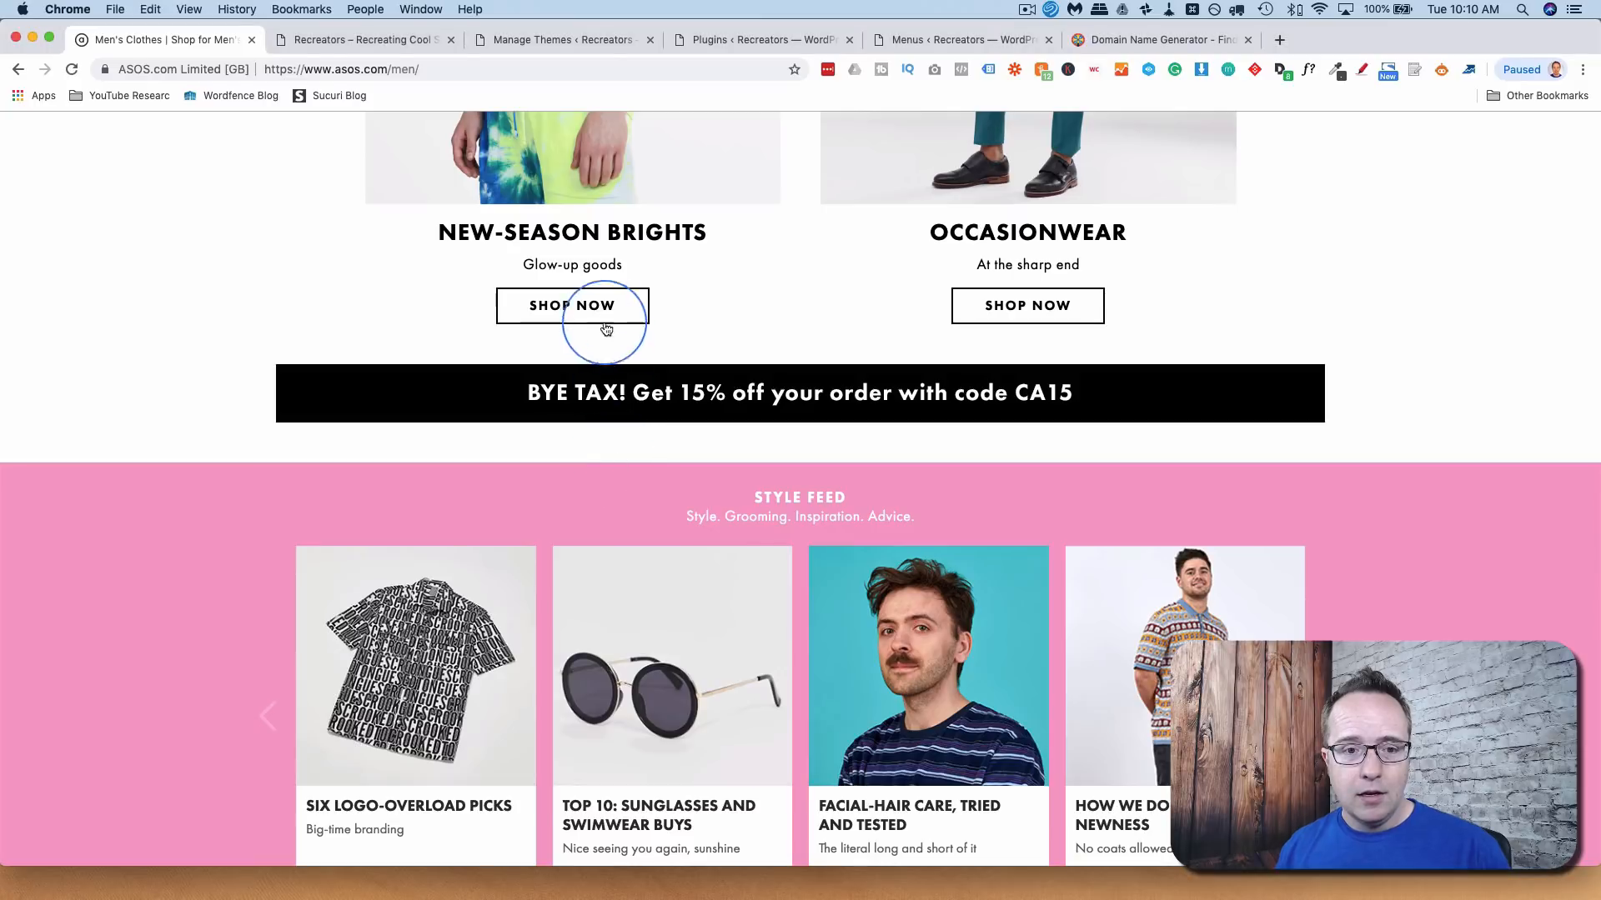
- Examine the layout of the ASOS men's page from the Style Feed section down to the footer
scroll(667, 467, "down", 2)
scroll(709, 484, "down", 5)
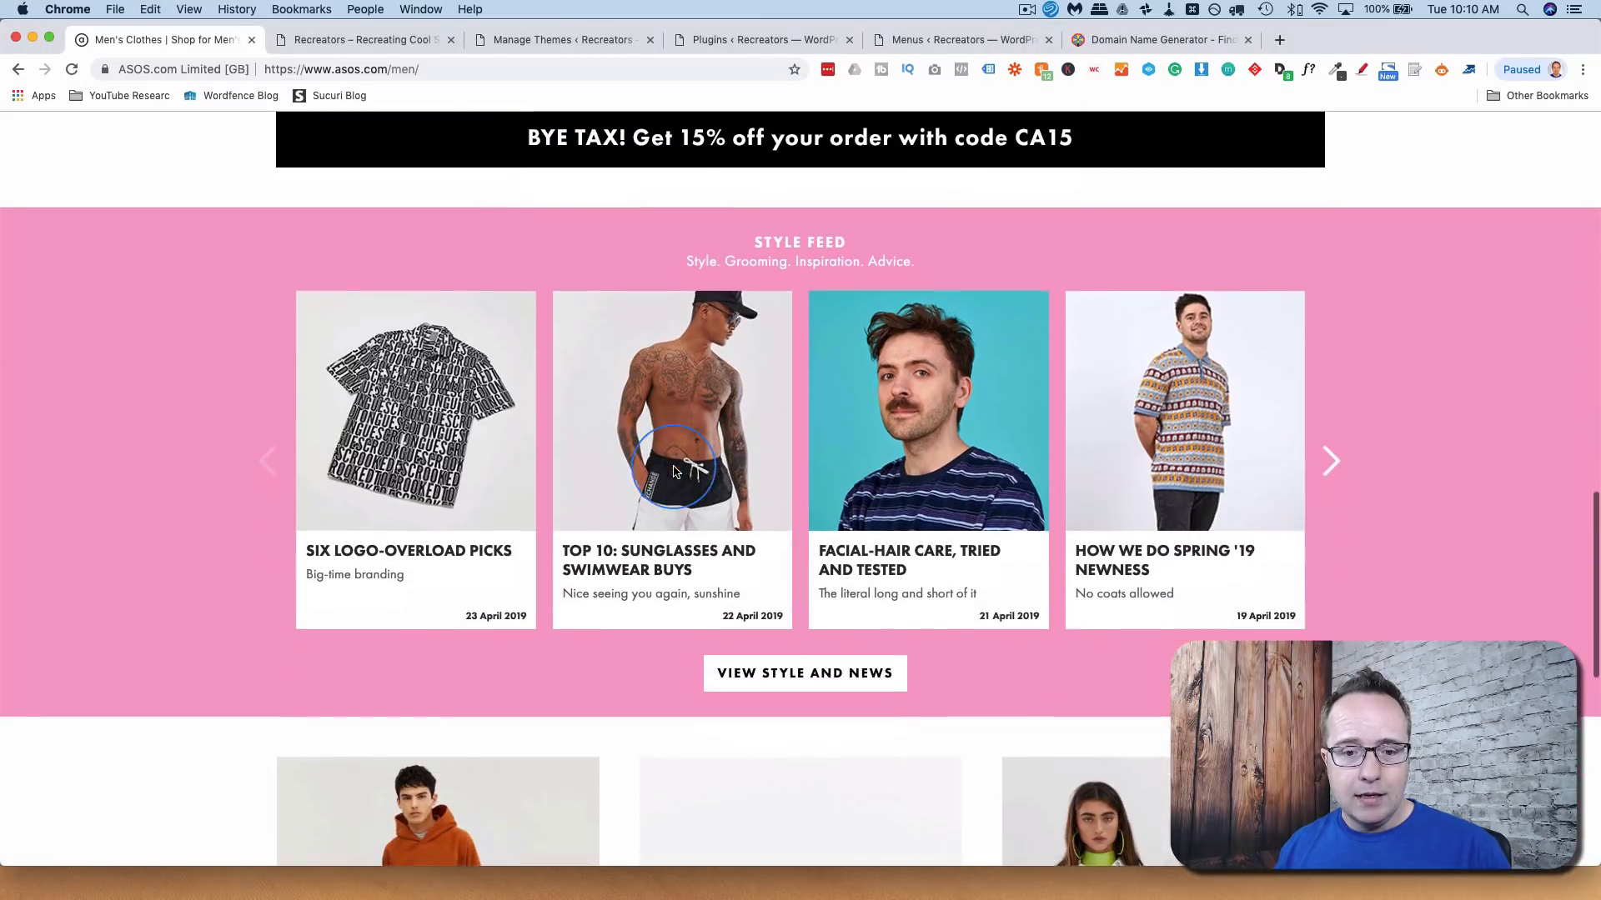
scroll(772, 500, "down", 5)
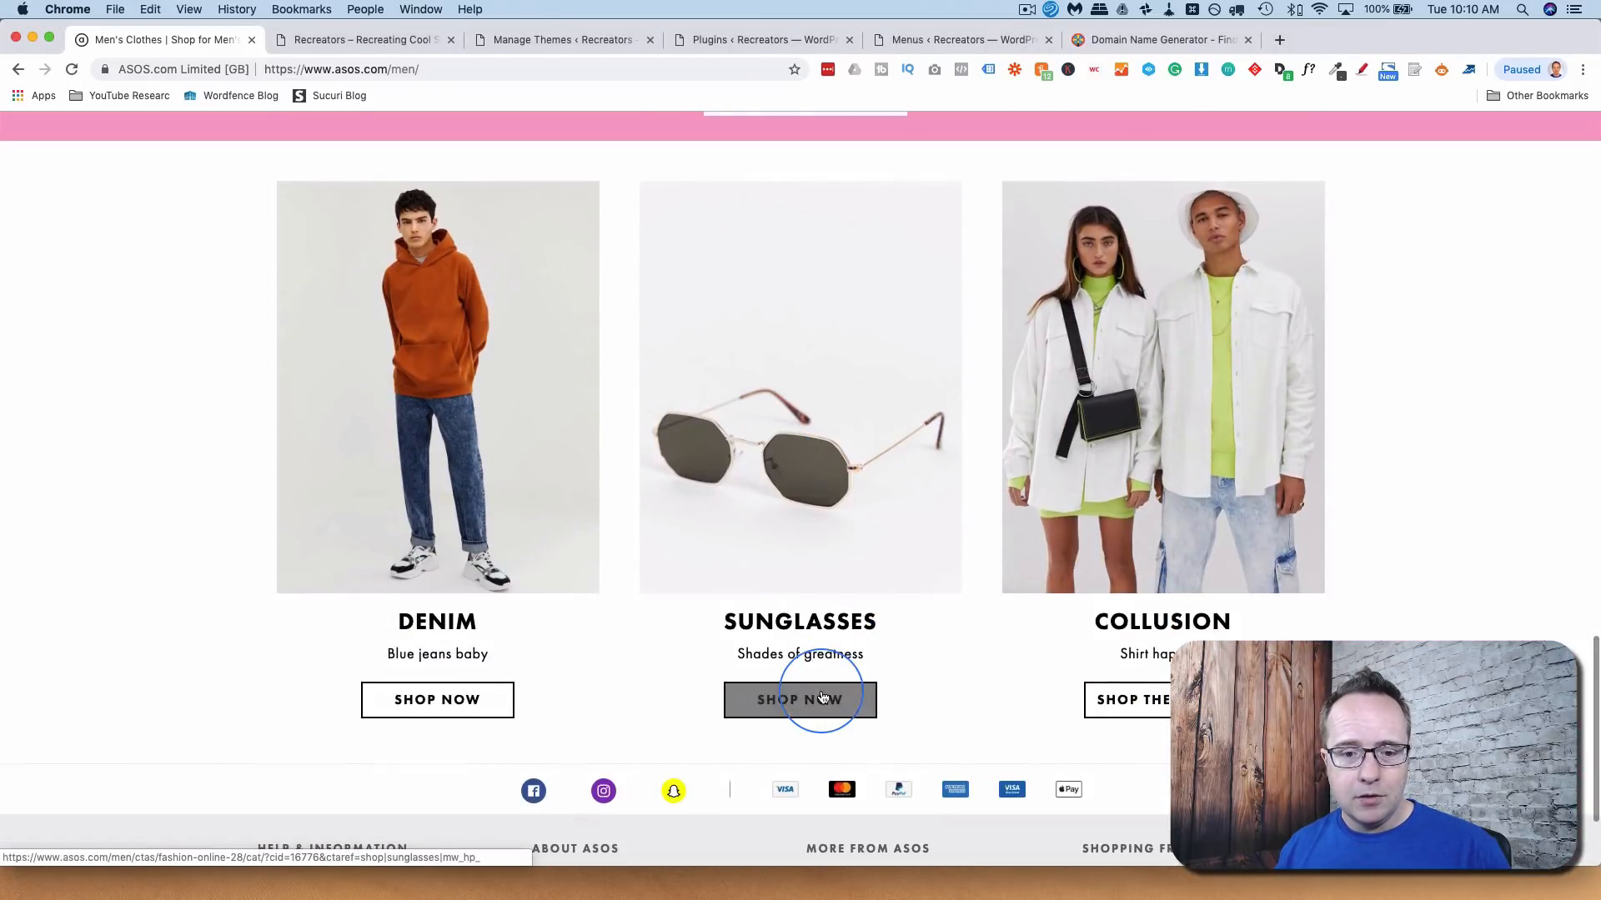
scroll(684, 638, "down", 2)
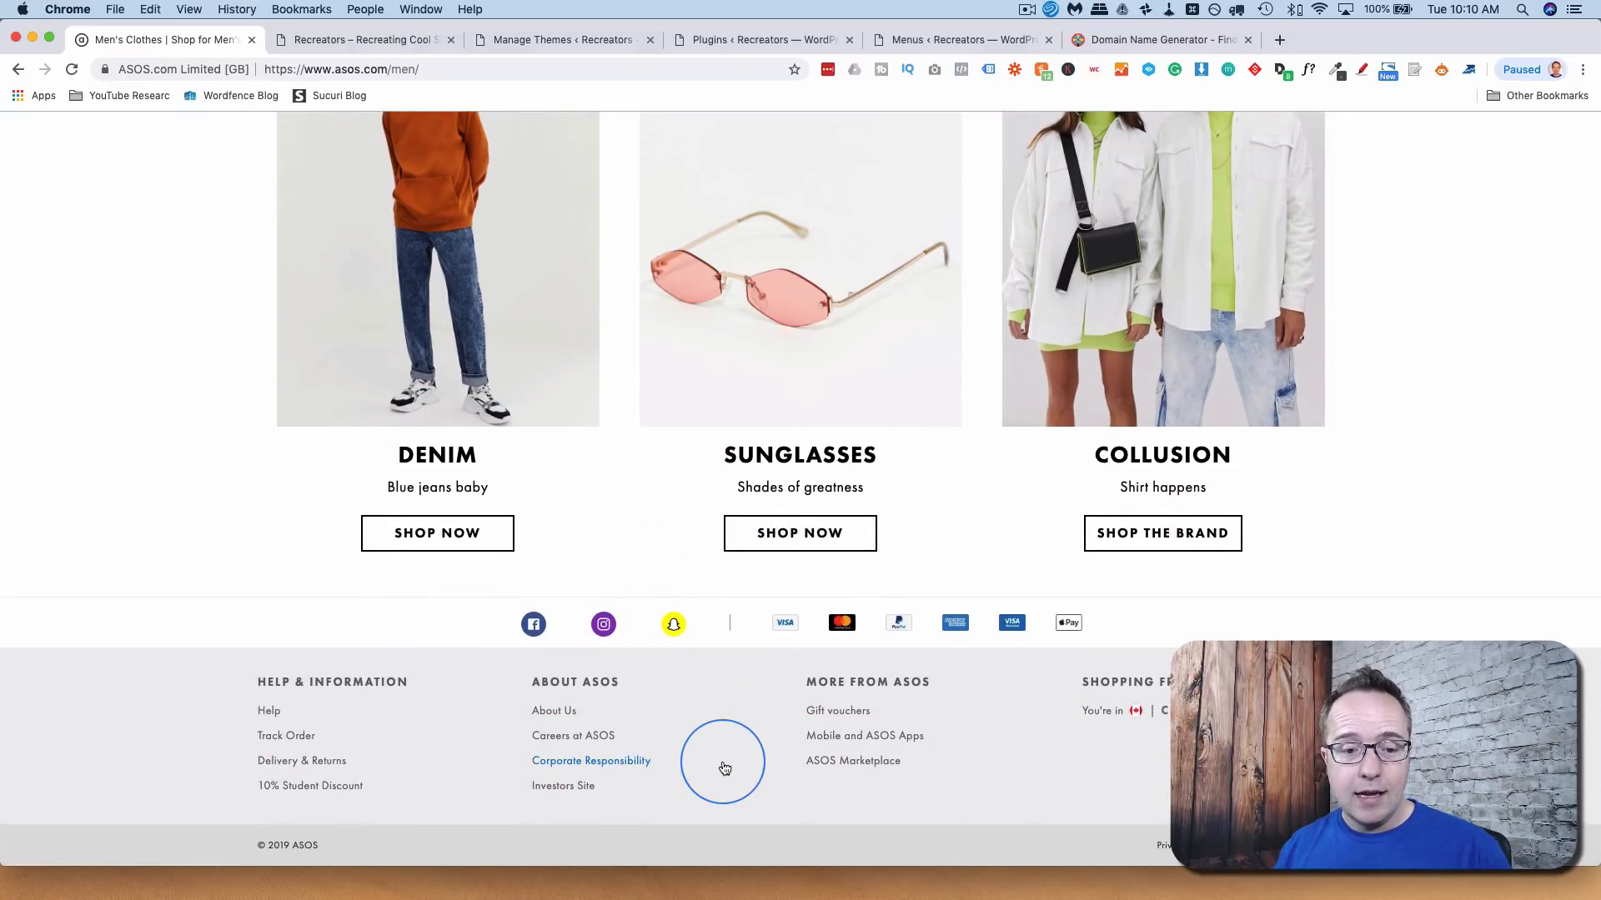
scroll(250, 500, "up", 2)
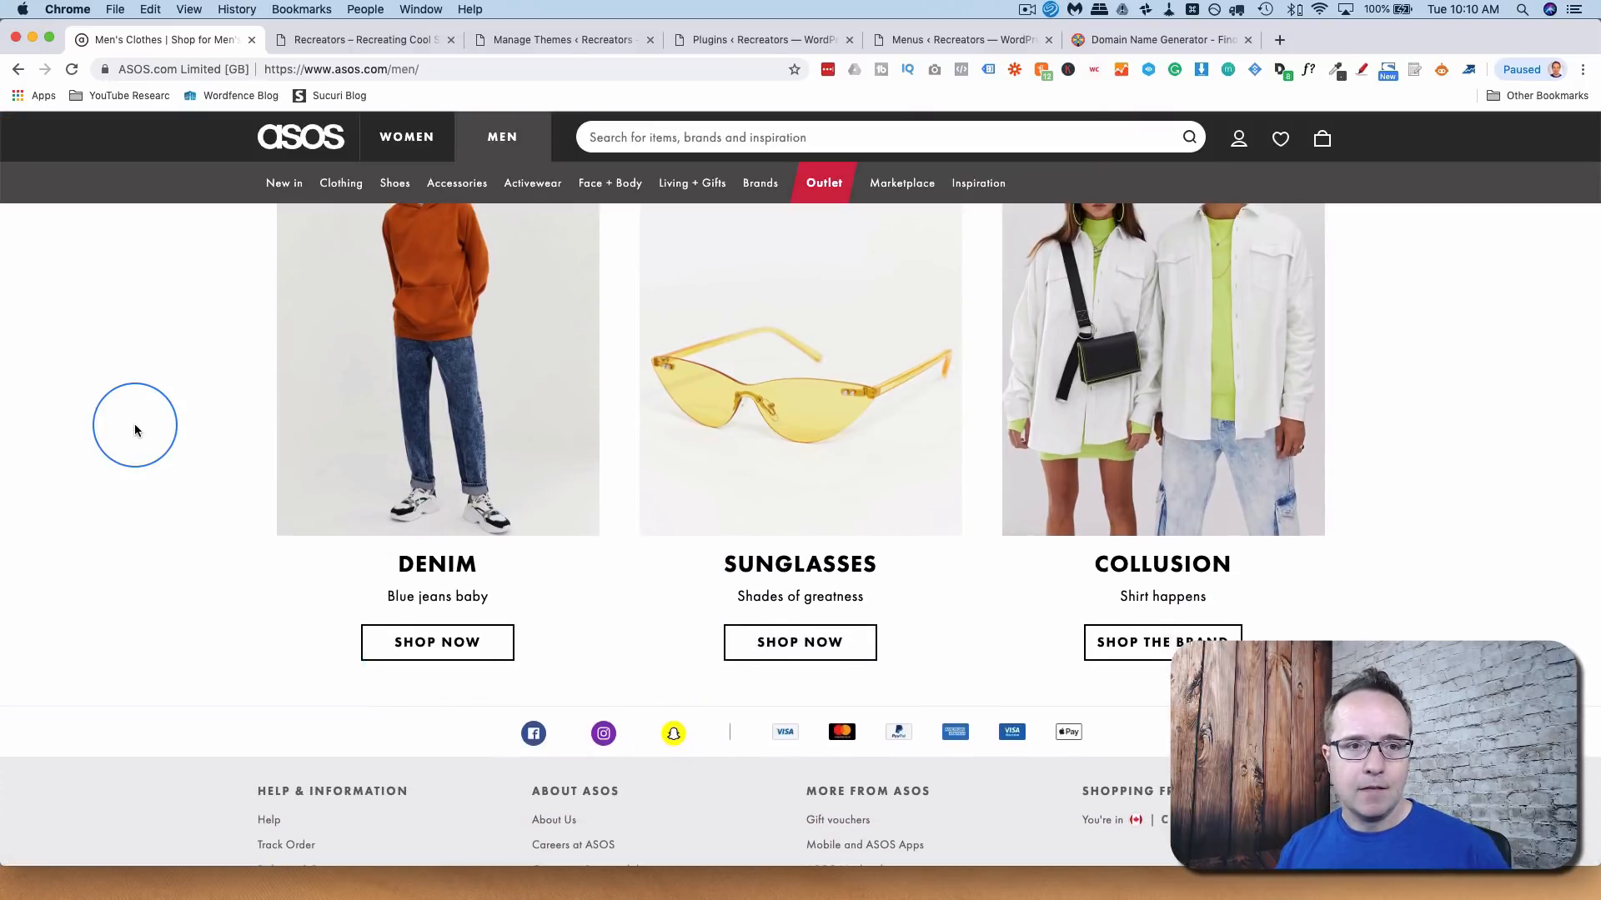
- Review the Recreators site's front page, theme, installed plugins and Main Menu, and compare its items with the ASOS navigation
left_click(355, 40)
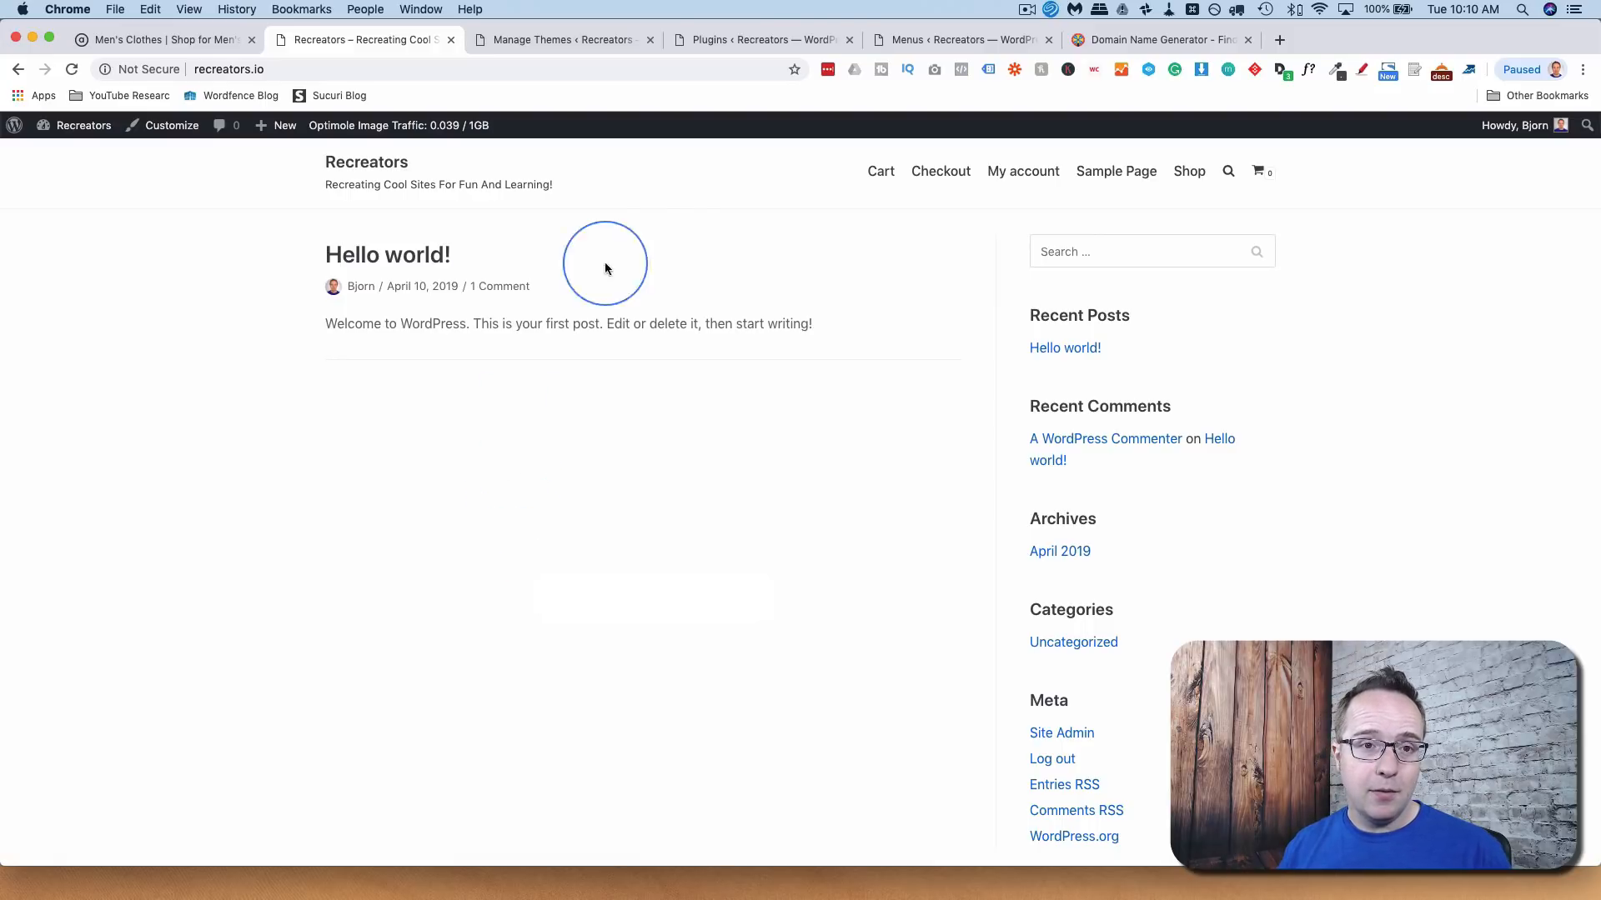
left_click(567, 42)
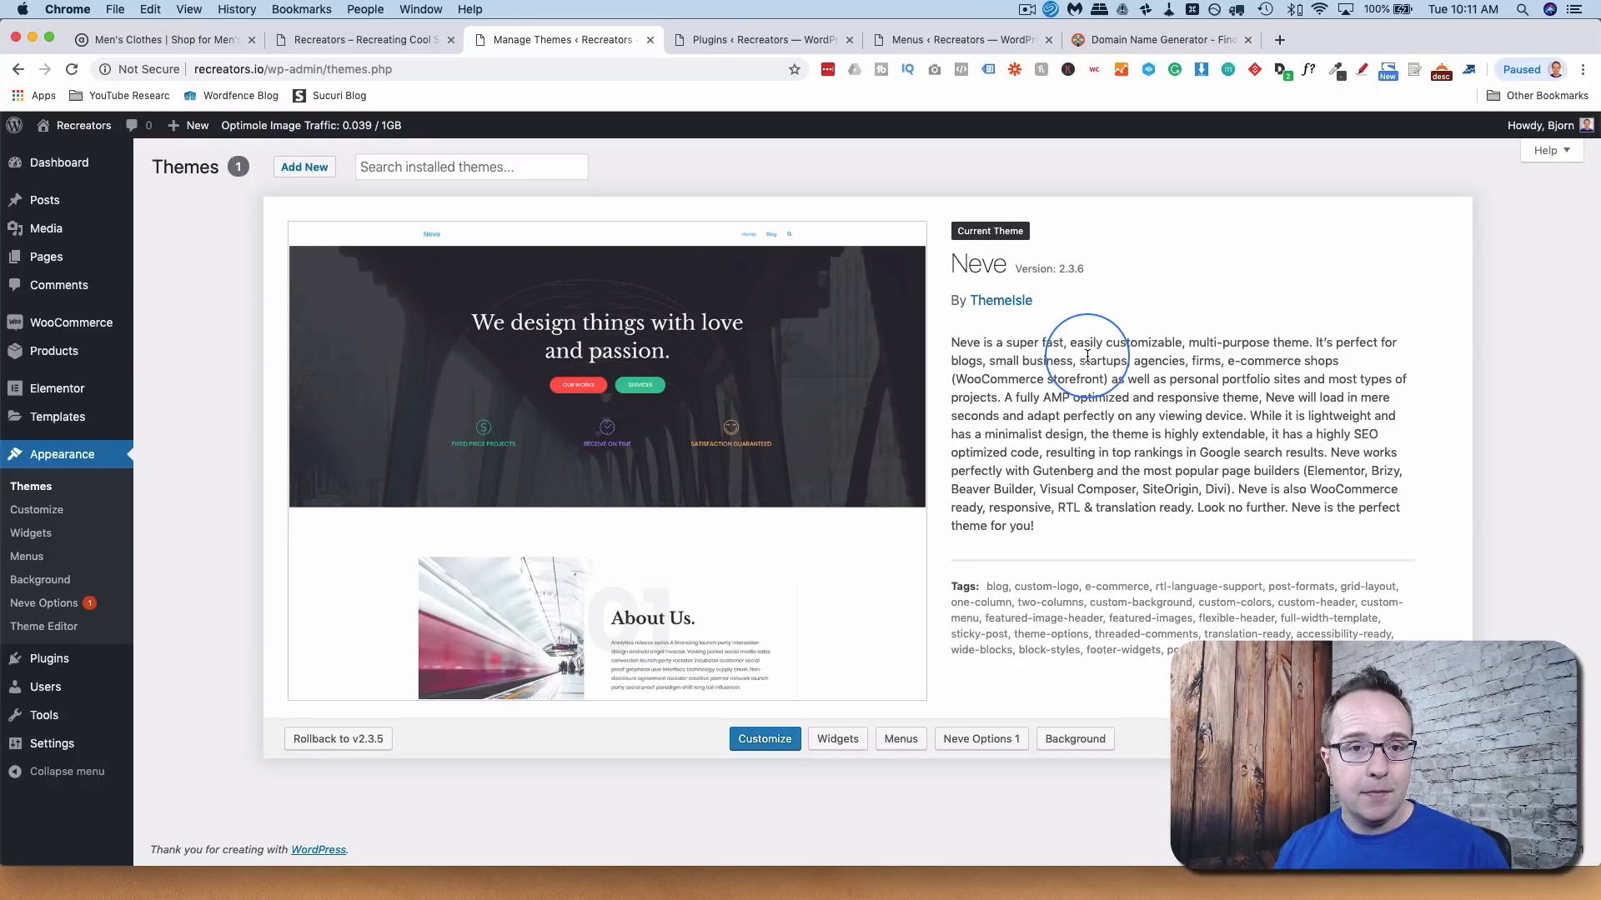
left_click(747, 45)
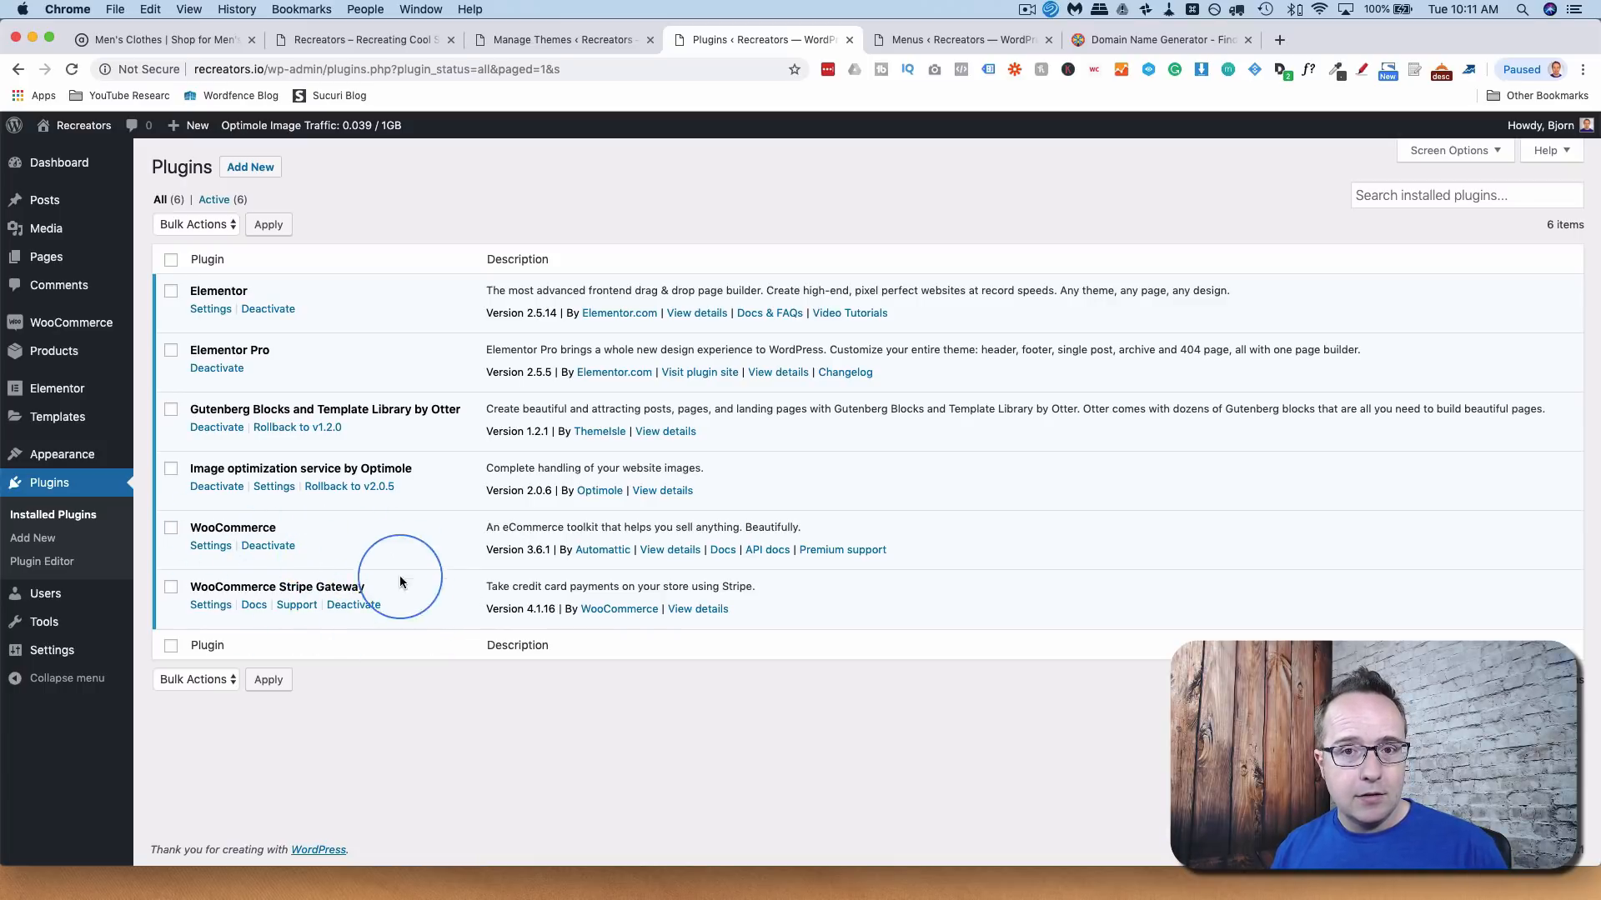
left_click(910, 41)
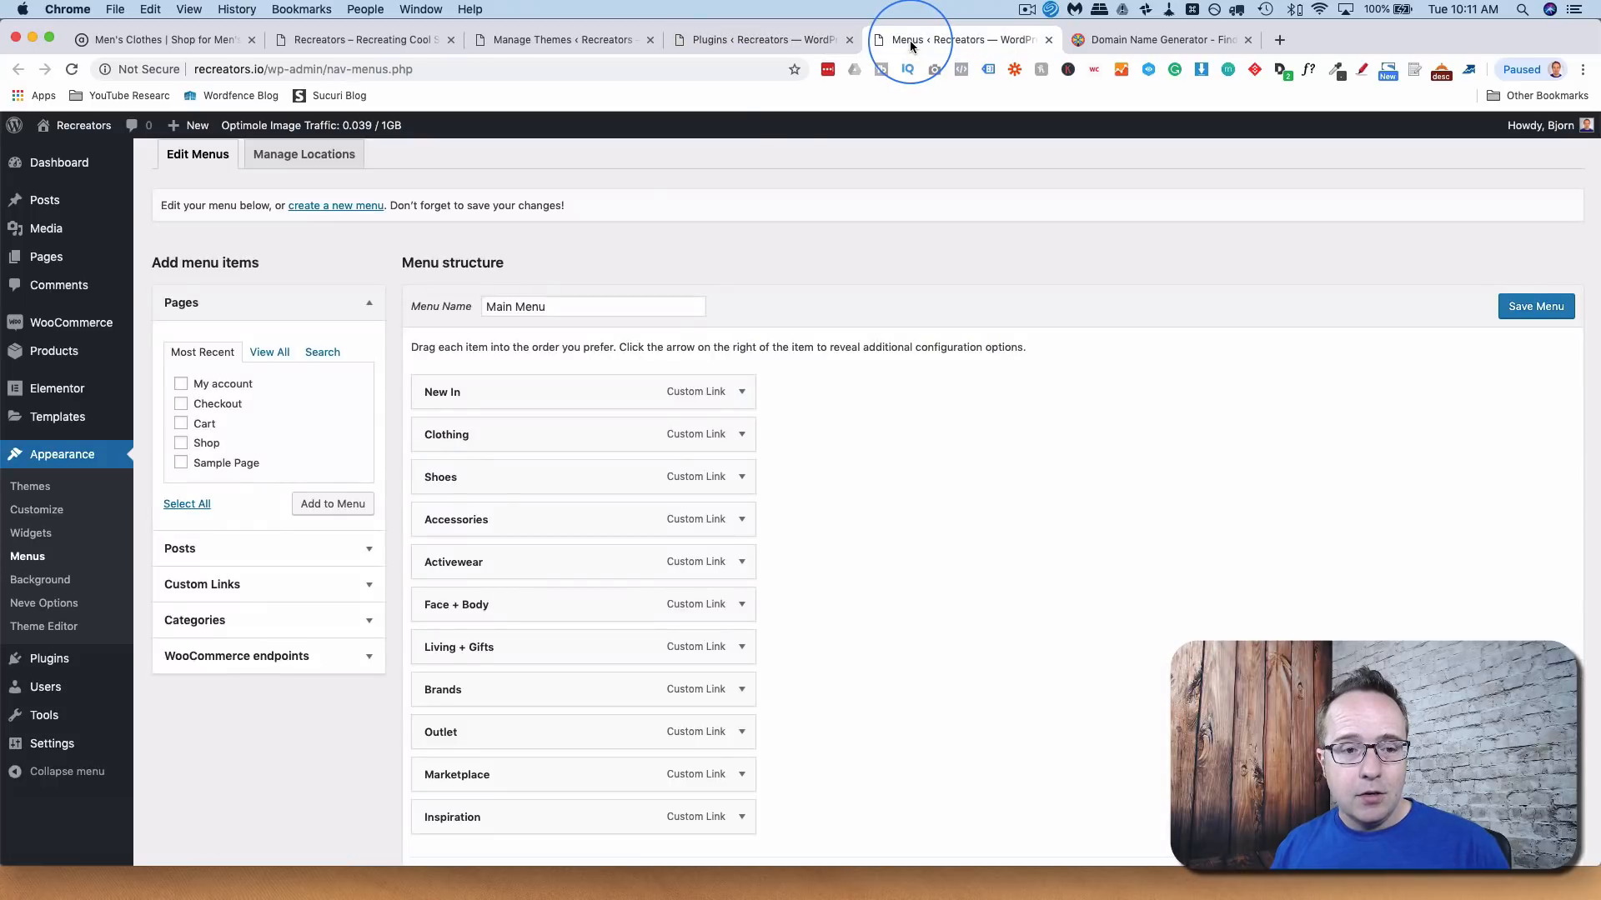
scroll(394, 328, "down", 4)
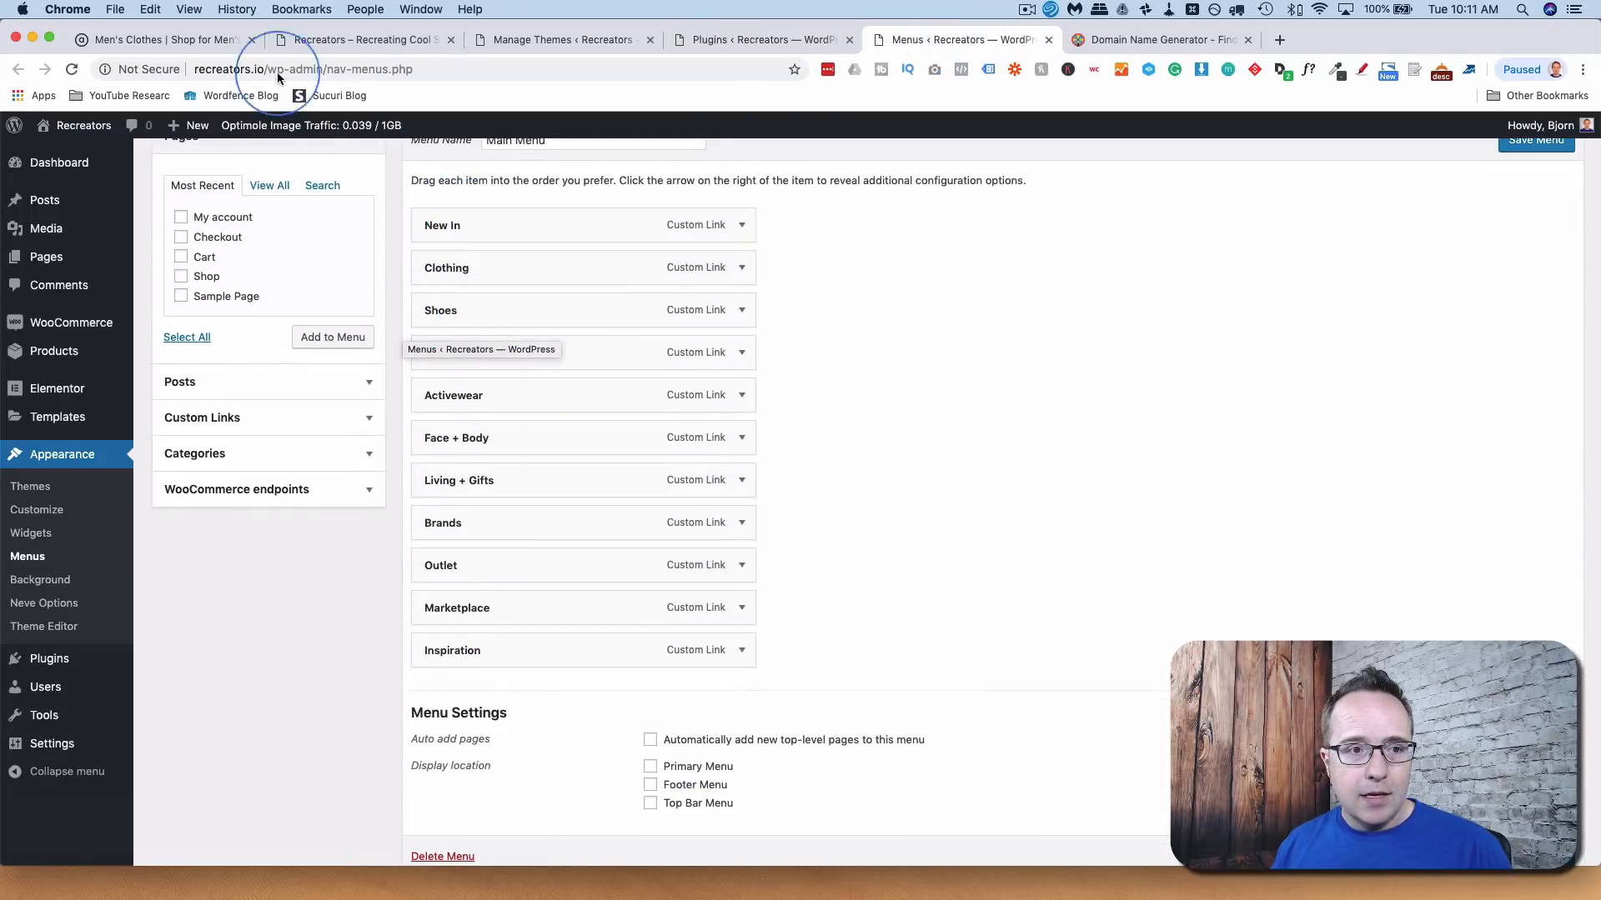
left_click(212, 42)
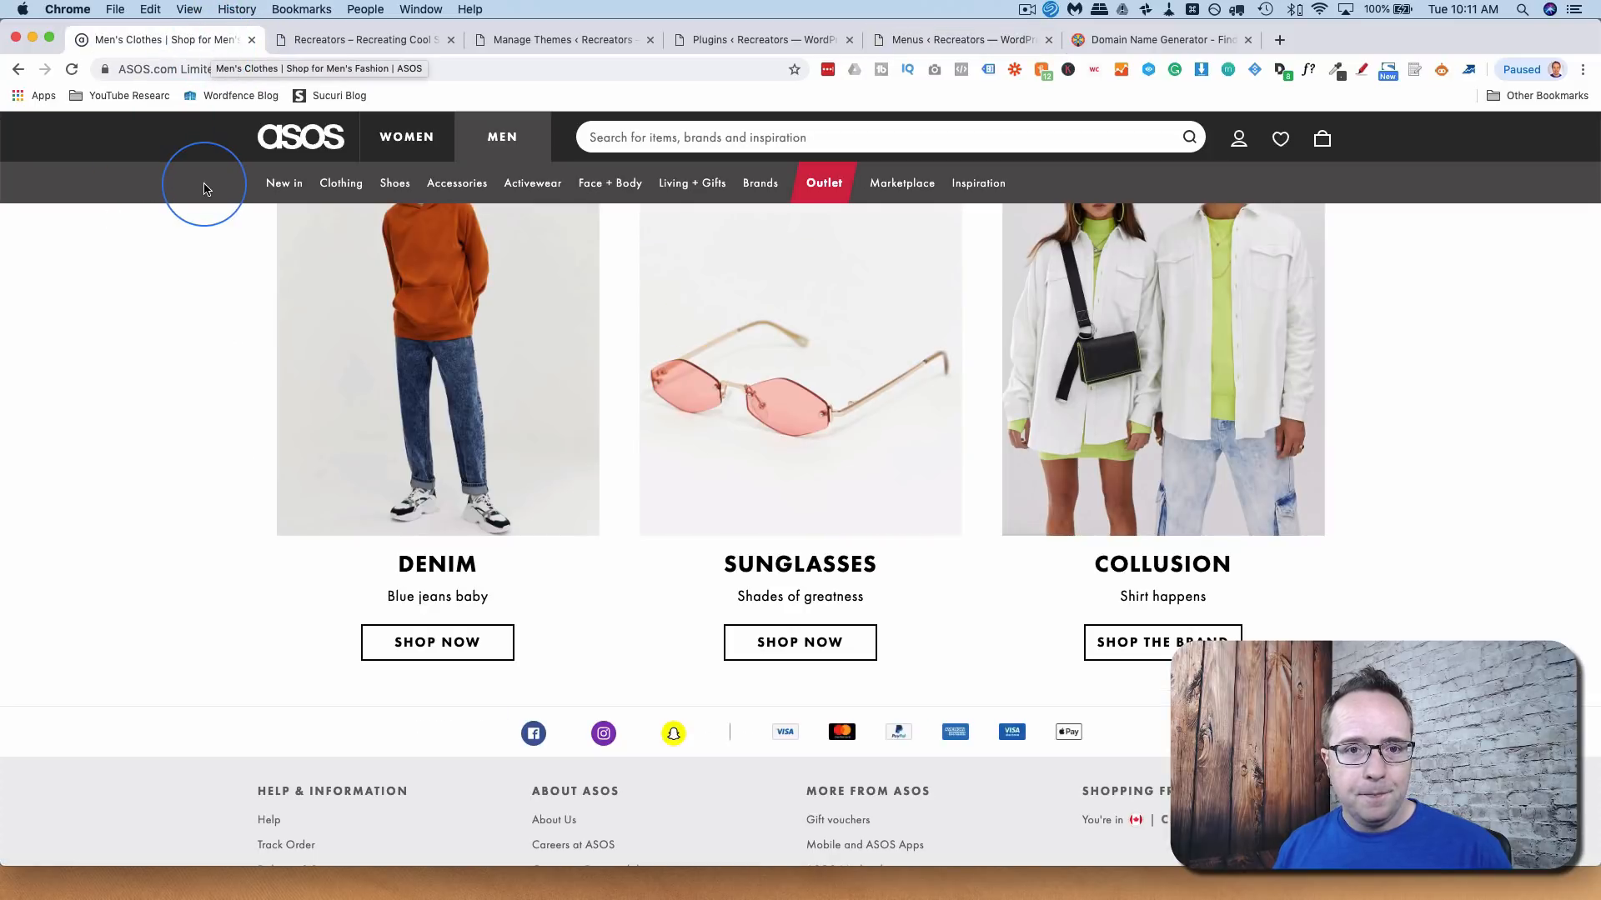
- Add a custom link with URL "#" and link text "Menu" to the Main Menu
left_click(950, 39)
scroll(392, 387, "down", 1)
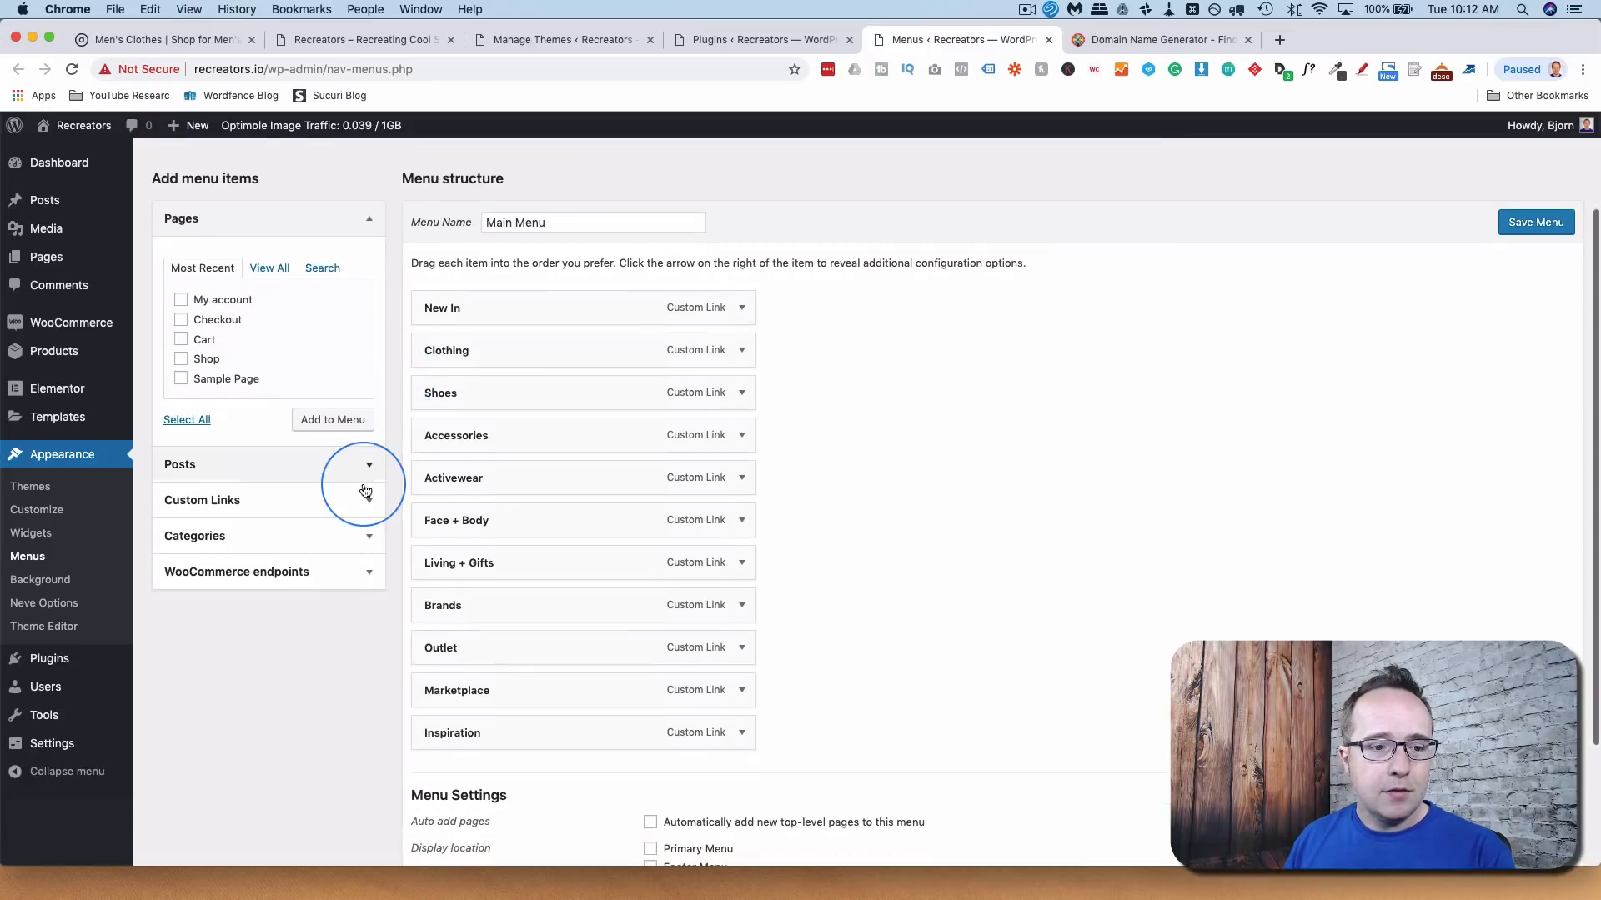
left_click(363, 501)
left_click_drag(296, 350, 188, 342)
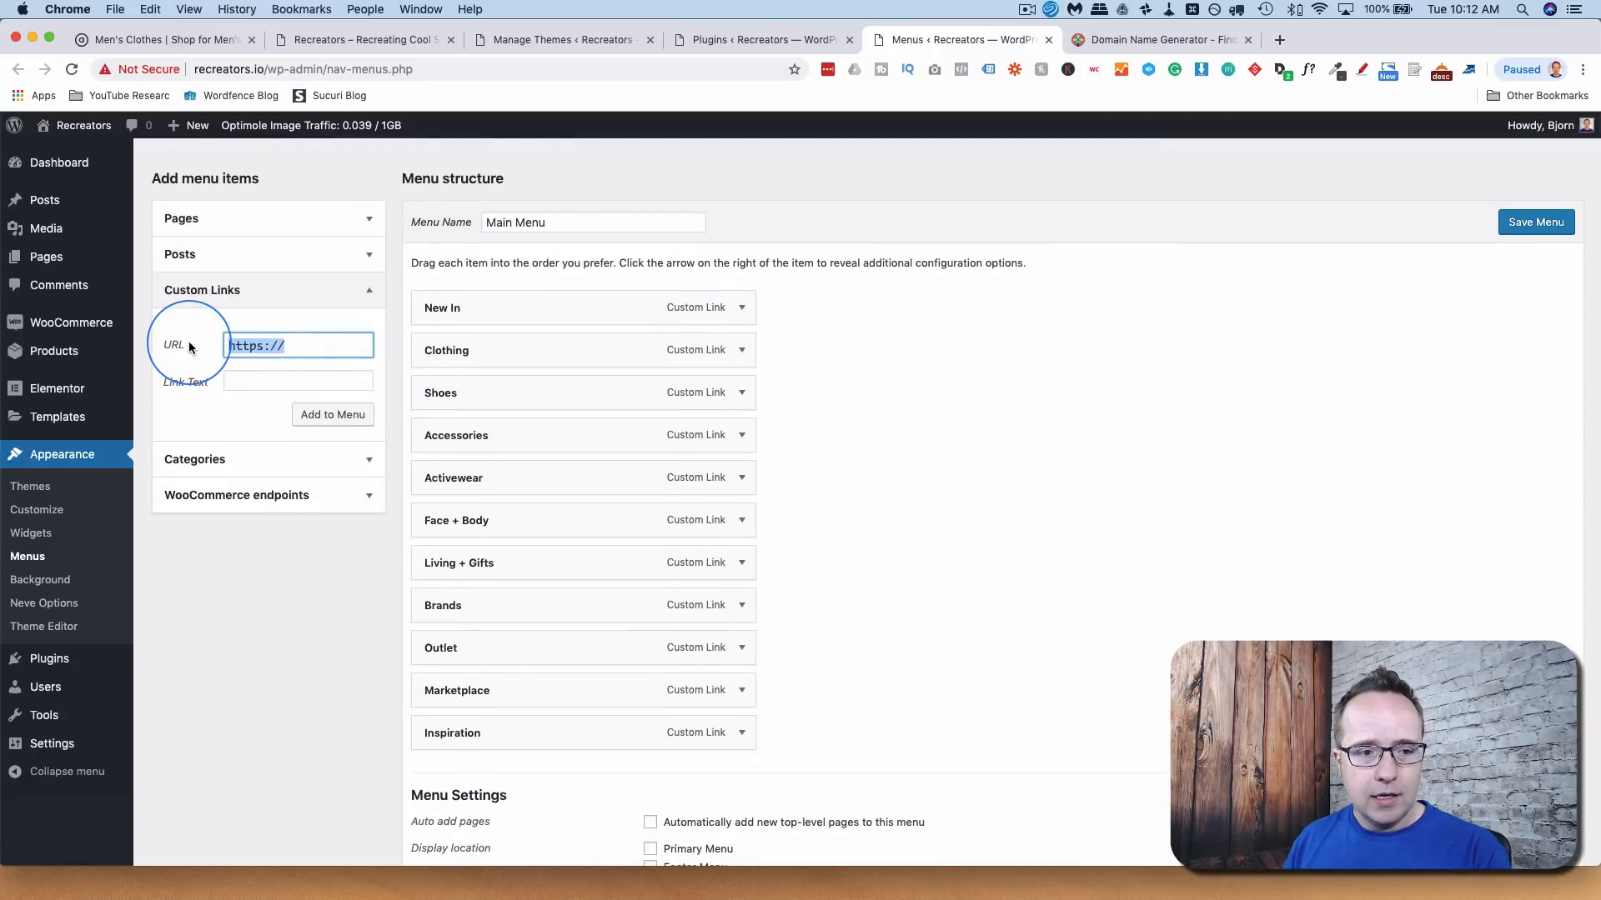
type("#")
left_click(233, 380)
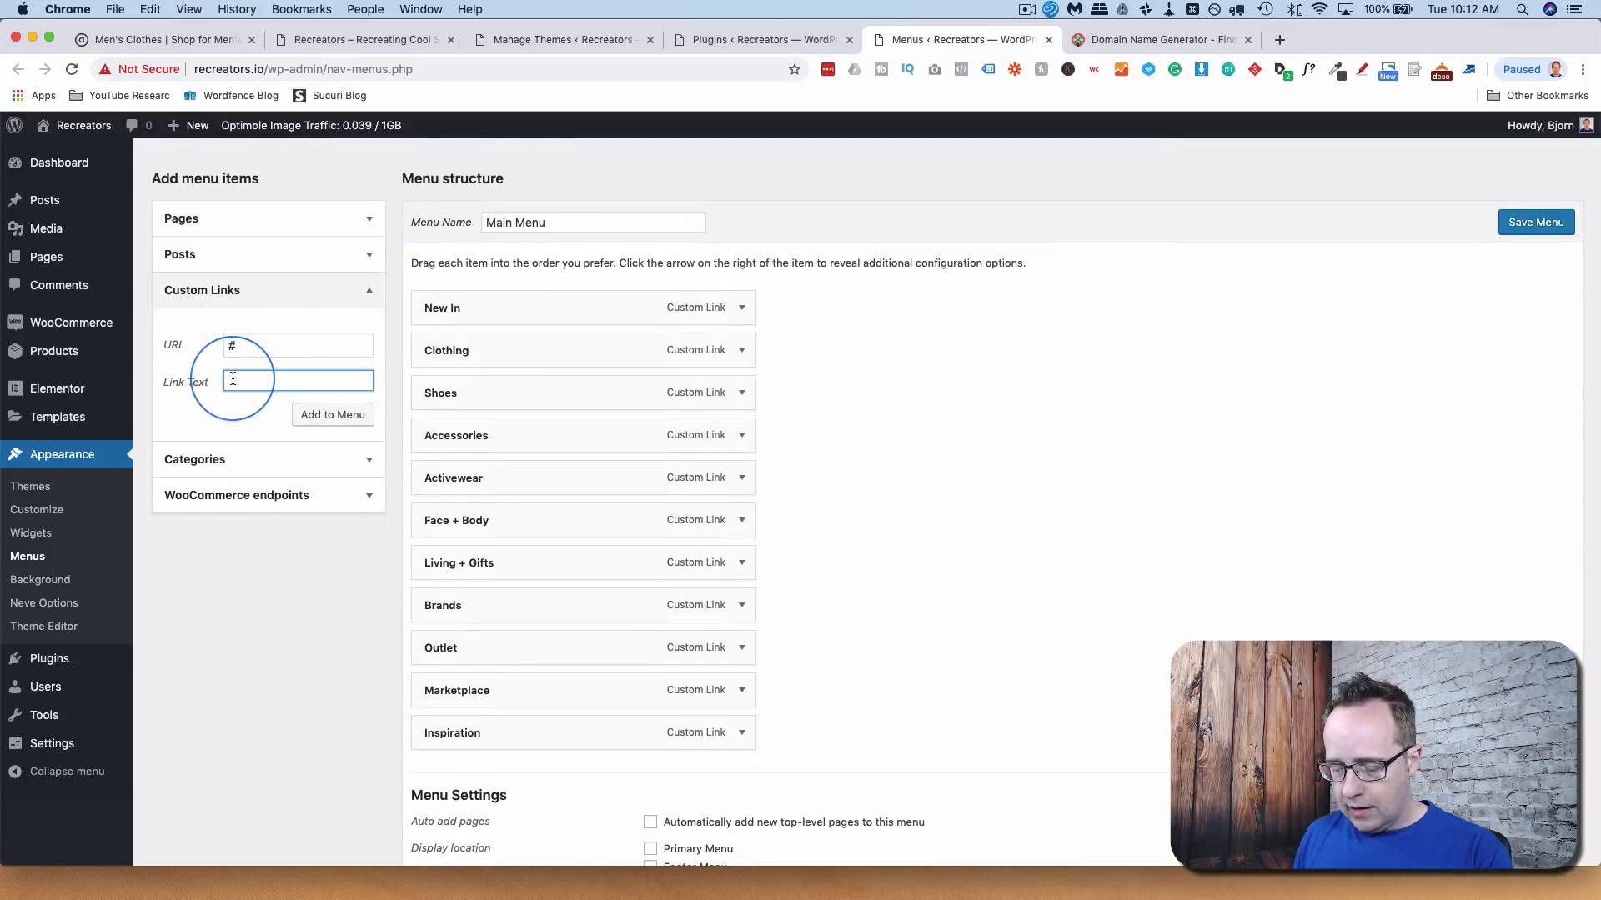
type("Men")
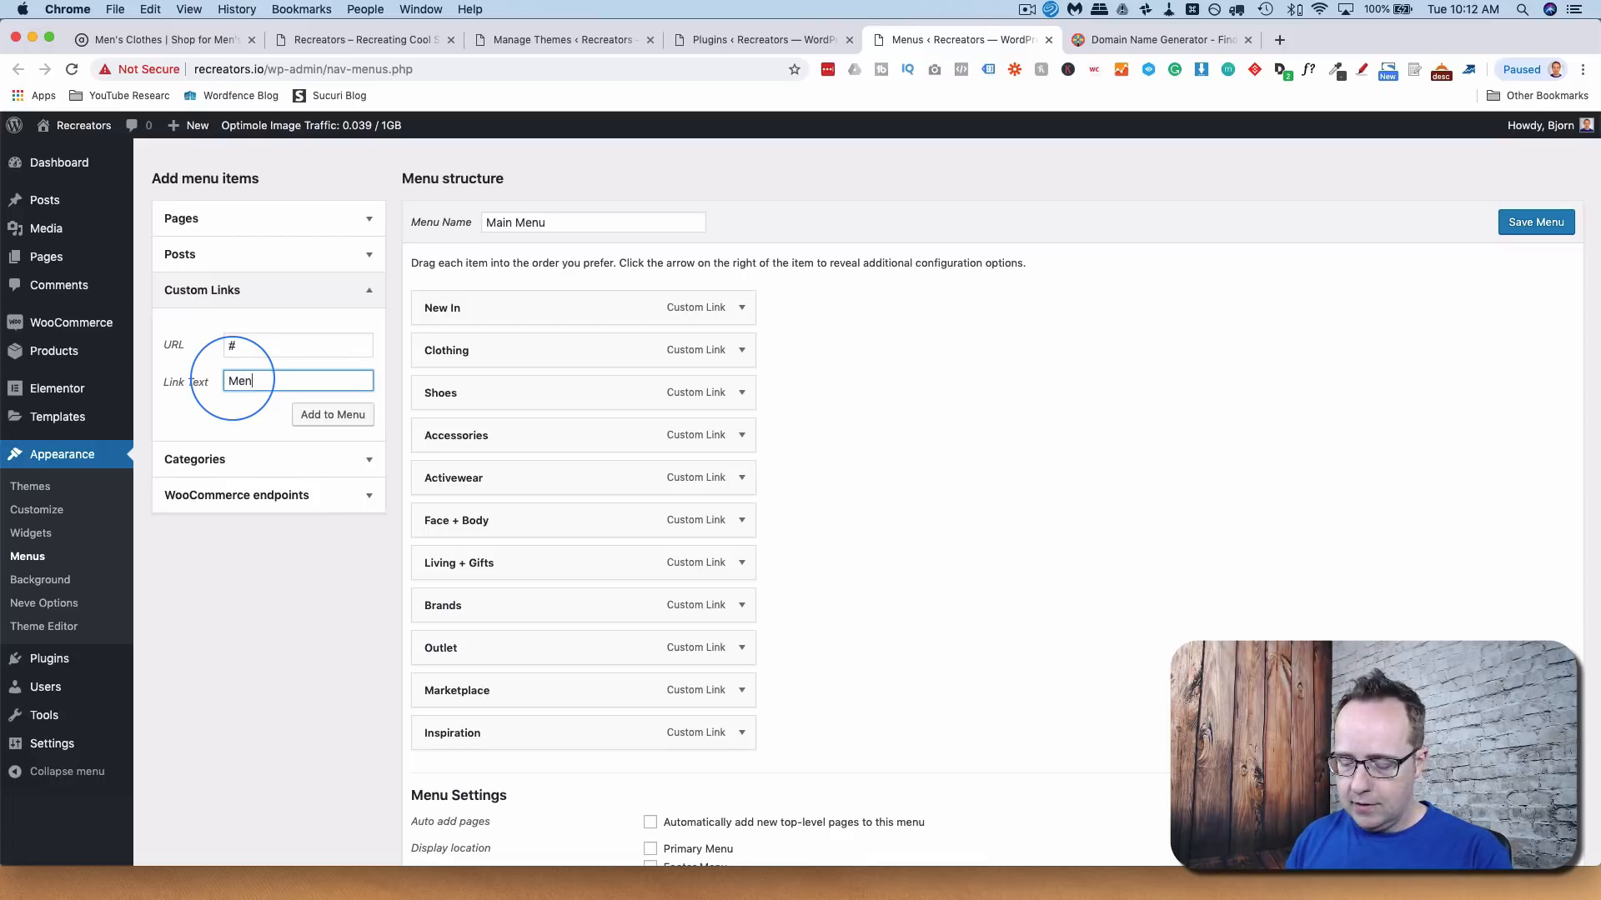
type("u")
left_click(350, 420)
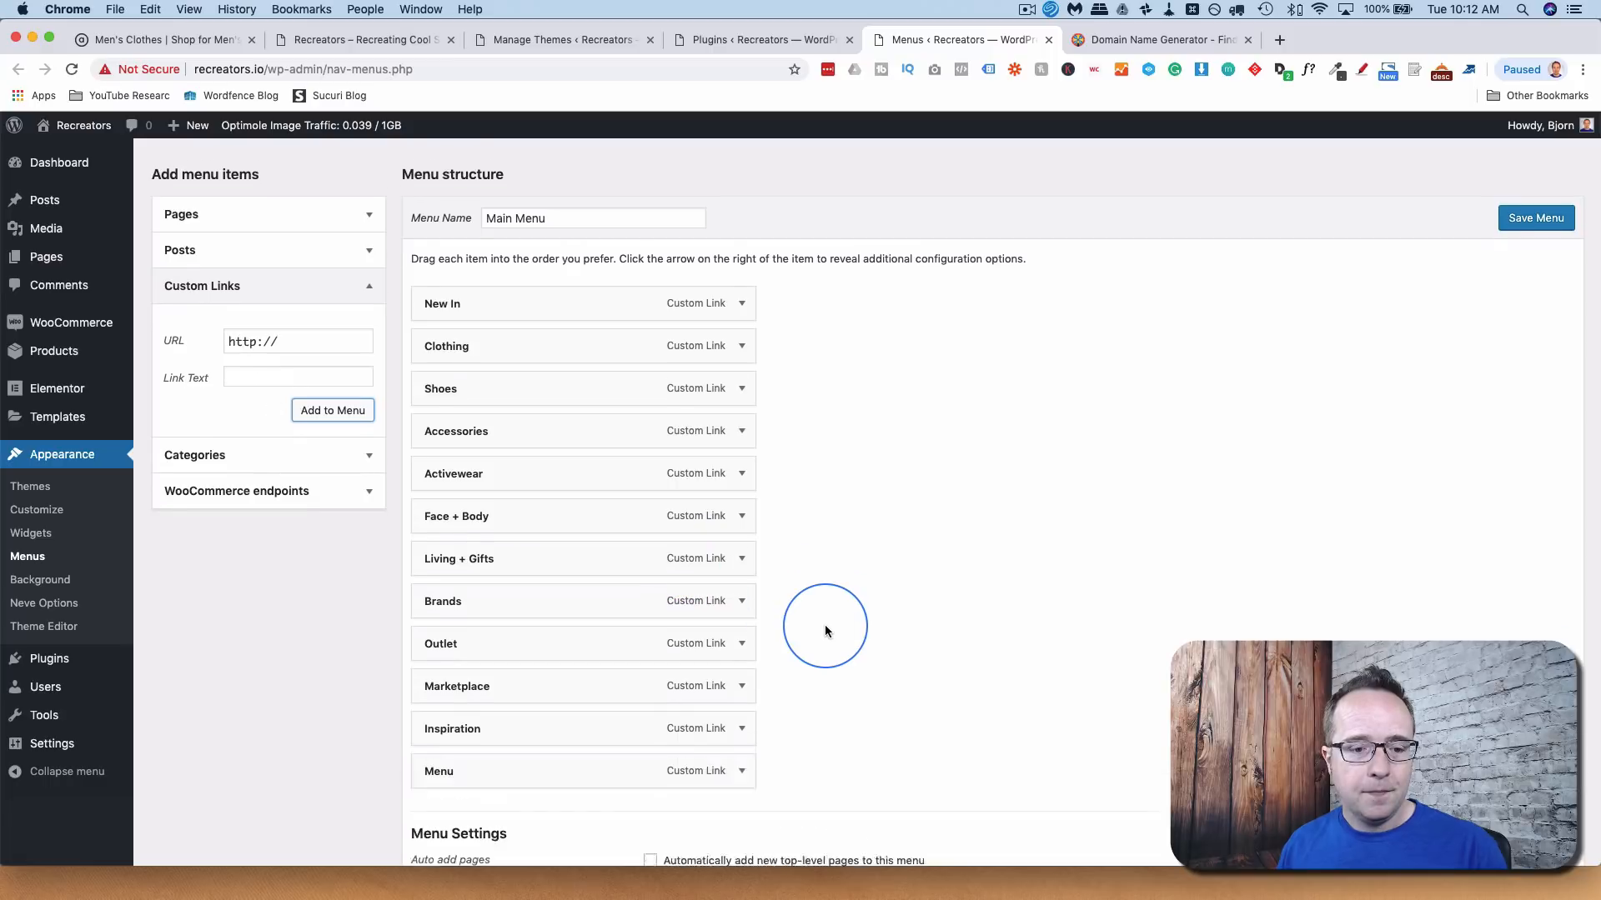
- Move the "Menu" item higher in the menu structure and back below Inspiration
scroll(826, 632, "down", 2)
left_click_drag(479, 709, 471, 462)
left_click_drag(484, 587, 465, 708)
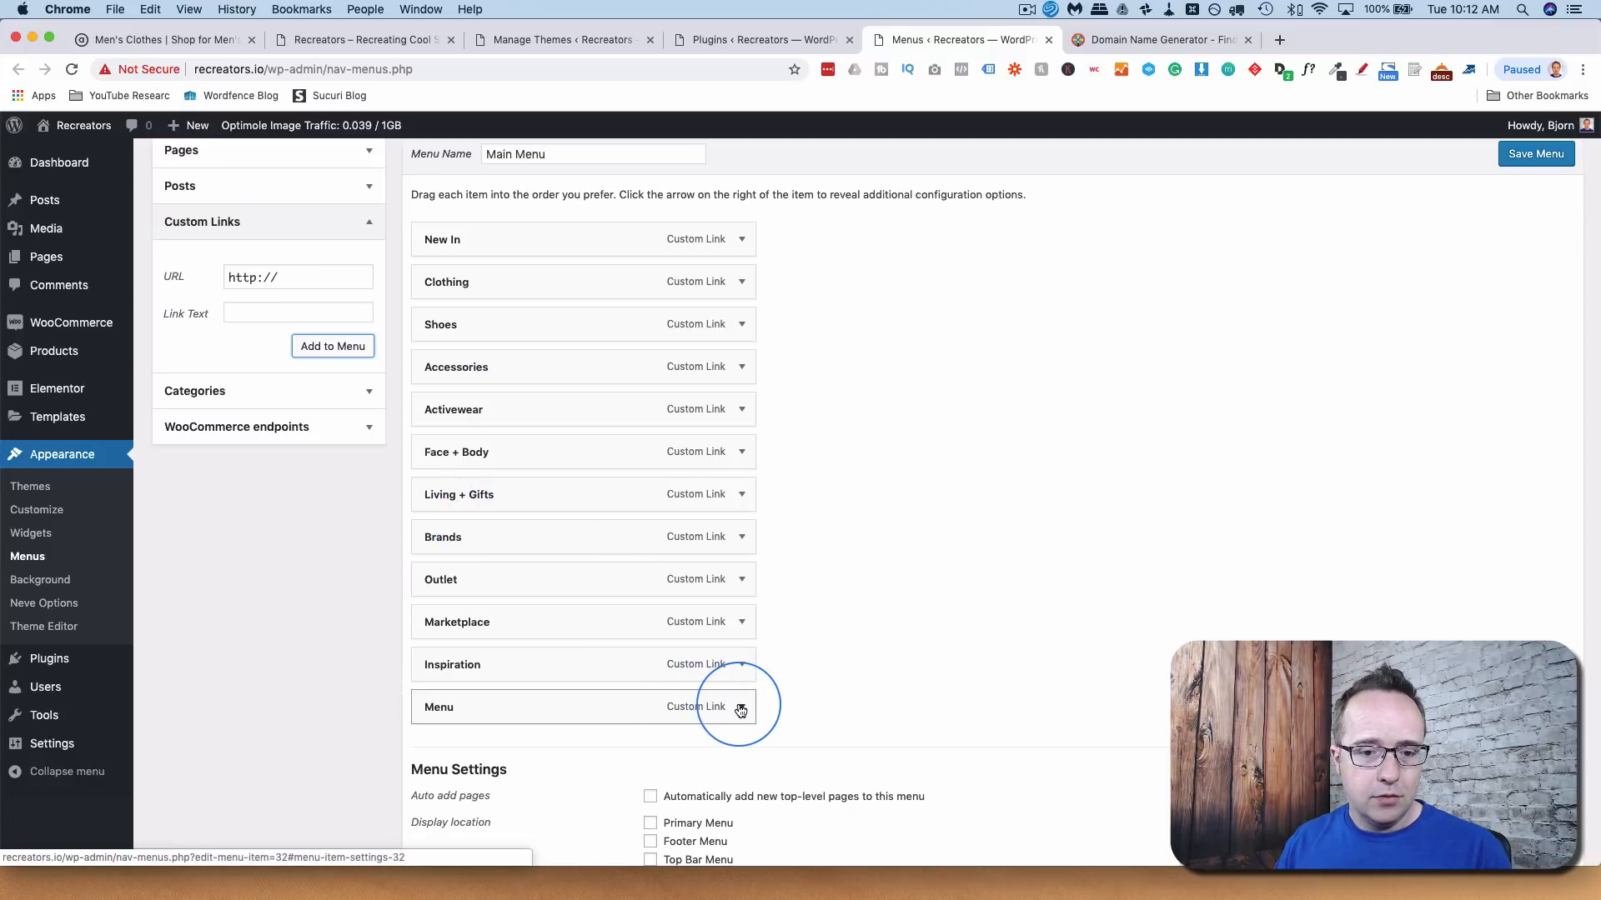
- Remove the "Menu" custom link from the Main Menu
left_click(740, 709)
scroll(815, 644, "down", 2)
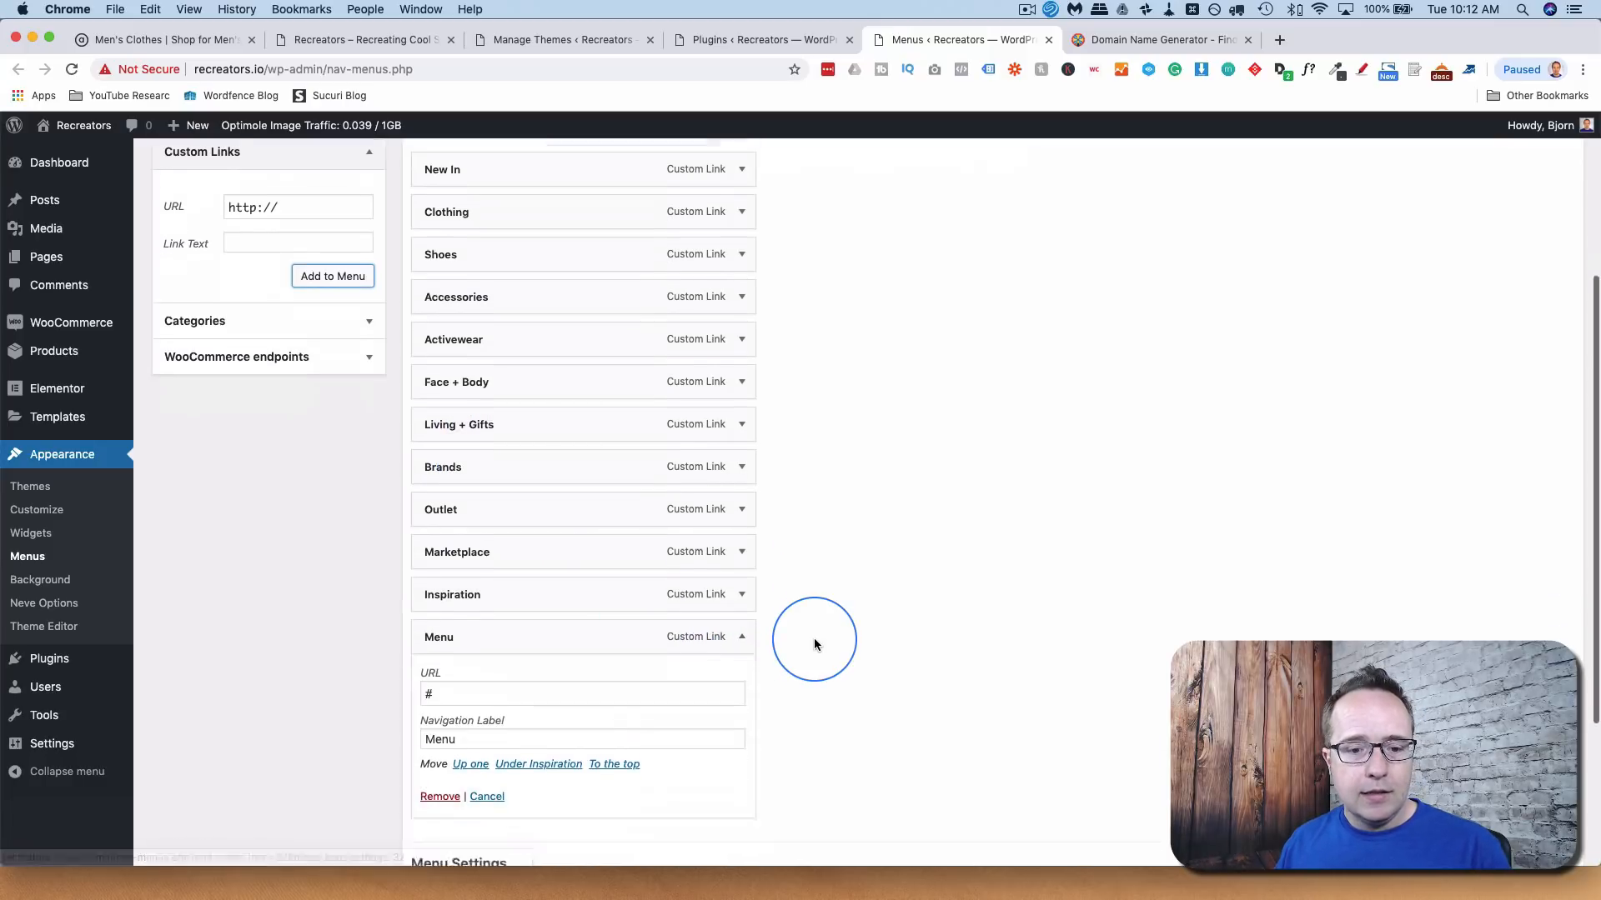
left_click(442, 790)
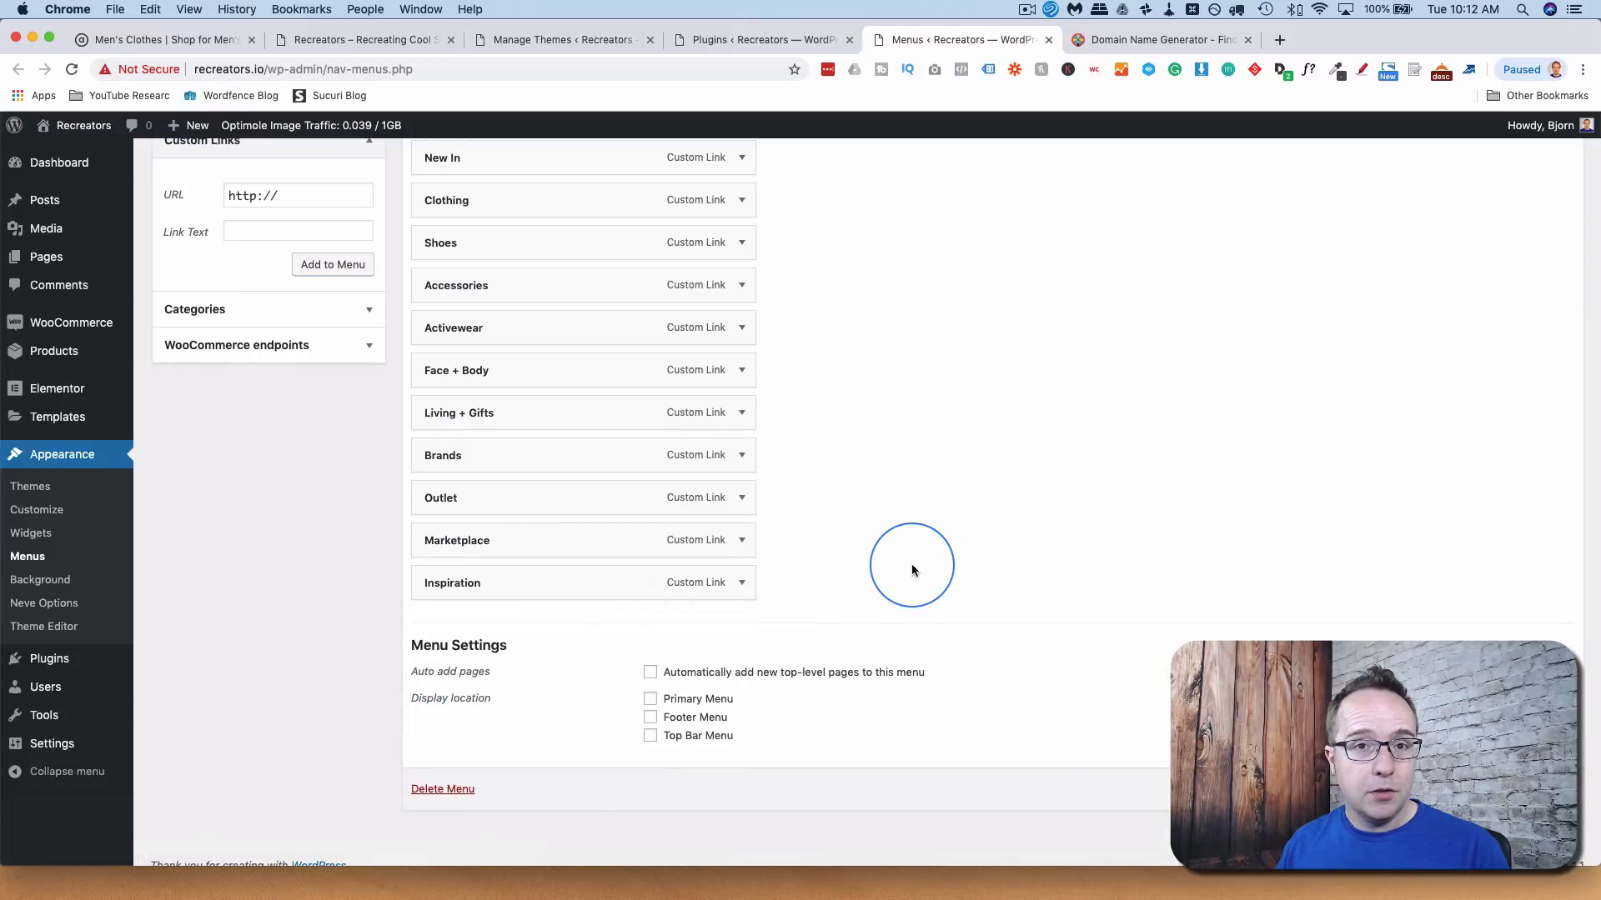
- Save the Main Menu
scroll(912, 570, "up", 5)
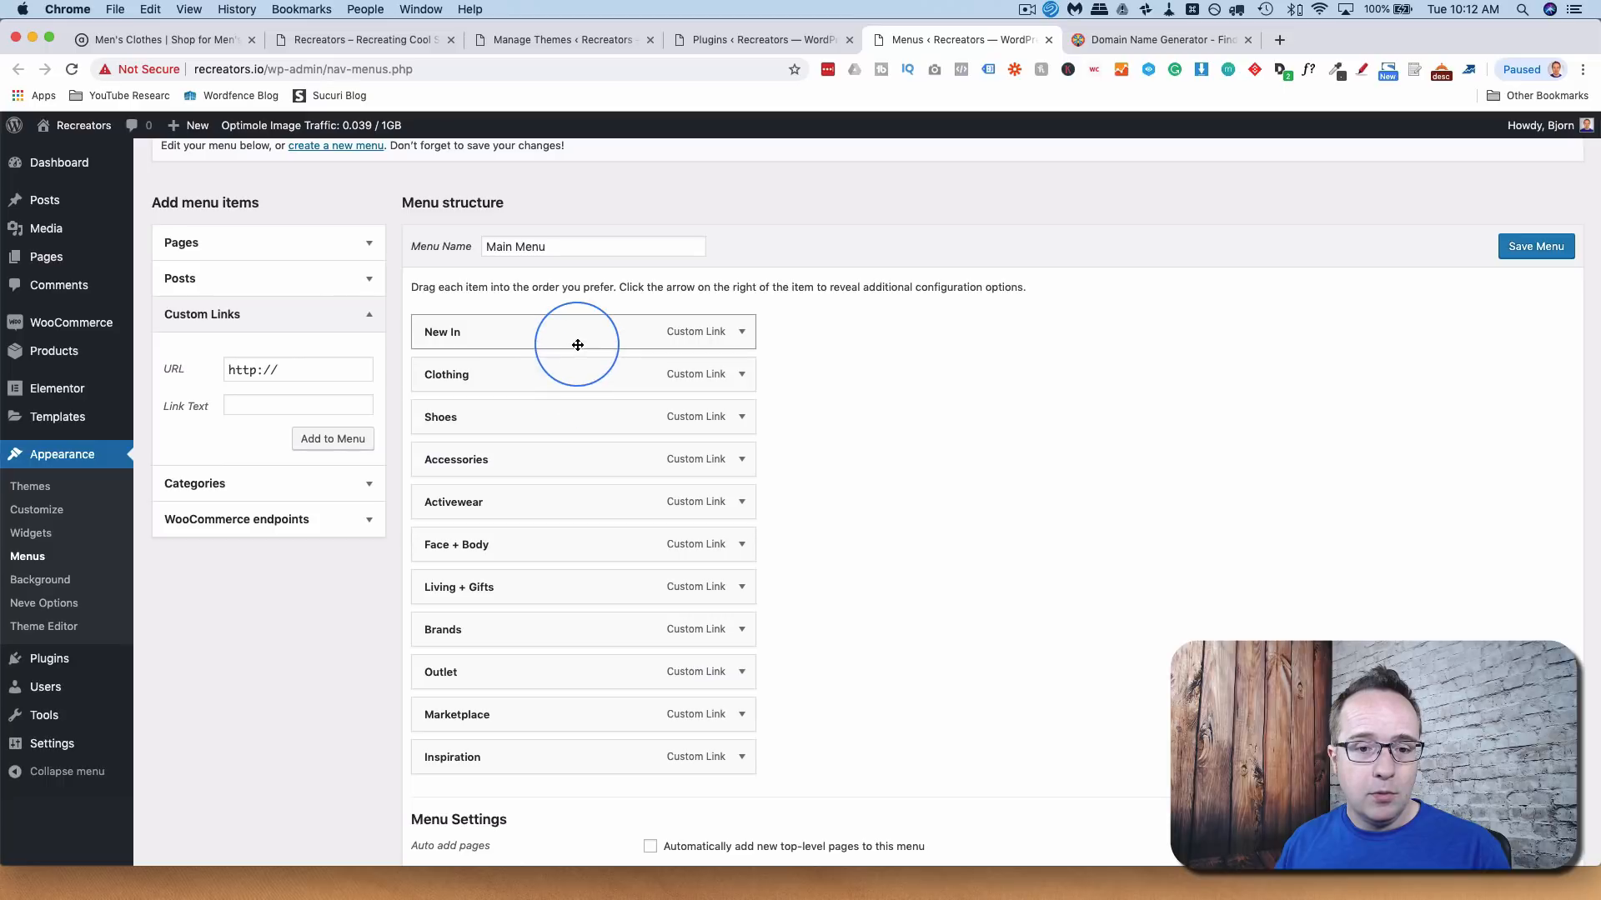
left_click(1566, 250)
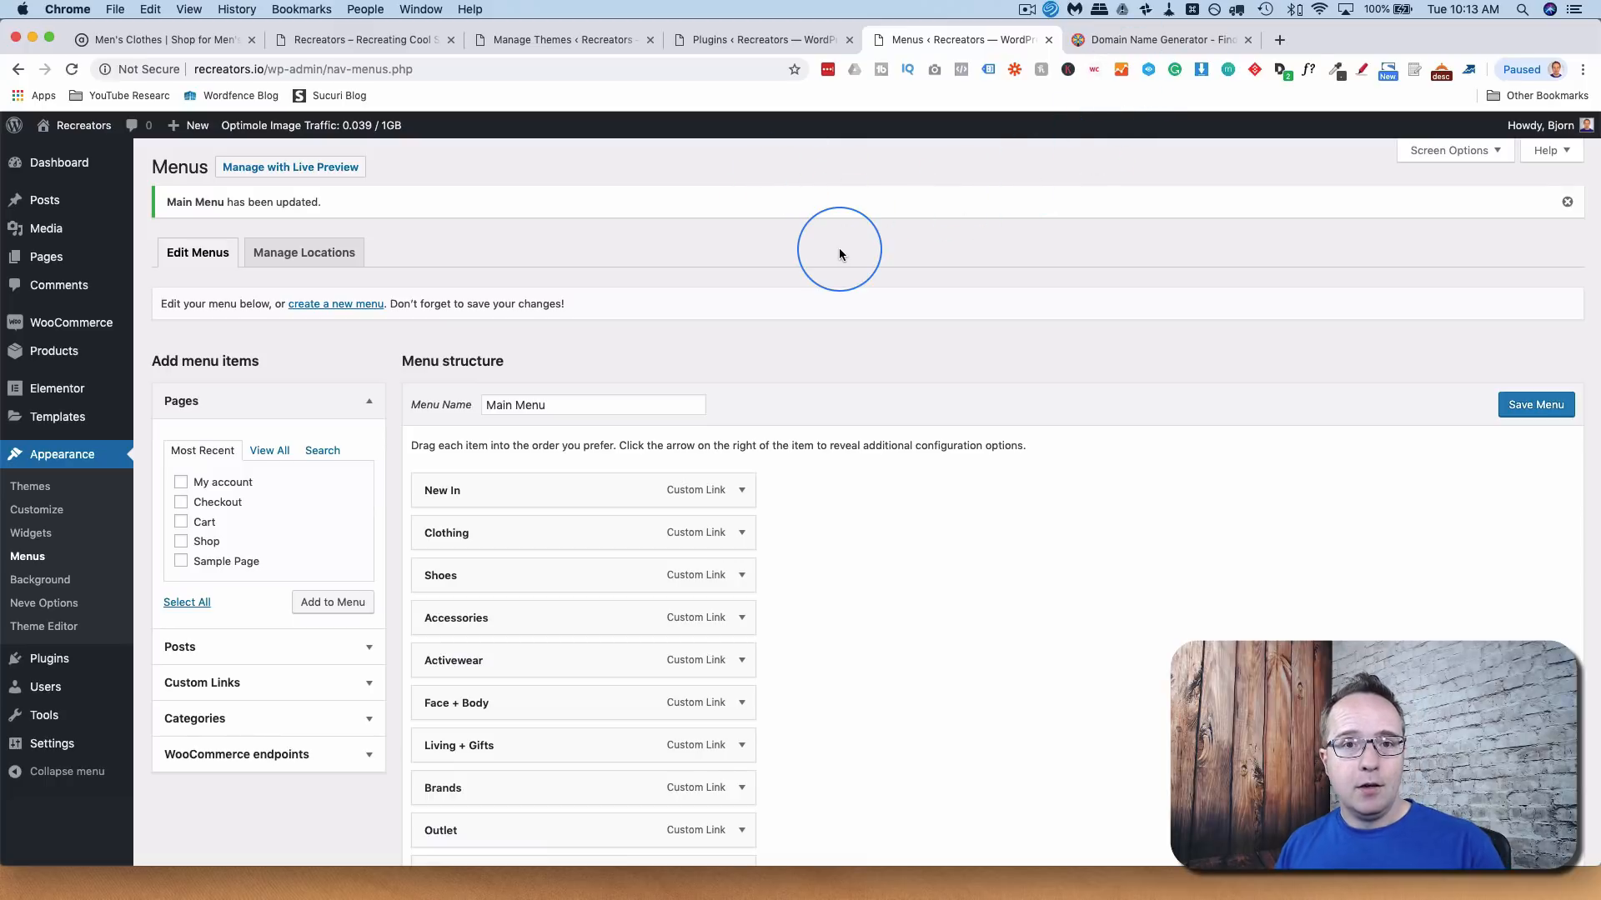
- Search the Domain Wheel name generator for the keyword "running shoes"
left_click(1151, 40)
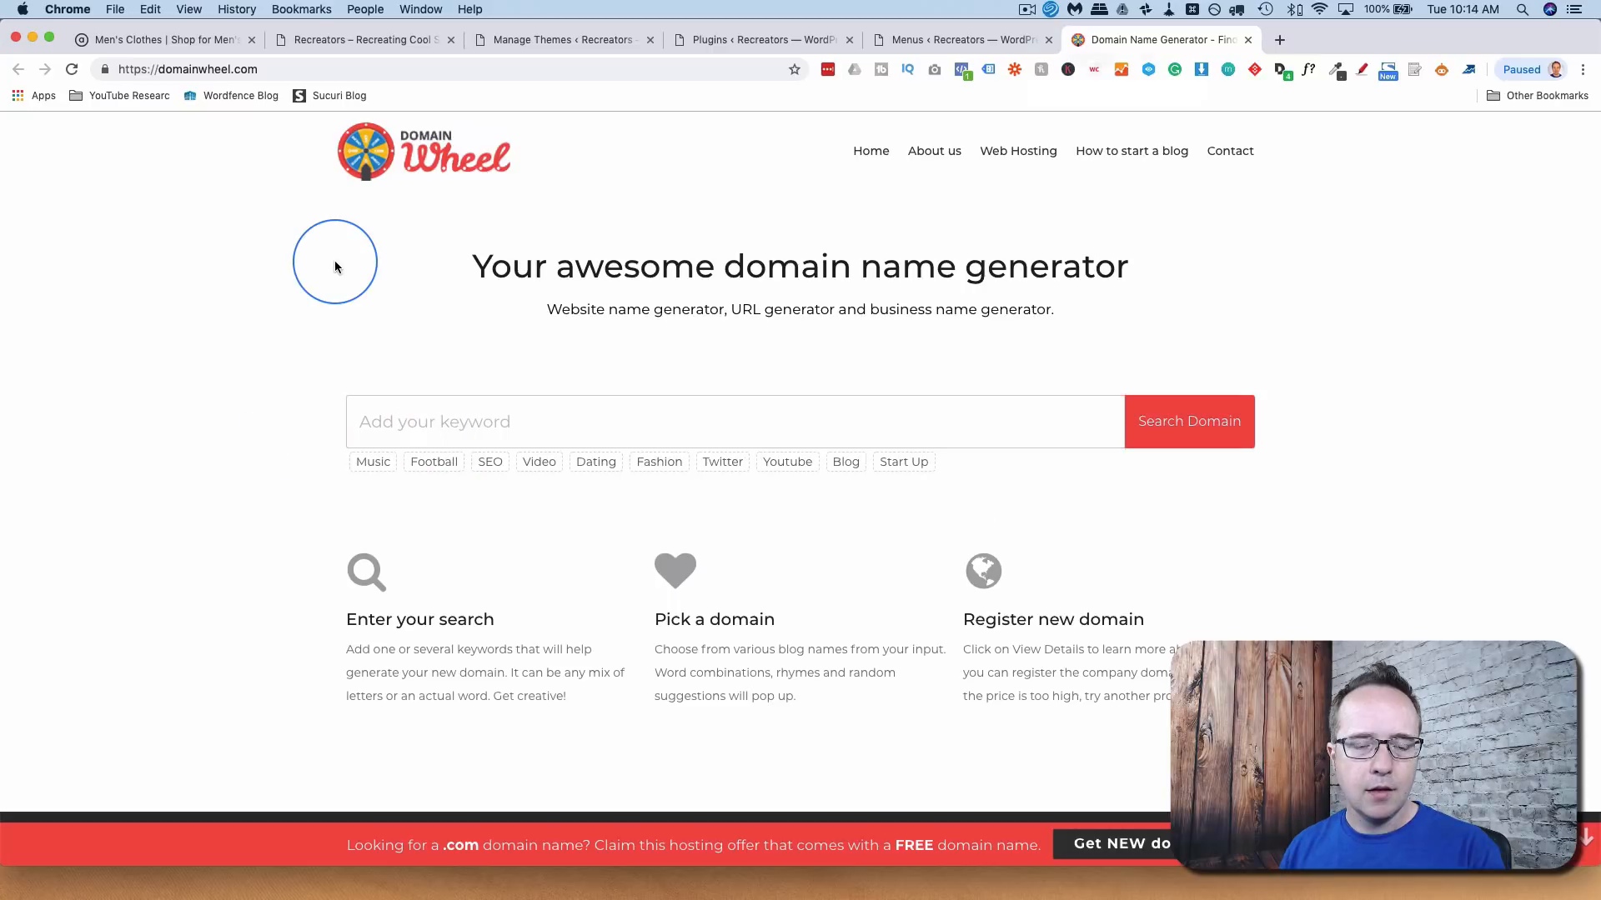
left_click(426, 428)
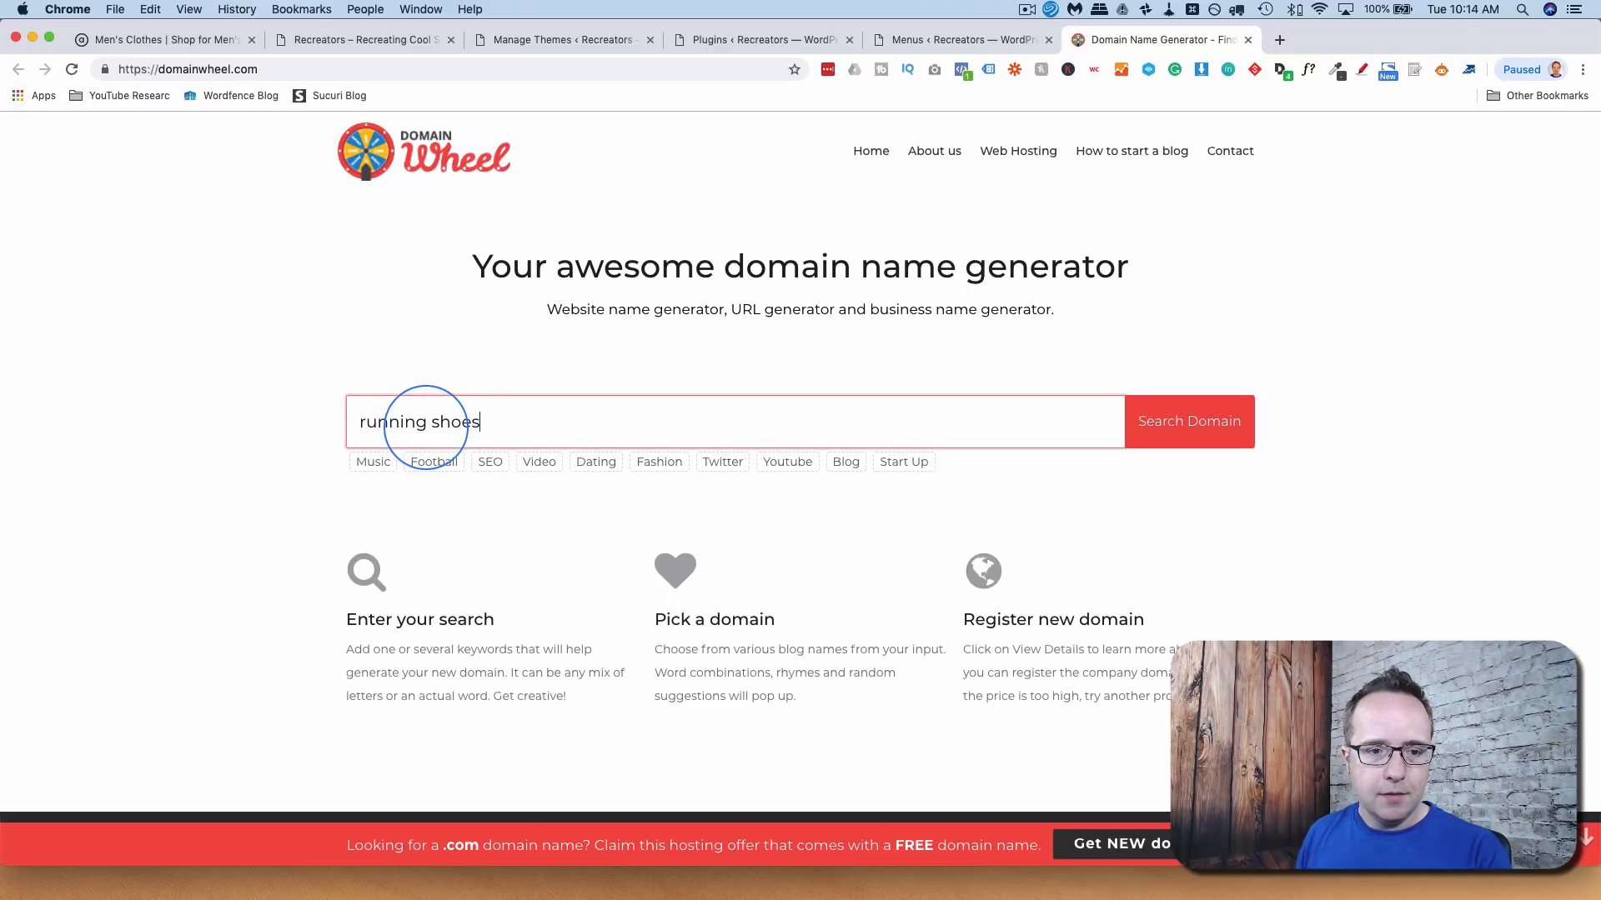
type("running shoes")
left_click(1144, 440)
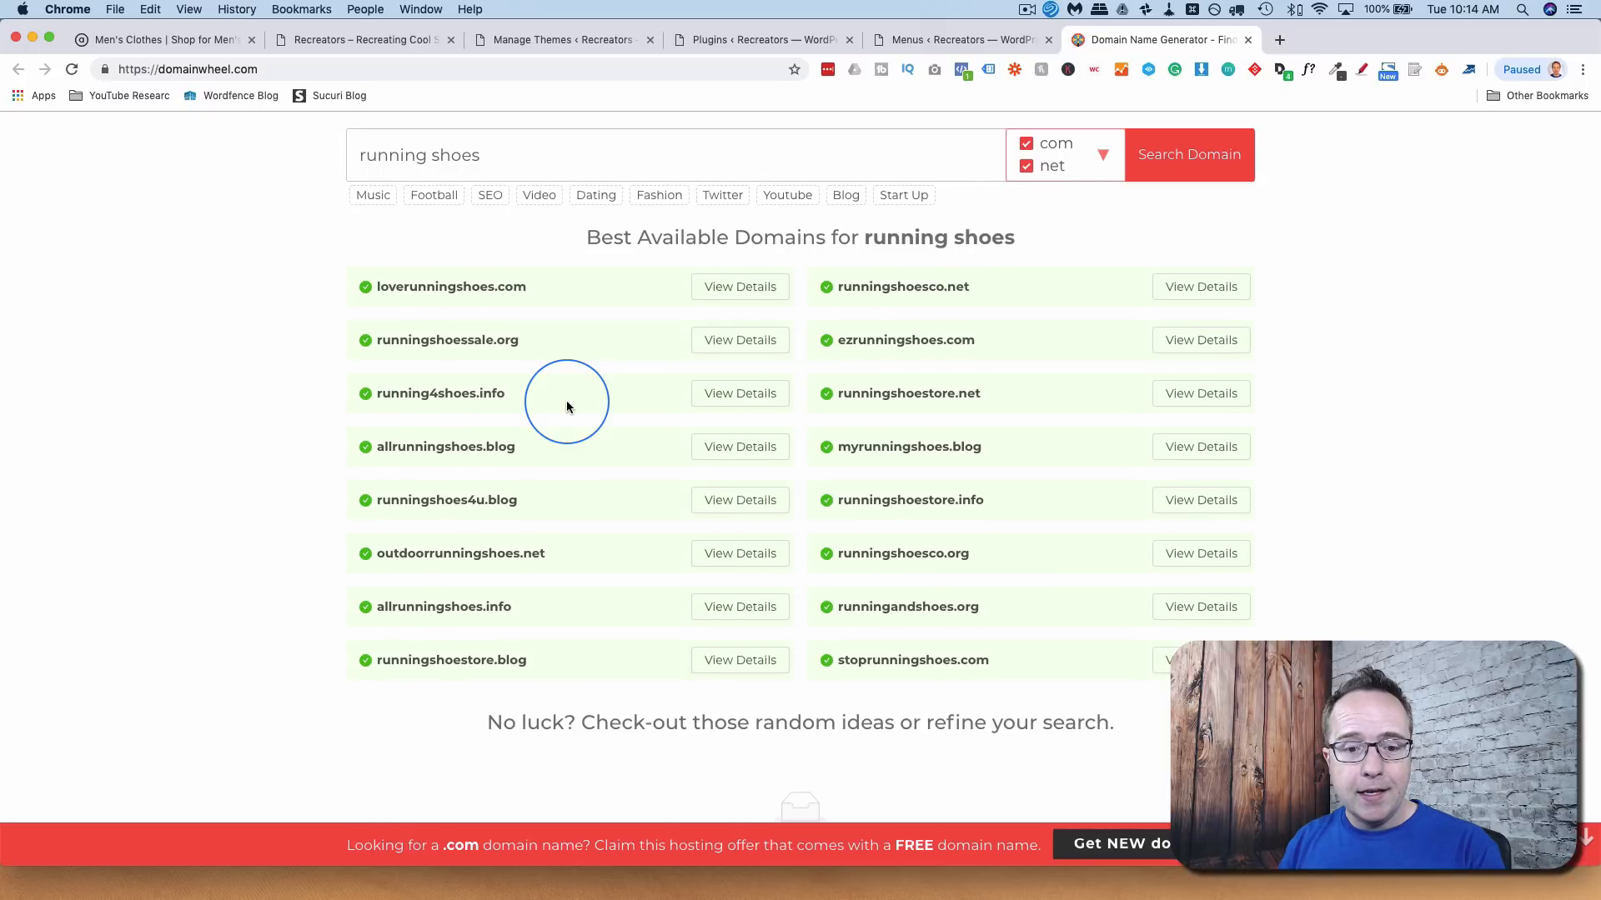
- Examine the available domains, the similar-sounding keywords and the random suggestions for "running shoes"
scroll(567, 406, "down", 1)
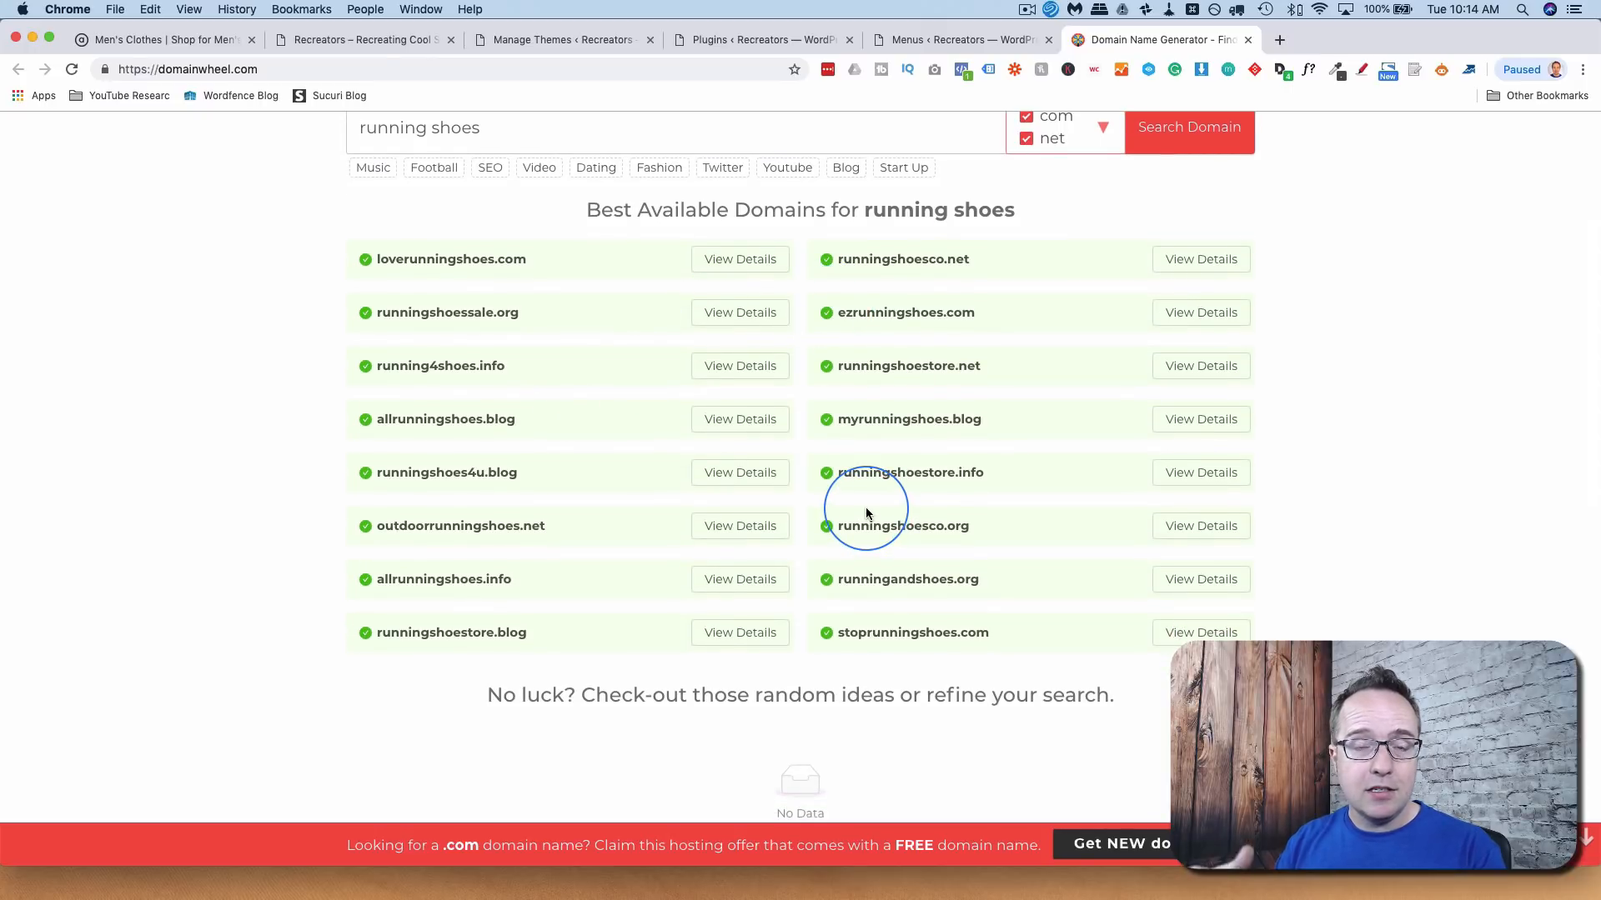
scroll(865, 513, "down", 10)
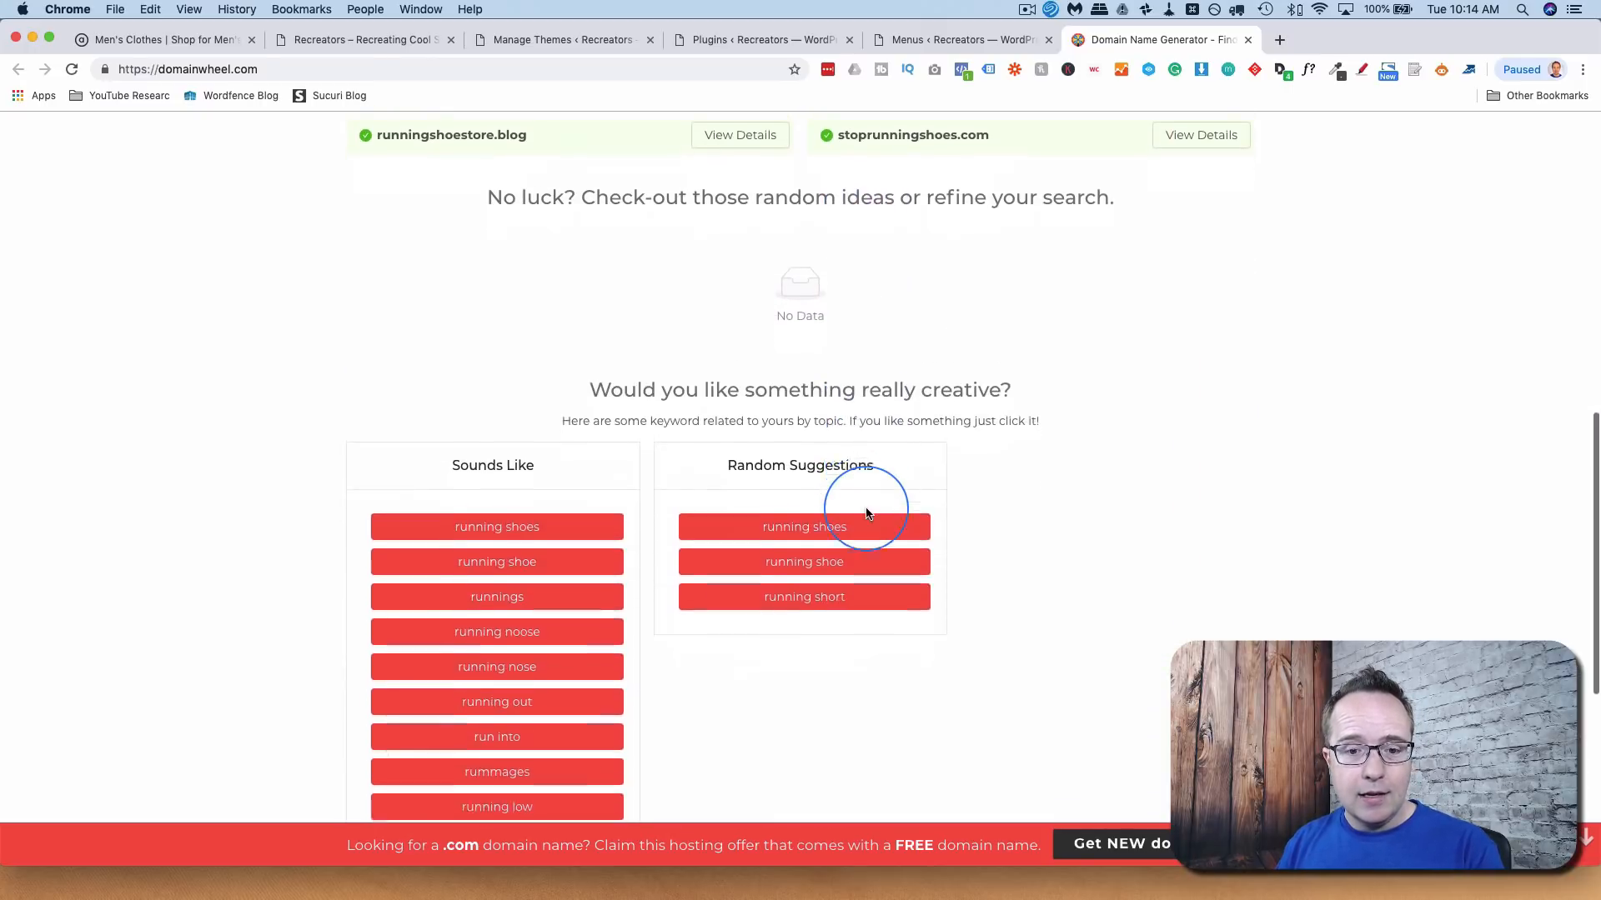
scroll(865, 508, "down", 1)
scroll(625, 542, "down", 1)
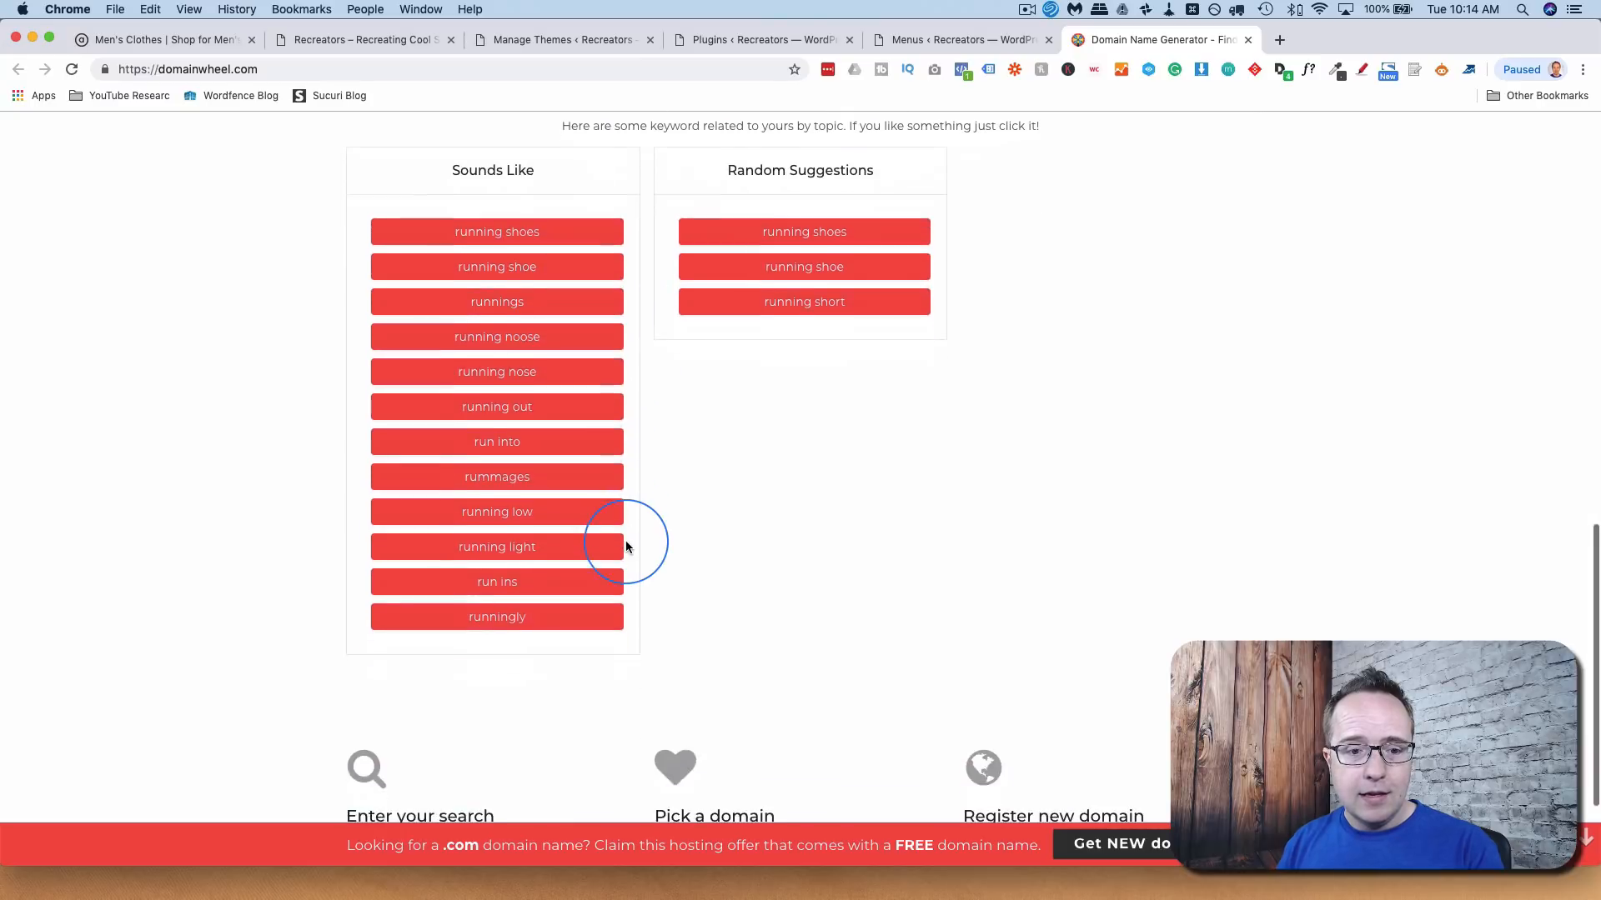
scroll(625, 542, "up", 1)
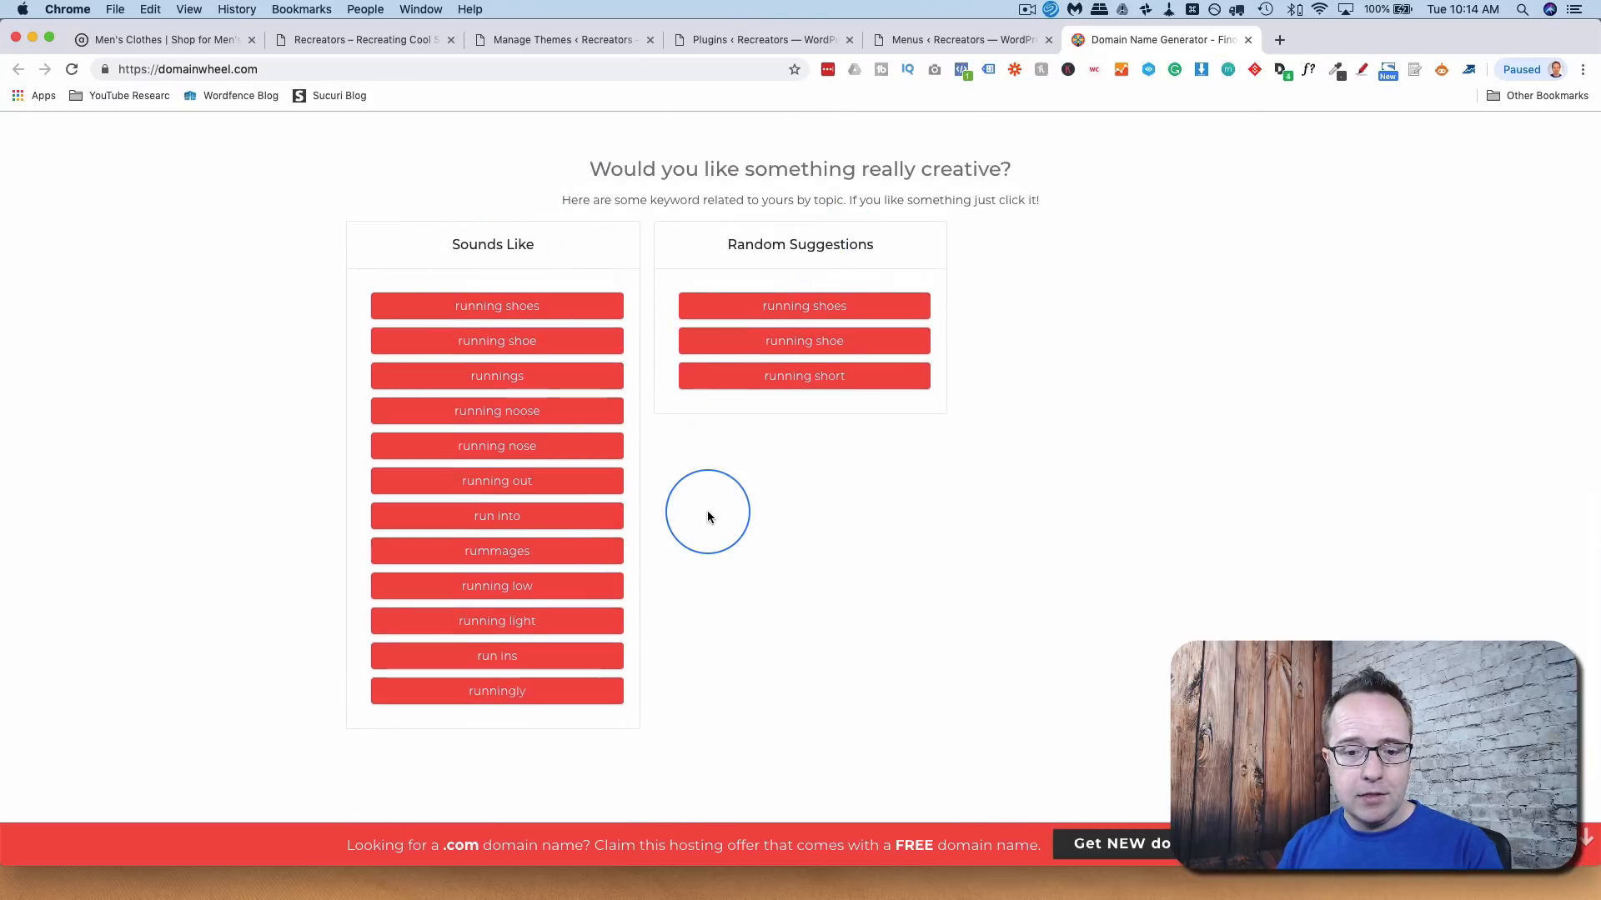
scroll(708, 517, "down", 2)
scroll(707, 517, "up", 15)
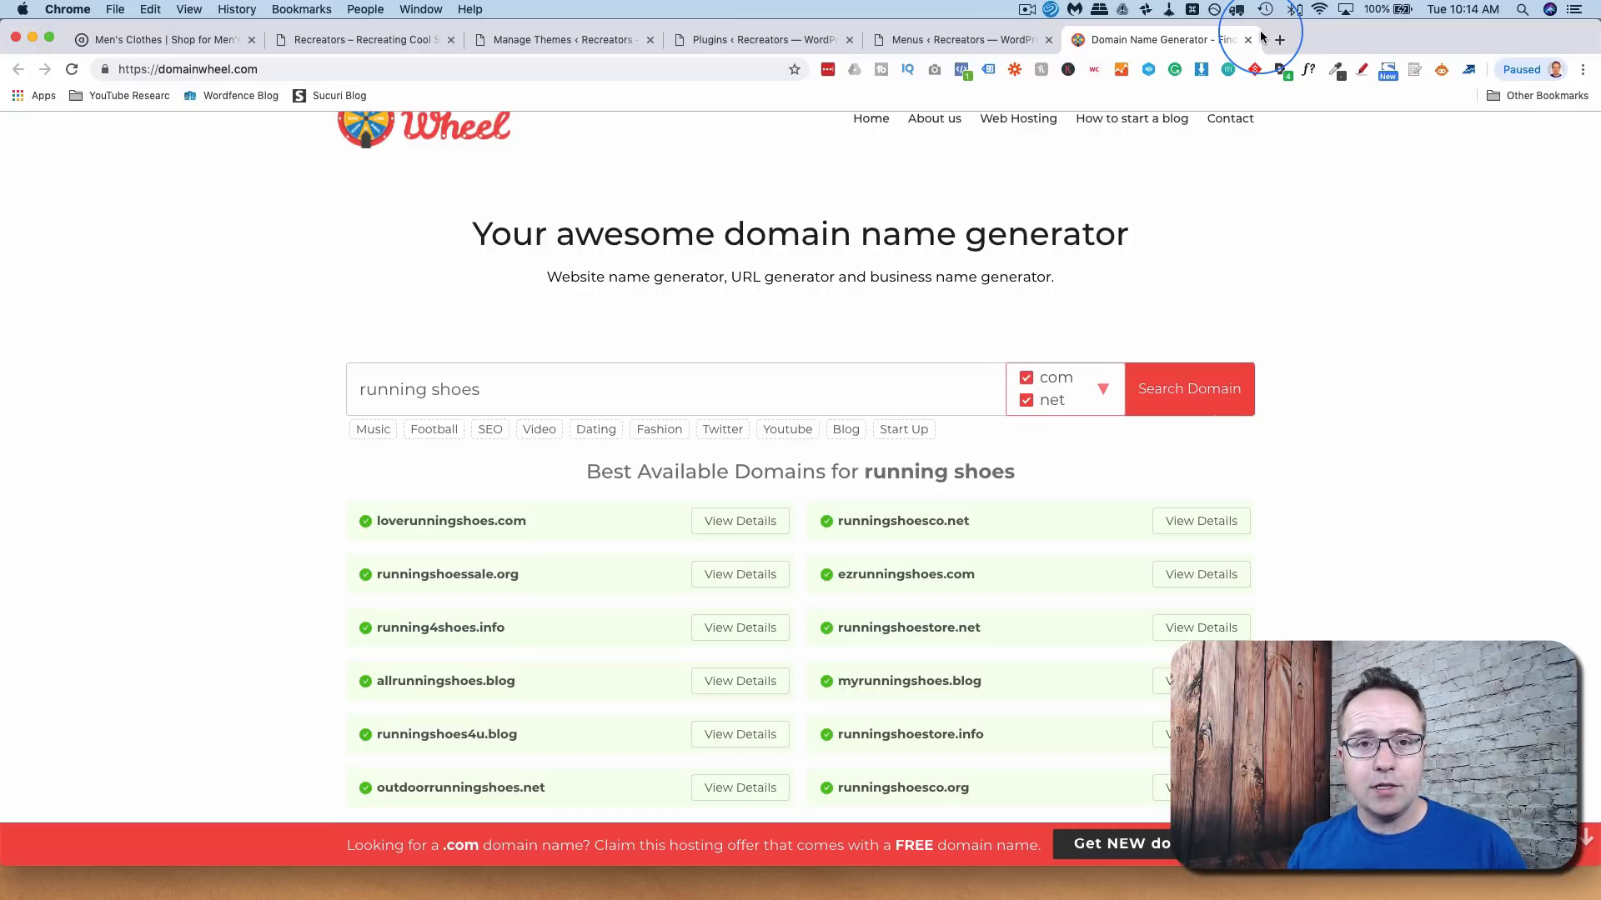
- Close the domain generator, Themes, Plugins and Menus pages, keeping only the ASOS page and the Recreators front page open
left_click(1248, 40)
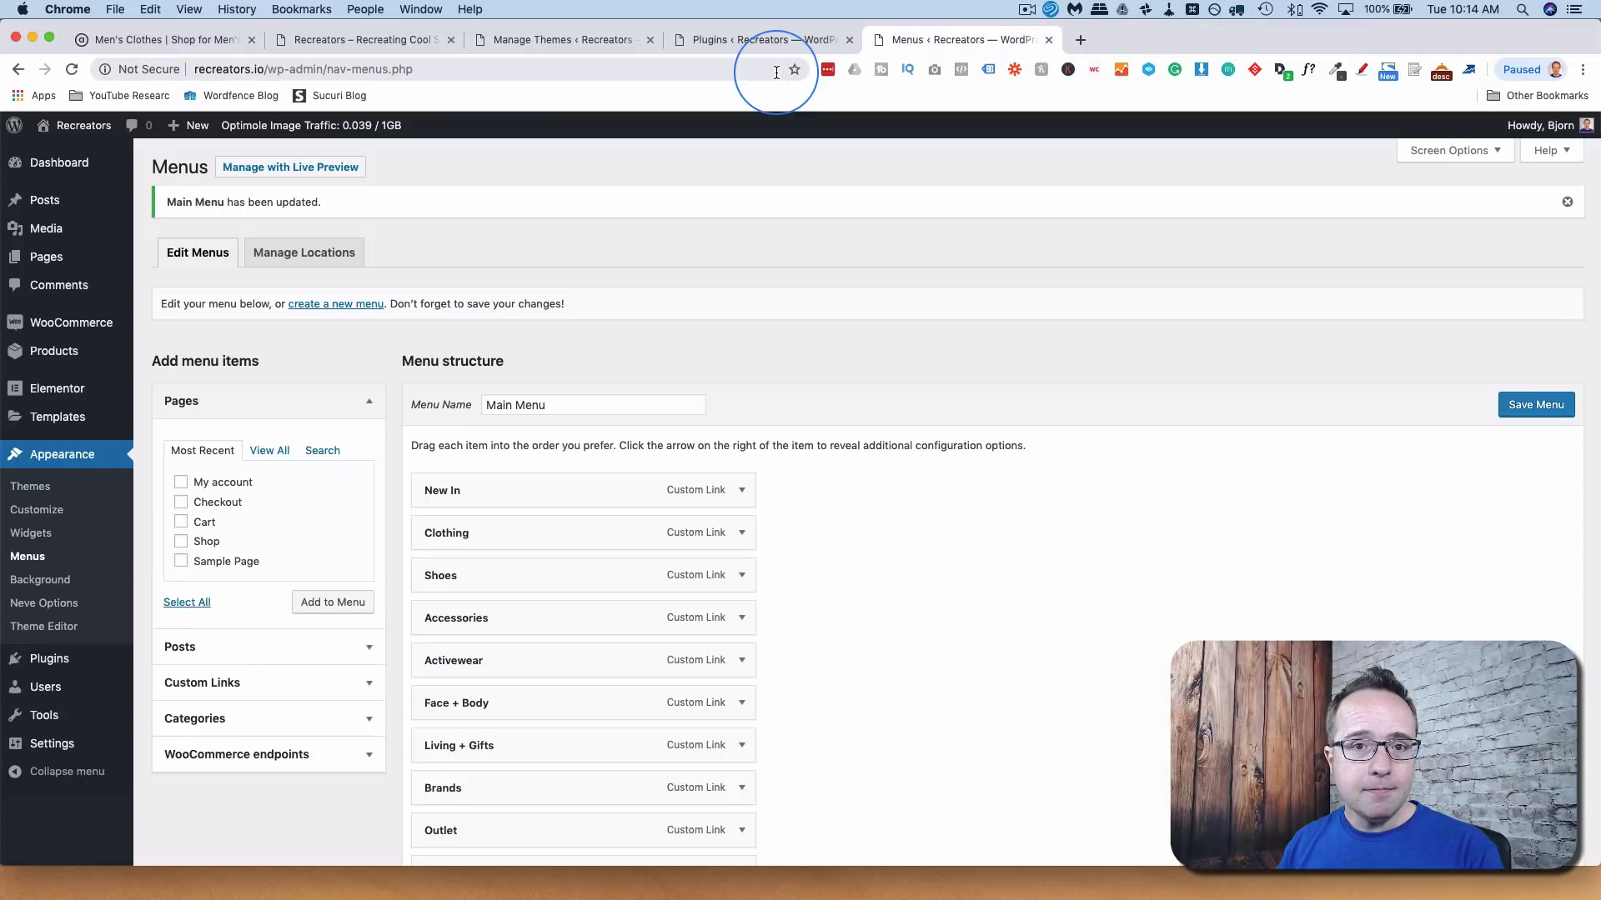
left_click(651, 40)
left_click(651, 40)
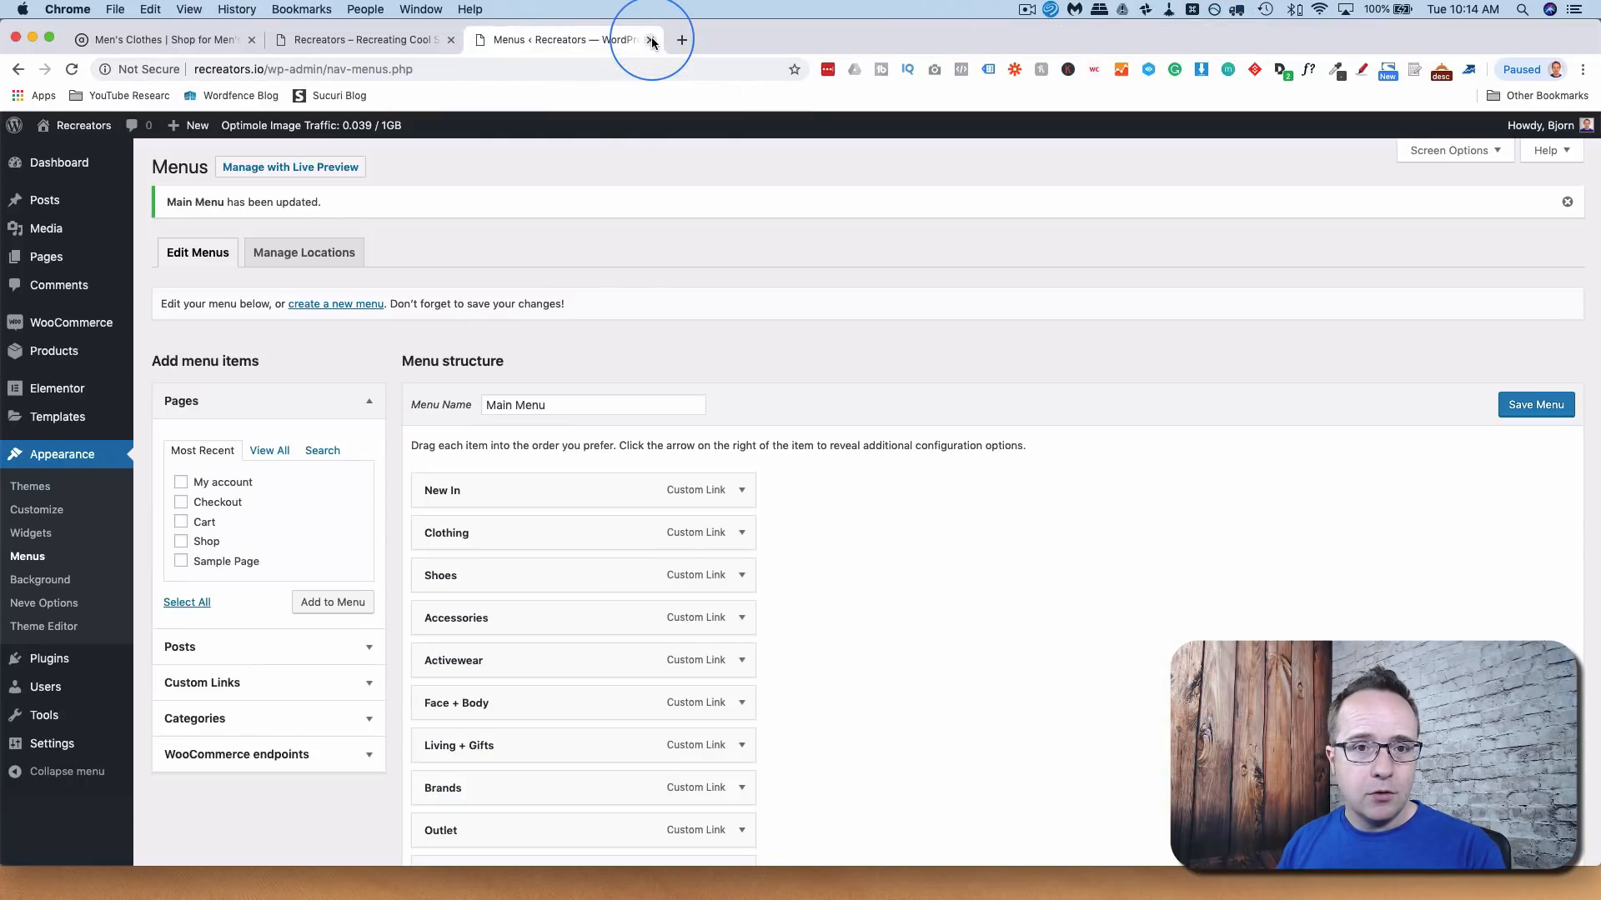
left_click(651, 40)
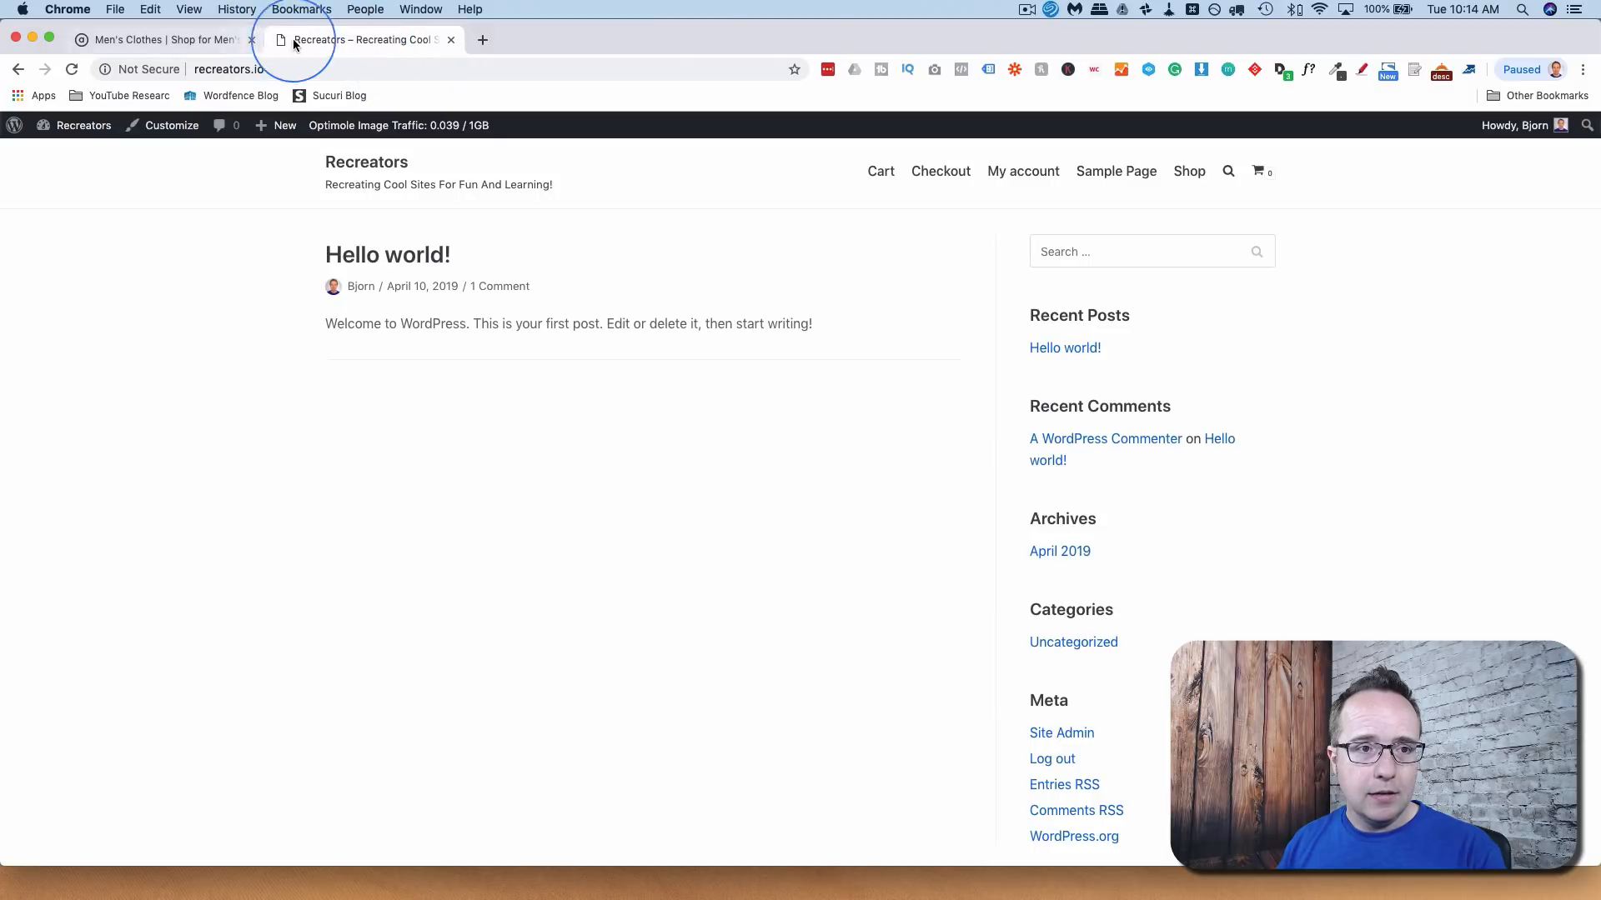
- Open the Recreators dashboard, shorten its browser window and place the ASOS page in a separate window beneath it
mouse_move(100, 126)
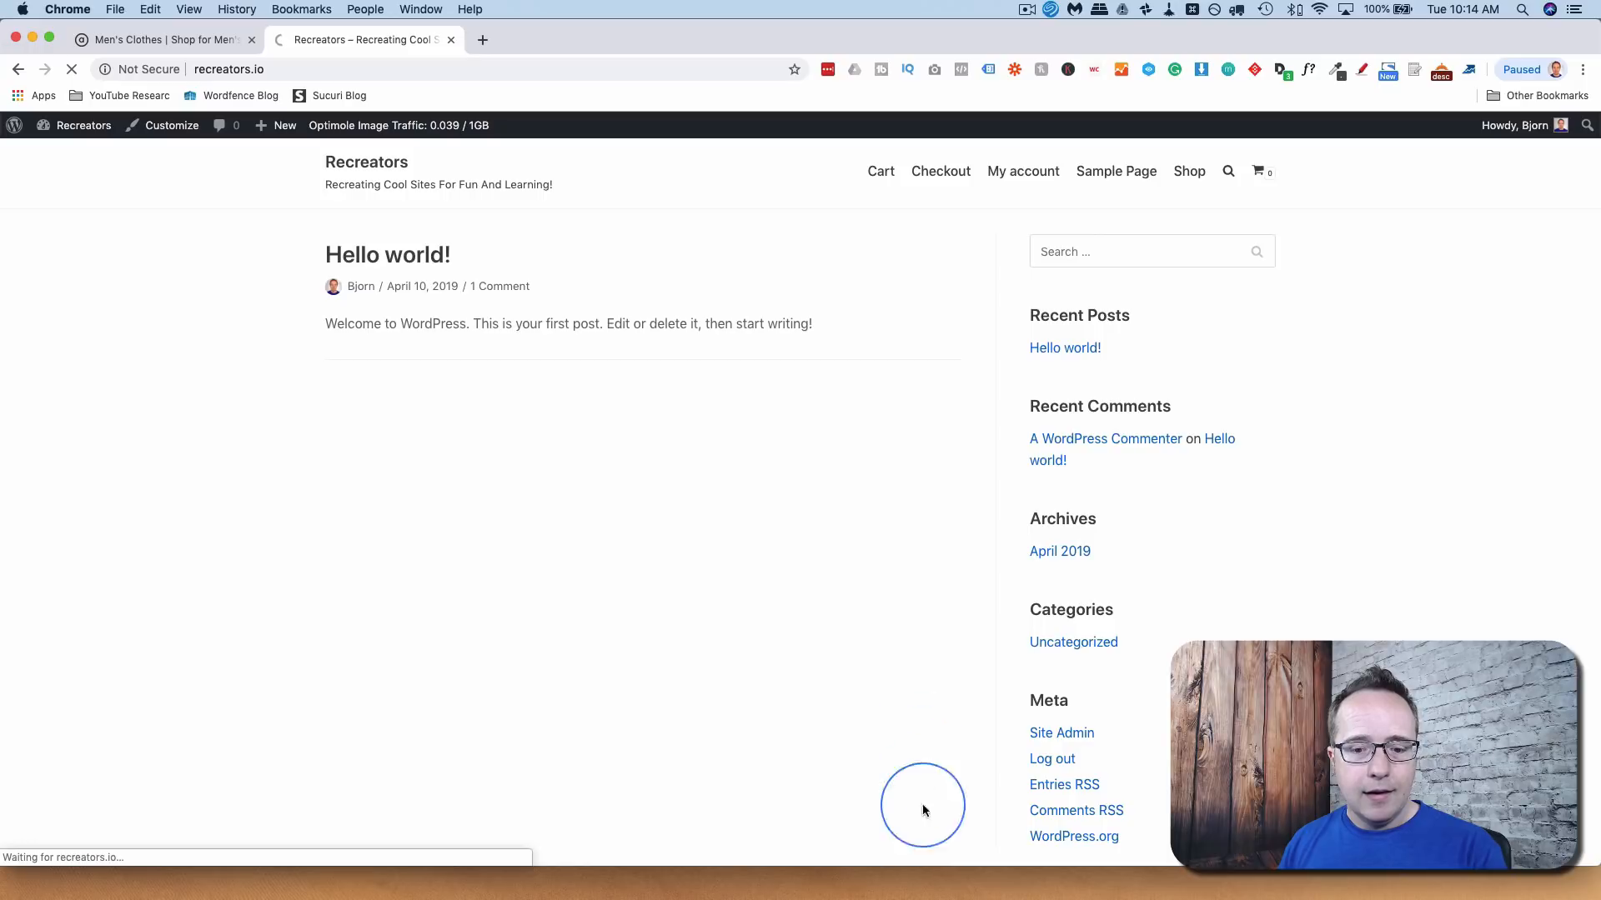
left_click_drag(914, 867, 900, 567)
left_click_drag(158, 44, 215, 590)
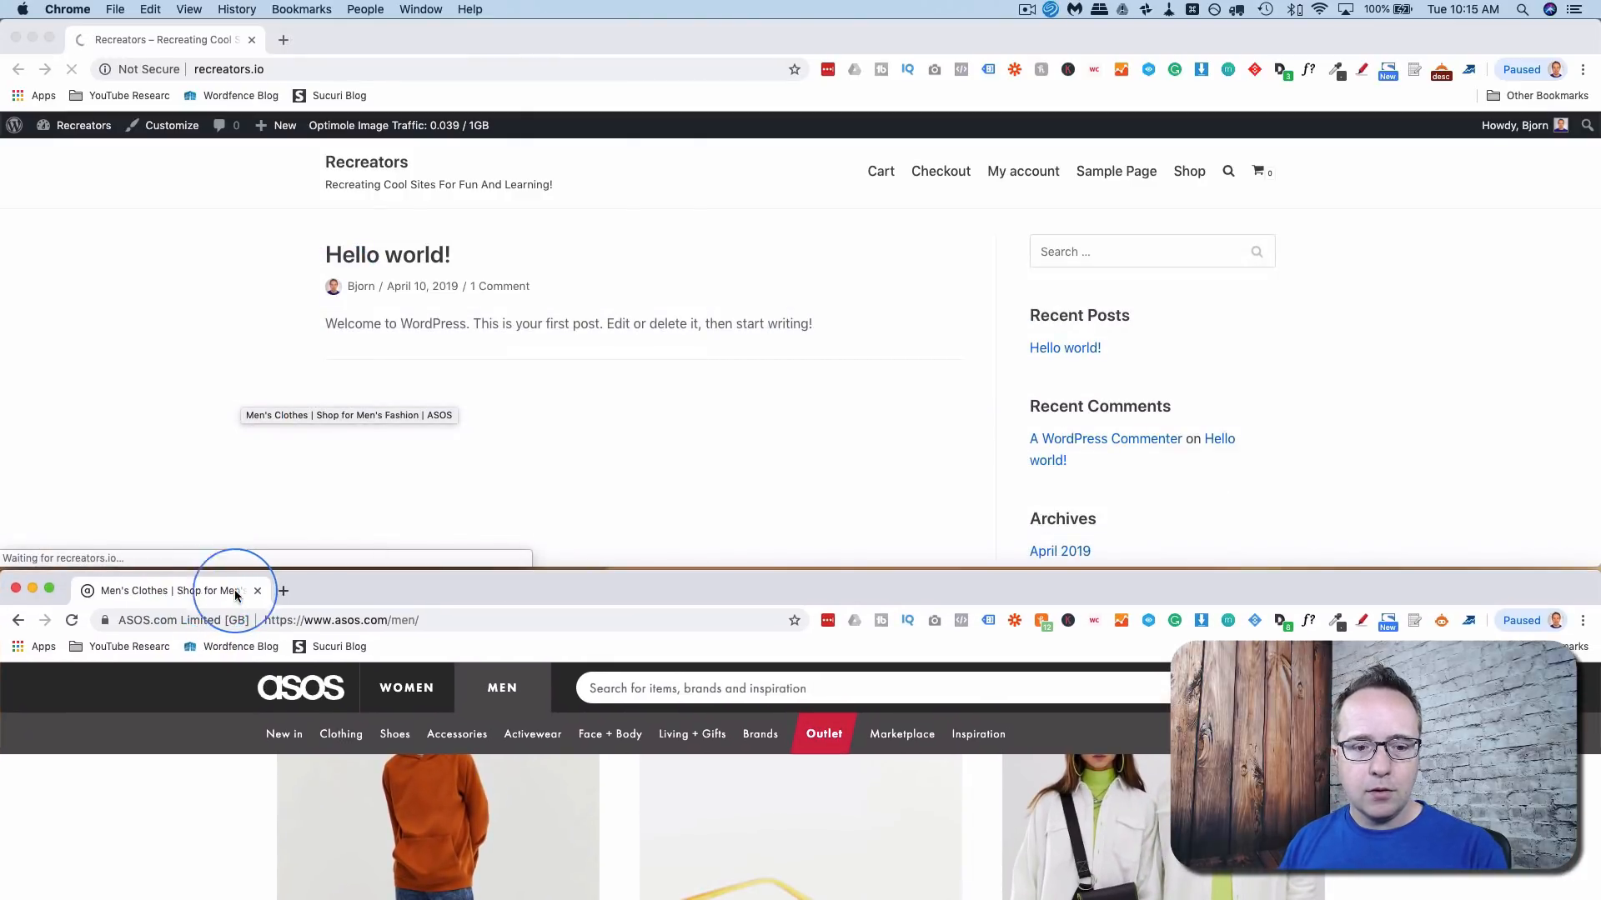
left_click_drag(597, 600, 631, 611)
left_click(629, 564)
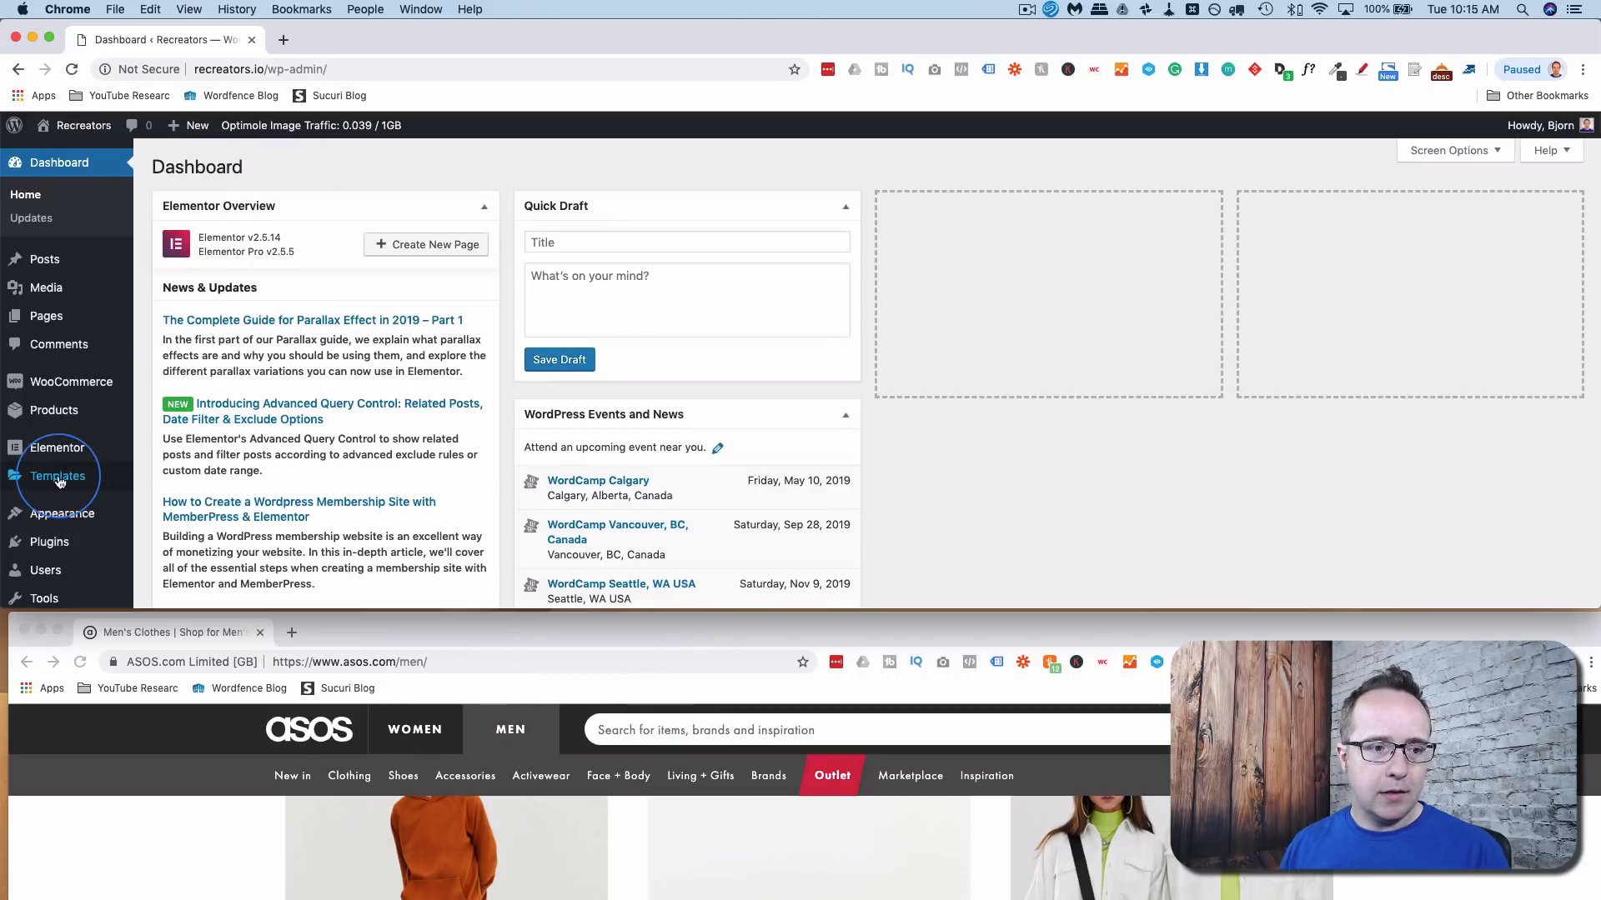
- Create a Header template named "Site Header" from the theme templates and dismiss the block library
mouse_move(60, 474)
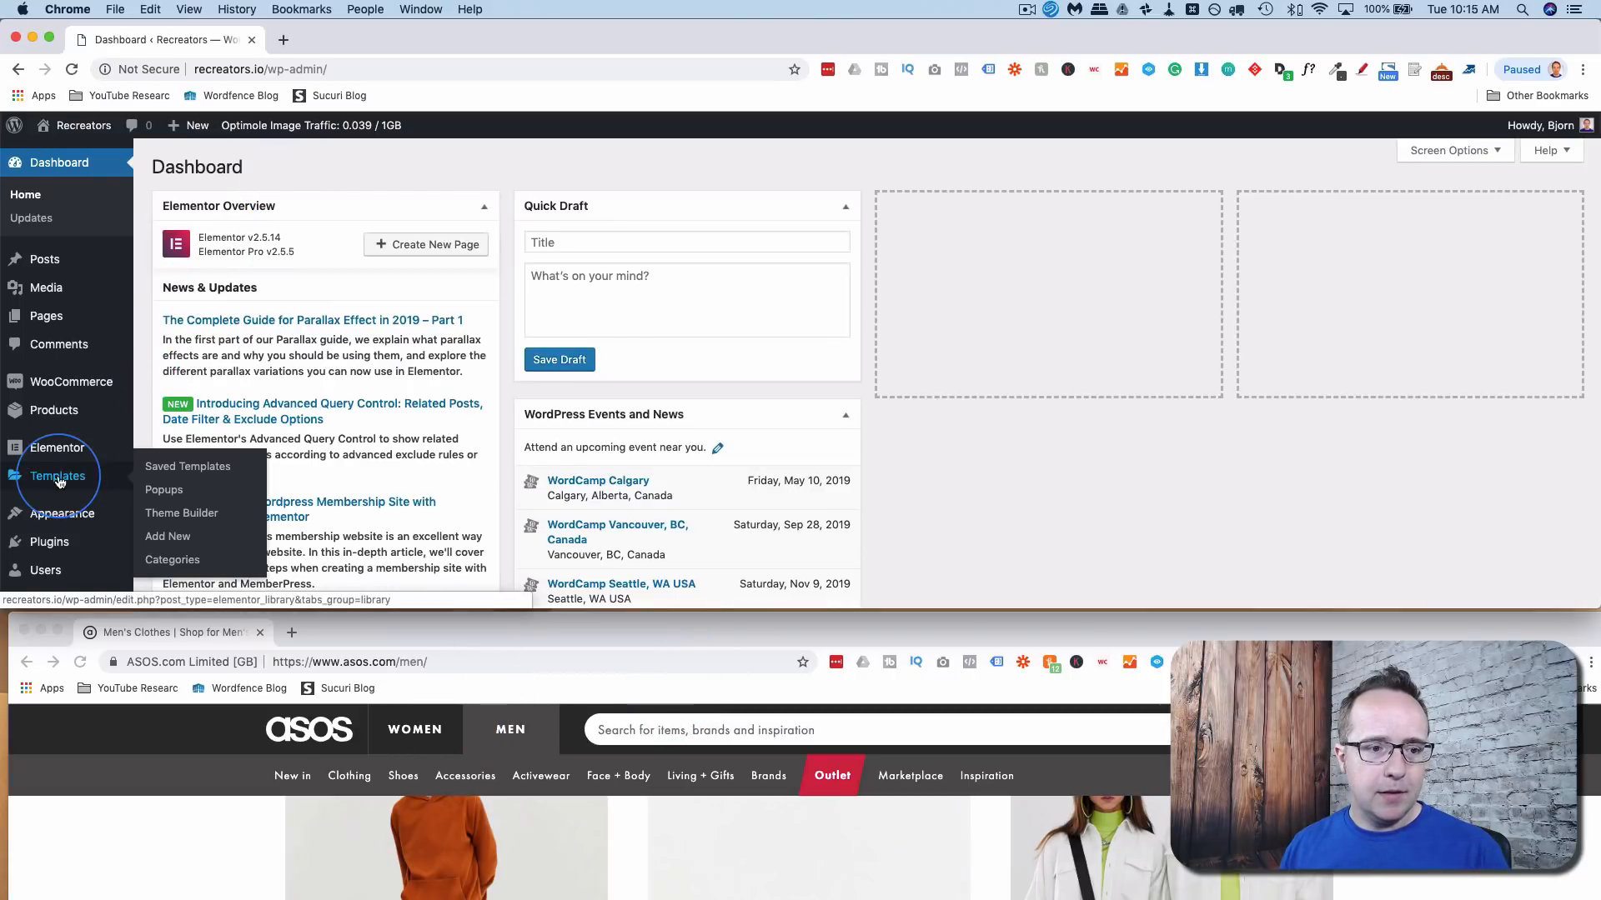
left_click(175, 519)
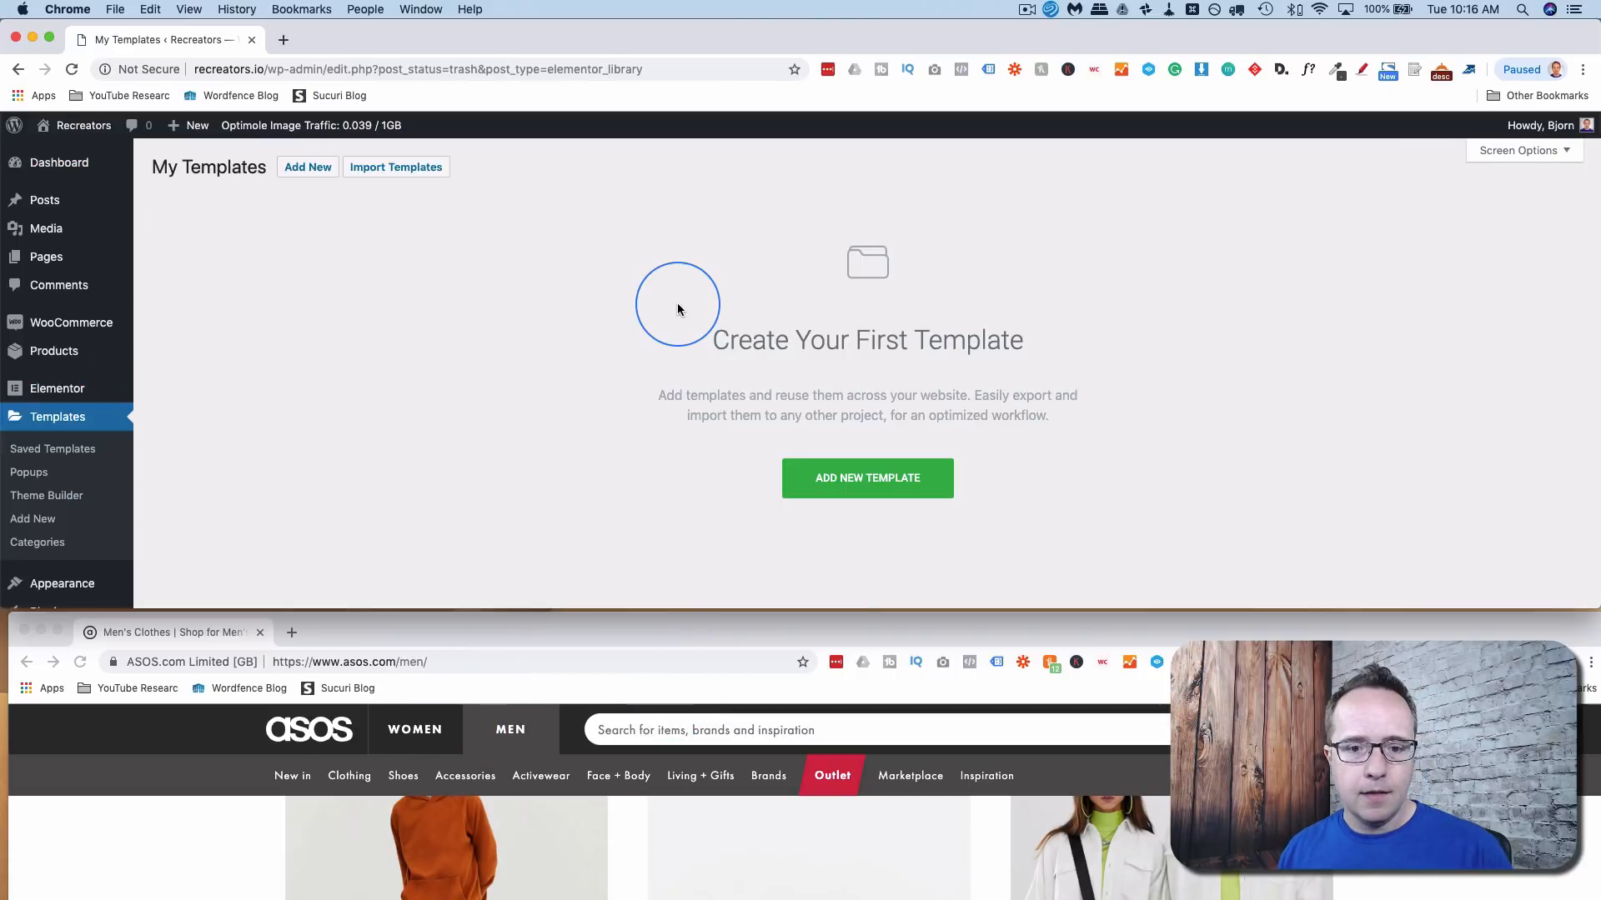
left_click(846, 482)
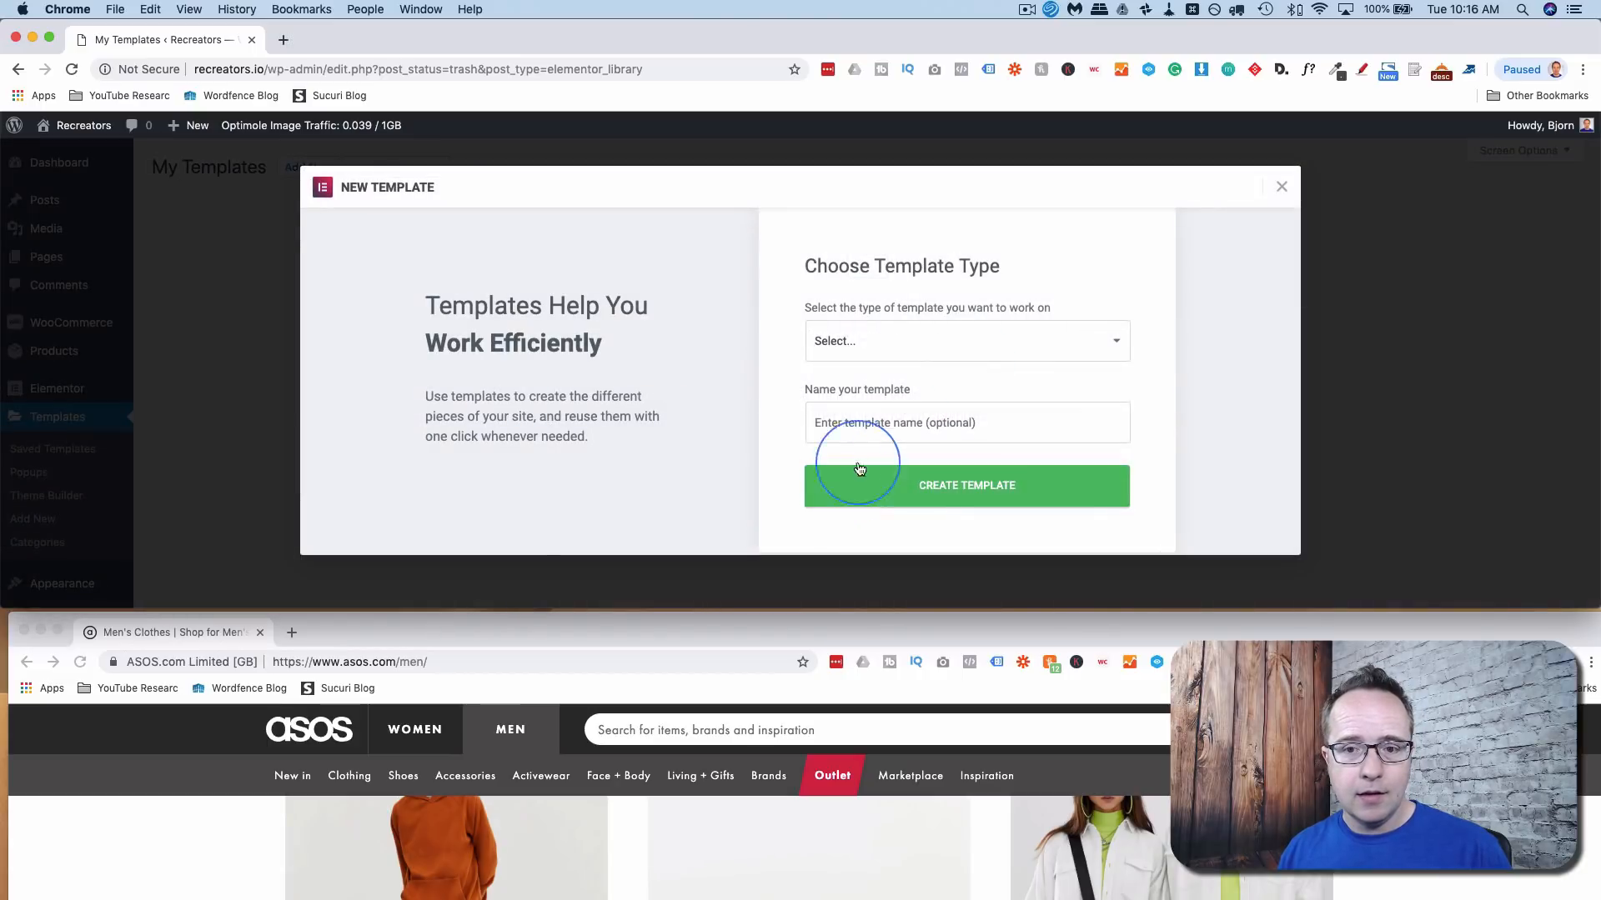
left_click(1103, 346)
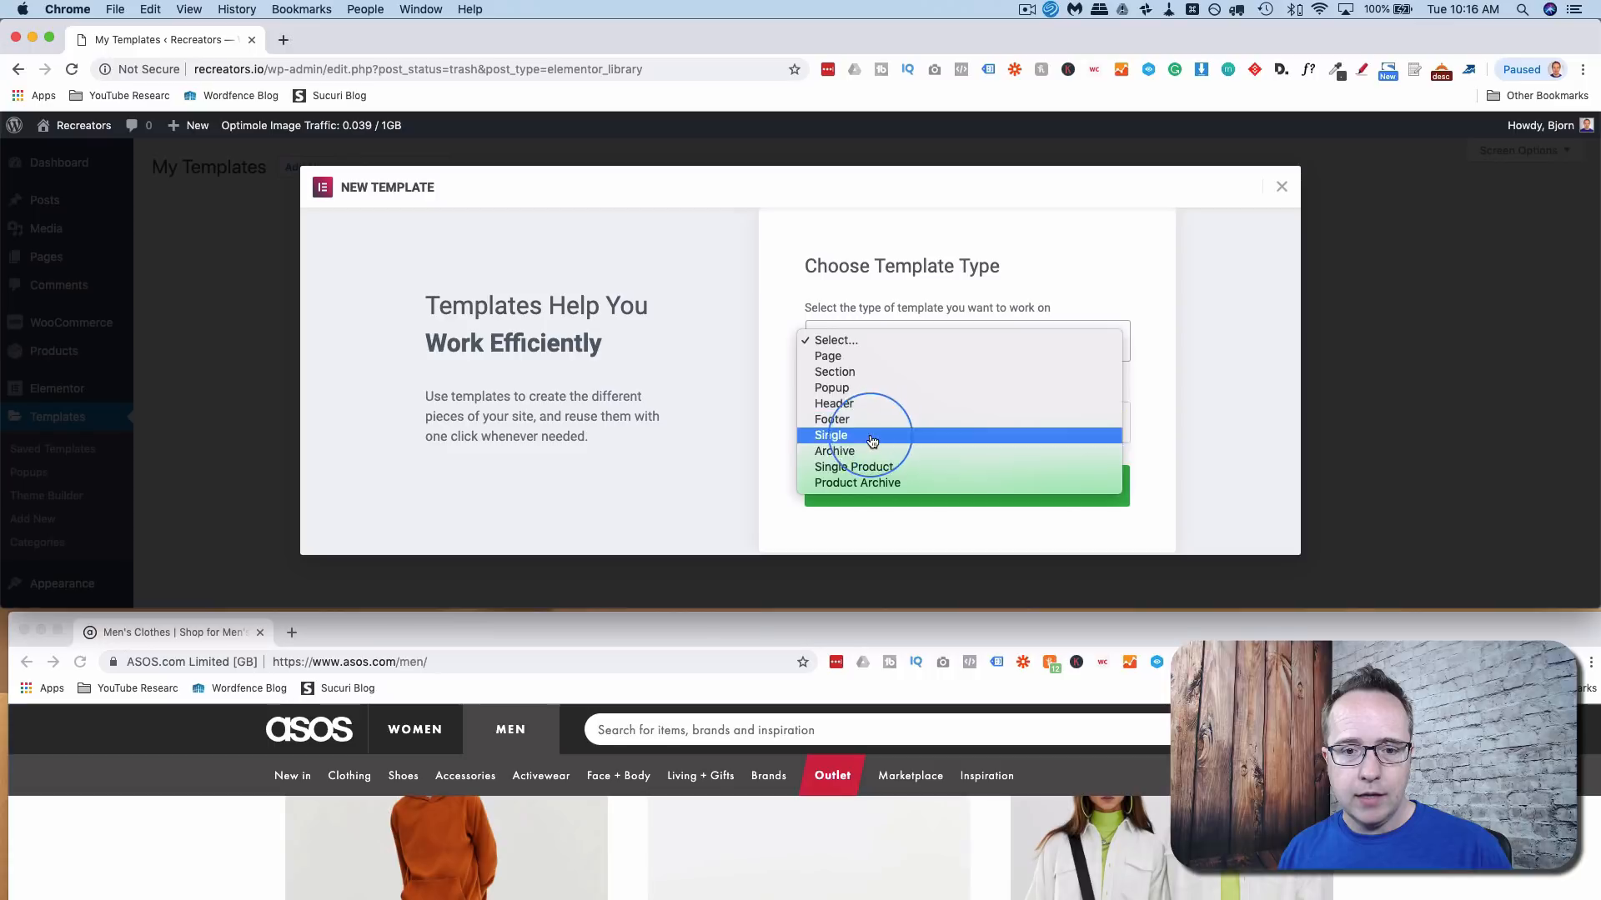
left_click(863, 411)
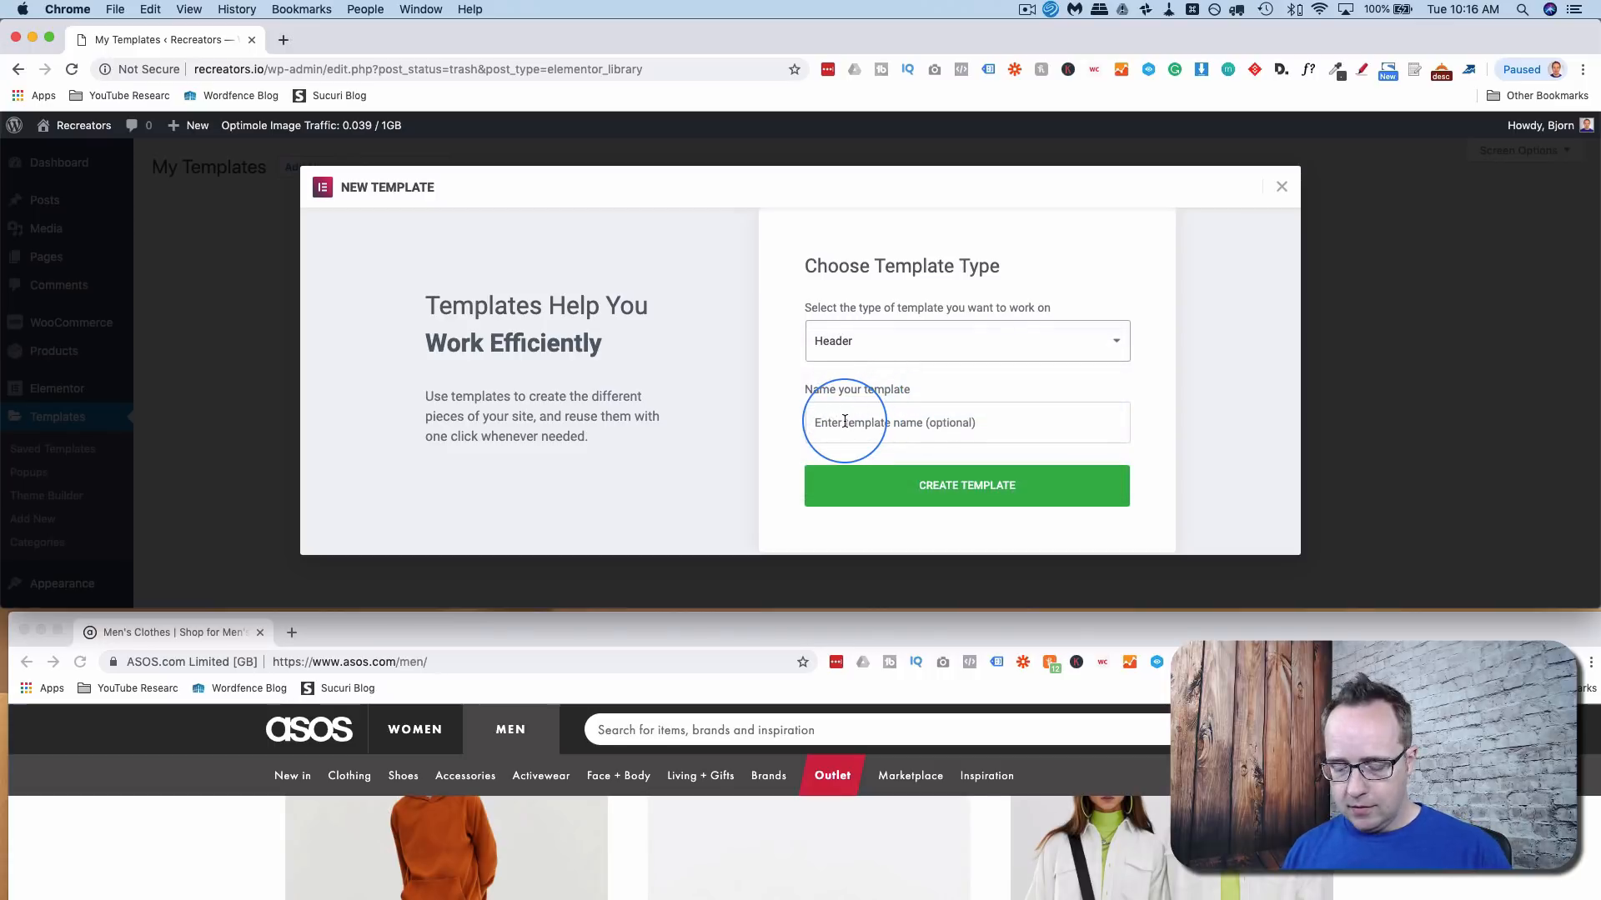
left_click(844, 423)
type("s")
left_click(833, 466)
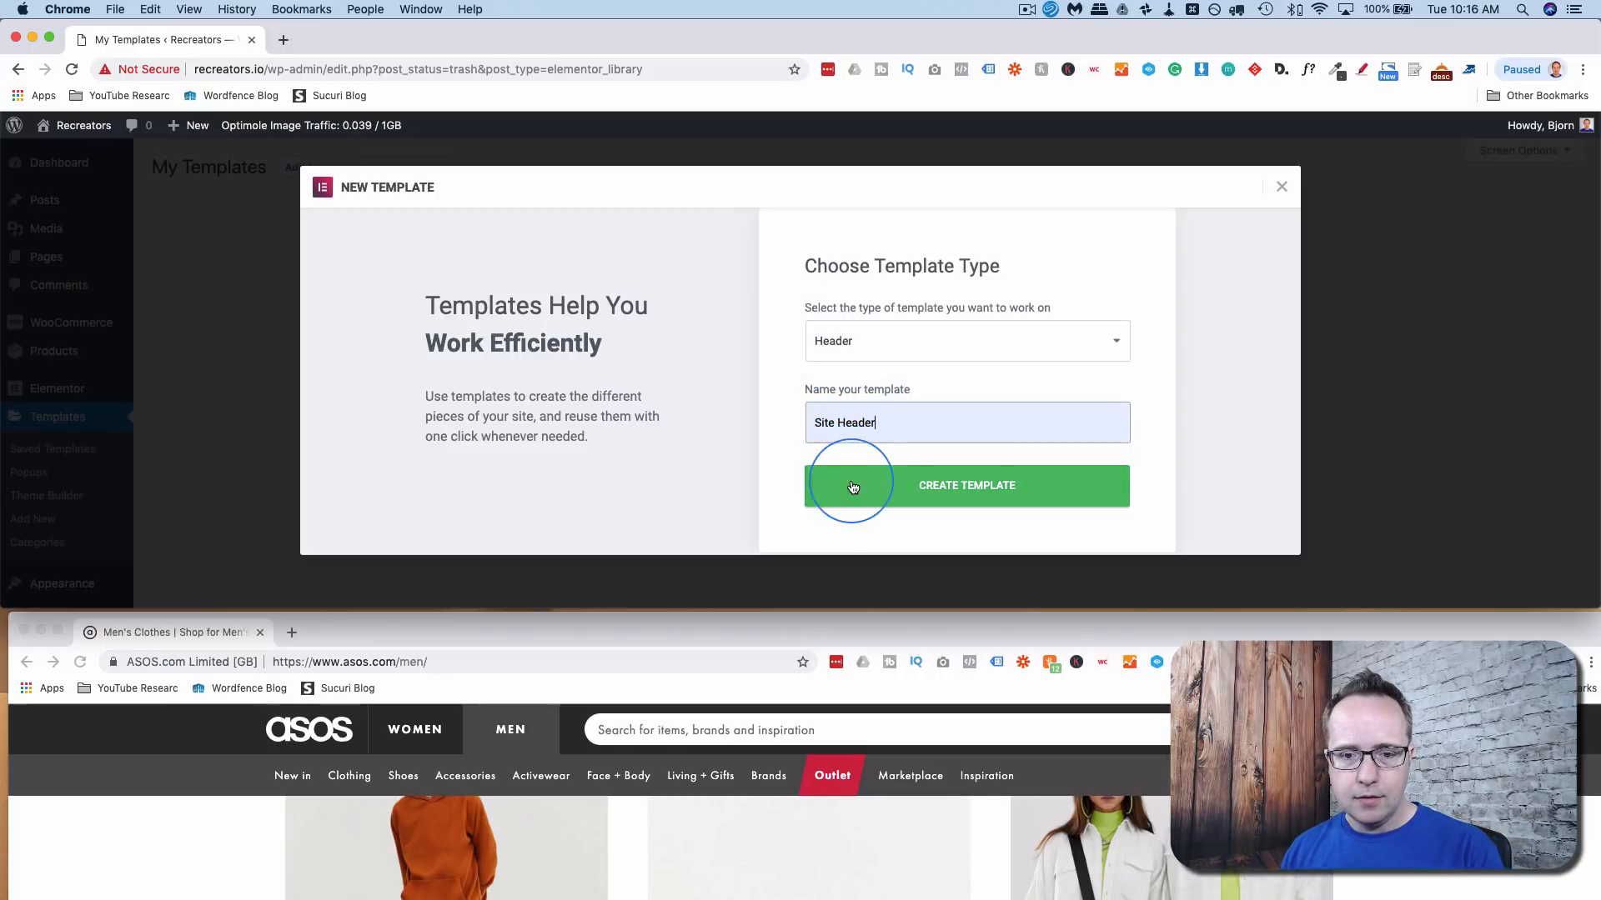
left_click(1006, 477)
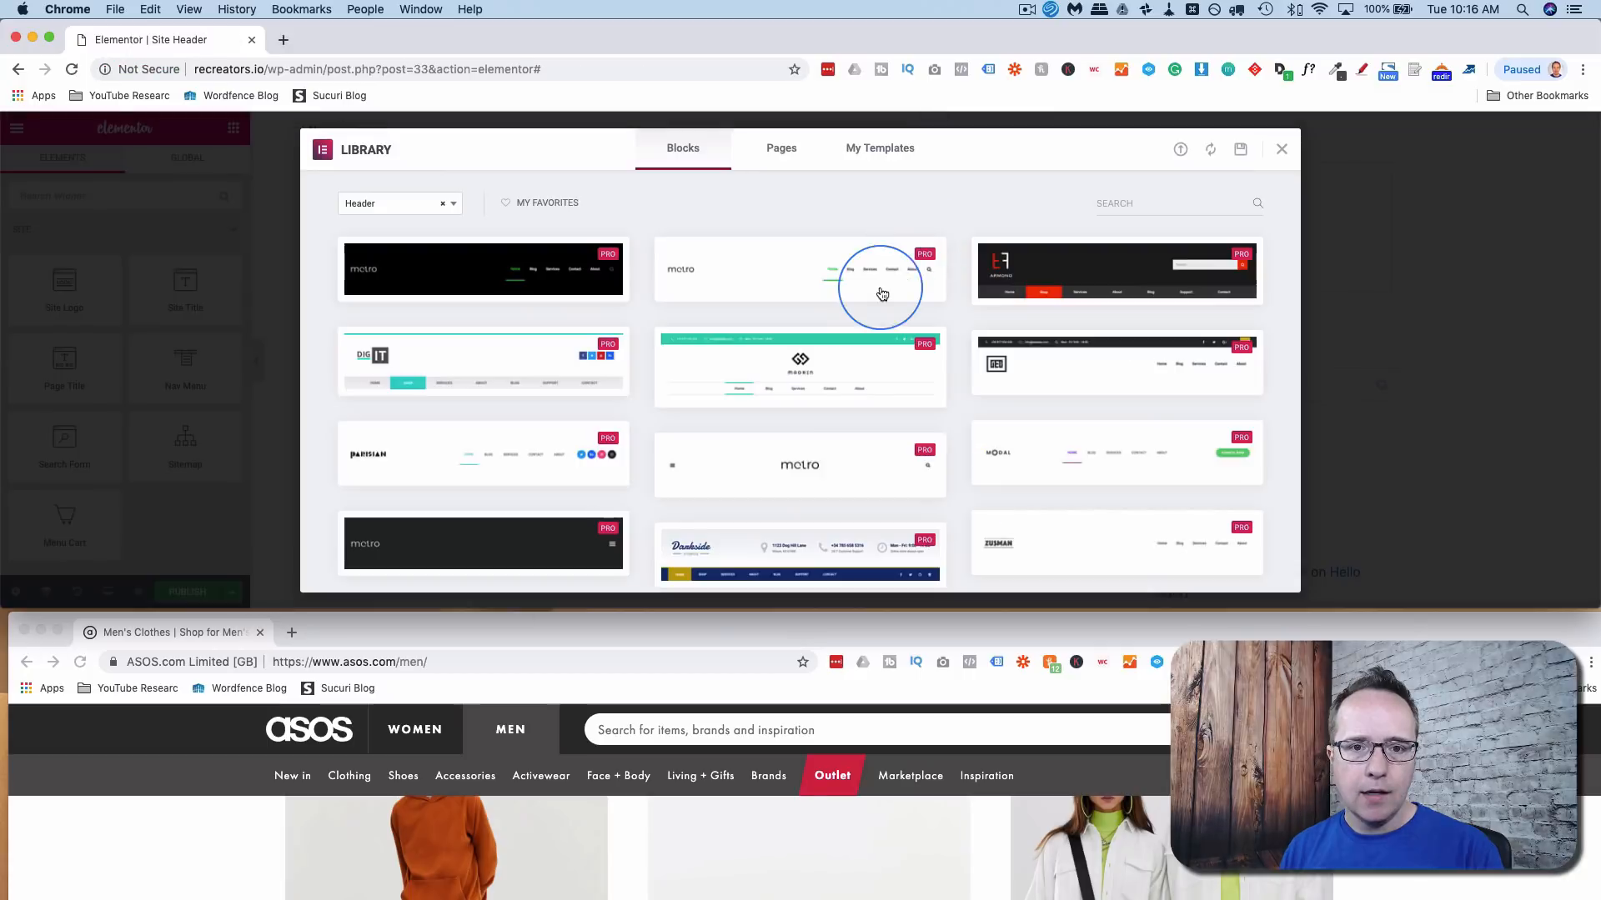
left_click(1282, 153)
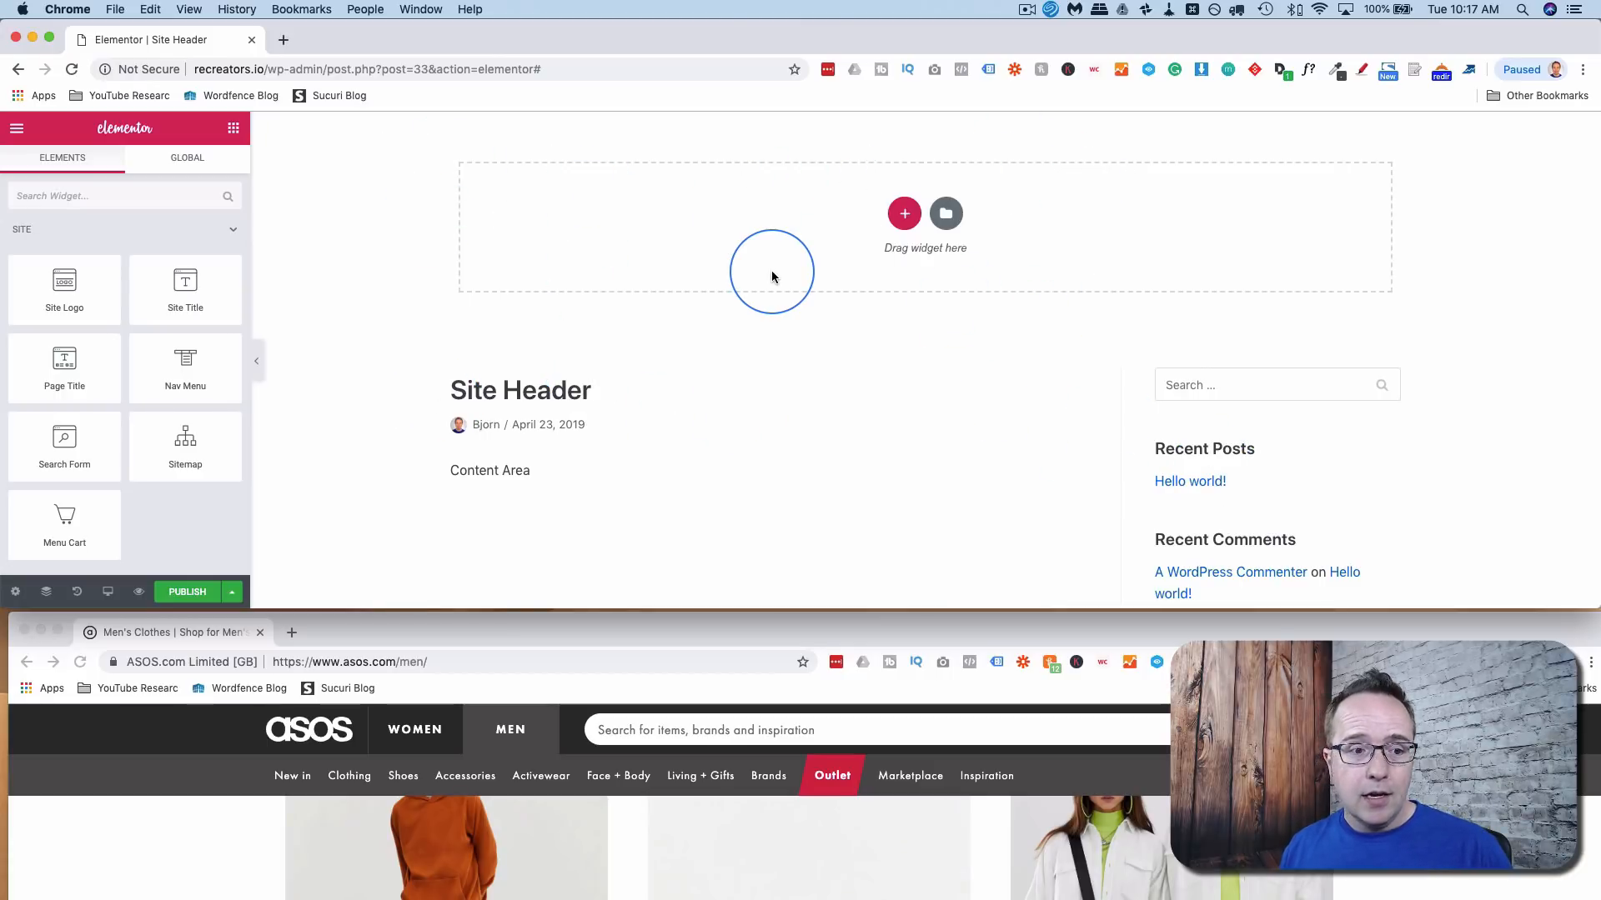
- Review the ASOS header layout and add a three-column section to the header for its top utility bar
left_click(905, 215)
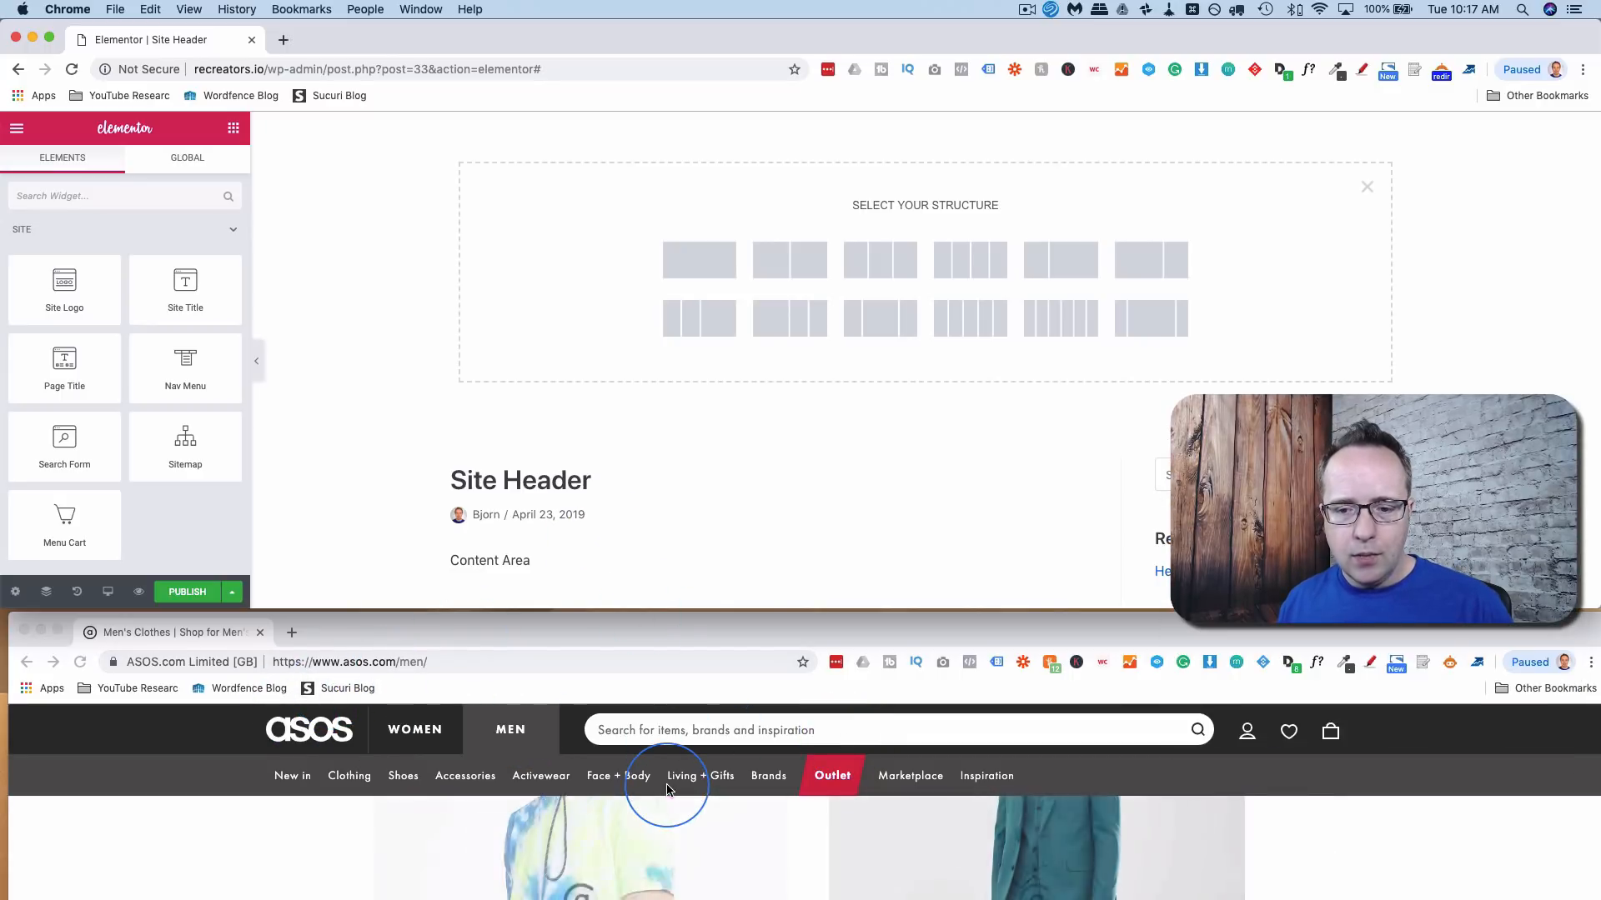
scroll(680, 733, "up", 2)
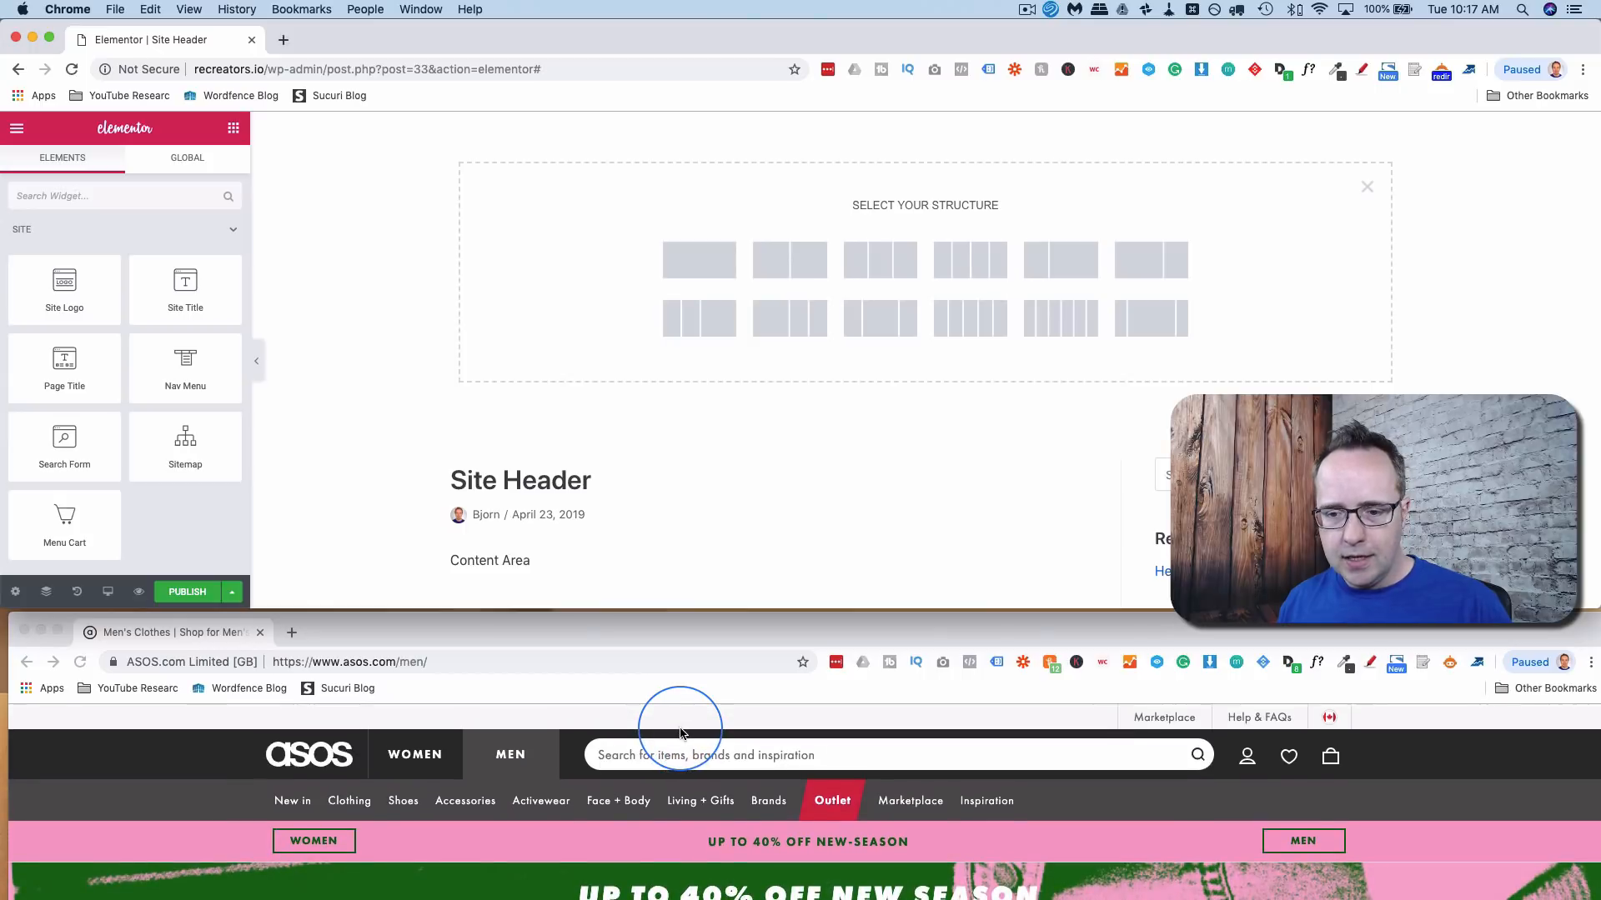
scroll(680, 733, "down", 15)
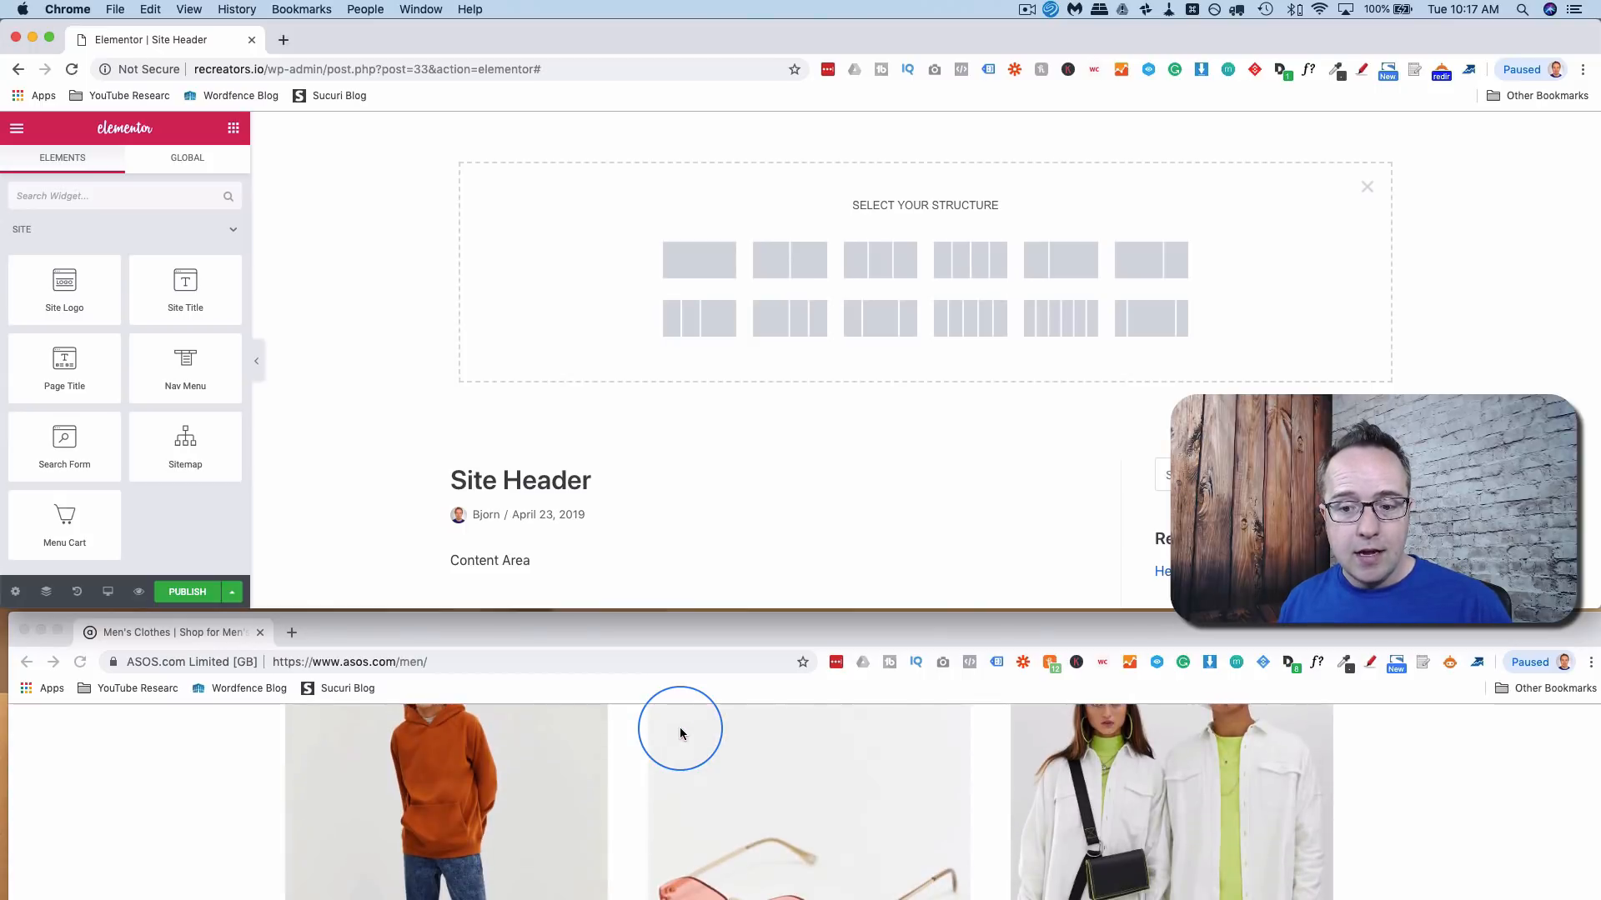
scroll(679, 735, "up", 1)
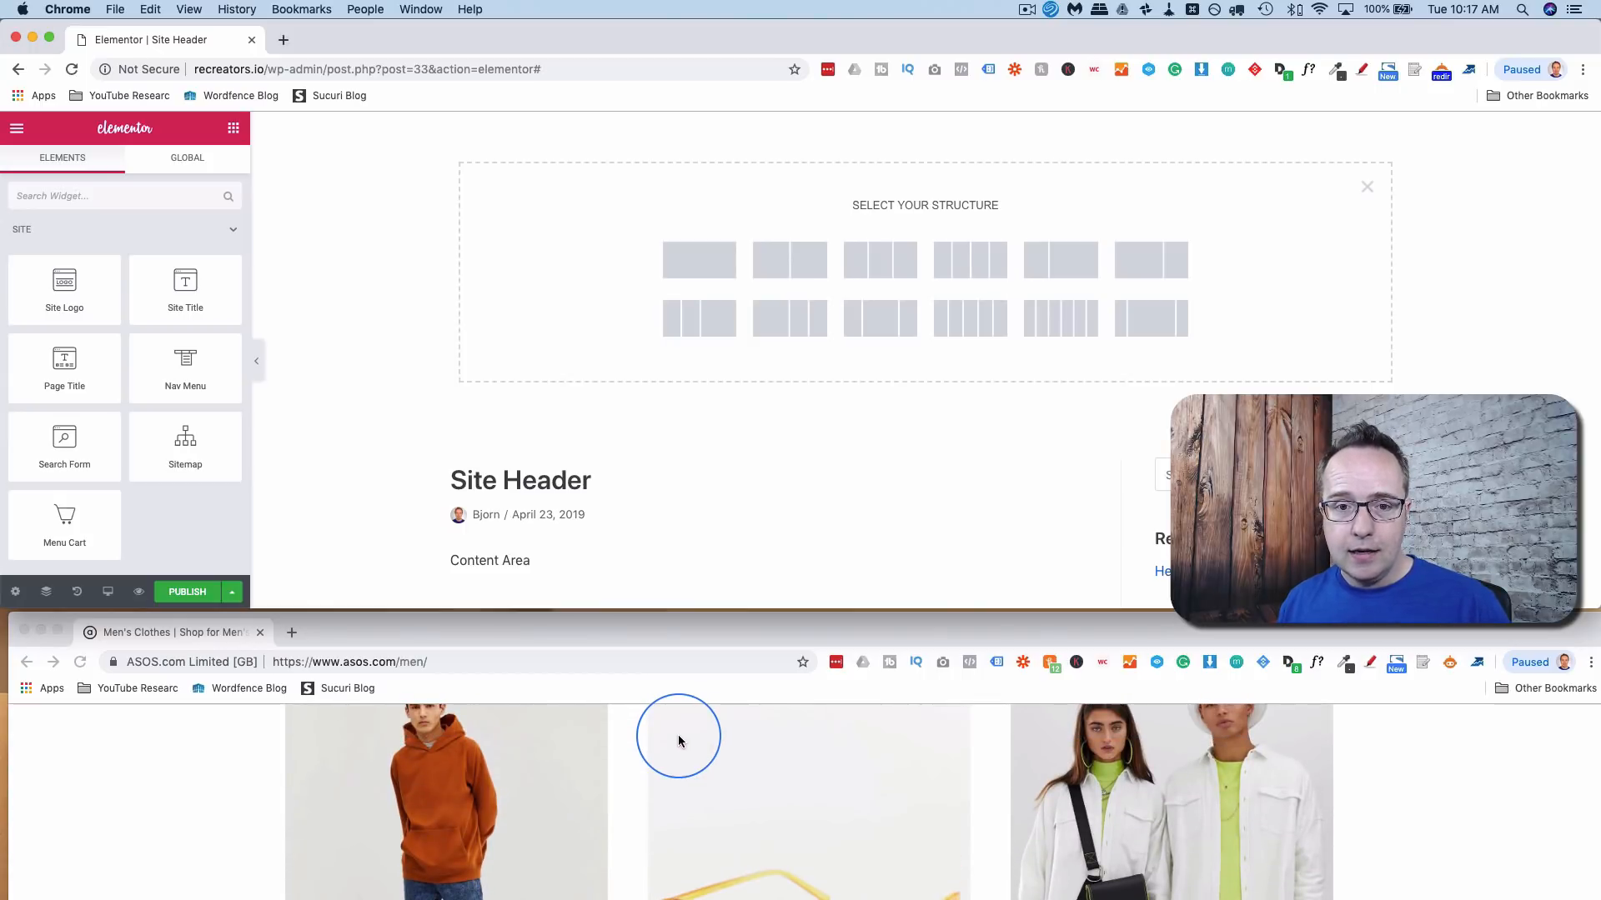
scroll(678, 740, "up", 15)
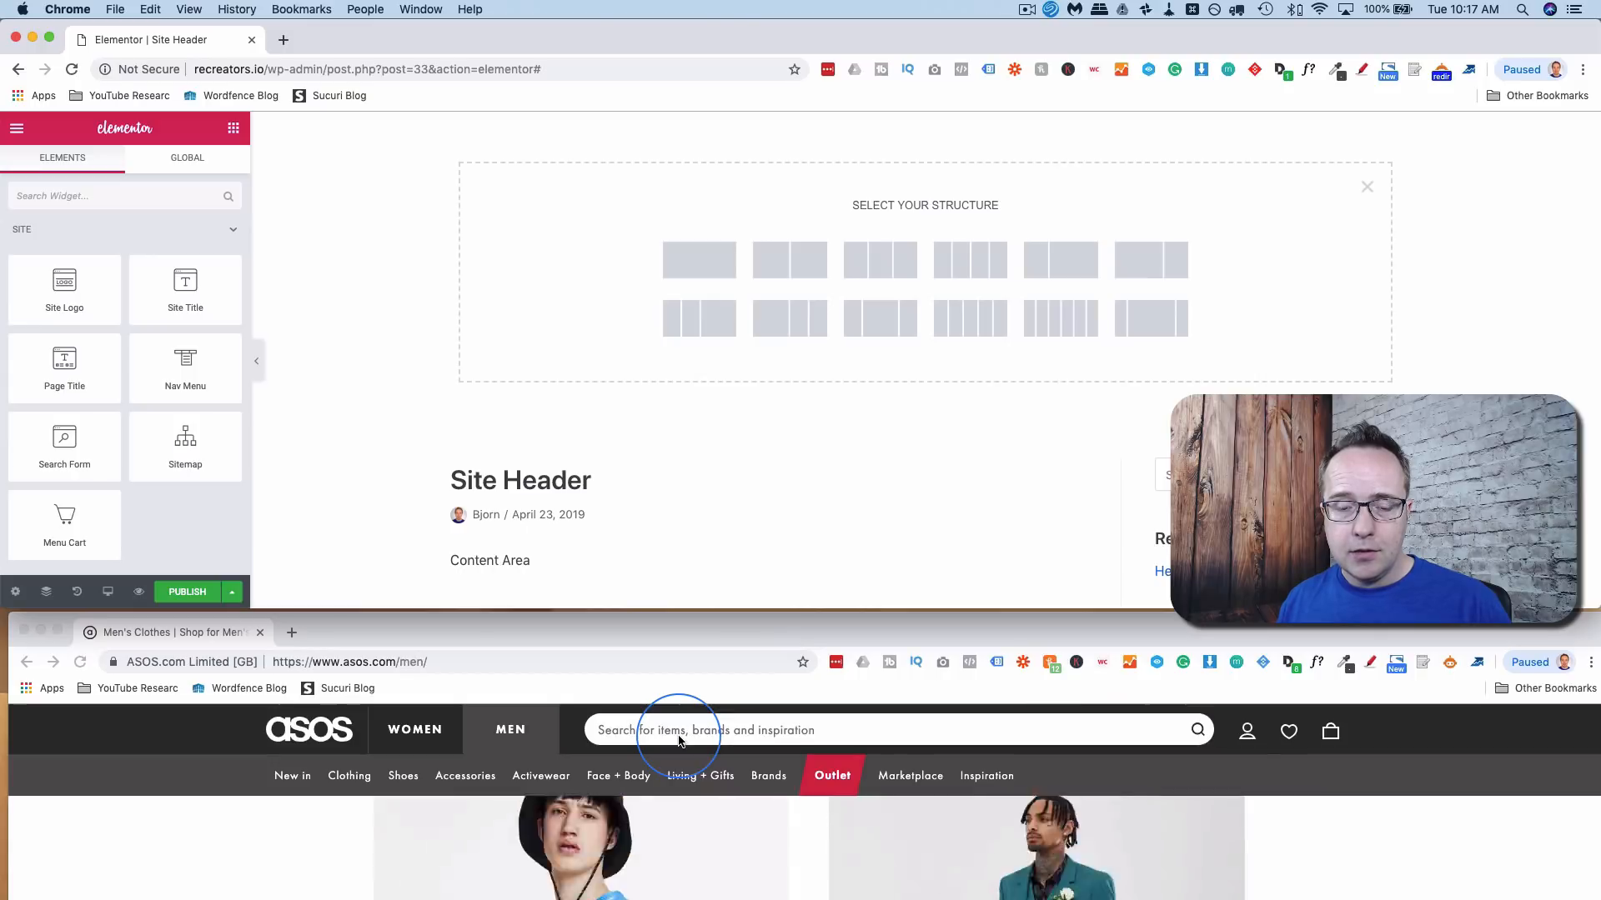
scroll(679, 741, "up", 2)
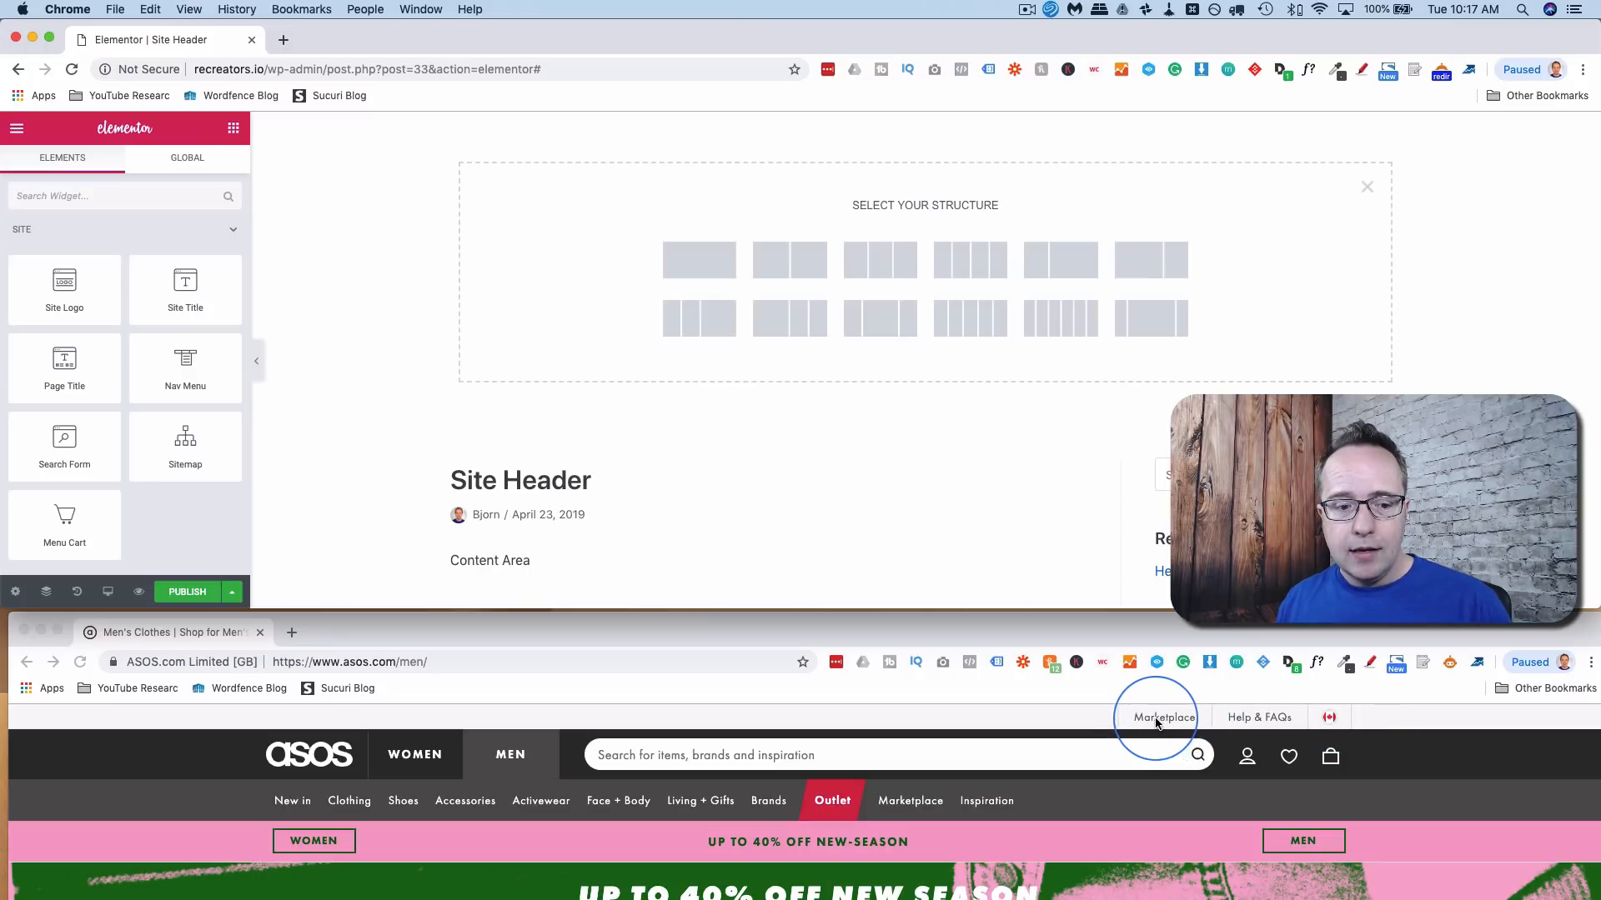
left_click(899, 269)
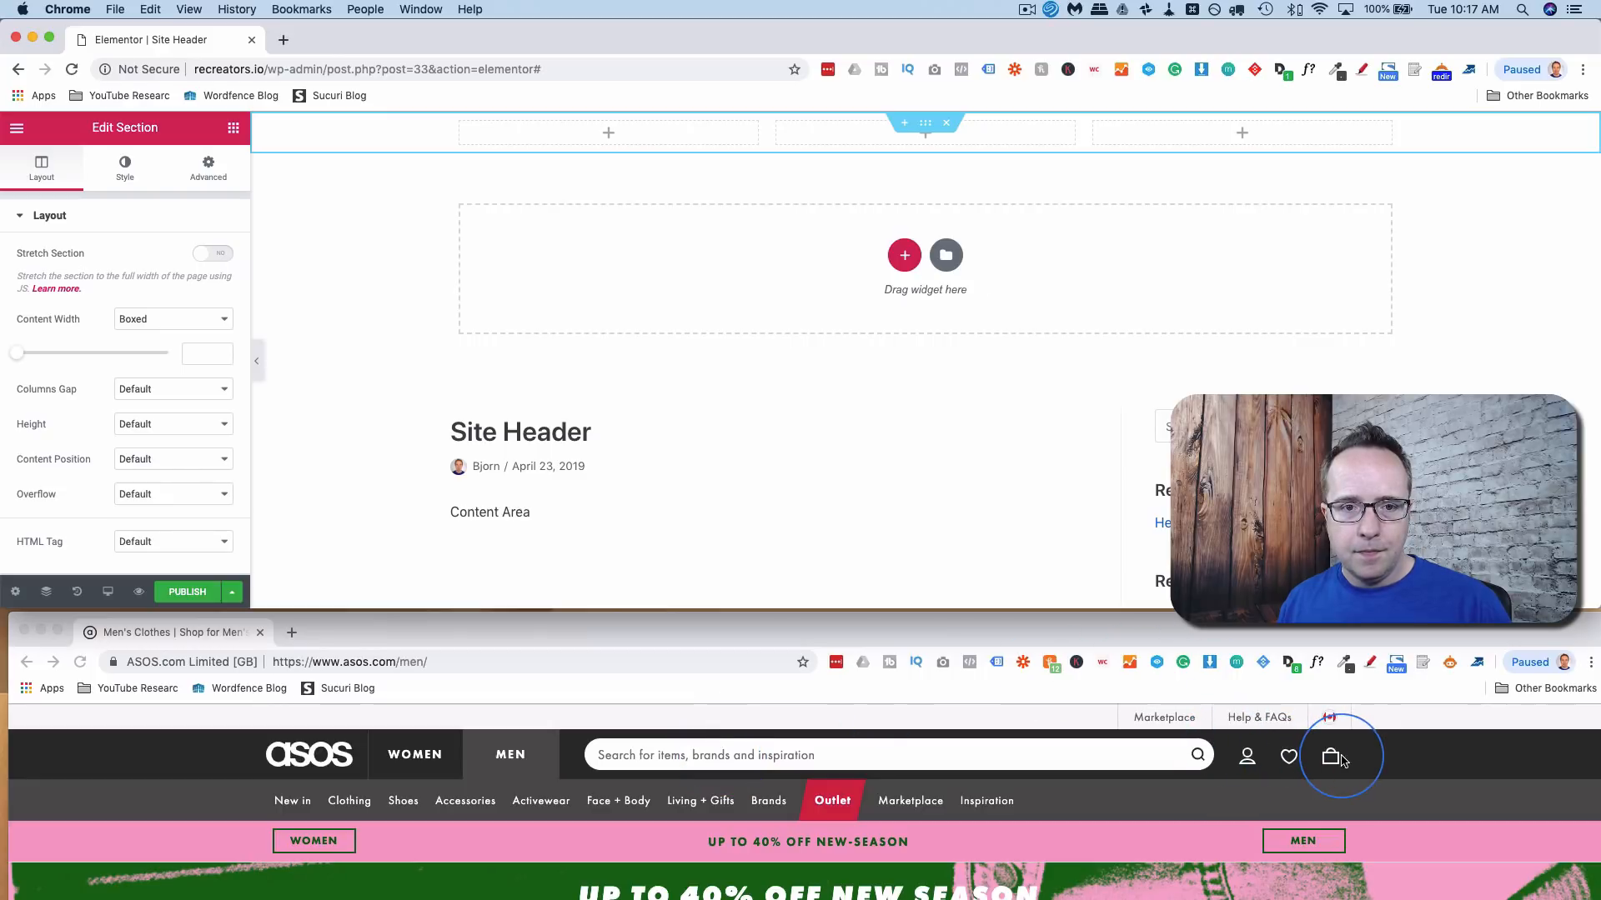
- Add a six-column section beneath the first one and insert a seventh column after its first column
left_click(905, 256)
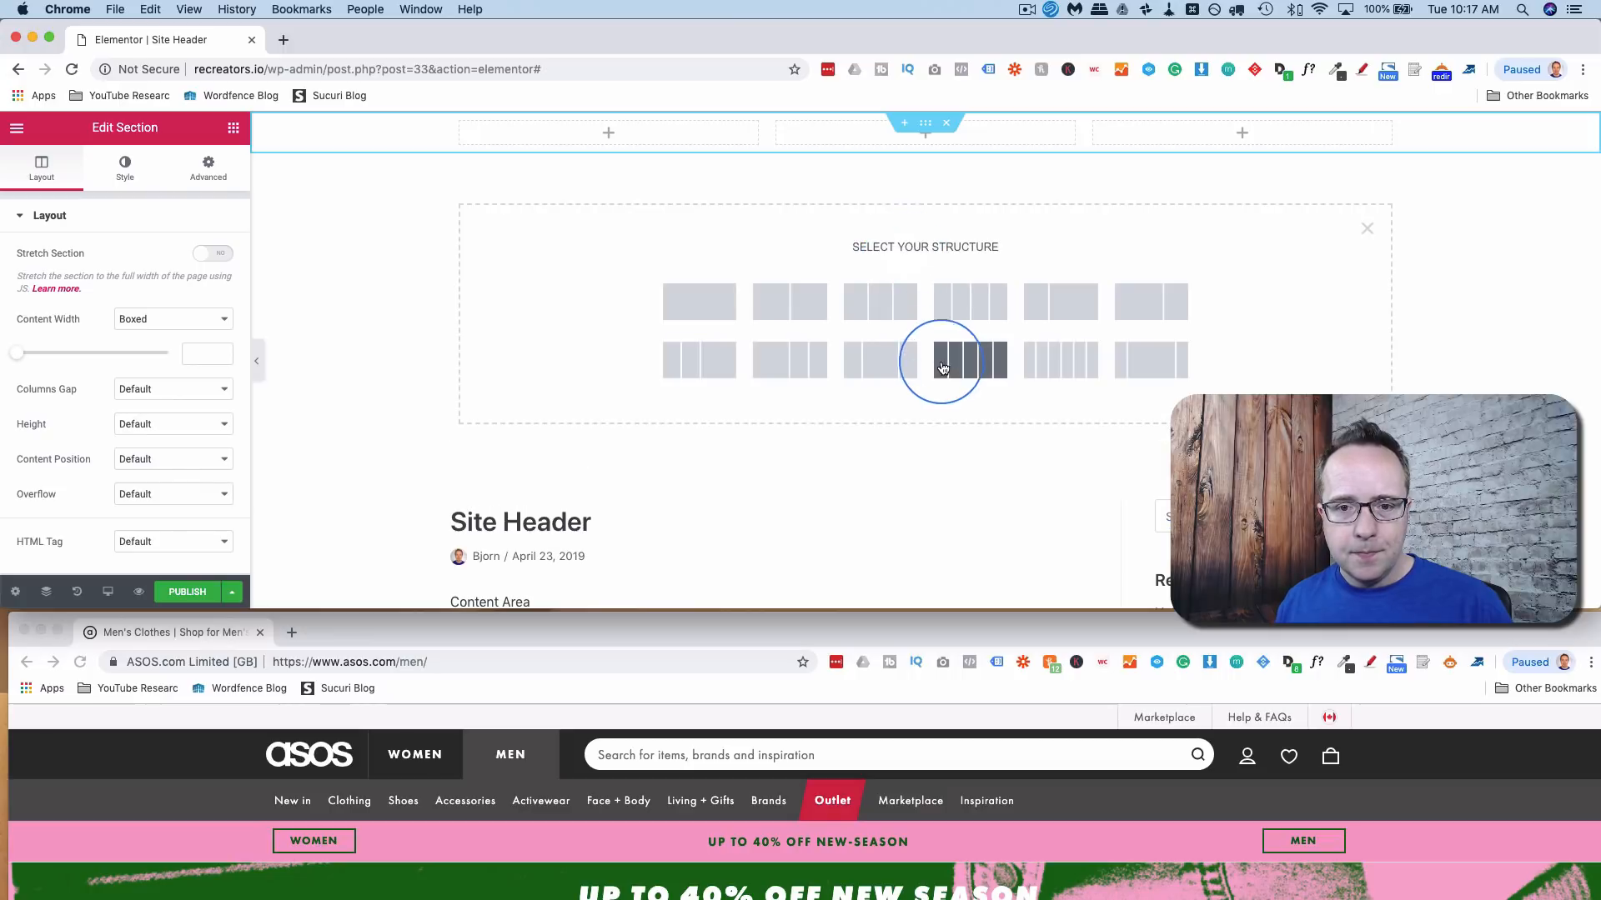
left_click(1072, 365)
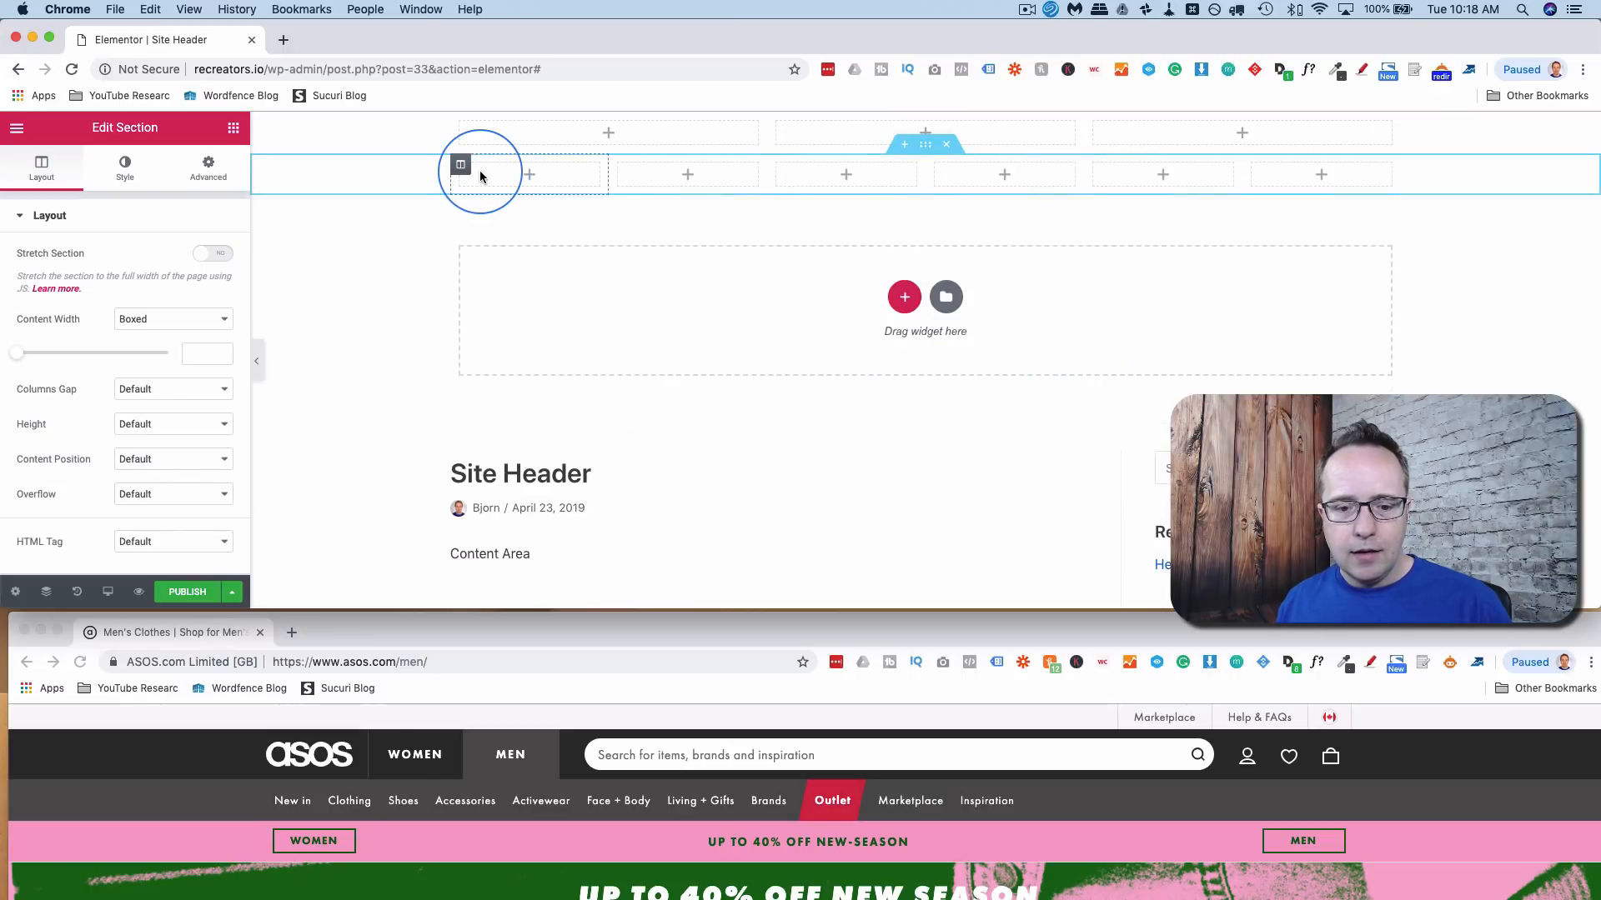
right_click(464, 169)
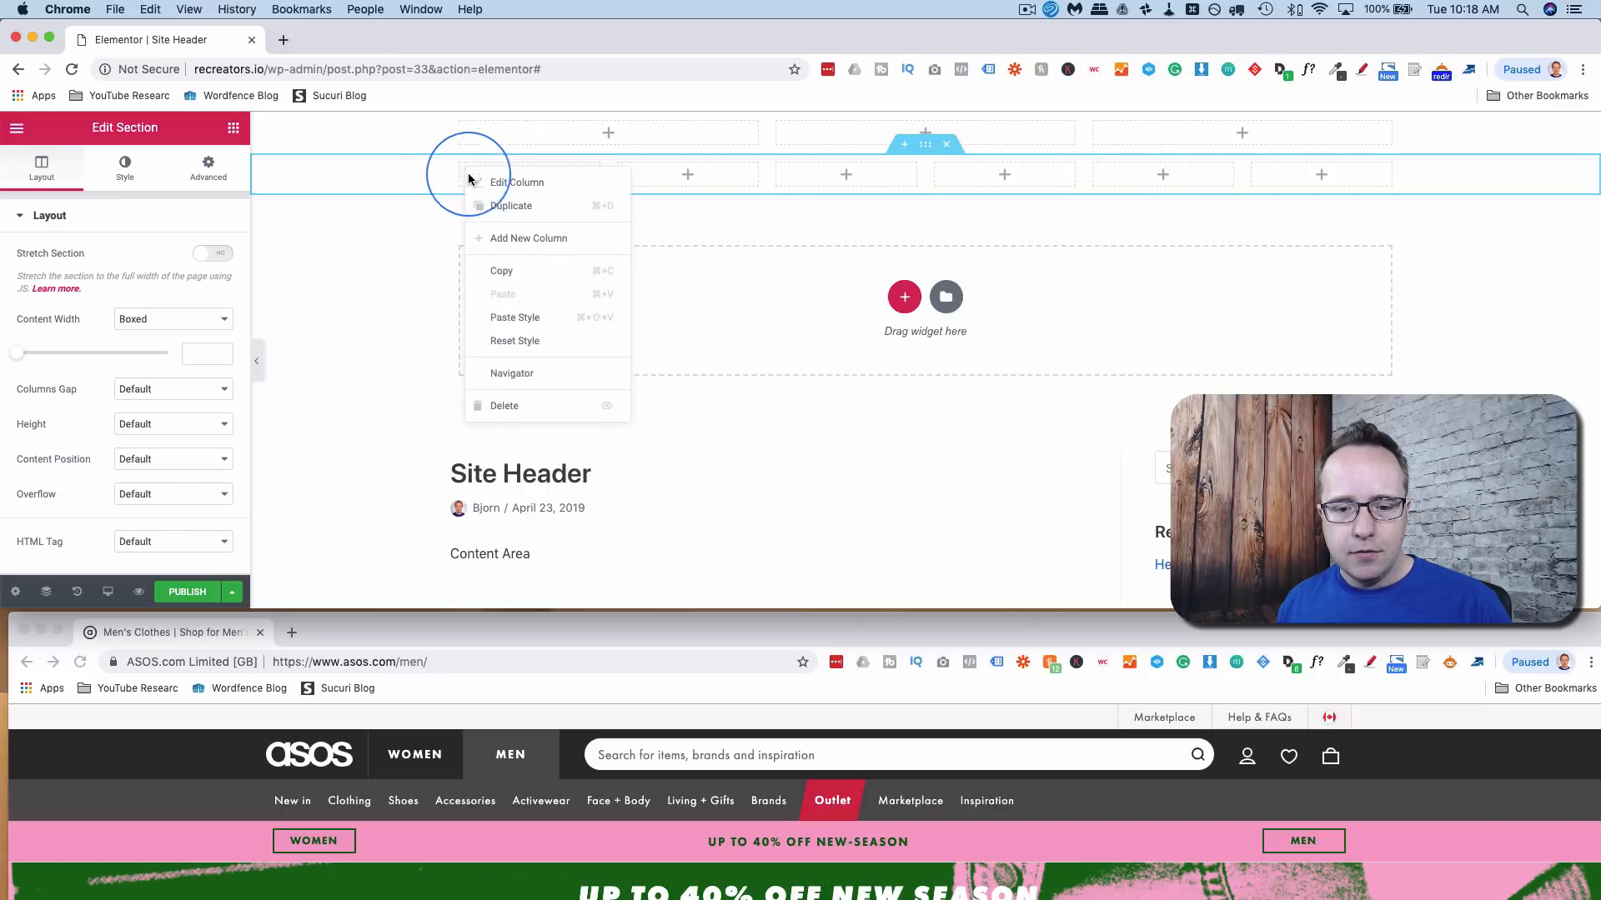
left_click(492, 236)
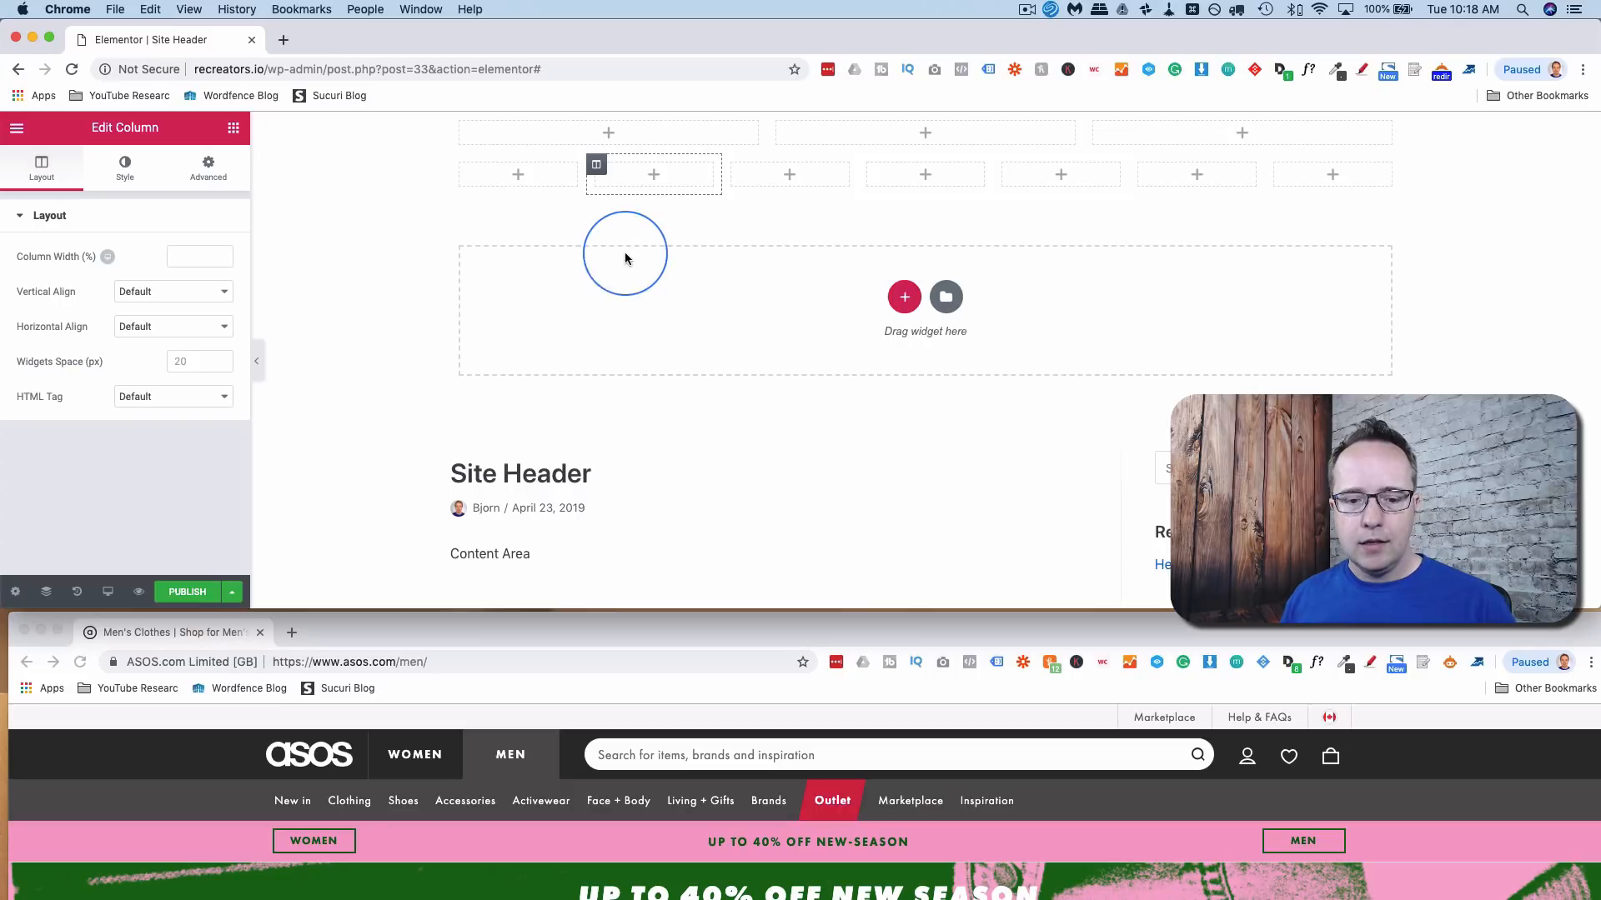
- Add a one-column section, a three-column section and another one-column section below the seven-column section
left_click(905, 296)
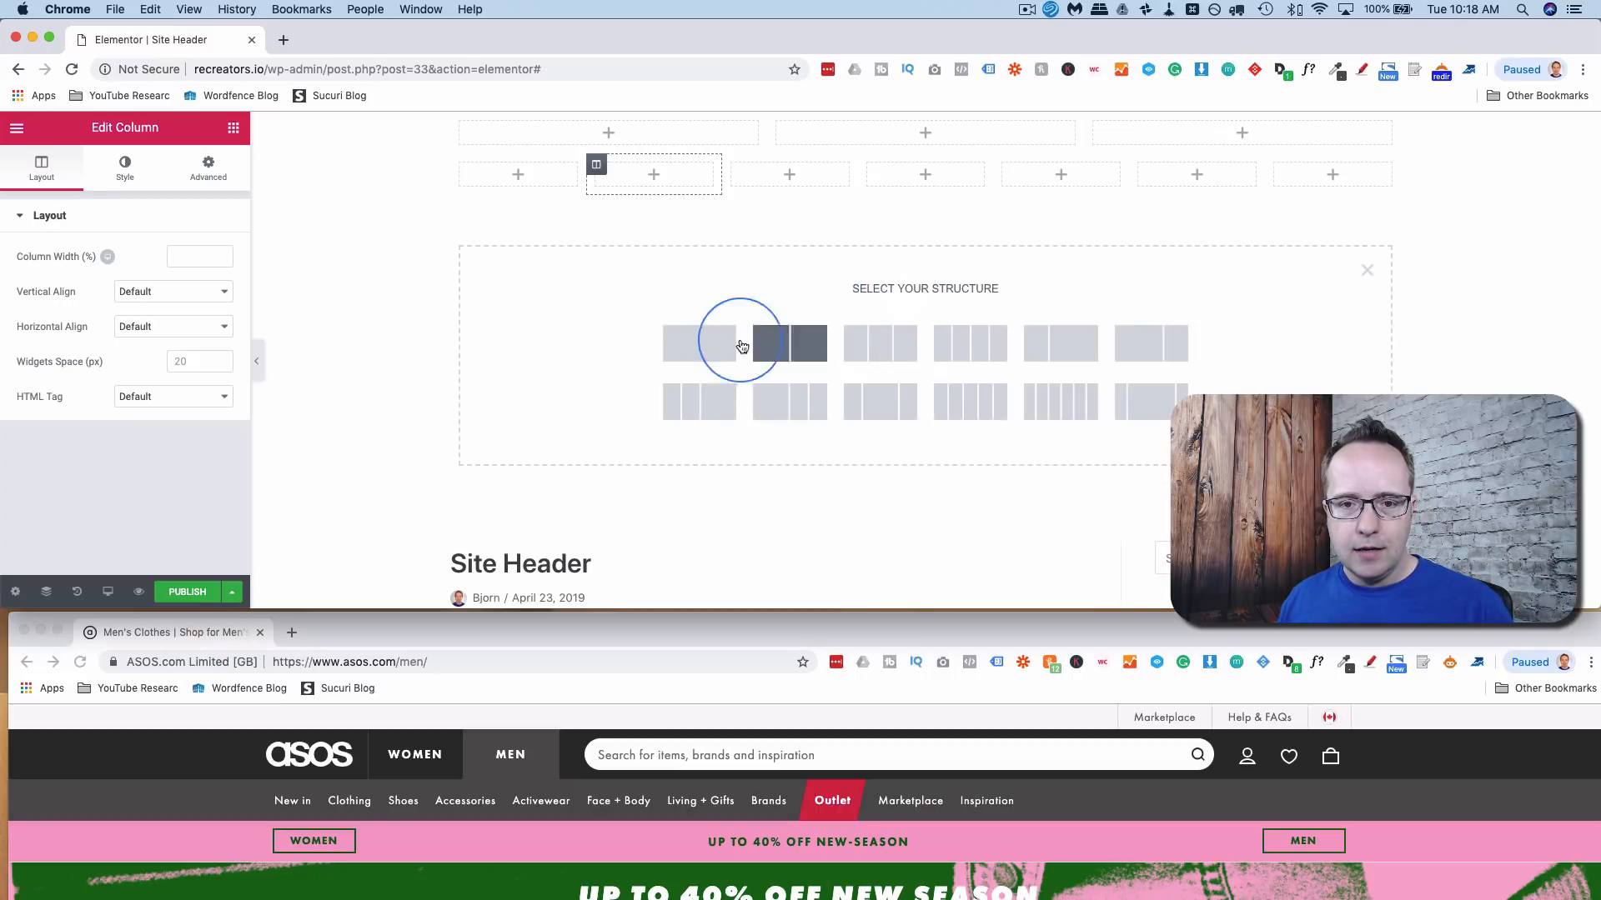
left_click(713, 356)
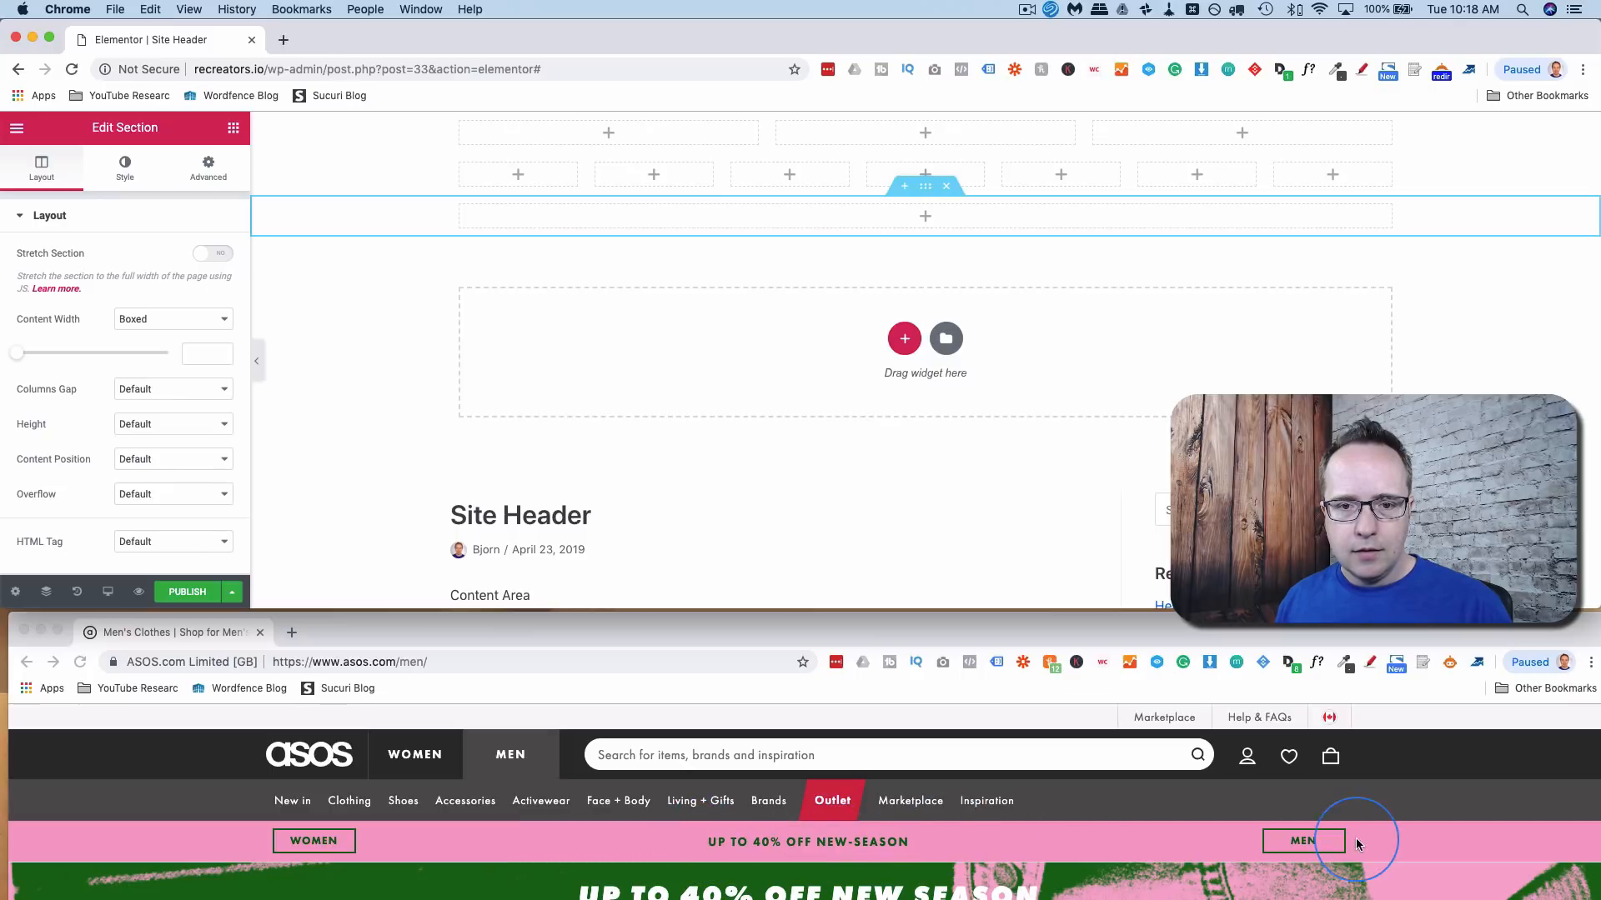
left_click(904, 338)
left_click(883, 382)
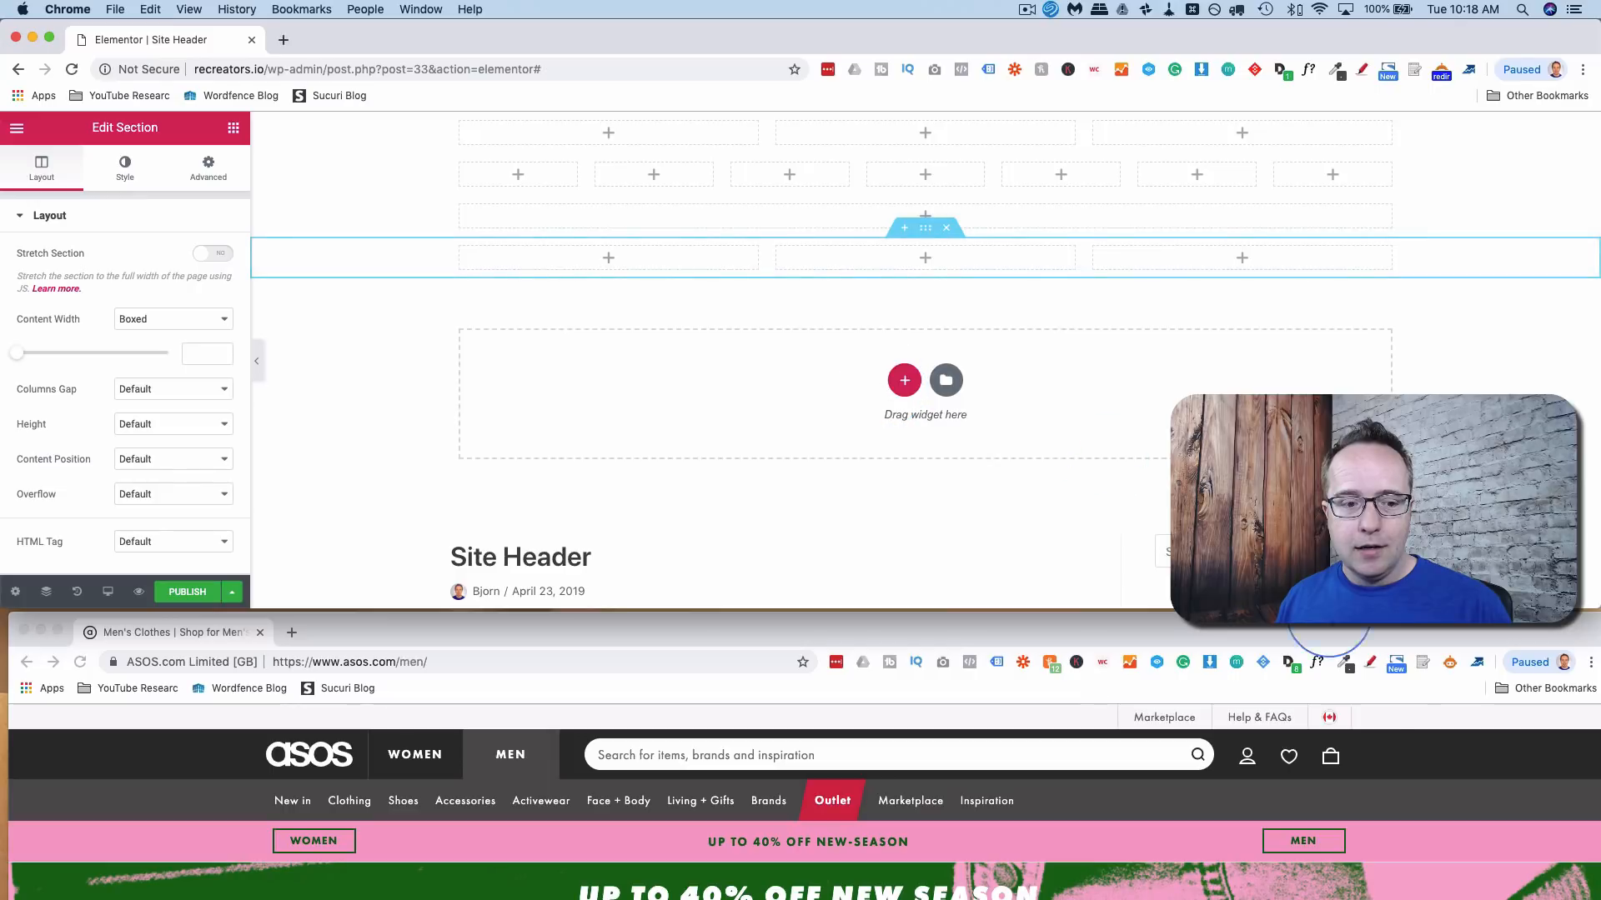
scroll(1426, 826, "down", 3)
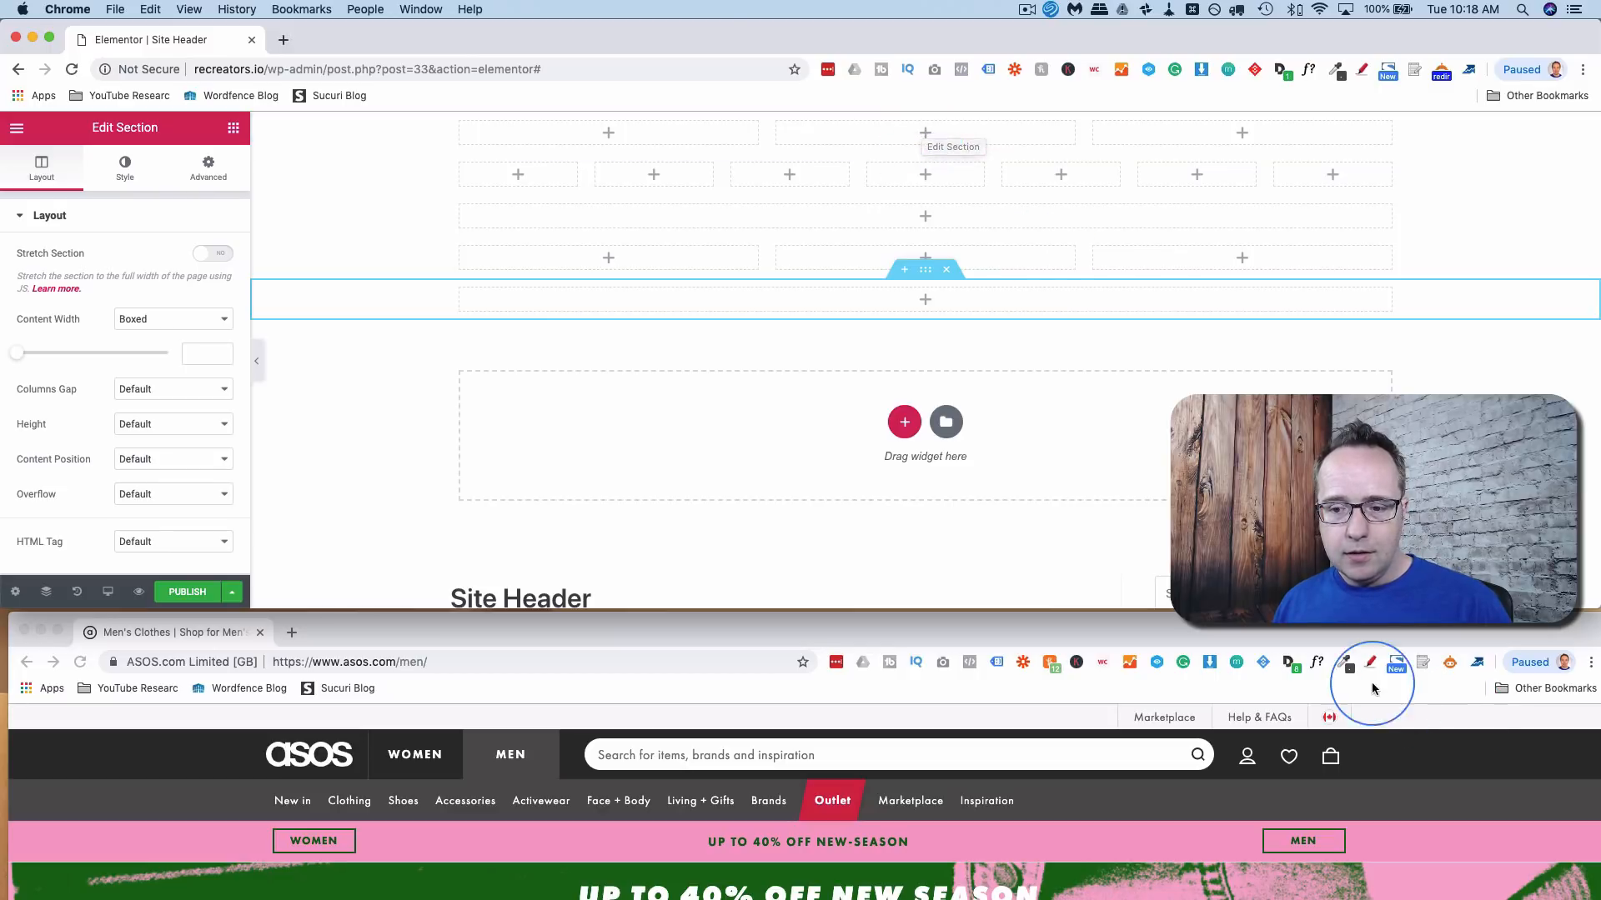
- Sample the dark background colour of the ASOS logo and search bar with the page colour picker
left_click(1344, 663)
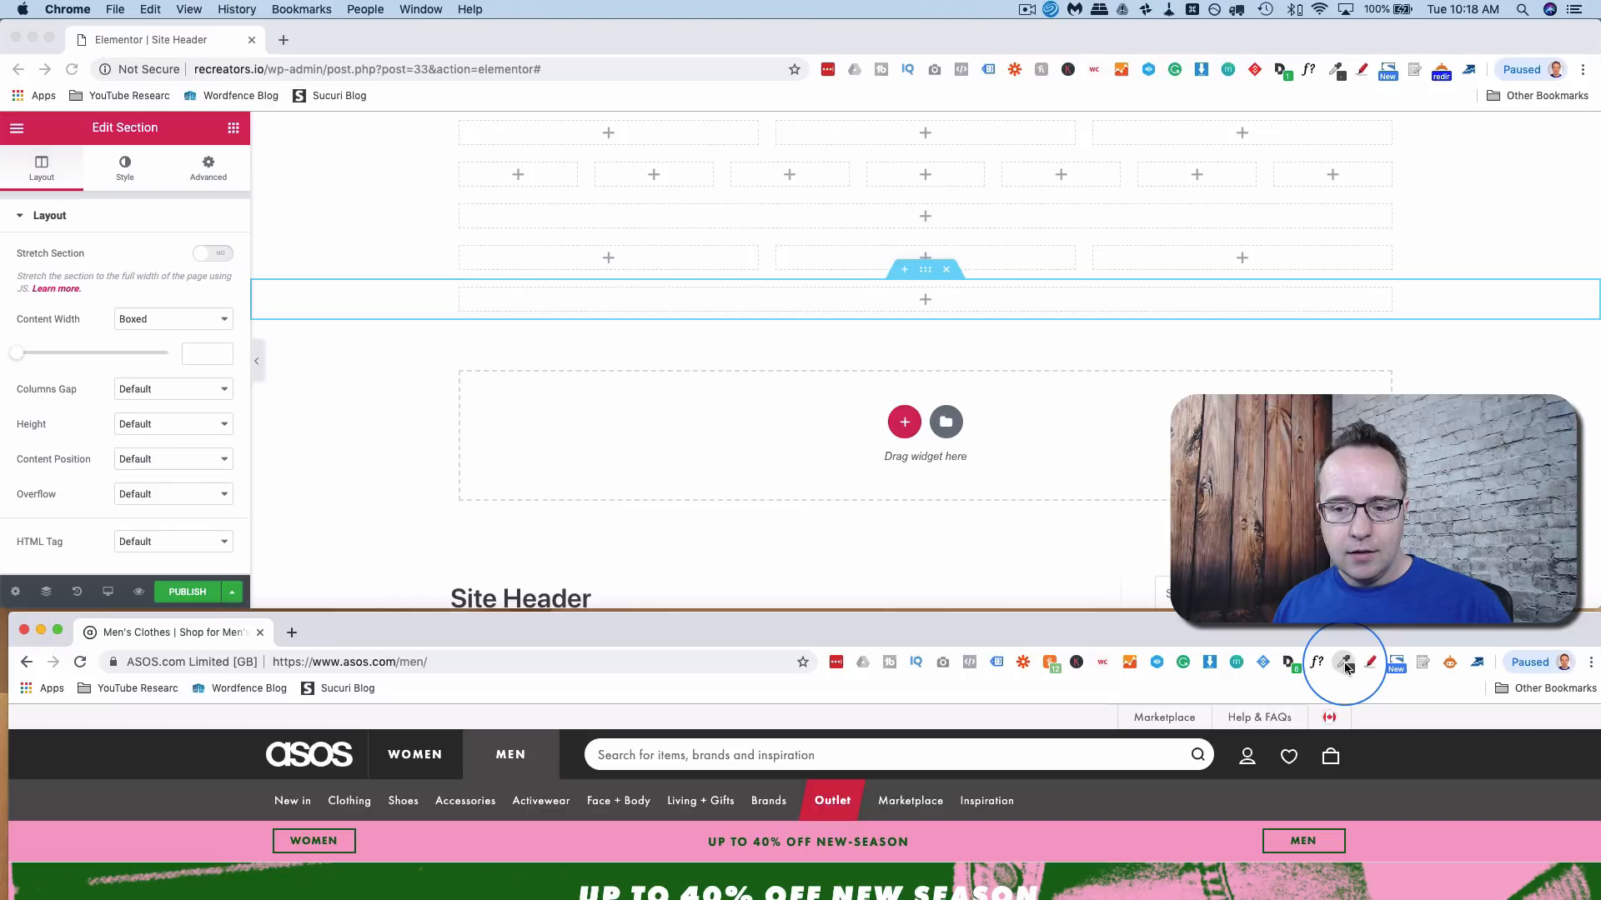
left_click(1344, 665)
left_click(1267, 685)
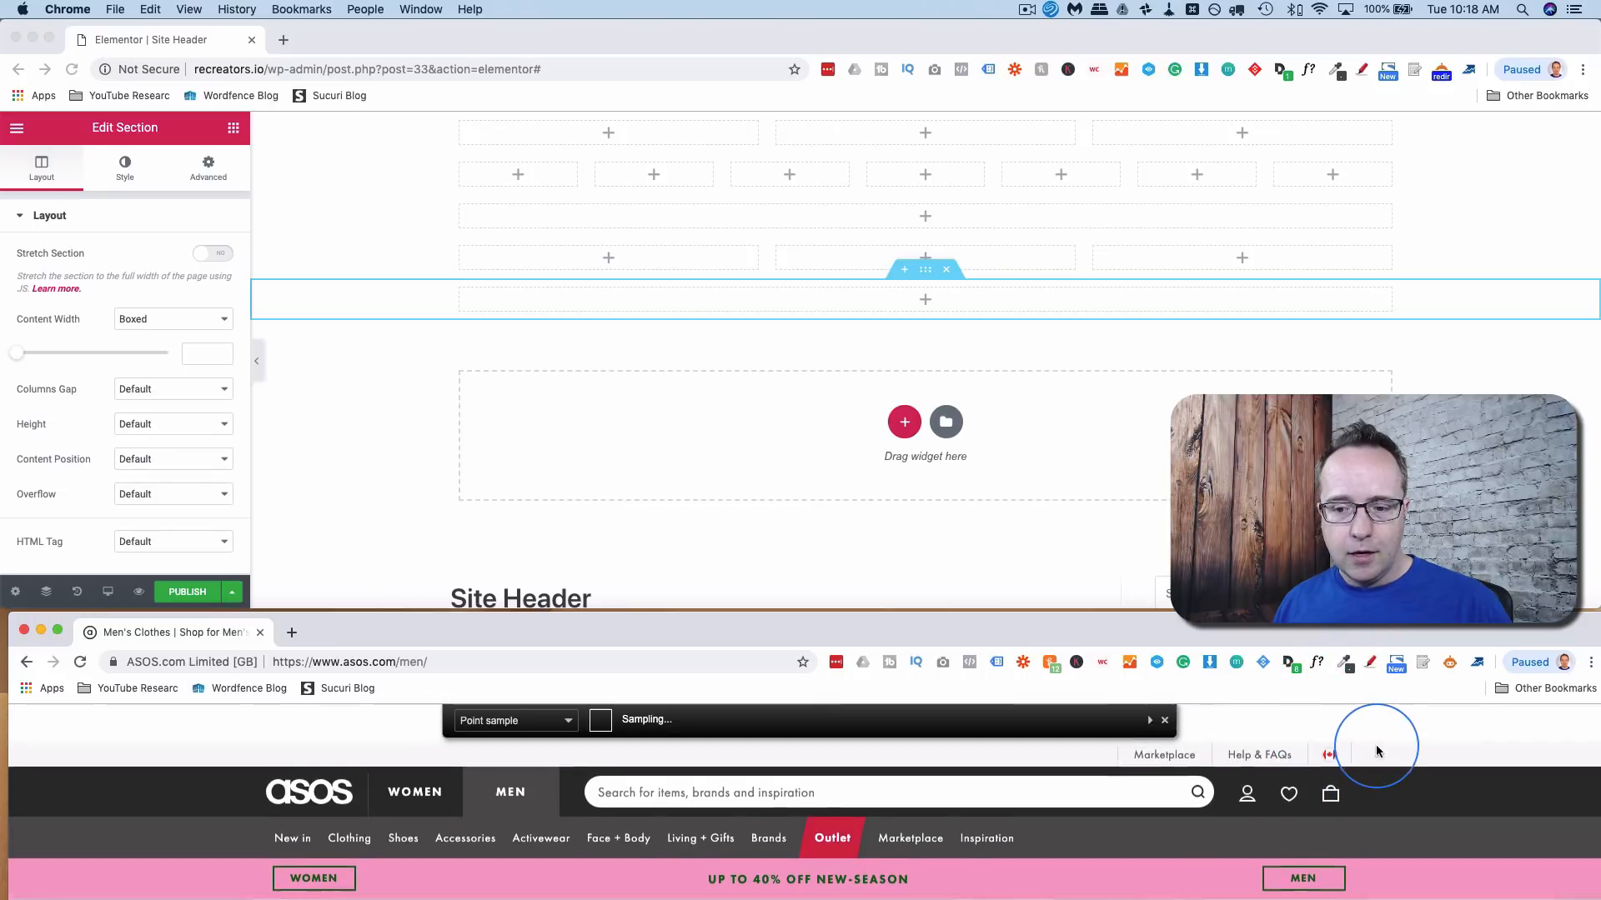
left_click(1394, 800)
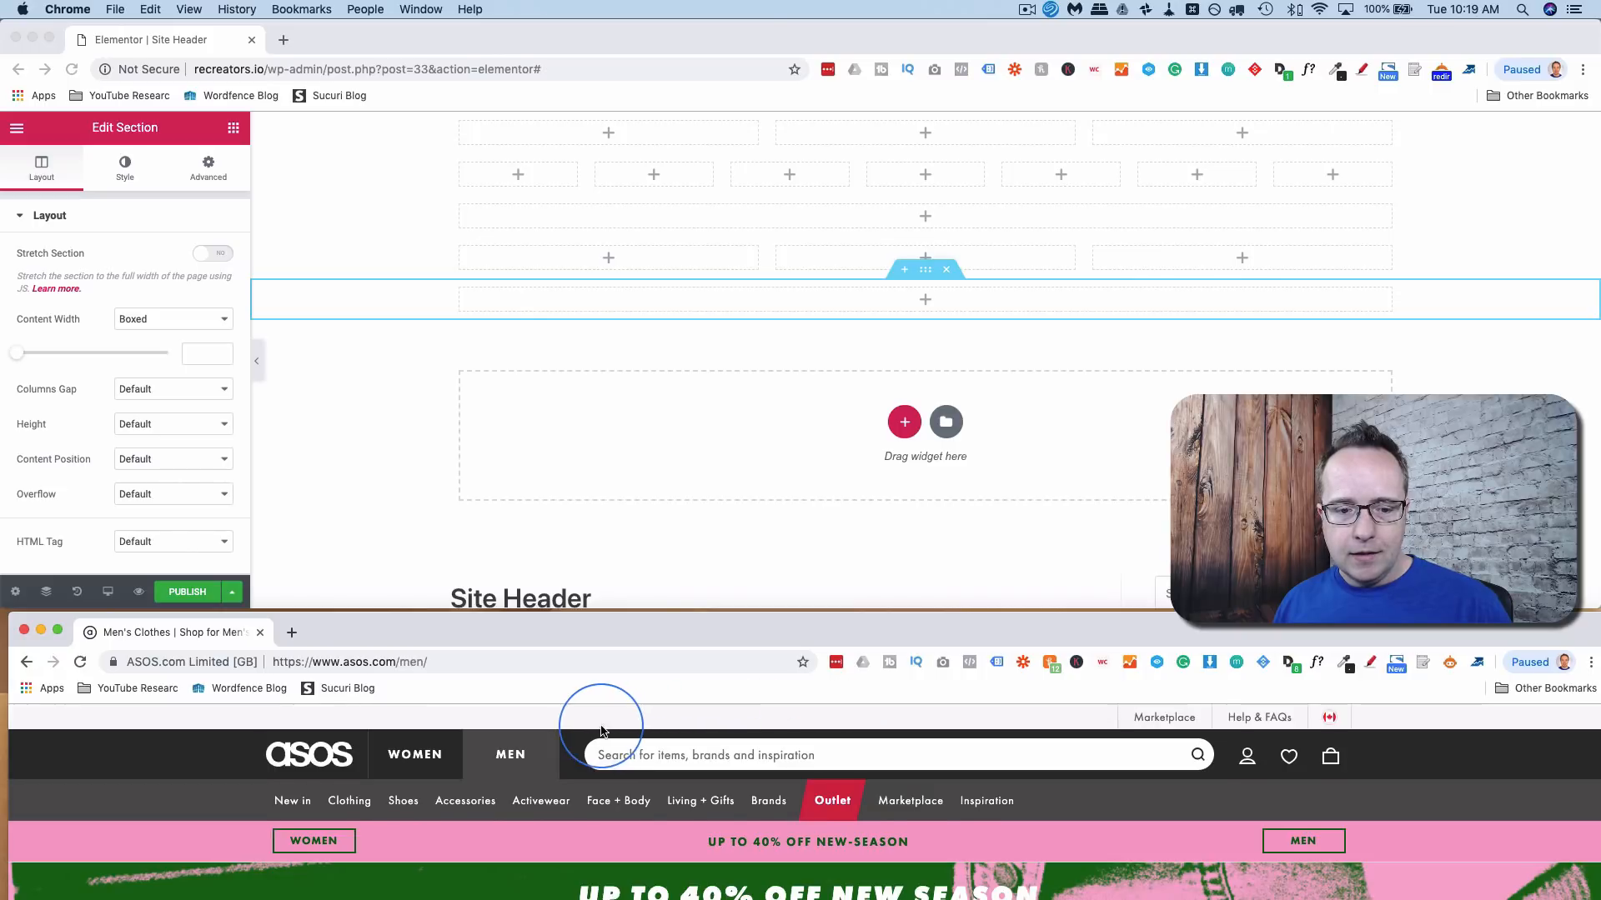
- Give the seven-column section a Classic background with the colour #2c2c2c
left_click(922, 169)
left_click(926, 146)
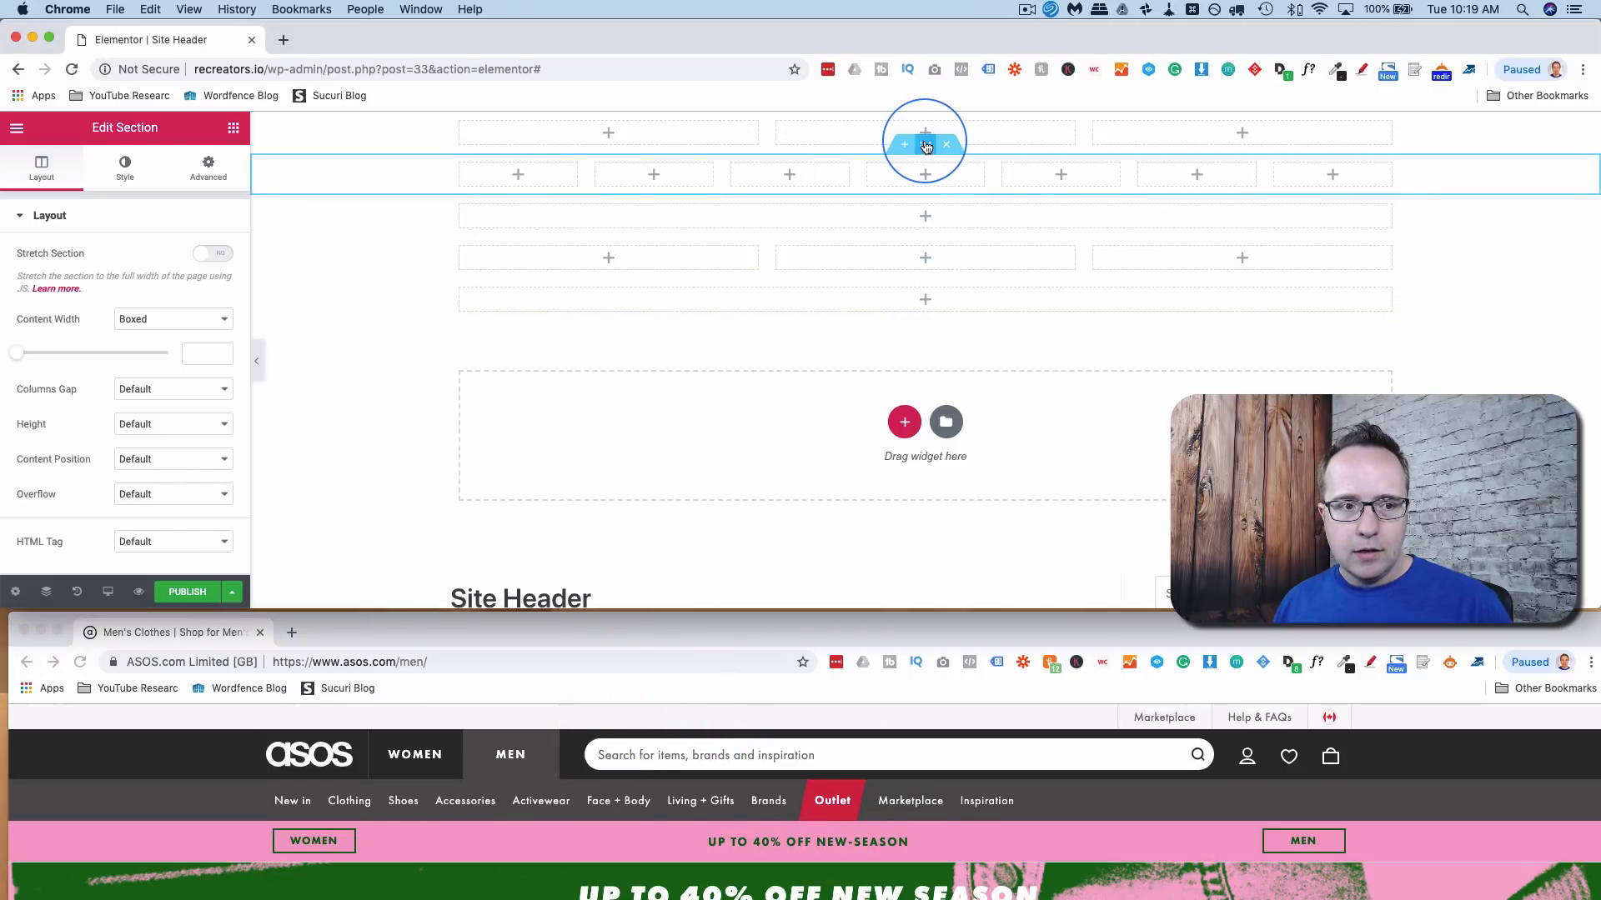
left_click(132, 170)
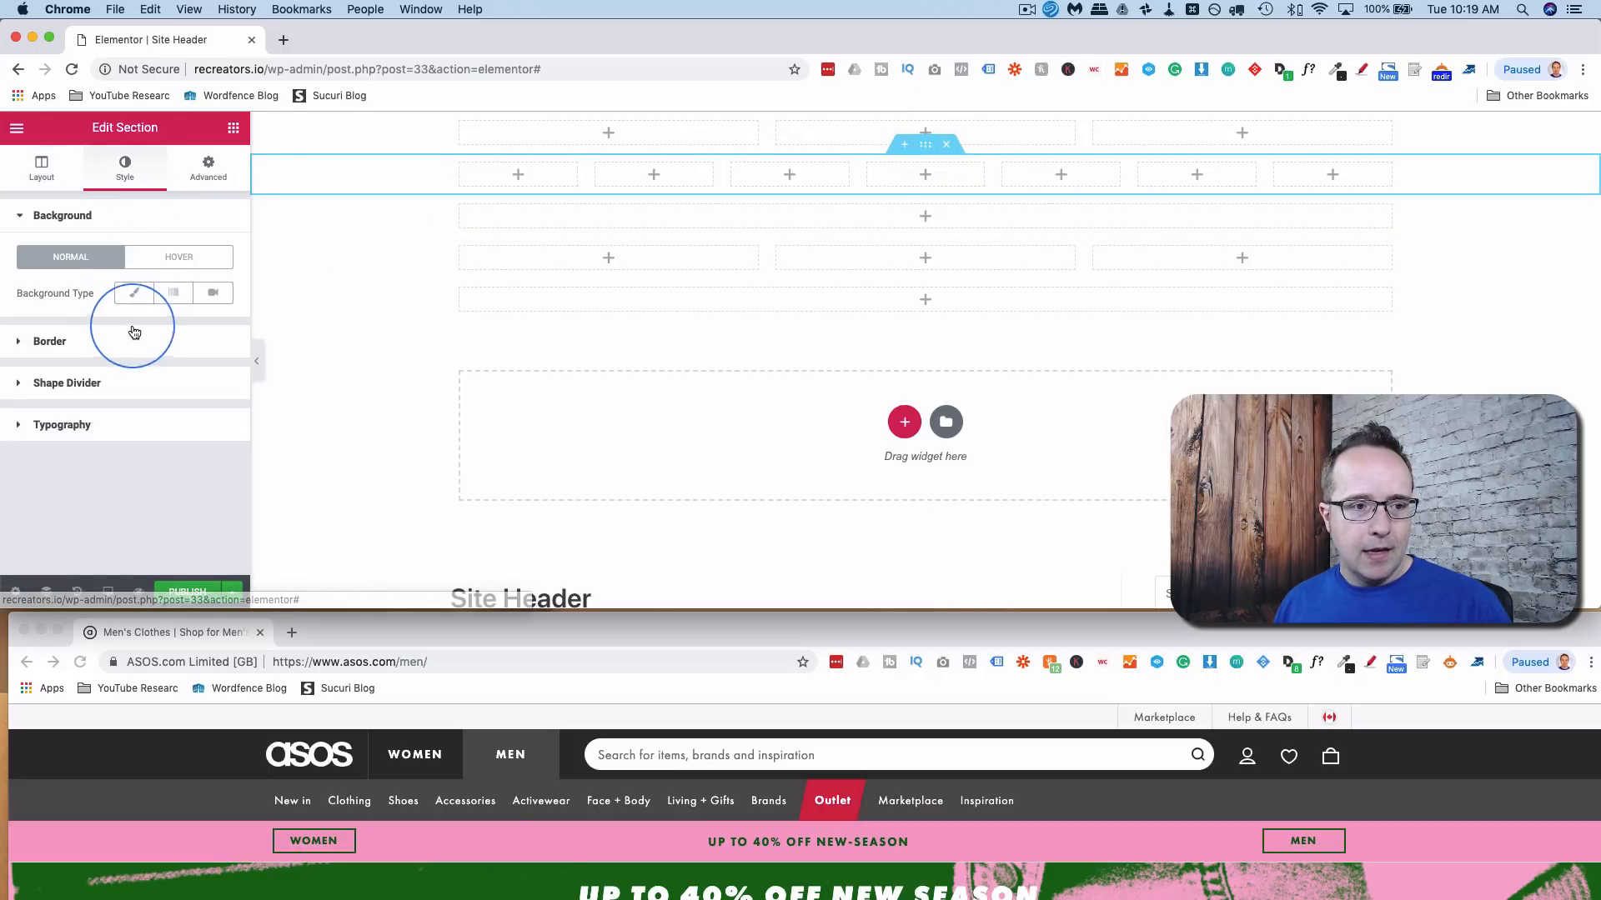
left_click(135, 293)
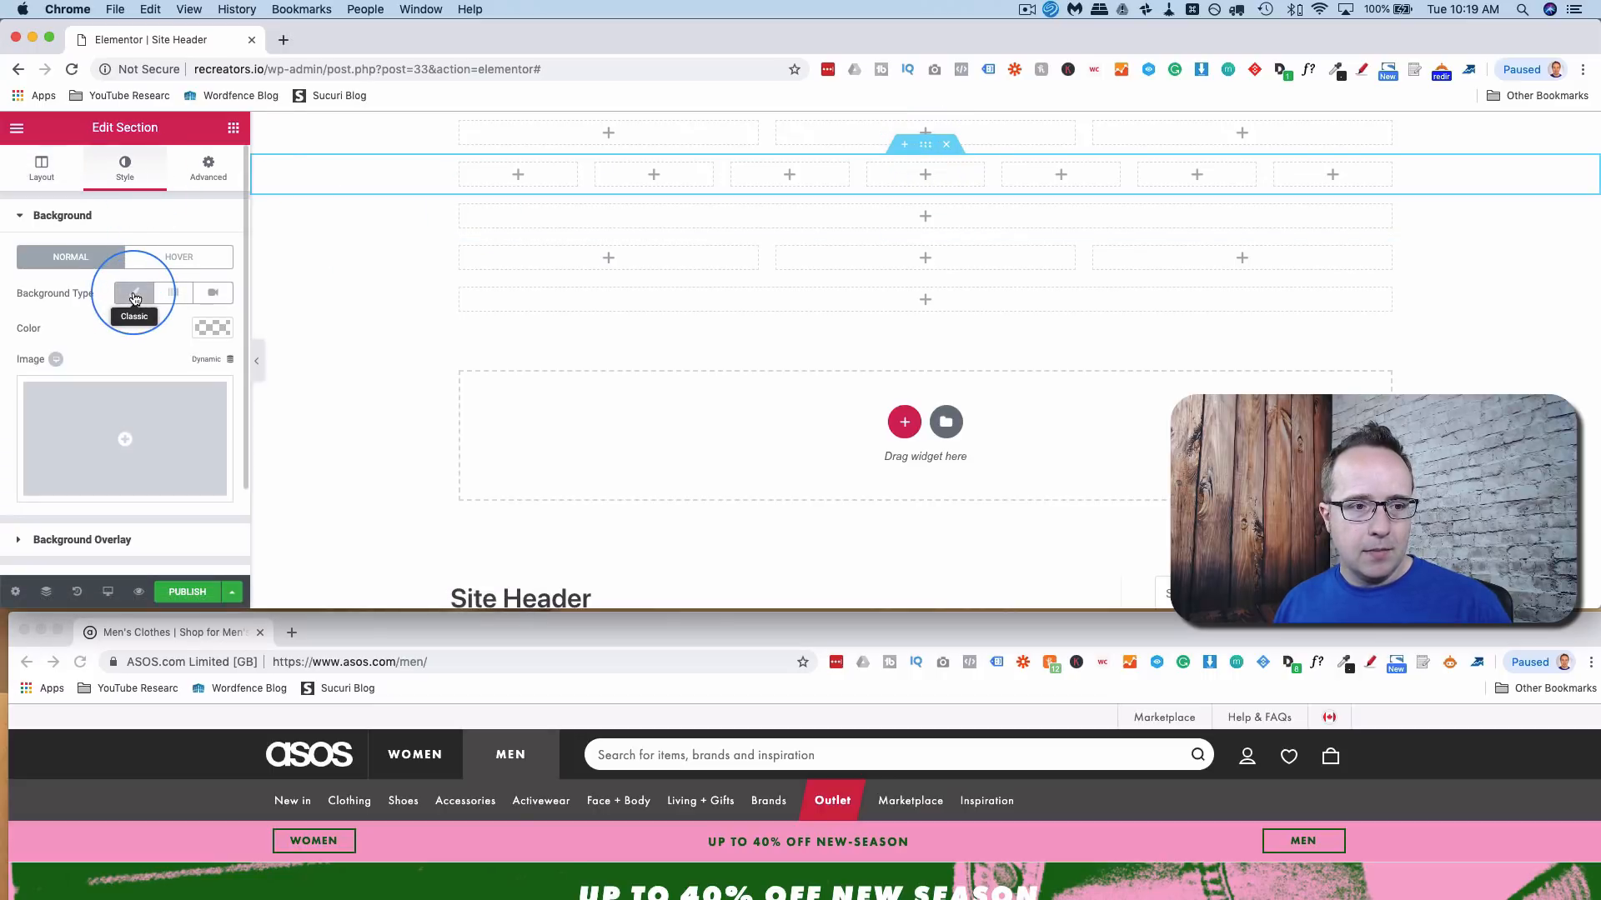
left_click(213, 329)
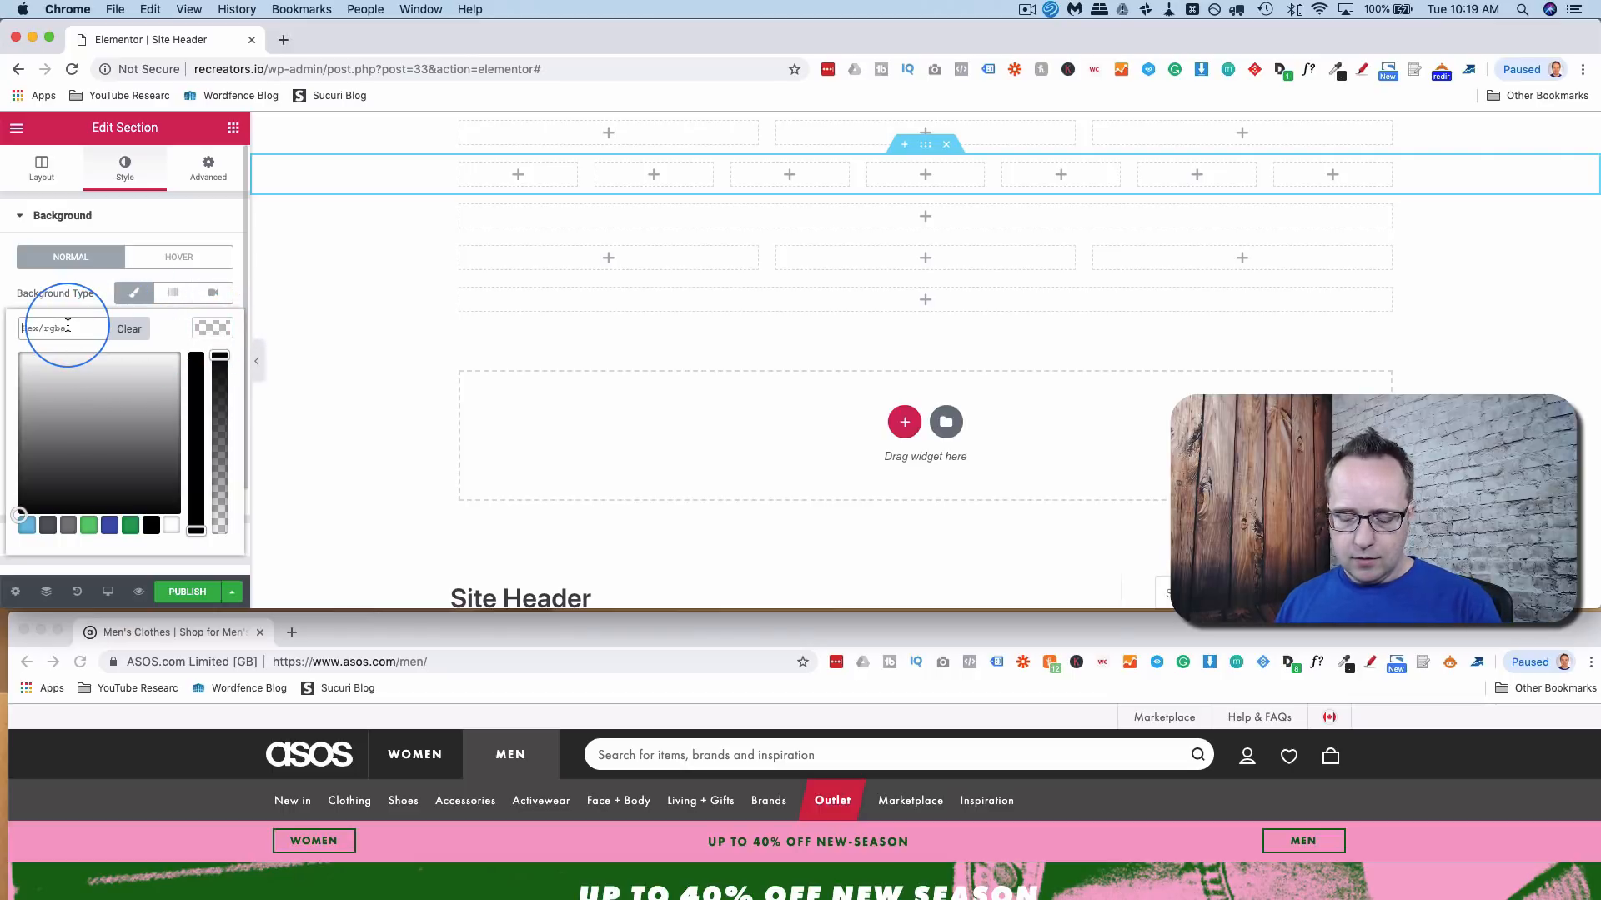
key("super+v")
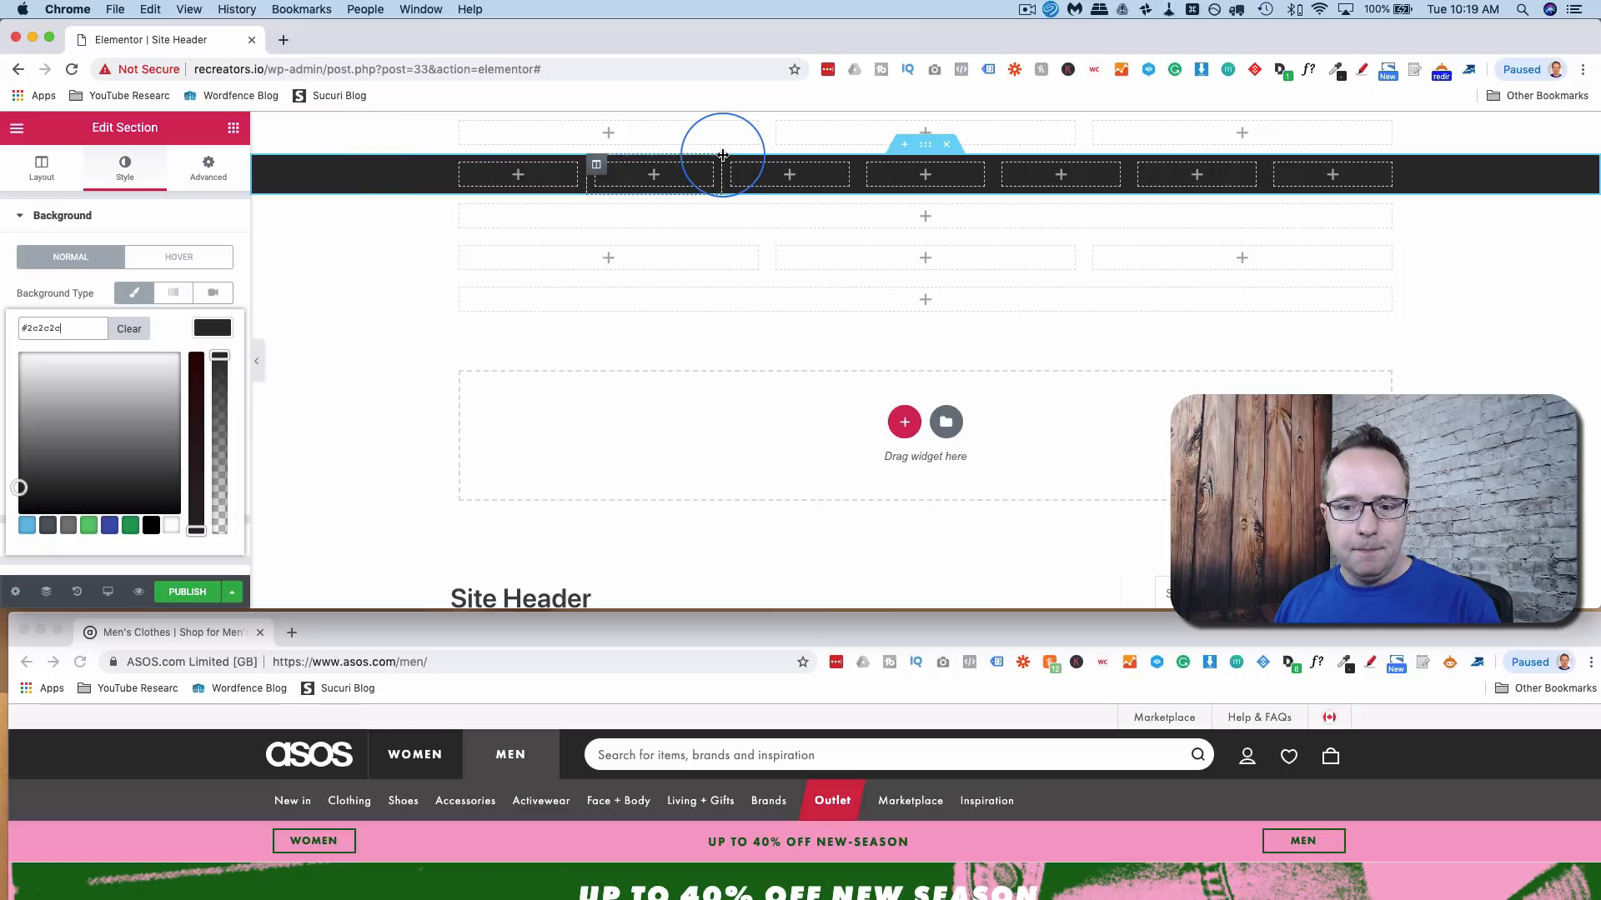
- Sample the pink colour of the ASOS promotional banner with the page colour picker
left_click(1404, 750)
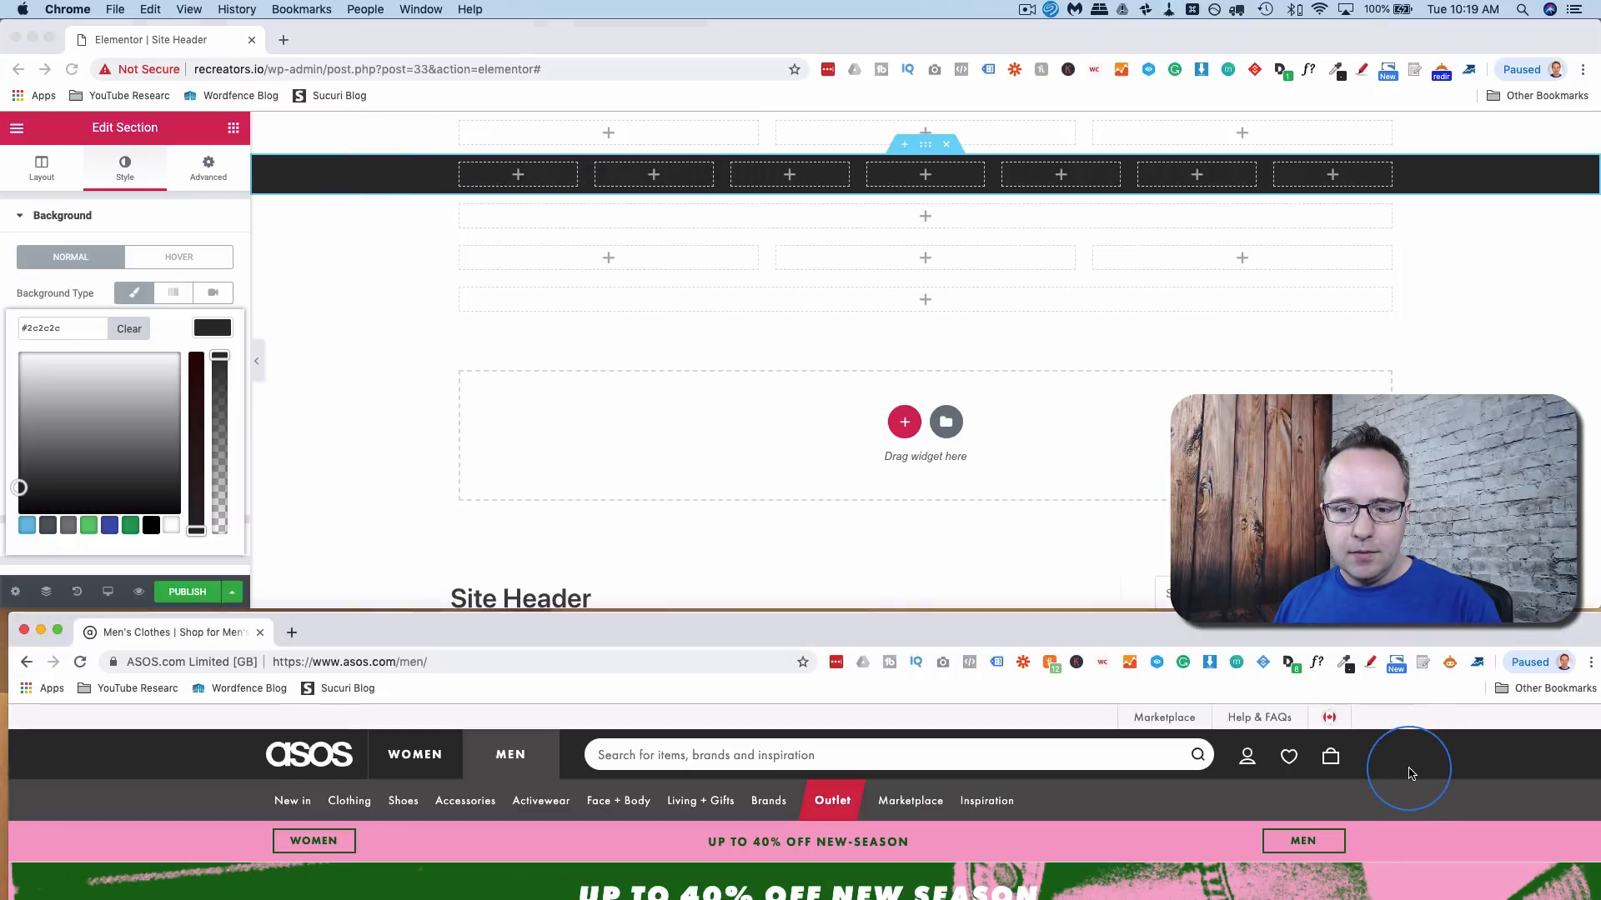
left_click(1345, 664)
left_click(1313, 688)
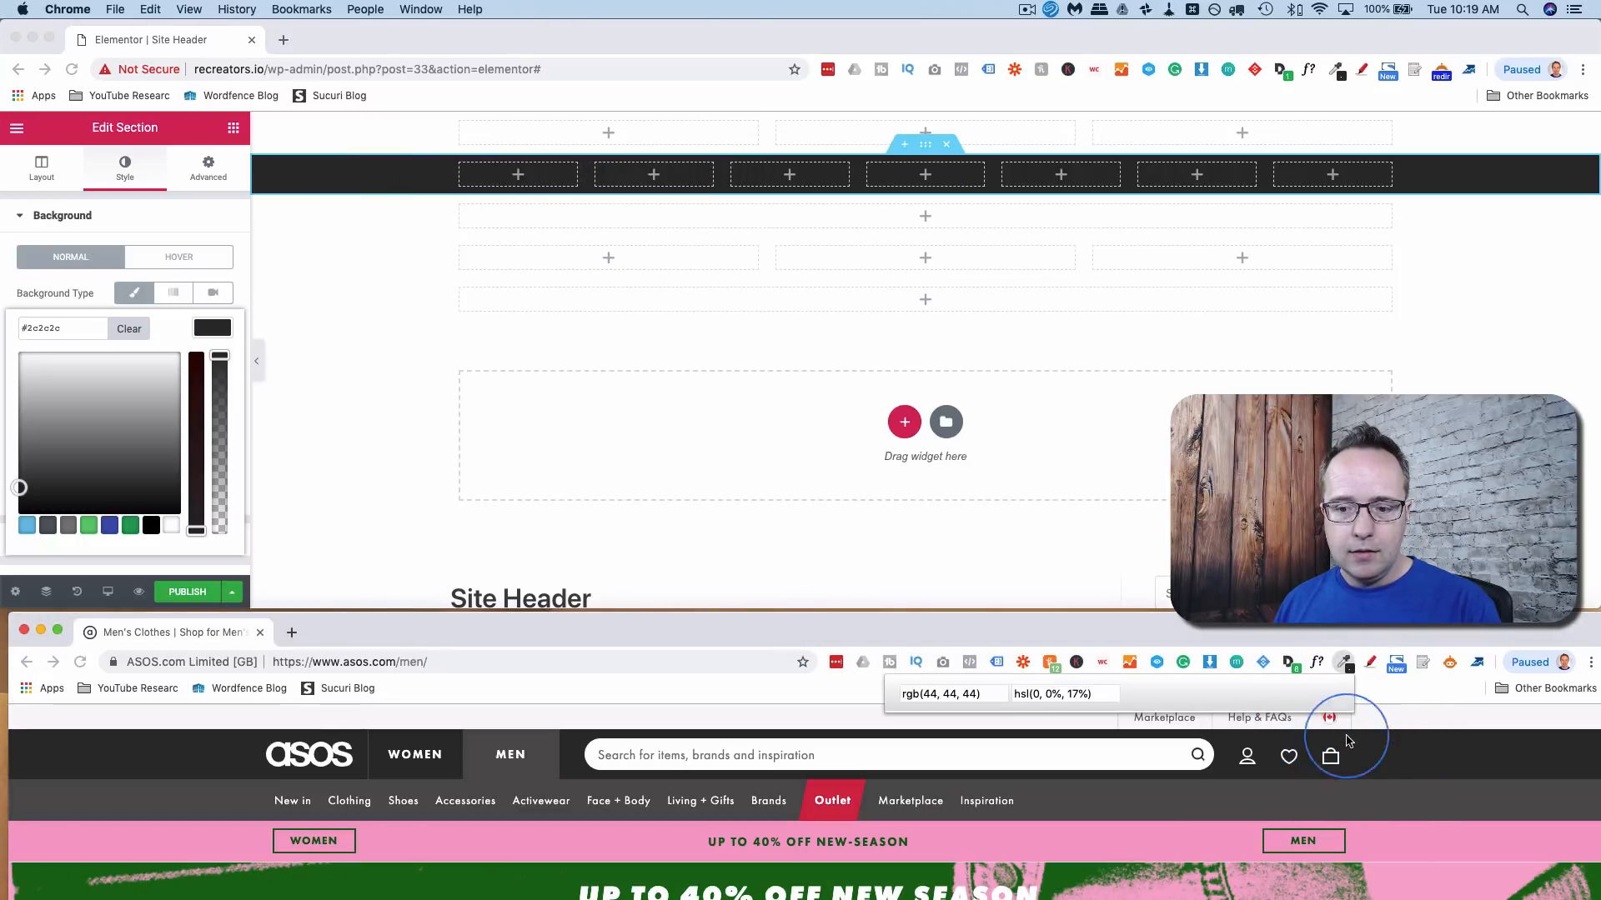
left_click(1402, 809)
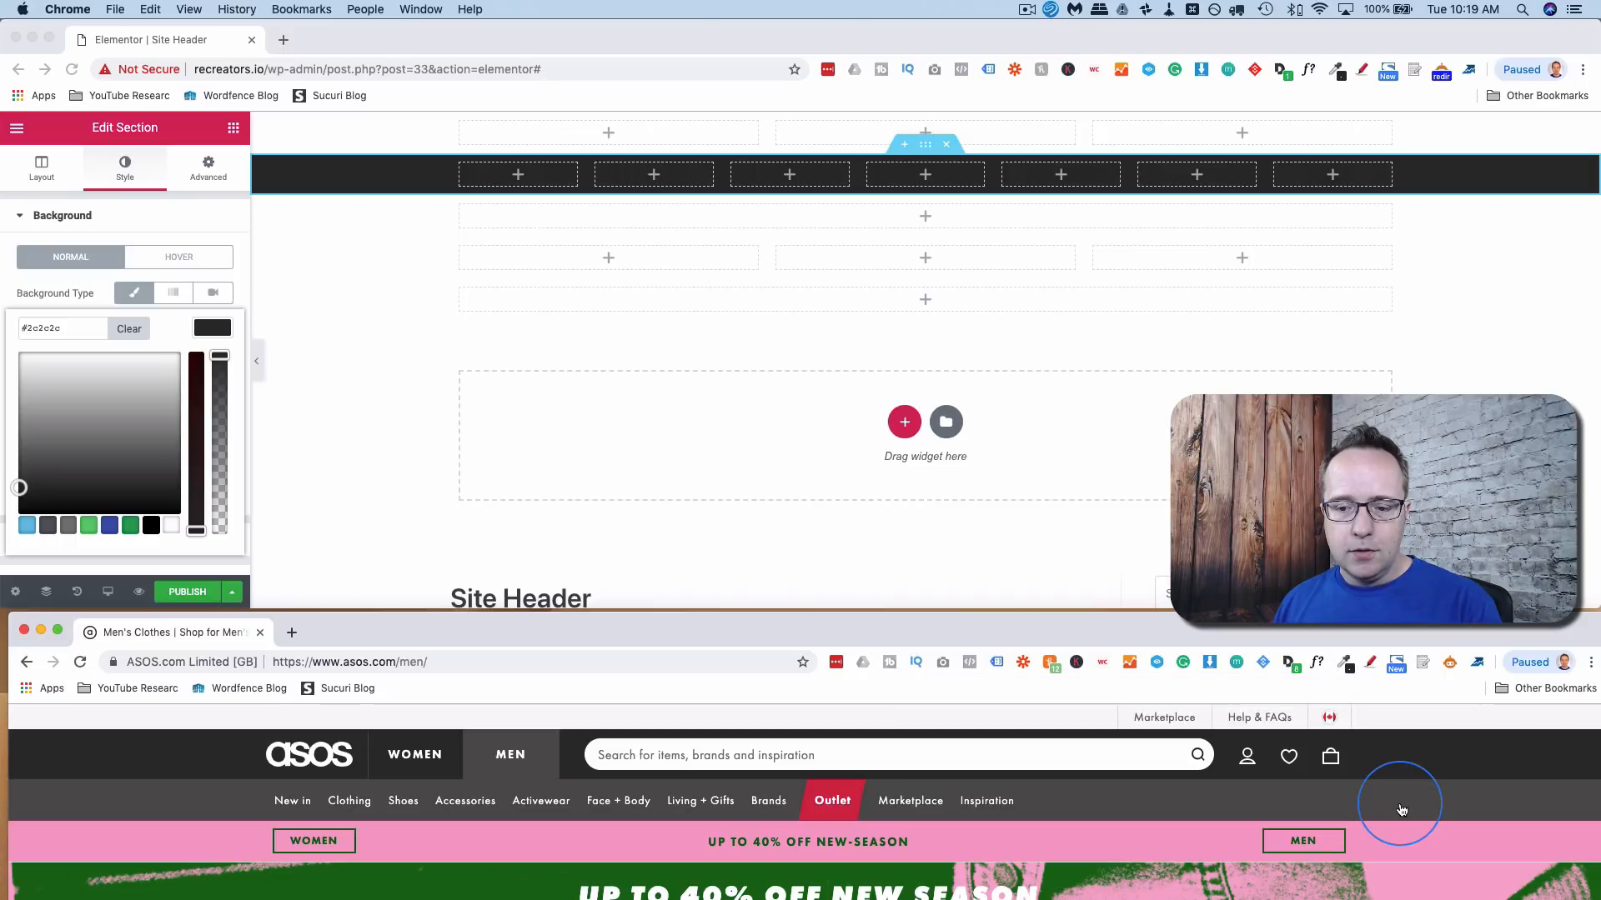
left_click(1345, 664)
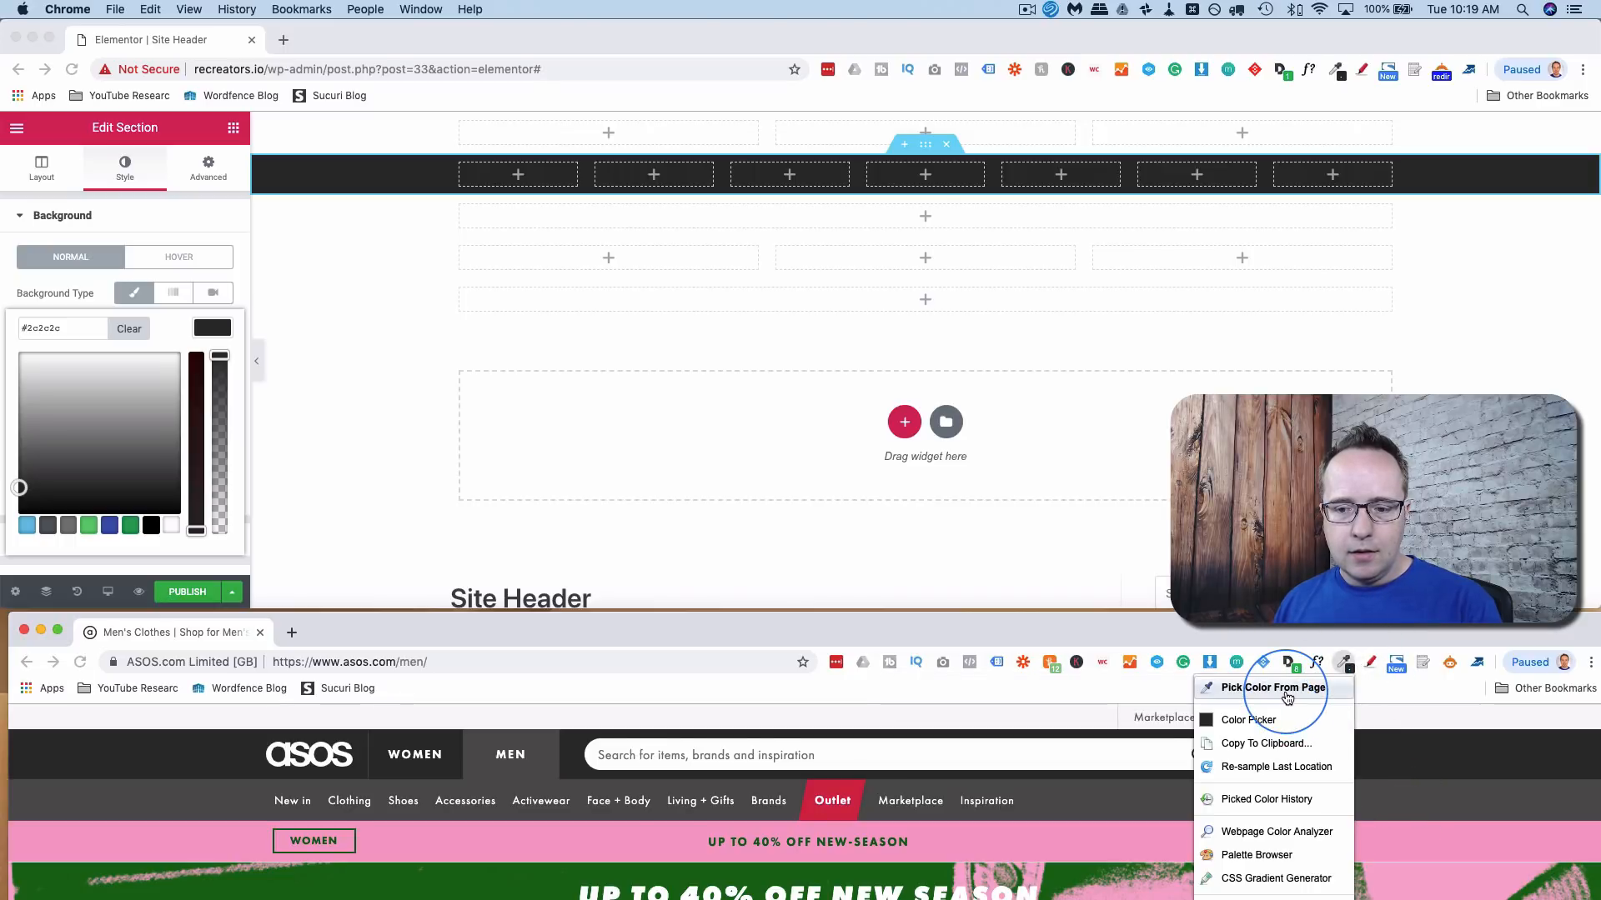
left_click(1313, 687)
left_click(1364, 842)
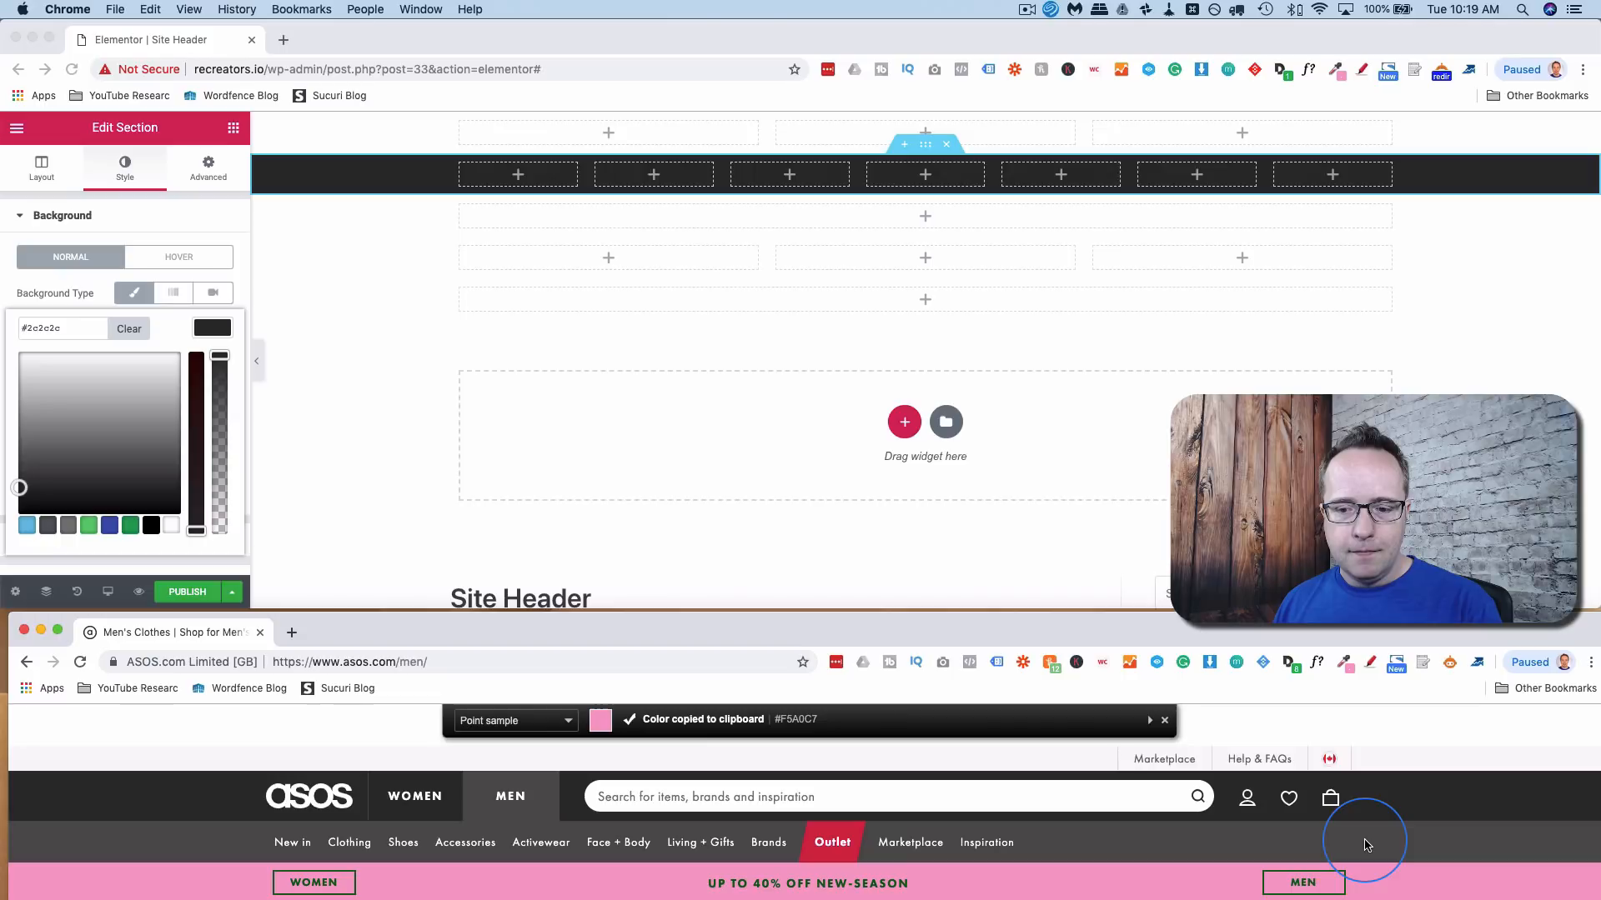
left_click(1344, 666)
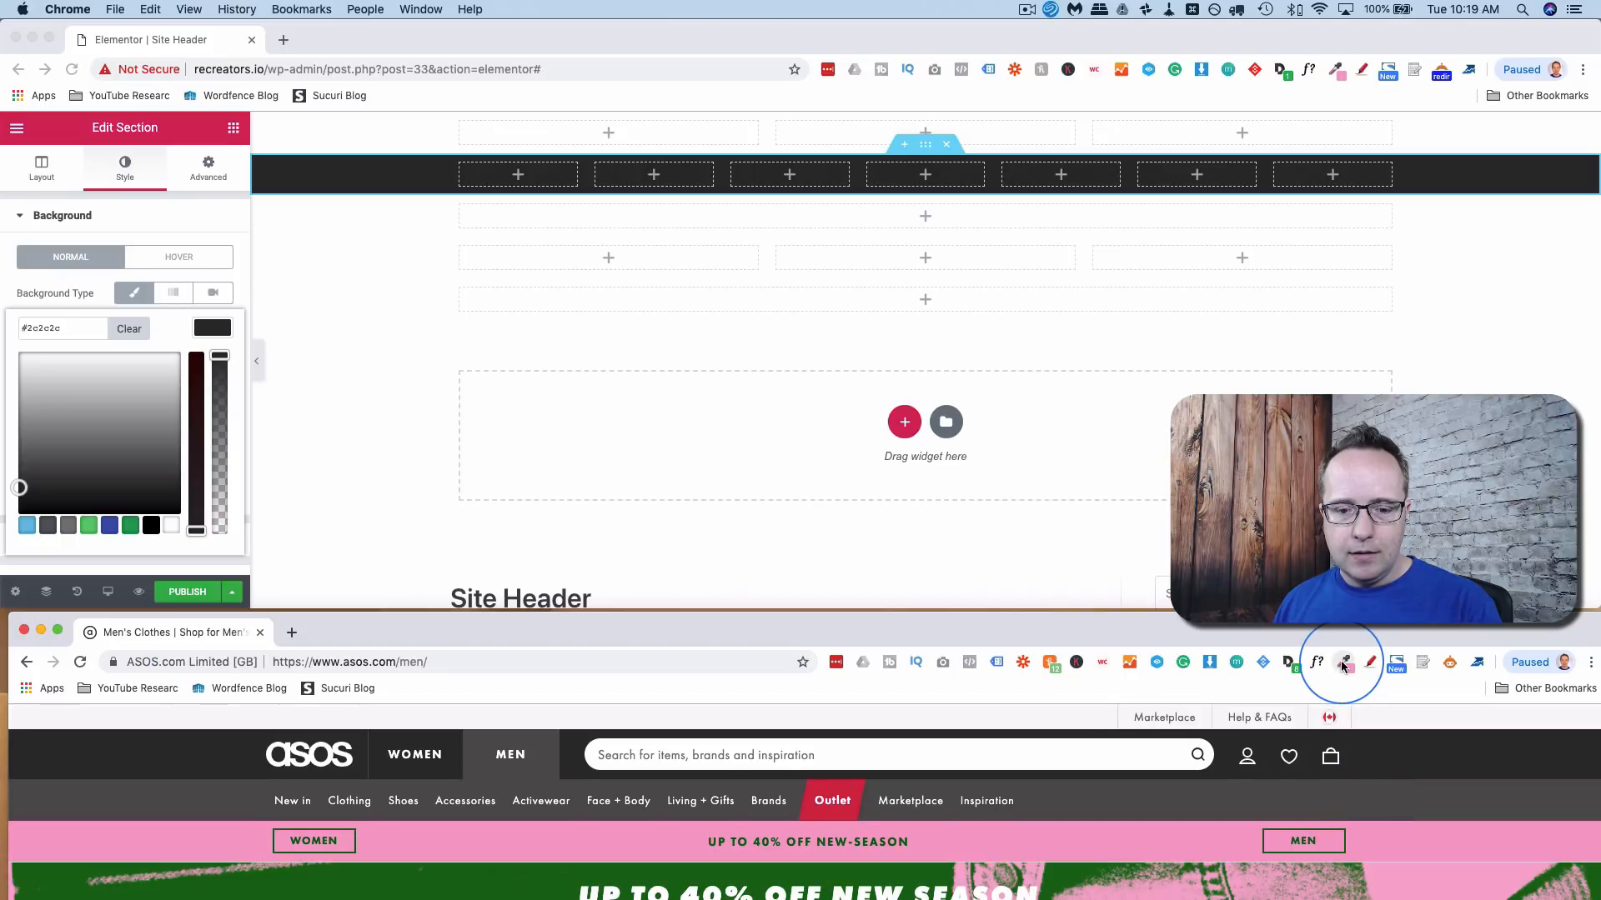
- Give the three-column section below the seven-column one a Classic background with the colour #f5a0c7
left_click(689, 484)
left_click(532, 218)
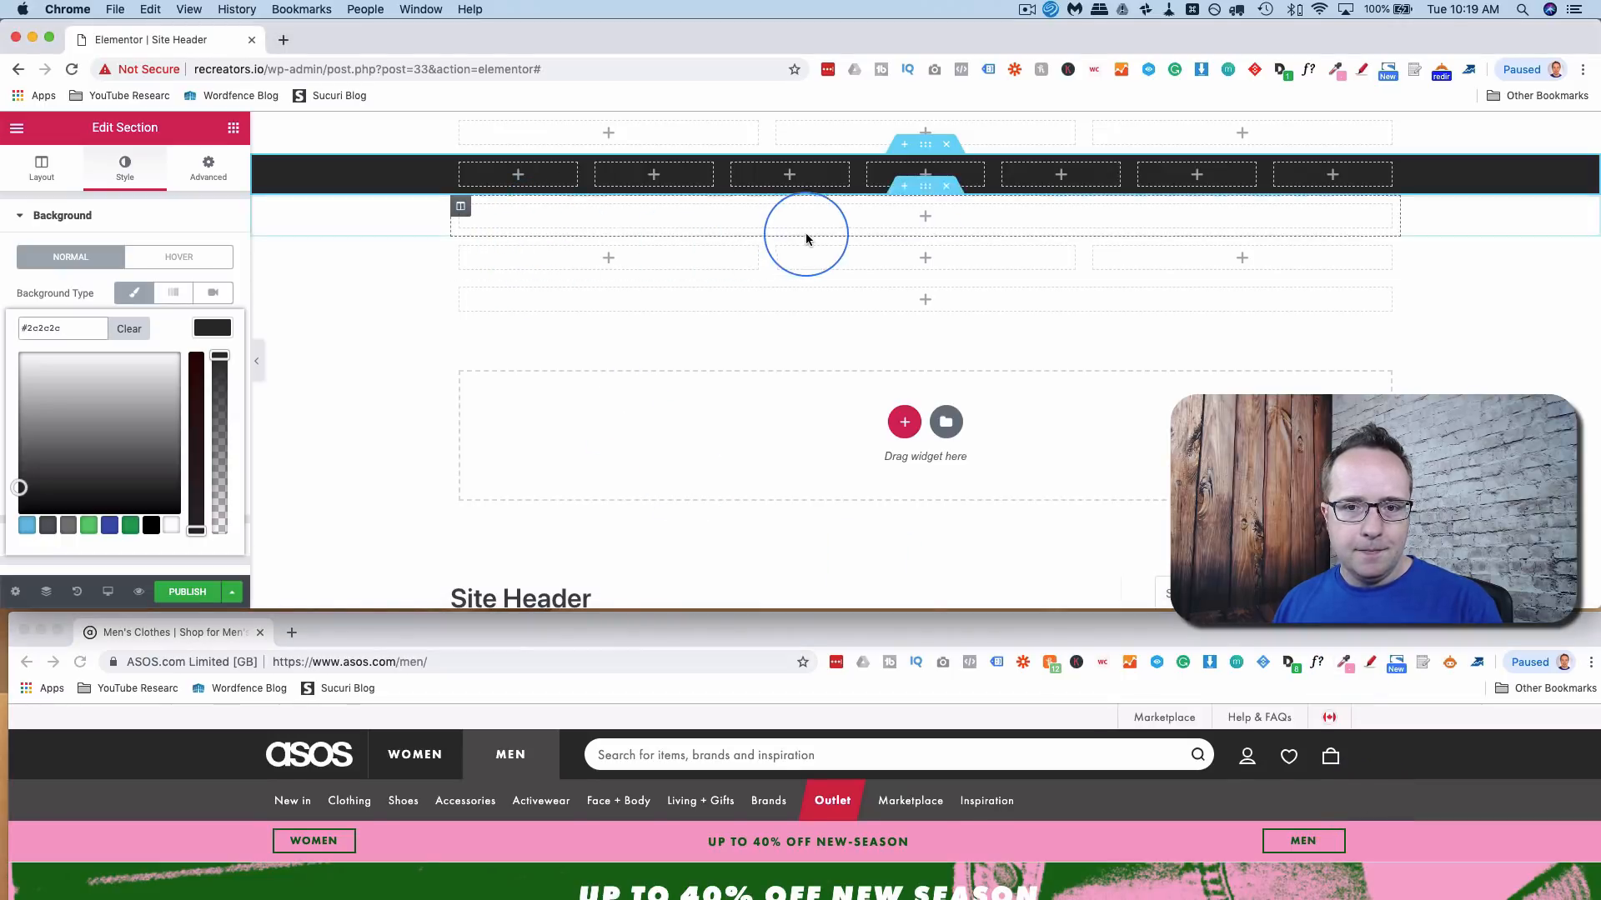
left_click(927, 233)
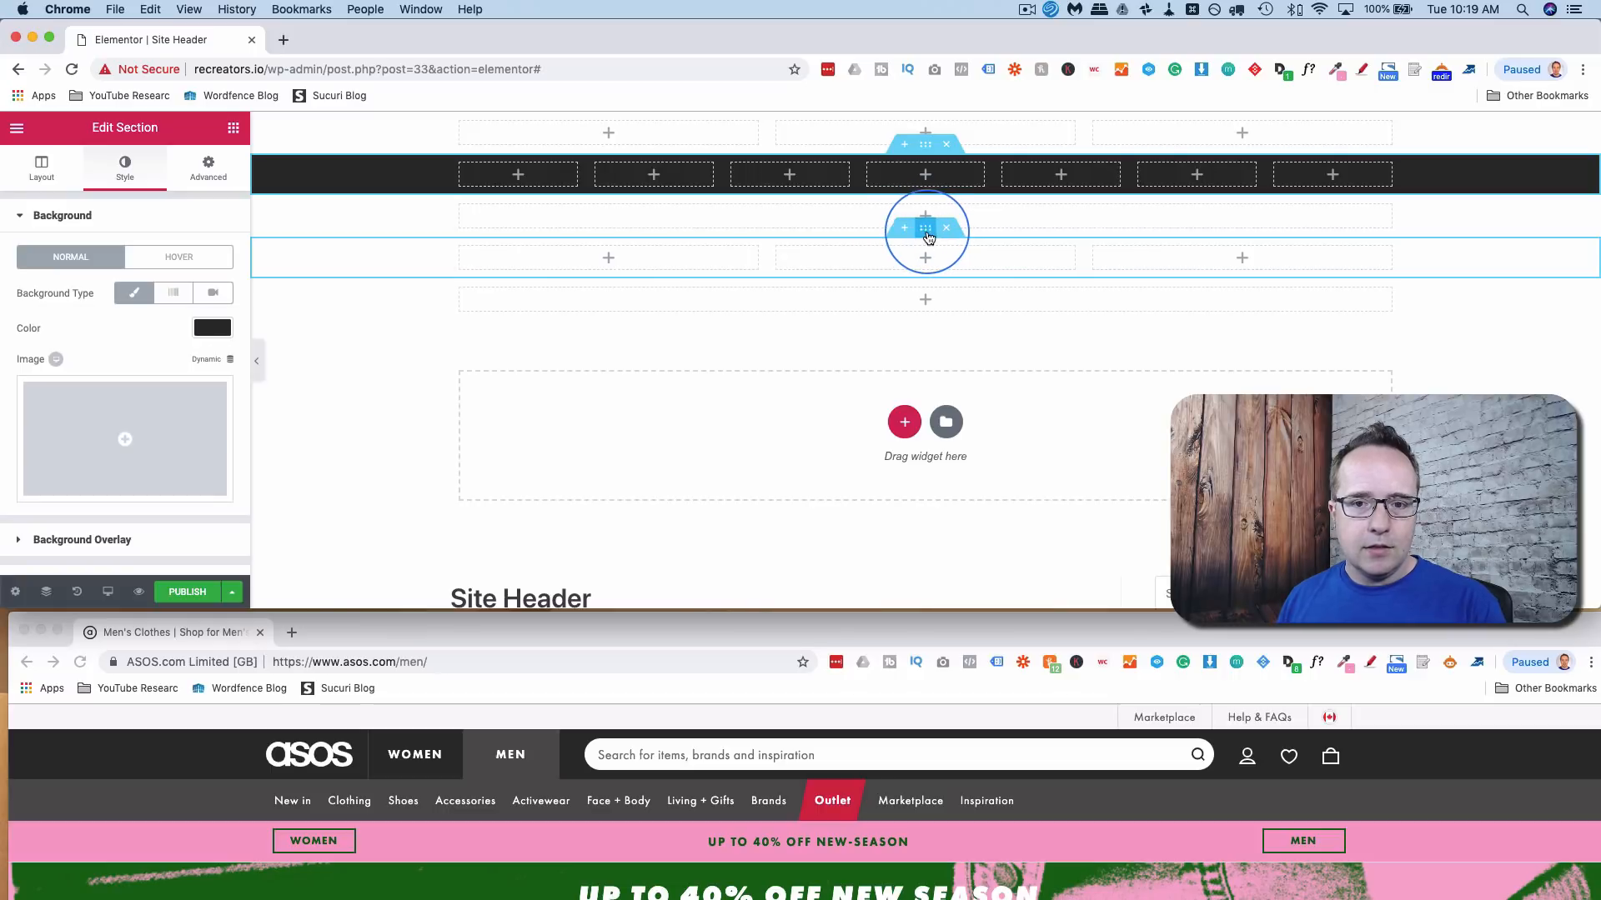
left_click(126, 166)
left_click(135, 293)
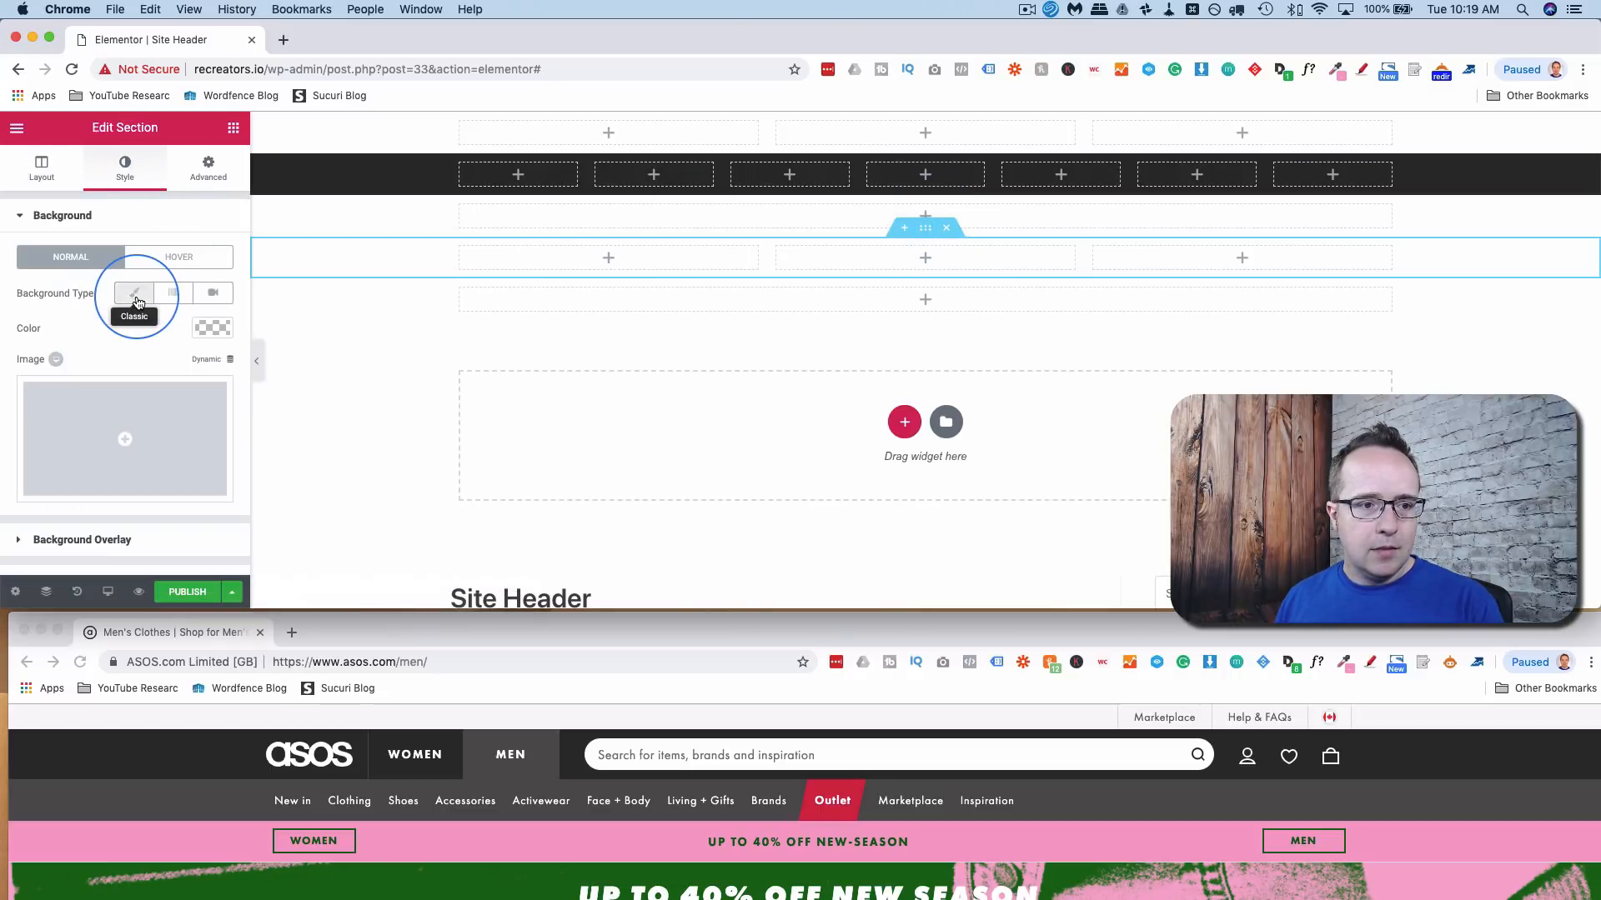
left_click(213, 330)
left_click(77, 333)
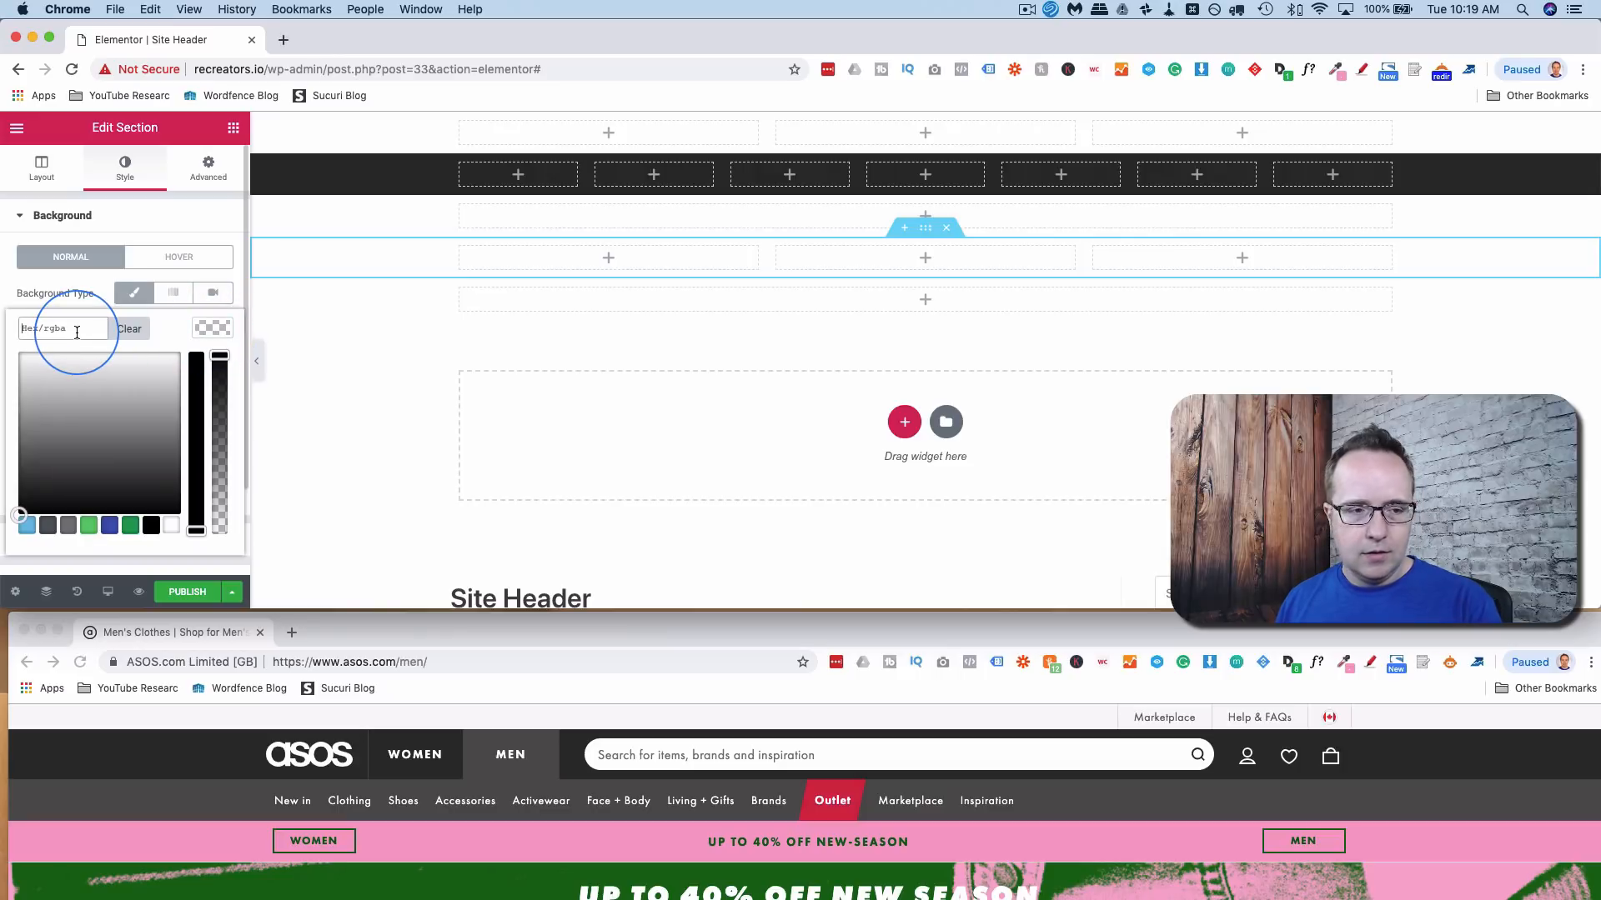
key("super+v")
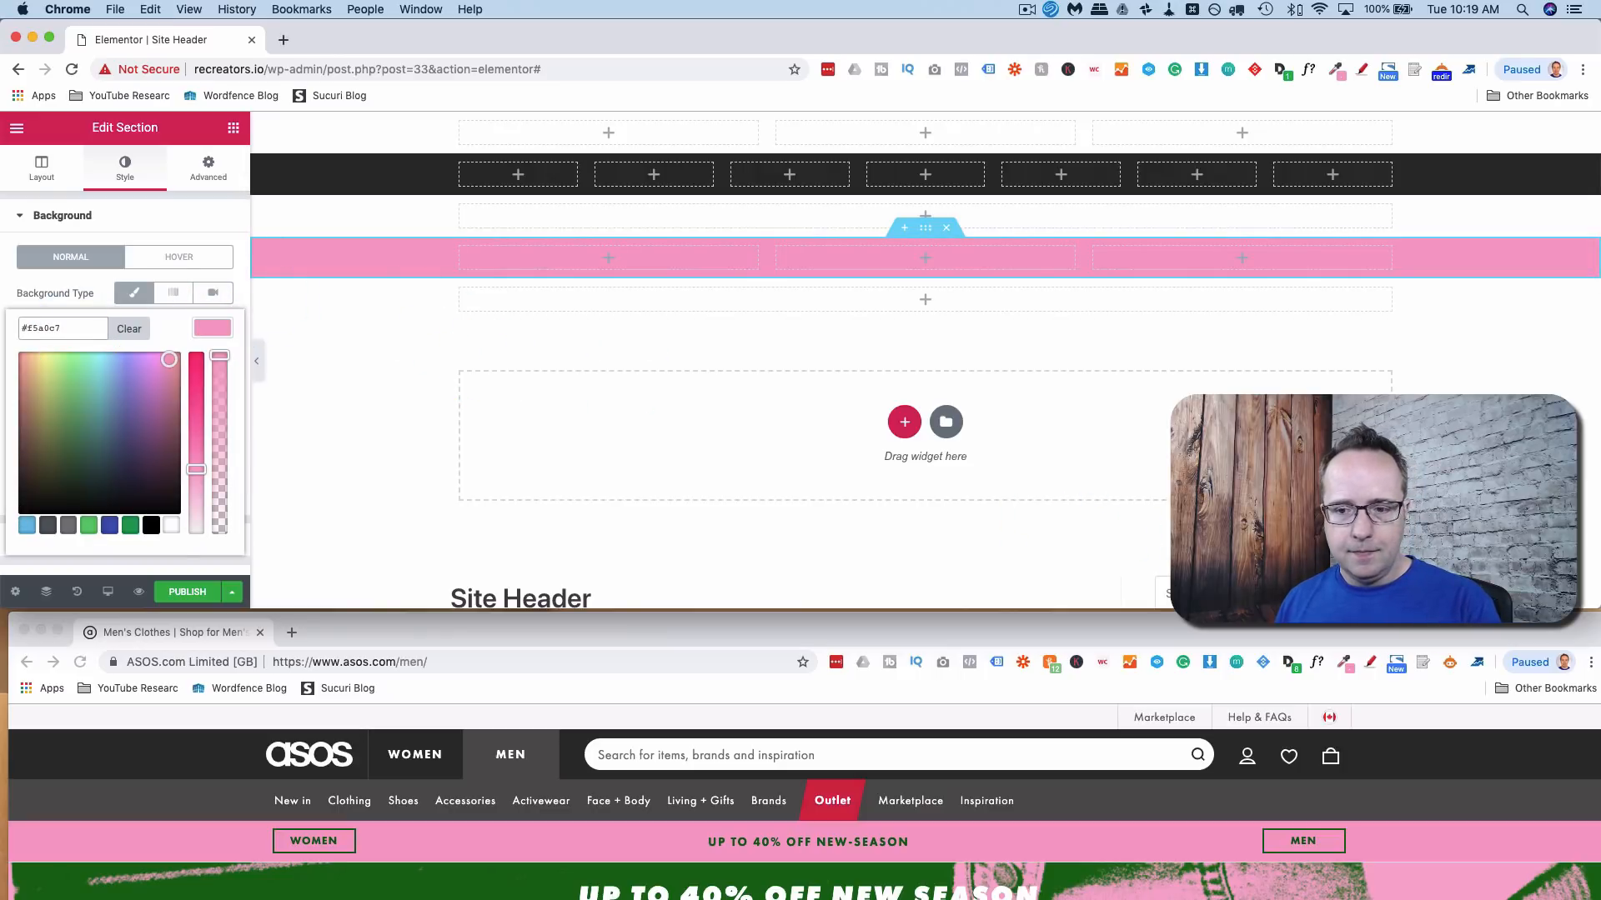
- Sample the dark grey colour of the ASOS category navigation bar with the page colour picker
left_click(1359, 550)
left_click(1388, 758)
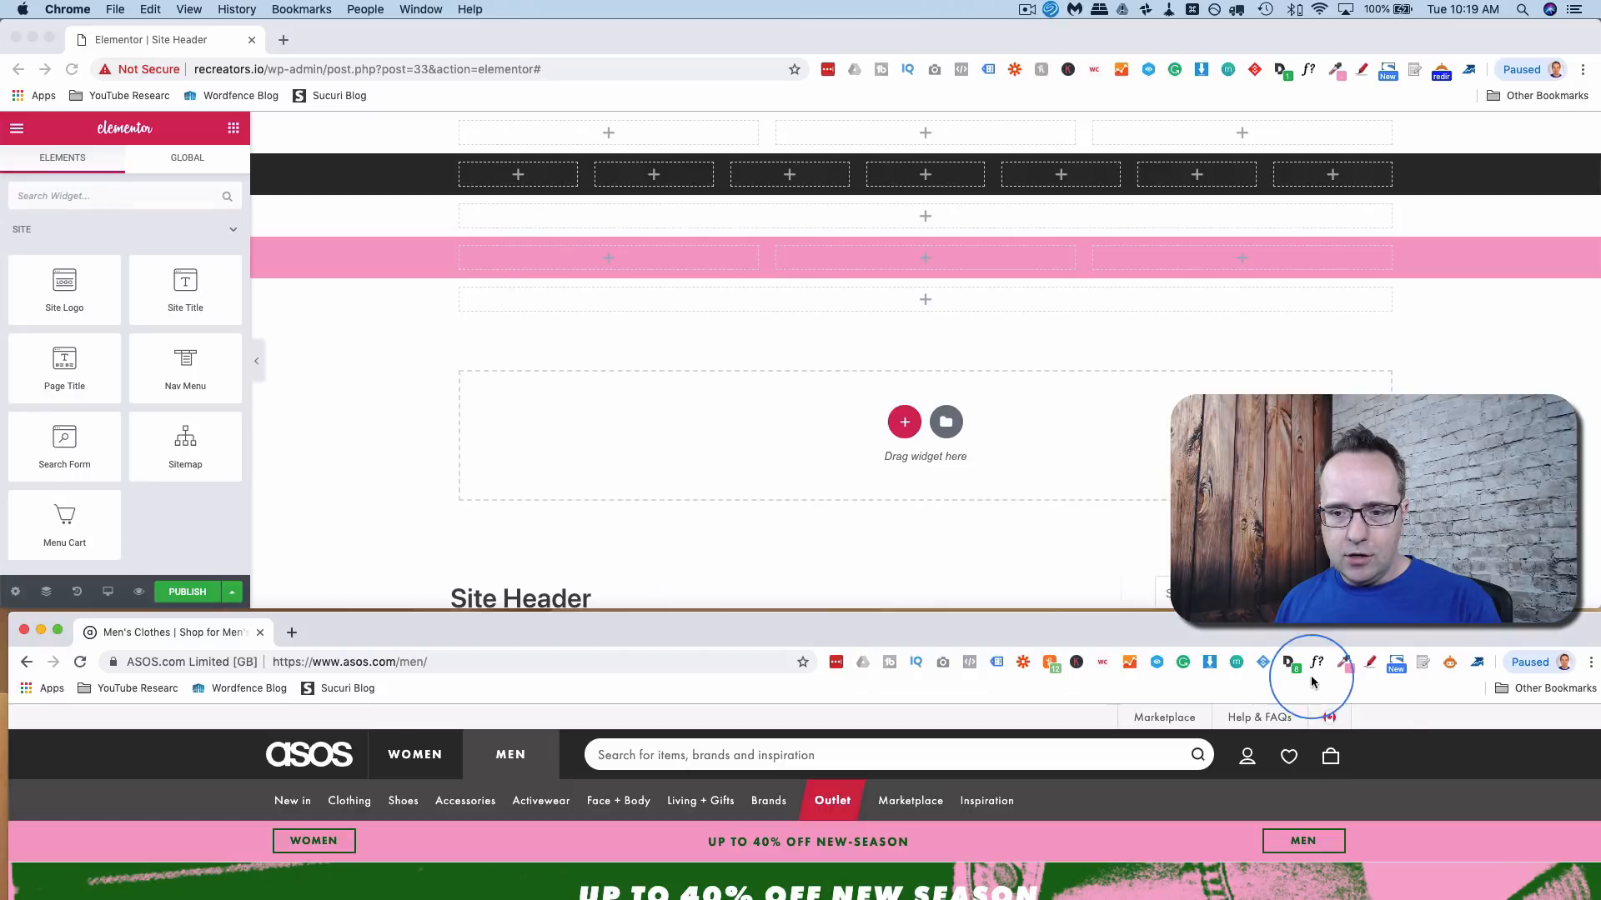
left_click(1349, 661)
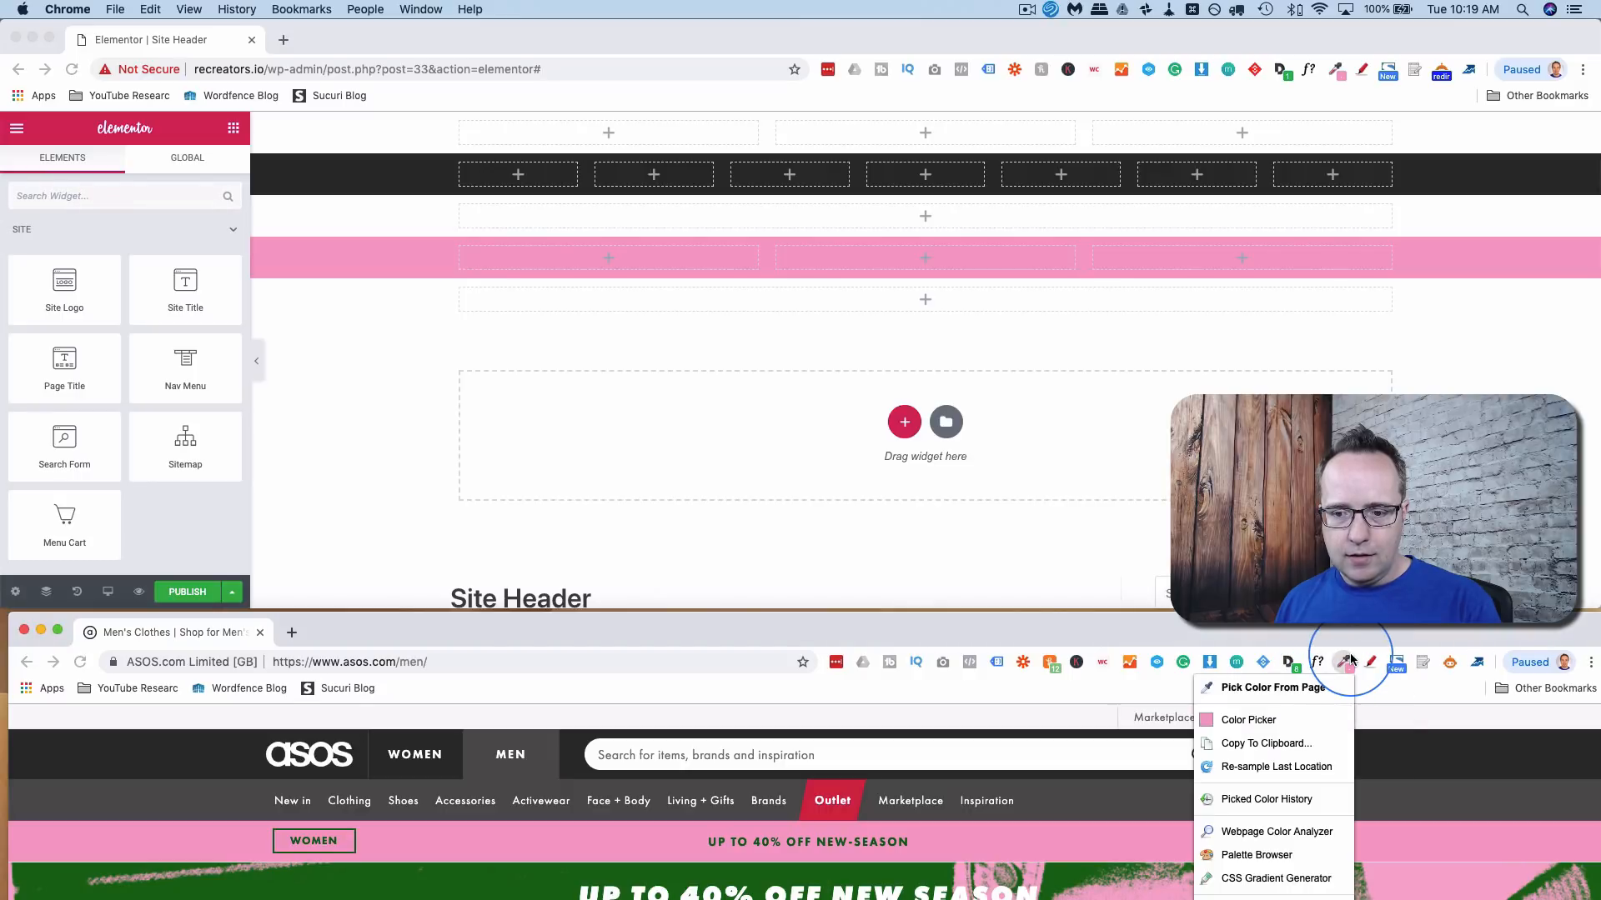
left_click(1269, 691)
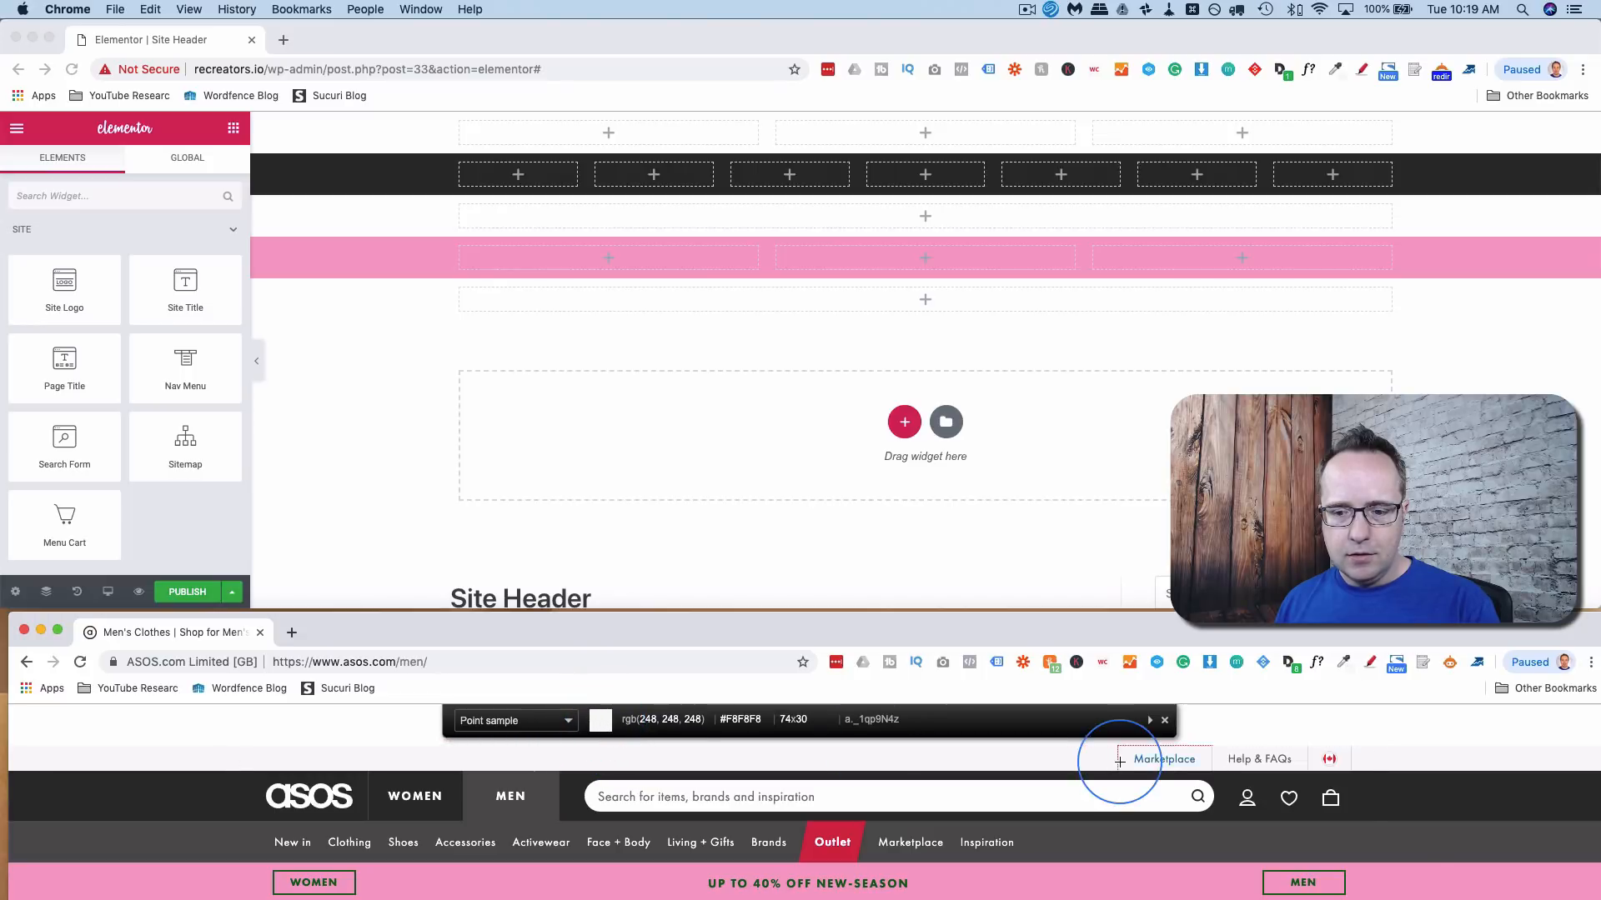
left_click(1366, 832)
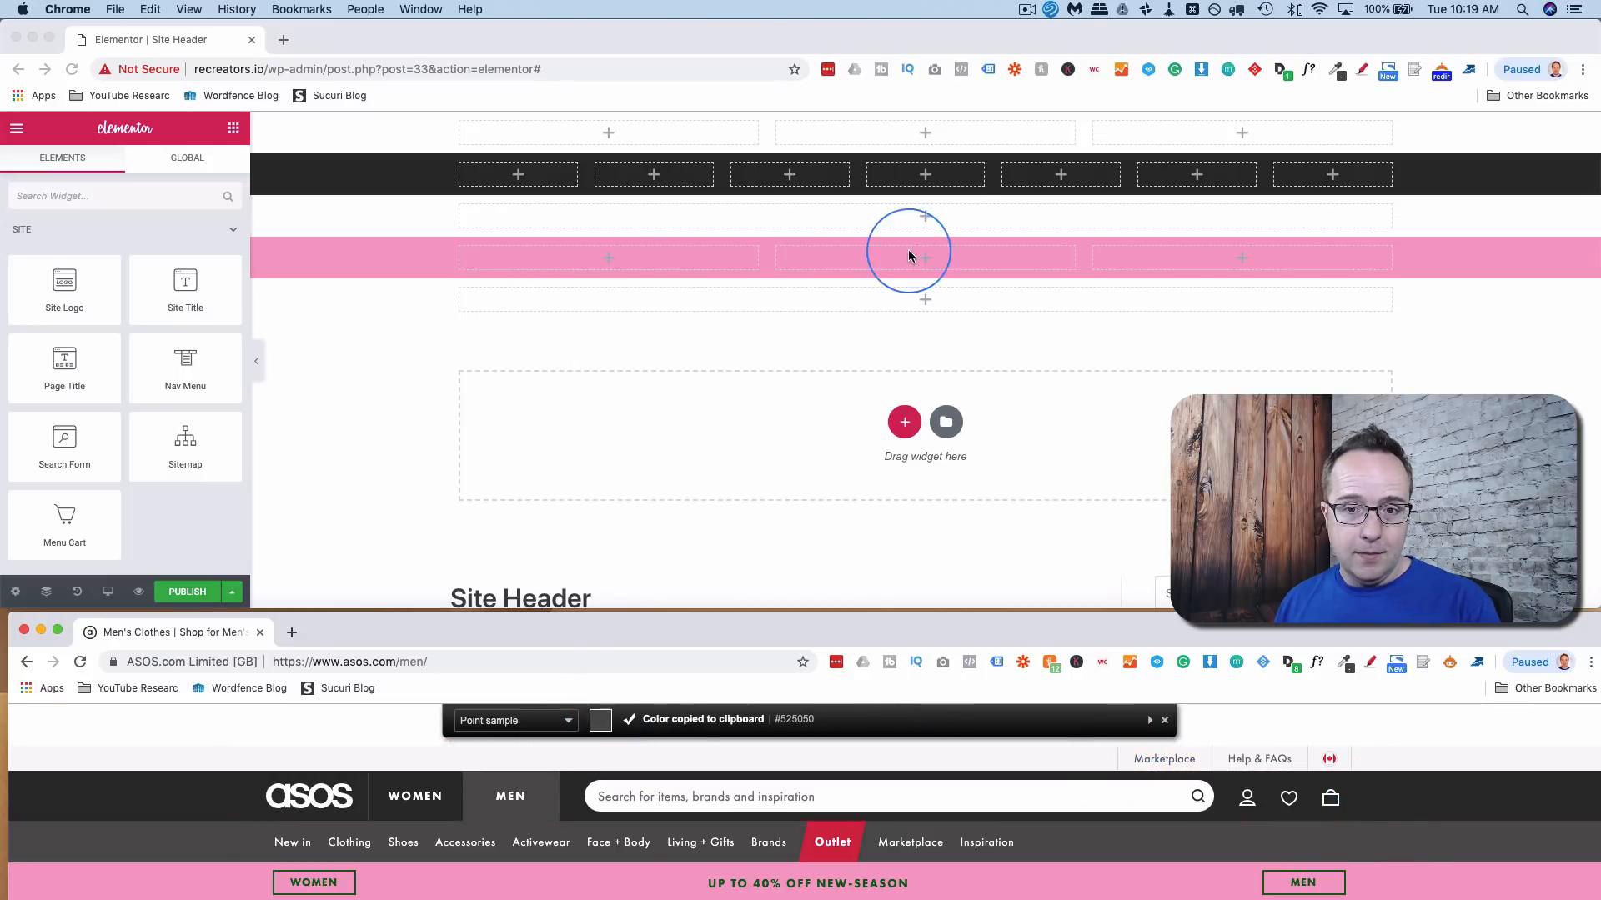
- Give the one-column section directly beneath the seven-column section a Classic background with the colour #525050
left_click(928, 221)
left_click(929, 195)
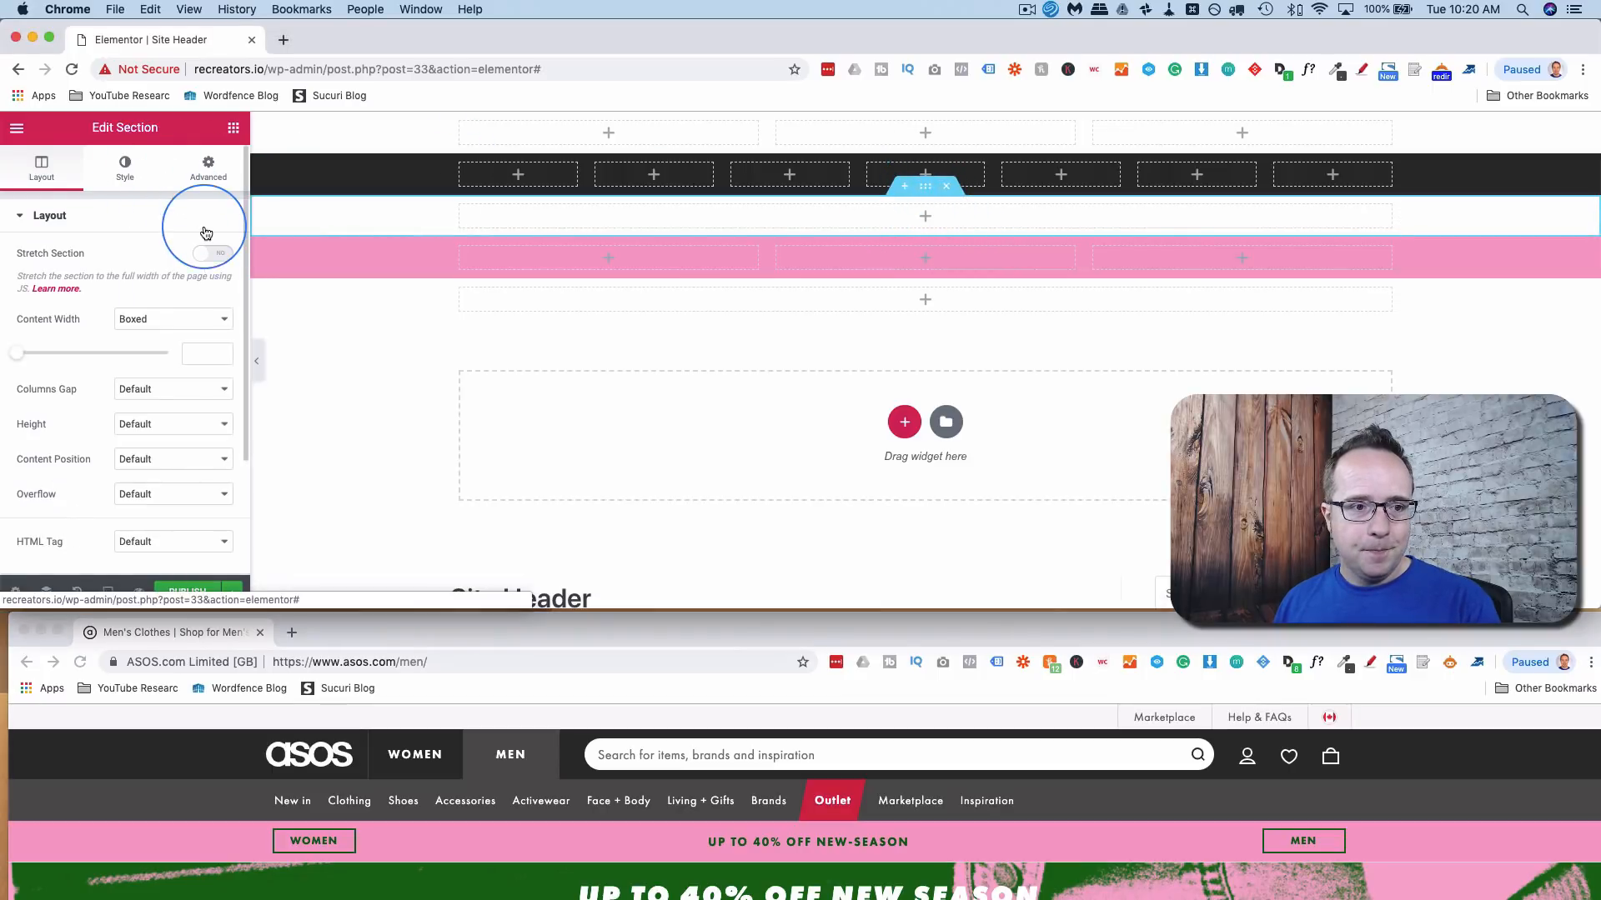
left_click(125, 168)
left_click(132, 296)
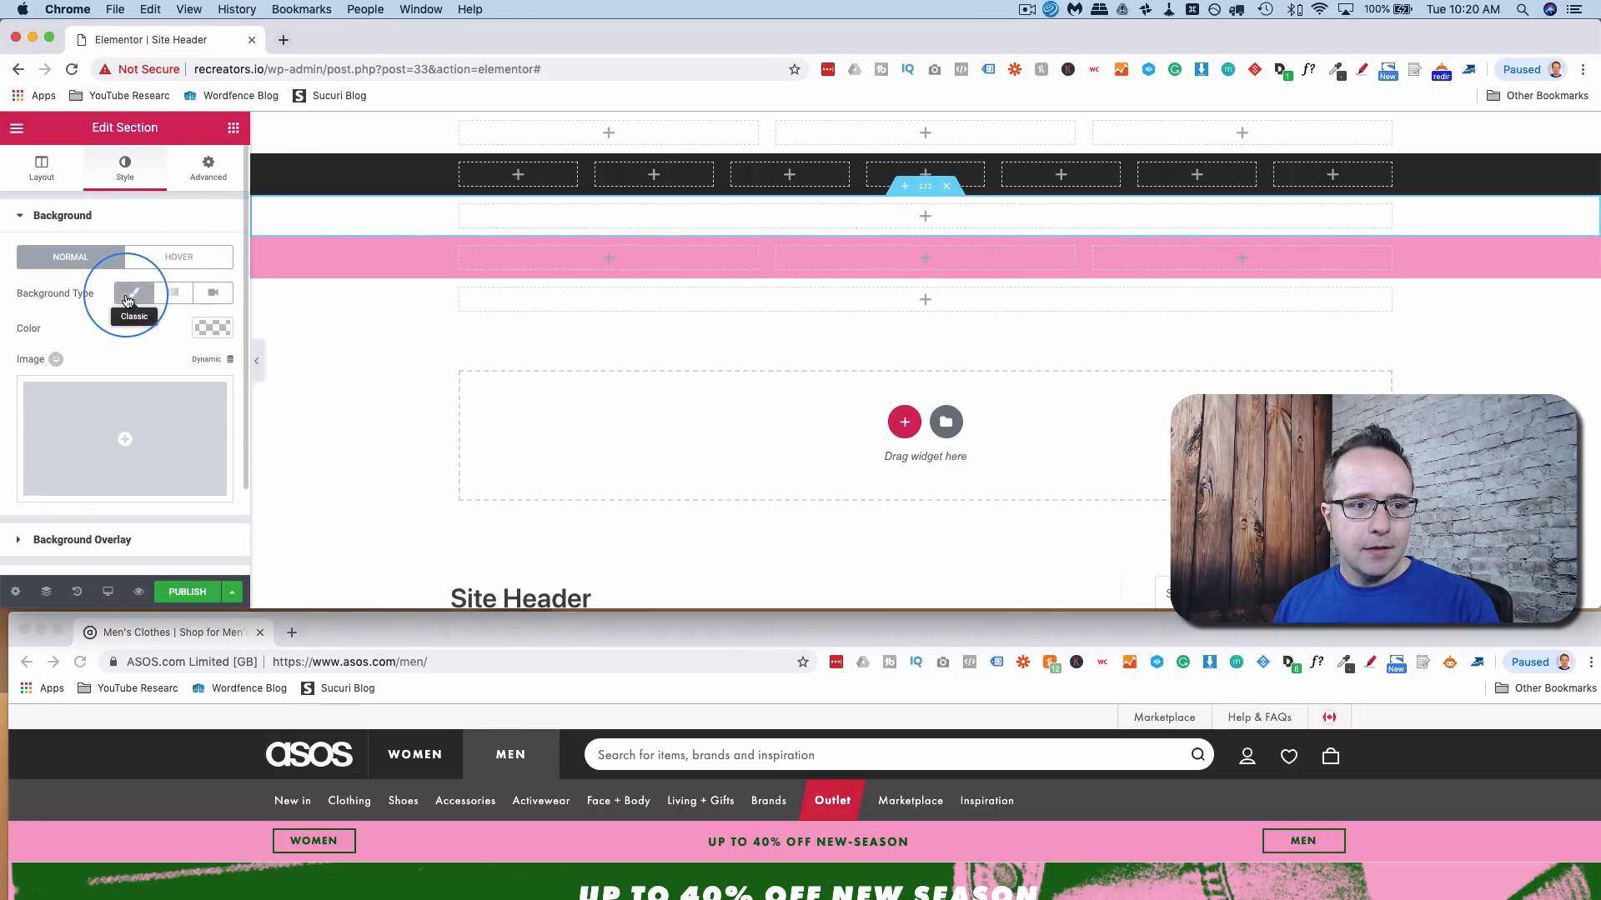
left_click(211, 329)
left_click(70, 330)
key("super+v")
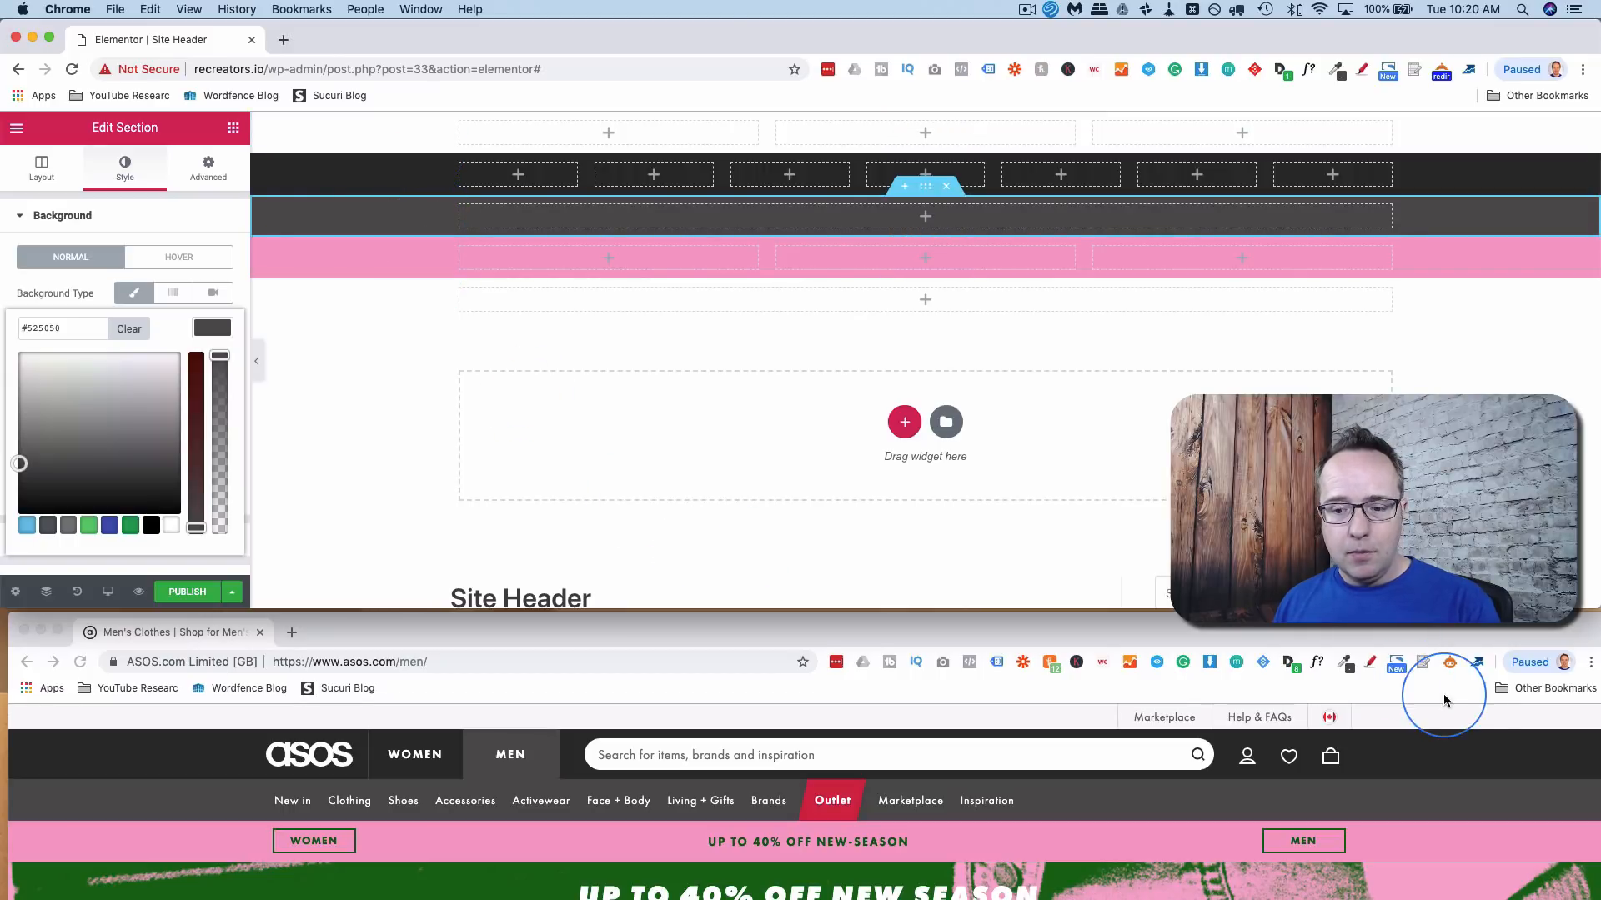
scroll(1467, 724, "down", 2)
scroll(1468, 724, "down", 1)
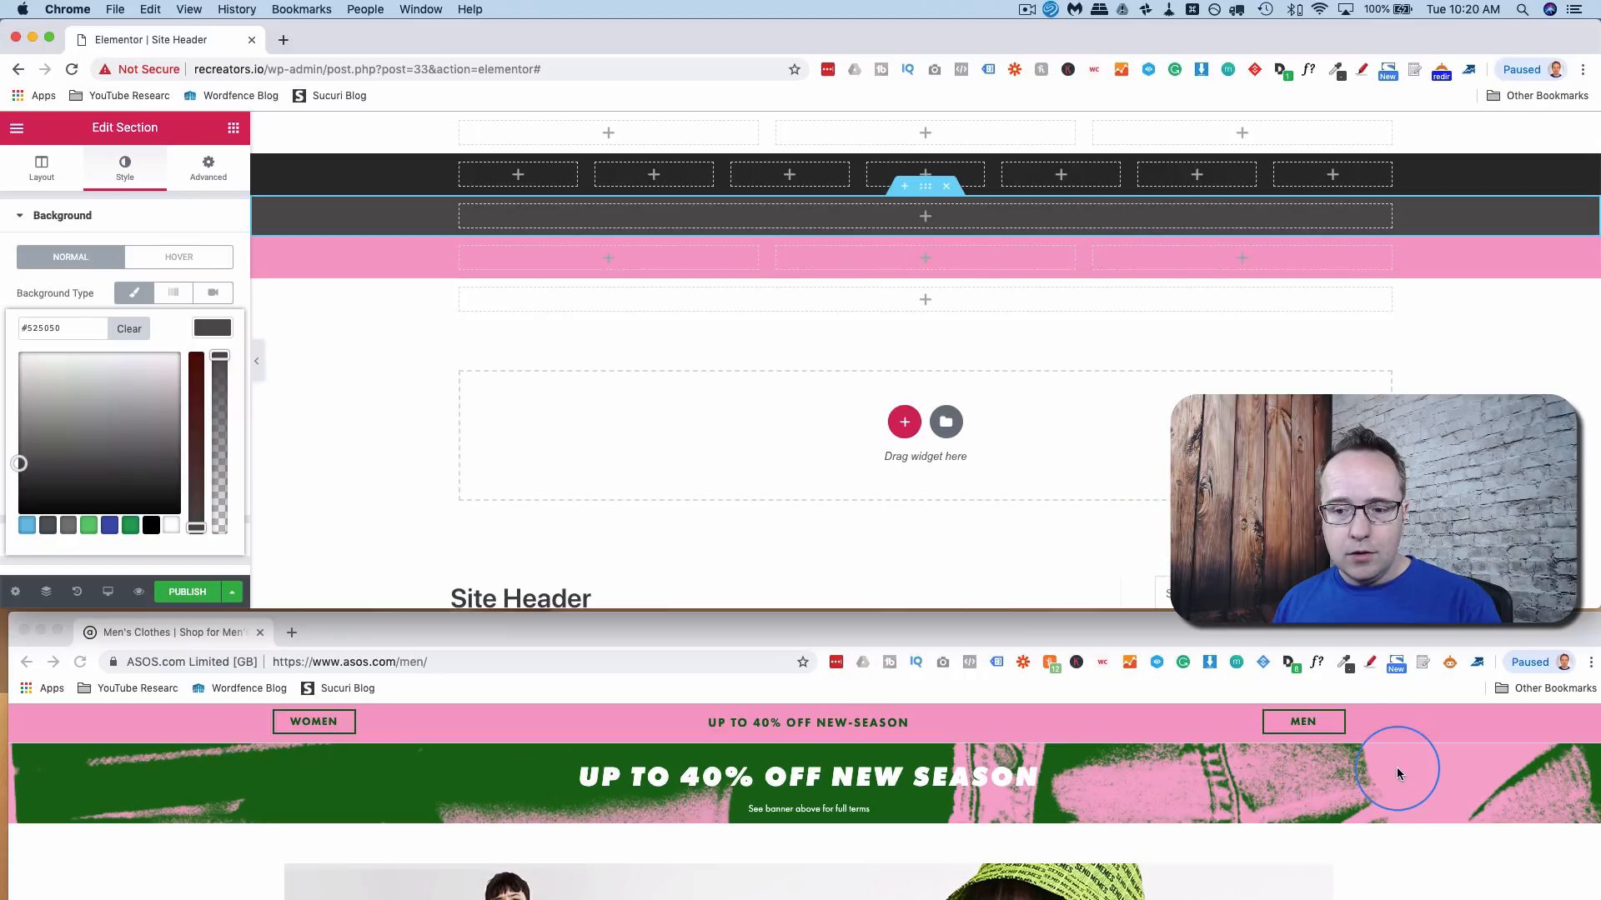
scroll(1401, 770, "up", 3)
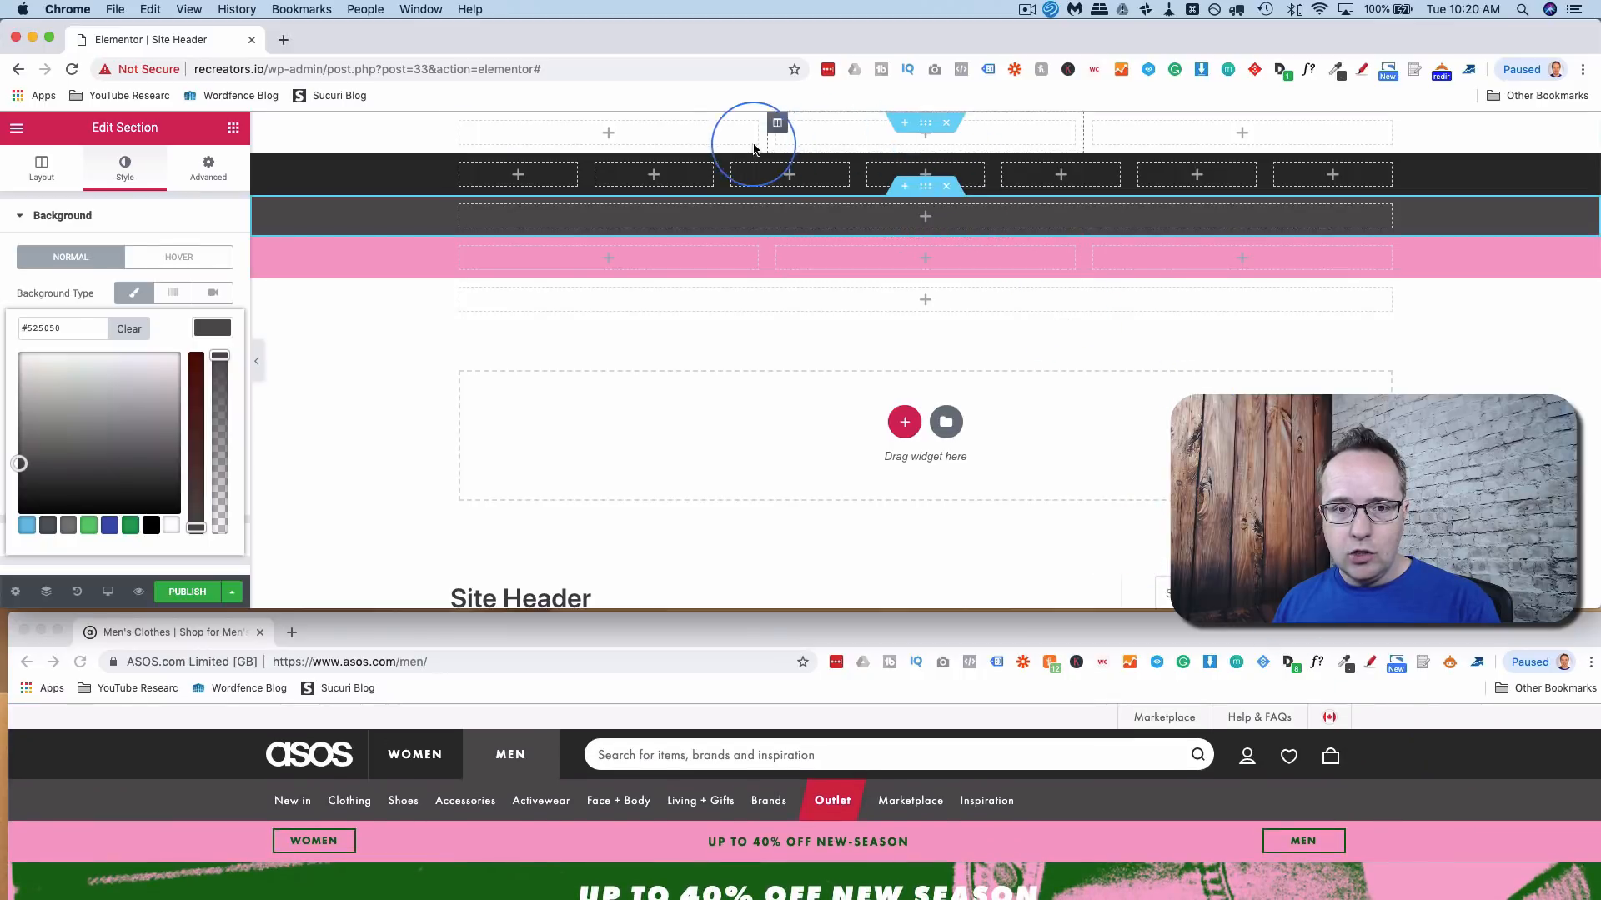
- Search the widgets for "text" and add a Text Editor widget to the first column of the header's first section
left_click(725, 142)
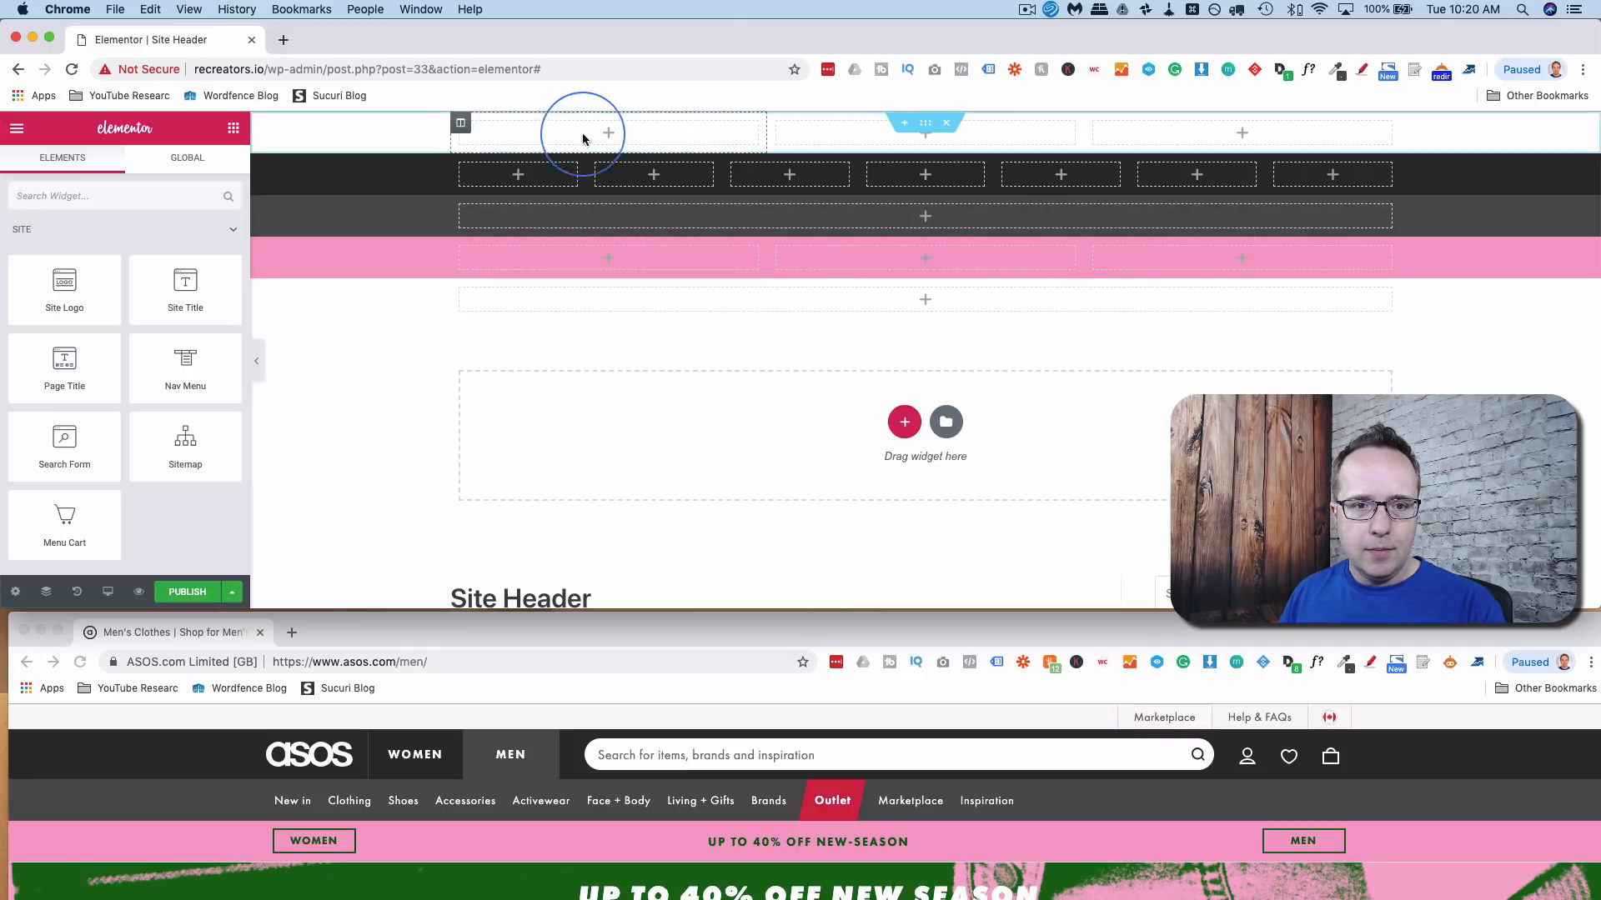
left_click(168, 195)
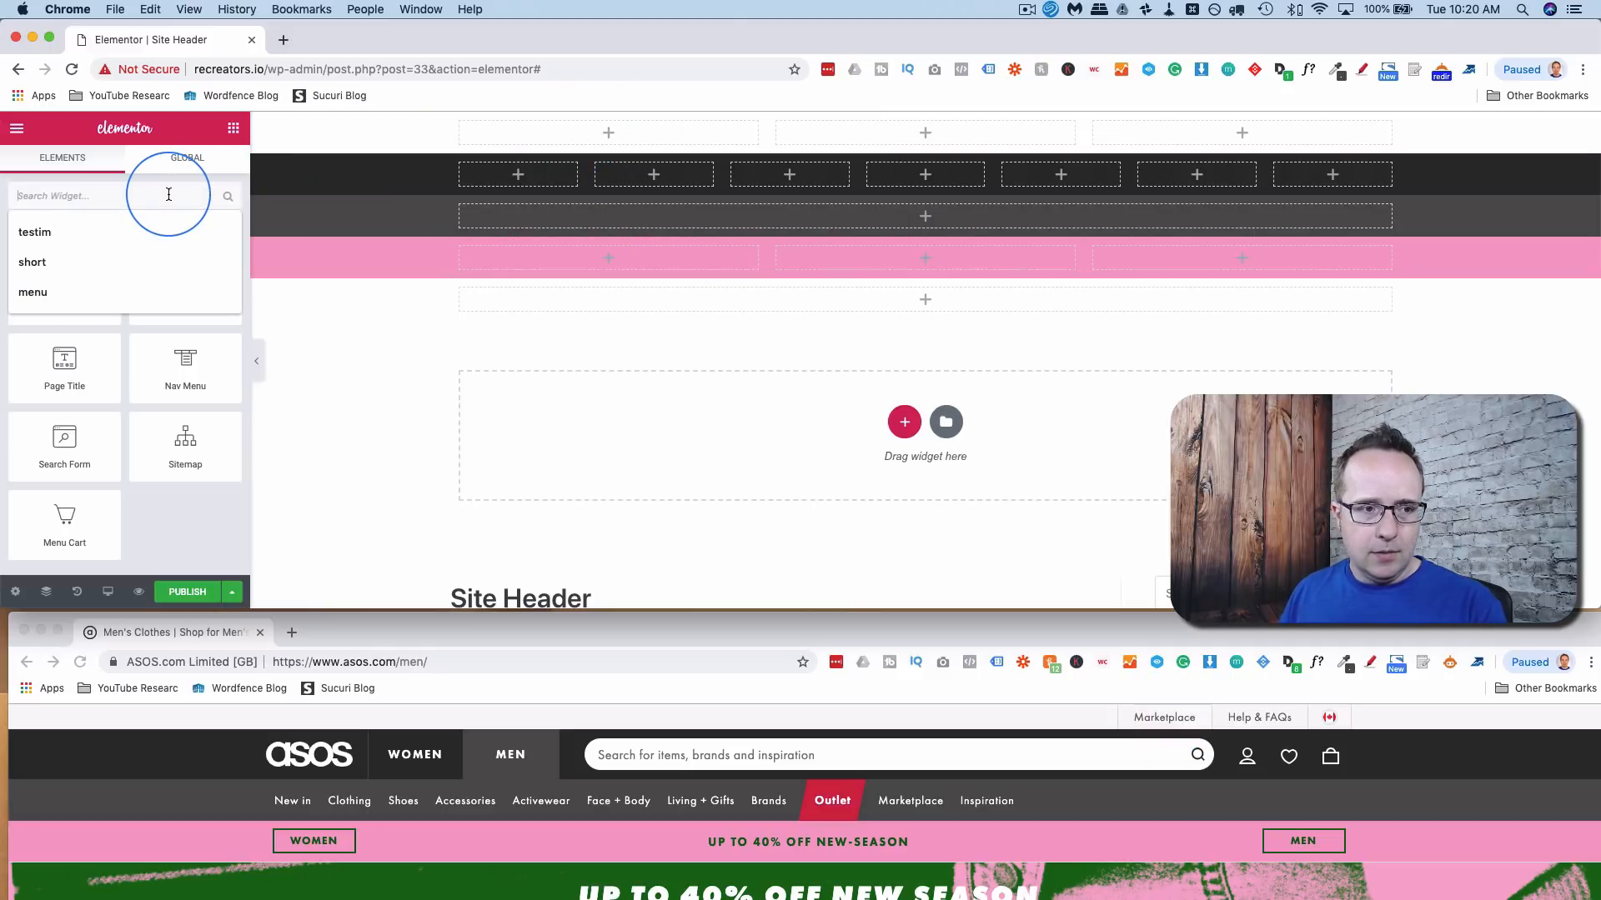
type("text")
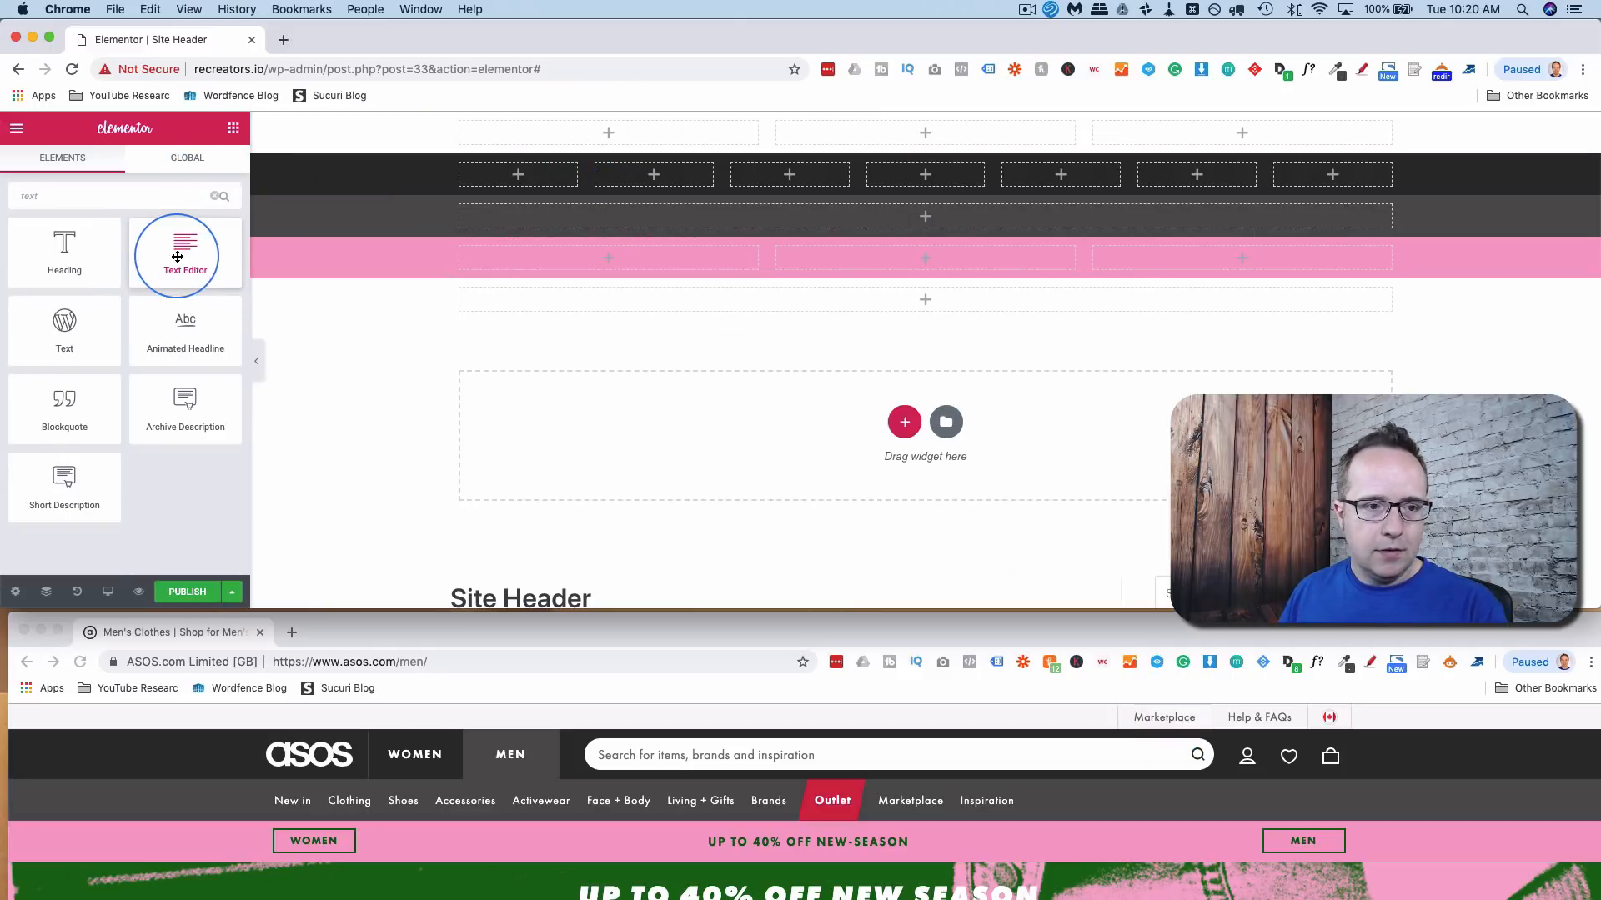
left_click_drag(184, 250, 639, 129)
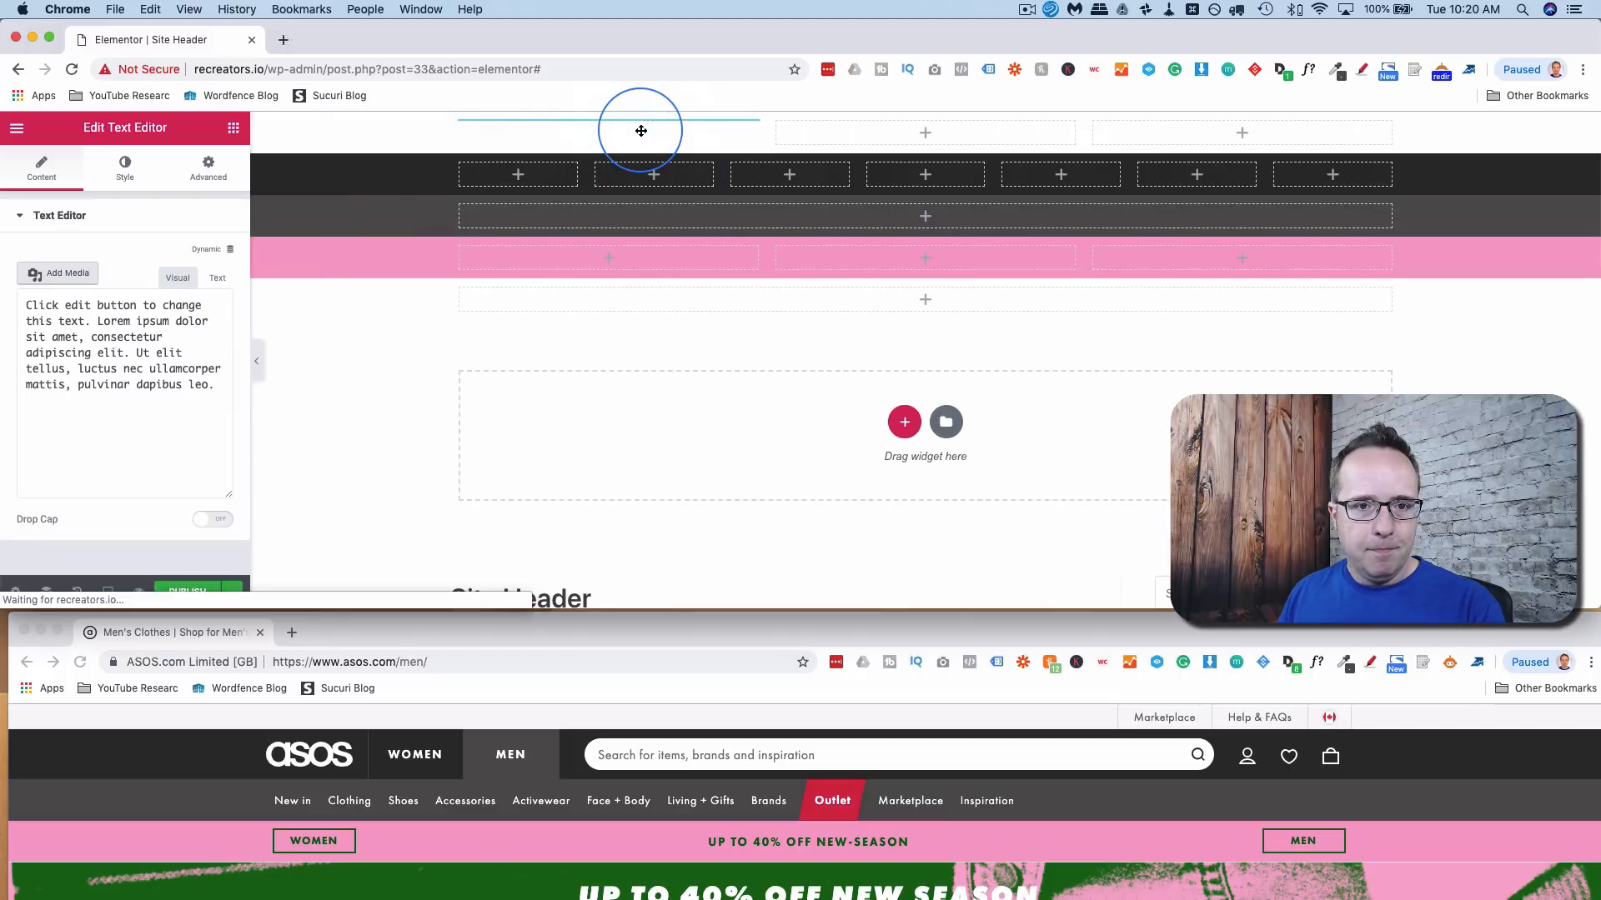
- Replace the new text widget's placeholder paragraph with "Marketplace"
left_click(220, 278)
left_click(153, 416)
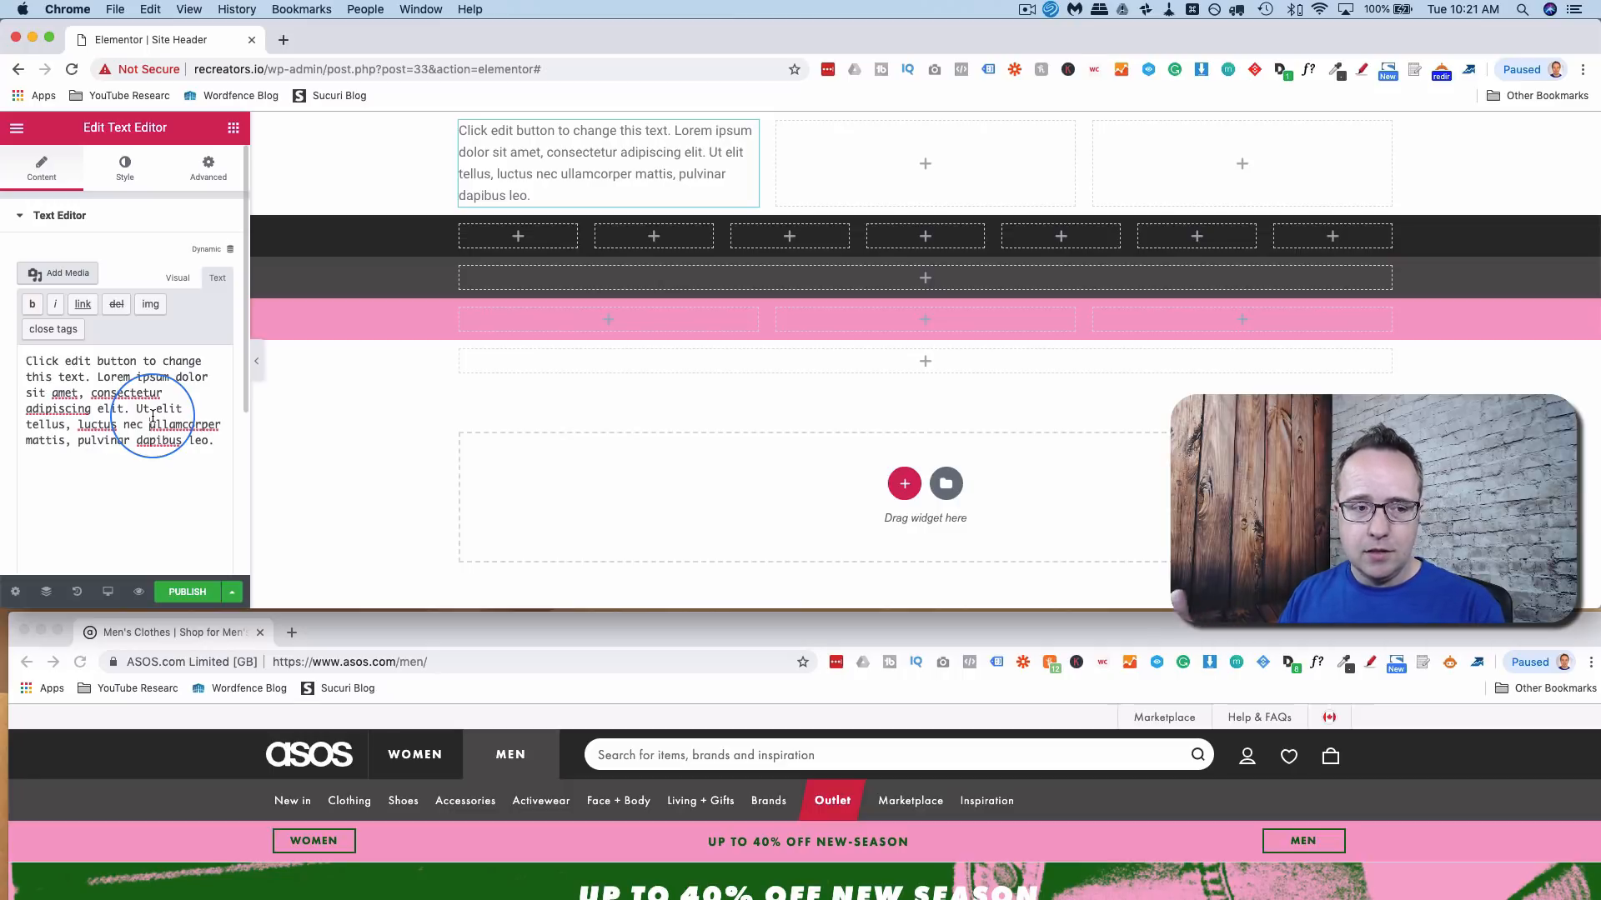
key("super+a")
key("BackSpace")
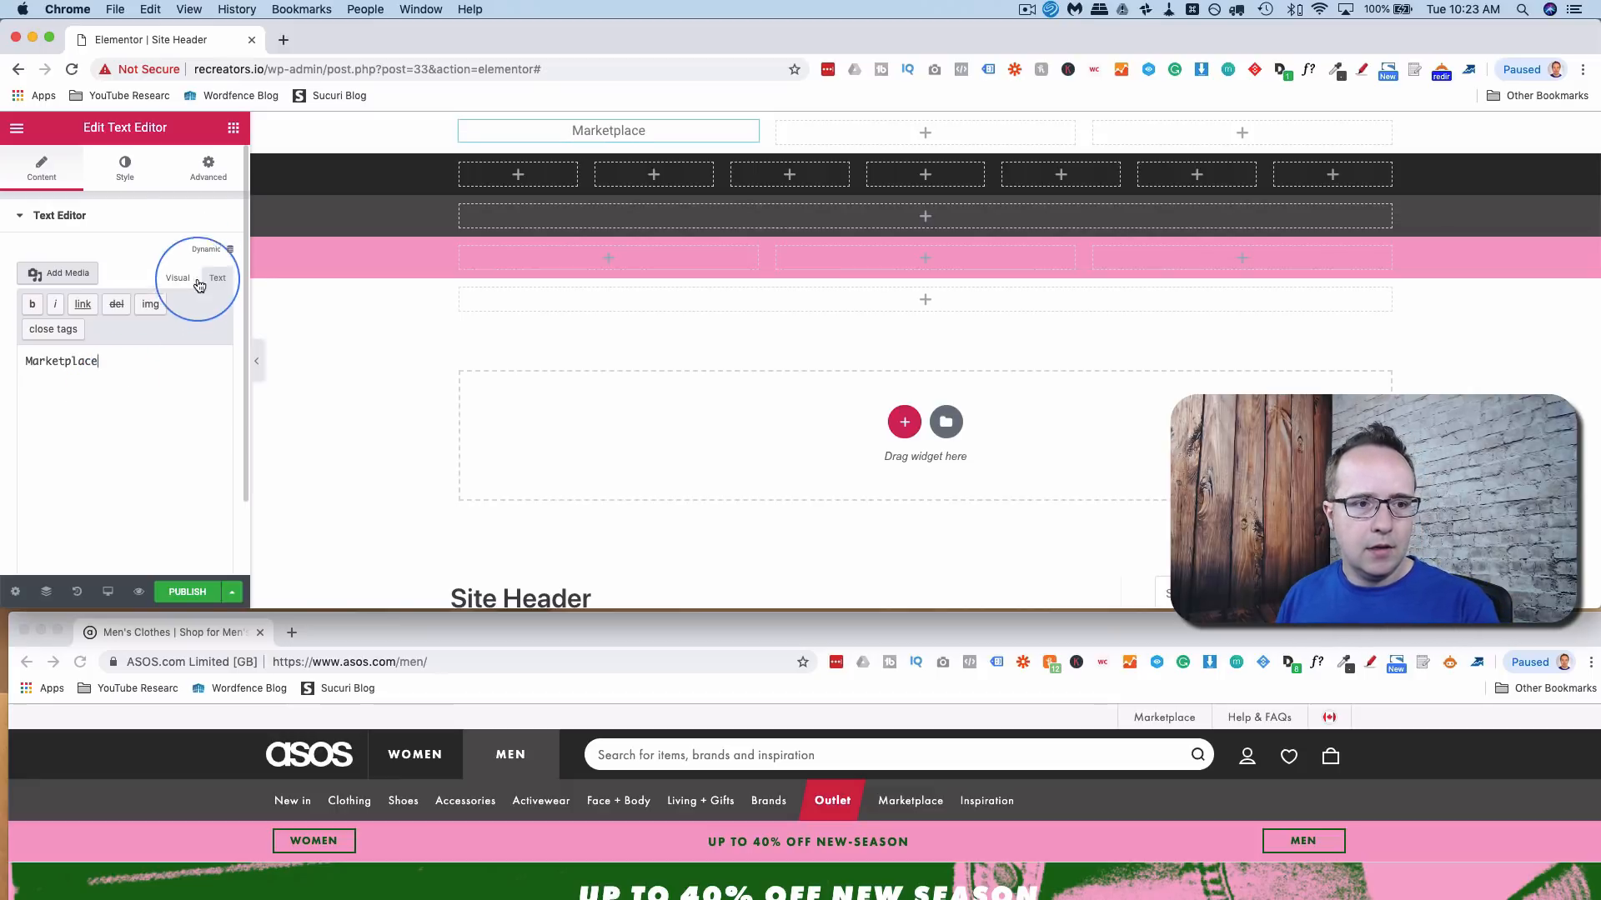
- Set the typography size of the Marketplace text to 15 px
left_click(134, 174)
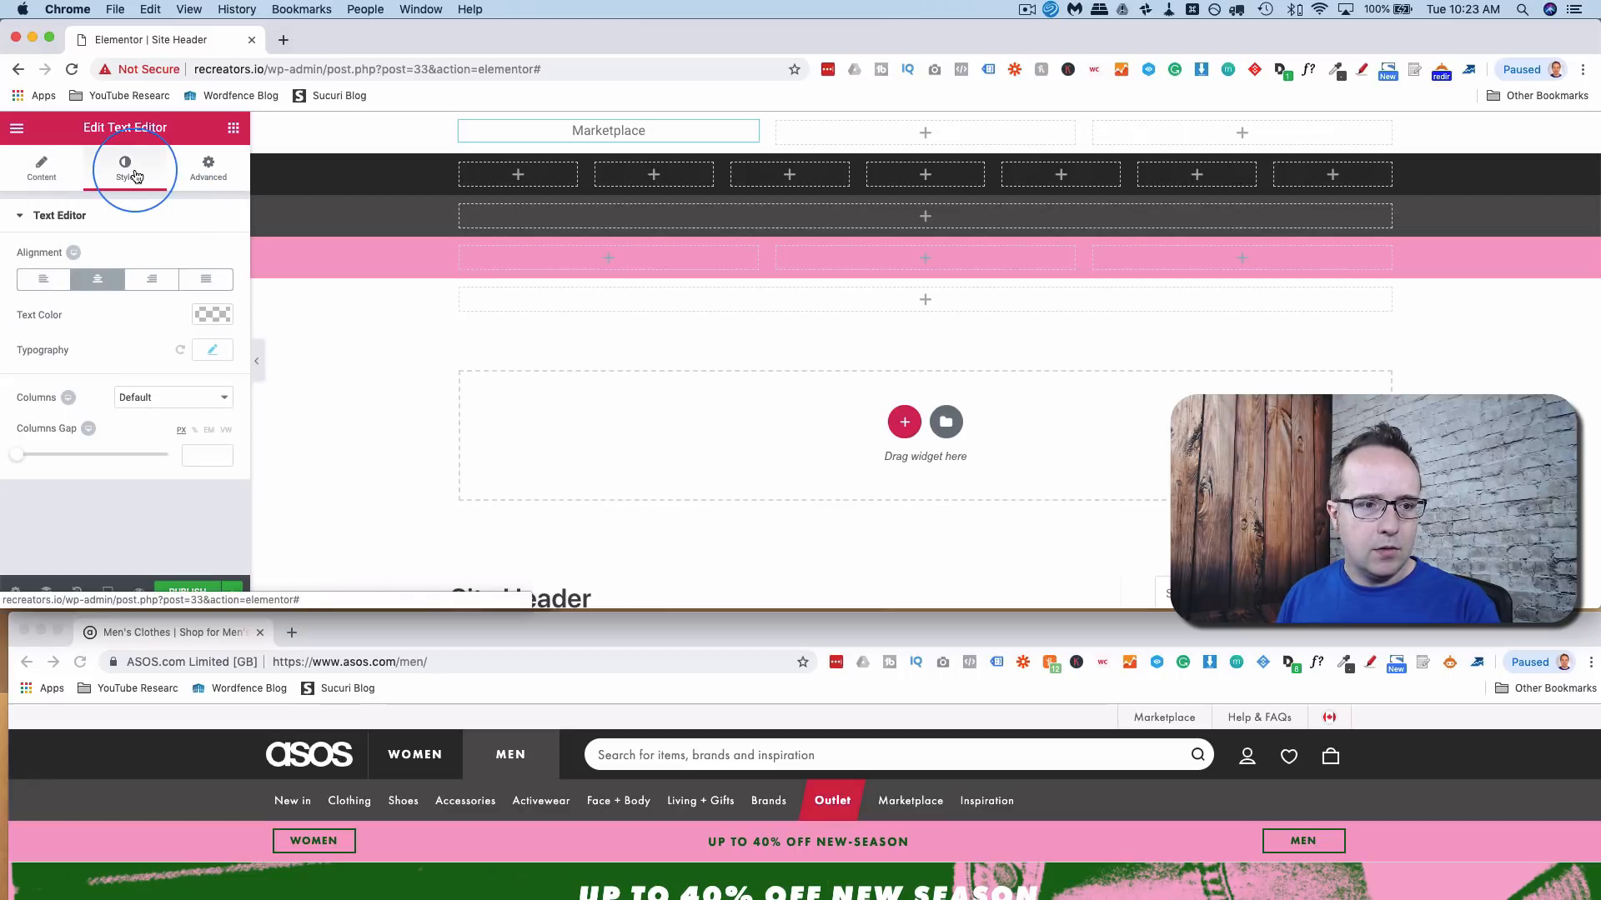
left_click(211, 350)
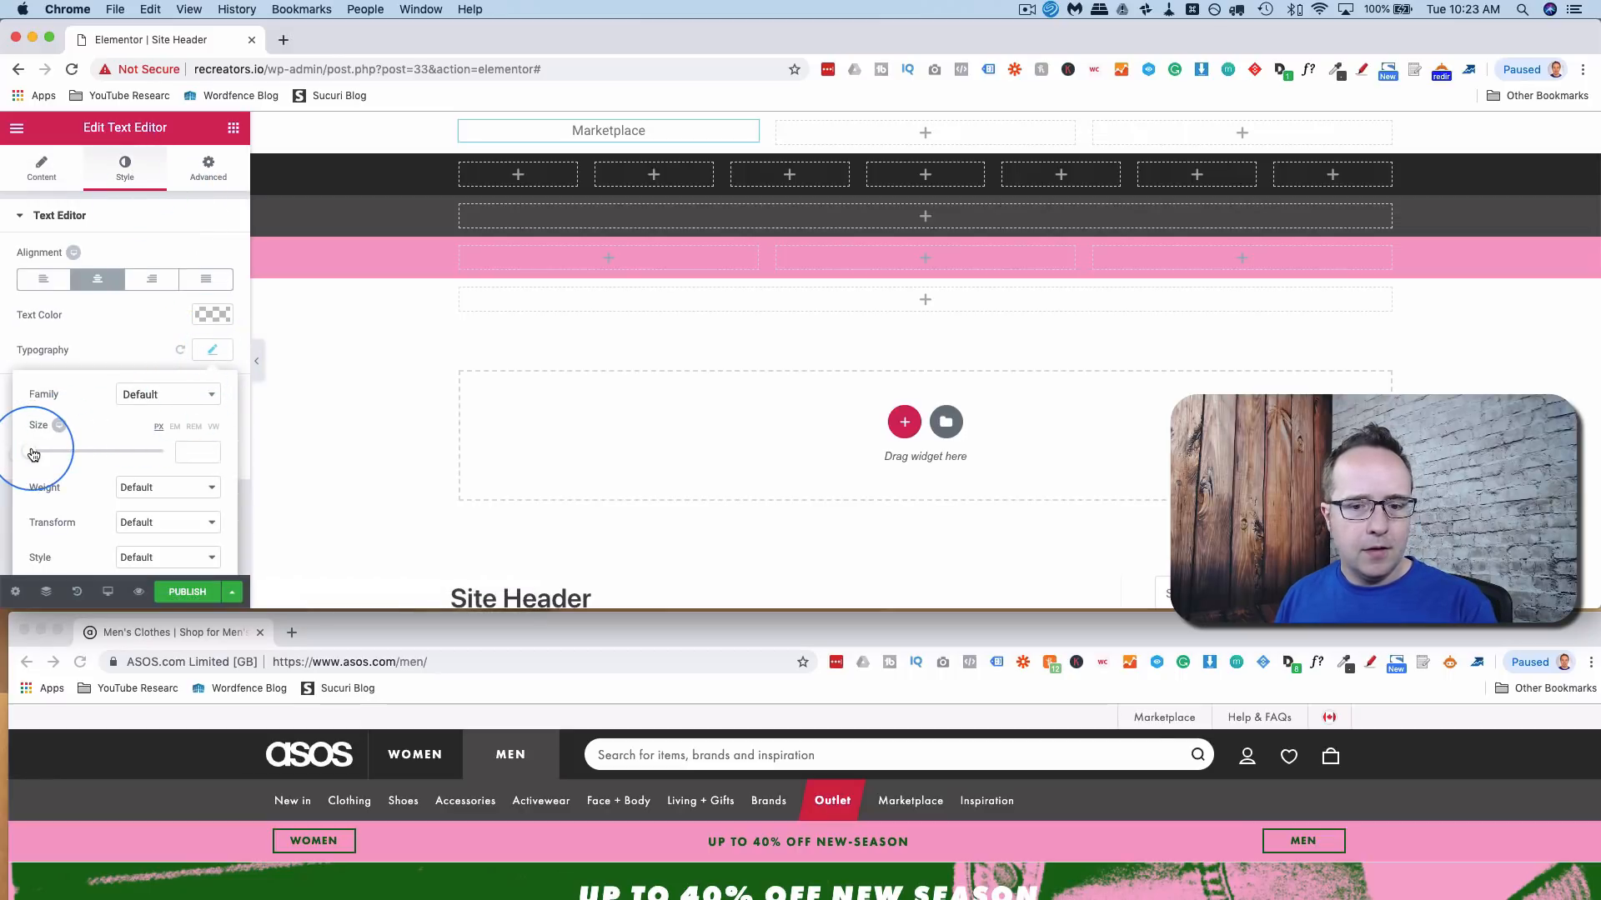
left_click_drag(33, 454, 43, 456)
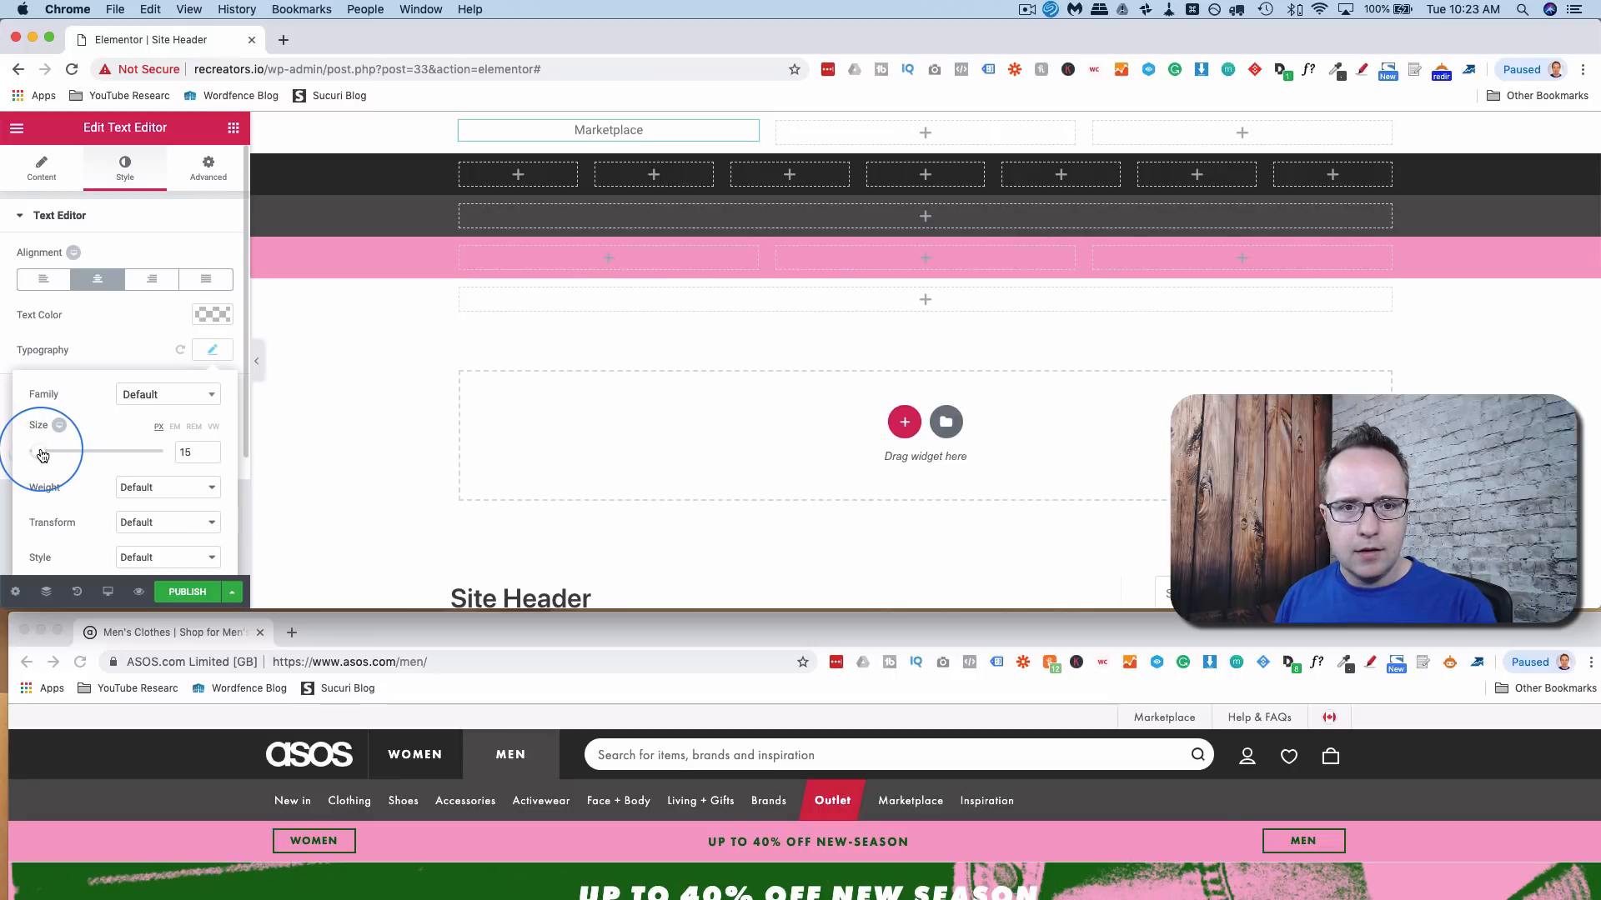
left_click(98, 292)
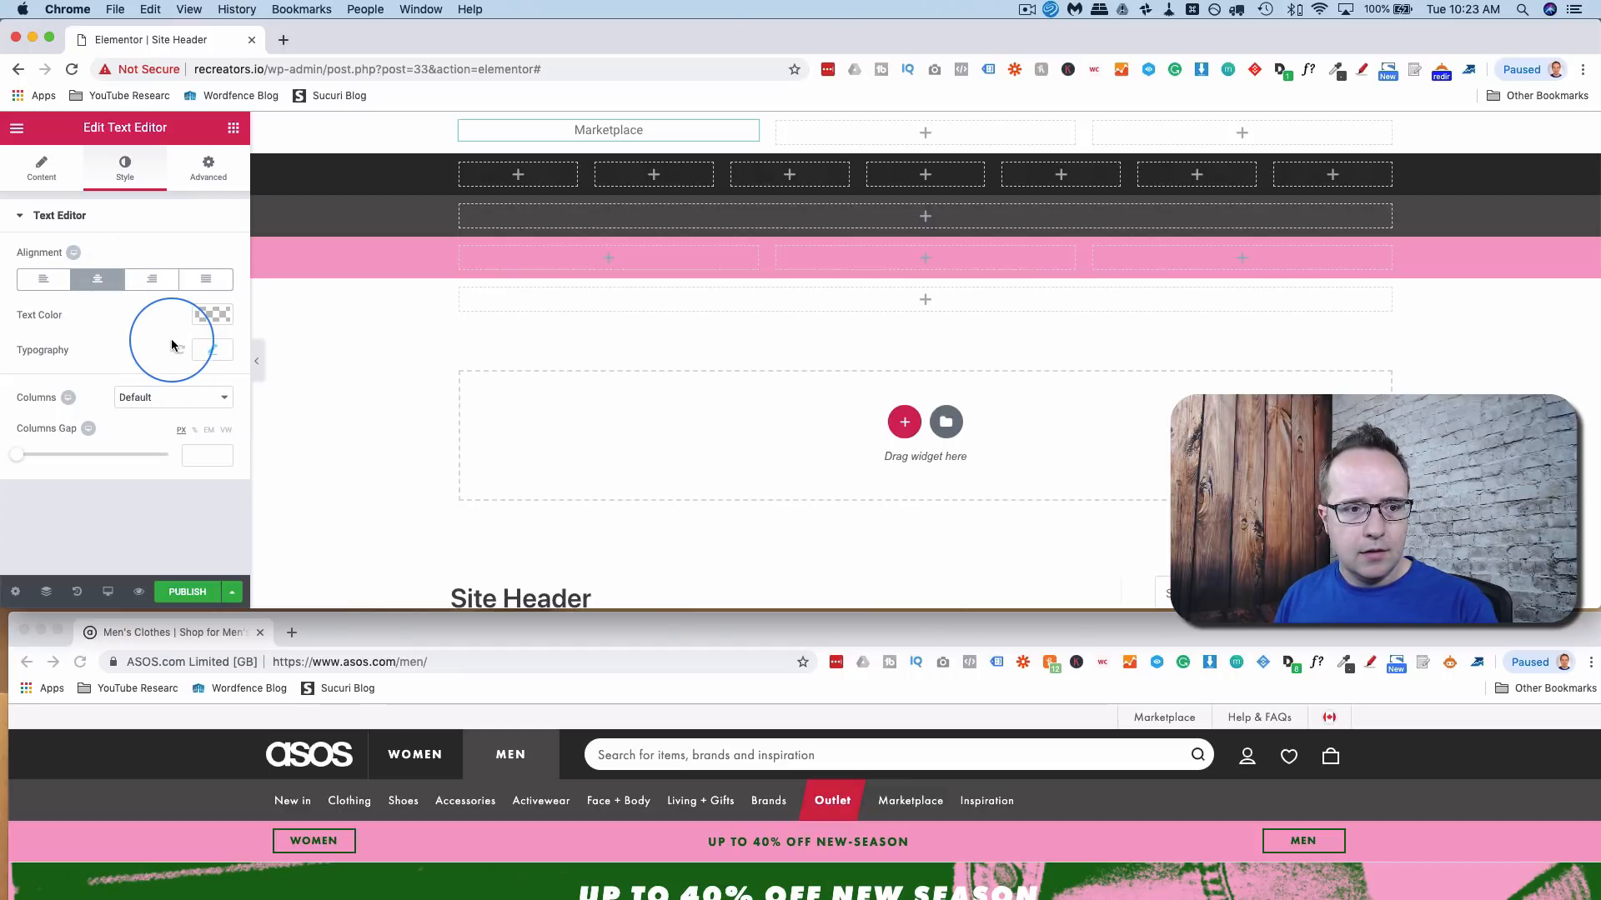
- Give the Marketplace text widget a Solid border in its advanced settings
left_click(208, 165)
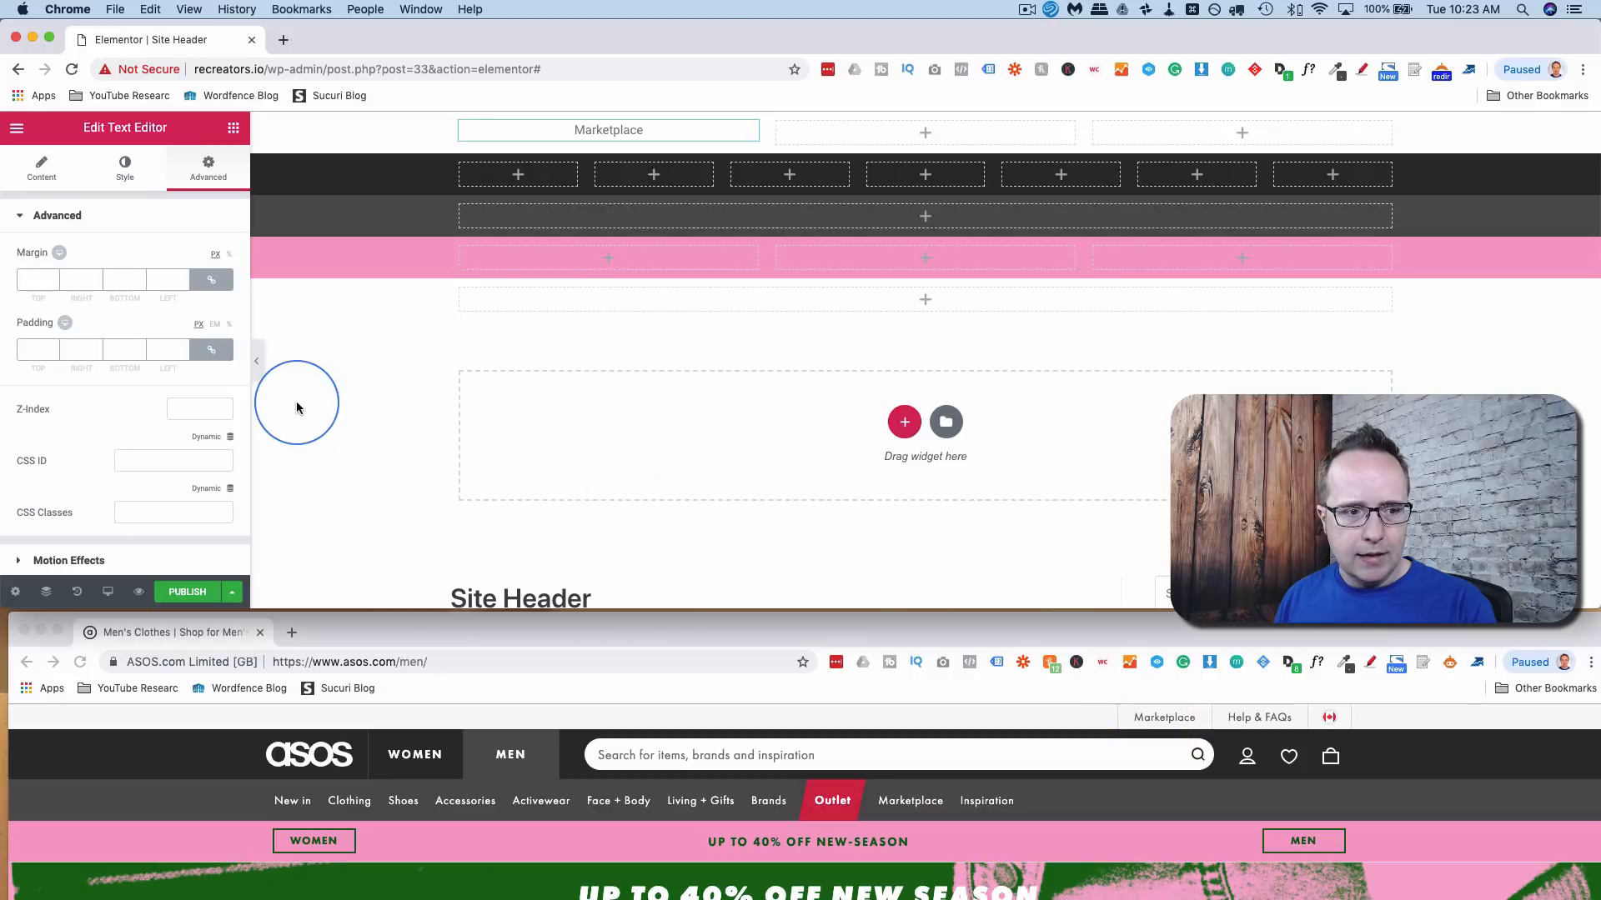
scroll(112, 418, "down", 5)
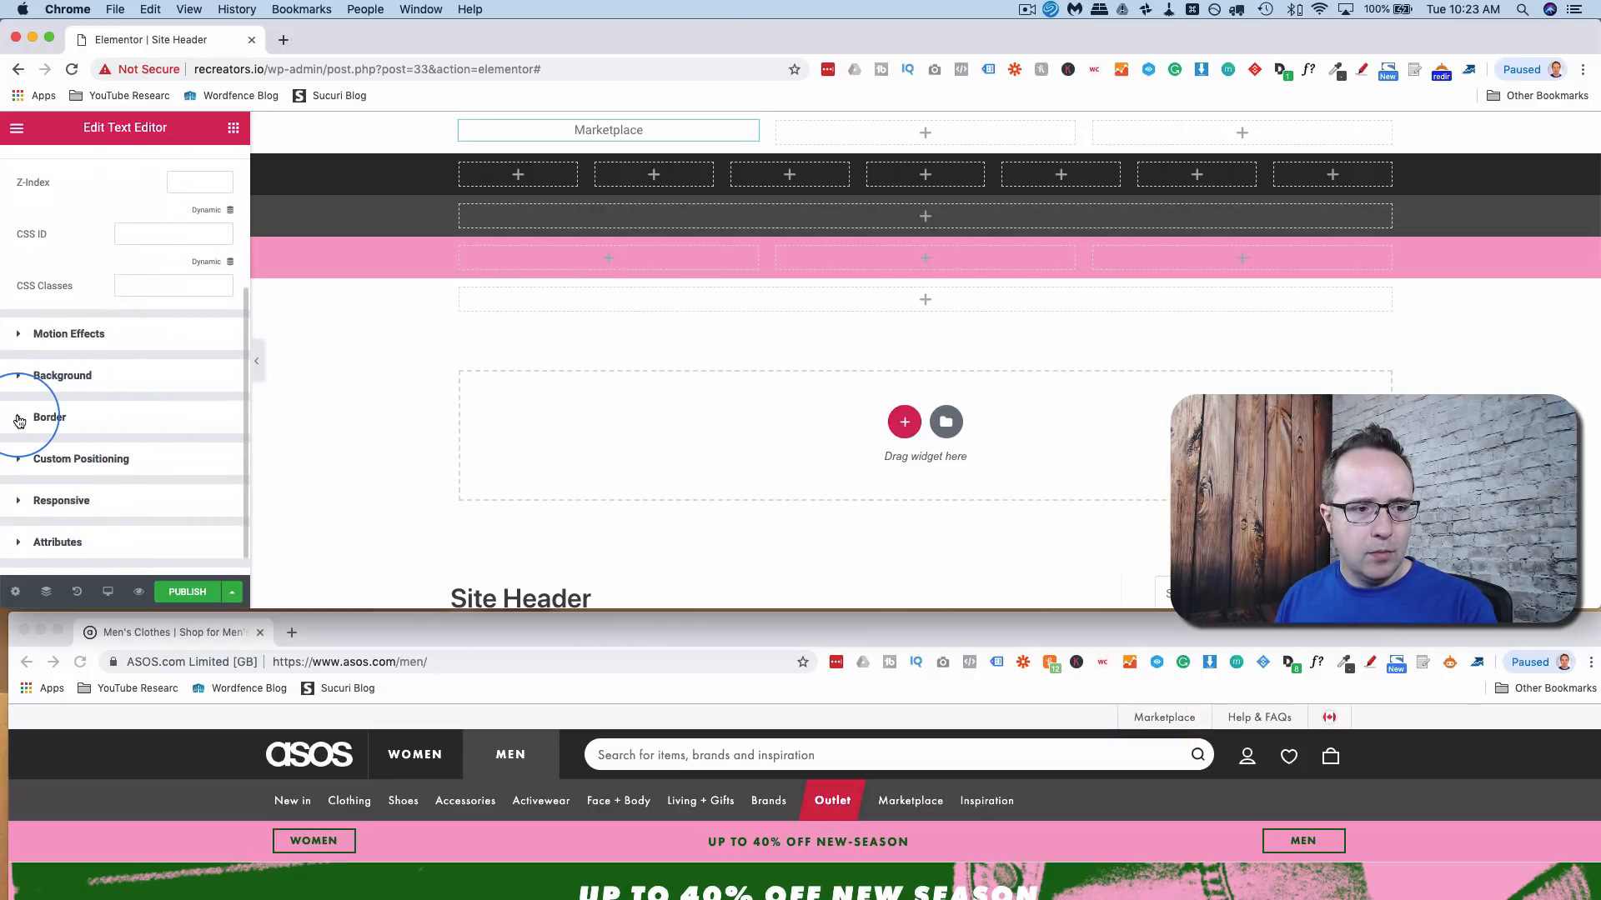
left_click(18, 419)
scroll(88, 382, "down", 2)
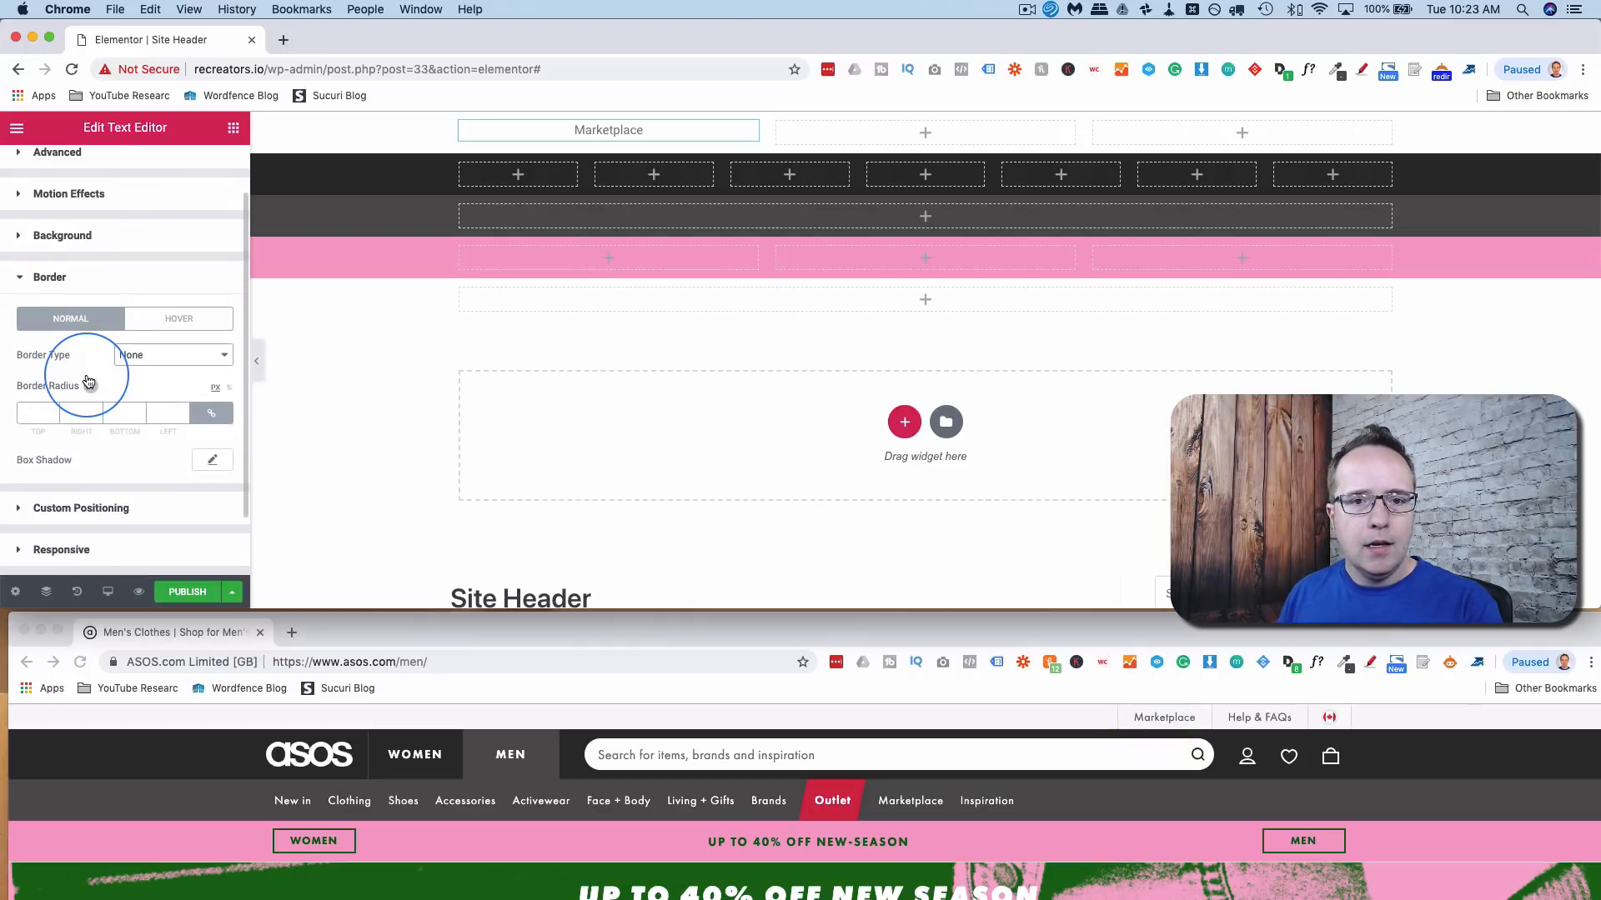
left_click(147, 355)
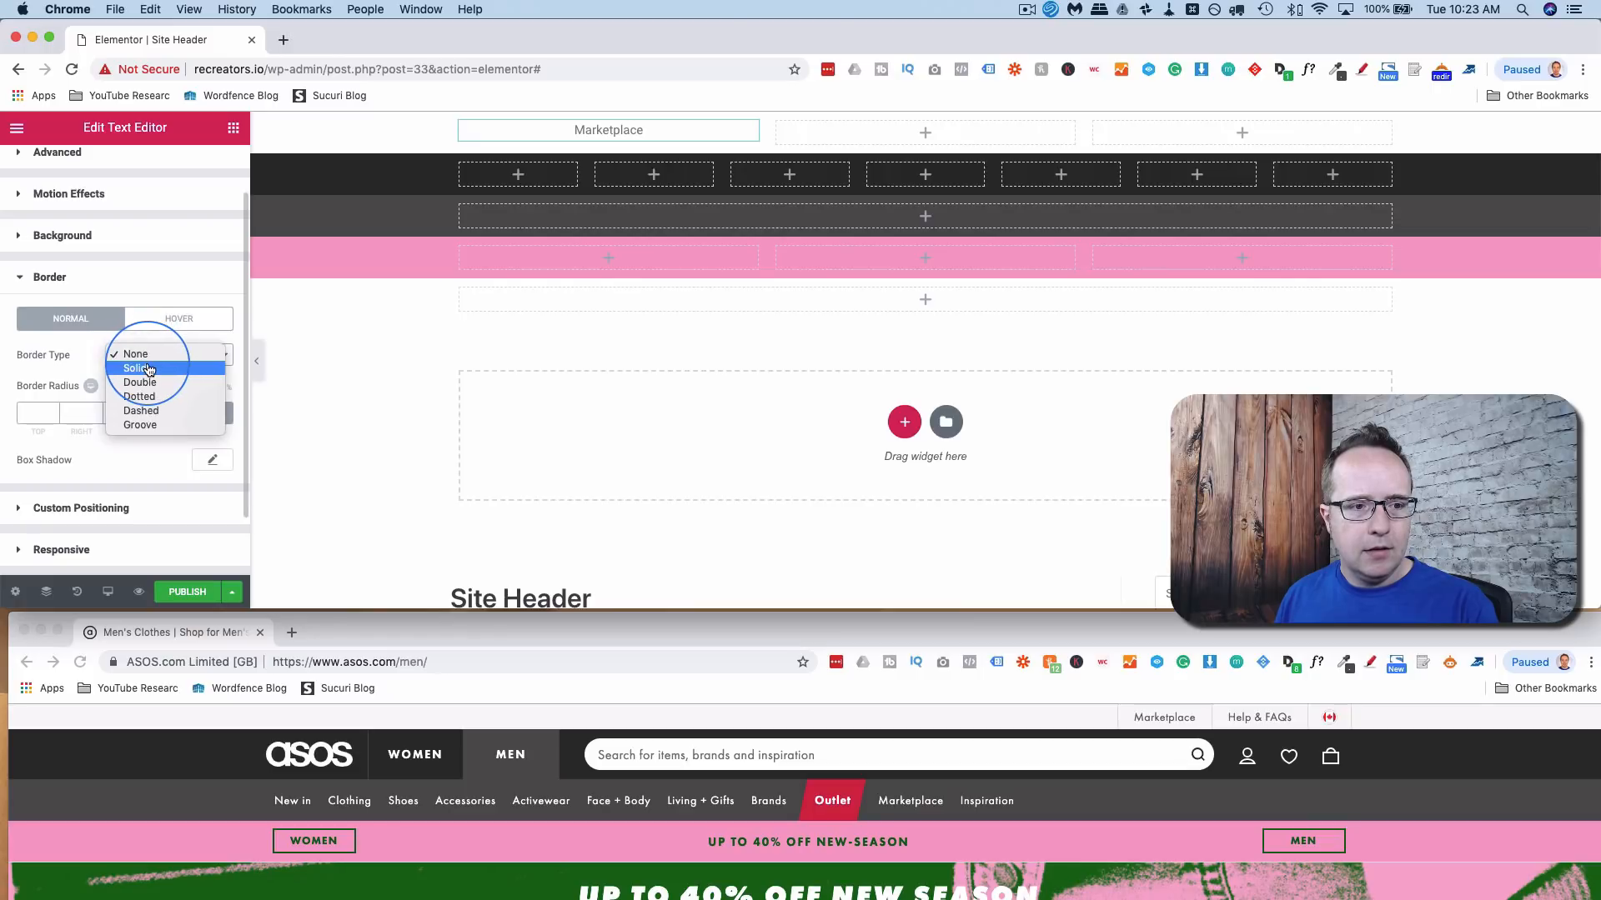
left_click(148, 369)
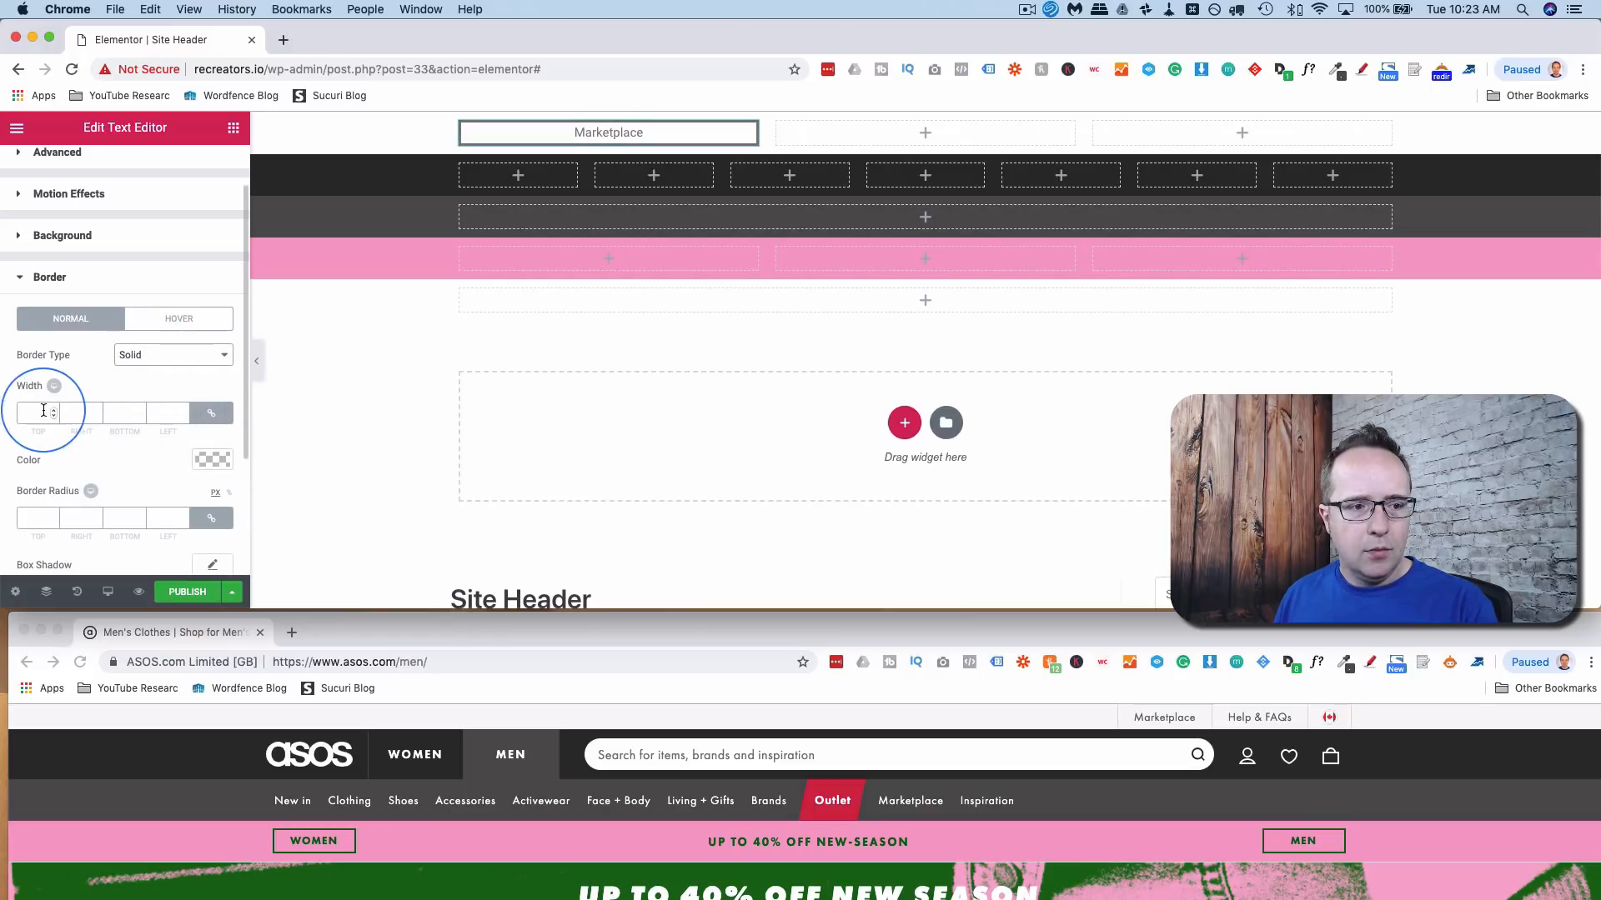
- Unlink the Marketplace border widths and set right and left to 1, with top and bottom at 0
left_click(210, 413)
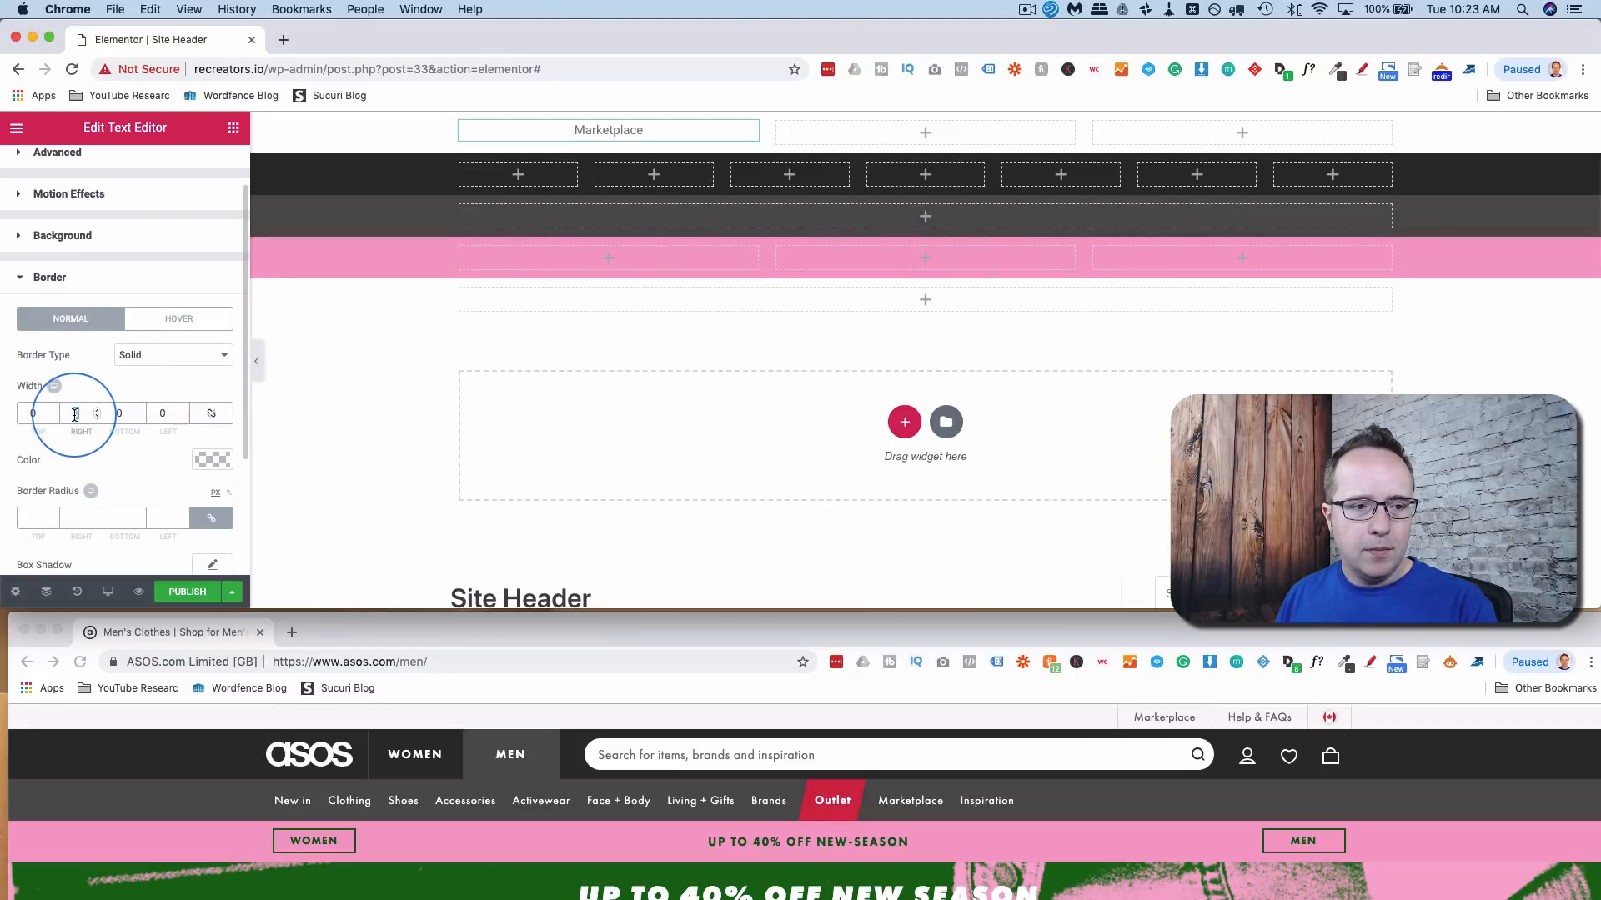
type("1")
left_click(157, 412)
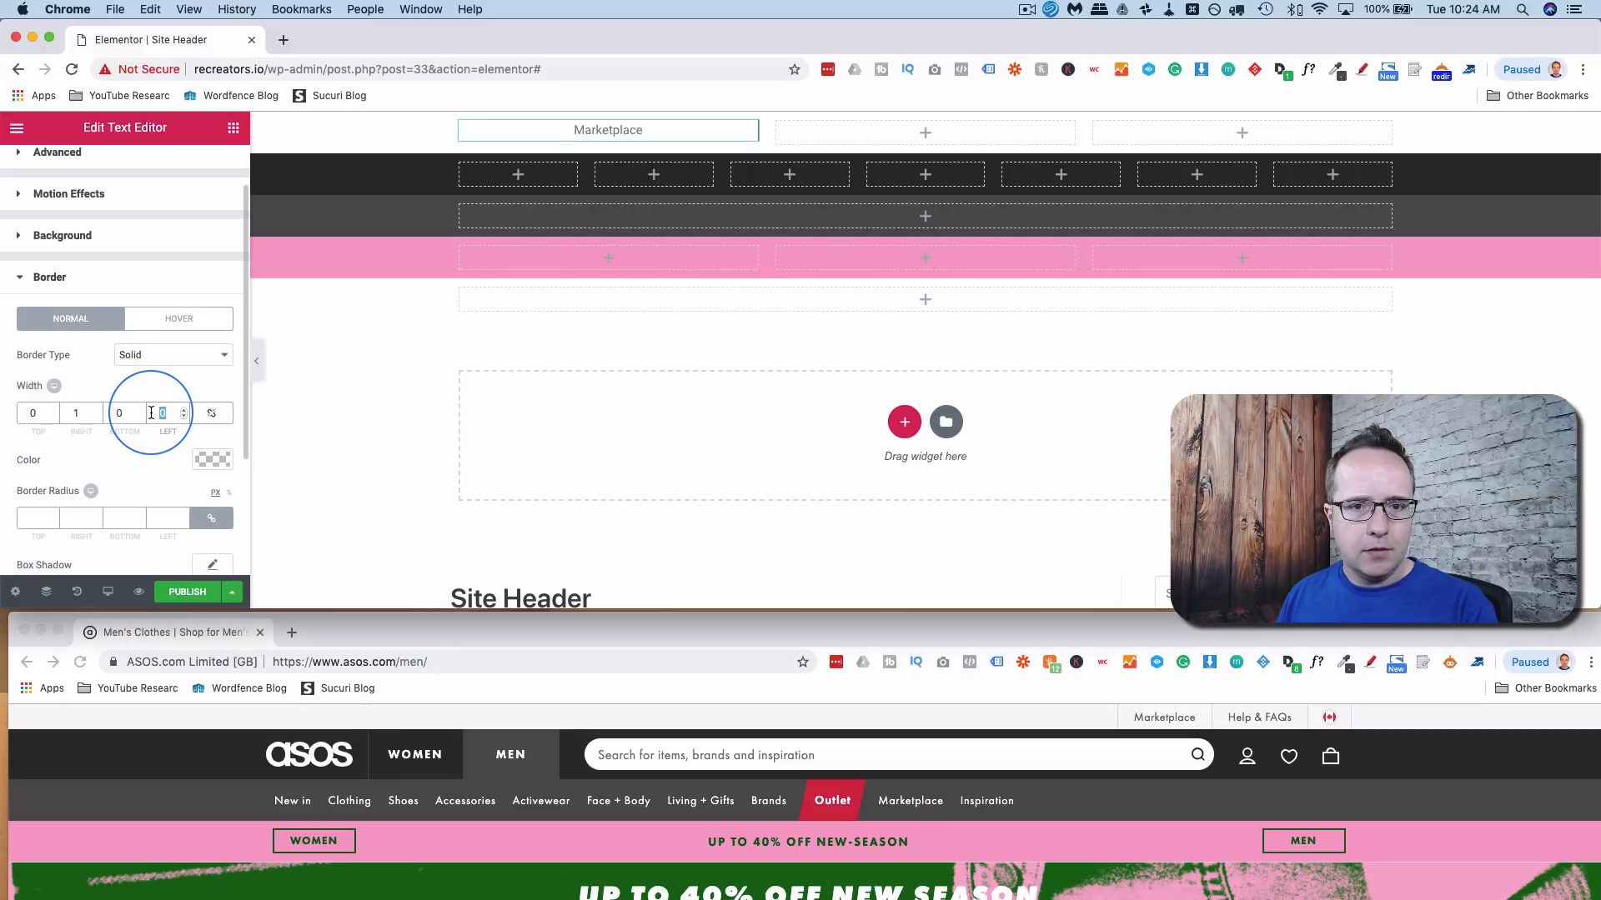
type("1")
- Colour the Marketplace text's border light grey, starting from #e0e0e0 and adjusting the shade
left_click(212, 459)
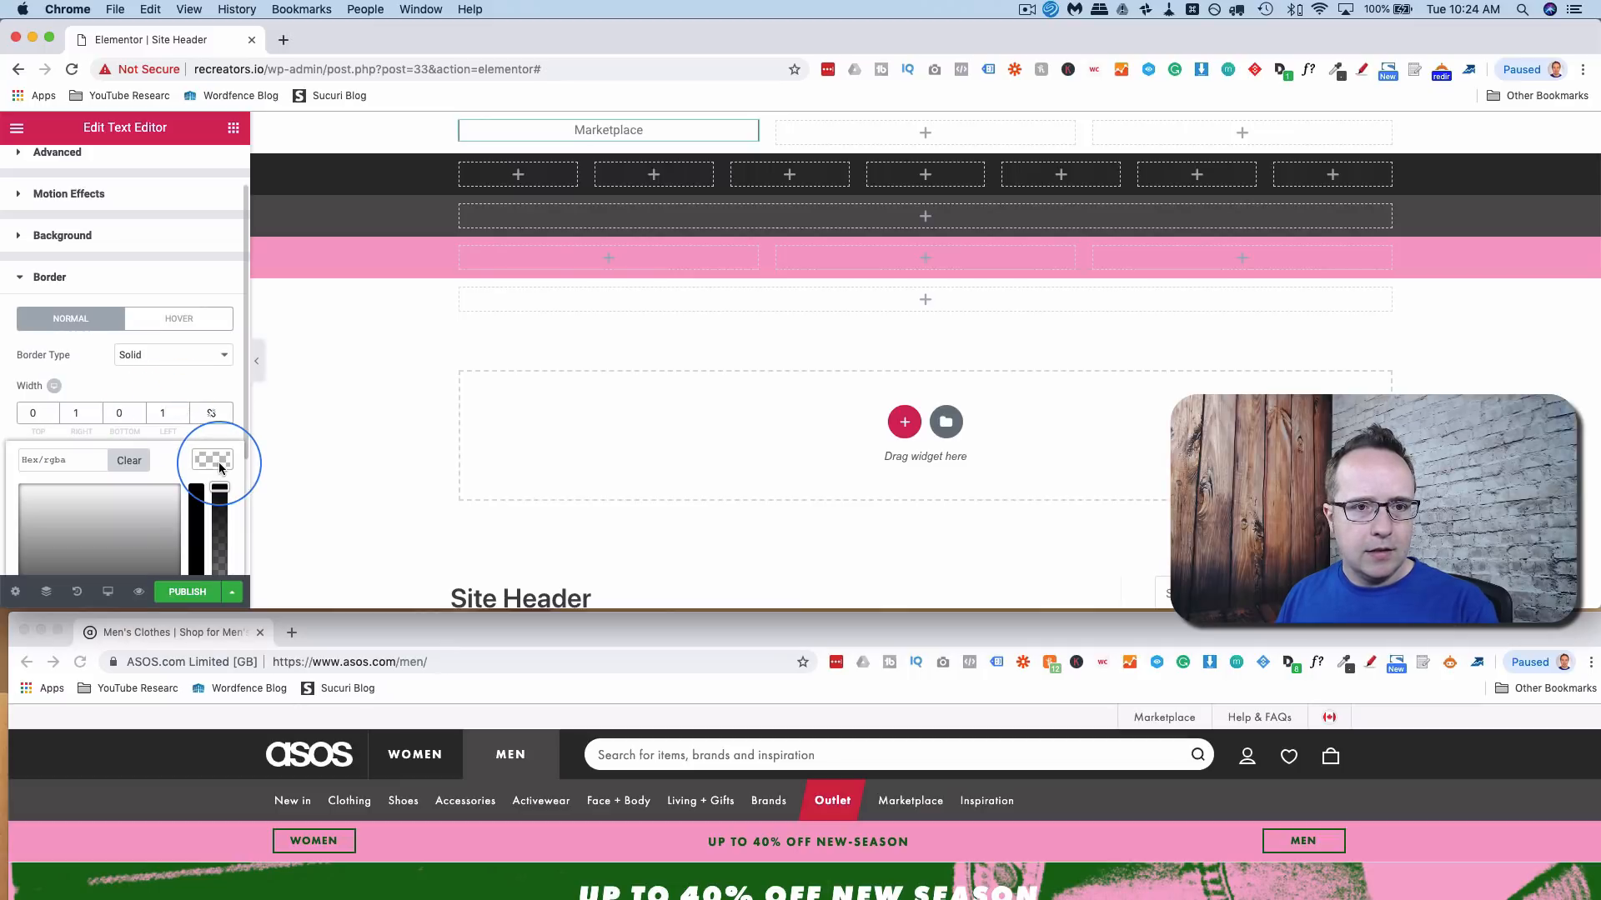
left_click_drag(101, 510, 21, 501)
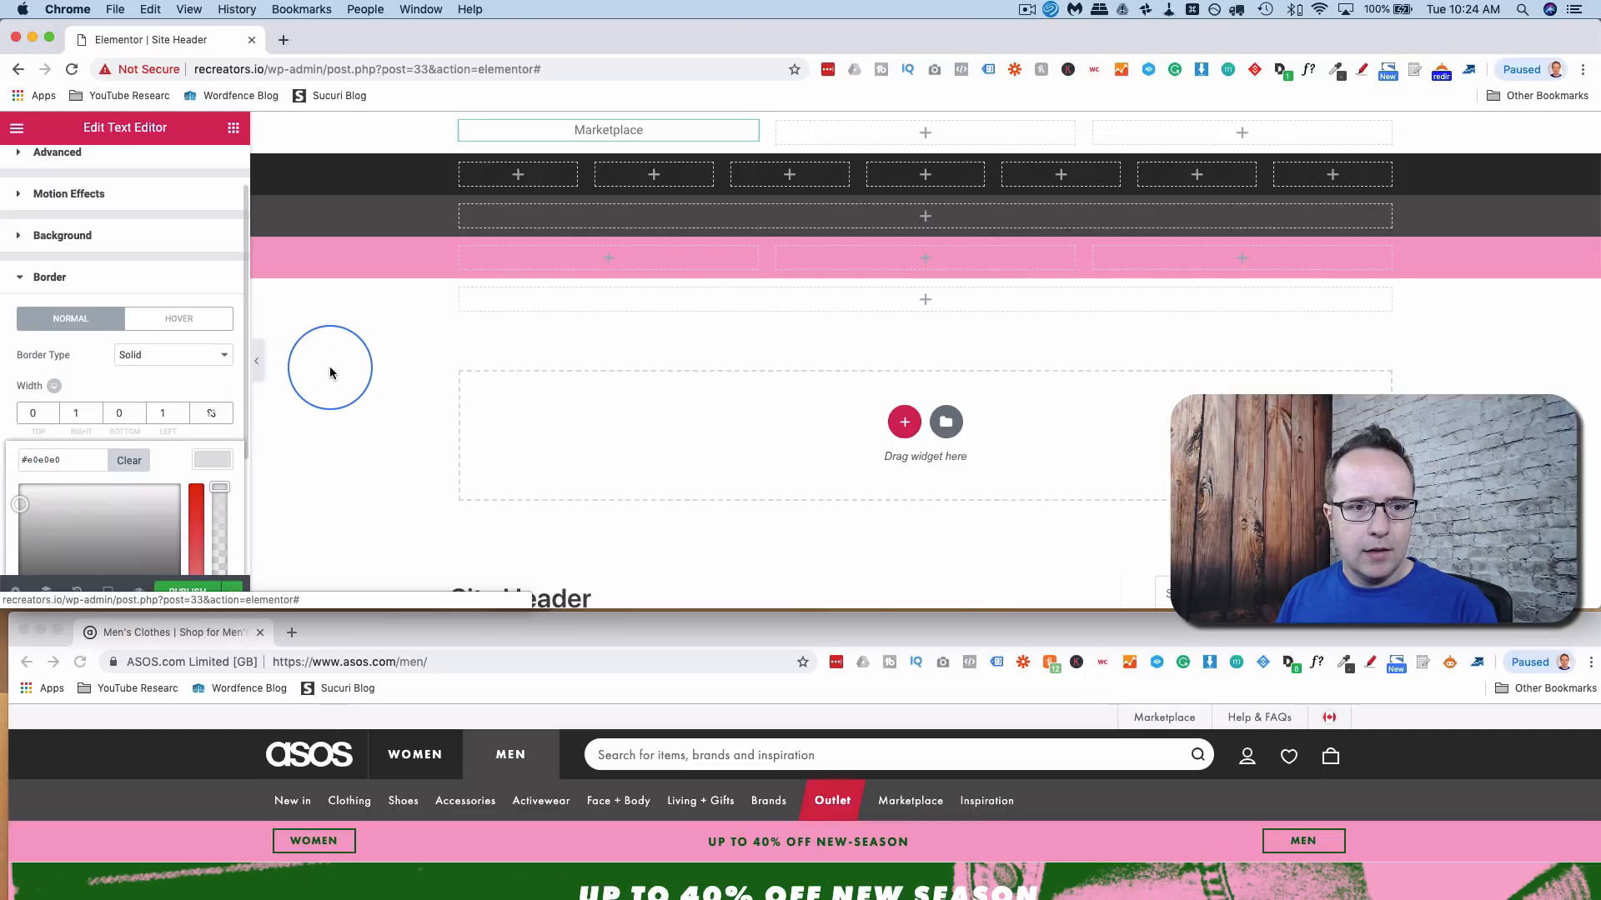
left_click(512, 266)
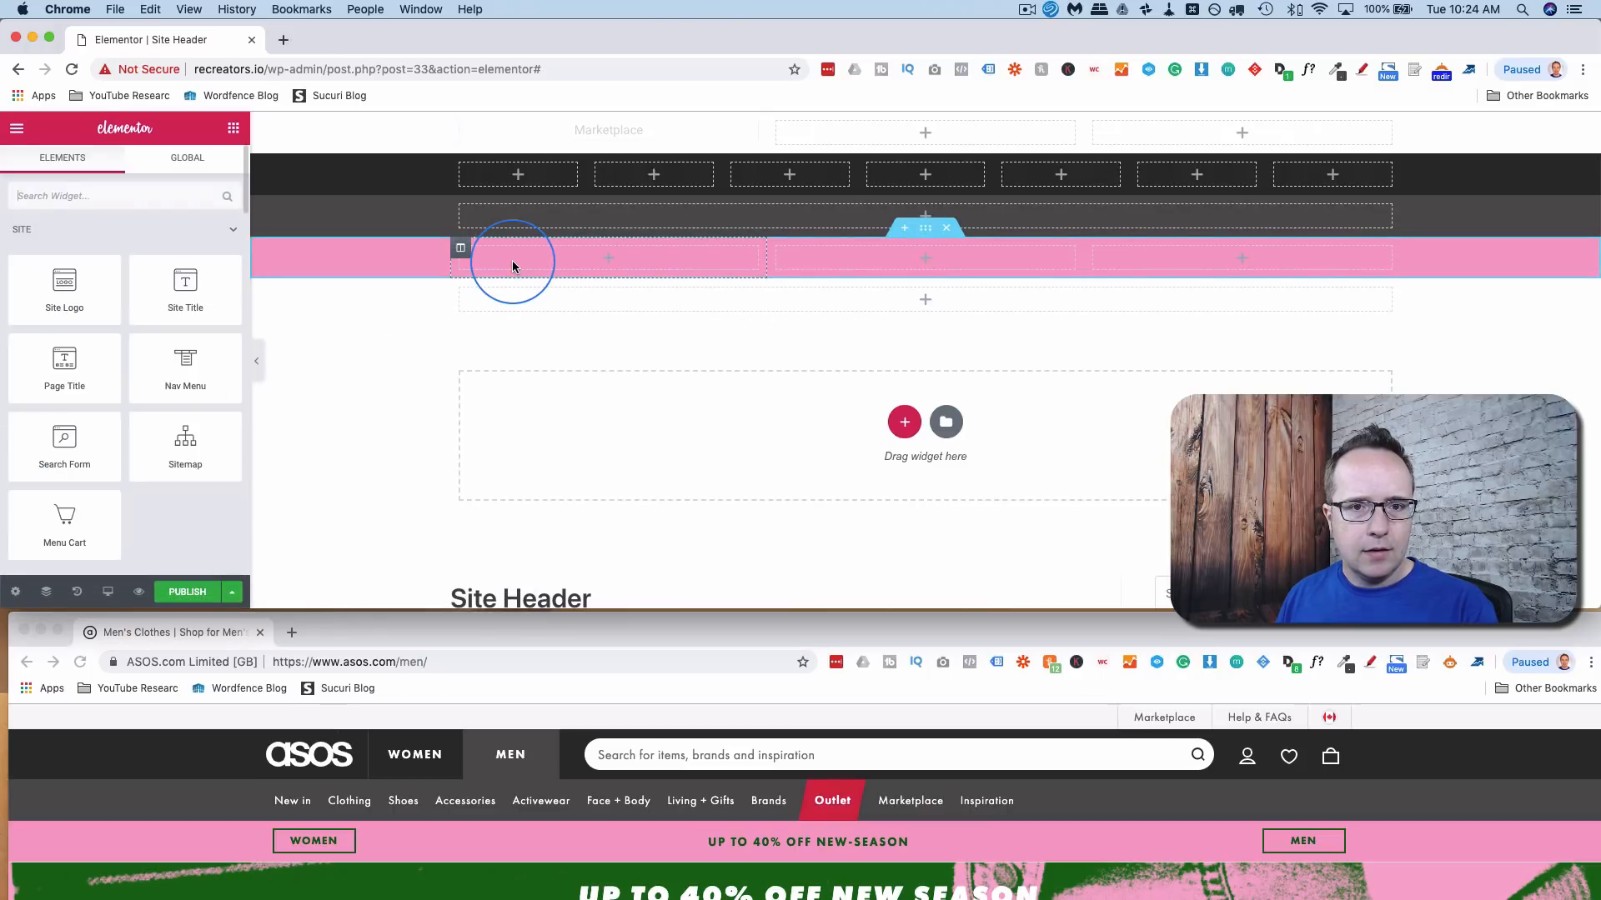
left_click(739, 127)
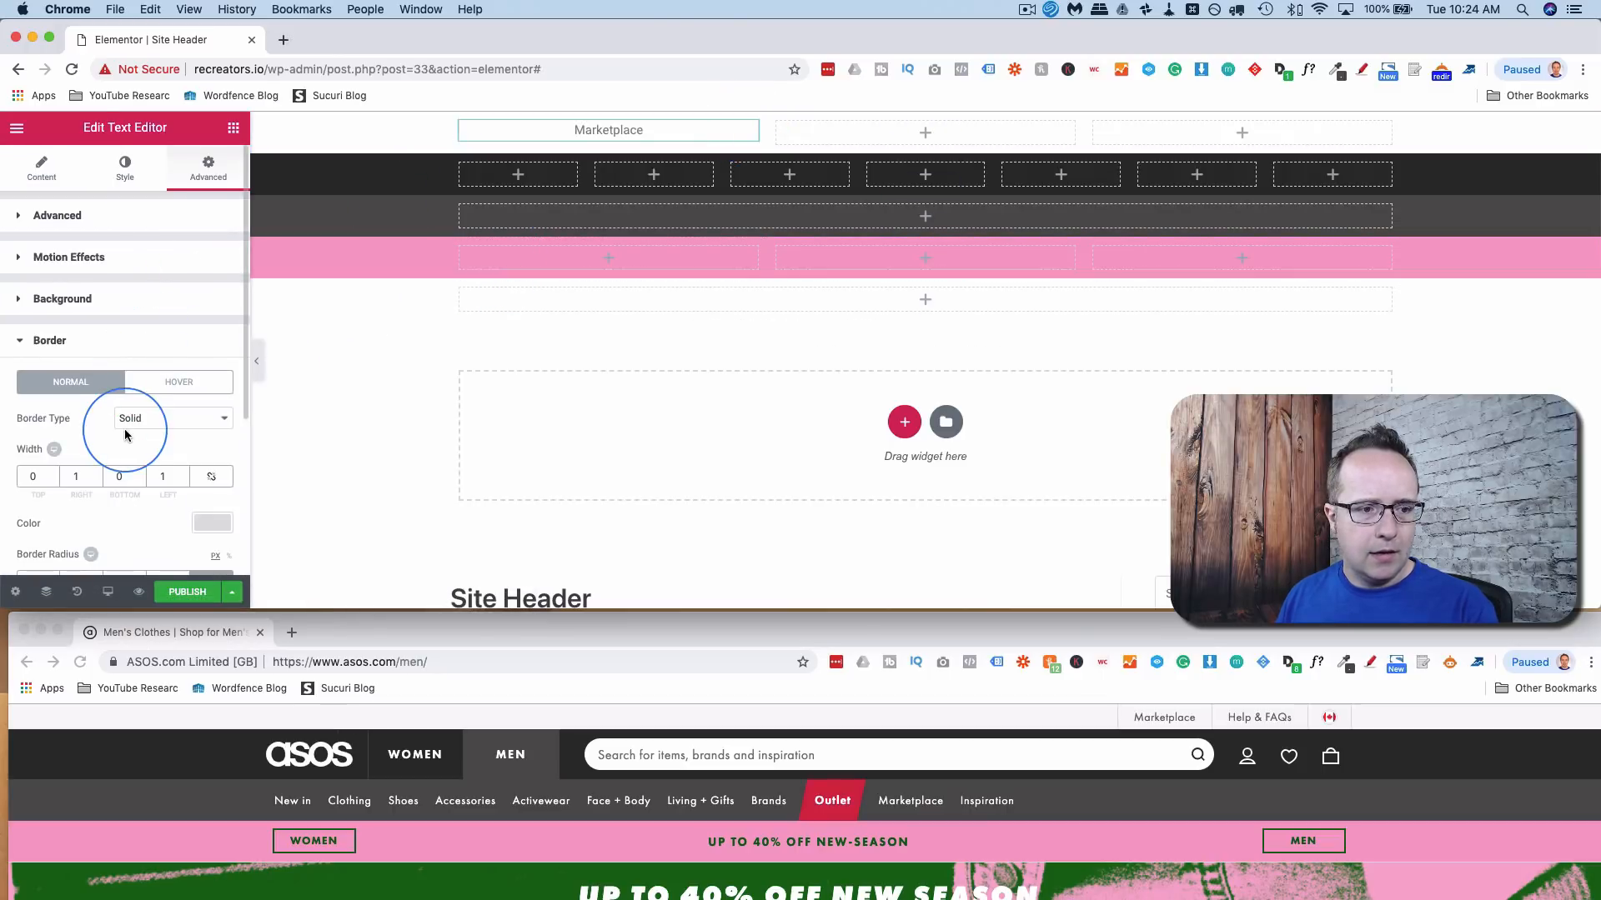
scroll(125, 421, "down", 2)
left_click(200, 468)
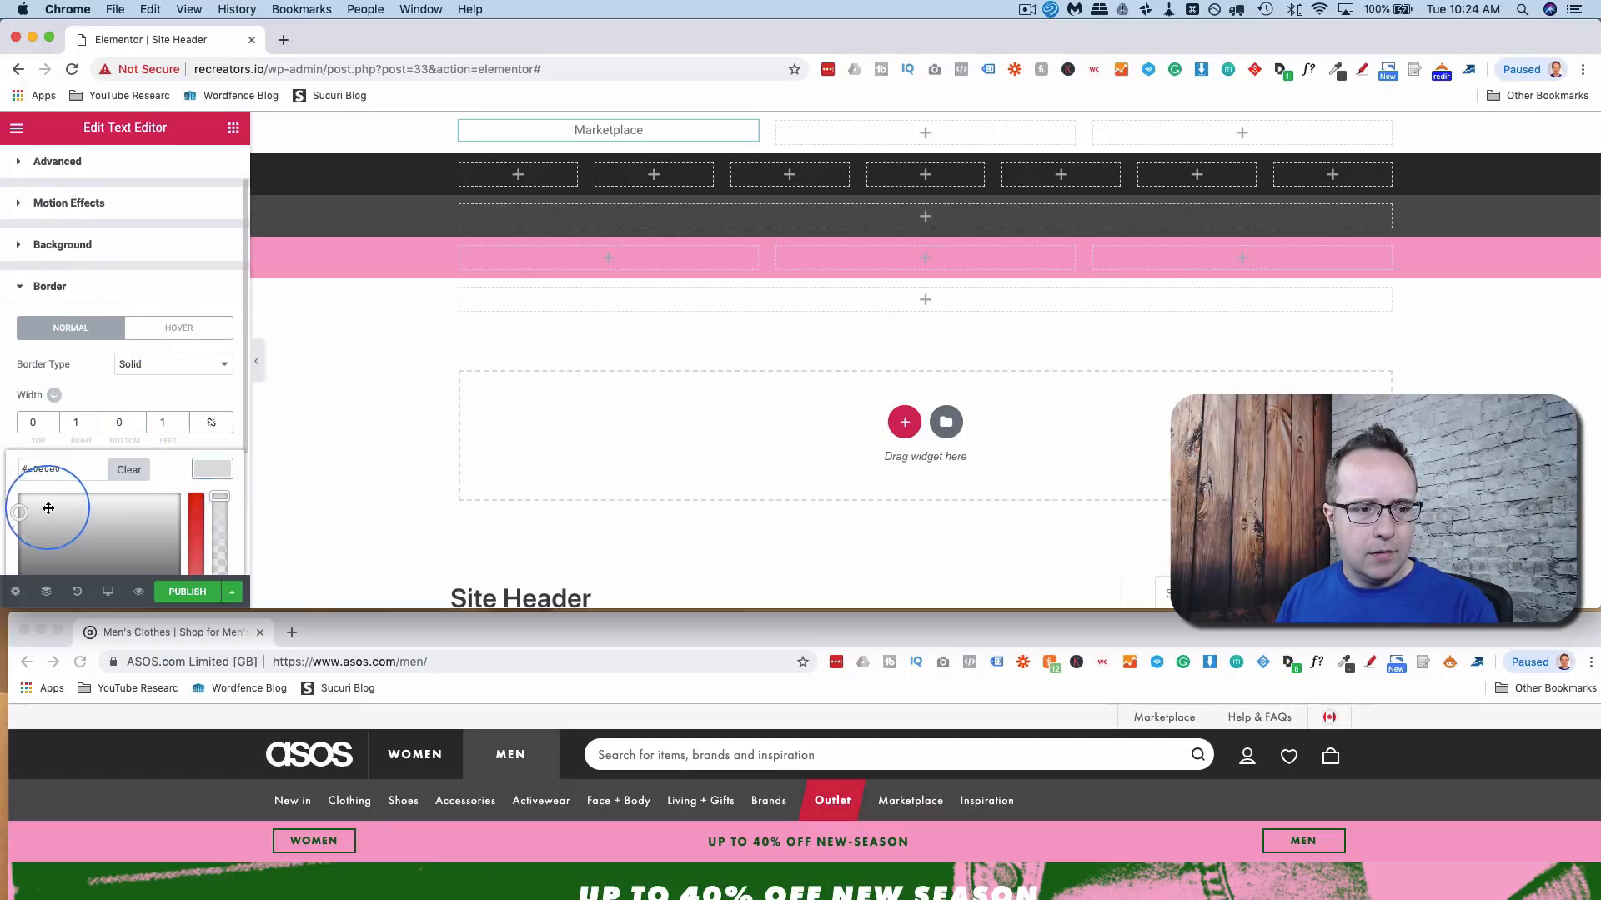
left_click_drag(46, 506, 19, 518)
left_click(505, 260)
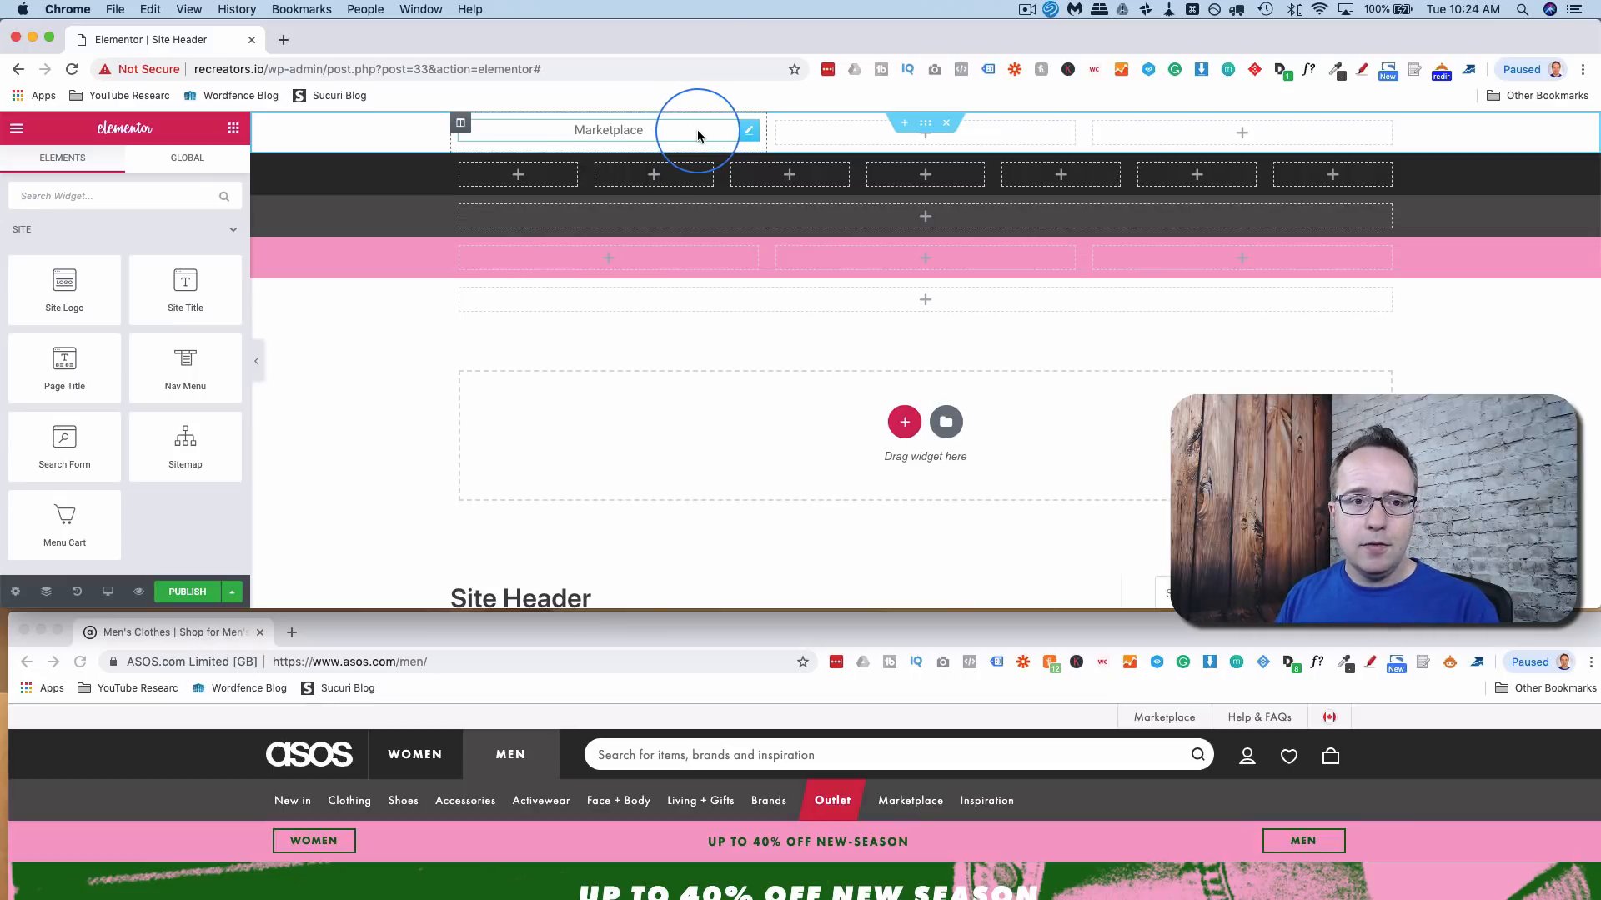
- Set the columns gap of the header's first section to No Gap
left_click(926, 126)
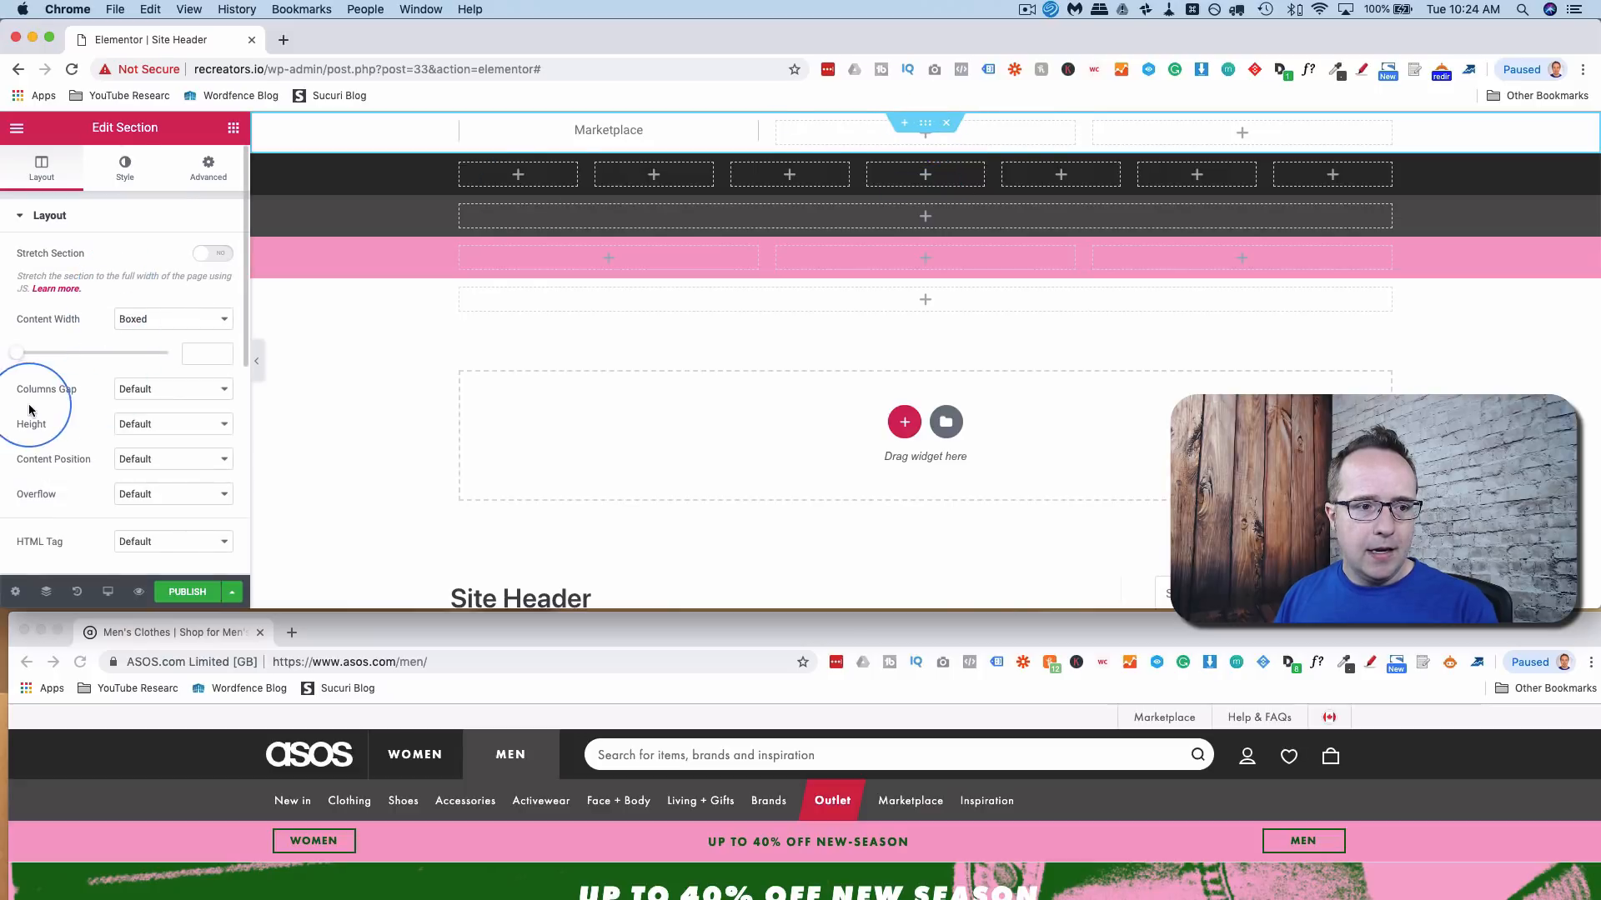
left_click(149, 389)
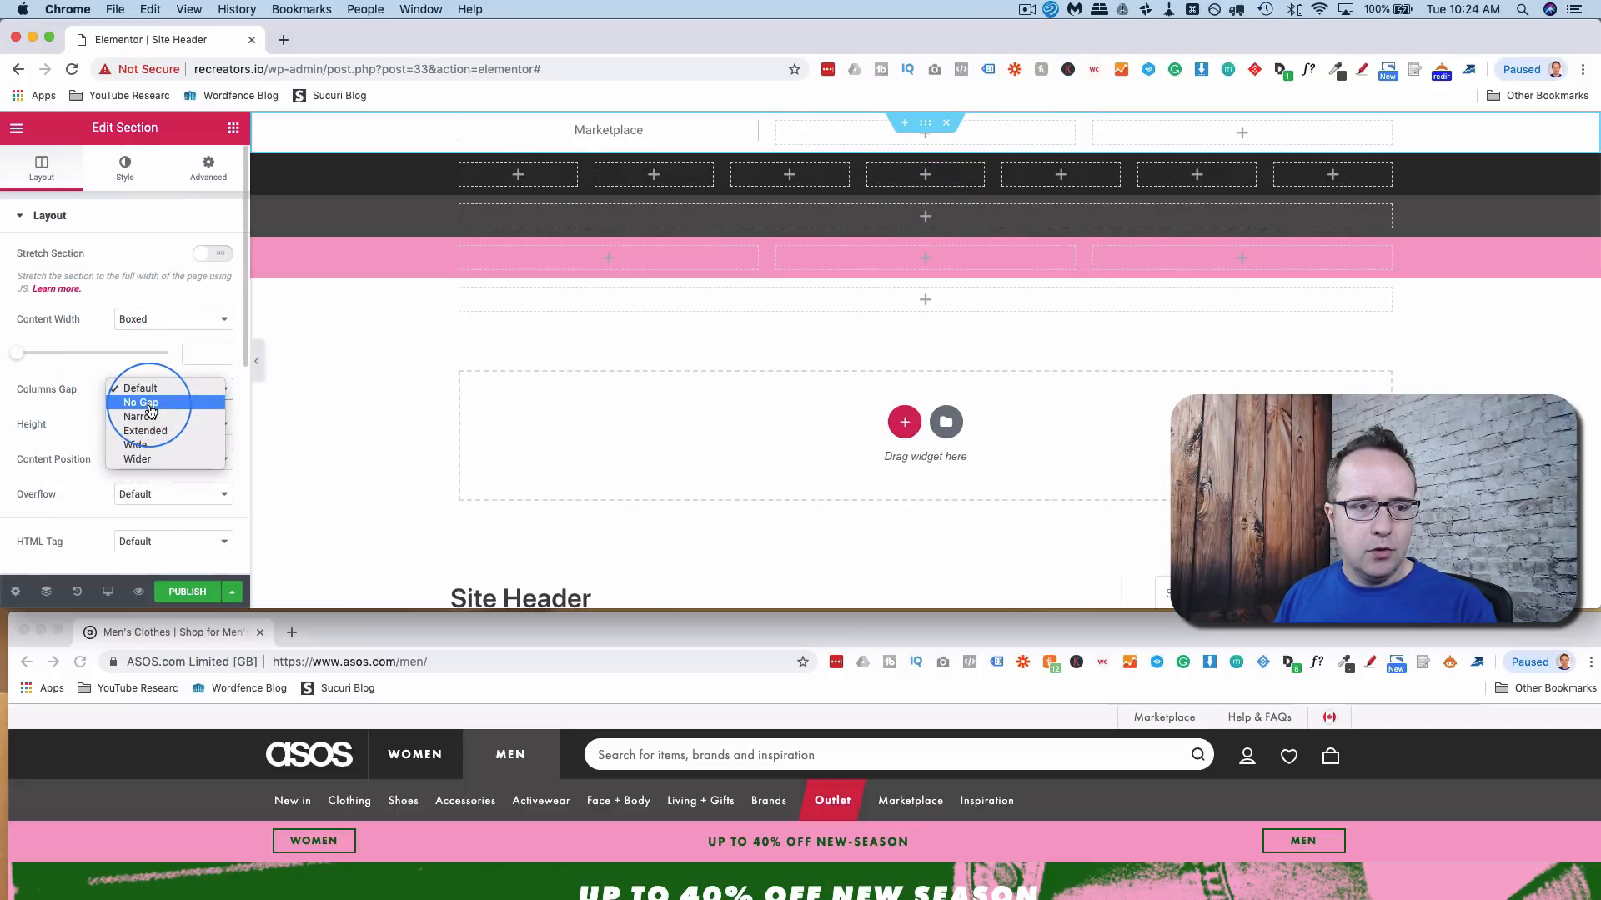
left_click(150, 403)
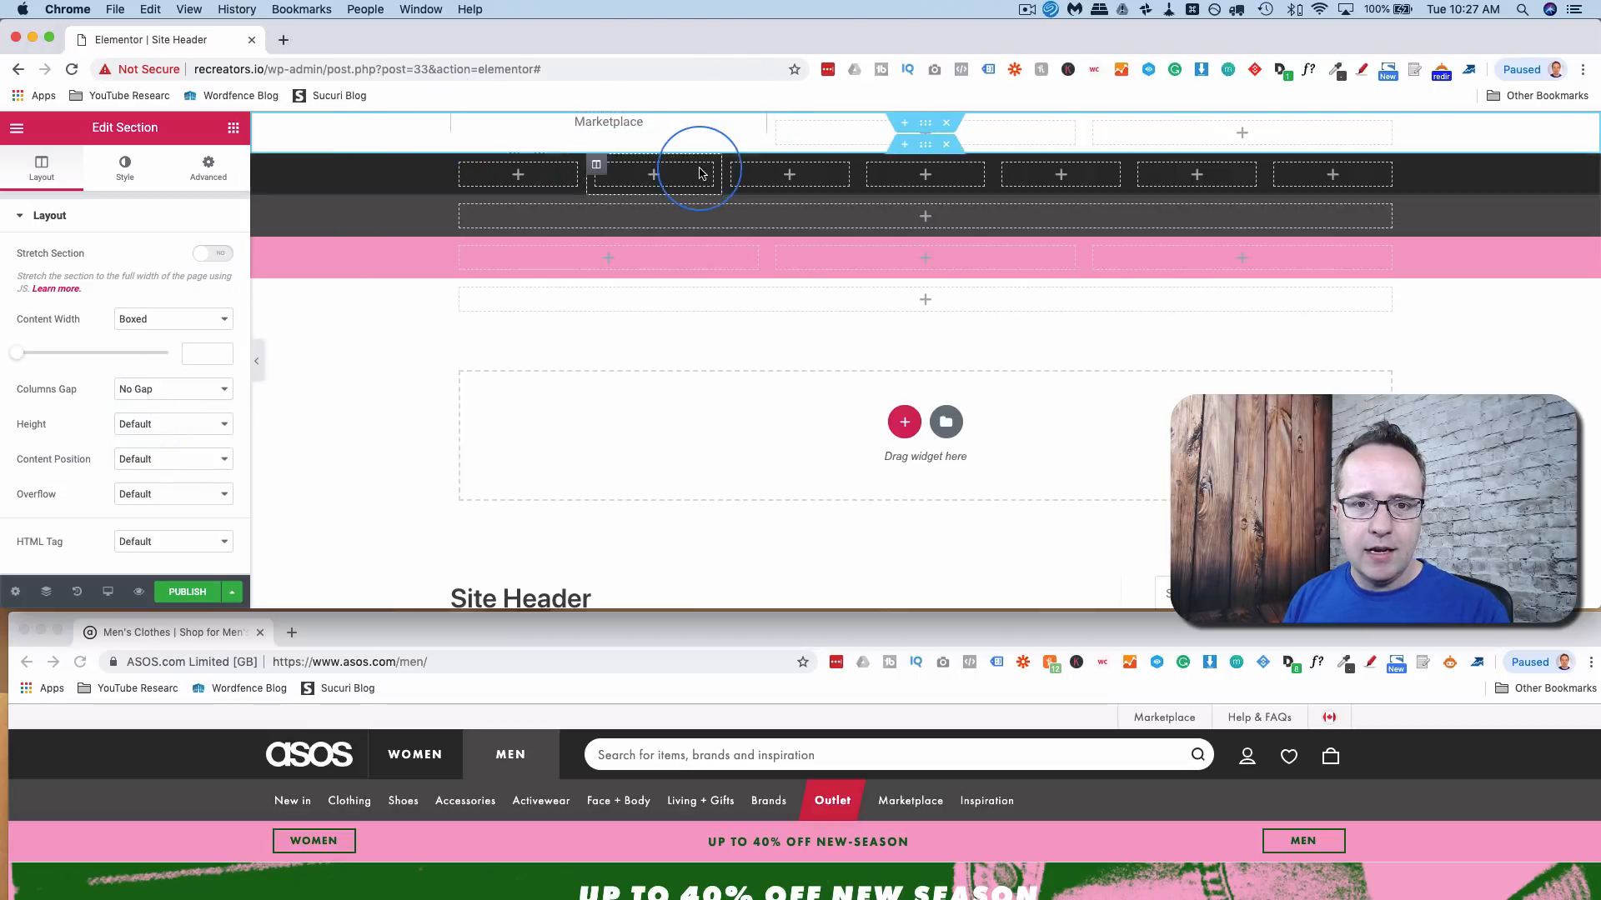
left_click(232, 129)
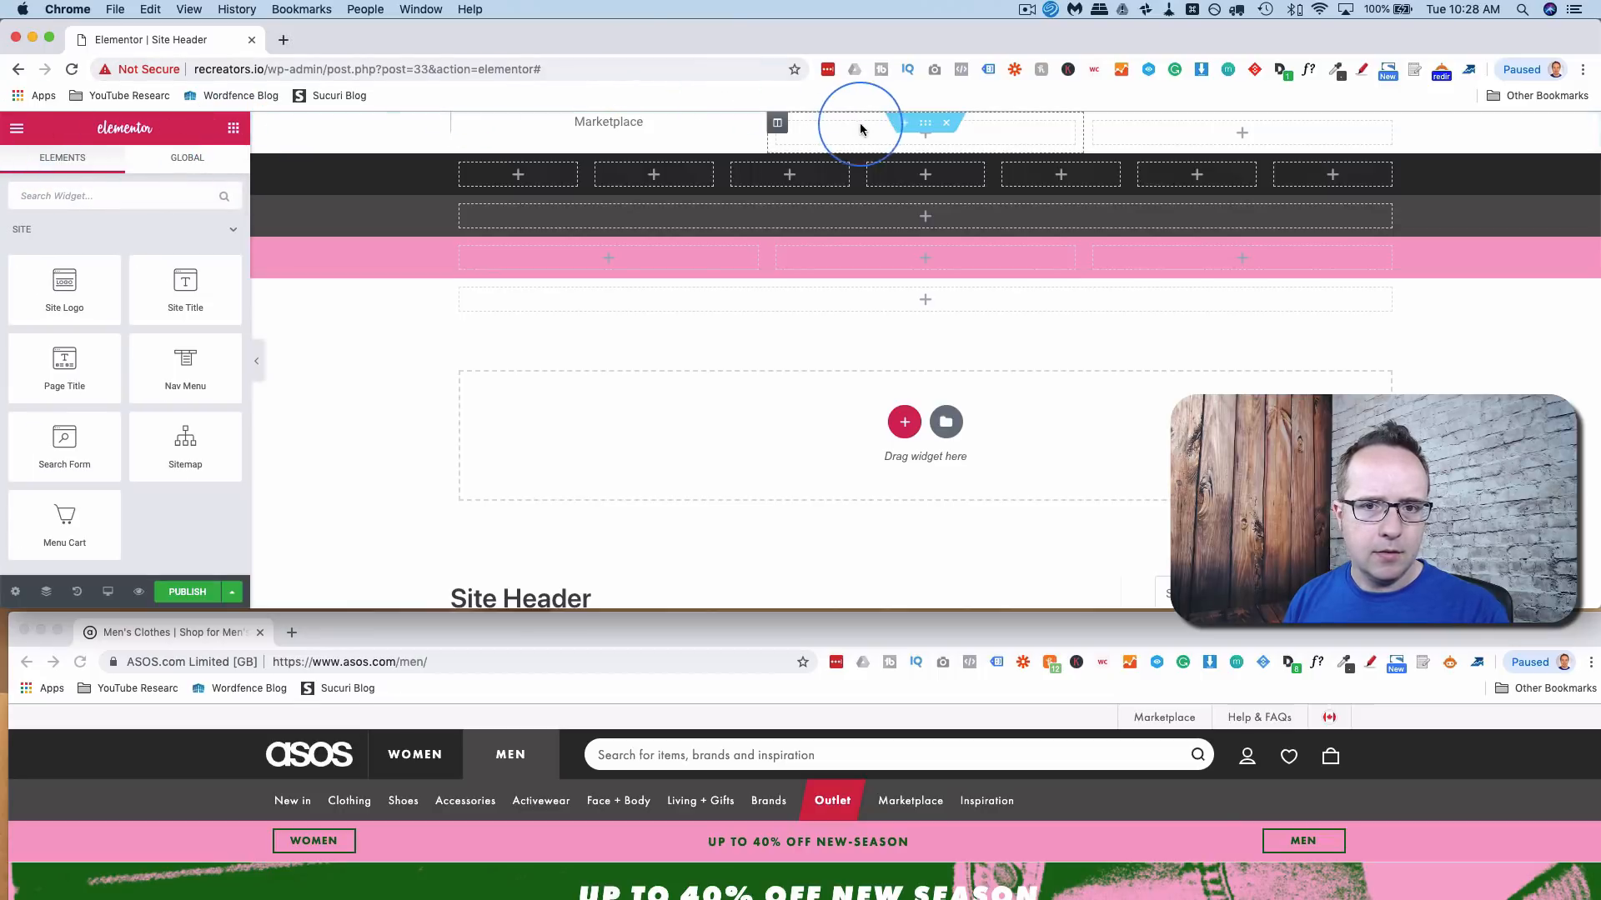
- Set the first section's bottom margin to -25 px and its Z-Index to 0
left_click(925, 124)
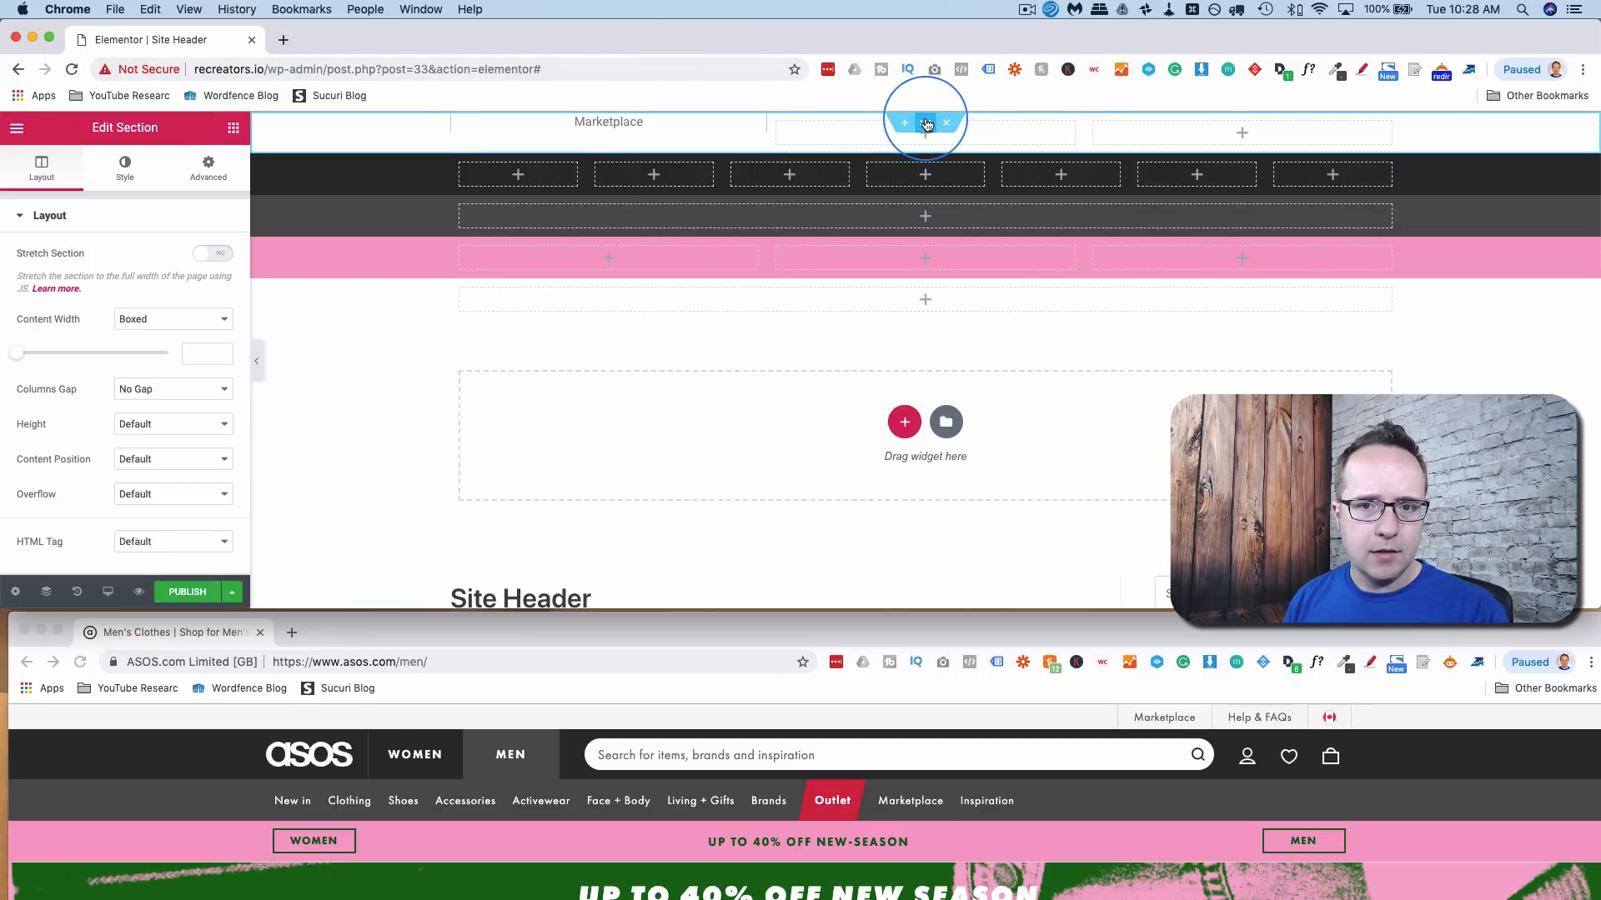
left_click(208, 171)
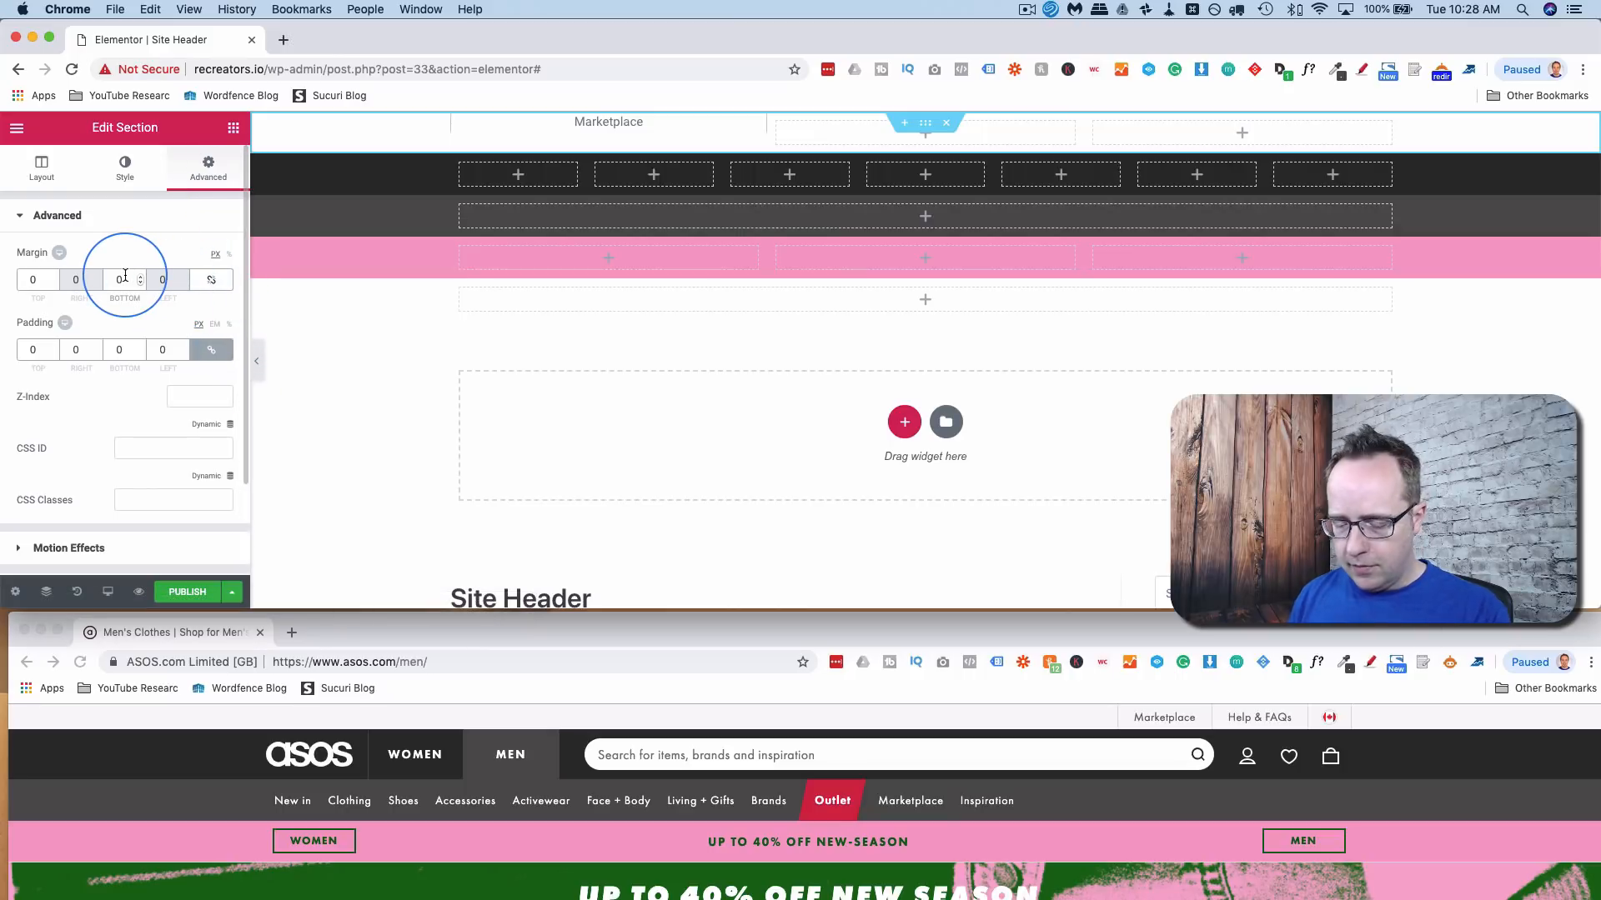
key("Down")
key("Down")
key("Down")
key("Down")
key("Down")
key("Down")
key("Down")
key("Down")
key("Down")
key("Down")
key("Down")
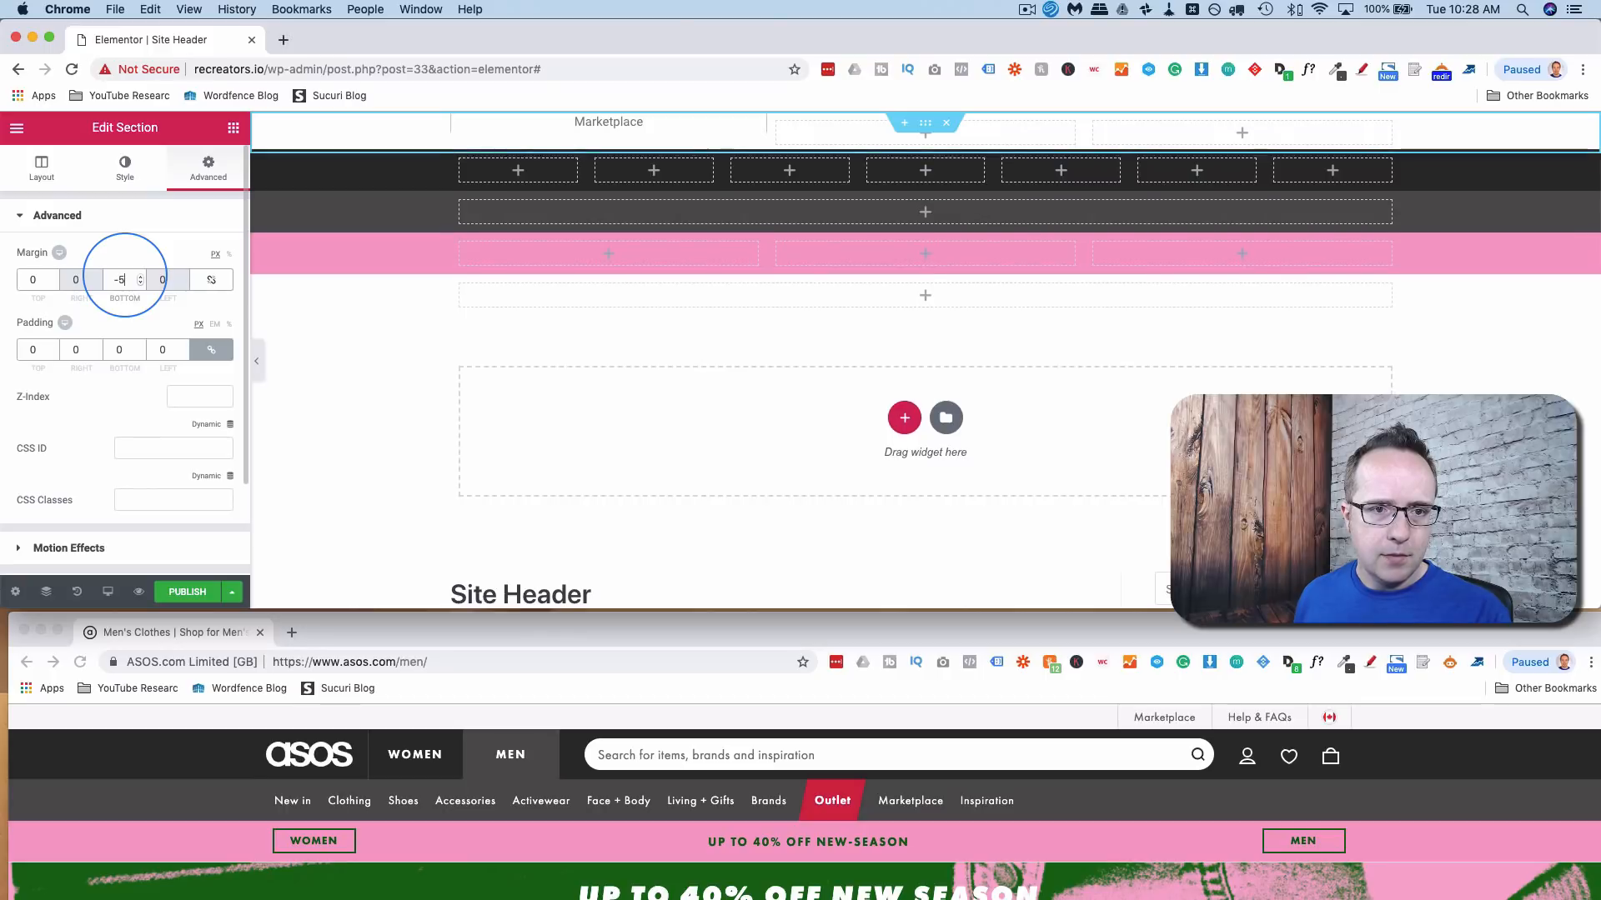
key("Down")
key("Down")
key("Down")
key("Down")
key("Down")
key("Down")
key("Down")
key("Down")
key("Down")
key("Down")
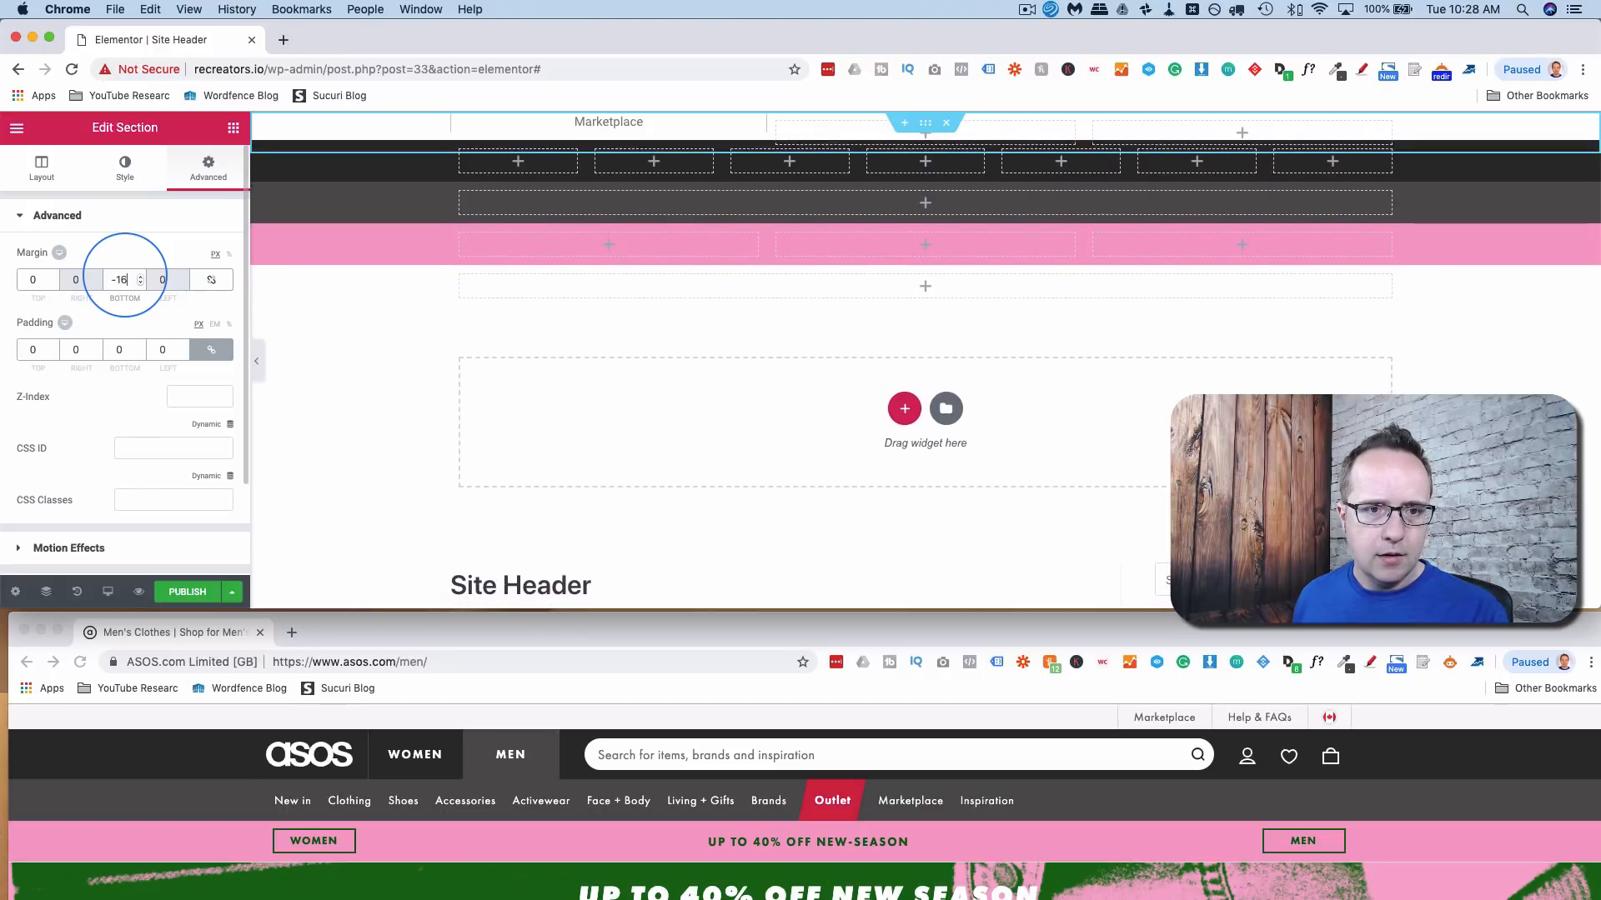
key("Down")
key("Down")
key("Down")
key("Down")
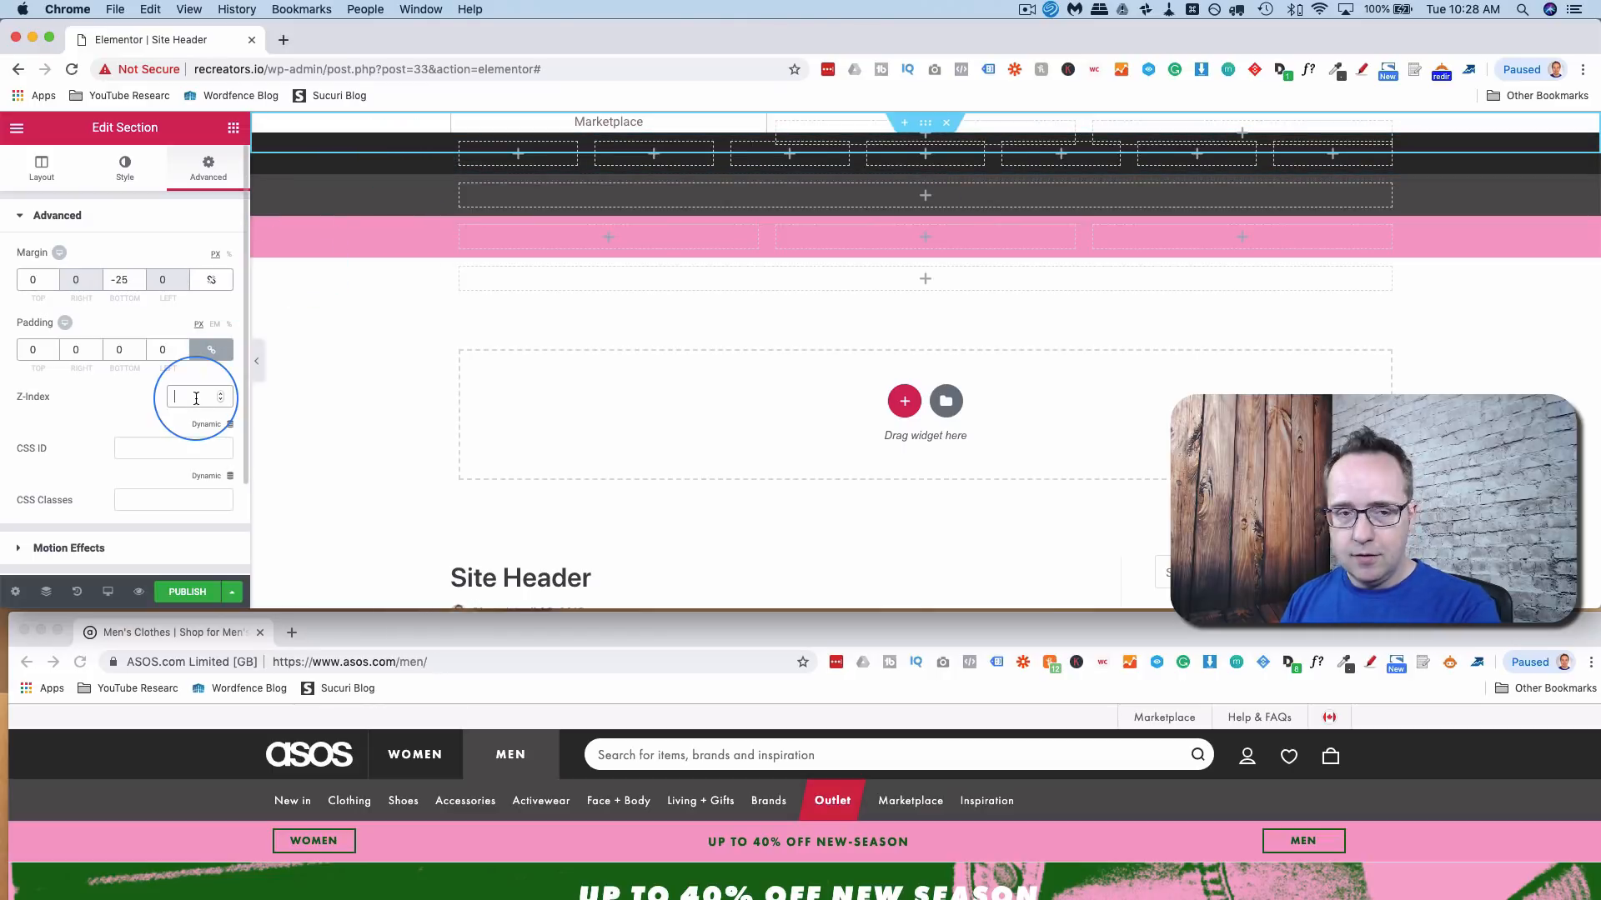
type("0")
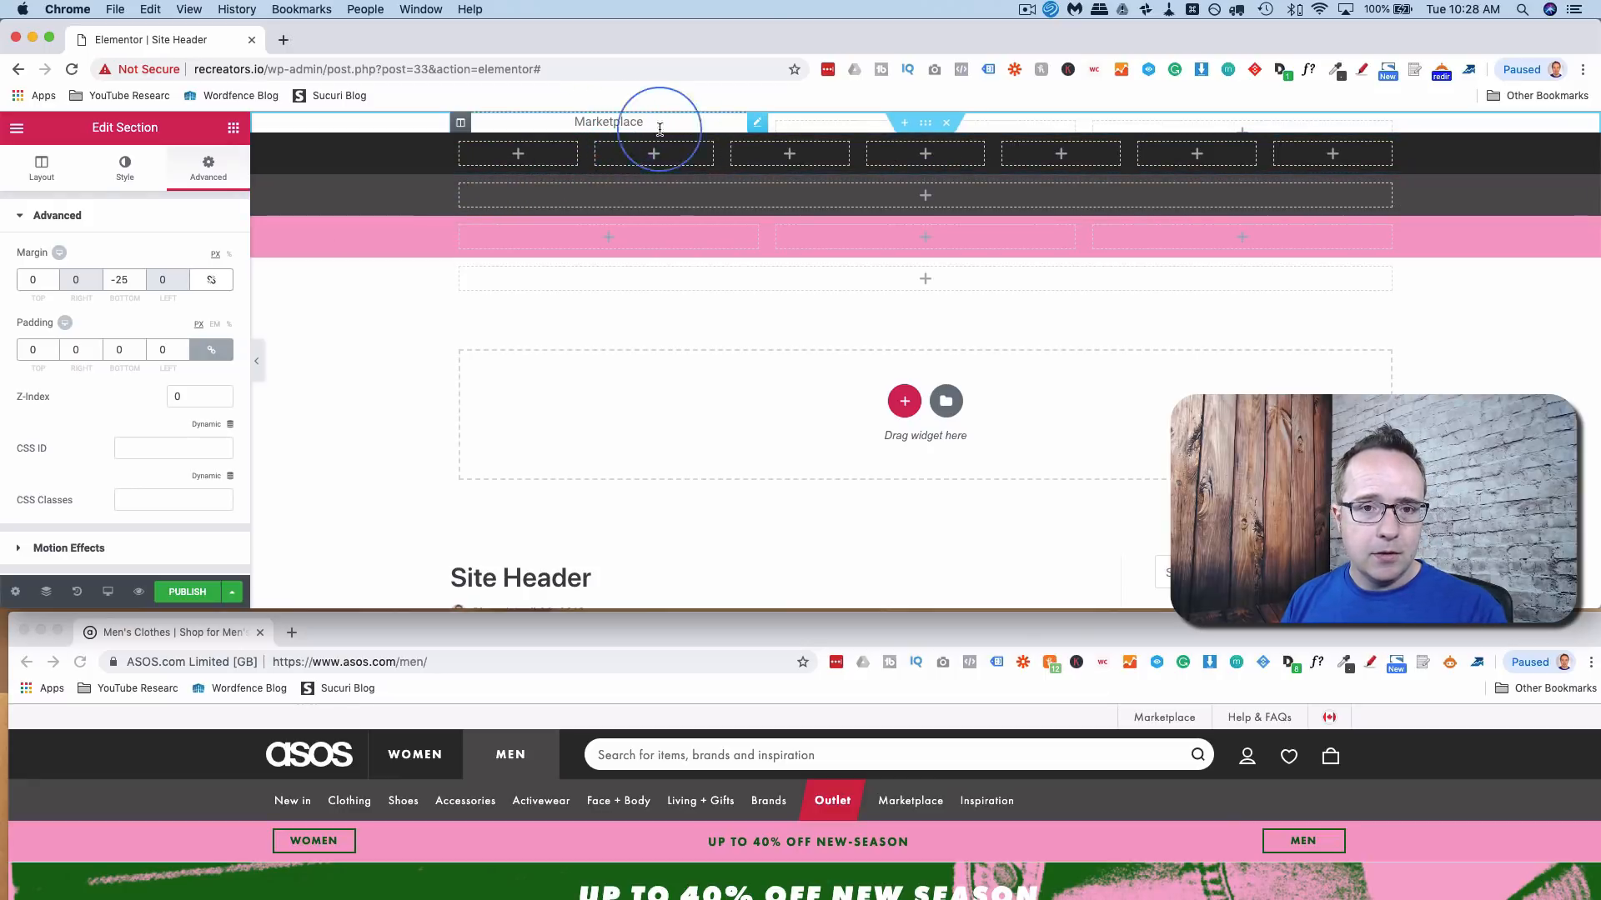
- Copy the Marketplace text widget into the first section's middle column and change its text to "Help & FAQs"
right_click(755, 129)
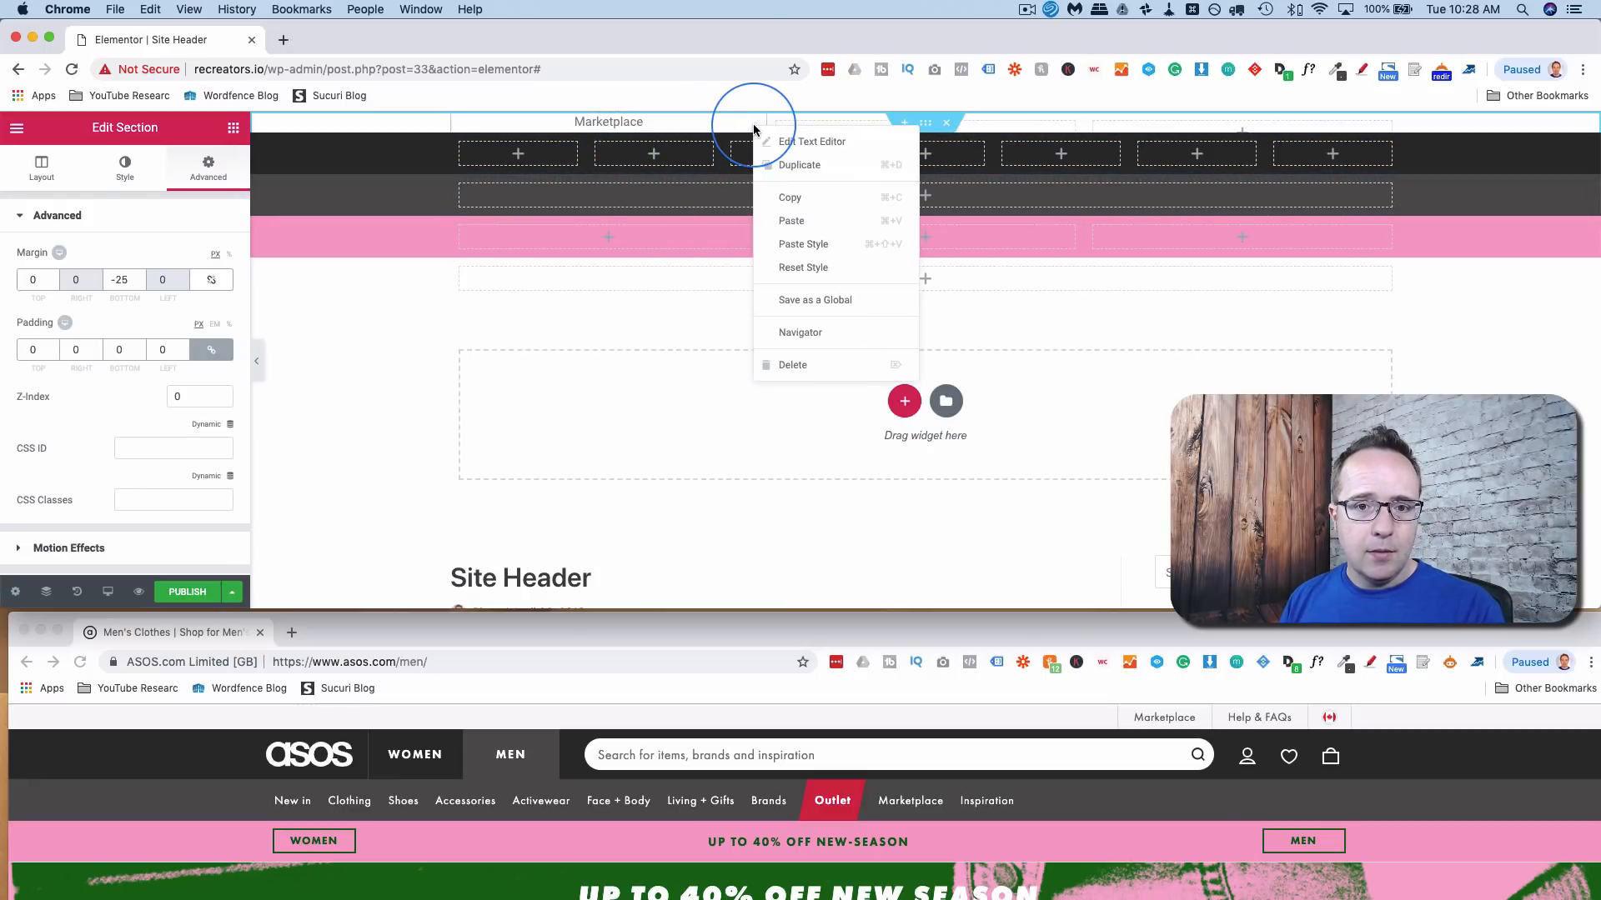
left_click(792, 197)
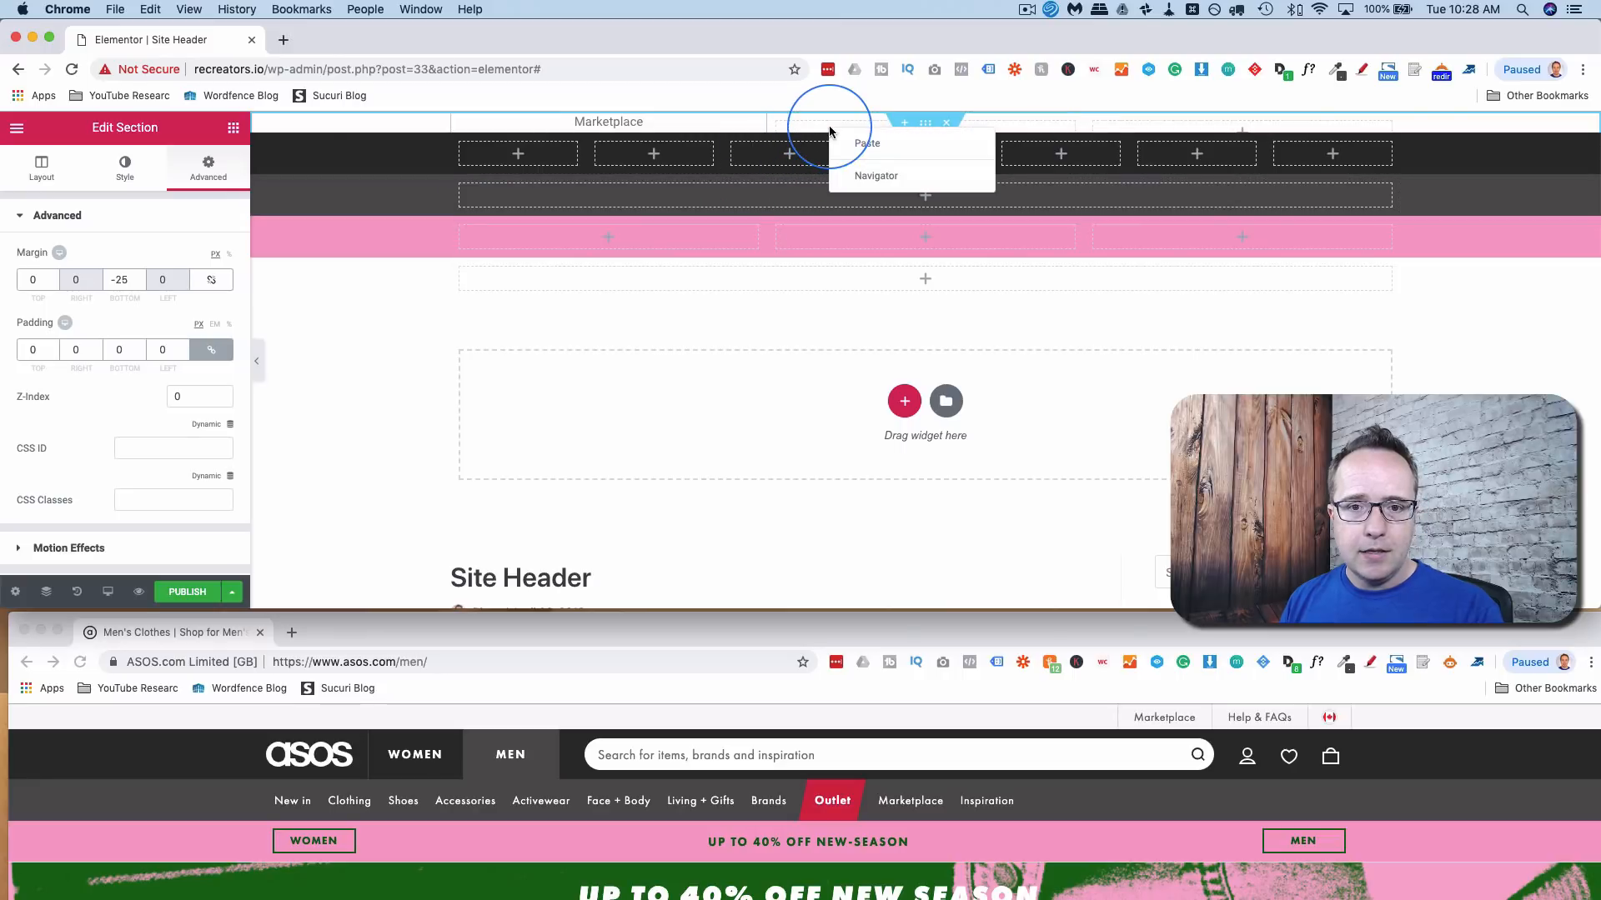
left_click(869, 146)
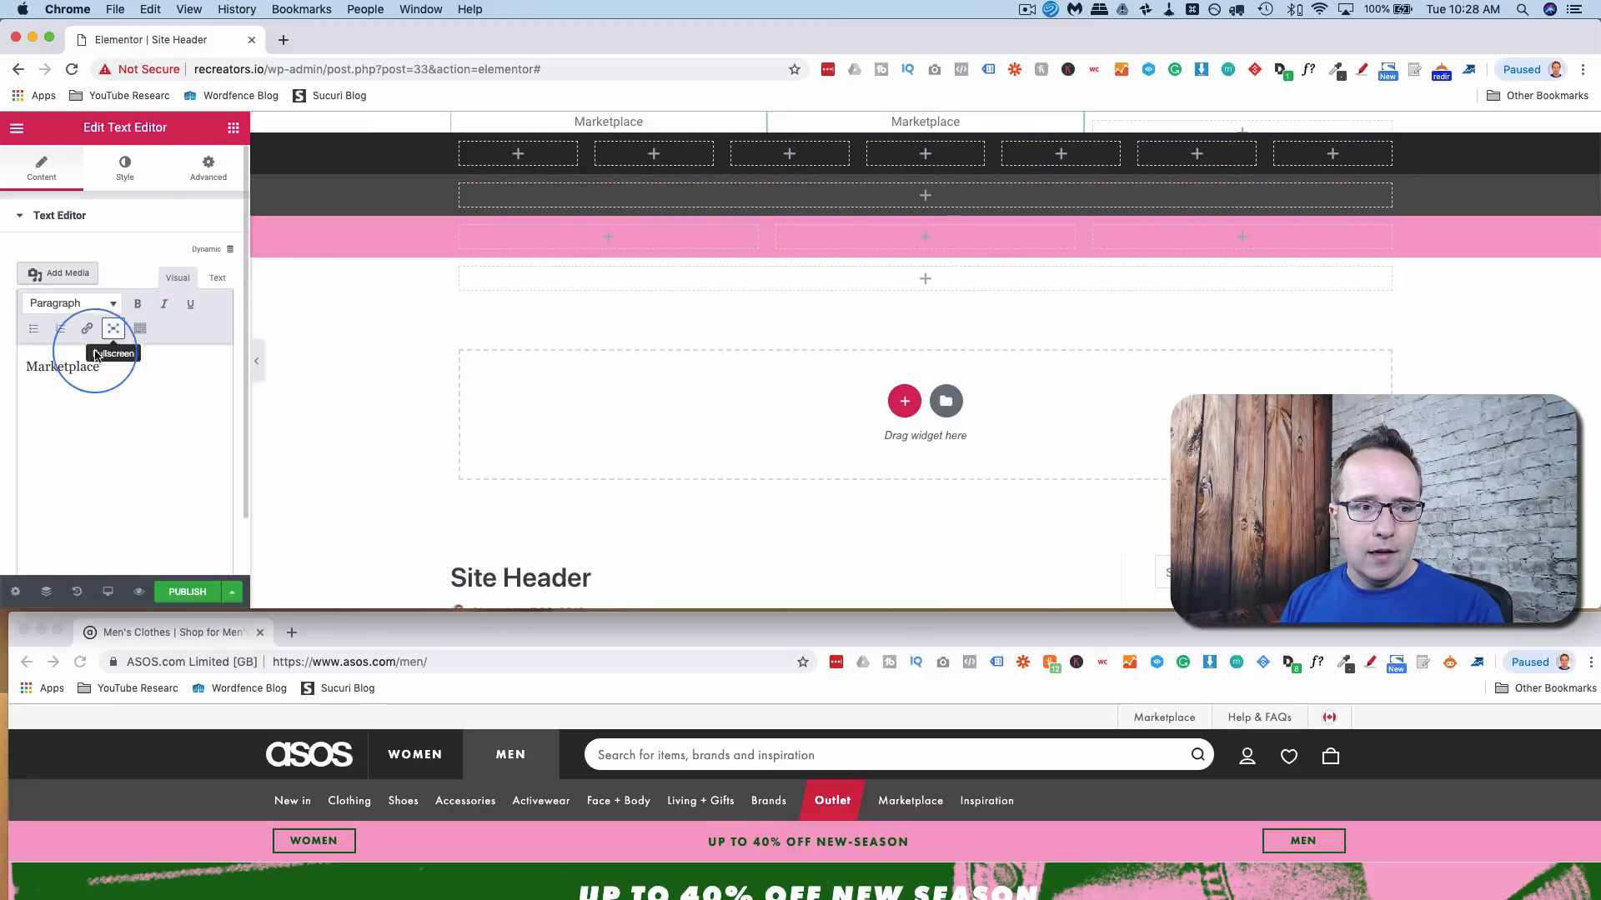
type("Help & FAQs")
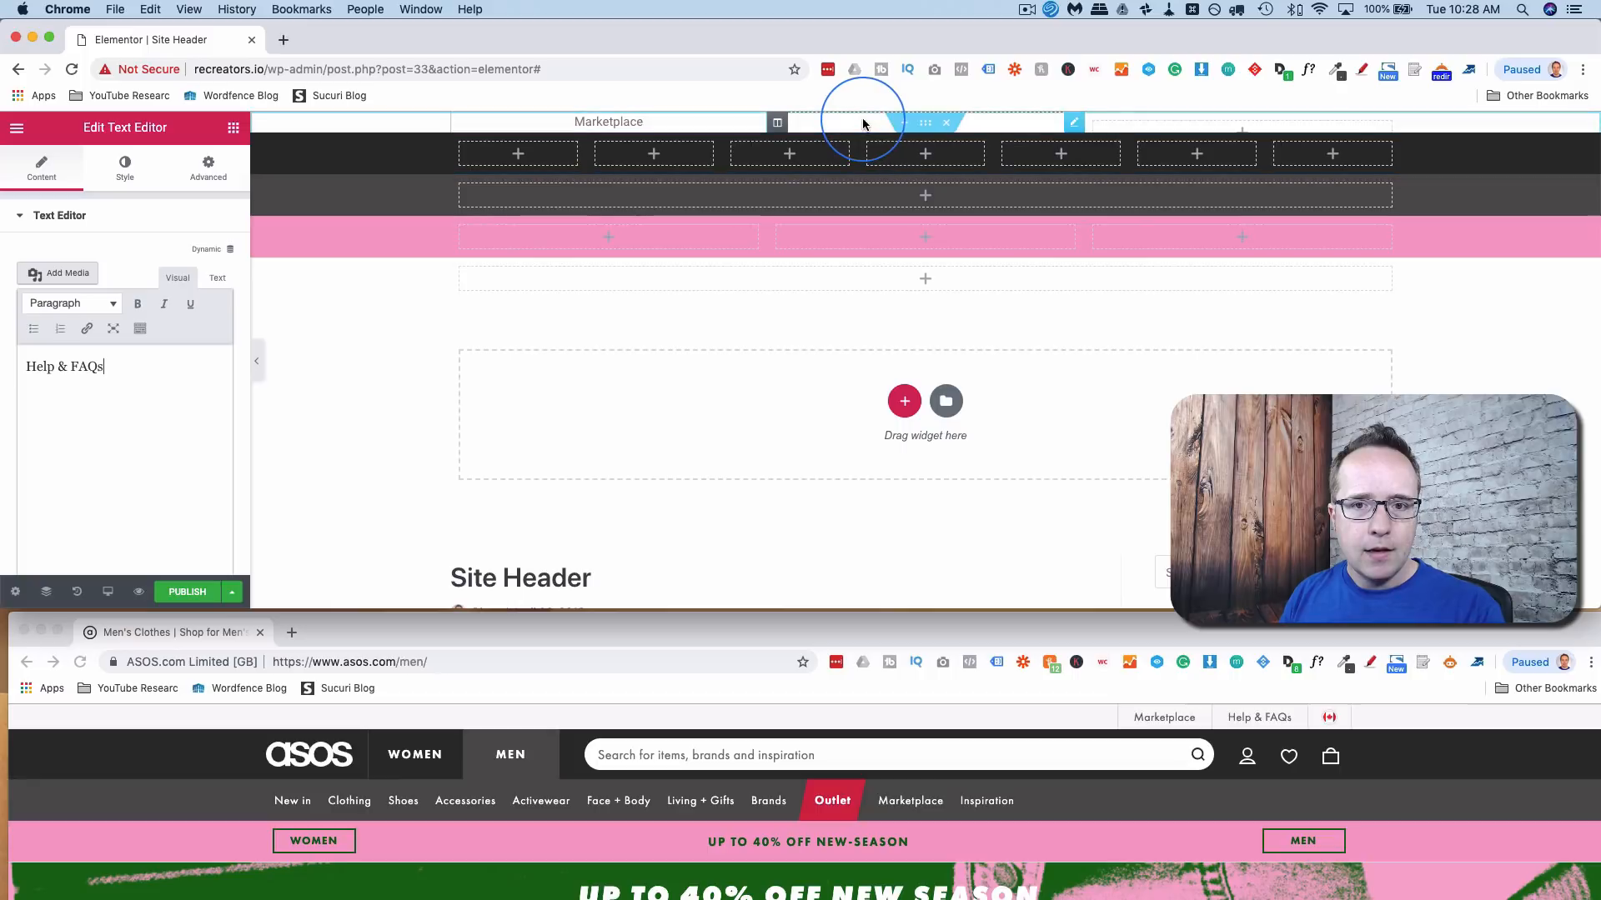
- Search the widgets for "icon" and add an Icon widget to the first section's third column
left_click(1245, 130)
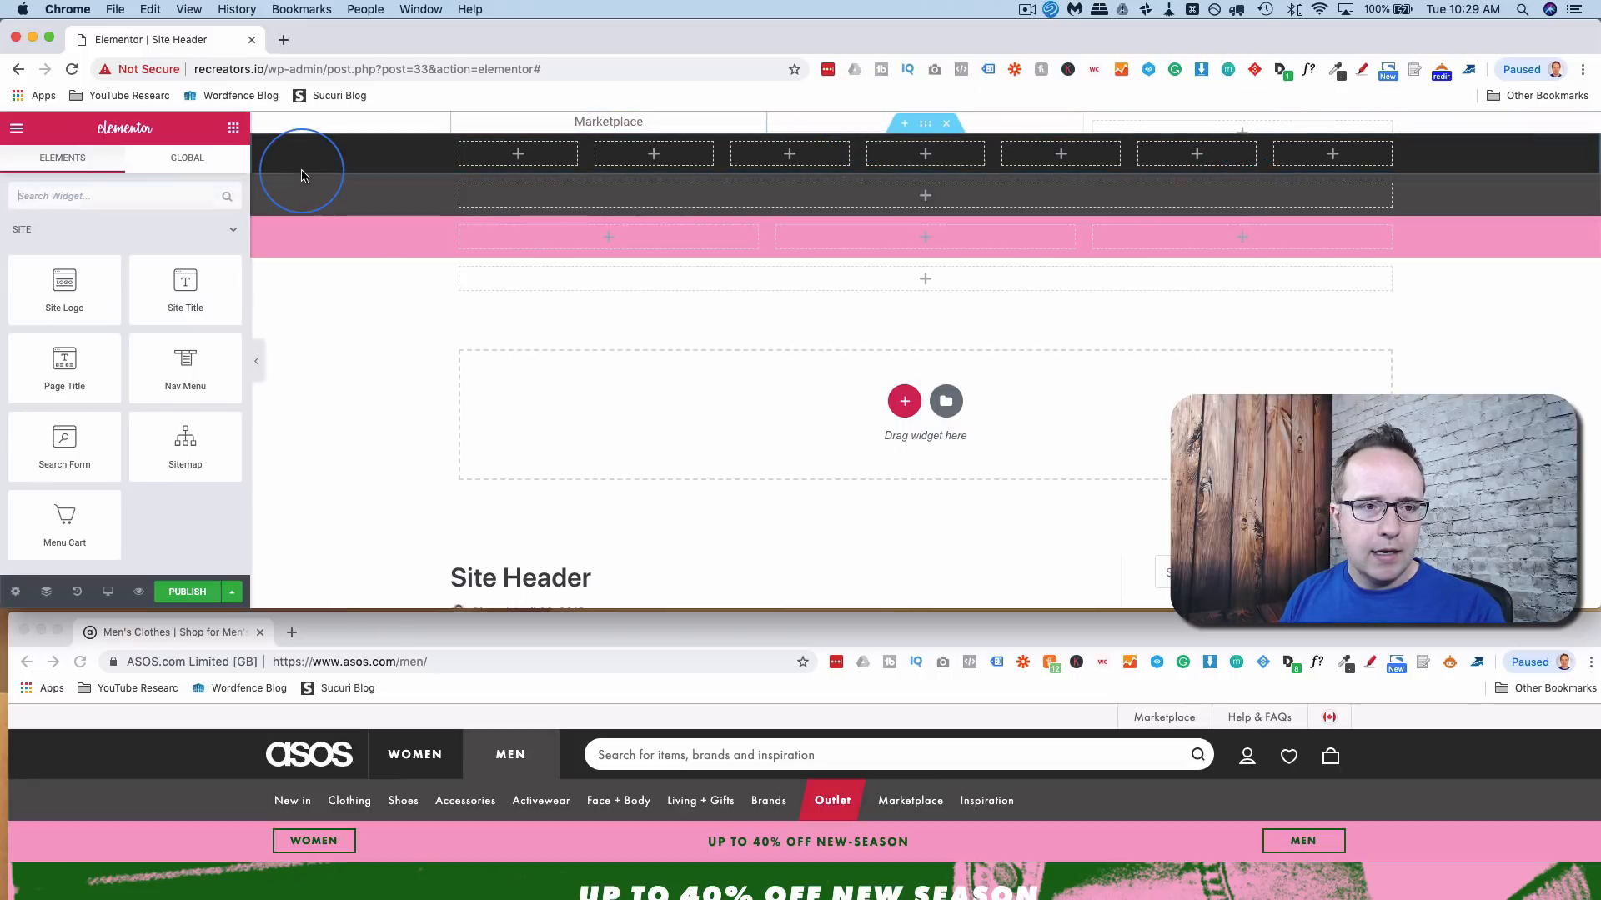
left_click(184, 197)
type("icon")
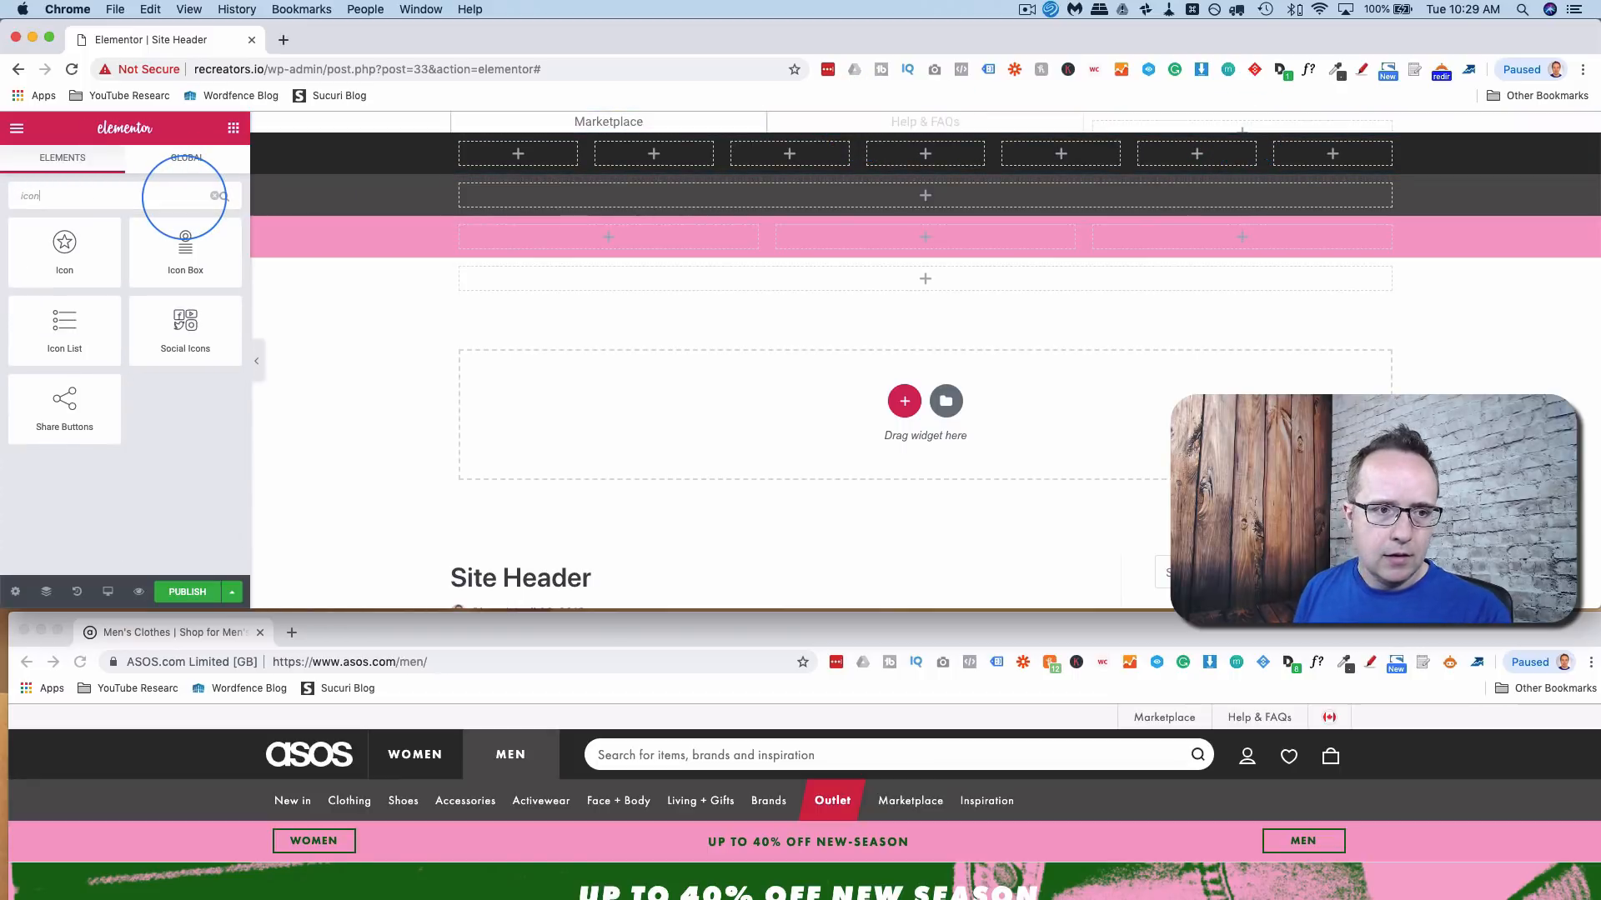
left_click_drag(64, 254, 1241, 127)
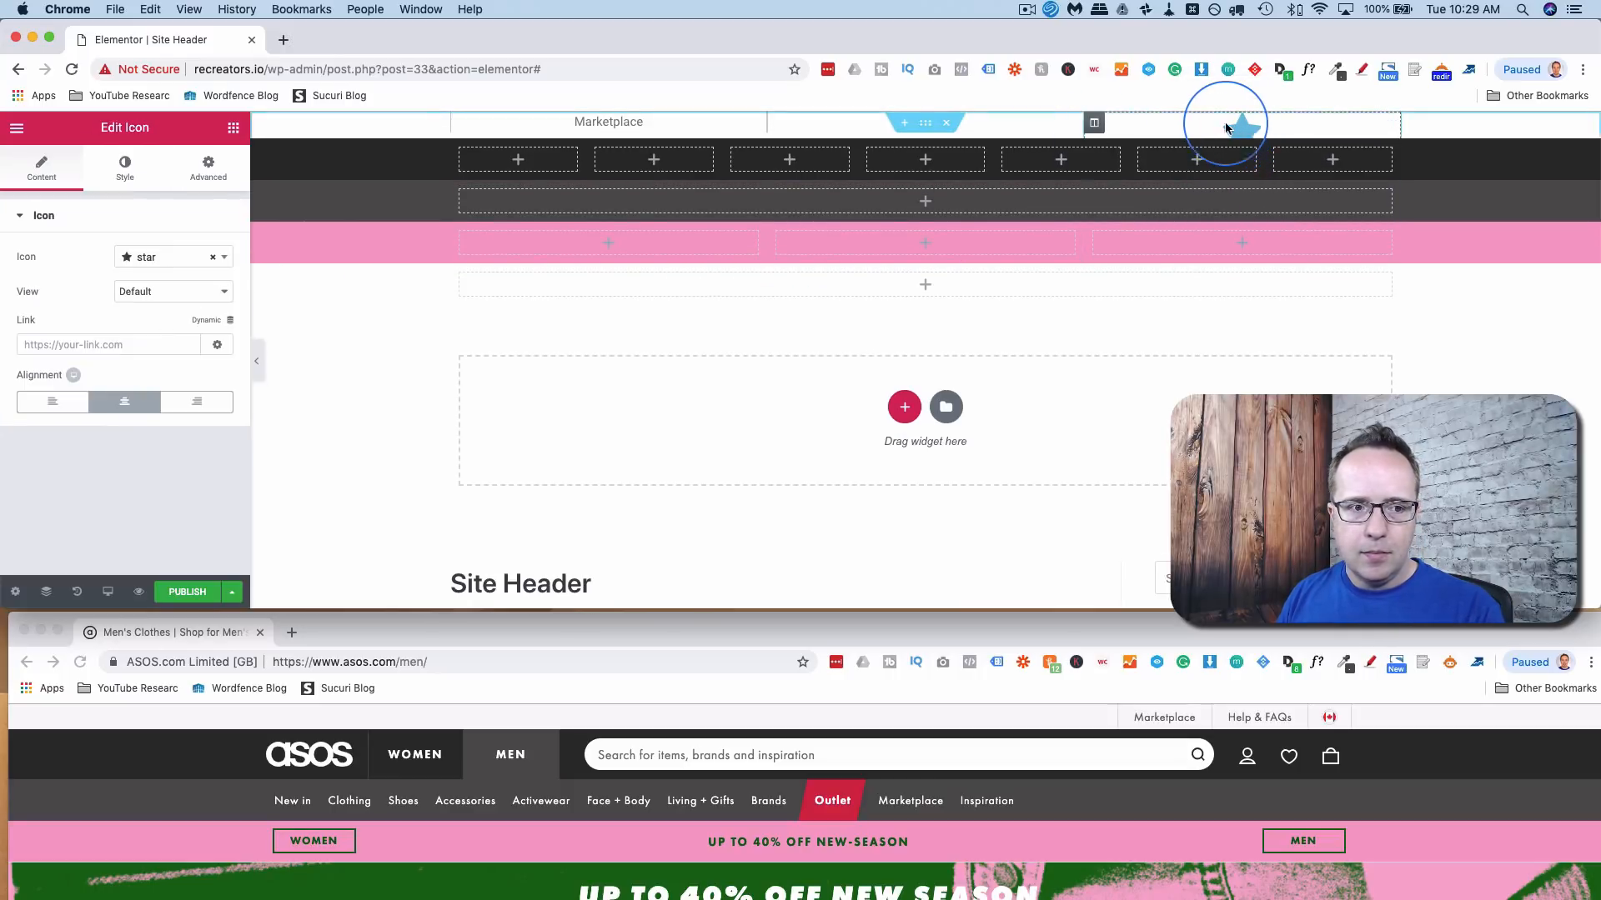
- Change the new widget's icon to flag-checkered
left_click(225, 261)
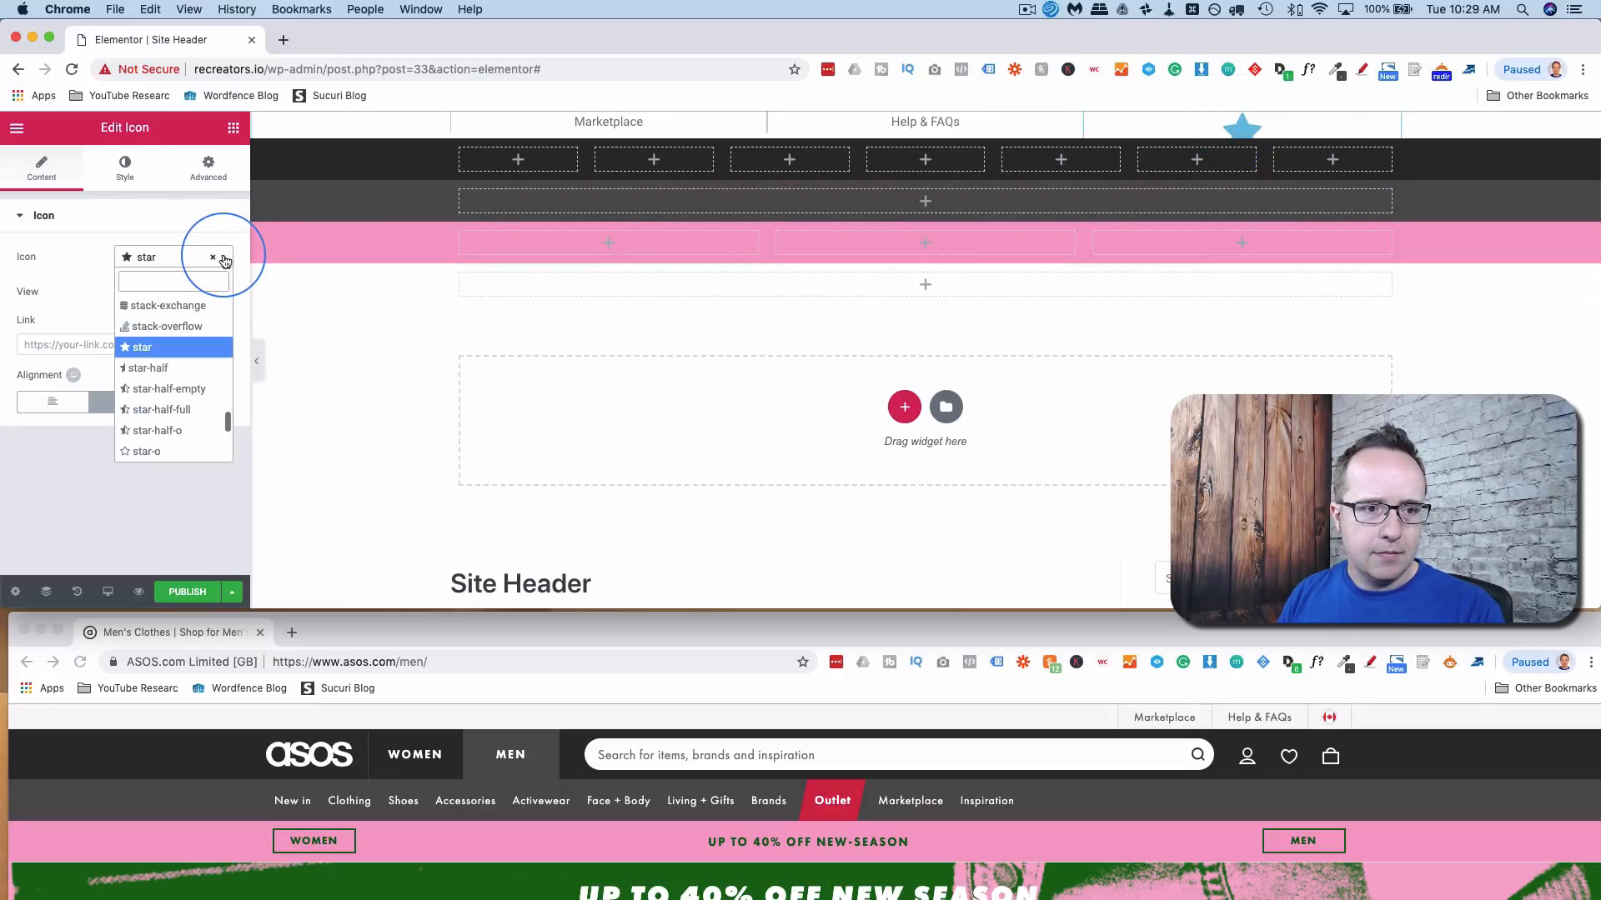
type("flag")
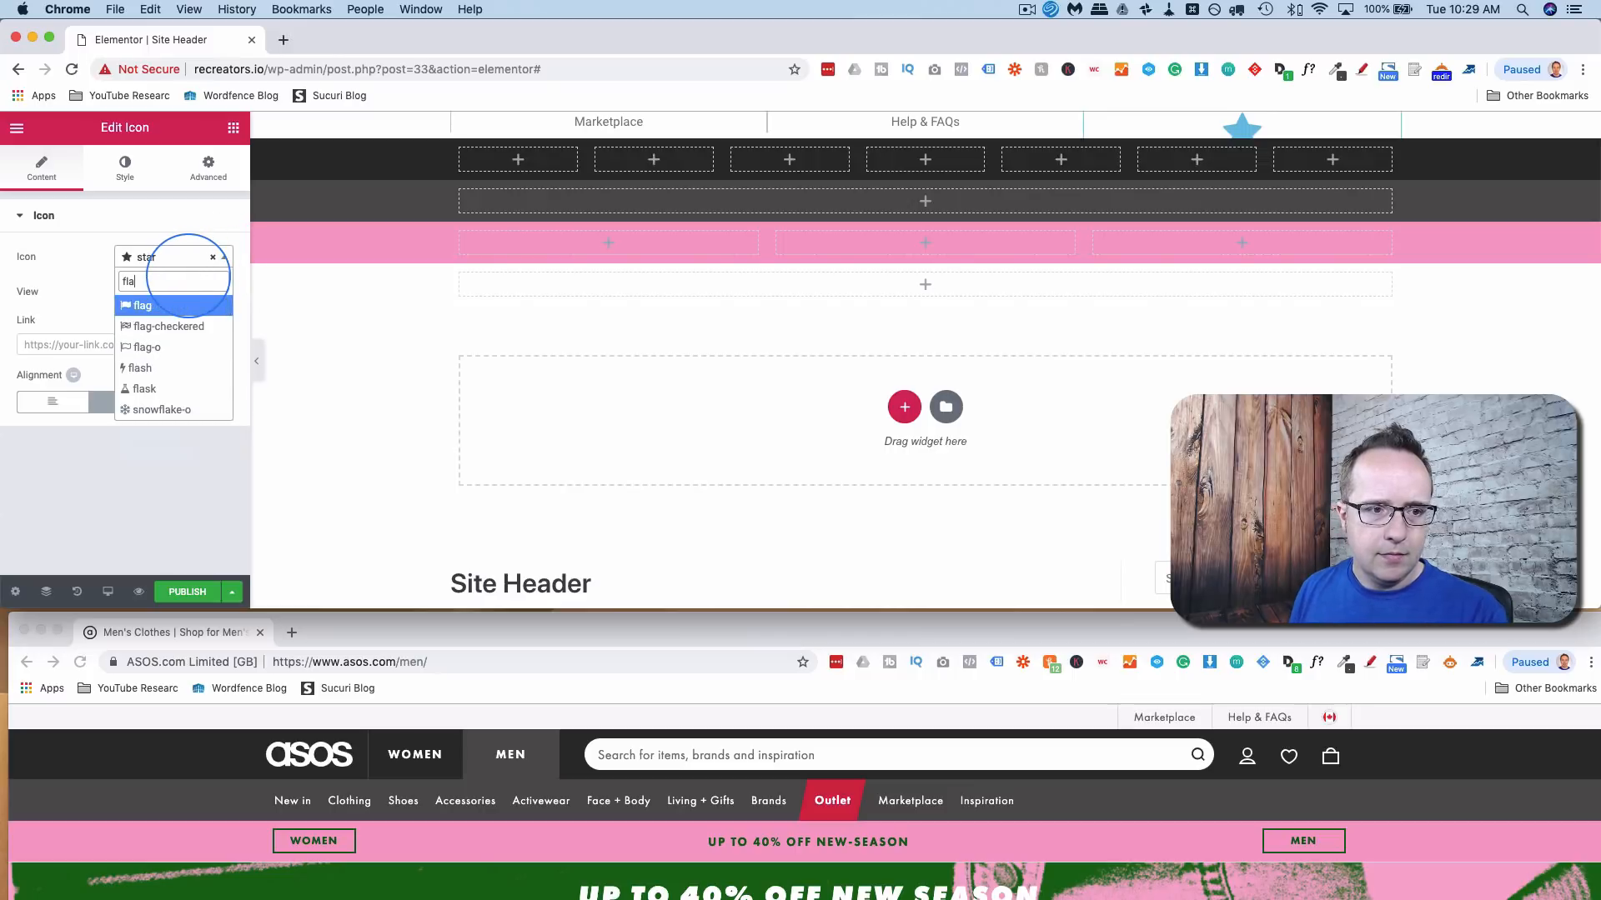
left_click(140, 327)
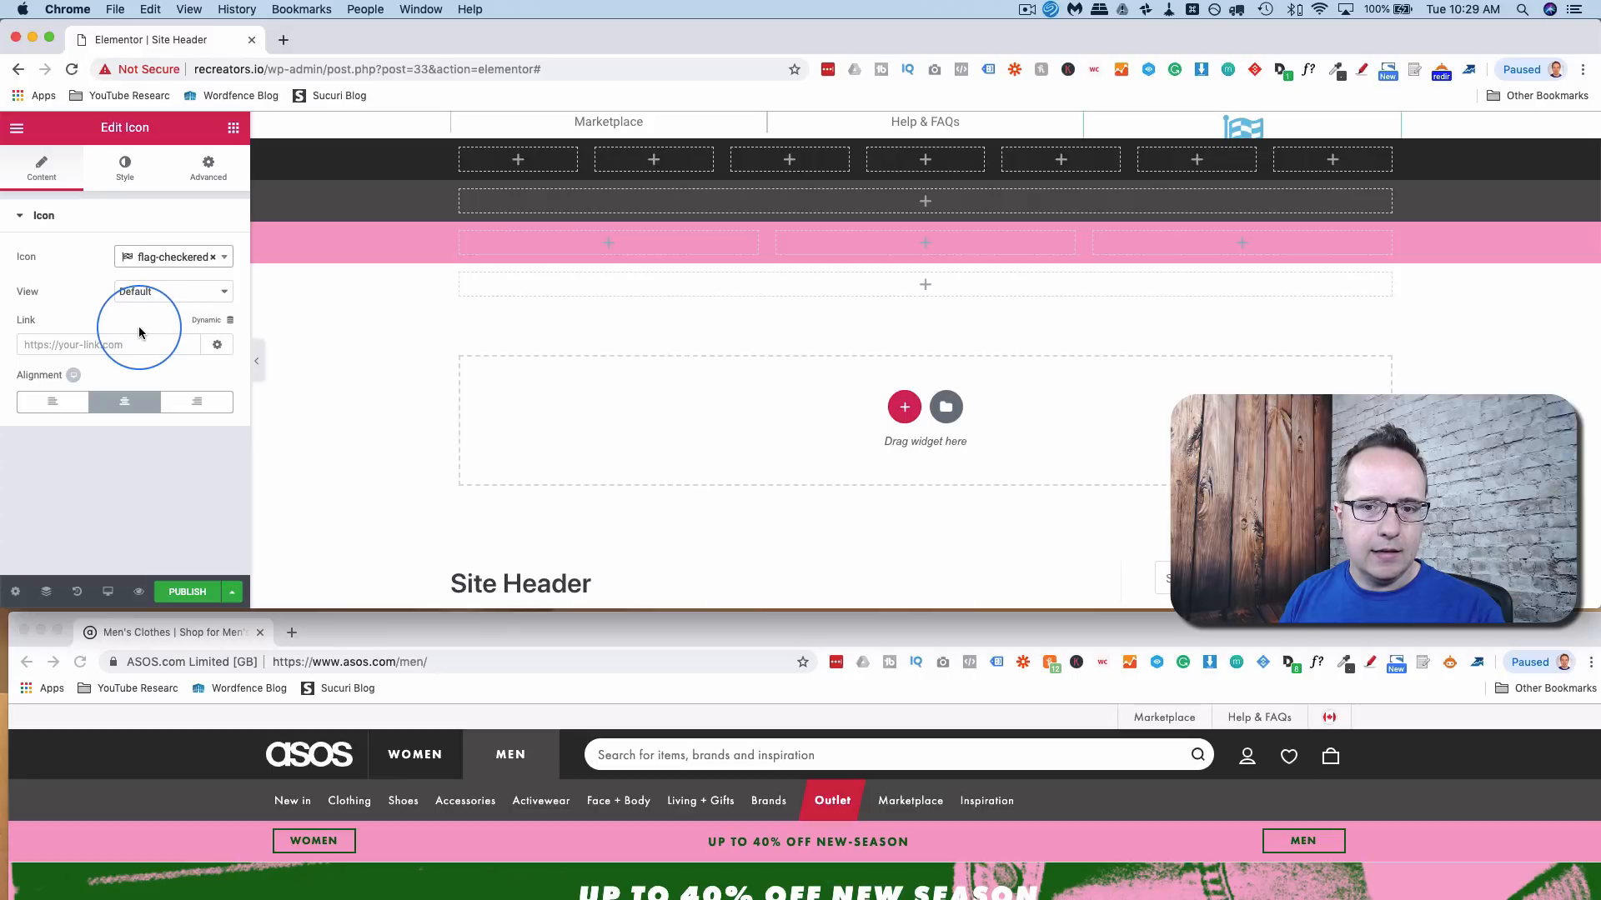
- Give the flag icon the grey primary colour #a8a8a8 and reduce its size to 17
left_click(125, 166)
left_click(211, 295)
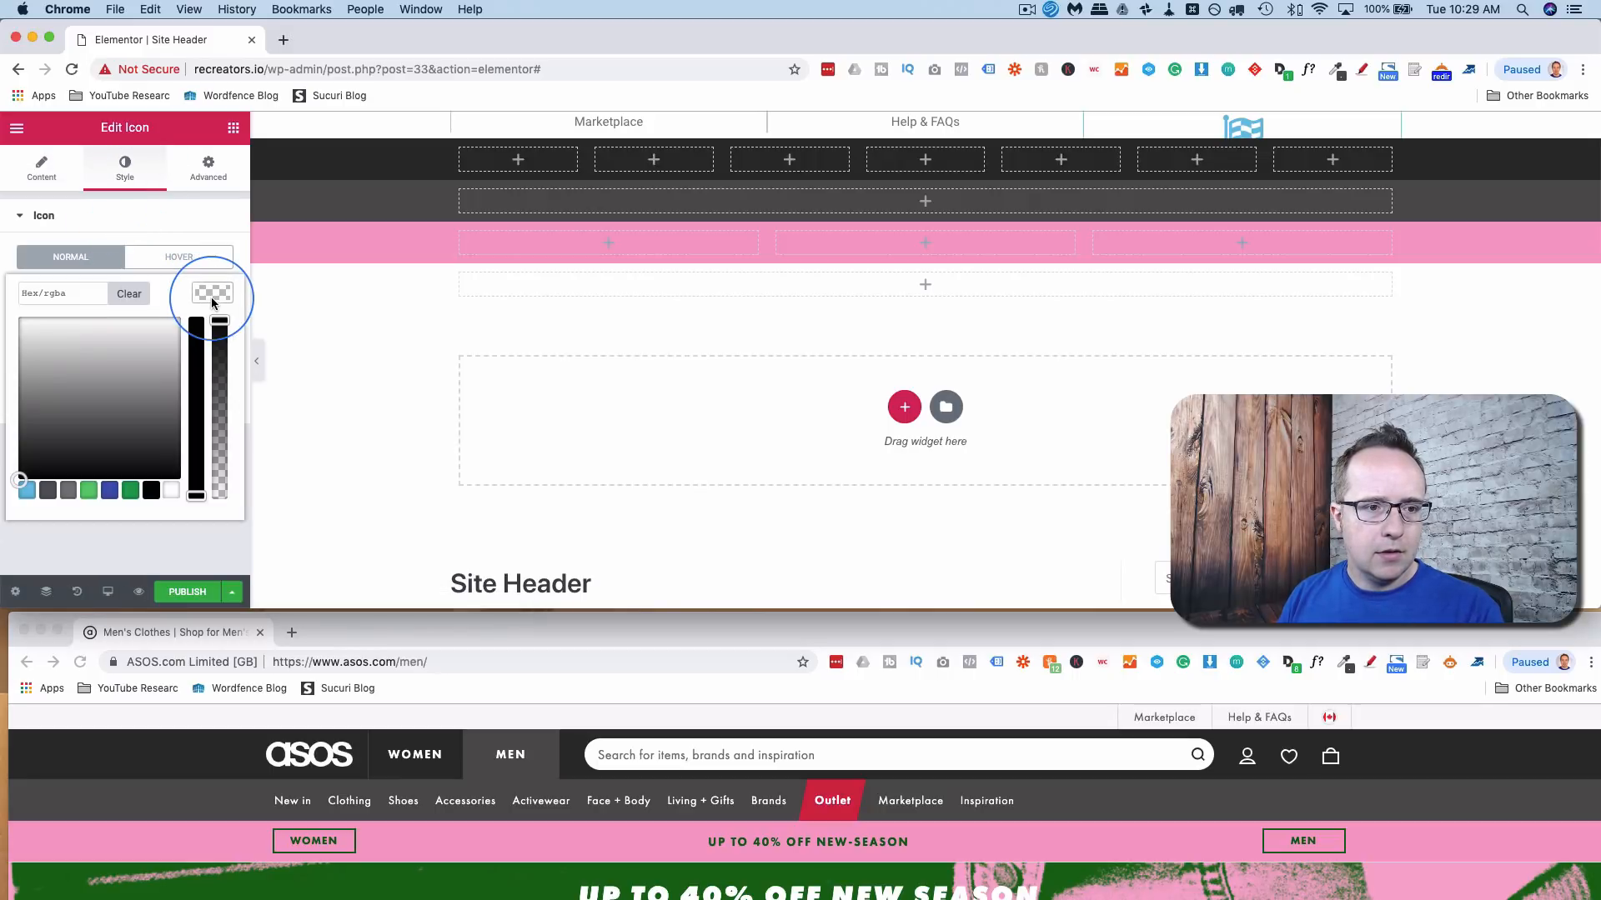
left_click_drag(105, 350, 18, 378)
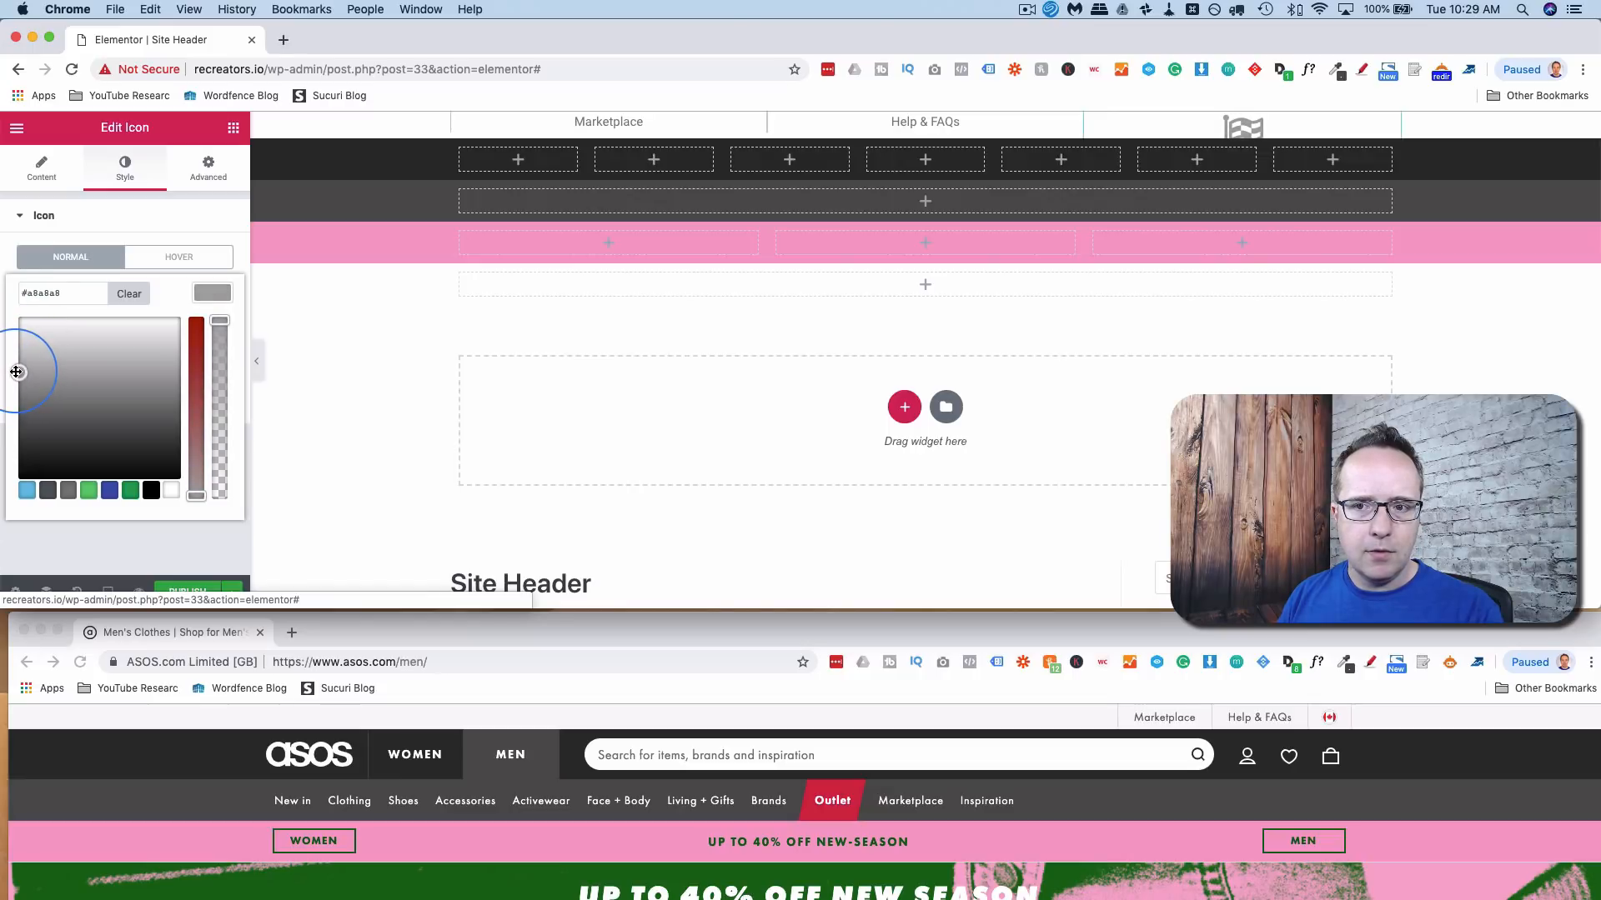
left_click(189, 213)
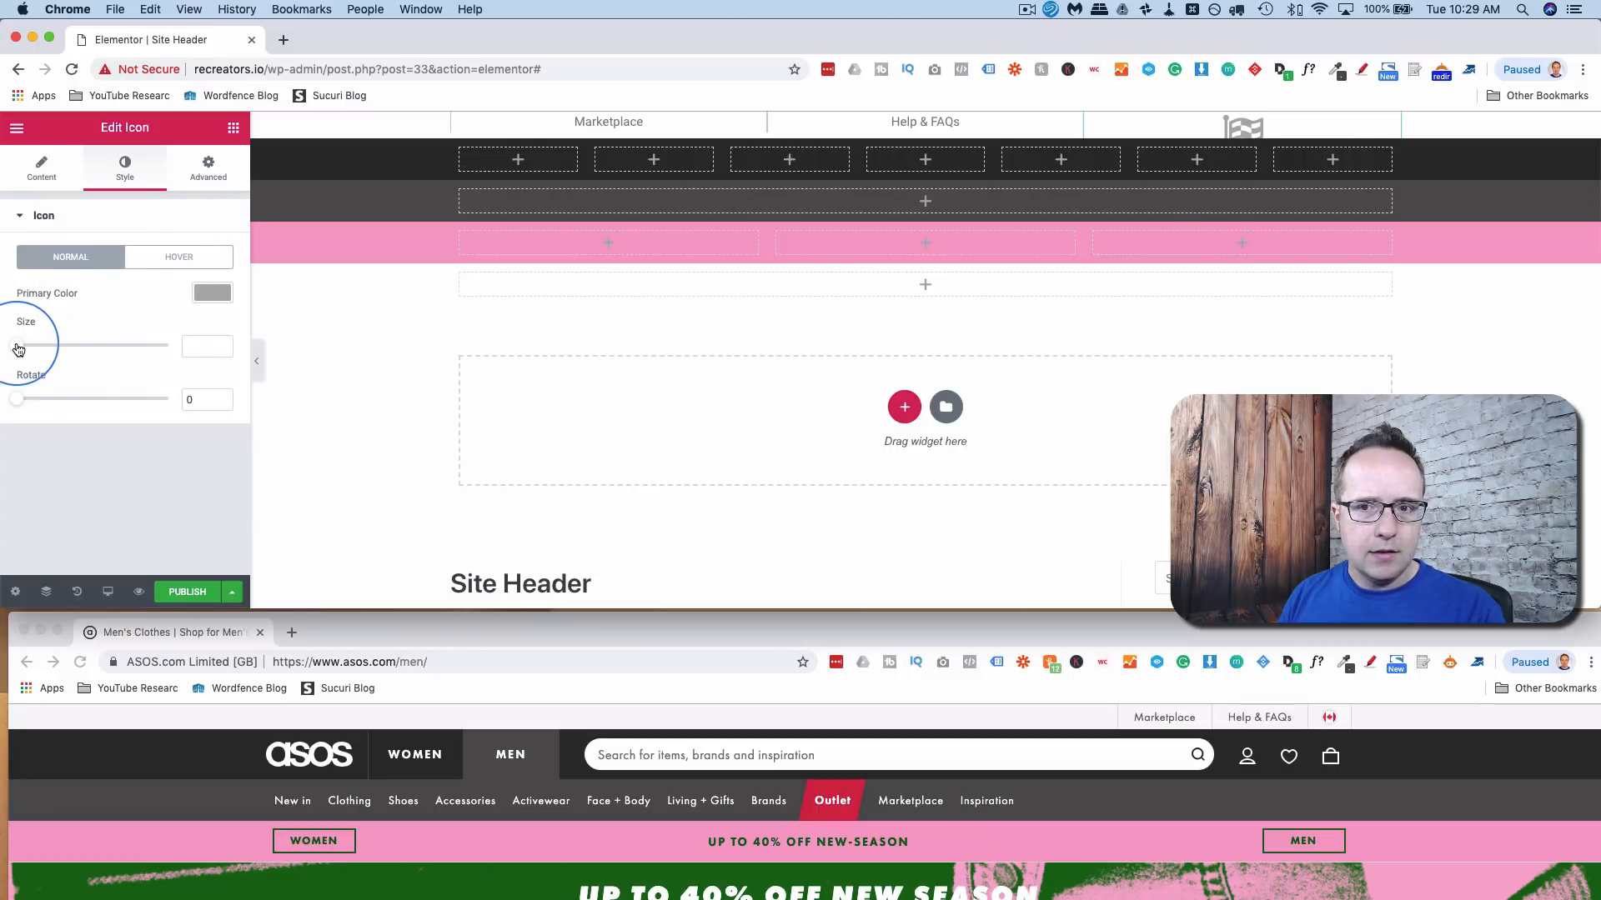
left_click_drag(18, 350, 16, 358)
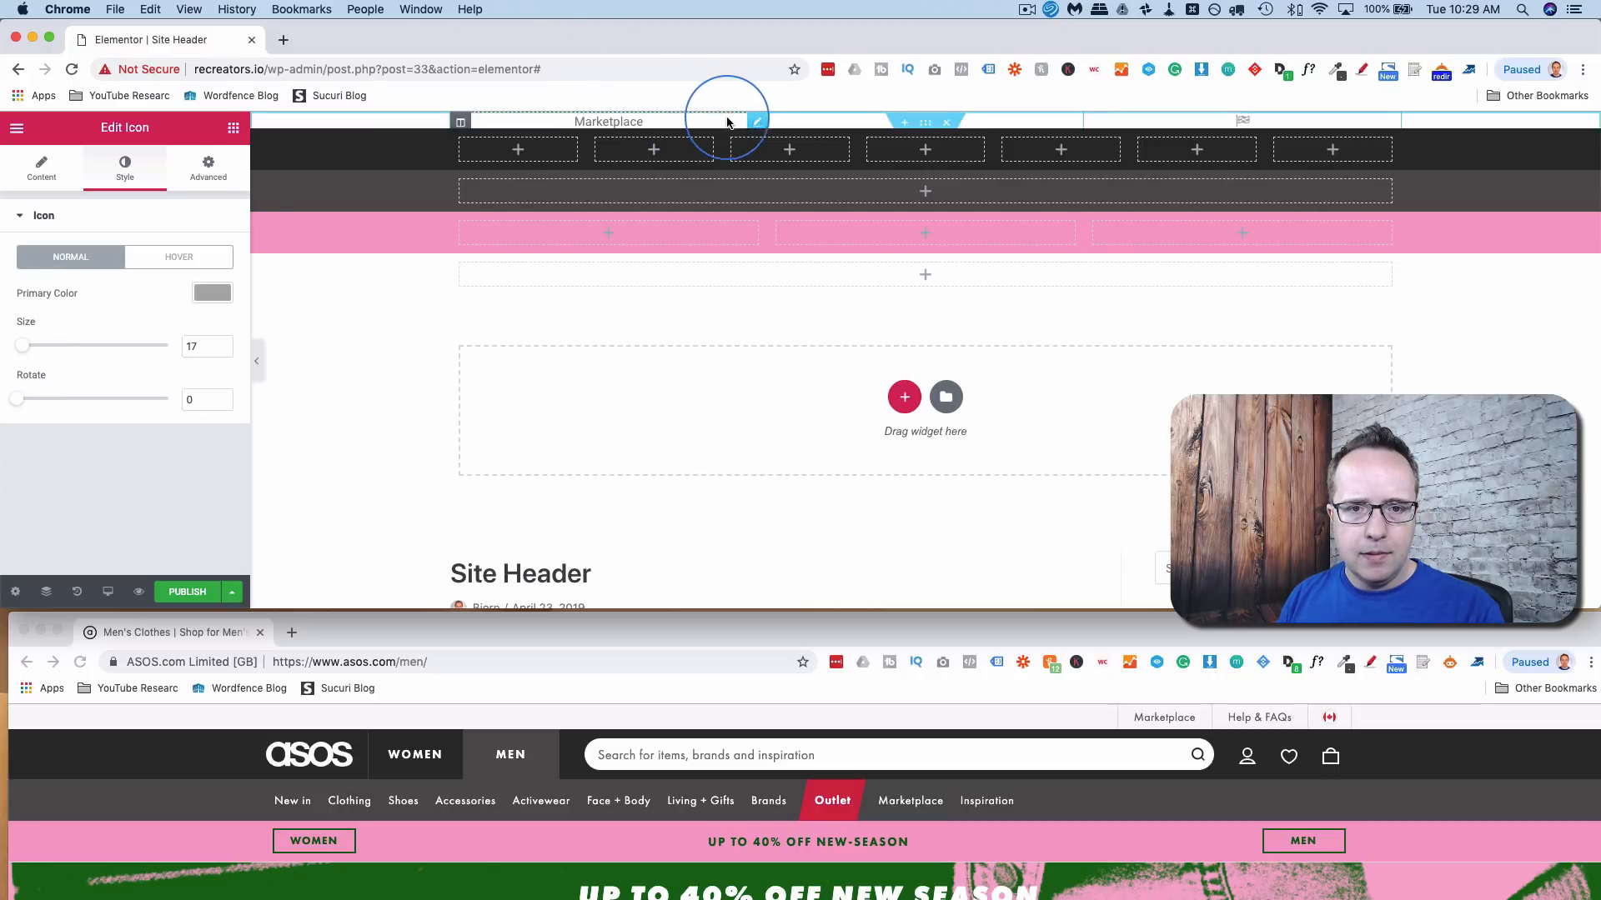
- Set the Marketplace text widget's top padding to 5 px in its advanced settings
left_click(757, 122)
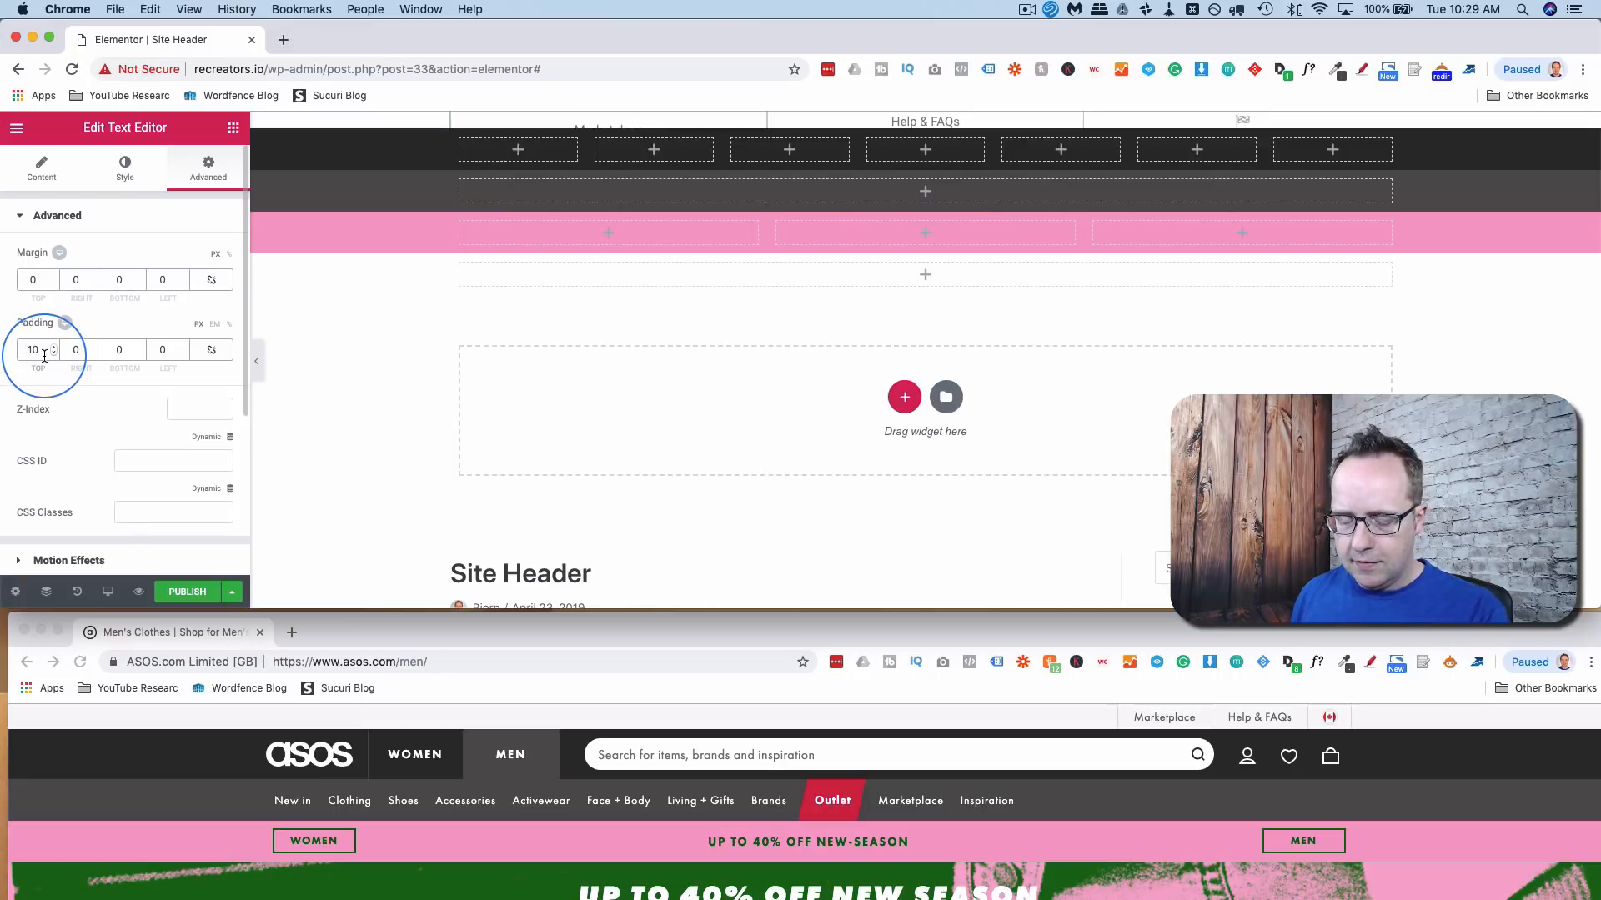
double_click(115, 351)
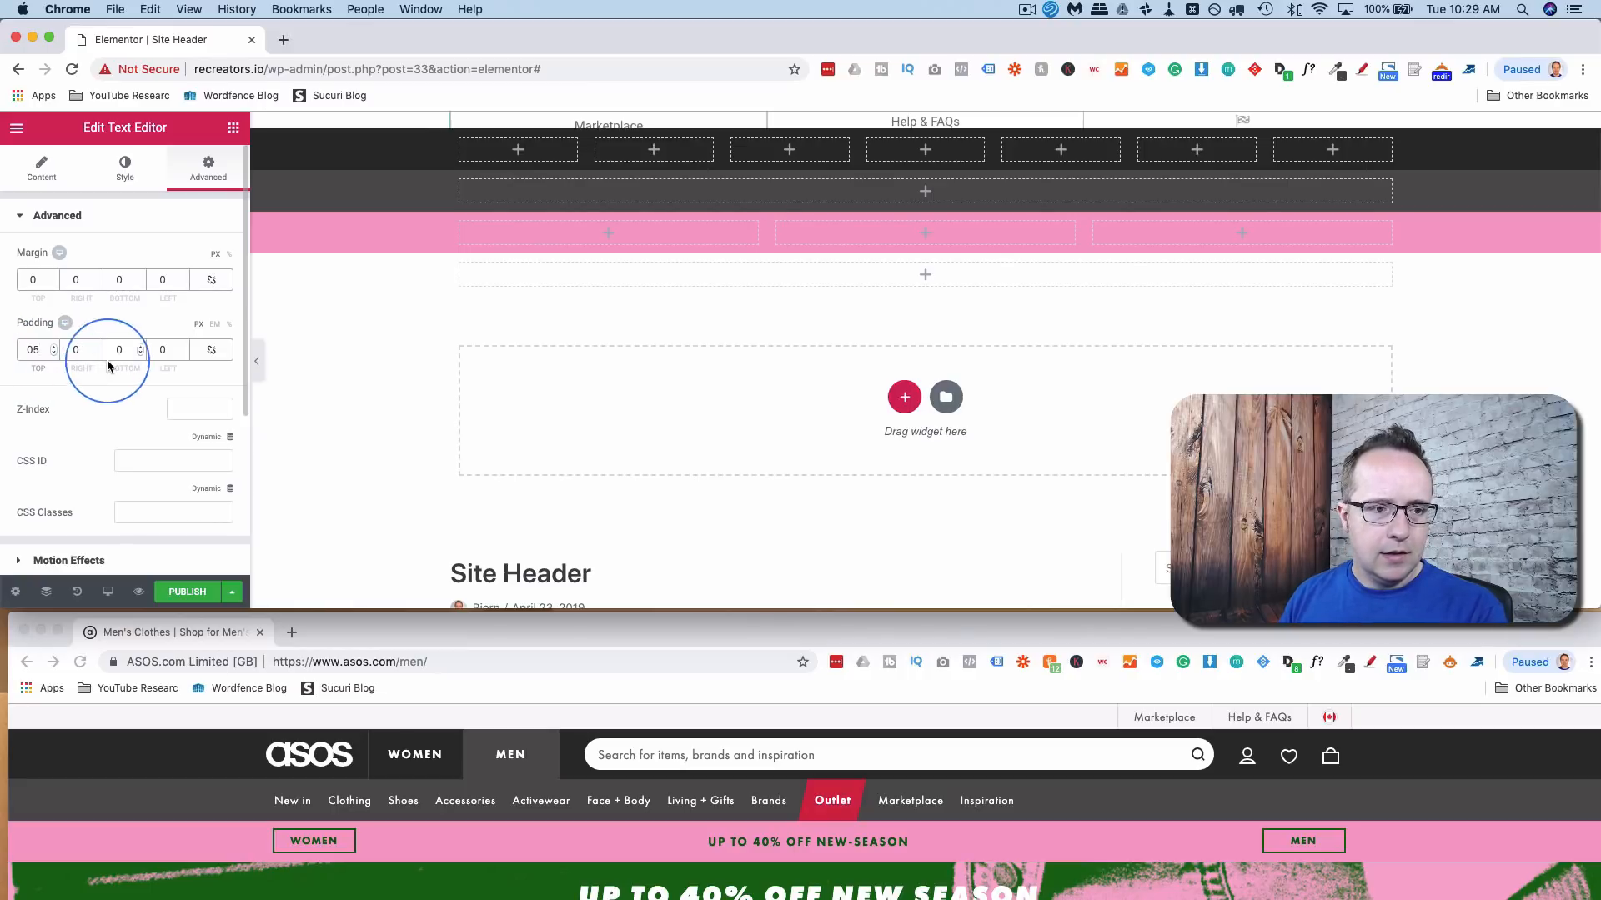
type("5")
- Set the first section's bottom margin to -10 px in its advanced settings
left_click(920, 123)
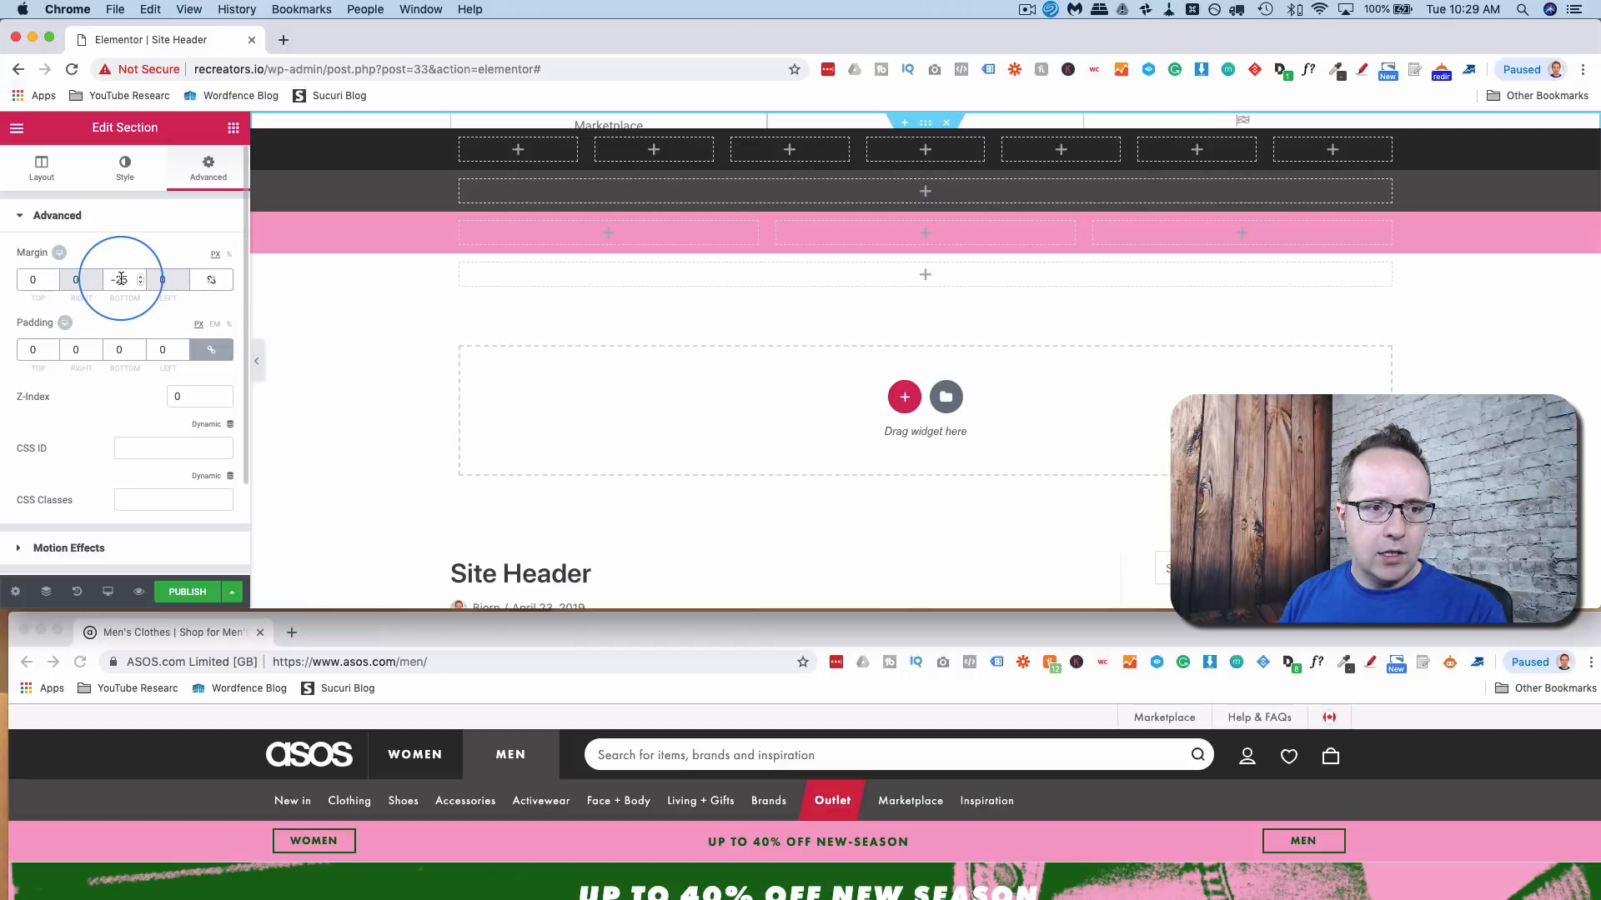
key("Up")
key("Up")
key("Up")
key("Up")
key("Up")
key("Up")
key("Up")
key("Up")
key("Up")
key("Up")
key("Up")
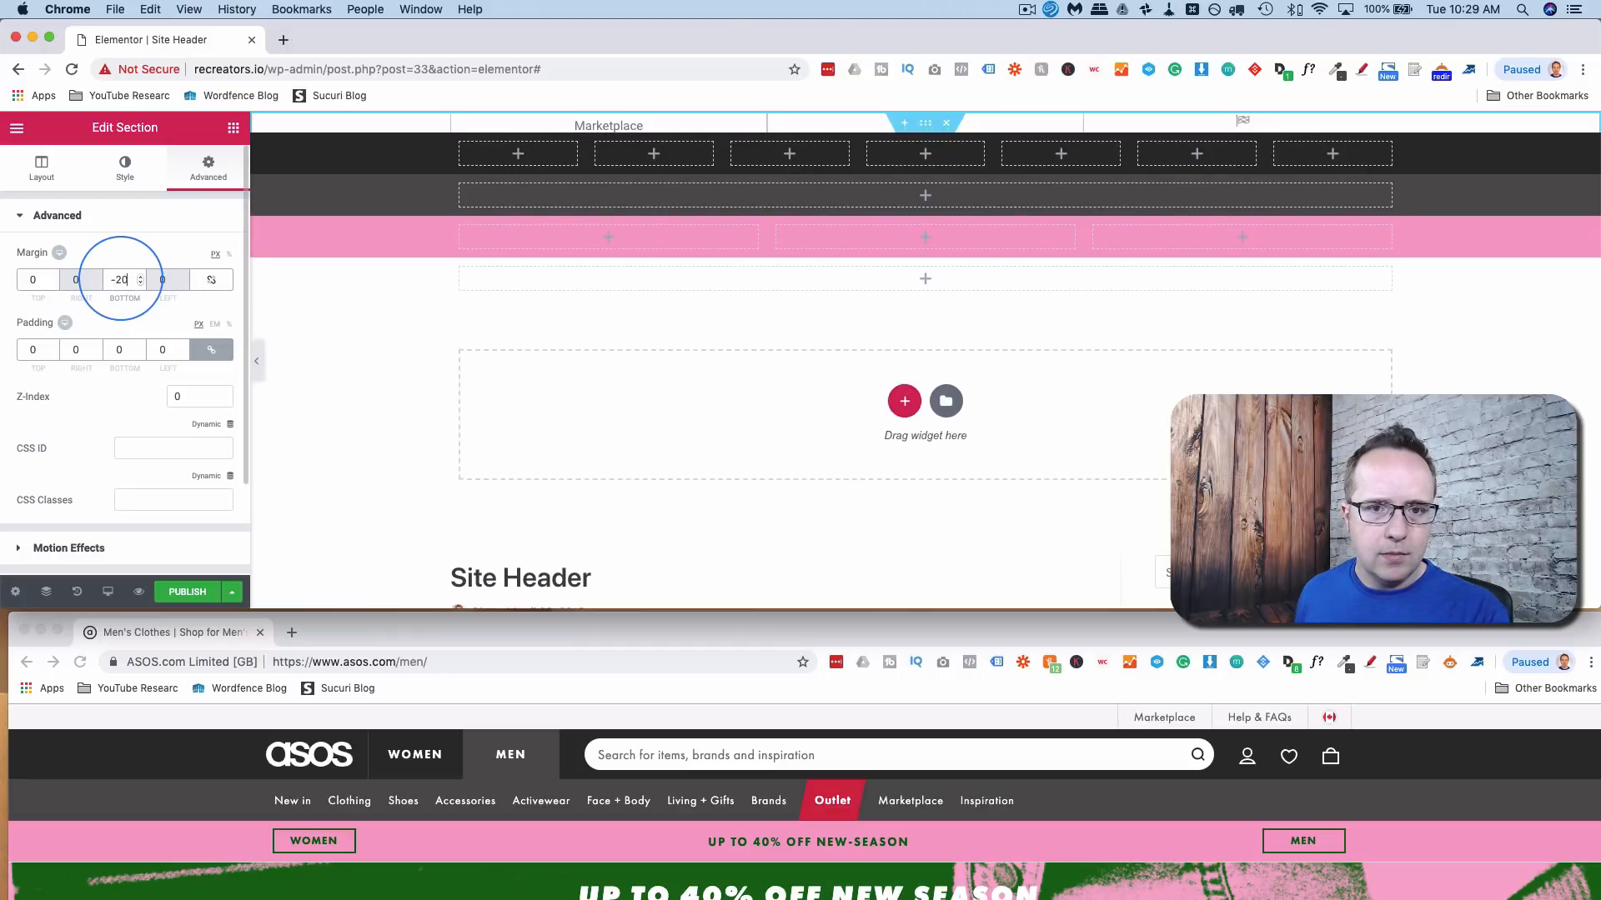
key("Up")
key("Up")
key("Up")
key("Up")
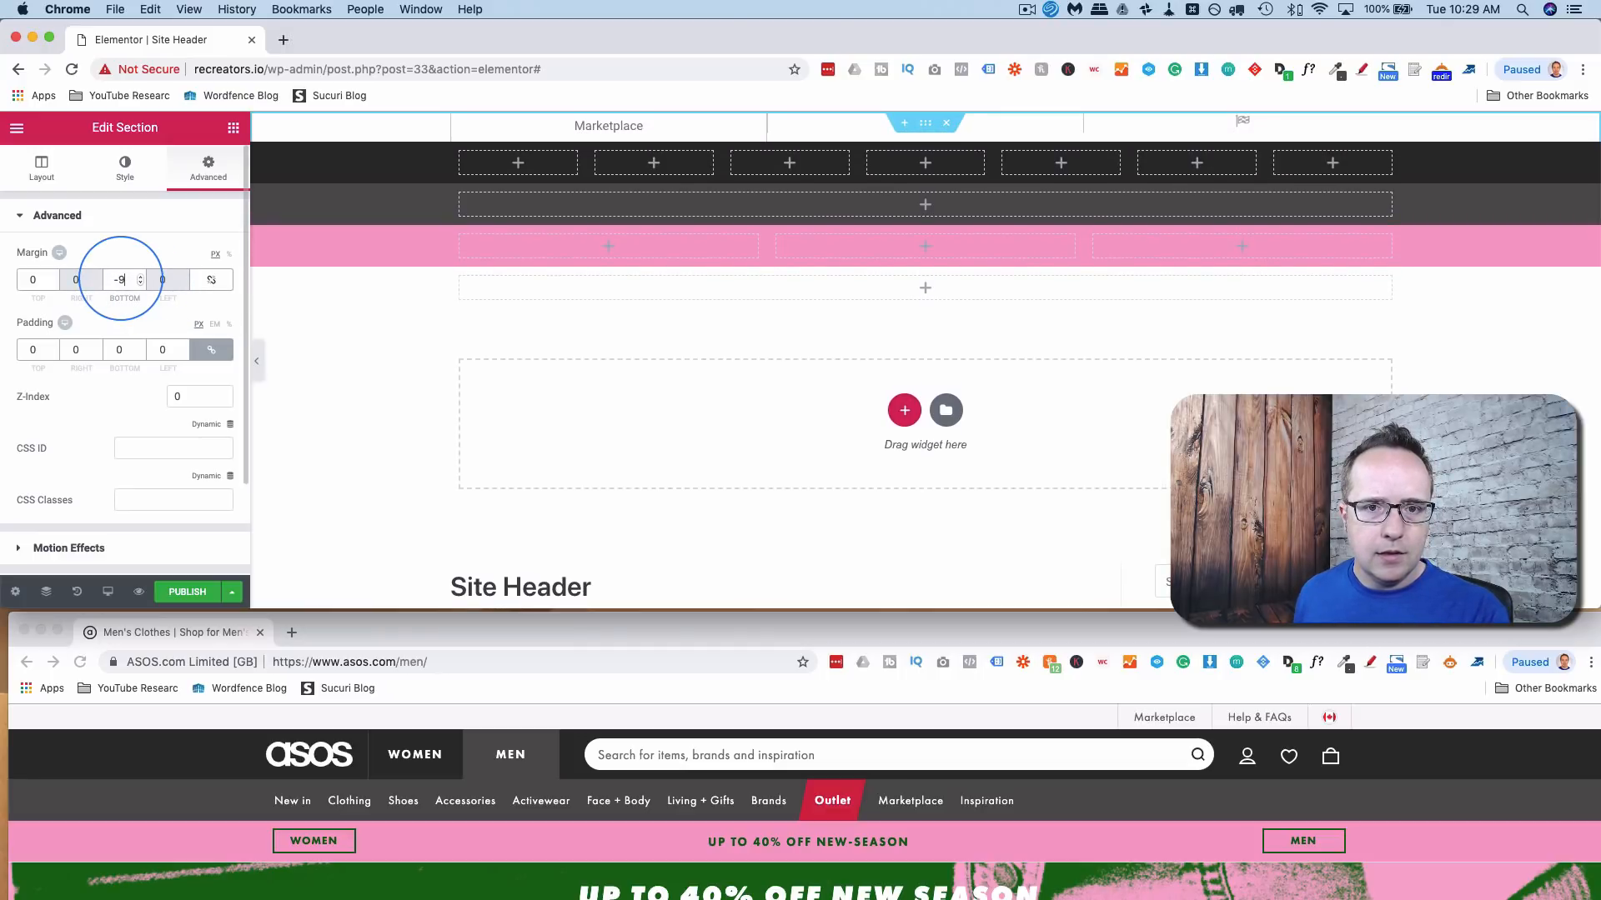
- Copy the Marketplace text widget's style onto the Help & FAQs text and the flag icon
right_click(704, 130)
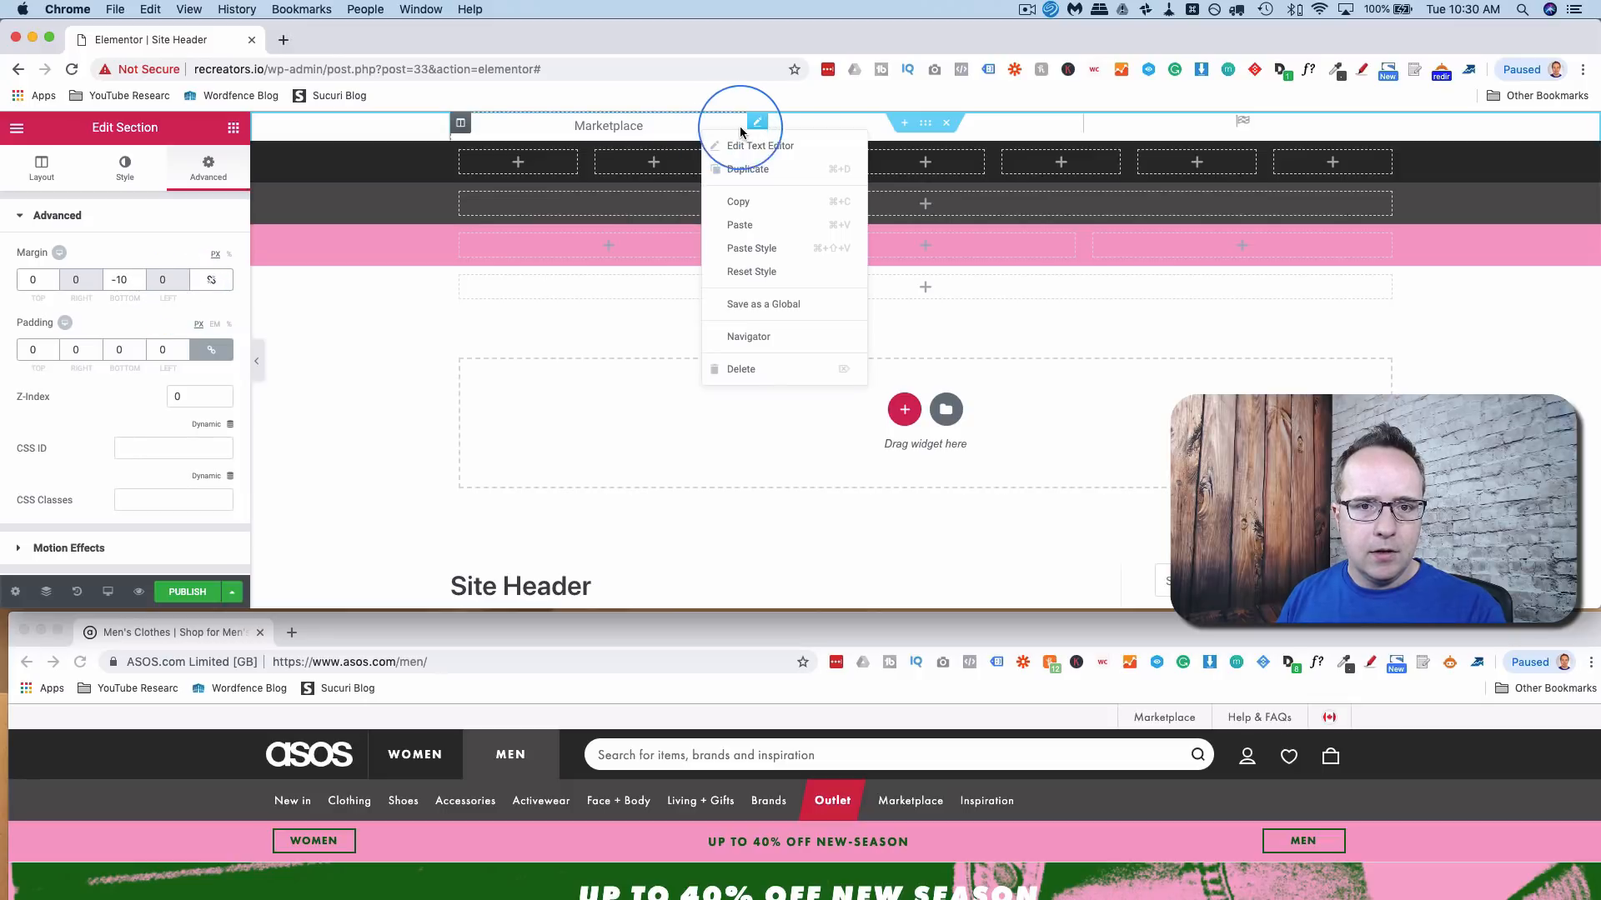
left_click(757, 203)
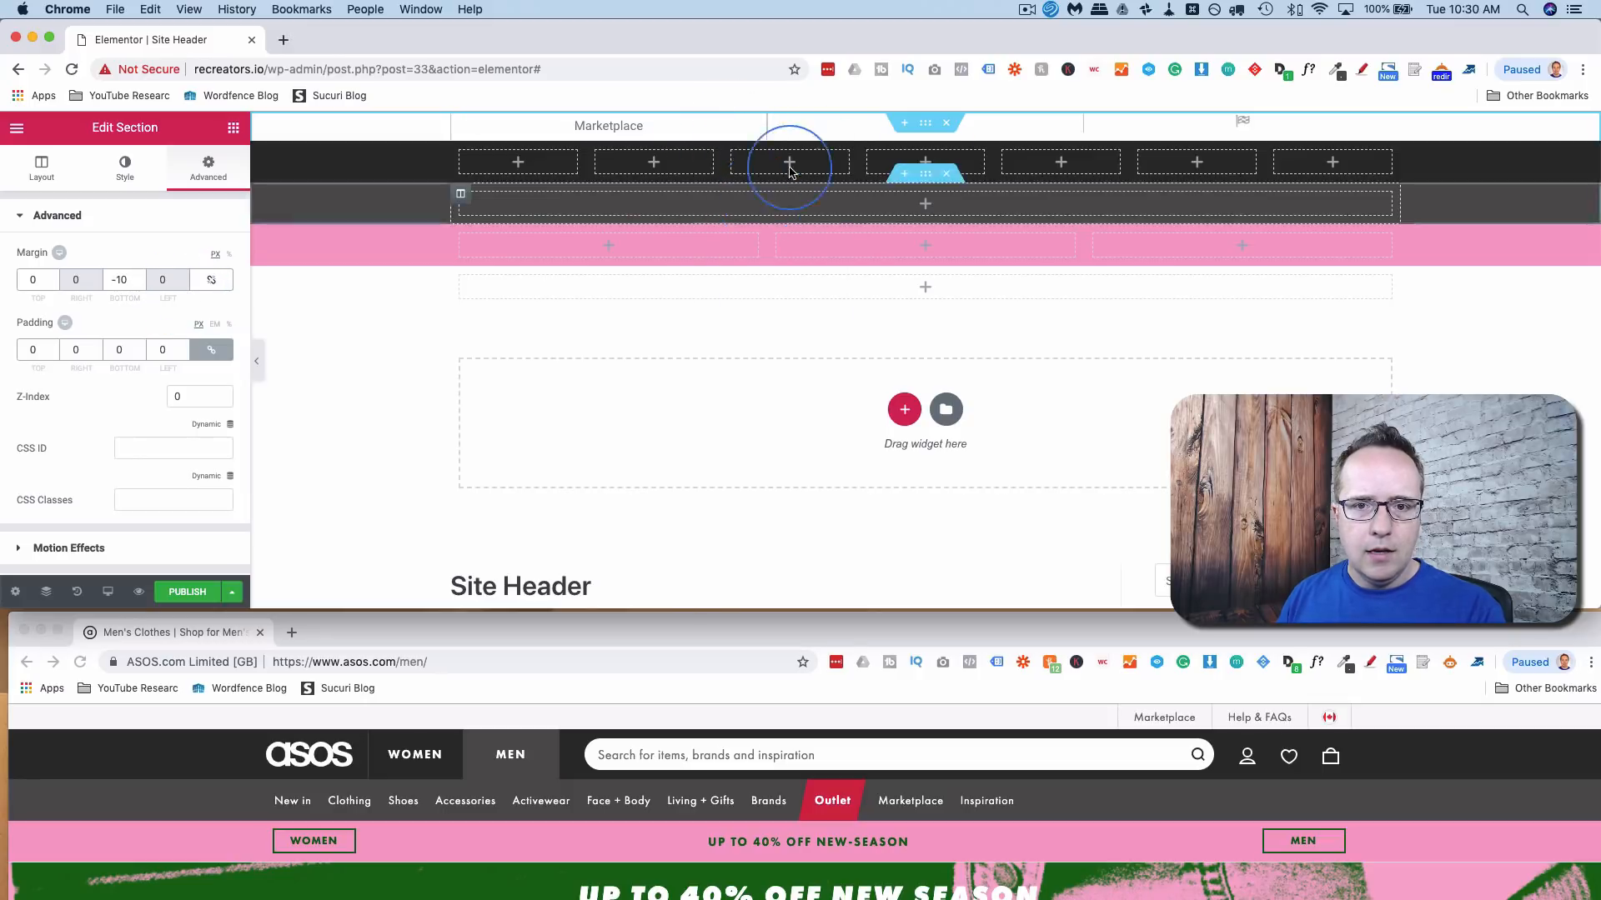
right_click(1029, 123)
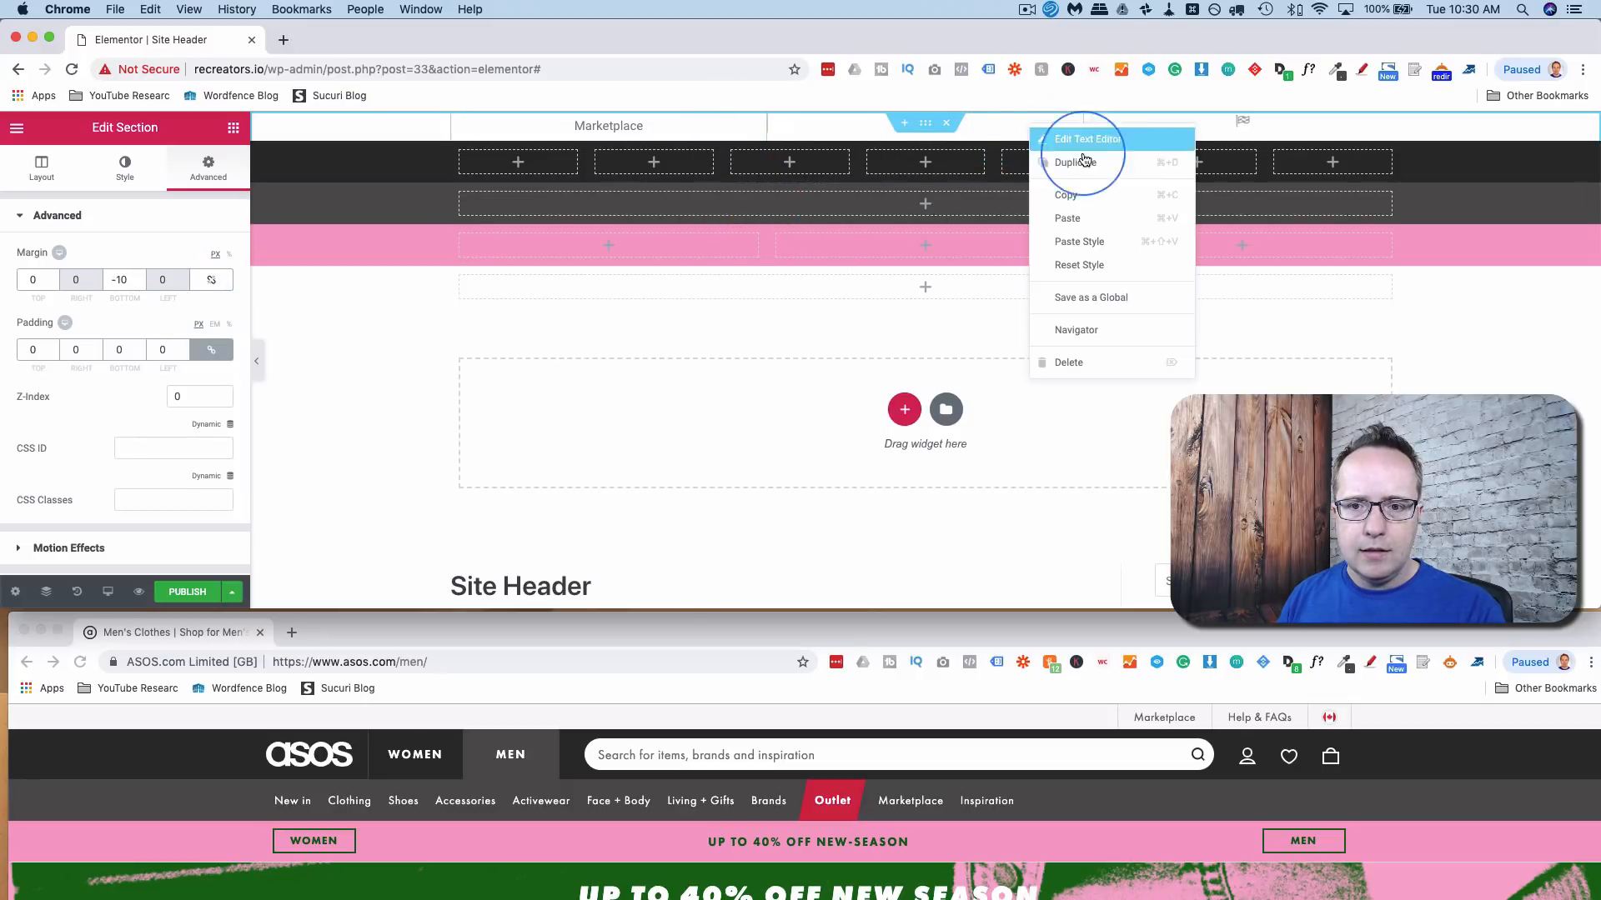
left_click(1115, 247)
right_click(1263, 123)
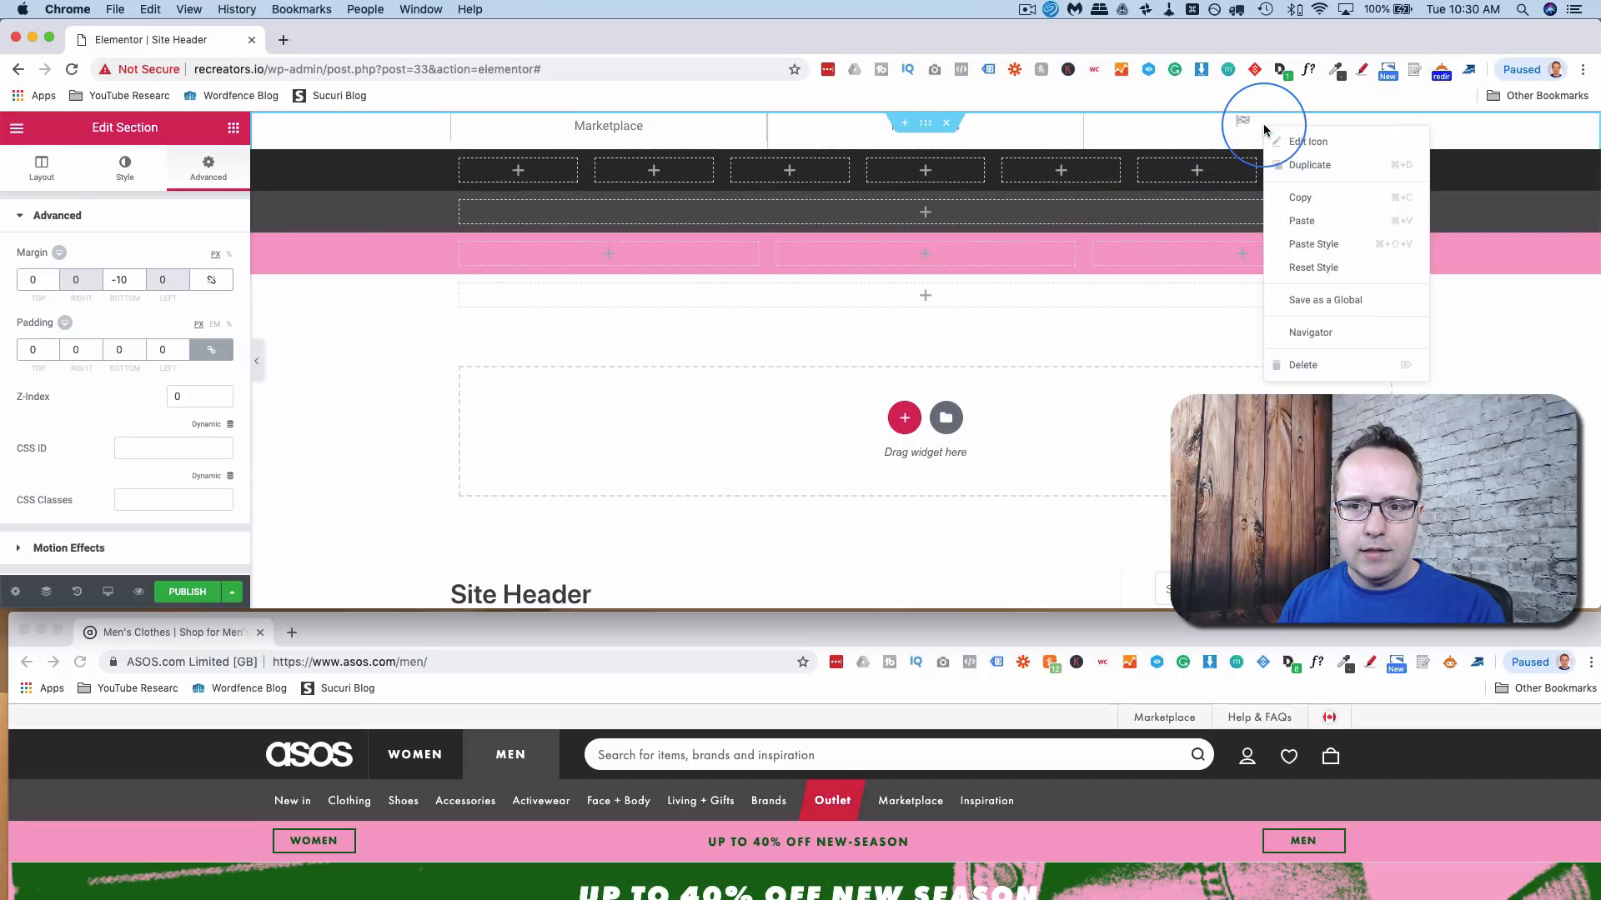
left_click(1317, 243)
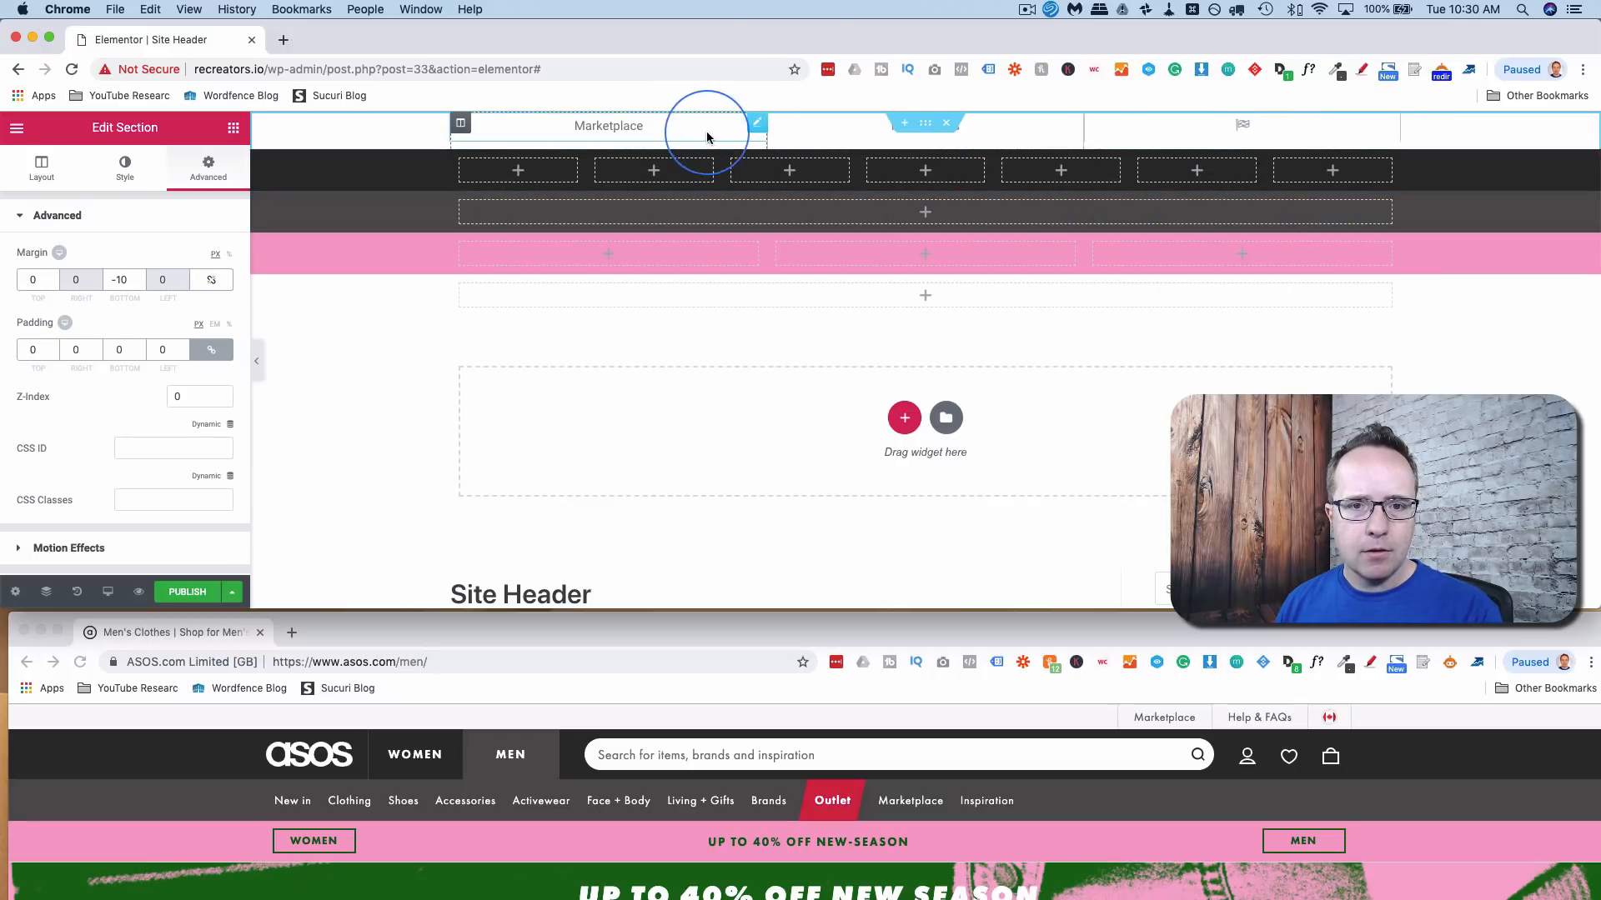
- Set the right border width of the Marketplace text widget to 0
left_click(755, 127)
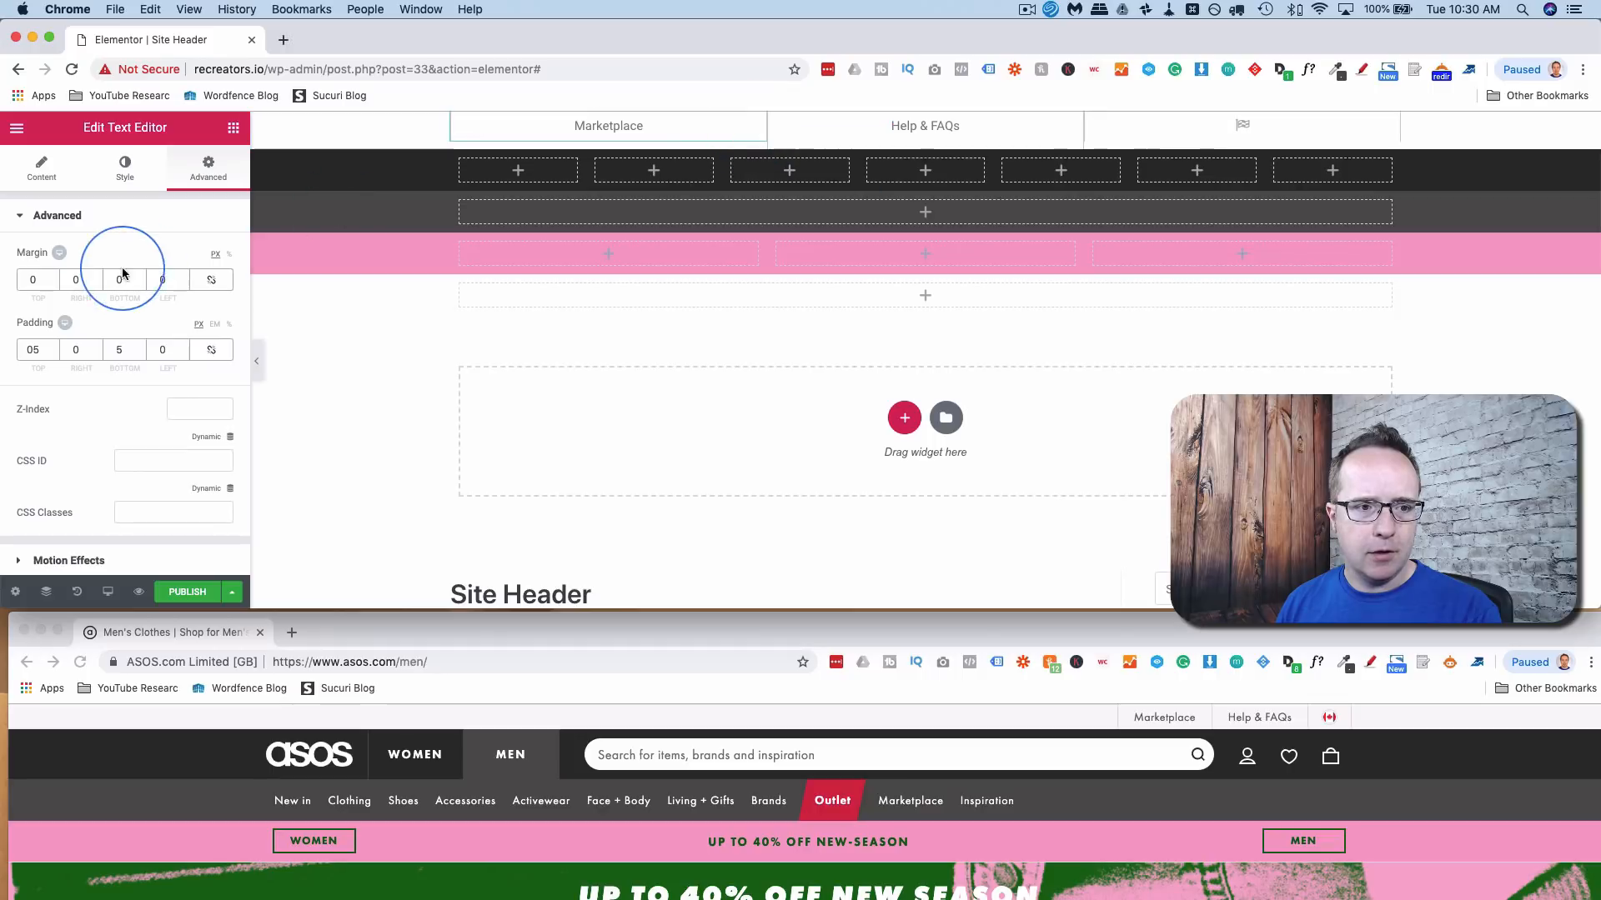
scroll(125, 428, "down", 3)
left_click(122, 430)
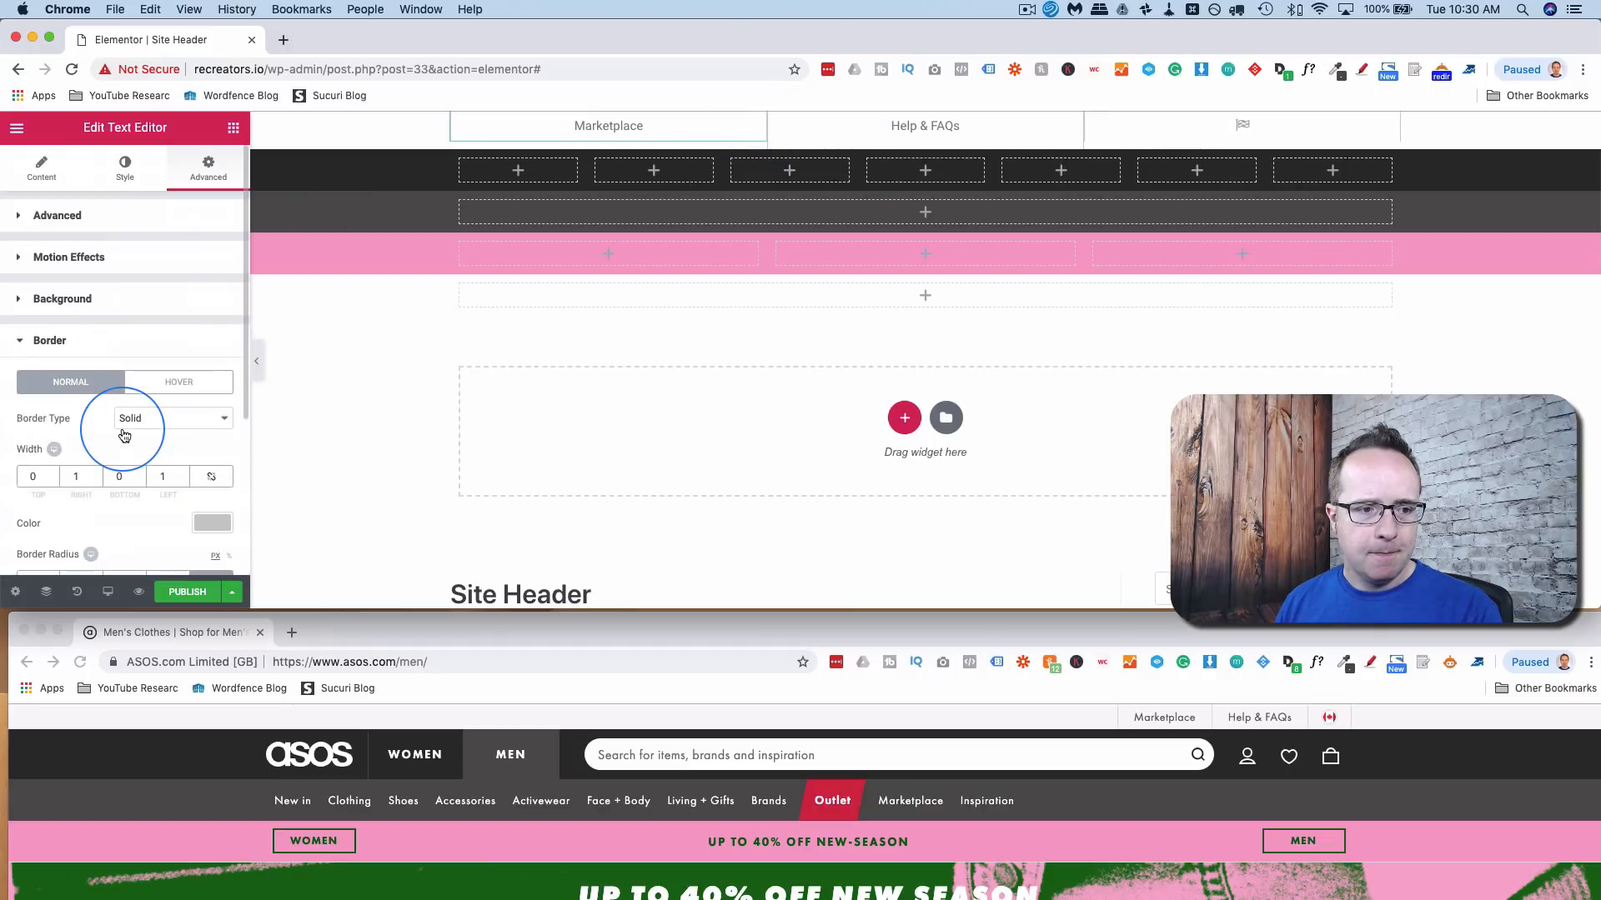
left_click(85, 477)
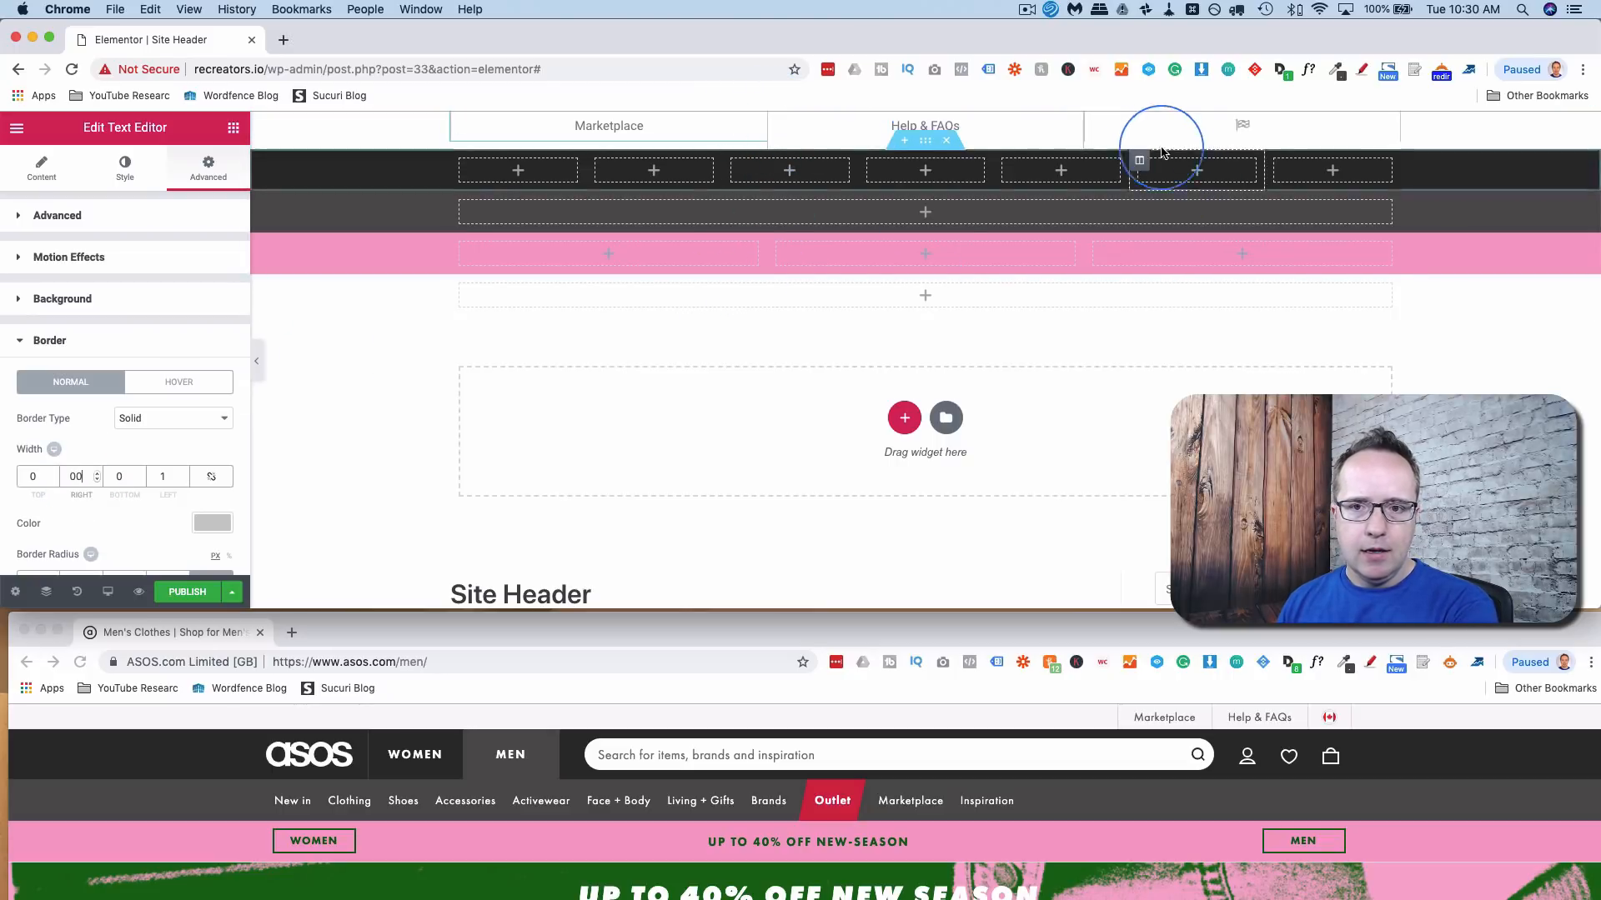
- Set the right border width of the Help & FAQs text widget to 0
left_click(1073, 121)
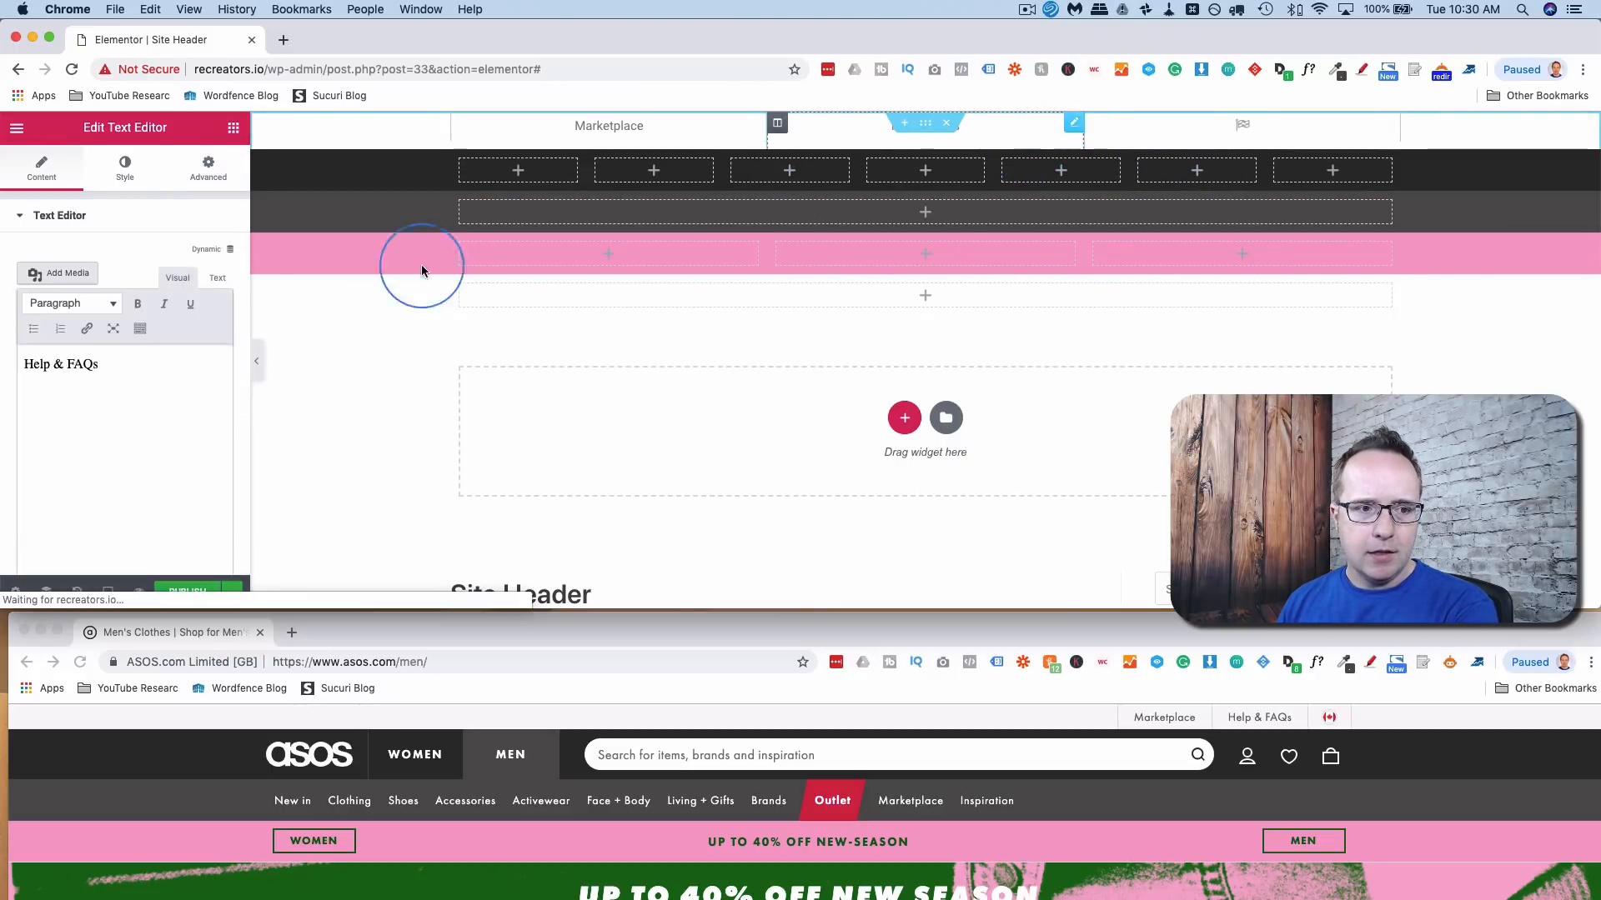
left_click(212, 177)
left_click(92, 417)
left_click(89, 482)
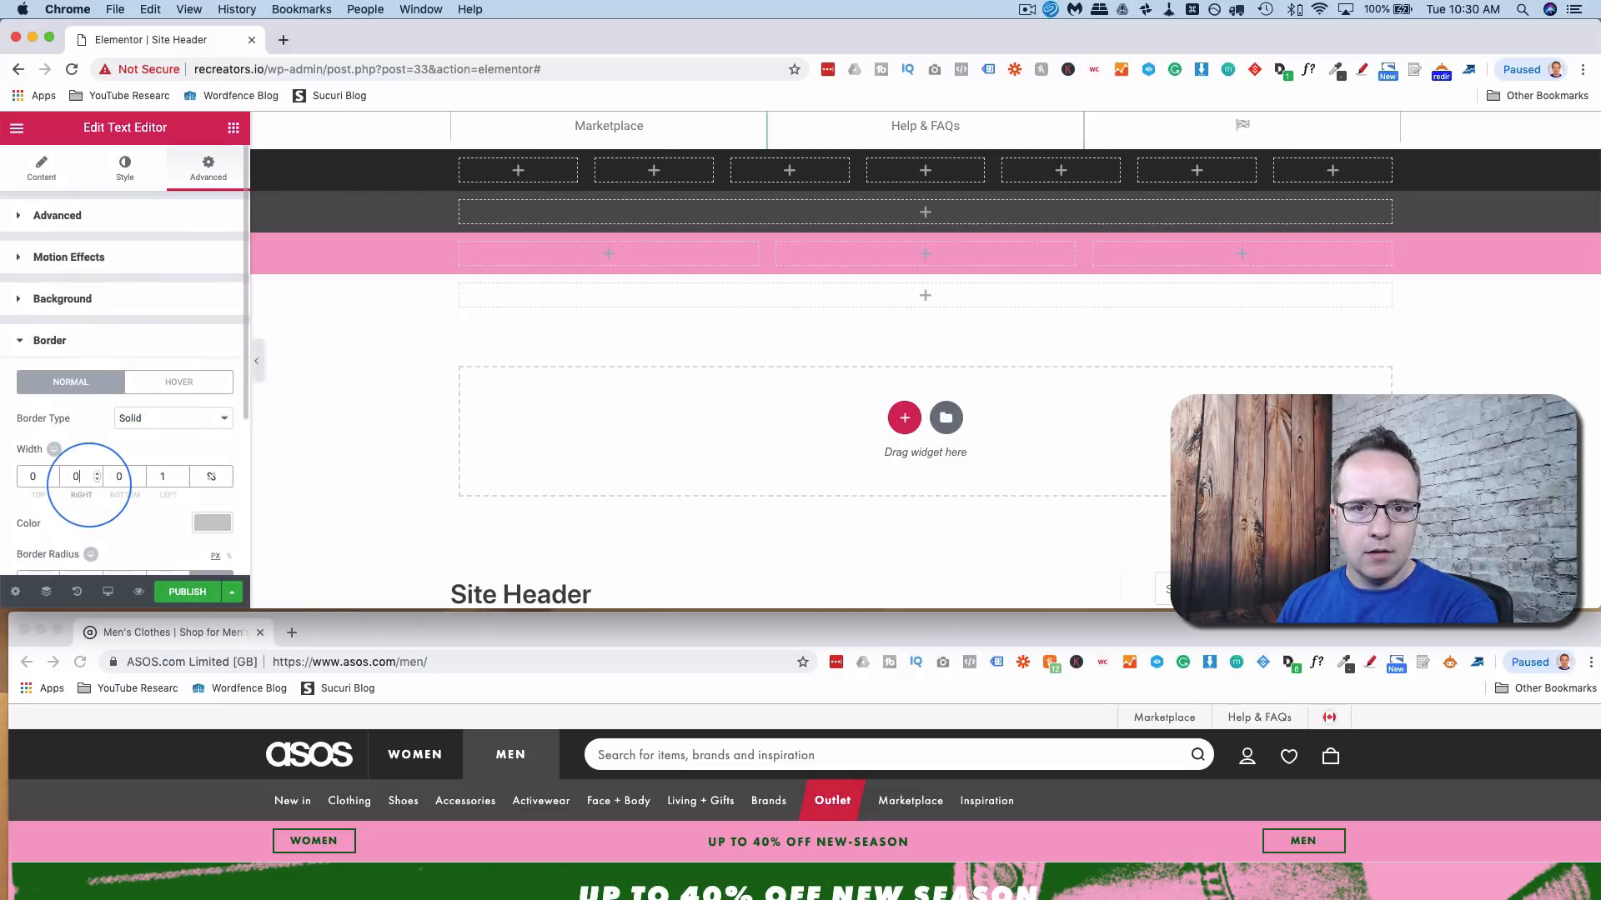
- Set the bottom margin of the section holding Marketplace, Help & FAQs and the flag to -20 px
left_click(925, 123)
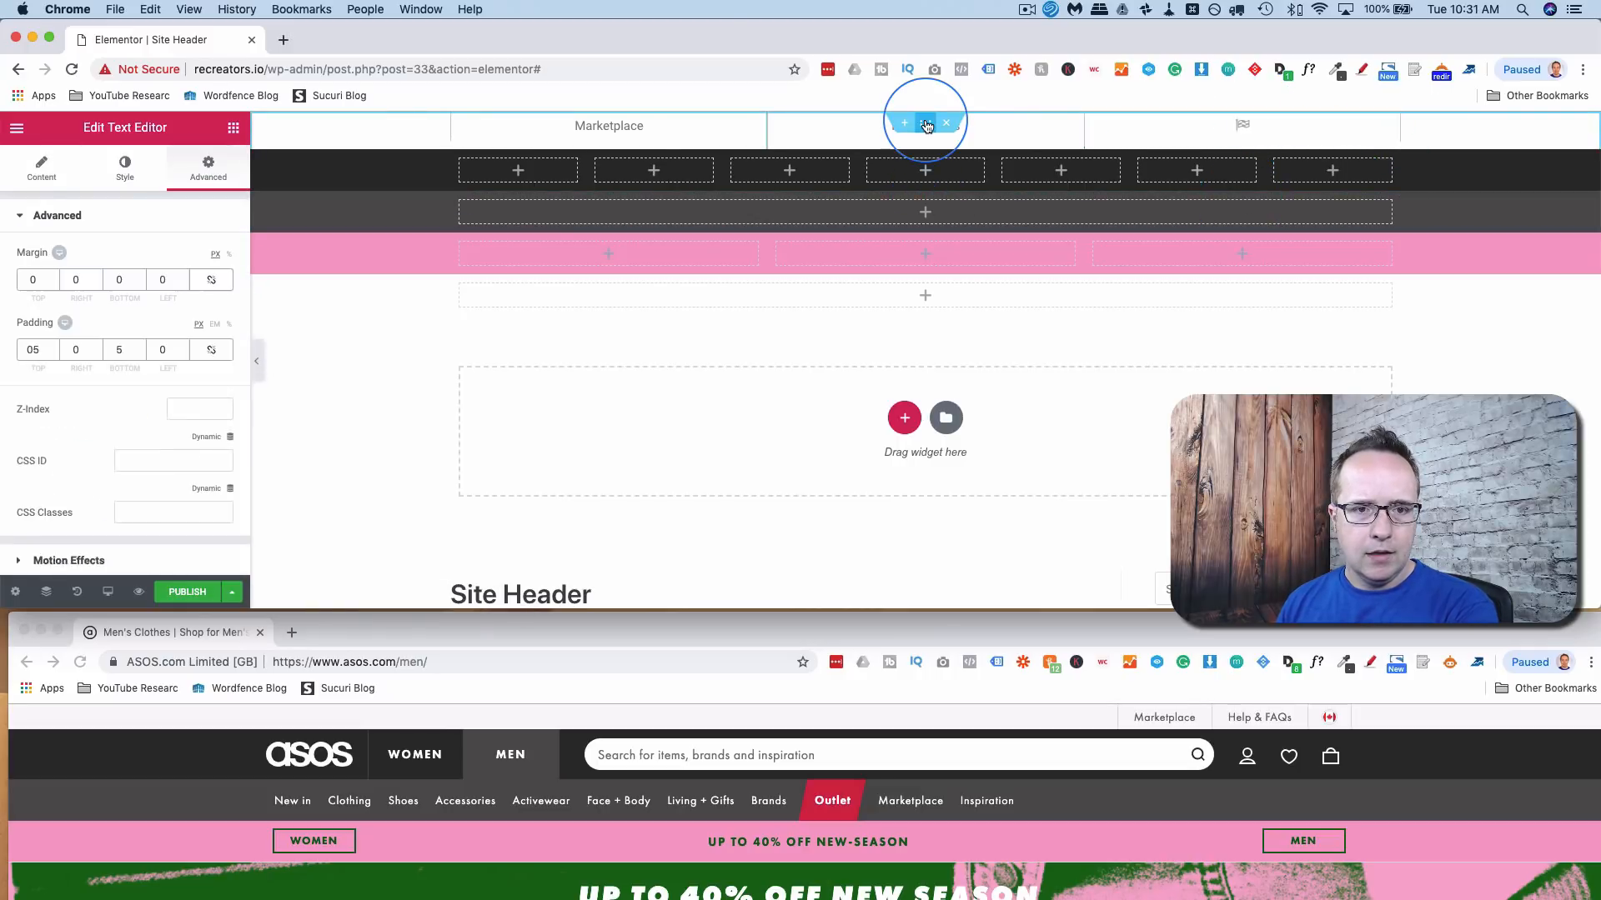
left_click(123, 280)
type("-11")
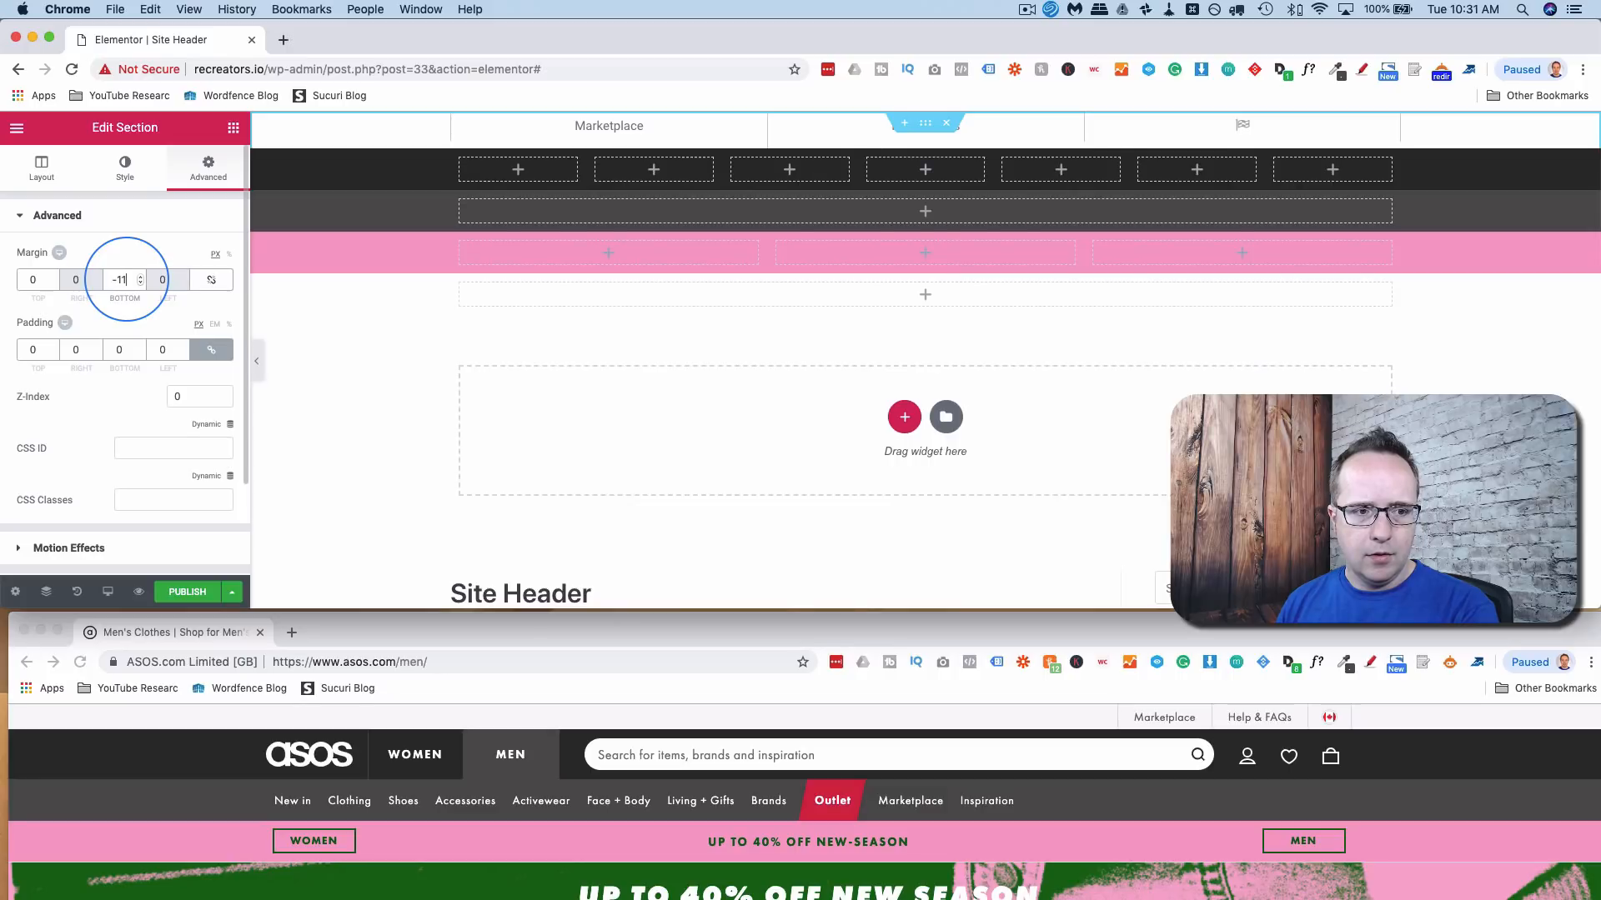
key("Down")
key("Down")
key("Down")
key("Down")
key("Down")
key("Down")
key("Down")
key("Down")
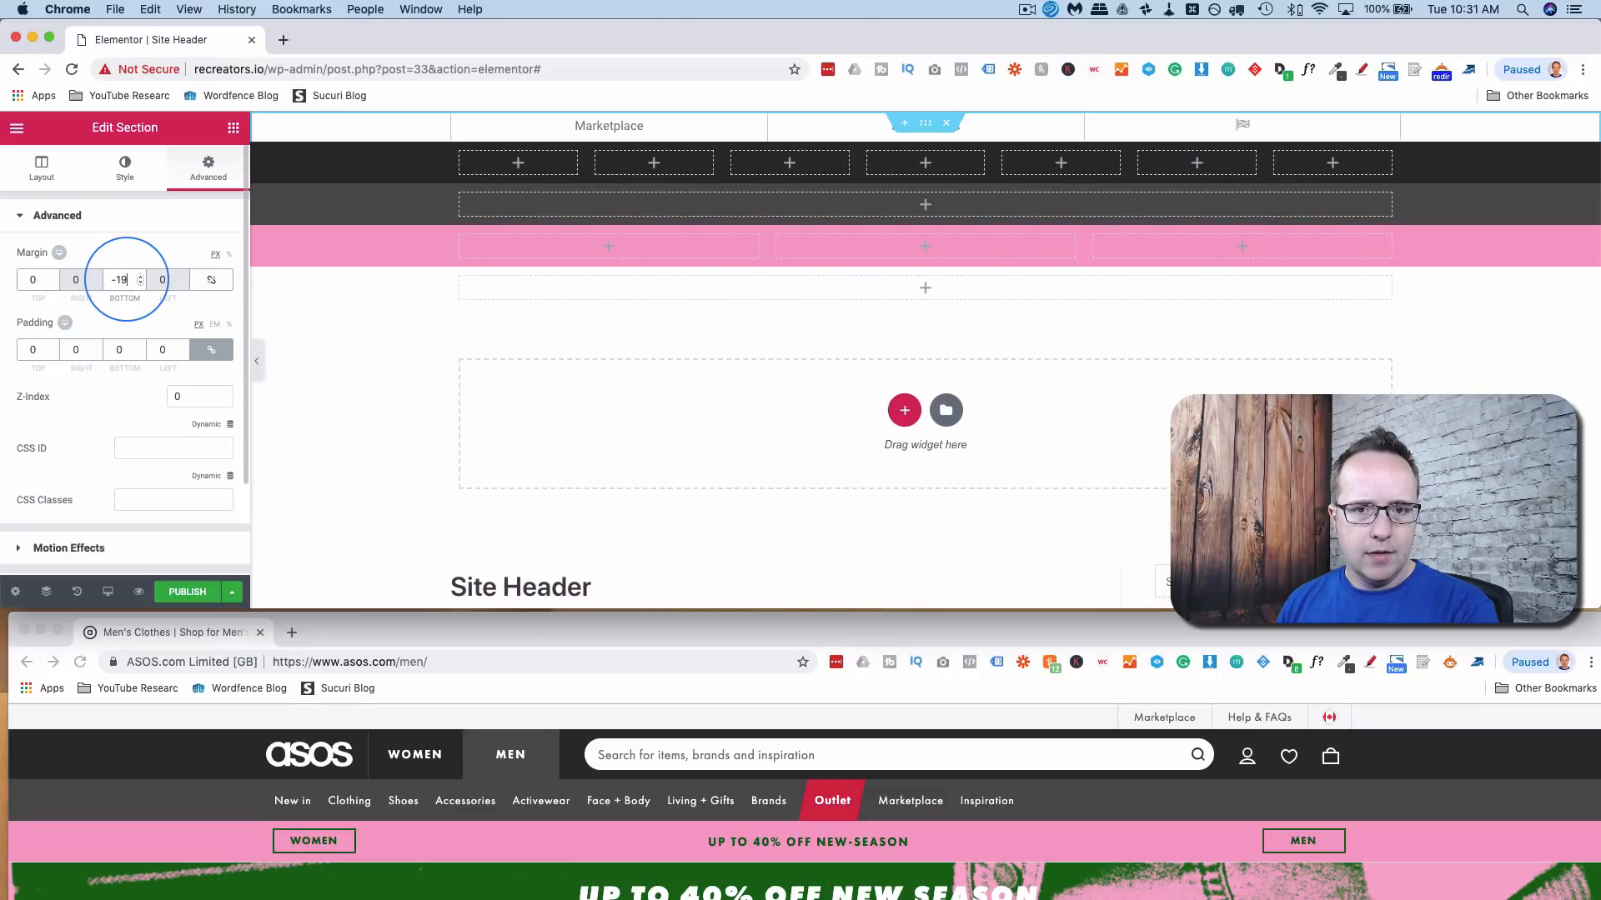
key("Down")
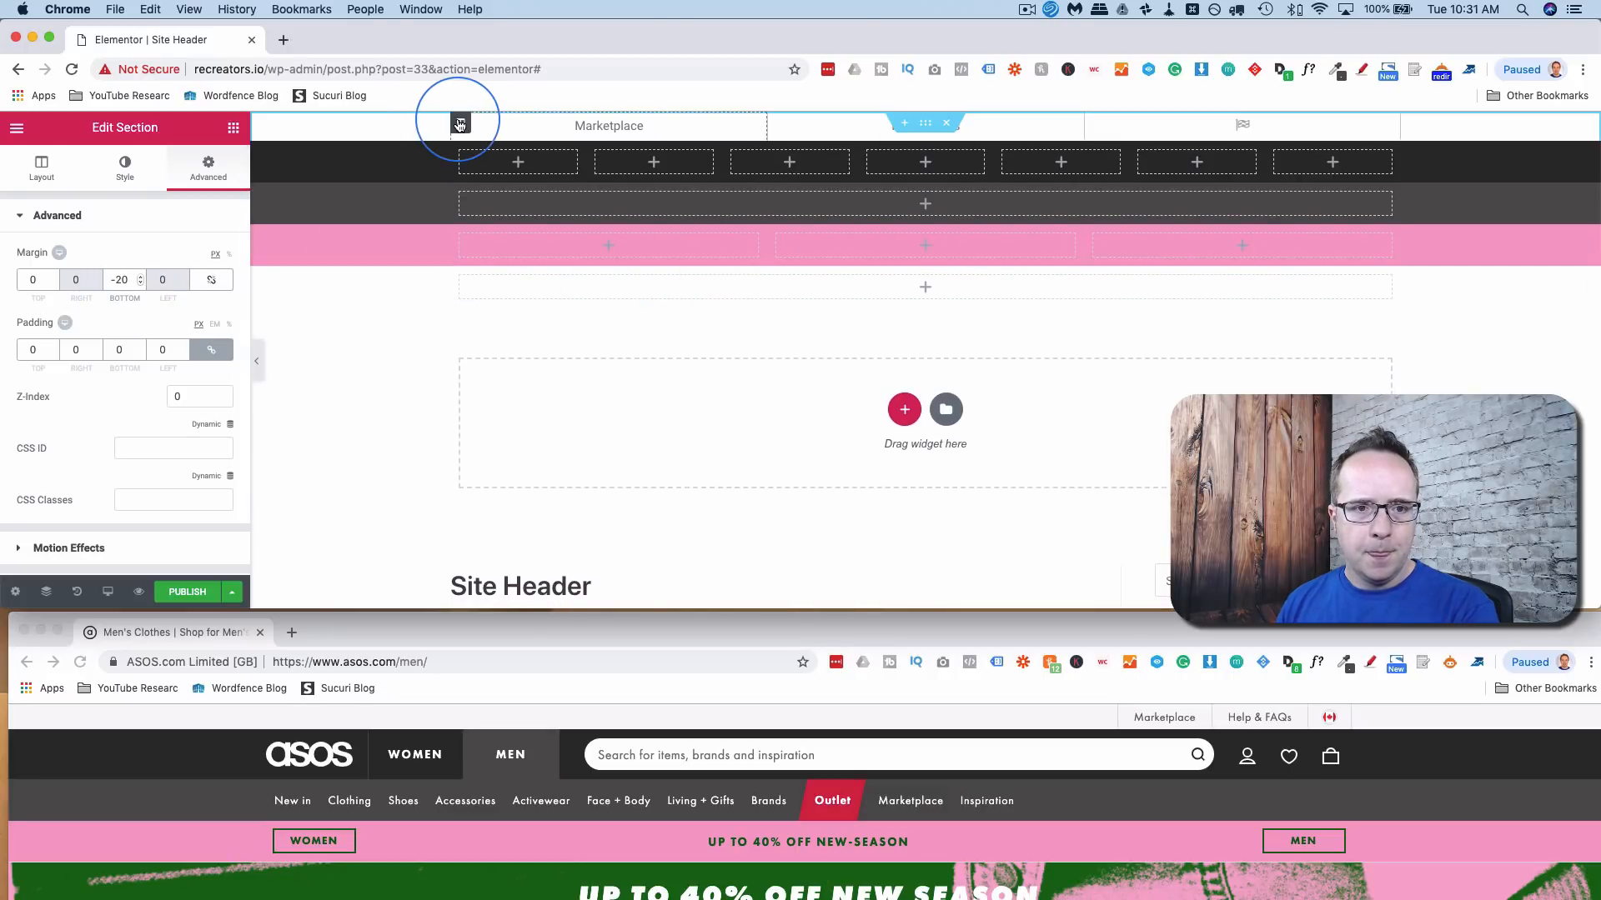
- Add a new column after the first section's Marketplace column and move the Marketplace text widget into it
right_click(459, 125)
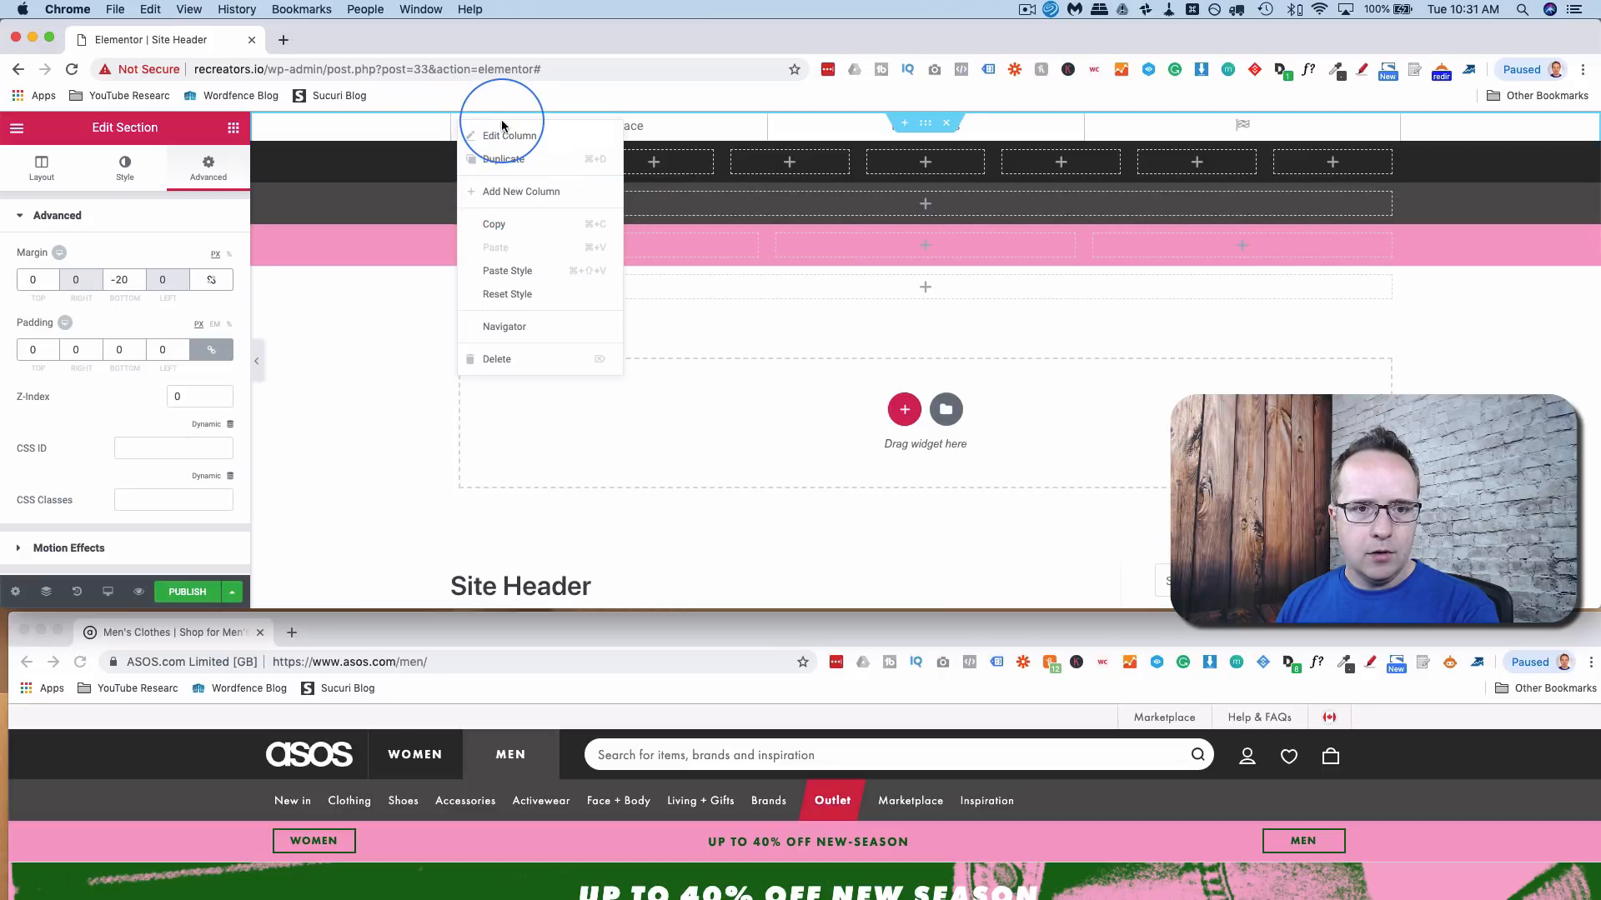
left_click(504, 197)
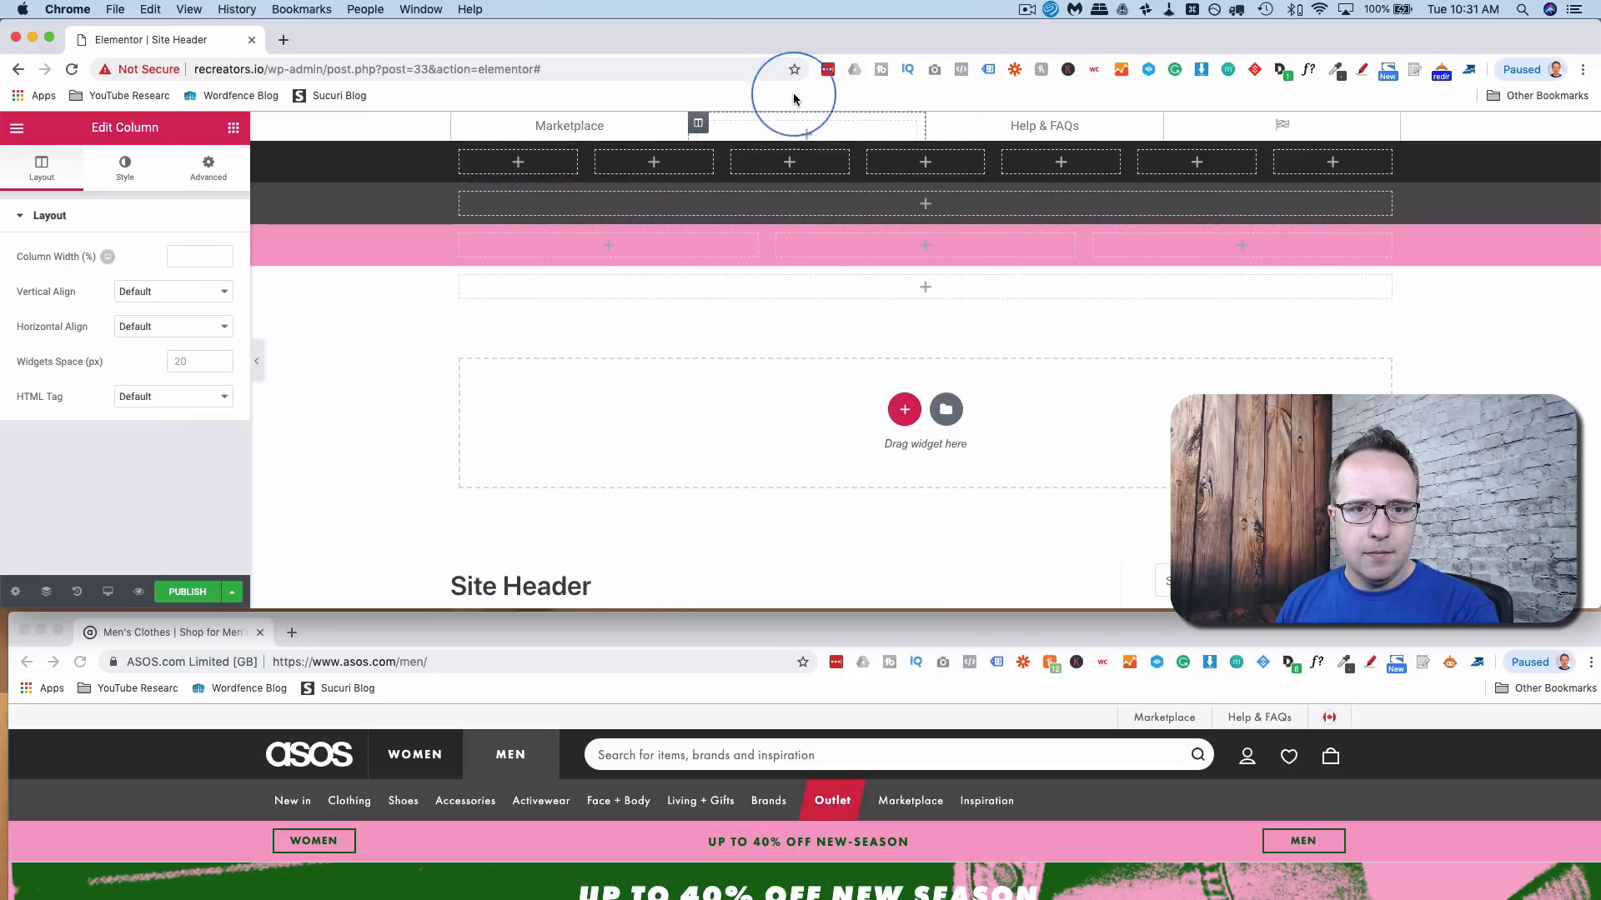
left_click_drag(607, 127, 842, 129)
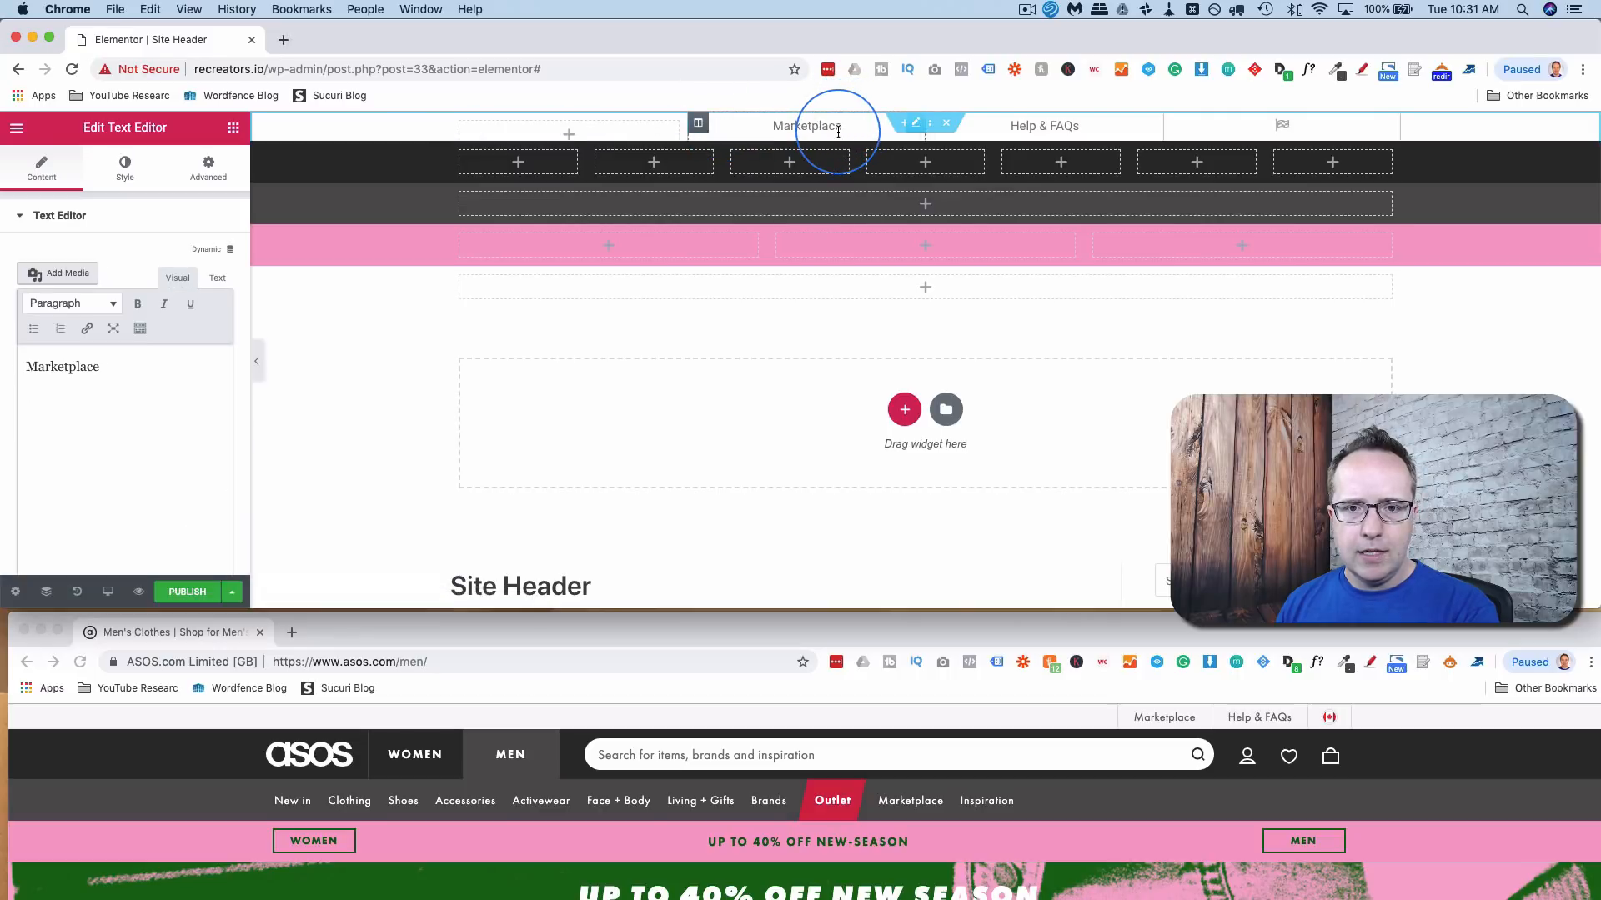
- Narrow the flag, Help & FAQs and Marketplace columns so the empty first column takes up the remaining width
left_click_drag(1163, 125, 1340, 134)
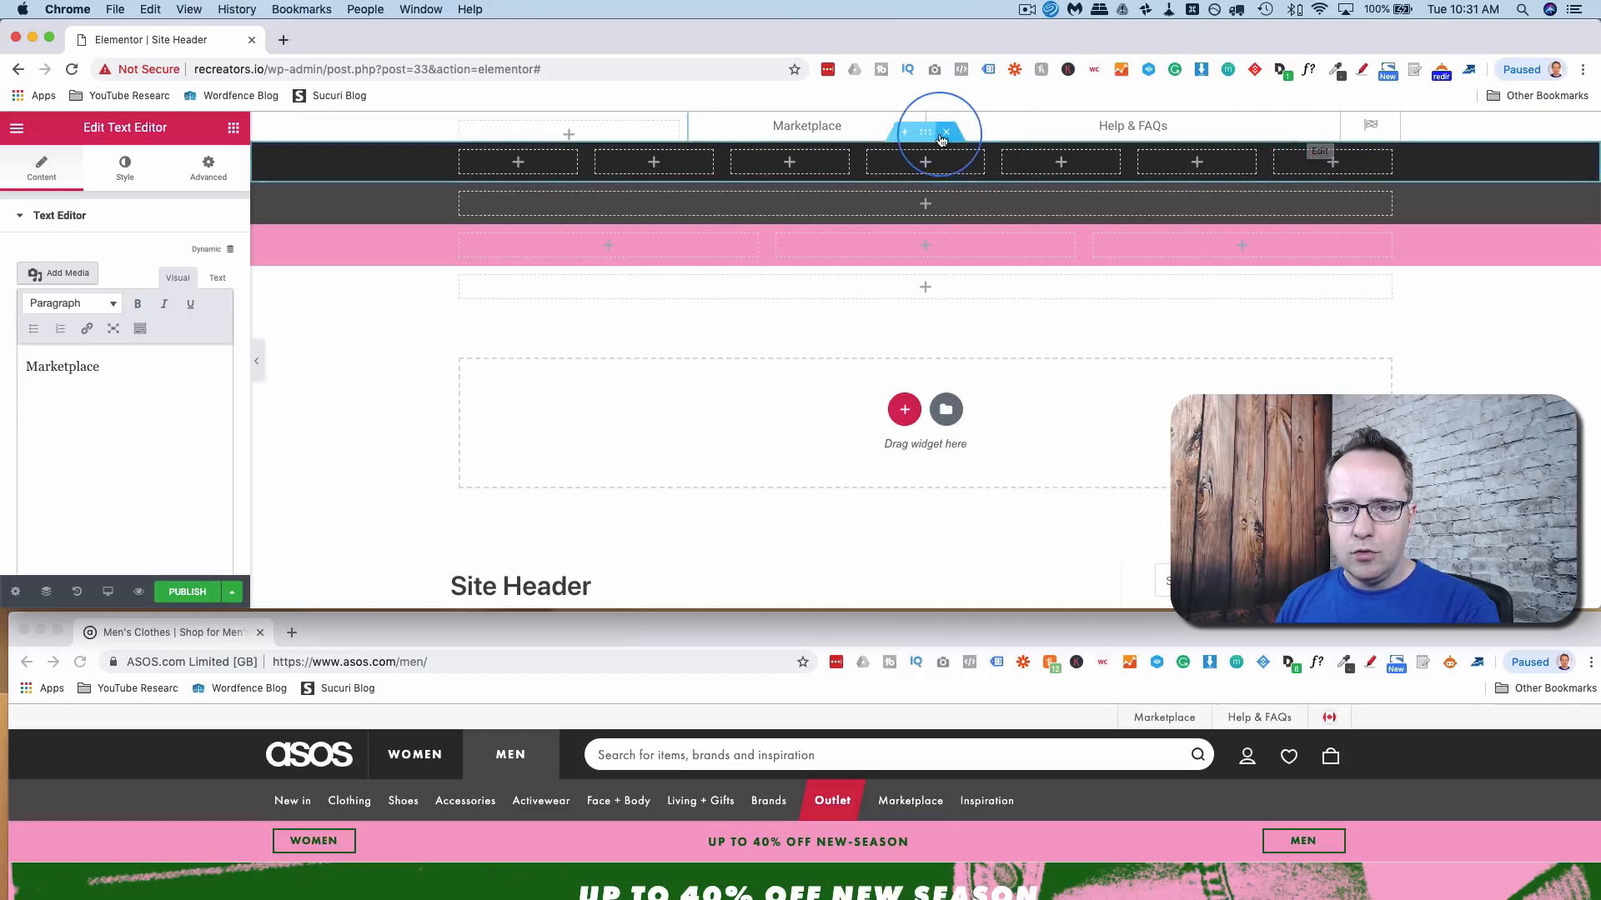
left_click_drag(927, 135, 1205, 131)
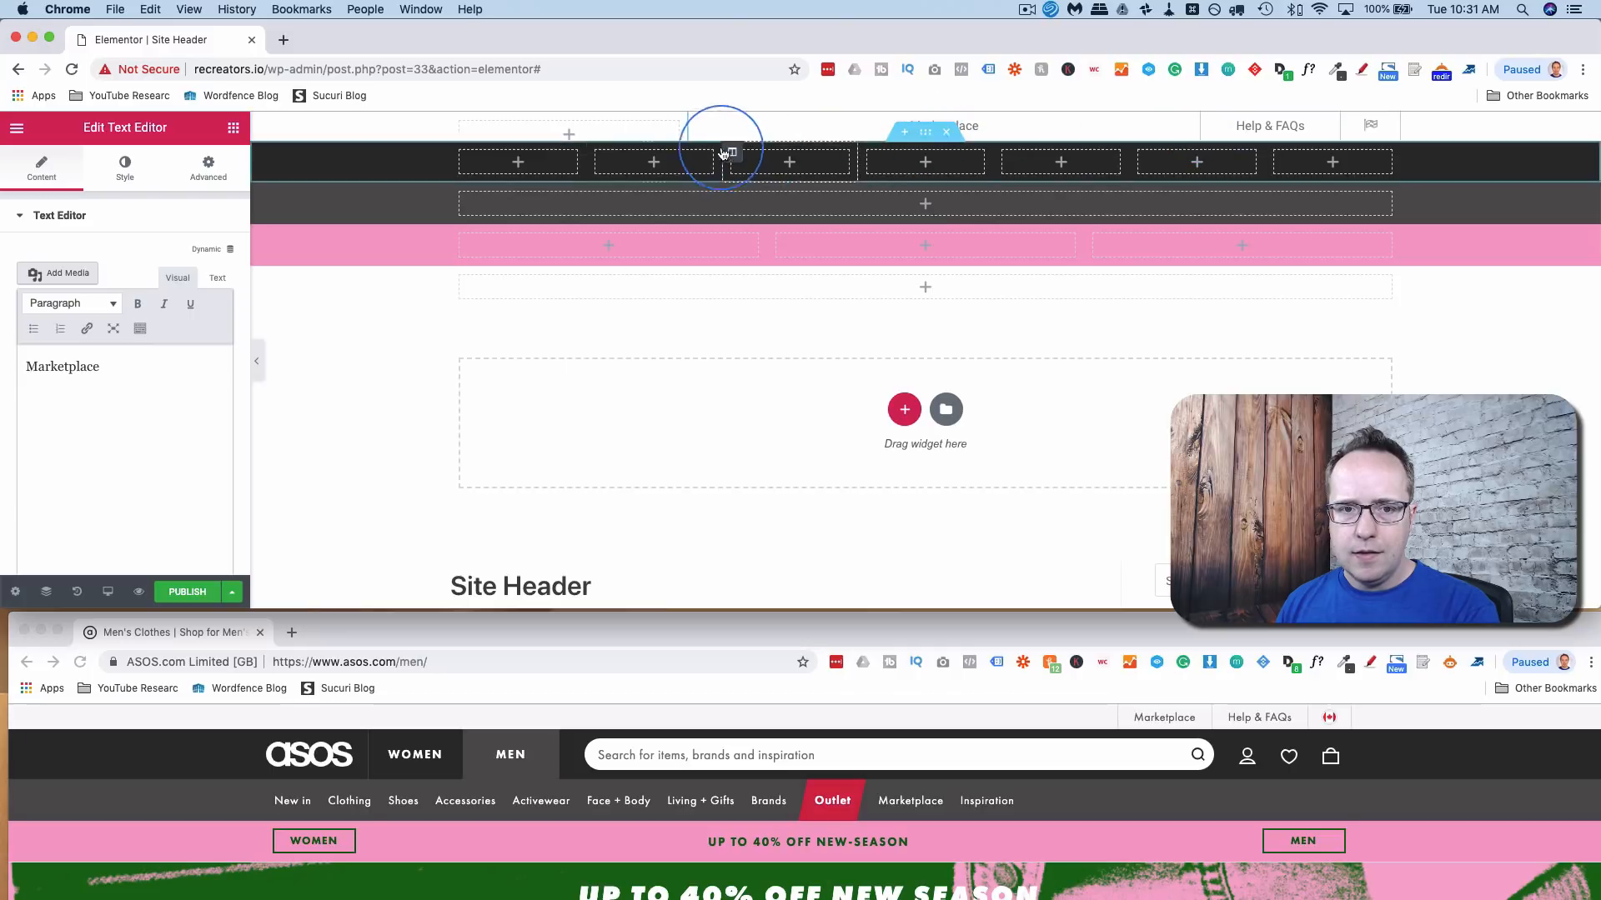
left_click_drag(689, 131, 1062, 130)
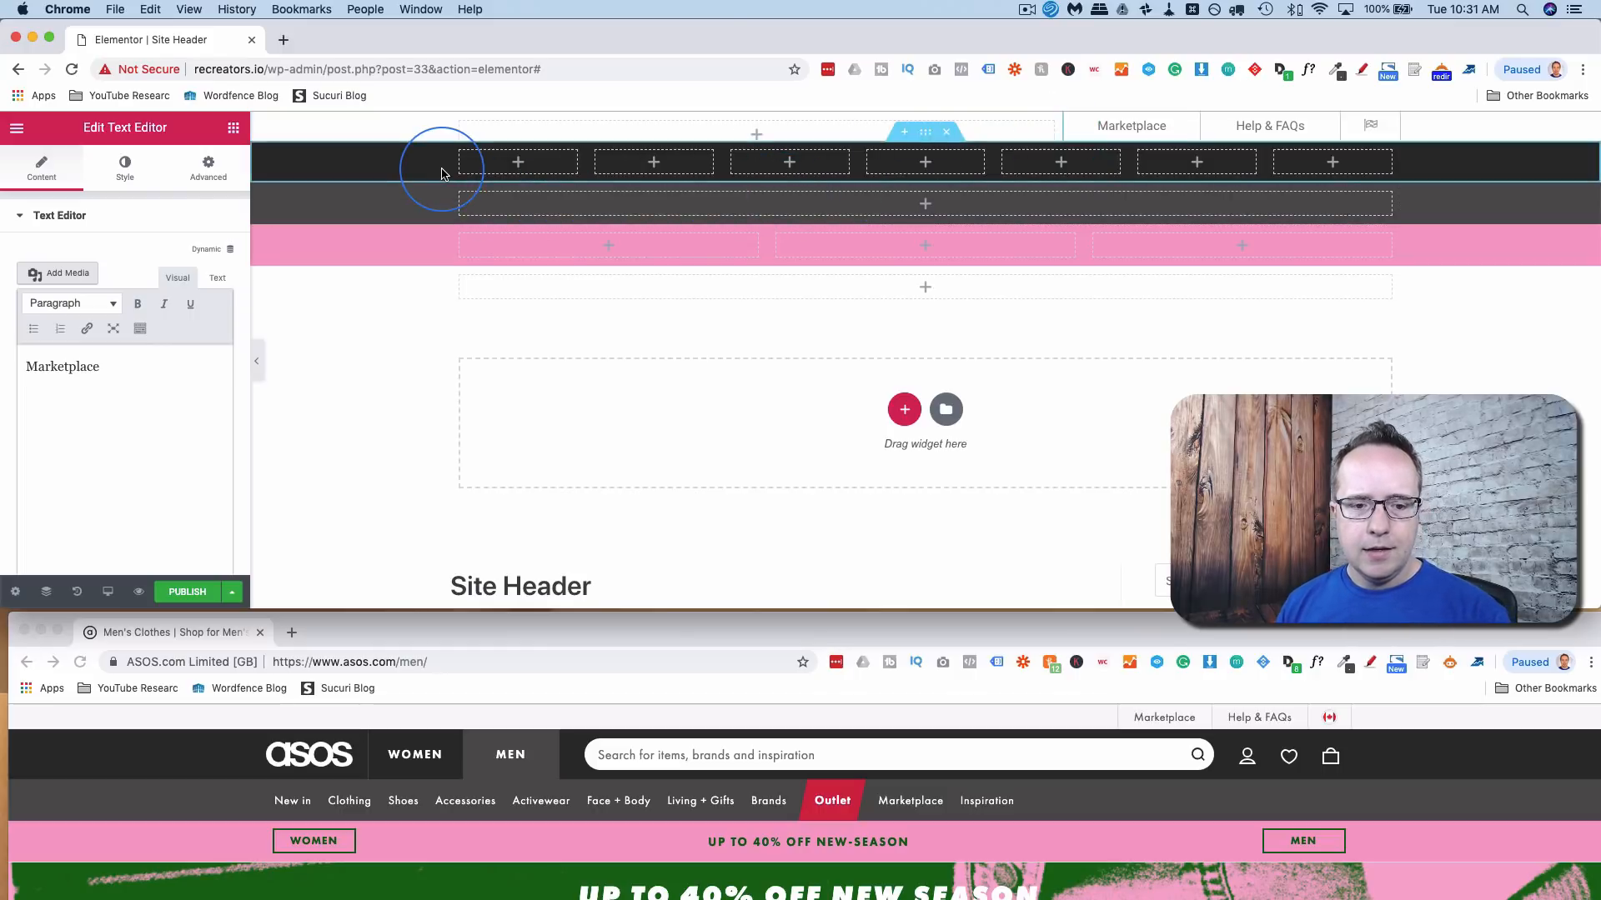
- Add a Text Editor widget to the first column of the black section with the text "Recreator"
left_click(523, 165)
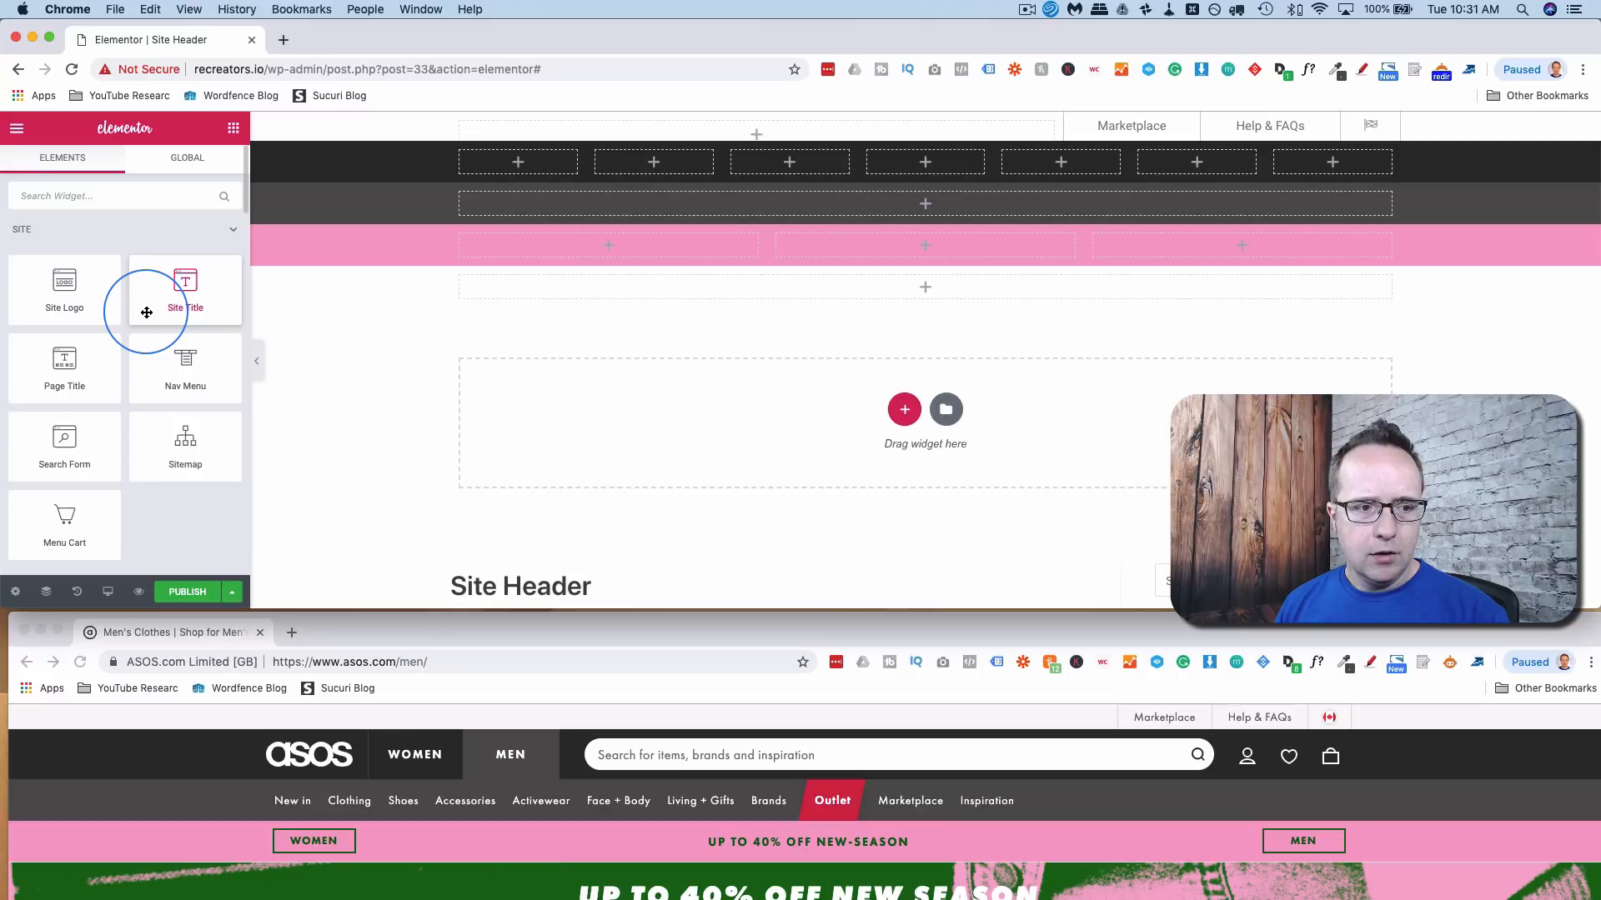
left_click(132, 195)
type("text")
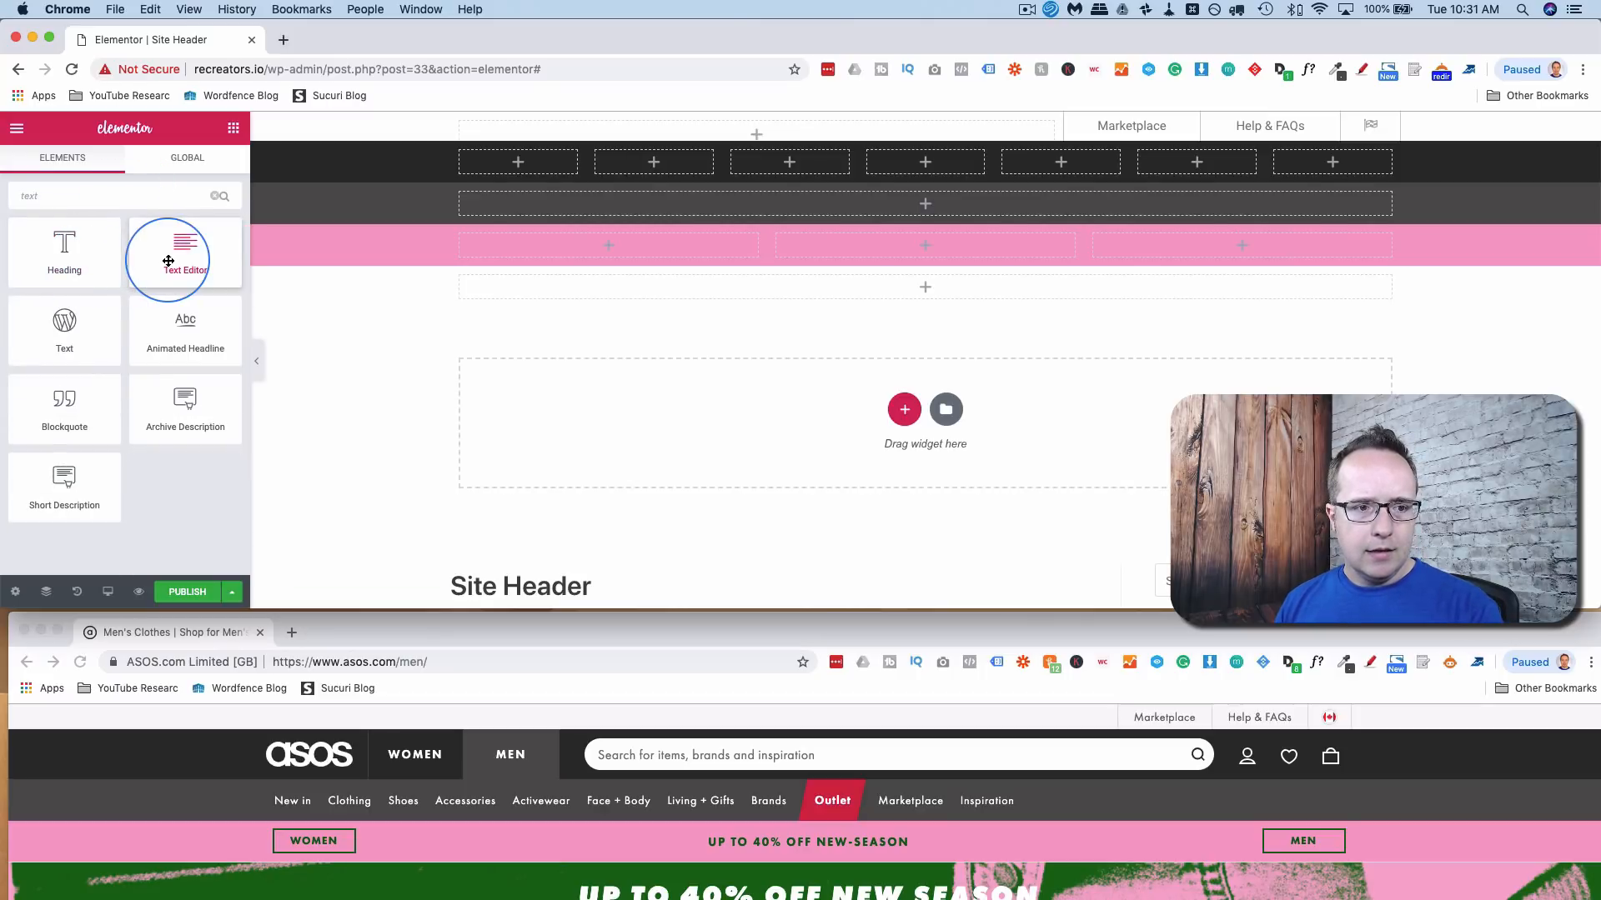
left_click_drag(169, 251, 520, 155)
left_click(216, 277)
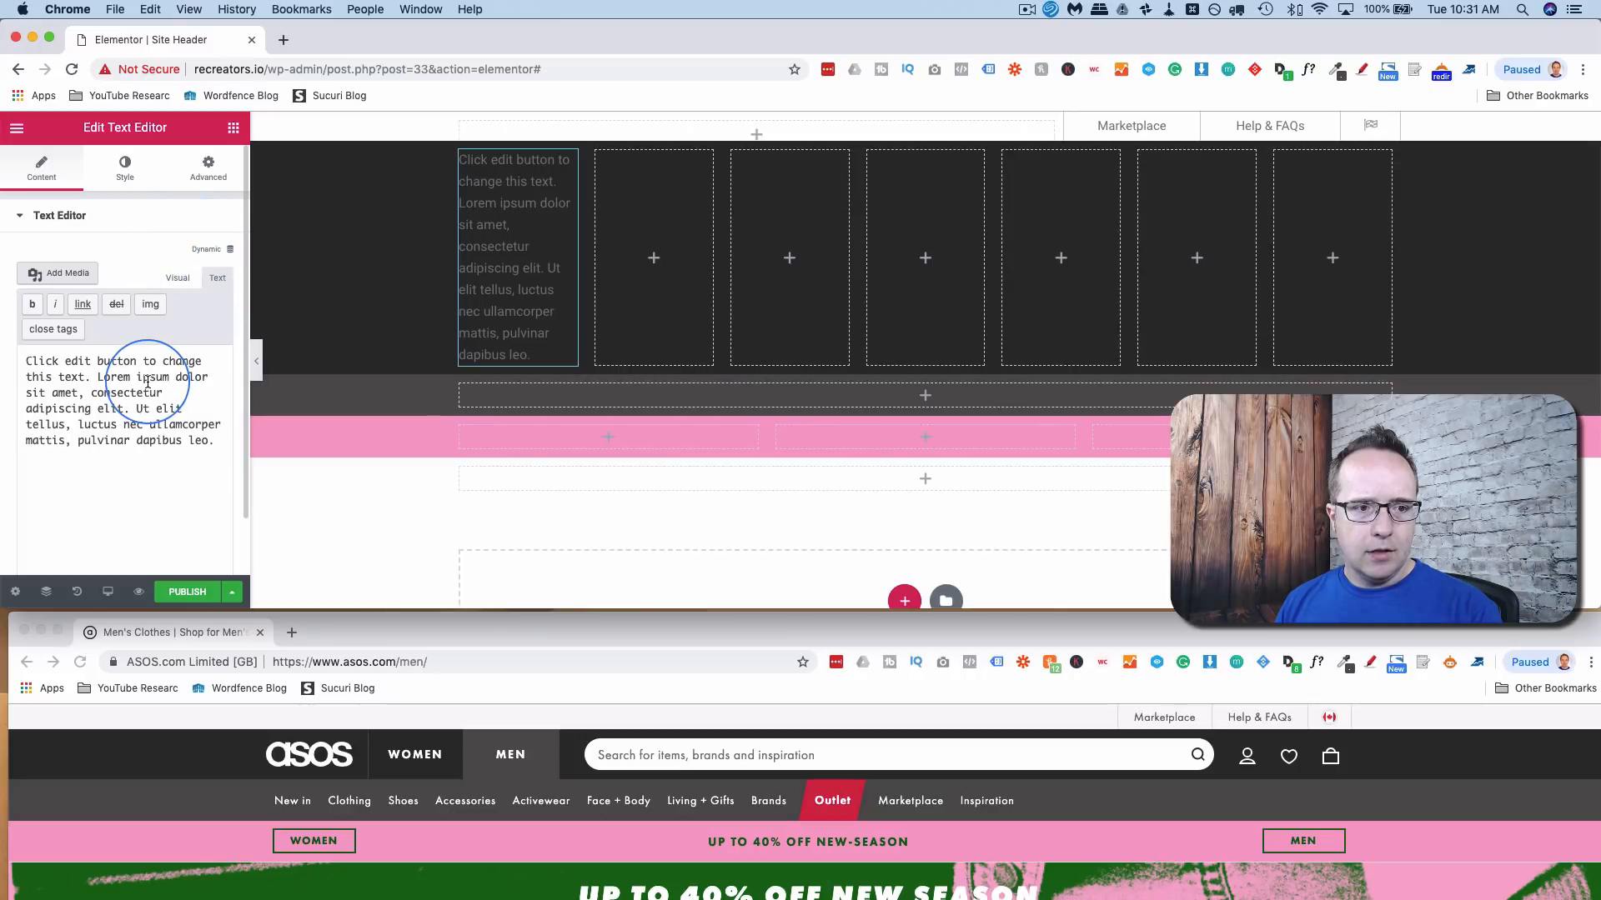
triple_click(148, 382)
type("Recreator")
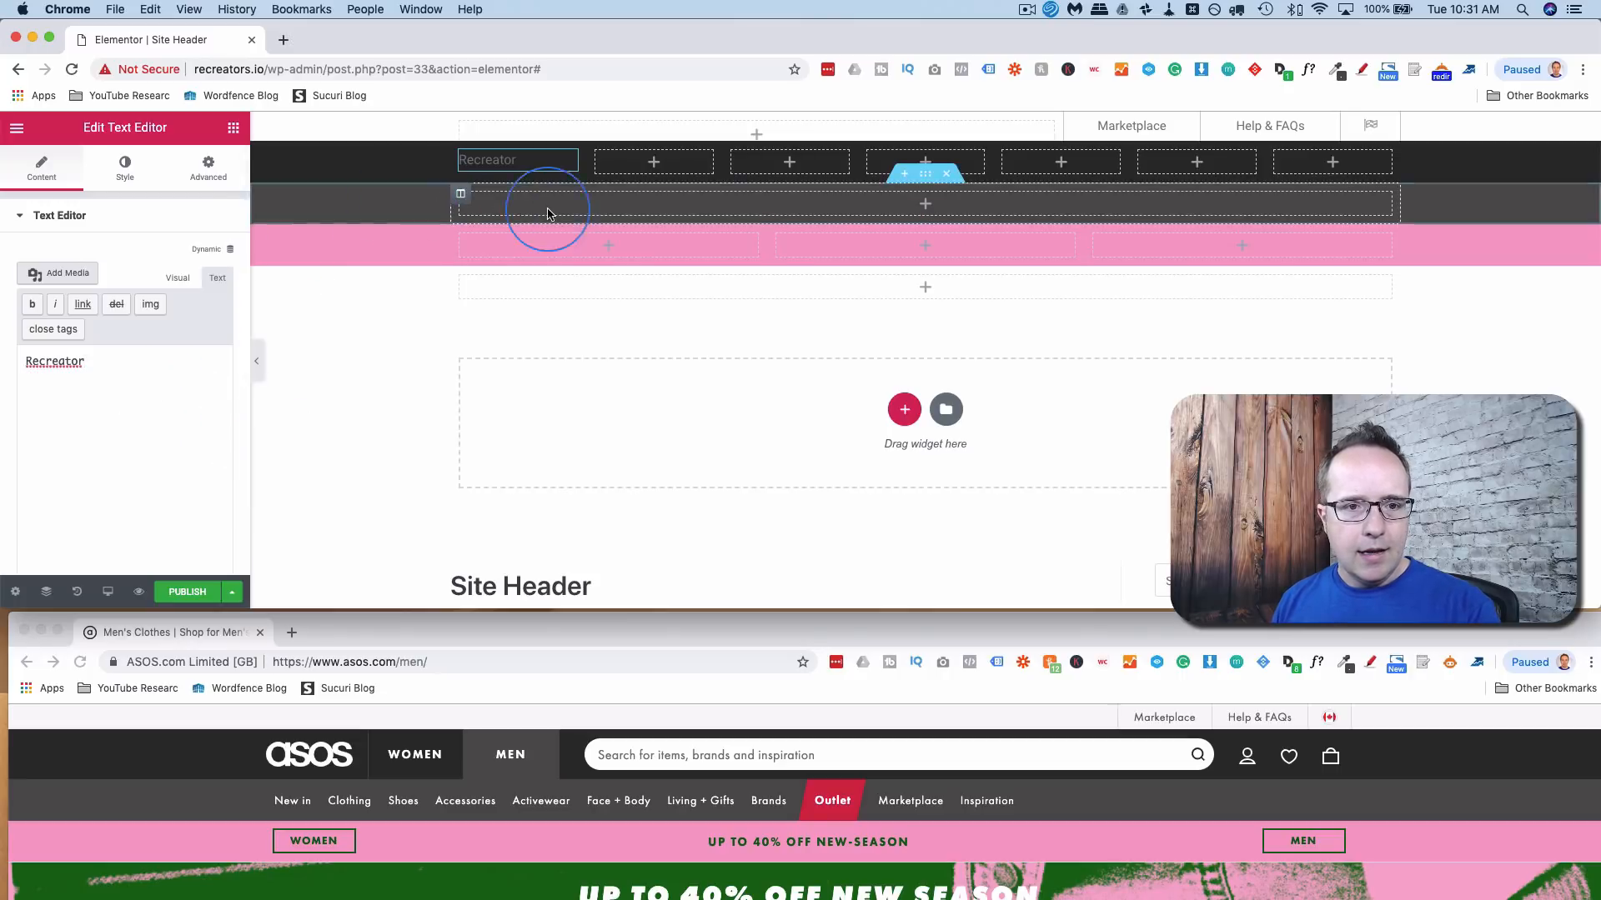
- Copy the Recreator text widget into the black section's second column and change its text to "Women"
right_click(557, 161)
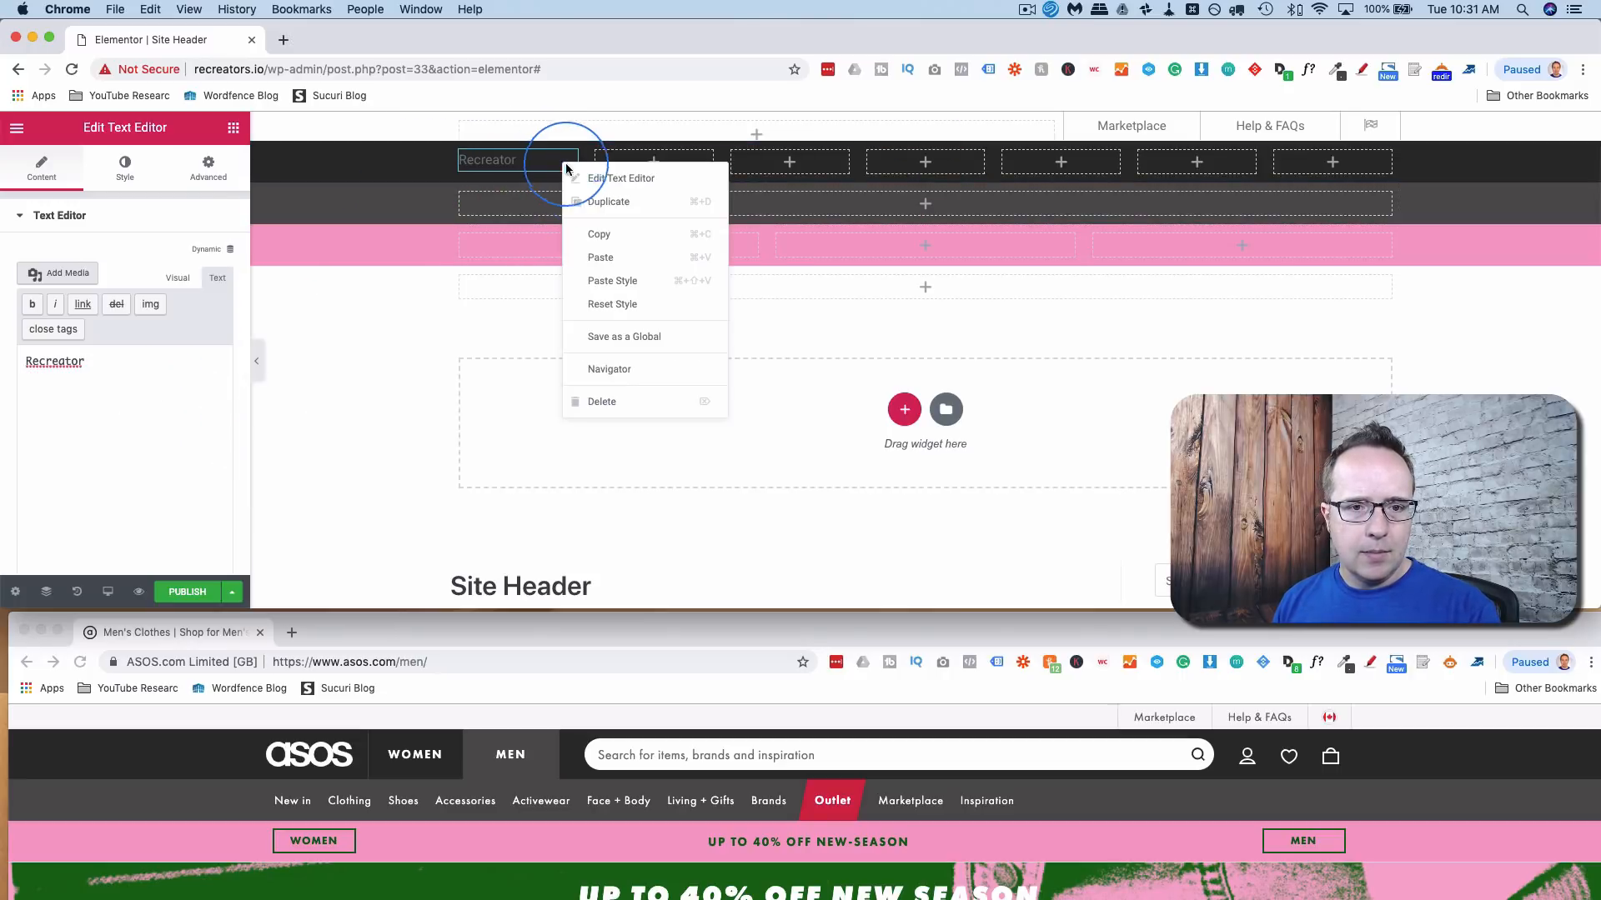
left_click(589, 205)
left_click(215, 278)
left_click(153, 382)
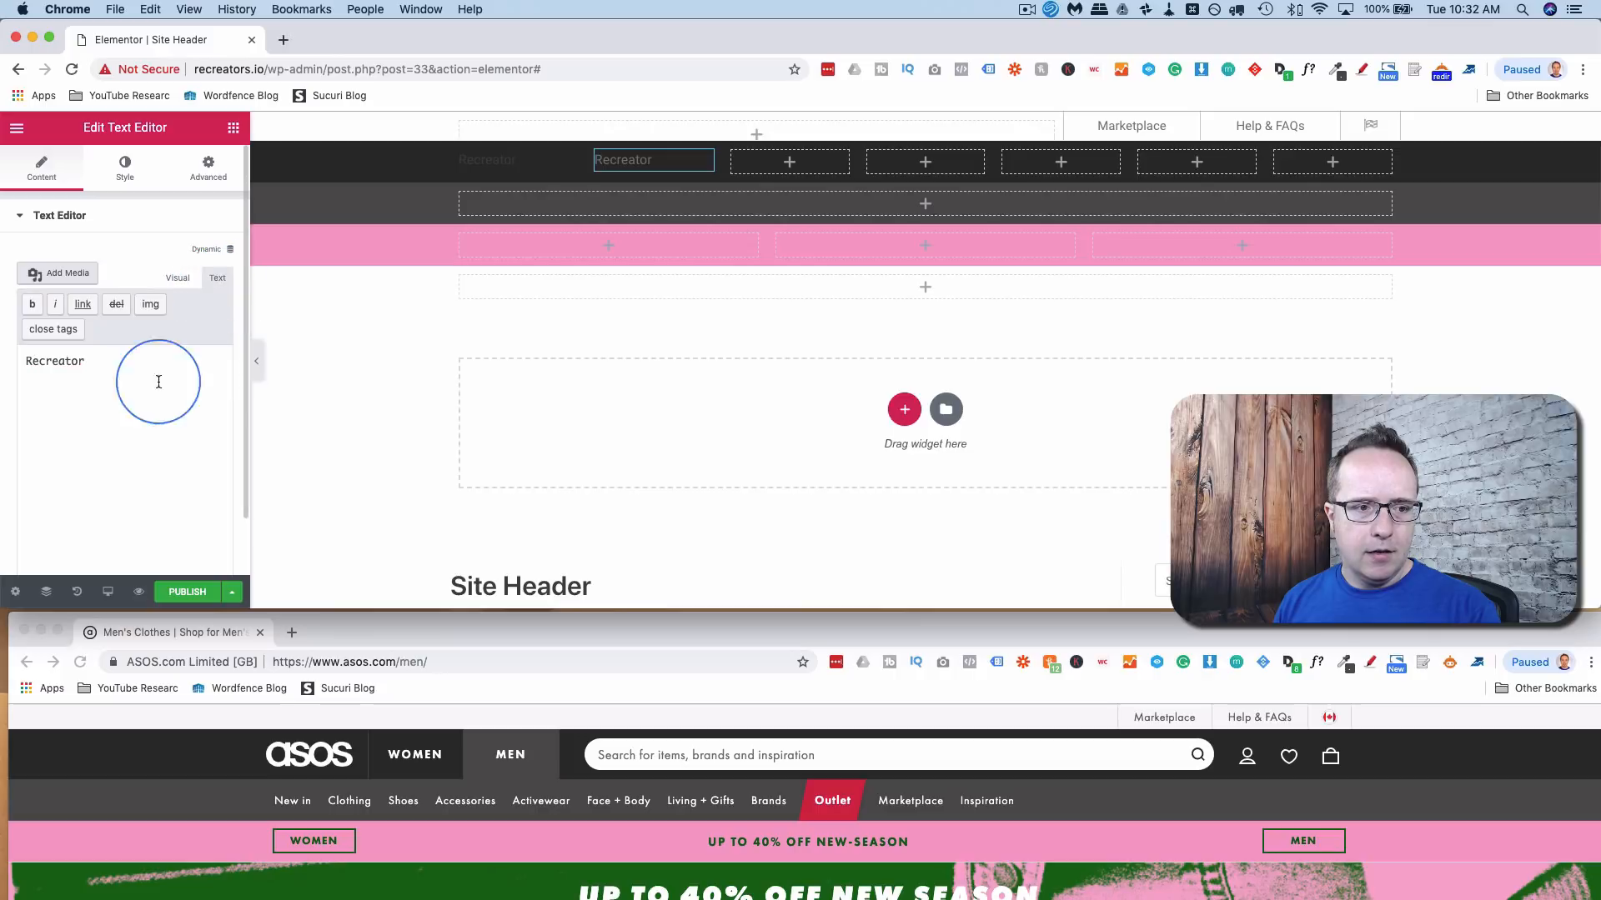
key("super+a")
type("Women")
- Copy the Women text widget into the black section's third column and change its text to "Men"
right_click(695, 163)
left_click(732, 231)
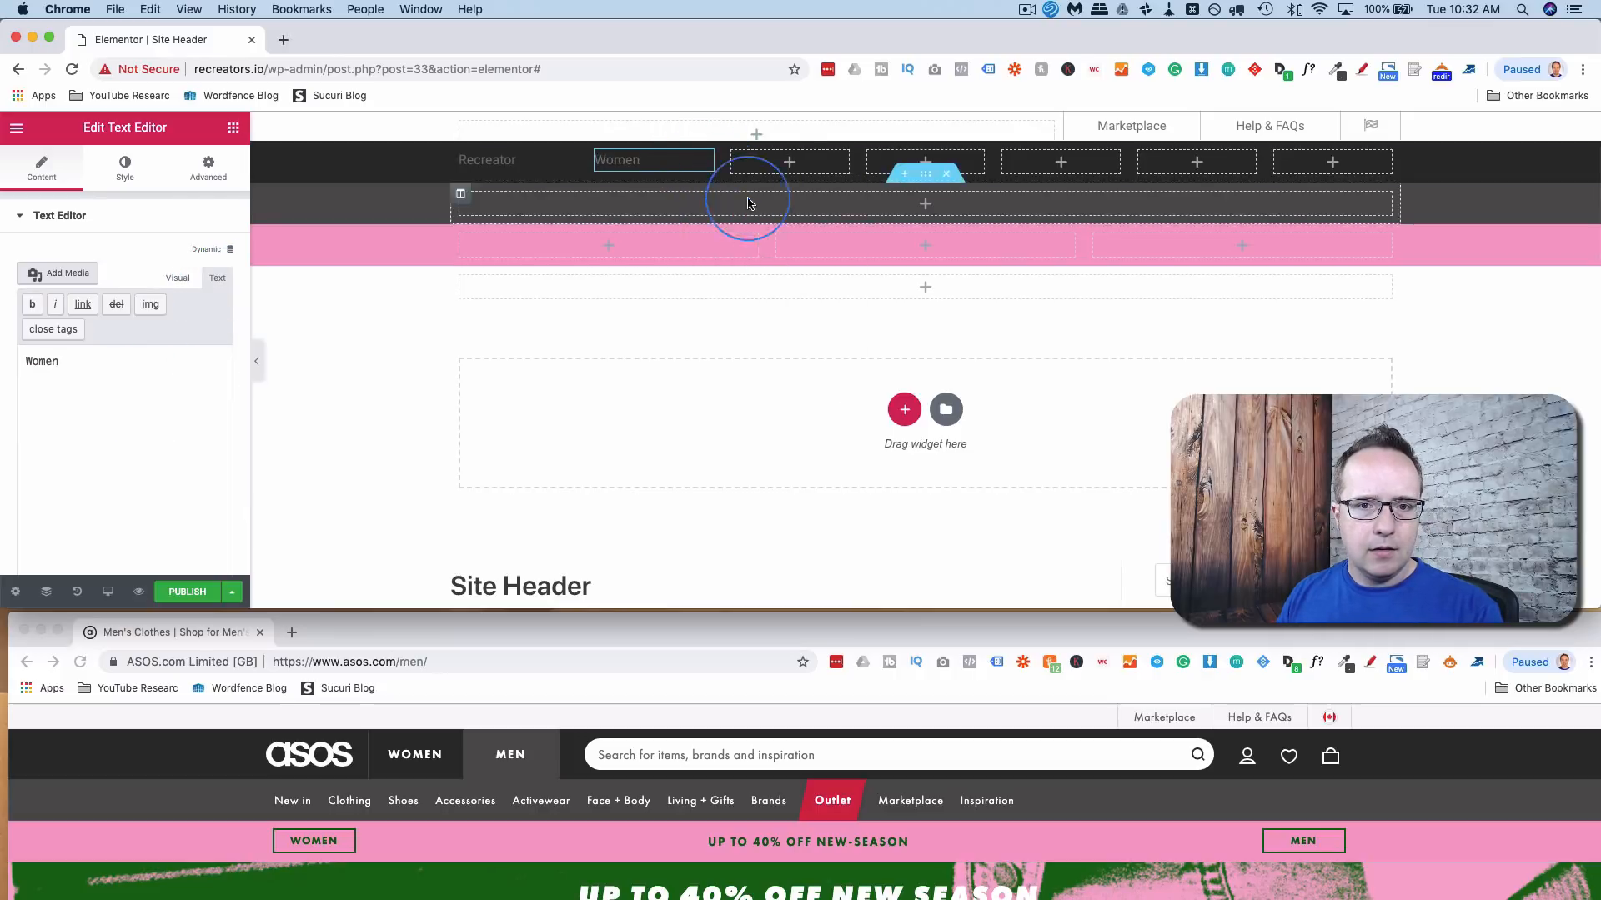
right_click(807, 160)
left_click(841, 185)
left_click(168, 380)
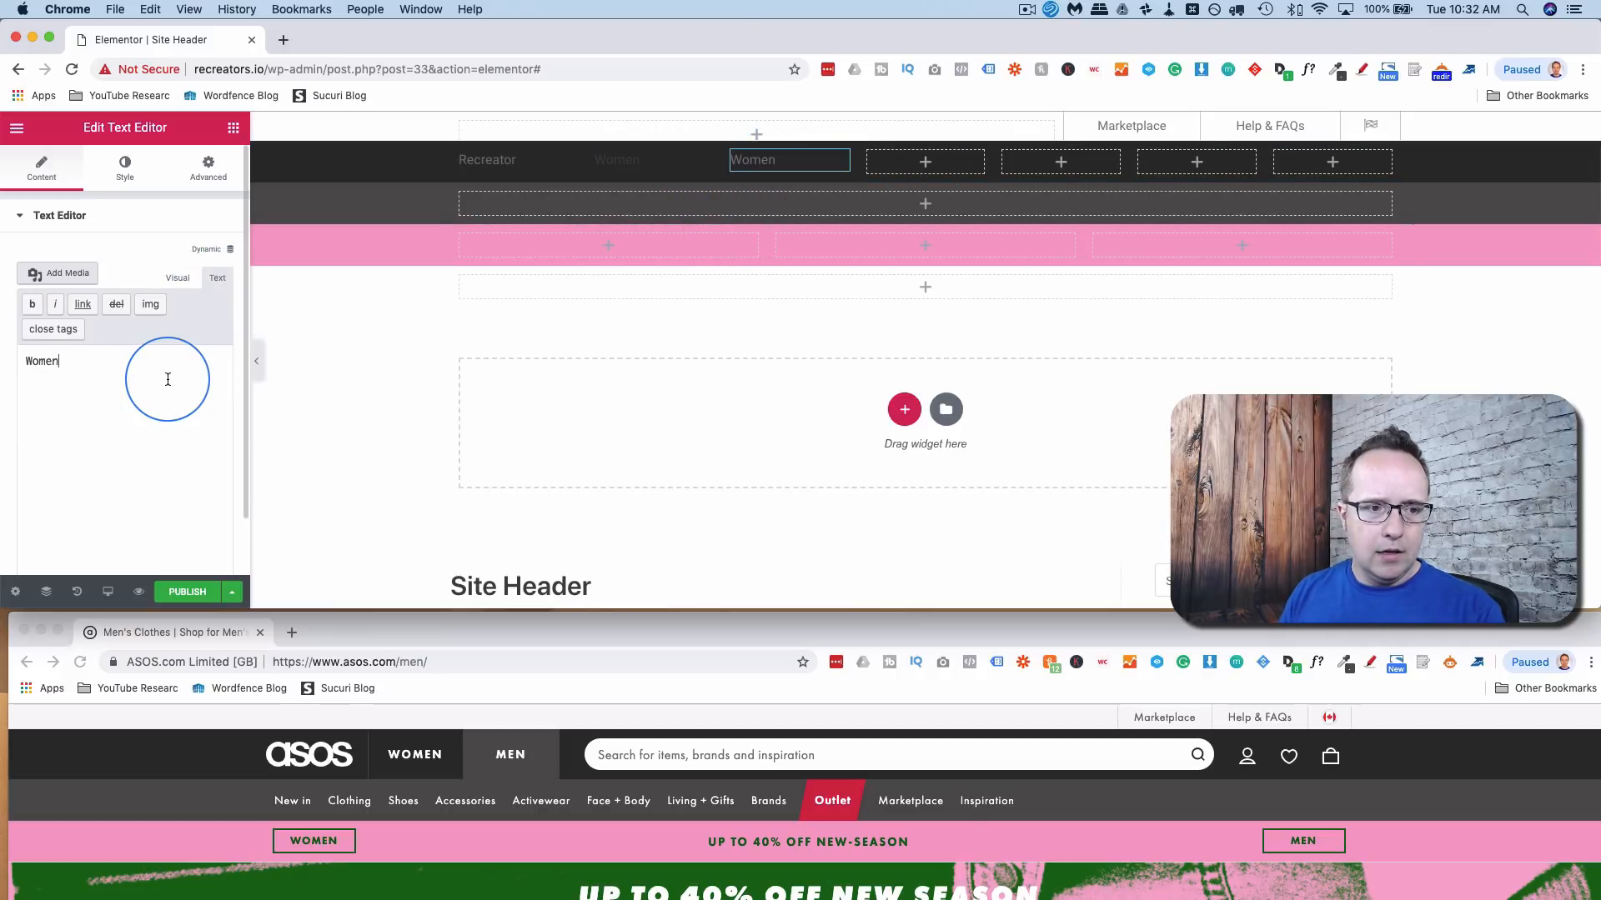
type("Men")
- Center the Recreator text in the black section and set its font family to Verdana
left_click(565, 163)
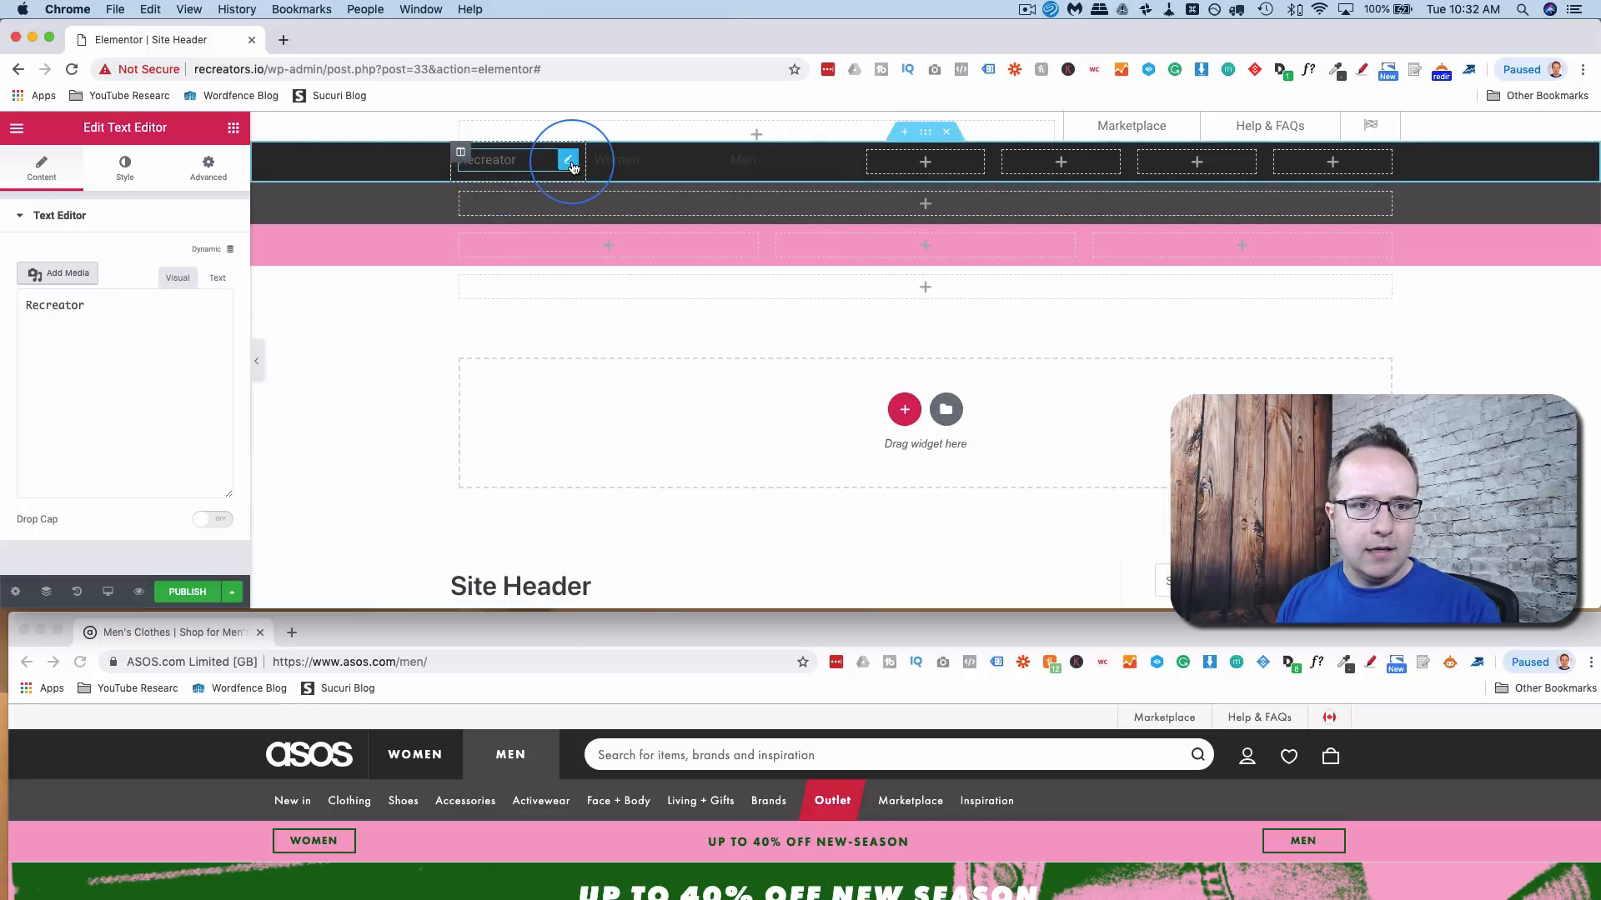
left_click(124, 178)
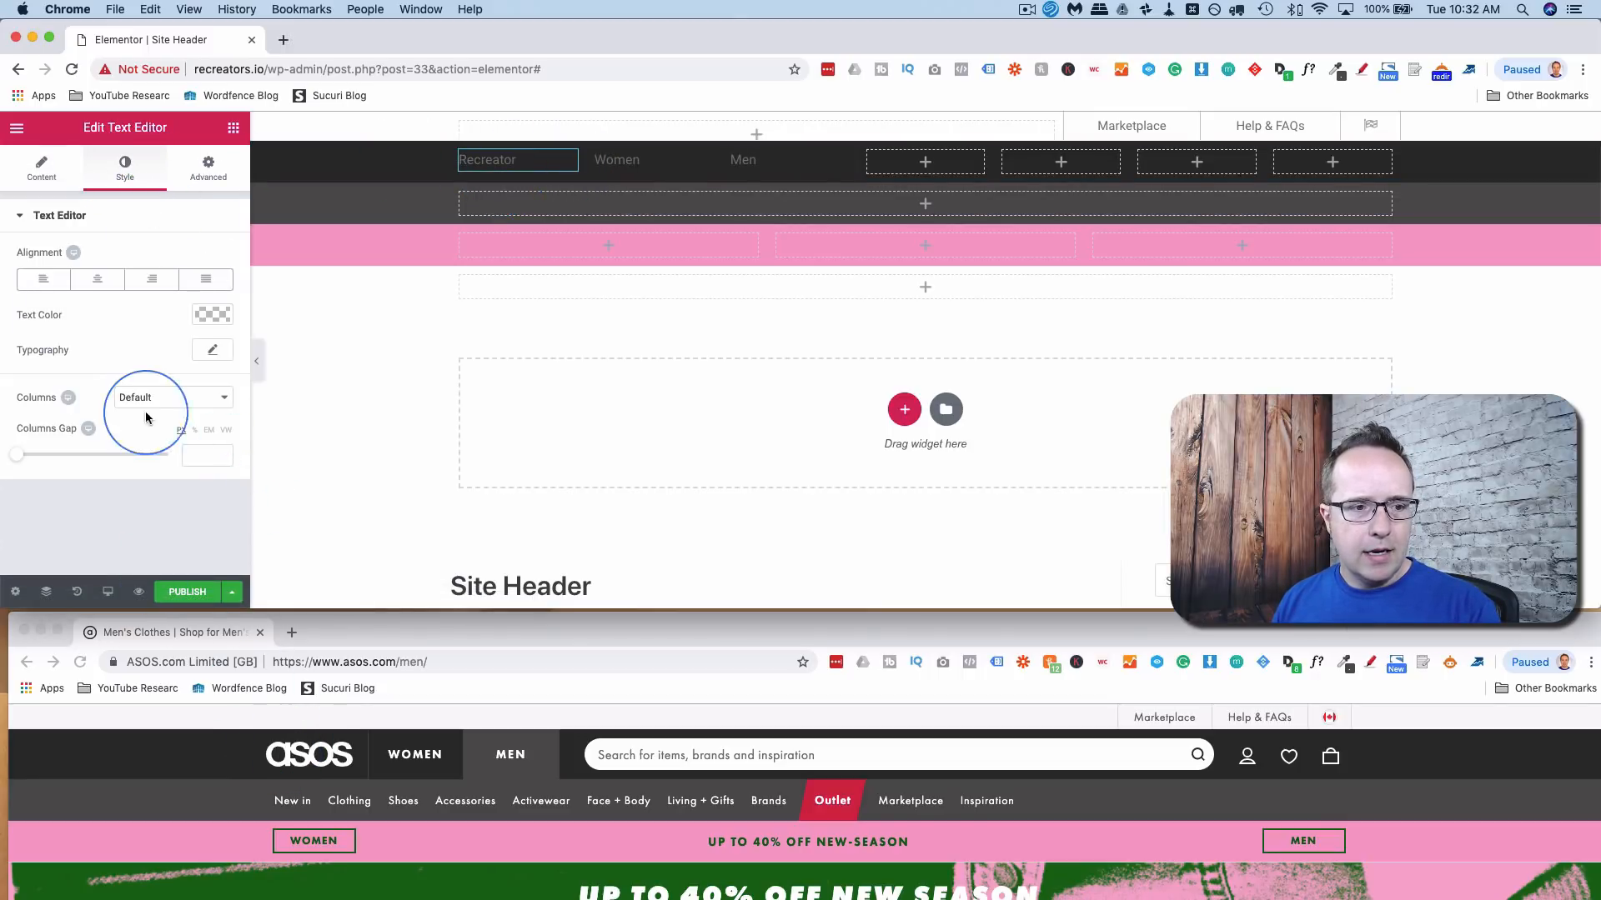
left_click(213, 351)
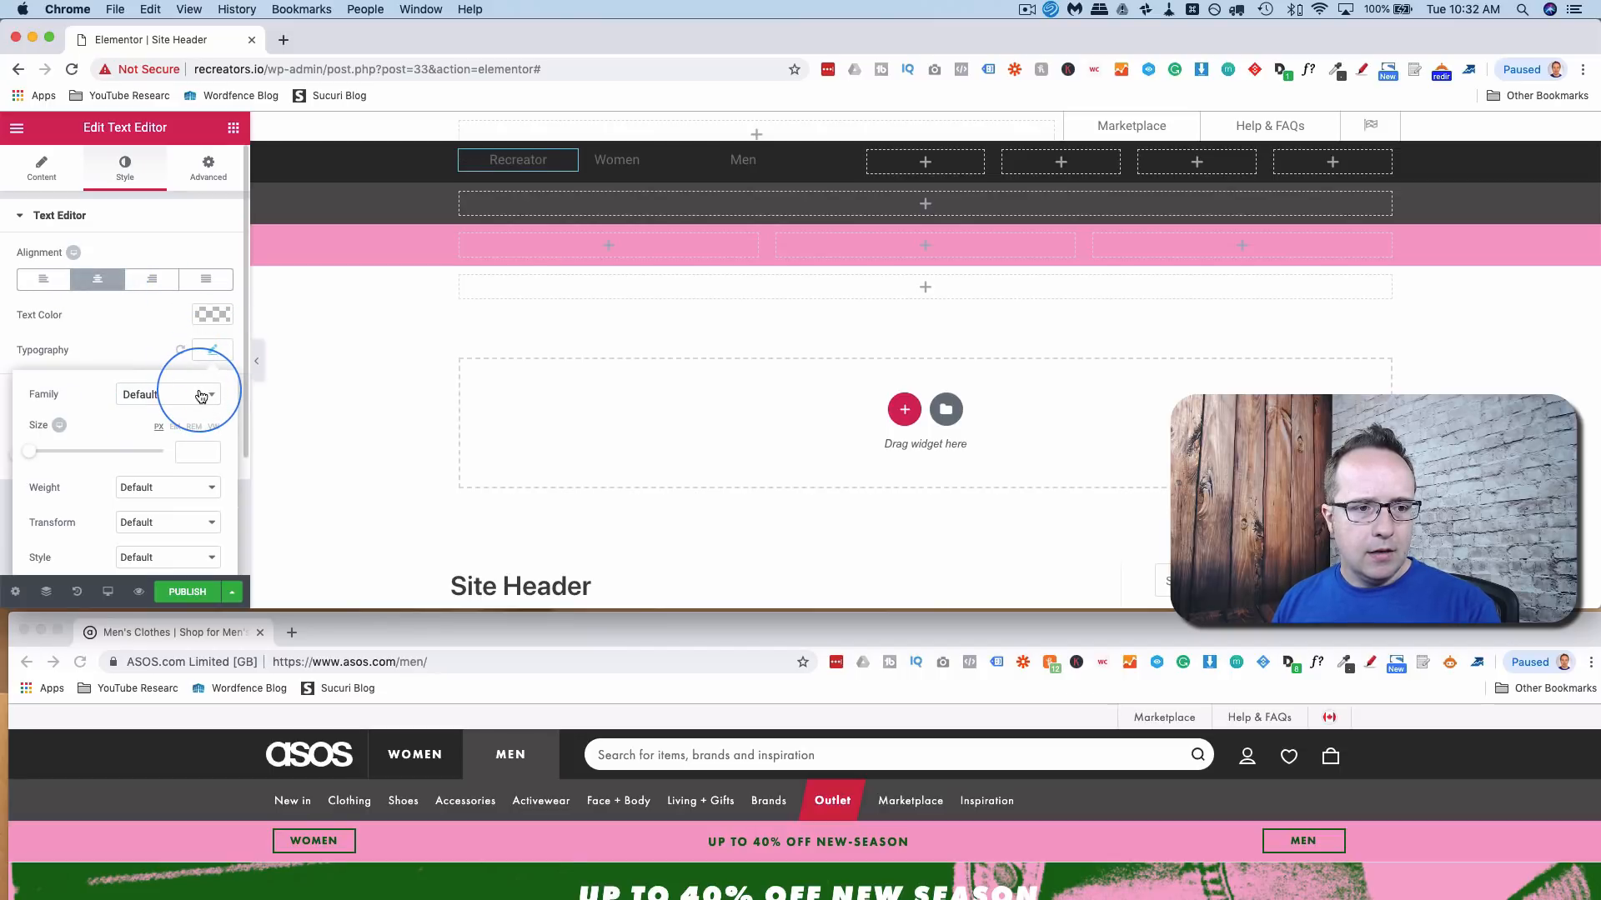
left_click(205, 396)
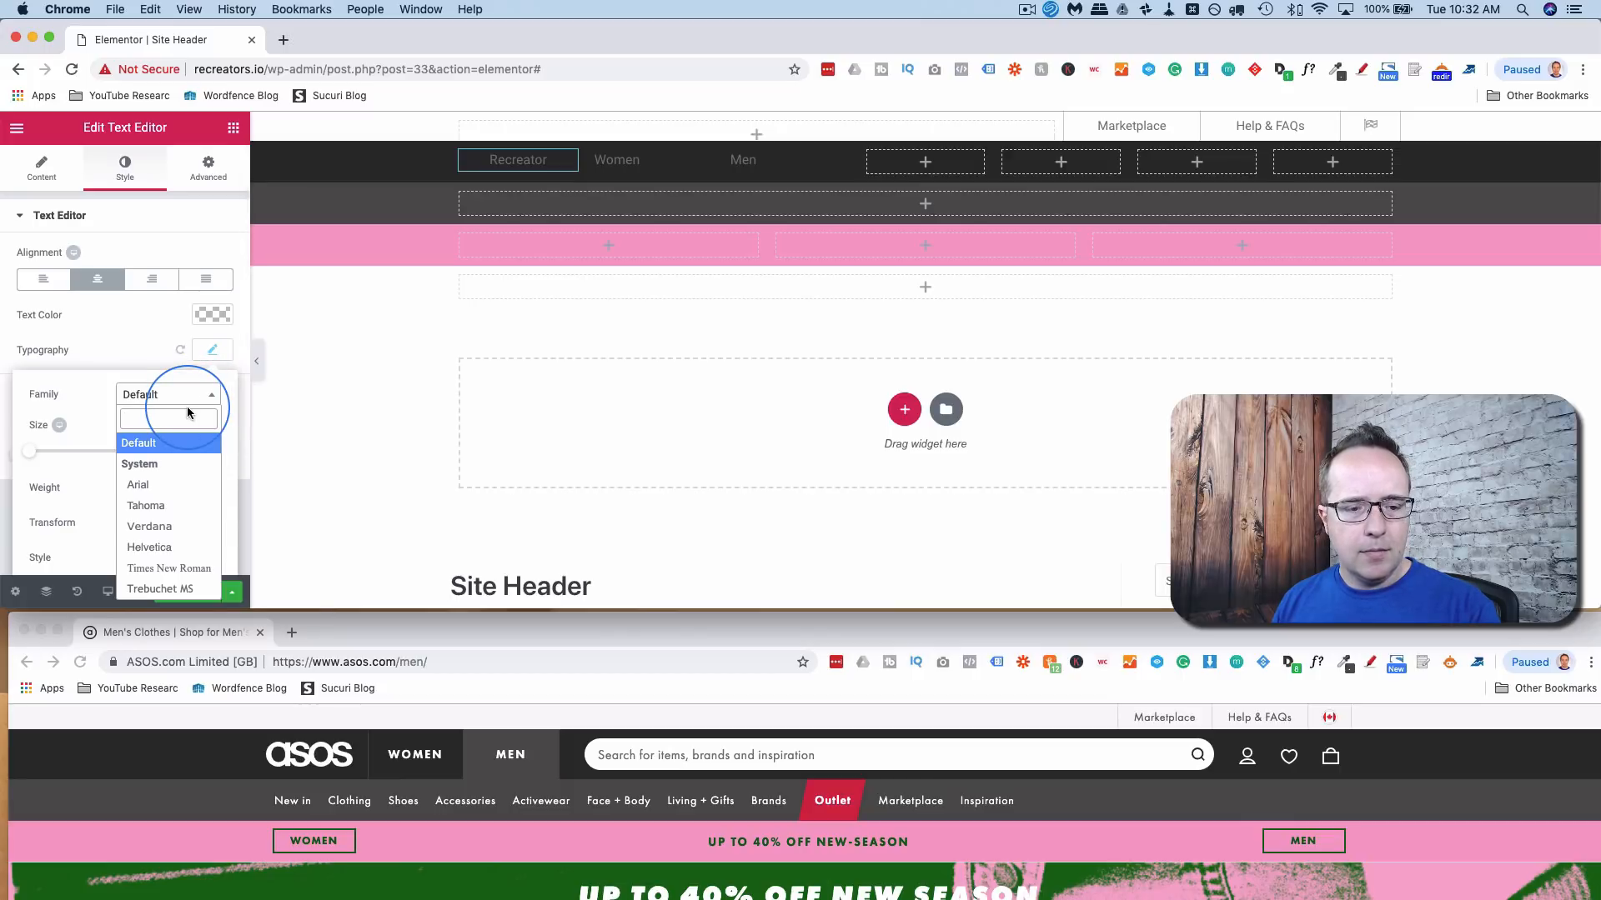
left_click(184, 526)
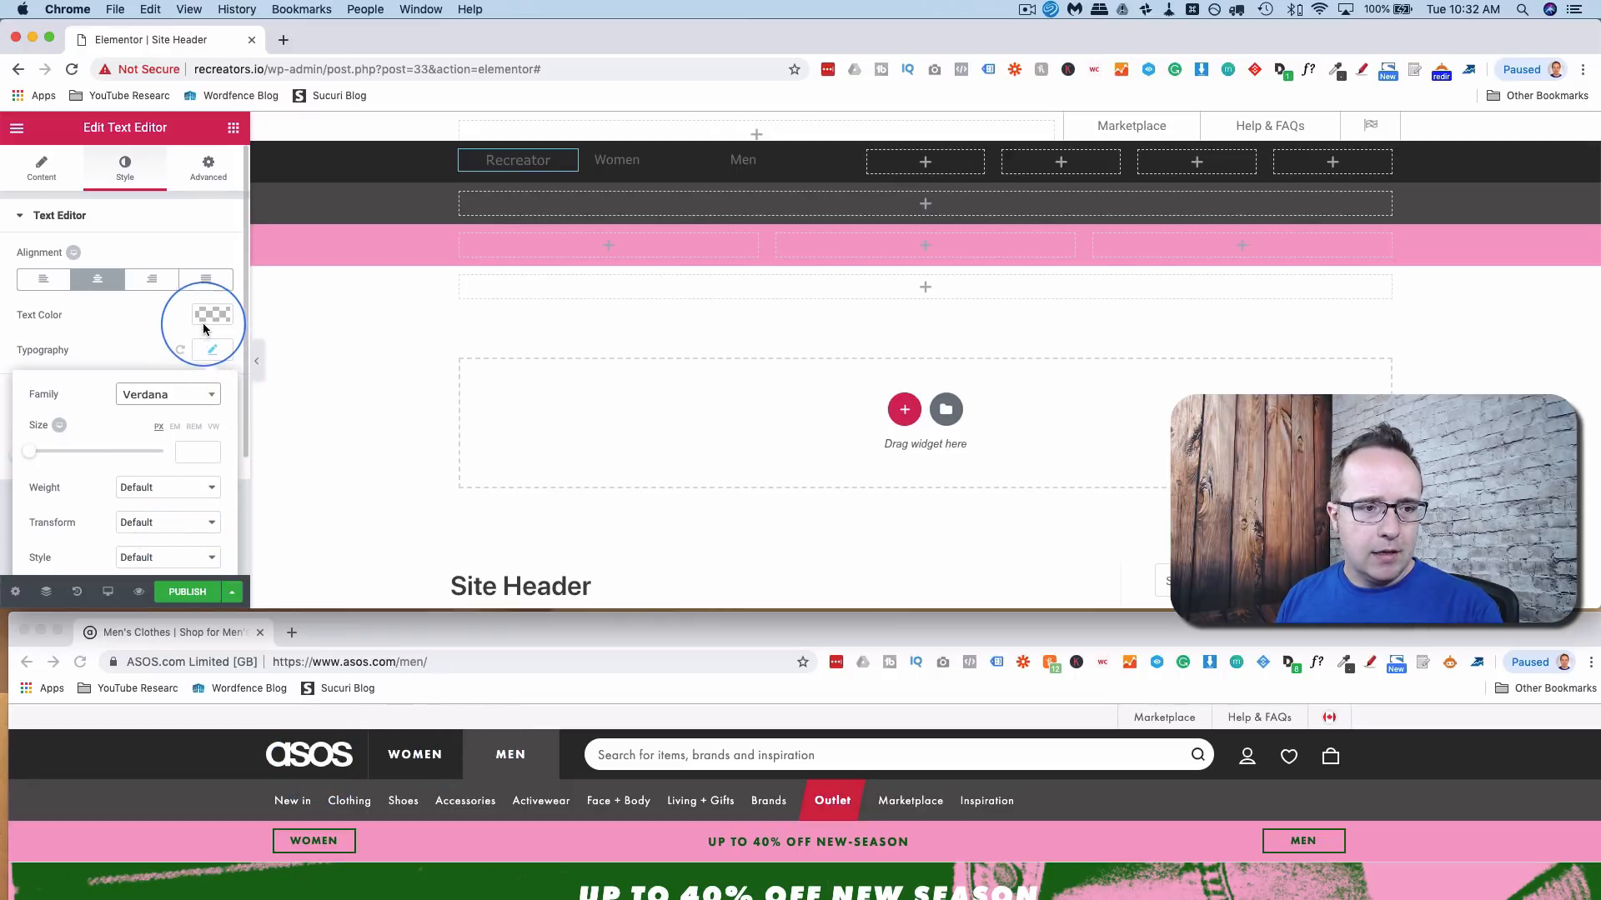
- Transform the Recreator text to uppercase and set its text color to white
scroll(117, 401, "down", 2)
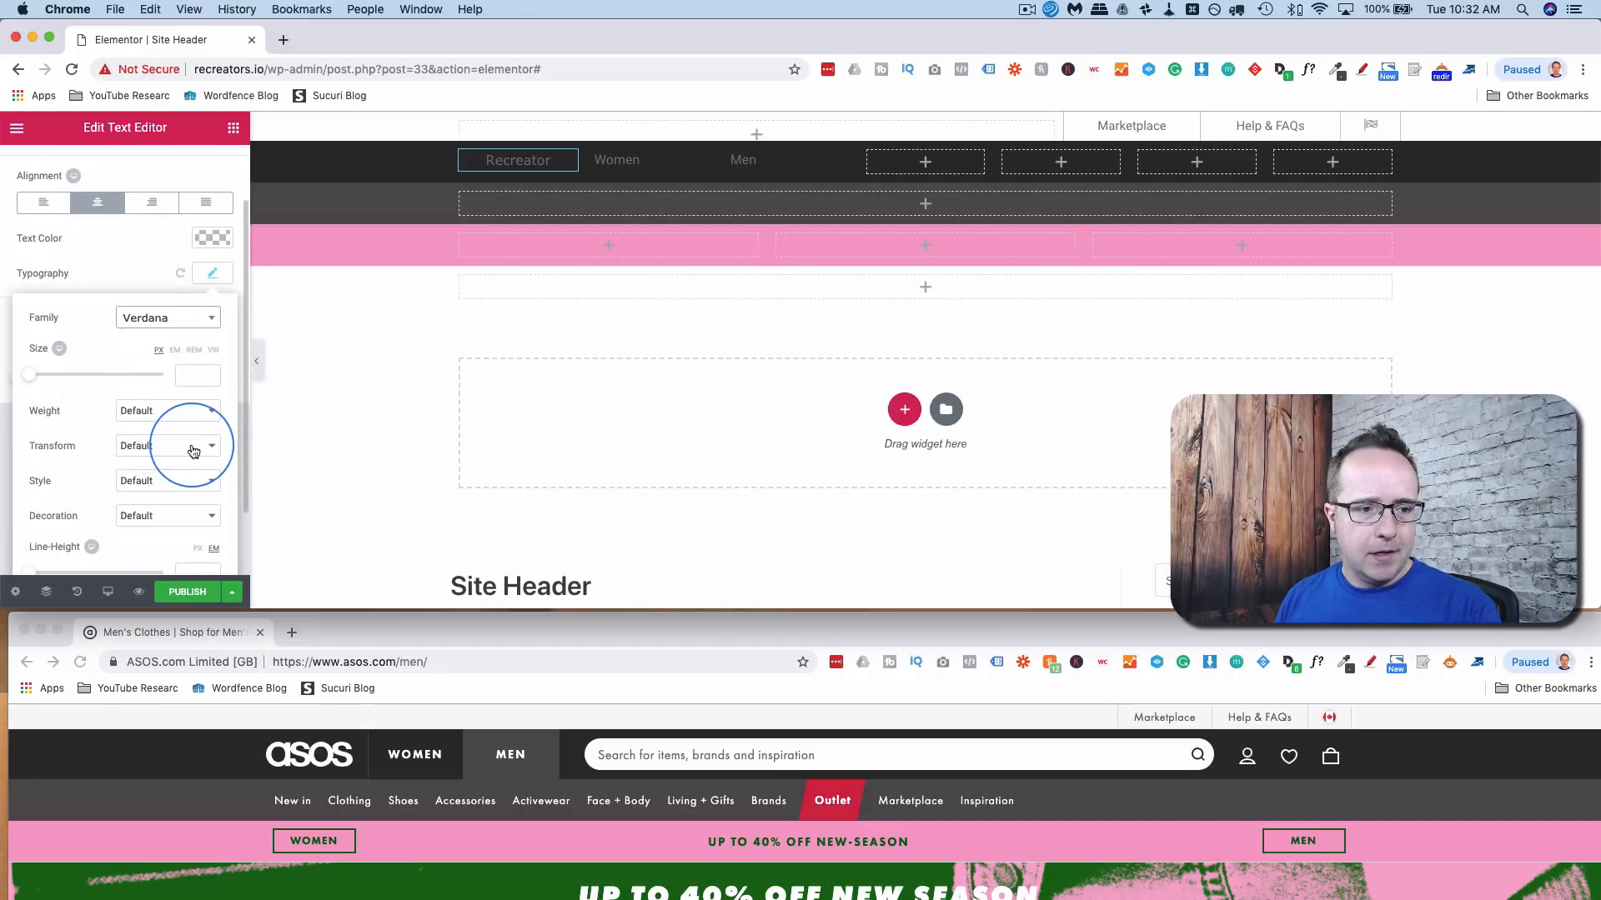
left_click(186, 445)
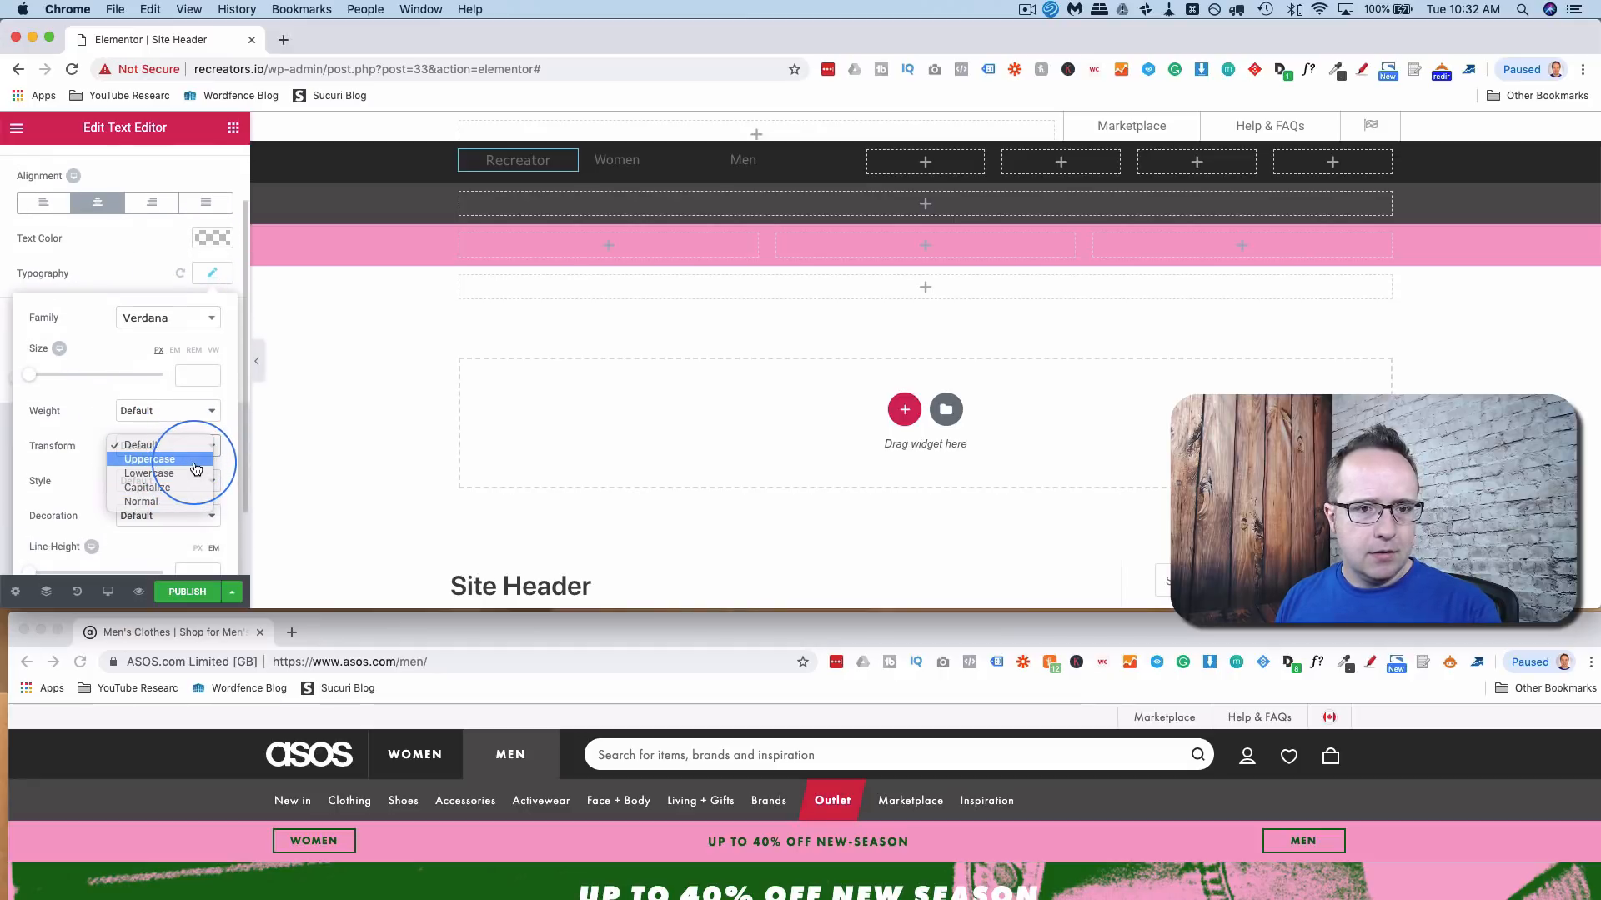
left_click(183, 459)
left_click(210, 240)
left_click(162, 326)
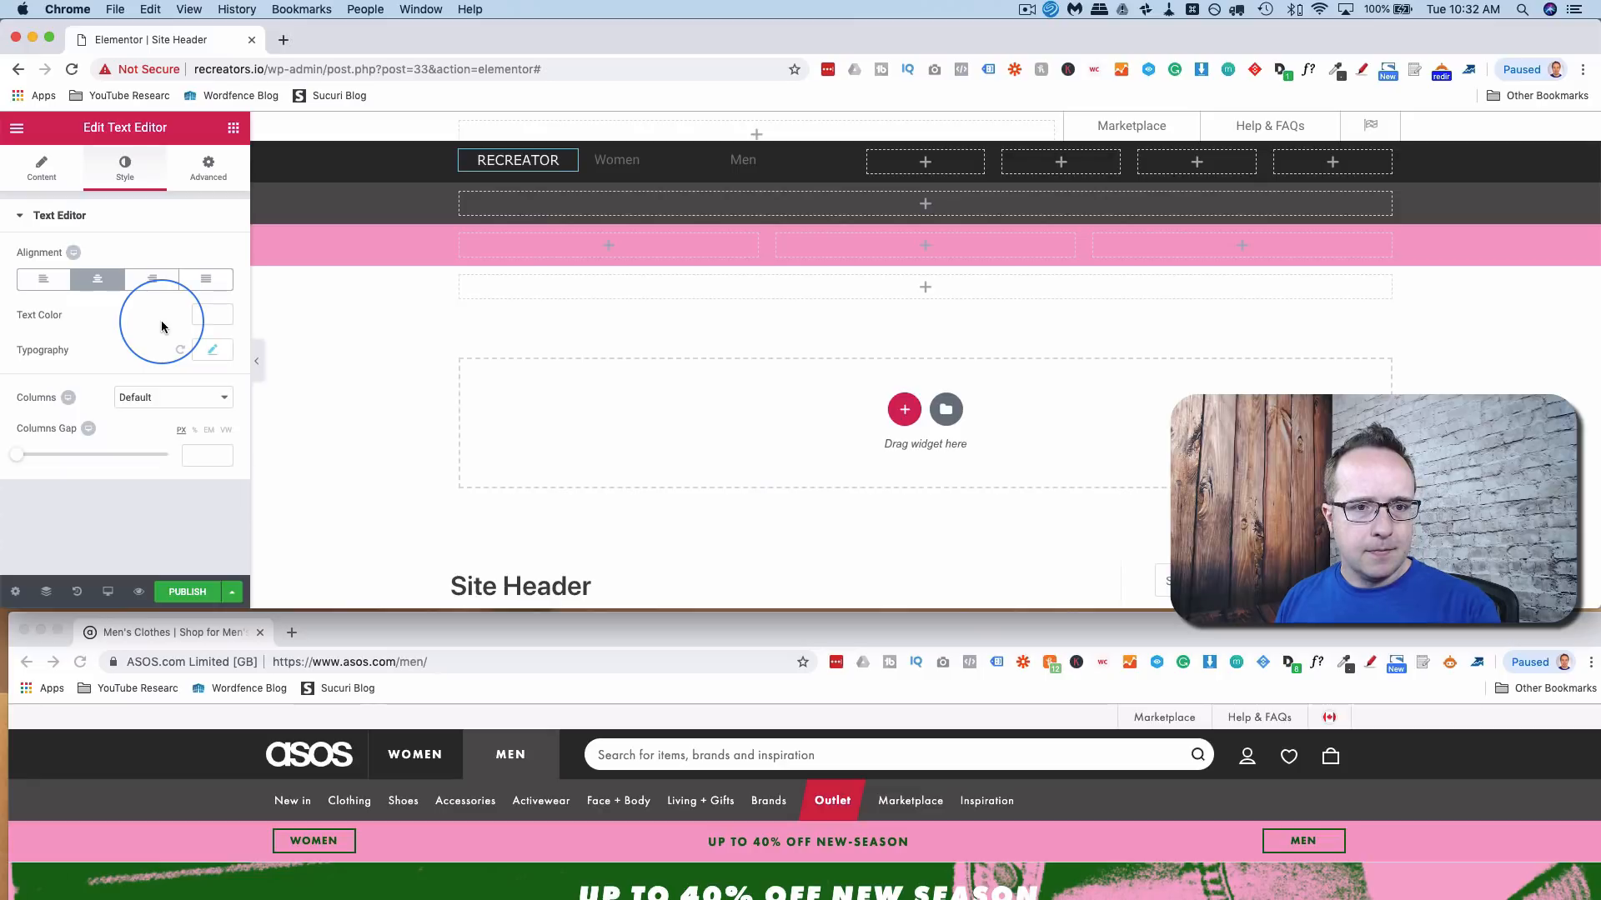
- Set the Recreator text's weight to Bold and its font size to 21 px
left_click(214, 350)
scroll(186, 411, "down", 3)
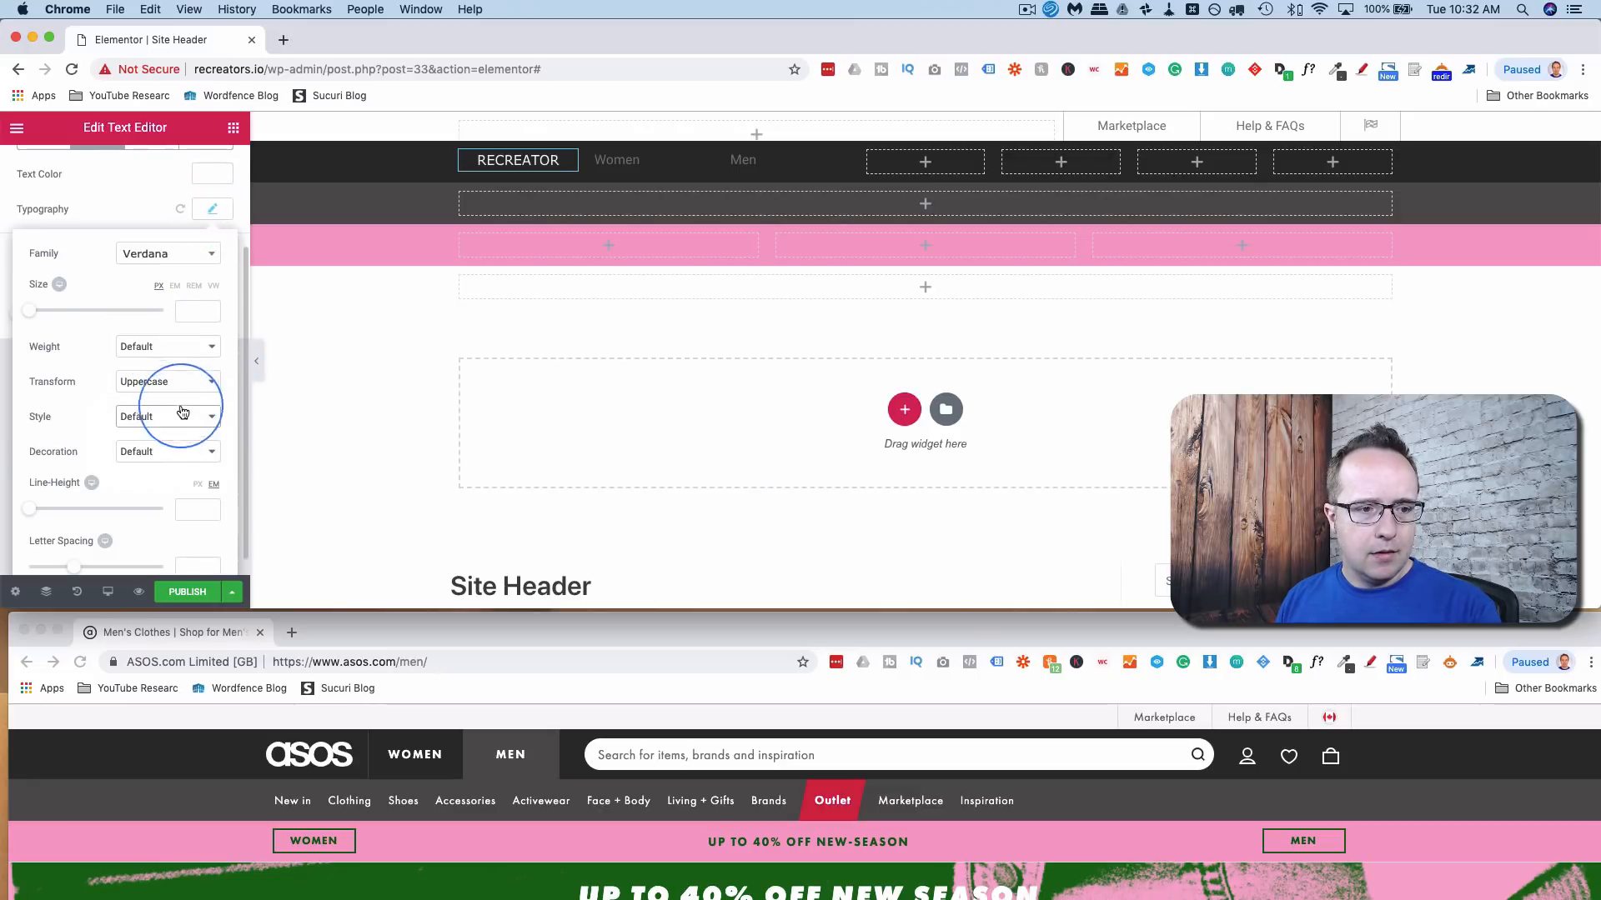
left_click(188, 351)
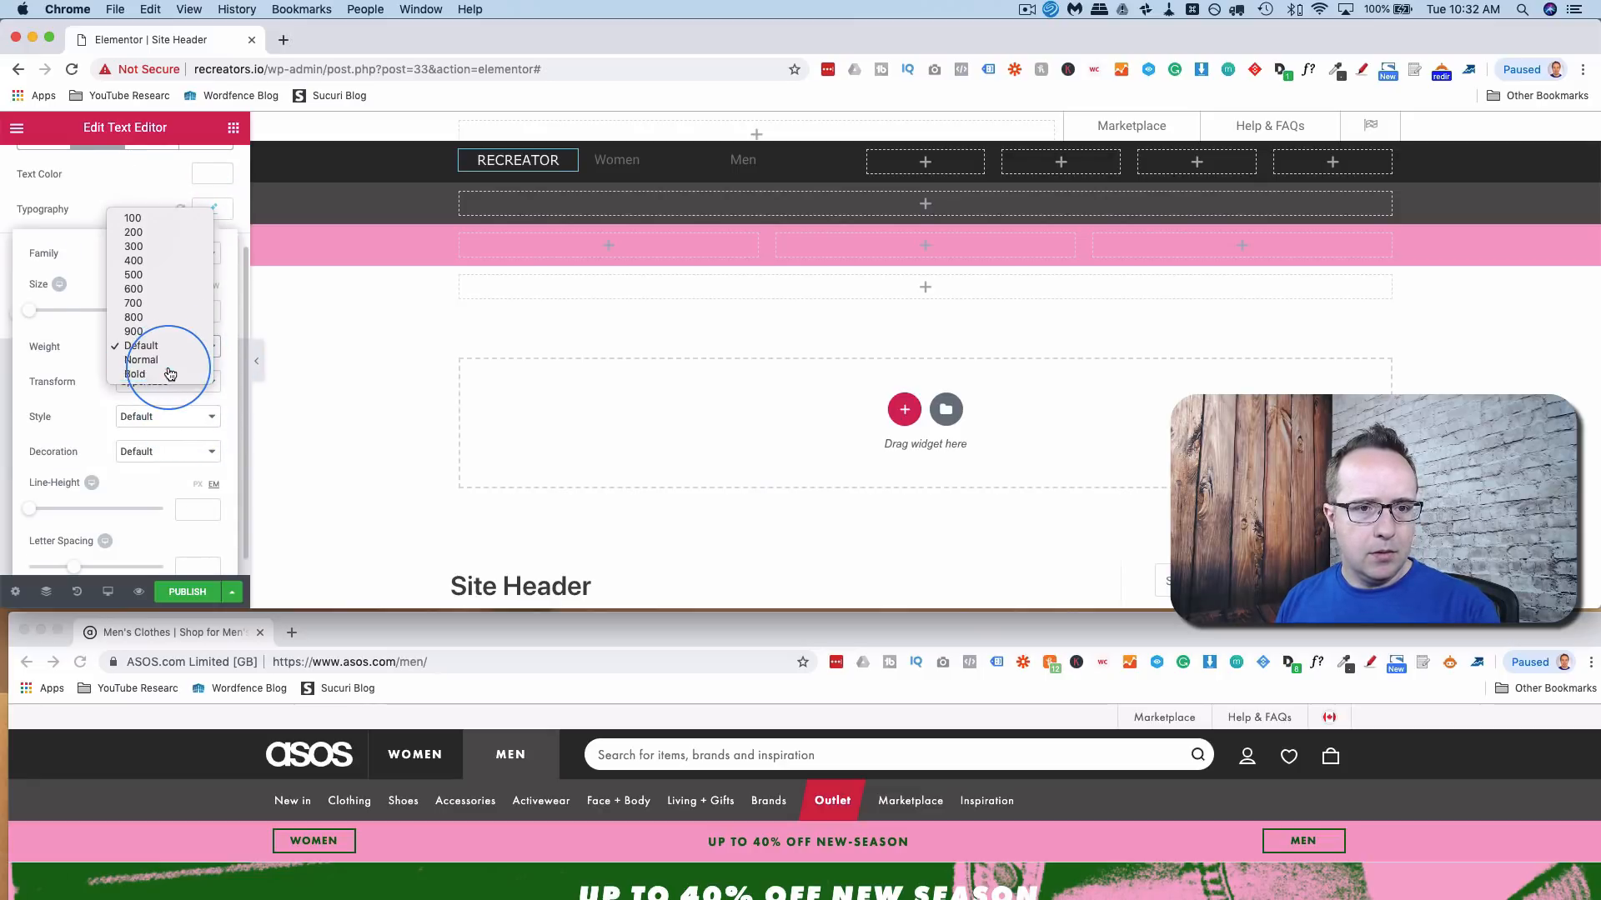
left_click(169, 373)
left_click_drag(39, 313, 46, 316)
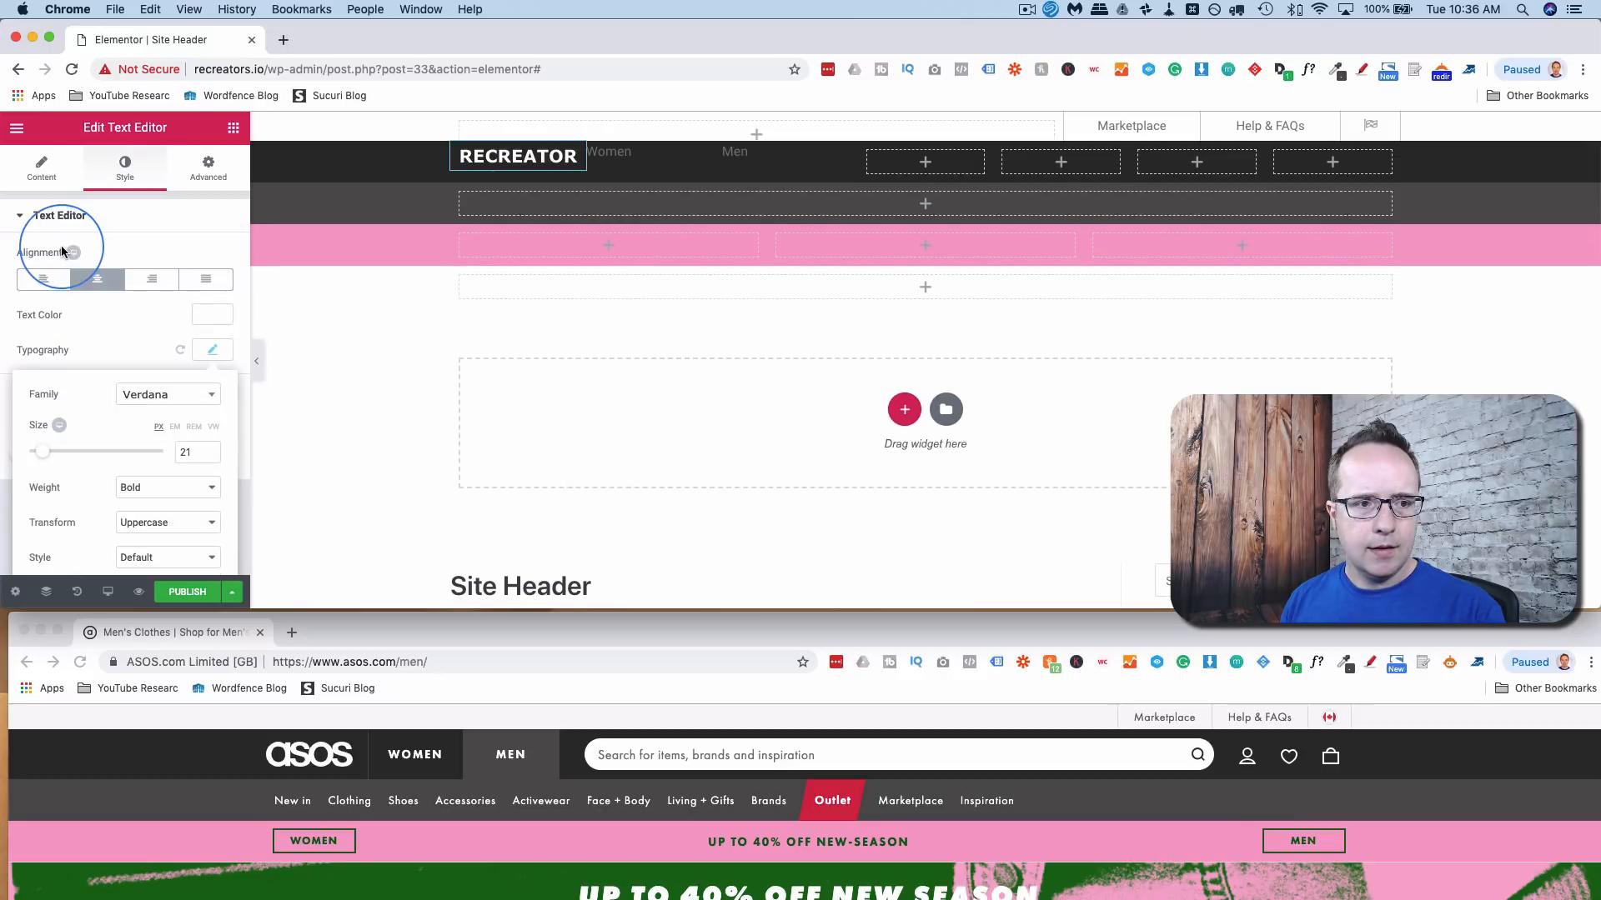
- Give the Recreator column a solid gray border with a width of 1 on its right edge and 0 elsewhere
left_click(461, 156)
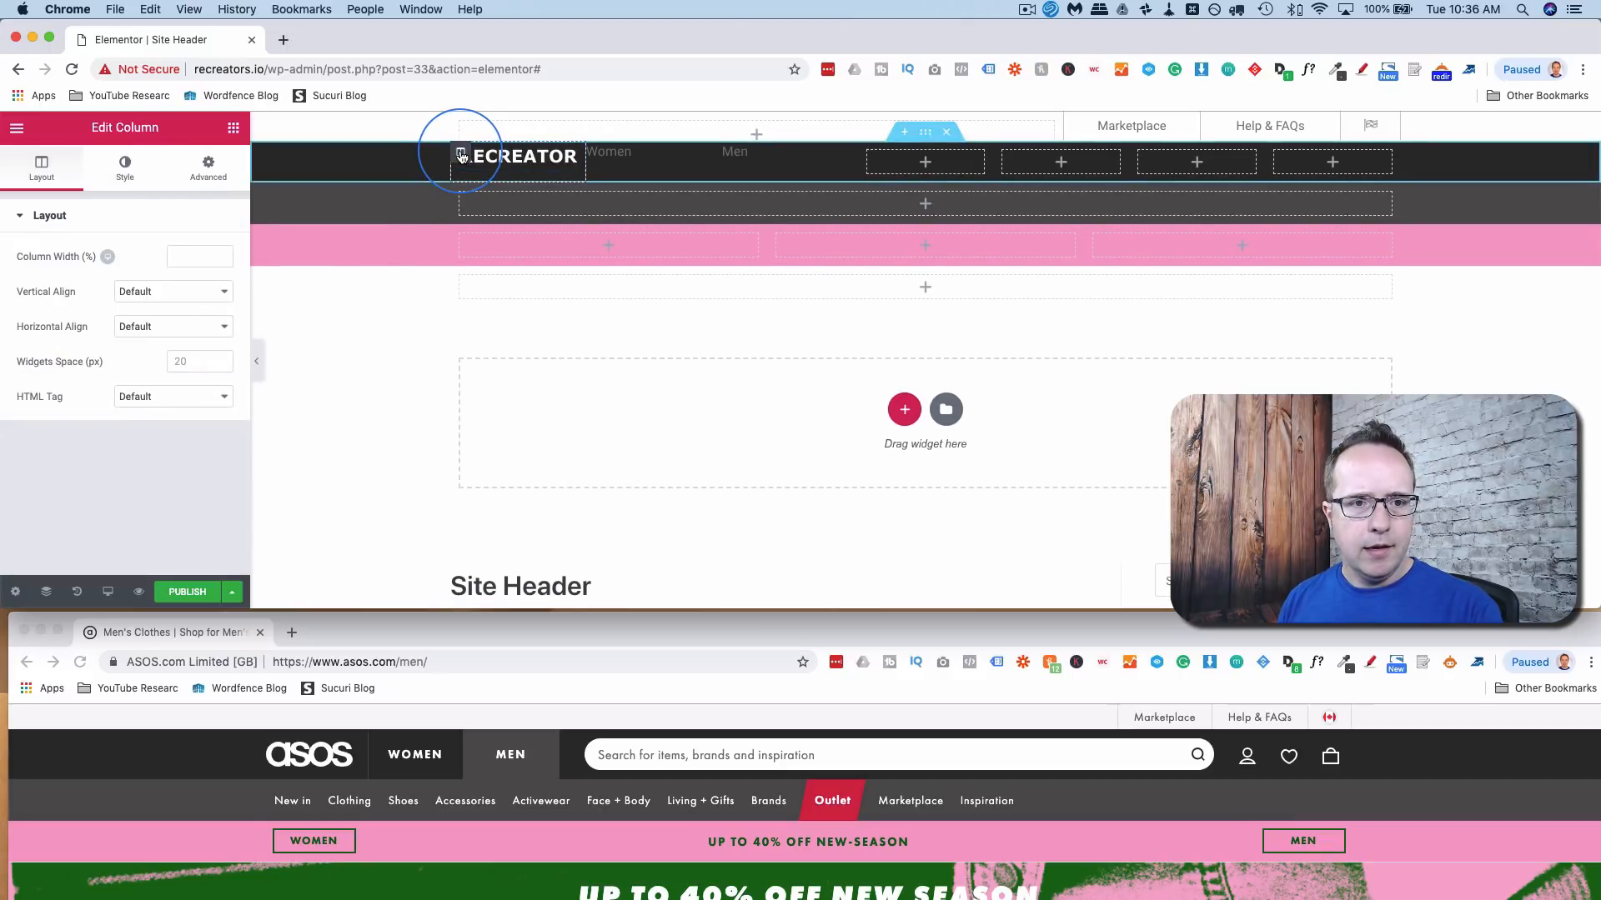
left_click(197, 171)
scroll(97, 425, "down", 3)
scroll(96, 425, "up", 3)
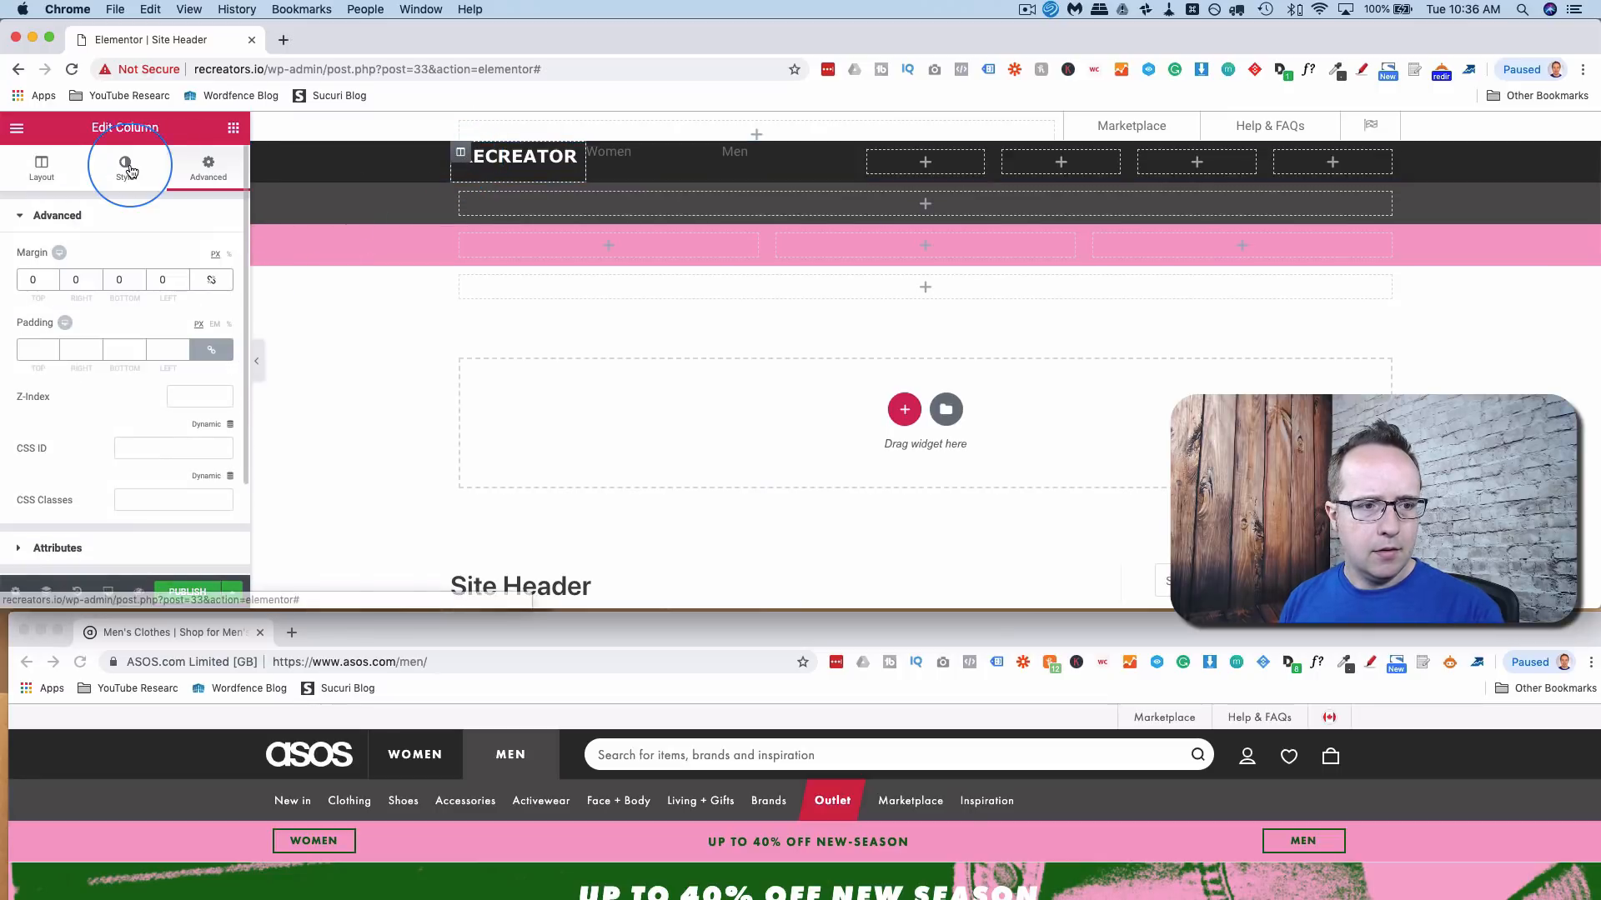
left_click(125, 168)
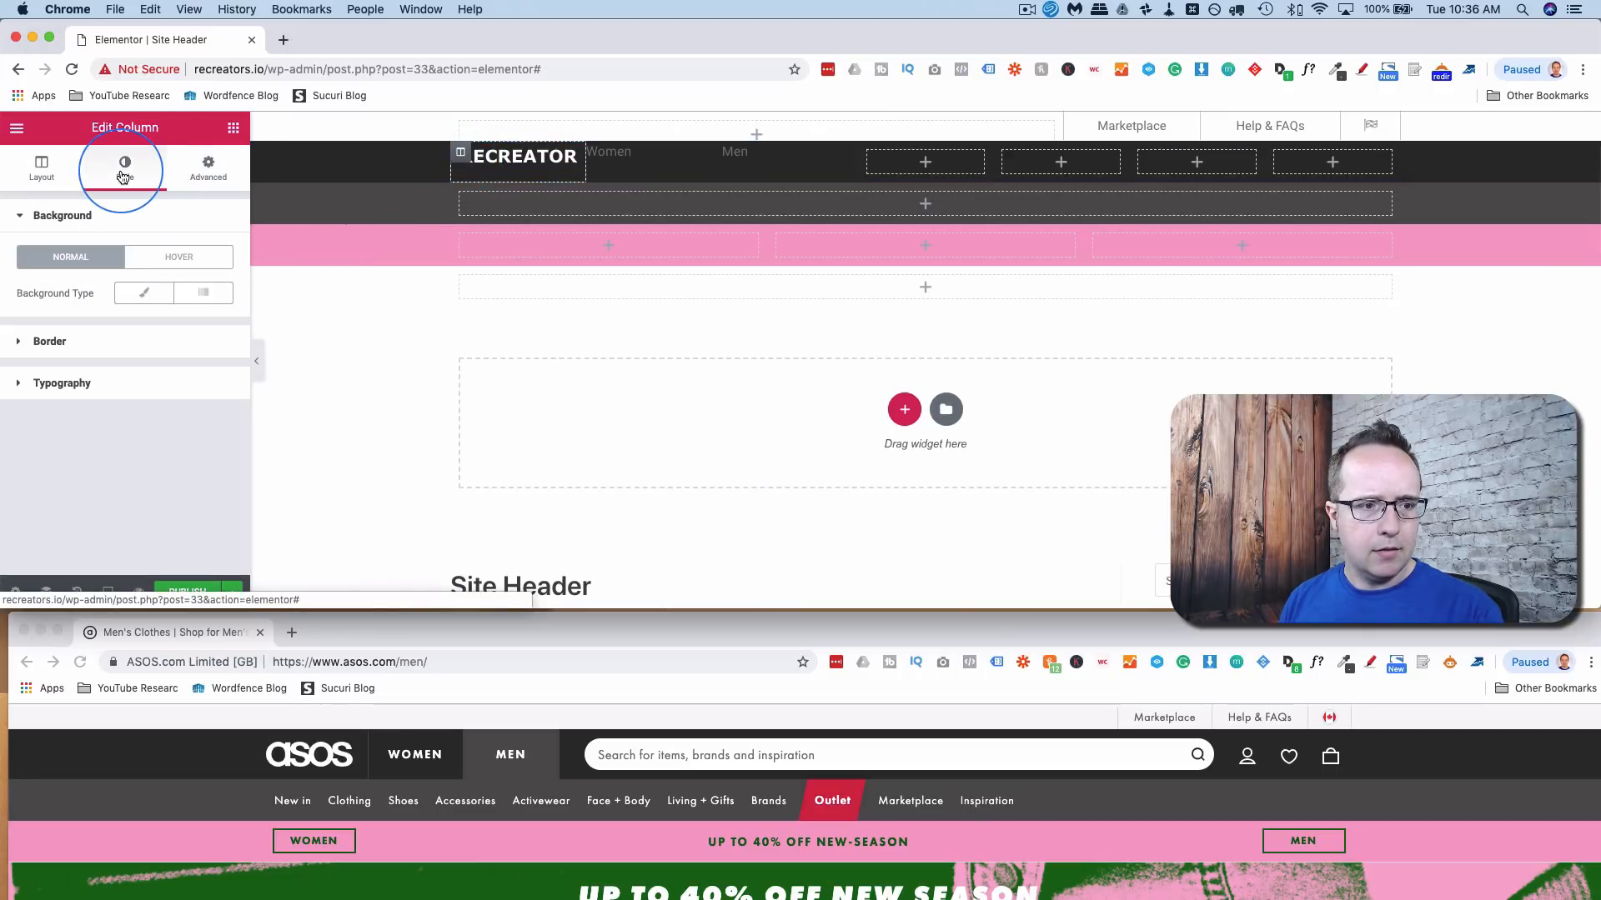
left_click(100, 350)
left_click(201, 340)
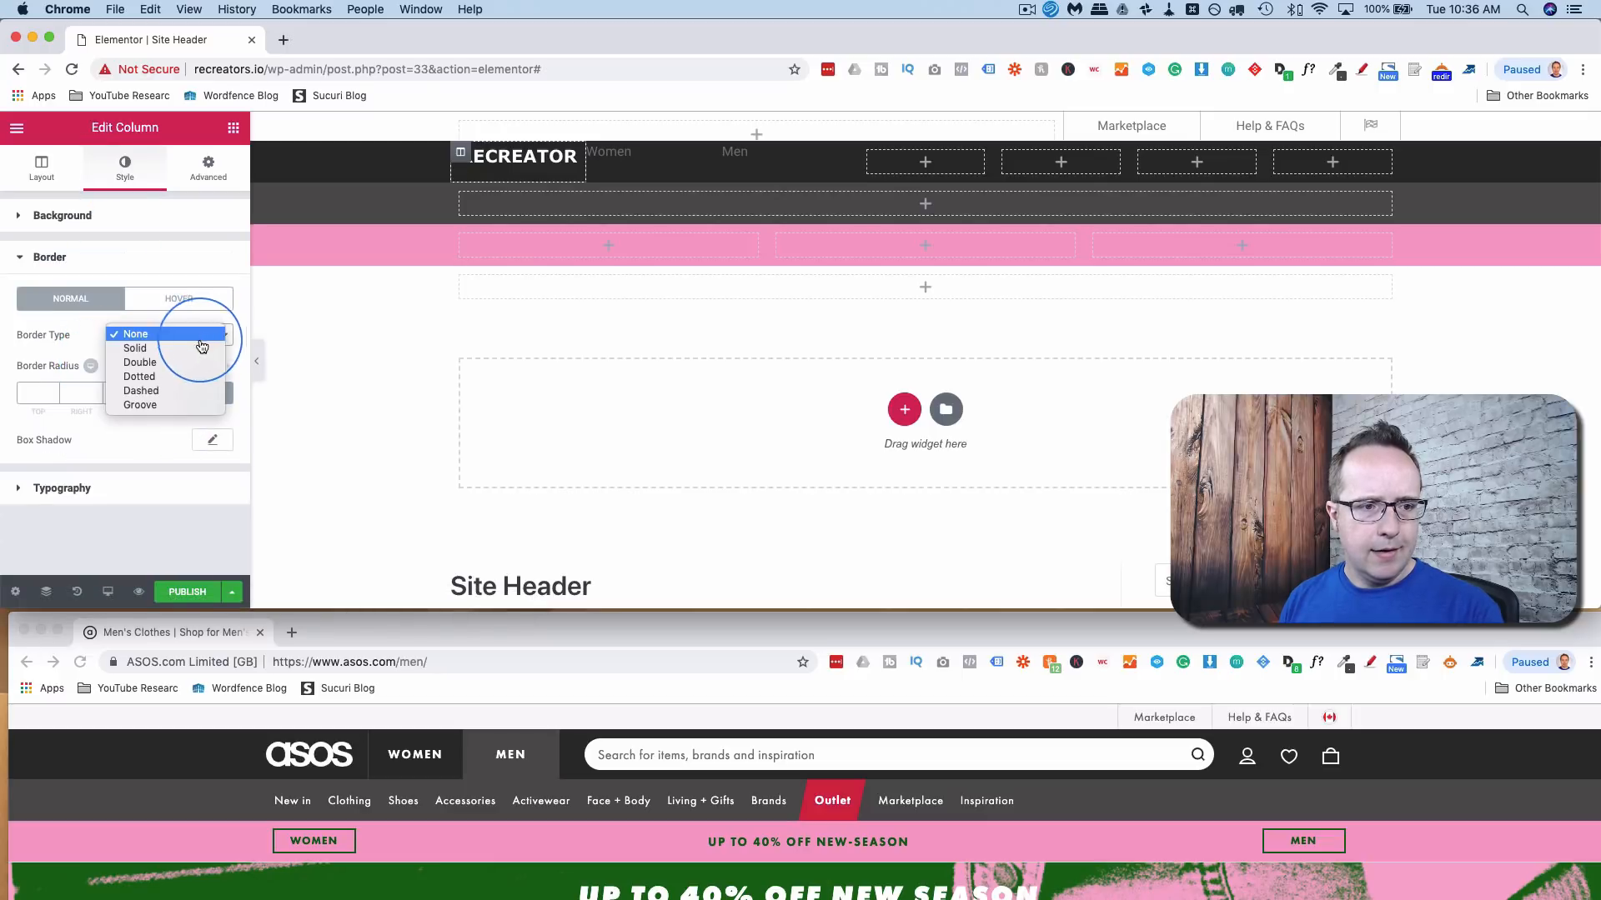
left_click(200, 348)
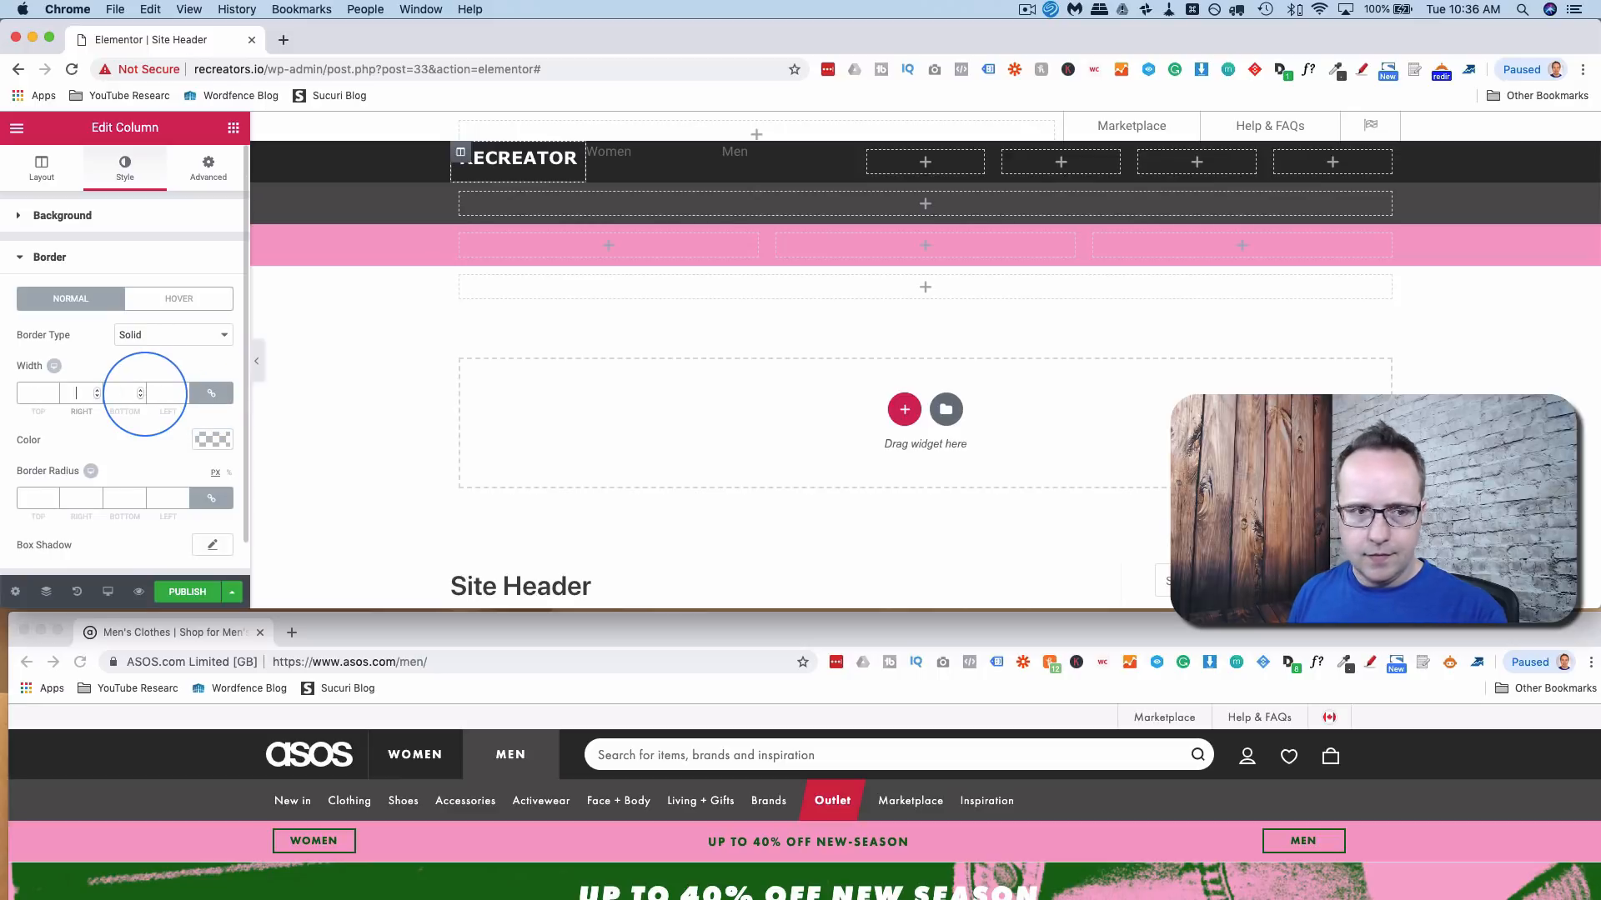
left_click(211, 392)
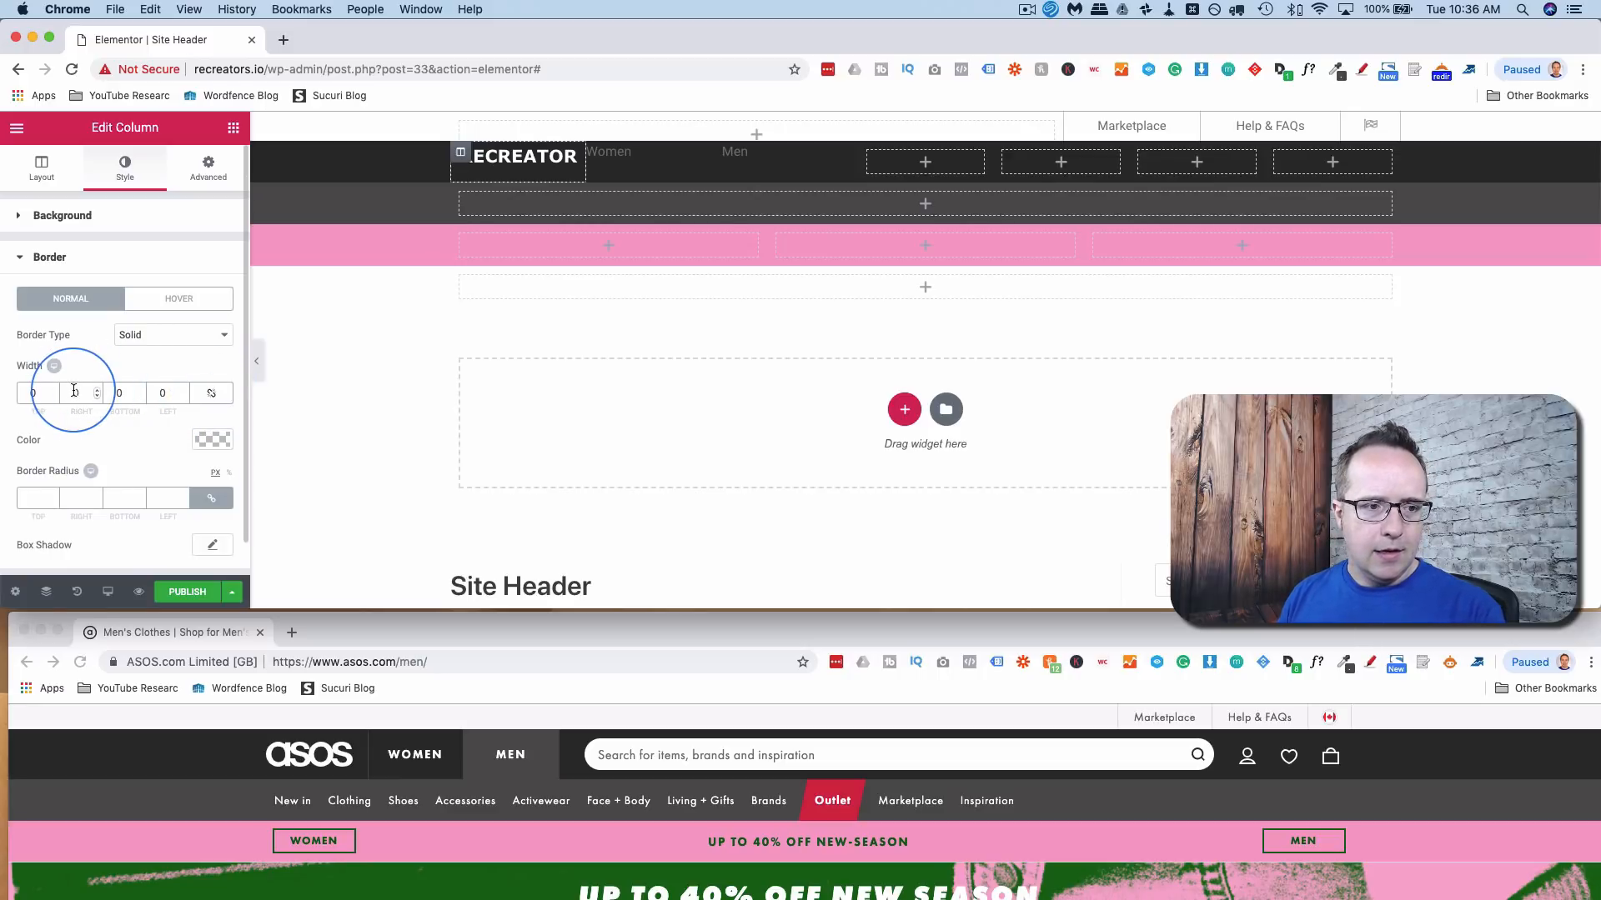
type("1")
left_click(198, 440)
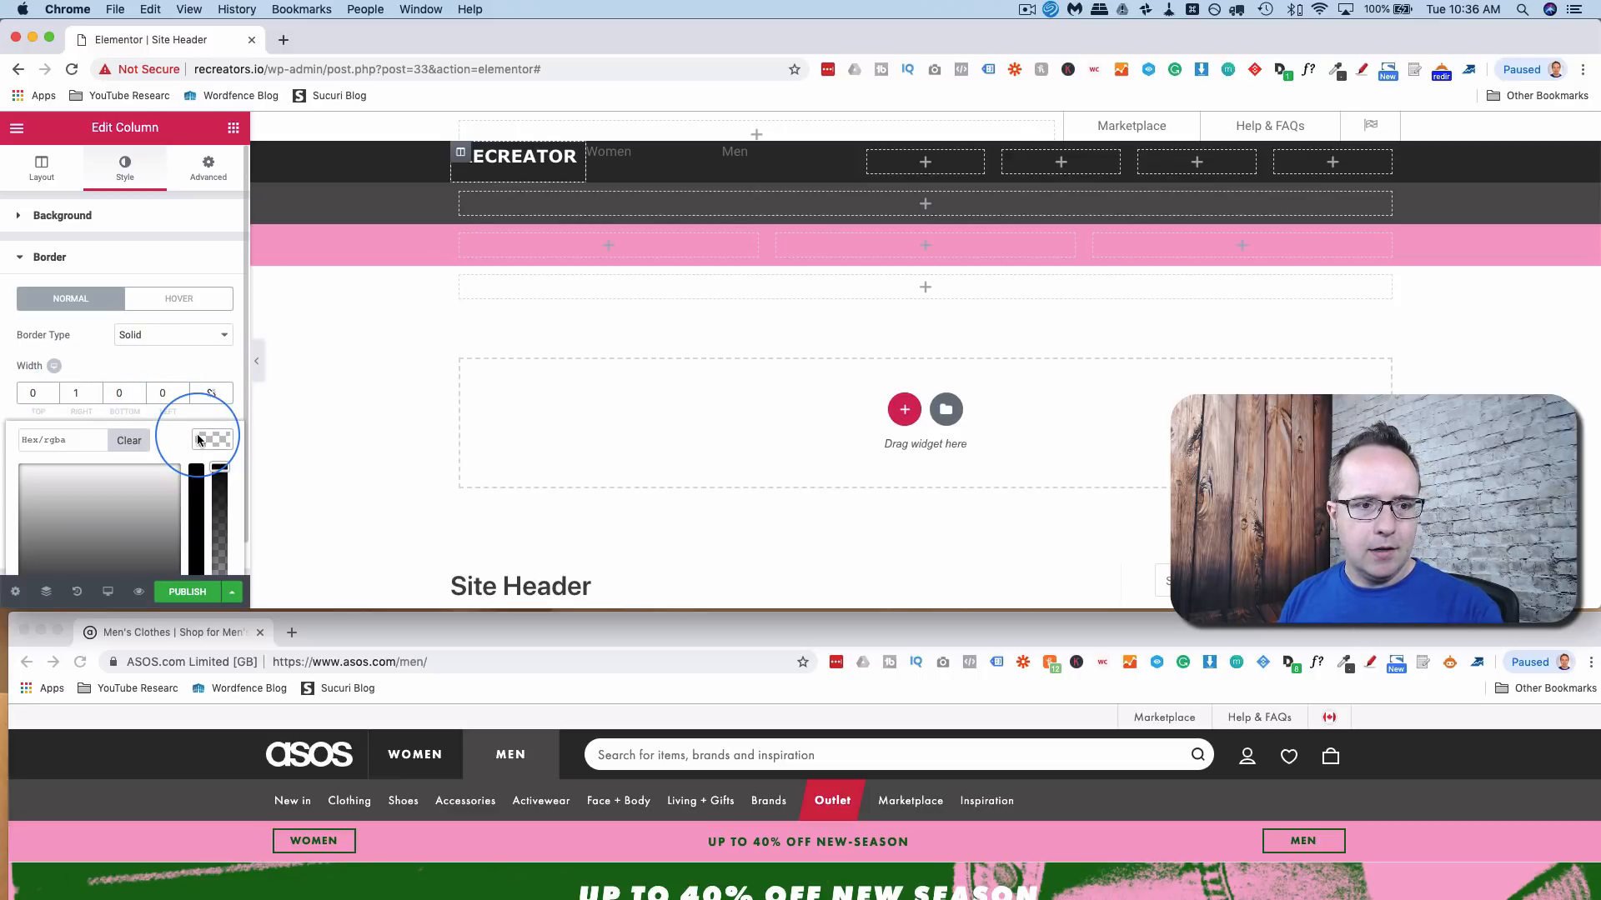
left_click_drag(88, 509, 17, 496)
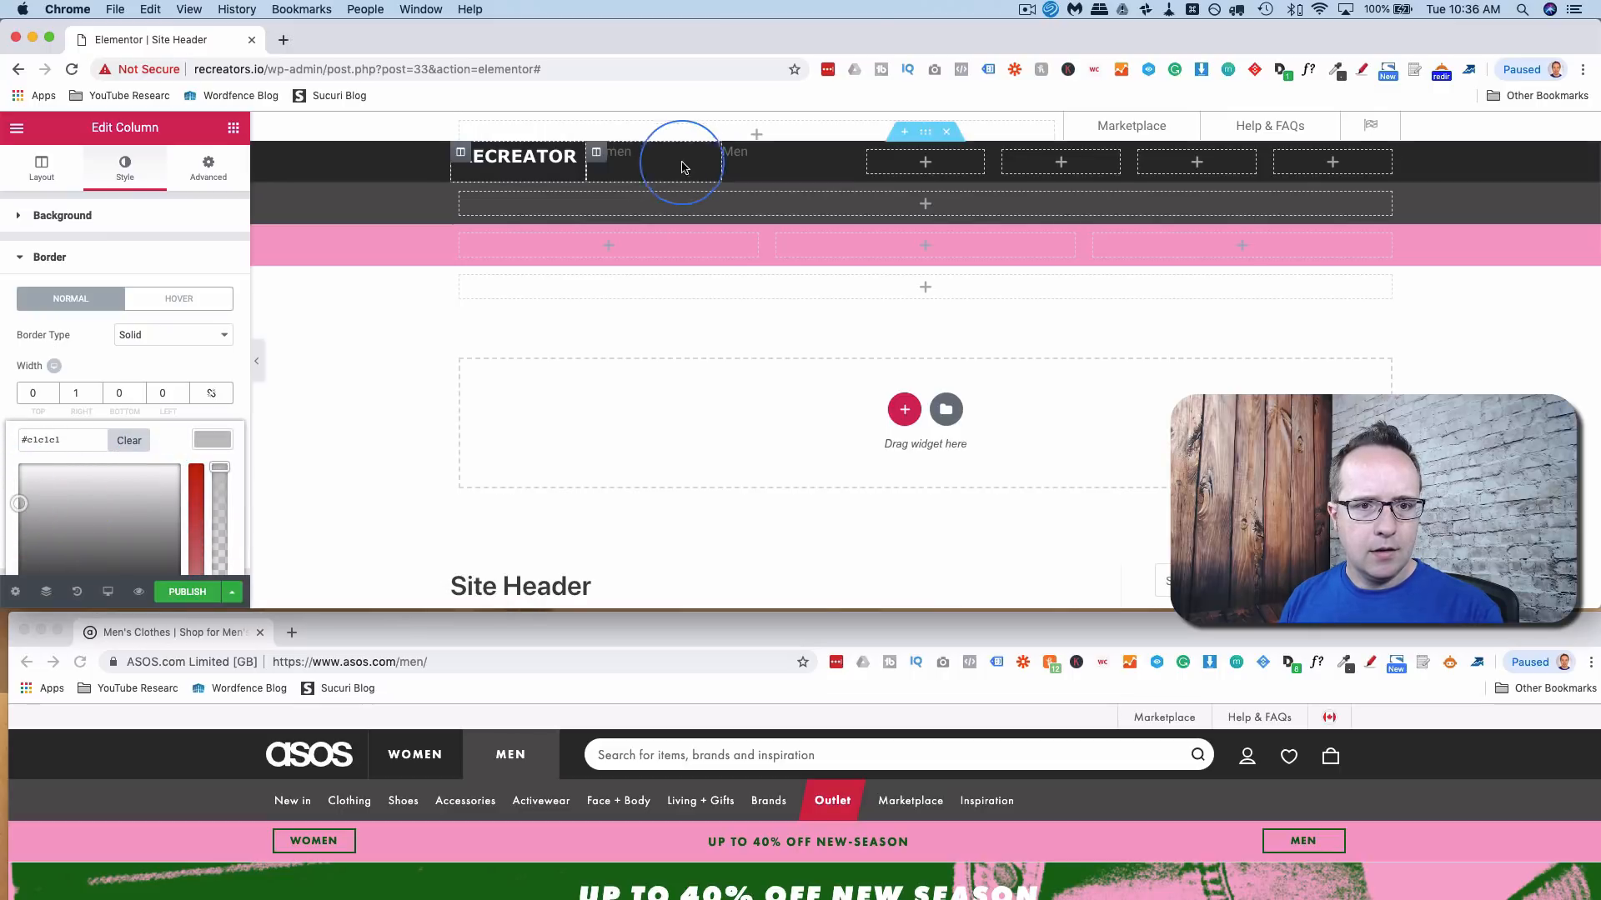
- Set the black section's content position to Middle
left_click(685, 160)
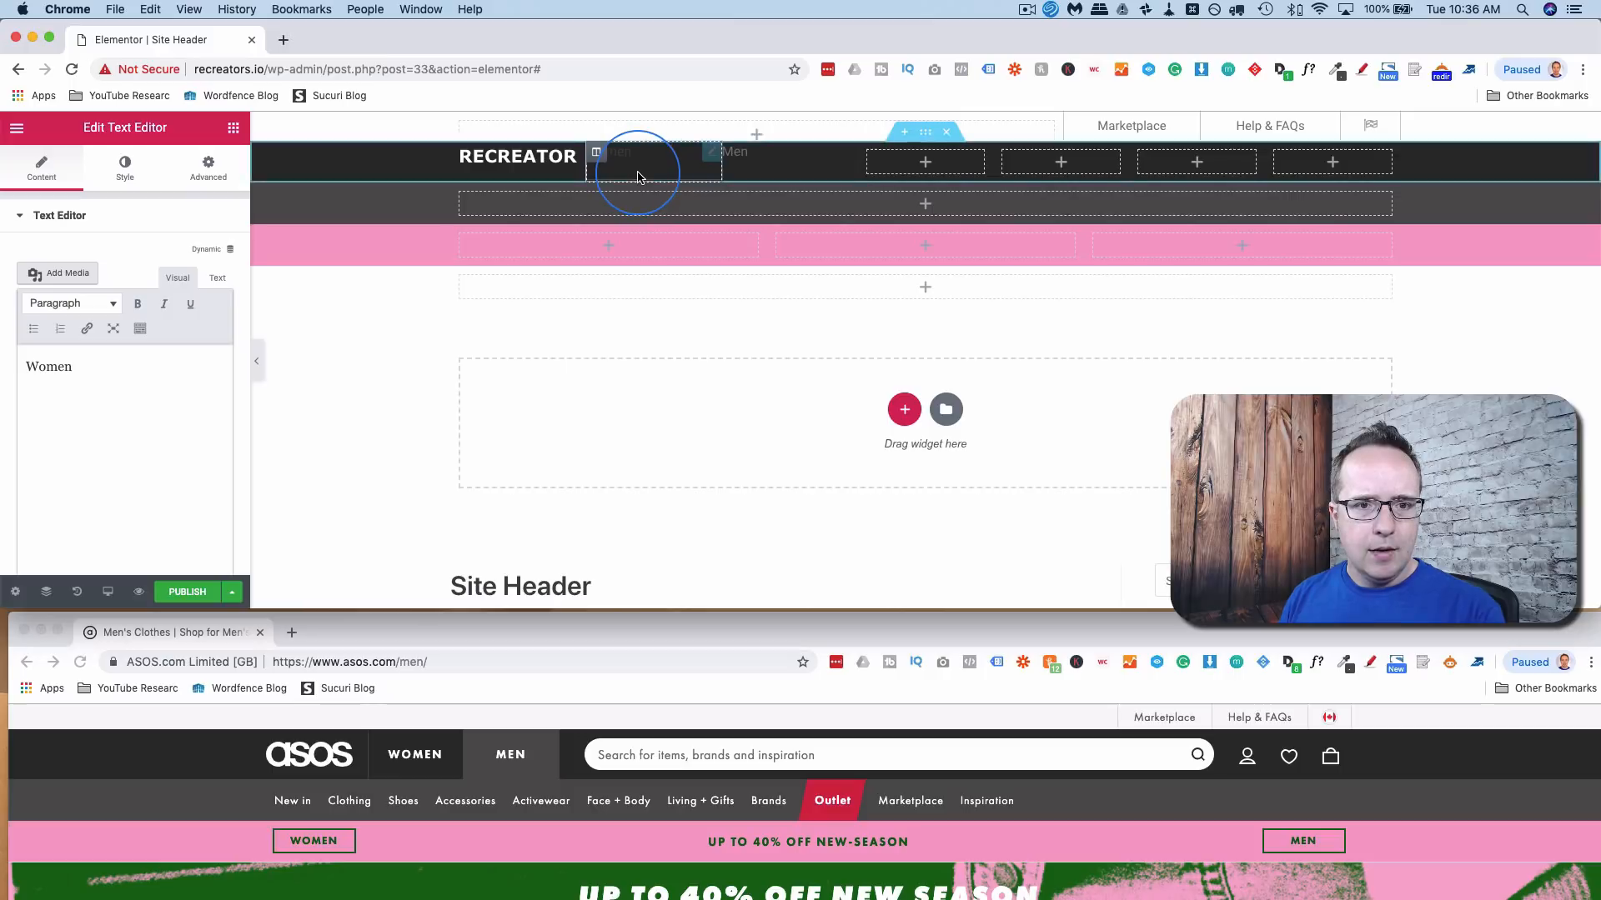
left_click(925, 133)
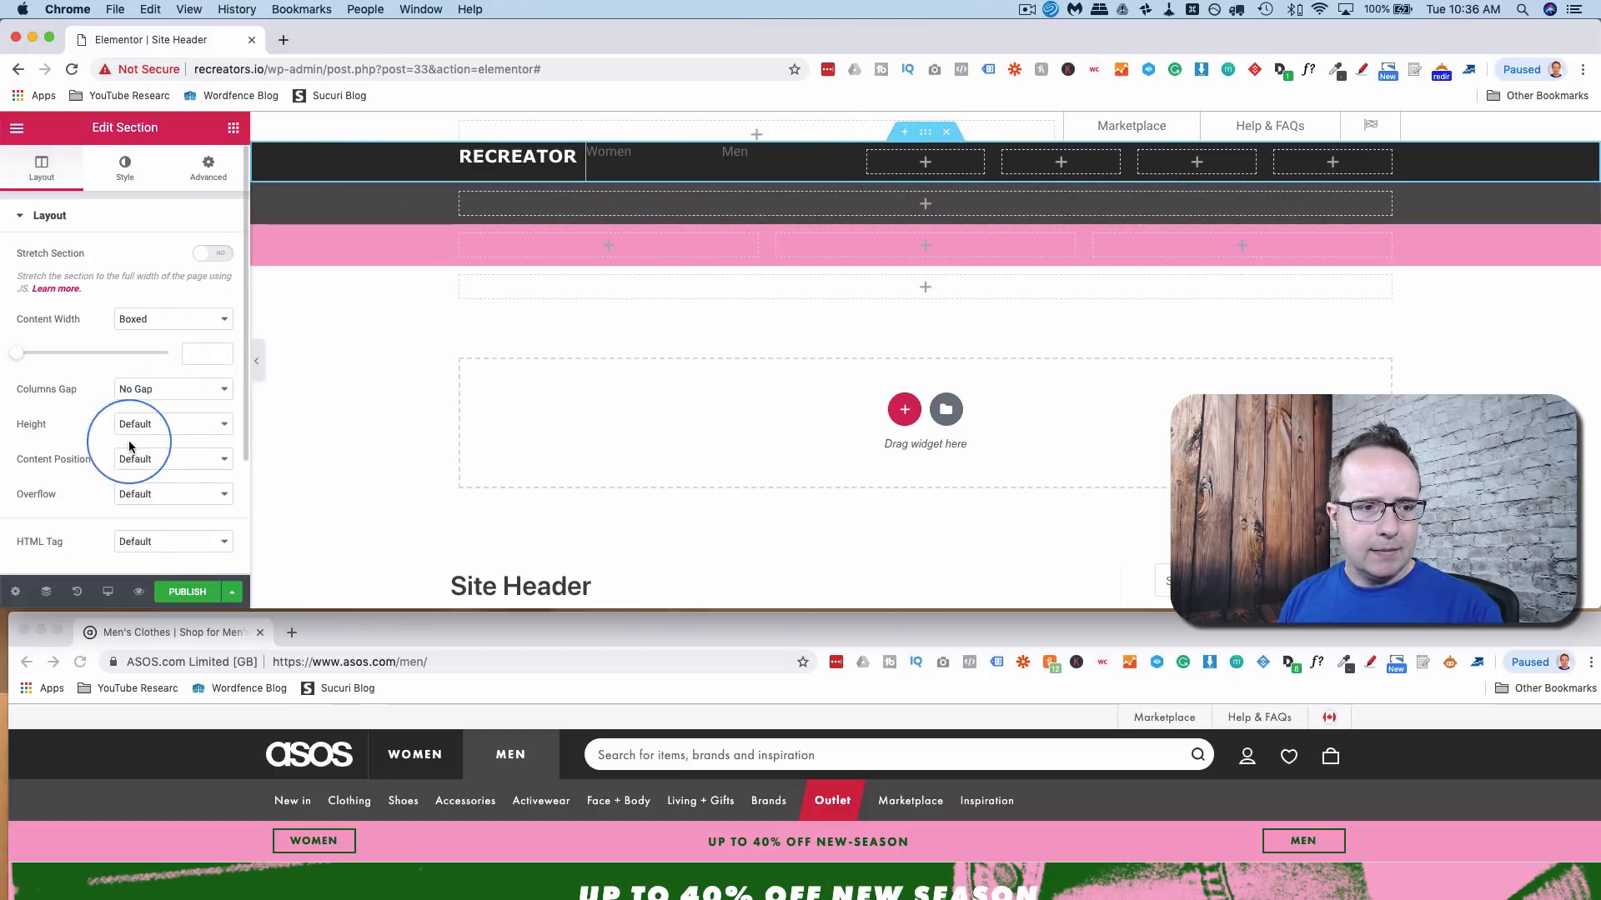
left_click(133, 472)
left_click(139, 487)
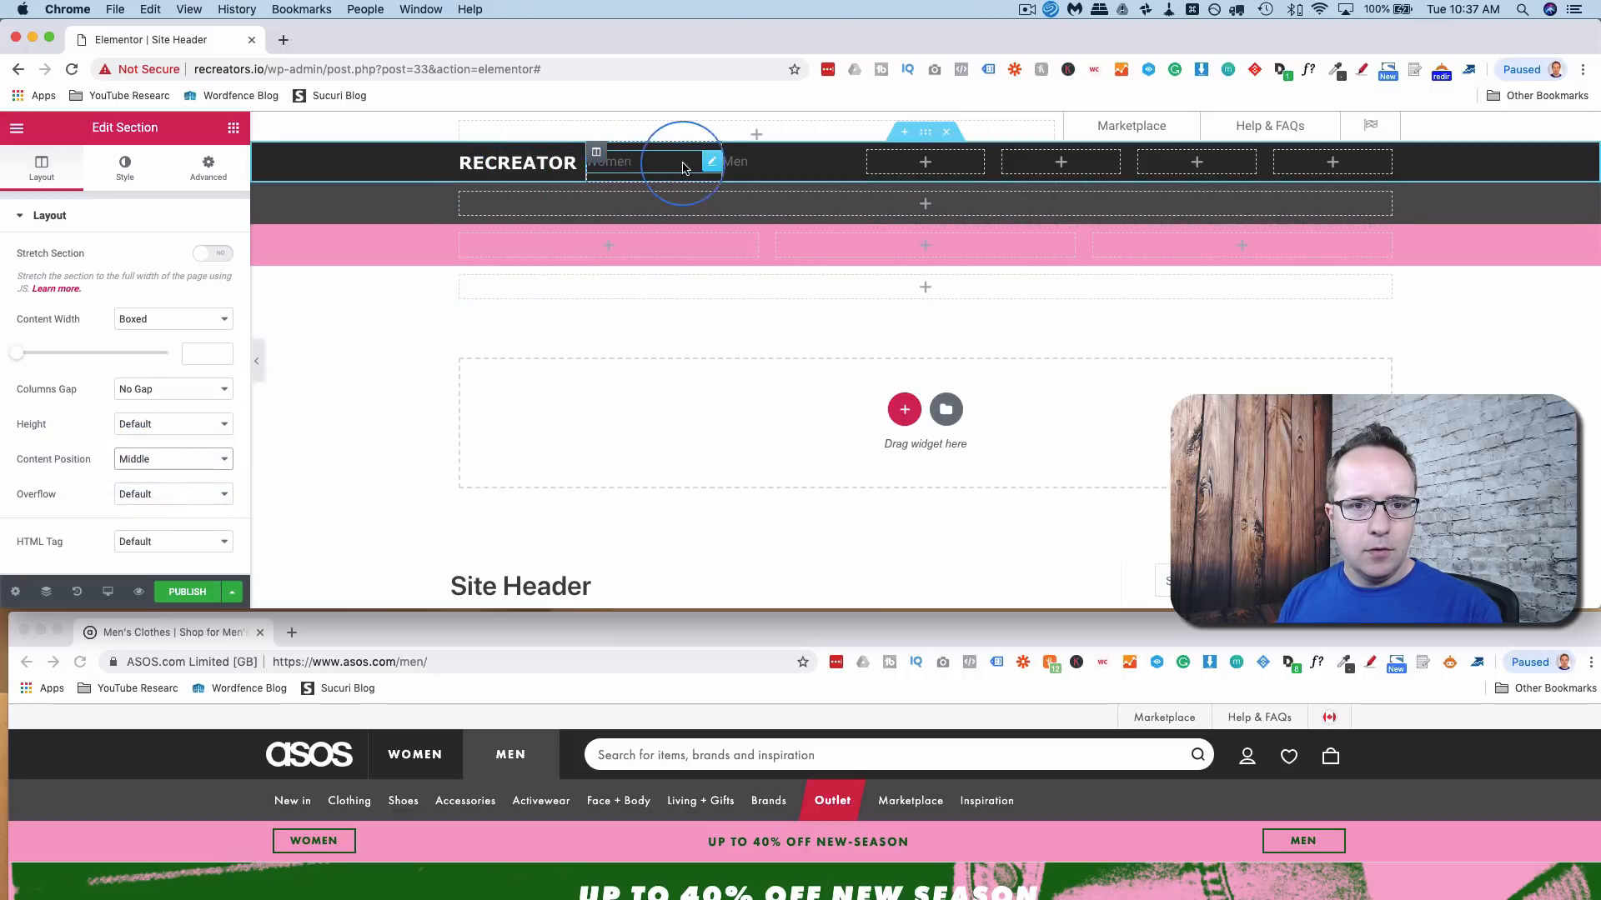
- Center the Women text in the black section and set its text color to white
left_click(708, 170)
left_click(140, 176)
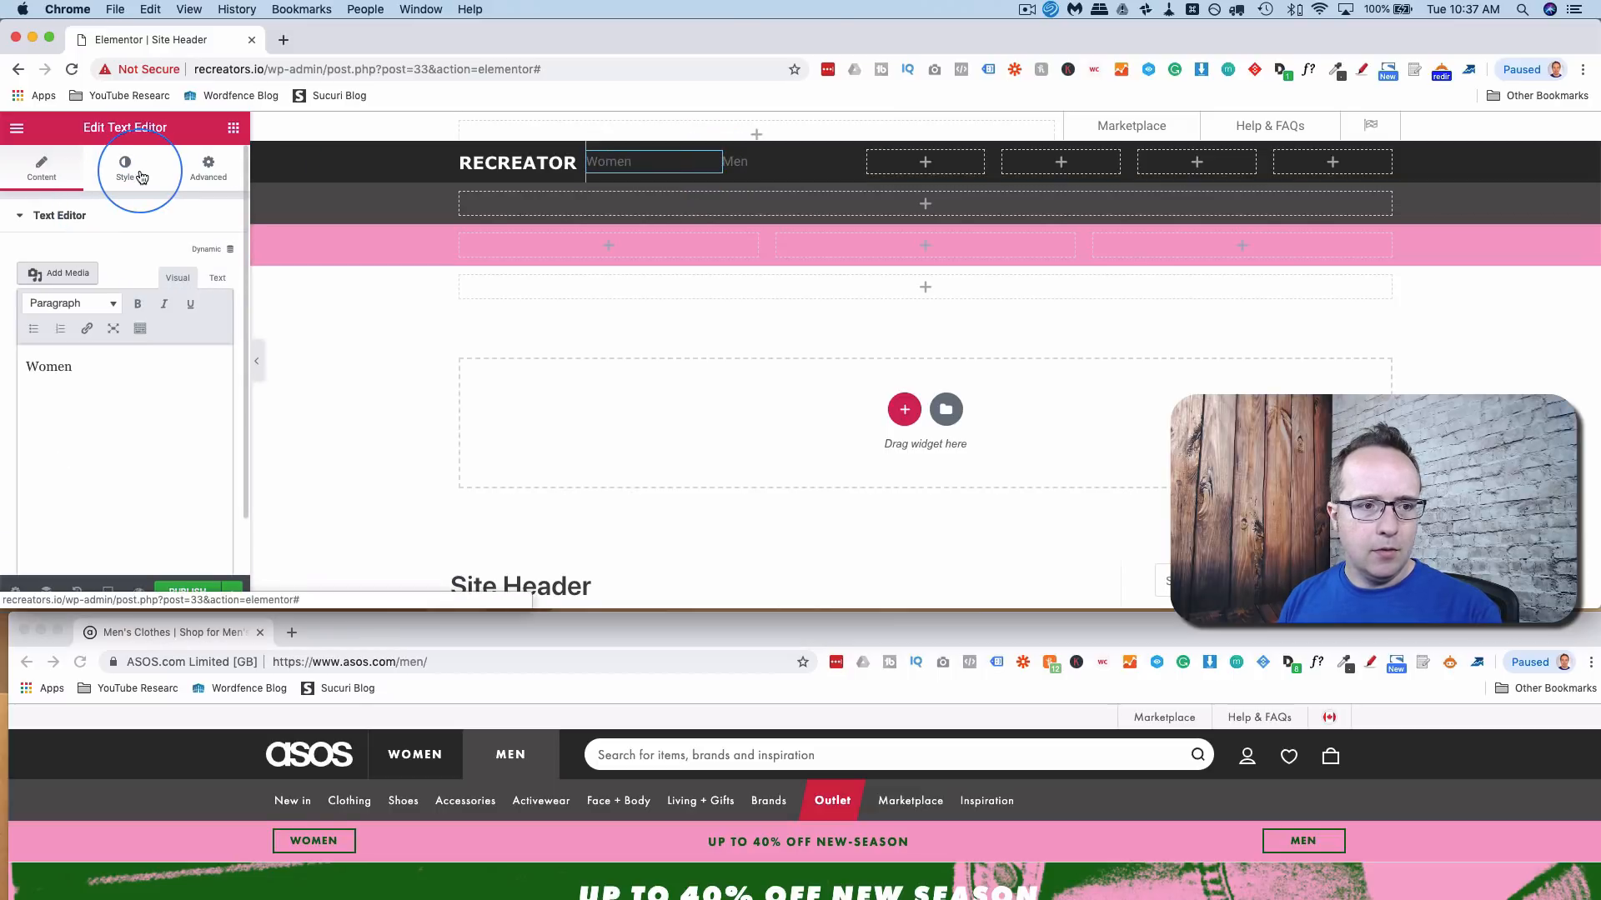
left_click(93, 288)
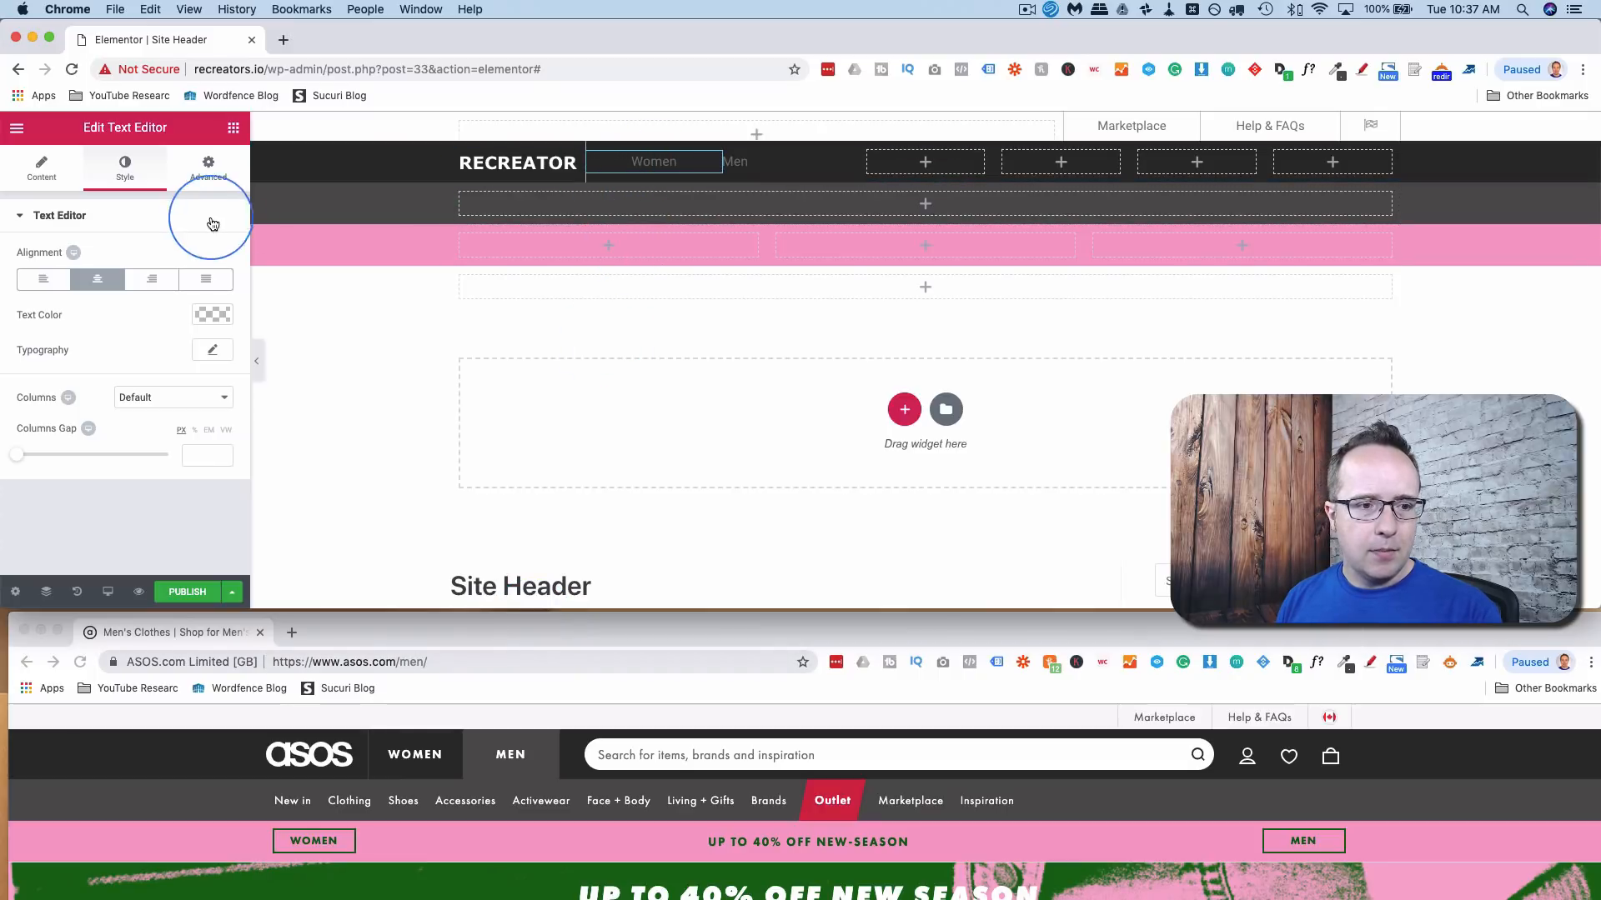
left_click(205, 316)
left_click_drag(149, 373, 16, 309)
- Set the Women text's typography to Verdana, bold, uppercase, at a size of 13 px
left_click(213, 350)
left_click(192, 395)
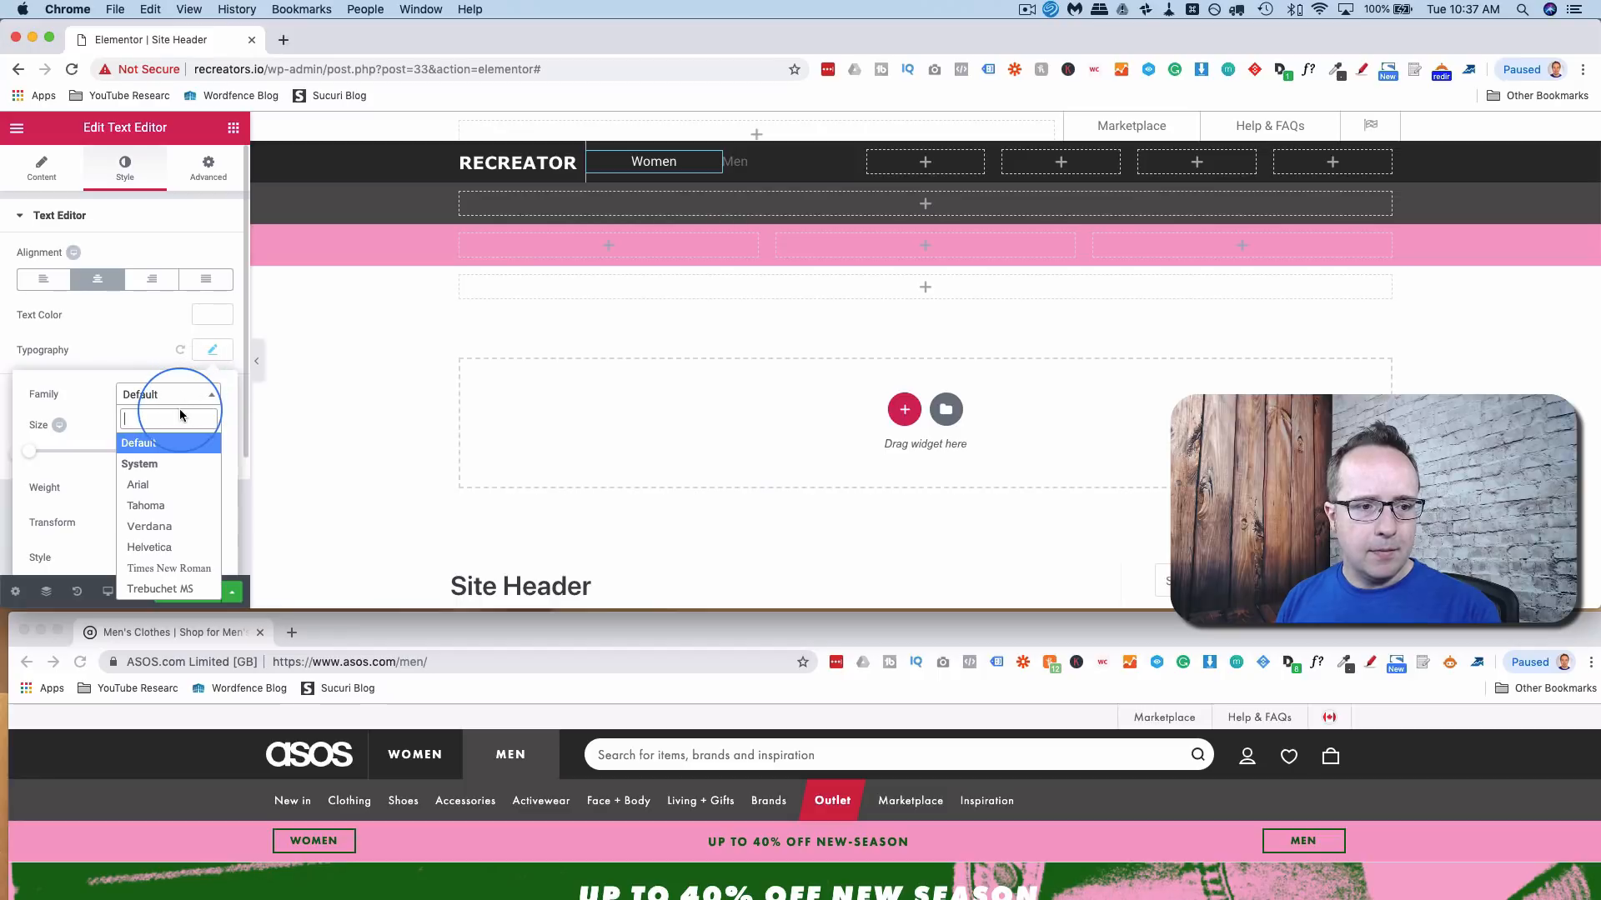
type("verd")
left_click(170, 472)
scroll(61, 483, "down", 3)
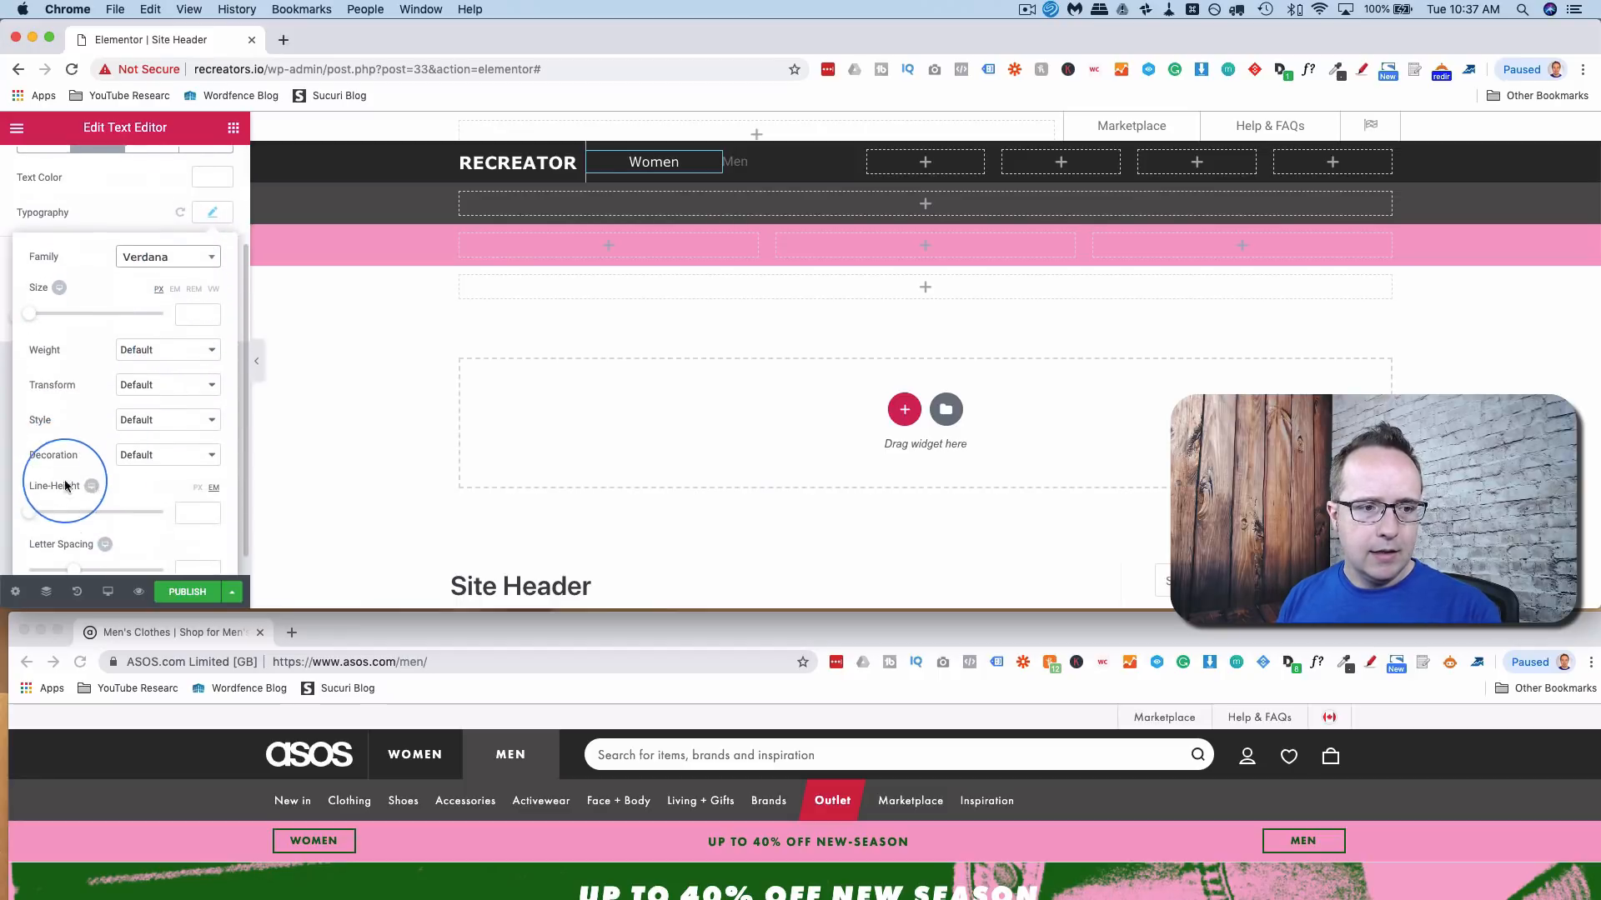
left_click(175, 347)
left_click(134, 369)
left_click(167, 377)
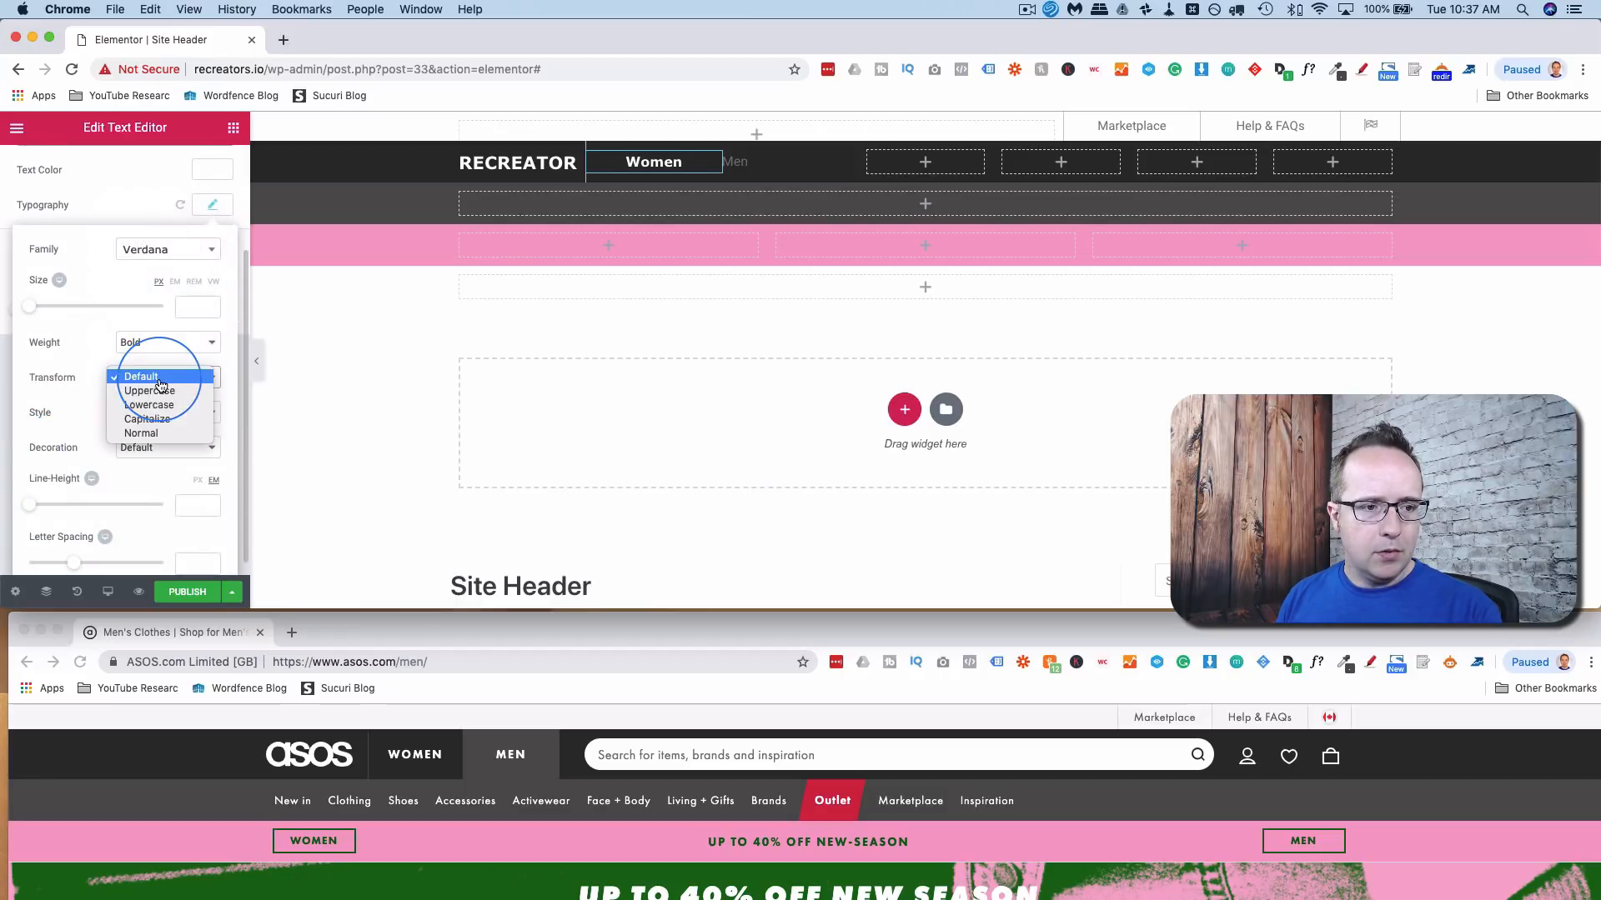
left_click(160, 394)
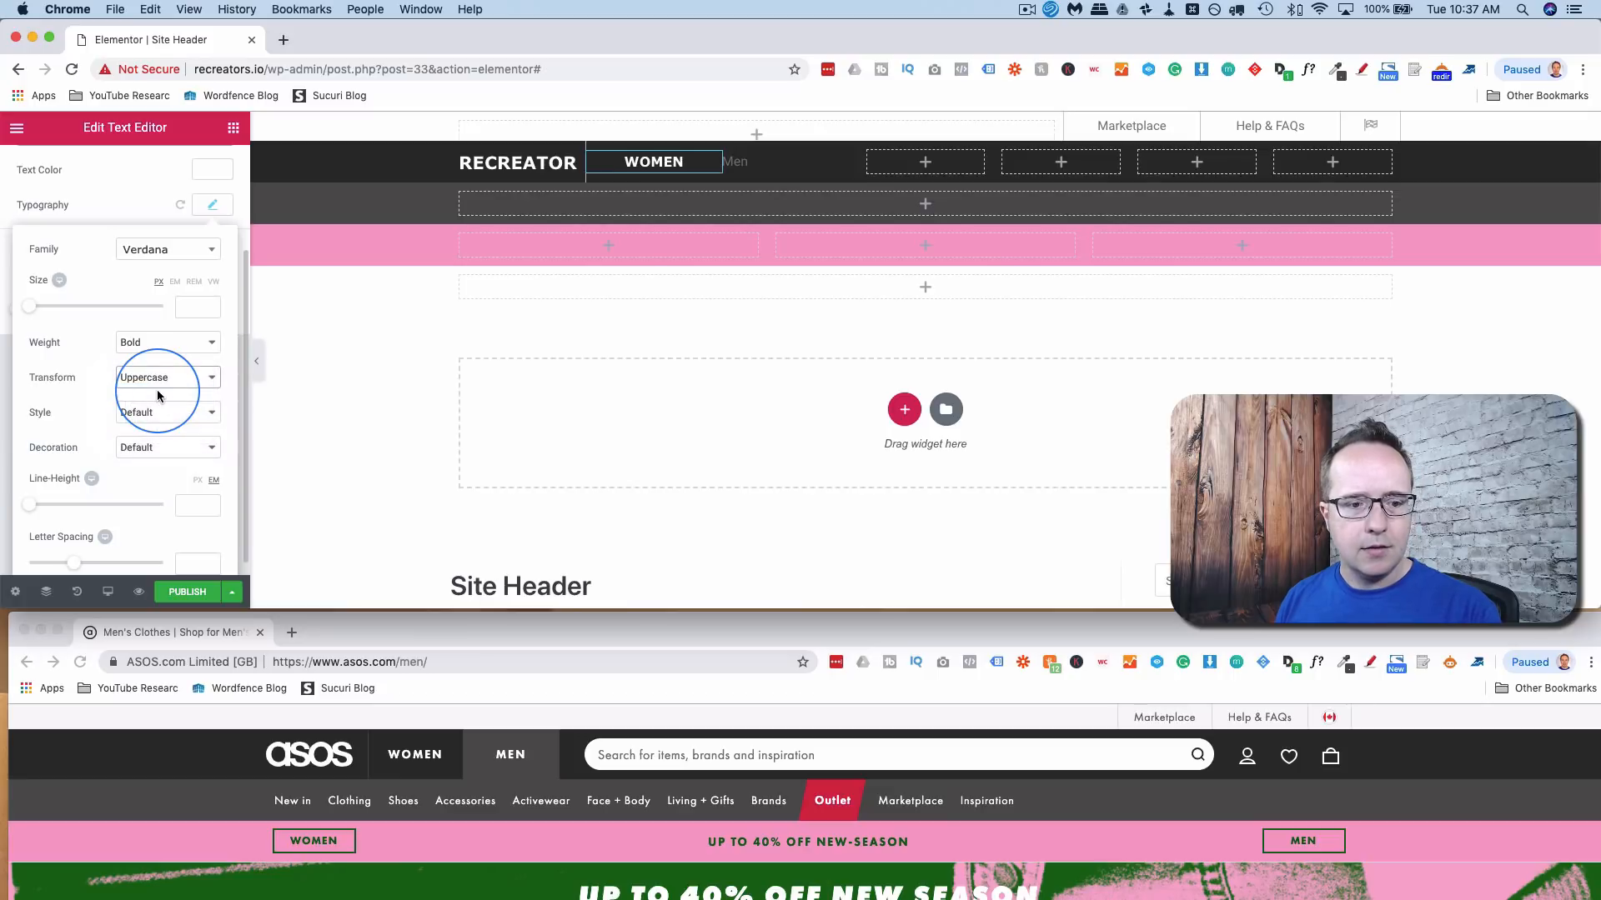
left_click(40, 306)
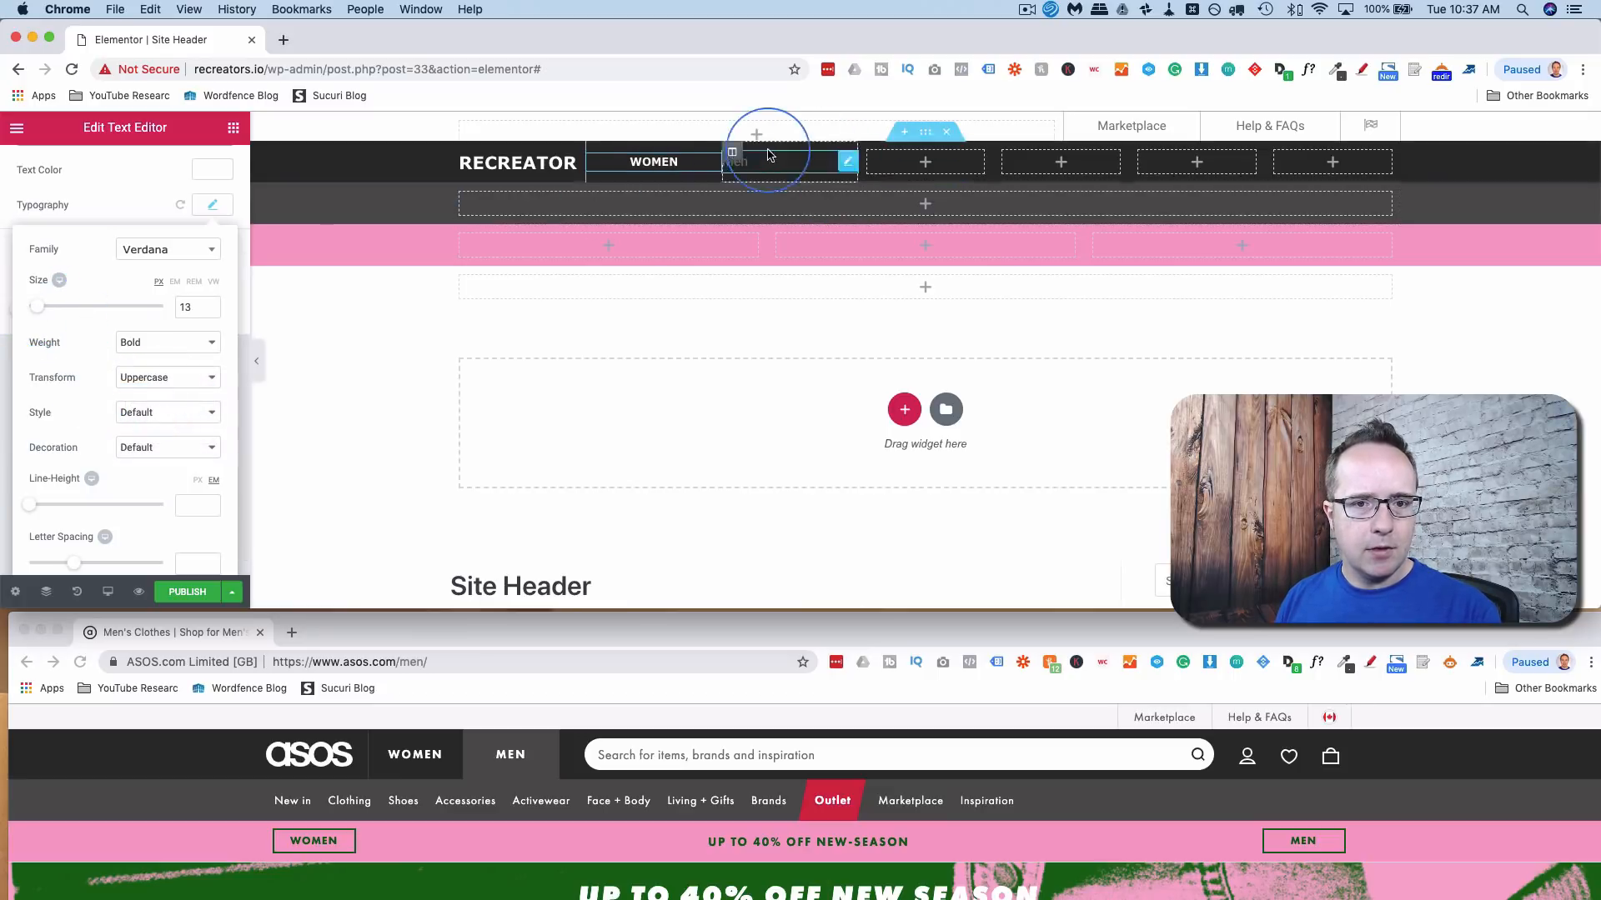
- Copy the Women text widget and paste its style onto the Men text widget
right_click(704, 163)
left_click(734, 227)
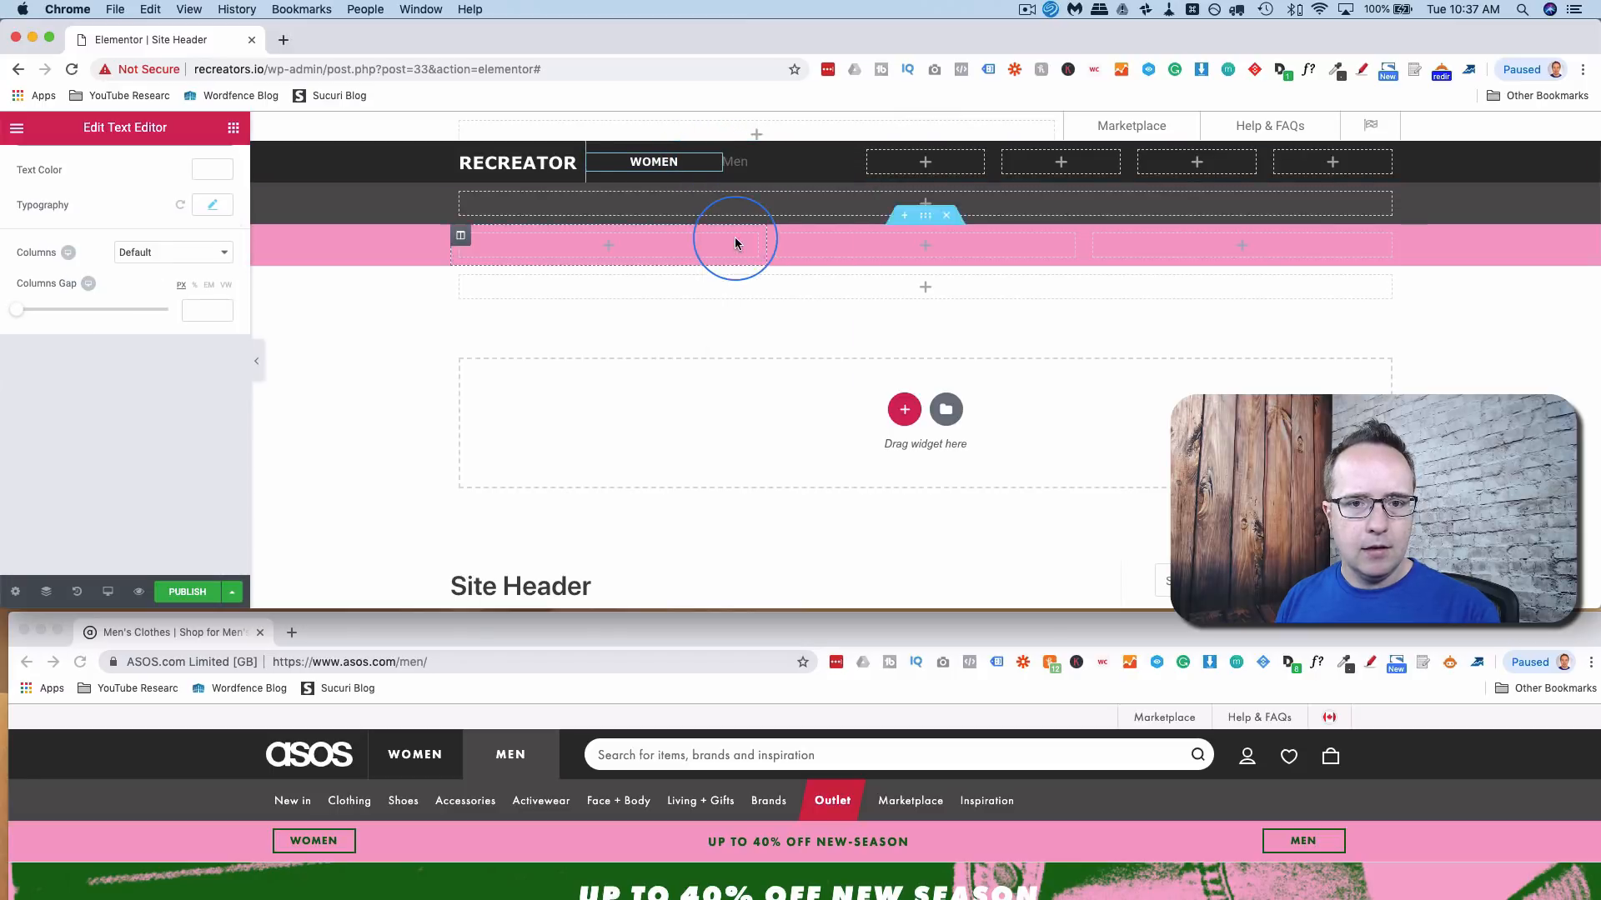
right_click(766, 156)
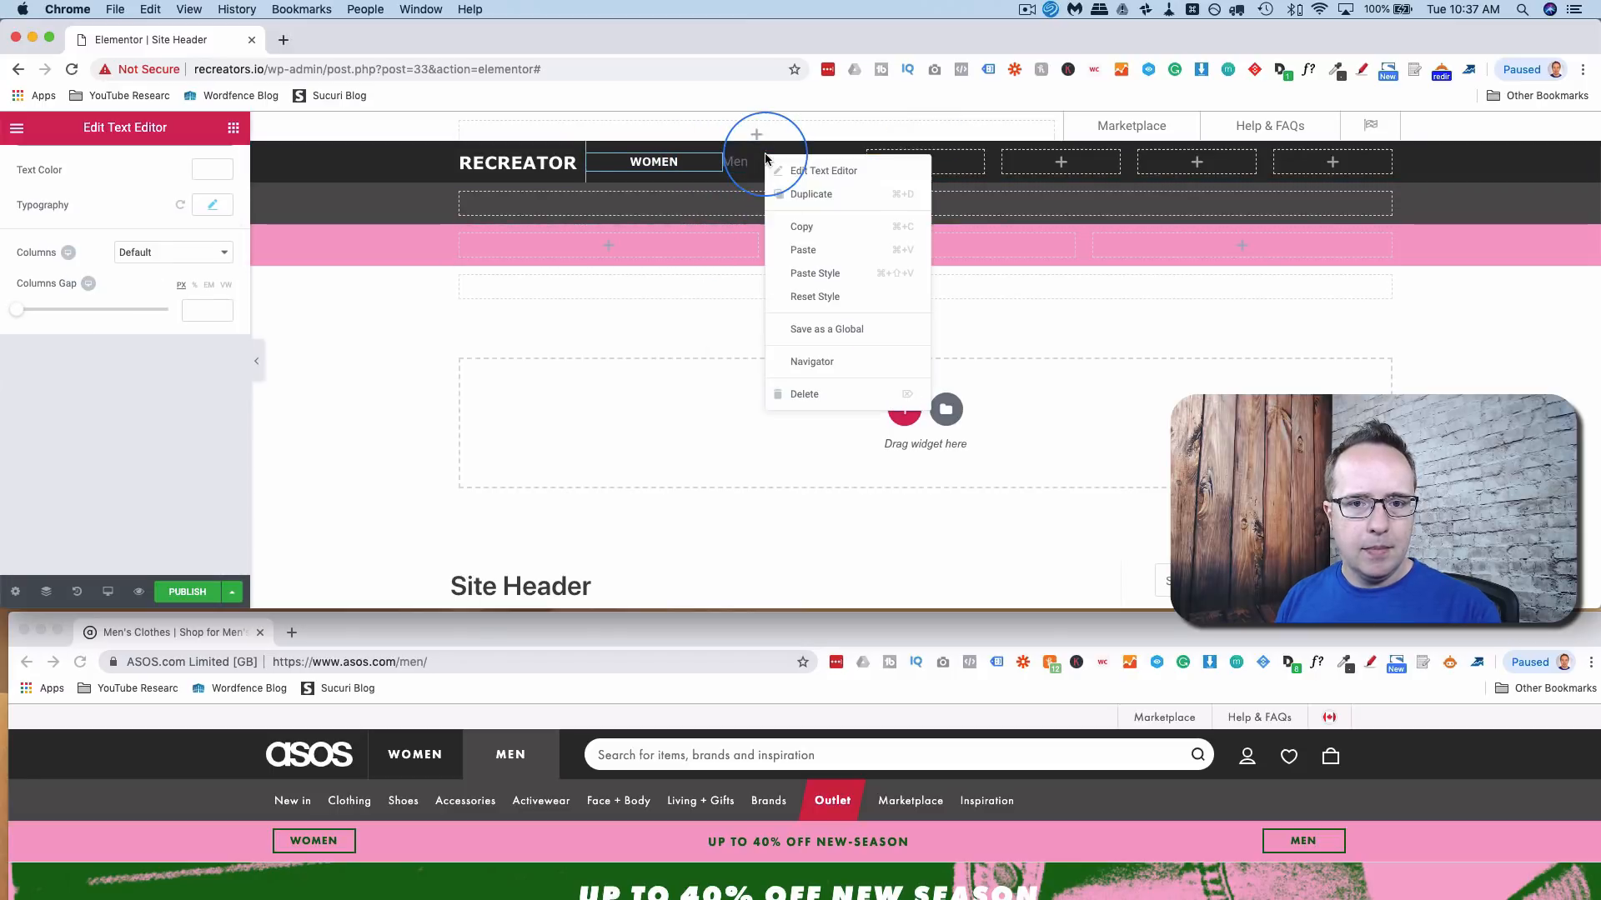
left_click(819, 273)
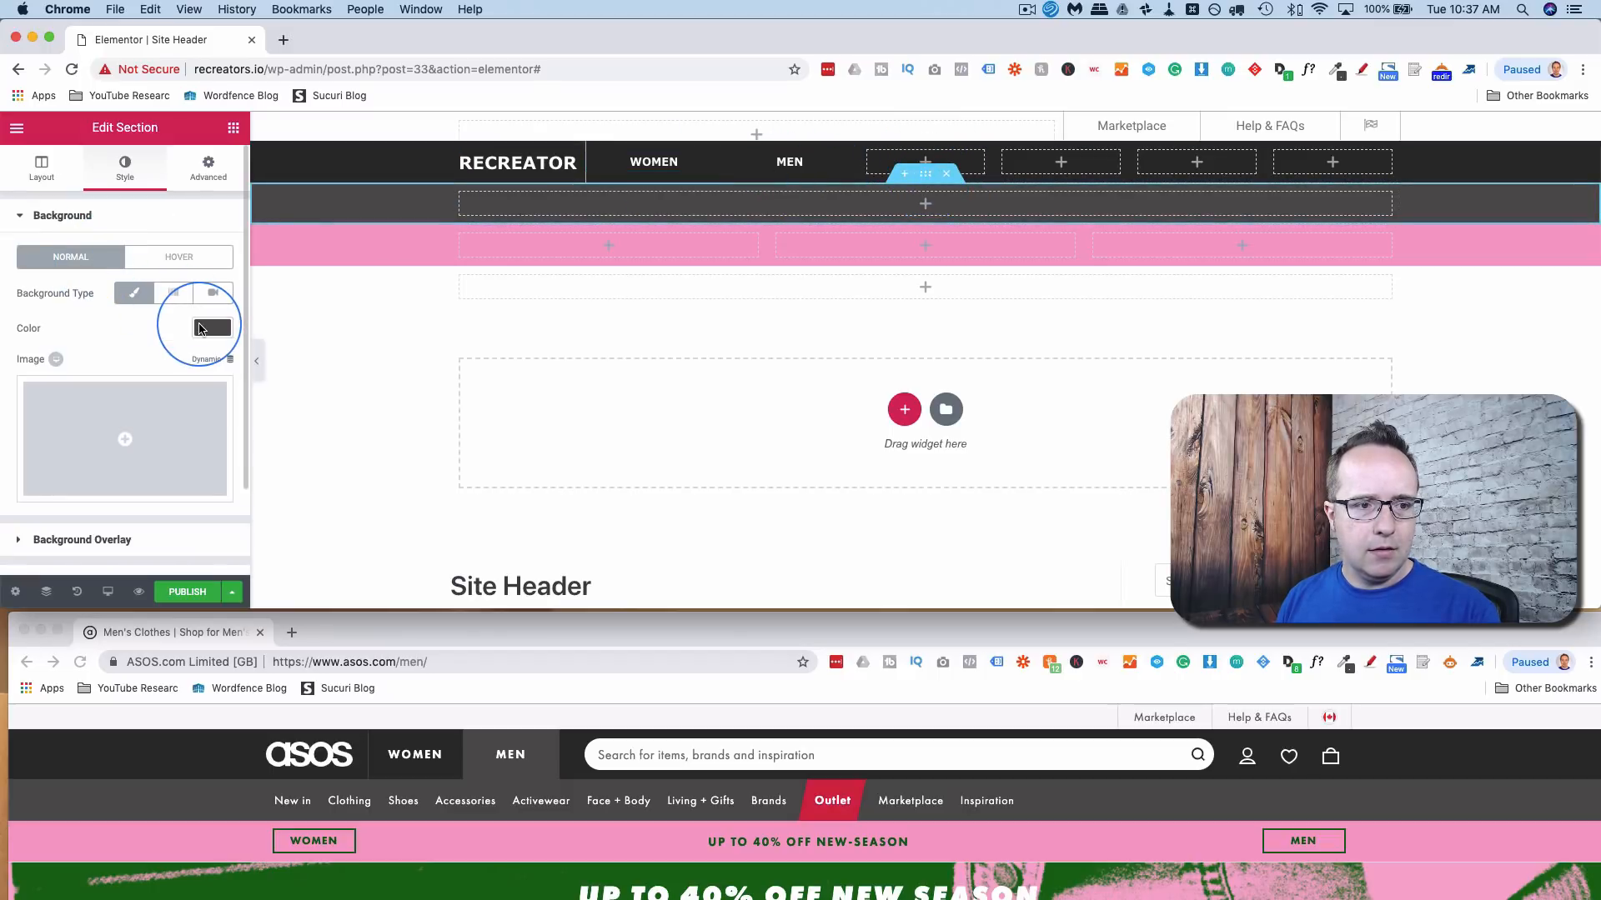
- Copy the hex value of the dark grey section's background color
left_click(212, 328)
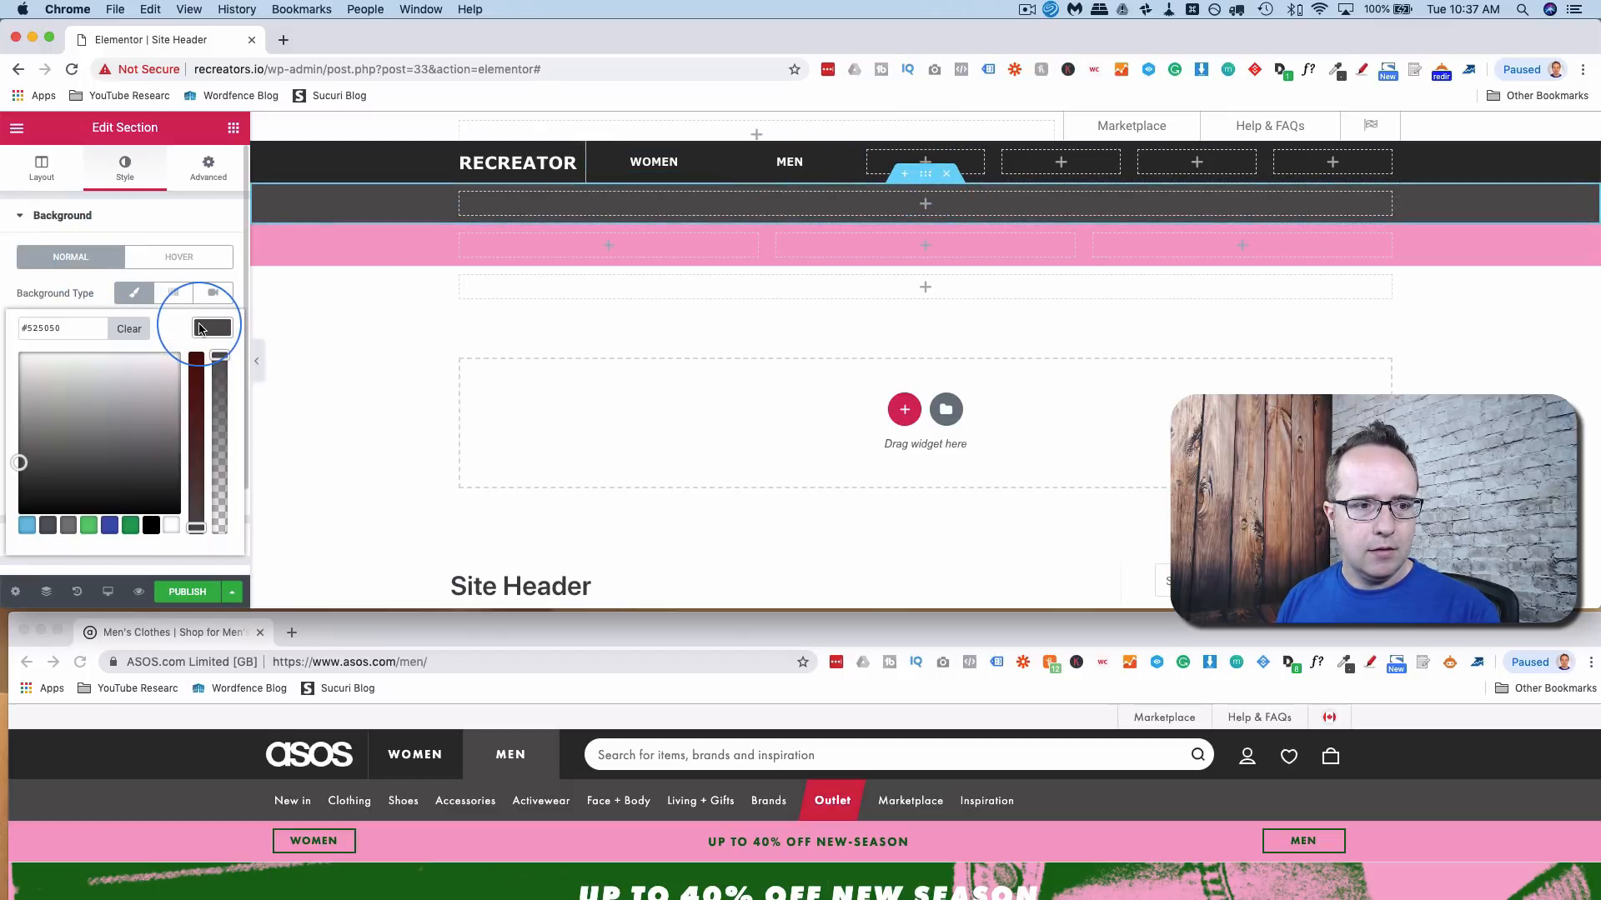
right_click(47, 336)
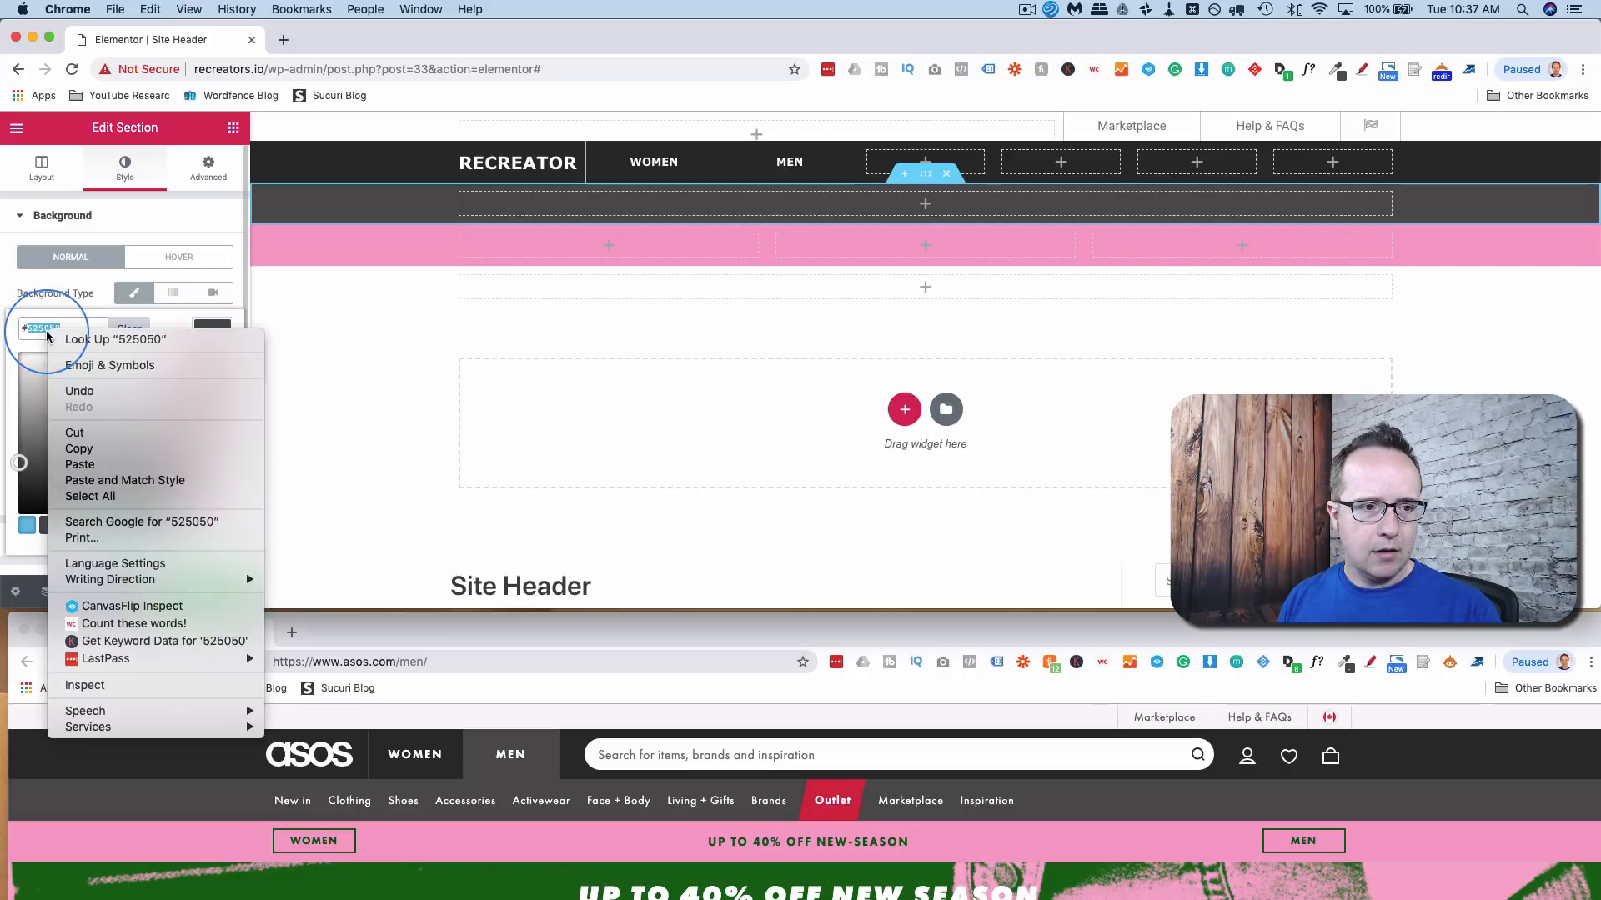
left_click(80, 447)
- Set the background color of the Men column in the black section to #525050
left_click(781, 164)
left_click(732, 153)
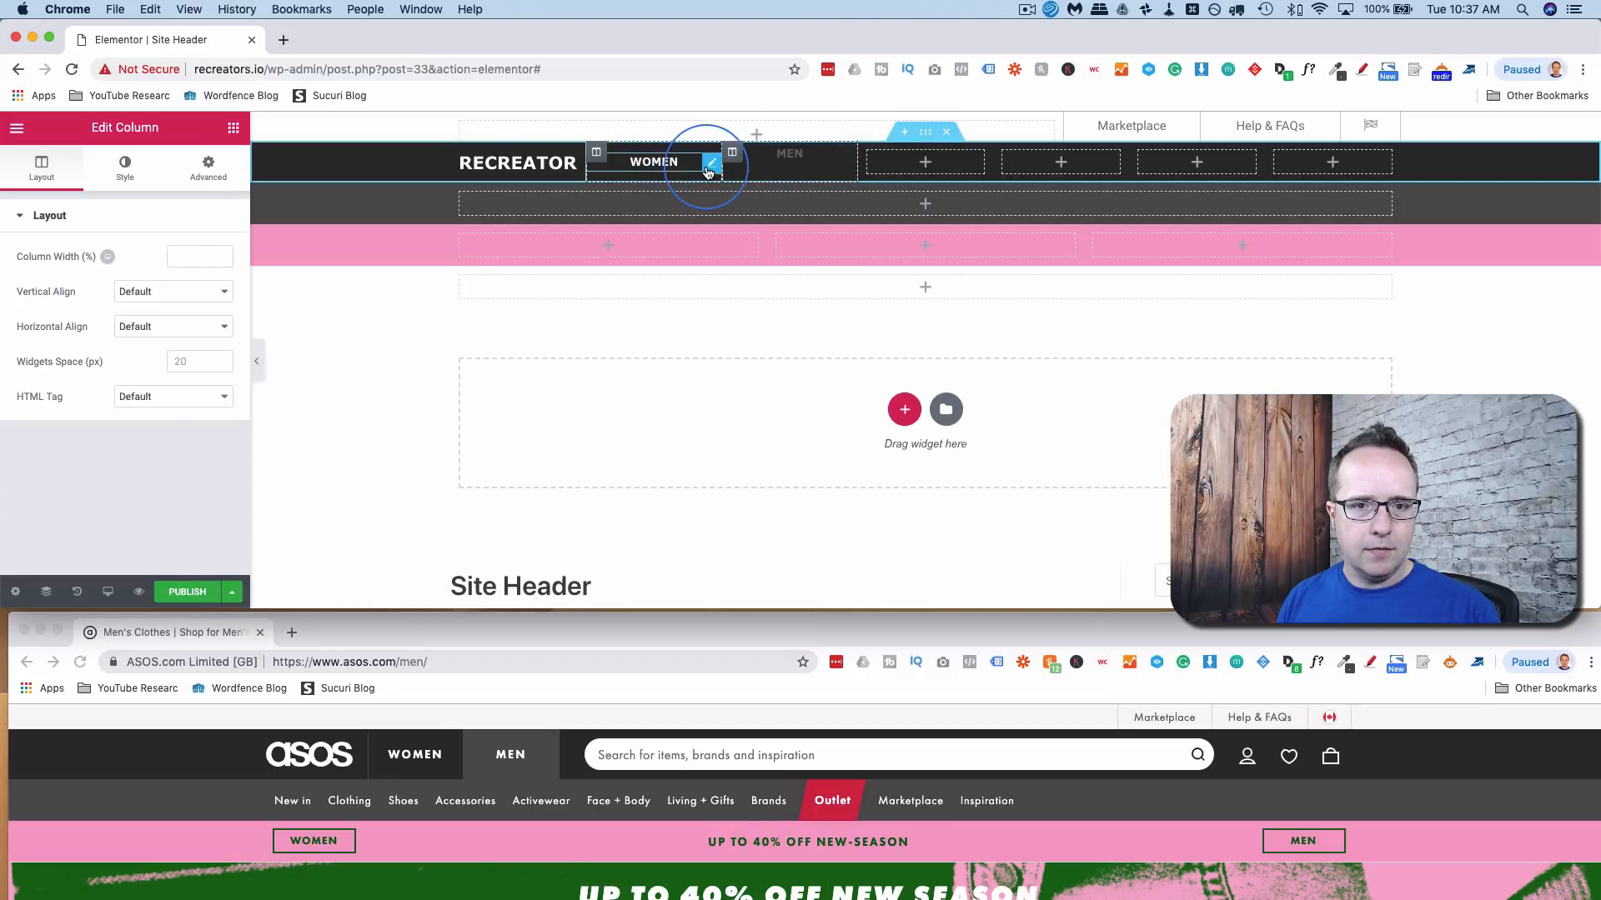
left_click(709, 166)
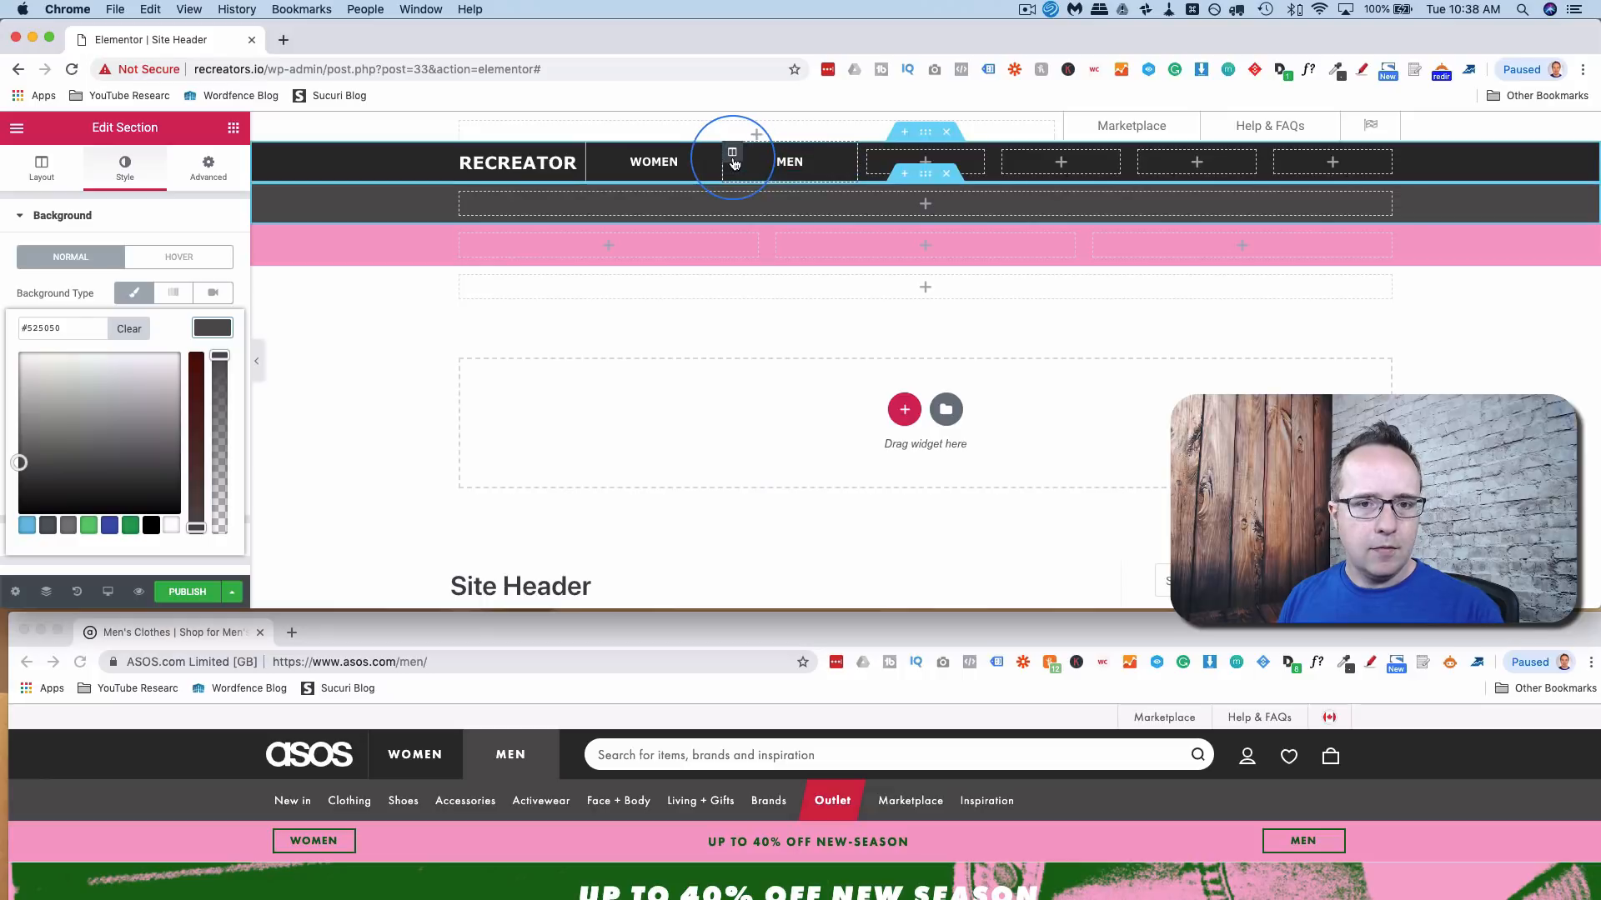
left_click(732, 157)
left_click(130, 167)
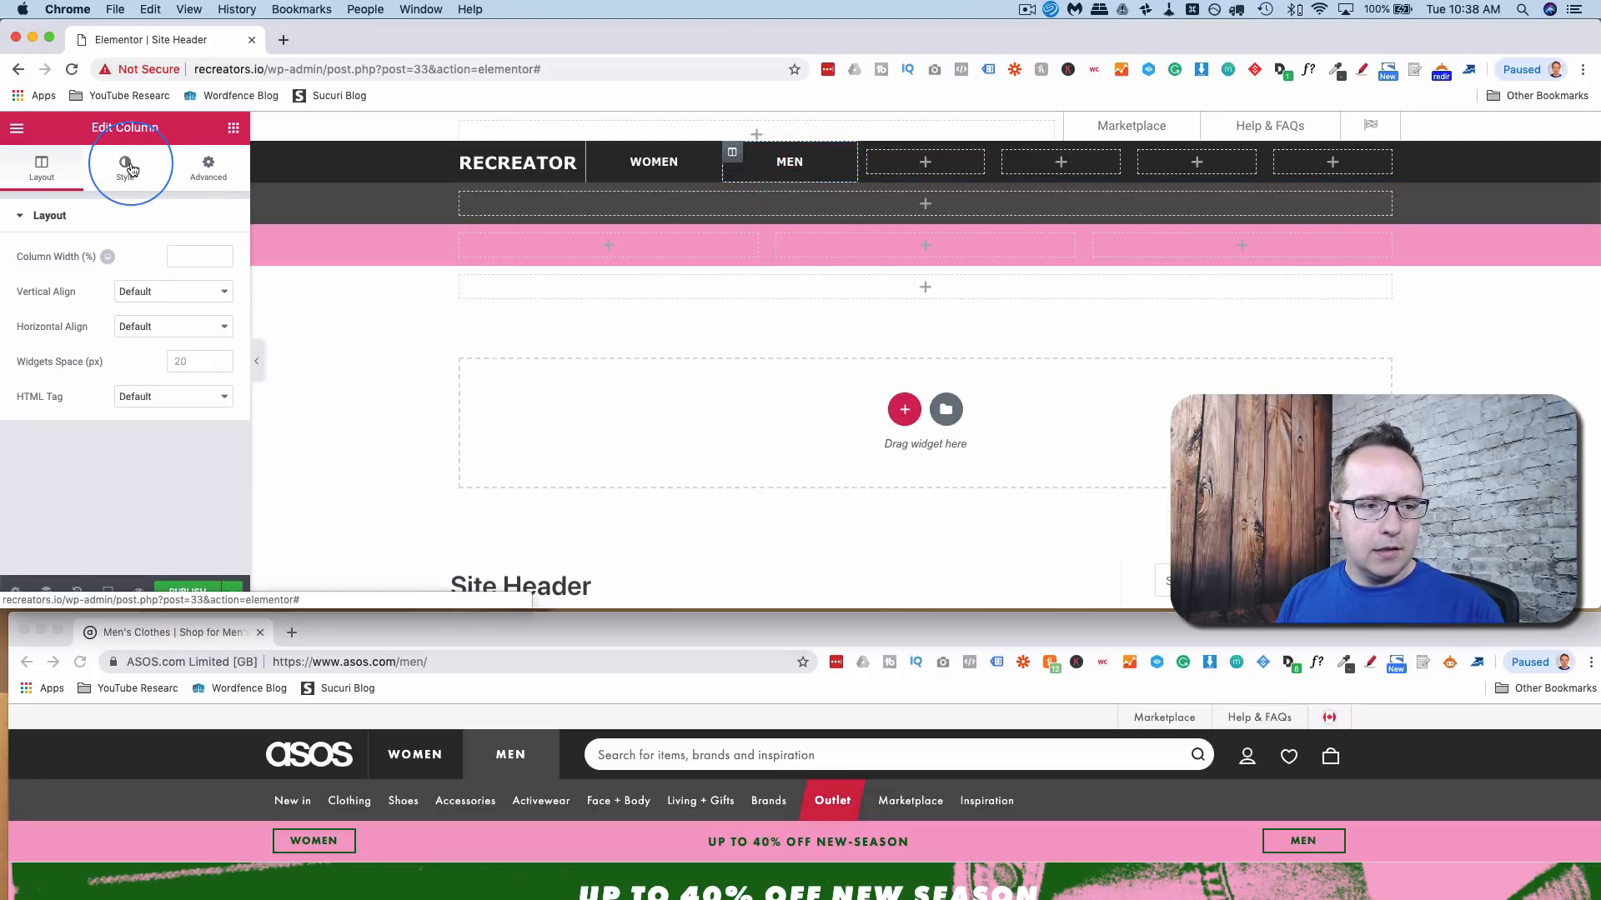
left_click(136, 305)
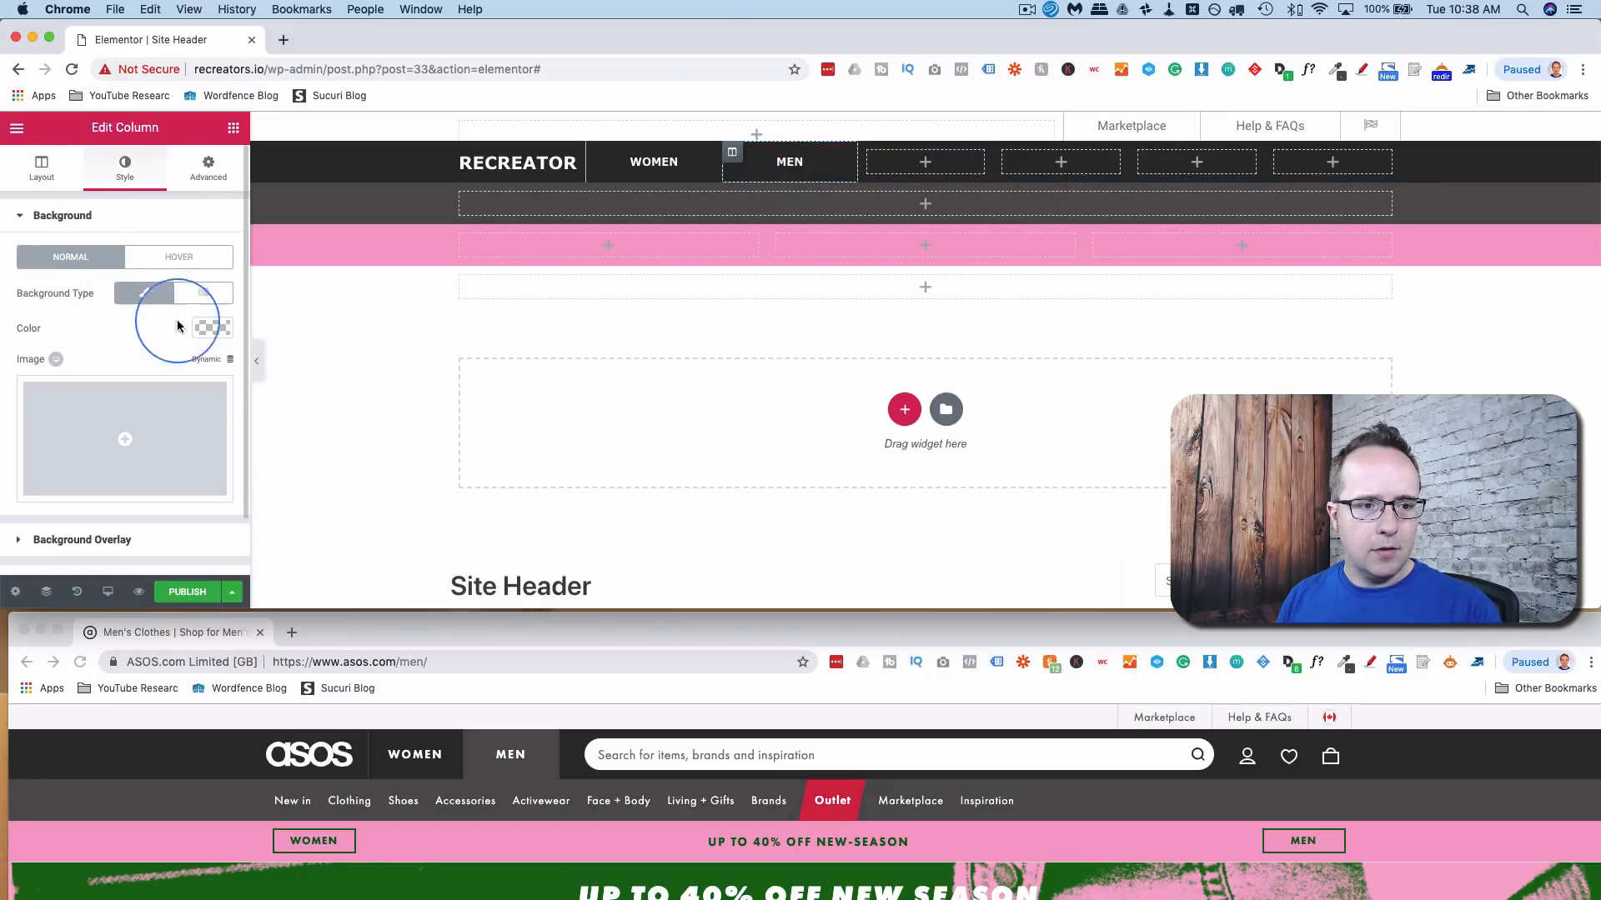
left_click(214, 332)
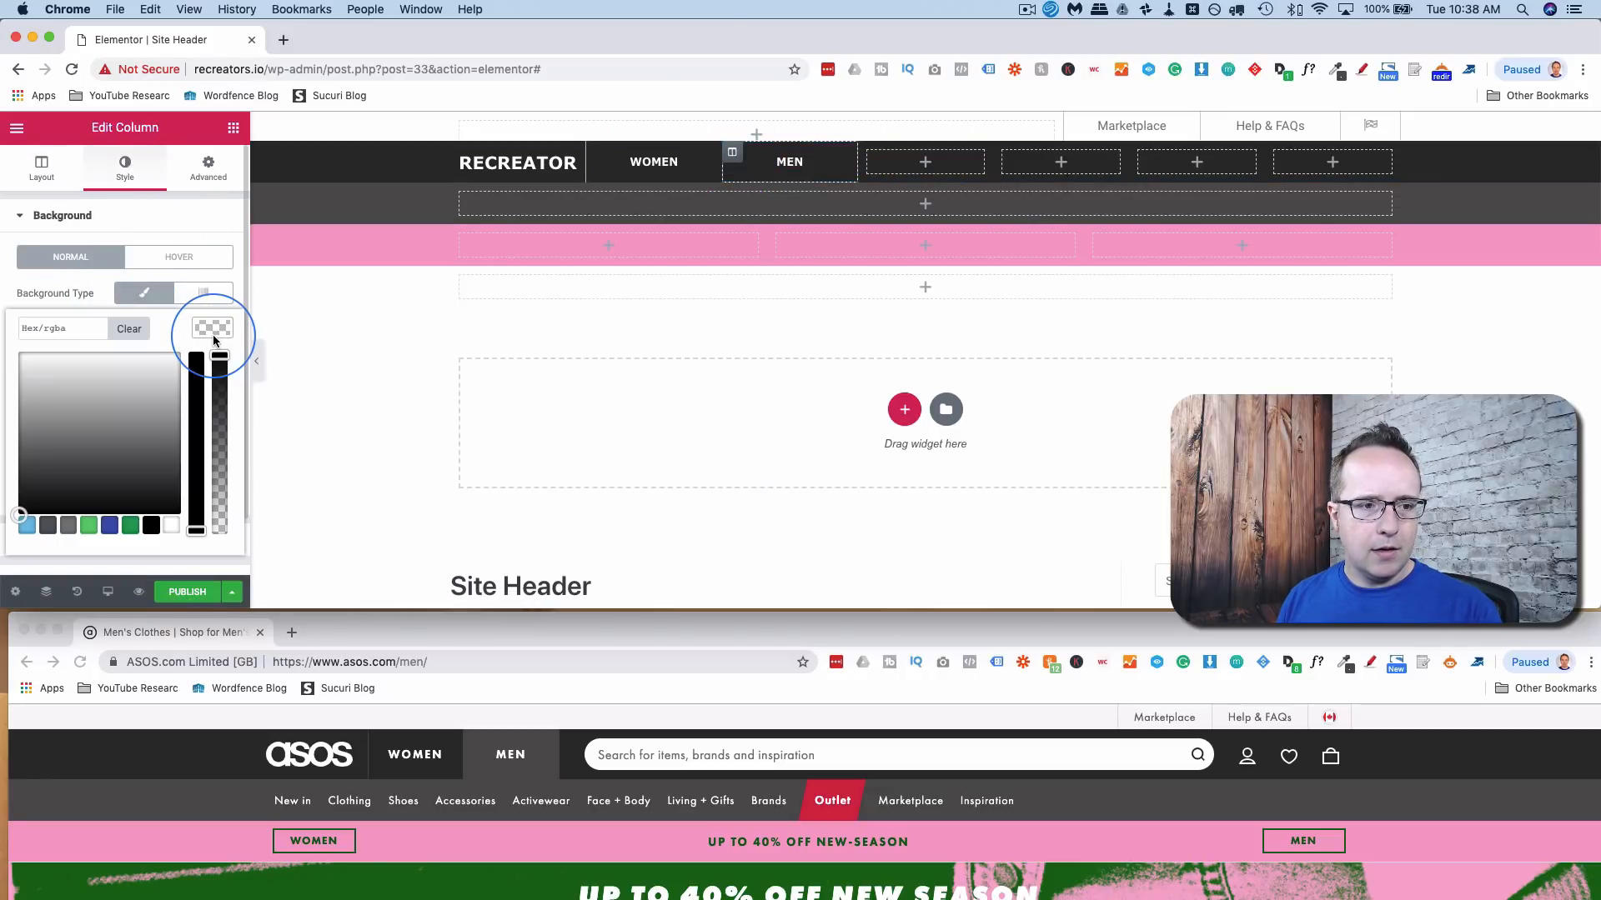
right_click(66, 333)
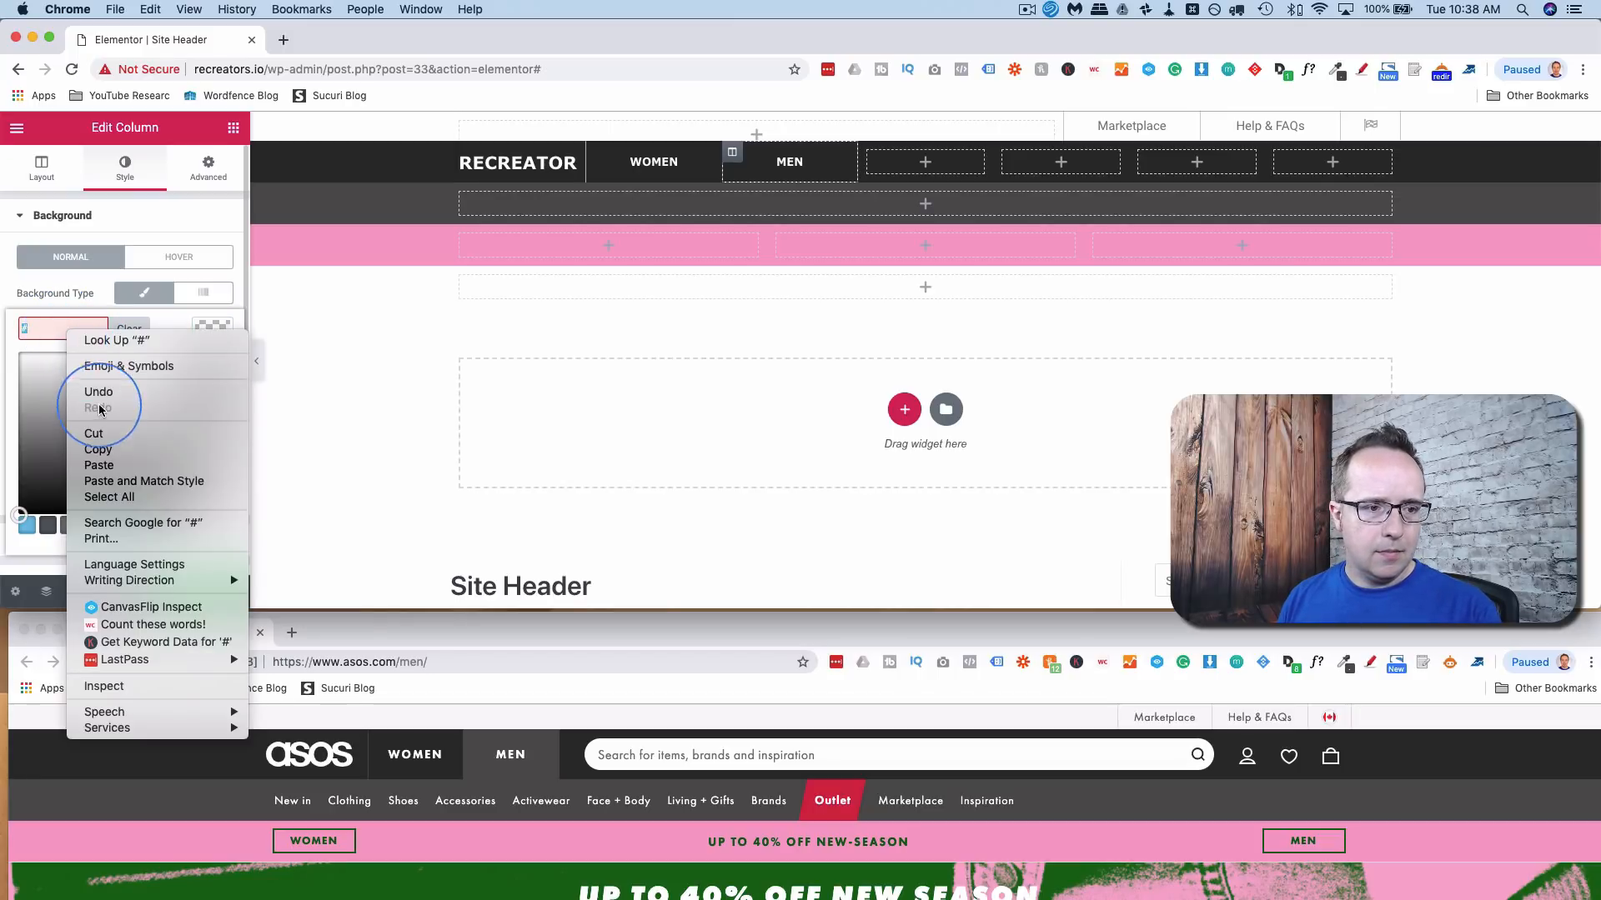
left_click(37, 328)
right_click(38, 328)
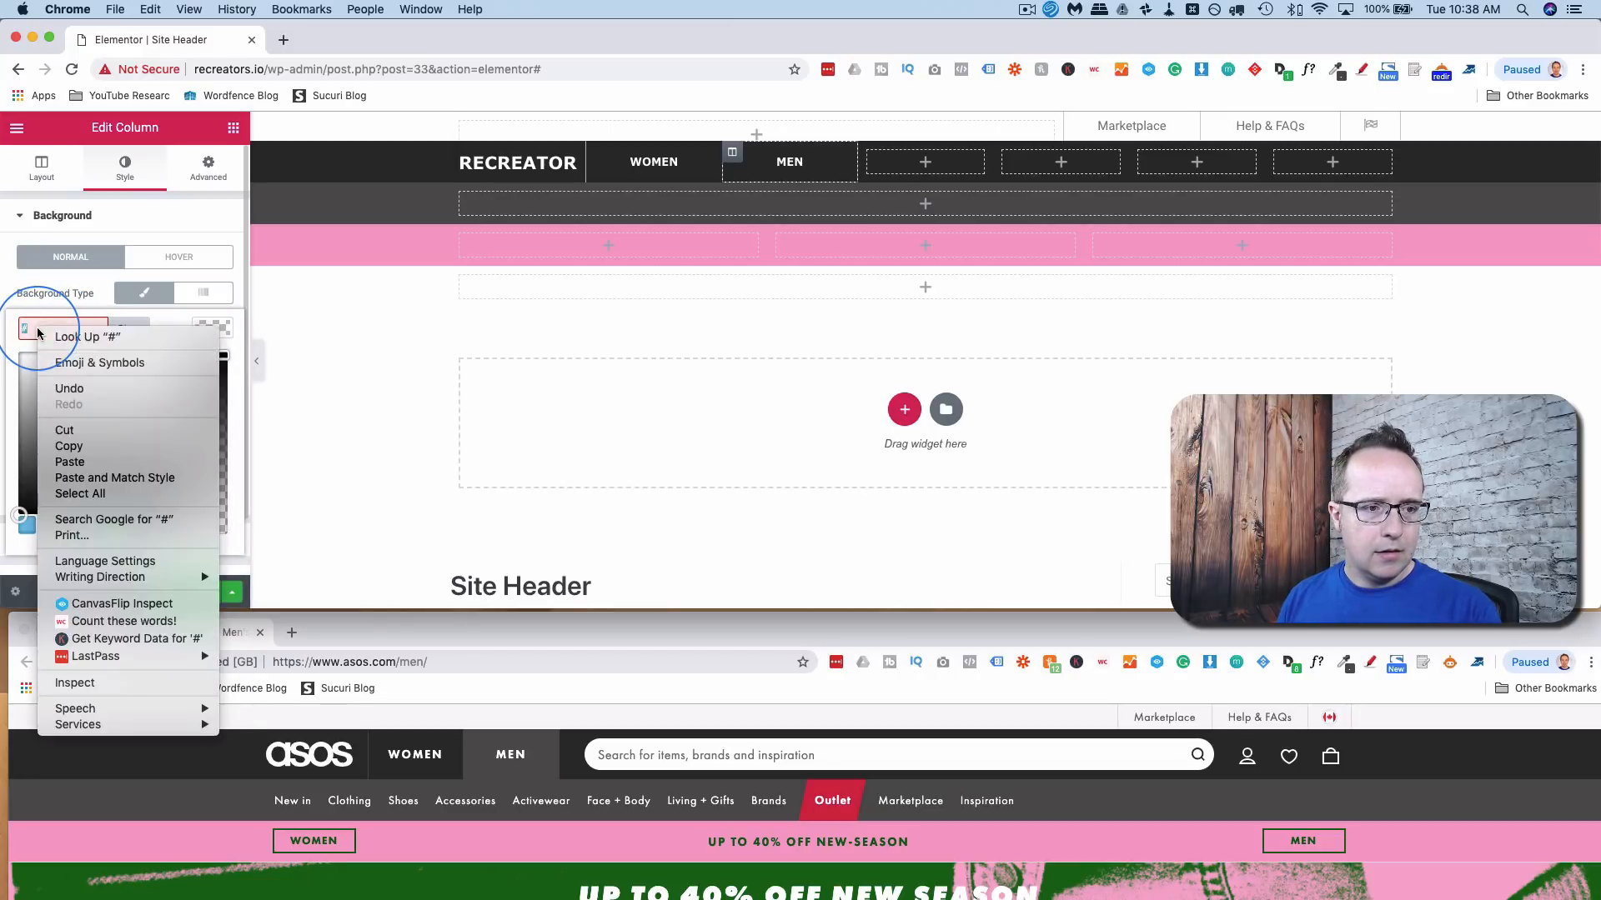
left_click(80, 462)
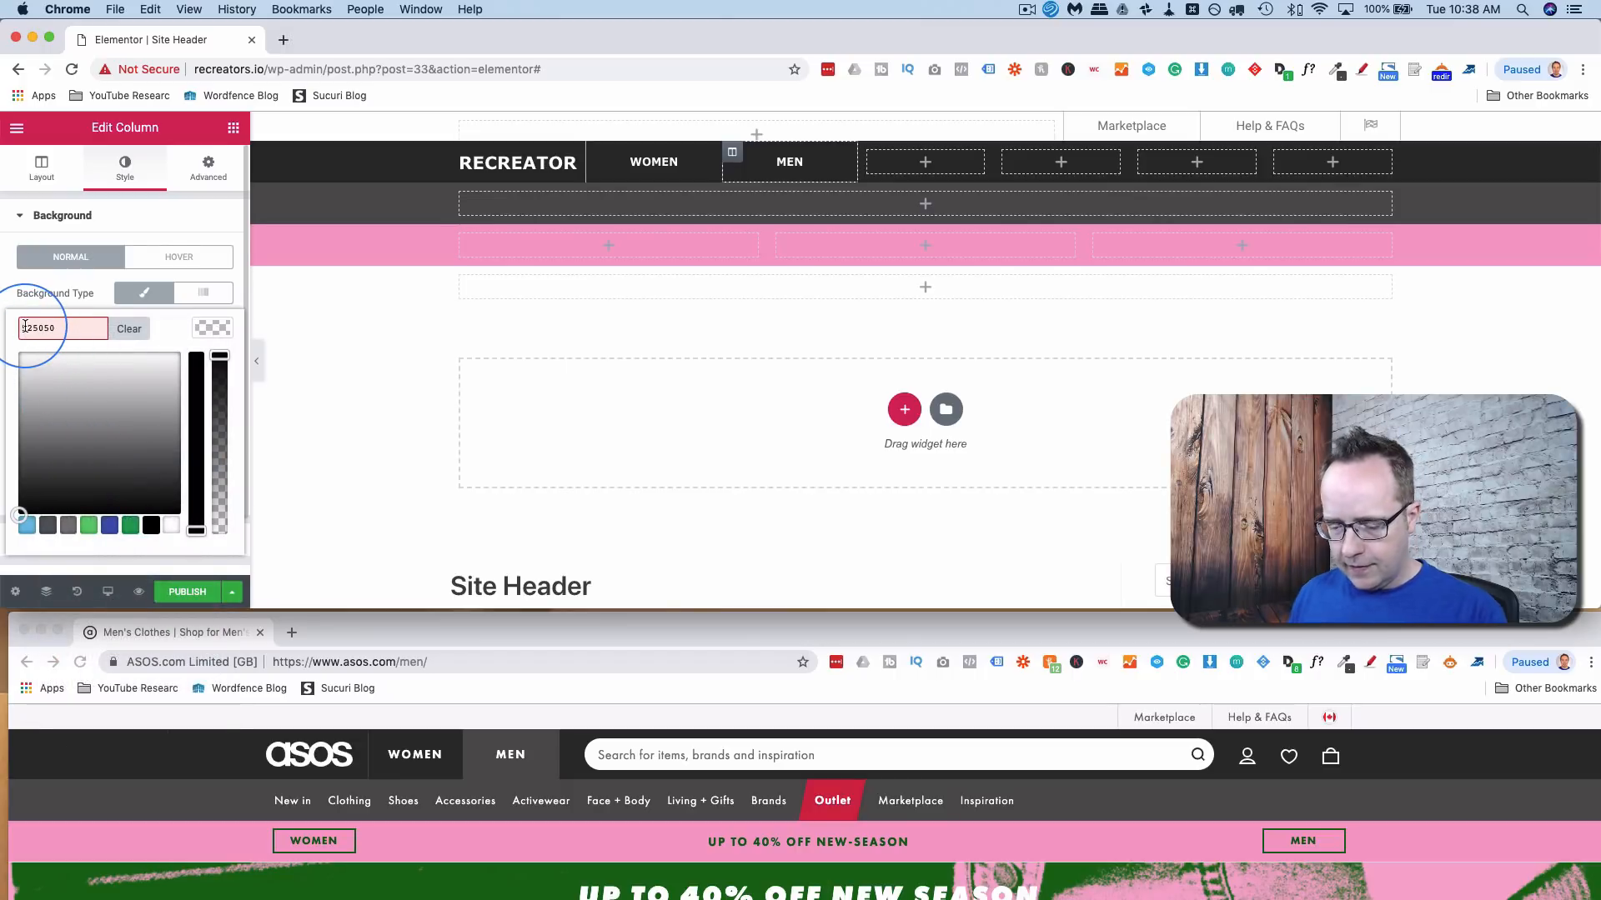
key("Tab")
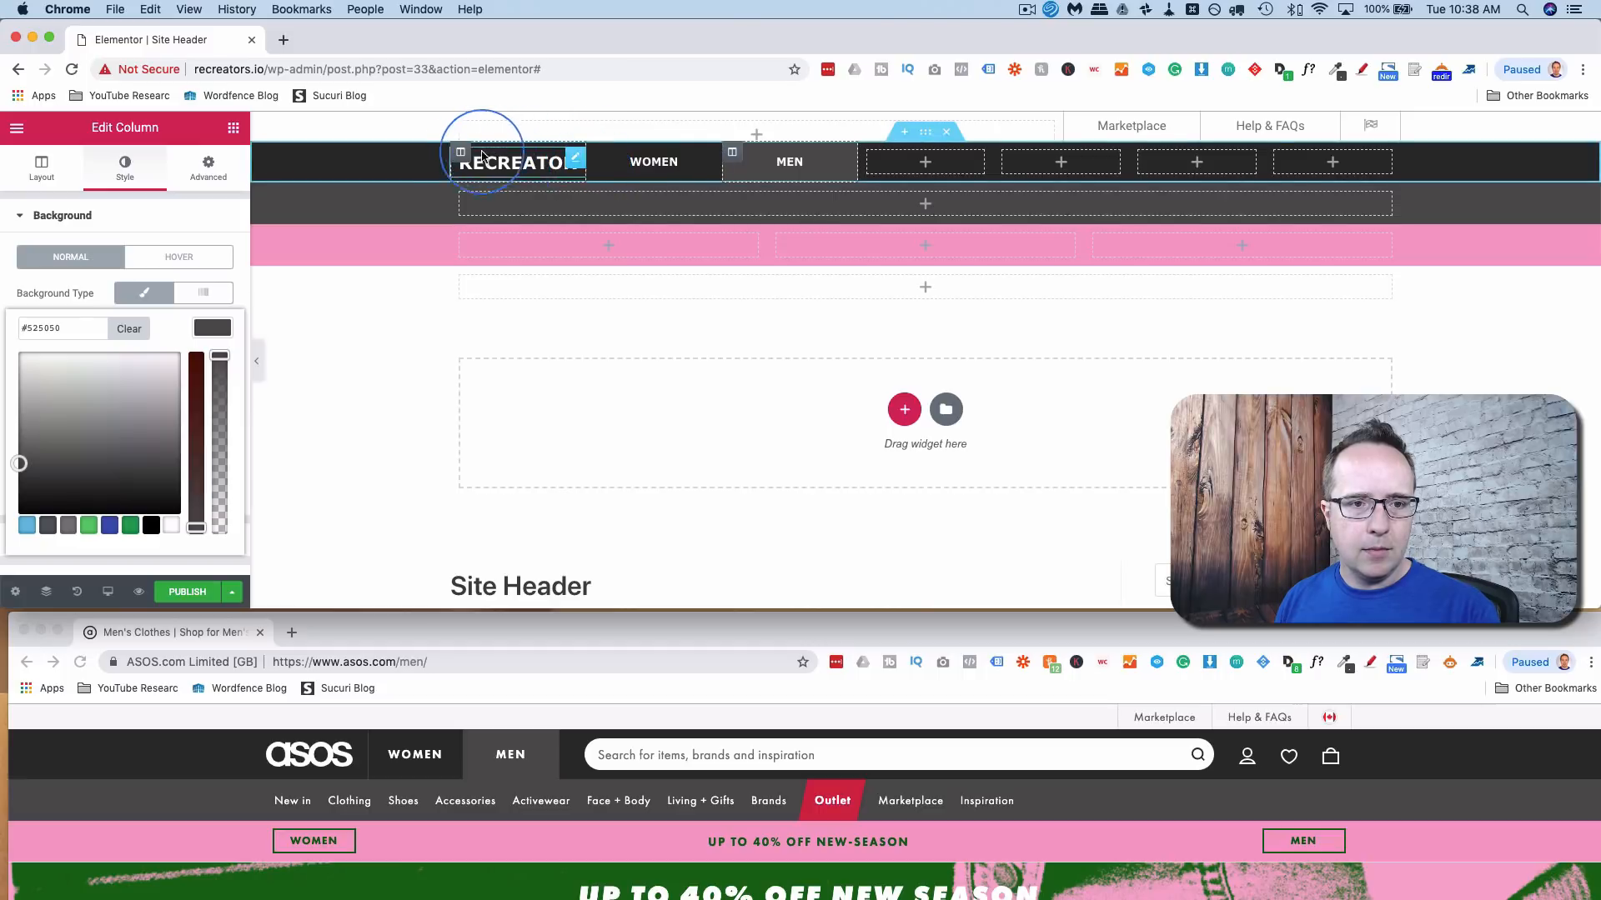
- Darken the right border color of the RECREATOR logo column
left_click(460, 153)
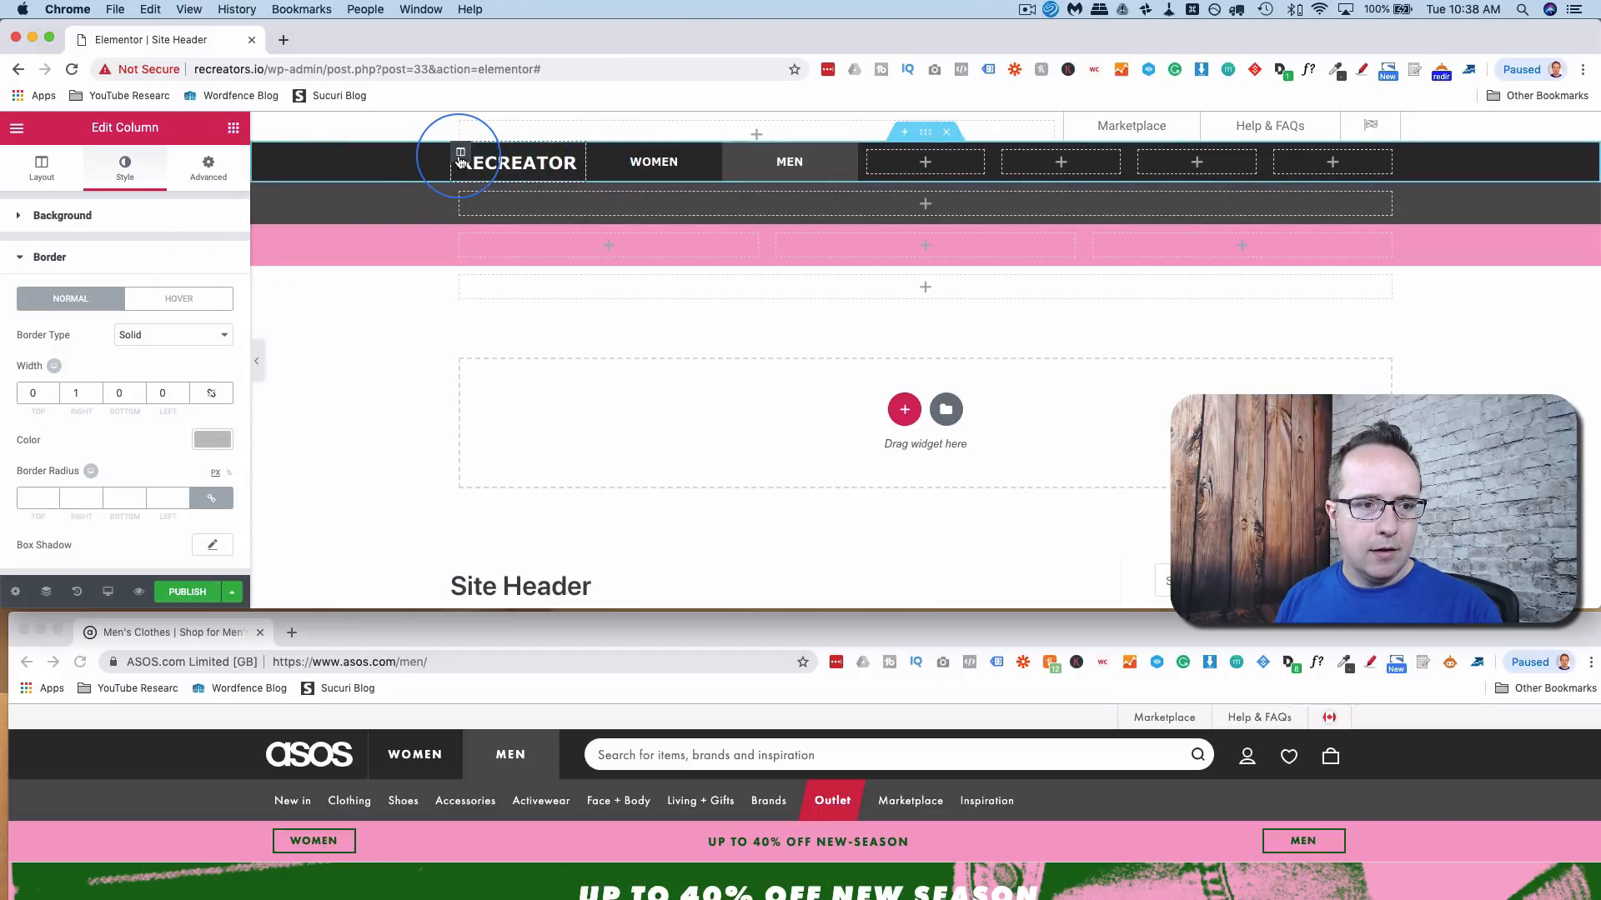
left_click(213, 439)
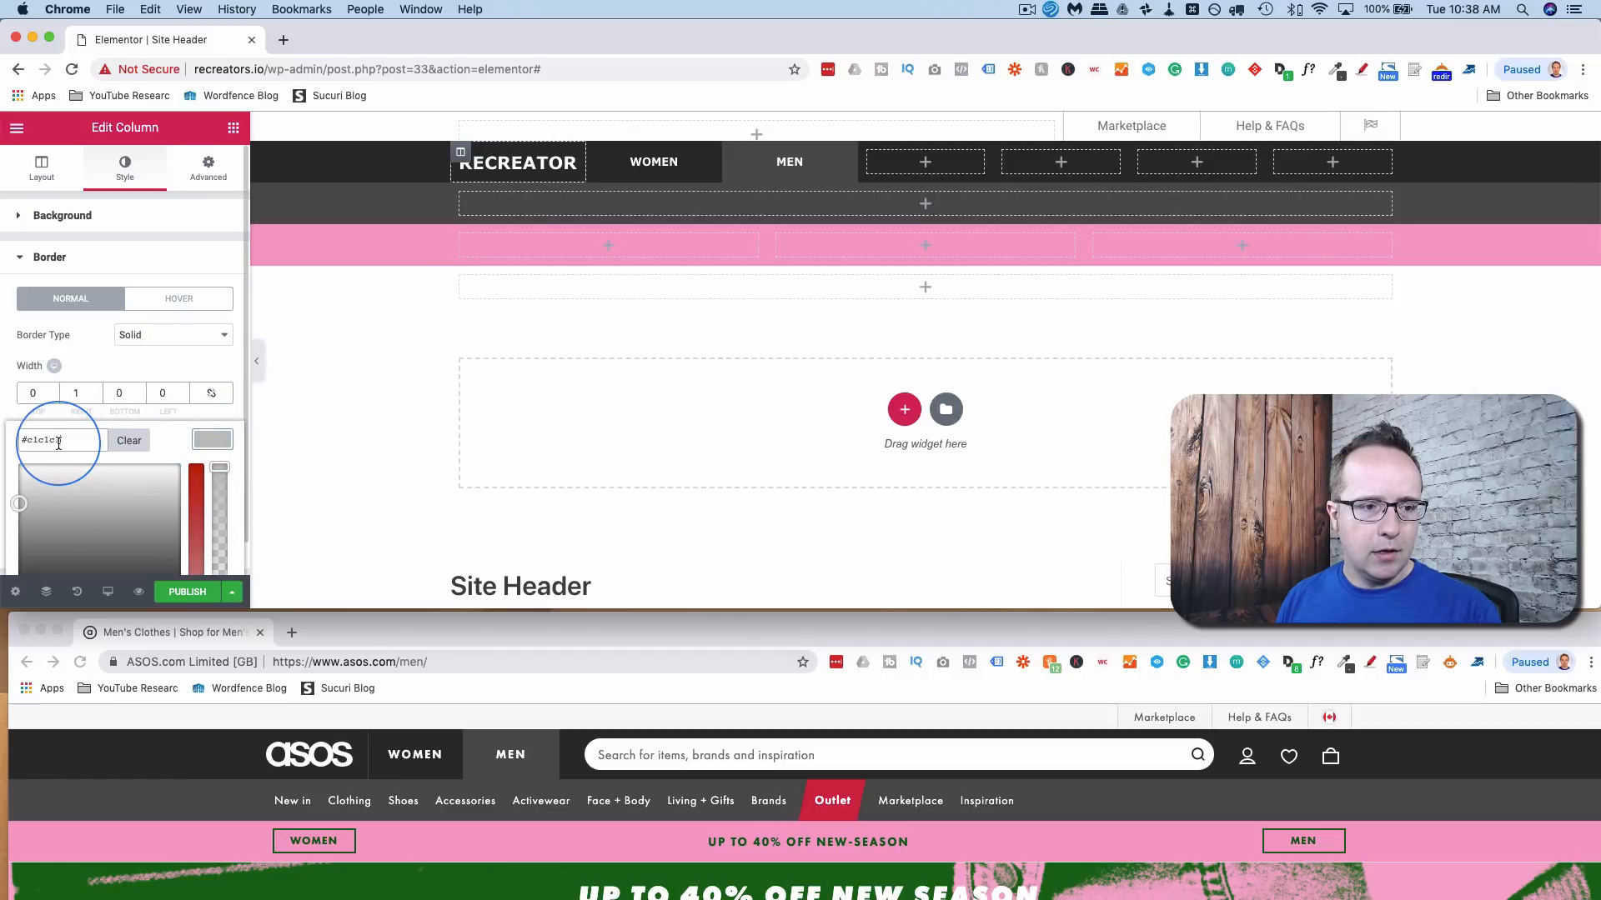
type("v")
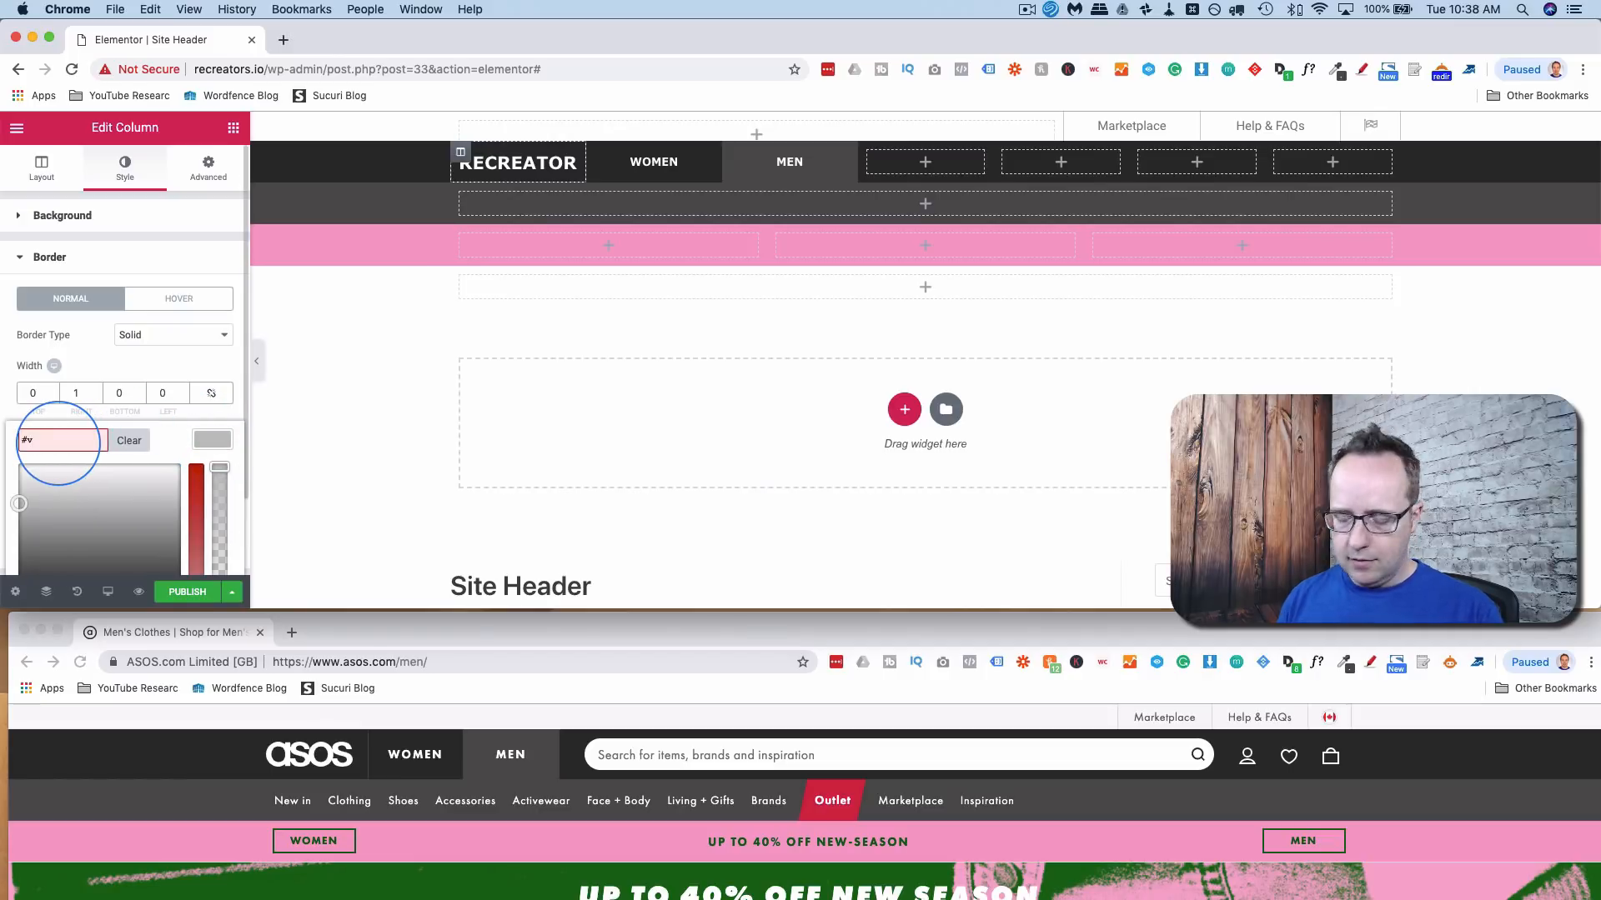
left_click(197, 358)
left_click(963, 164)
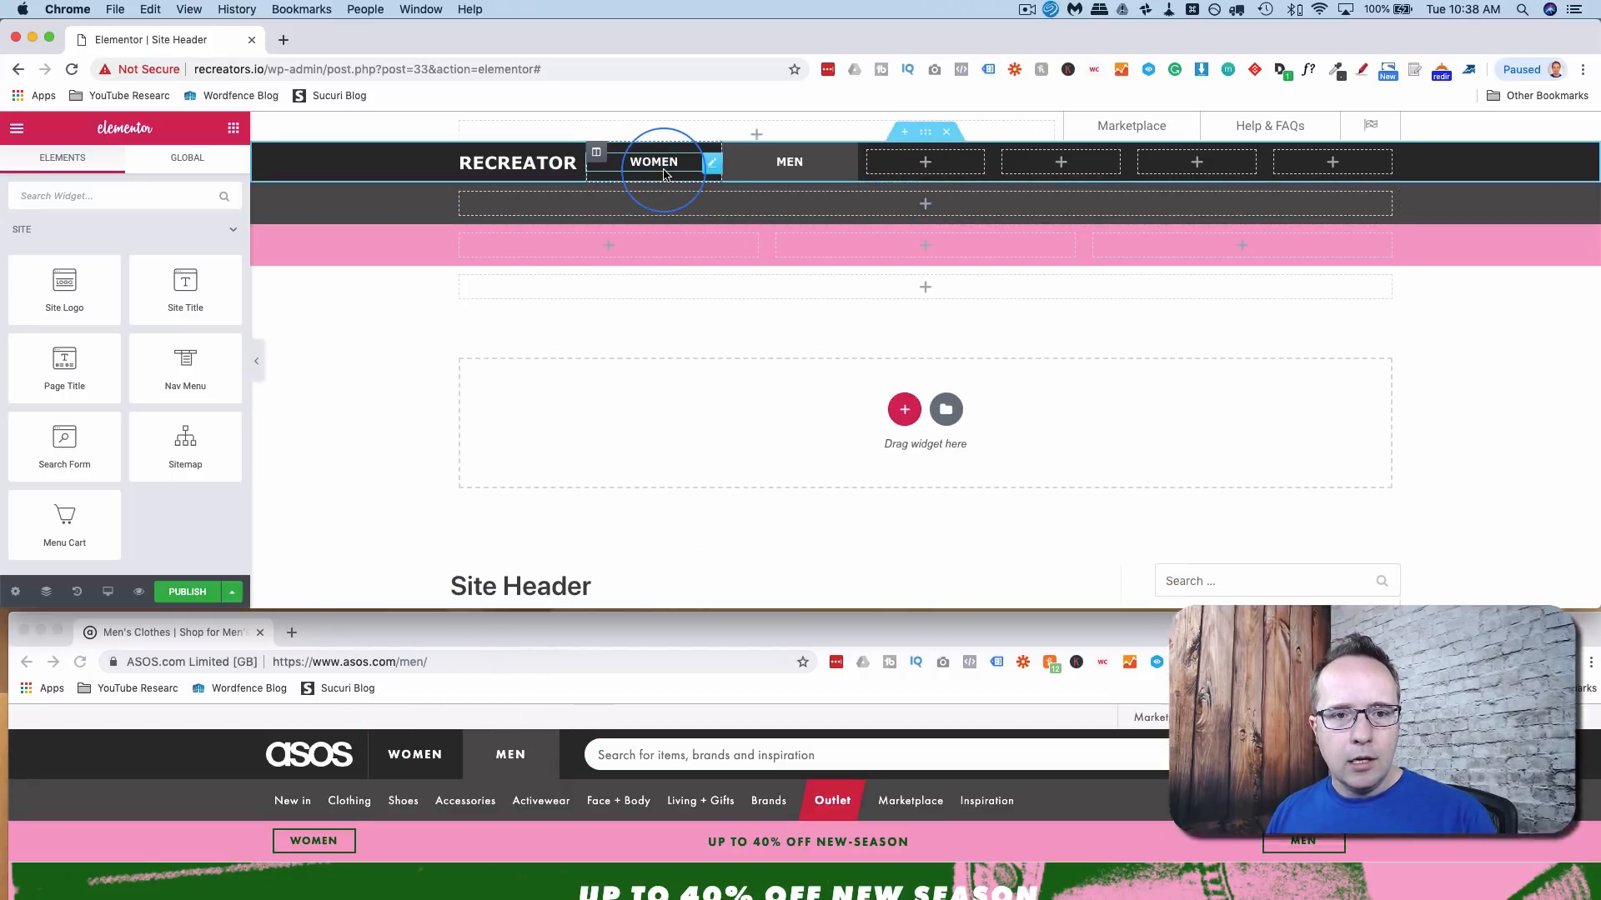
- Narrow the Women and Men columns in the black section to fit their text more closely
left_click_drag(720, 145, 666, 150)
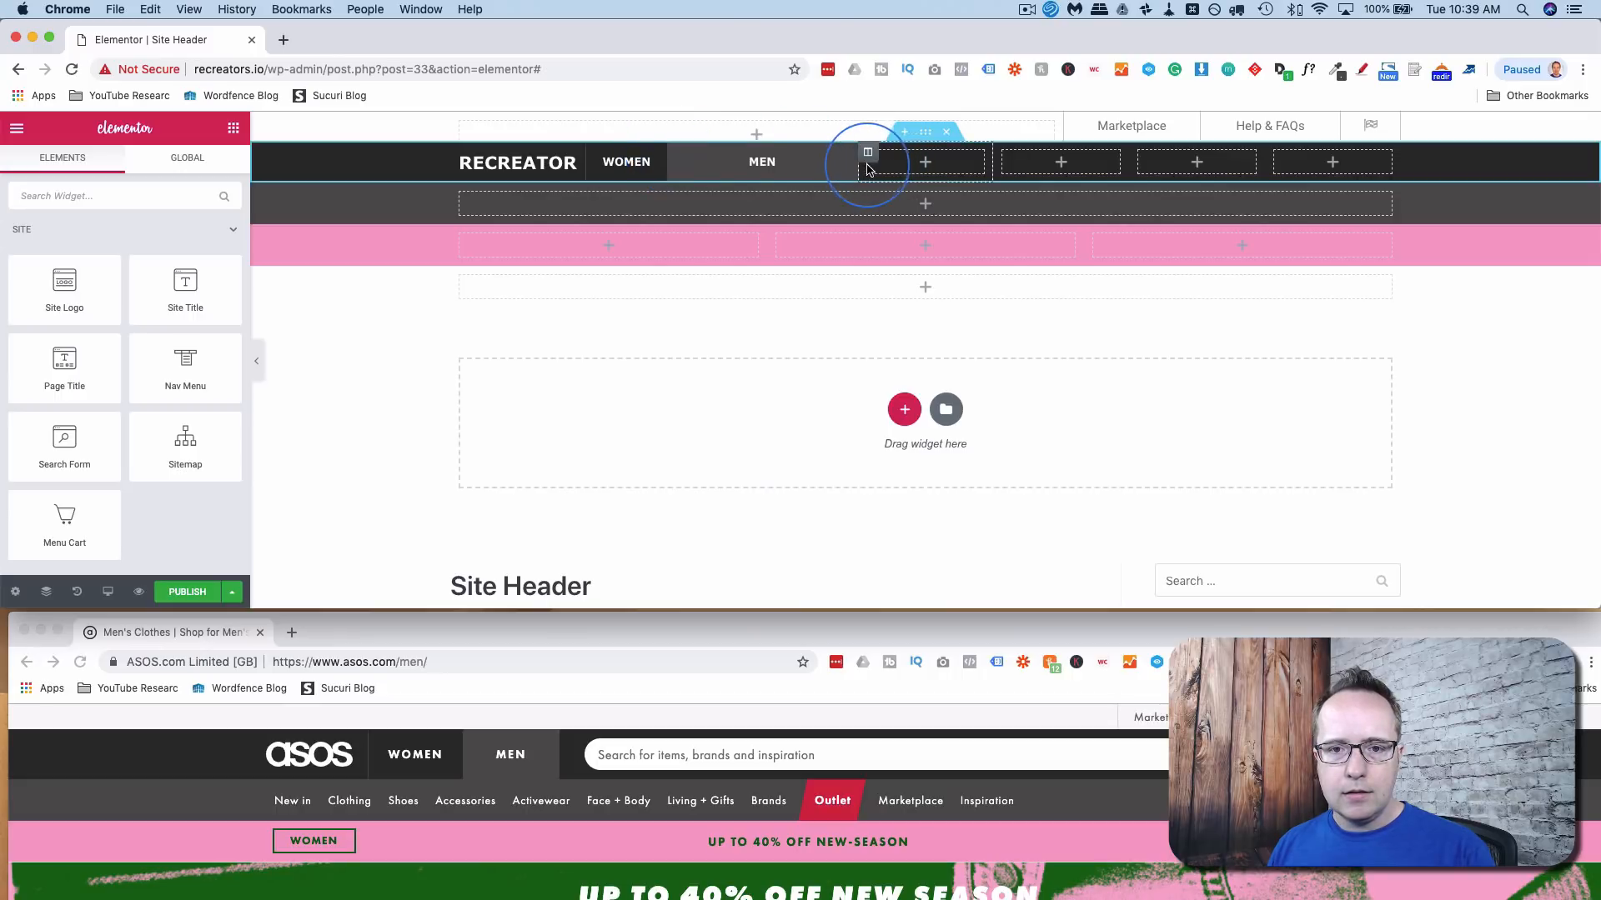
left_click_drag(854, 160, 756, 179)
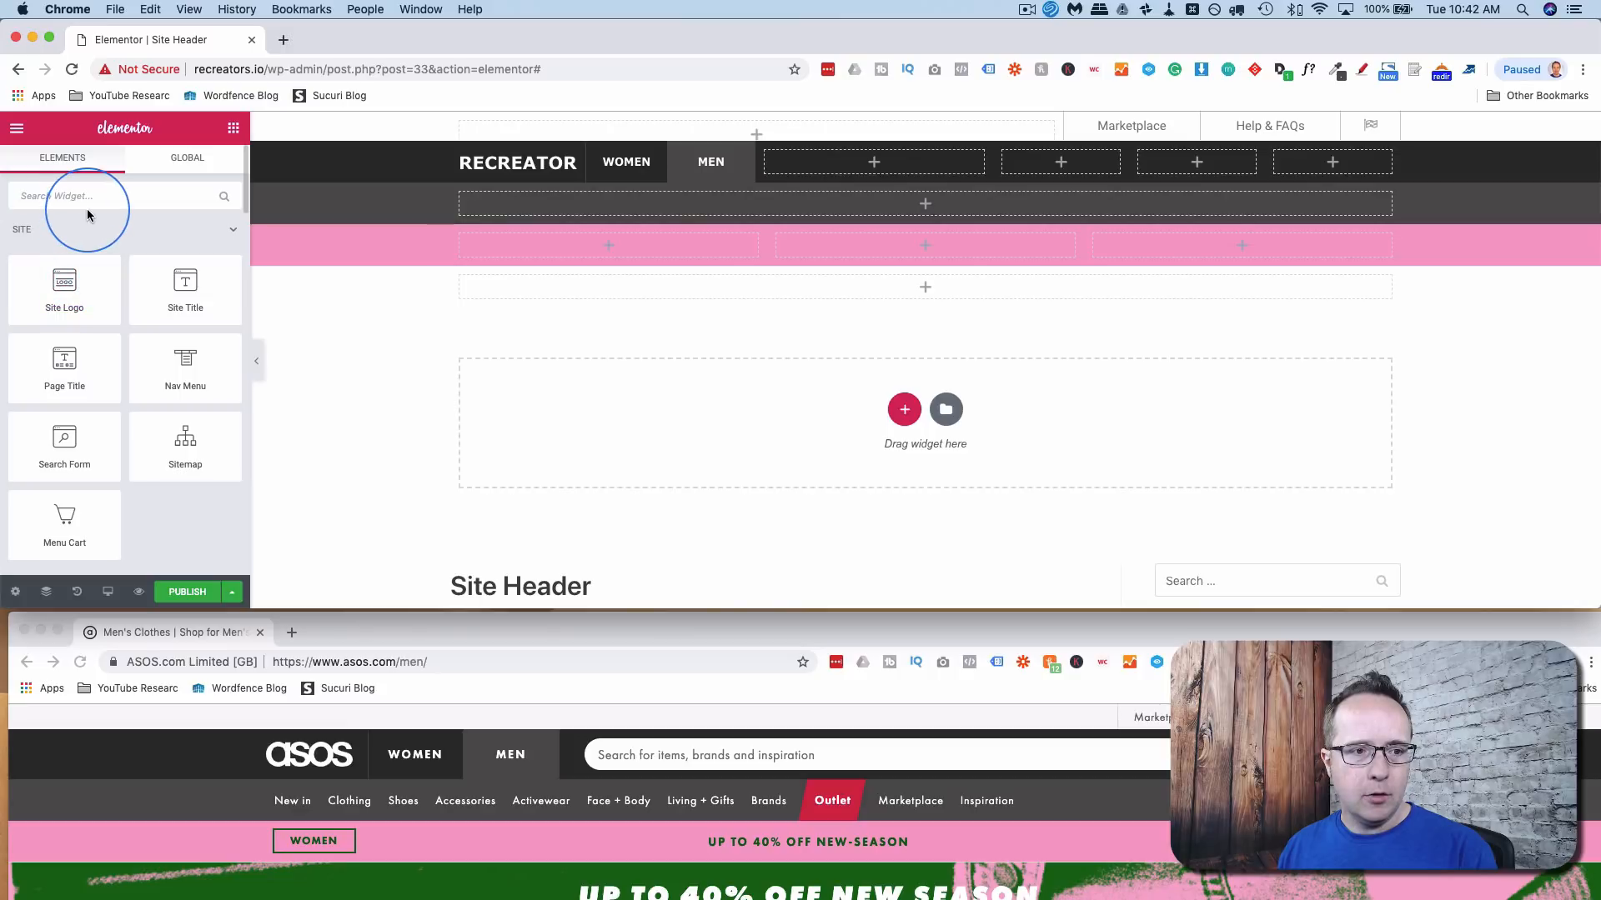
- Add a Search Form widget to the empty column beside Men and widen that column
type("searc")
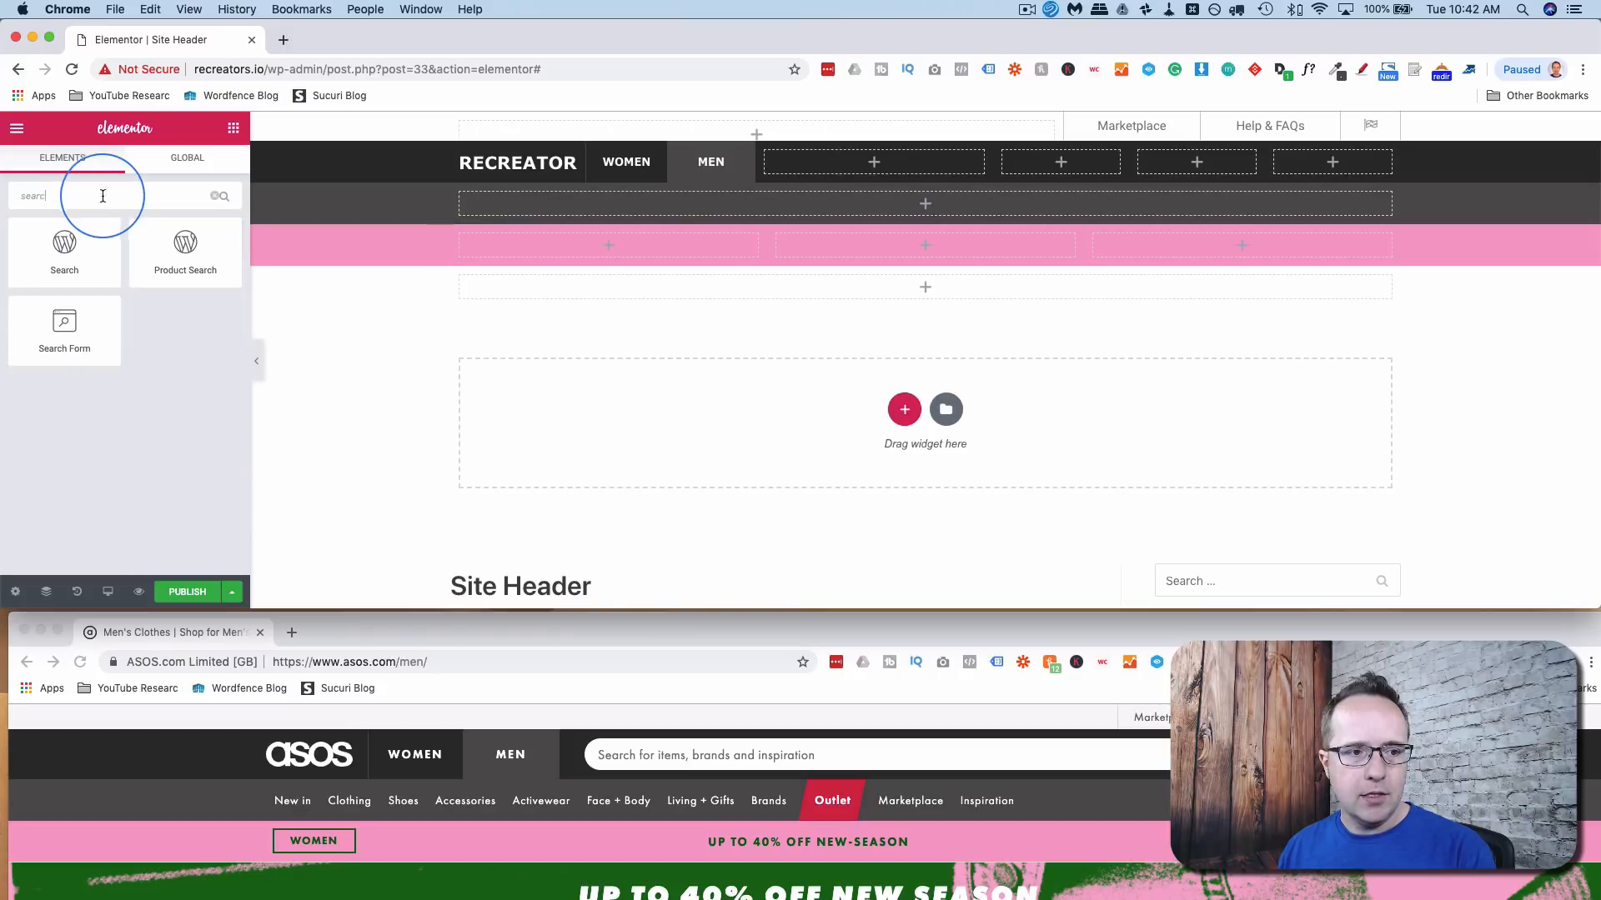
left_click_drag(64, 328, 896, 158)
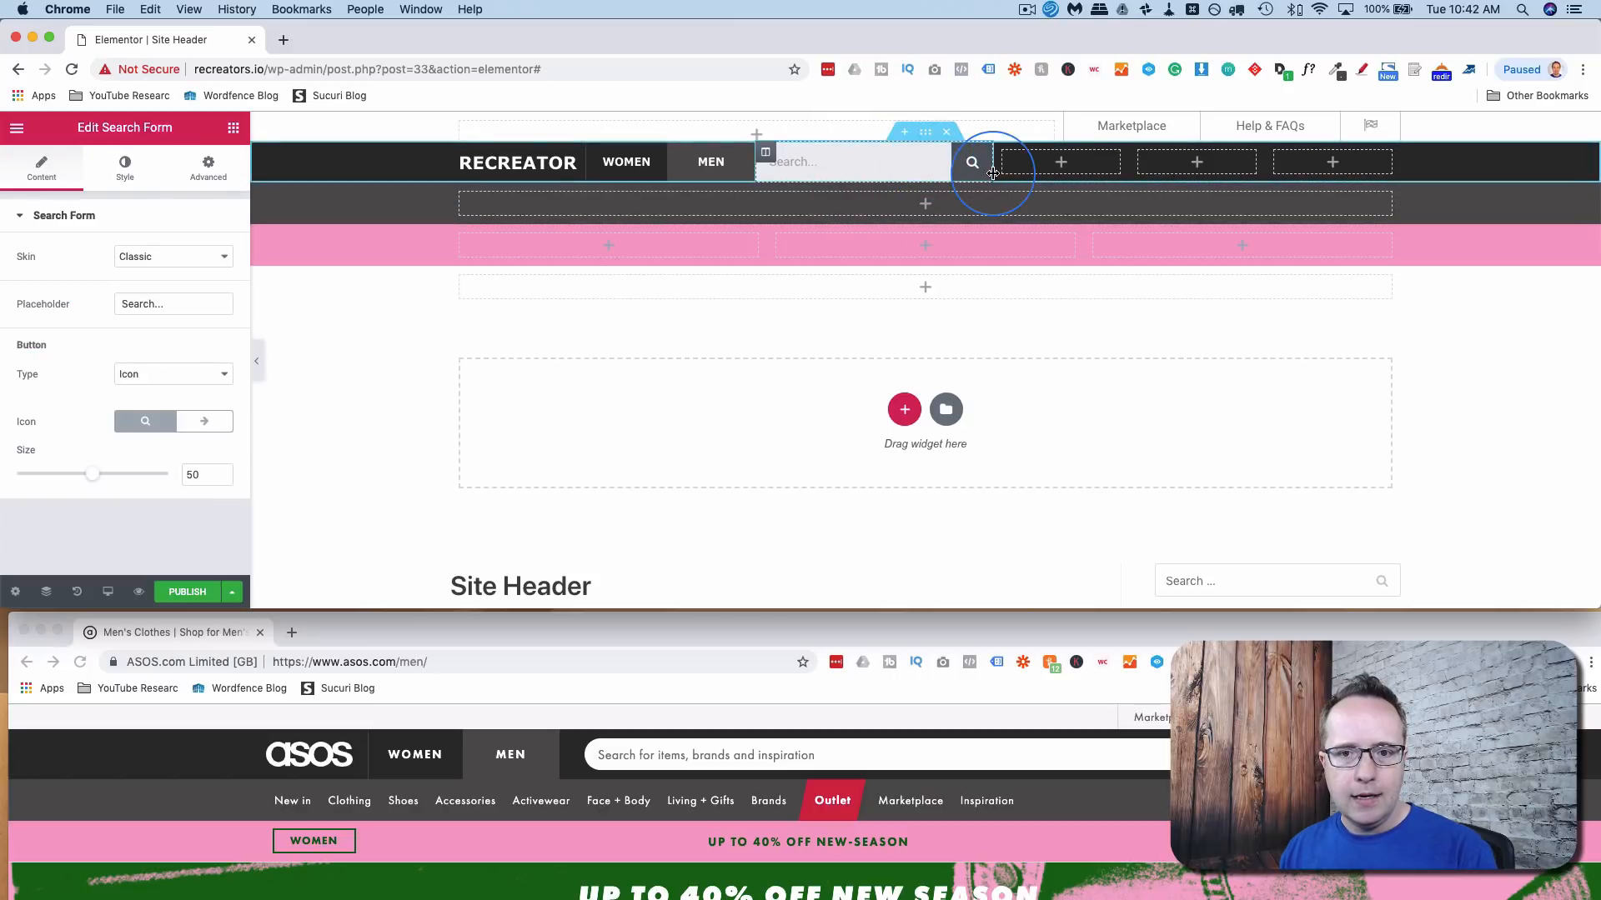
left_click_drag(993, 172, 1060, 168)
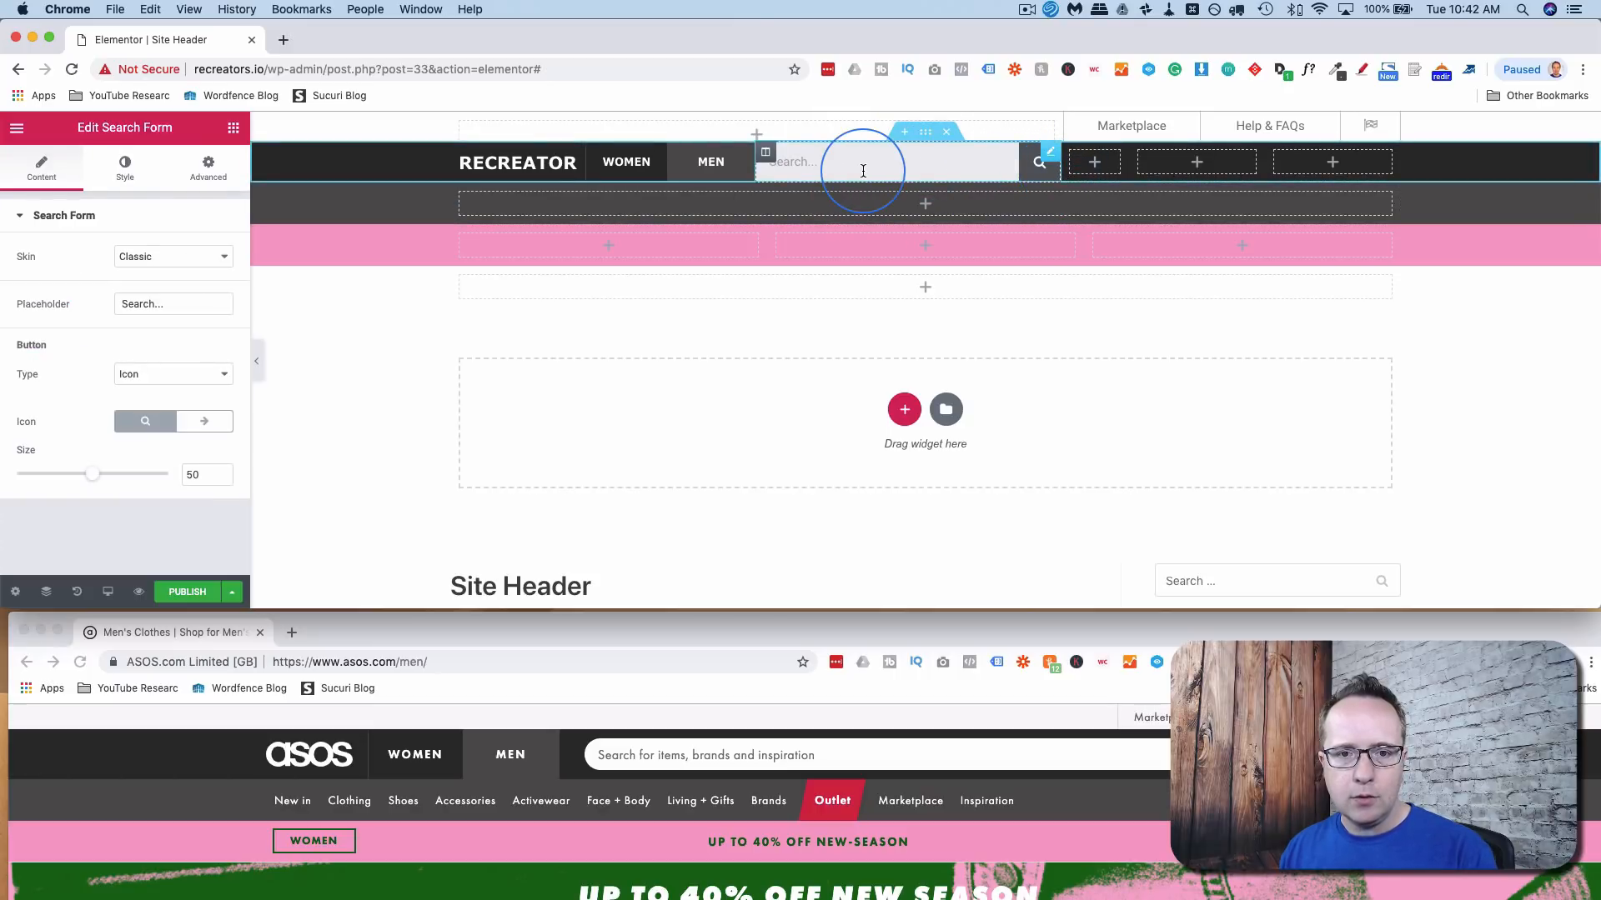
- Give the search form the Minimal skin, the placeholder "Search for items, brands and inspiration" and a size of 33
left_click(133, 265)
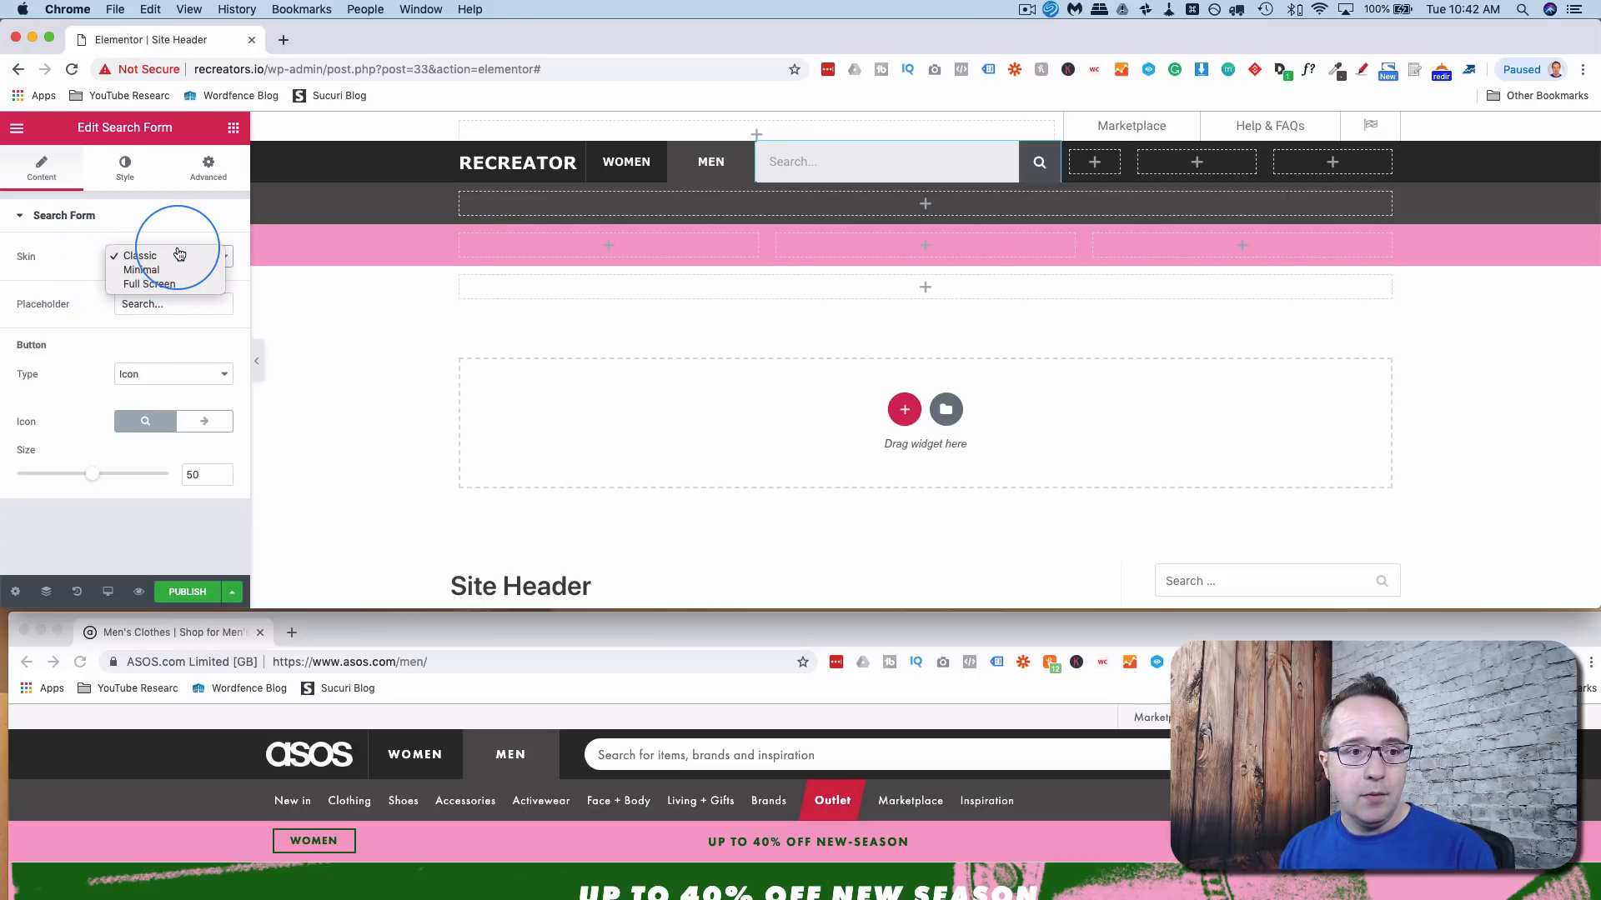
left_click(144, 269)
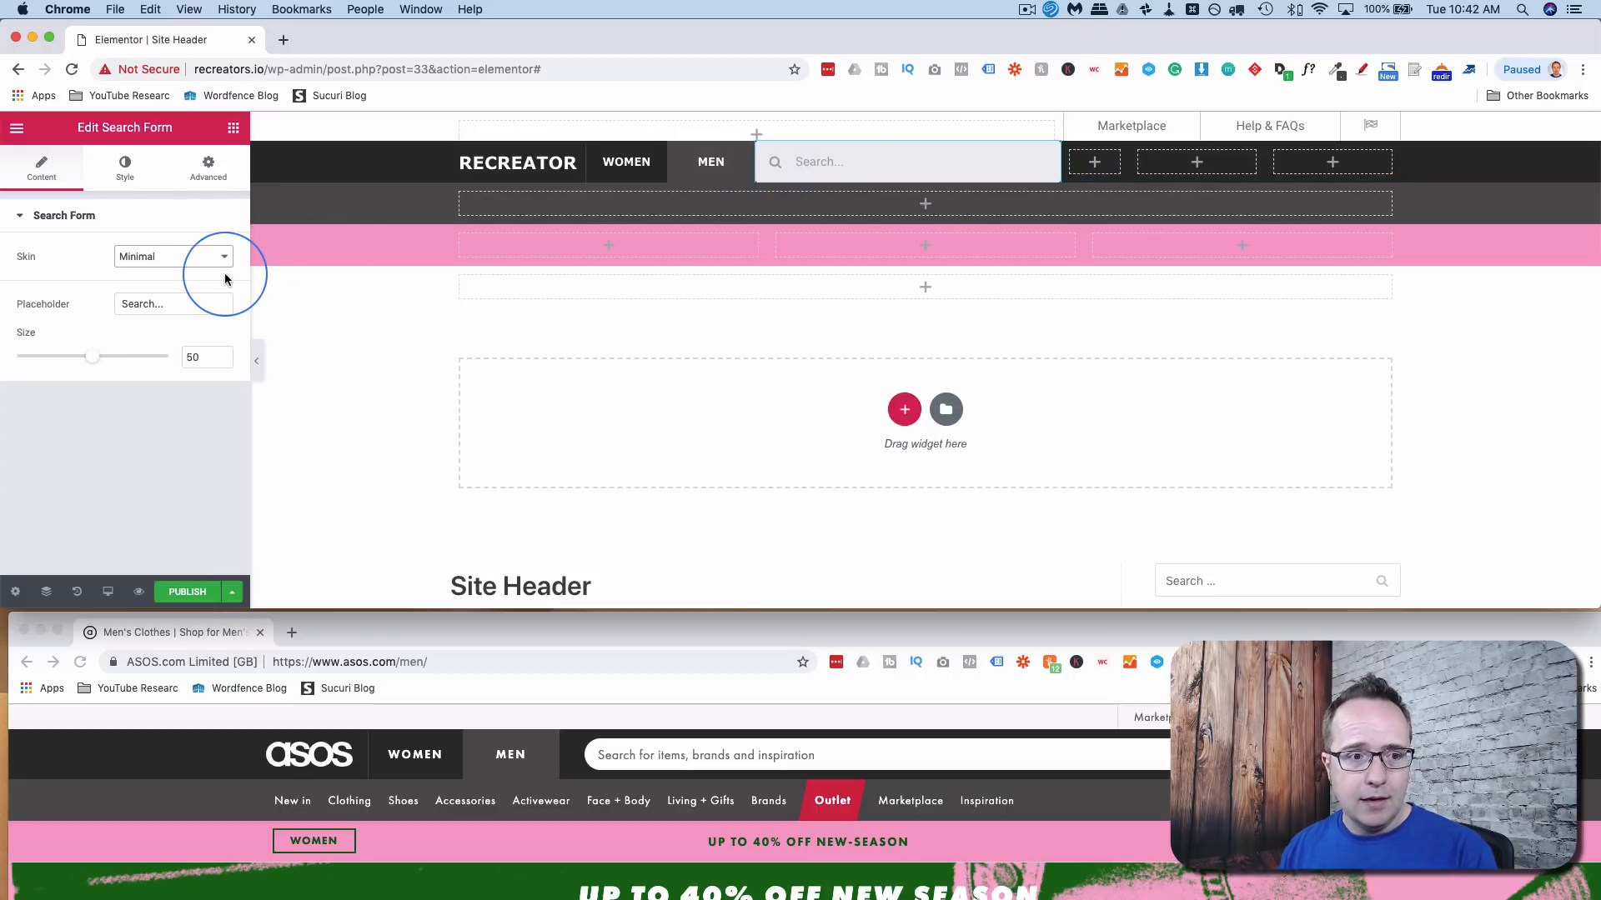
left_click_drag(183, 305, 95, 311)
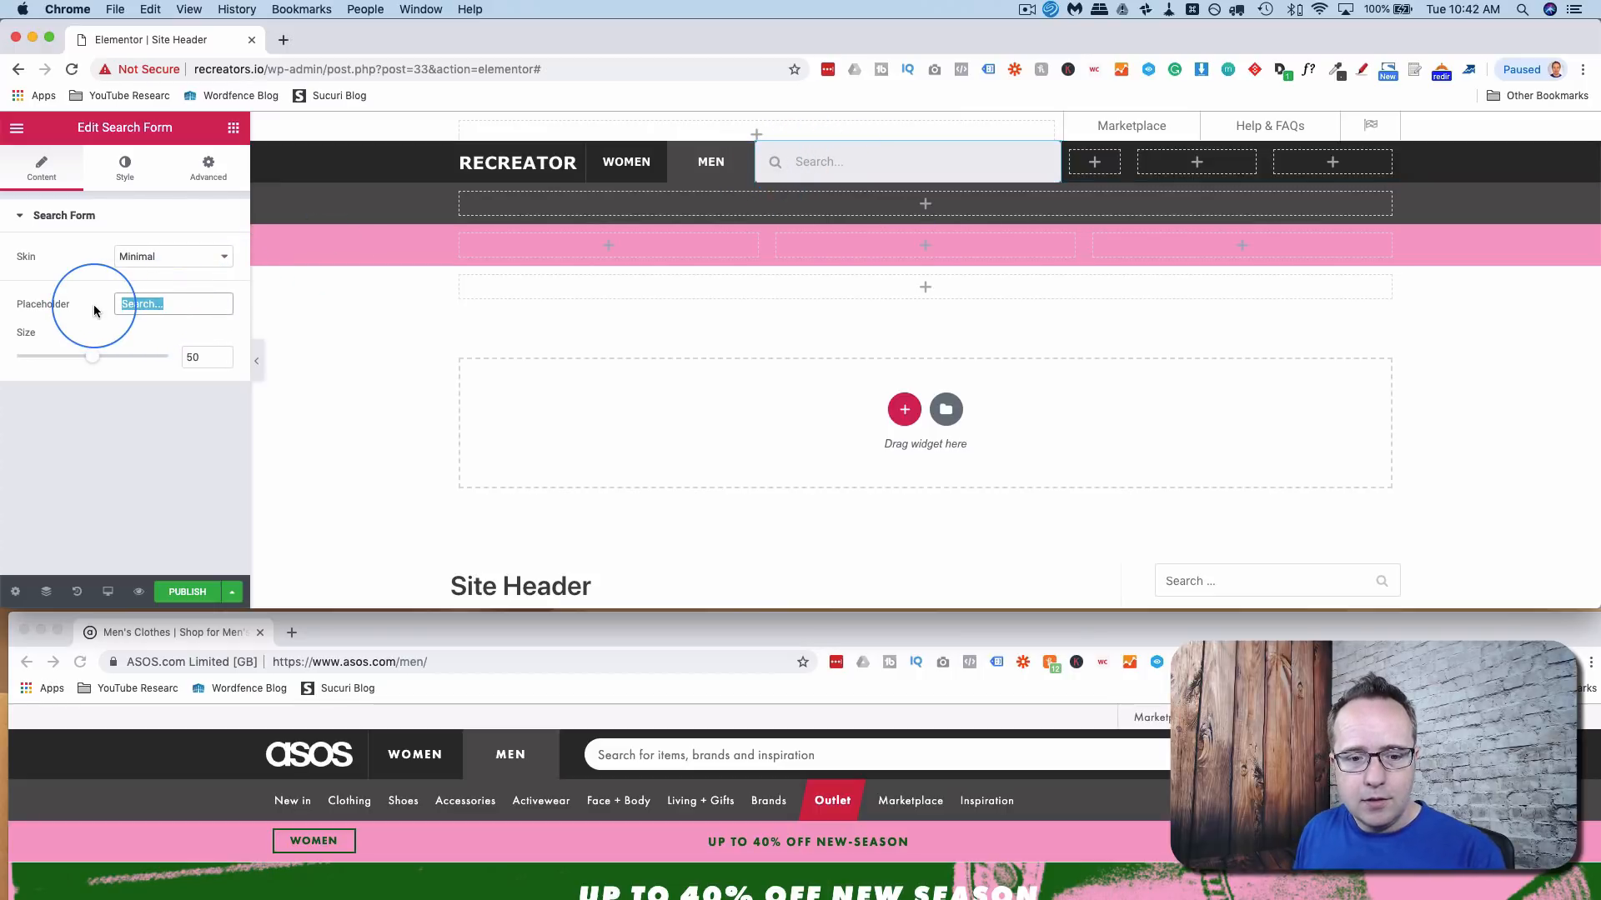
type("Se")
type("arch for items, brands and inspiration")
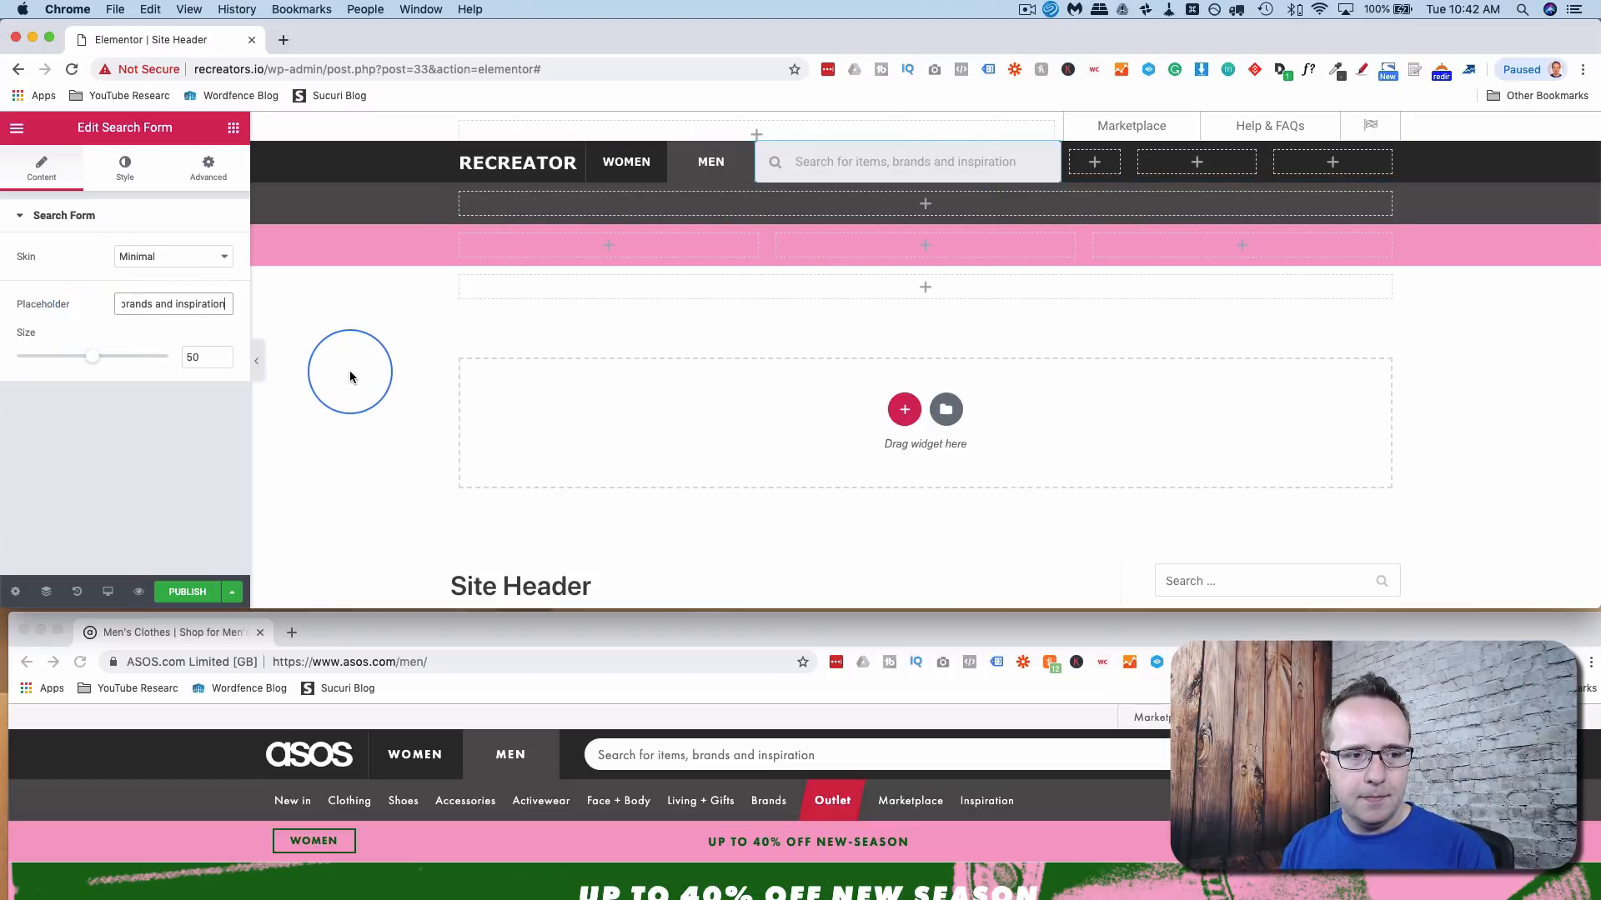
left_click_drag(95, 361, 73, 361)
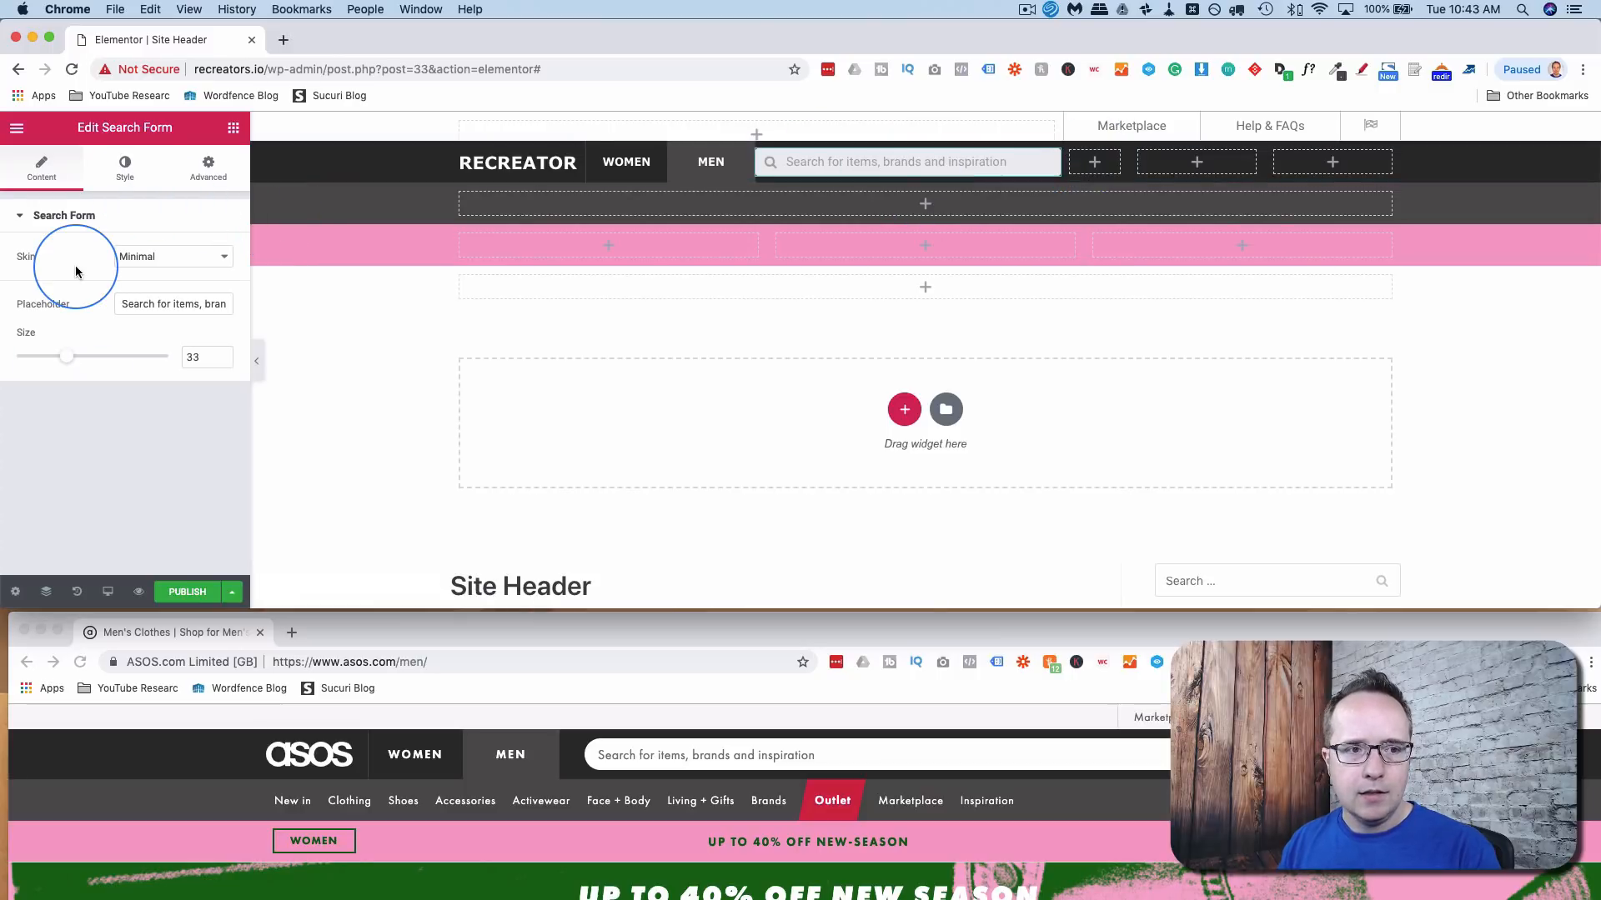
- Round the search form's corners with a border radius of 20
left_click(125, 168)
scroll(125, 463, "down", 3)
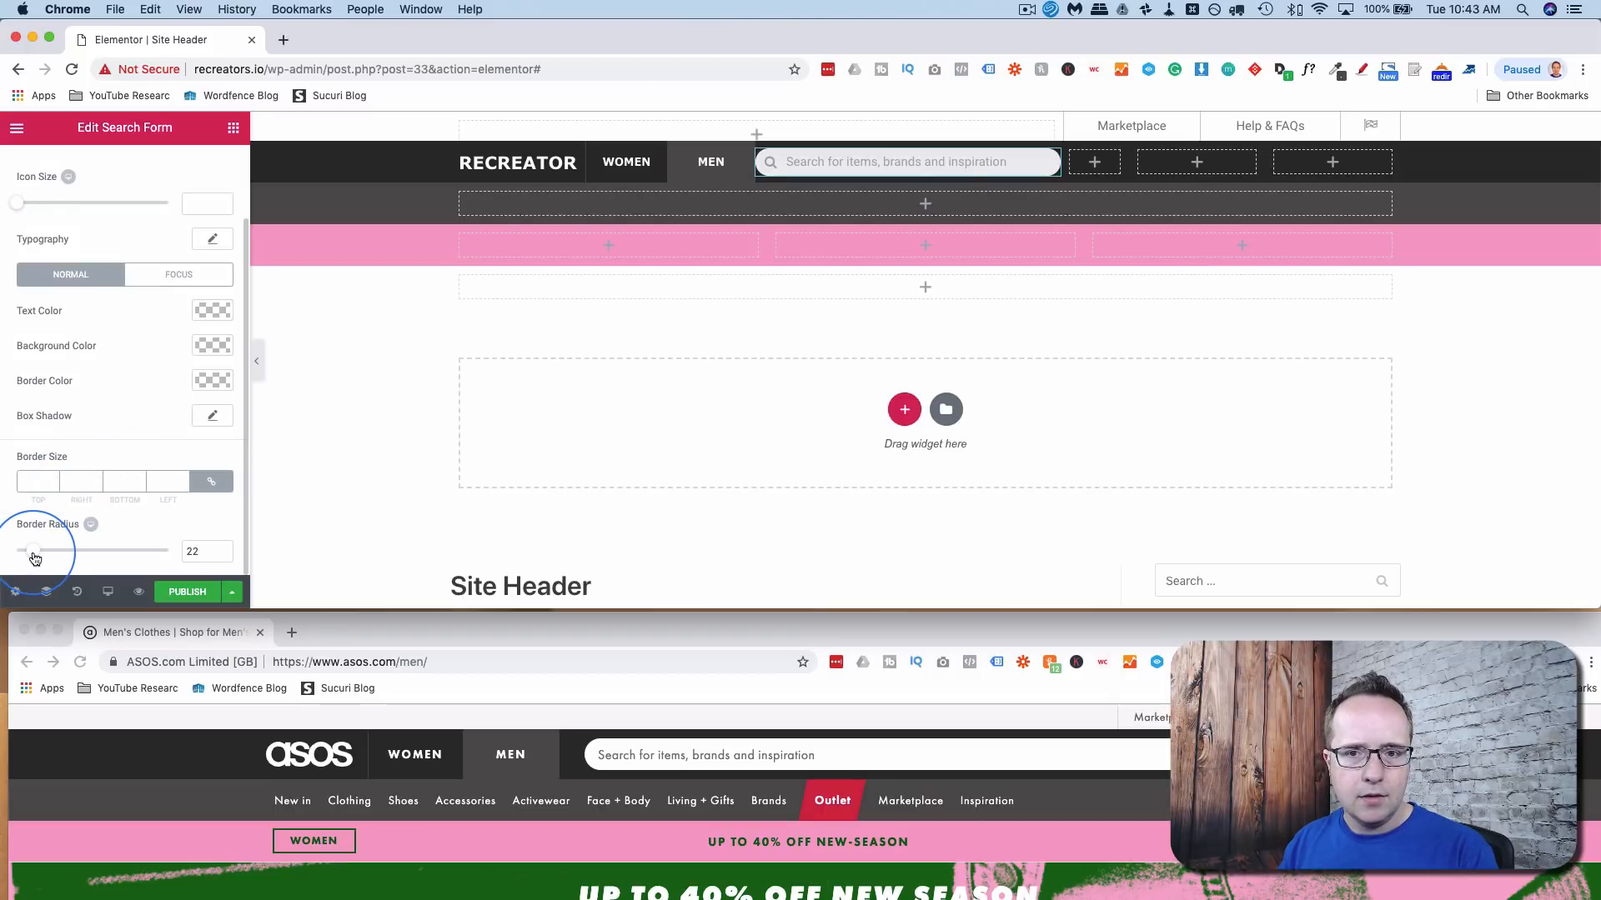
left_click_drag(50, 560, 178, 557)
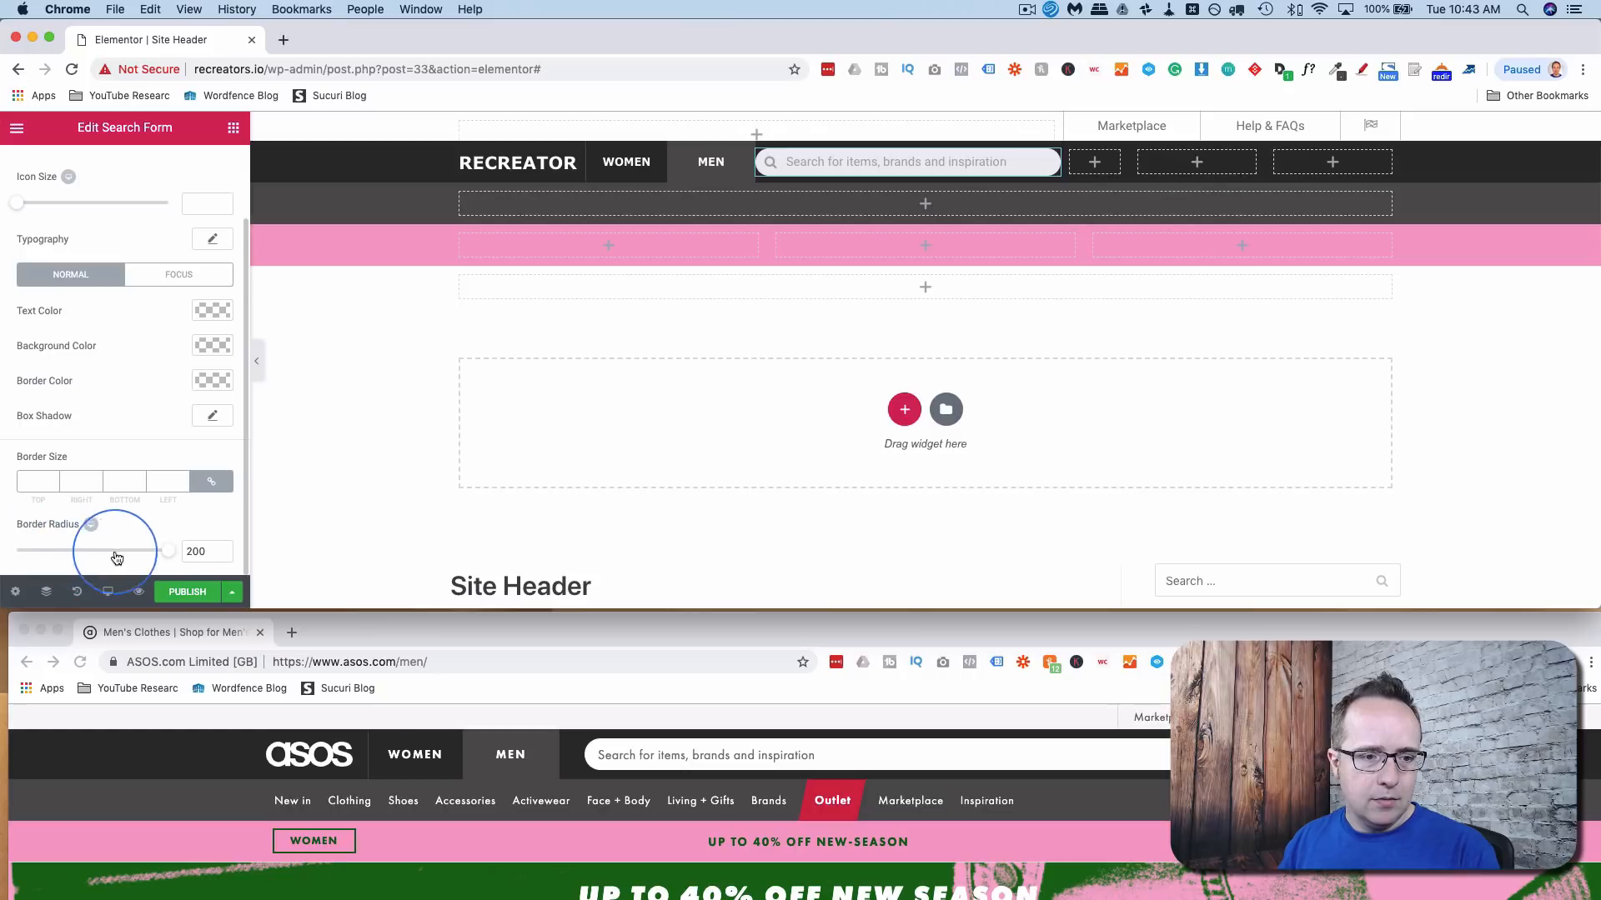
left_click_drag(170, 557, 45, 557)
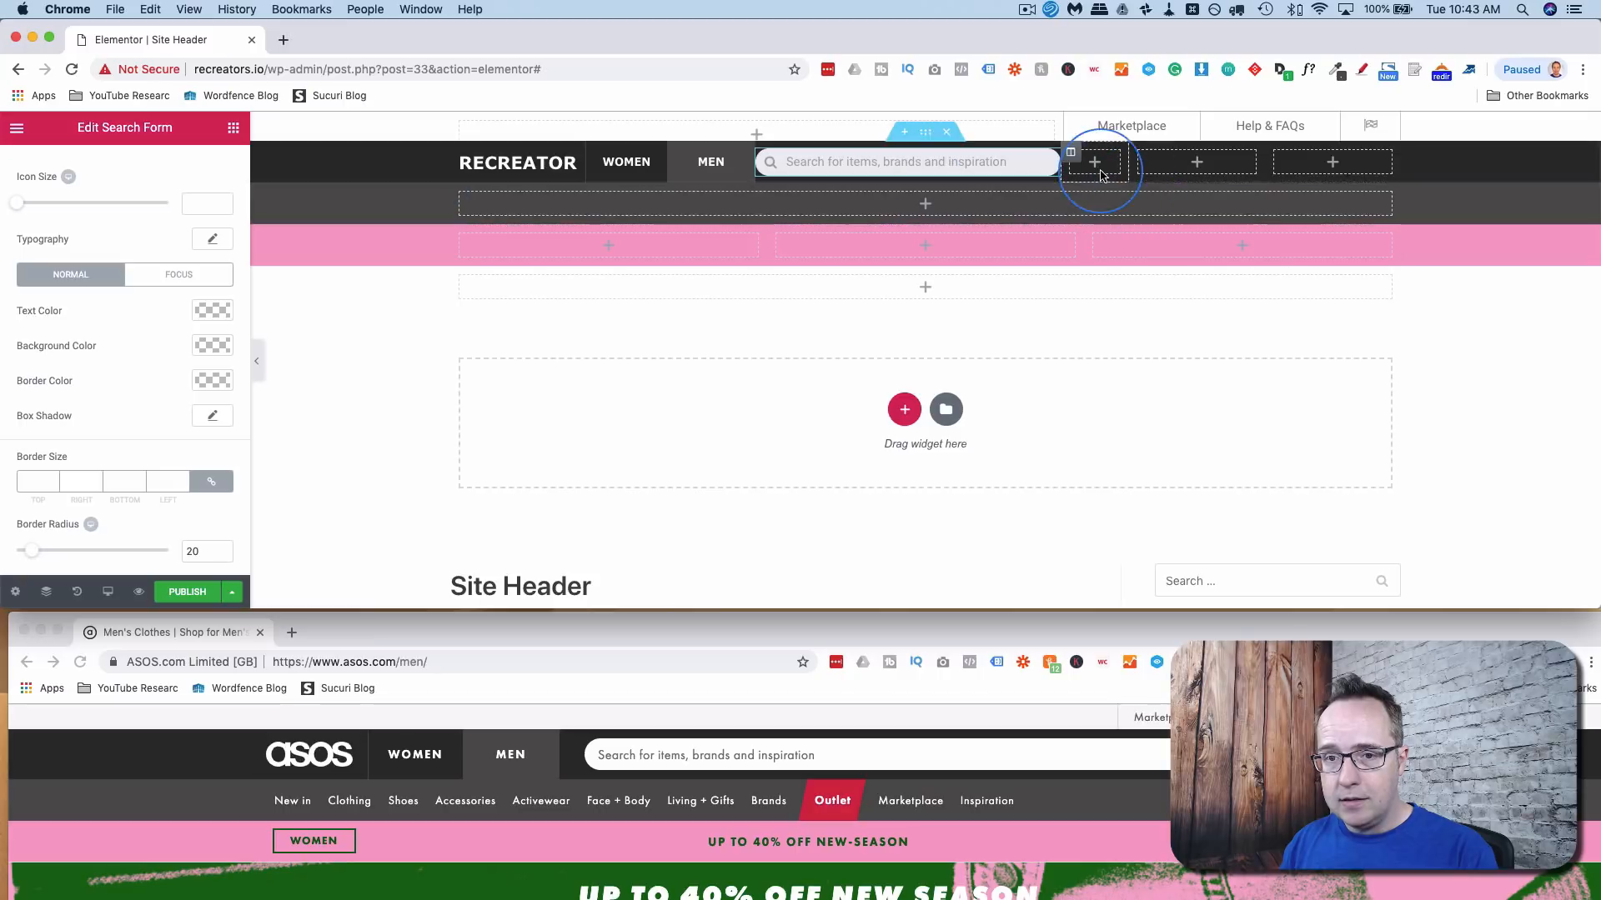
- Add an Icon widget to the empty column beside the search form and set its icon to child
left_click(492, 186)
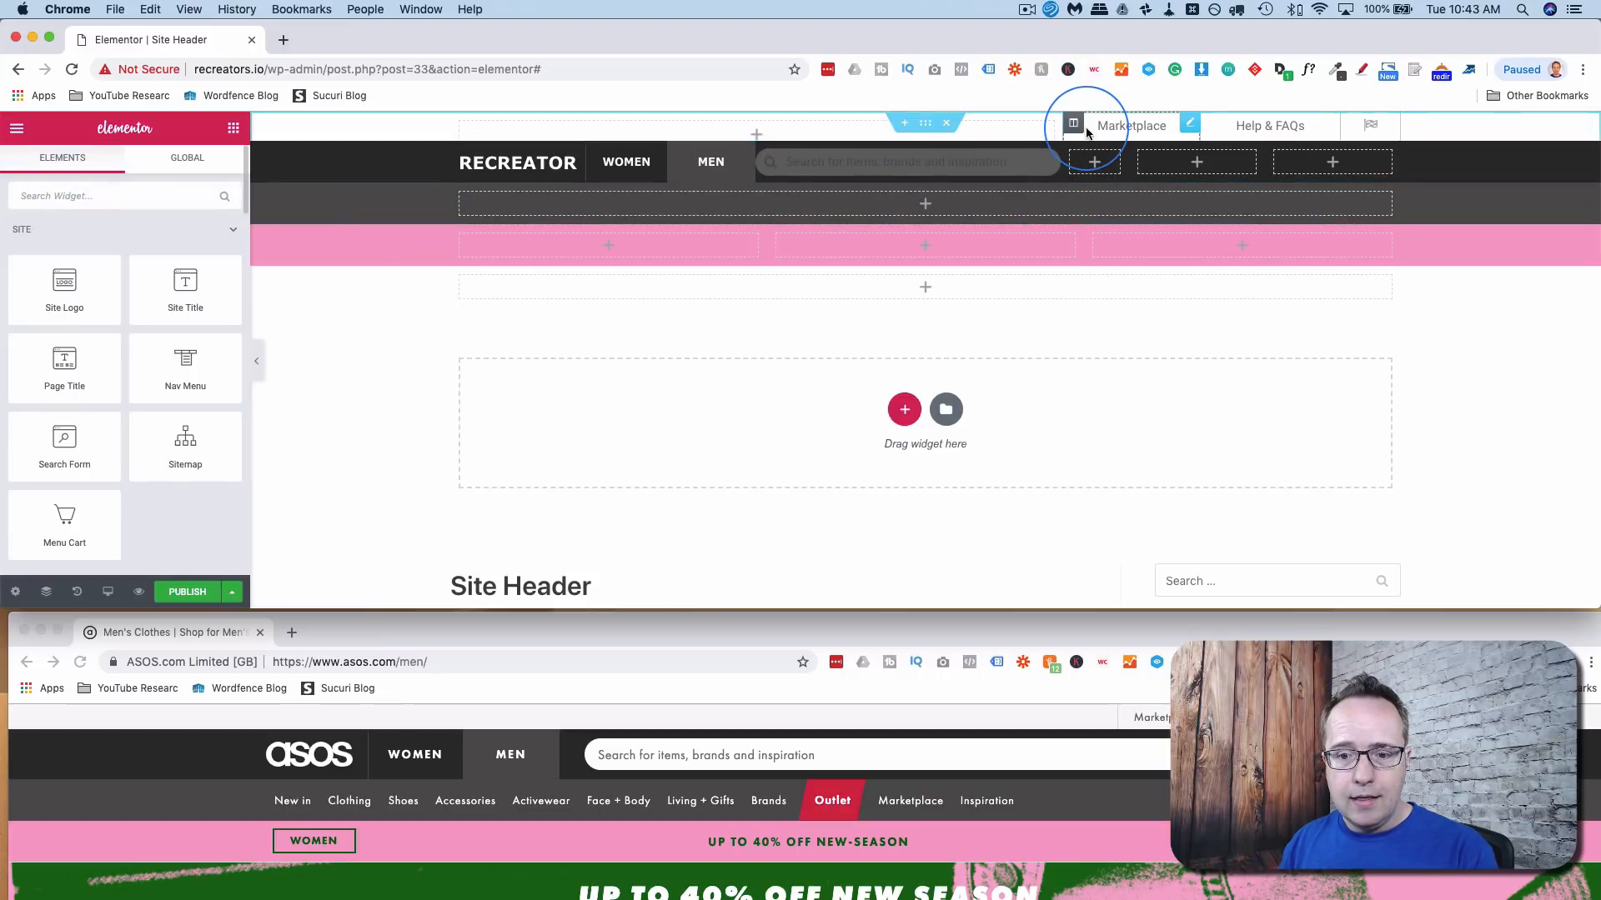
left_click(1003, 231)
left_click(1000, 161)
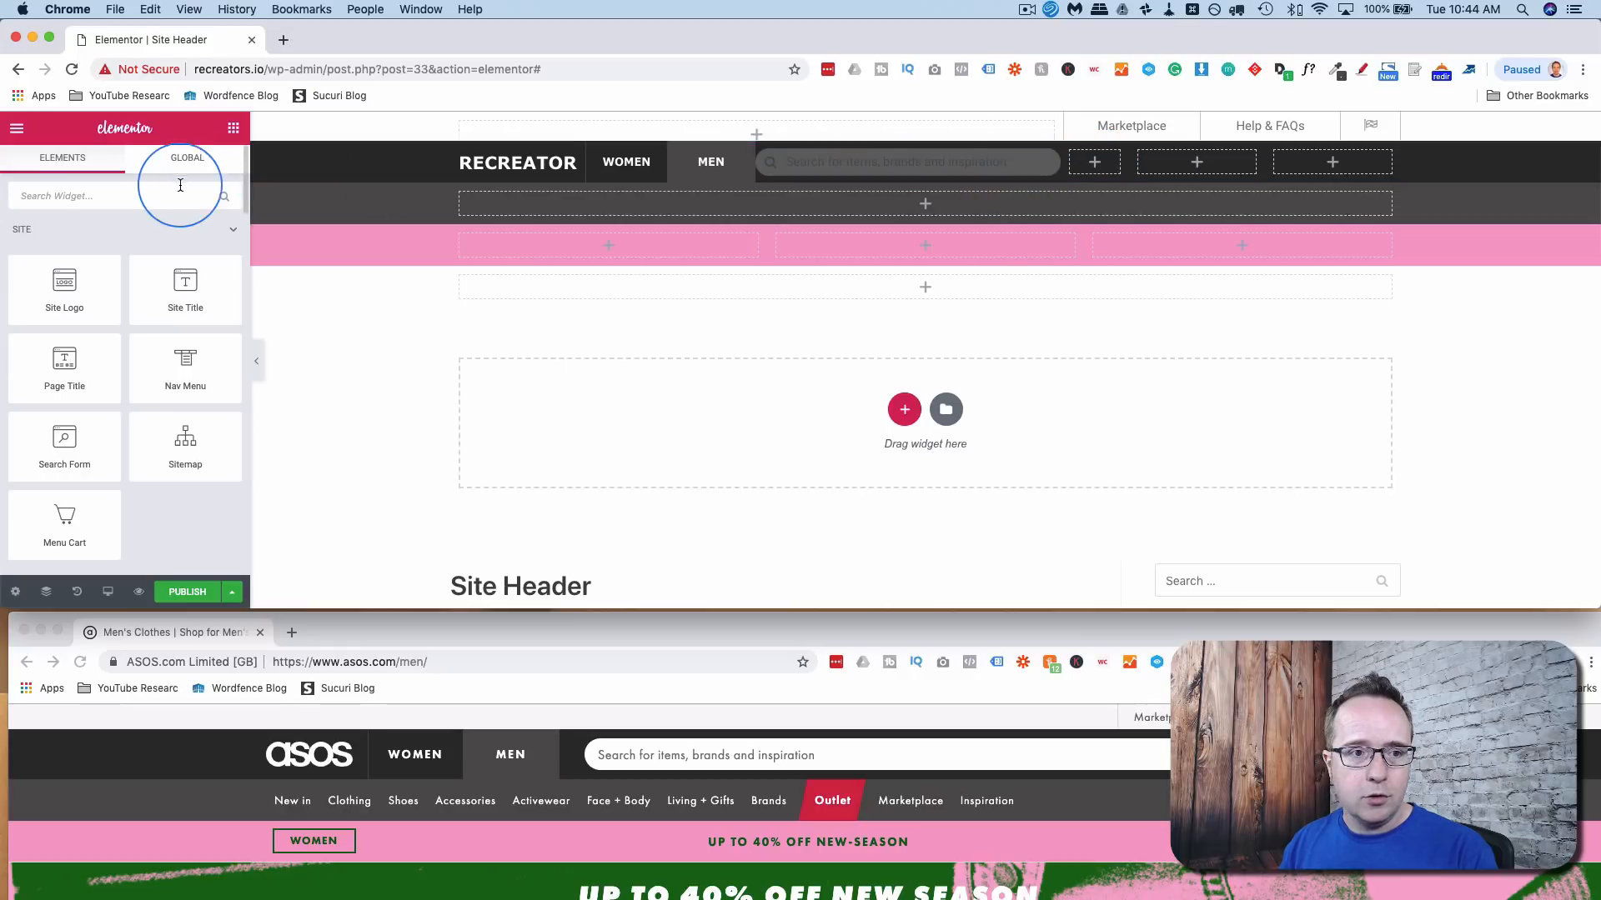
left_click(162, 204)
type("icon")
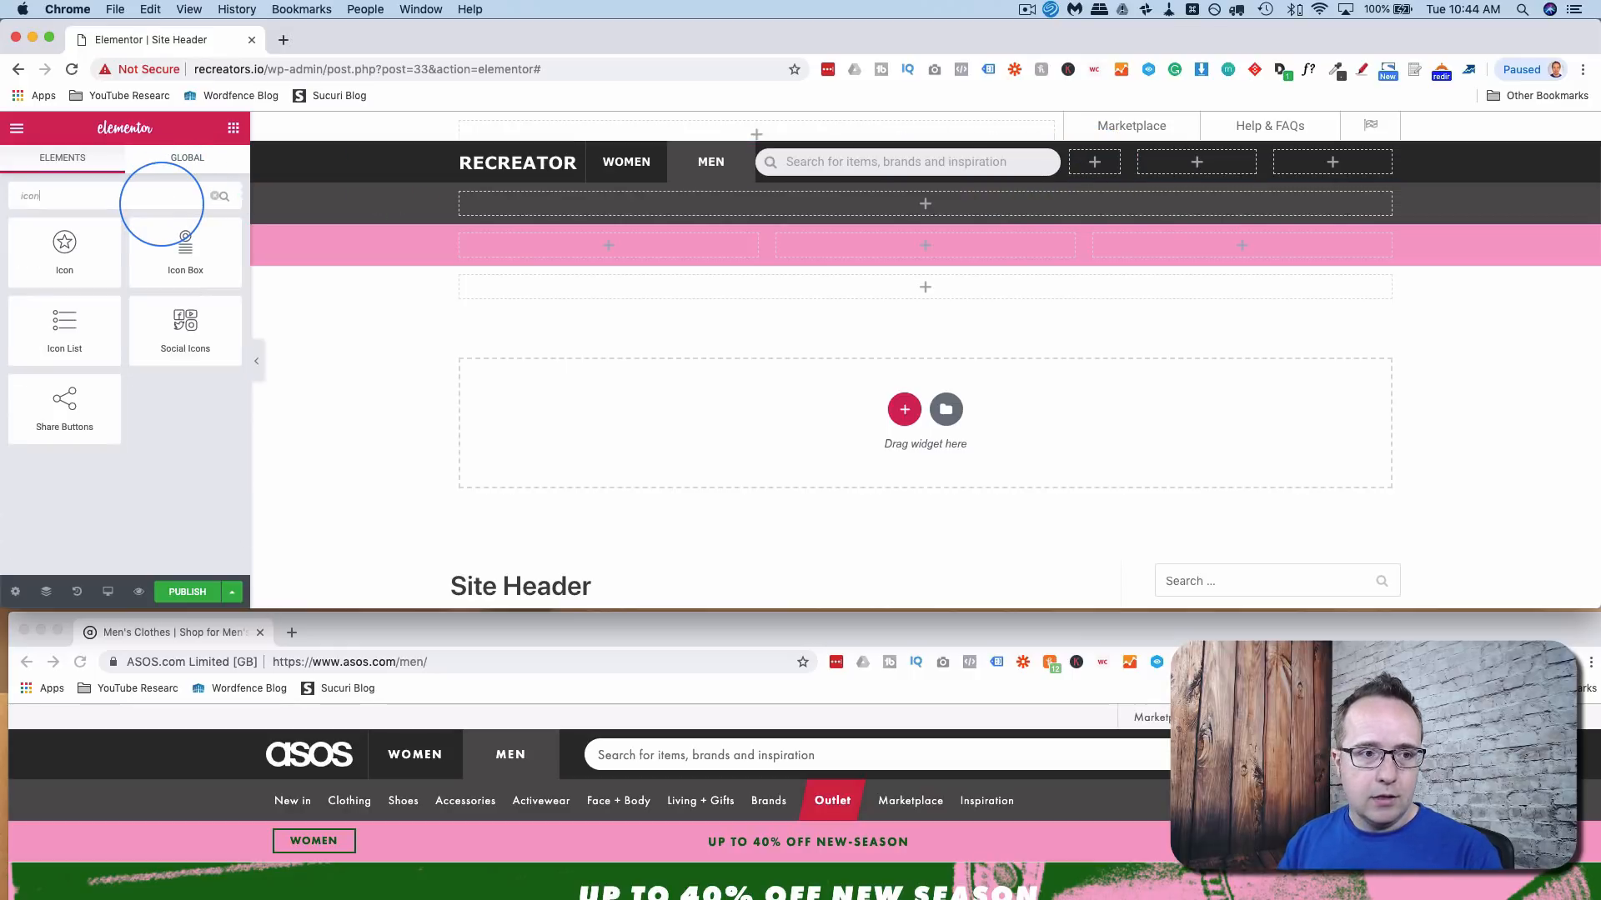
left_click_drag(60, 250, 1094, 162)
left_click(179, 258)
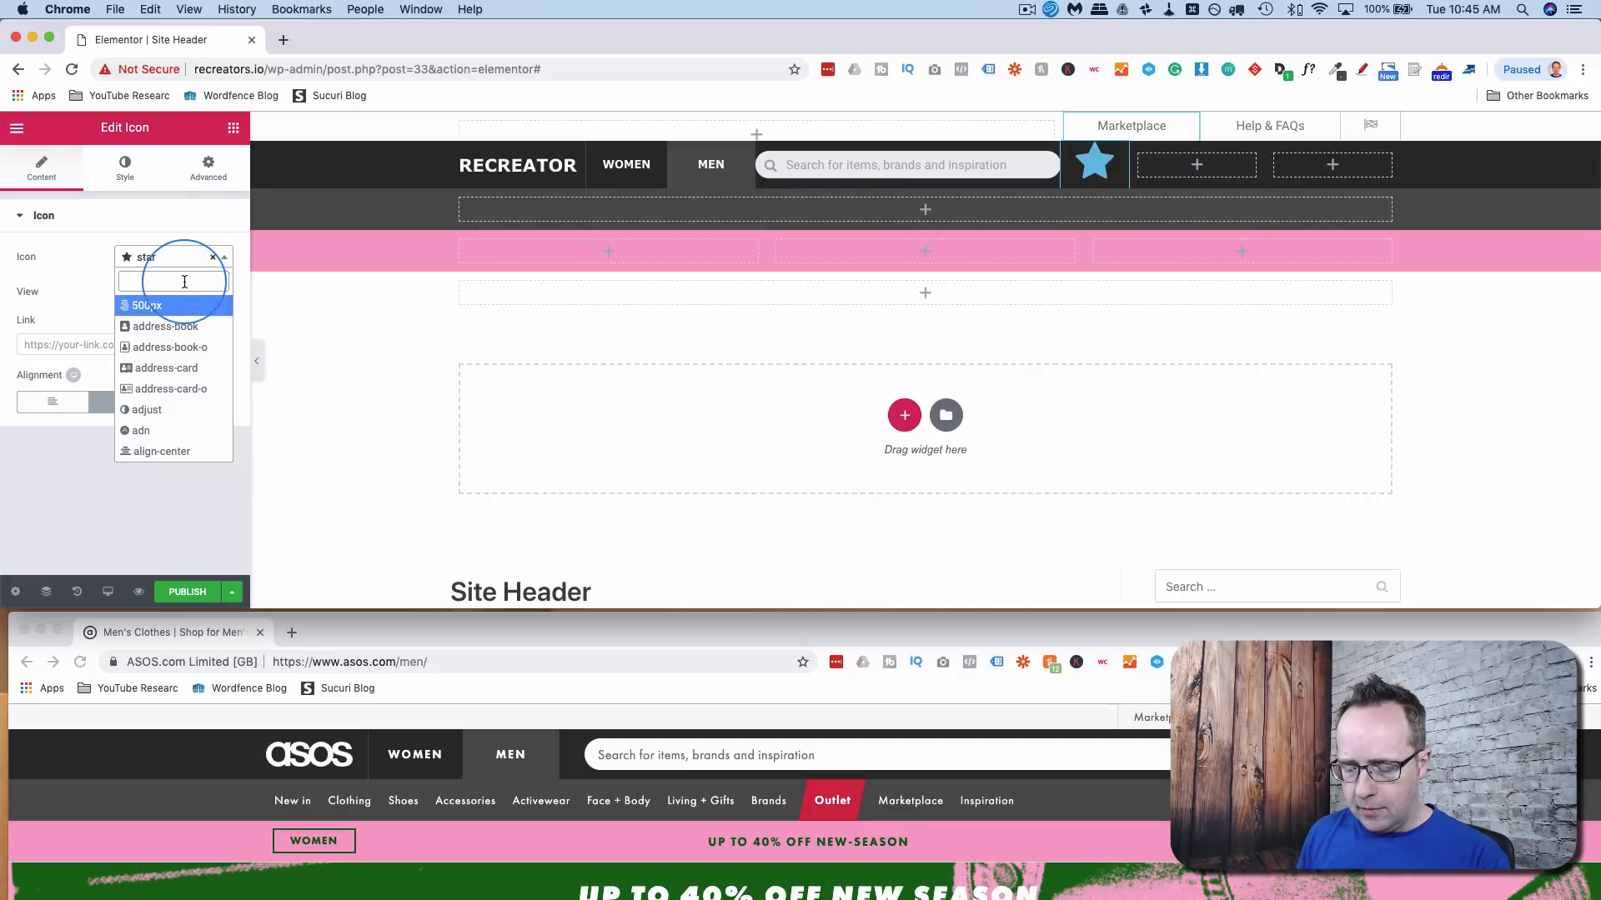
type("child")
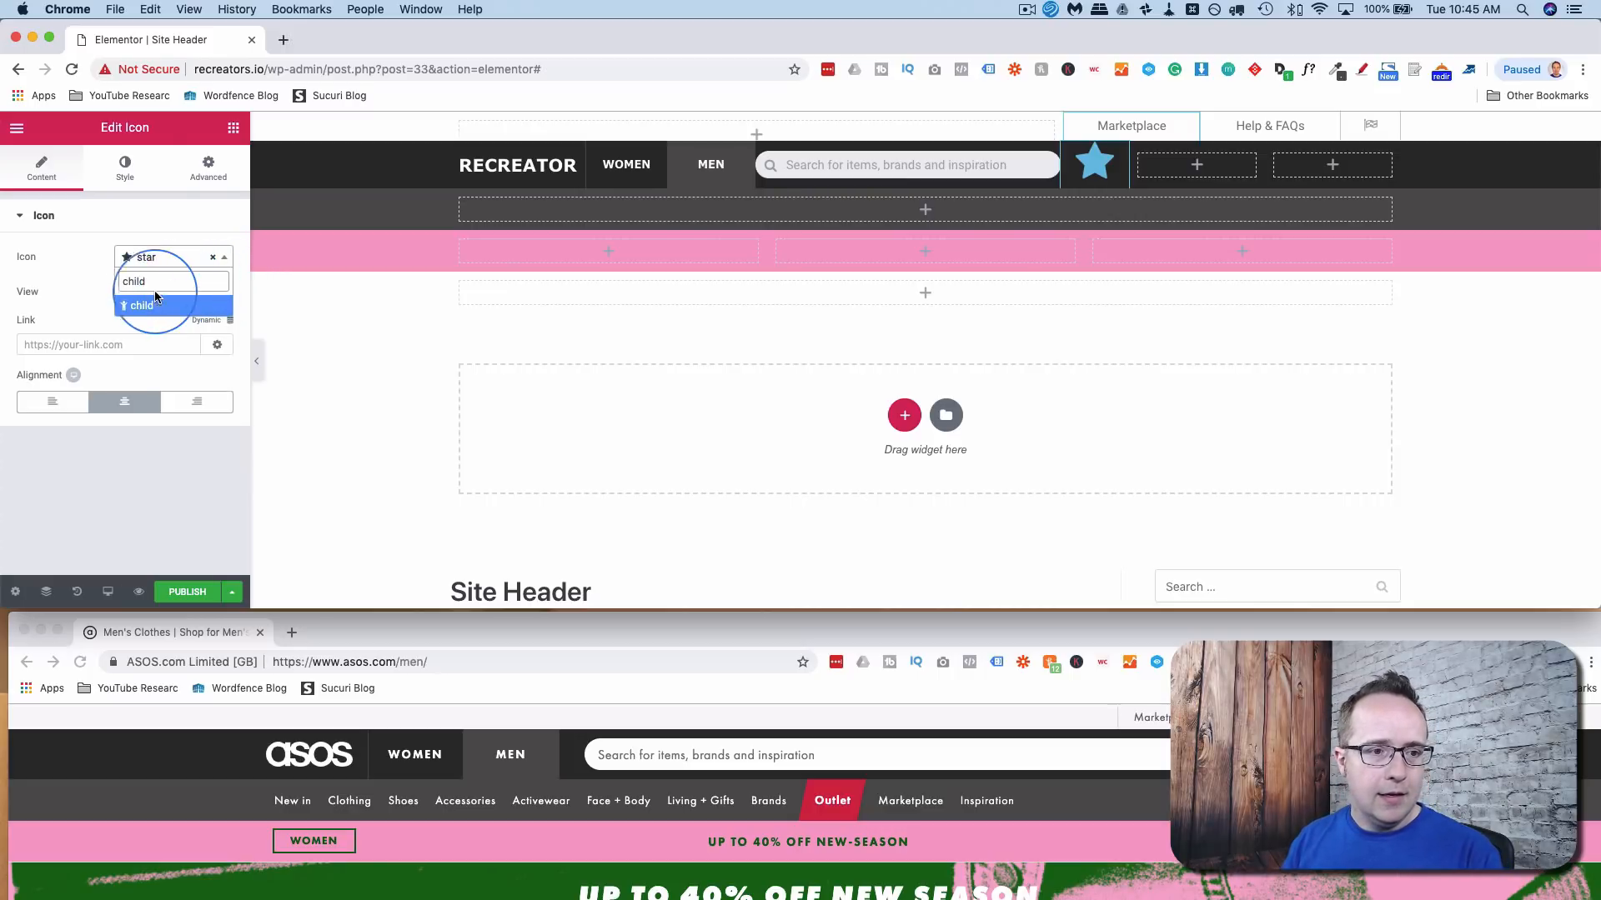
left_click(155, 302)
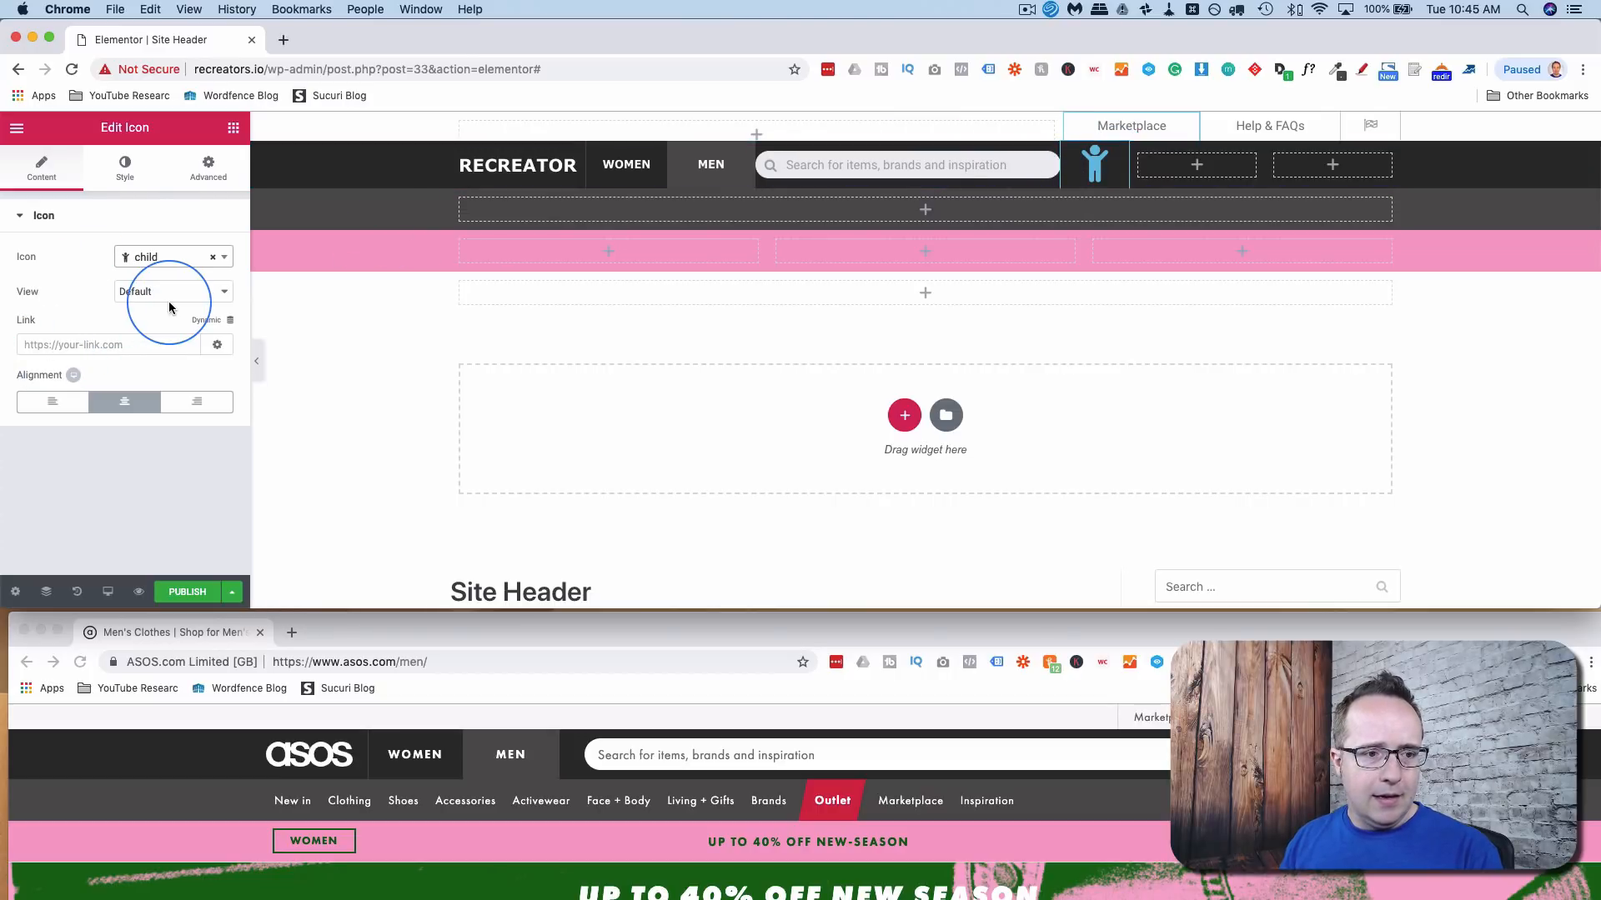
- Set the child icon's primary colour to white (#FFFFFF) and its size to 22
left_click(122, 174)
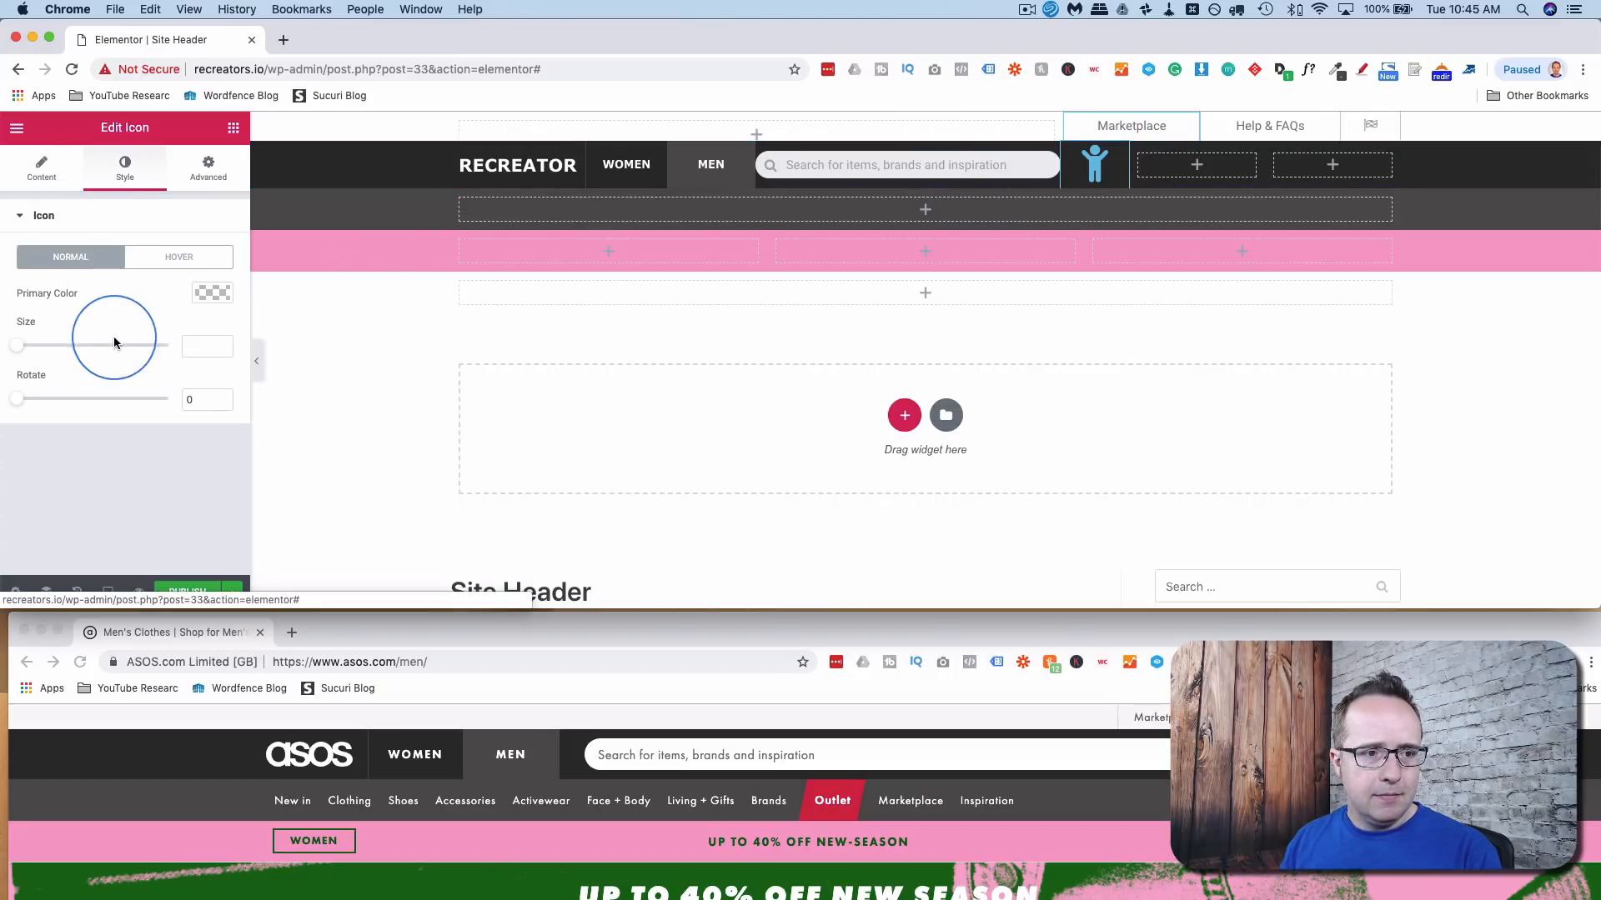
left_click(213, 292)
left_click_drag(125, 369, 9, 310)
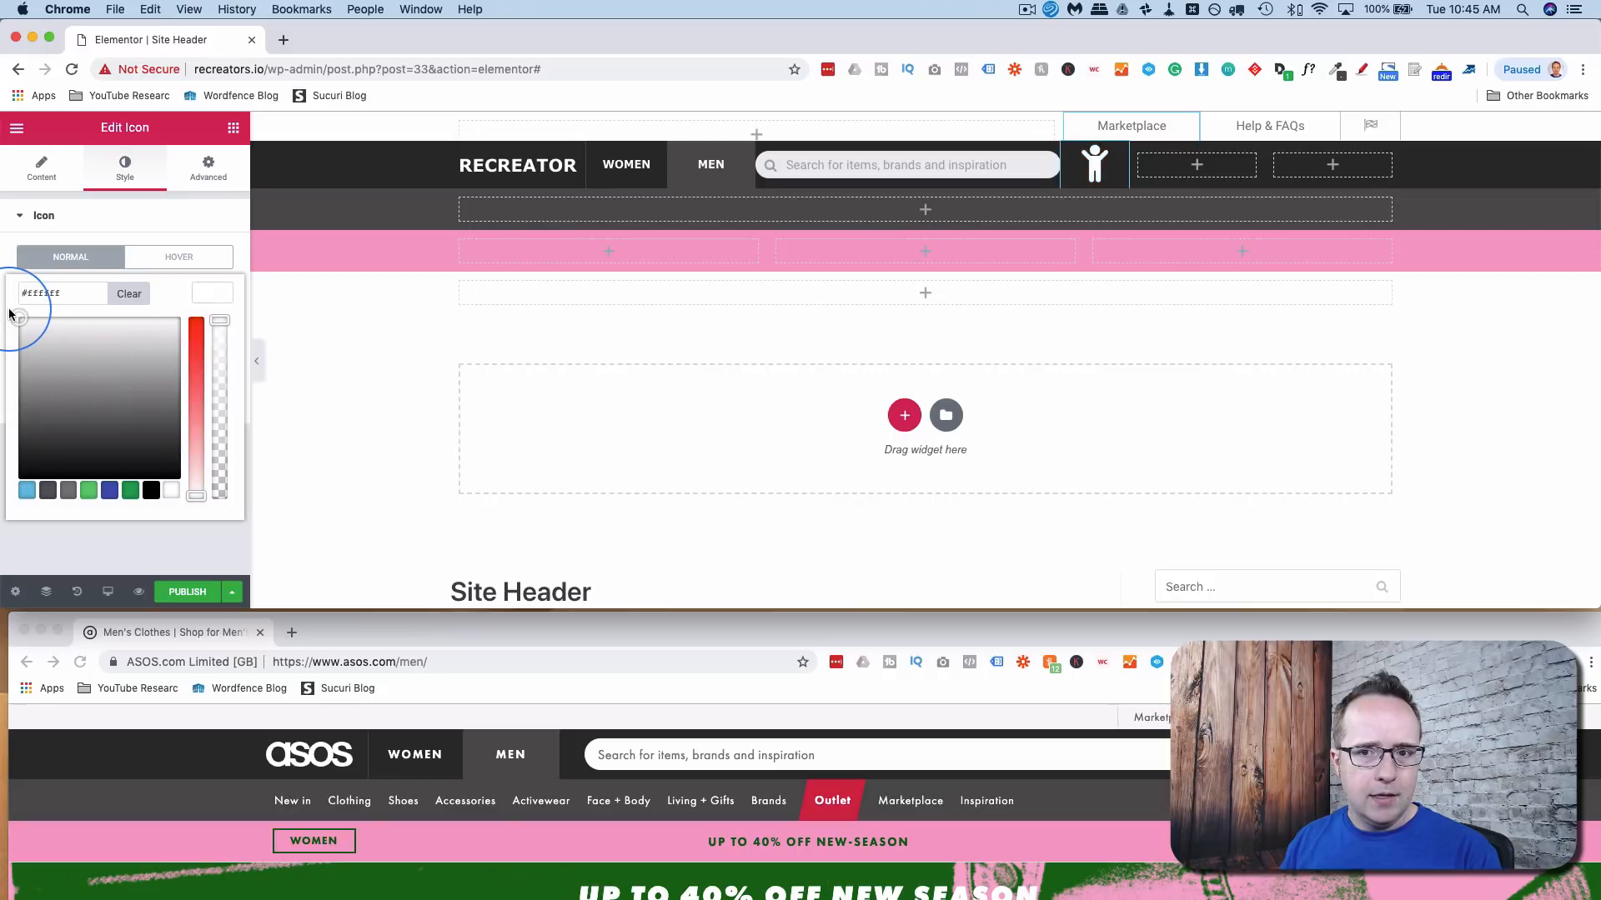
left_click(181, 227)
left_click(181, 227)
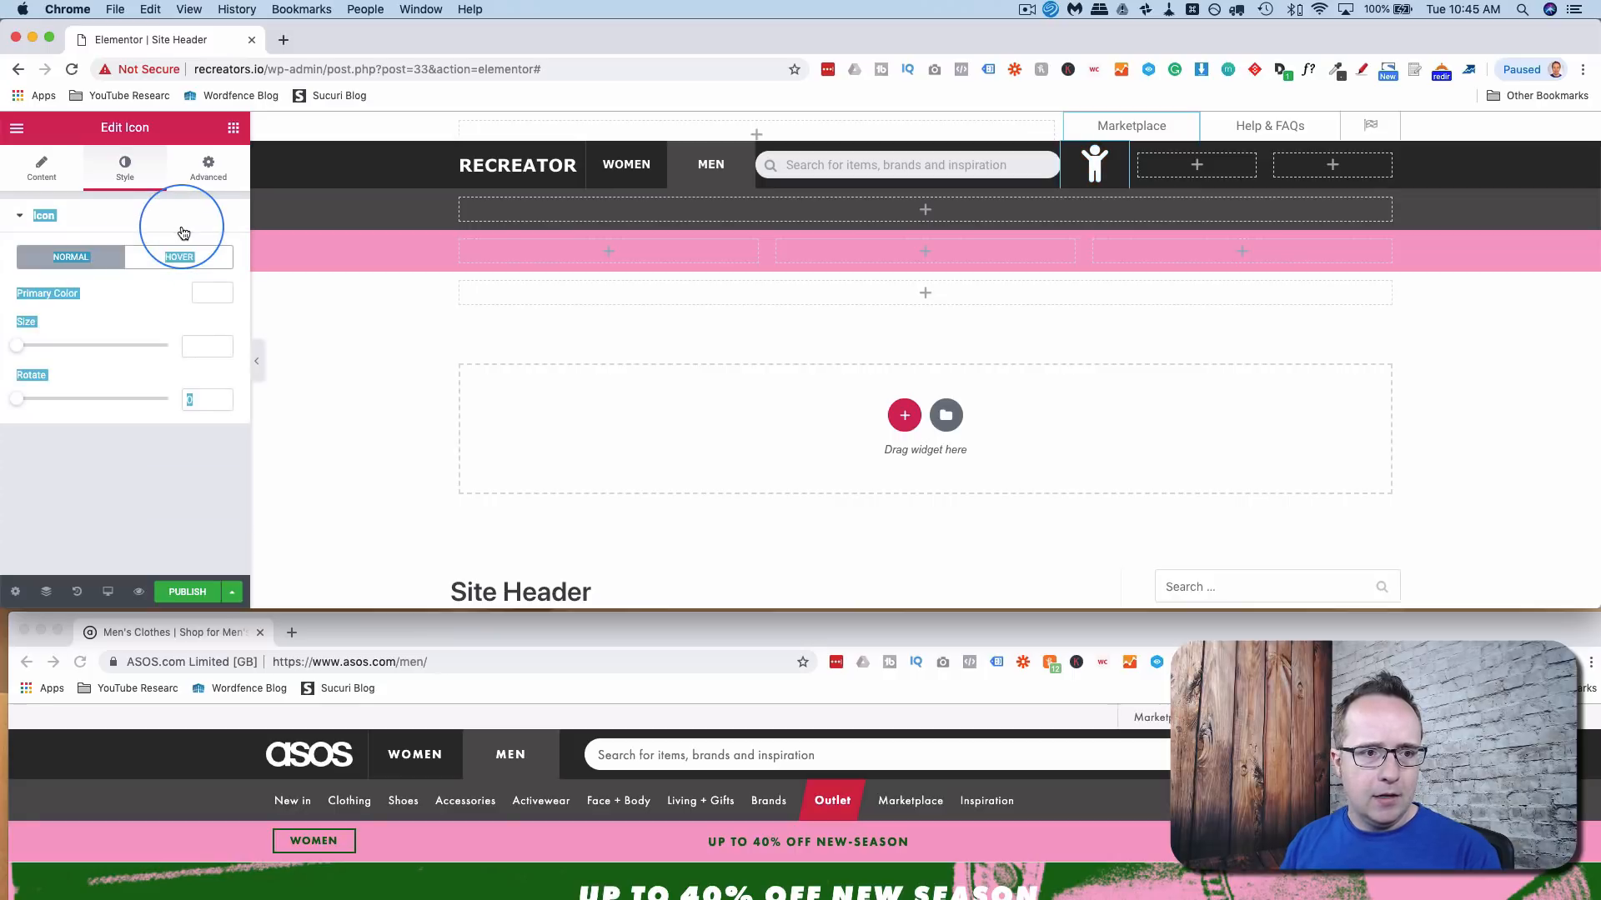
left_click(53, 326)
mouse_move(17, 348)
left_mouse_down()
mouse_move(42, 352)
mouse_move(26, 357)
left_mouse_up()
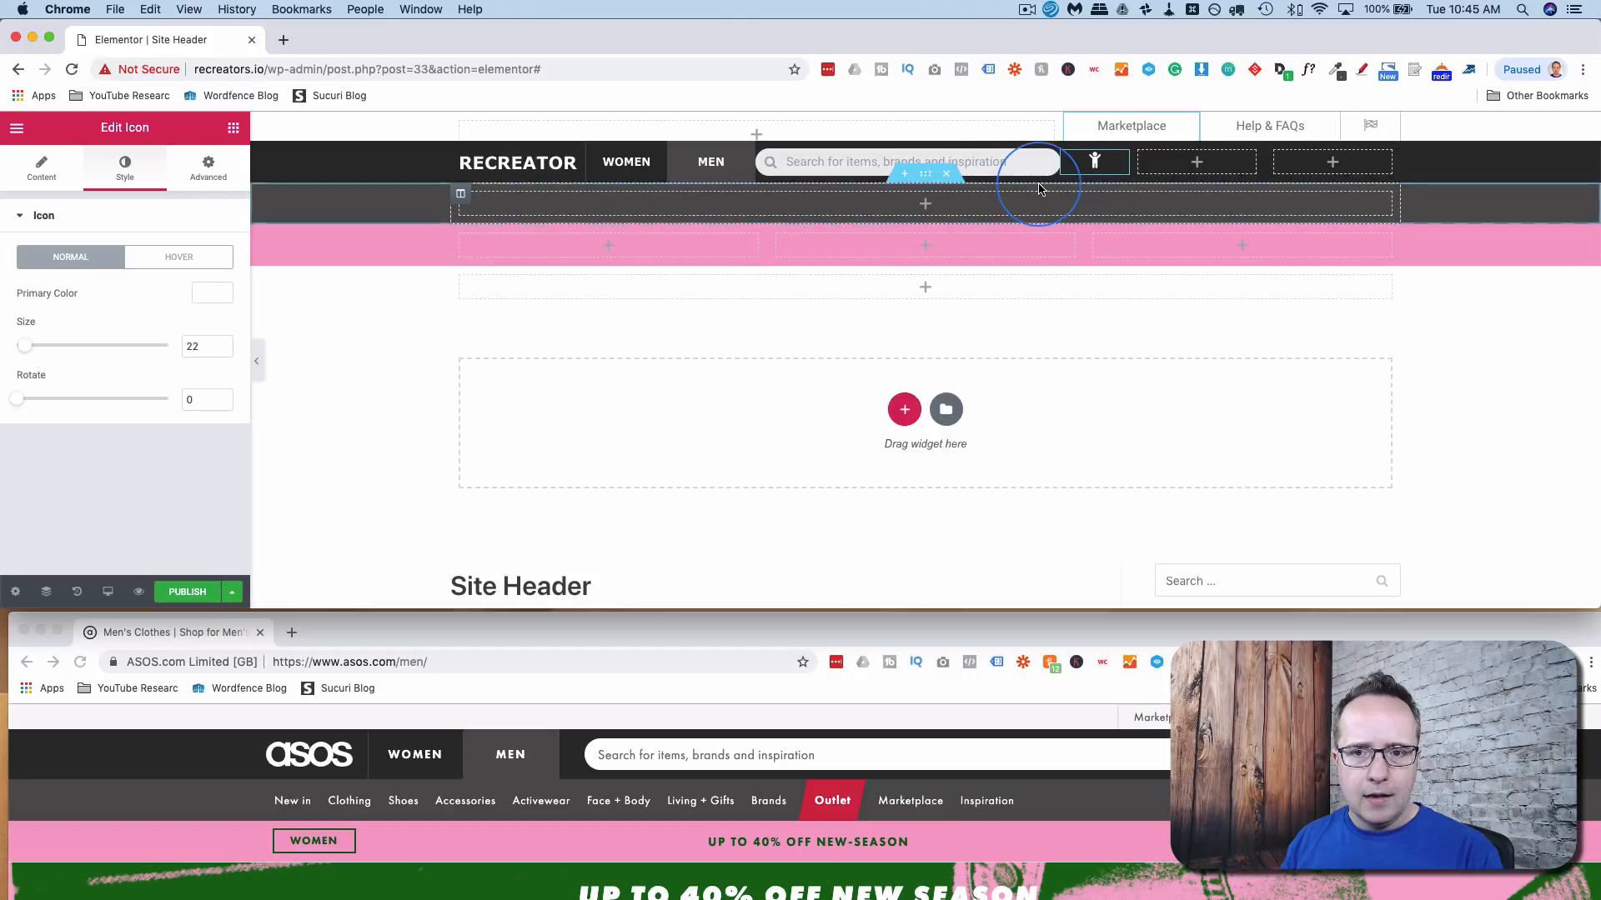
- Copy the child icon into the adjacent empty column and change the copy's icon to heart-o
right_click(1122, 164)
left_click(1168, 239)
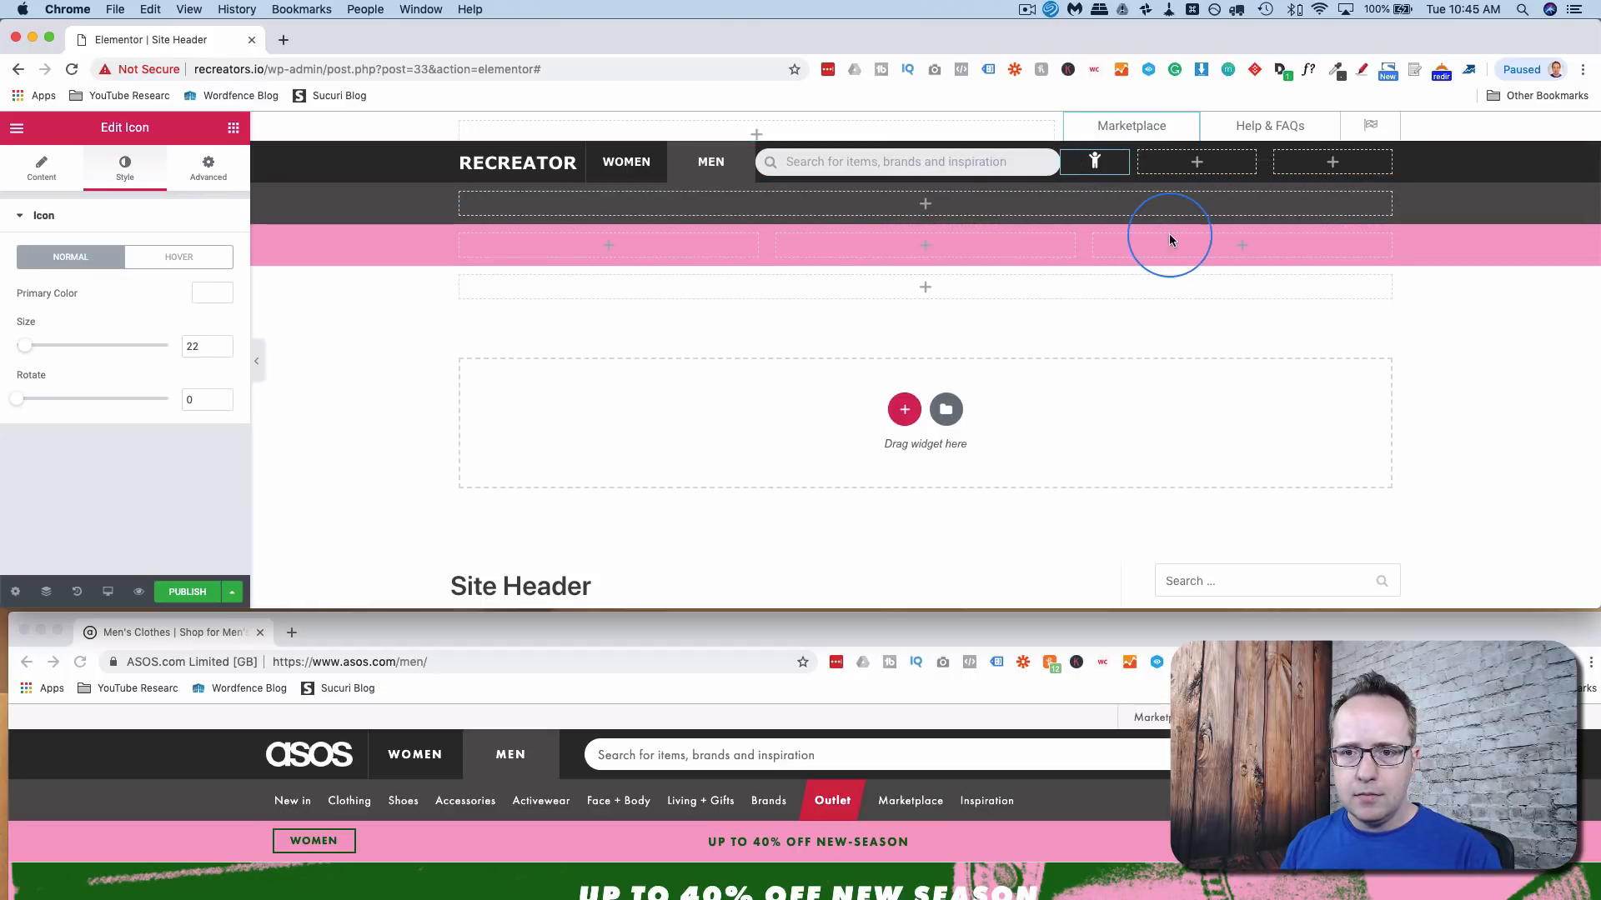
right_click(1210, 167)
left_click(1254, 184)
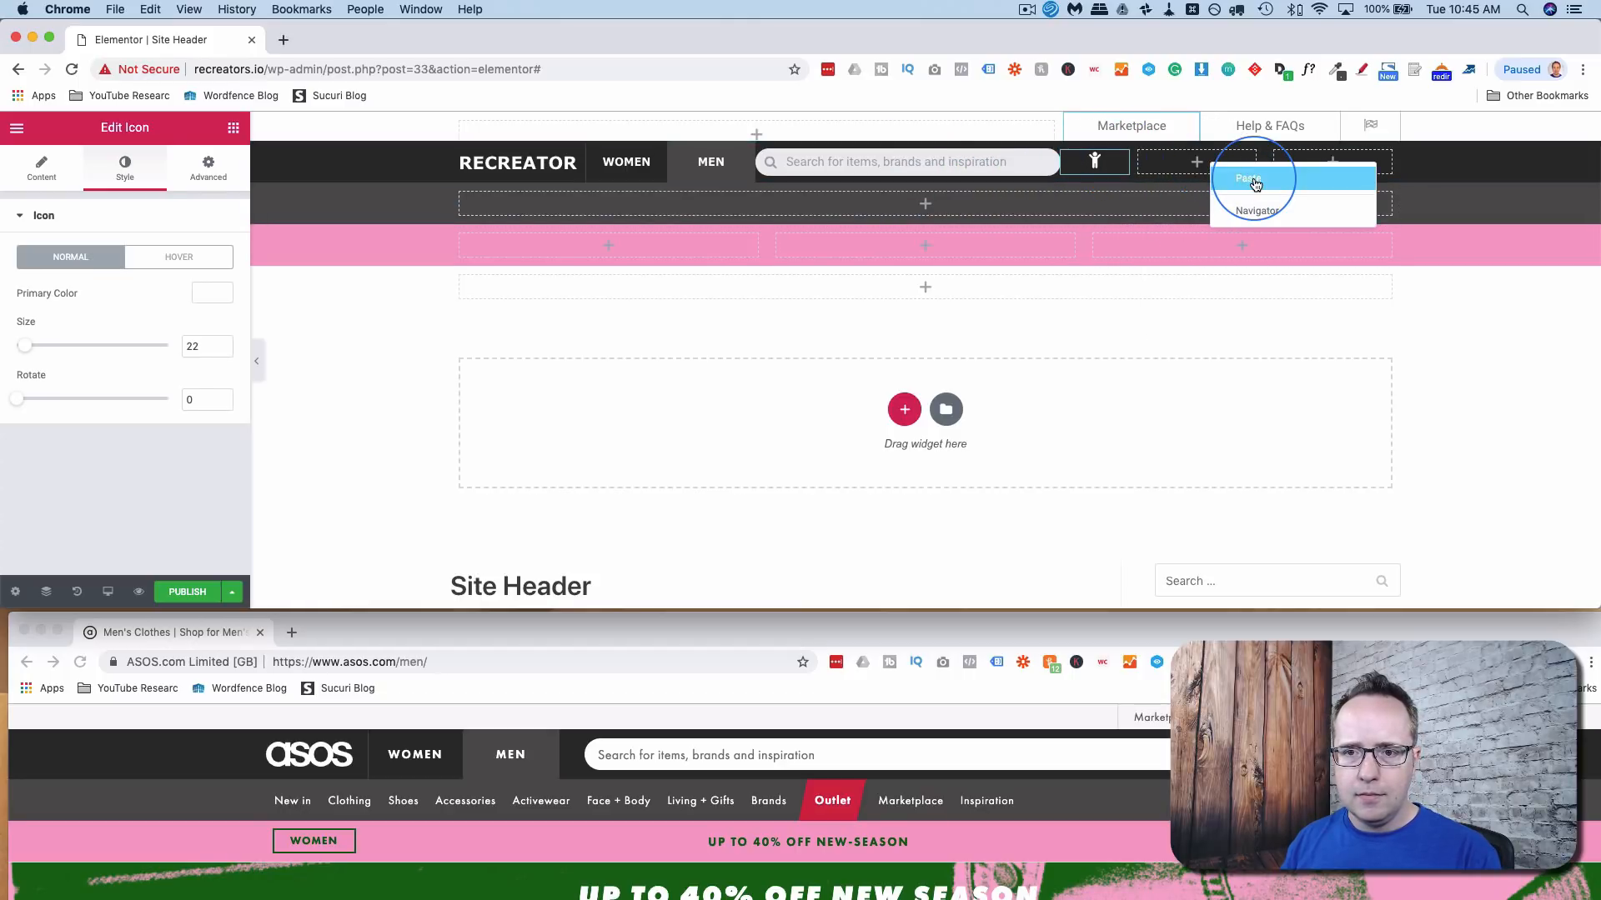
left_click(1211, 171)
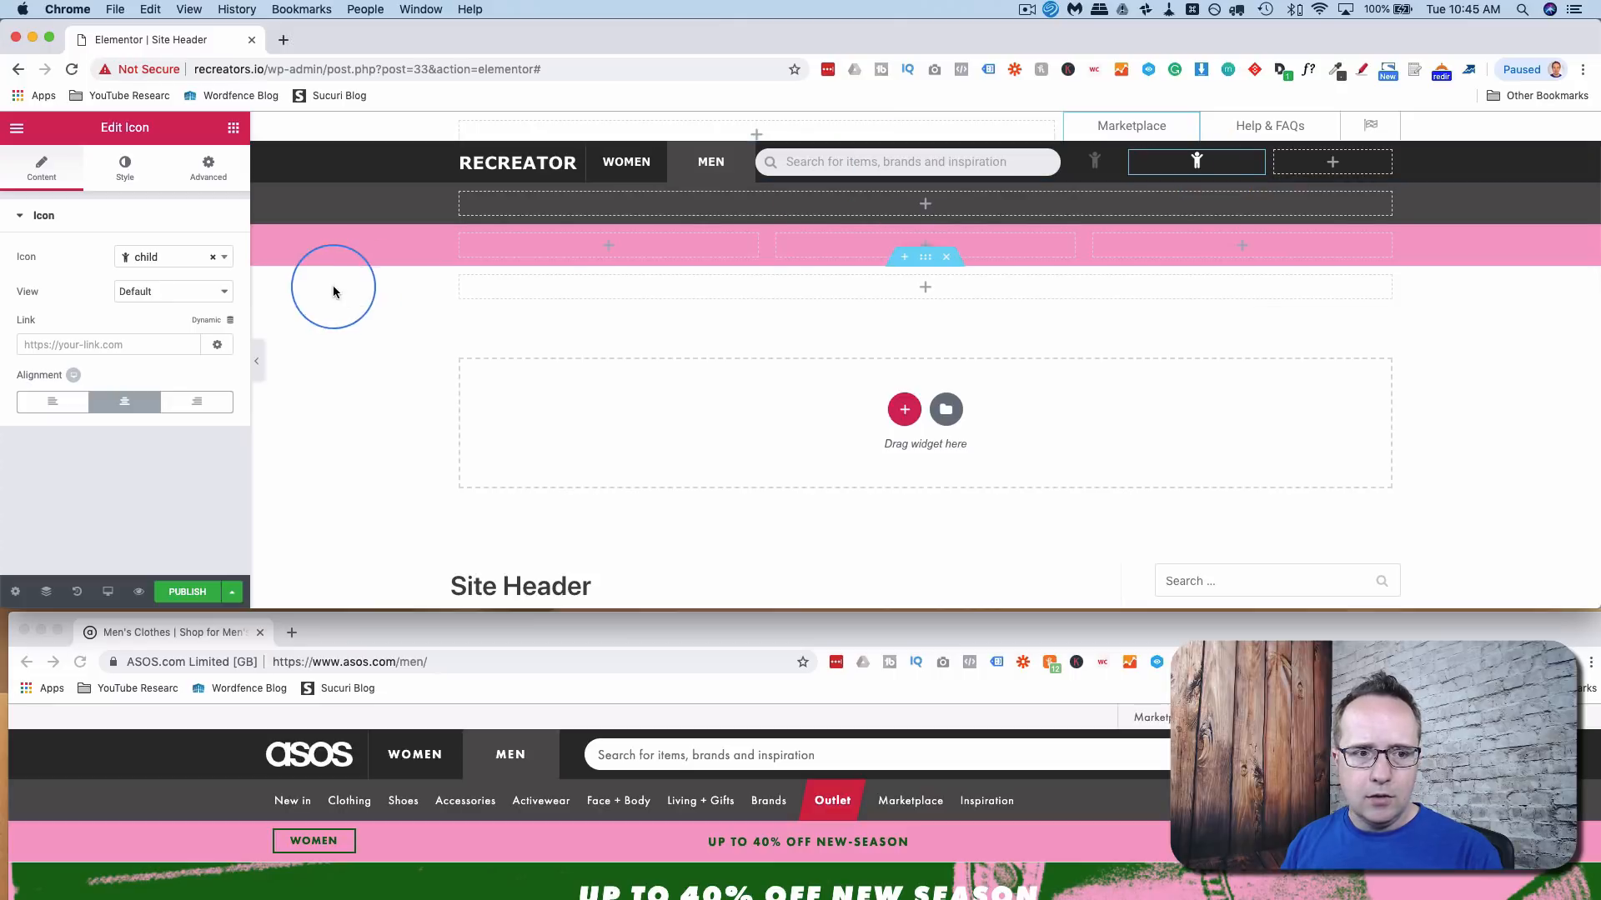
left_click(225, 257)
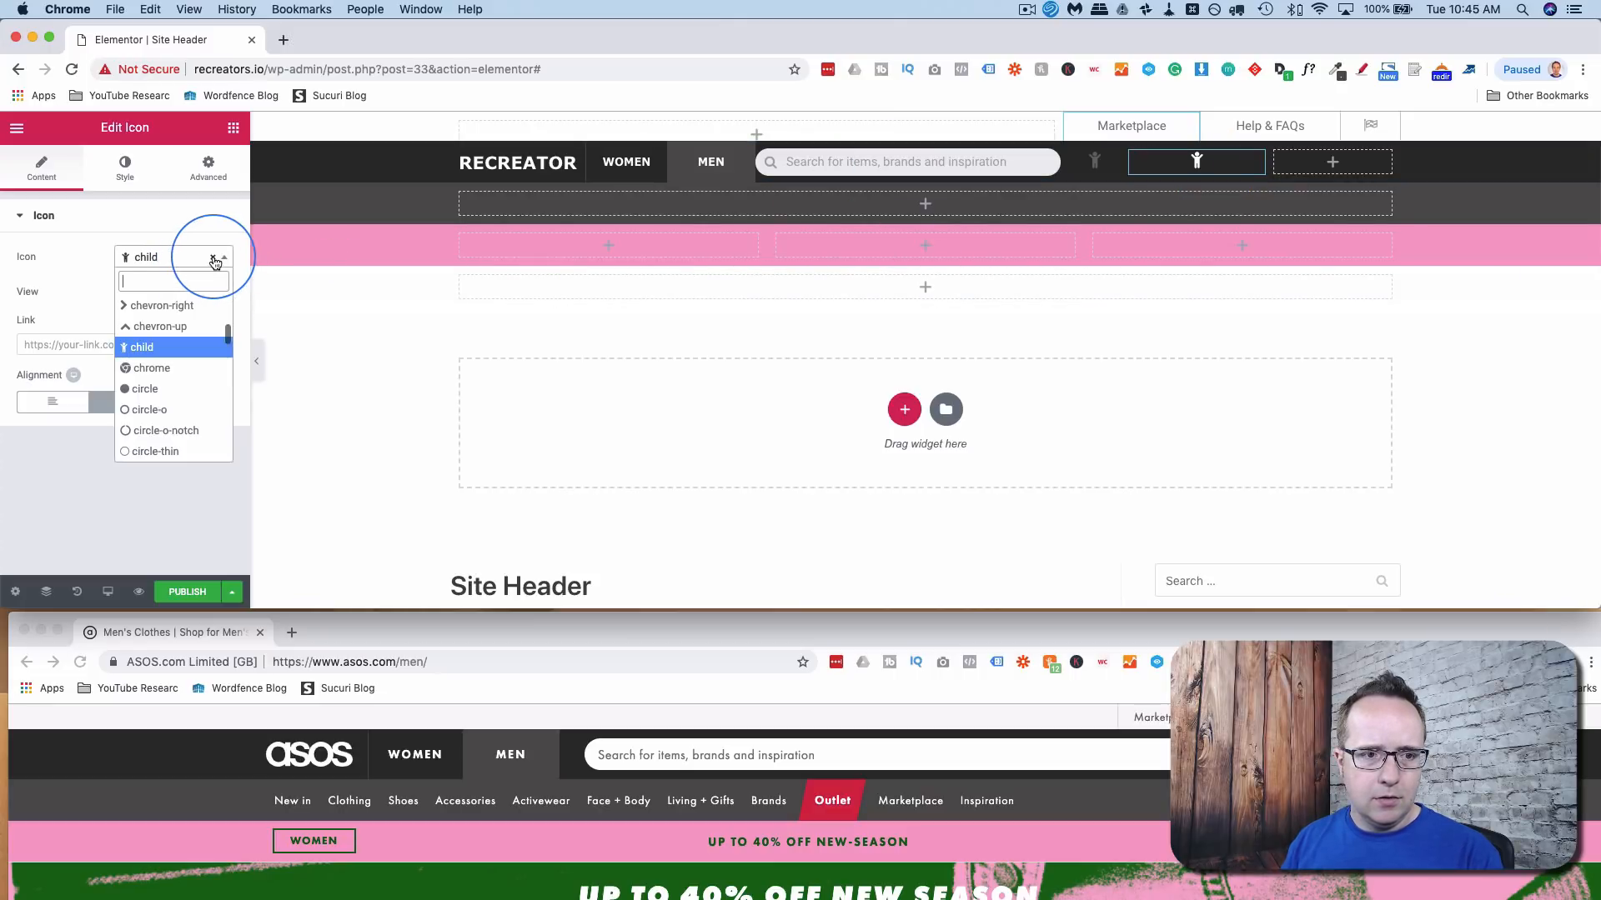
type("heart")
left_click(158, 354)
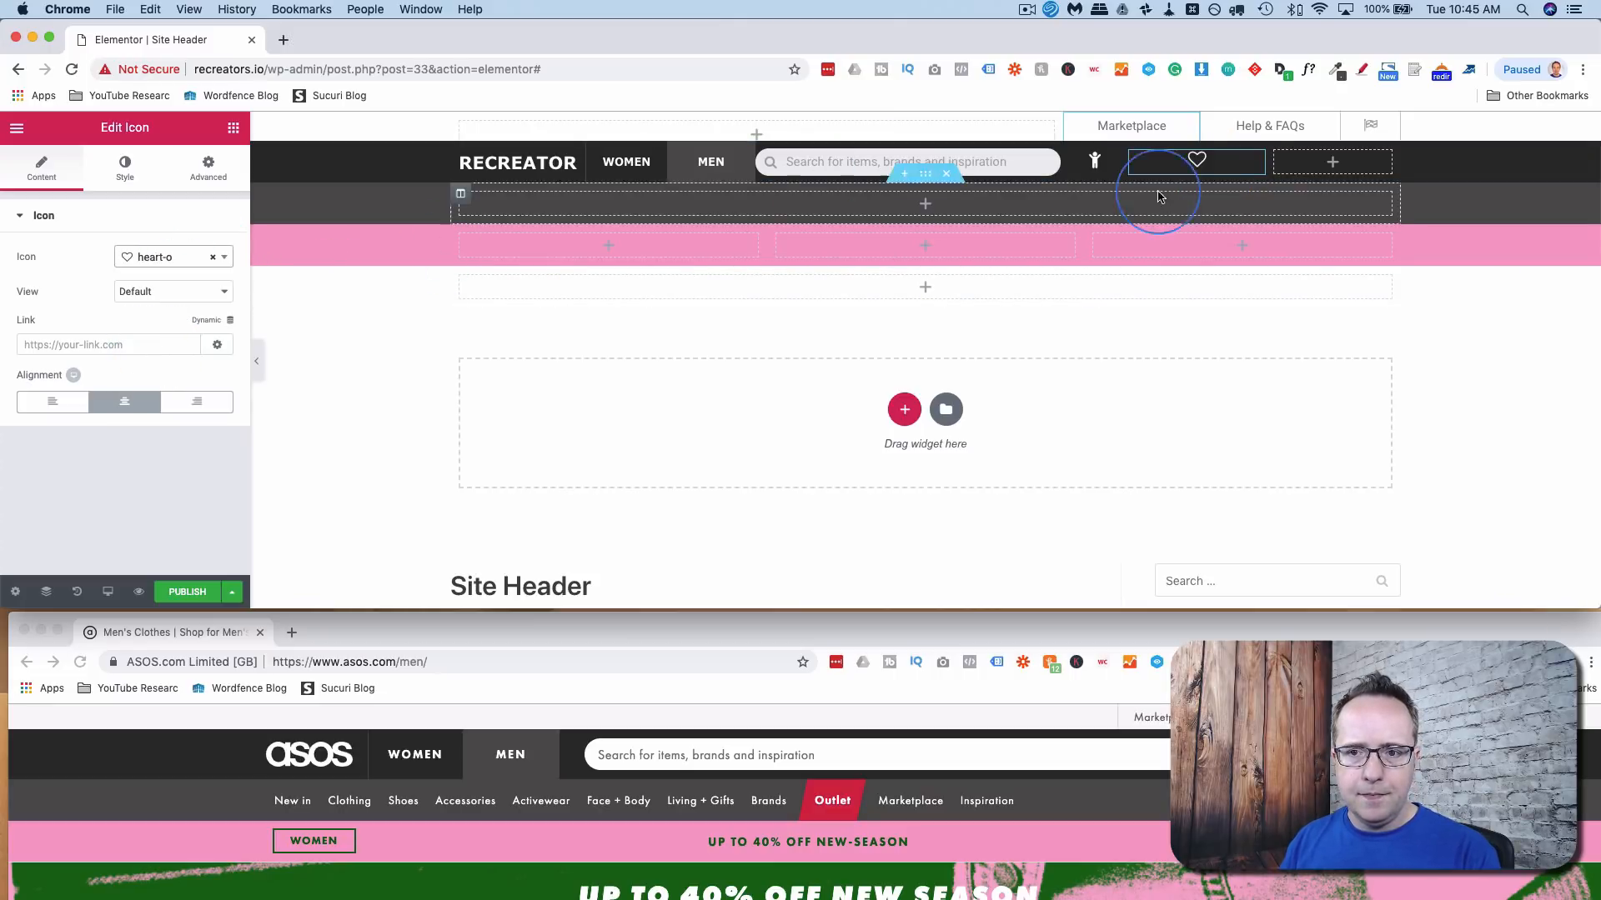
- Paste the copied icon into the last empty column of the black bar and change it to suitcase
right_click(1295, 171)
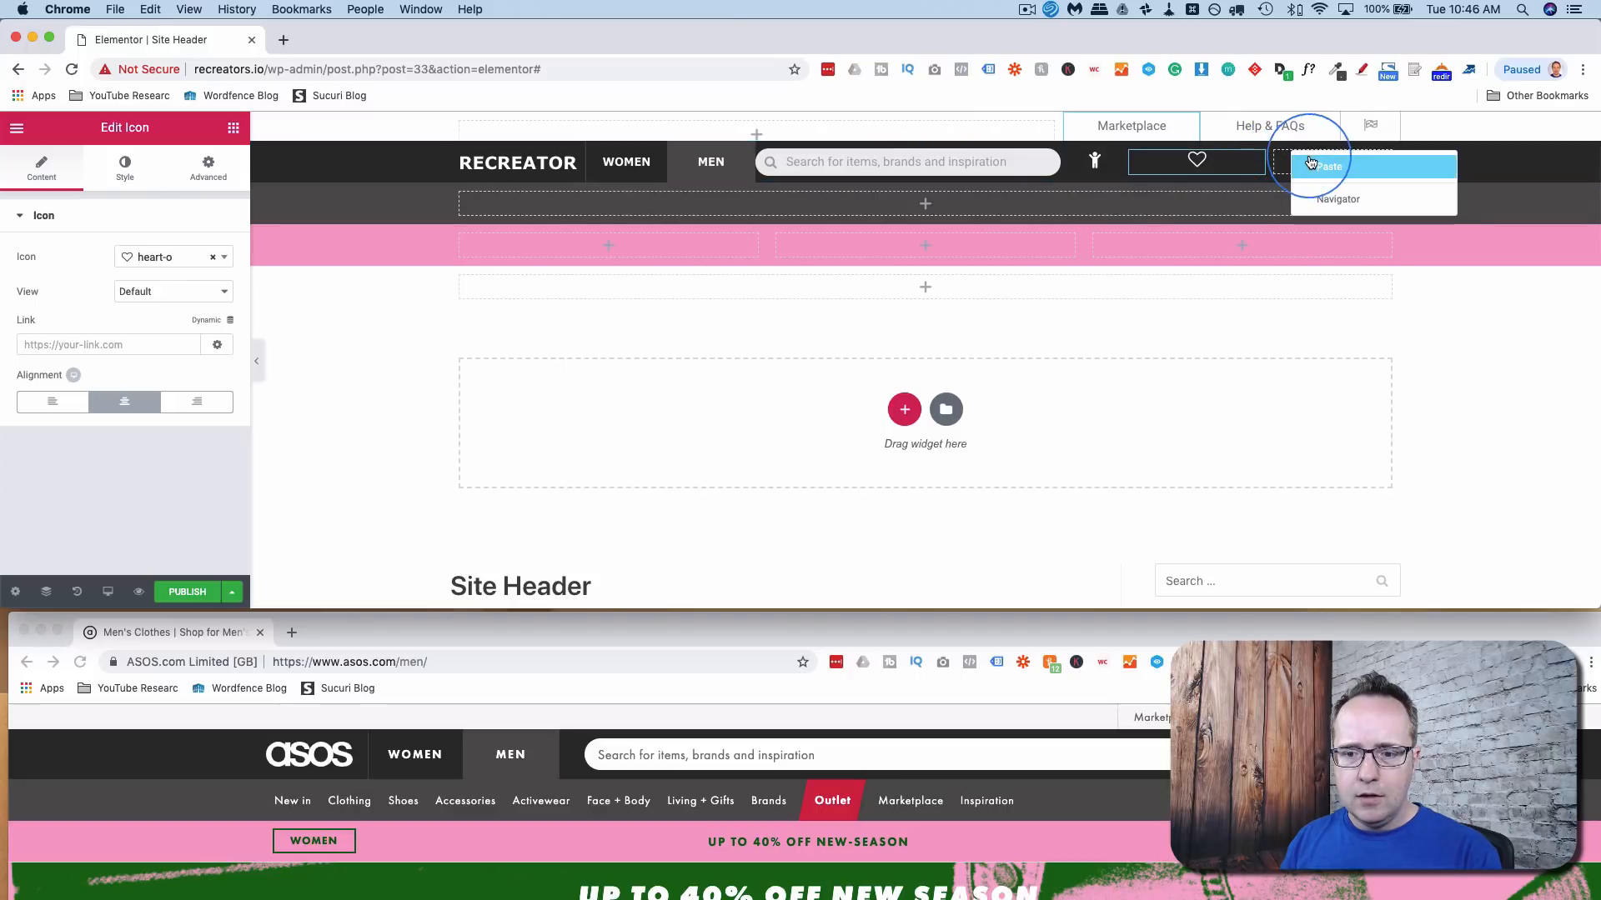
left_click(1312, 171)
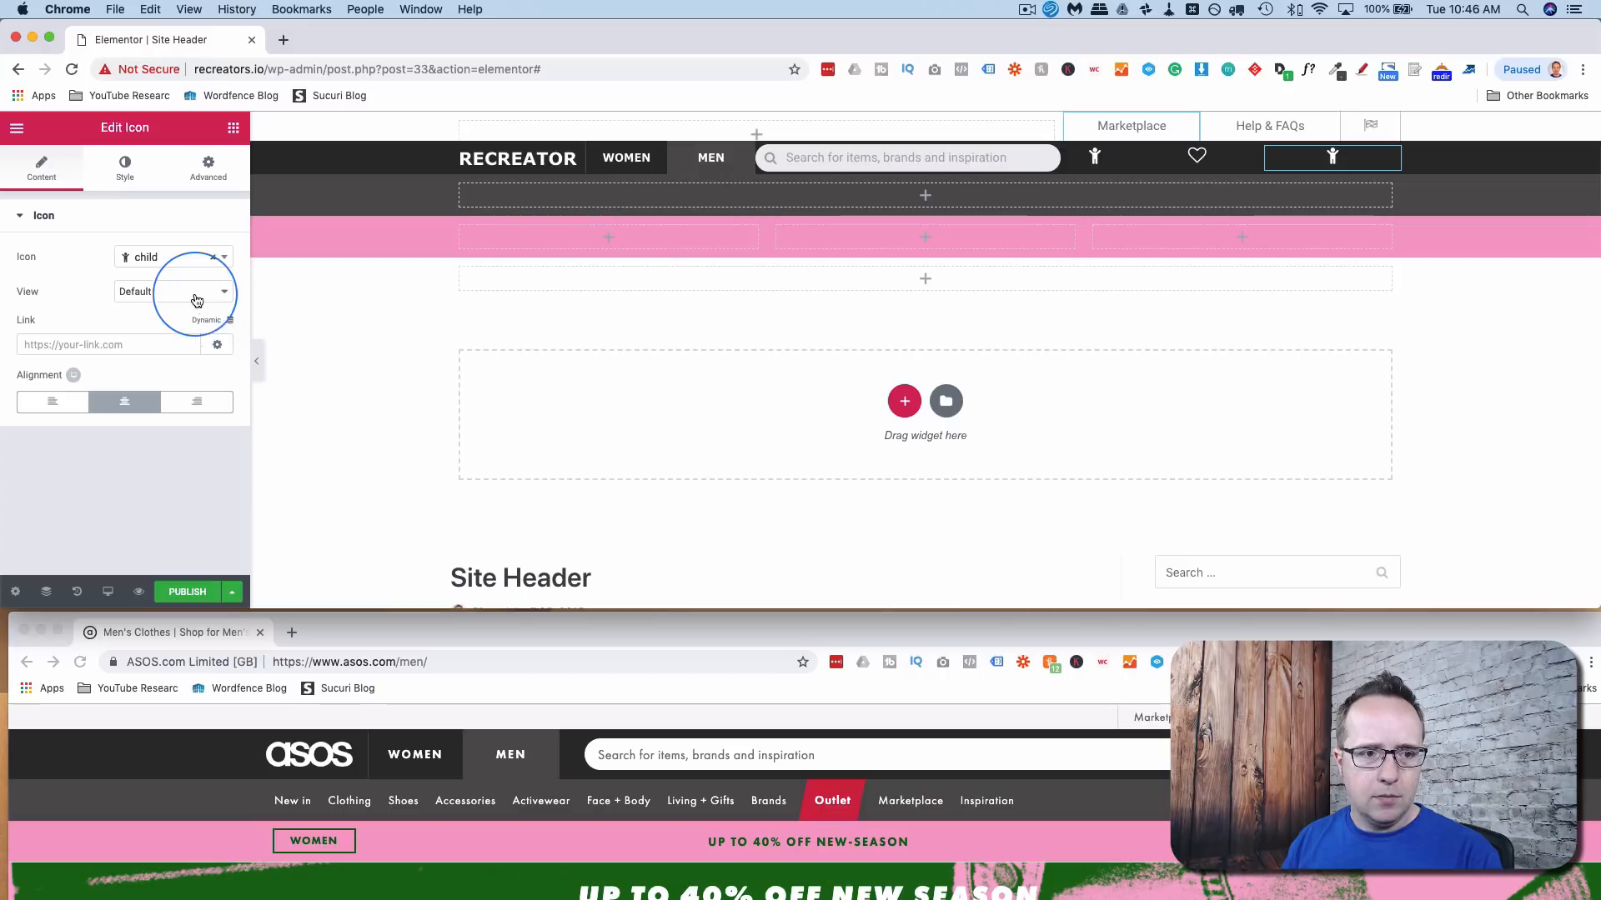
left_click(175, 262)
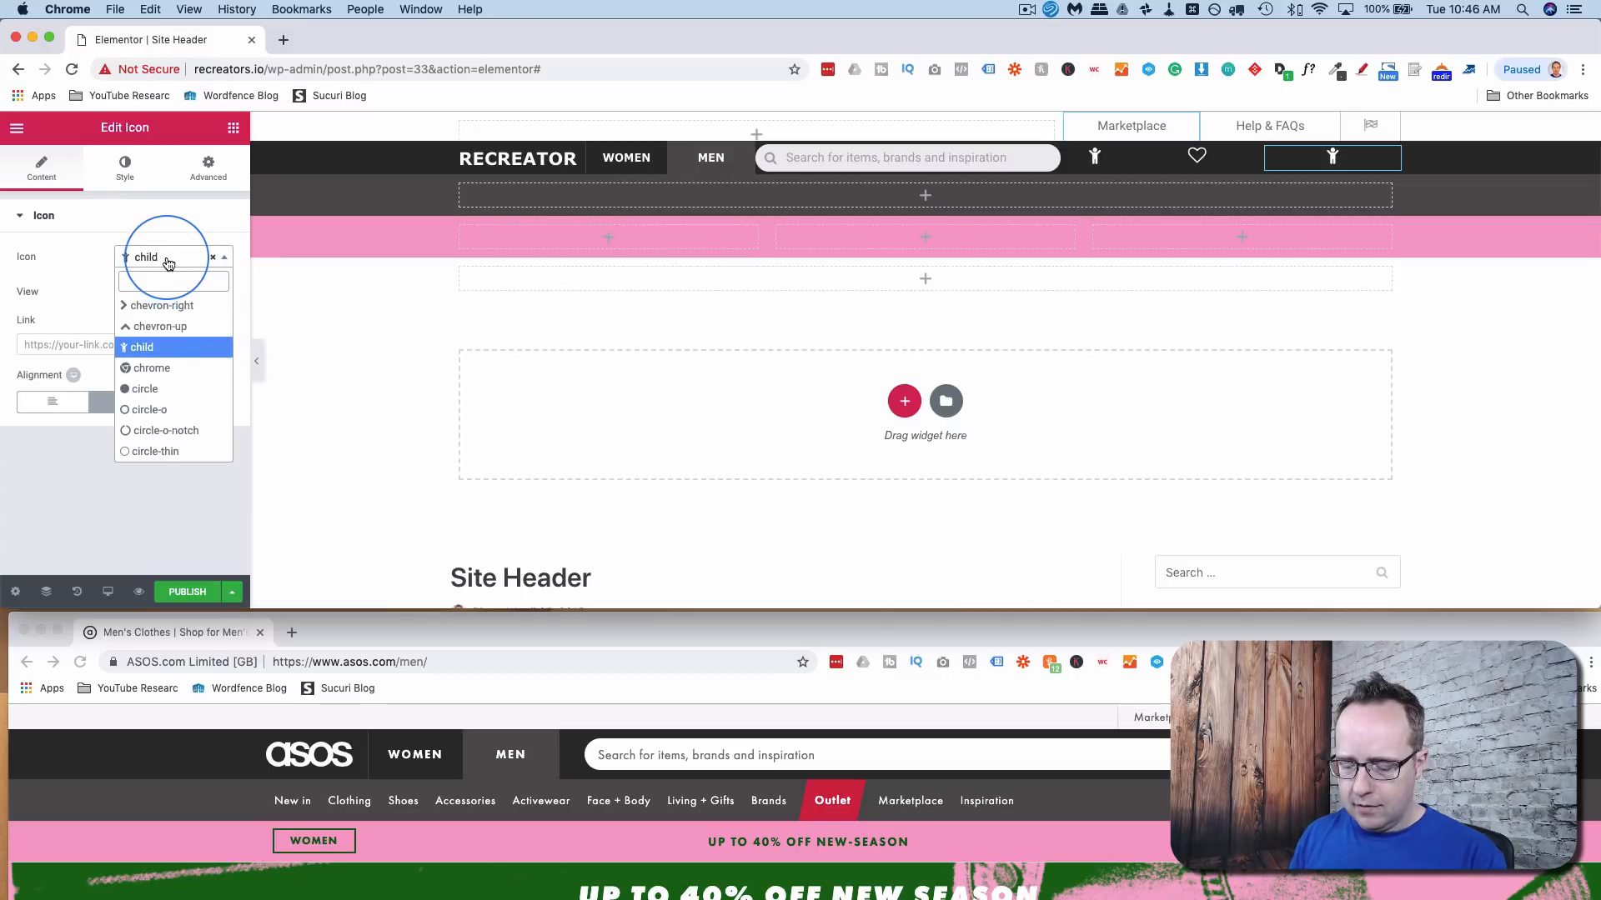
type("suit")
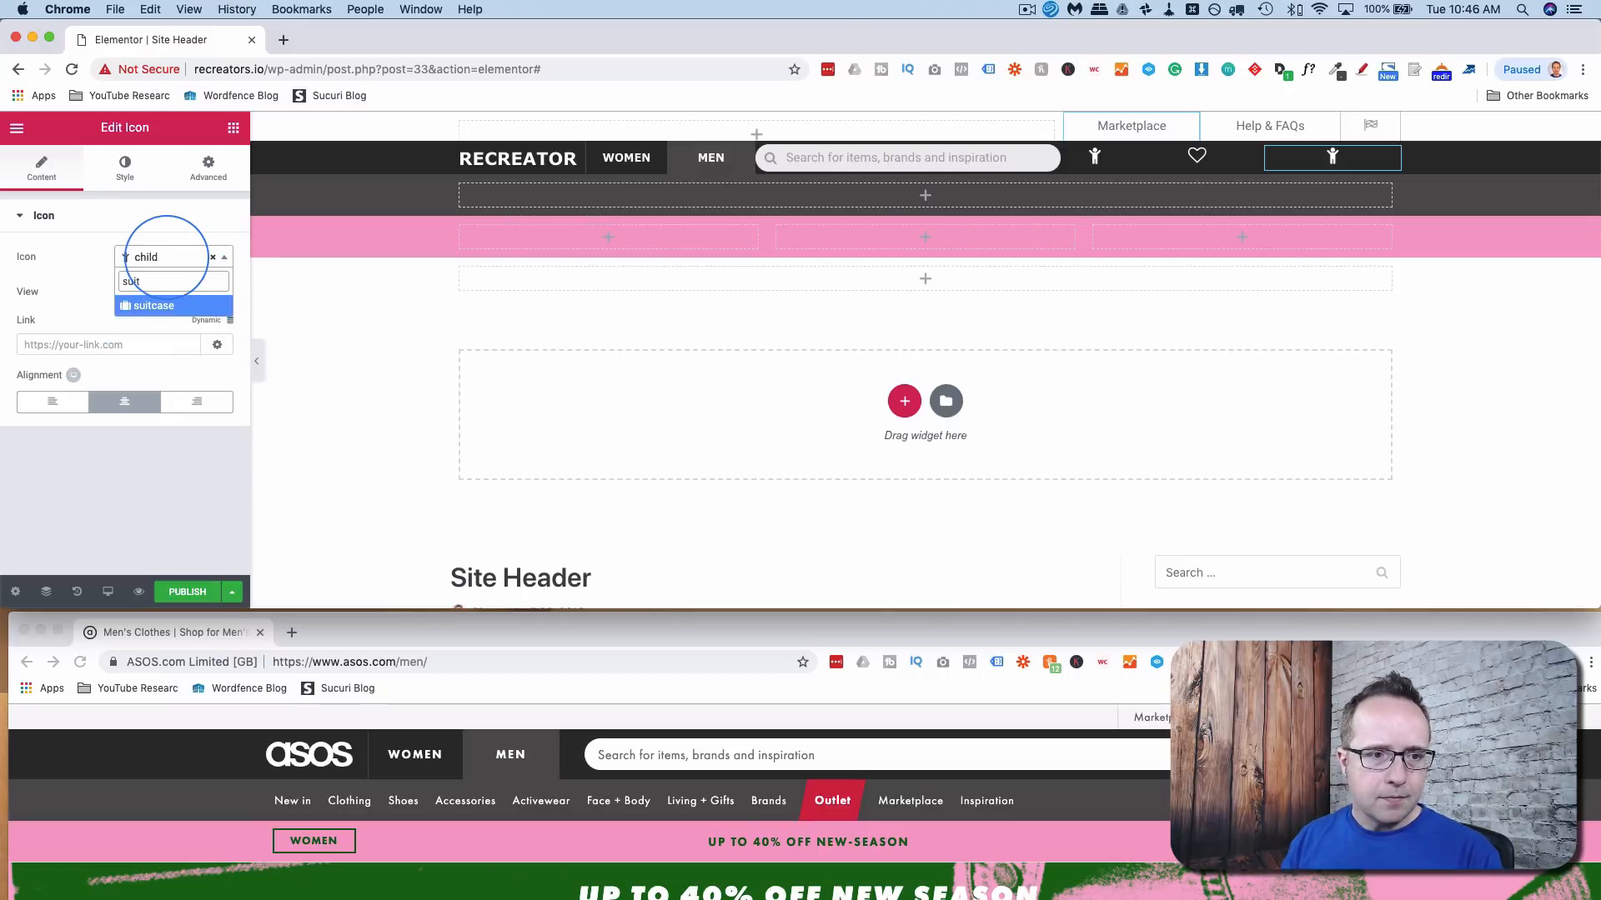
left_click(130, 307)
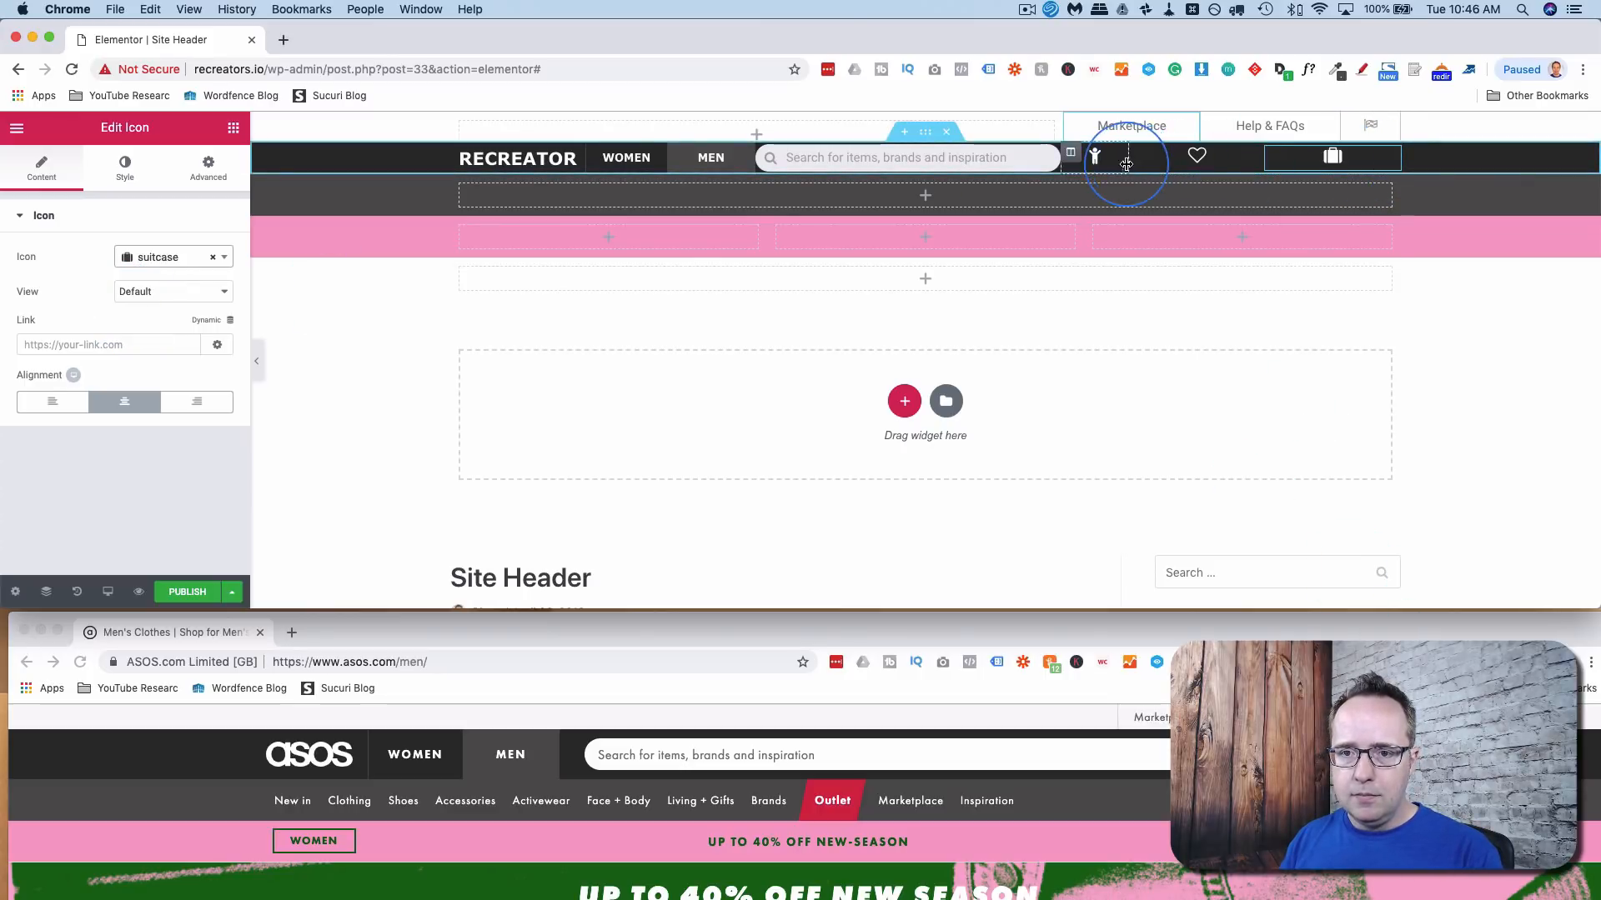
- Narrow the three icon columns and widen the search form's column so the icons sit together at the bar's end
left_click_drag(1283, 170, 1328, 167)
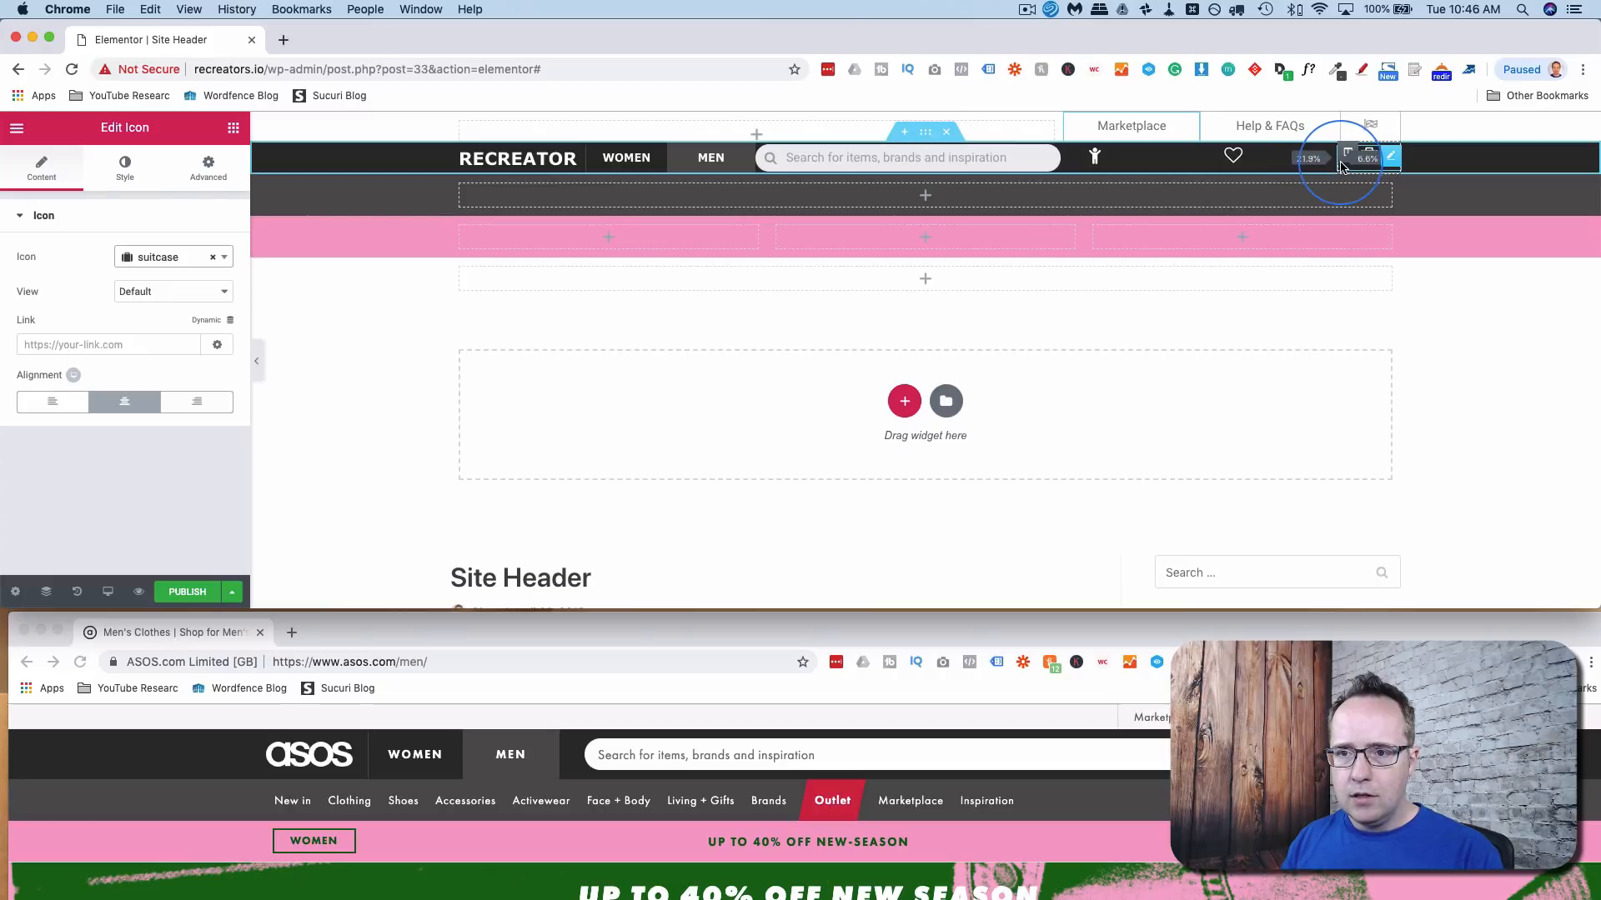
mouse_move(1344, 167)
left_mouse_down()
mouse_move(1105, 162)
mouse_move(1334, 167)
left_mouse_up()
left_click_drag(1057, 176, 1280, 167)
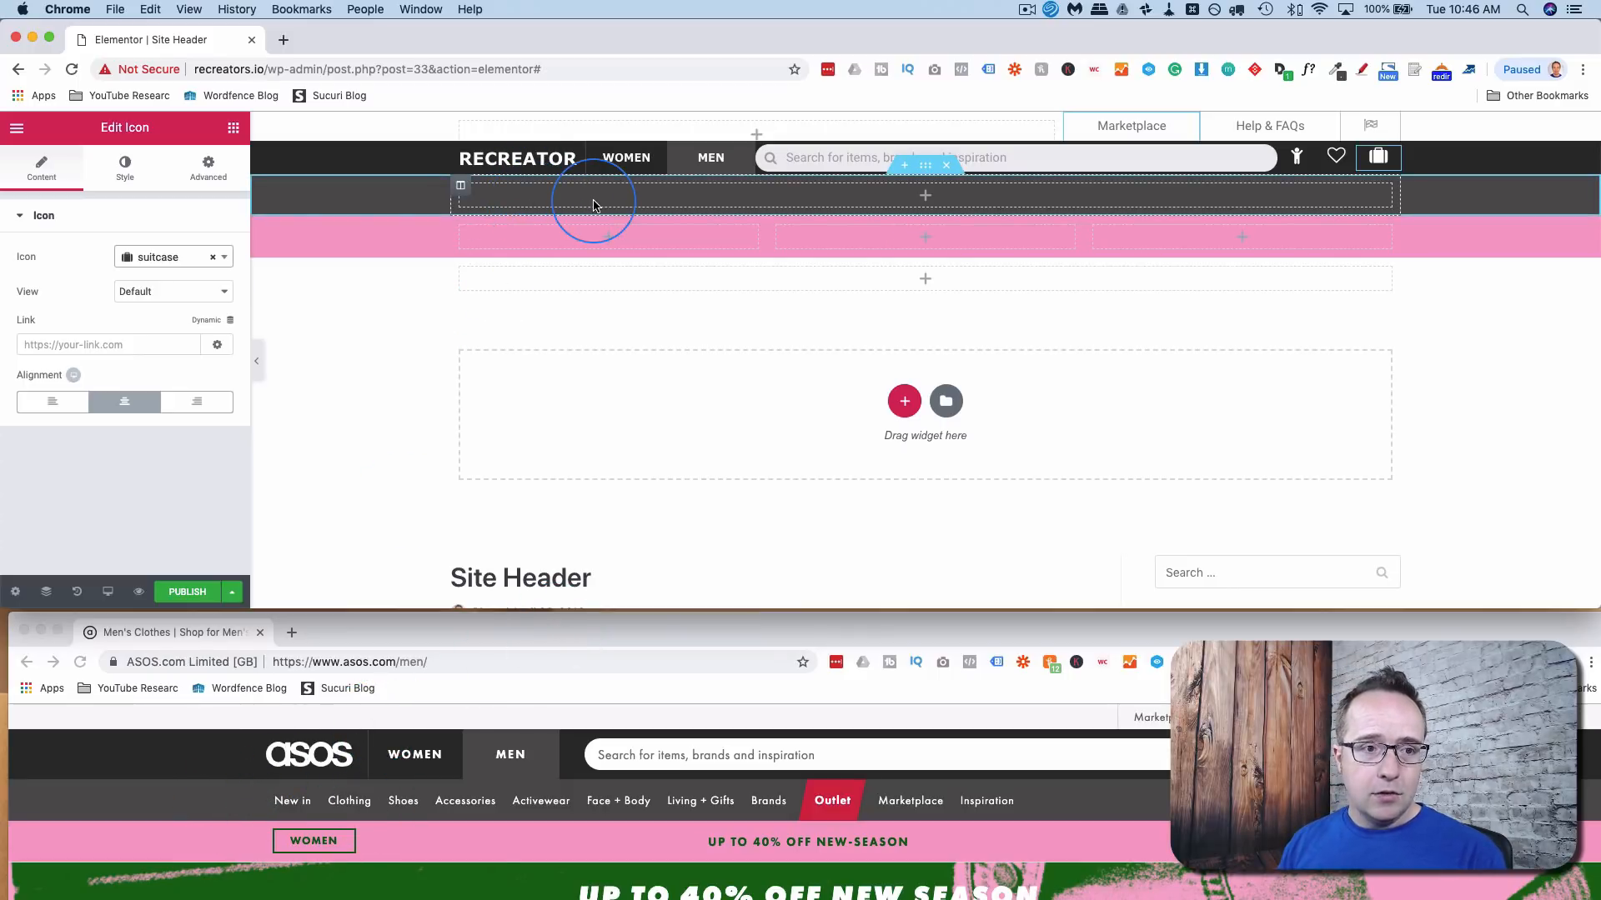
- Add a Nav Menu widget to the empty dark grey section below the black bar
left_click(234, 128)
left_click(139, 197)
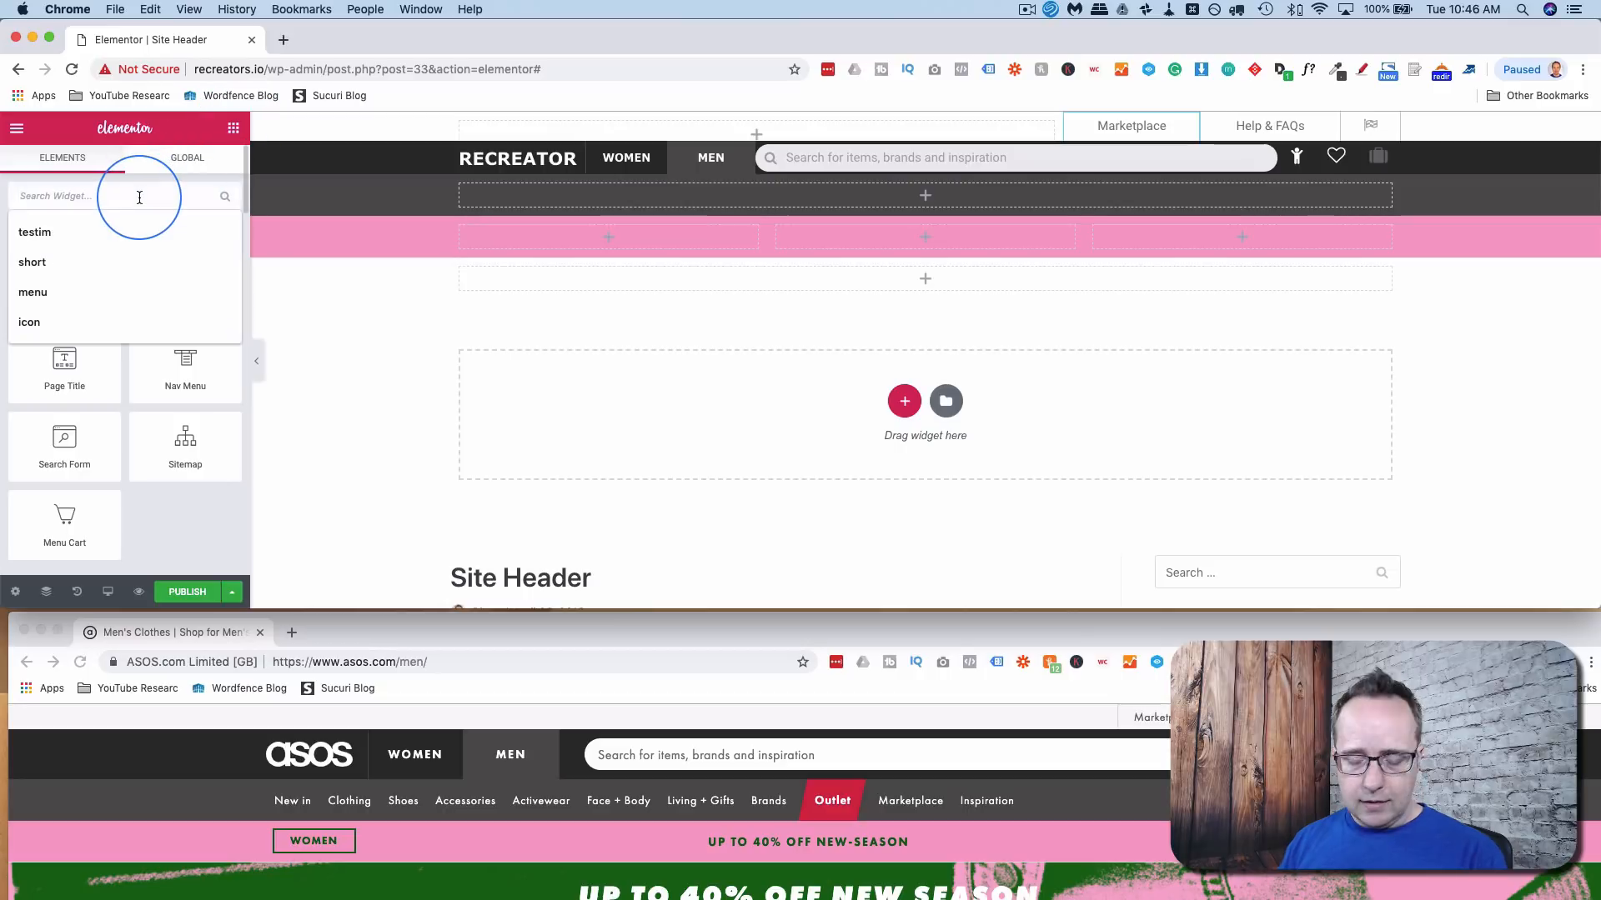
type("nav")
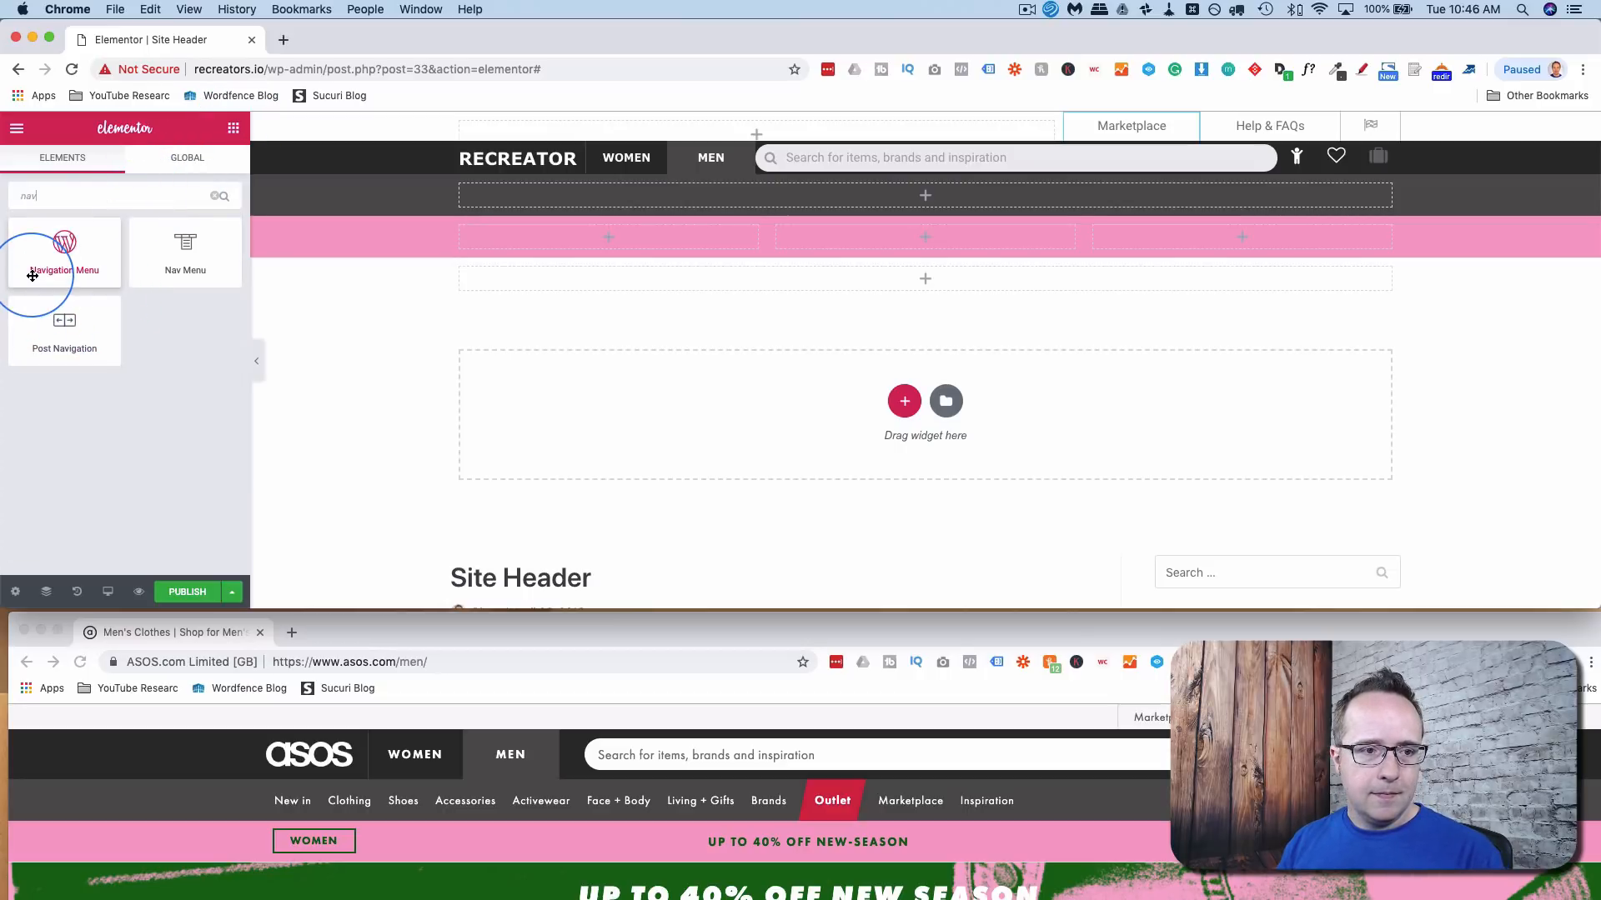
left_click_drag(182, 243, 763, 183)
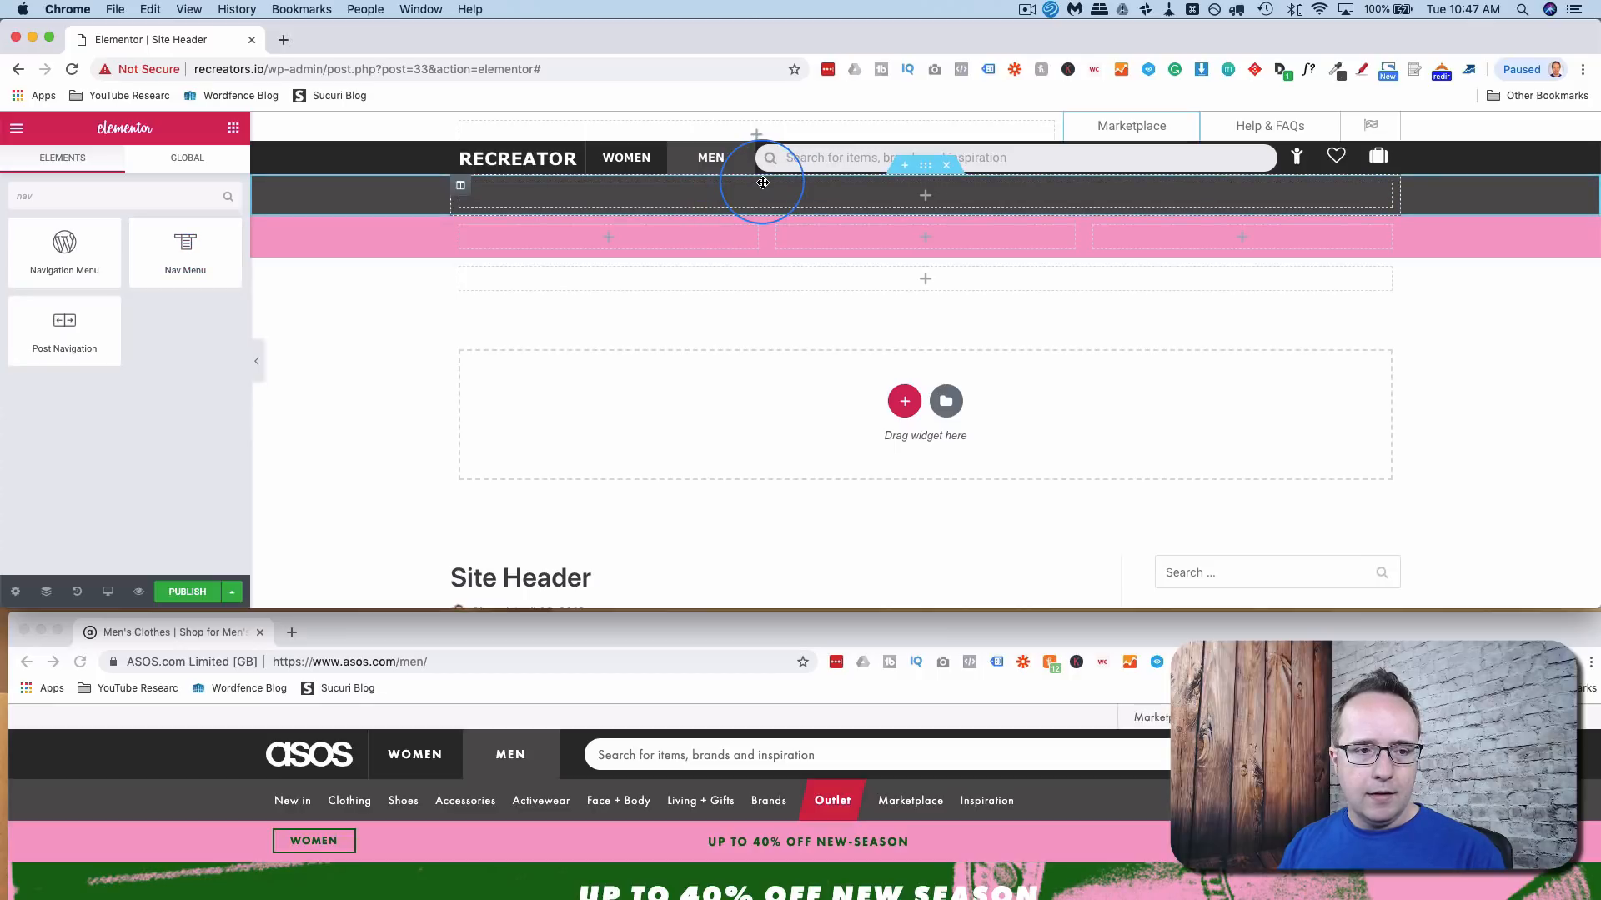
left_click_drag(191, 263, 678, 179)
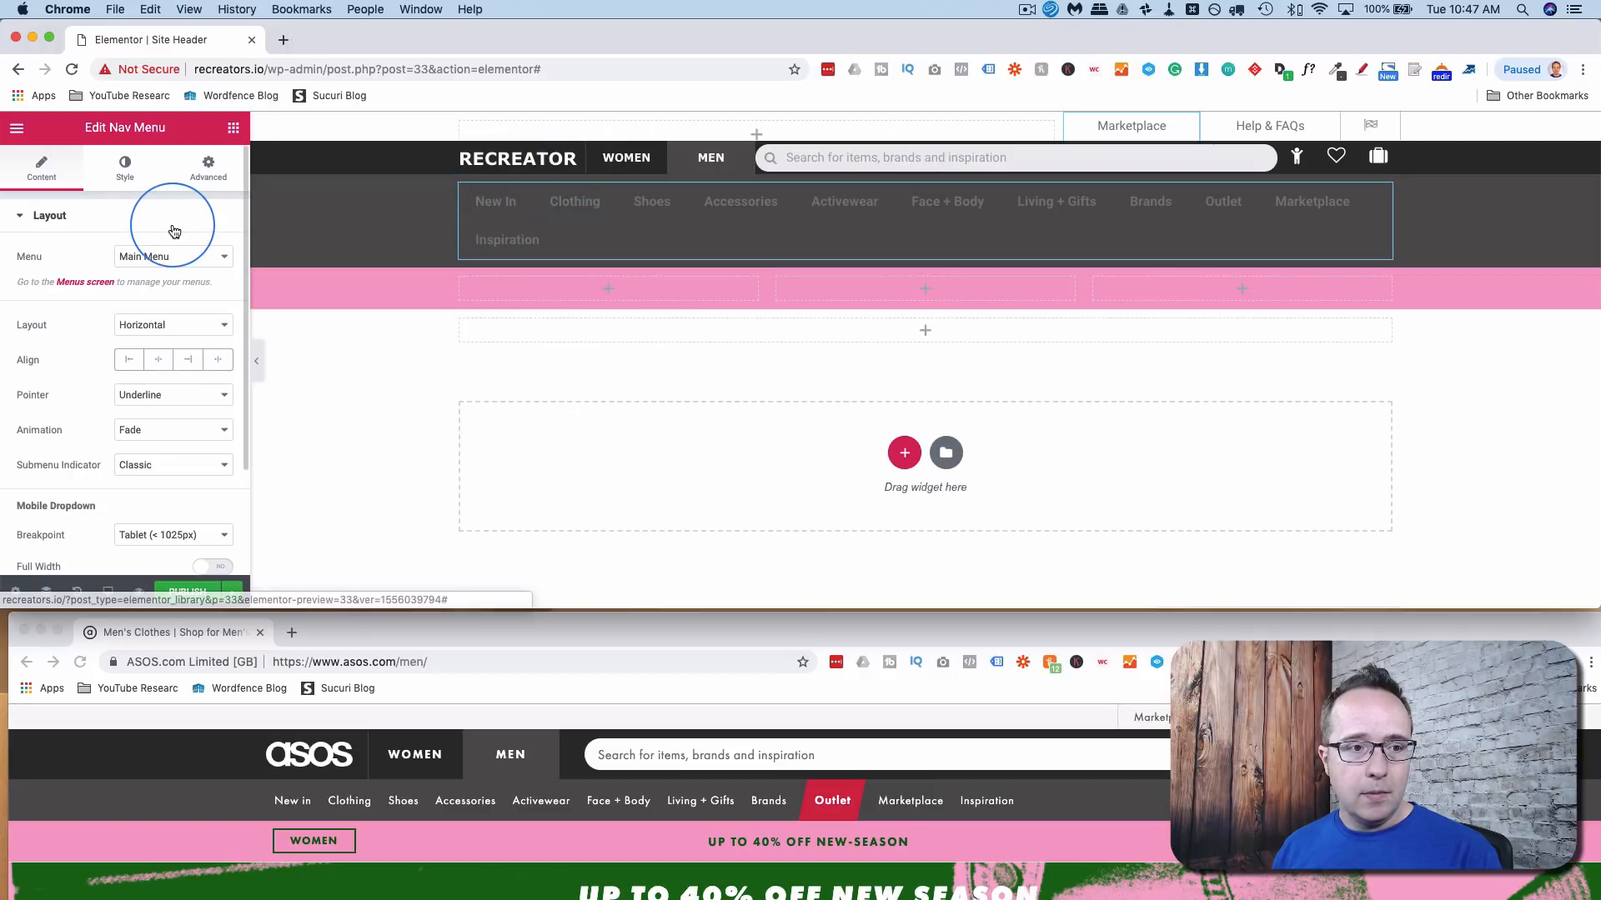
- Set the nav menu's typography size to 12 px and its normal text colour to white
left_click(129, 171)
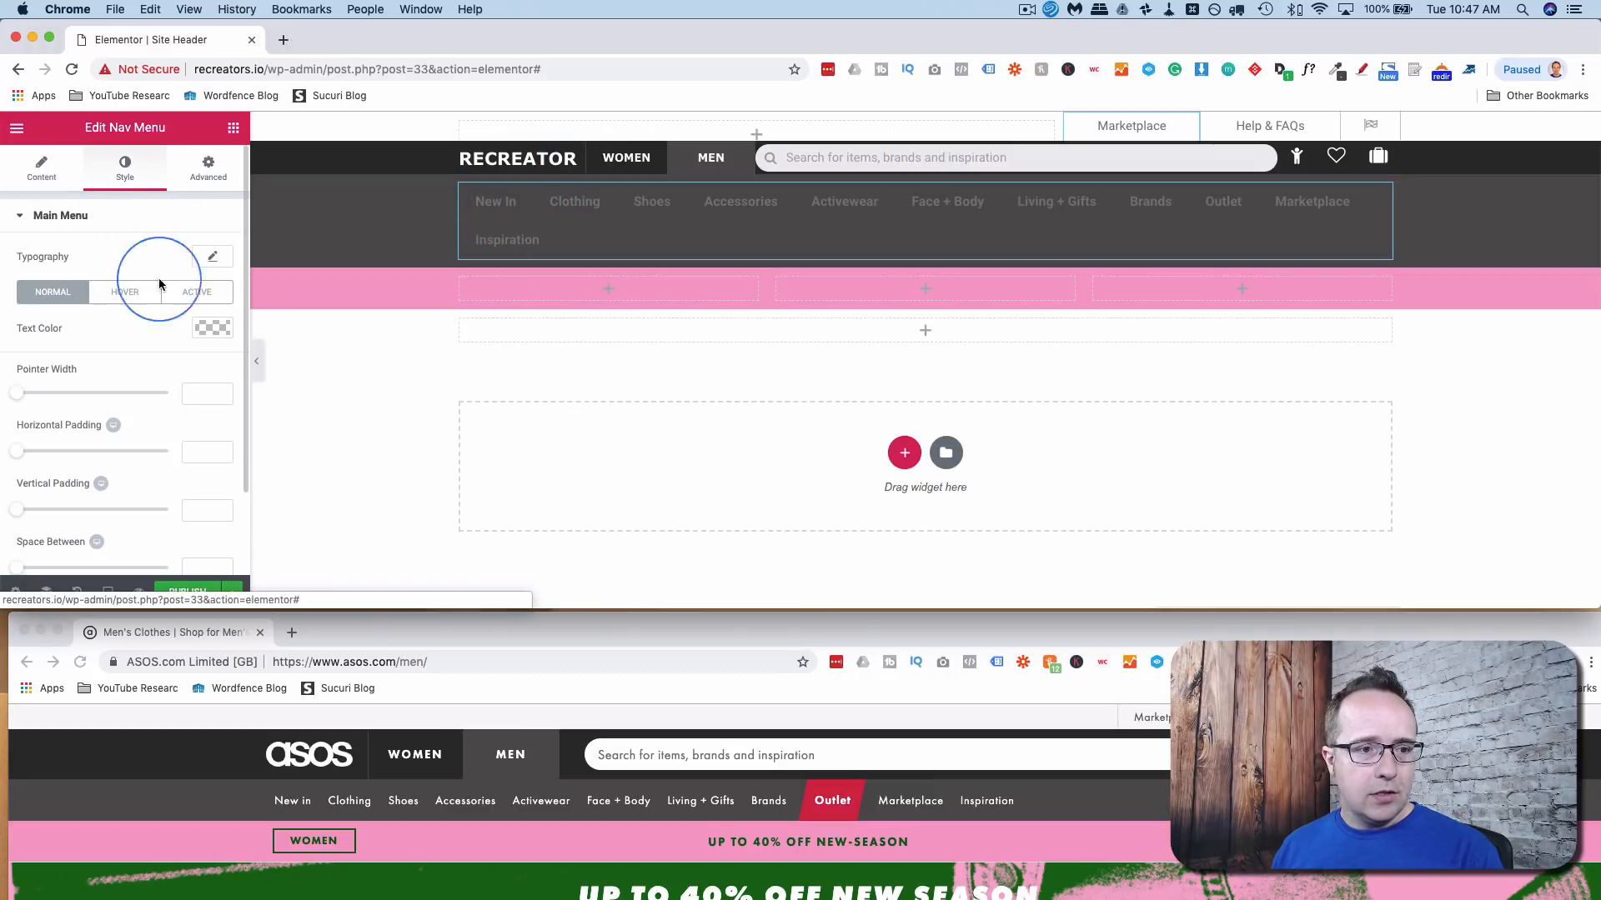
left_click(212, 256)
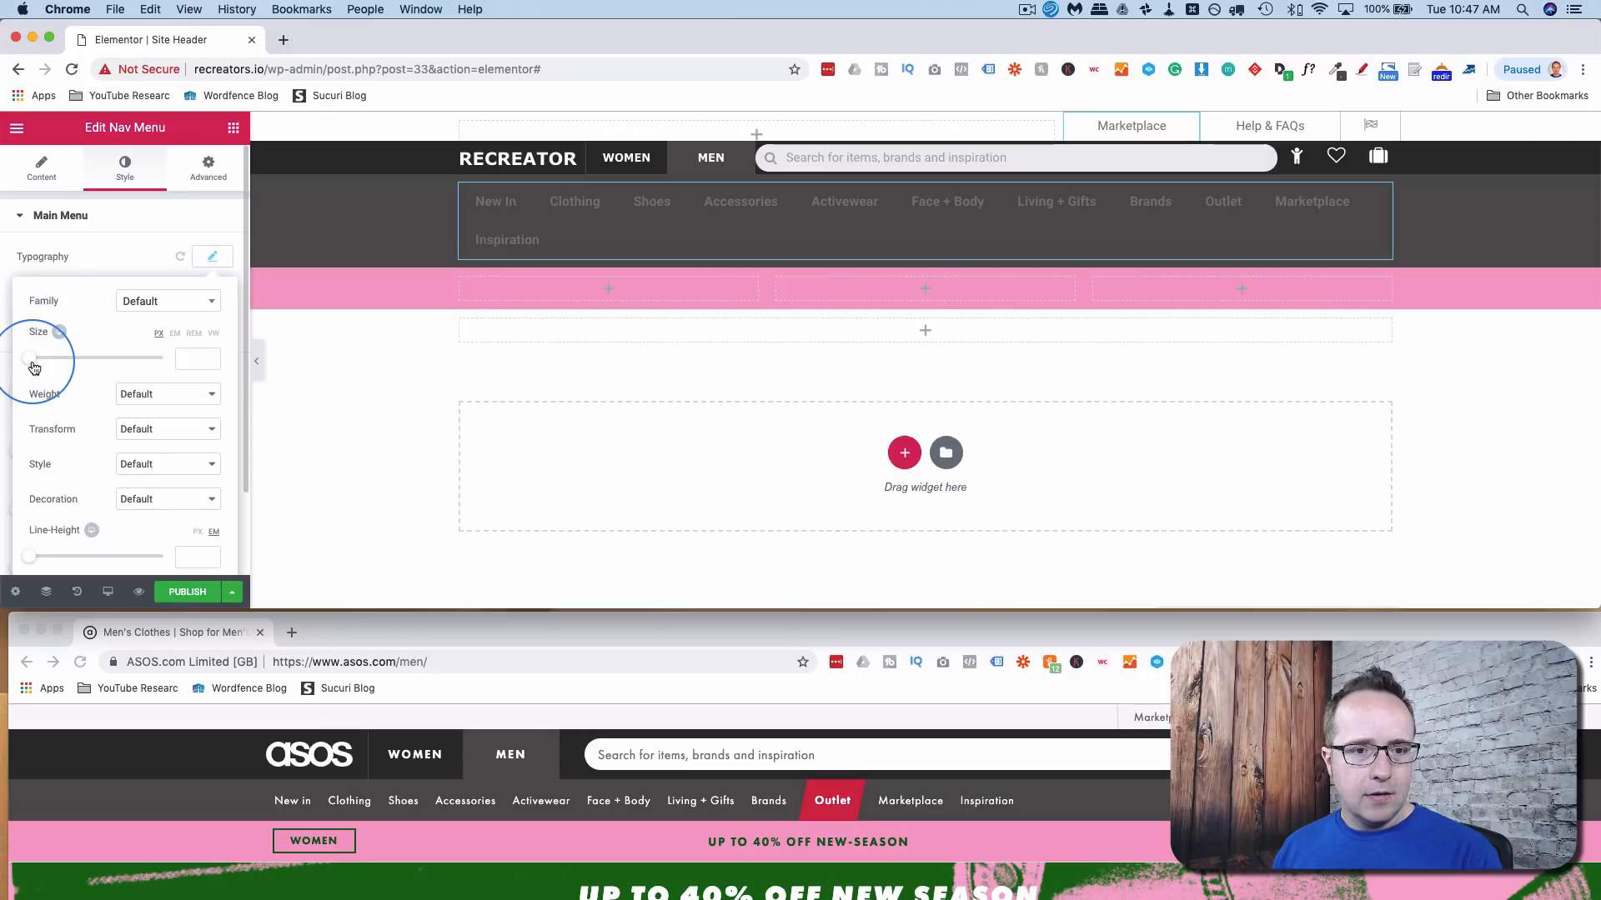
left_click_drag(33, 368, 42, 368)
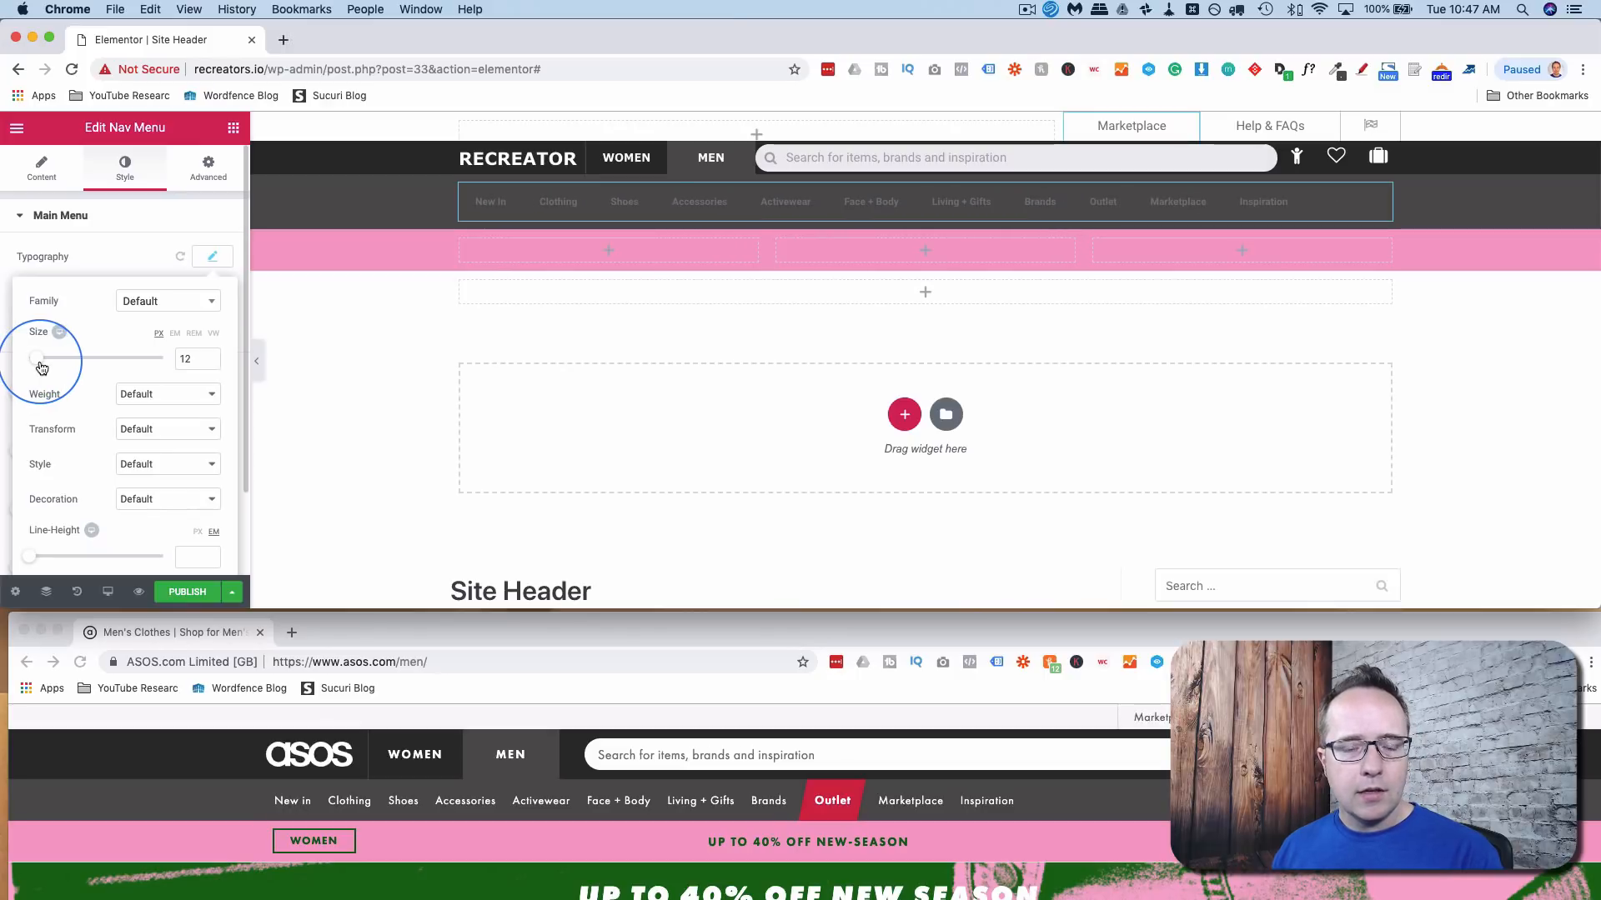
left_click(161, 267)
left_click(202, 327)
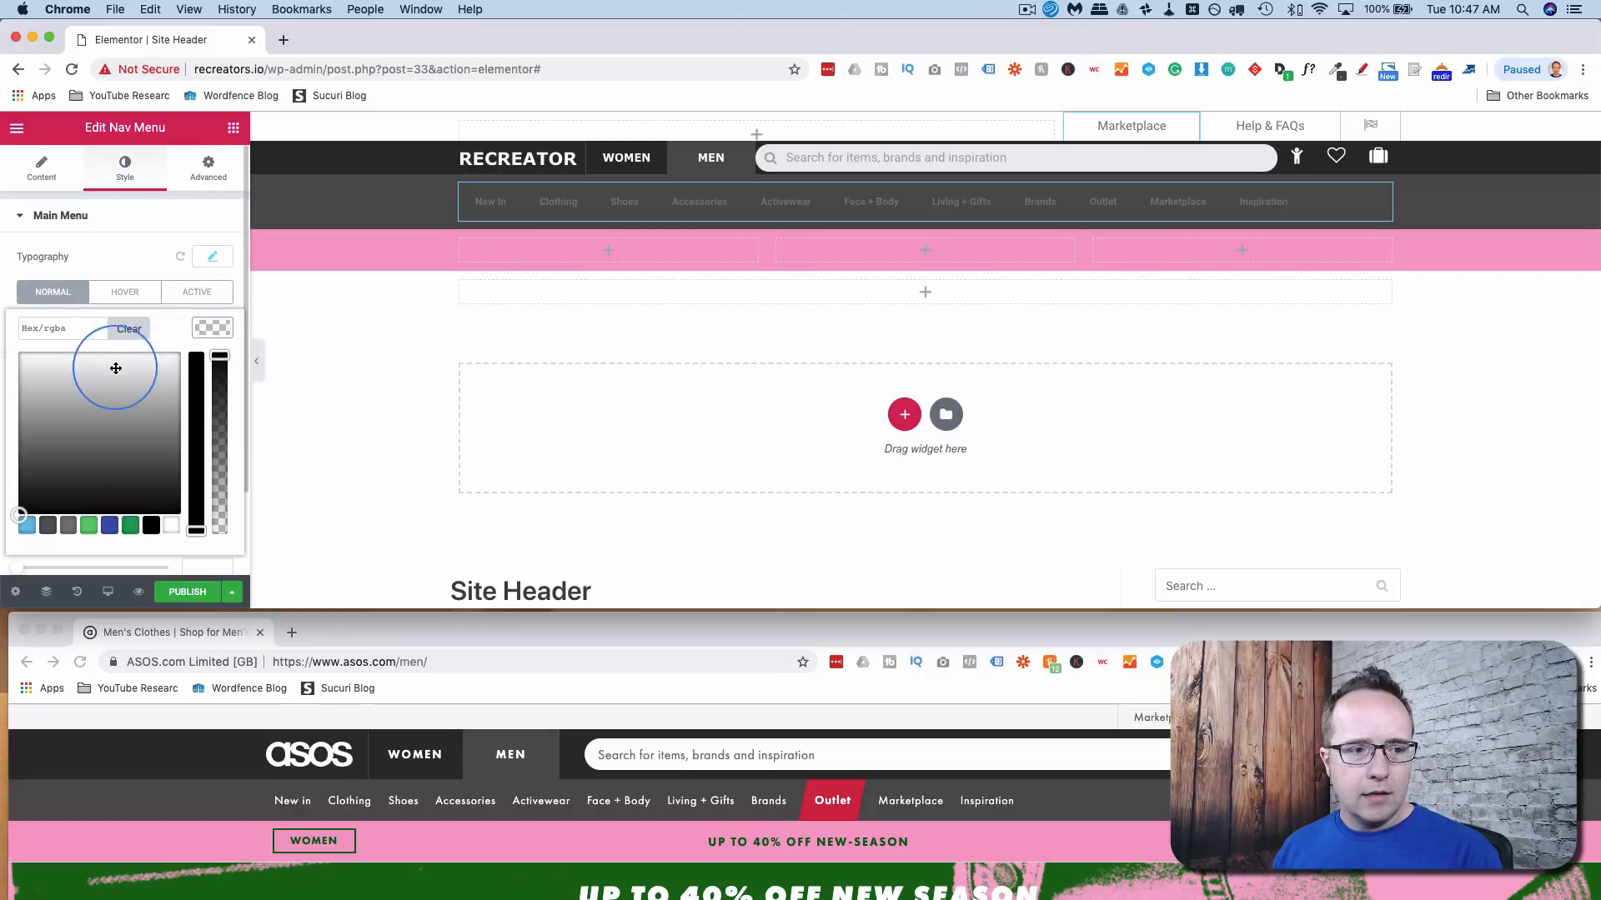
left_click_drag(115, 368, 131, 328)
left_click(215, 330)
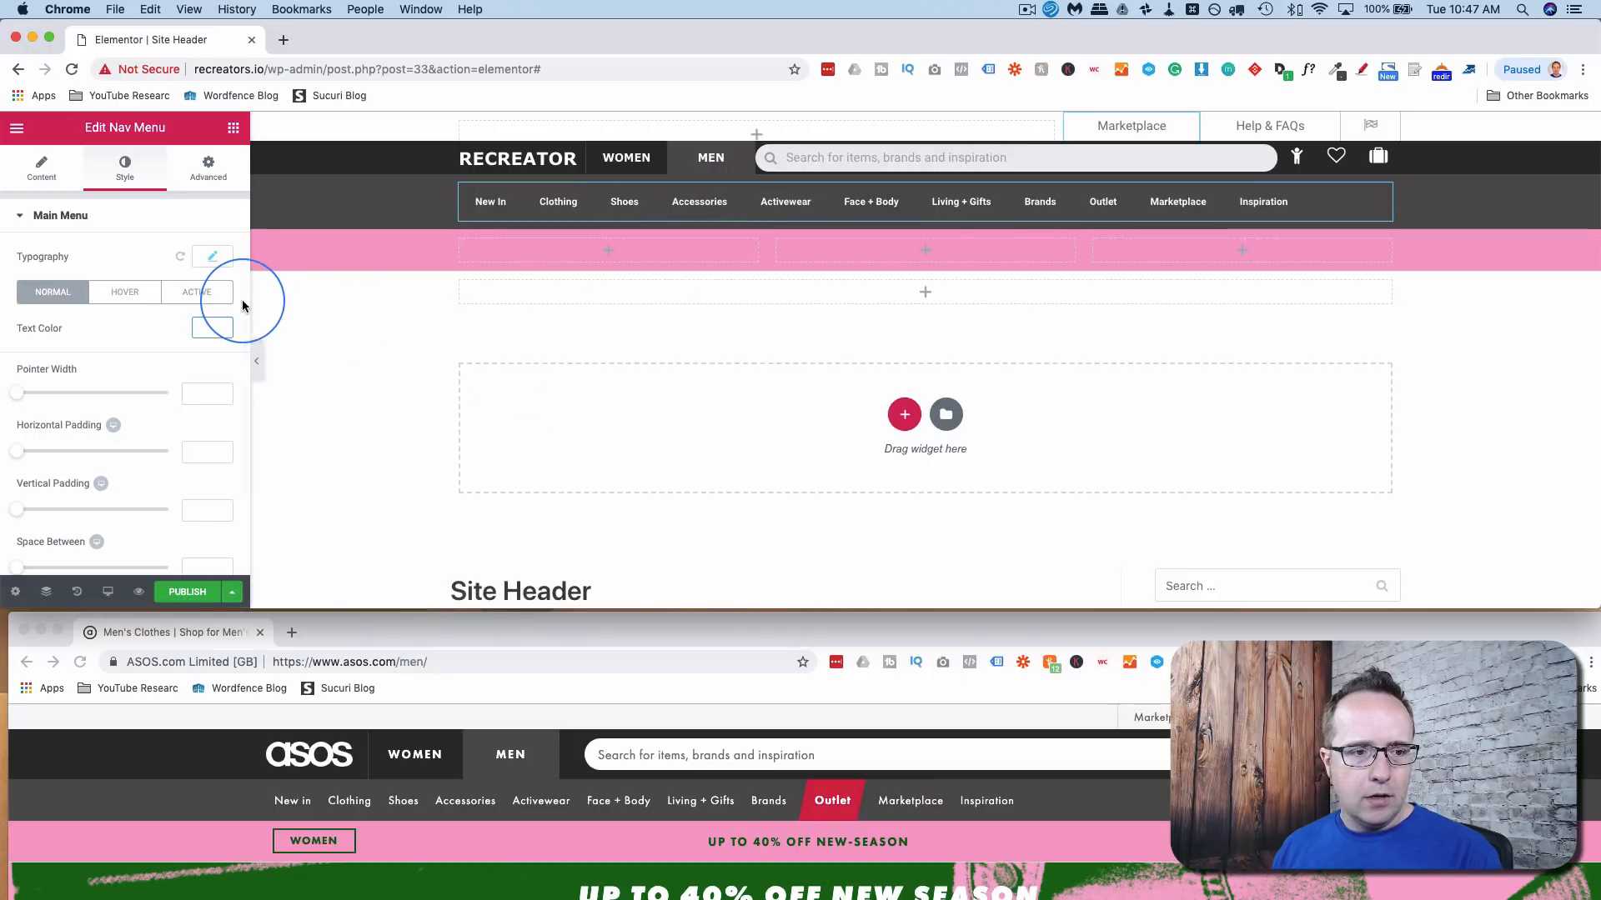
- Set the nav menu's pointer style to Background
left_click(42, 167)
left_click(121, 395)
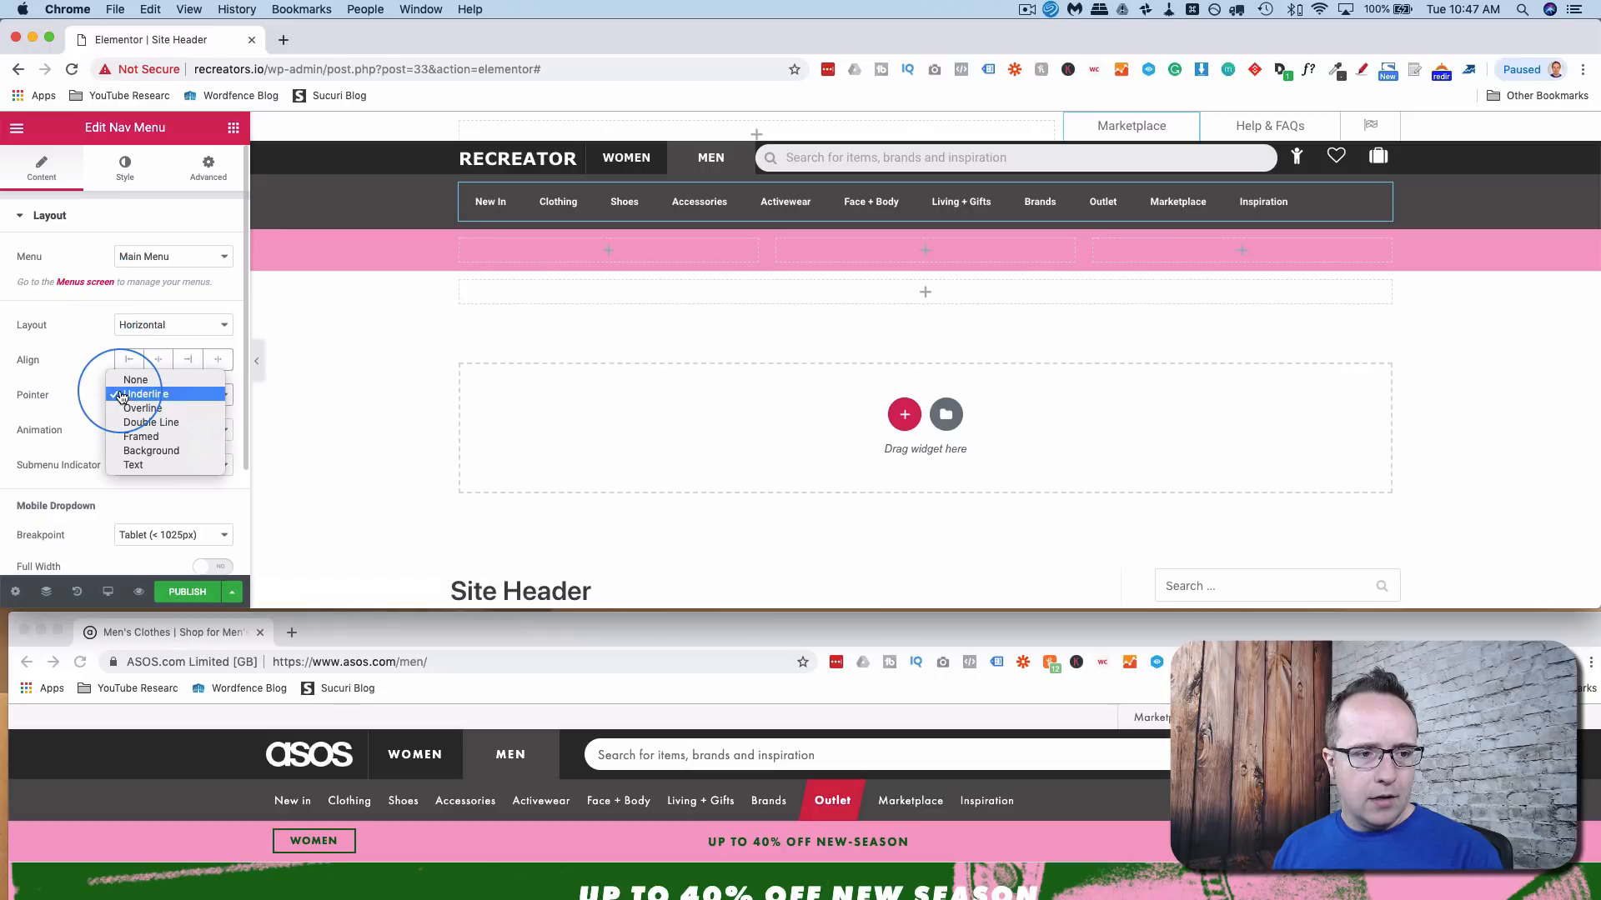
left_click(157, 449)
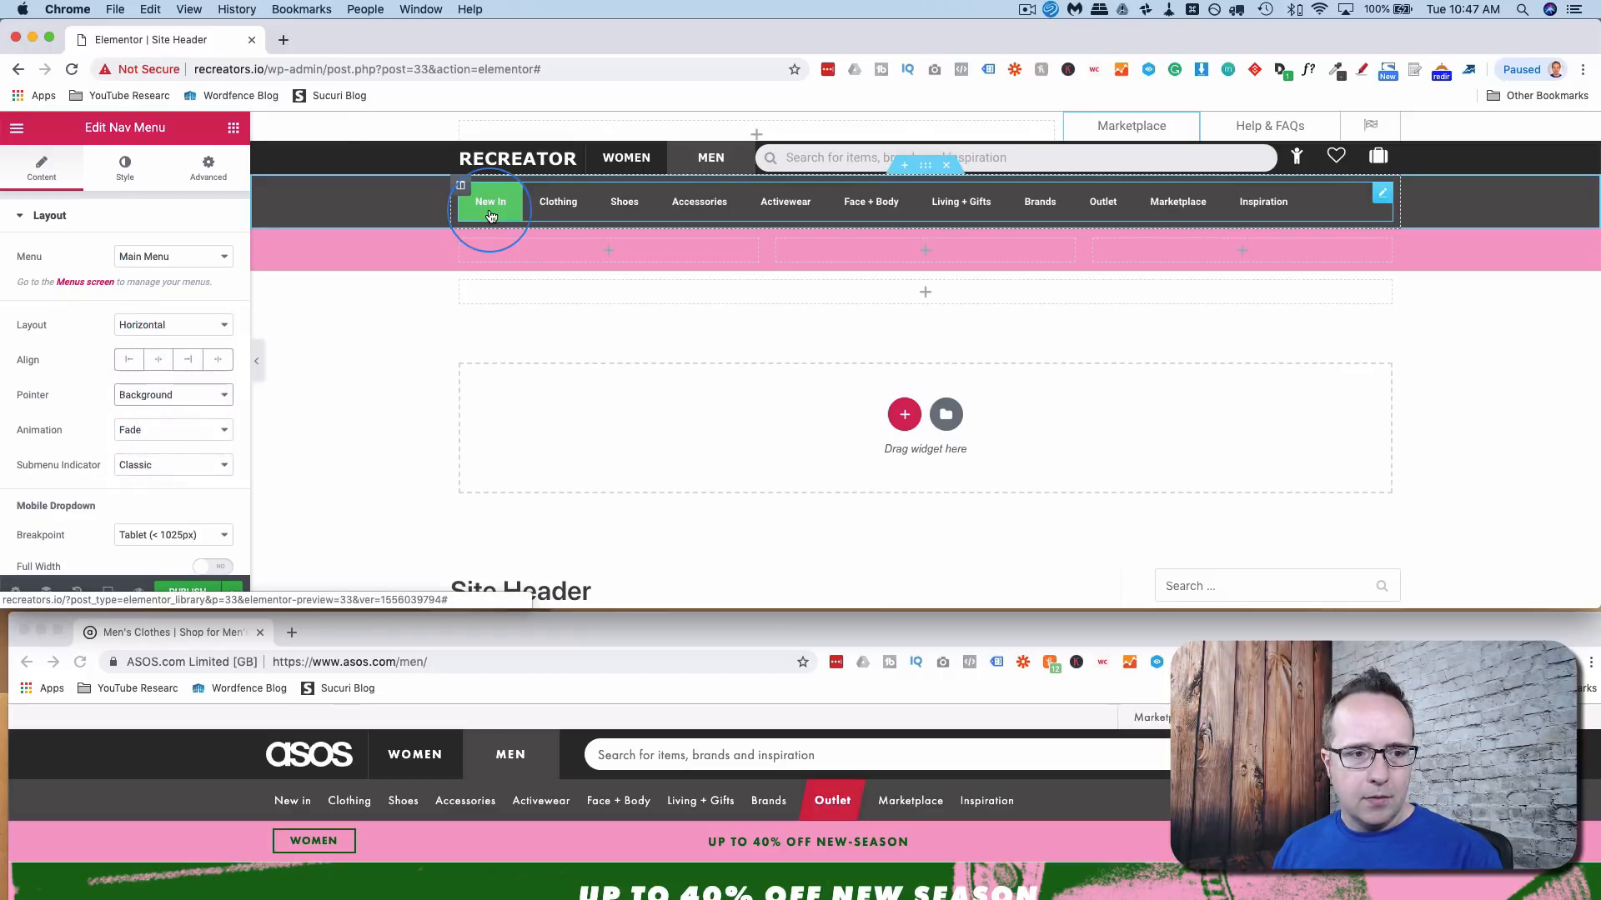
- Give the nav menu's hover state a white (#FFFFFF) pointer background and the text colour #525050
left_click(126, 171)
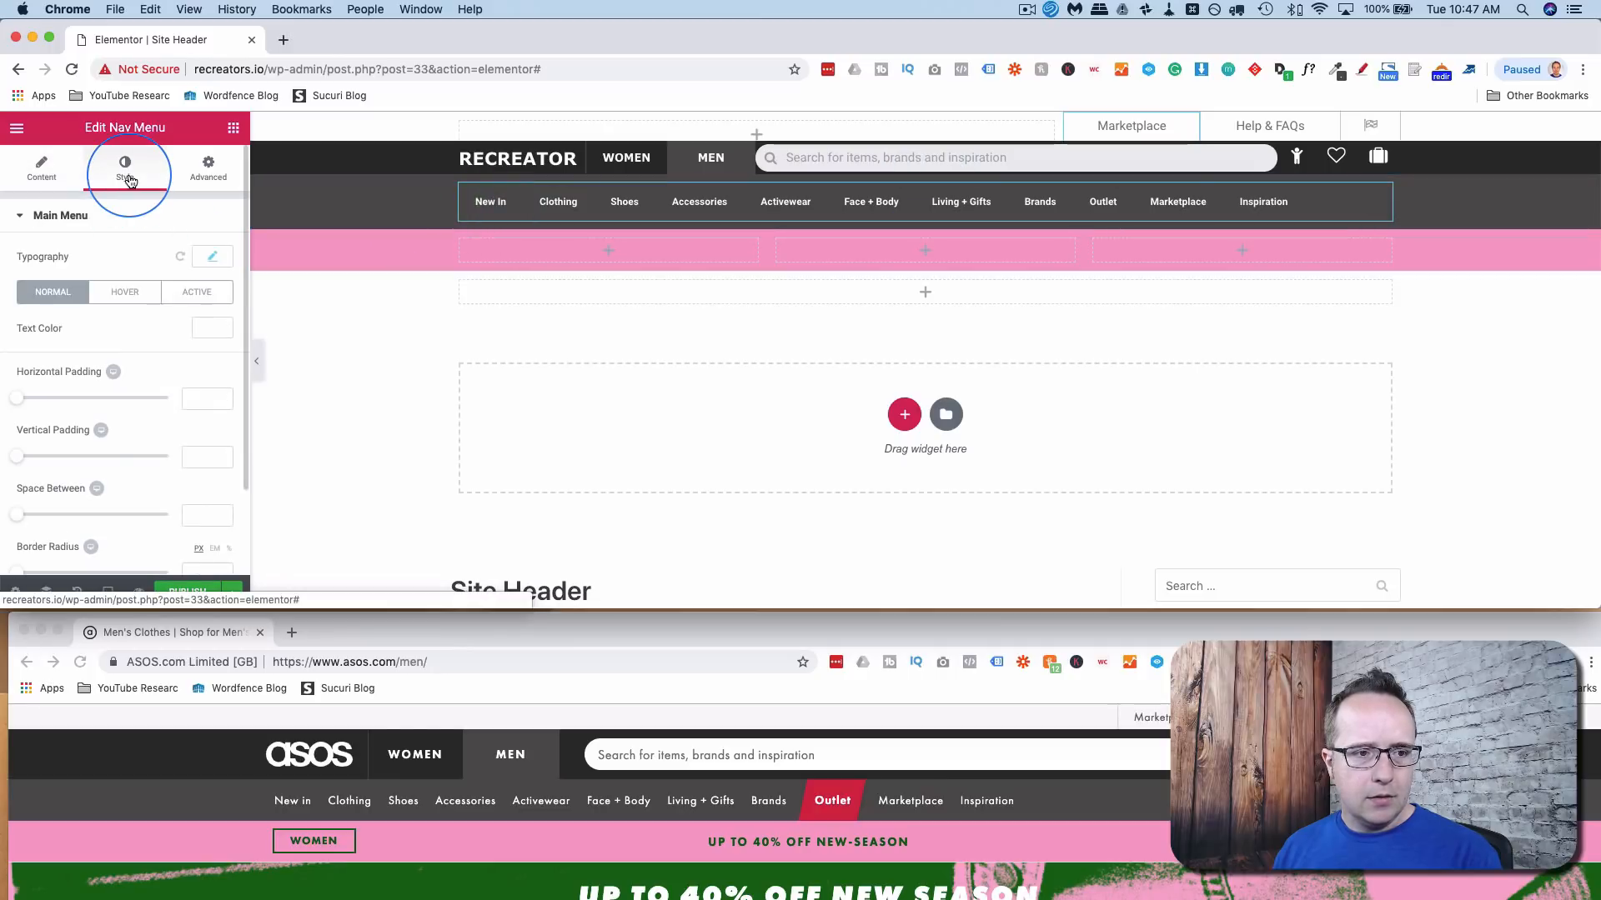
left_click(125, 298)
left_click(223, 362)
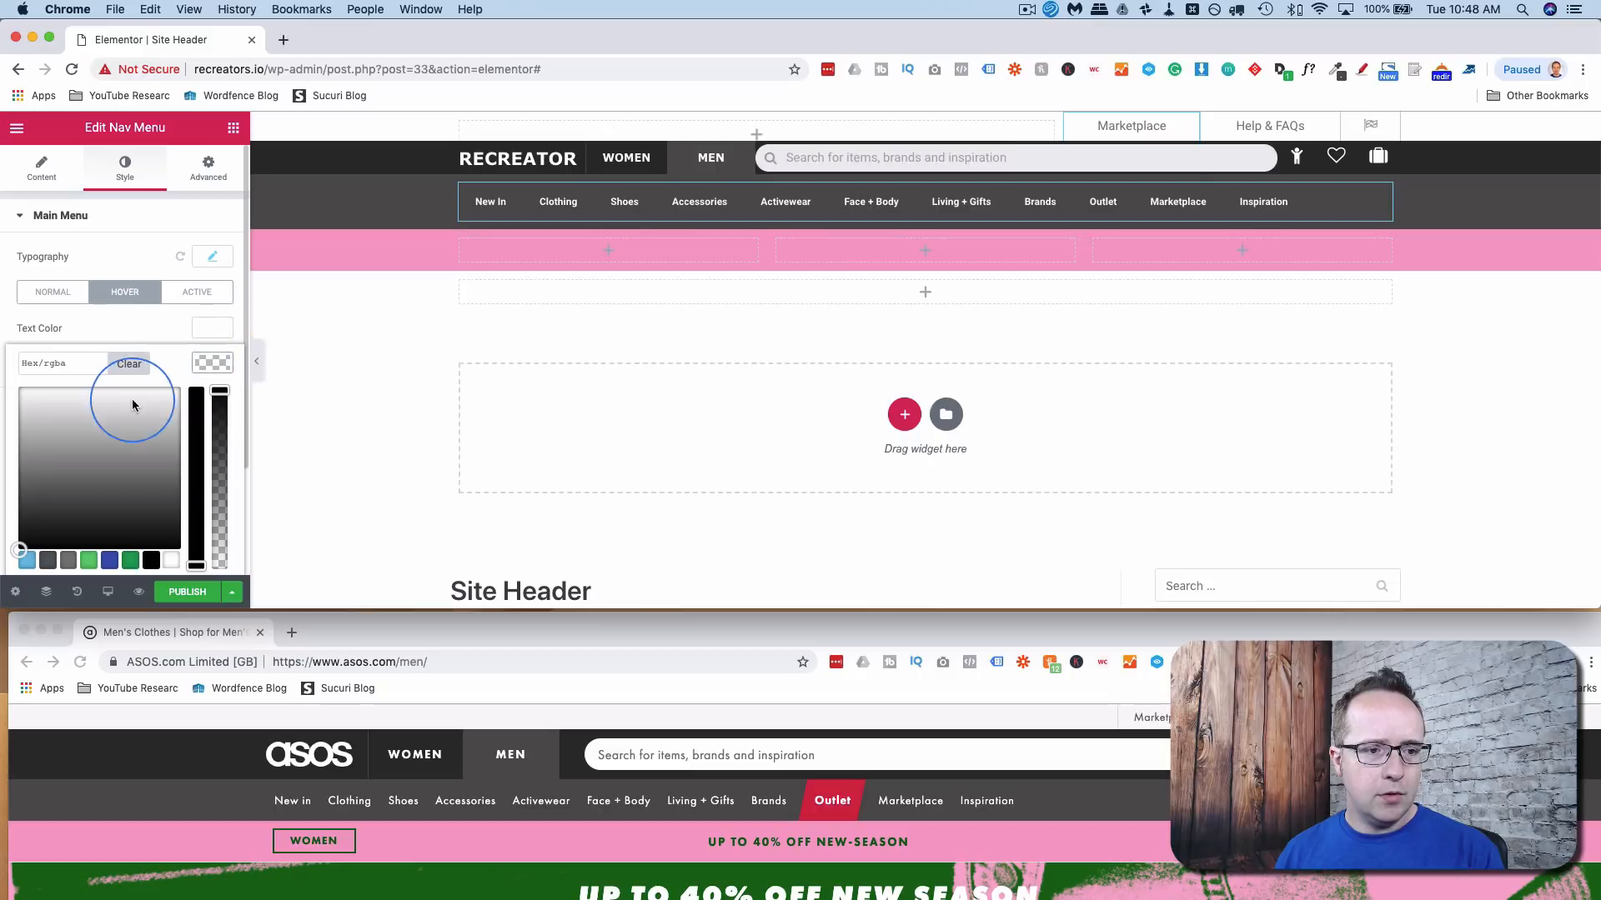
left_click_drag(133, 405, 7, 374)
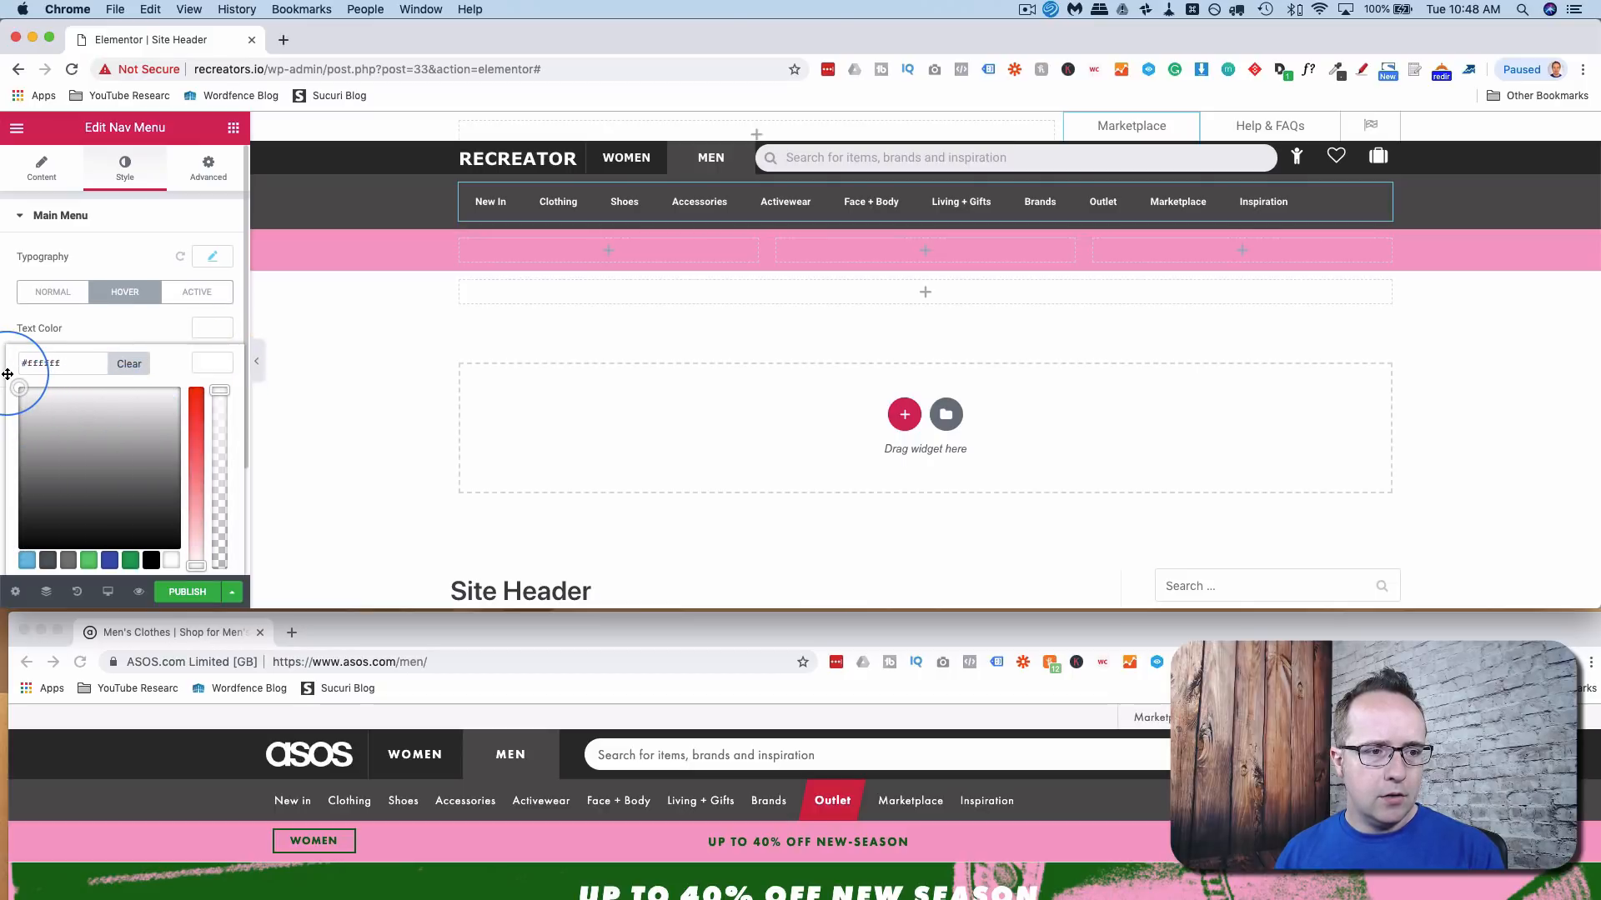
left_click(205, 330)
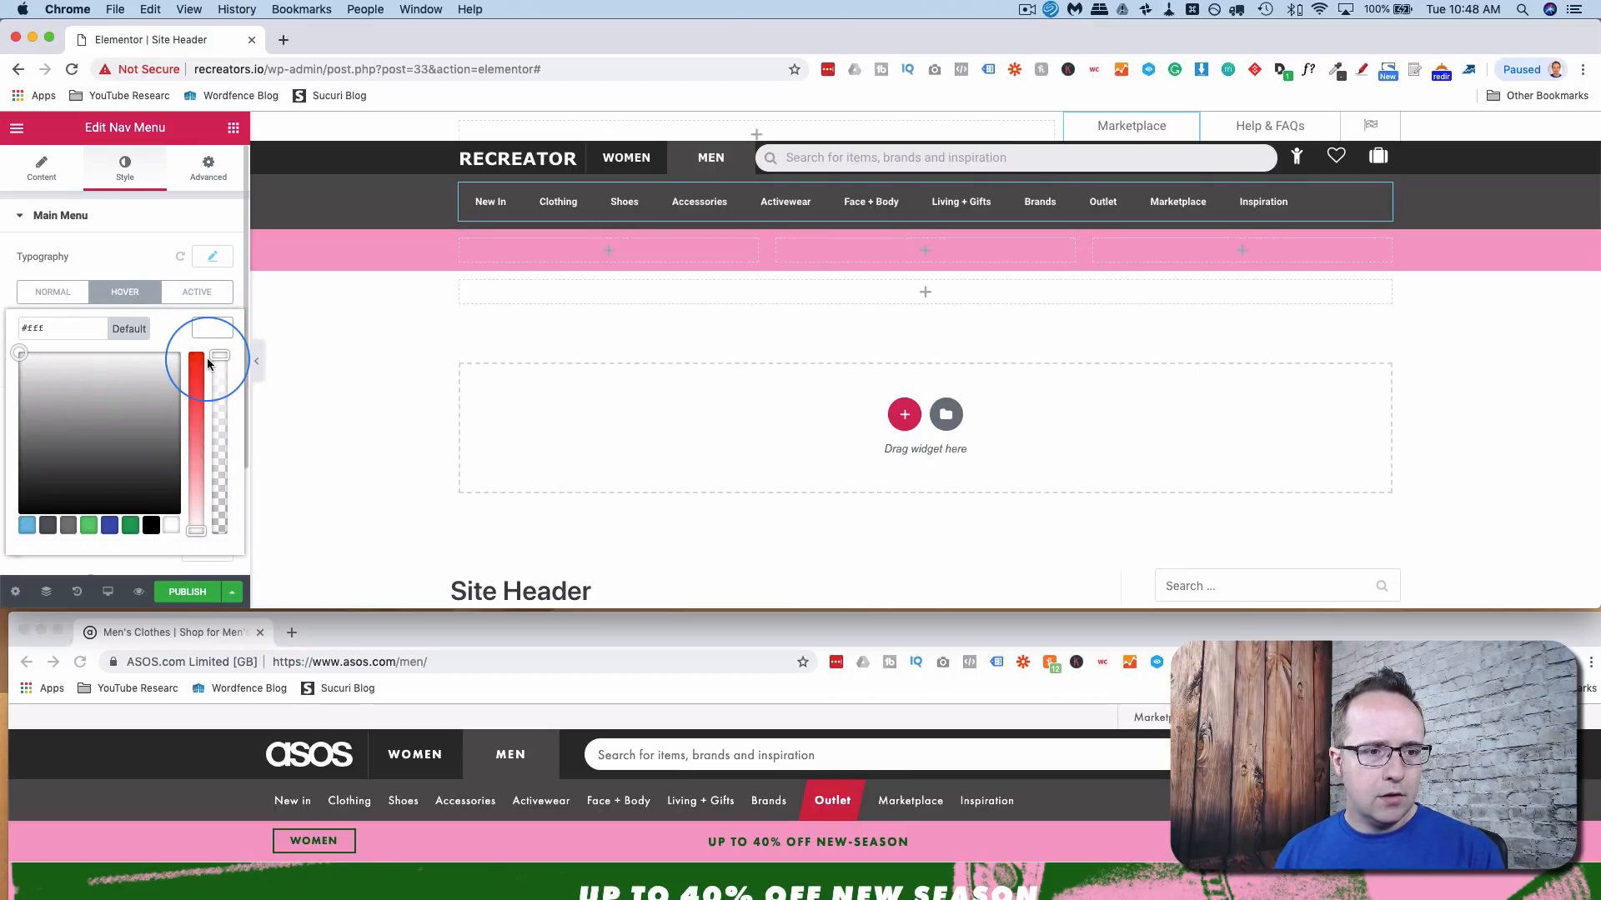
left_click(46, 329)
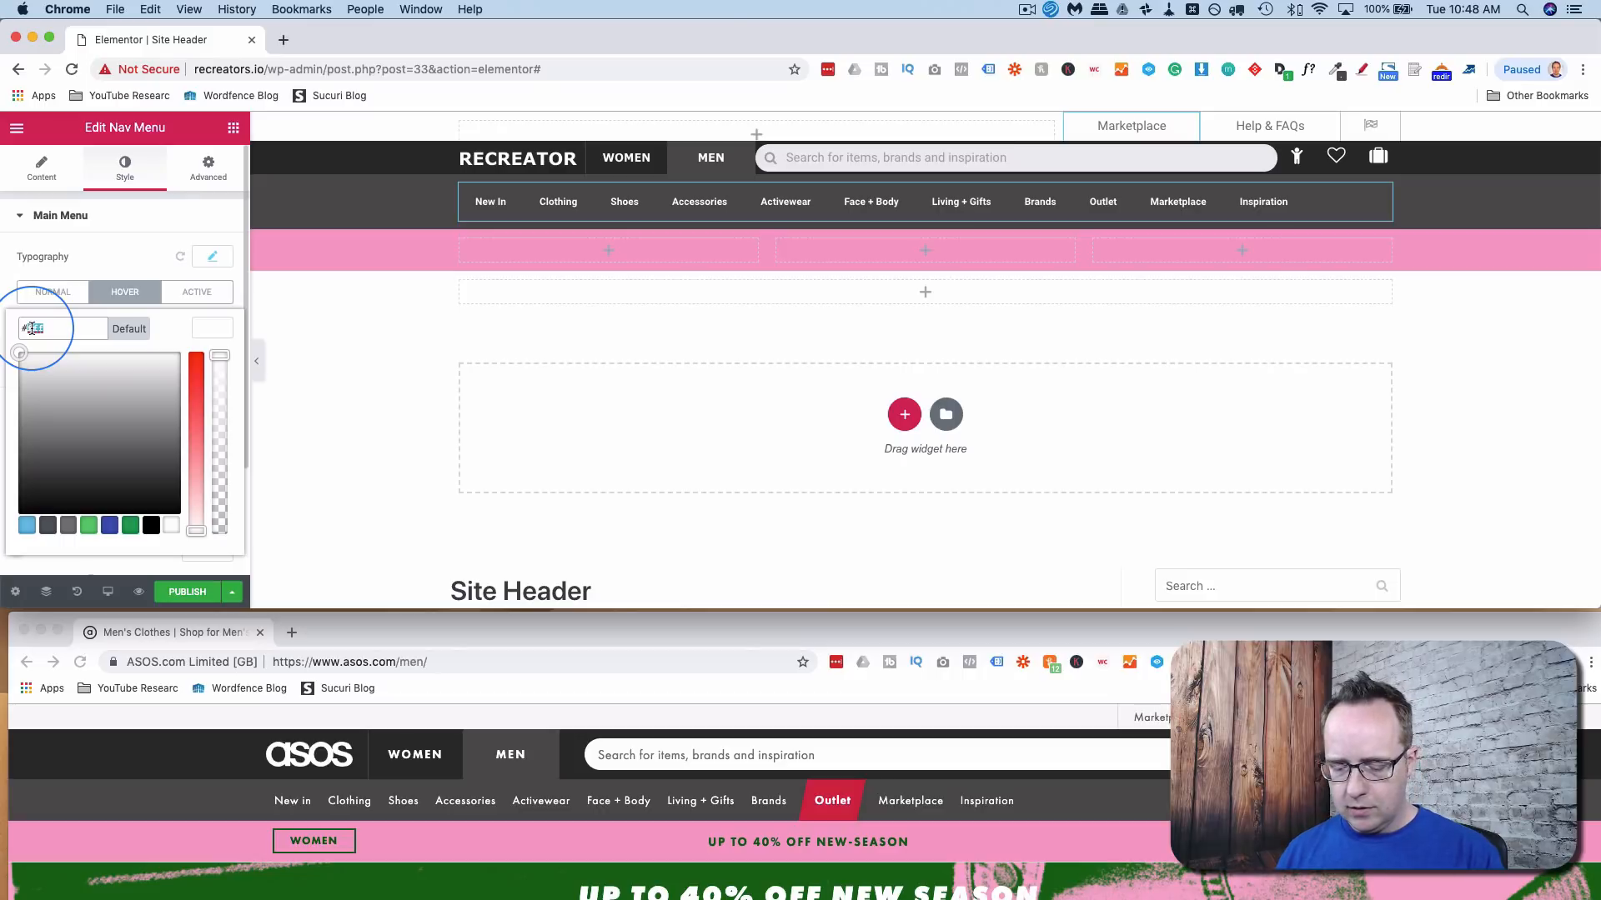
type("525050")
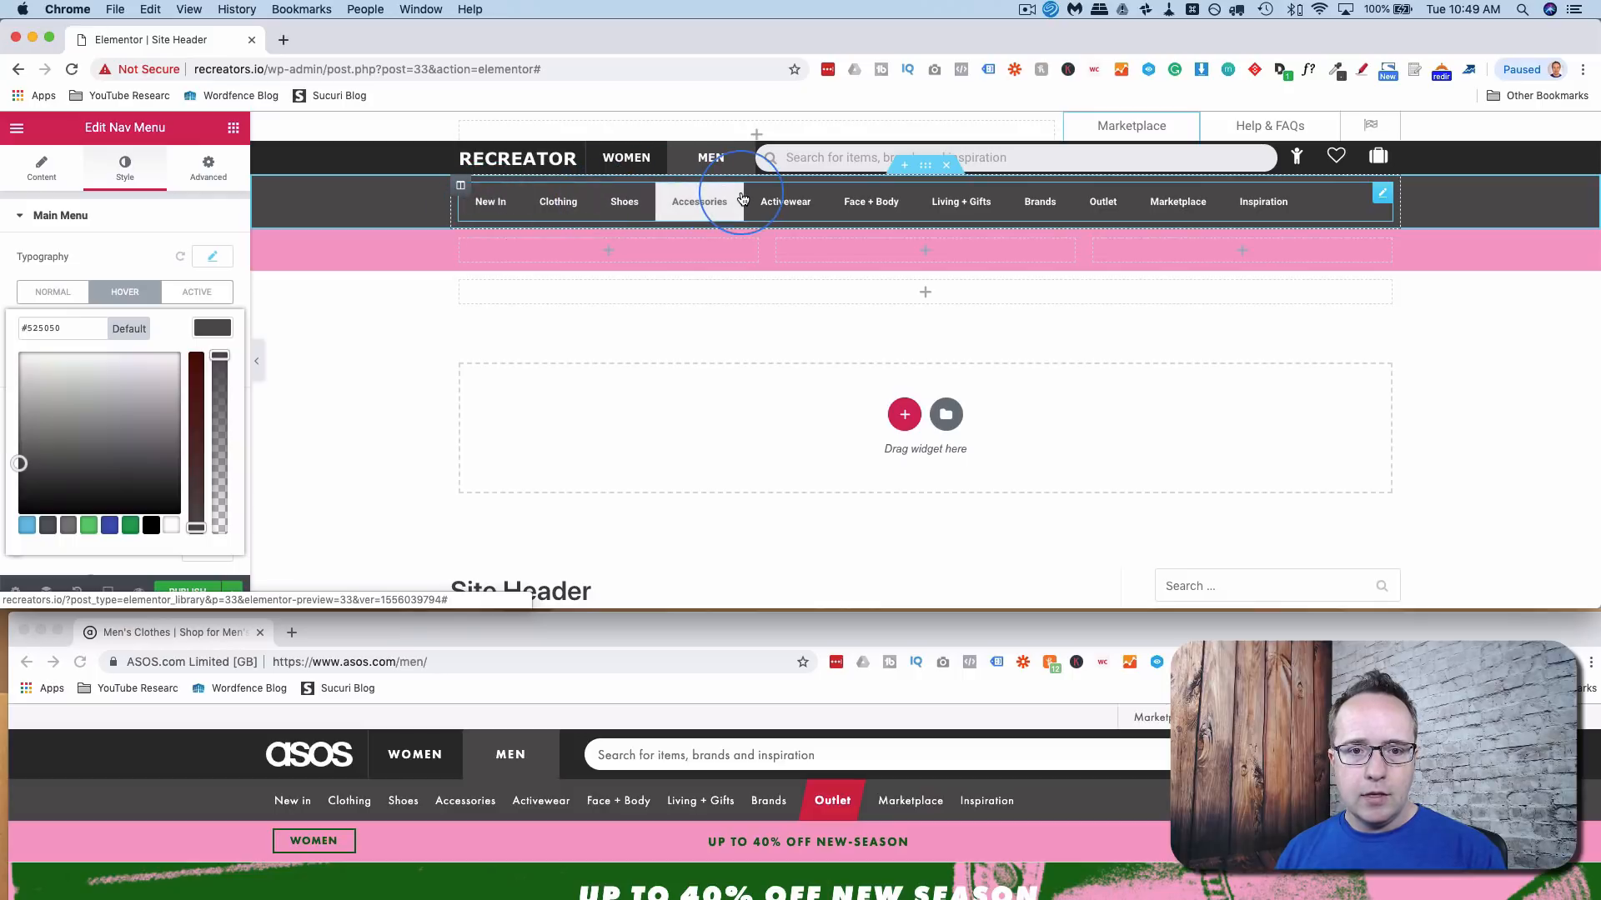
- Set the columns gap of the dark grey menu section to No Gap
left_click(927, 167)
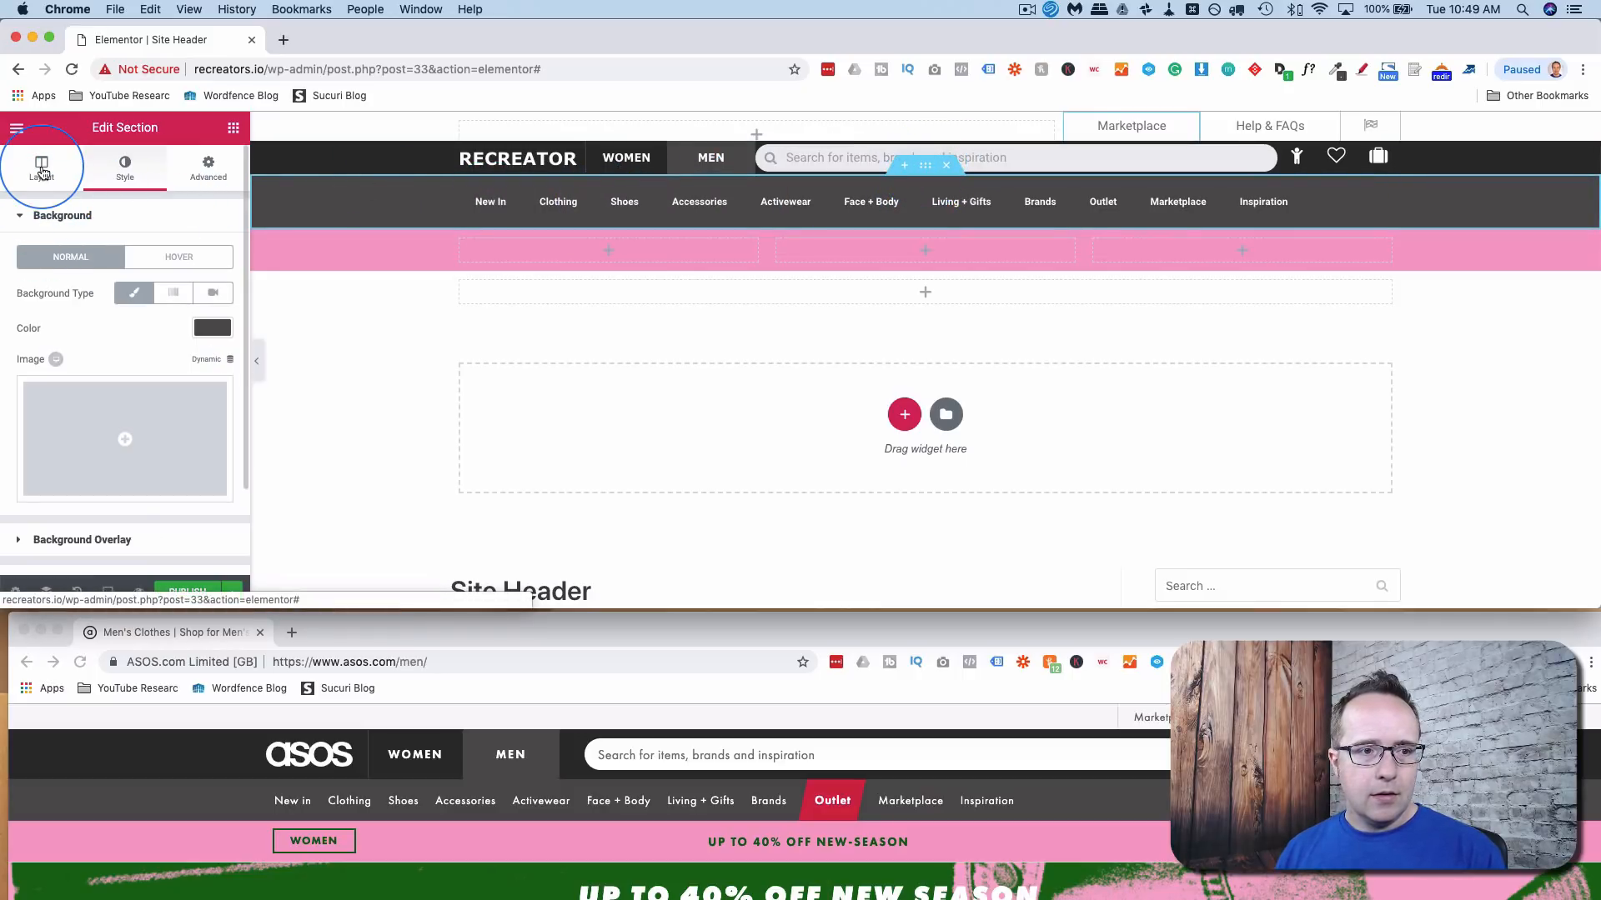
left_click(41, 167)
left_click(165, 390)
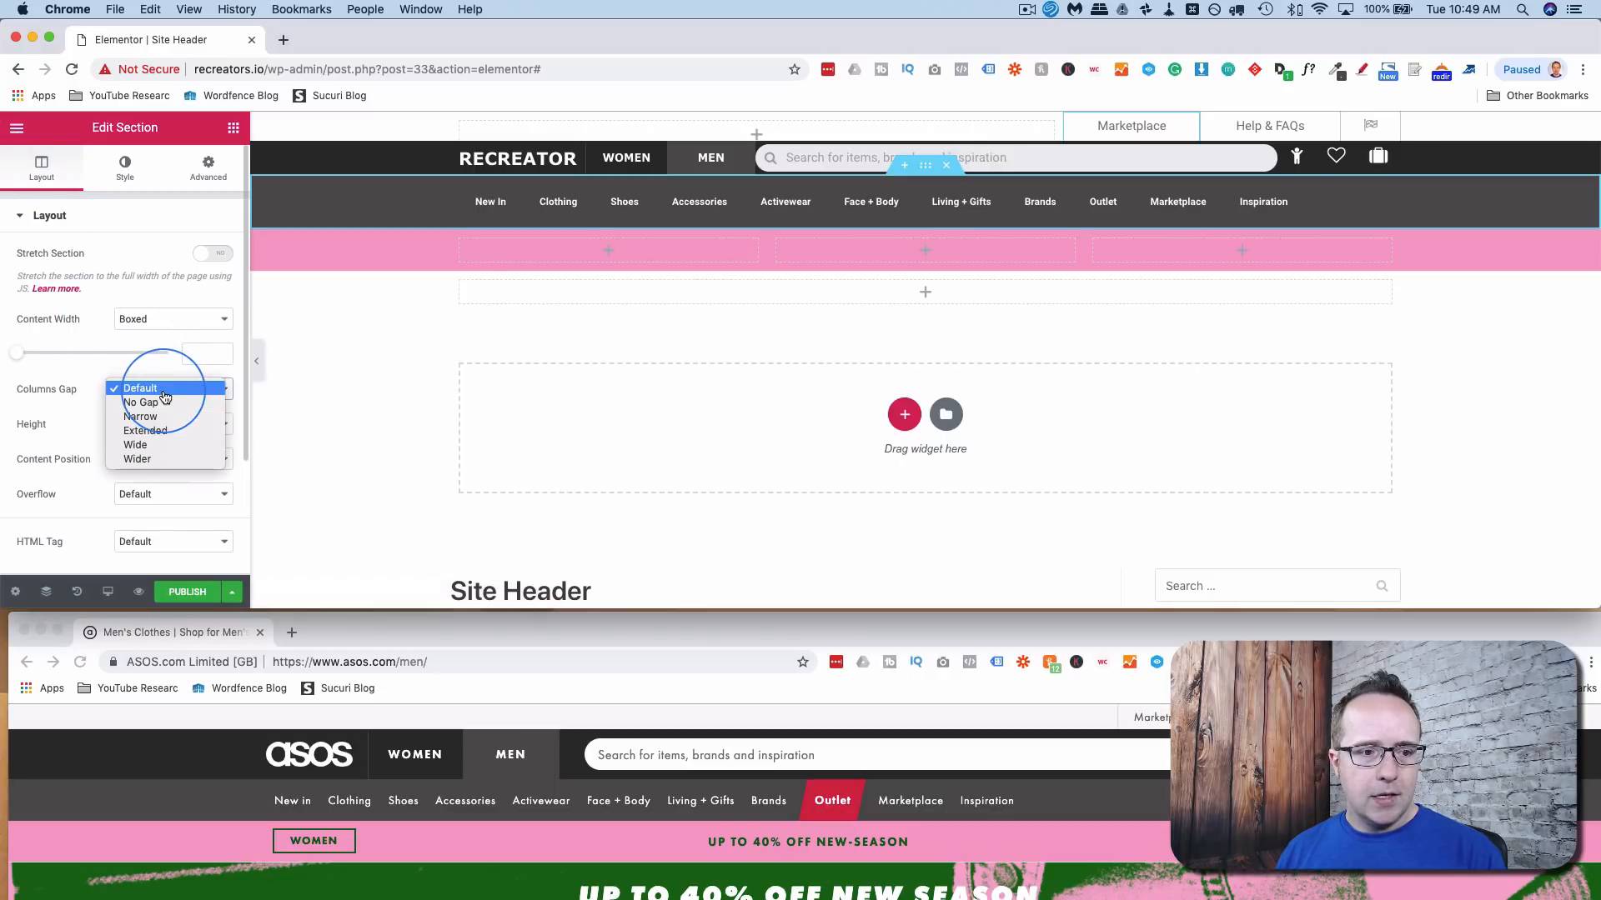
left_click(158, 406)
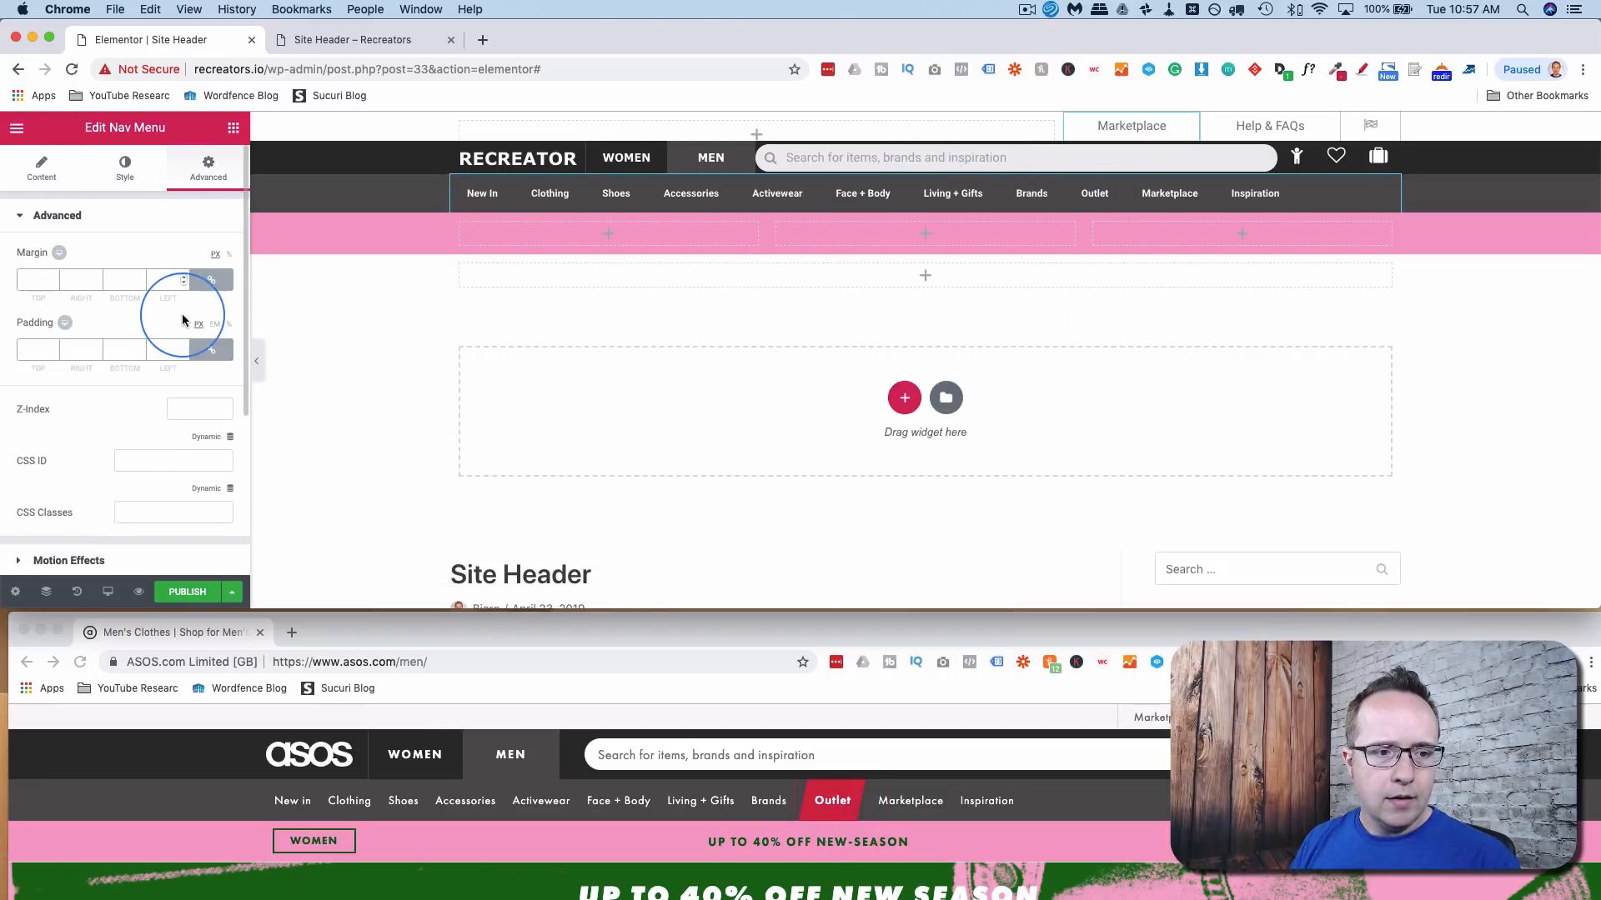
- Give the nav menu the CSS class mainmenu and add custom CSS giving .mainmenu li:nth-child(9) background-color #D02445 and transform skewX(-10deg)
scroll(182, 313, "down", 4)
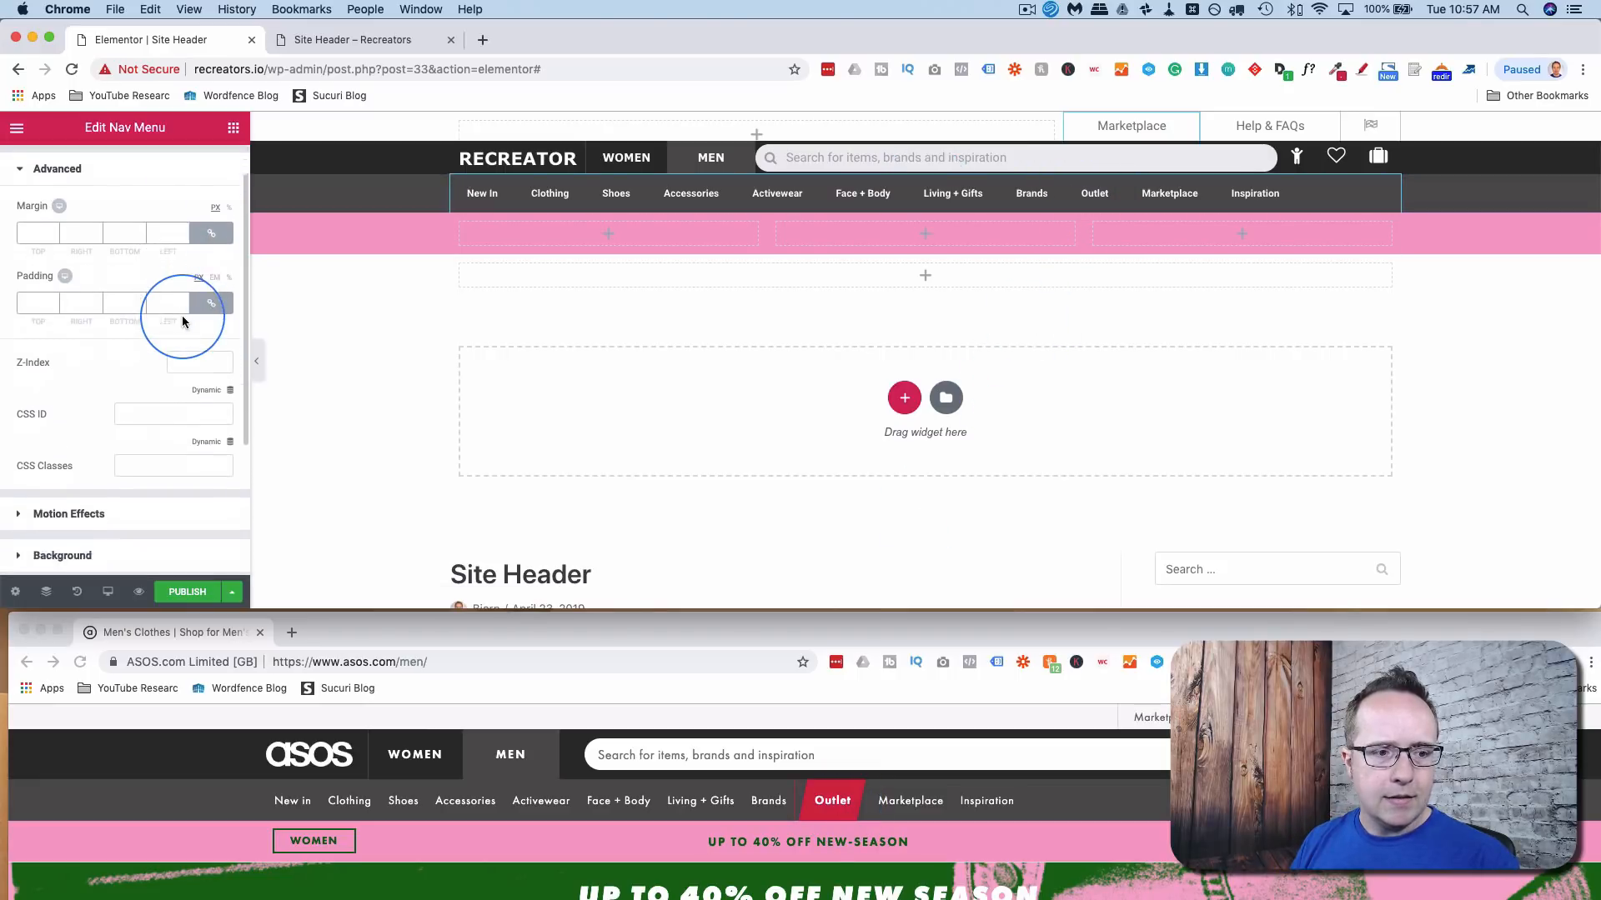
left_click(156, 402)
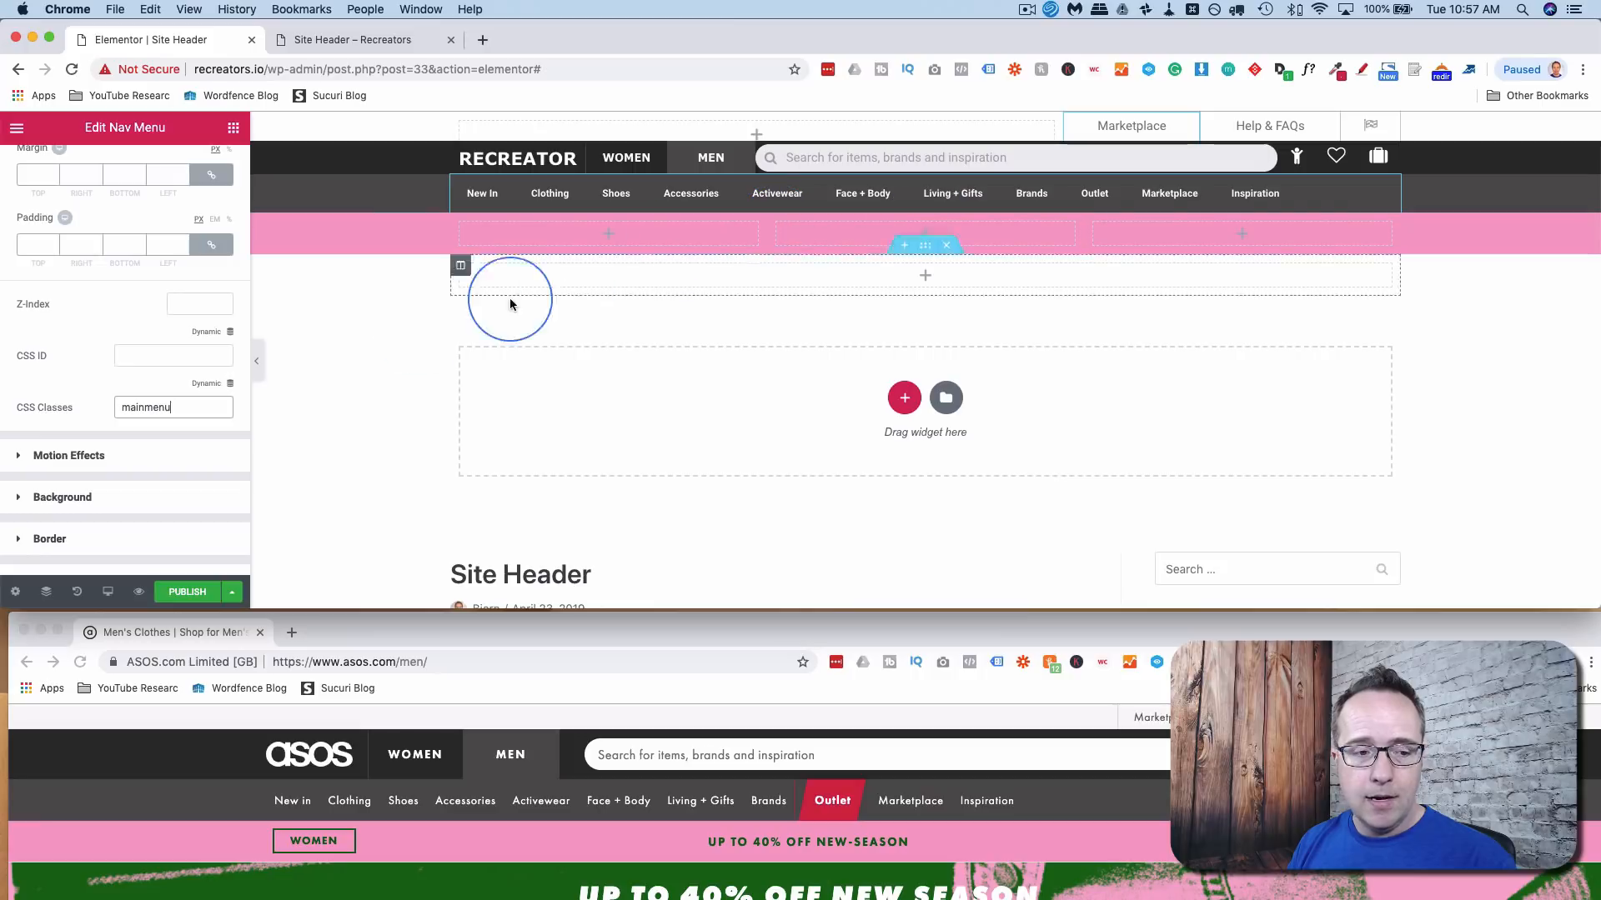
scroll(175, 359, "down", 3)
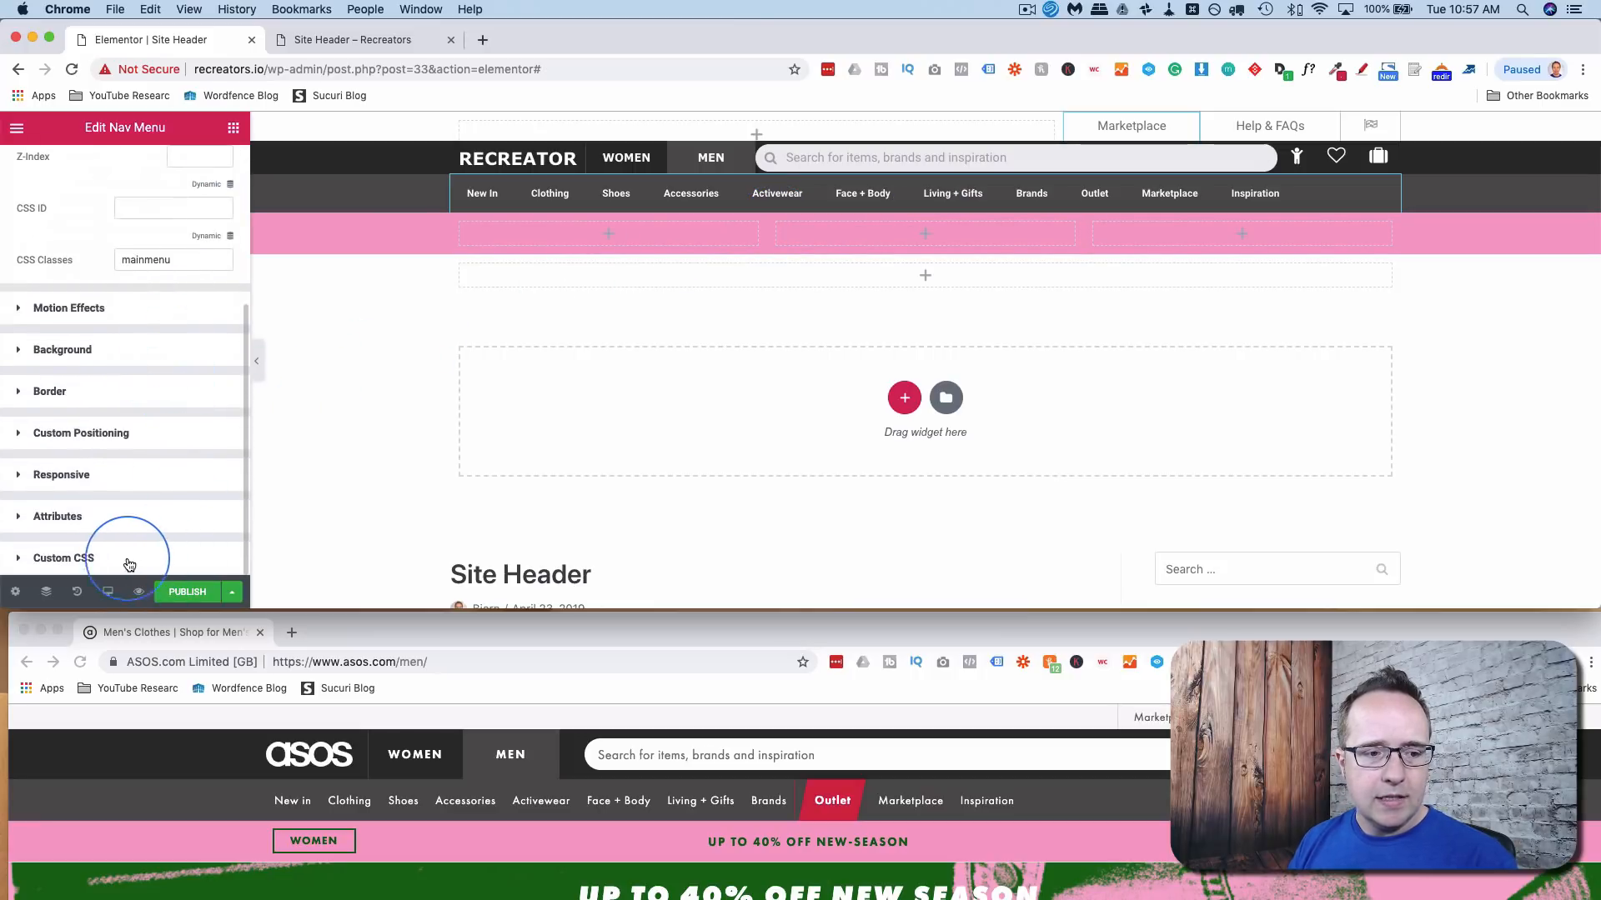
left_click(129, 566)
scroll(118, 525, "down", 2)
left_click(131, 484)
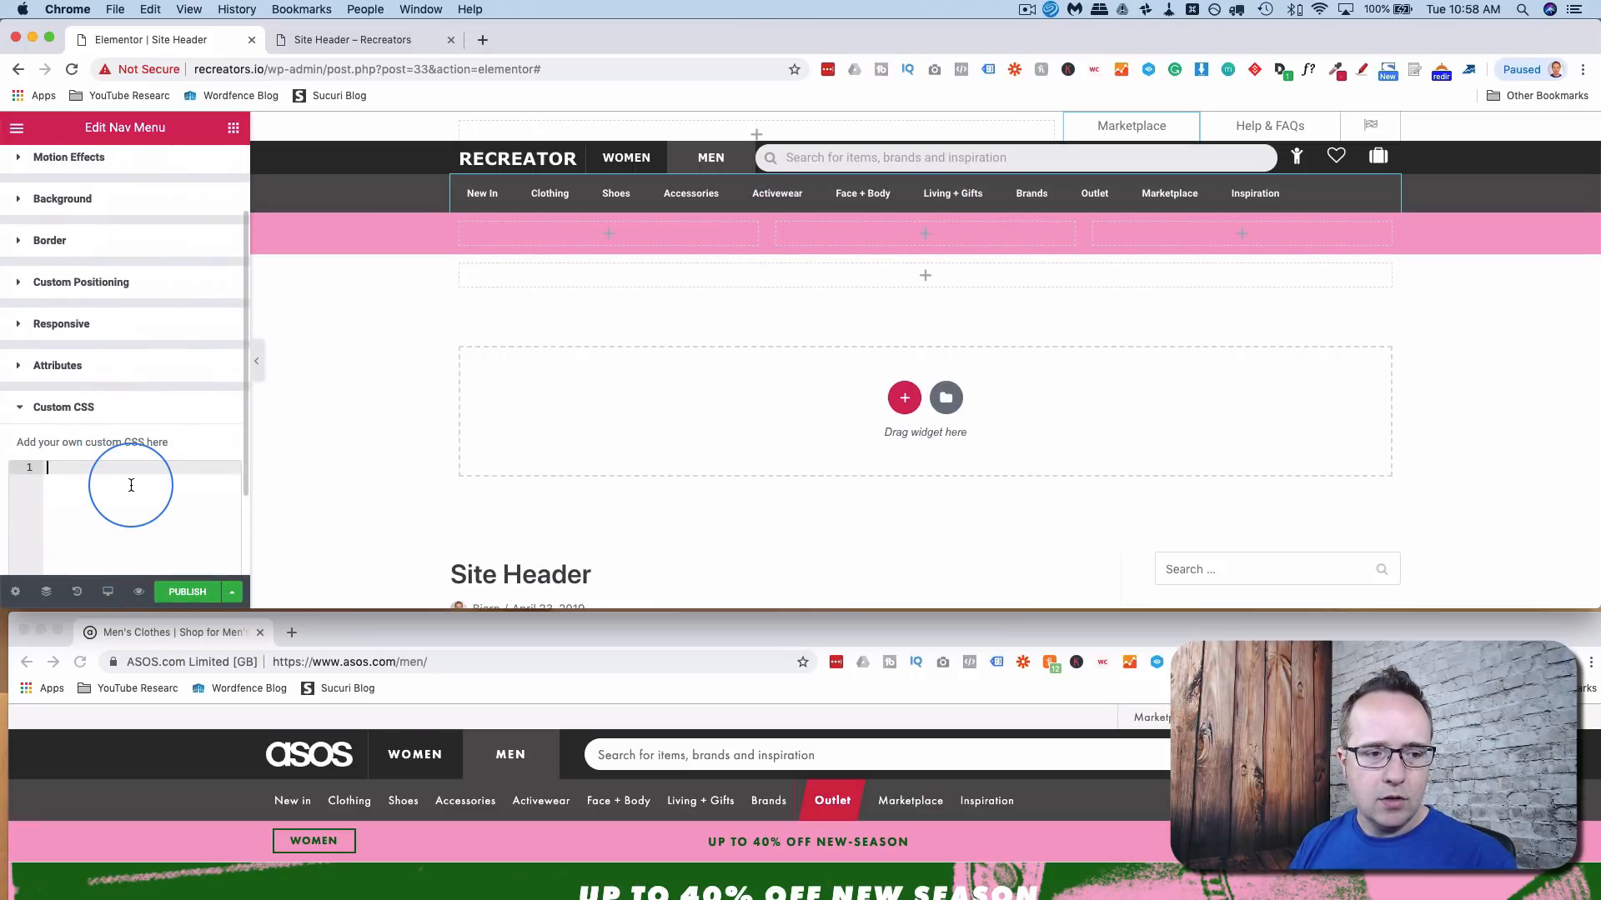
type(".mainmenu li:nth-child(9) {     background-color:#D02445;     transform: skewX(-10deg); }")
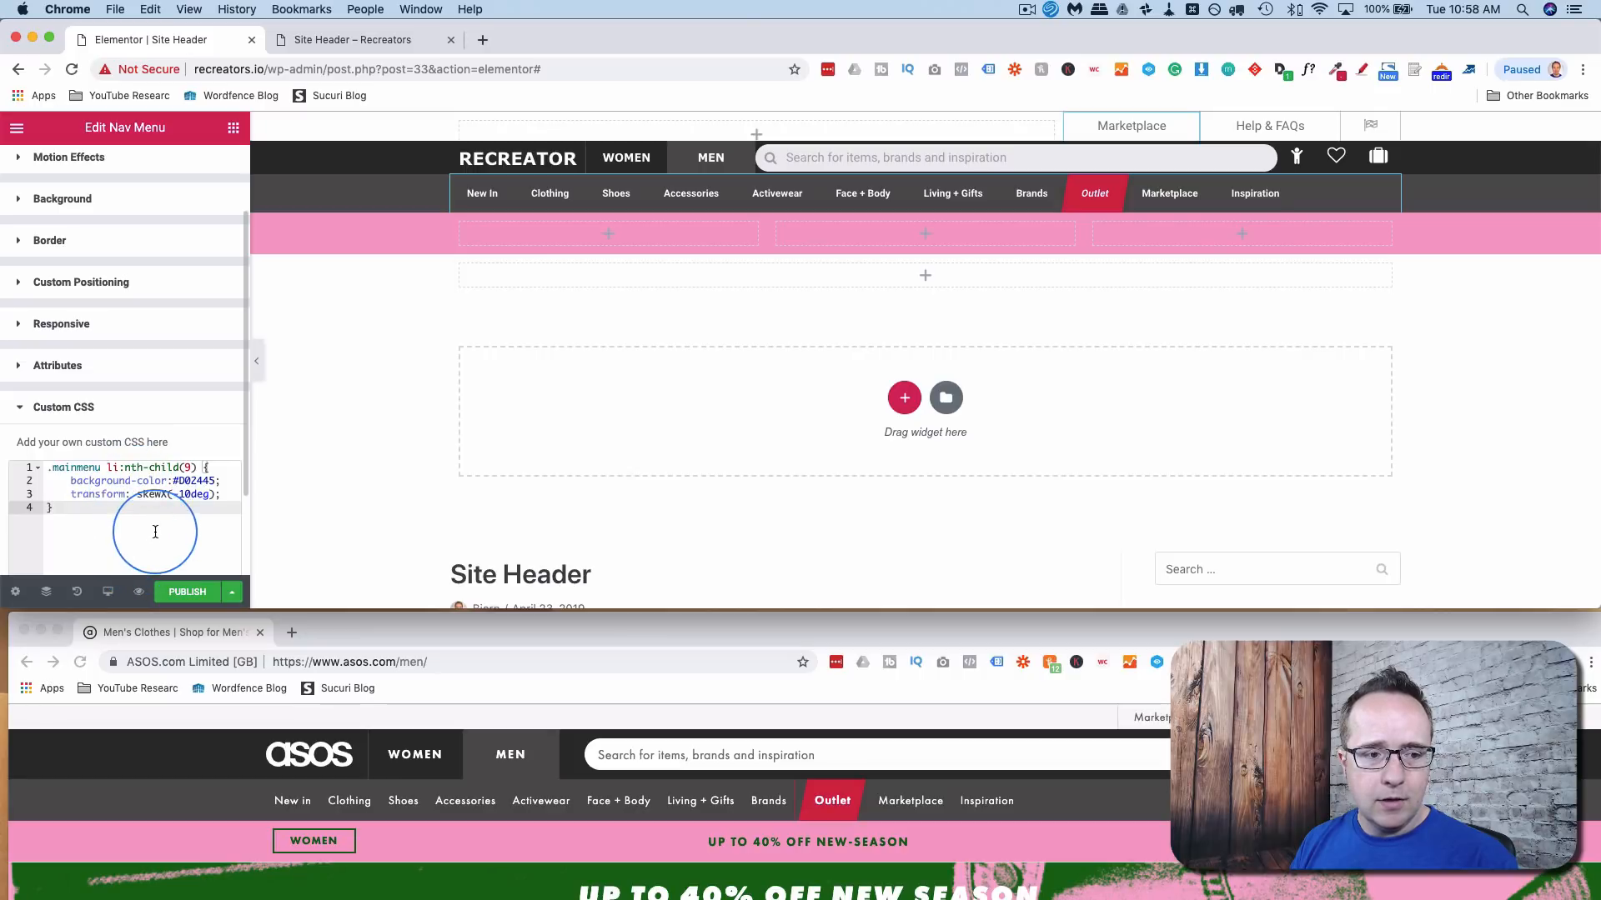
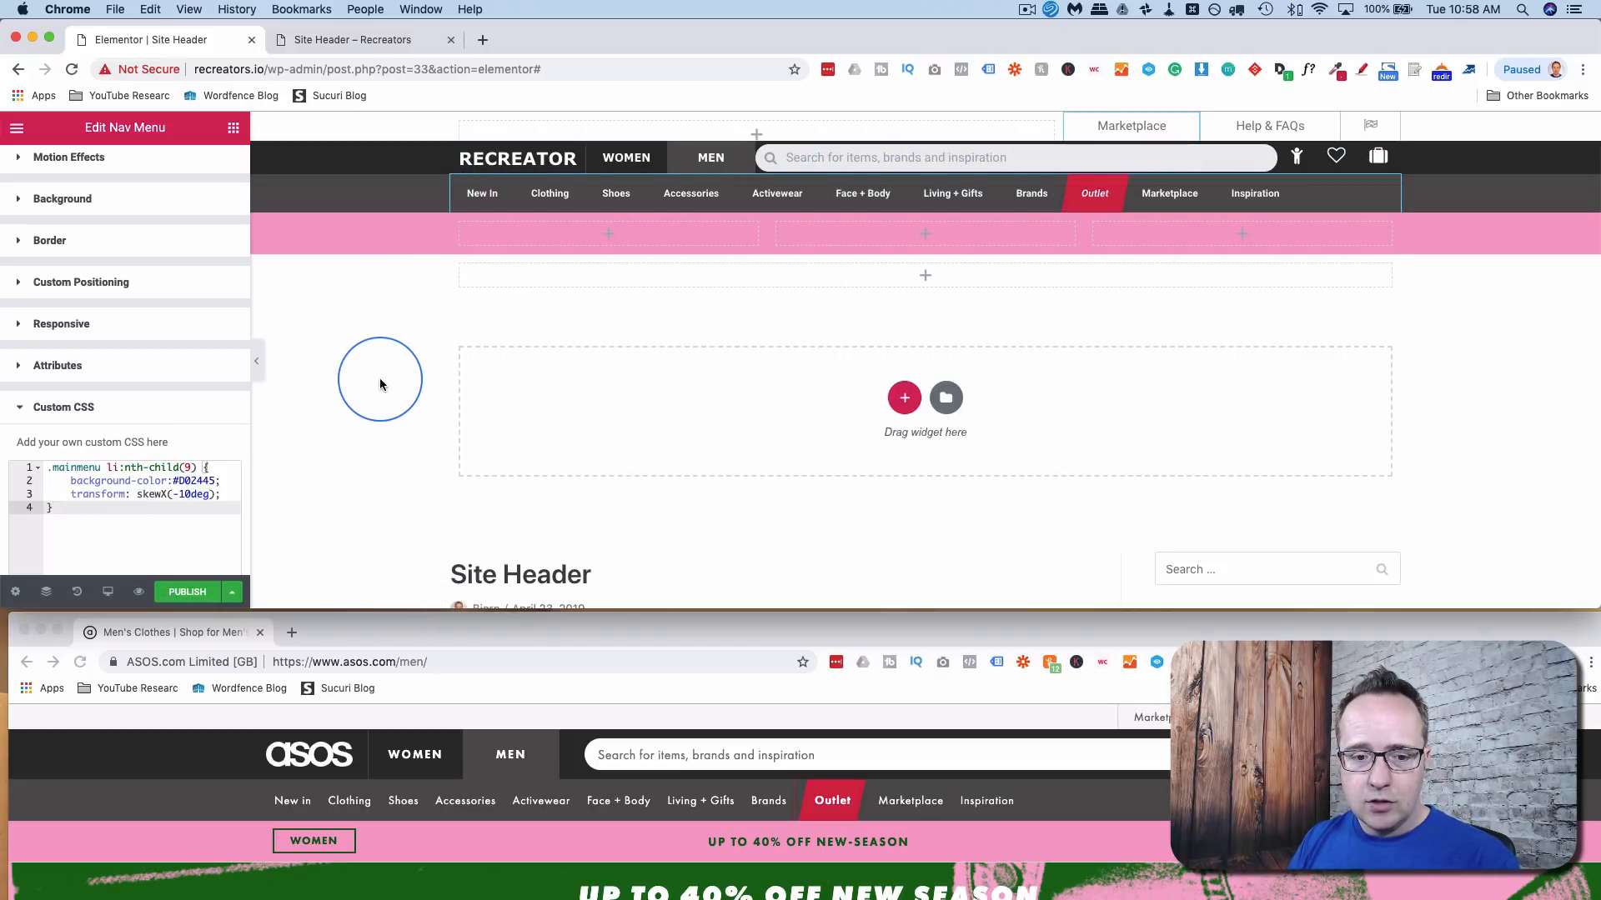
- Add a Button widget to the first column of the pink section, with the text WOMEN and centre alignment
scroll(380, 383, "down", 2)
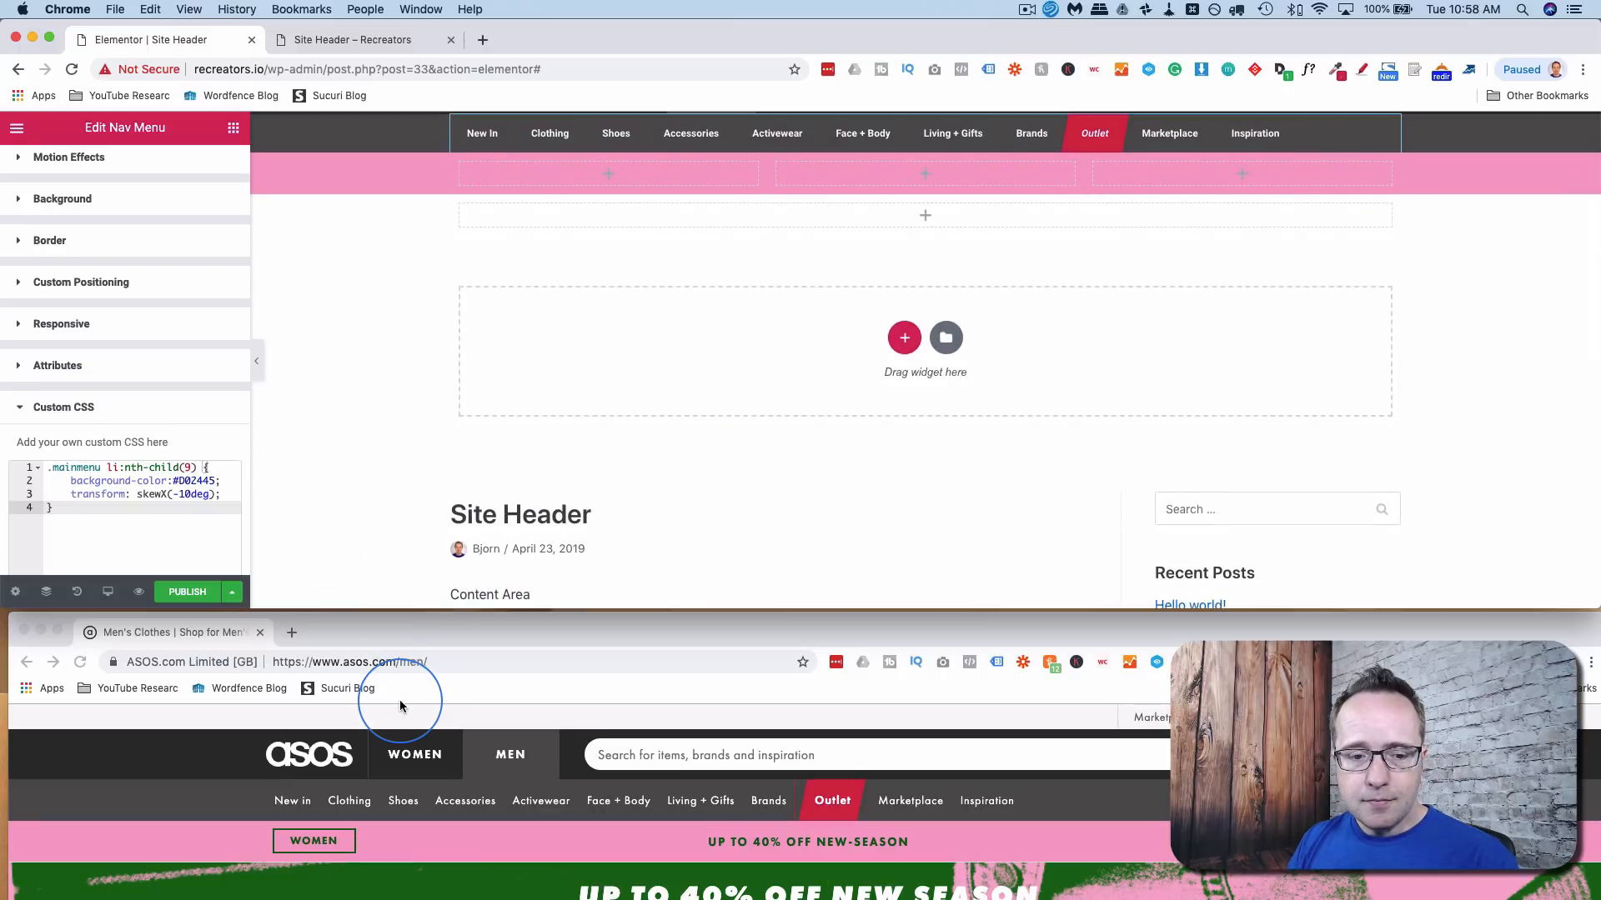
scroll(396, 743, "down", 2)
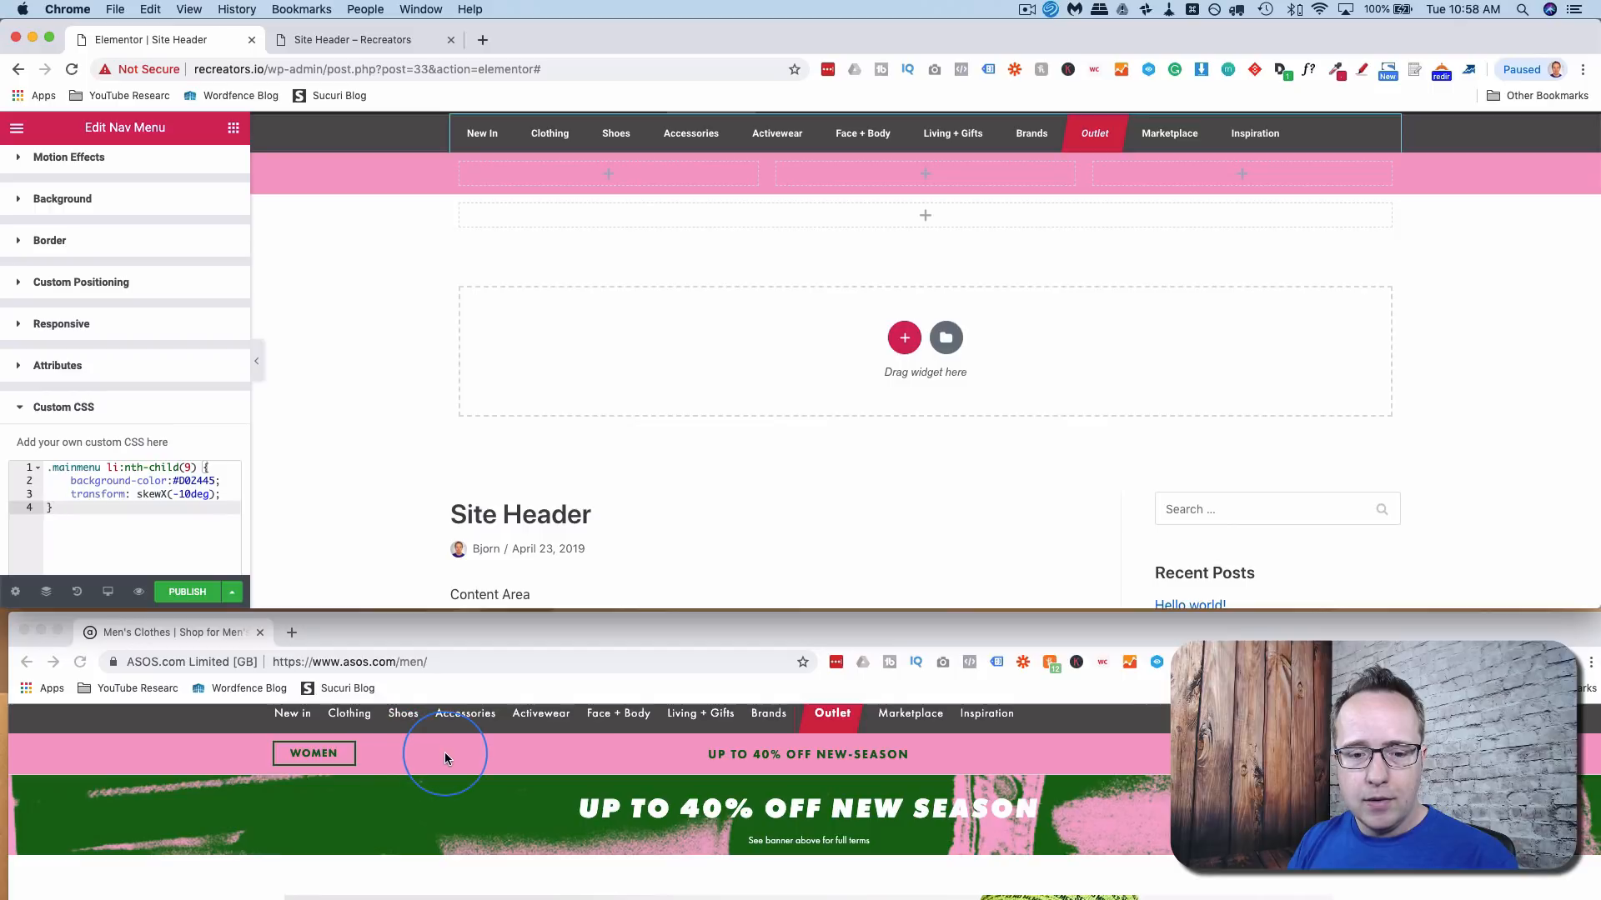
left_click(415, 771)
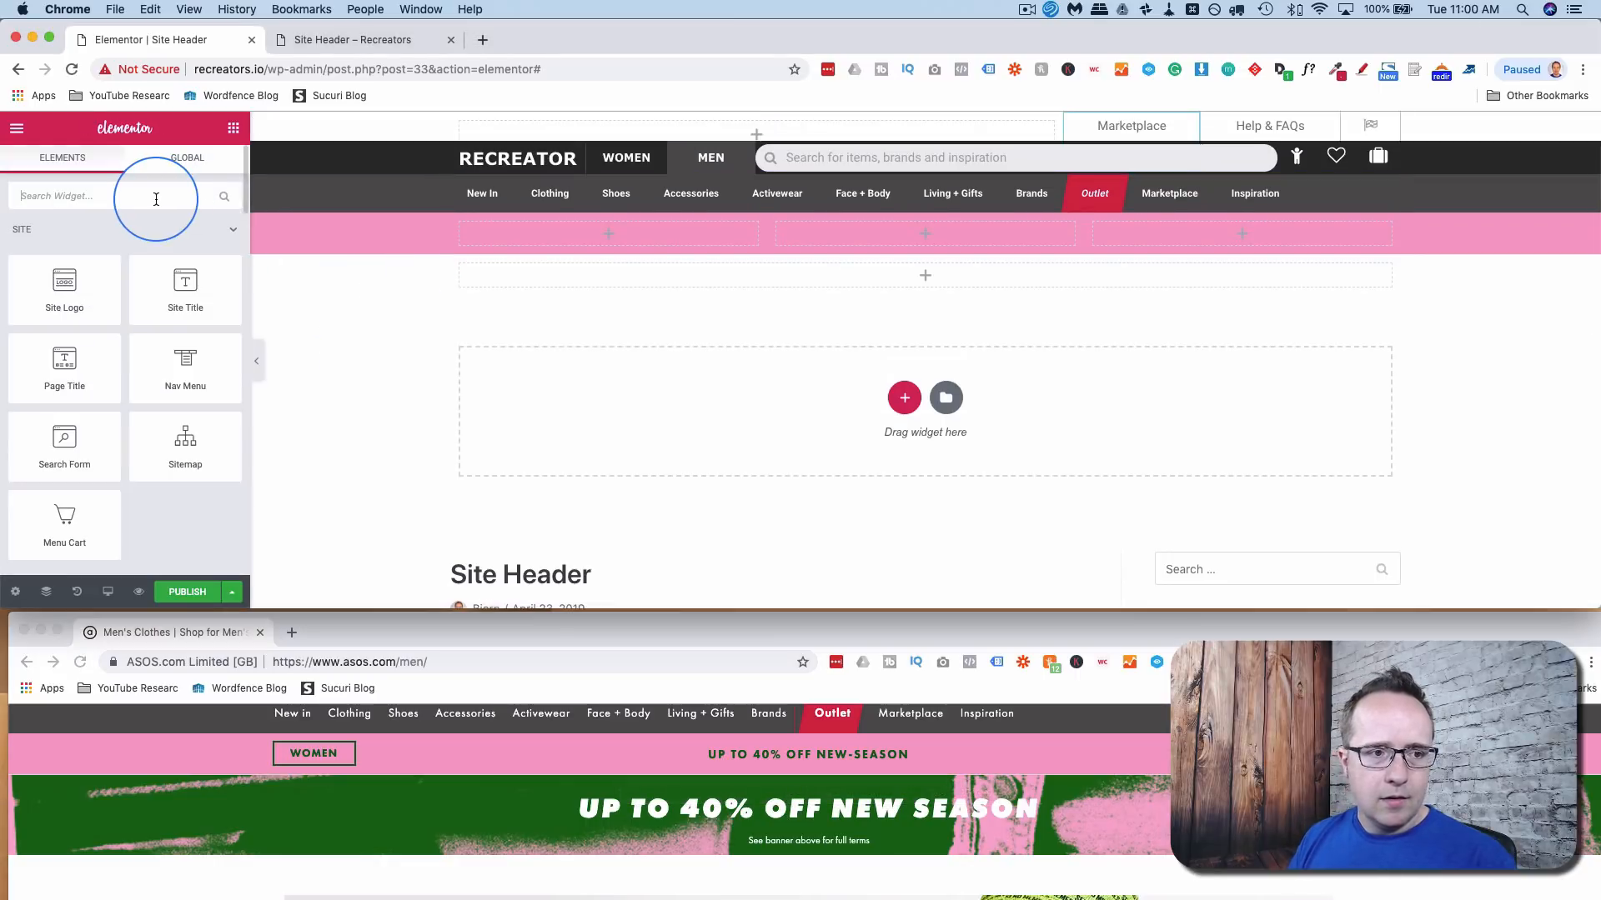
type("butt")
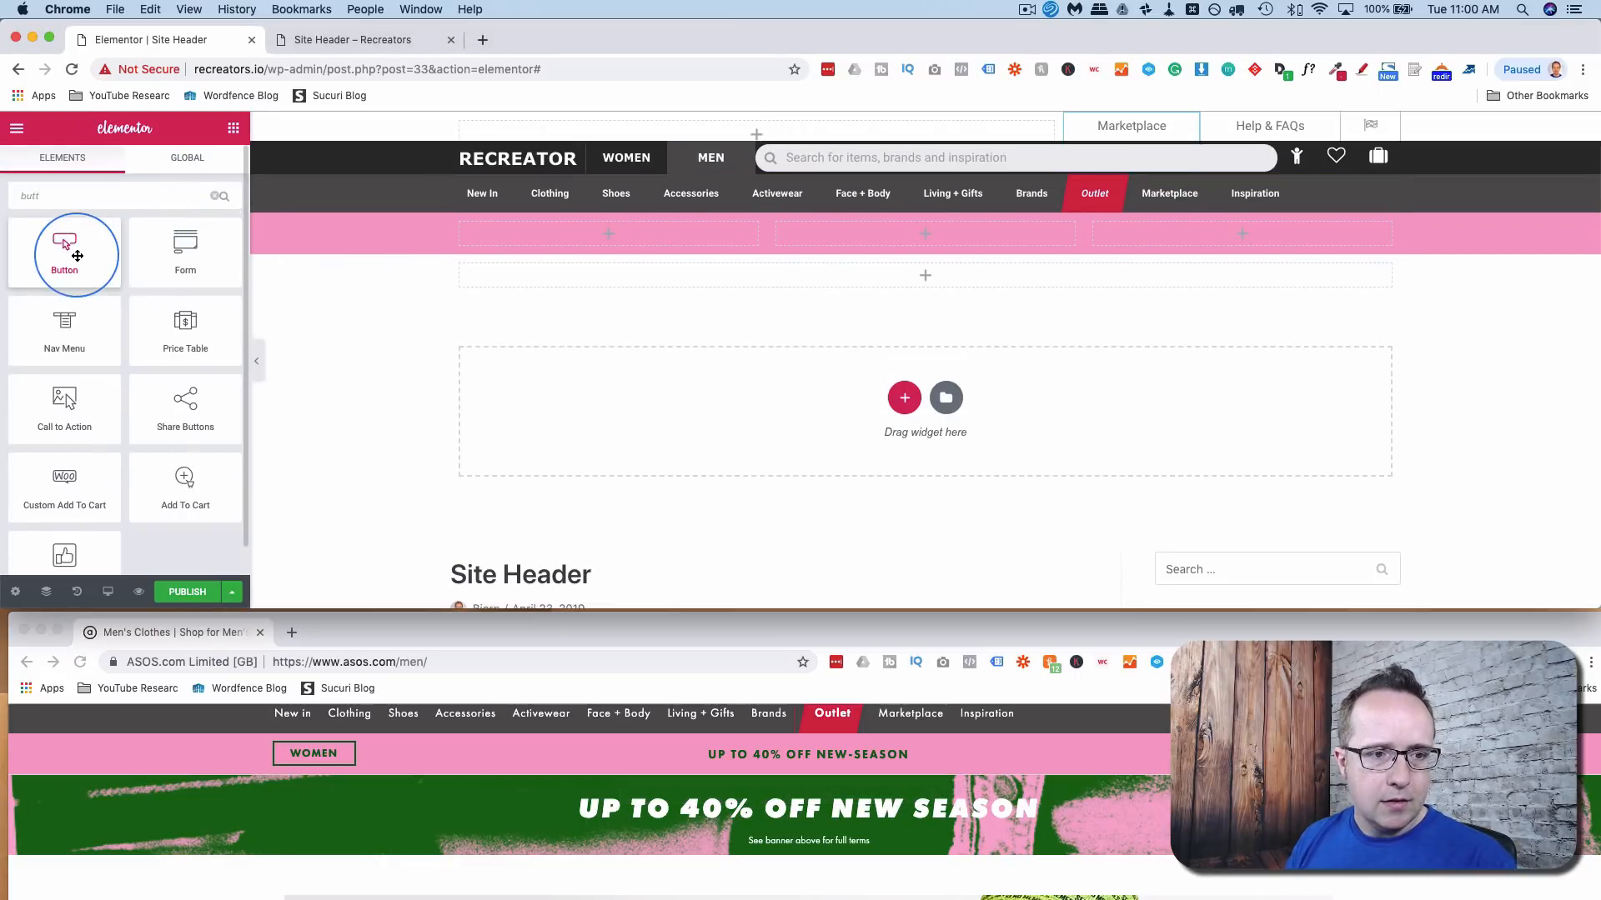
left_click_drag(78, 256, 606, 233)
left_click_drag(171, 309, 81, 317)
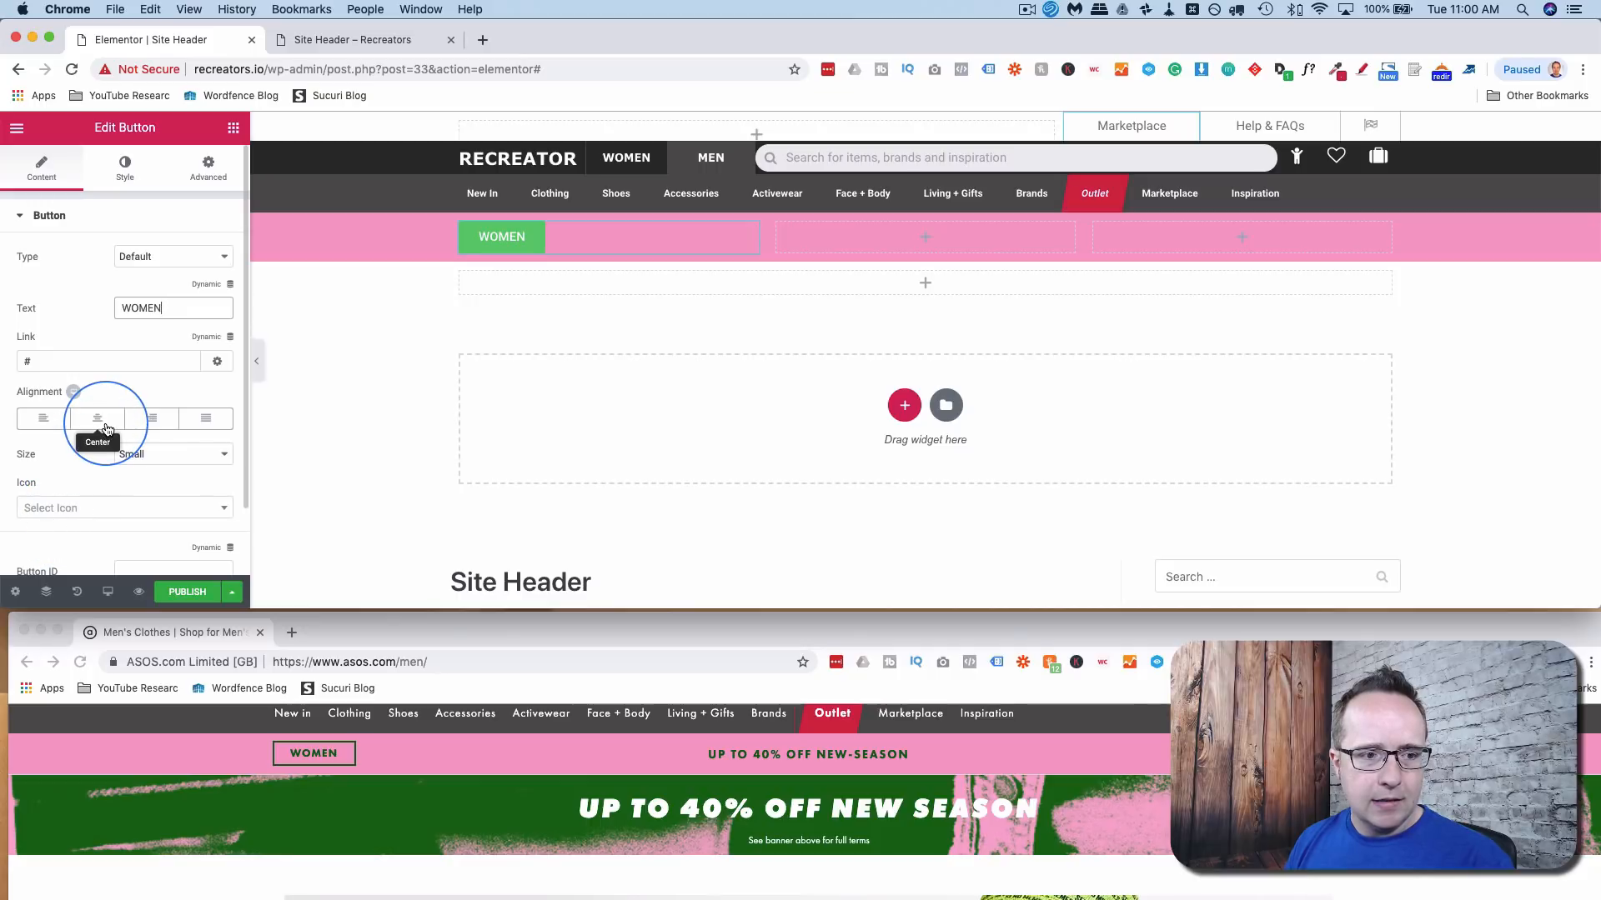
- Make the WOMEN button's background colour fully transparent
left_click(147, 167)
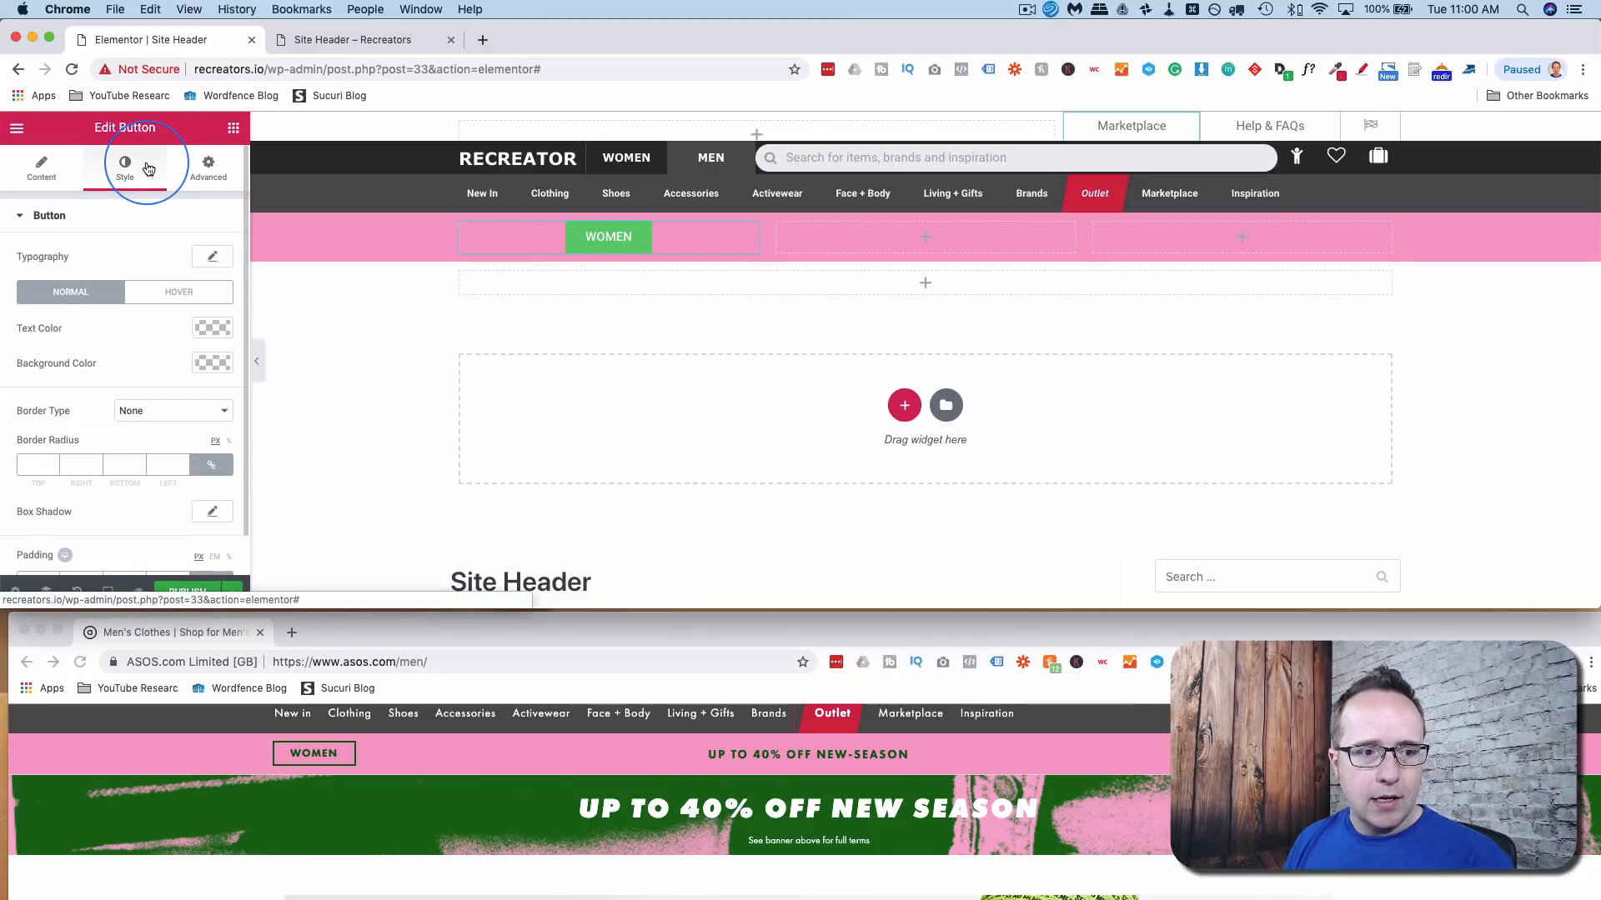
left_click(213, 361)
left_click_drag(227, 550, 221, 589)
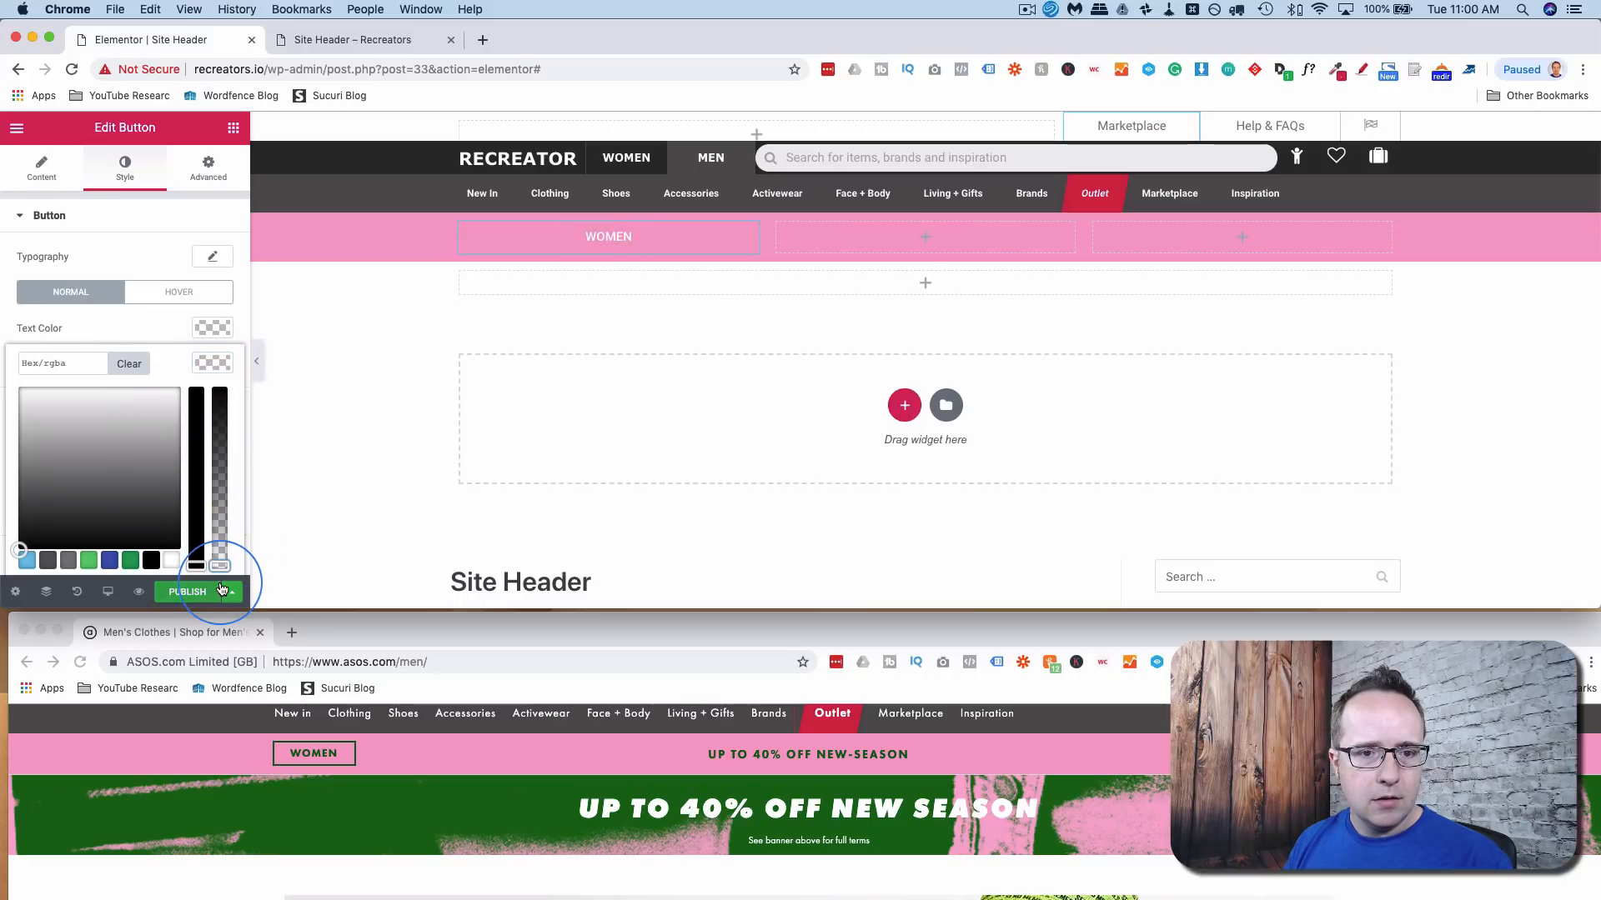
left_click(214, 361)
- Give the WOMEN button a solid border with a border radius of 0 on all corners
left_click(164, 410)
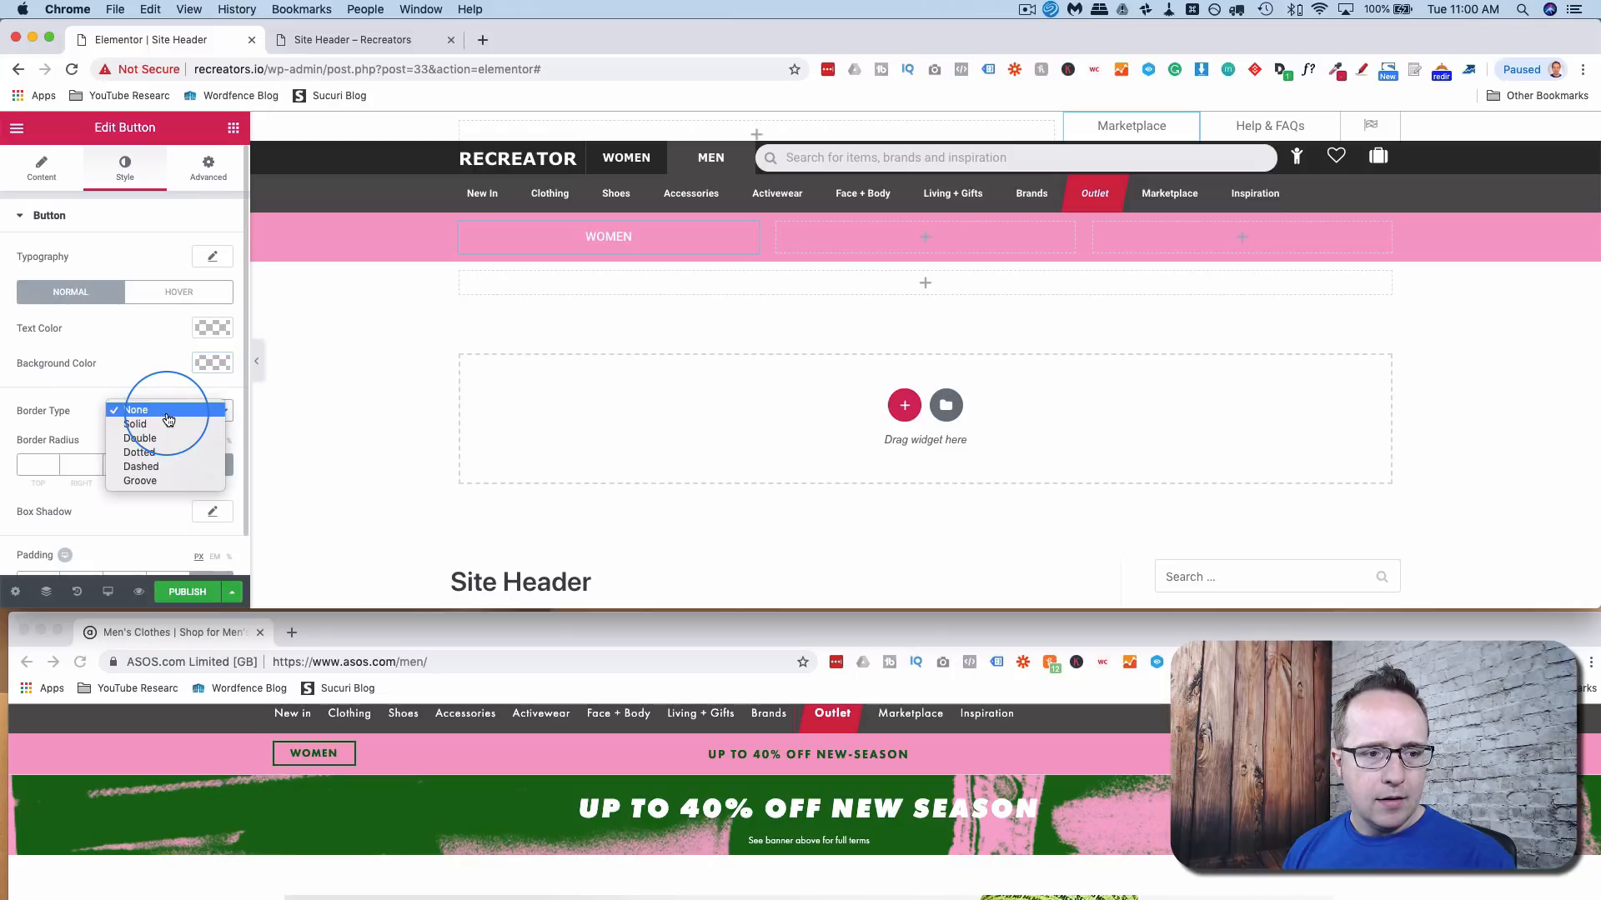
left_click(163, 425)
scroll(84, 413, "down", 2)
left_click(64, 420)
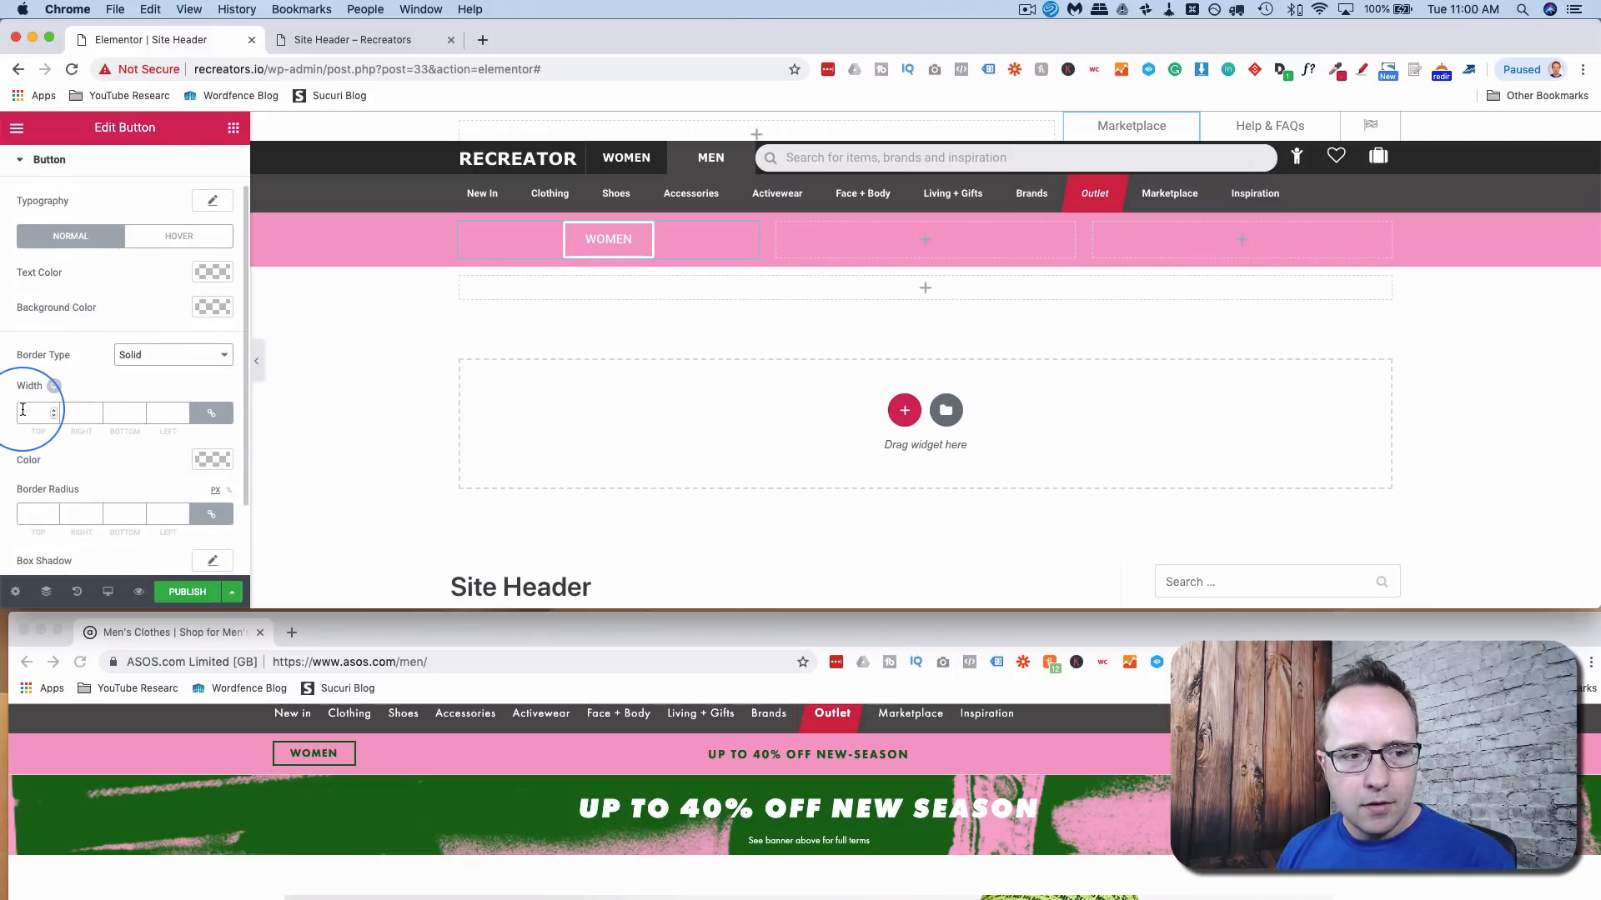
scroll(75, 381, "down", 2)
left_click(43, 450)
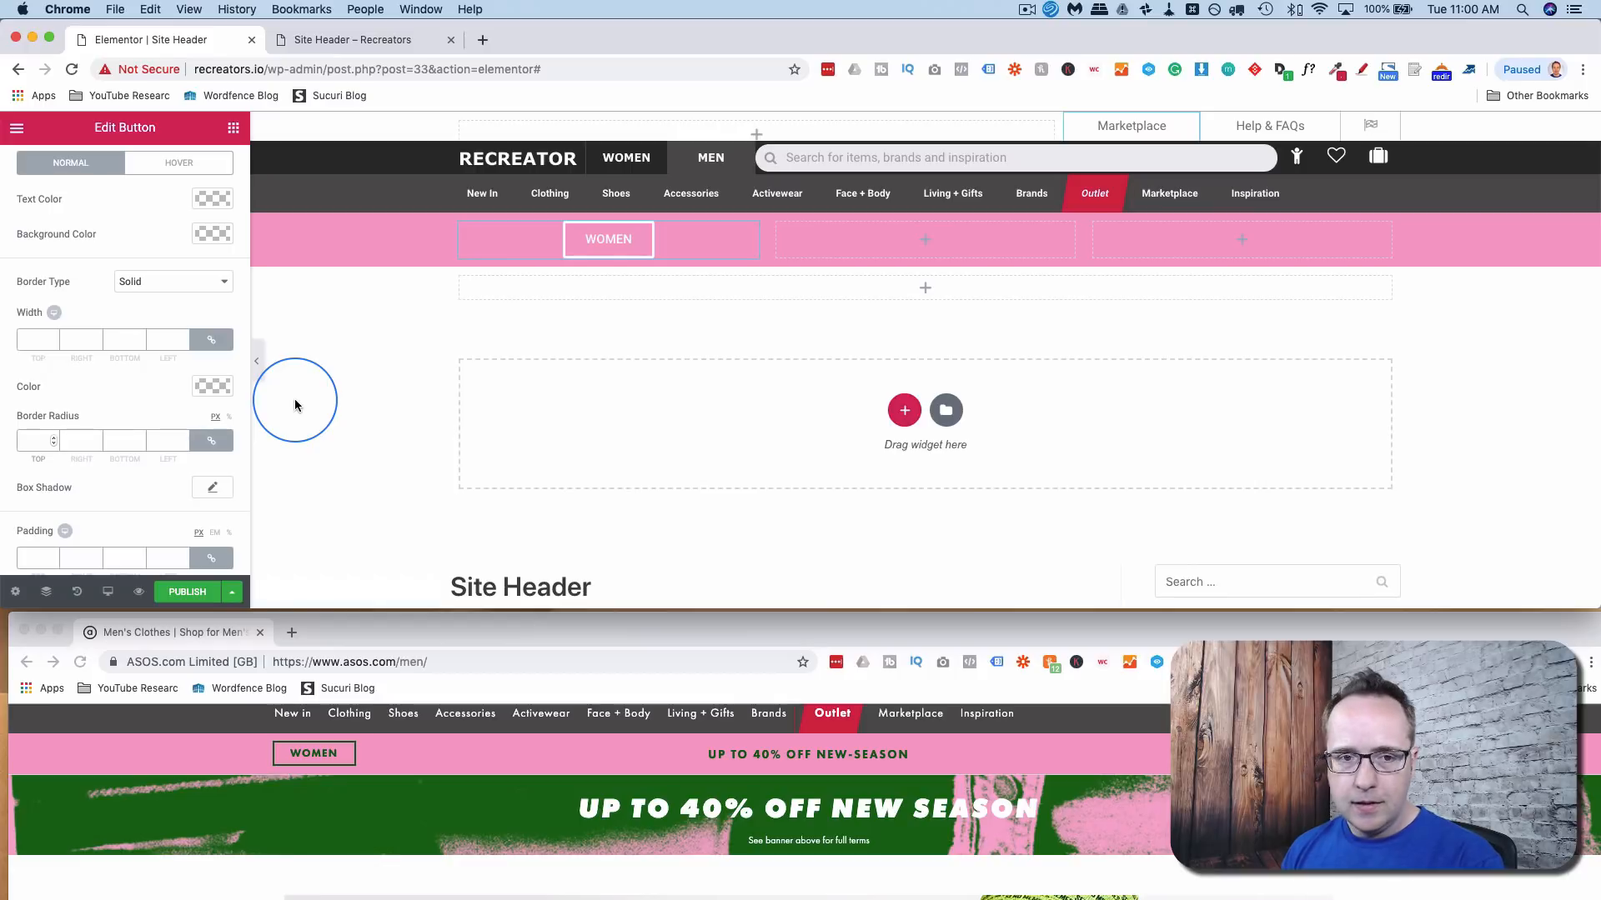
type("0")
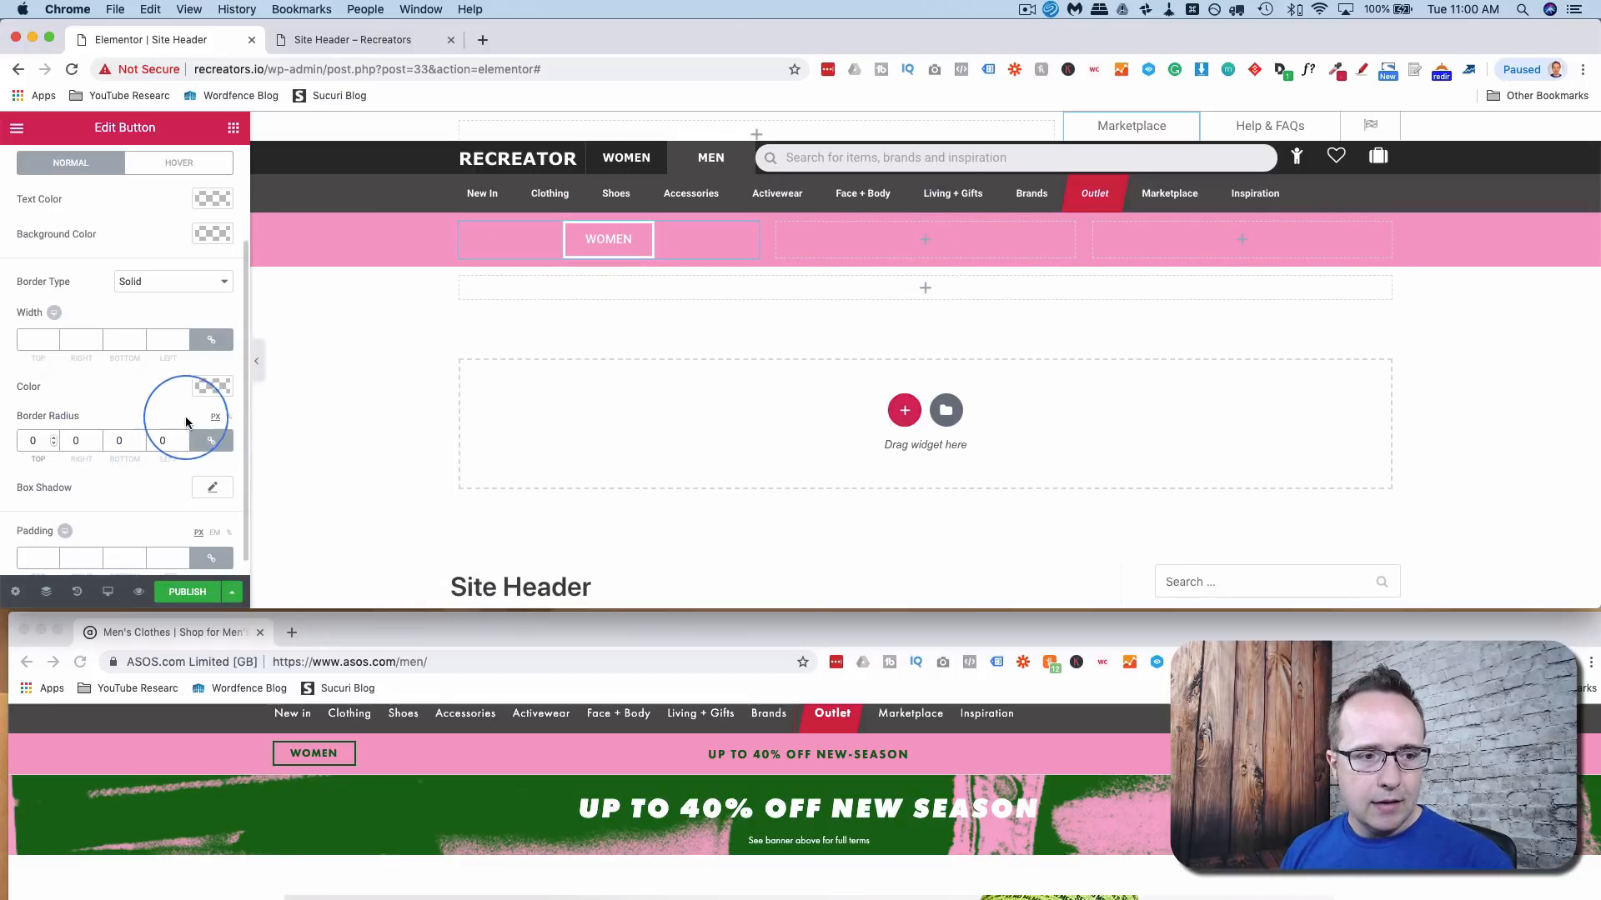
- Set both the border colour and the text colour of the WOMEN button to green #209932
left_click(211, 388)
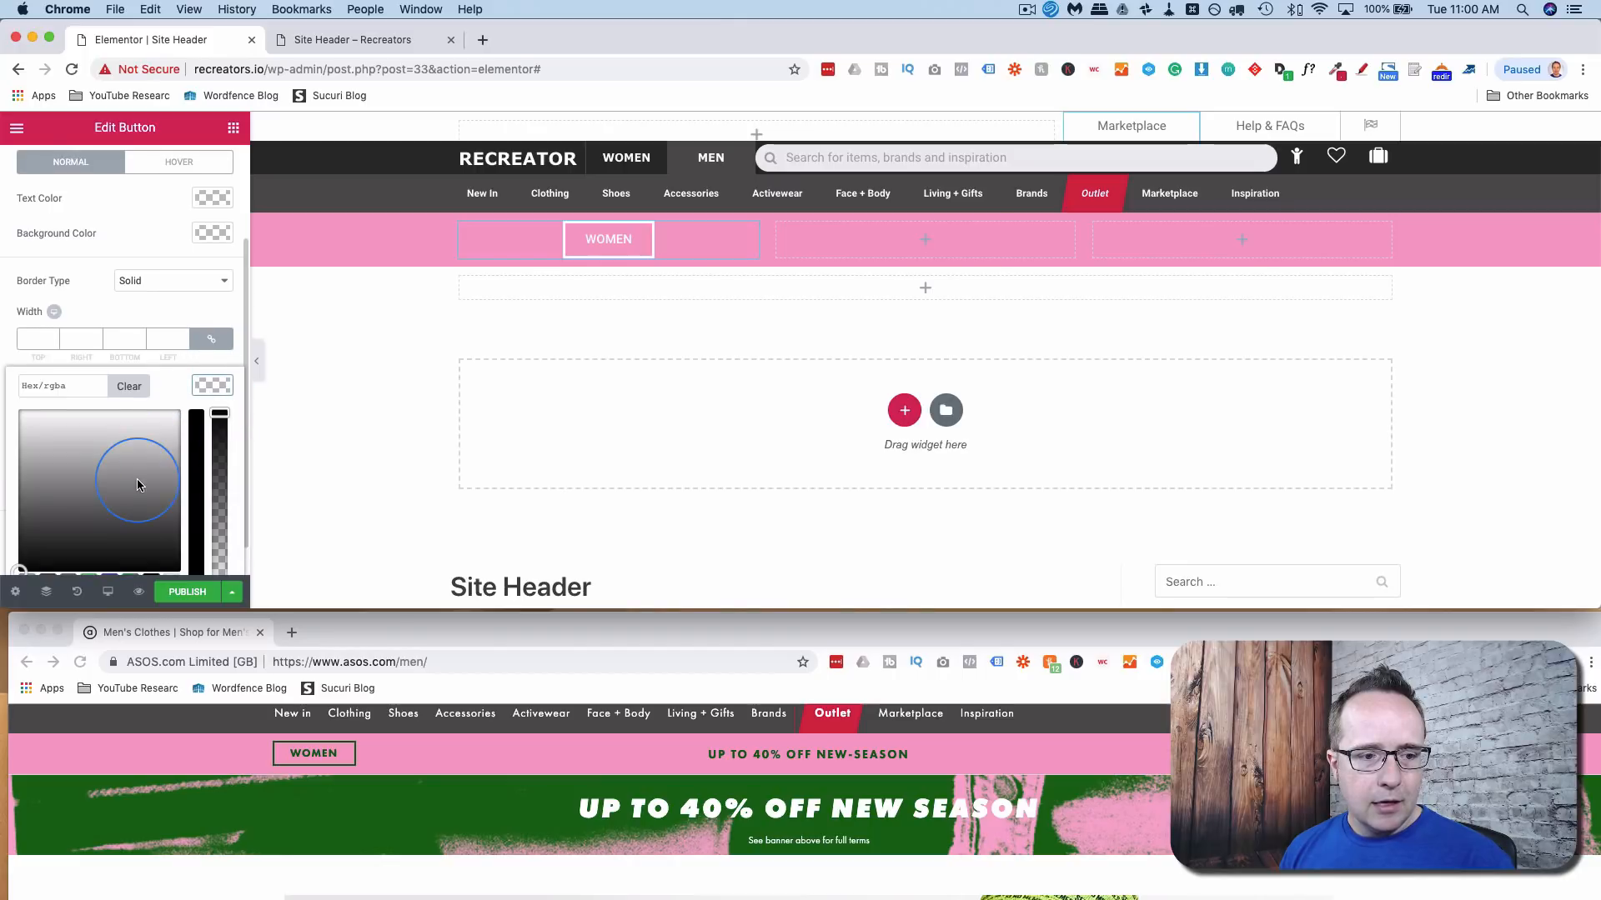
left_click(132, 548)
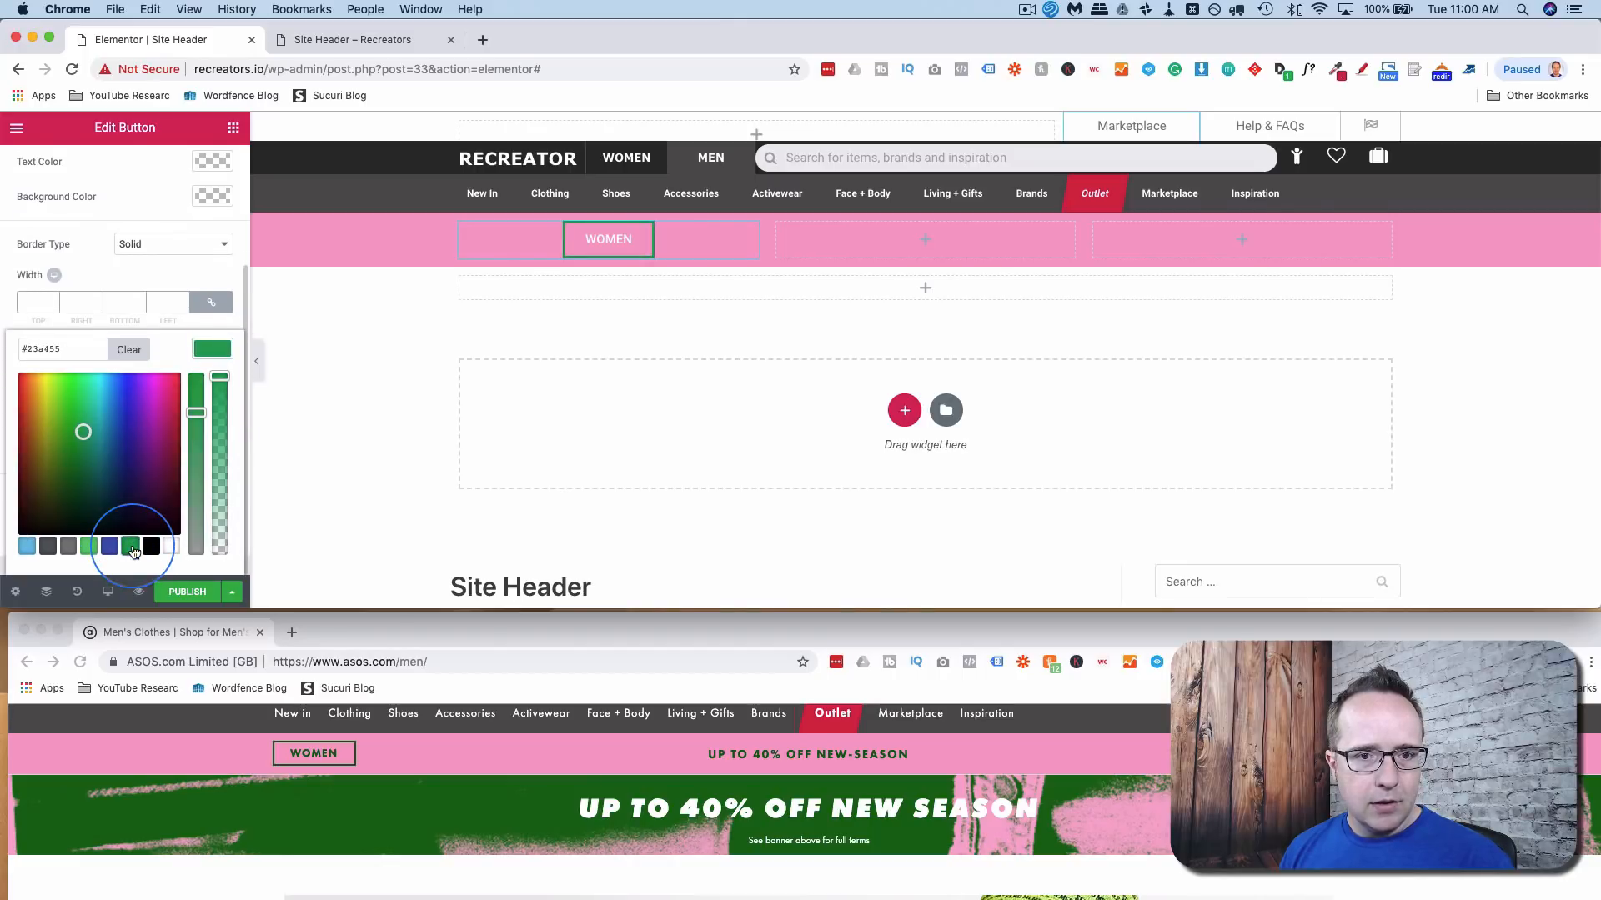
left_click(74, 440)
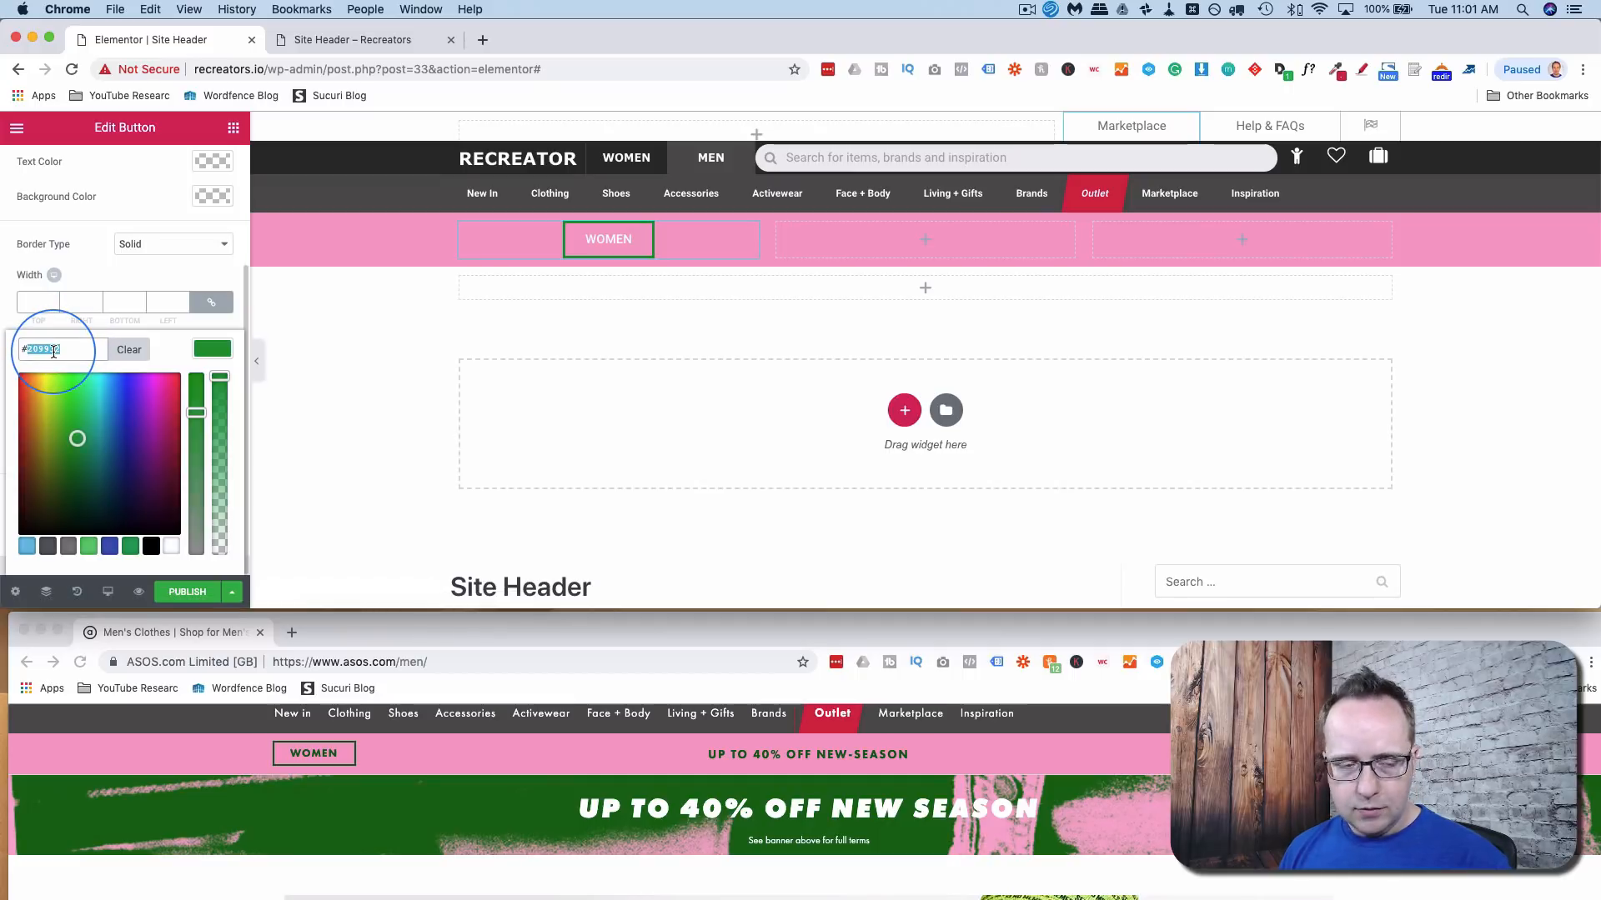
scroll(173, 275, "up", 3)
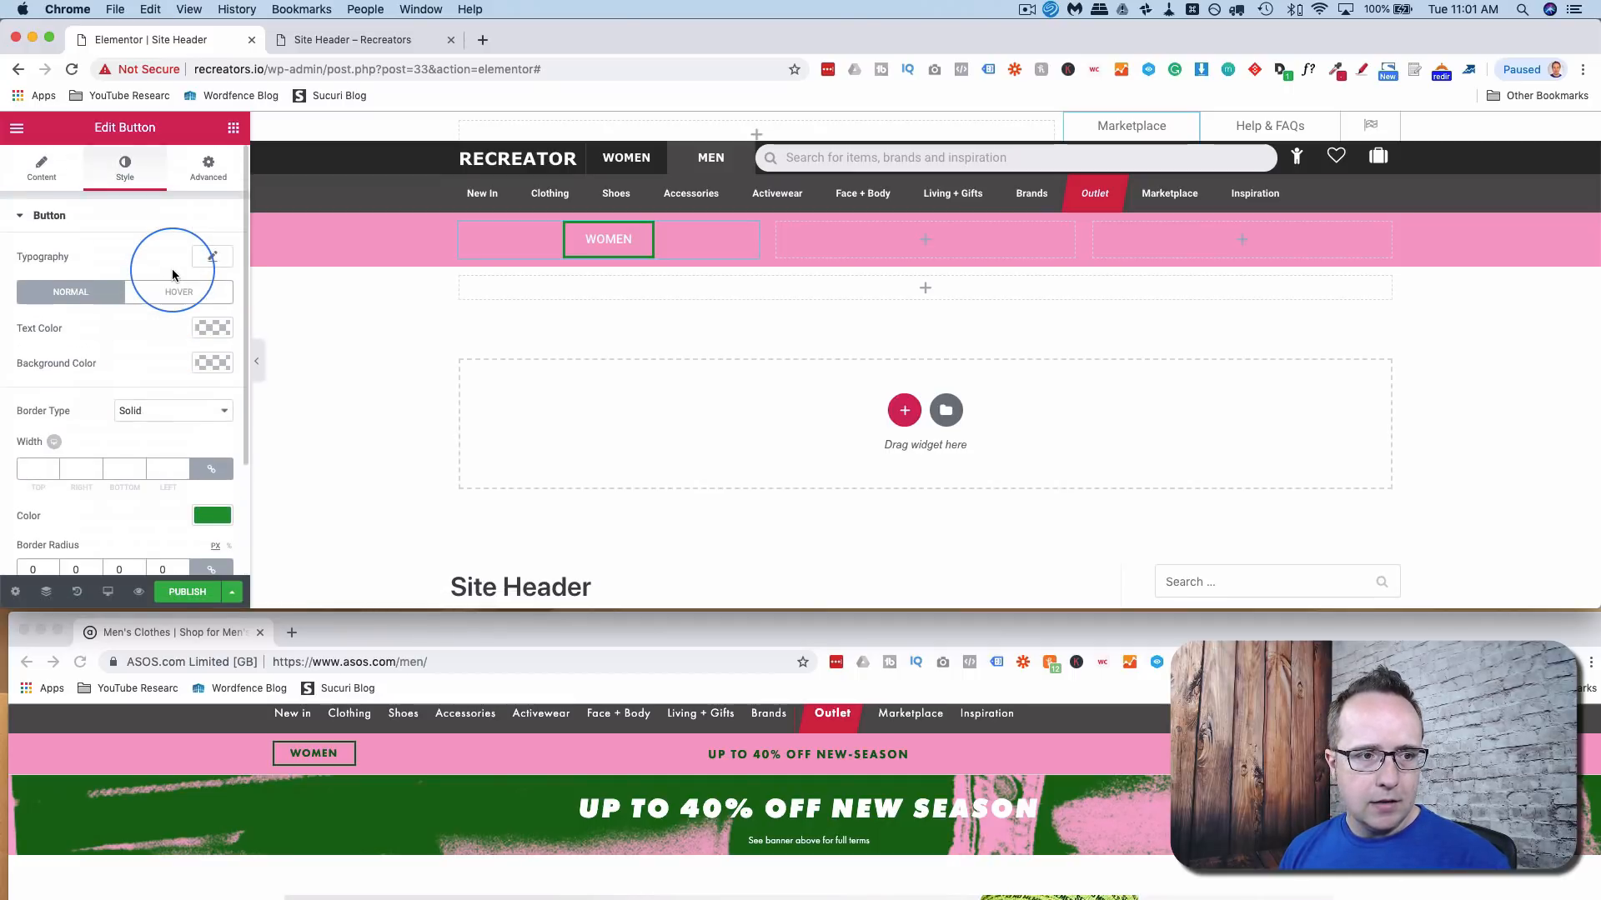
left_click(205, 327)
key("super+v")
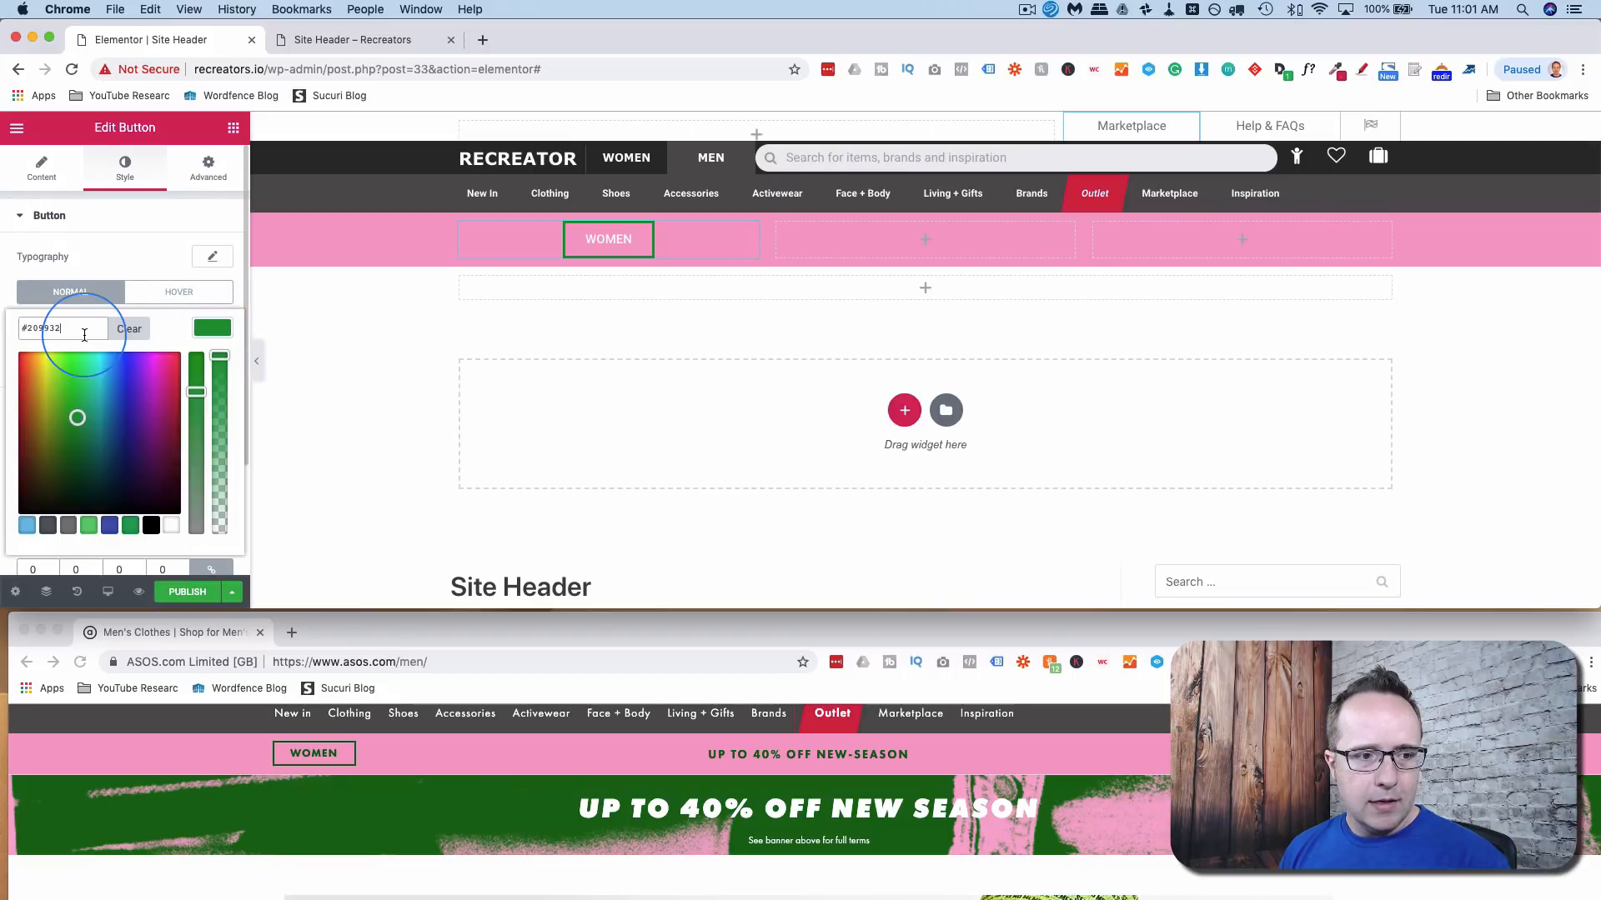
left_click(167, 264)
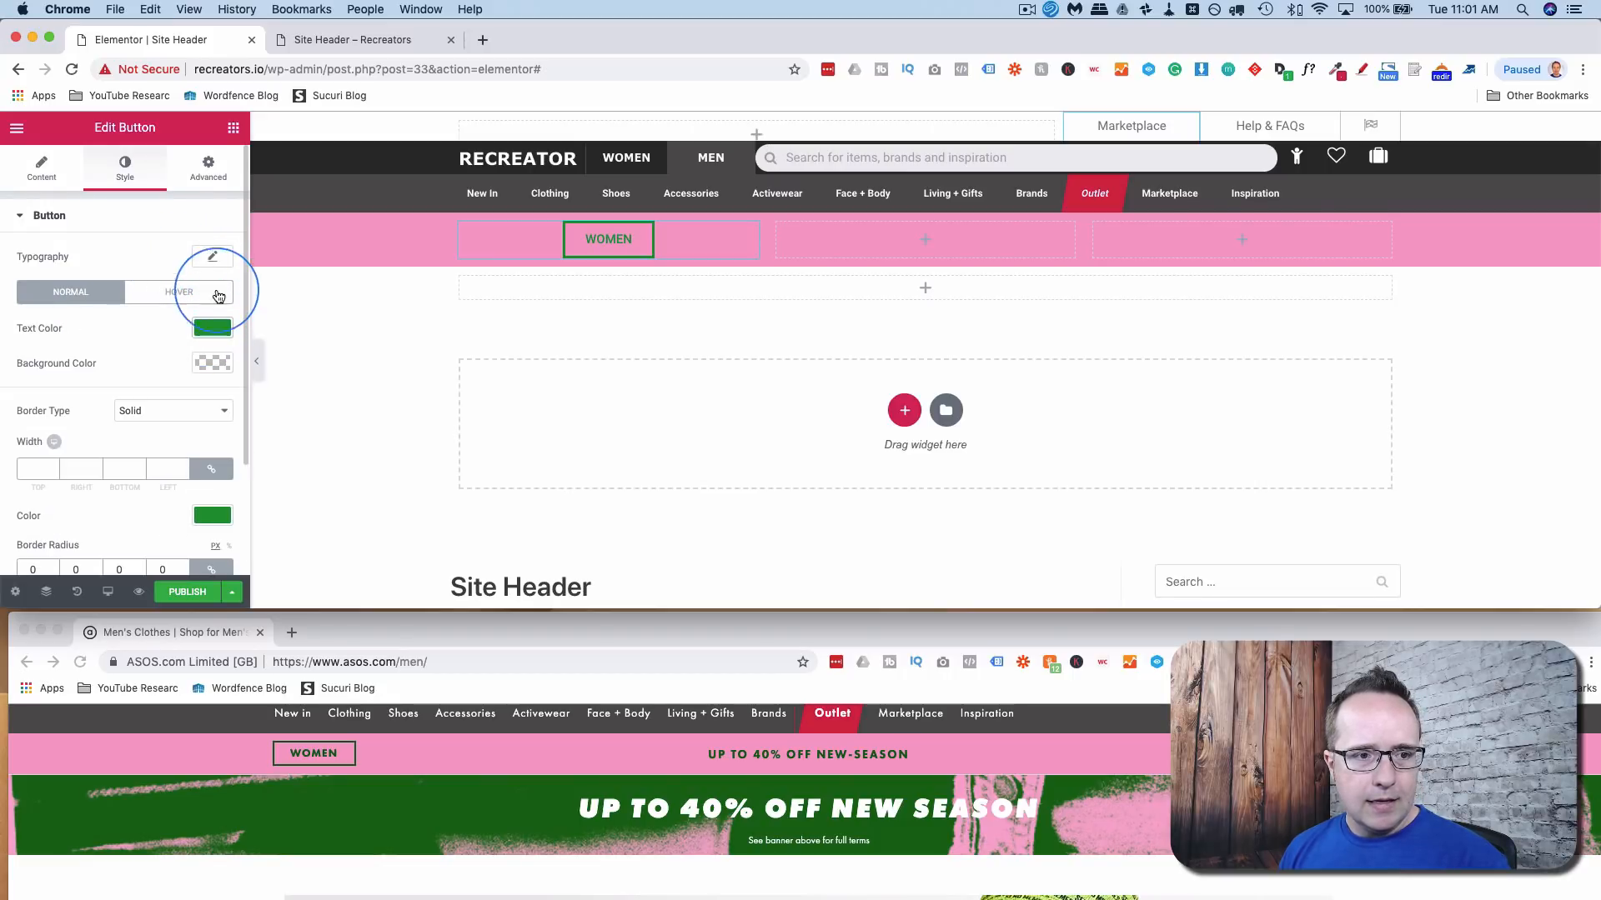
- Set the WOMEN button's typography size to 13 px
left_click(212, 257)
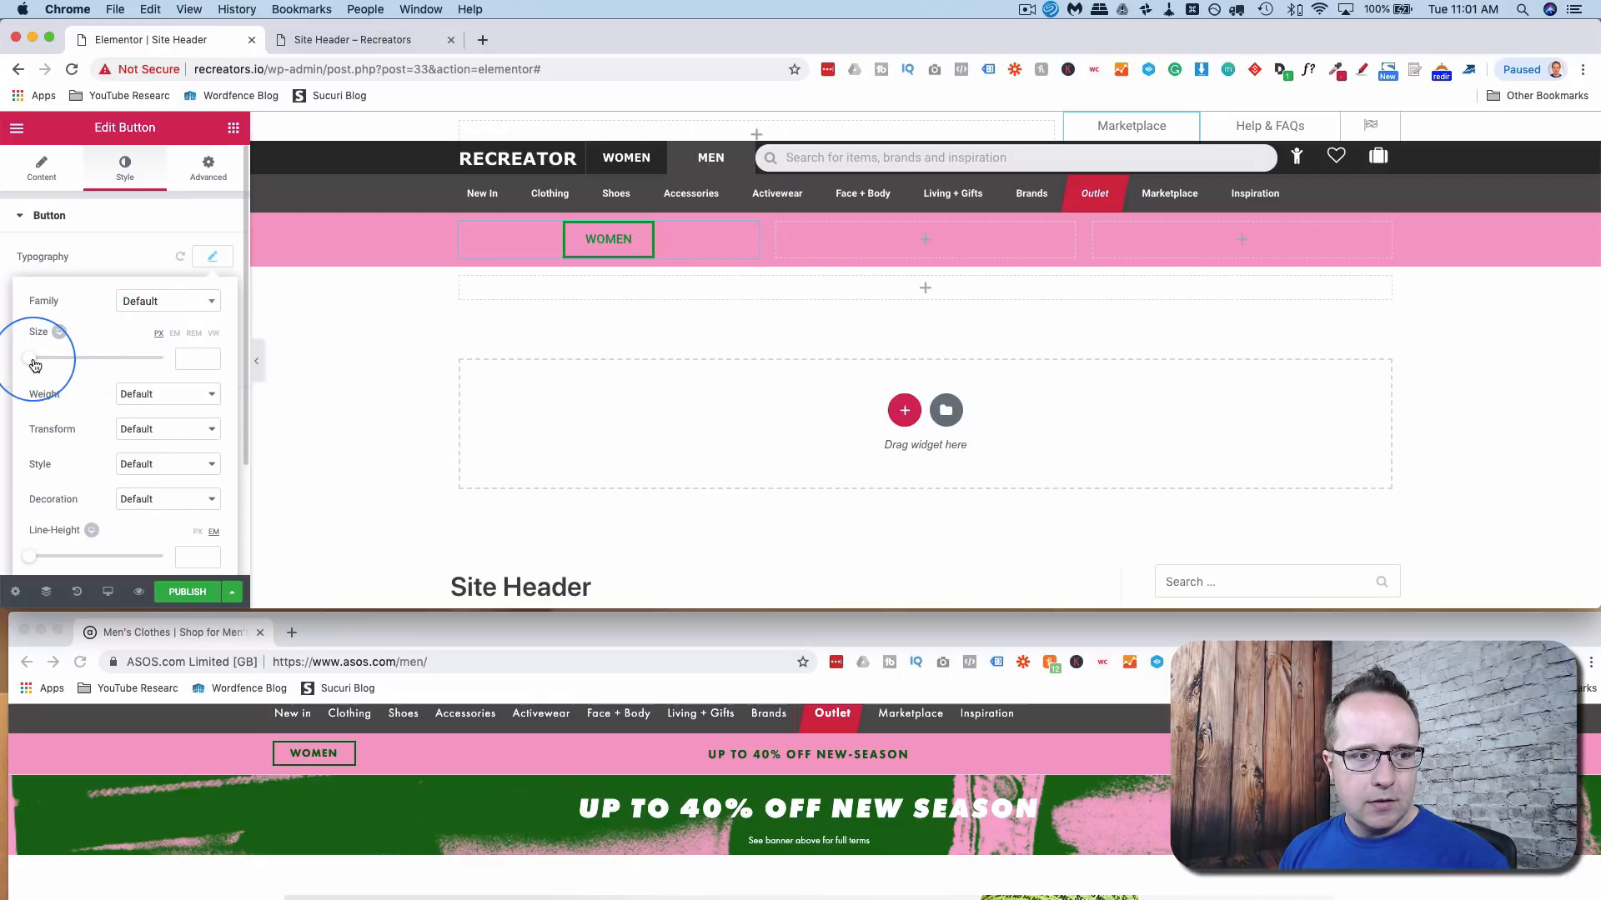
left_click_drag(34, 357, 44, 364)
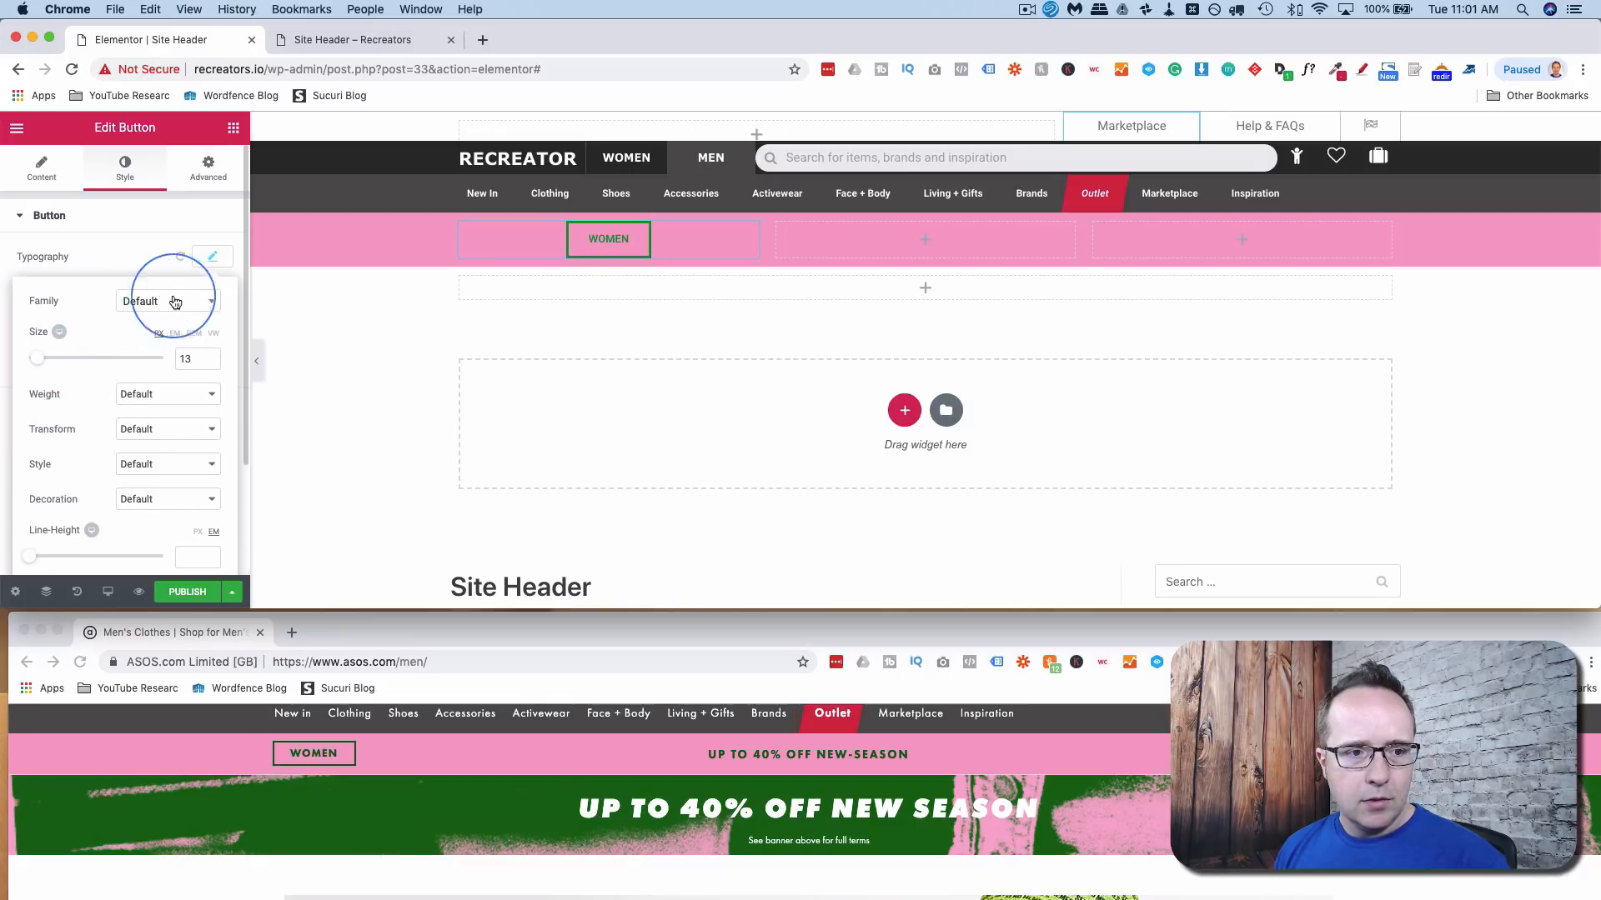
left_click(216, 262)
- Unlink the WOMEN button's padding values and set 5 px for top and bottom and 10 px for right and left
scroll(128, 339, "down", 5)
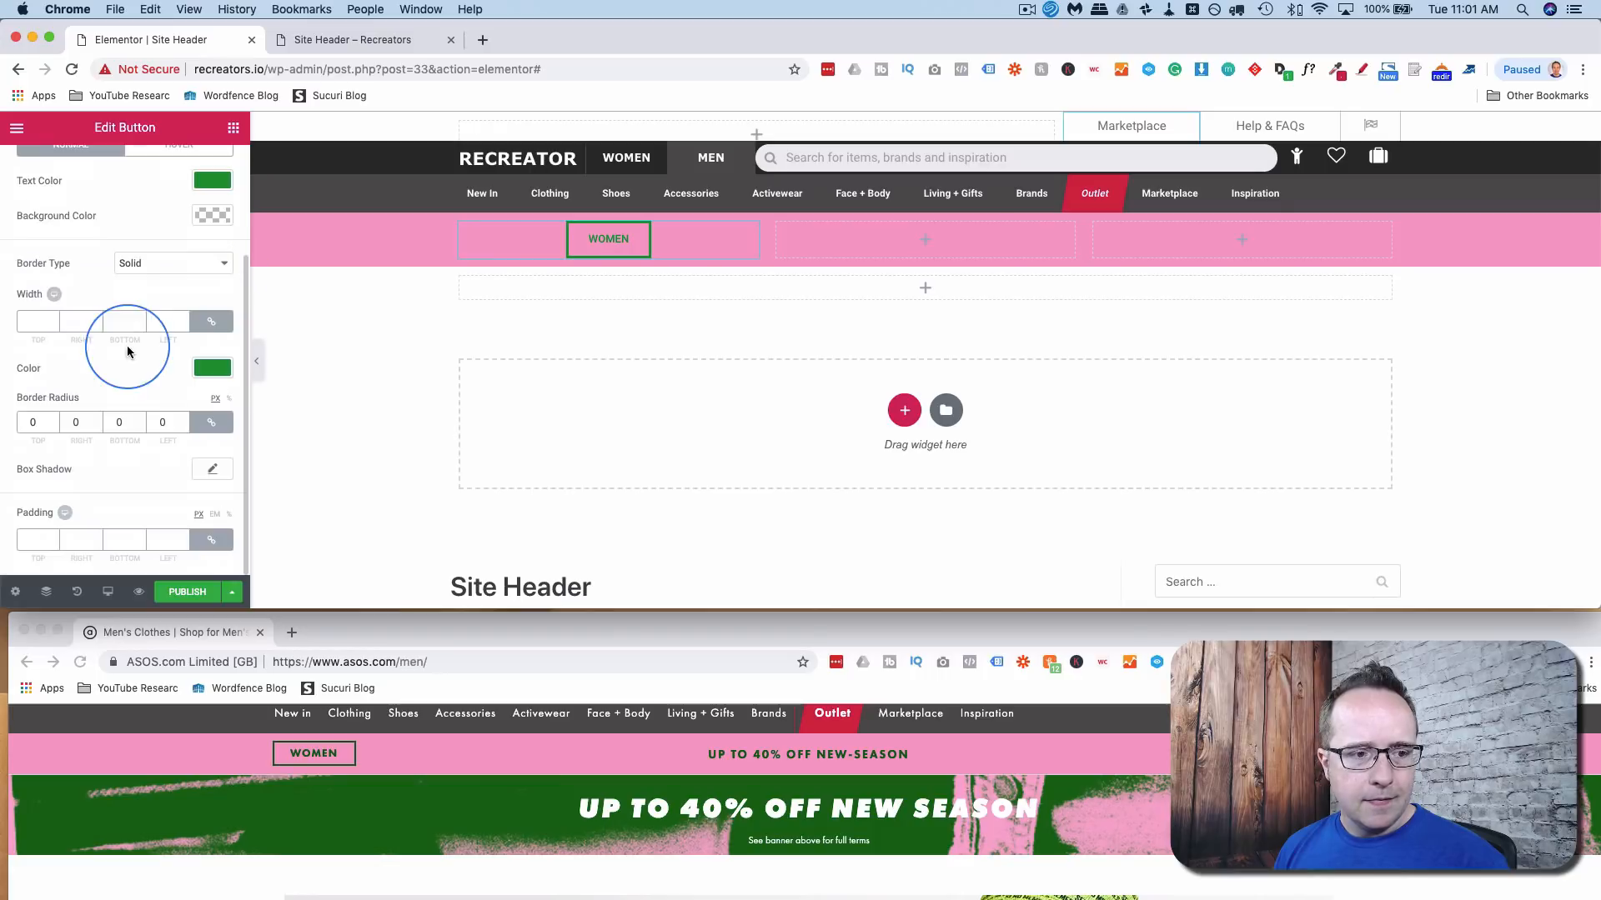
left_click(214, 541)
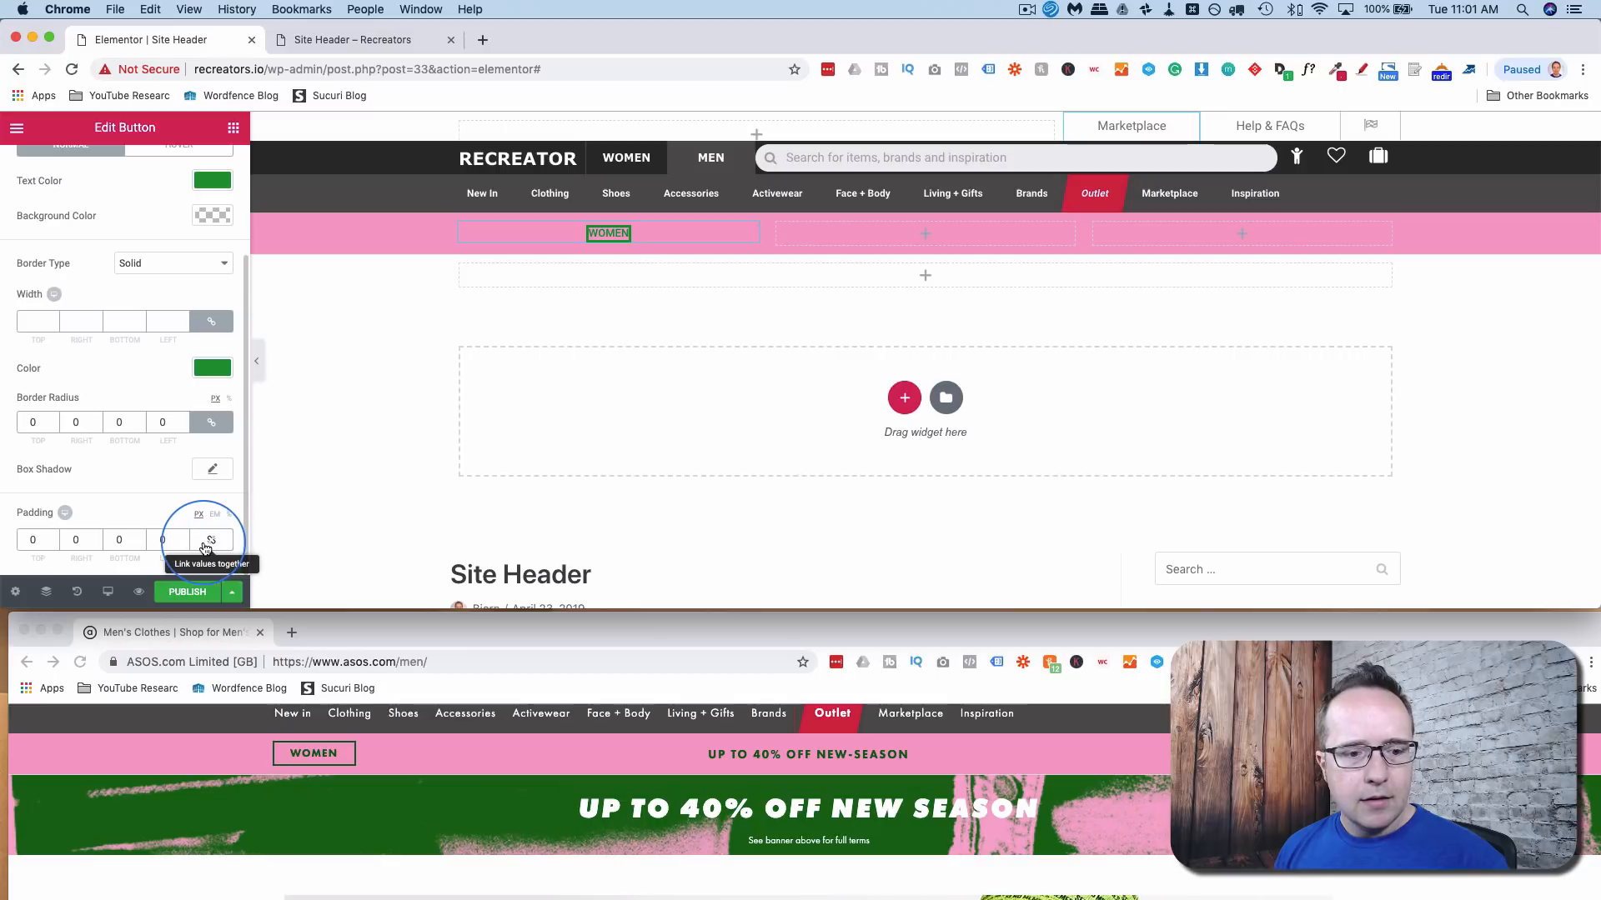
left_click(38, 540)
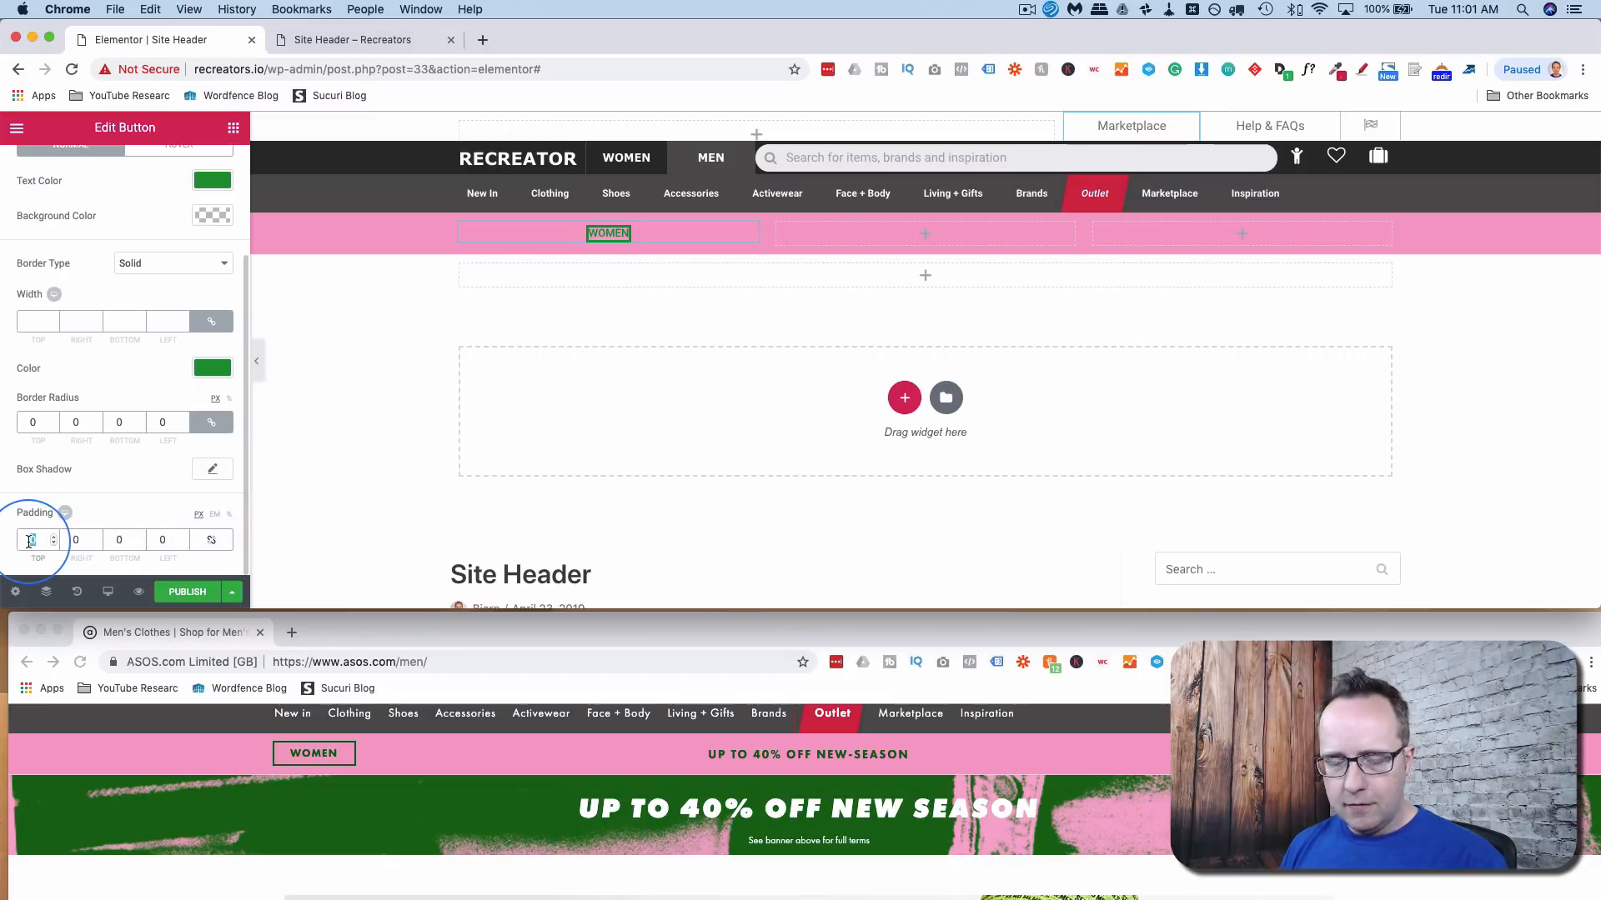
left_click_drag(125, 542, 65, 540)
type("5")
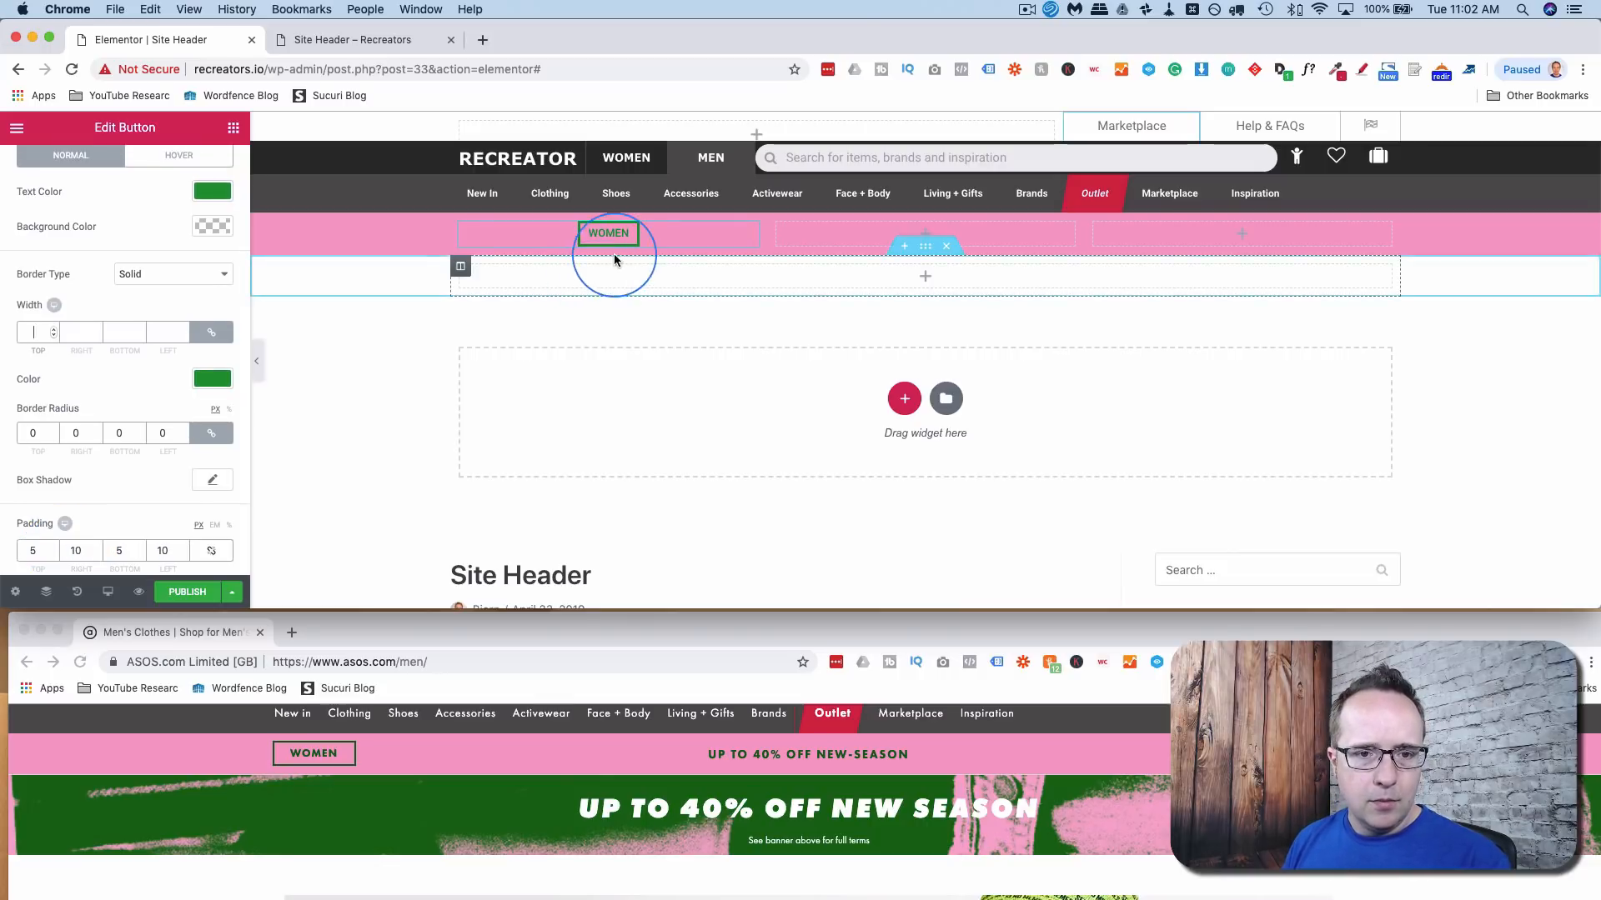
- Set the WOMEN button's border width to 2 on all sides
left_click(58, 330)
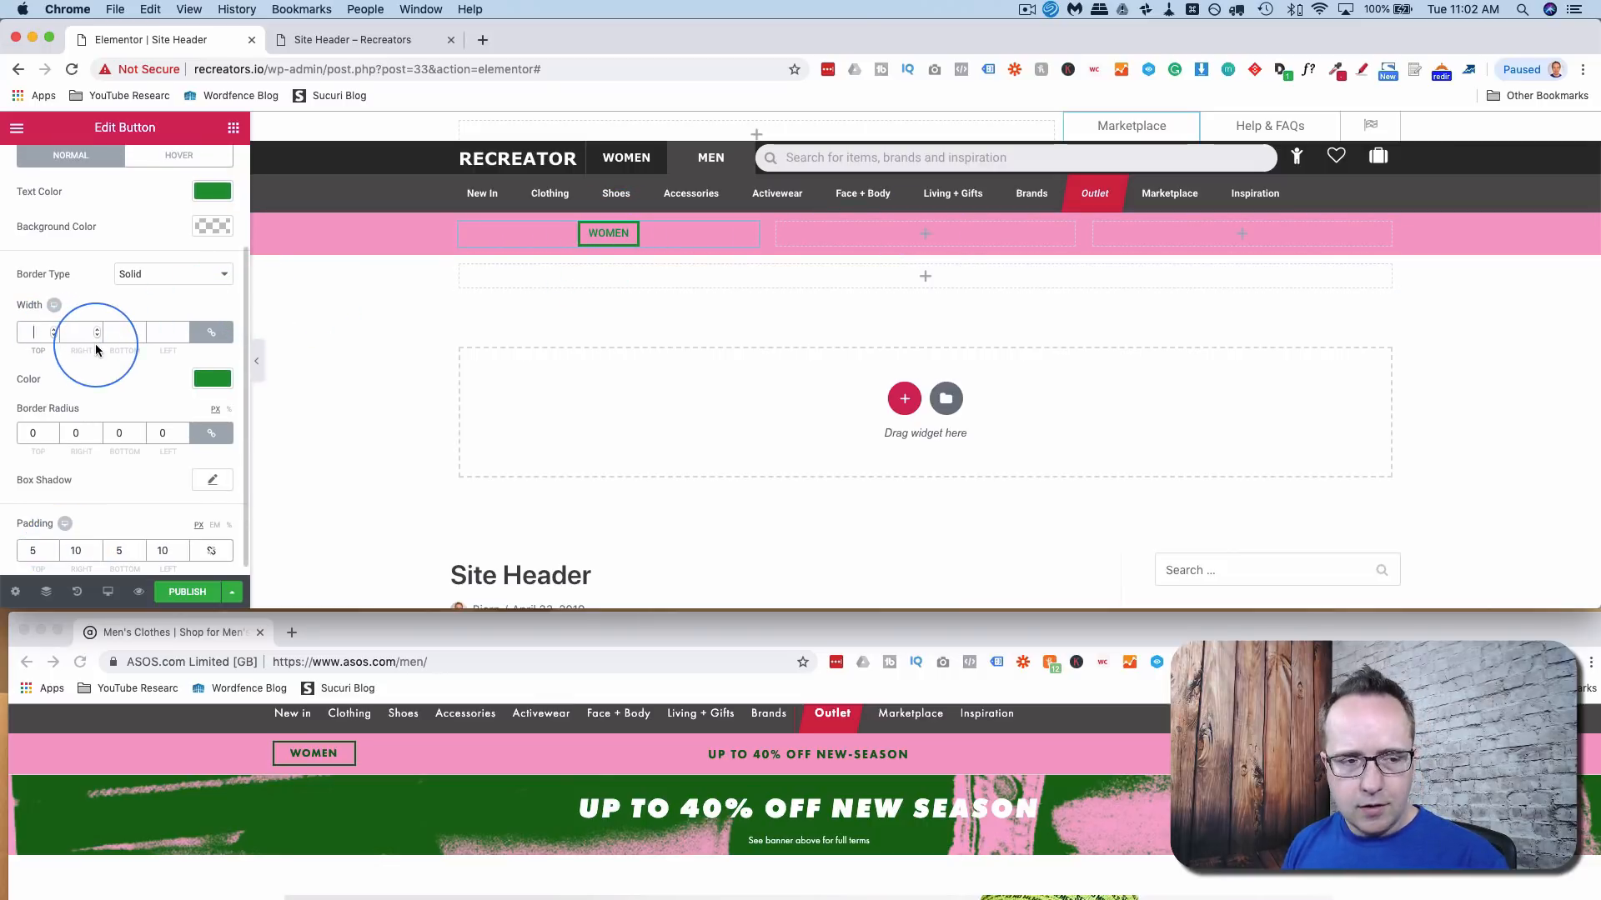
type("2")
left_click(606, 237)
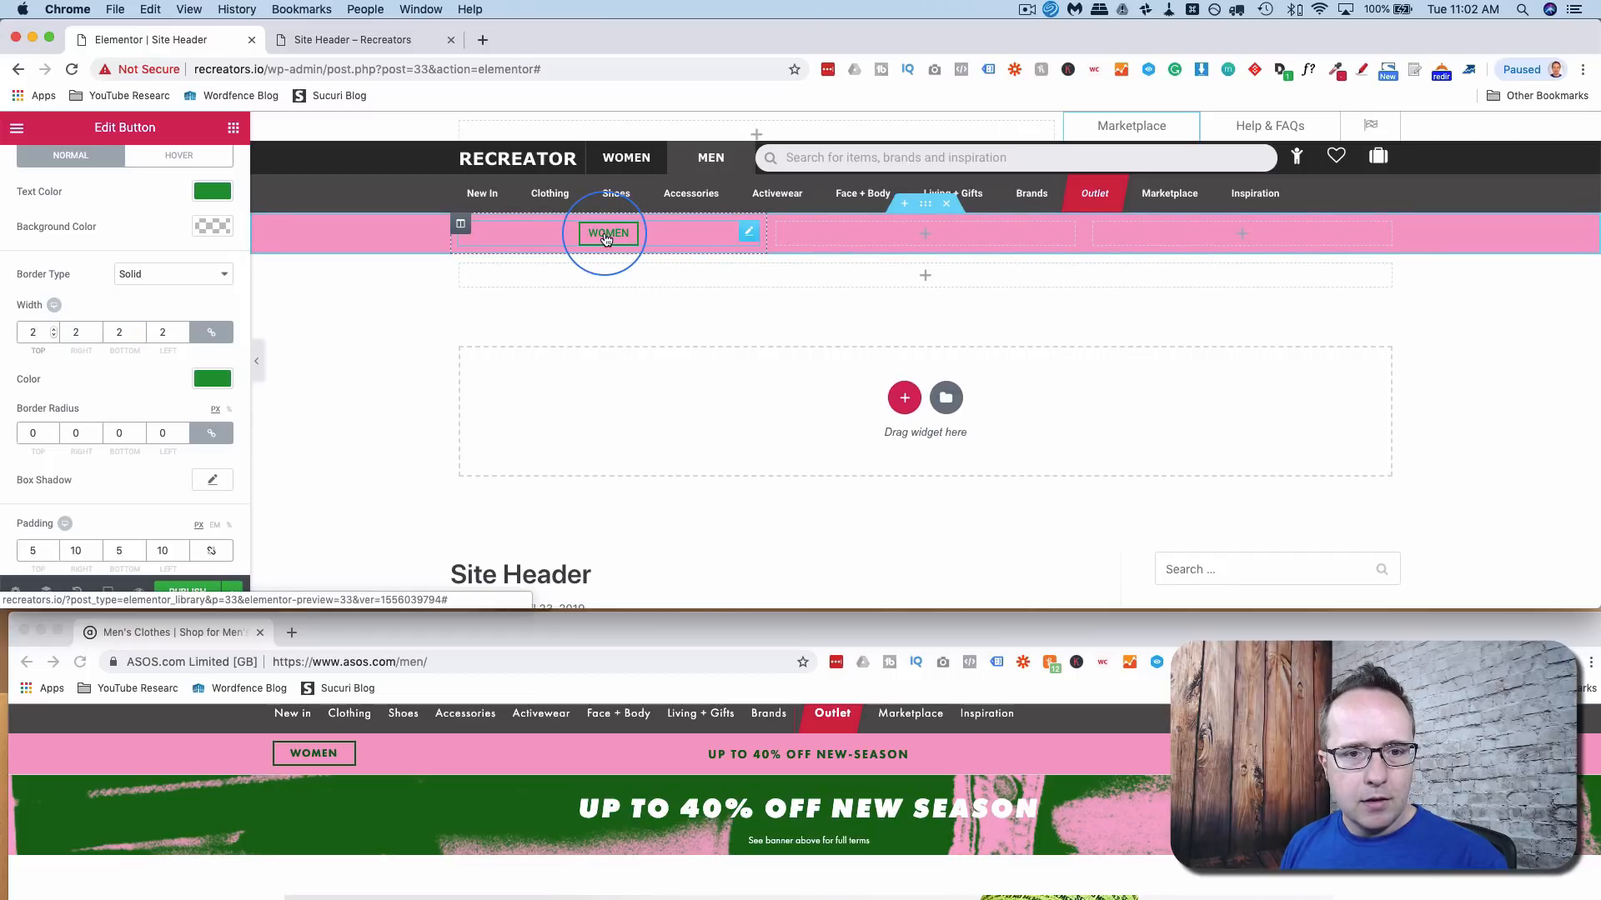
- Set the font weight of the WOMEN button's text to Bold
scroll(213, 200, "up", 2)
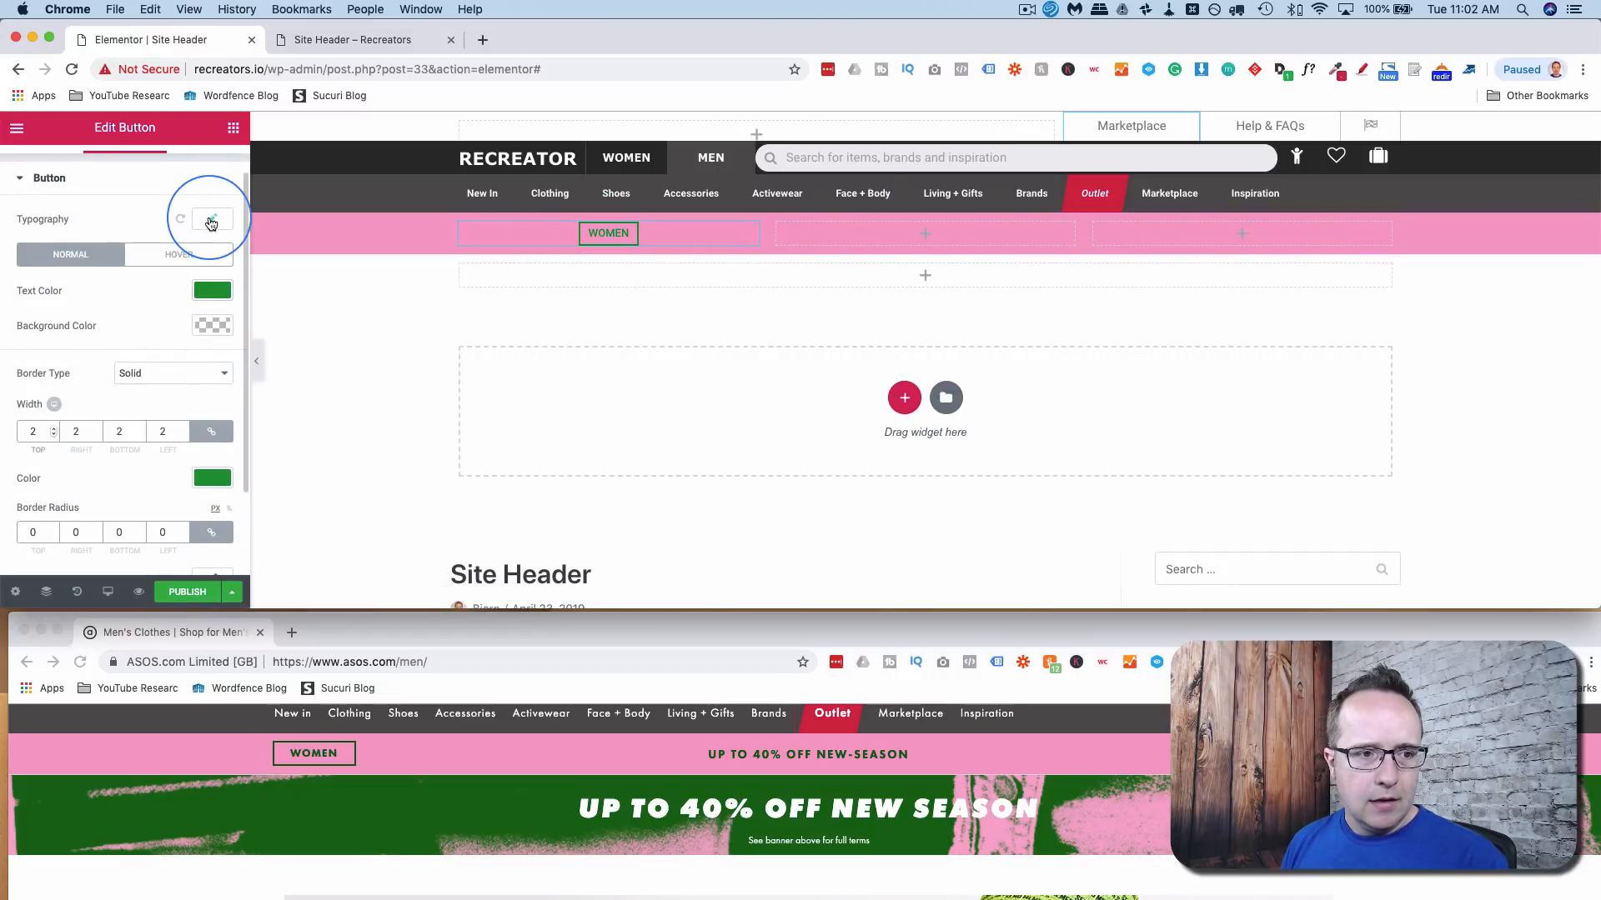
left_click(211, 222)
left_click(163, 357)
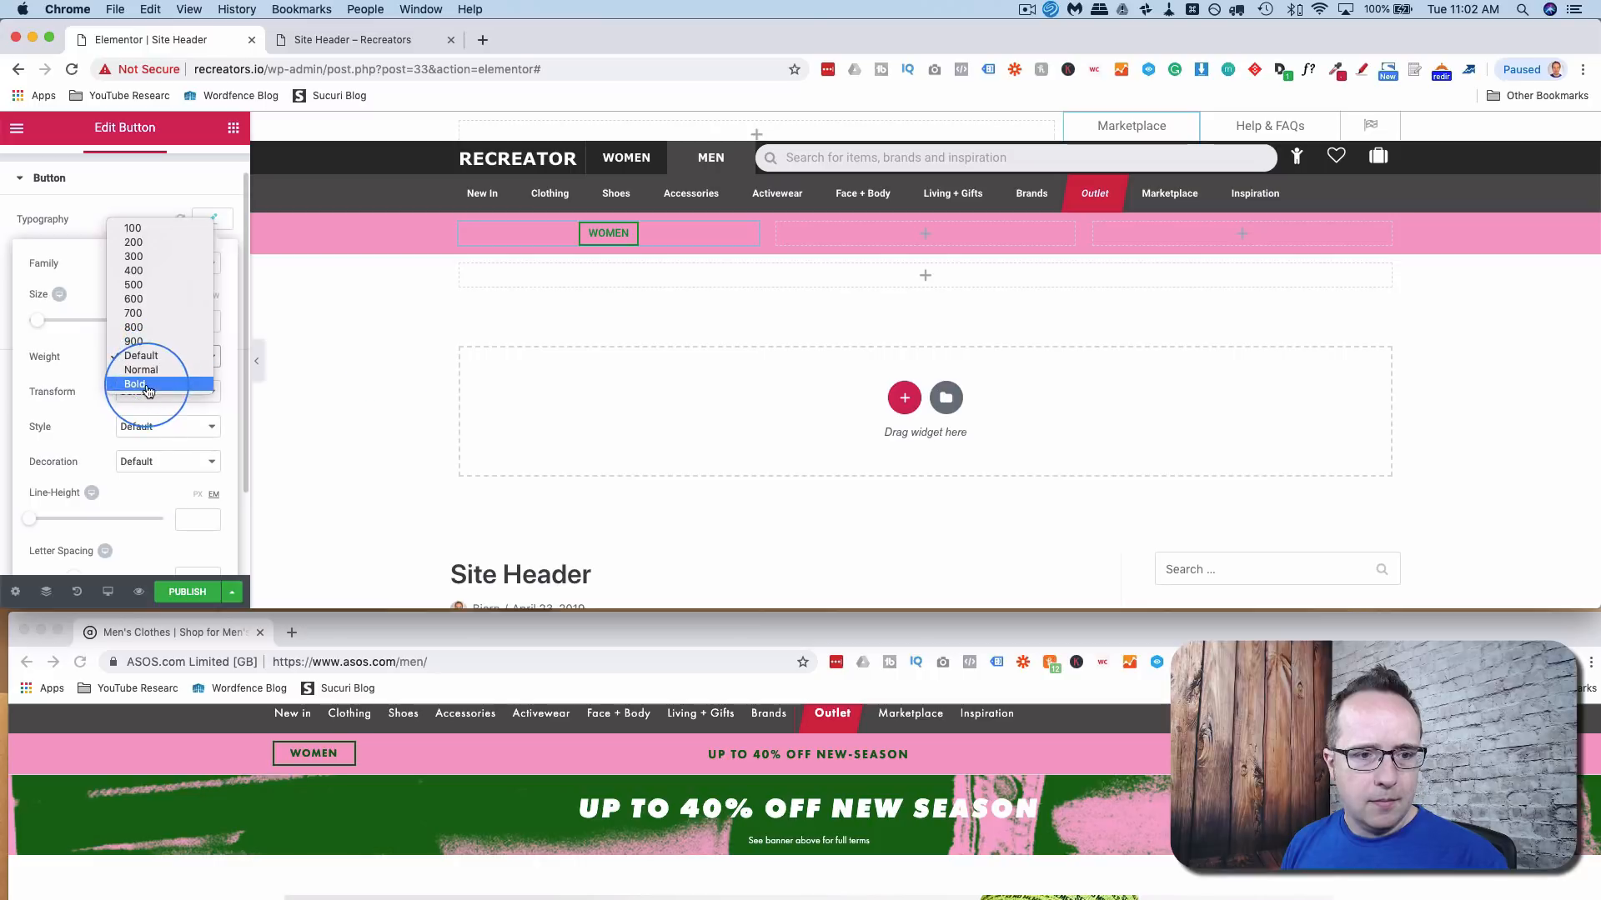
- Set the WOMEN button's font weight to Bold
left_click(147, 386)
scroll(142, 429, "down", 3)
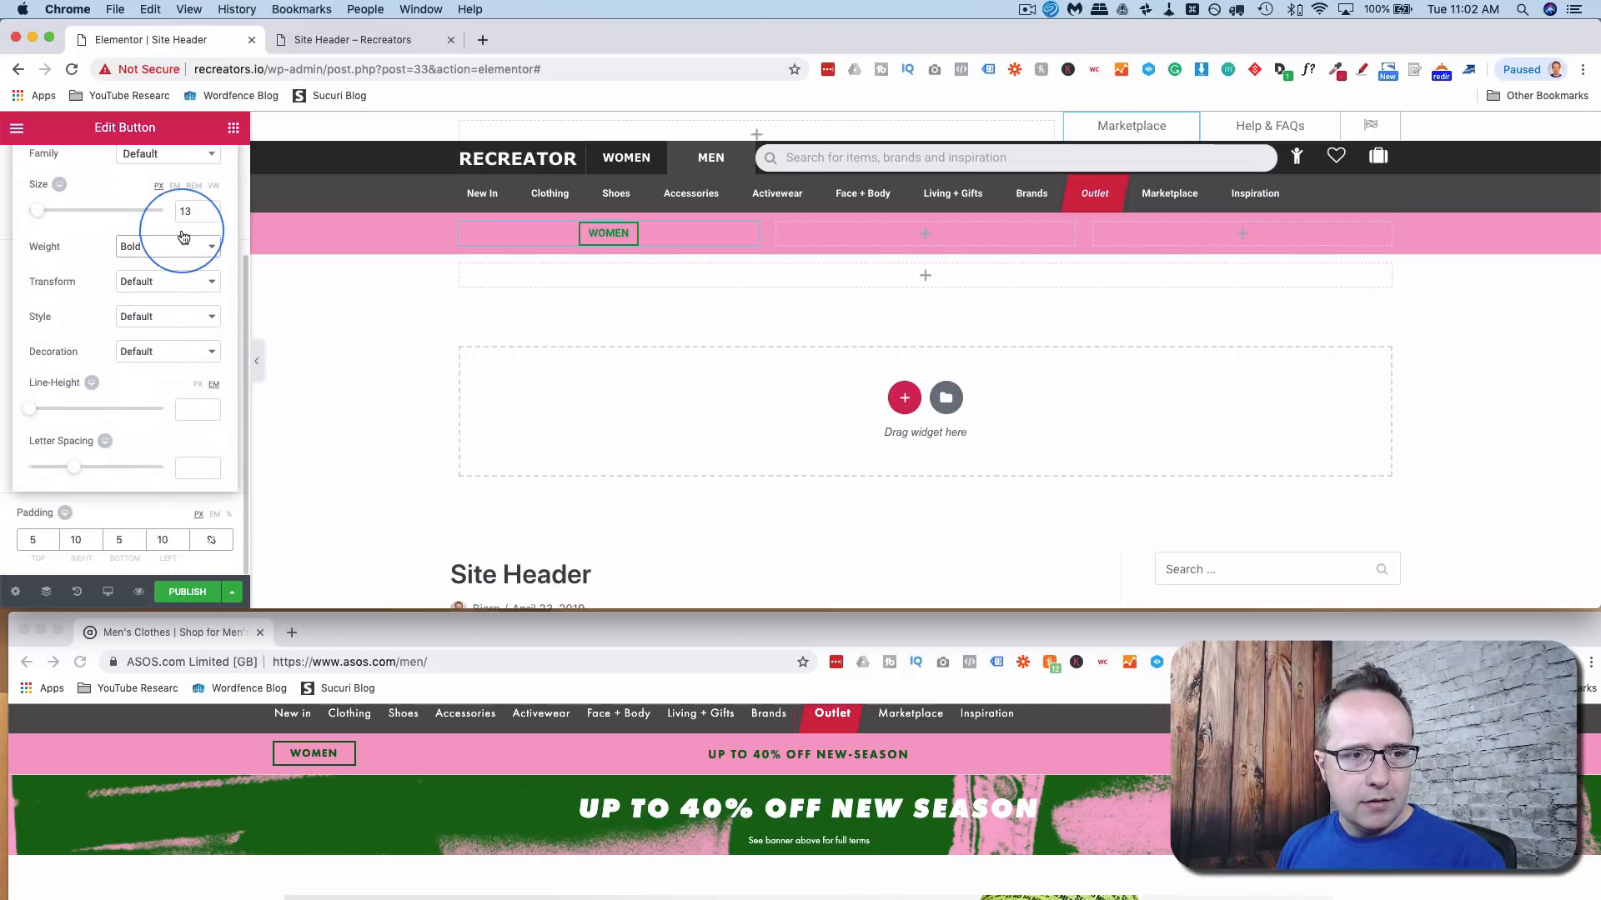
scroll(186, 227, "up", 3)
left_click(204, 265)
- Set the WOMEN button's right and left padding to 15 px
scroll(183, 432, "down", 2)
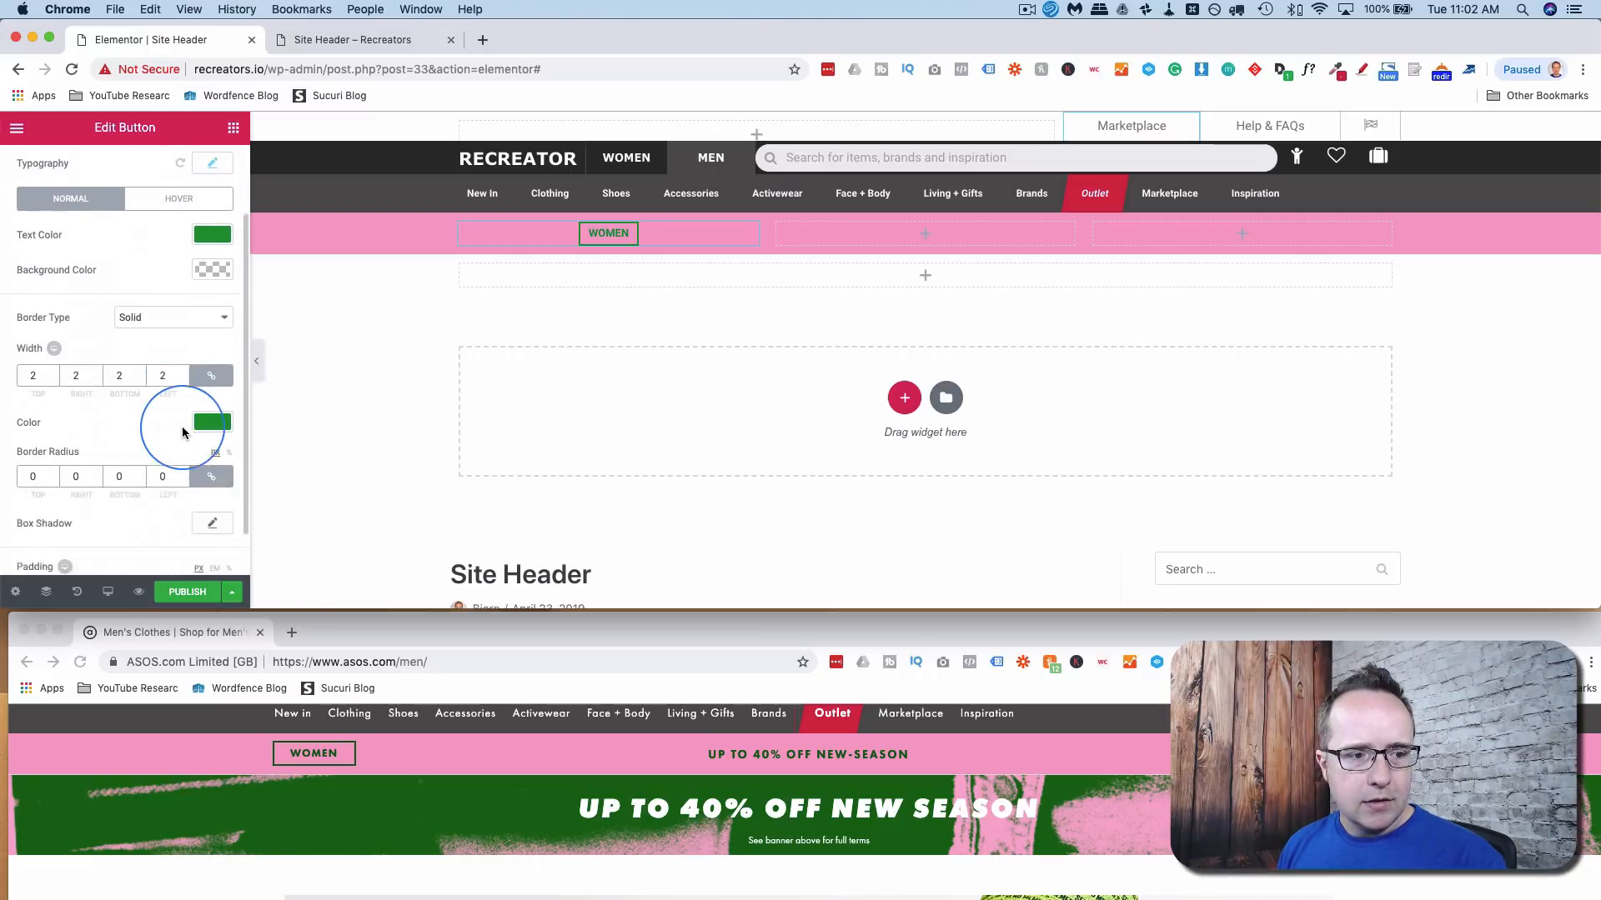
scroll(179, 437, "down", 1)
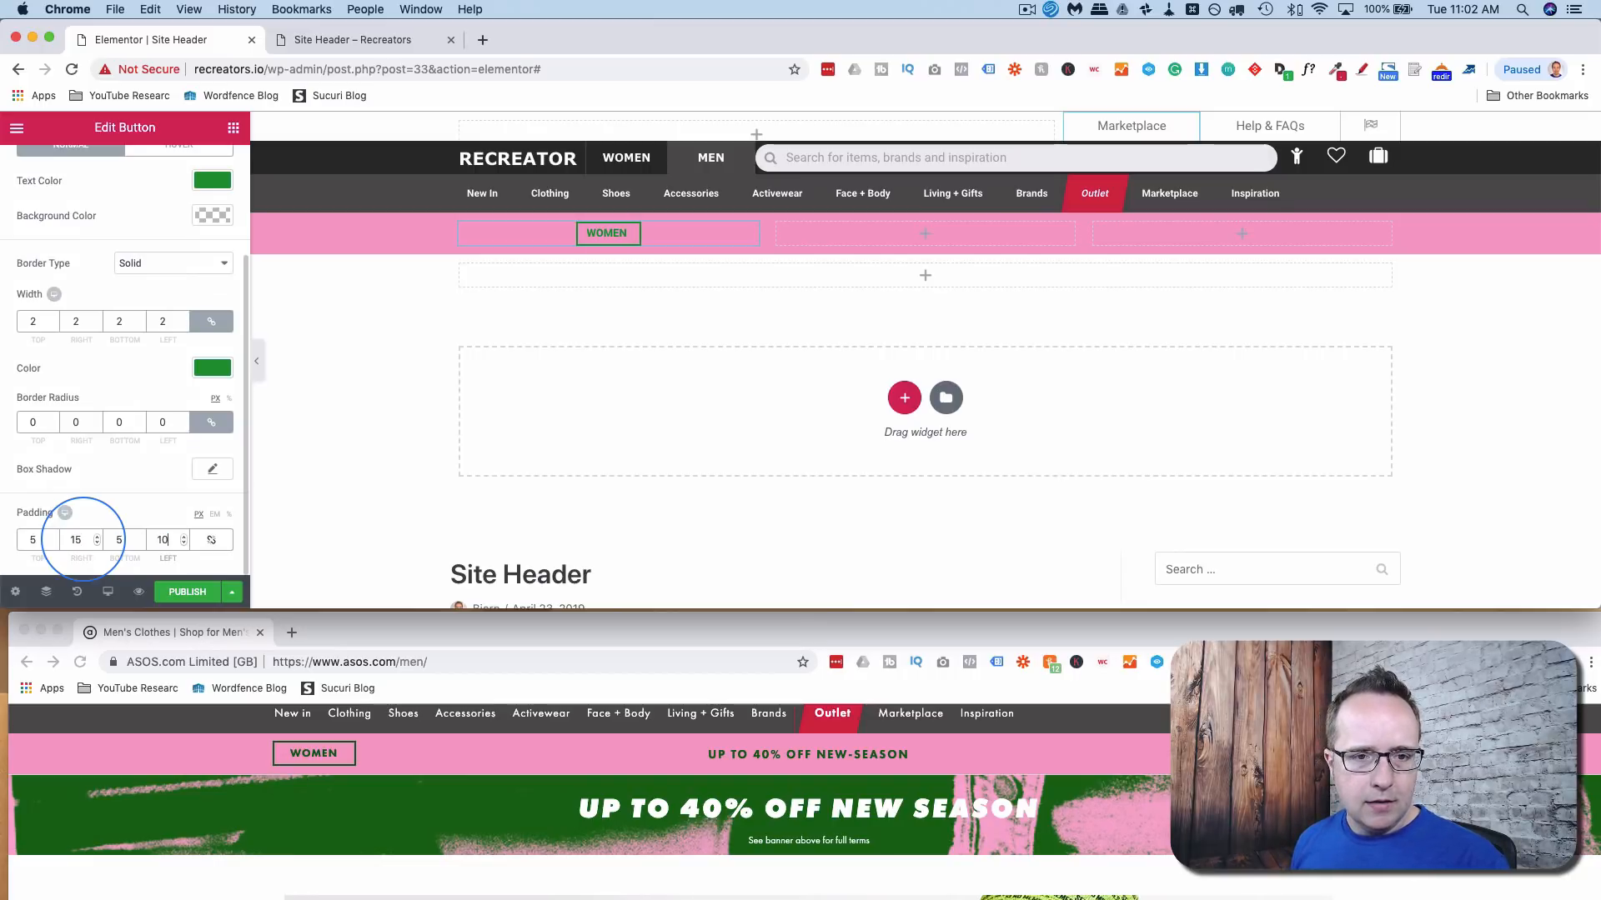
key("BackSpace")
type("5")
- Copy the WOMEN button into the third column of the pink row and change the copy's text to MEN
right_click(742, 237)
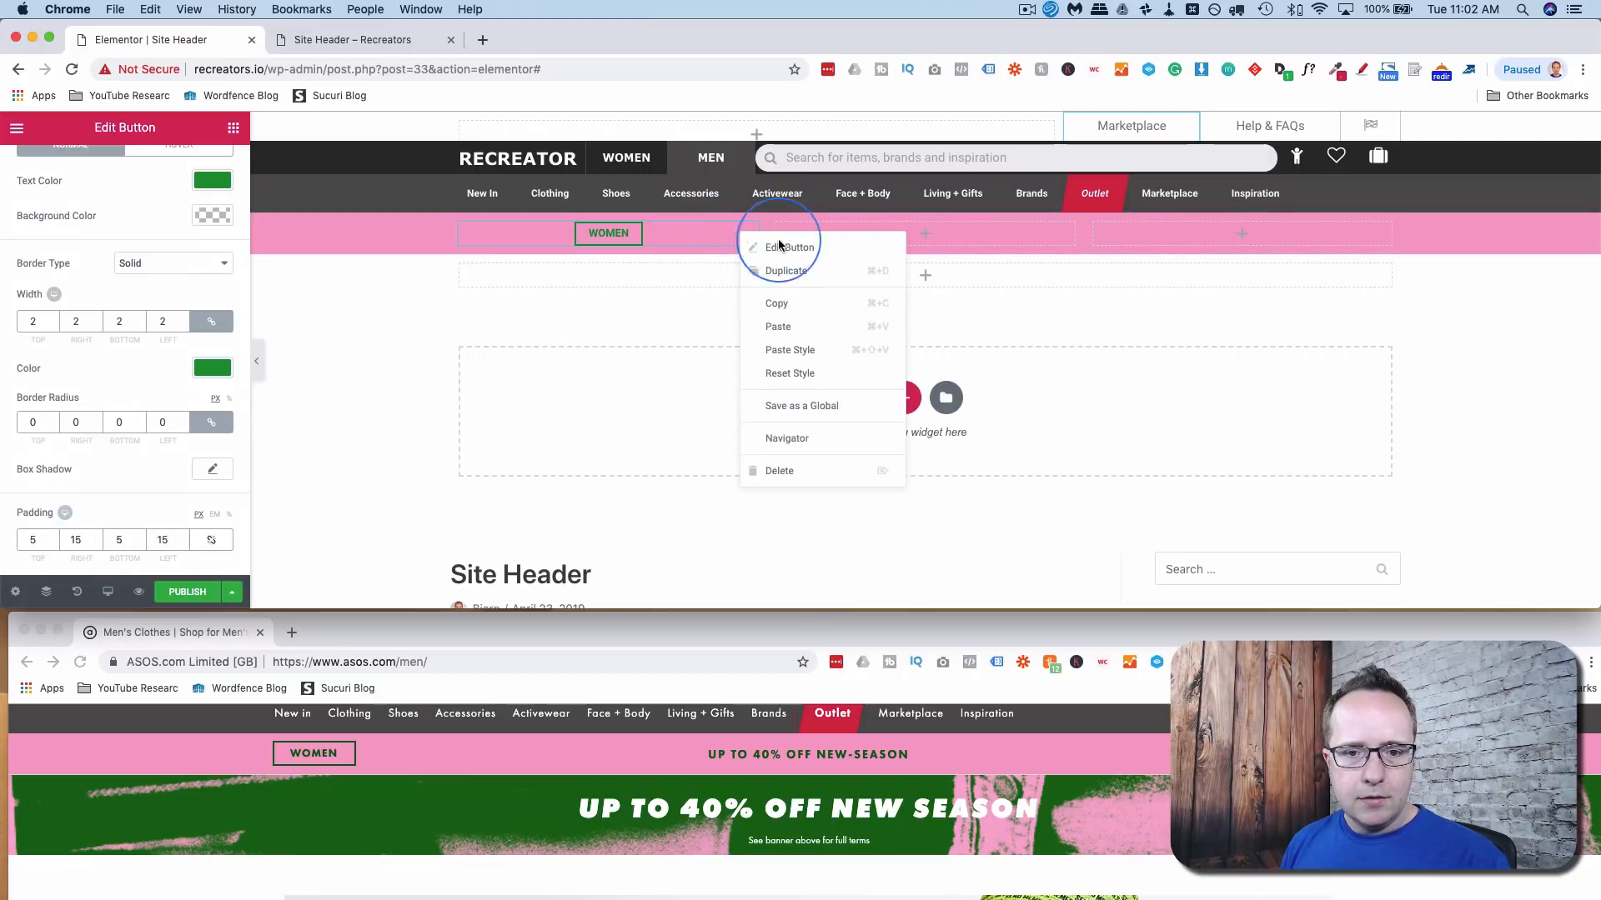
left_click(779, 306)
right_click(1267, 237)
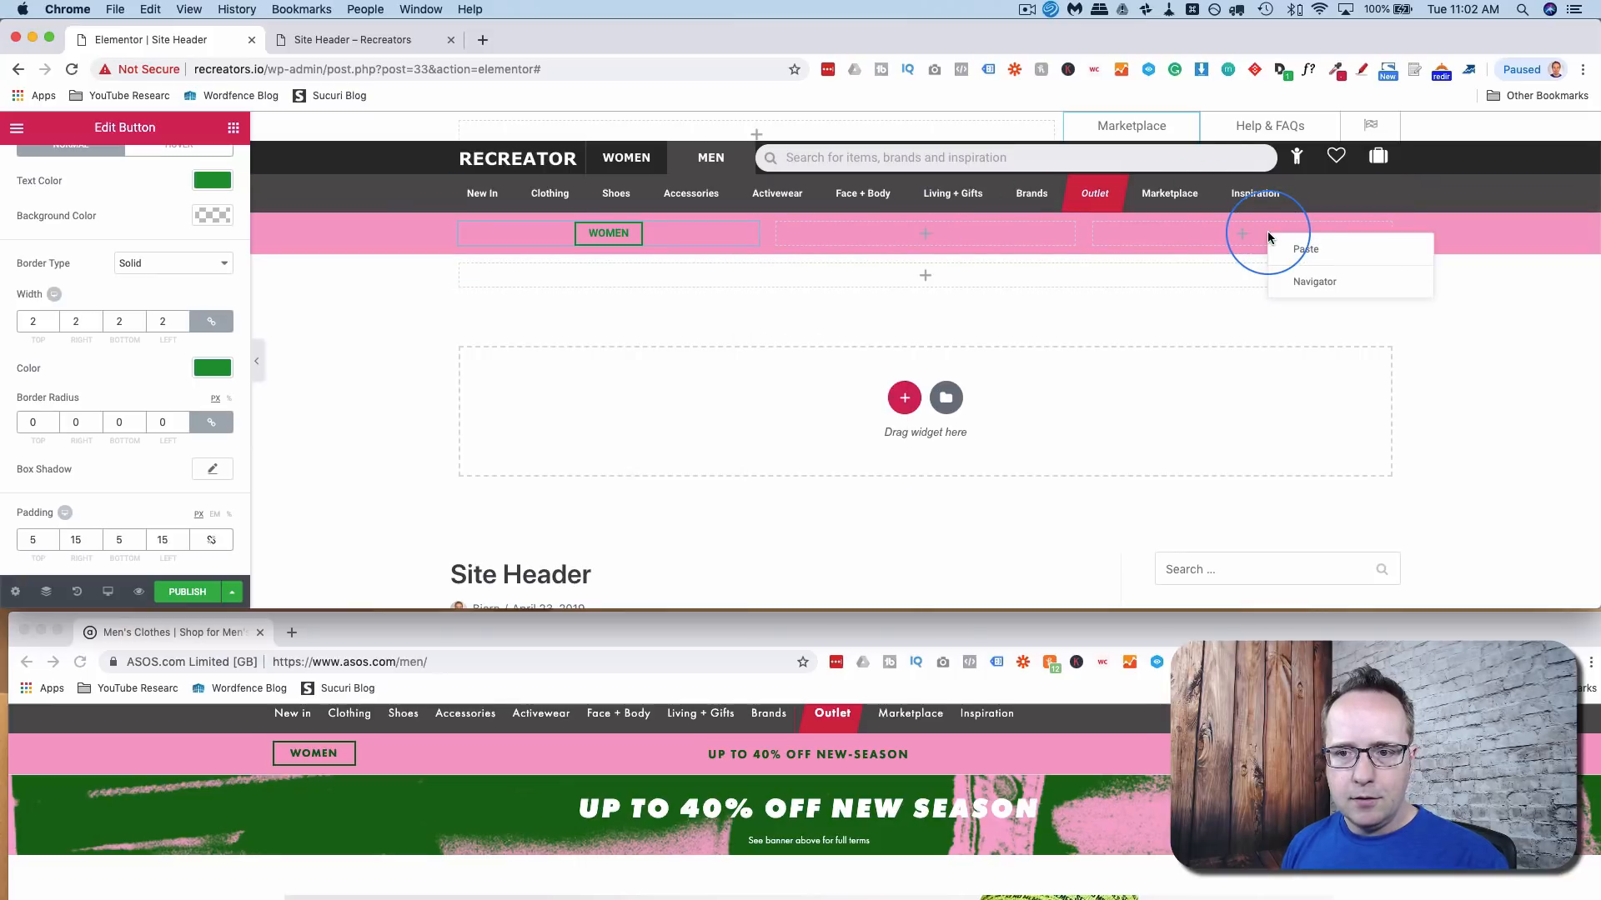
left_click(1281, 248)
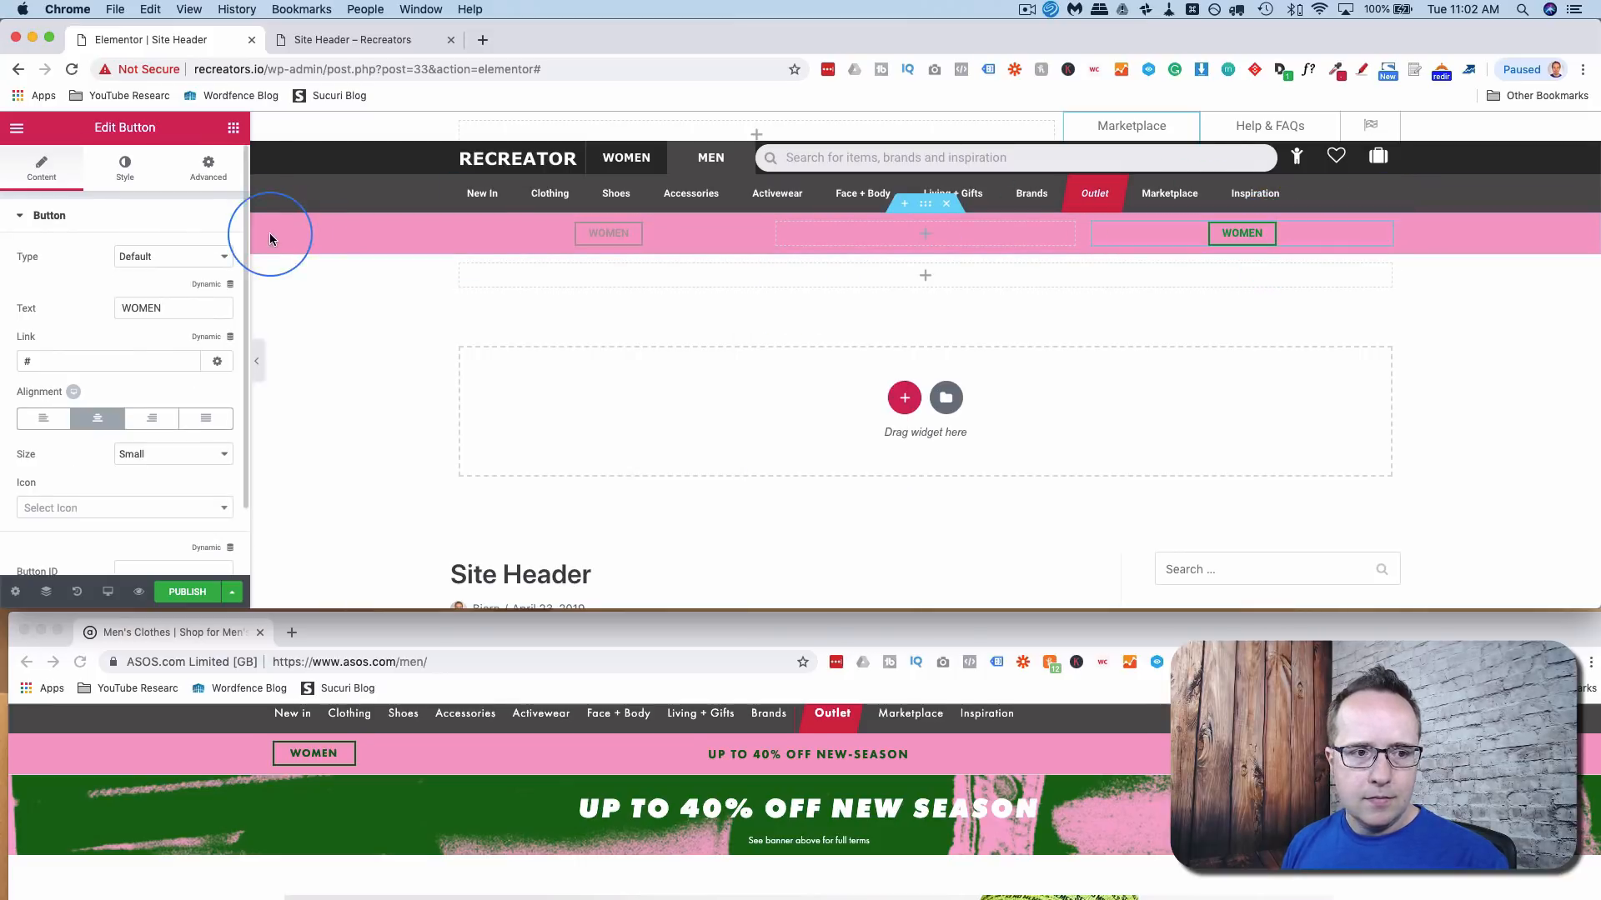
left_click(141, 310)
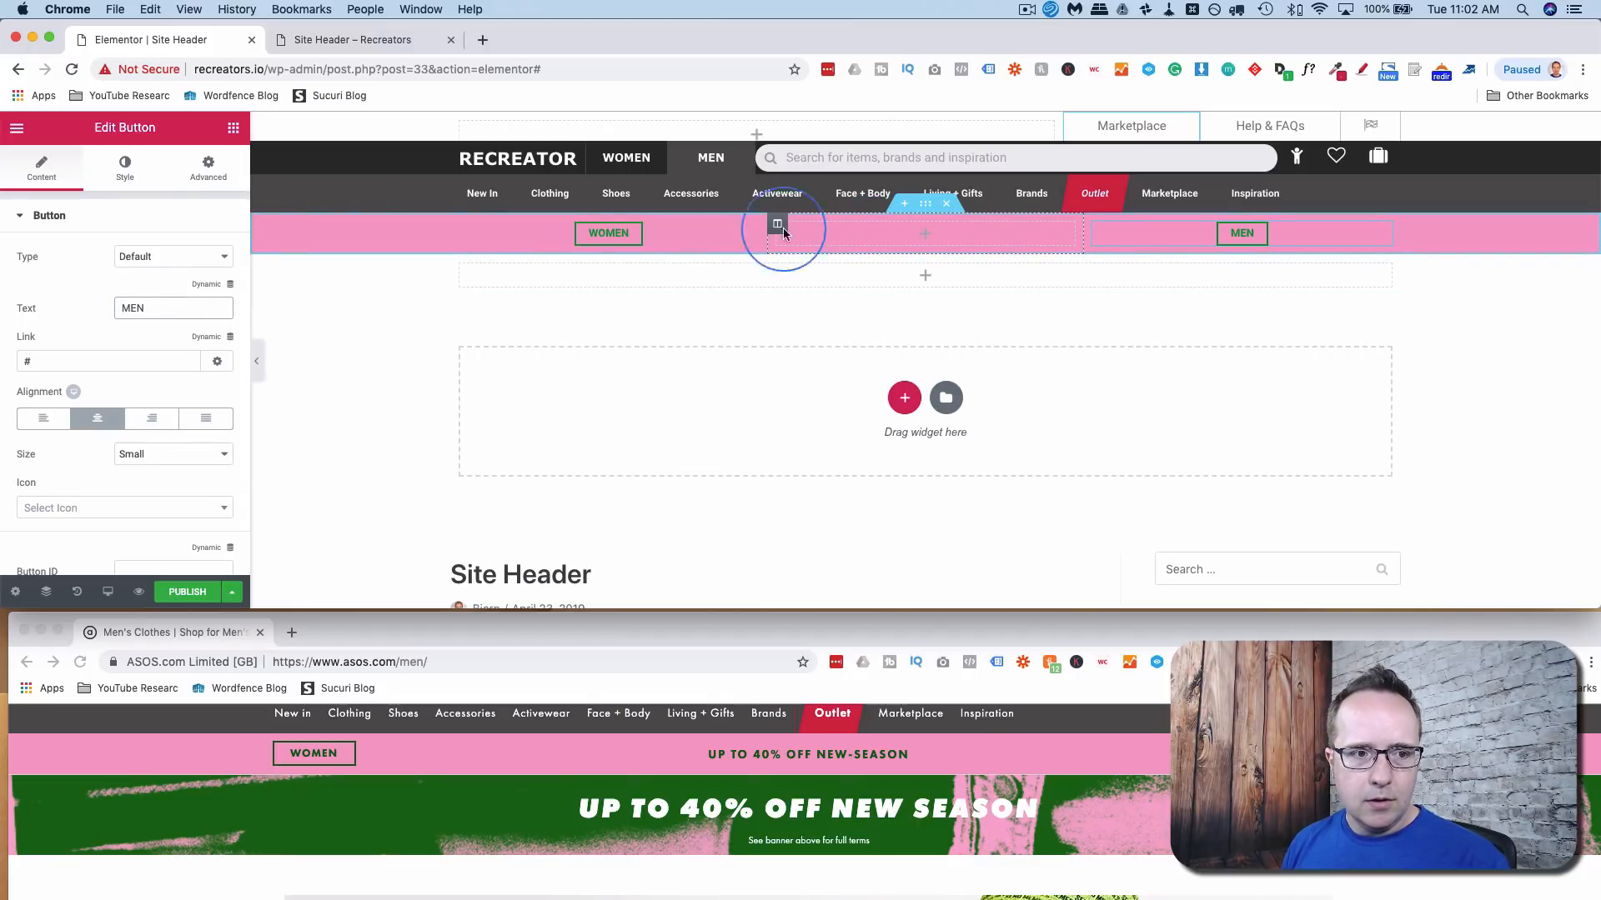
- Add a Text Editor widget to the middle column of the pink row and replace its content with "UP TO 40% OFF NEW-SEASON"
left_click(777, 223)
left_click(146, 197)
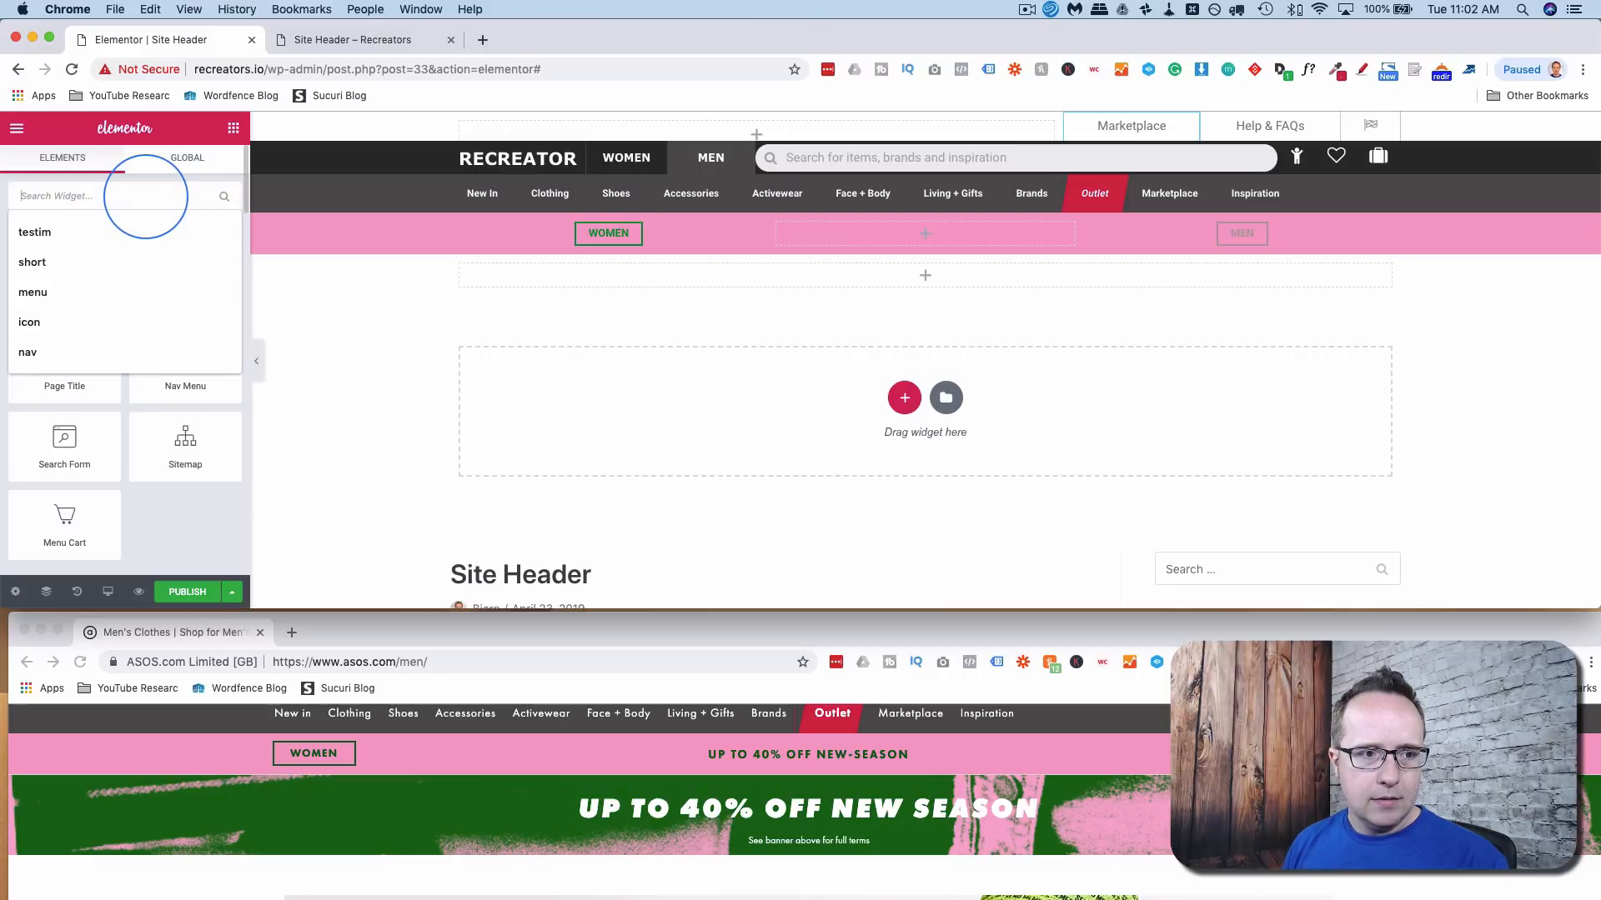
type("text")
left_click_drag(180, 250, 933, 244)
left_click(218, 278)
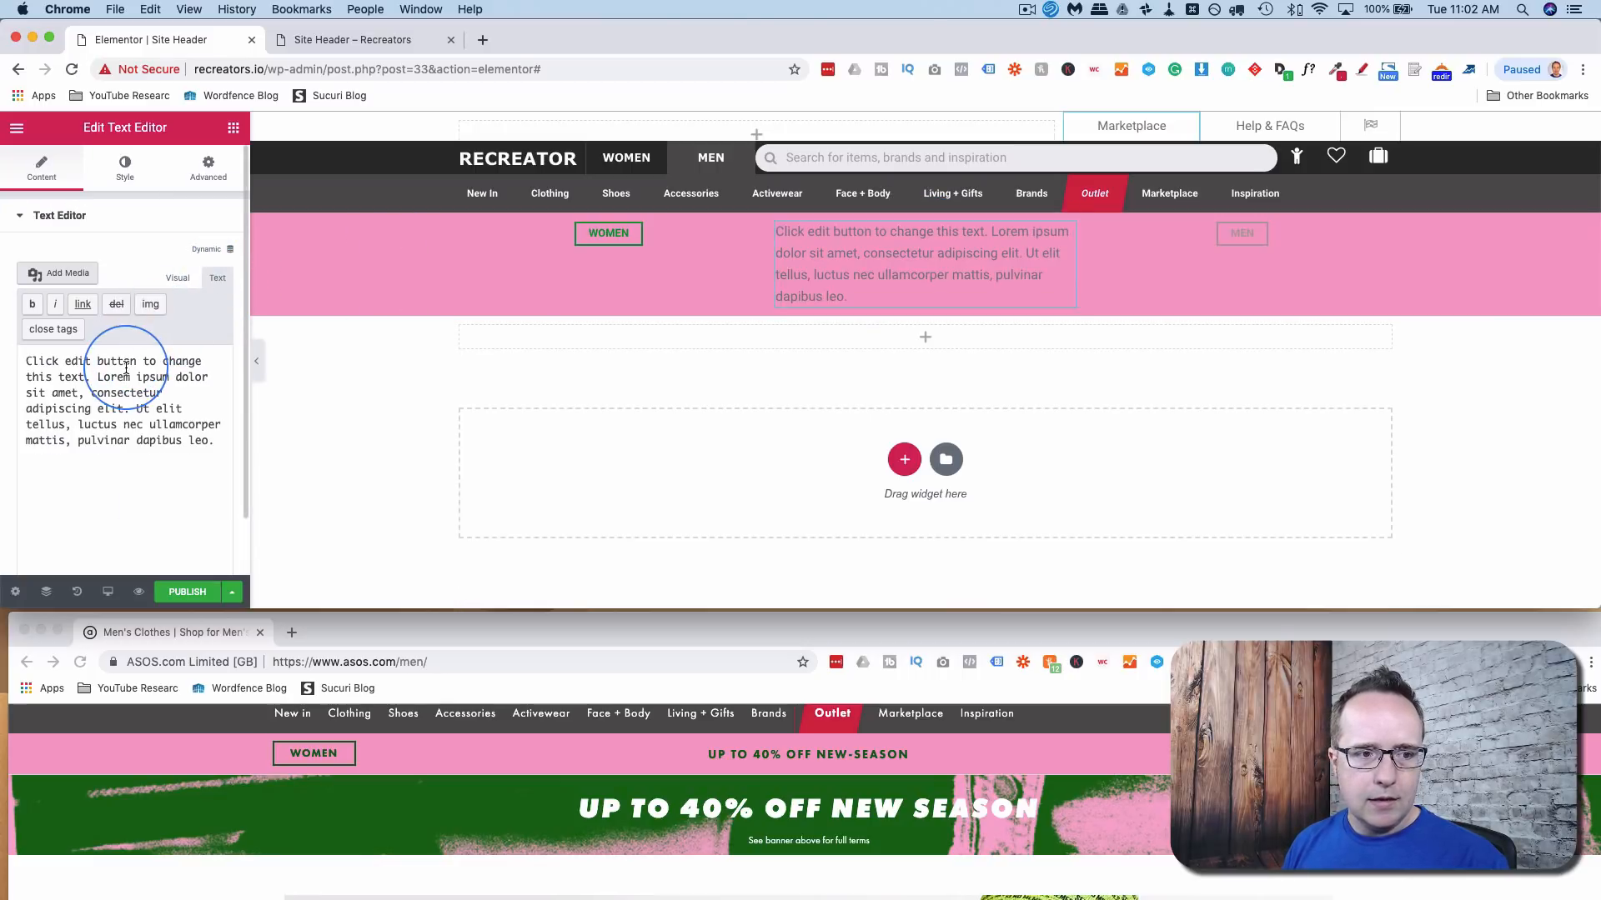
key("ctrl+a")
key("ctrl+v")
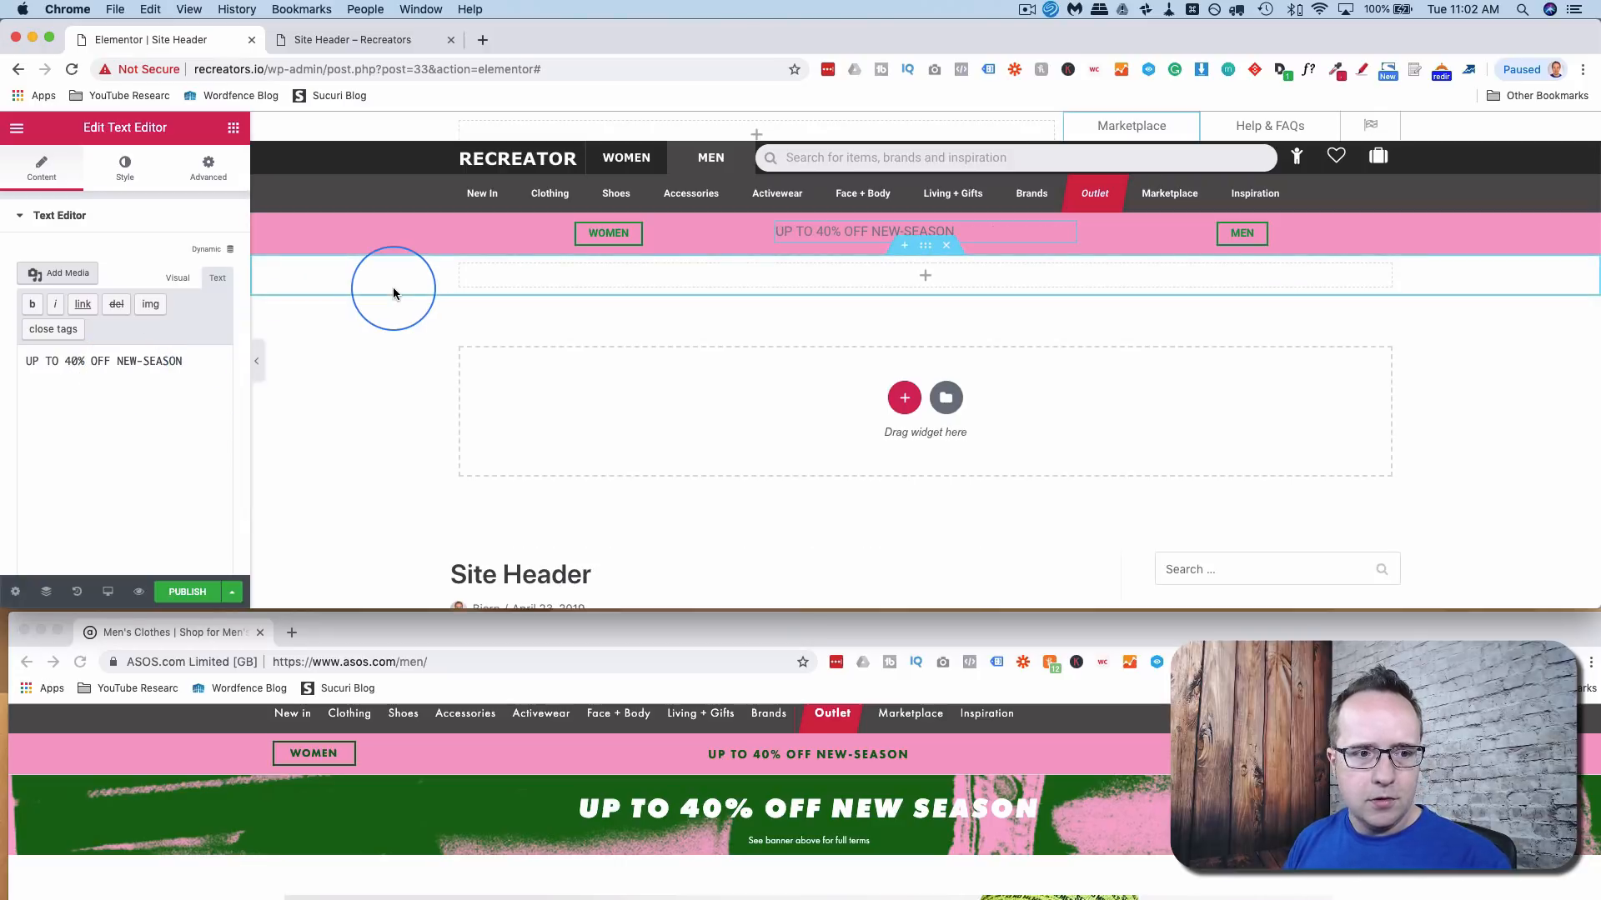
- Center the promo text in the pink row and set its text color to #209932
left_click(125, 167)
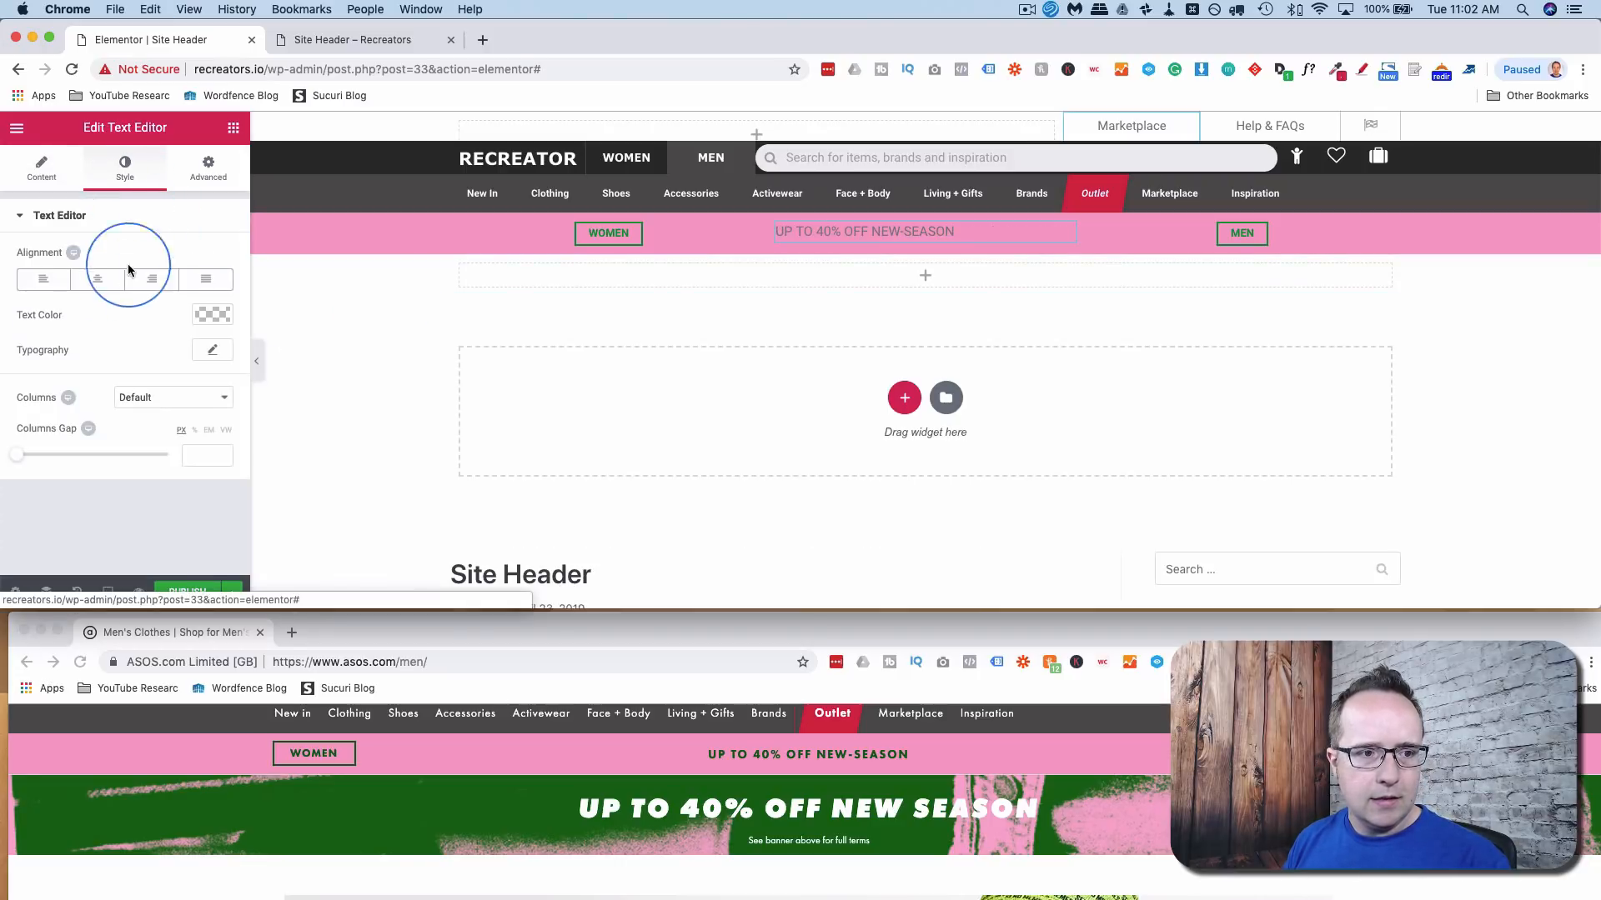
left_click(99, 292)
left_click(204, 317)
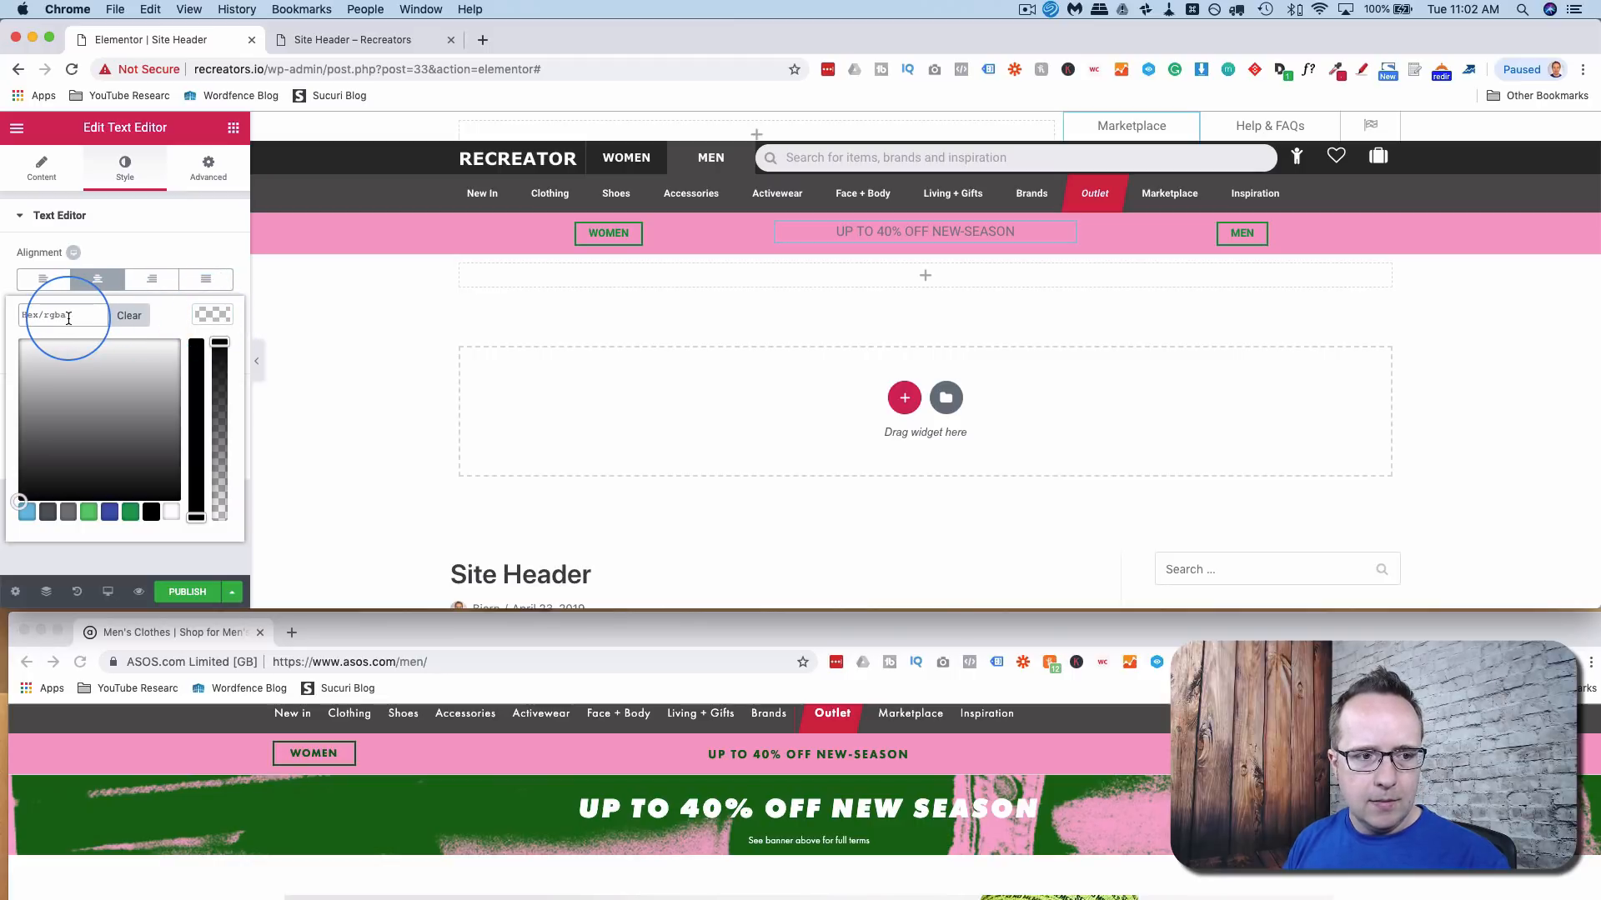
key("super+v")
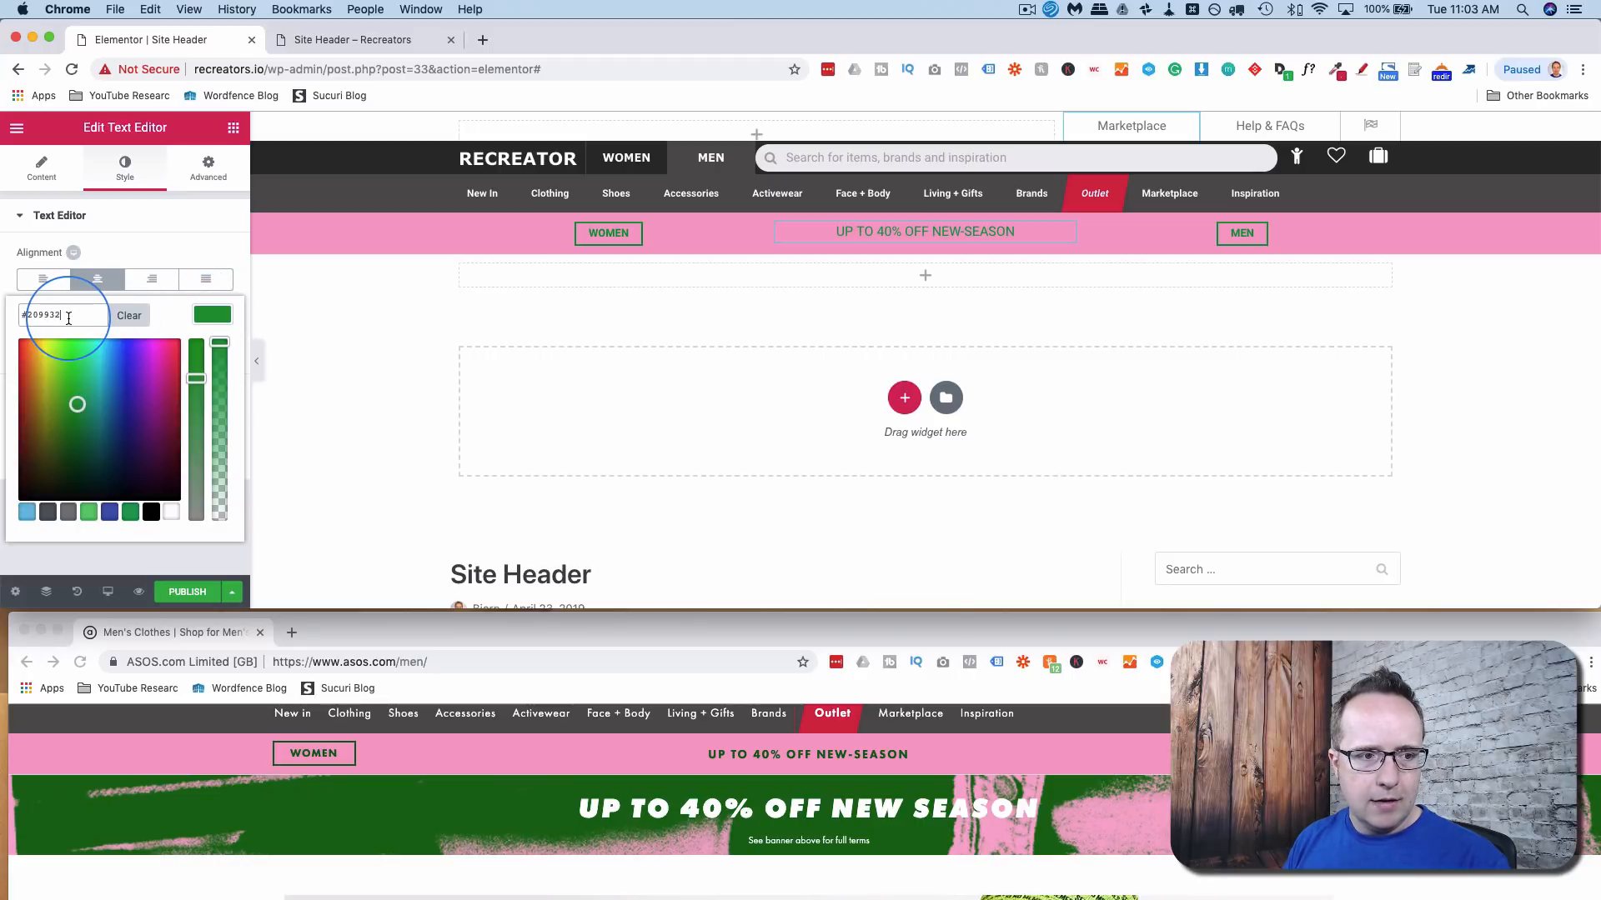
left_click(213, 315)
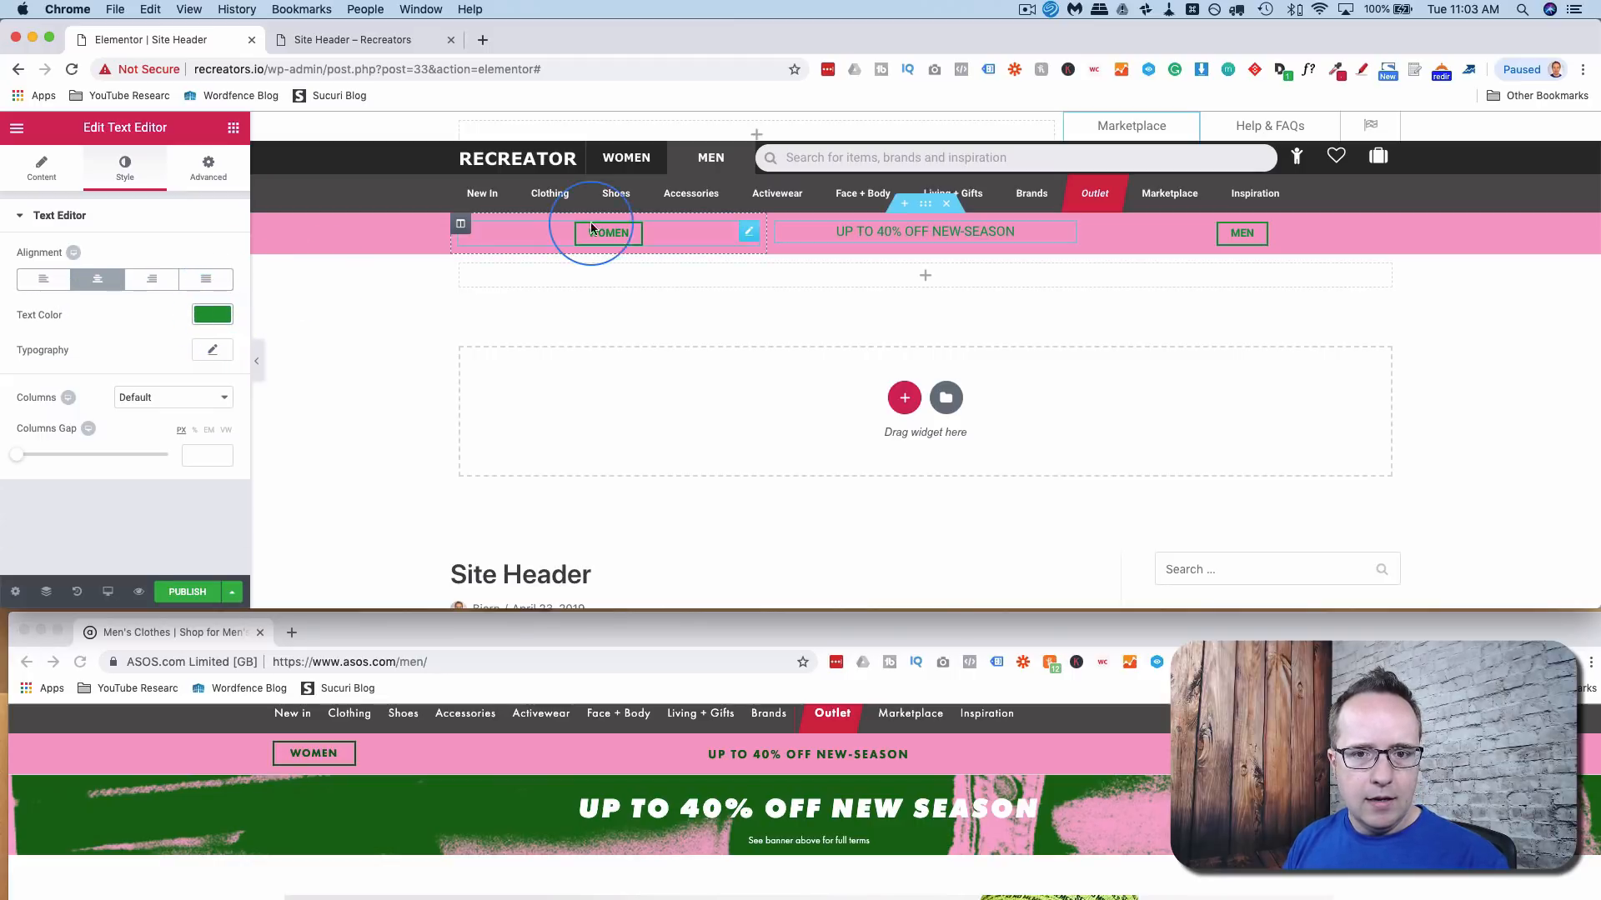
- Set the pink row's promo text to size 15 px and weight Bold
left_click(213, 350)
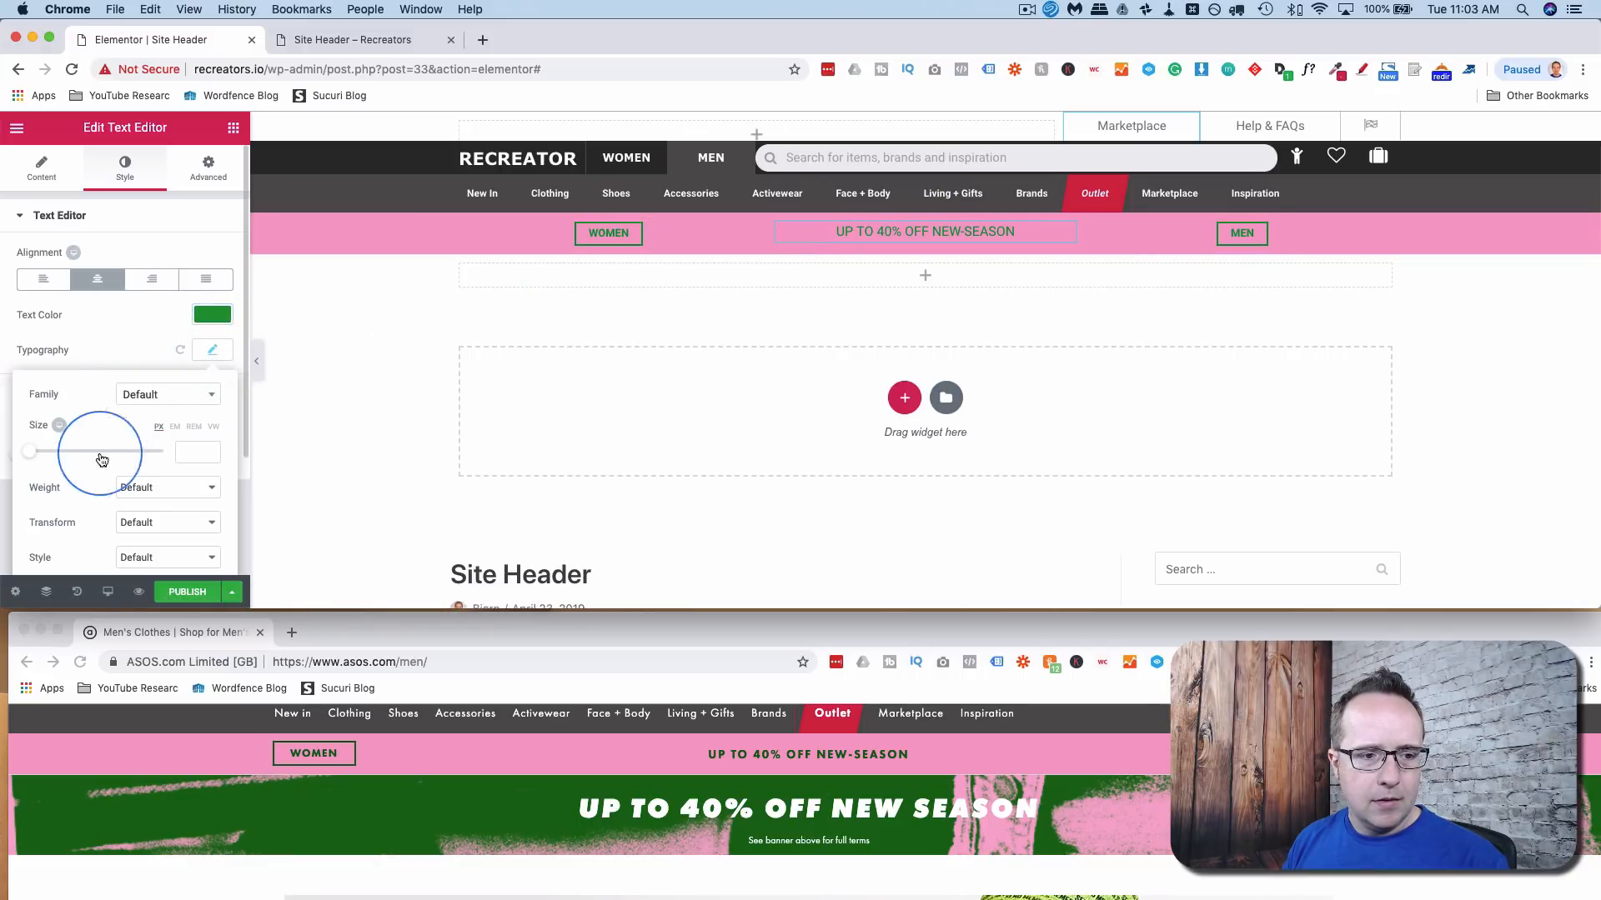
left_click_drag(29, 452, 38, 457)
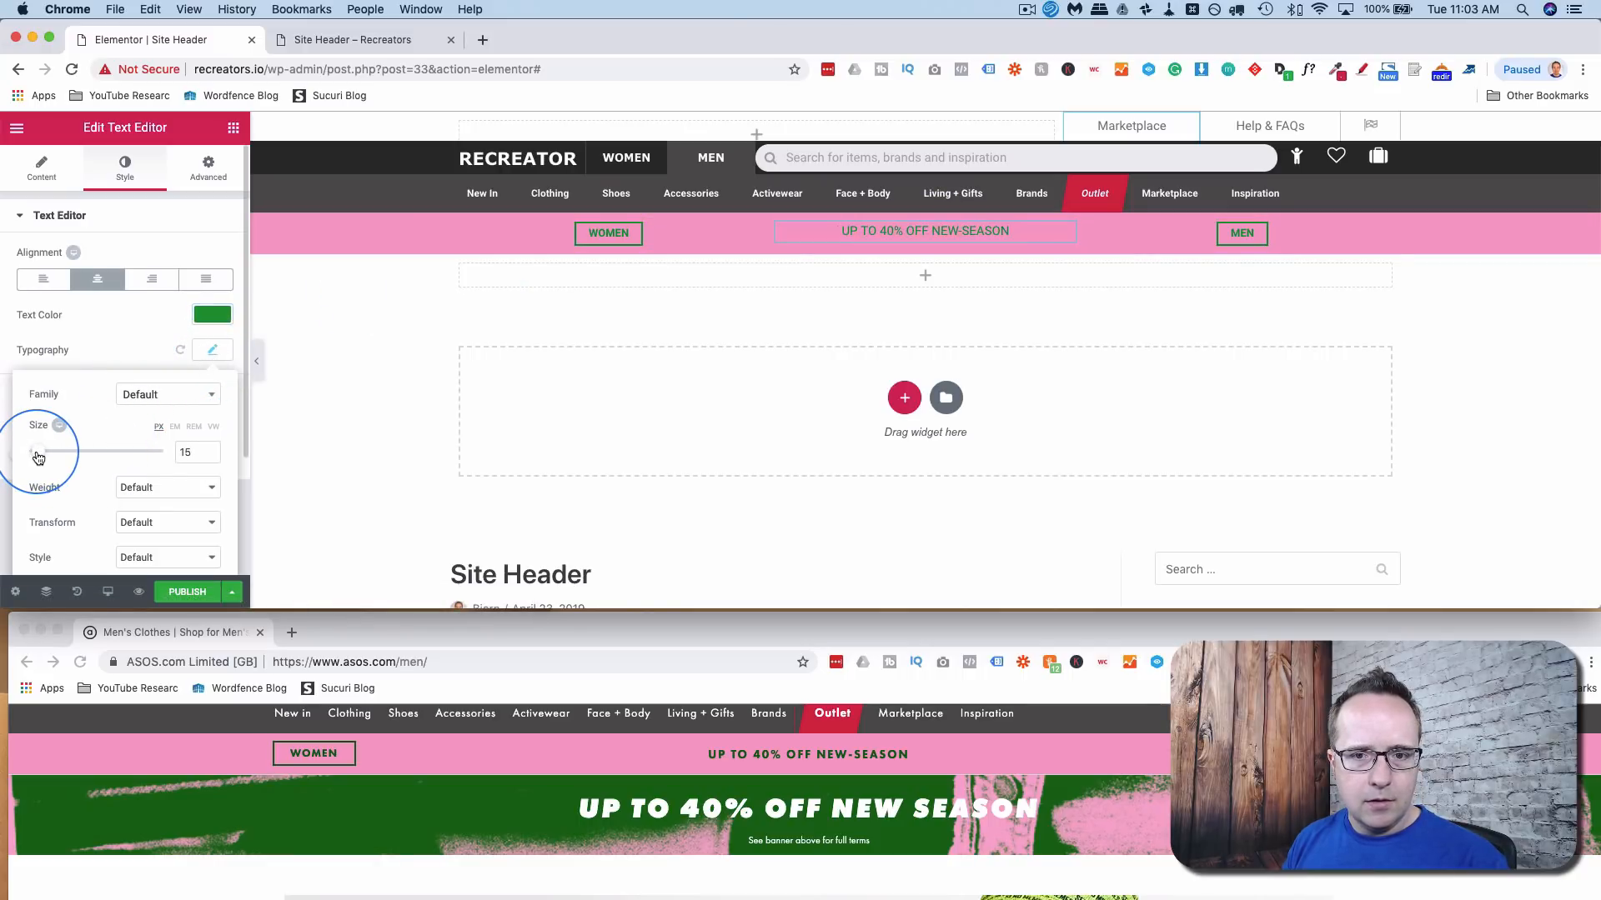
left_click(133, 486)
left_click(141, 511)
left_click(377, 359)
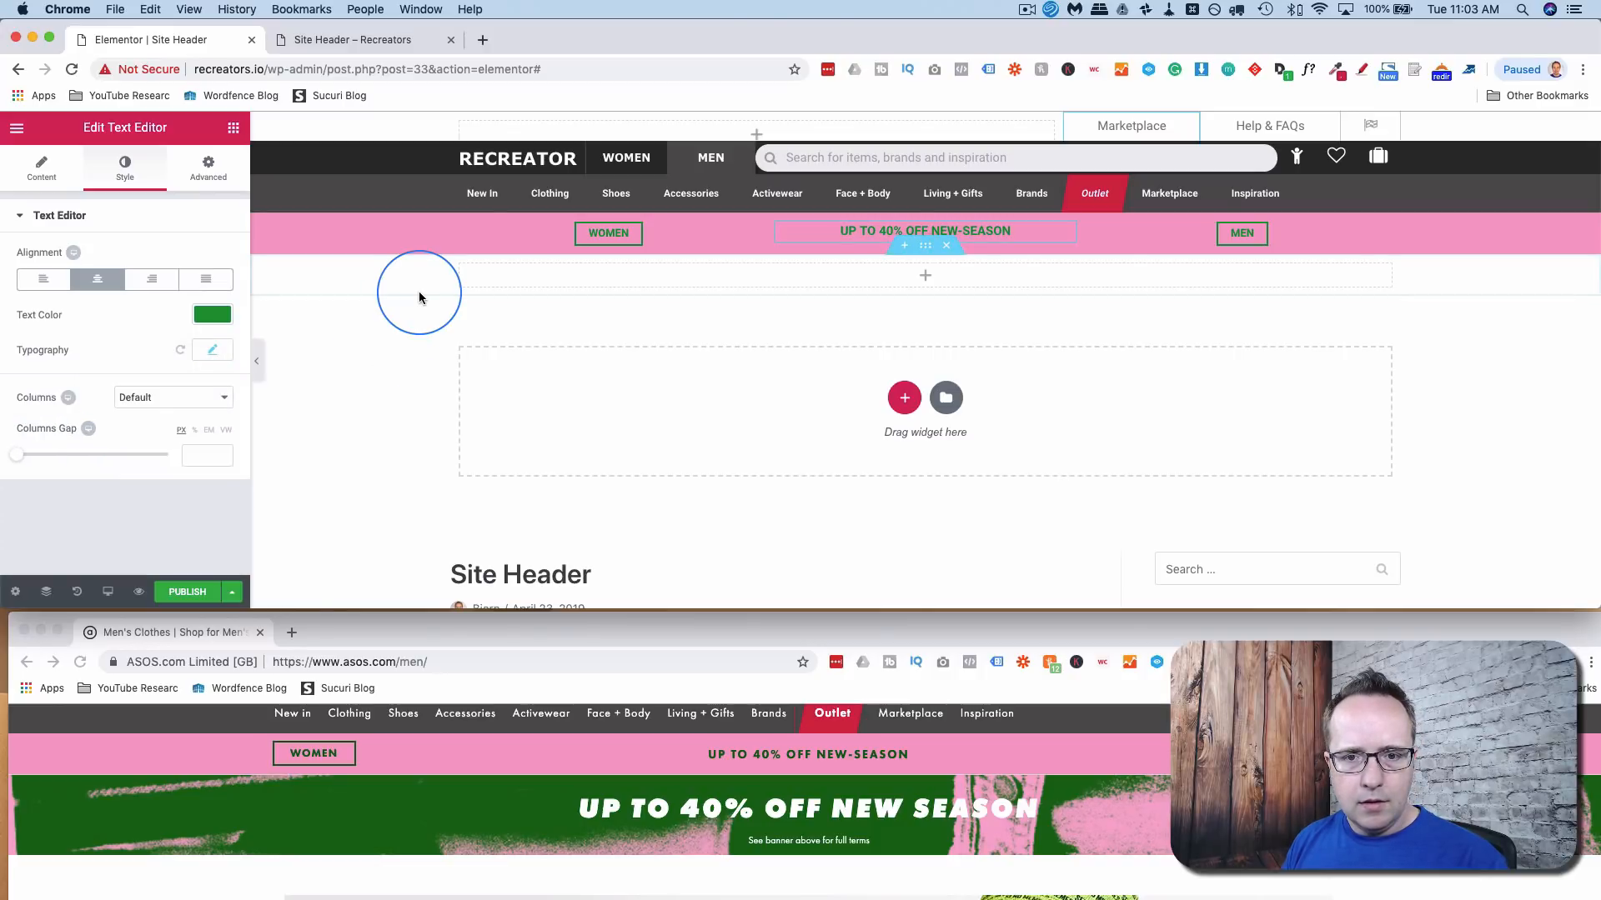
scroll(343, 301, "down", 1)
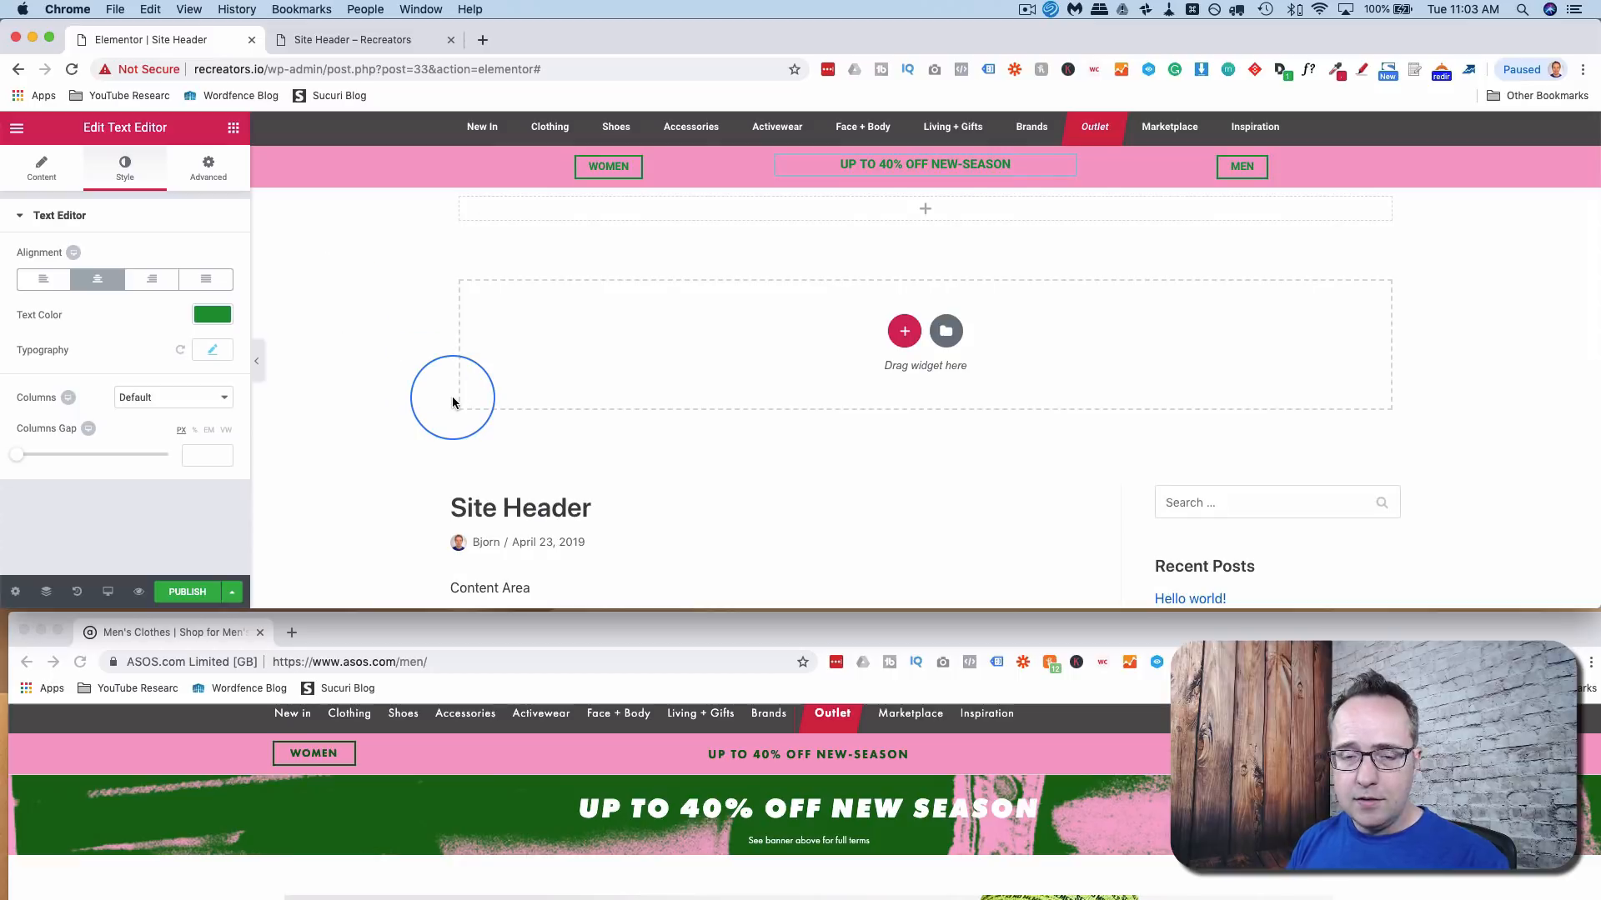
scroll(452, 402, "up", 1)
scroll(452, 402, "up", 1)
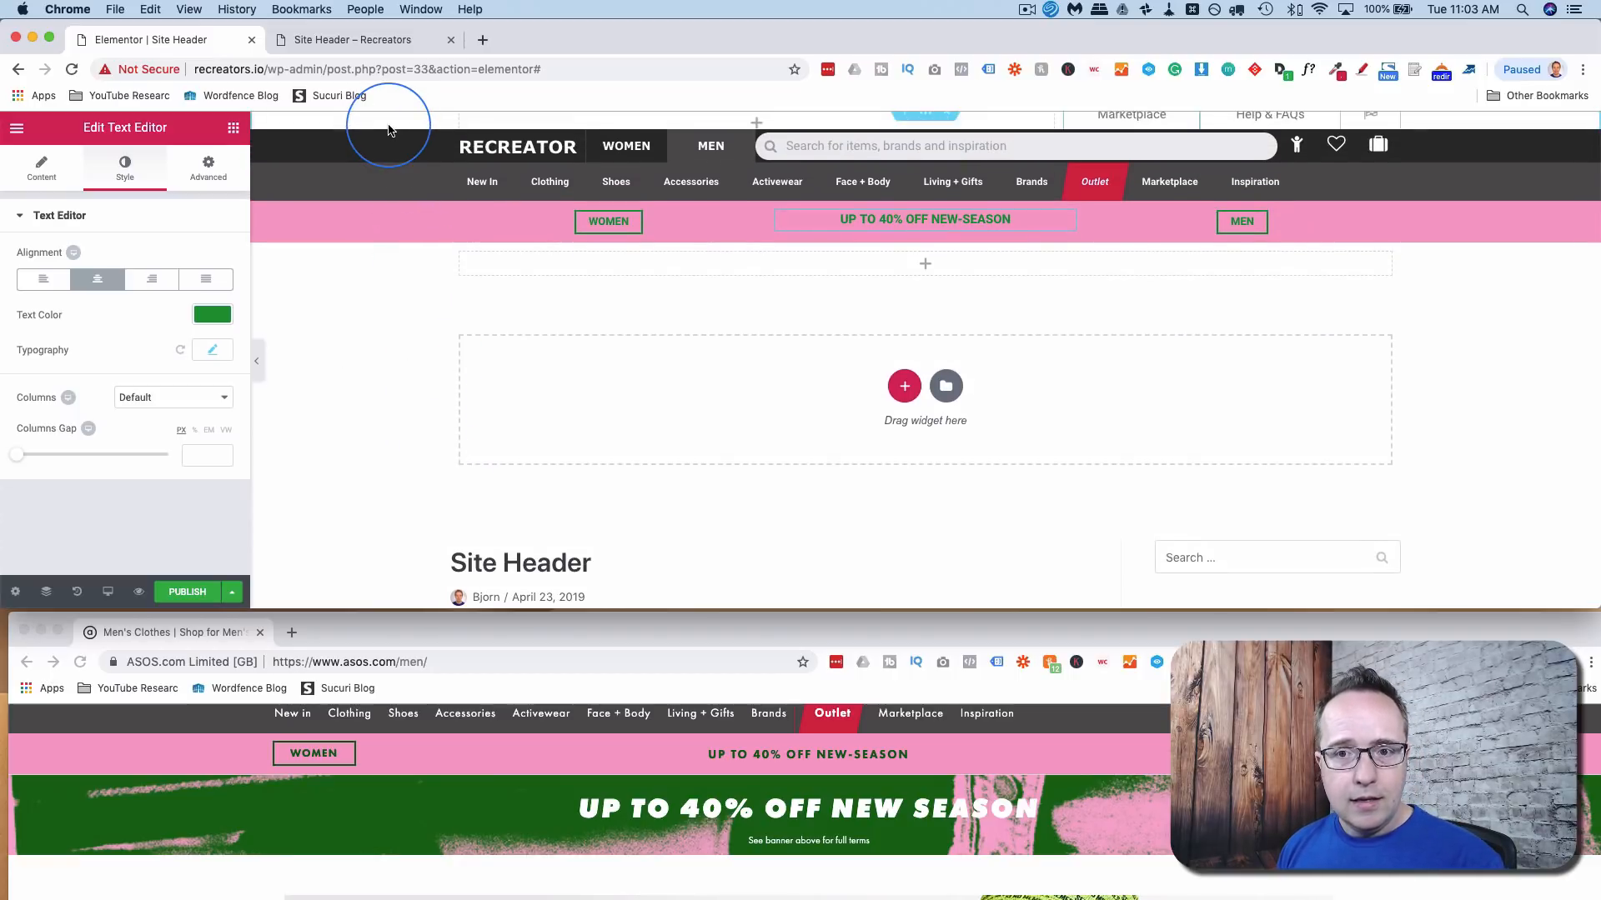
scroll(386, 179, "up", 1)
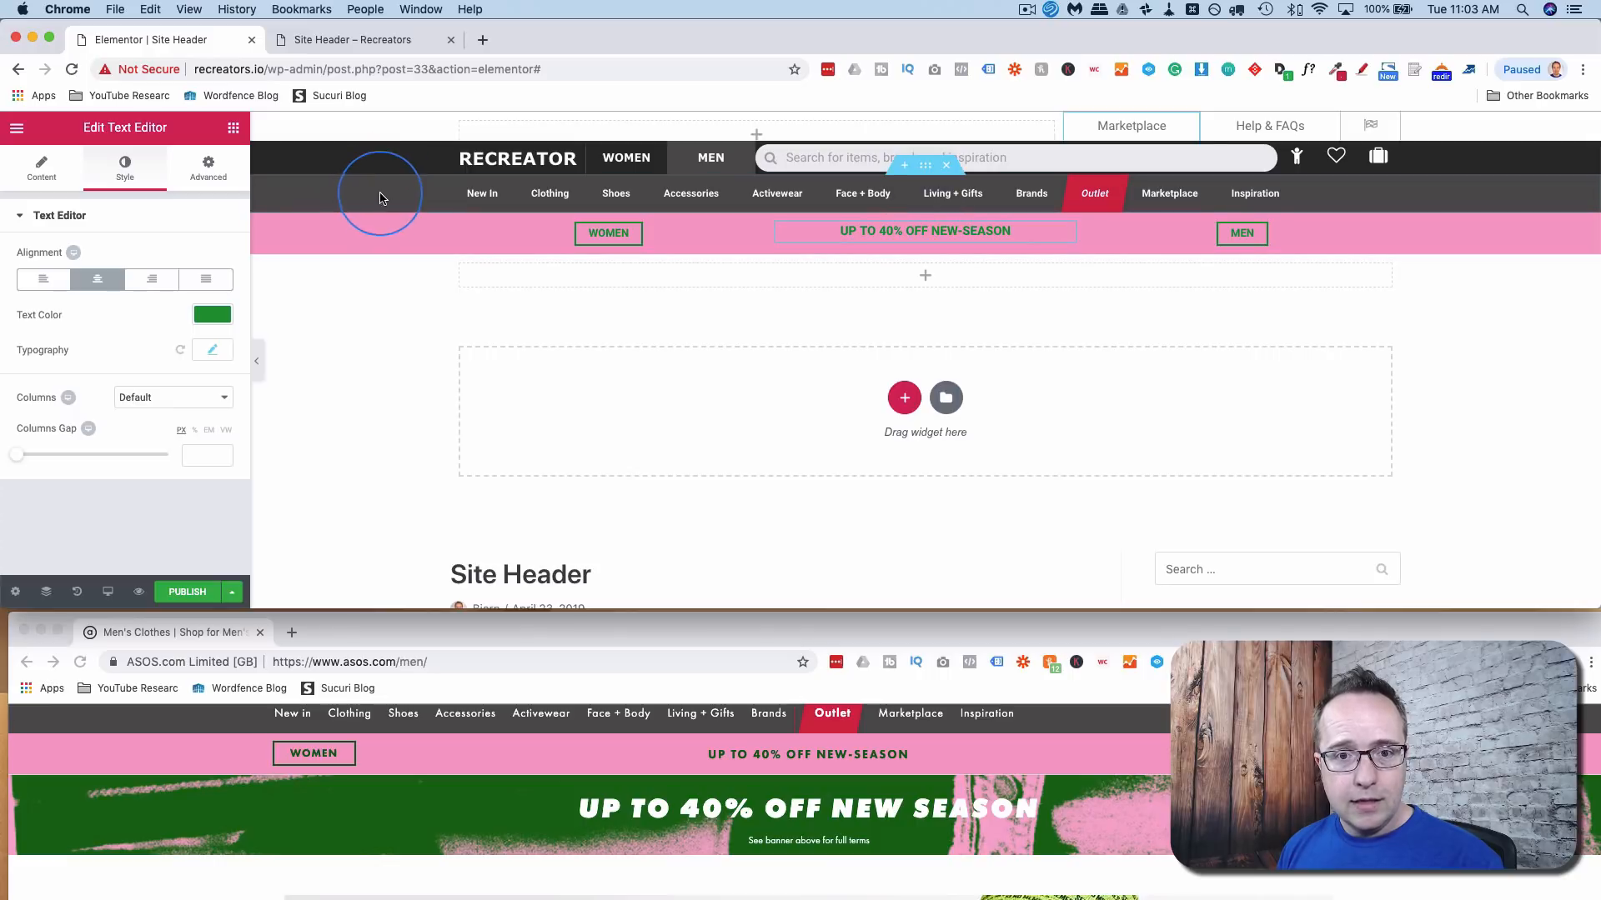
- Copy the "UP TO 40% OFF NEW-SEASON" text widget into the empty section below the pink row
scroll(193, 774, "up", 2)
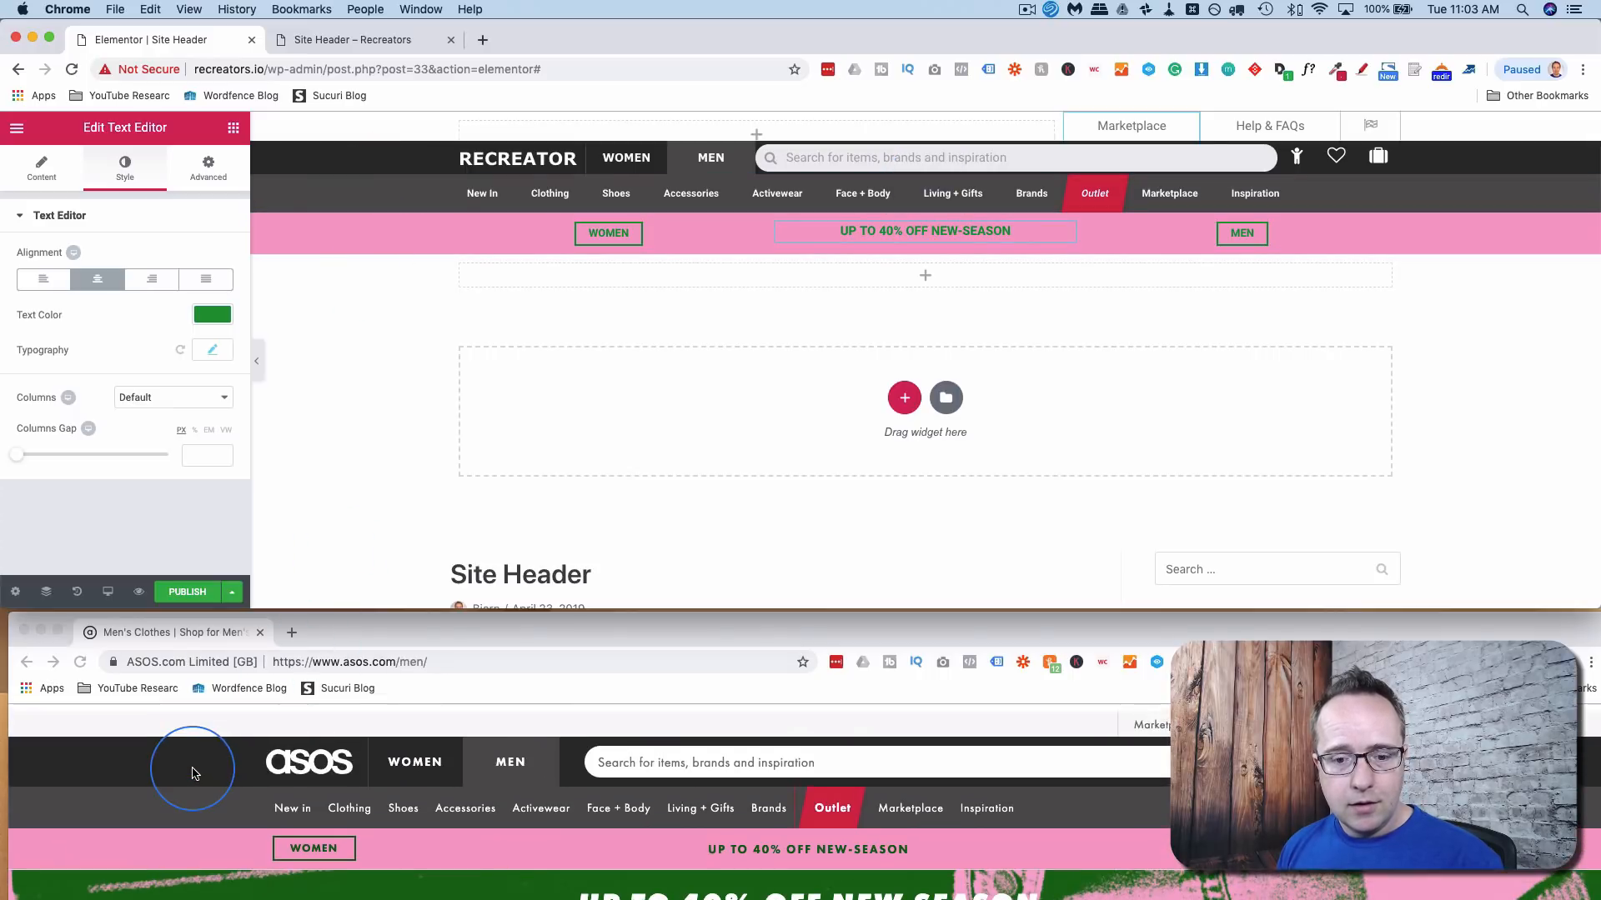
scroll(193, 773, "down", 3)
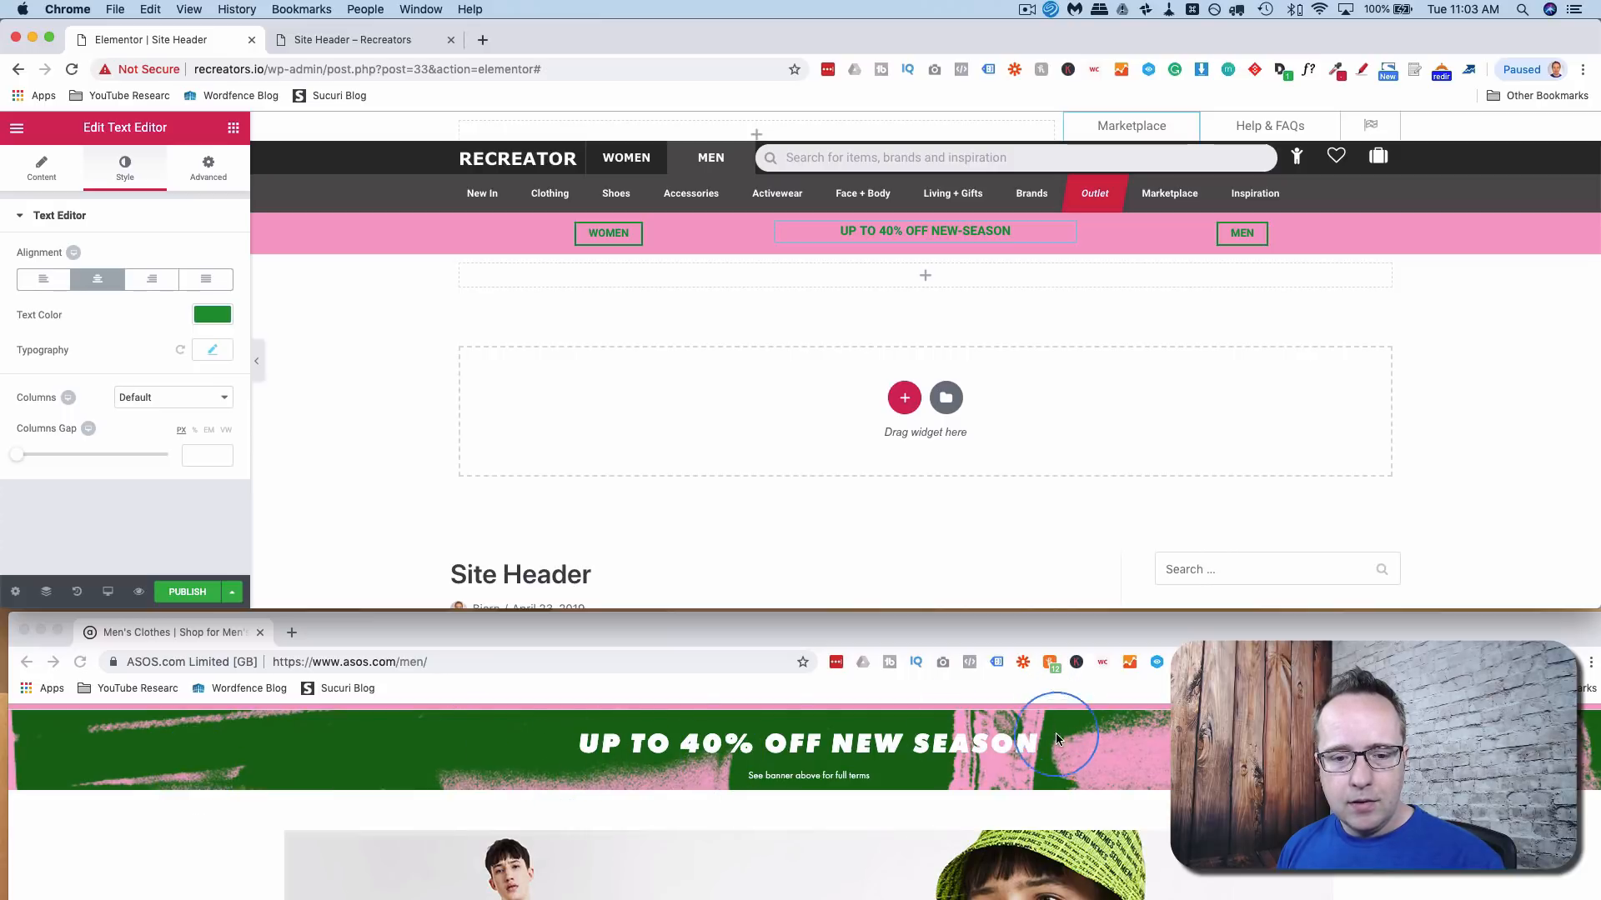
left_click(1047, 418)
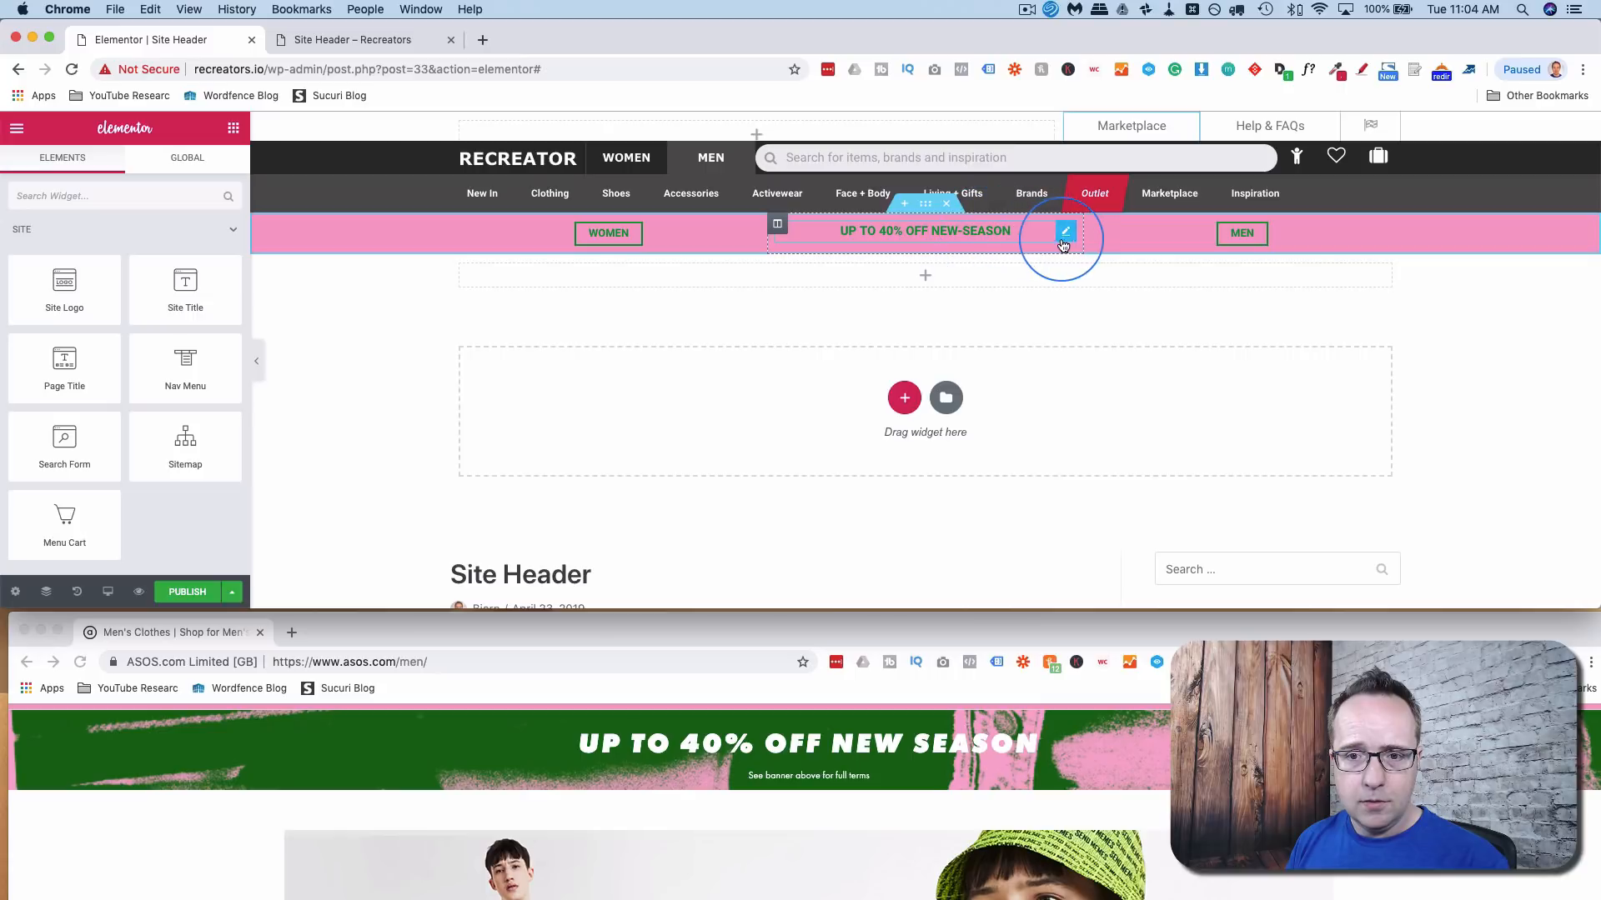
right_click(1070, 244)
left_click(1072, 311)
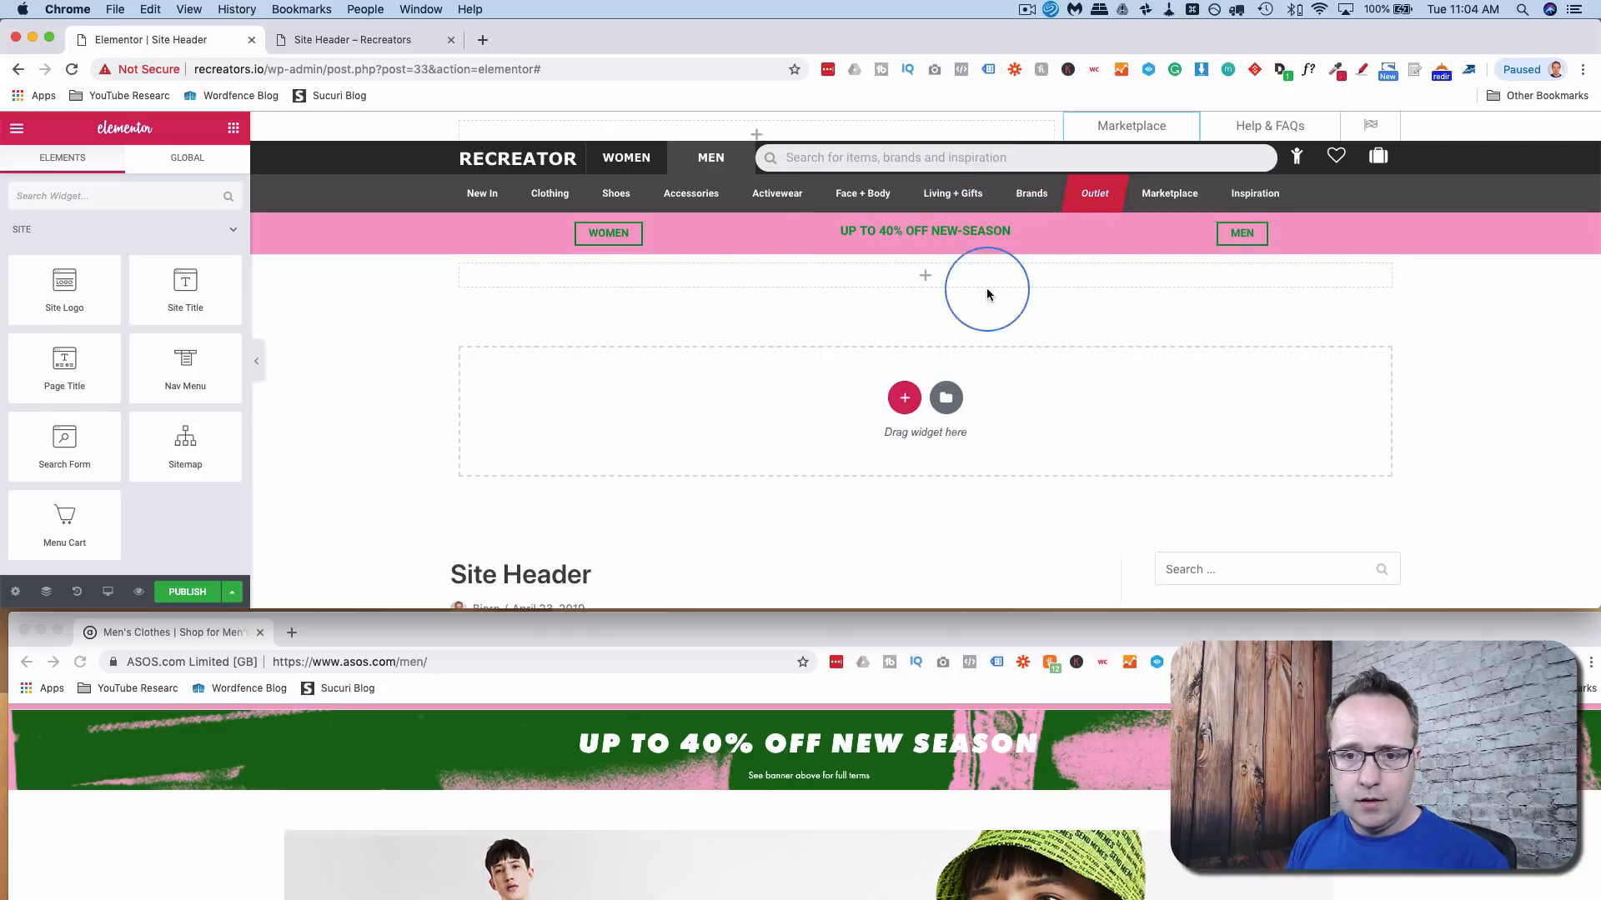
right_click(909, 273)
left_click(932, 289)
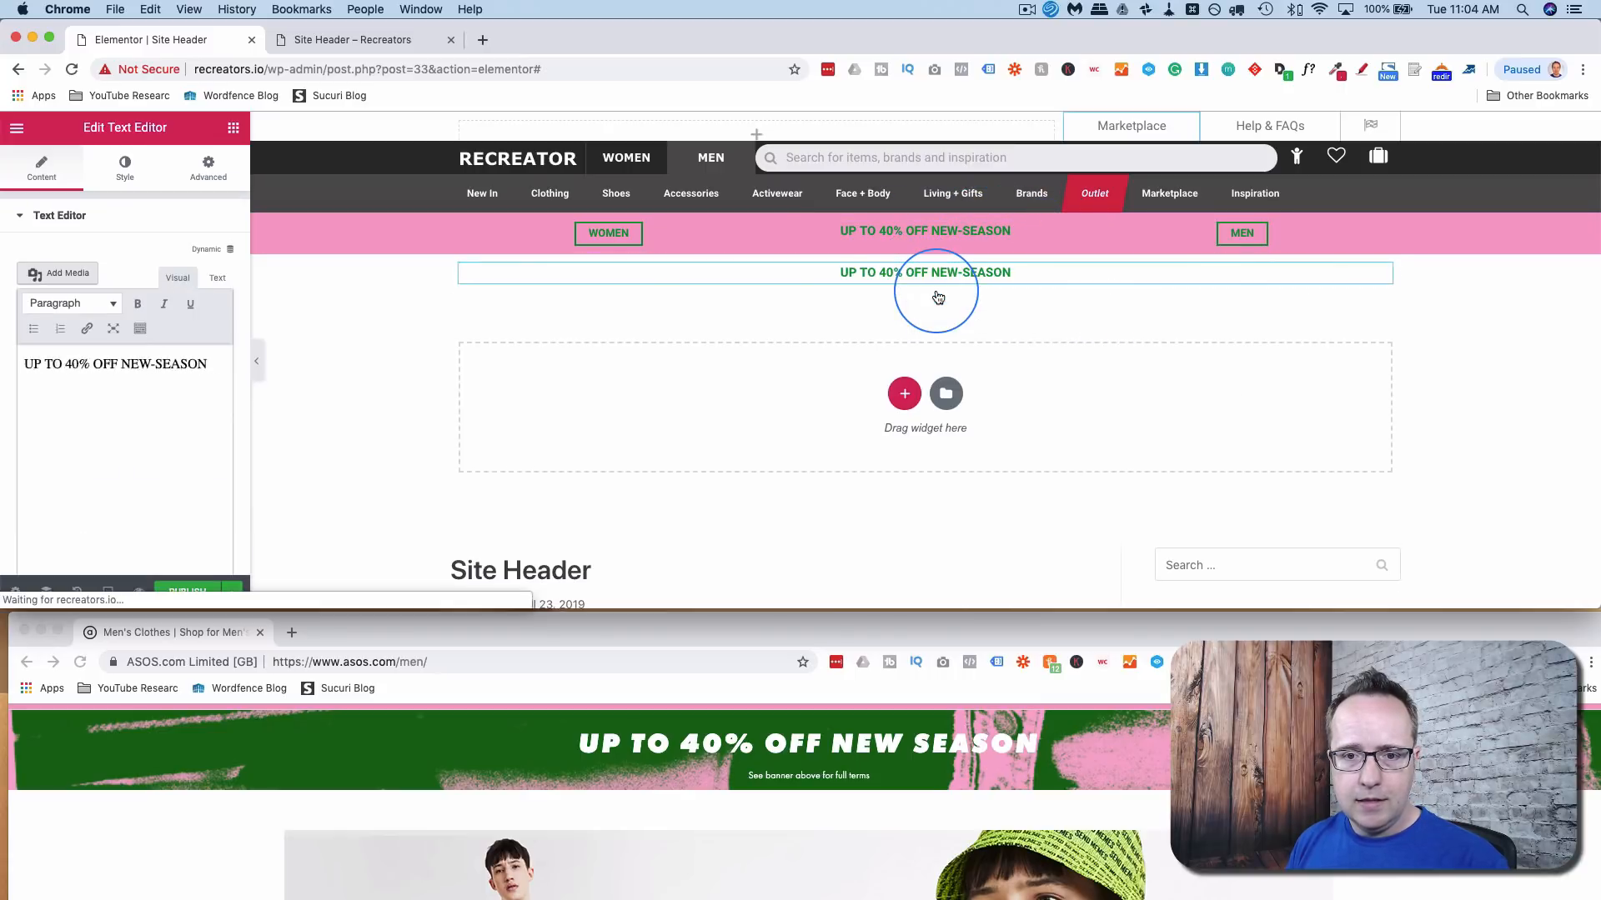
- Set the font size of the copied promo text below the pink row to 34 px
left_click(127, 190)
left_click(212, 314)
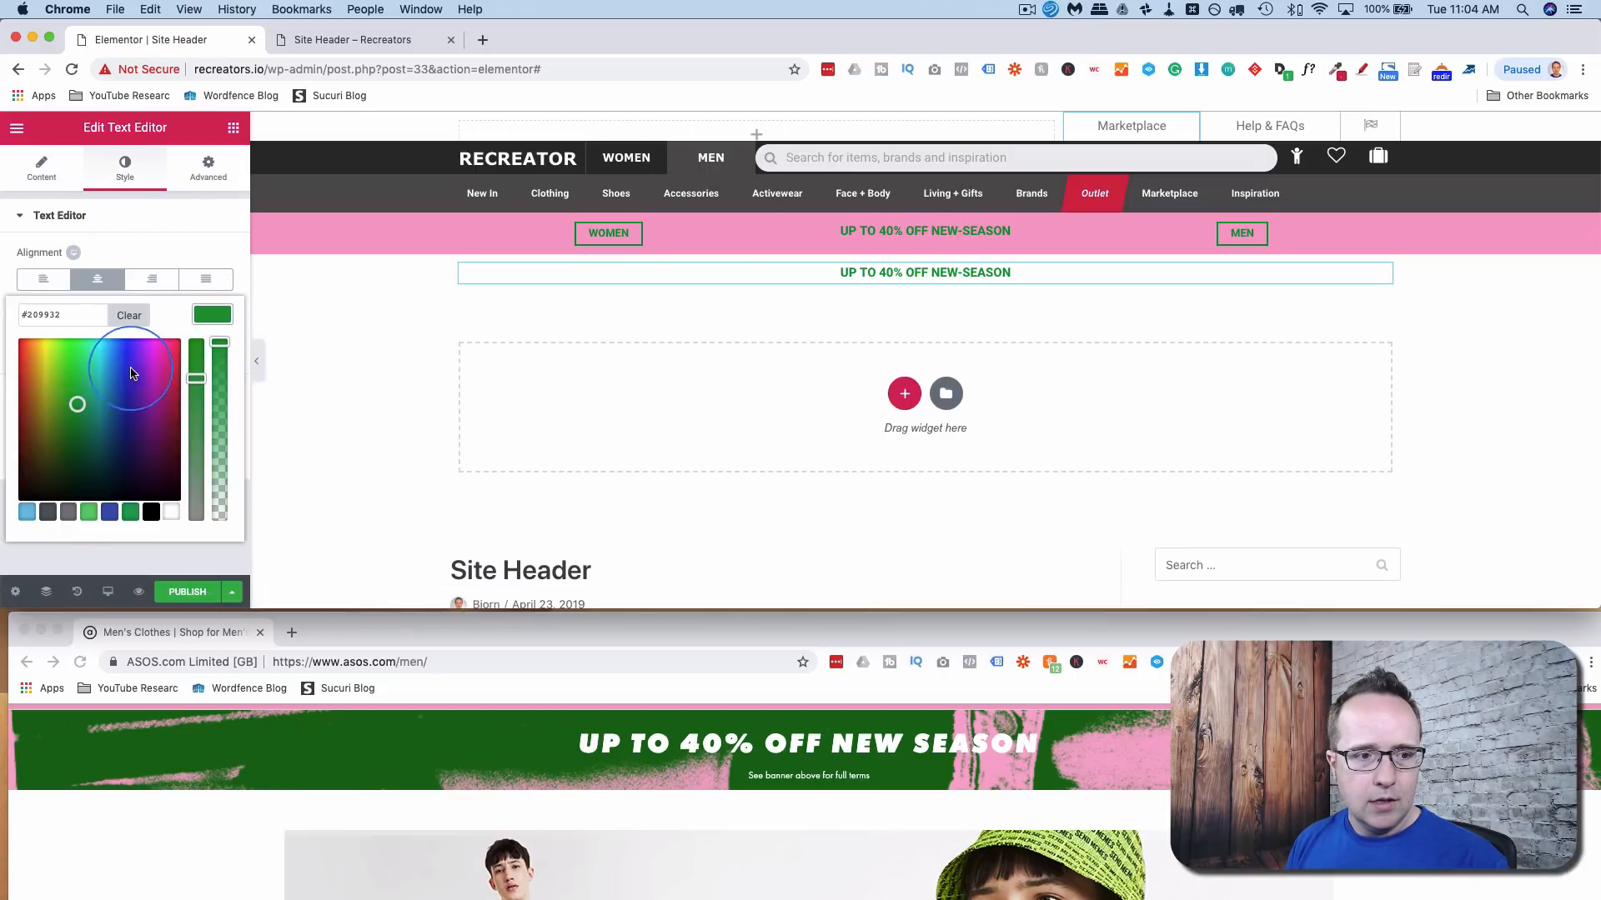
left_click(203, 263)
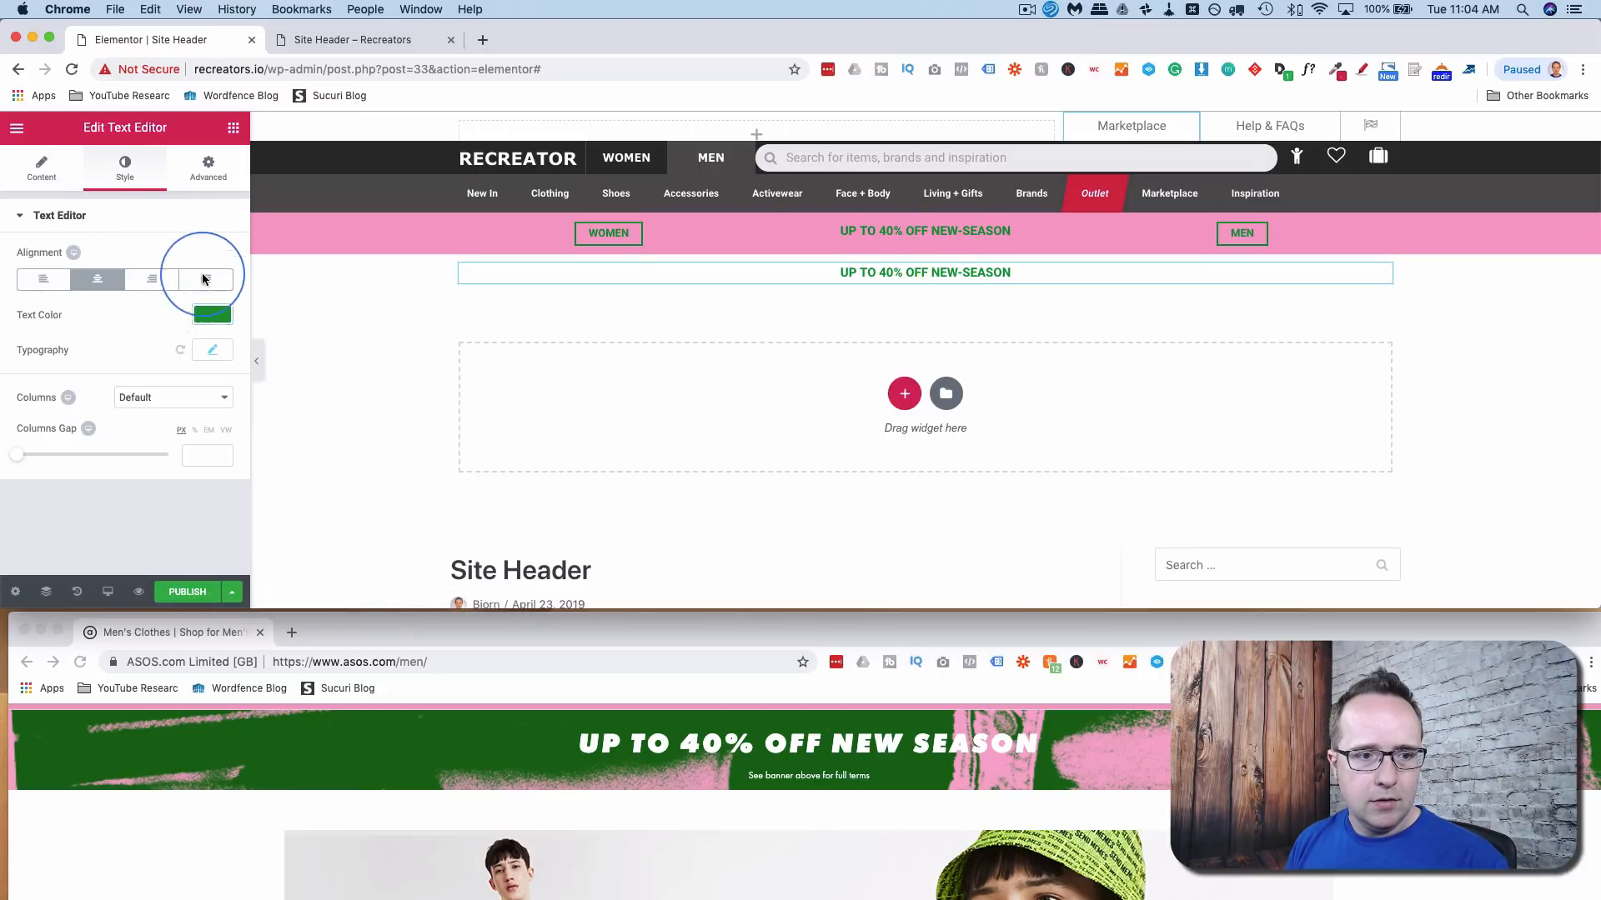
left_click(212, 350)
left_click_drag(47, 459, 51, 455)
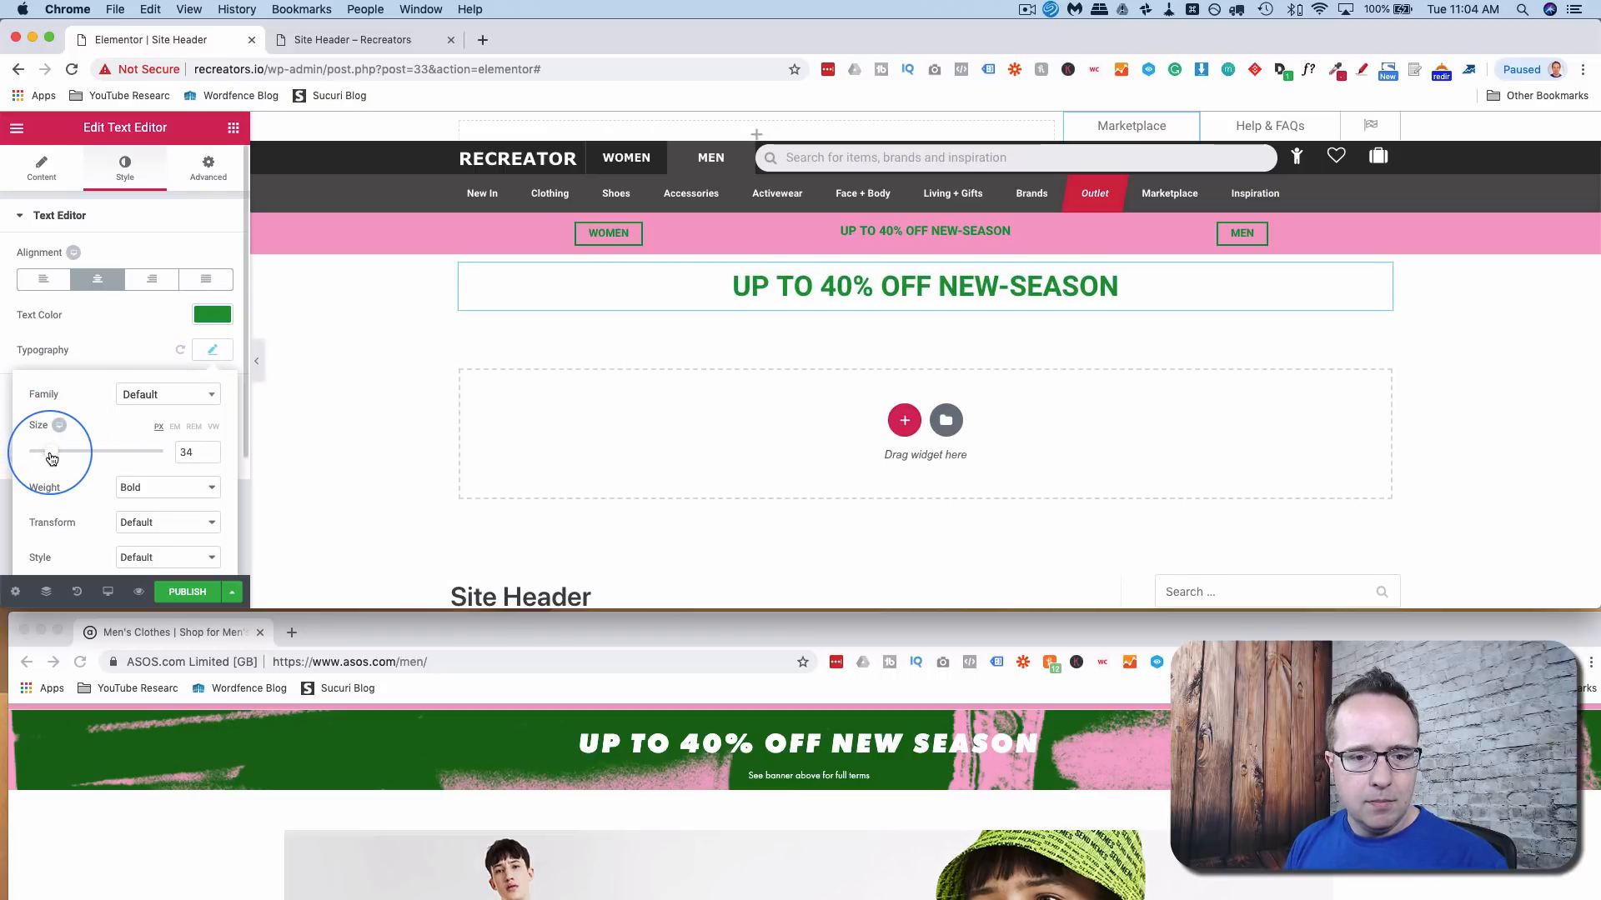
- Set the font family of the copied promo text to Open Sans
left_click(151, 398)
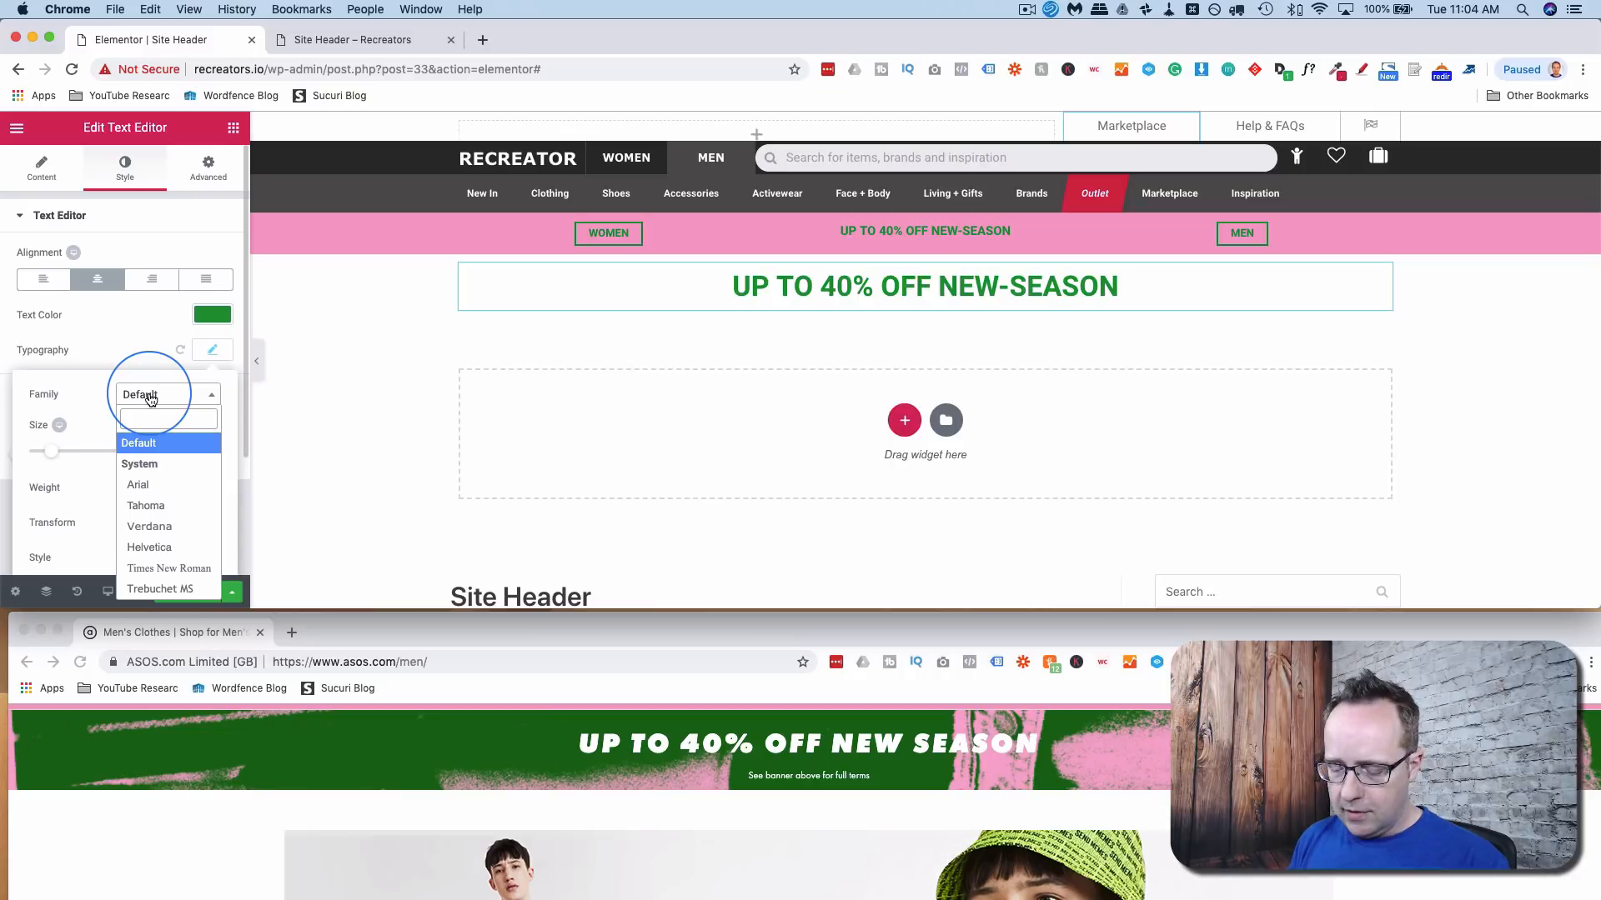
type("OPEN")
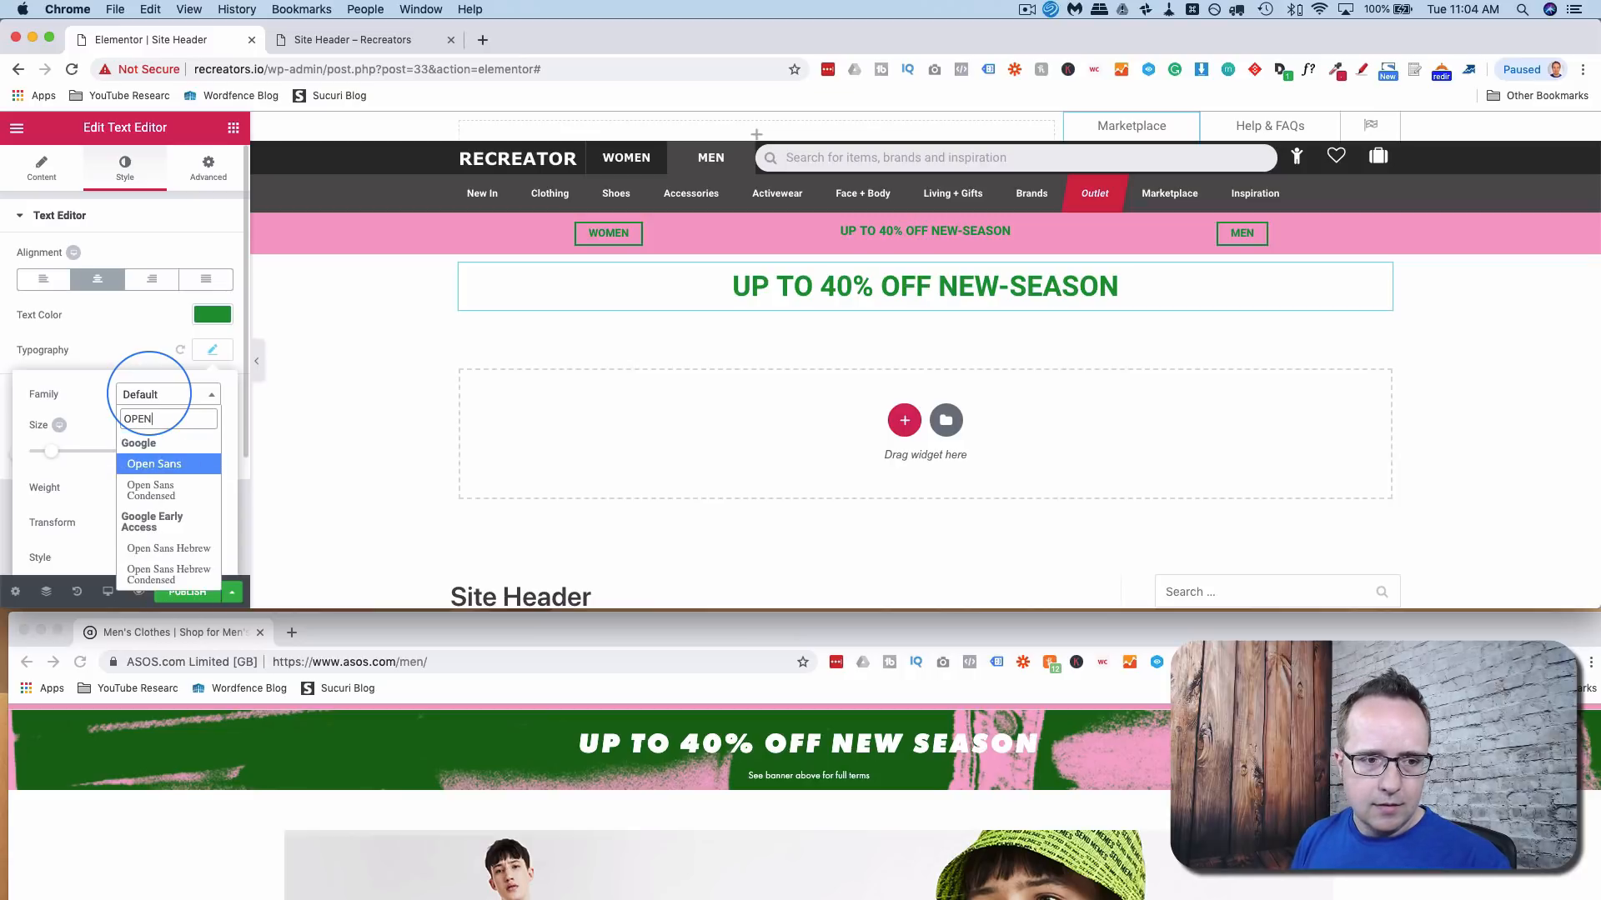
left_click(144, 462)
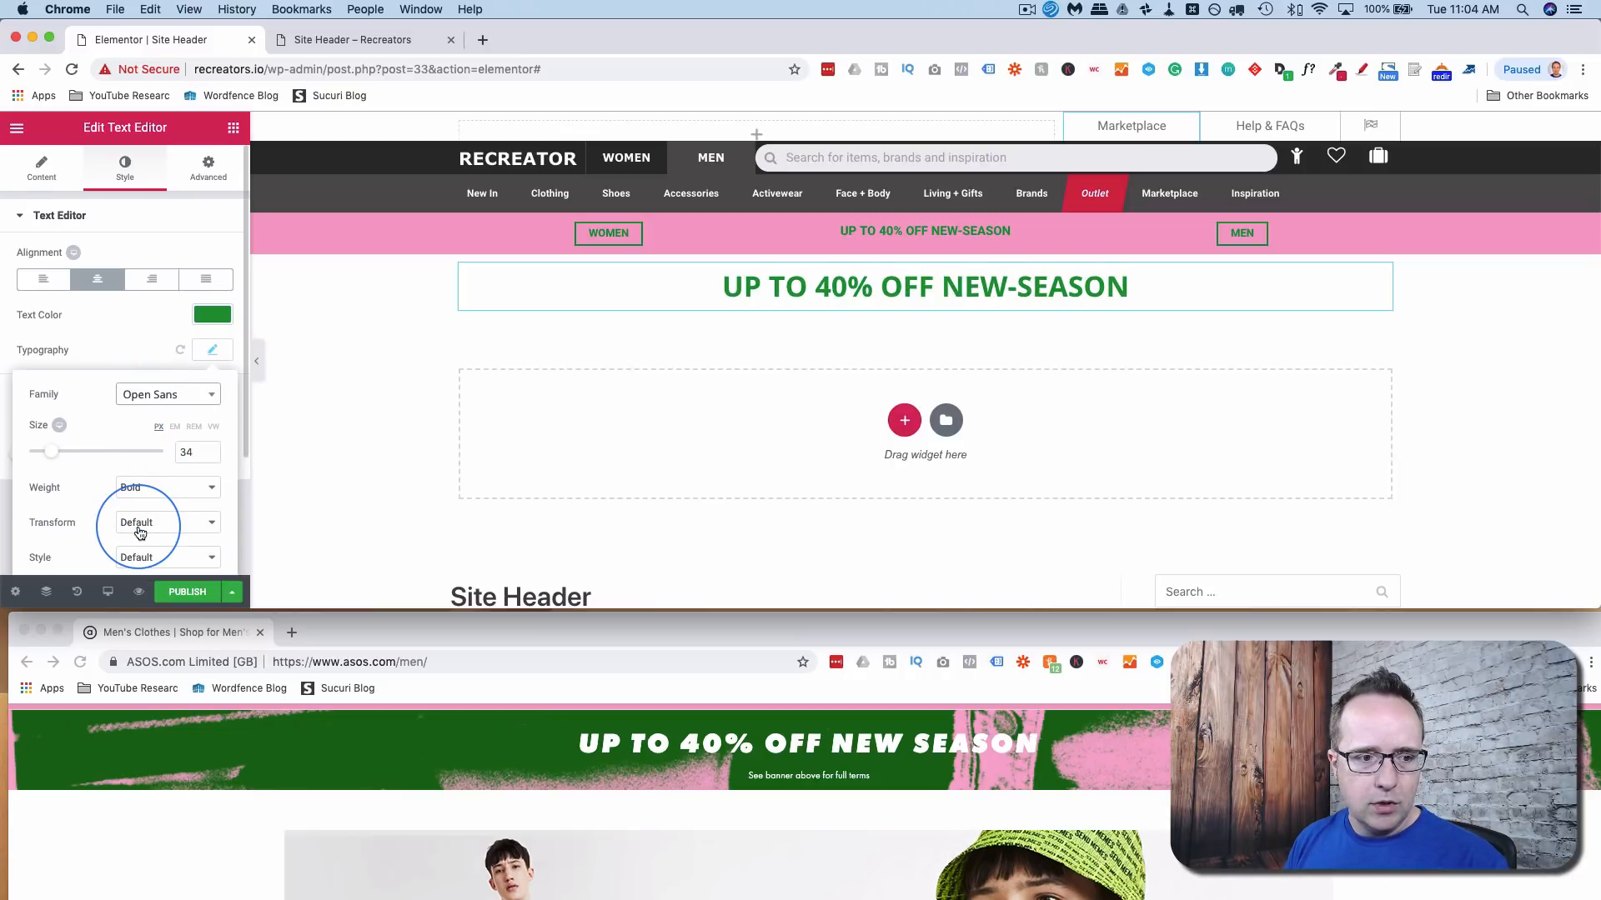
- Set the font style of the copied promo text to Italic, keeping the text transform at Default
scroll(140, 525, "down", 2)
left_click(170, 440)
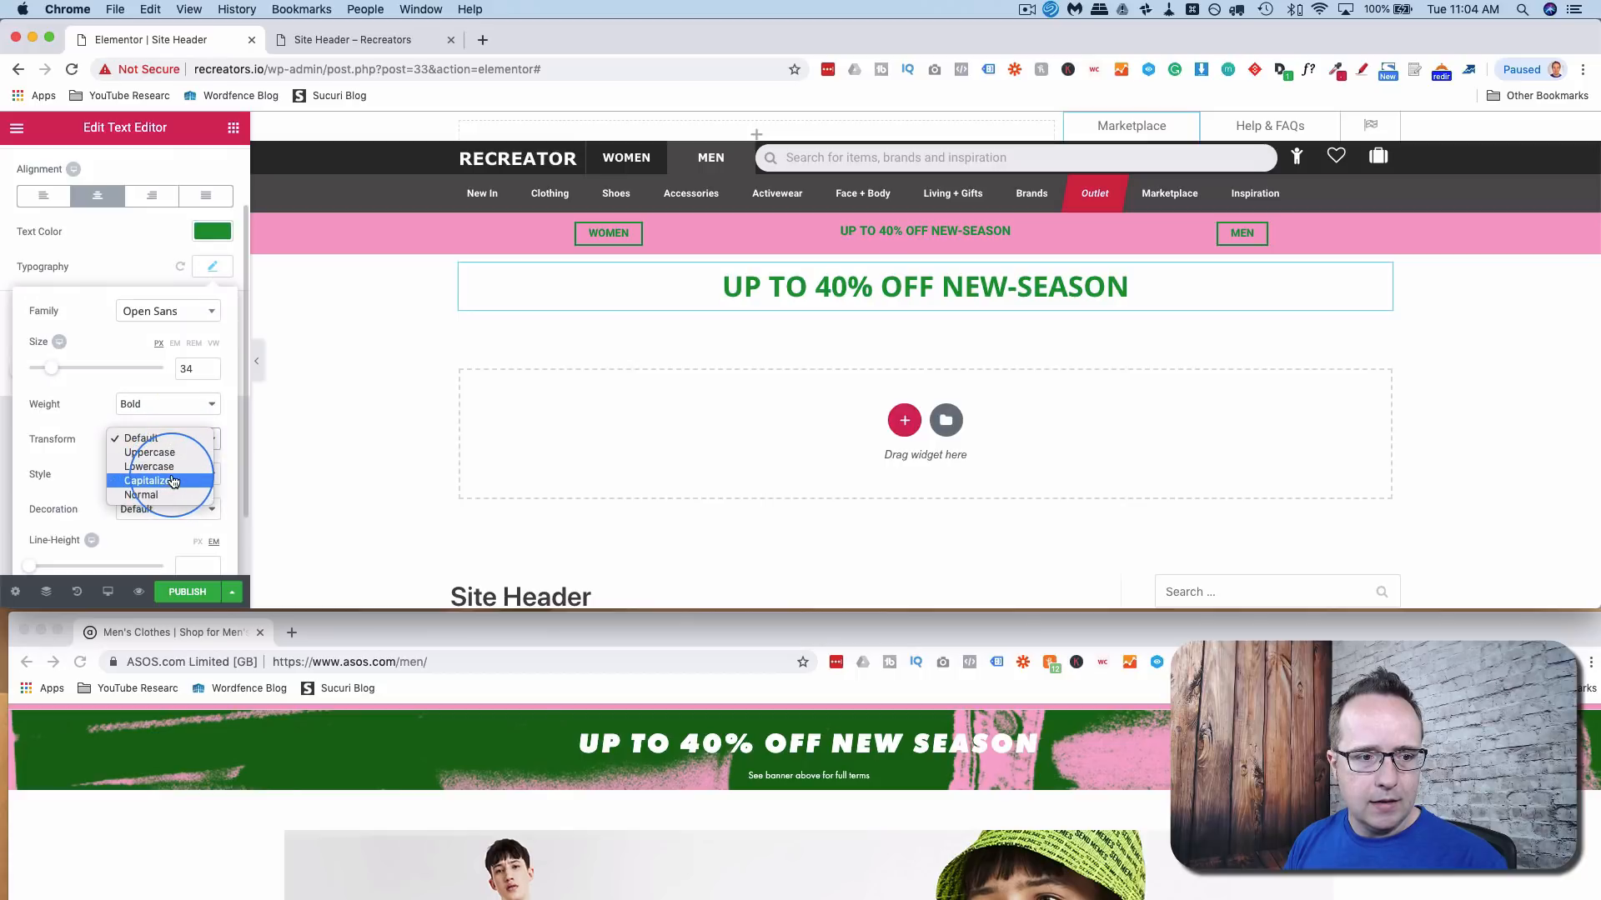
left_click(88, 456)
left_click(143, 474)
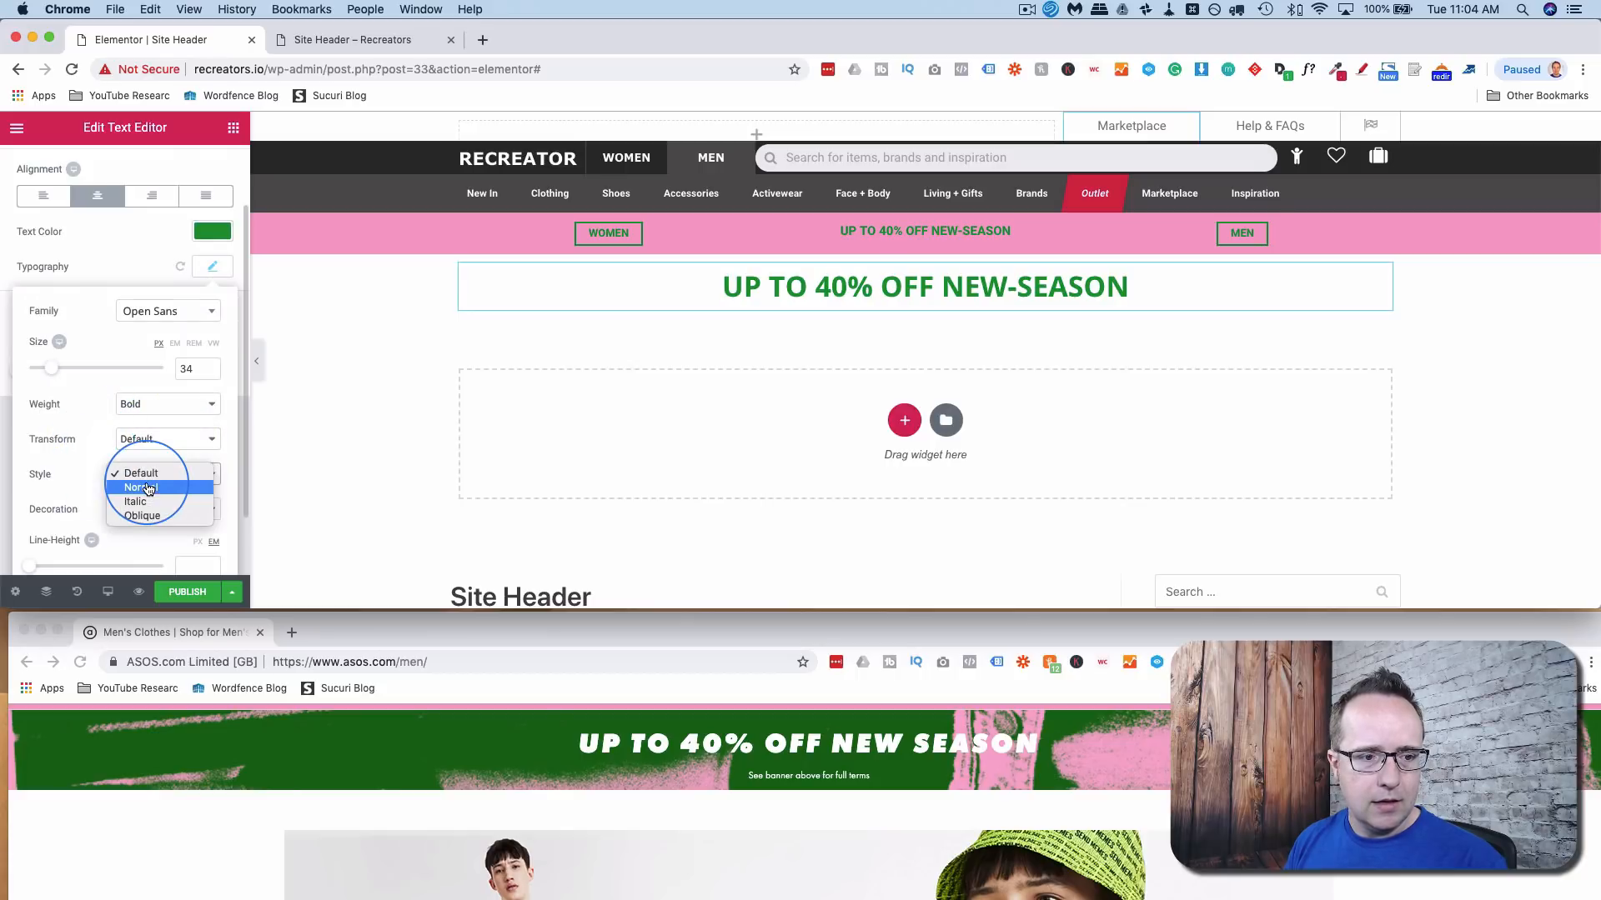
left_click(151, 502)
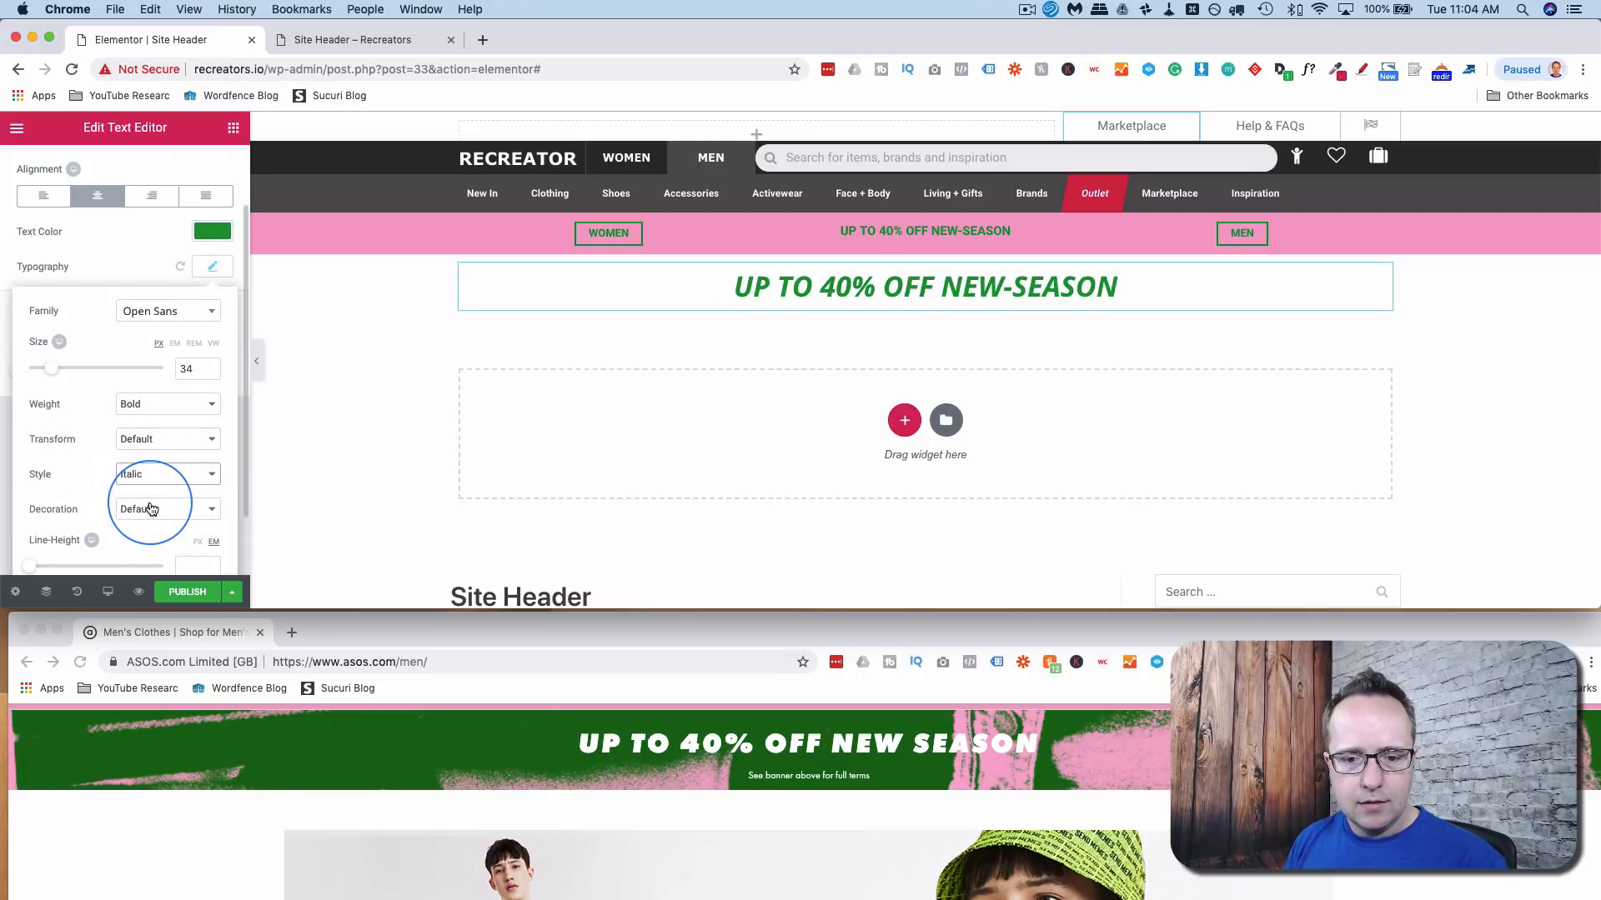
- Style the large promo text below the pink row with weight 900, a 32 px font size and white (#ffffff) color
left_click(182, 404)
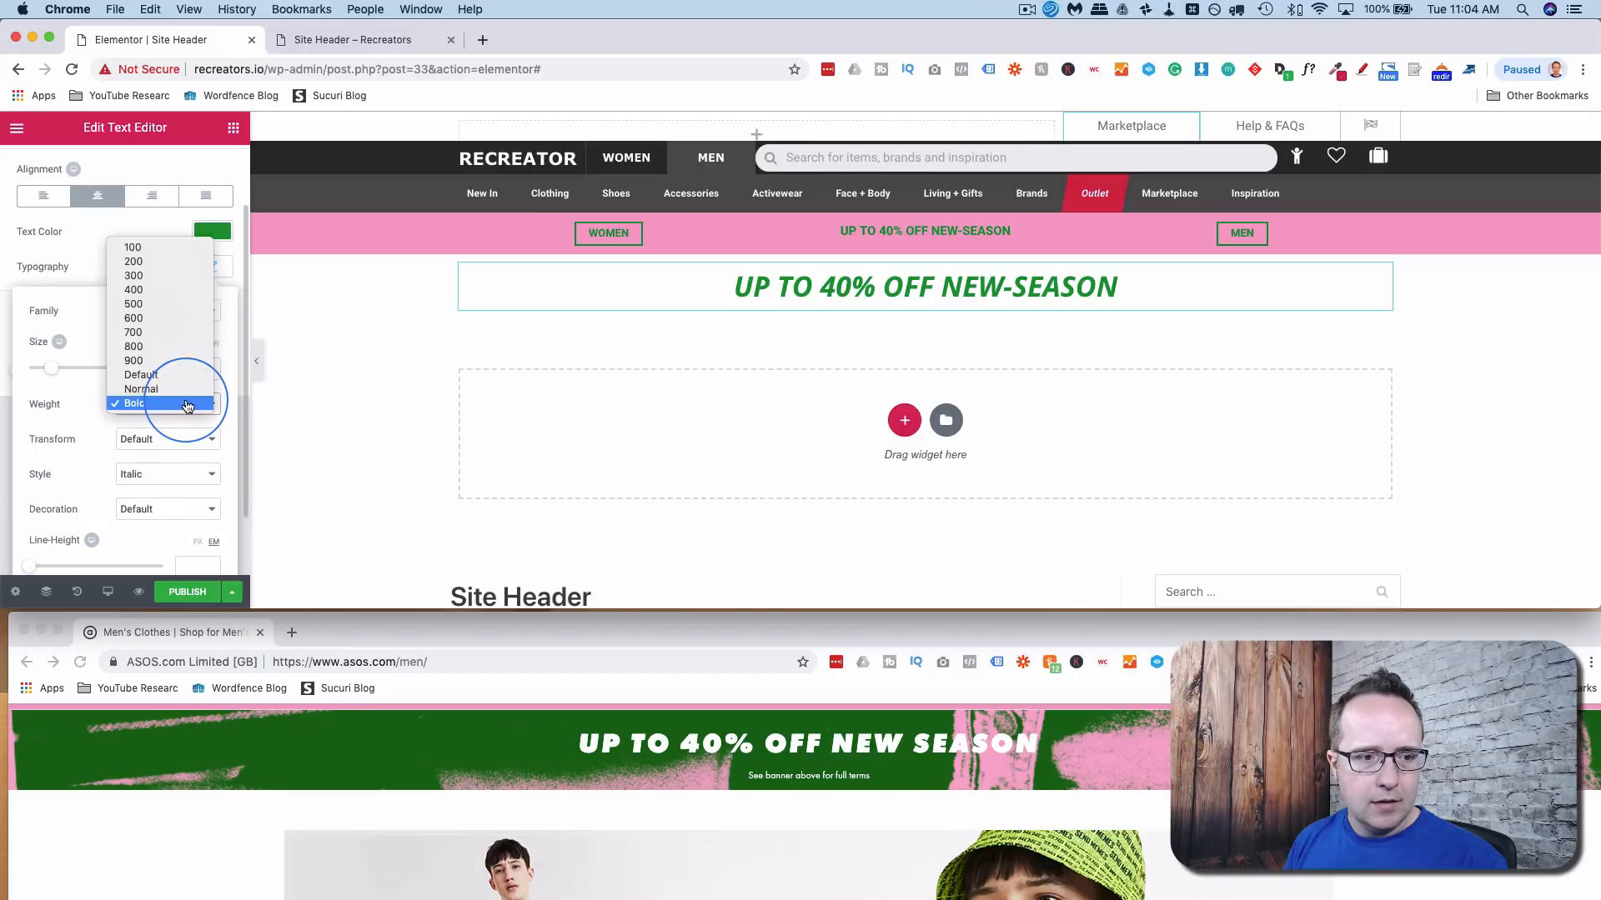
left_click(167, 360)
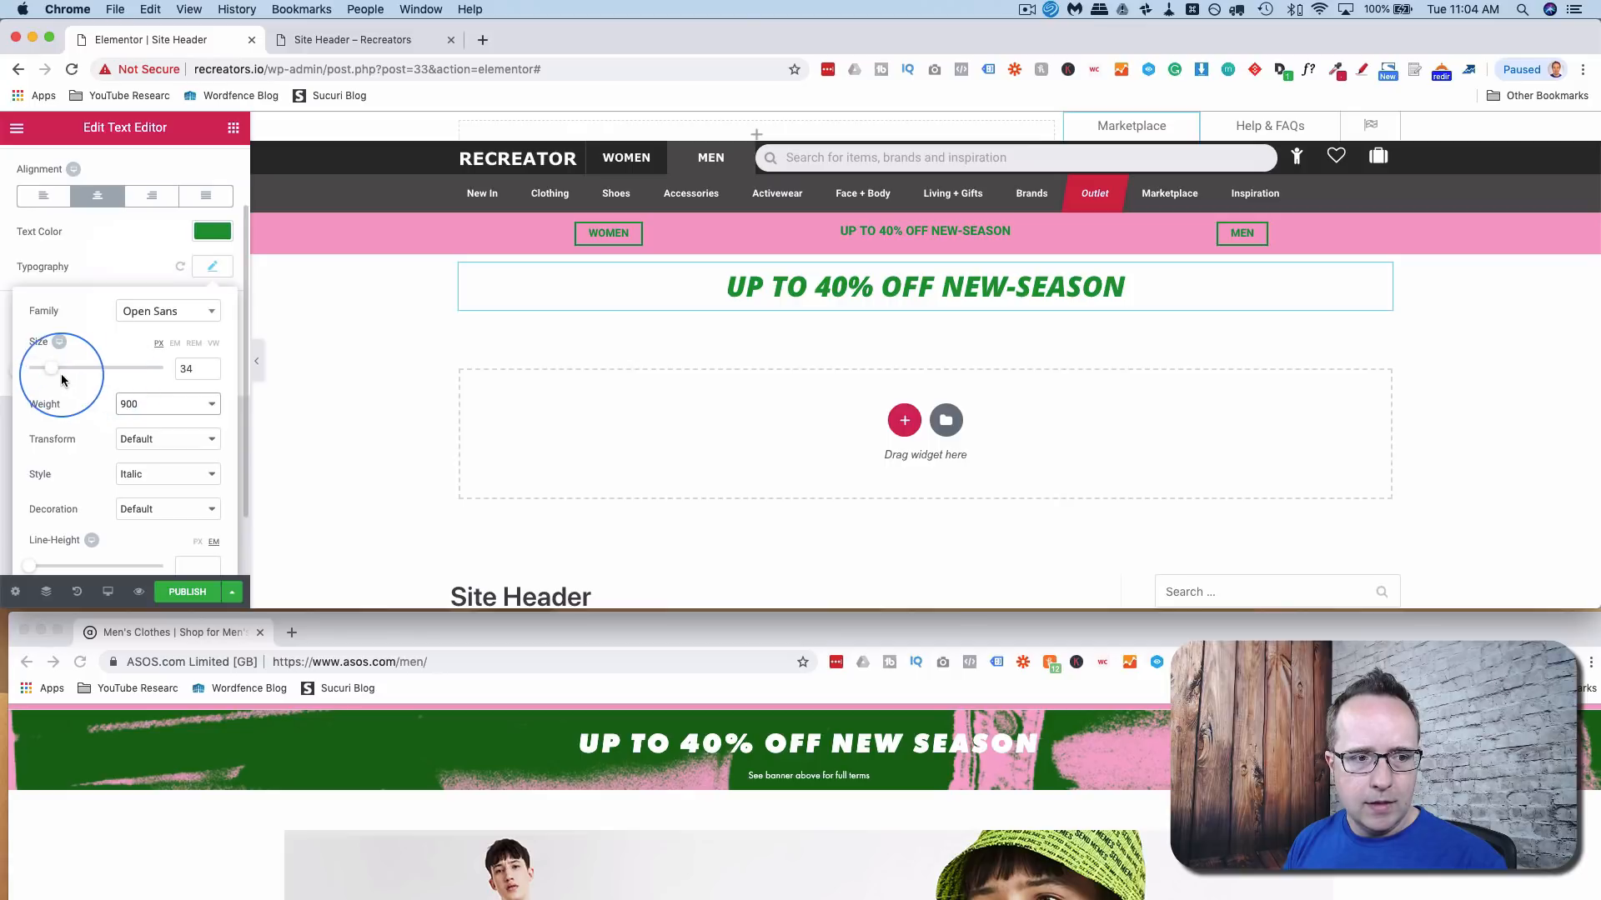
left_click_drag(52, 374, 51, 374)
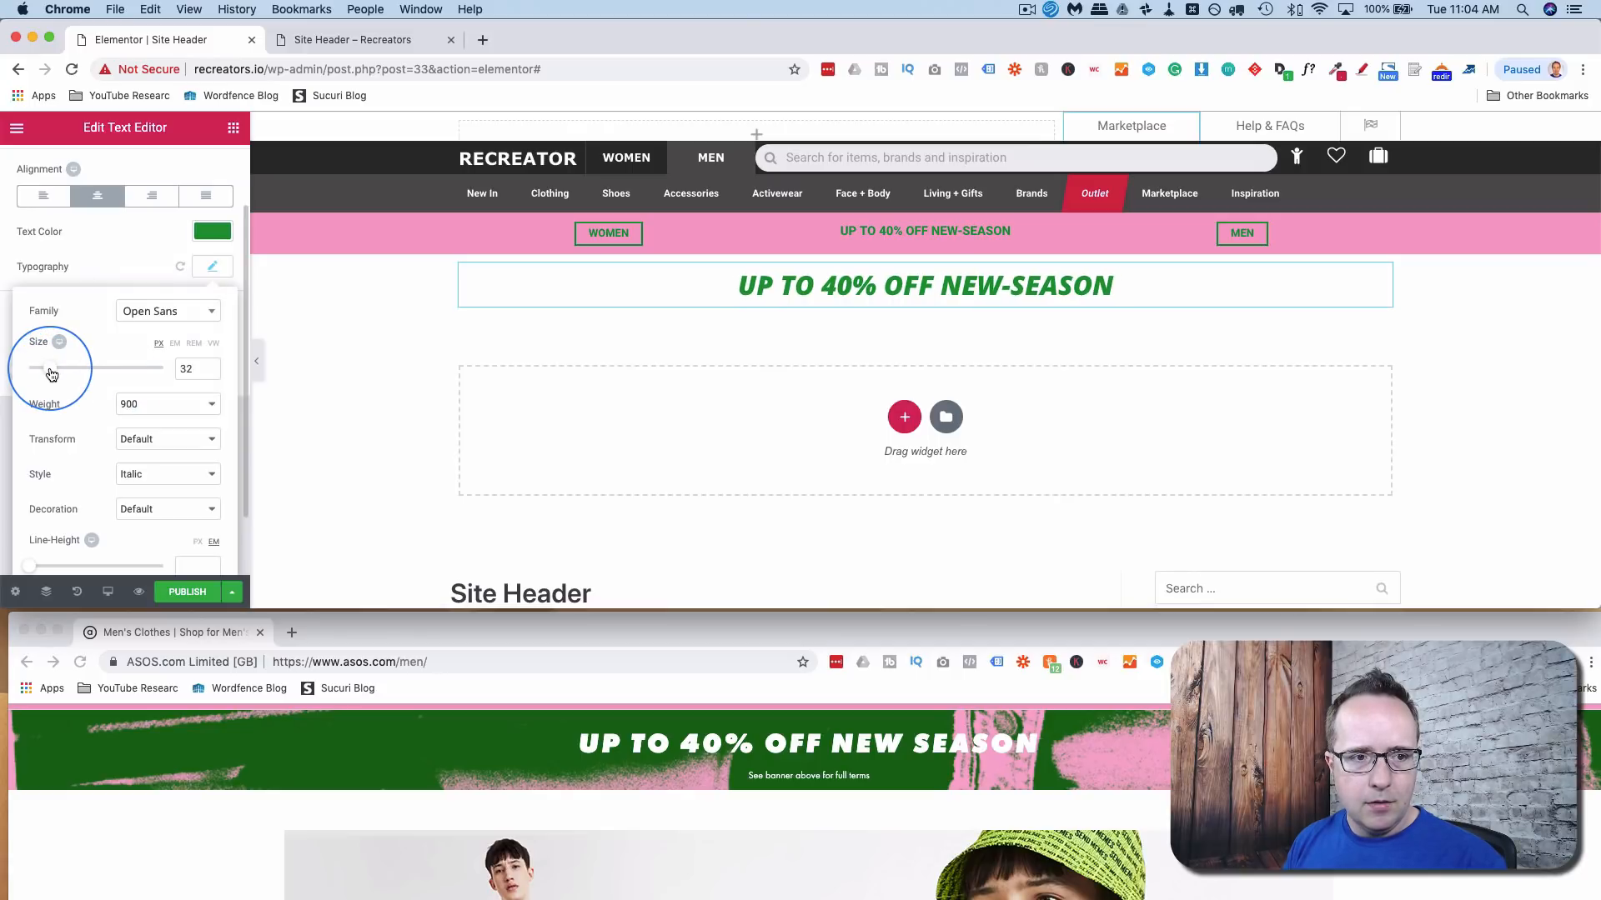
left_click(207, 231)
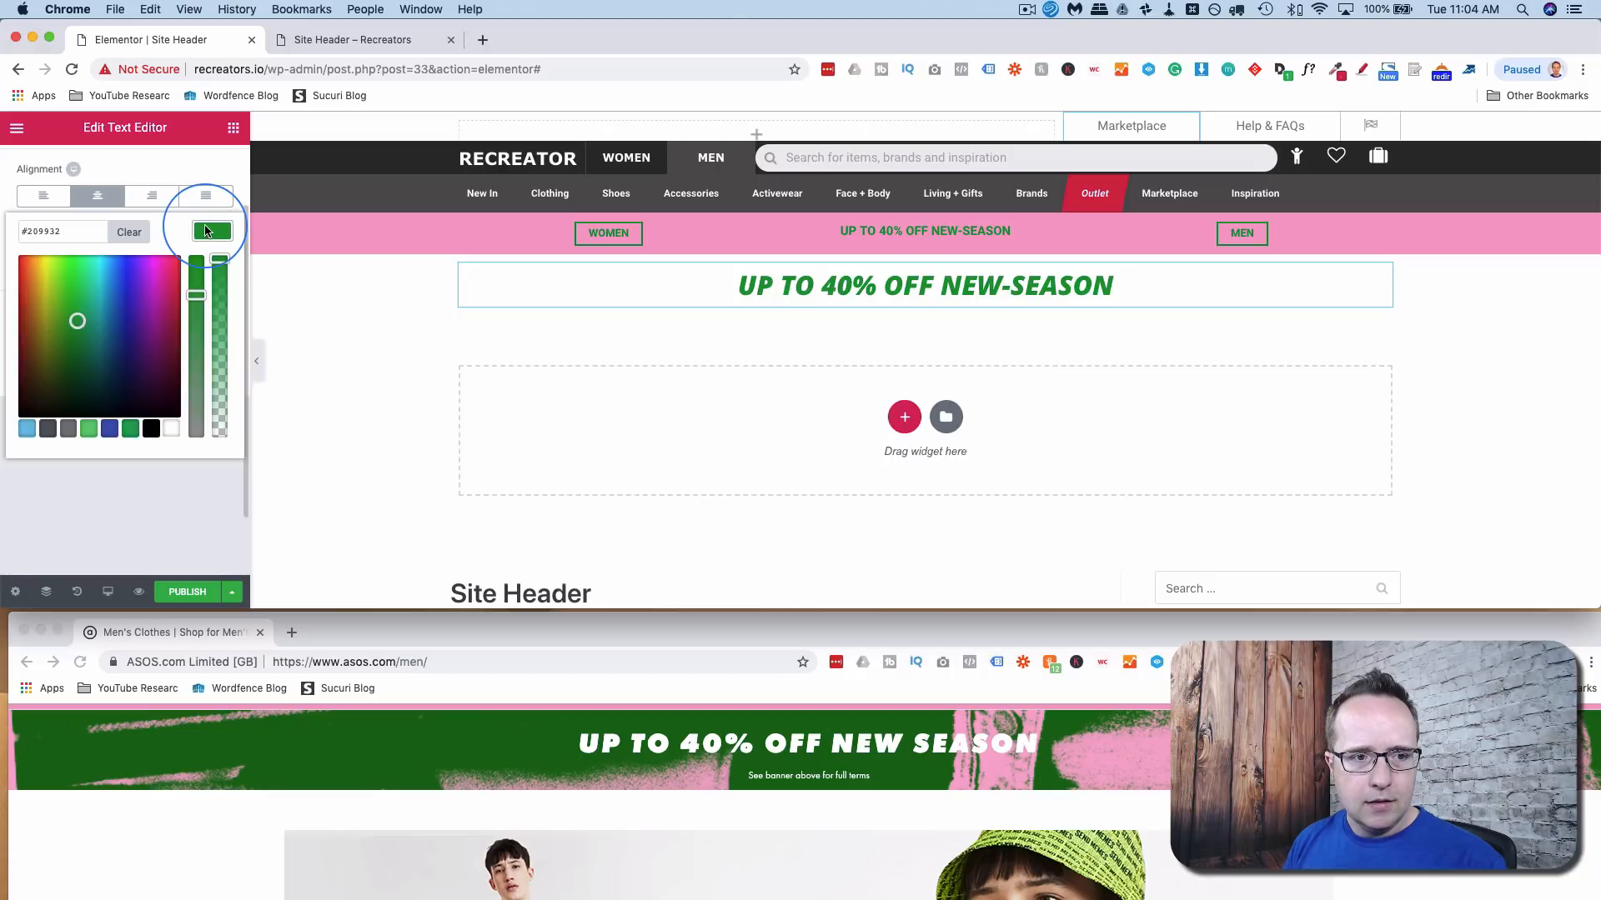
left_click(172, 432)
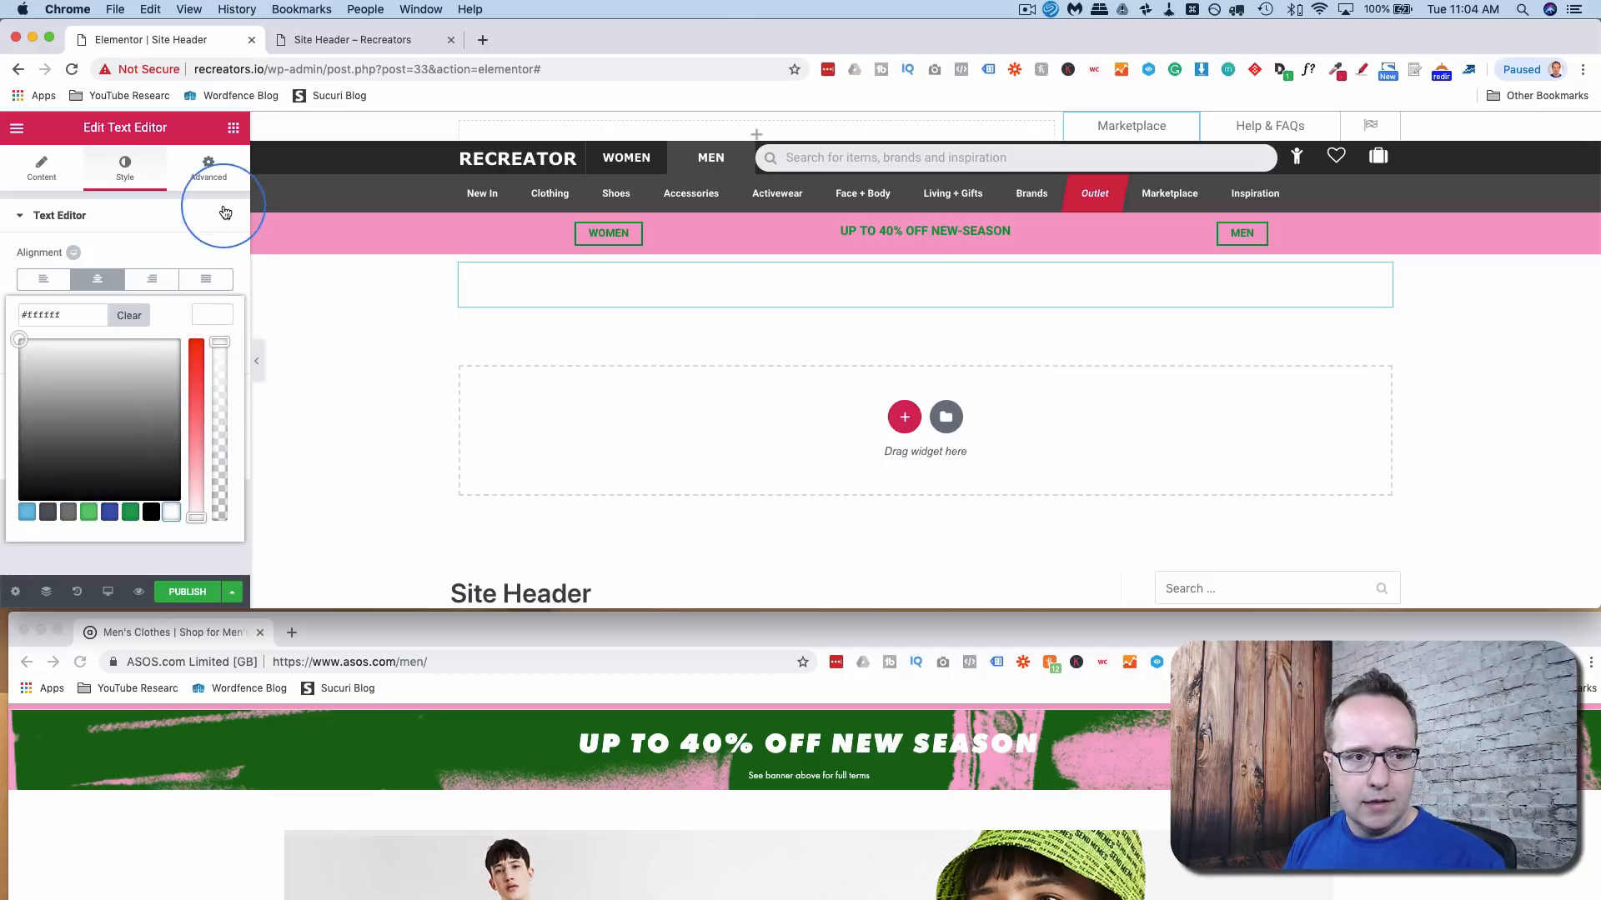
- Add a Text Editor widget beneath the large promo text, reading "See banner above for full terms"
left_click(232, 133)
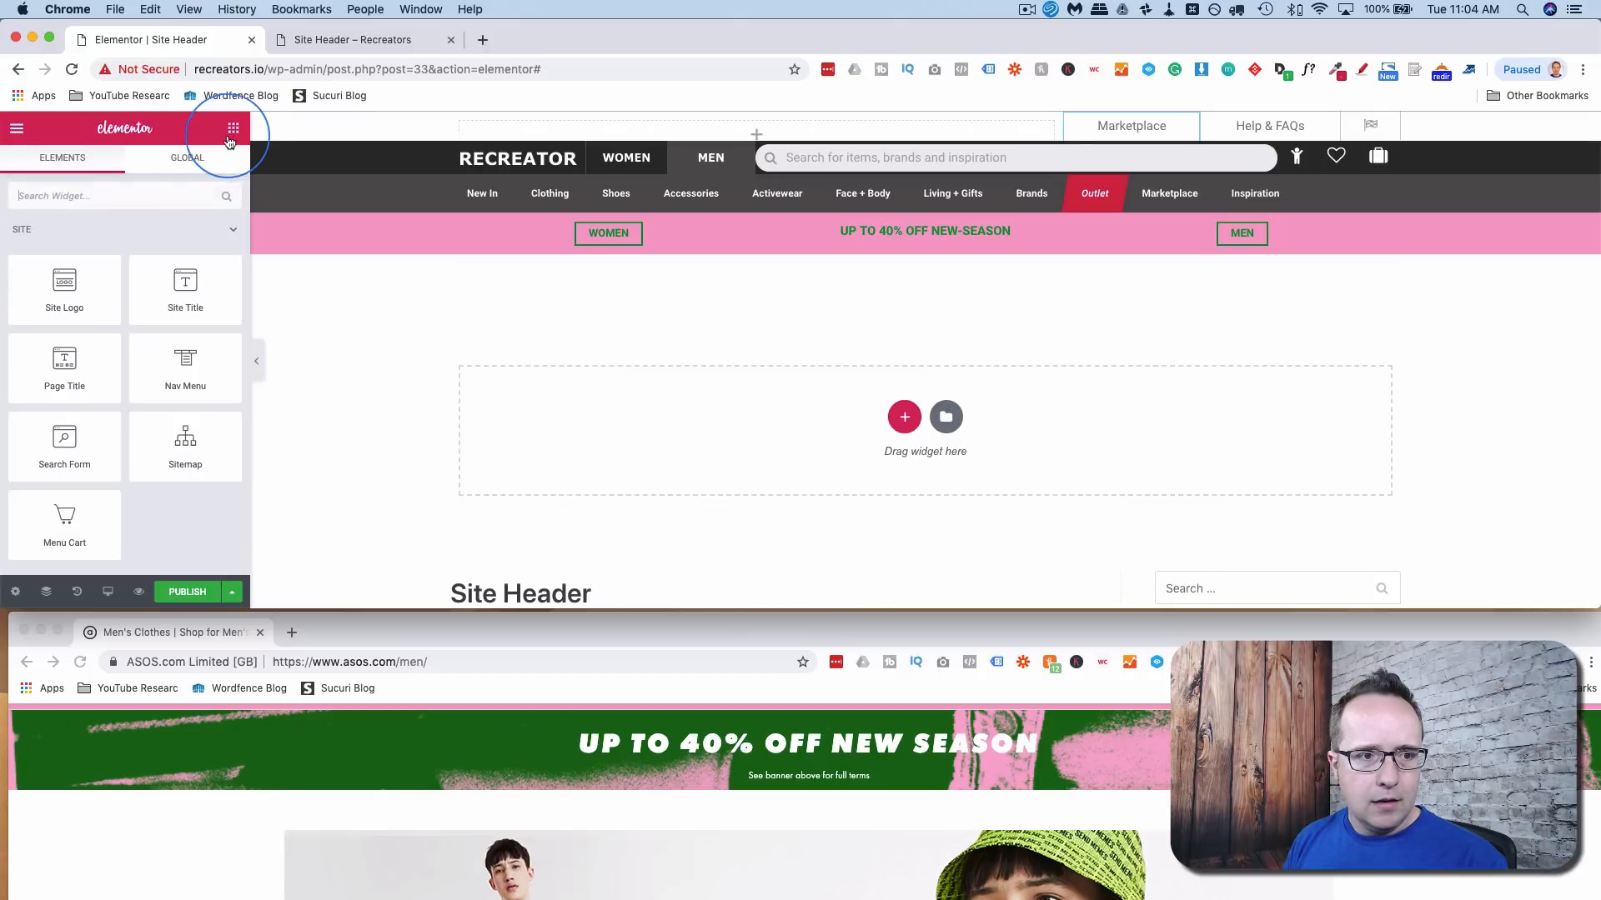
left_click(125, 194)
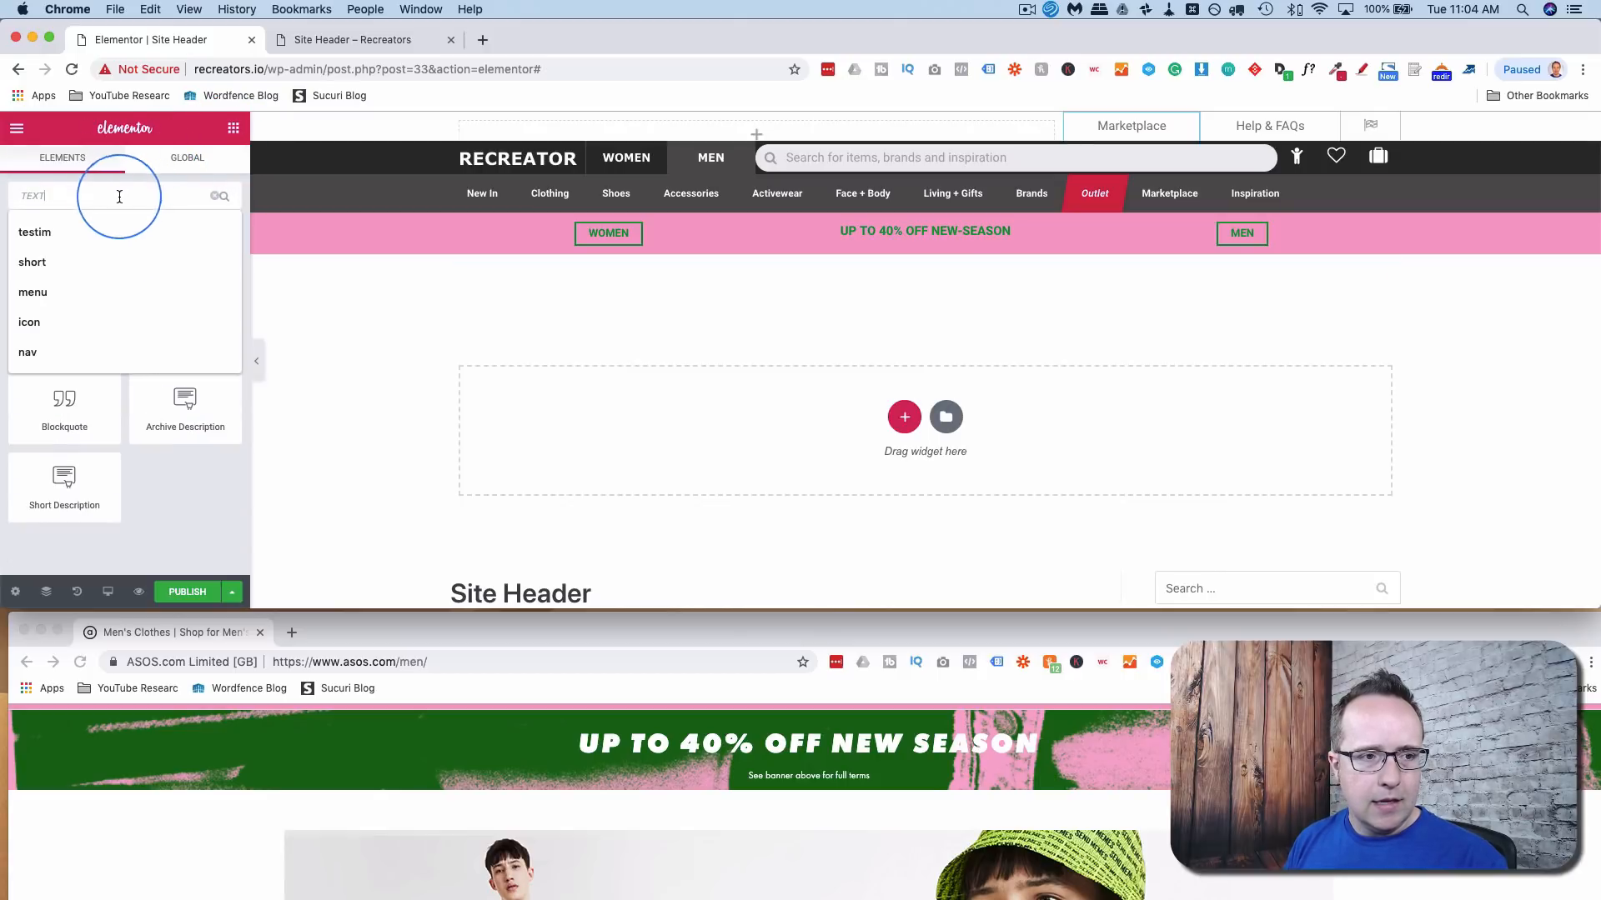
type("text")
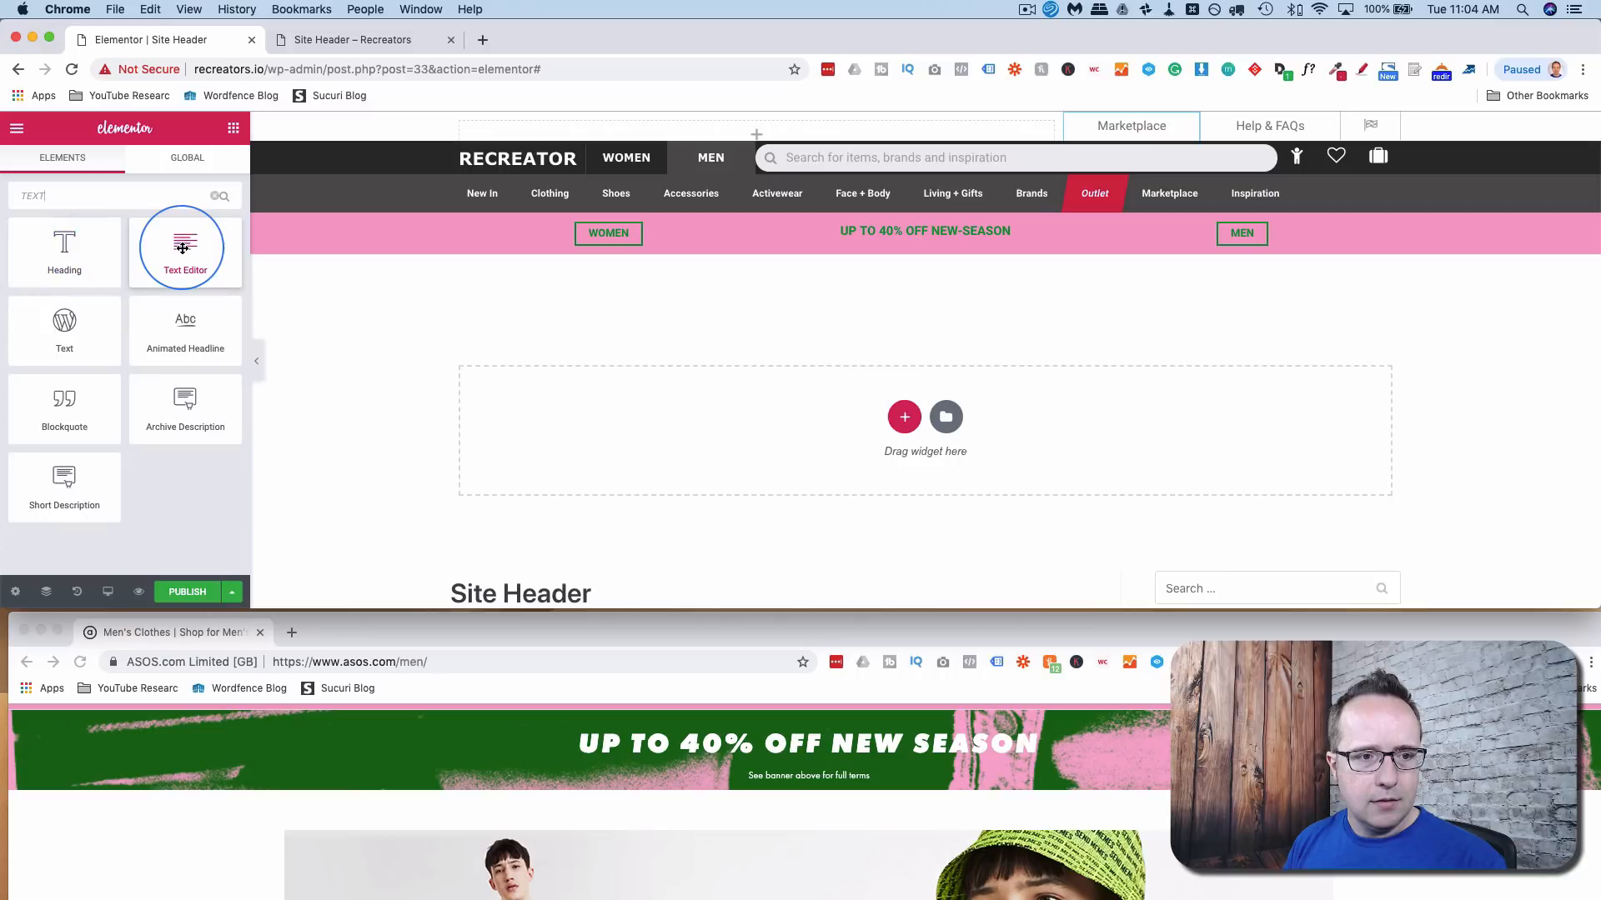
left_click_drag(180, 242, 939, 307)
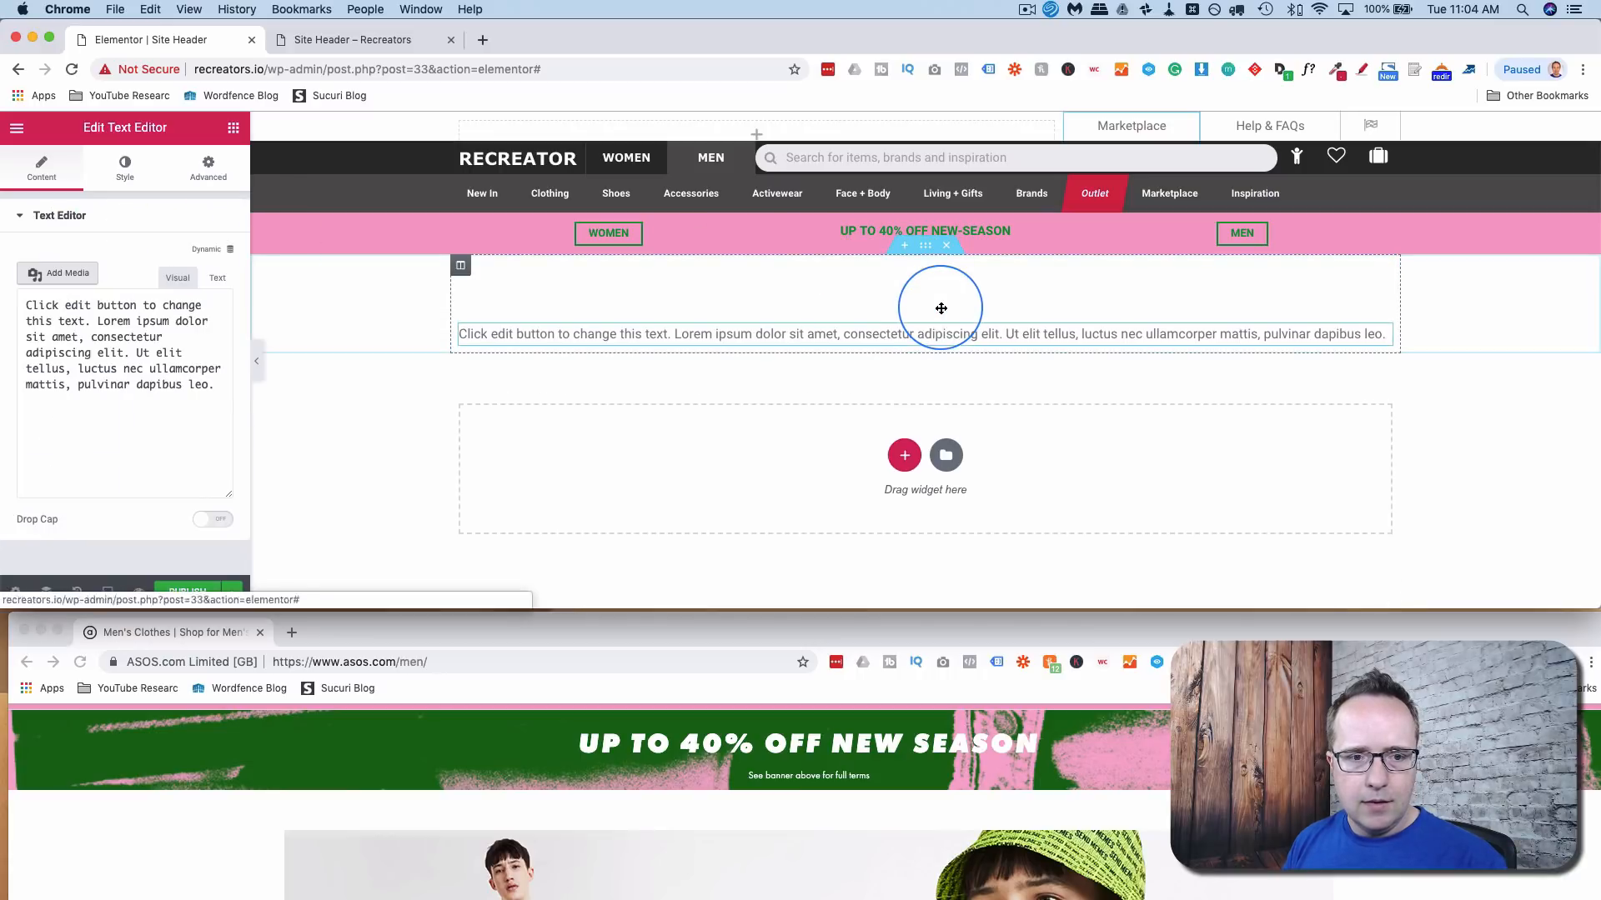
left_click(216, 277)
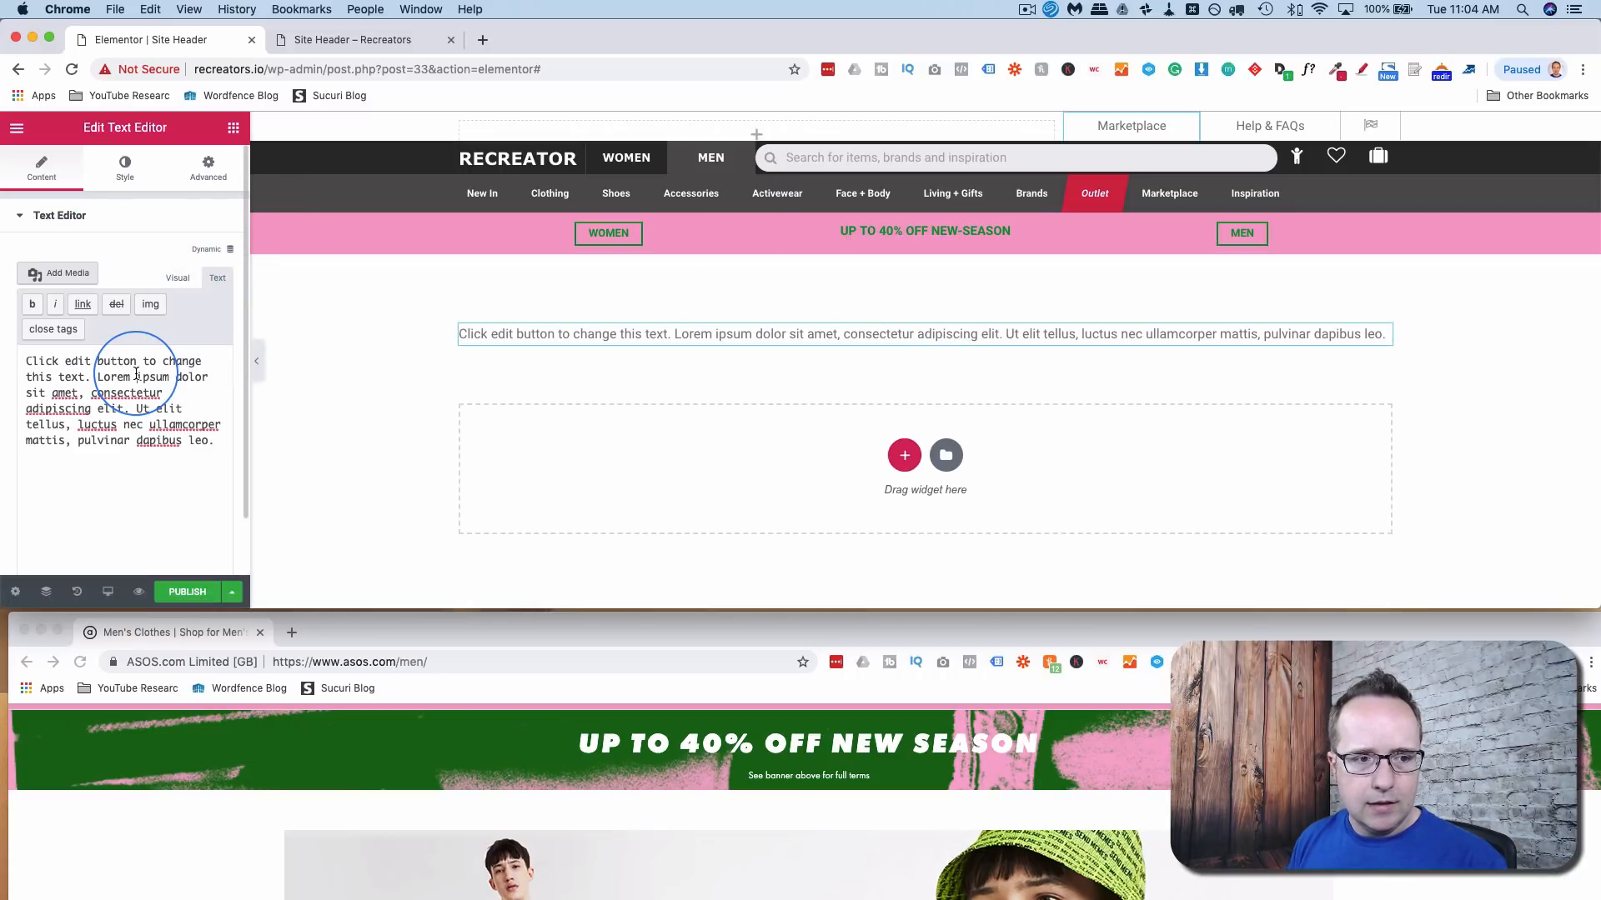
key("super+a")
key("super+v")
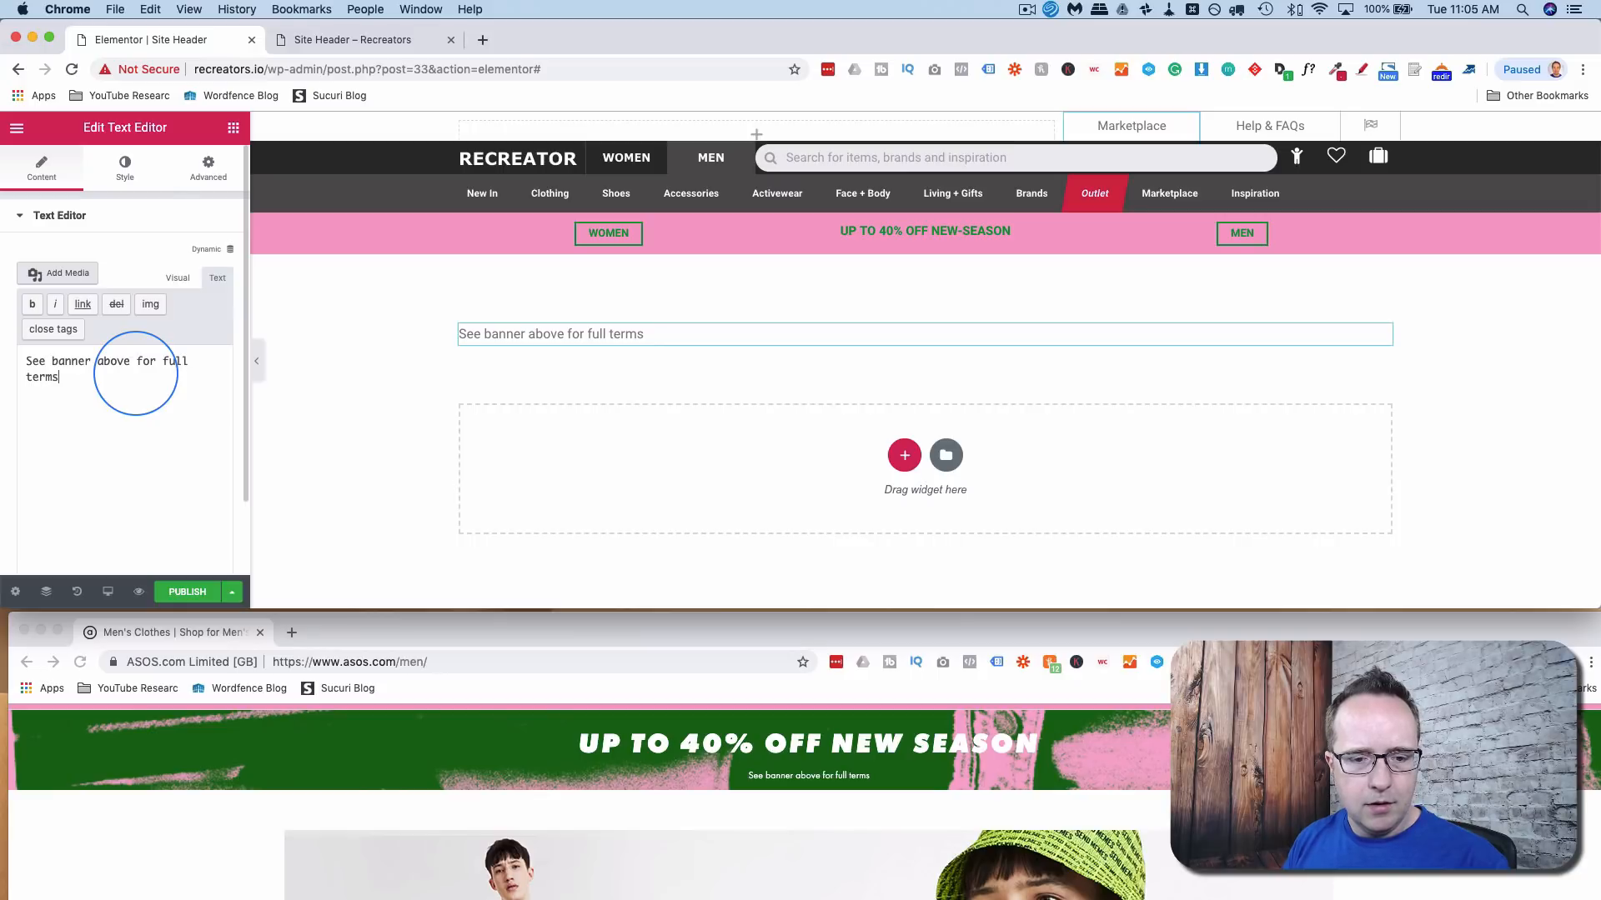
- Style the "See banner above for full terms" line as centered small print in white (#ffffff)
left_click(125, 169)
left_click(97, 284)
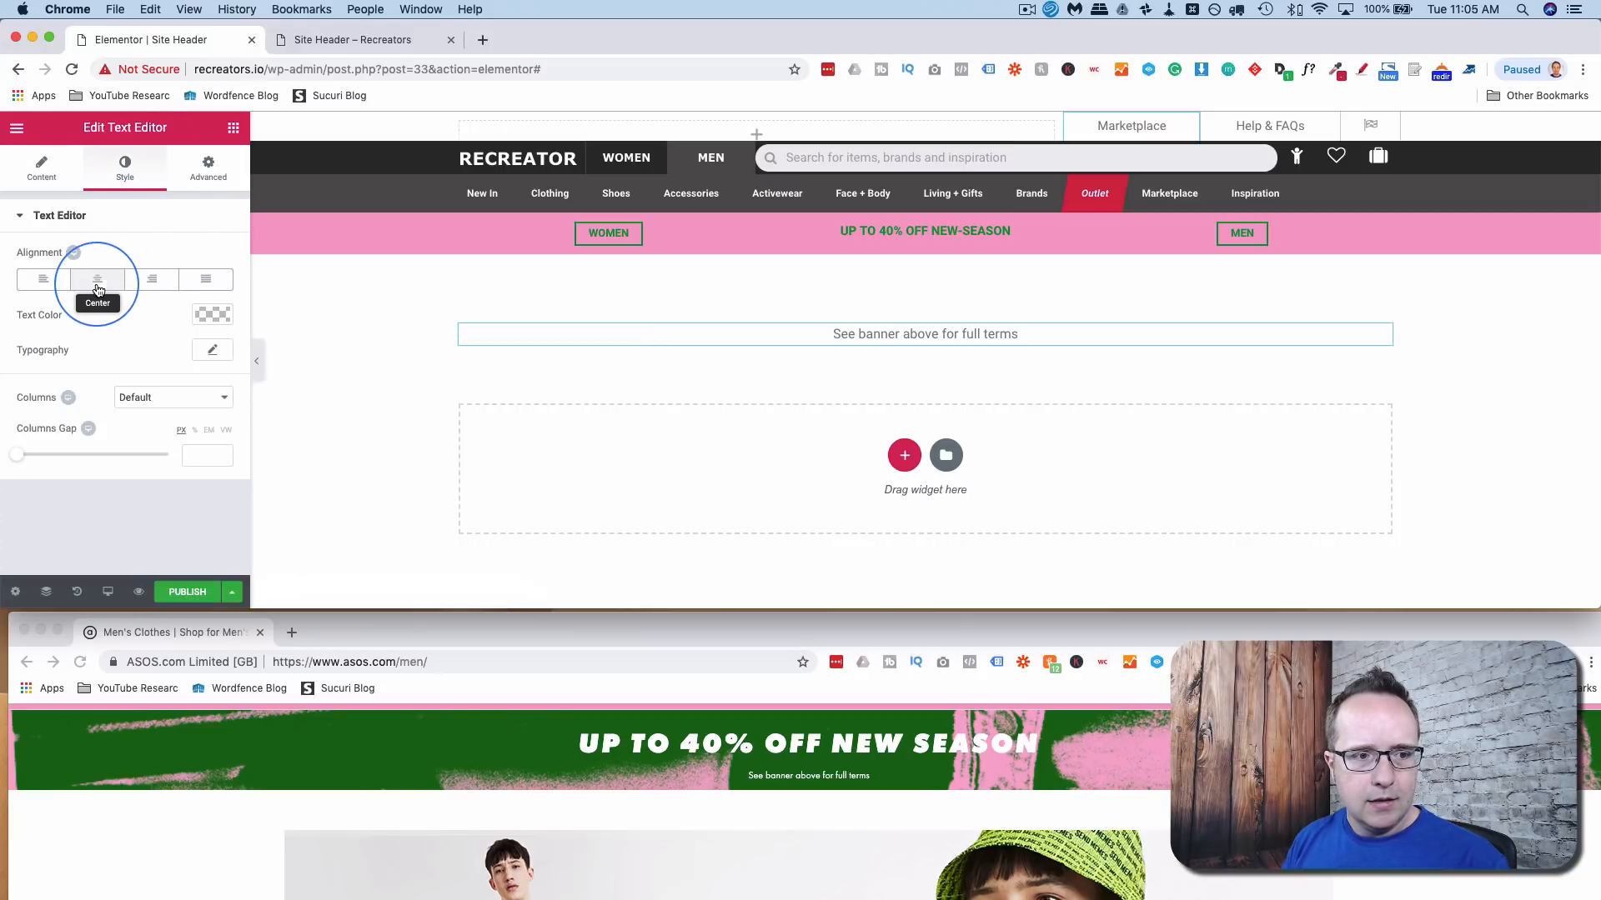
left_click(213, 315)
left_click(207, 322)
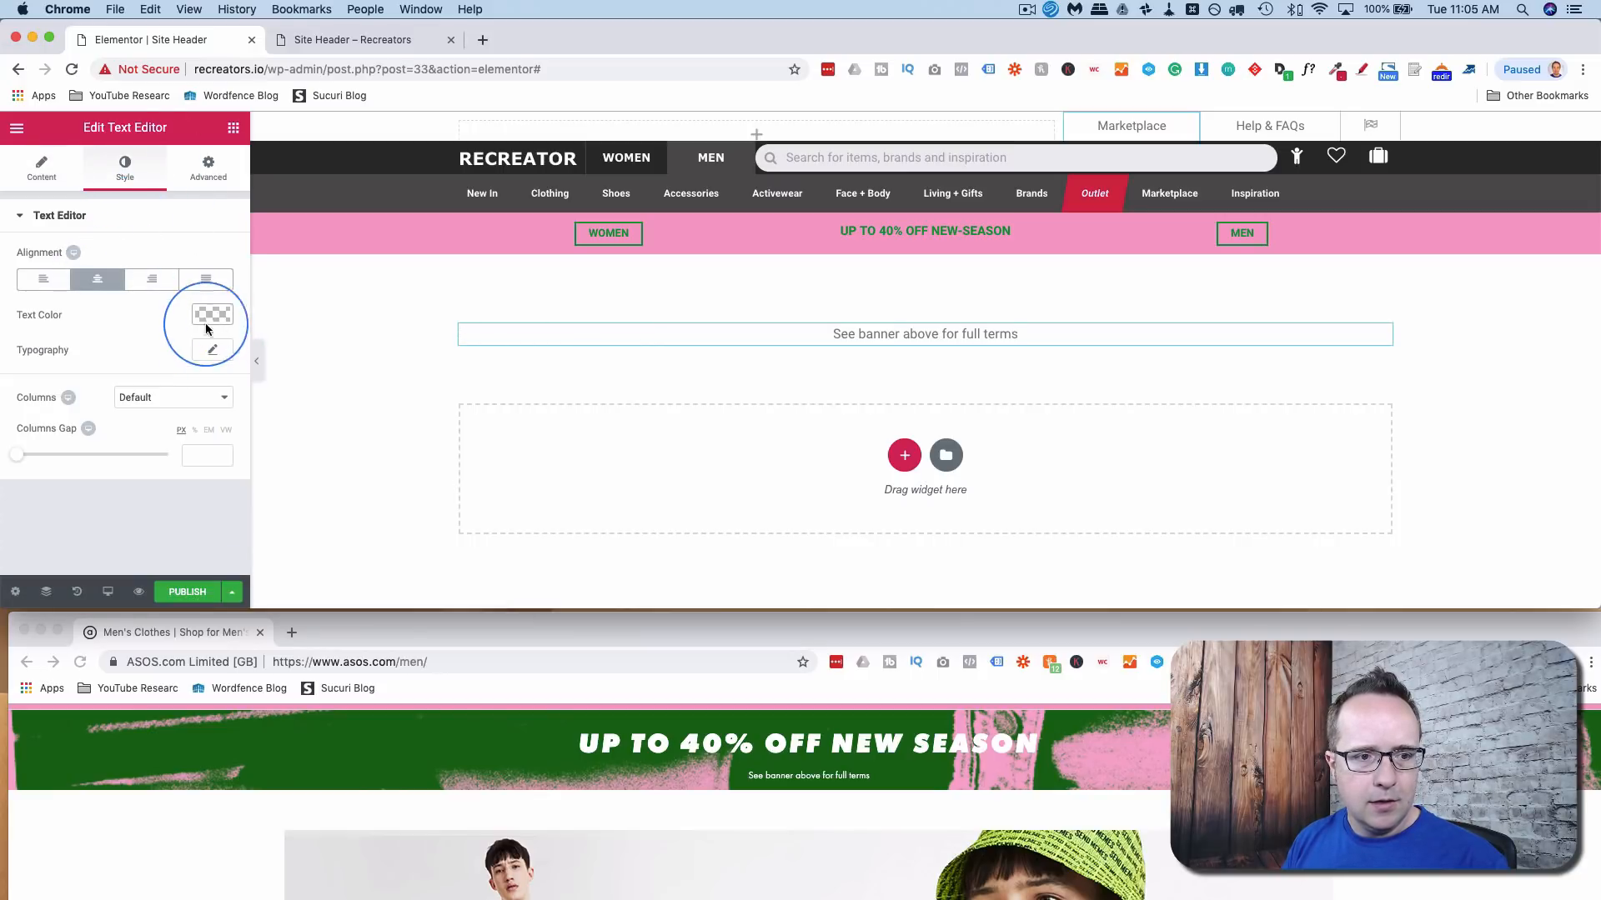
left_click(213, 349)
left_click(37, 452)
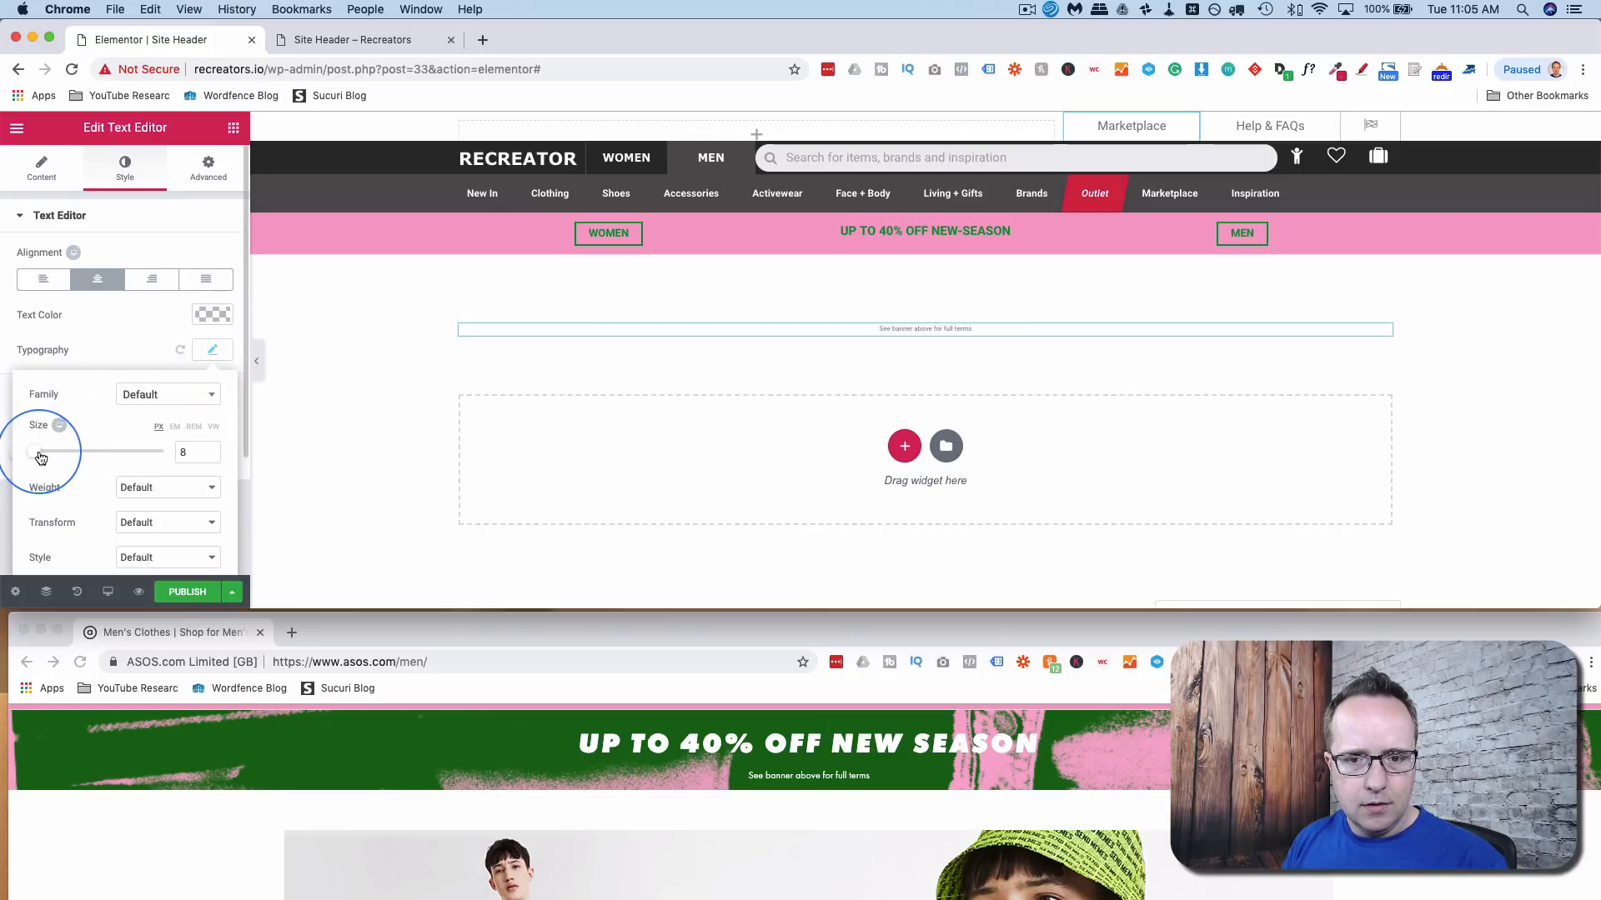
left_click(211, 315)
left_click_drag(90, 361, 19, 338)
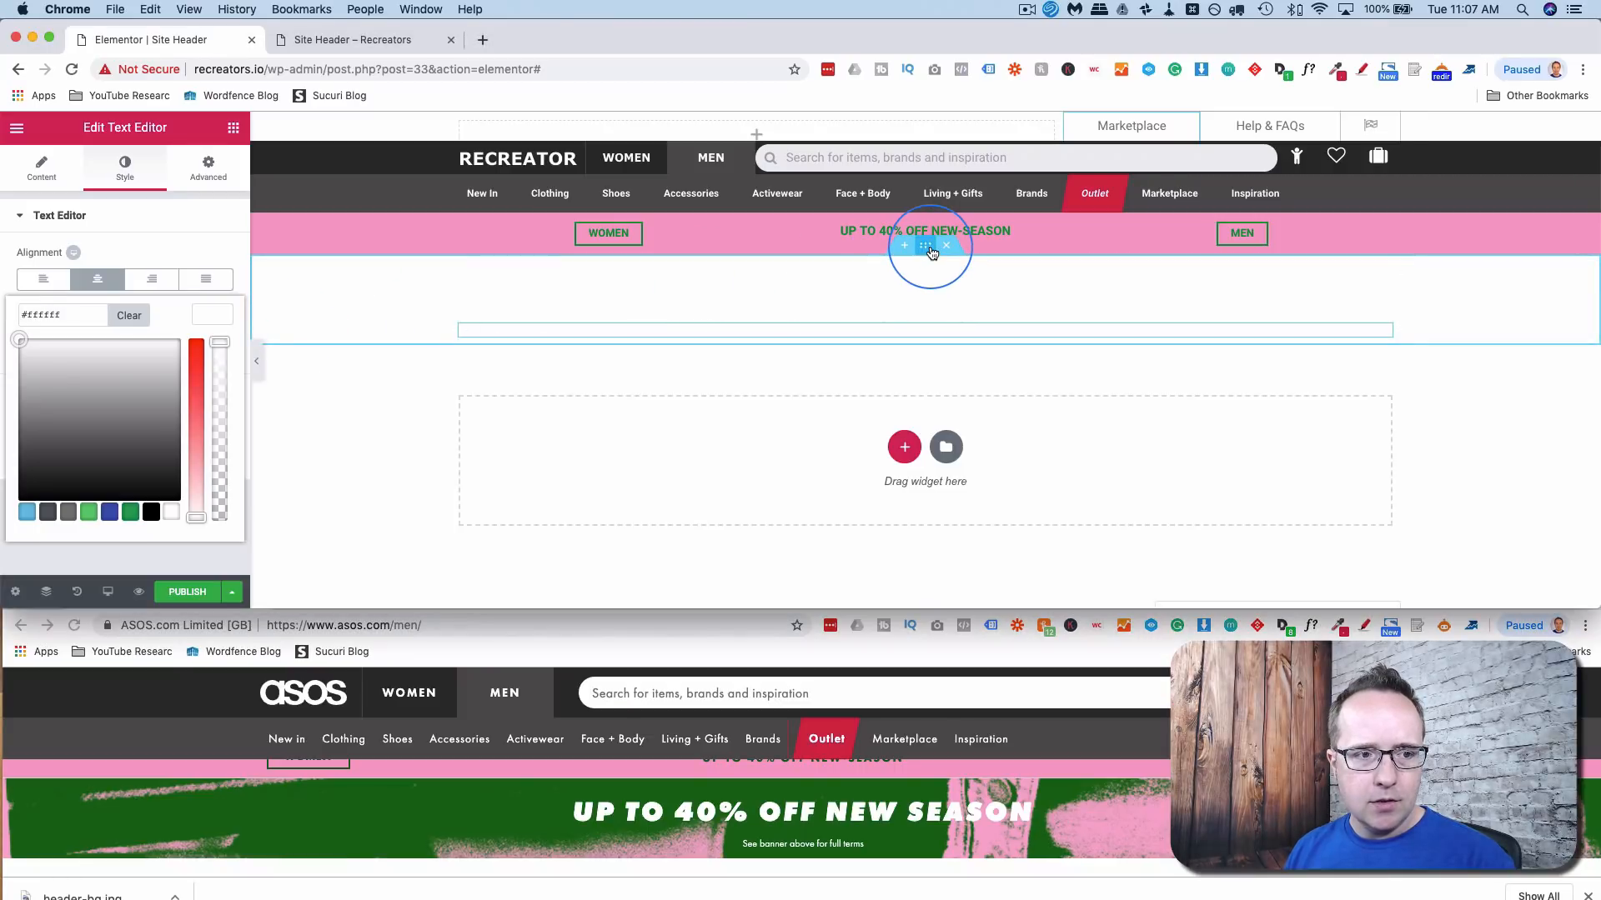
- Give the sale banner section a Classic background using the uploaded image header-bg.jpg
left_click(925, 246)
left_click(117, 175)
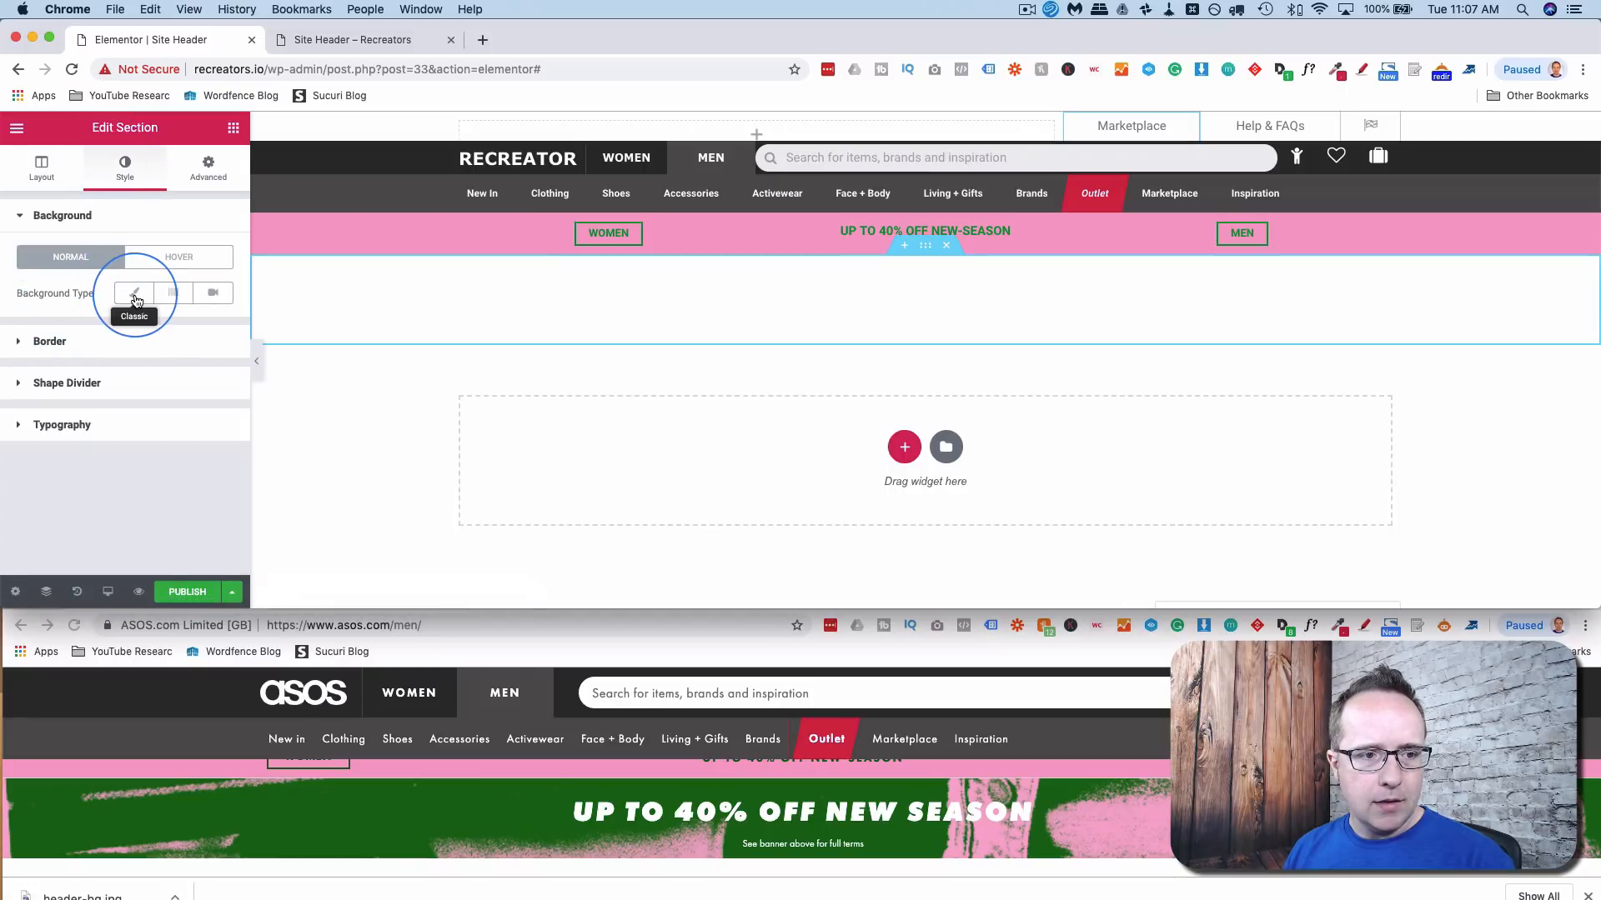
left_click(135, 293)
left_click(117, 451)
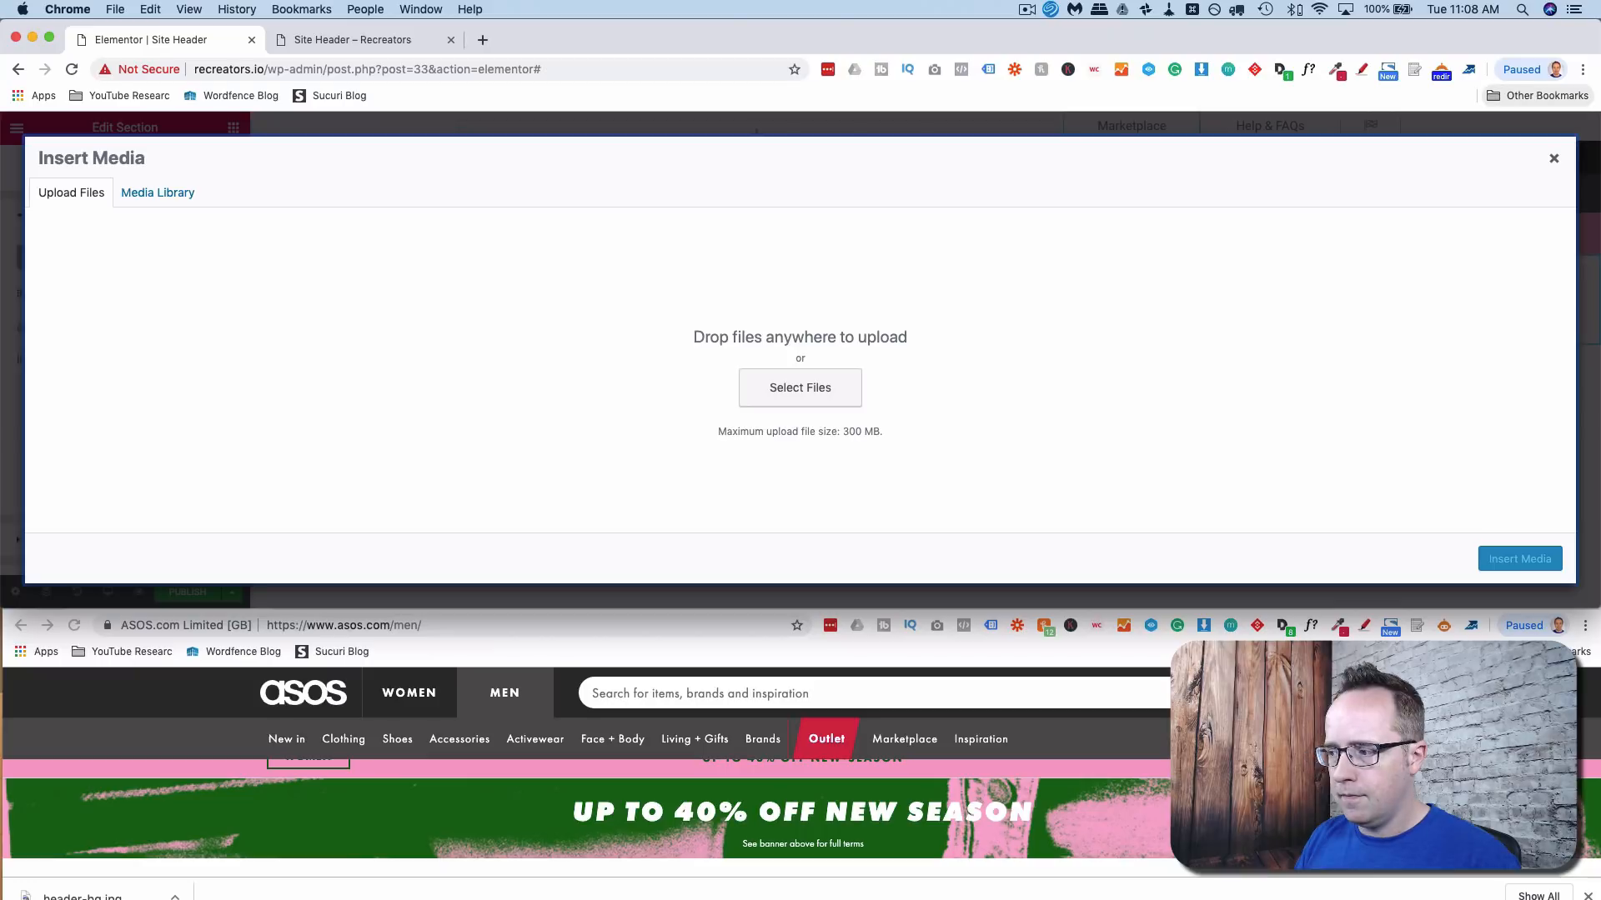
left_click_drag(1158, 368, 897, 308)
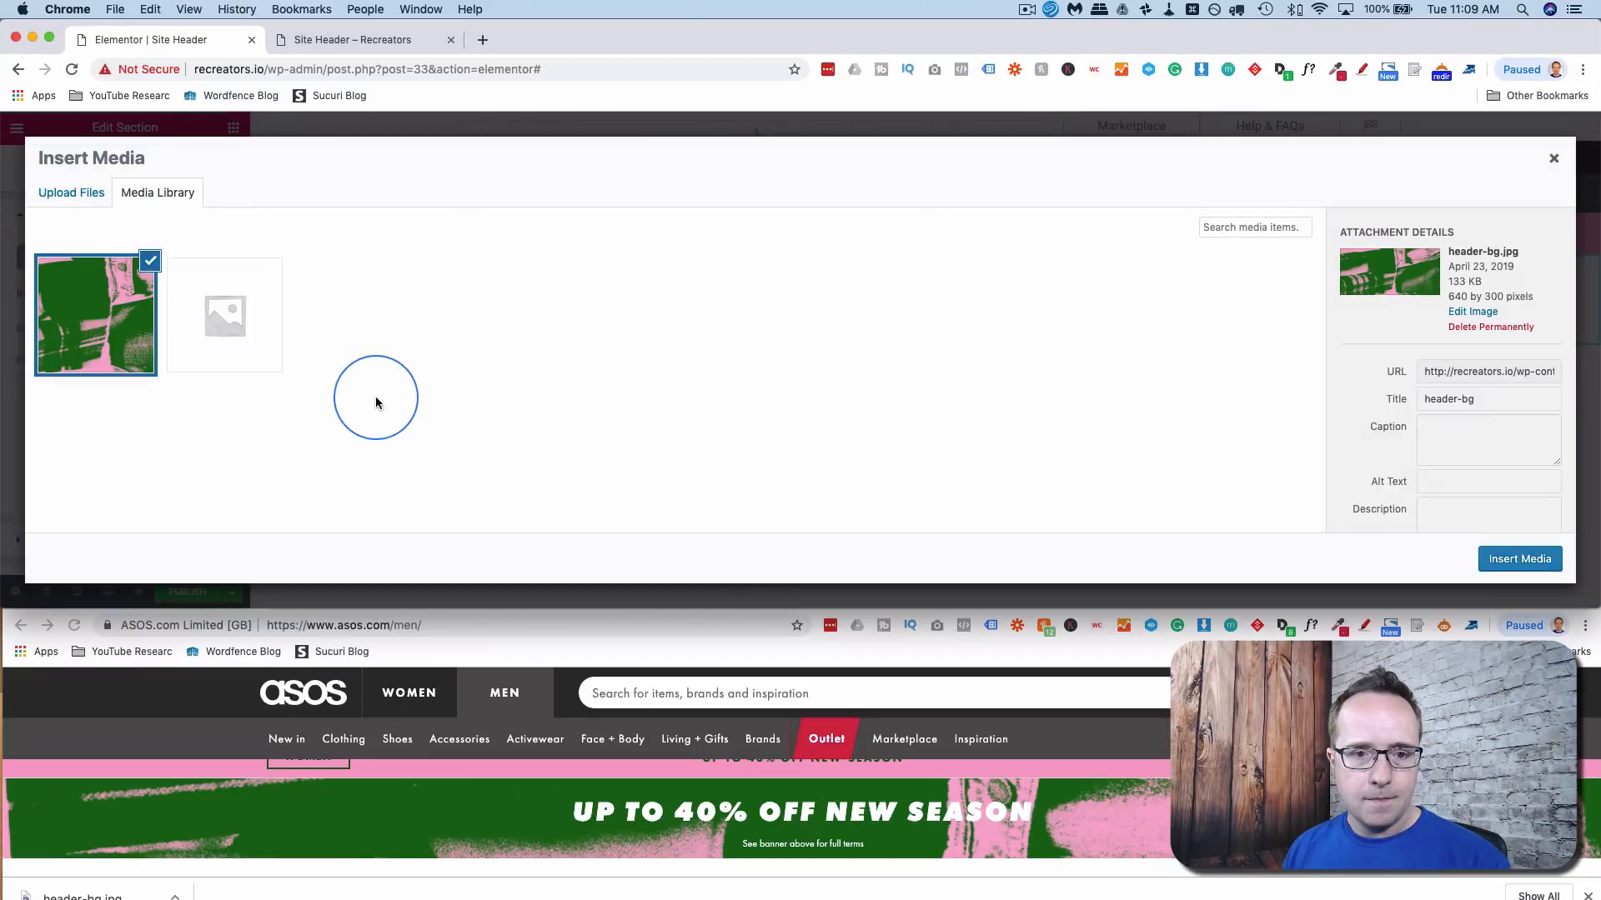
left_click(1510, 572)
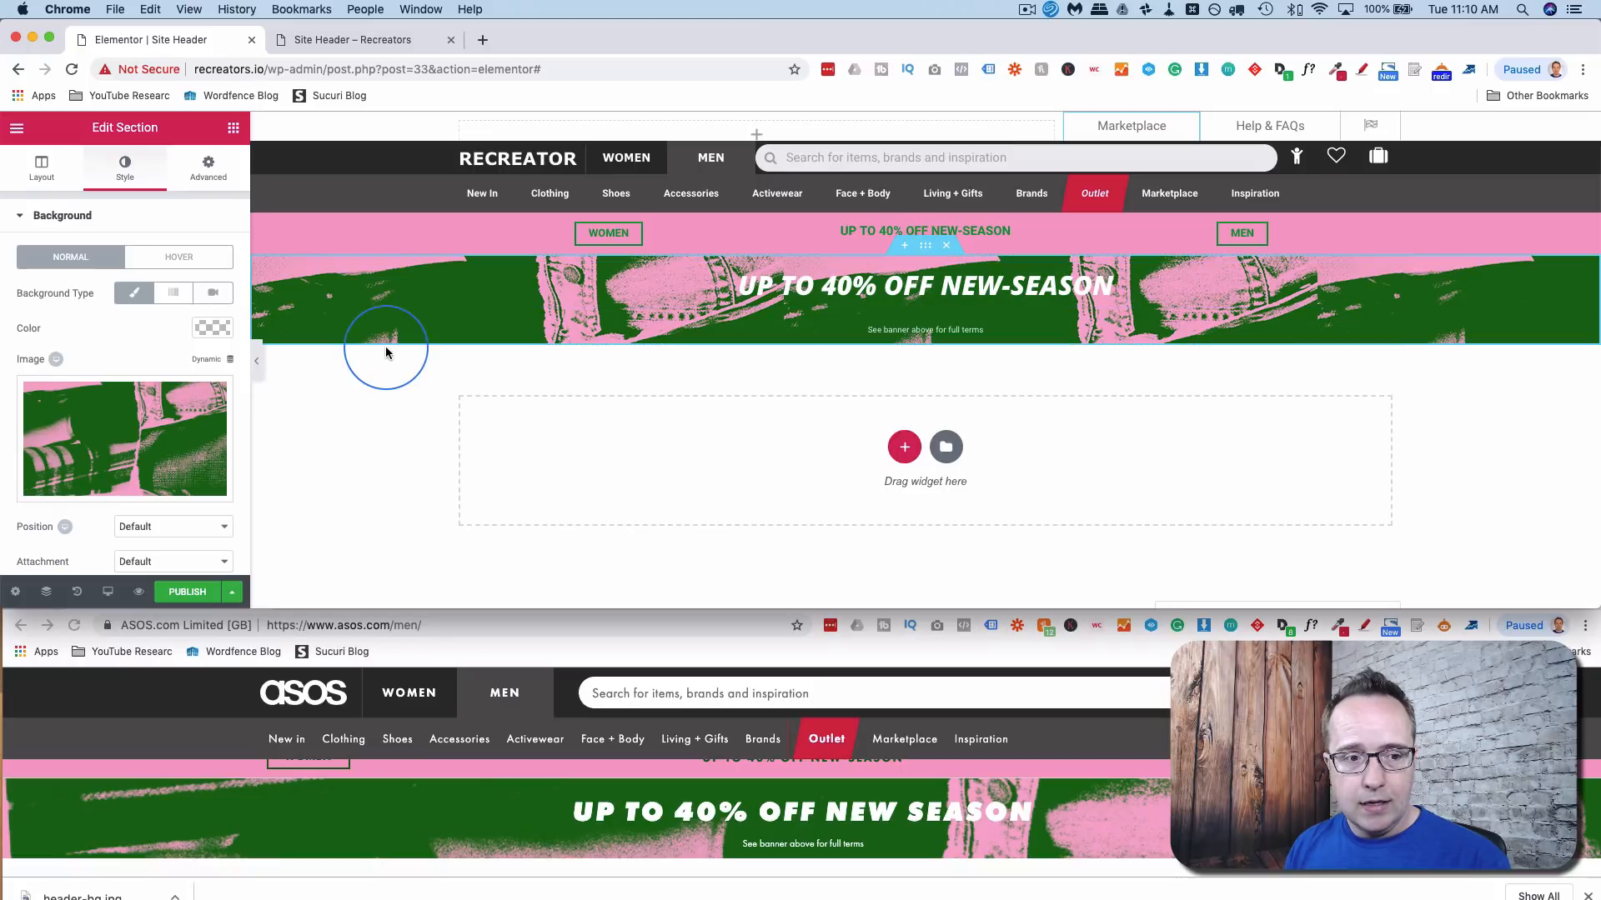
- Set the sale banner's background image to No-repeat with its size set to Cover
scroll(138, 417, "down", 4)
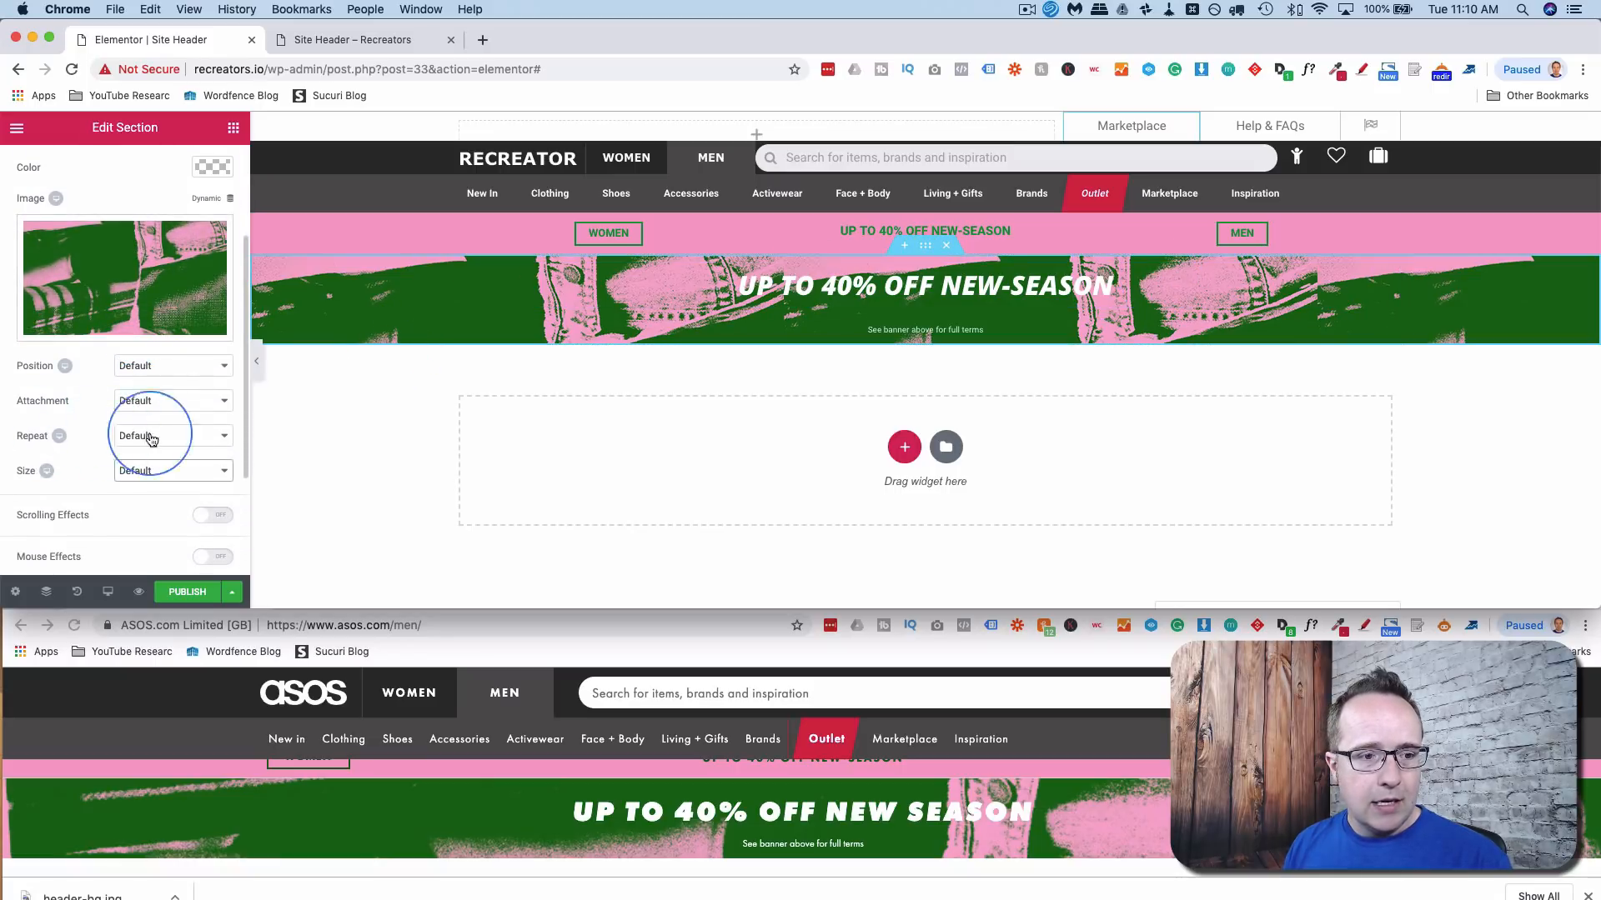
left_click(151, 437)
left_click(166, 450)
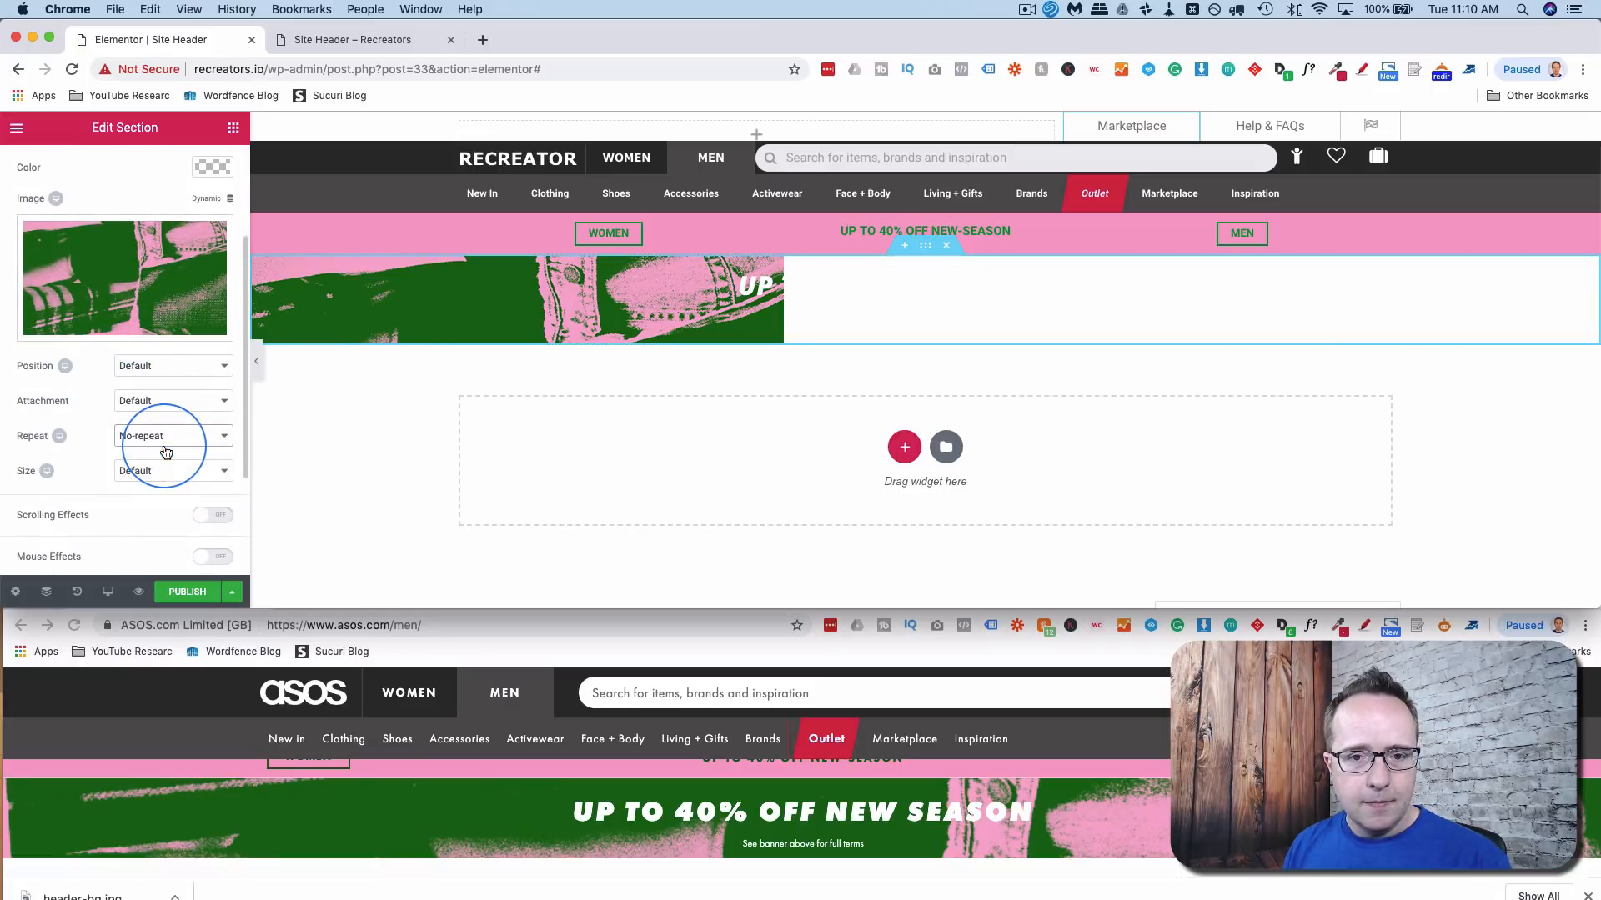
left_click(150, 471)
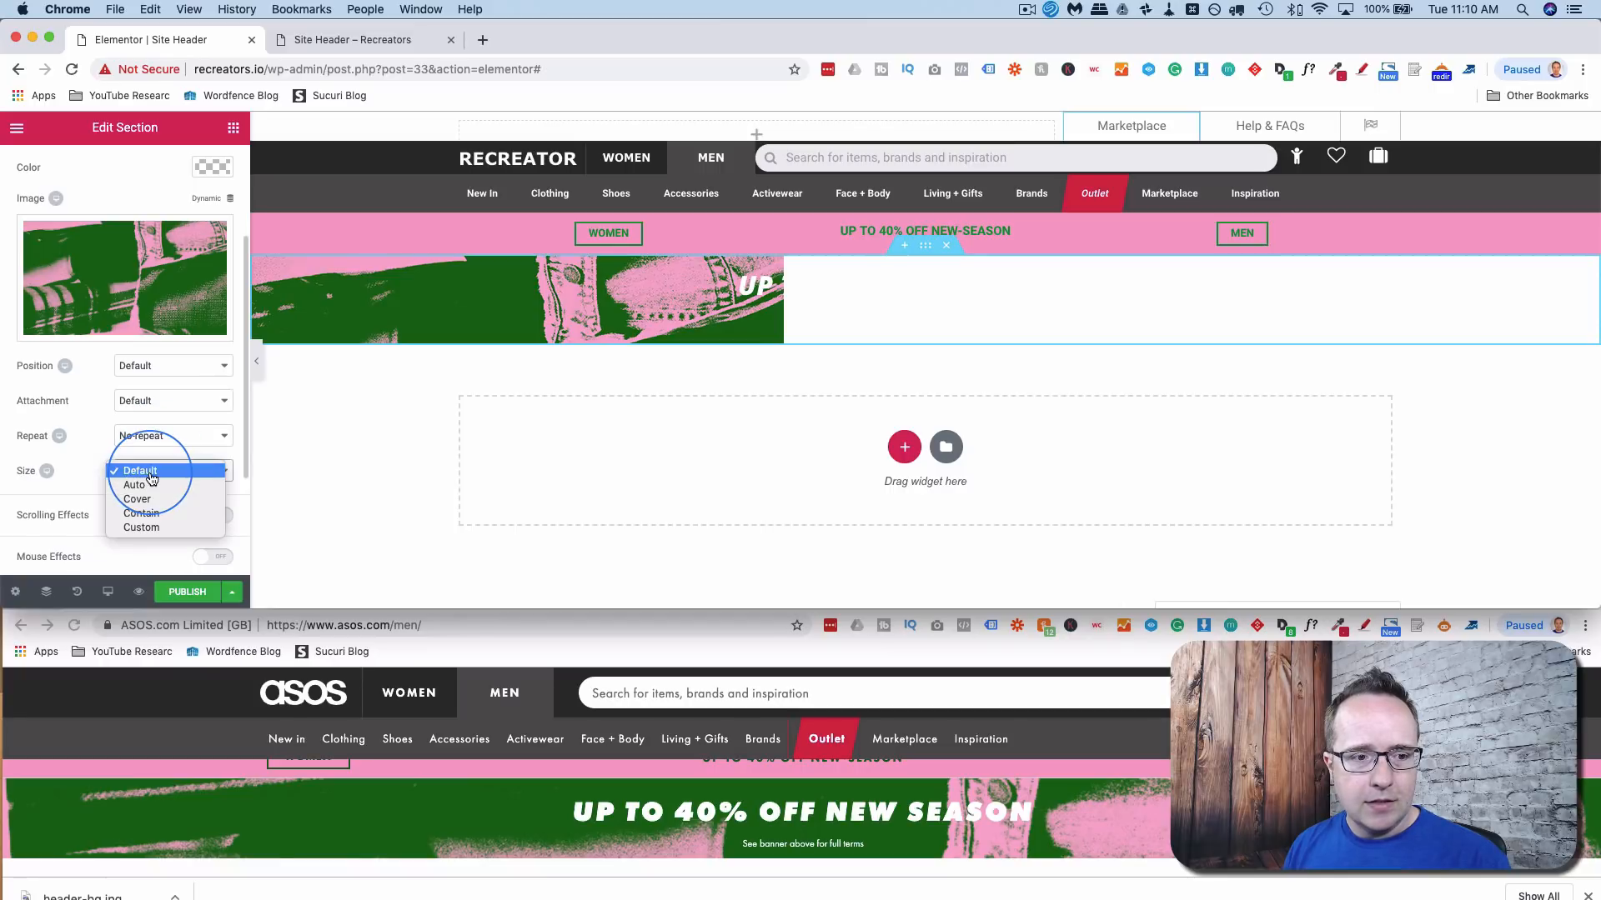
left_click(149, 497)
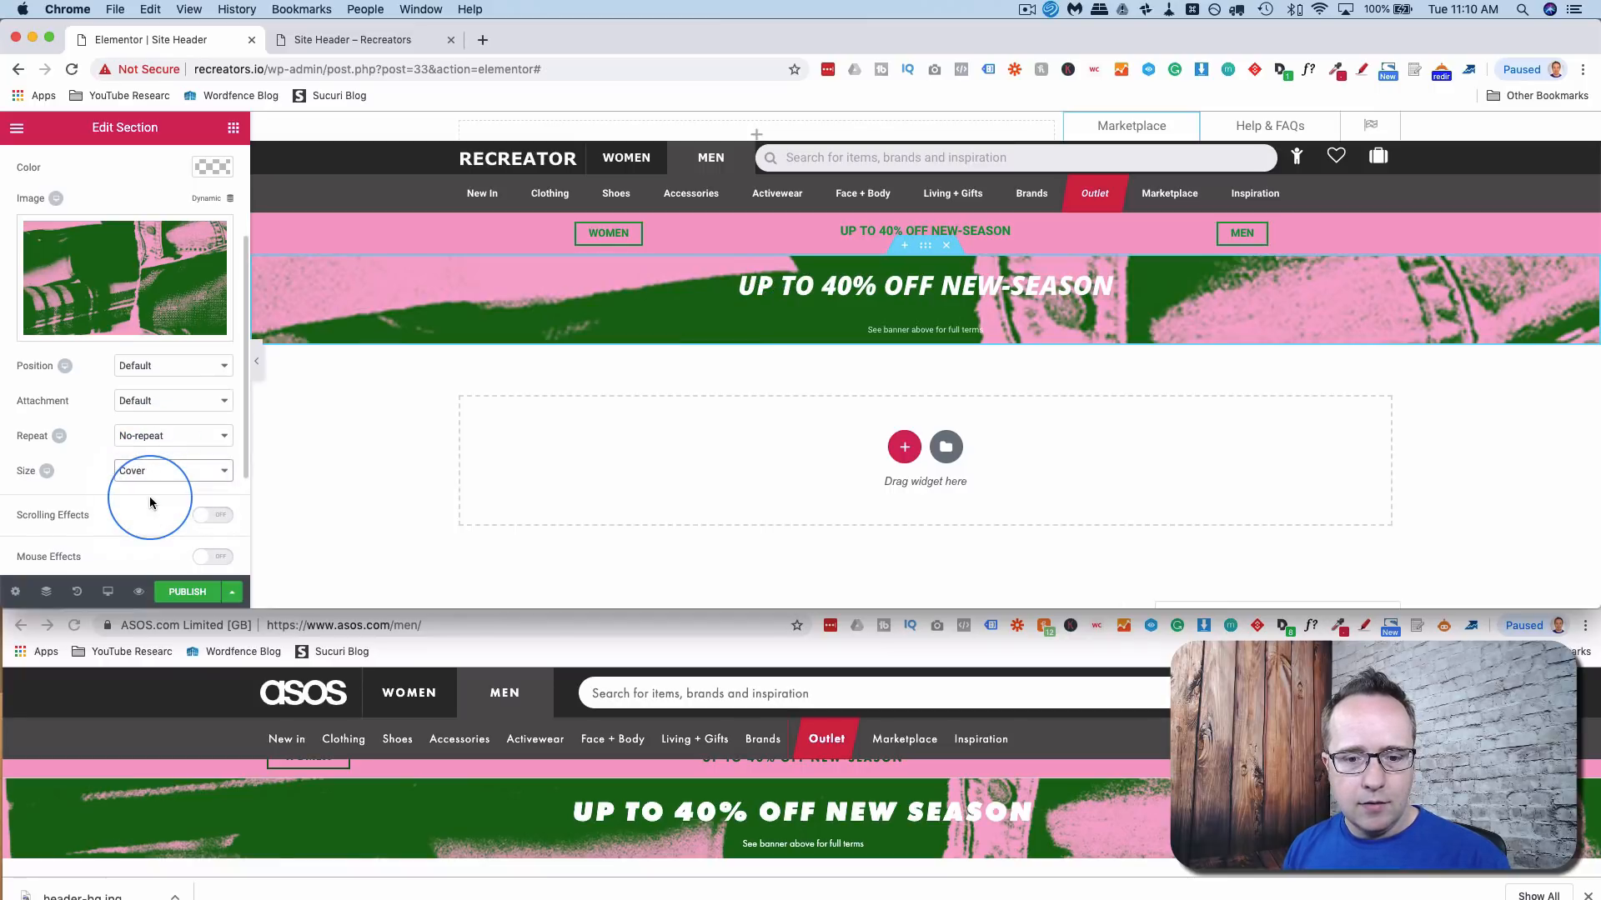
- Compare with the ASOS header and set the search form's left margin to 10 px, with margins unlinked
scroll(194, 798, "up", 3)
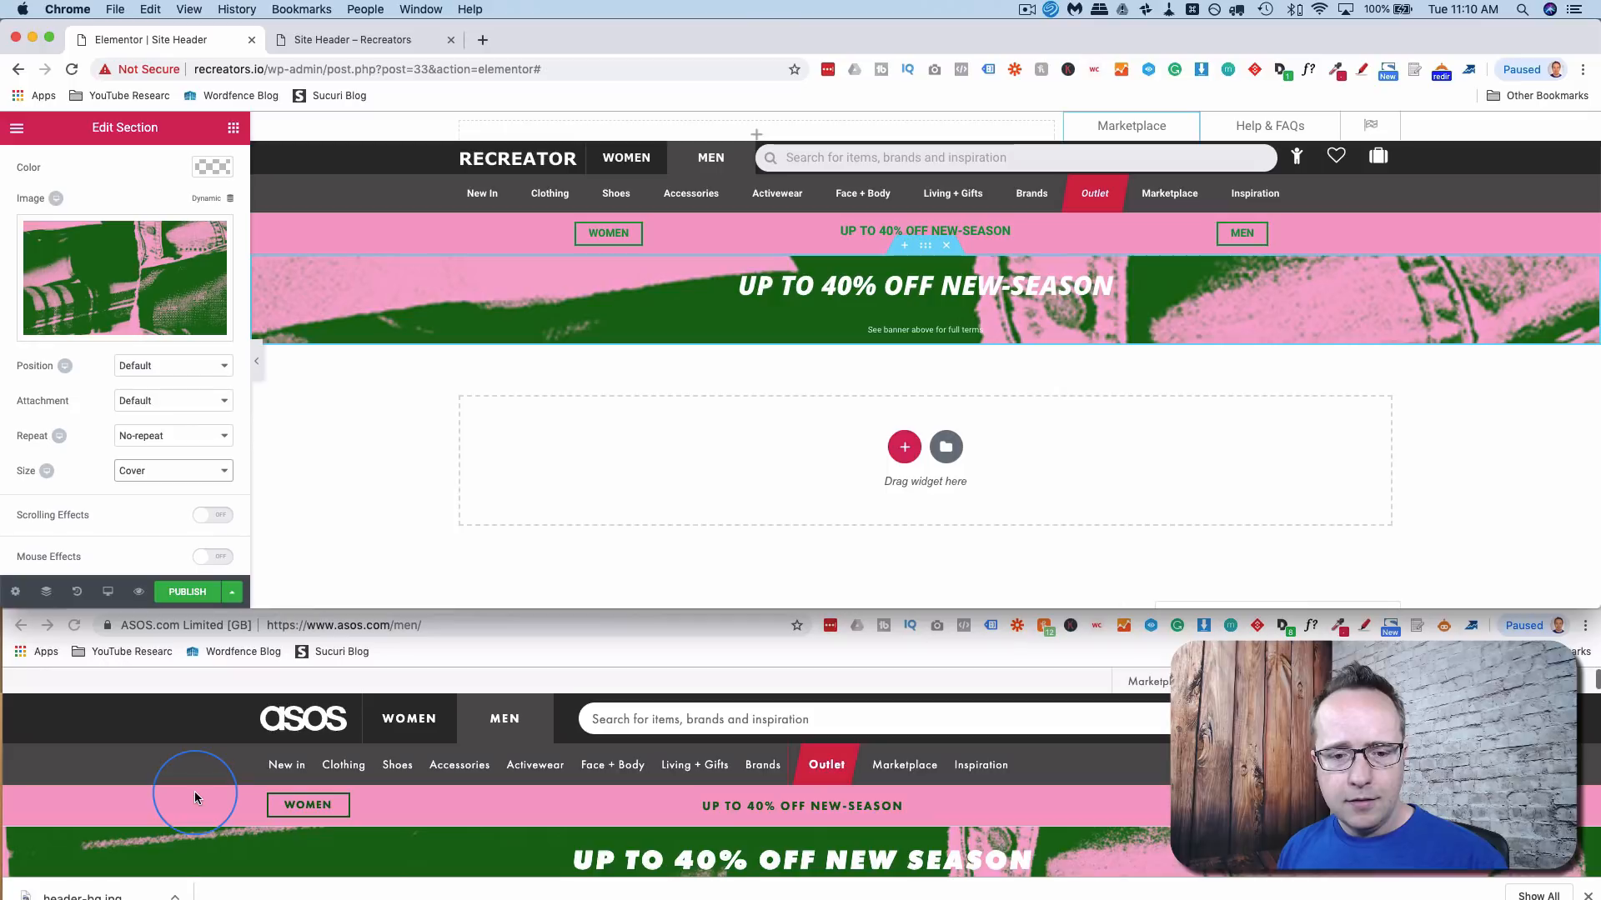
scroll(194, 798, "down", 2)
scroll(165, 817, "up", 3)
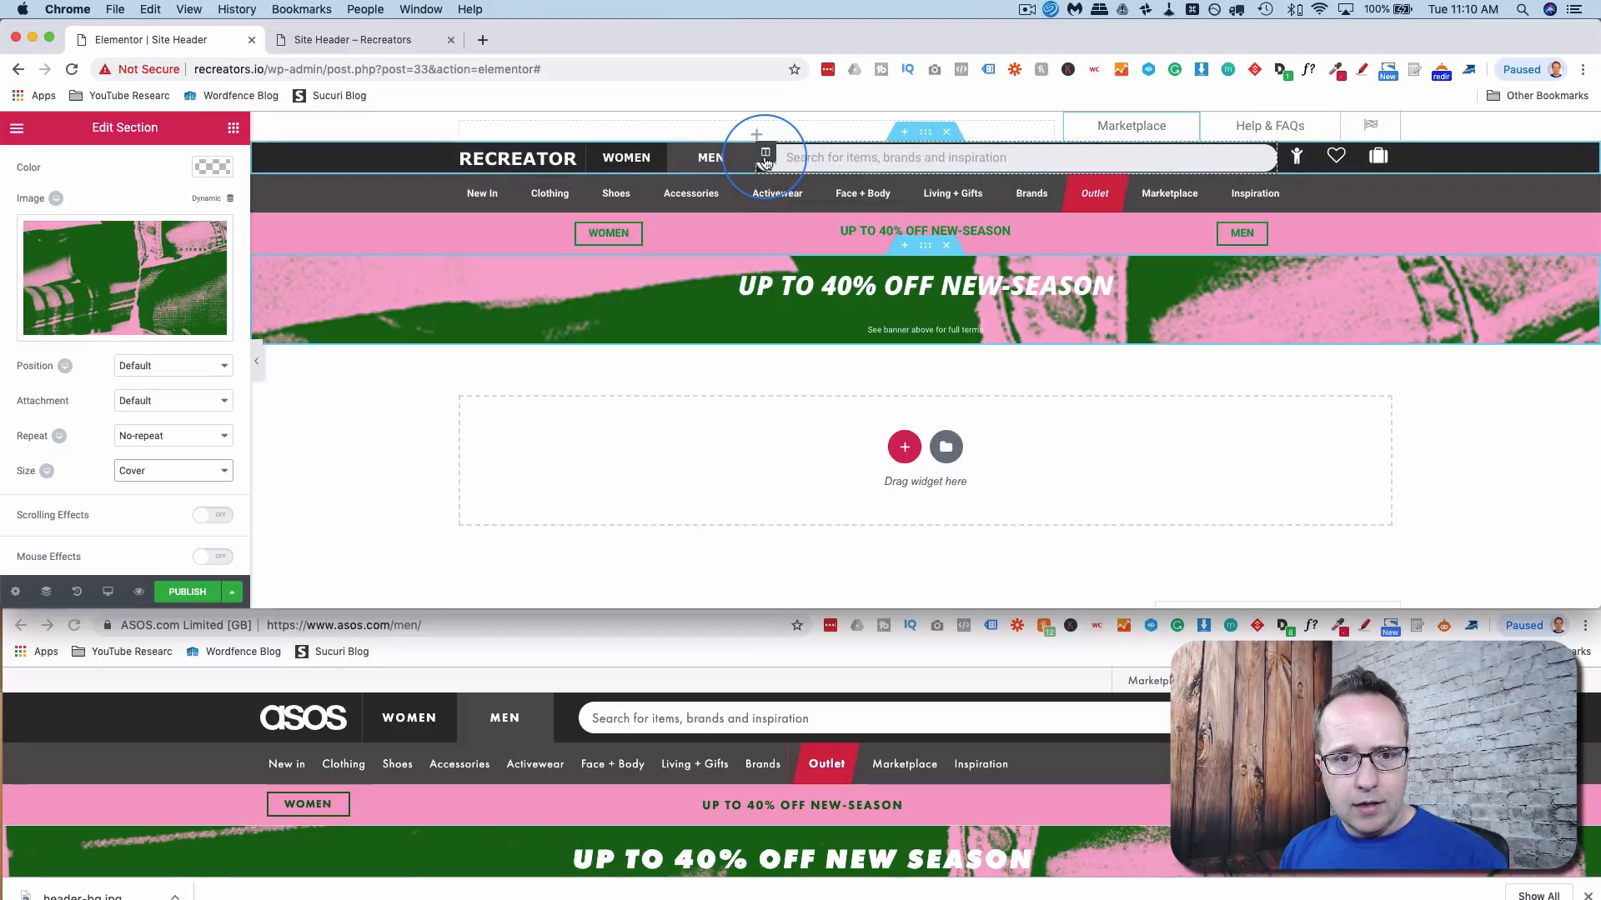
left_click(766, 153)
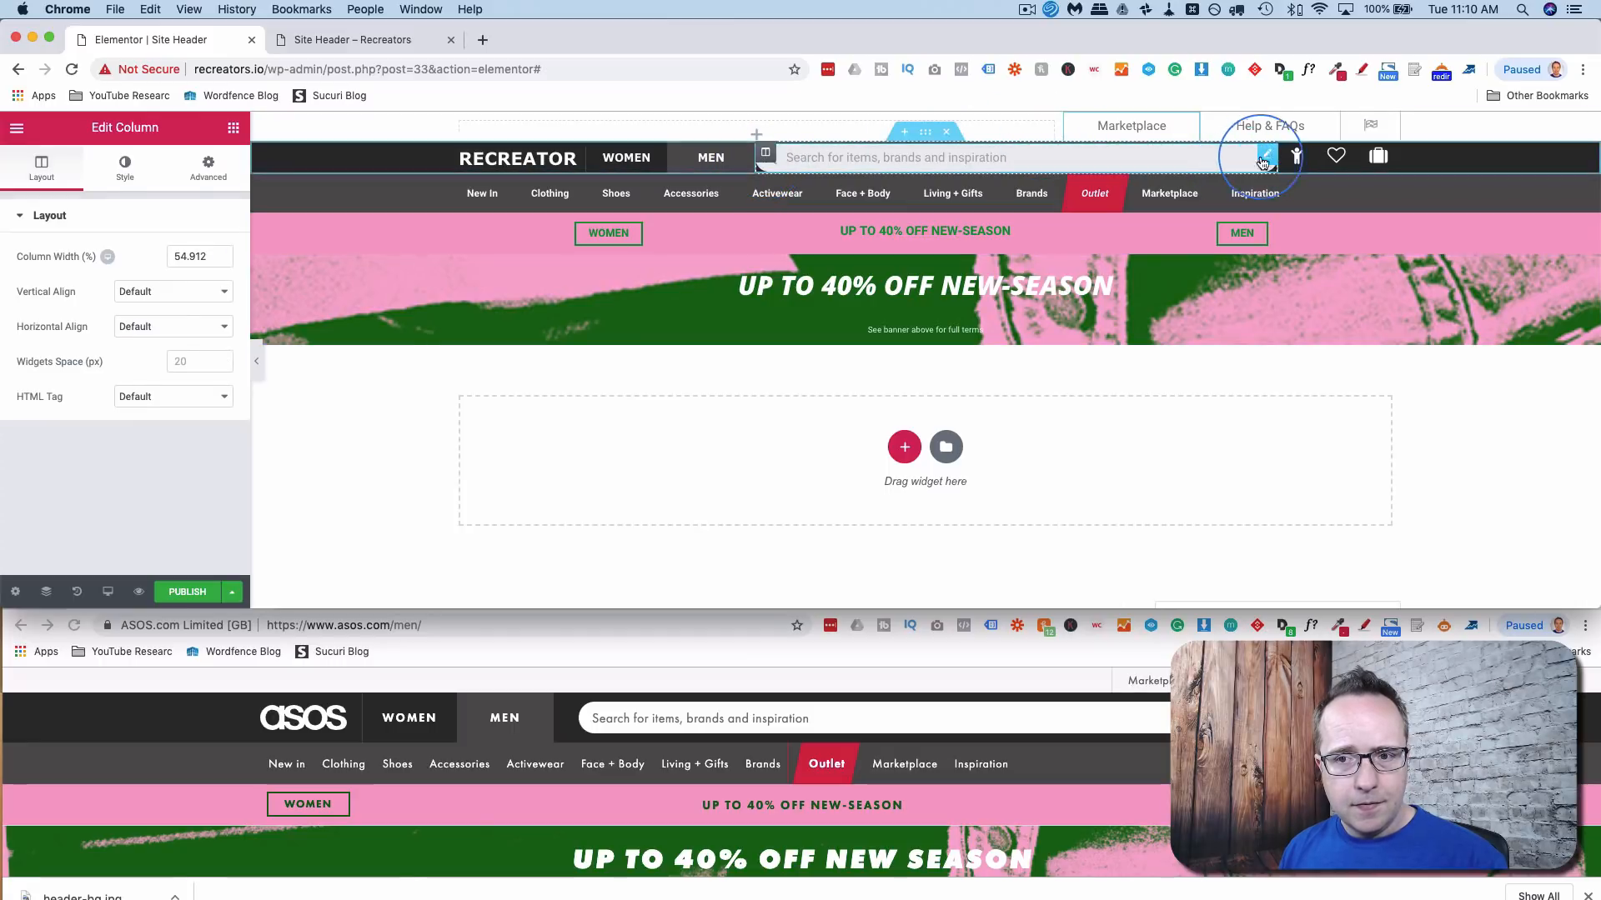
left_click(1267, 161)
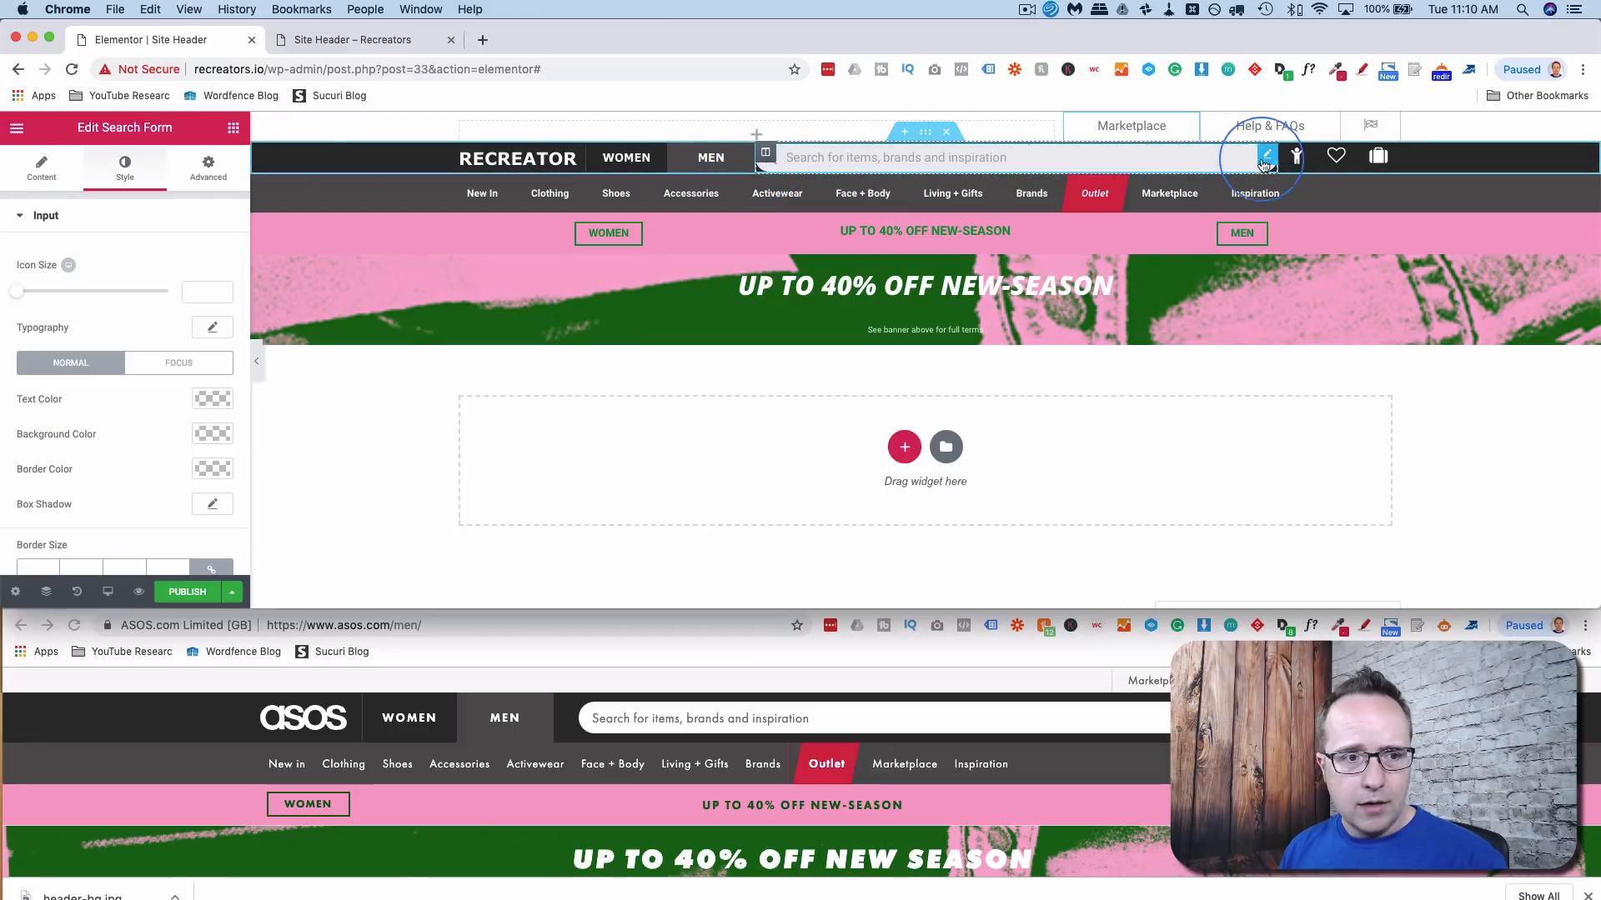
left_click(221, 177)
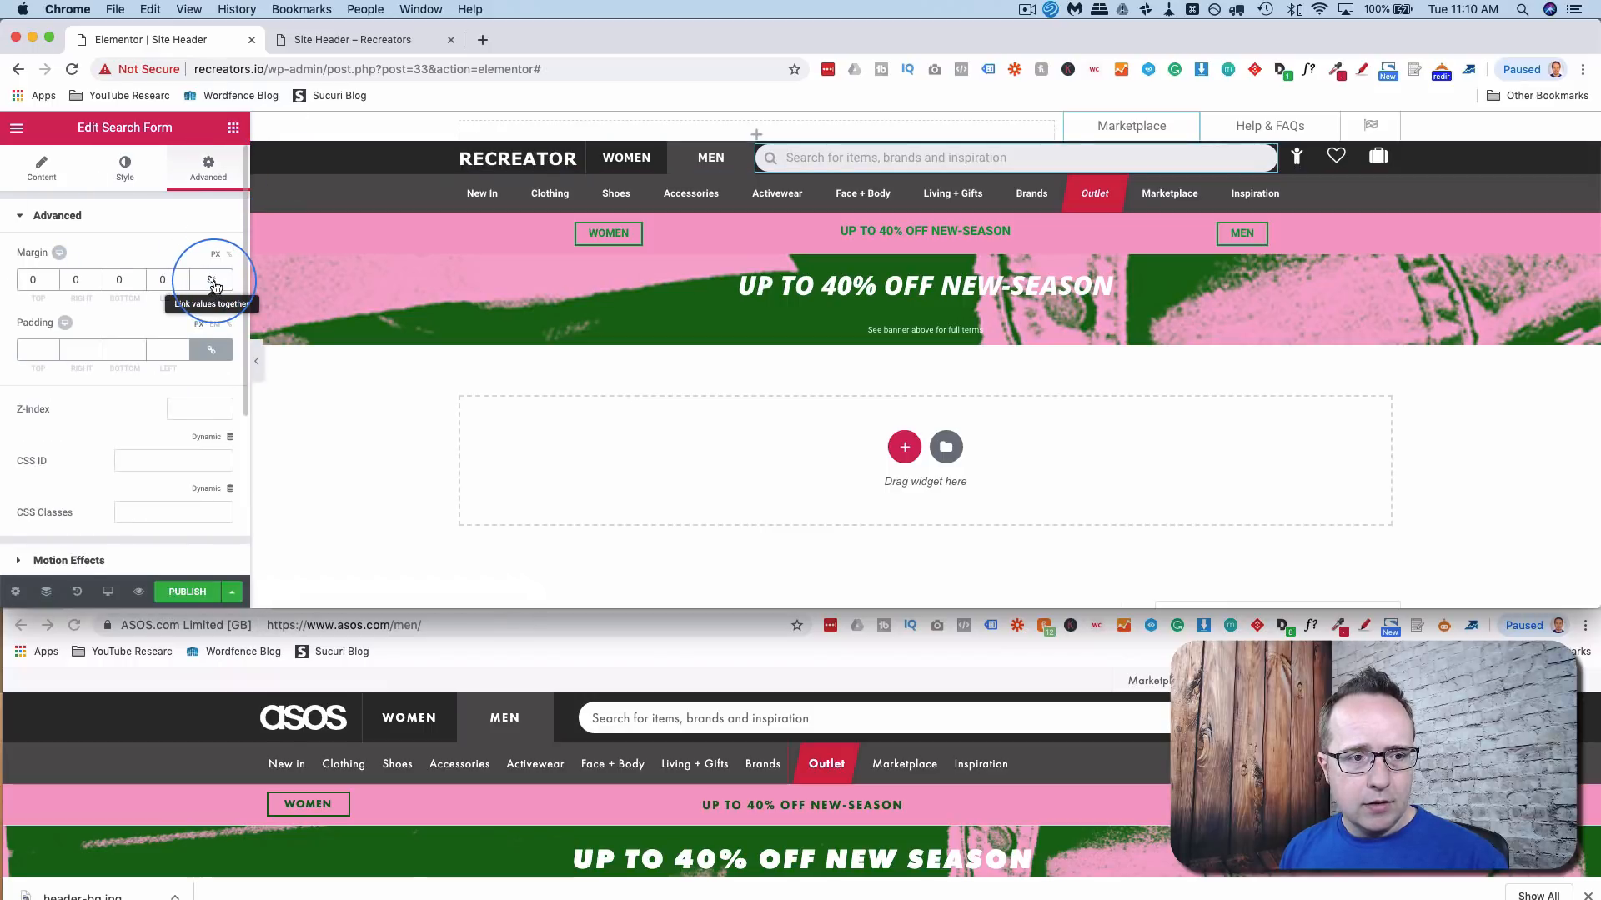
double_click(159, 280)
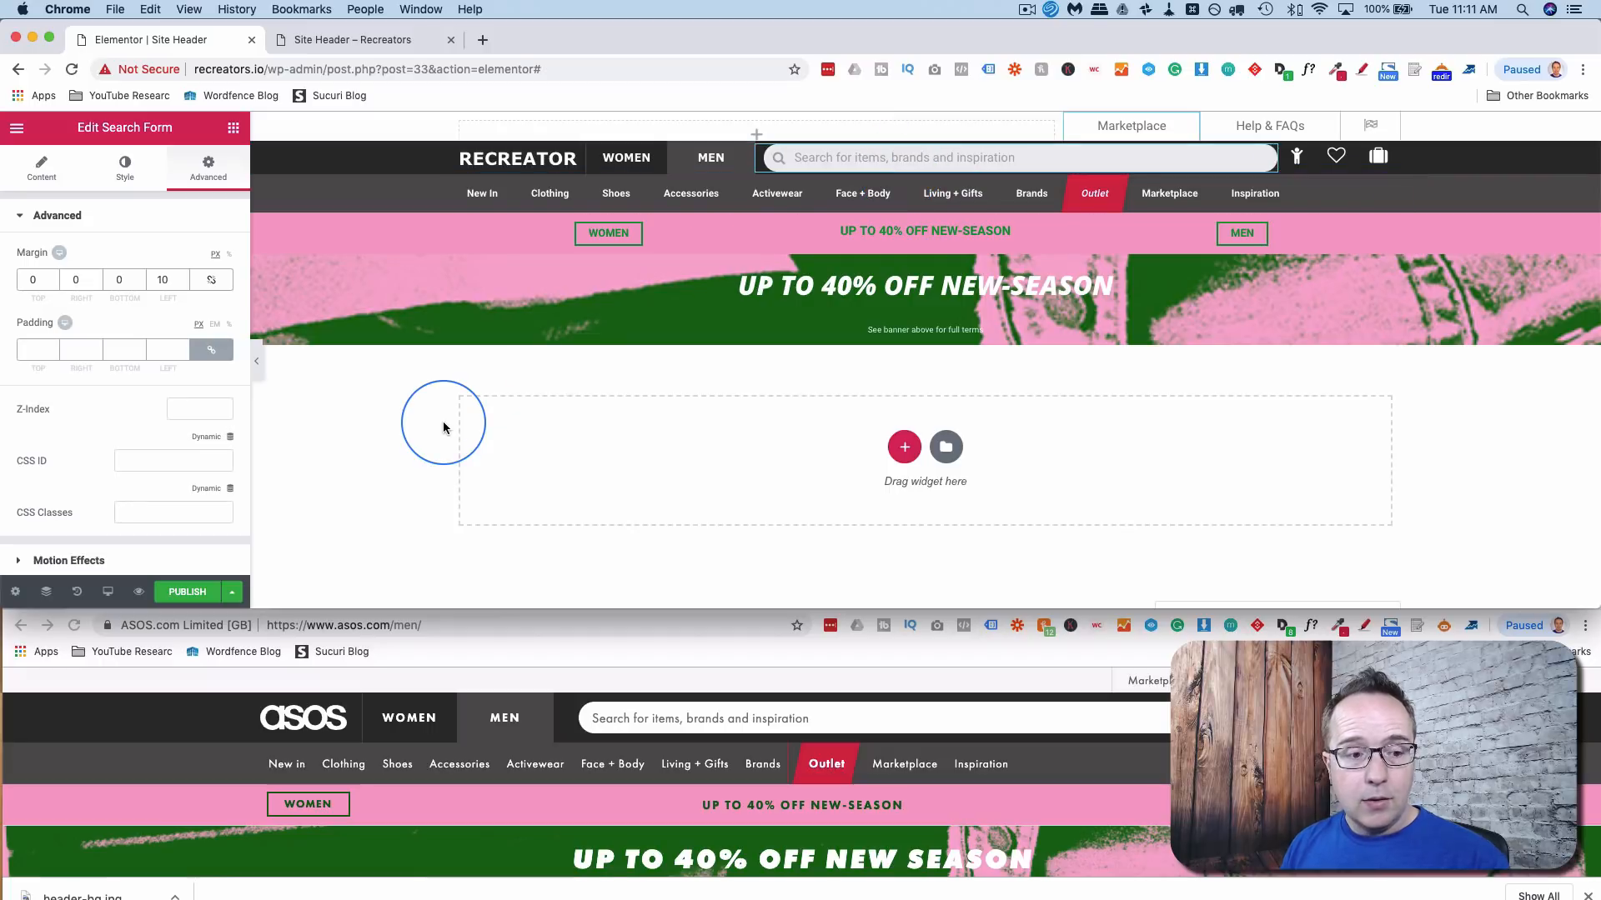
- Publish the header template with a display condition that includes the Entire Site
left_click(186, 592)
left_click(822, 514)
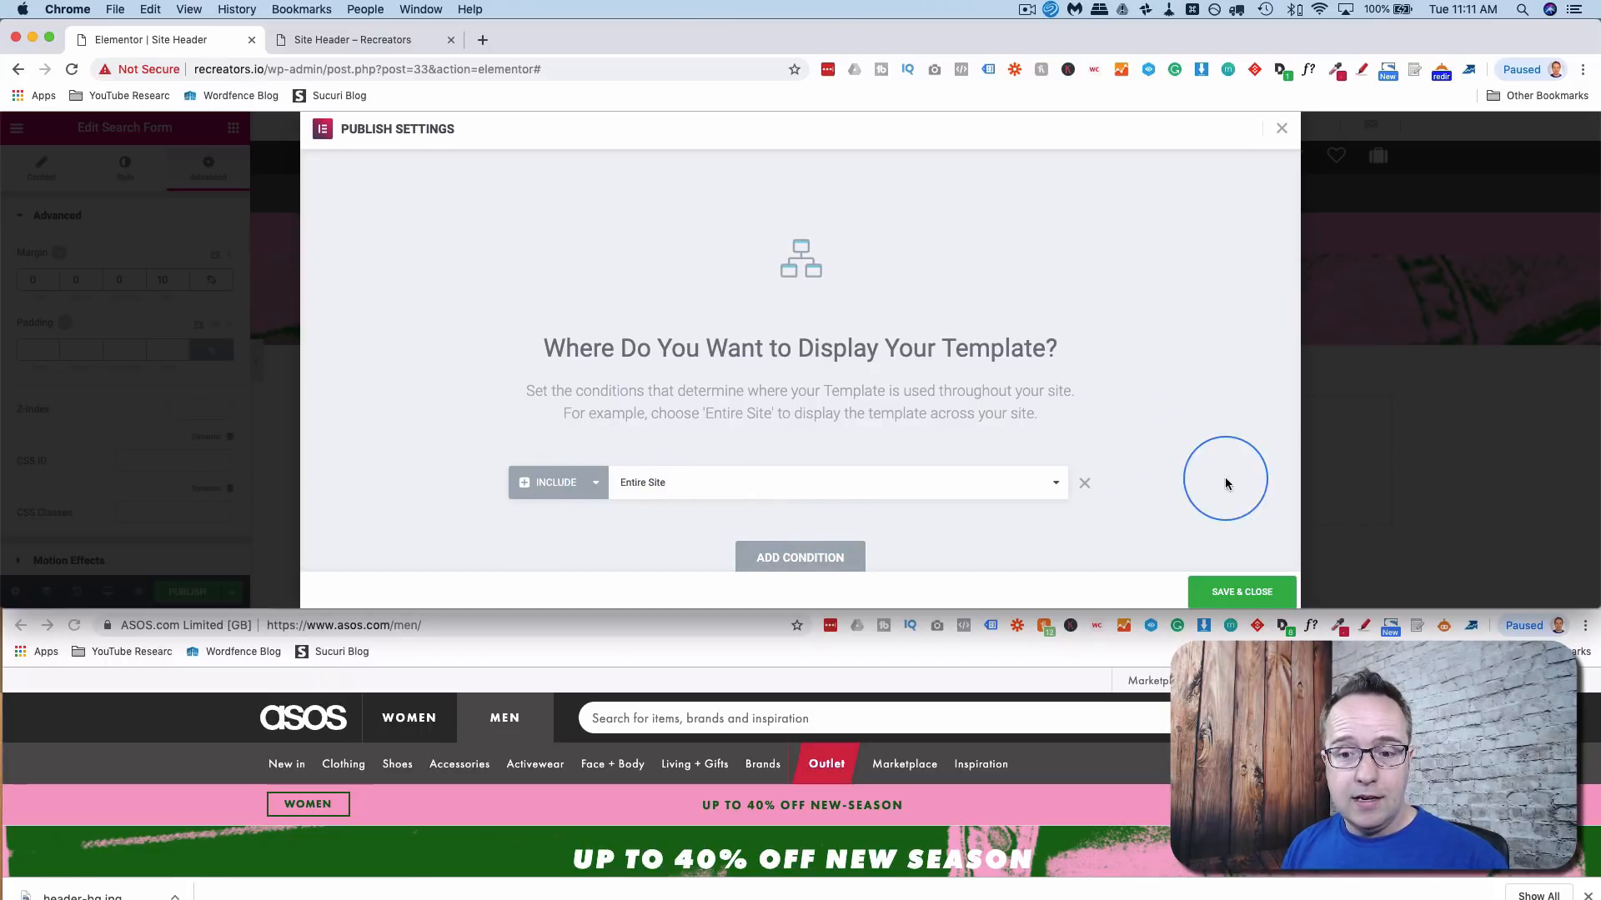
left_click(1241, 594)
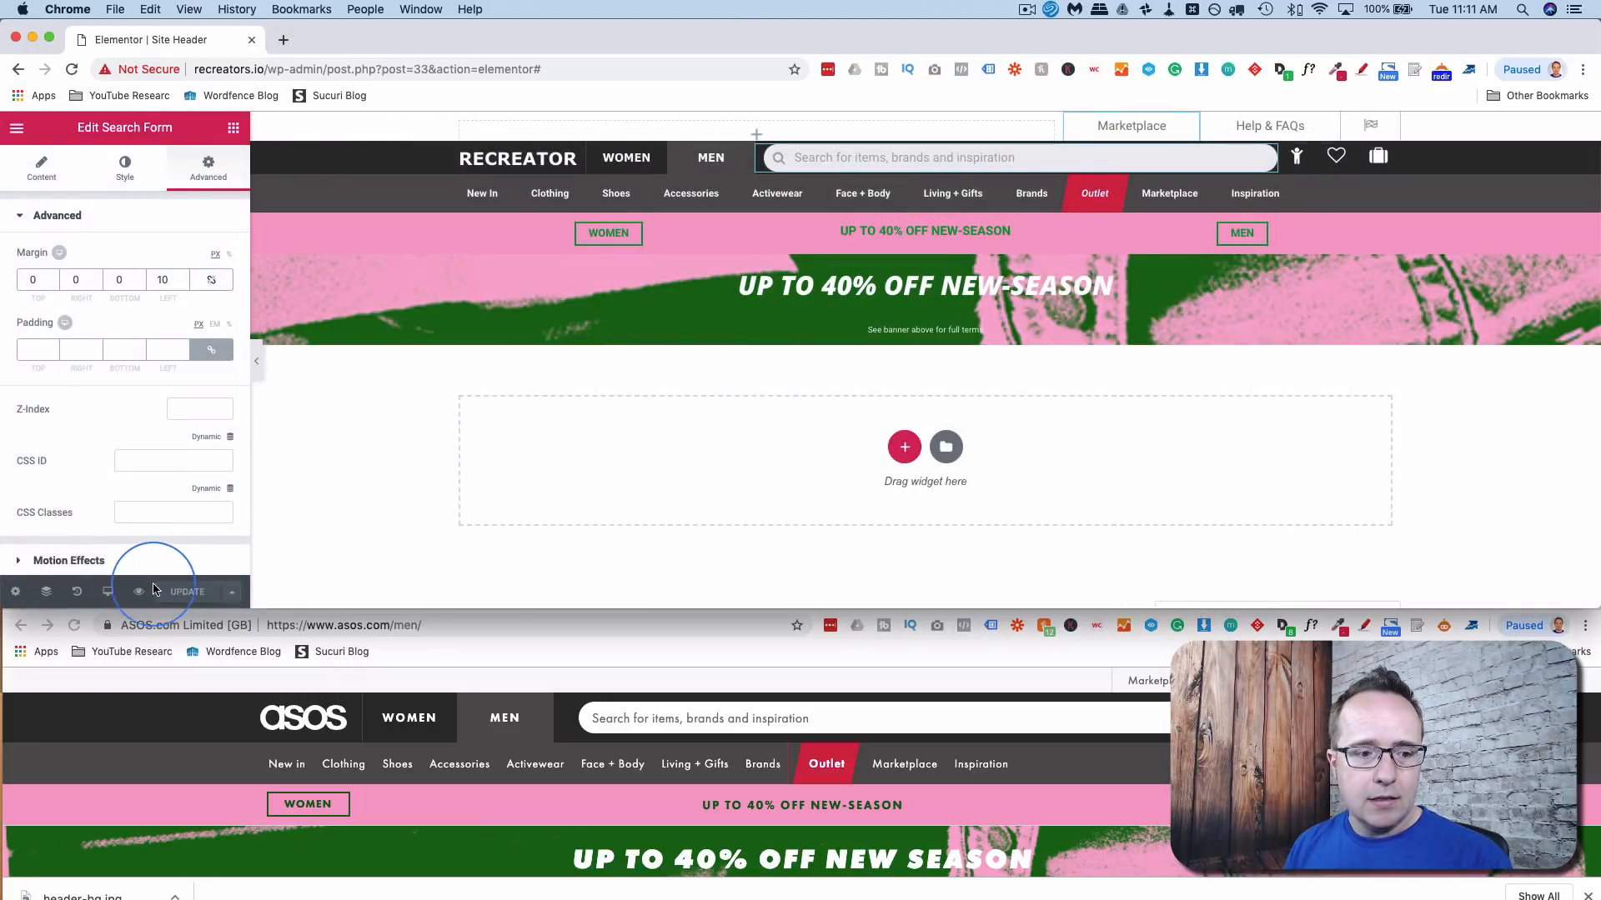
- Preview the published header on the live page, and return to the template editor
mouse_move(139, 591)
left_click(203, 548)
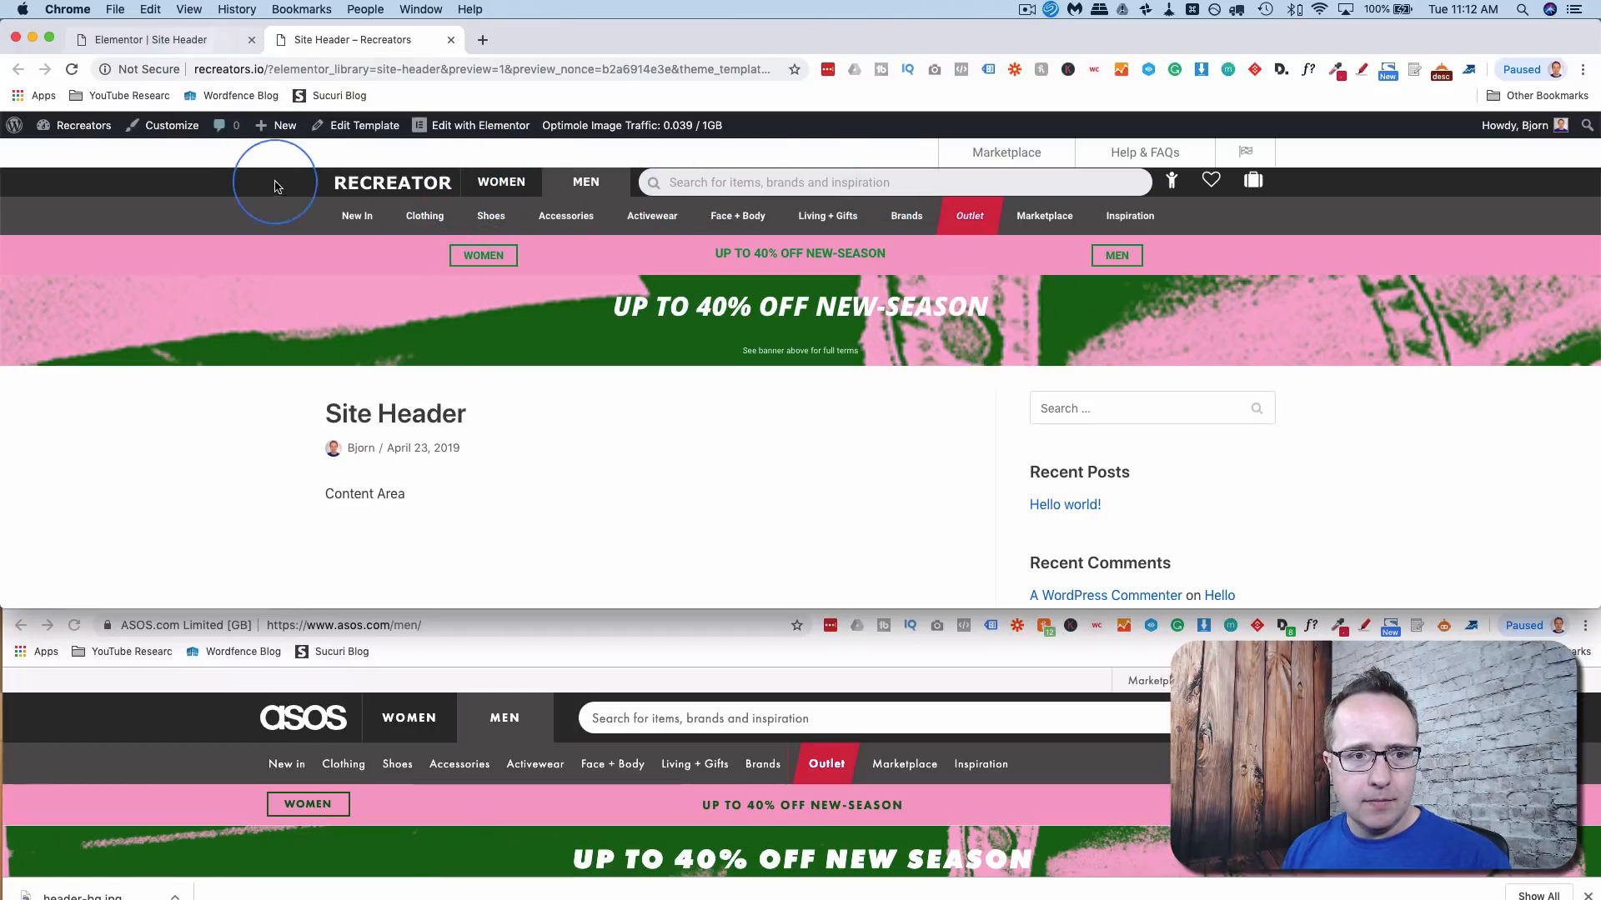
left_click(213, 40)
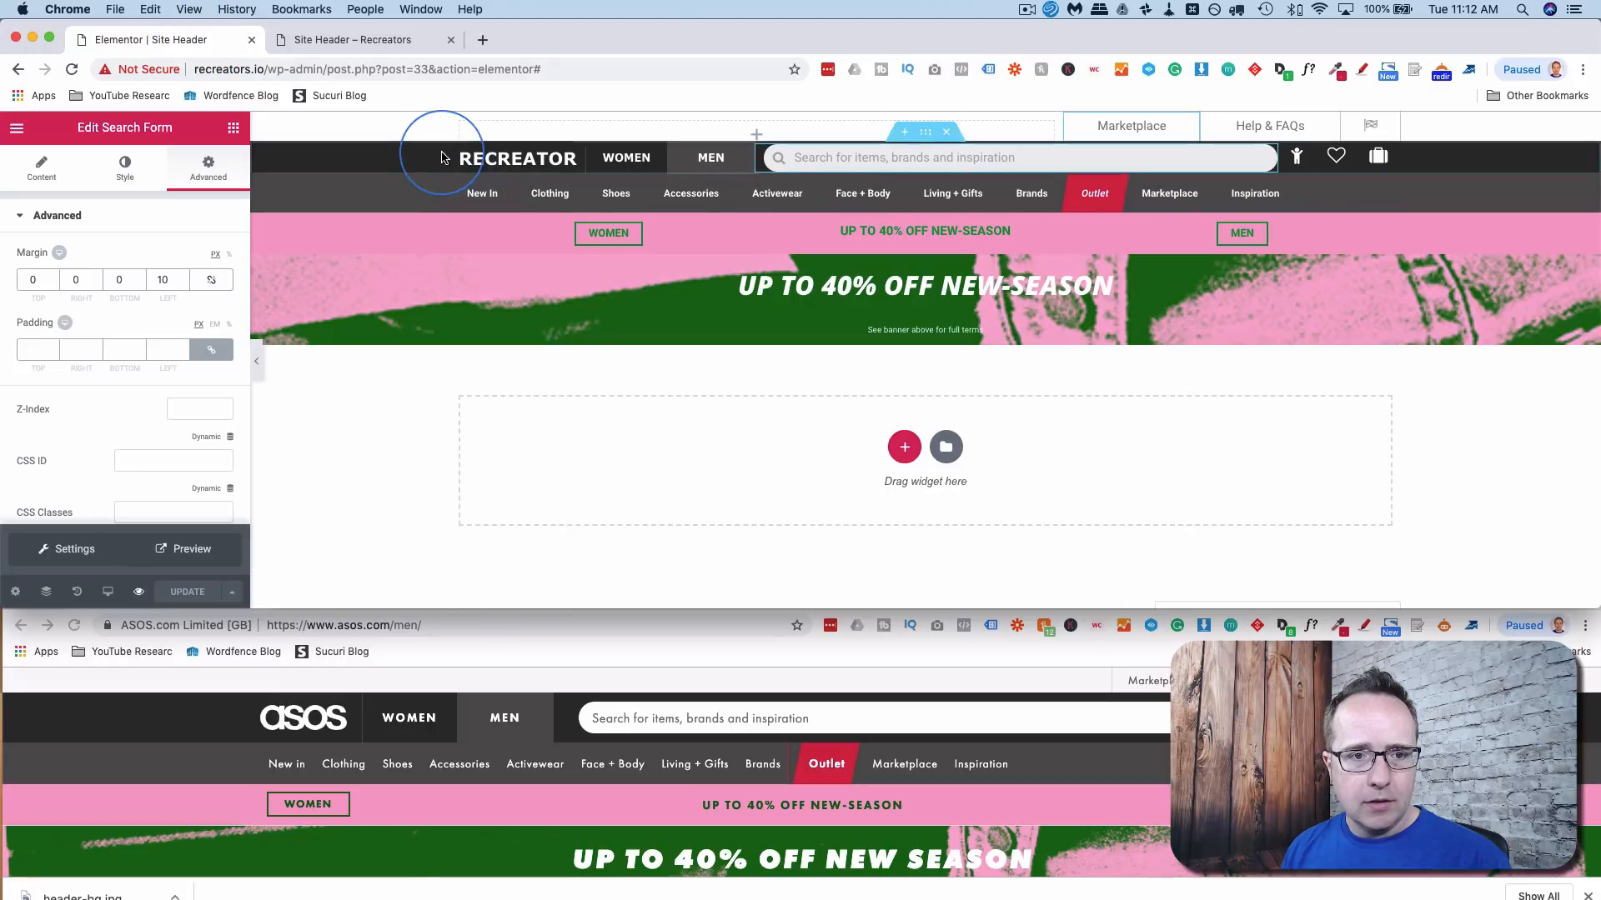
- Give the logo and search row section a Min Height of 60 px
left_click(927, 135)
left_click(169, 424)
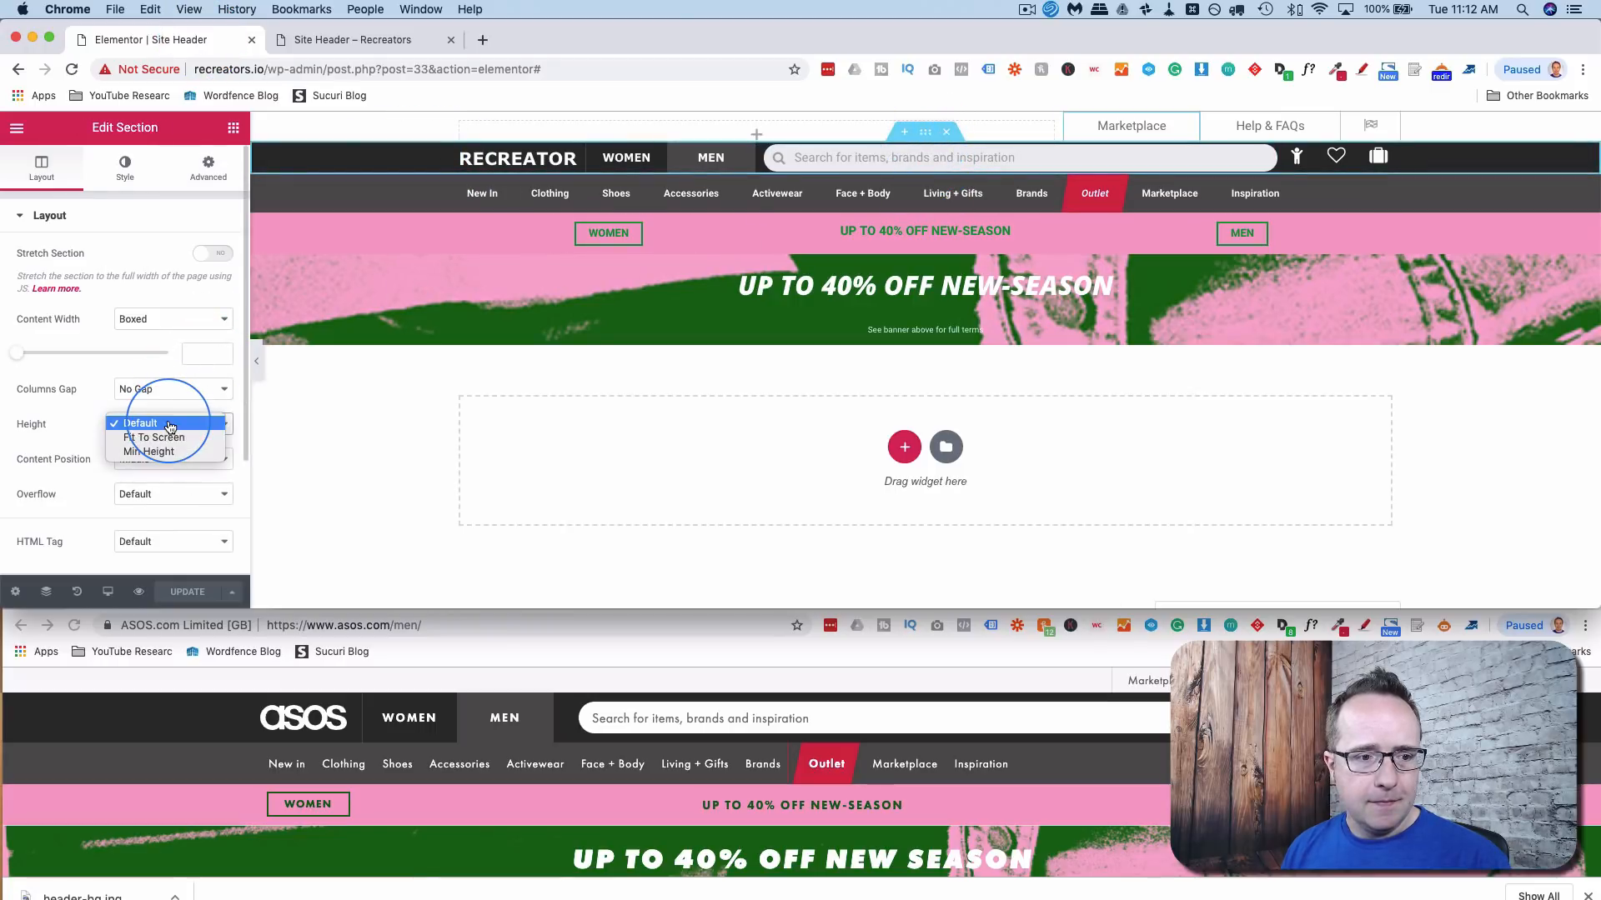
left_click(170, 452)
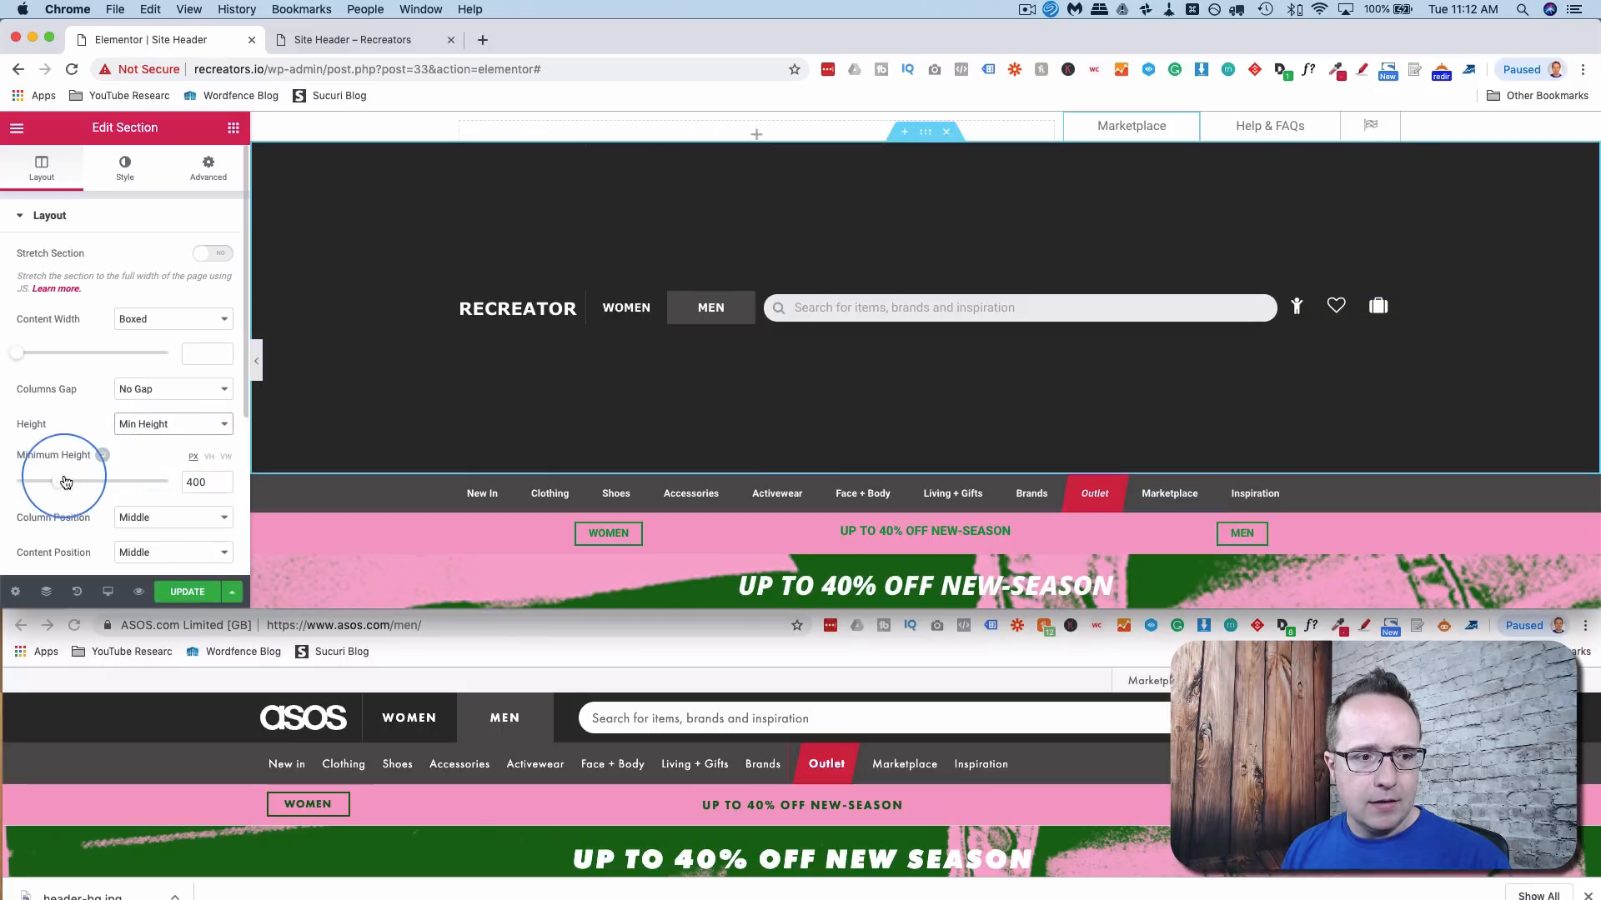
left_click_drag(58, 482, 27, 487)
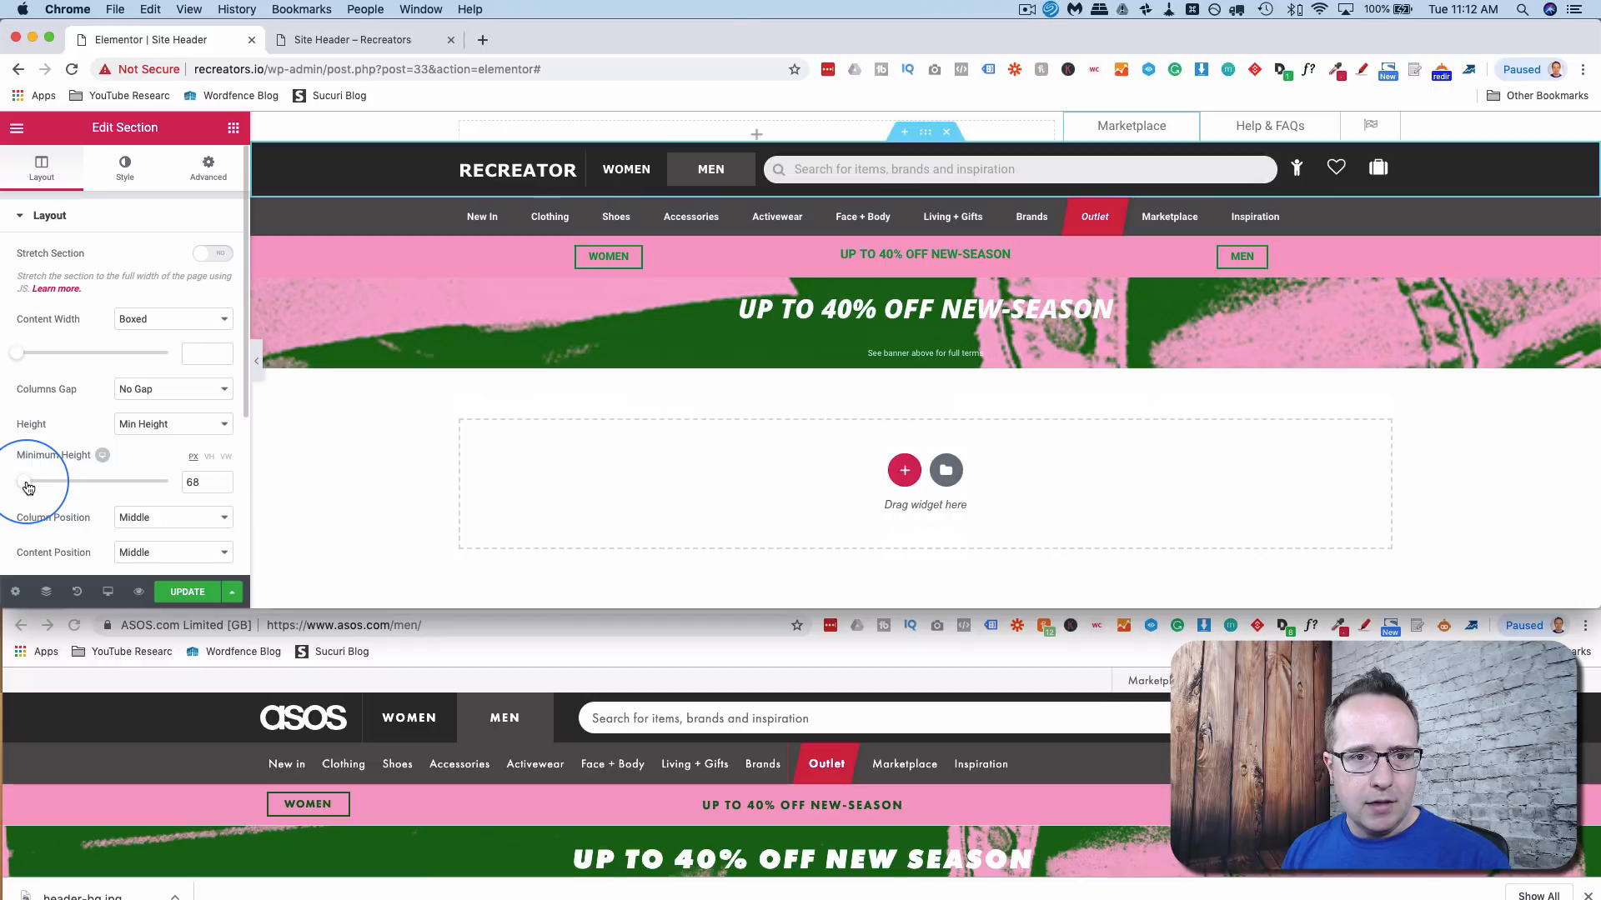
left_click_drag(27, 488, 24, 488)
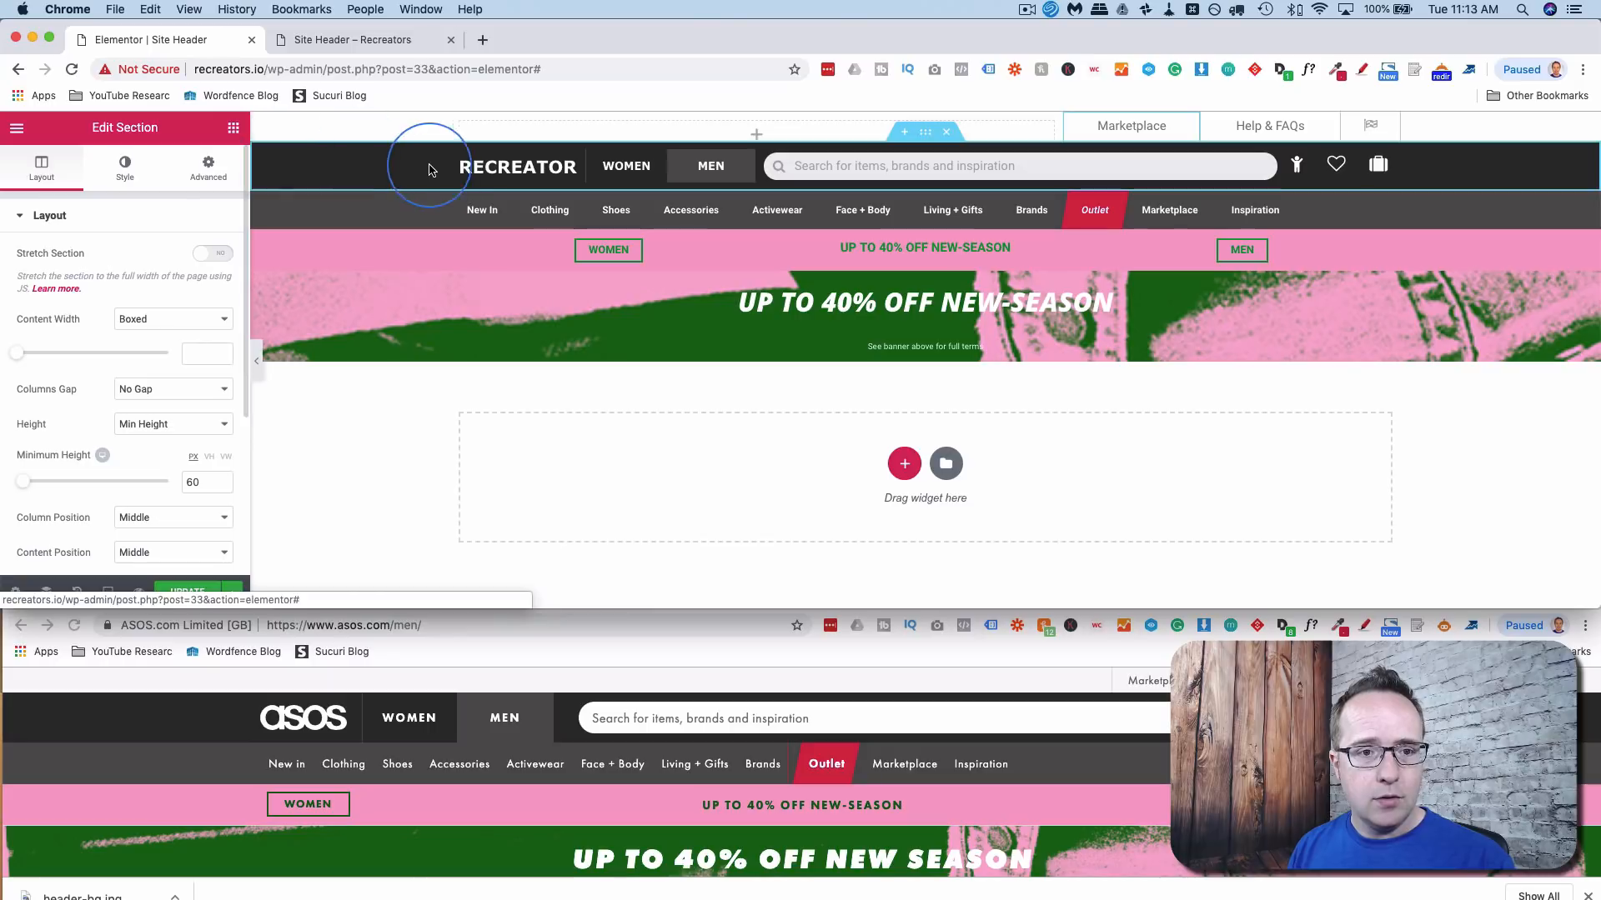
- Unlink the RECREATOR logo column's padding values and set its top padding to 11 px
left_click(461, 164)
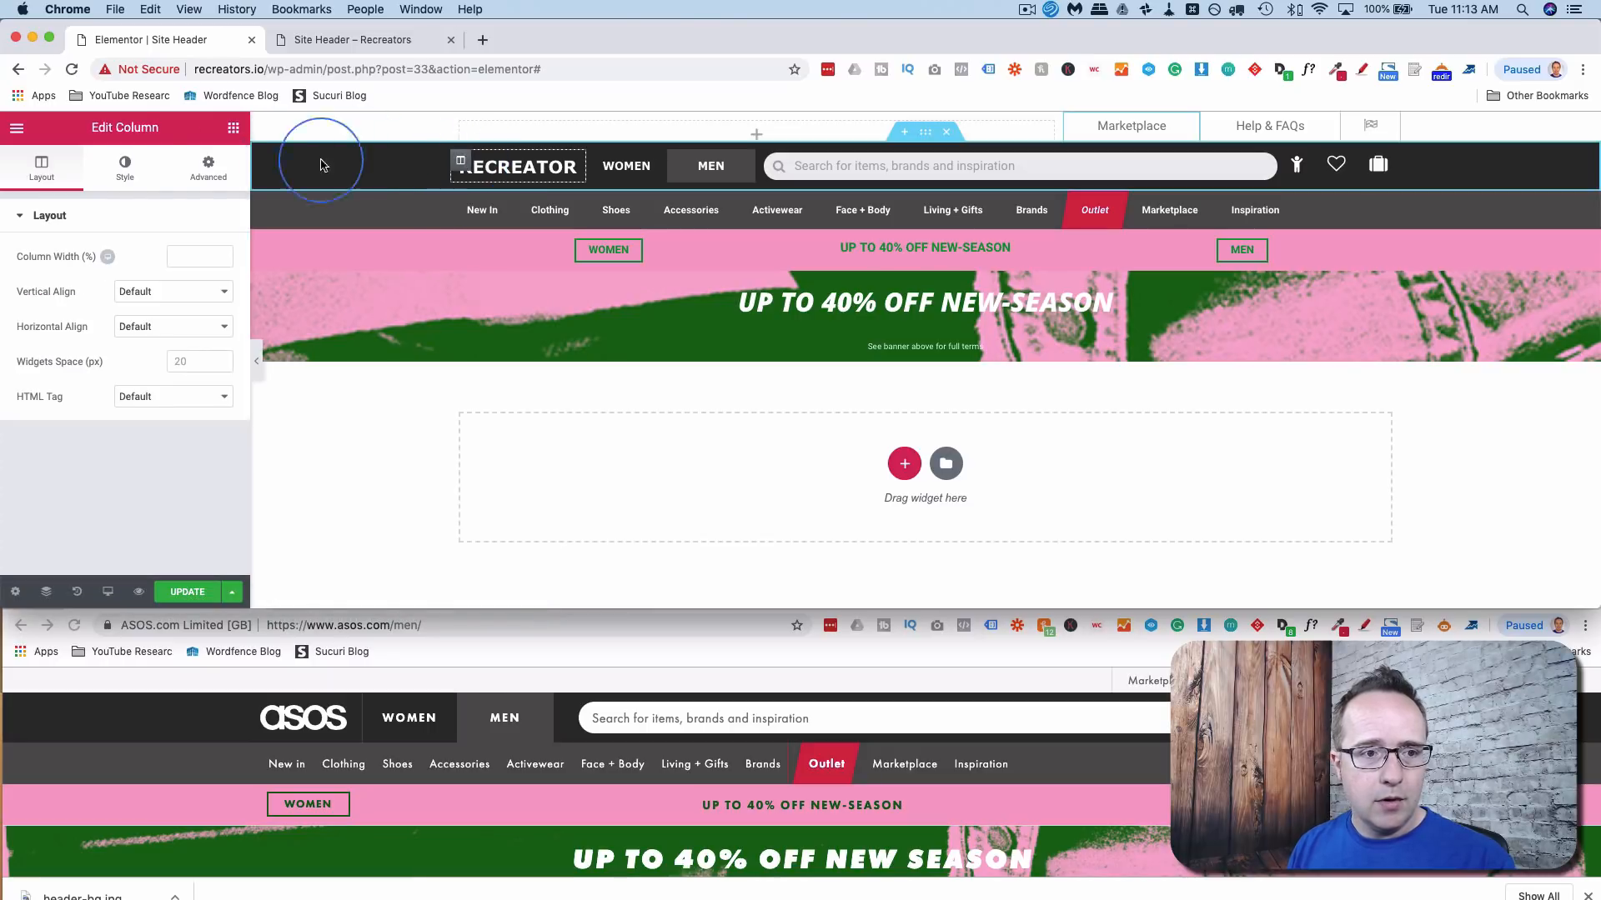
left_click(207, 169)
left_click(212, 351)
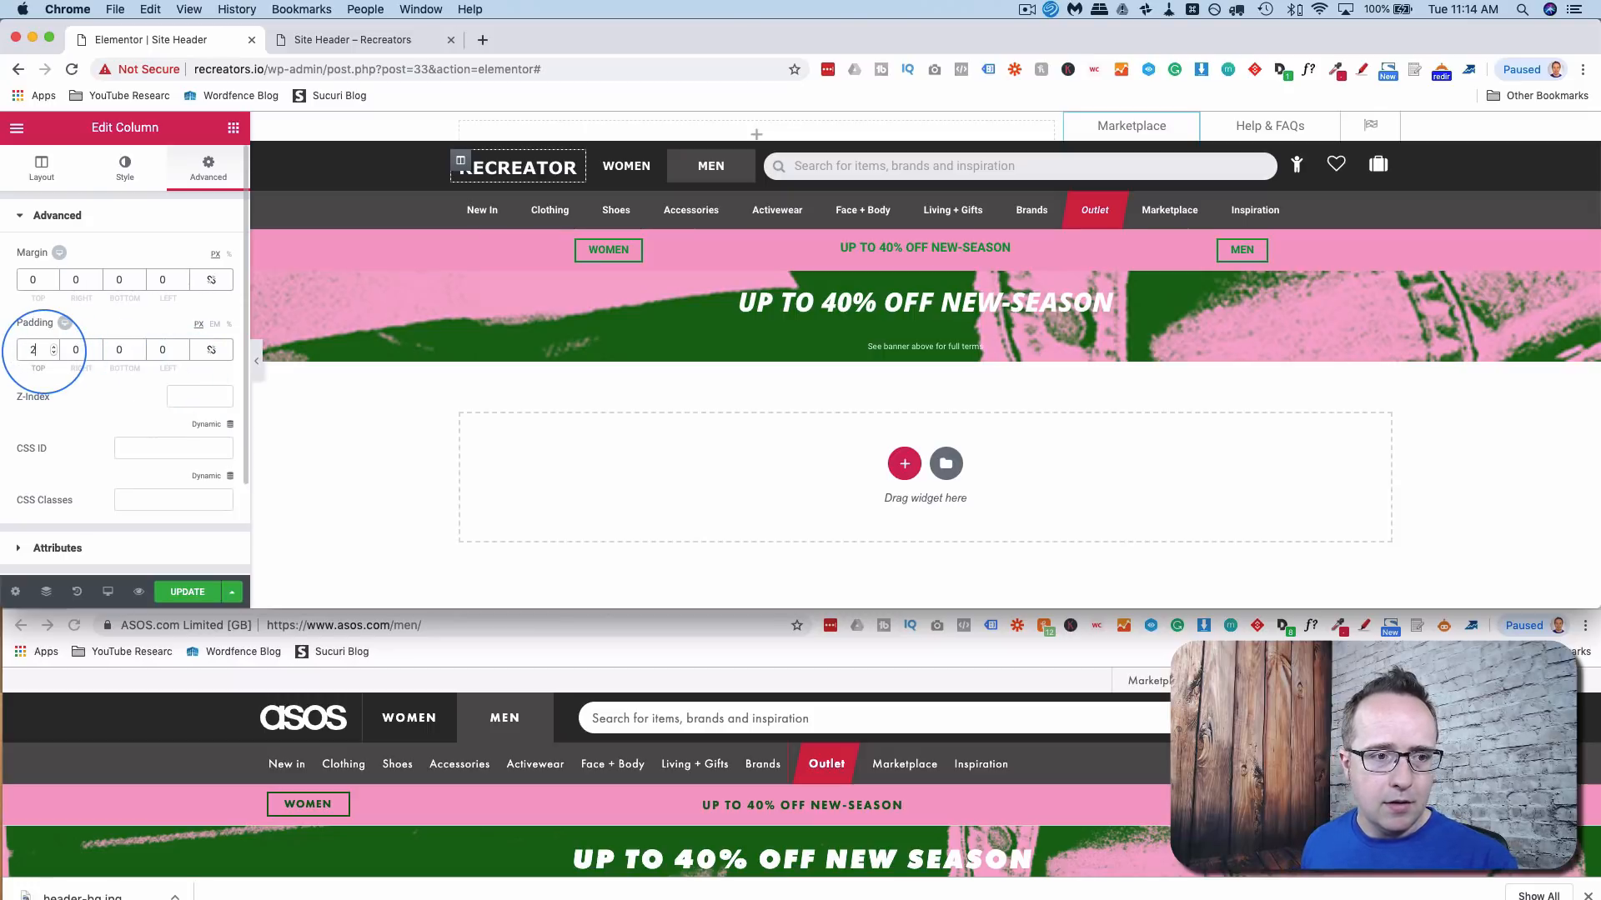
key("Up")
key("Up")
key("Up")
key("Up")
key("Up")
key("Up")
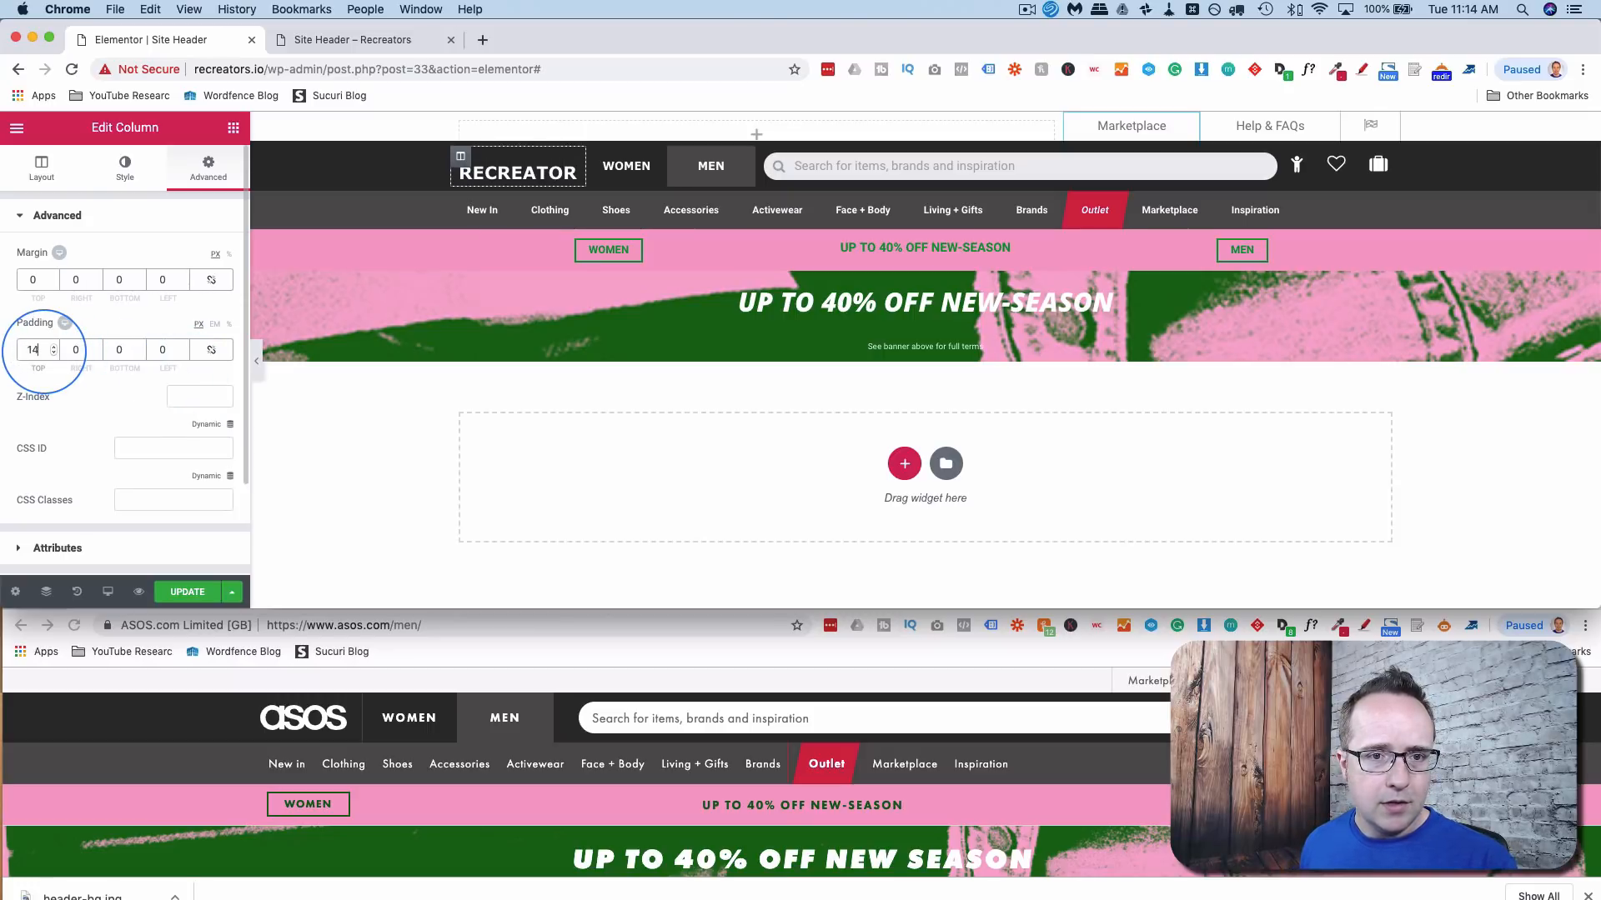
key("Down")
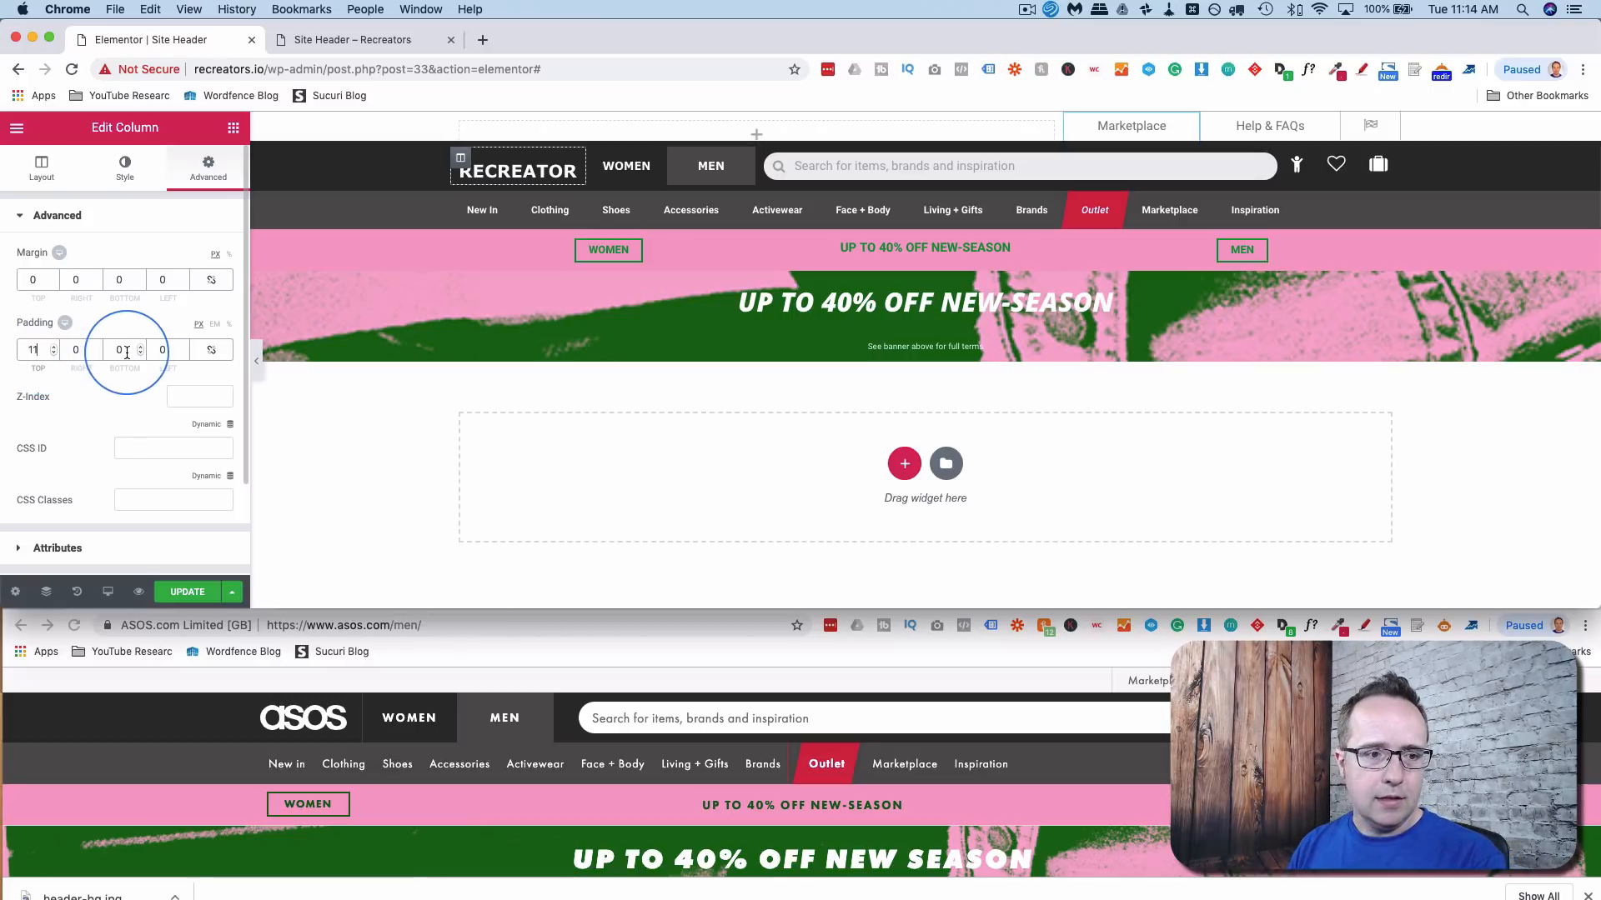
- Set the logo column's bottom padding to 12 px and its top padding to 12 px
key("Up")
key("Up")
key("Up")
key("Up")
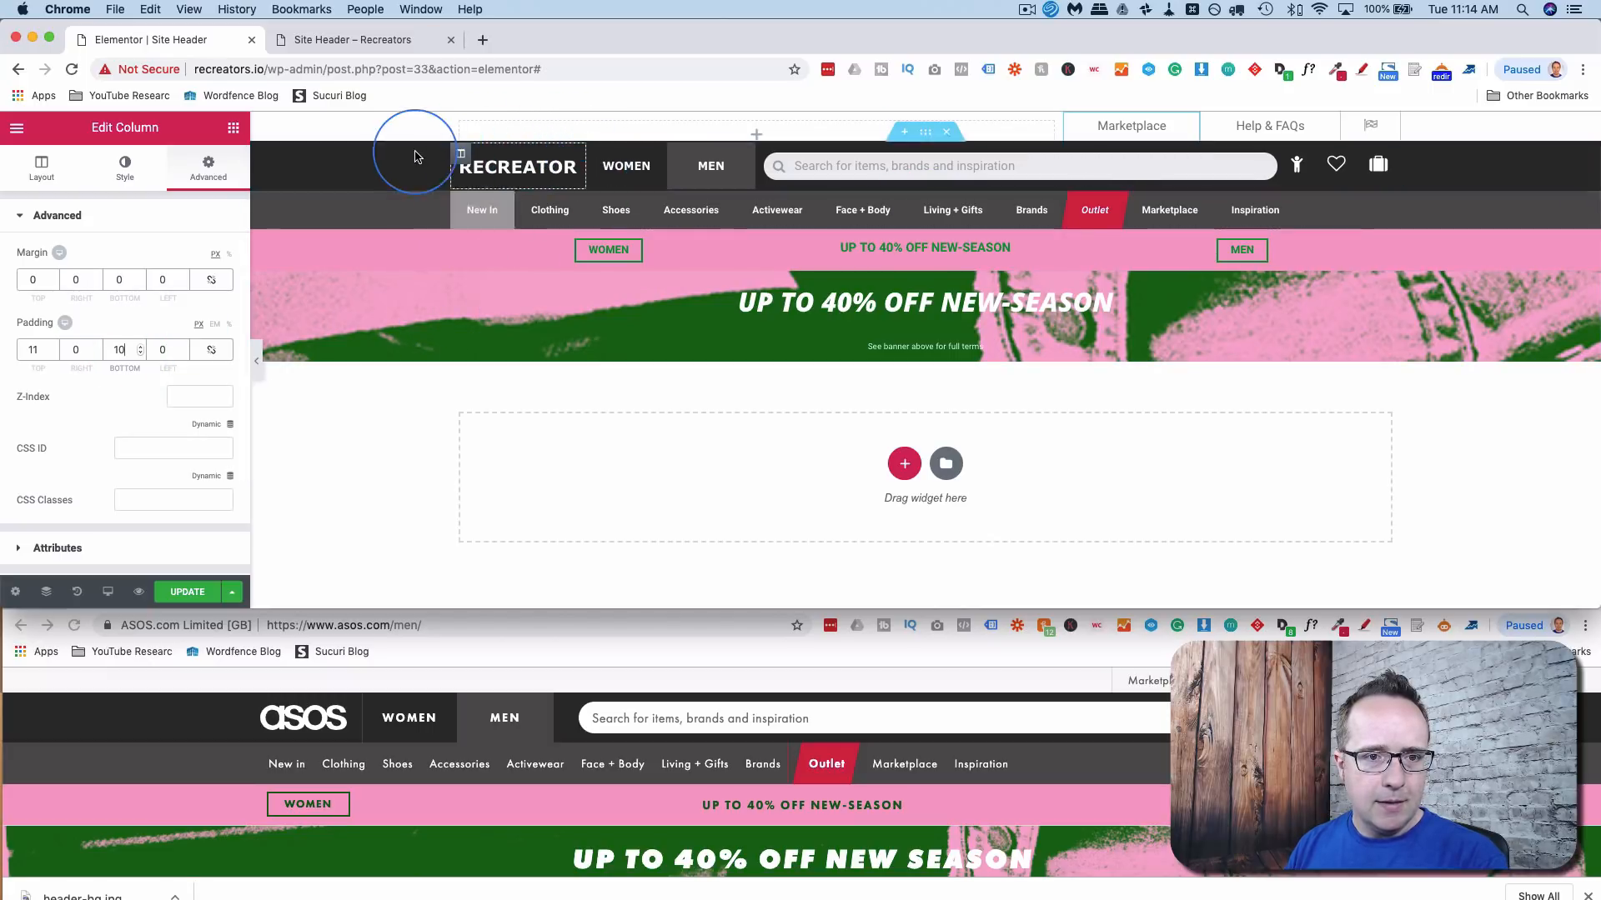
key("Up")
key("Up")
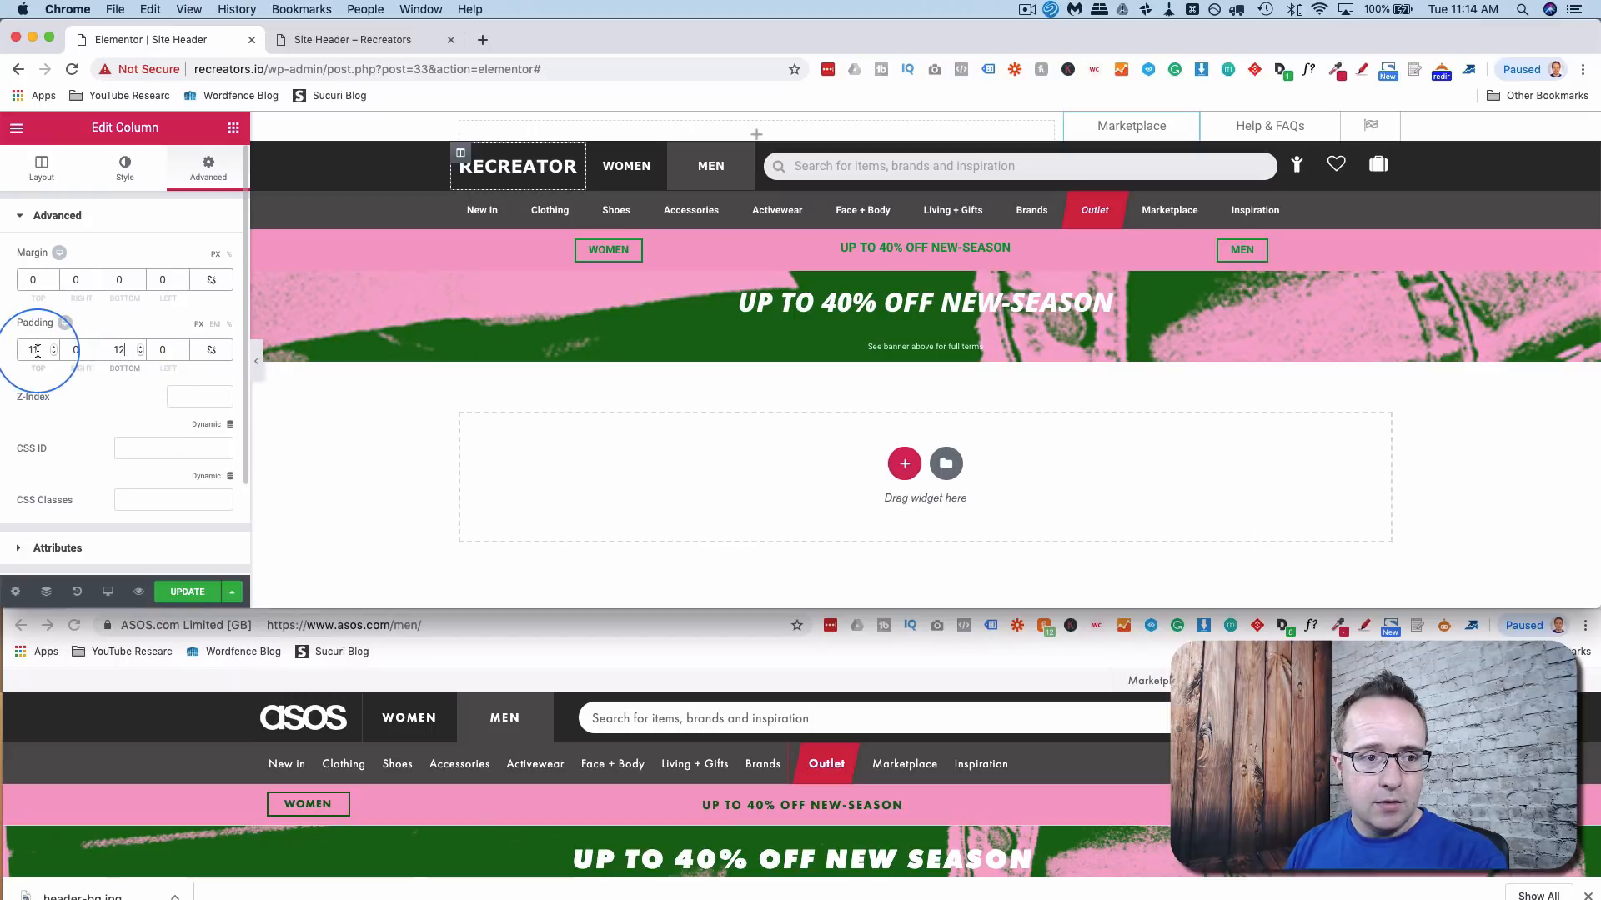
left_click(44, 353)
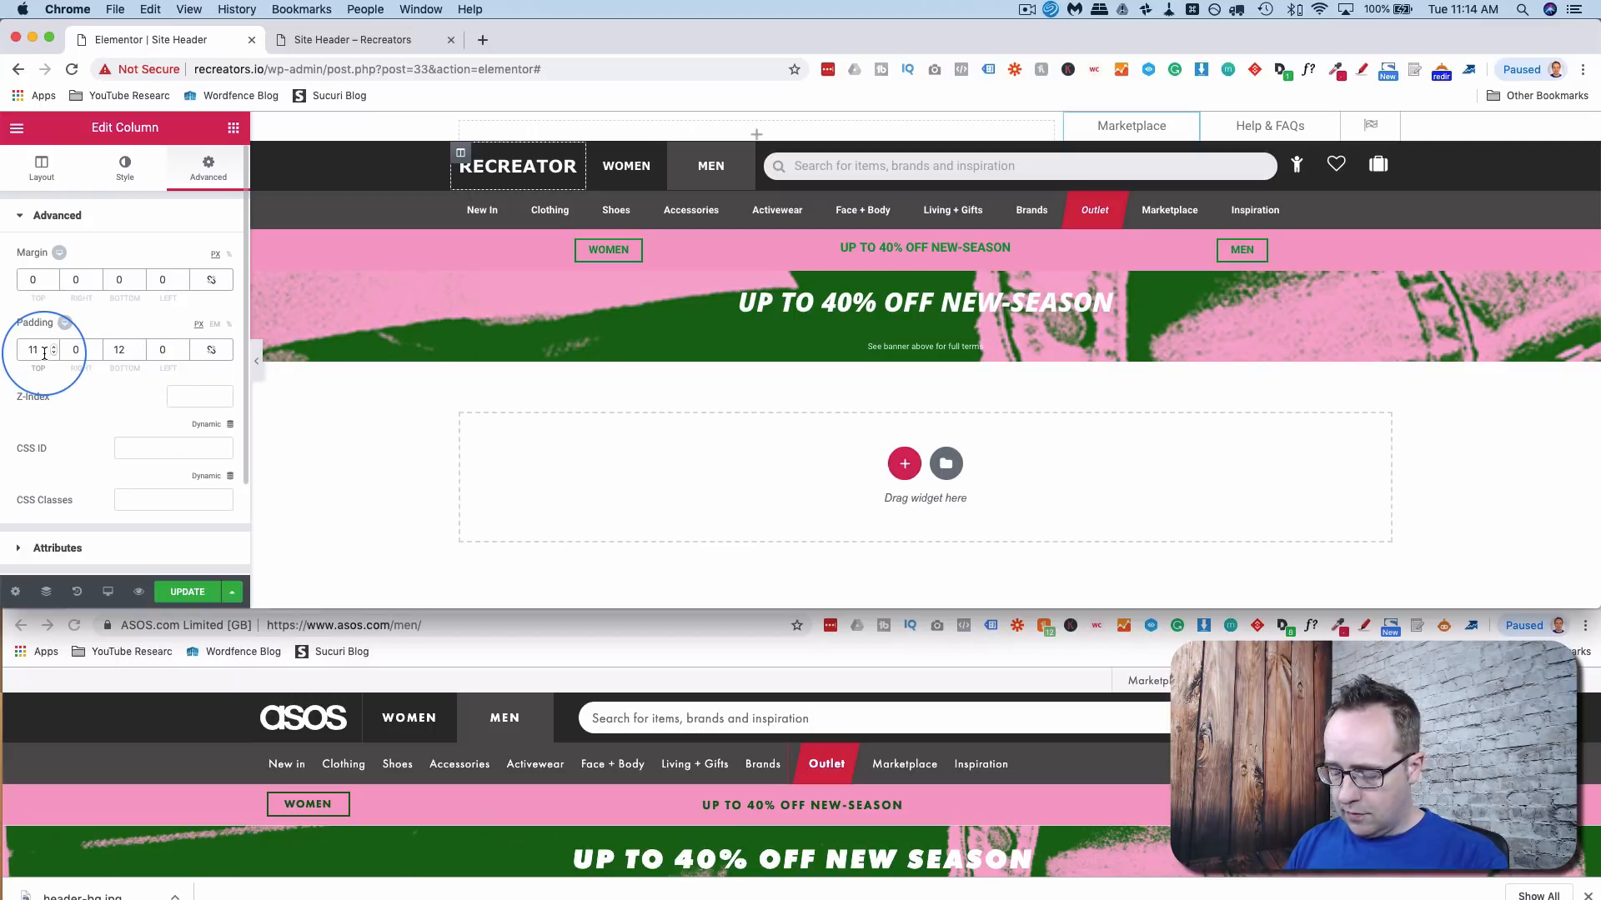
key("Up")
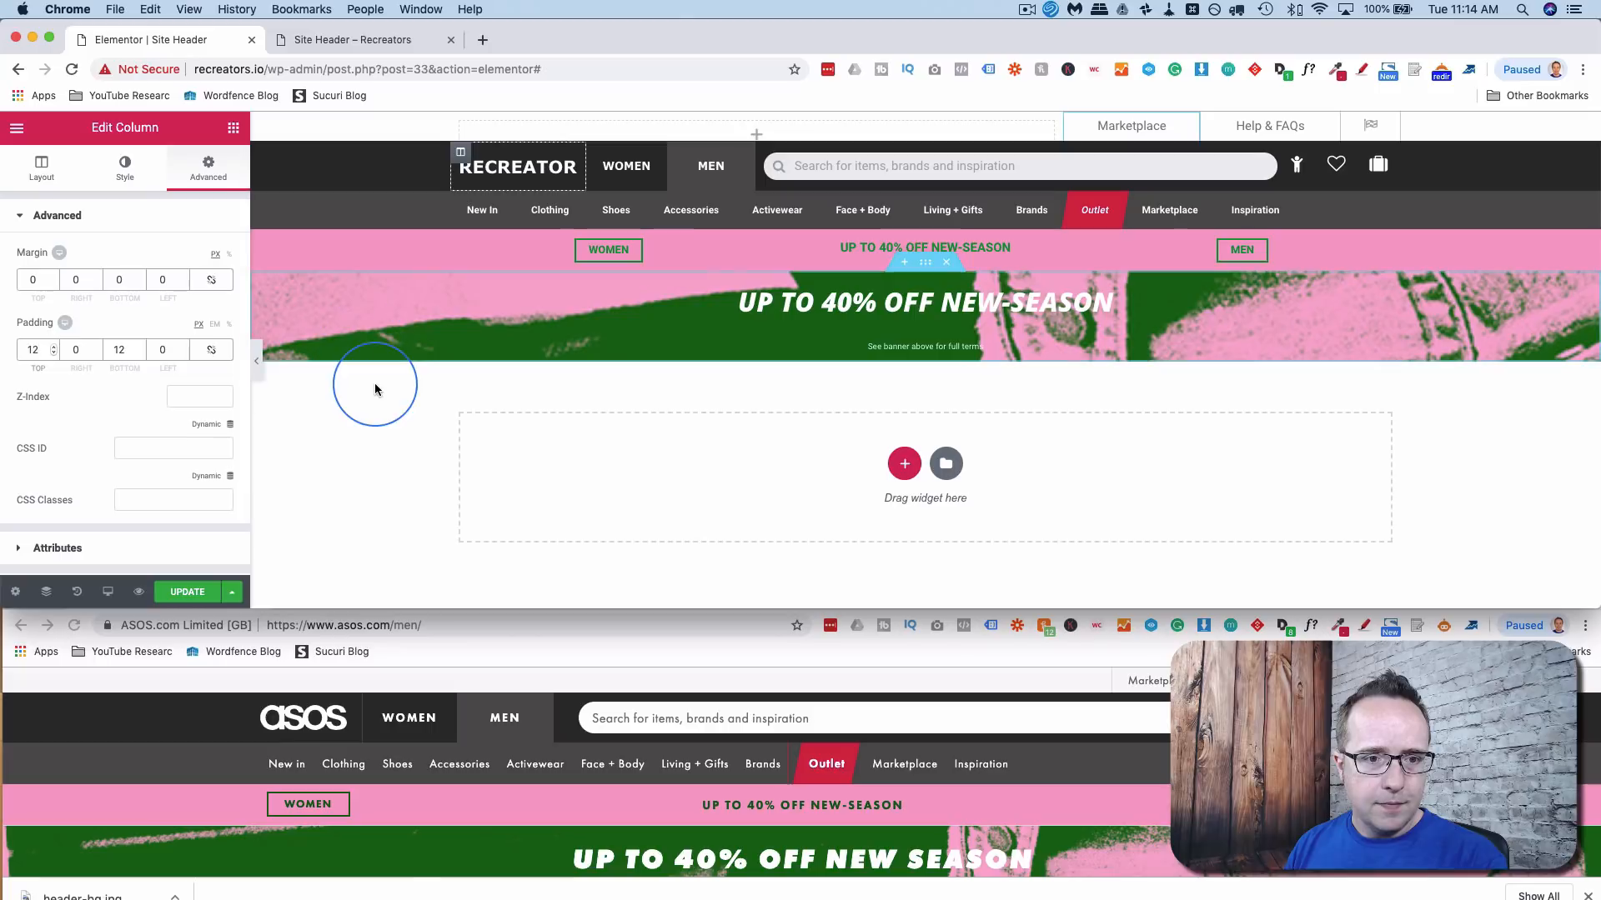
- Save the updated header template and switch to the live page to check it
left_click(946, 185)
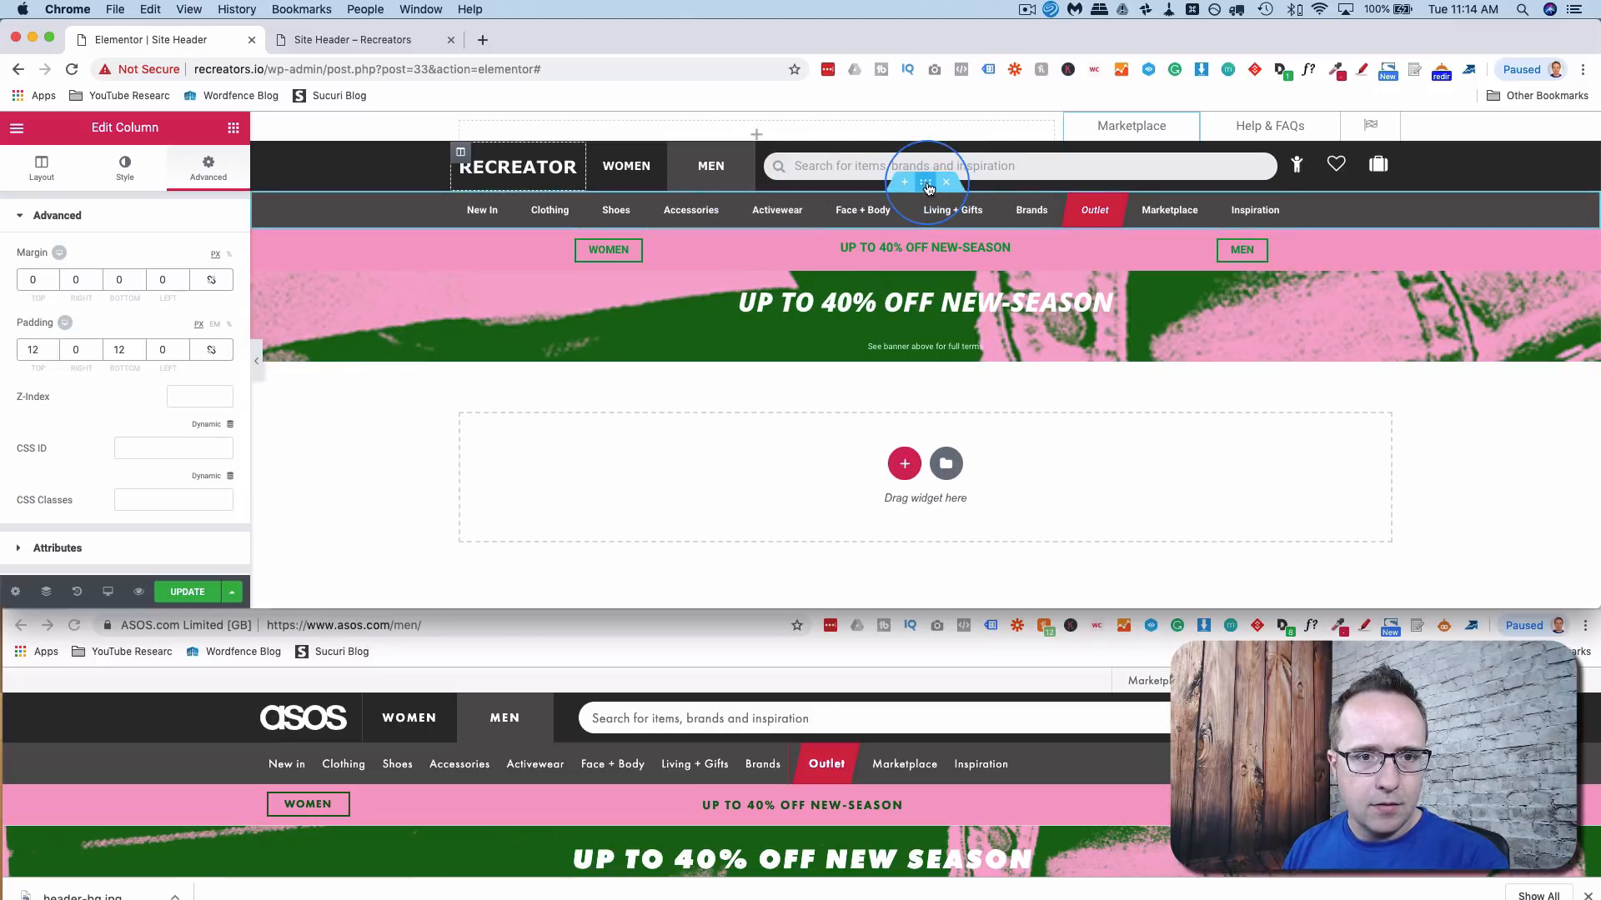
left_click(639, 260)
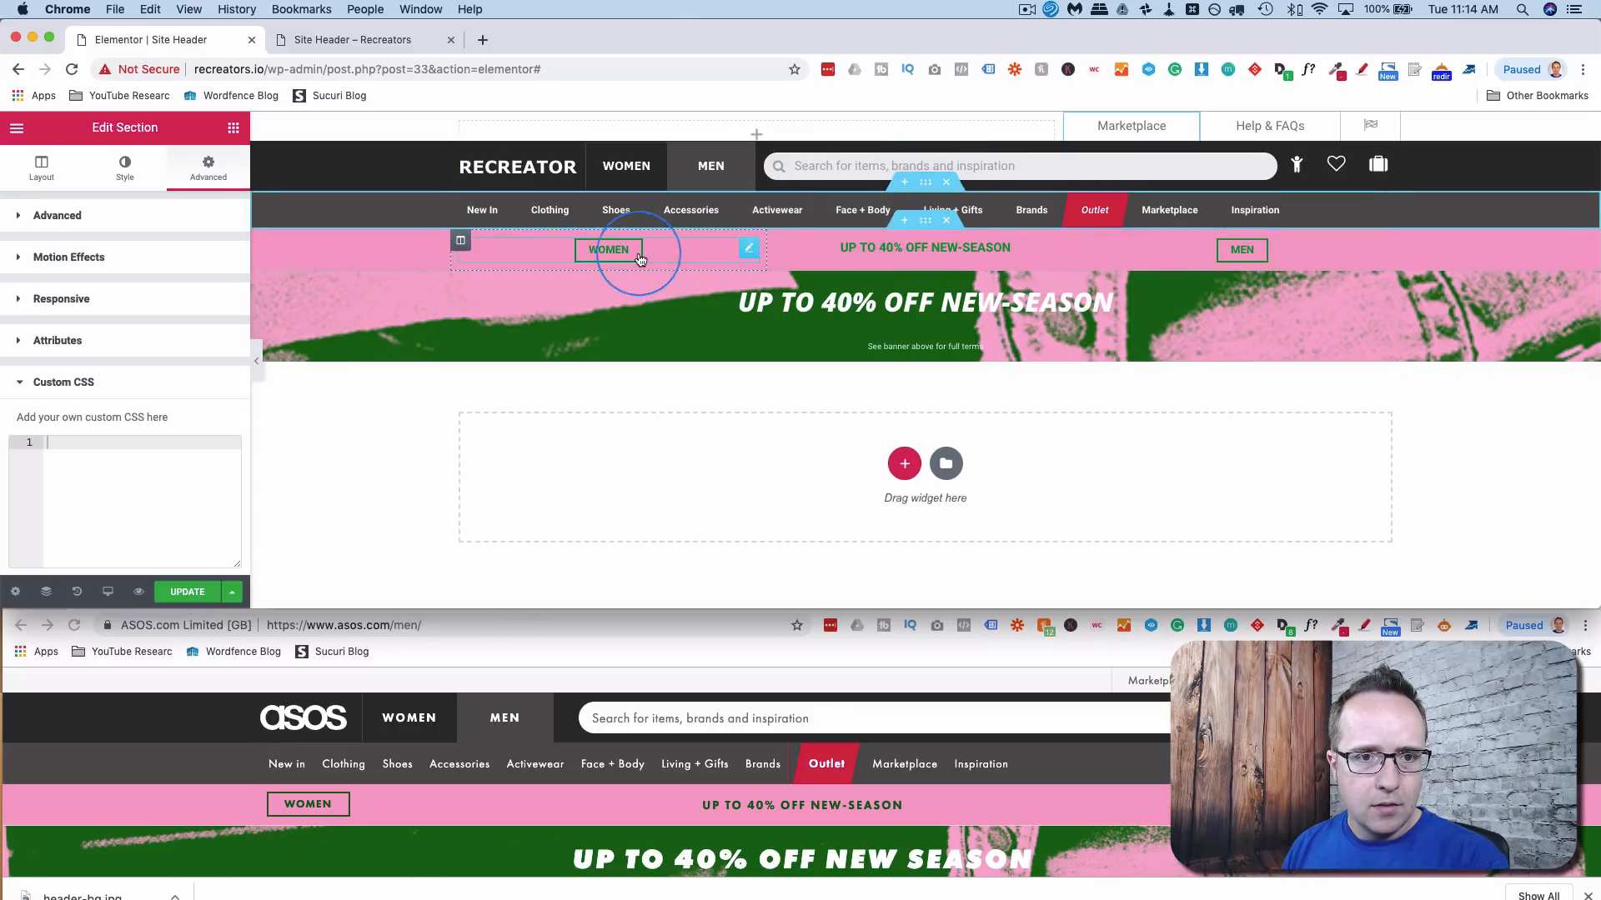
left_click(588, 144)
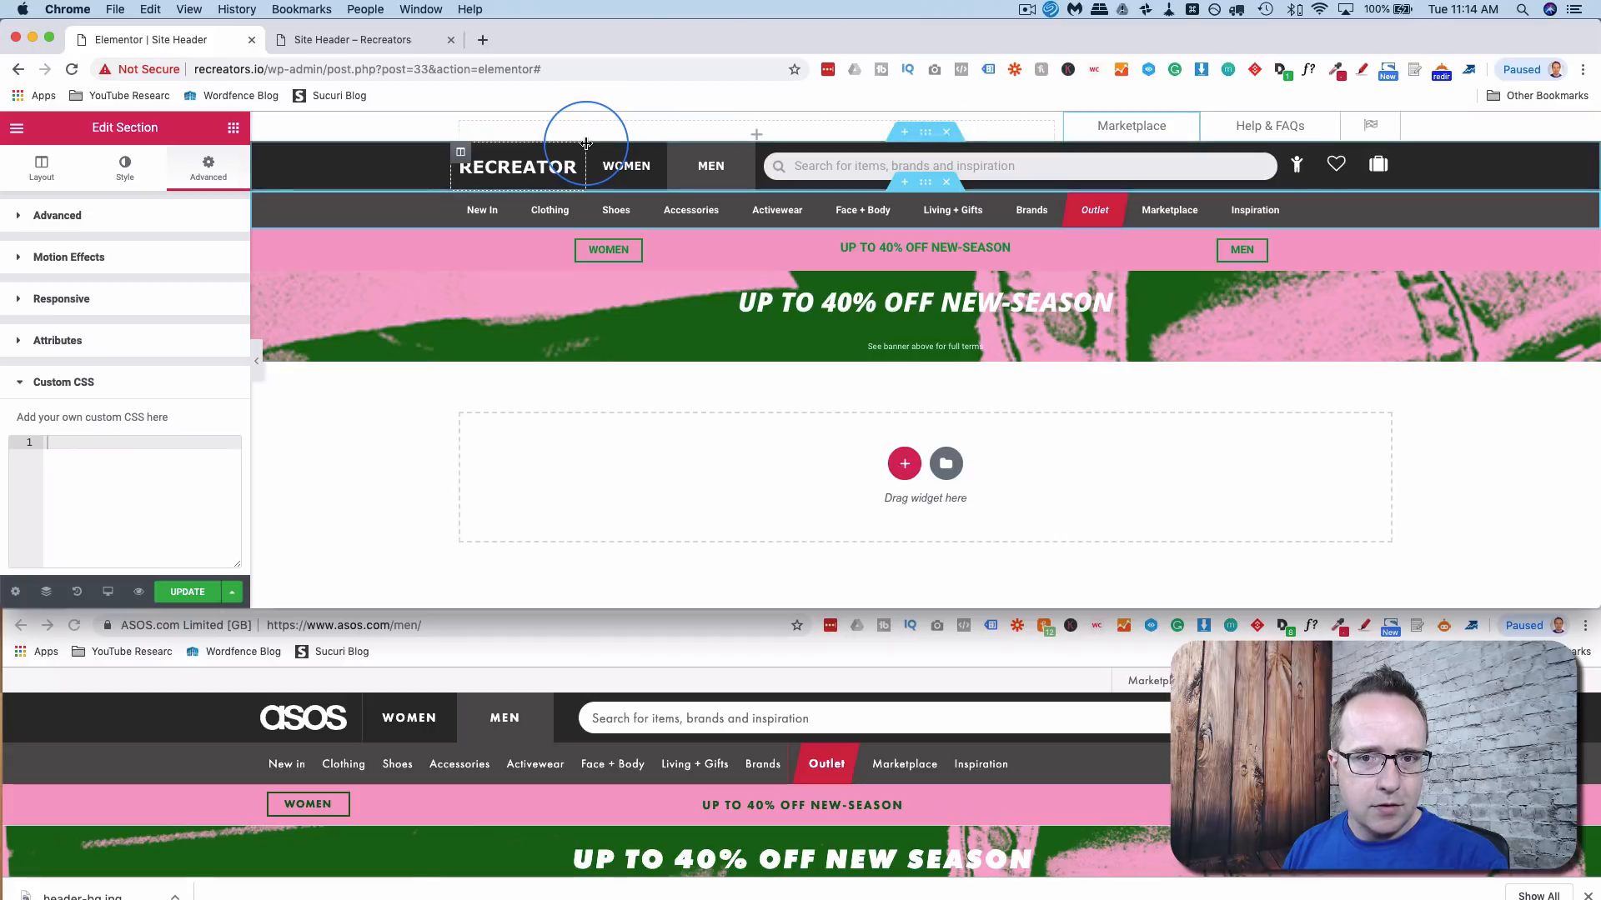
left_click(189, 594)
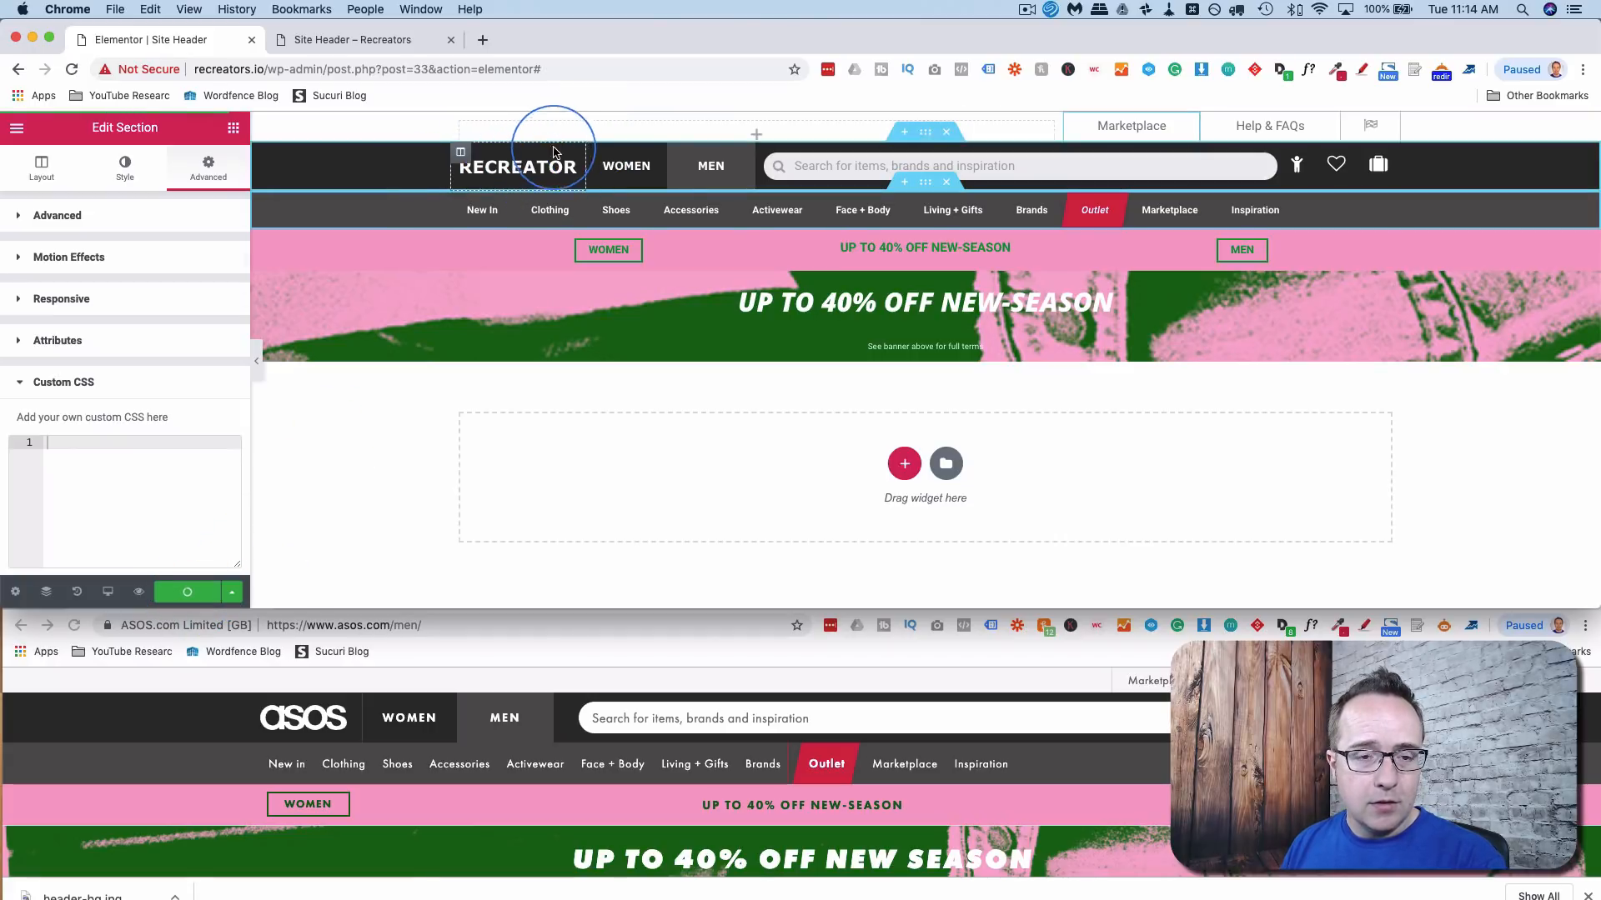
left_click(542, 201)
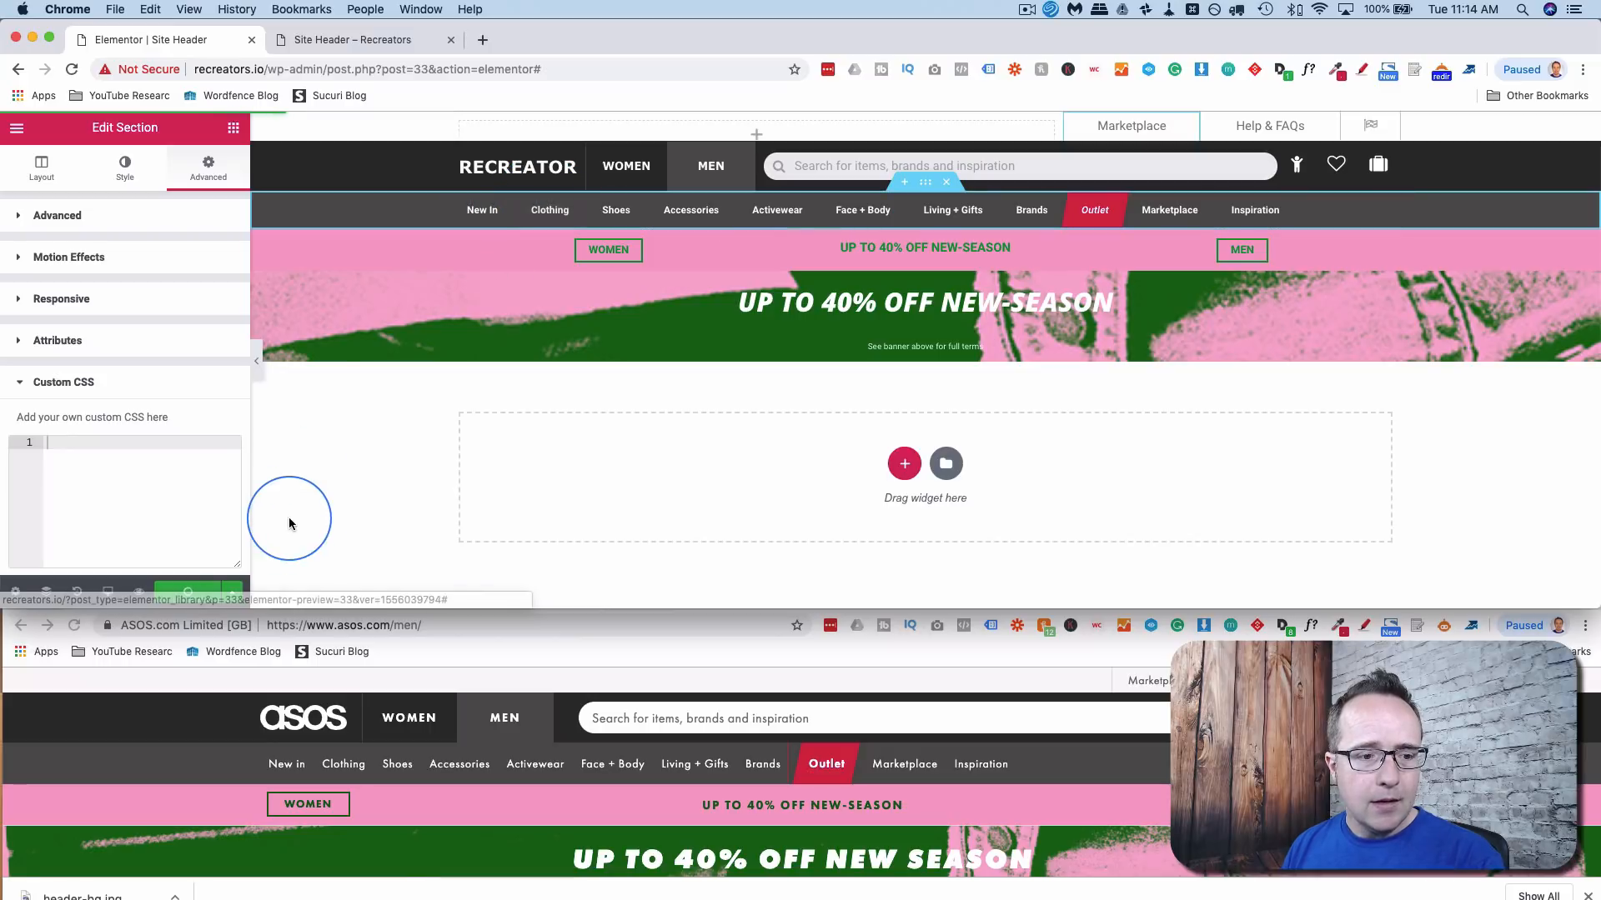
left_click(197, 594)
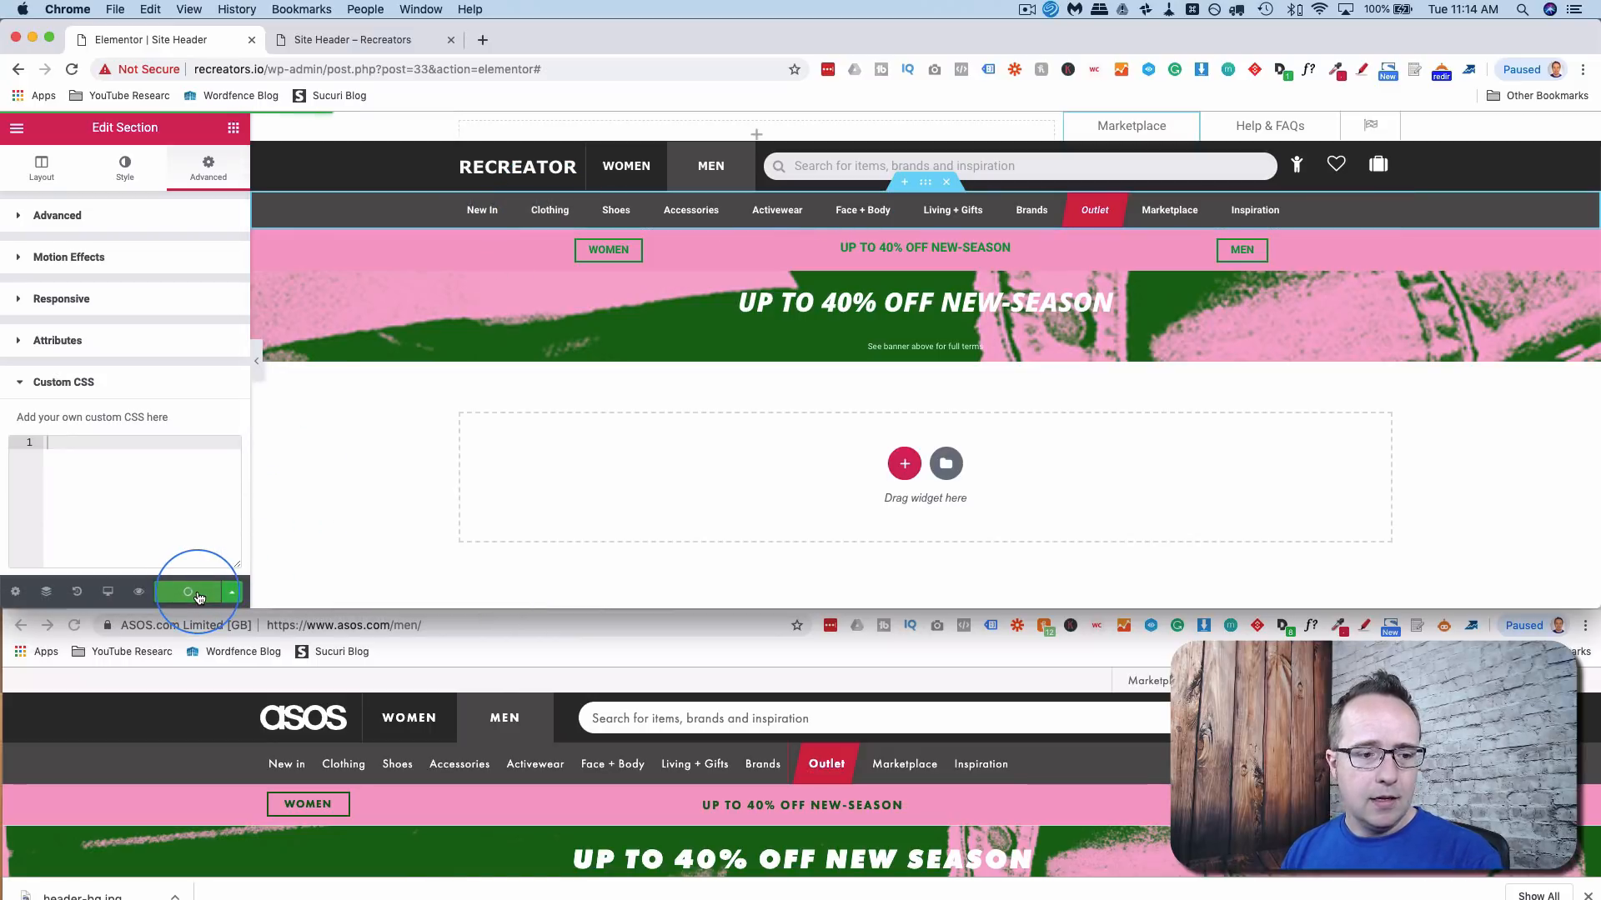
left_click(358, 40)
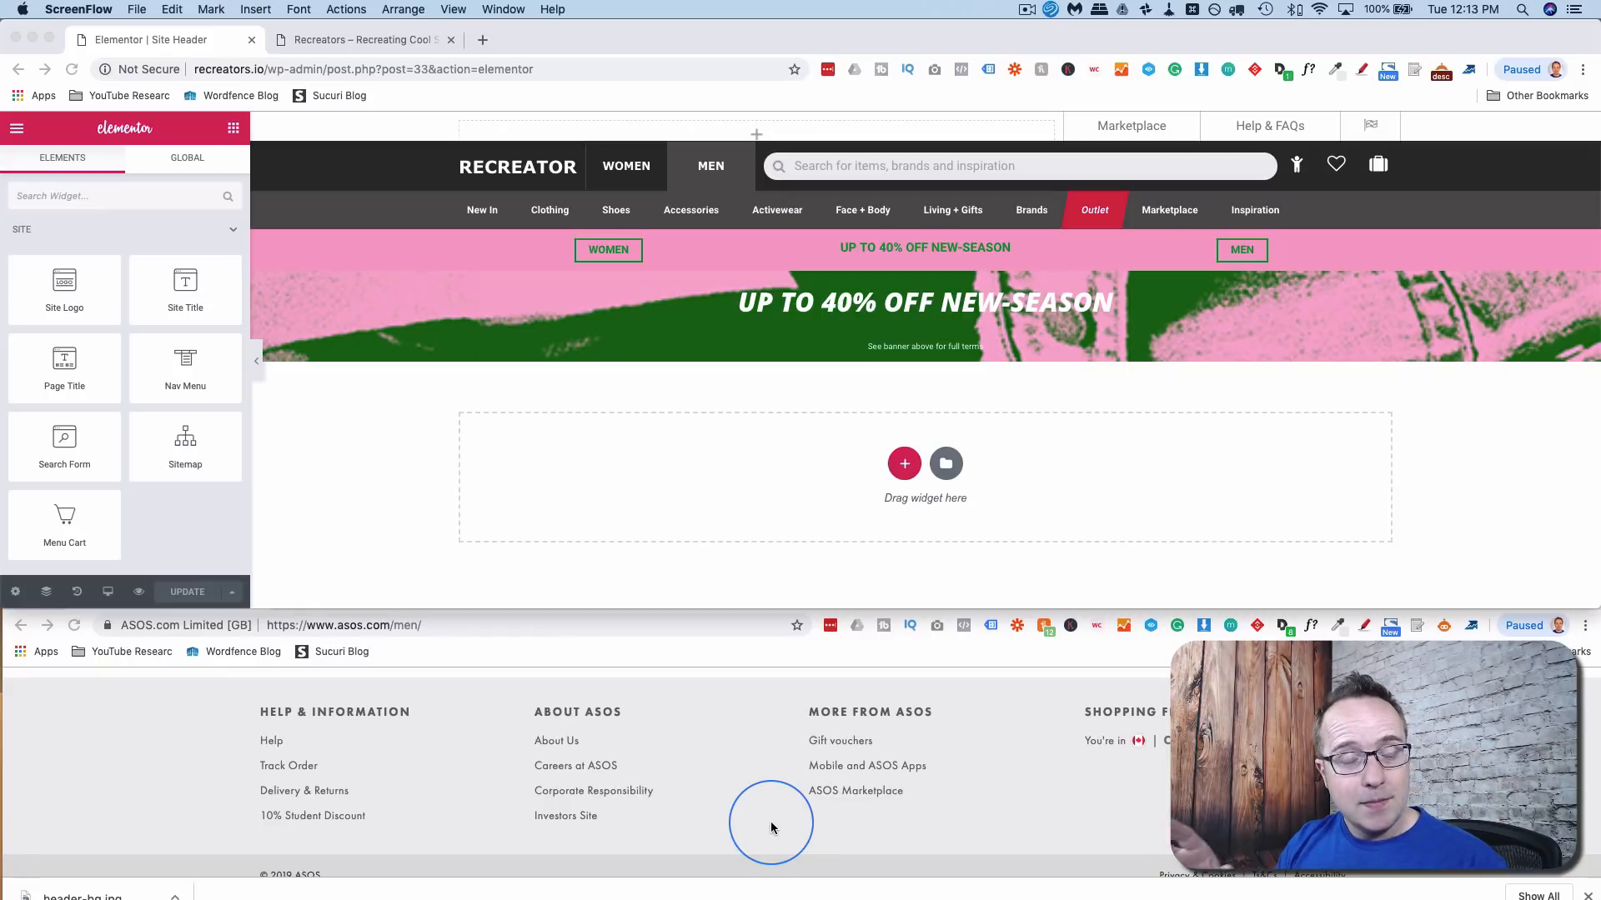
- Exit the header editor to the WordPress dashboard and open the Theme Builder template list
left_click(292, 355)
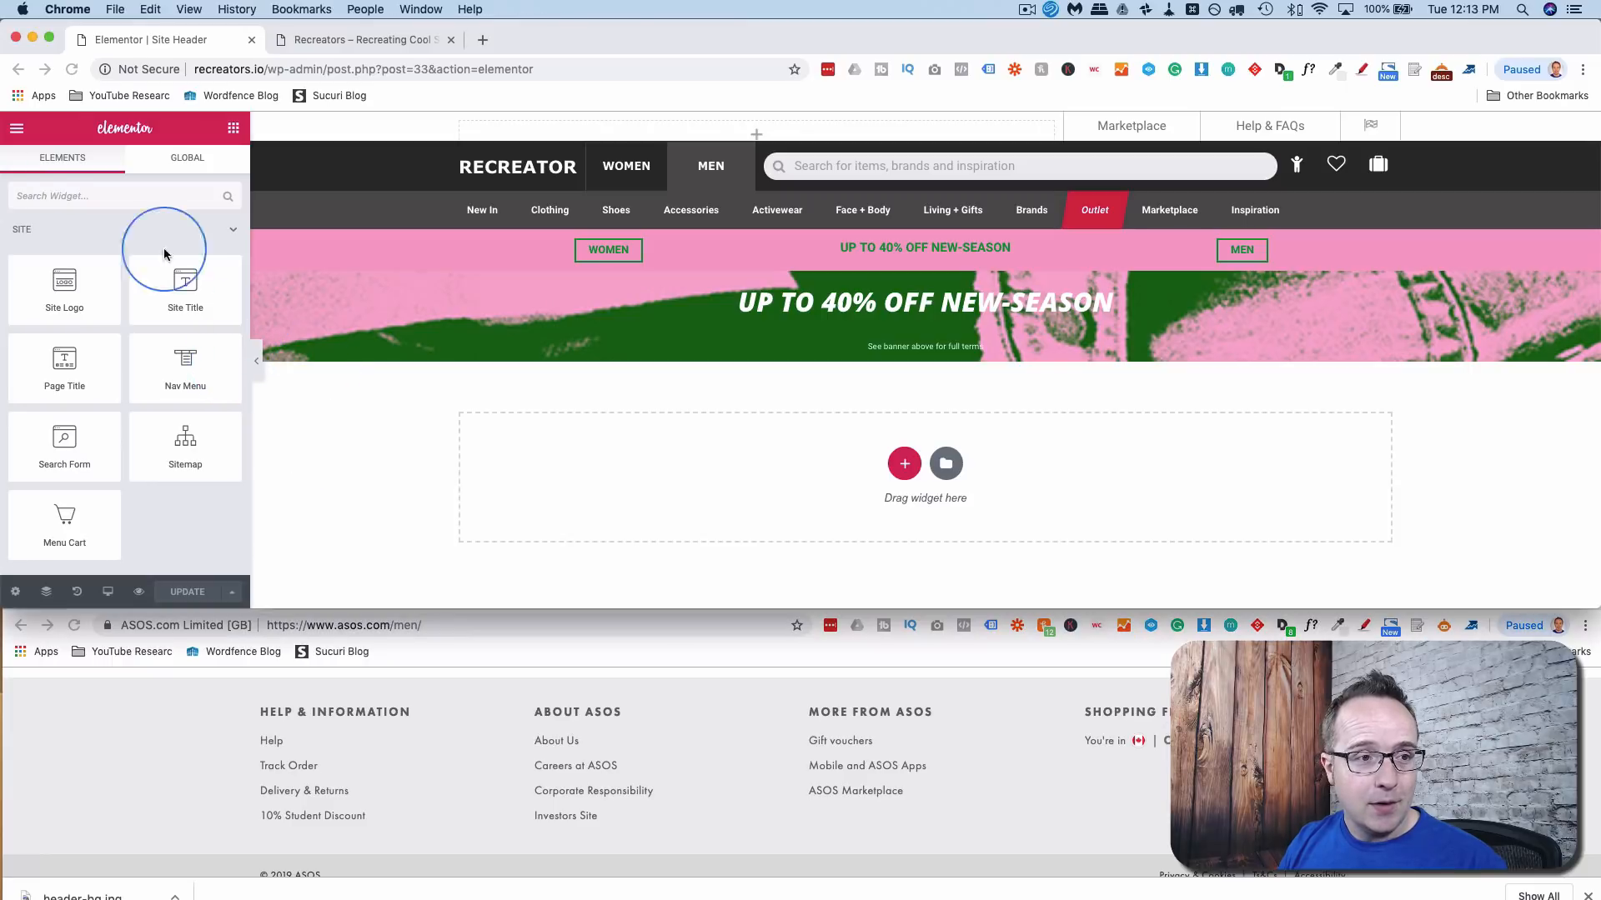
left_click(18, 130)
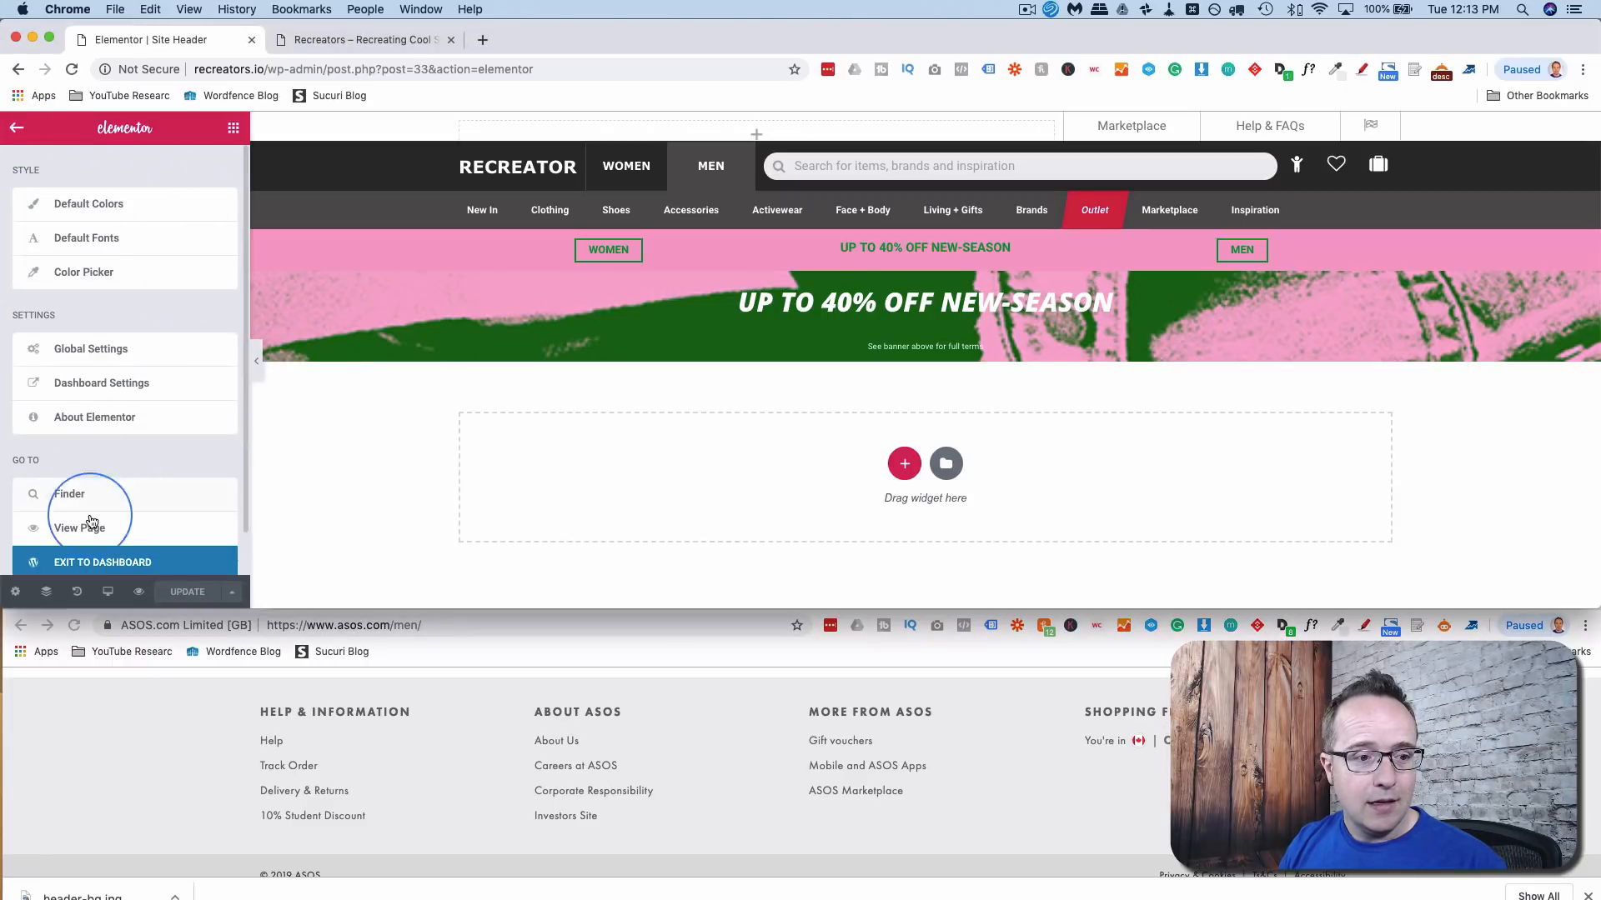
left_click(89, 564)
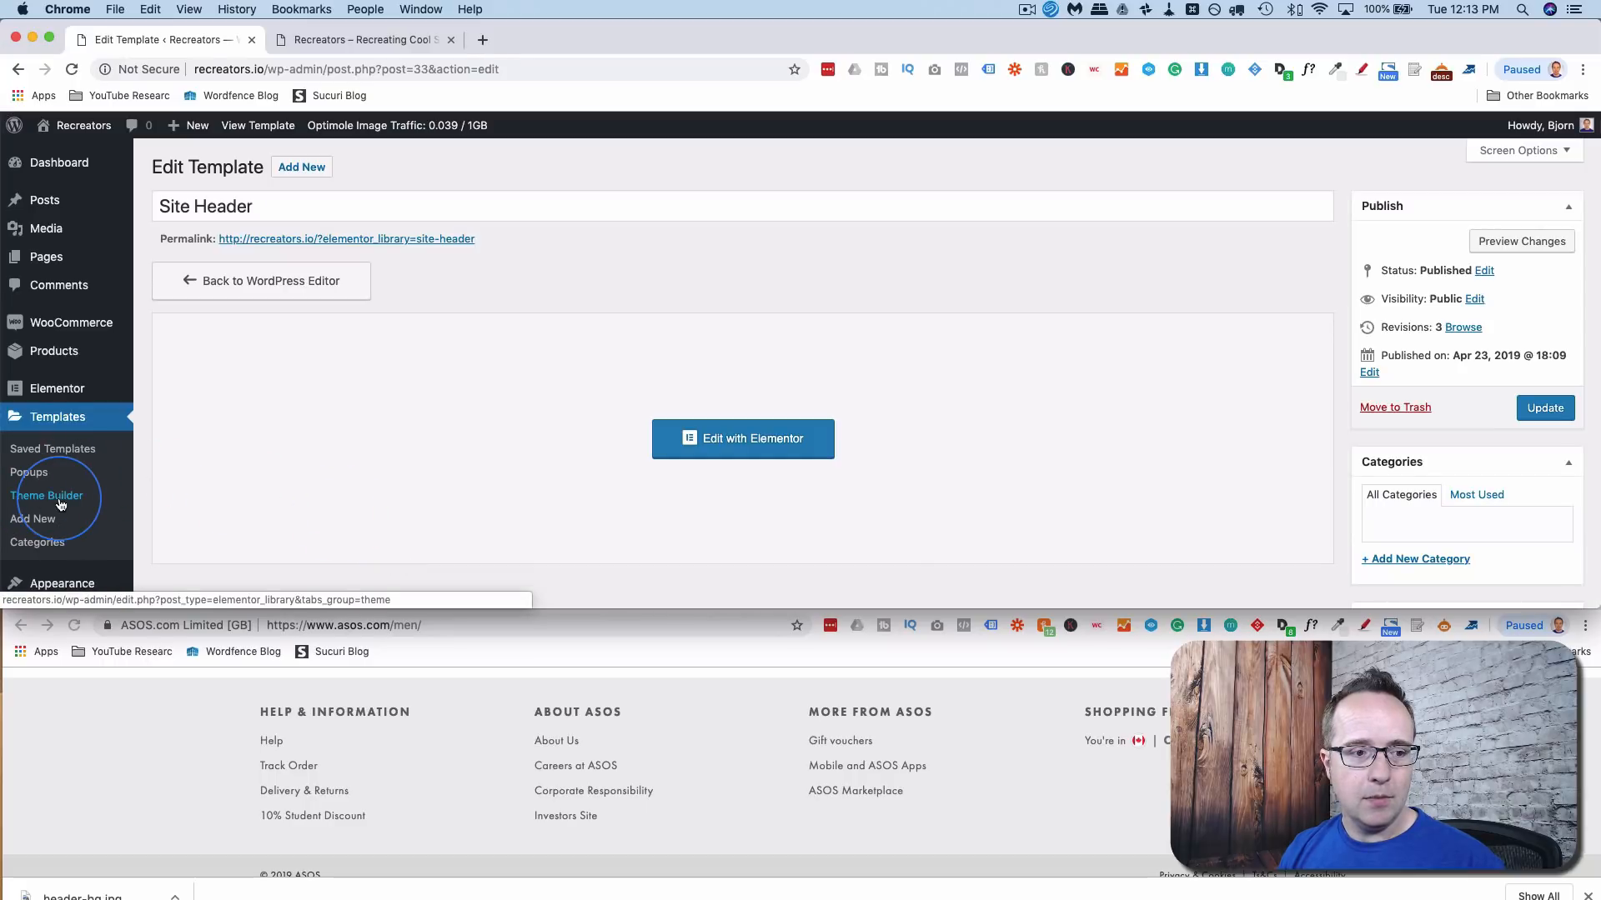
left_click(66, 501)
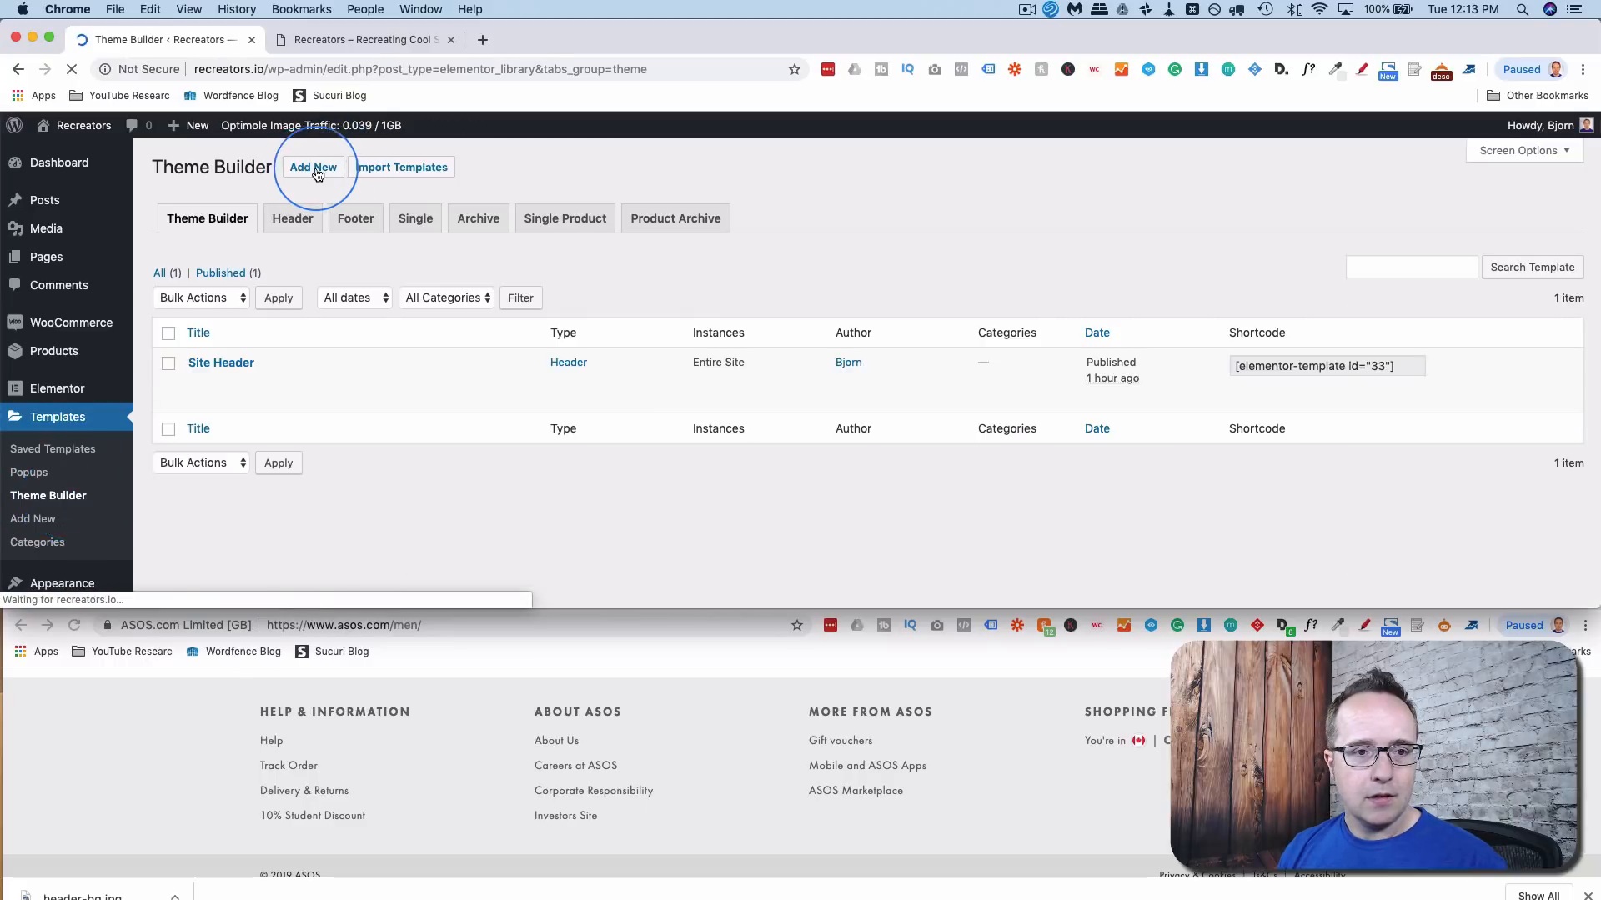
- Create a new Footer template named Site Footer and dismiss the block library
left_click(325, 174)
left_click(1104, 337)
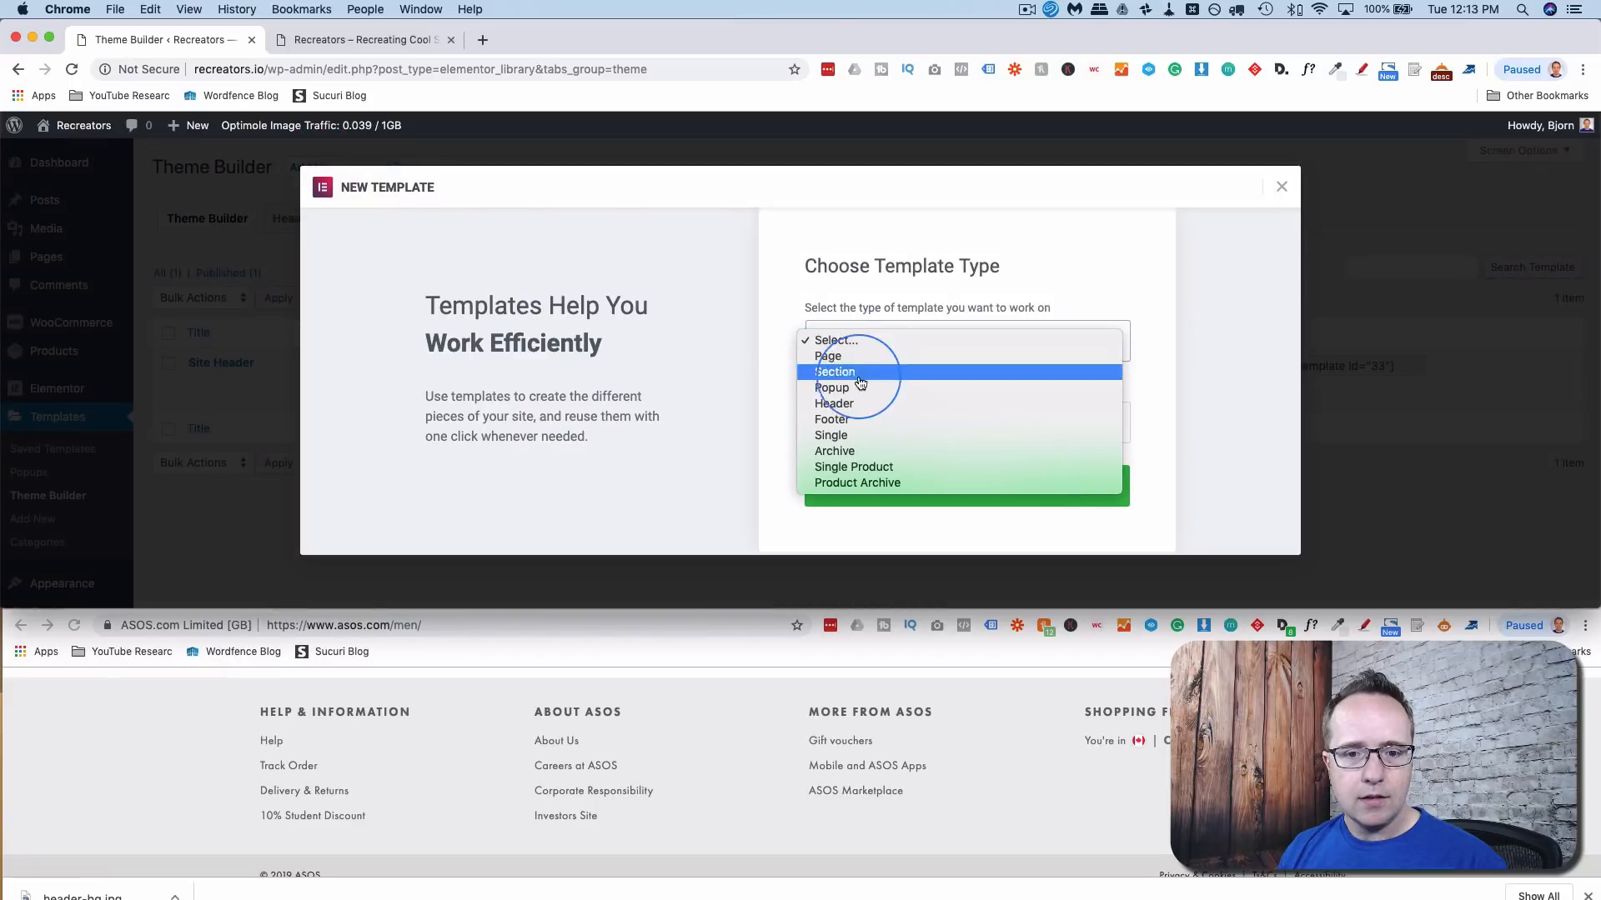
left_click(844, 420)
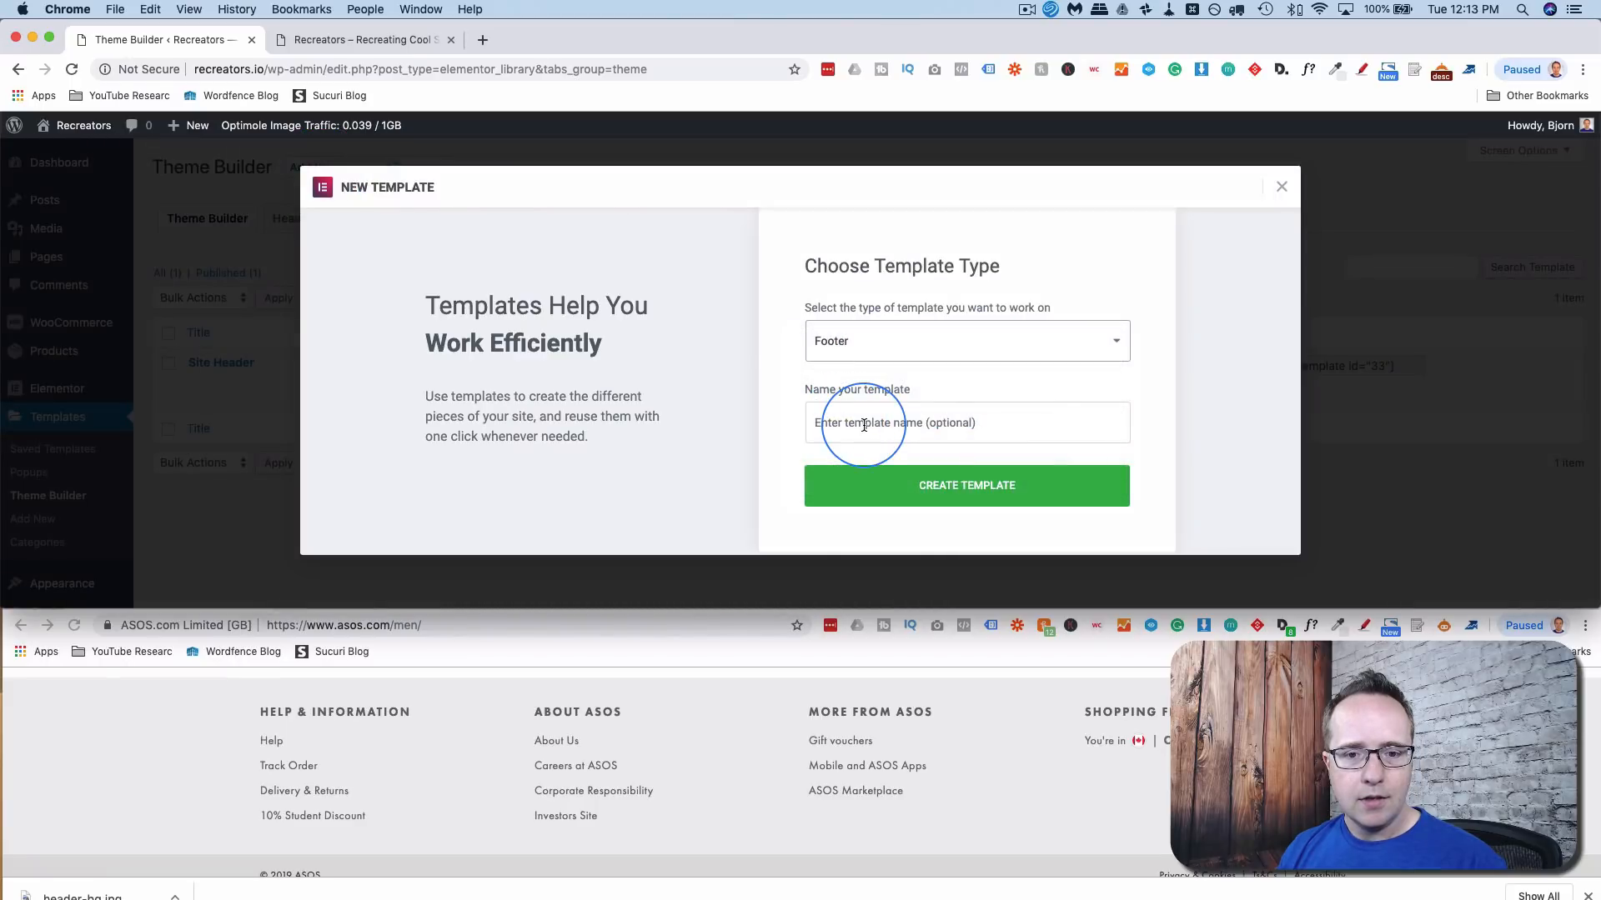
left_click(863, 430)
type("Site Footer")
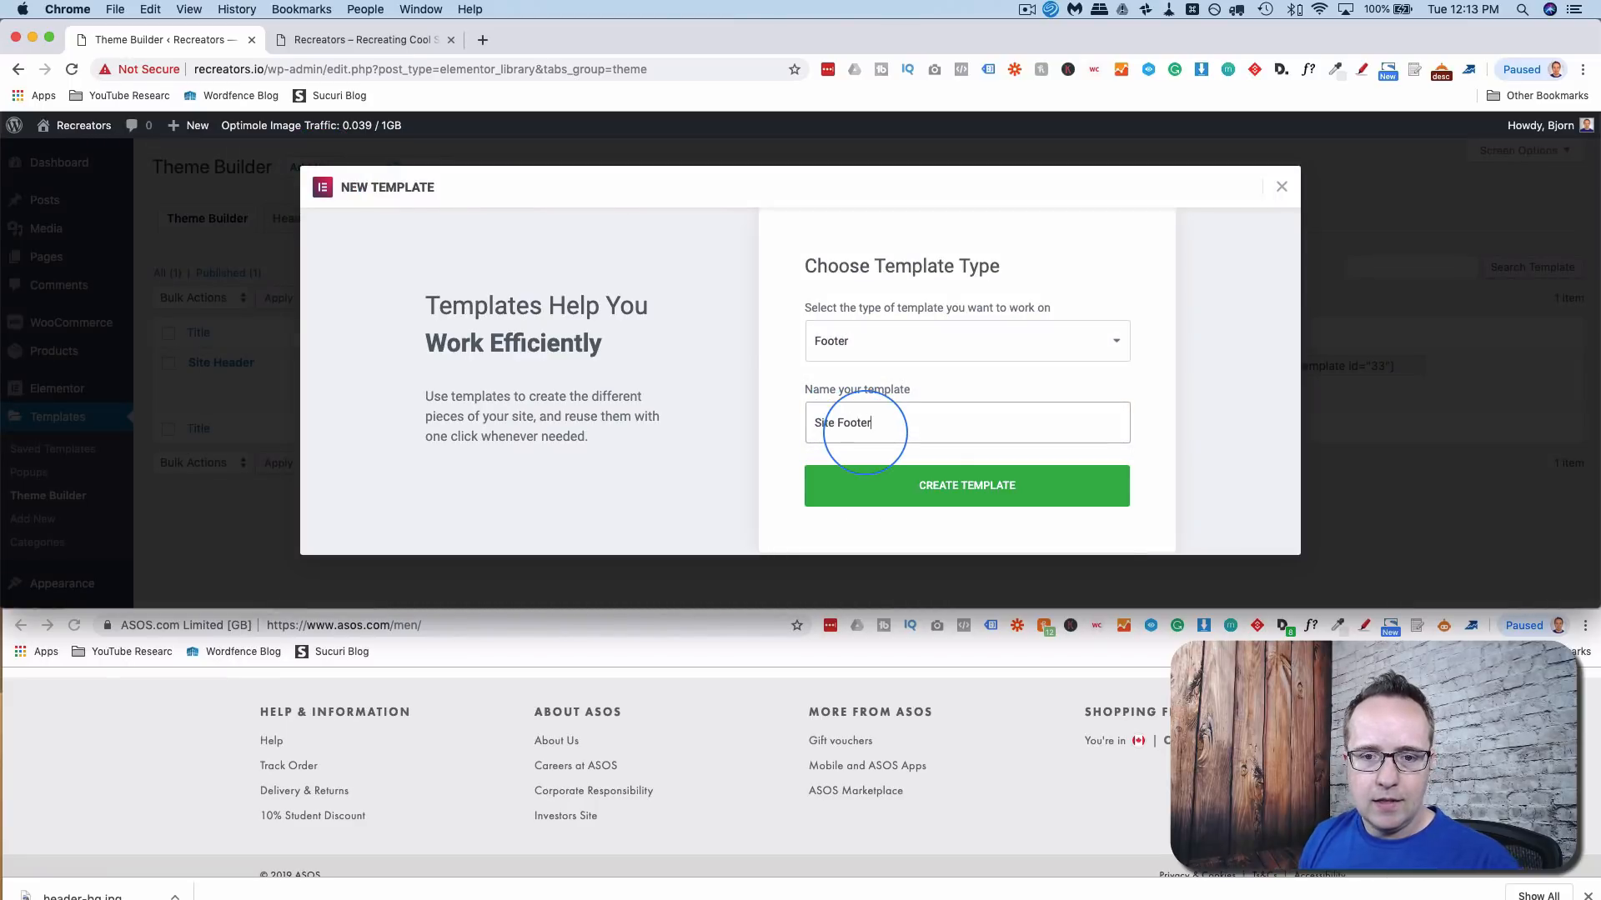
left_click(949, 488)
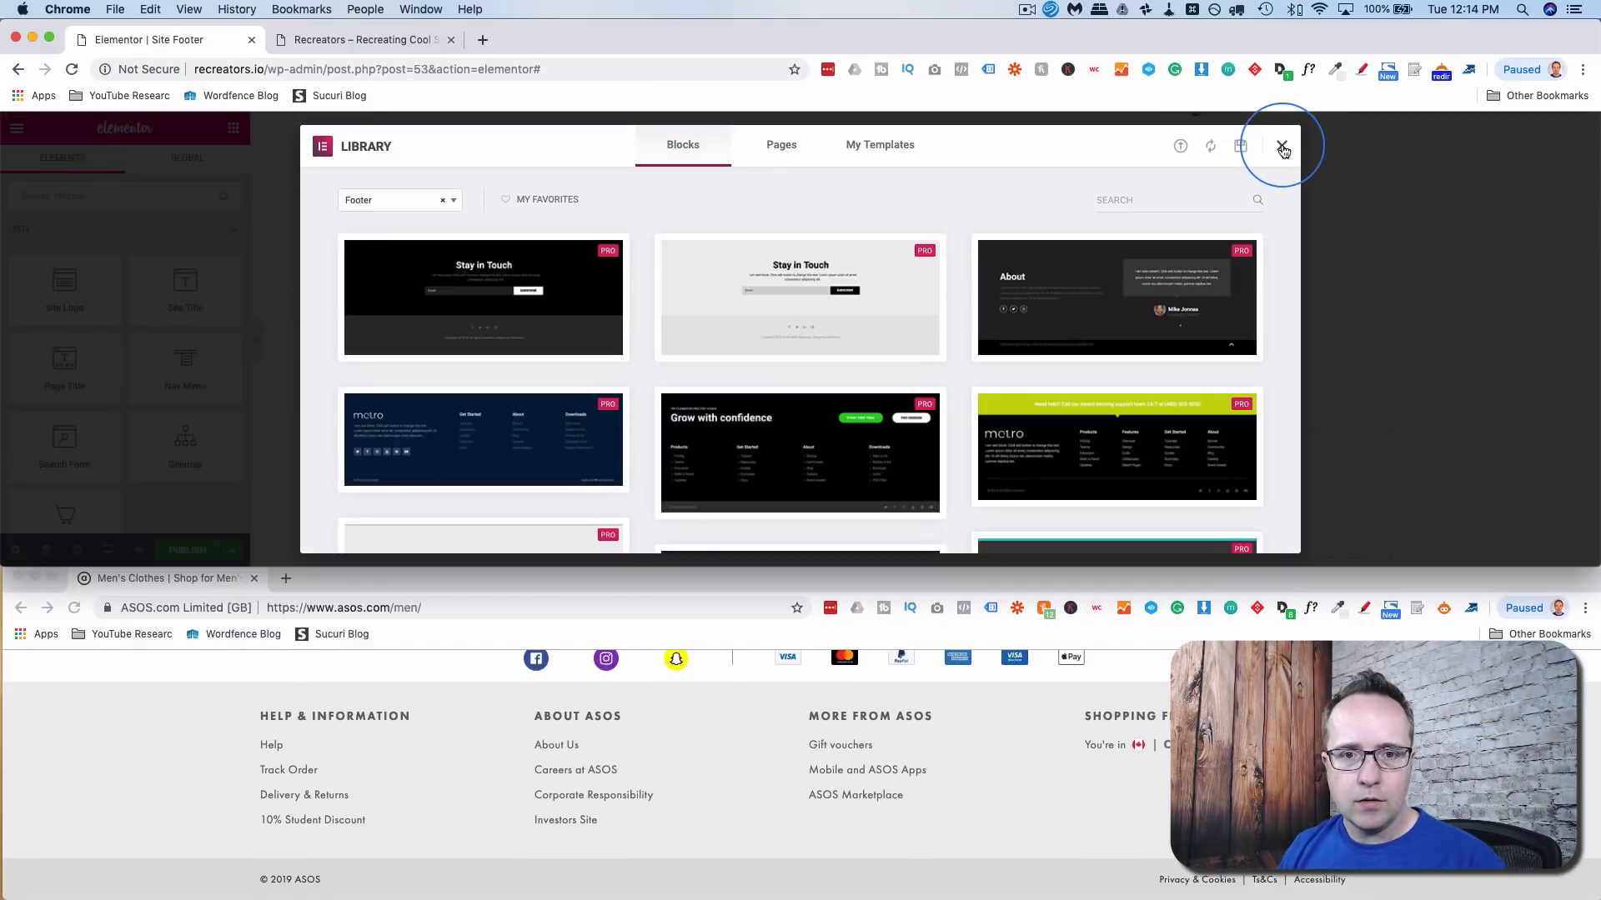
left_click(1281, 146)
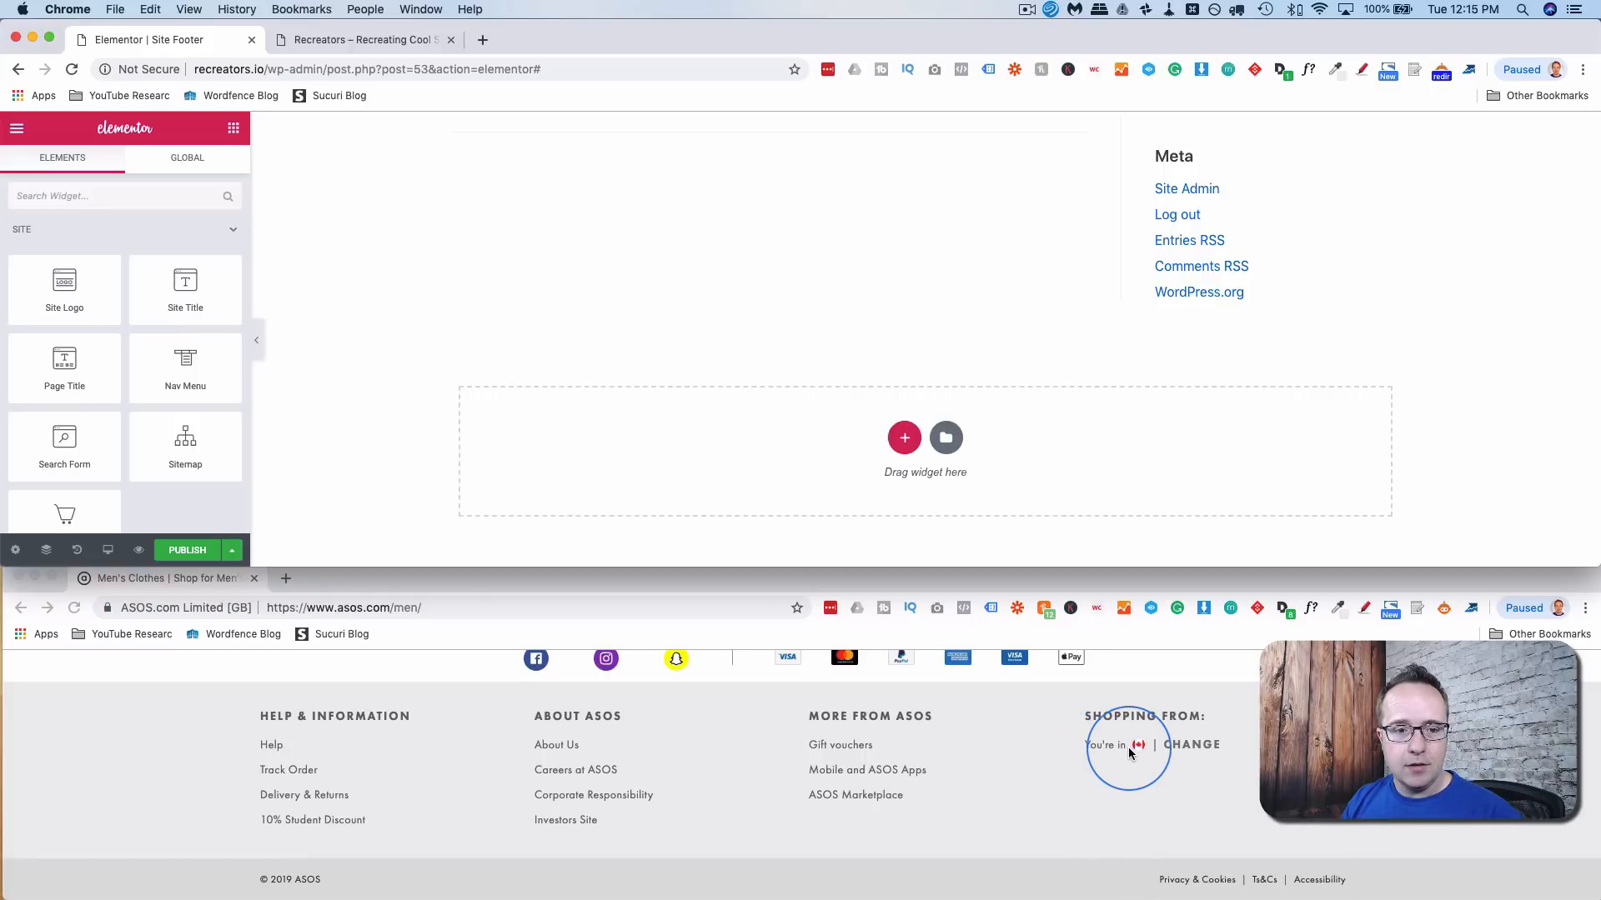
- Add a section with four equal columns to the footer and a section with three equal columns below it
left_click(904, 438)
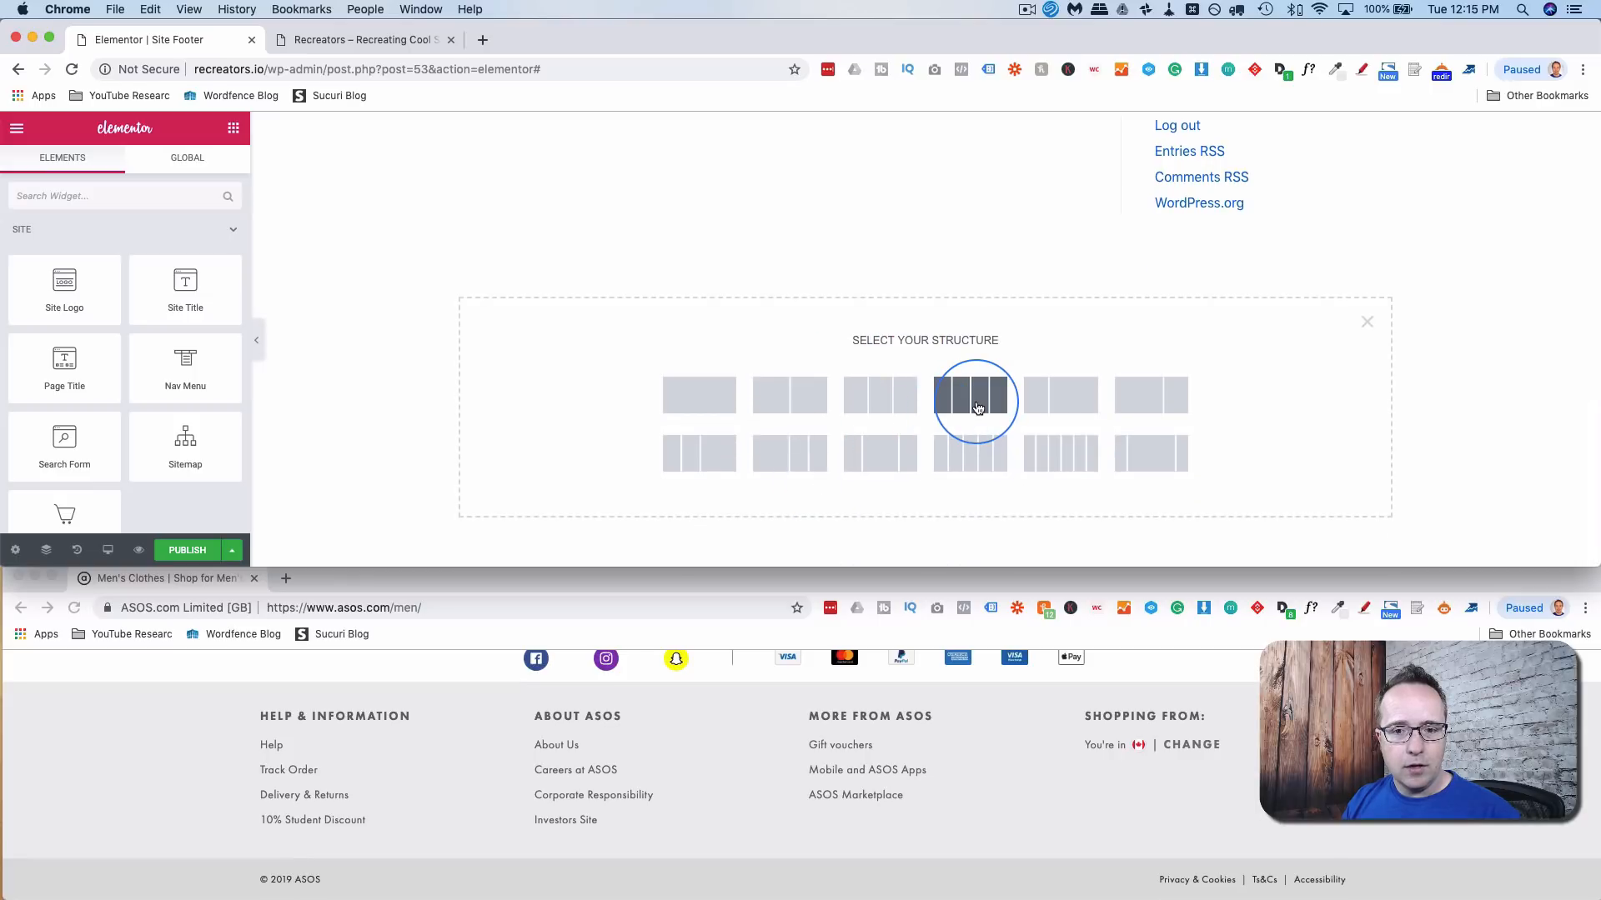
left_click(977, 406)
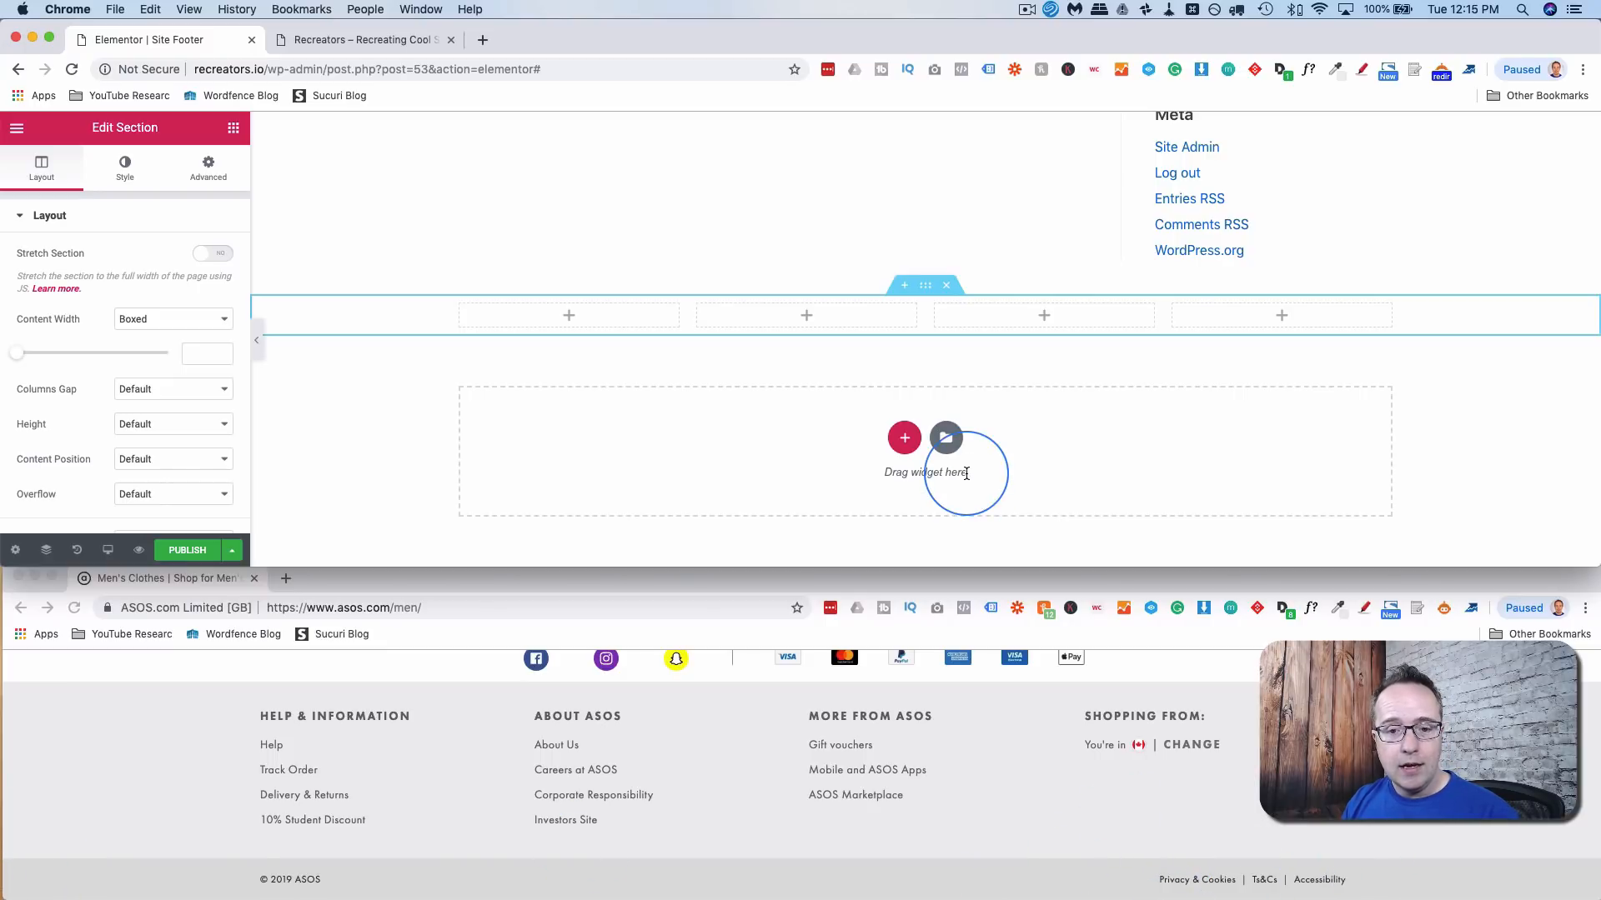
left_click(906, 449)
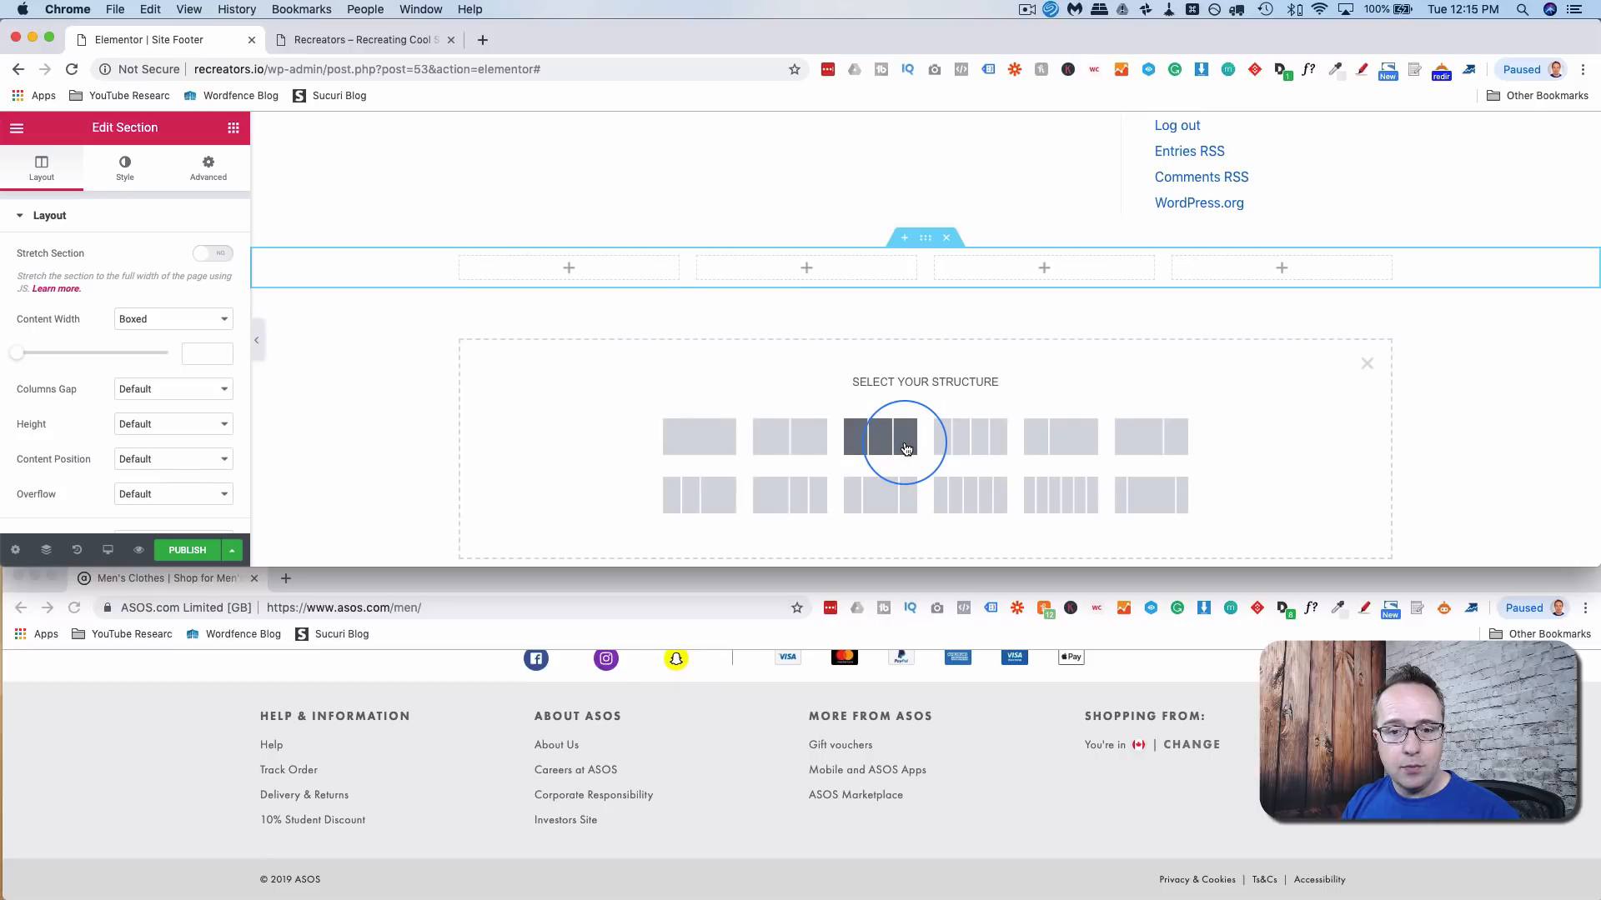
left_click(879, 447)
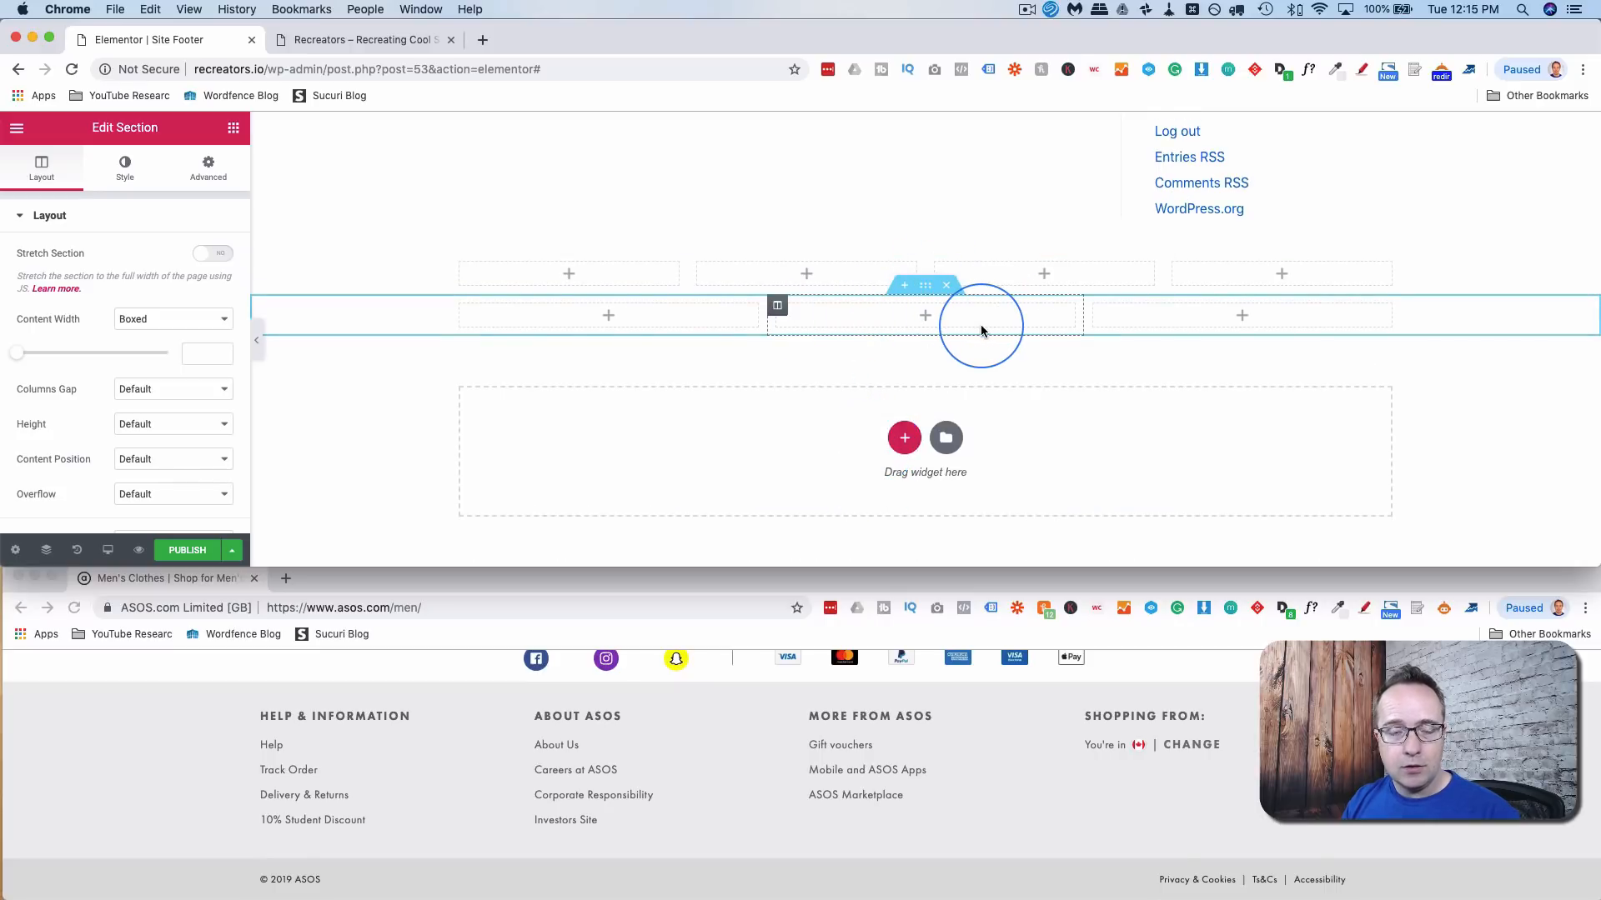
- Add a Nav Menu widget to the first column of the four-column section, showing the Help and Info menu in a vertical layout
left_click(608, 278)
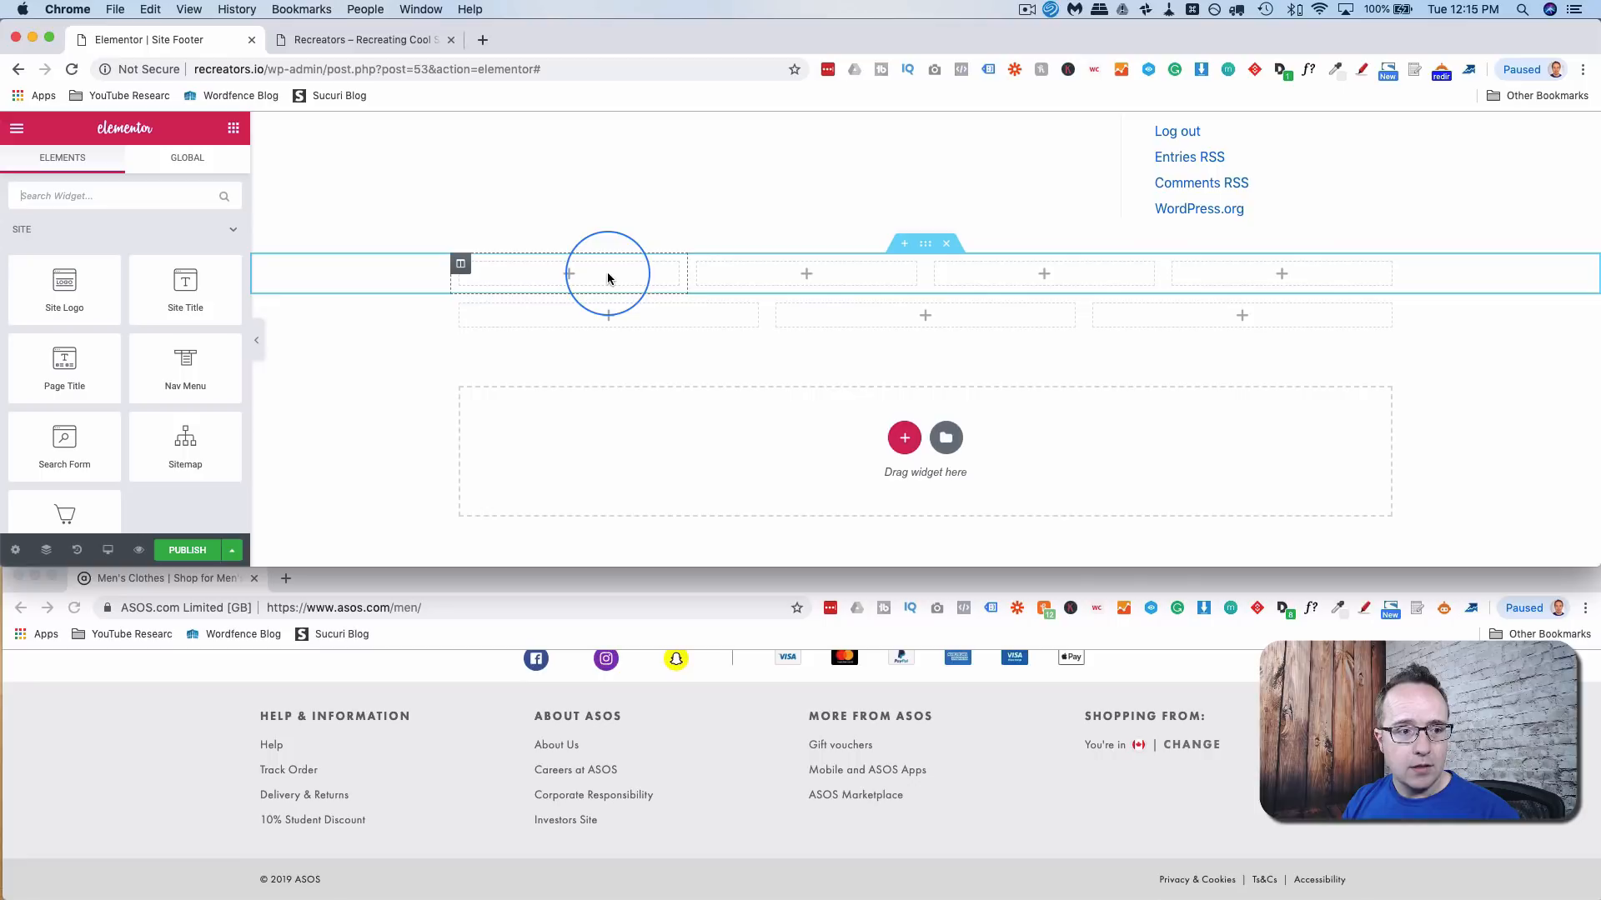
left_click_drag(185, 365, 566, 270)
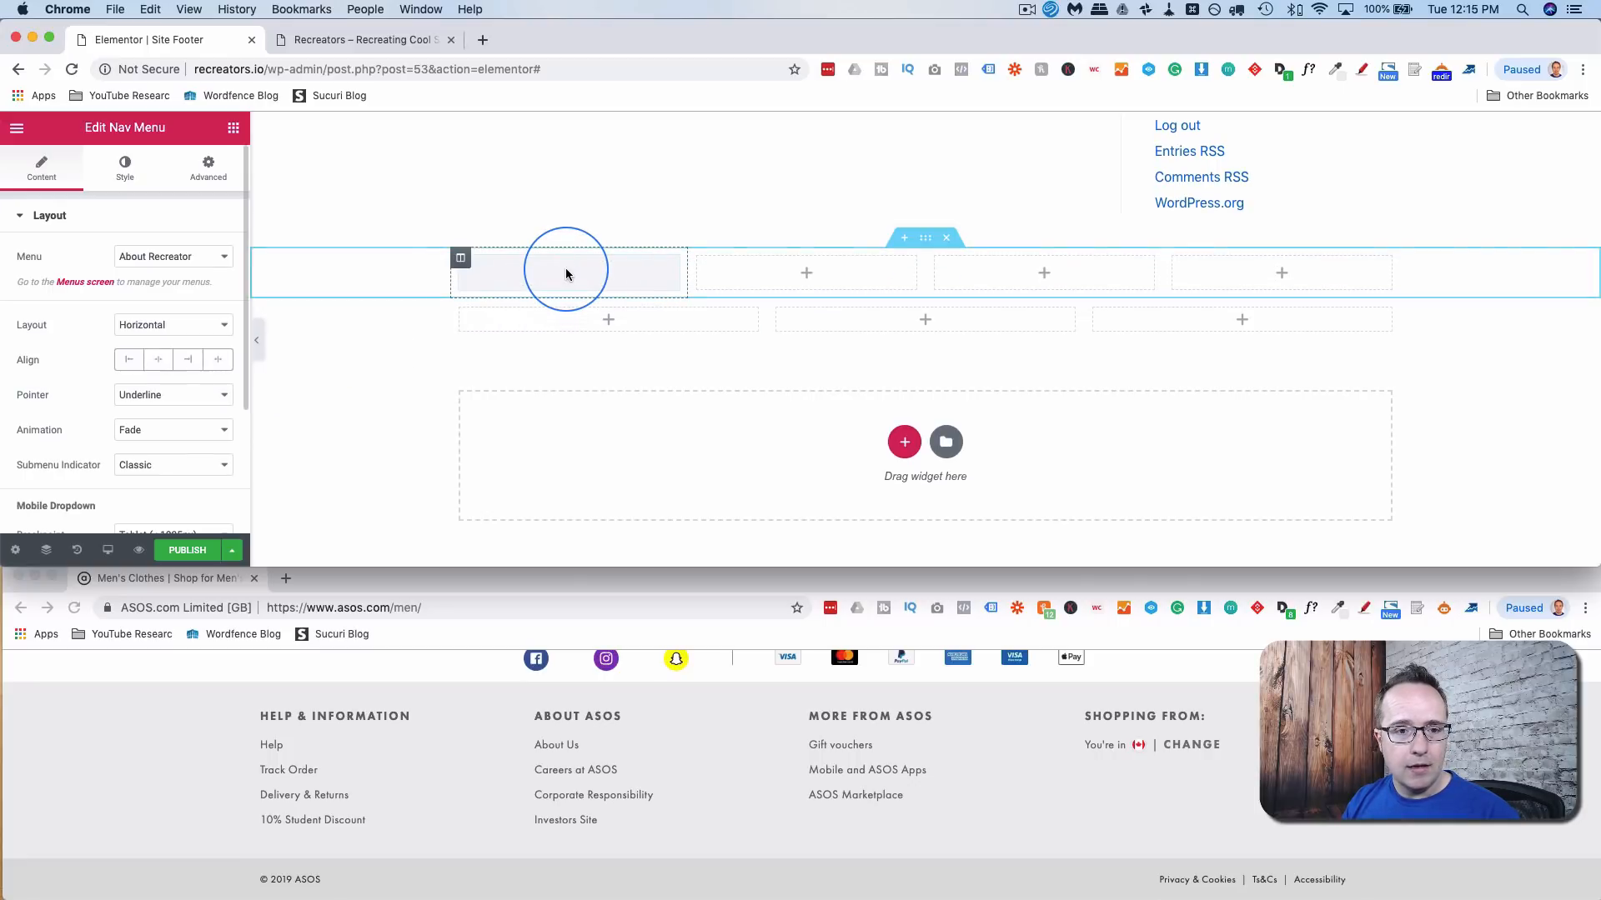
left_click(215, 257)
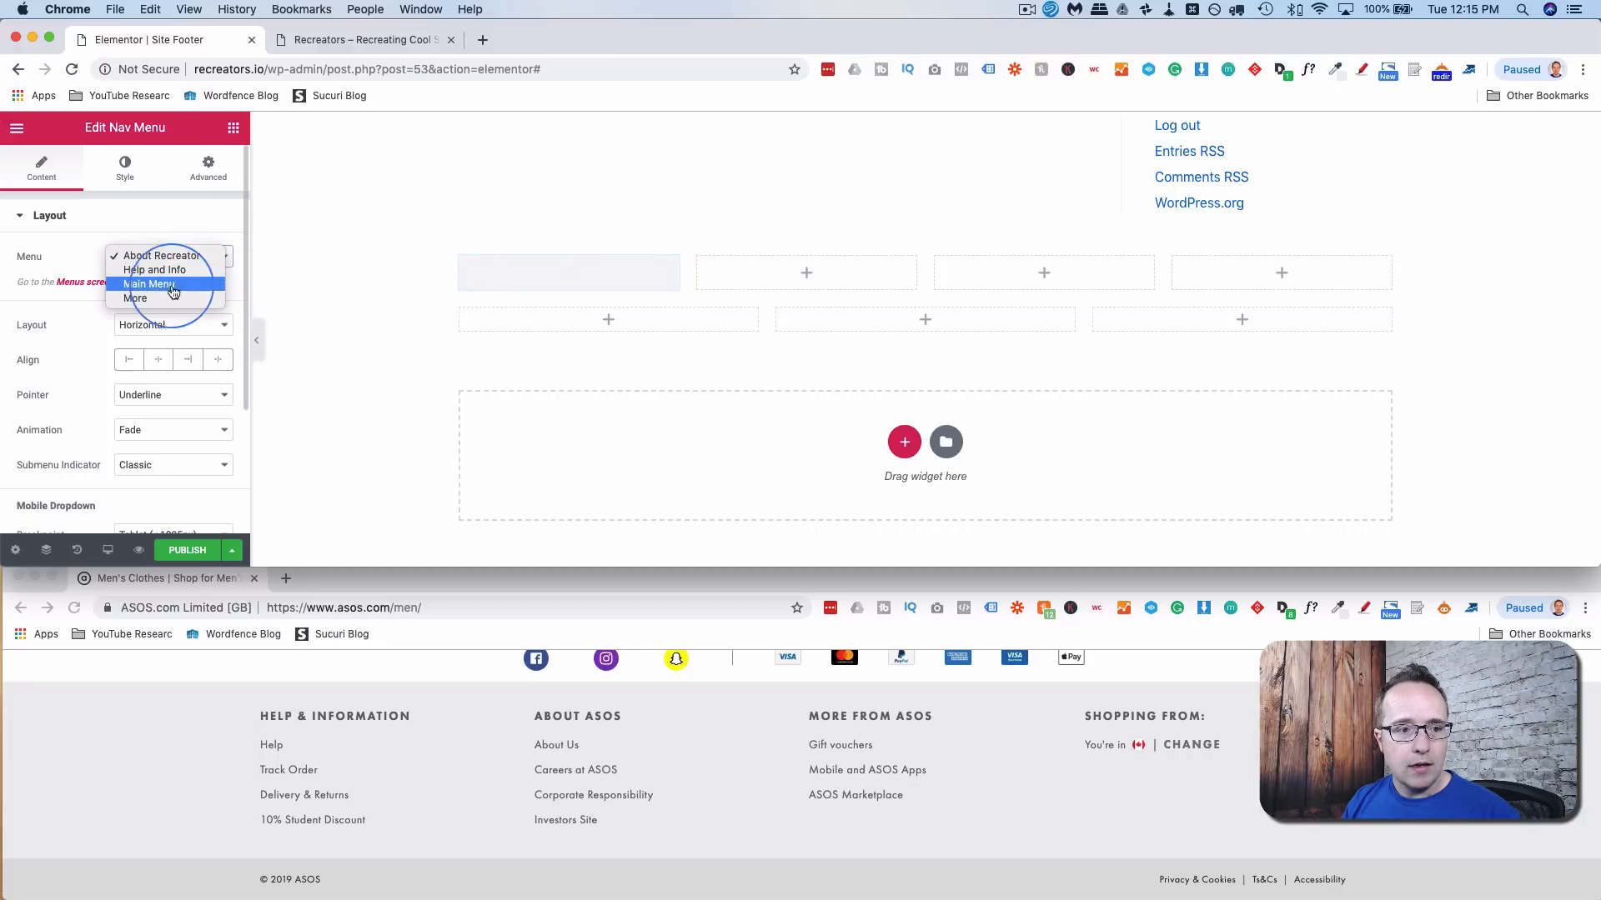
left_click(154, 270)
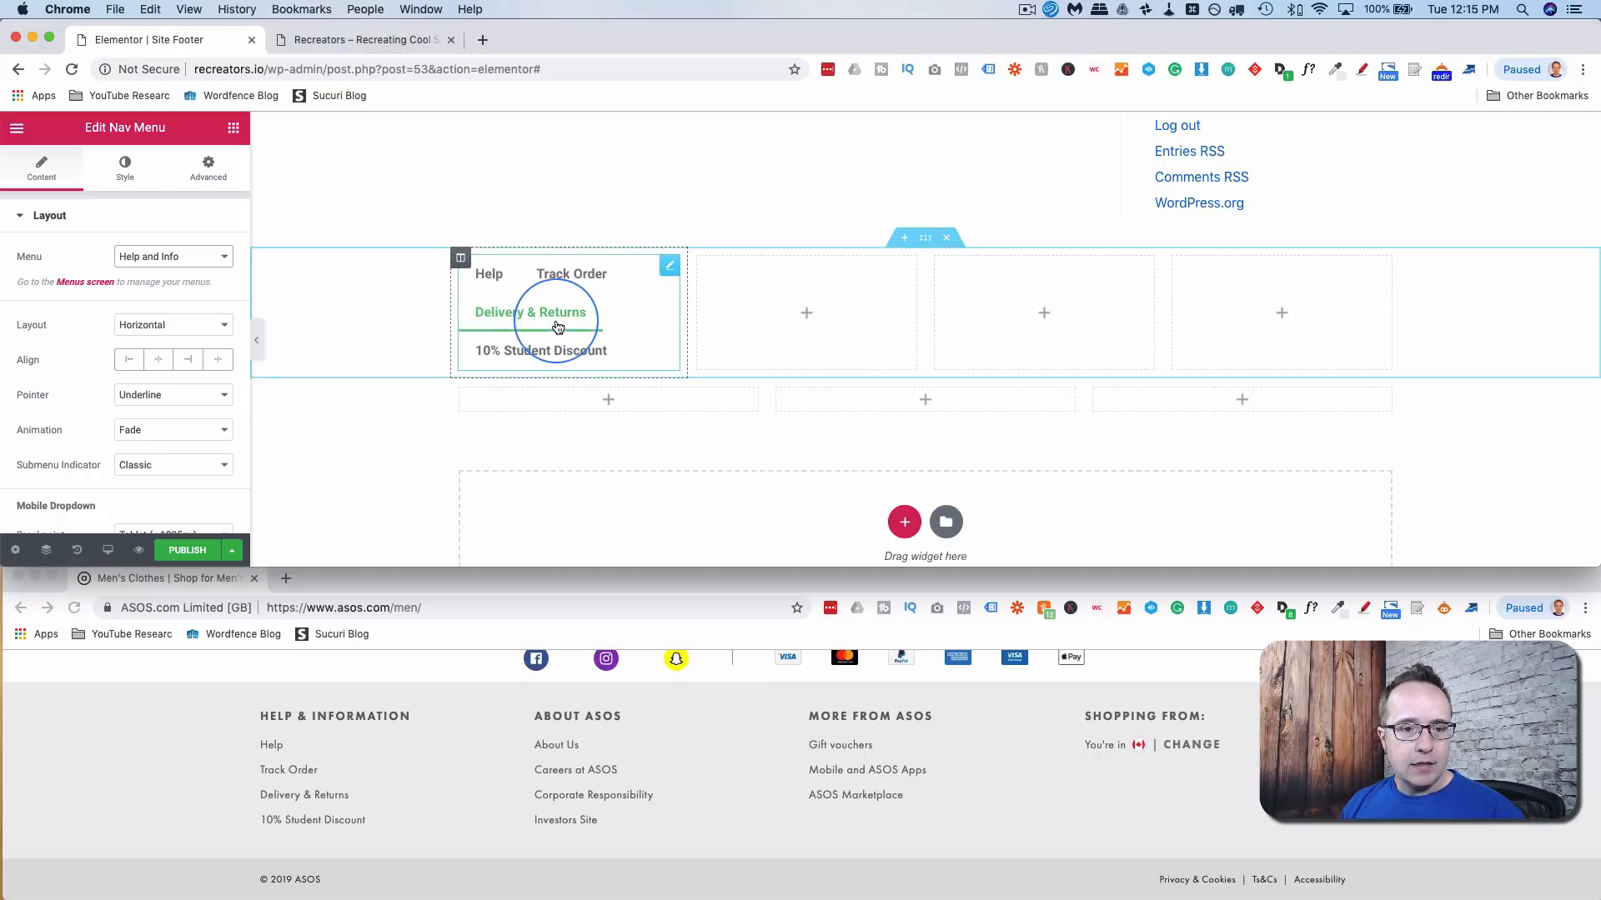
left_click(206, 334)
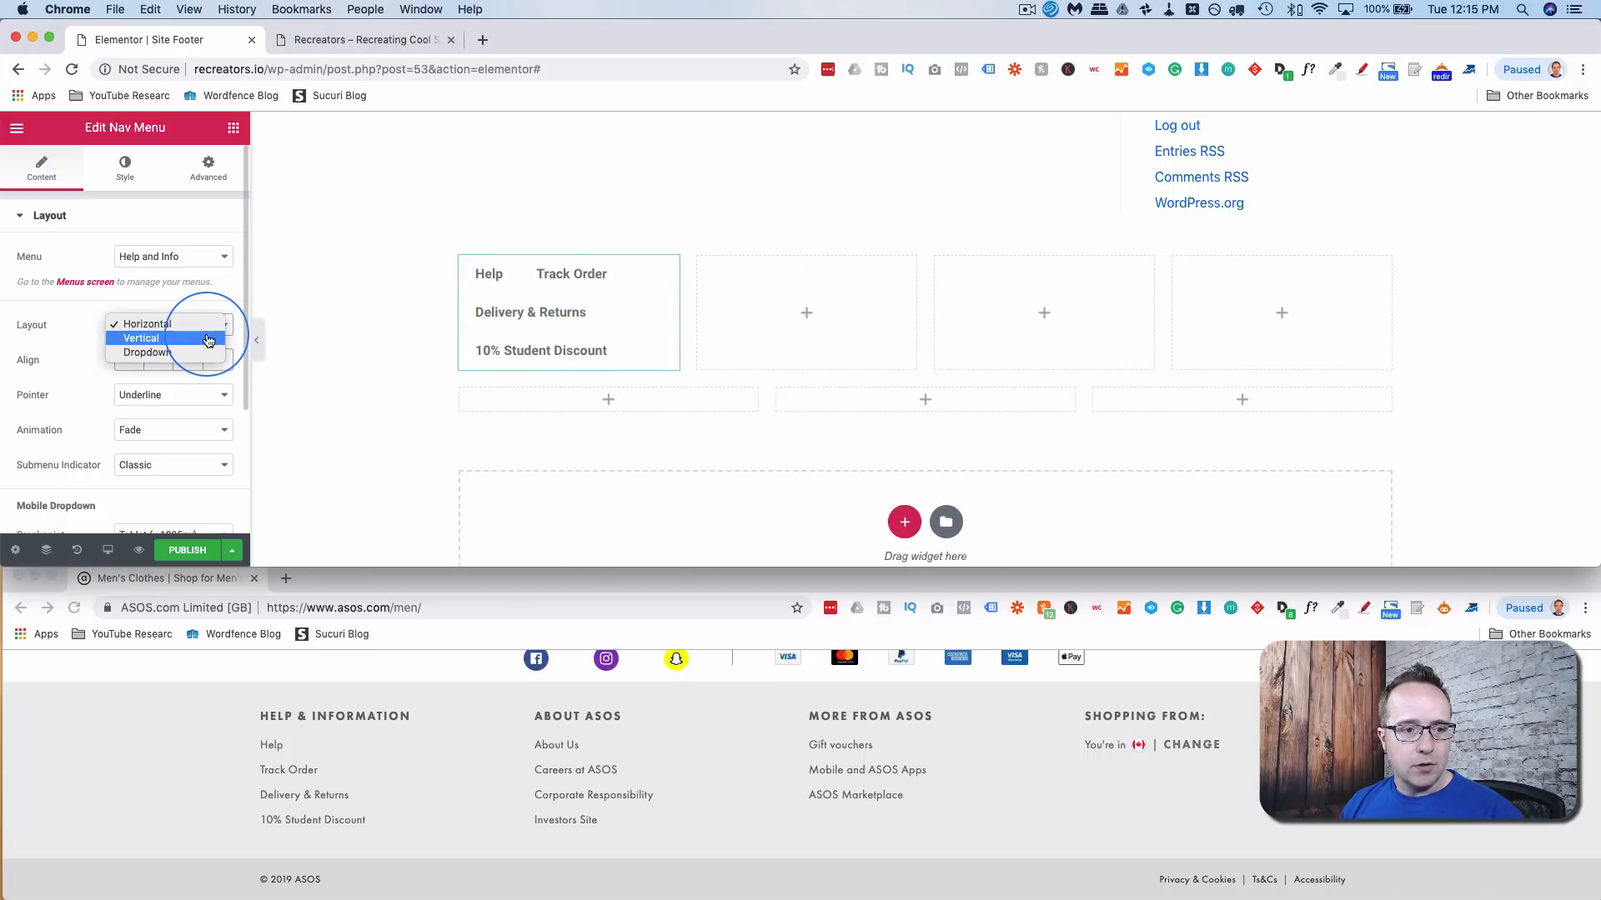
left_click(142, 338)
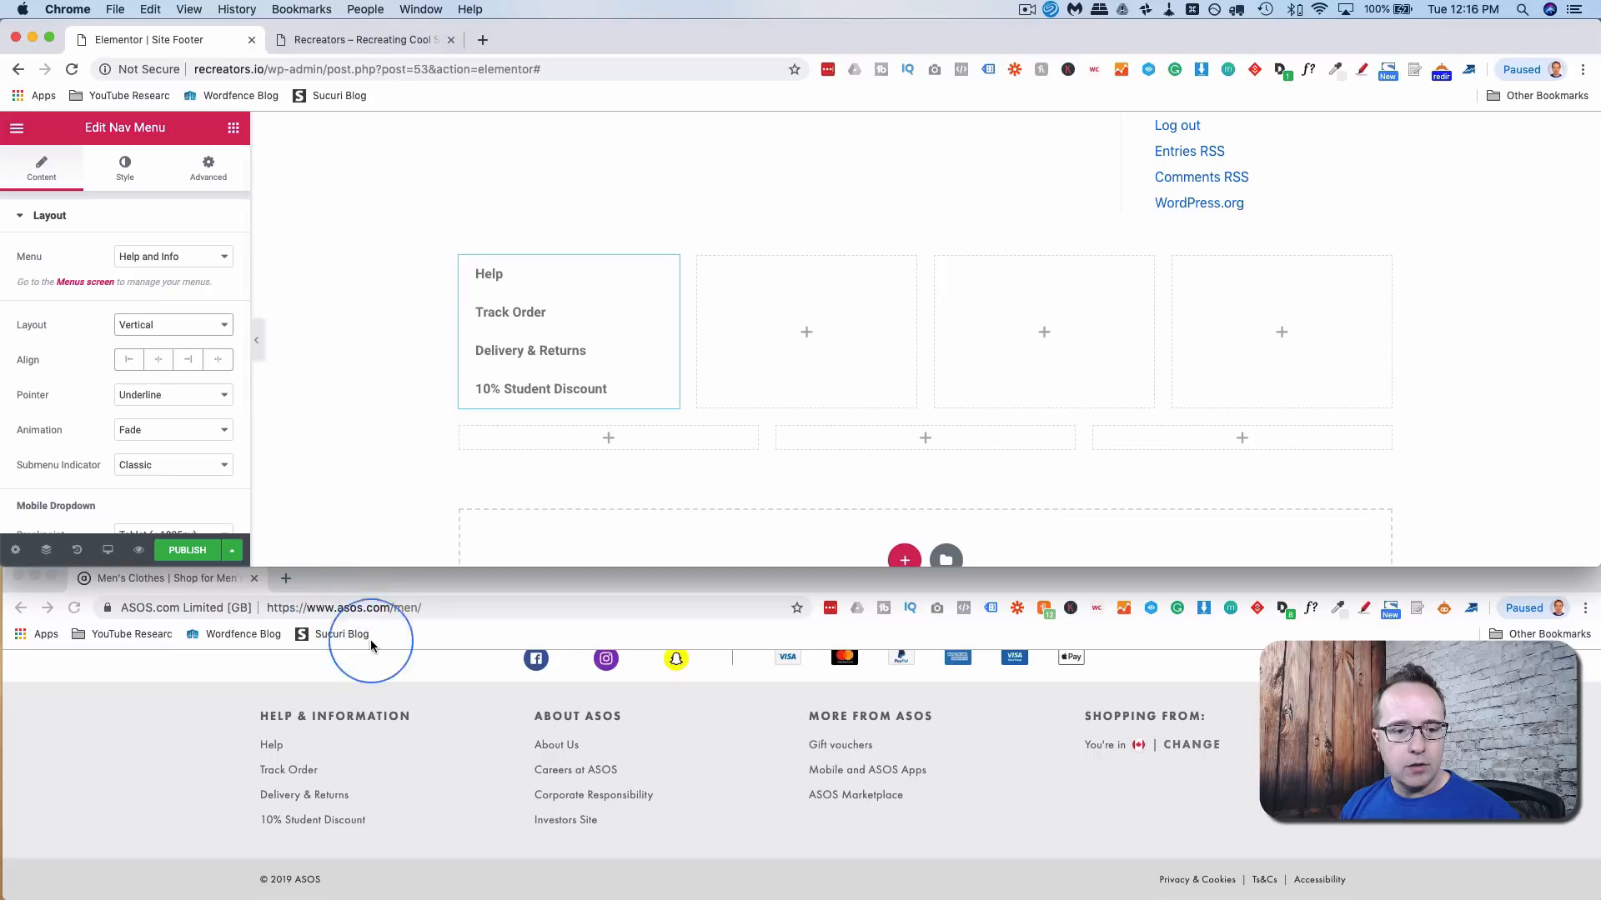
- Compare with the ASOS footer links and set the footer menu's pointer to None
left_click(406, 698)
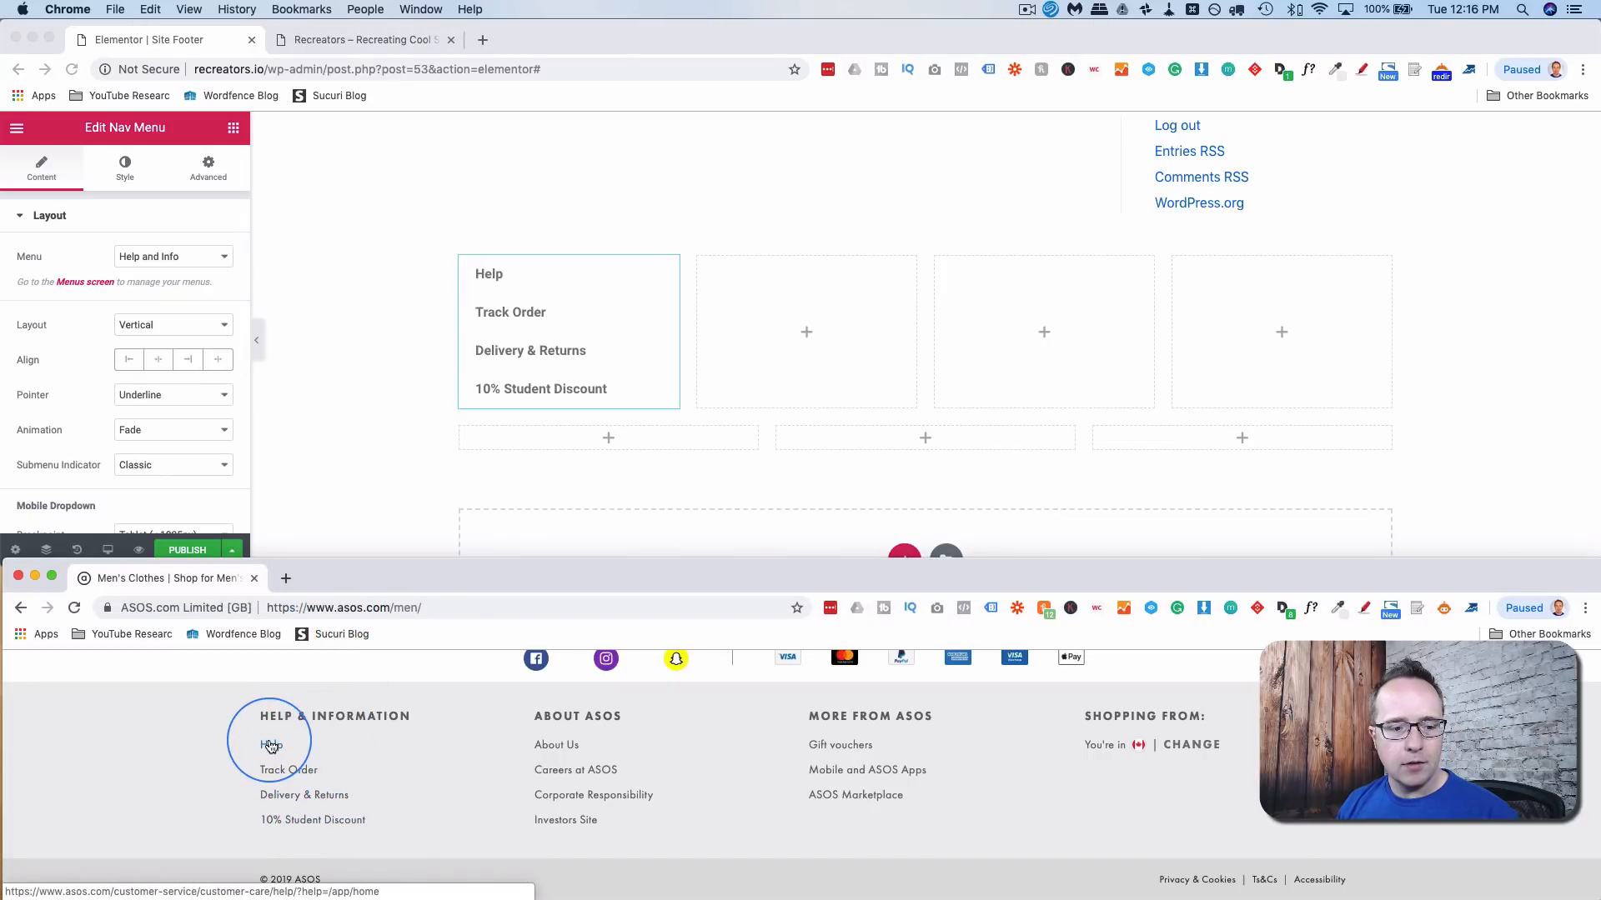
left_click(214, 395)
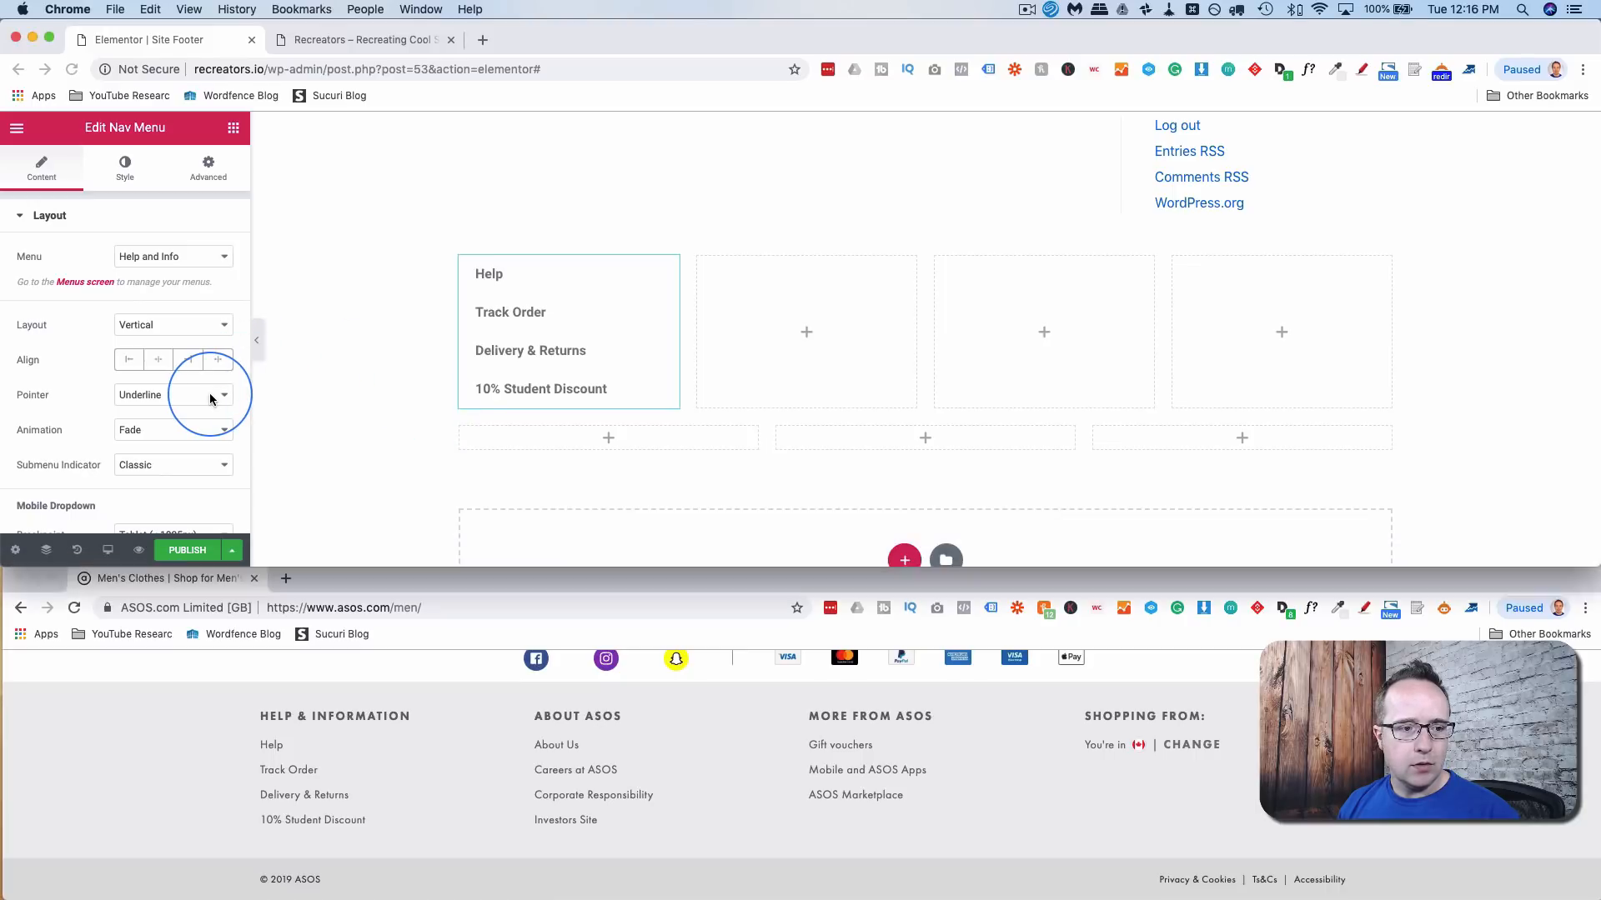
left_click(179, 401)
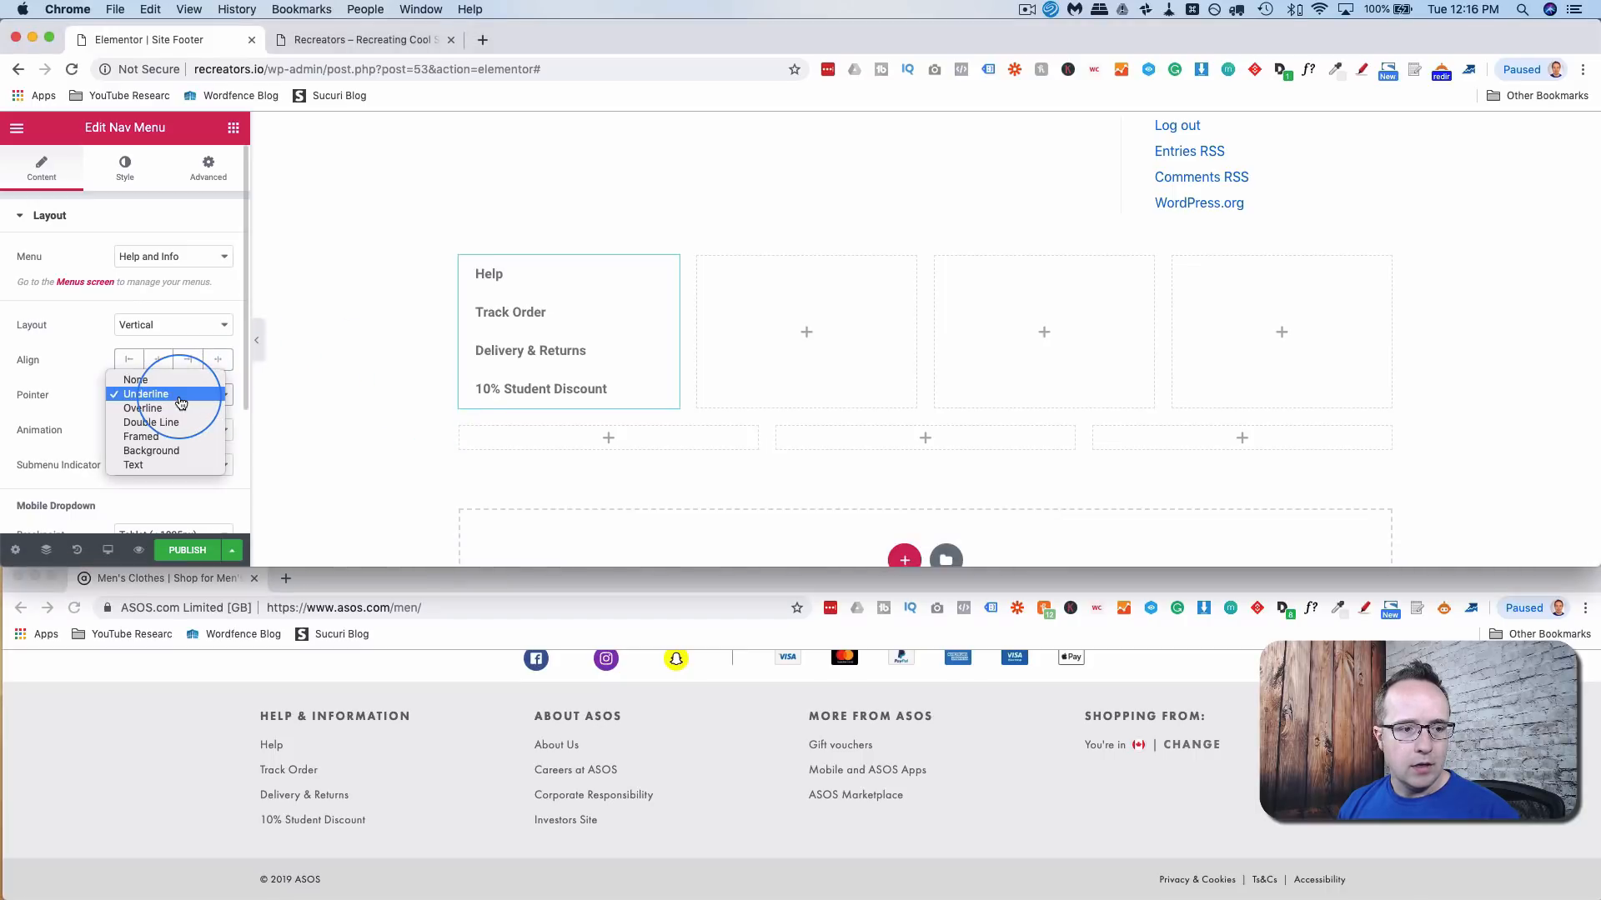
left_click(136, 381)
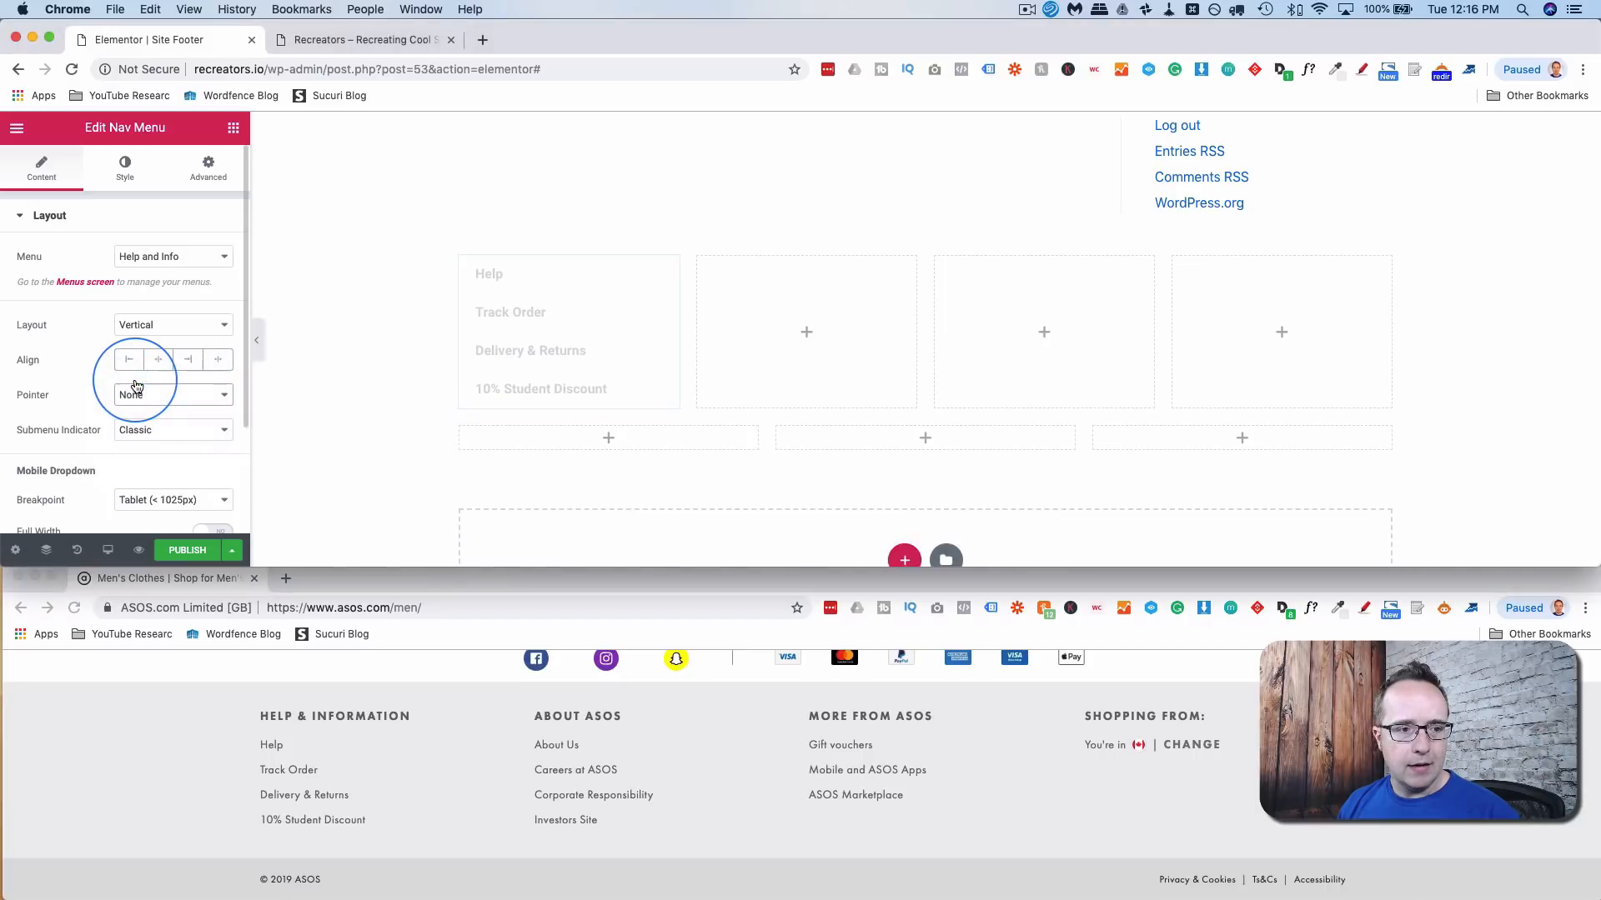
- Set the footer menu's typography to Open Sans, weight 400, size 13 px
left_click(133, 171)
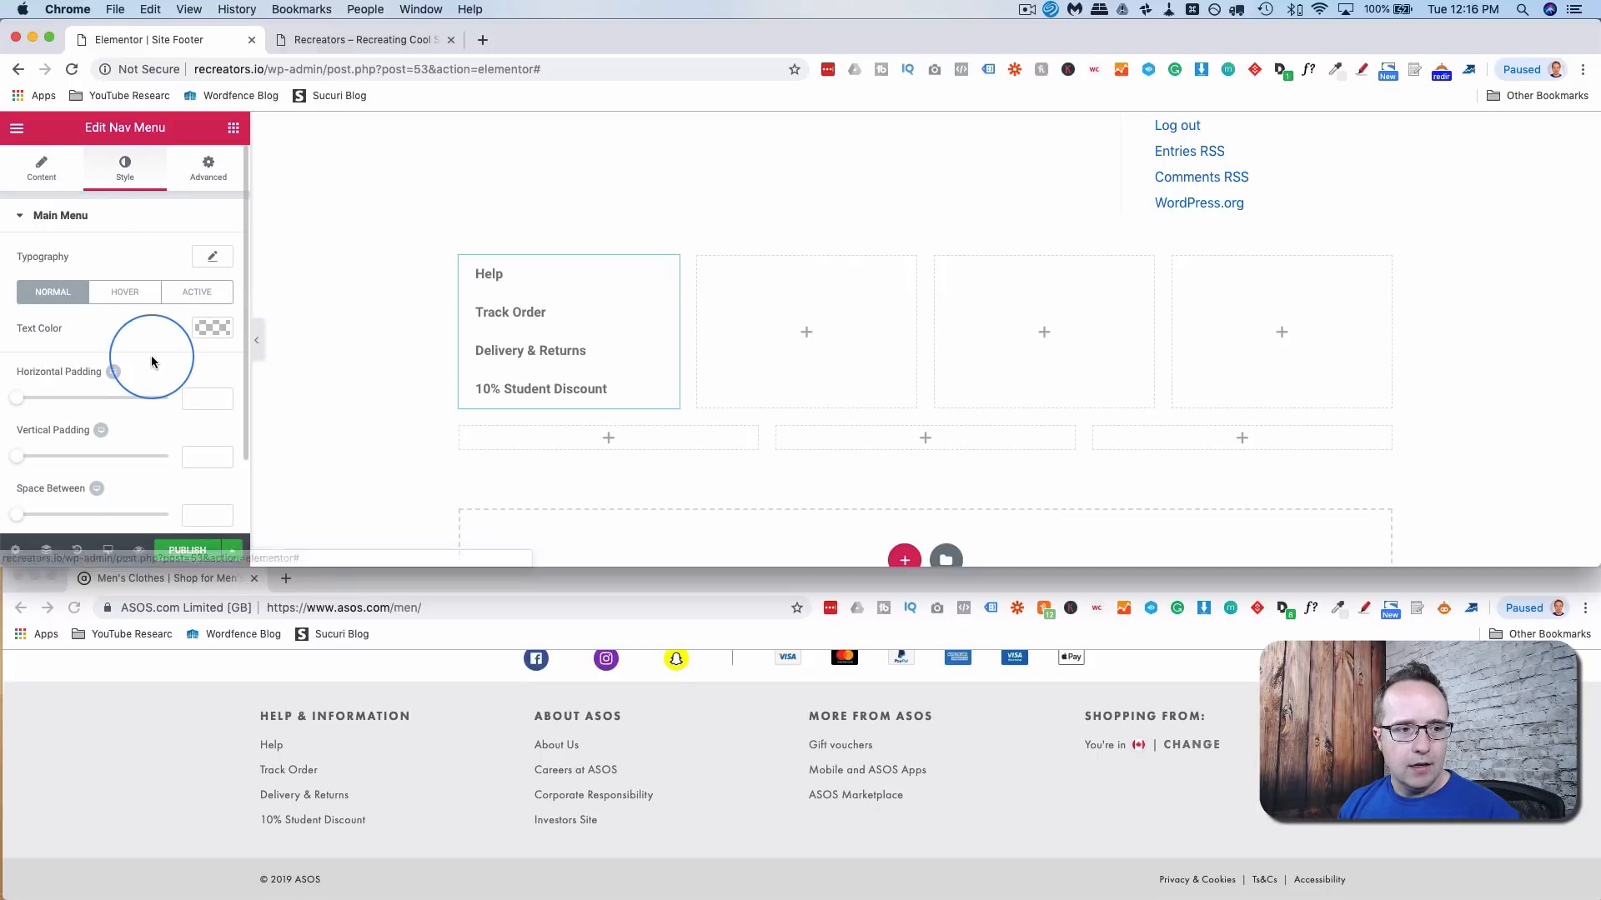
left_click(216, 257)
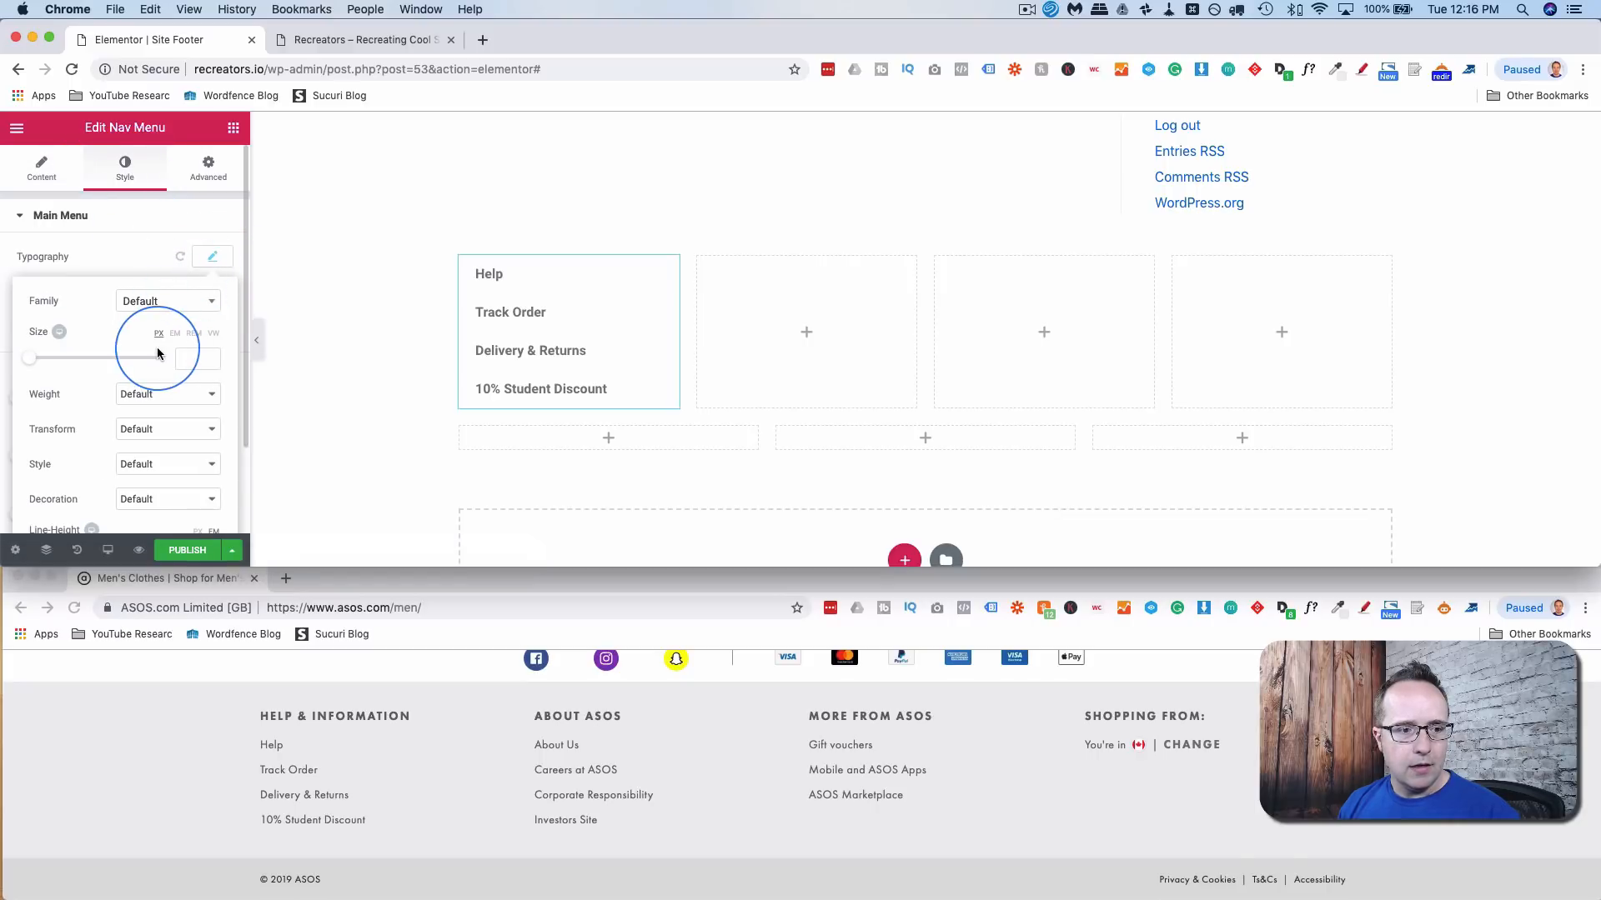
left_click(207, 304)
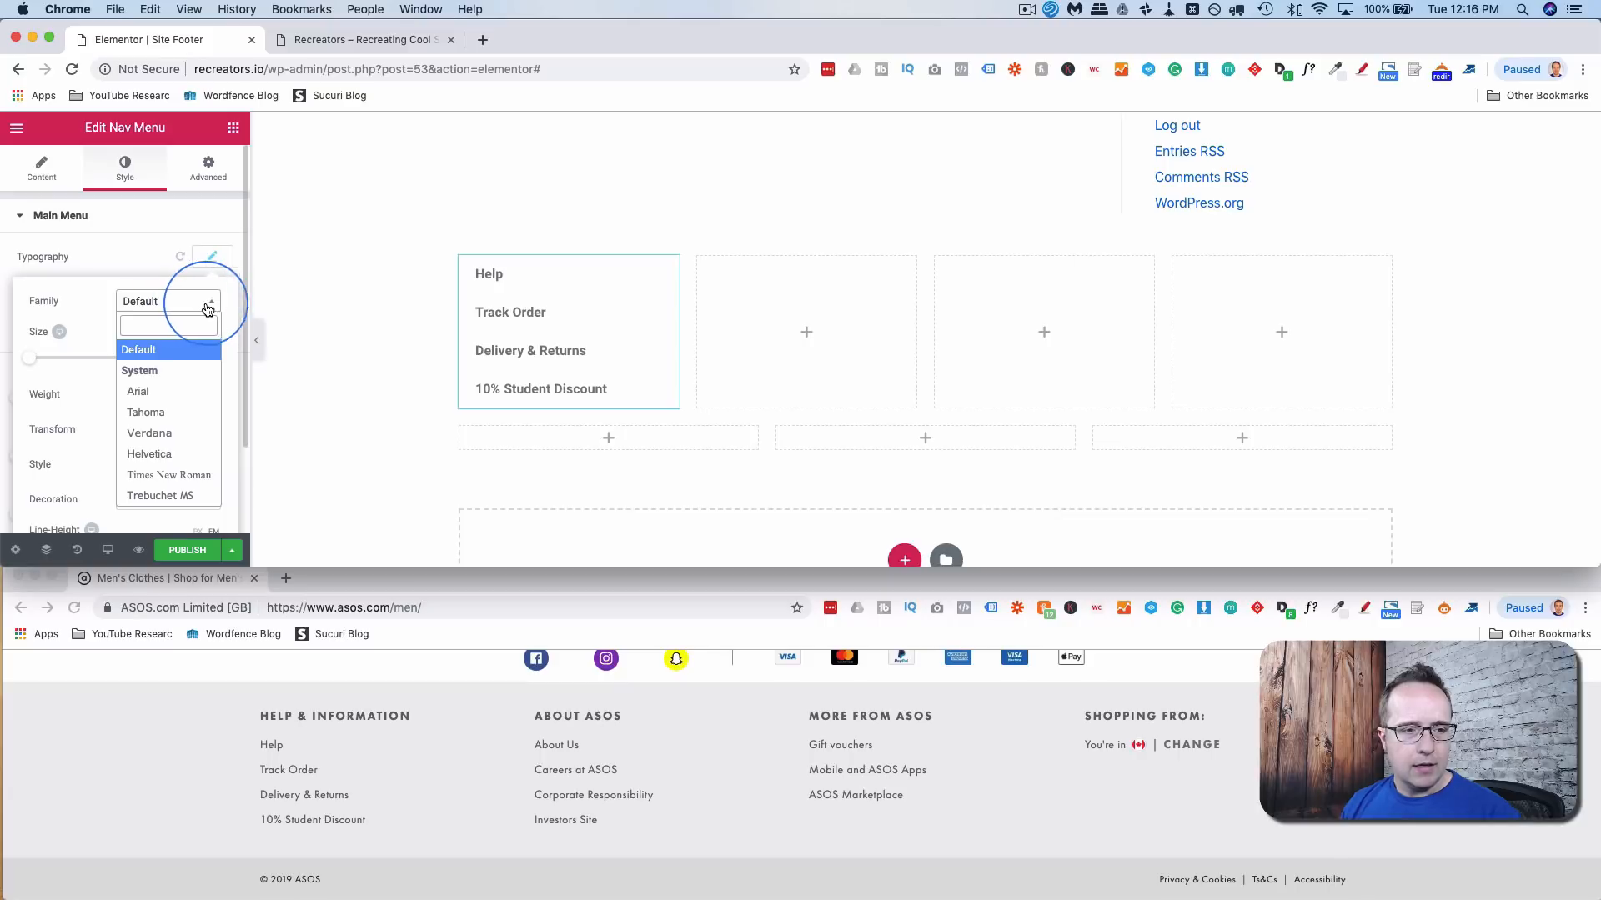
type("open")
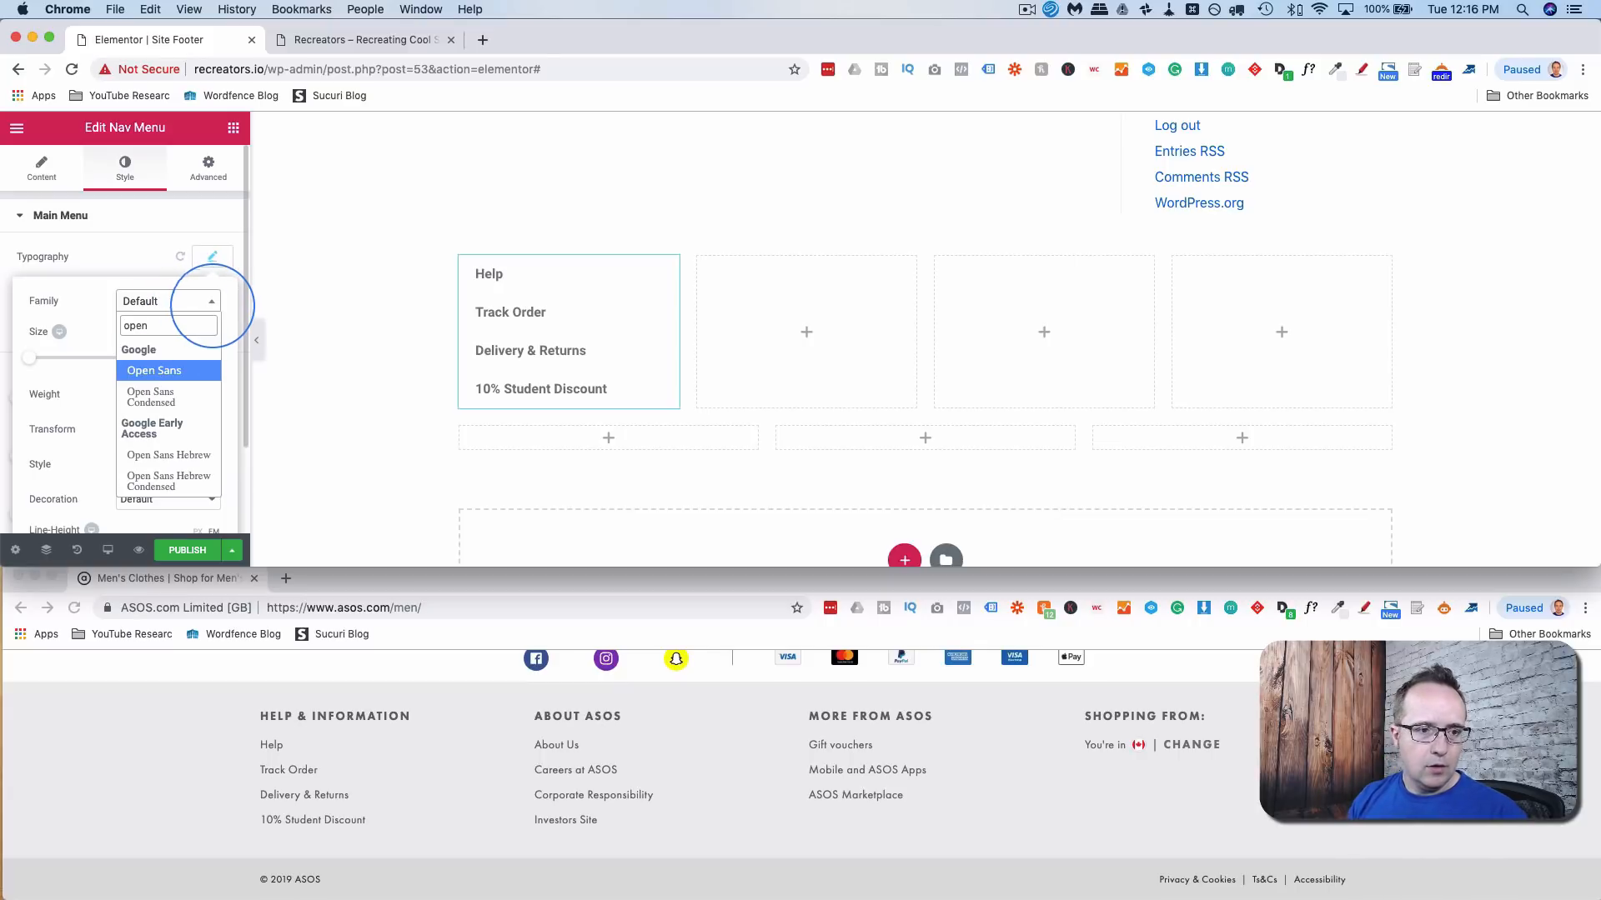
left_click(169, 372)
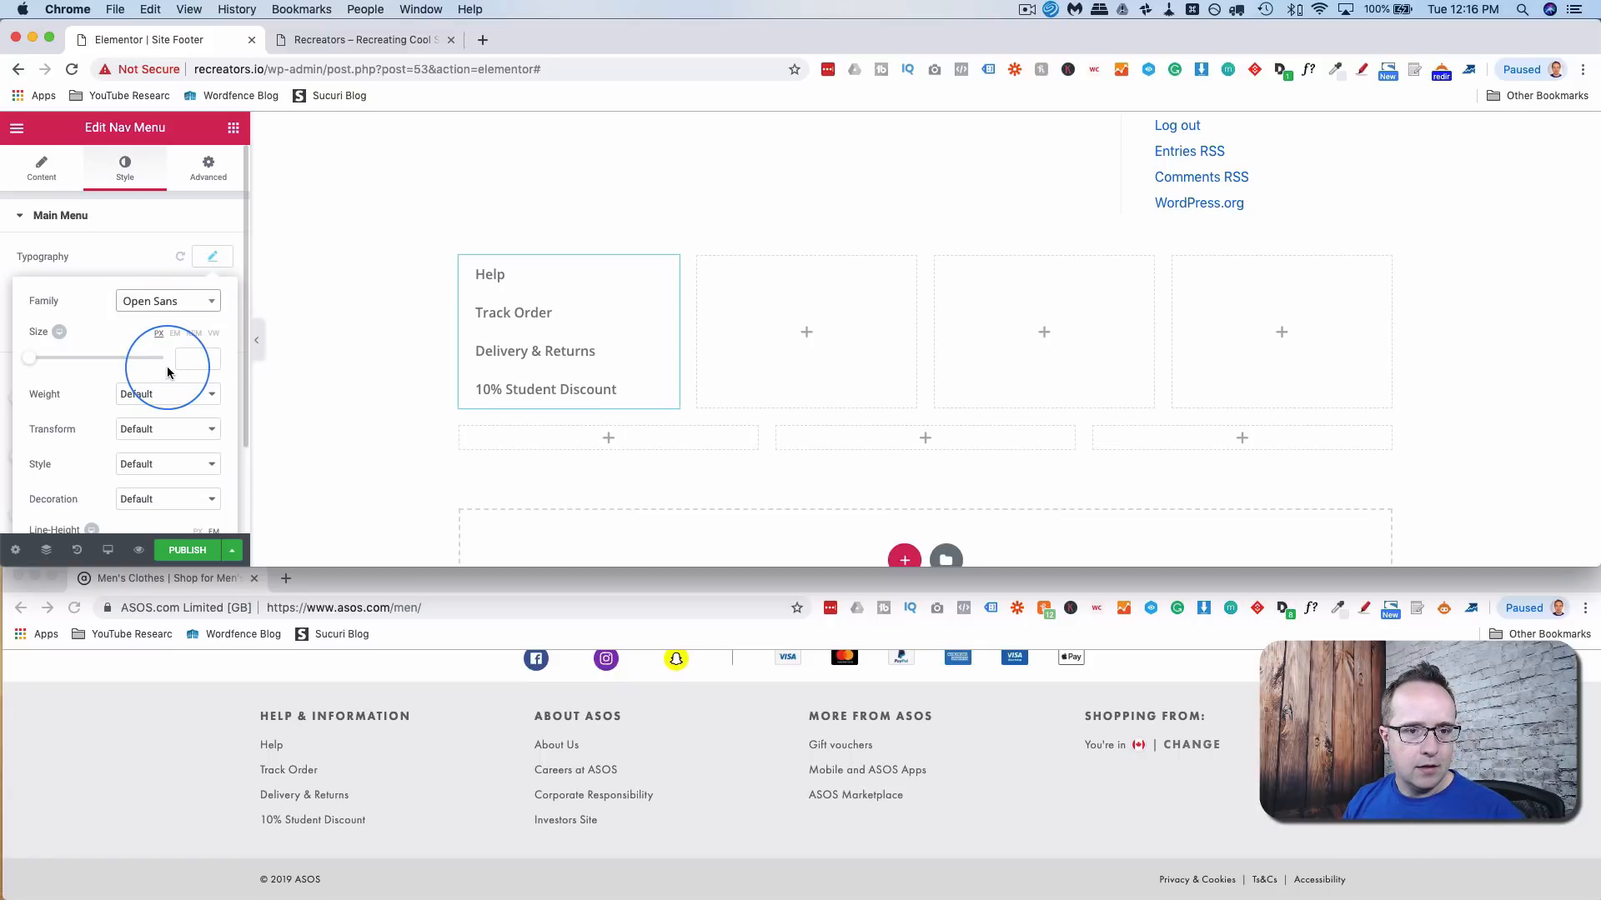
left_click(207, 398)
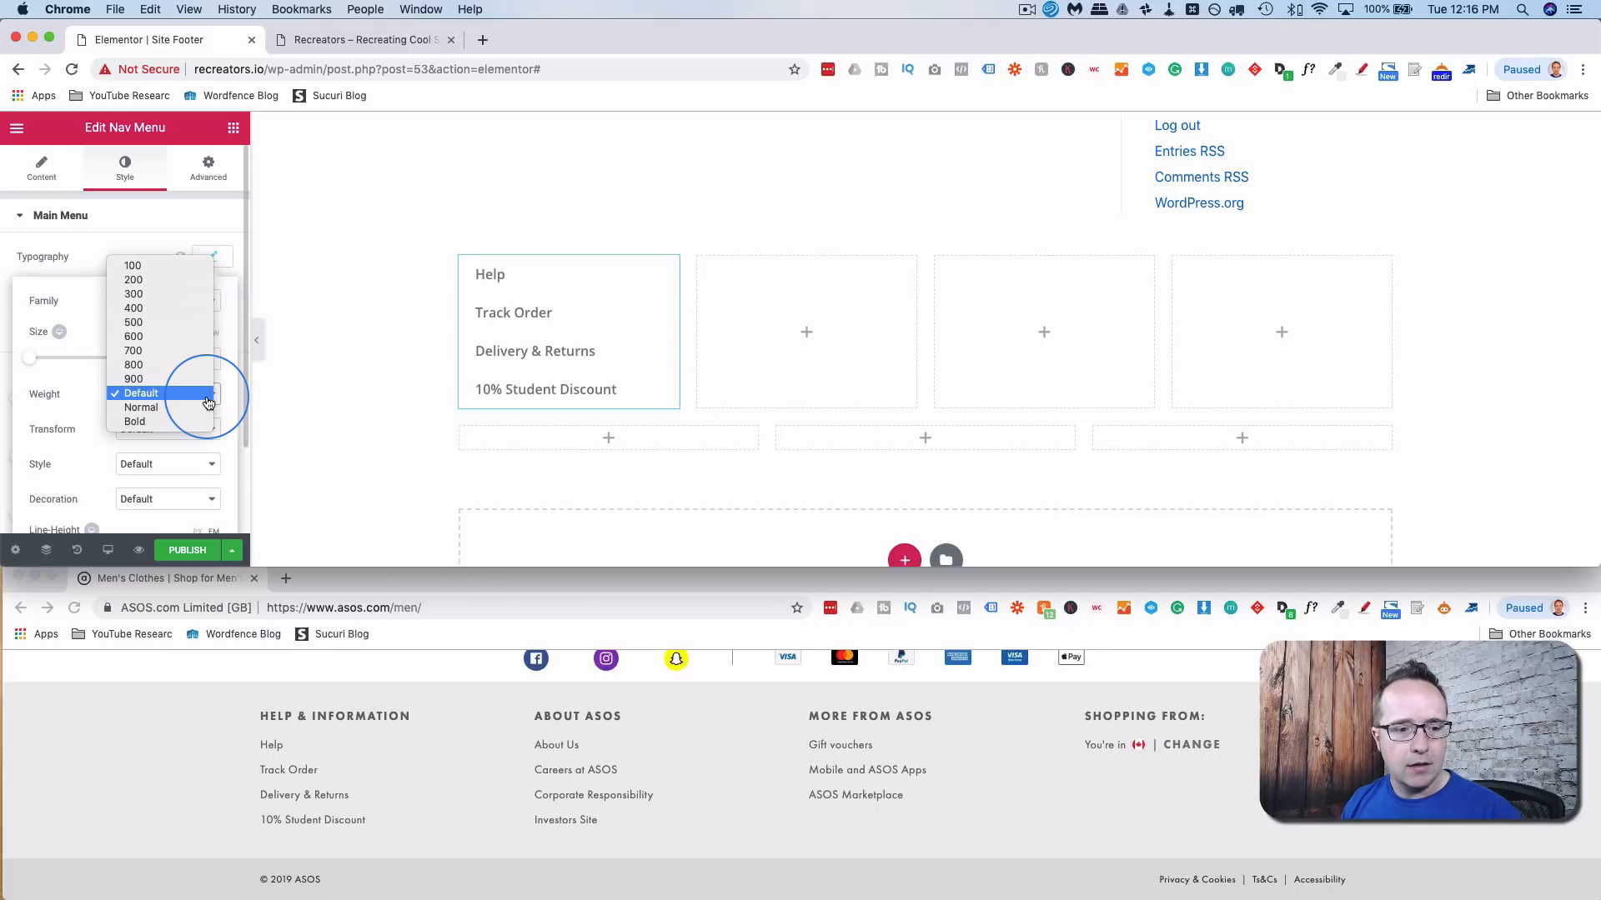
left_click(137, 308)
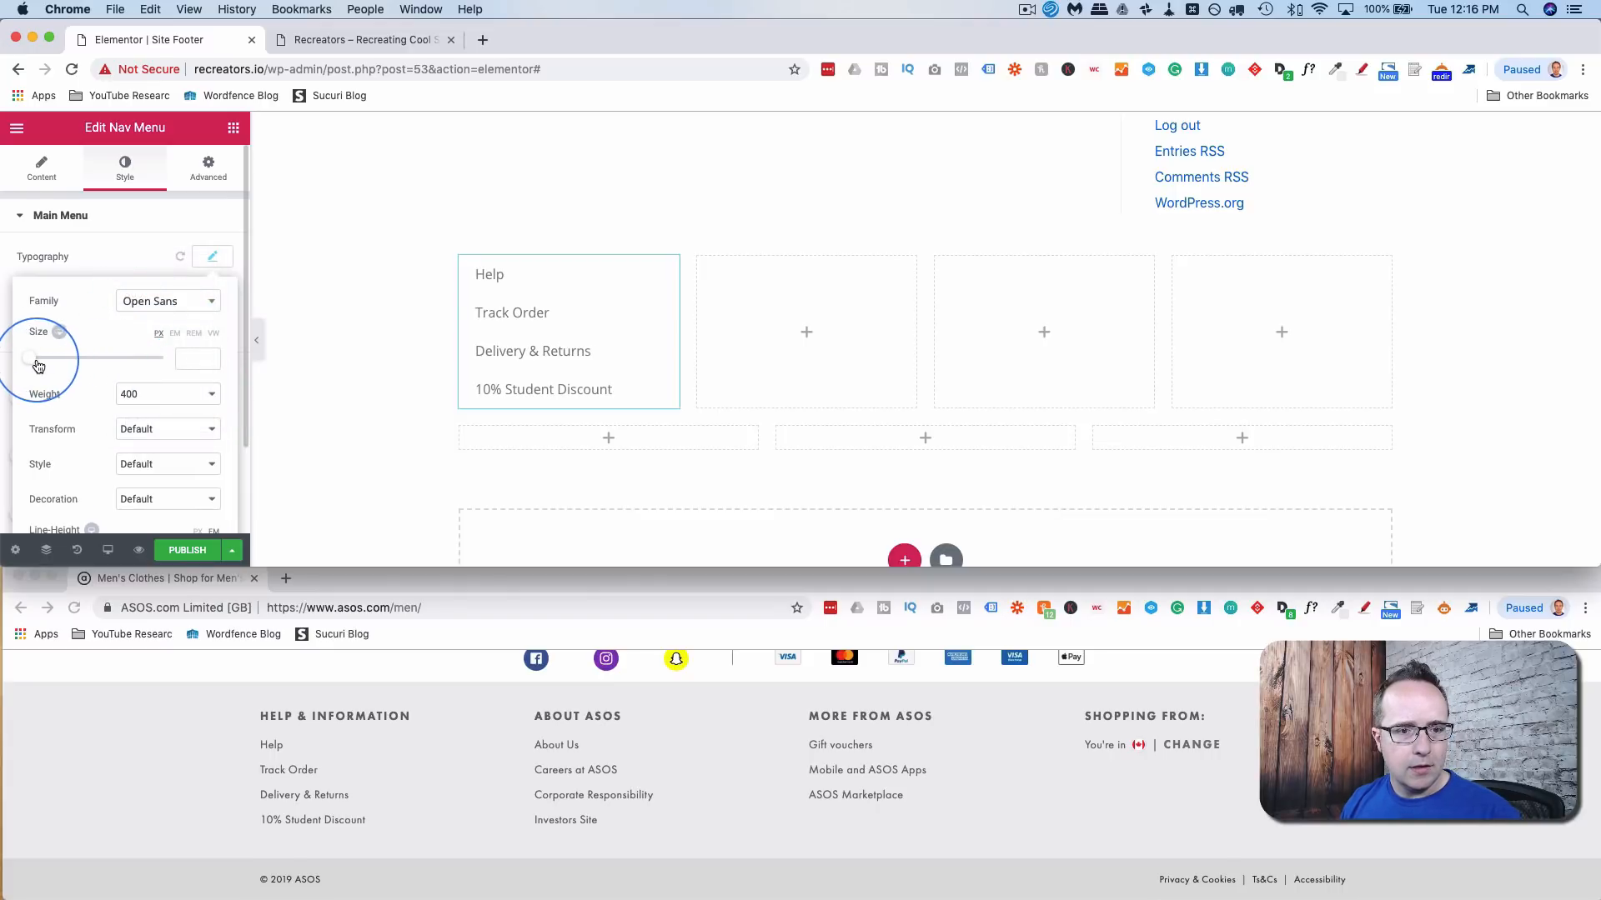
left_click_drag(38, 366, 44, 367)
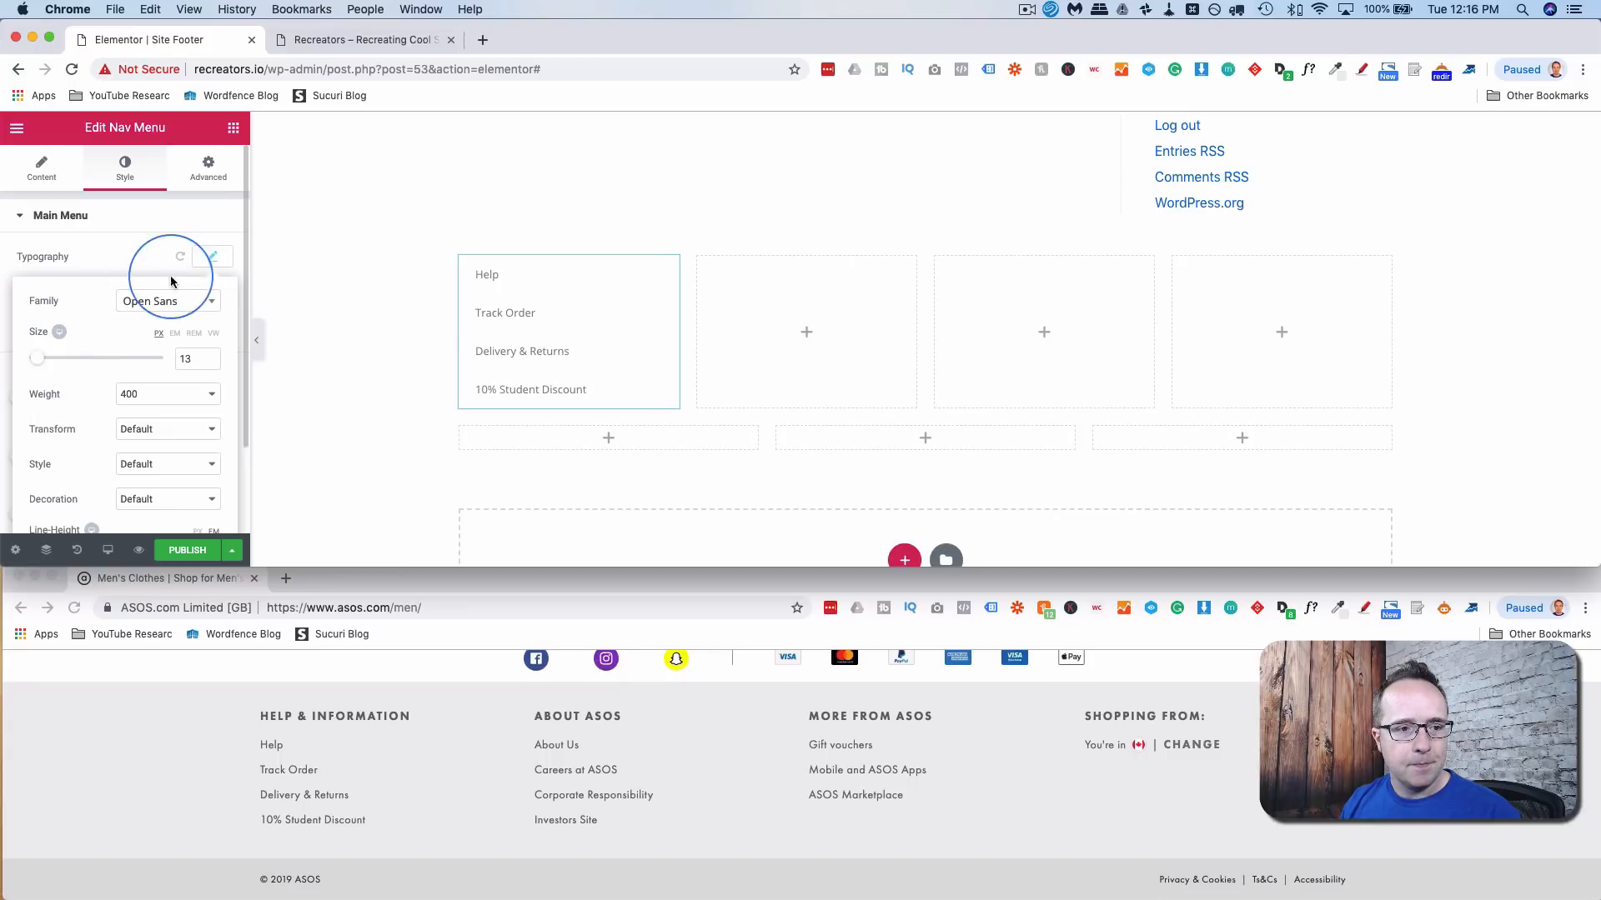
left_click(212, 257)
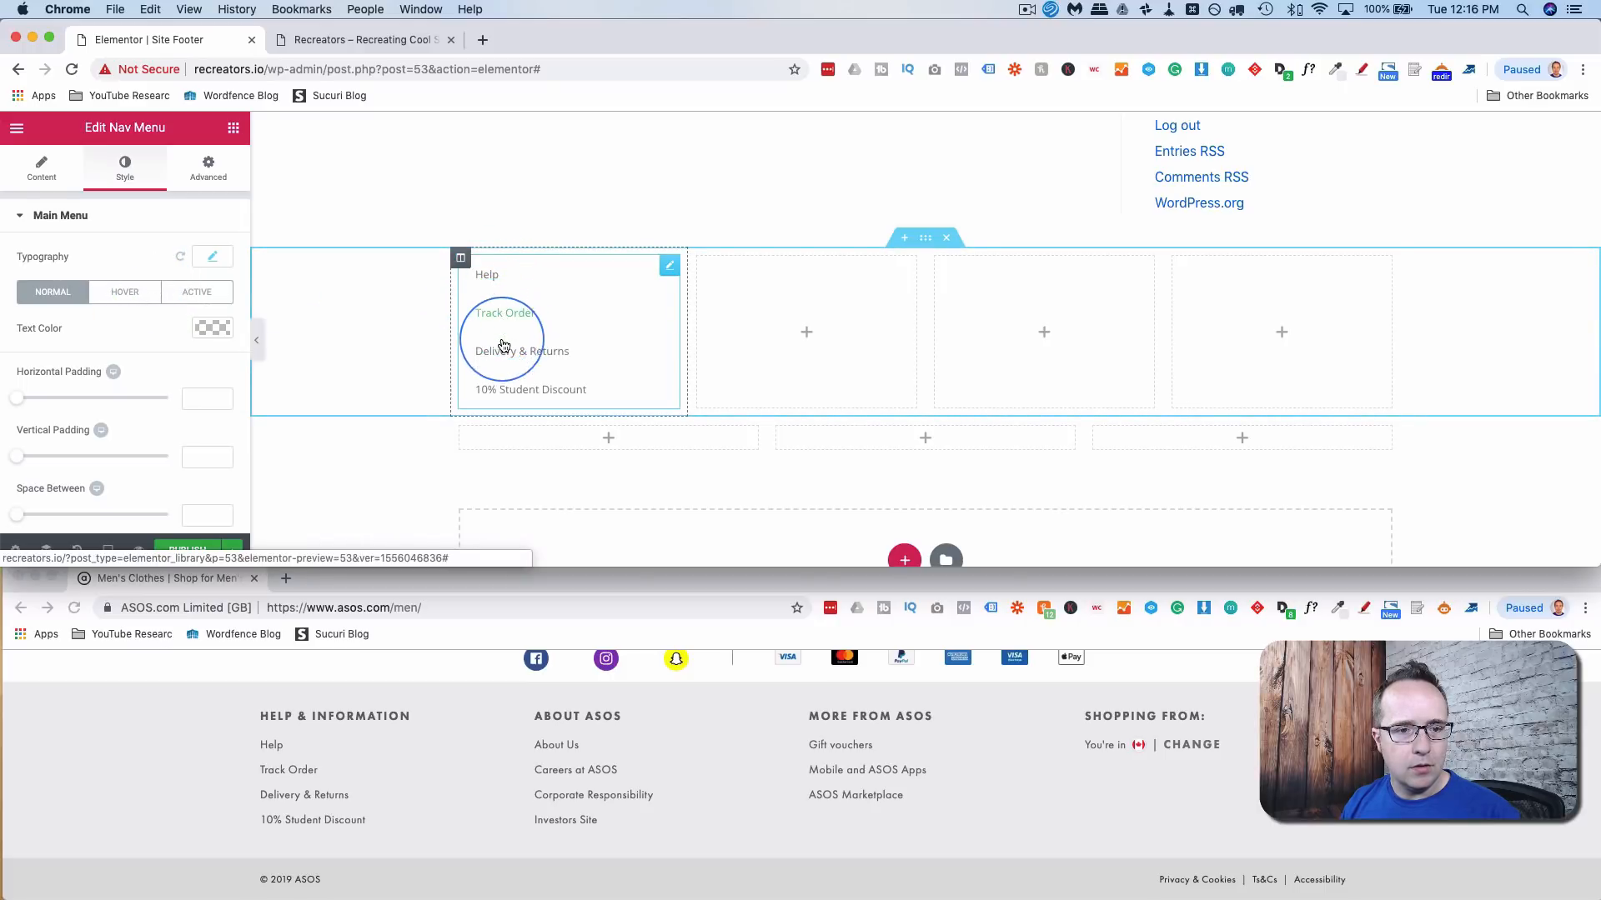
- Set the footer menu's hover text color to a bright blue, about #009af9
left_click(135, 292)
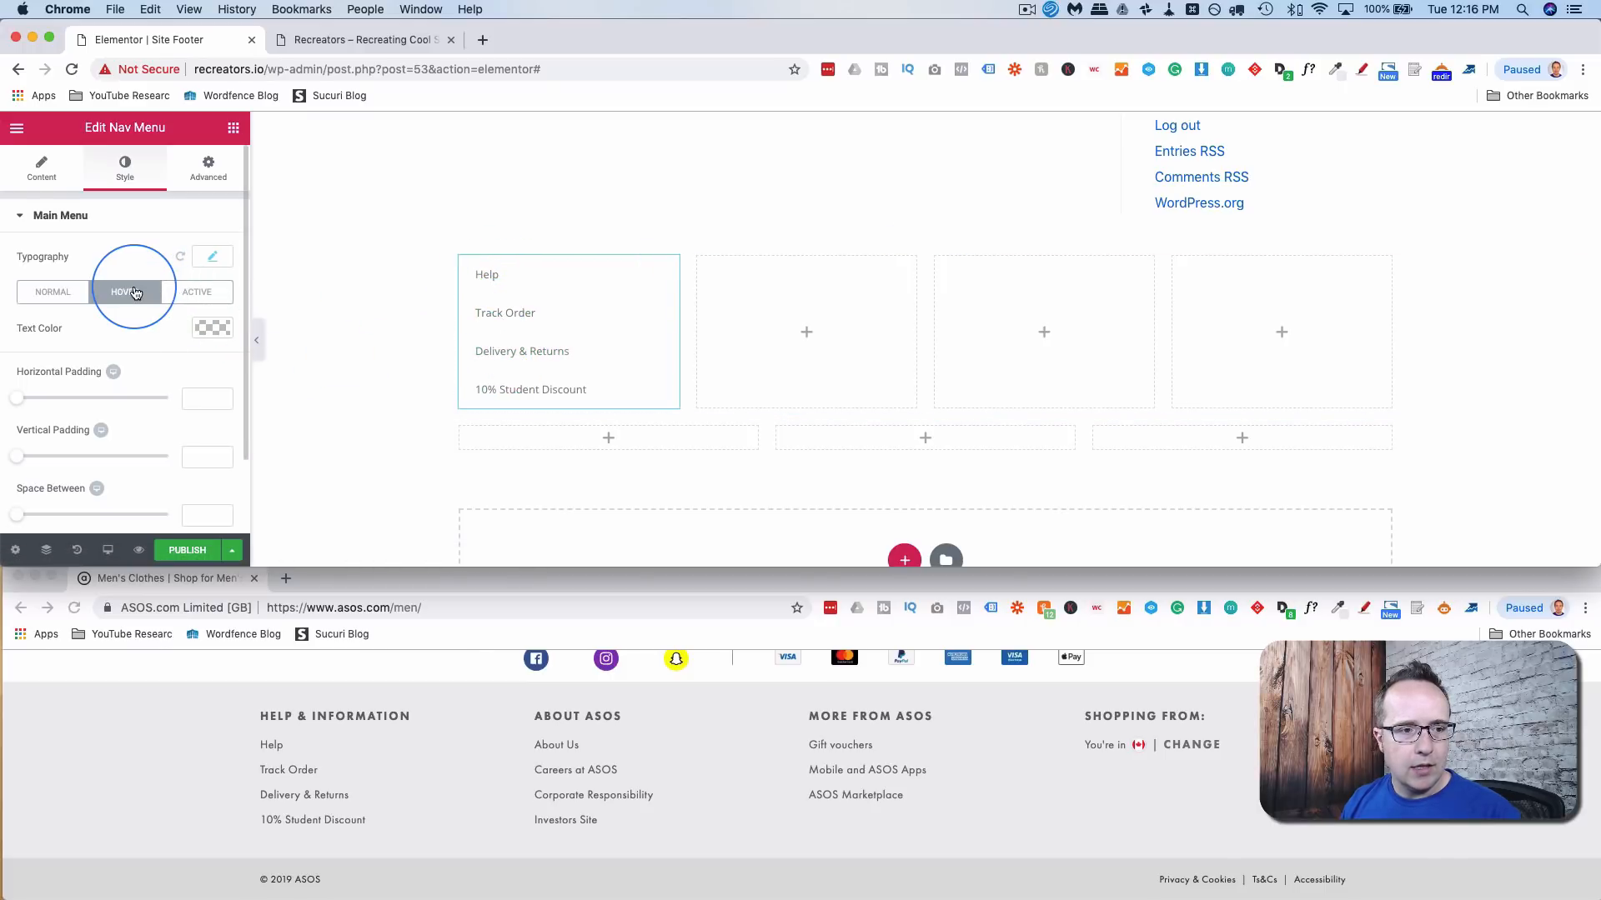
left_click(213, 329)
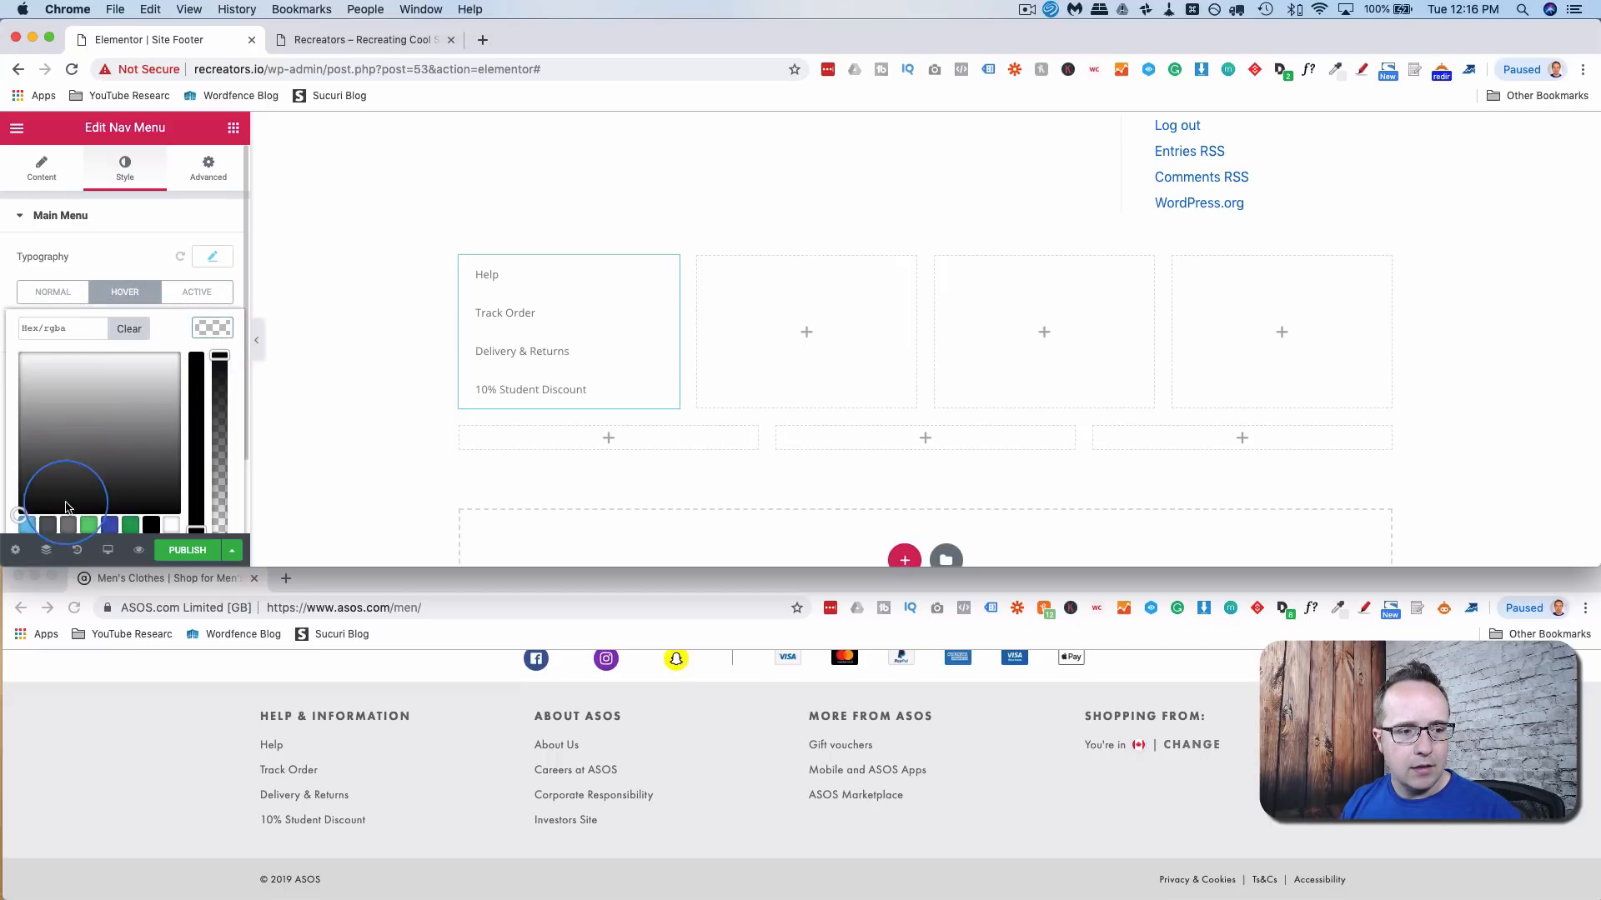
left_click_drag(197, 473, 111, 351)
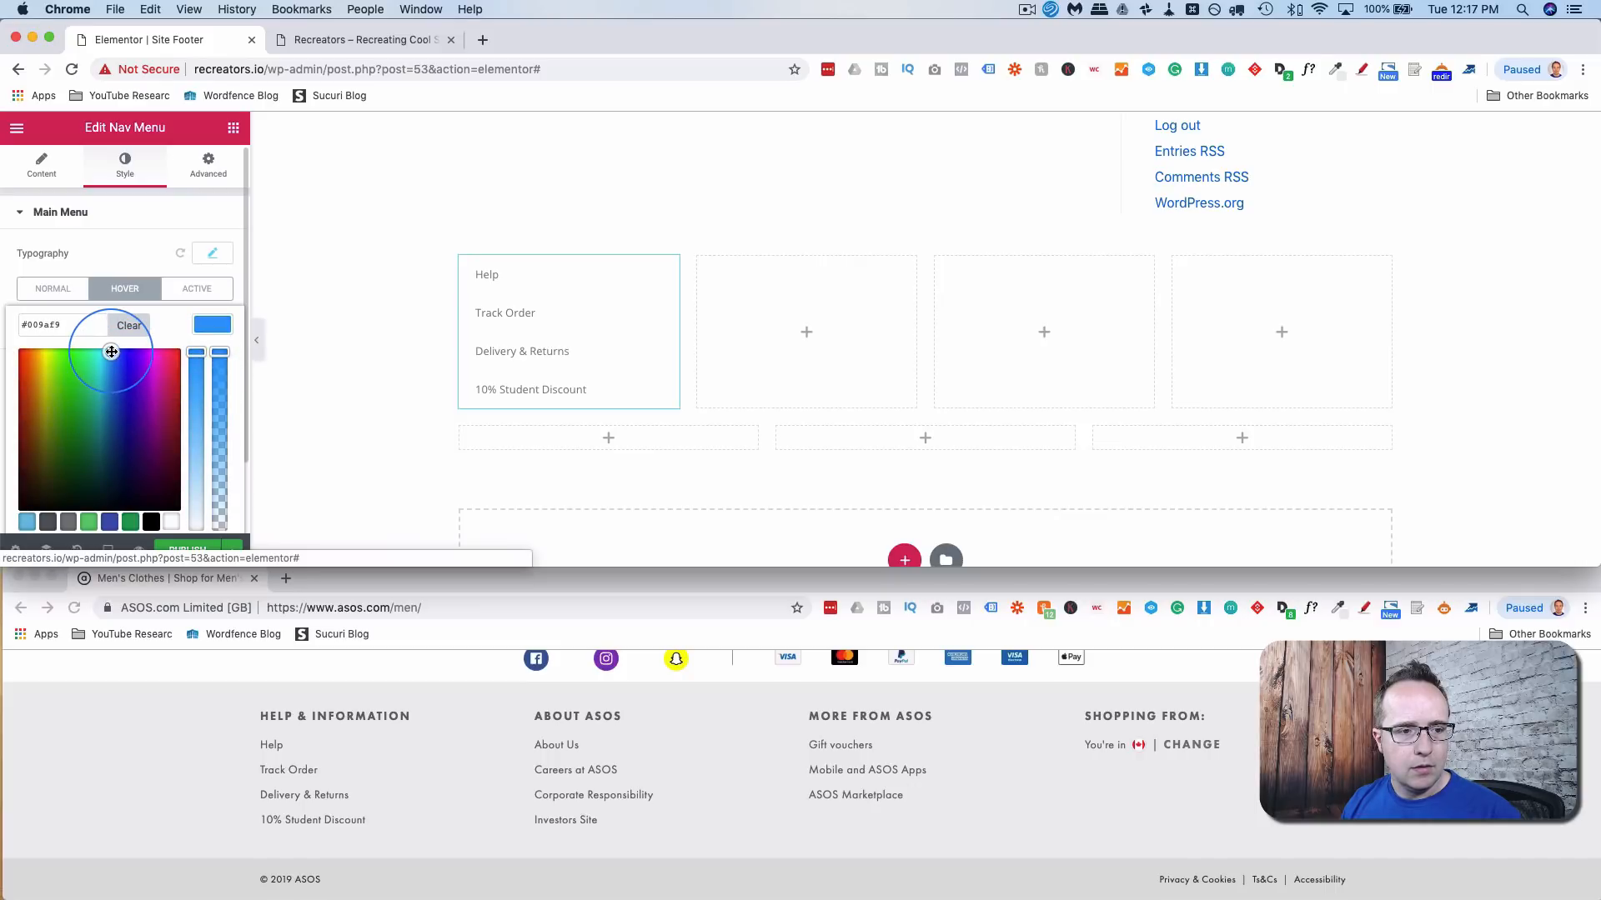
left_click(215, 326)
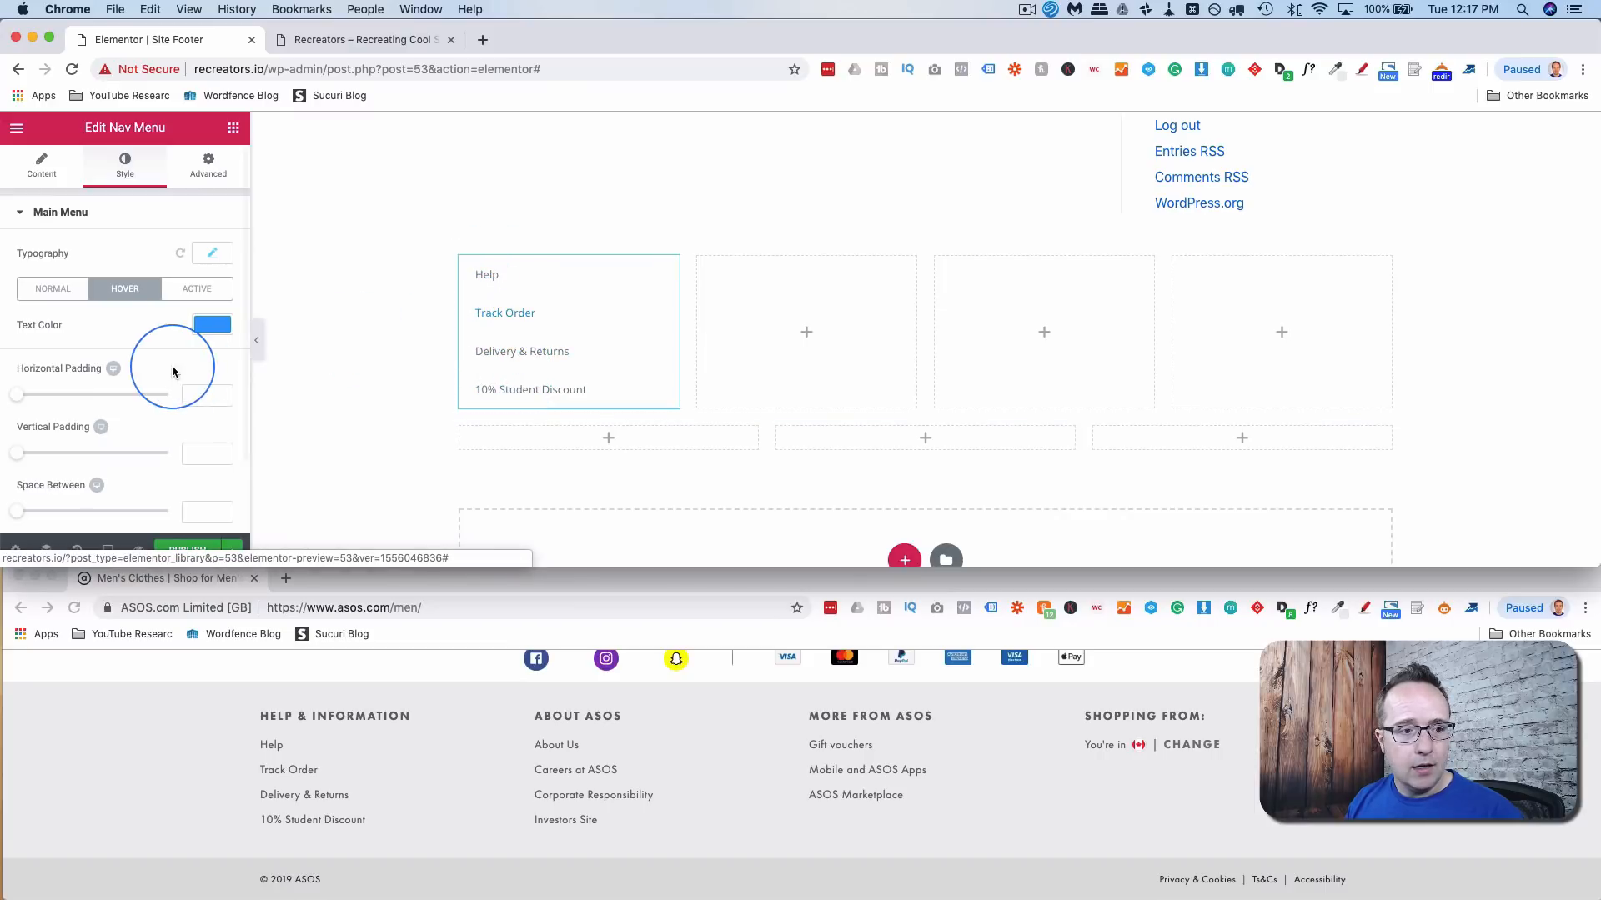
- Set the footer menu's horizontal padding to 0 and its vertical padding to 8
left_click(17, 400)
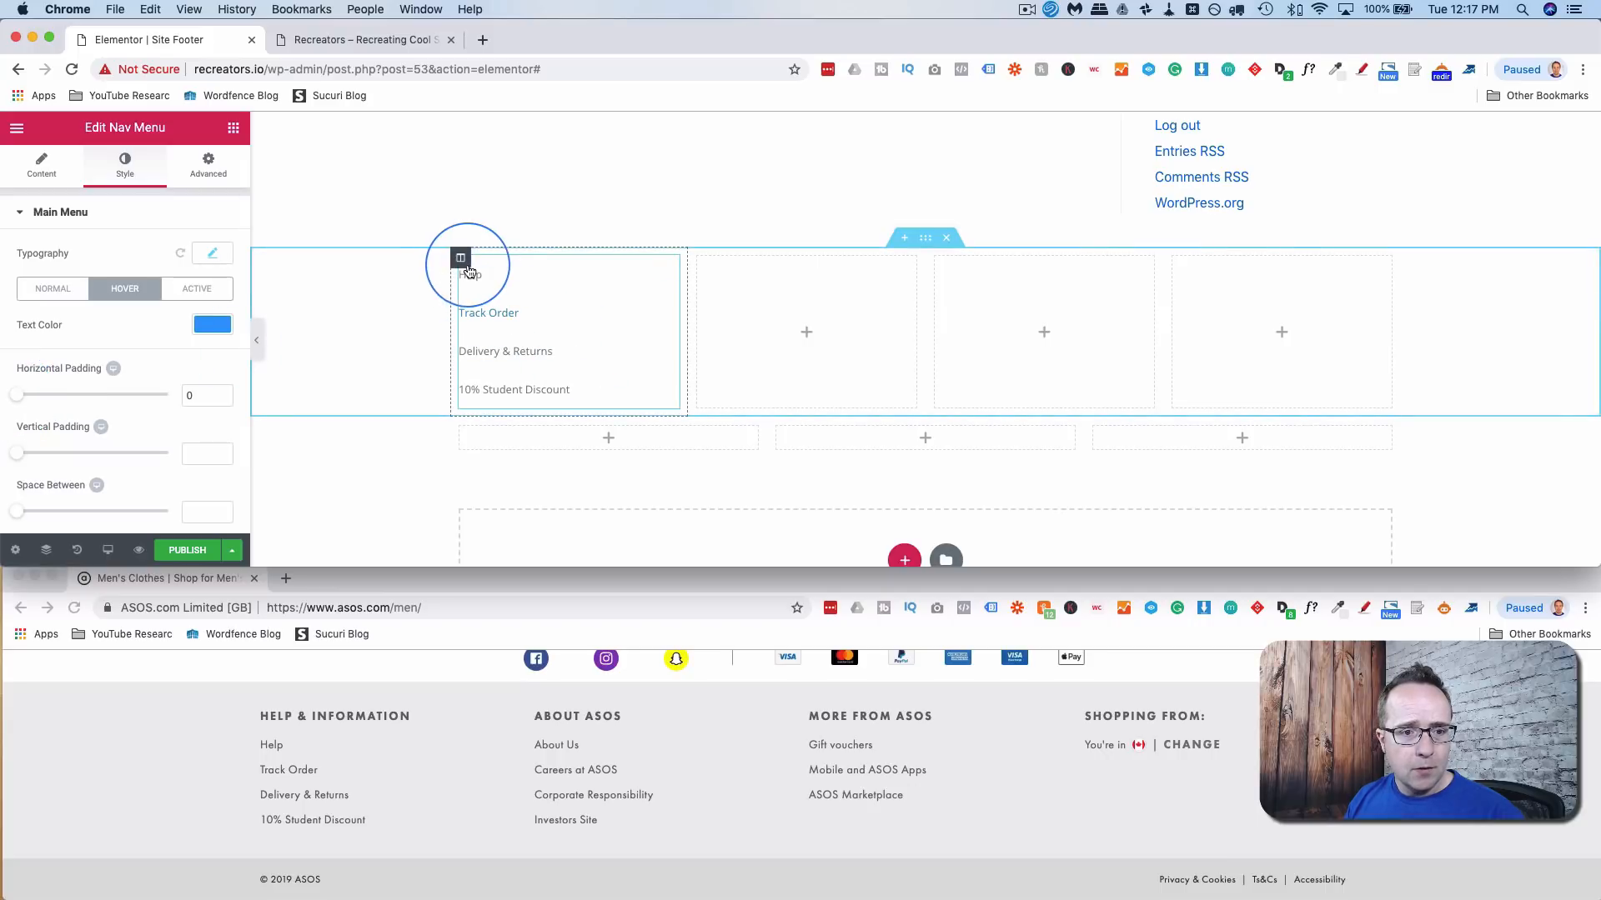
scroll(106, 376, "down", 2)
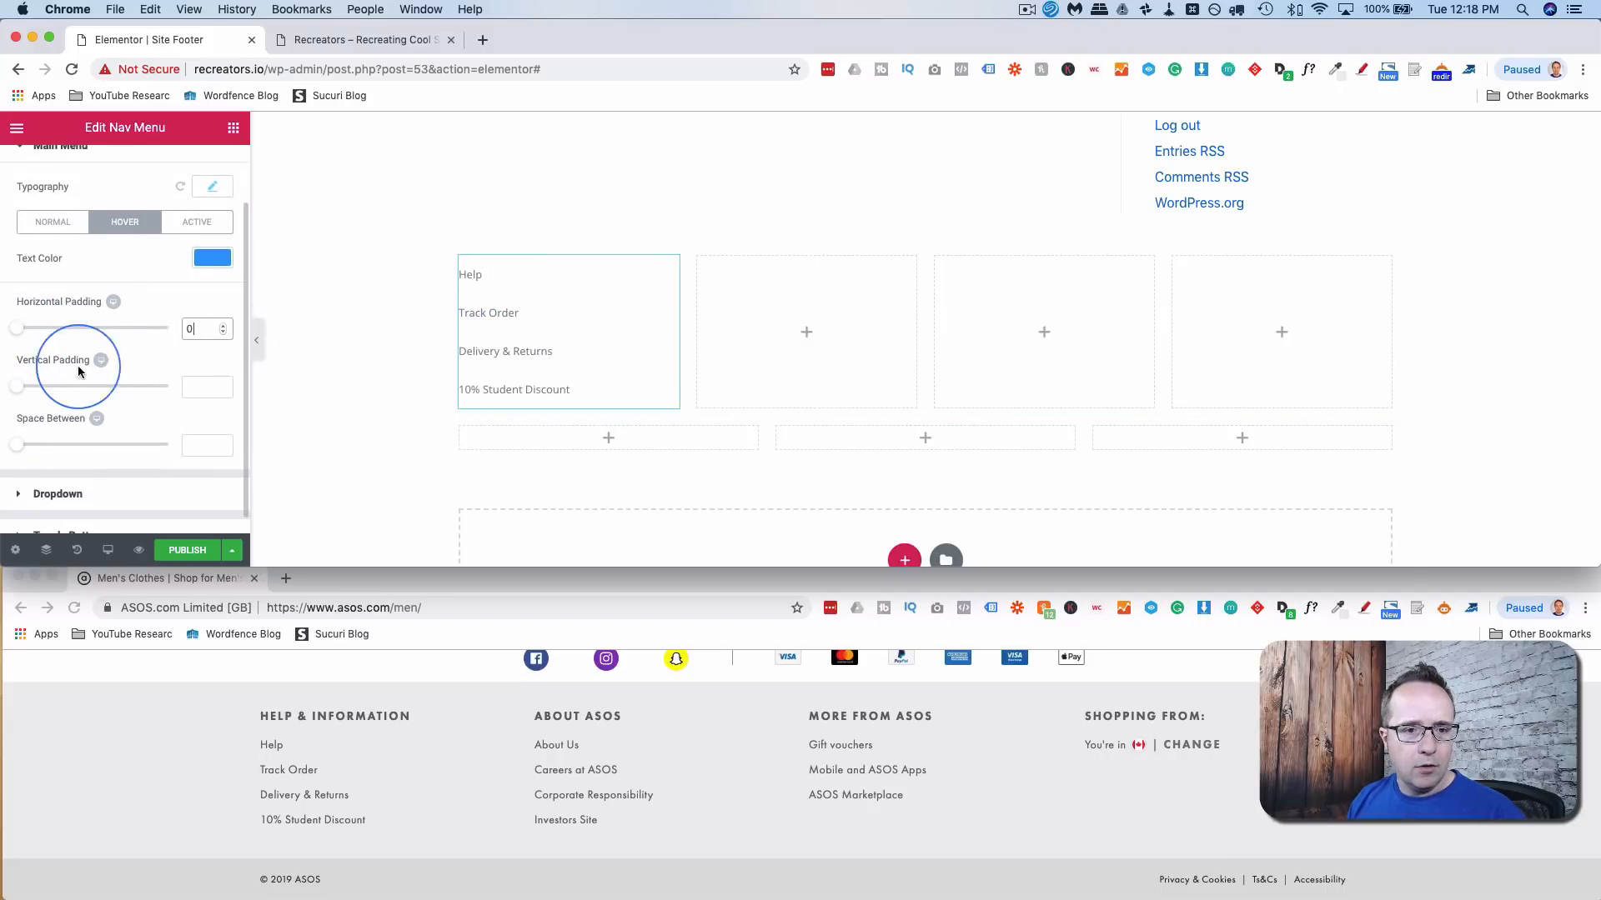
left_click_drag(16, 394, 39, 395)
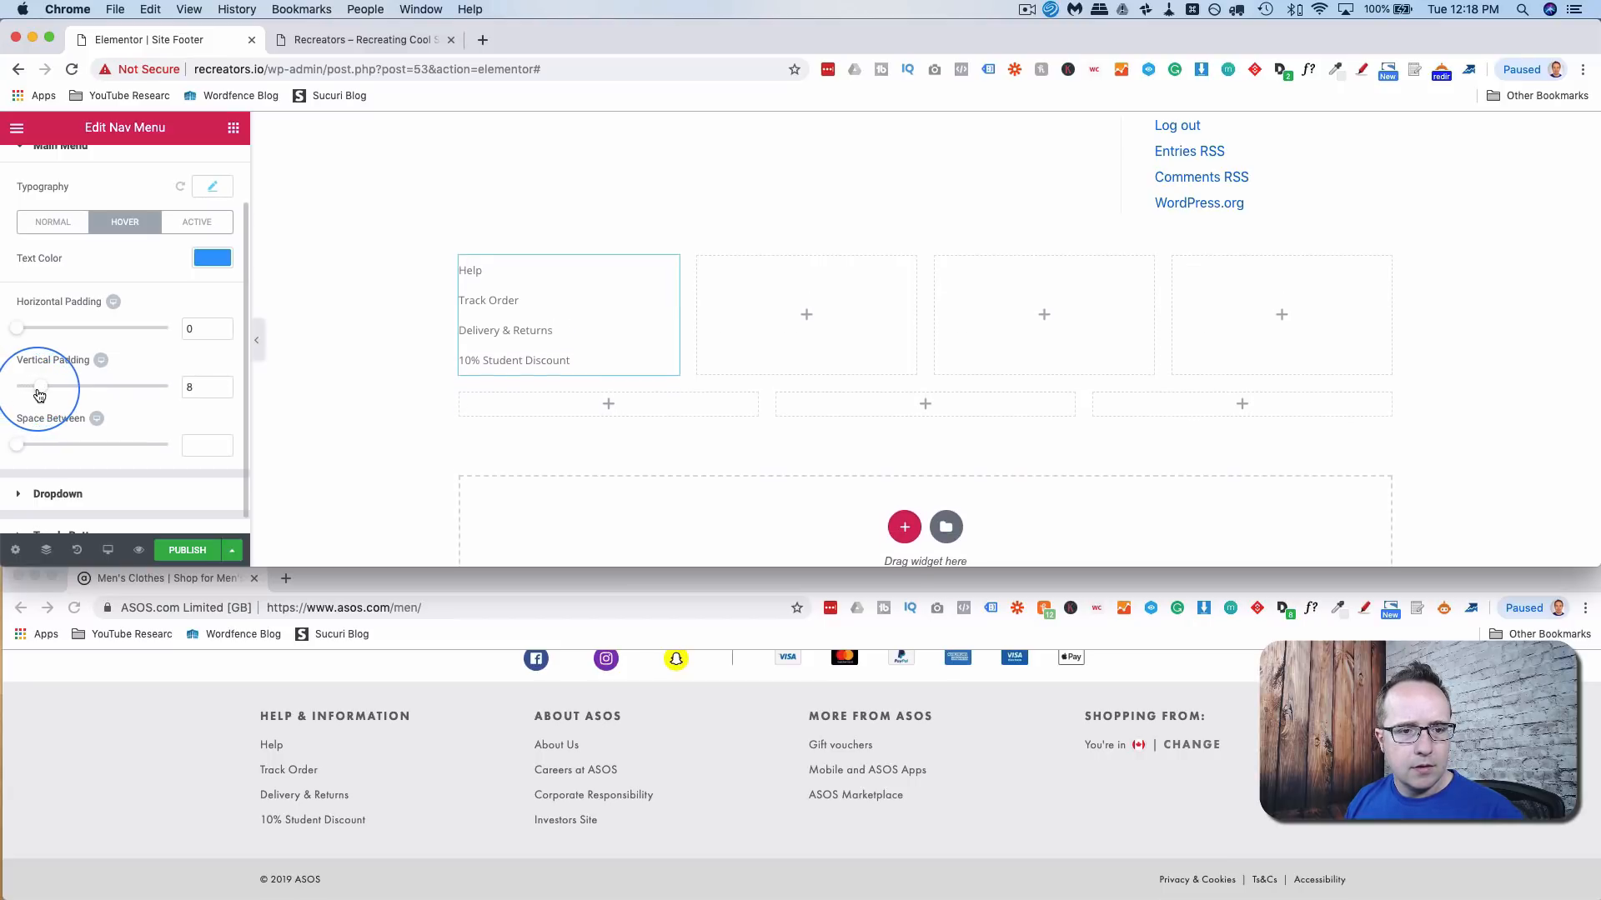
scroll(225, 174, "up", 2)
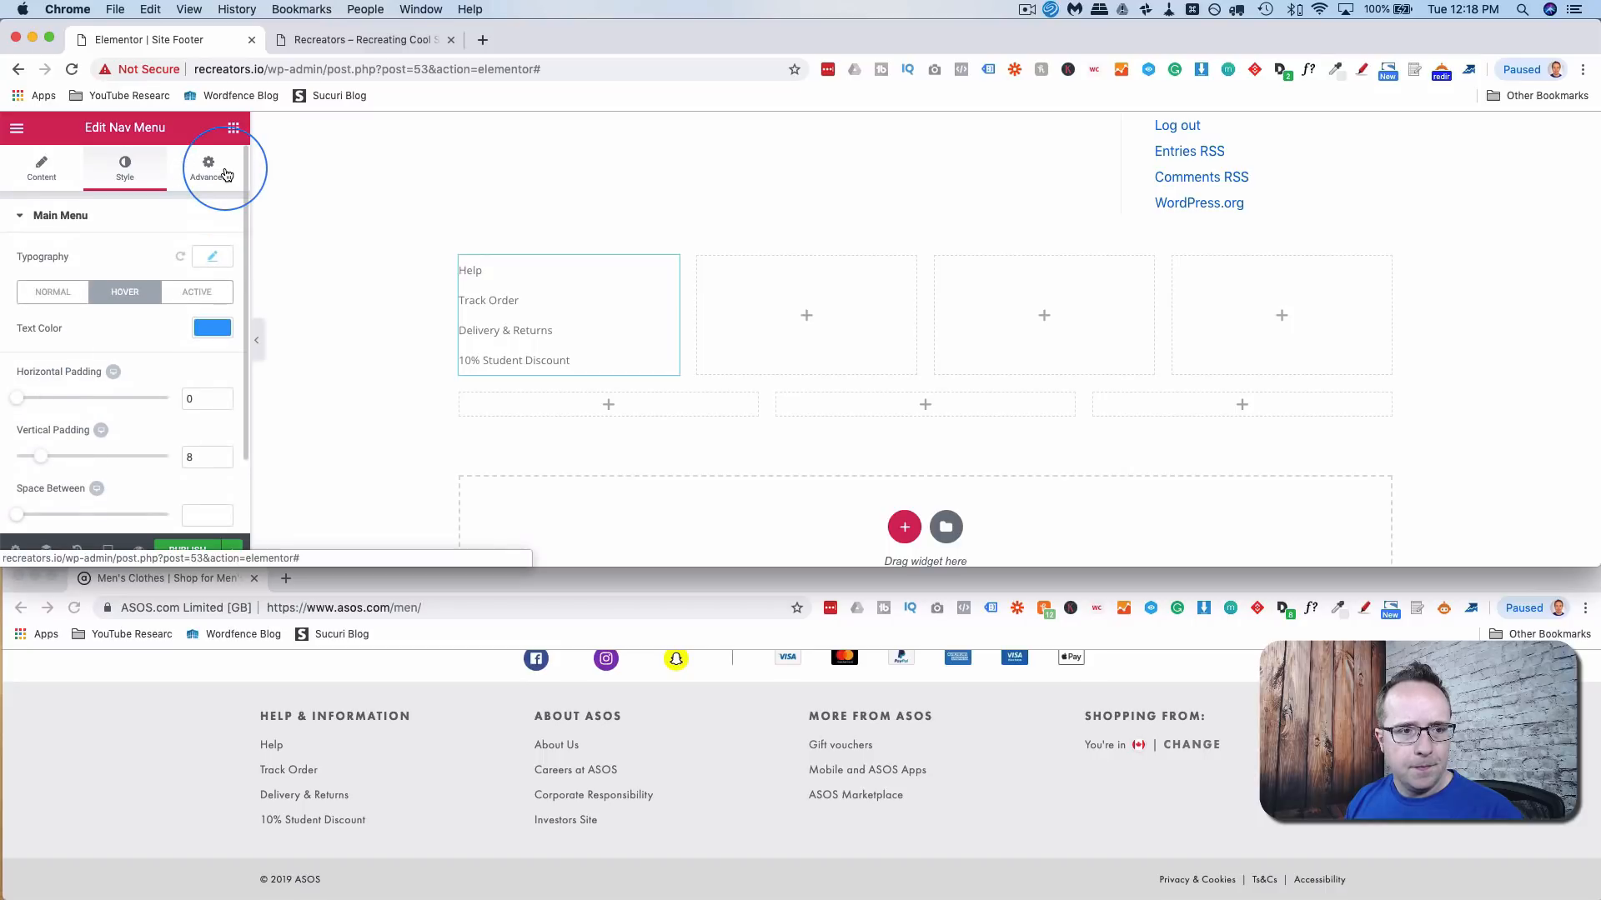
- Find the Heading widget and place it above the navigation menu in the first footer column
left_click(209, 174)
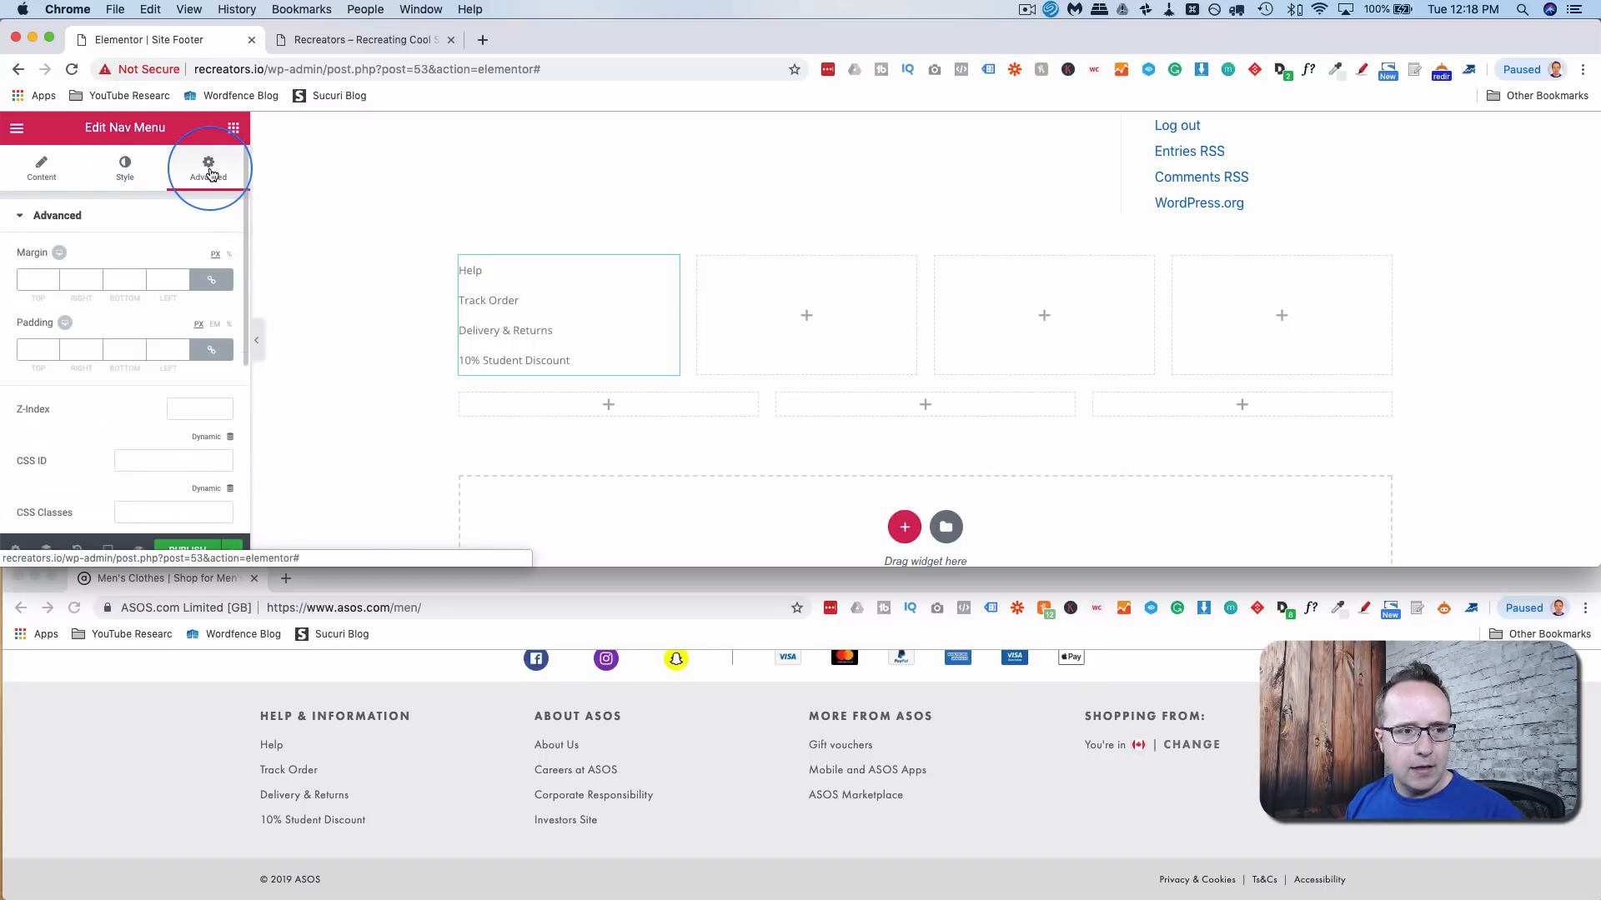
left_click(233, 128)
left_click(125, 197)
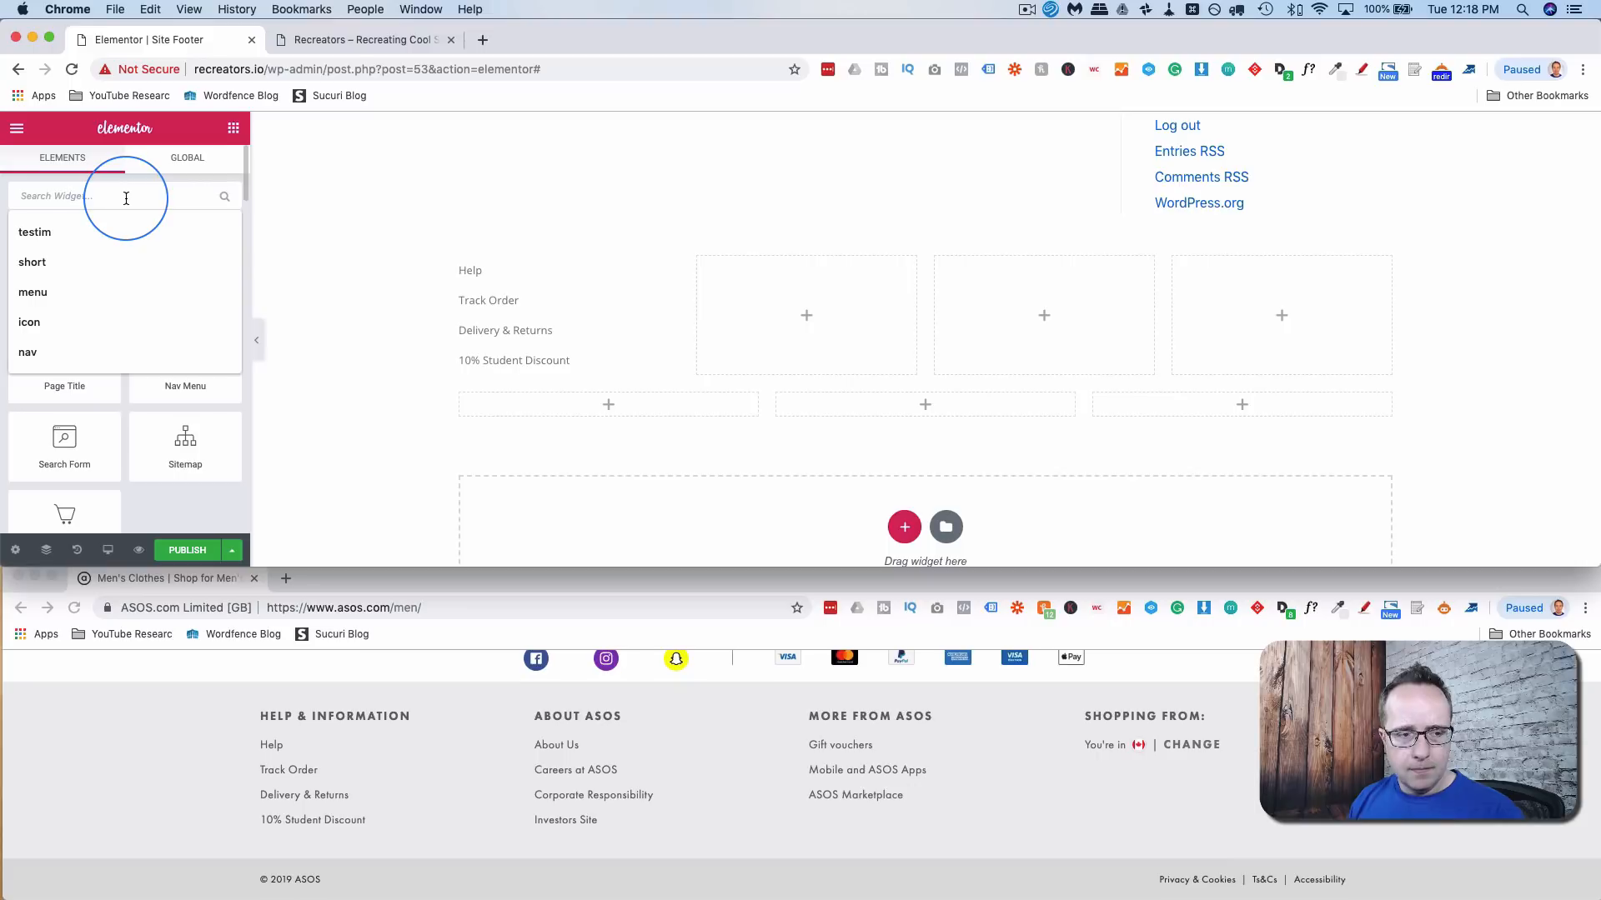
type("head")
left_click_drag(64, 250, 521, 269)
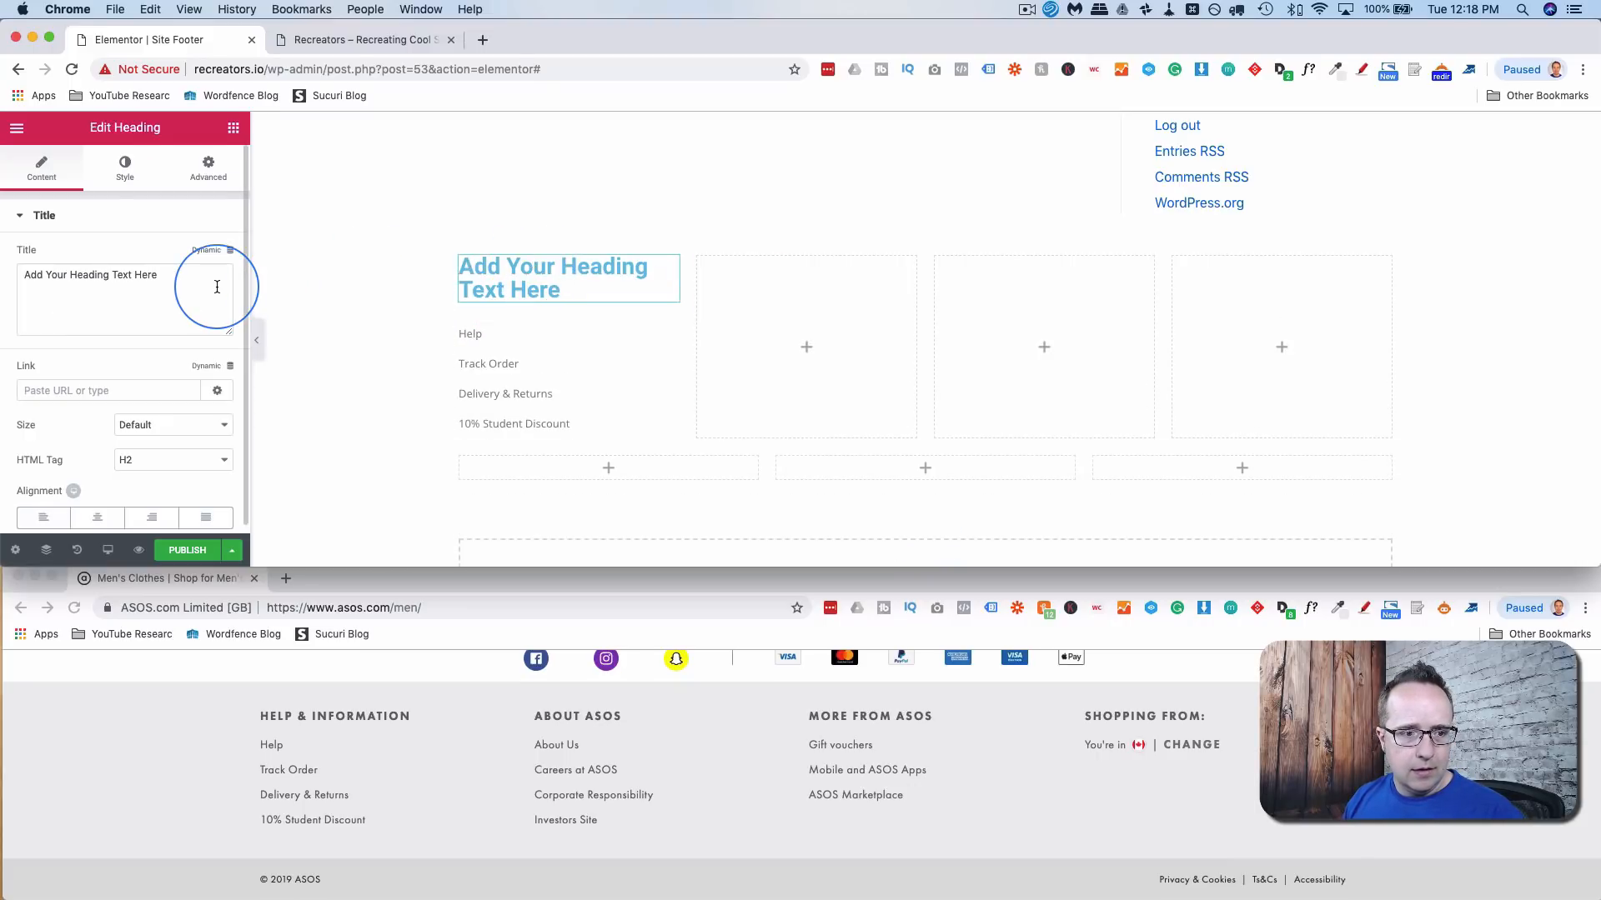
- Set the heading's HTML tag to H5 and its title to "Help & Information"
left_click(156, 455)
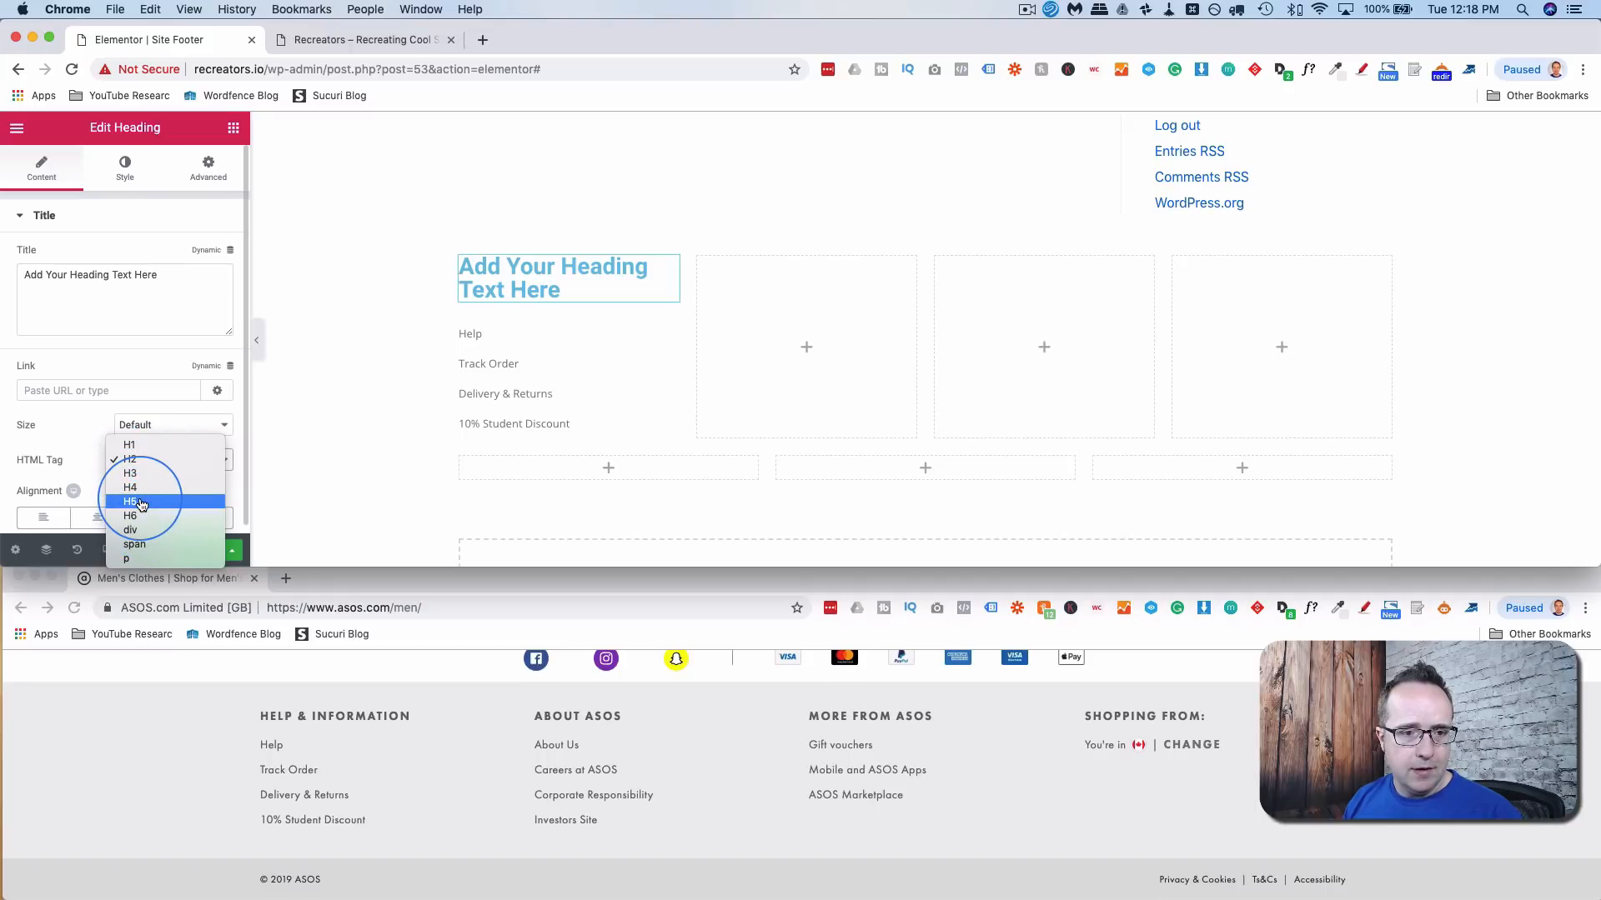
left_click(141, 502)
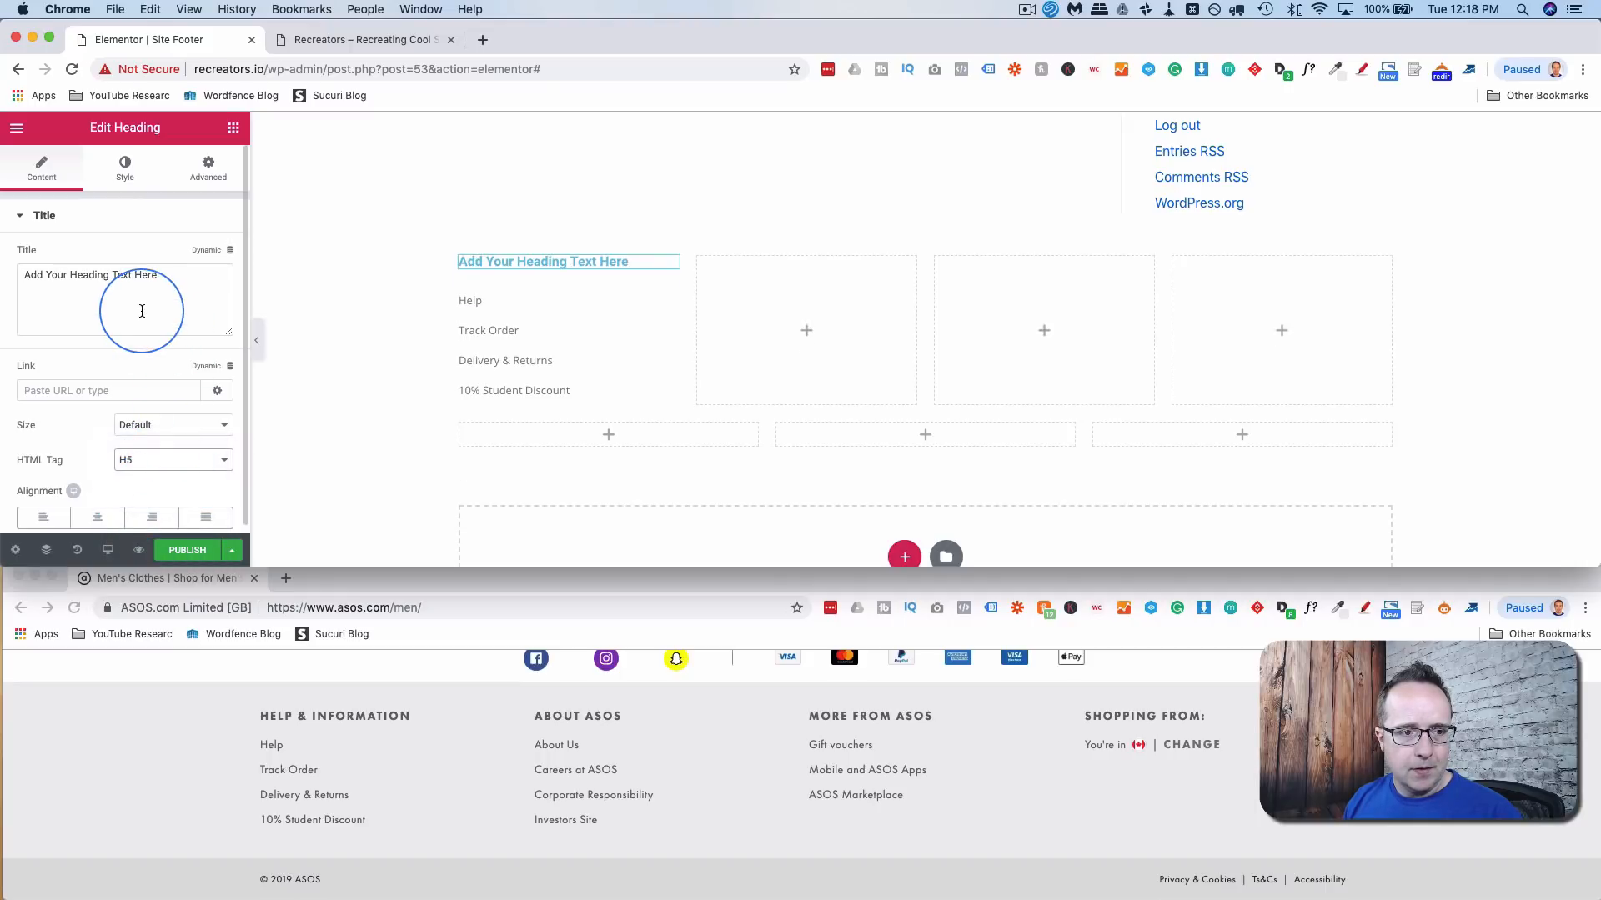
key("super+a")
type("Help")
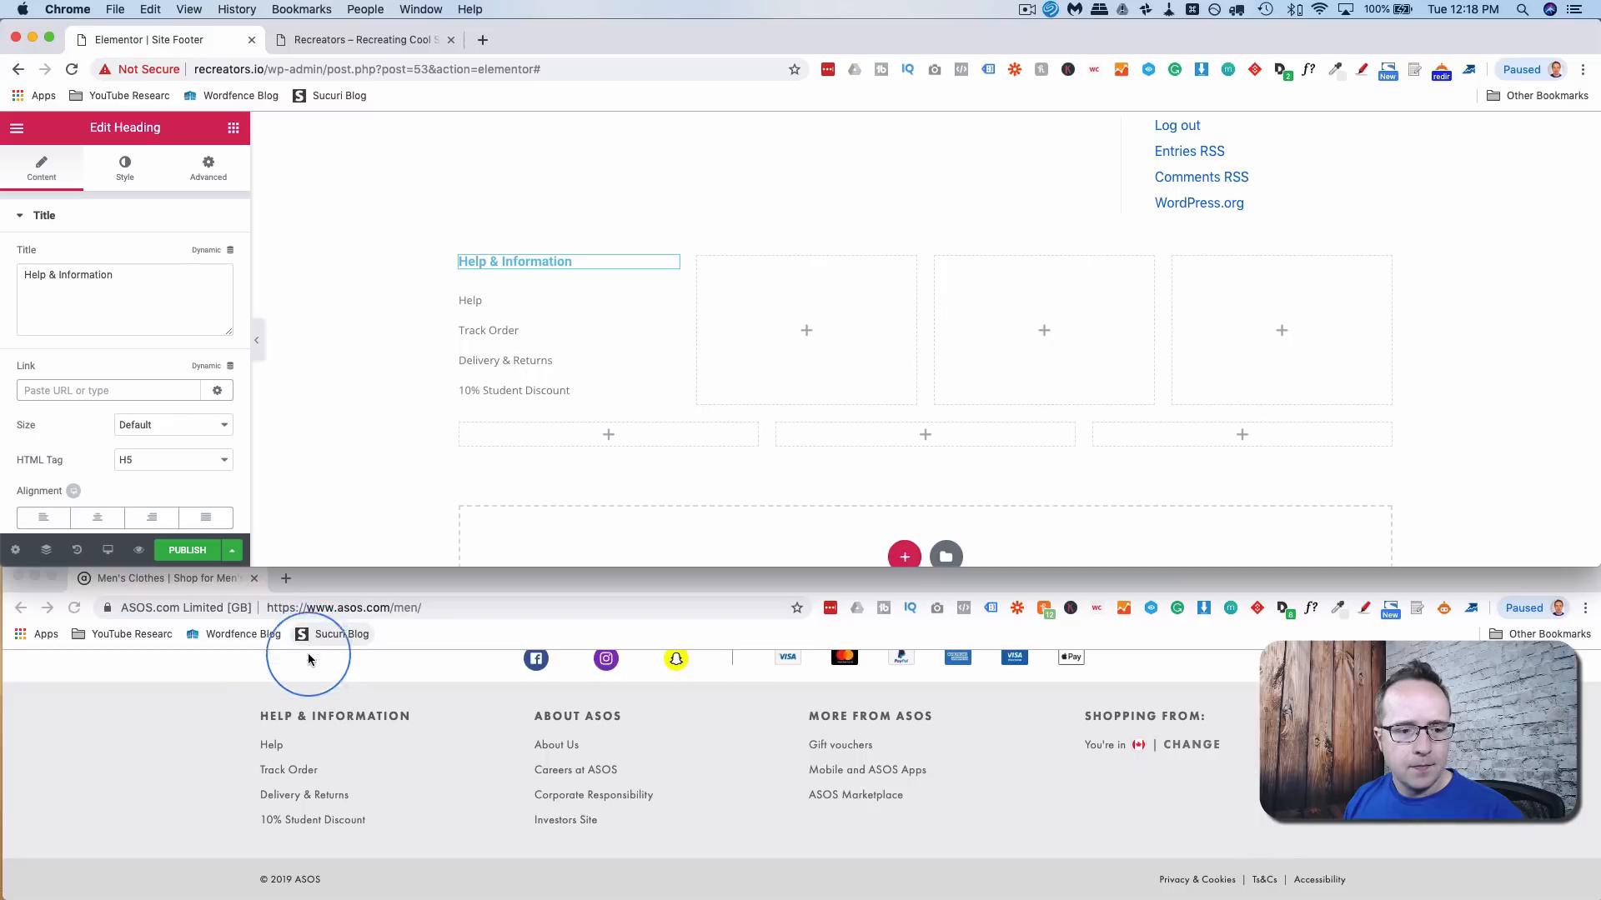
- Sample the color of the "Help & Information" footer heading on the ASOS page with the color picker
left_click(1109, 687)
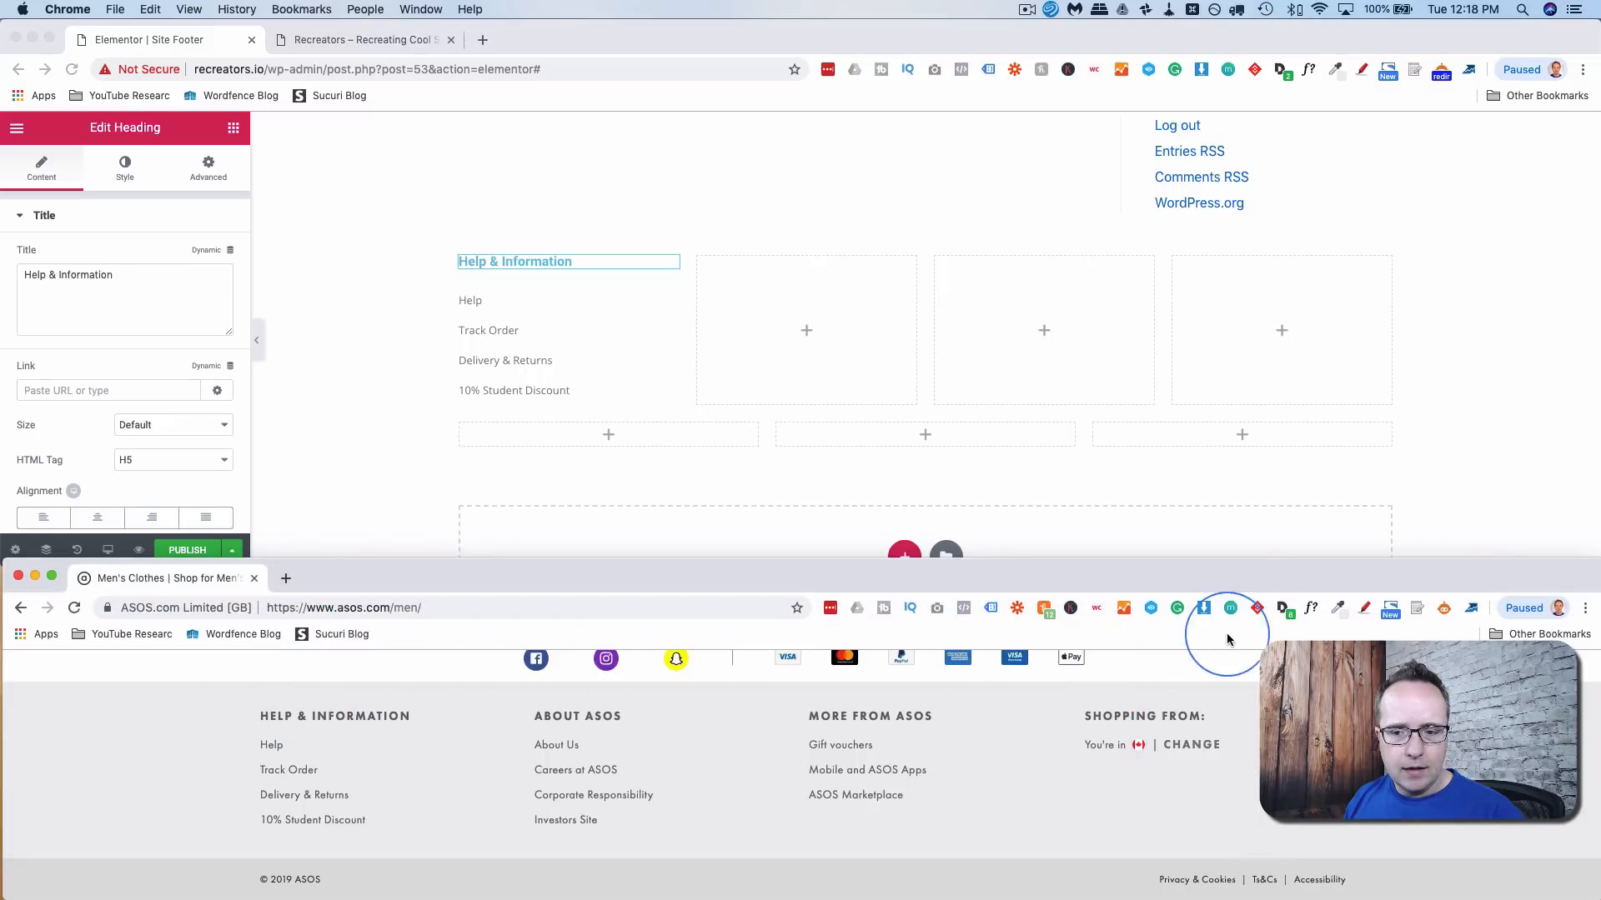
left_click(1336, 609)
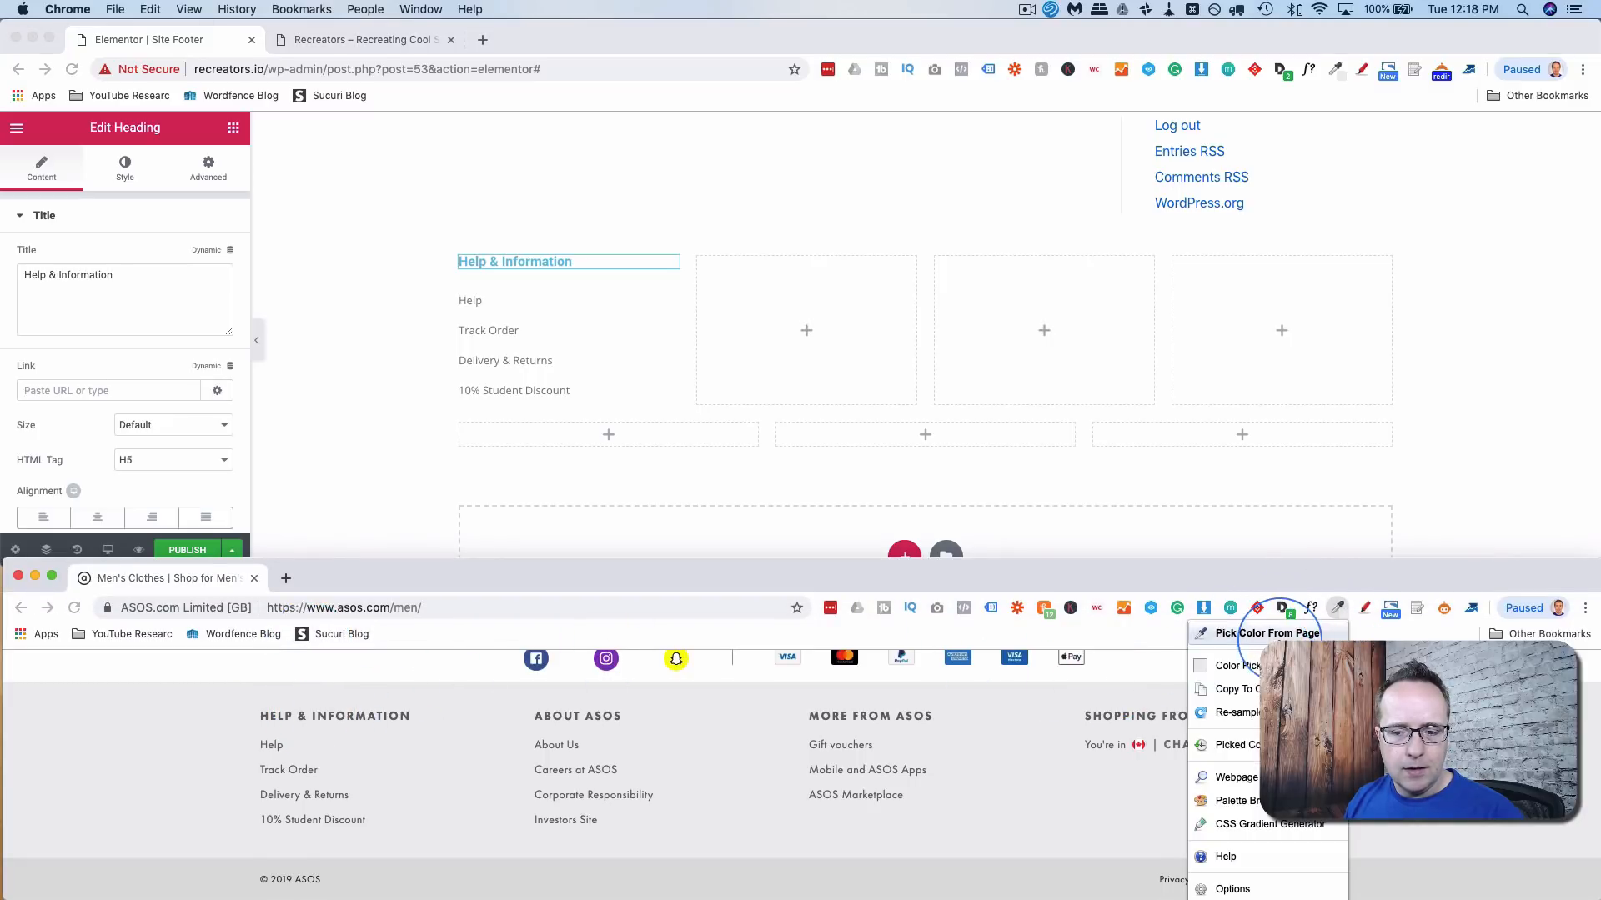
left_click(1259, 635)
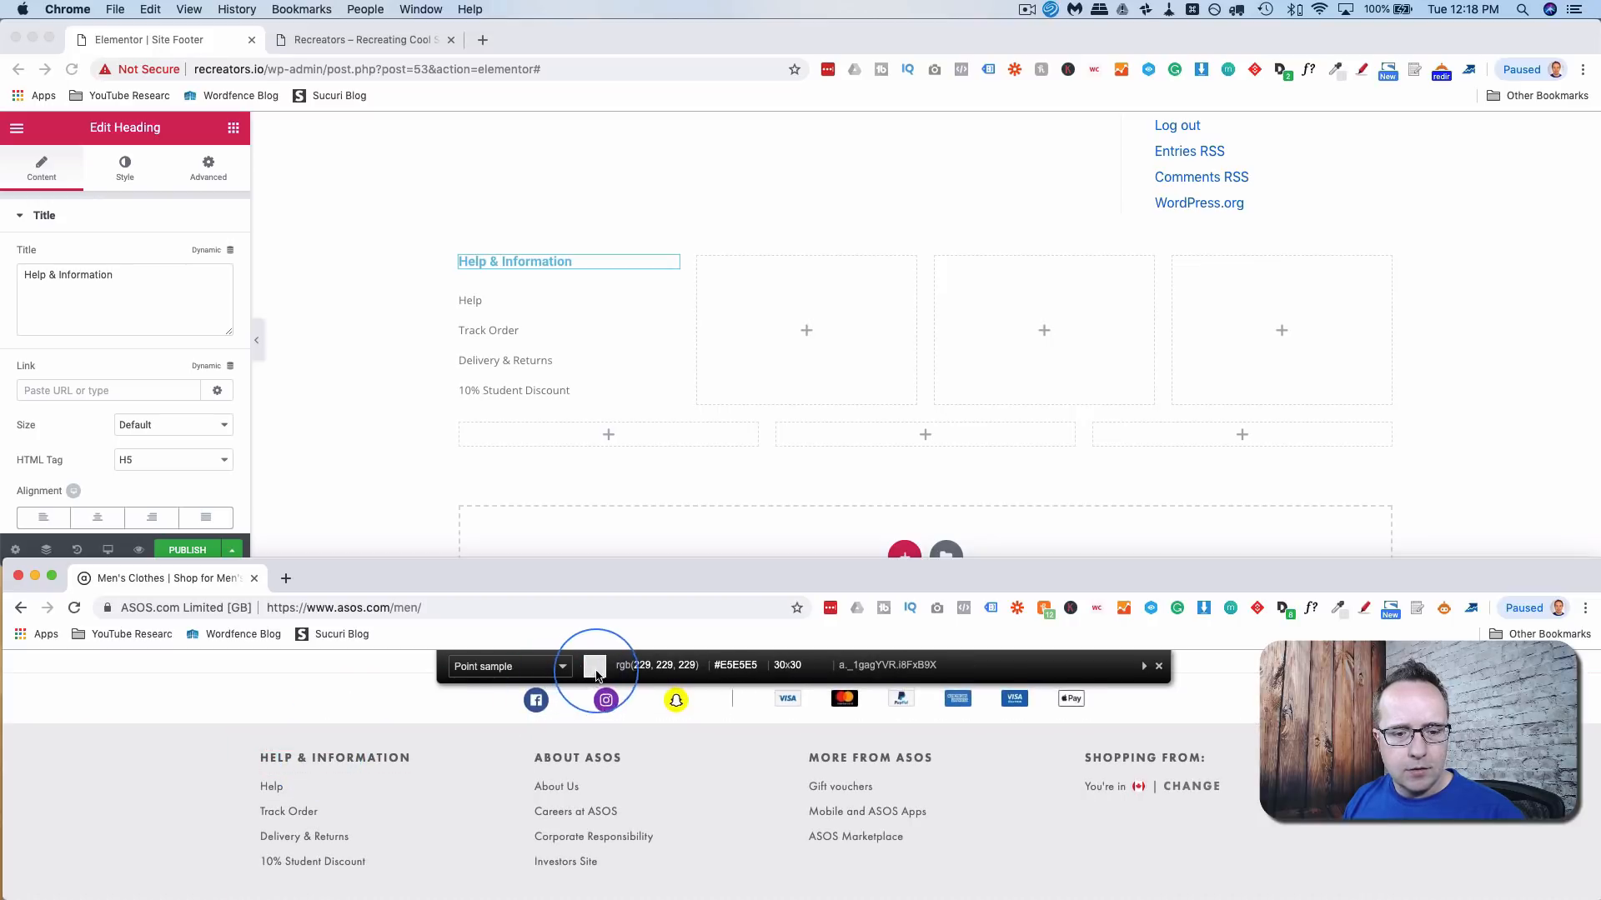
left_click(359, 757)
- Set the text color of the "Help & Information" heading in the Site Footer template to #686868
left_click(134, 167)
left_click(125, 167)
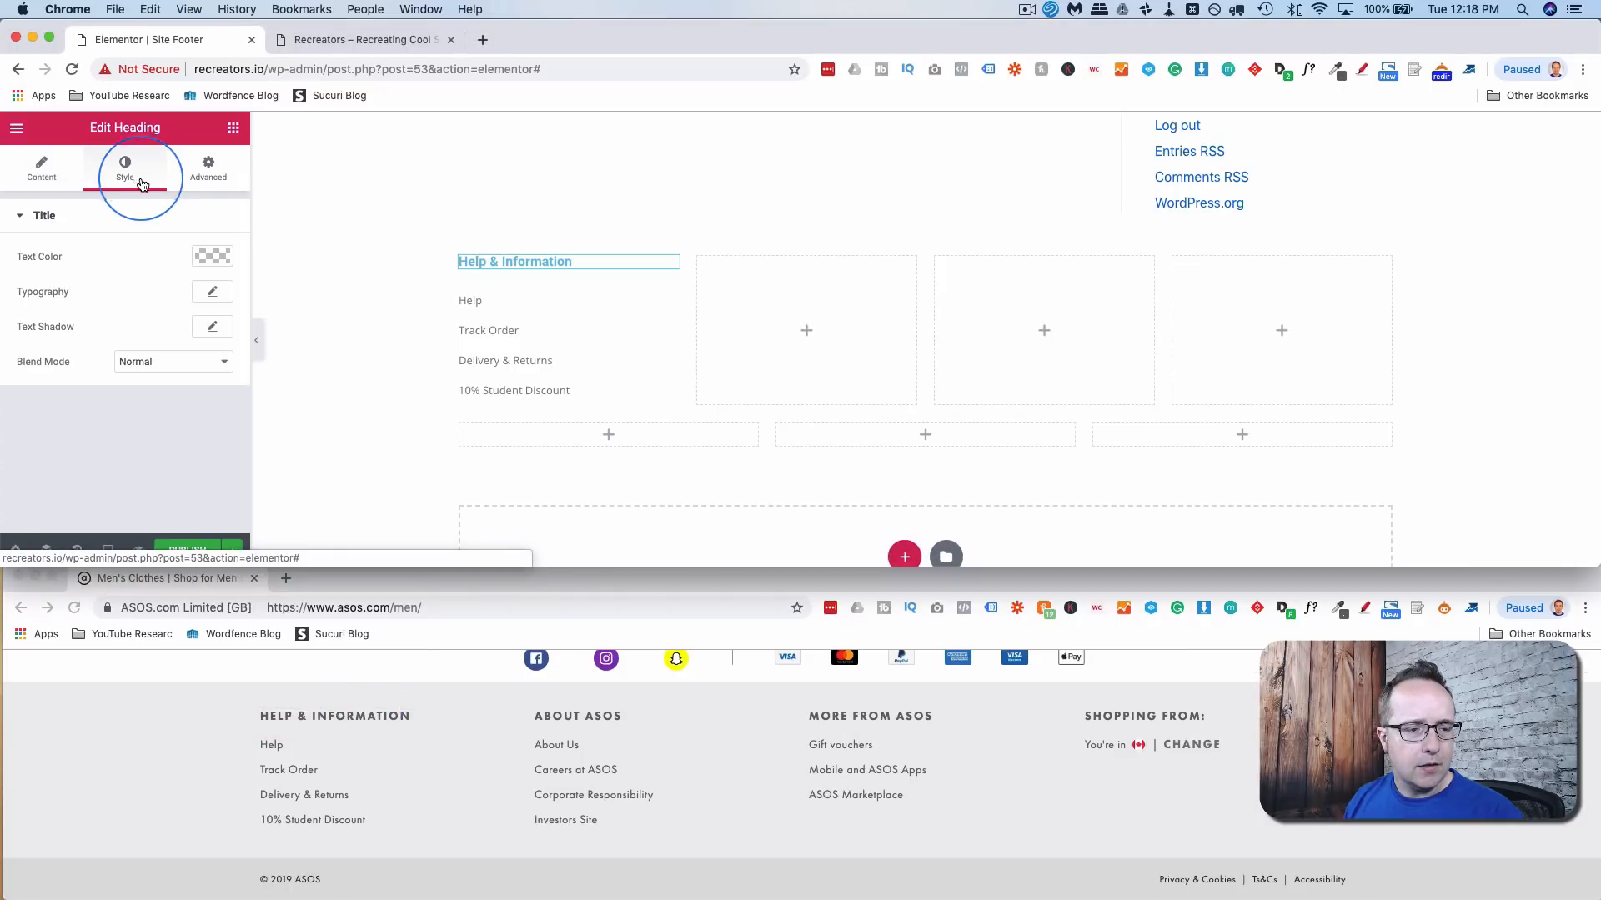
left_click(208, 257)
left_click(62, 255)
type("#686868")
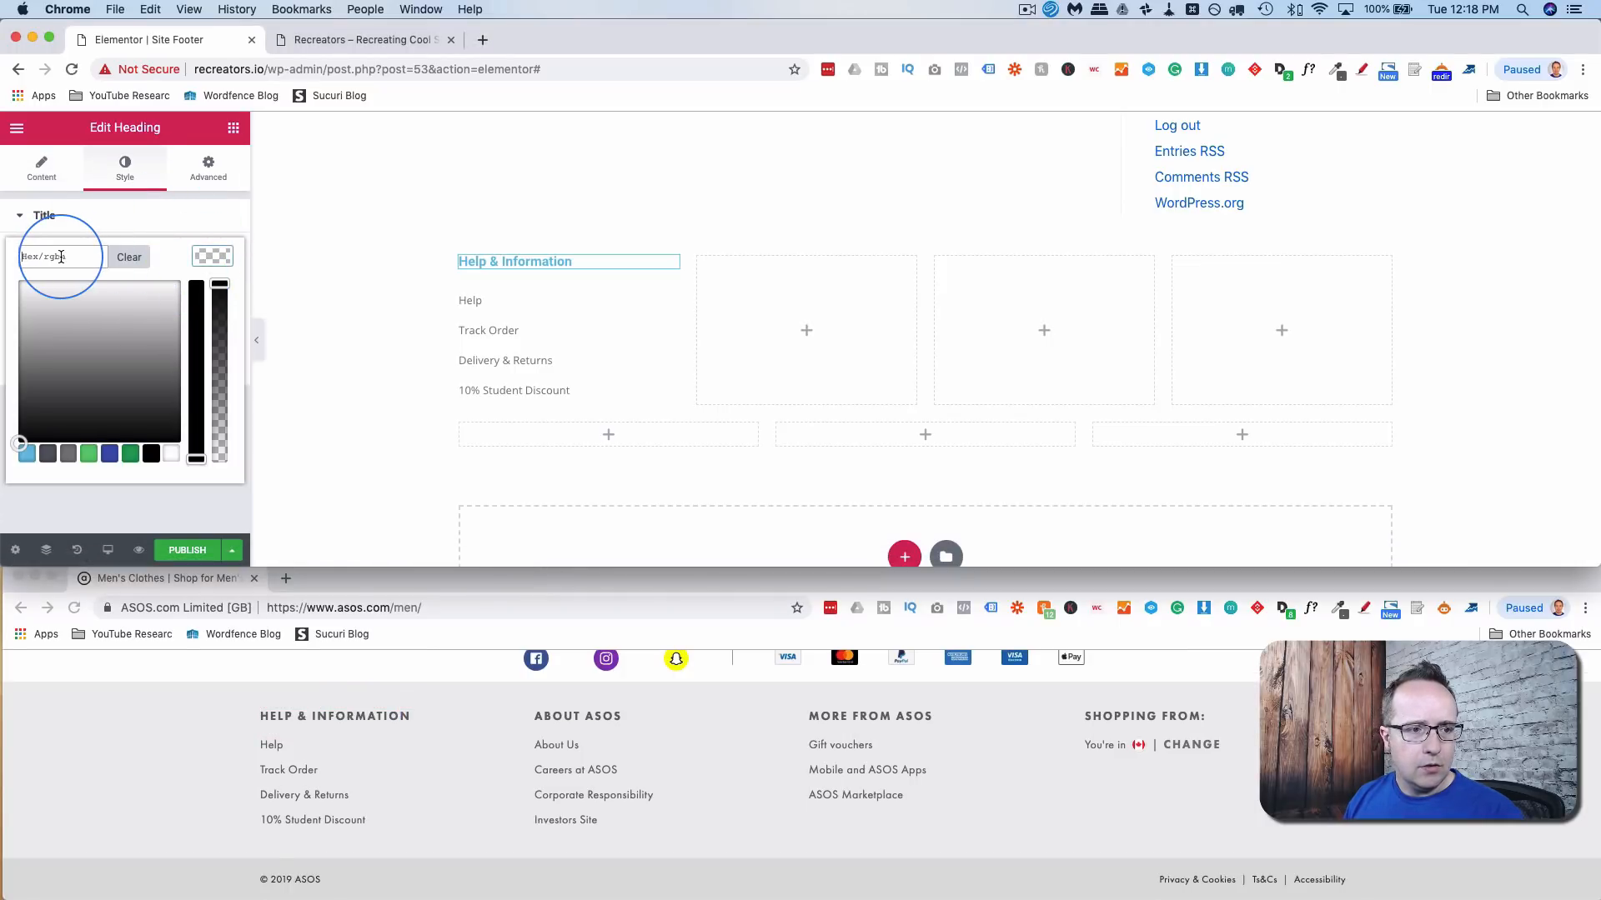
left_click(212, 256)
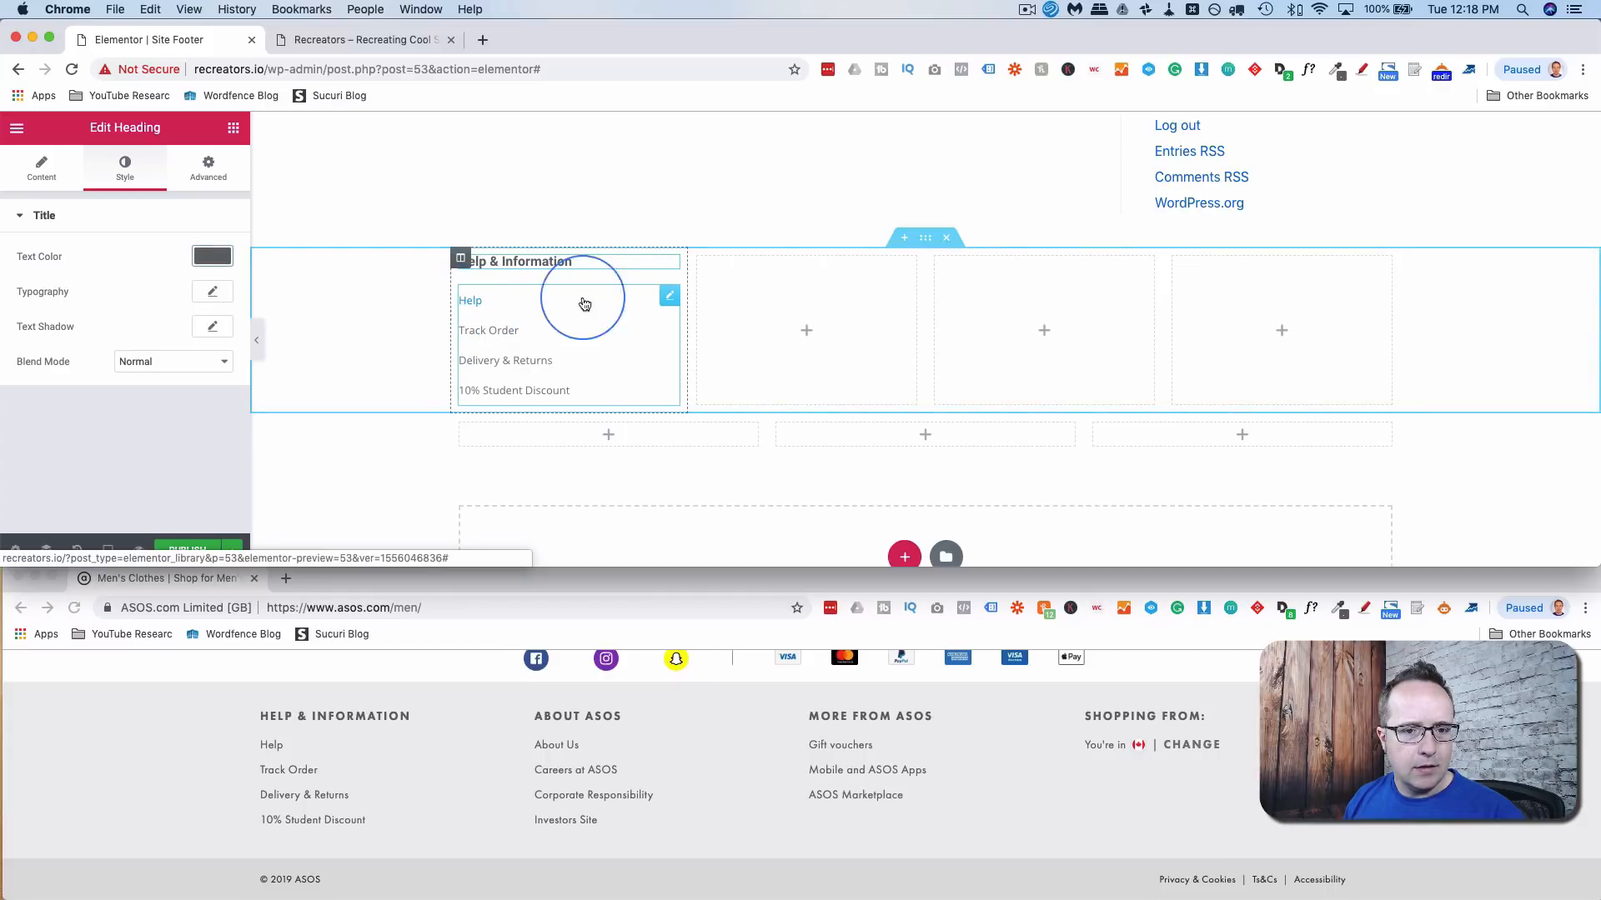
- Set the normal text color of the first column's navigation menu to #686868
left_click(667, 298)
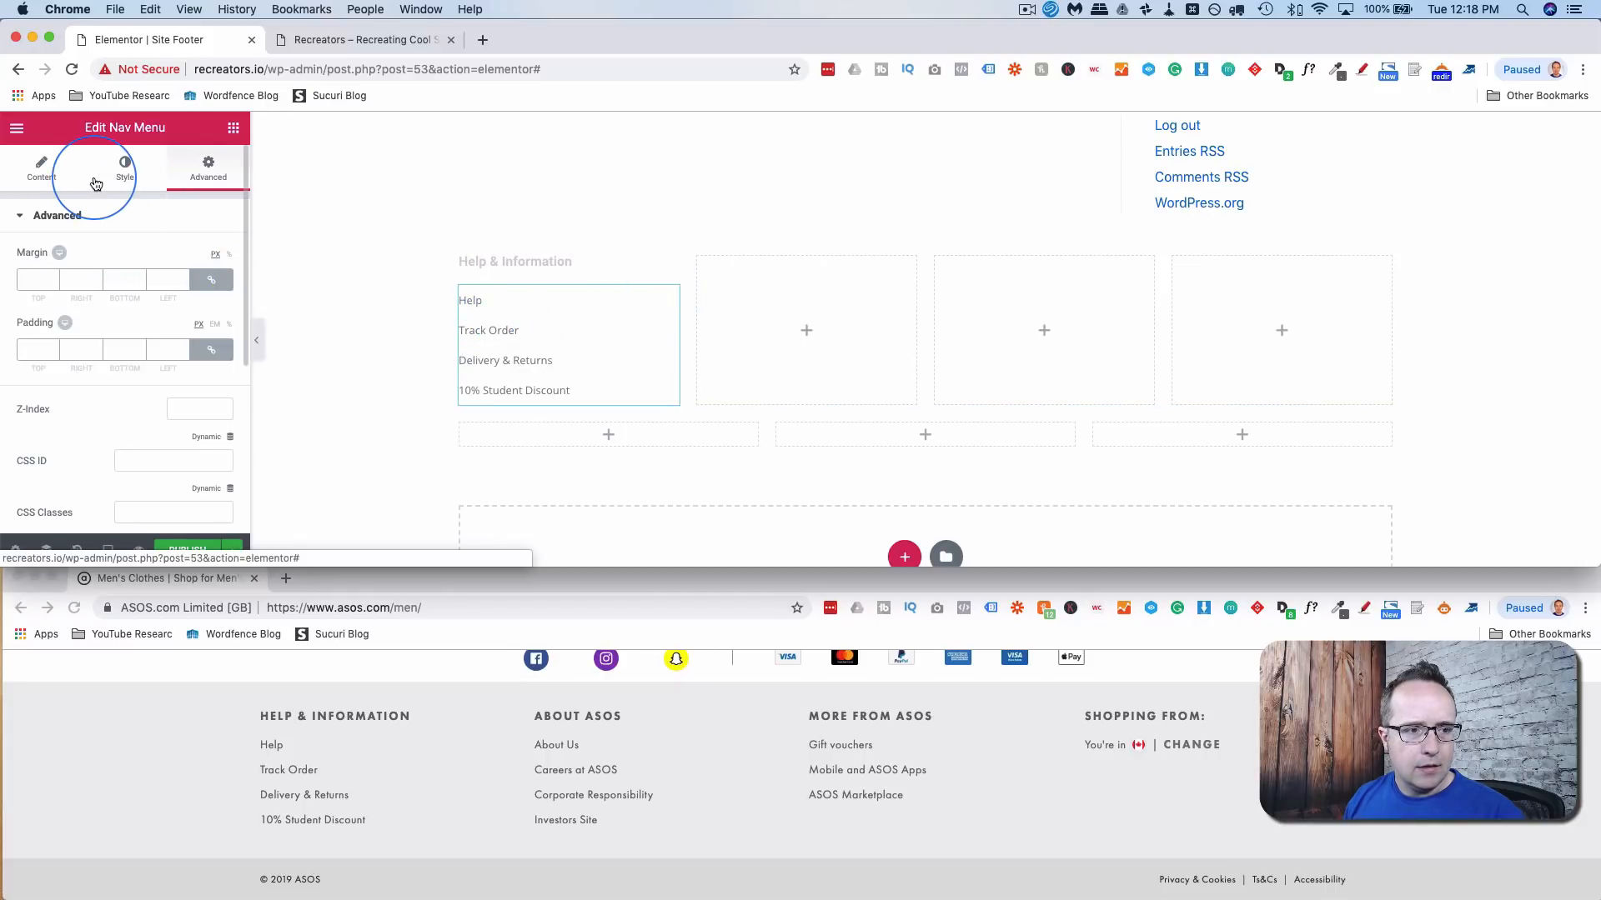
left_click(42, 169)
left_click(125, 171)
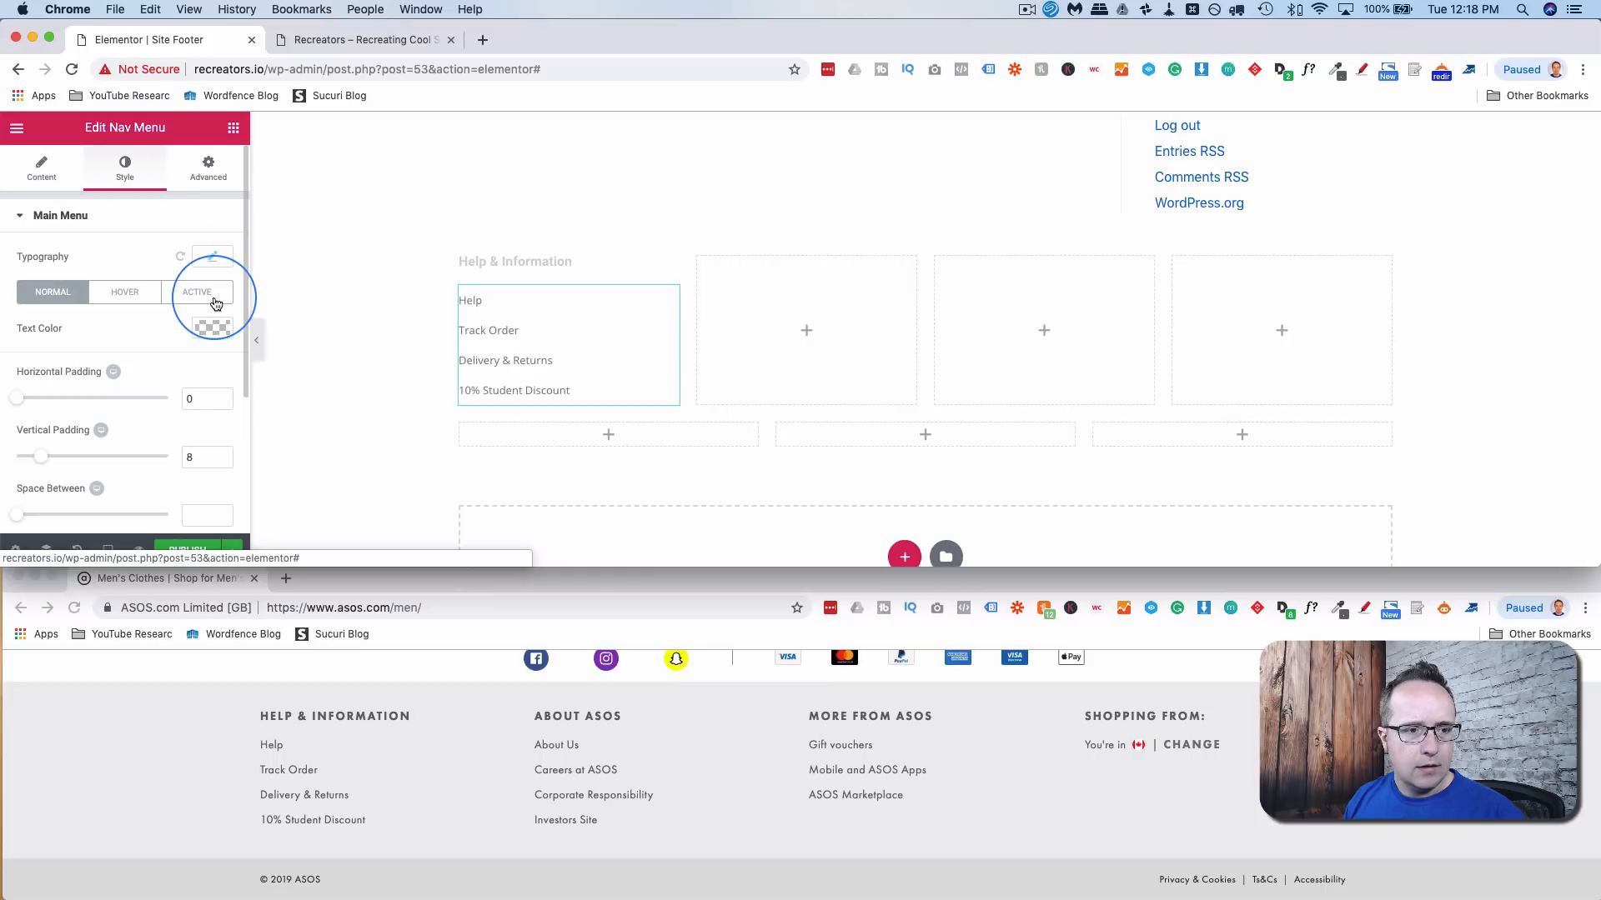
left_click(210, 333)
left_click(63, 328)
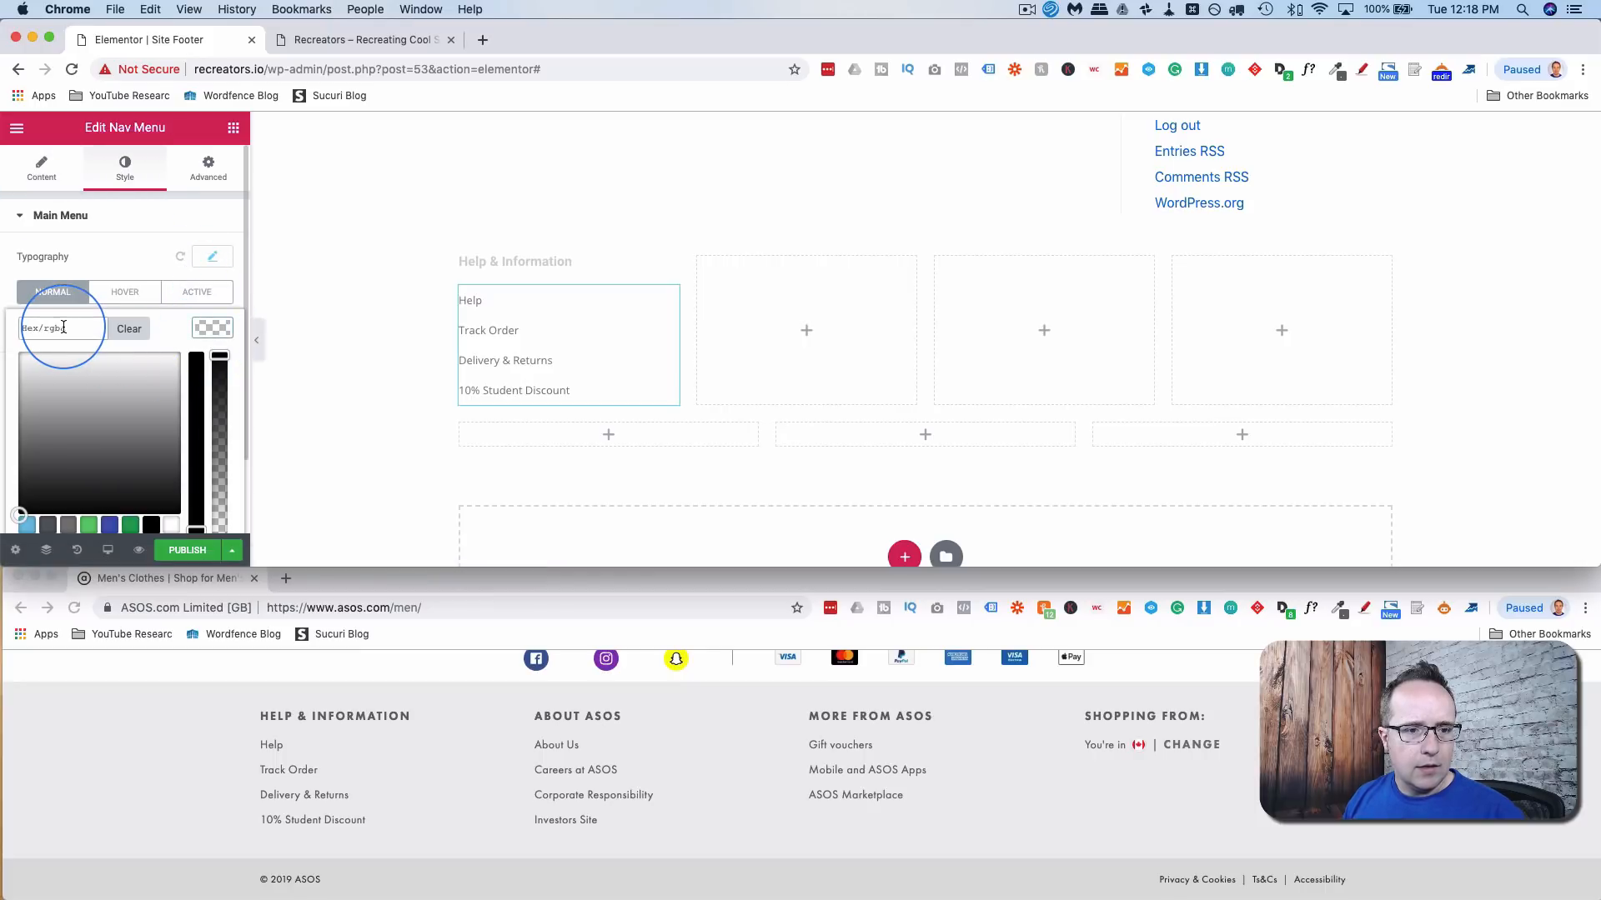
type("#686868")
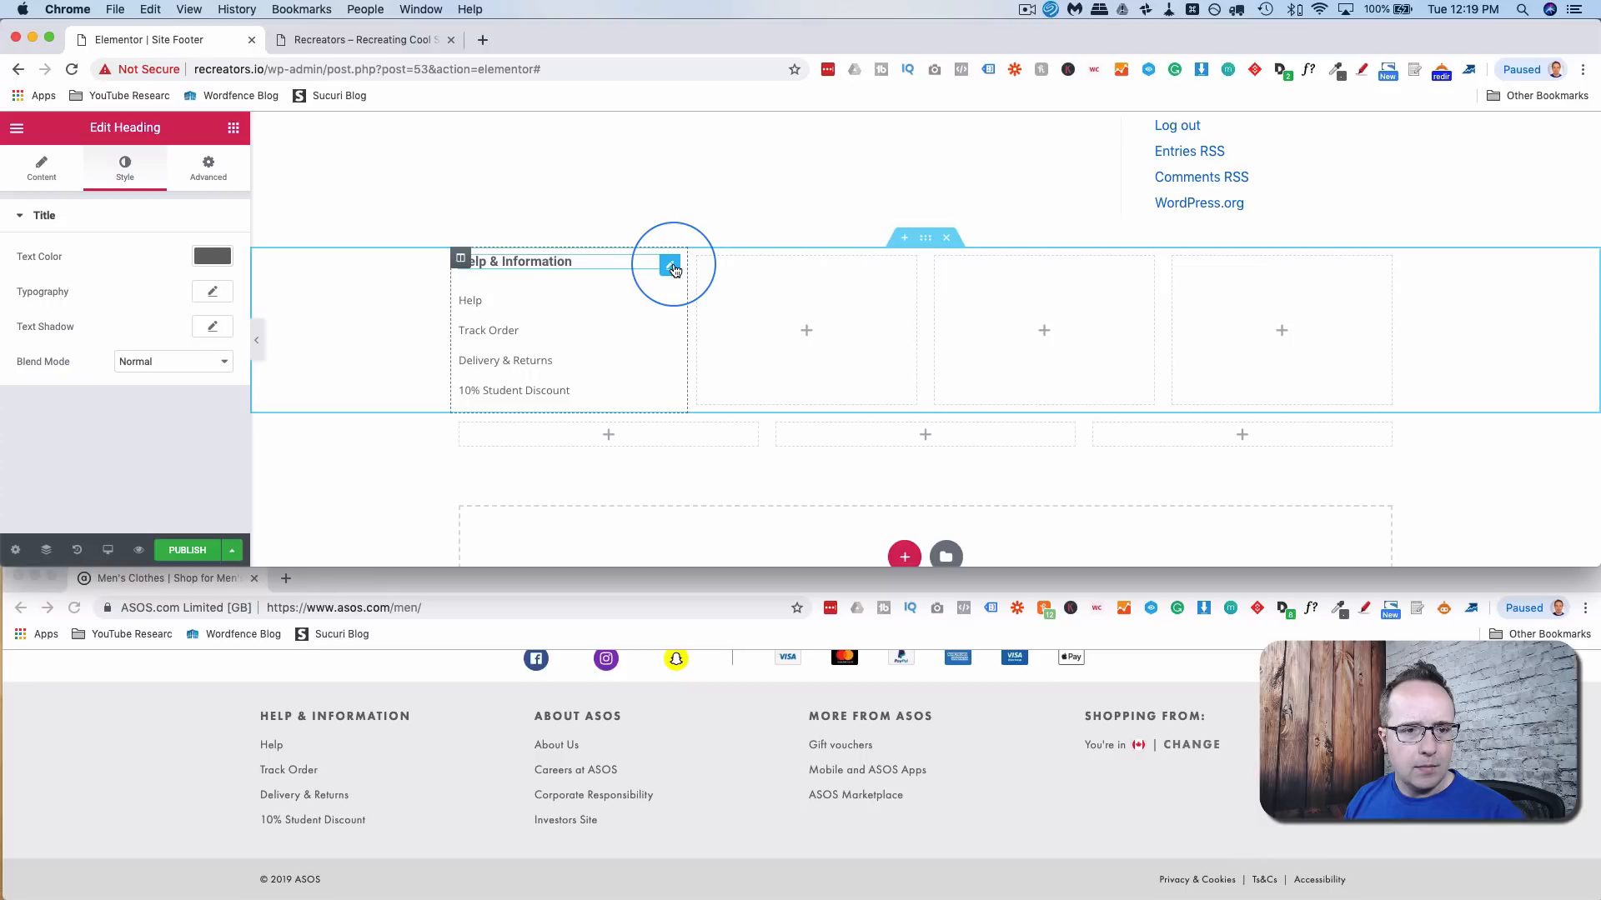
- Set the "Help & Information" heading's typography transform to Uppercase
left_click(210, 287)
scroll(125, 358, "down", 3)
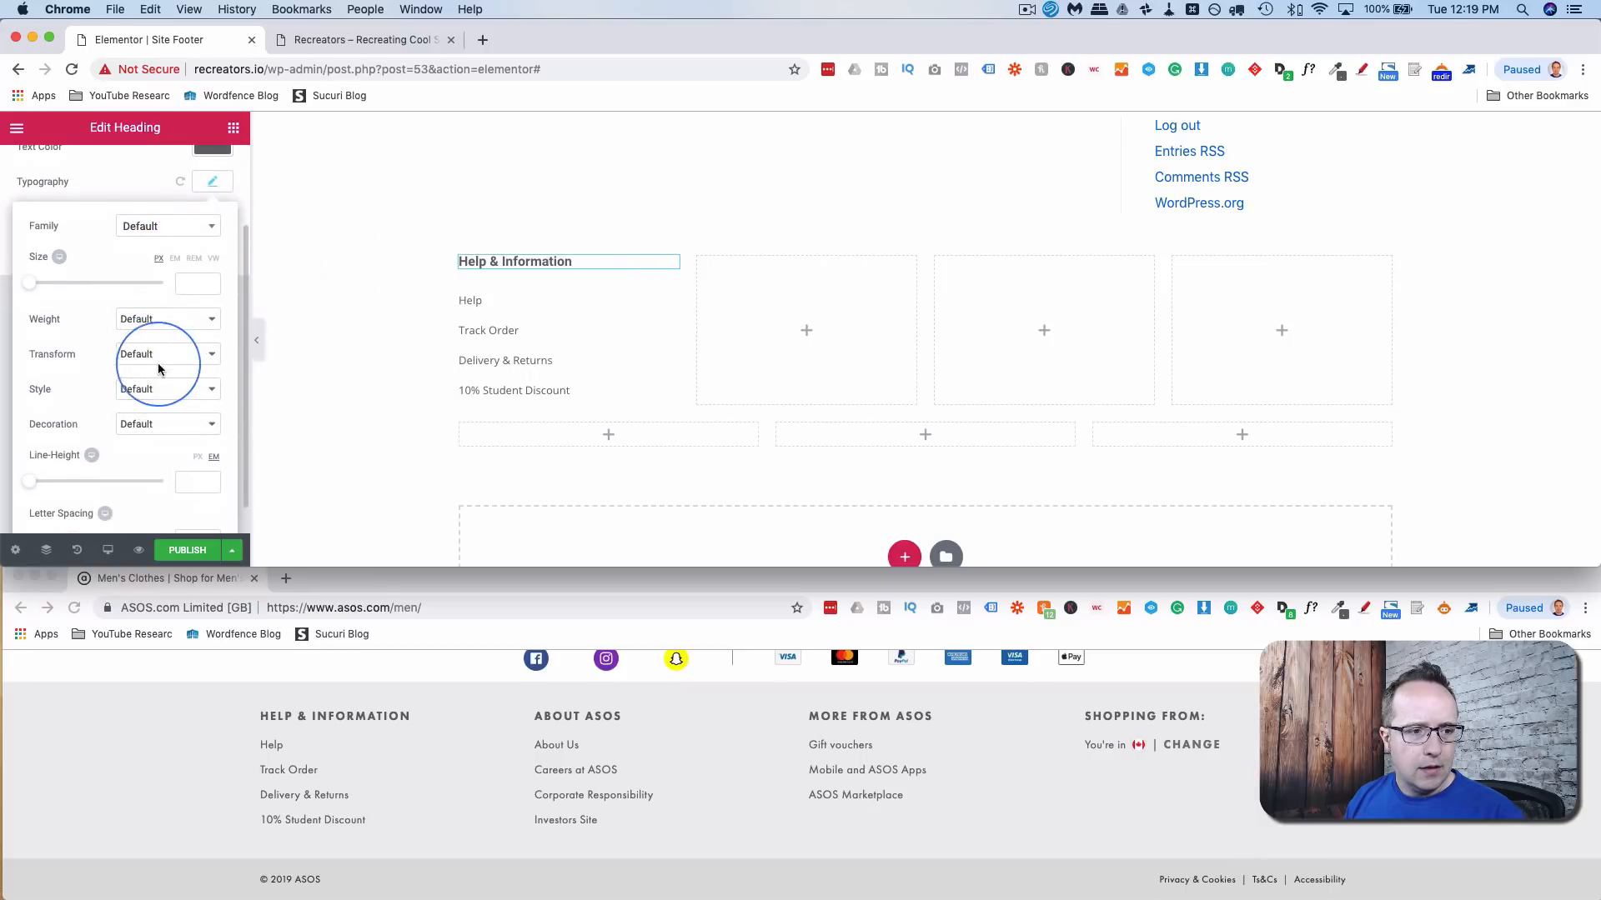
left_click(190, 352)
left_click(180, 368)
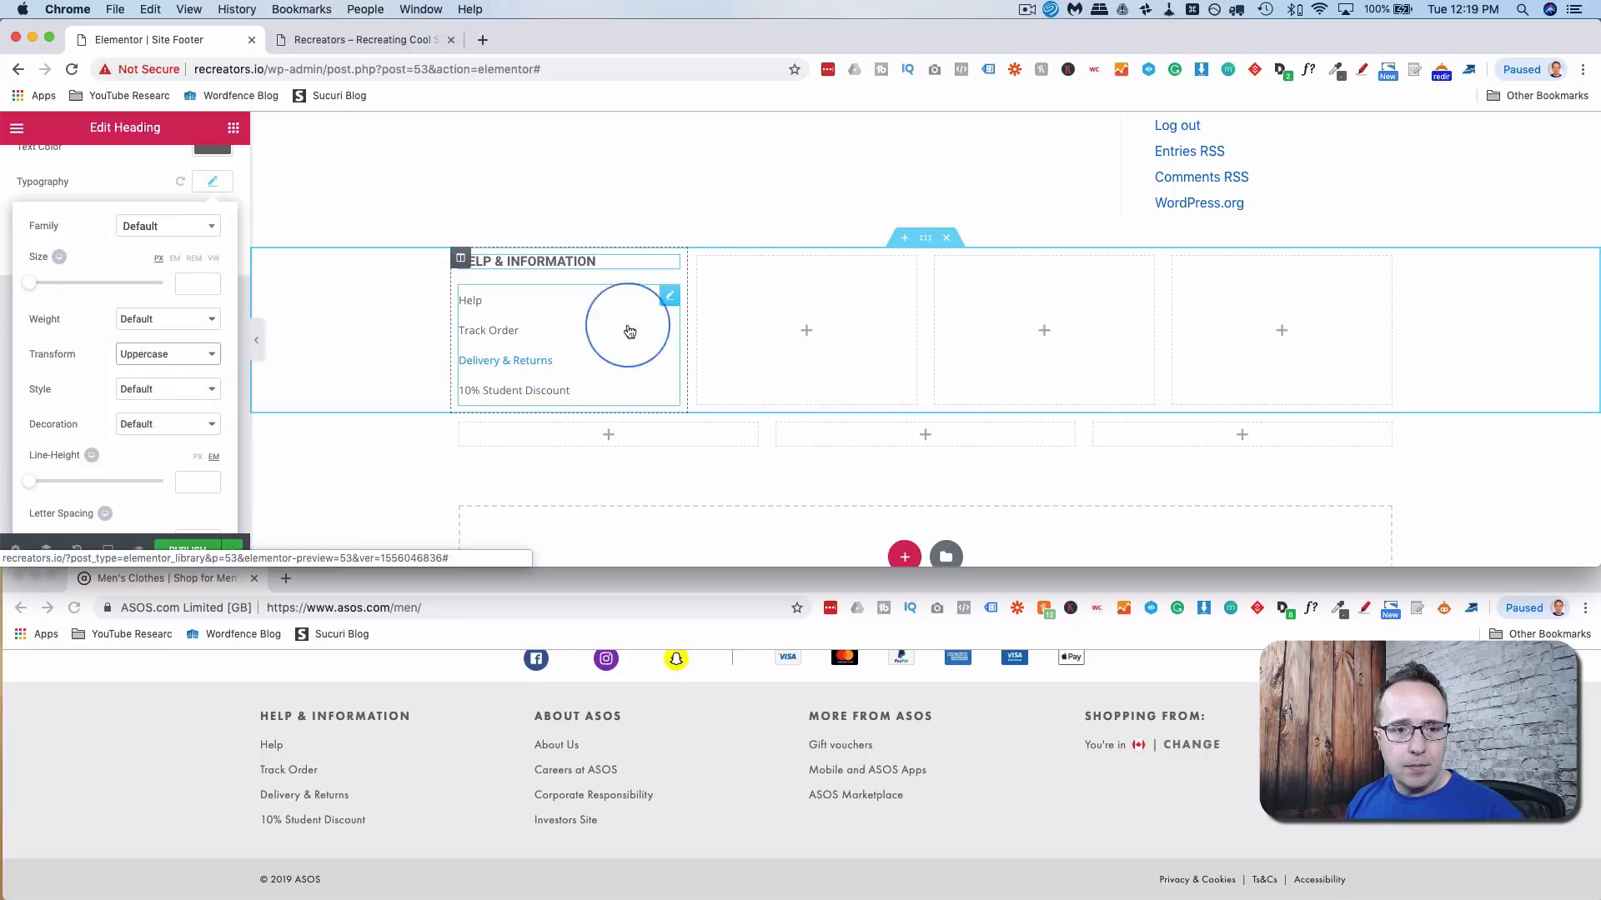
- Copy the "Help & Information" footer column and paste it after the empty second column
left_click(487, 303)
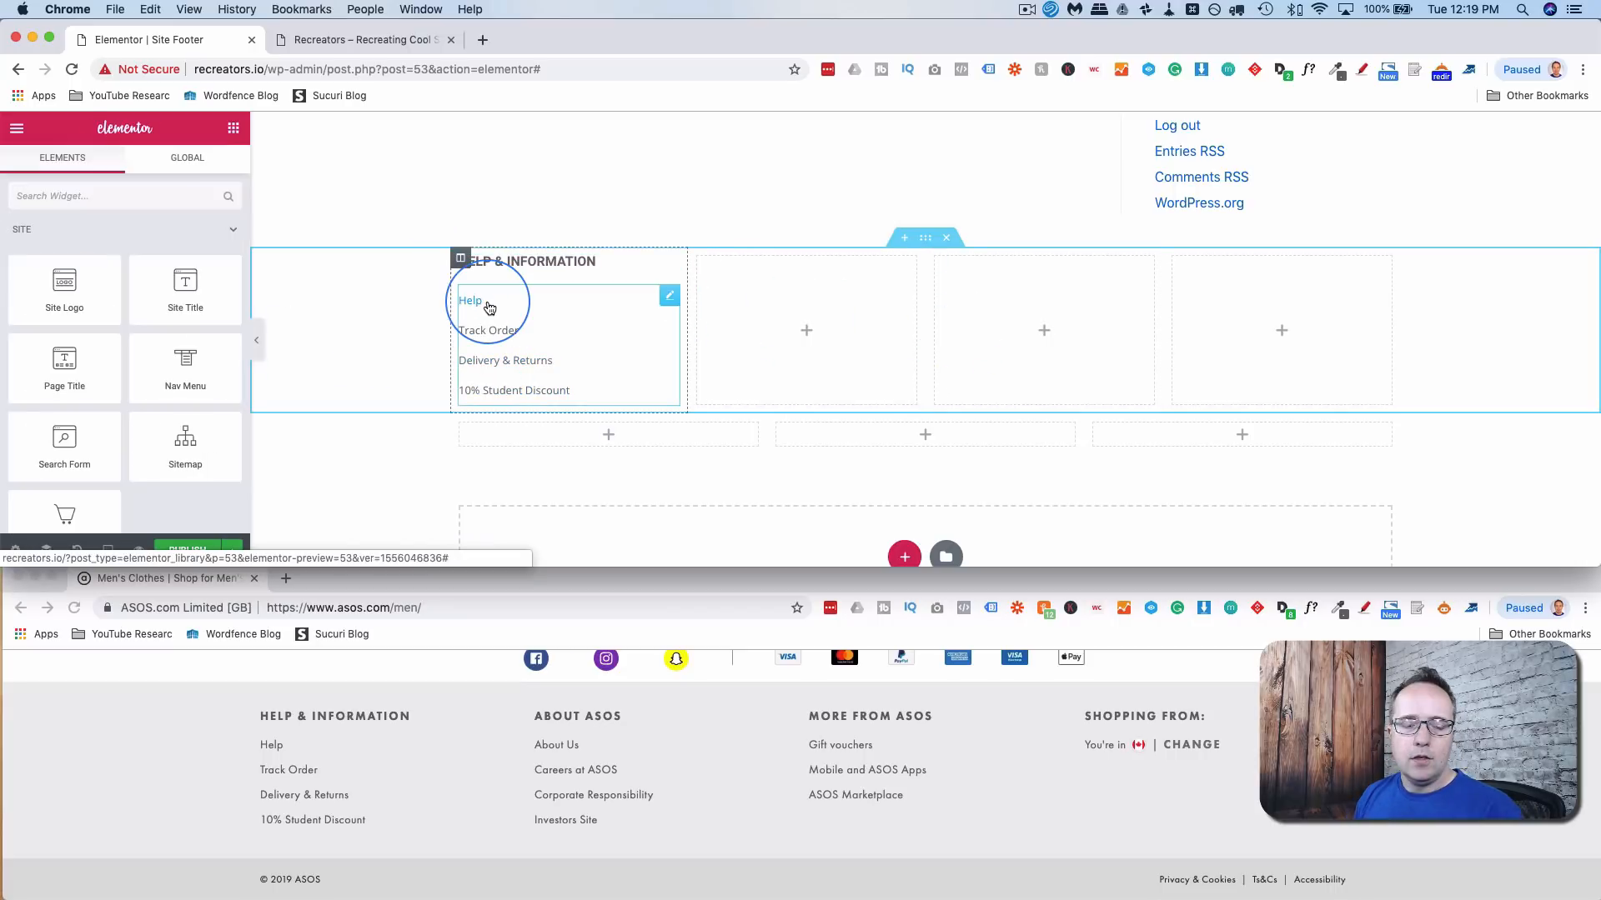
right_click(465, 270)
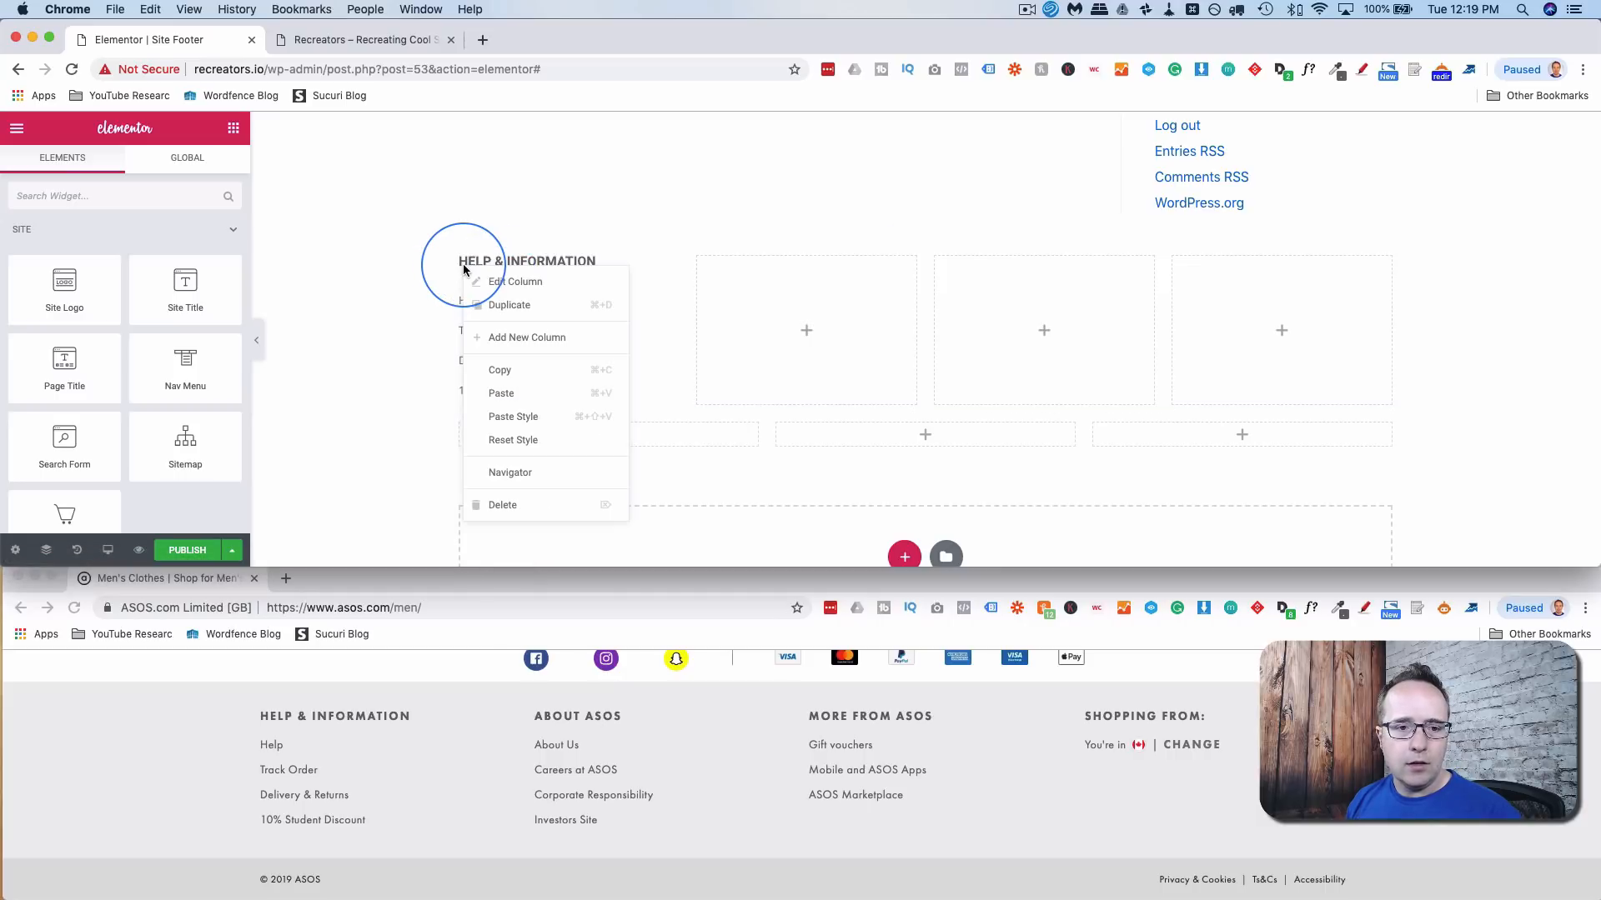
left_click(552, 373)
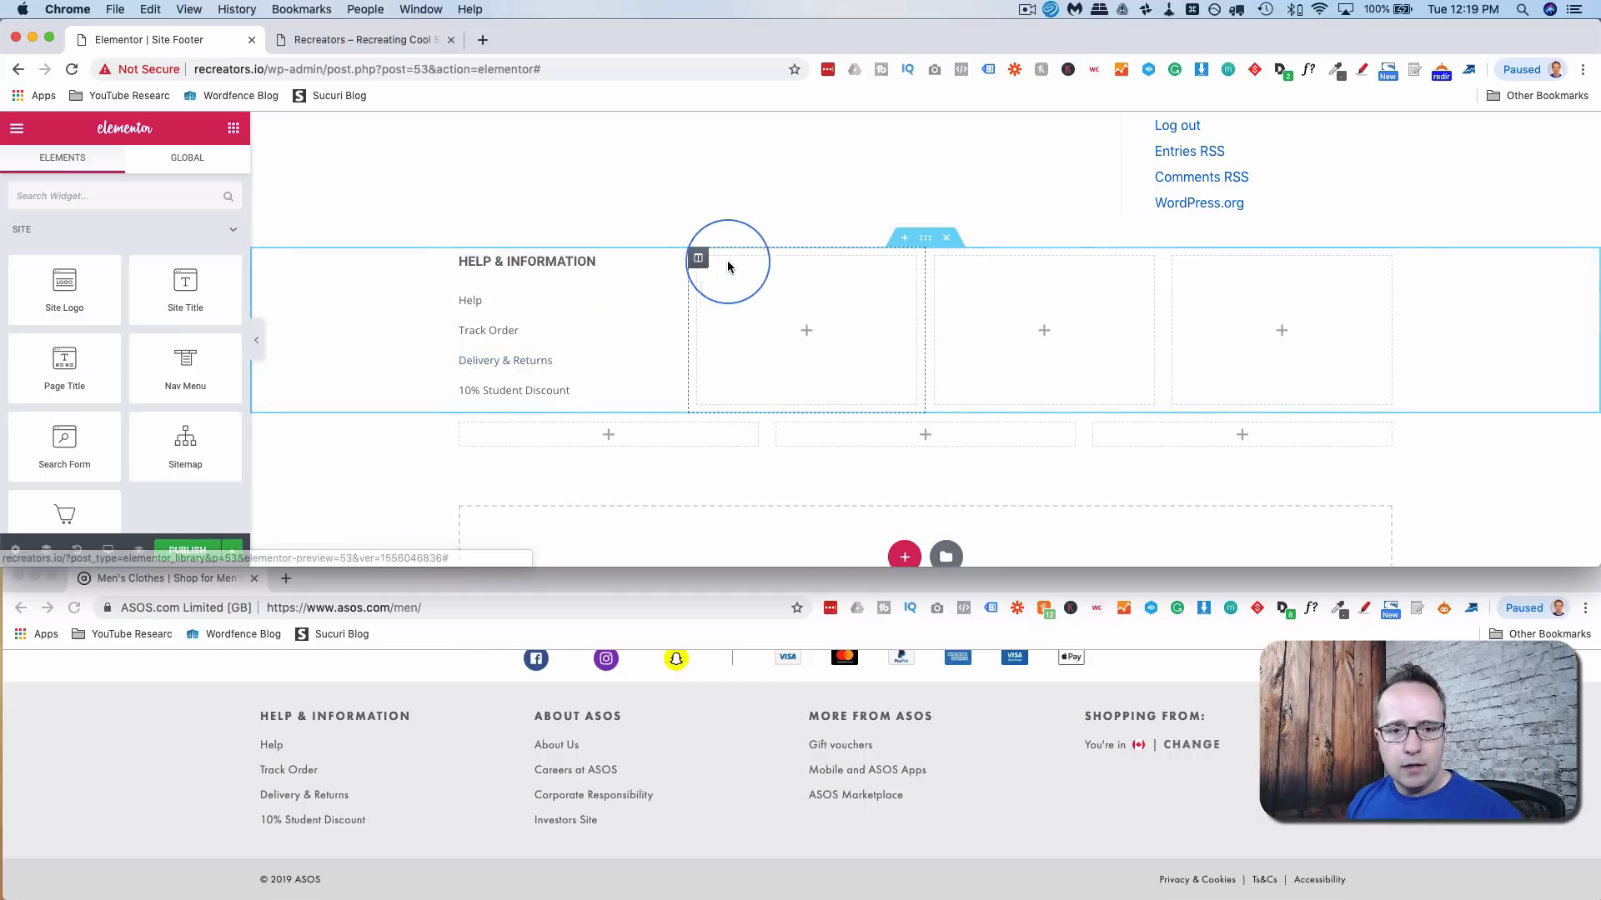
right_click(698, 264)
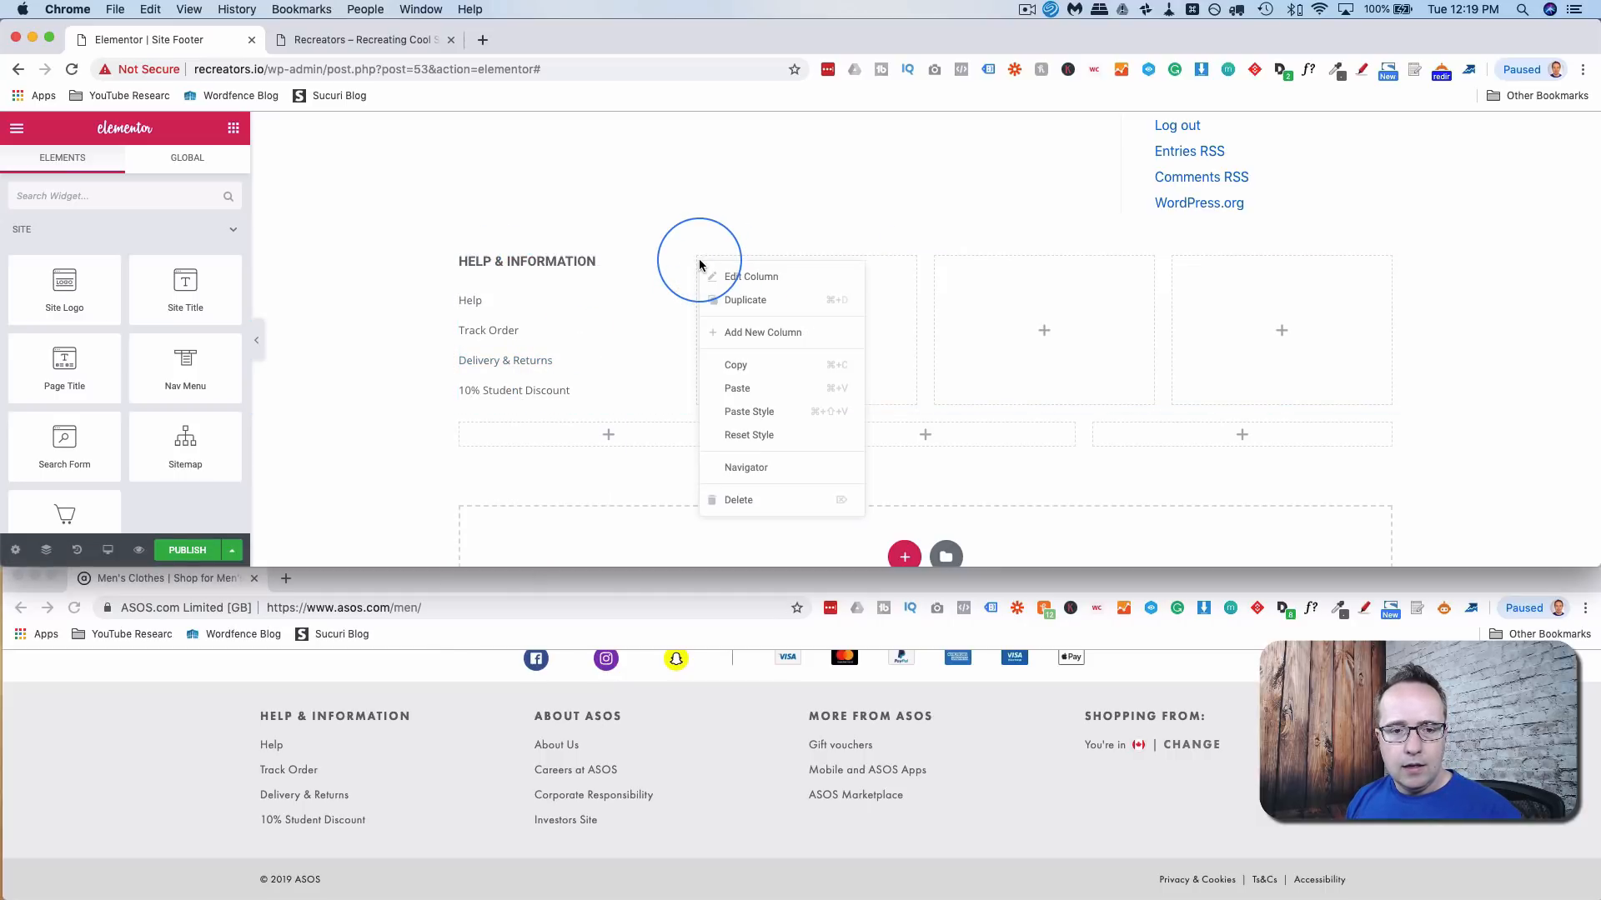
left_click(781, 392)
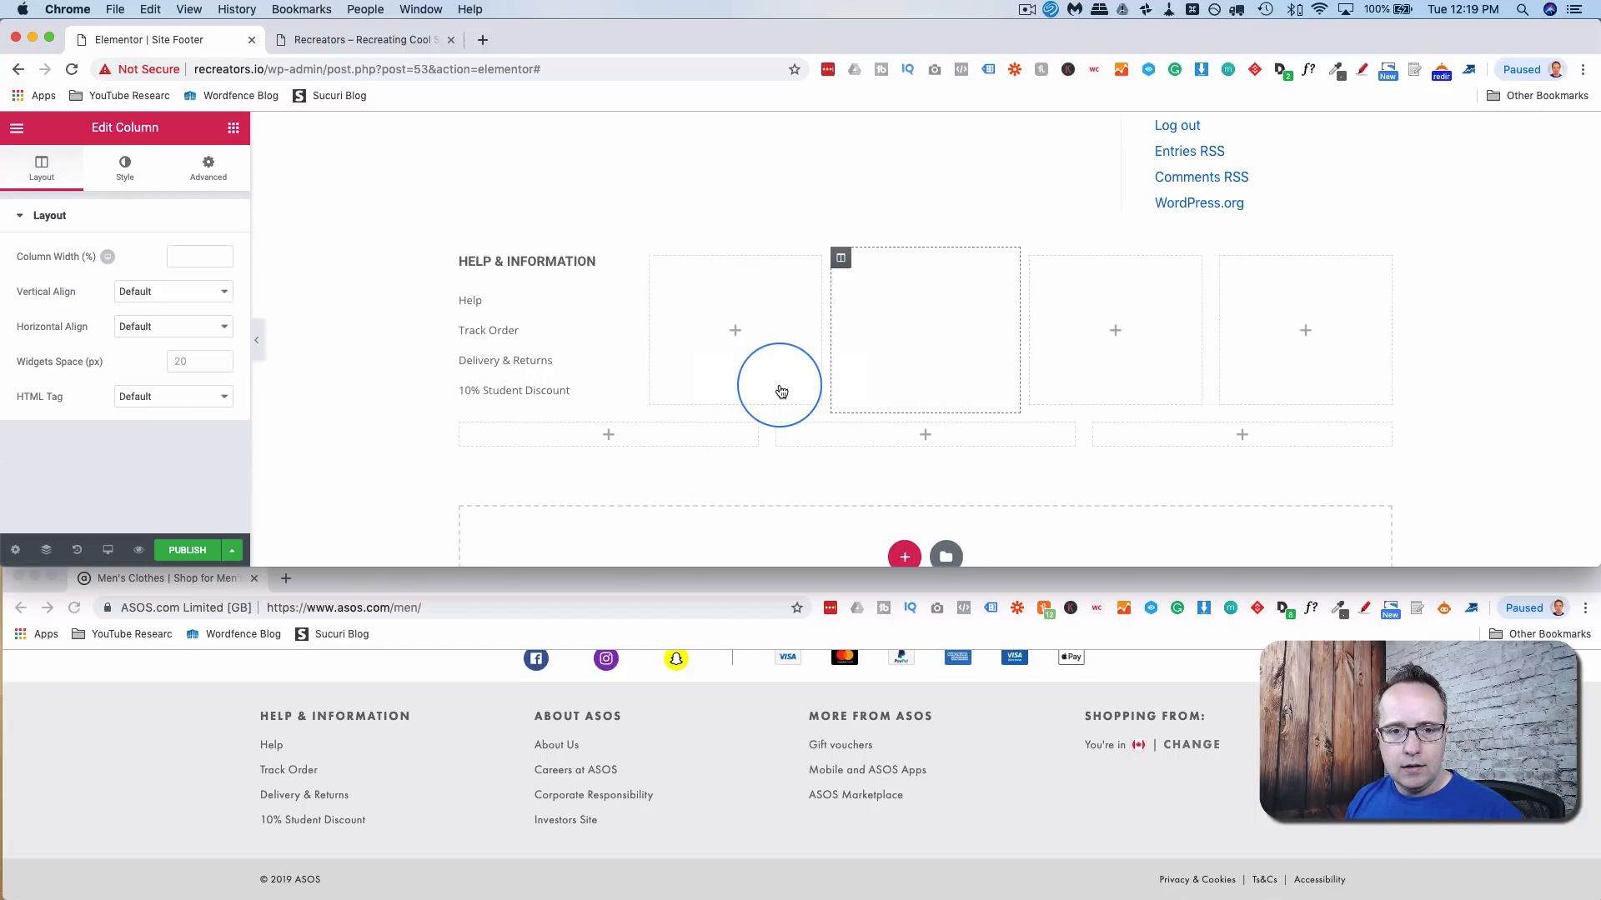
- Paste two more copies of the "Help & Information" column after the first pasted copy
left_click(710, 294)
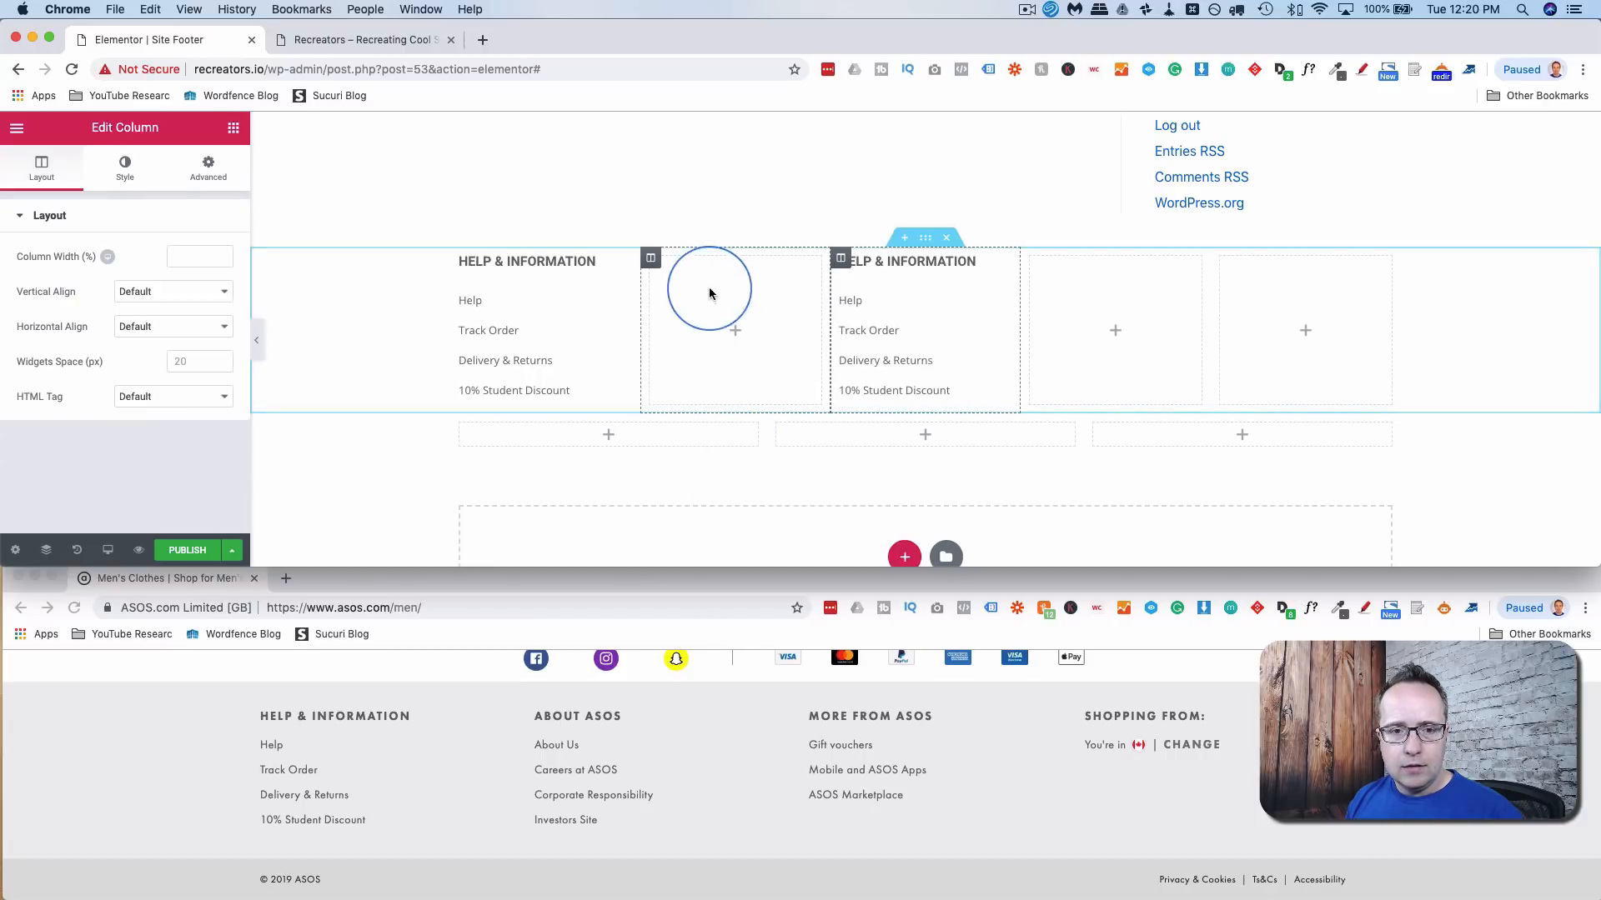
right_click(840, 265)
left_click(872, 343)
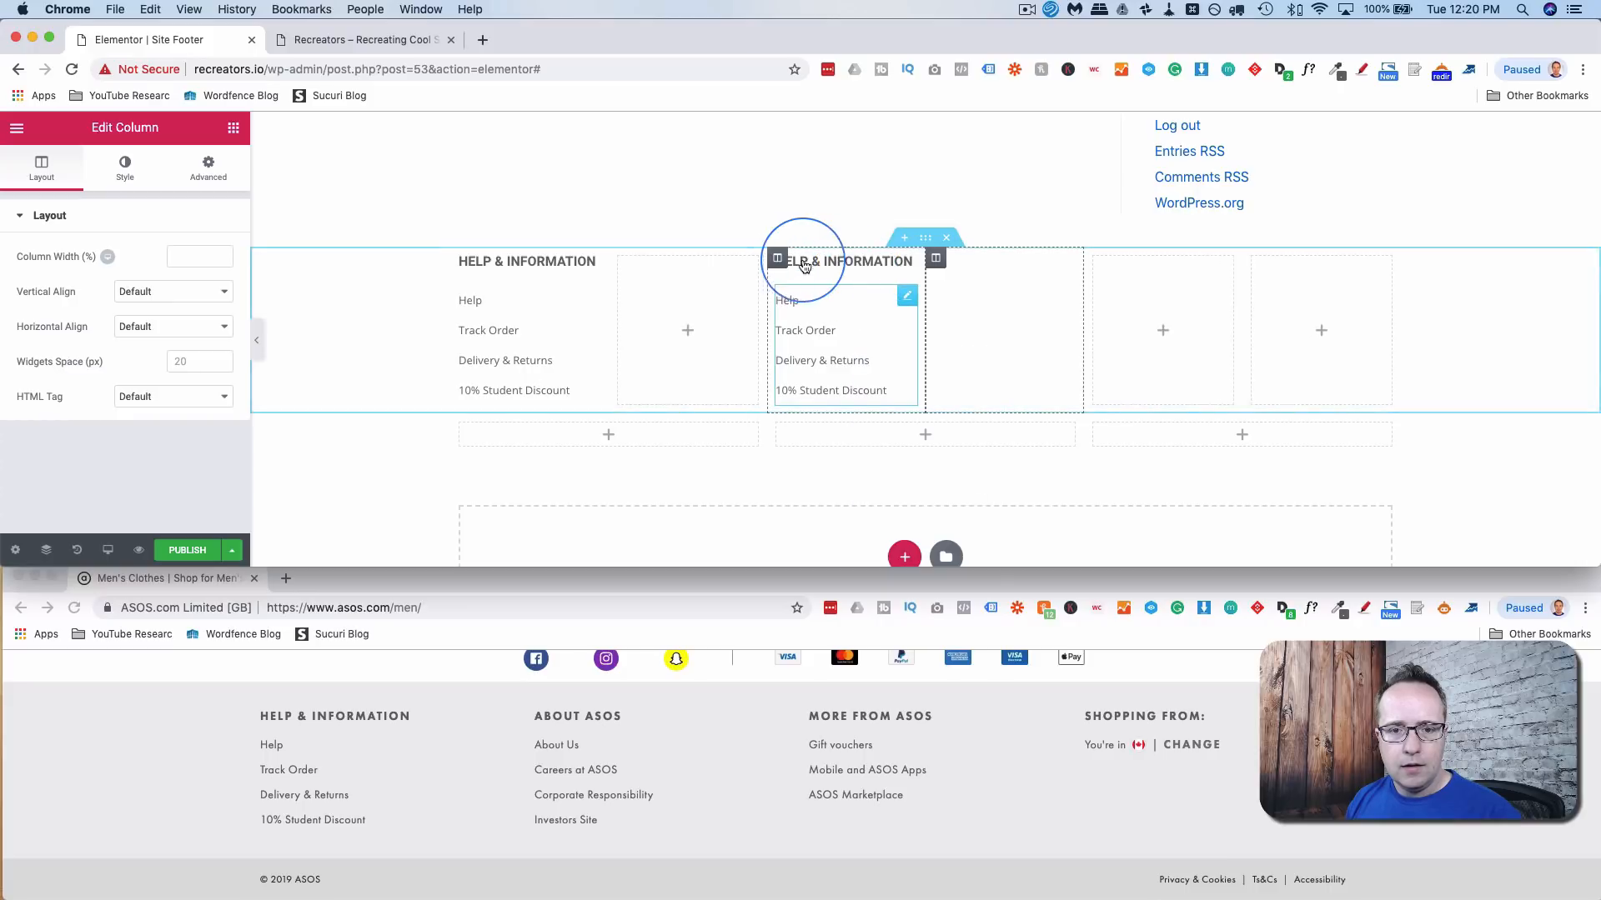
right_click(786, 263)
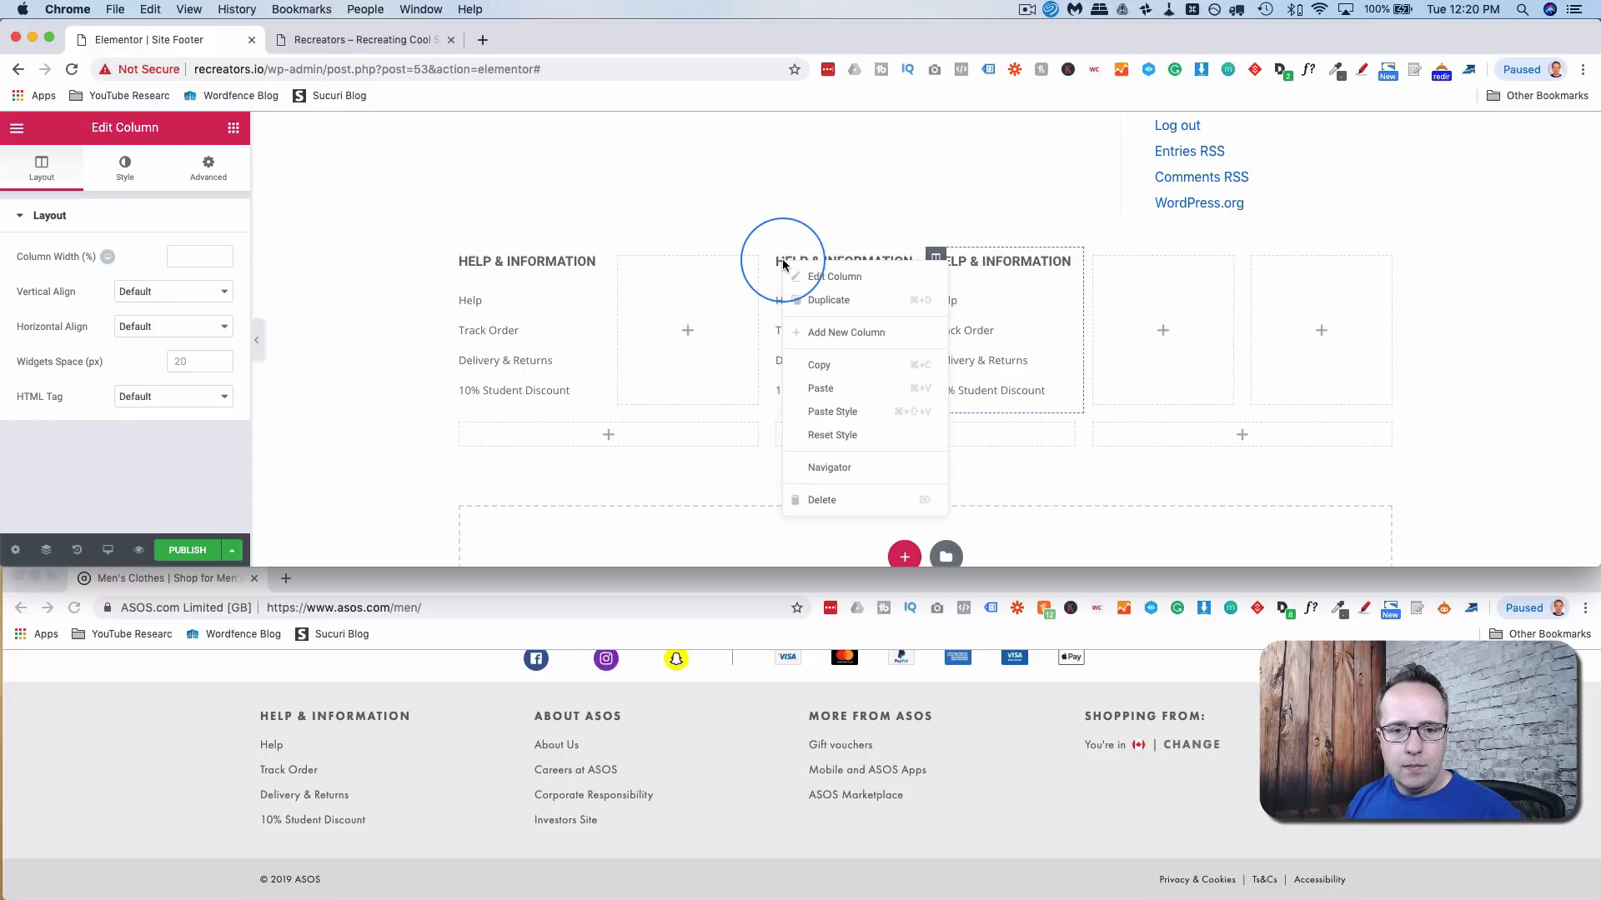
left_click(826, 390)
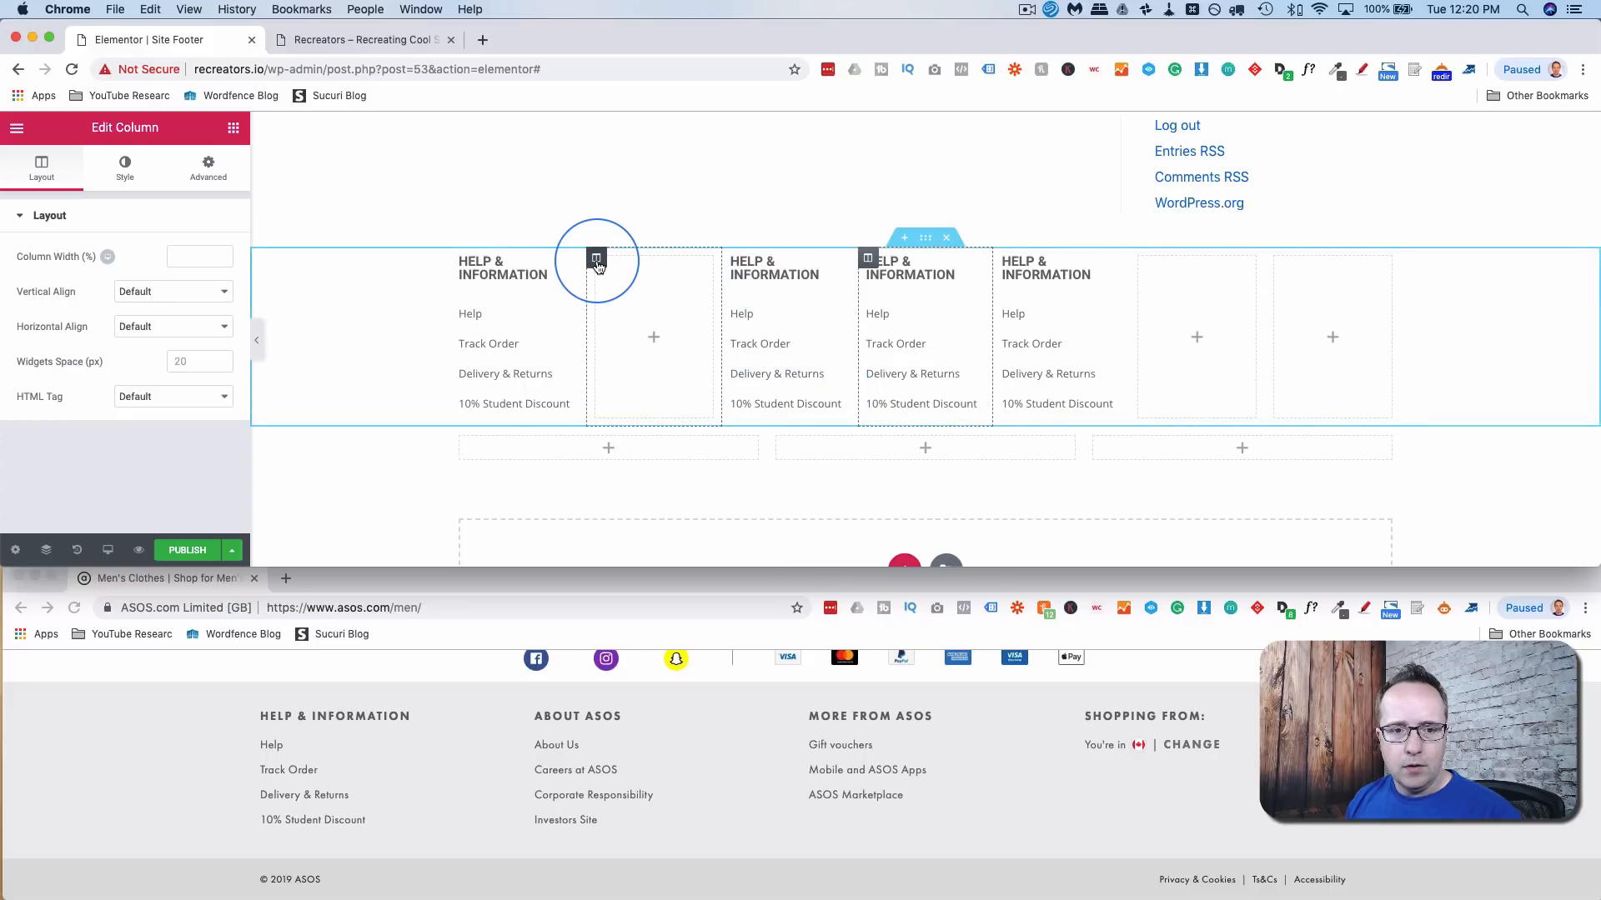
- Delete the three empty columns from the footer row, keeping only the four filled columns
right_click(597, 265)
left_click(679, 500)
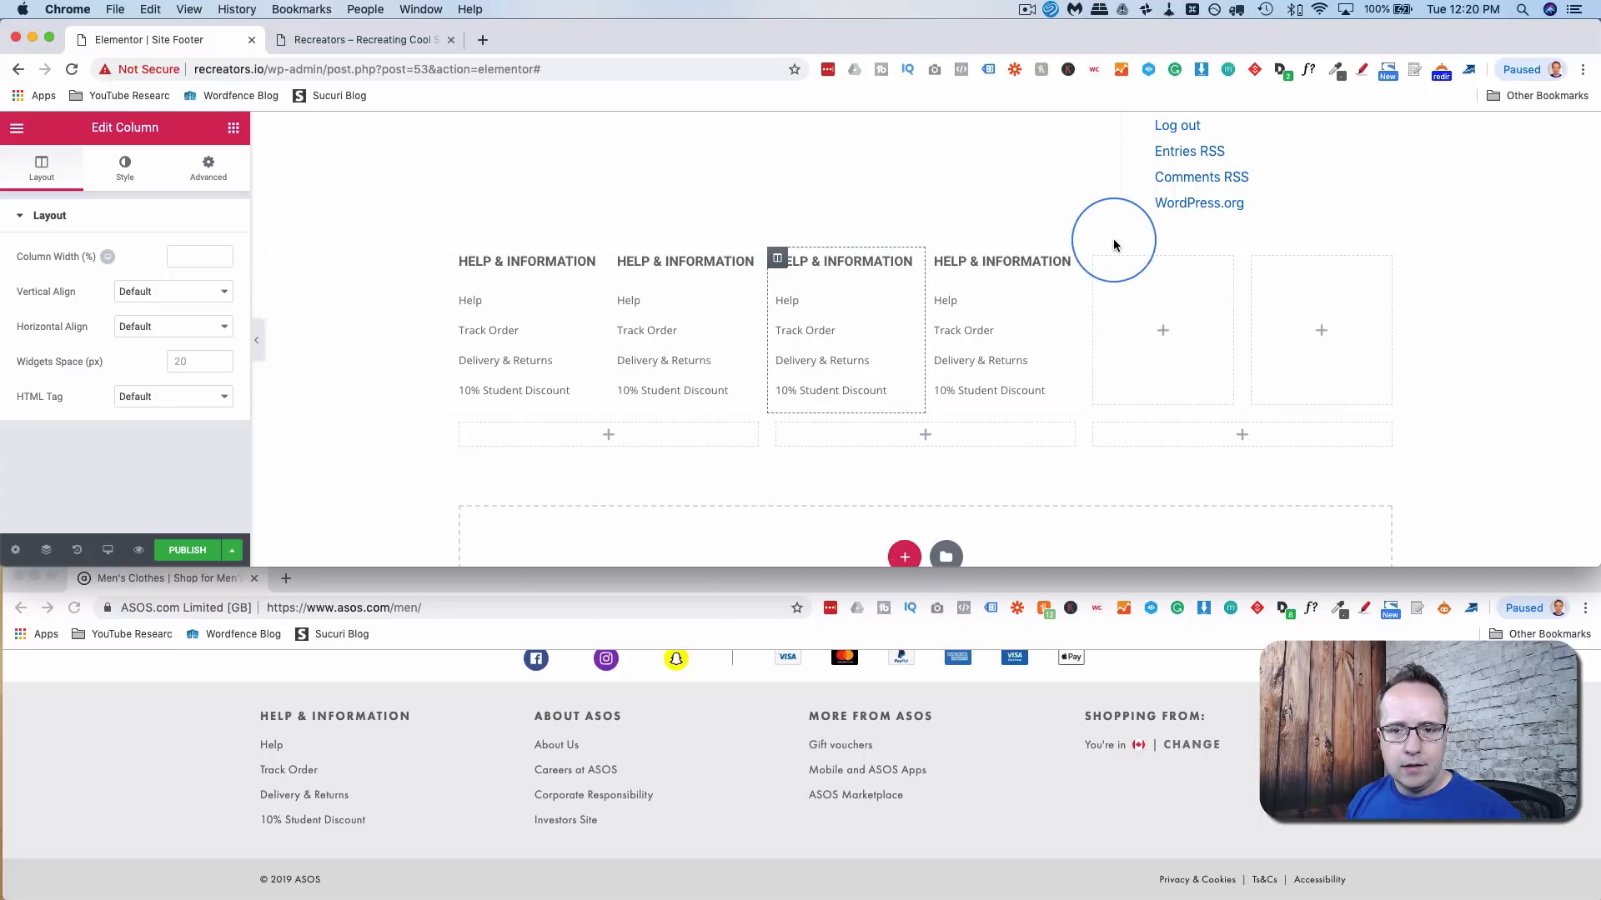
right_click(1099, 264)
left_click(1162, 492)
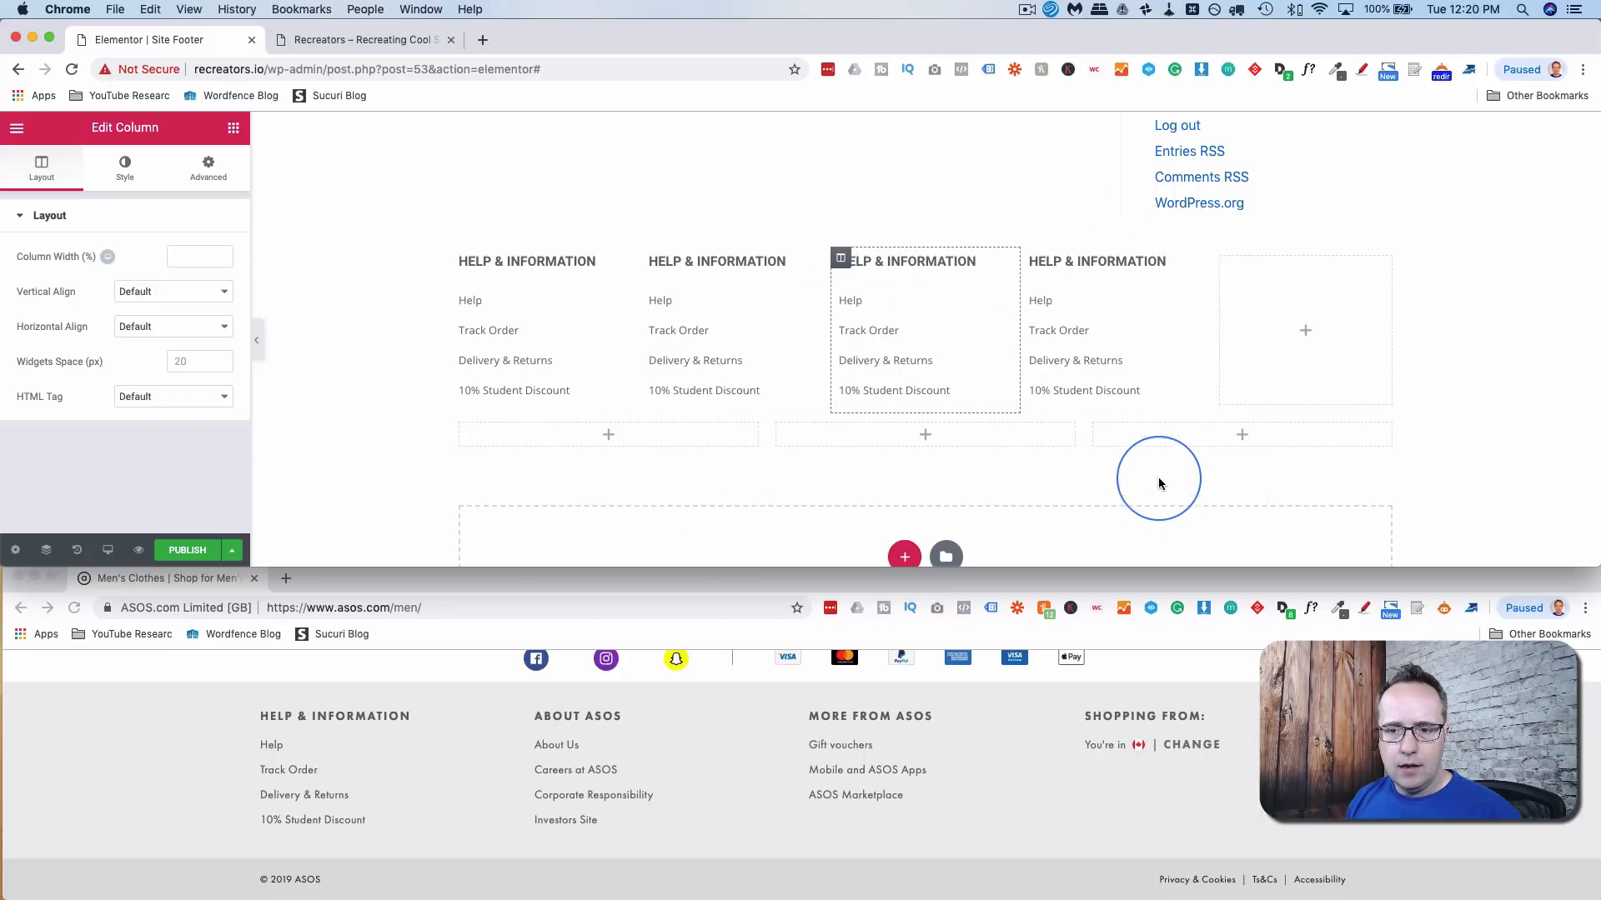
right_click(1227, 259)
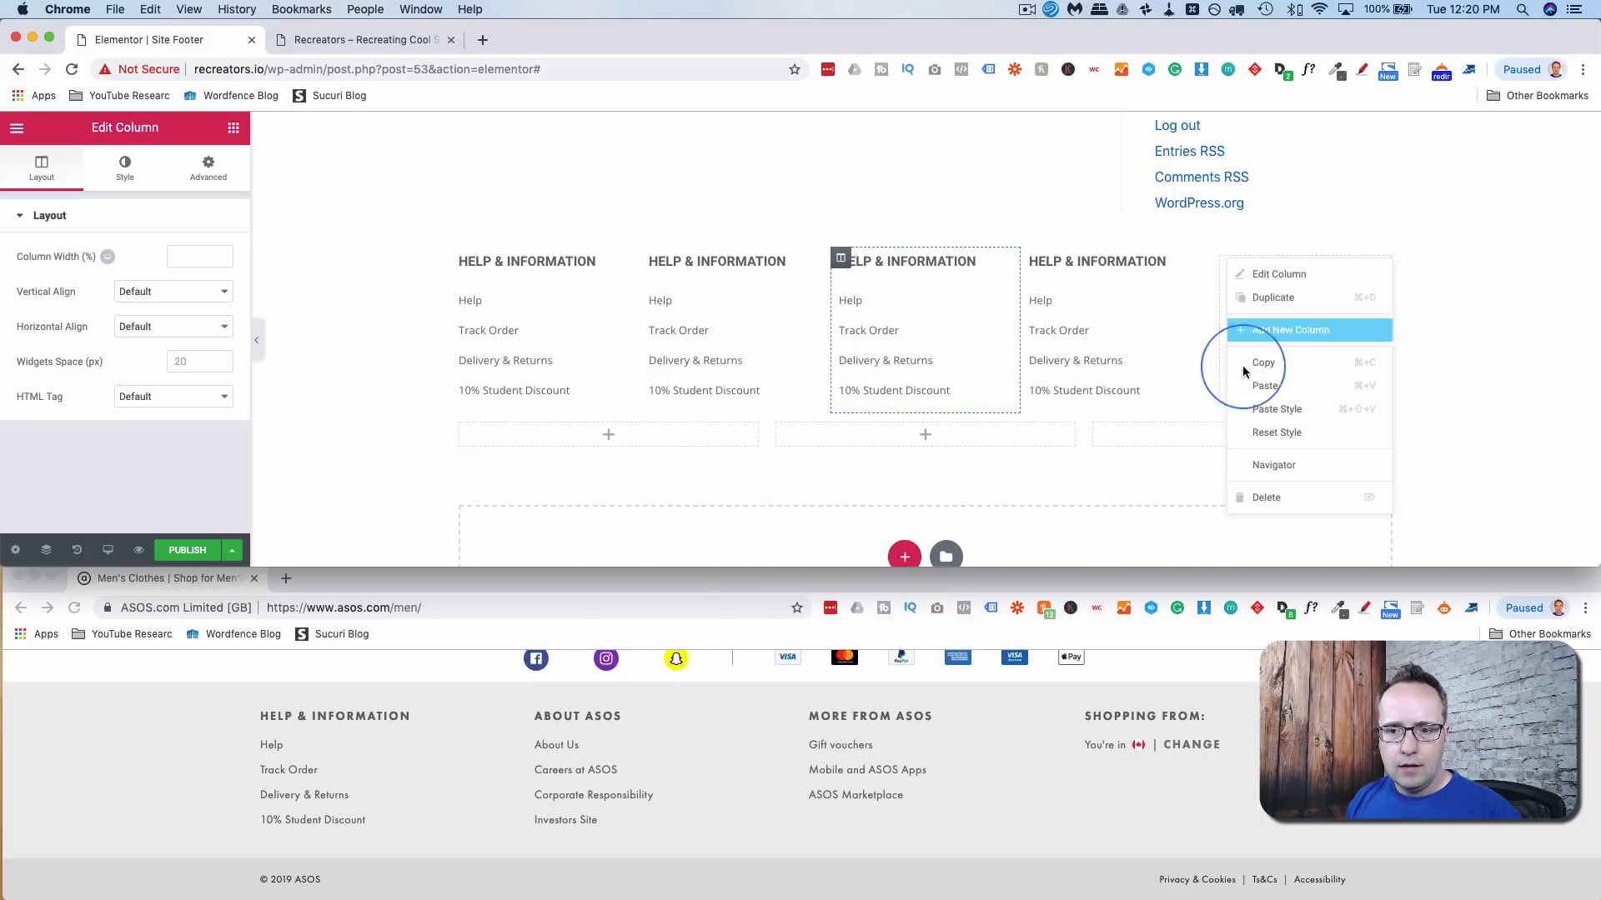
left_click(1272, 497)
- Retitle the second column's heading "About Recreator" and switch its navigation menu to the one starting with About Us and Careers
left_click(772, 262)
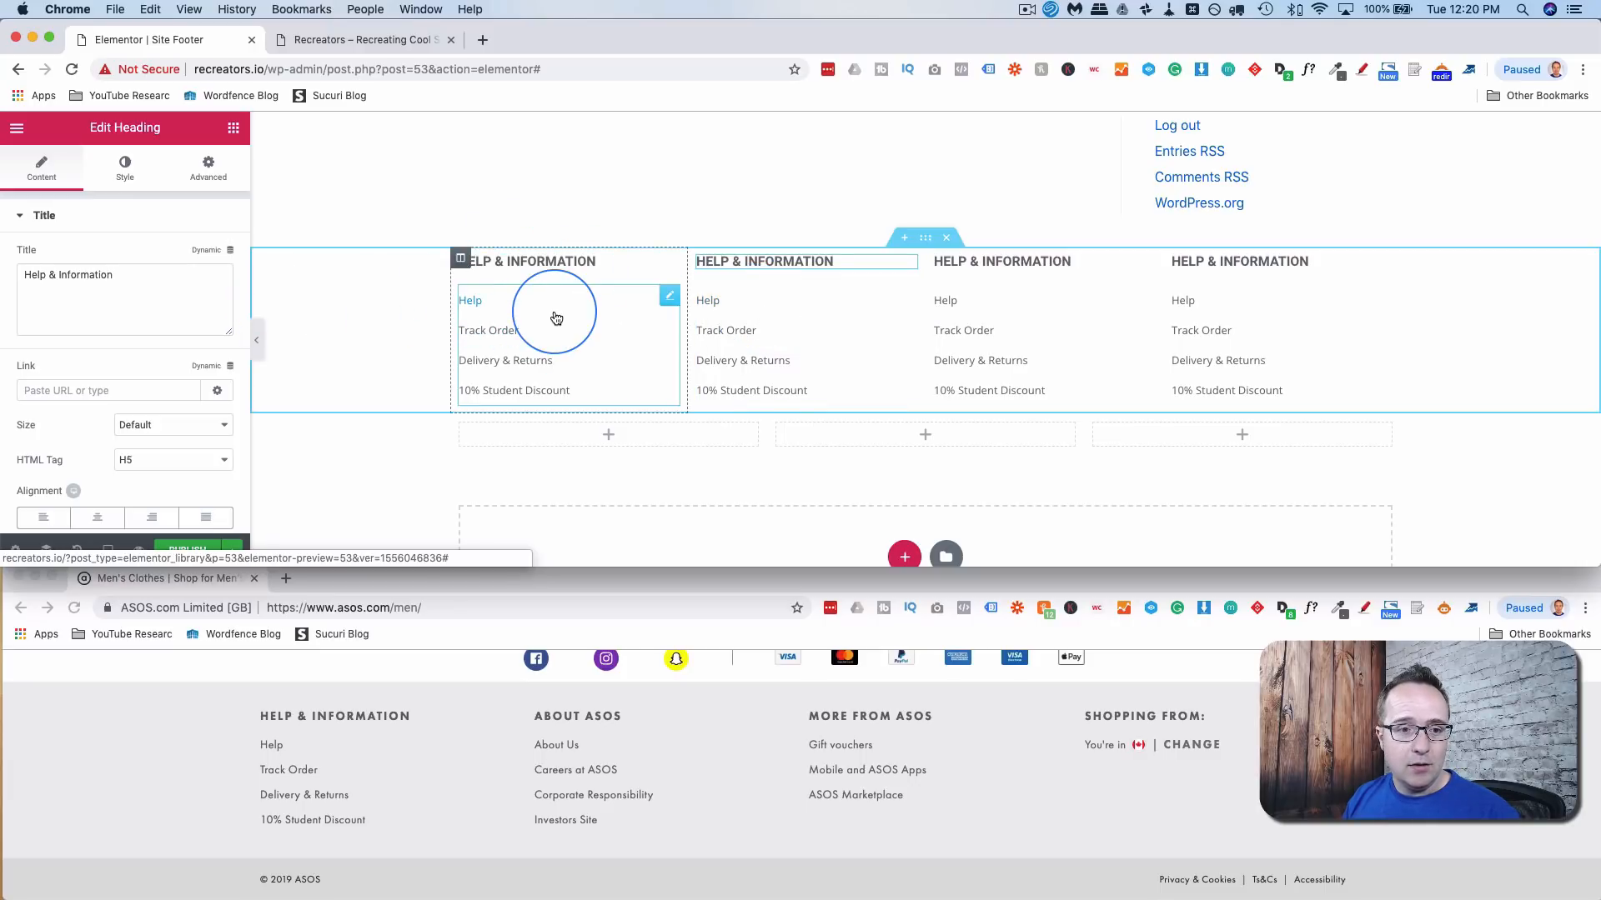
triple_click(102, 278)
type("About Recreator")
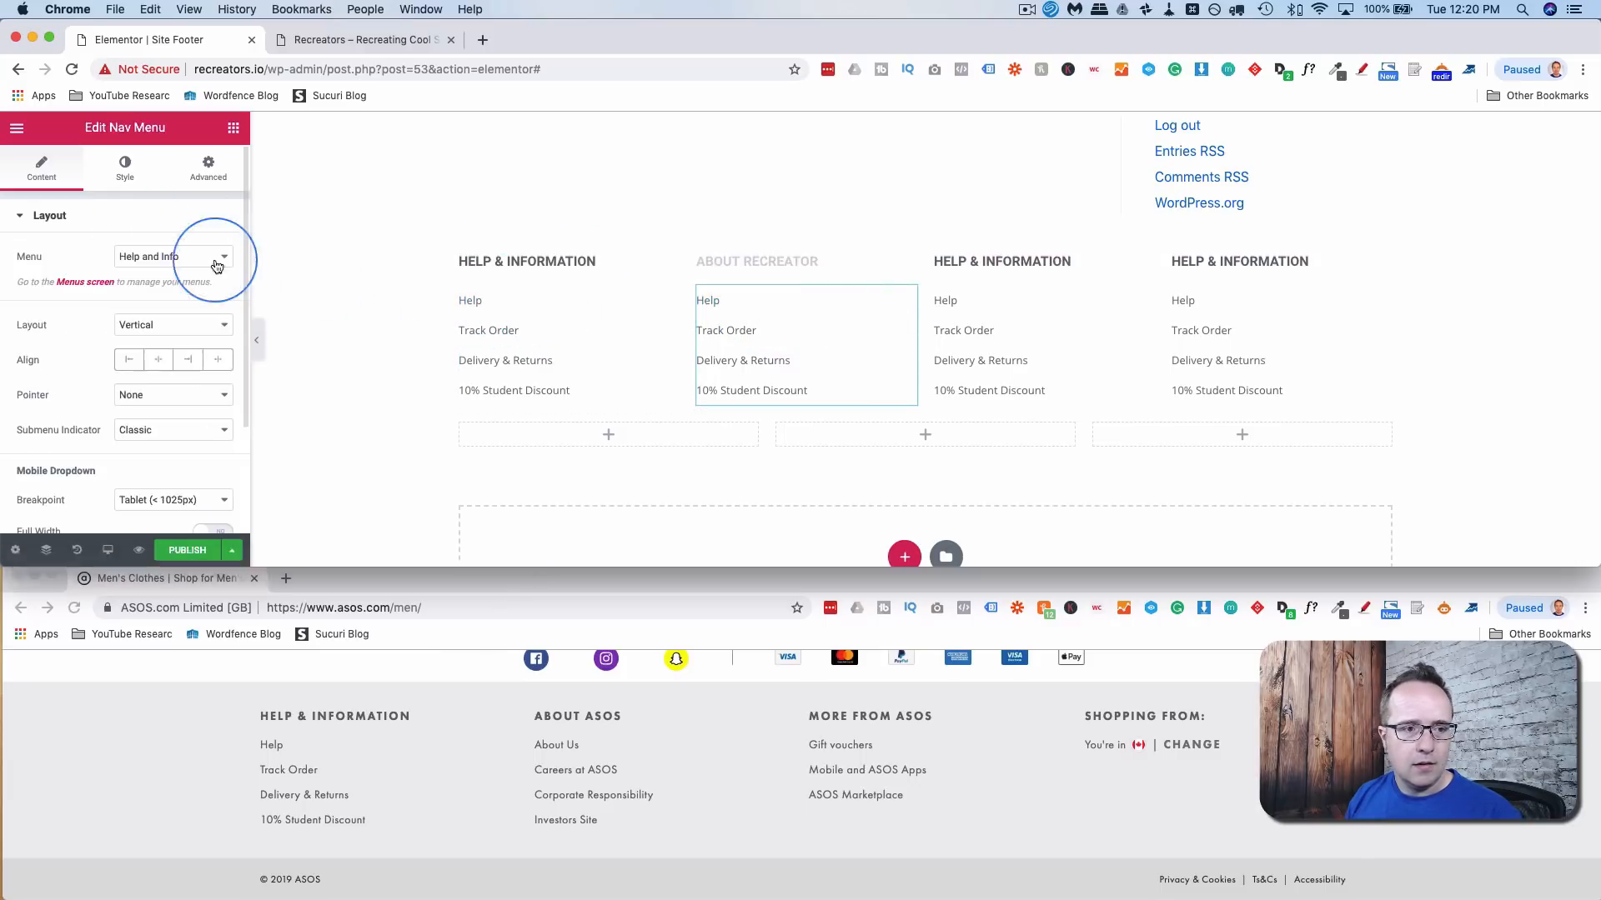
left_click(209, 259)
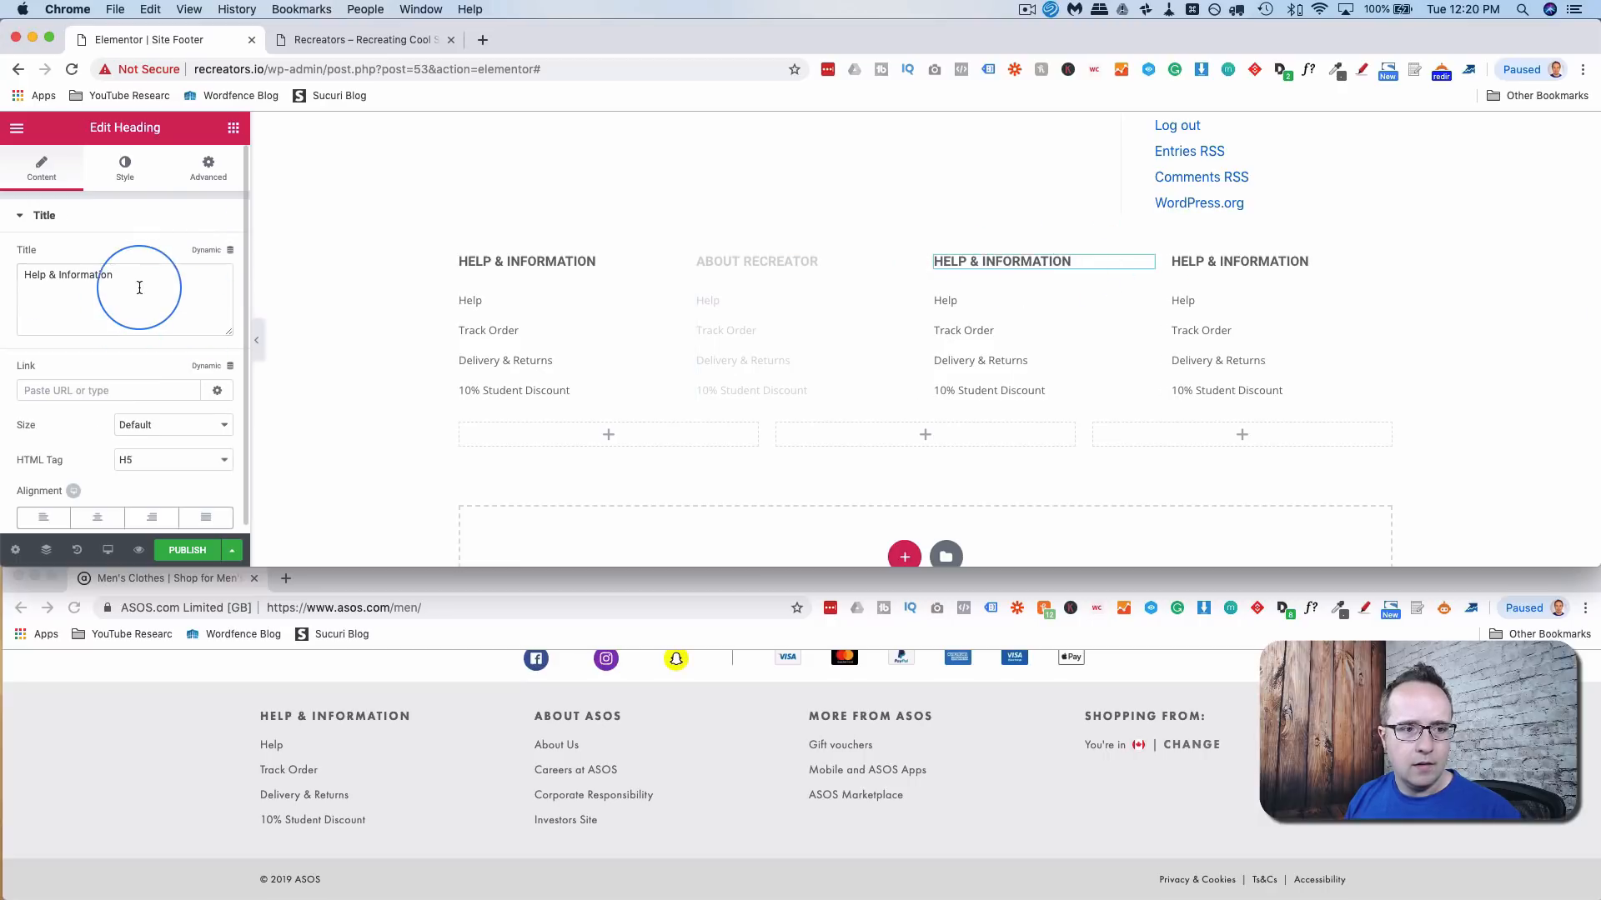
- Retitle the third column's heading "More From Recreator" and switch its navigation menu to the Gift vouchers, Mobile Apps and Marketplace links
triple_click(139, 286)
type("More From Recreator")
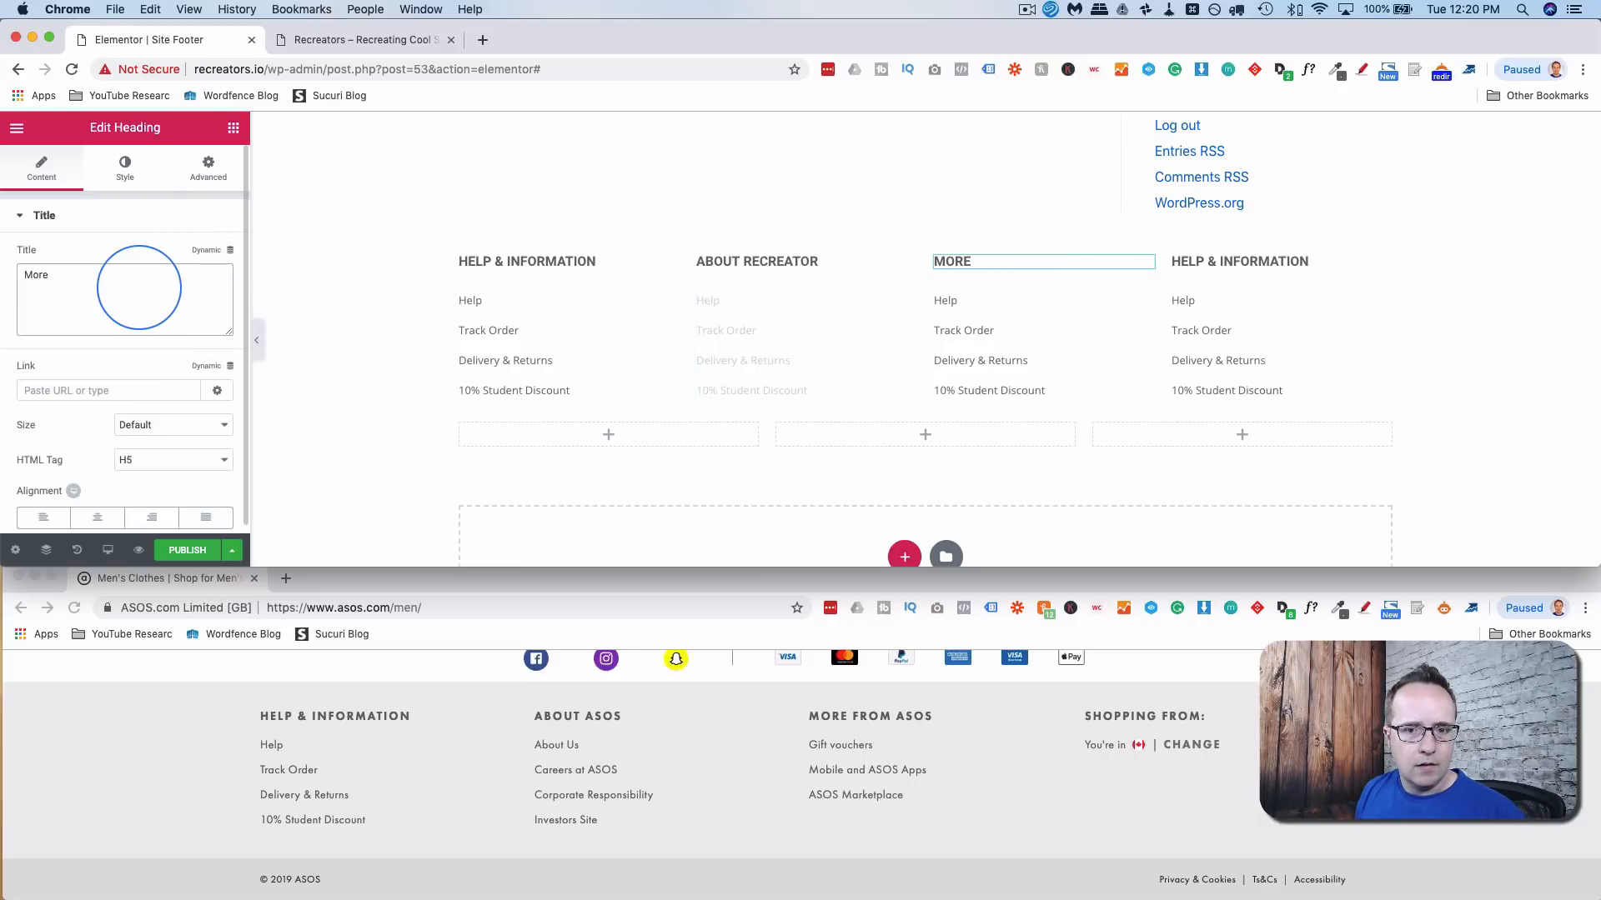
left_click(1079, 311)
left_click(173, 256)
left_click(175, 286)
- Retitle the fourth column's heading "Shopping From:" and delete the navigation menu beneath it
left_click(1378, 257)
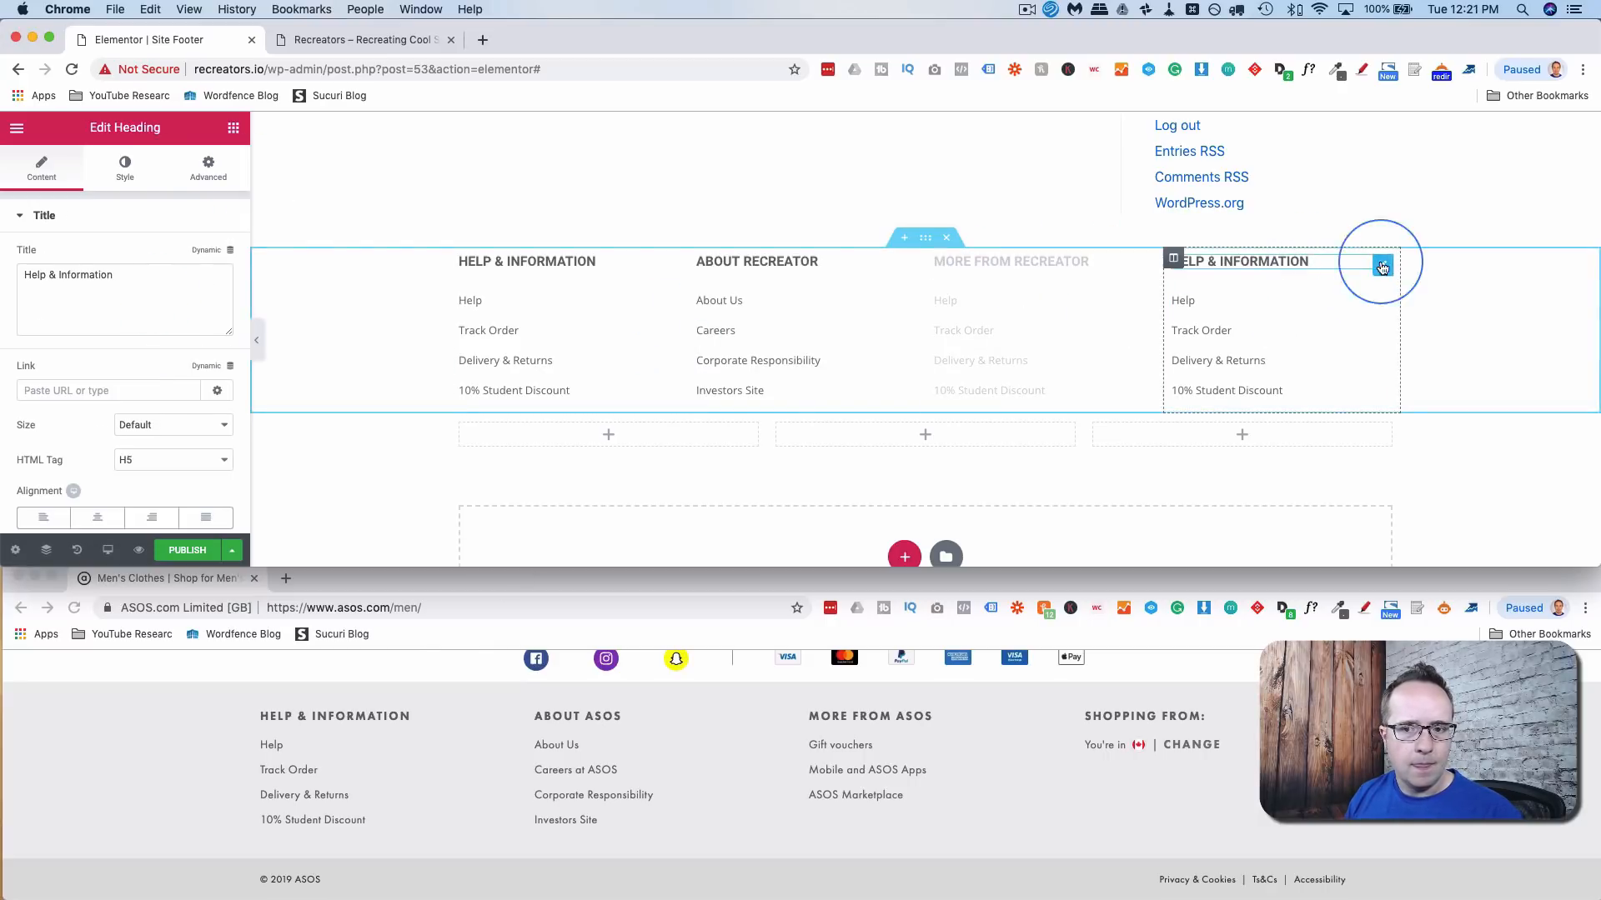
triple_click(143, 286)
type("Shopping From:")
left_click(1383, 302)
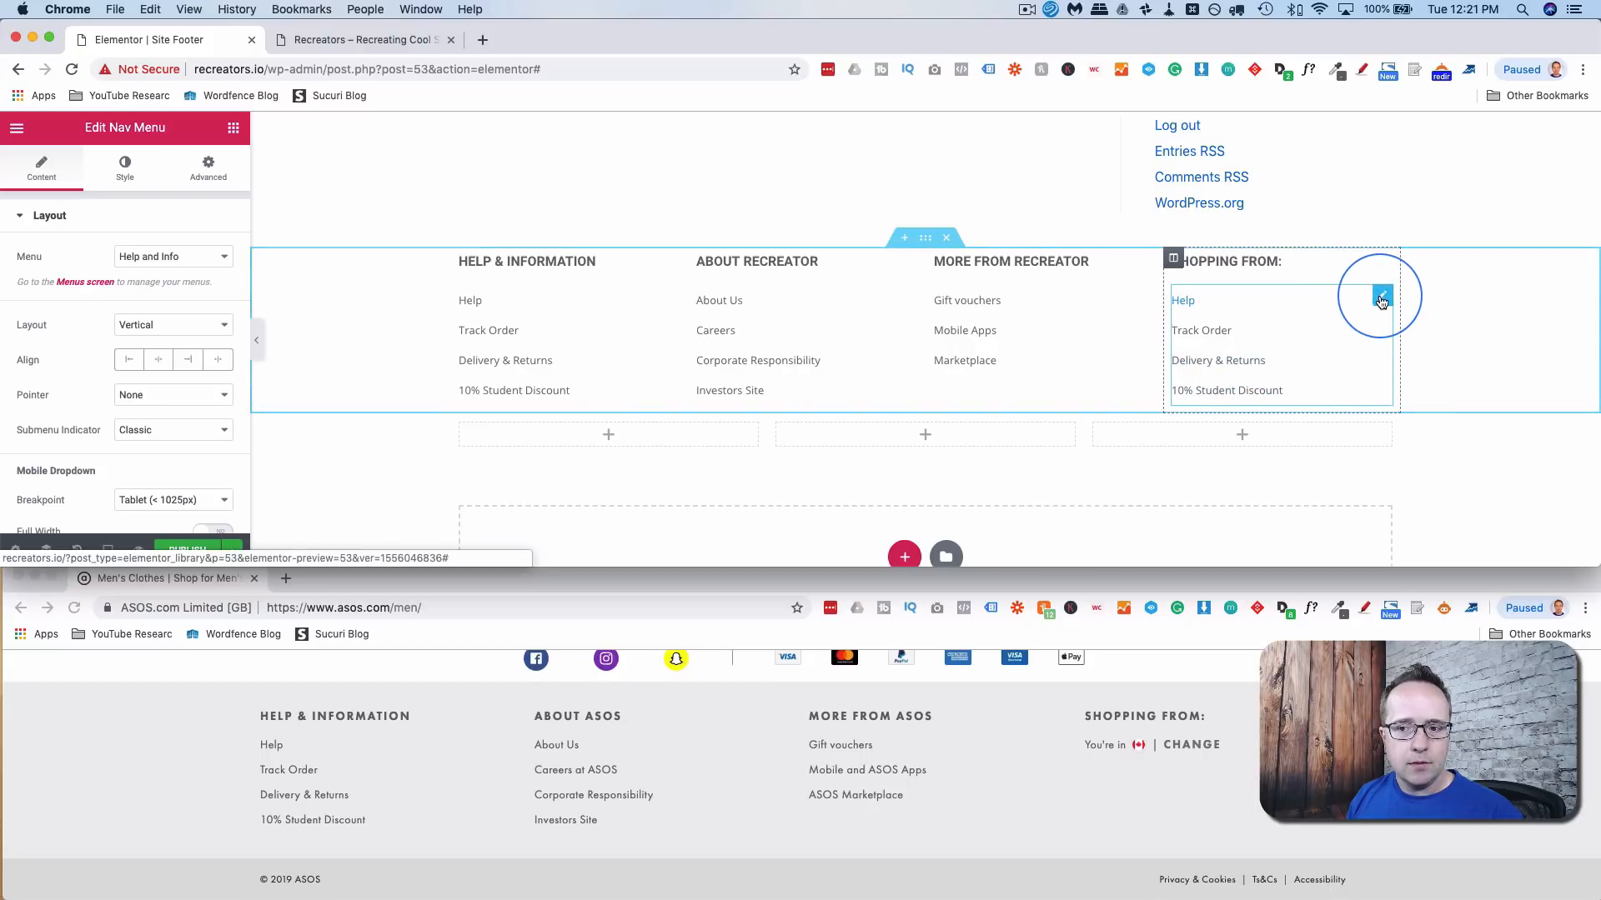
right_click(1376, 303)
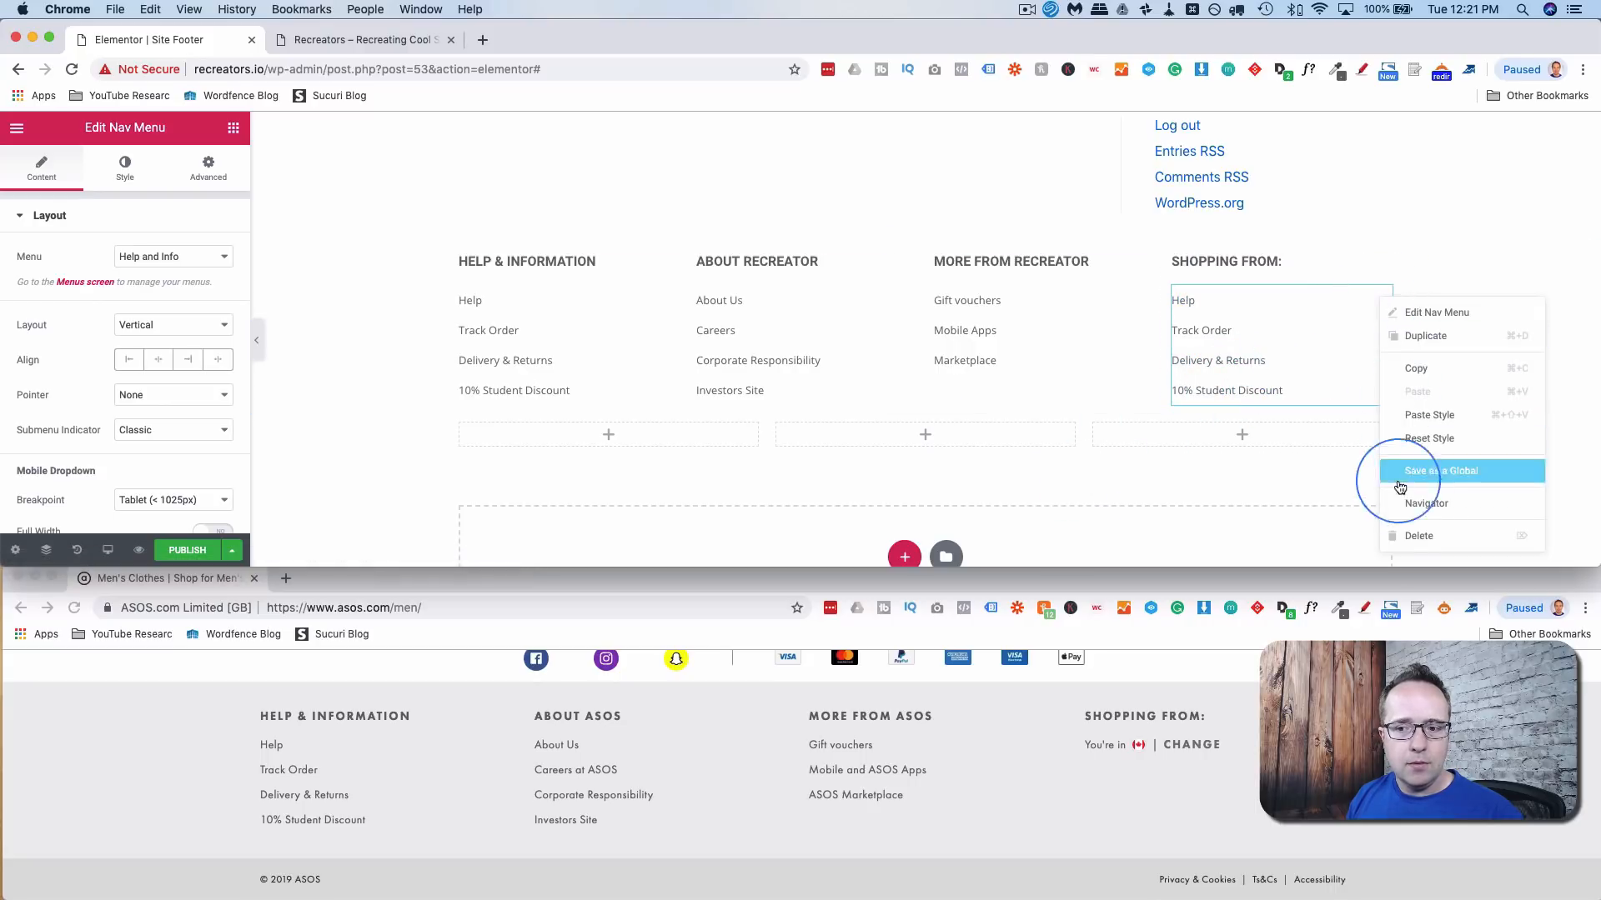
left_click(1406, 538)
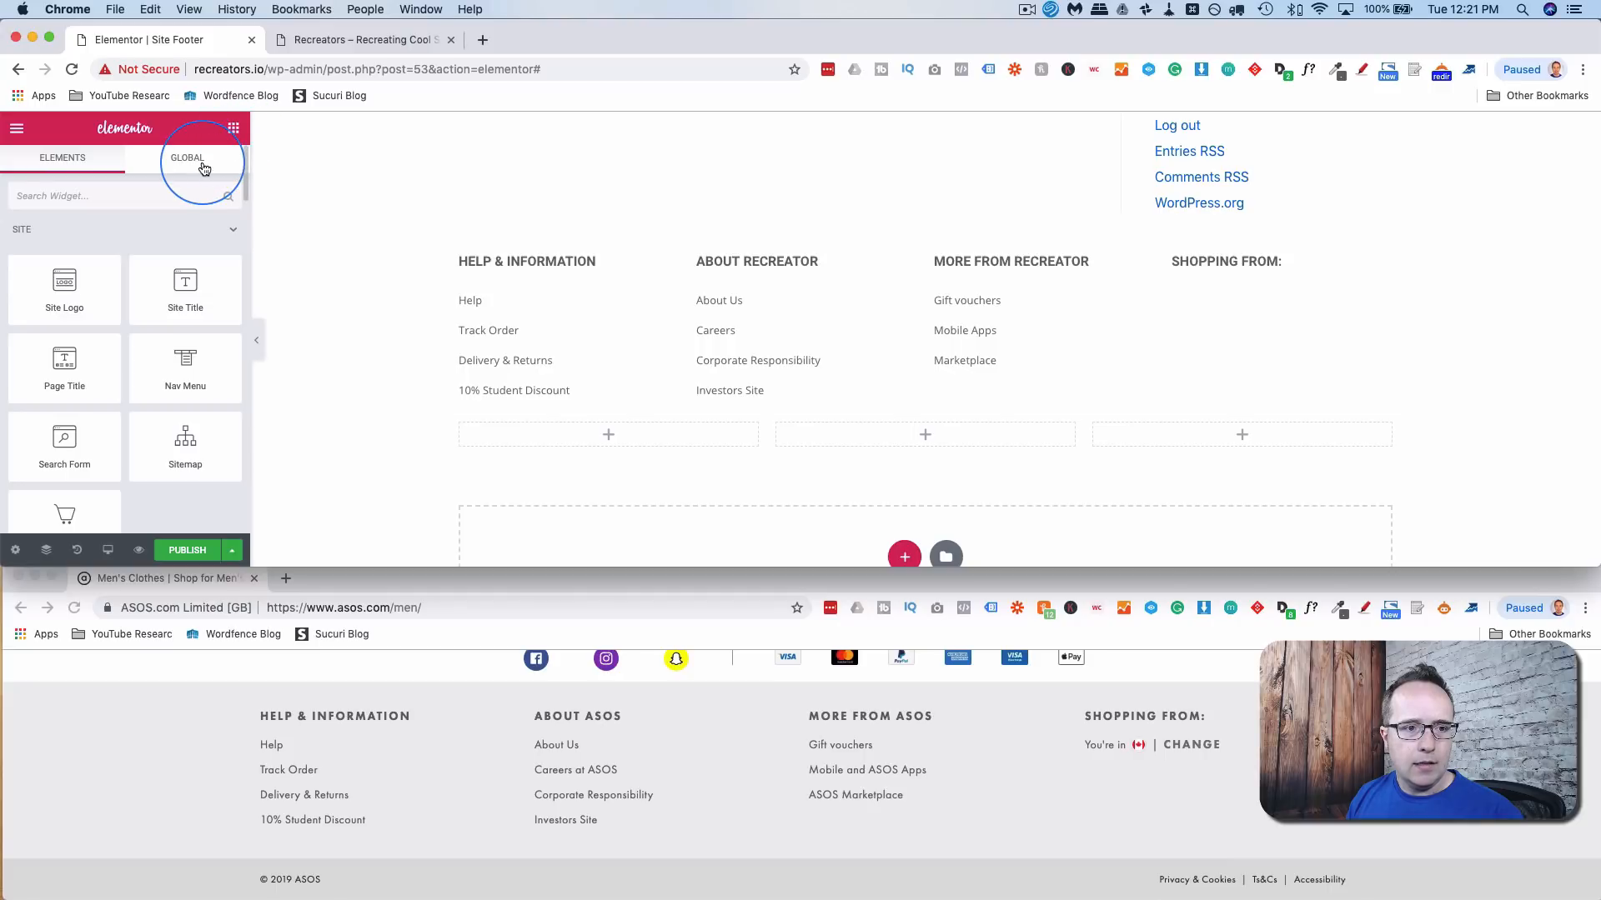
- Find the Text Editor widget, place it under the "Shopping From:" heading and replace its text with "You're in Canada | Change"
left_click(185, 197)
type("text")
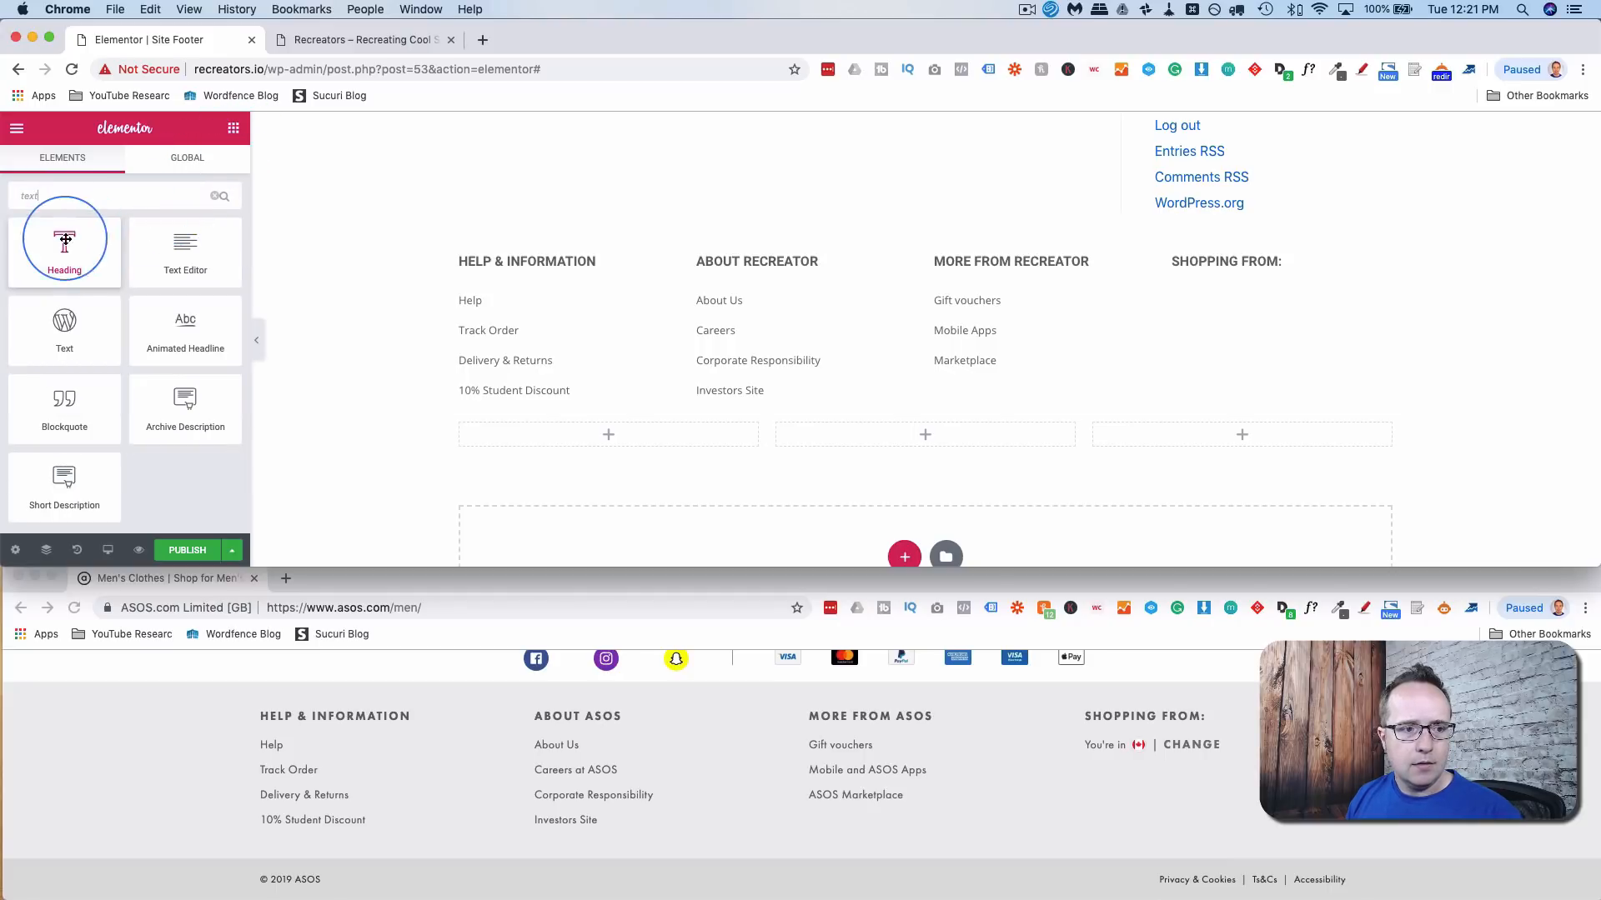
left_click_drag(185, 250, 1217, 283)
left_click(216, 277)
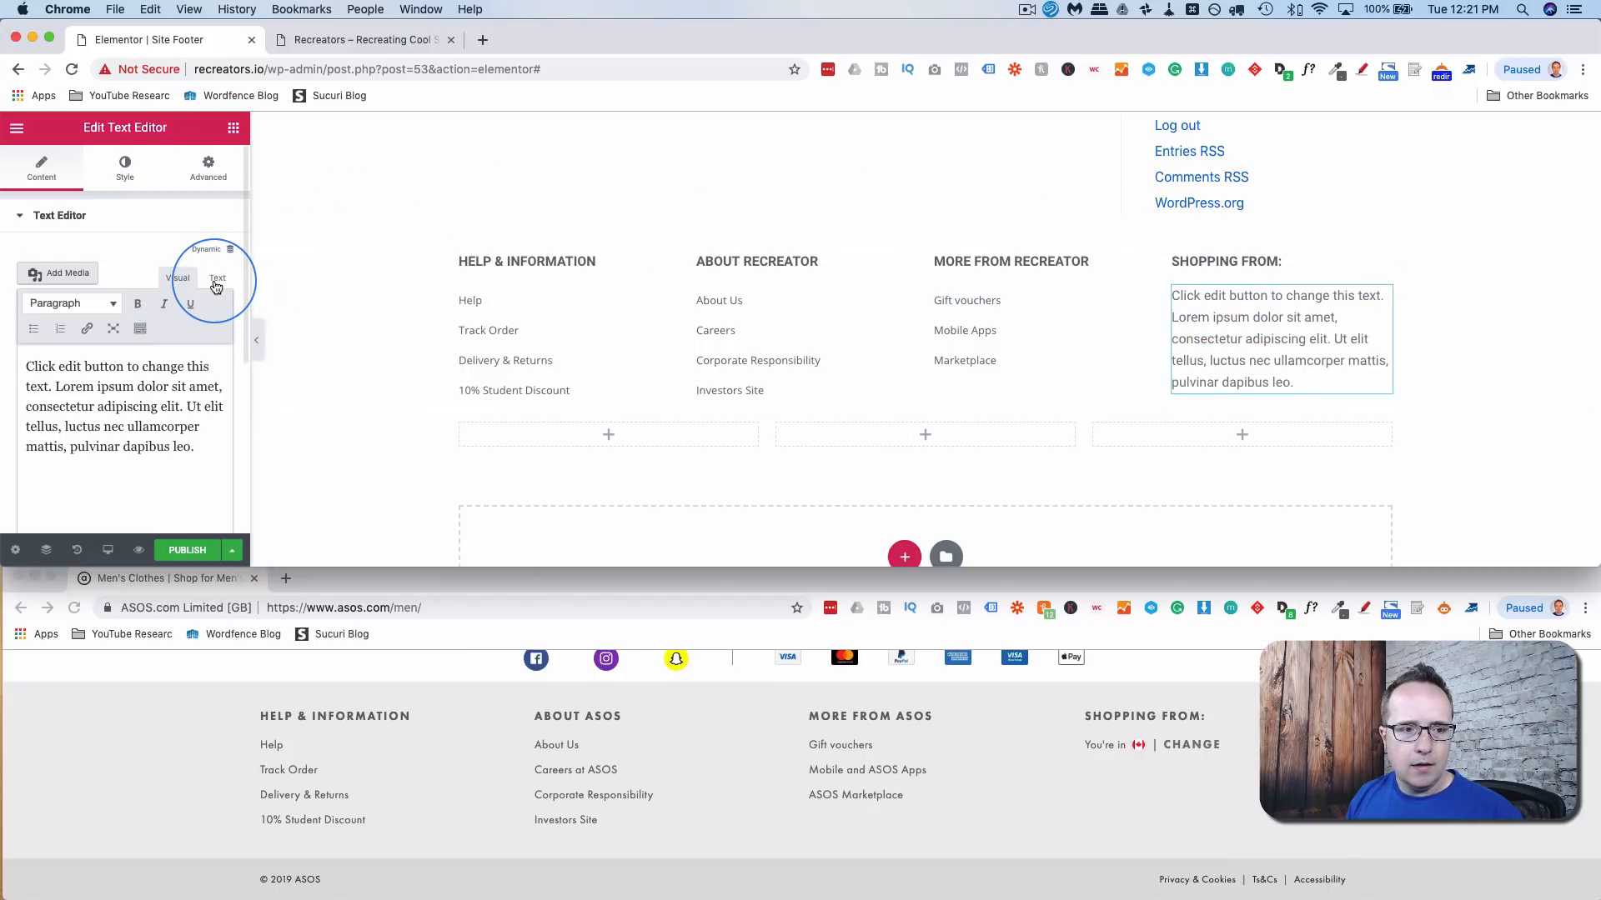
triple_click(117, 401)
type("You're in Canada | CHANGE")
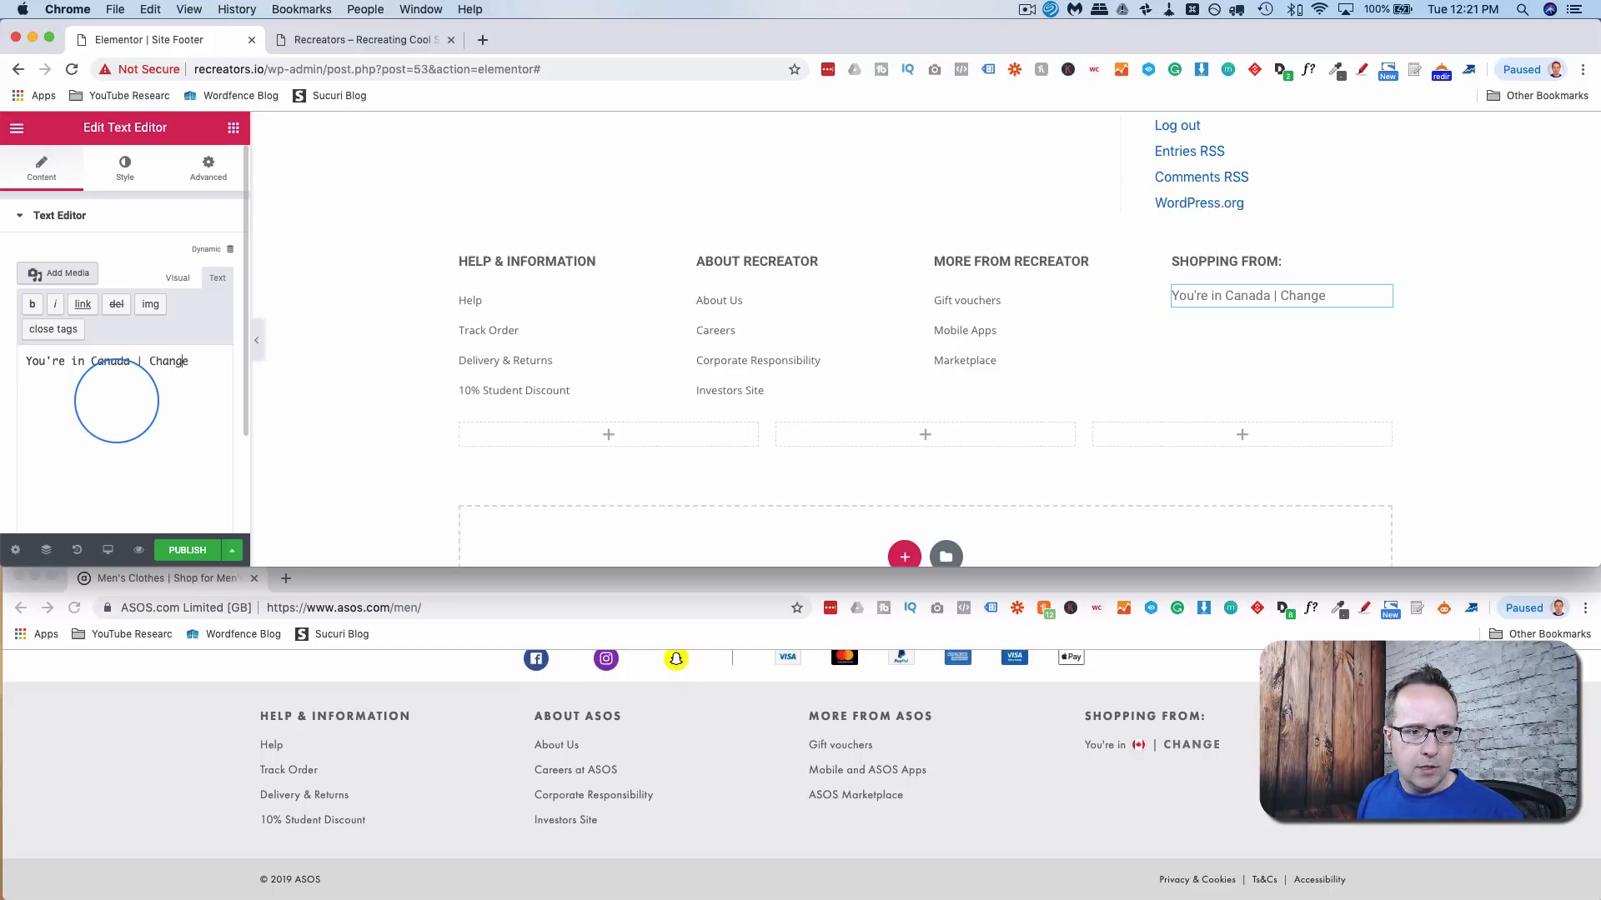
- Set the font size of the "You're in Canada | CHANGE" text to 13 px
left_click(125, 167)
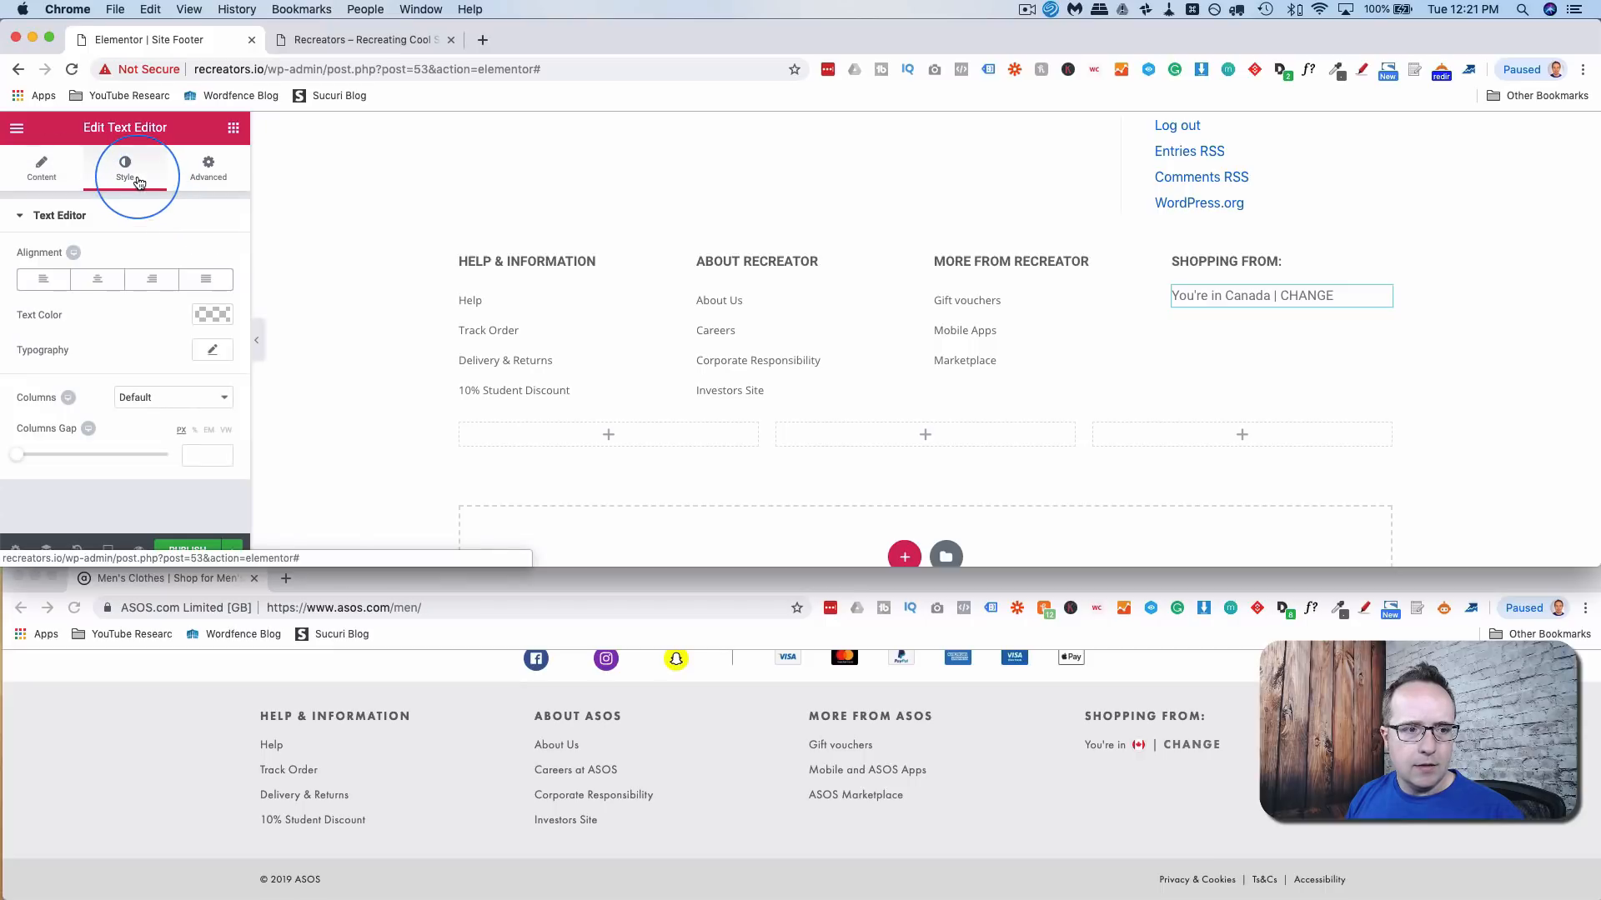
left_click(209, 352)
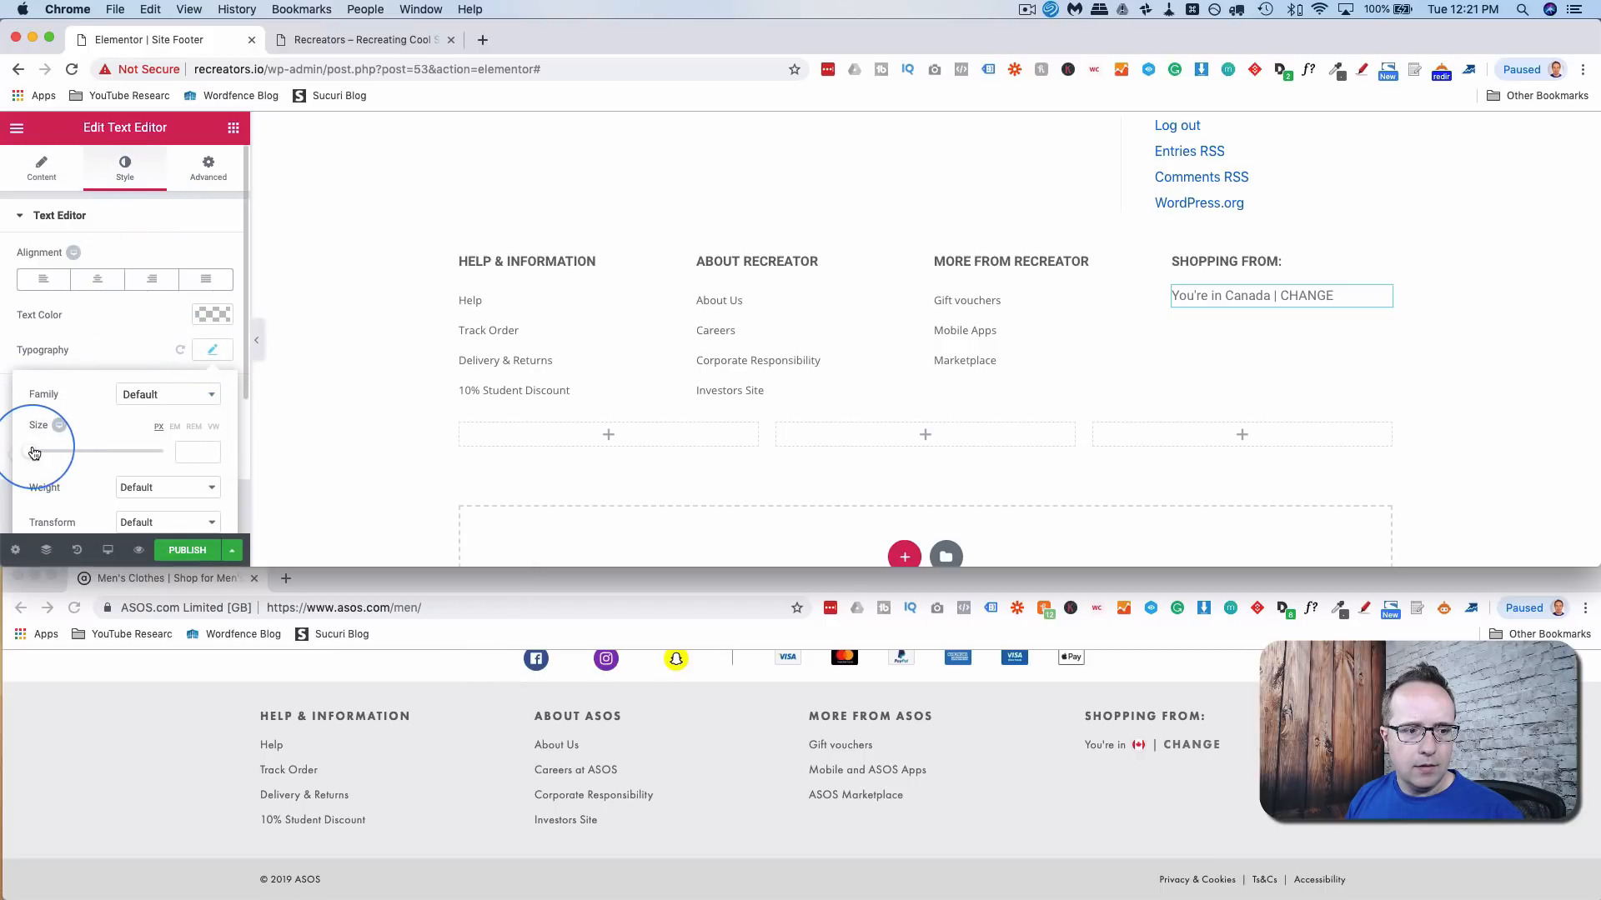
left_click_drag(32, 455, 39, 455)
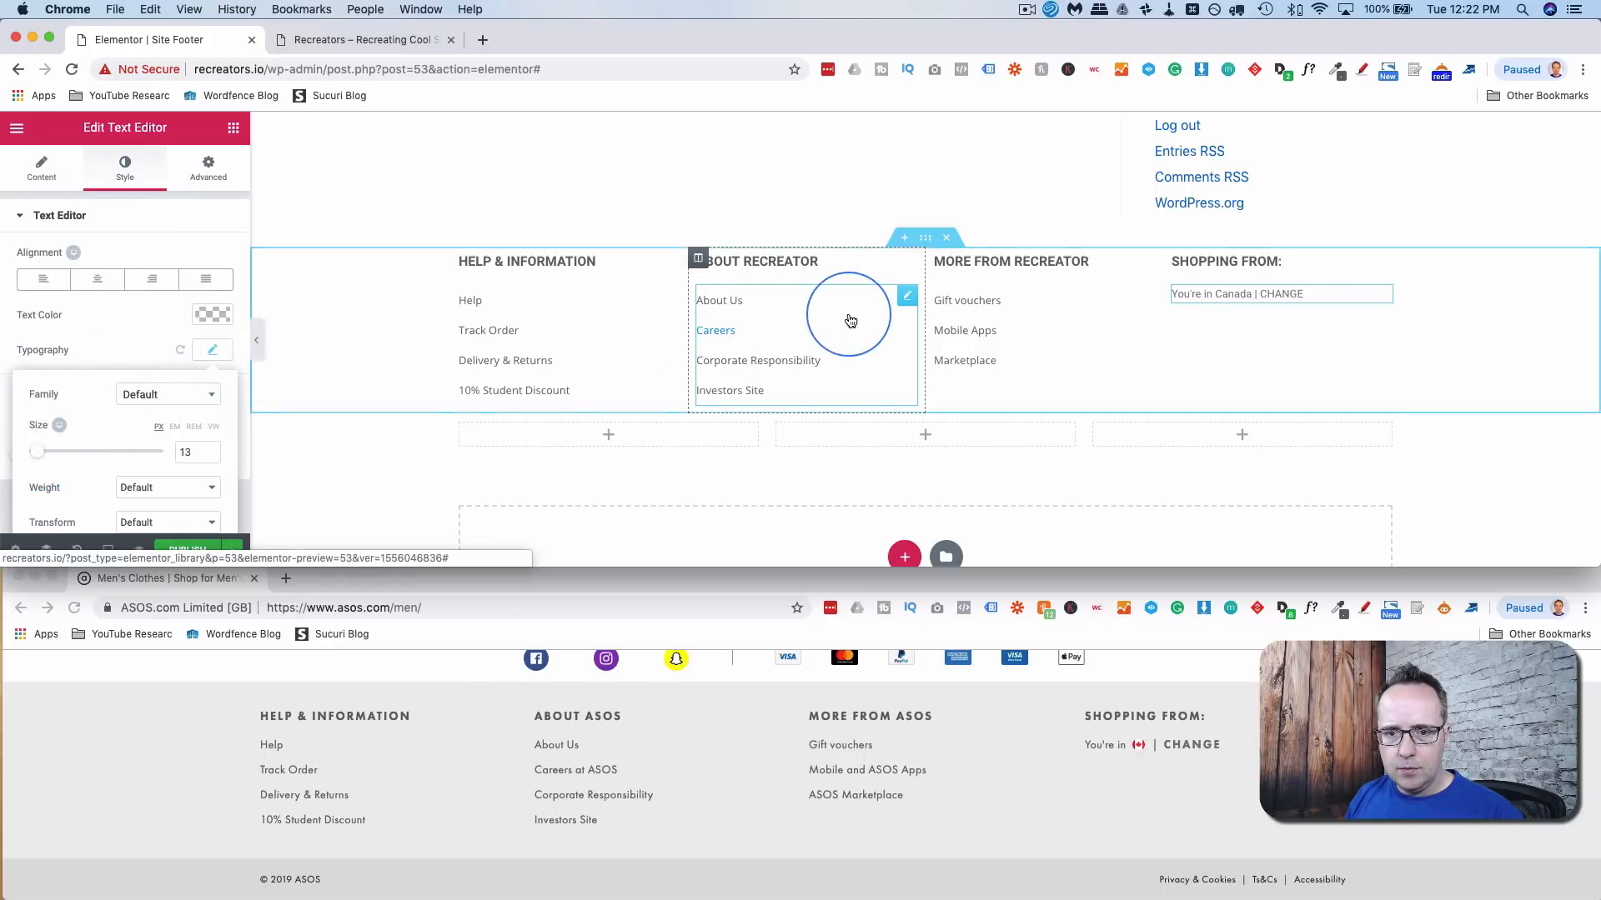
left_click(1189, 359)
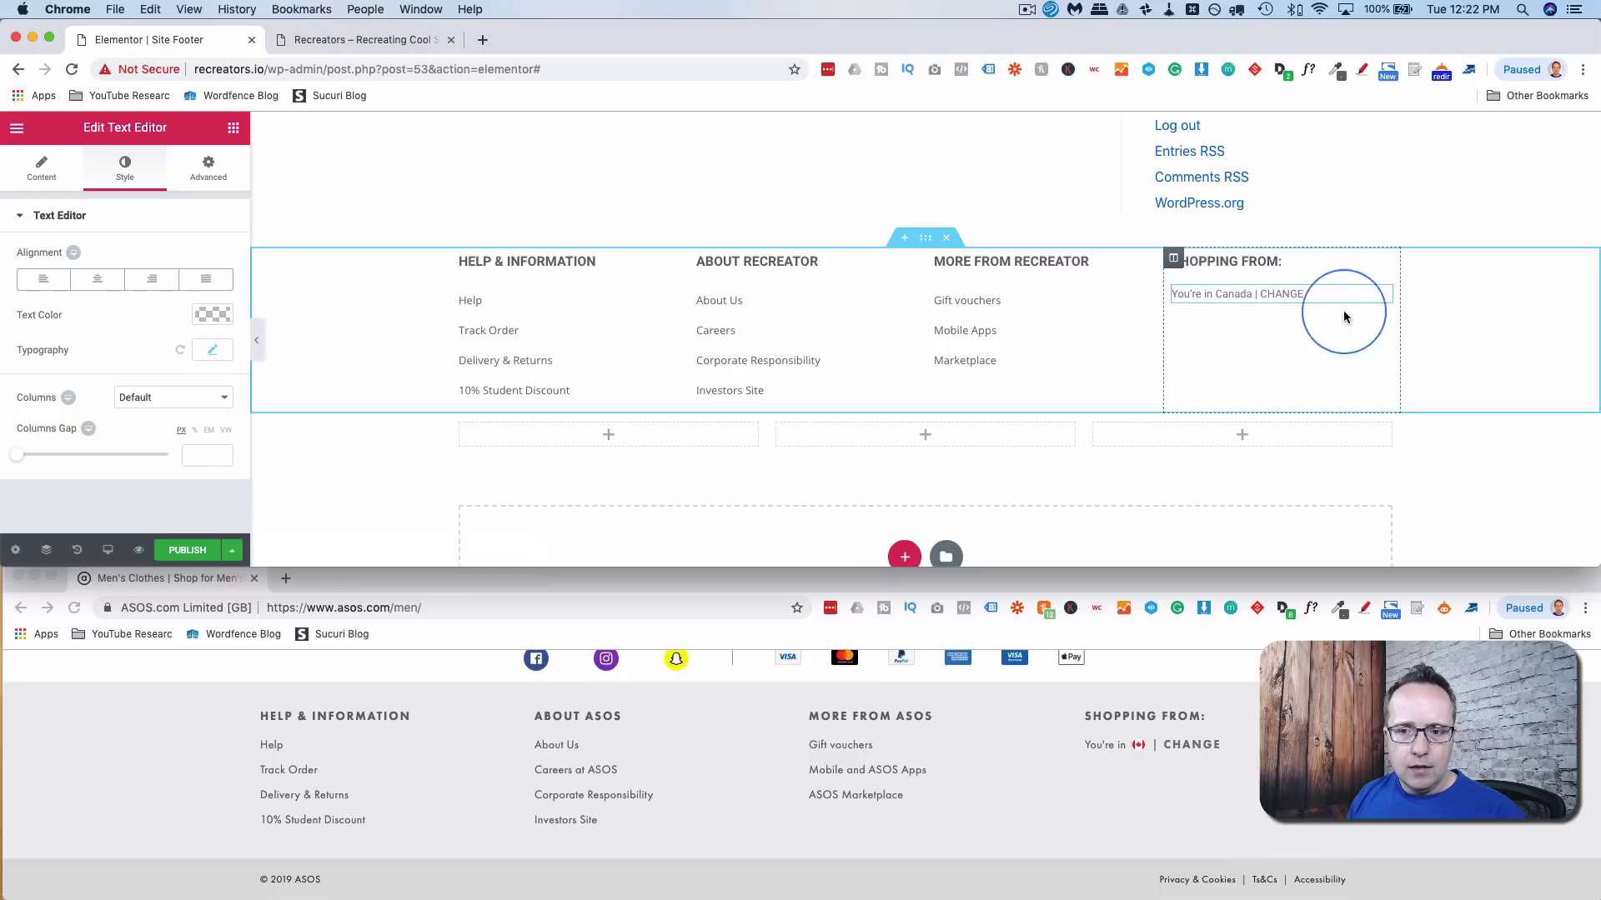
- Unlink the padding values of the "You're in Canada | CHANGE" text and set its top padding to 8 px
left_click(210, 170)
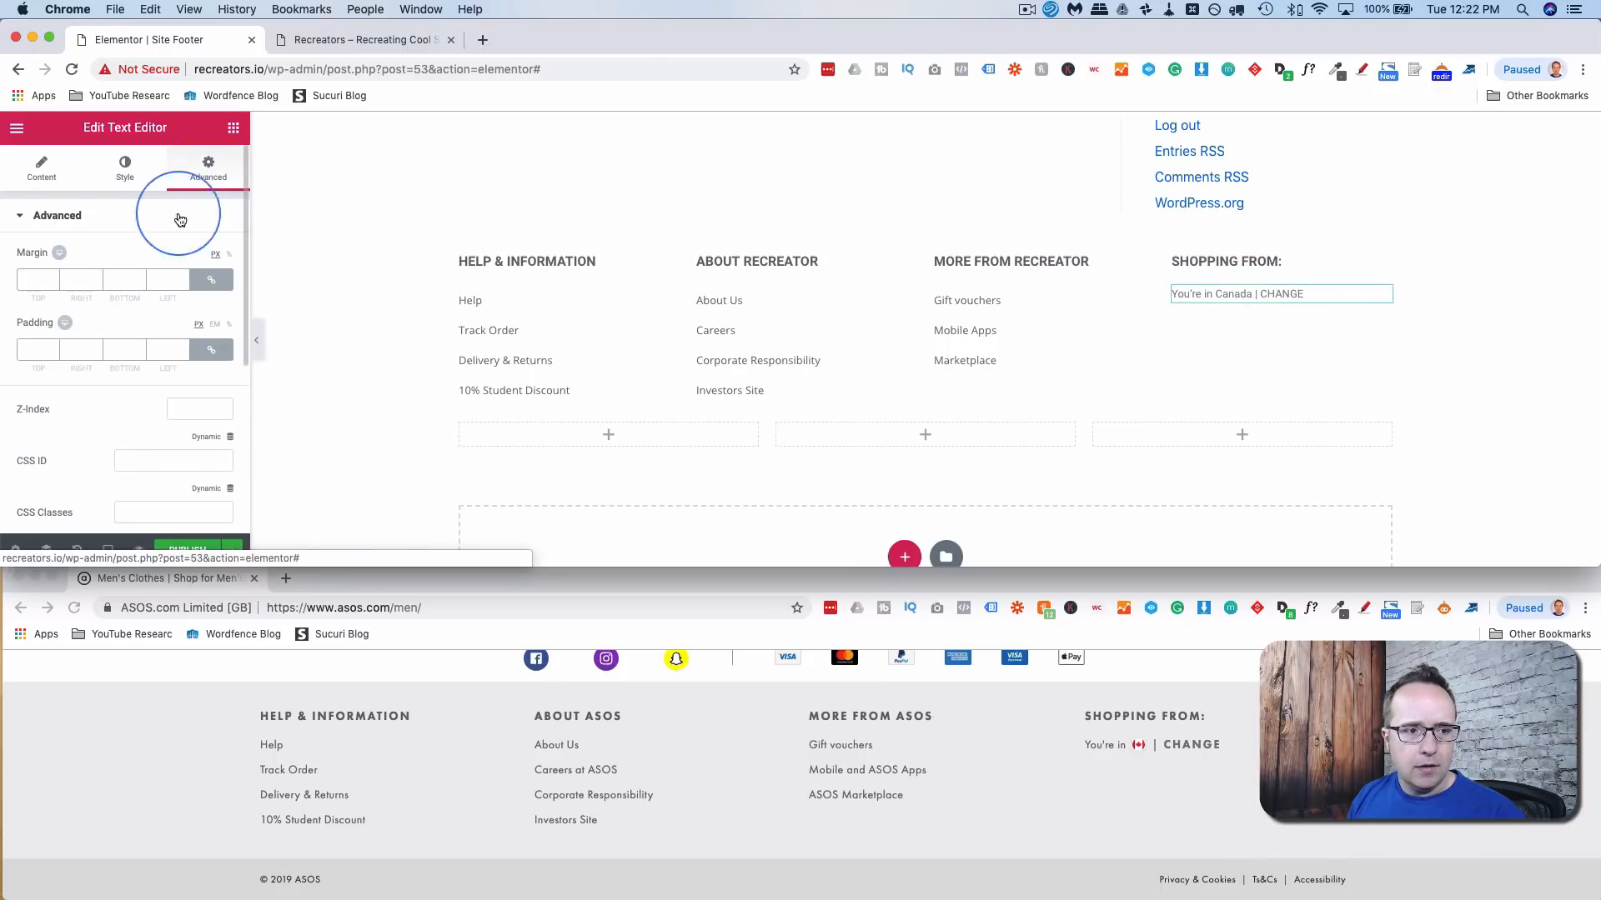
left_click(208, 354)
left_click(32, 349)
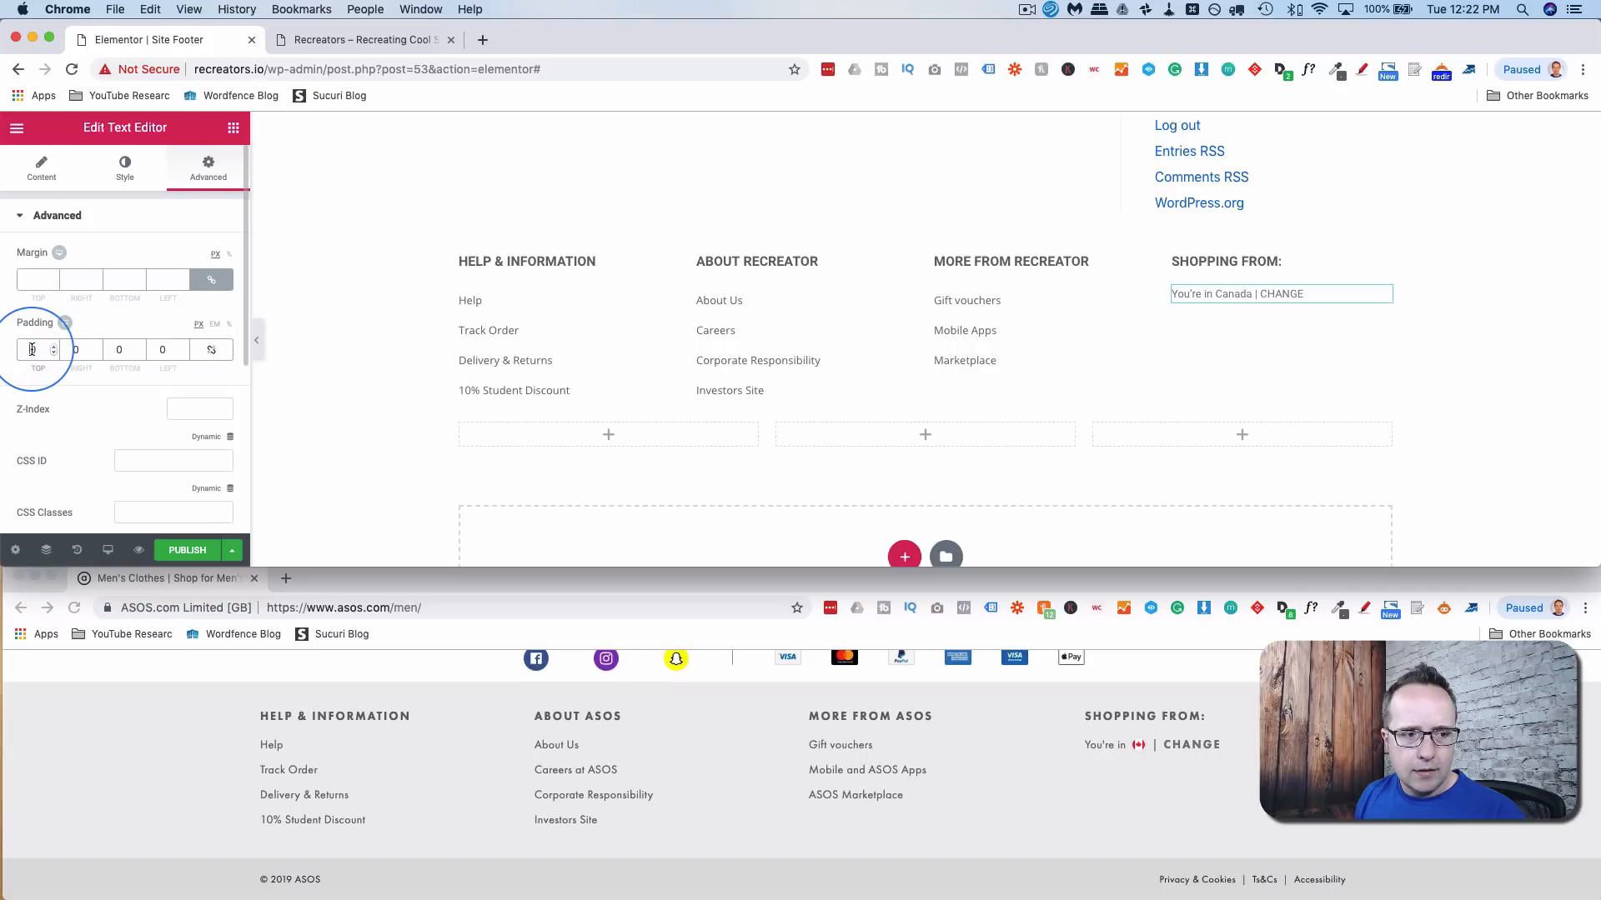
key("Up")
key("Up")
key("Up")
key("Up")
key("Up")
key("Up")
key("Up")
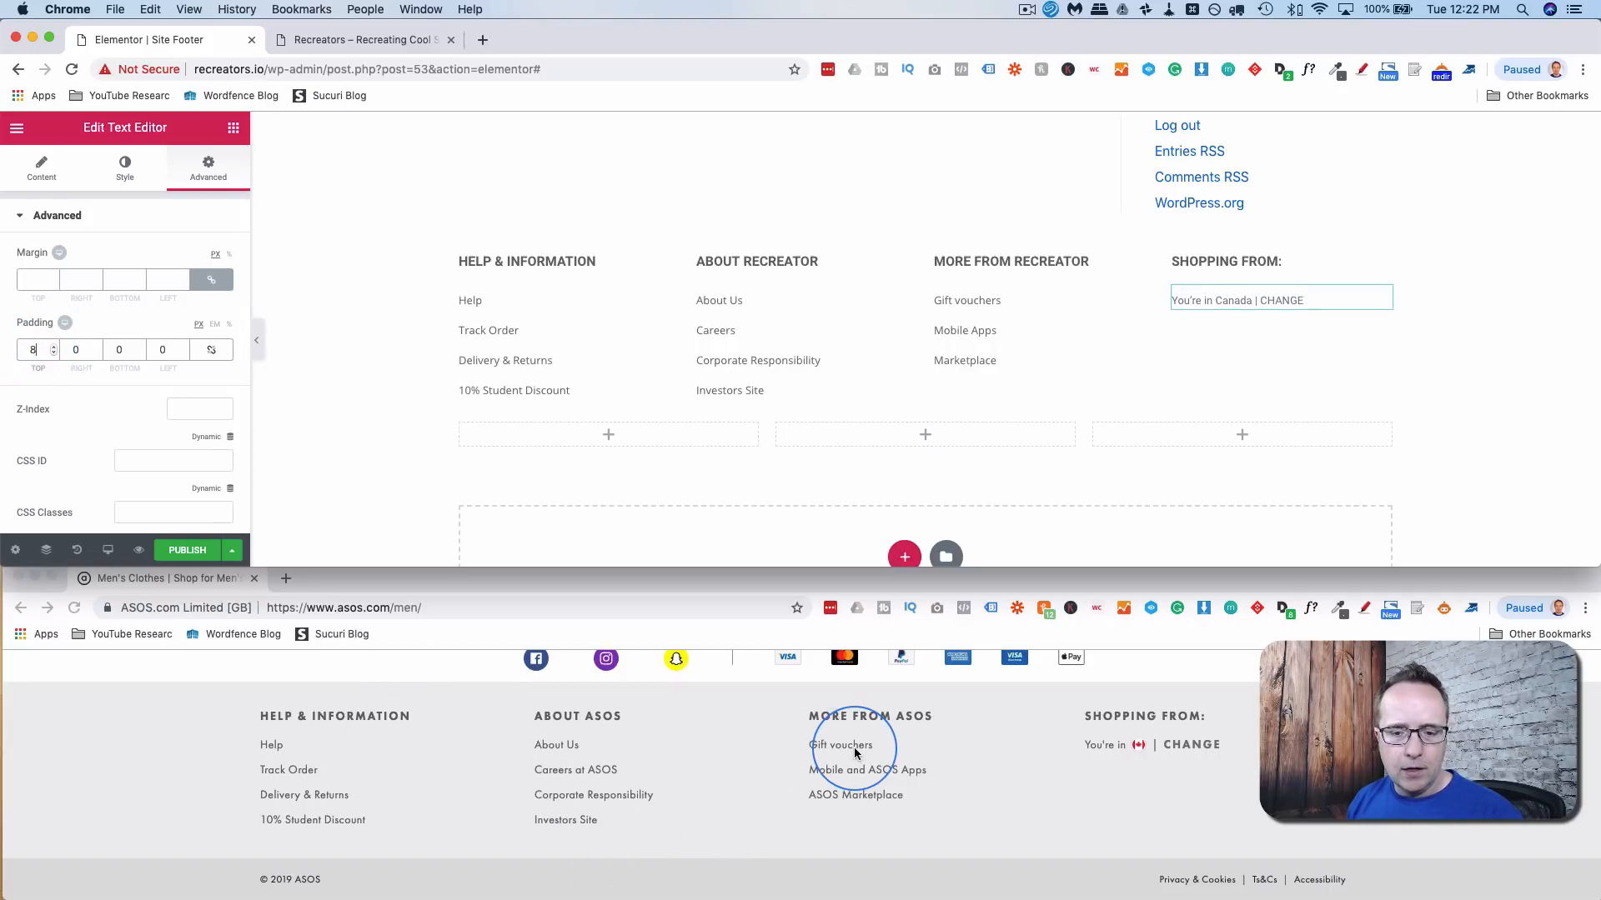
- Sample the light grey background behind the link columns of the ASOS footer with the page colour picker
left_click(965, 761)
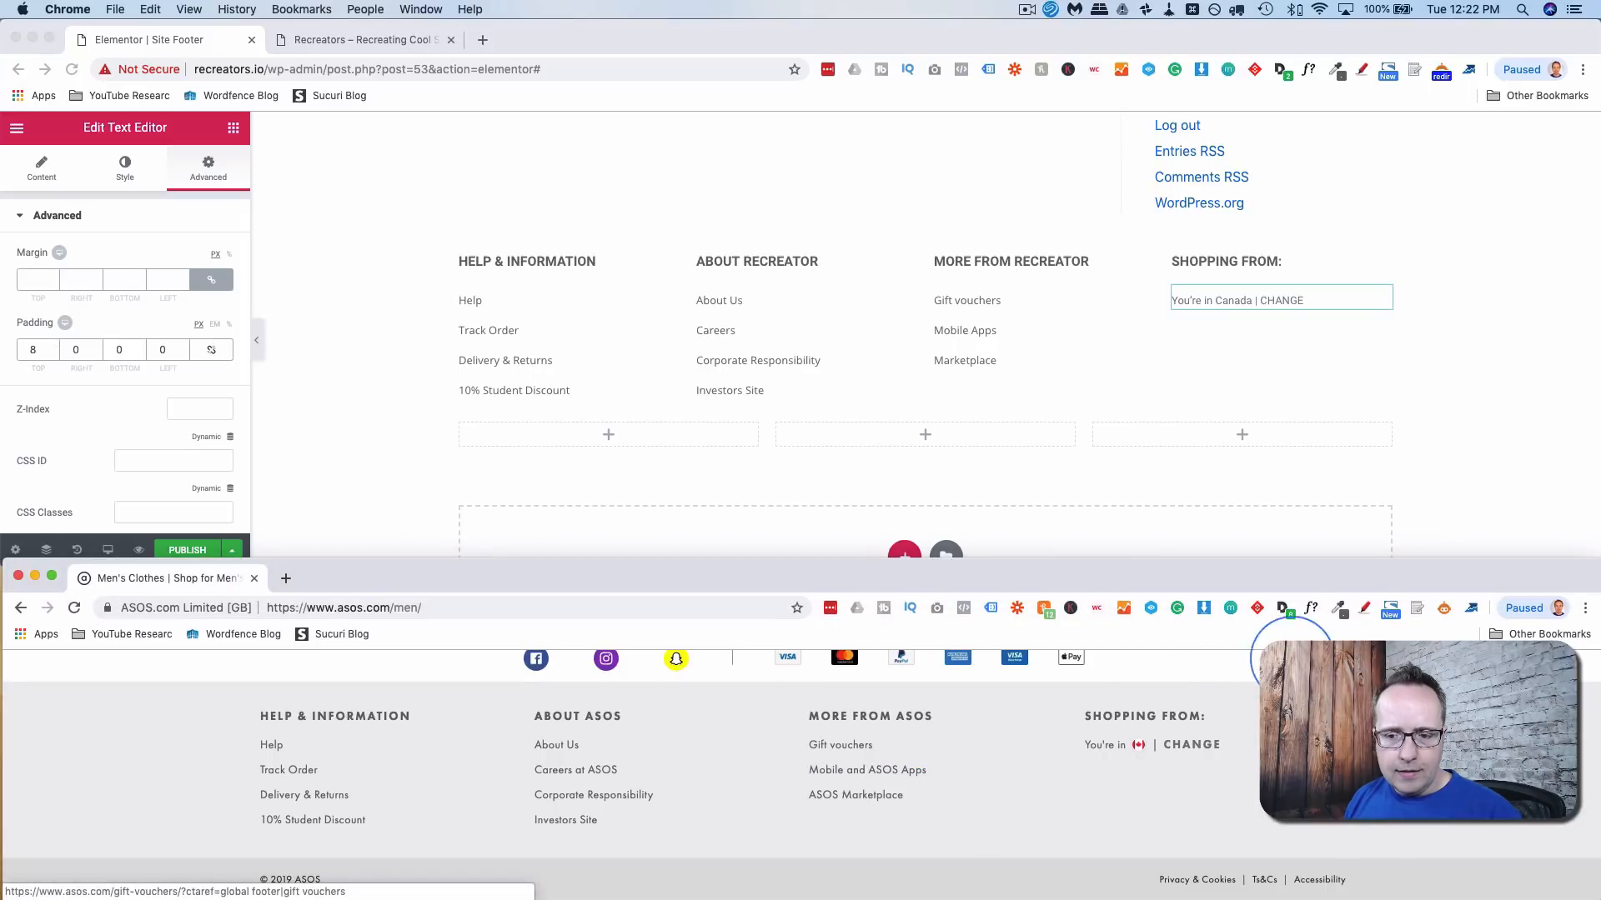
left_click(1339, 611)
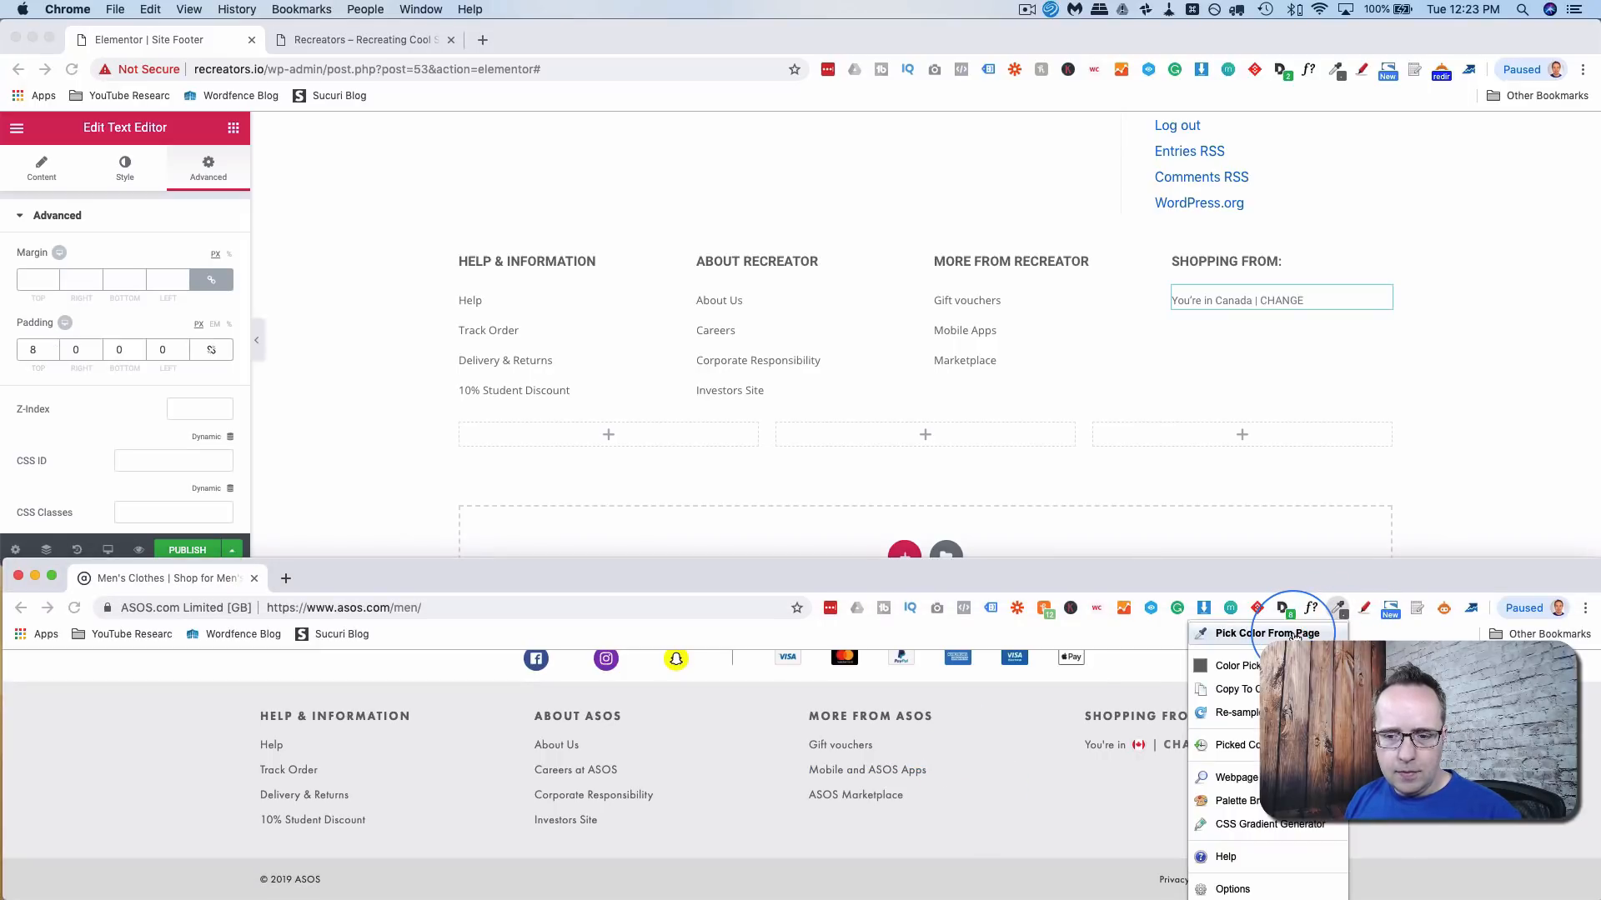
left_click(1315, 633)
left_click(1312, 761)
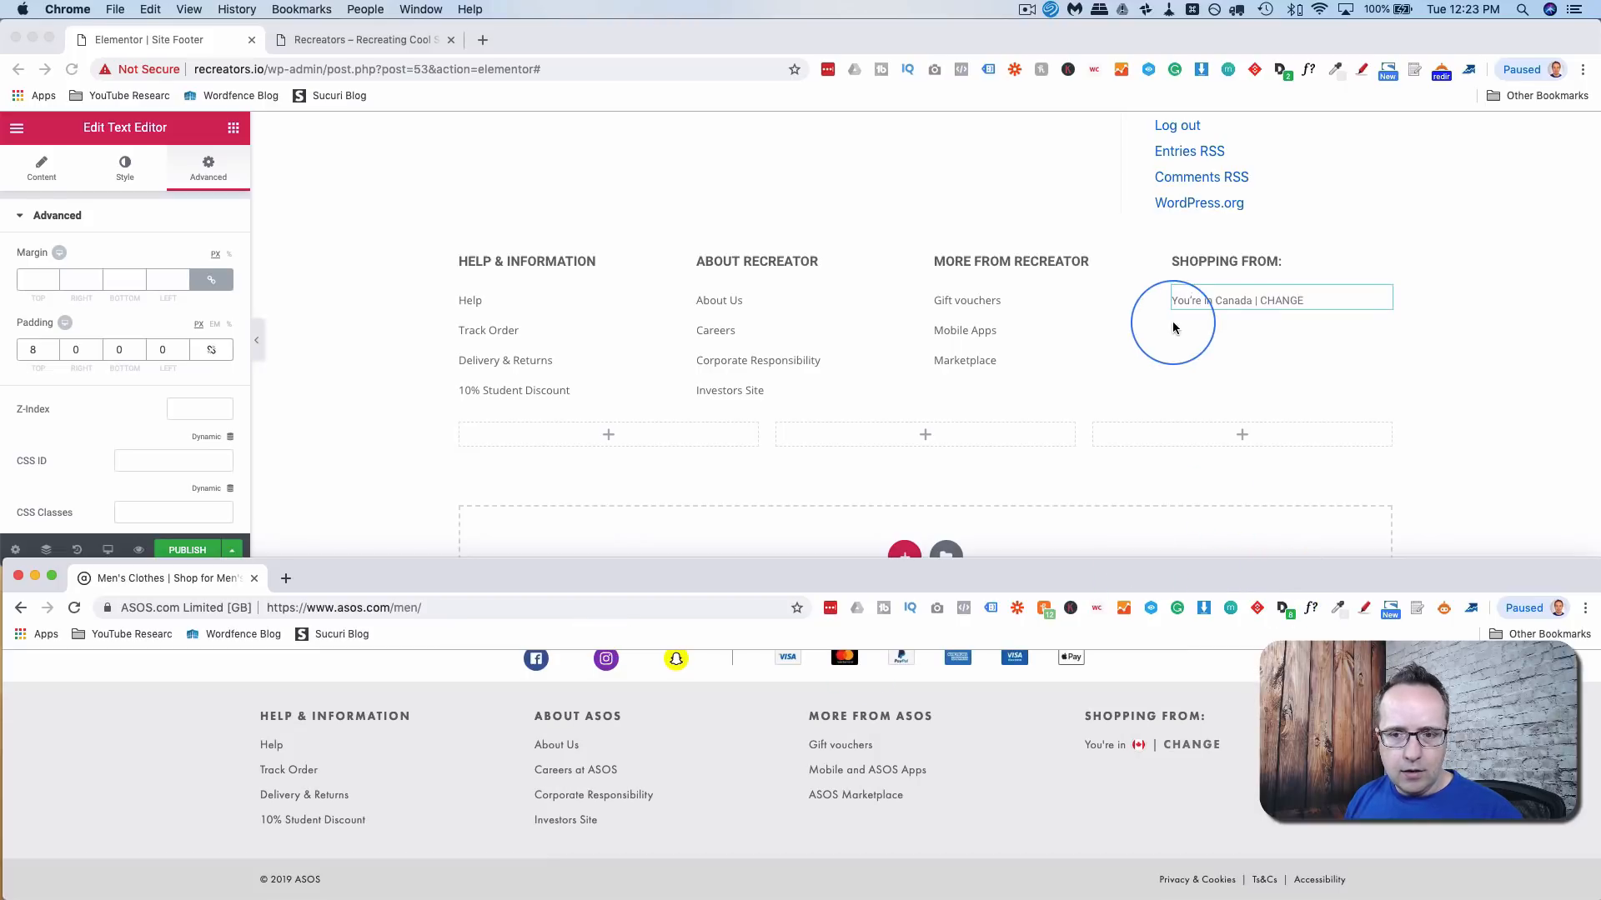
- Give the four-column footer section a classic background in the sampled colour #eeeeee
left_click(858, 222)
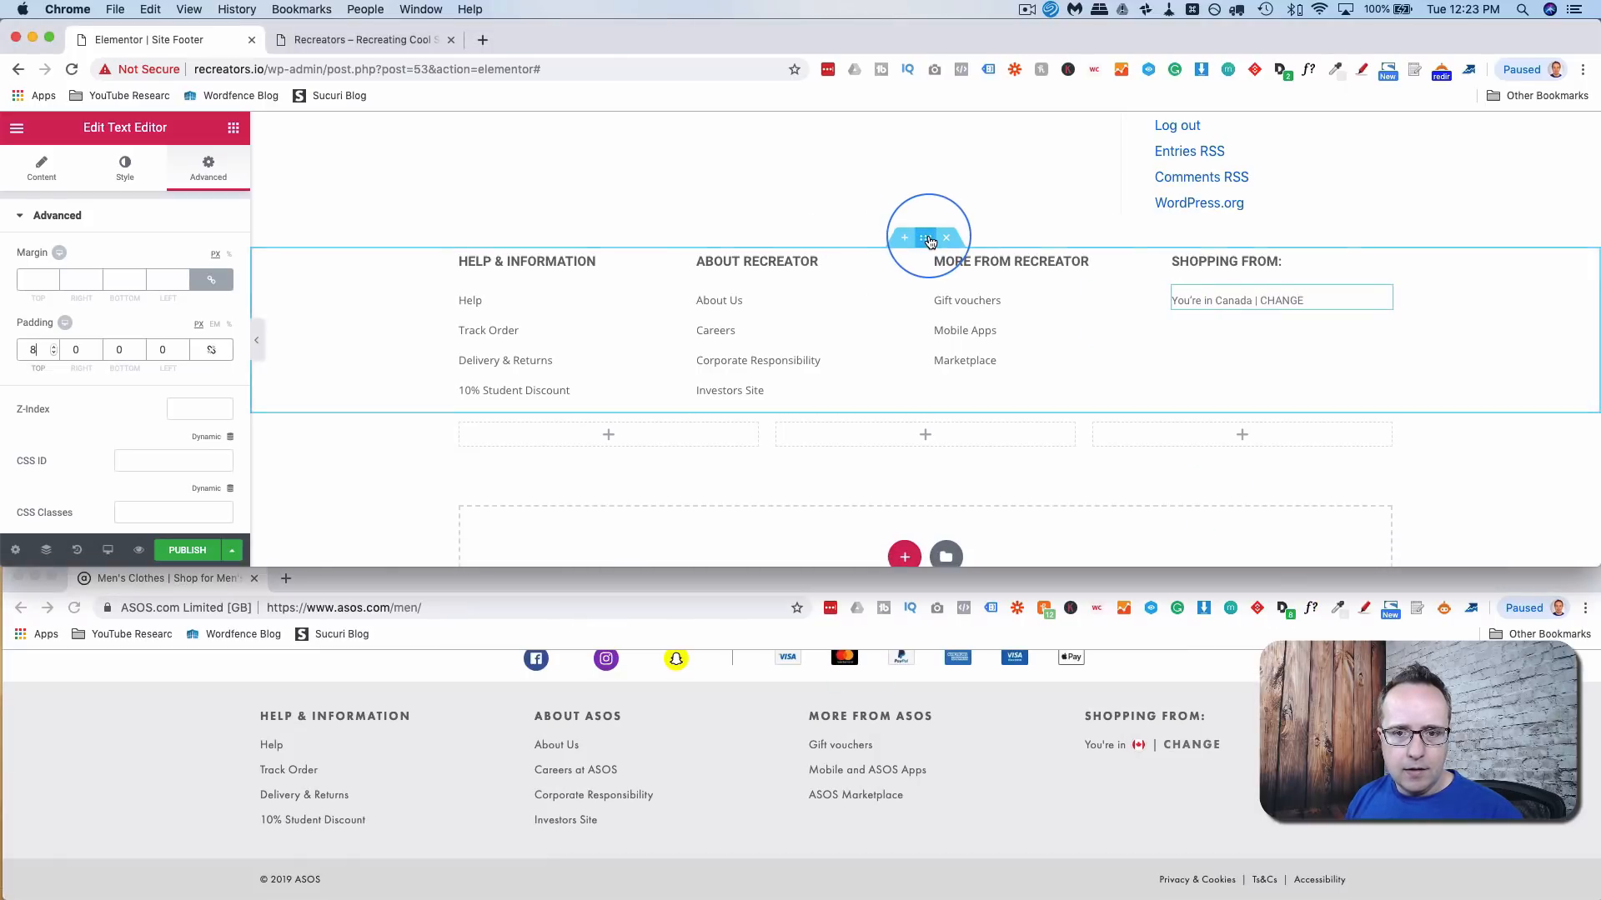
left_click(930, 240)
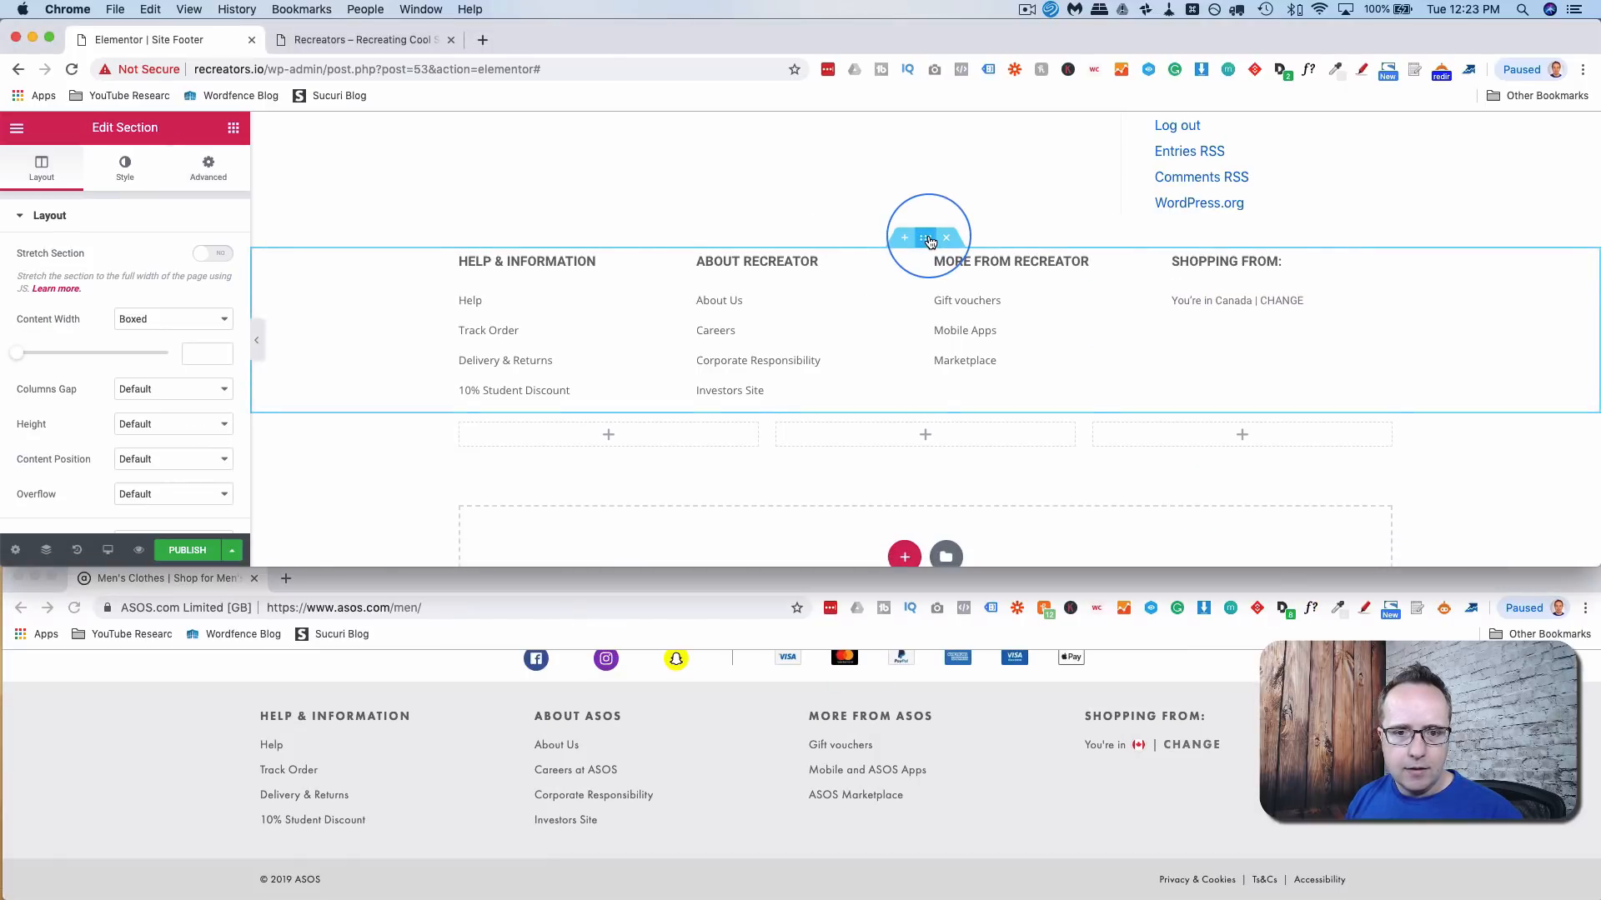
left_click(130, 192)
left_click(134, 294)
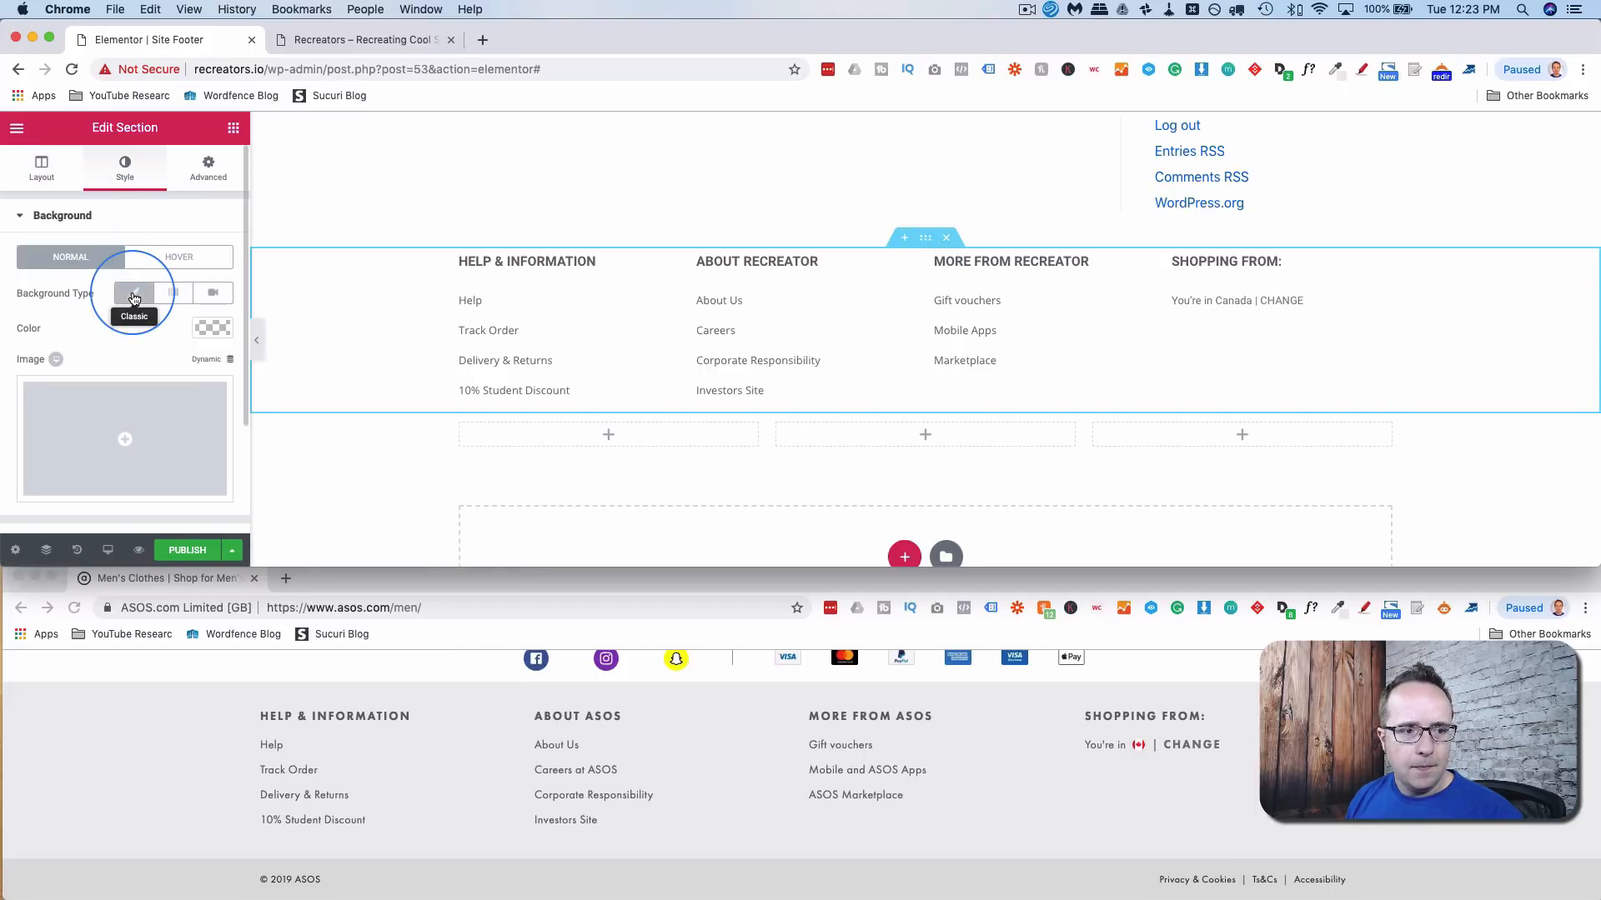
left_click(213, 330)
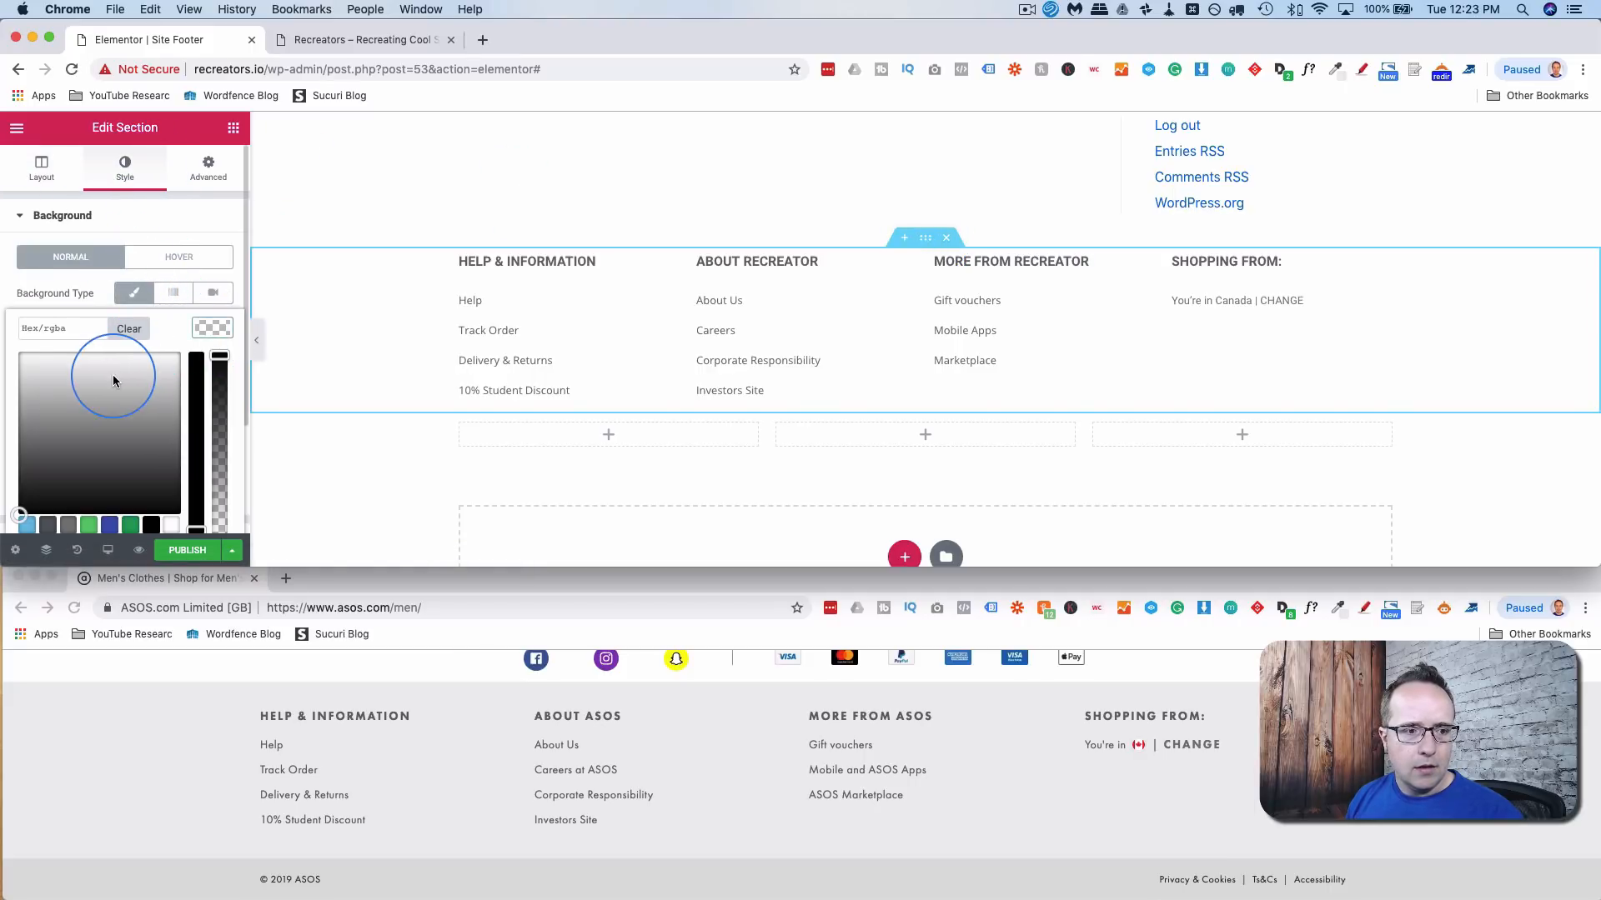
key("super+v")
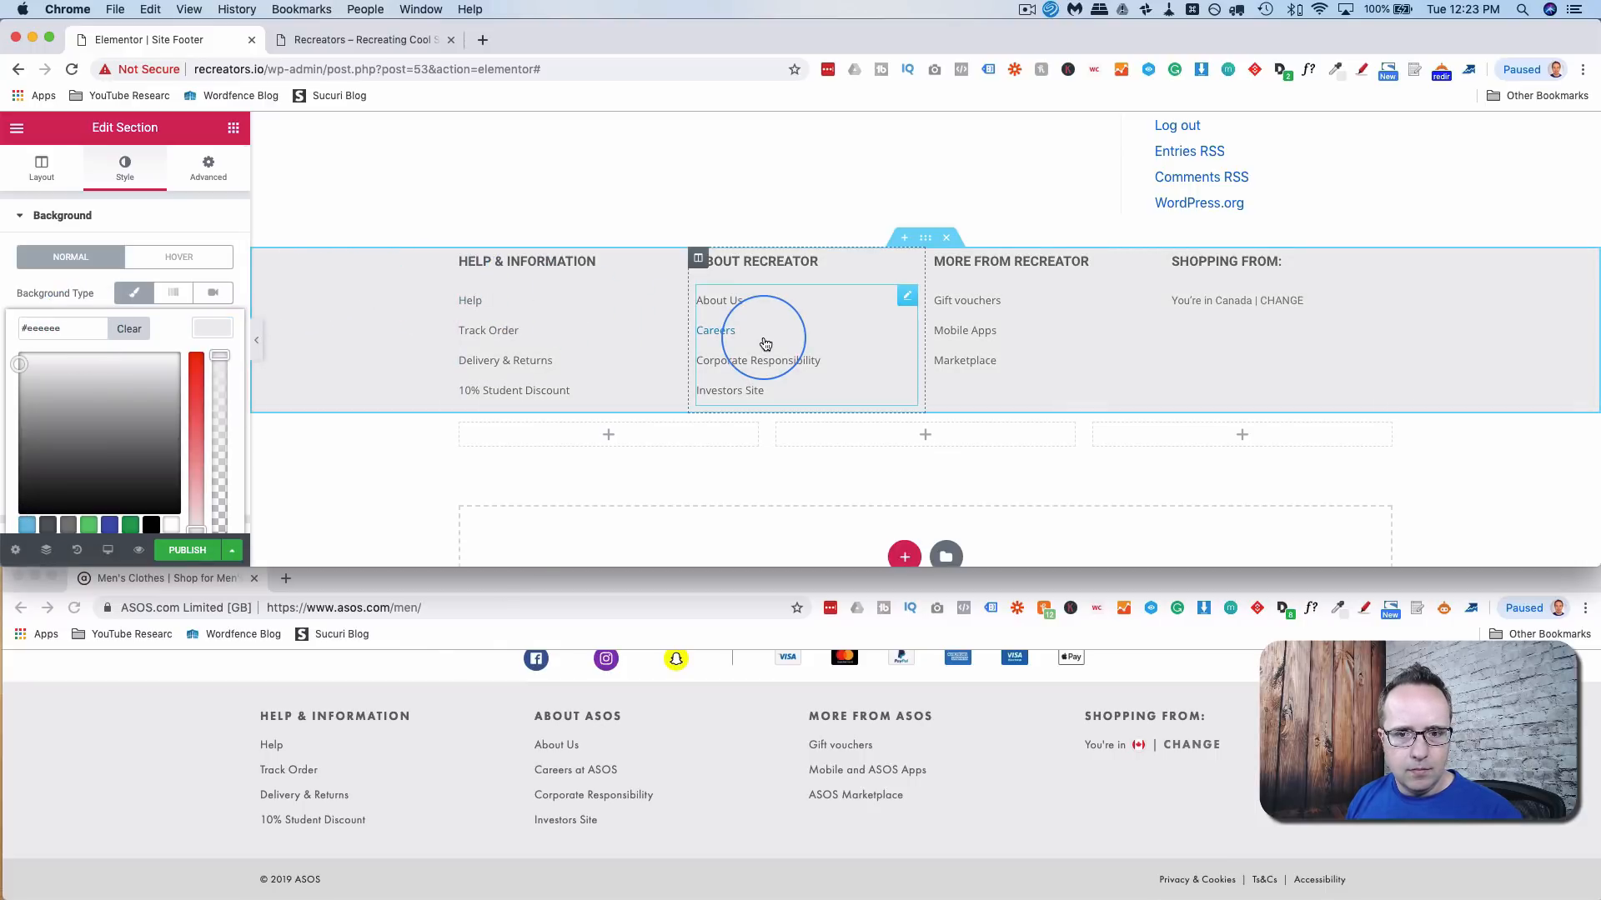
- Unlink the four-column section's padding and set its top and bottom padding to 24 px
left_click(210, 165)
left_click(209, 354)
left_click(27, 351)
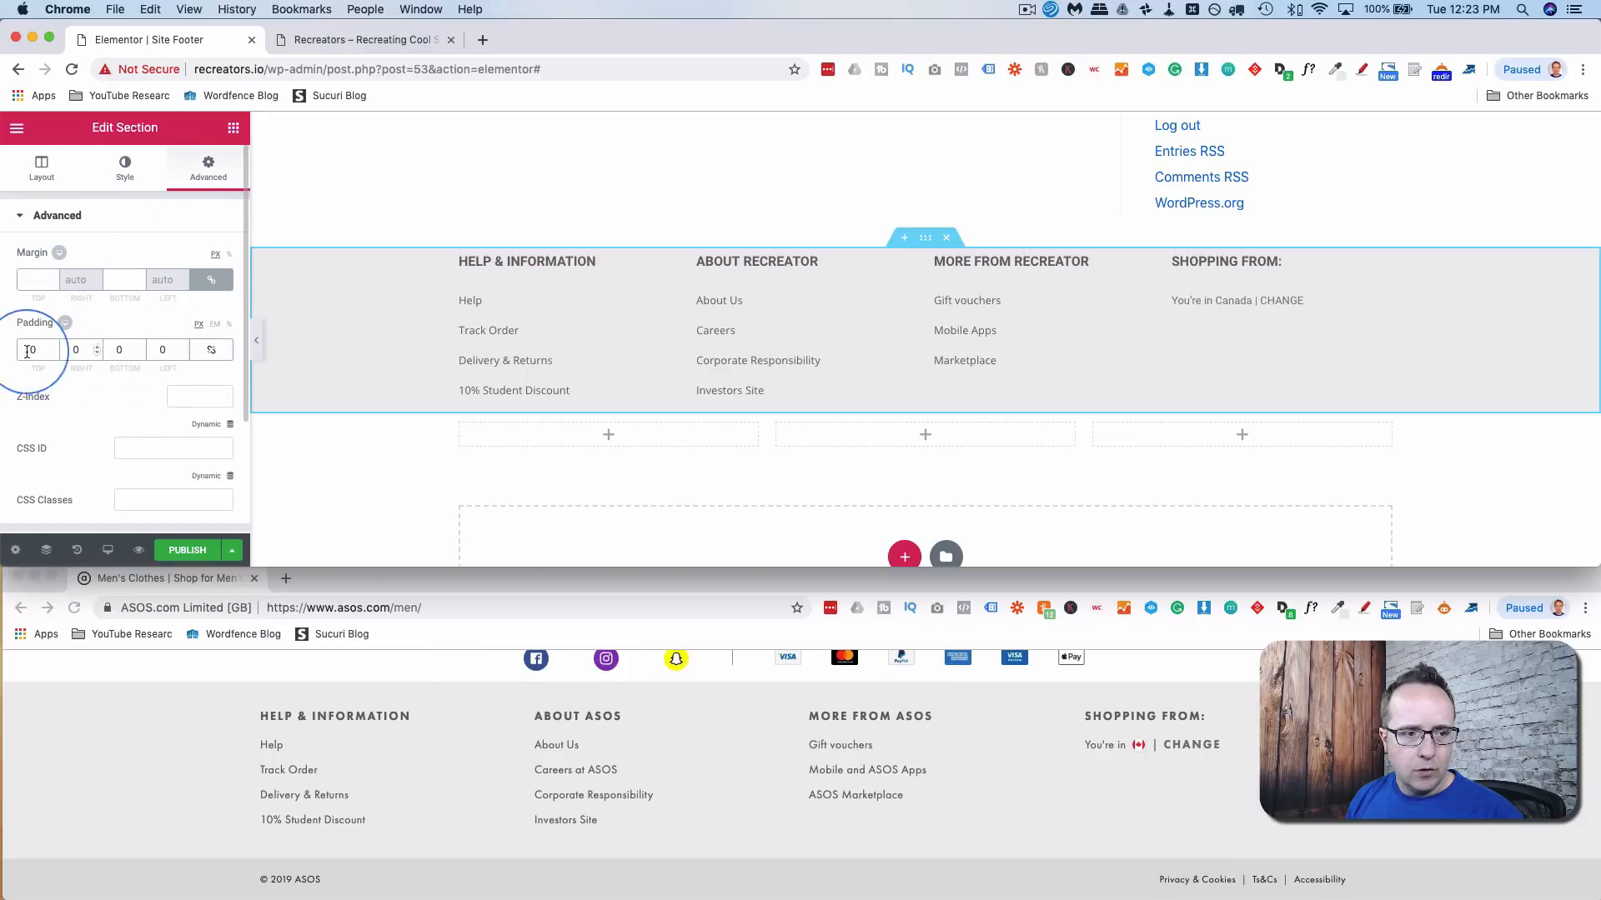
key("Up")
key("Up")
key("Up")
key("Up")
key("Up")
key("Up")
key("Up")
key("Up")
key("Up")
key("Up")
key("Up")
key("Up")
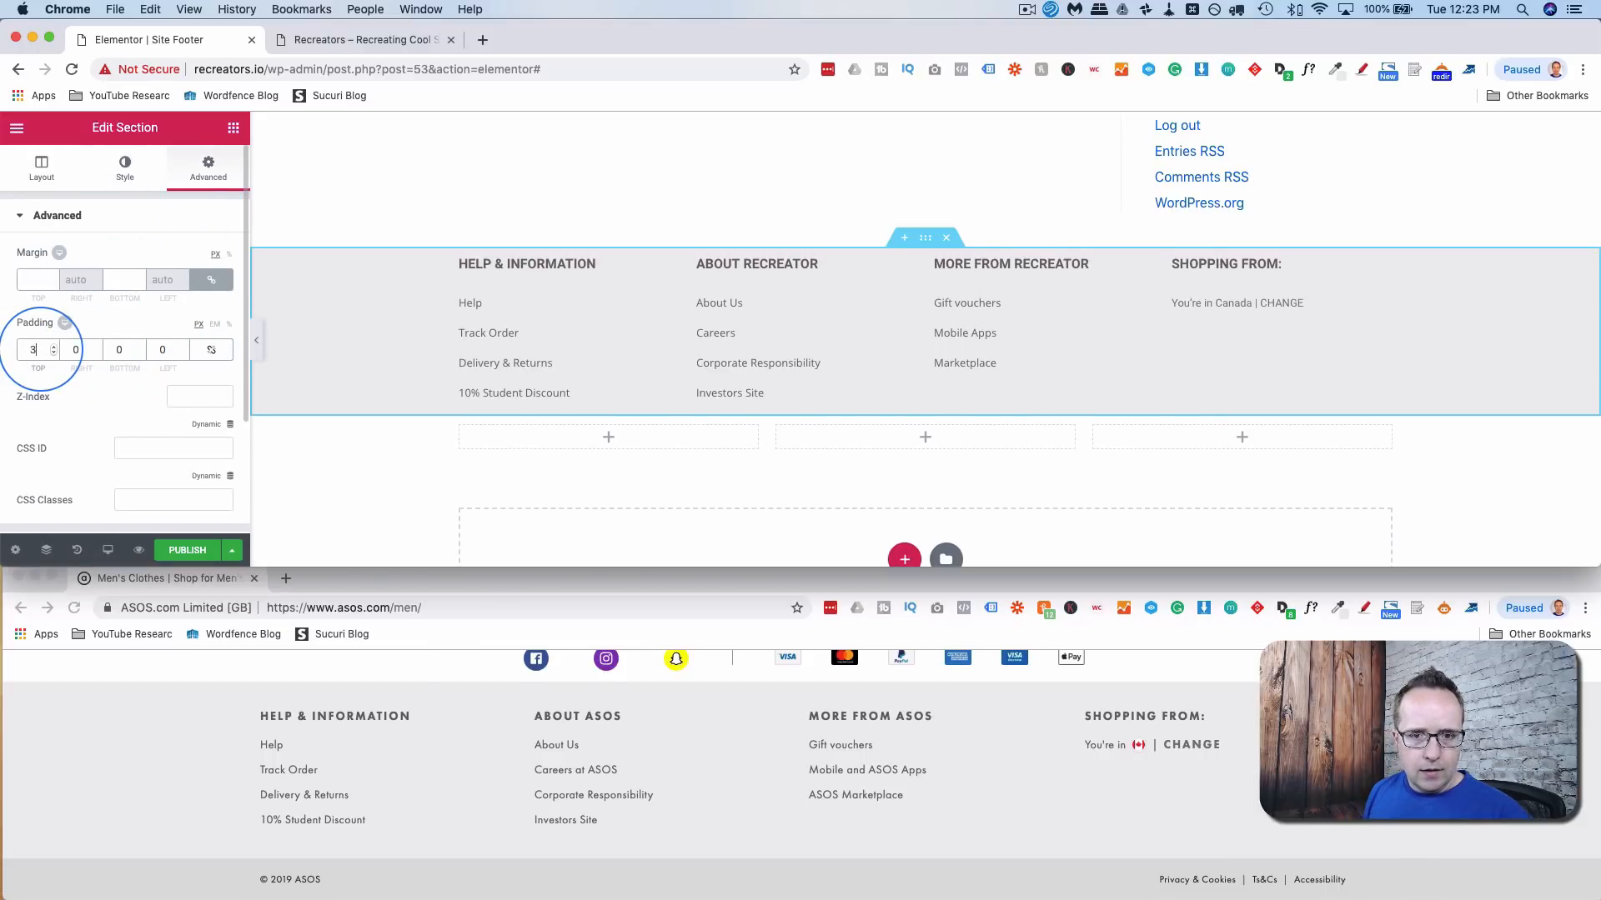
key("Up")
key("Up")
key("Up")
key("Up")
key("Up")
key("Up")
key("Up")
key("Up")
key("Up")
key("Up")
key("Up")
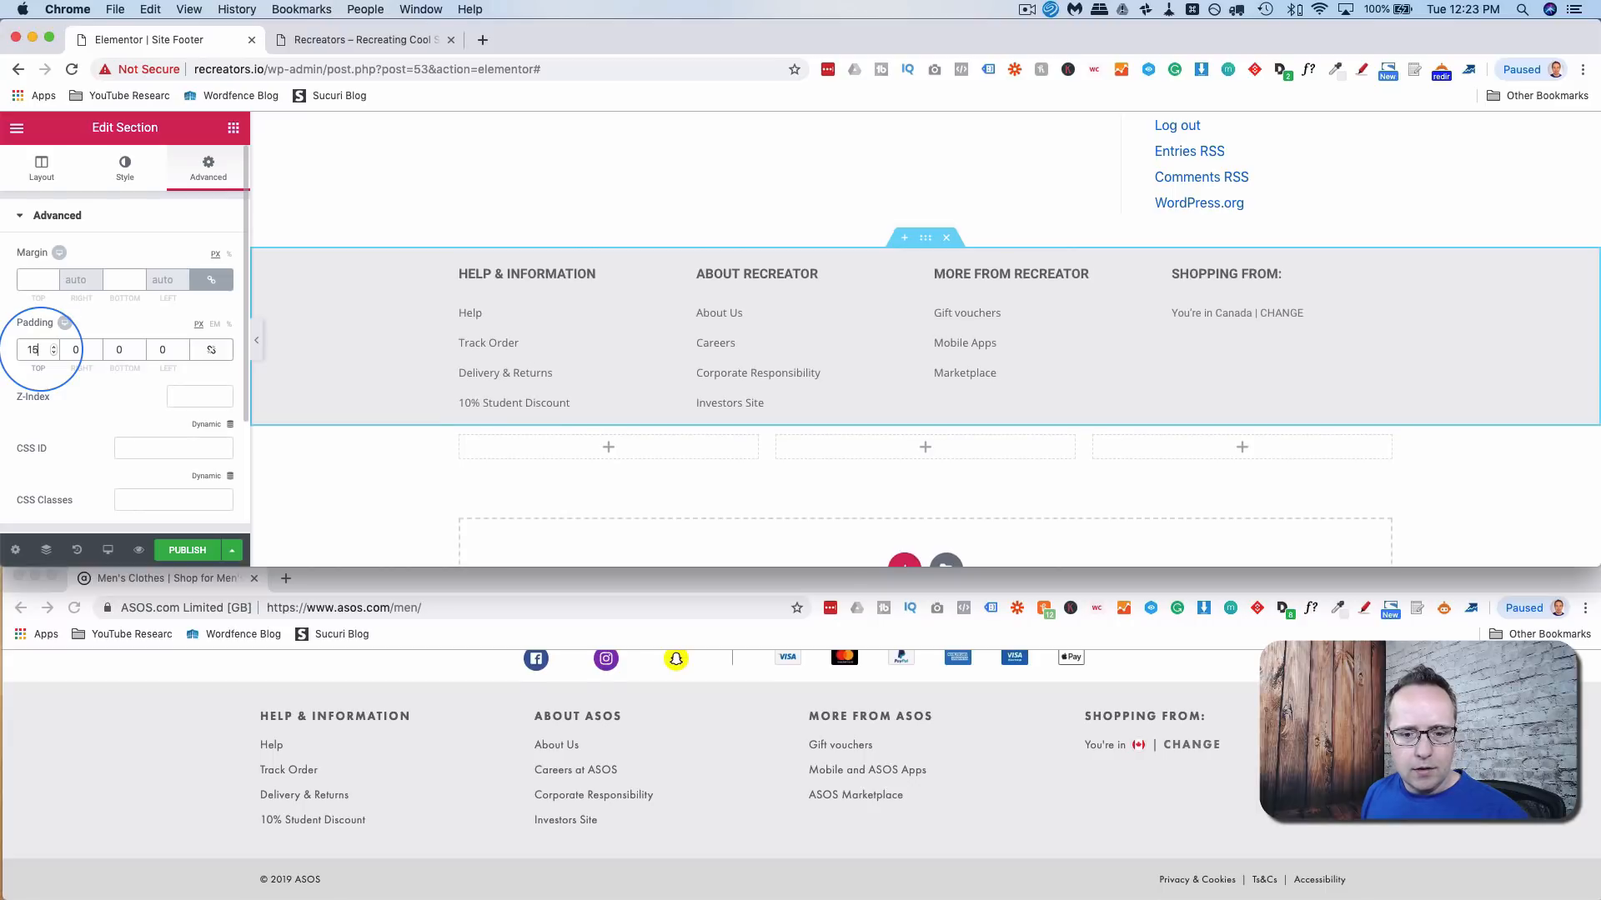
key("Up")
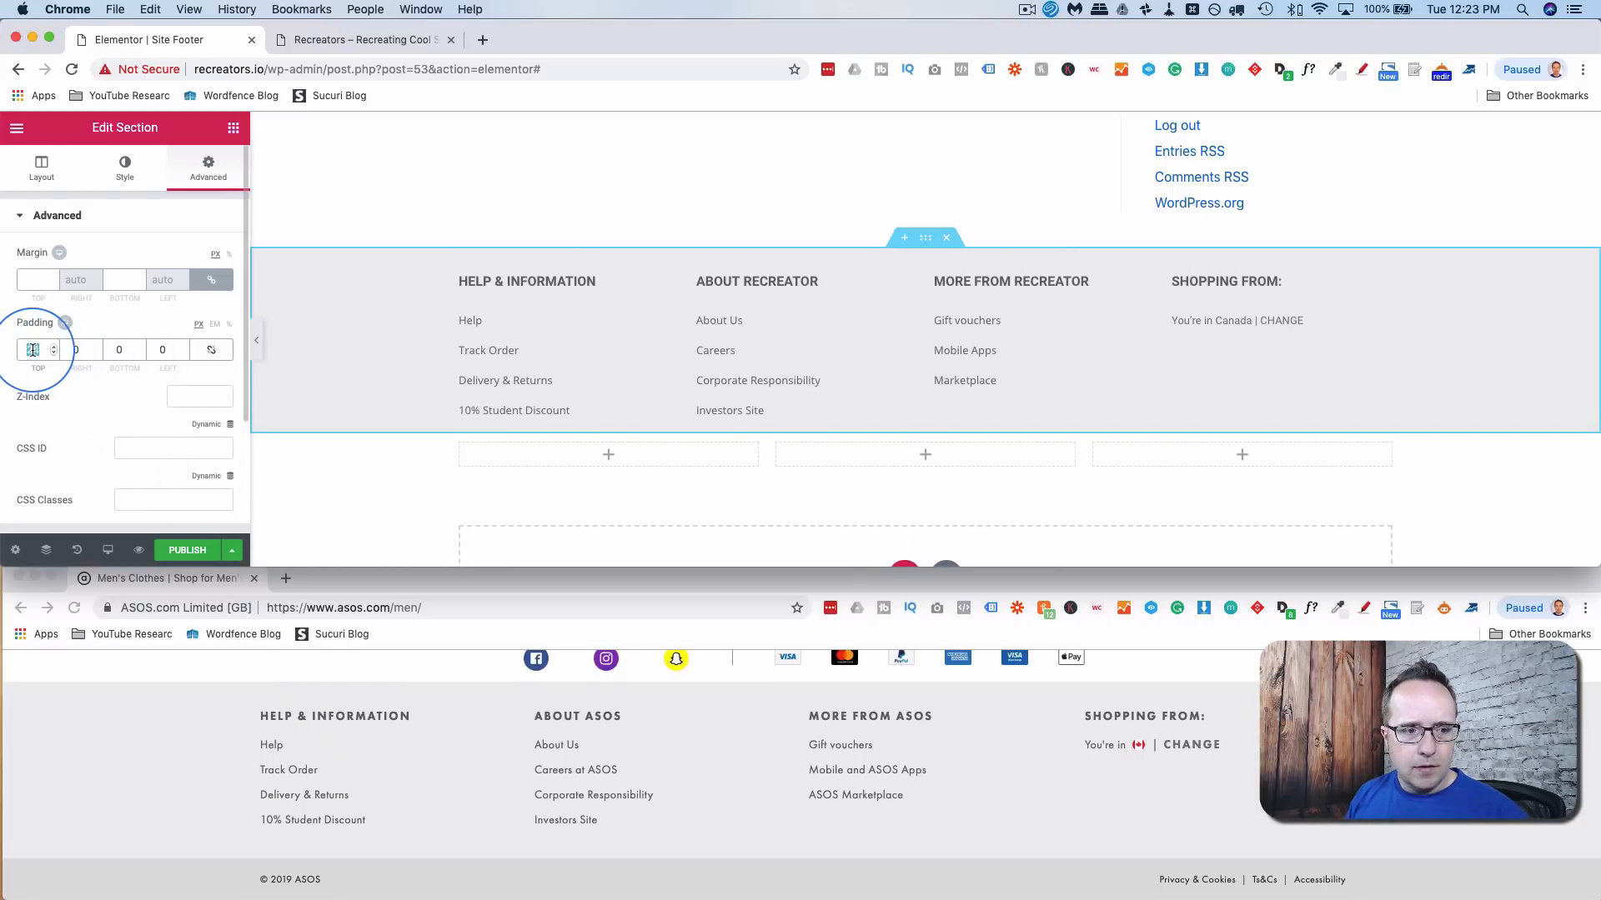
left_click(133, 350)
key("cmd+v")
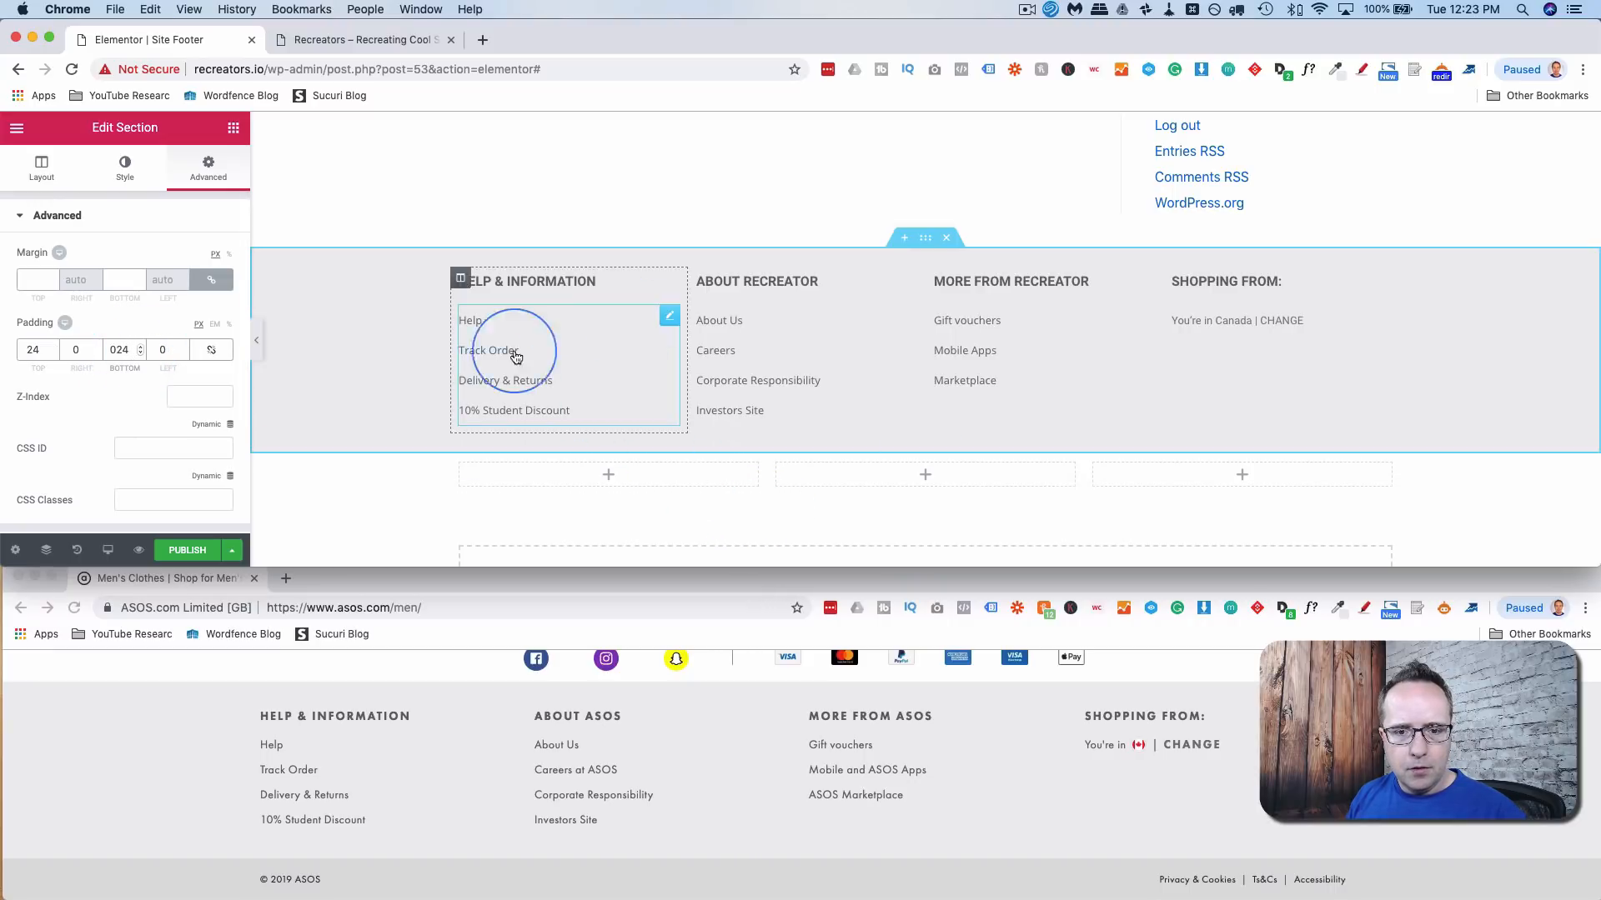
- Sample the grey of the ASOS copyright bar and give the empty three-column section a classic background of #dddddd
scroll(884, 349, "down", 4)
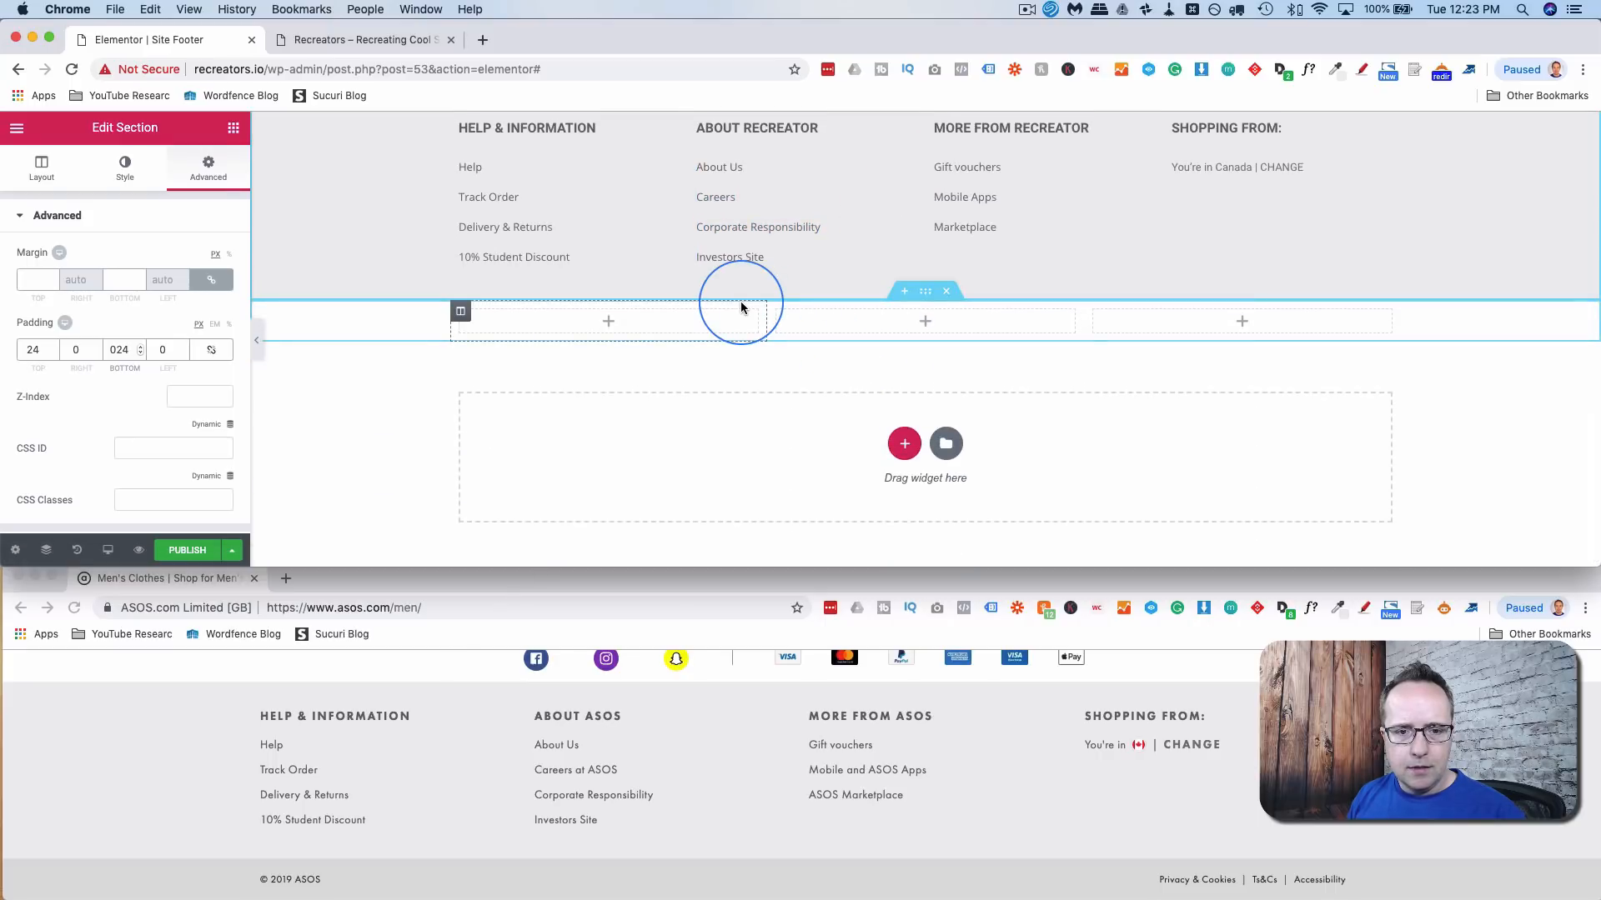
left_click(1343, 610)
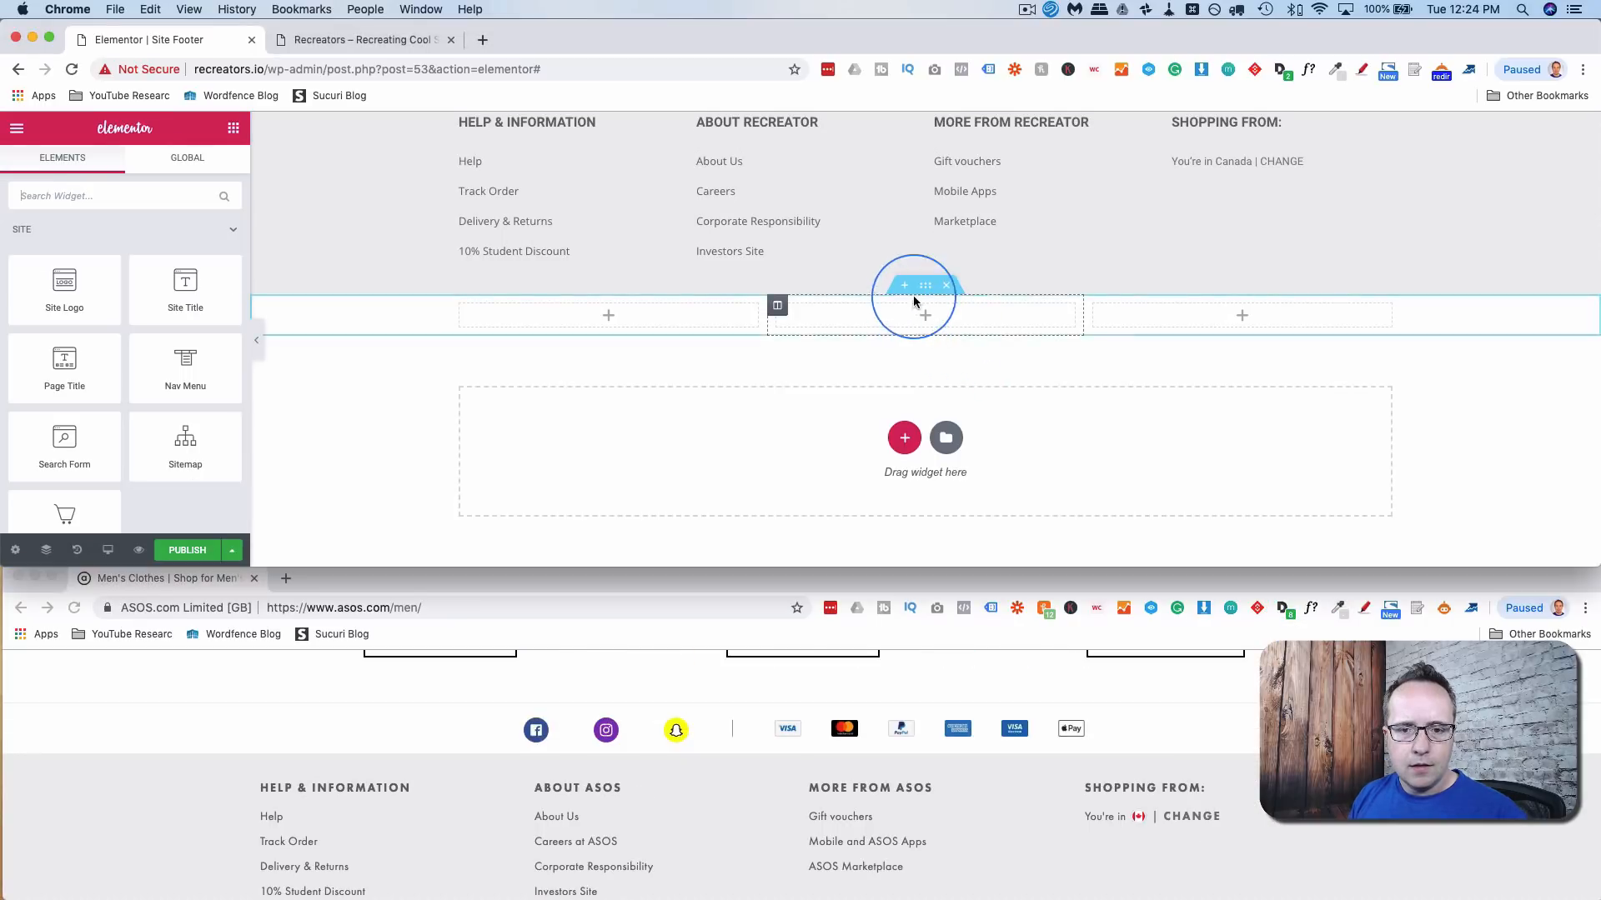
left_click(914, 297)
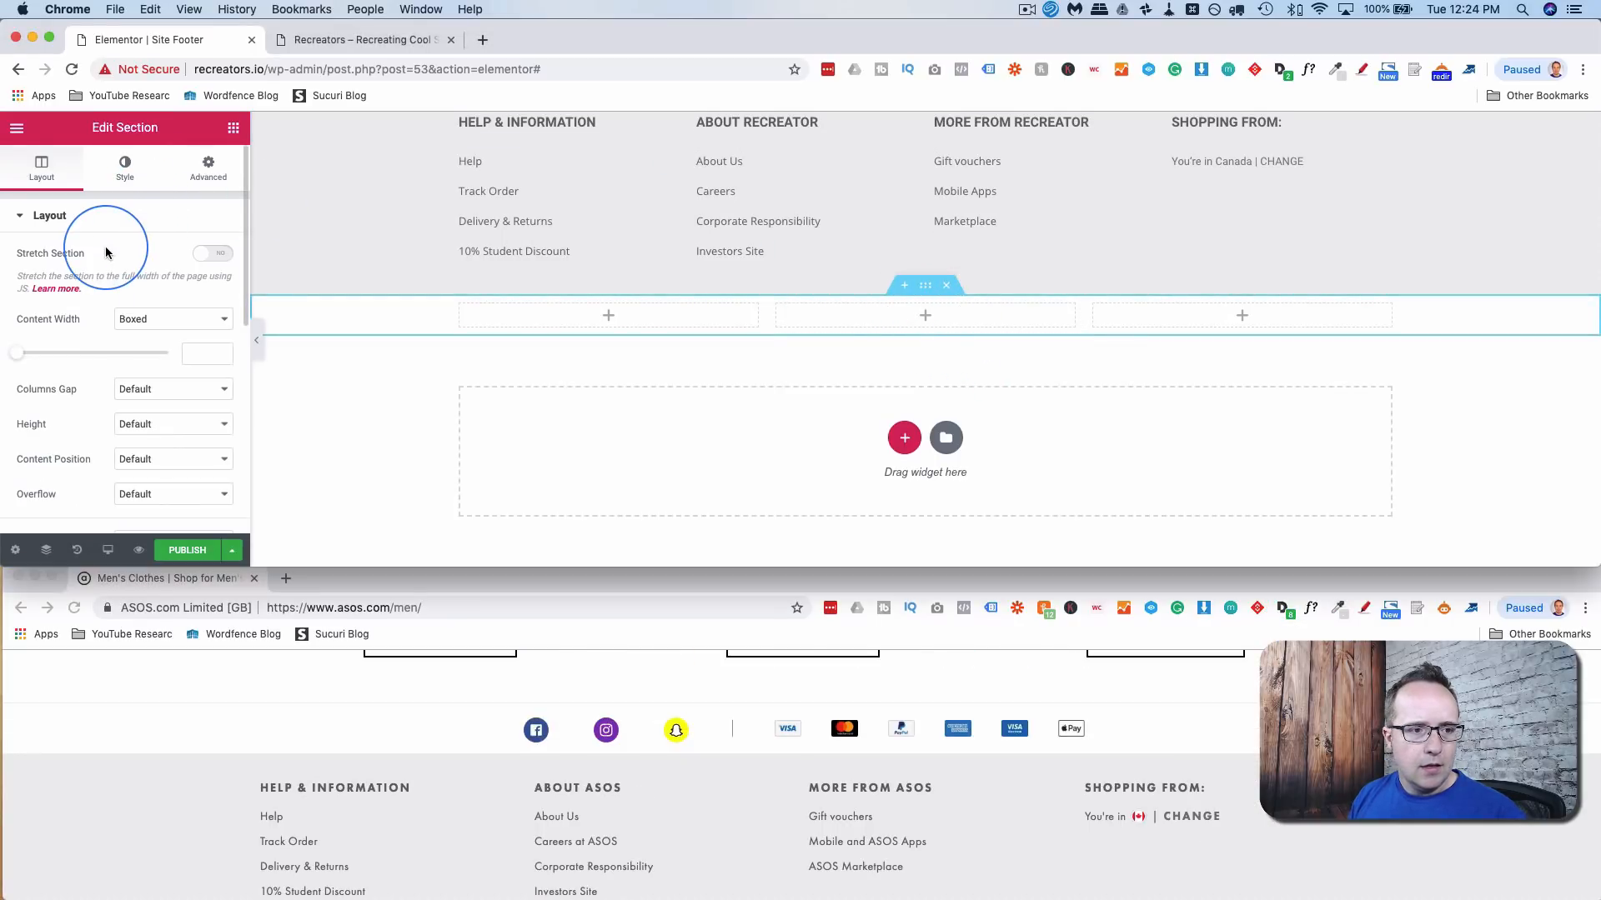
left_click(125, 166)
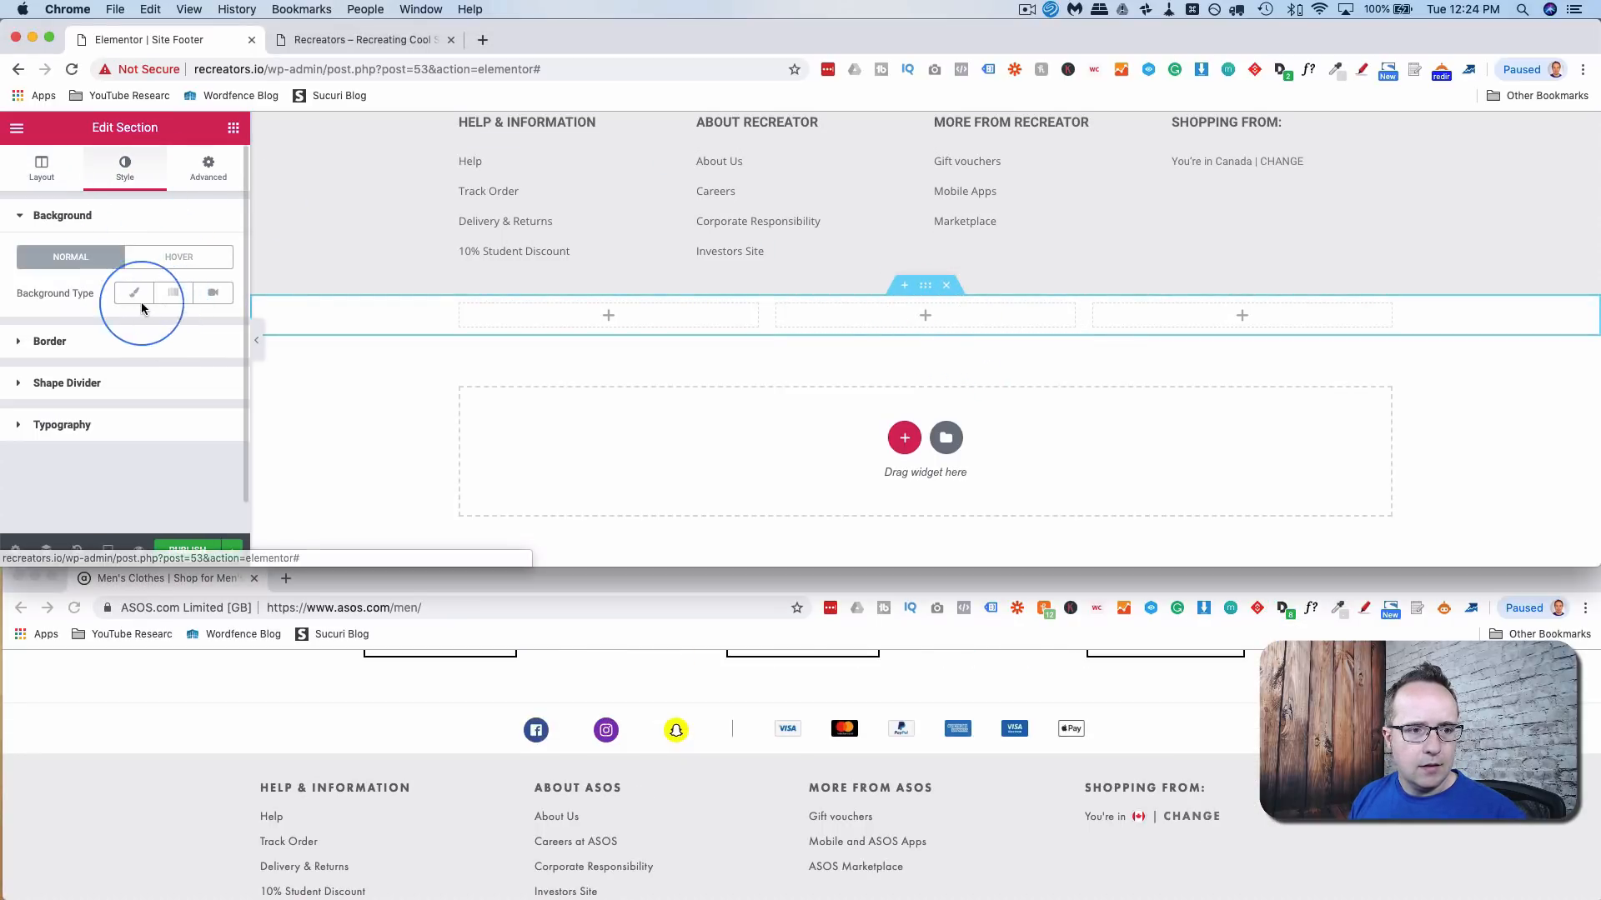
left_click(130, 300)
left_click(214, 328)
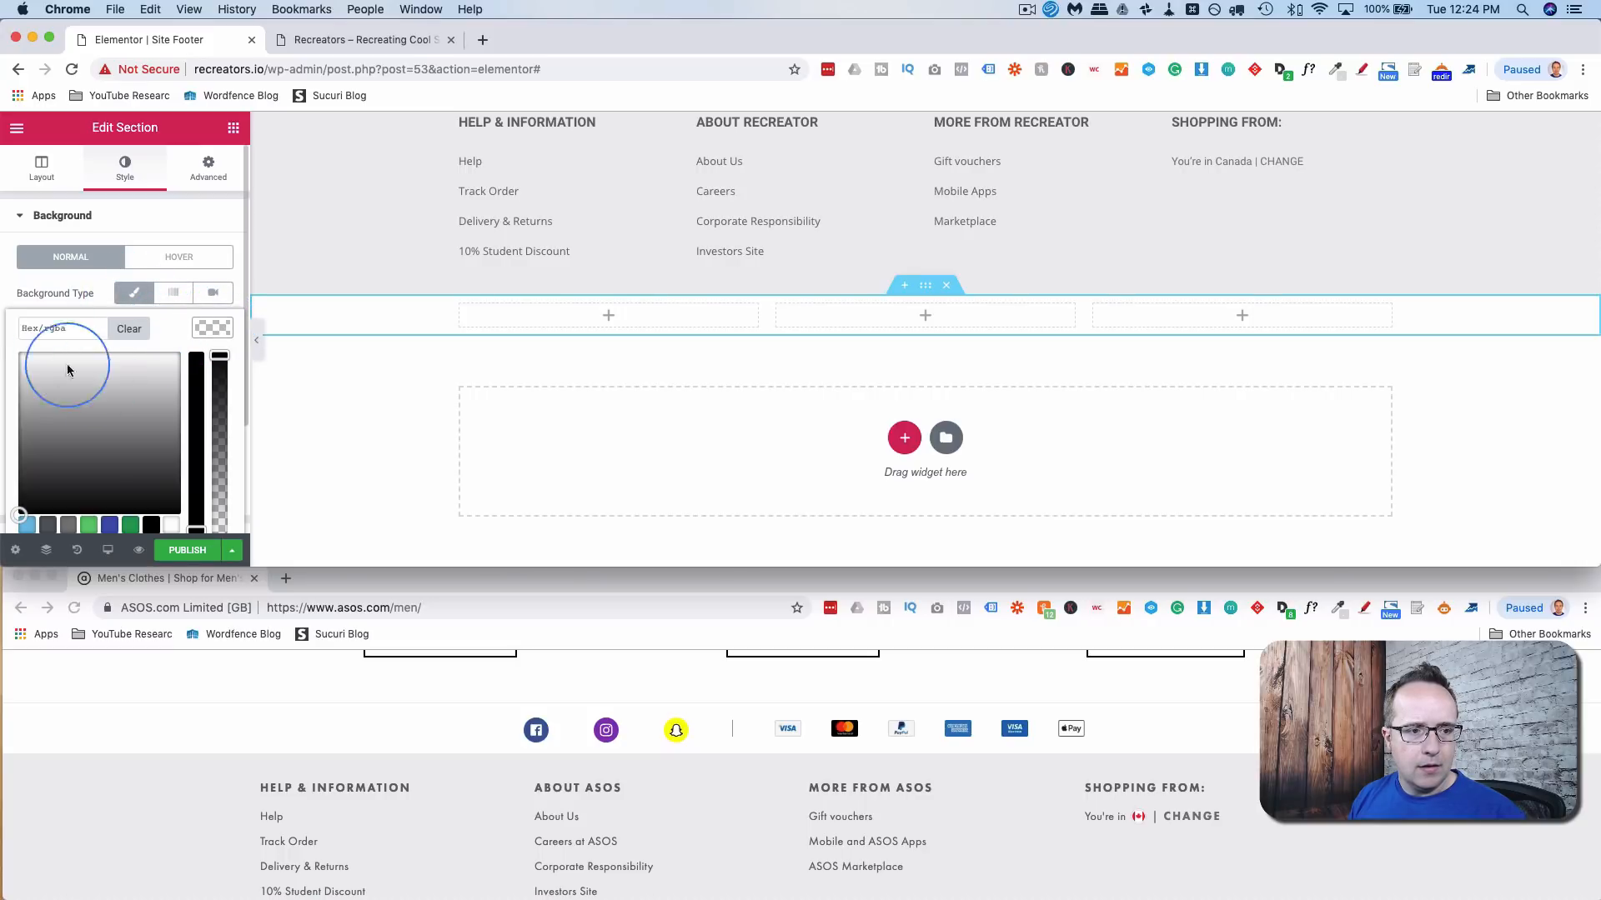
type("#dddddd")
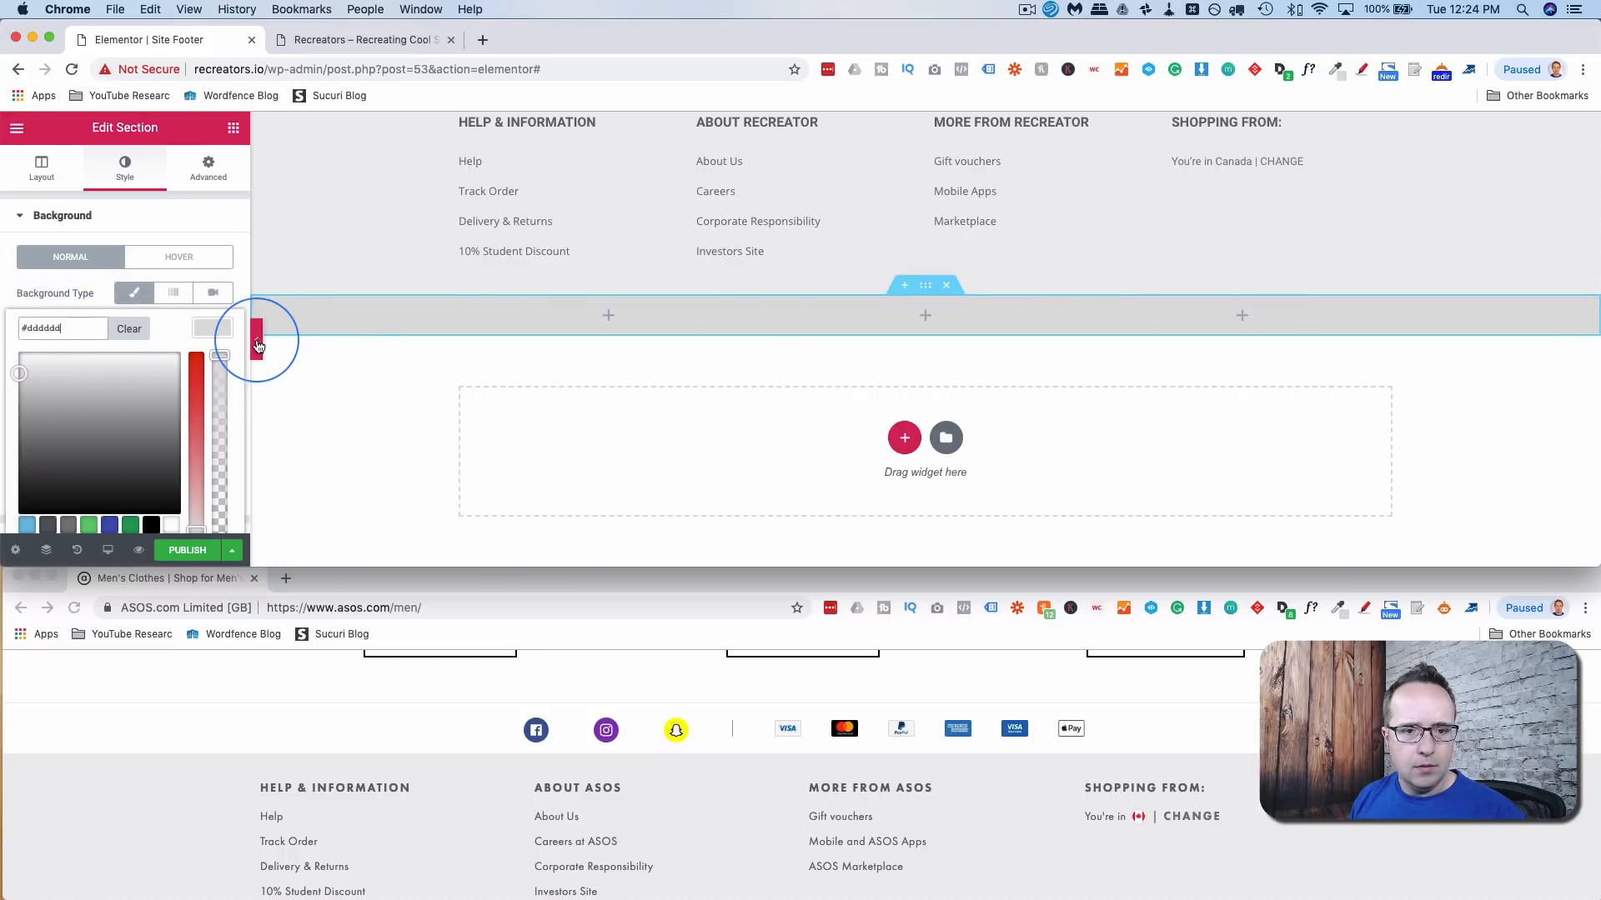
- Find the Text Editor widget and place it in the first column of the three-column section
left_click(608, 316)
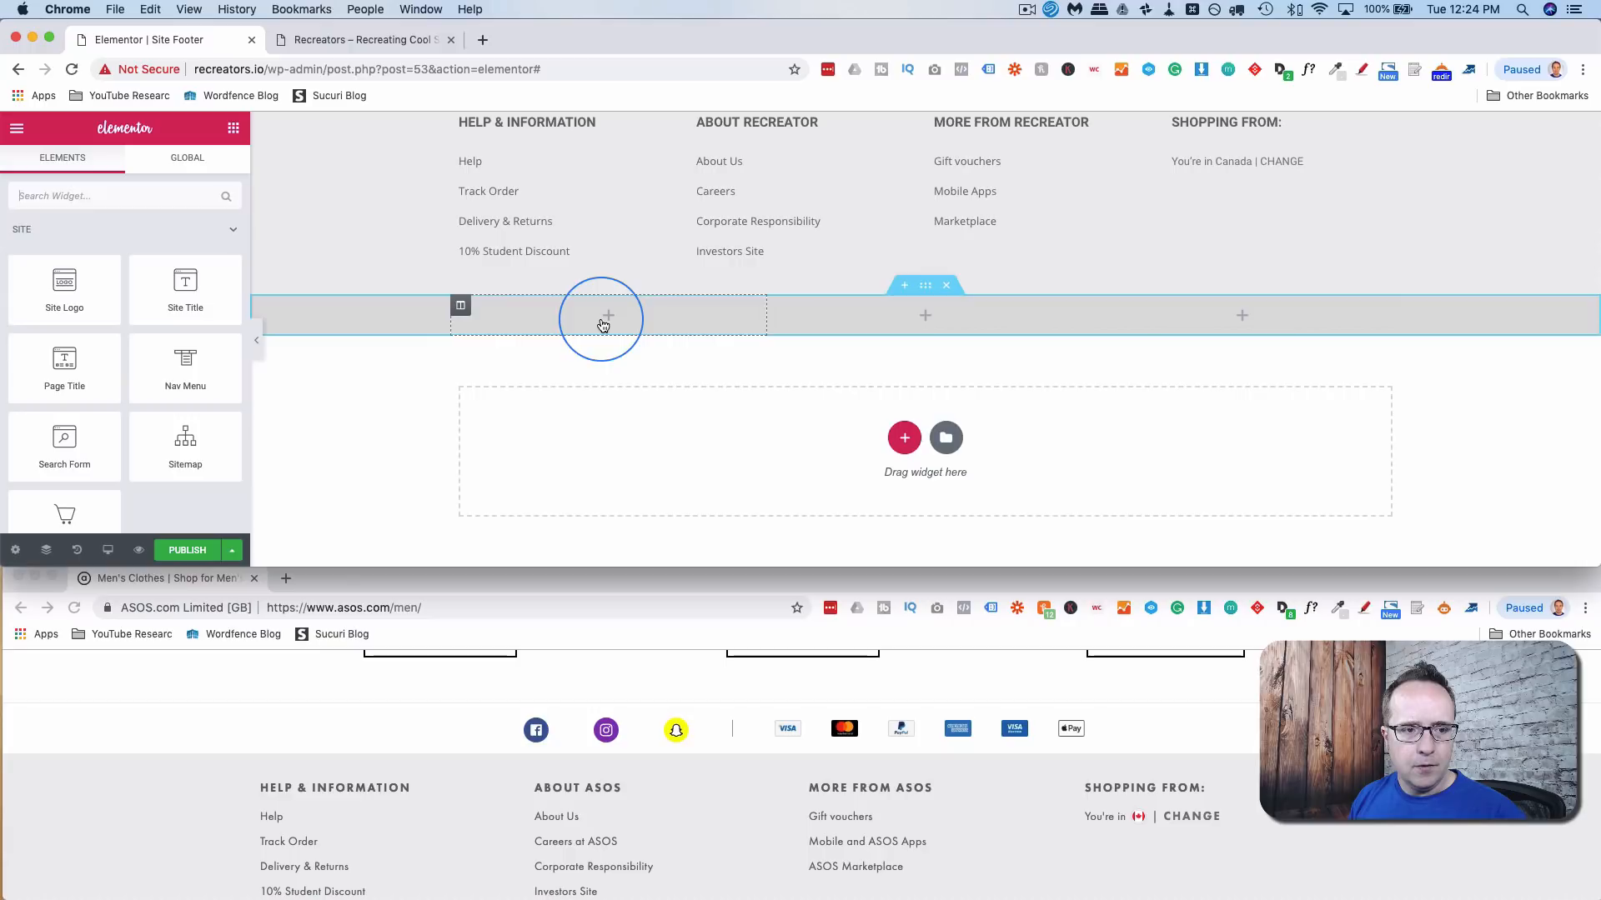
type("text")
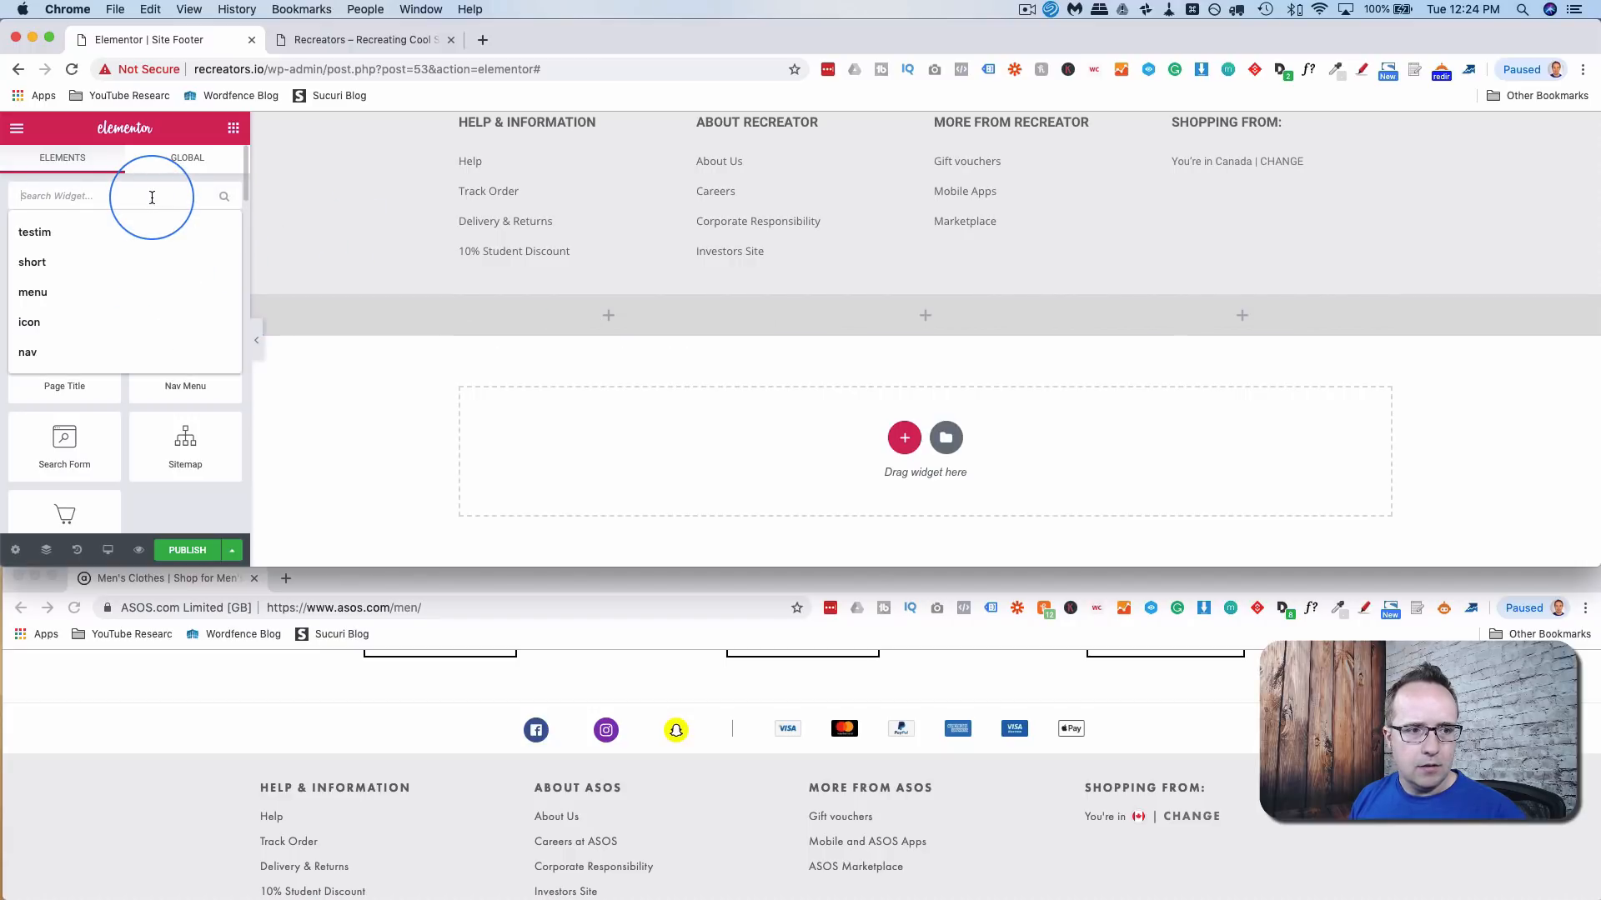
left_click_drag(159, 258, 615, 309)
- Replace the new widget's placeholder text with "&copy; 2019 Recreator" in the editor's Text mode
left_click(216, 289)
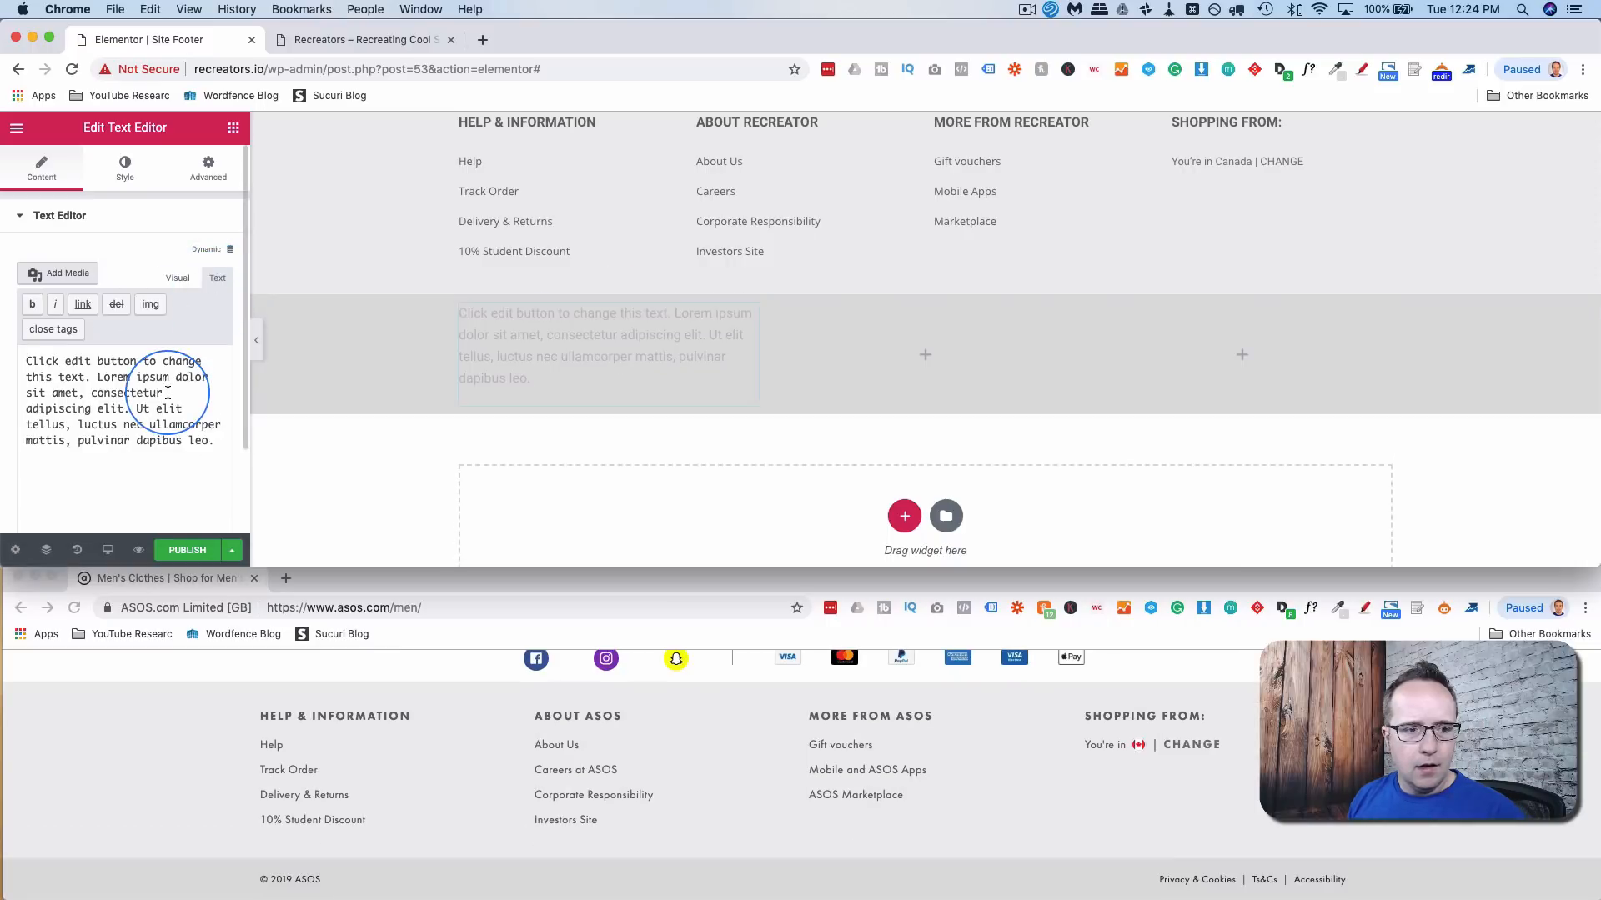
key("super+a")
type("&COPY")
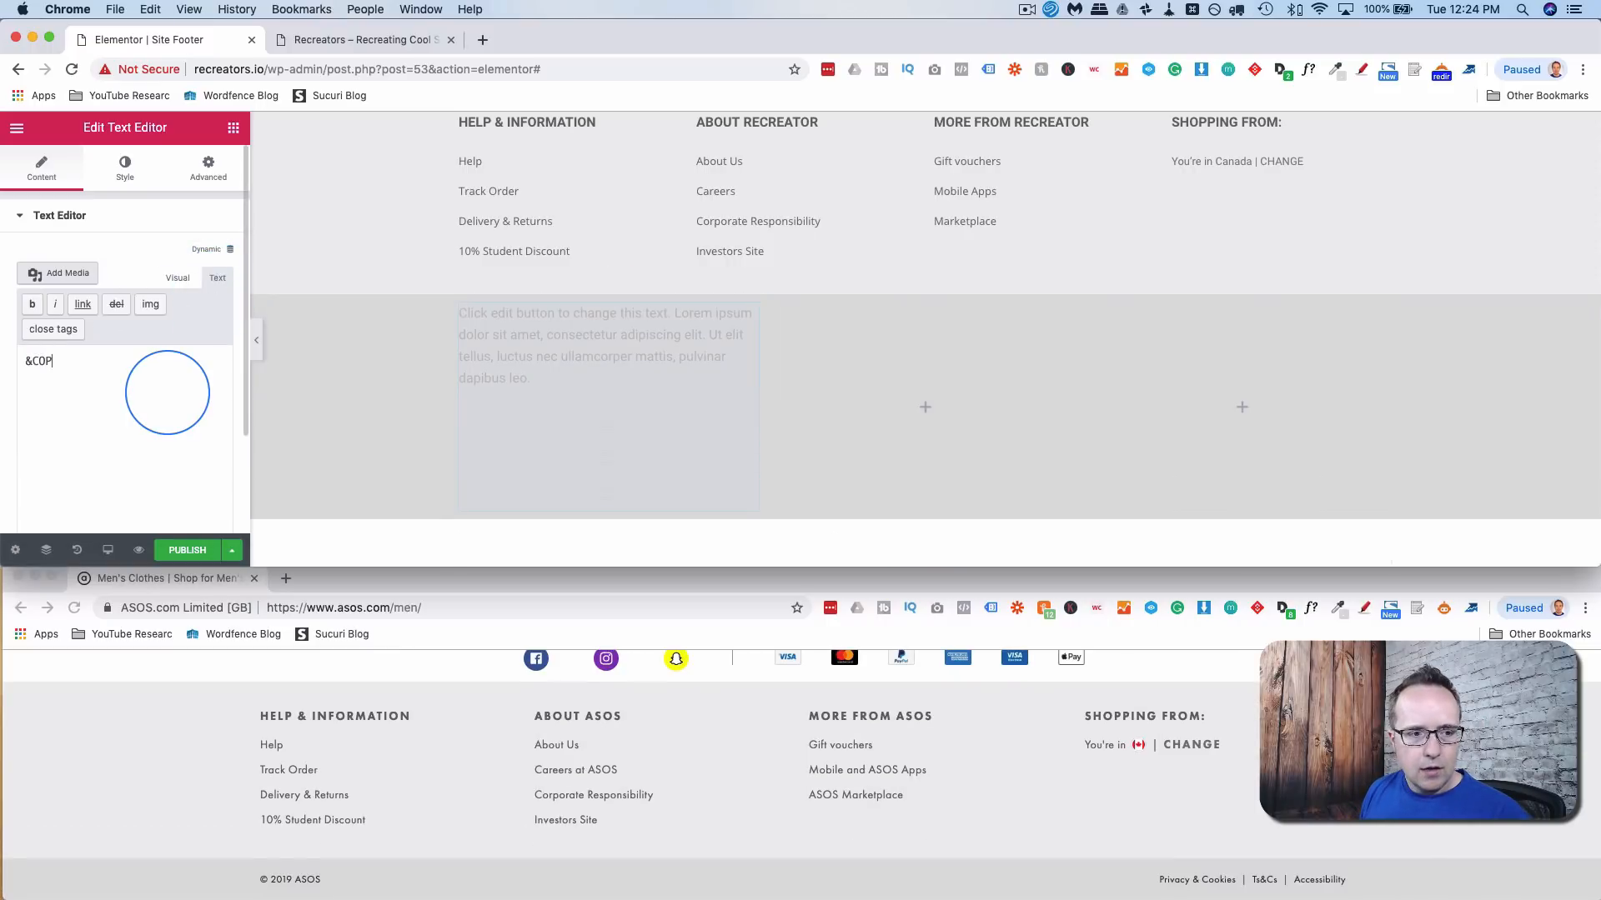
key("BackSpace")
key("BackSpace")
key("BackSpace")
key("BackSpace")
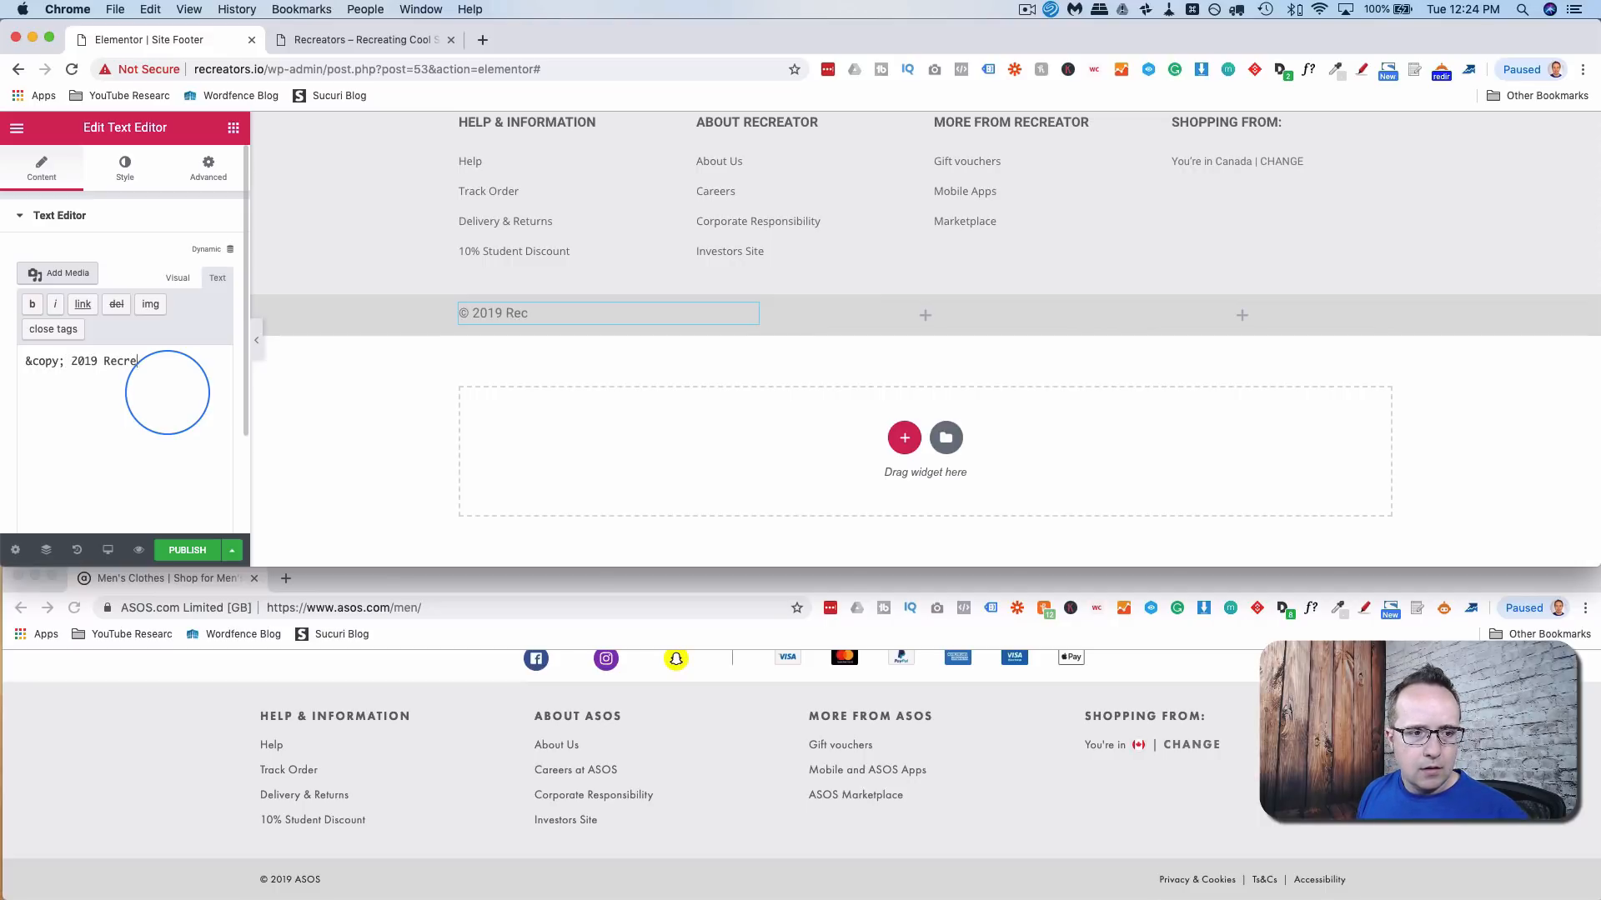
- Copy the copyright text widget into the third column and change its text to "Privacy & Cookies | Ts&Cs | Accessibility"
right_click(748, 314)
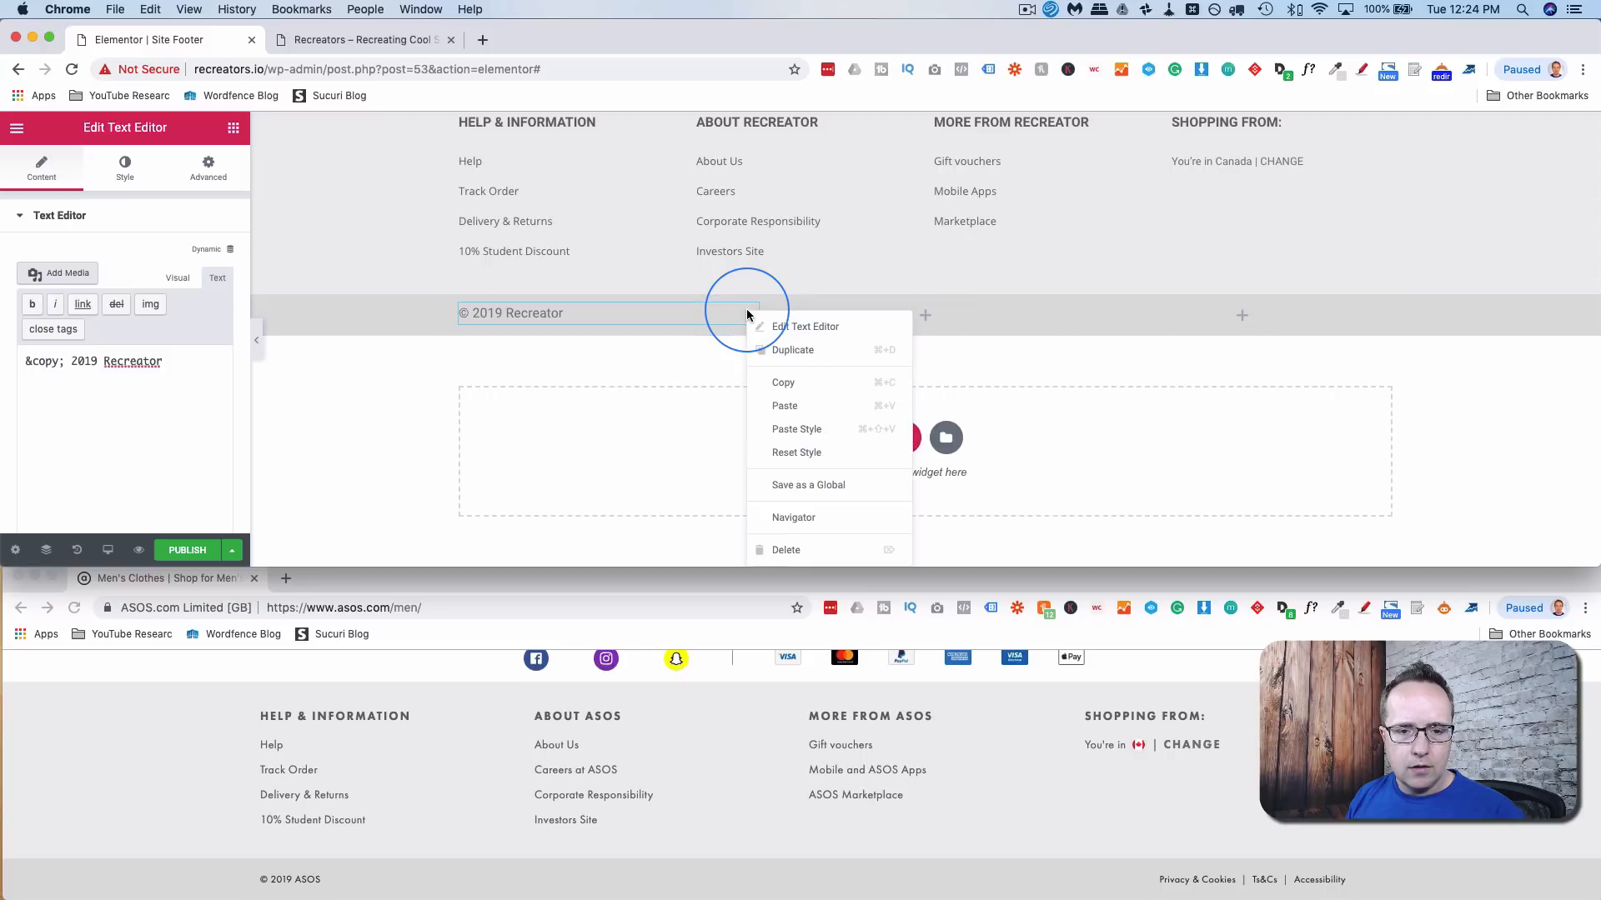
left_click(791, 384)
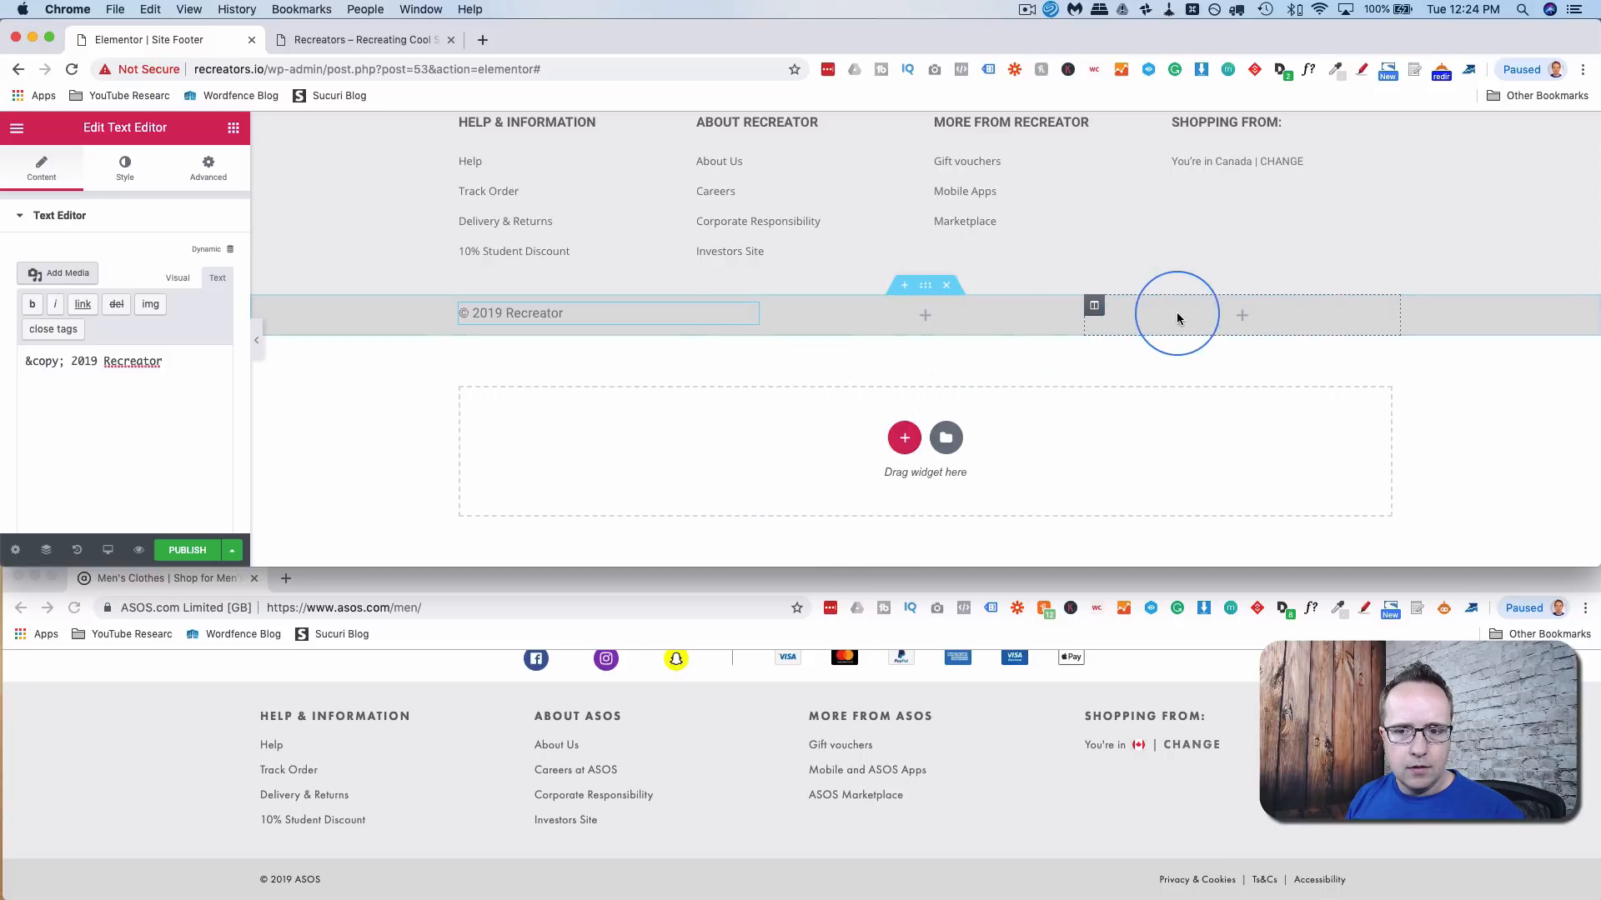
right_click(1189, 315)
left_click(1238, 326)
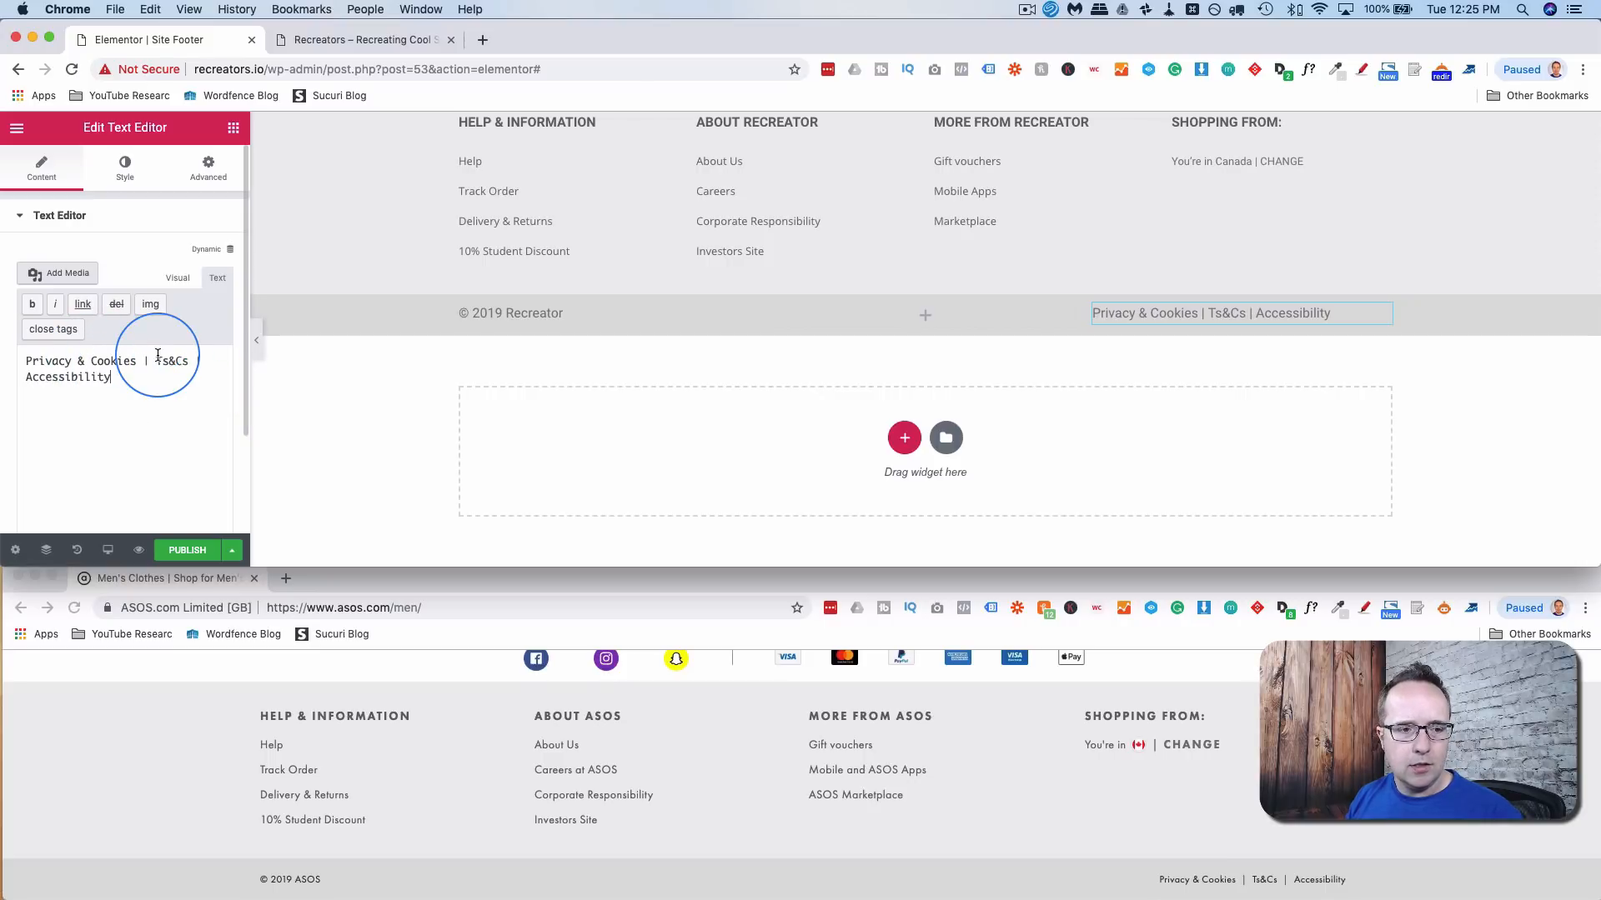
- Right-align the "Privacy & Cookies | Ts&Cs | Accessibility" text, with font size 11 px and text color #595959
left_click(124, 176)
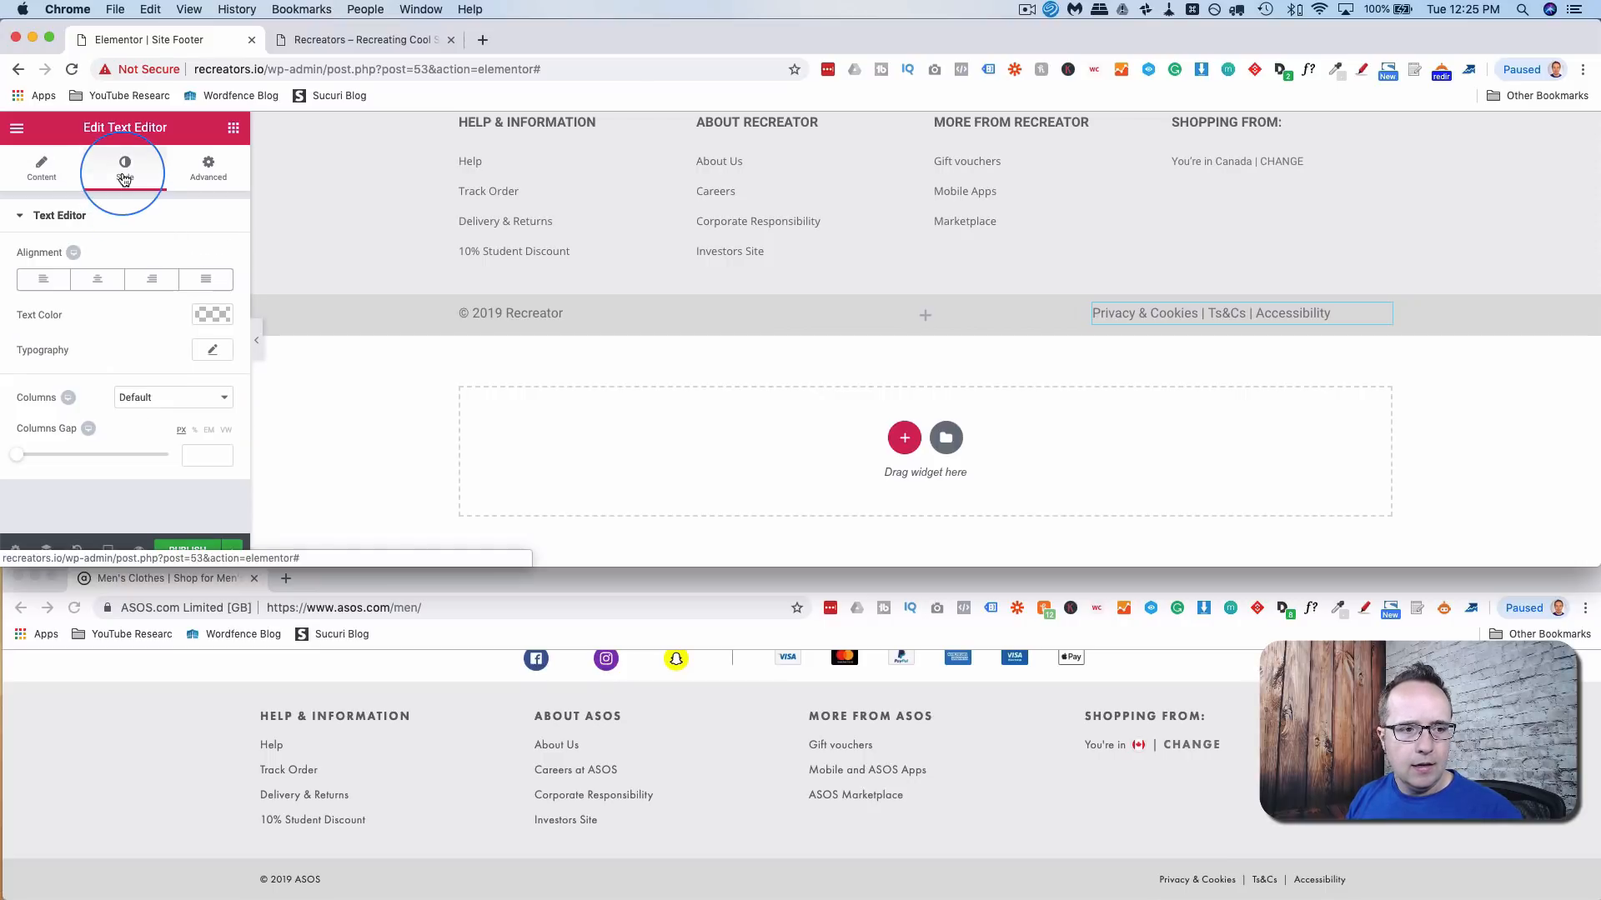
left_click(154, 285)
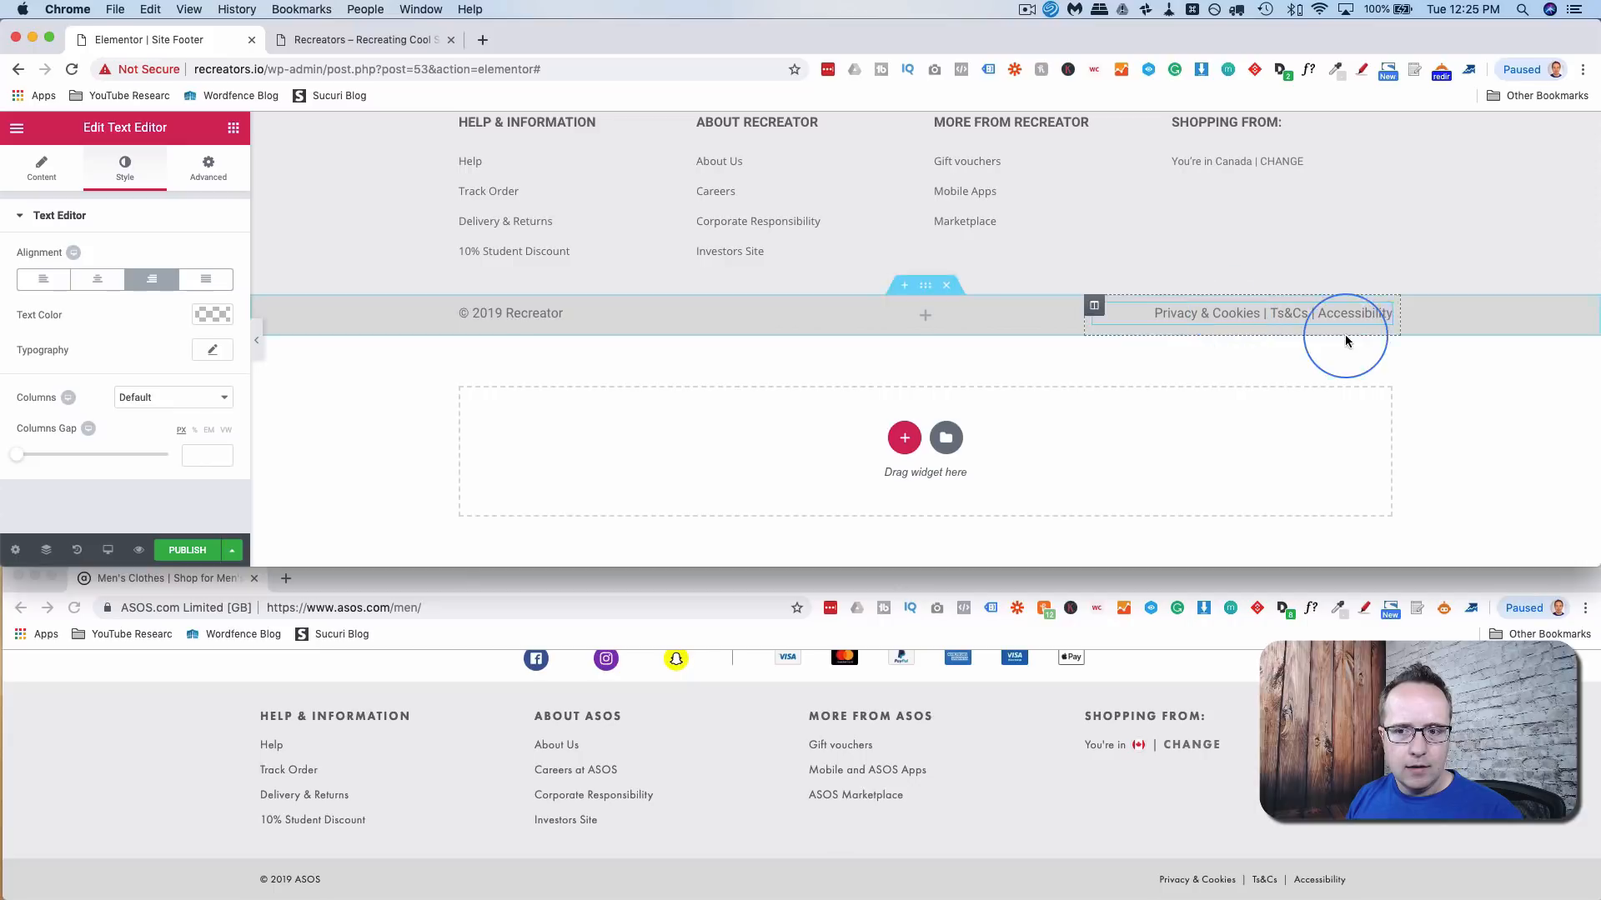
left_click(1376, 314)
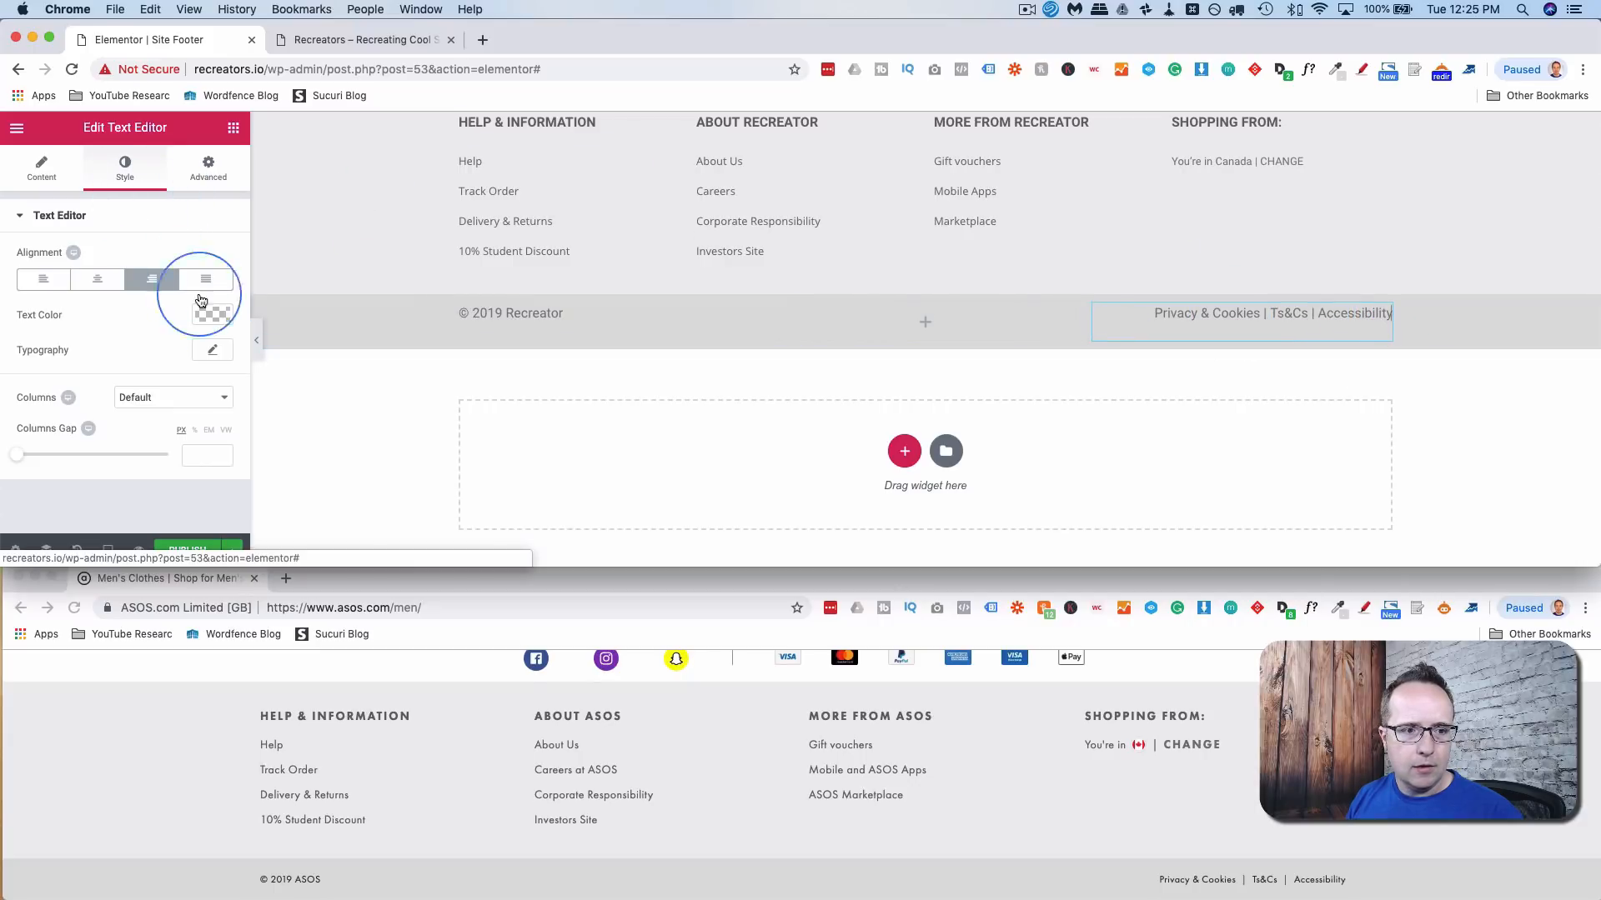
left_click(212, 350)
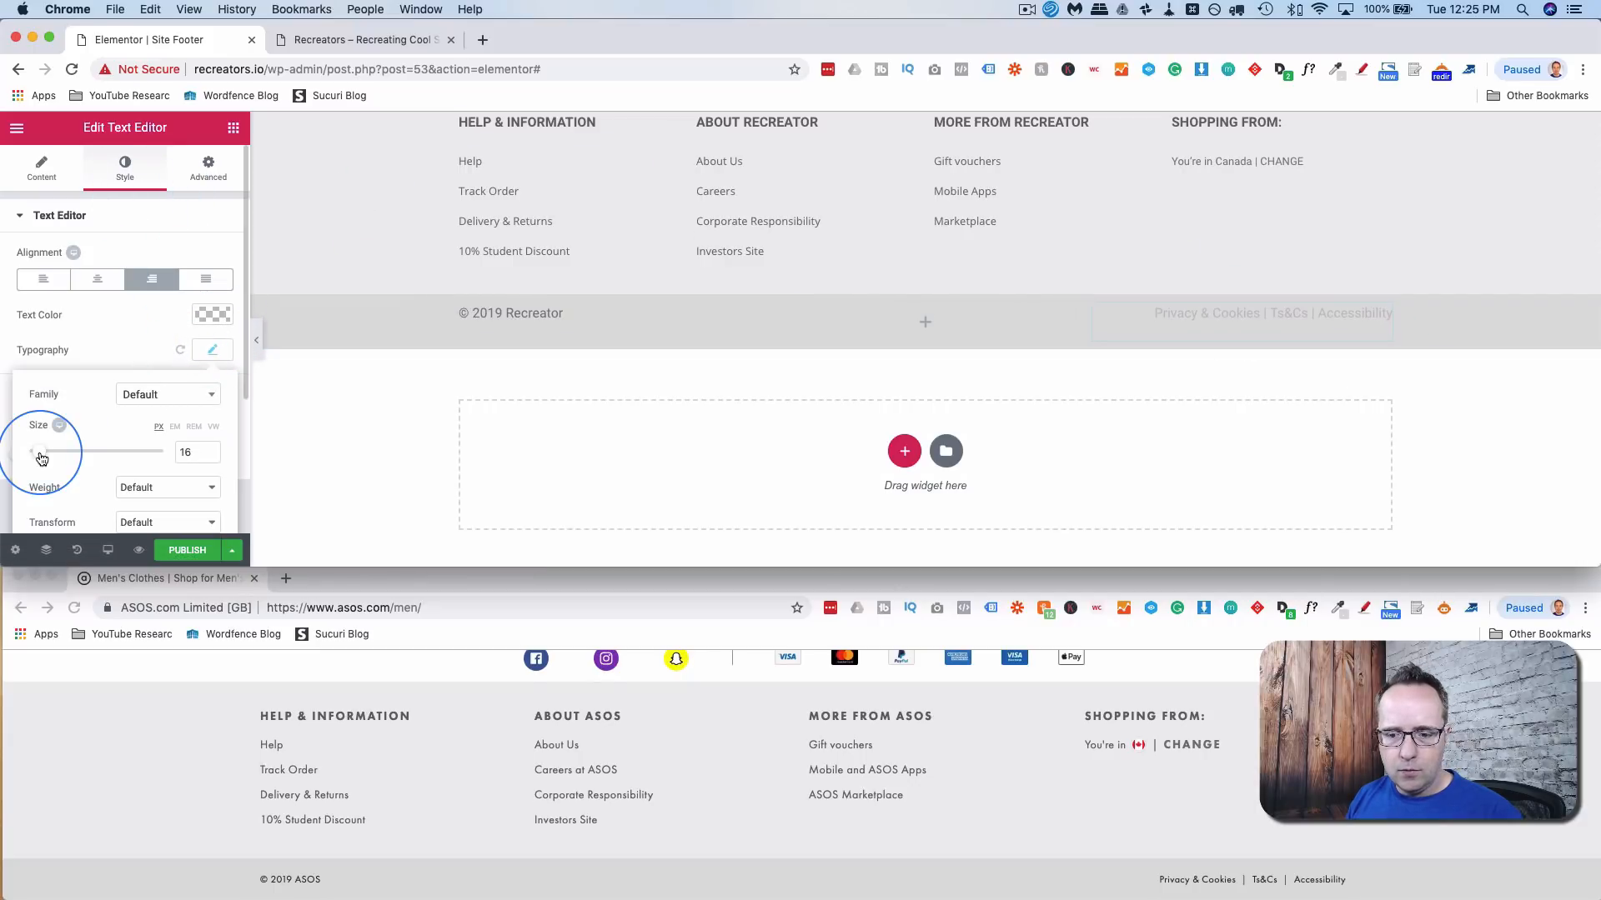
left_click_drag(41, 459, 37, 459)
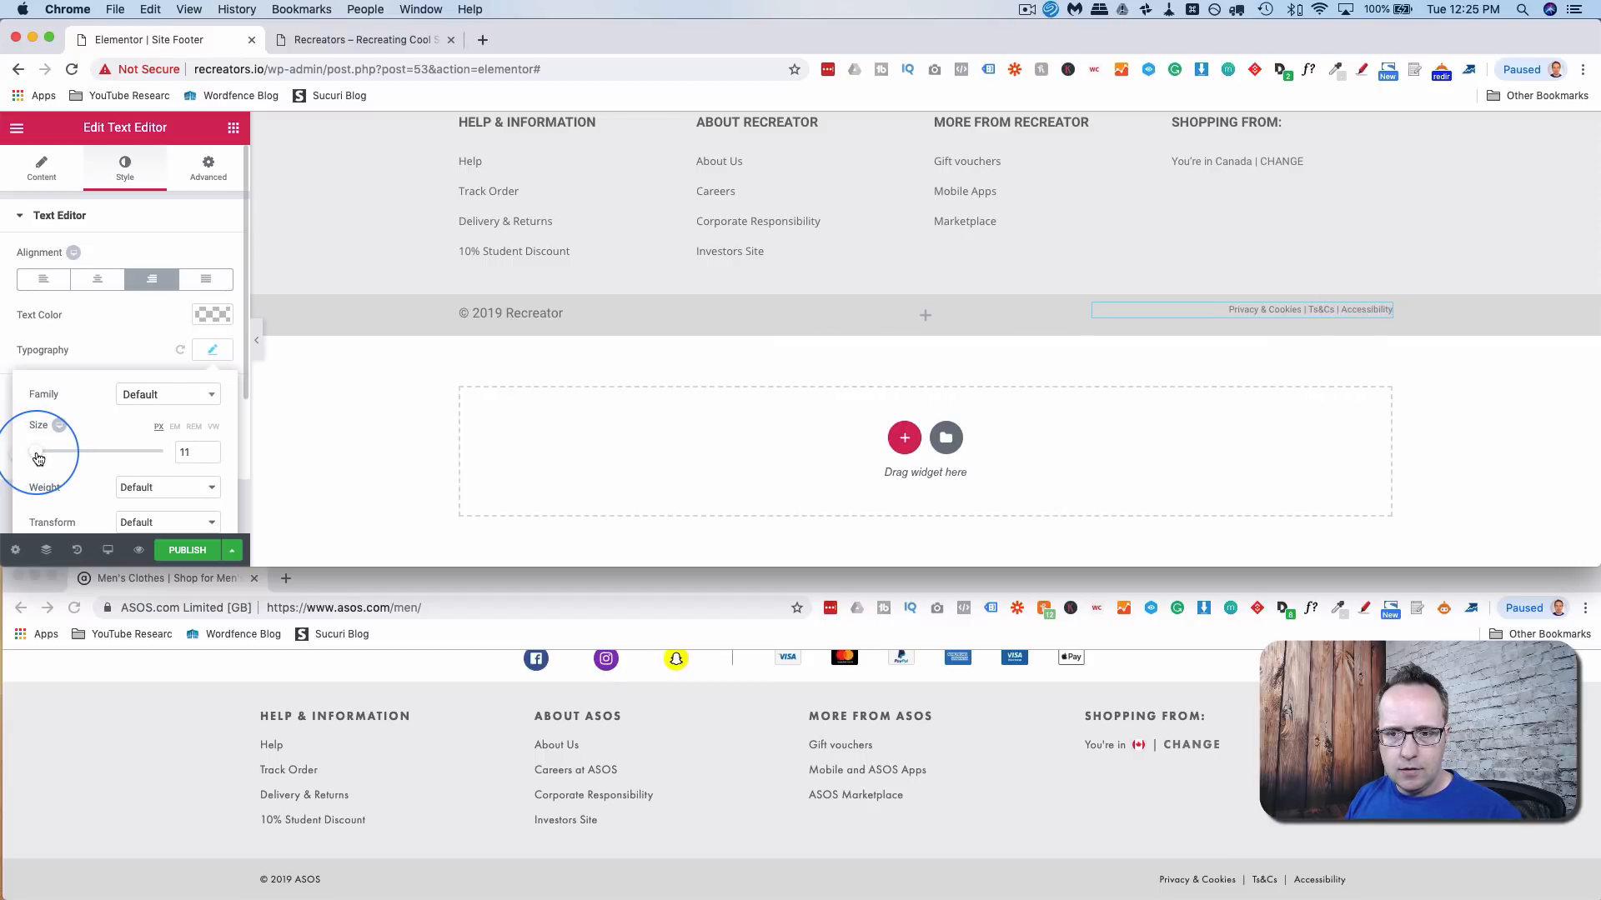
left_click(212, 314)
left_click_drag(125, 357, 18, 449)
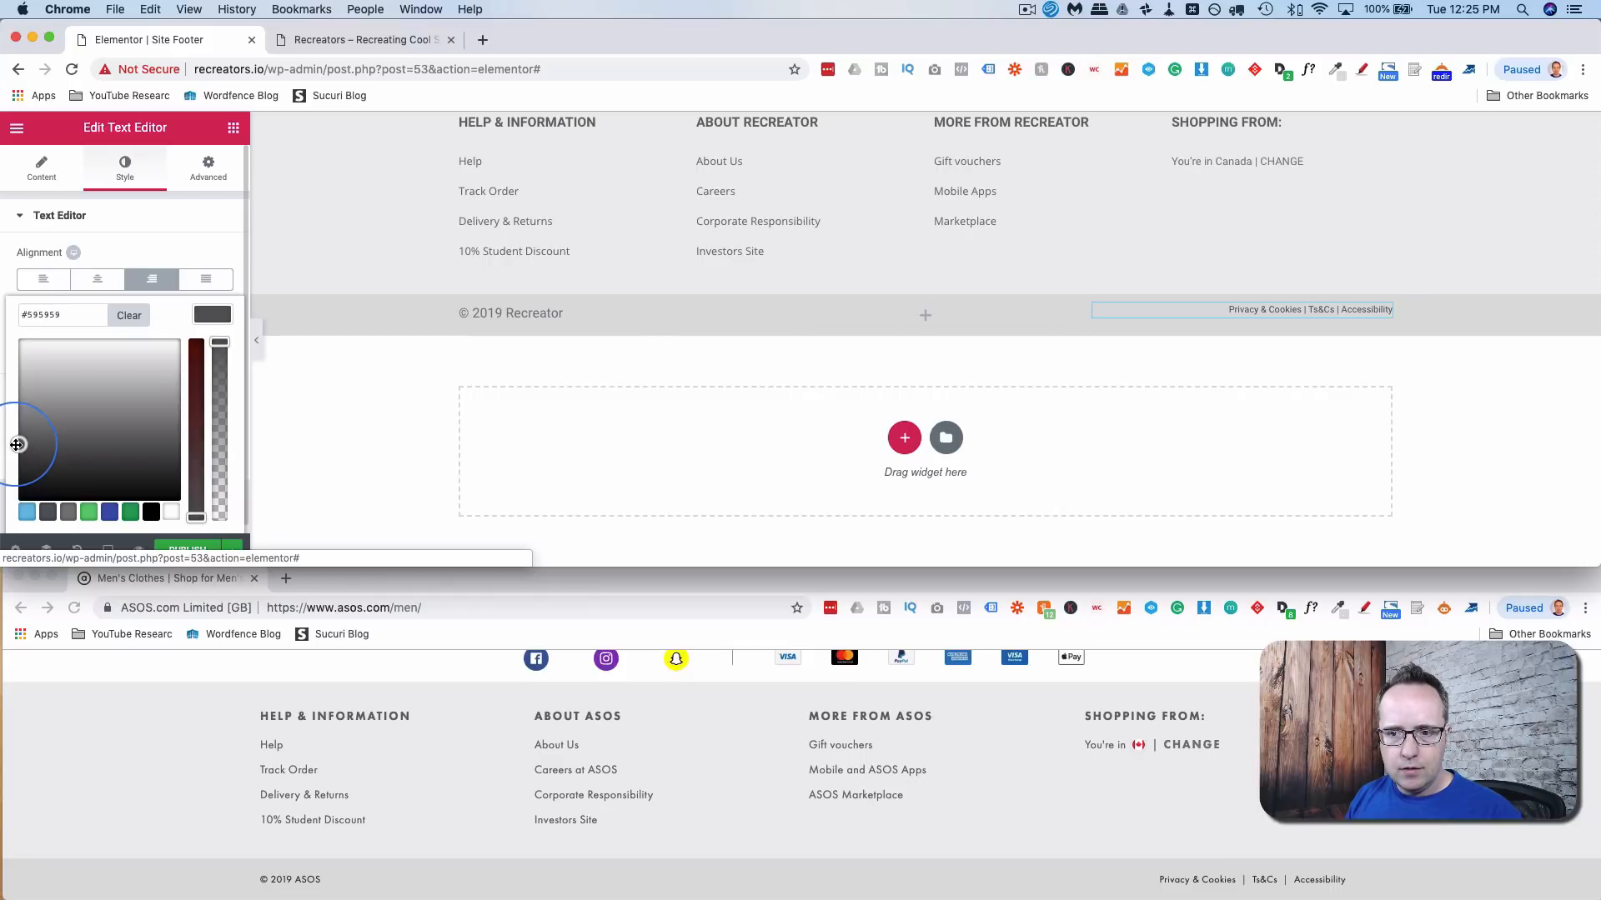
- Copy the legal links widget's style onto the "© 2019 Recreator" text and left-align that text
left_click(1384, 315)
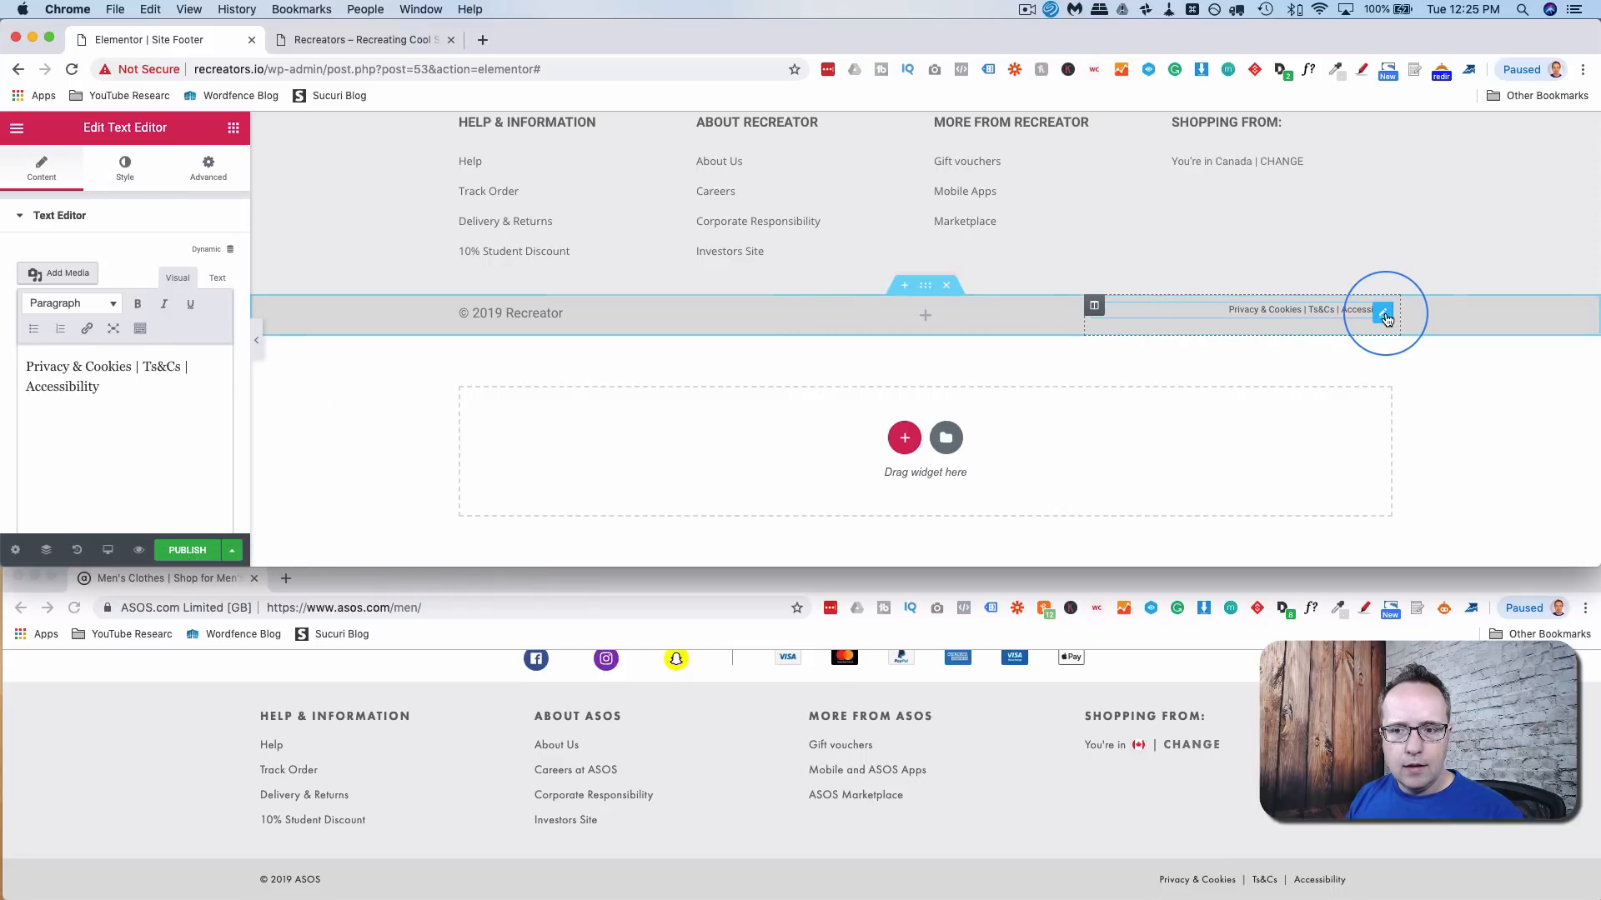
right_click(1384, 315)
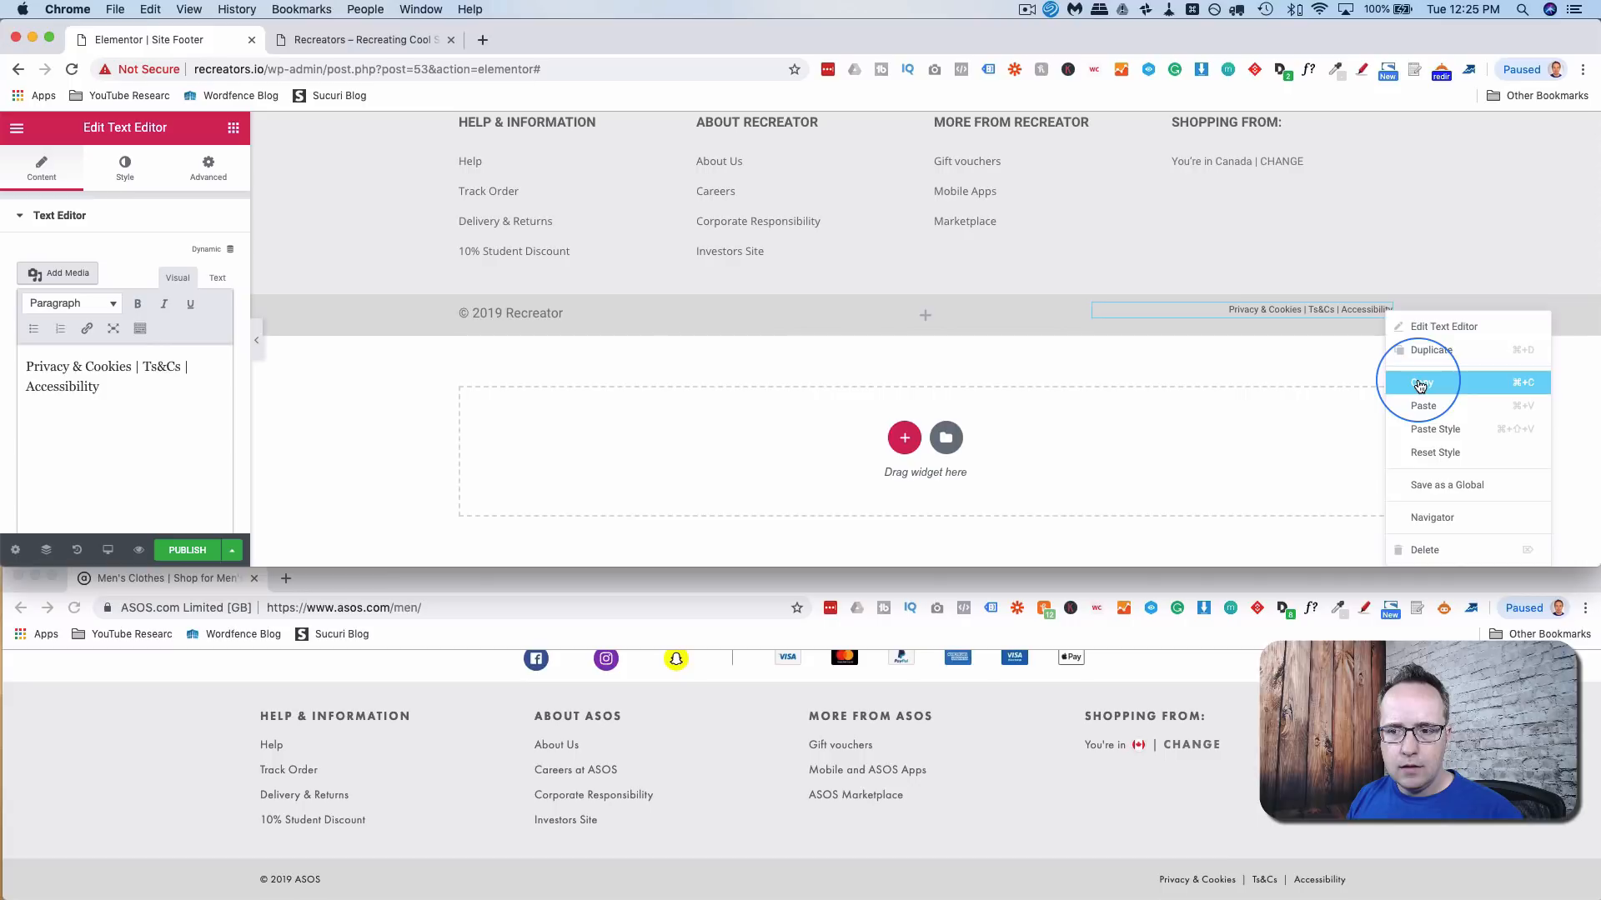
left_click(1388, 381)
right_click(748, 312)
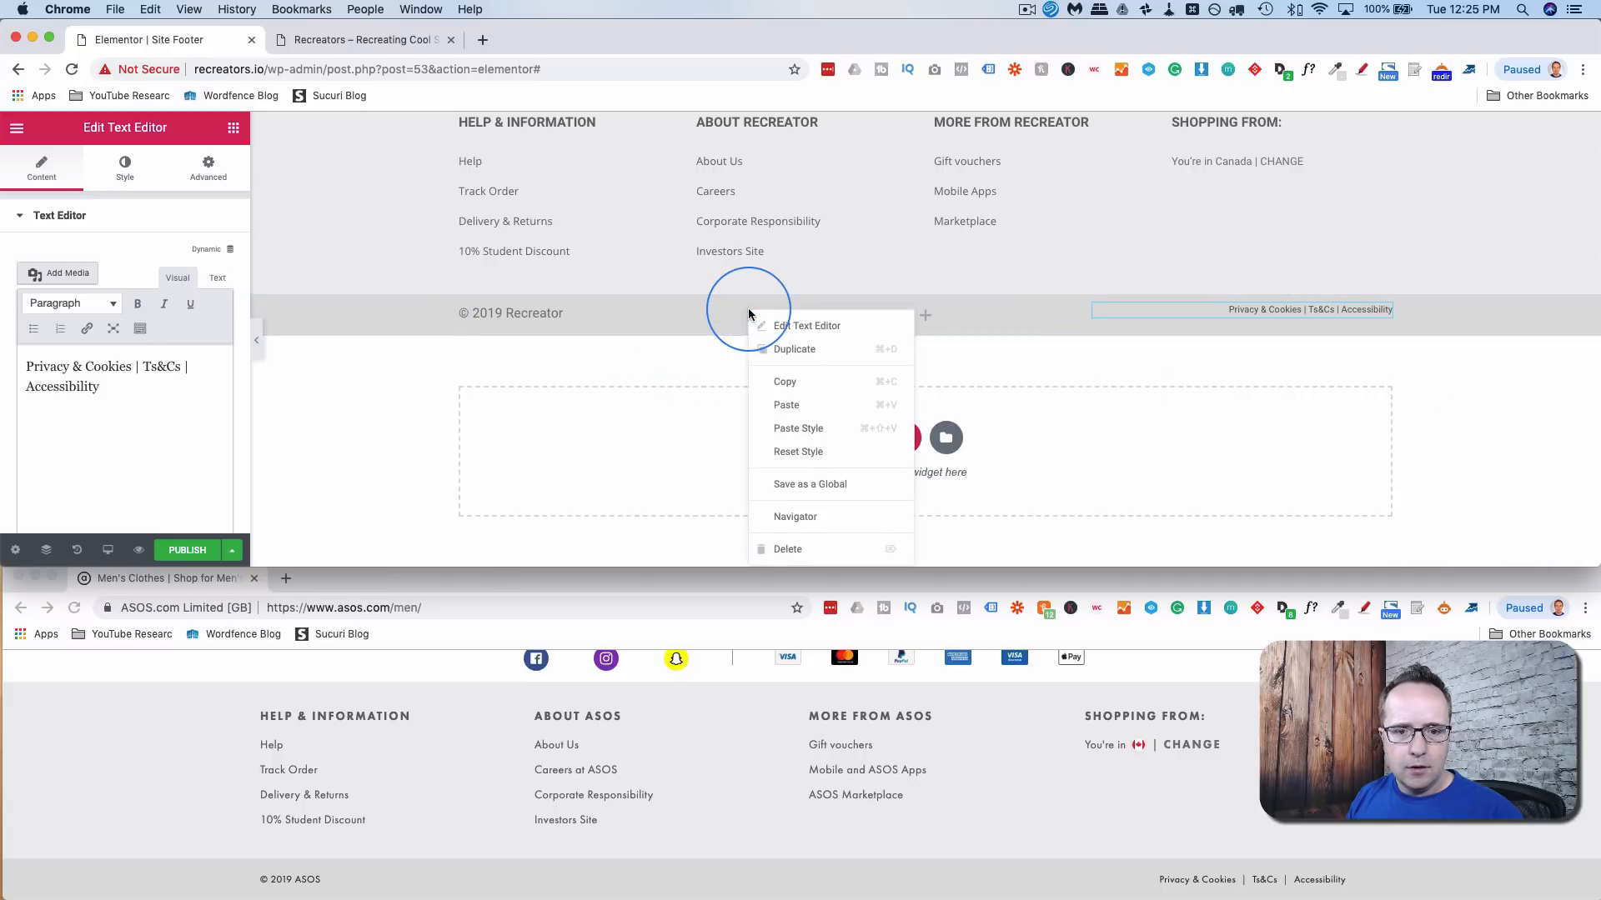
left_click(802, 404)
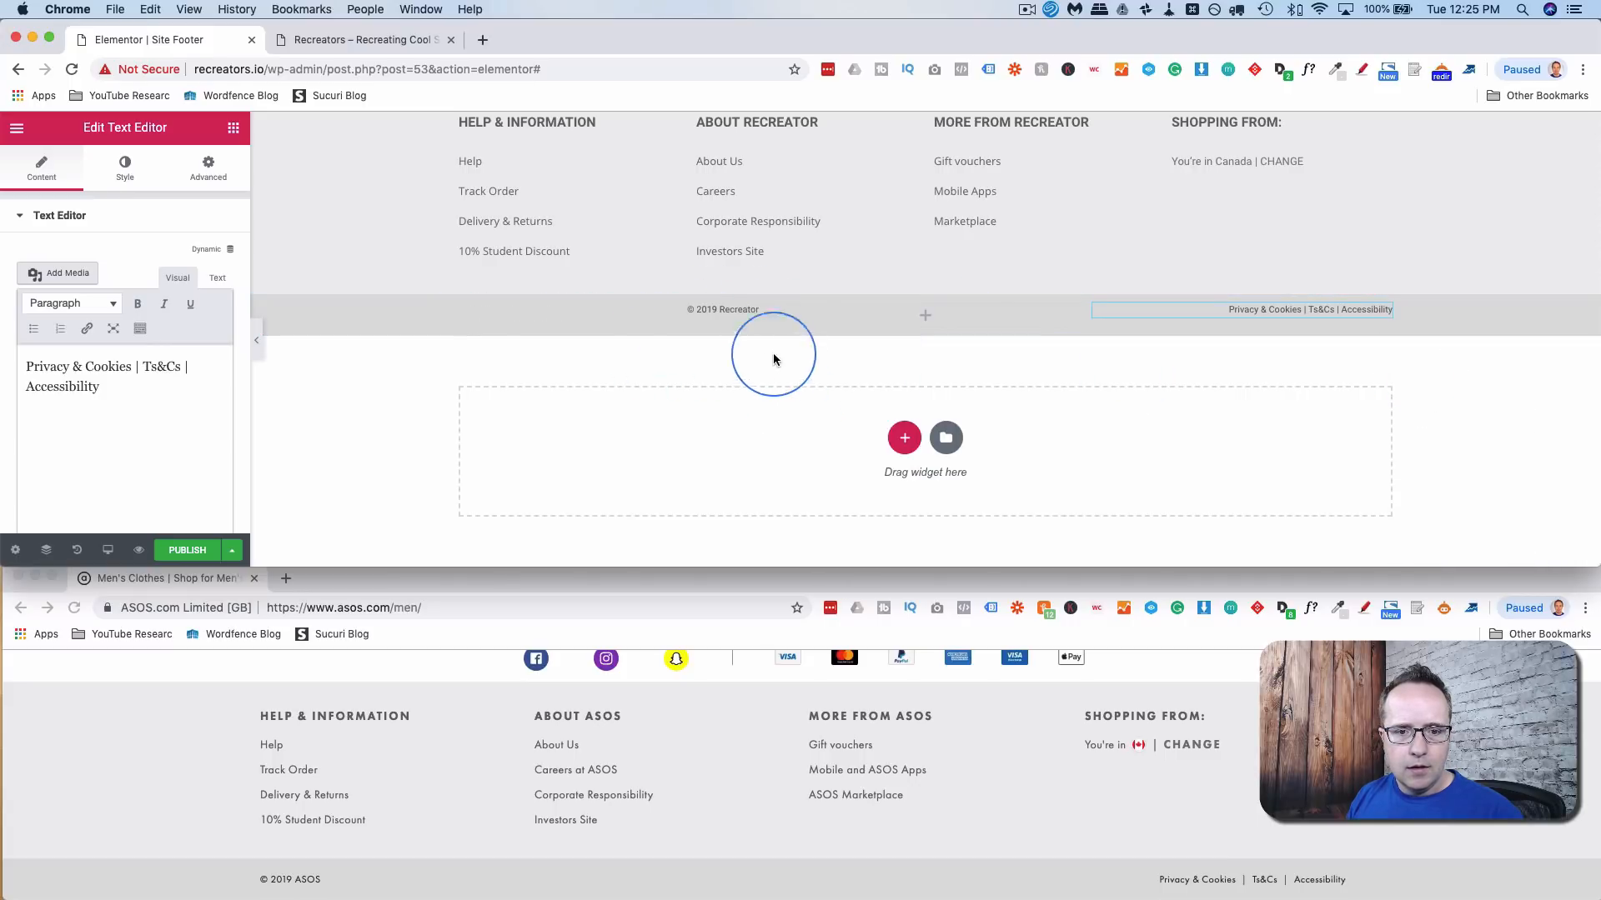
left_click(750, 311)
left_click(135, 178)
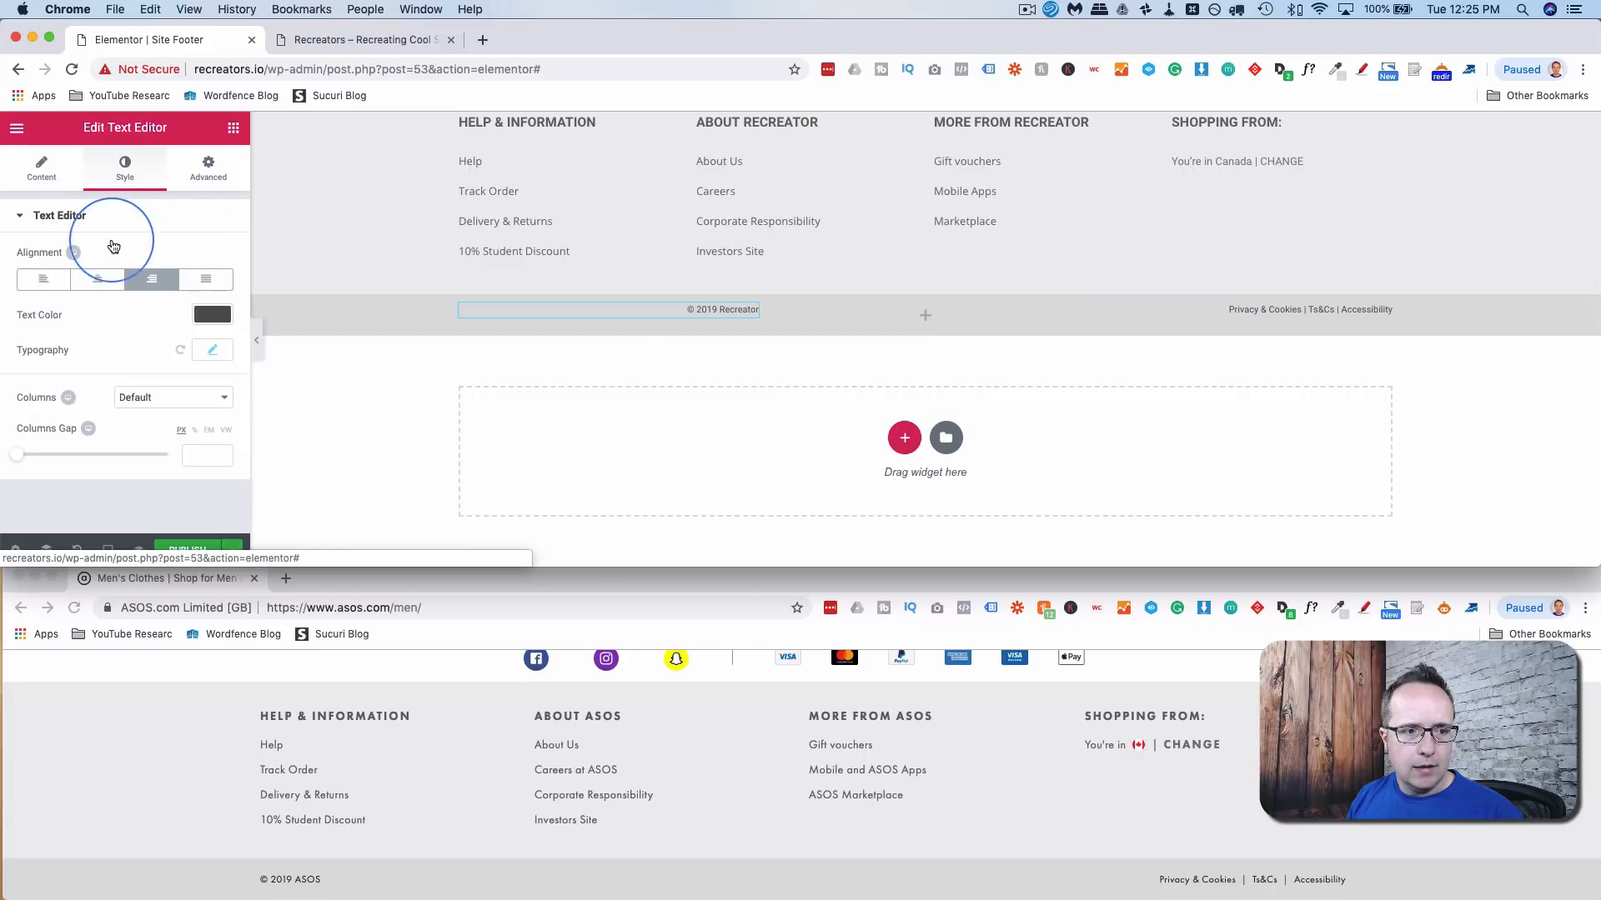
left_click(43, 280)
- Narrow the two outer columns of the copyright bar and delete its empty middle column
left_click_drag(768, 315, 713, 317)
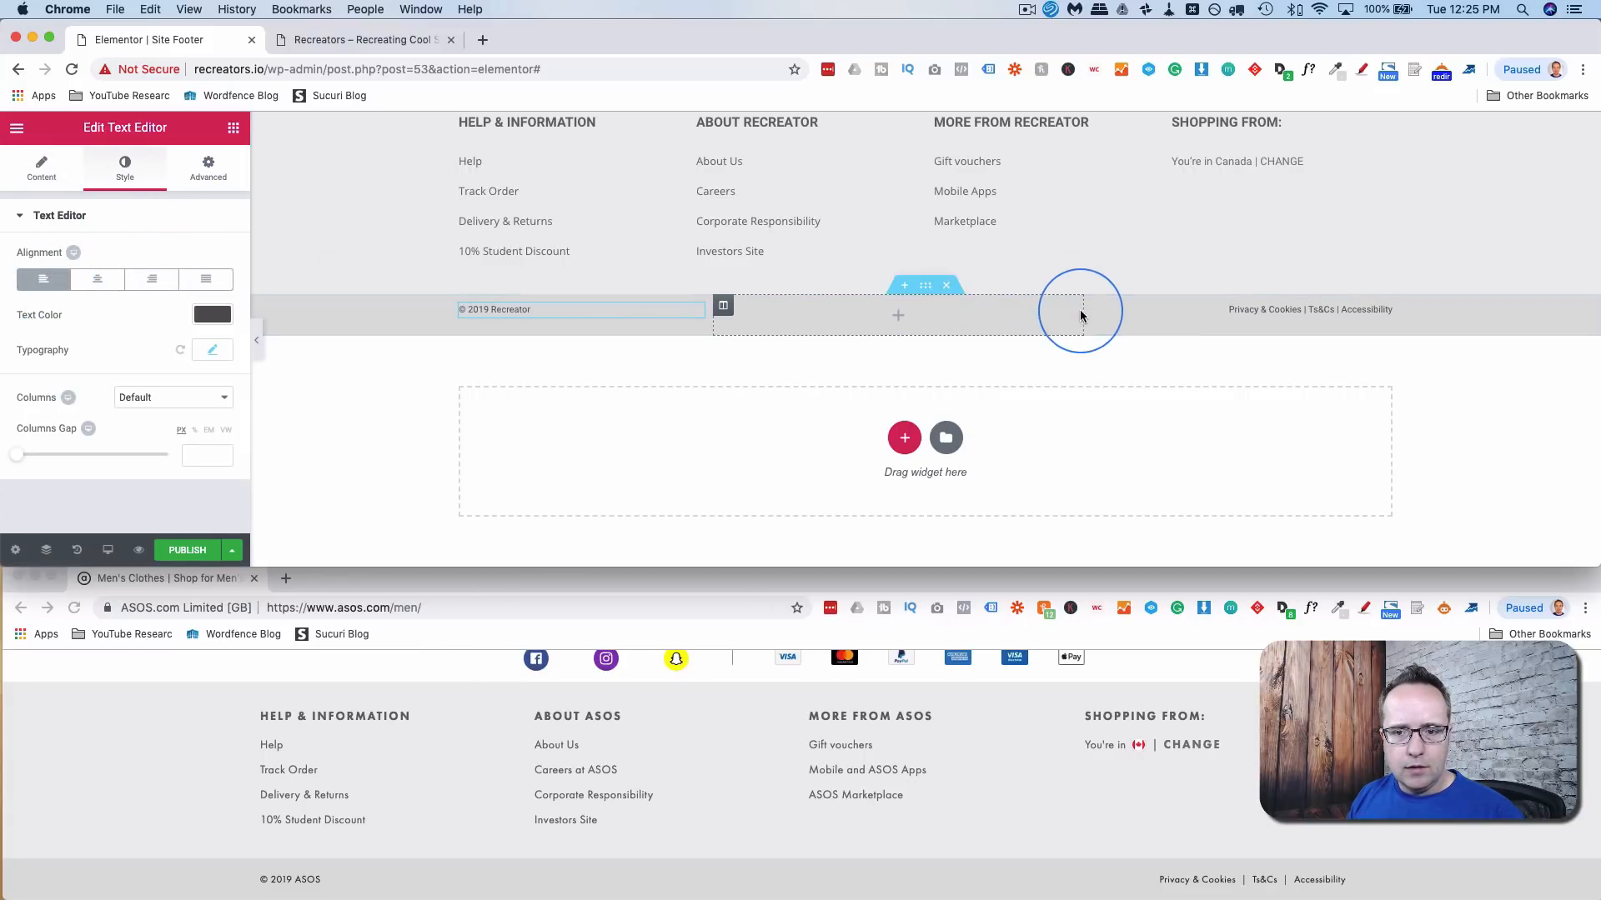
left_click_drag(1081, 315, 1157, 310)
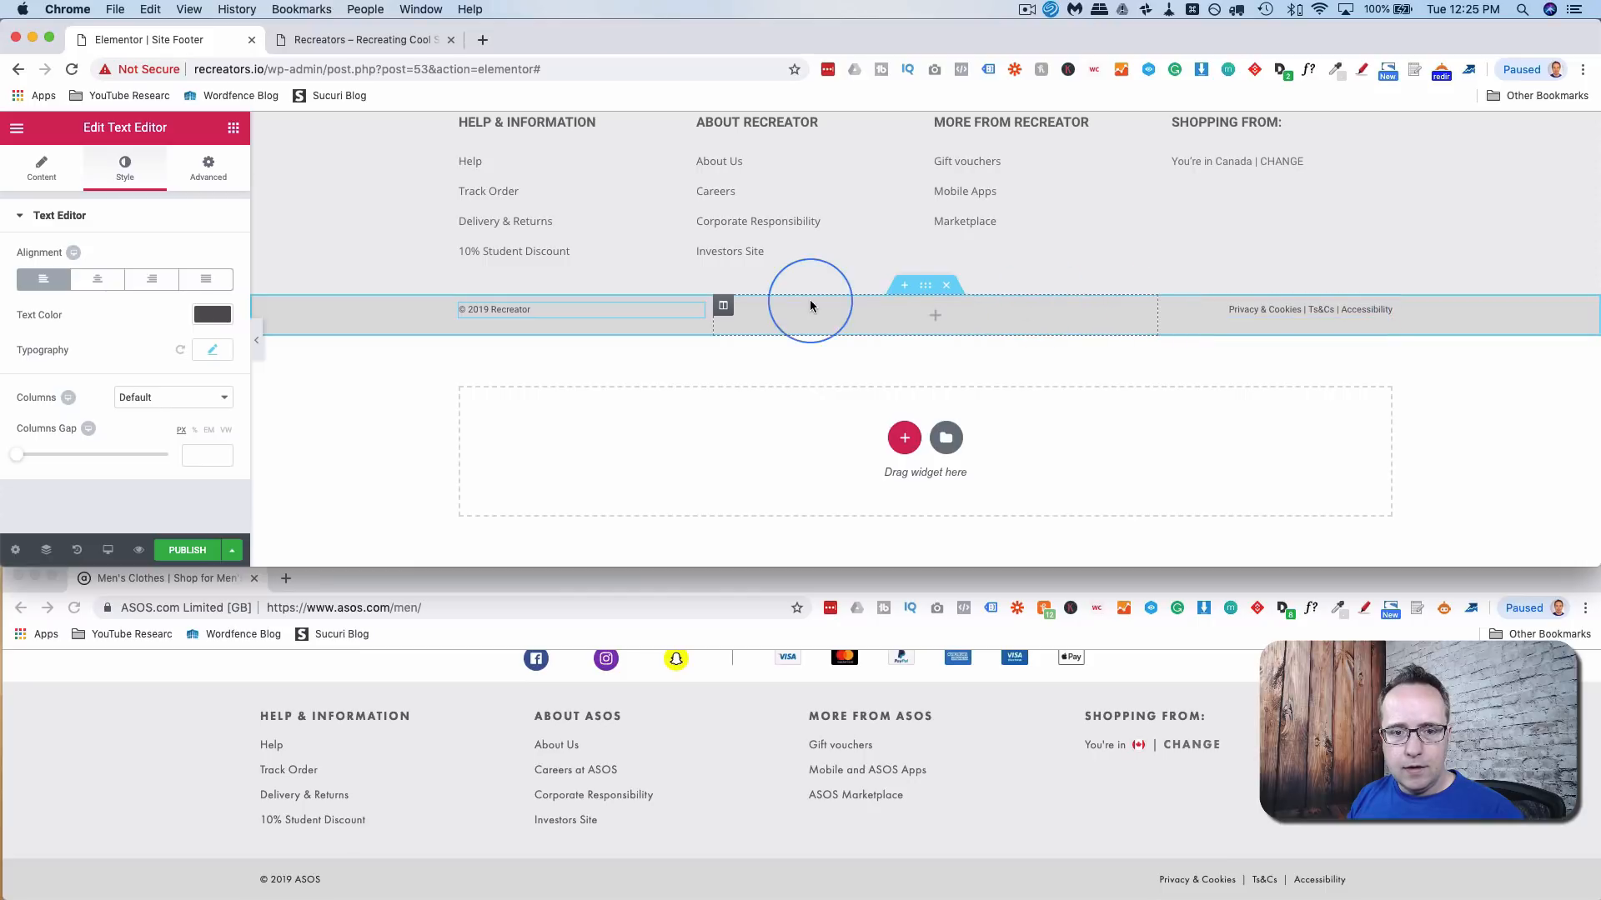
right_click(724, 307)
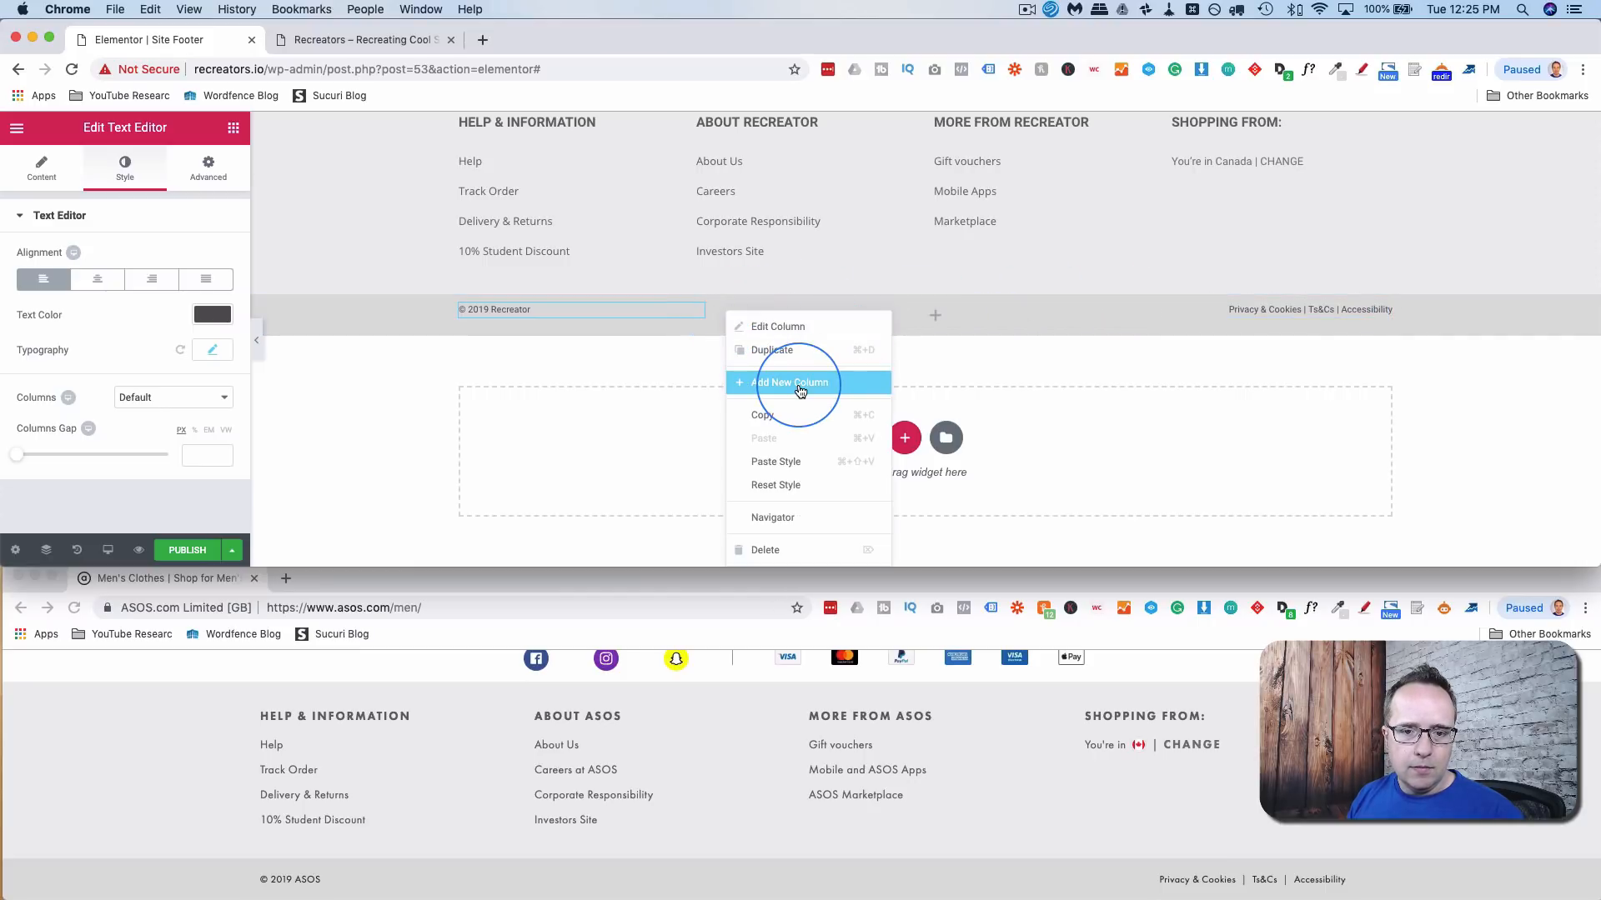
left_click(775, 549)
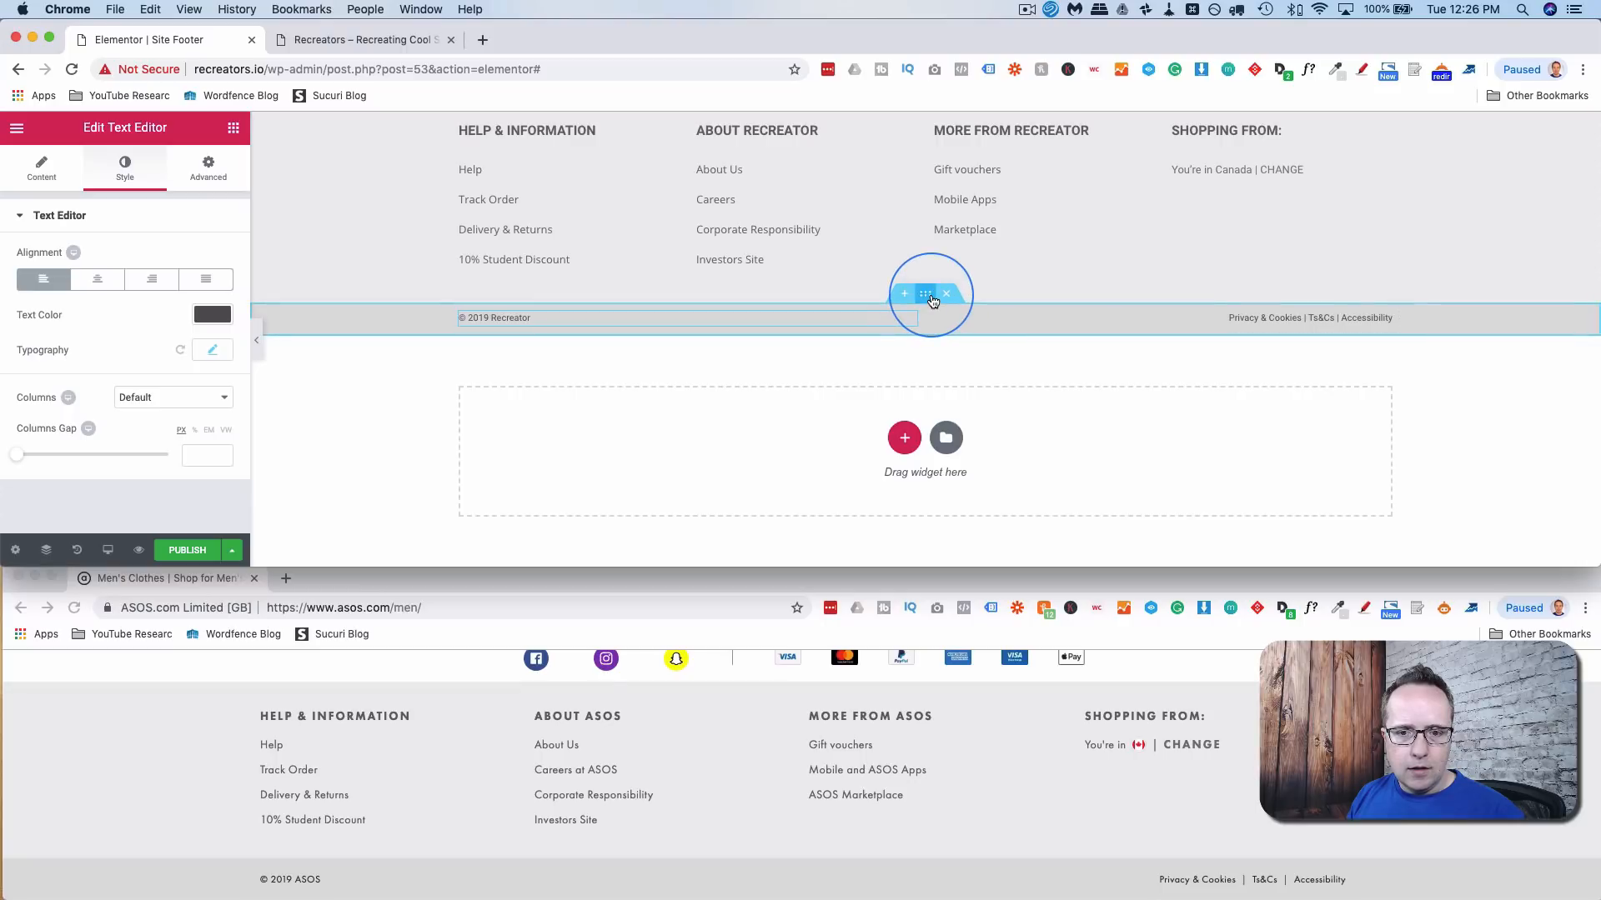
- Set the copyright section's content position to Middle, trying Top for comparison
left_click(288, 335)
left_click(41, 165)
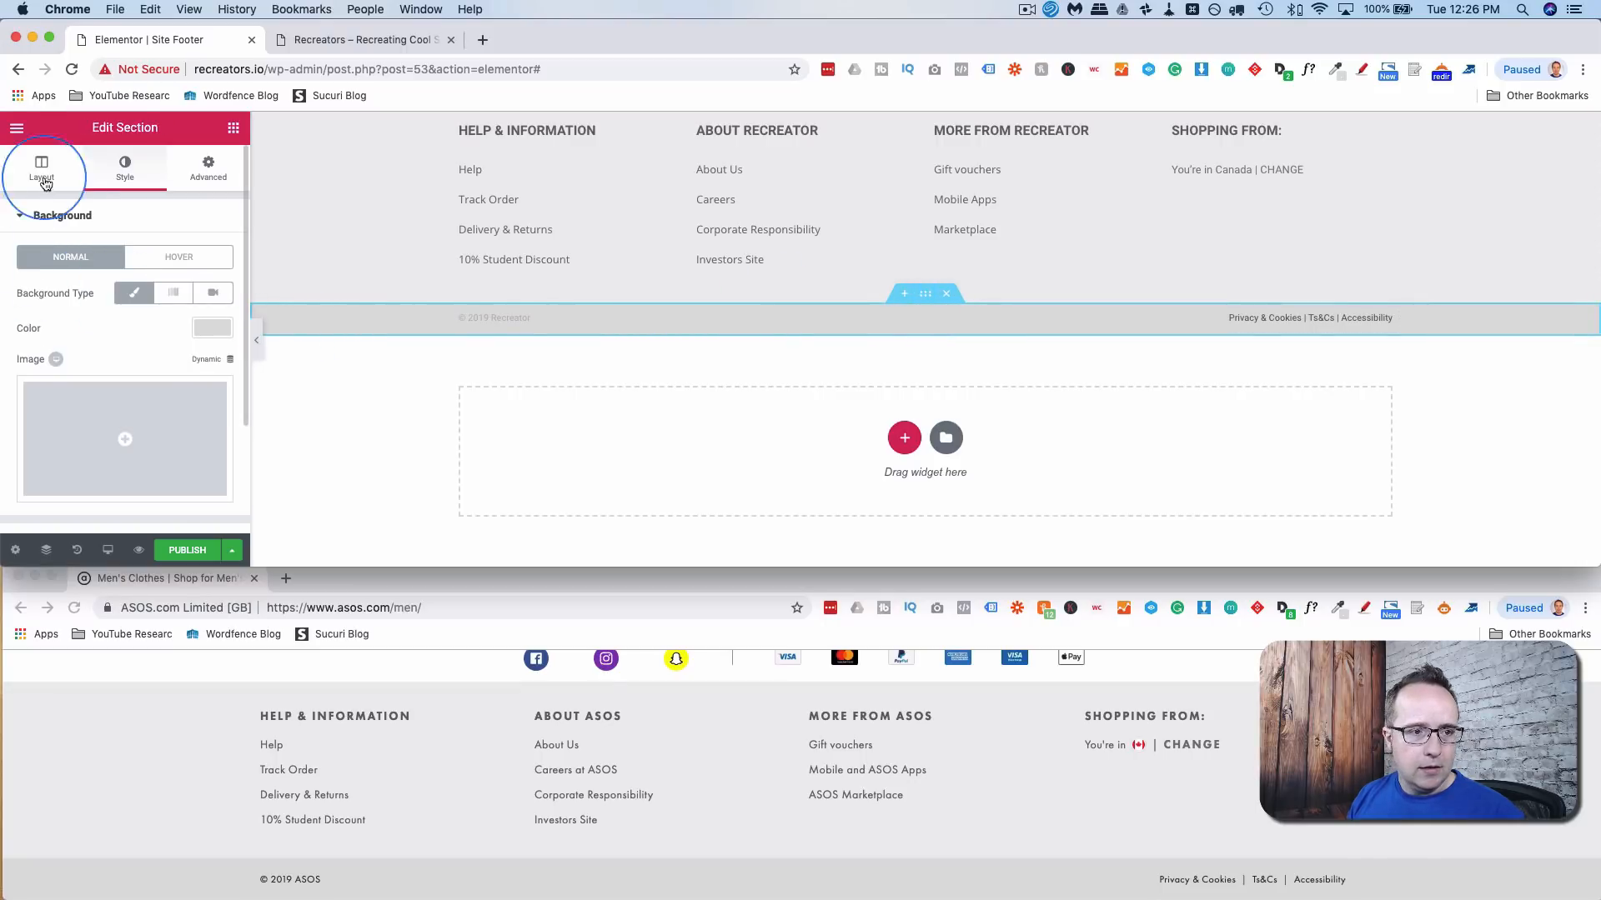
scroll(72, 392, "down", 2)
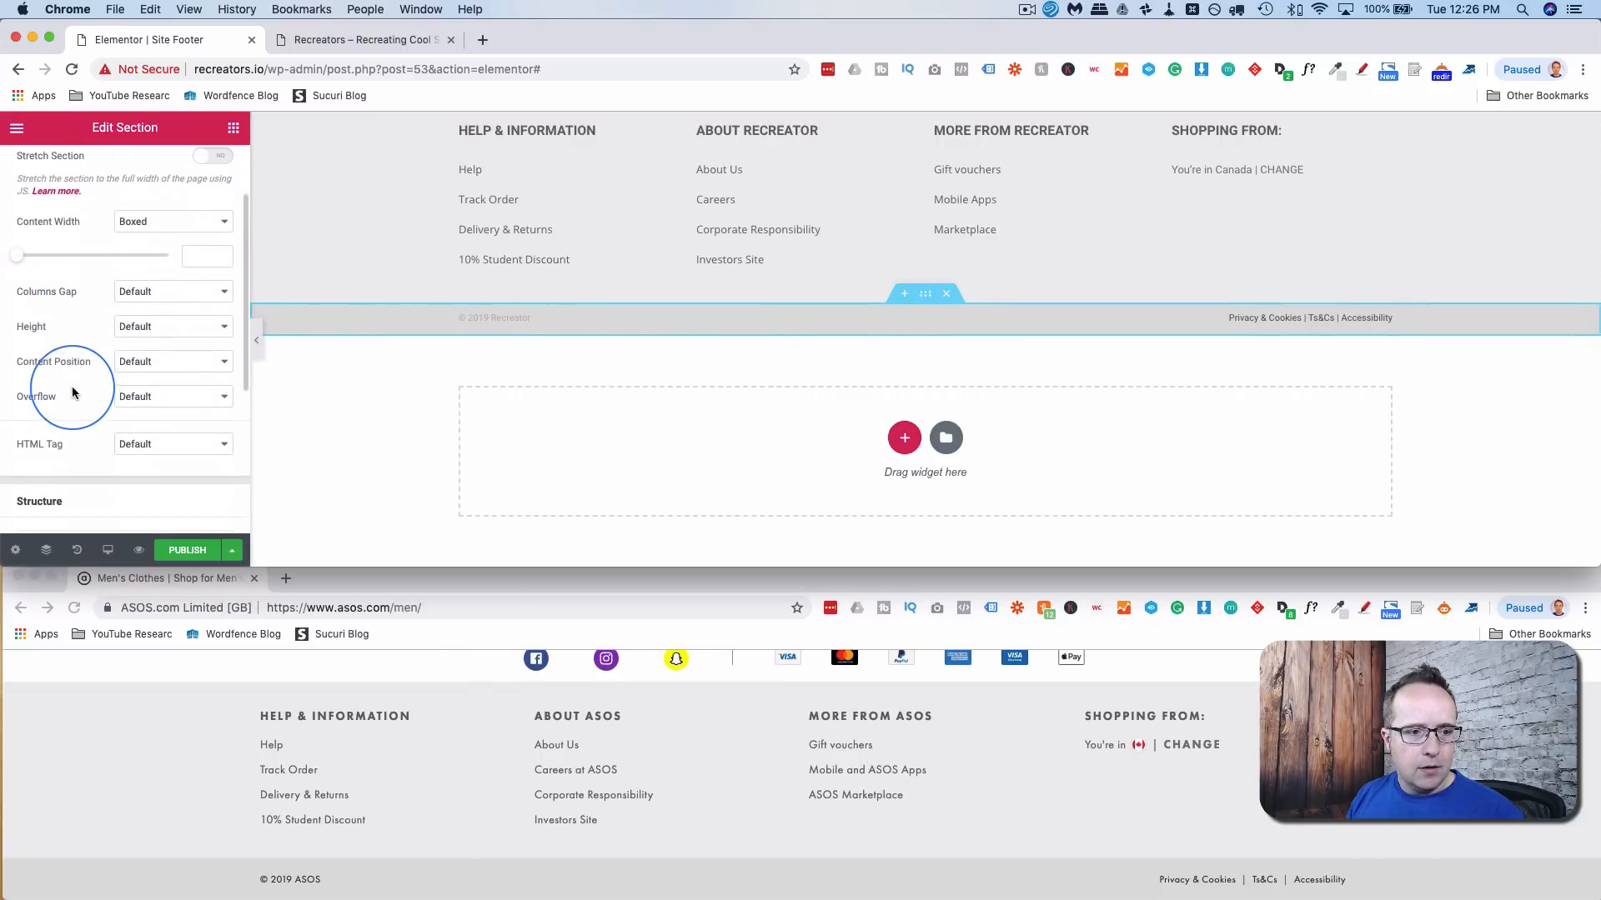
left_click(143, 361)
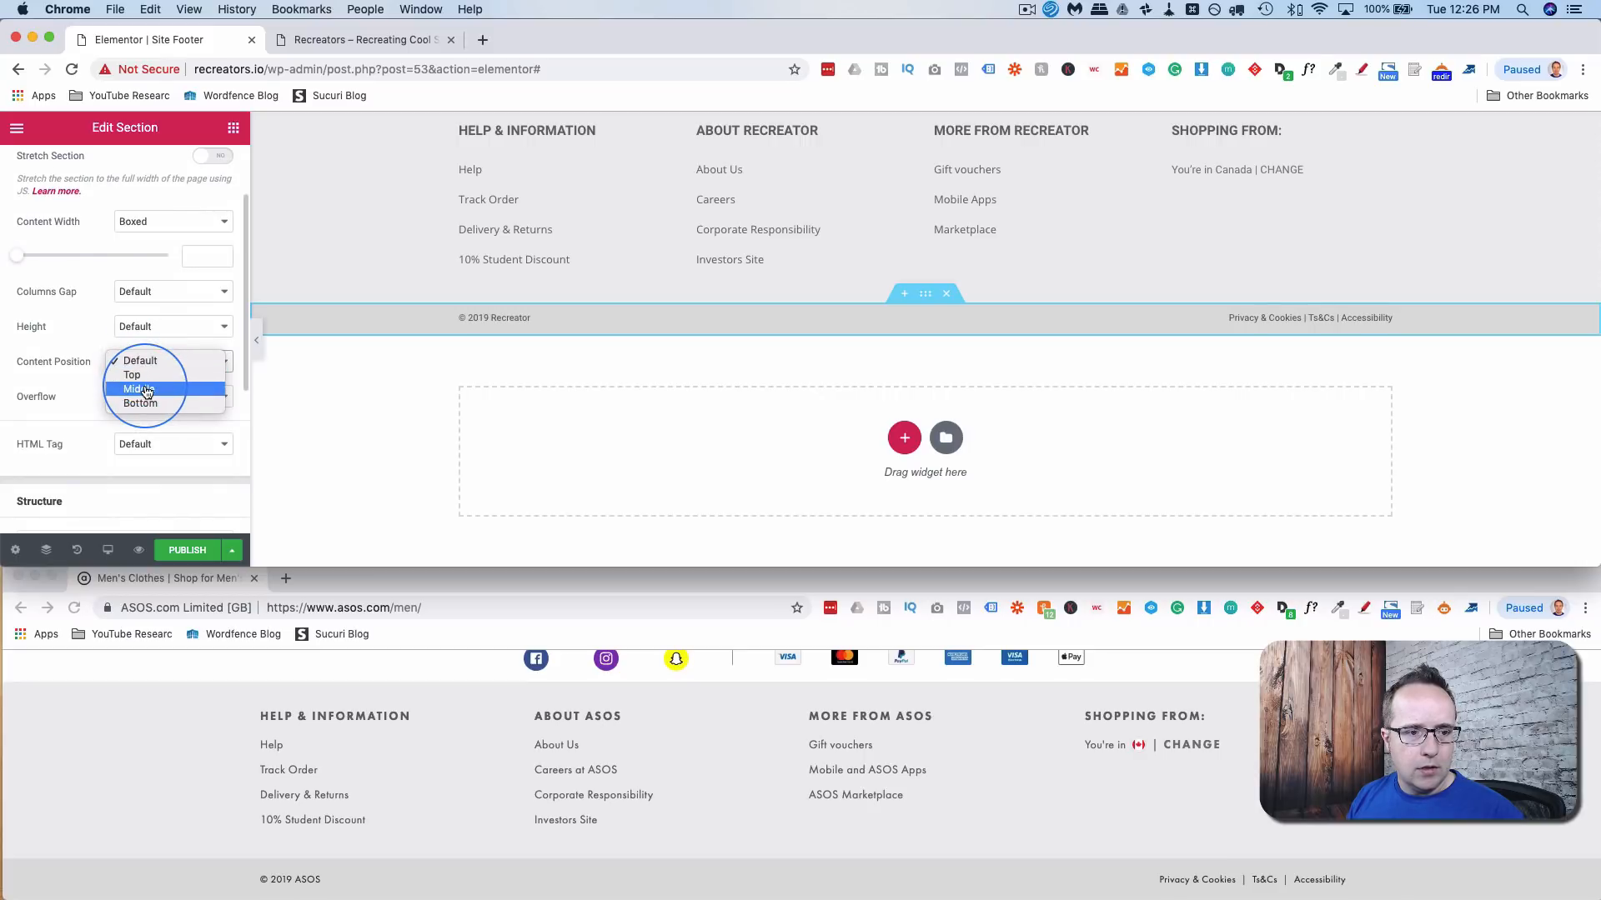
left_click(143, 389)
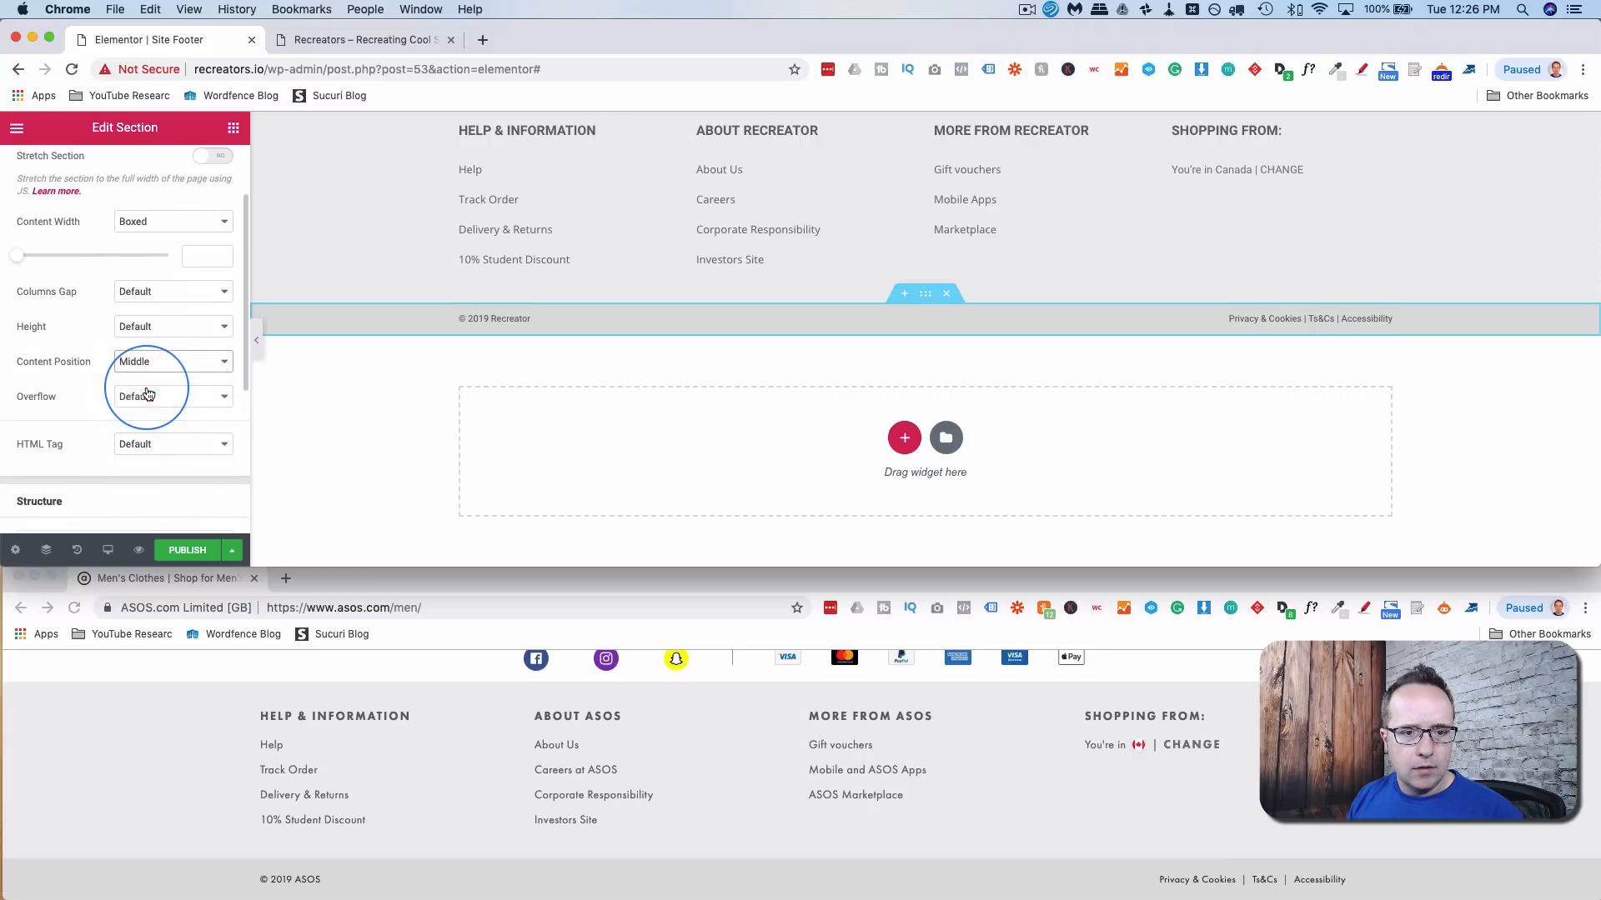
left_click(154, 363)
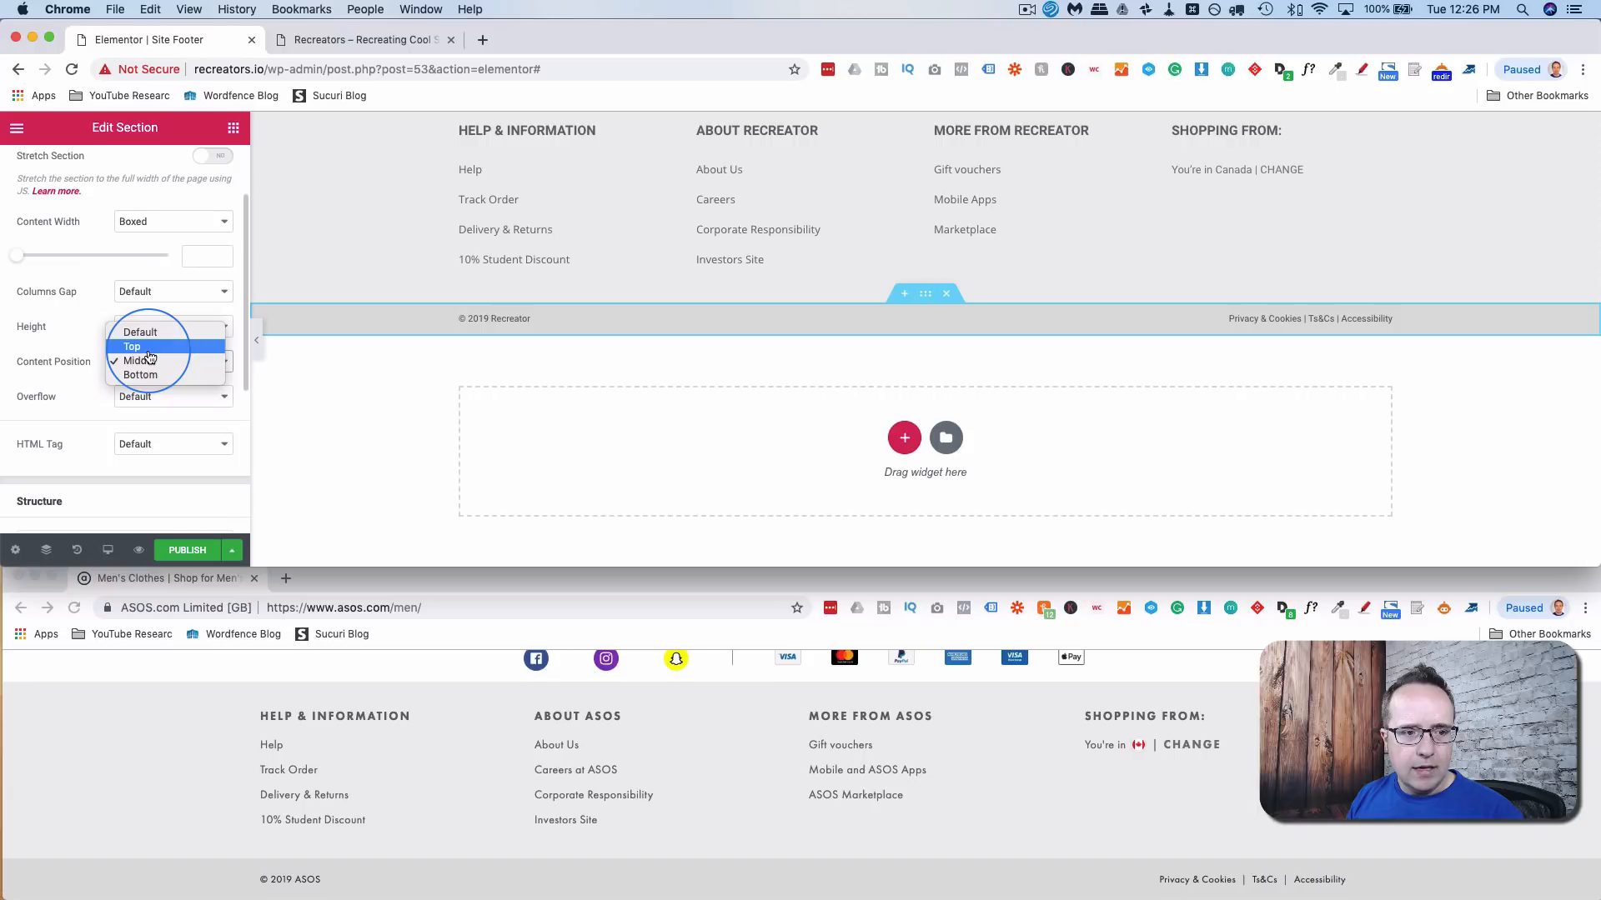
left_click(149, 351)
left_click(205, 361)
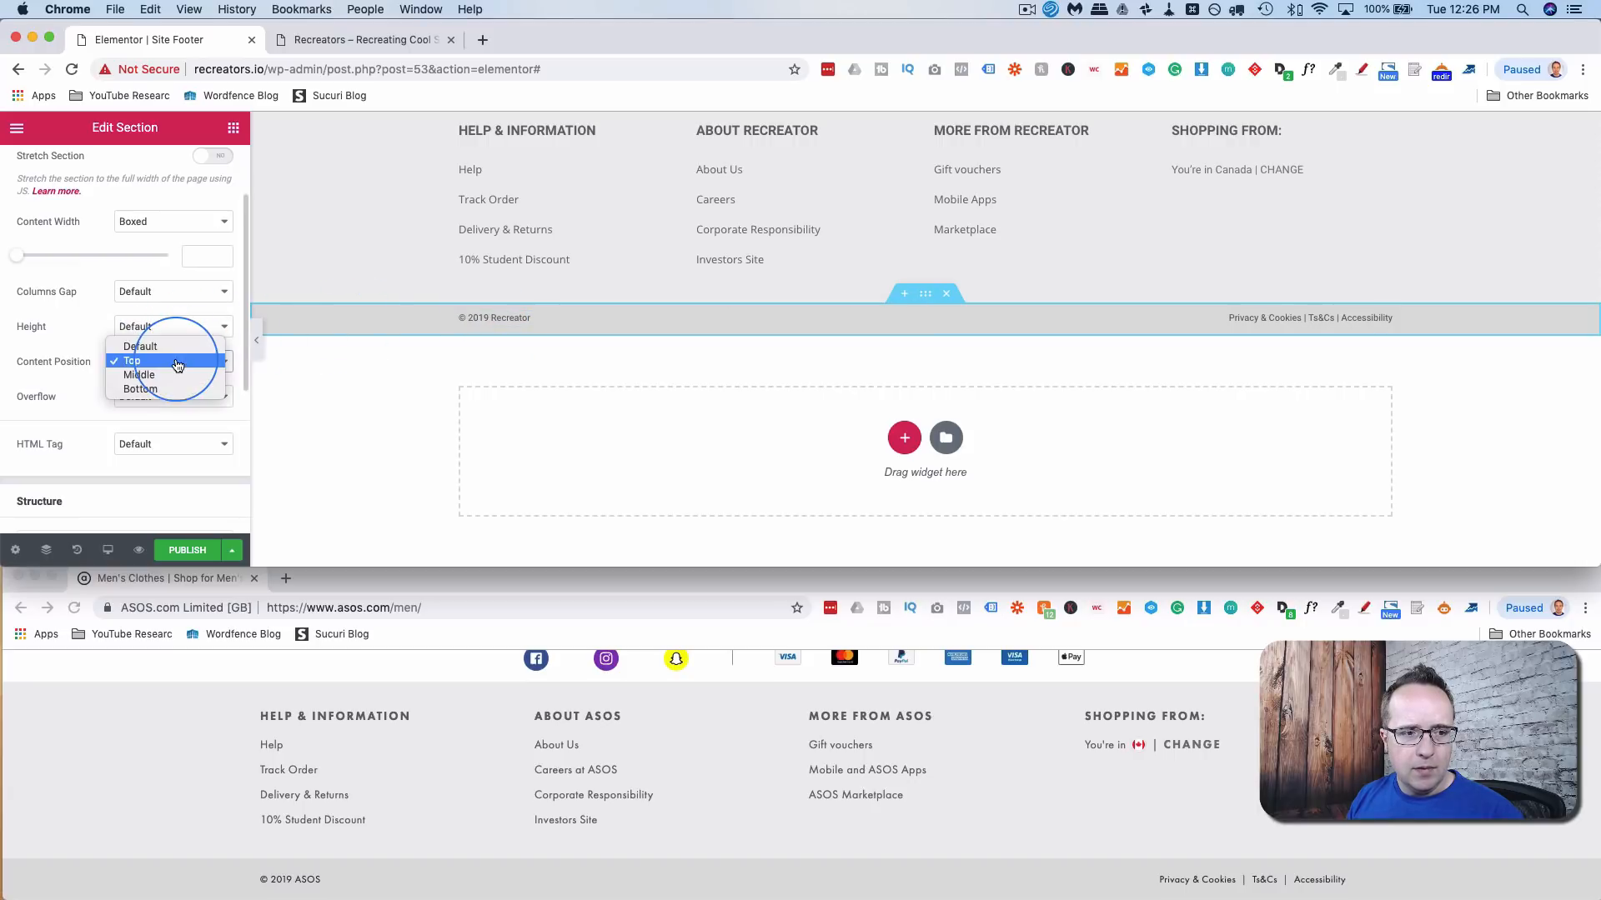
left_click(178, 375)
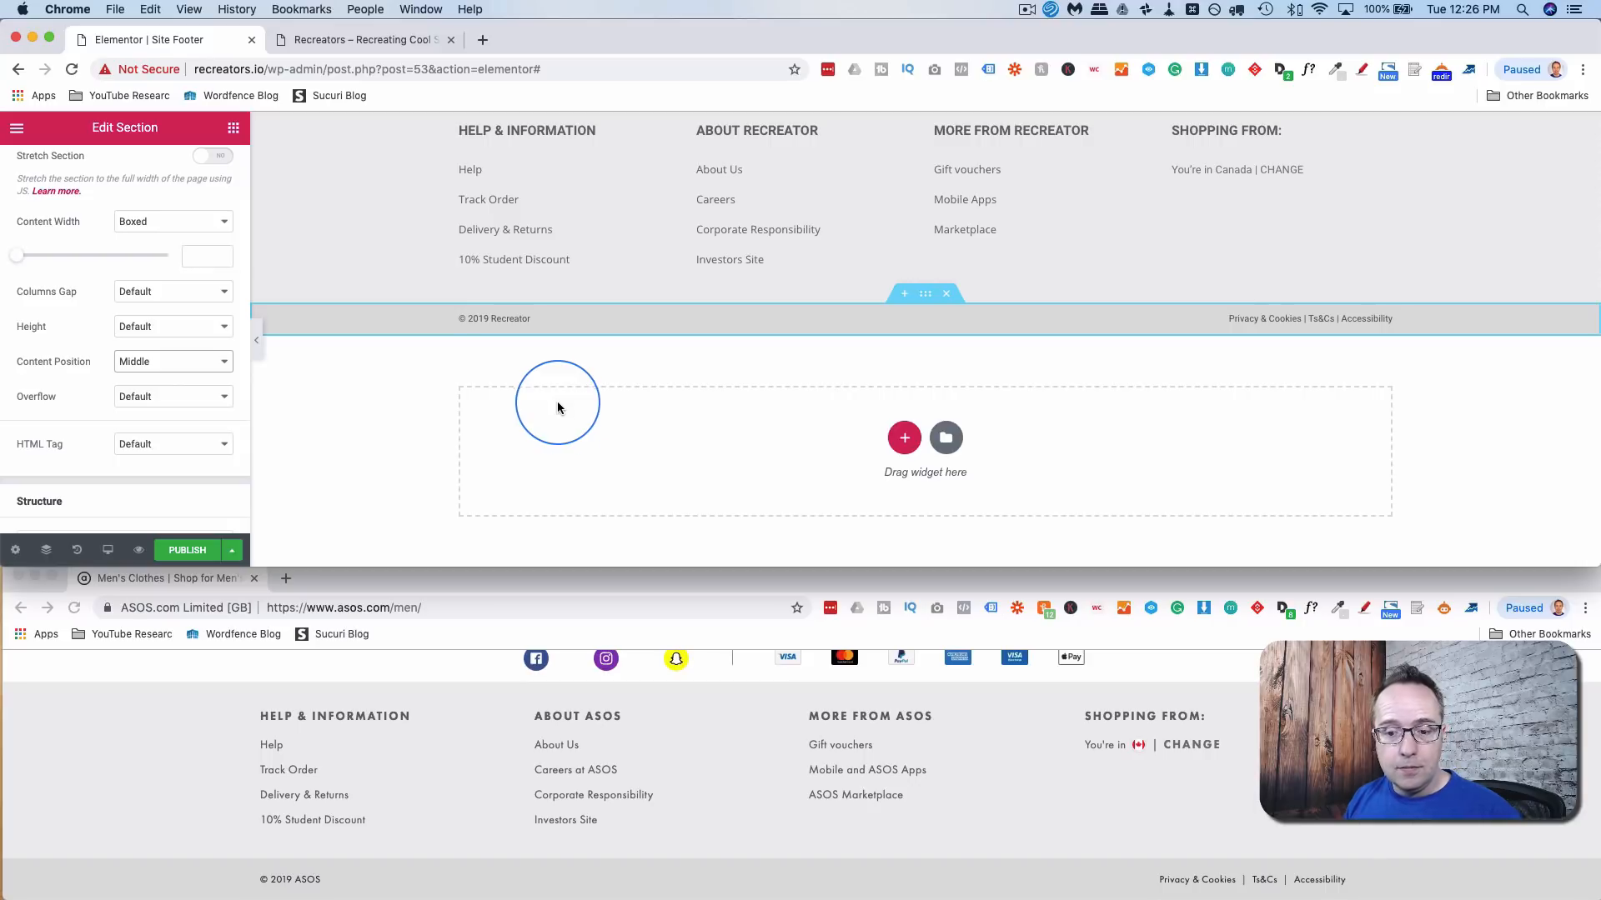
- Publish the footer template with a display condition that includes the Entire Site
scroll(582, 424, "up", 2)
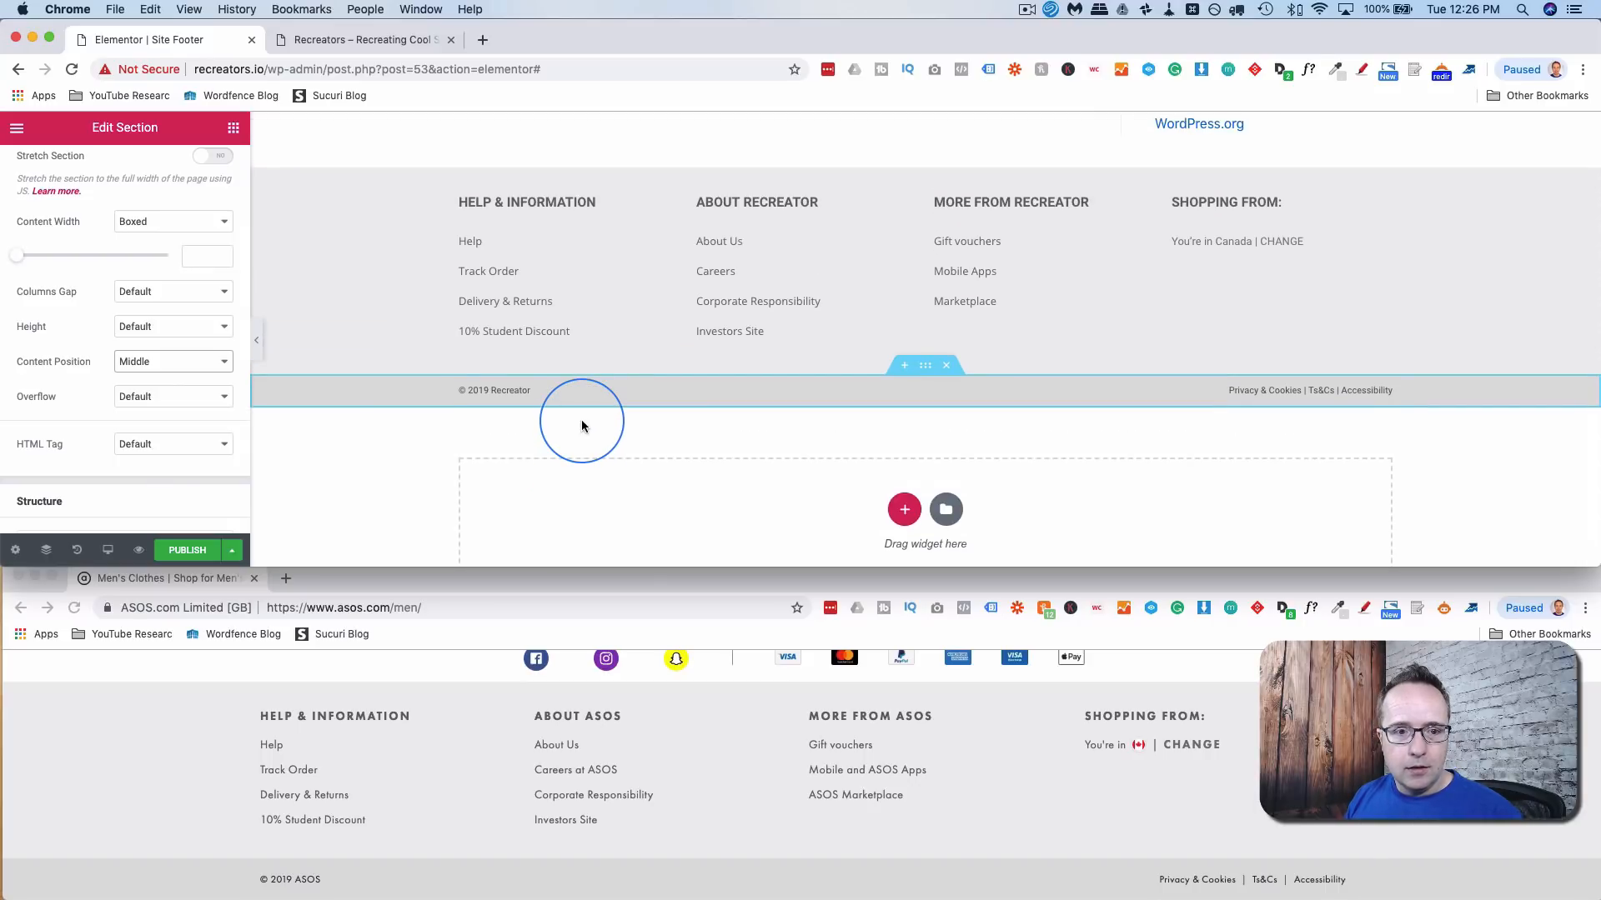
left_click(178, 552)
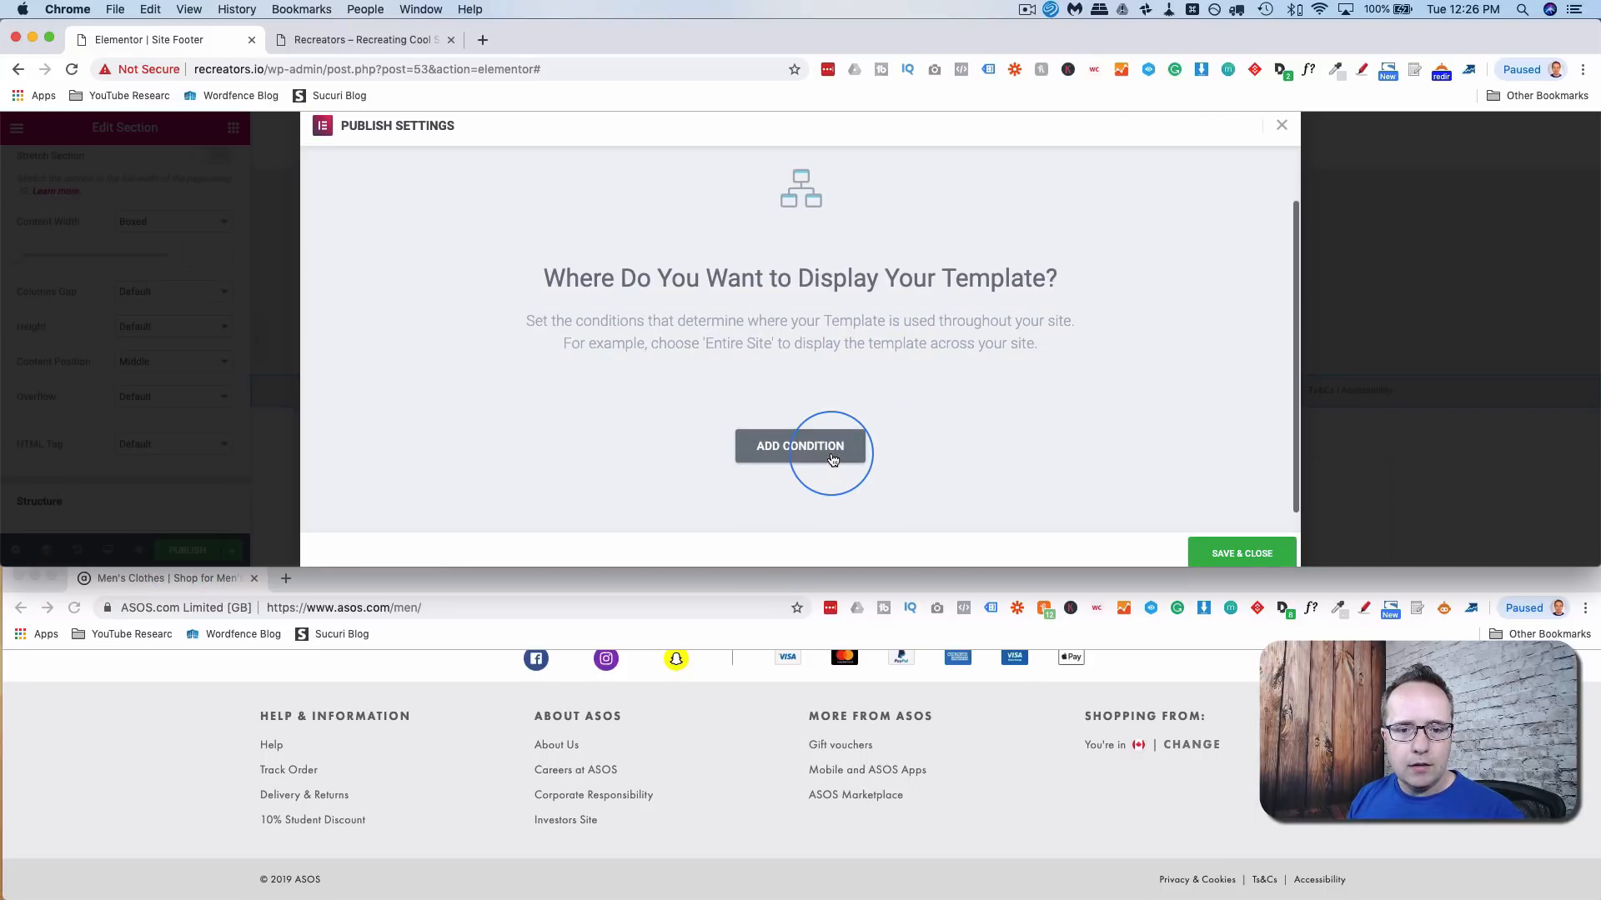
left_click(825, 447)
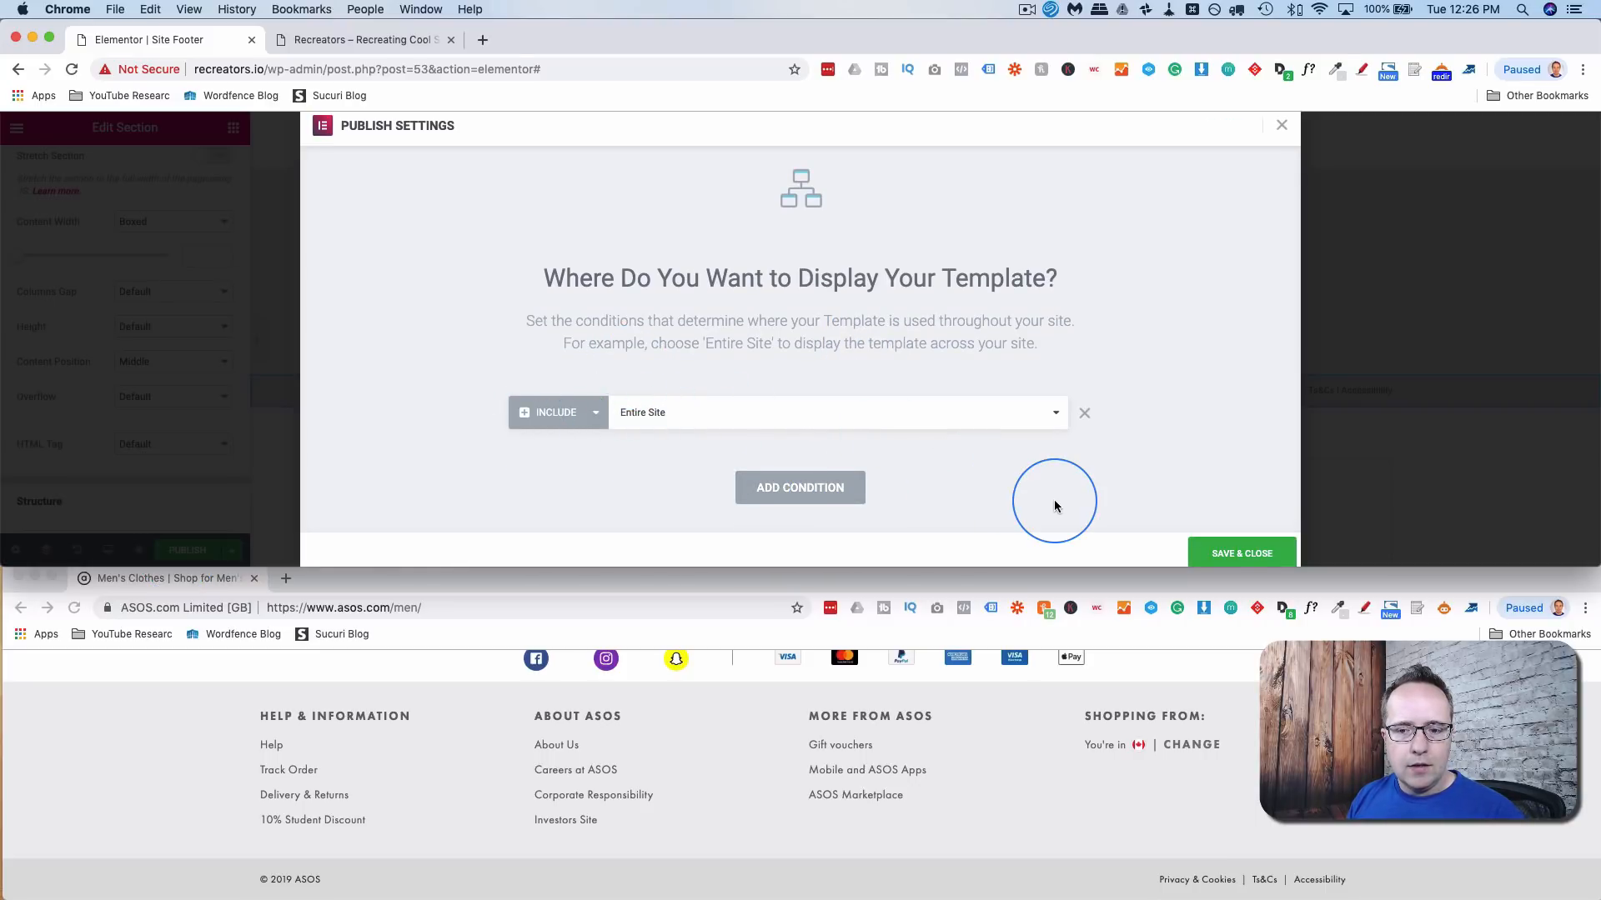
scroll(1100, 517, "down", 2)
left_click(1208, 550)
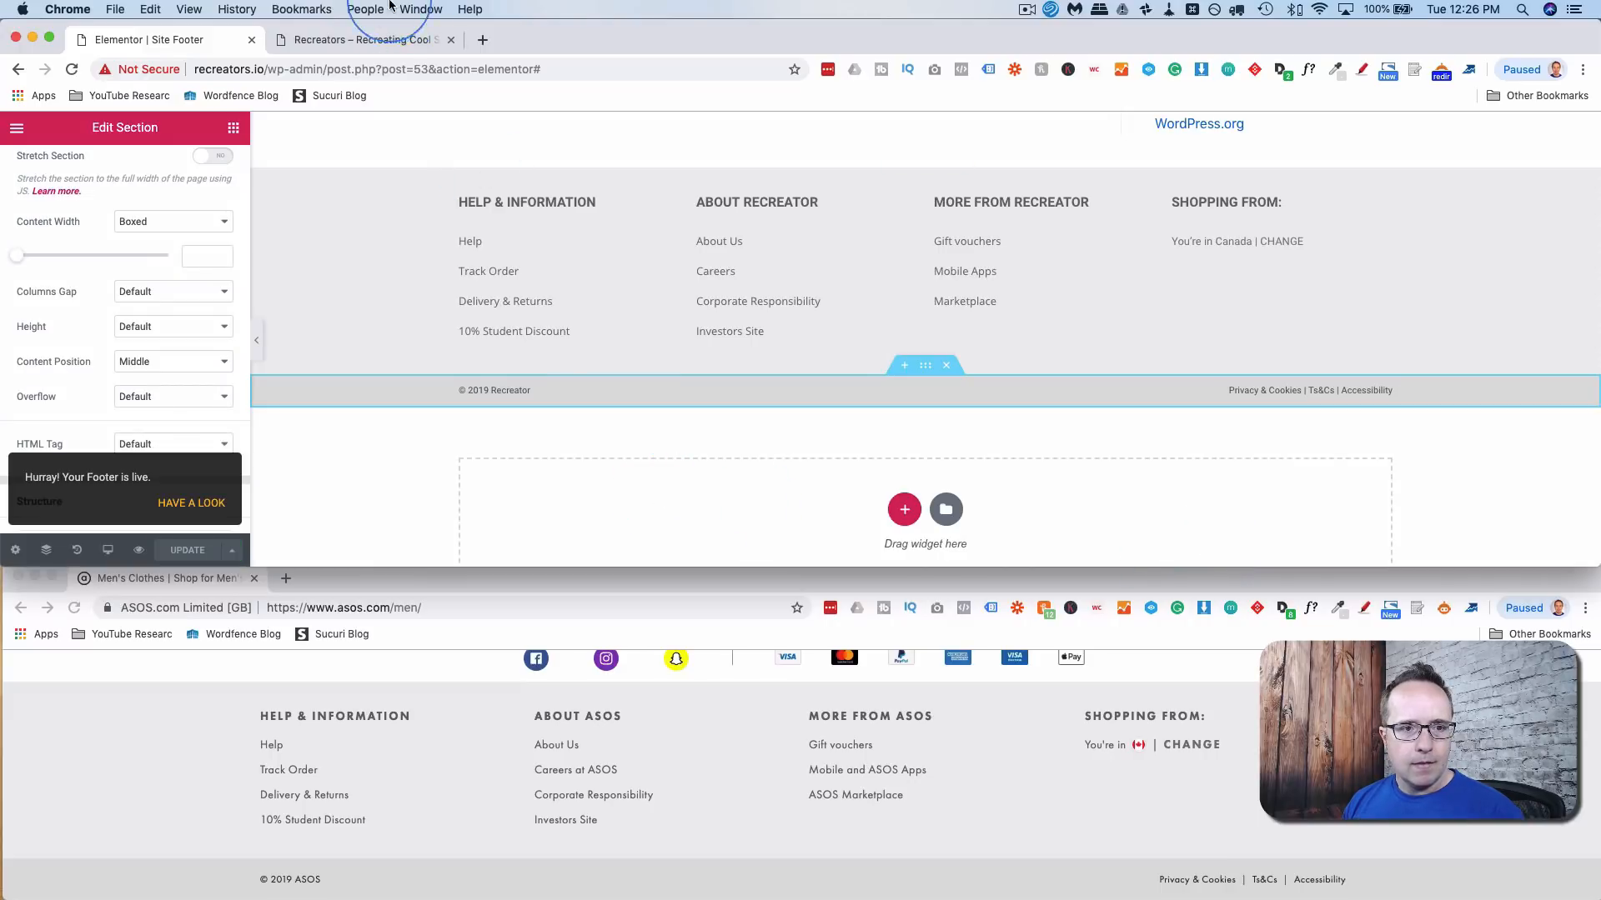
- Reload the live Recreators site and check the published footer at the end of the page
left_click(363, 42)
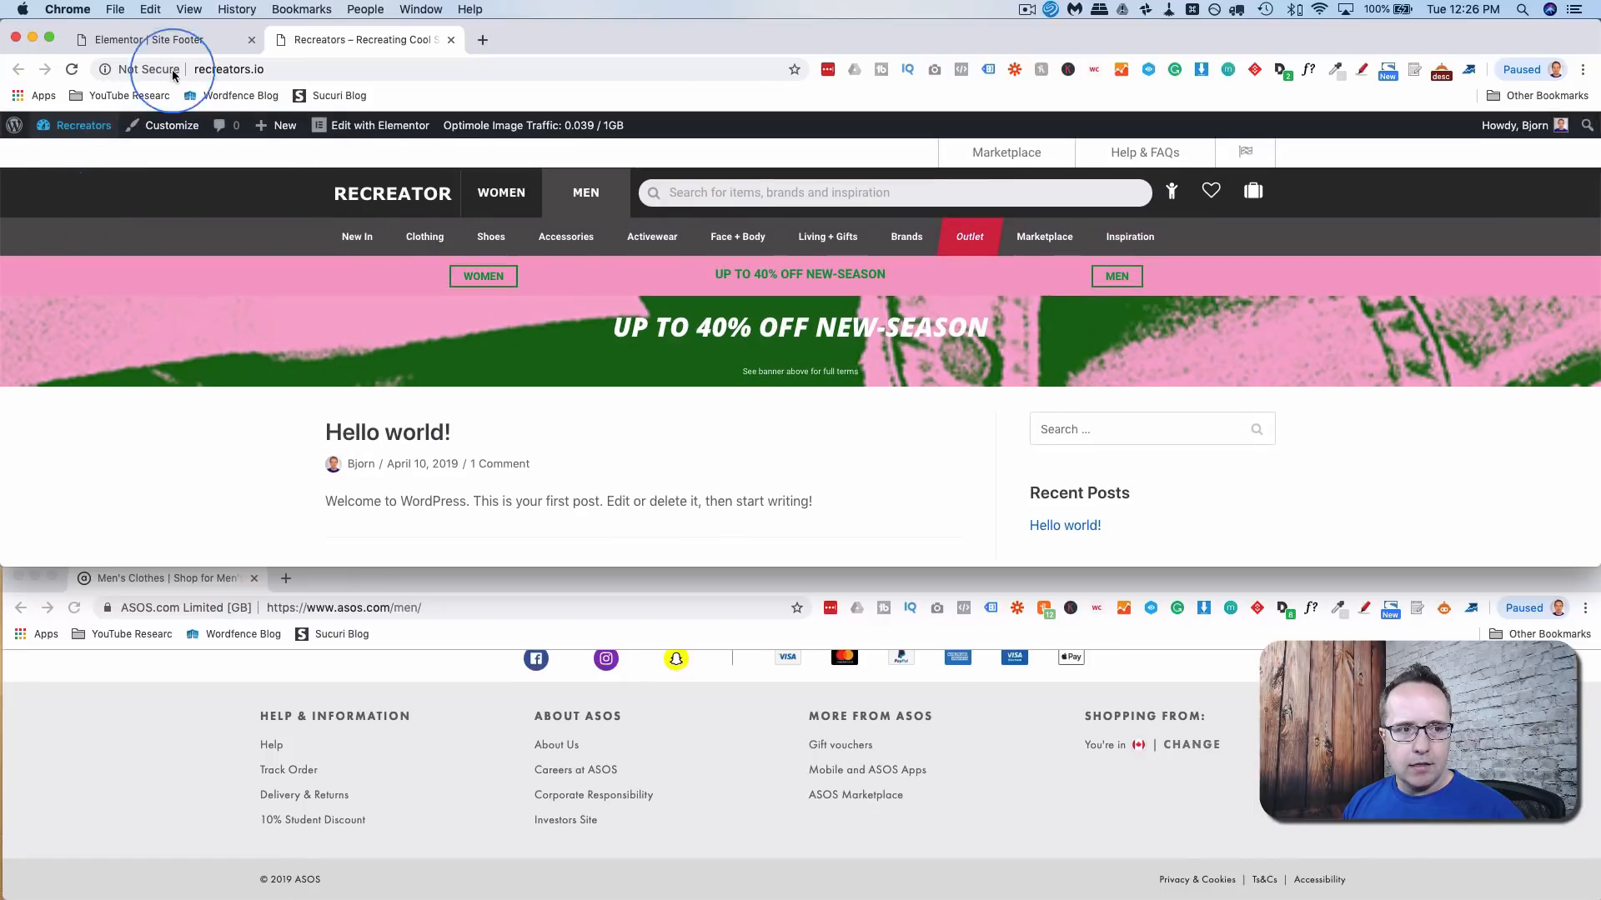
left_click(72, 70)
scroll(277, 402, "down", 10)
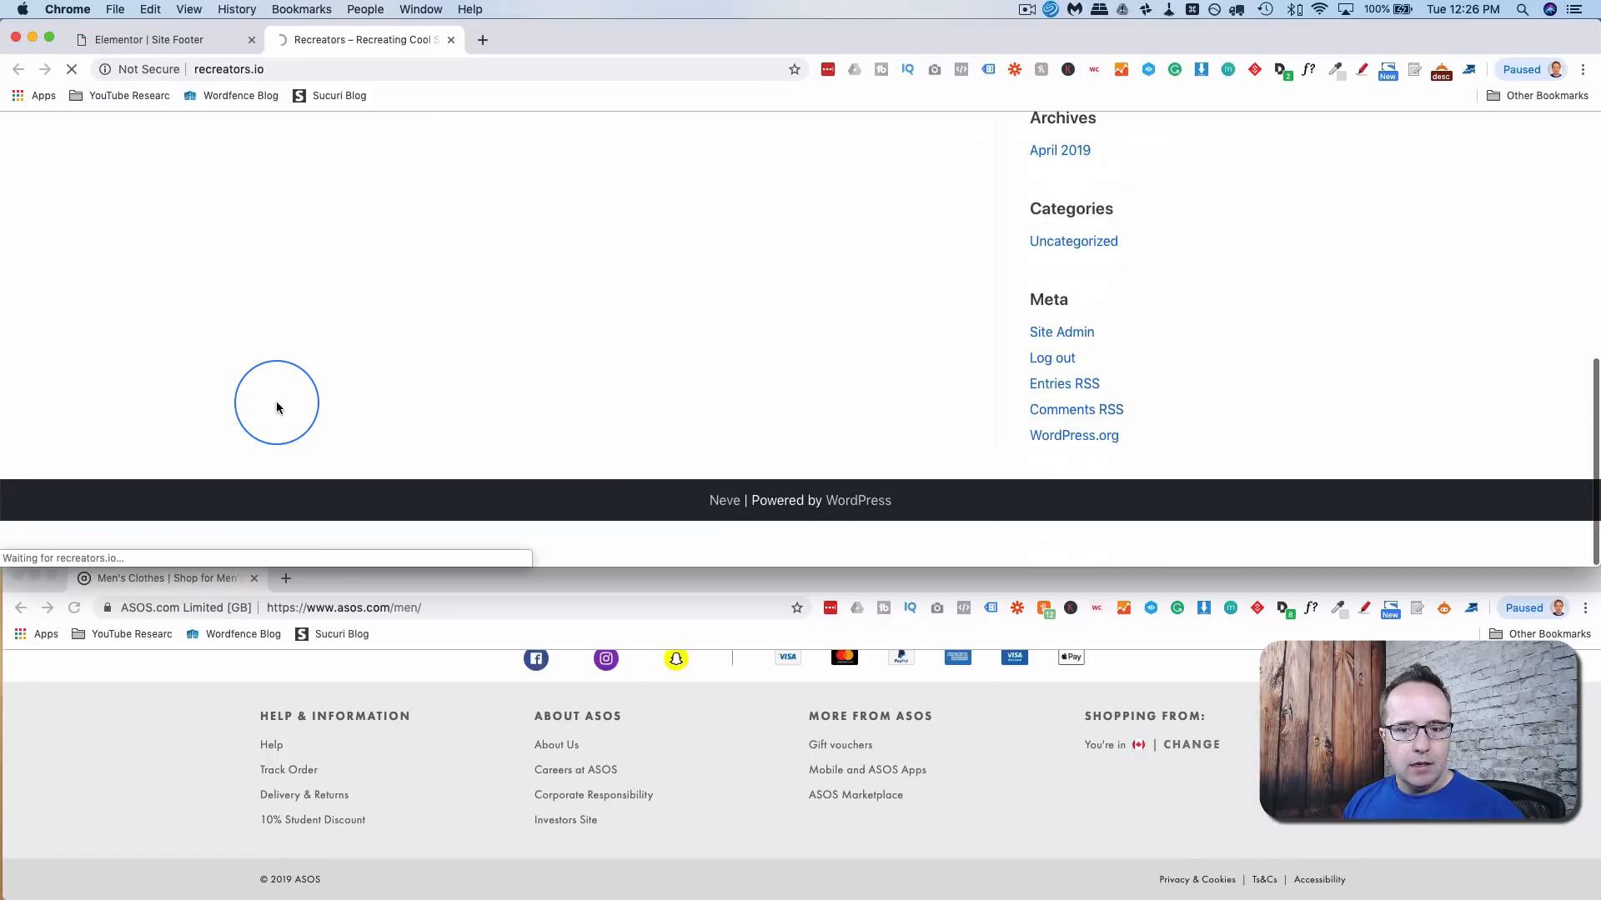
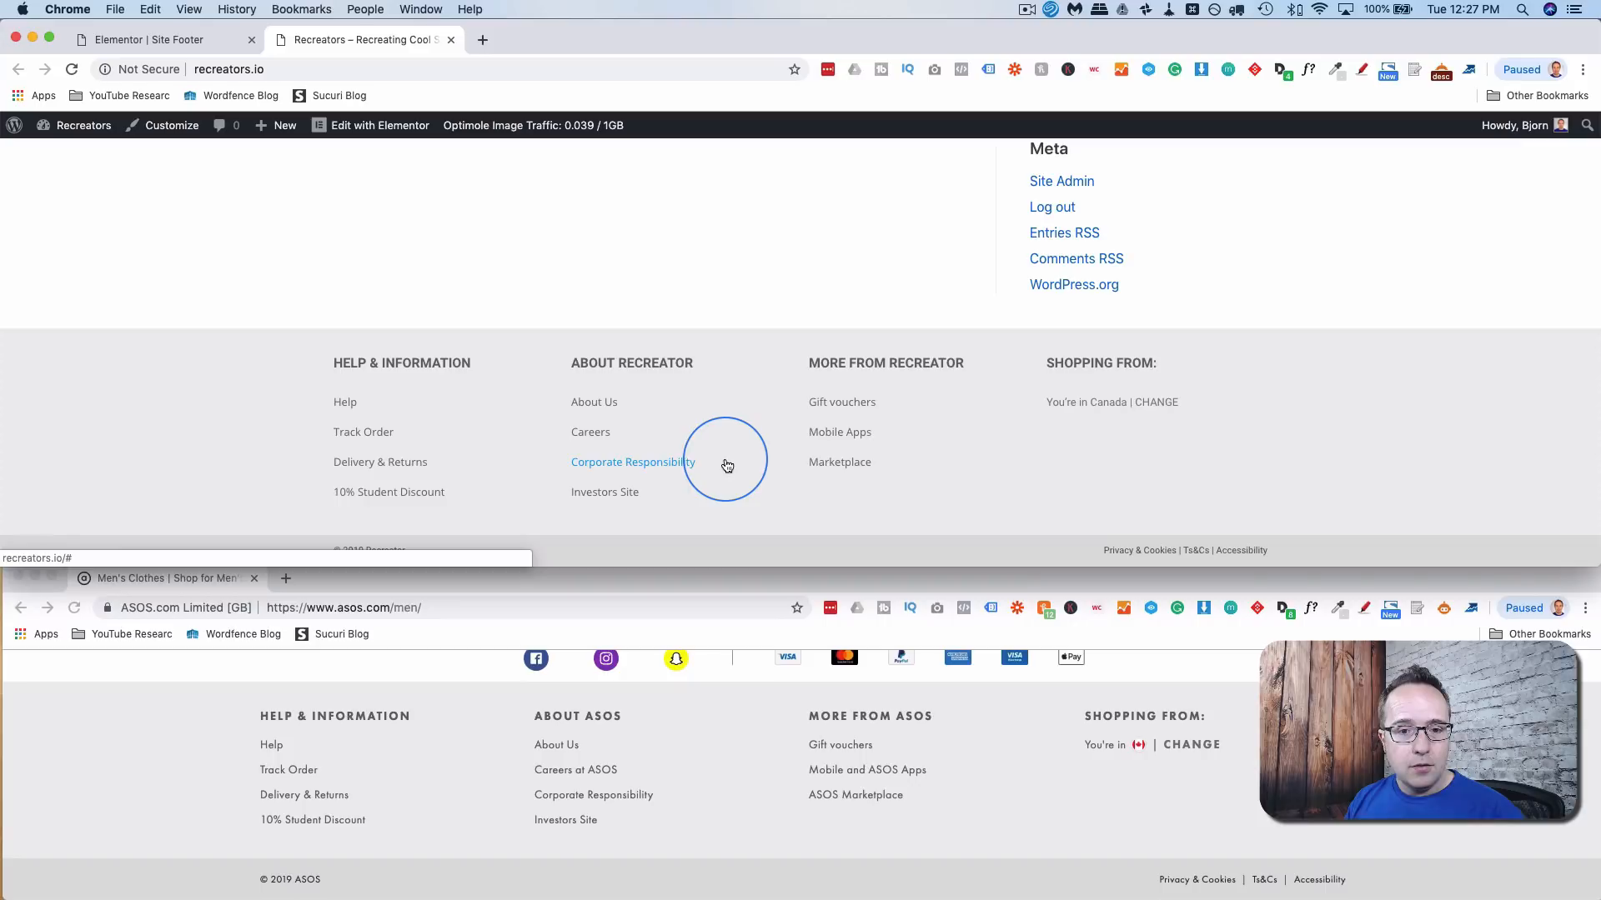
scroll(727, 465, "up", 6)
scroll(726, 464, "down", 5)
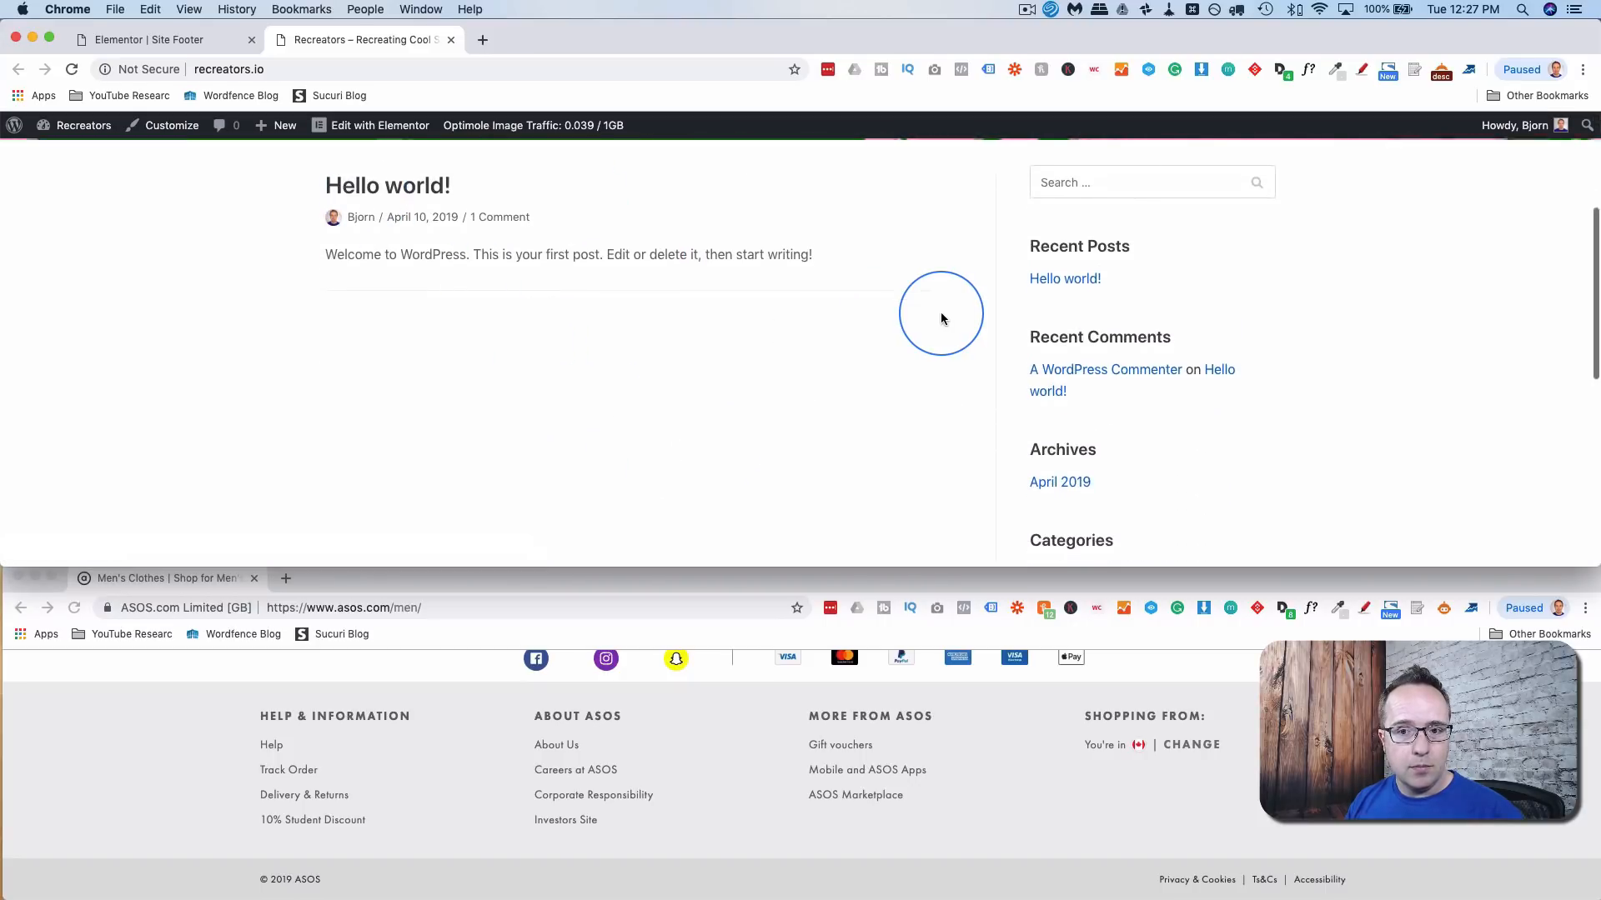
scroll(959, 309, "down", 2)
- Enlarge the ASOS browser window and look through the men's page sections above the footer
scroll(840, 809, "up", 15)
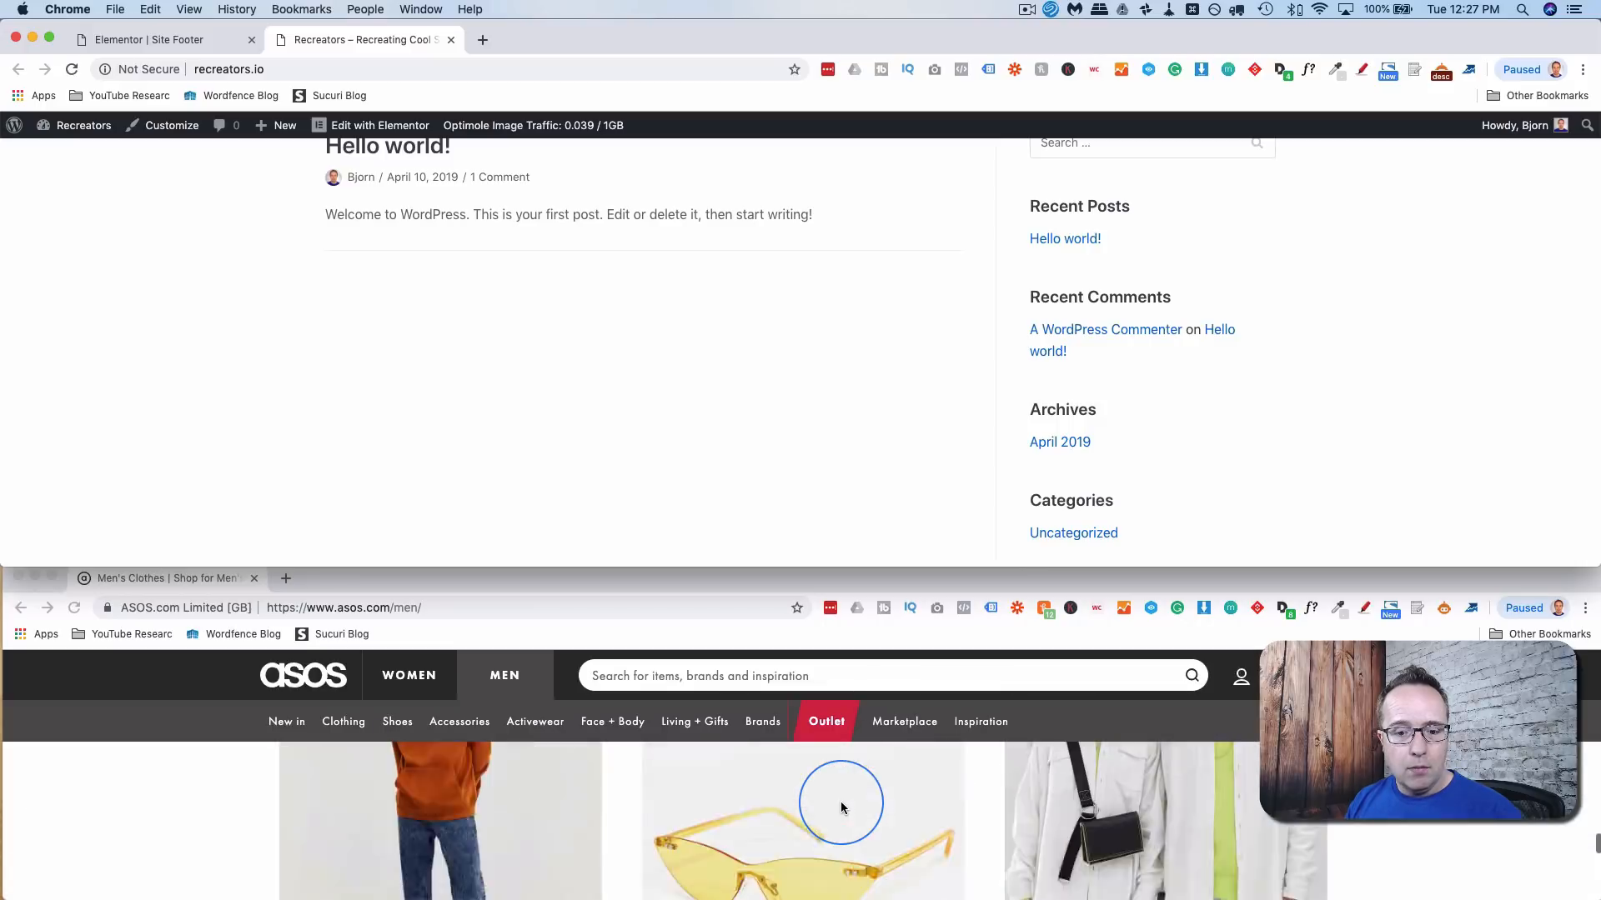
left_click(823, 585)
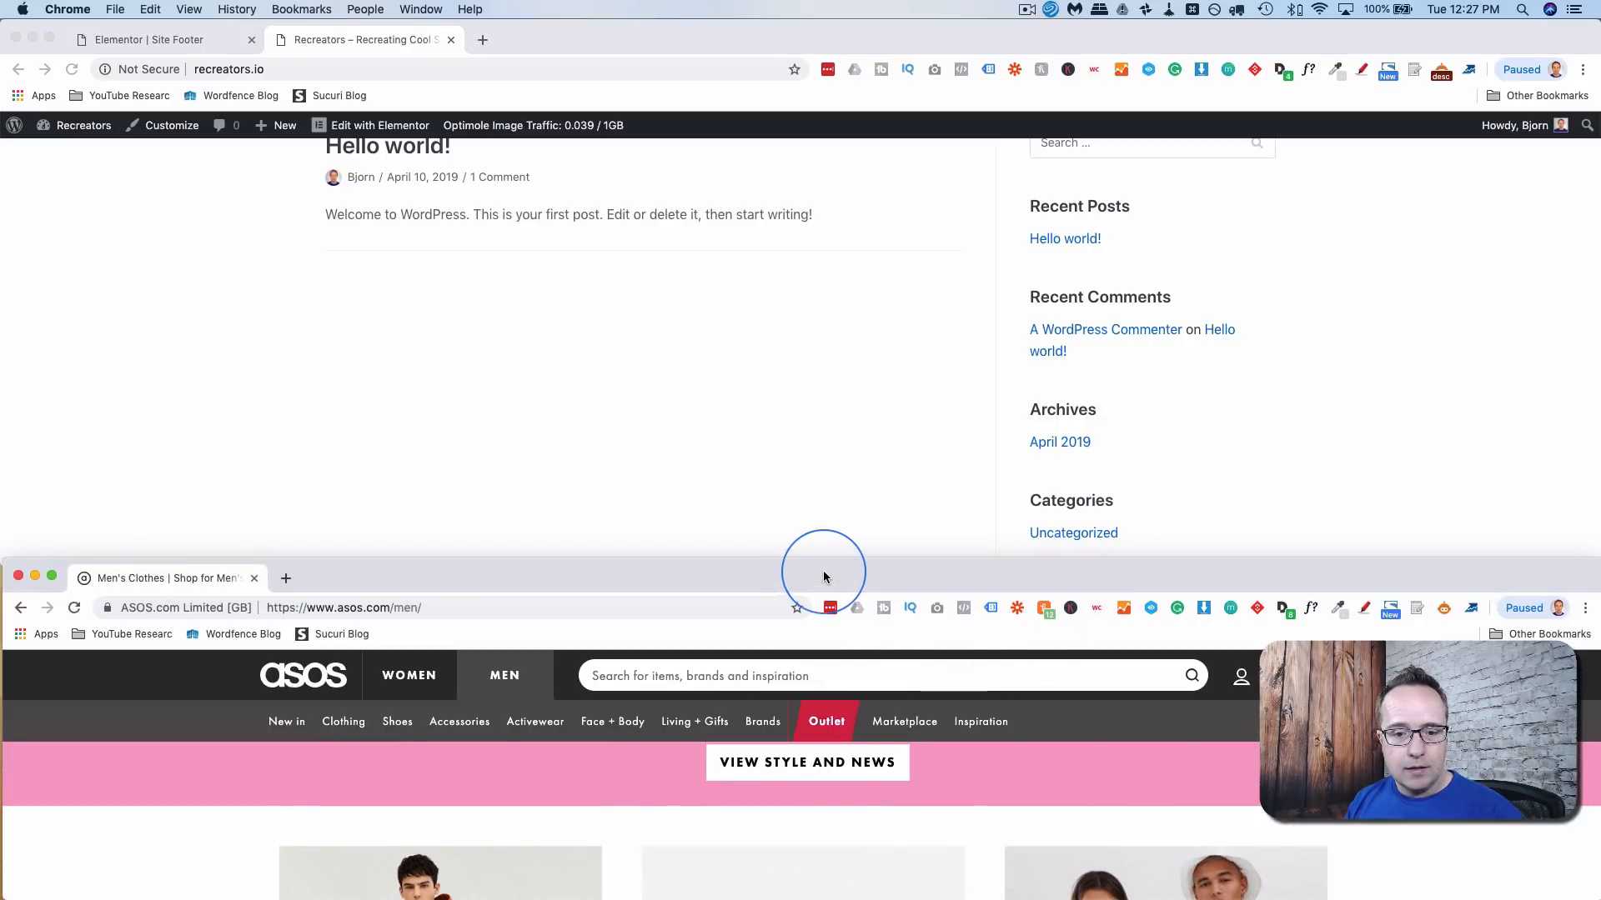
left_click_drag(831, 557, 839, 193)
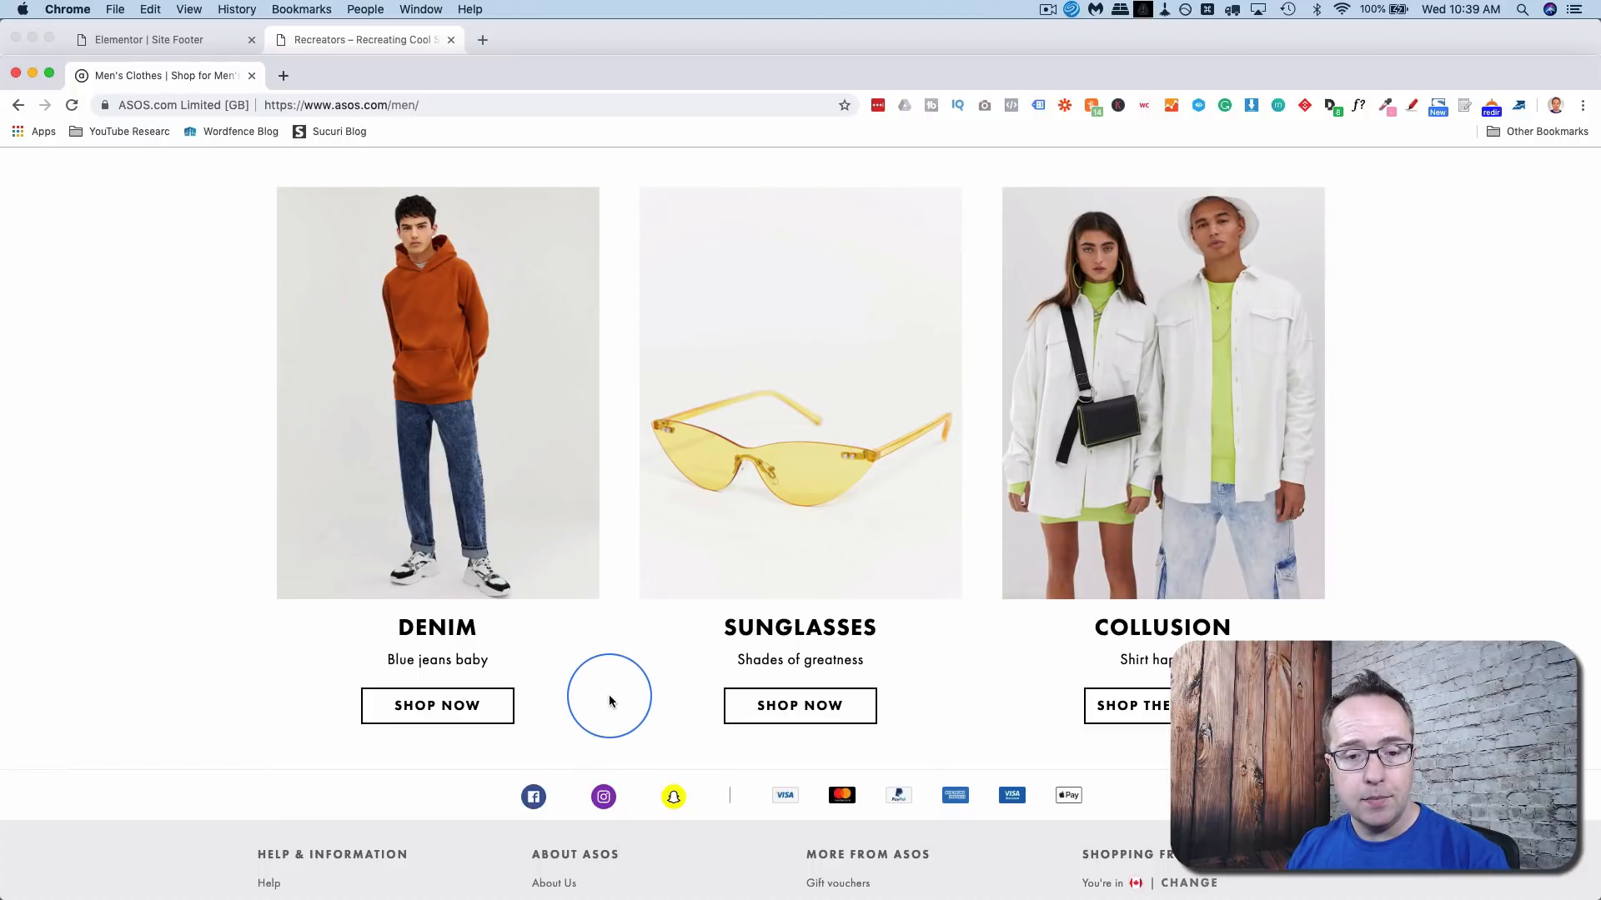
scroll(609, 697, "up", 1)
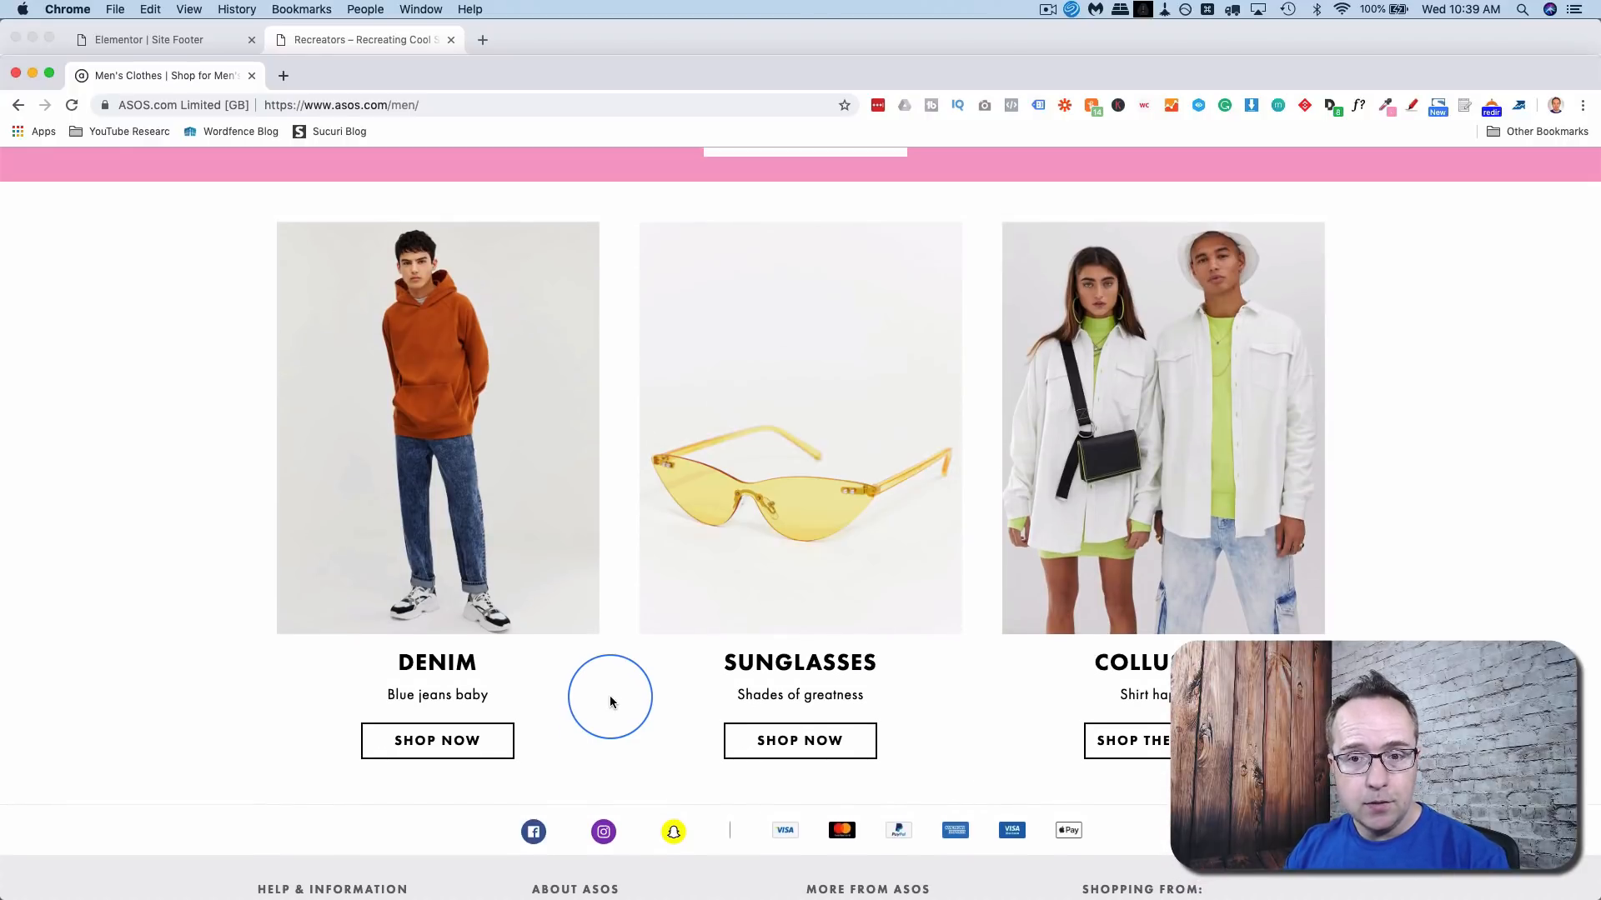
scroll(609, 702, "up", 4)
scroll(609, 702, "up", 8)
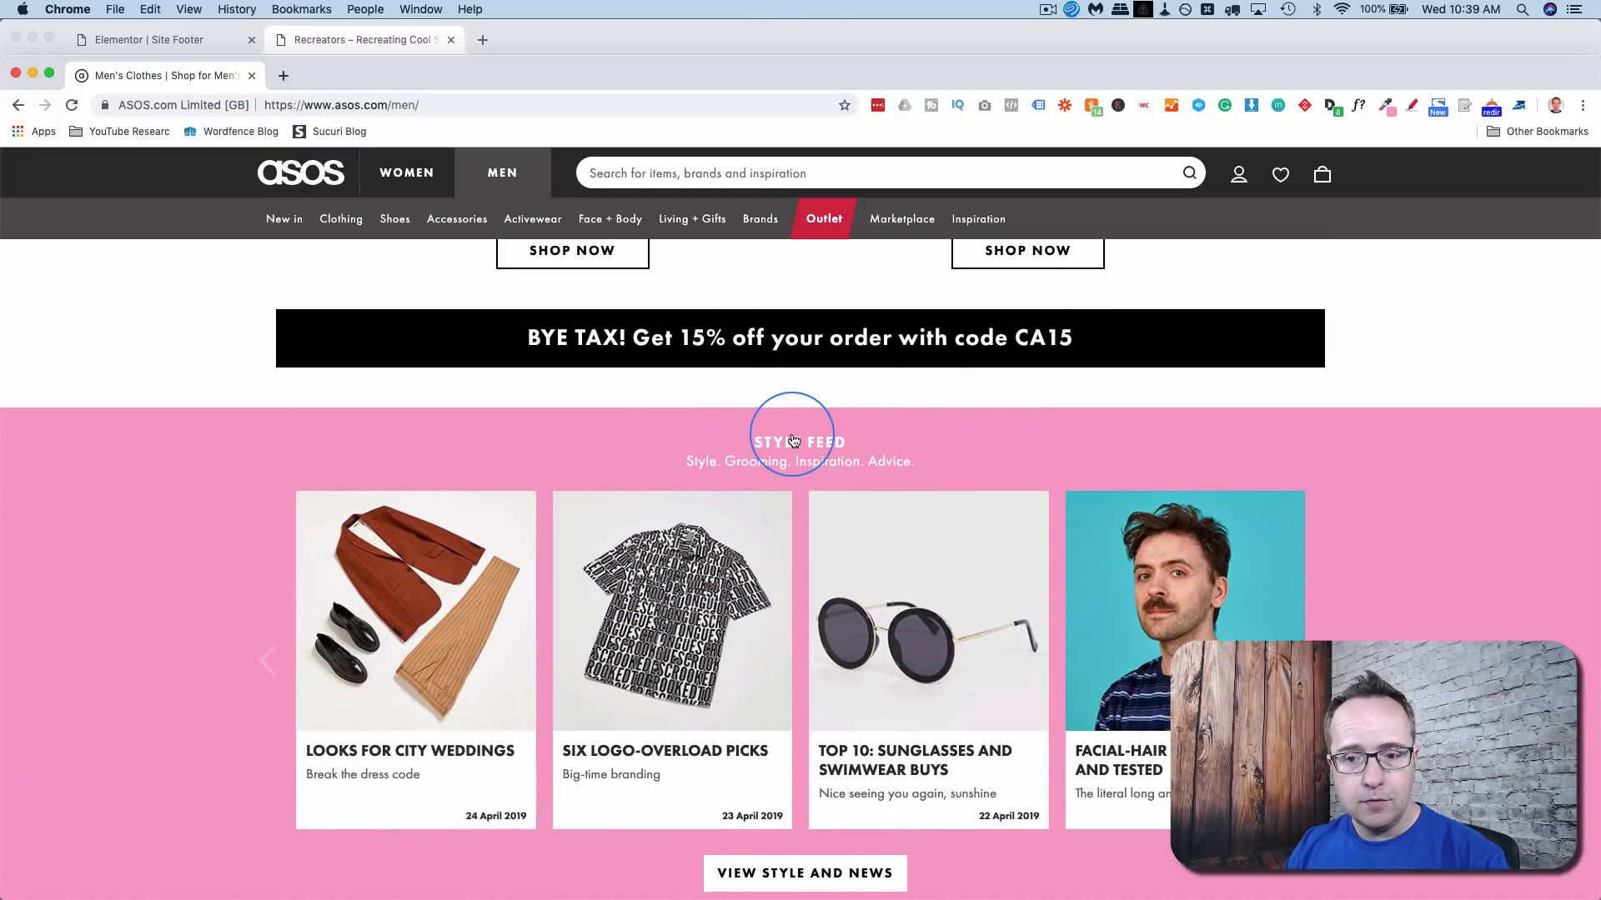
- Look through the promotional sections of the ASOS men's page, from the Style Feed up to the 90s newness banner
scroll(804, 440, "up", 3)
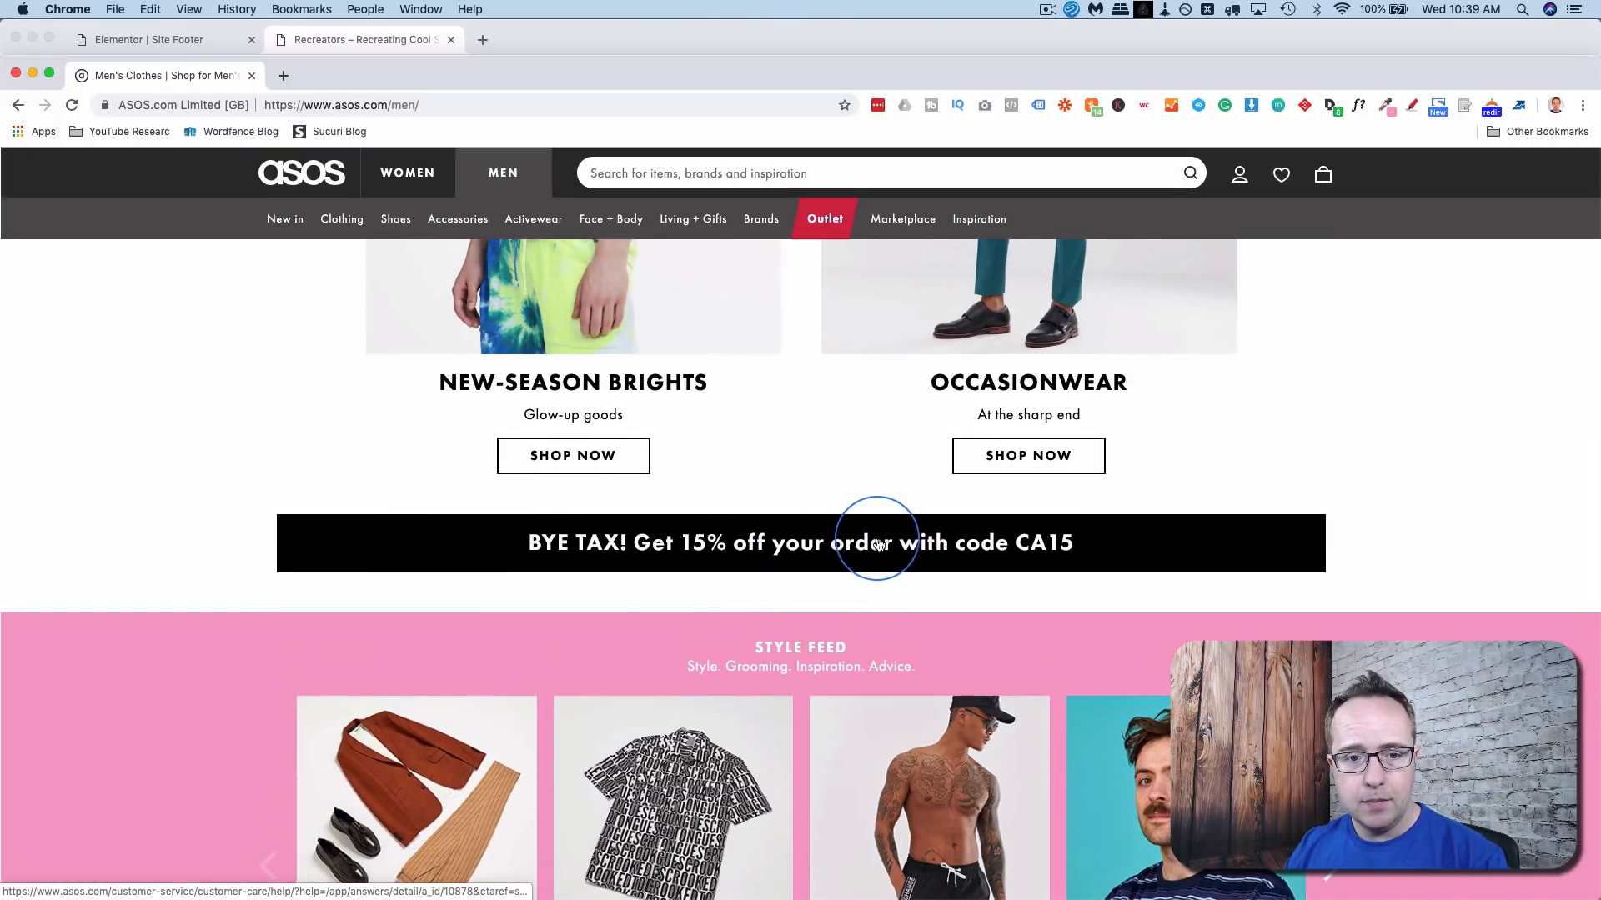
scroll(876, 543, "up", 7)
scroll(877, 541, "up", 8)
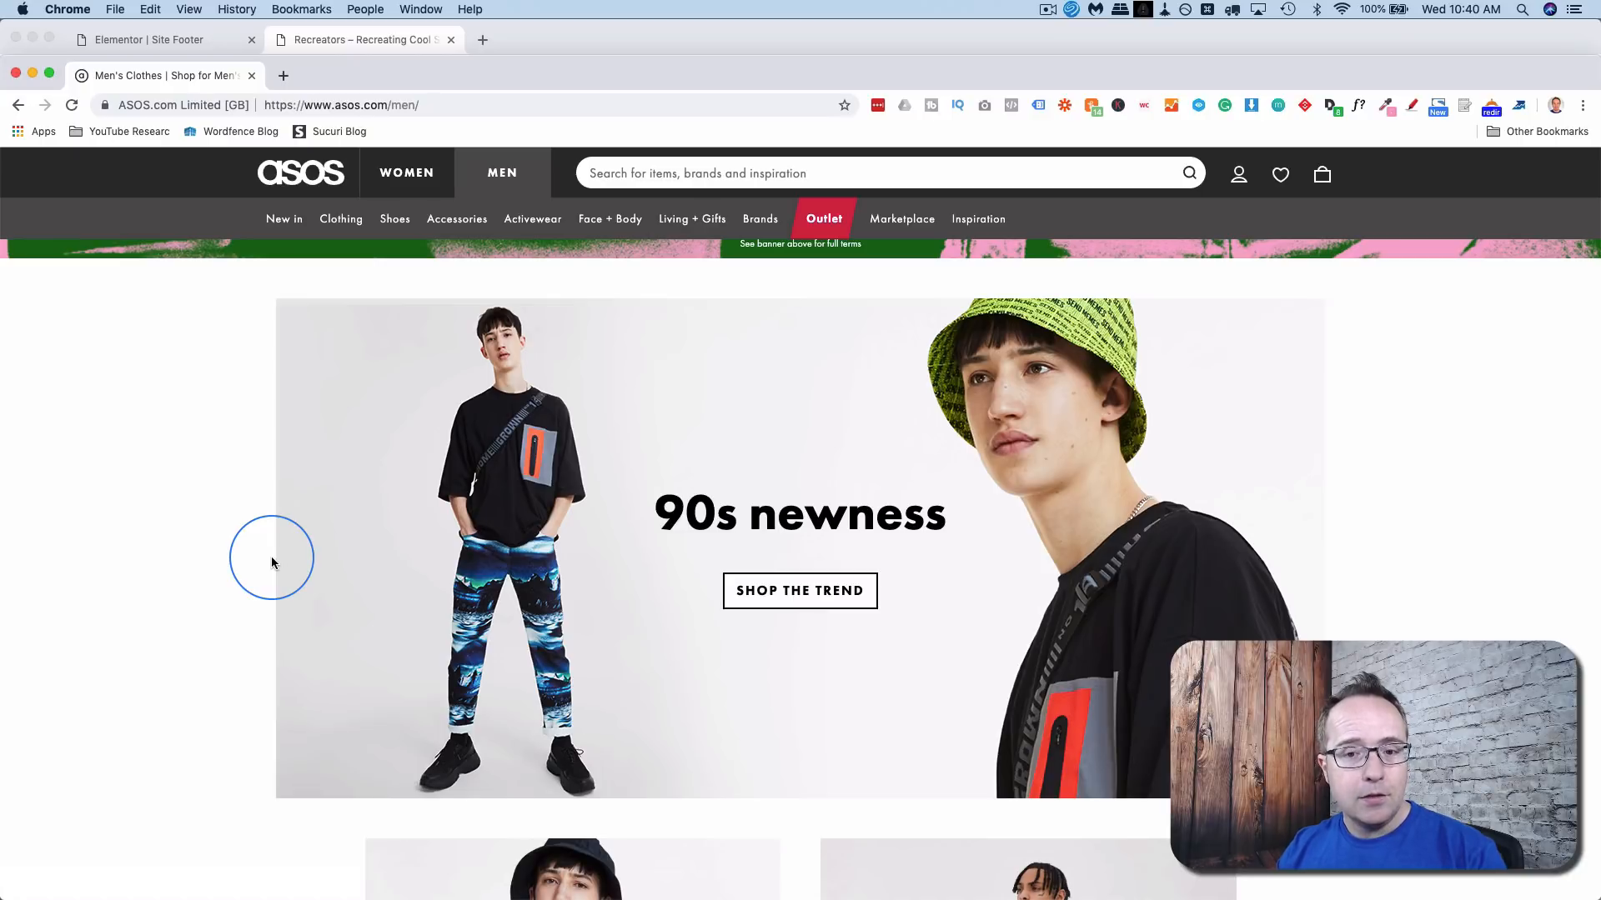
scroll(272, 563, "down", 5)
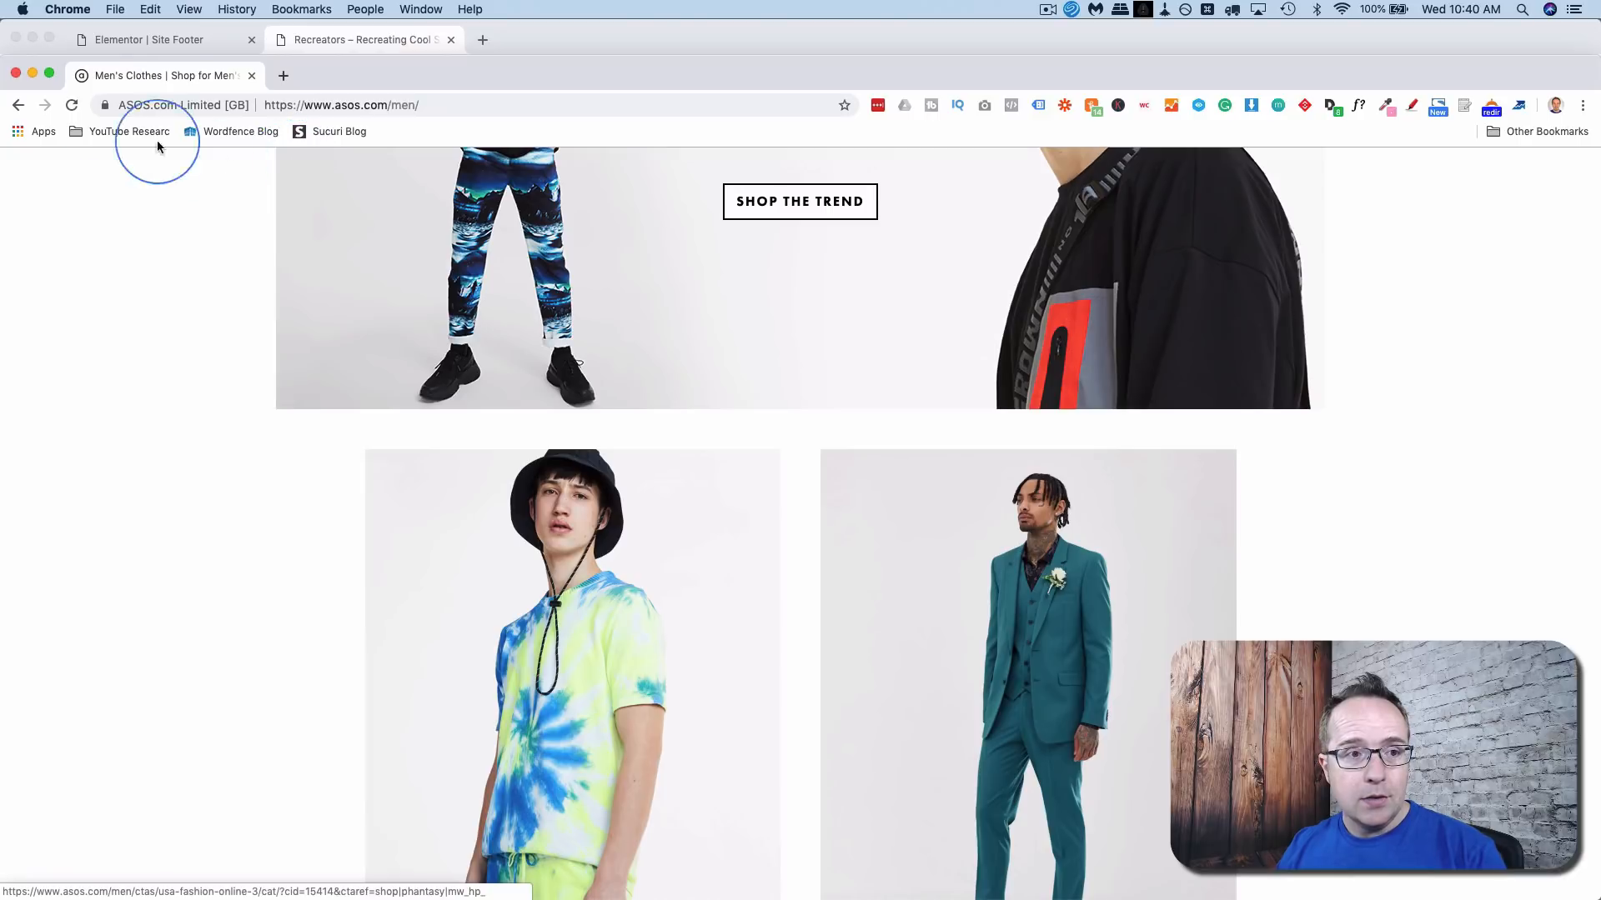
- Leave the Site Footer editor for the WordPress dashboard and create a new page titled Homepage
left_click(132, 41)
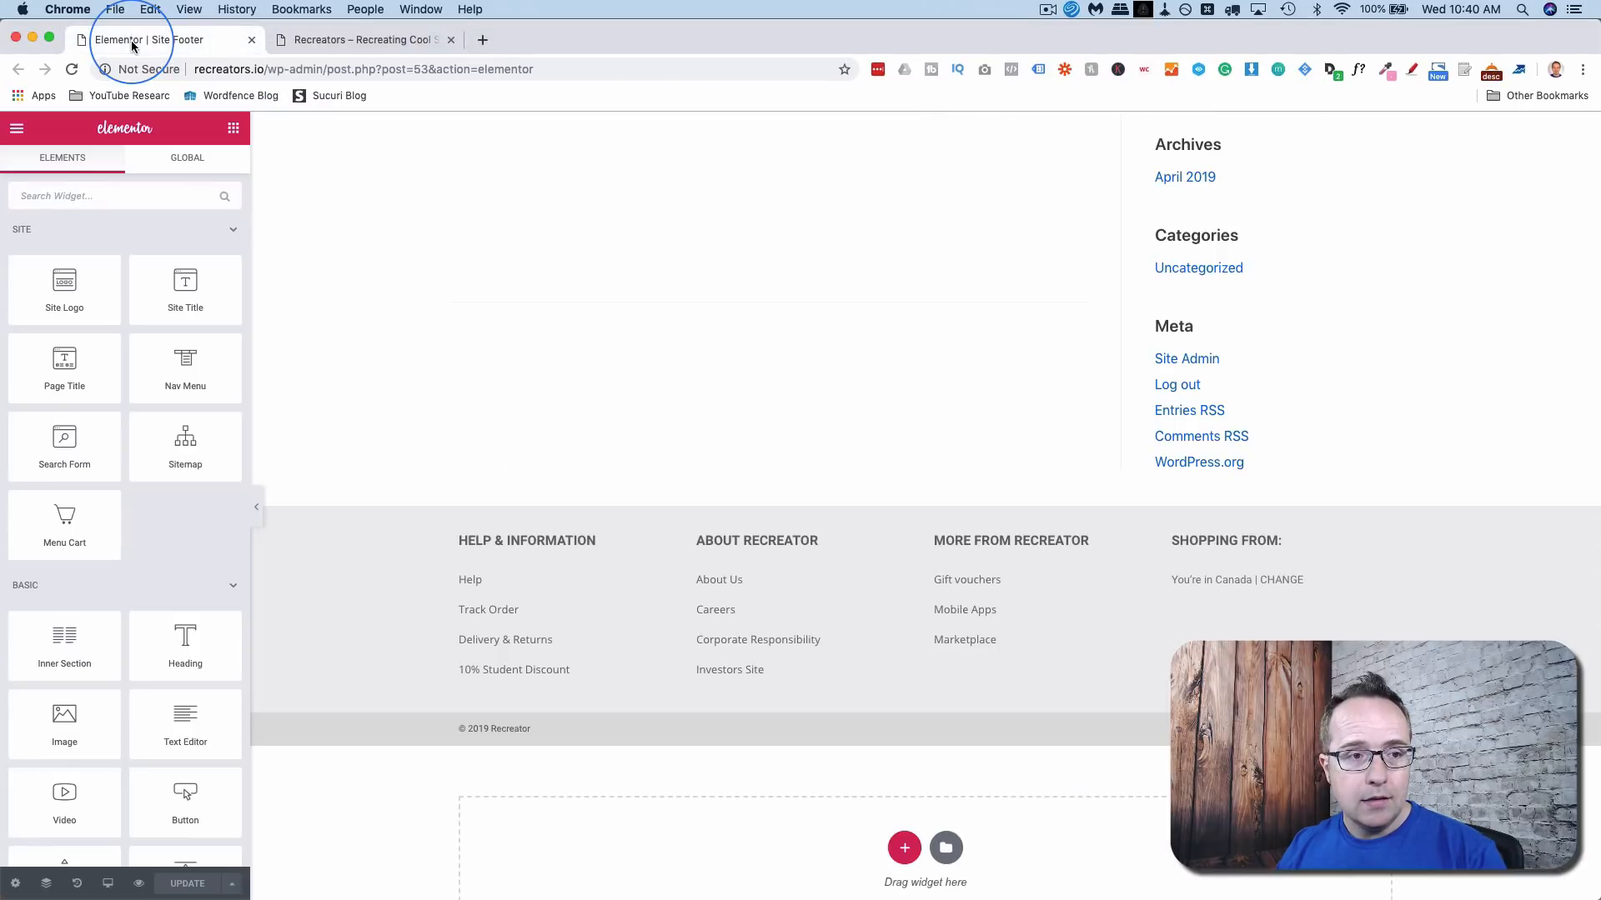
left_click(23, 128)
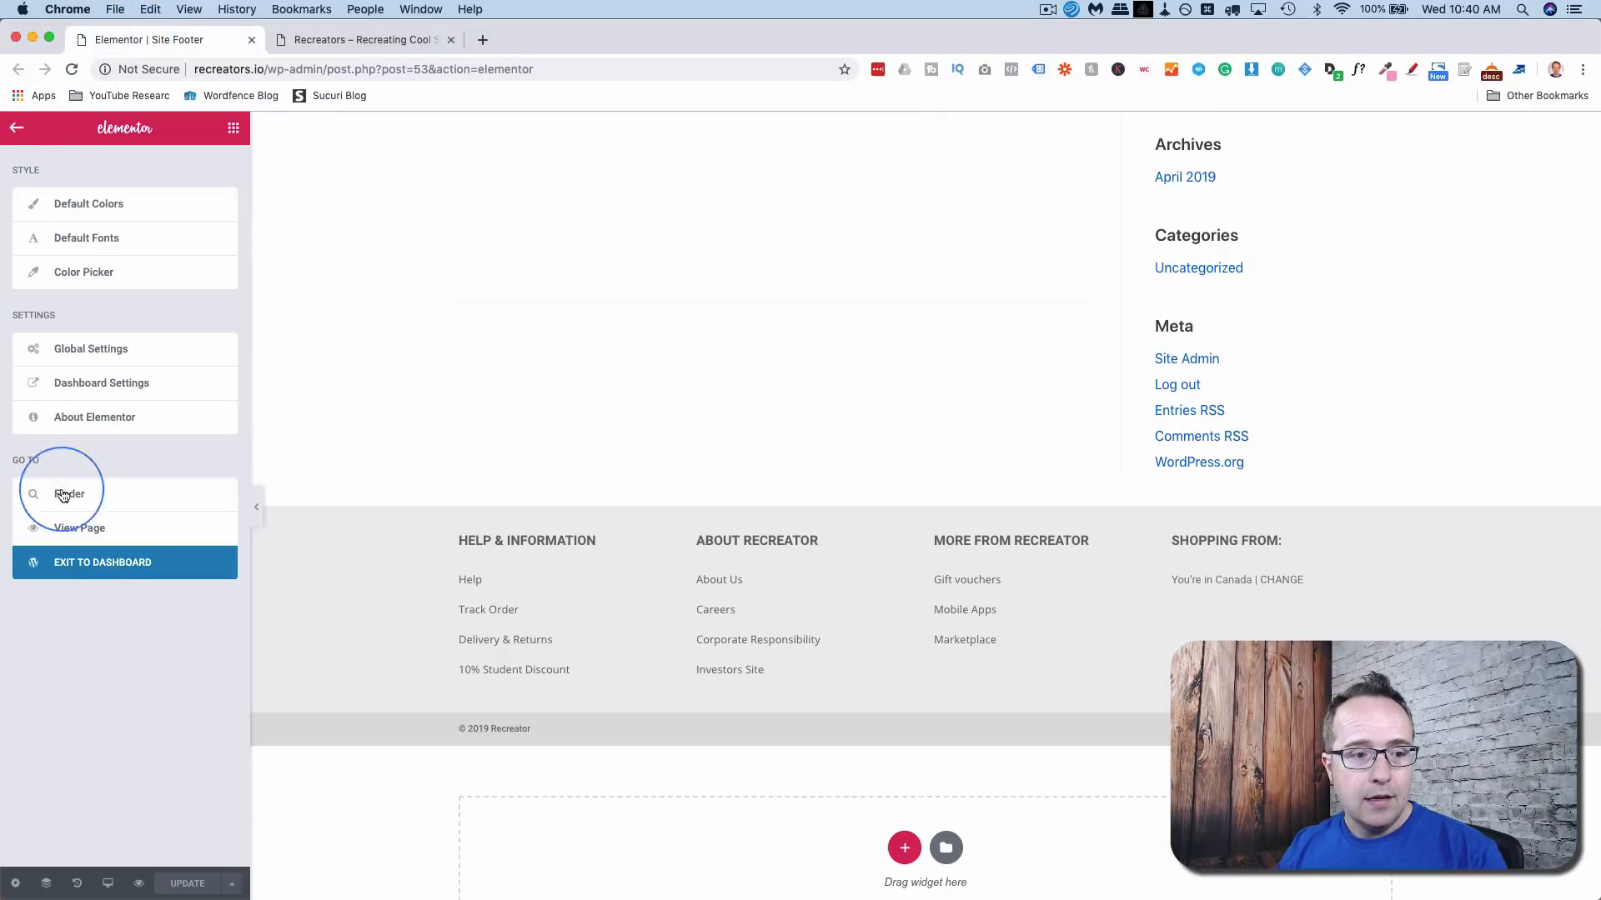
left_click(118, 567)
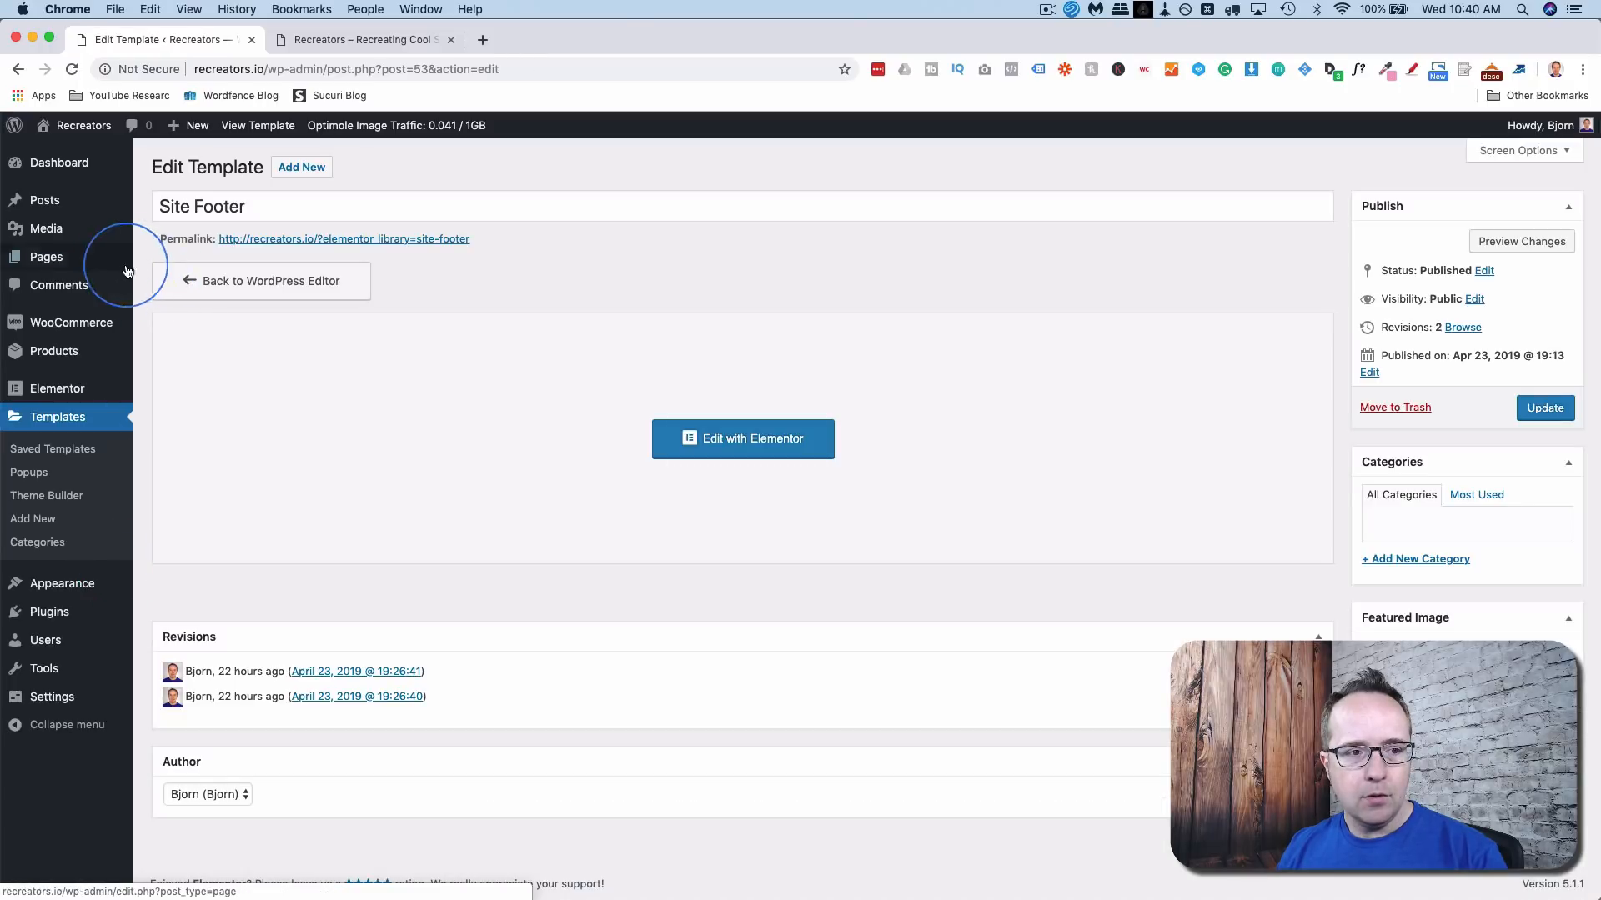
mouse_move(79, 264)
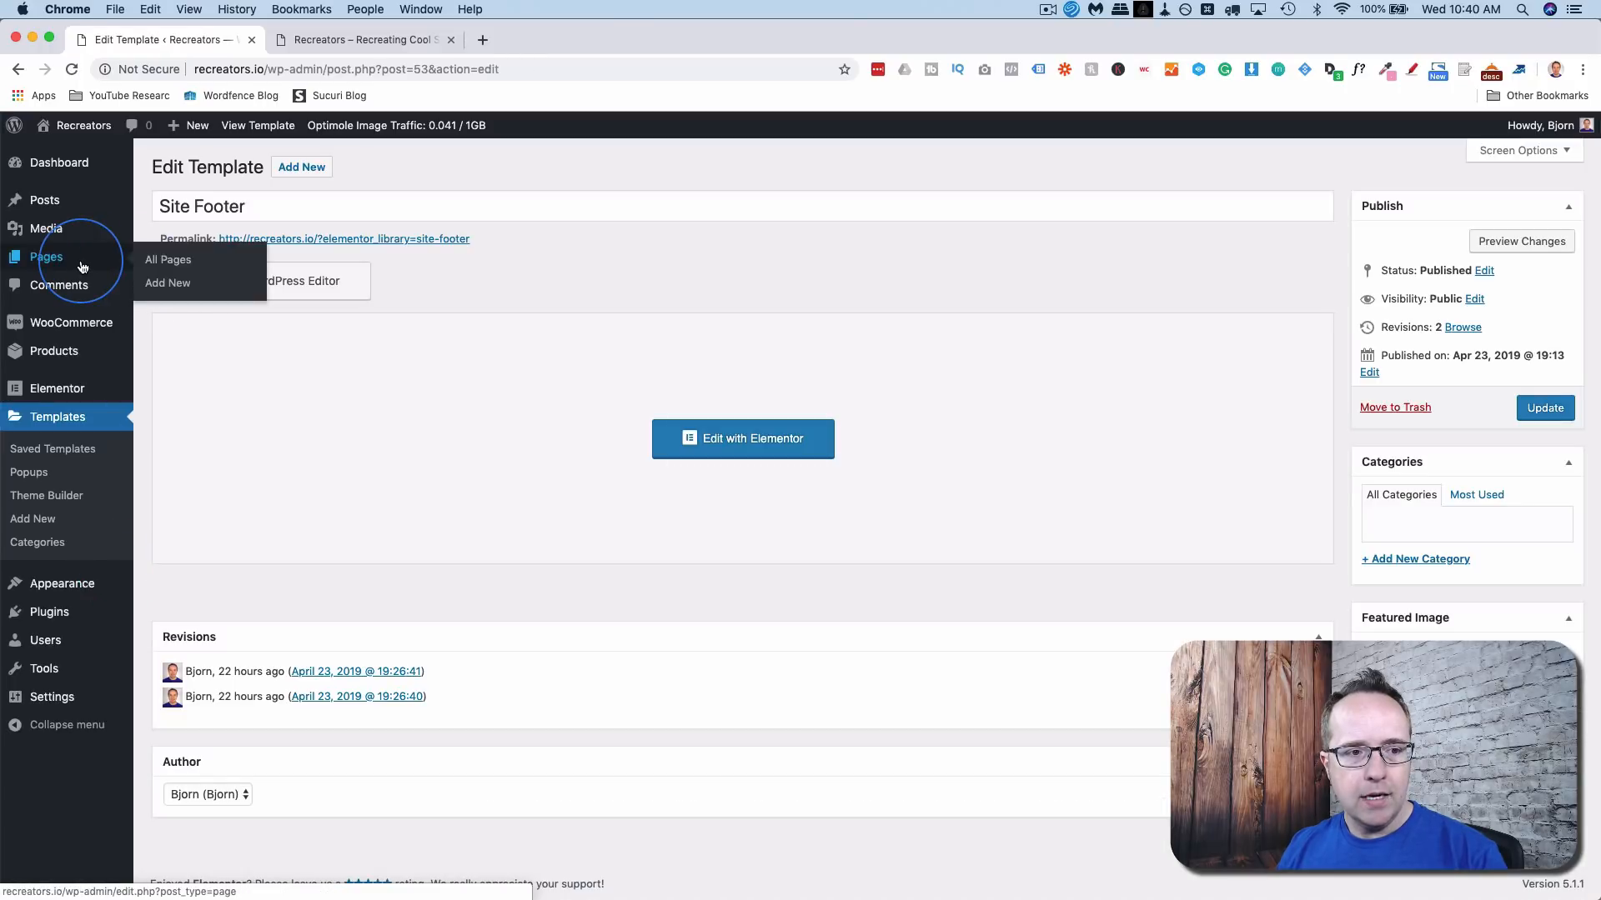
left_click(167, 284)
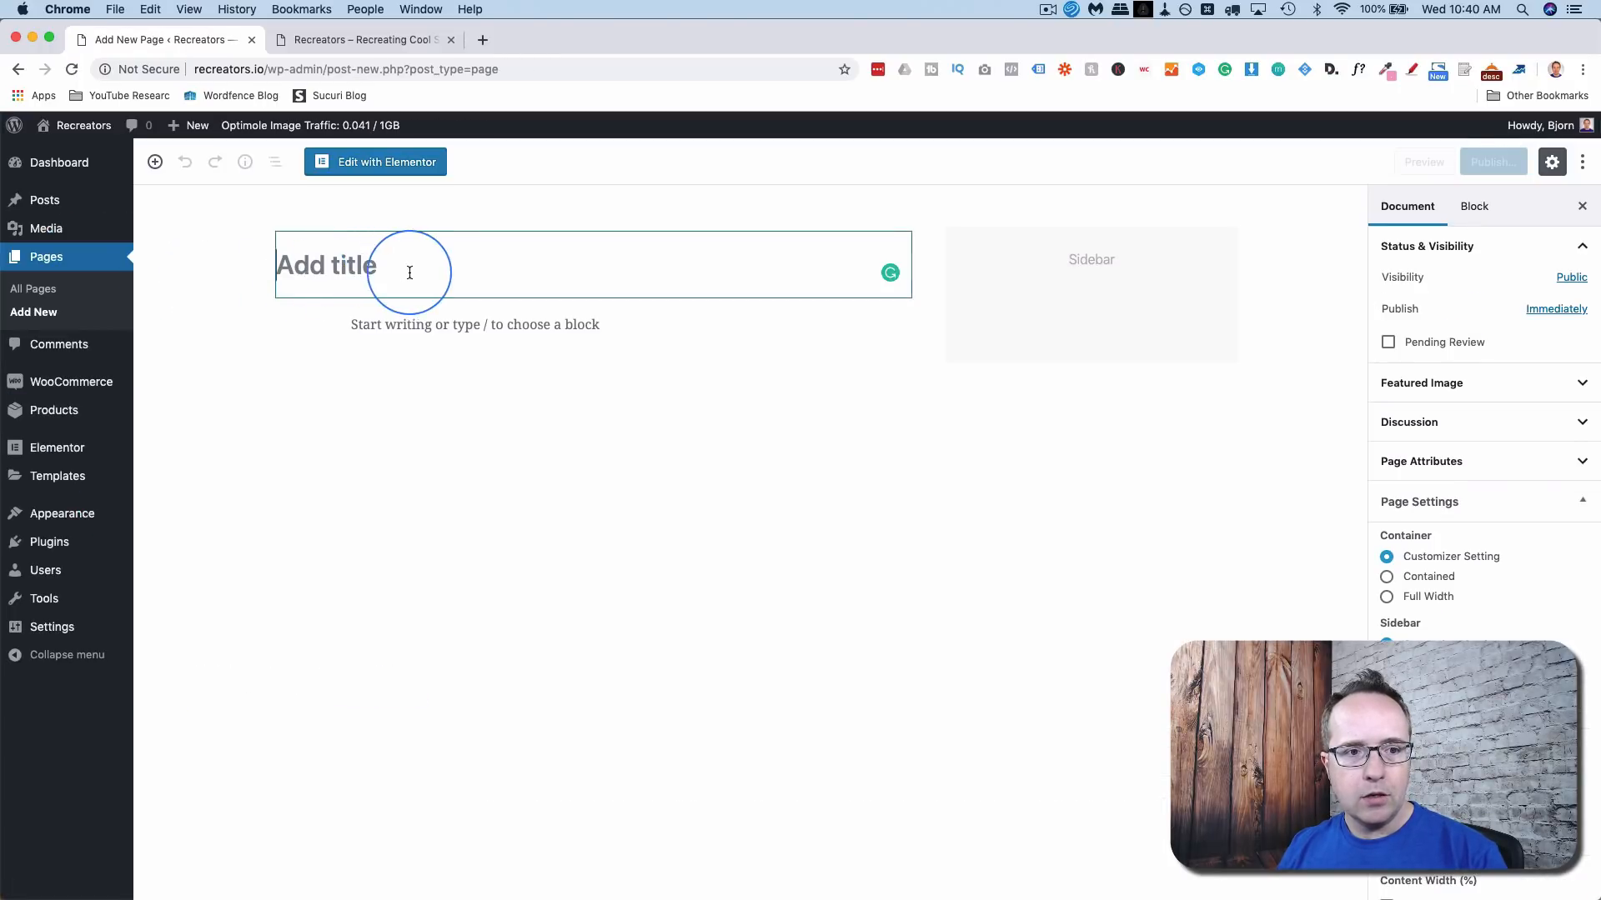
type("Home")
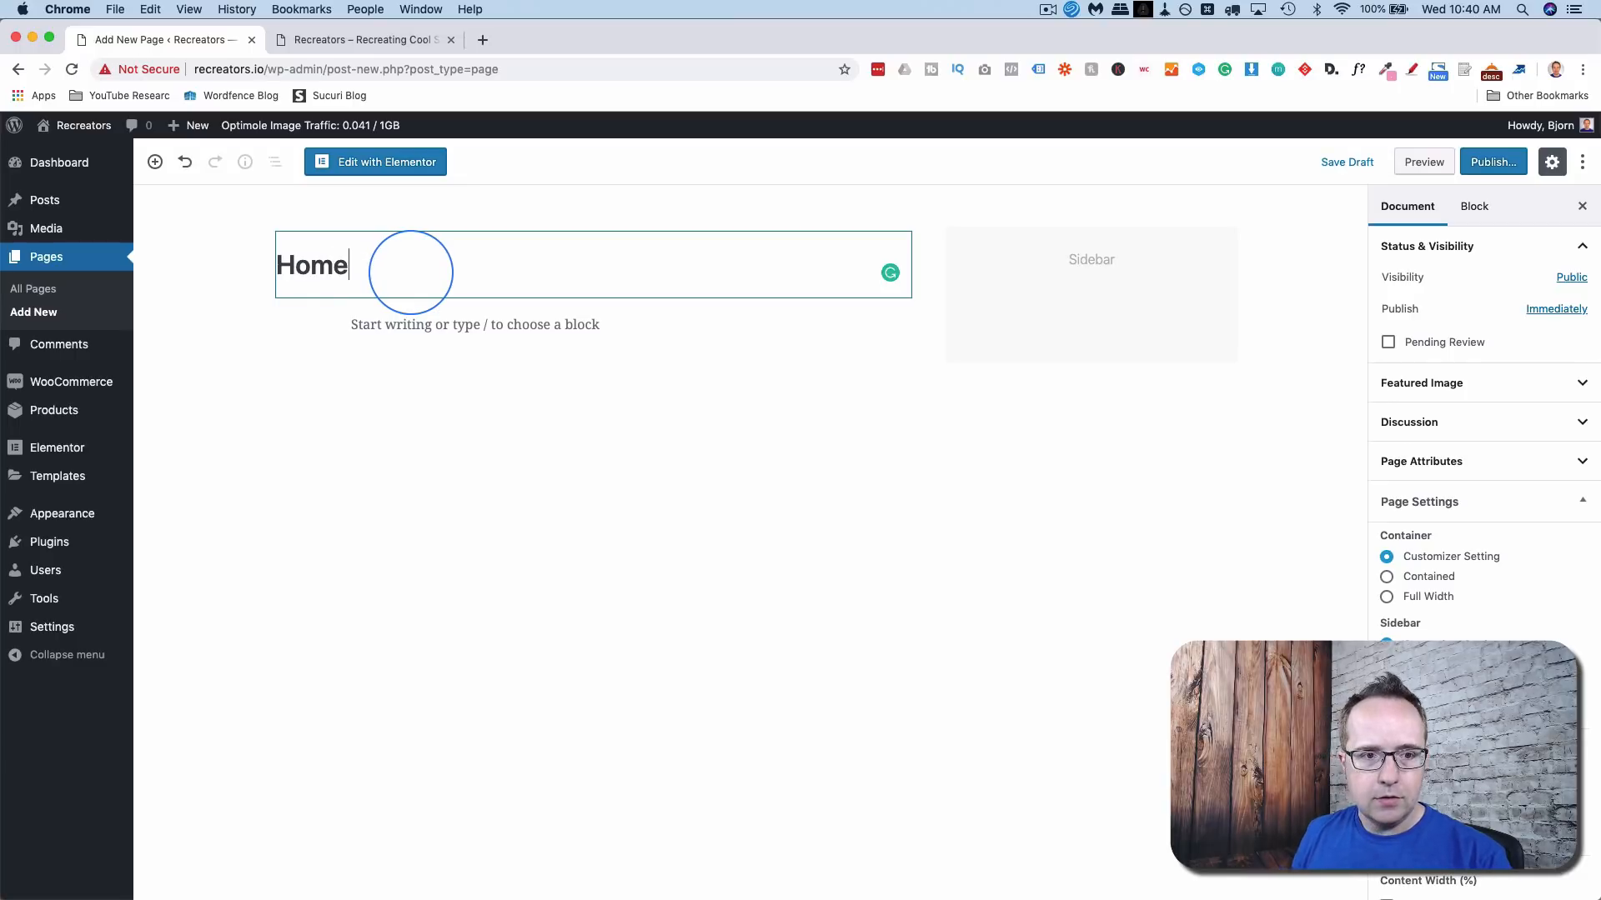
type("page")
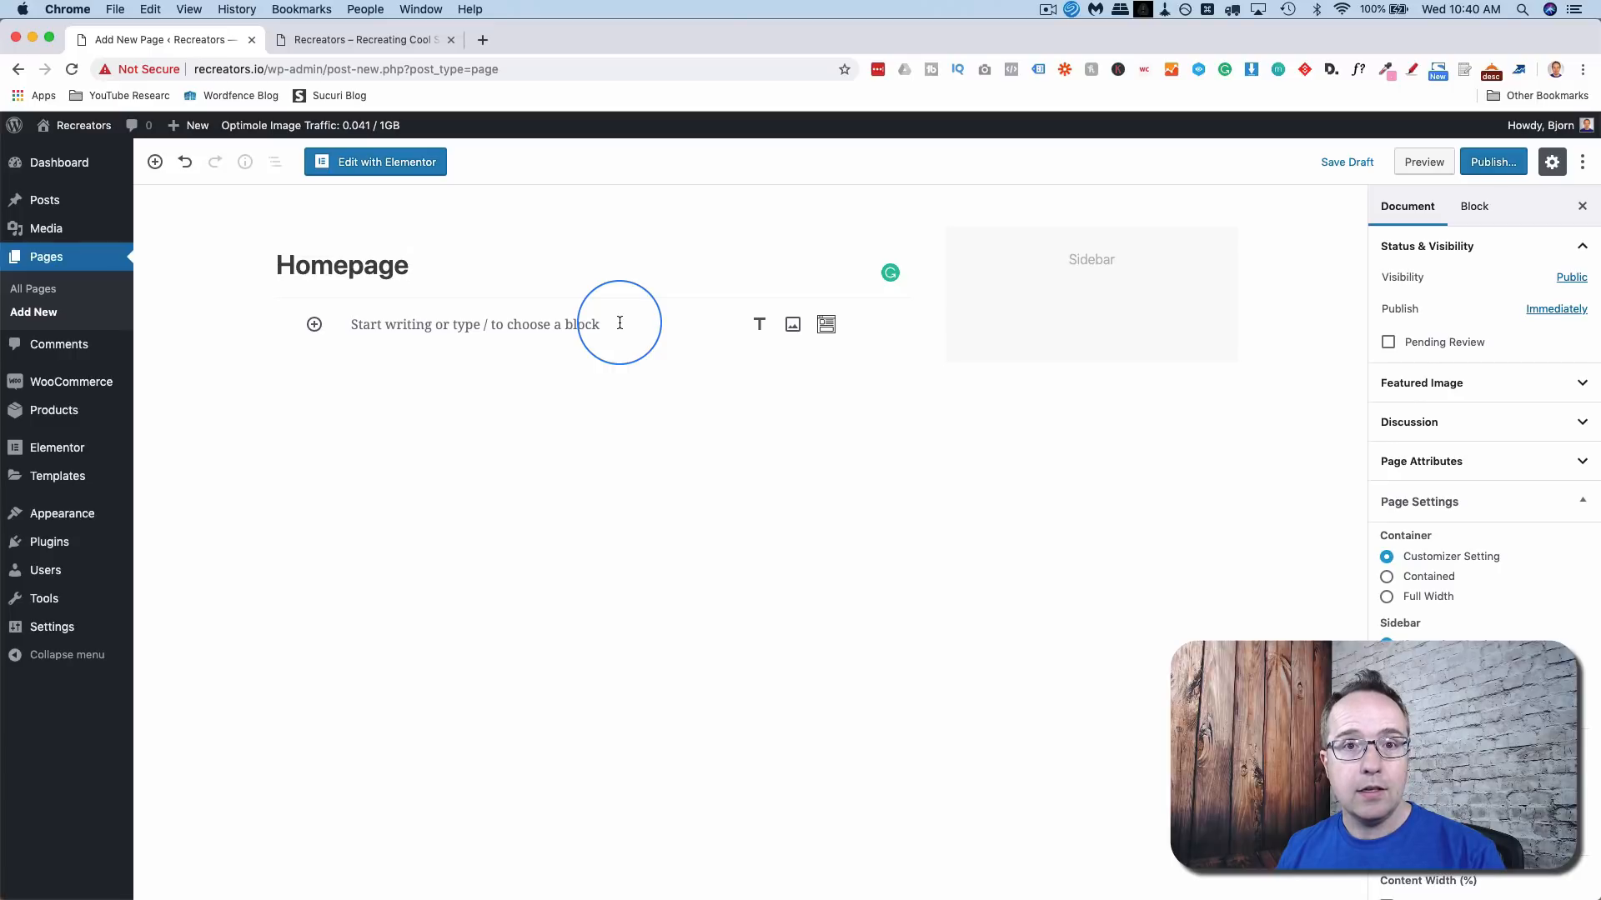
- Find the Otter blocks by searching for "otter" and add a Section block to the Homepage page
left_click(156, 163)
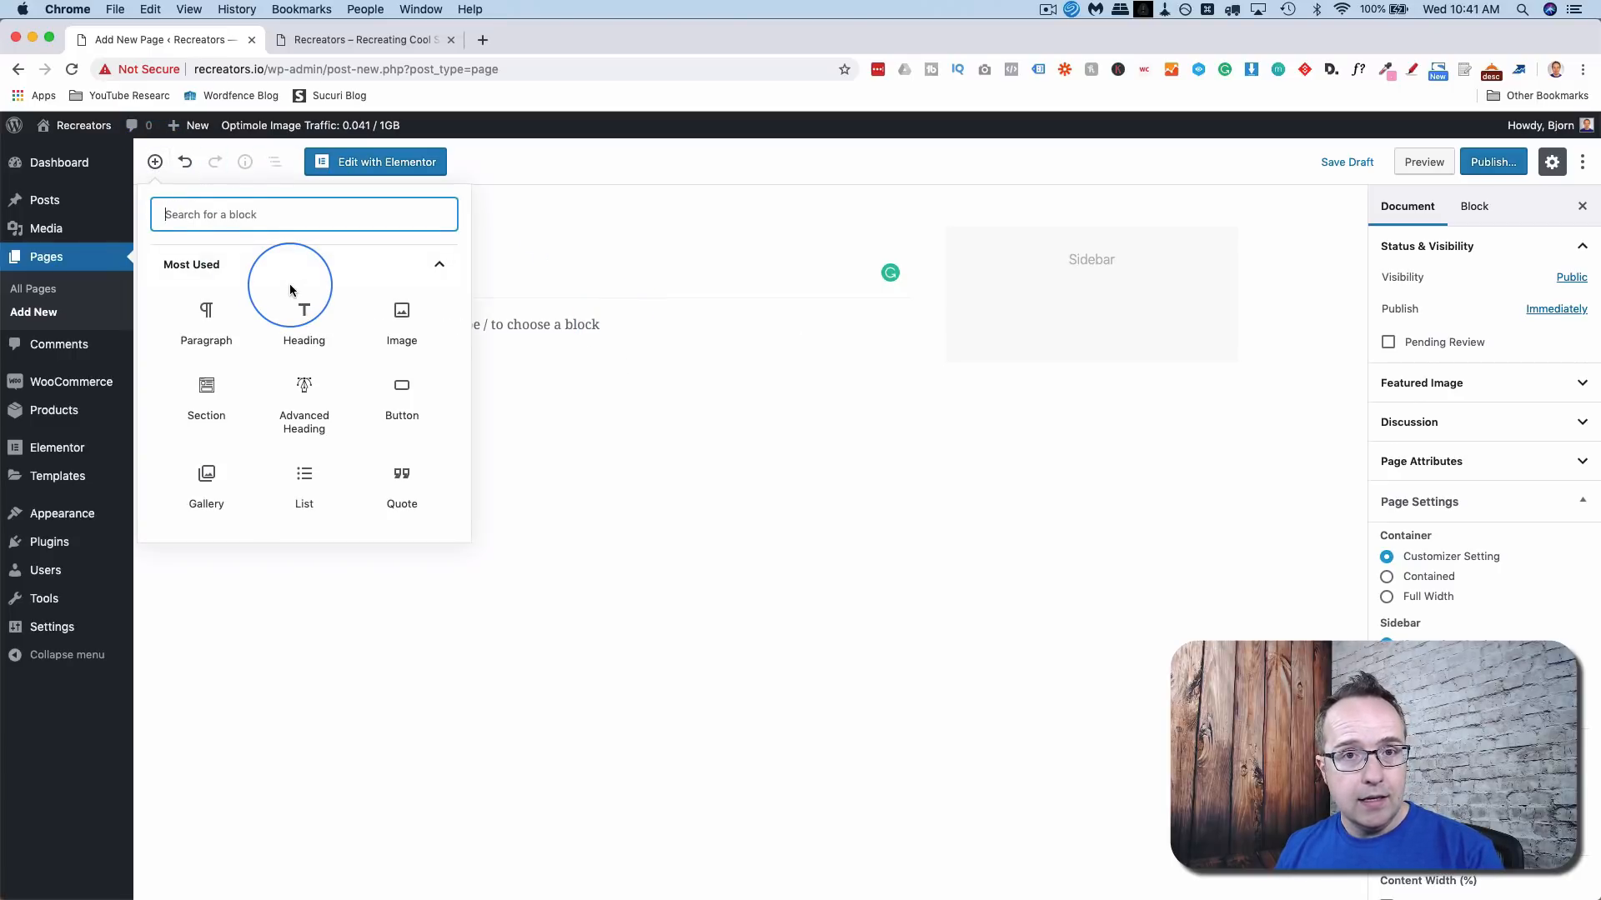
type("otter")
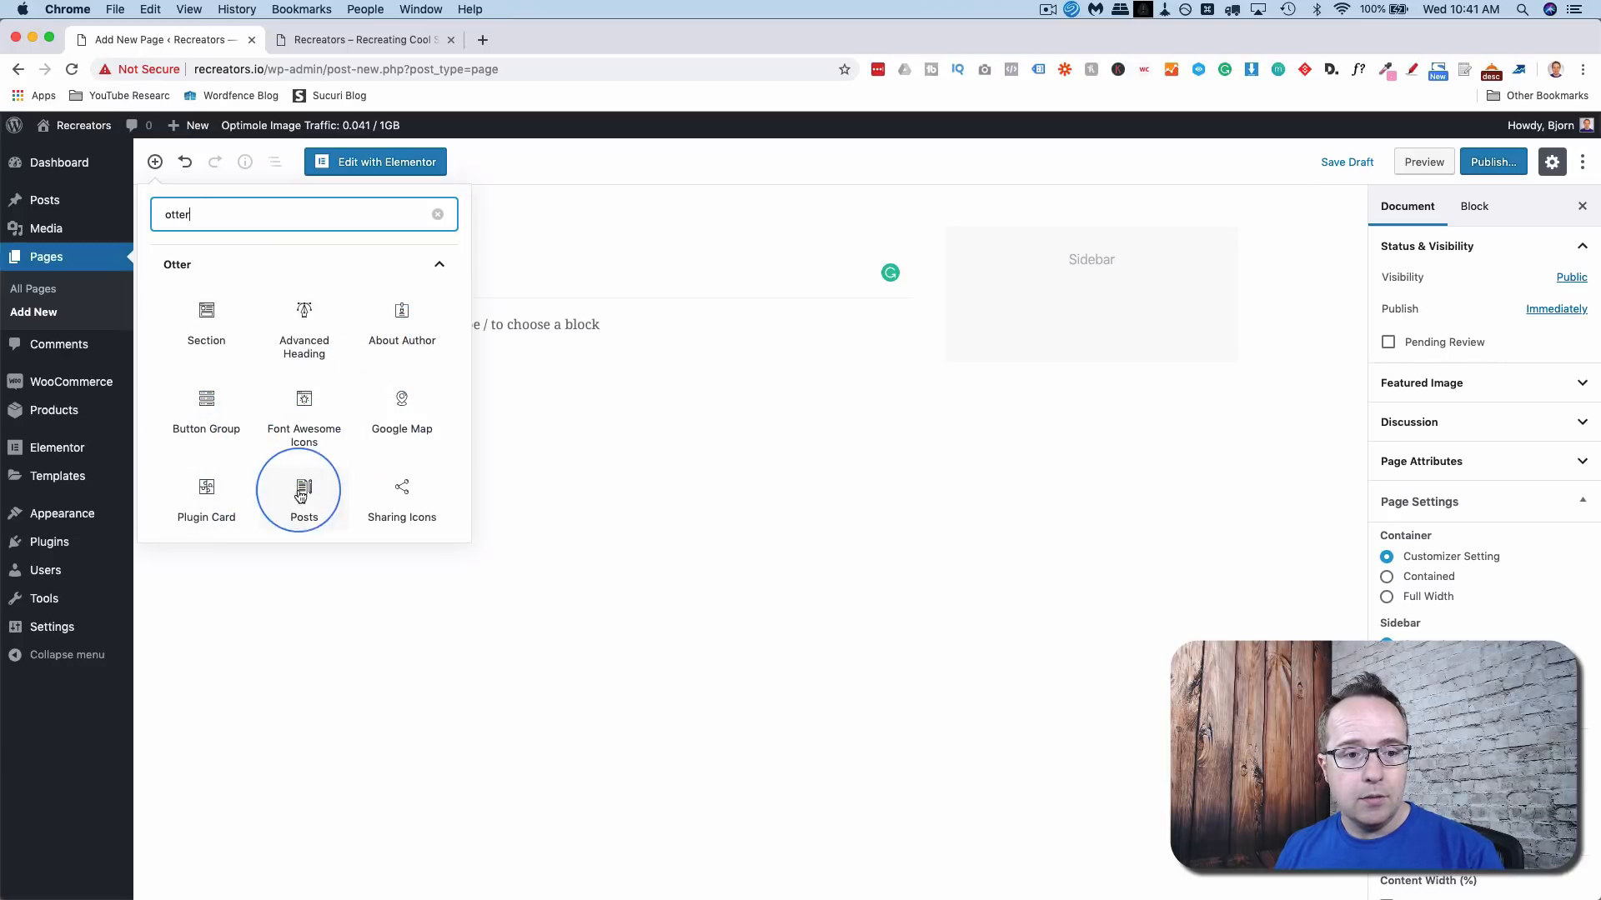
scroll(392, 496, "down", 2)
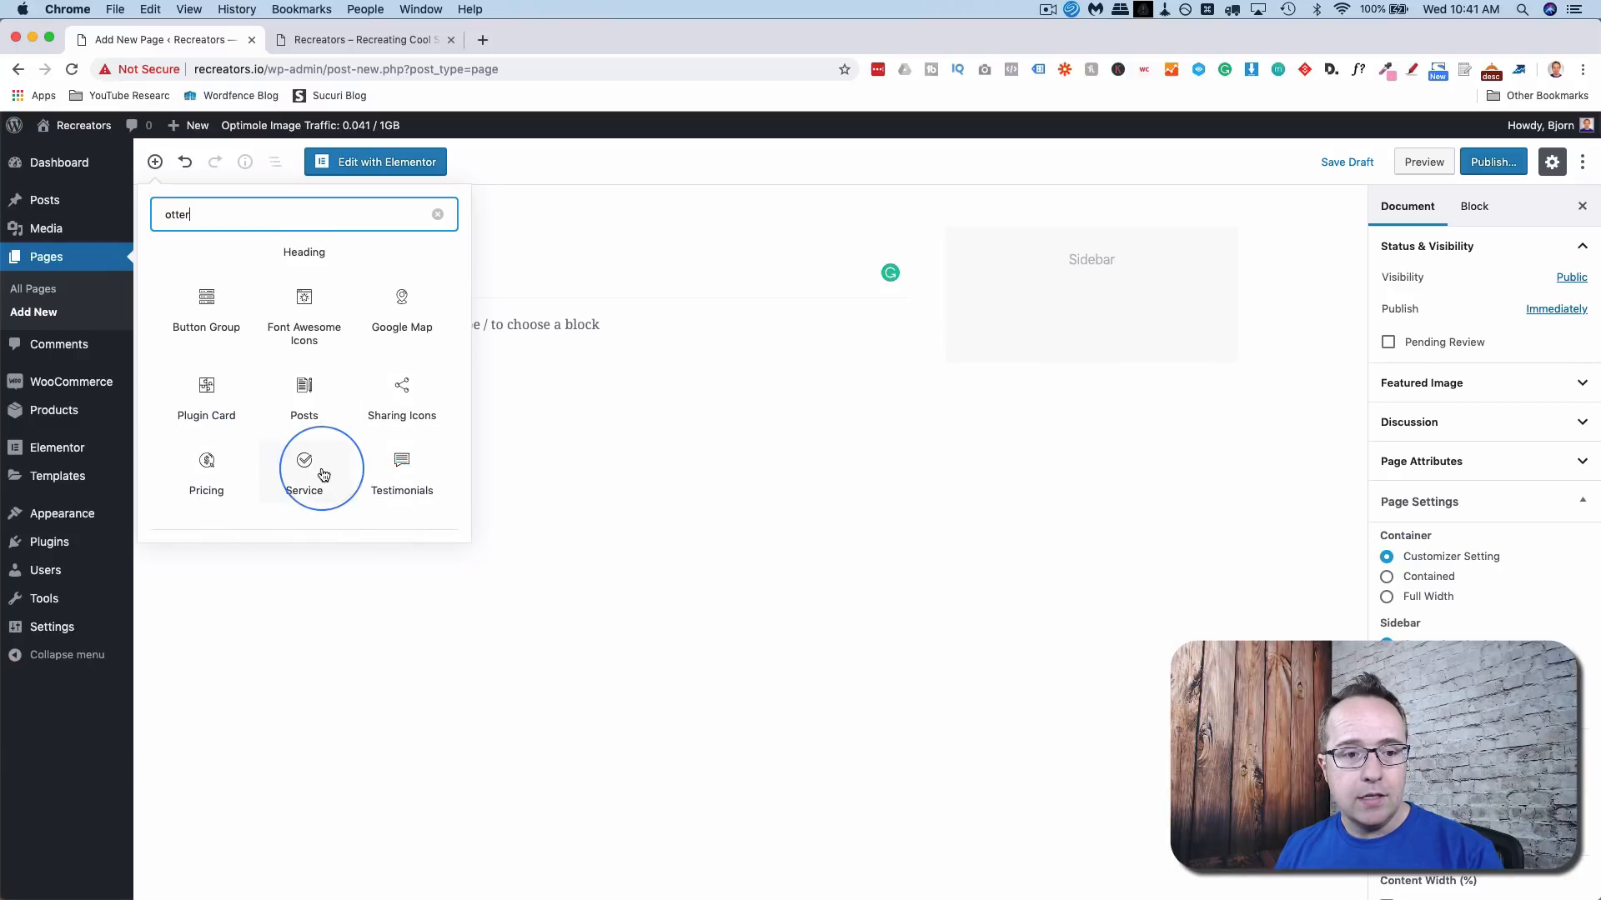
scroll(396, 467, "up", 2)
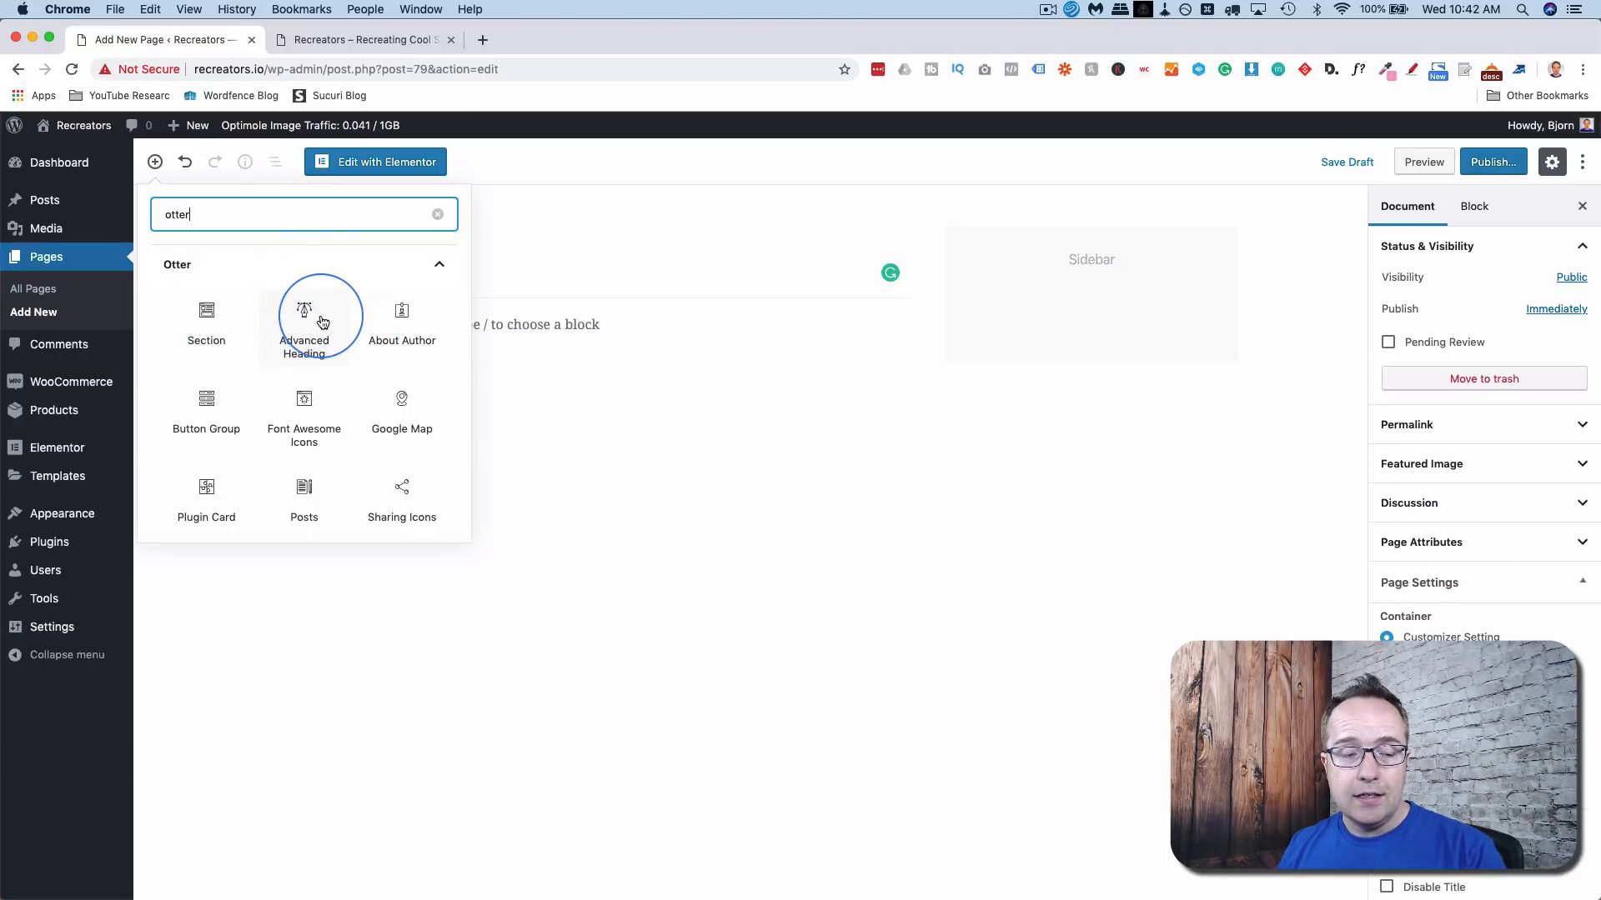
left_click(212, 314)
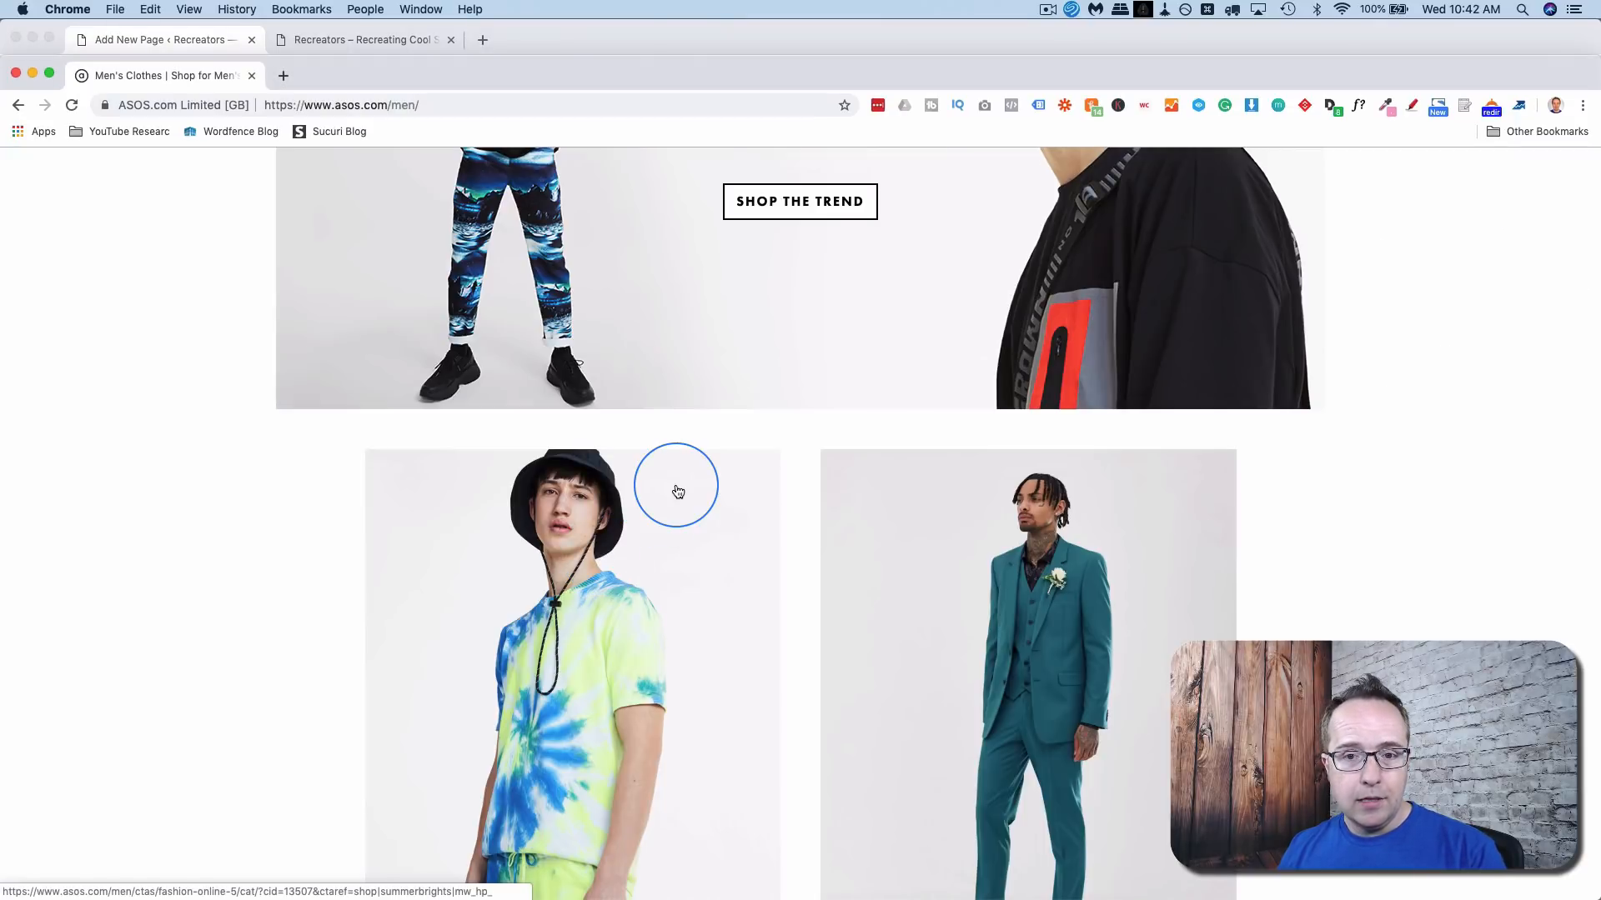
- Check the 90s newness banner on the ASOS page and give the new Section block a single-column layout
scroll(676, 488, "up", 5)
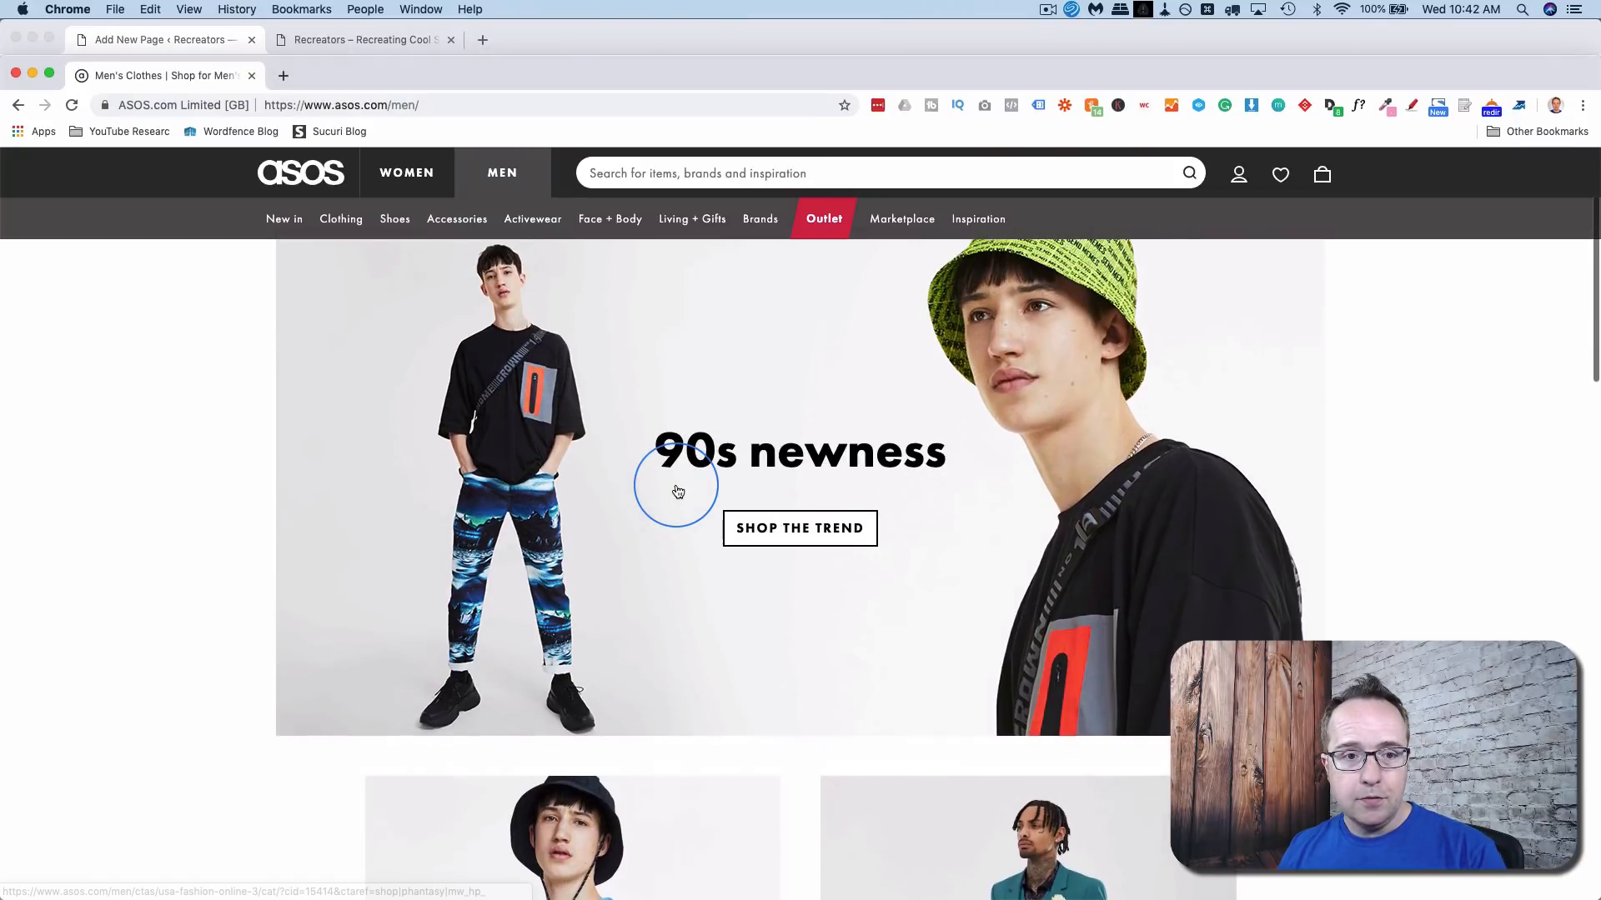
scroll(678, 492, "up", 1)
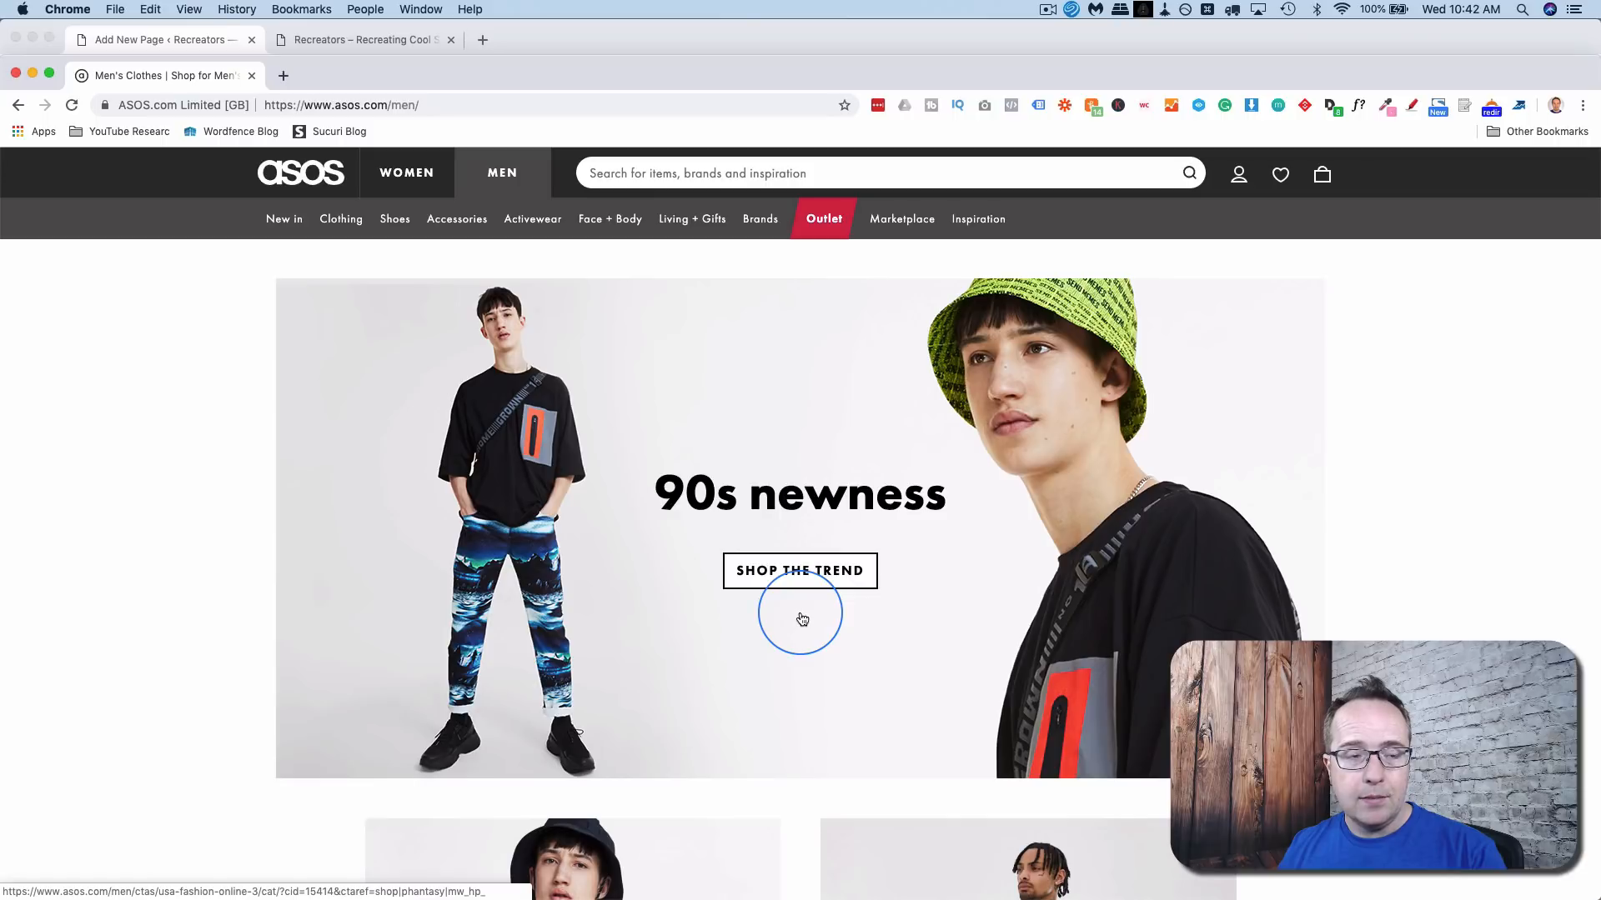
key("super+w")
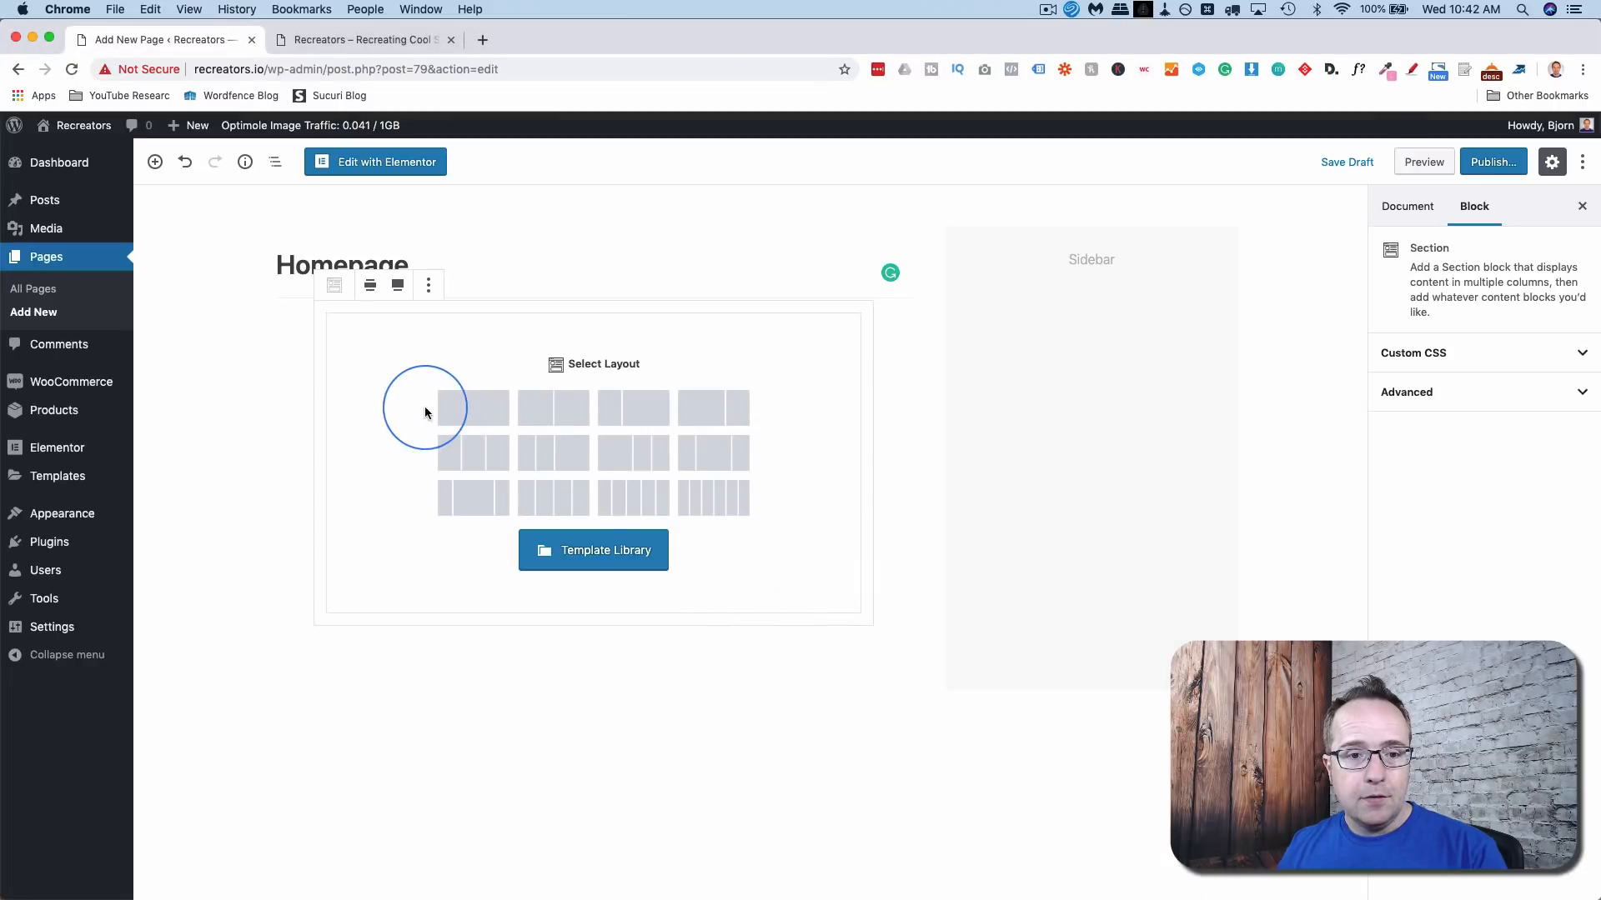
left_click(460, 411)
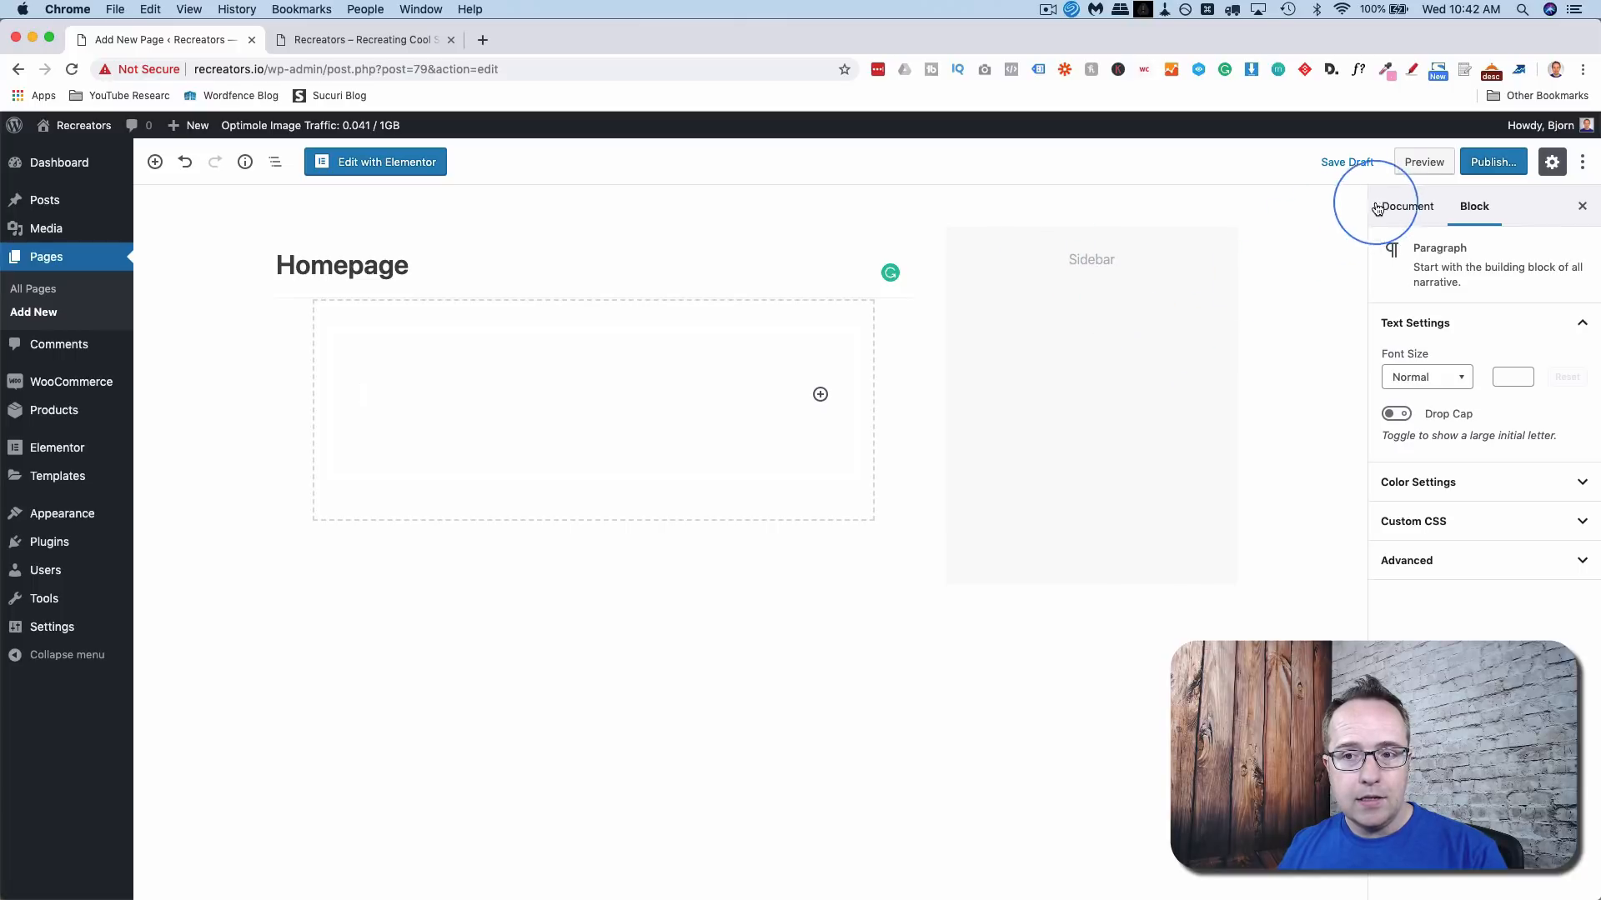
- Configure the Homepage page settings to No Sidebar and a Full Width container
left_click(1408, 208)
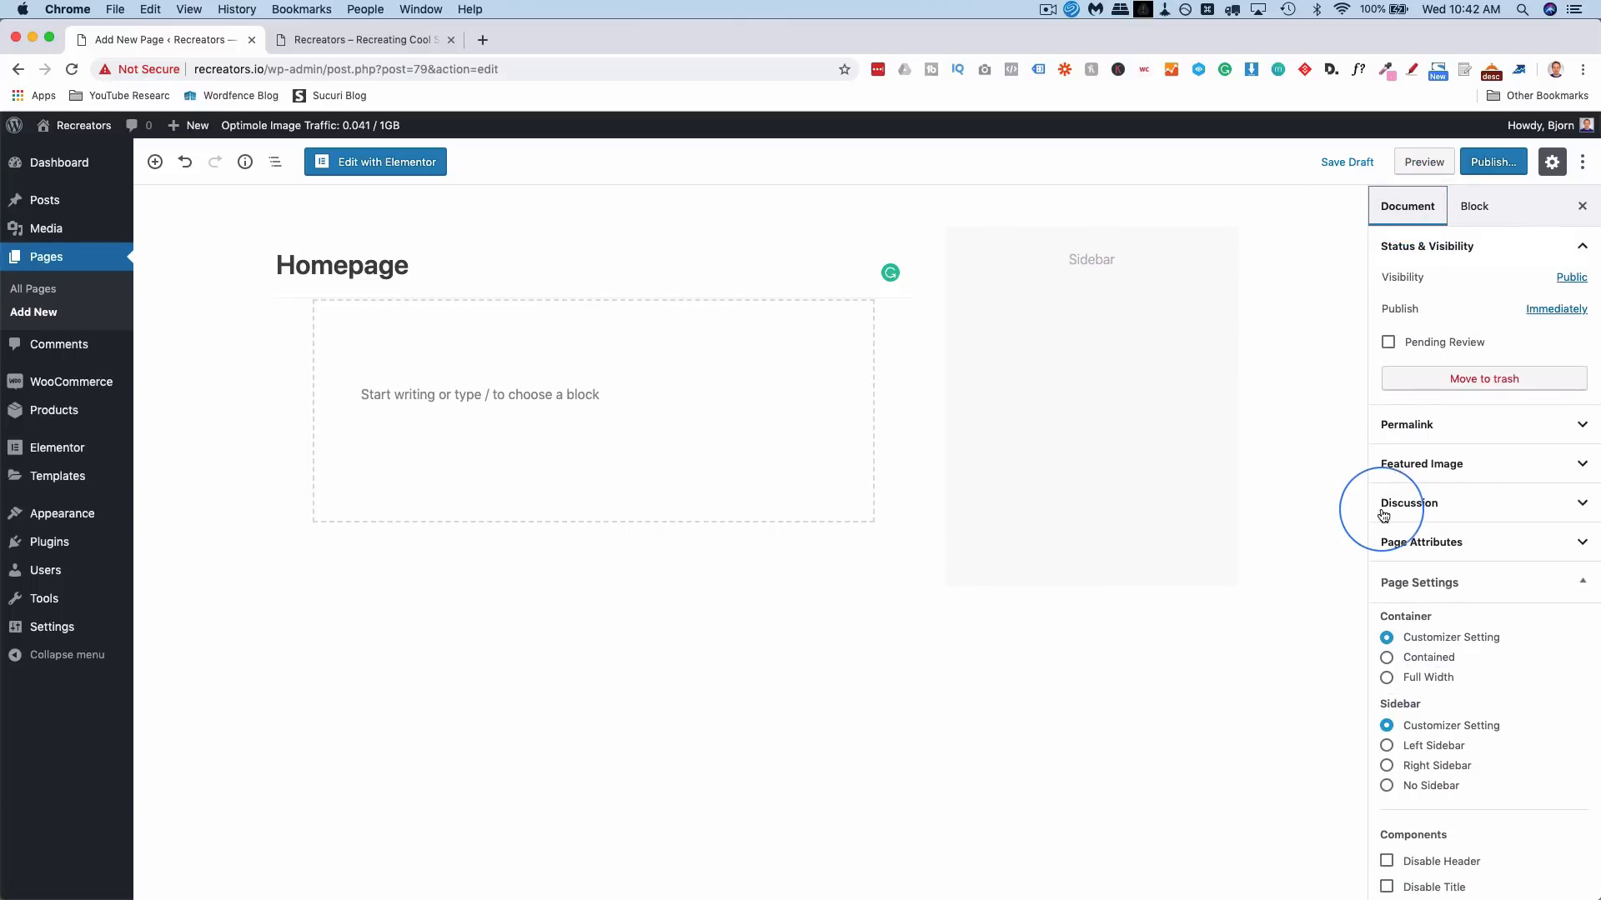
left_click(1387, 786)
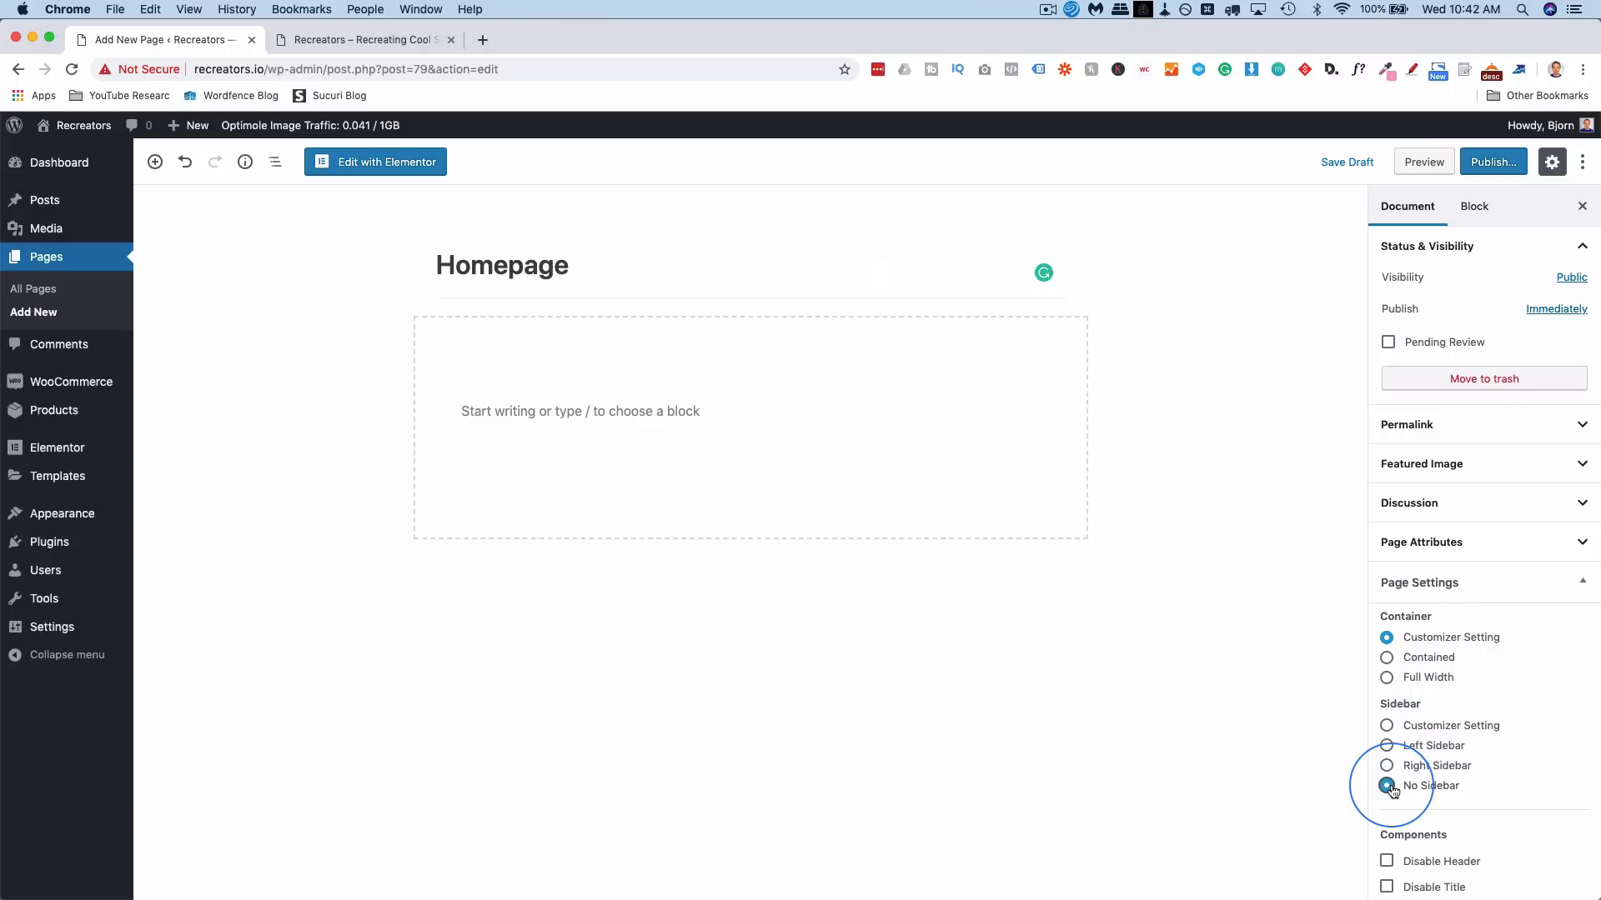
left_click(1387, 678)
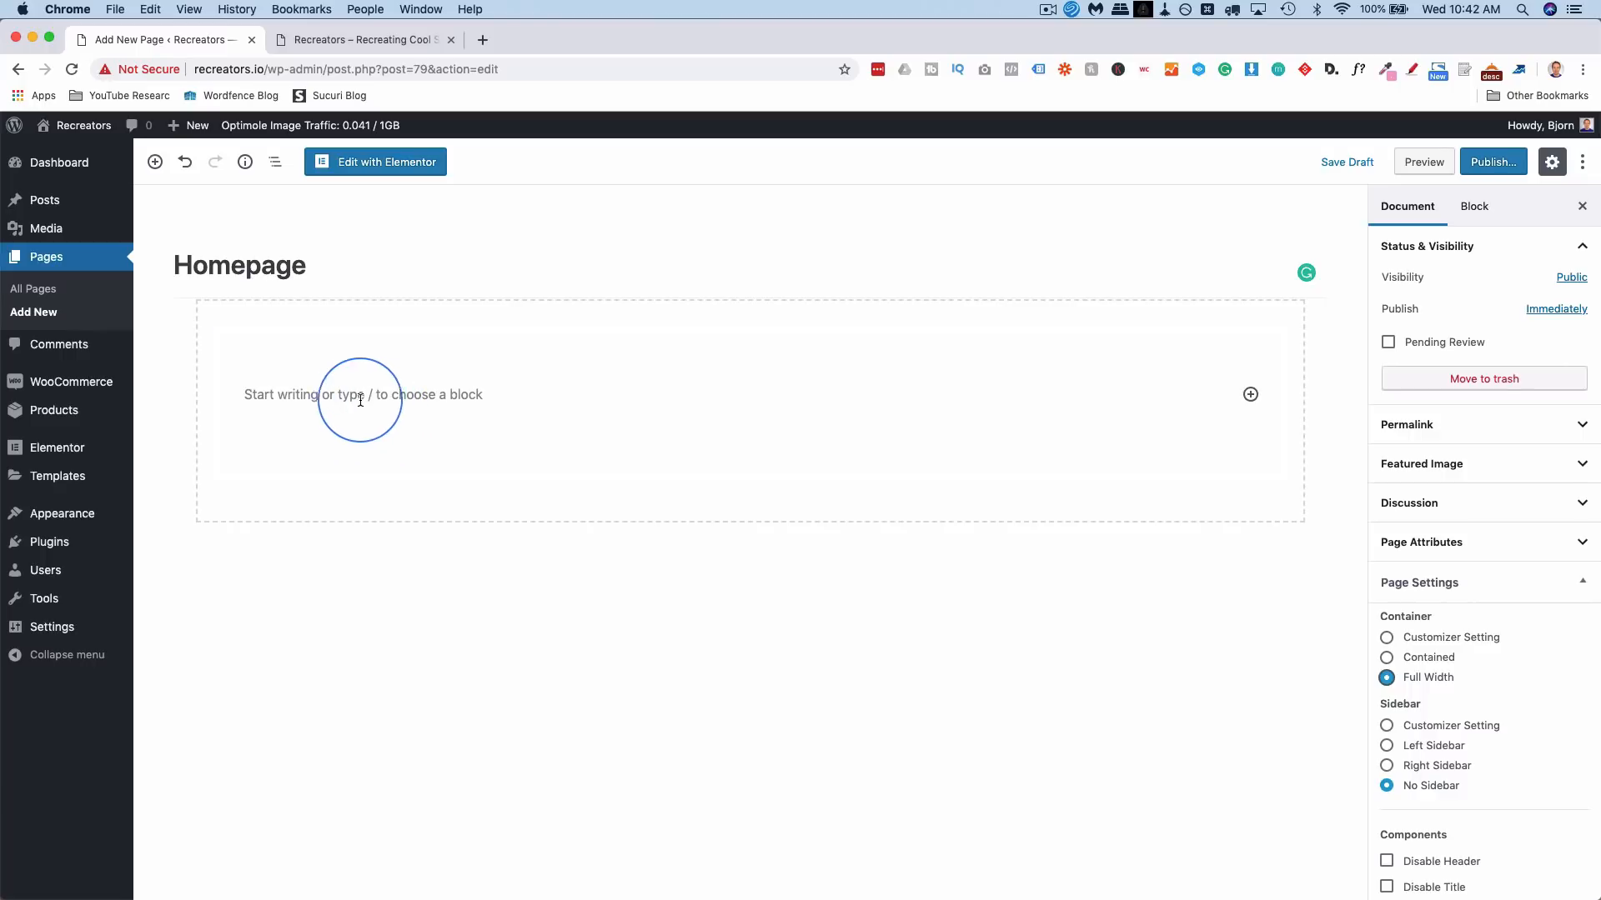
- Add an Advanced Heading block reading "90s newness" inside the section's column
left_click(293, 395)
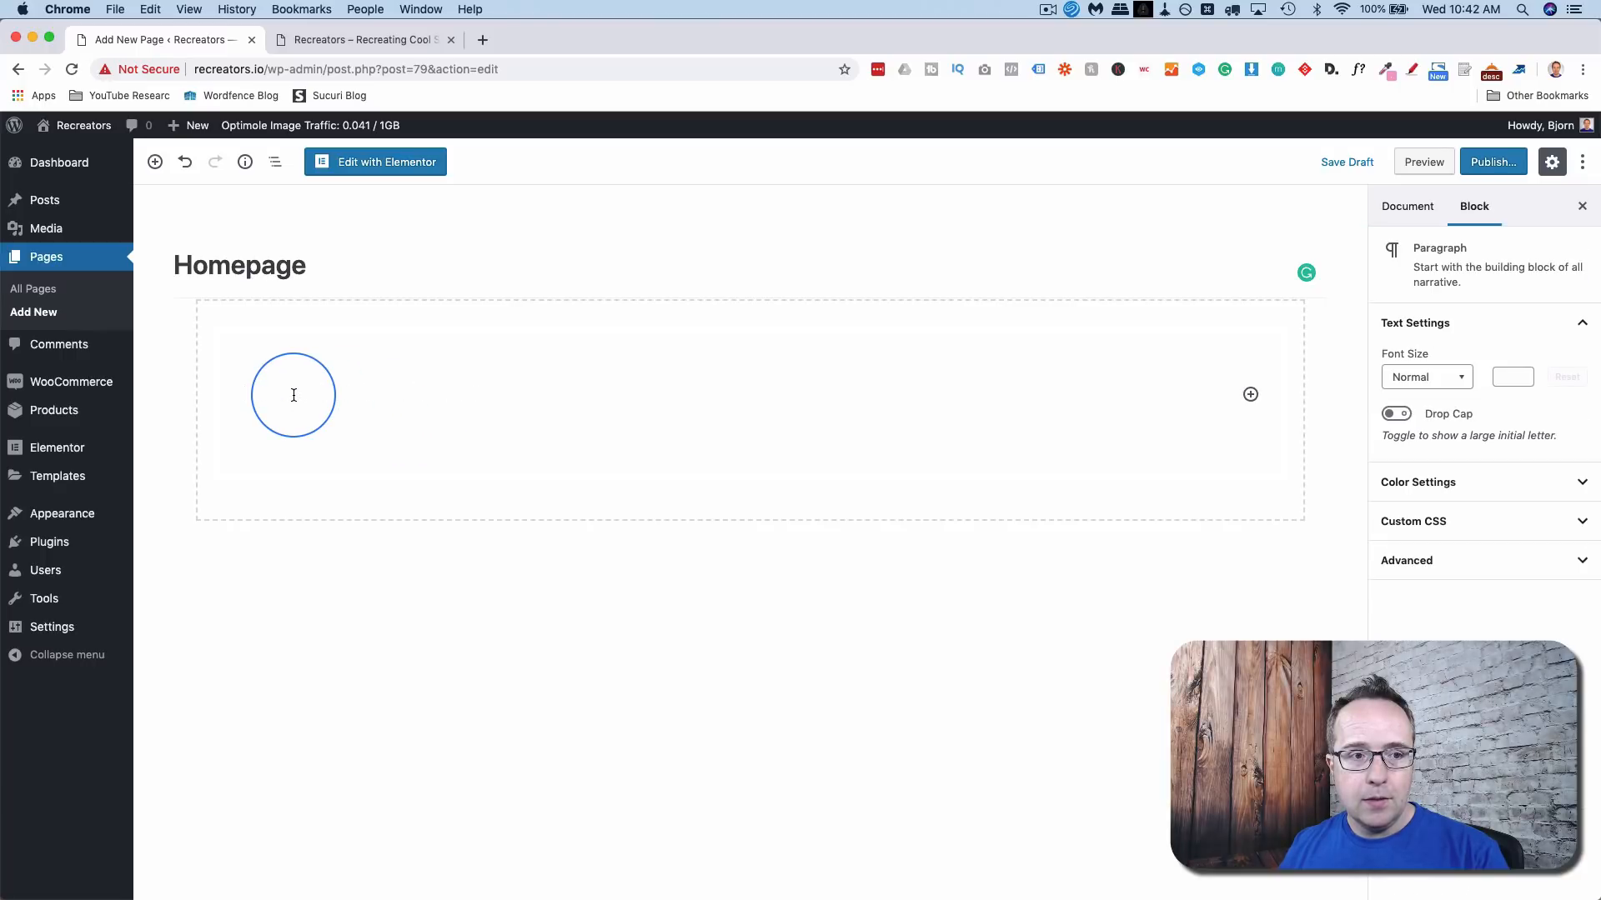
left_click(155, 163)
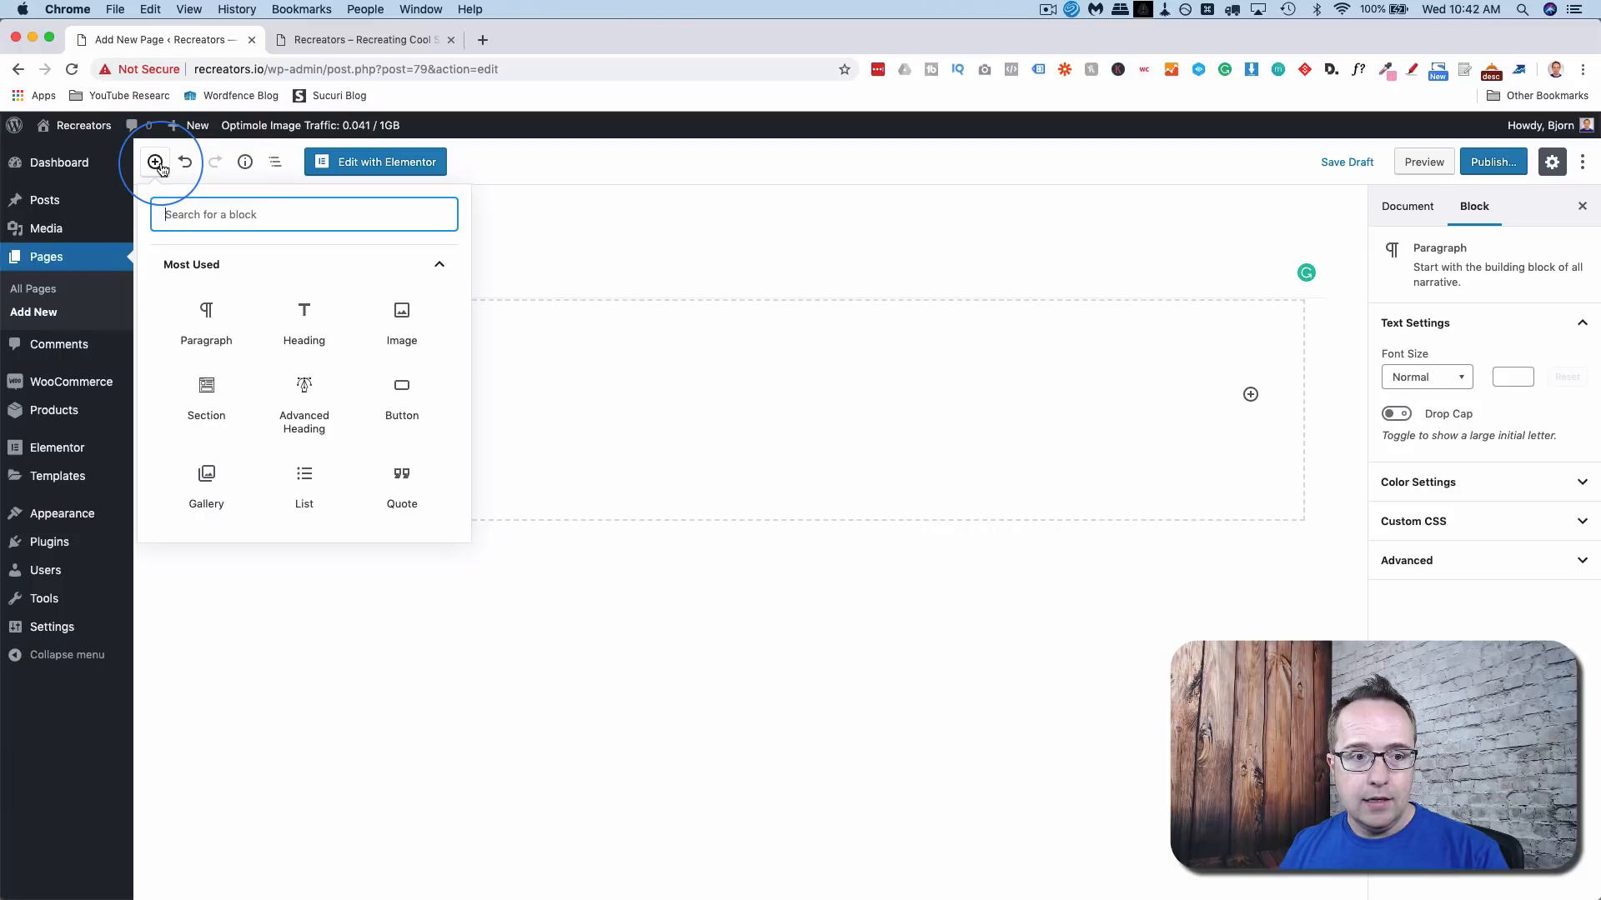
left_click(304, 394)
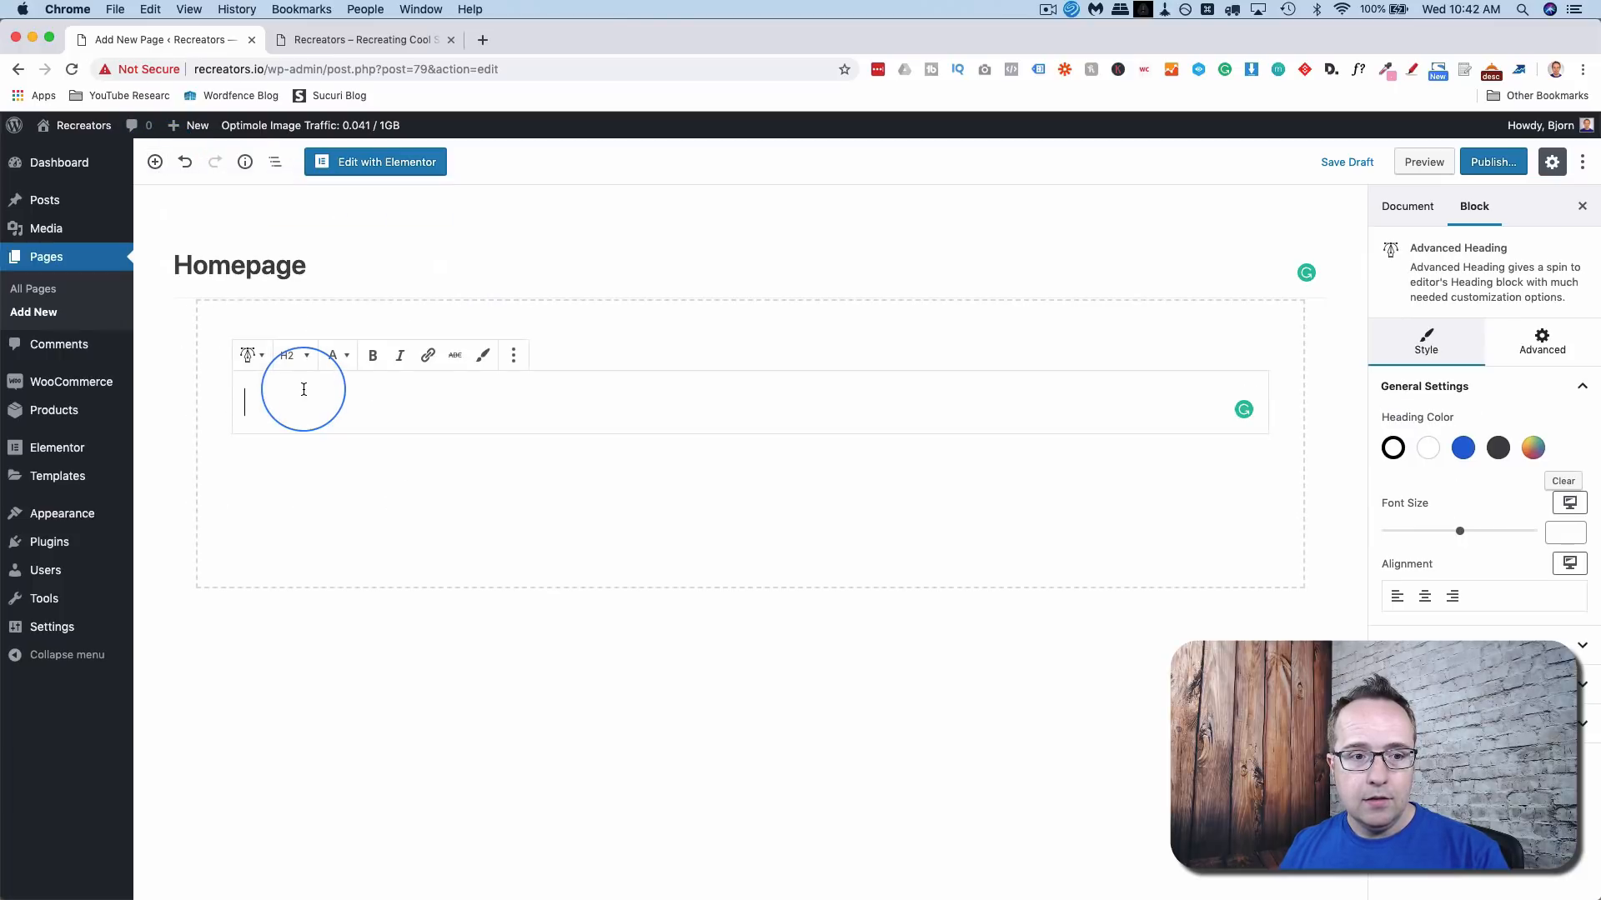
type("90s newness")
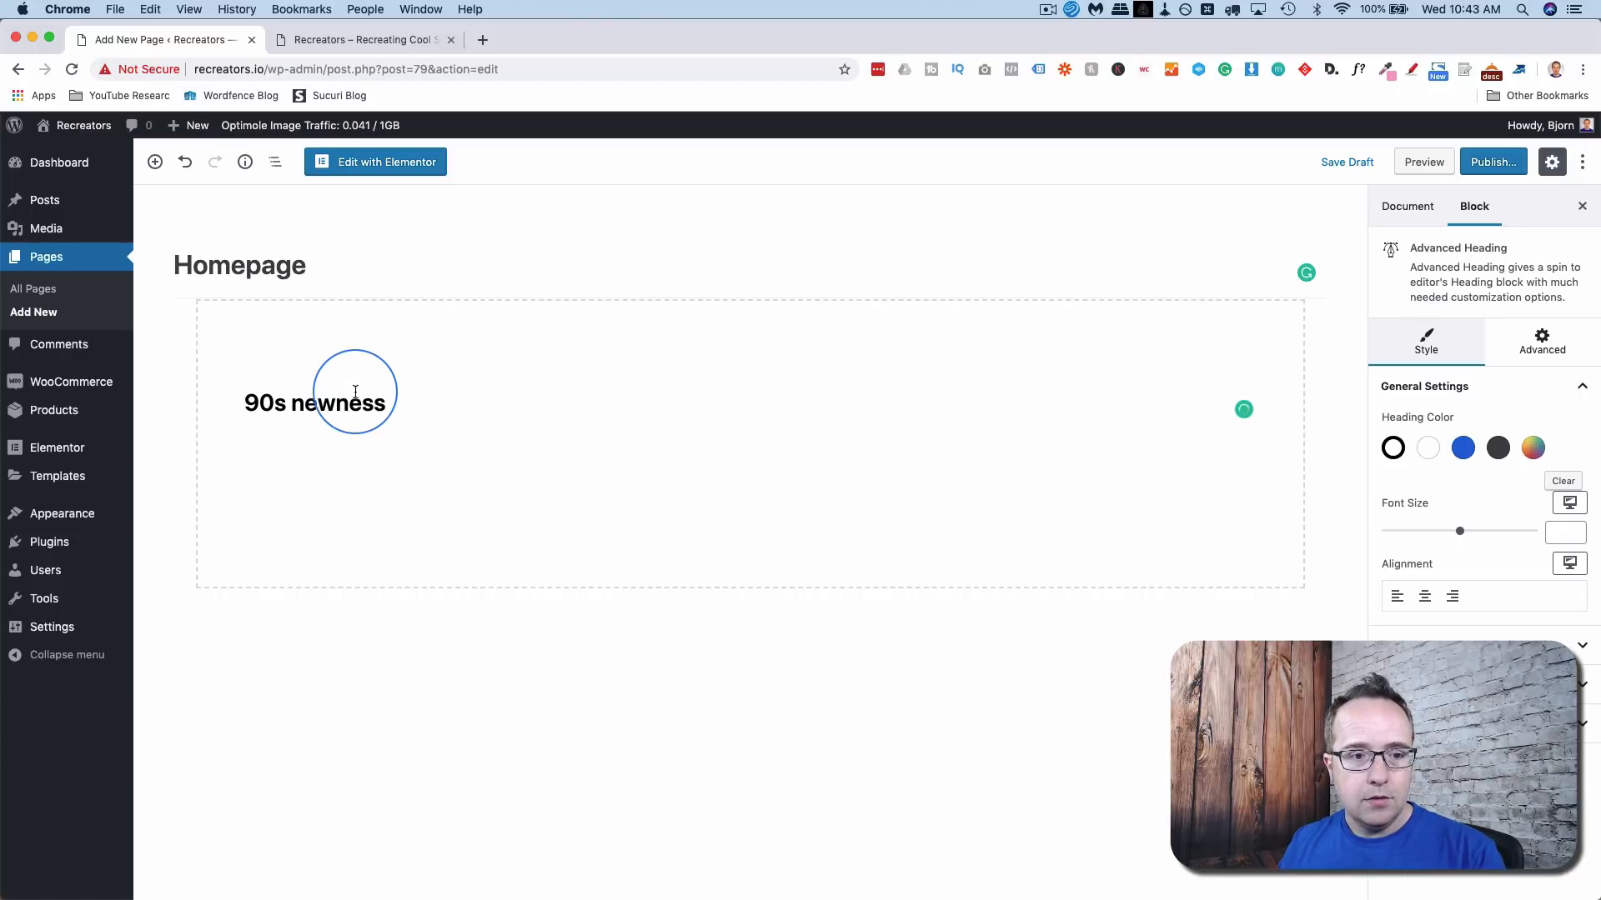
- Add a Button block below the heading, linked to # and labelled "SHOP THE TREND", in the outlined style
left_click(723, 436)
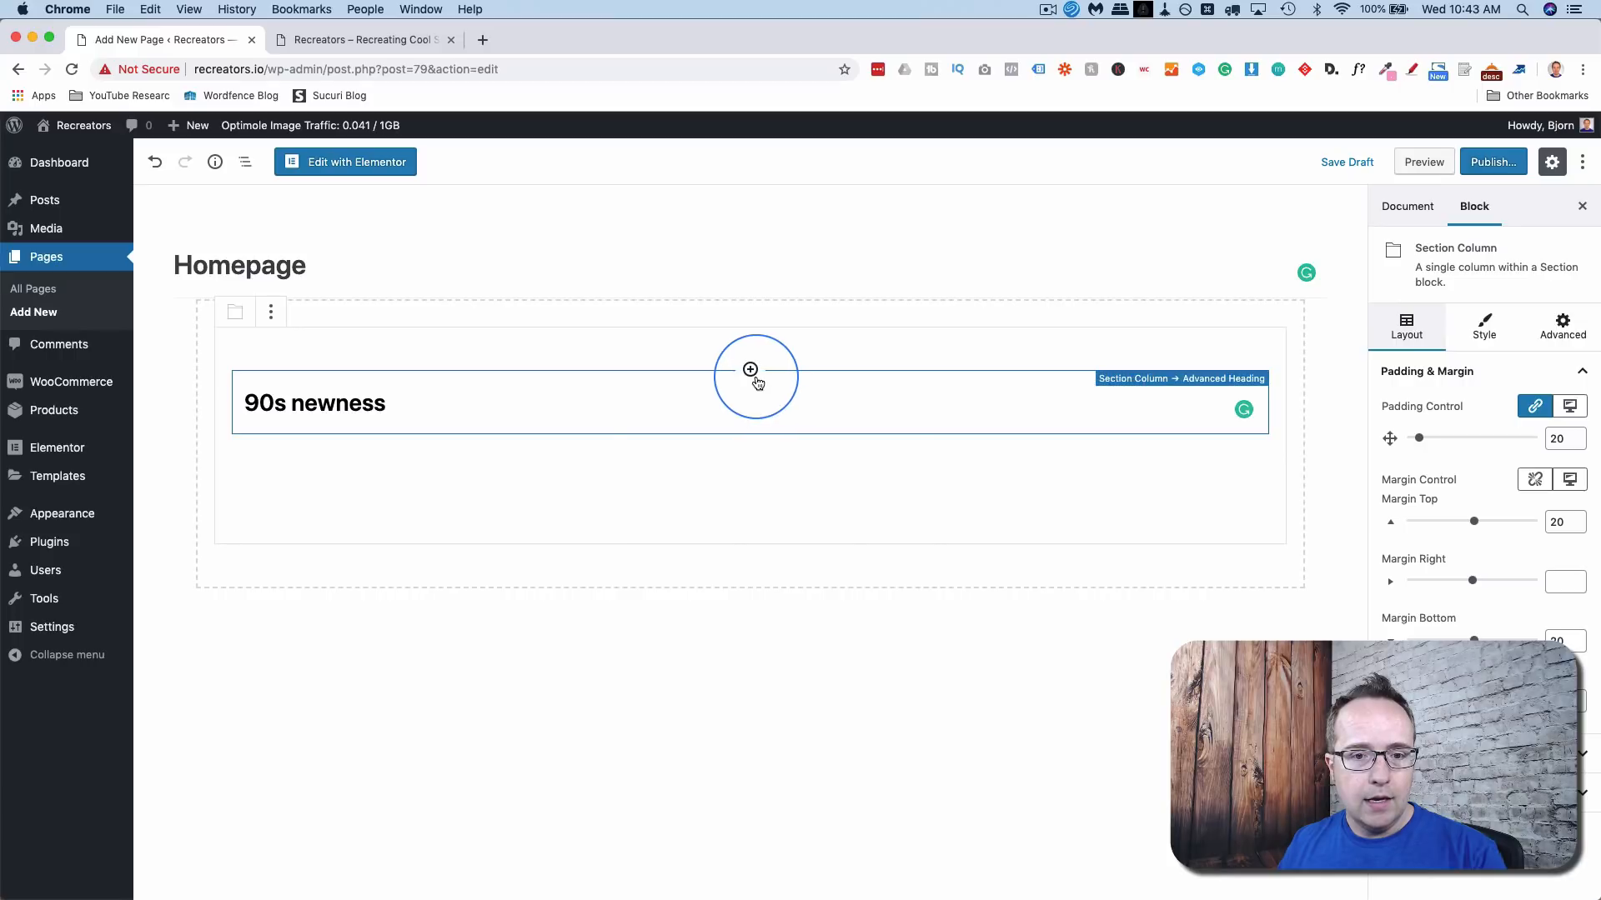
left_click(751, 369)
left_click(876, 593)
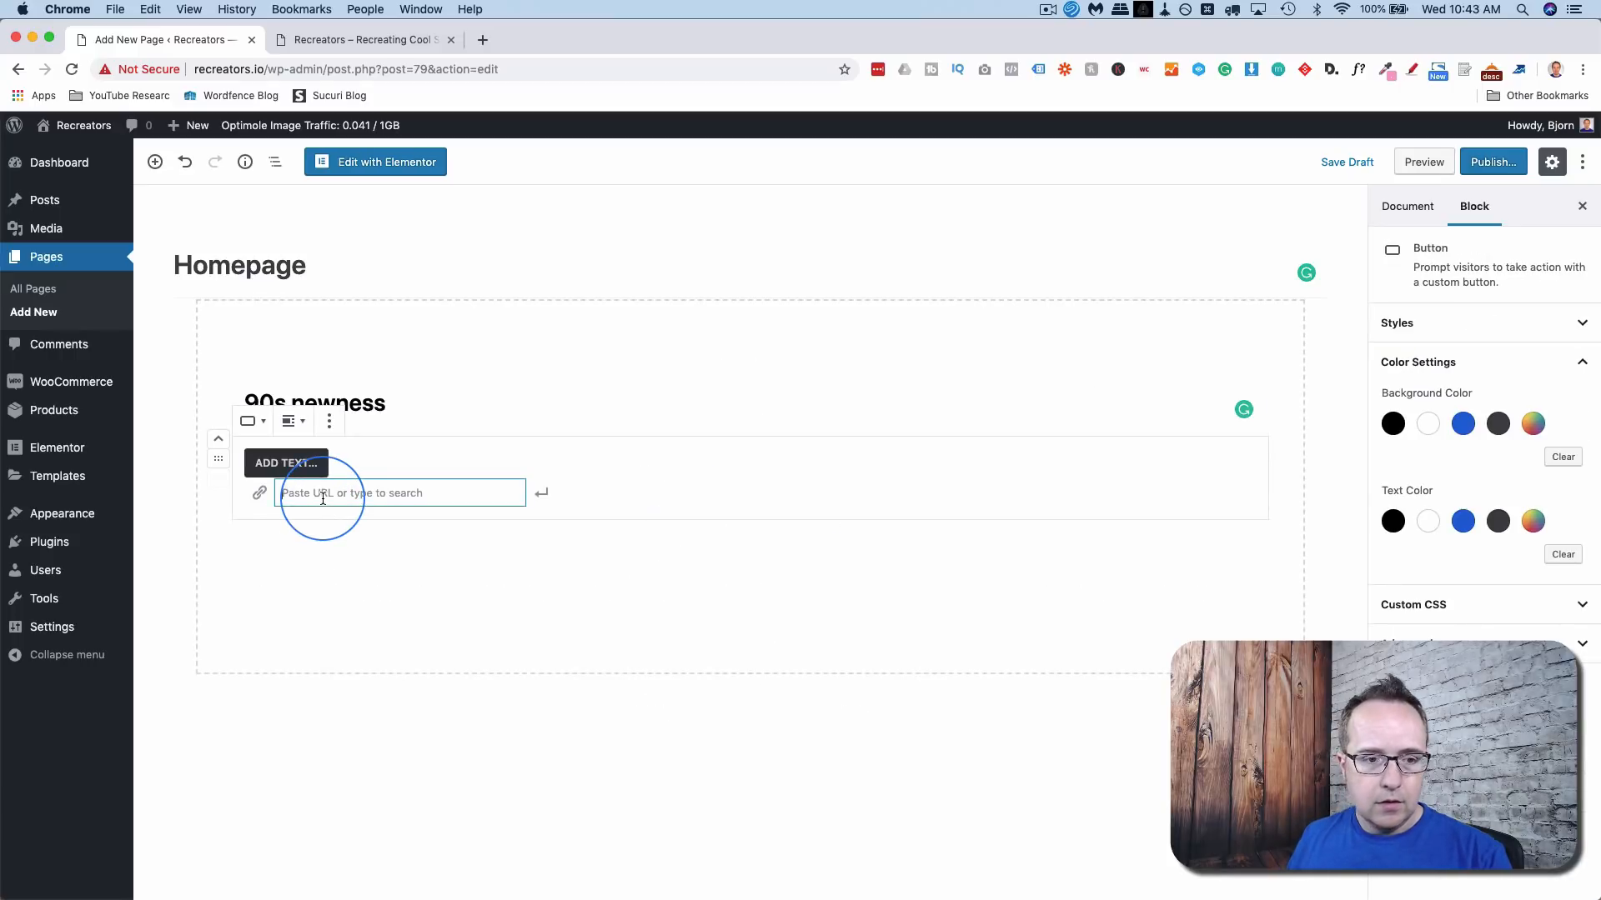
left_click(288, 462)
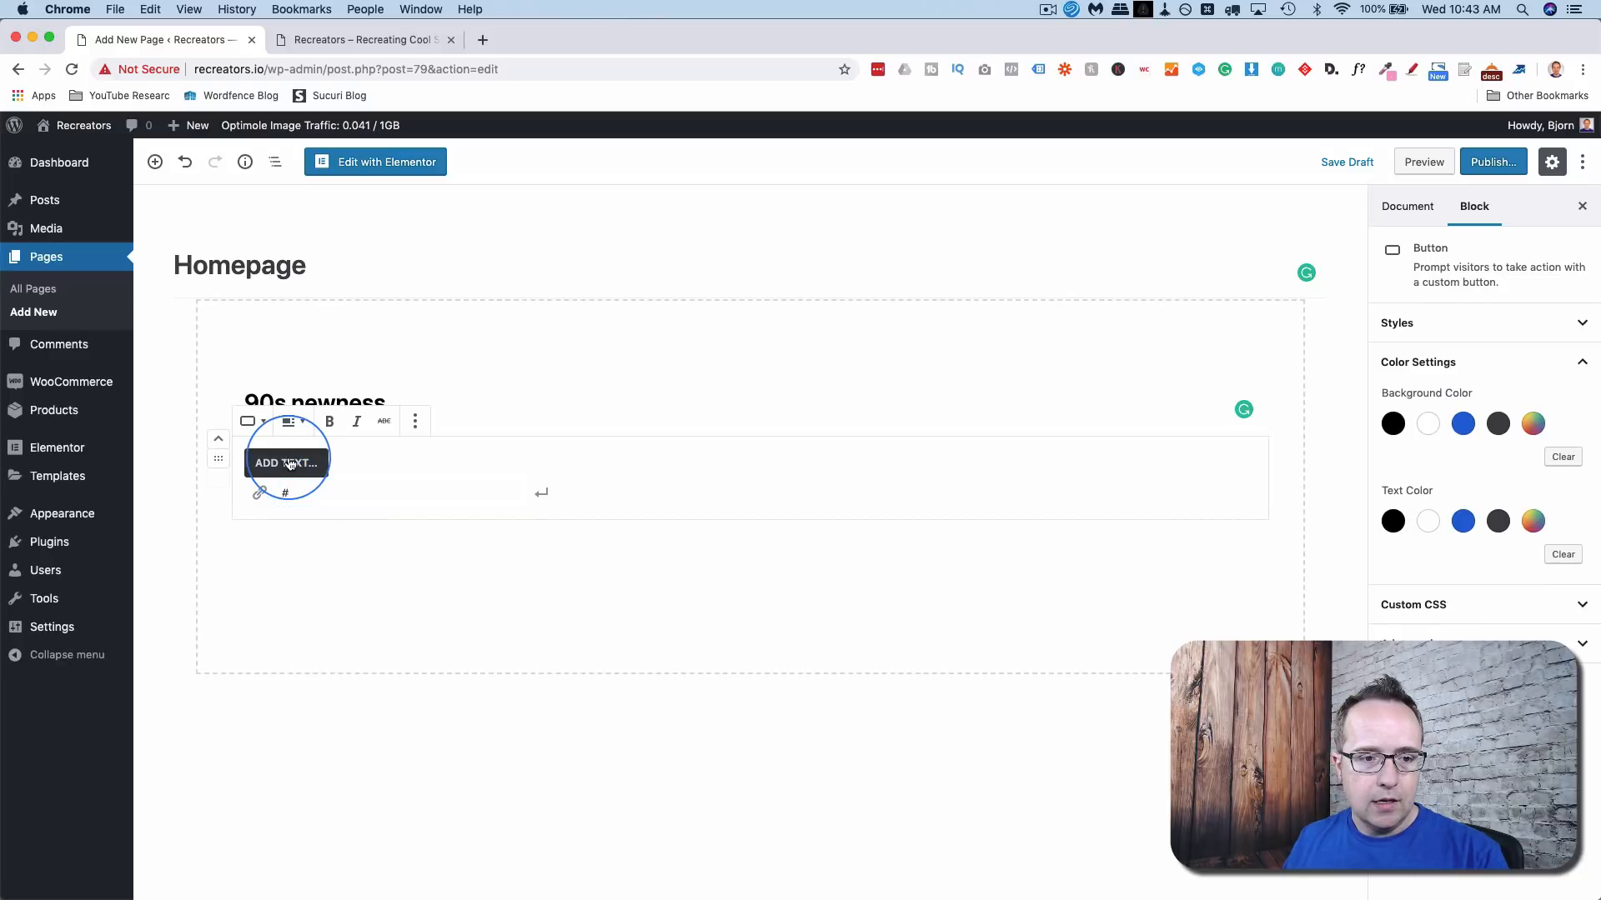
type("SHOP THE TREND")
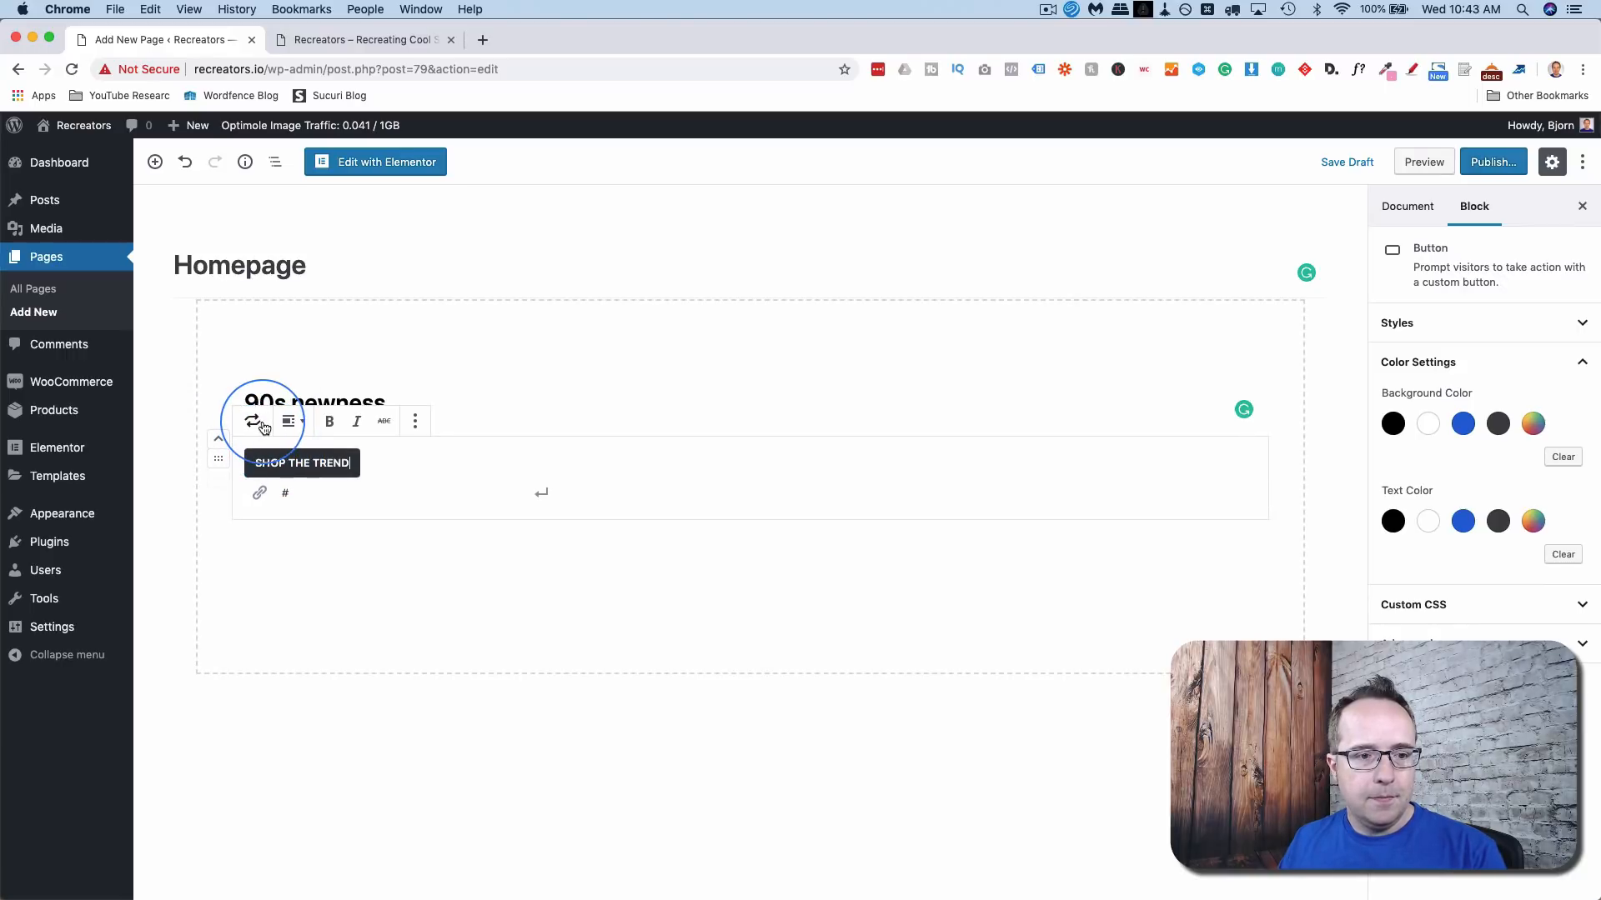
left_click(263, 427)
left_click(427, 522)
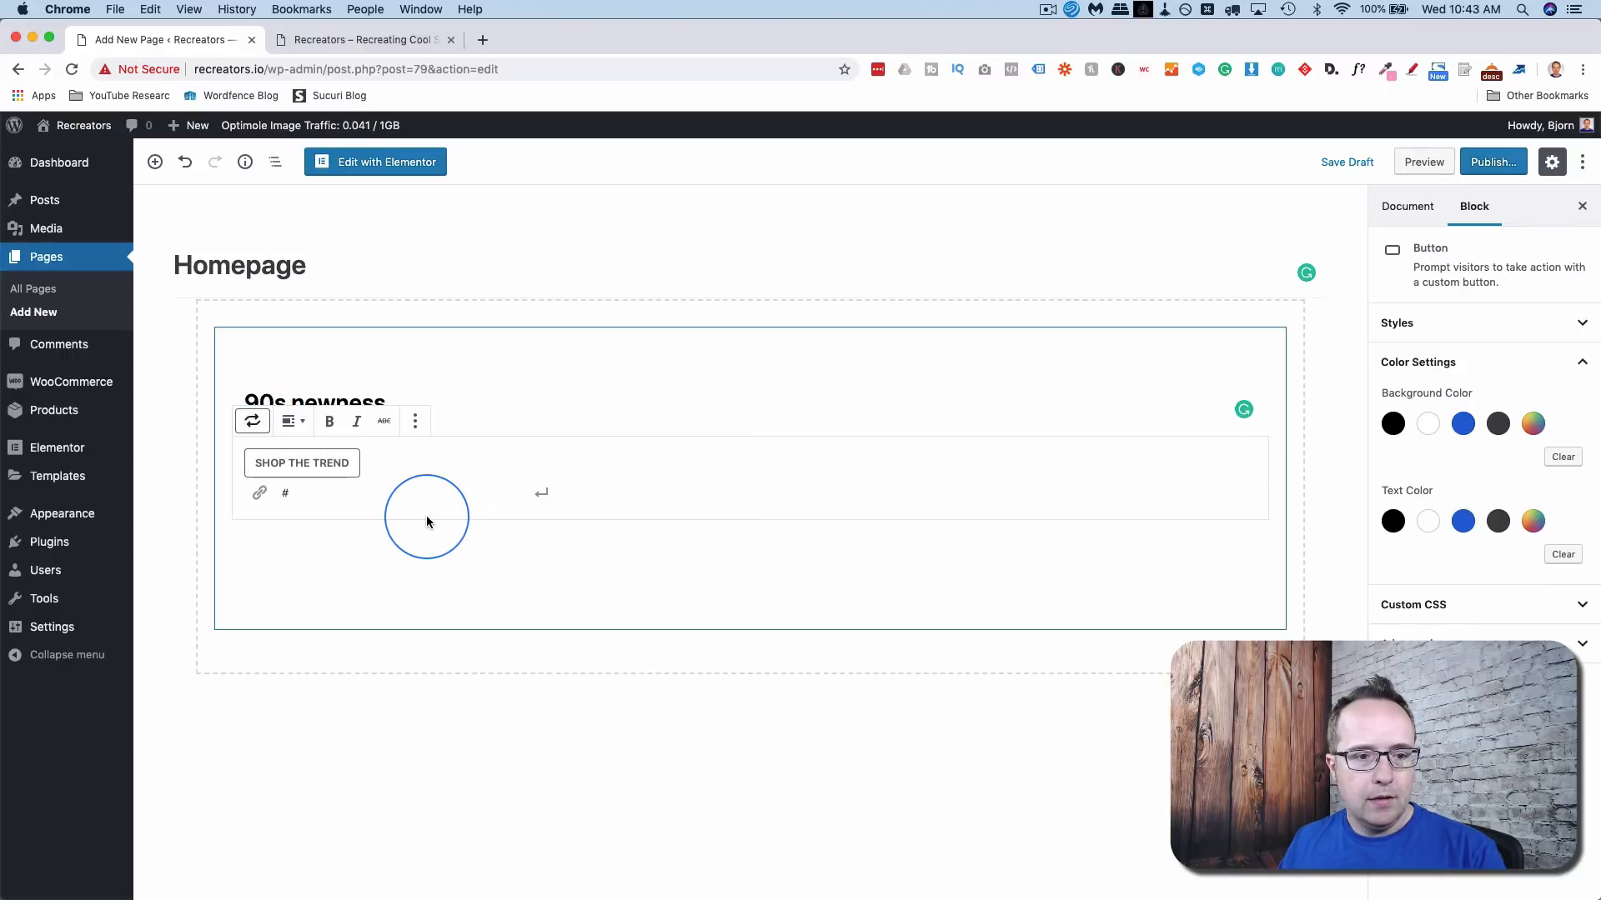
- Center-align both the SHOP THE TREND button and the 90s newness heading
left_click(293, 421)
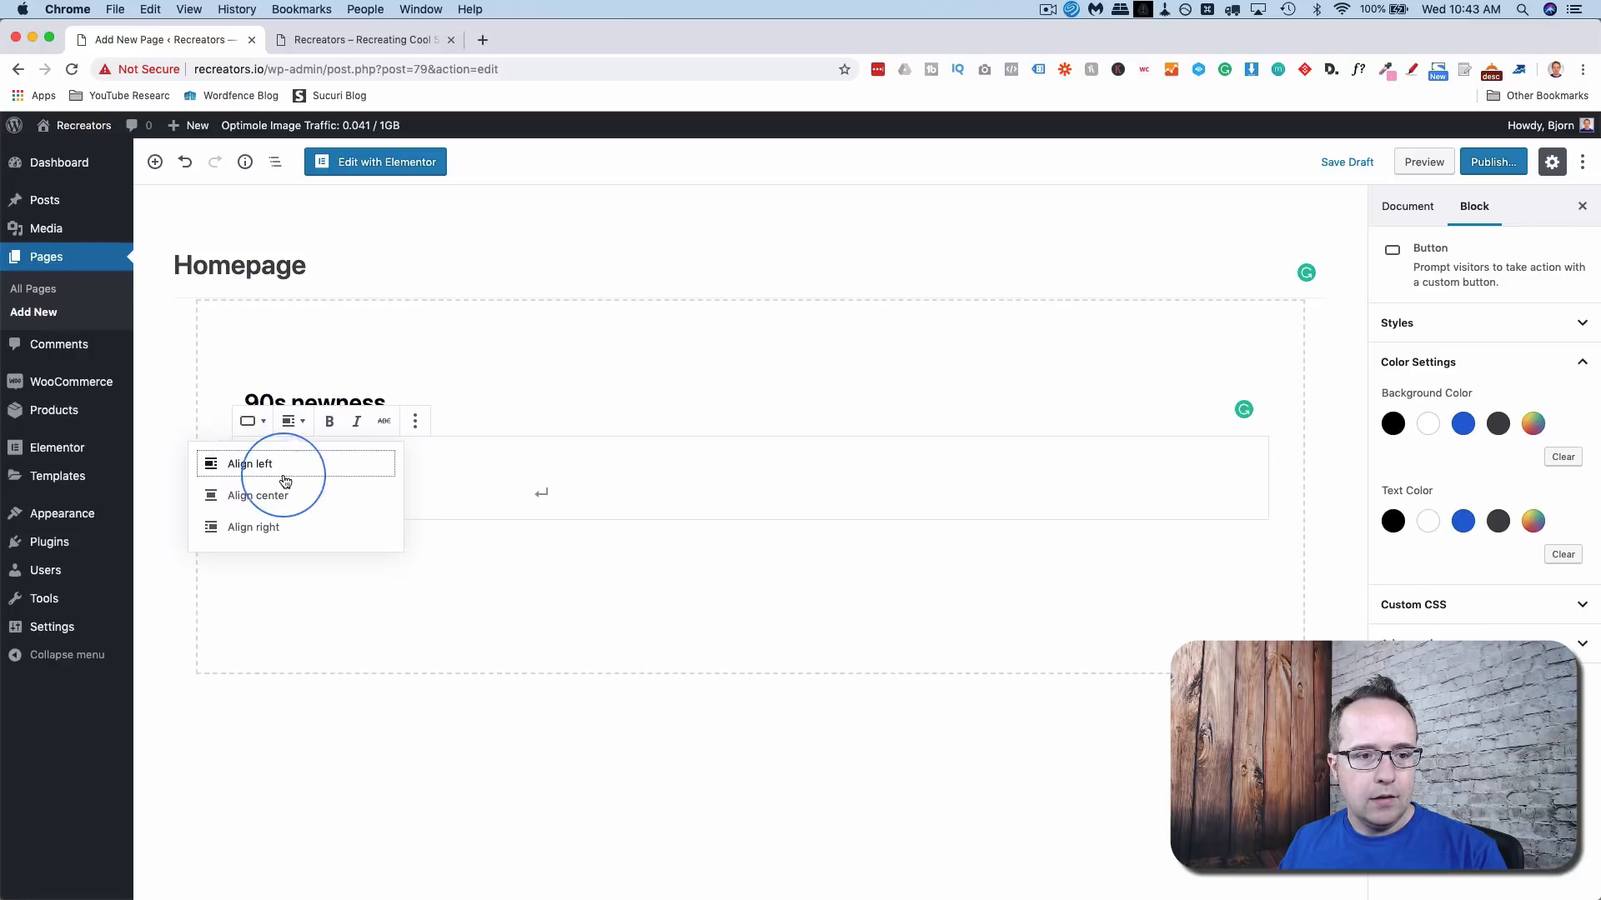
left_click(277, 494)
left_click(366, 398)
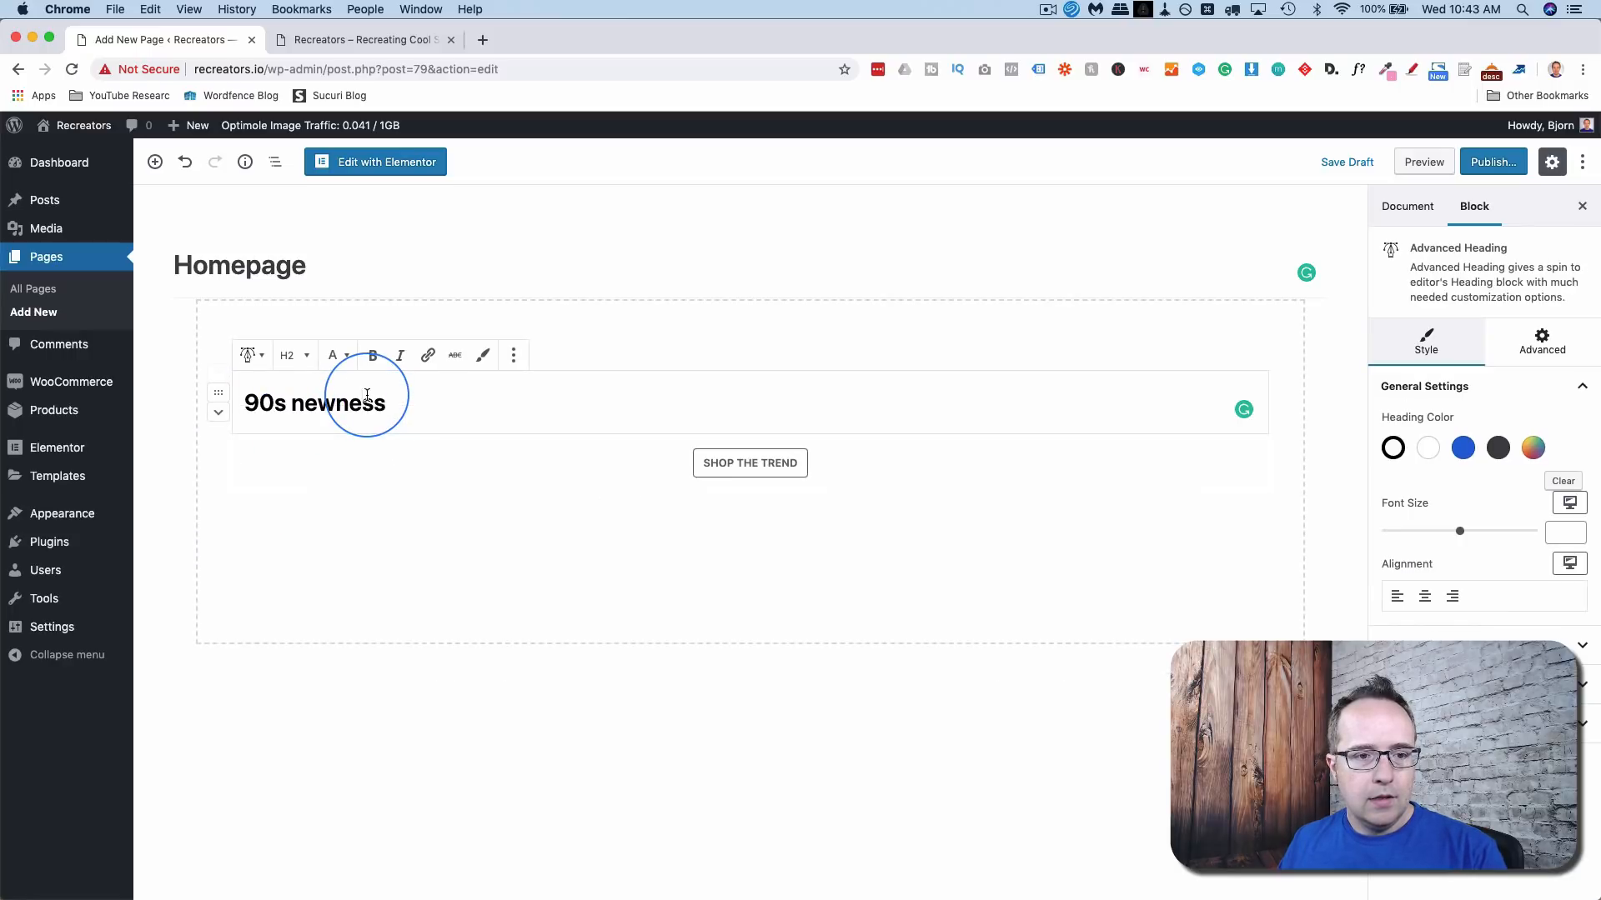
left_click(1424, 597)
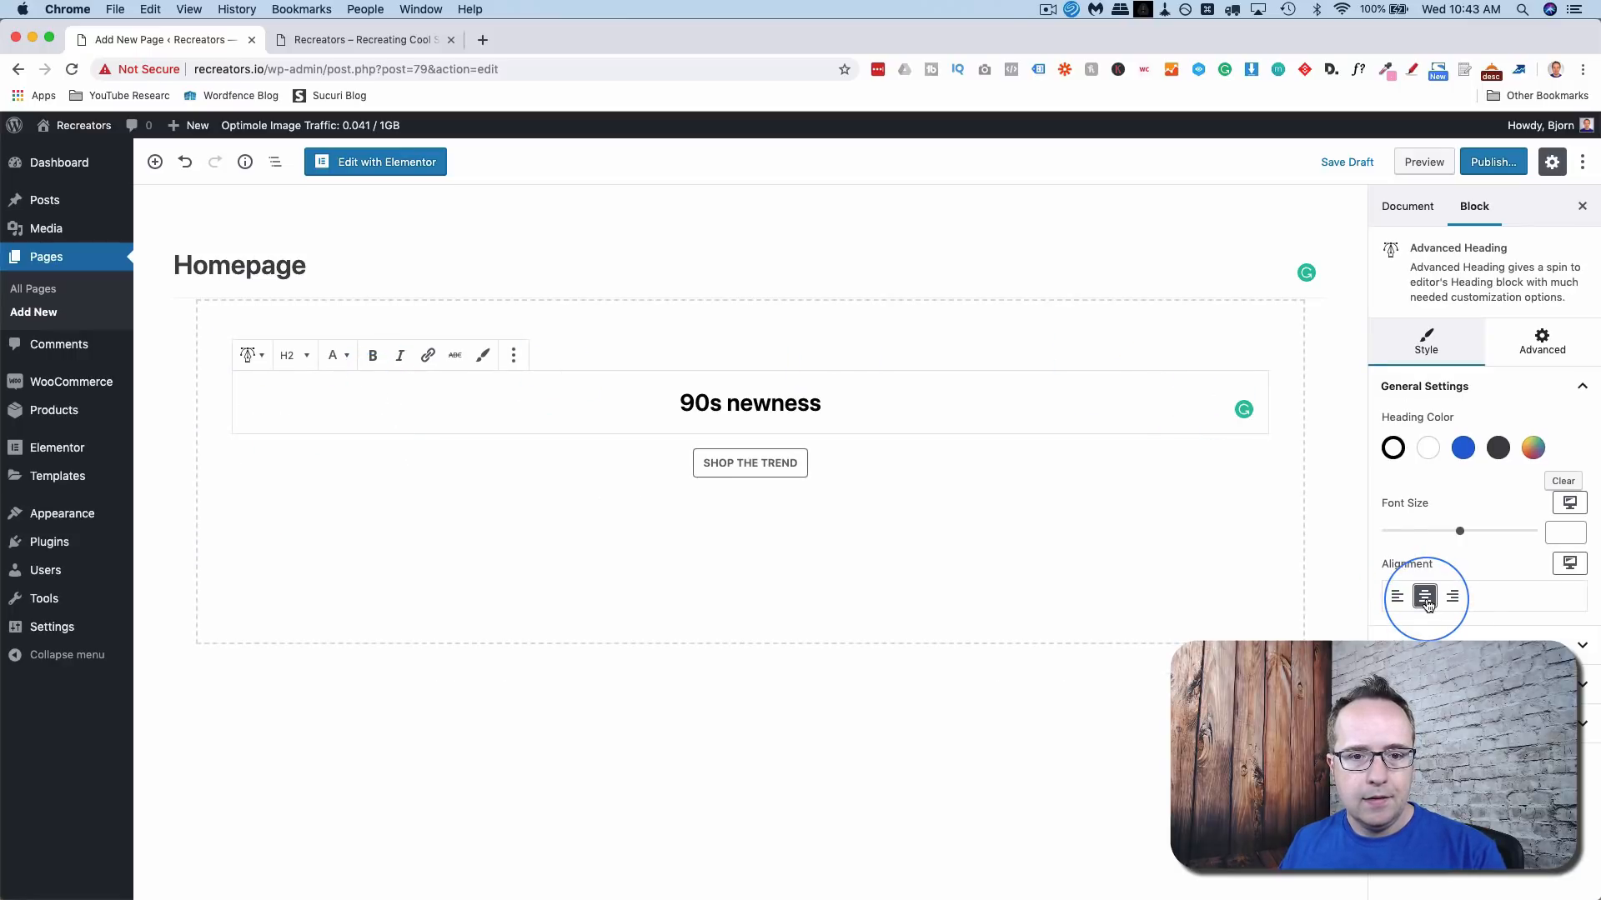
- Set top-image.jpg from the media library as the background image of the banner's section column
left_click(653, 338)
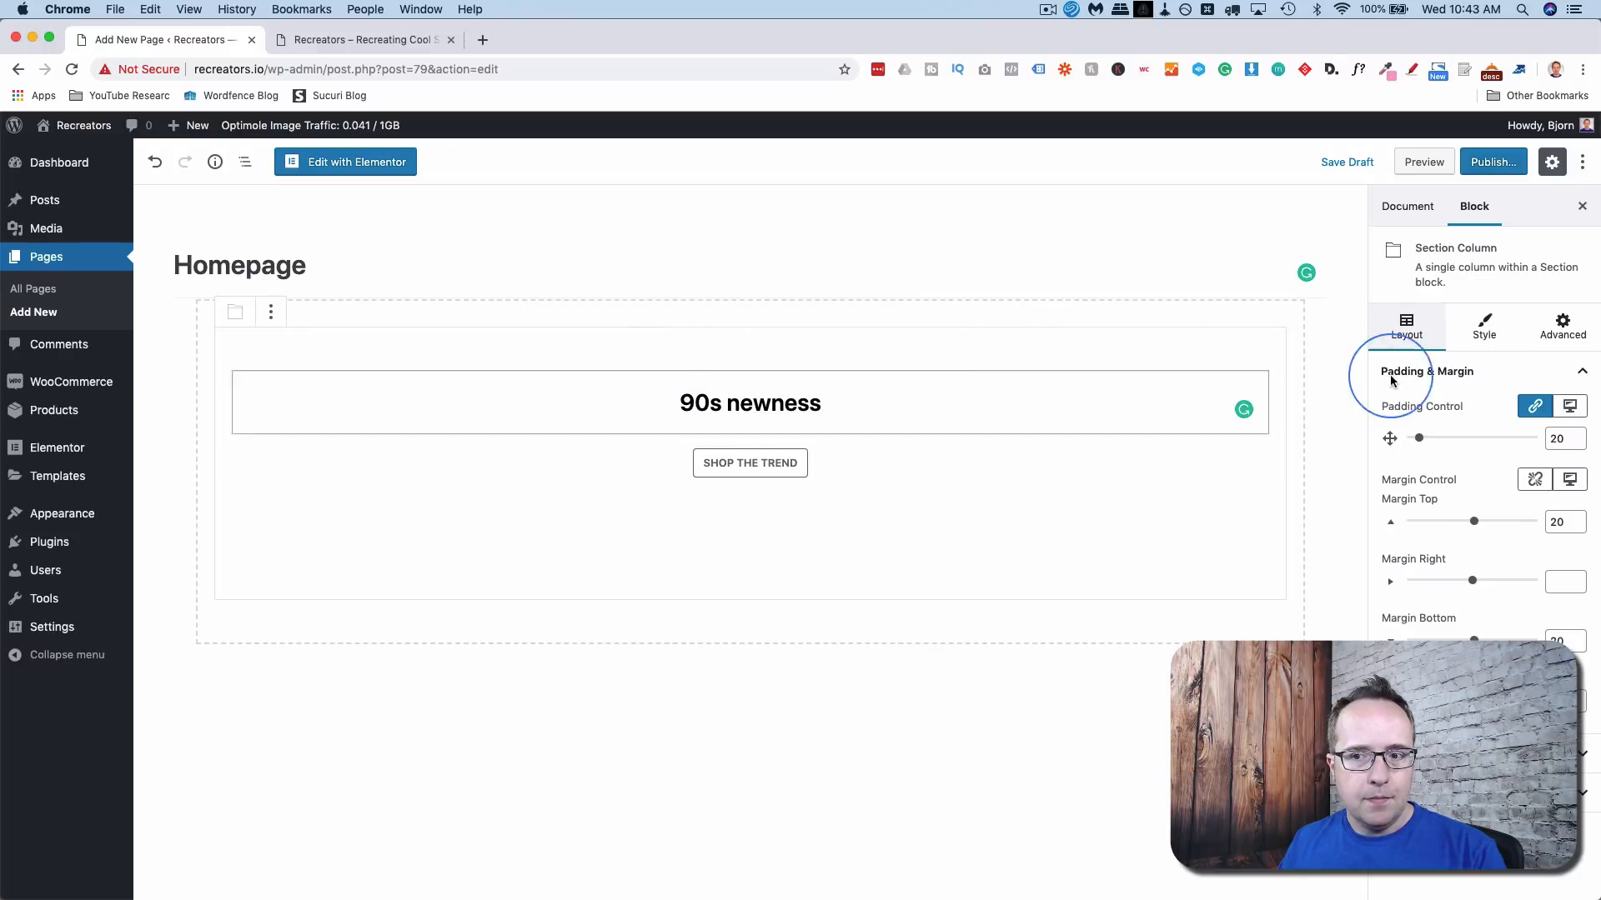
left_click(1484, 327)
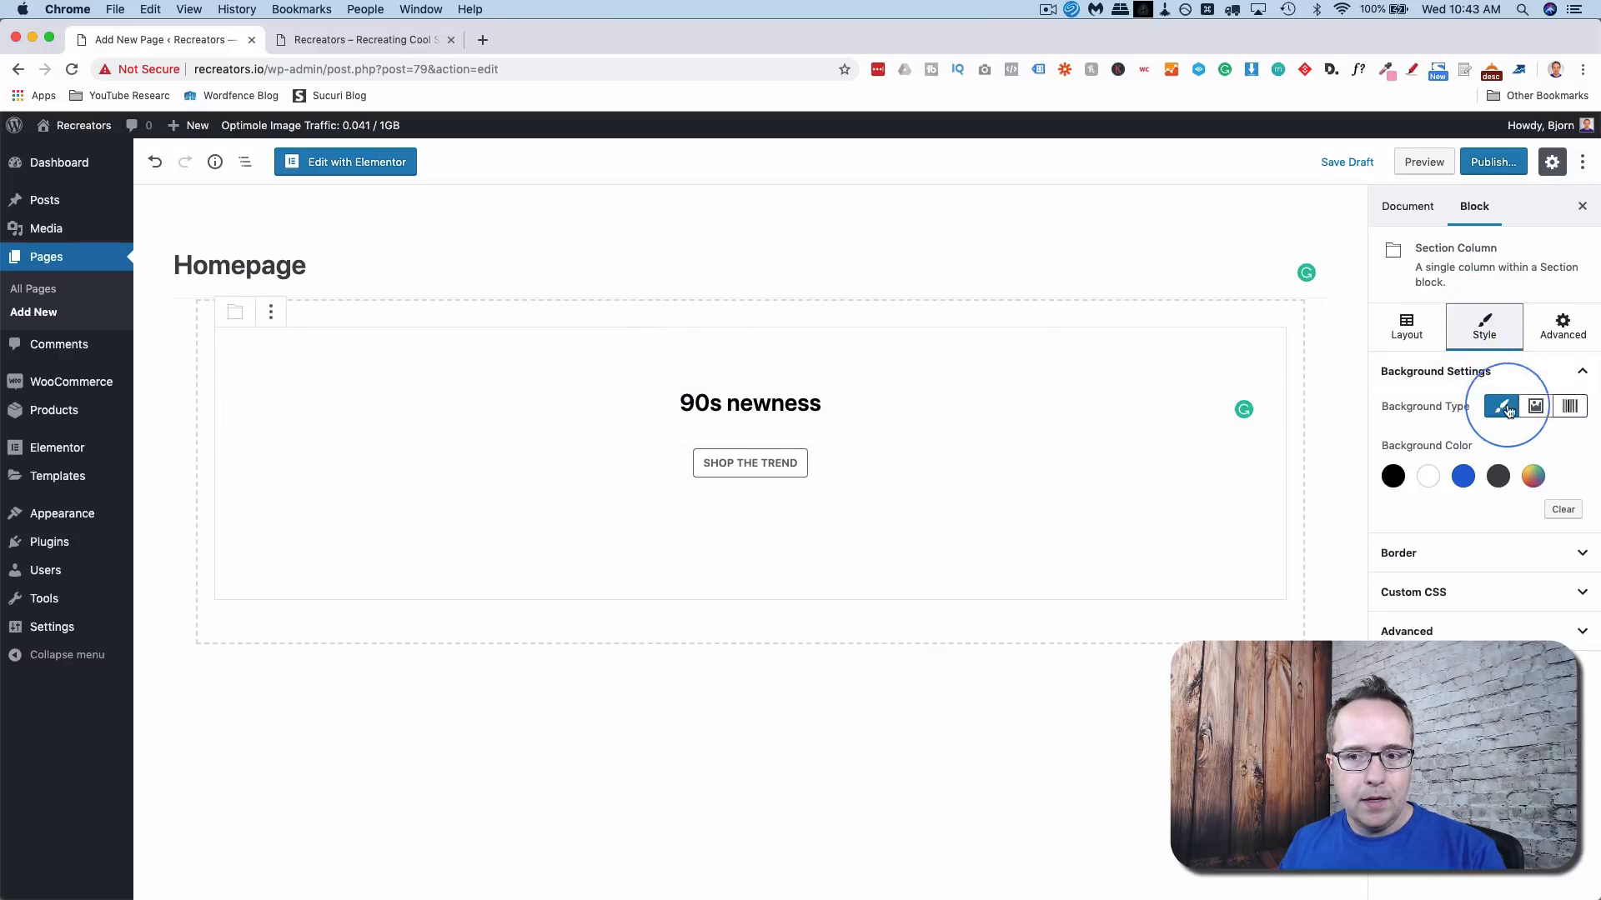
left_click(1536, 406)
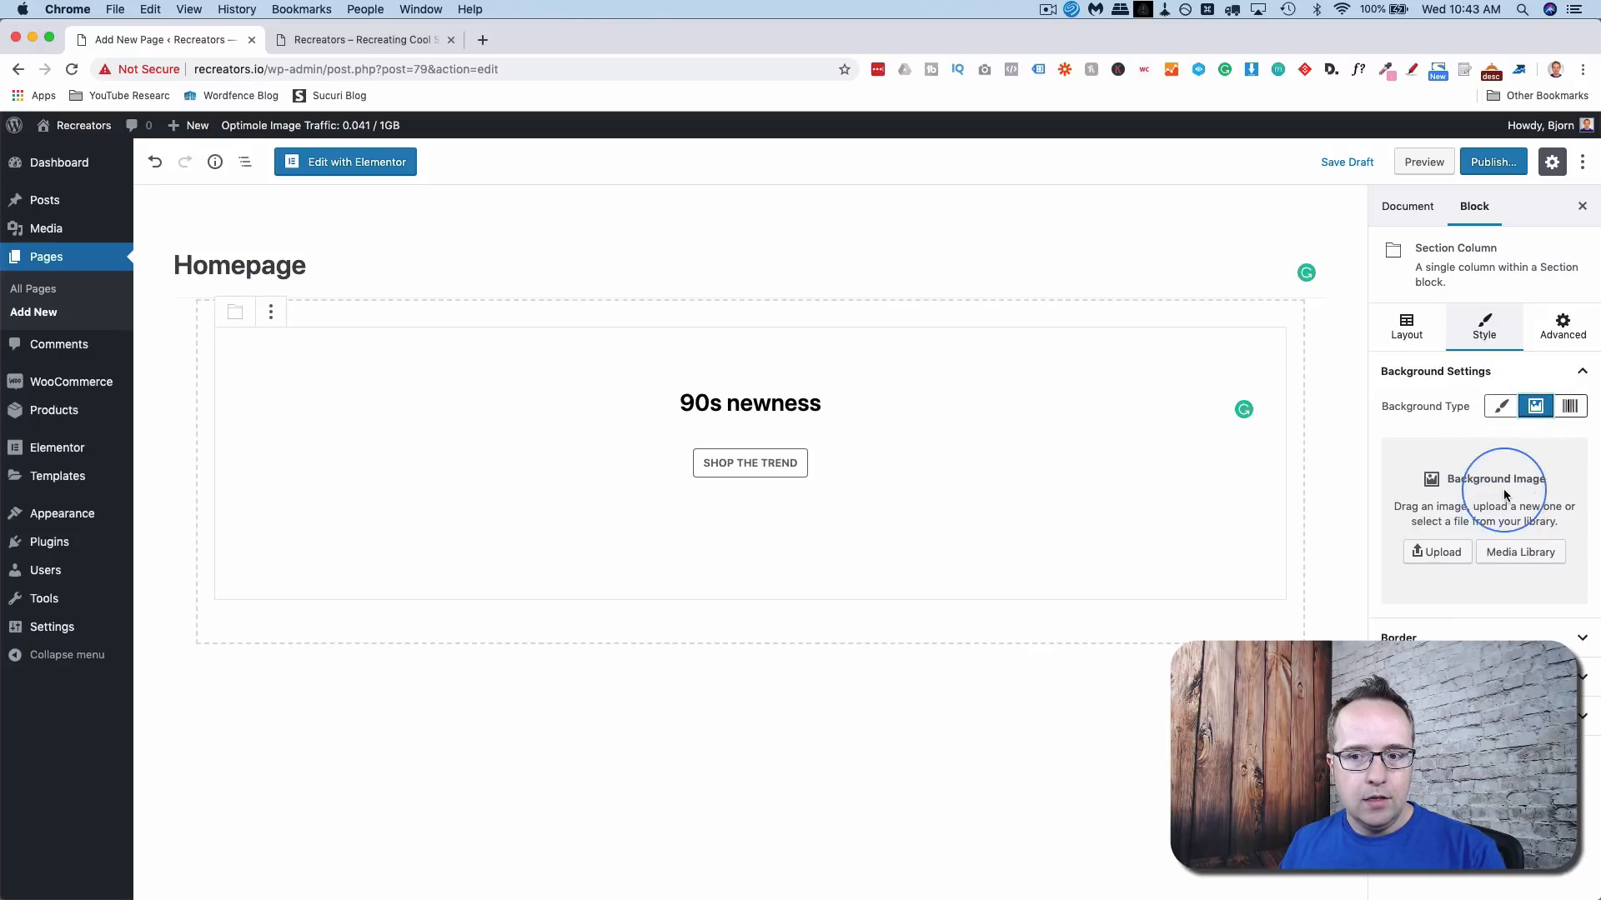
left_click(1518, 552)
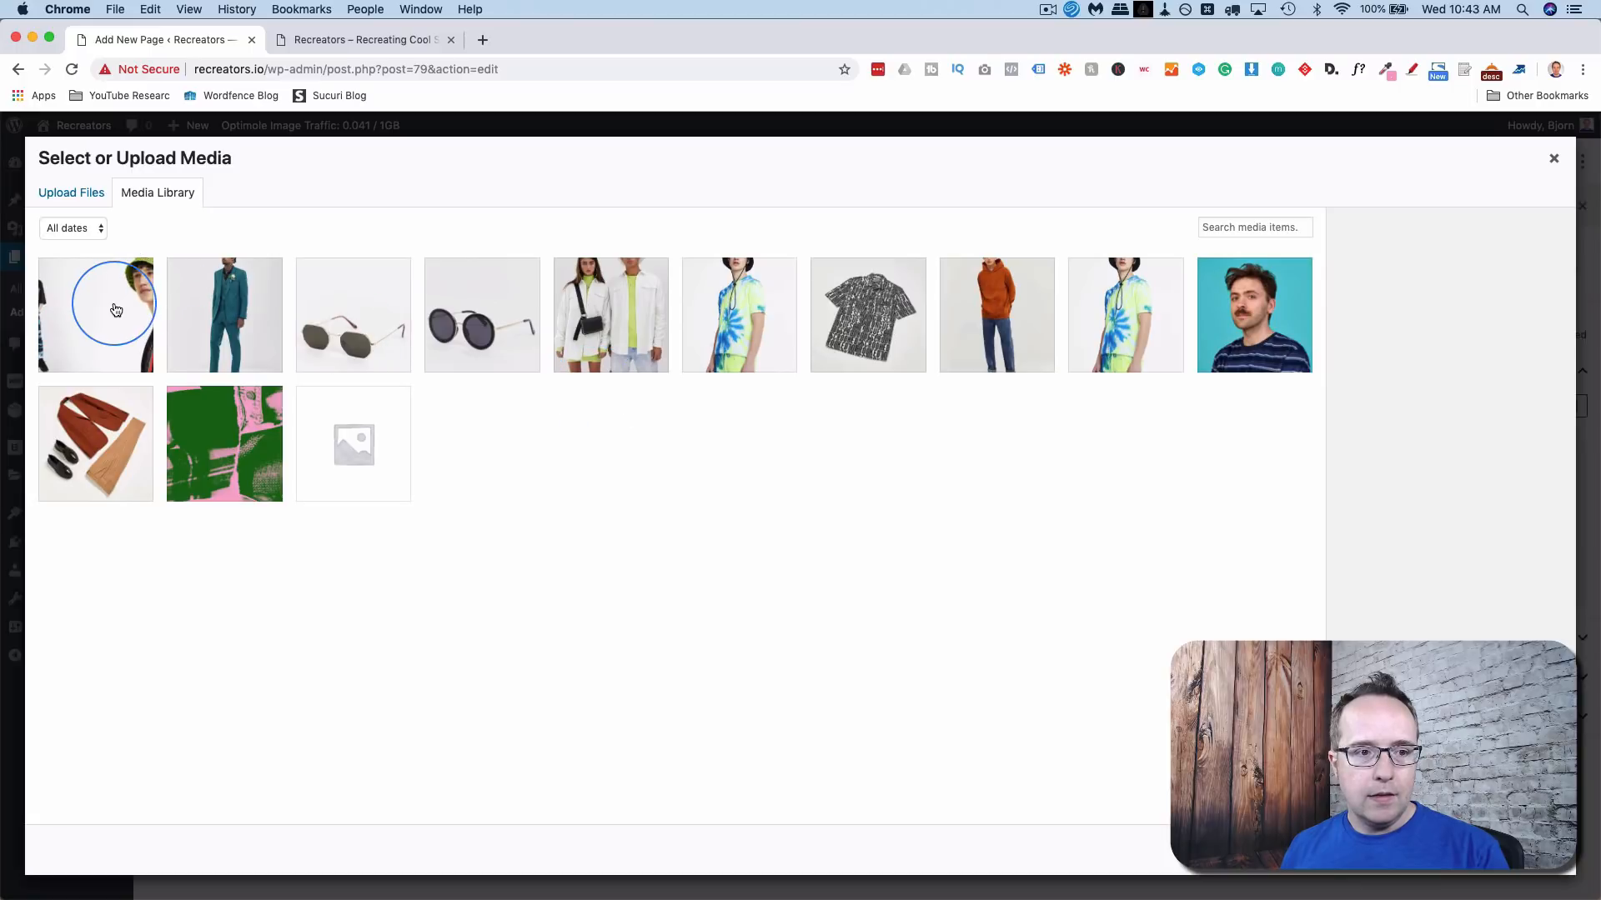
left_click(116, 310)
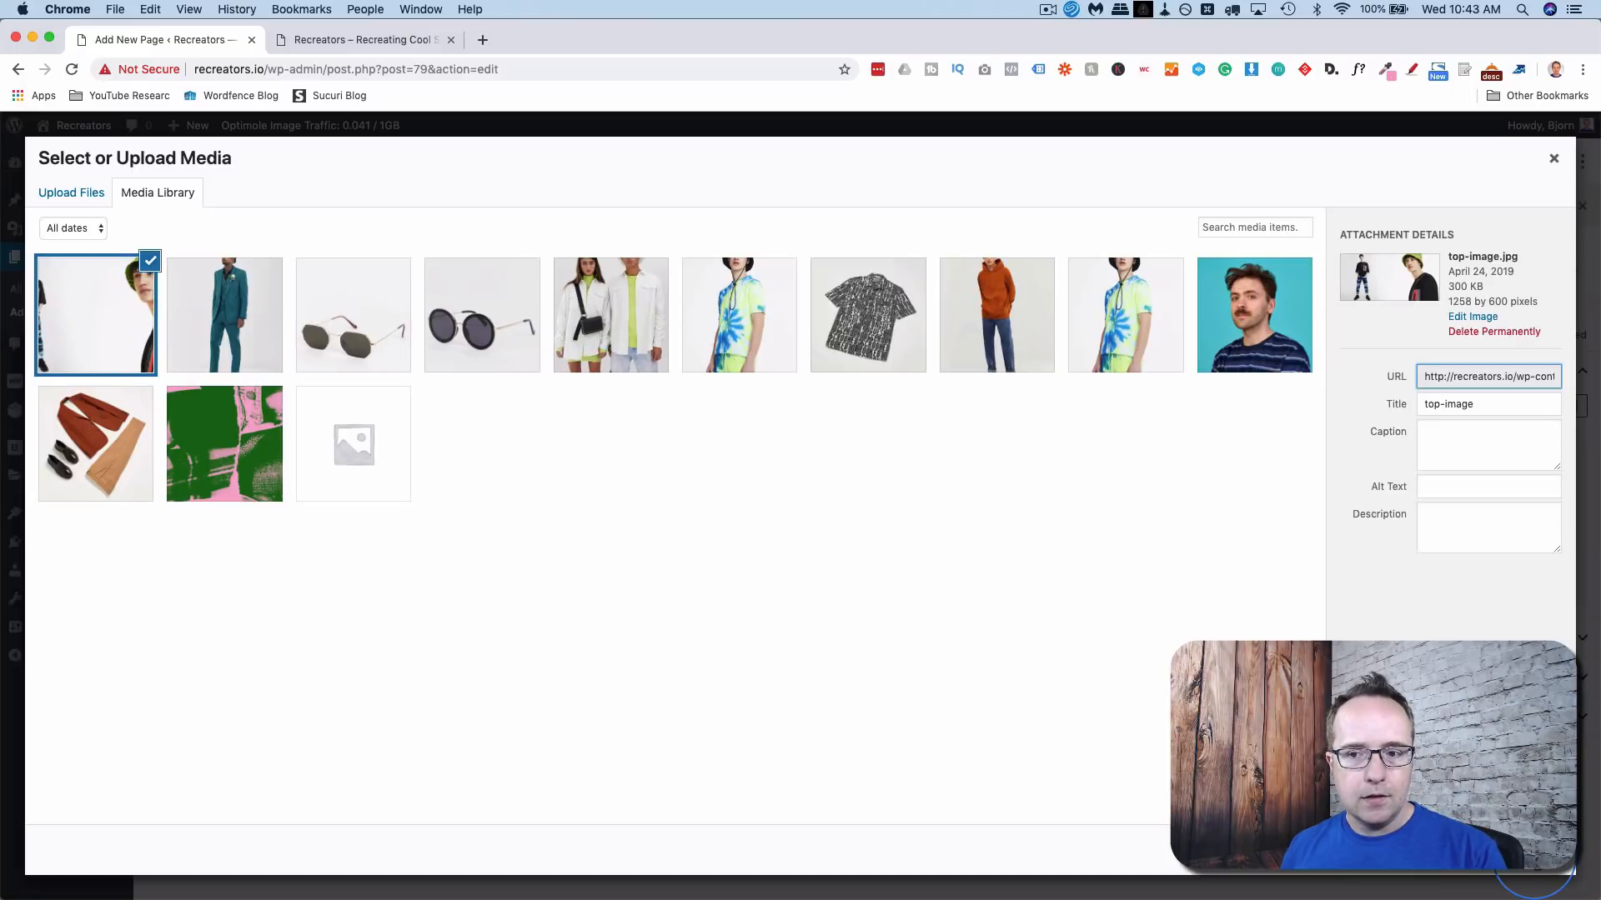
left_click(1530, 850)
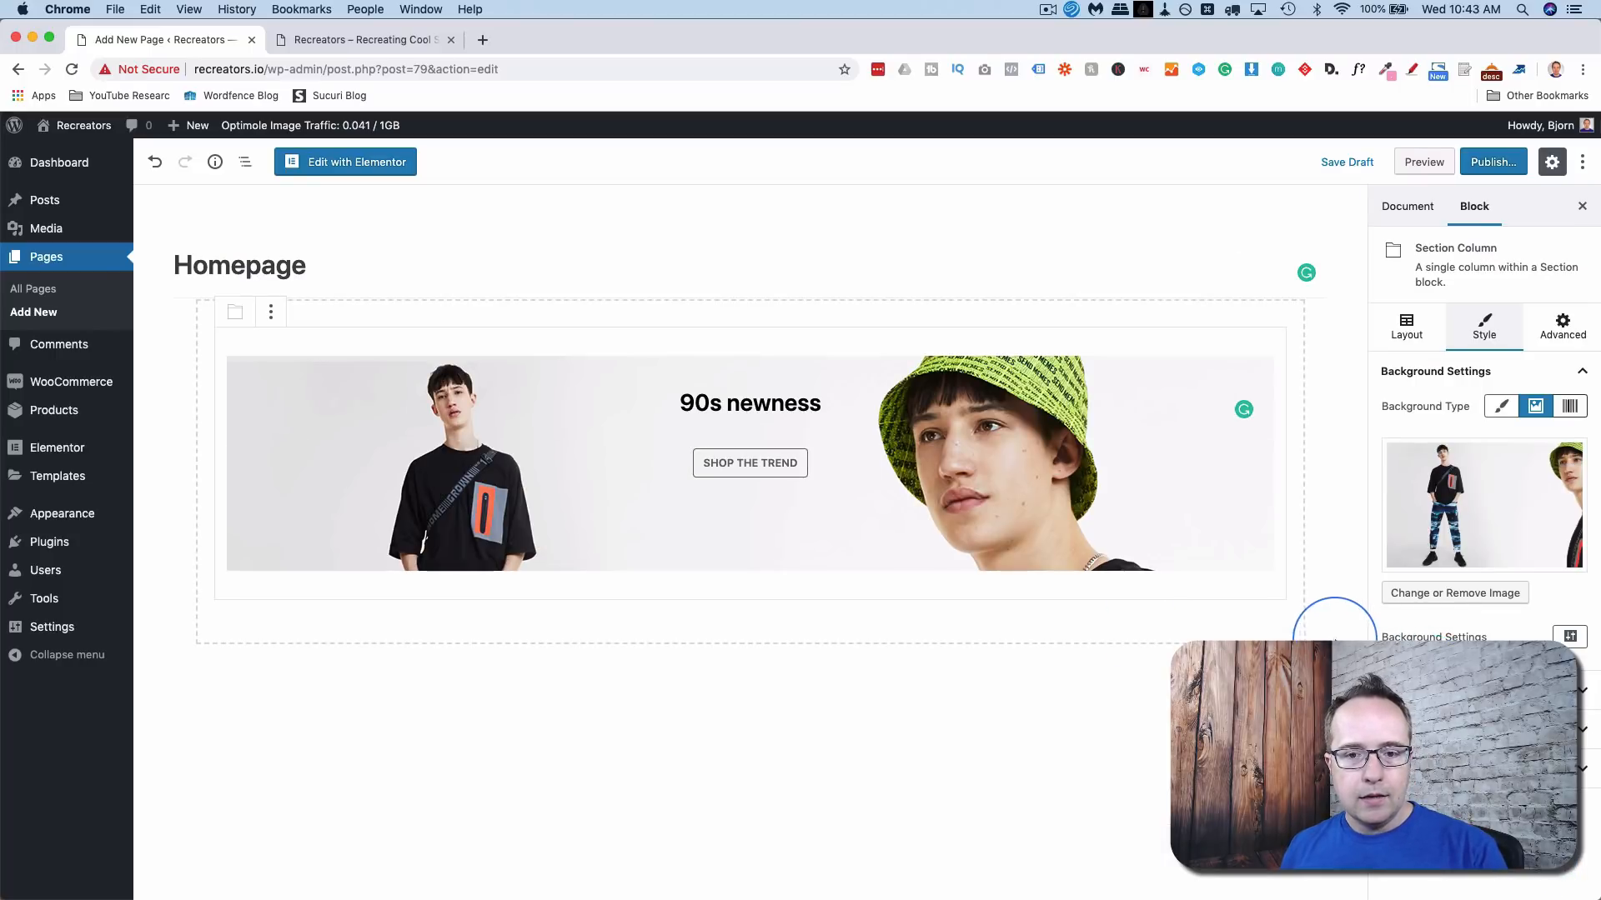
- Set the column's background image to No-repeat with its size set to Cover
left_click(1570, 637)
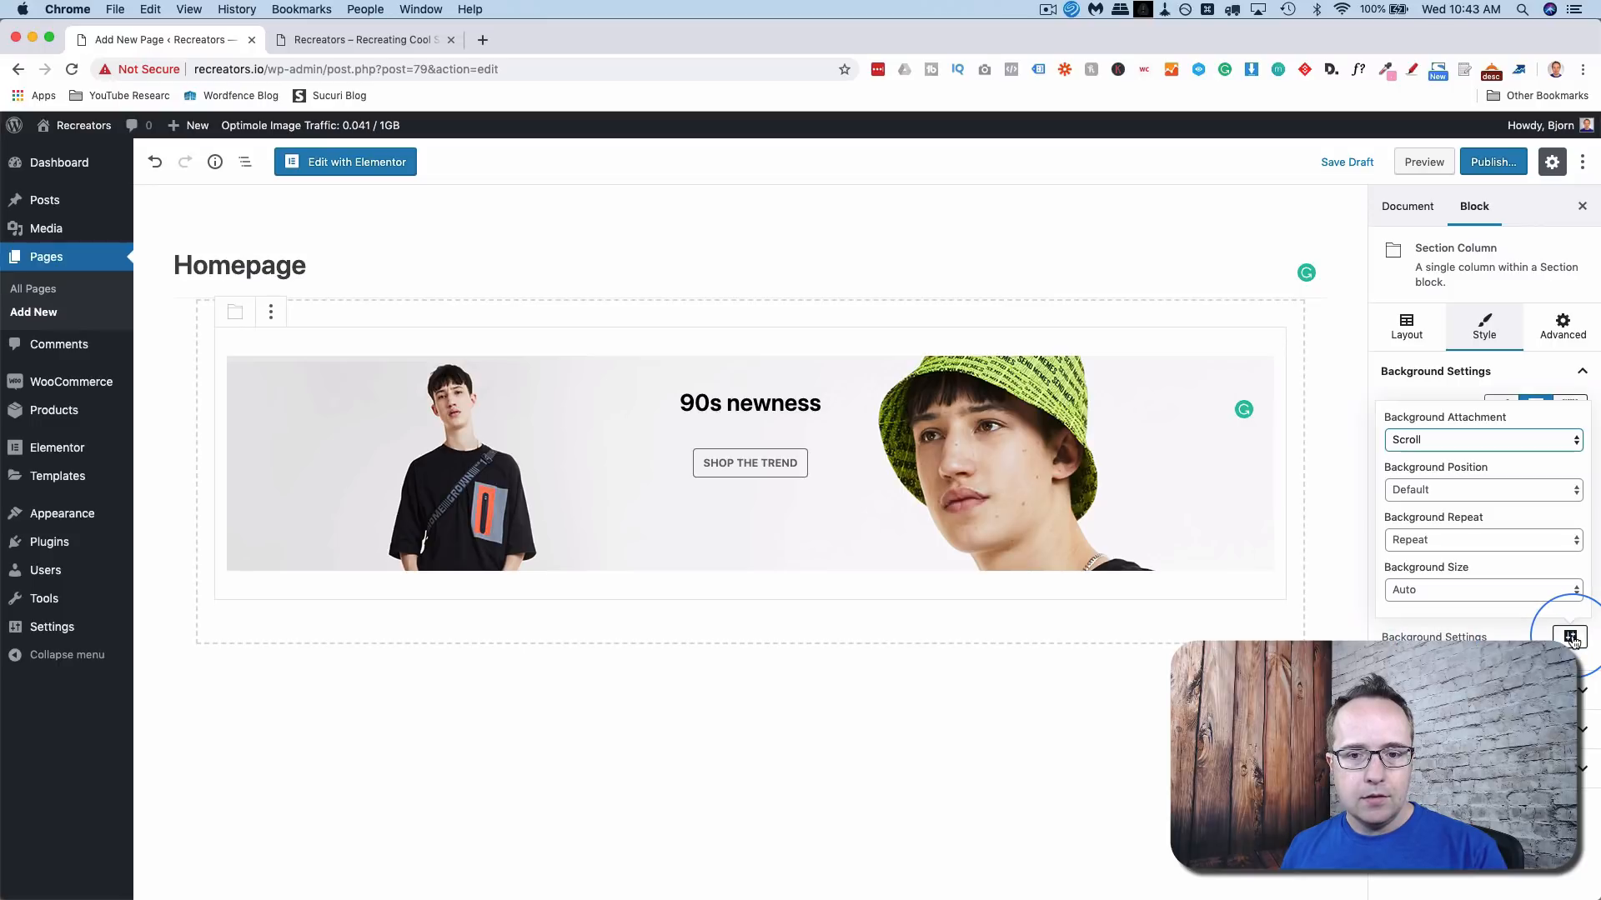
left_click(1427, 540)
left_click(1427, 554)
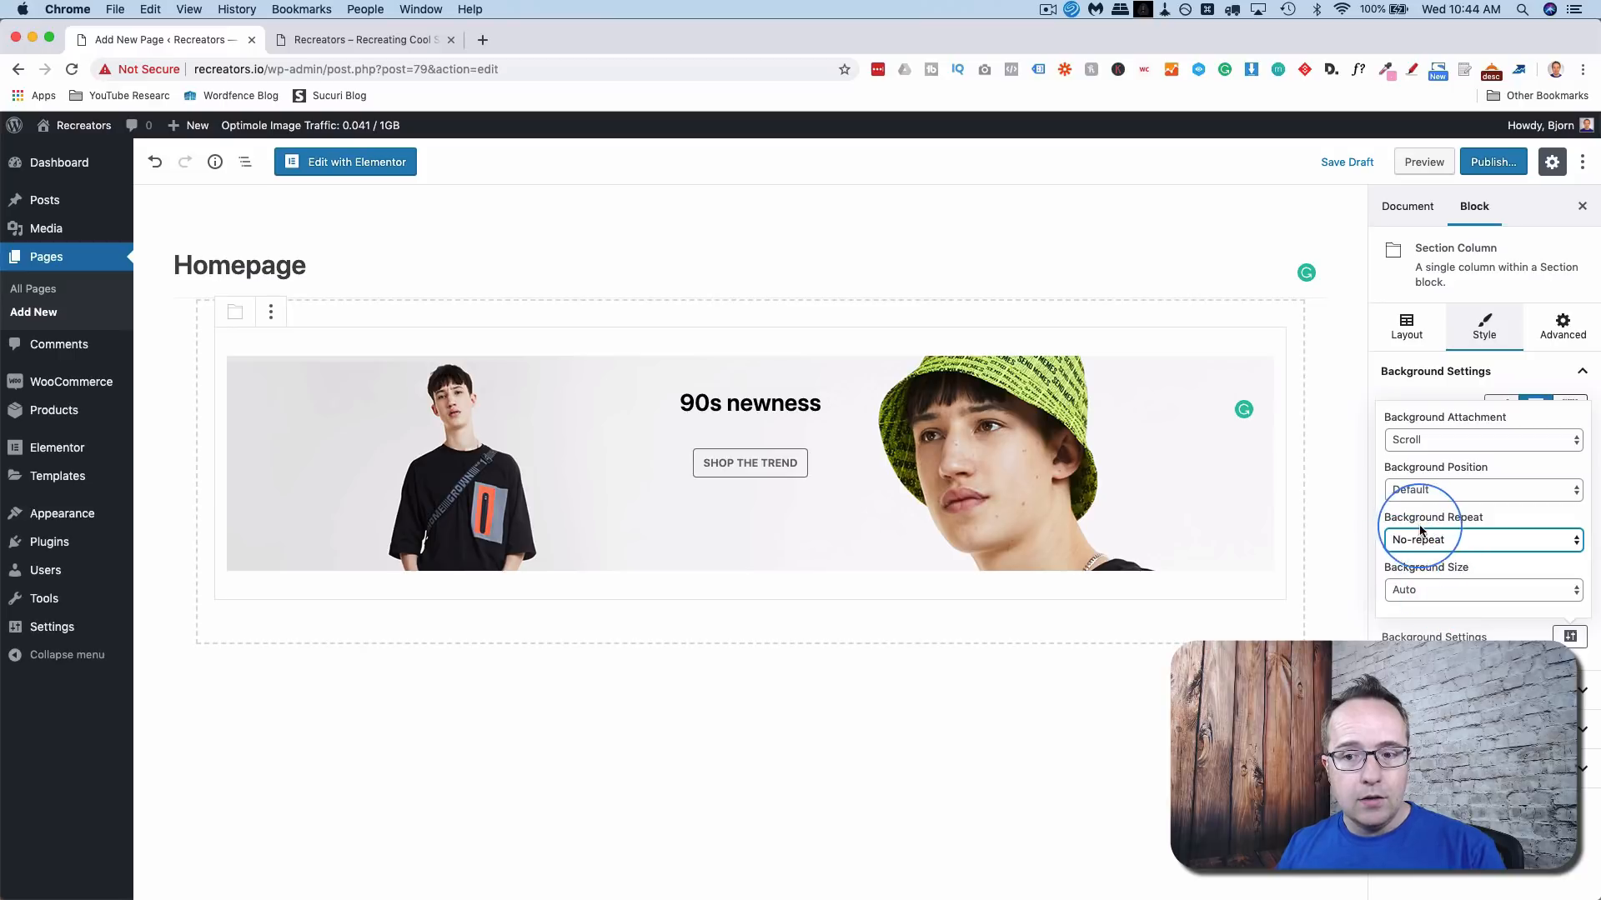
left_click(1436, 590)
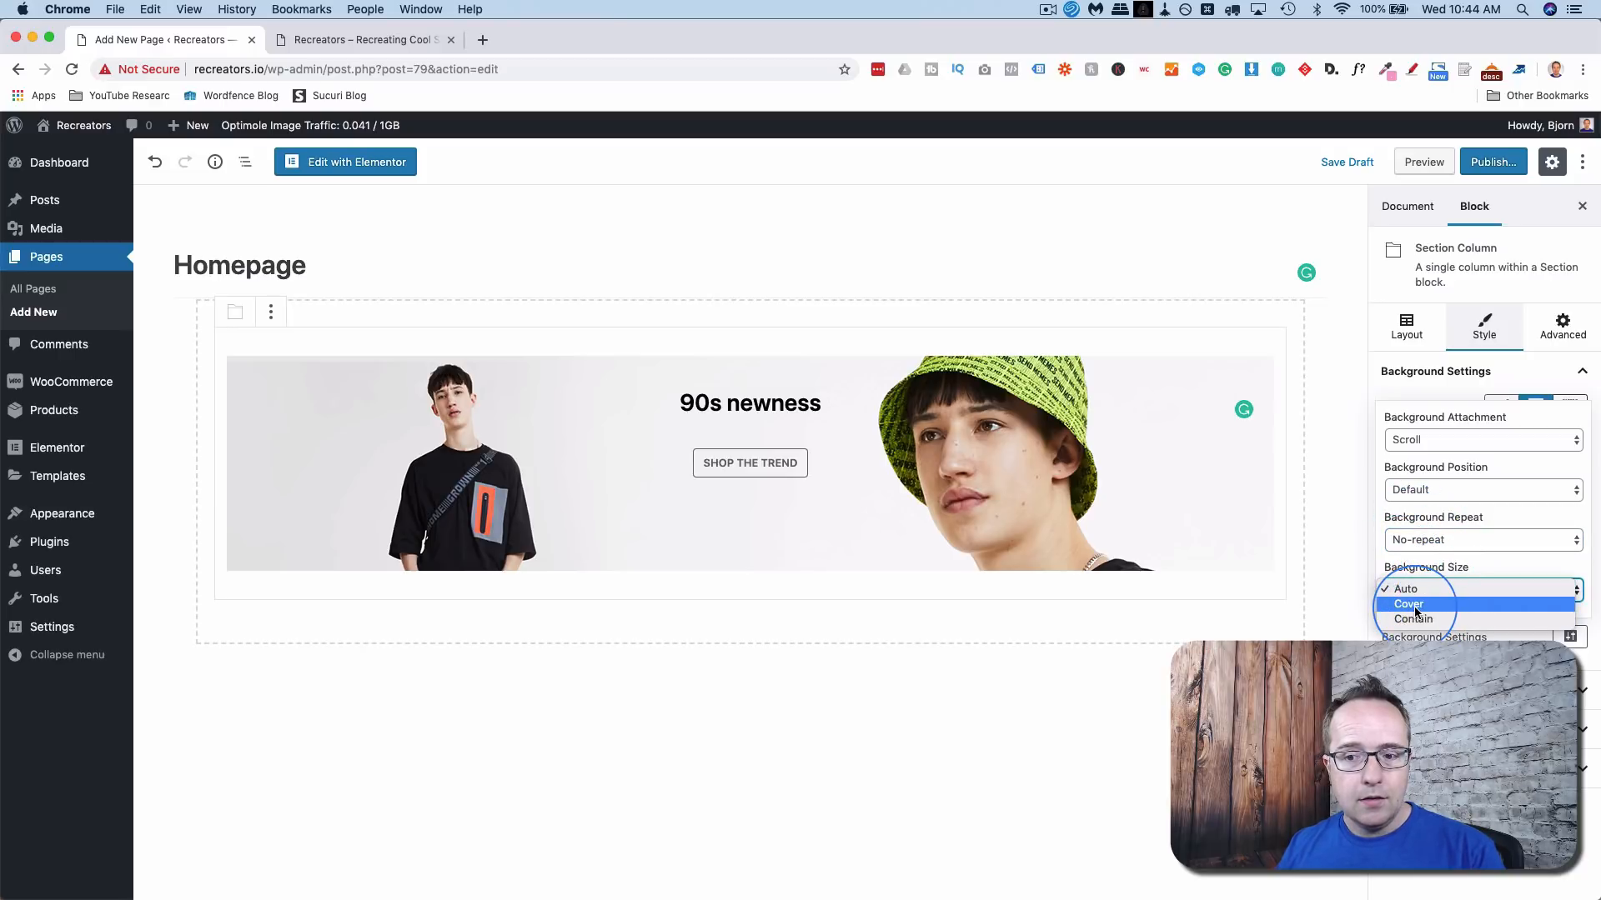
left_click(1414, 606)
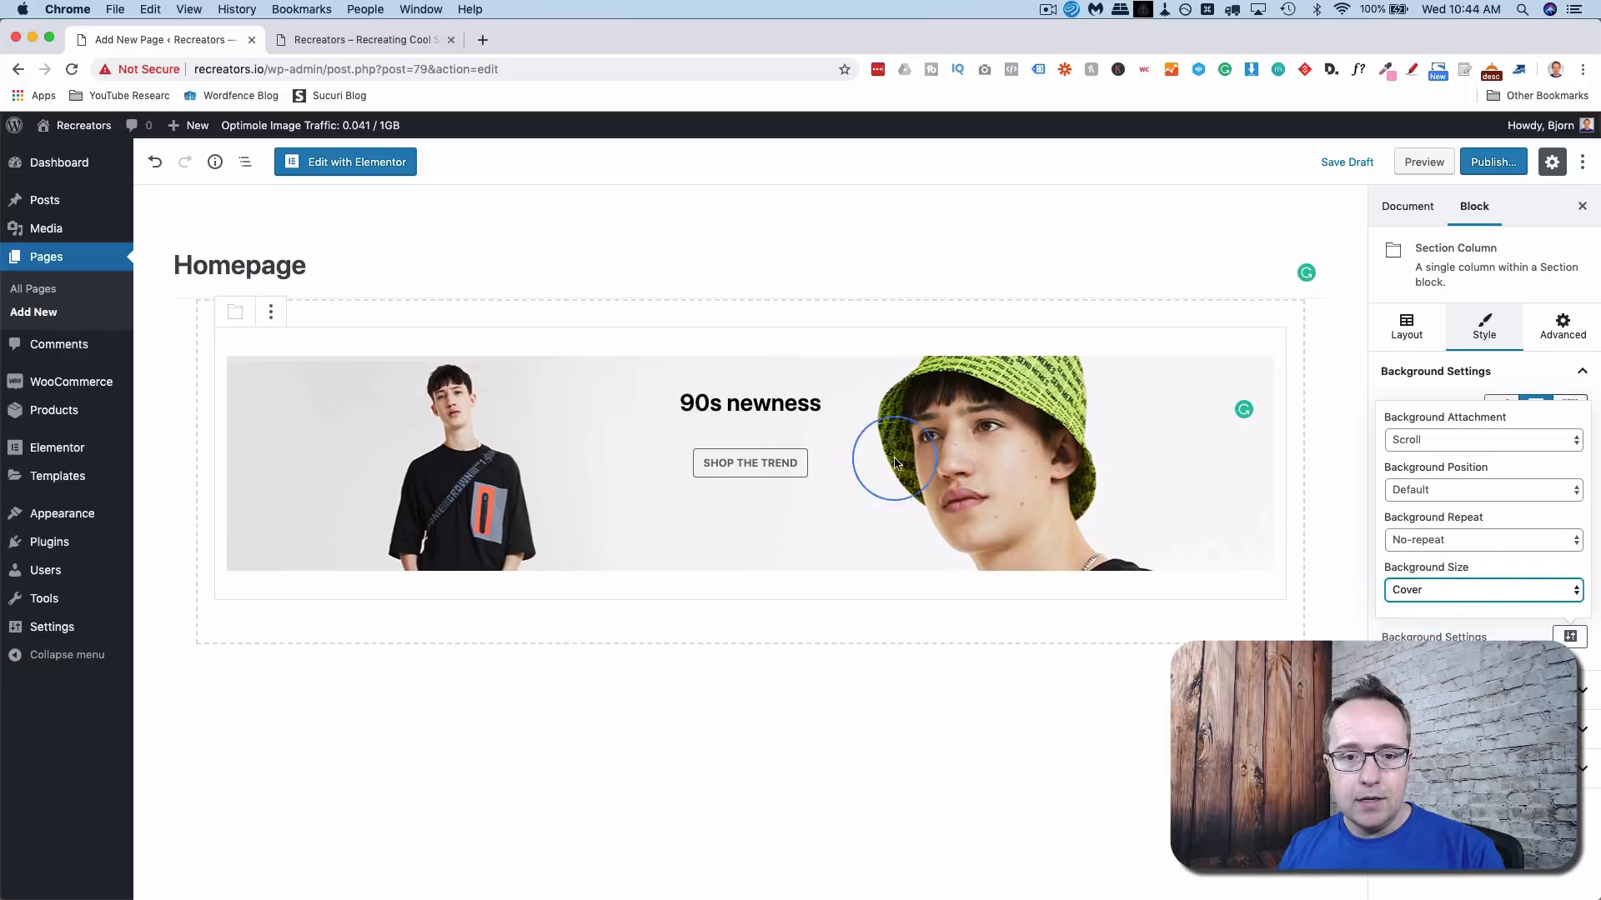
- Set the 90s newness heading's font size to 68 and save the draft
left_click(769, 405)
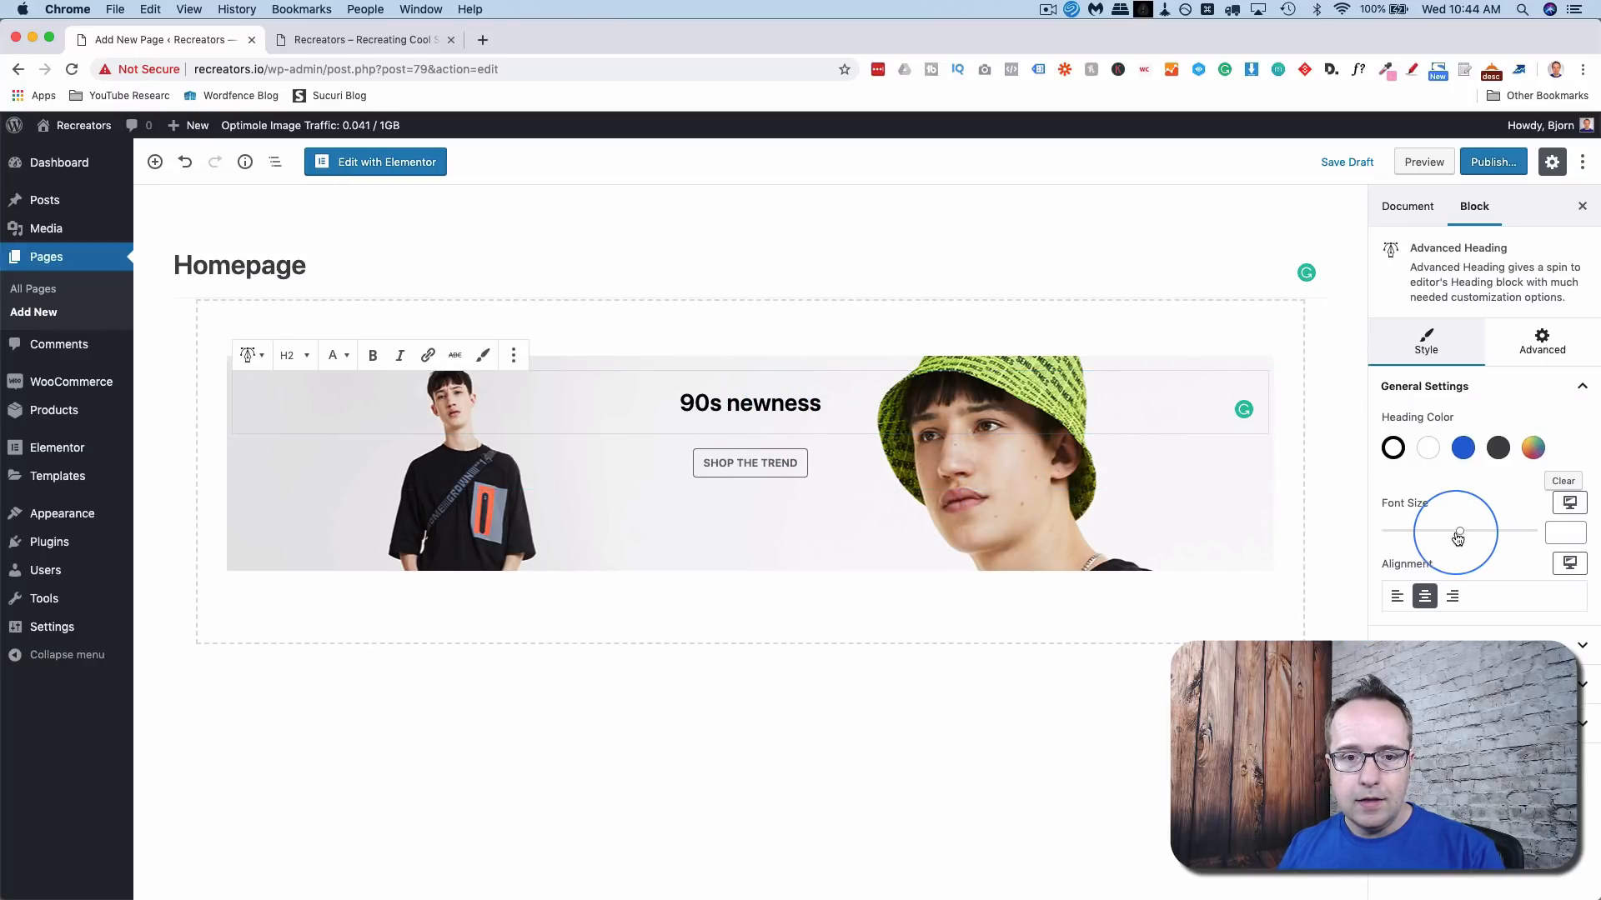
left_click_drag(1457, 538, 1409, 543)
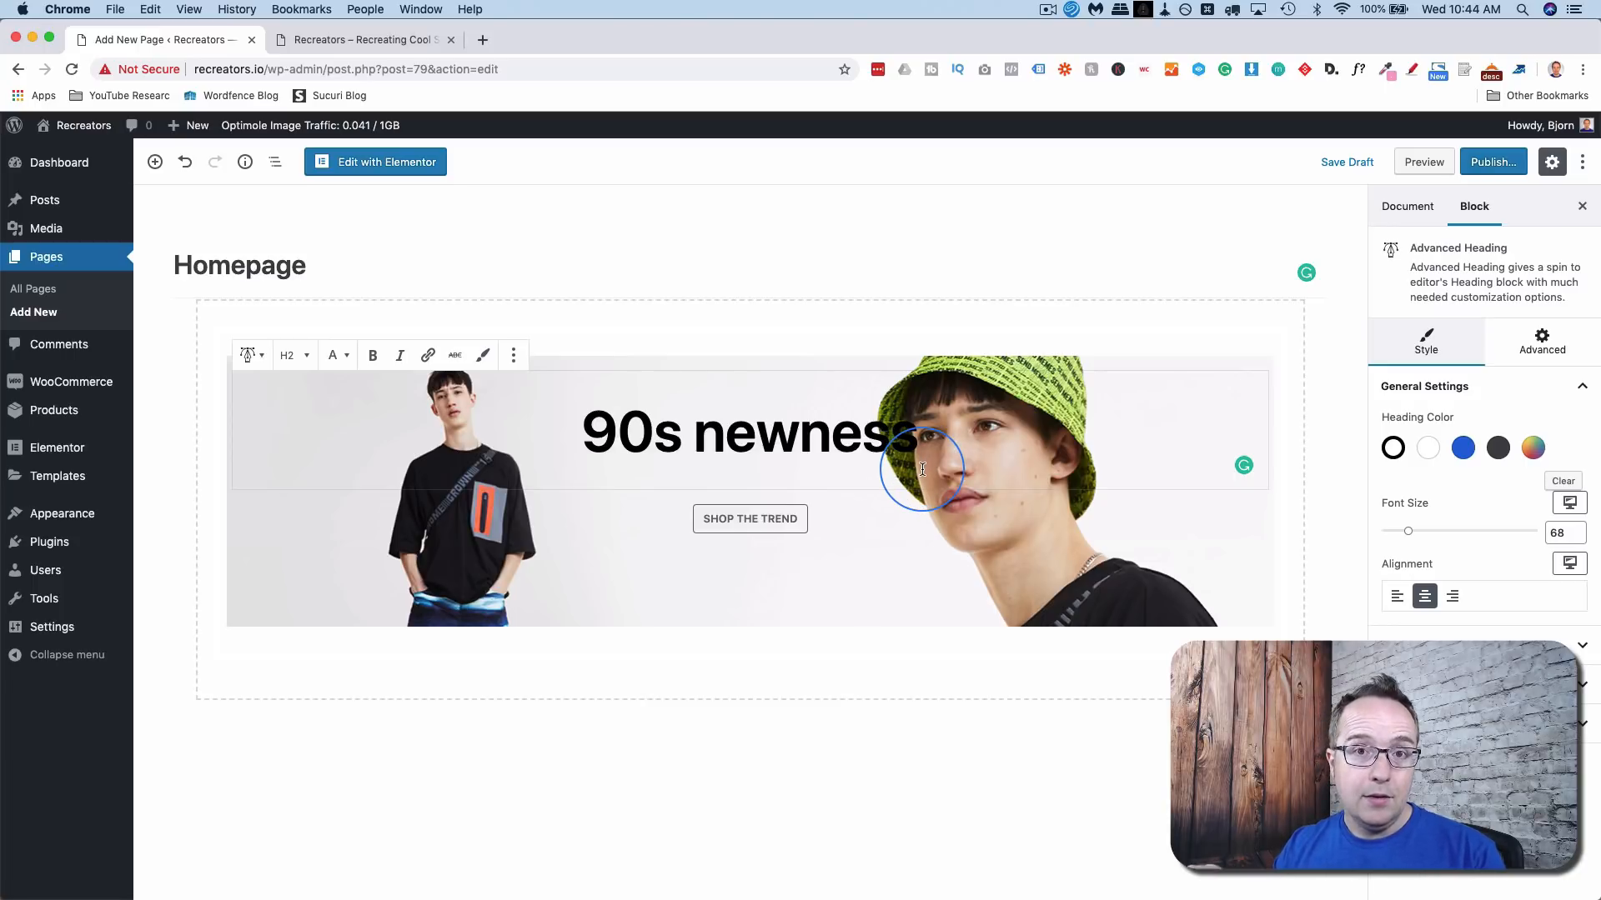
left_click(1342, 162)
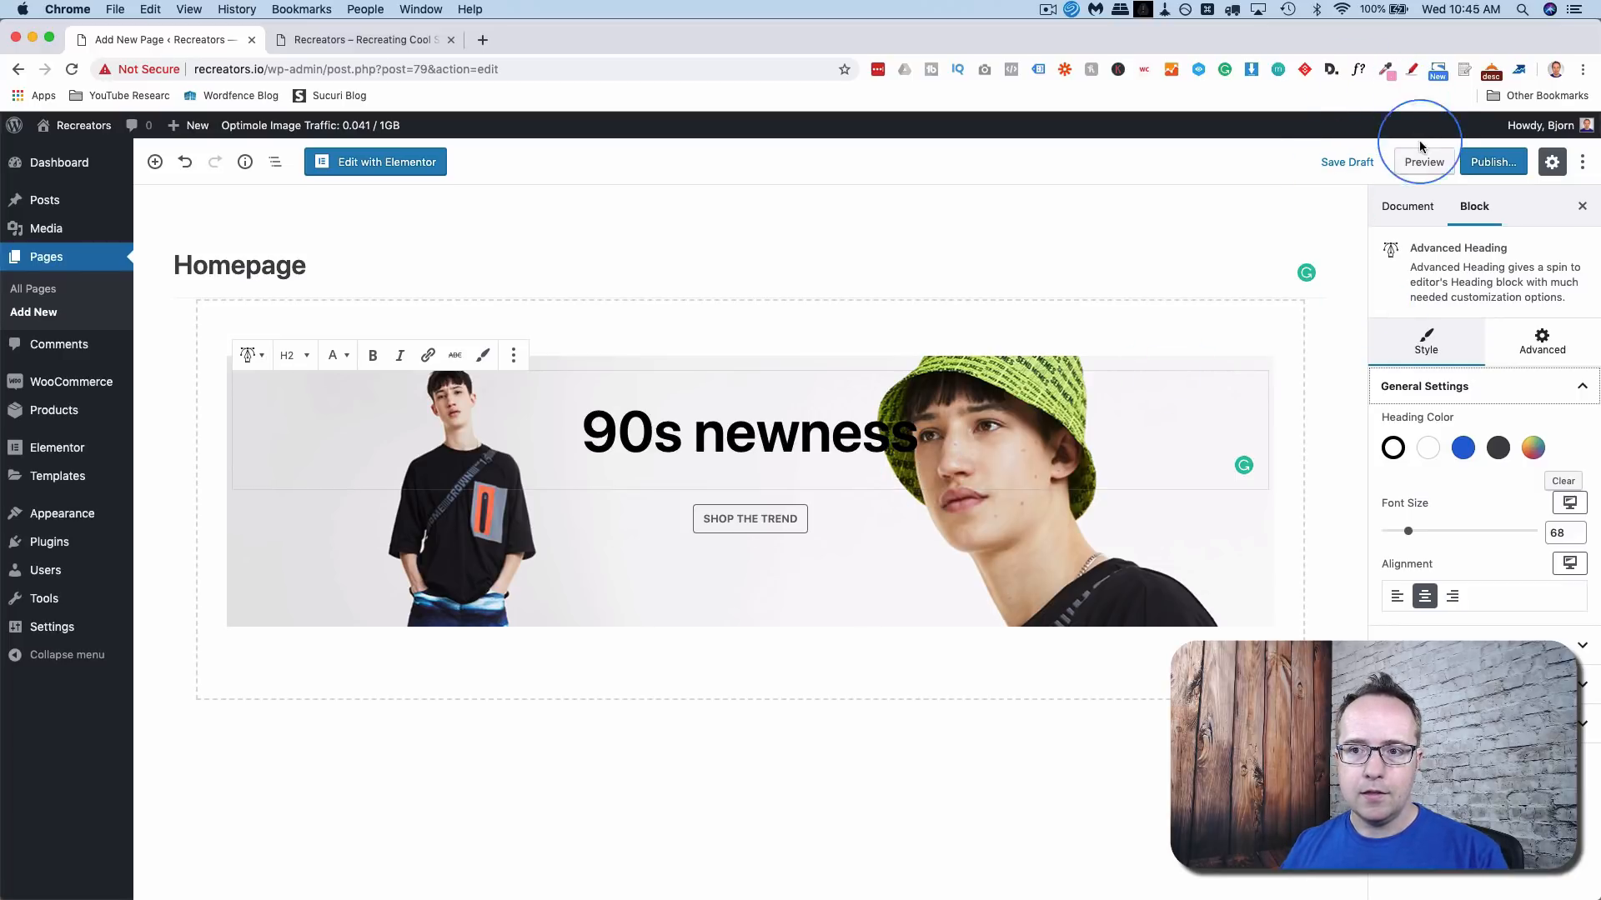
- Preview the Homepage and compare its 90s newness banner with the one on the ASOS men's page
left_click(1423, 162)
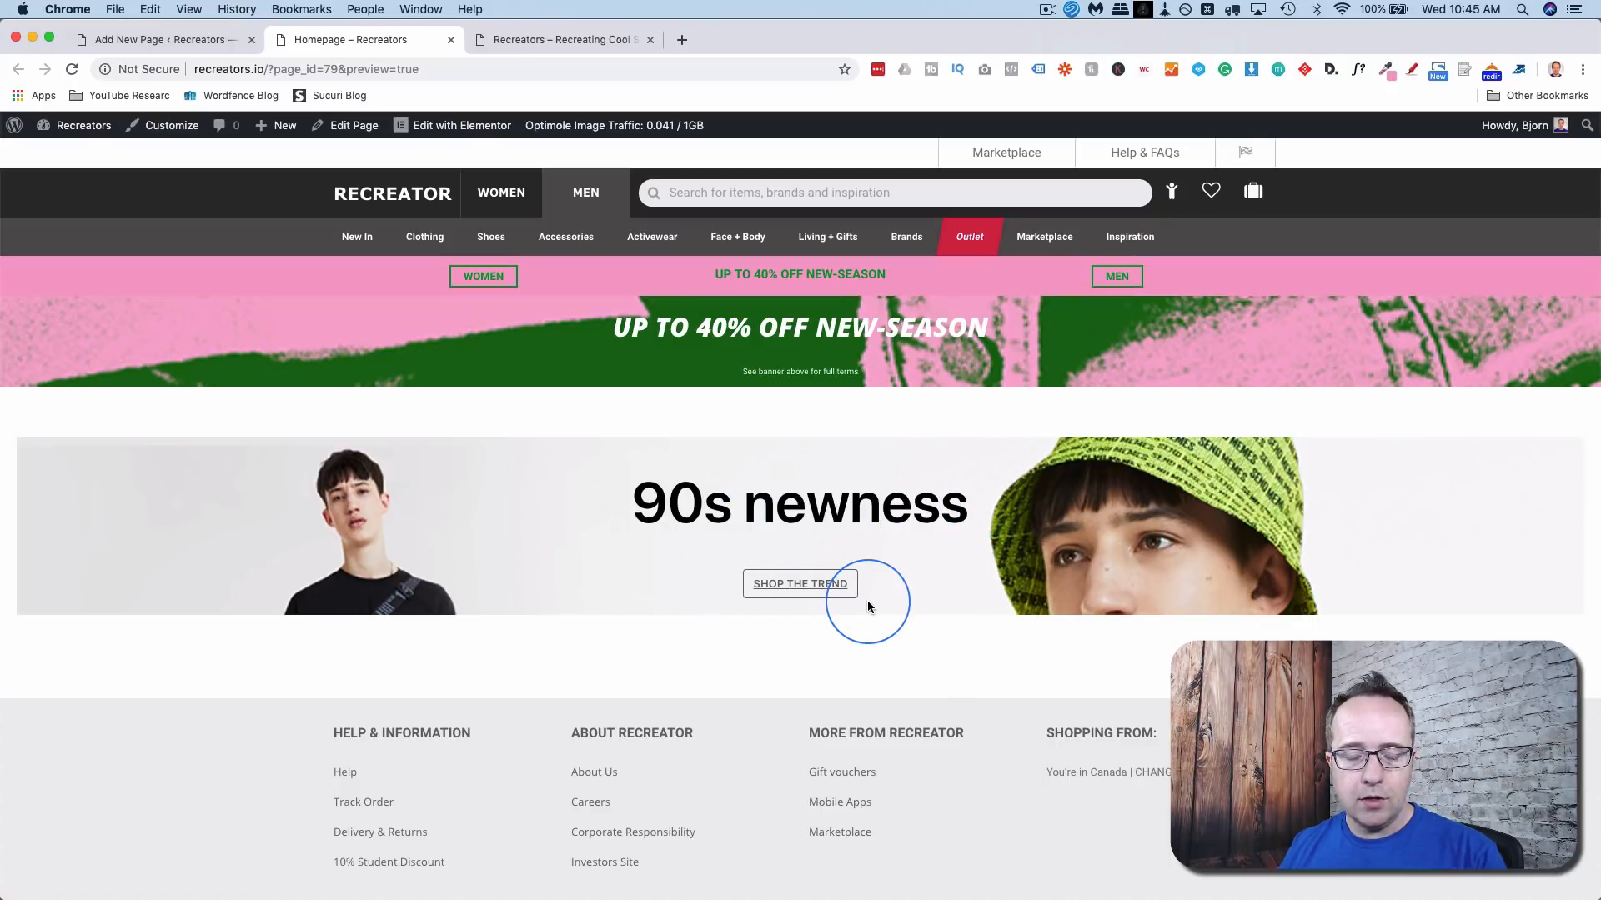
key("super+Tab")
key("super+Tab")
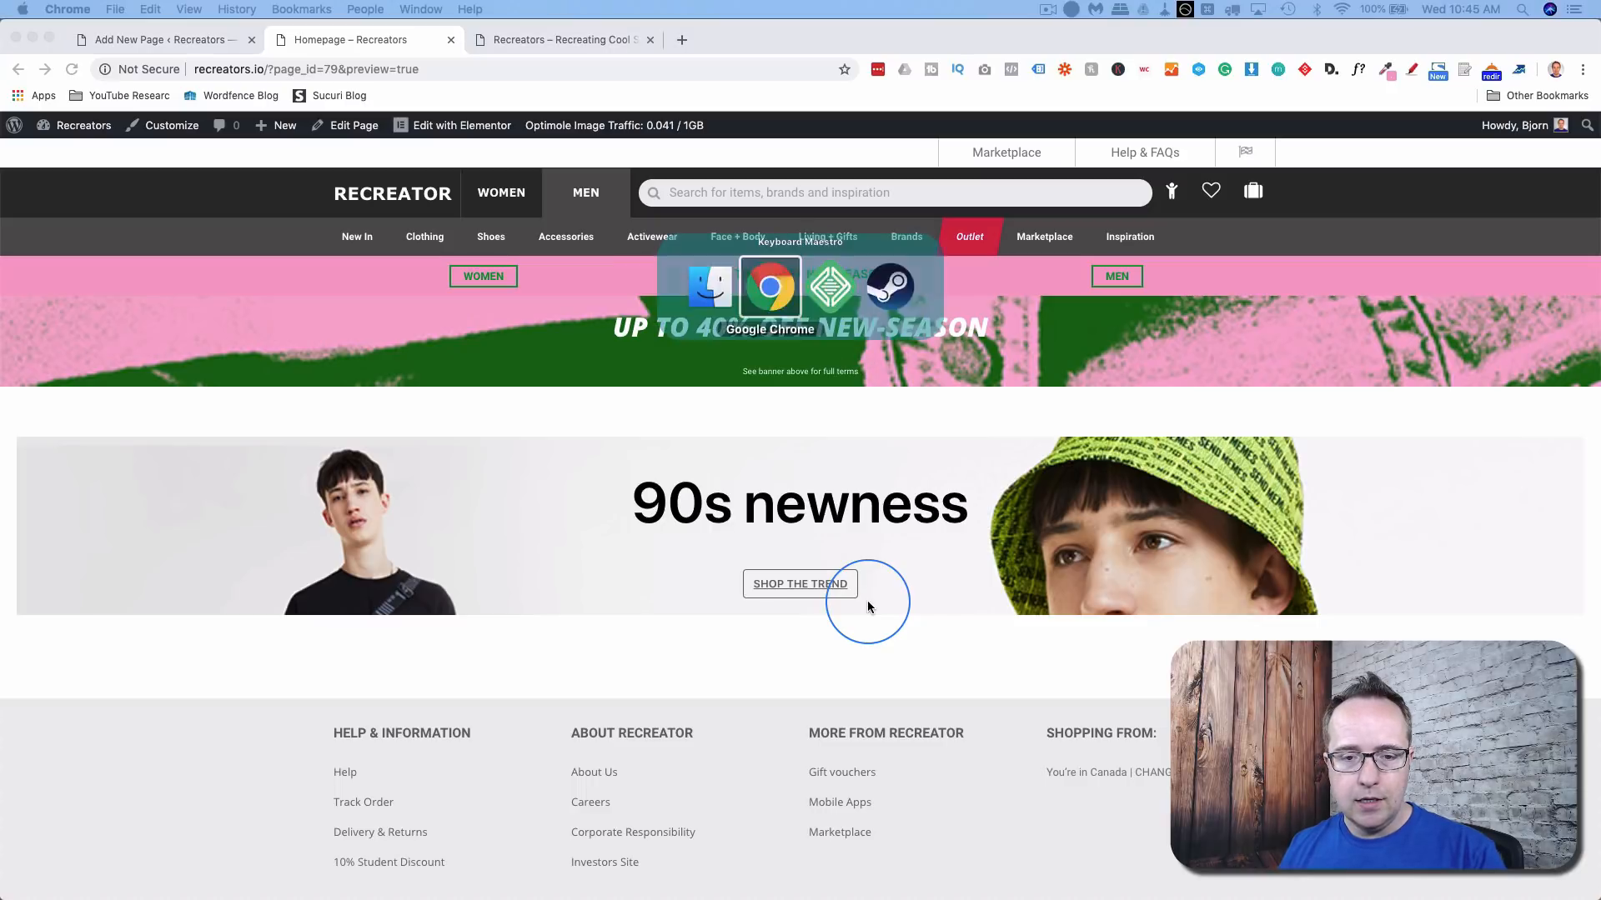
key("super+grave")
scroll(869, 608, "down", 2)
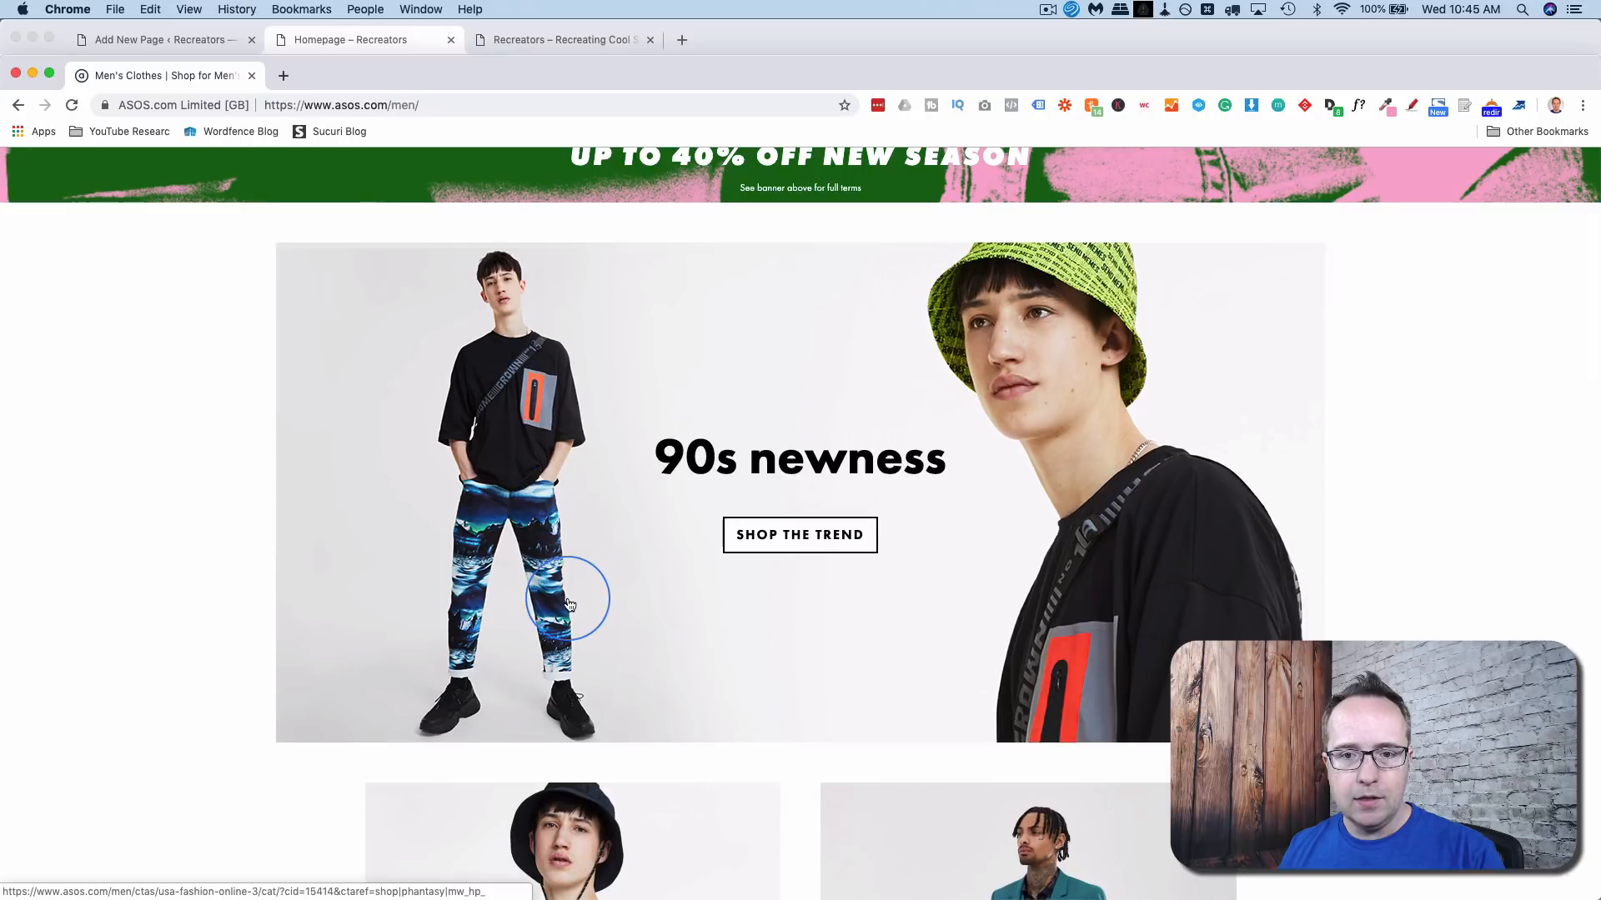
key("super+grave")
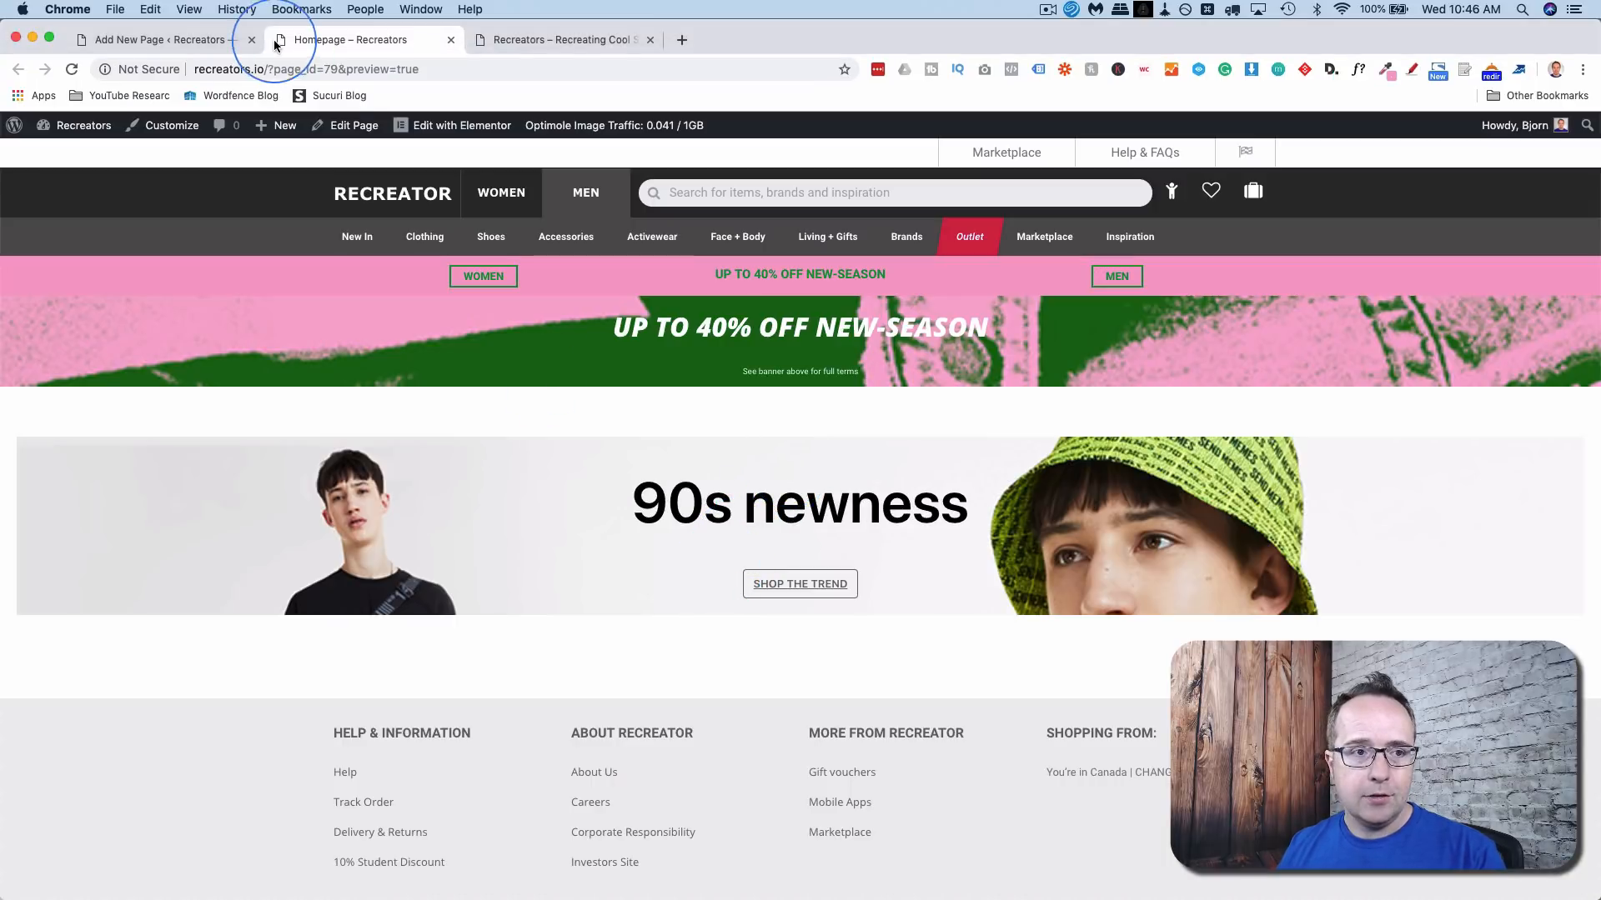
left_click(203, 43)
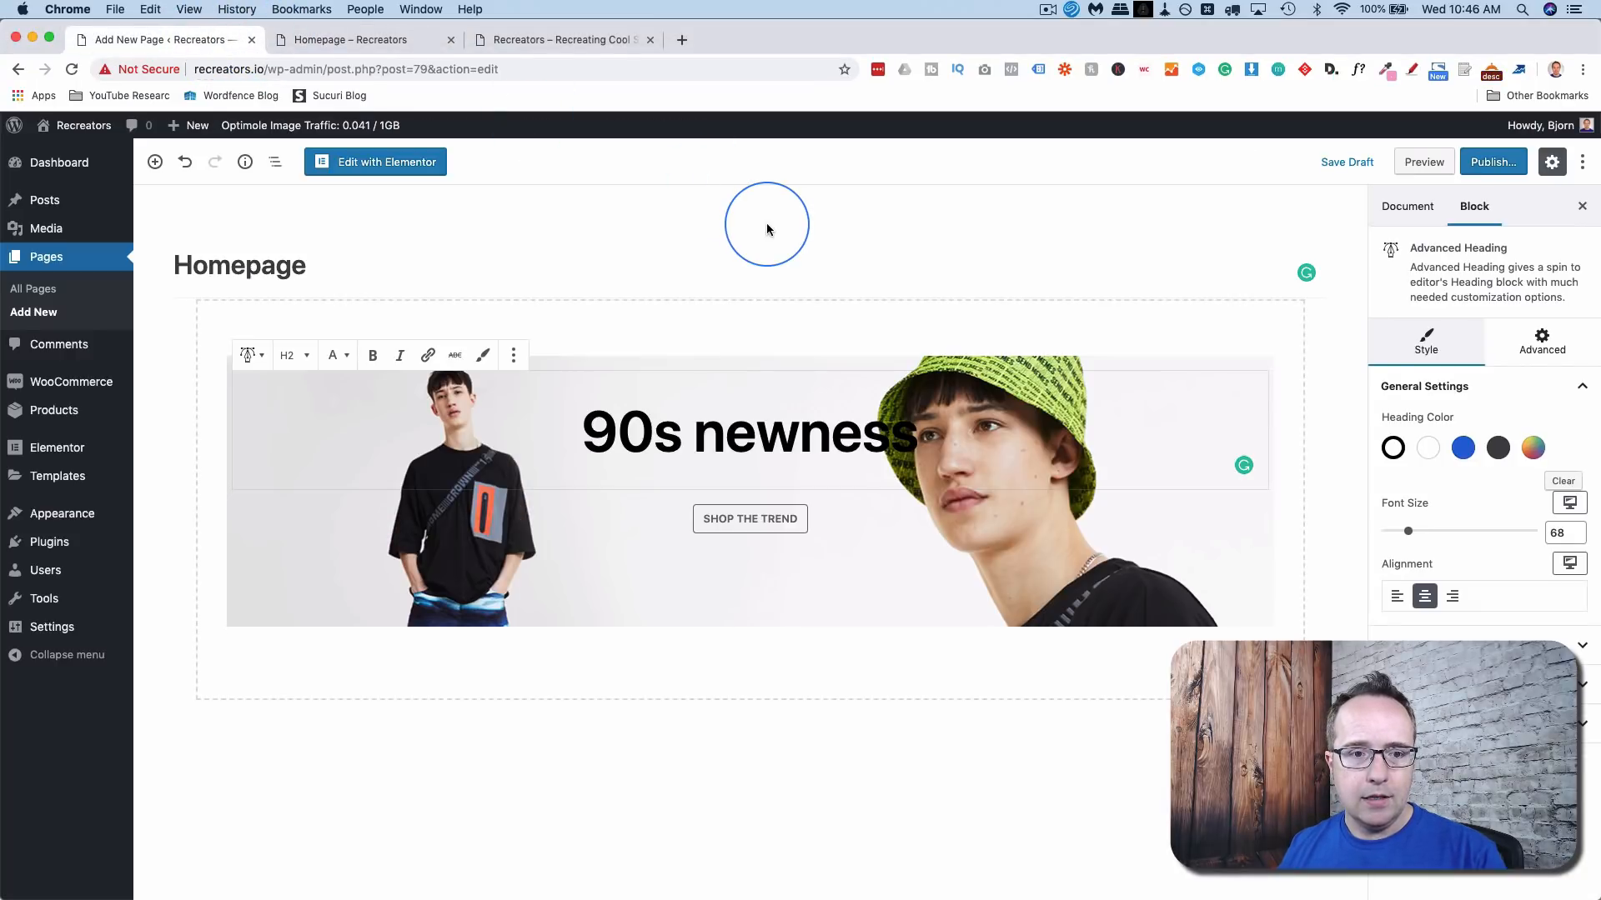
- Set the banner column's linked padding to 154 for desktop so more of the background image shows
left_click(1270, 329)
left_click(1270, 329)
left_click(1263, 333)
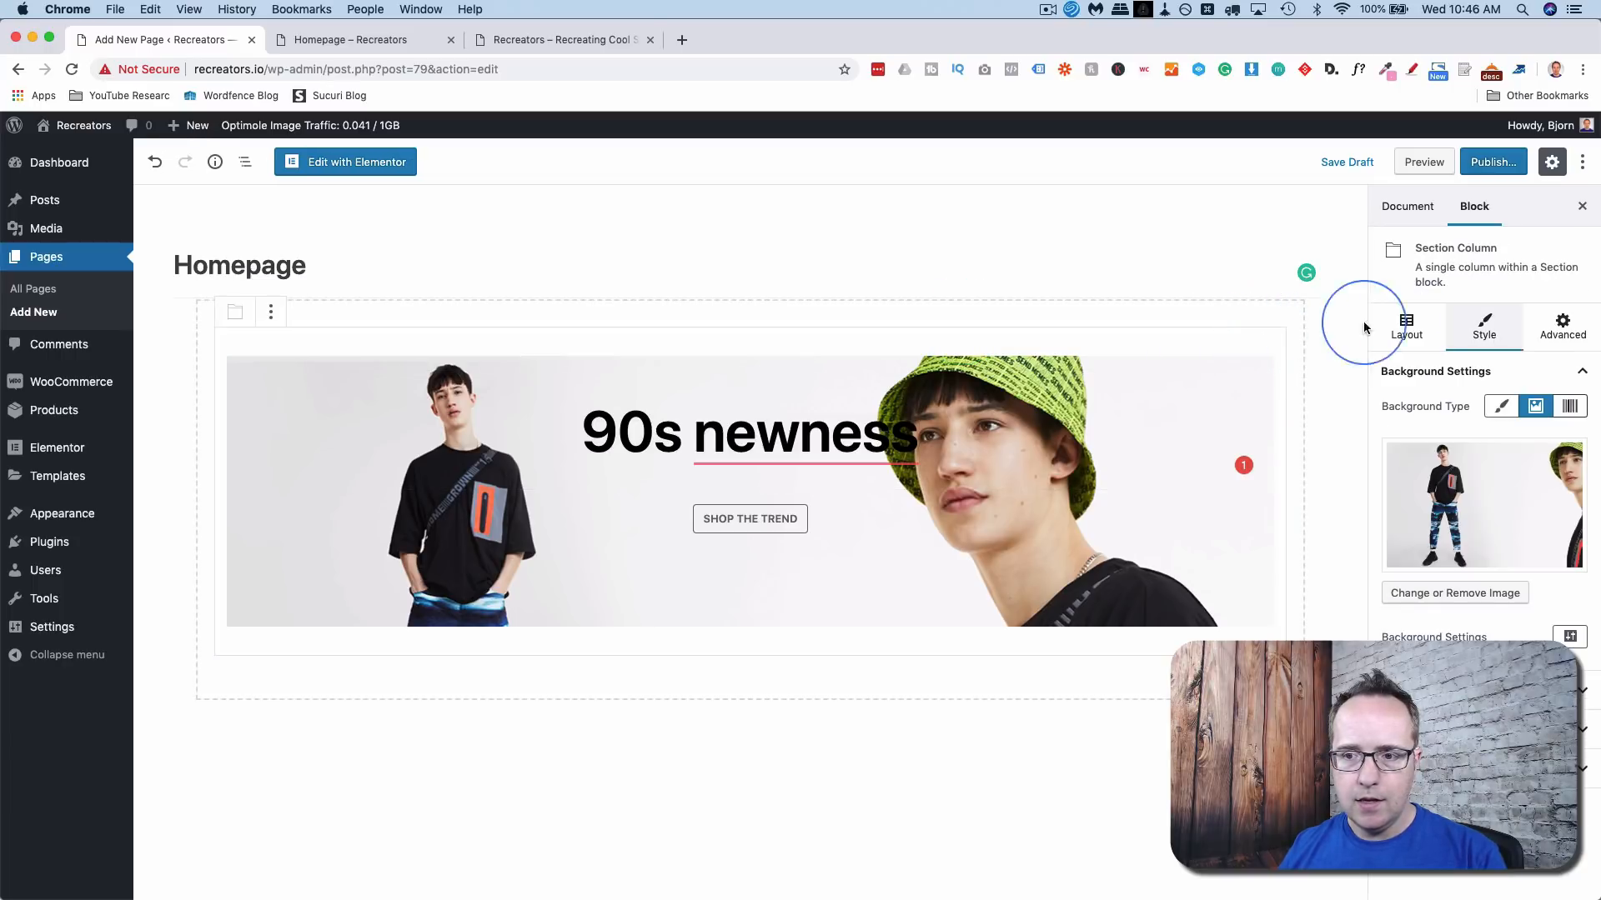
left_click(1424, 324)
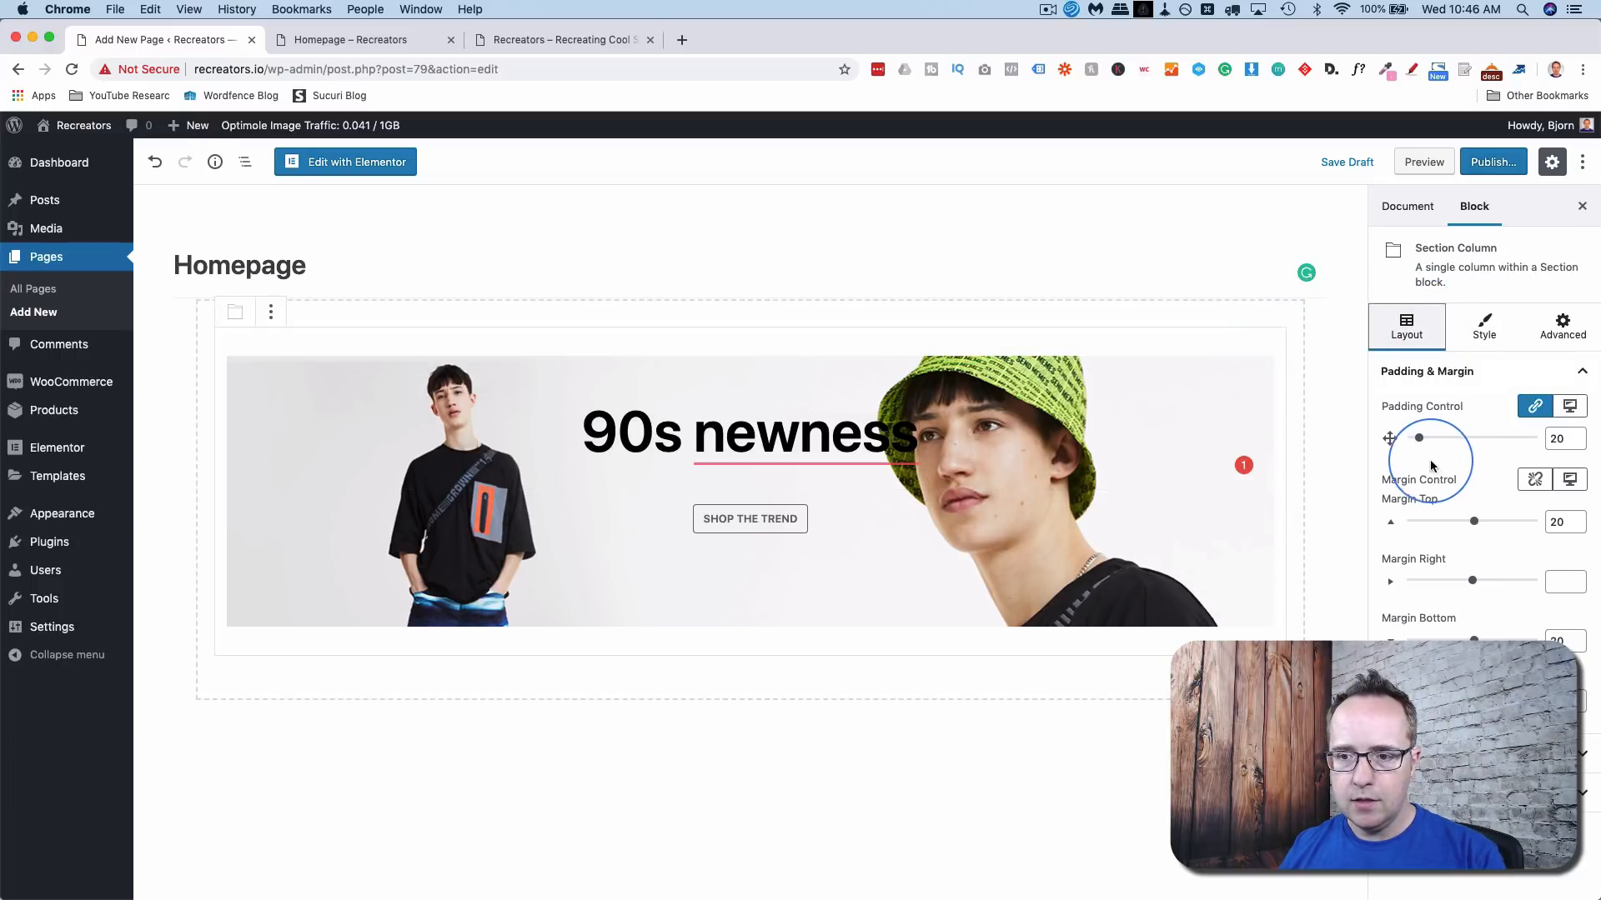
left_click_drag(1421, 440, 1450, 443)
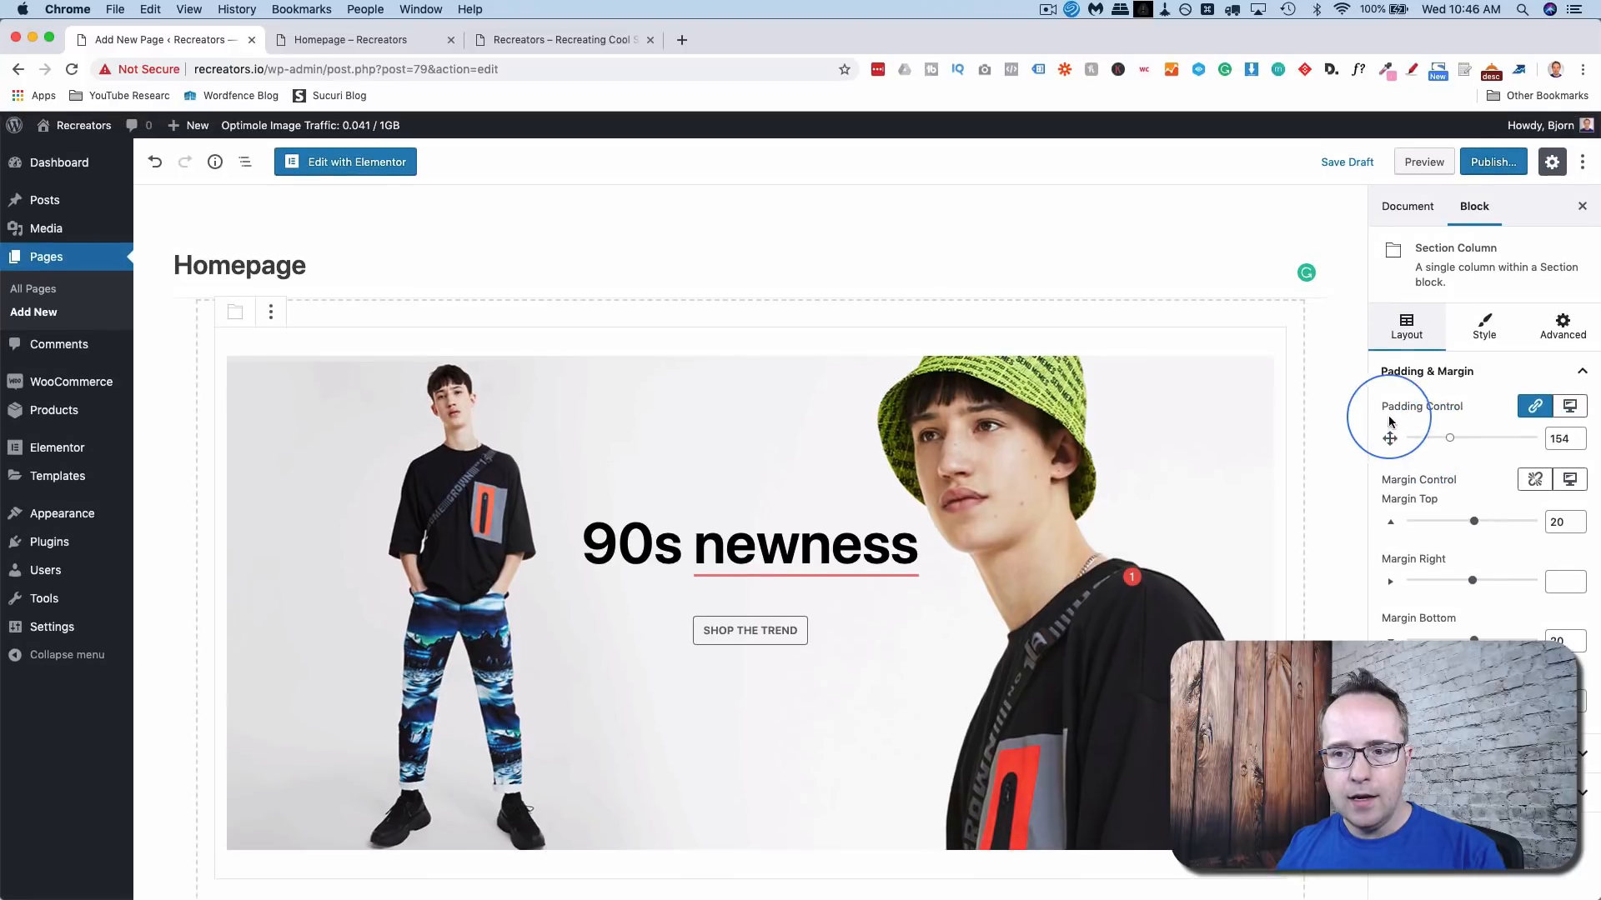
left_click(1570, 407)
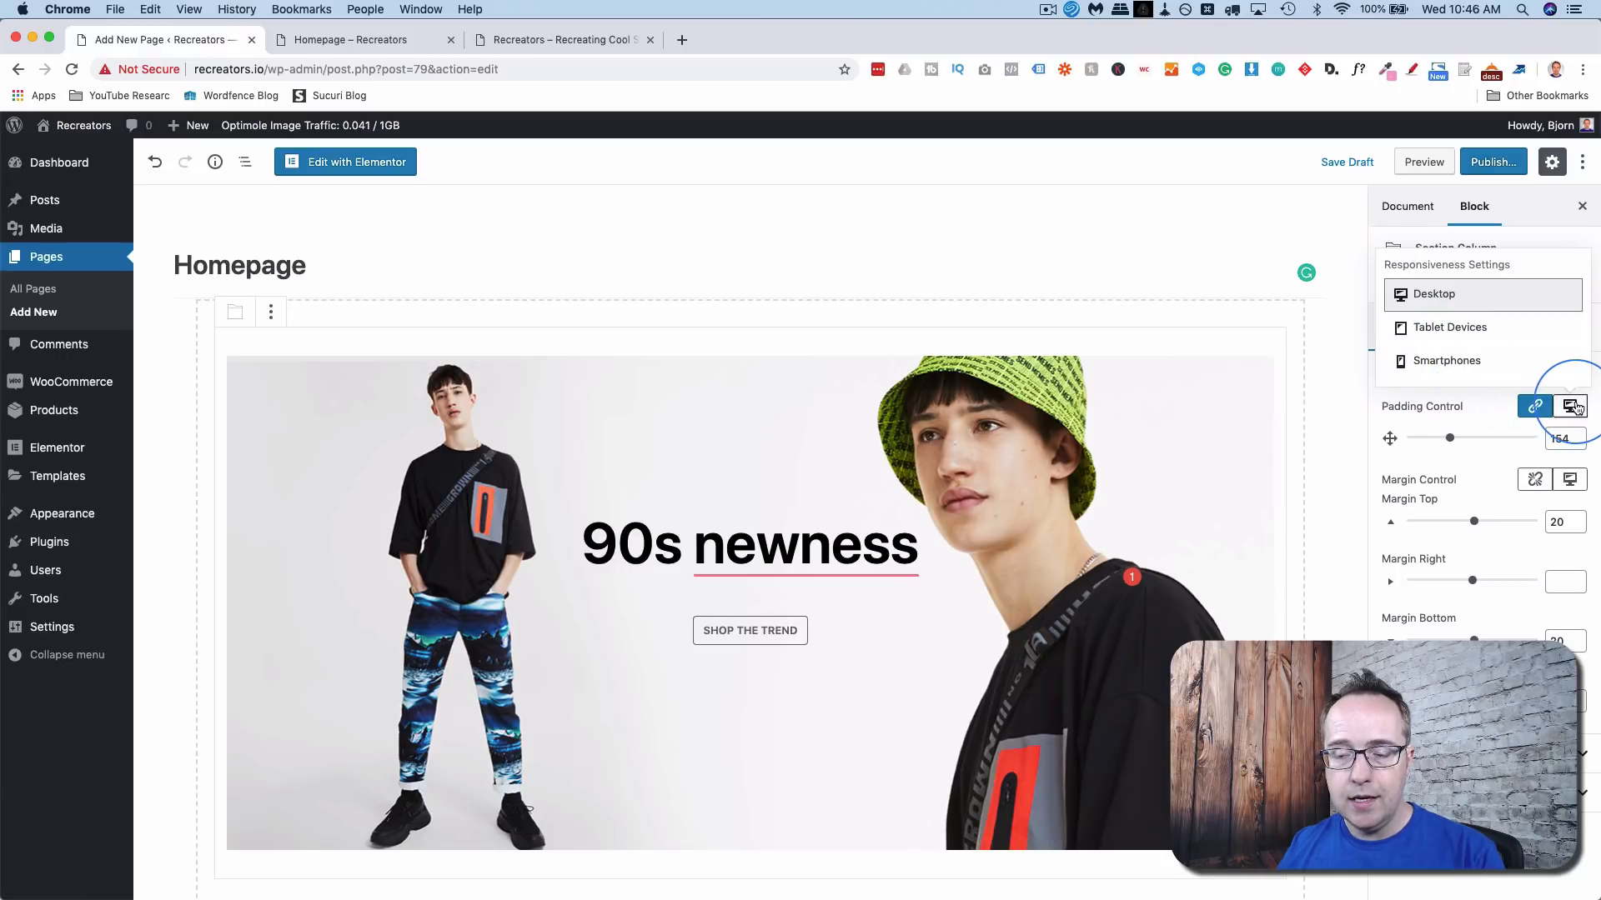
left_click(1573, 407)
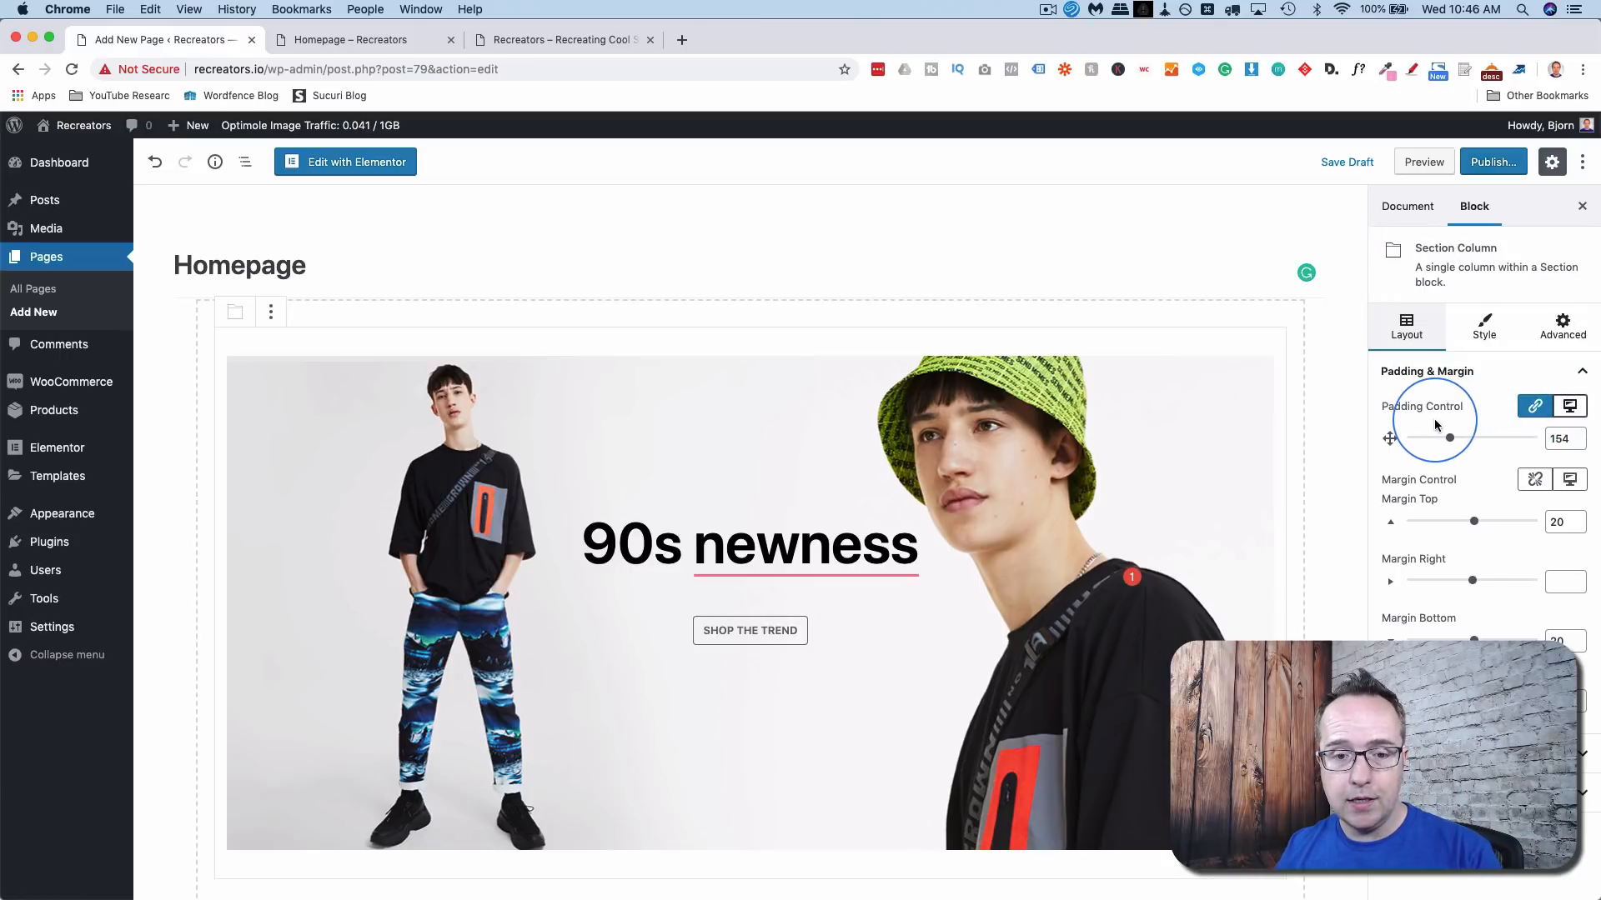
- Check the ASOS layout beneath the banner and add a Section block with two equal columns below the 90s newness section
scroll(733, 725, "down", 3)
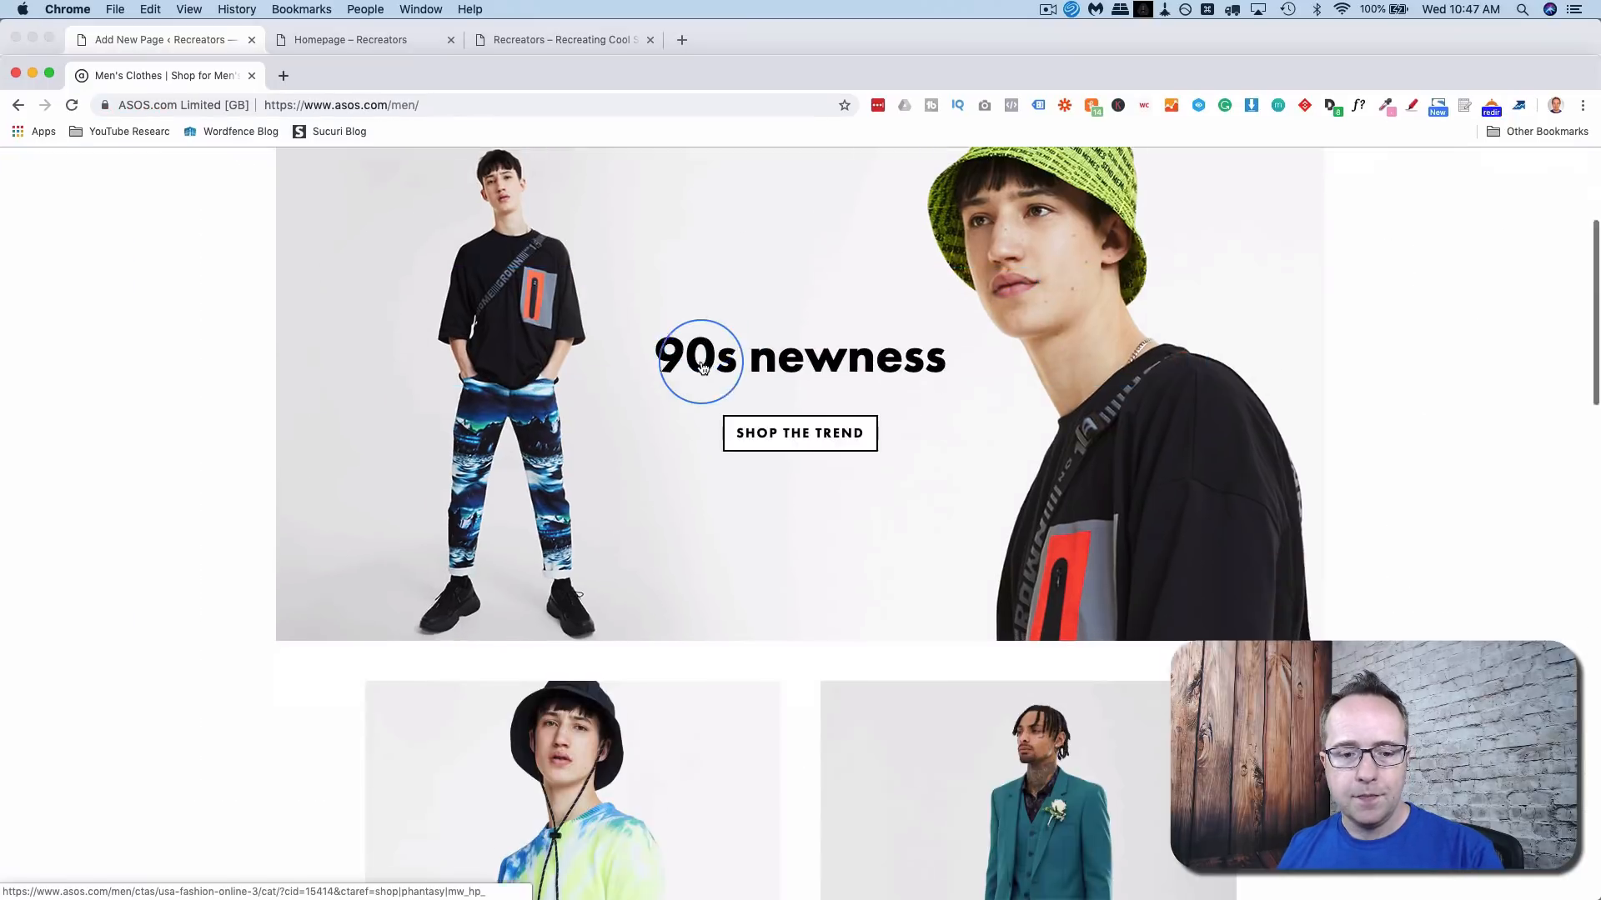
scroll(700, 364, "down", 10)
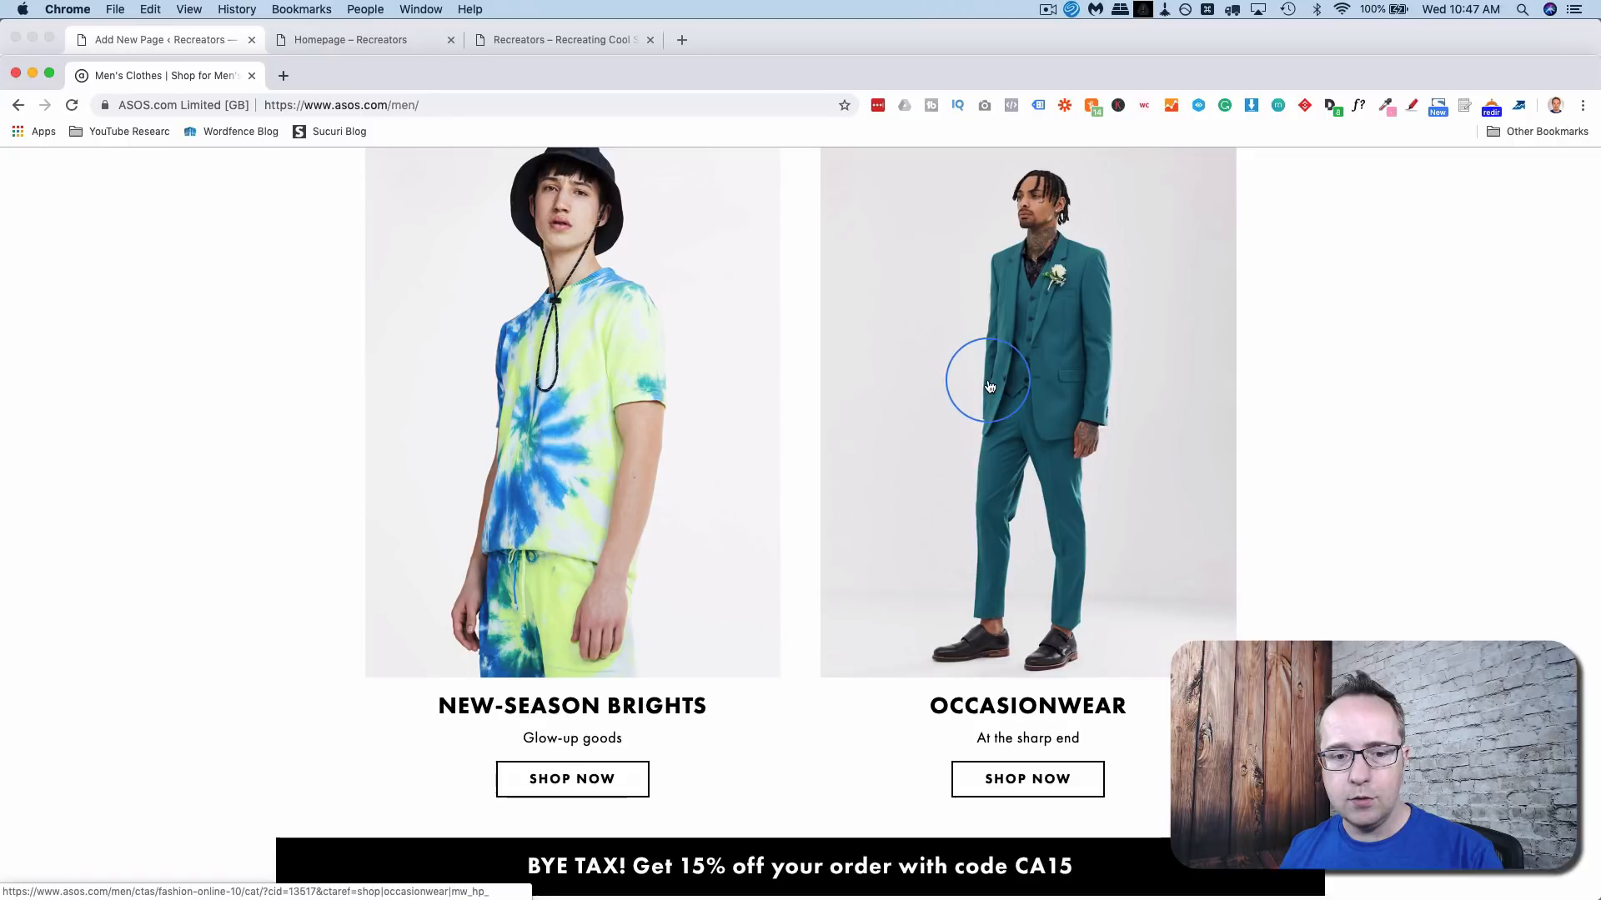
scroll(962, 375, "down", 1)
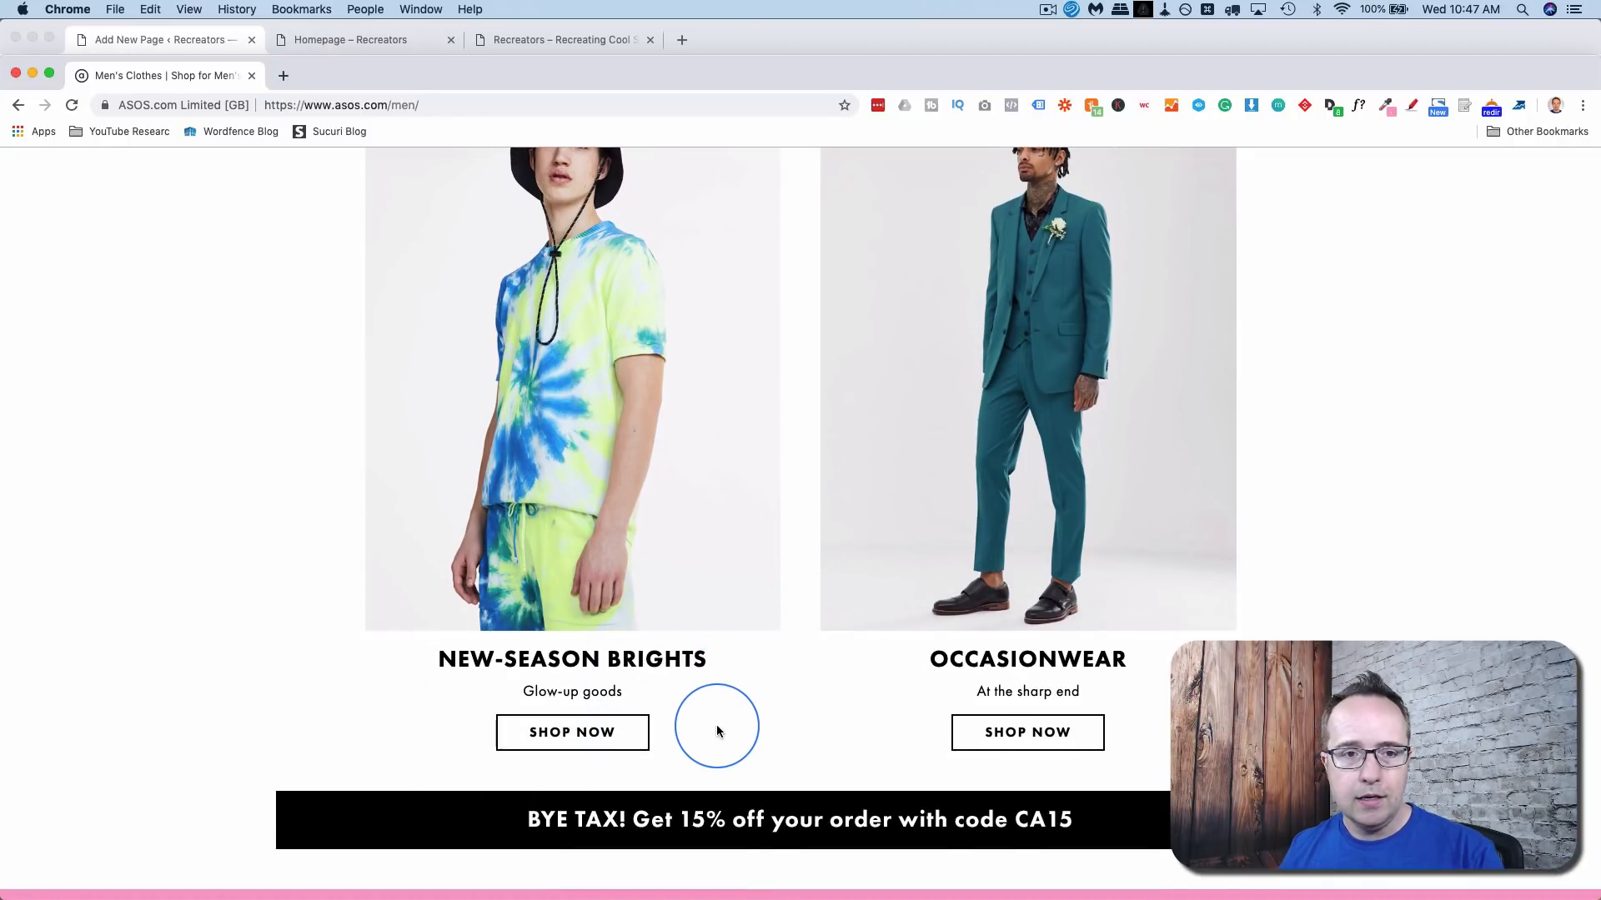
key("super+grave")
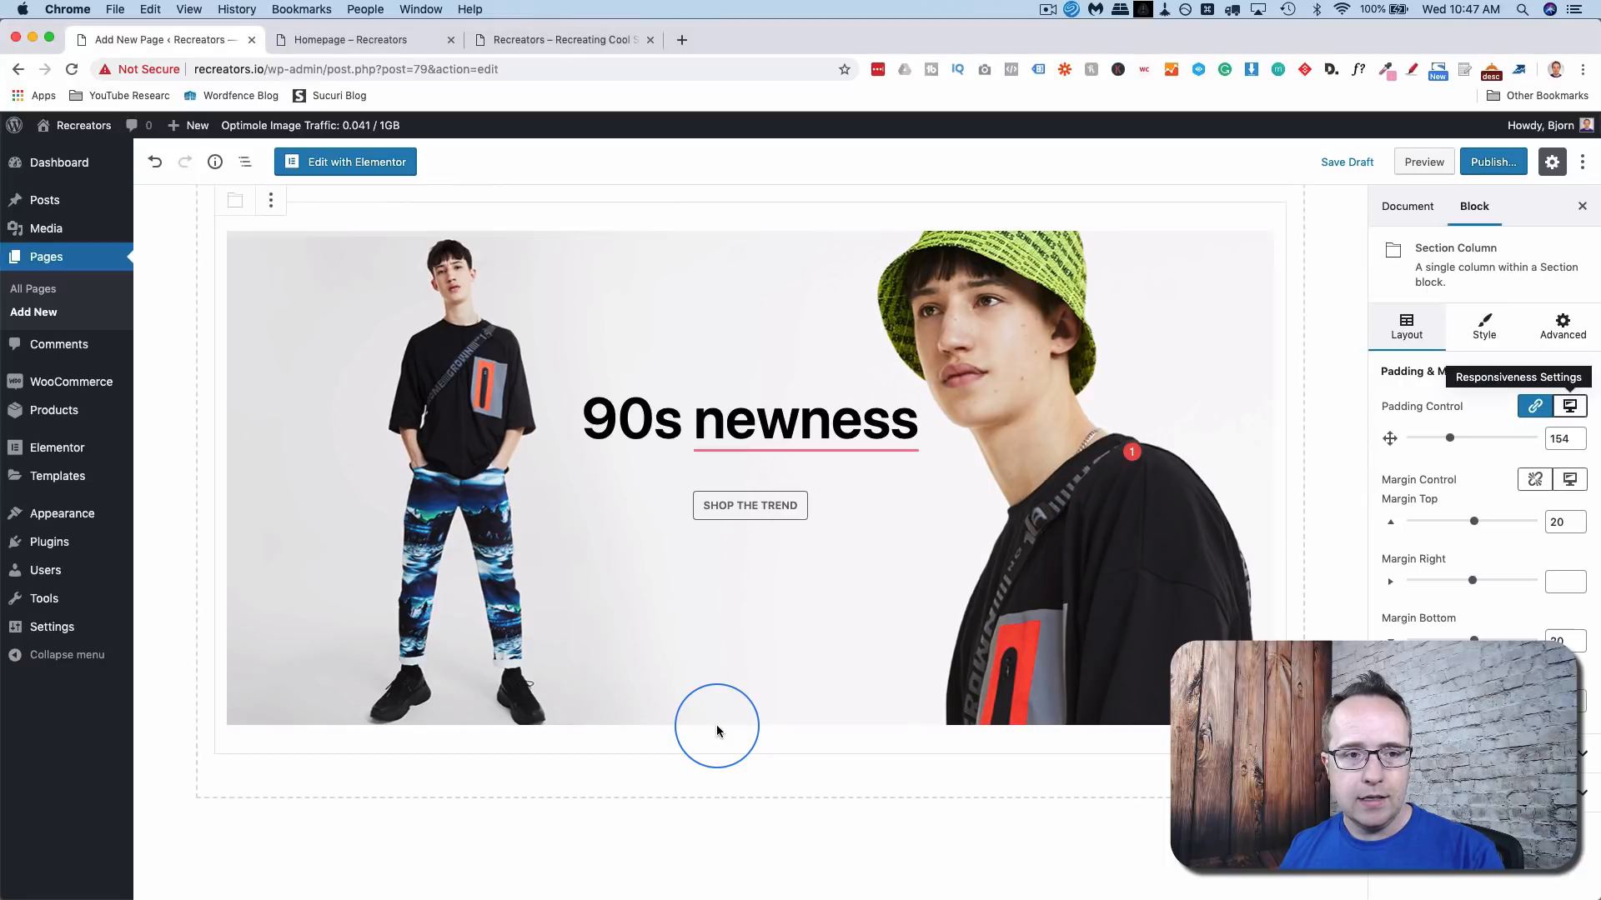
left_click(555, 798)
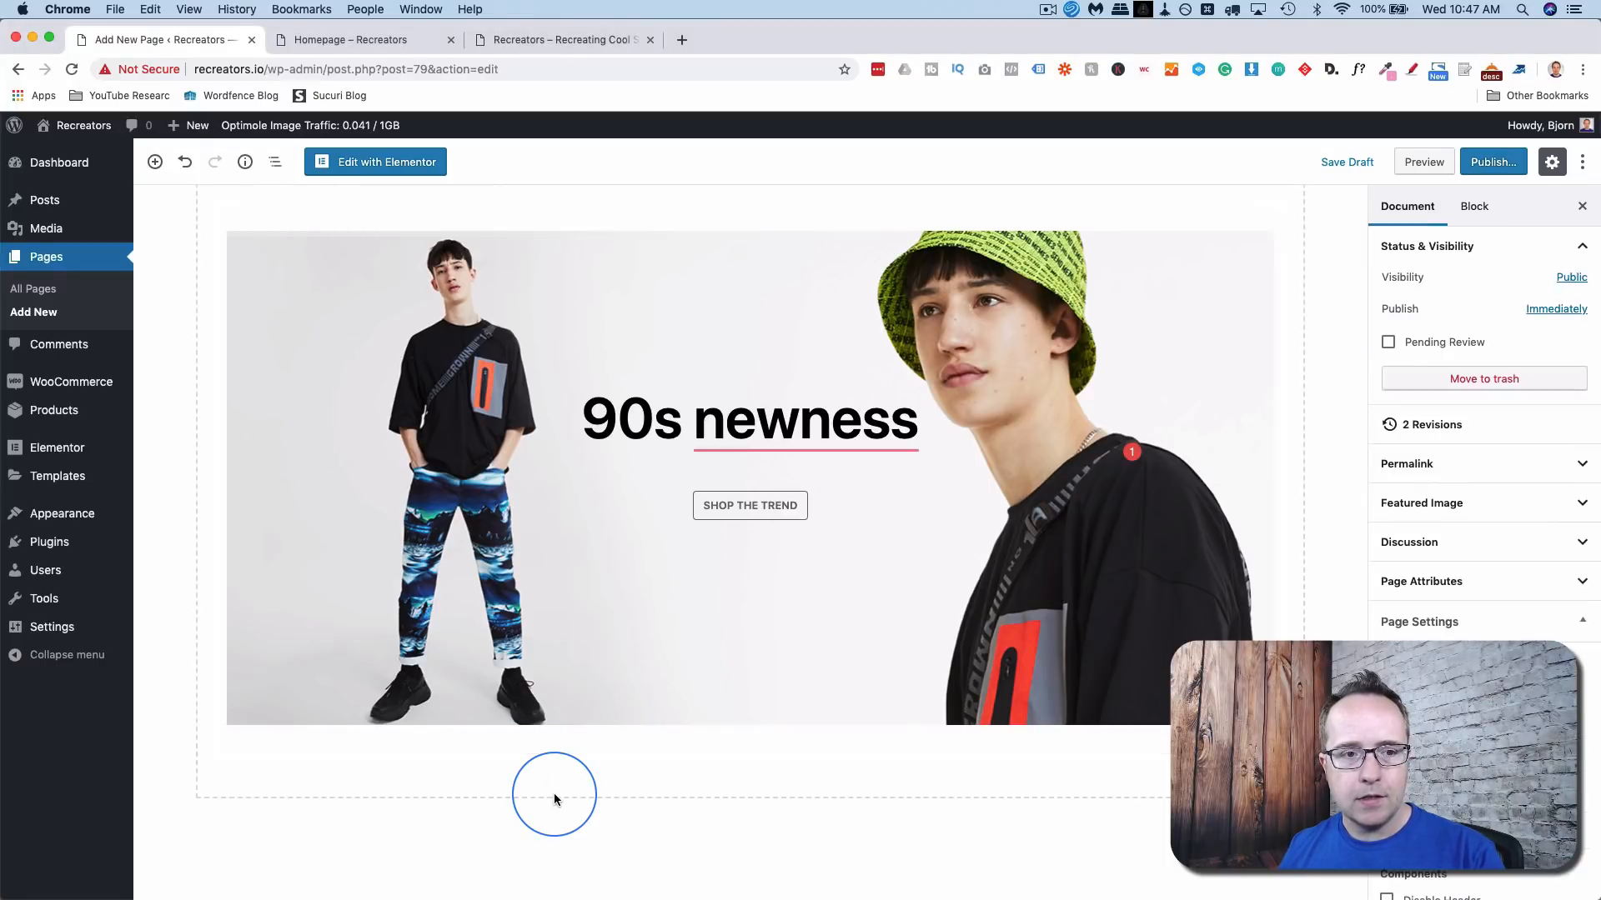
left_click(161, 171)
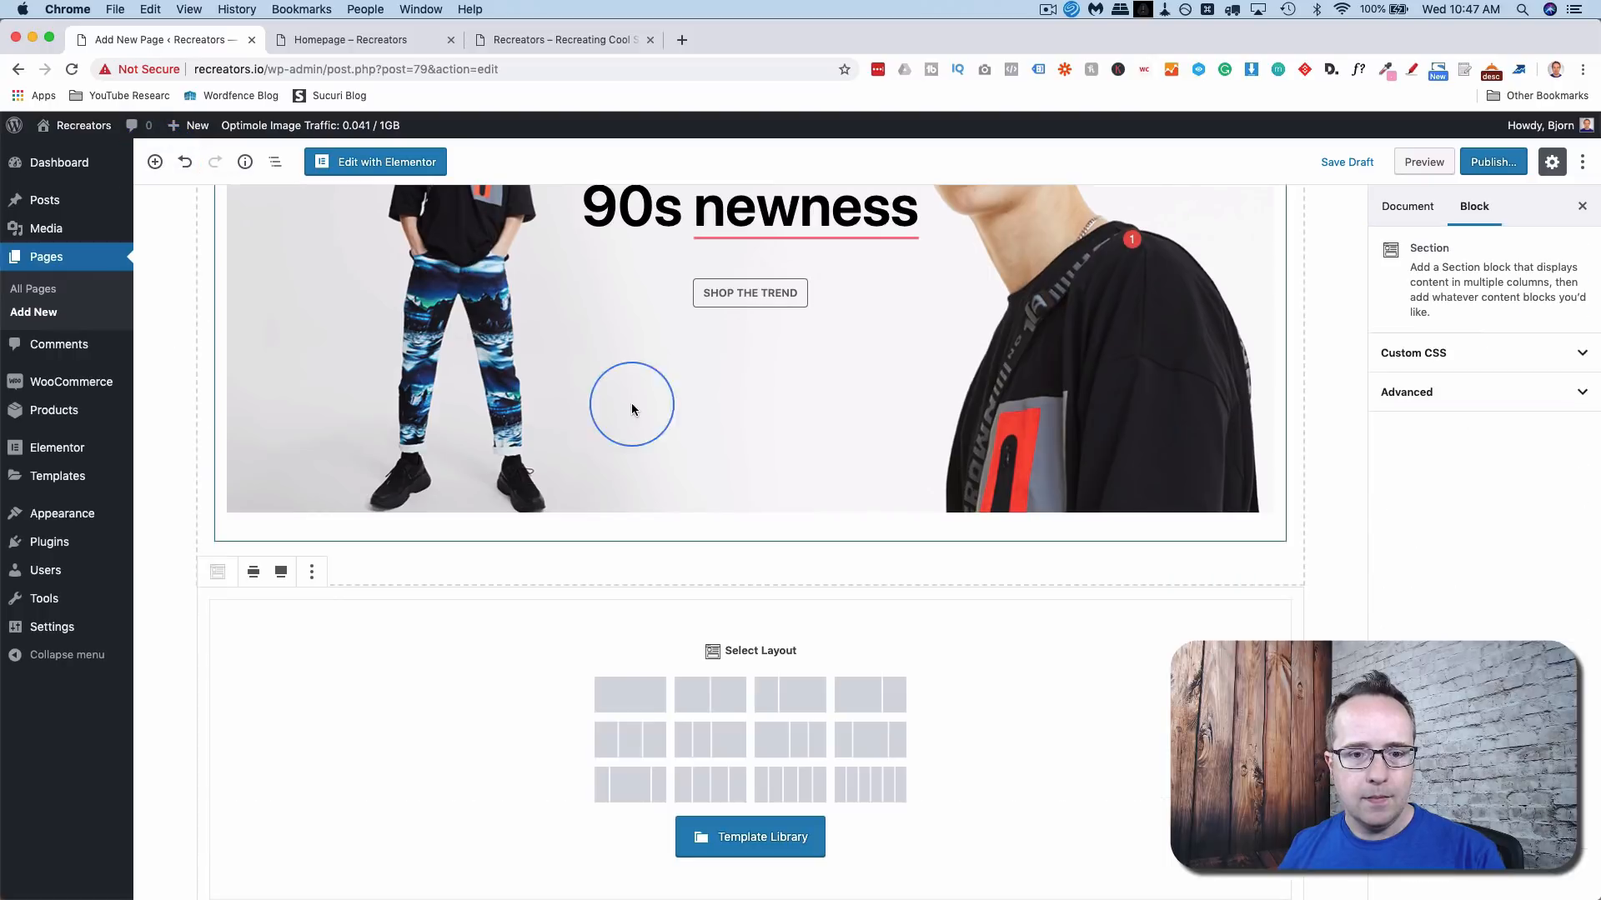
left_click(707, 693)
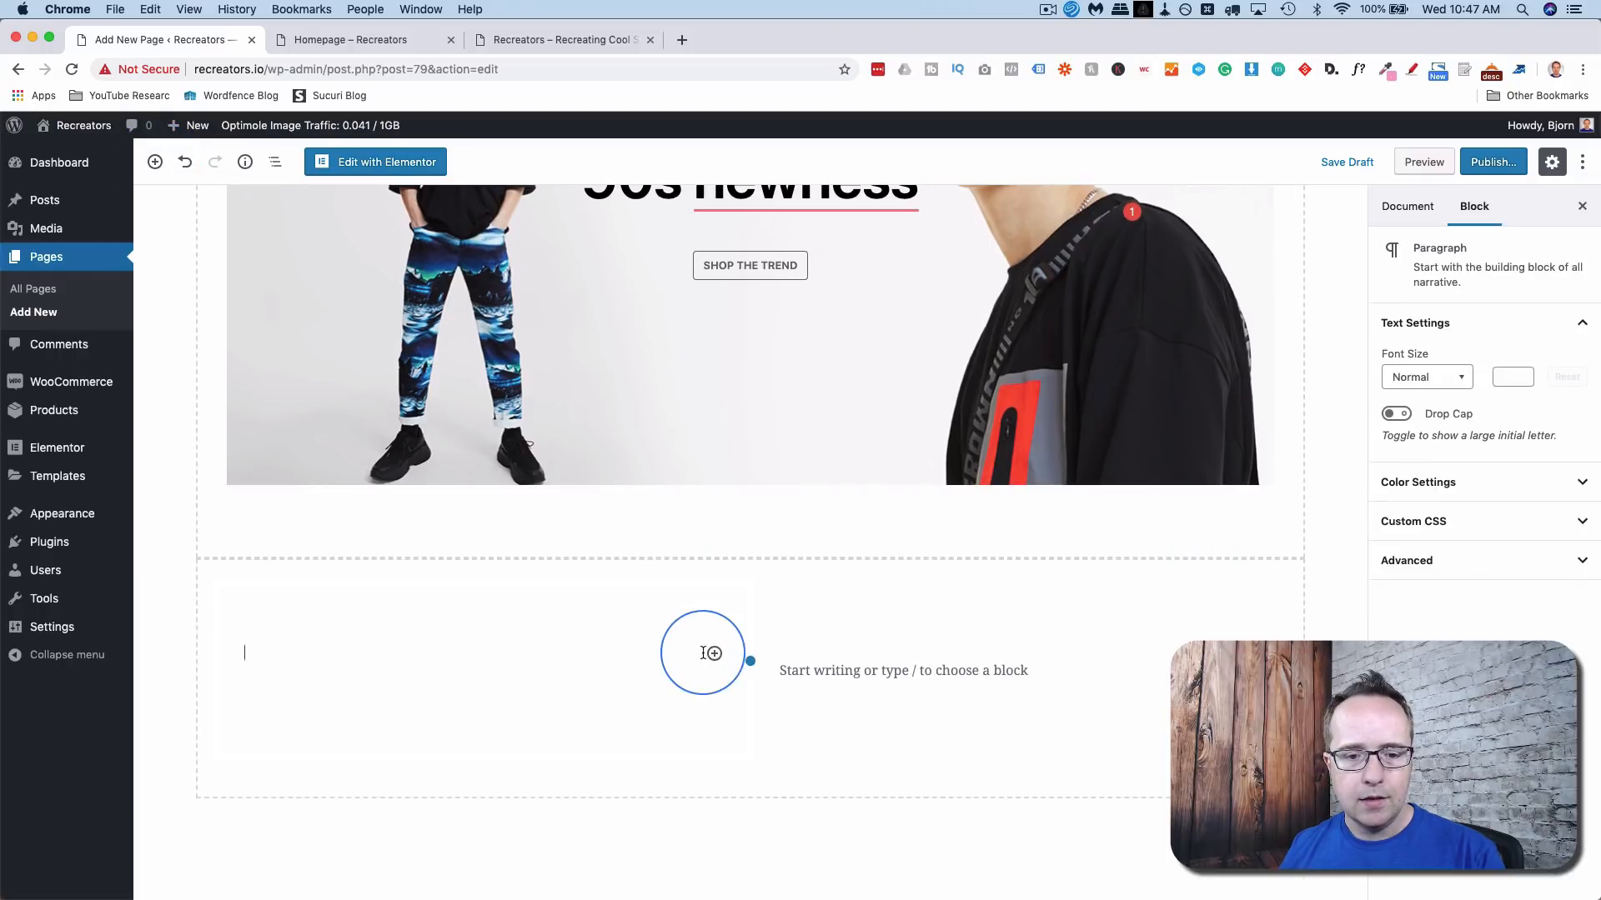
- Insert an Image block in the empty left column using rainy-day-hat.jpg from the media library
left_click(714, 655)
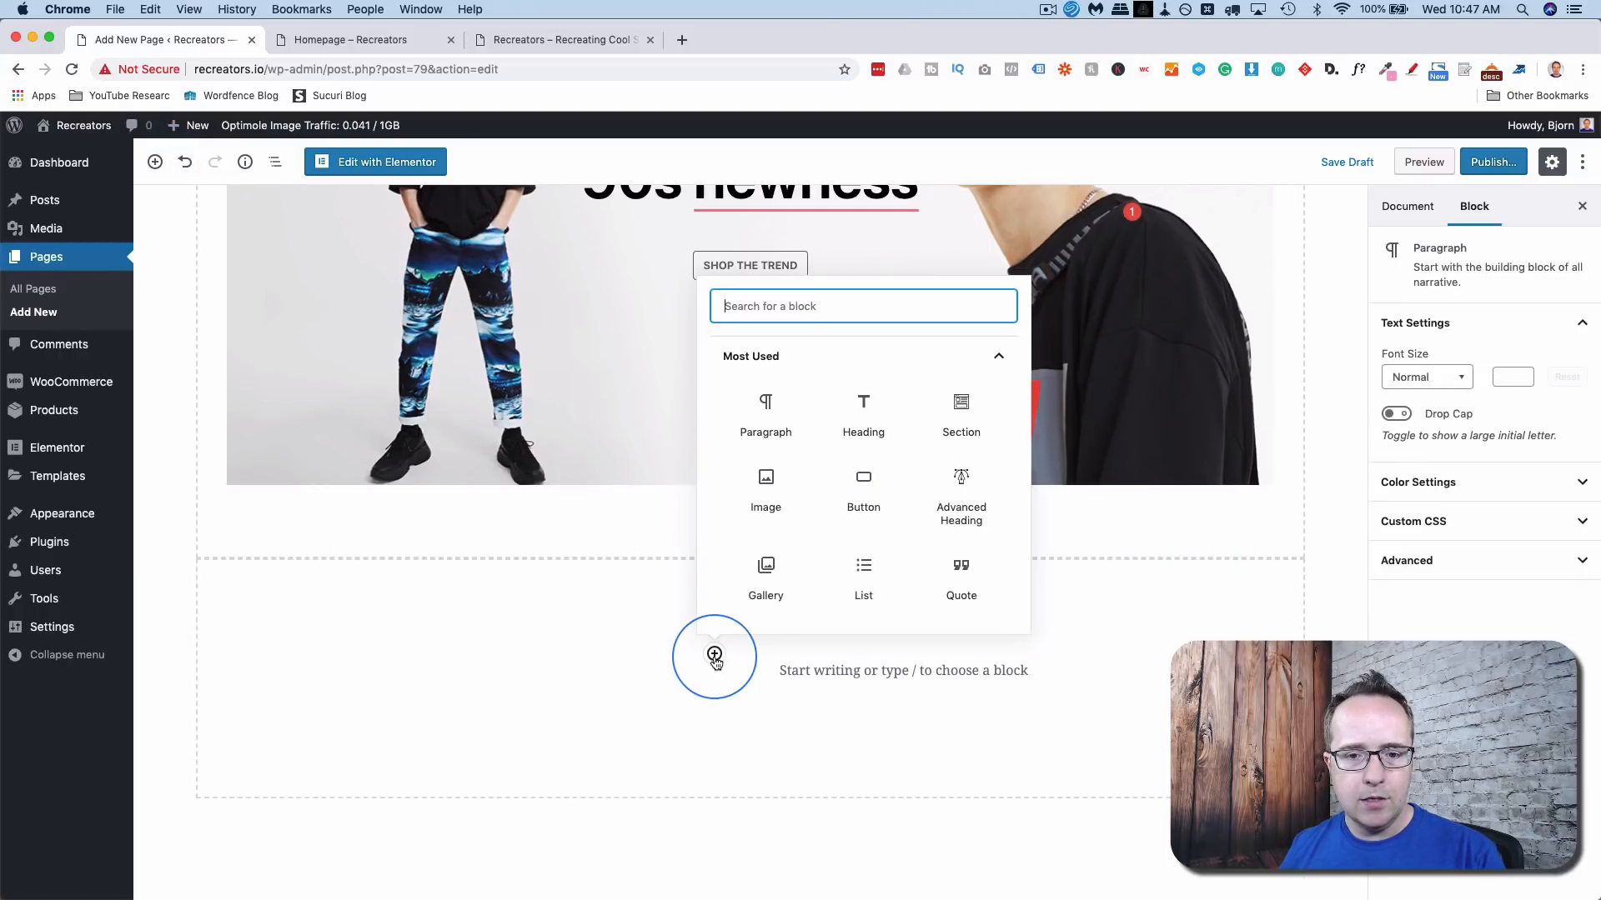
left_click(766, 487)
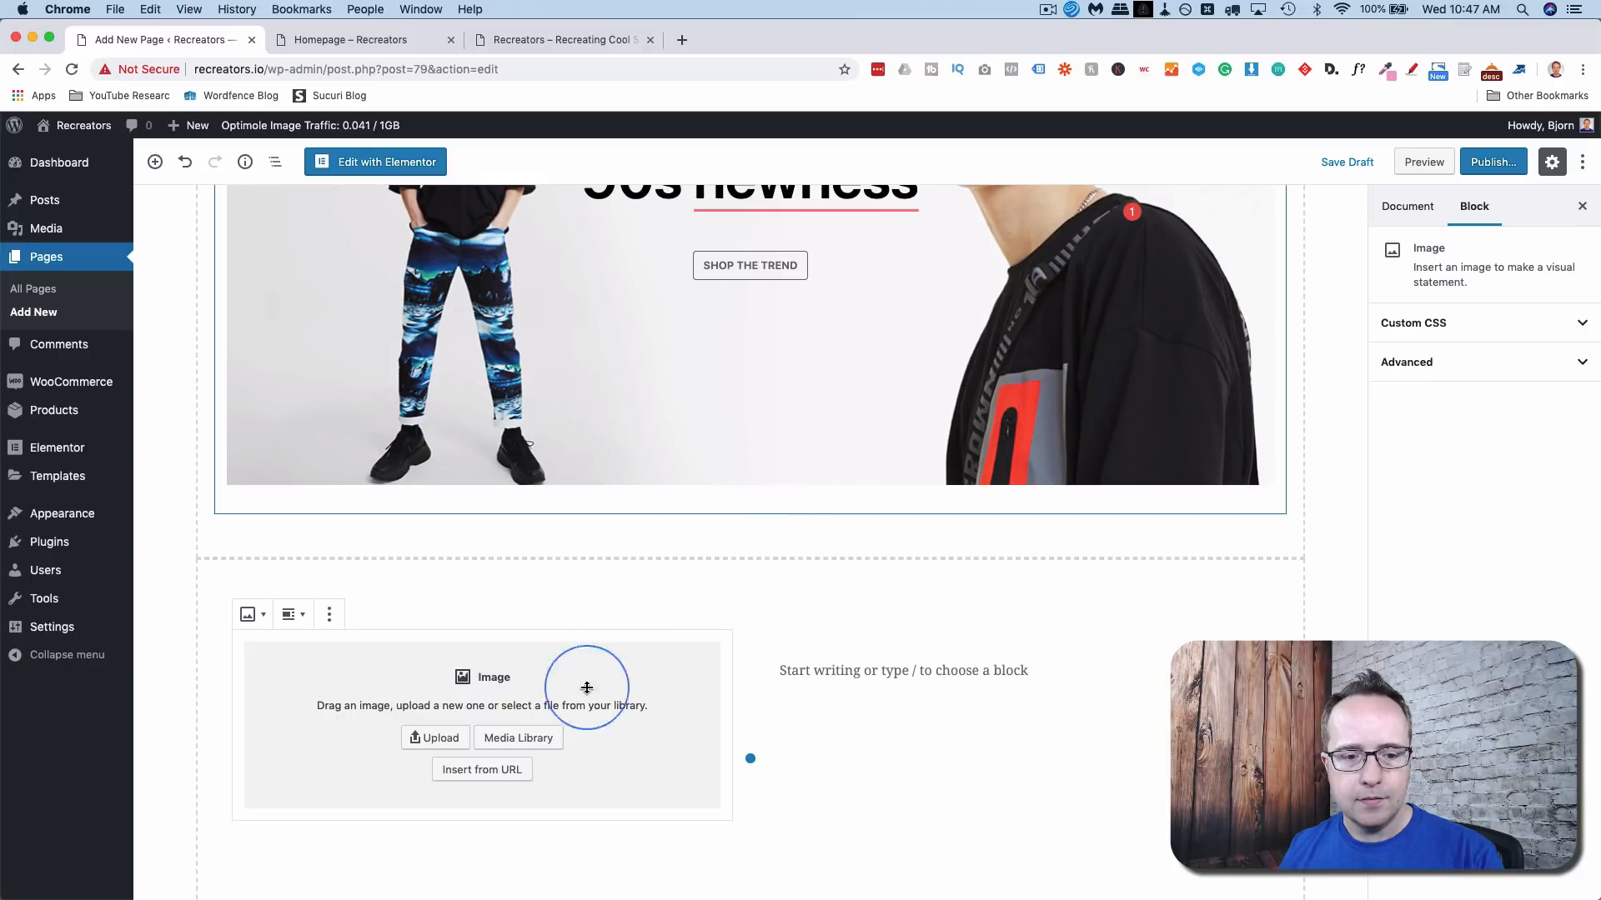
left_click(533, 744)
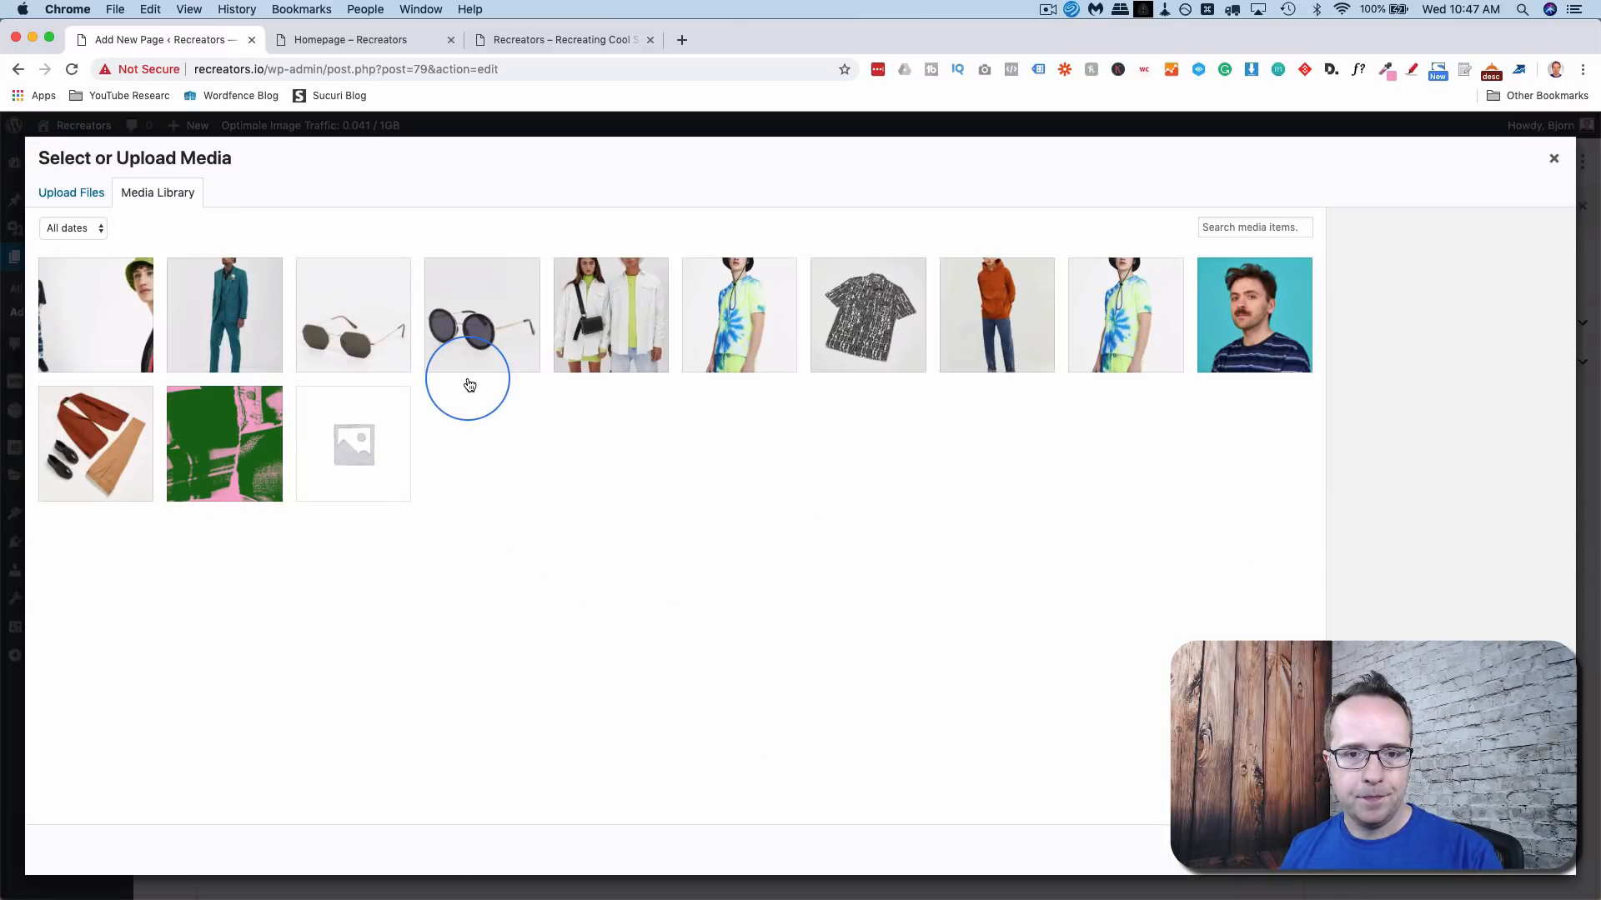
left_click(731, 299)
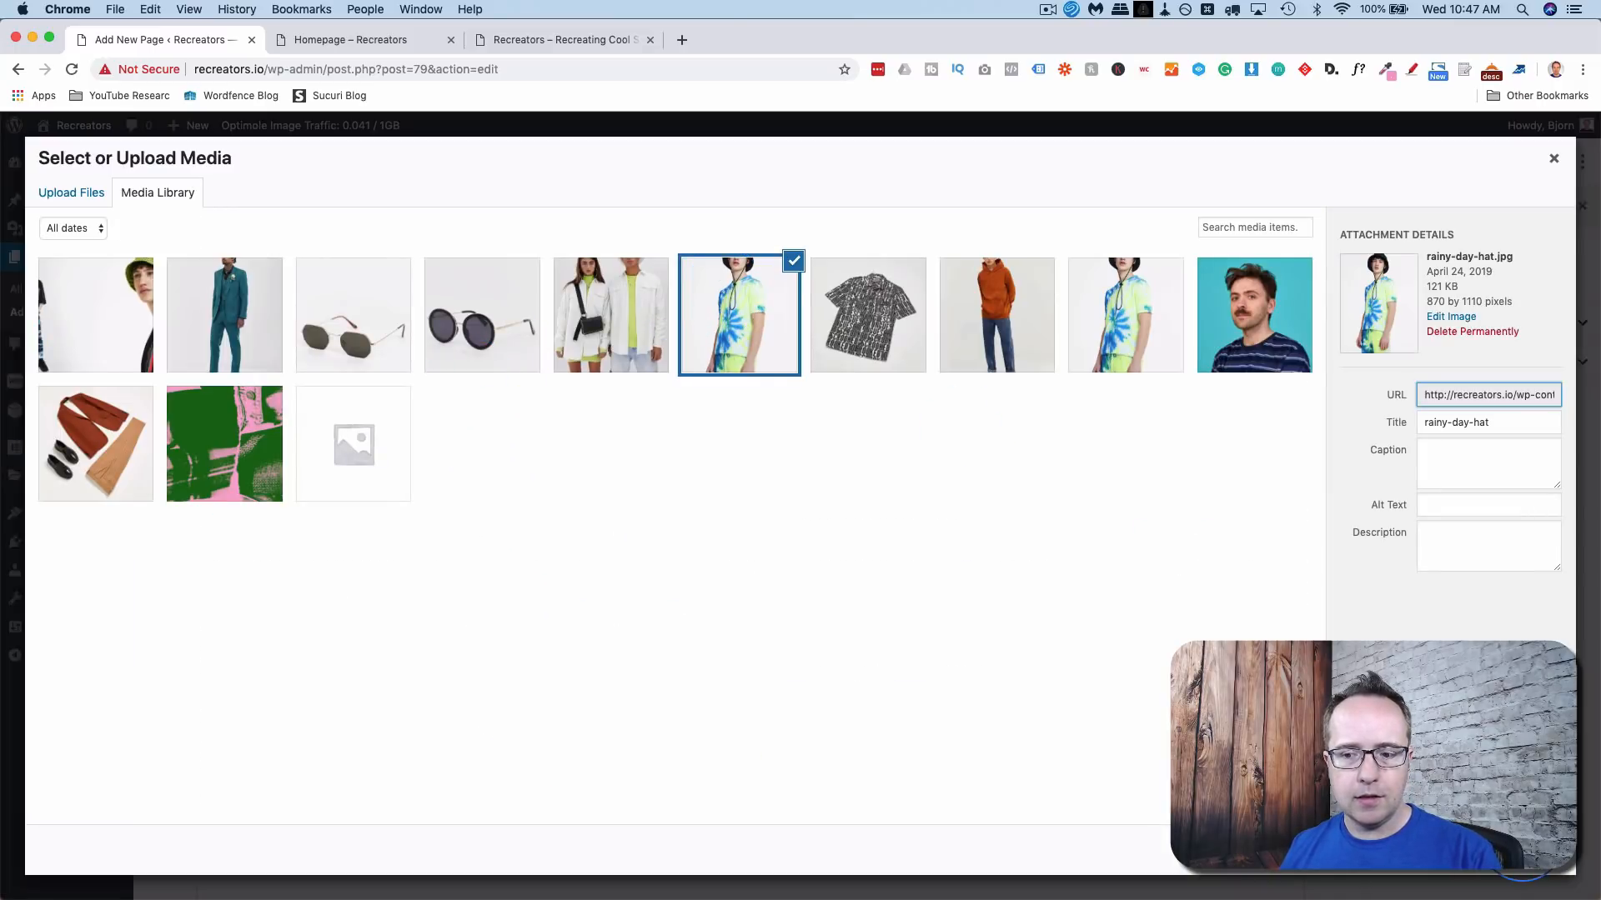
left_click(1522, 846)
- Insert an Image block in the right column using the teal suit photo from the media library
left_click(1121, 728)
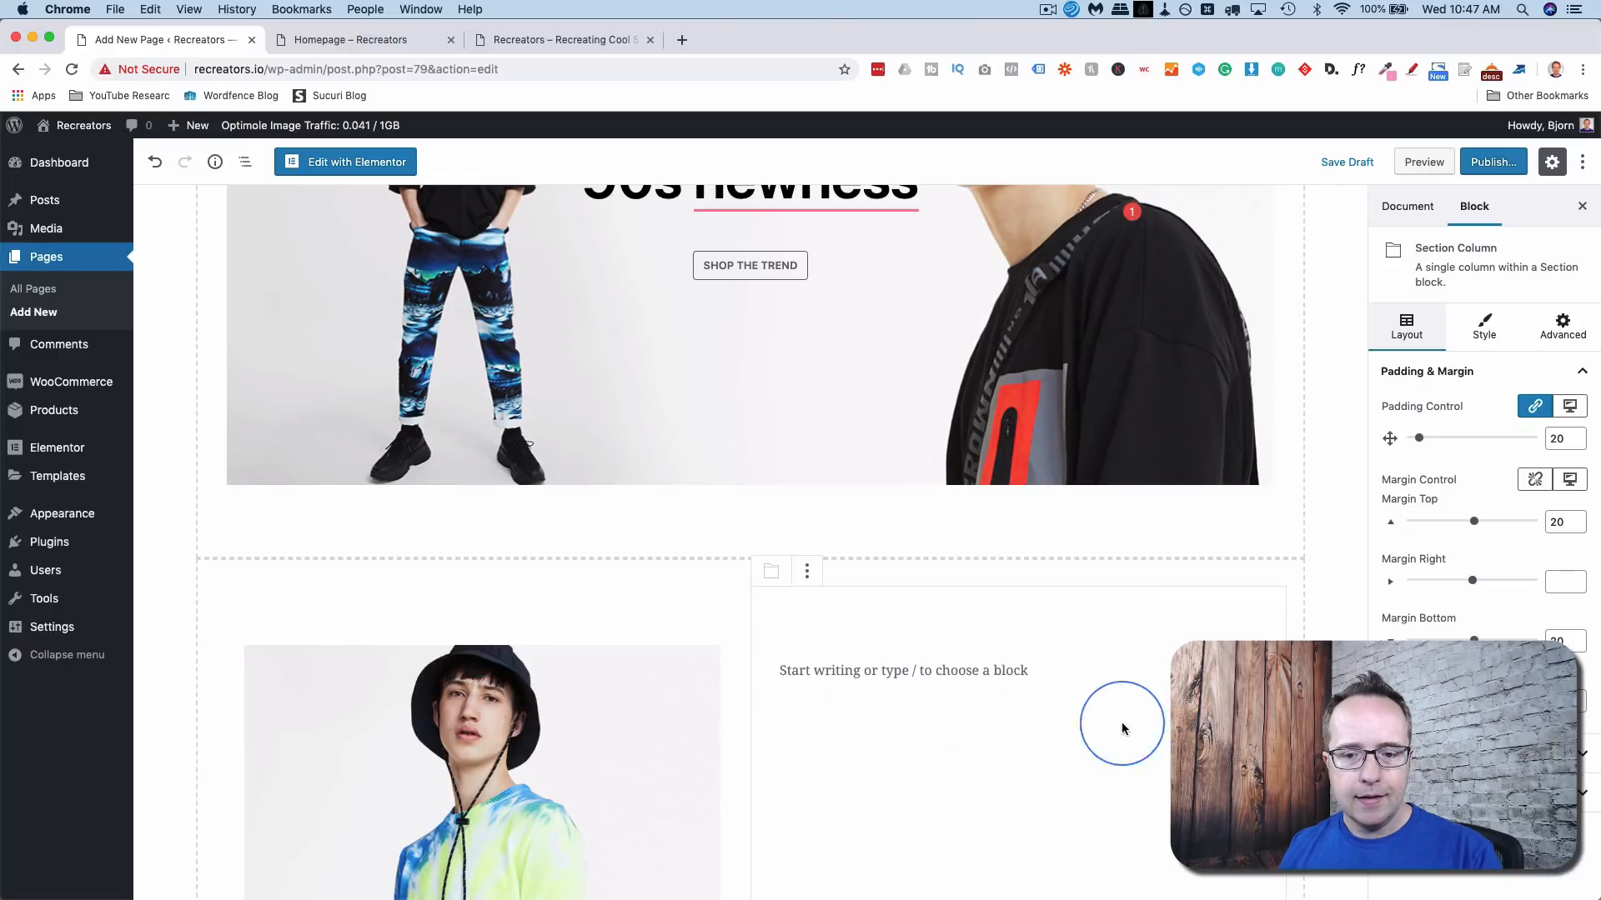
left_click(1001, 686)
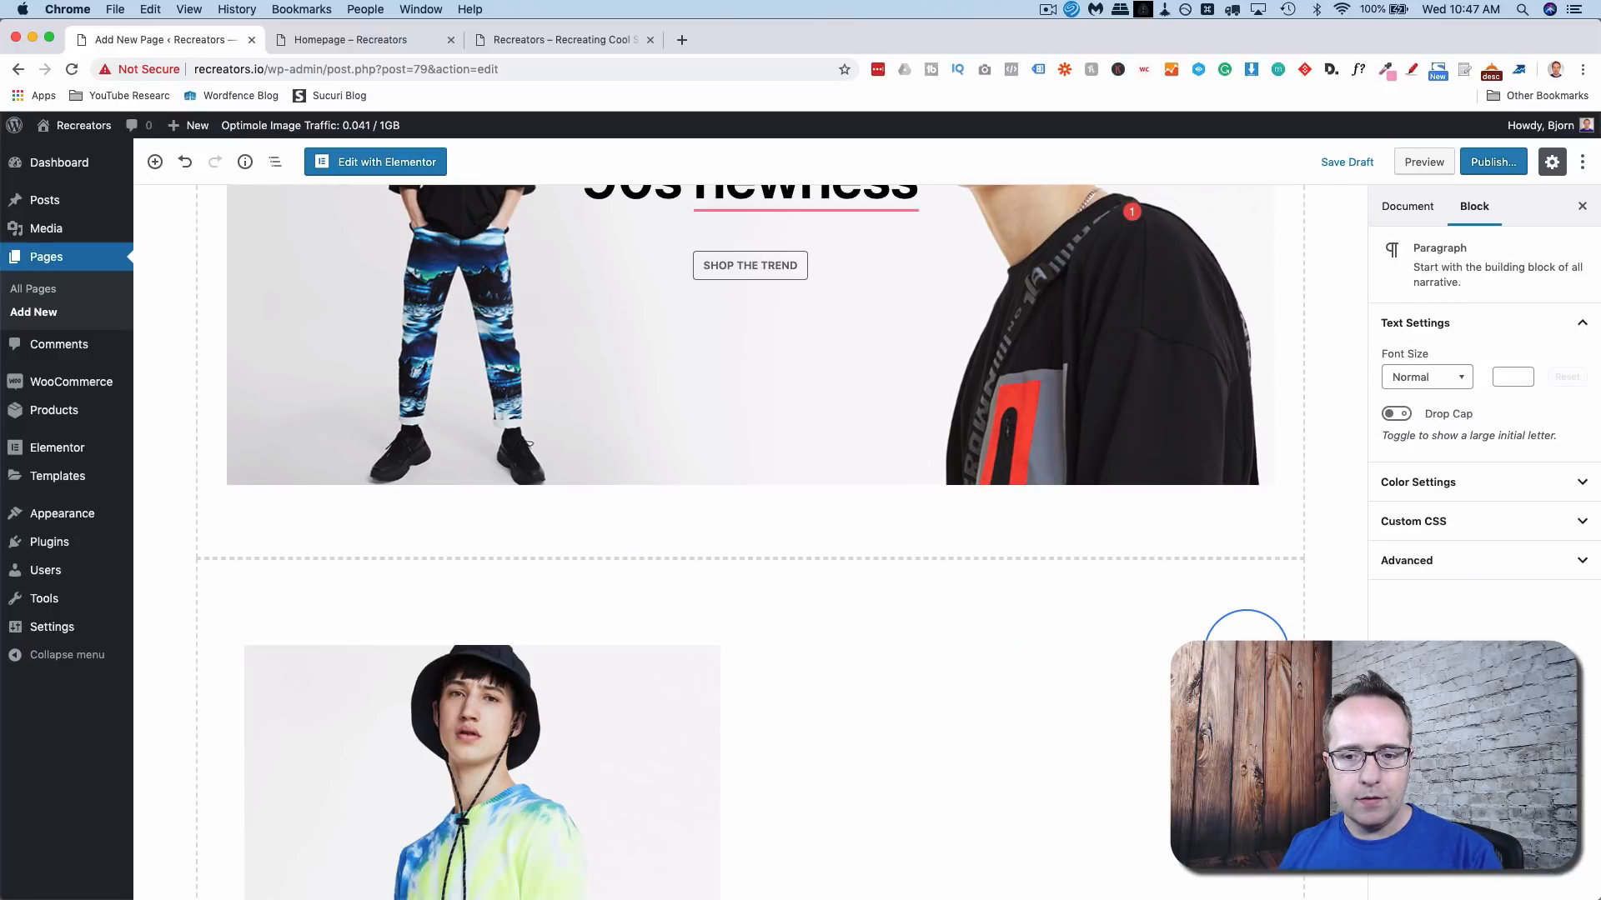
left_click(1246, 634)
left_click(1399, 412)
left_click(1054, 734)
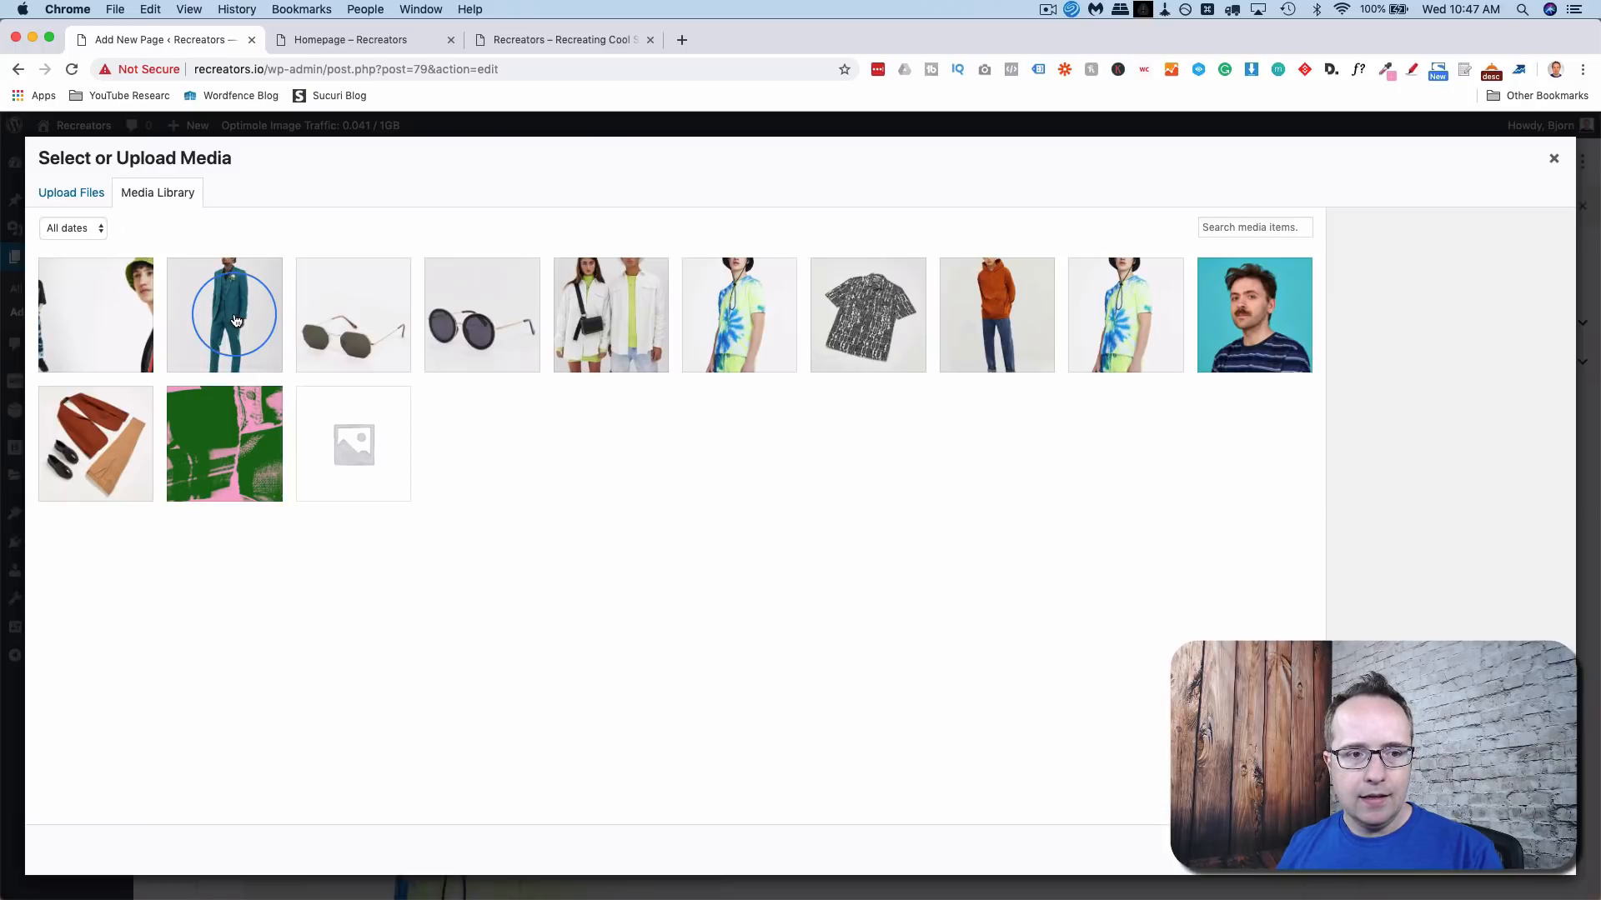
left_click(236, 321)
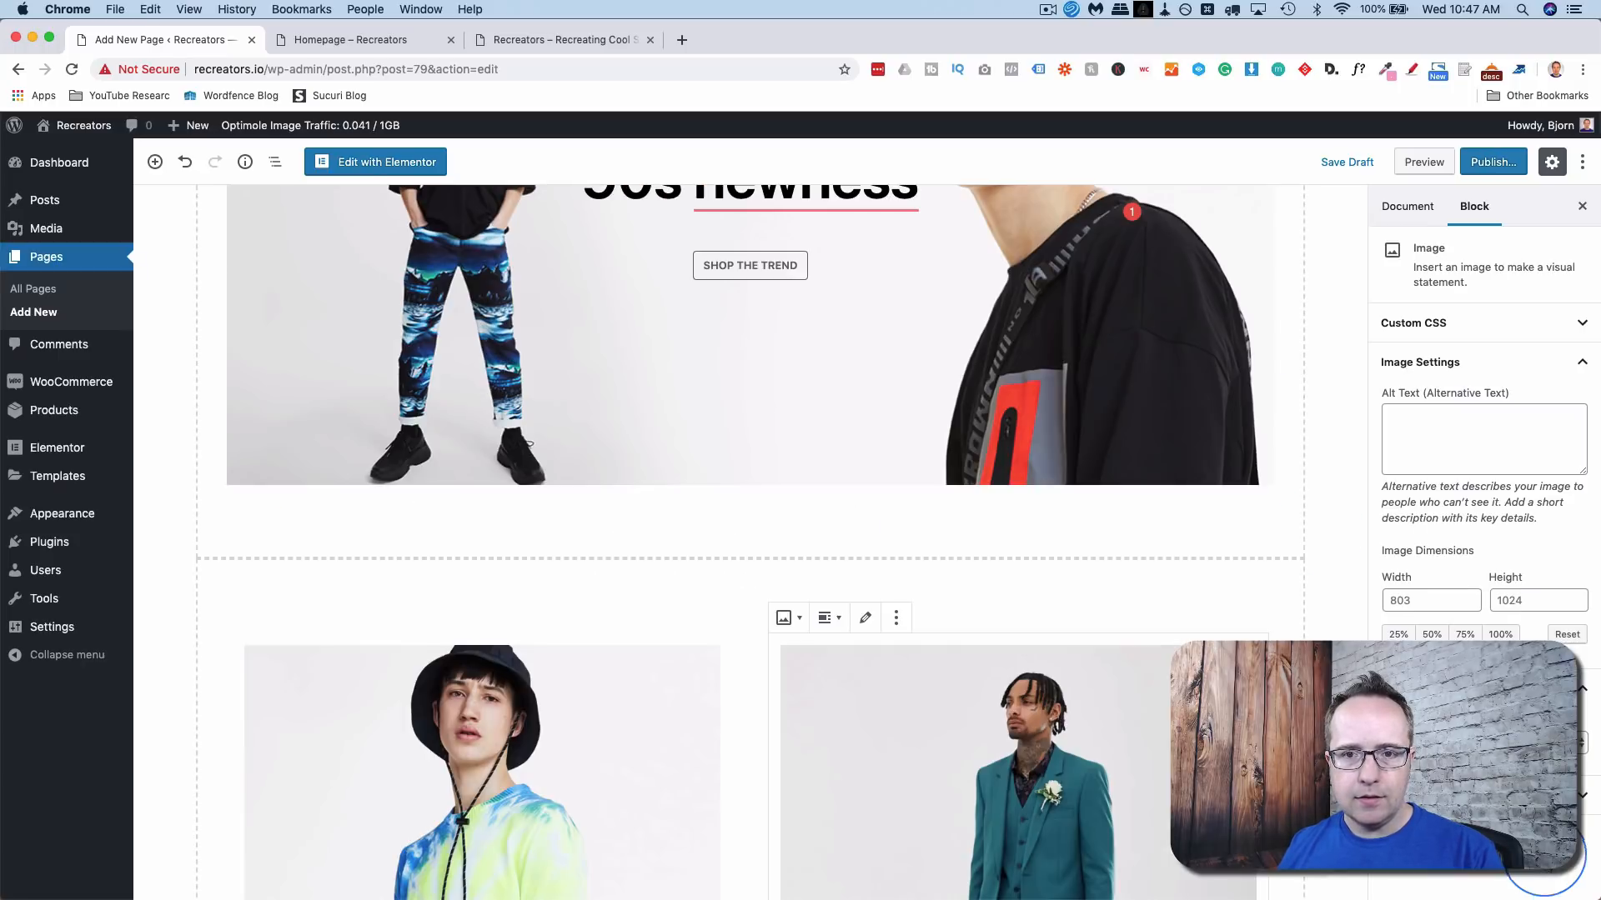
- Copy the "NEW-SEASON BRIGHTS" heading text from the ASOS men's page and return to the page editor
scroll(1108, 482, "down", 5)
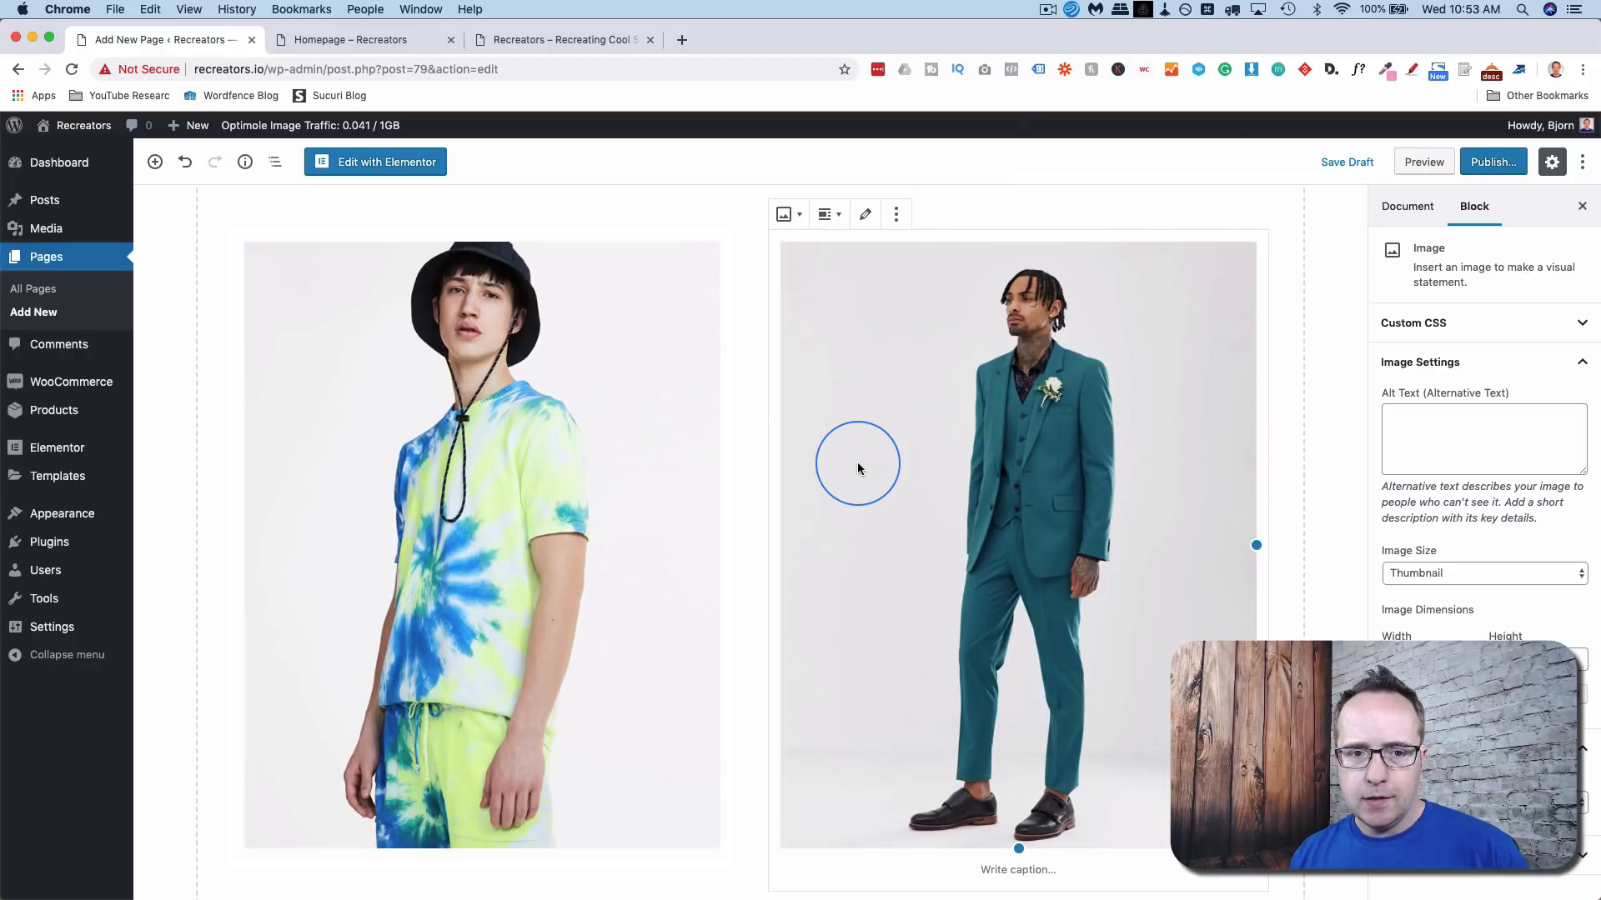
scroll(858, 469, "down", 3)
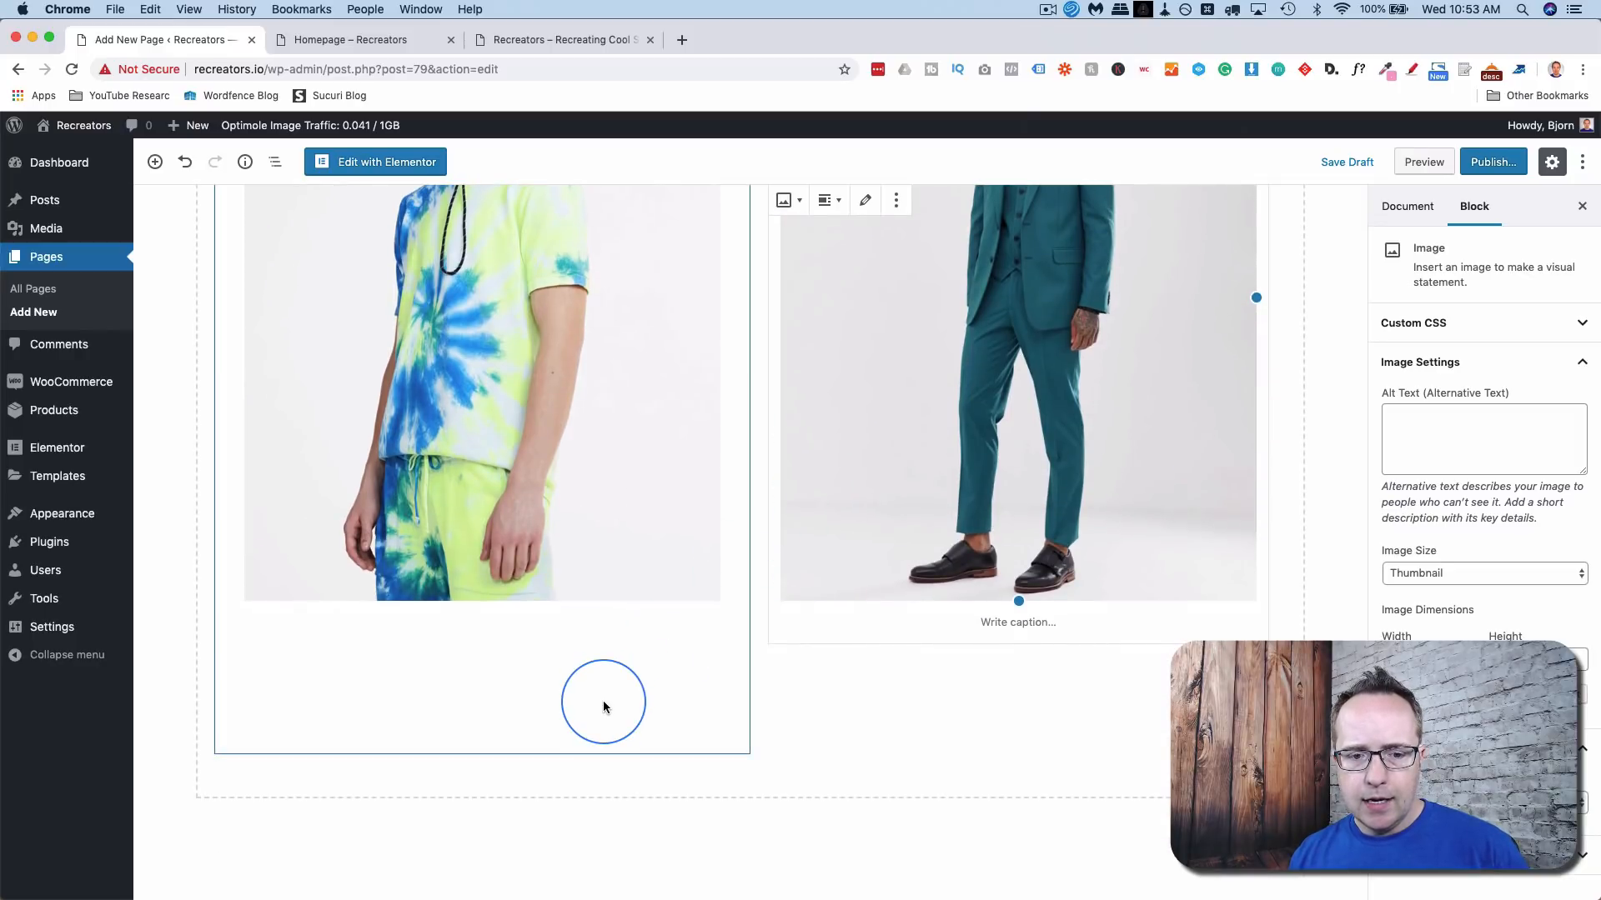
left_click(604, 707)
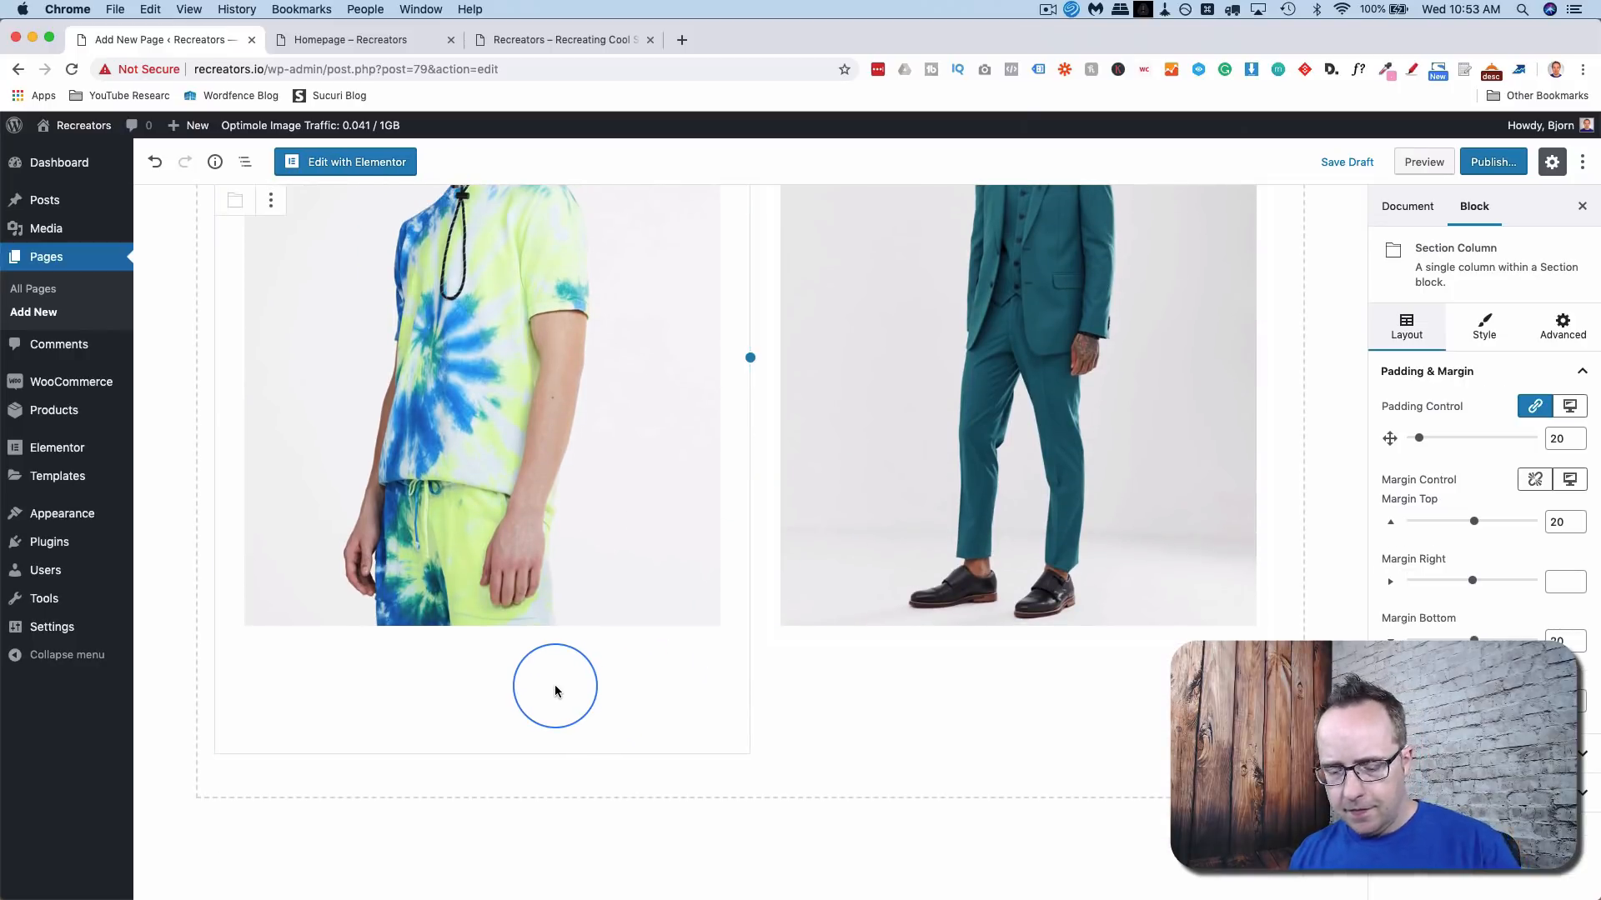
key("super+grave")
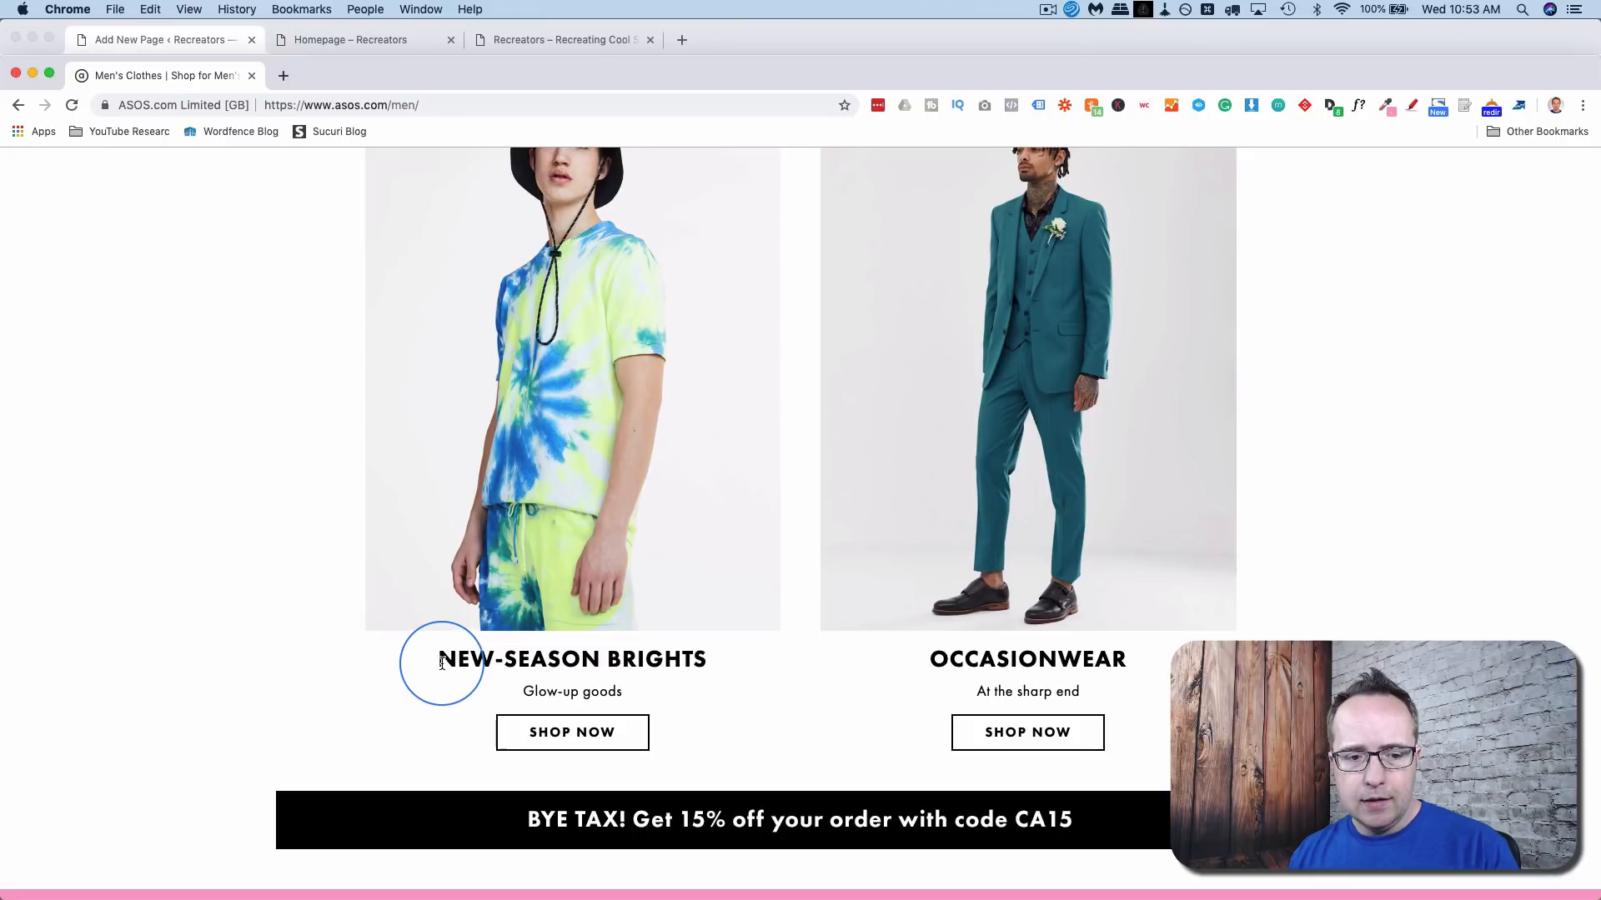
left_click_drag(441, 662, 699, 654)
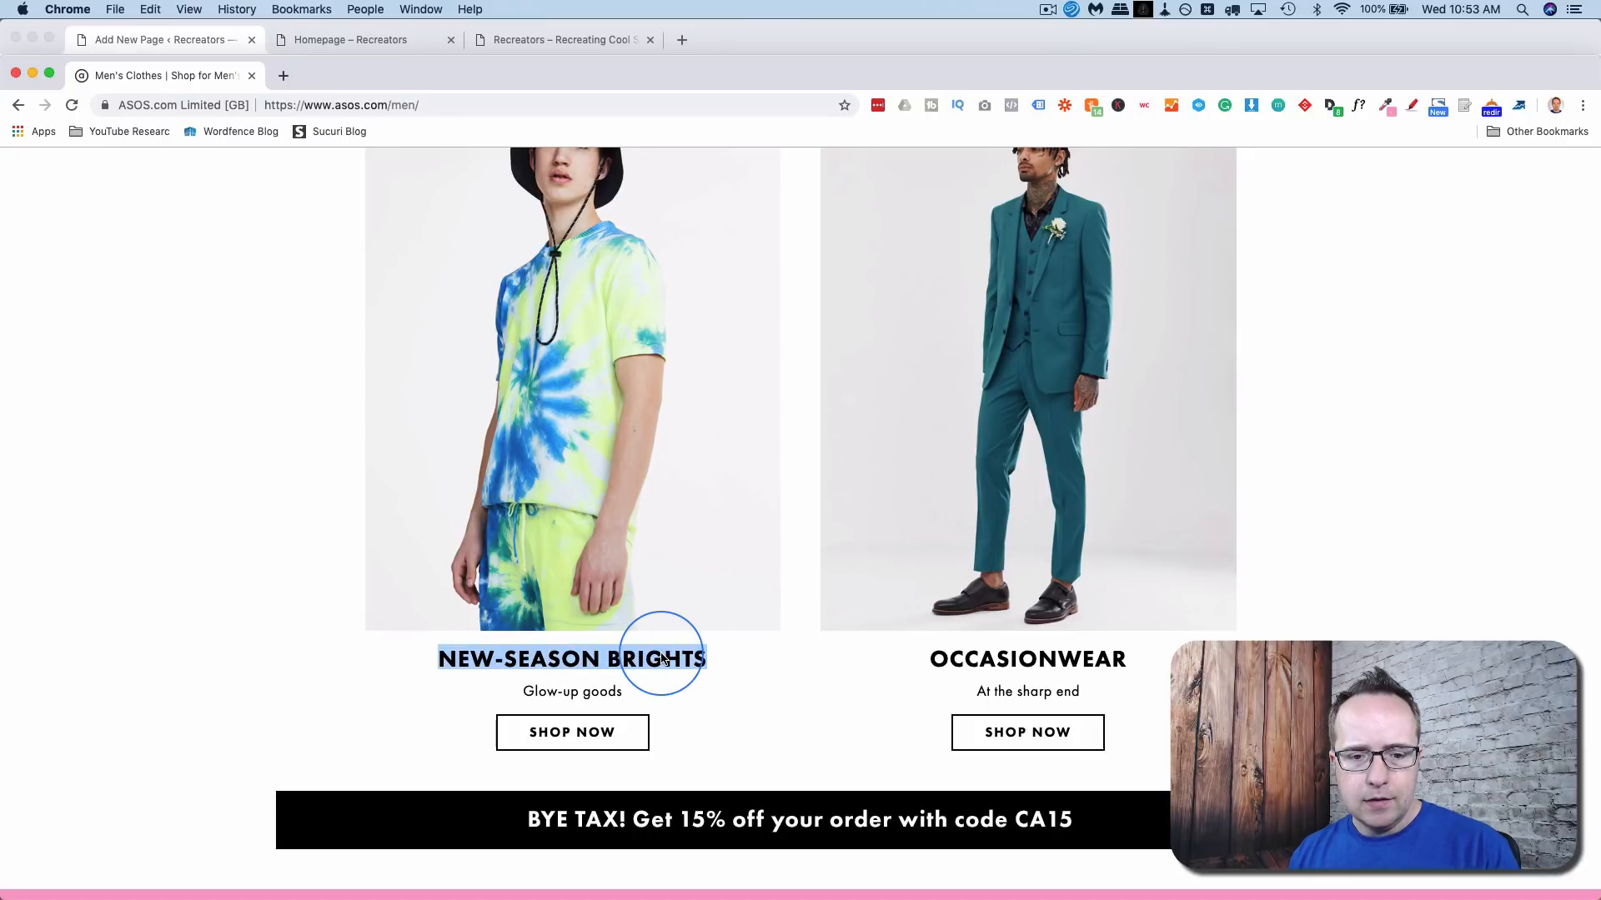
right_click(663, 659)
left_click(708, 682)
key("super+grave")
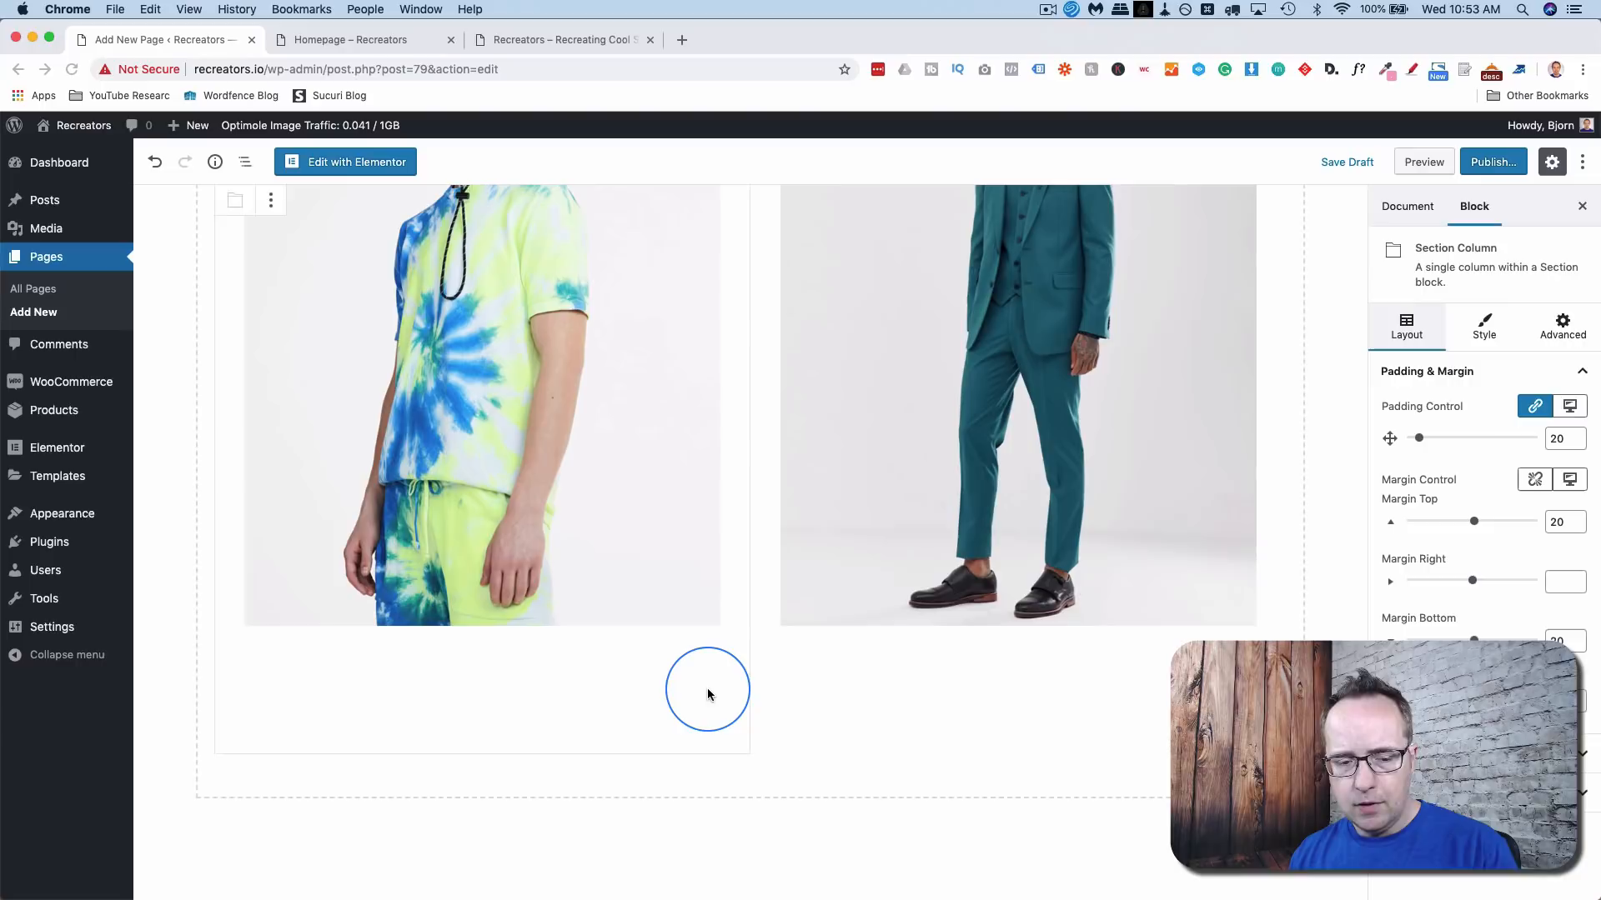
- Add an Advanced Heading block below the tie-dye outfit image and paste "NEW-SEASON BRIGHTS" into it
left_click(708, 695)
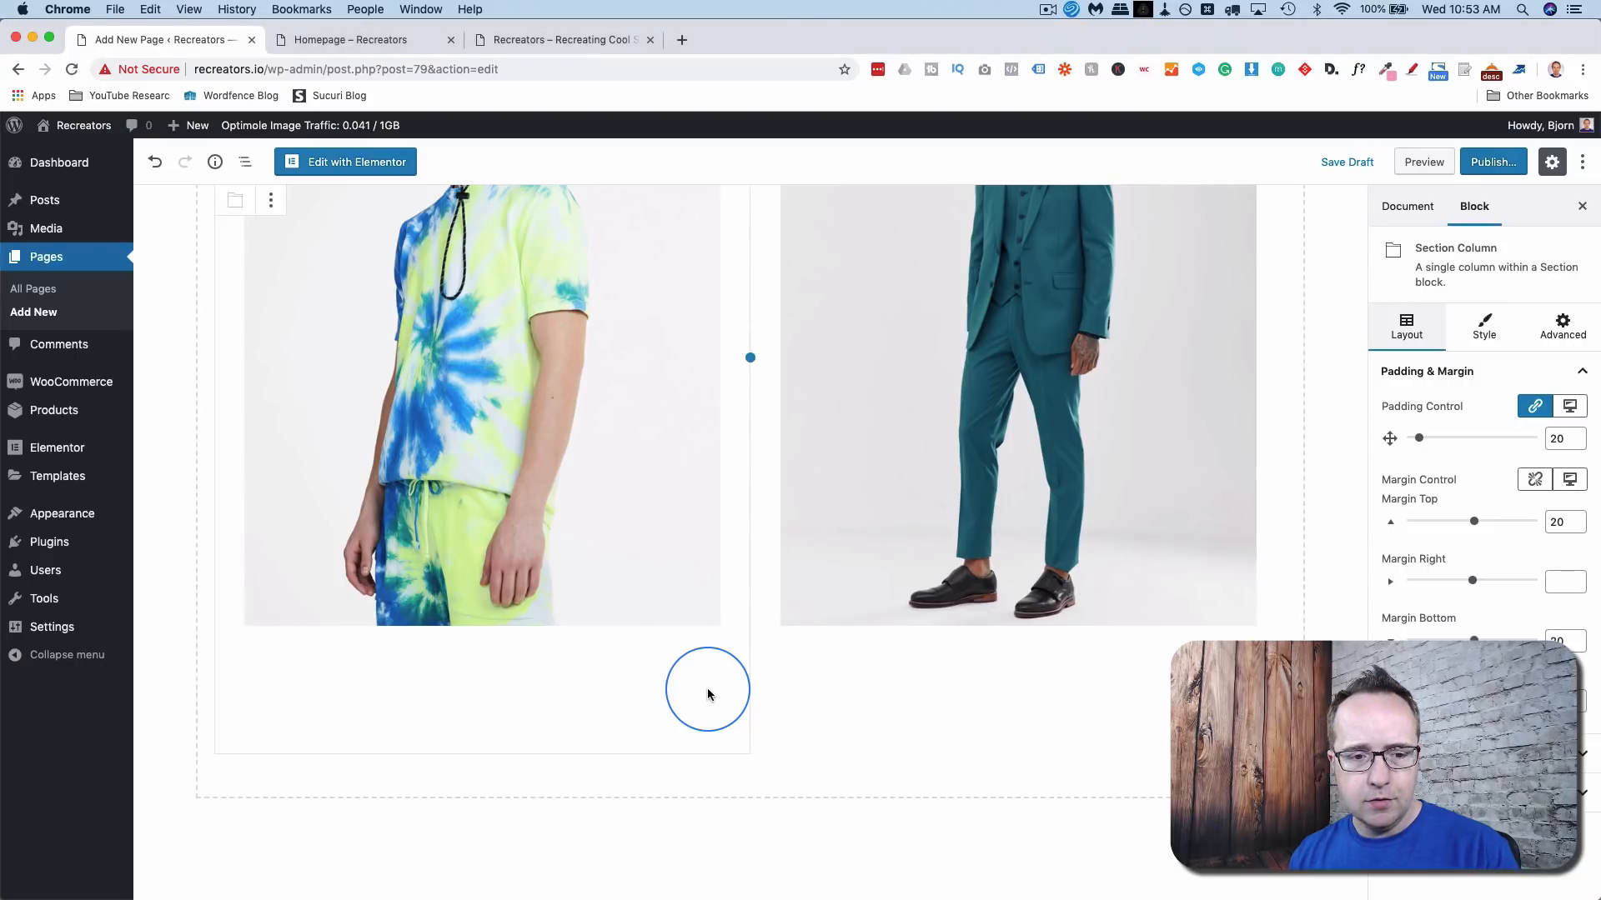
left_click(484, 673)
left_click(187, 197)
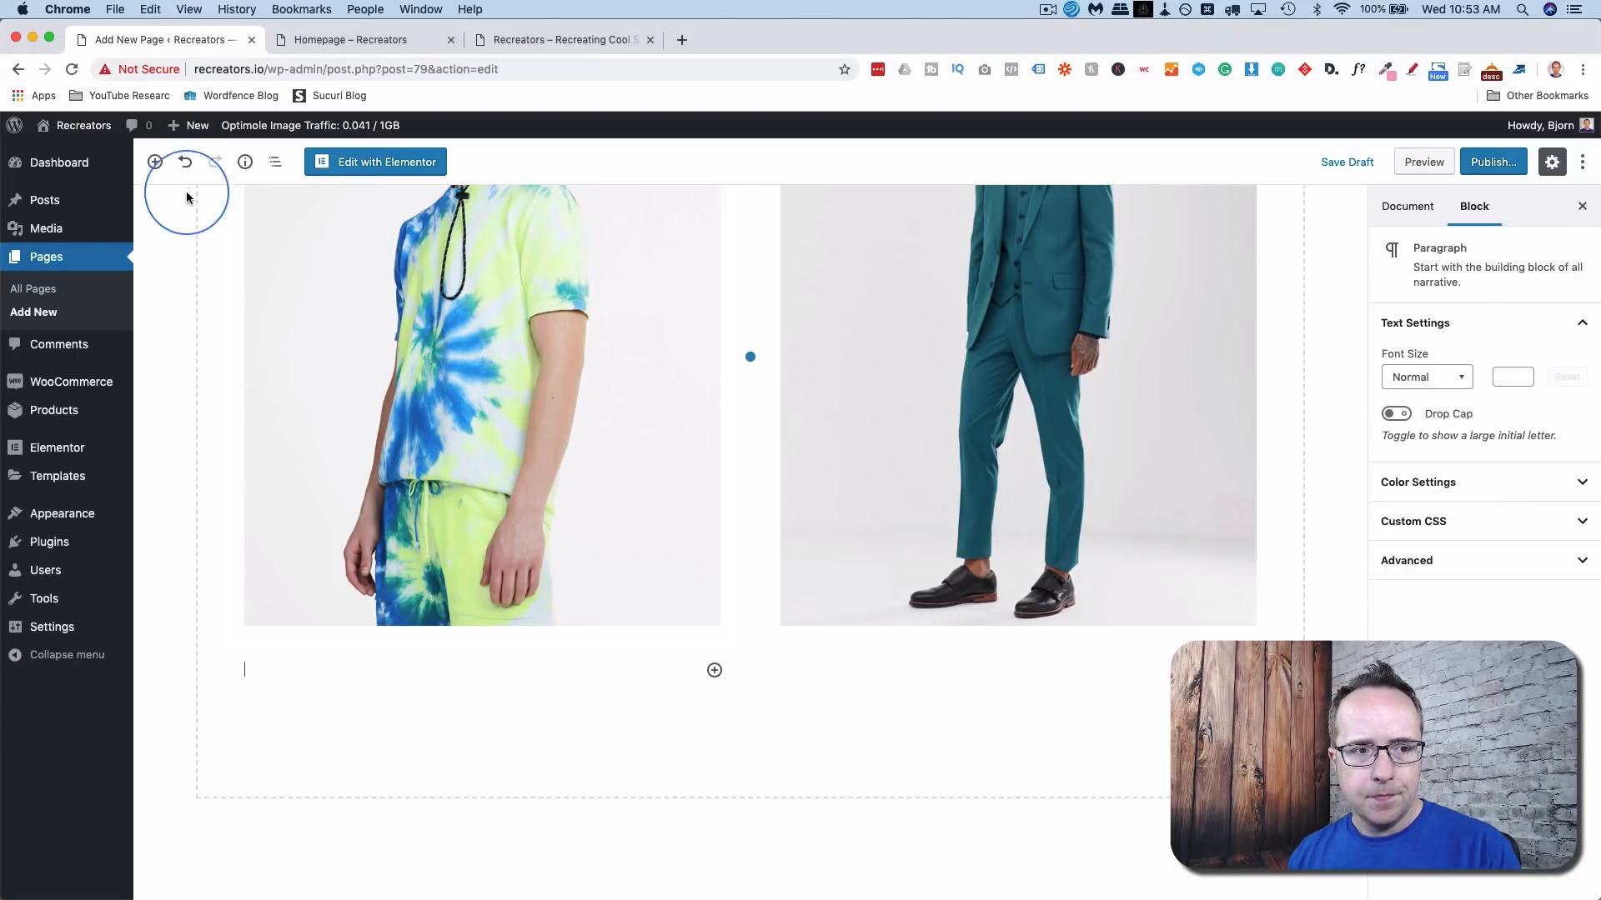
left_click(154, 162)
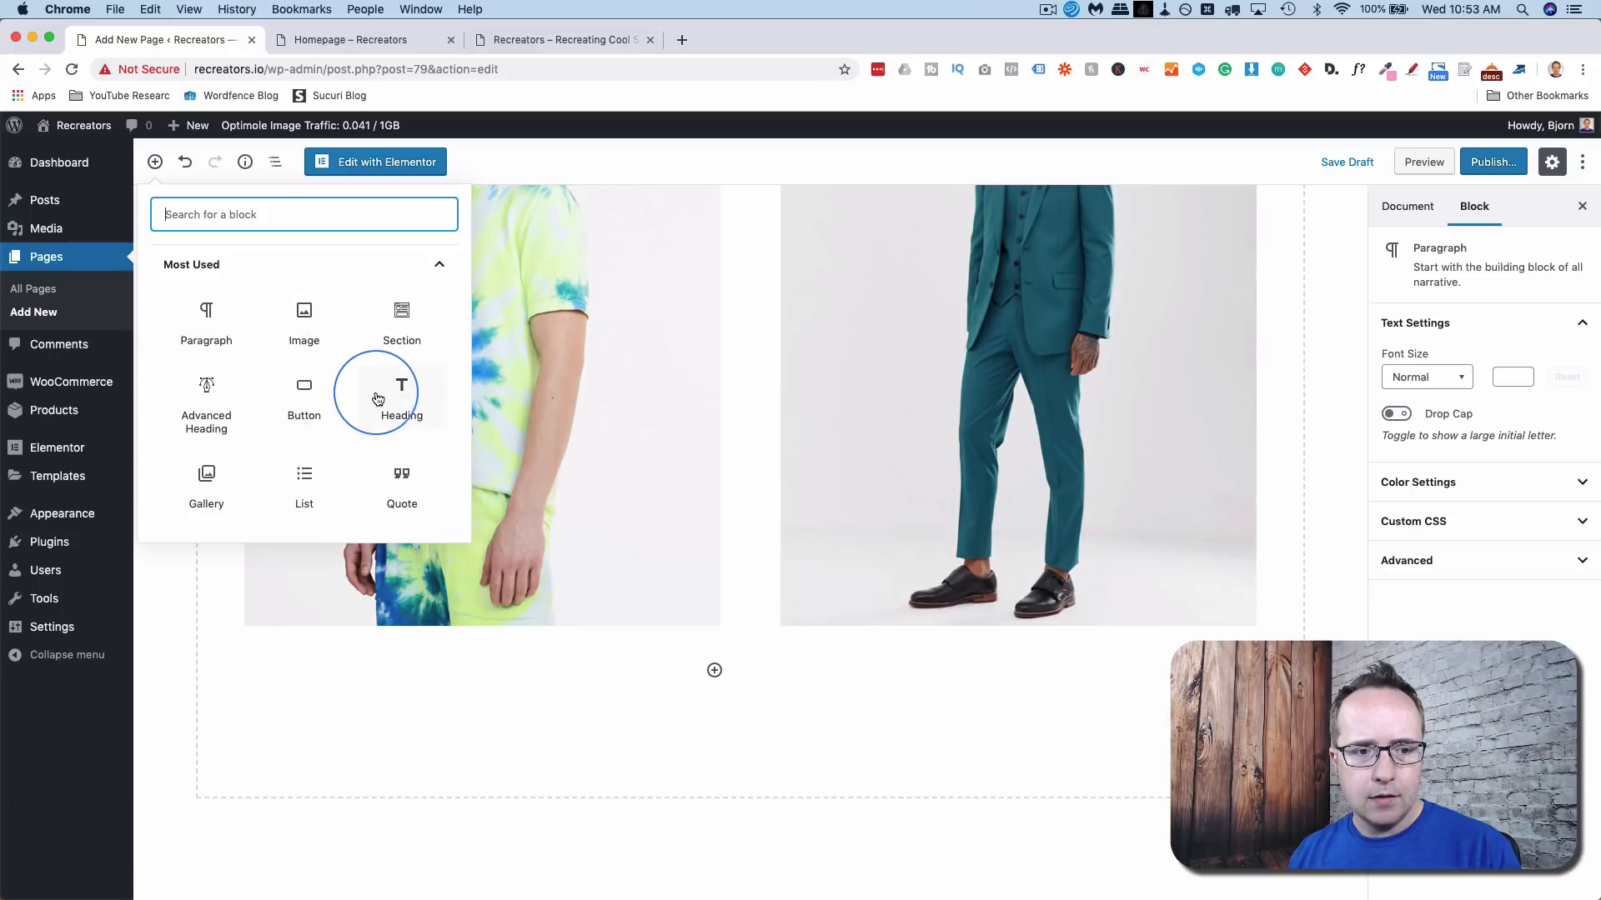
left_click(205, 393)
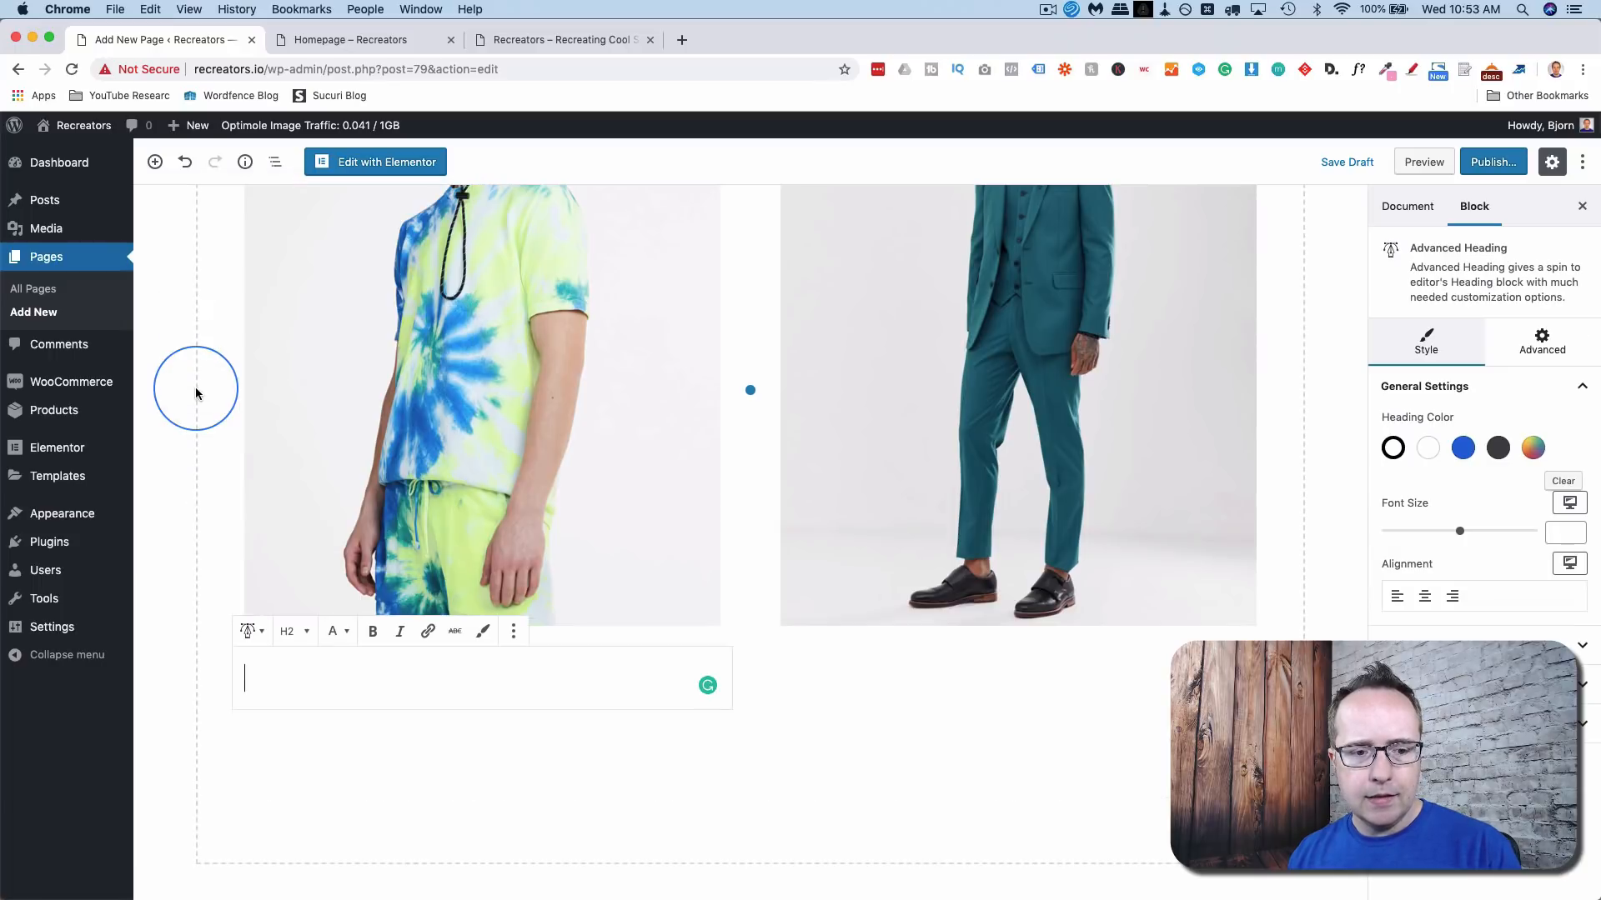
key("super+v")
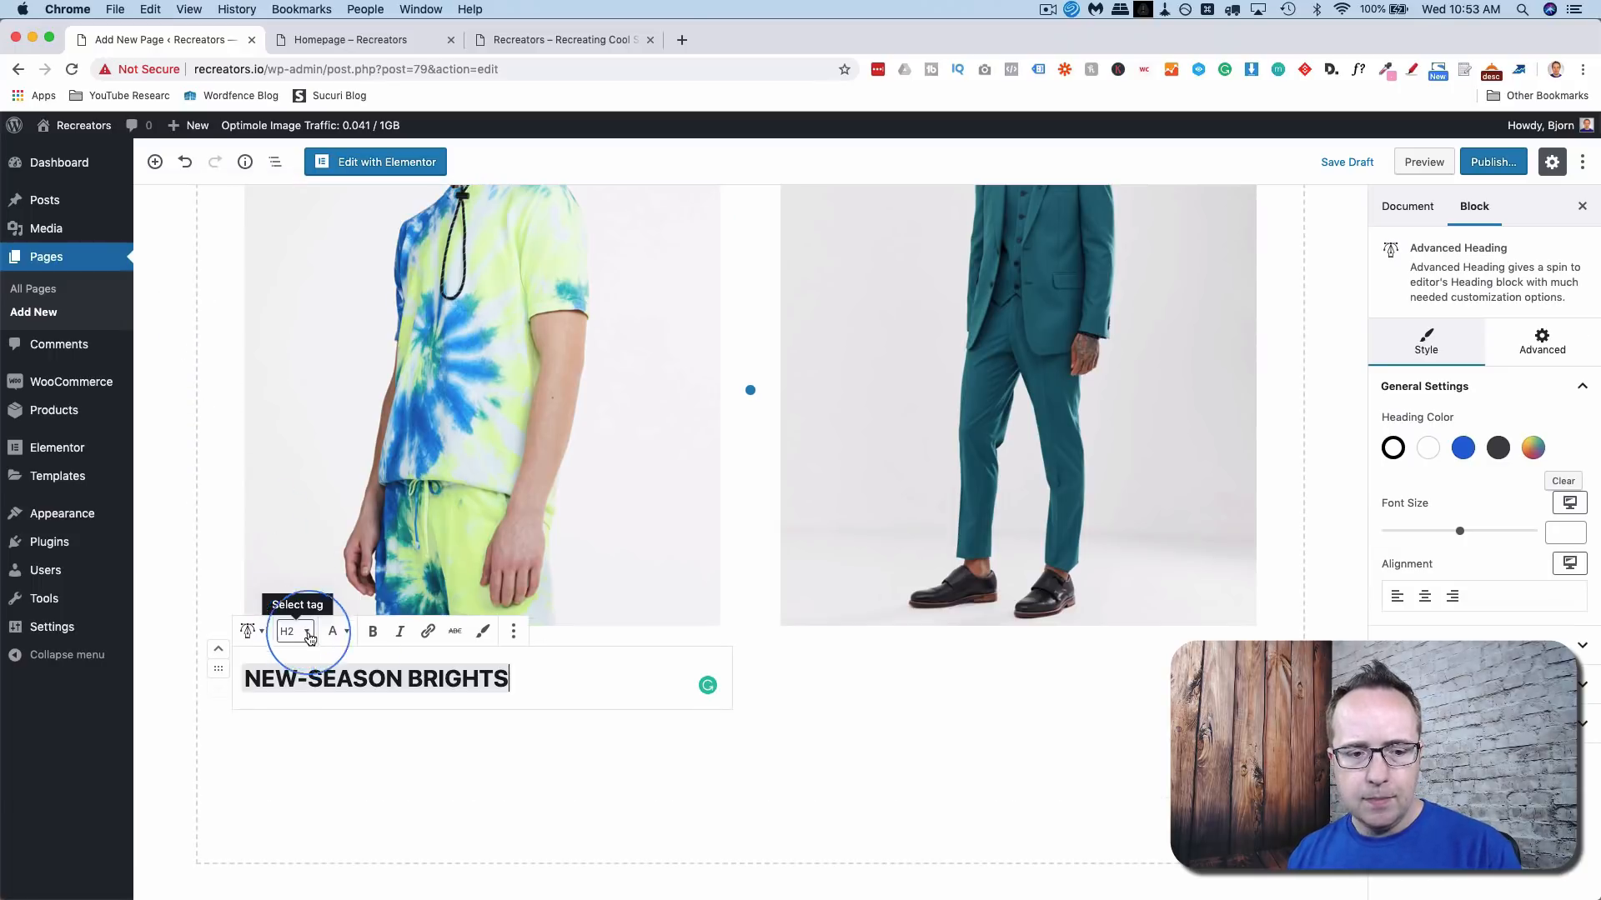
- Check the subtitle on the ASOS page and add a paragraph reading "Glow-up goods" below the NEW-SEASON BRIGHTS heading
left_click(465, 707)
left_click(475, 722)
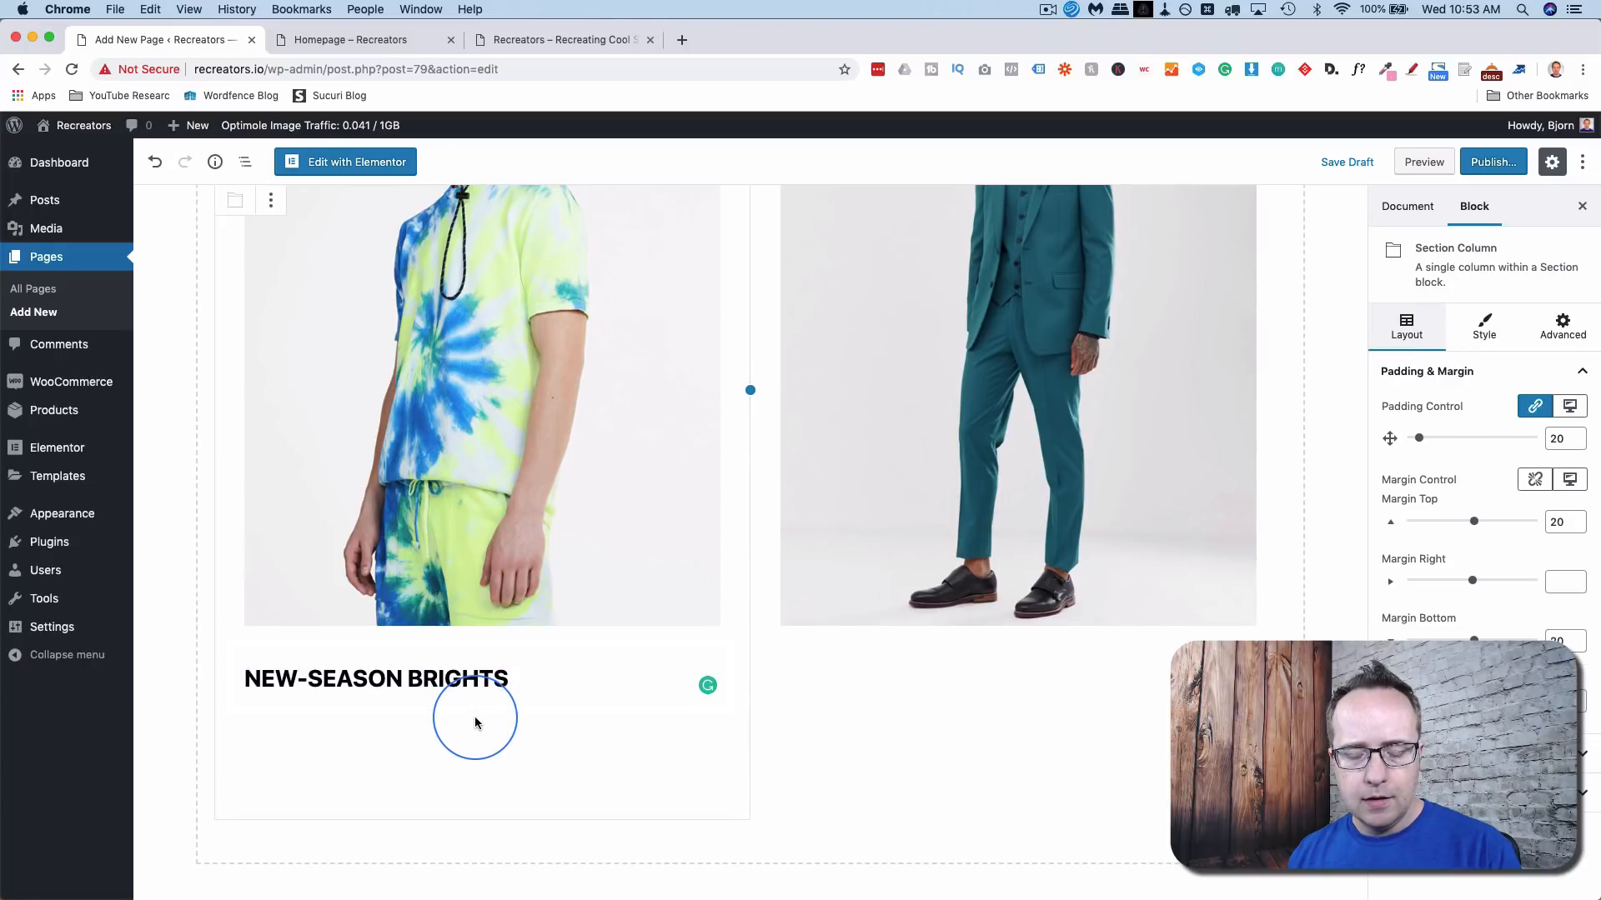
key("super+grave")
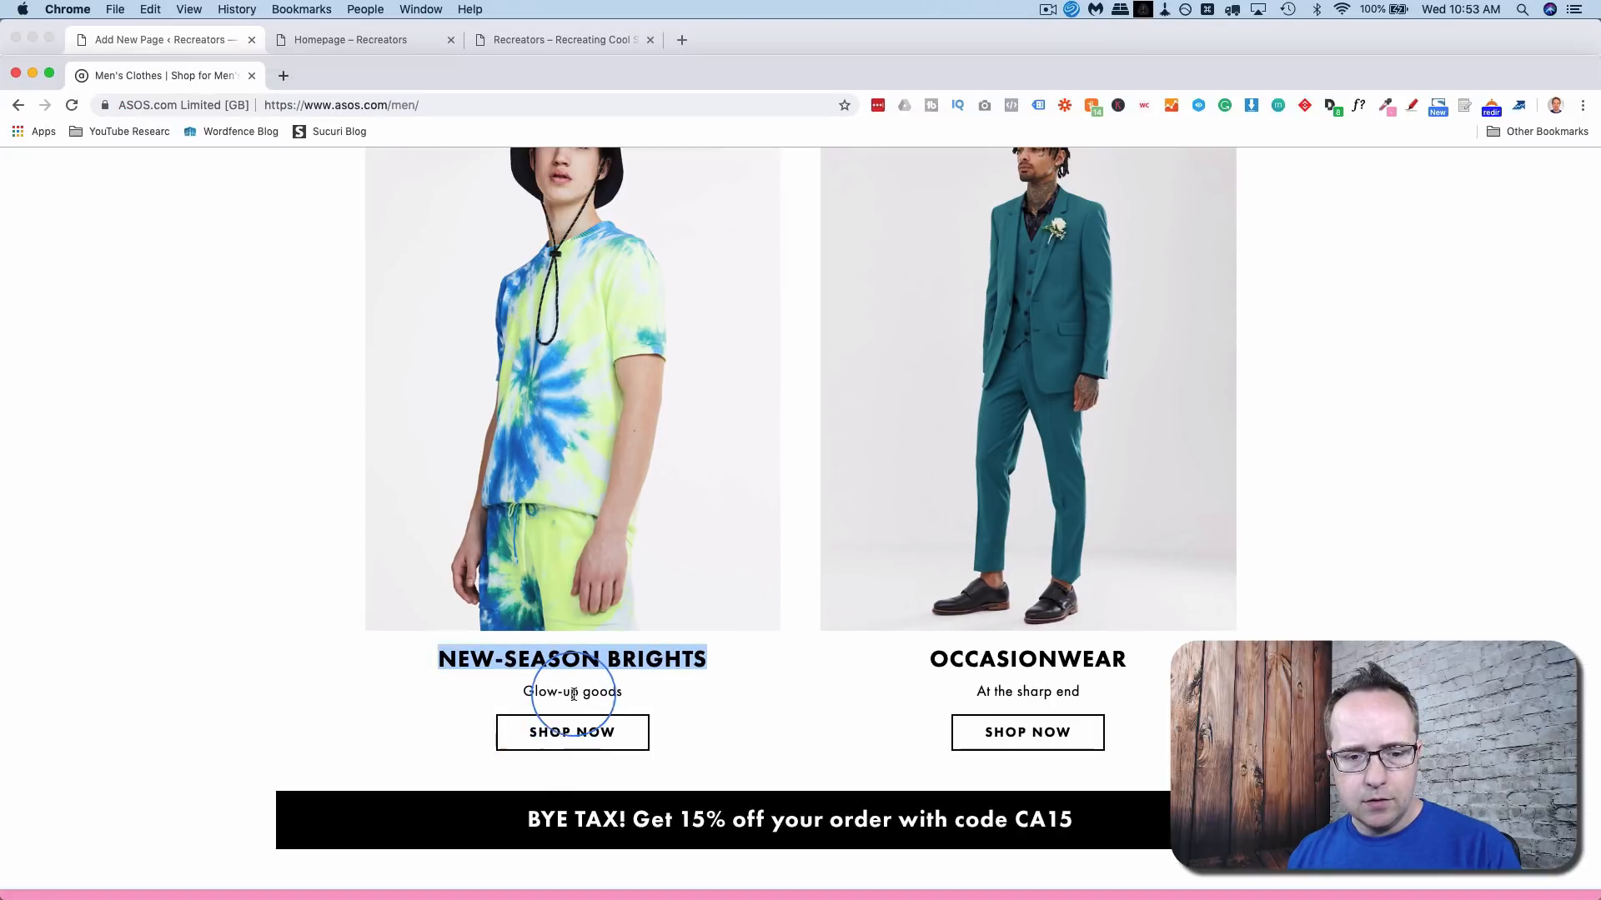
key("super+grave")
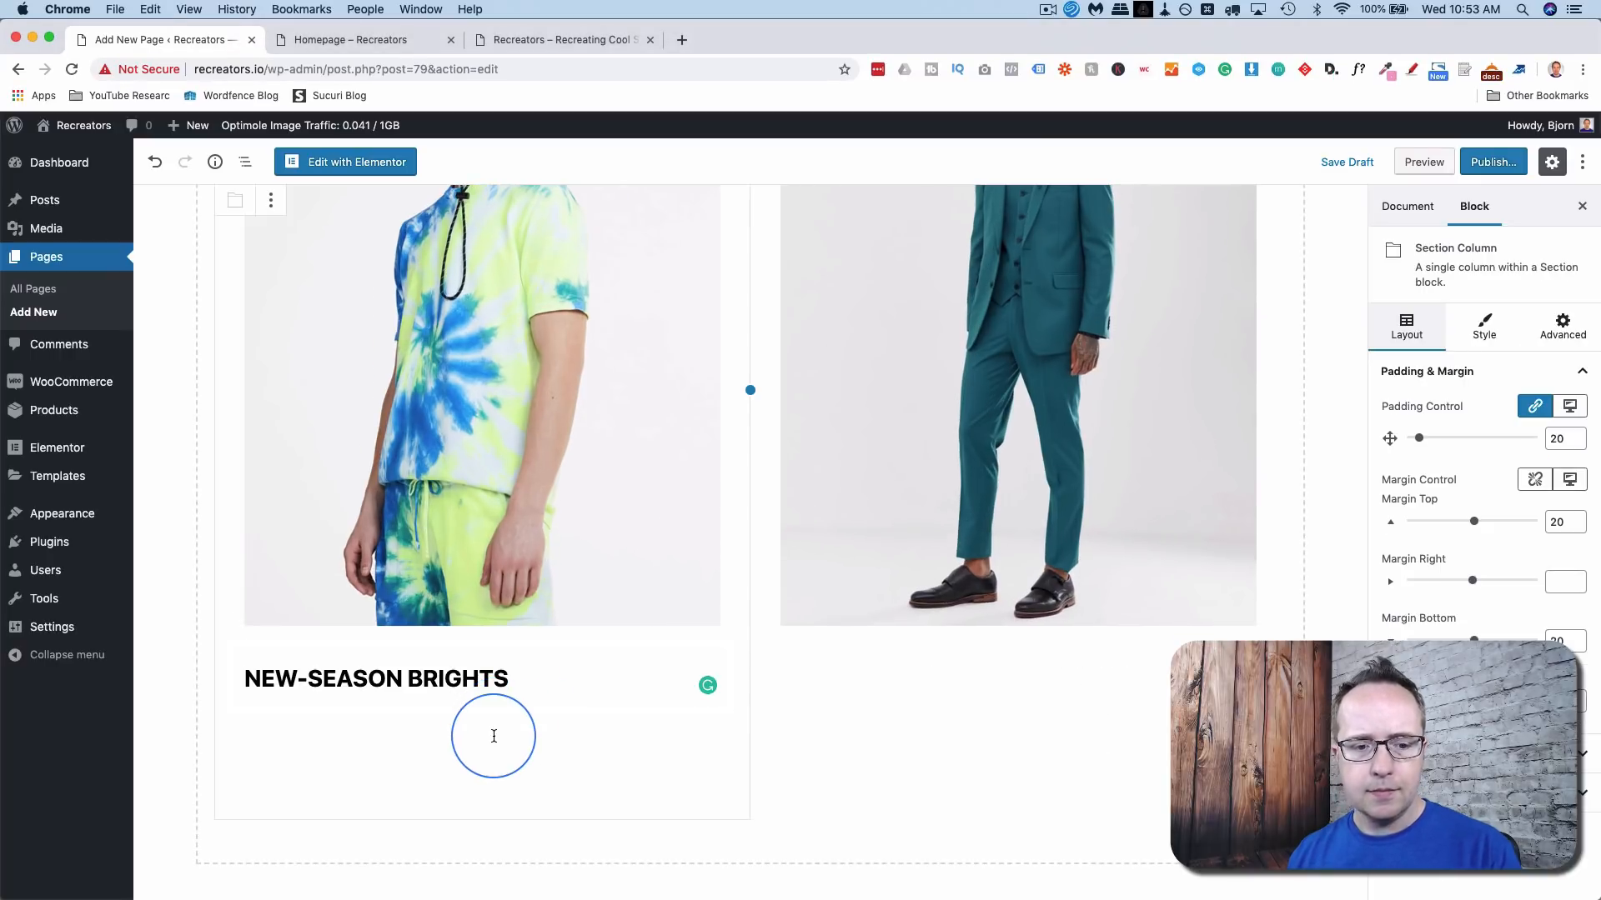
left_click(494, 736)
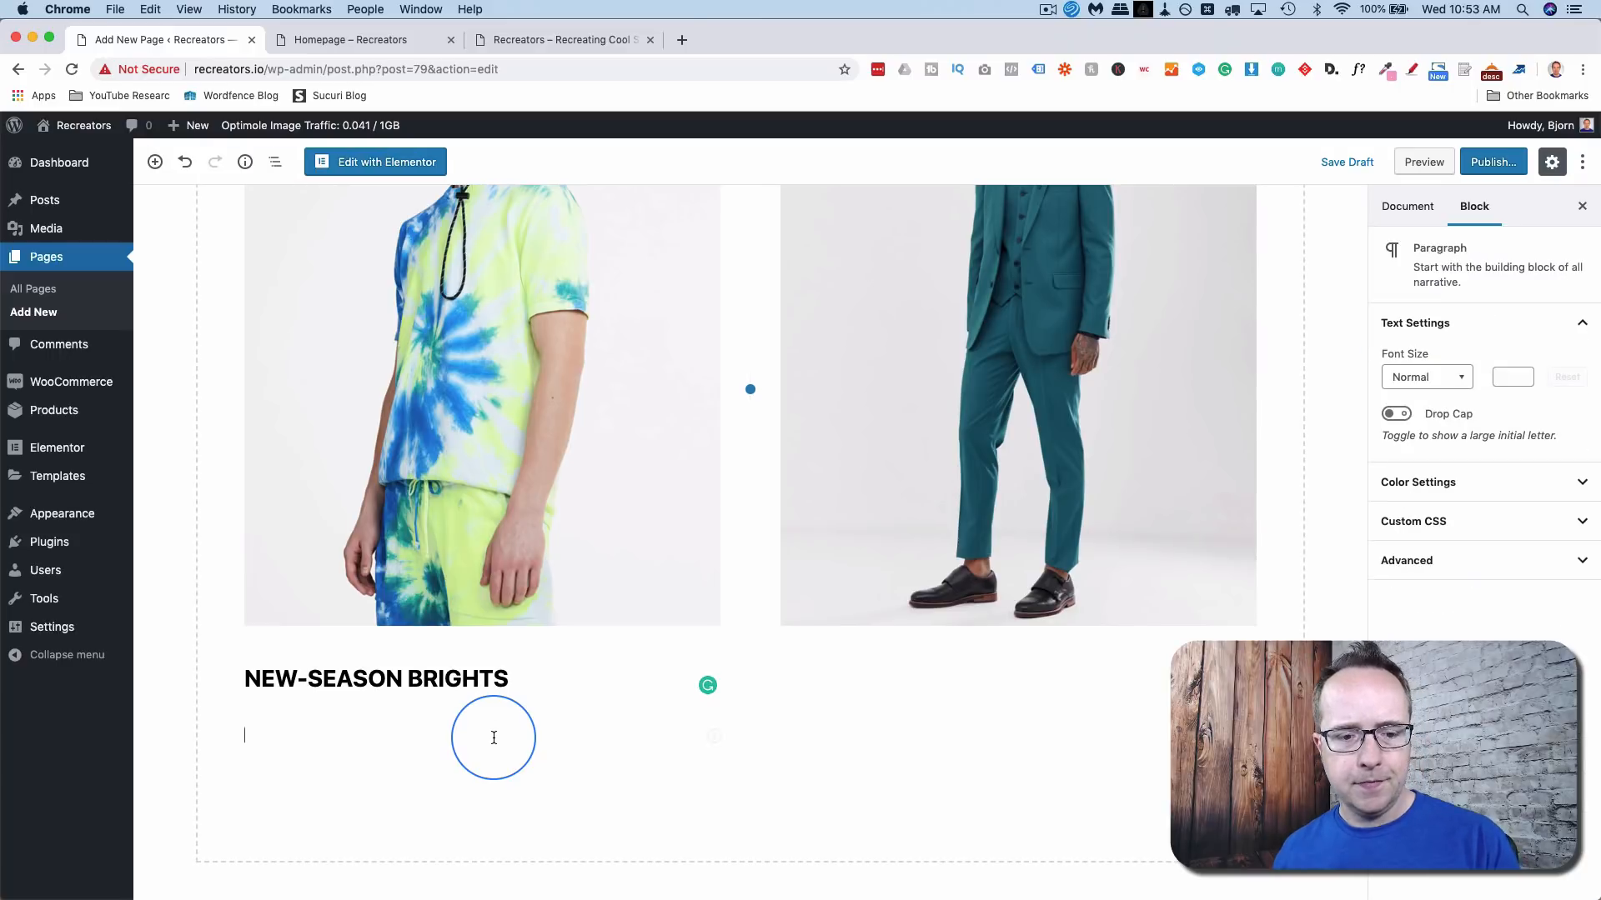
left_click(715, 736)
left_click(754, 496)
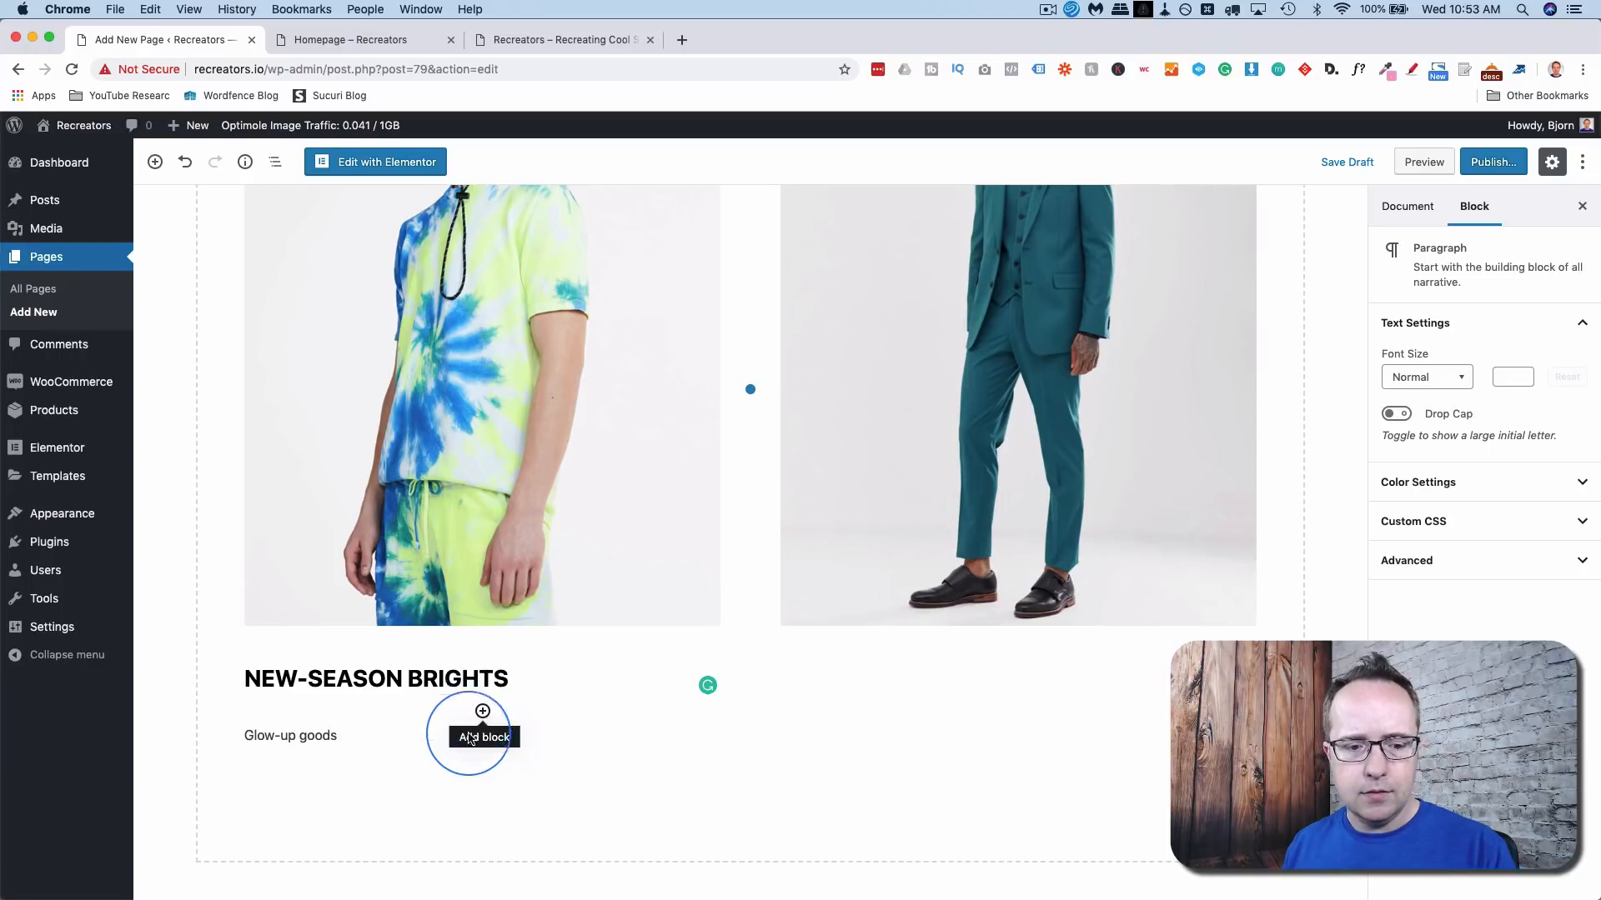
- Add an outlined Button block labelled "SHOP NOW" below the "Glow-up goods" paragraph, with # as its link
left_click(460, 775)
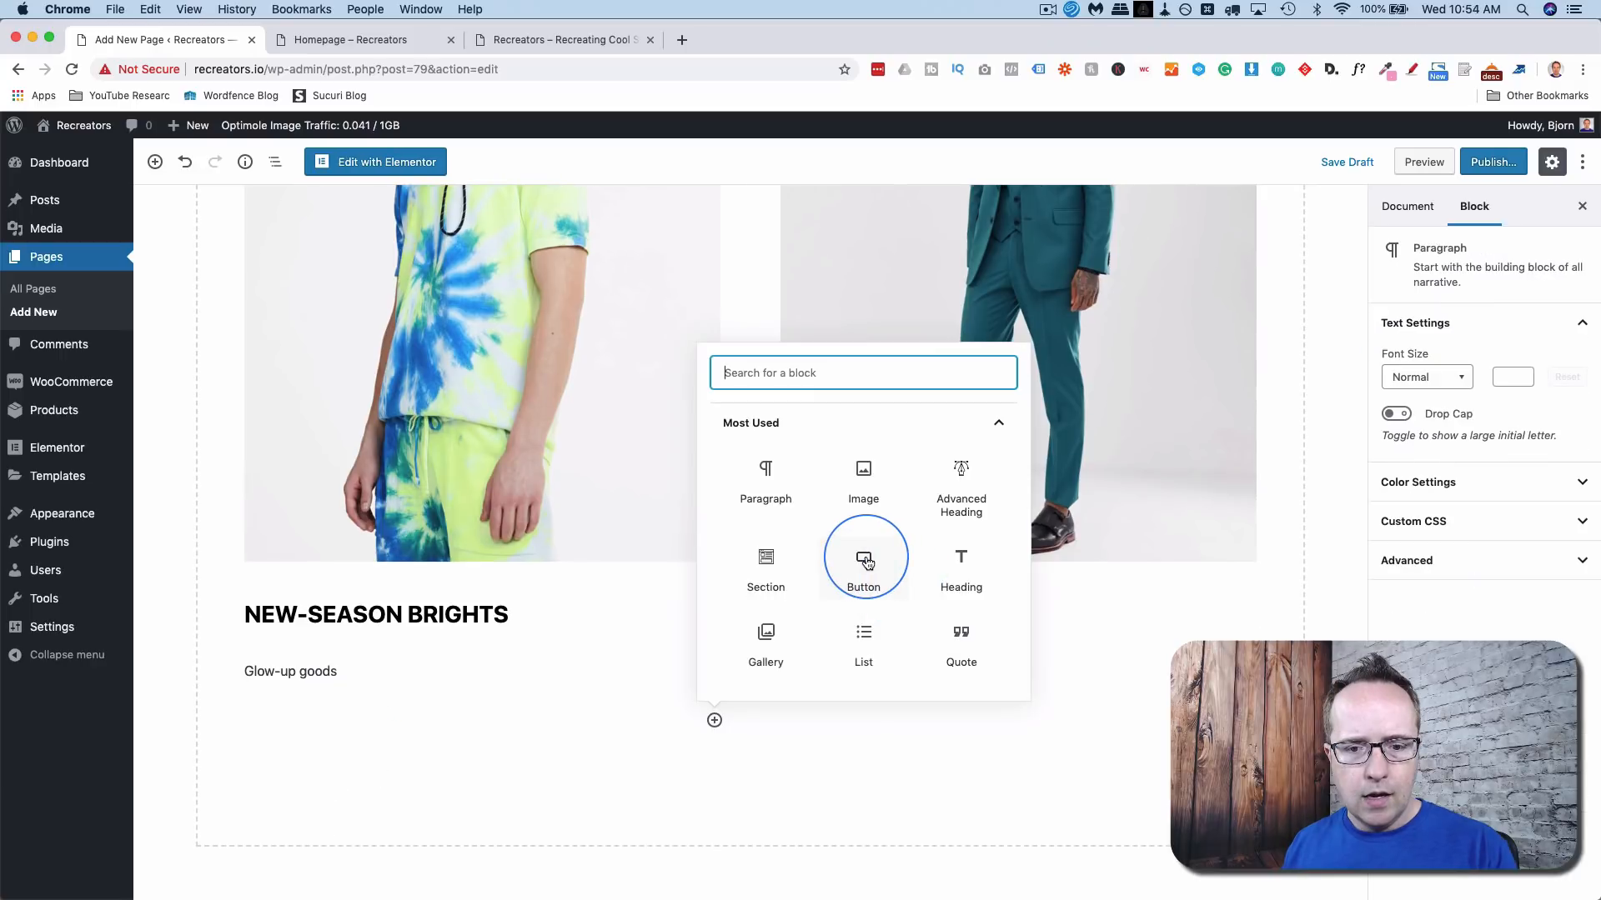
left_click(868, 561)
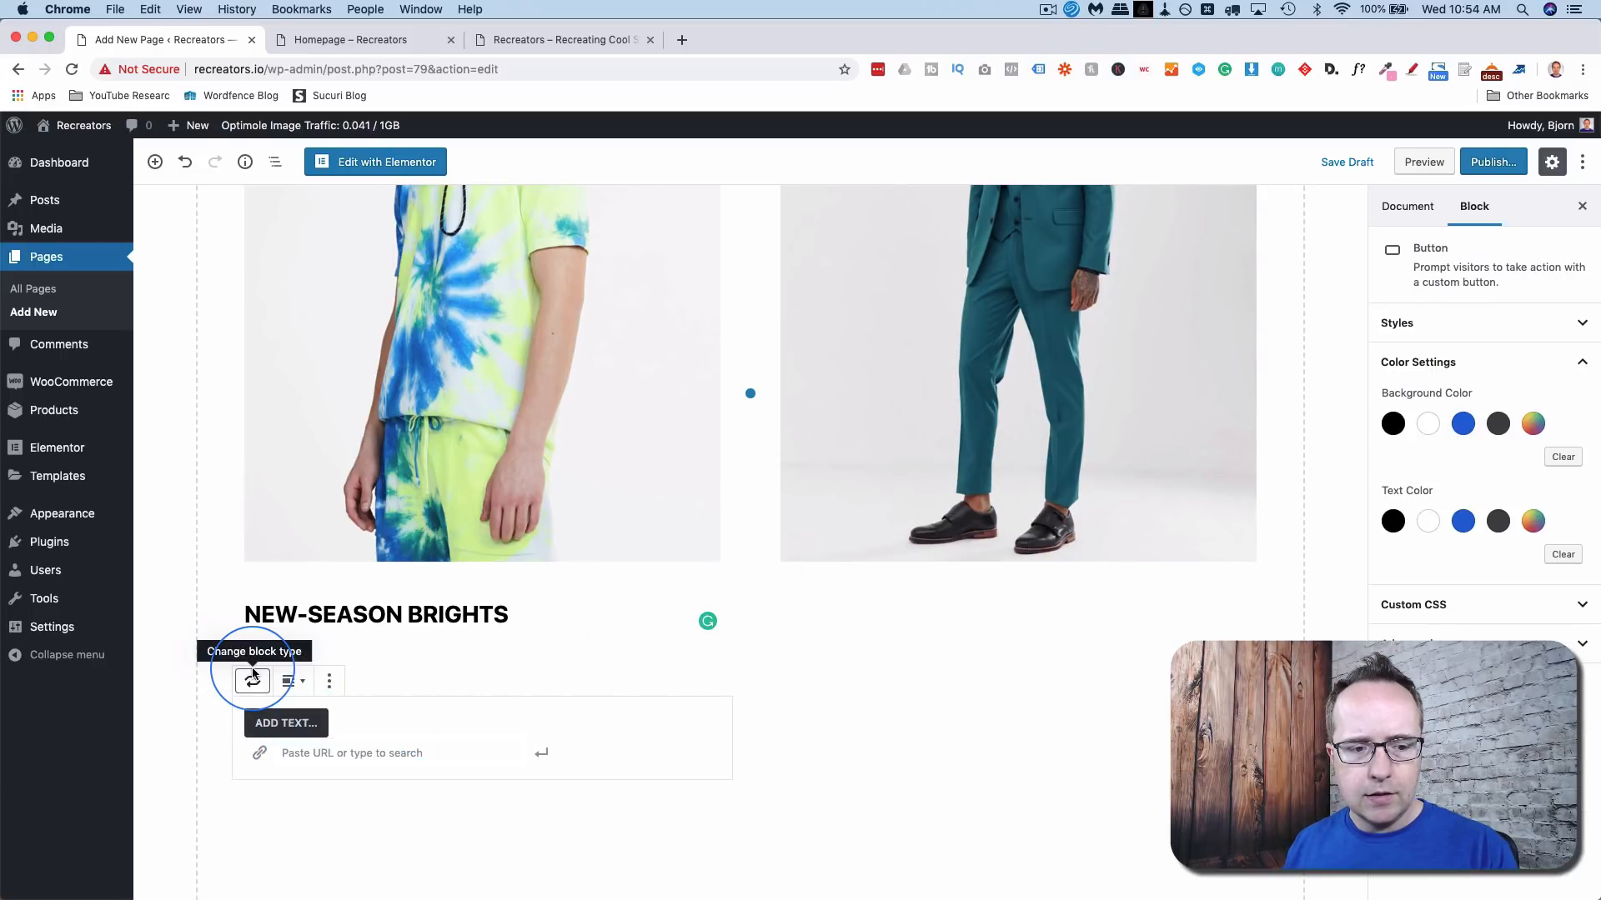
left_click(267, 690)
left_click(419, 502)
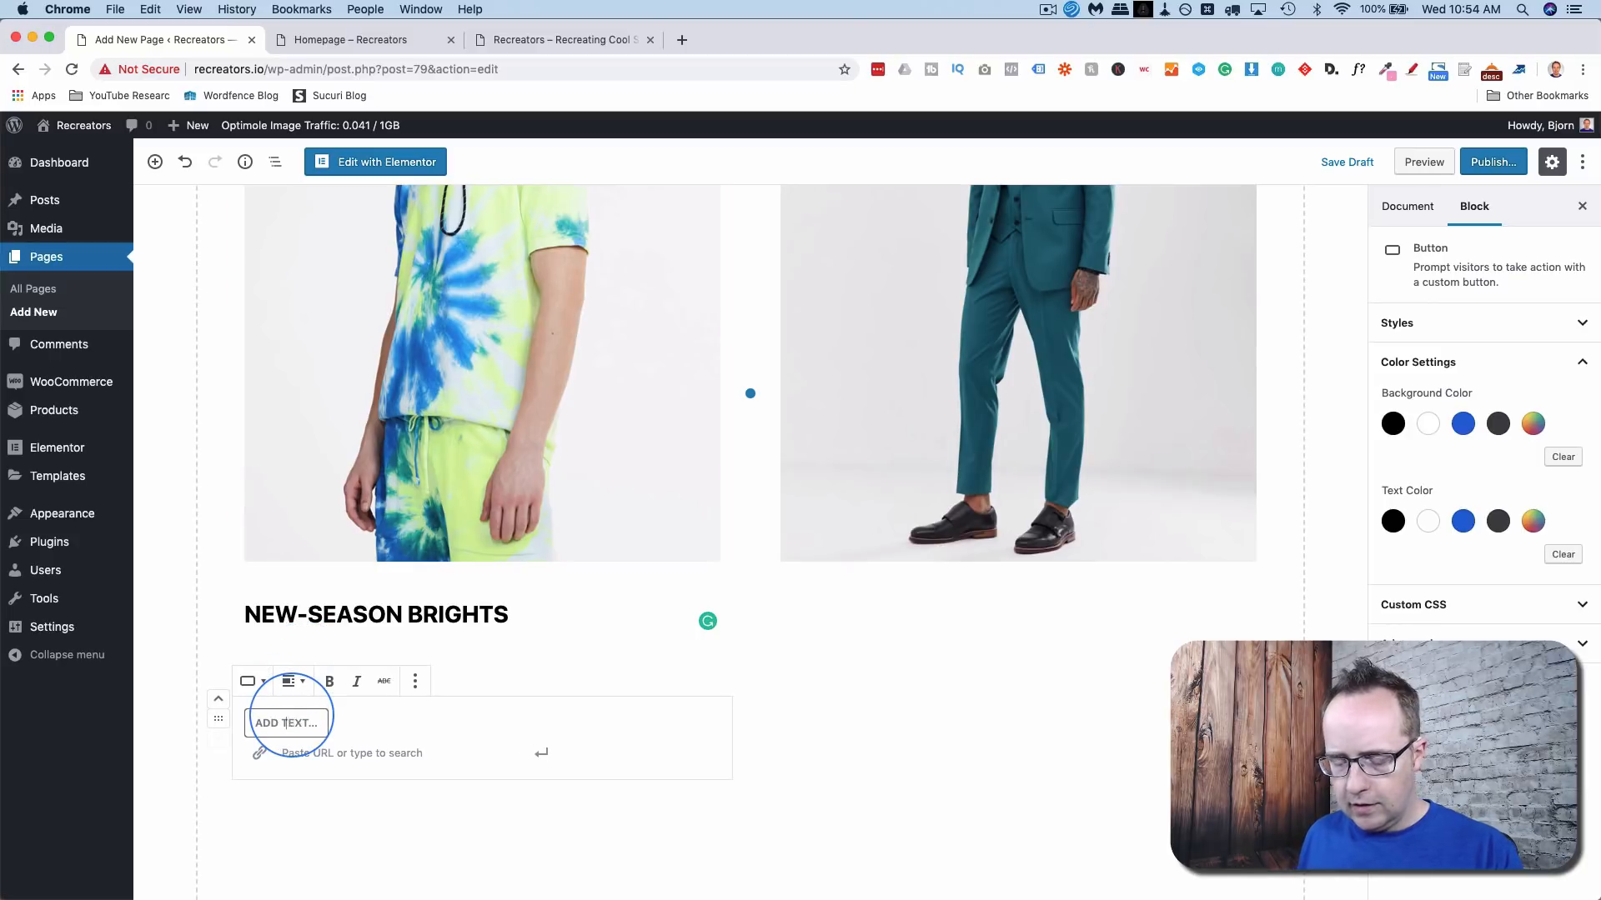
type("SHOP NOW")
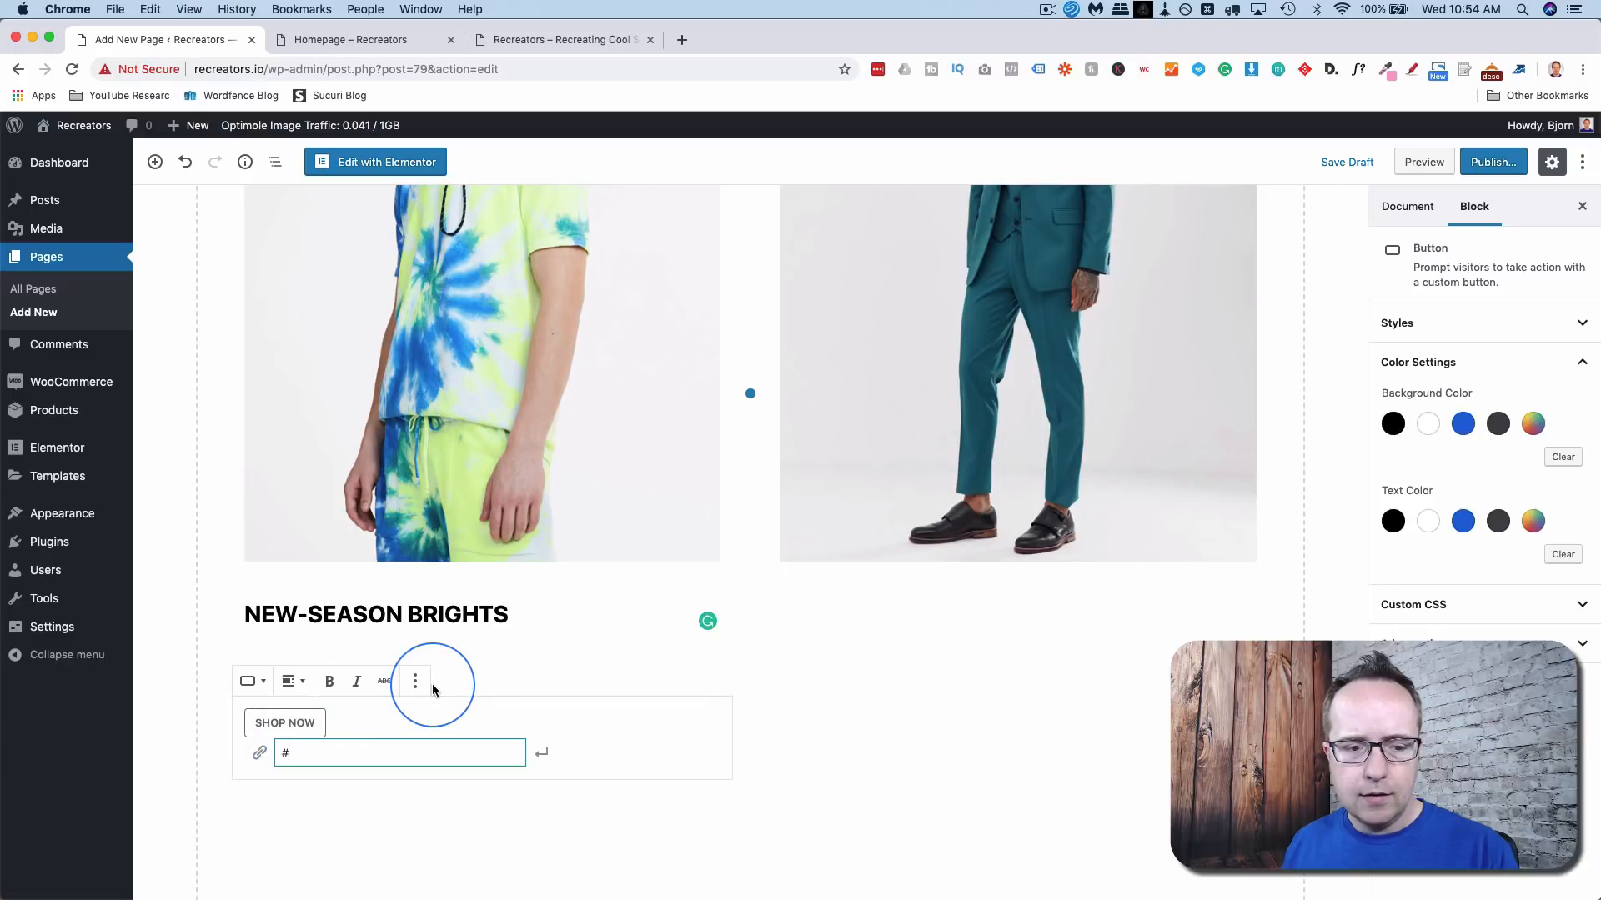
- Center the SHOP NOW button and the "Glow-up goods" paragraph in the left column
left_click(295, 682)
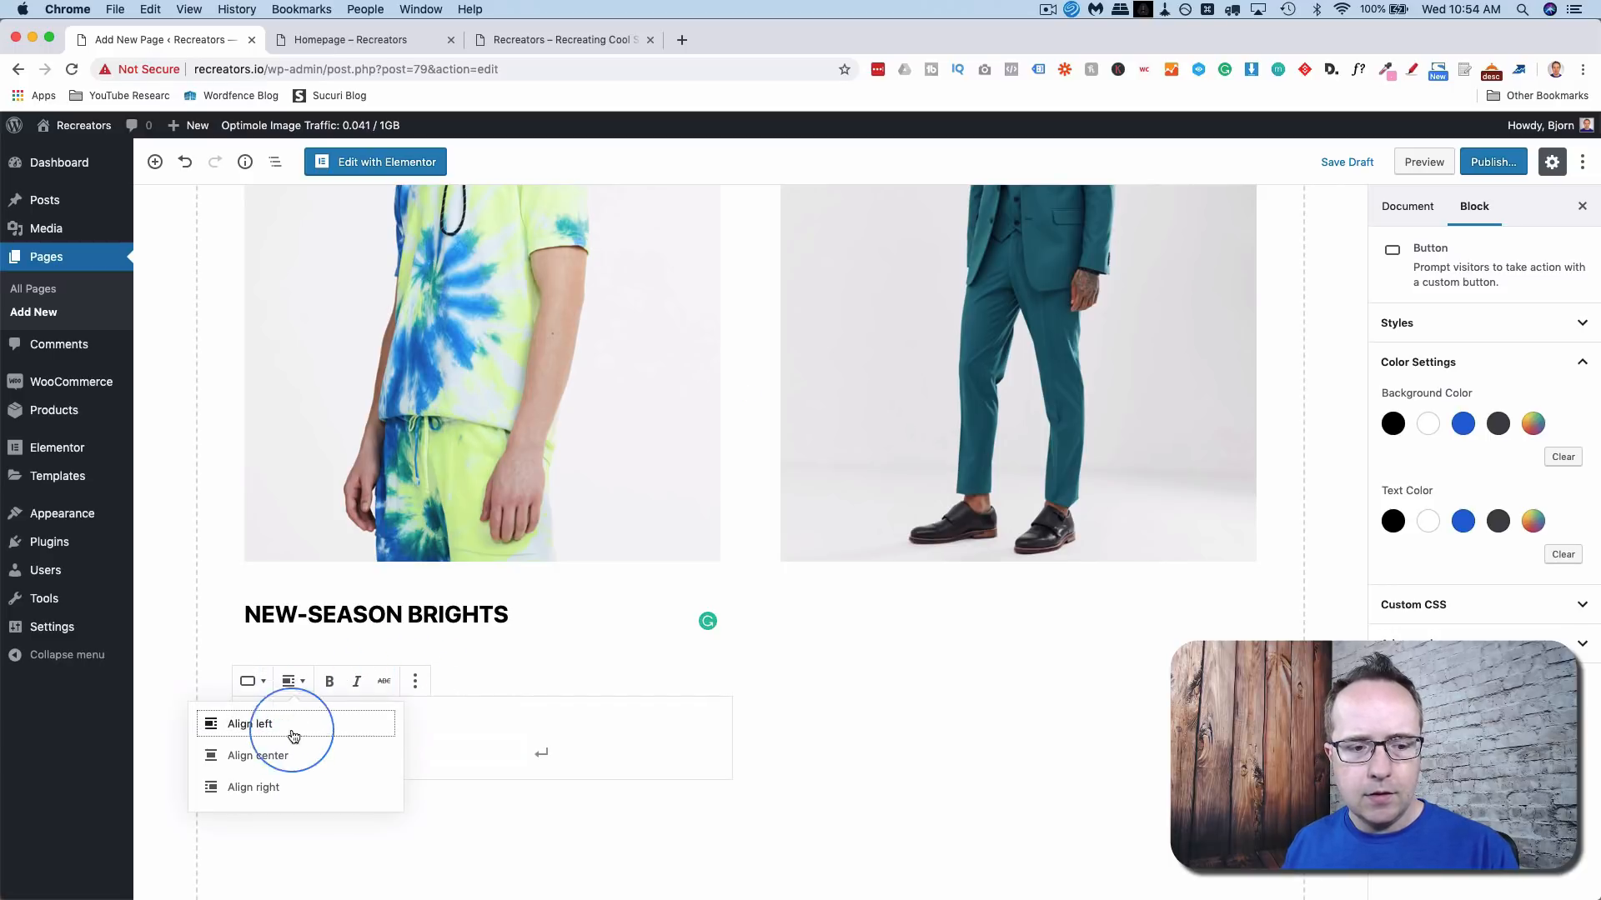
left_click(284, 754)
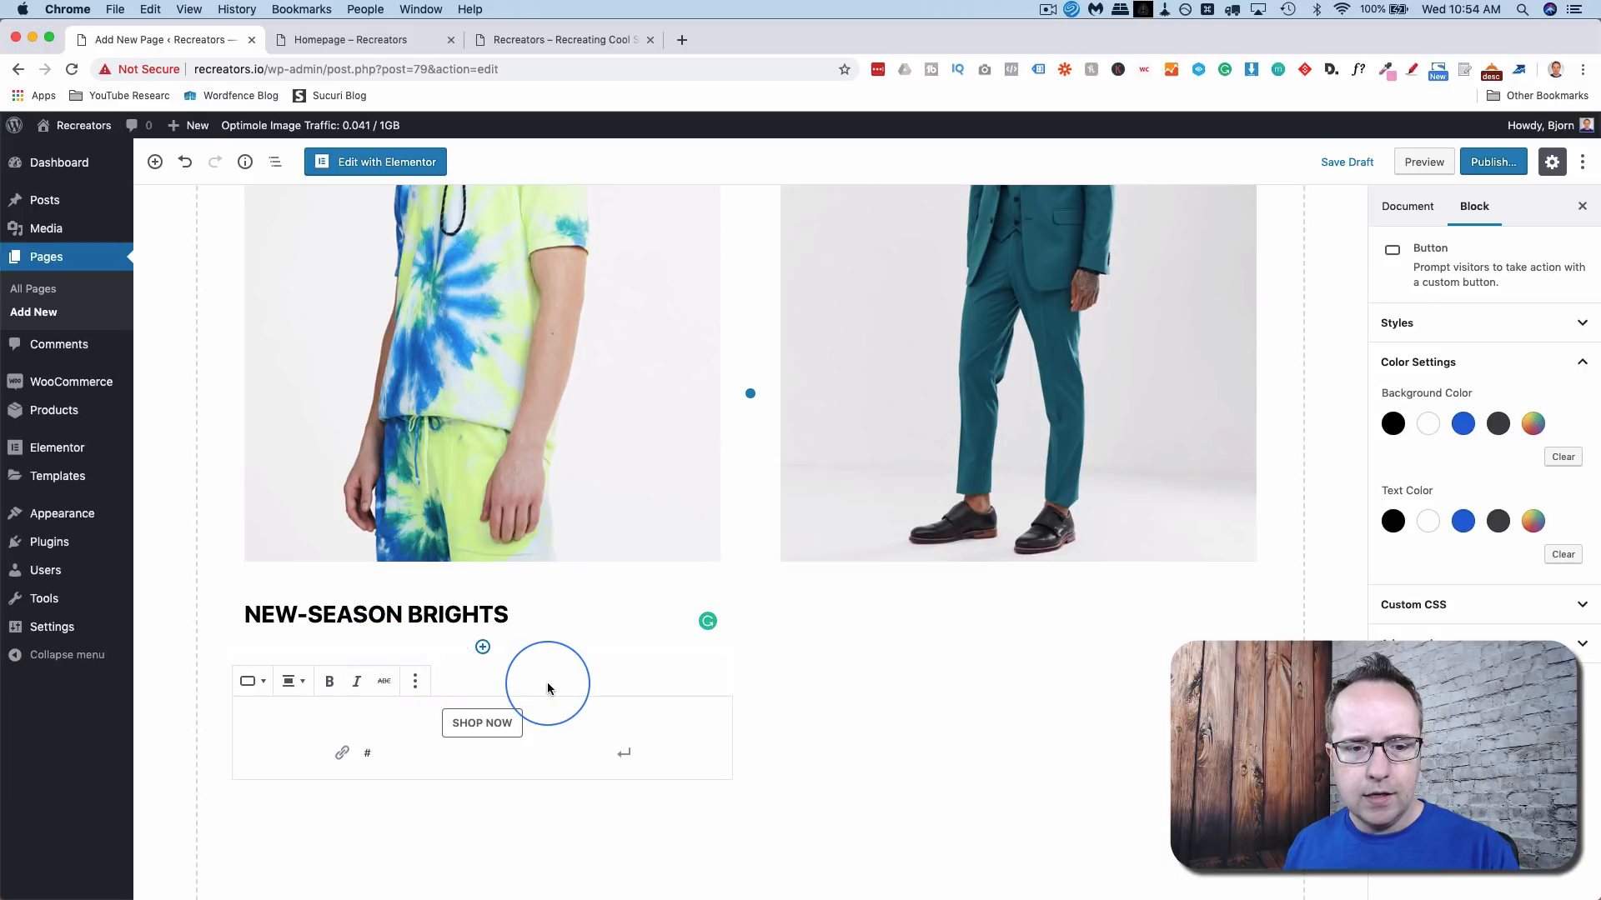
left_click(292, 681)
left_click(297, 704)
- Center the NEW-SEASON BRIGHTS heading and set its tag to Heading 3
left_click(519, 622)
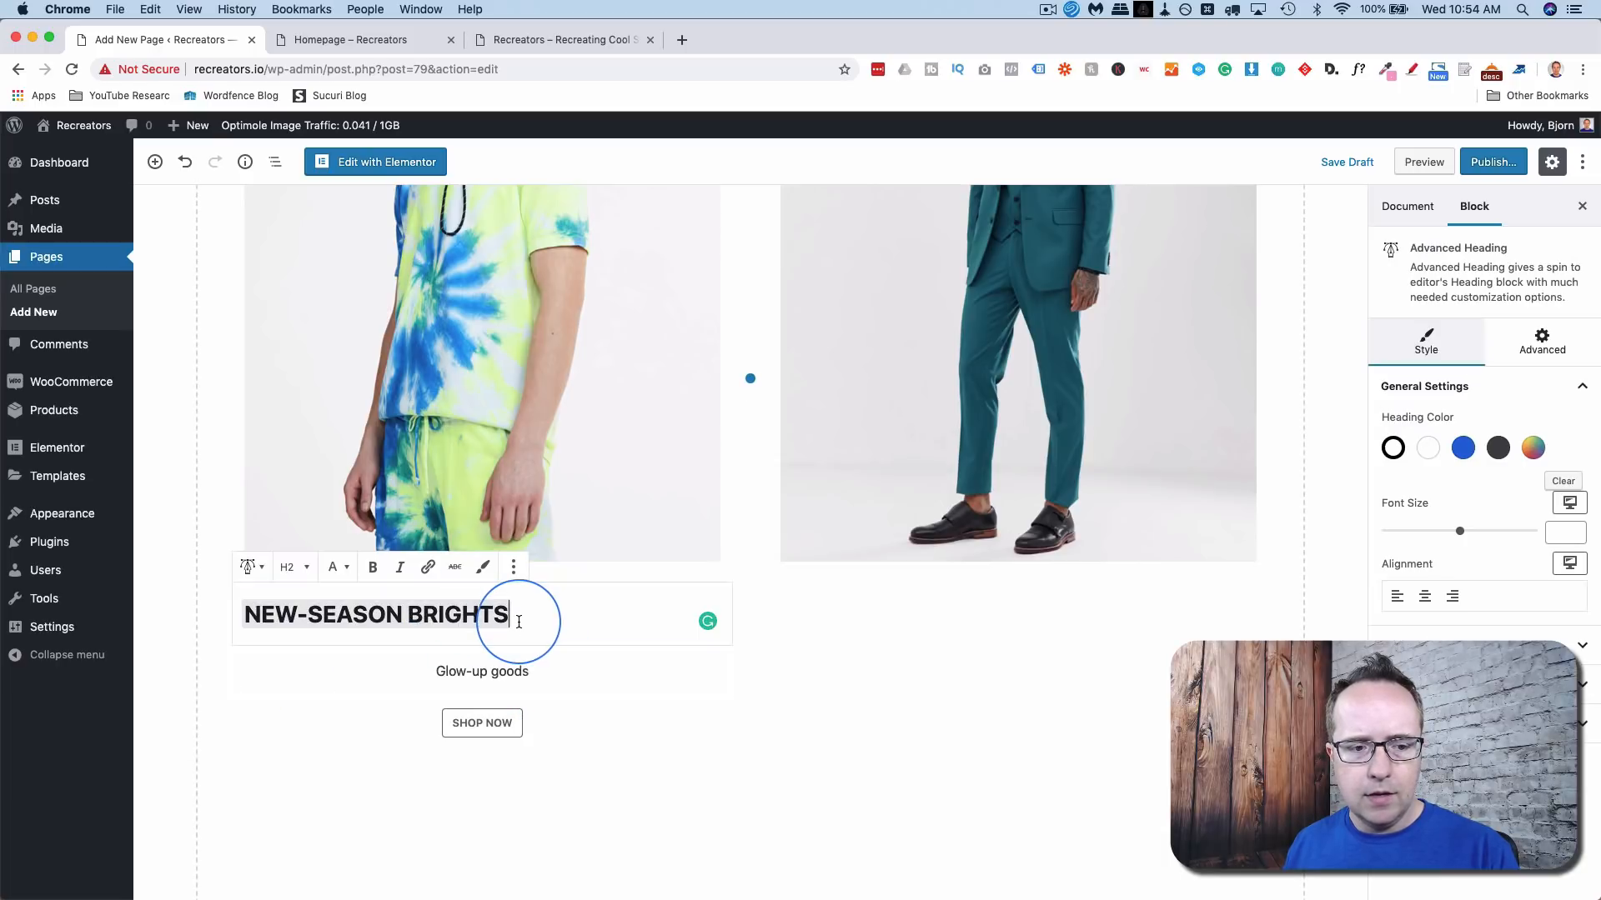
left_click(1425, 597)
left_click(296, 567)
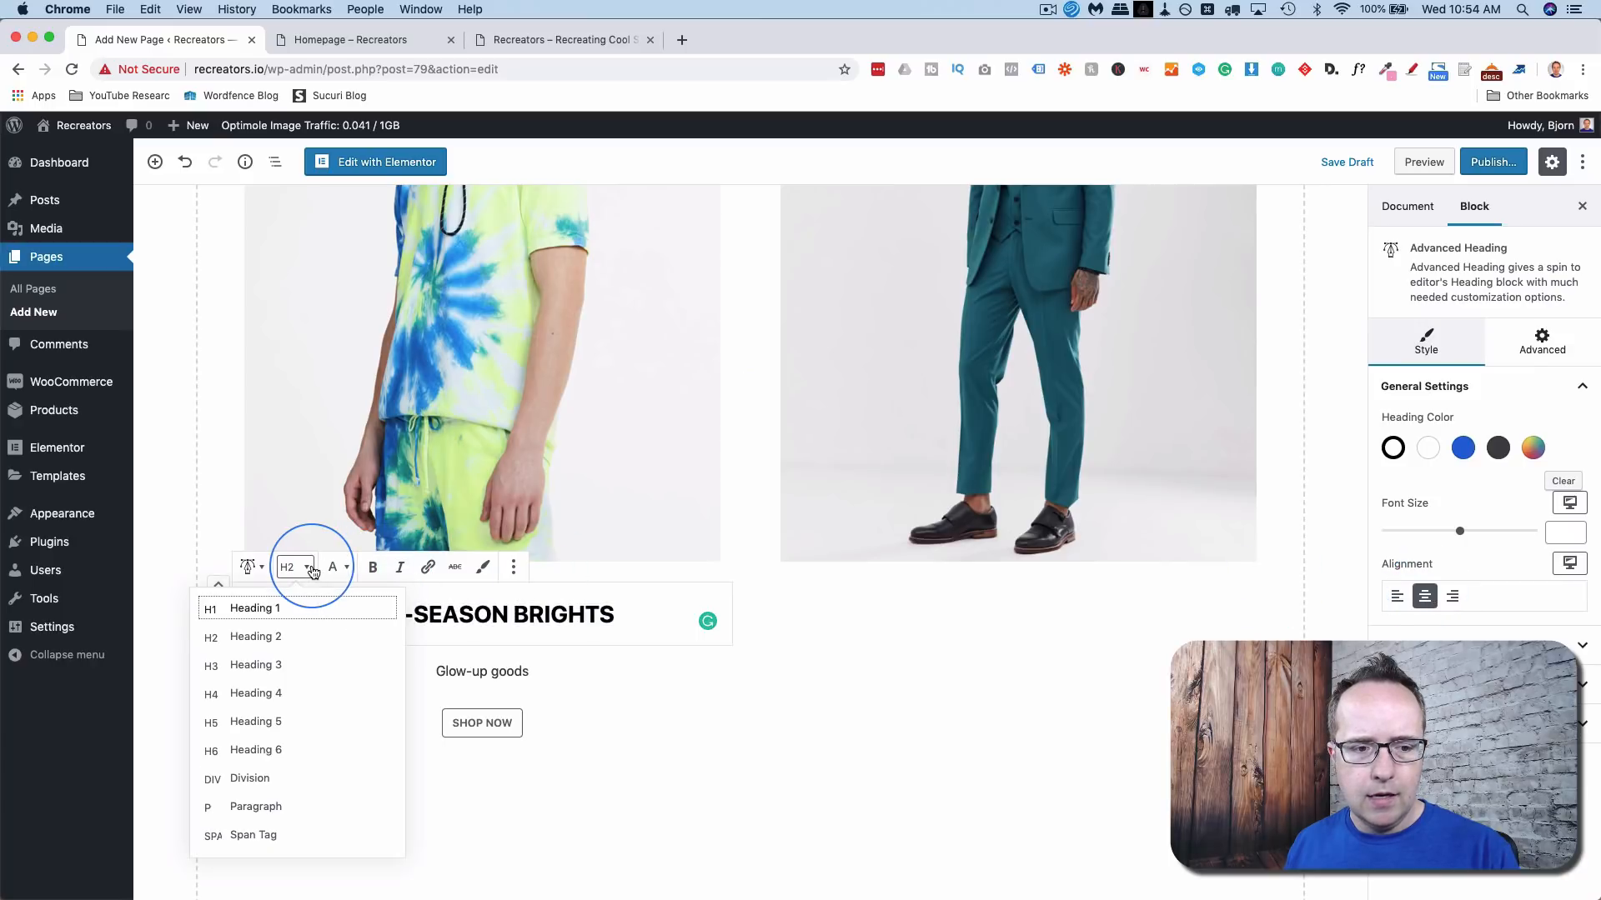
left_click(283, 666)
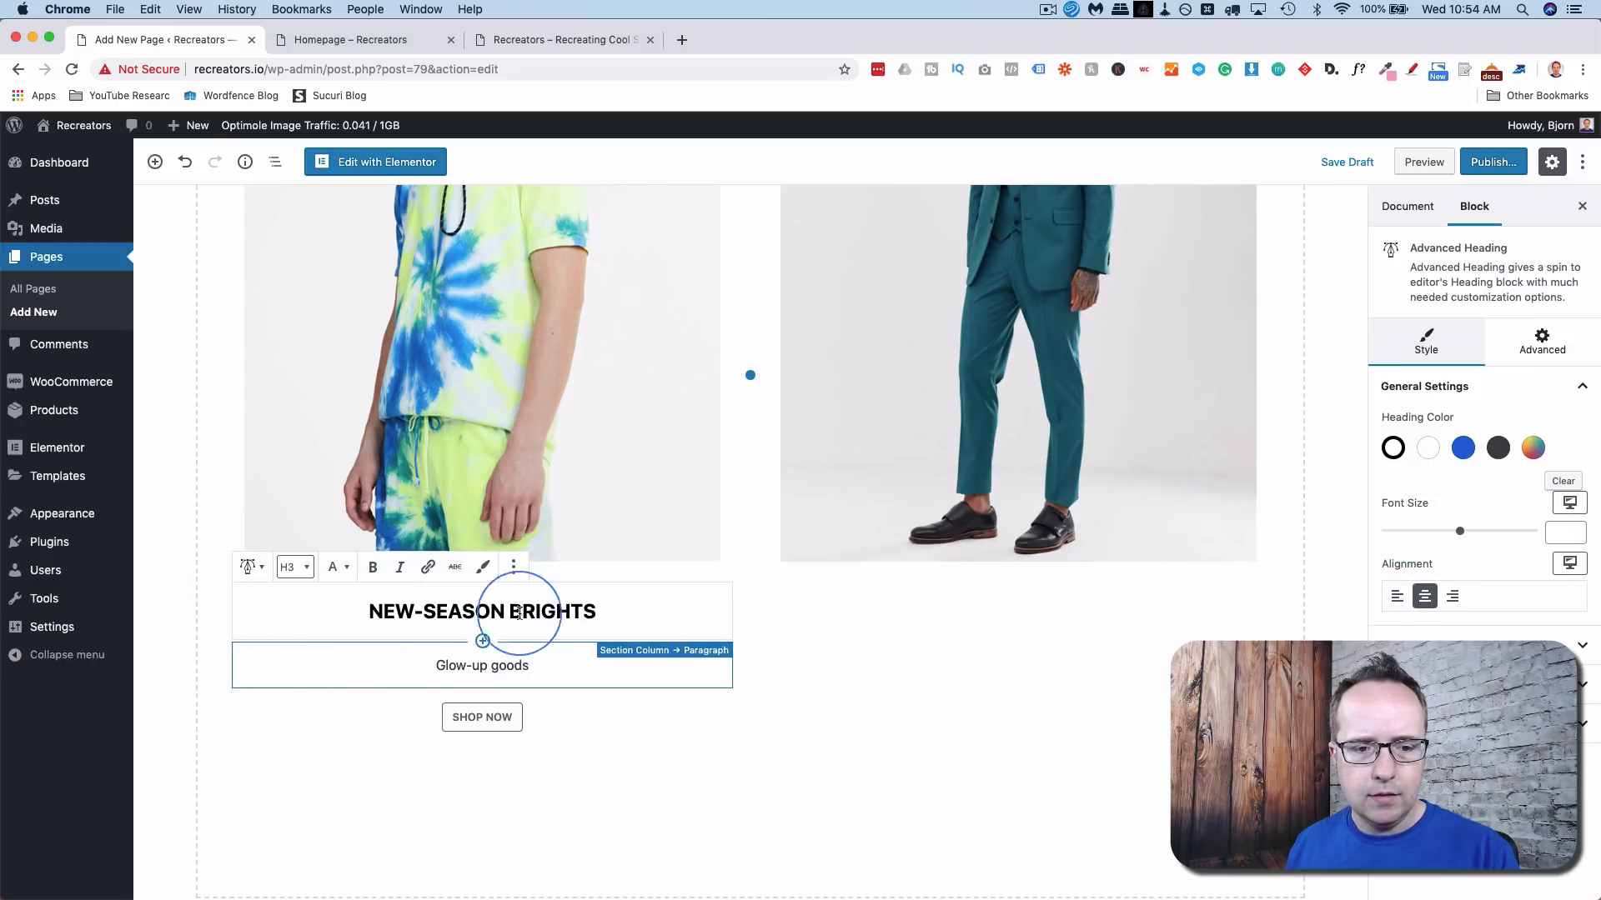
- Add an Advanced Heading below the suit image in the right column, using the title OCCASIONWEAR copied from the ASOS page
left_click(973, 602)
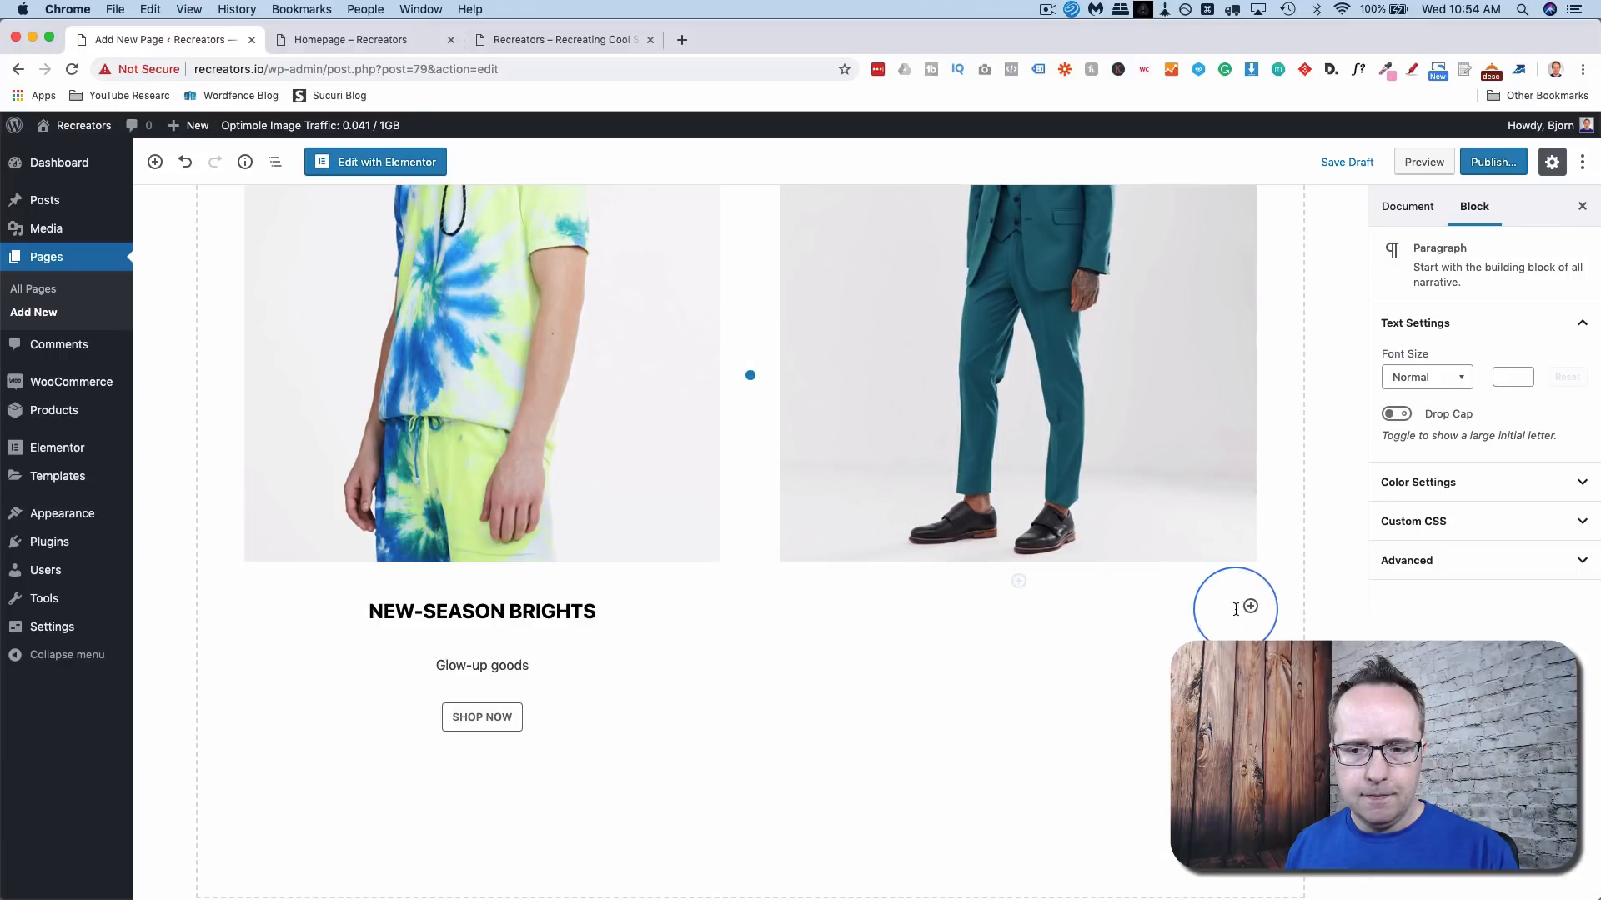
left_click(1250, 606)
key("super+grave")
right_click(1025, 657)
left_click(1068, 694)
key("super+grave")
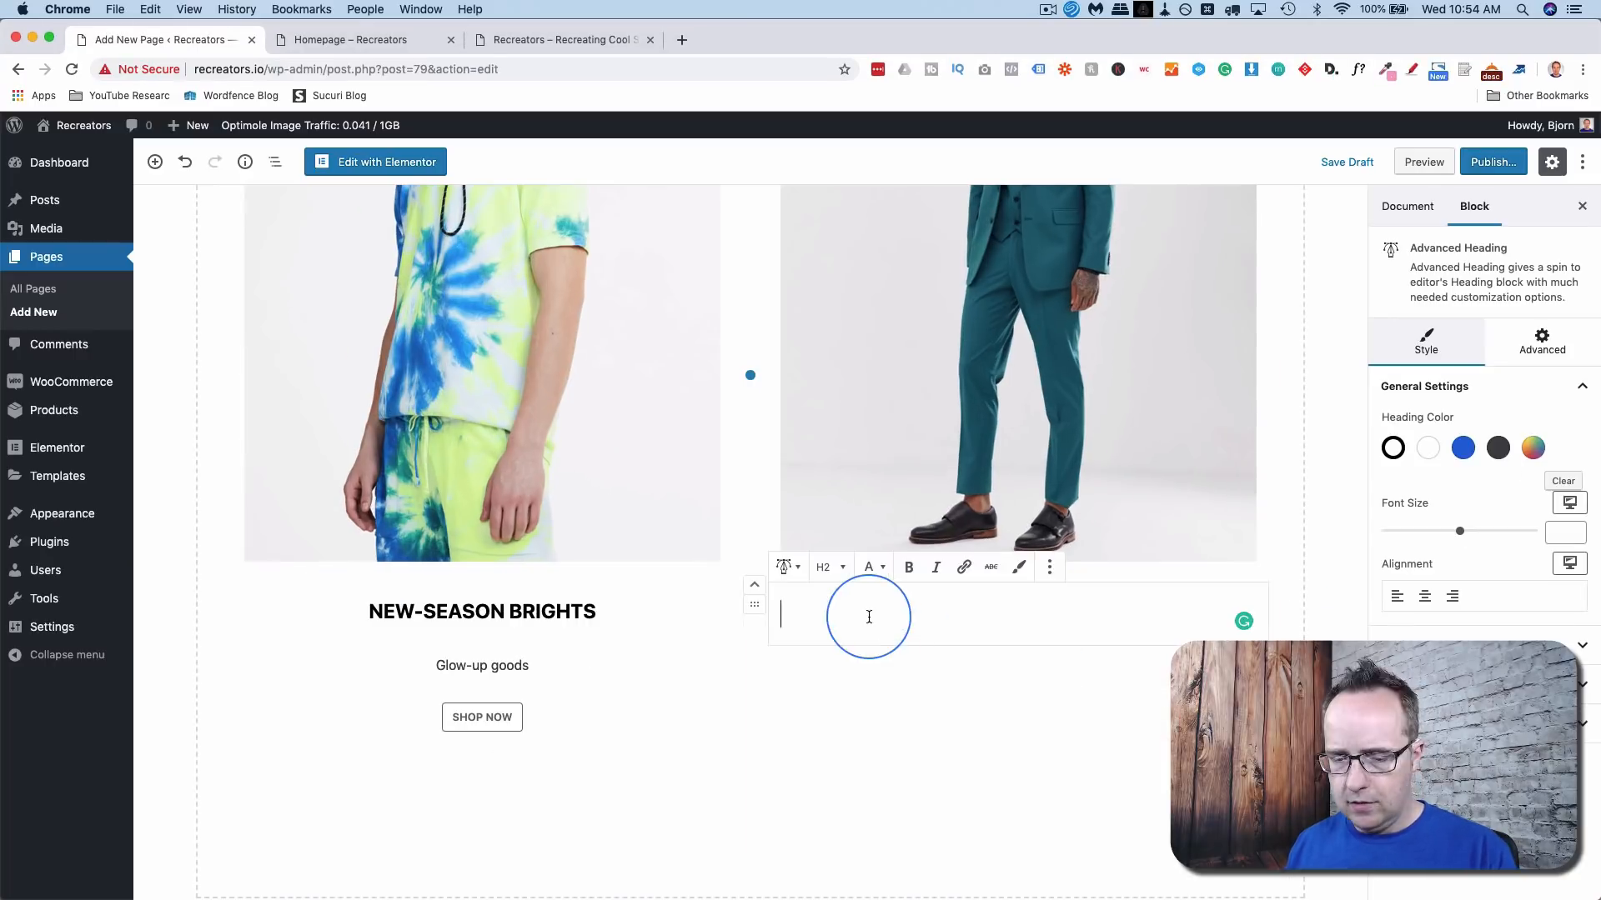
key("super+v")
- Set the OCCASIONWEAR heading's tag to Heading 3 and center it
left_click(830, 567)
left_click(814, 664)
left_click(1425, 596)
- Add a centered paragraph reading "At the sharp end" below the OCCASIONWEAR heading
left_click(1134, 622)
key("Return")
left_click(1249, 666)
left_click(1303, 438)
type("At the sharp end")
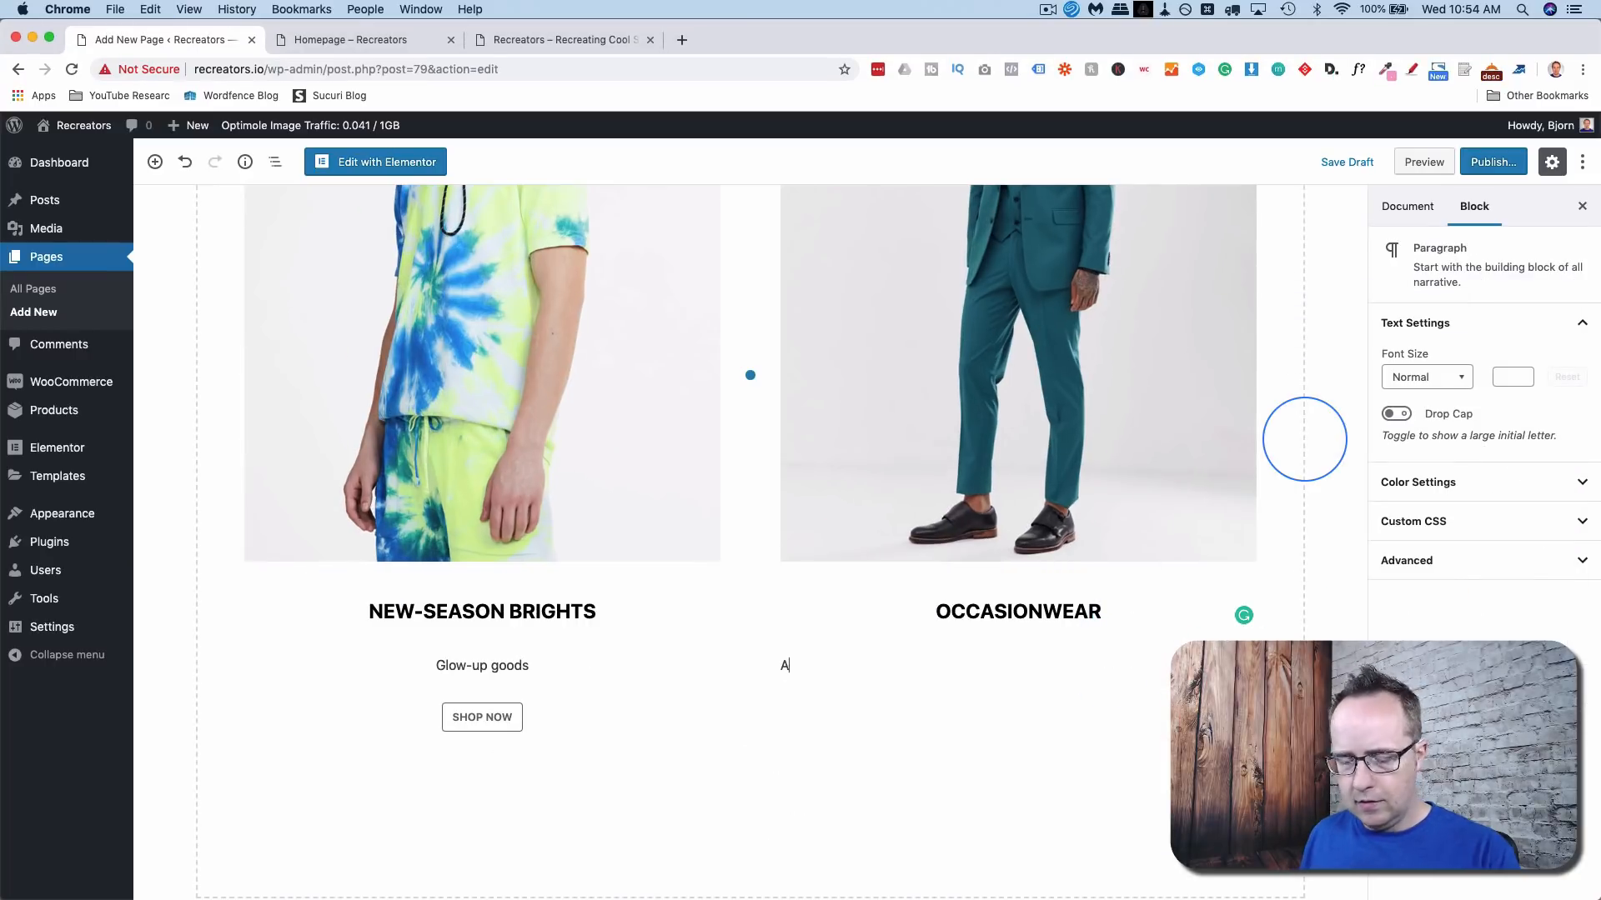
left_click(830, 627)
left_click(821, 707)
- Add a centered, outlined Button block labelled "SHOP NOW" with # as its link below the "At the sharp end" paragraph
key("Return")
left_click(1249, 719)
left_click(1404, 565)
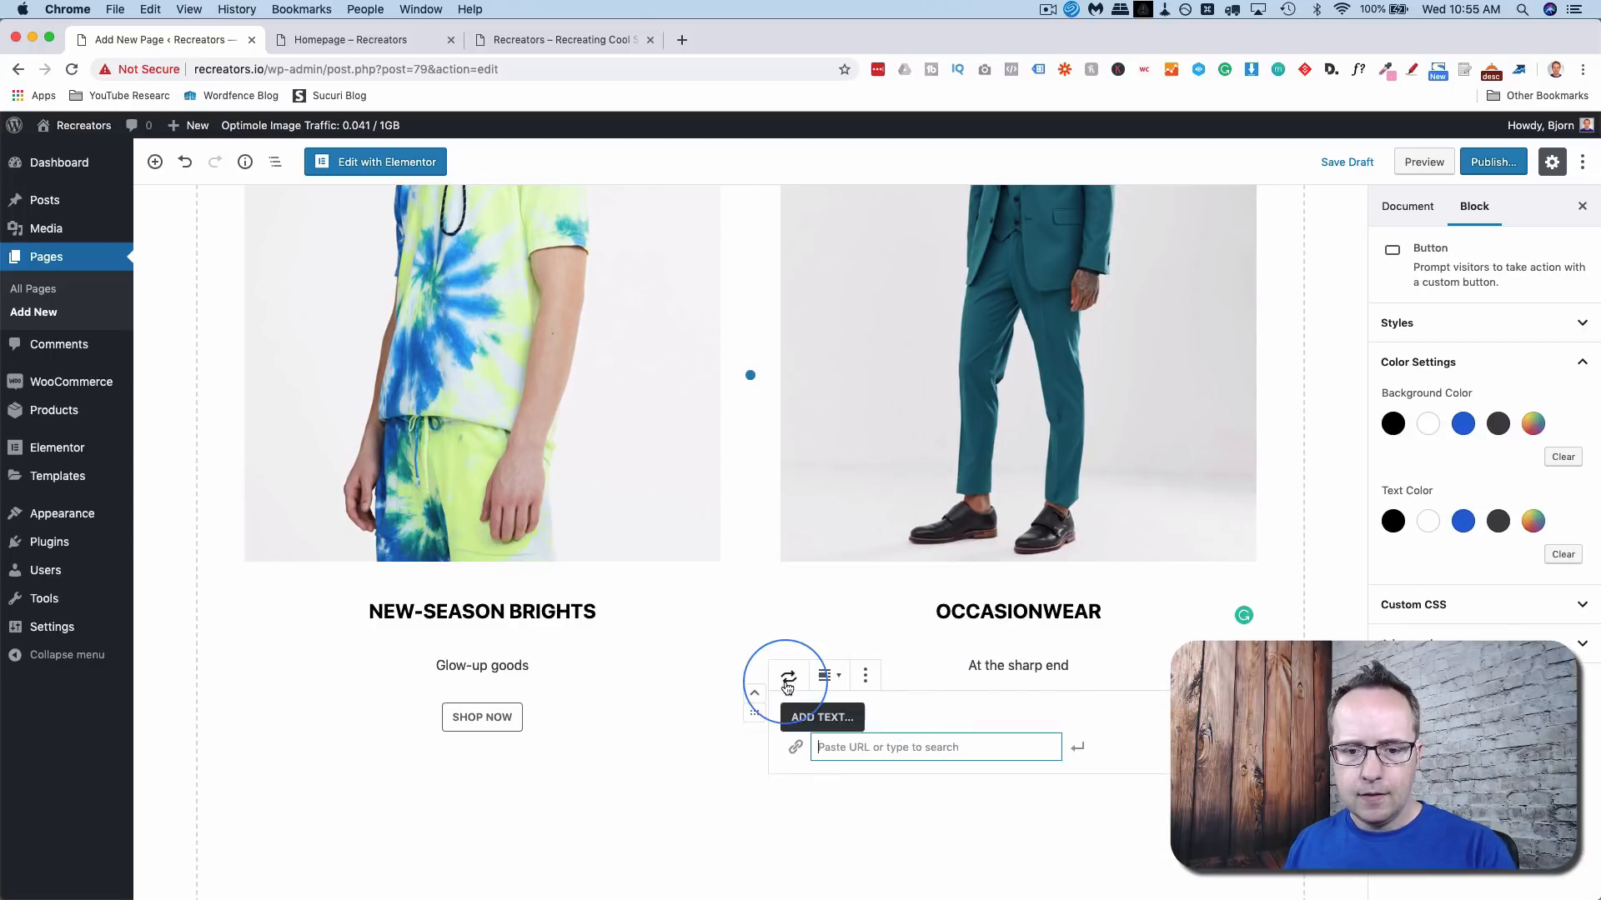
left_click(787, 676)
left_click(946, 578)
left_click(840, 717)
type("SHOP NOW")
left_click(904, 747)
left_click(830, 676)
left_click(821, 756)
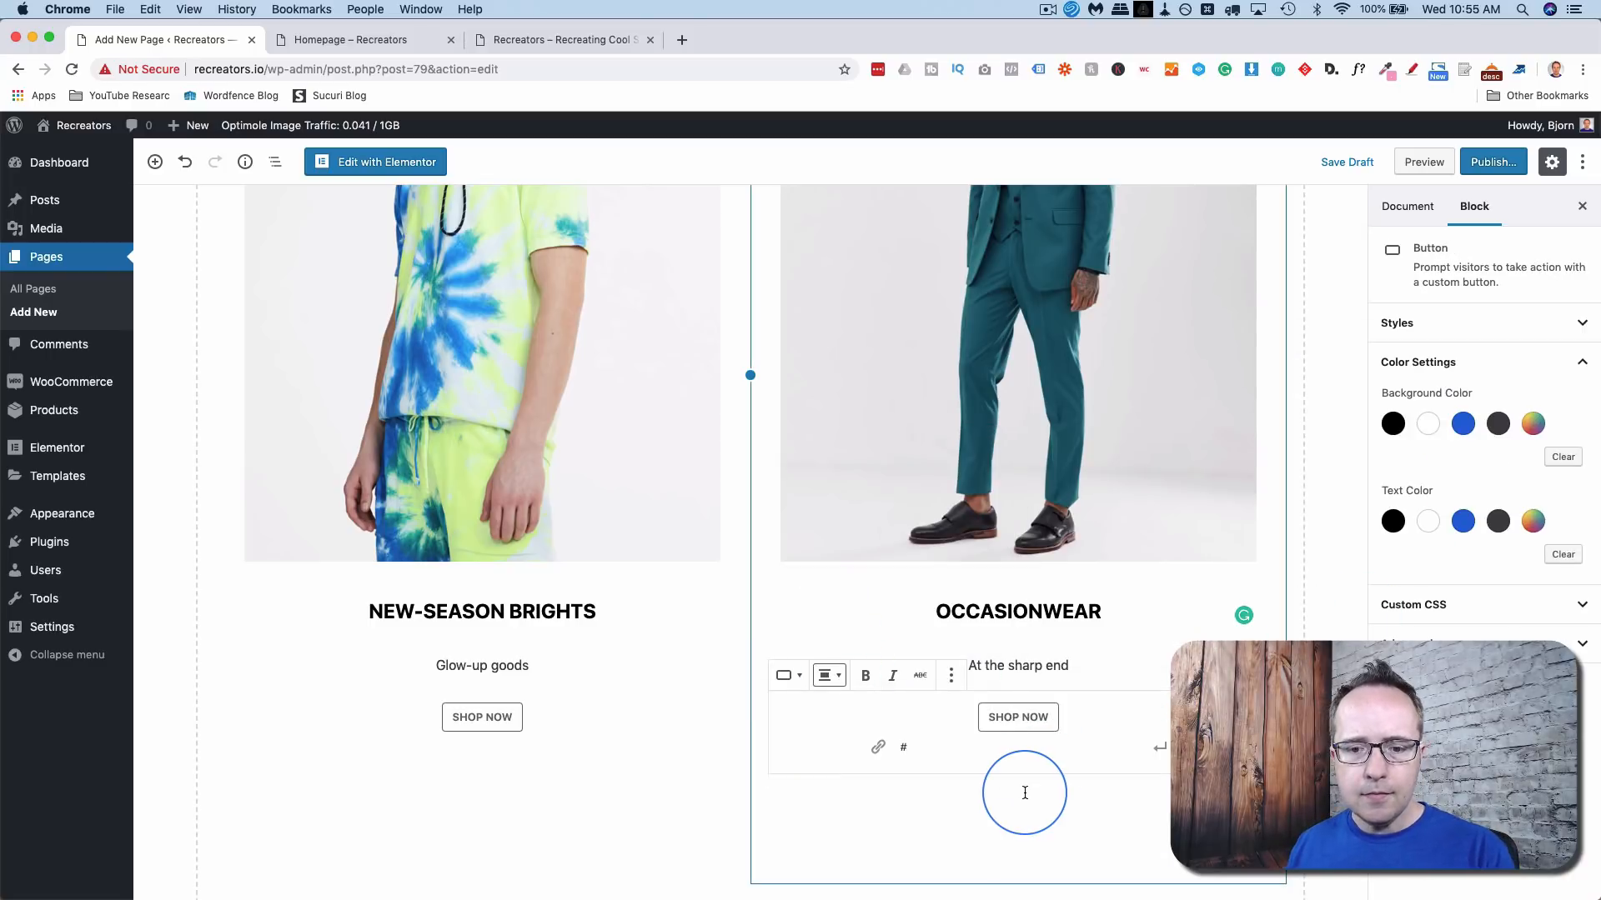
left_click(1023, 793)
- Check the promo banner on the ASOS page and add a single-column Section below the two-column section
scroll(740, 638, "up", 4)
scroll(740, 638, "down", 5)
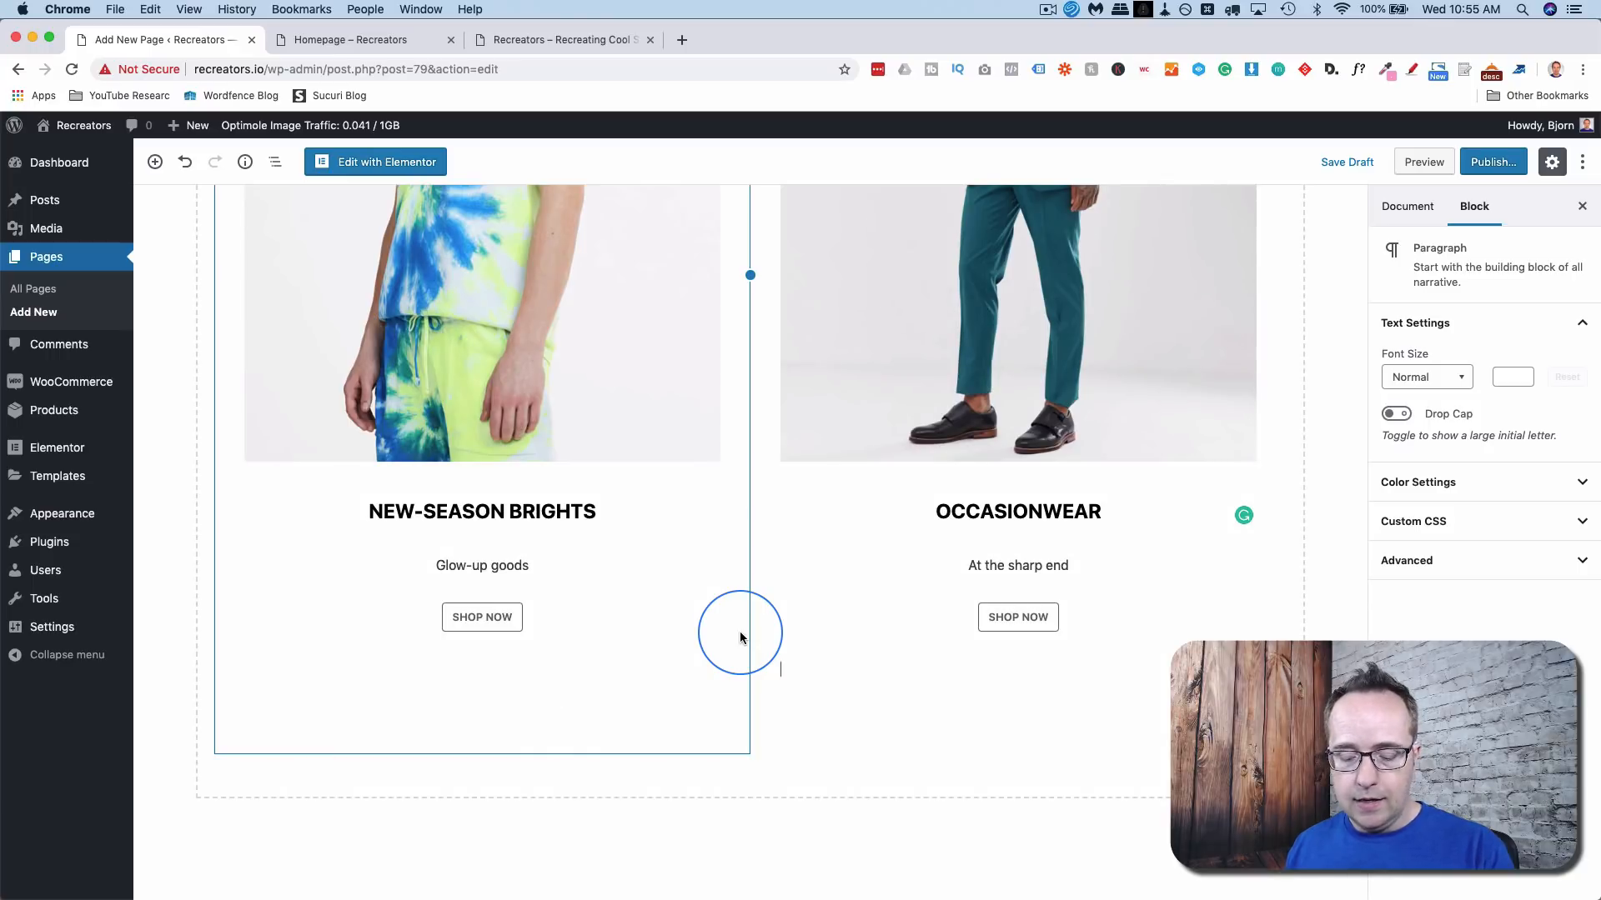
key("super+grave")
scroll(792, 551, "down", 5)
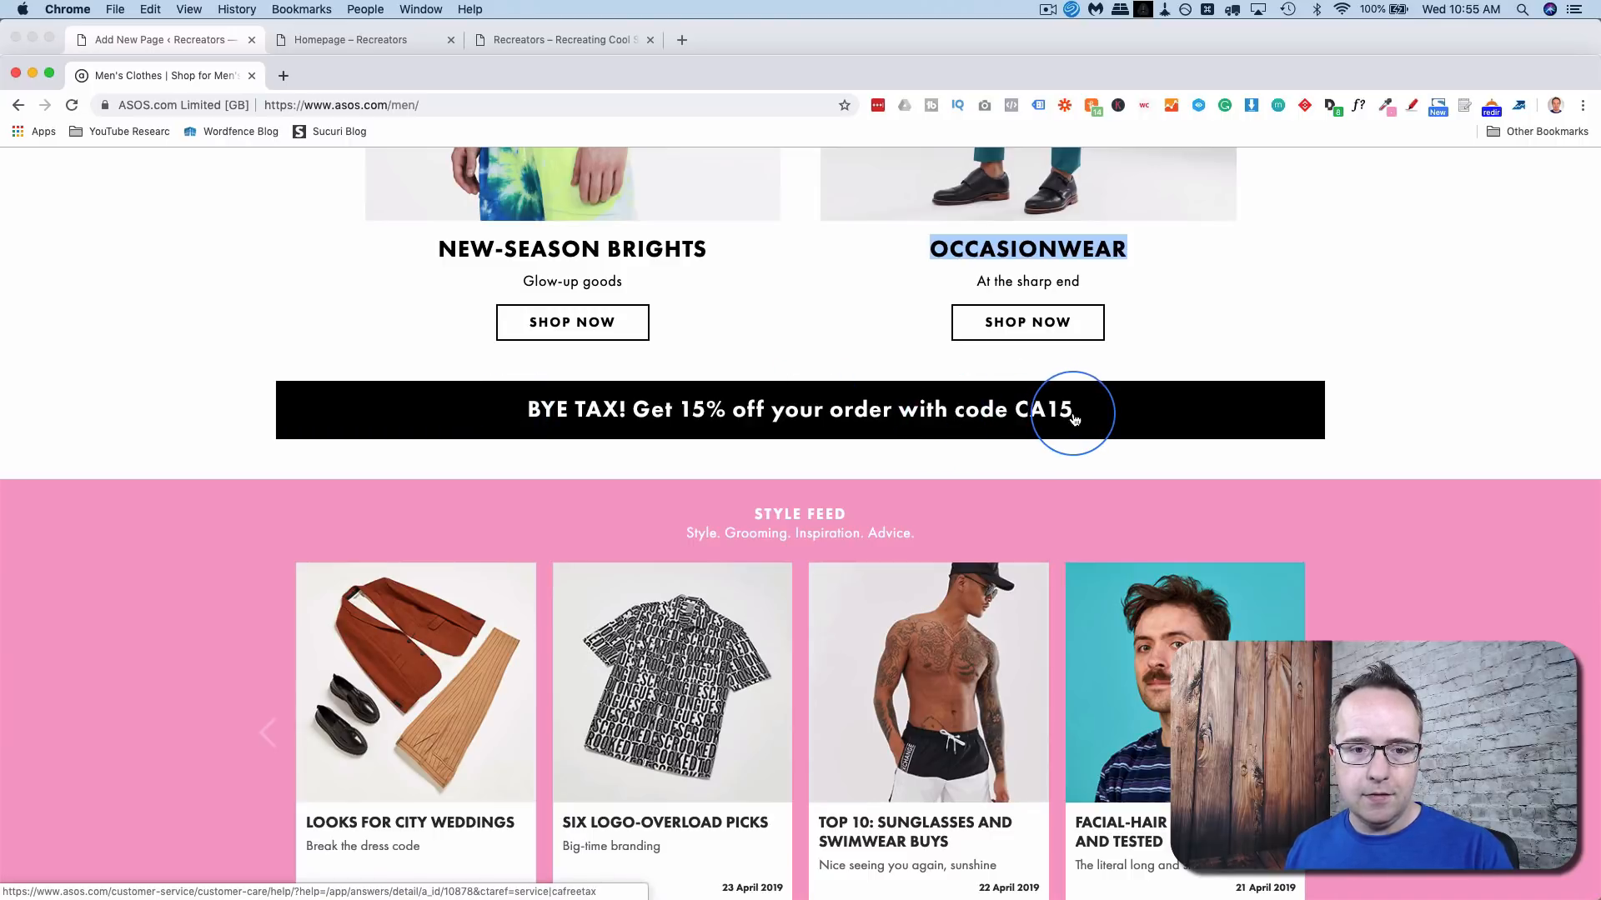
key("super+grave")
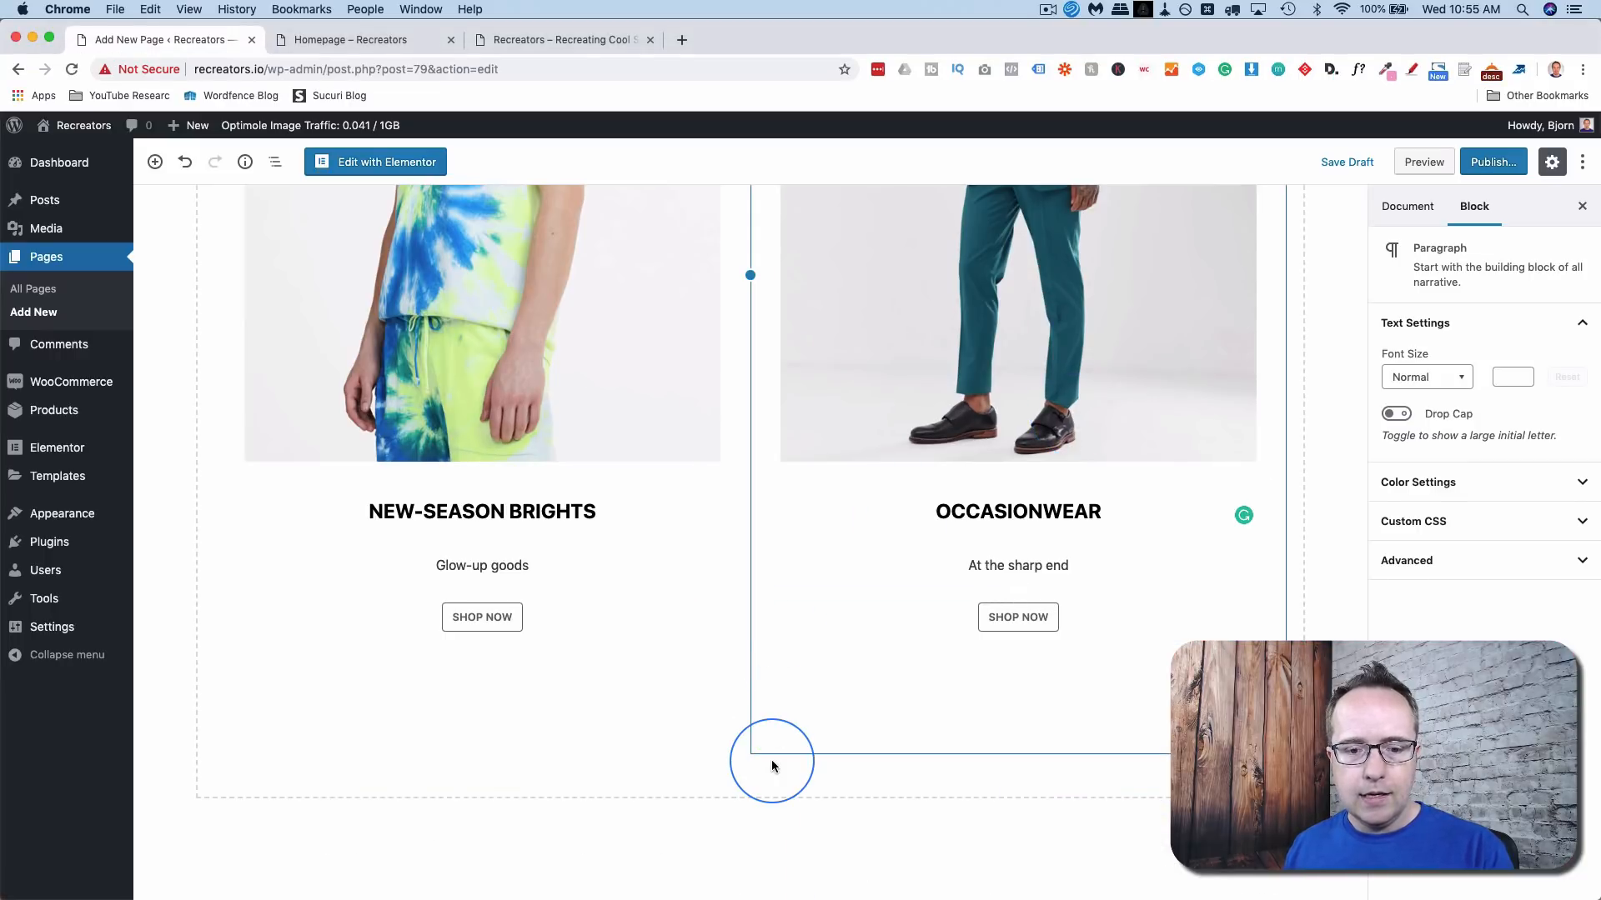
left_click(772, 766)
left_click(404, 645)
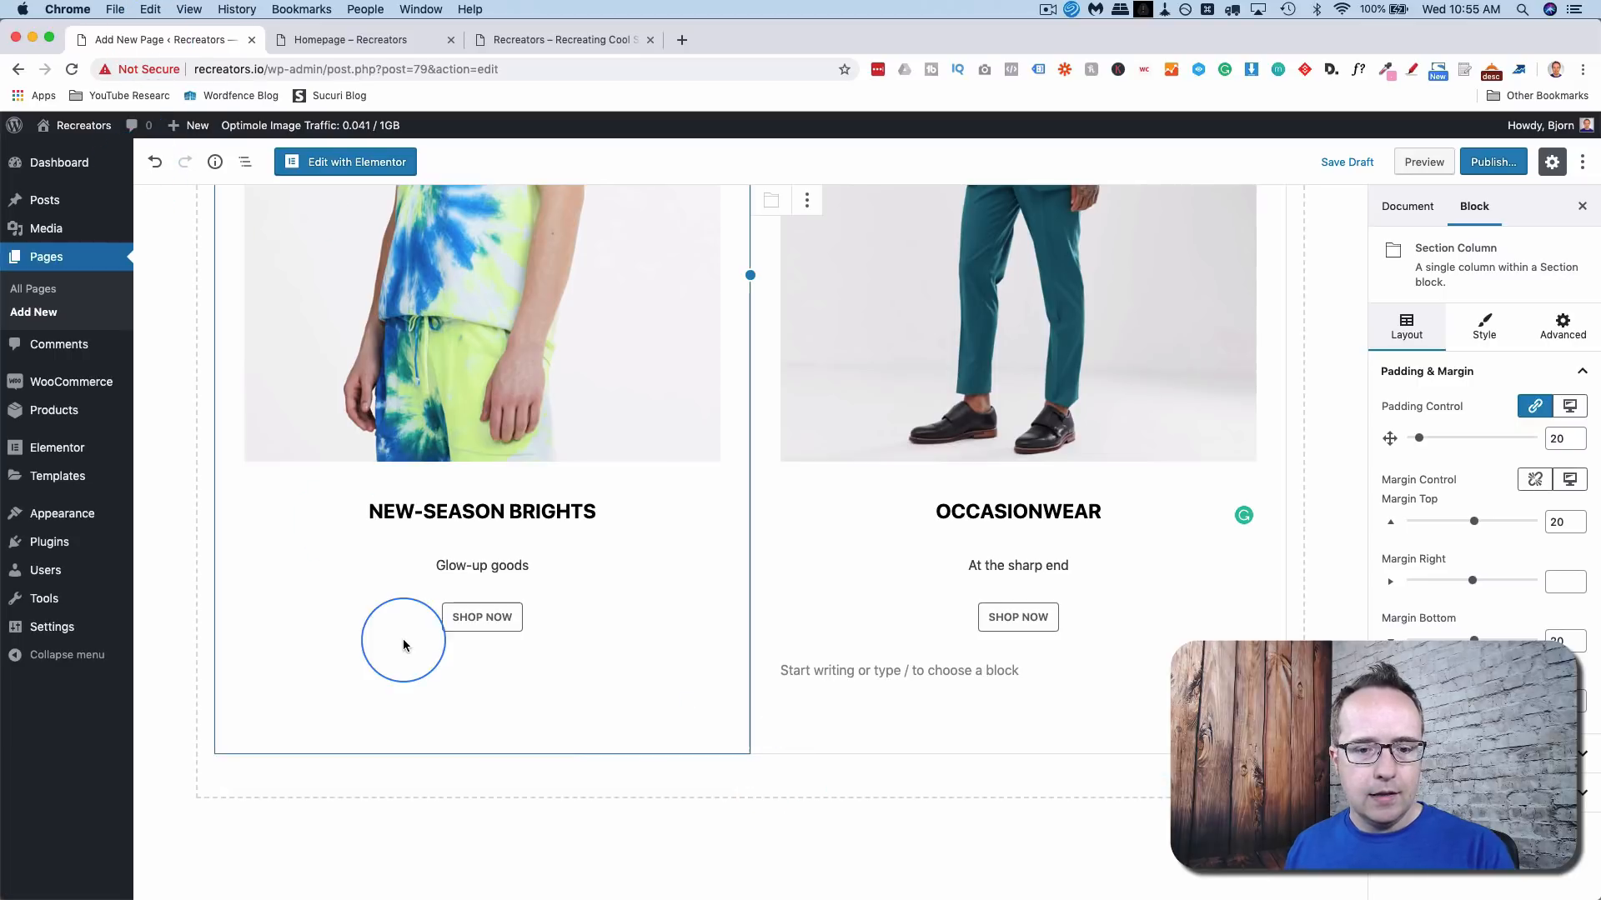
left_click(733, 864)
left_click(154, 163)
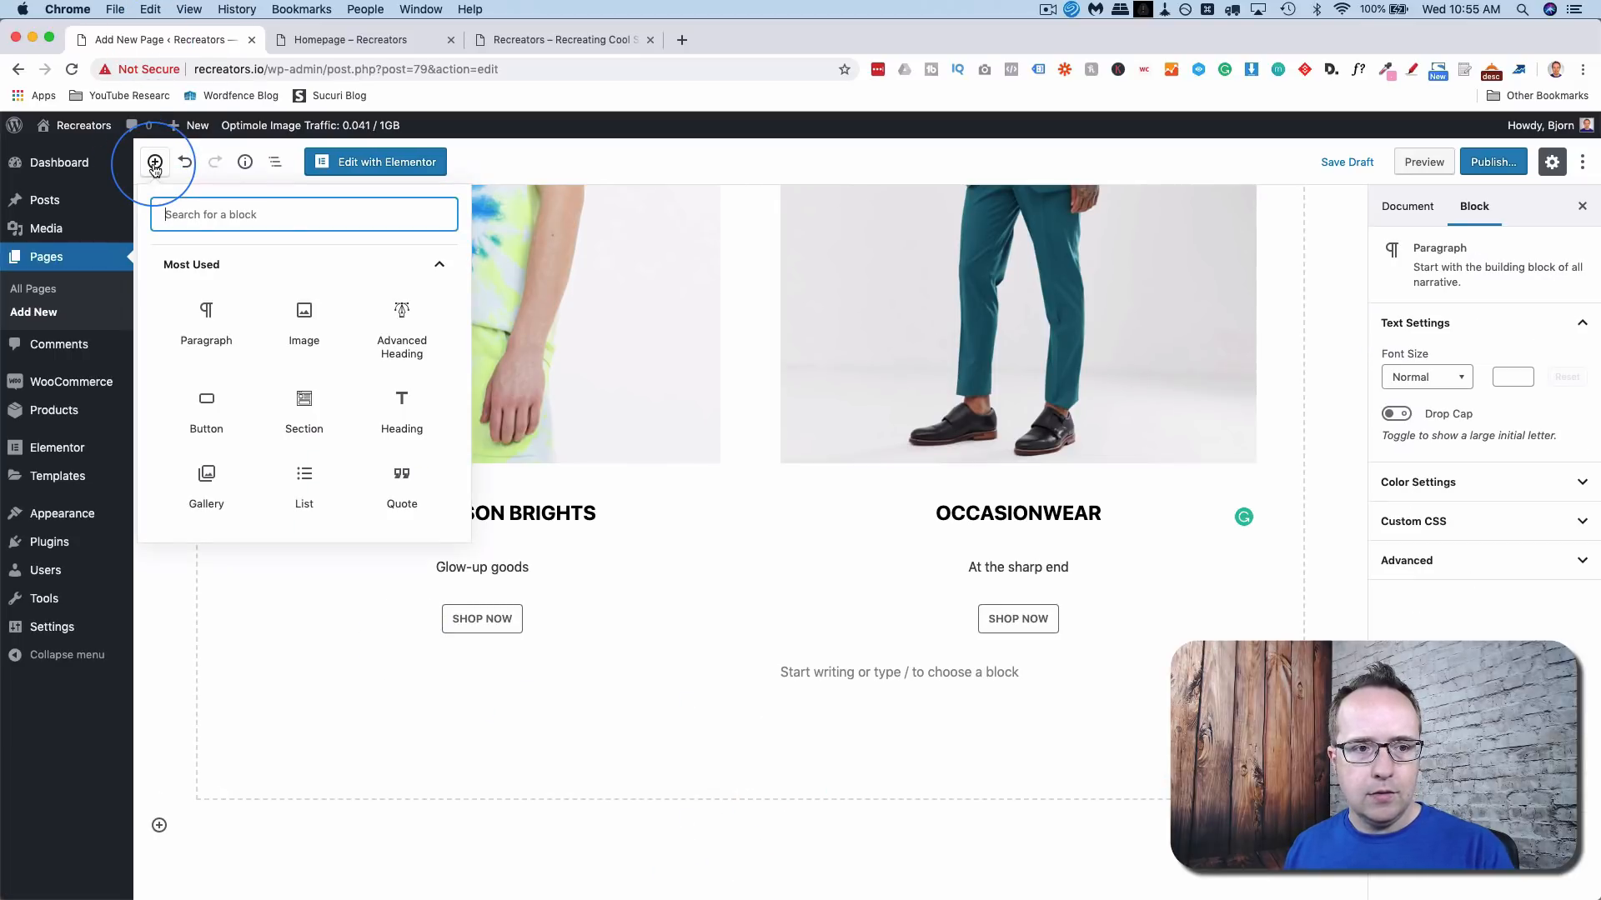
left_click(299, 414)
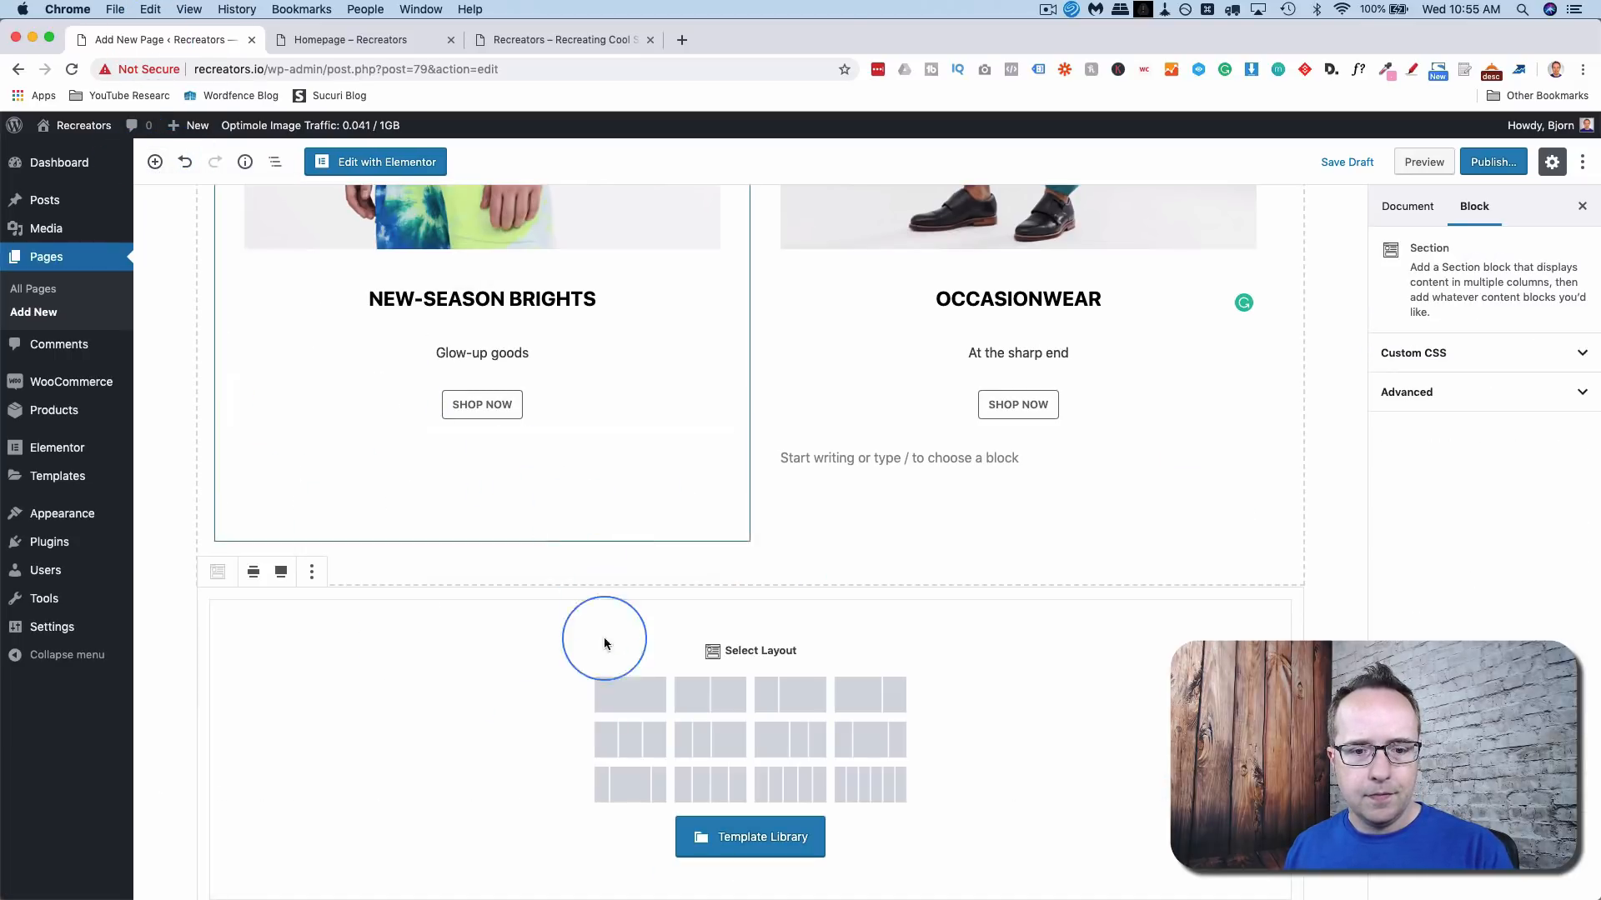
left_click(608, 697)
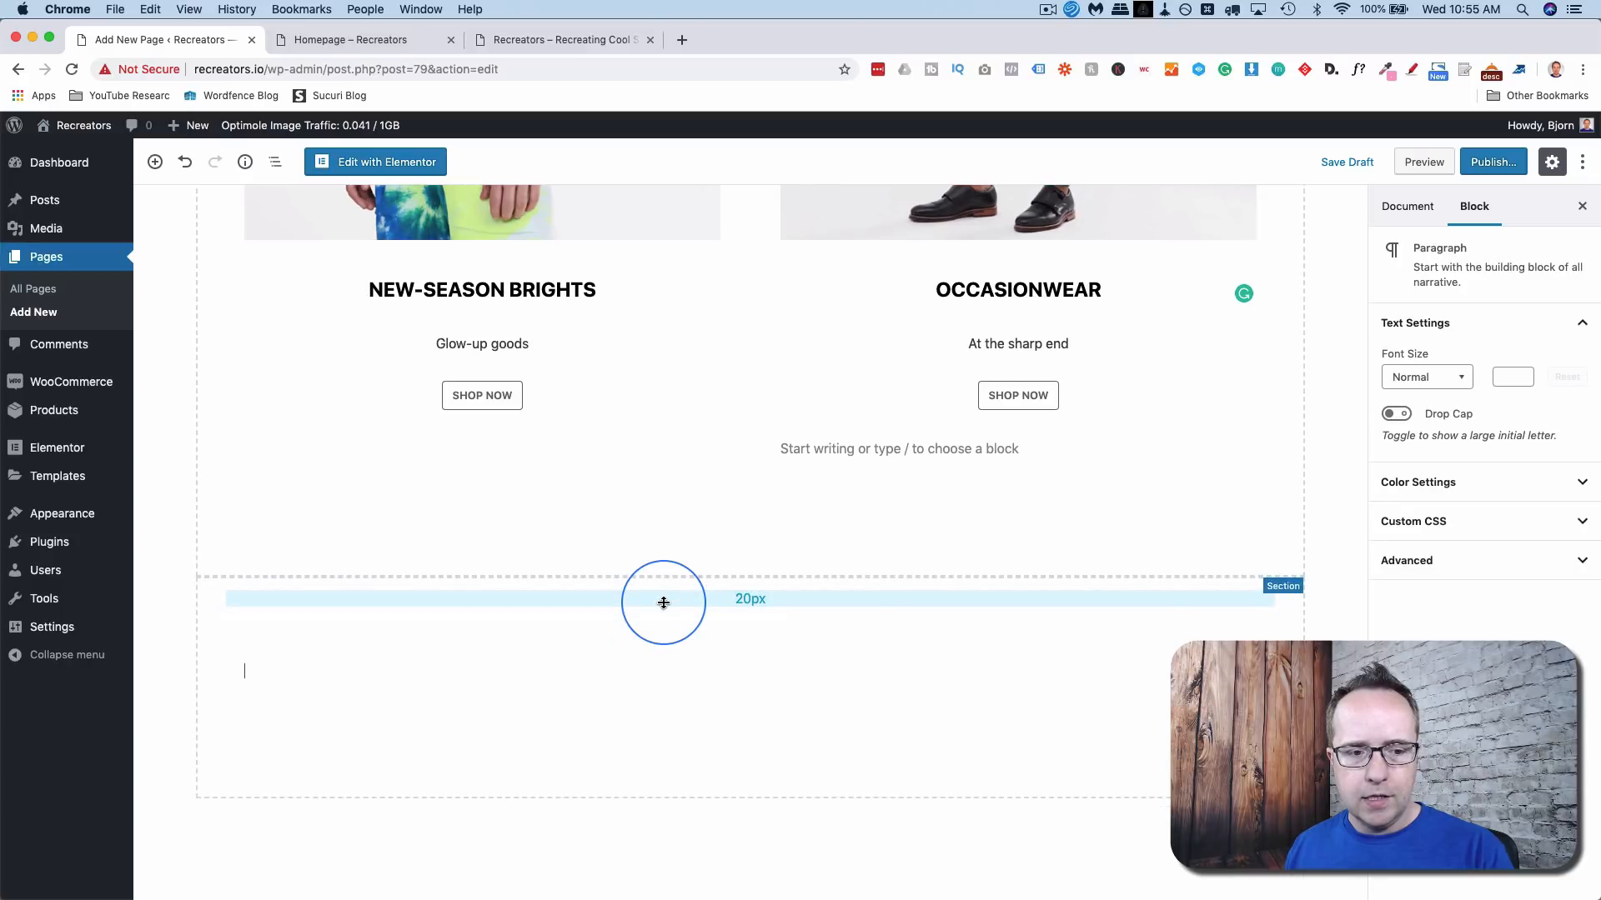
- Add an Advanced Heading in the new section reading "BYE TAX! Get 15% off your order with the code CA15"
left_click(155, 162)
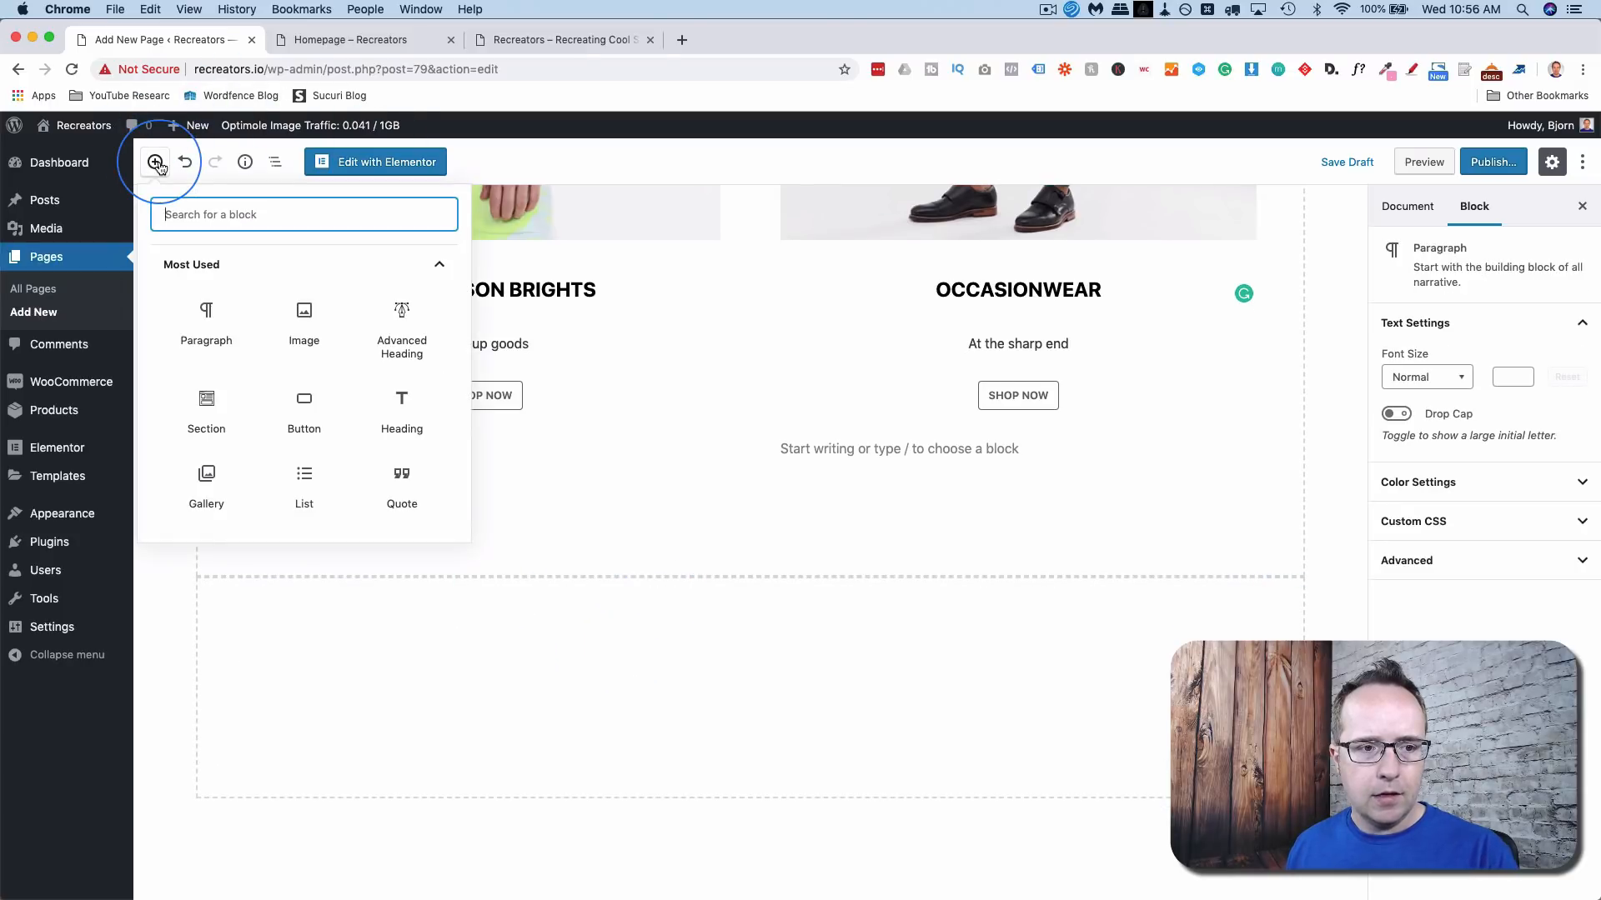
left_click(400, 304)
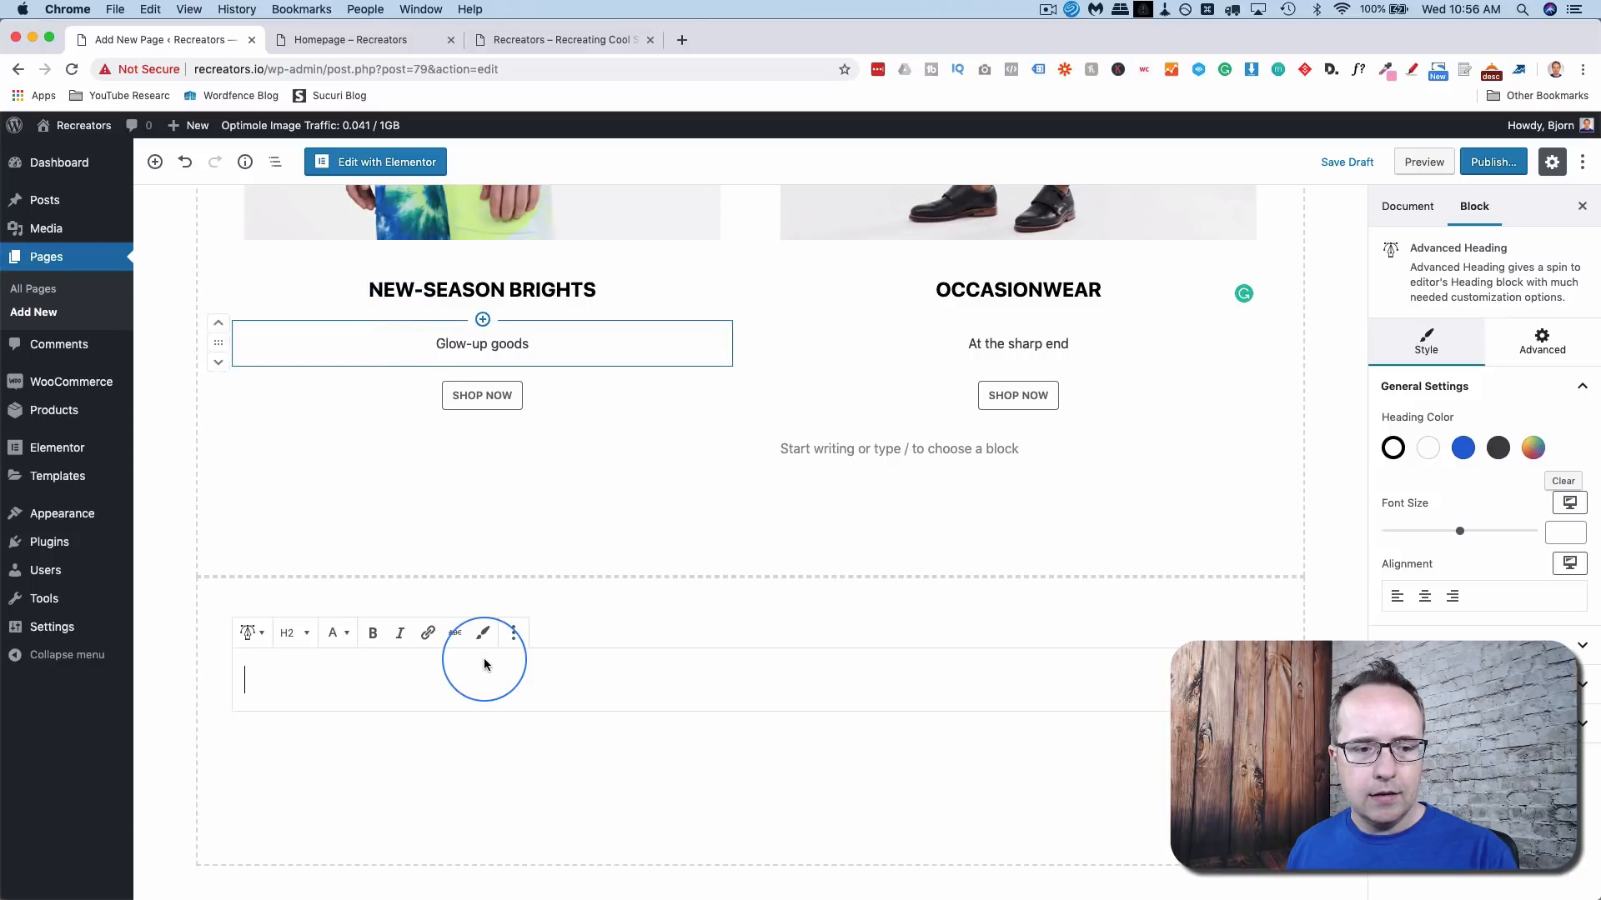
type("BYE TAX! Get 15% off your order with the code CA15")
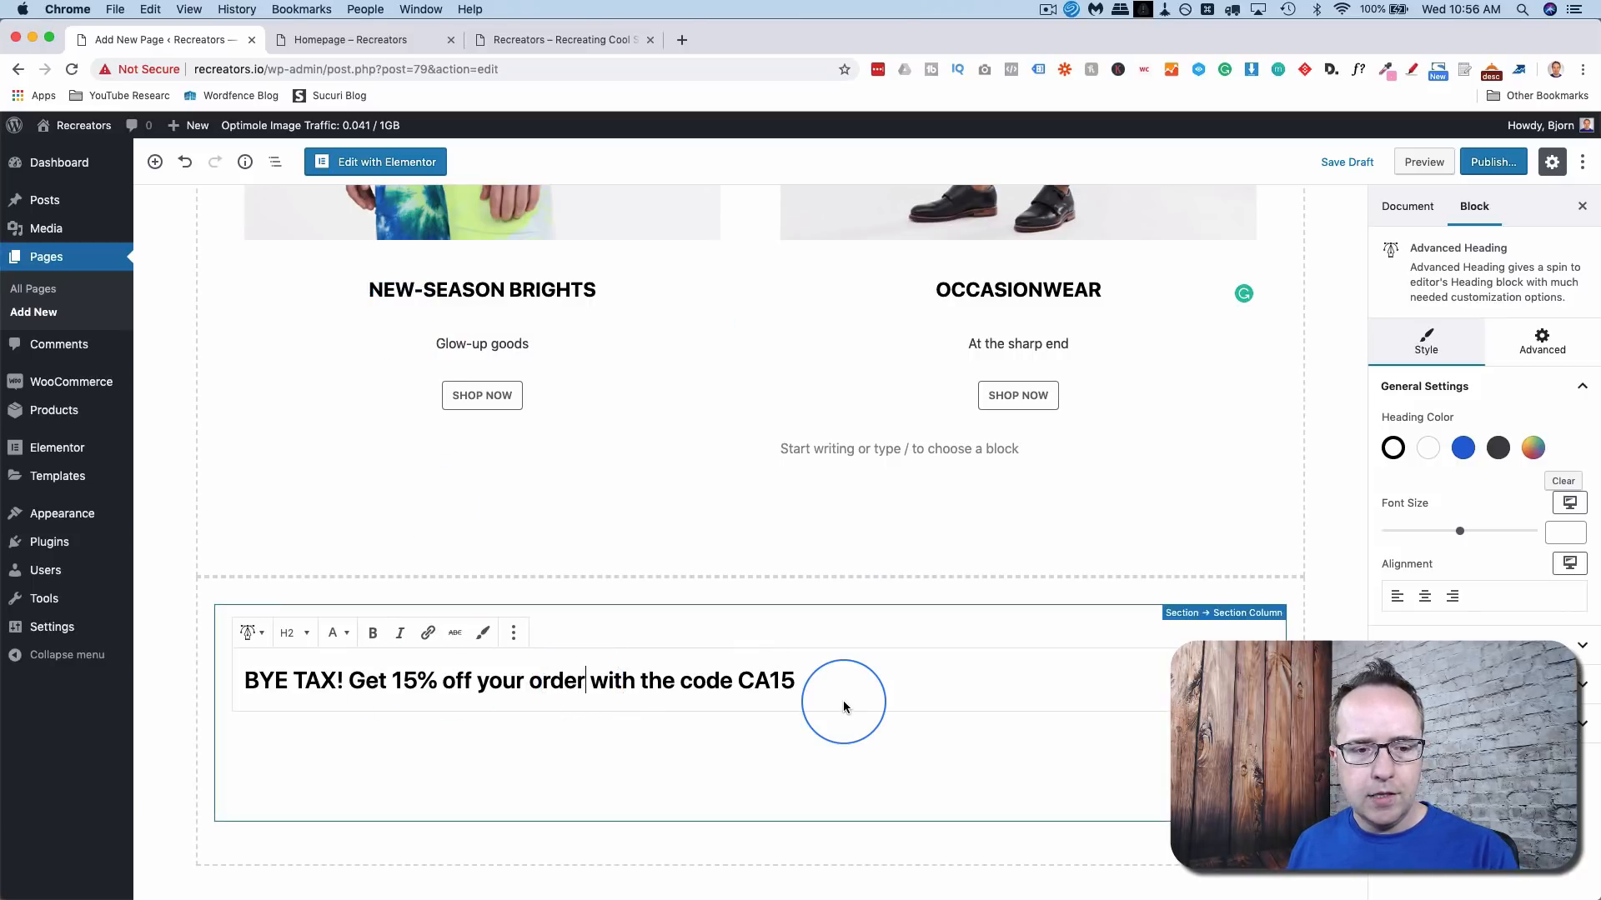
- Set the BYE TAX heading to Heading 3, center it and set its font size to 45
left_click(303, 633)
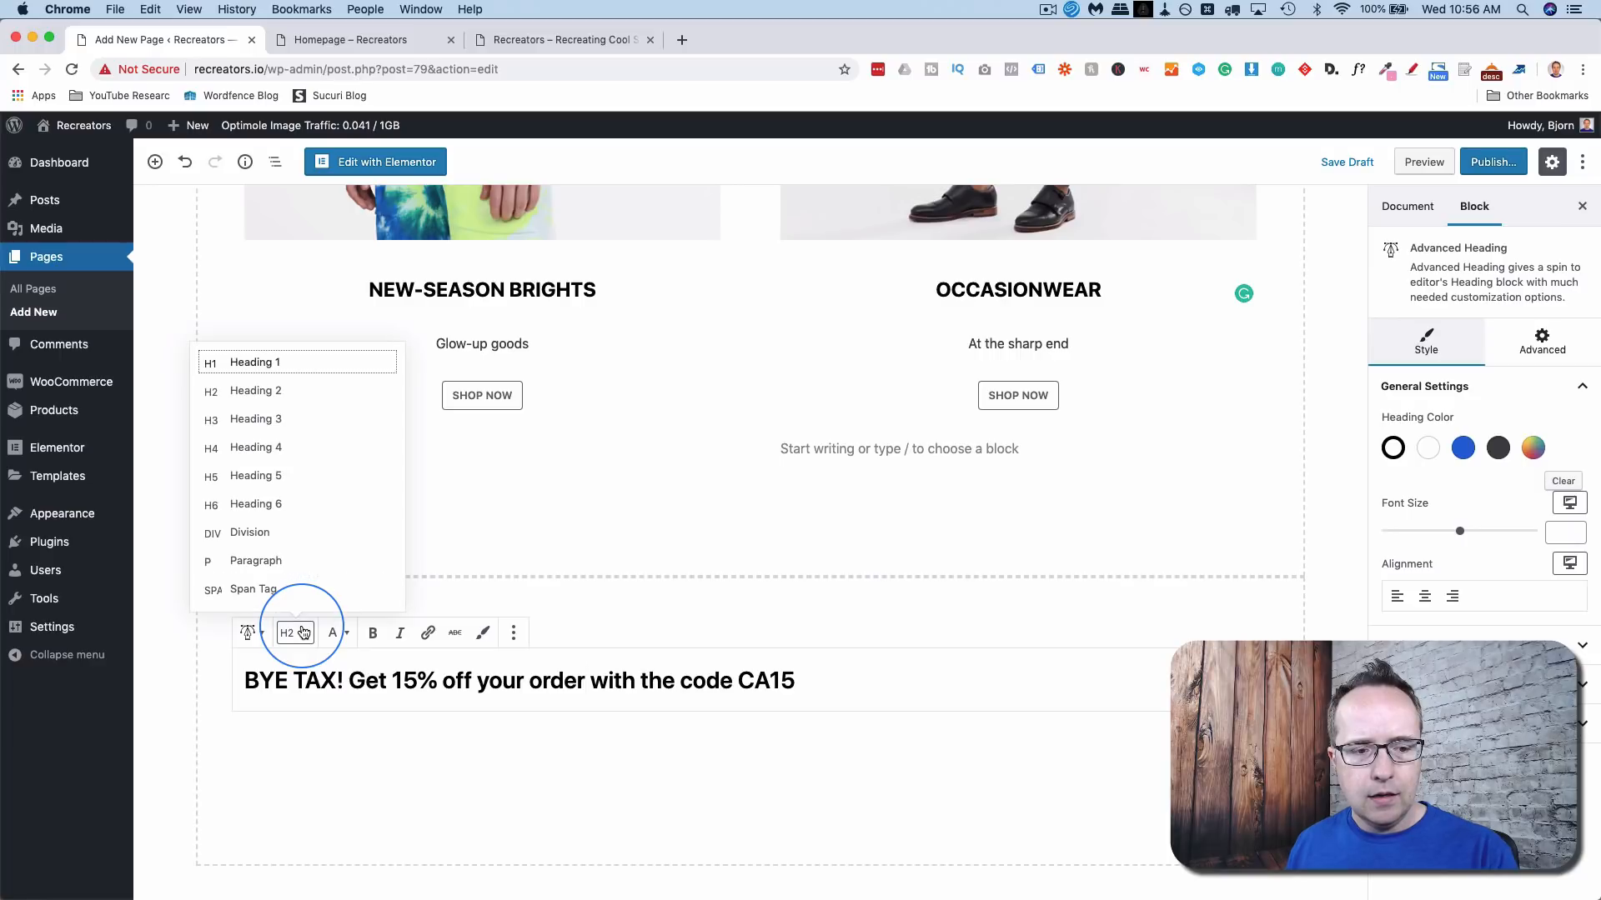
left_click(254, 417)
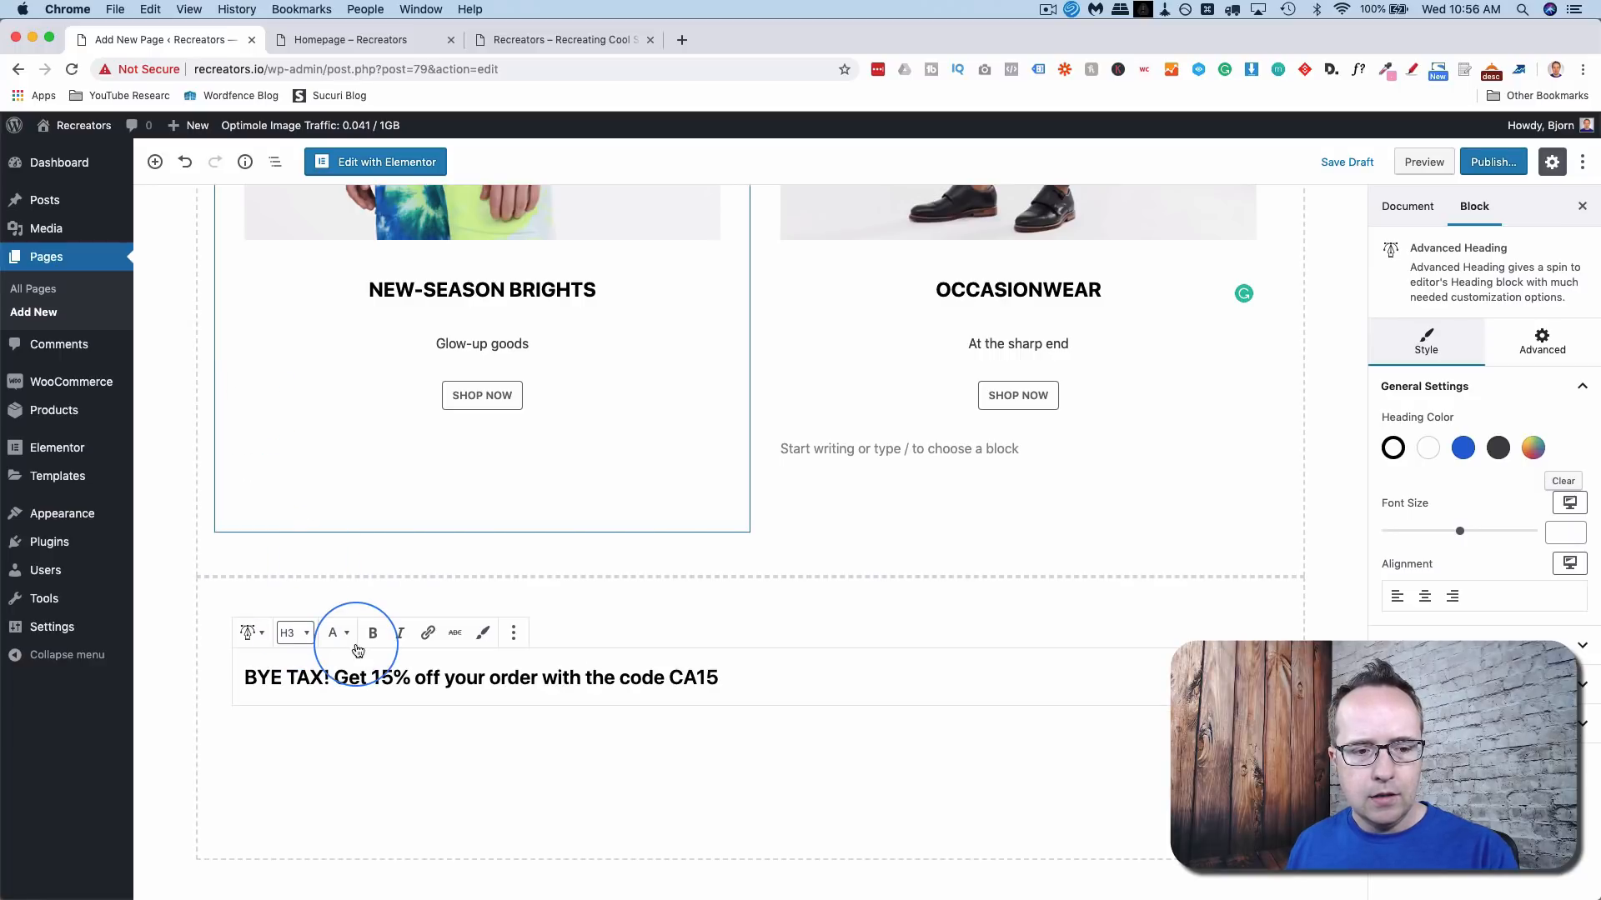
left_click(1425, 598)
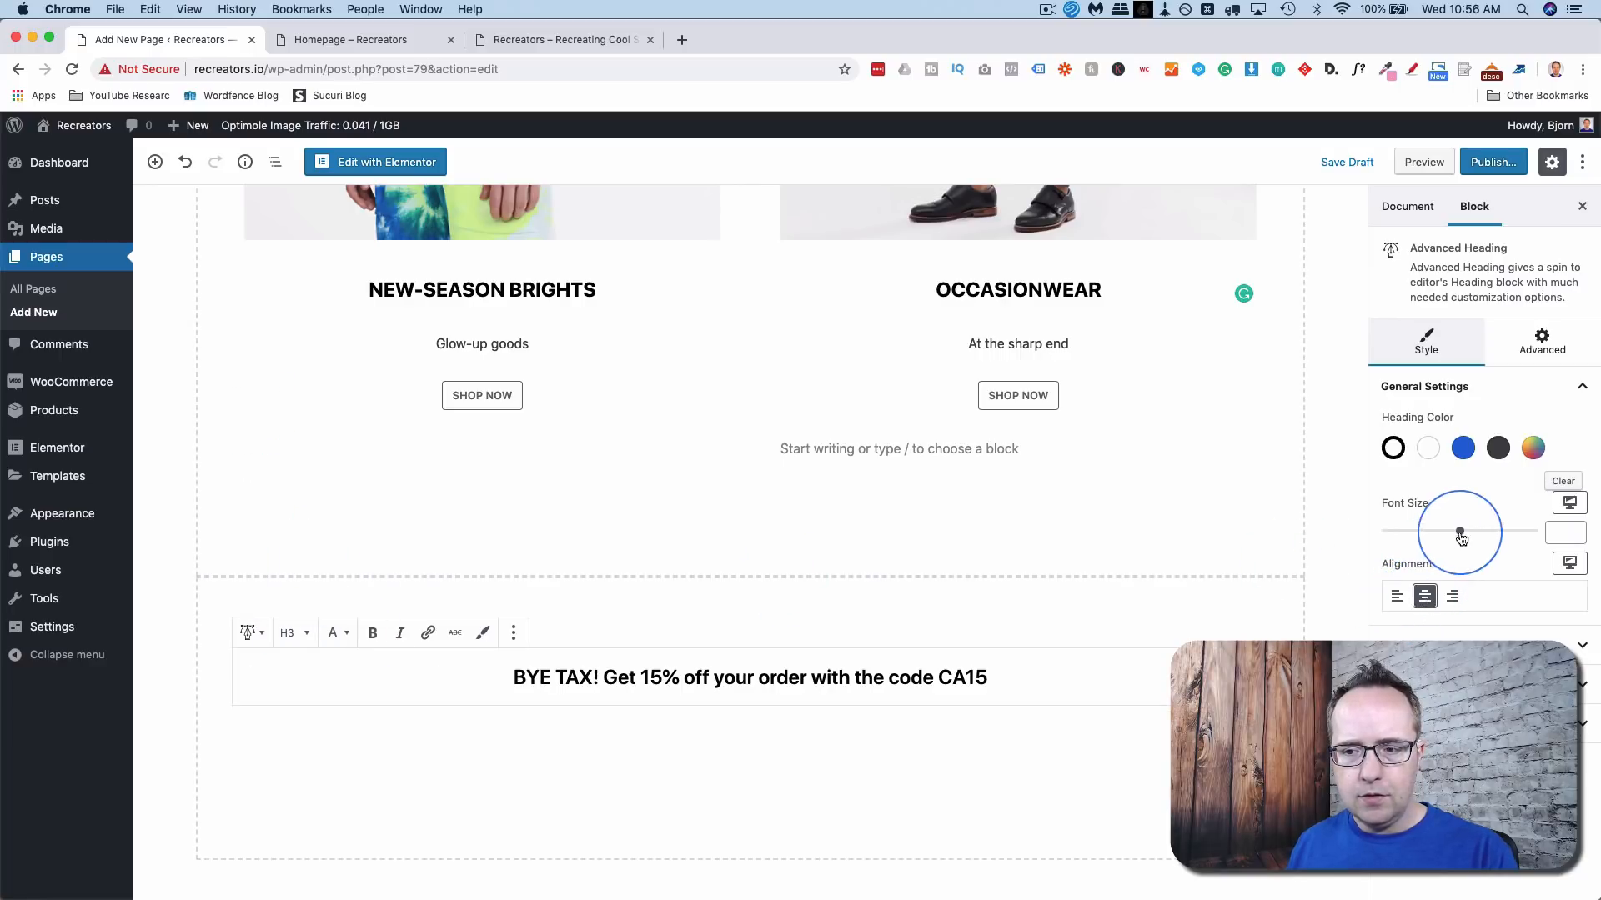
left_click_drag(1463, 533, 1401, 548)
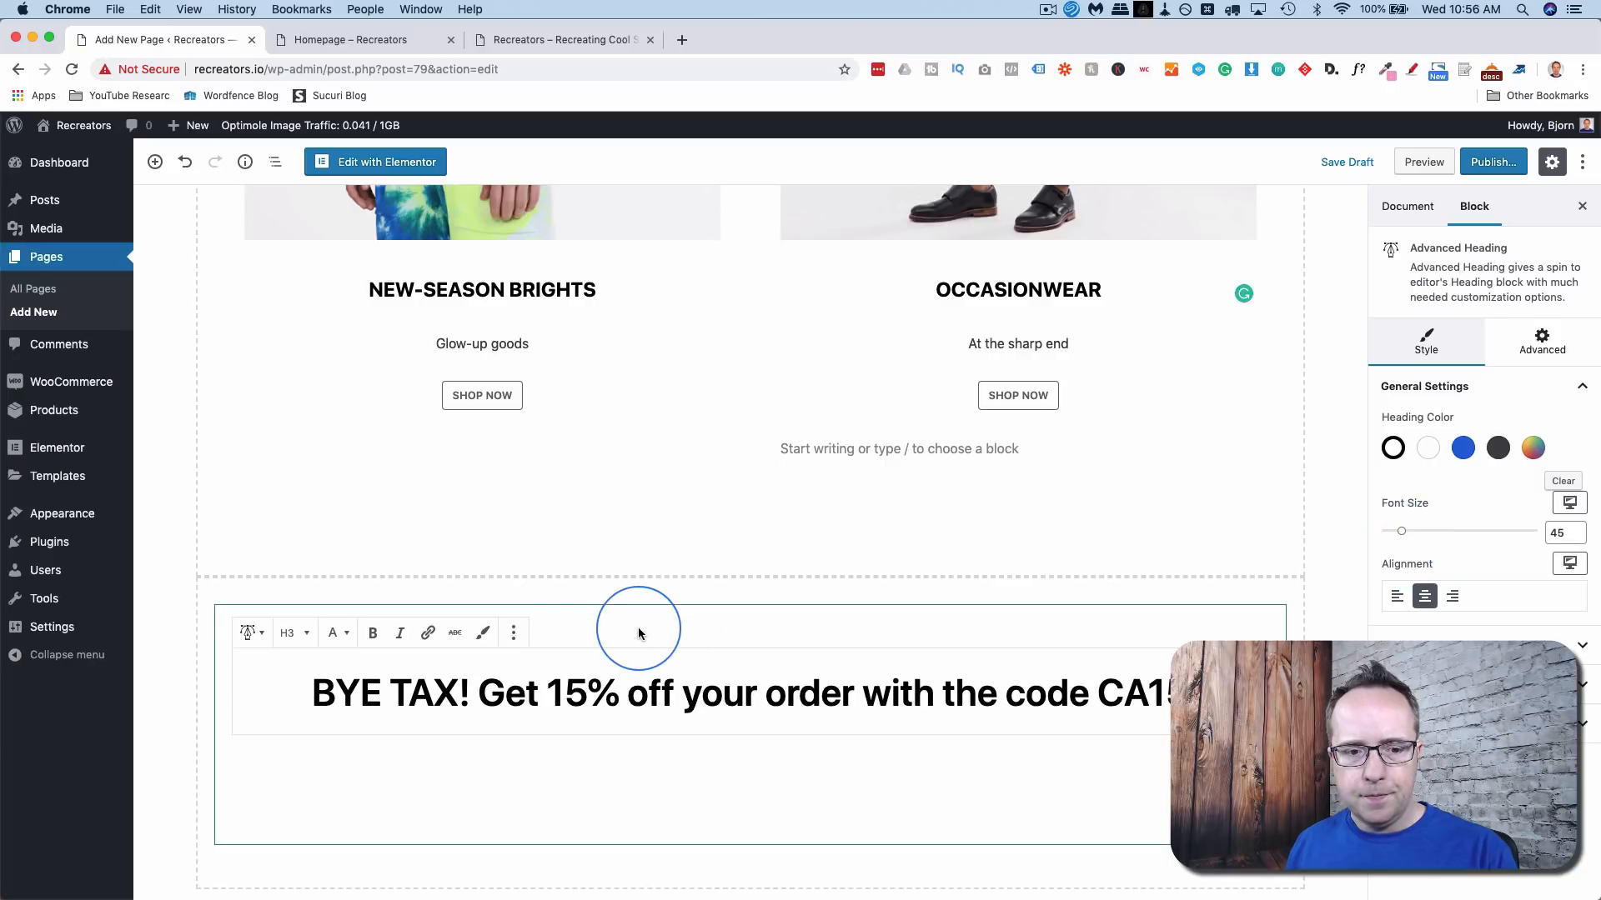
- Give the column around the BYE TAX heading a black background and make the heading text white
left_click(557, 617)
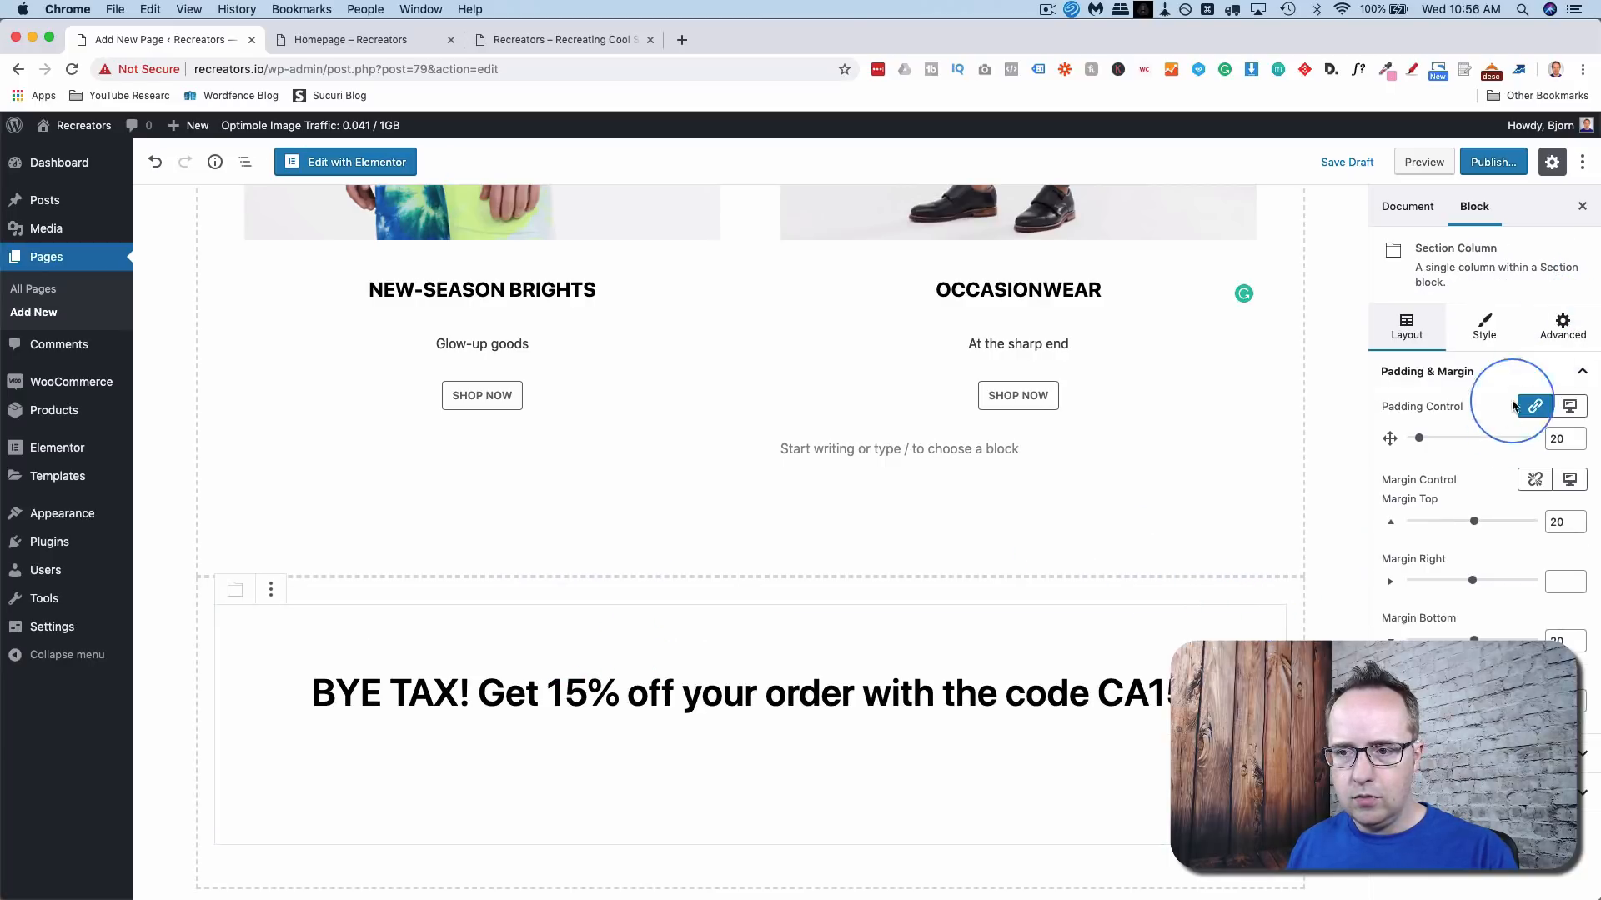
left_click(1502, 341)
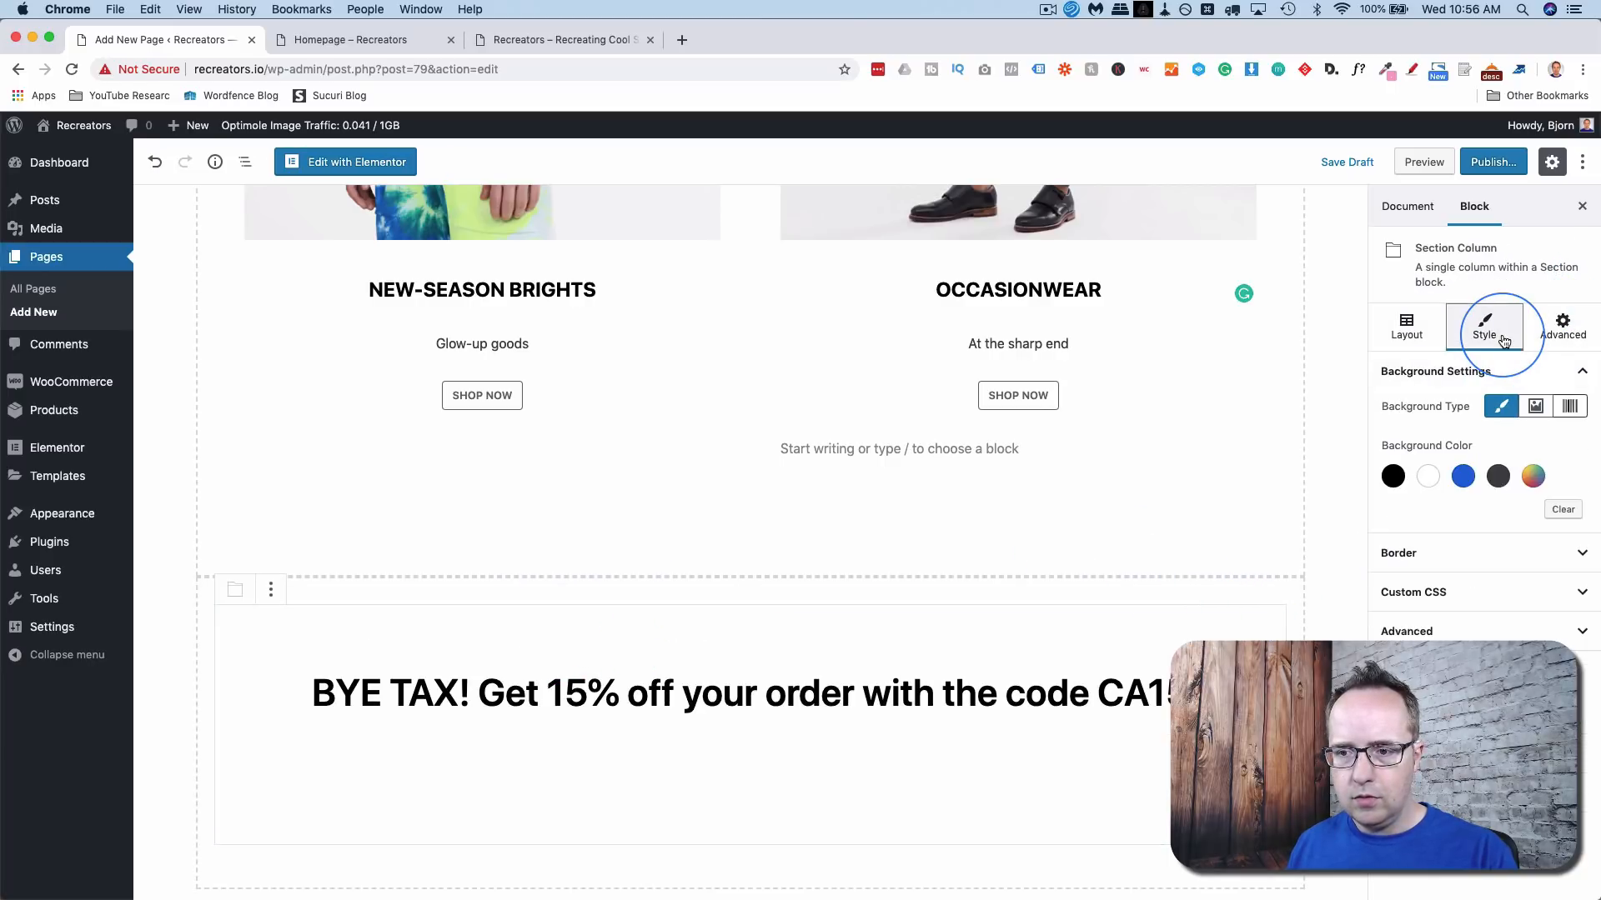
left_click(1394, 476)
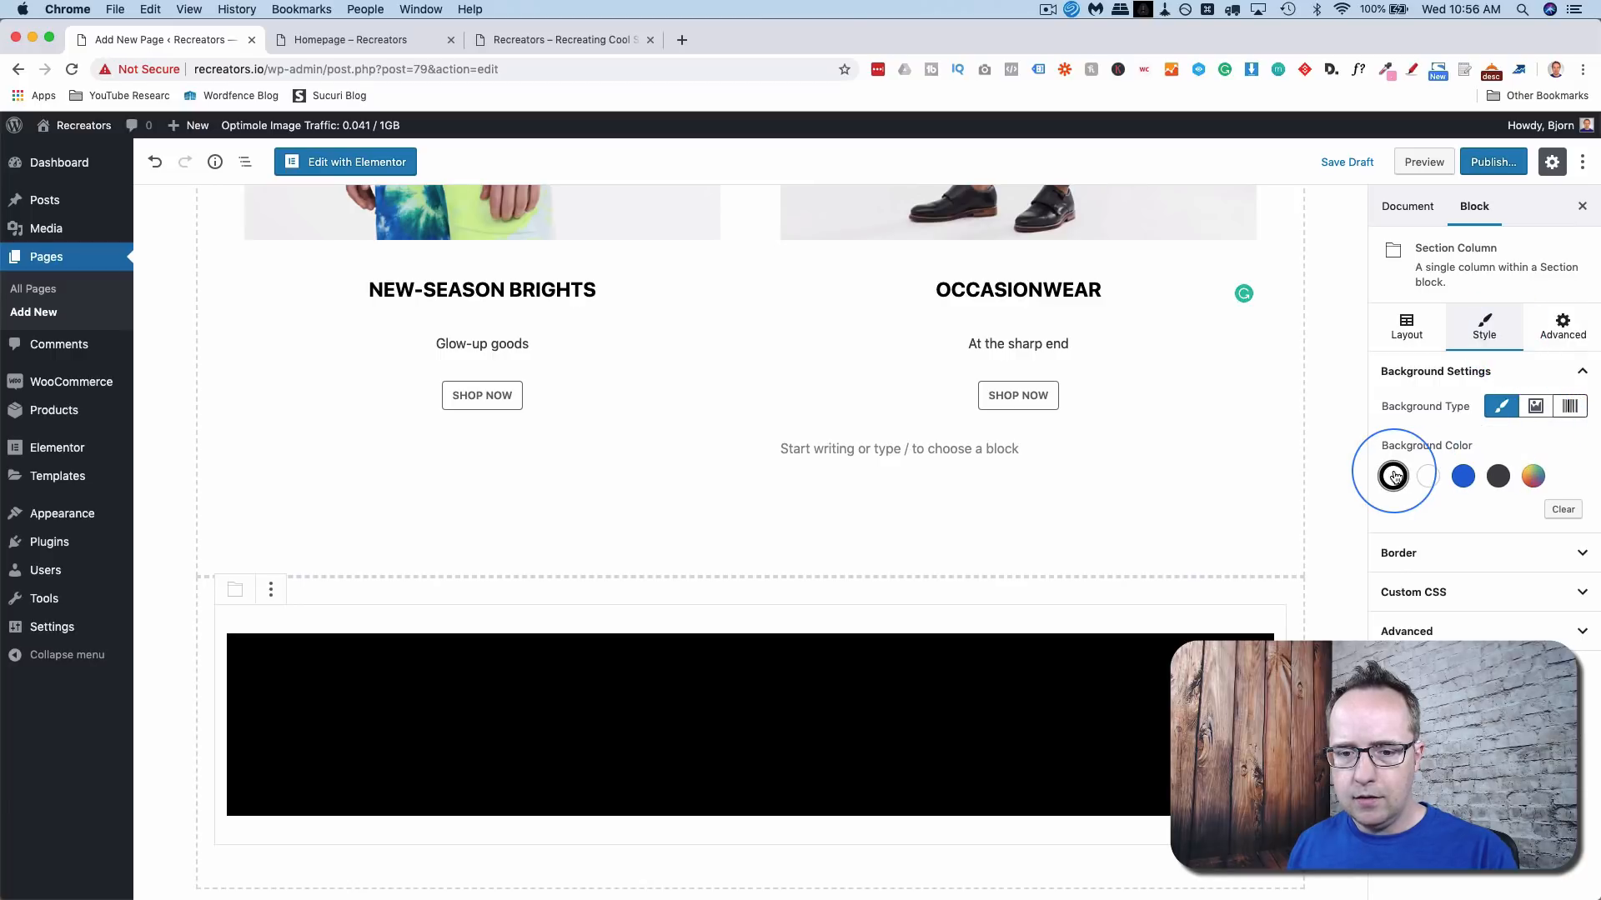
left_click(1111, 700)
left_click(1431, 450)
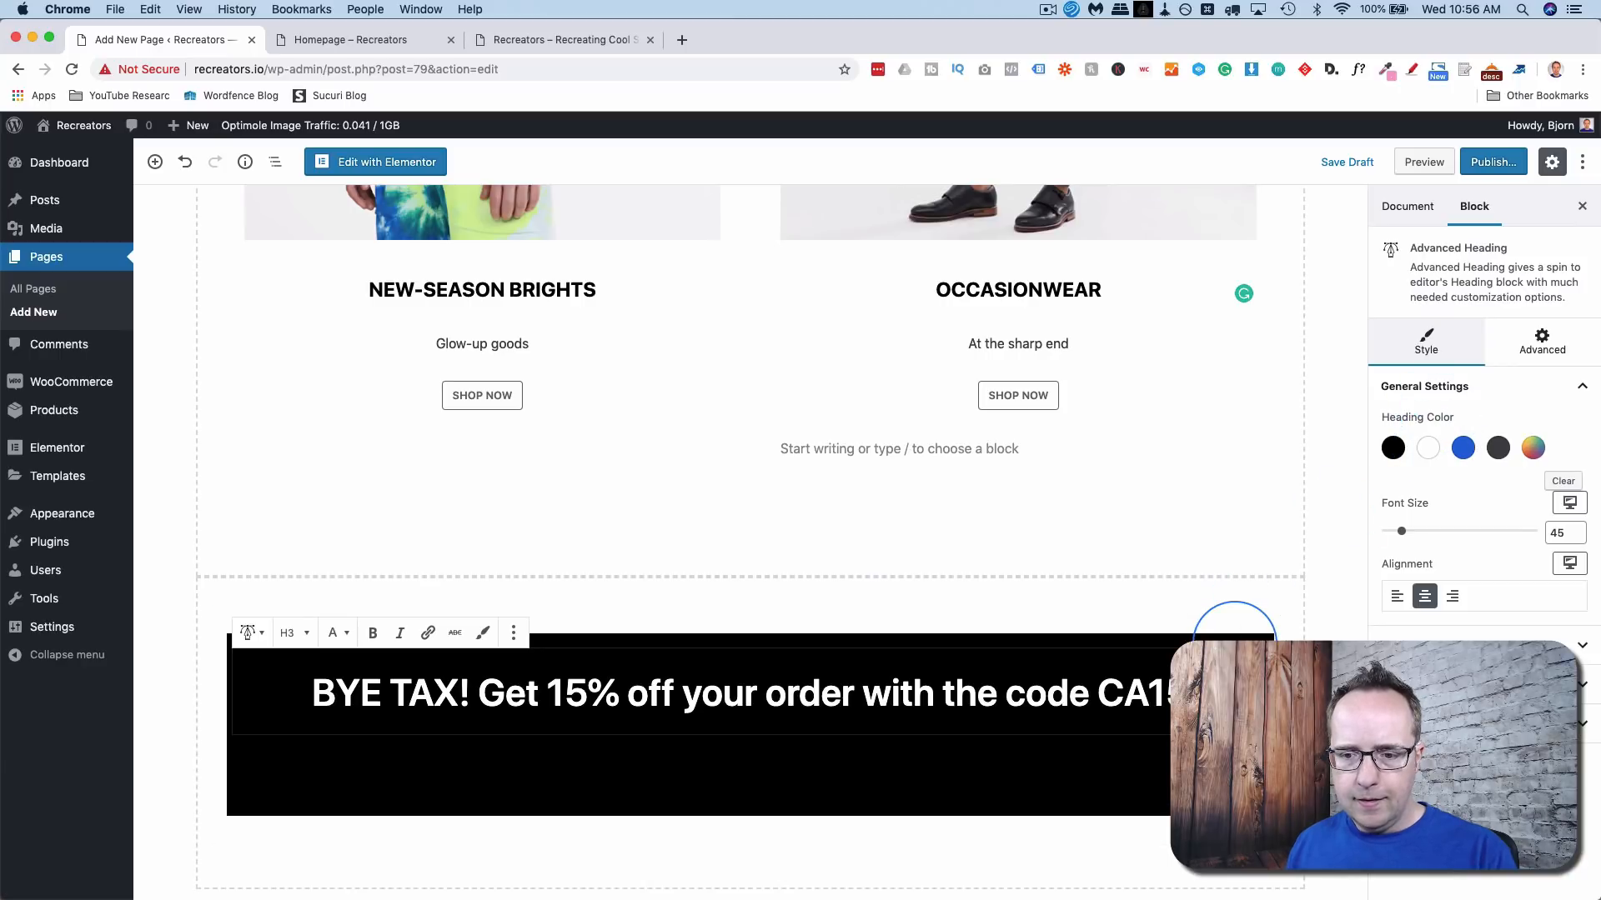
- Set the banner column's padding to 0 and its top margin to 0
left_click(1251, 638)
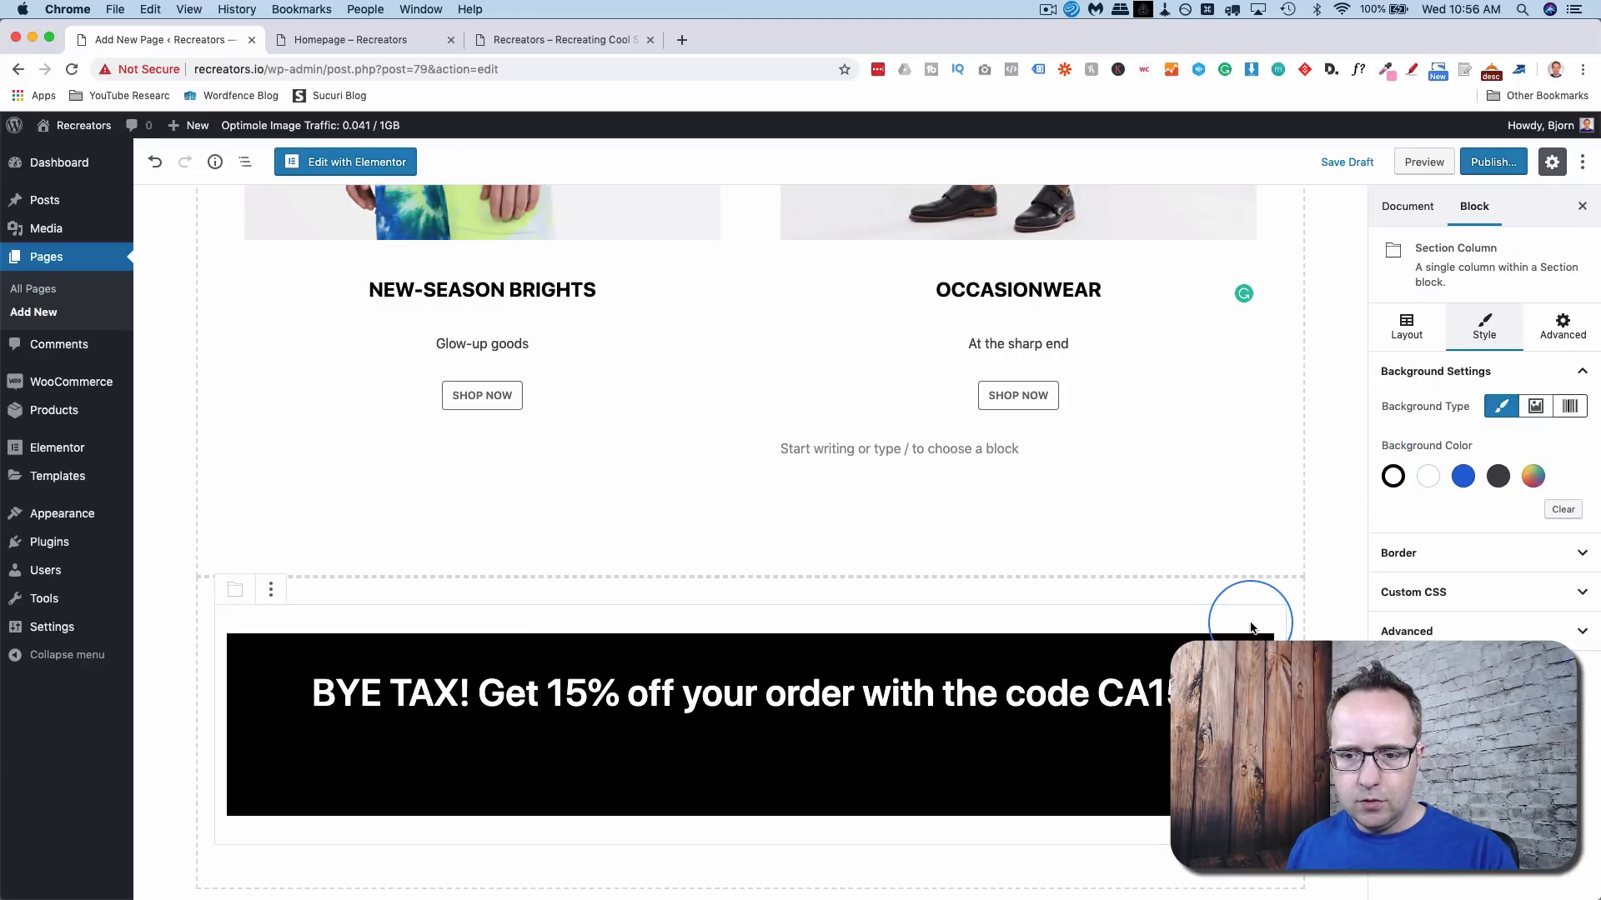
left_click(1409, 327)
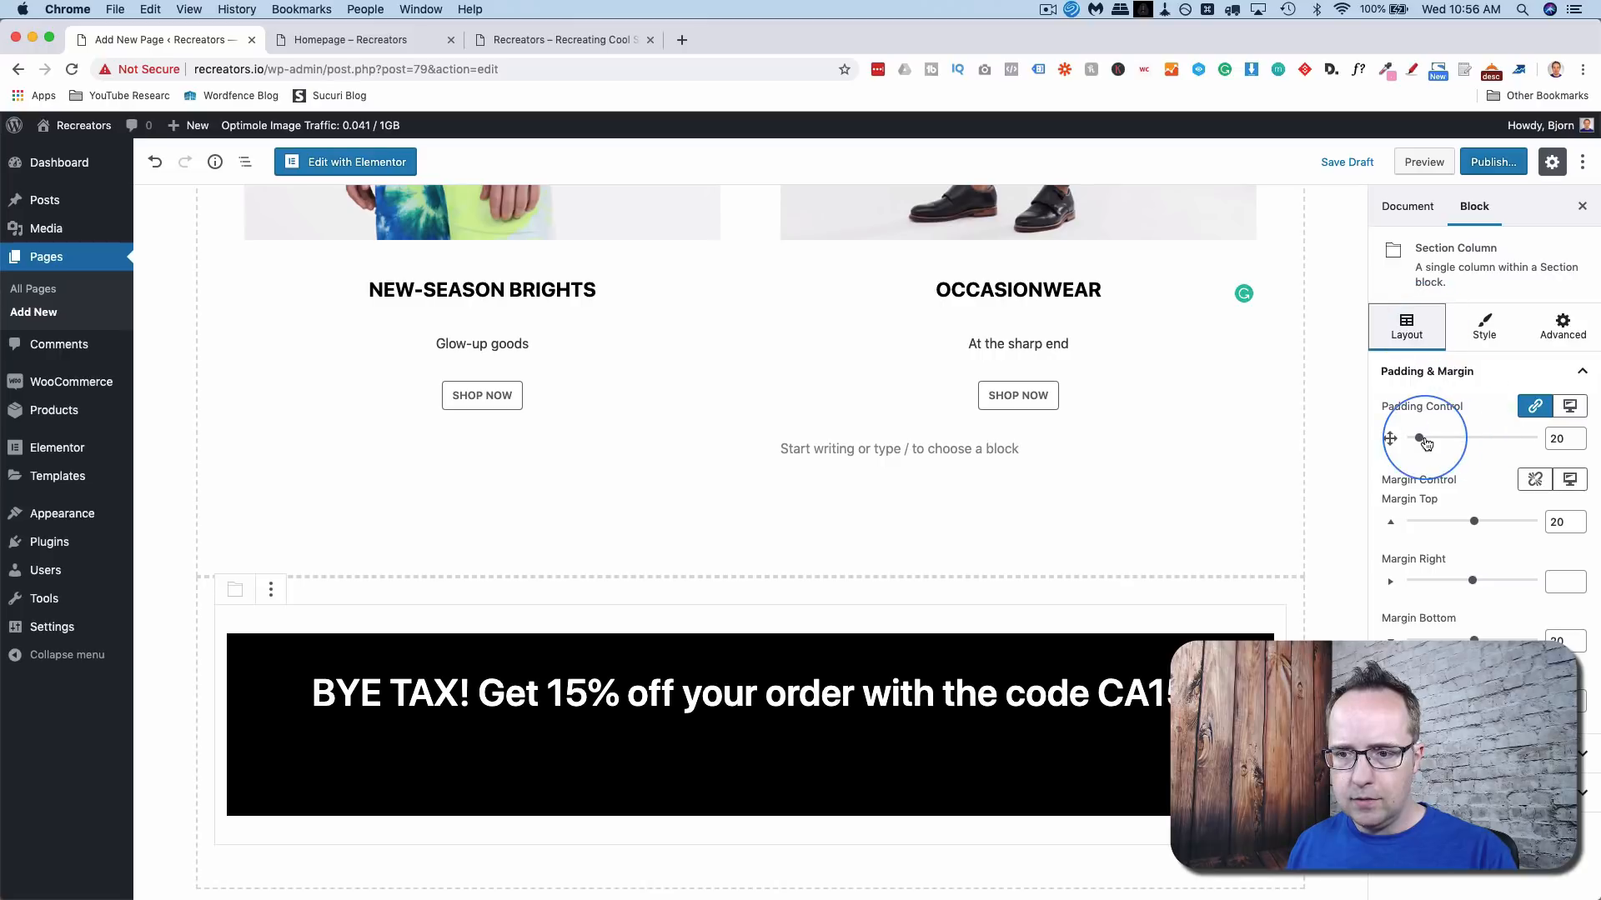
left_click_drag(1422, 445, 1412, 445)
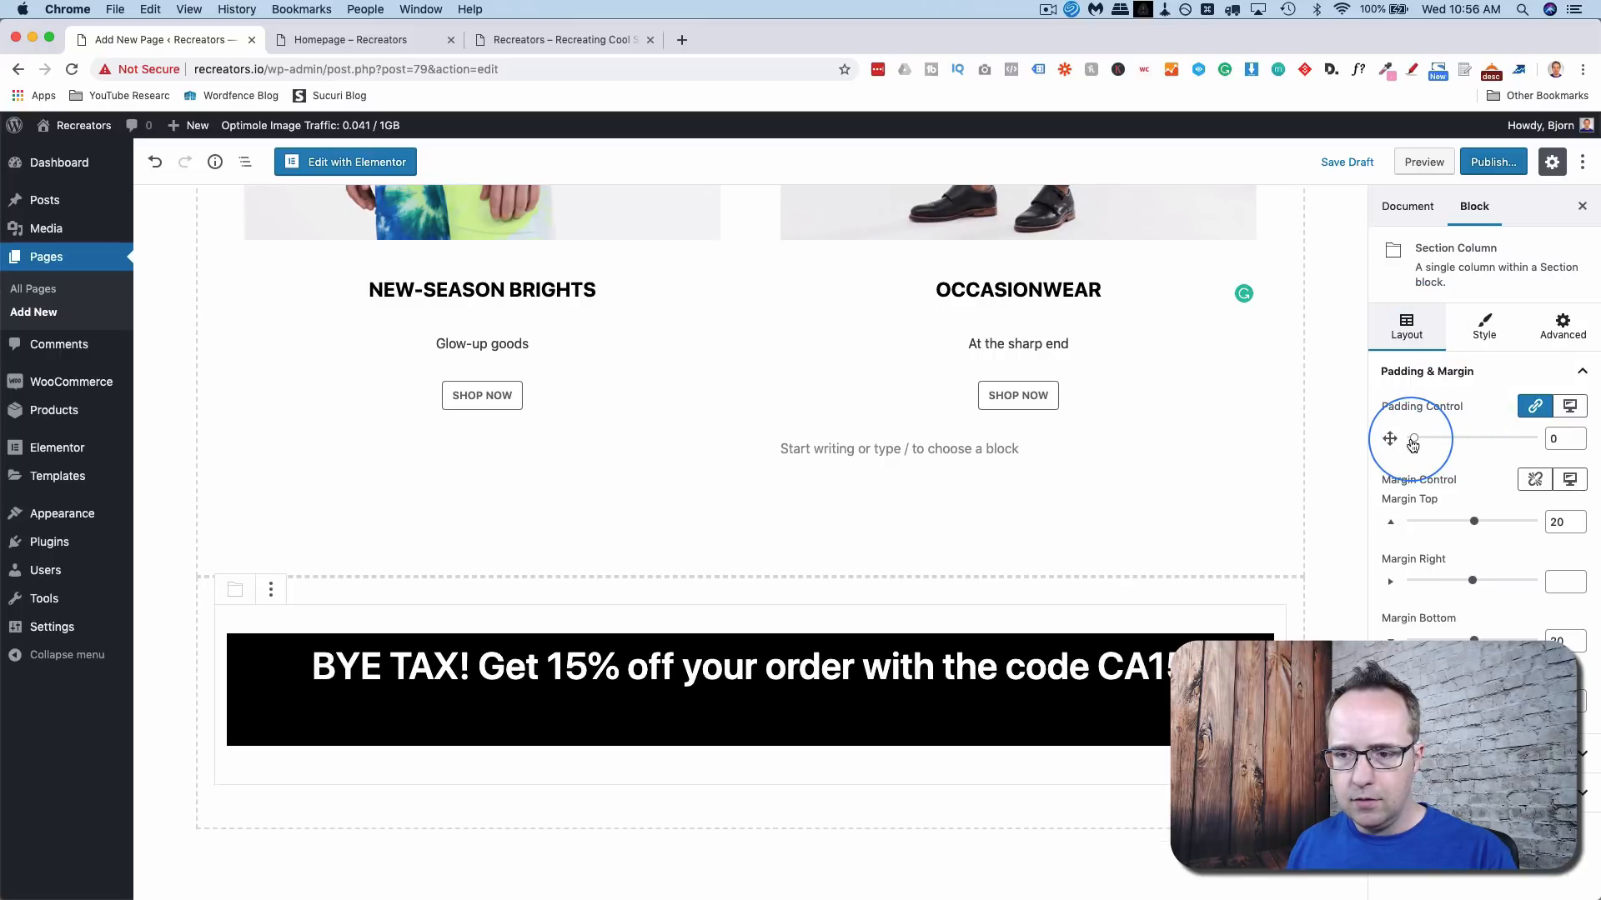
left_click_drag(1474, 523, 1464, 524)
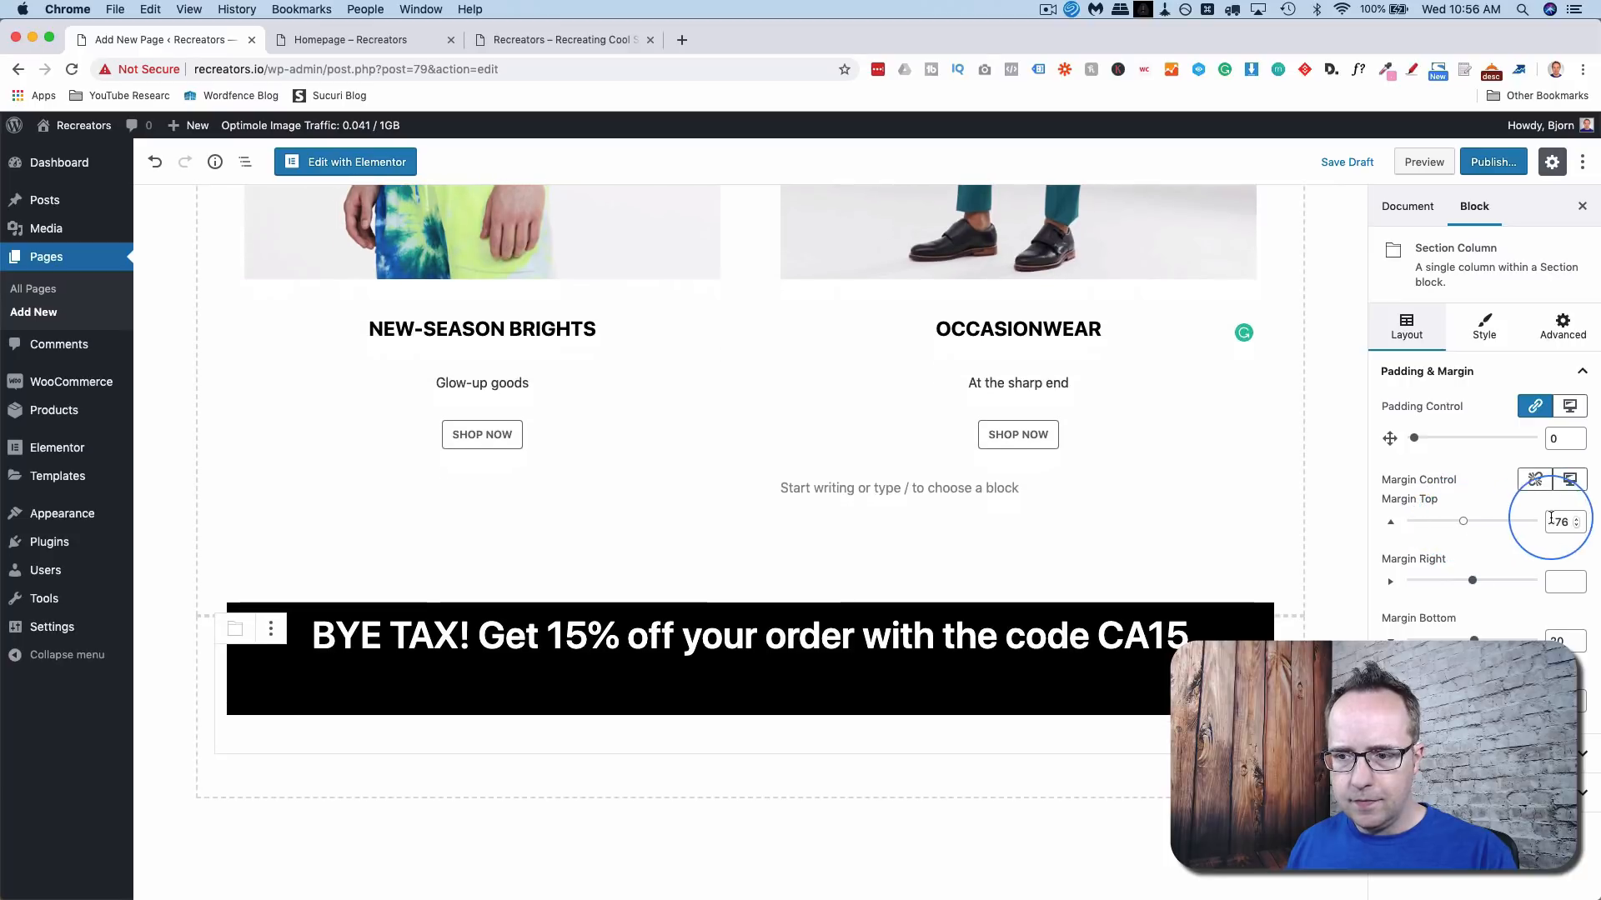
left_click_drag(1569, 523, 1529, 525)
key("BackSpace")
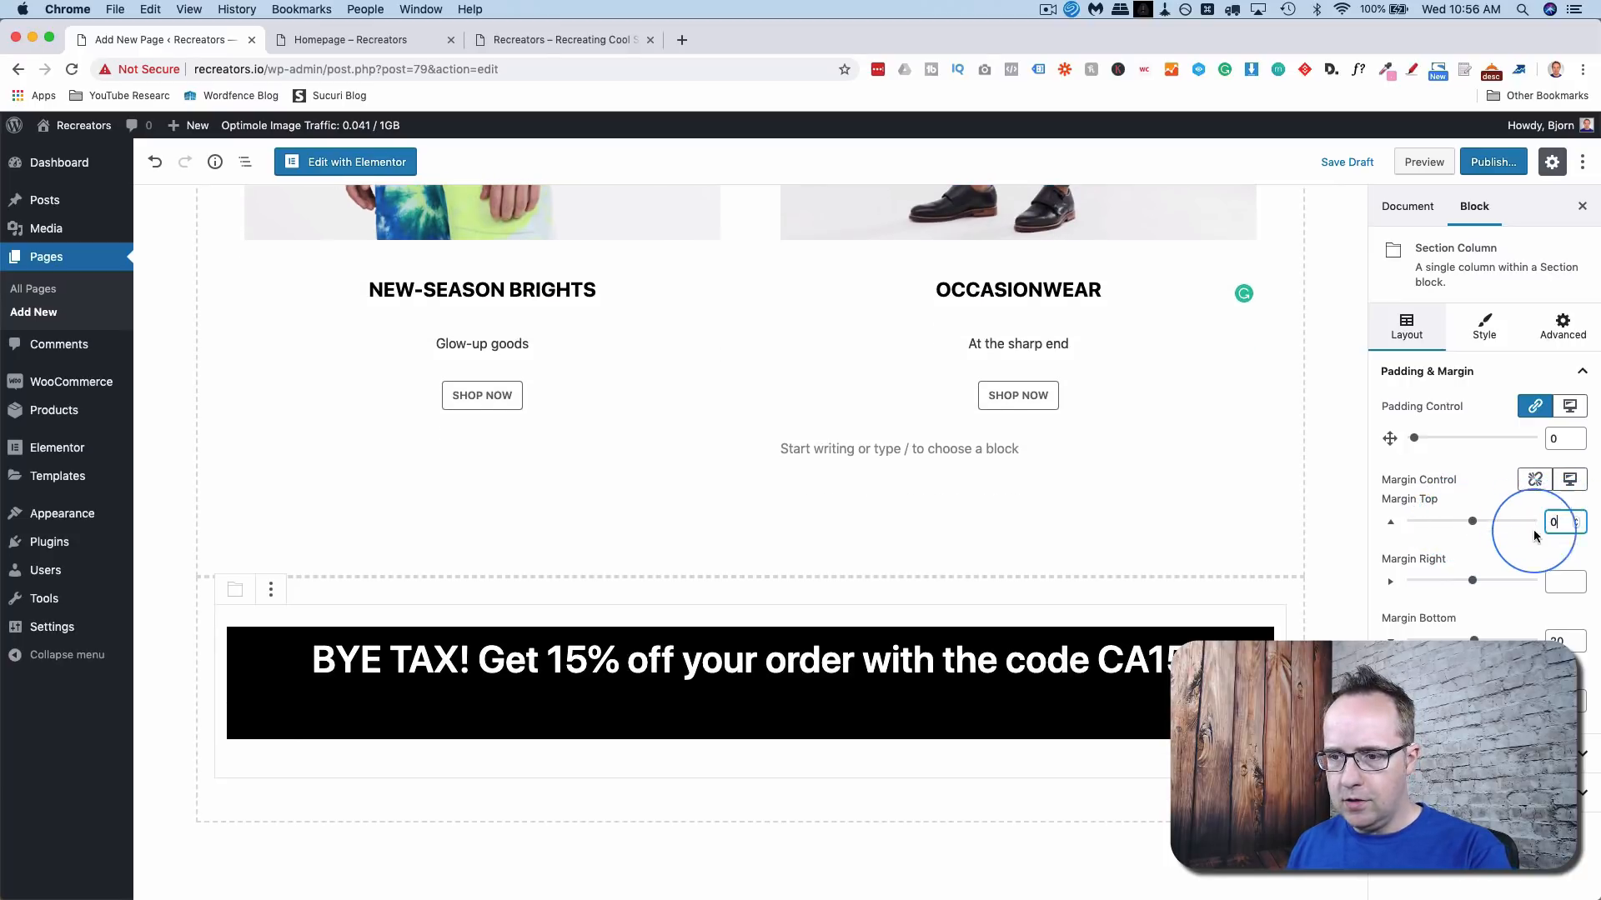
- Set the BYE TAX heading's top padding to 26 to position the text within the black banner
left_click(1151, 667)
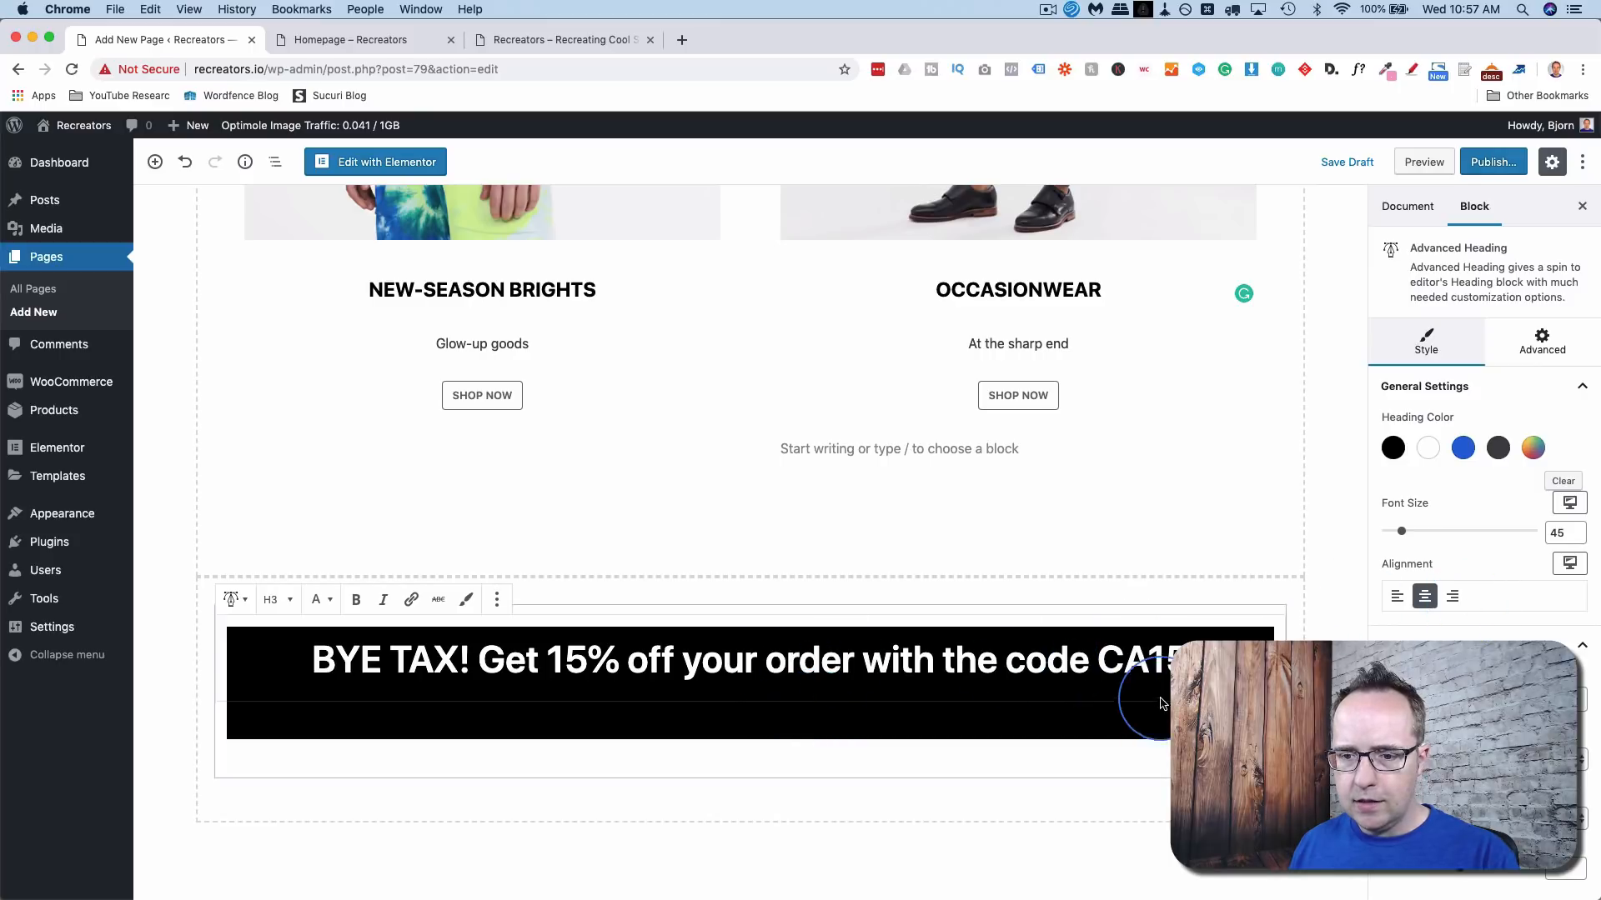
left_click(1542, 342)
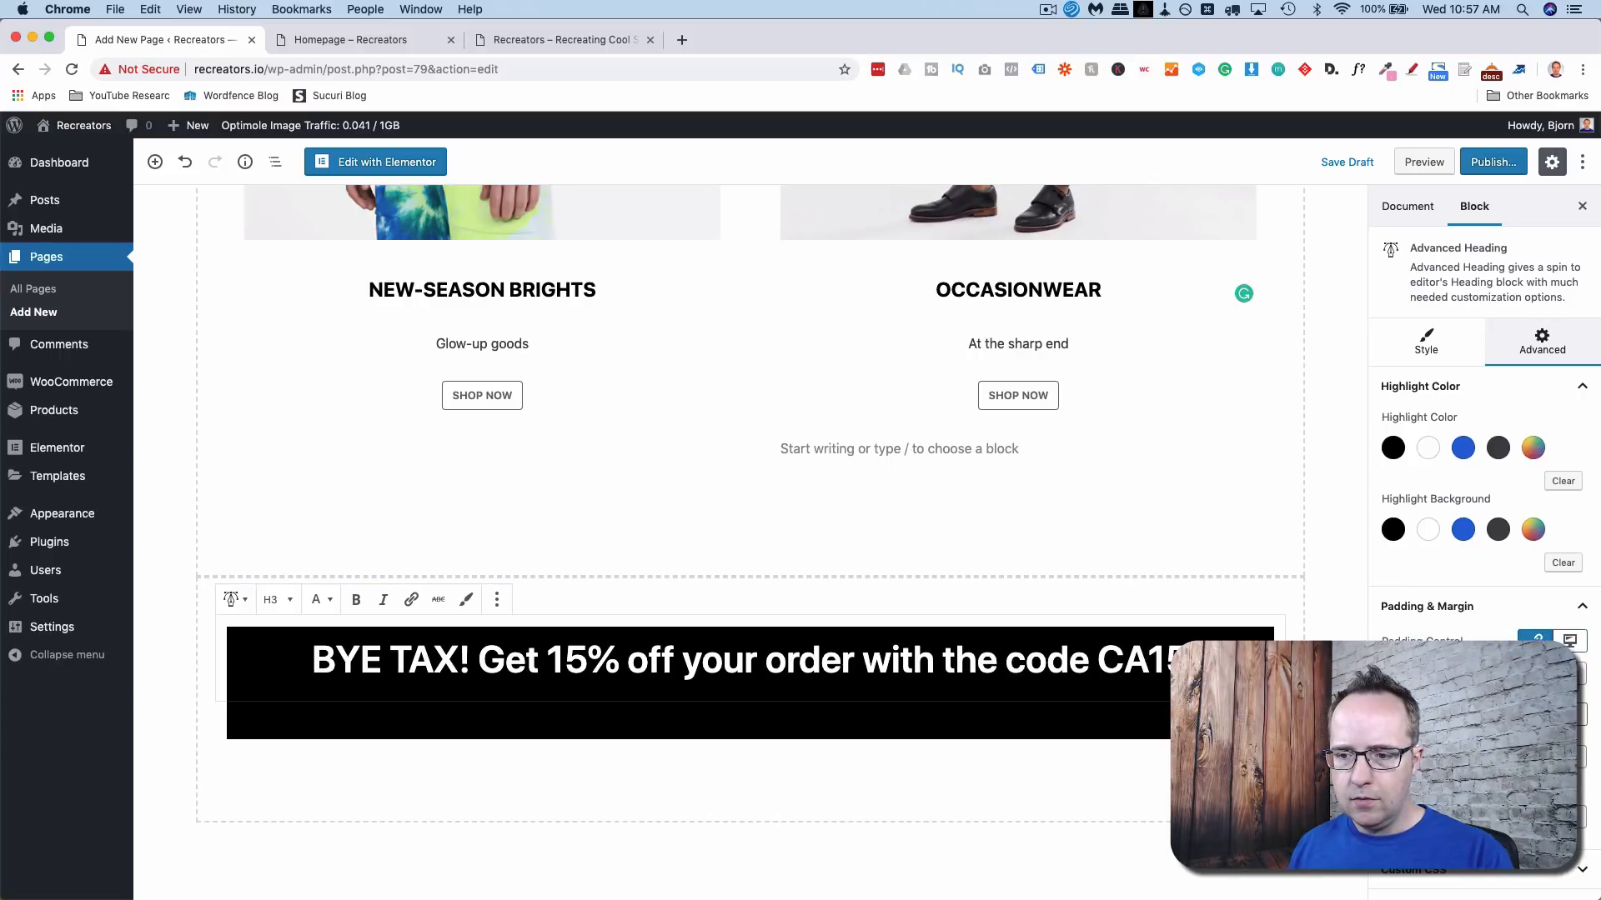
scroll(1482, 642, "down", 3)
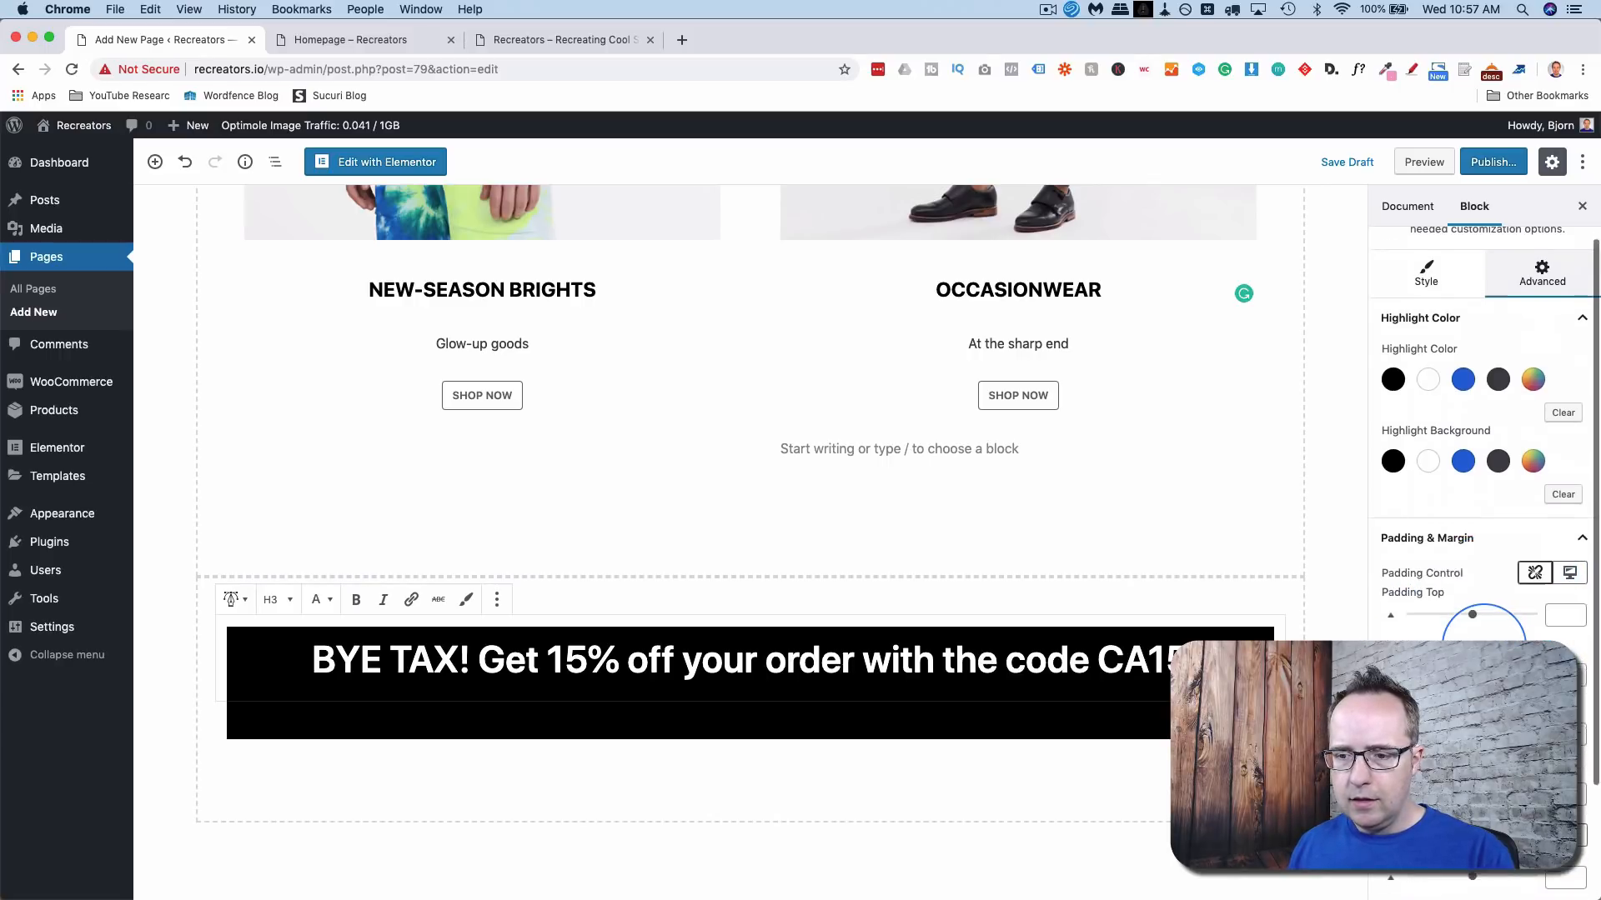
left_click_drag(1473, 570, 1426, 600)
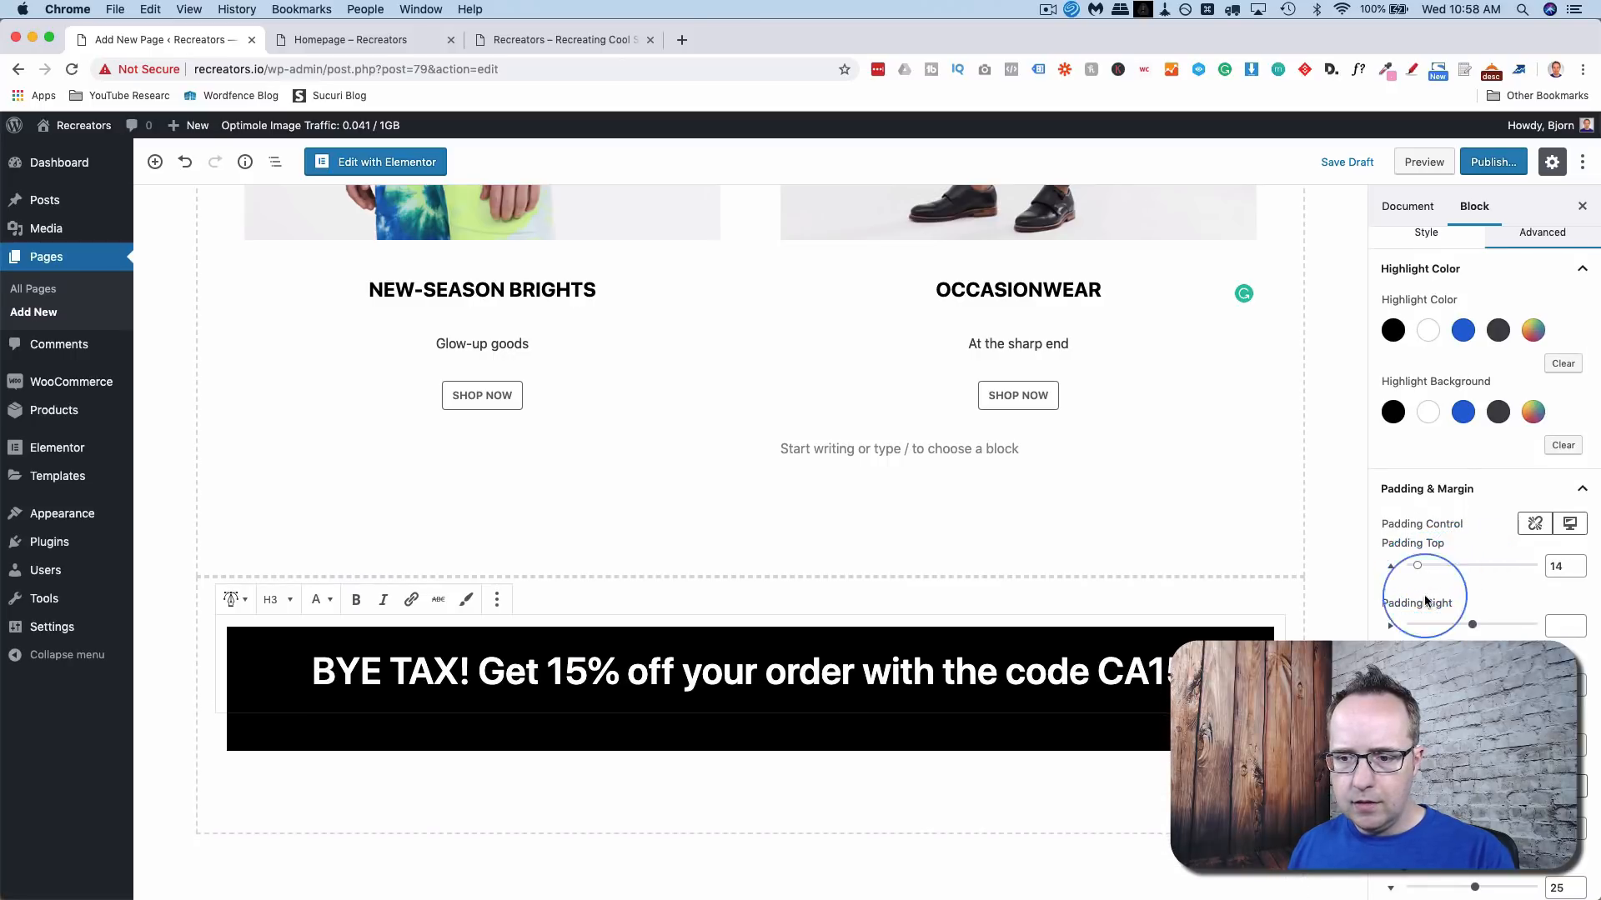
left_click_drag(1472, 684, 1412, 685)
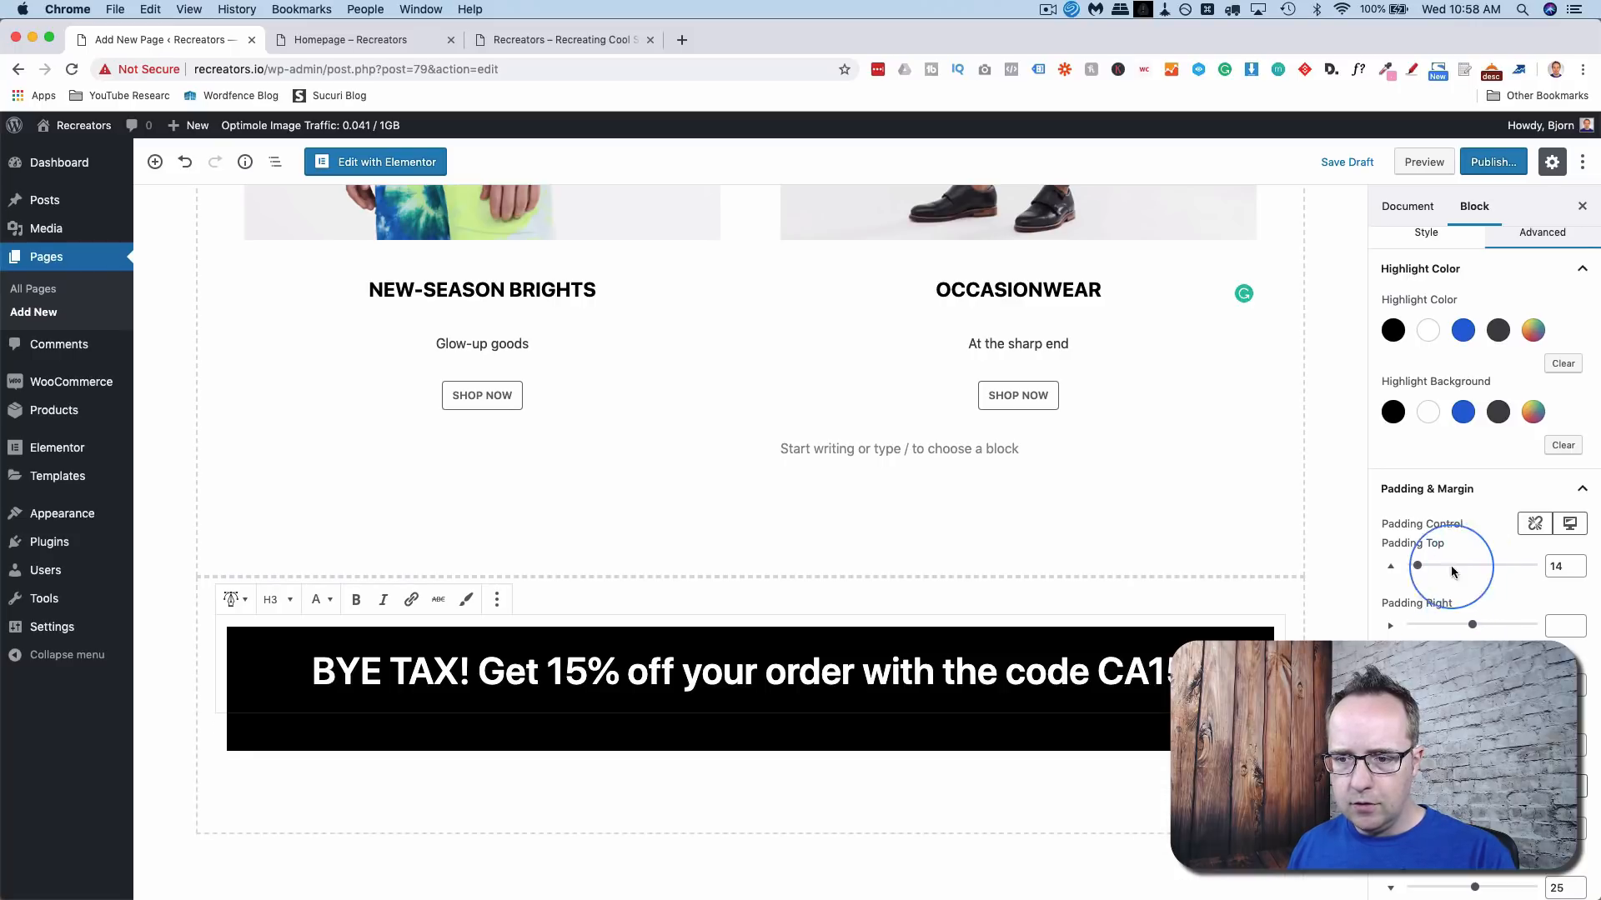
left_click_drag(1418, 572, 1422, 572)
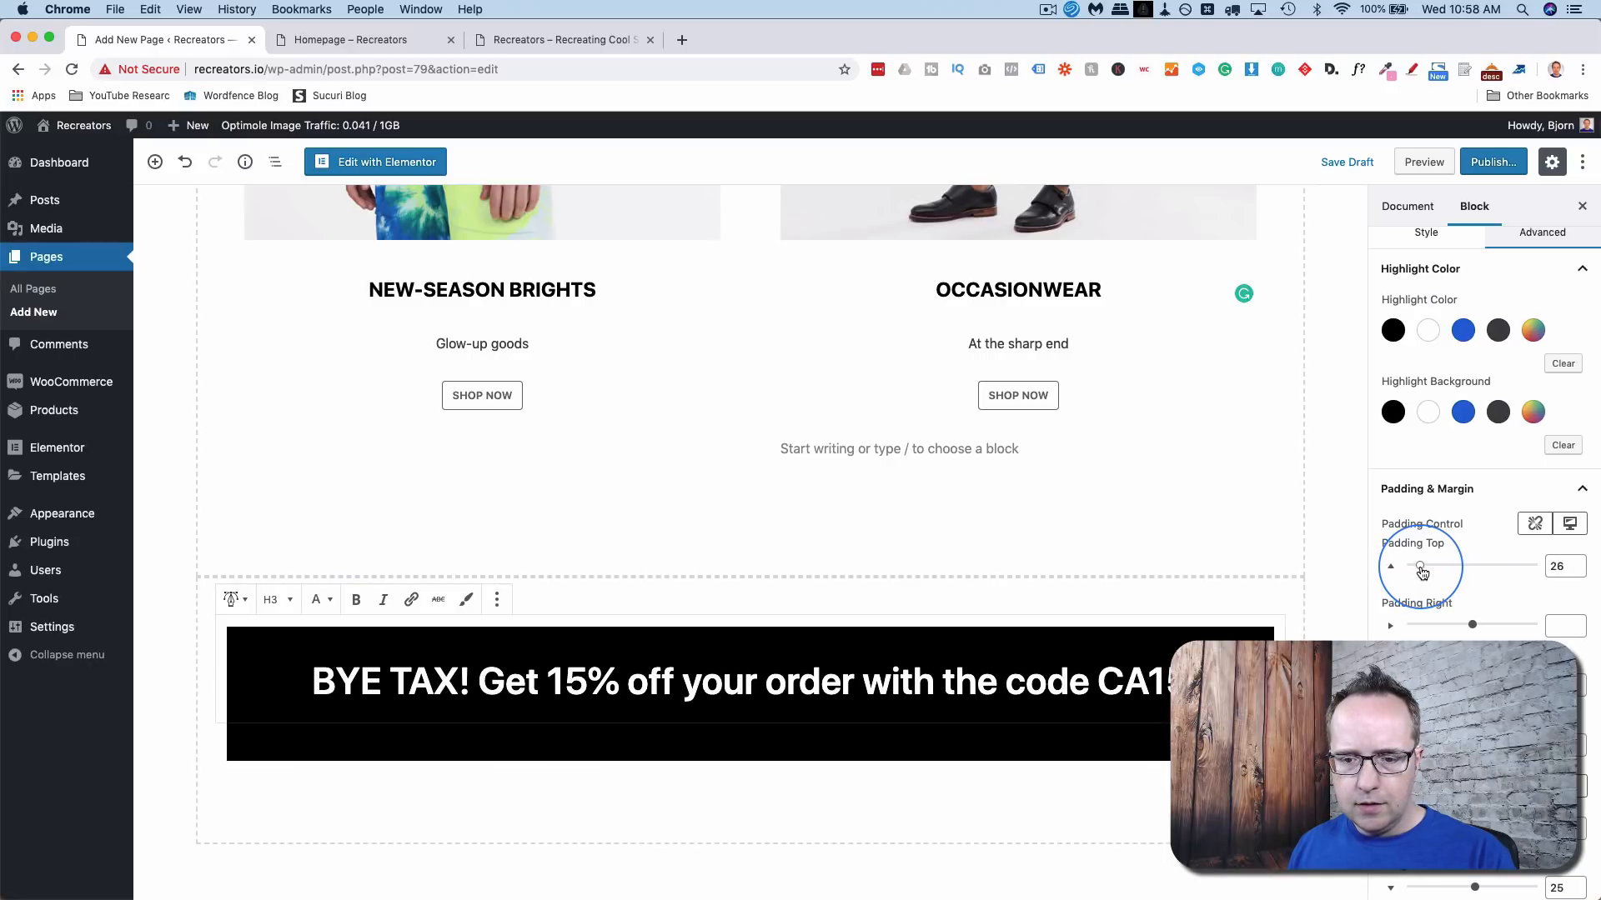
left_click(1017, 733)
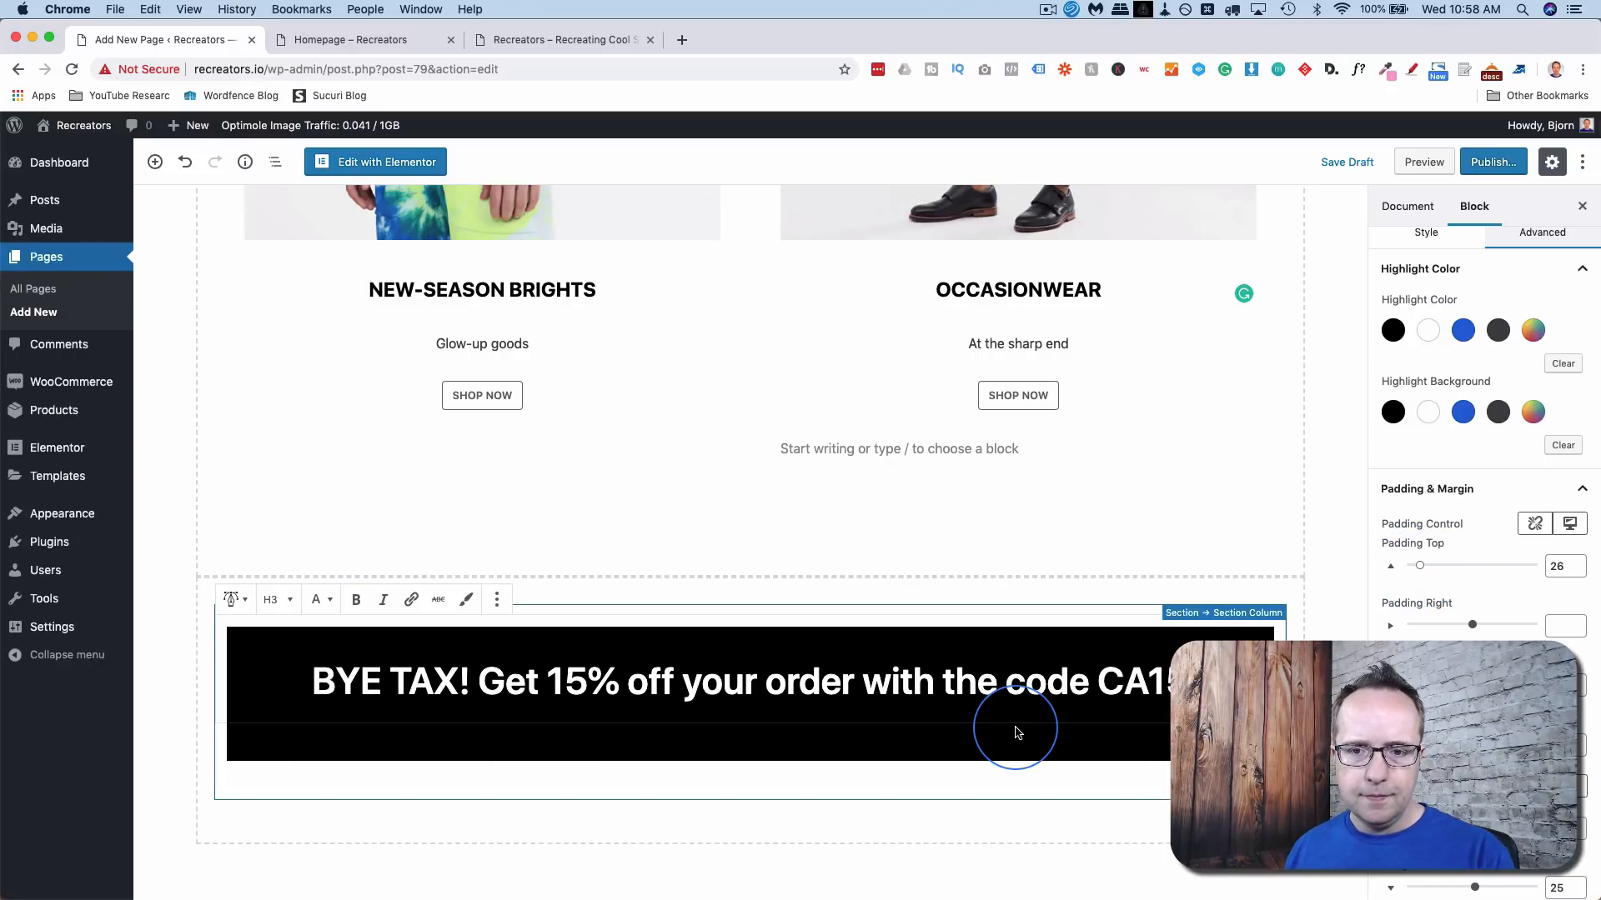
- Save the page as a draft and bring up the Style Feed section on the ASOS men's page
left_click(1344, 162)
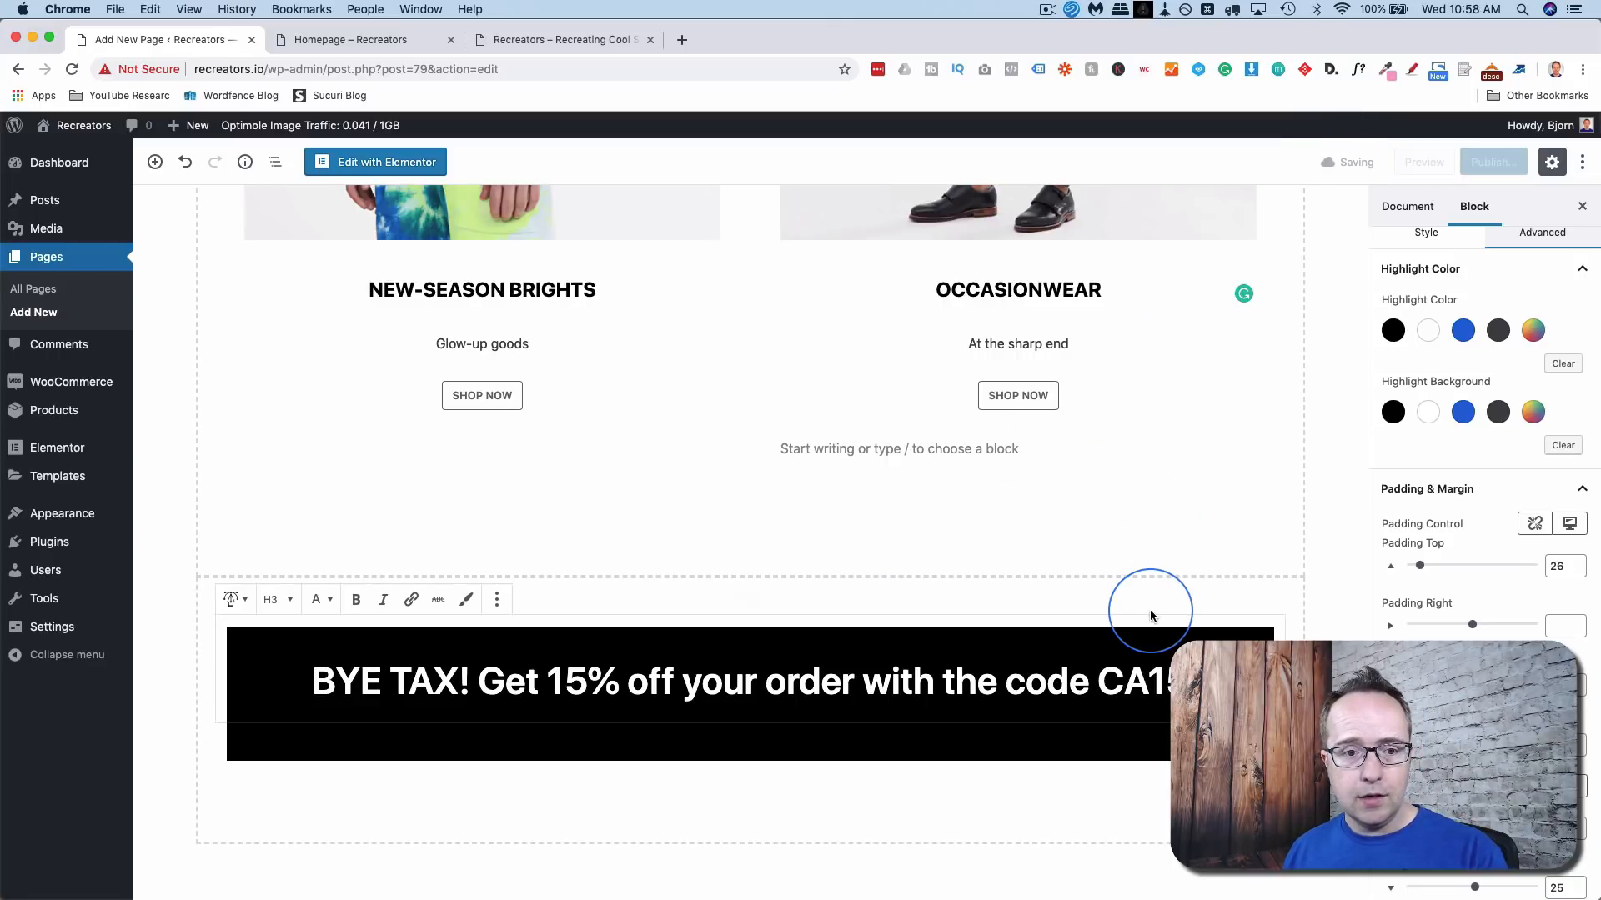
scroll(1083, 676, "down", 1)
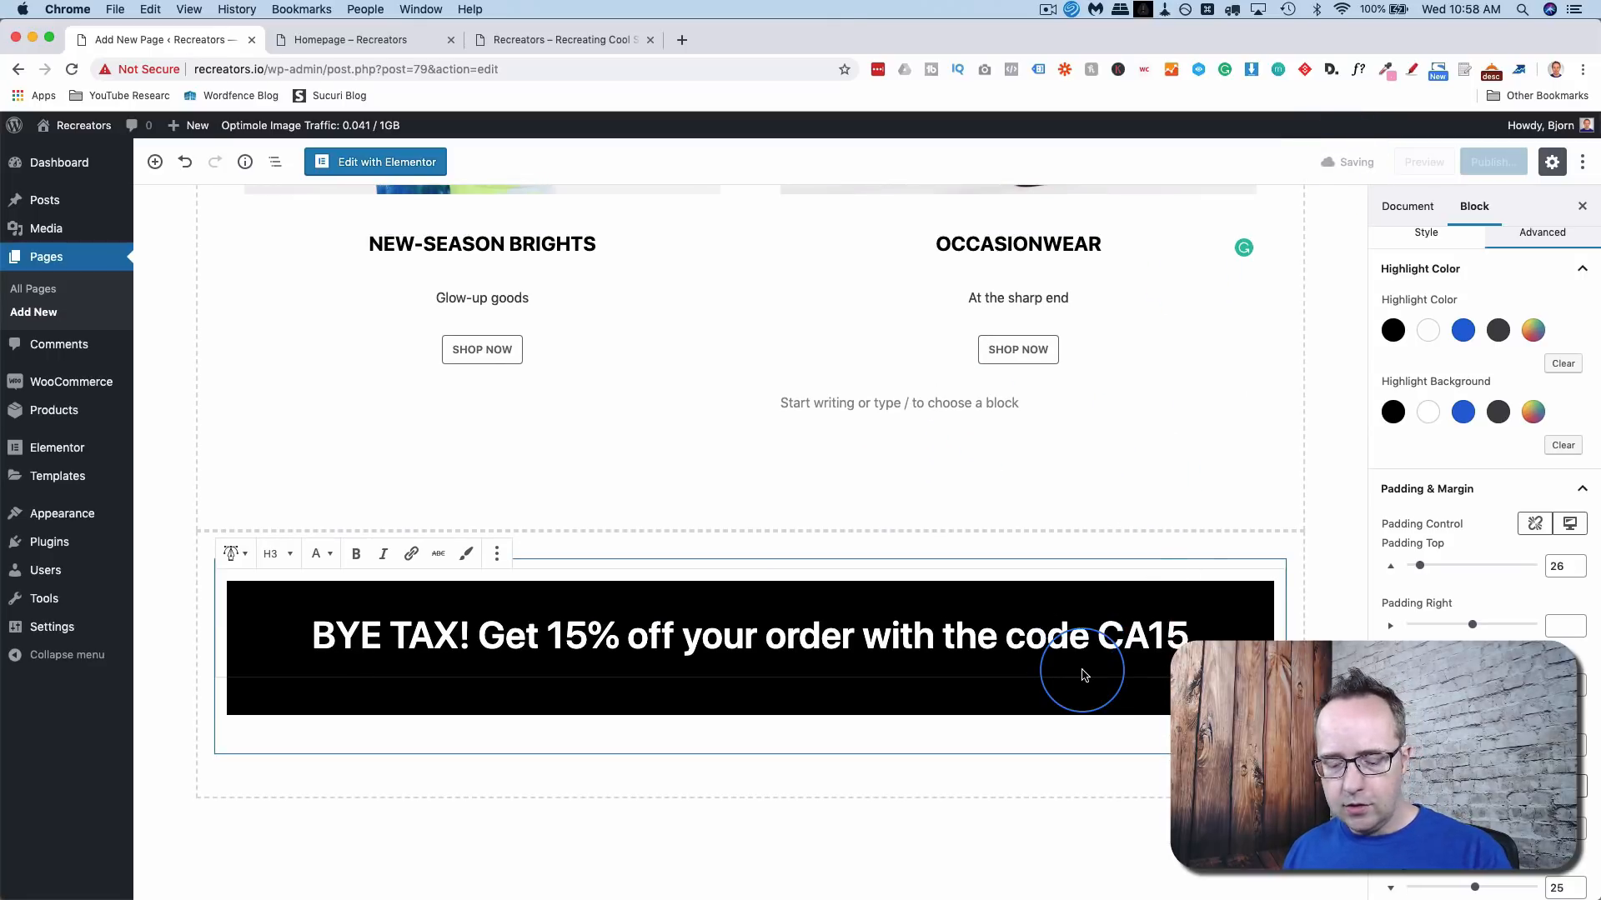
key("super+grave")
scroll(888, 600, "down", 5)
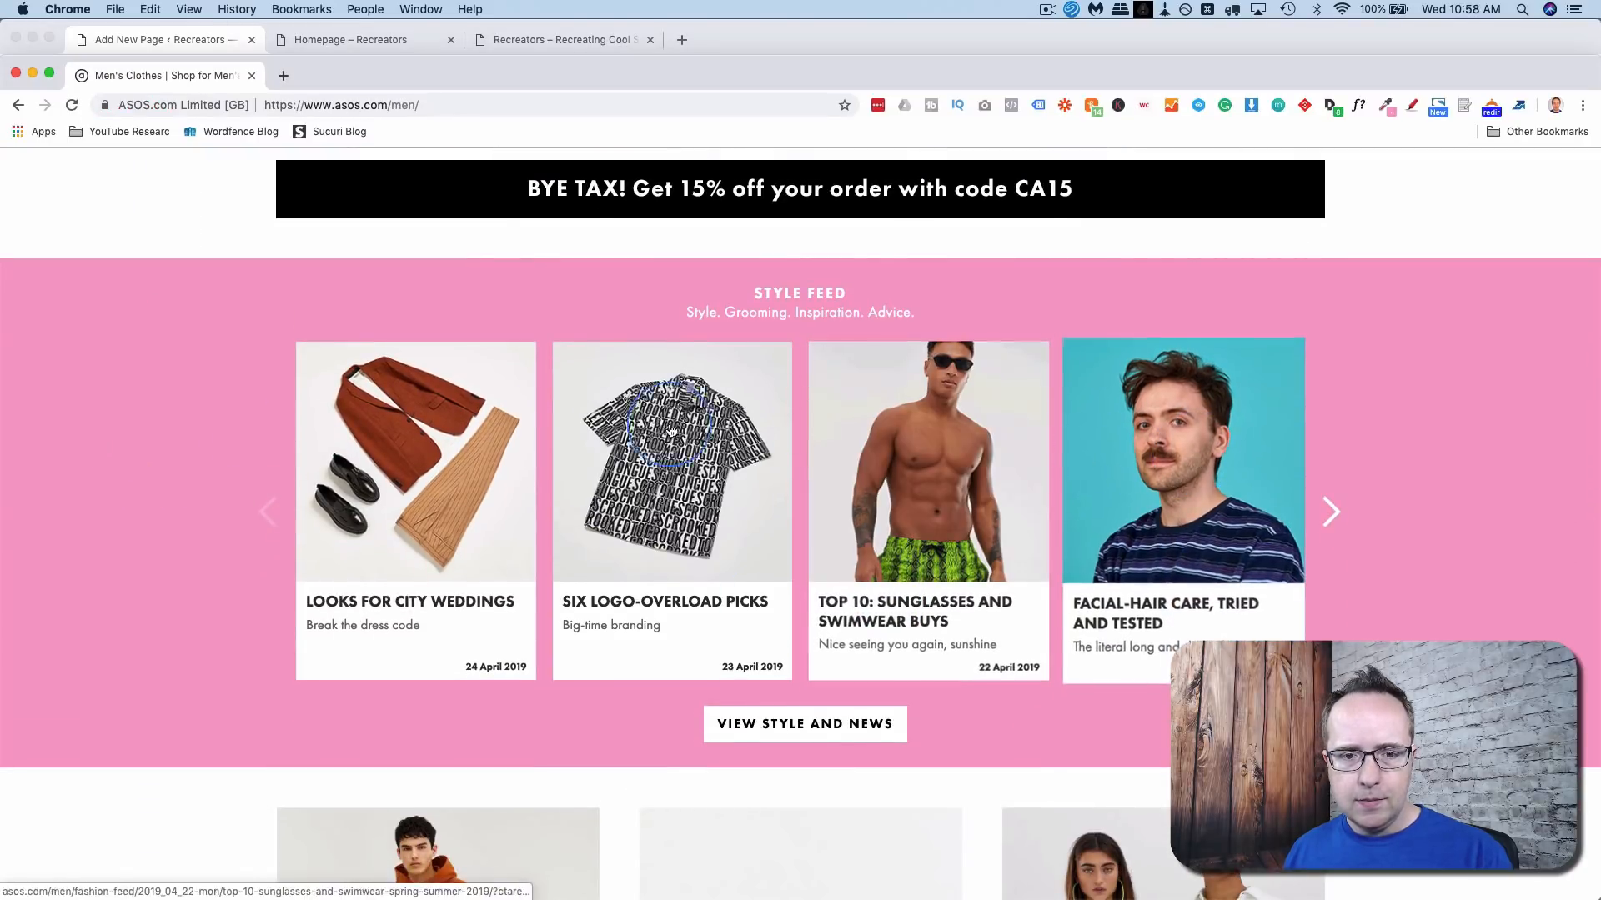
scroll(582, 739, "down", 1)
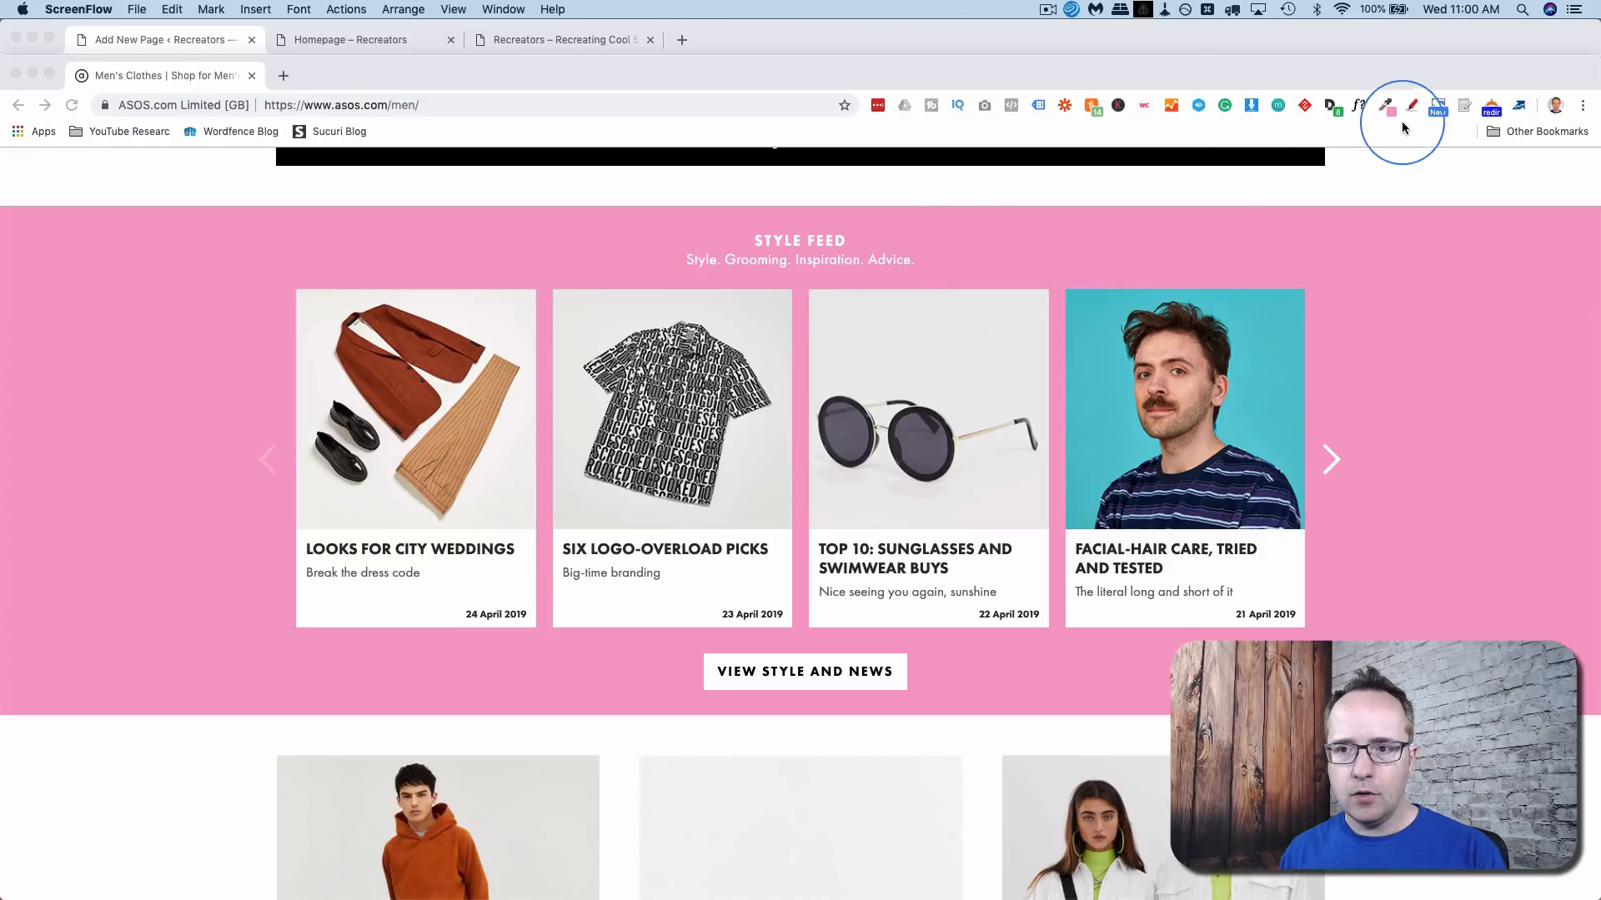
- Sample the pink background colour #F5A0C7 of the Style Feed section with the colour picker extension
left_click(1390, 117)
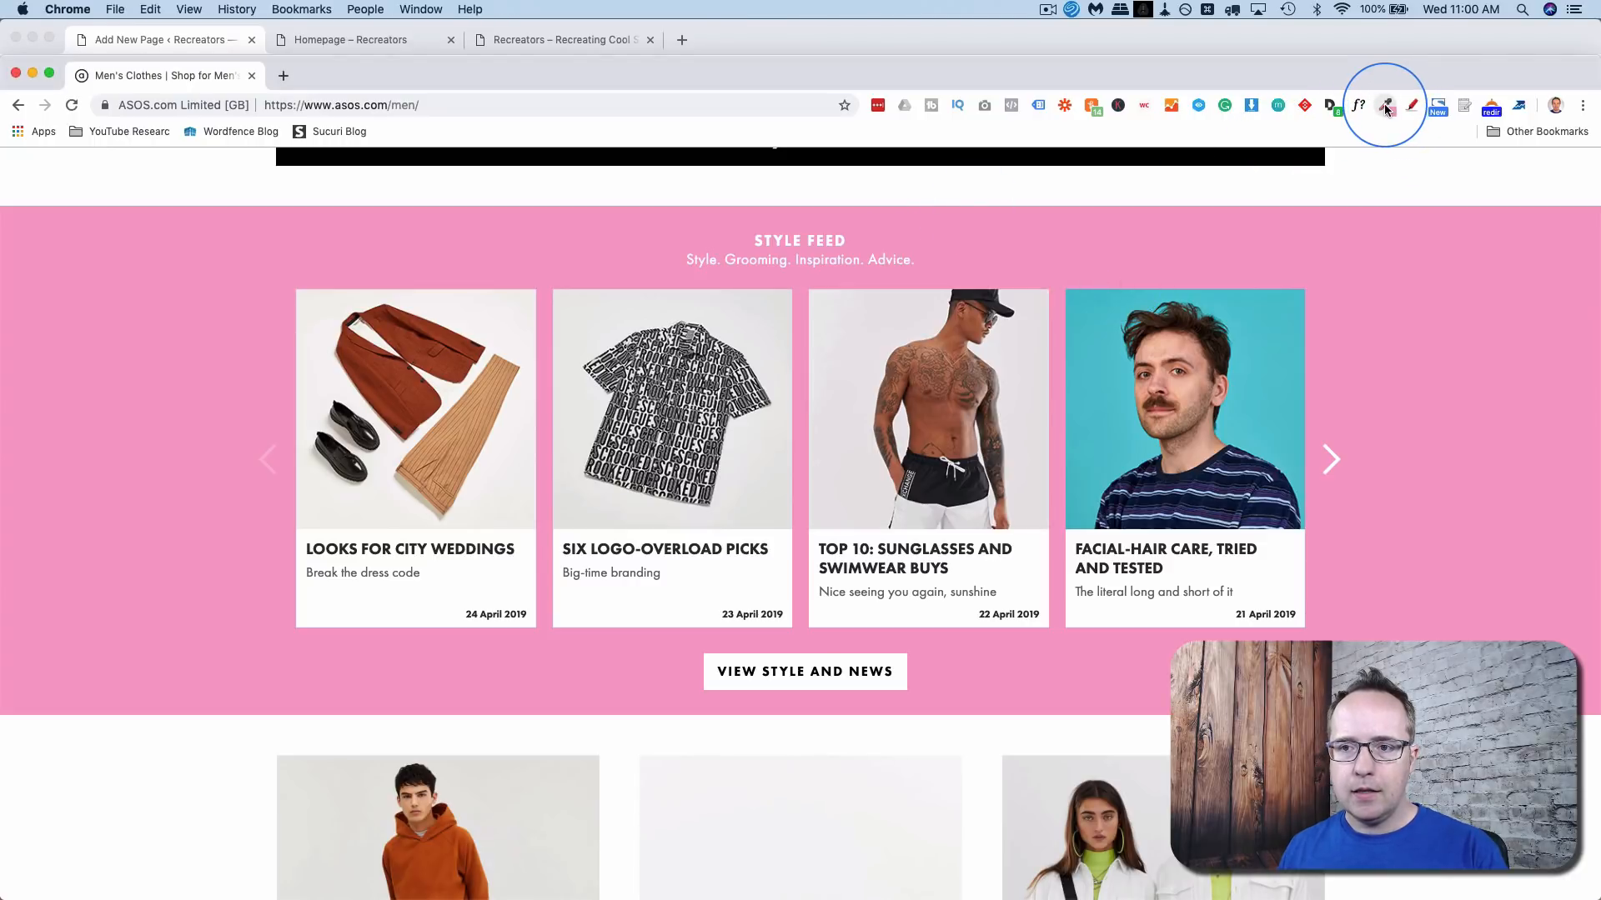
left_click(1386, 110)
left_click(1273, 126)
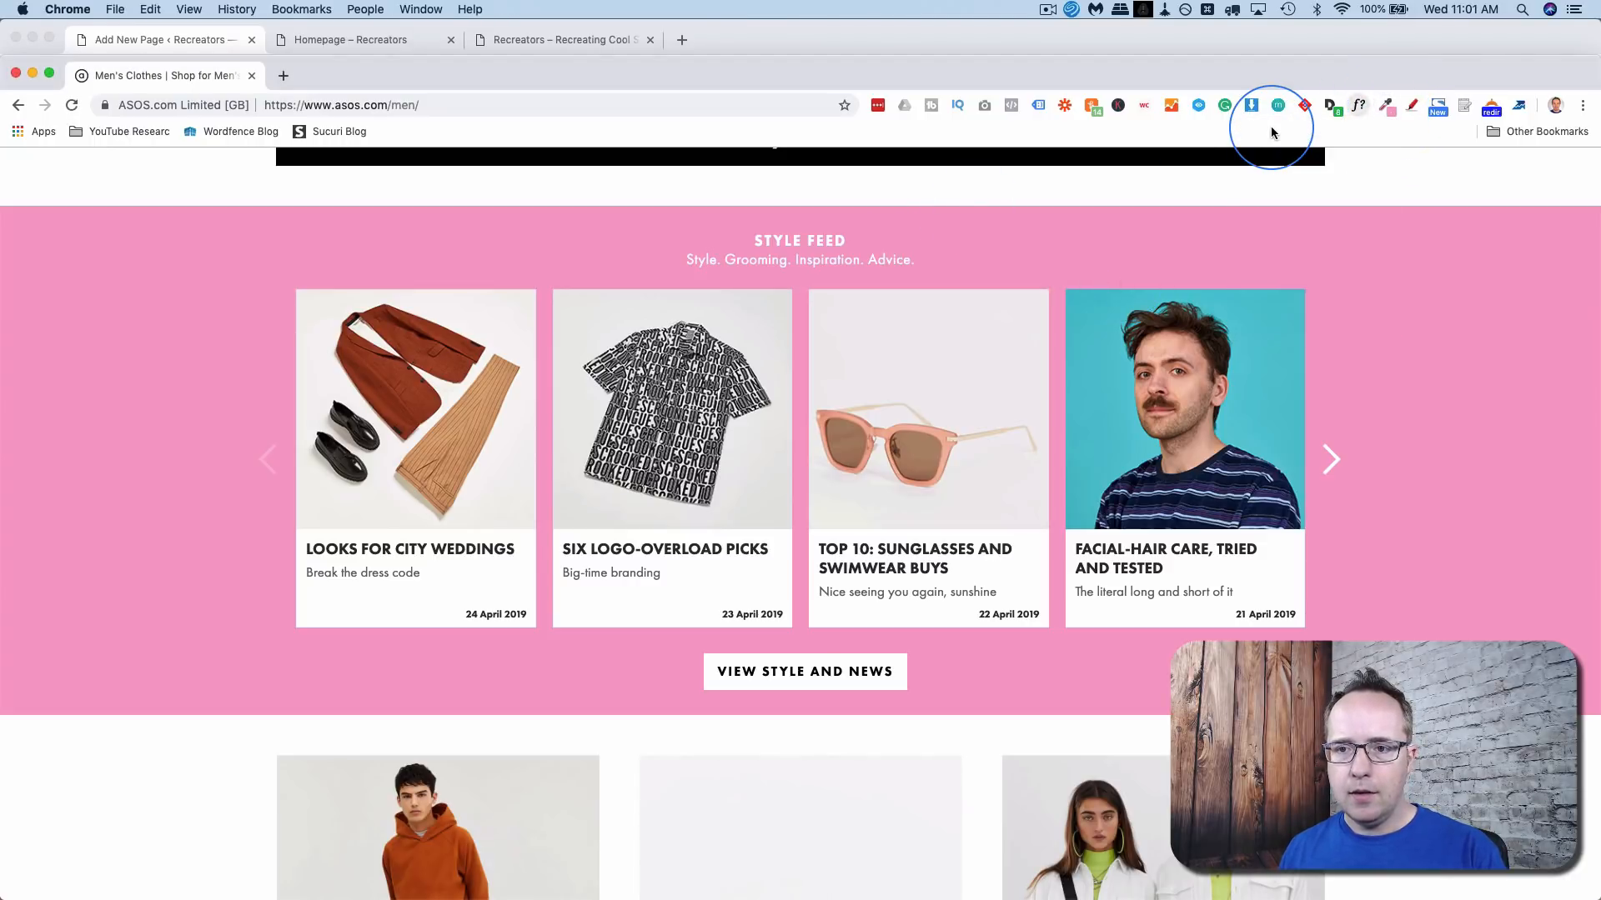
left_click(1313, 271)
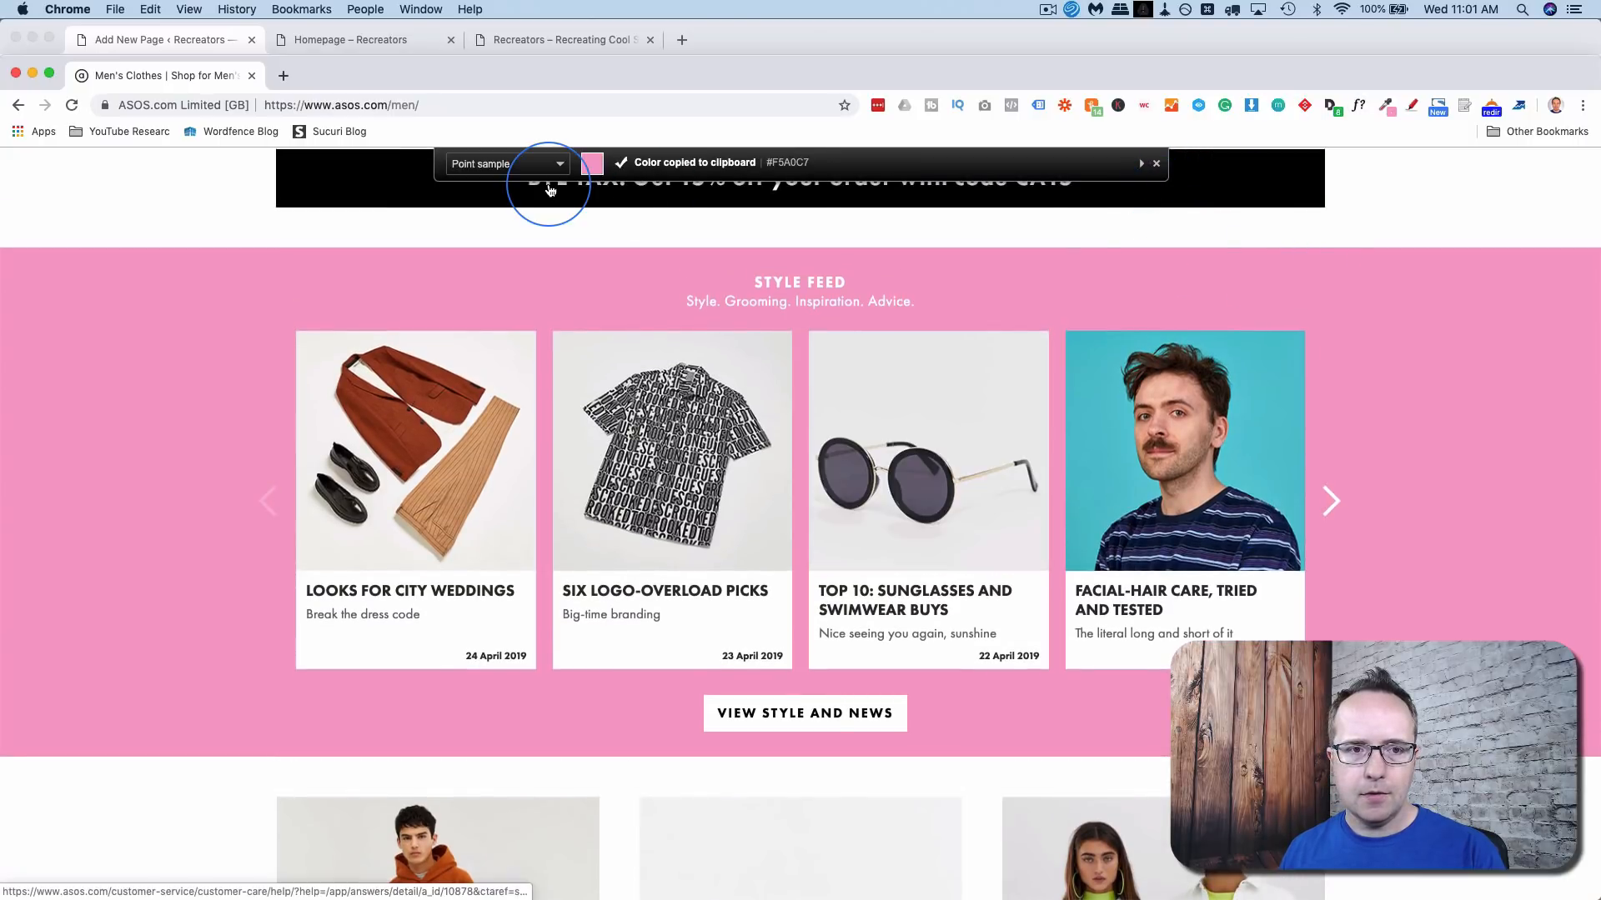
- Return to the WordPress page editor and add a section with four equal columns below the BYE TAX banner
left_click(208, 40)
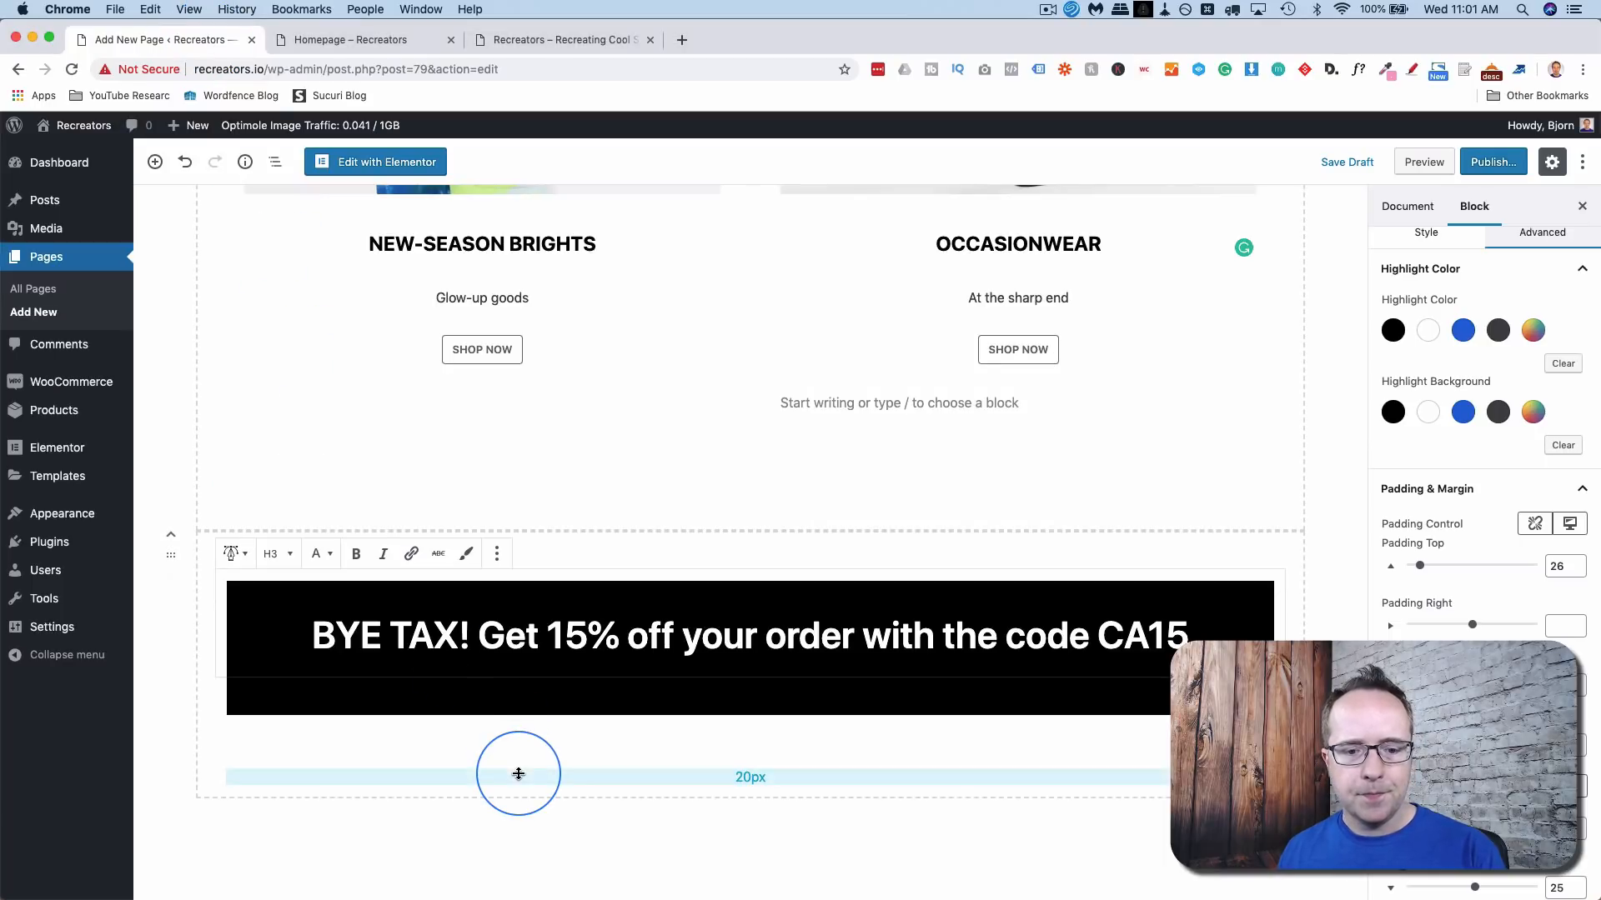
left_click(518, 774)
left_click(528, 807)
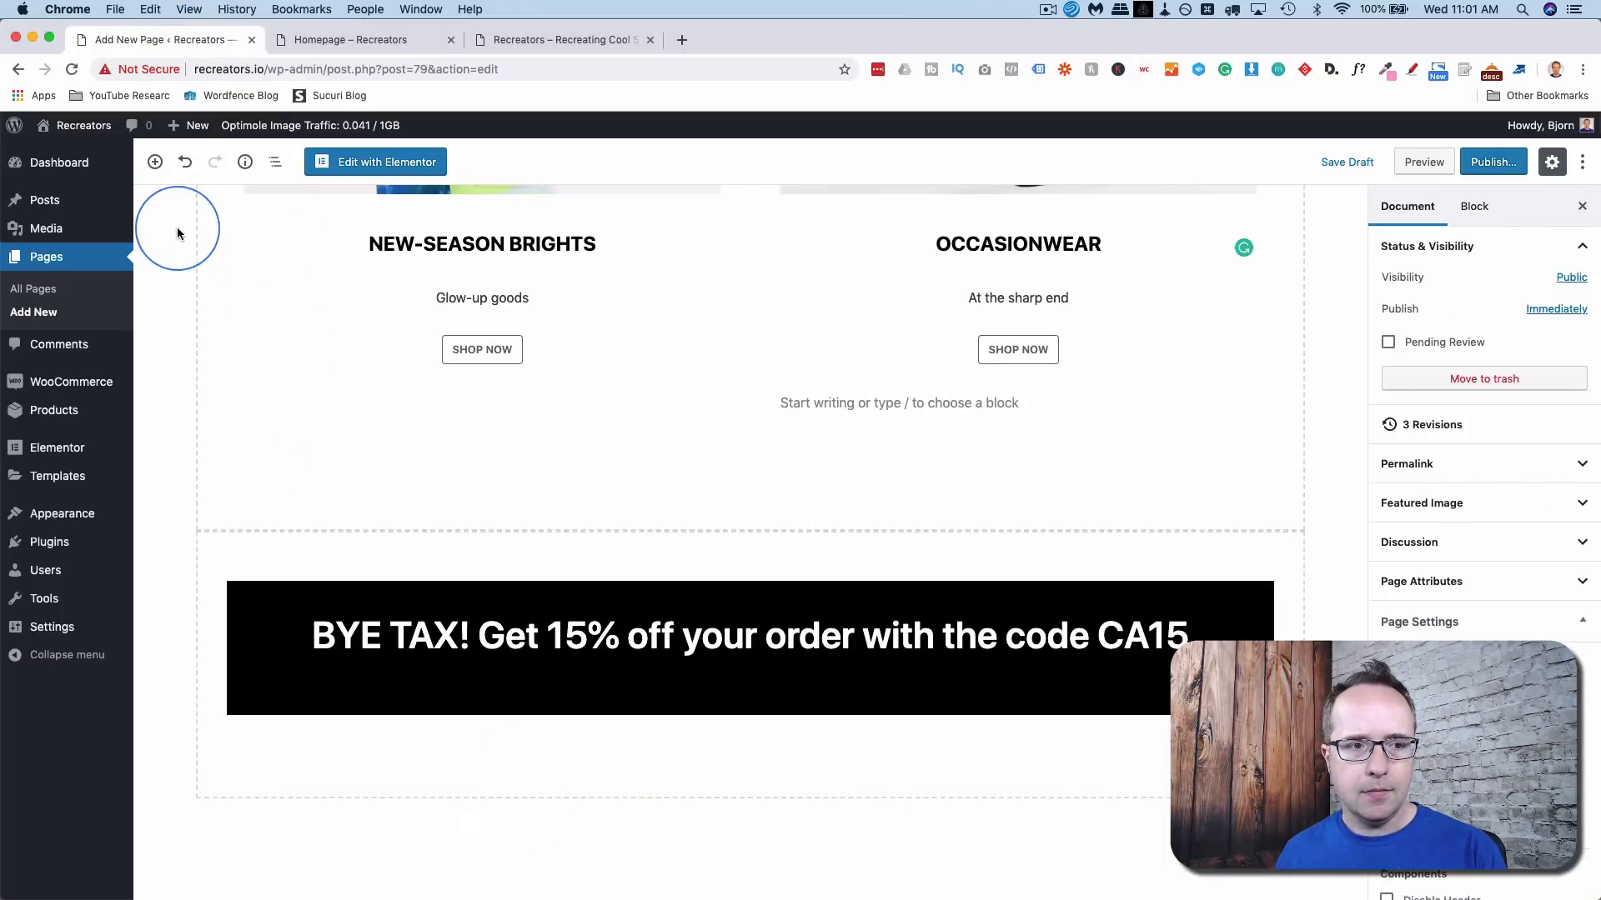
left_click(156, 162)
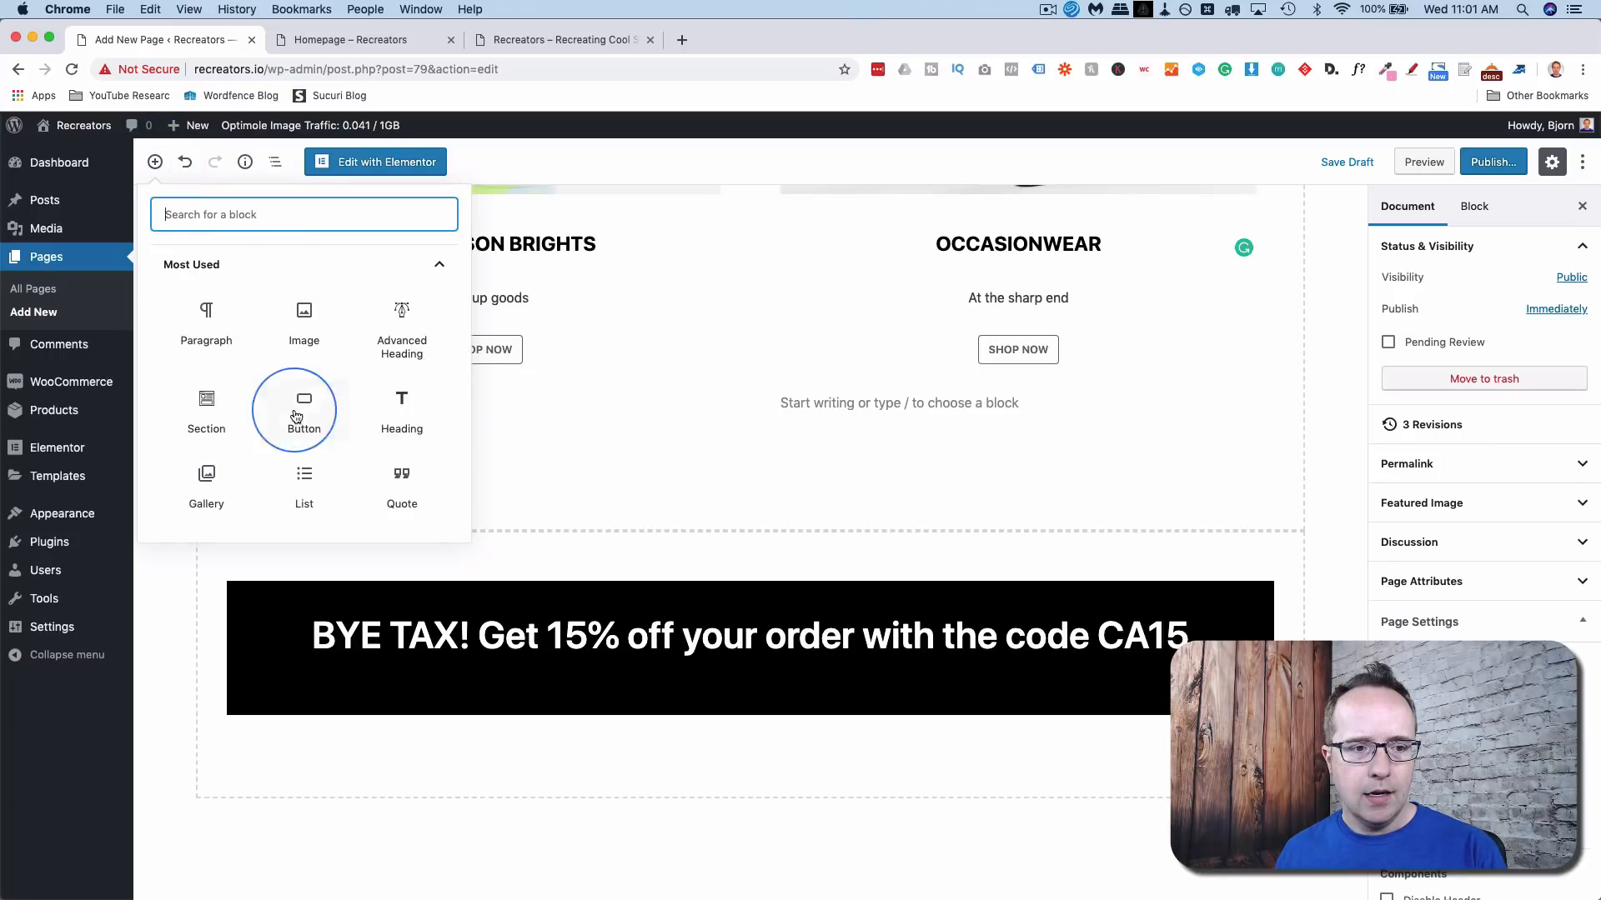
left_click(208, 407)
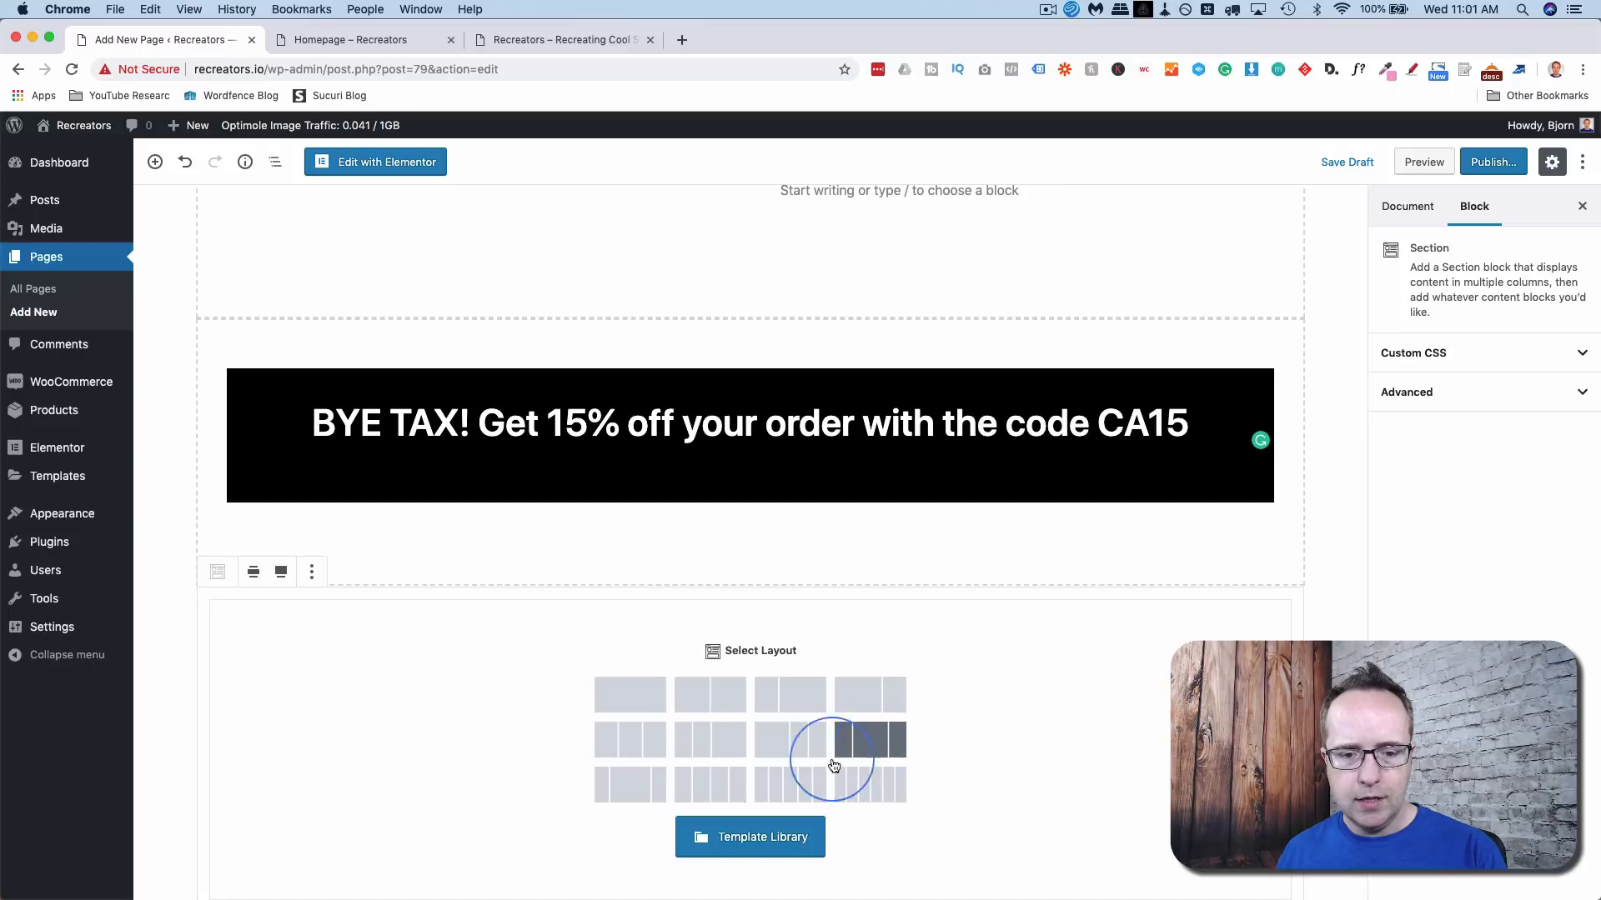
left_click(721, 786)
scroll(625, 582, "down", 1)
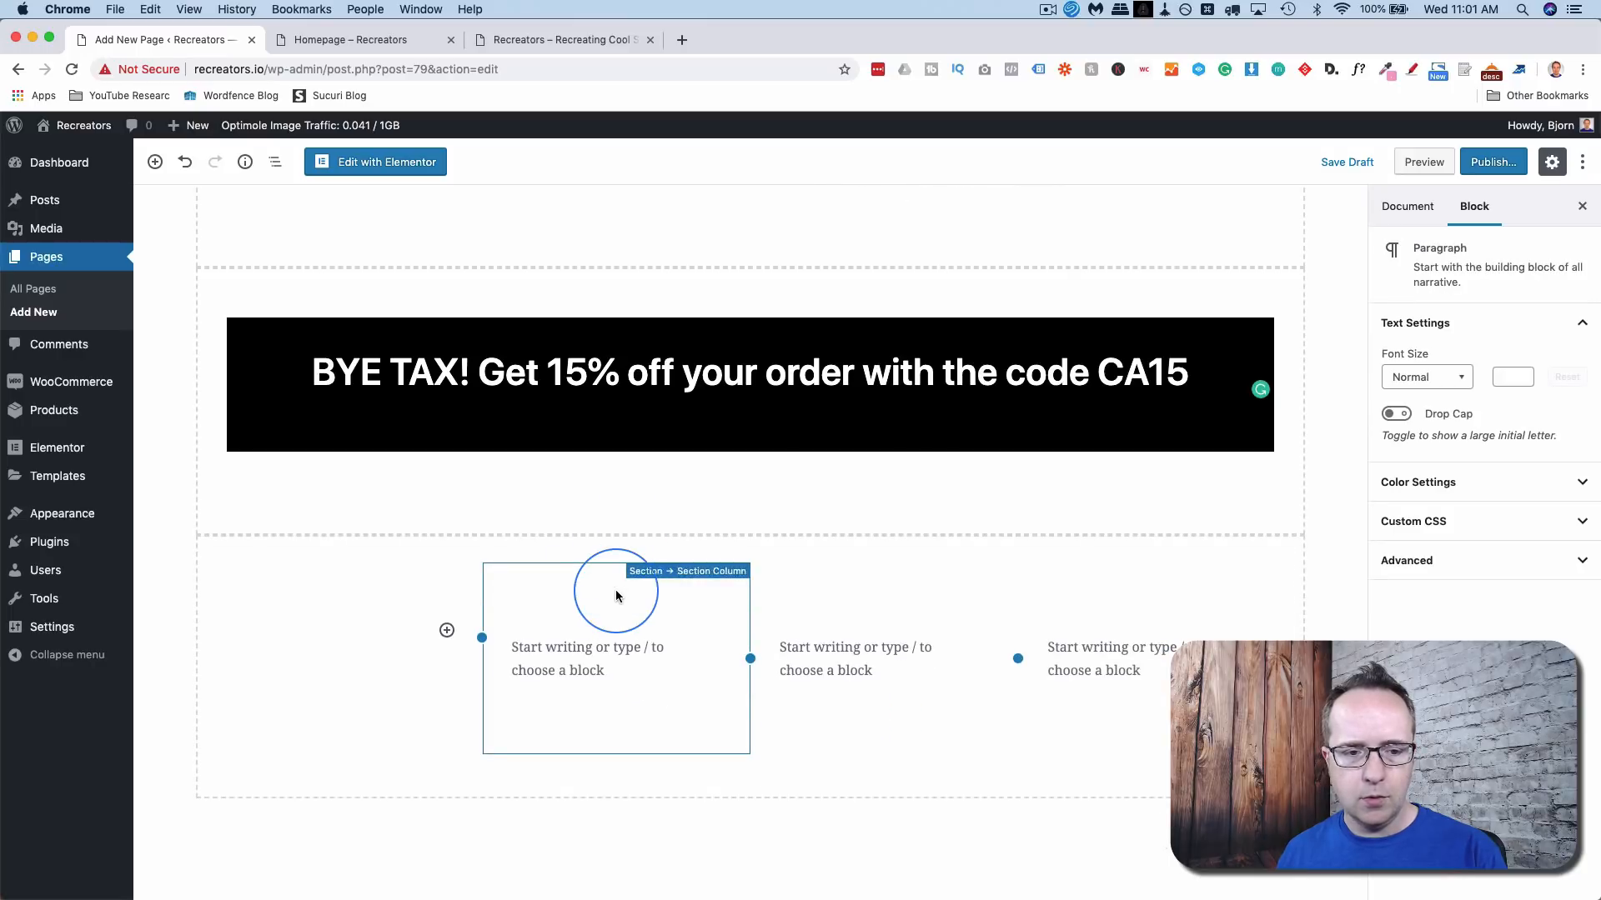
- Set the new four-column section's background colour to the sampled pink #f5a0c7
left_click(267, 551)
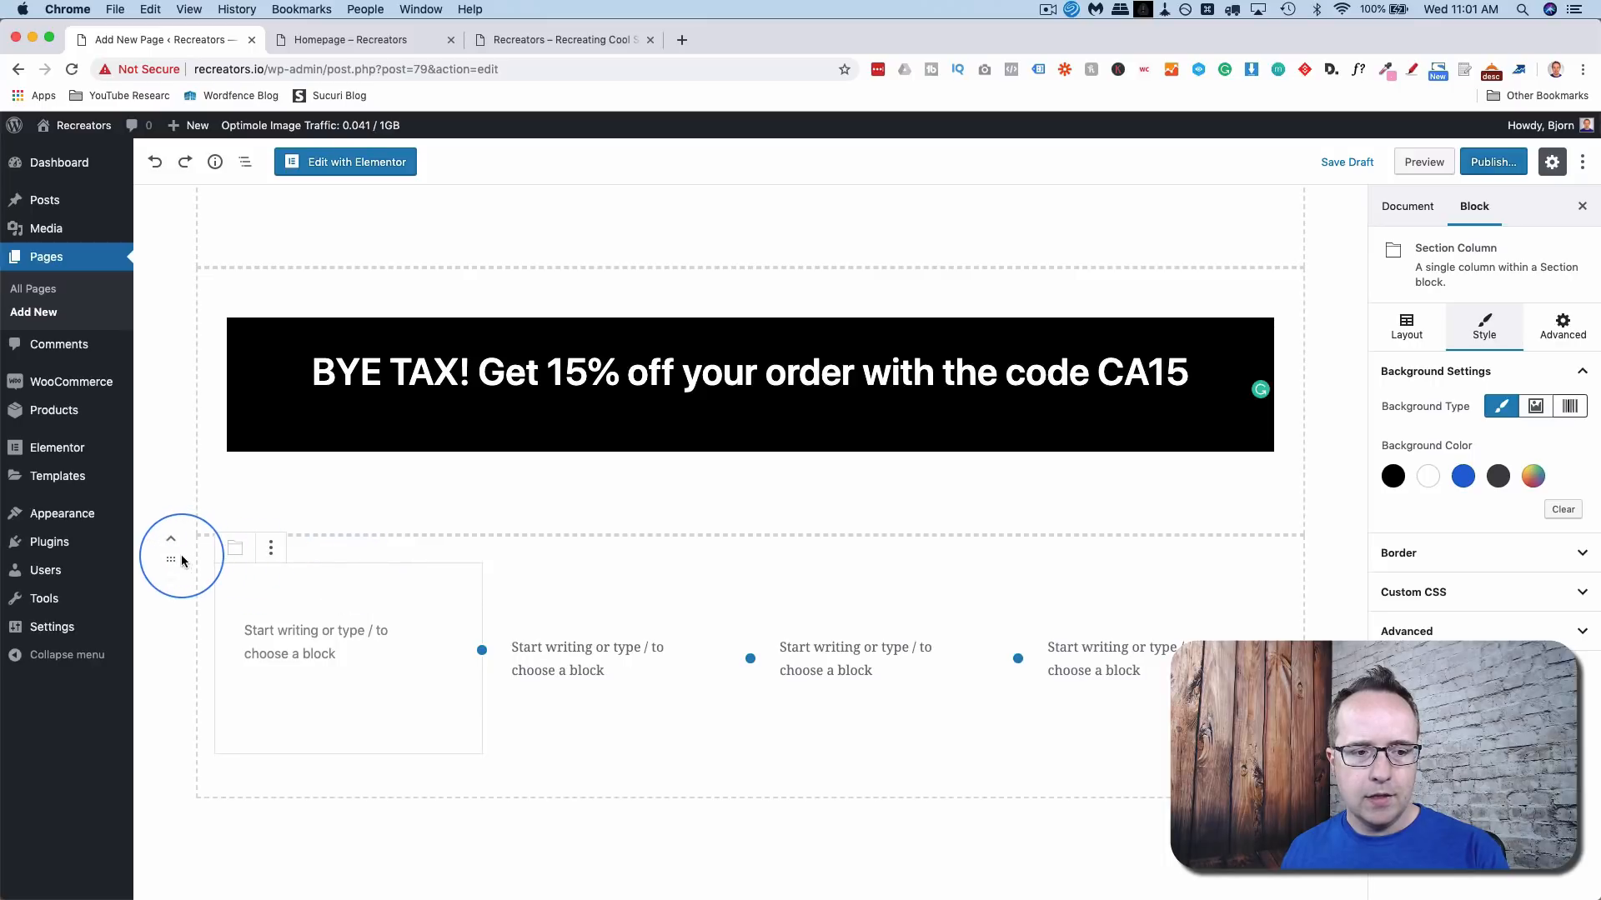
left_click(169, 555)
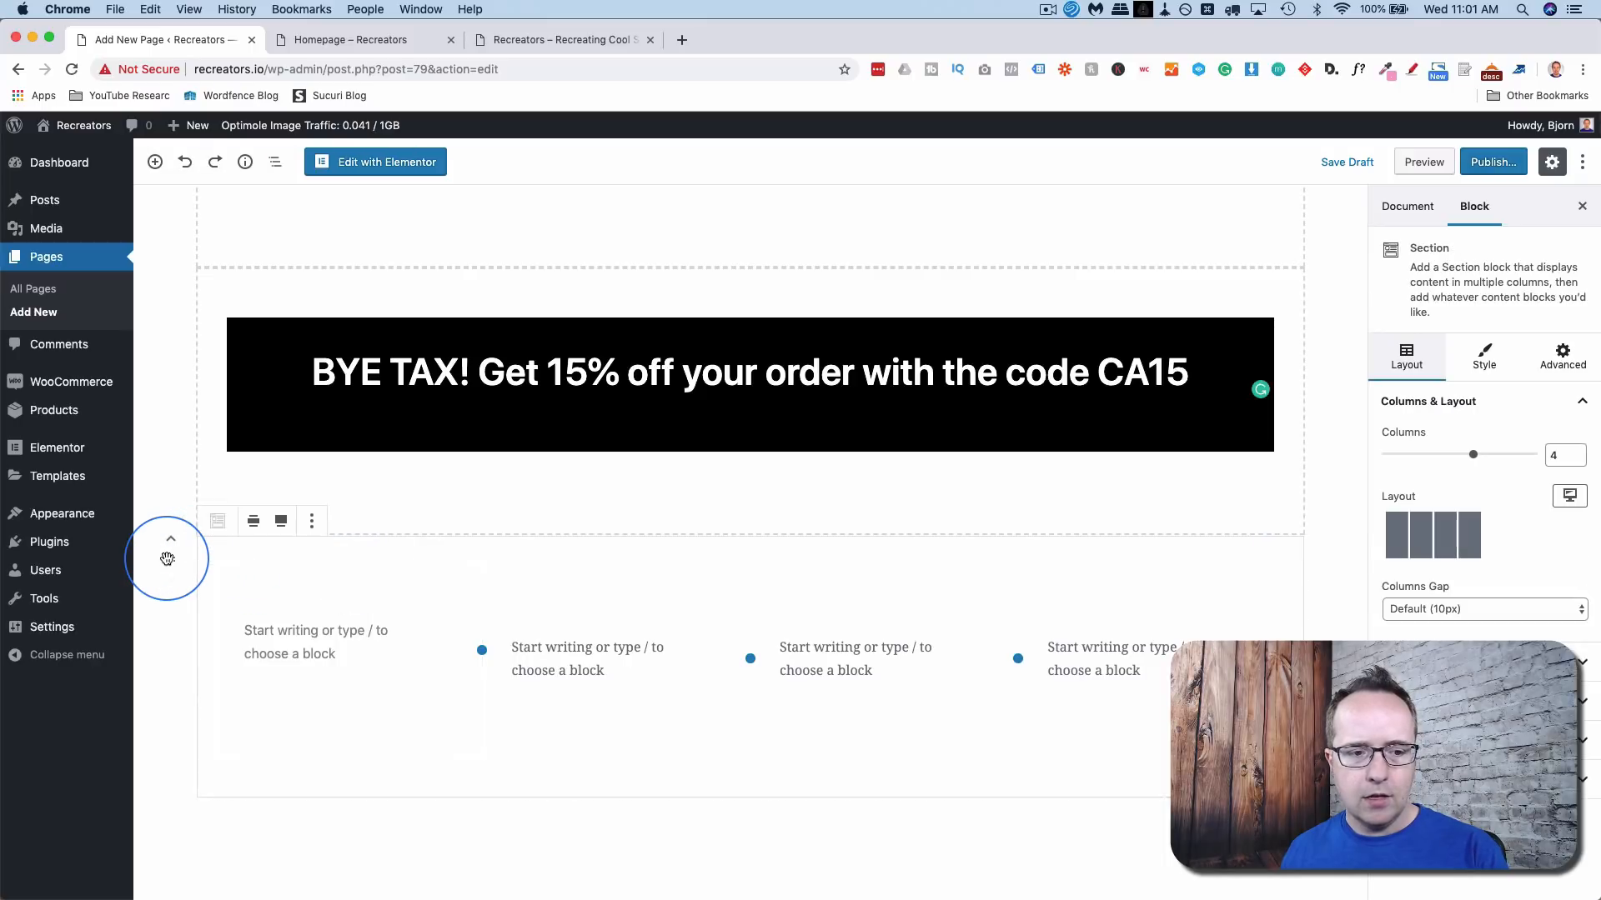
left_click(1484, 355)
left_click(1538, 517)
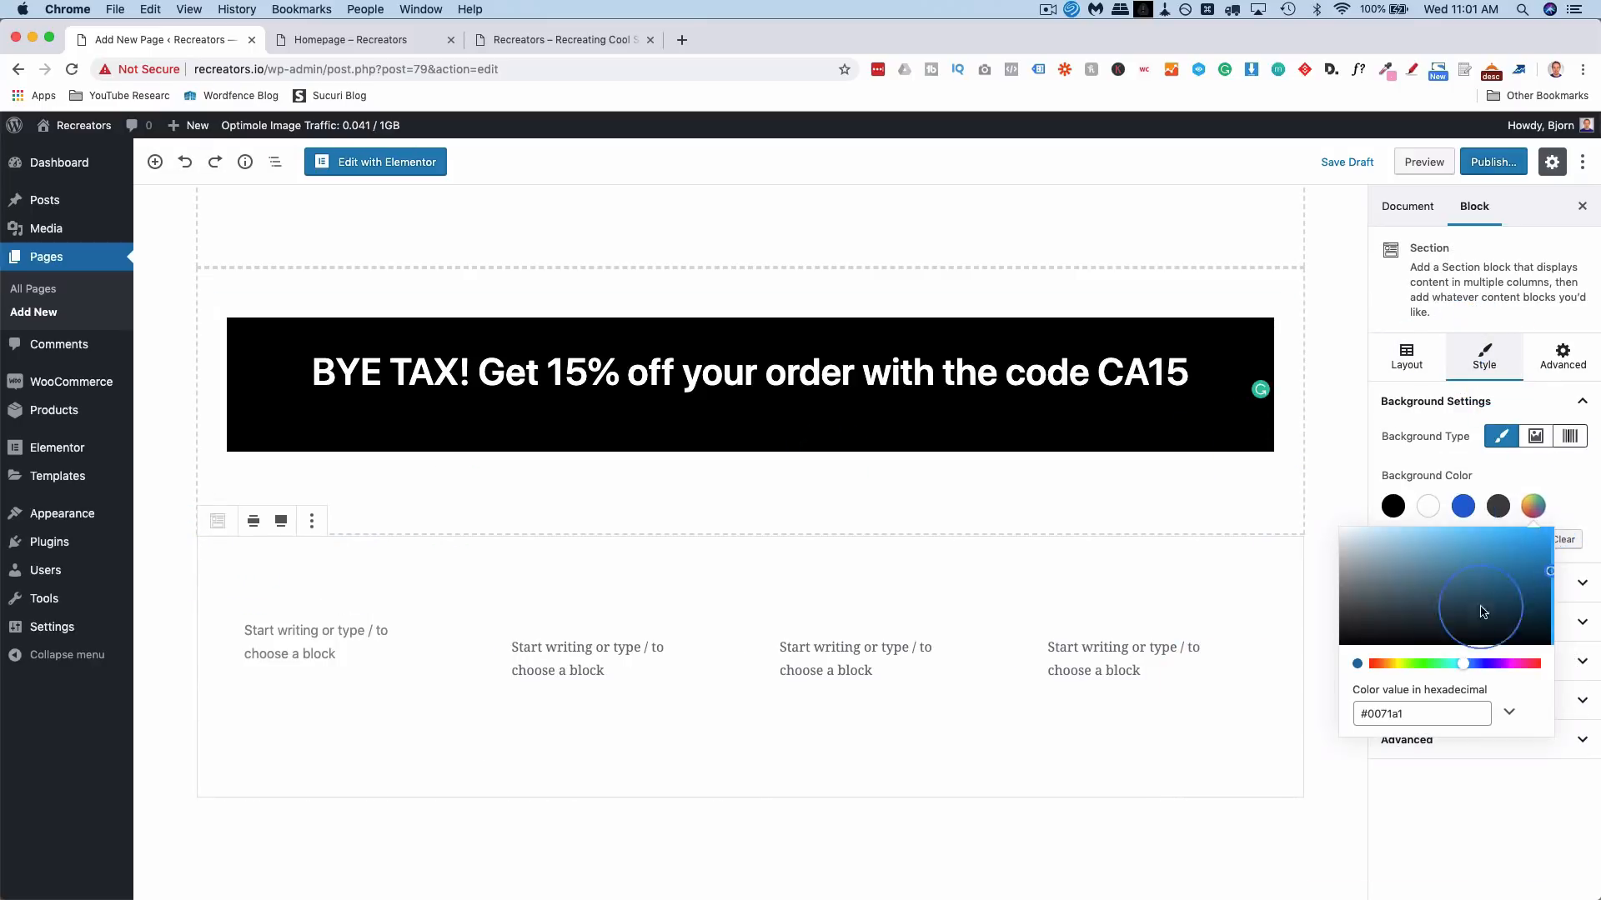
key("super+a")
key("super+v")
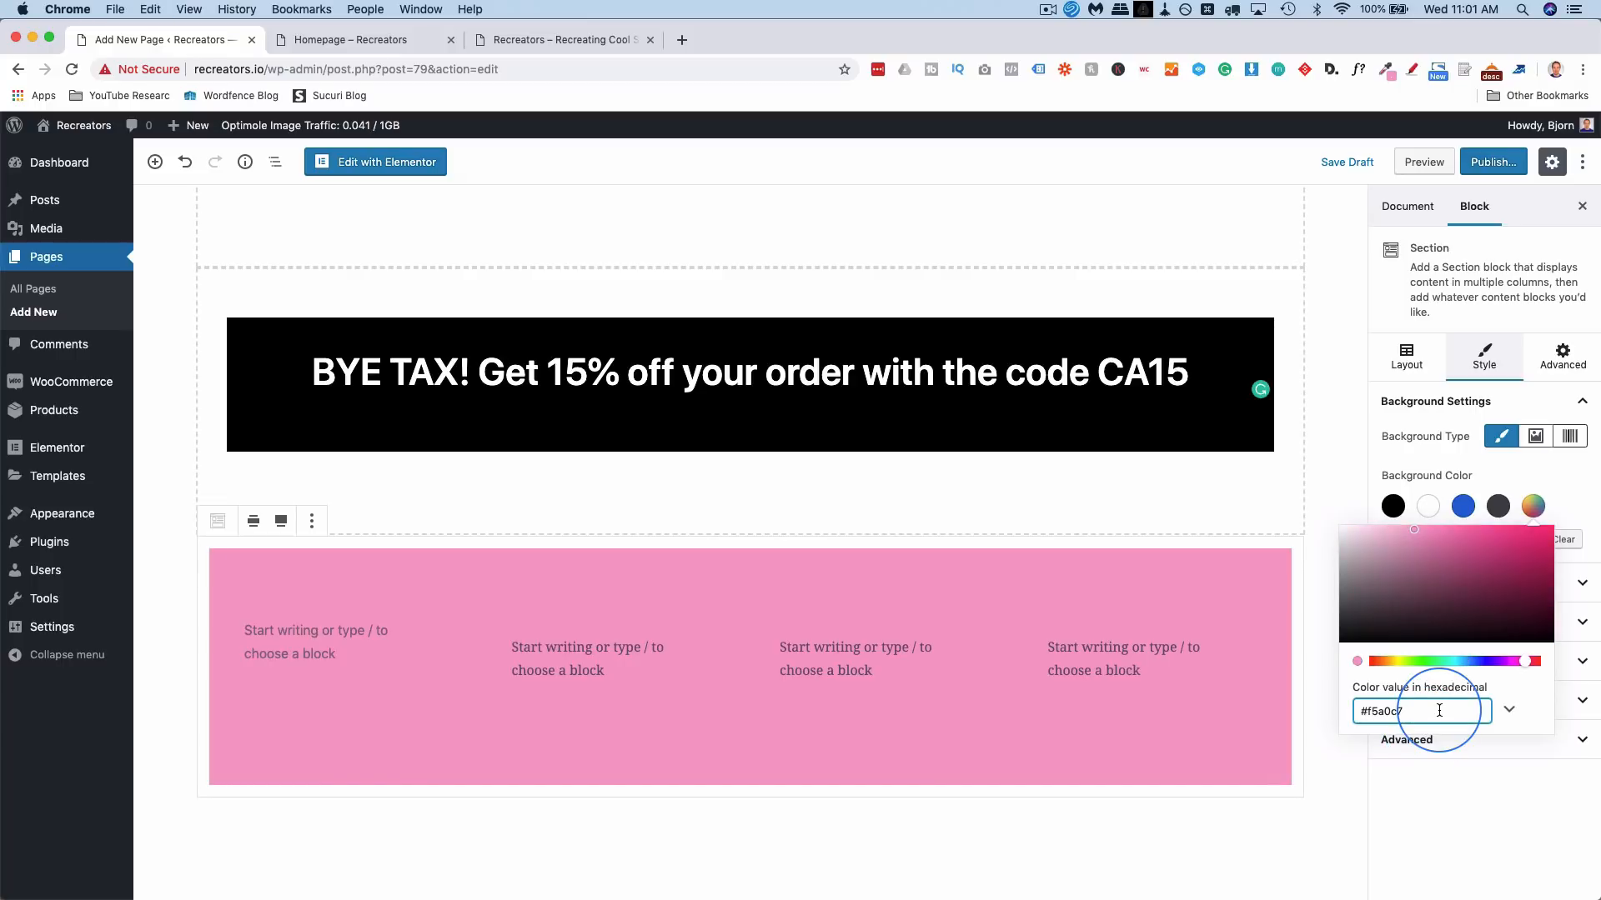
left_click(1487, 784)
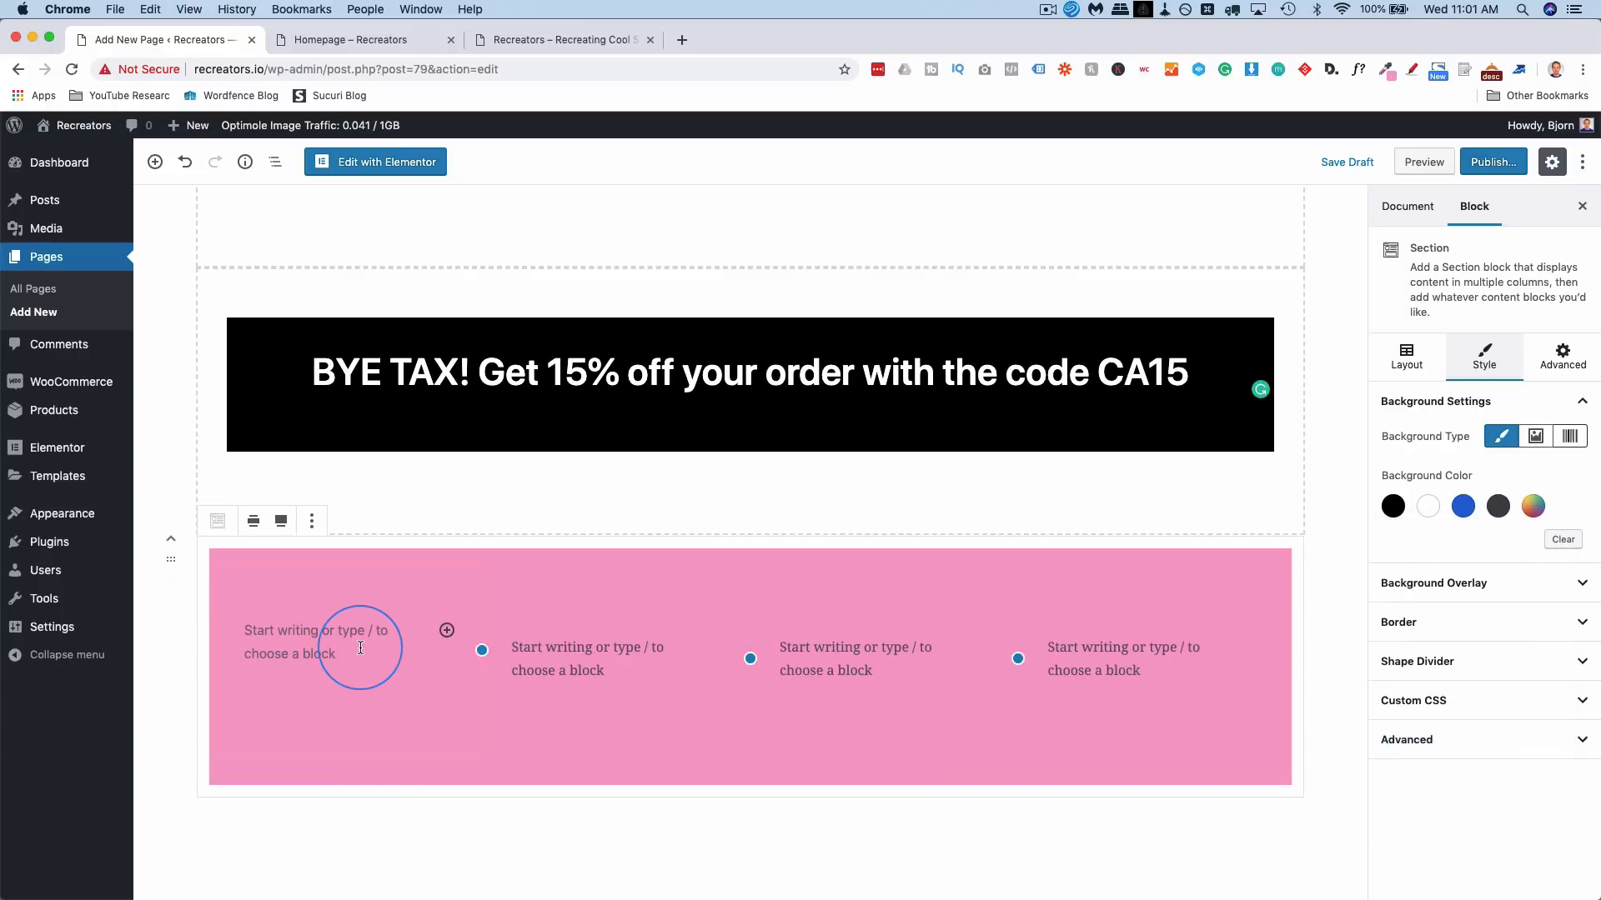
- Give the first and second columns of the pink section a white background
left_click(360, 650)
left_click(246, 572)
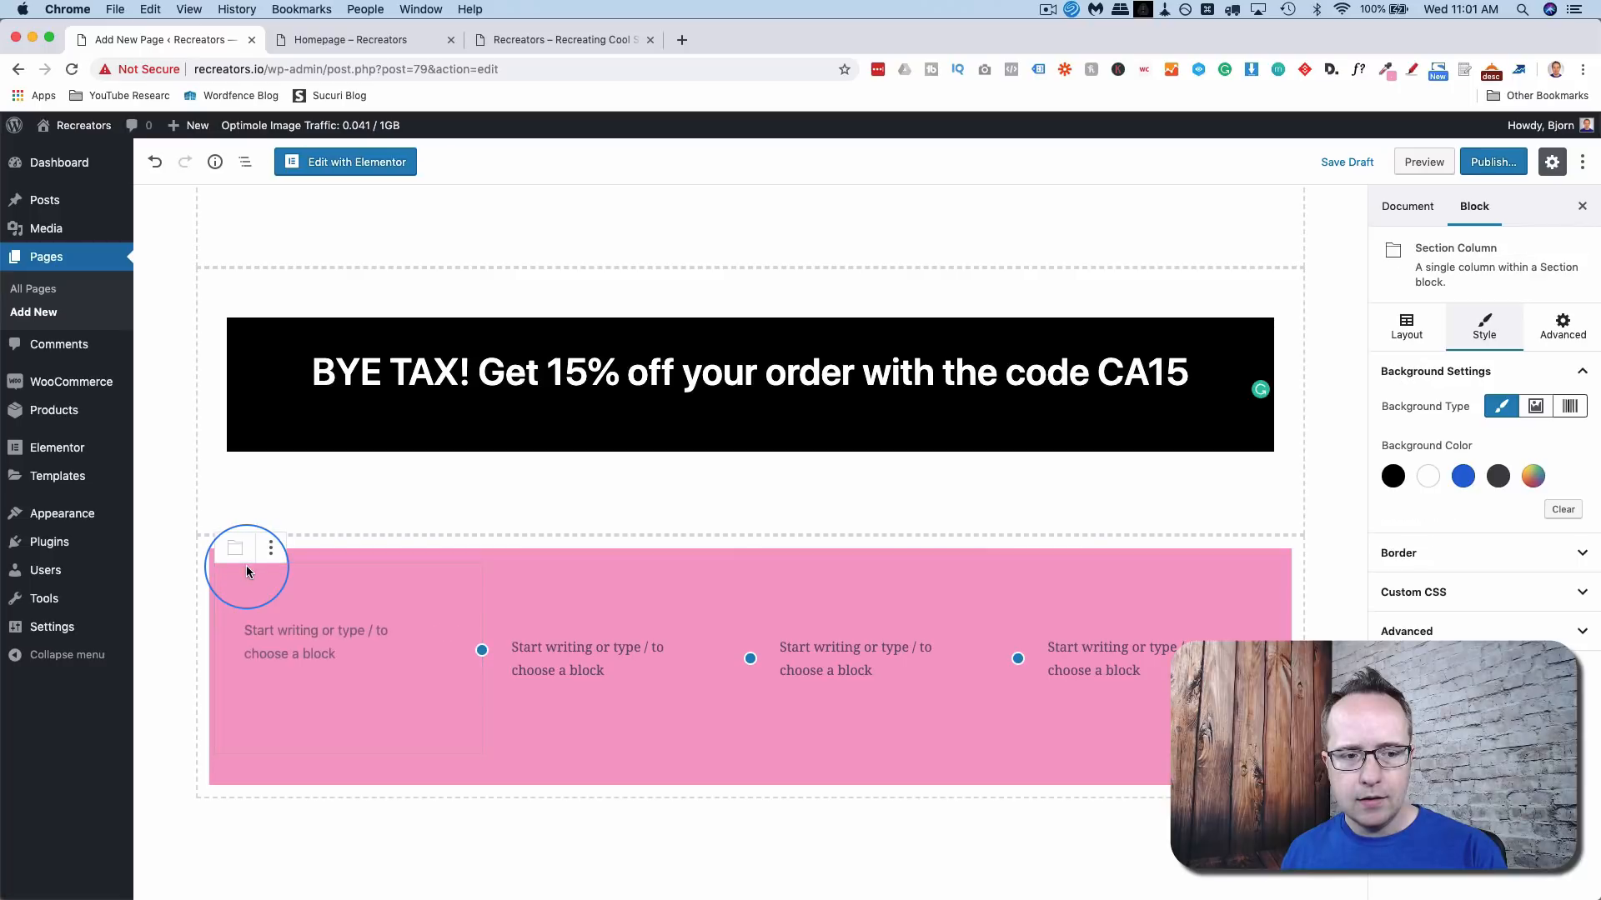
left_click(1431, 485)
left_click(572, 625)
left_click(1485, 325)
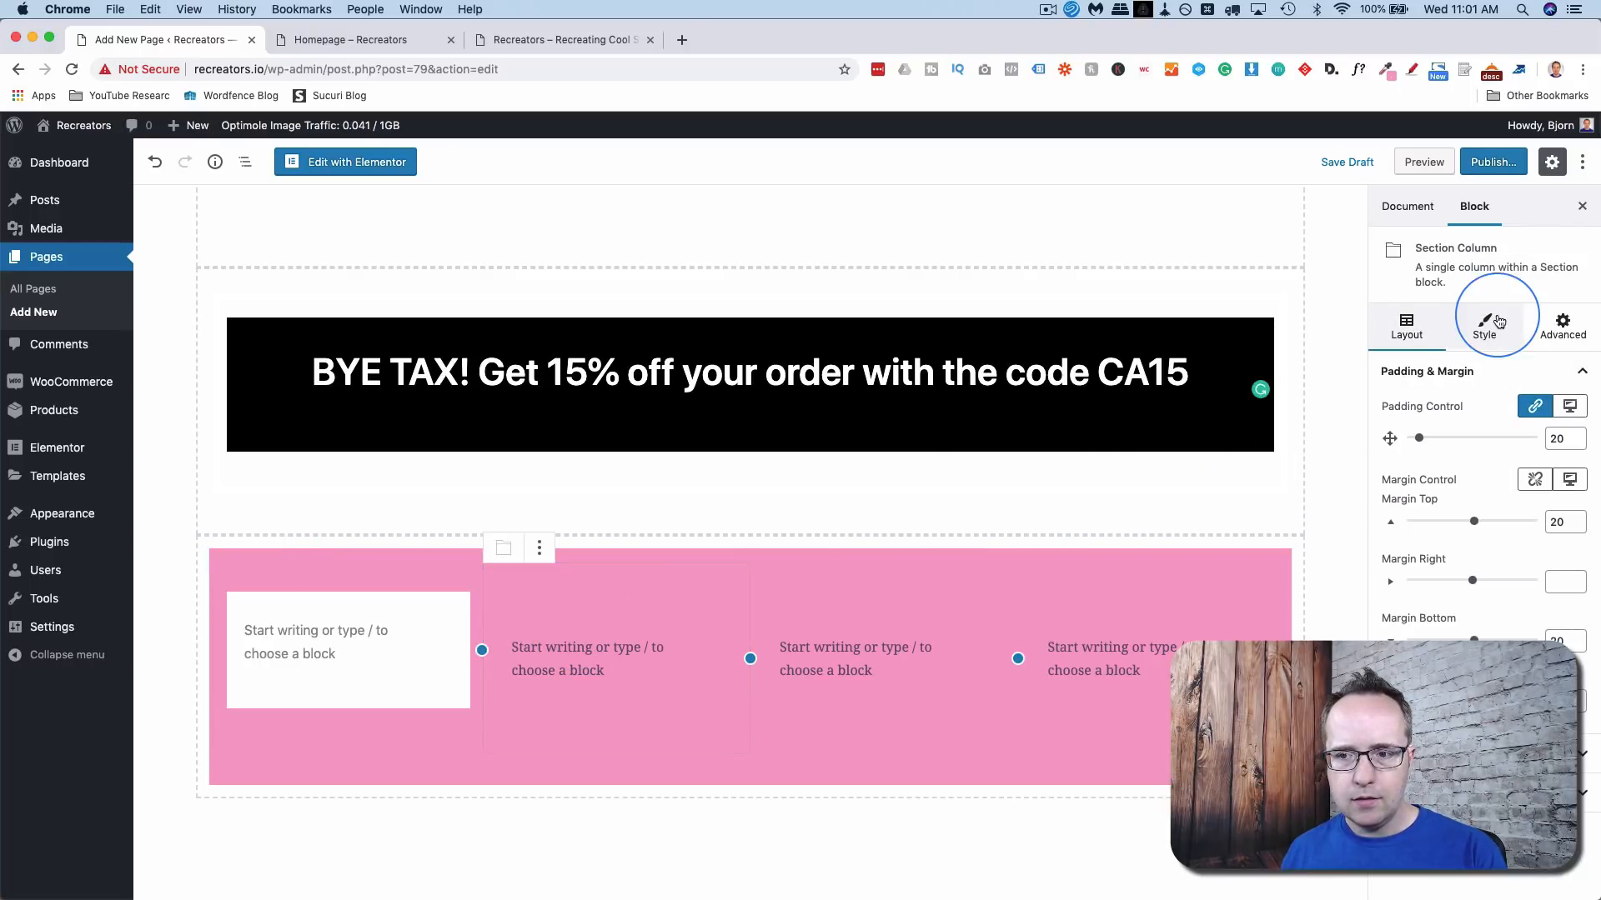
left_click(1428, 476)
- Give the third and fourth columns of the pink section a white background
left_click(822, 632)
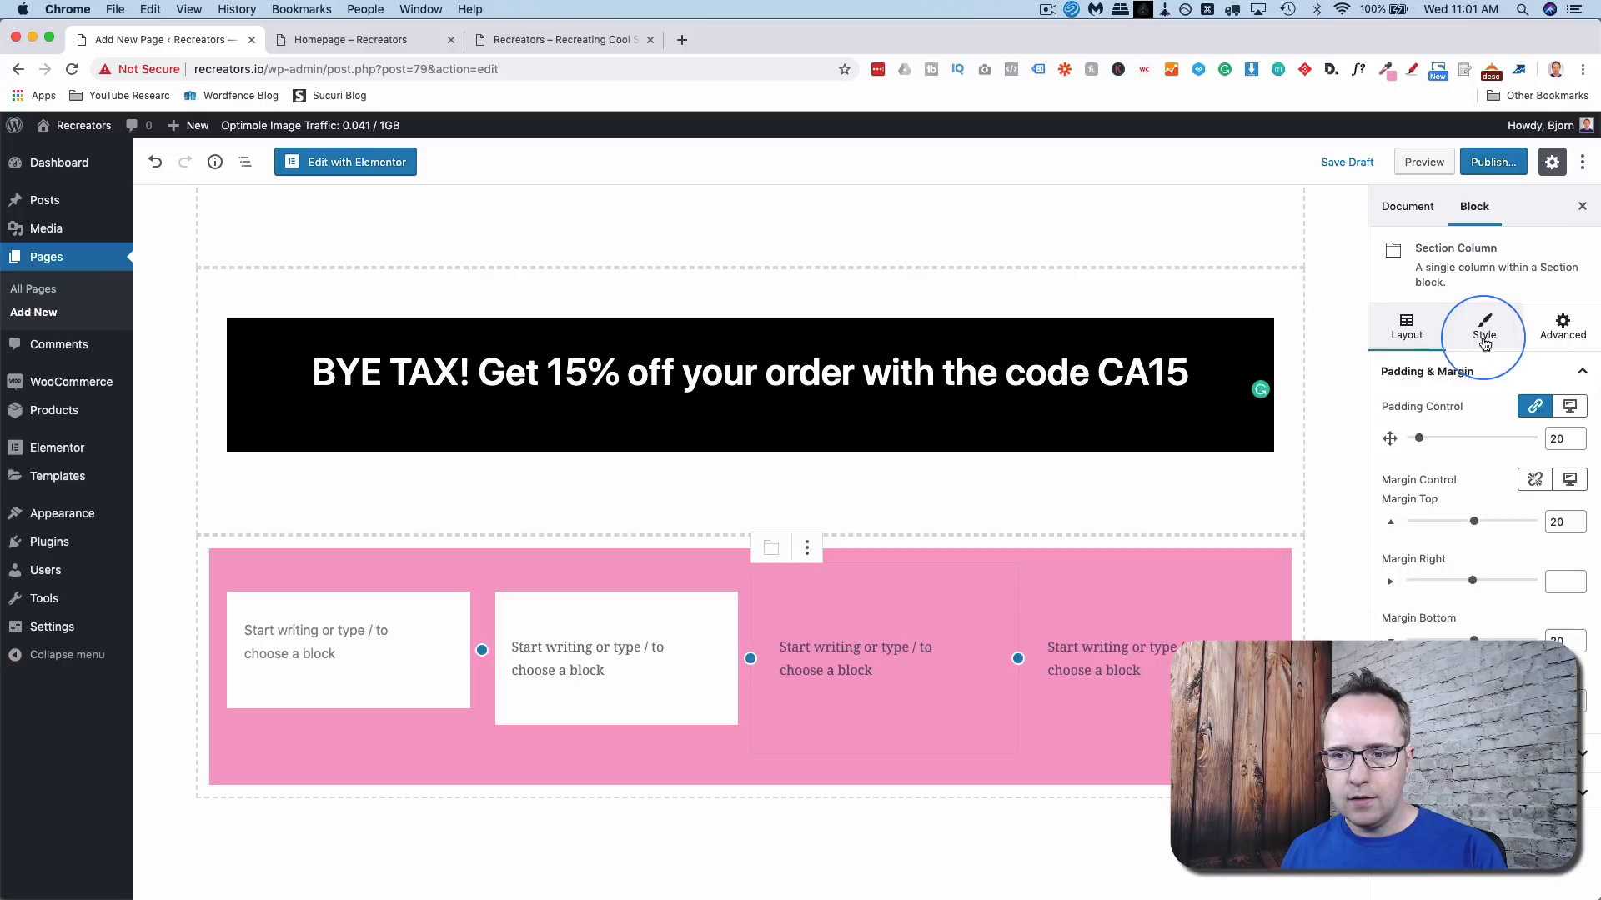
left_click(1150, 626)
left_click(1129, 628)
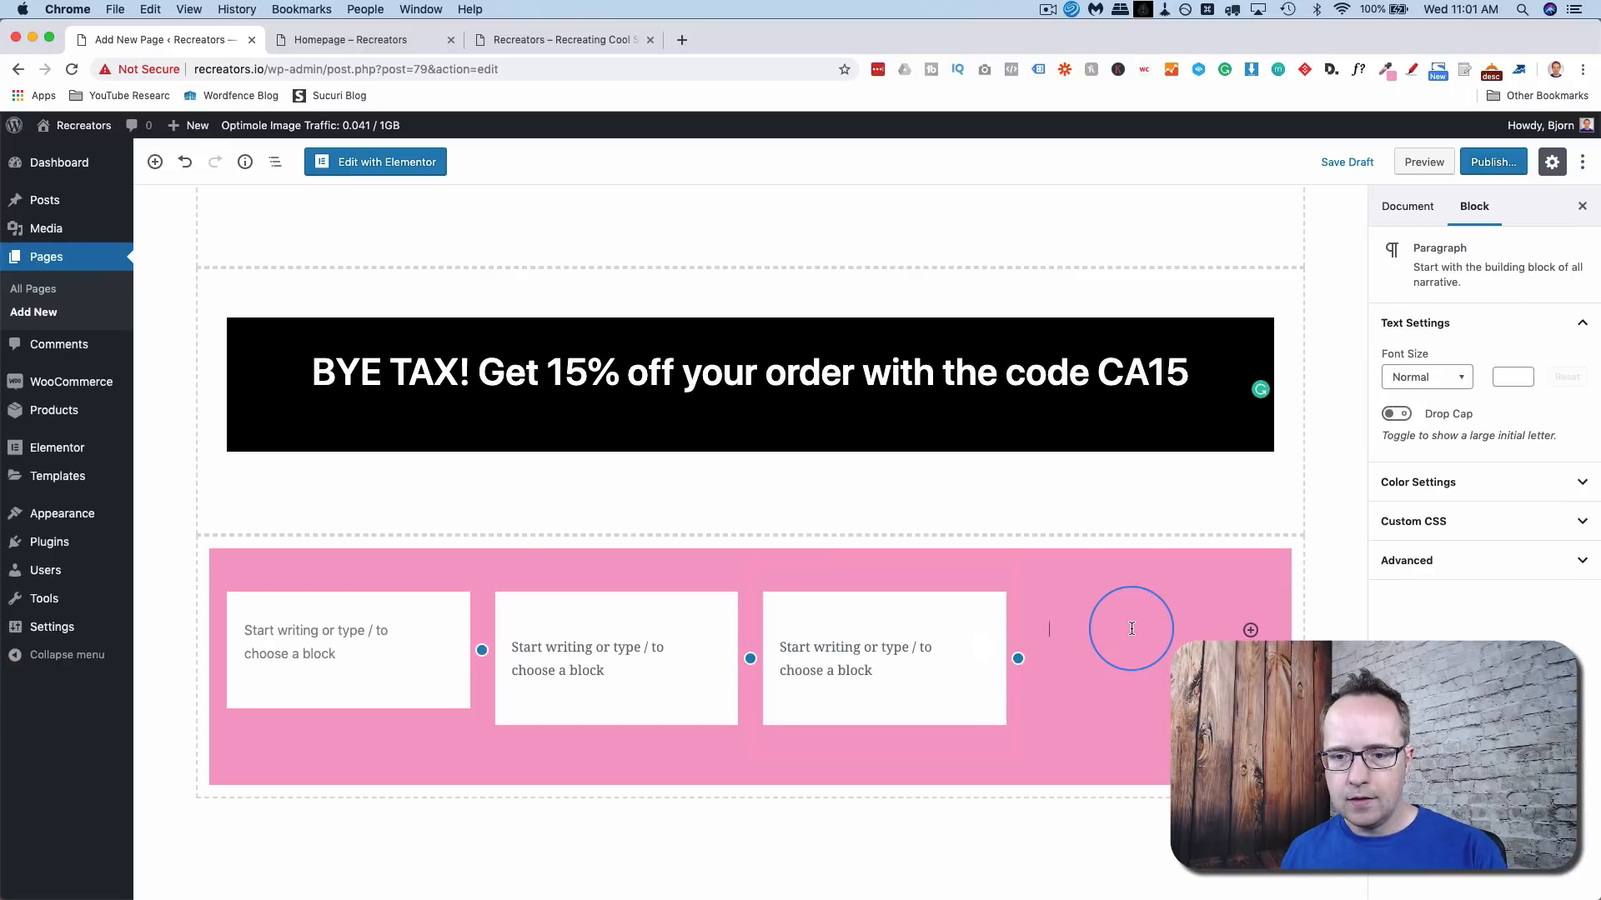
left_click(1151, 605)
left_click(1086, 668)
left_click(1485, 326)
left_click(1428, 476)
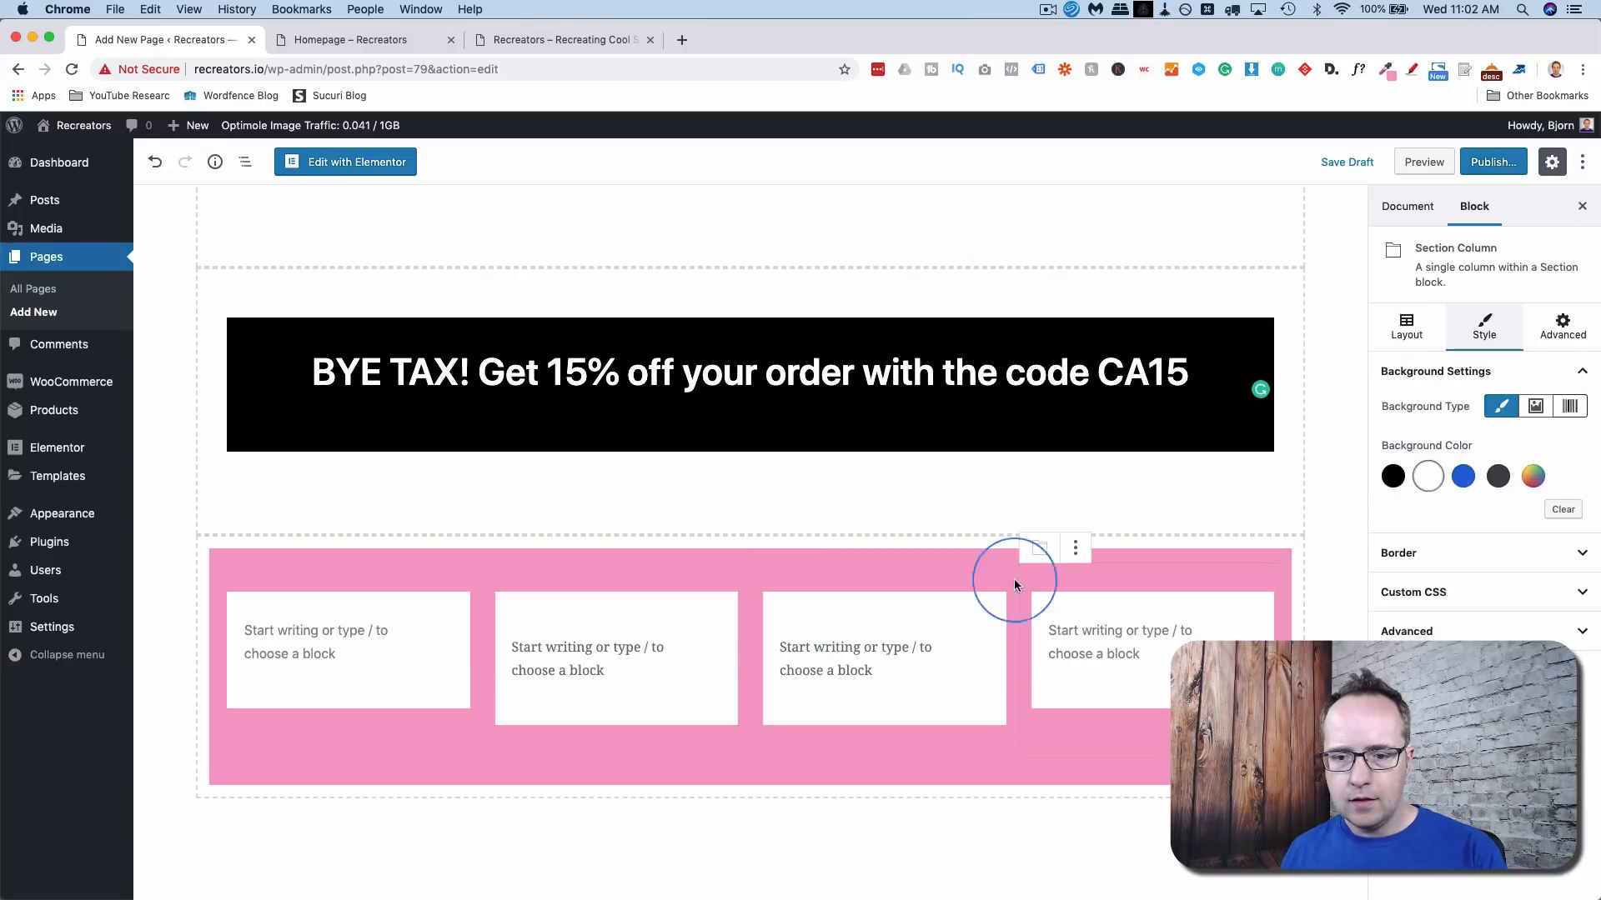
- Insert the image clothes-laid-out.jpg from the media library into the first column of the pink section
left_click(375, 655)
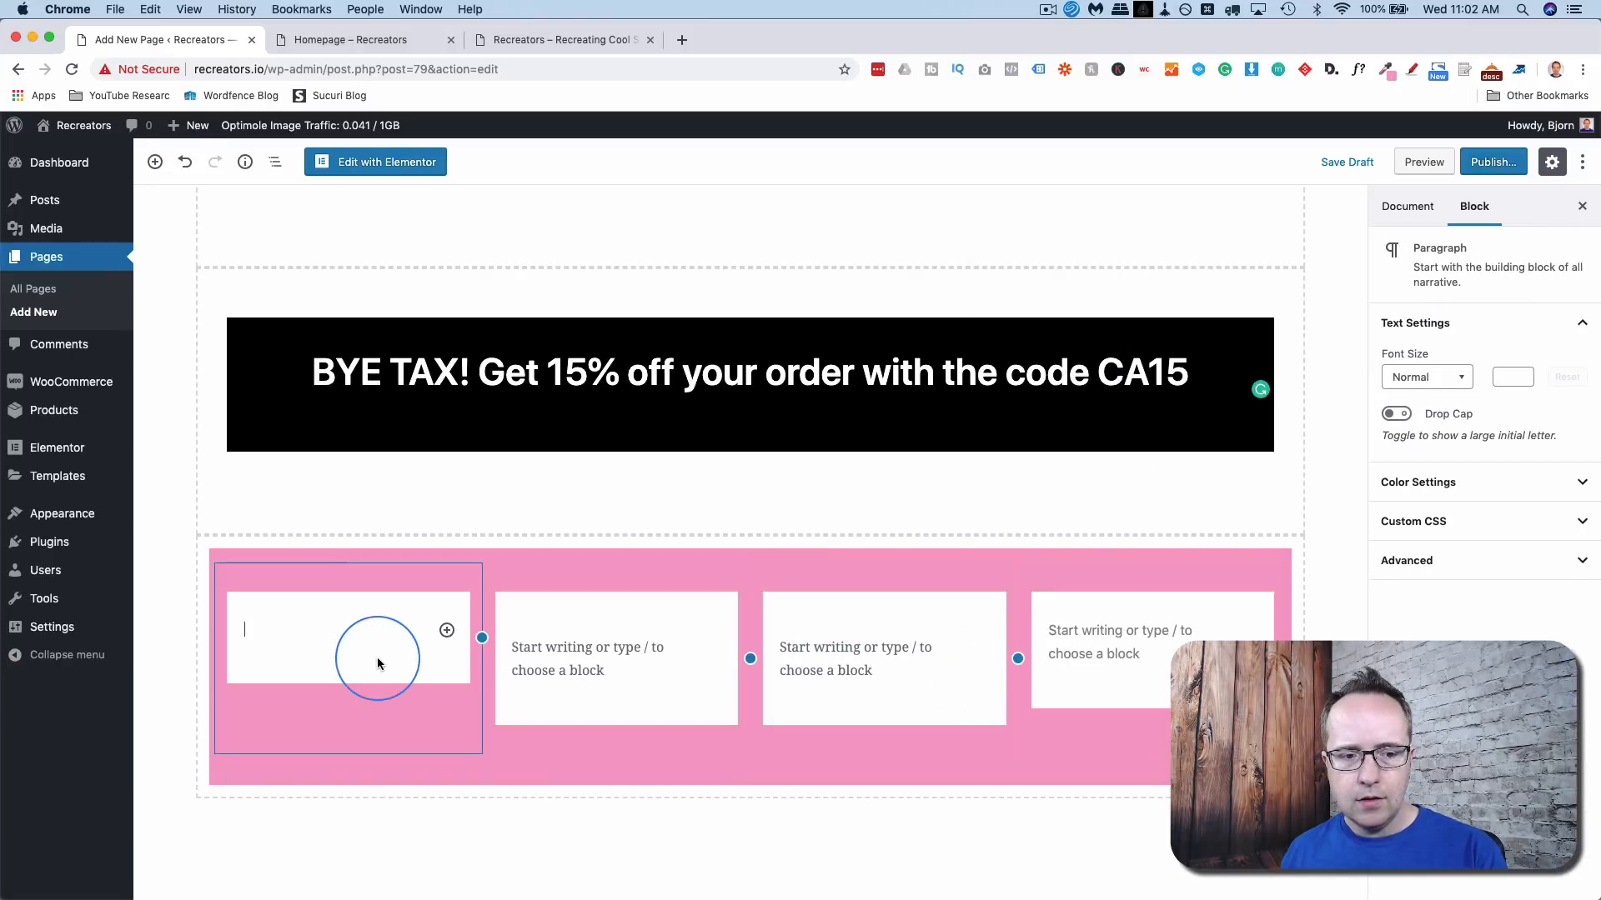
left_click(447, 632)
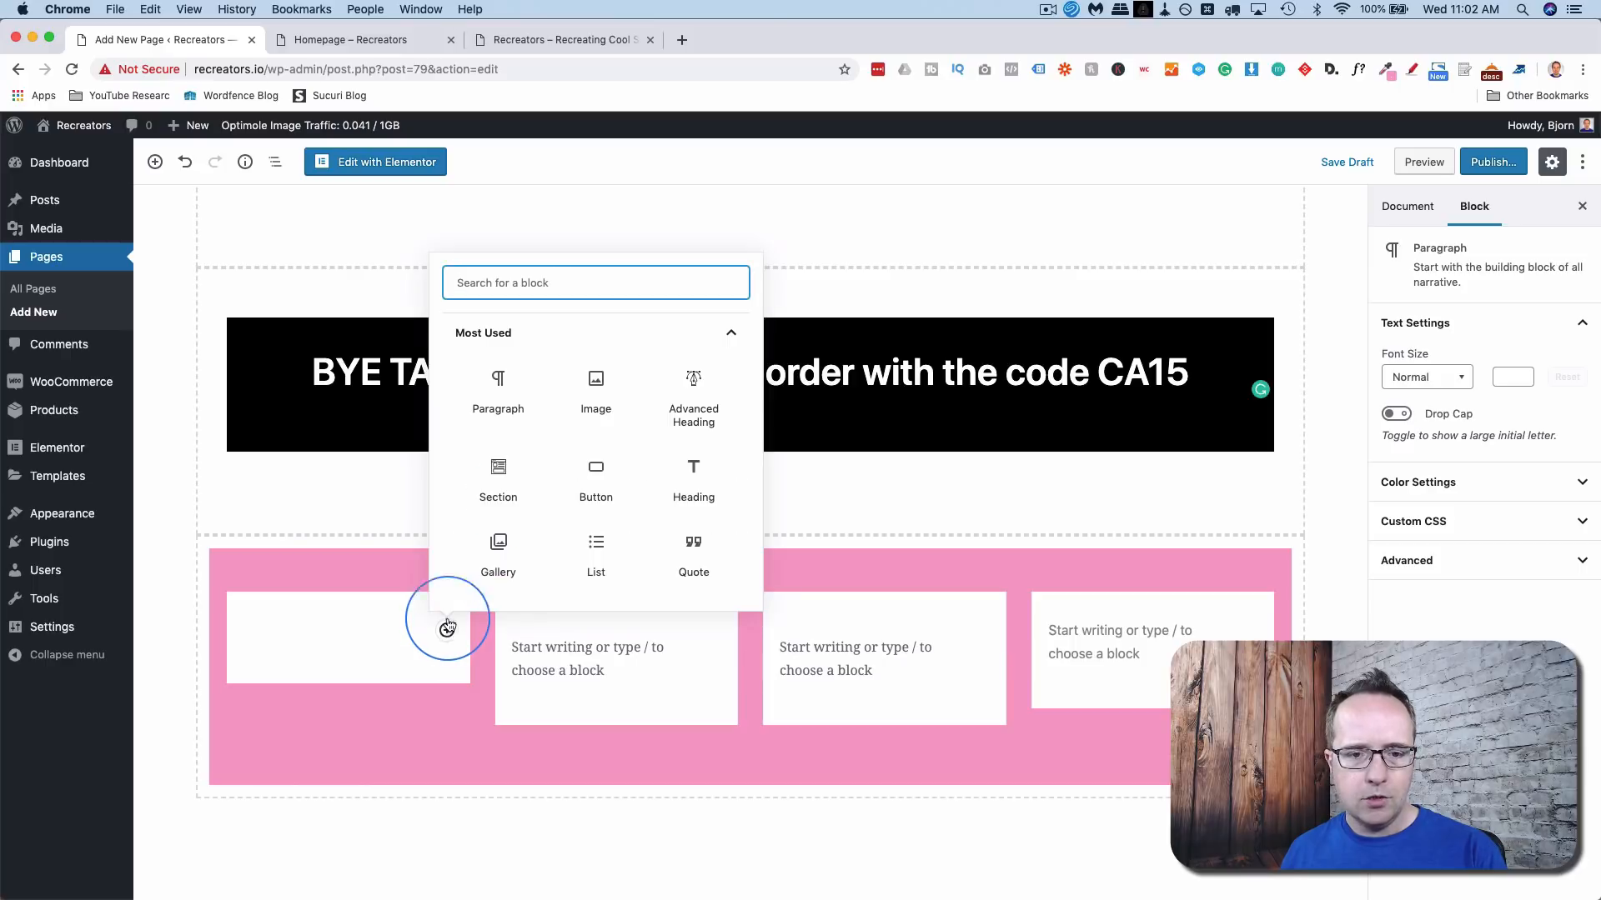
left_click(596, 380)
left_click(399, 594)
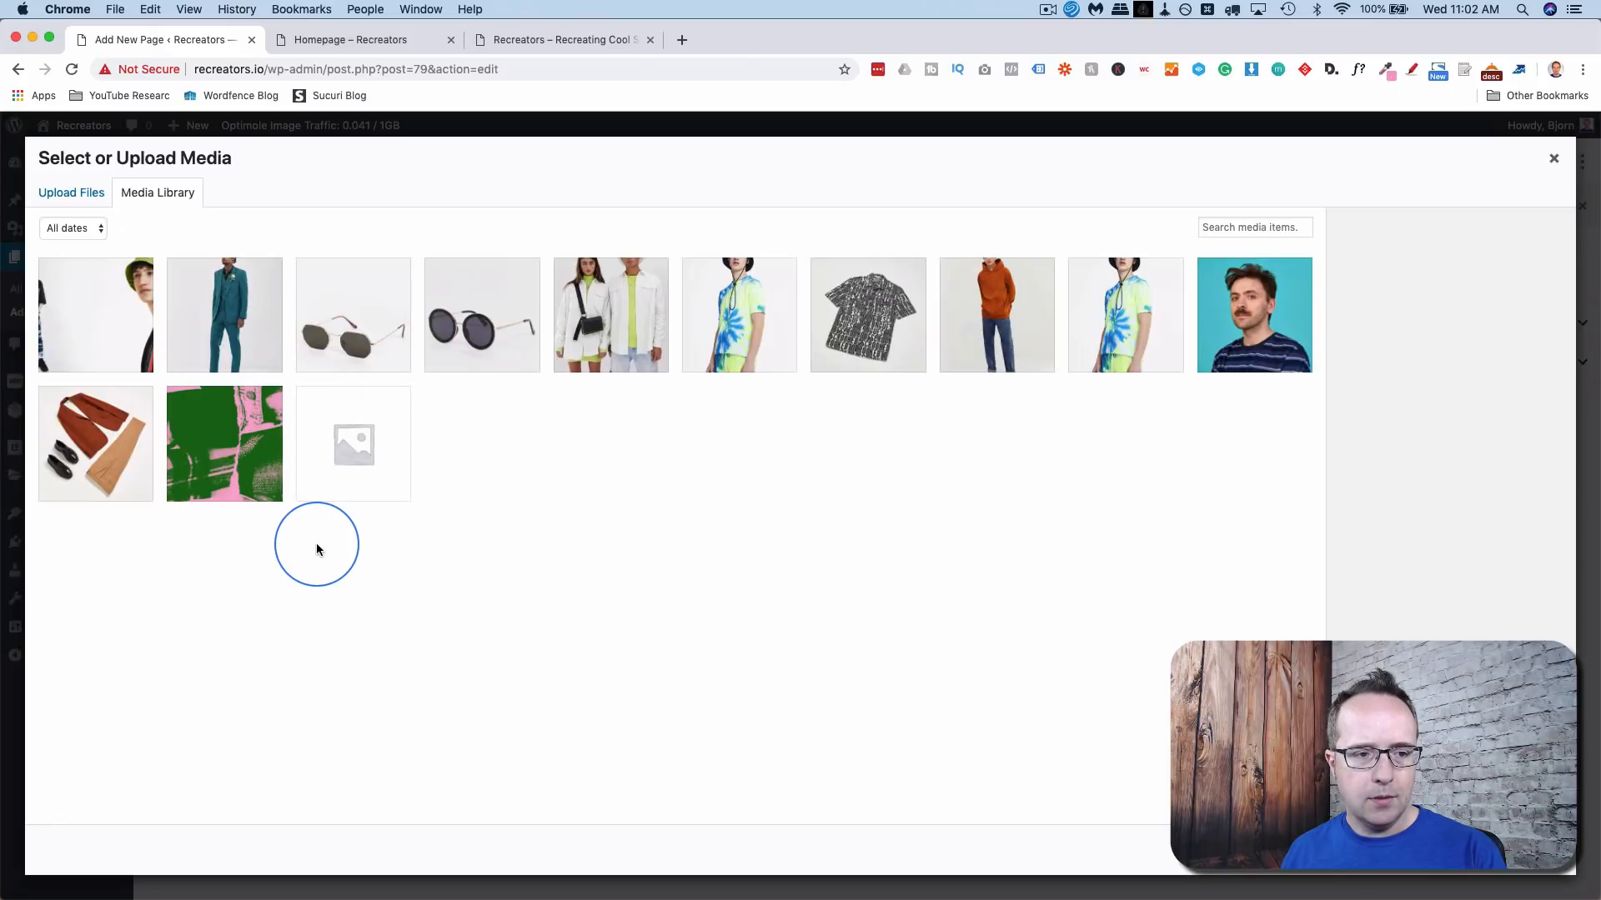
left_click(52, 458)
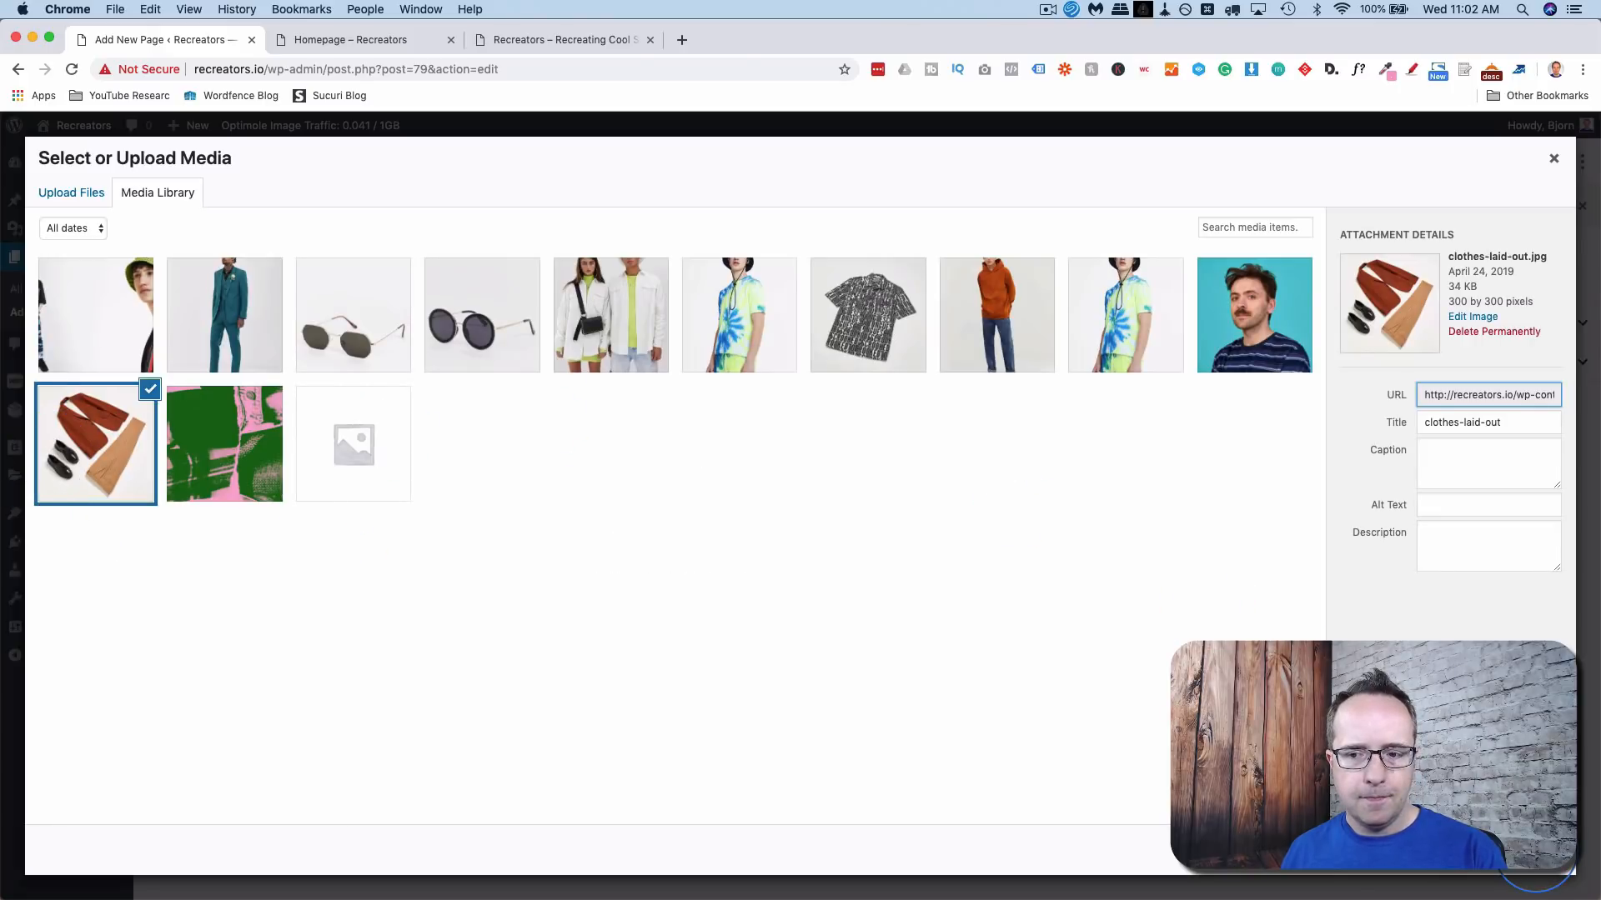
left_click(1537, 855)
scroll(367, 692, "down", 2)
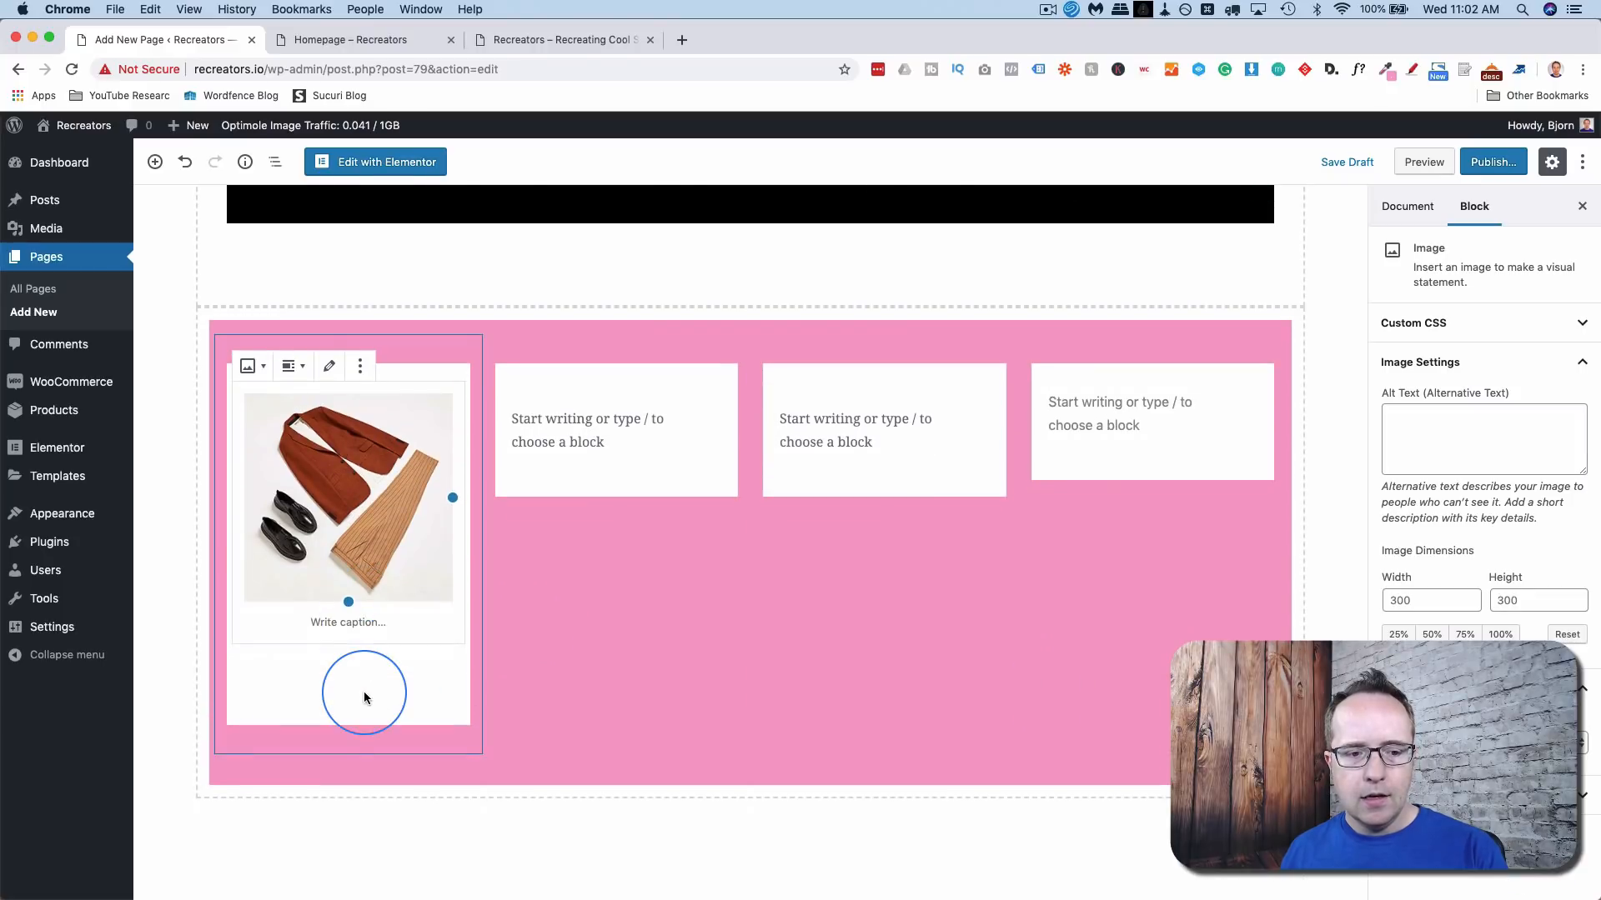
- Check the first card's title on the ASOS page and add an Advanced Heading "Looks for city wedding" below the clothes image
left_click(365, 671)
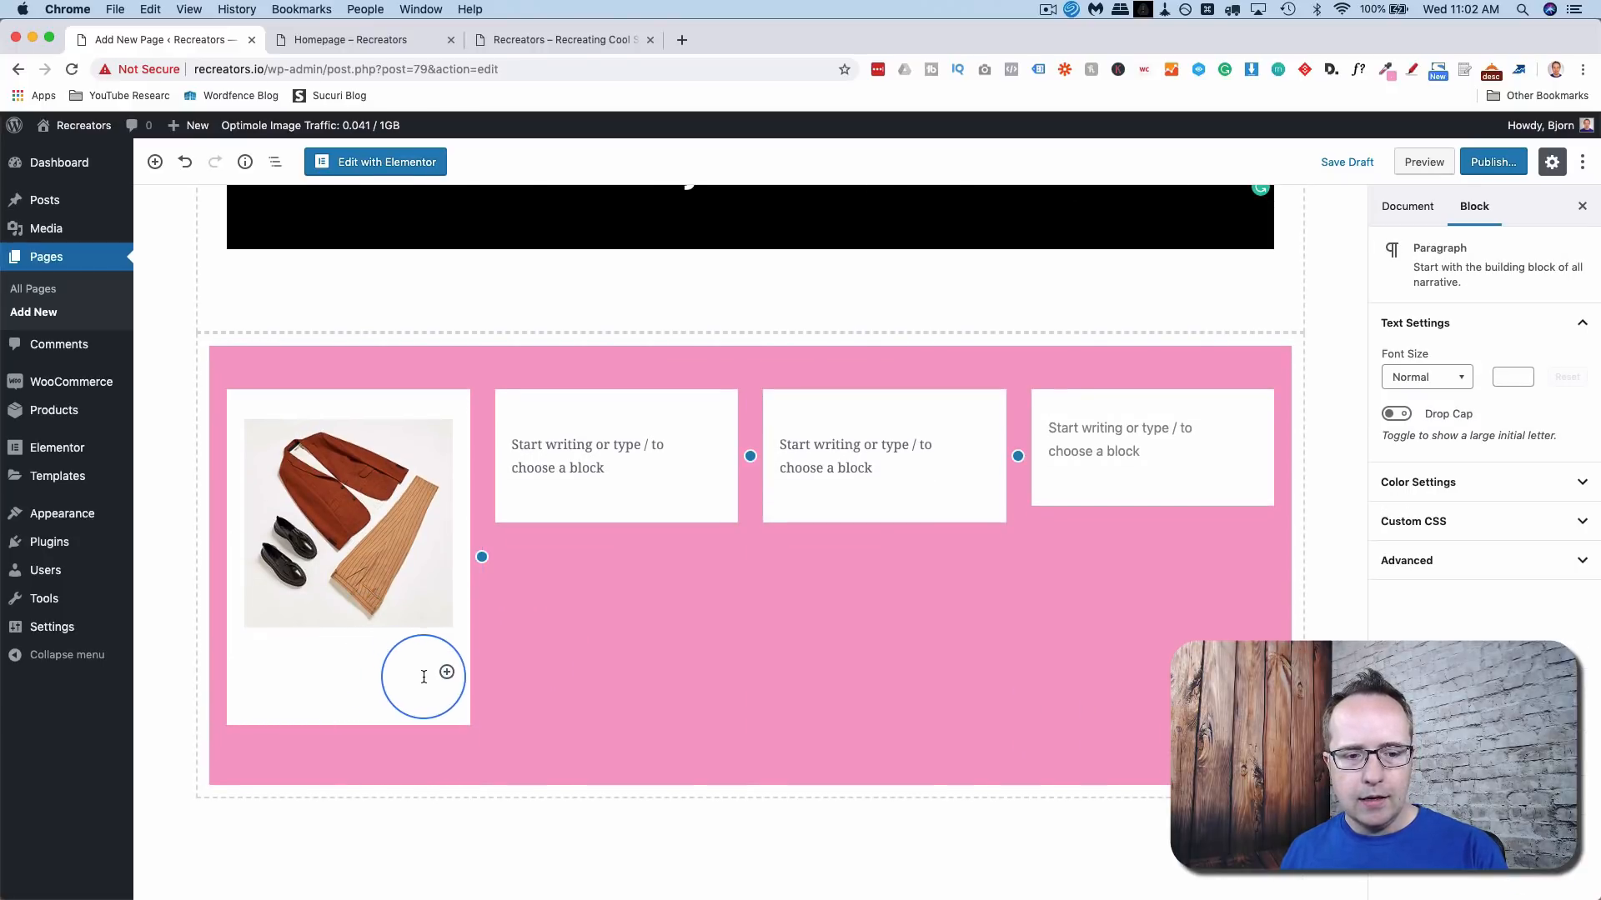
key("super+grave")
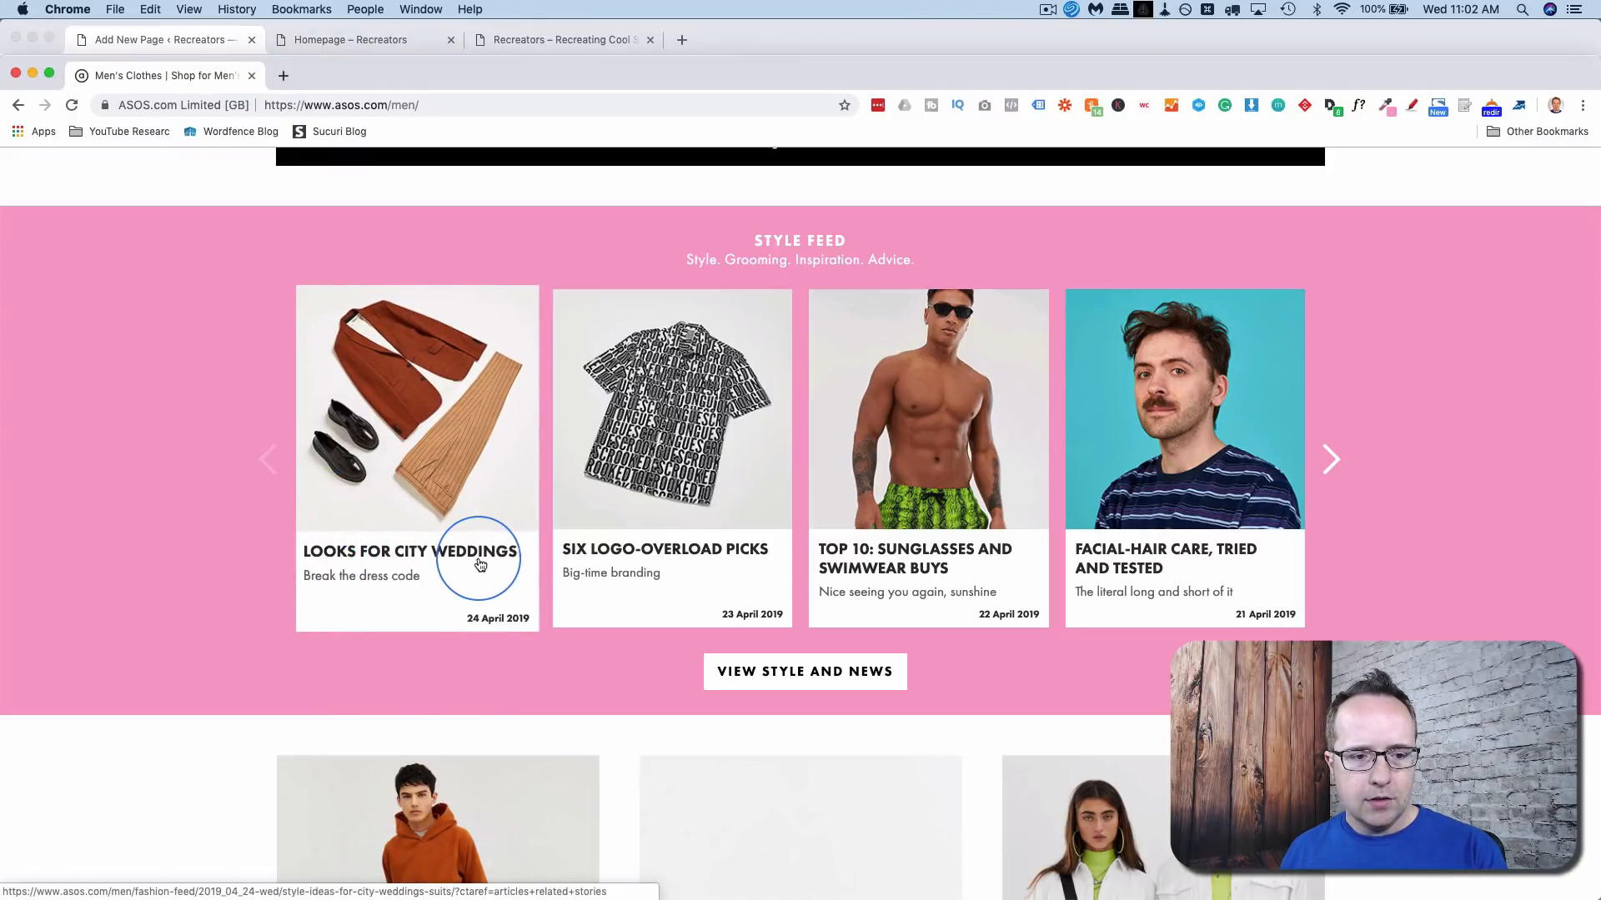
key("super+grave")
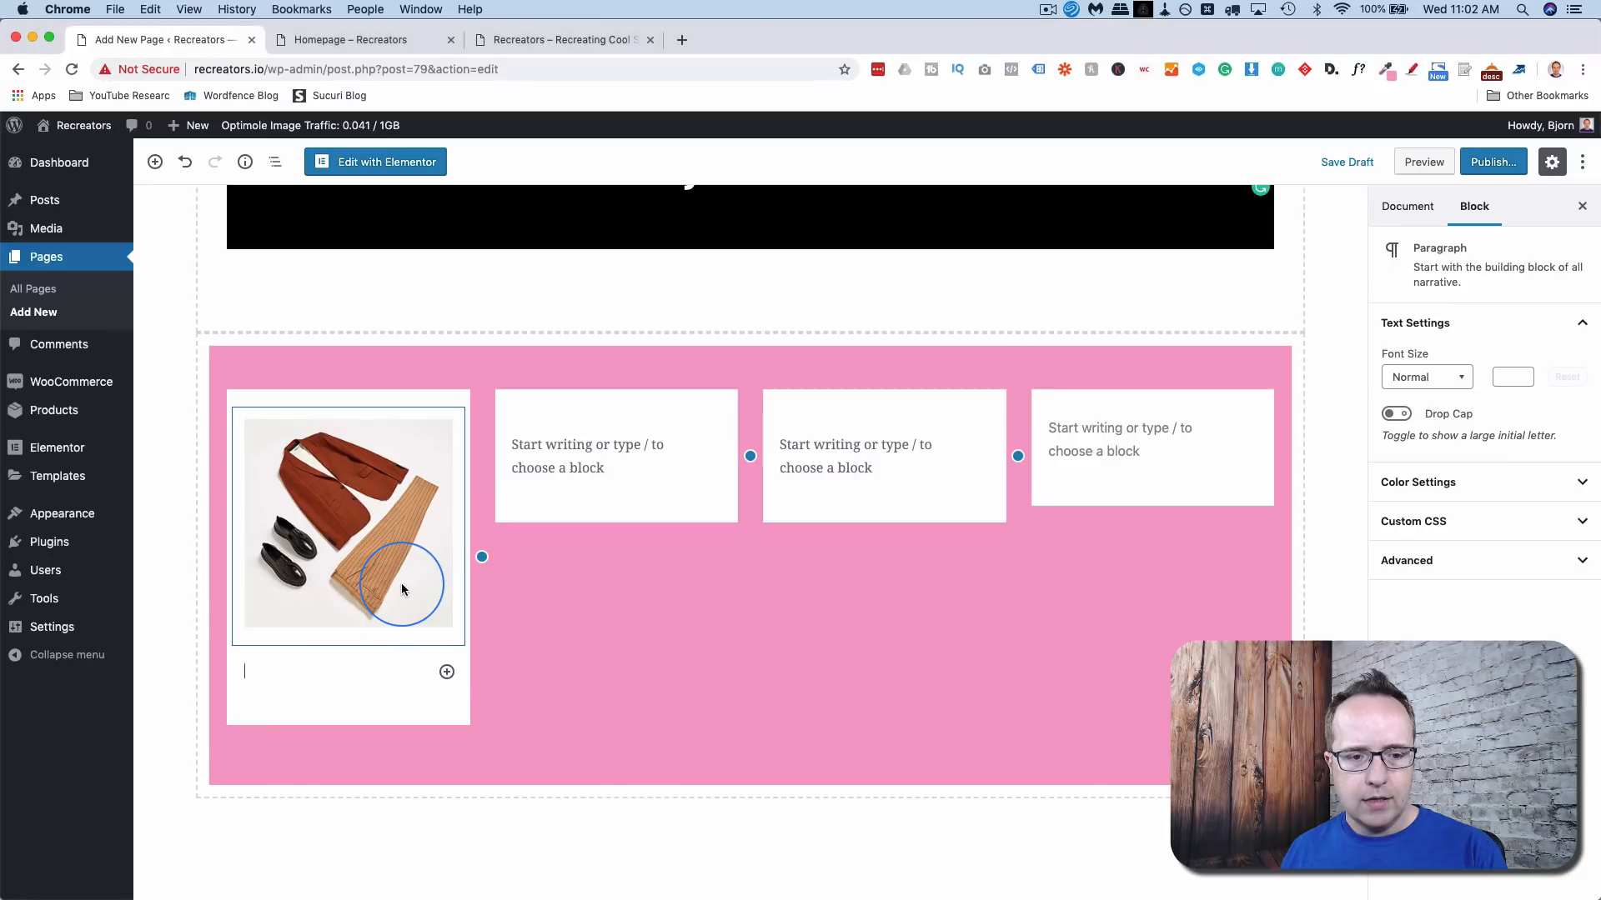
left_click(446, 672)
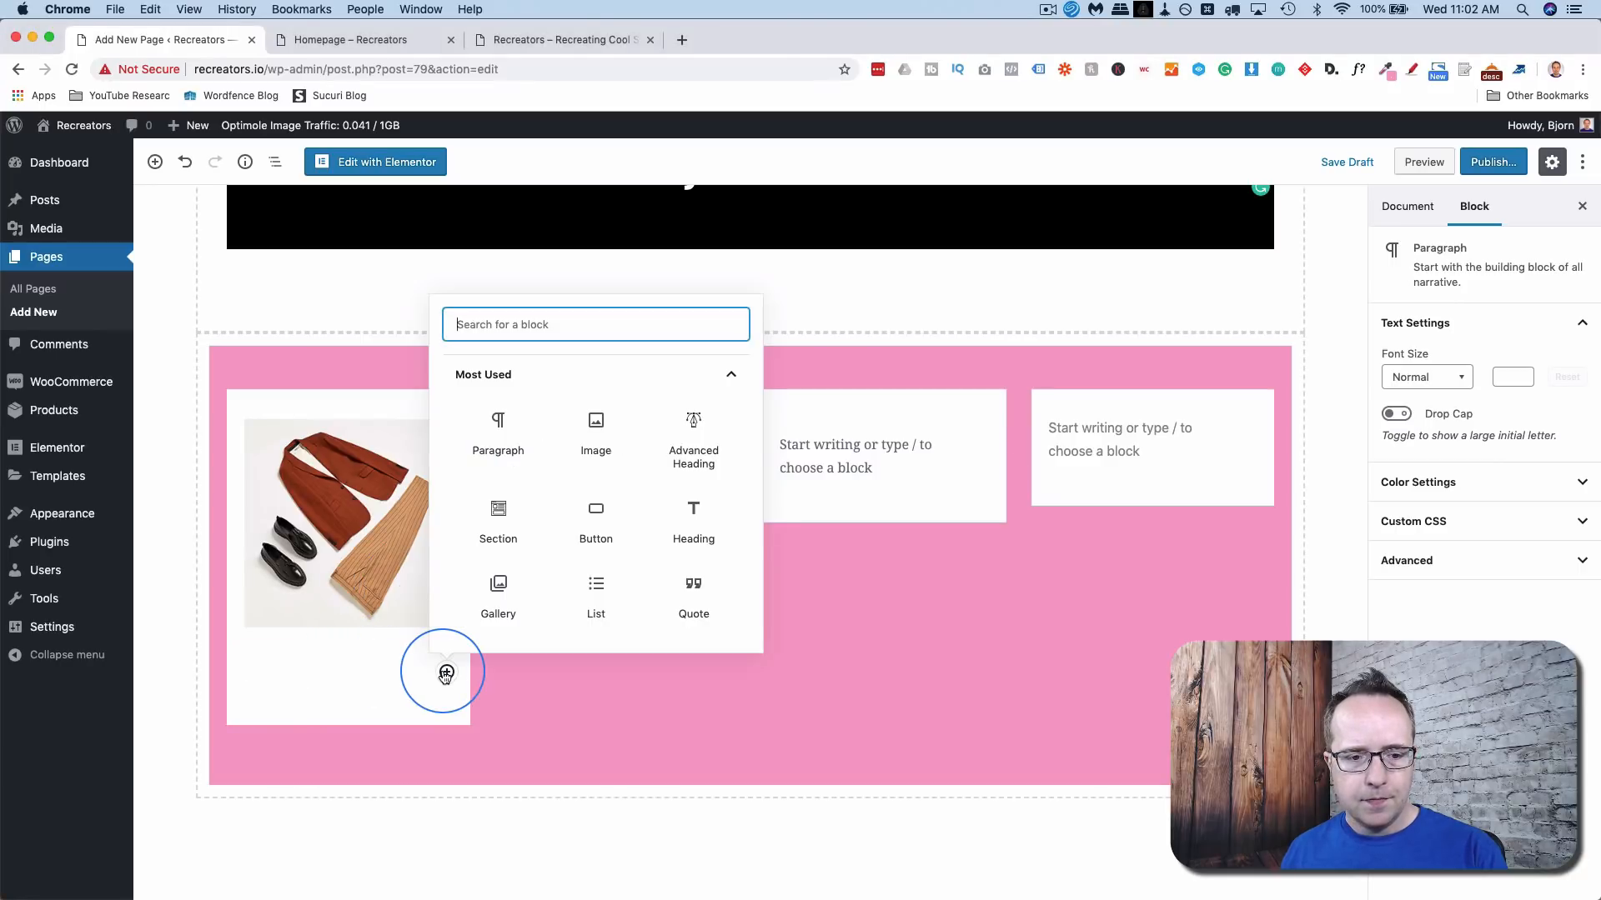
left_click(704, 434)
type("Looks for city")
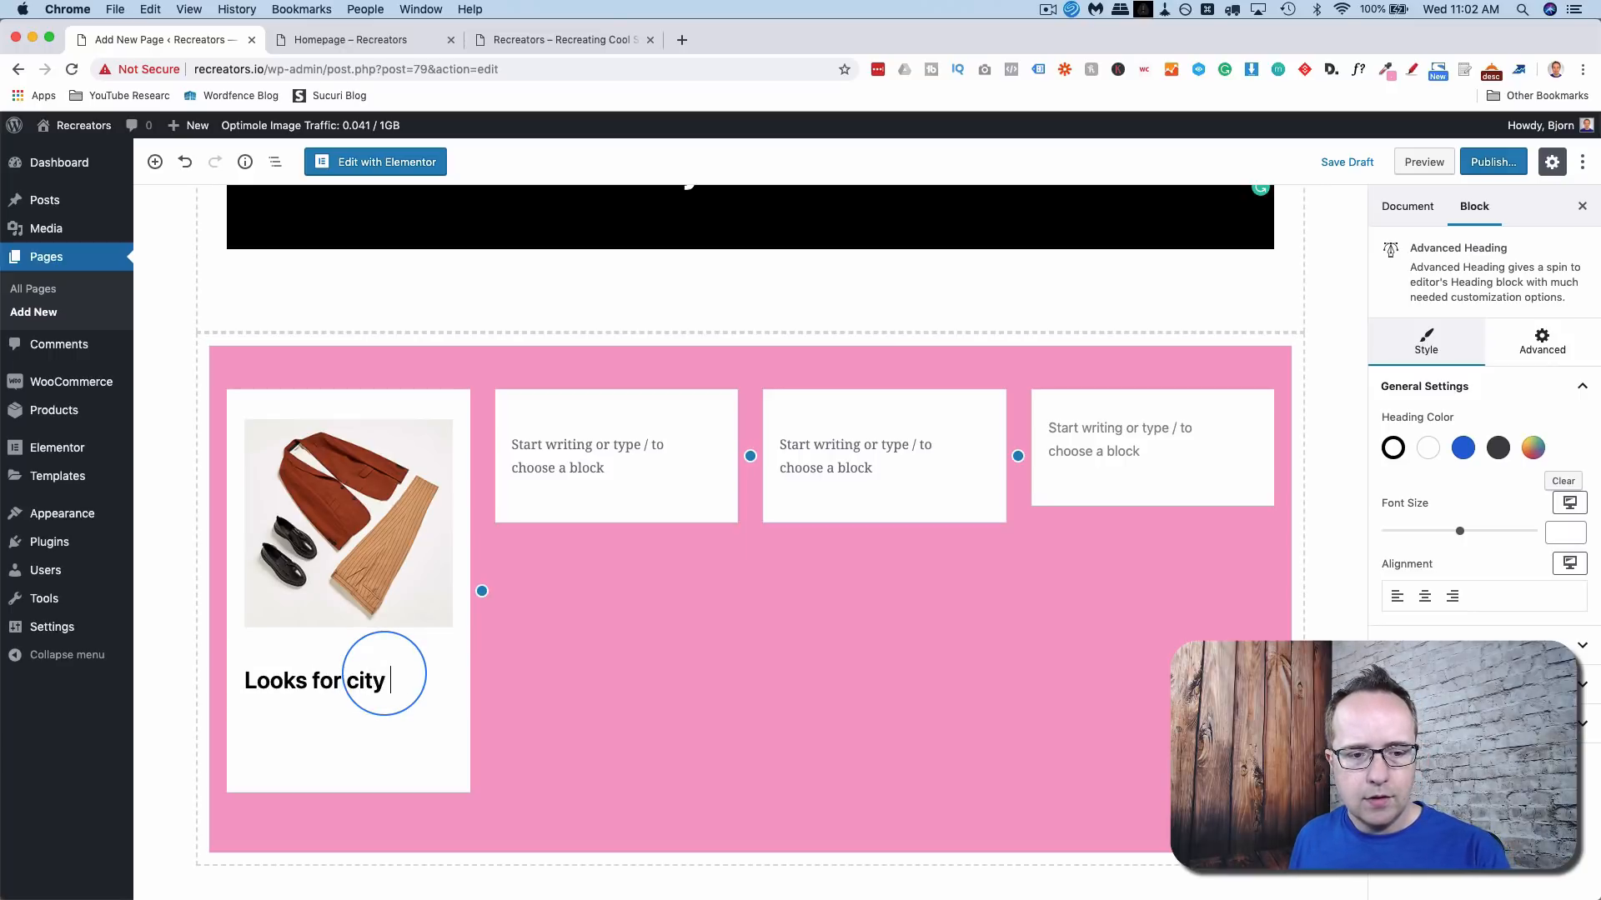
type(" wedding")
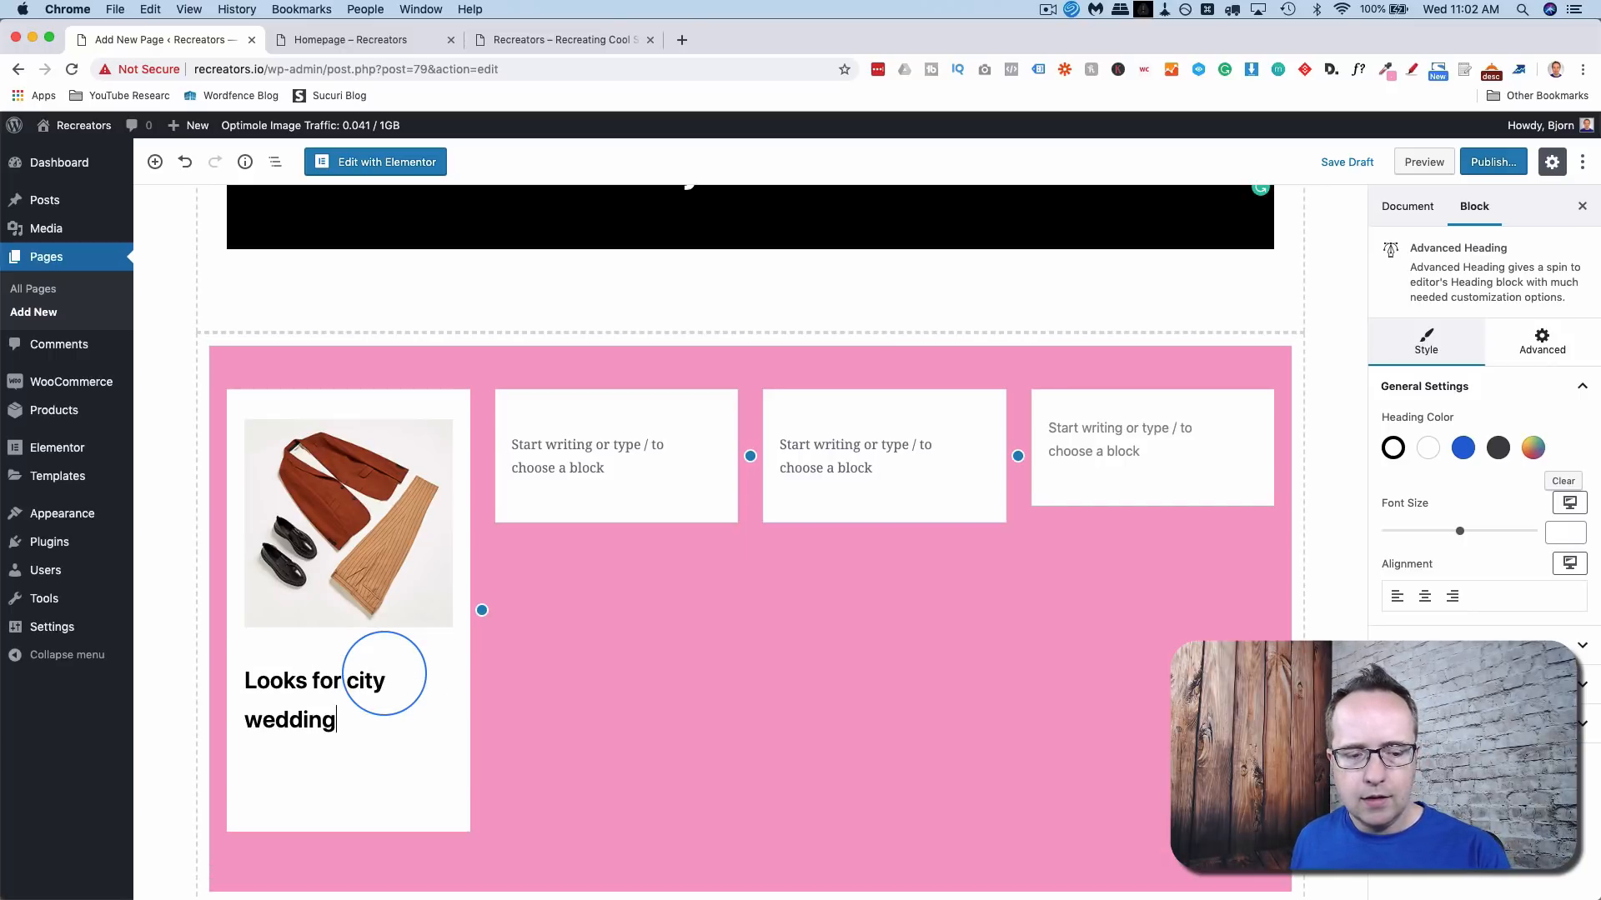
key("Return")
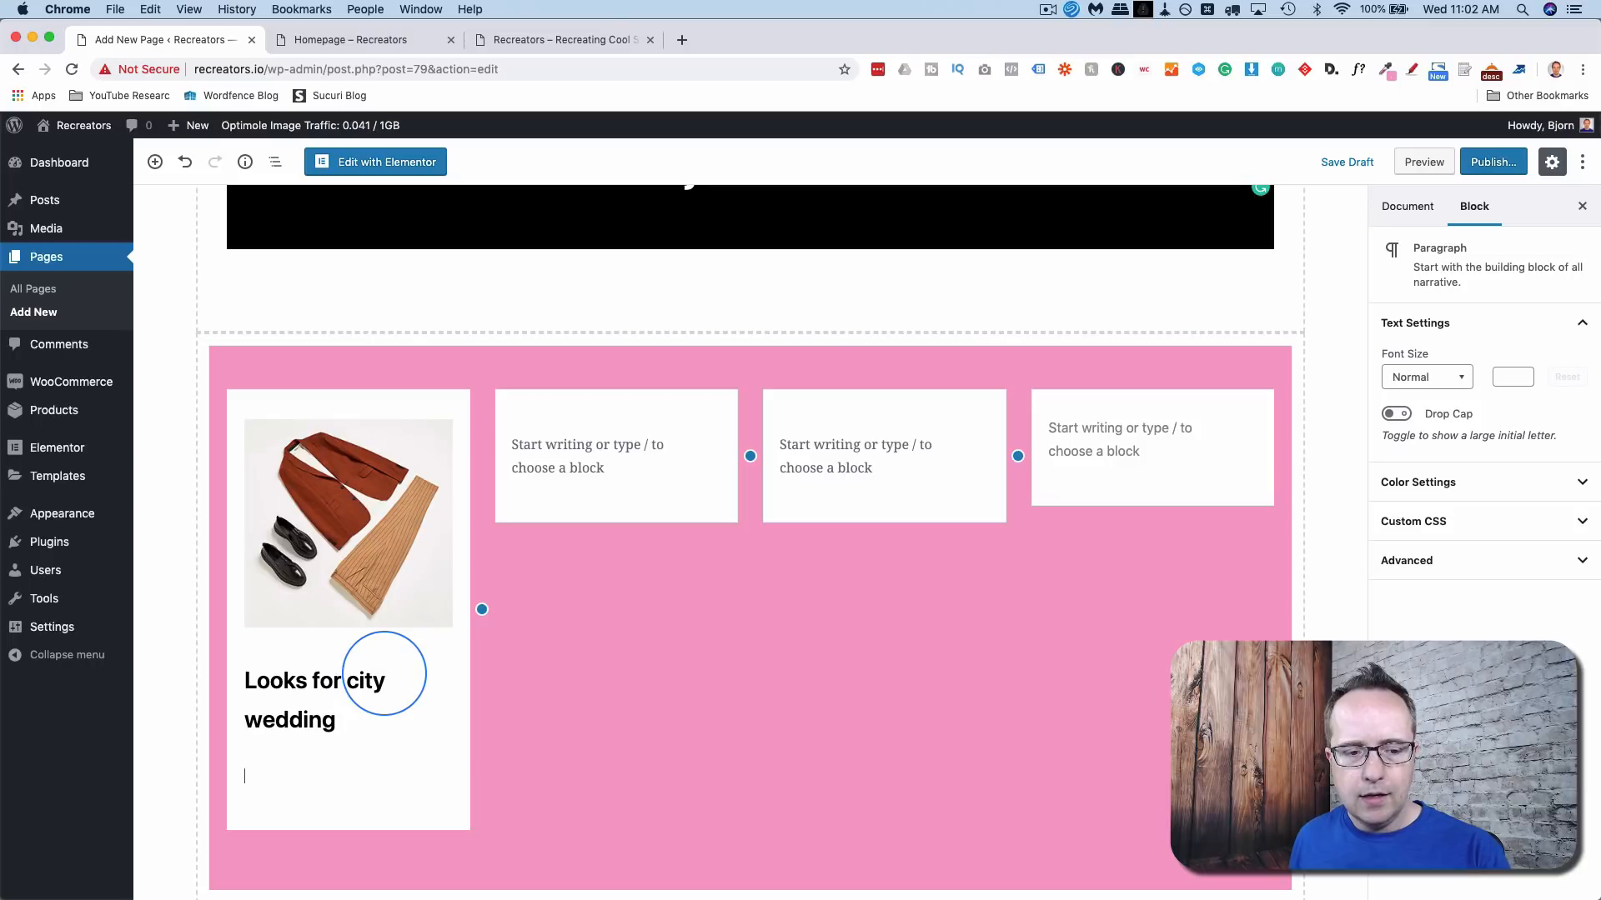
- Add the text "Break the dress code" below the first card's title and make that title a Heading 4
left_click(446, 780)
left_click(499, 550)
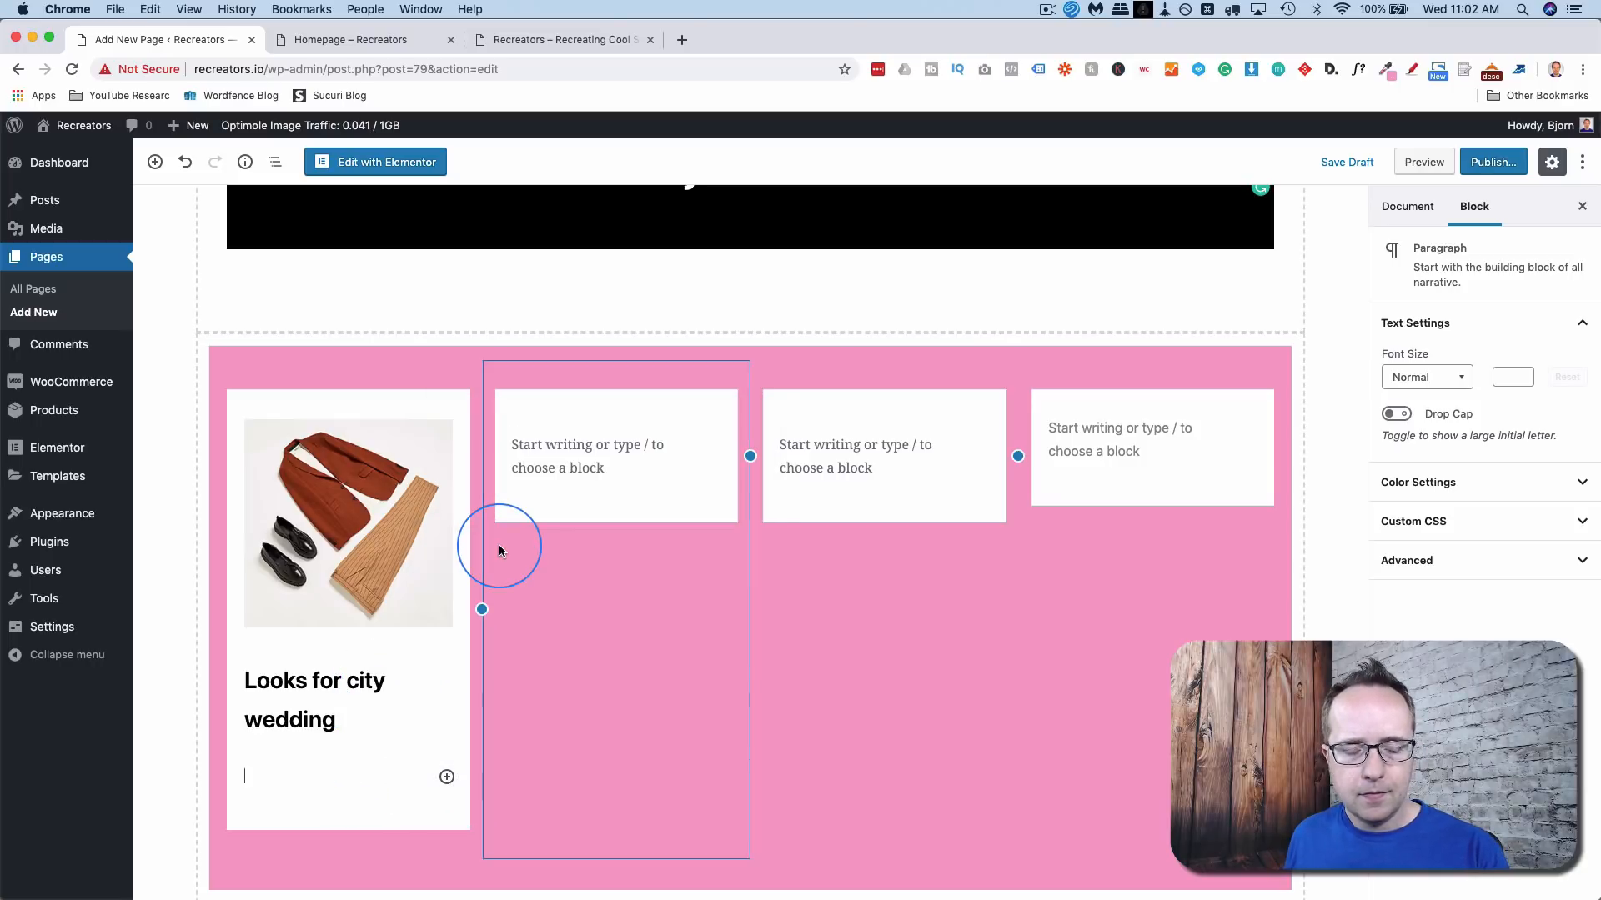
type("Break the dress code")
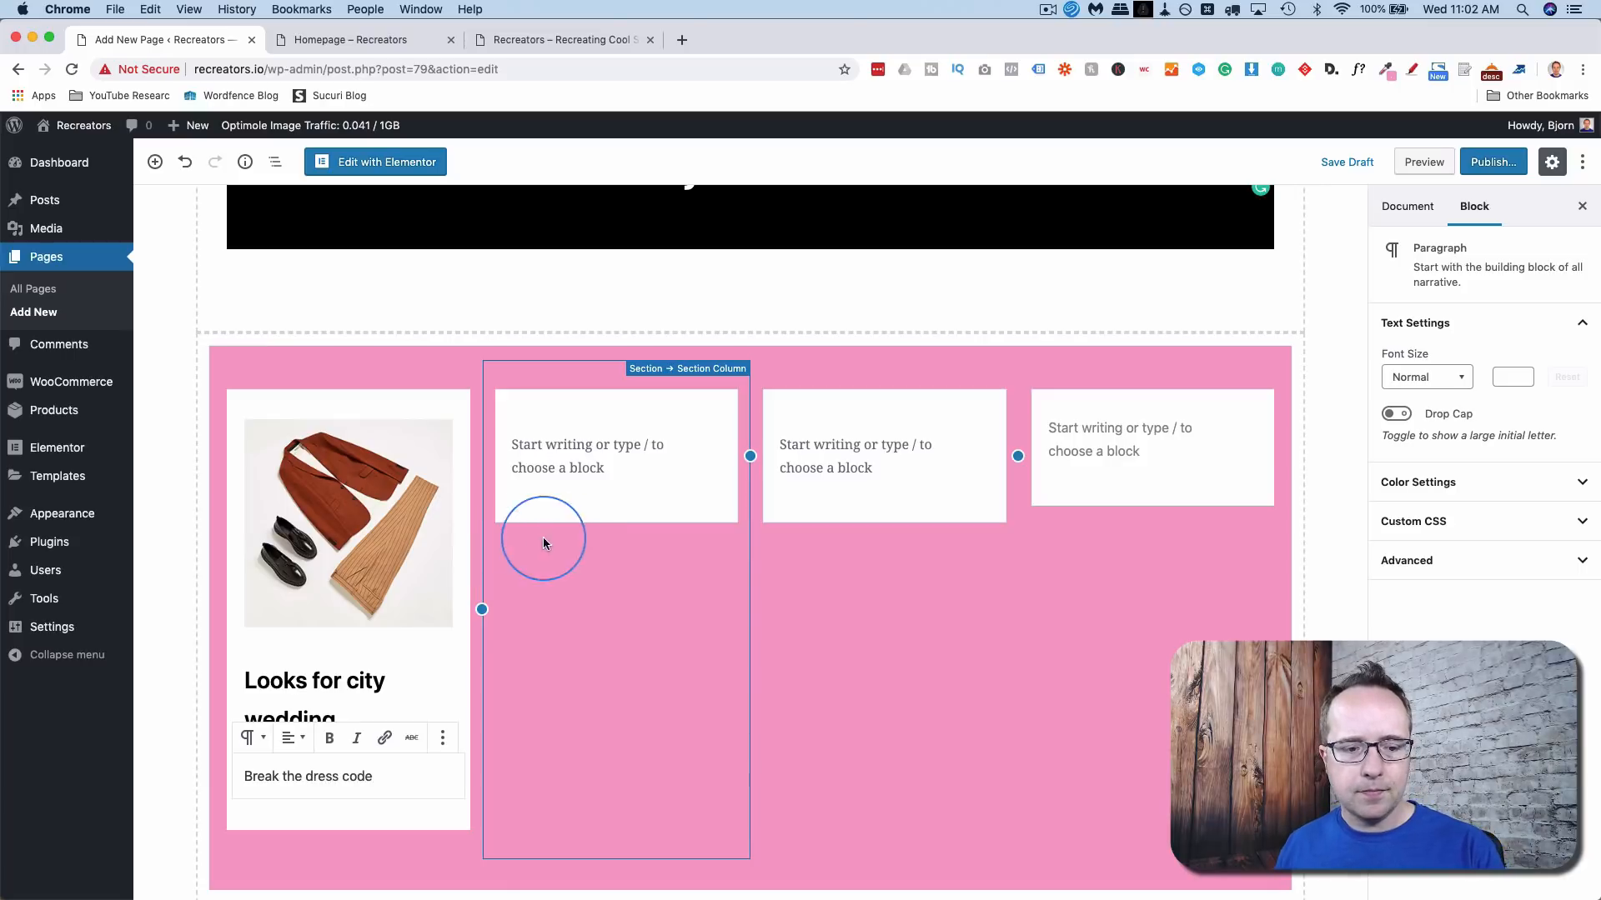
left_click(363, 680)
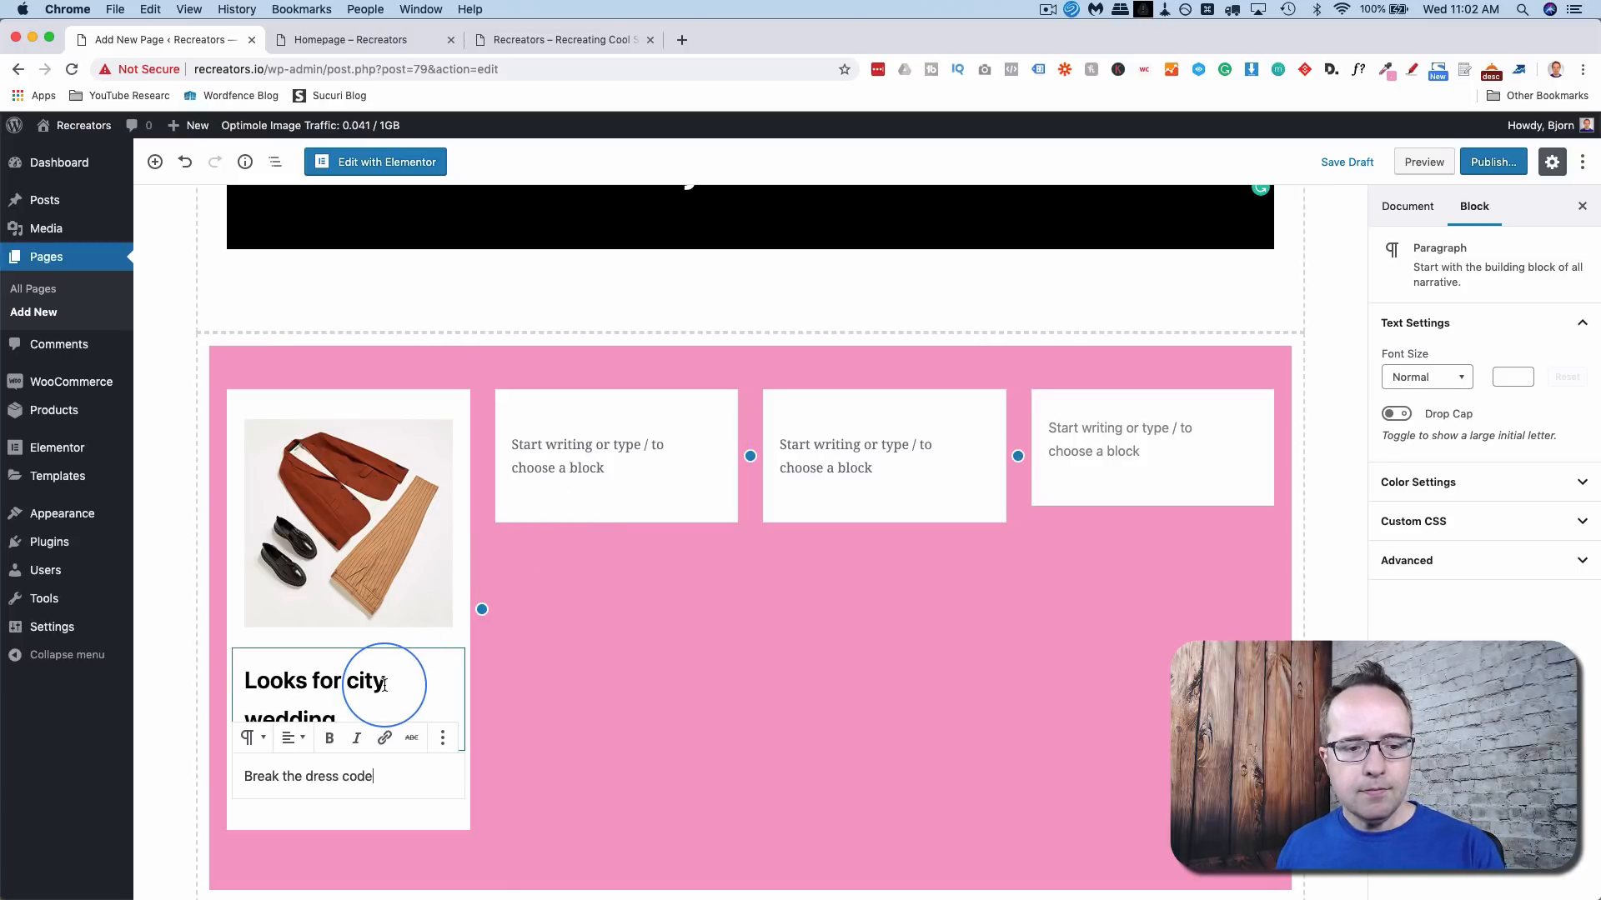
left_click(293, 633)
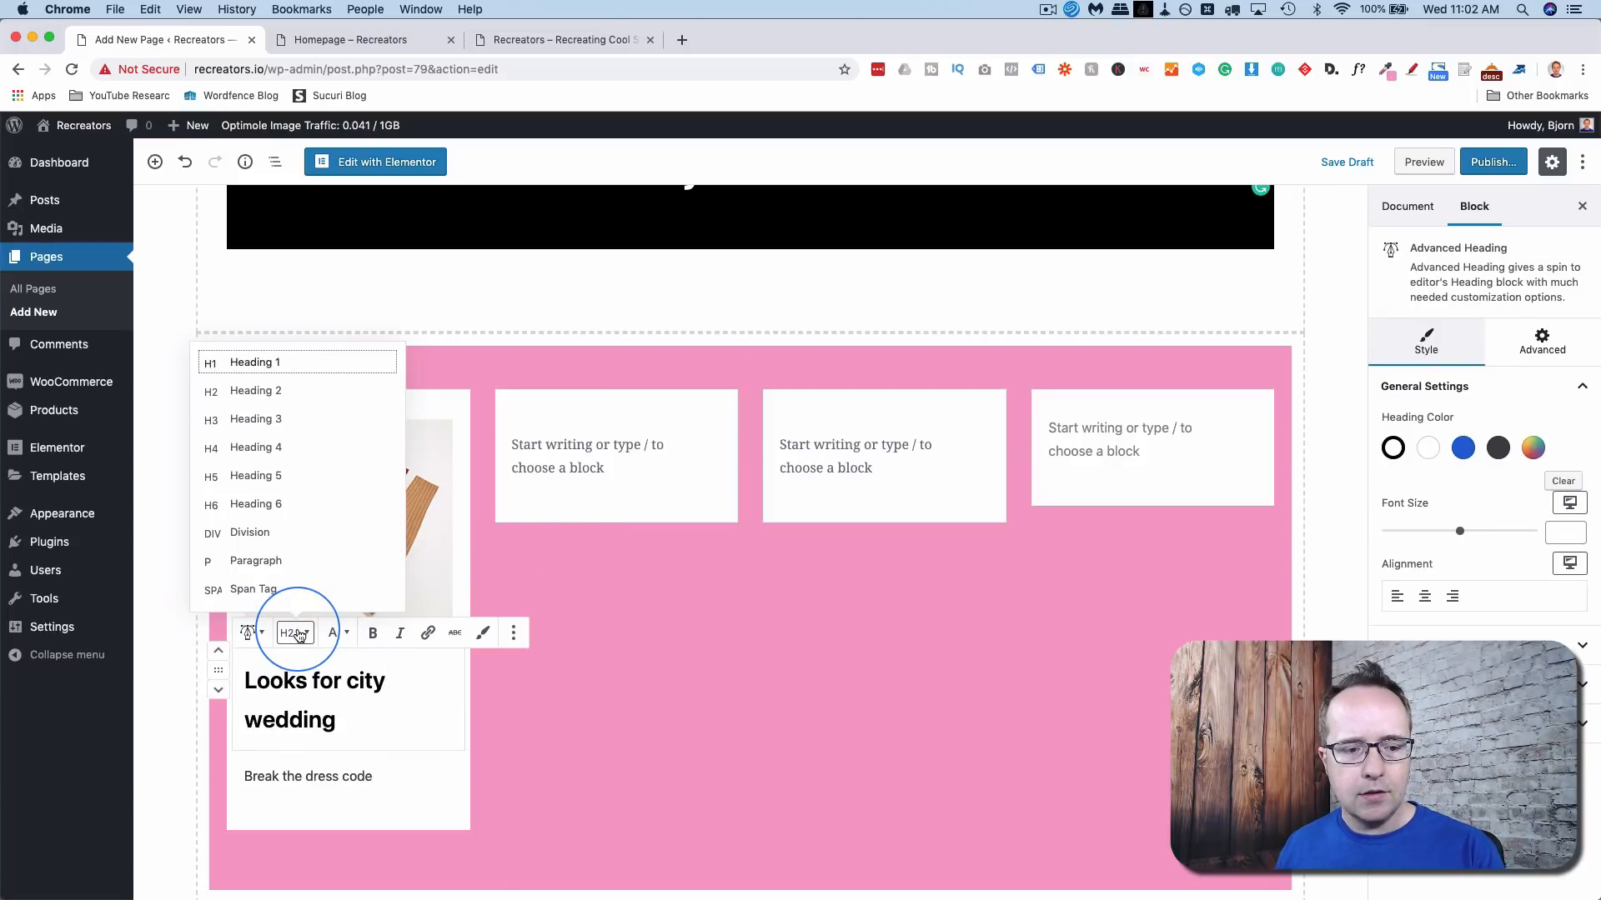
left_click(268, 454)
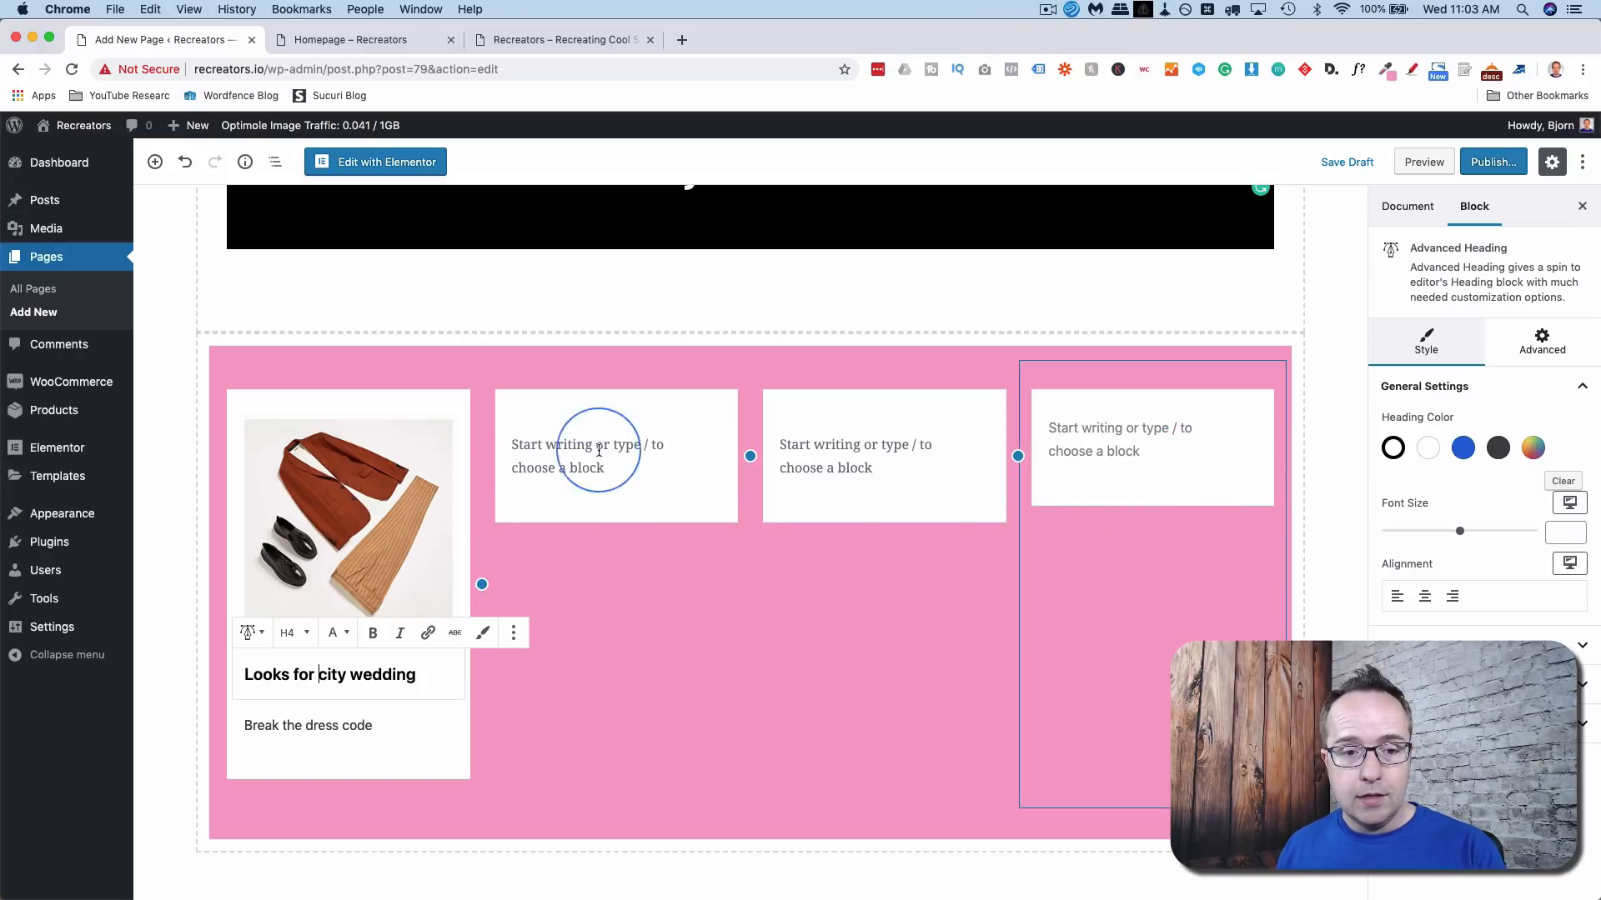
left_click(714, 446)
left_click(867, 599)
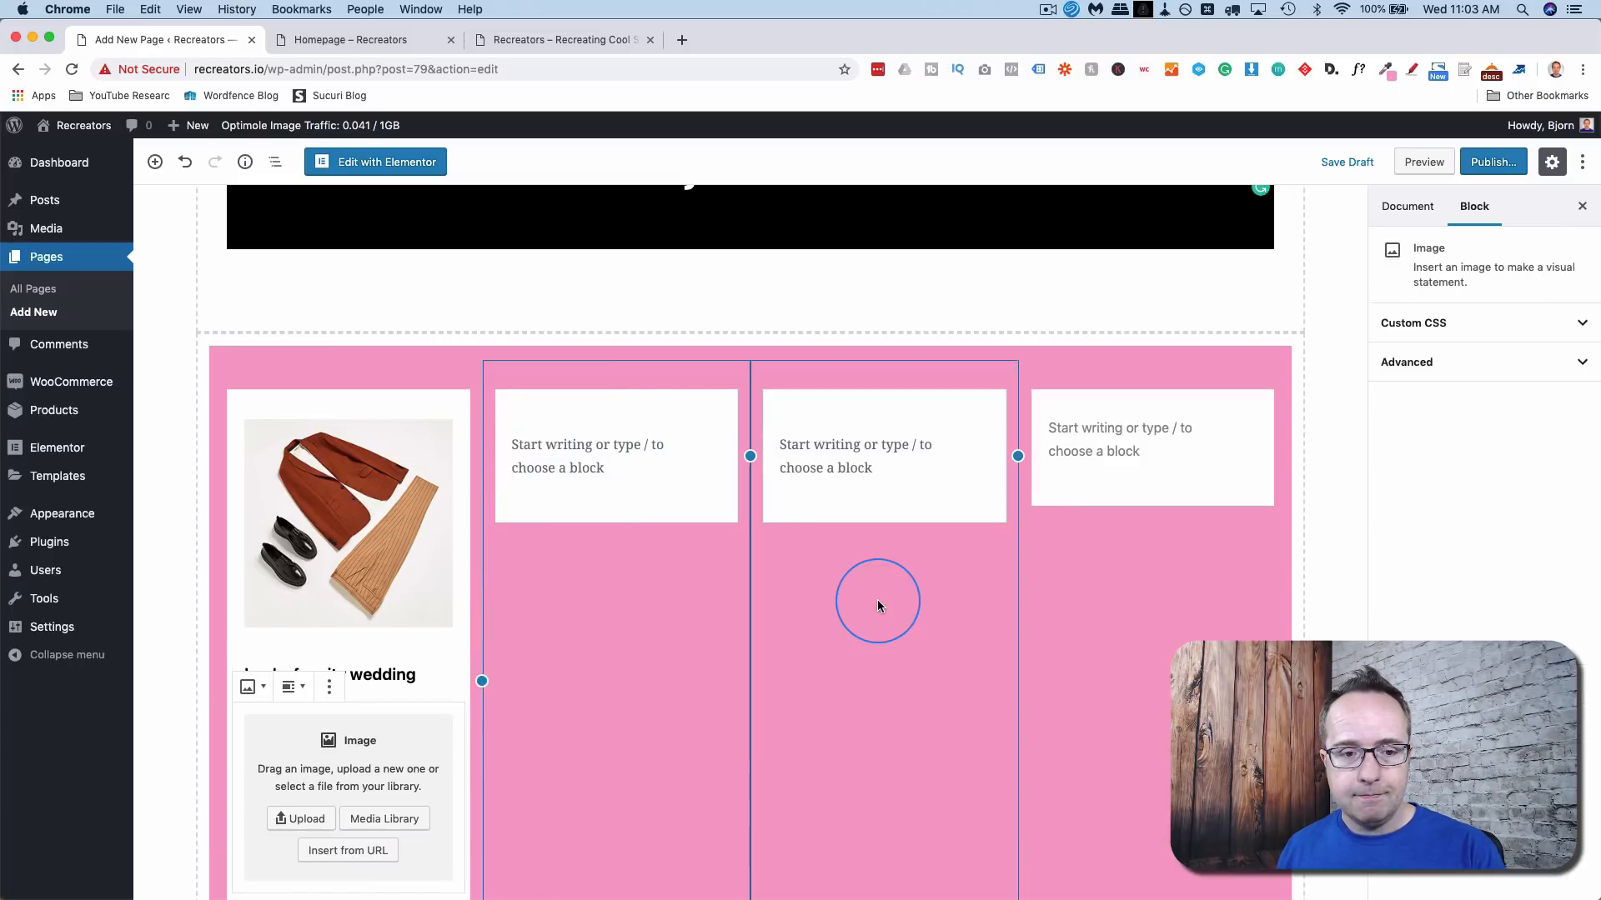
key("super+grave")
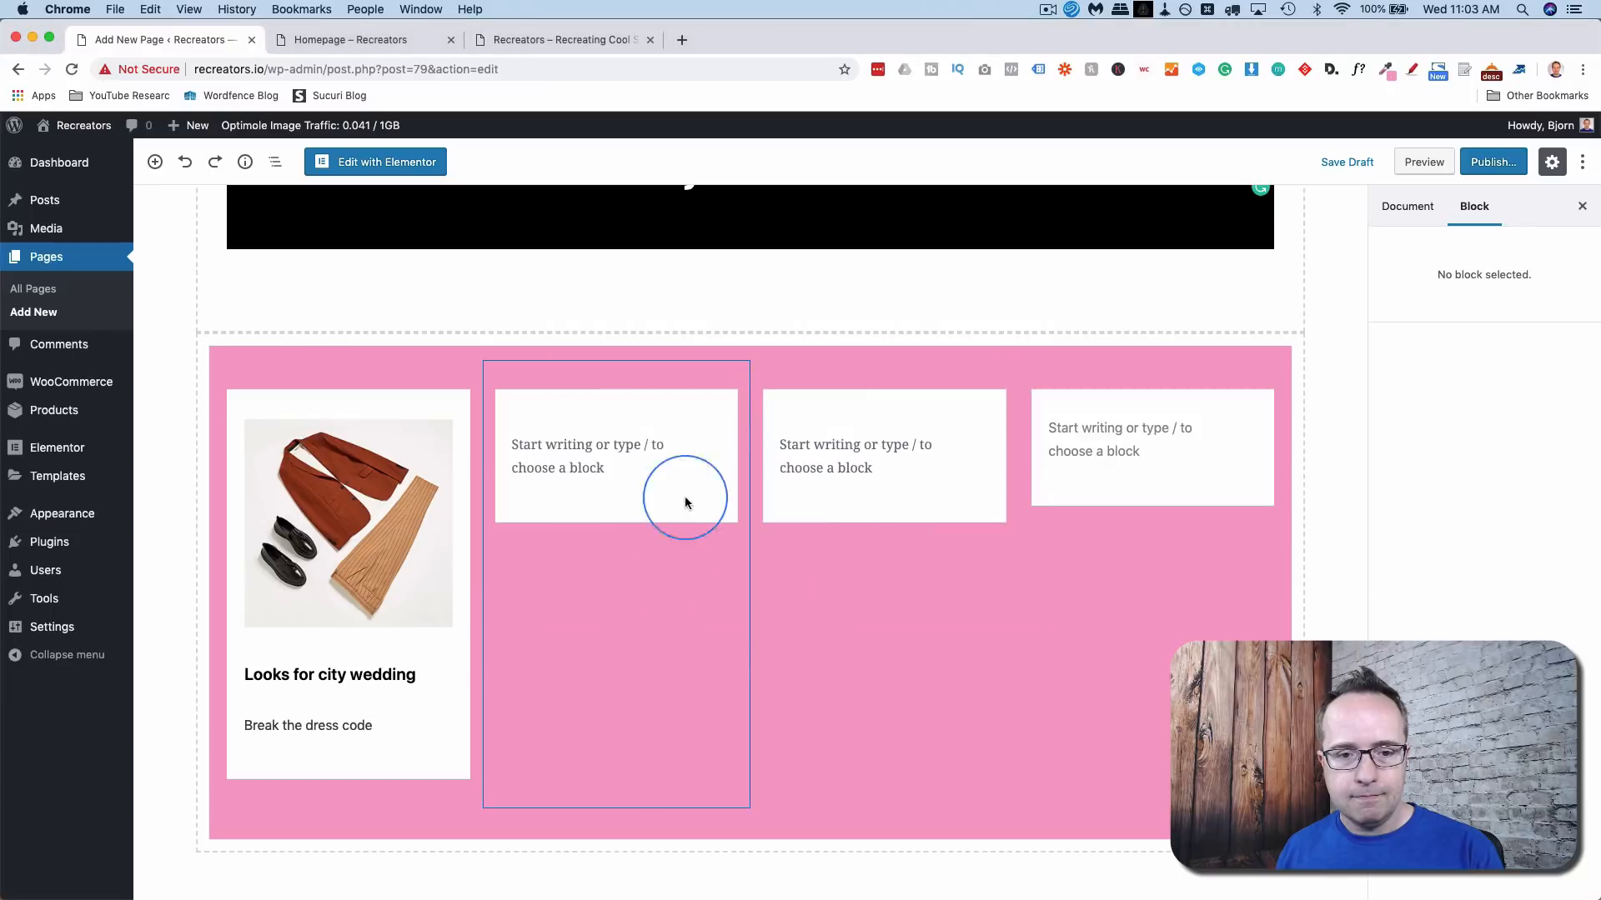
- Insert the black-and-white patterned shirt image from the media library into the second column of the pink section
left_click(708, 429)
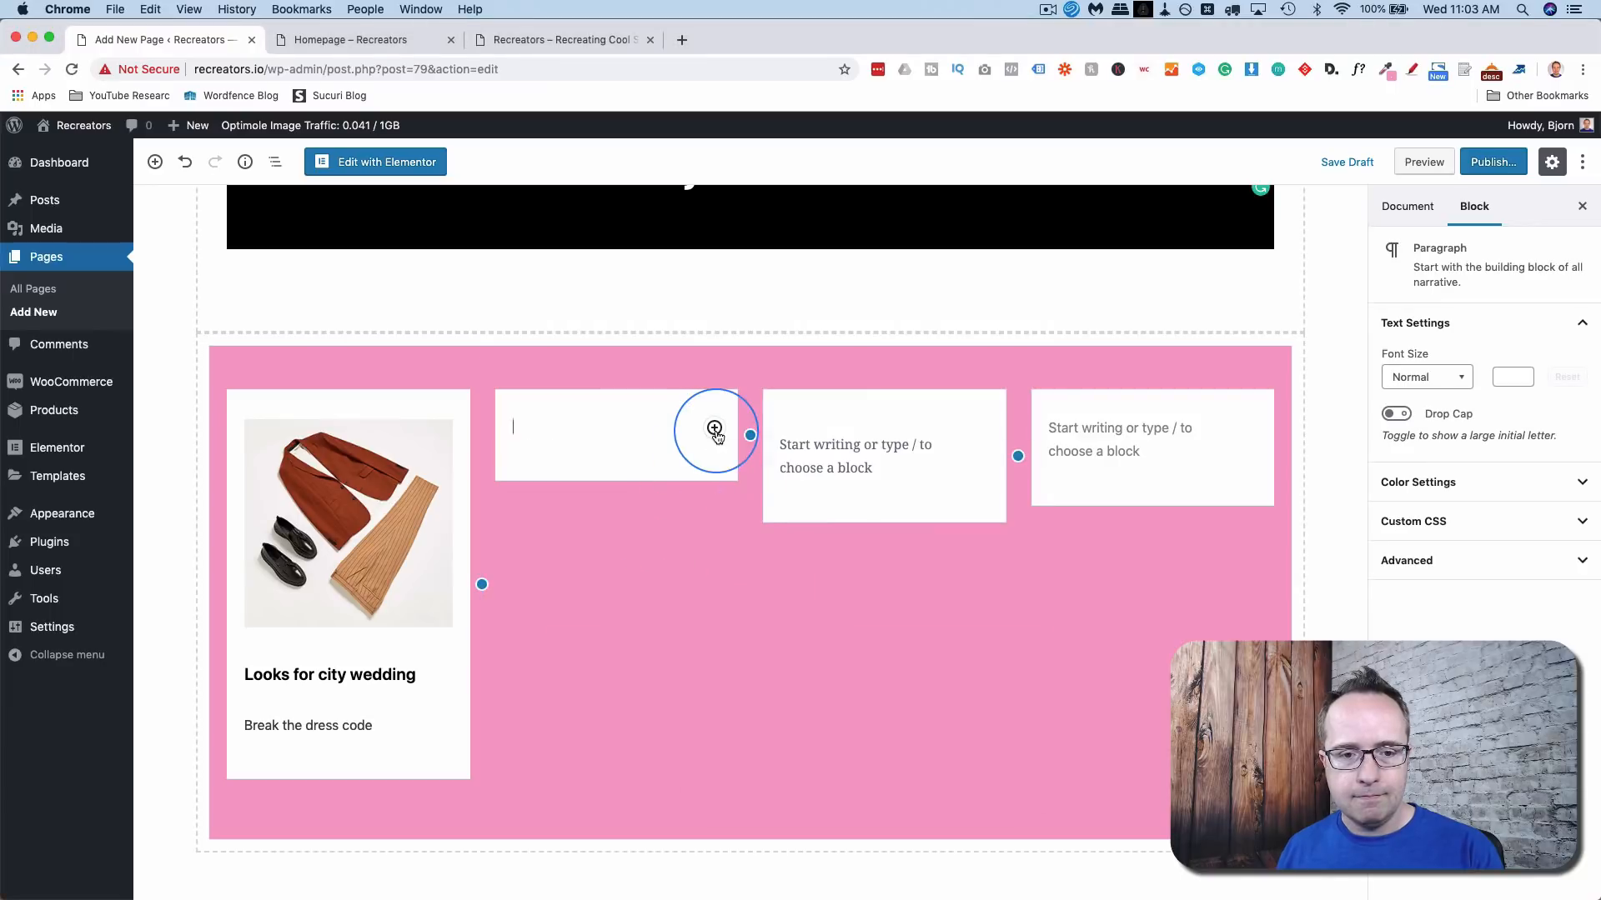
left_click(861, 579)
left_click(672, 522)
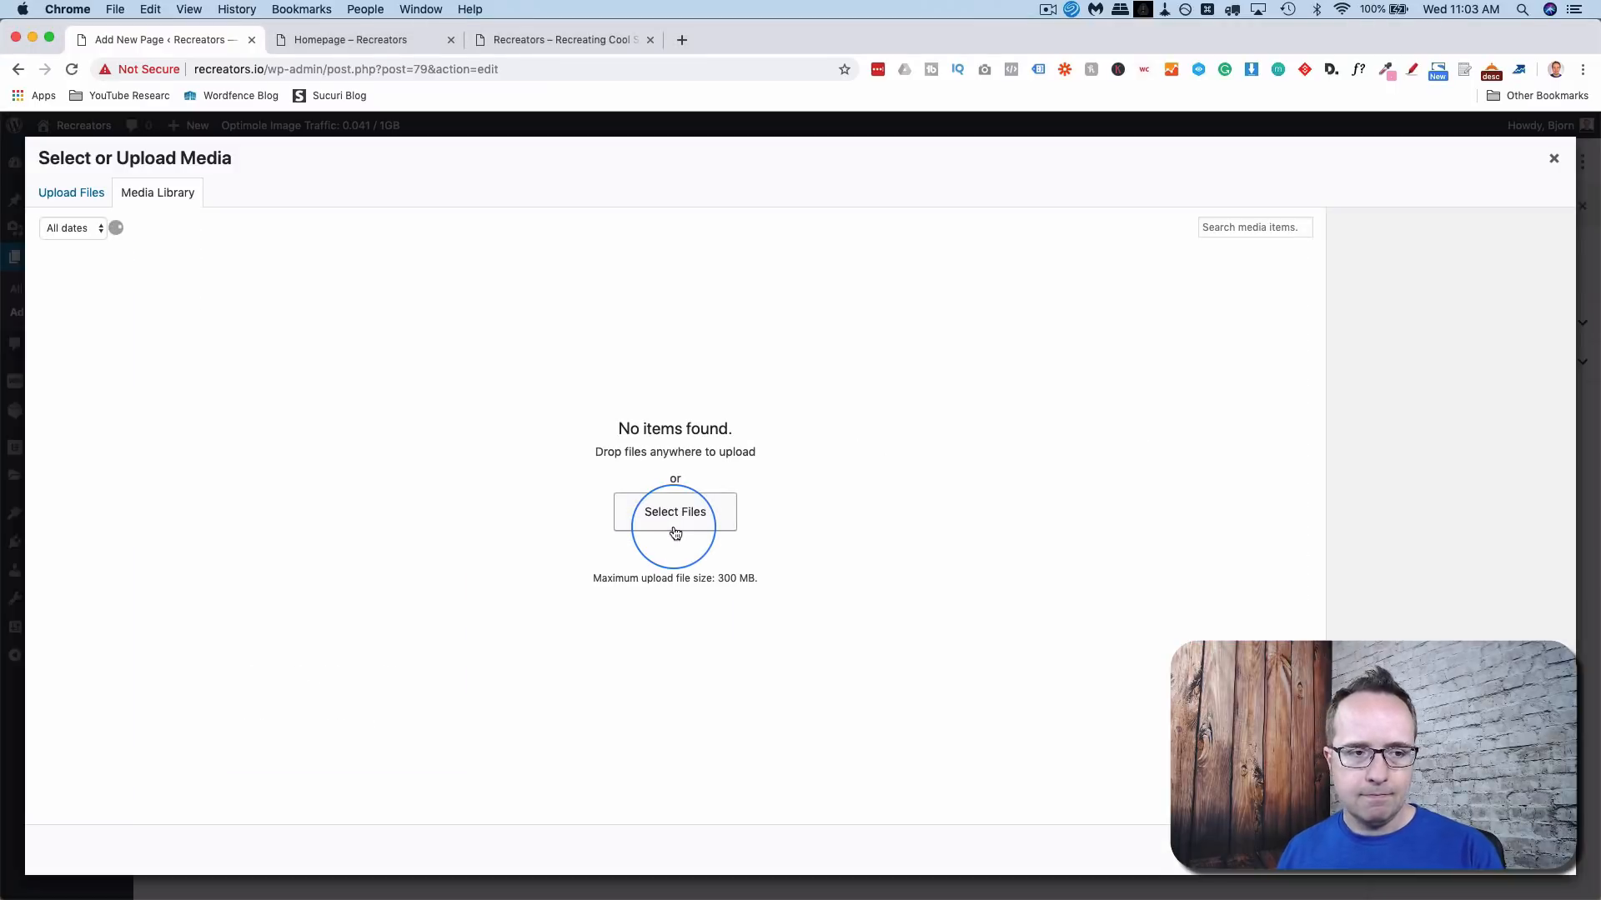
left_click(867, 315)
left_click(1544, 855)
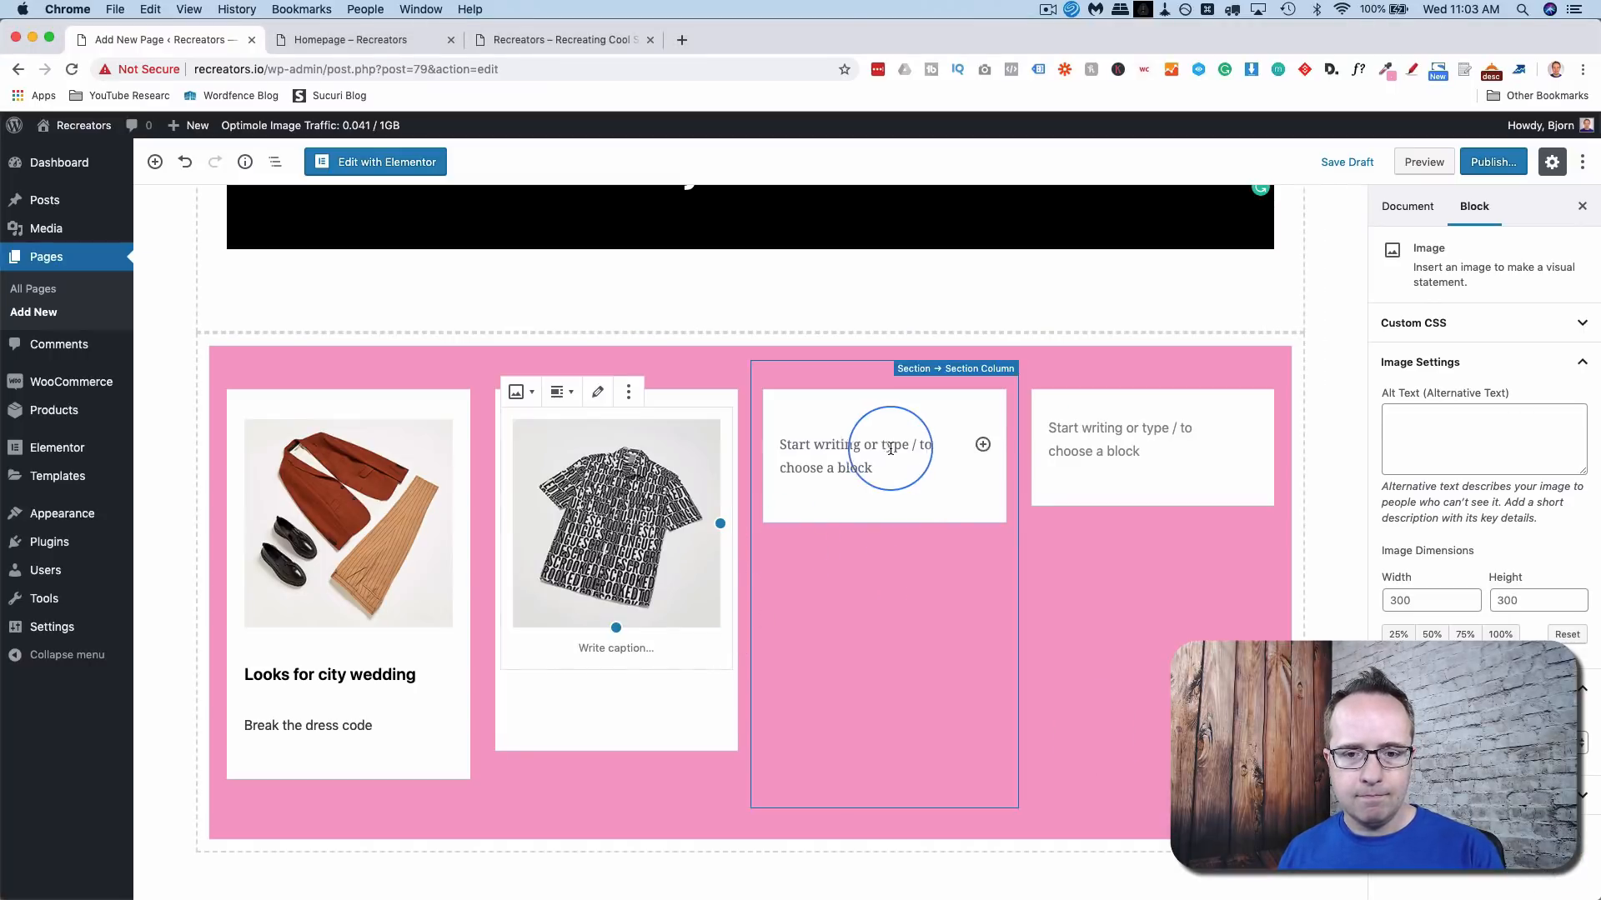
- Insert the sunglasses and swimwear image from the media library into the third column of the pink section
left_click(983, 444)
left_click(1129, 574)
left_click(951, 530)
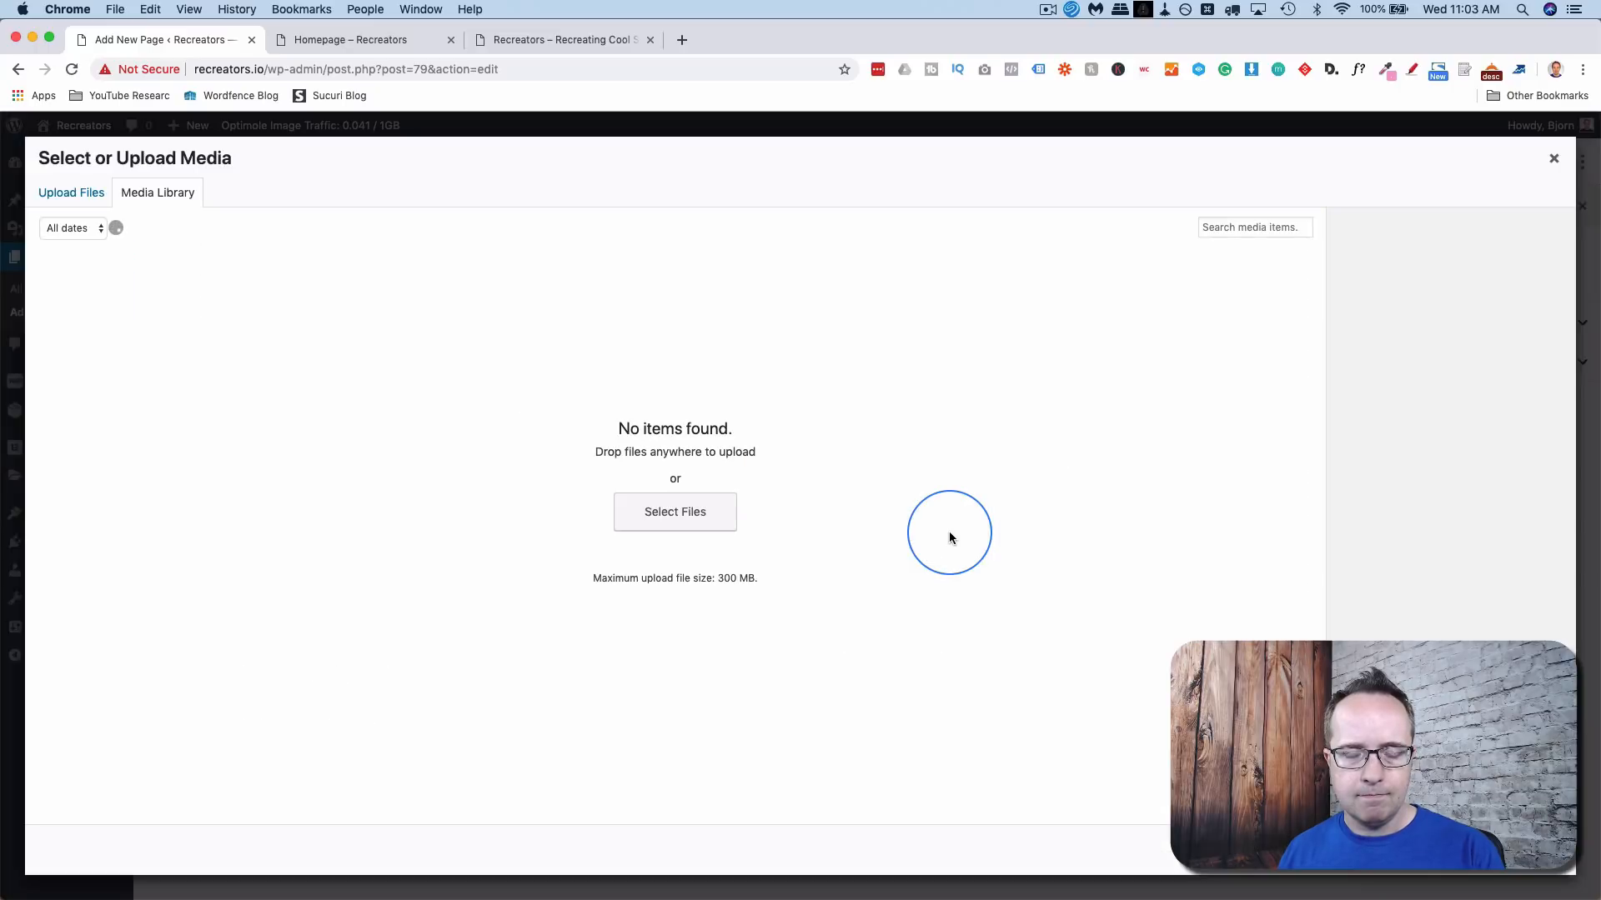
left_click(493, 329)
left_click(1544, 855)
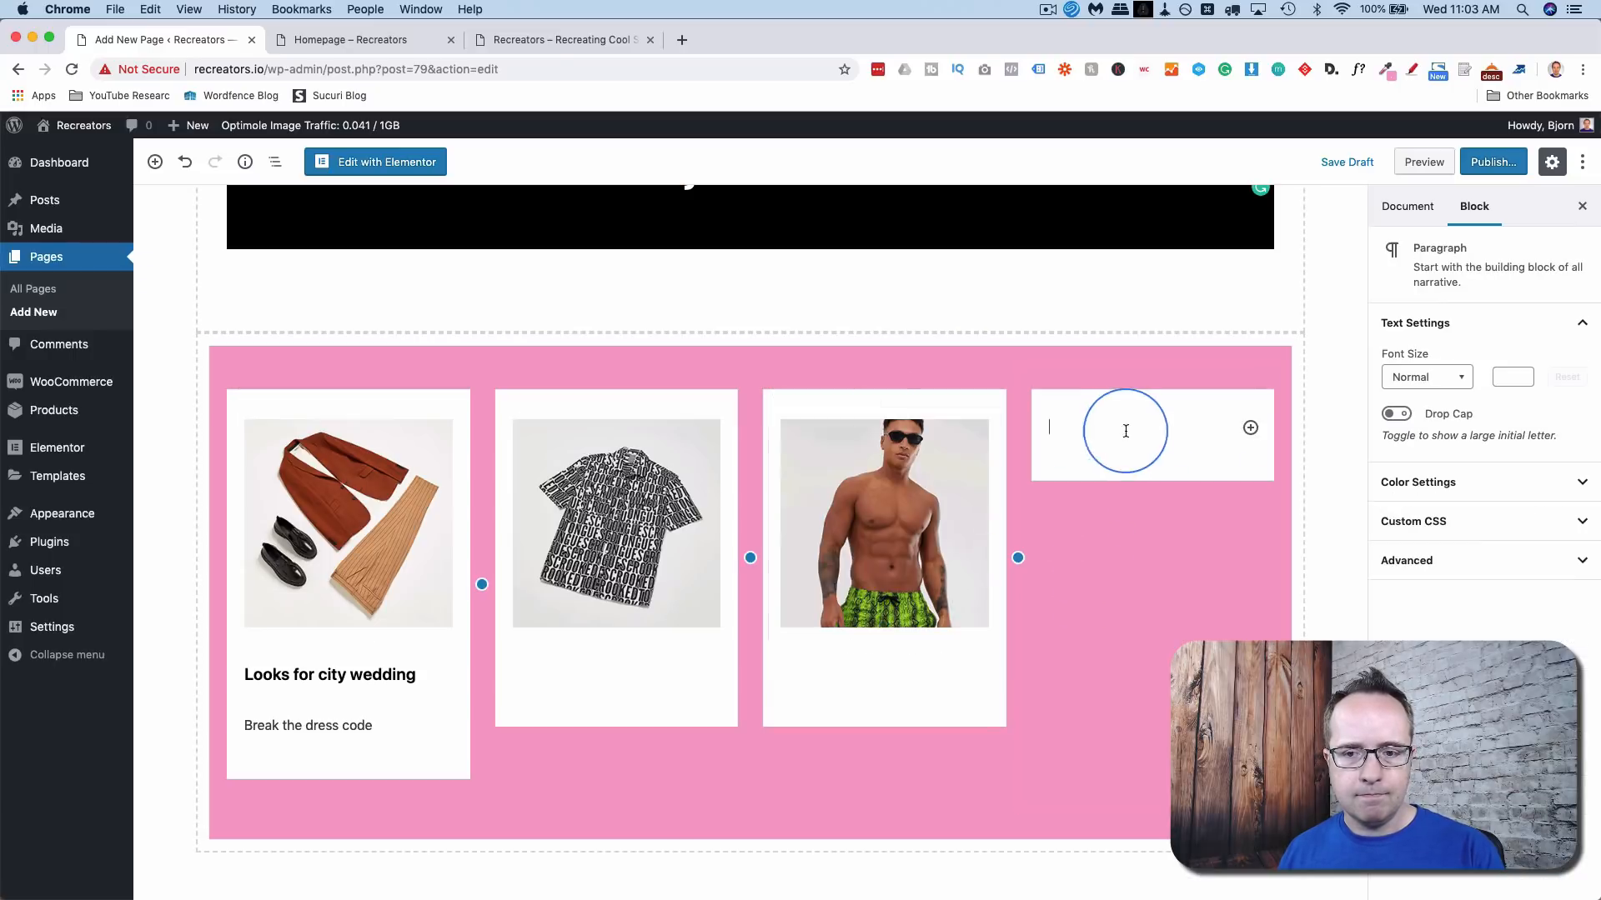
- Insert the portrait of the man in a striped shirt from the media library into the fourth column
left_click(1250, 429)
left_click(1400, 574)
left_click(1175, 526)
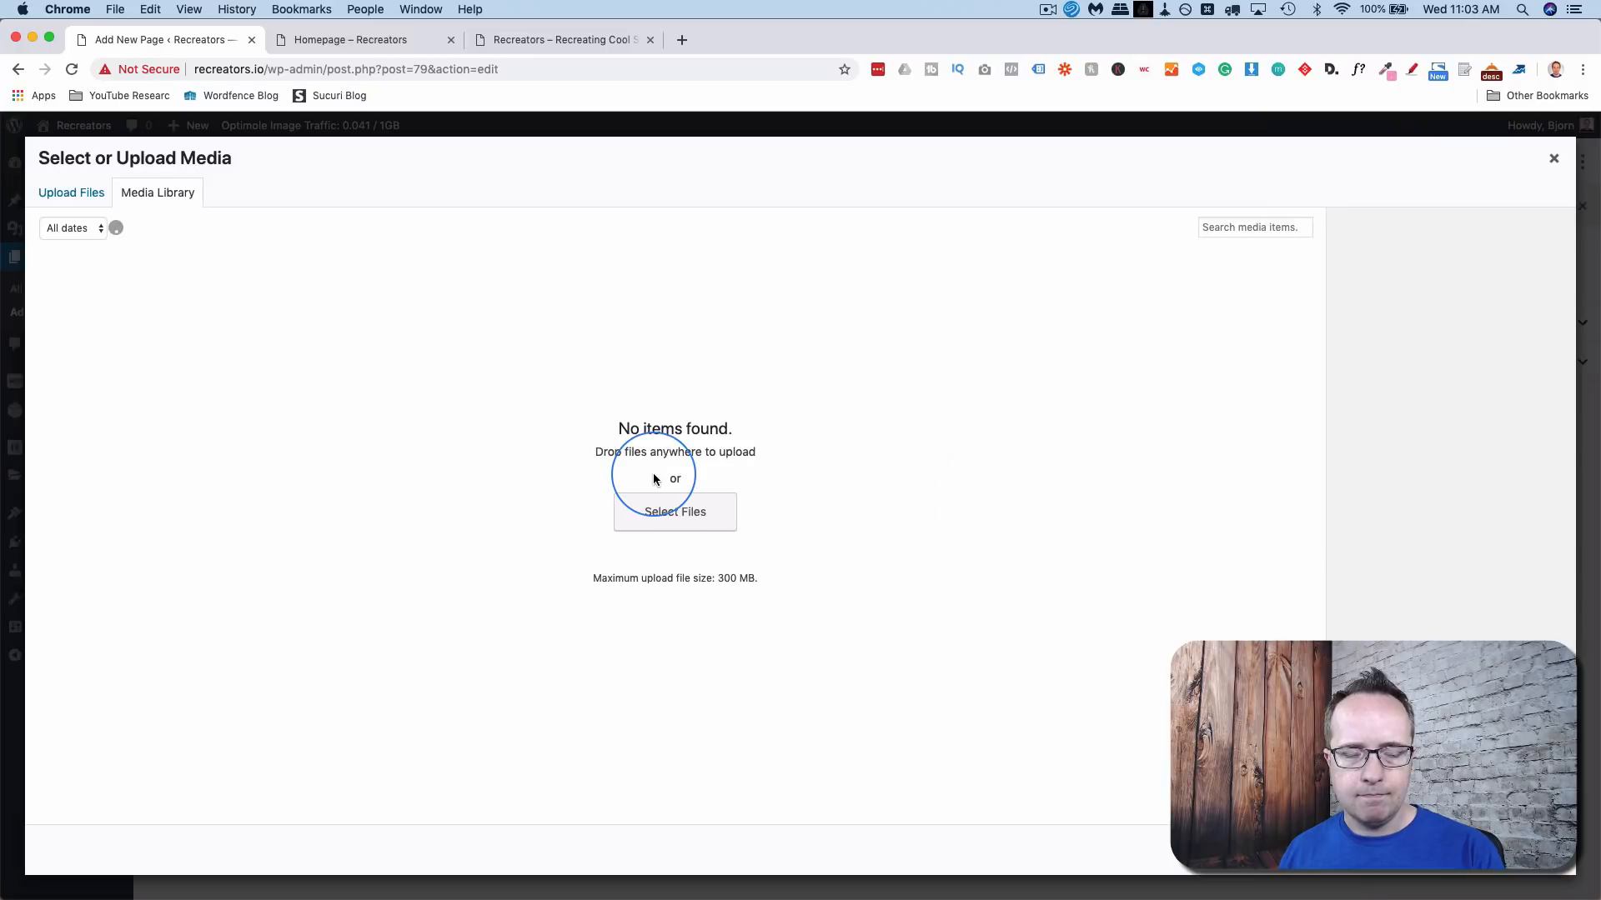
left_click(1254, 315)
left_click(1544, 856)
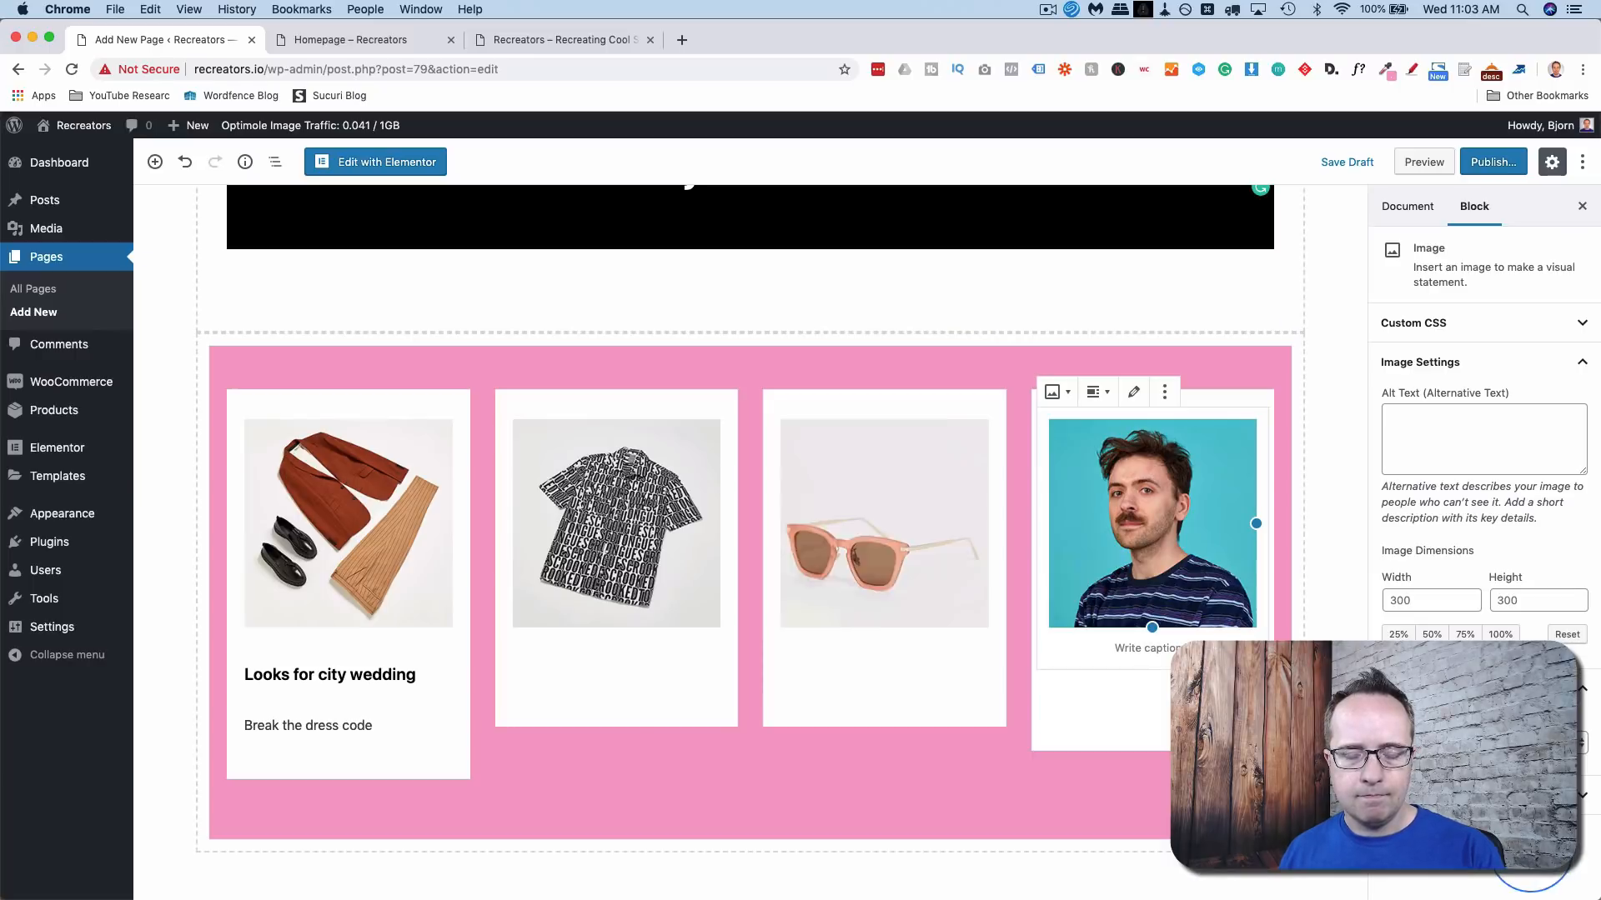
- Add an empty Advanced Heading below the portrait in the fourth column
left_click(597, 654)
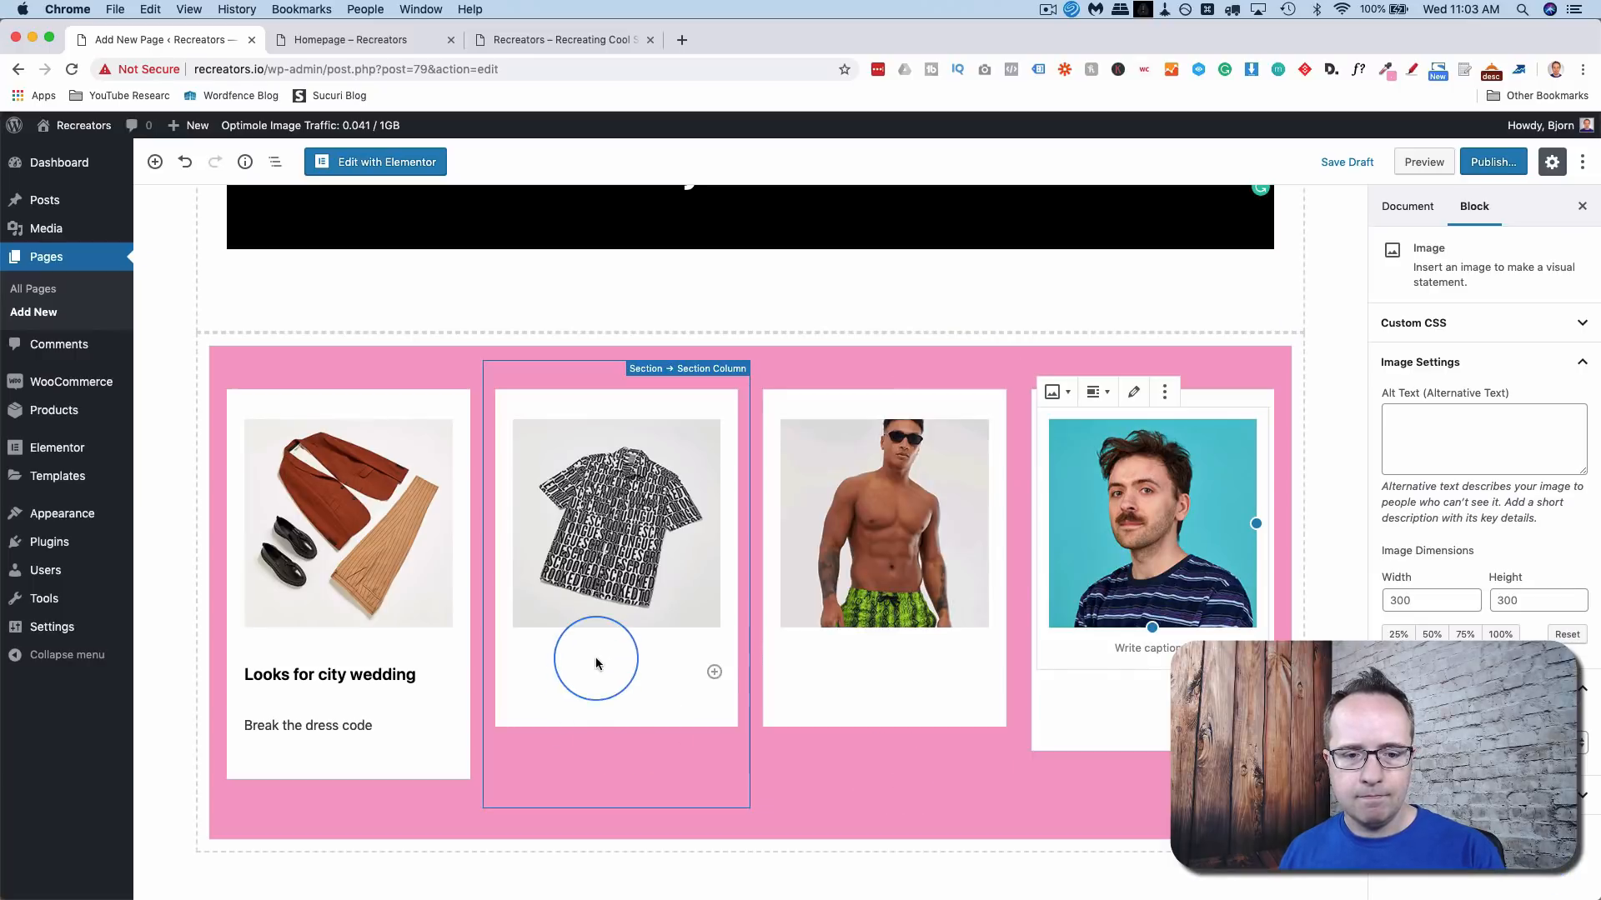
left_click(714, 672)
left_click(947, 428)
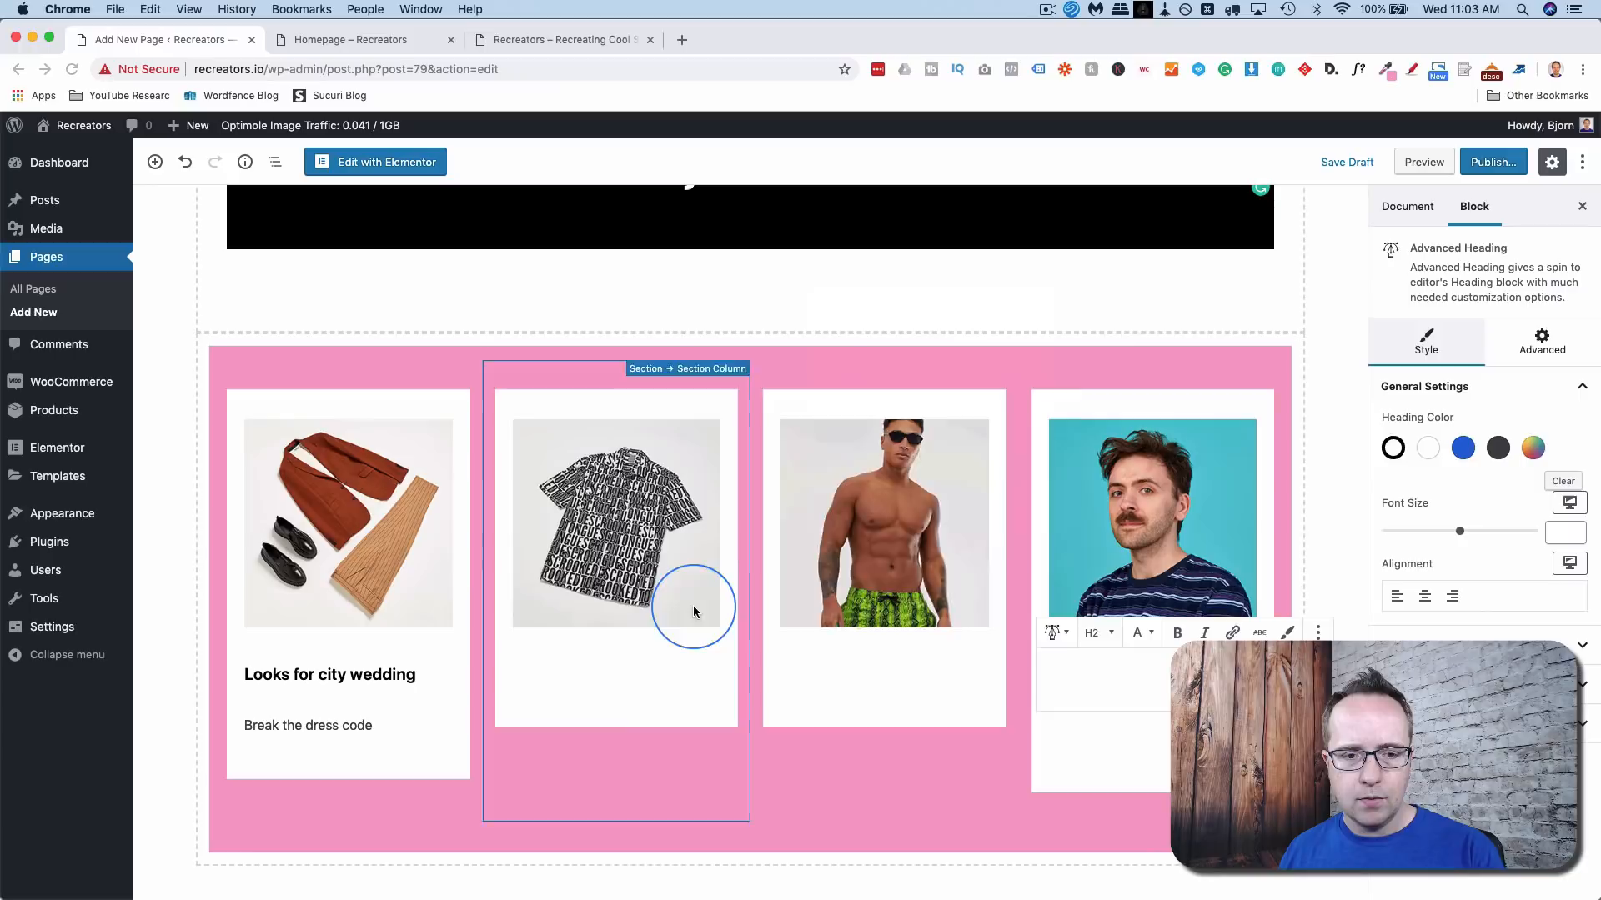
- Add an Advanced Heading "Six logo overload picks" below the shirt image in the second column
left_click(600, 670)
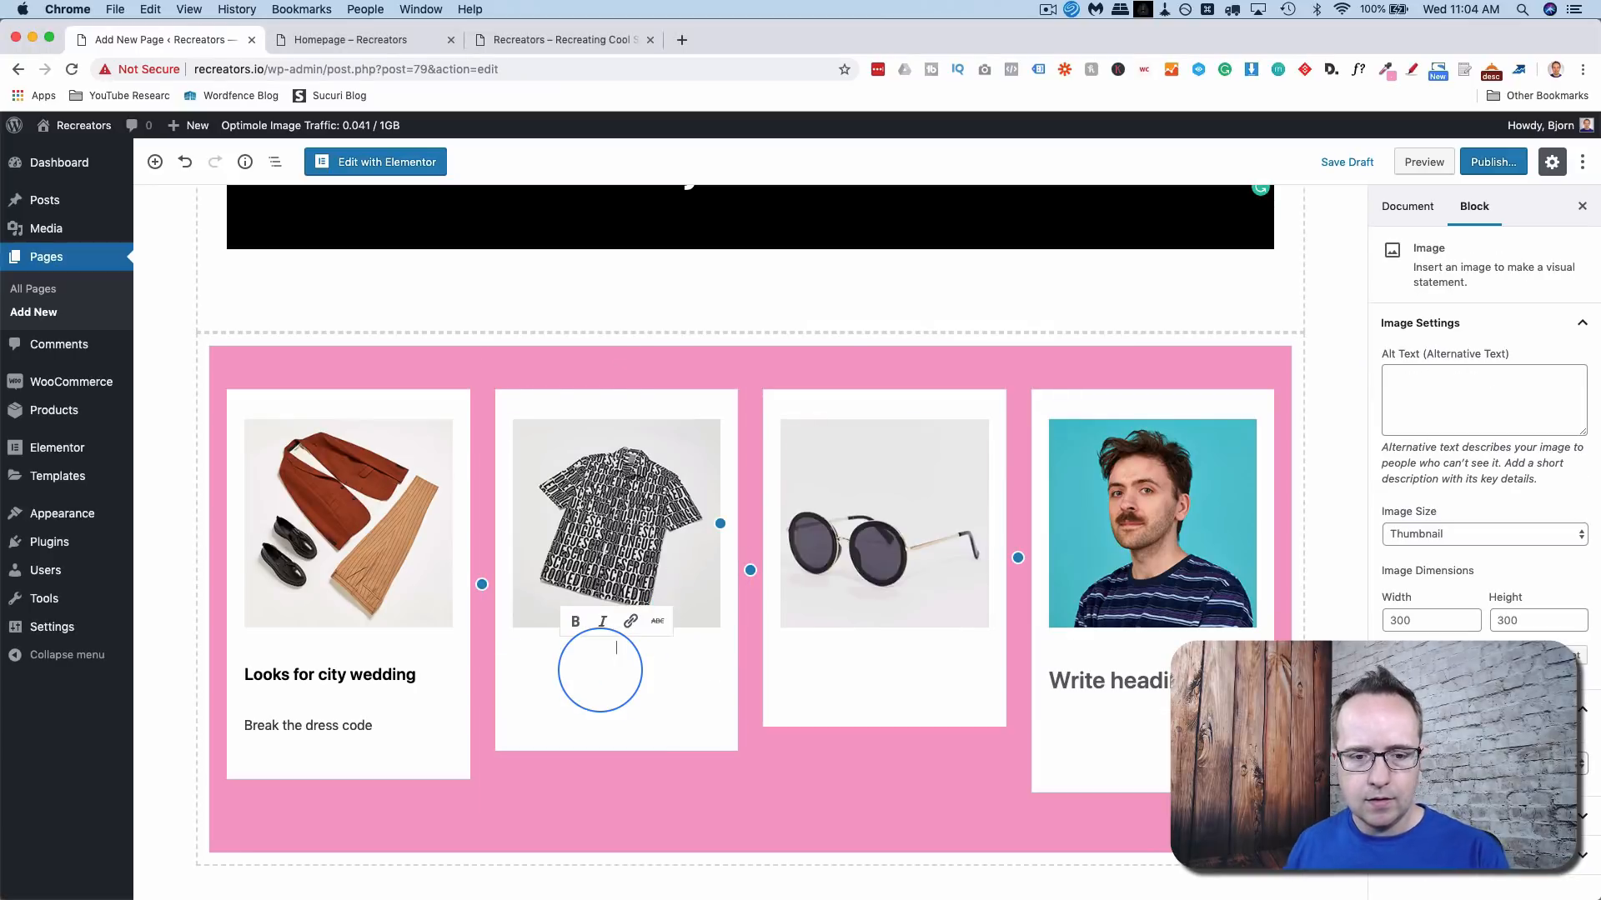
left_click(715, 696)
left_click(935, 464)
left_click(575, 702)
type("S")
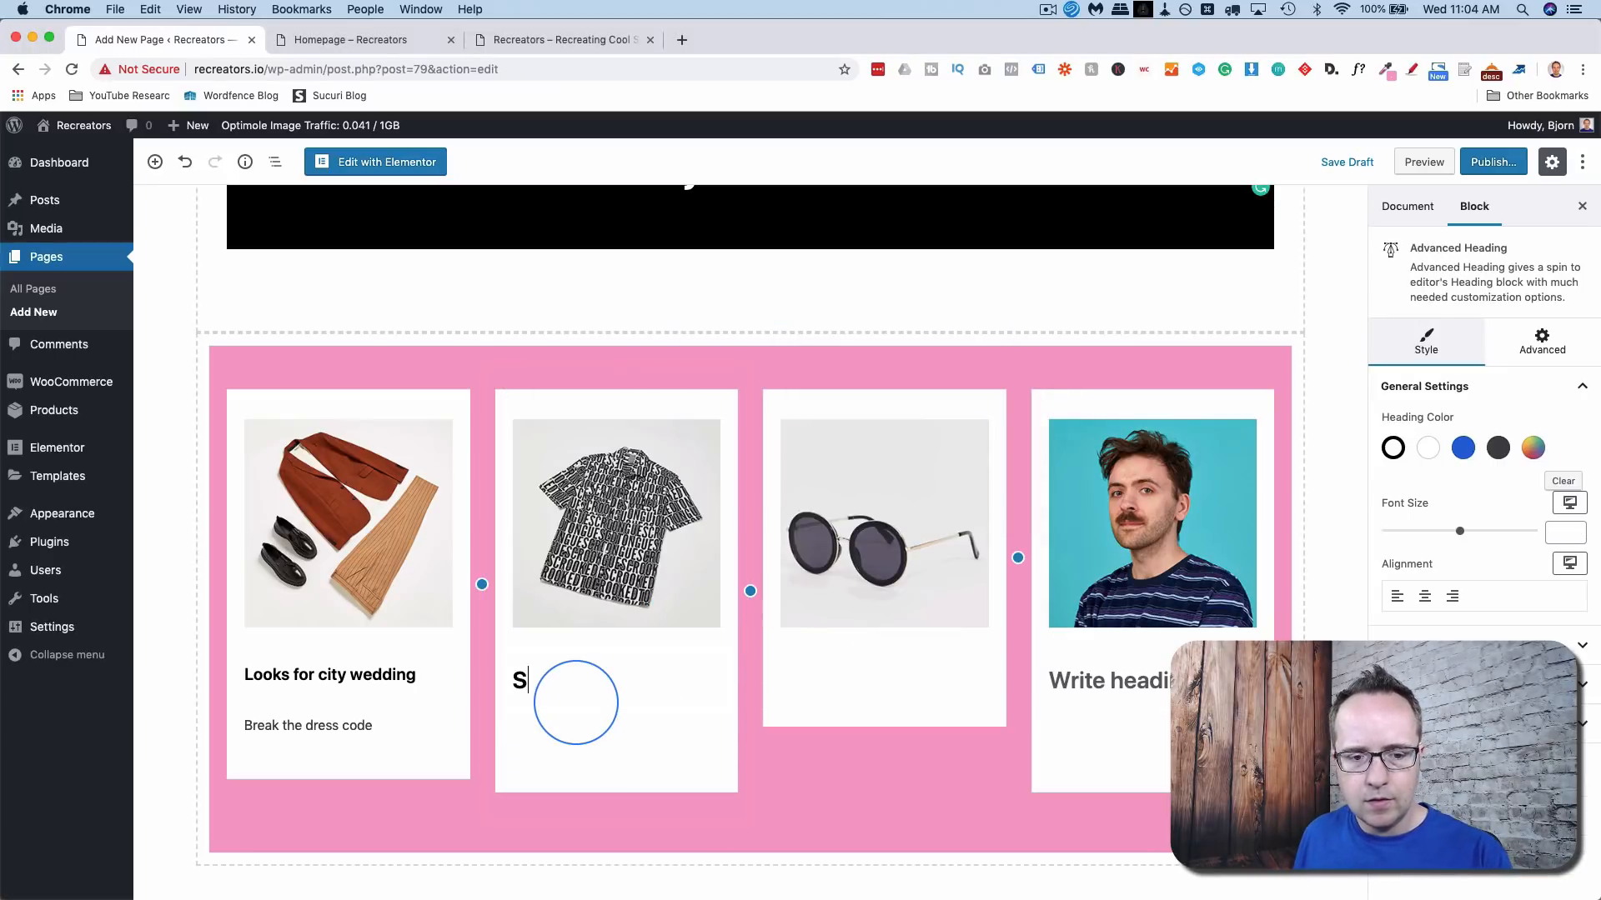
type("ix logo overload picks")
- Add the text "Big-time branding" below the second card's title
key("Return")
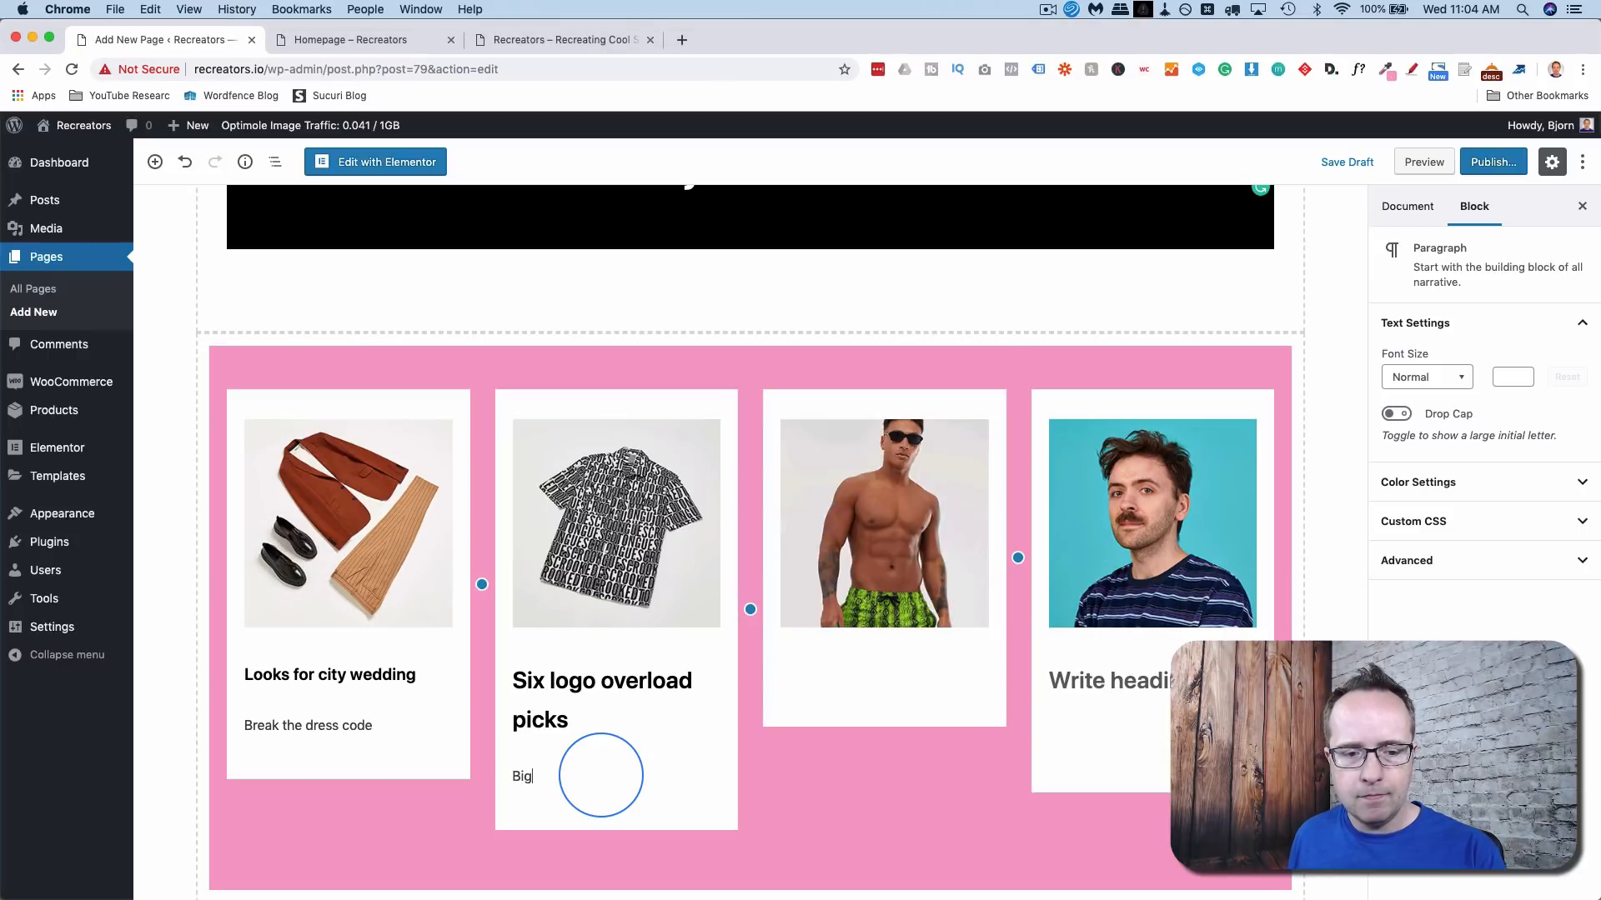
key("BackSpace")
key("BackSpace")
key("BackSpace")
key("BackSpace")
key("BackSpace")
type("nding")
- Check the third card's title on the ASOS page and add an Advanced Heading "Top 10 Sunglasses and swimwear buys" below its image
left_click(892, 678)
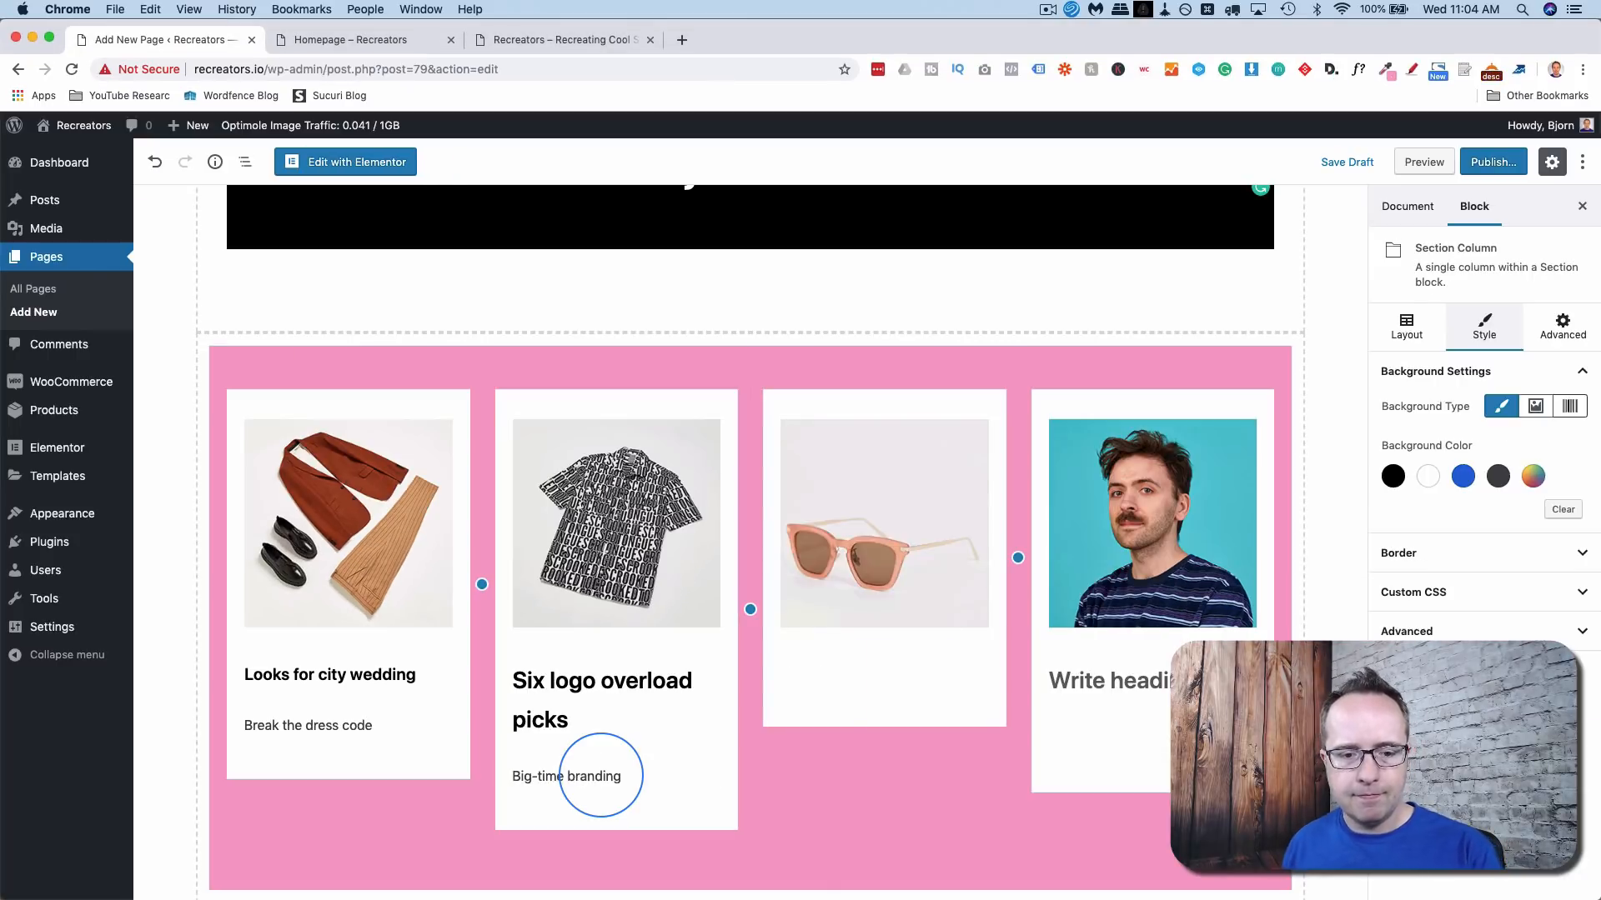
left_click(892, 679)
key("super+grave")
key("super+grave")
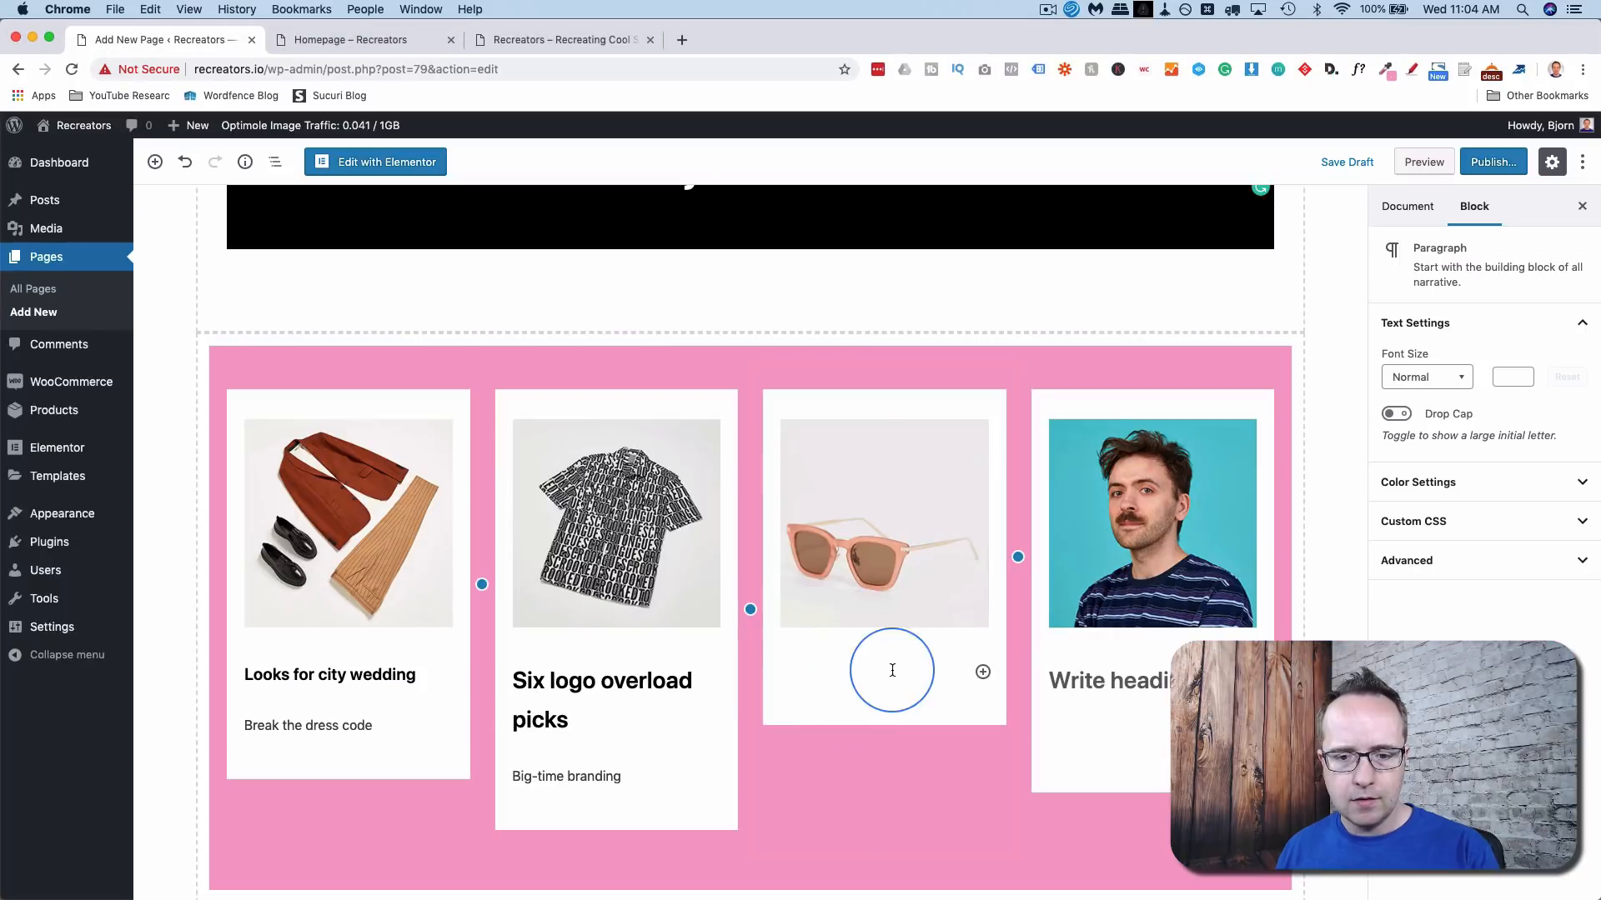
left_click(983, 668)
left_click(1216, 417)
type("Top 10 Sunglass")
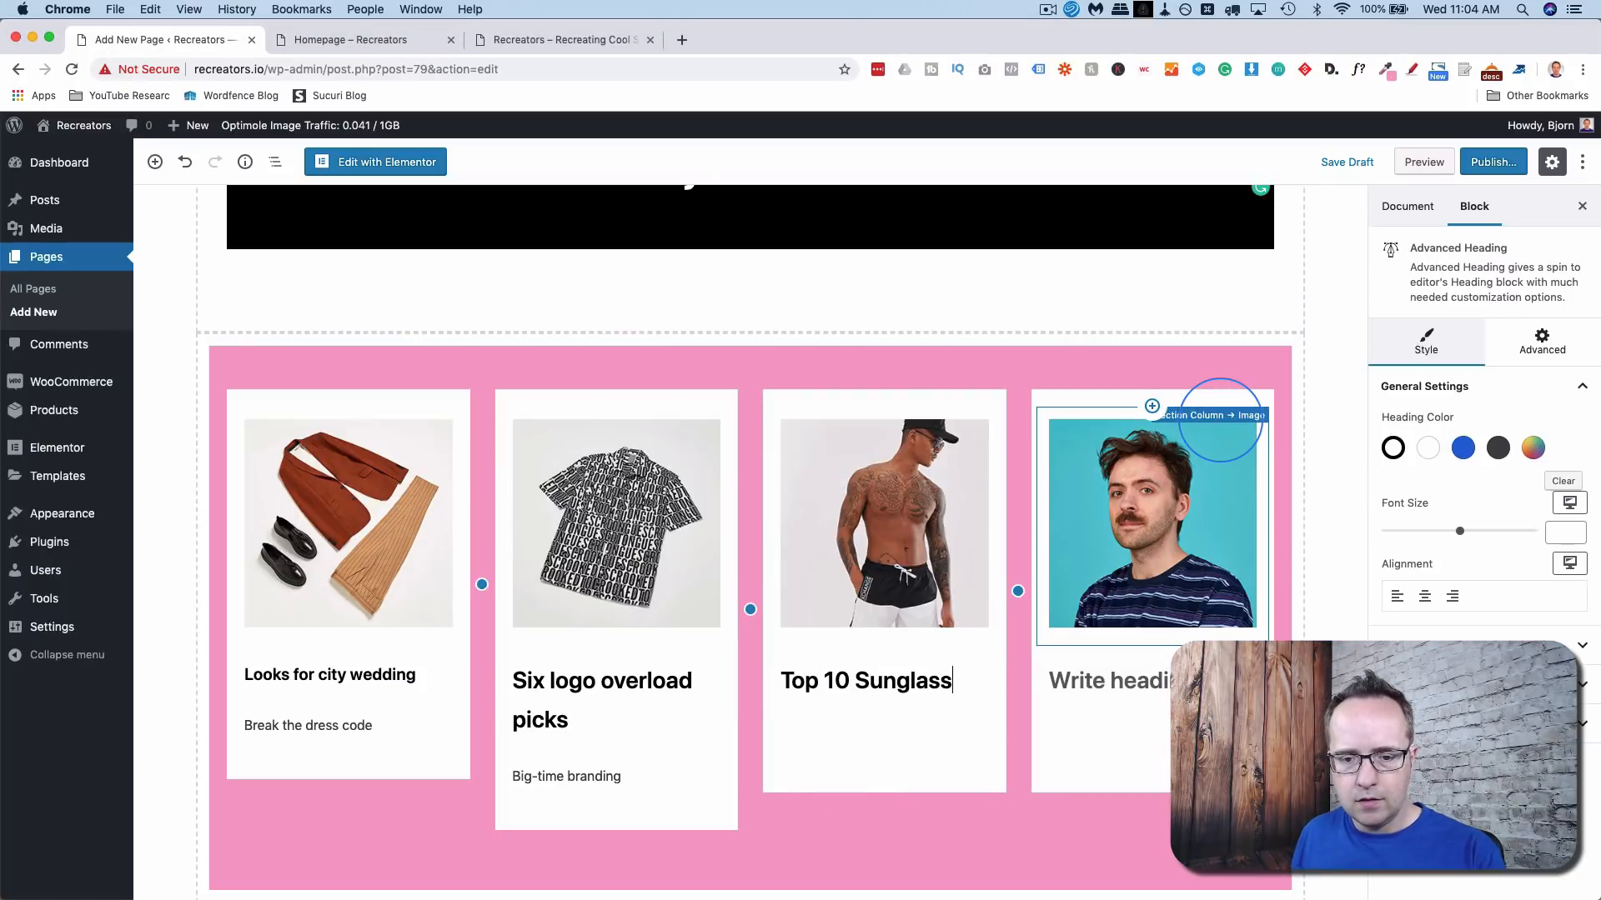
type("es and swimwear bu")
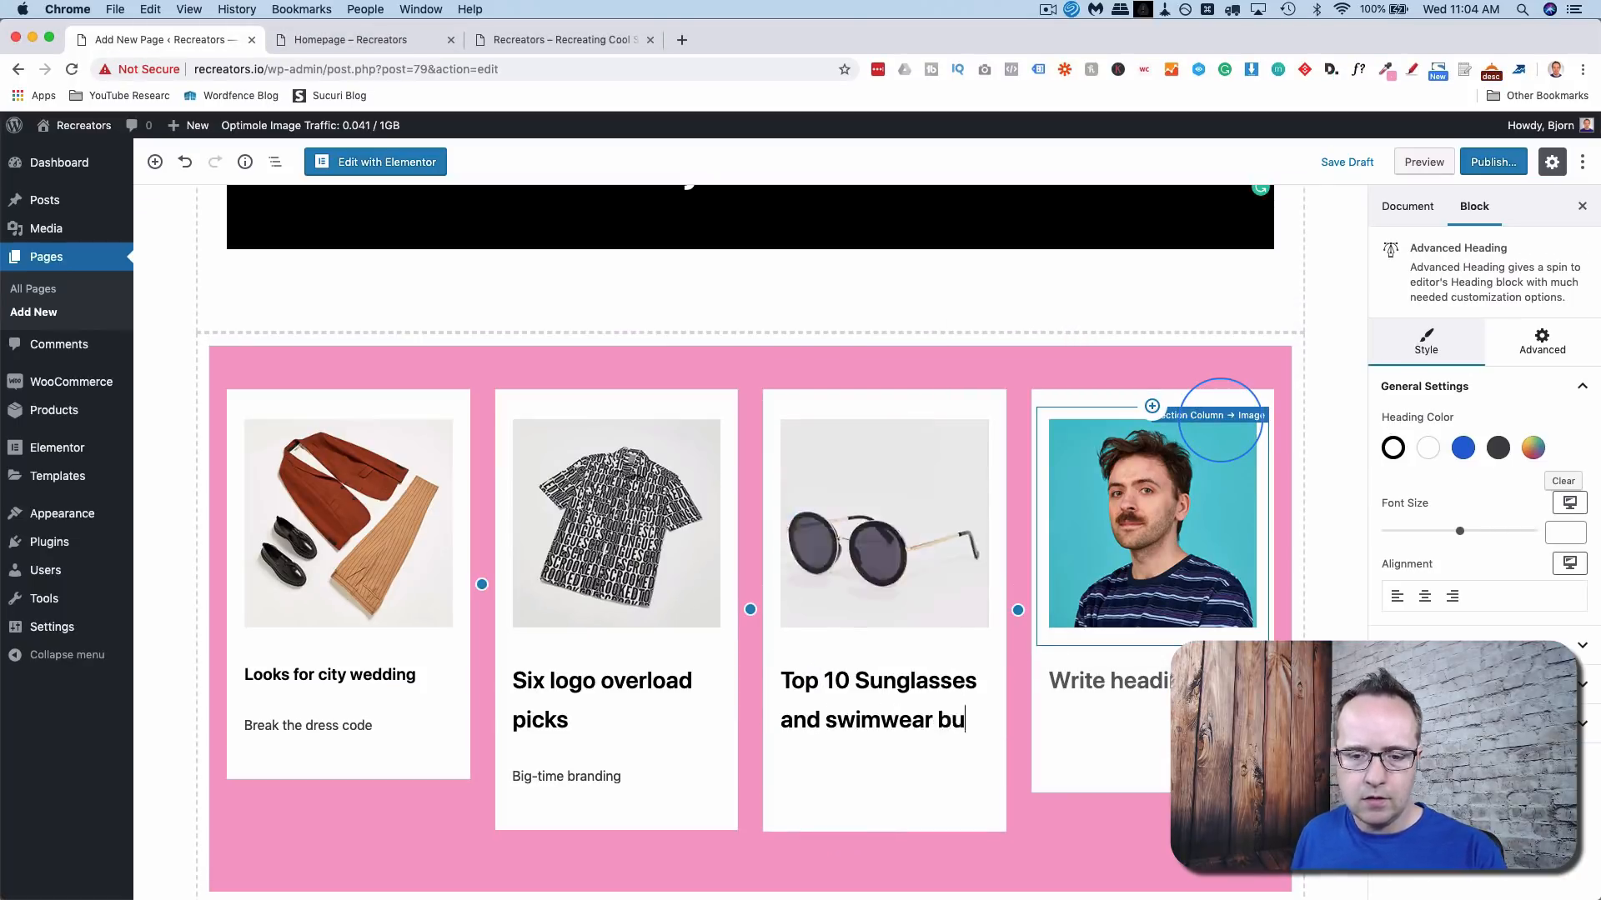
type("ys")
- Add the text "Nice seeing you again, sunshine" below the third card's title and look up the fourth card's title on the ASOS page
left_click(942, 819)
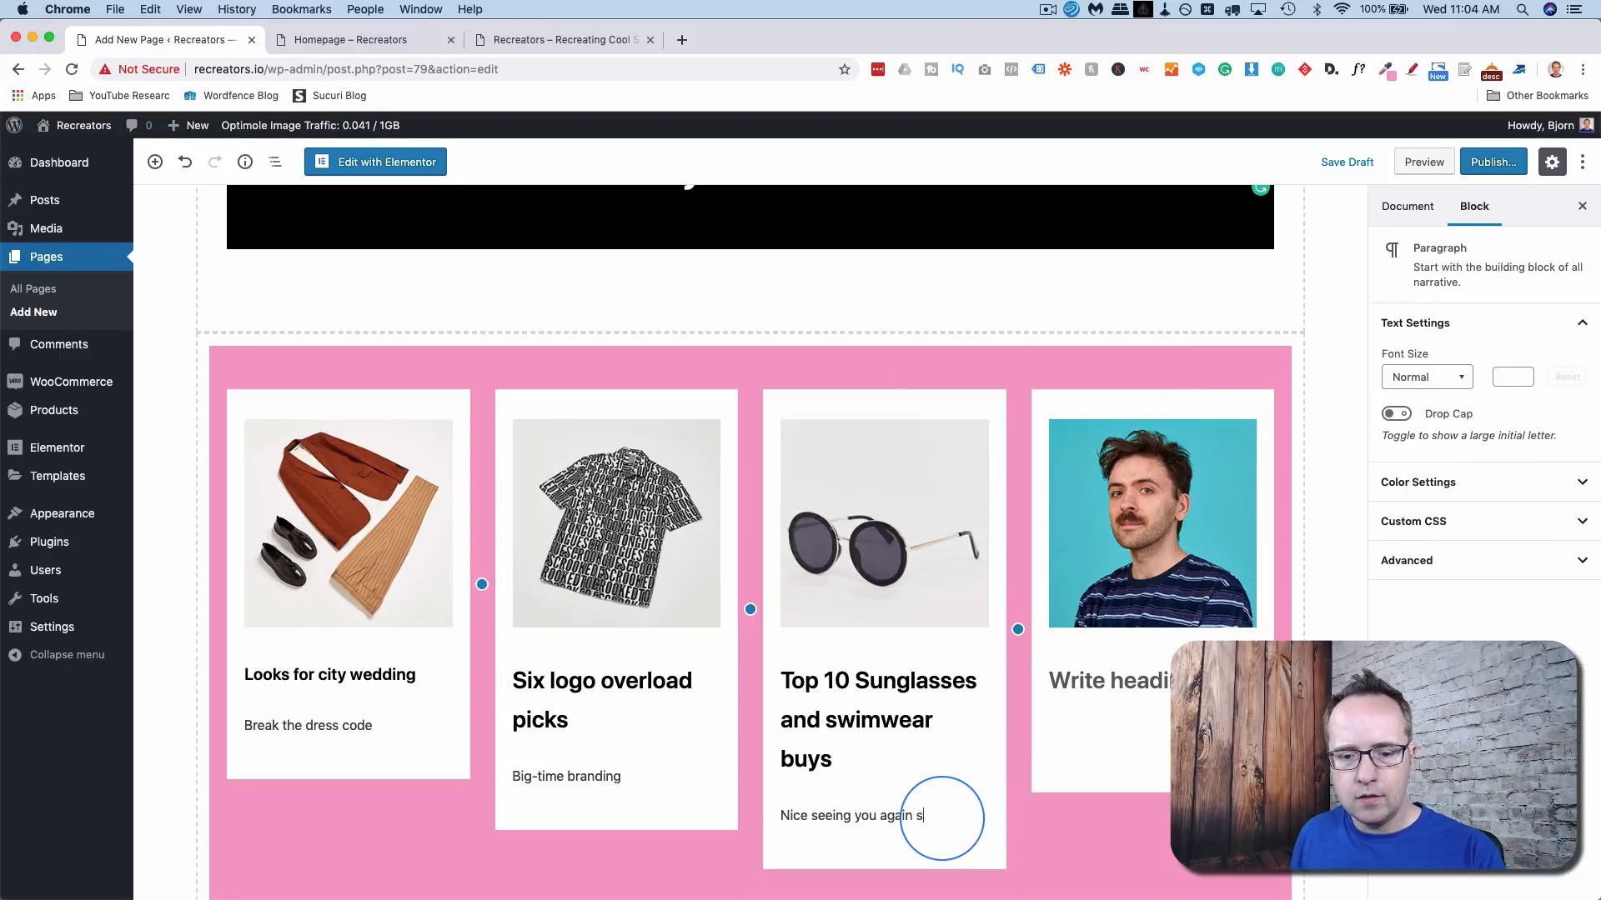
type("e")
key("super+grave")
key("super+grave")
- Fill the fourth card's heading with "FACIAL HAIR-CARE, TRIED AND TESTED"
left_click(1114, 682)
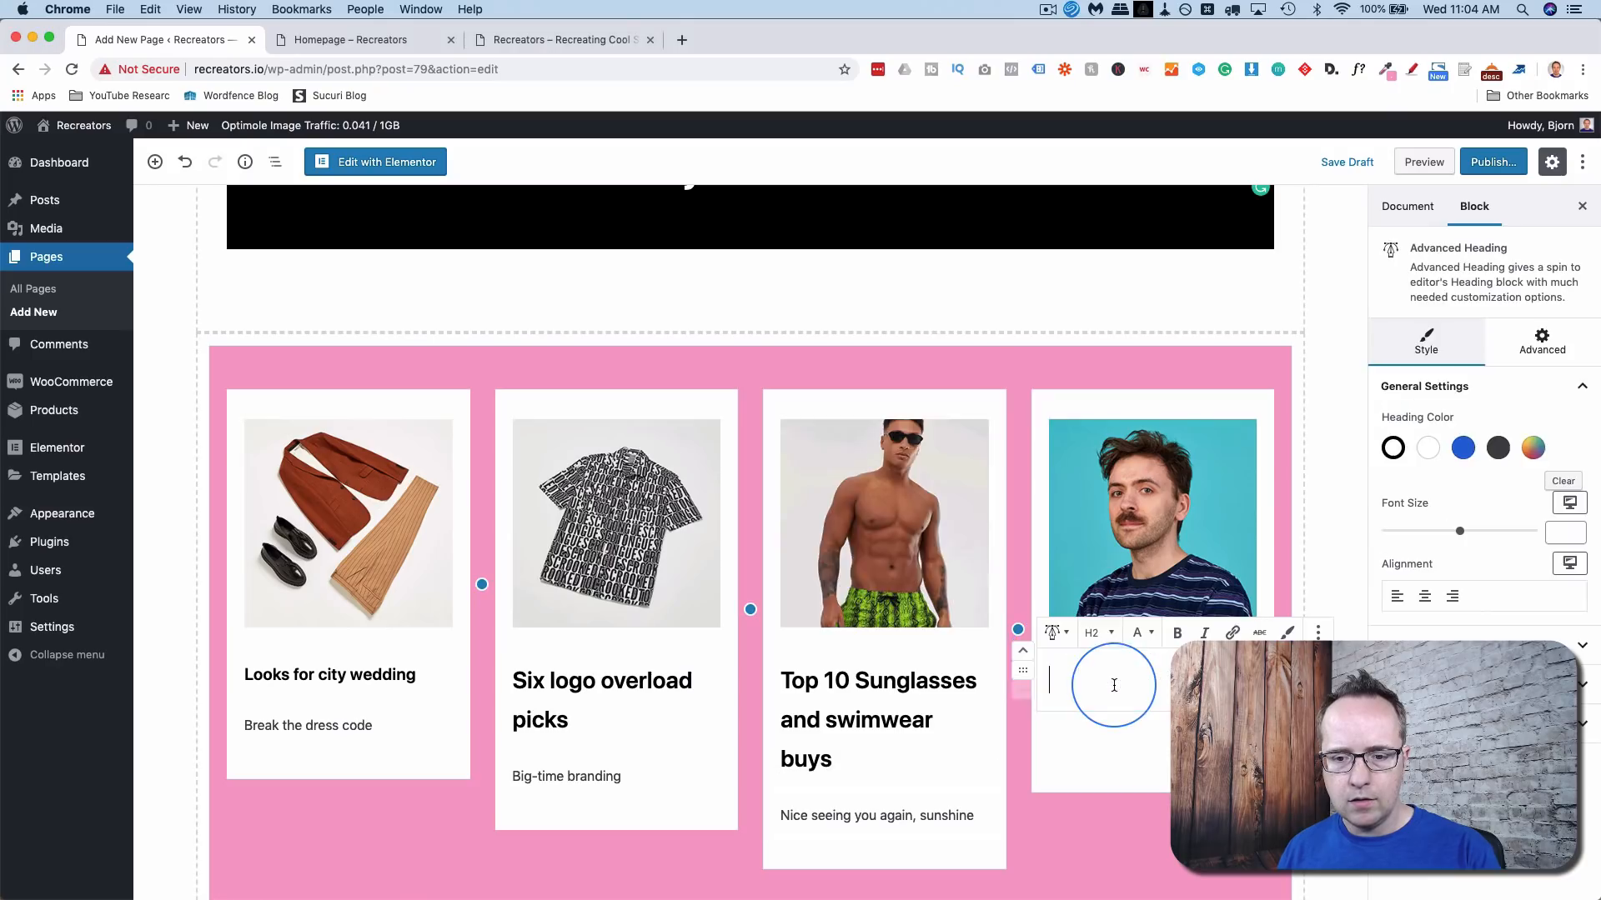
type("Fa")
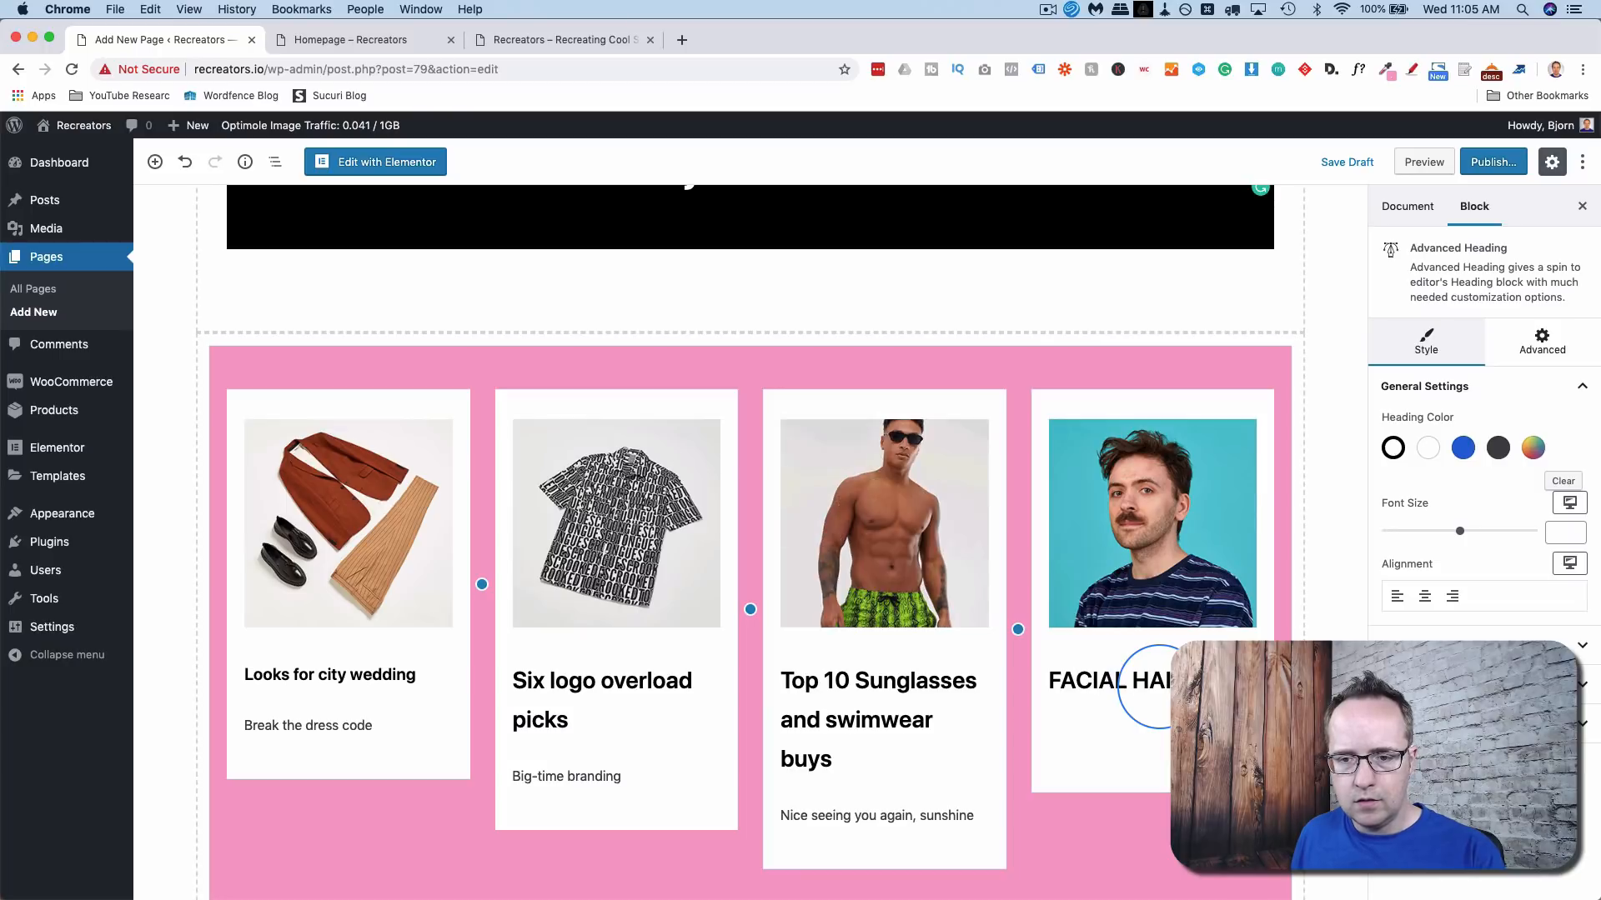
type("cial hair care, tried and tested")
- Check the fourth card's subtitle on the ASOS page and add "The literal long and short of it" below its title
key("super+grave")
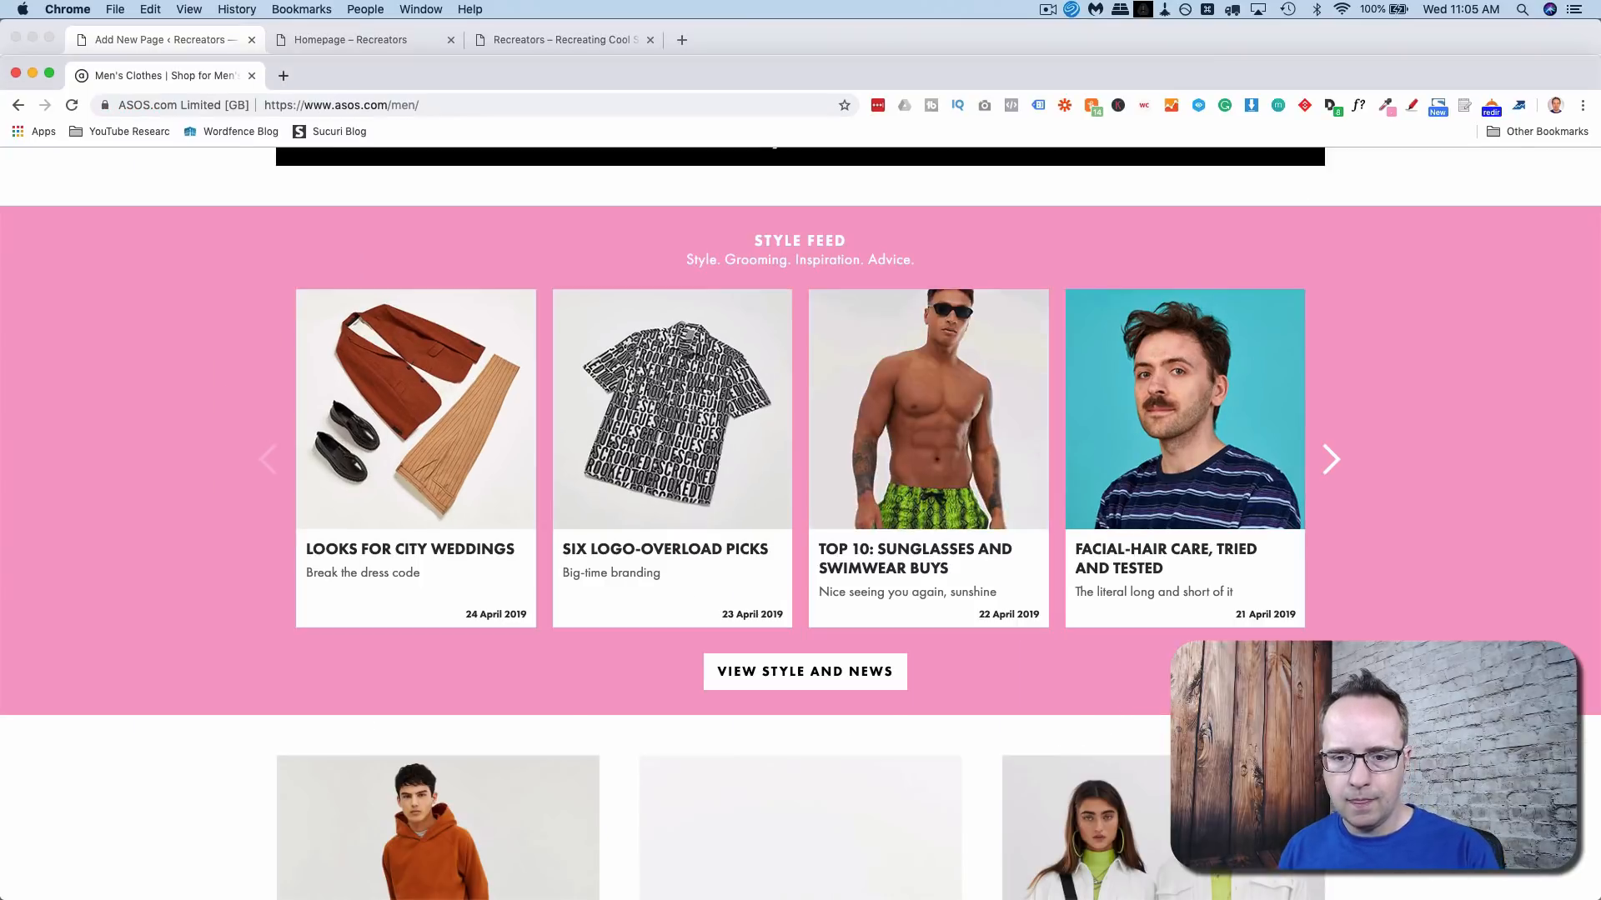
key("super+grave")
key("Return")
type("The literal long and s")
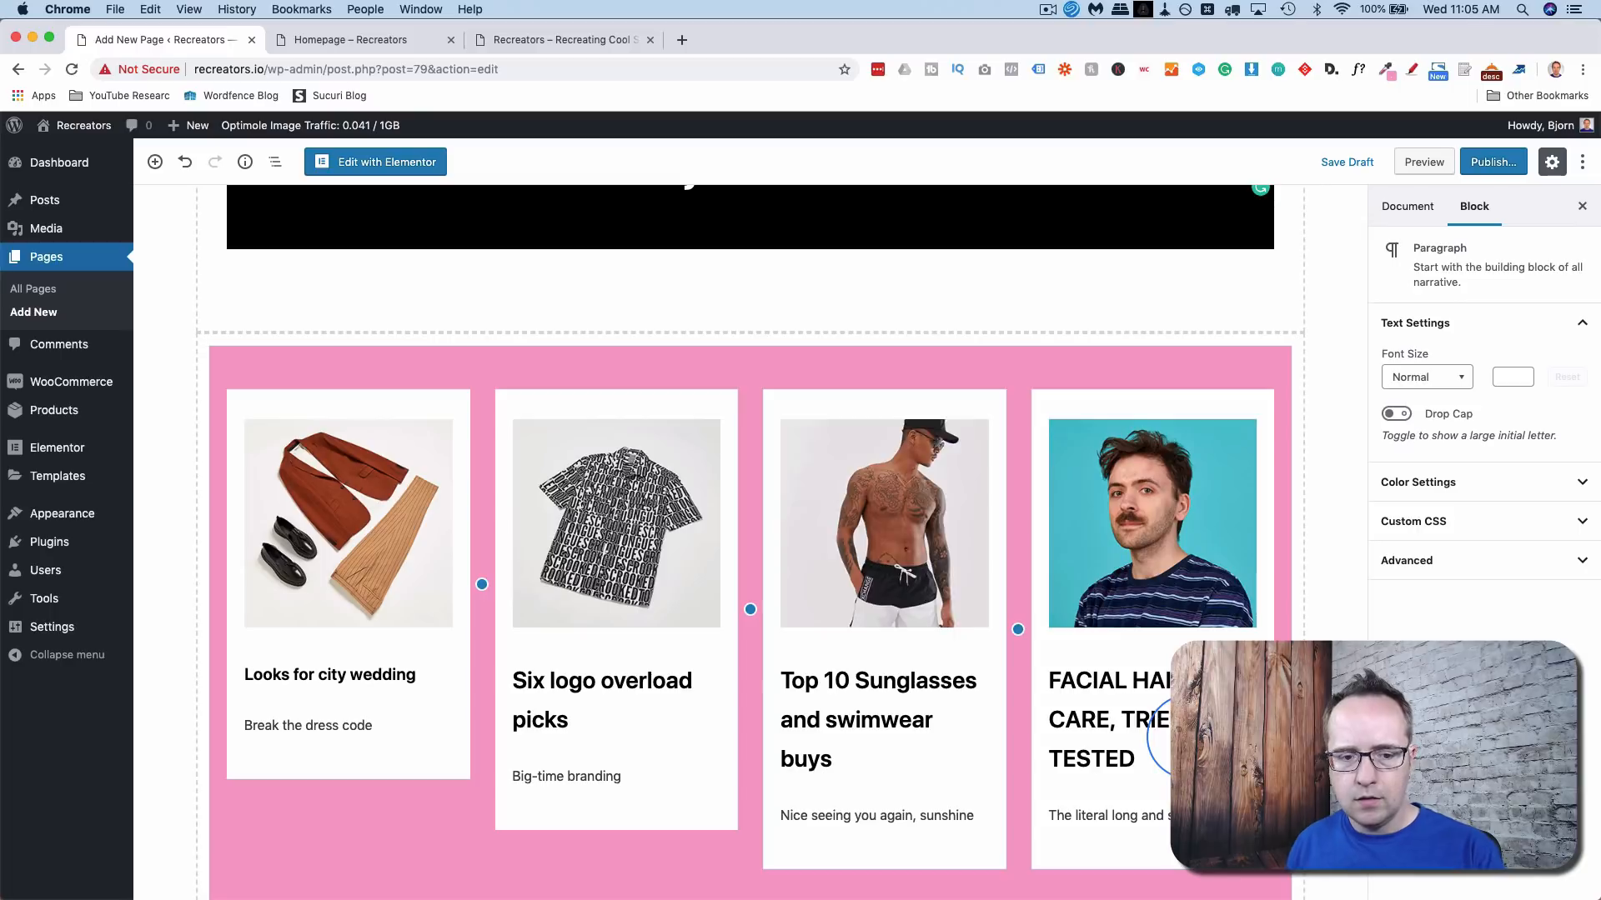
- Retype the first three card titles in capitals: "LOOKS FOR CITY WEDDING", "SIX LOGO OVERLOAD PICKS" and "TOP 10 SUNGLASSES AND SWIMWEAR BUYS"
triple_click(396, 673)
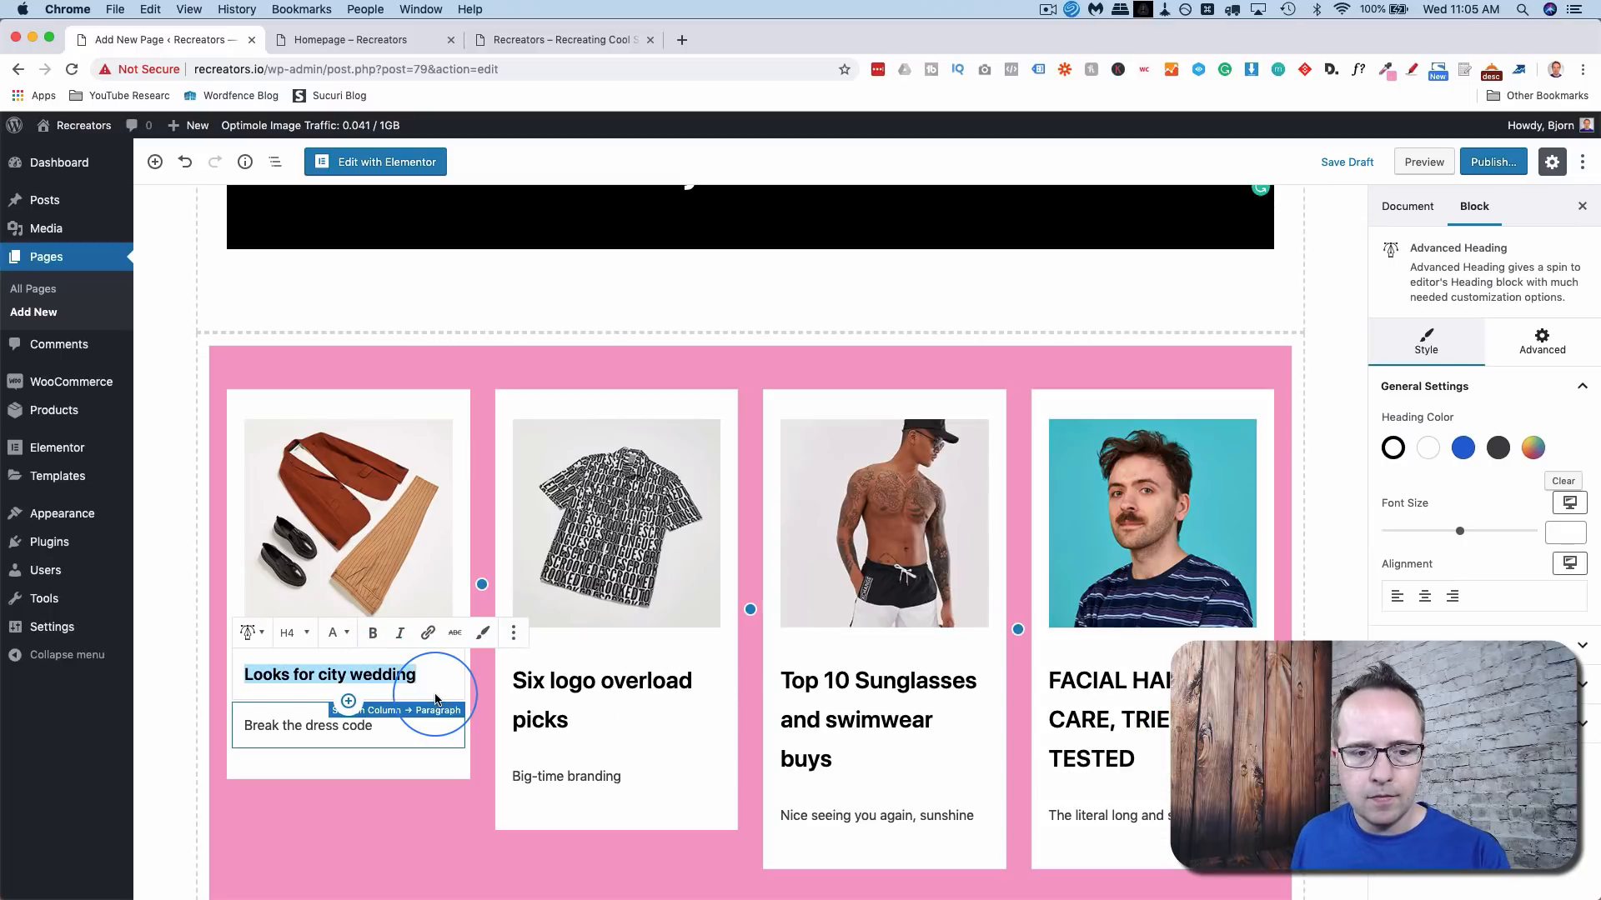
type("LOOKS FOR CITY WEDDING")
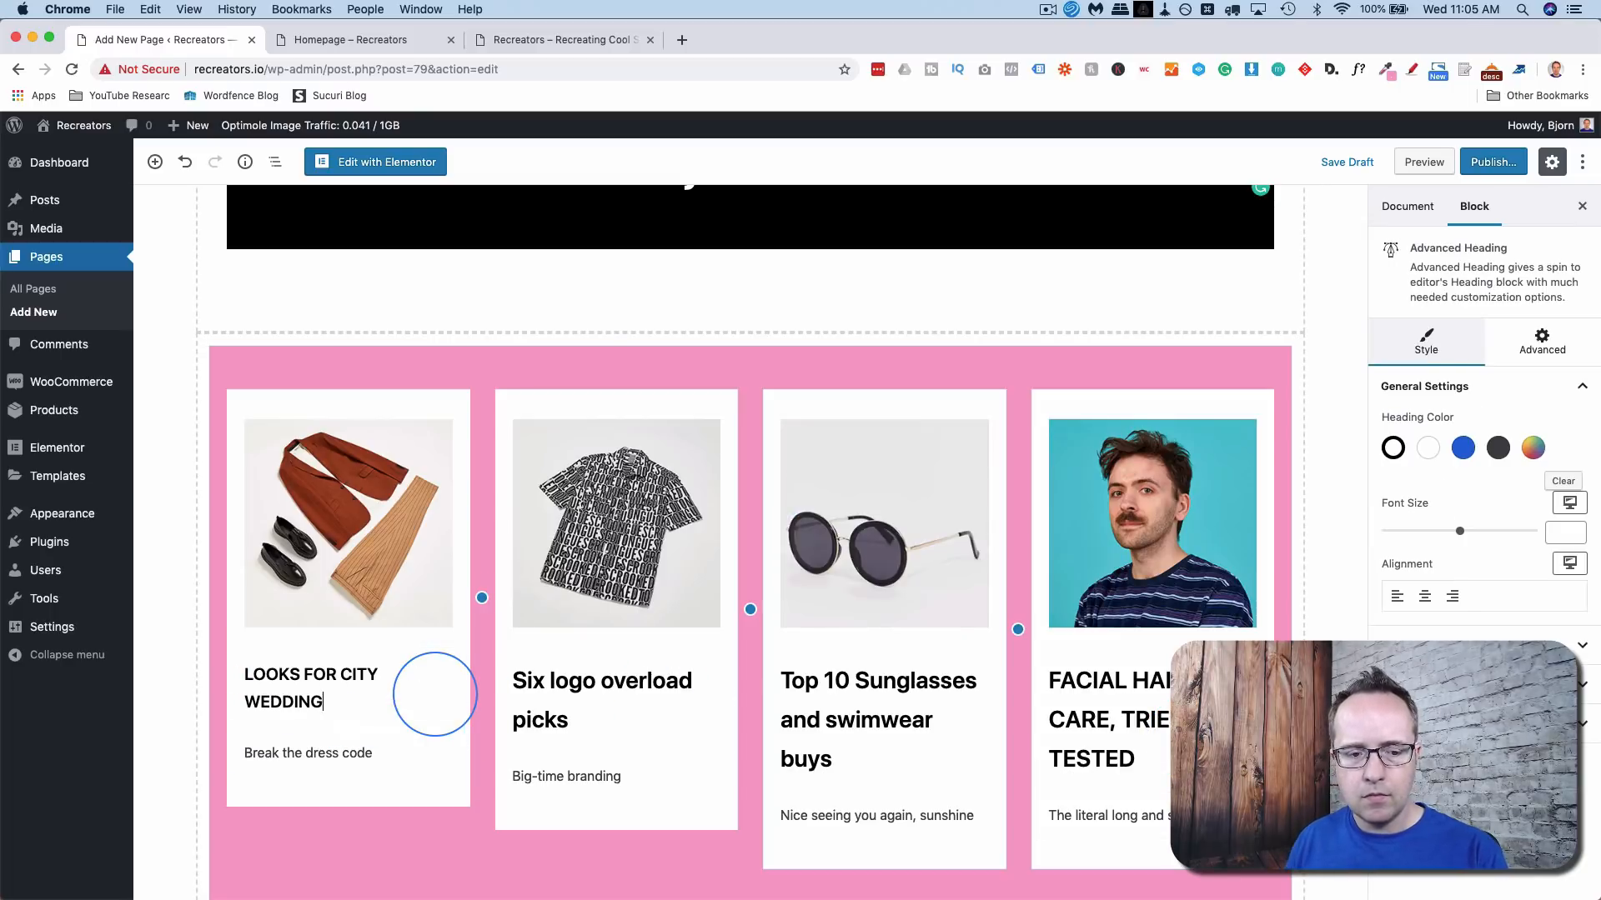
triple_click(592, 720)
type("SIX LOGO OVERLOAD PICKS")
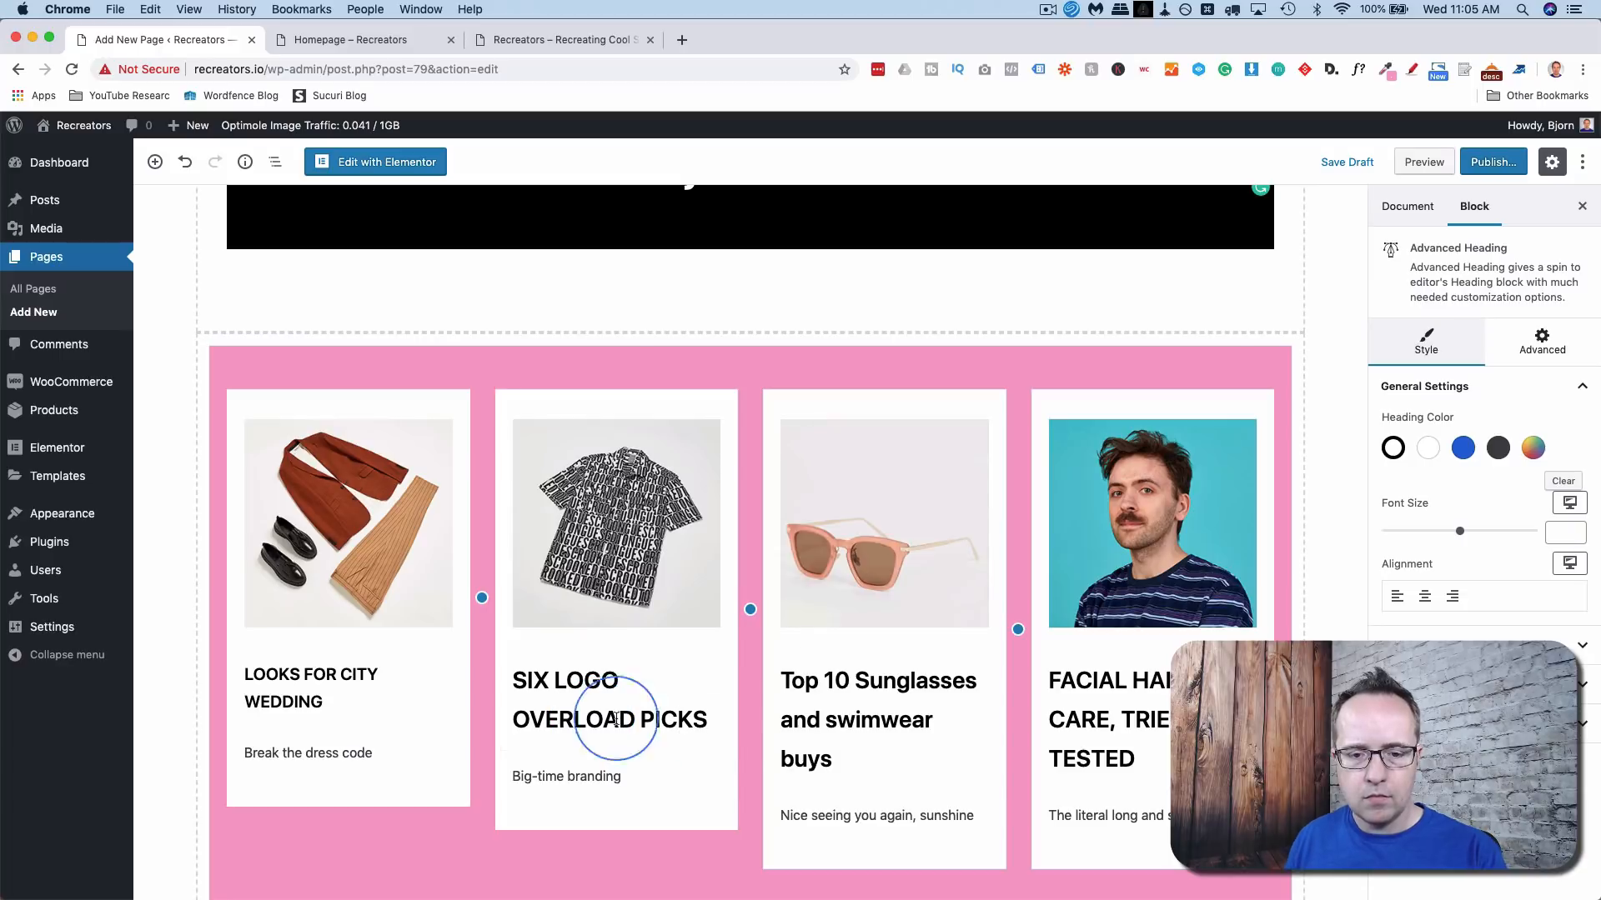
left_click(849, 719)
triple_click(849, 718)
type("TOP 10 SUNGLASS")
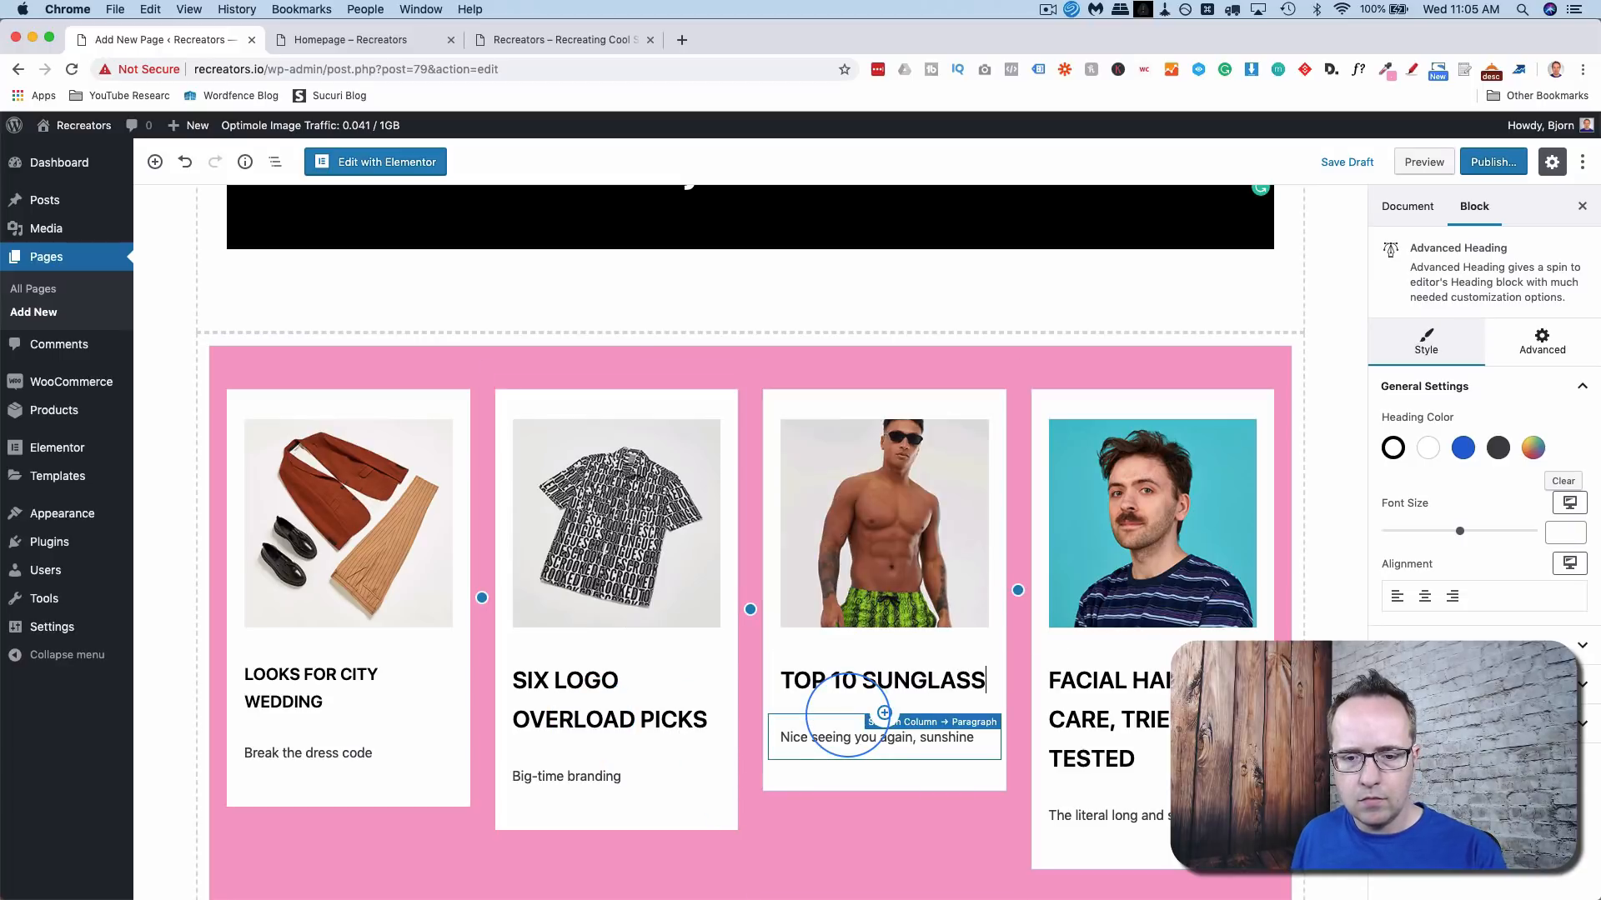
type("ES AND SWIMWEAR BUYS")
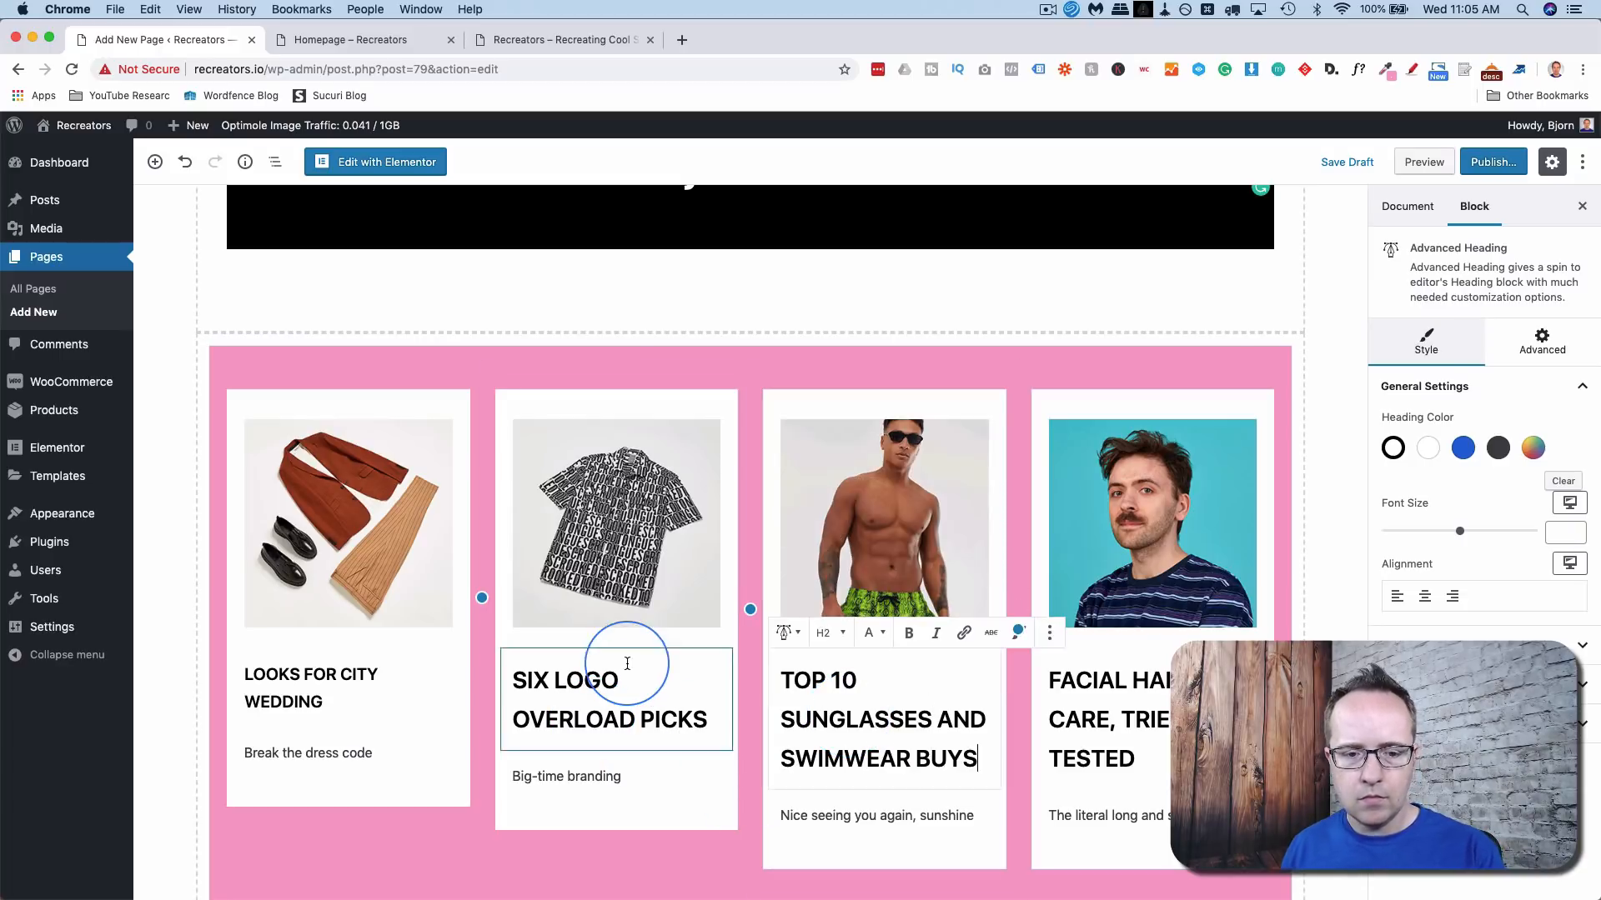
- Change the titles of the second, third and fourth cards to Heading 4
left_click(622, 674)
left_click(567, 637)
left_click(534, 448)
left_click(880, 704)
left_click(831, 633)
left_click(796, 448)
left_click(1141, 699)
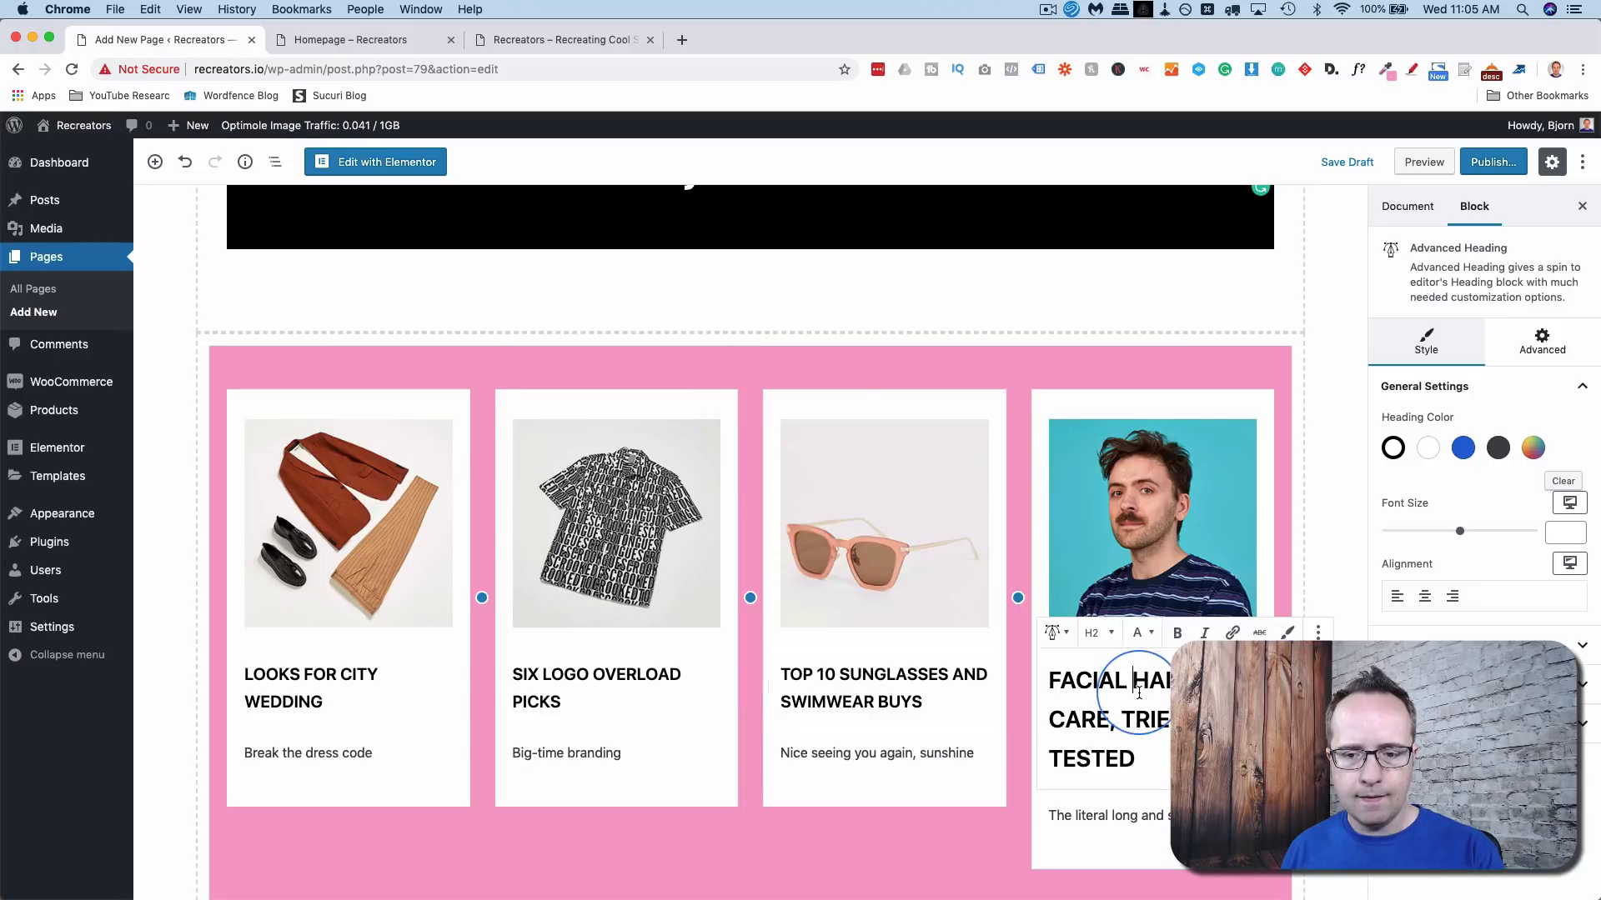
left_click(1100, 633)
left_click(1053, 451)
left_click(1083, 866)
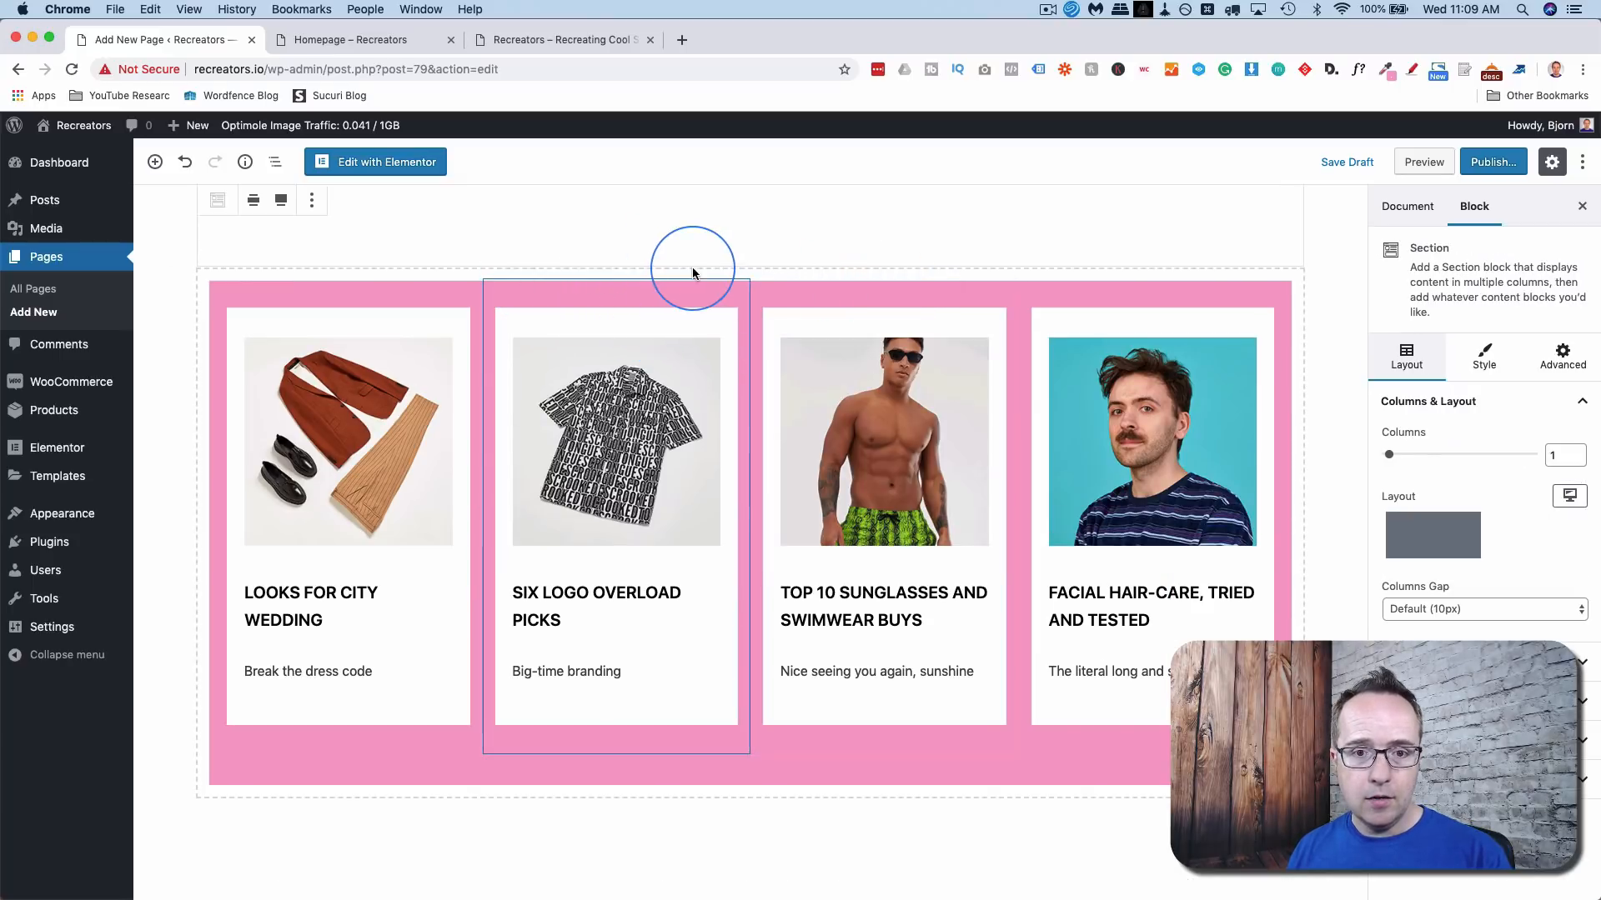
- Copy the tagline "Style. Grooming. Inspiration. Advice." from the Style Feed on the ASOS page and return to the page editor
key("super+grave")
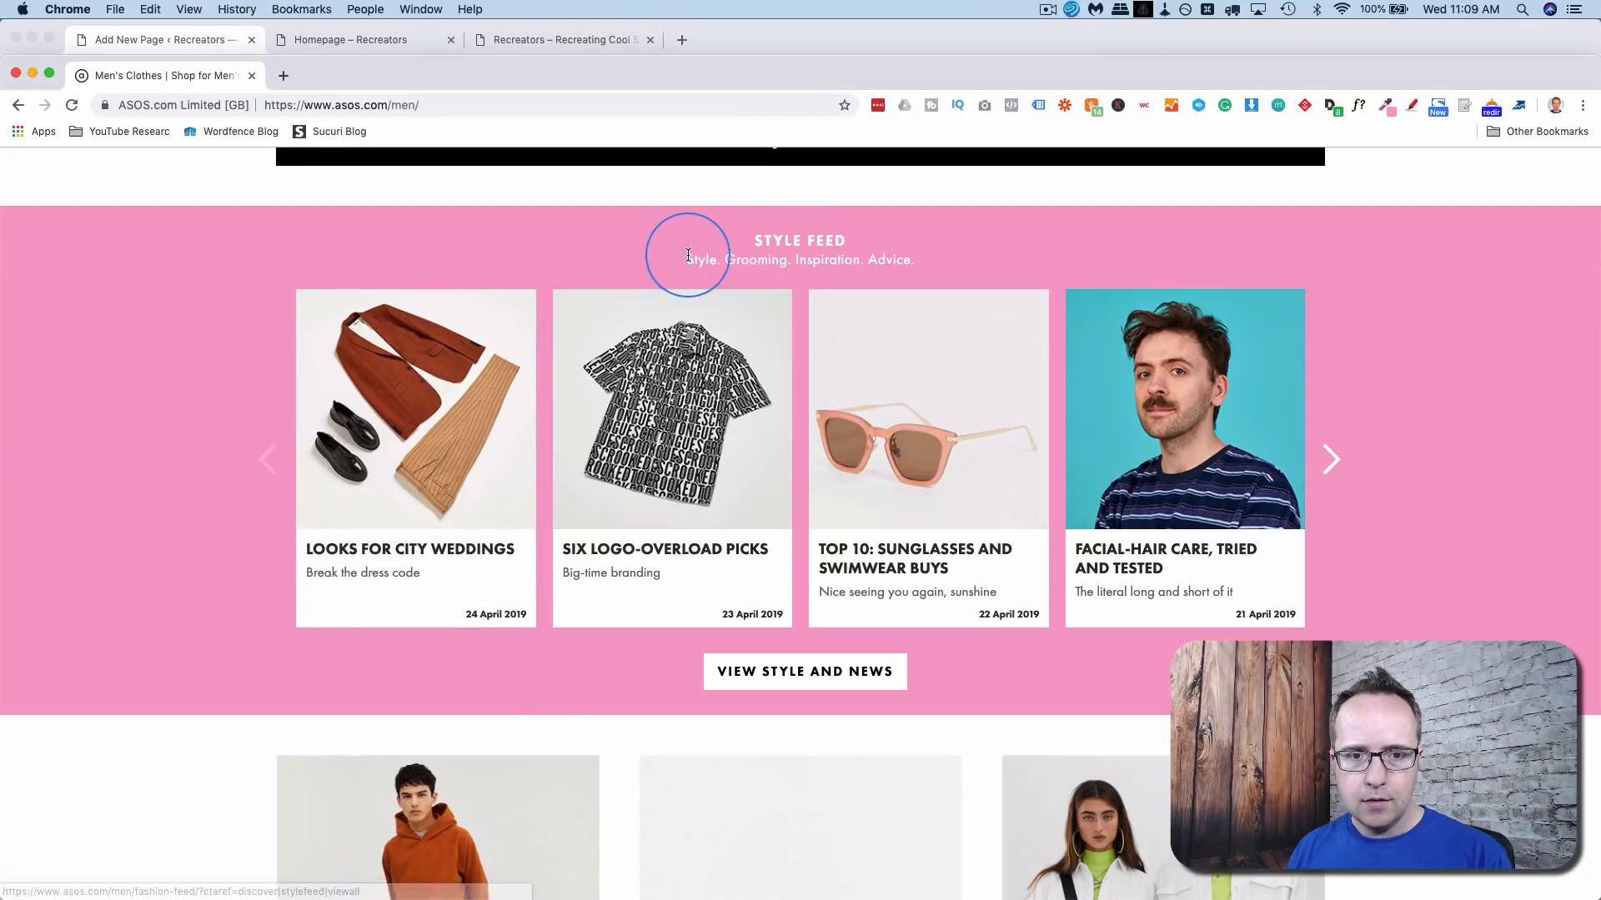
mouse_move(871, 260)
left_mouse_down()
mouse_move(910, 258)
mouse_move(893, 259)
left_mouse_up()
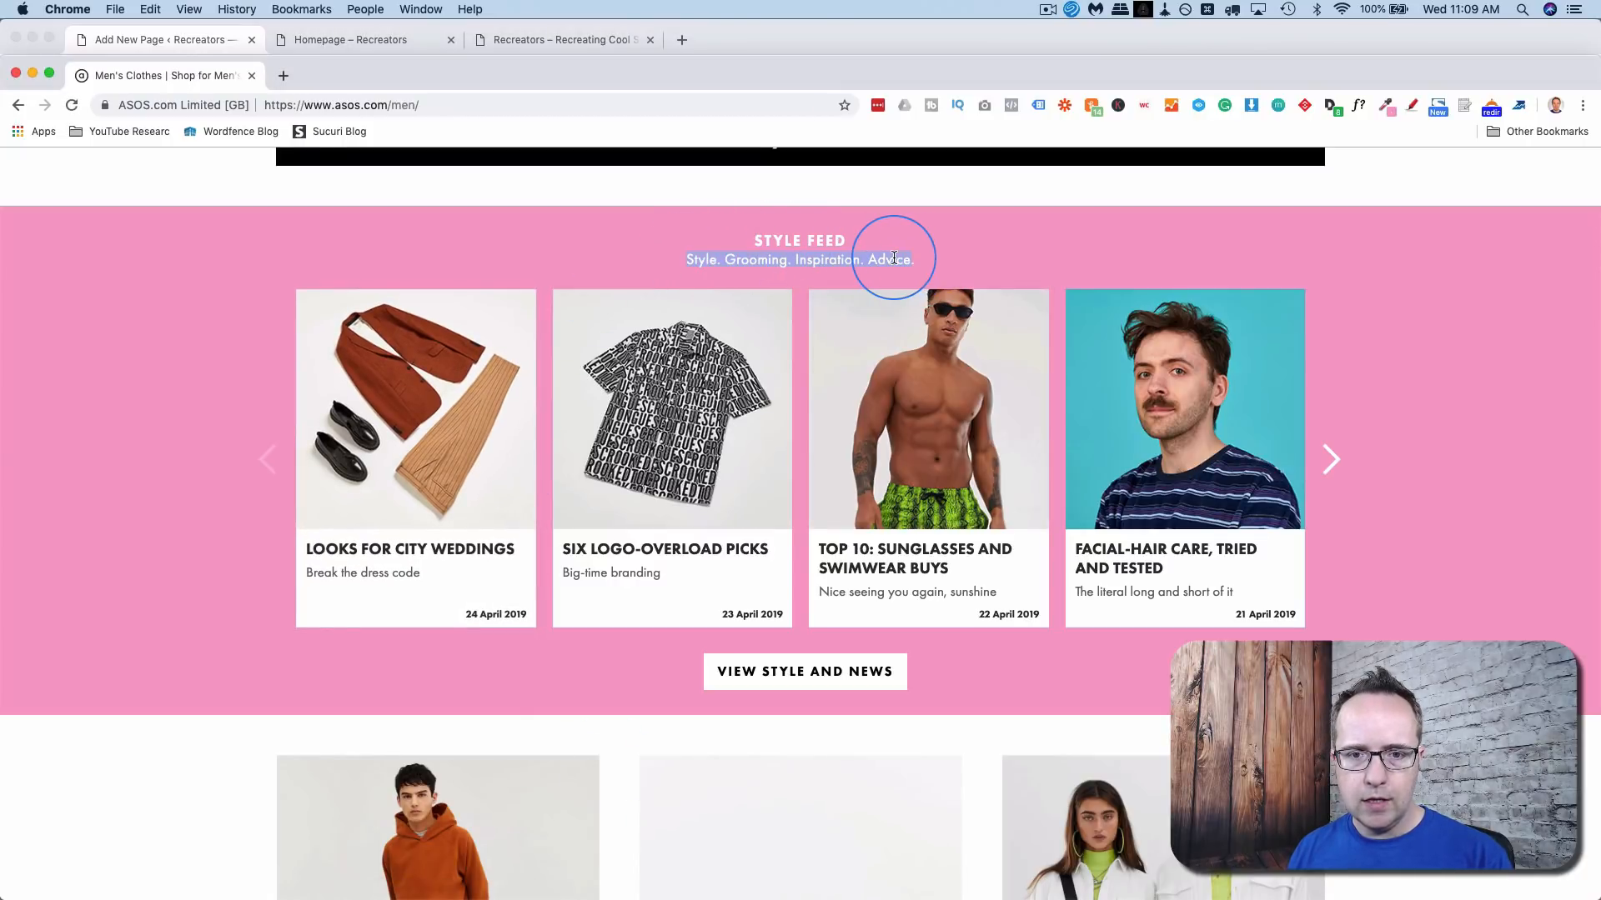
right_click(894, 258)
left_click(920, 236)
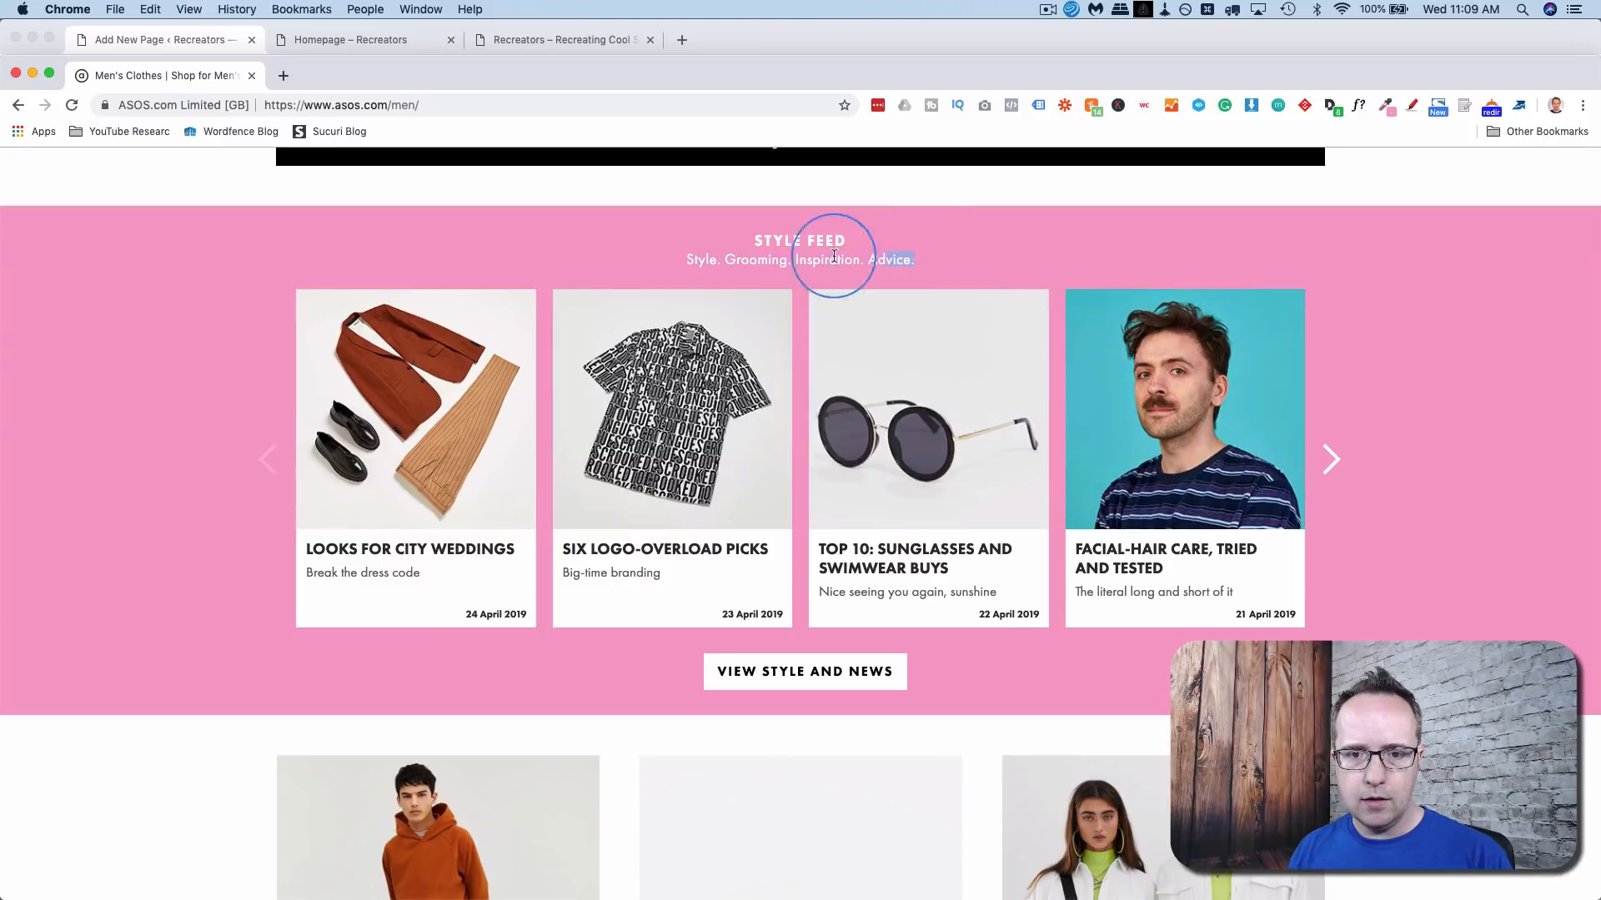
right_click(724, 258)
left_click(784, 290)
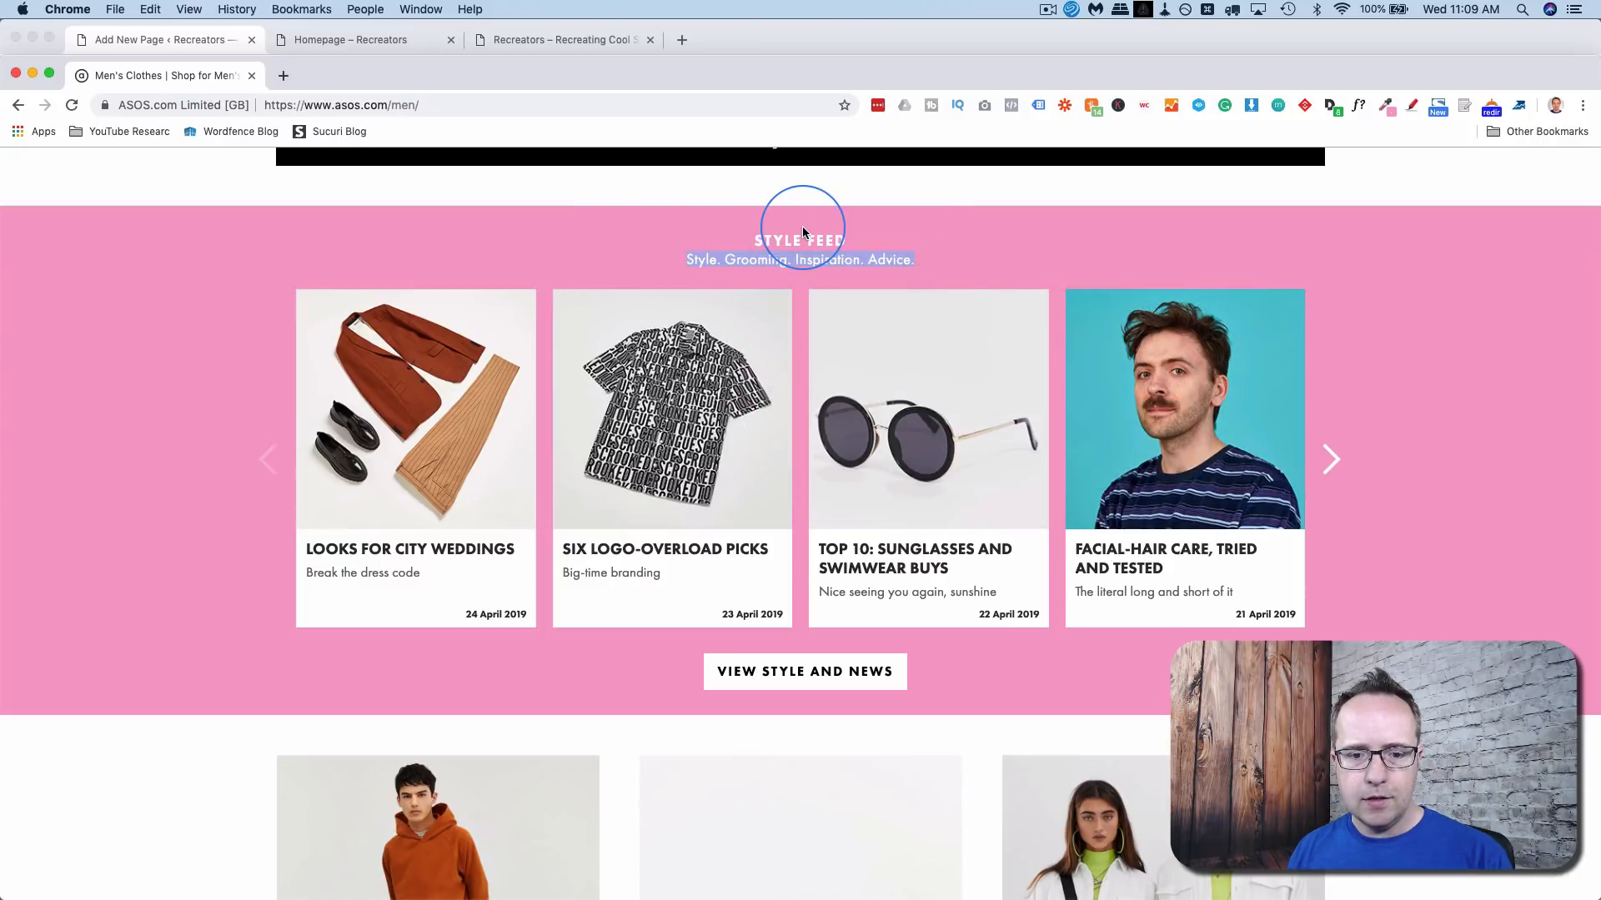
key("super+grave")
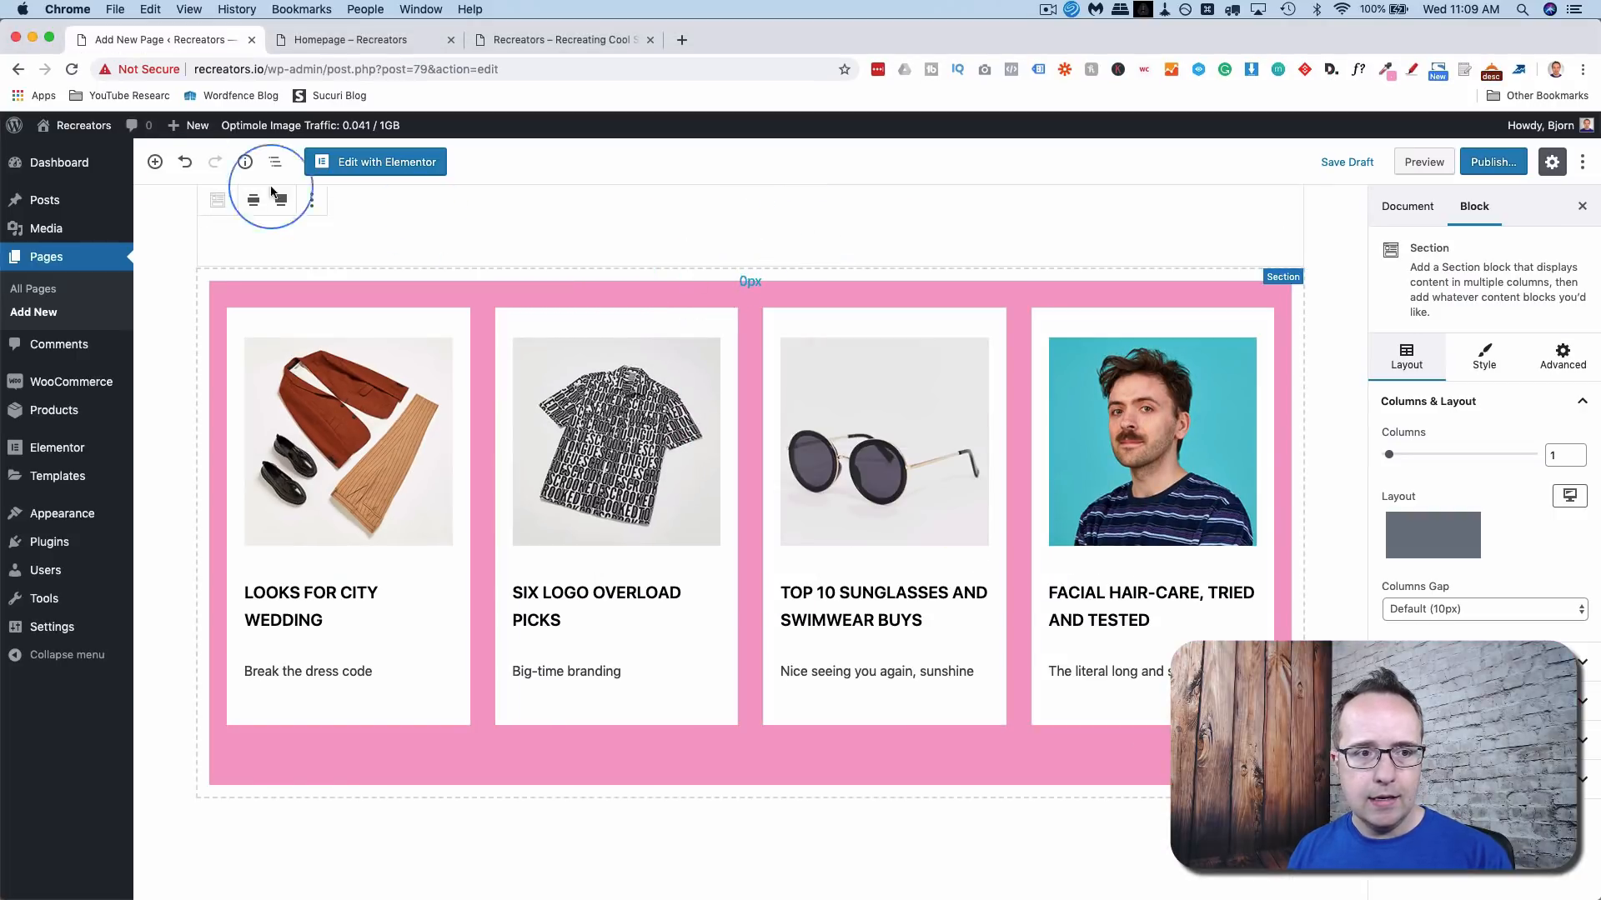
- Add a one-column Section above the four pink cards and paste the tagline "Style. Grooming. Inspiration. Advice." into it
left_click(732, 859)
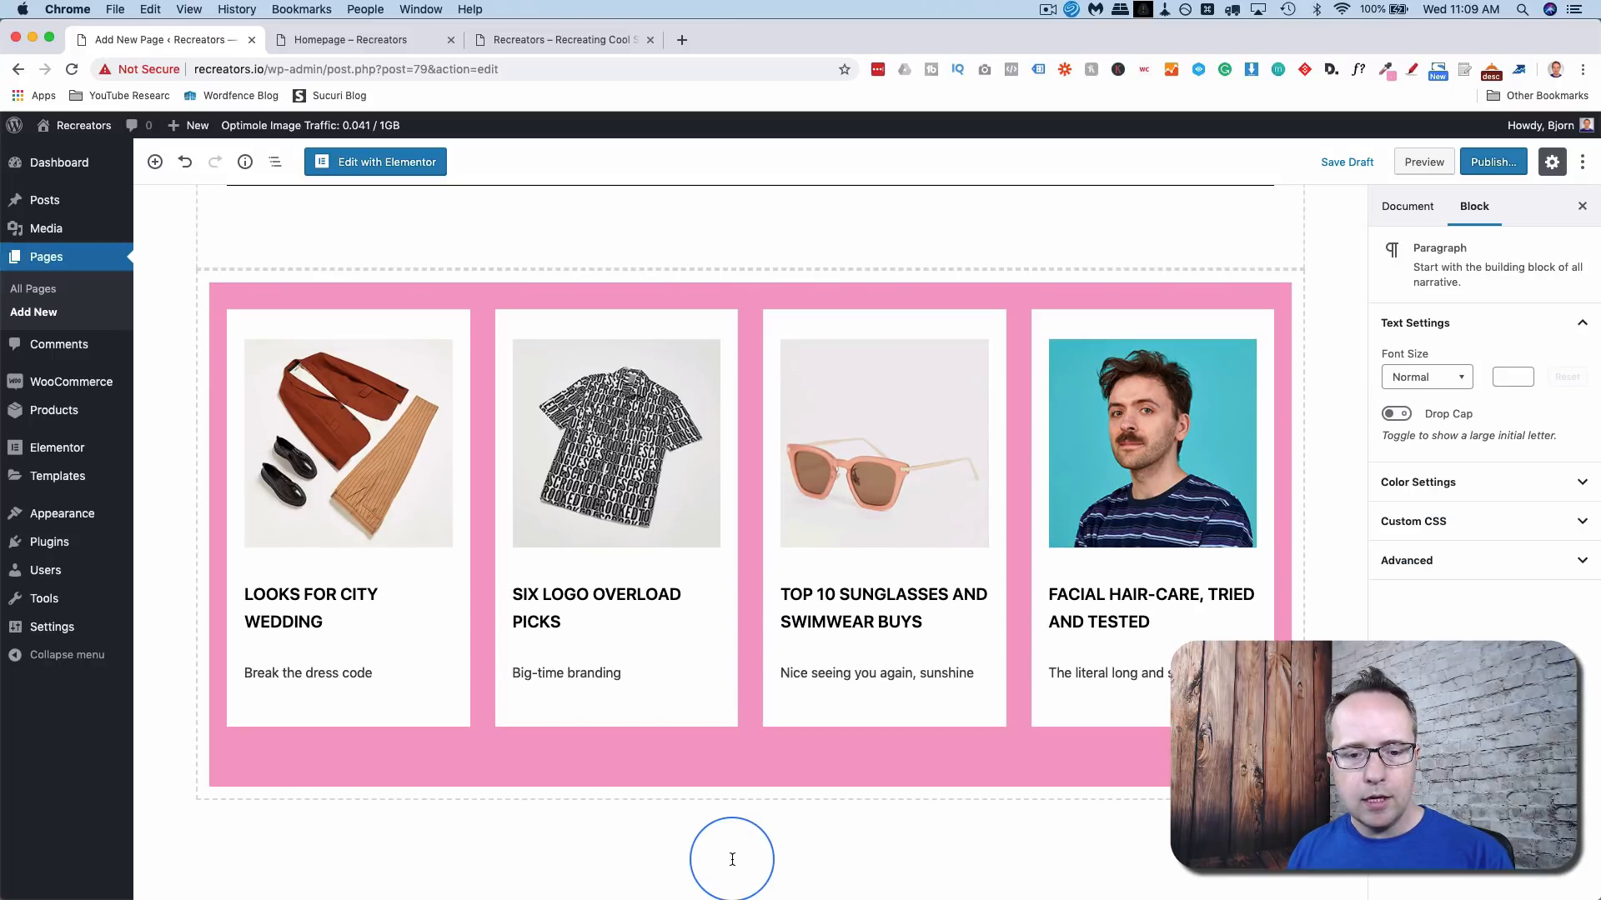
left_click(157, 163)
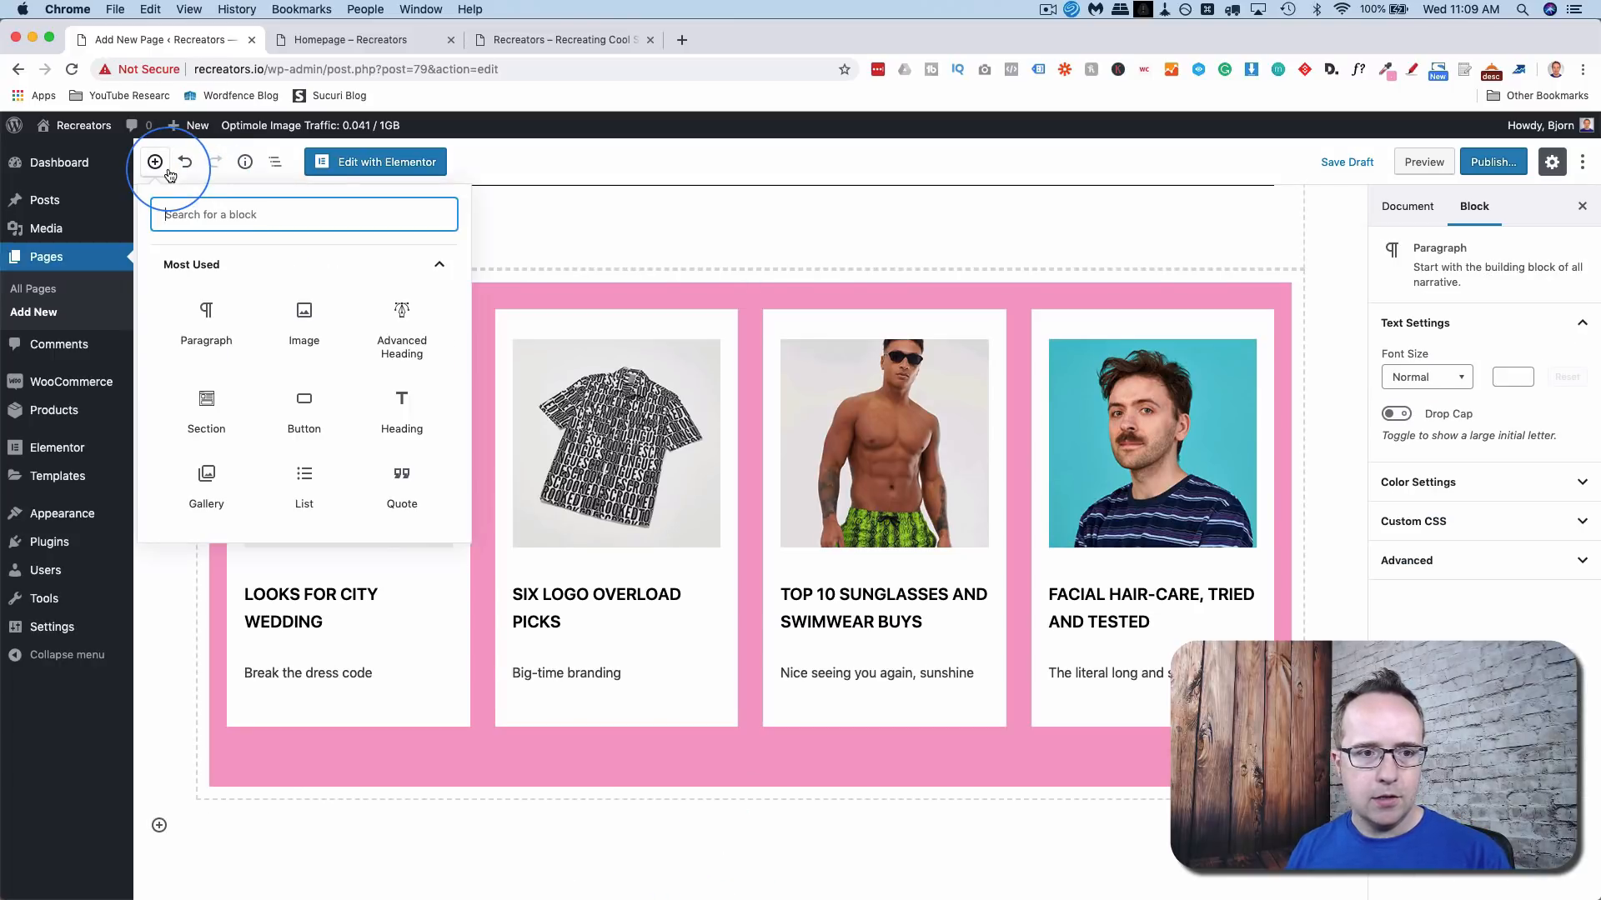
left_click(206, 400)
left_click(677, 657)
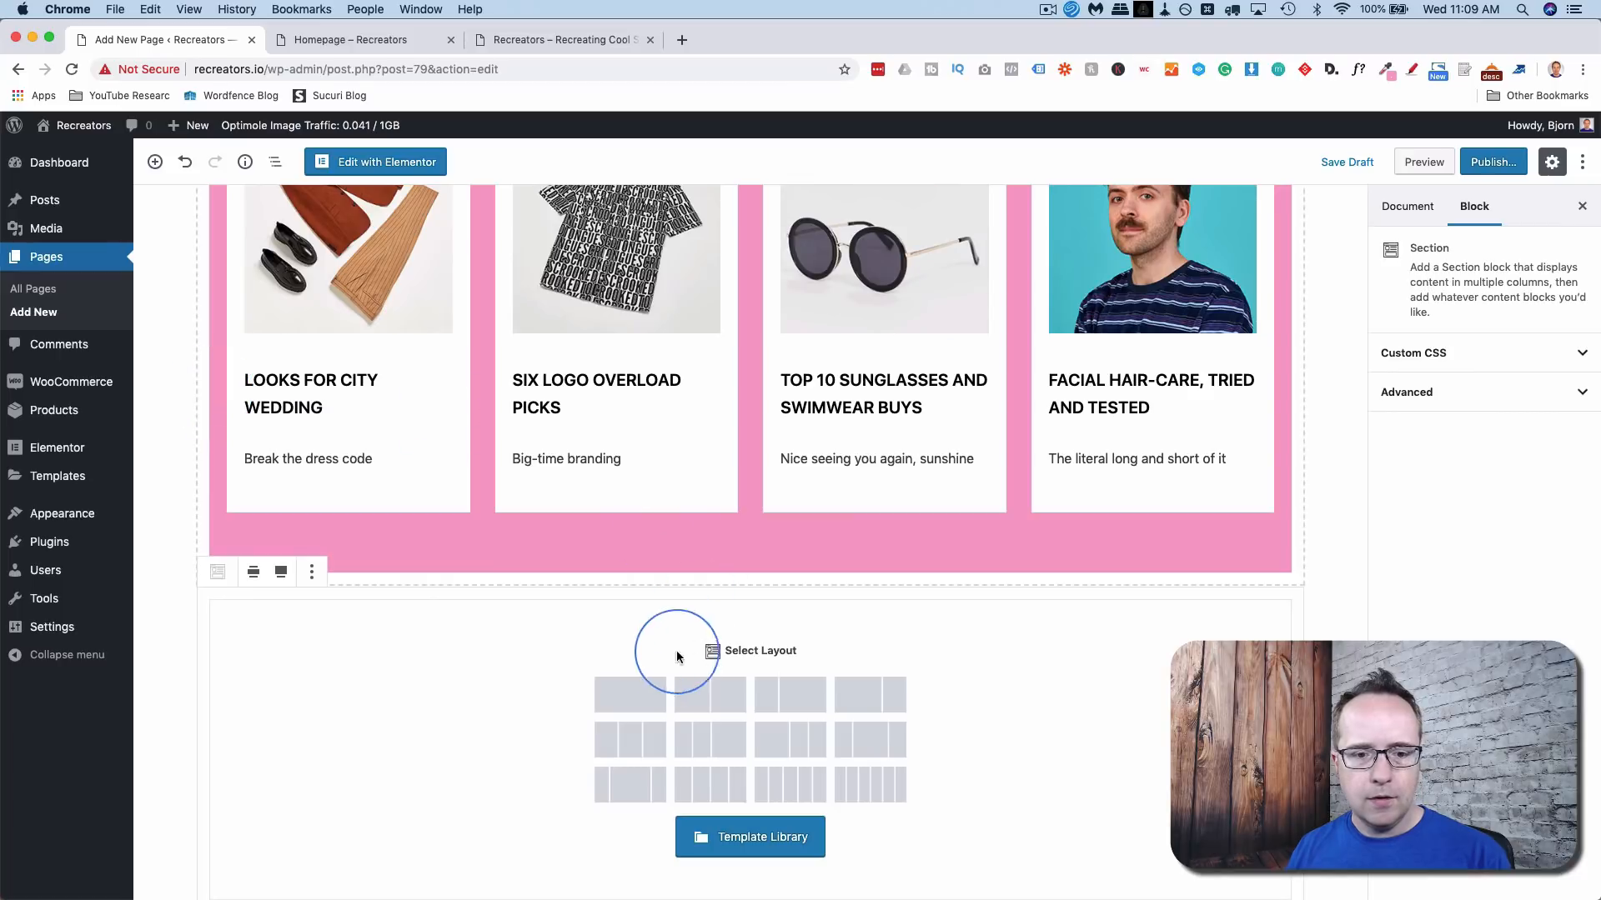
left_click(635, 691)
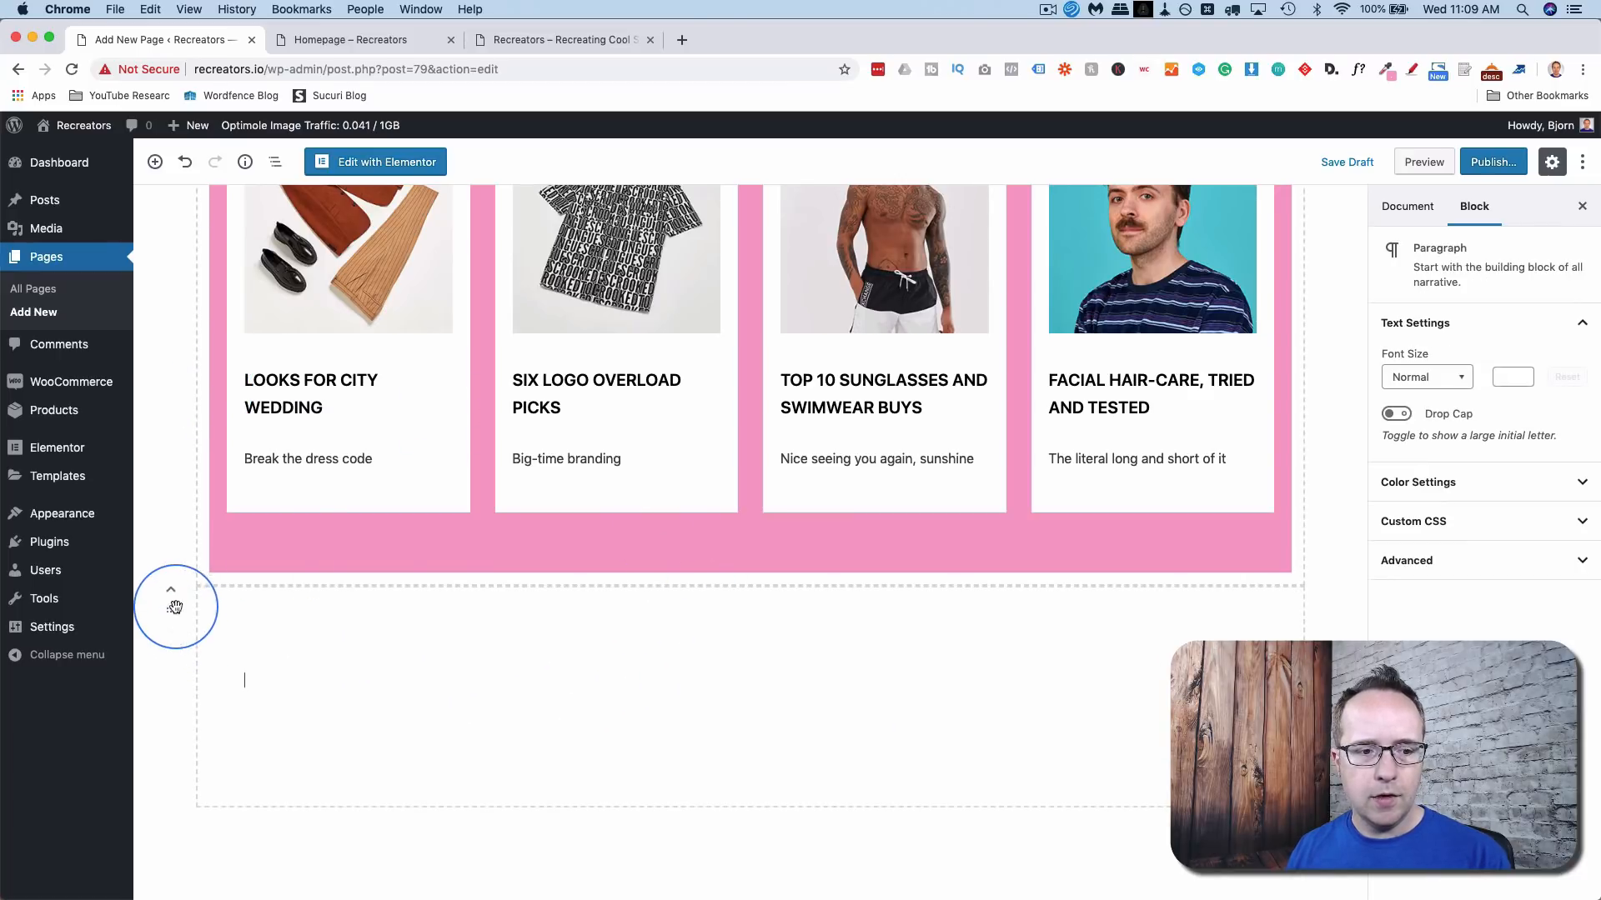
left_click(172, 593)
scroll(221, 471, "down", 3)
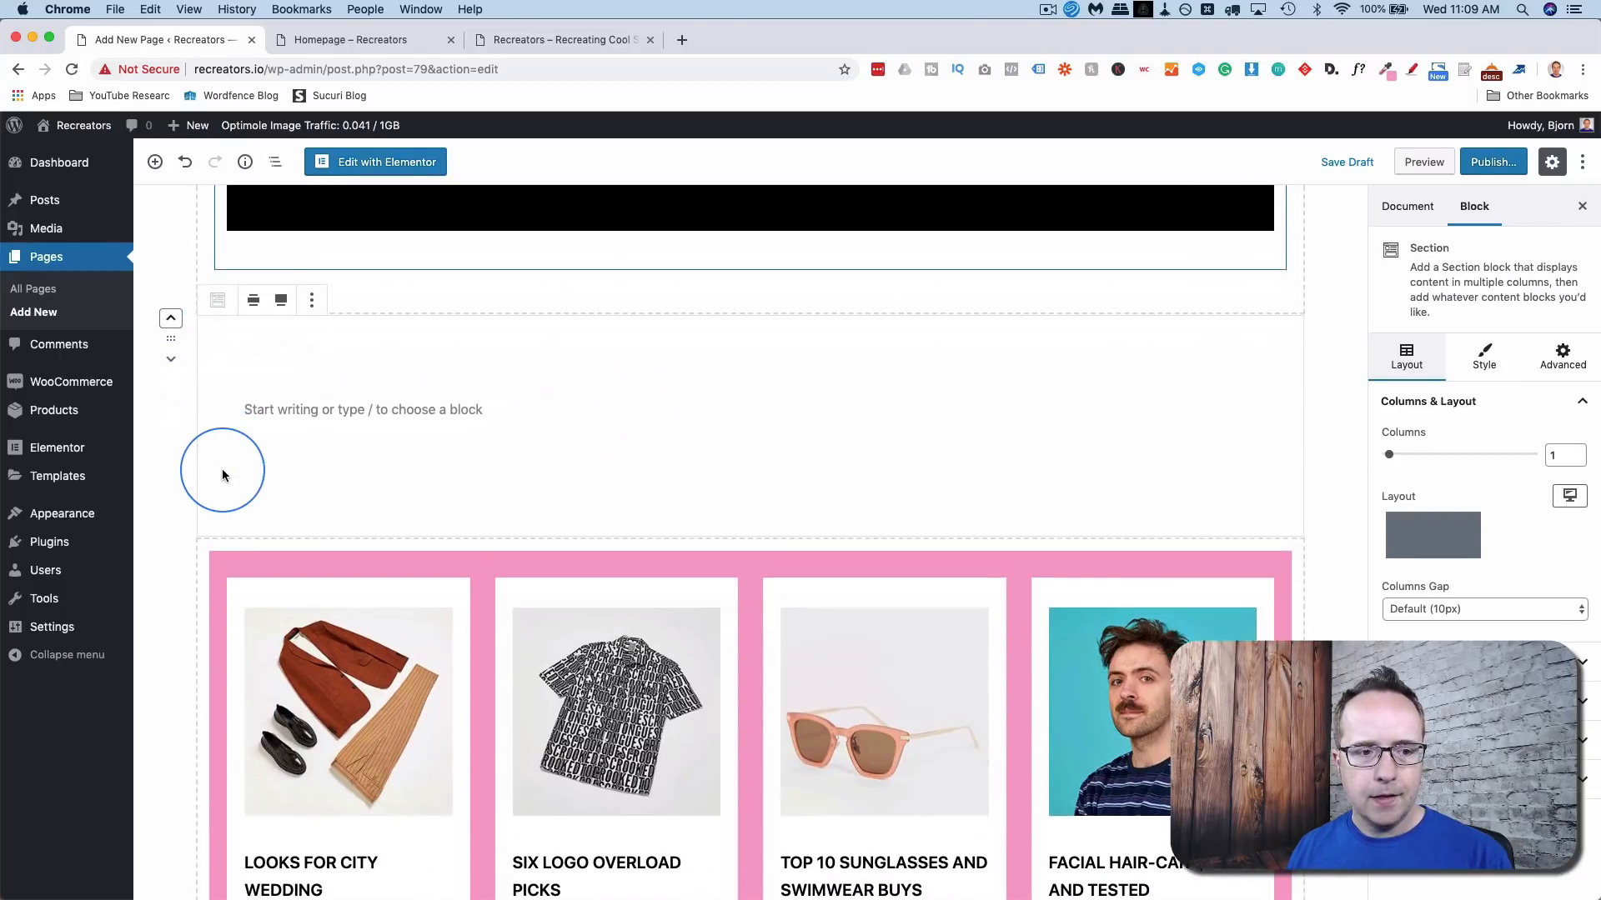
left_click(426, 397)
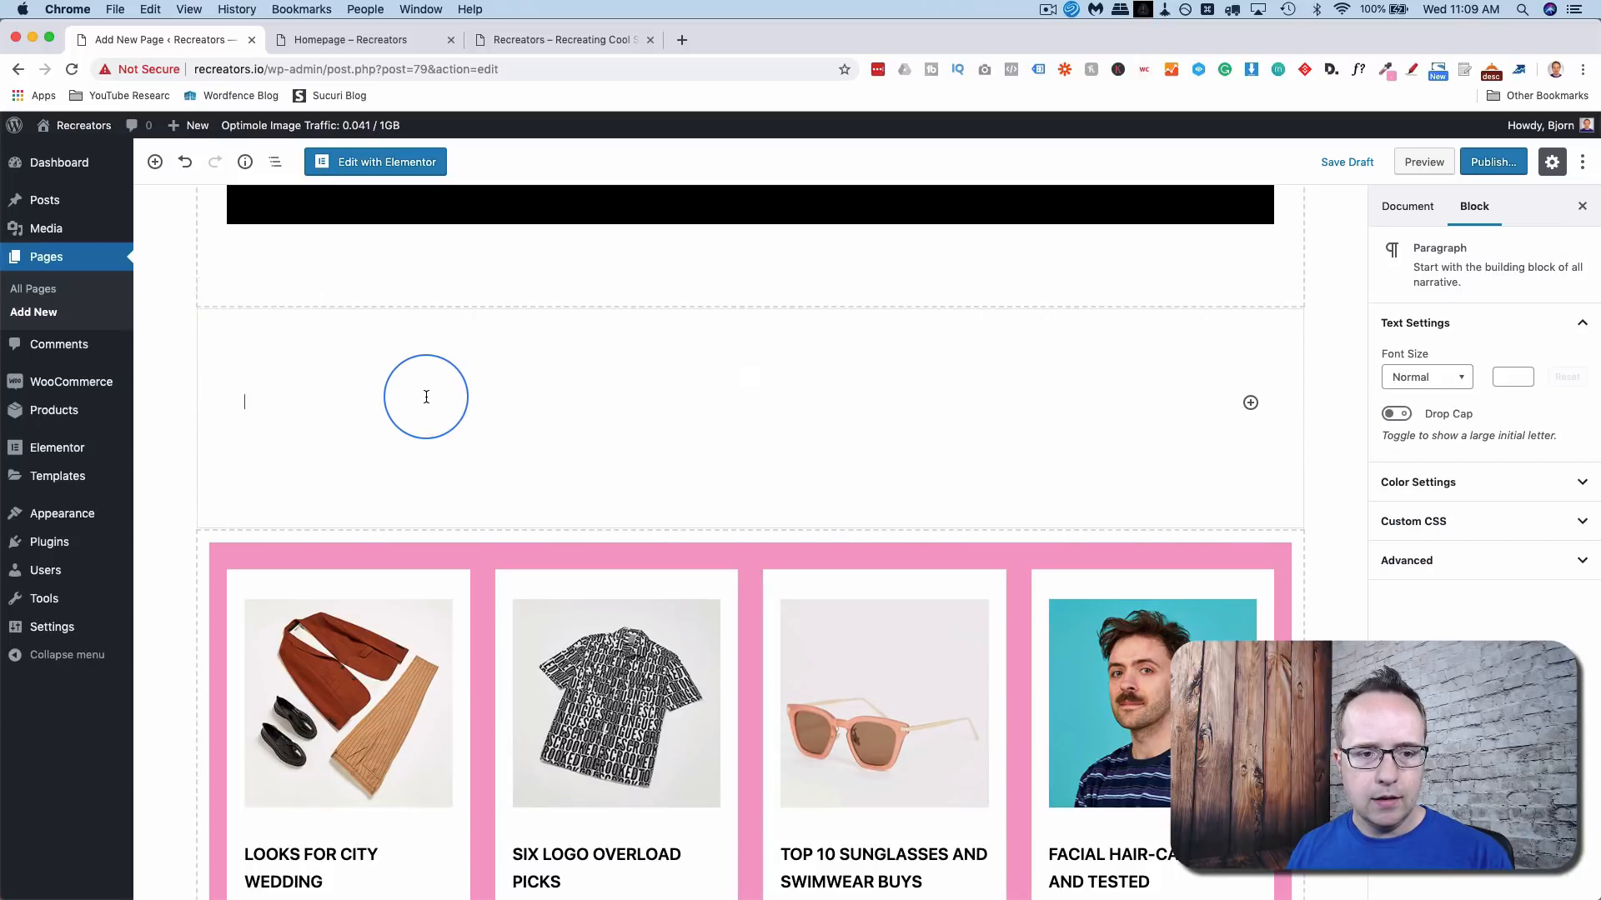
key("super+v")
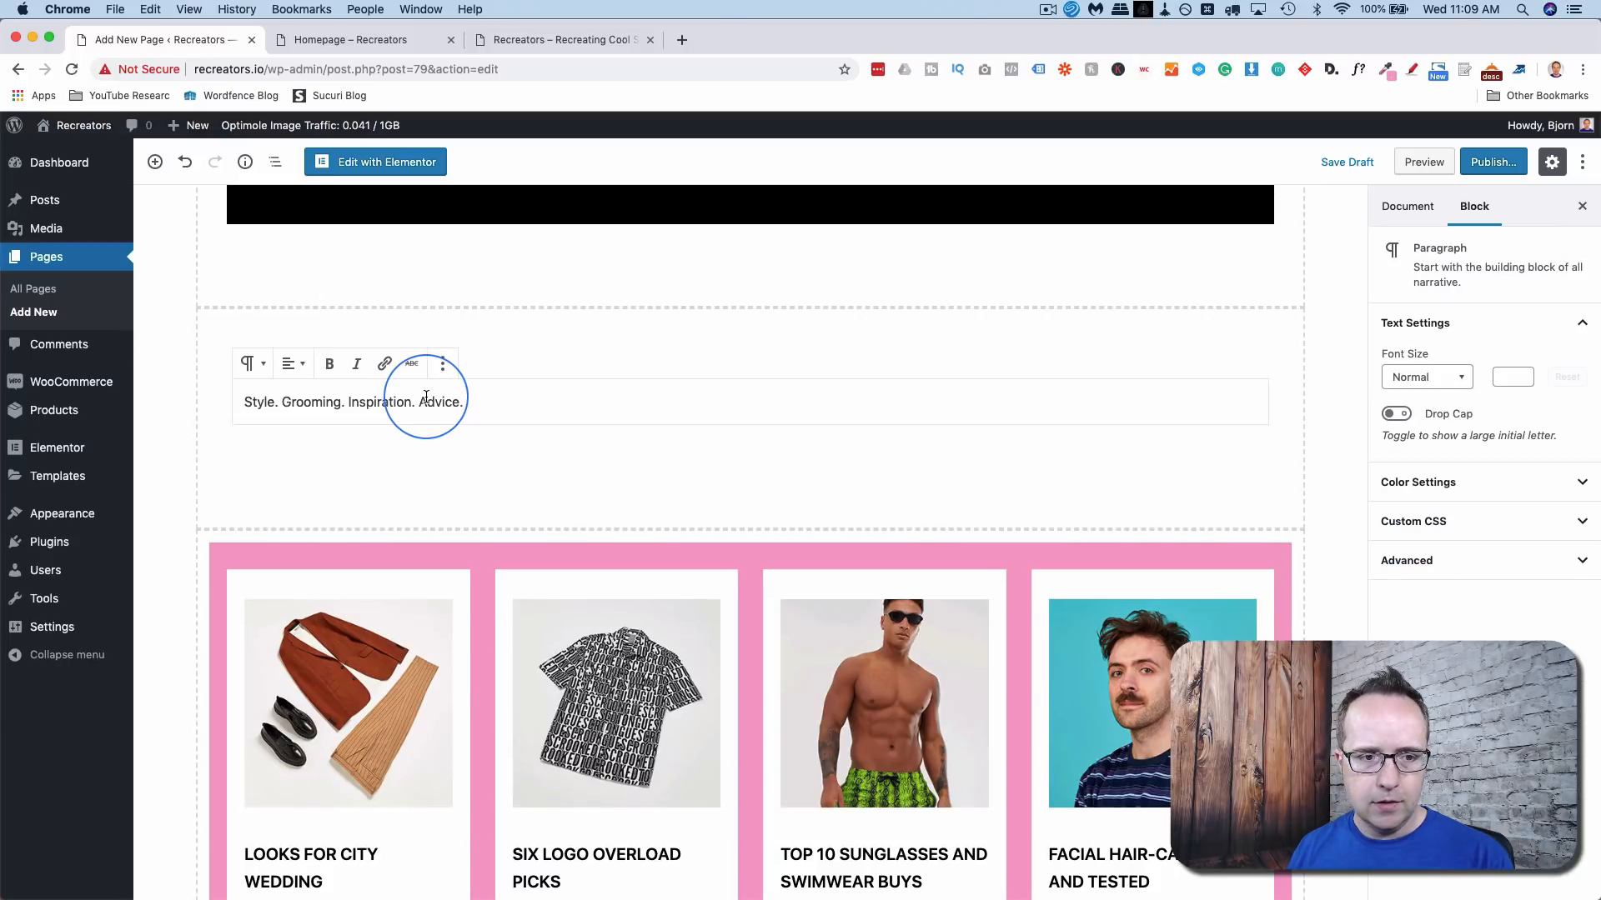
- Copy the card section's pink background colour and apply #f5a0c7 as the background of the new tagline section
left_click(170, 320)
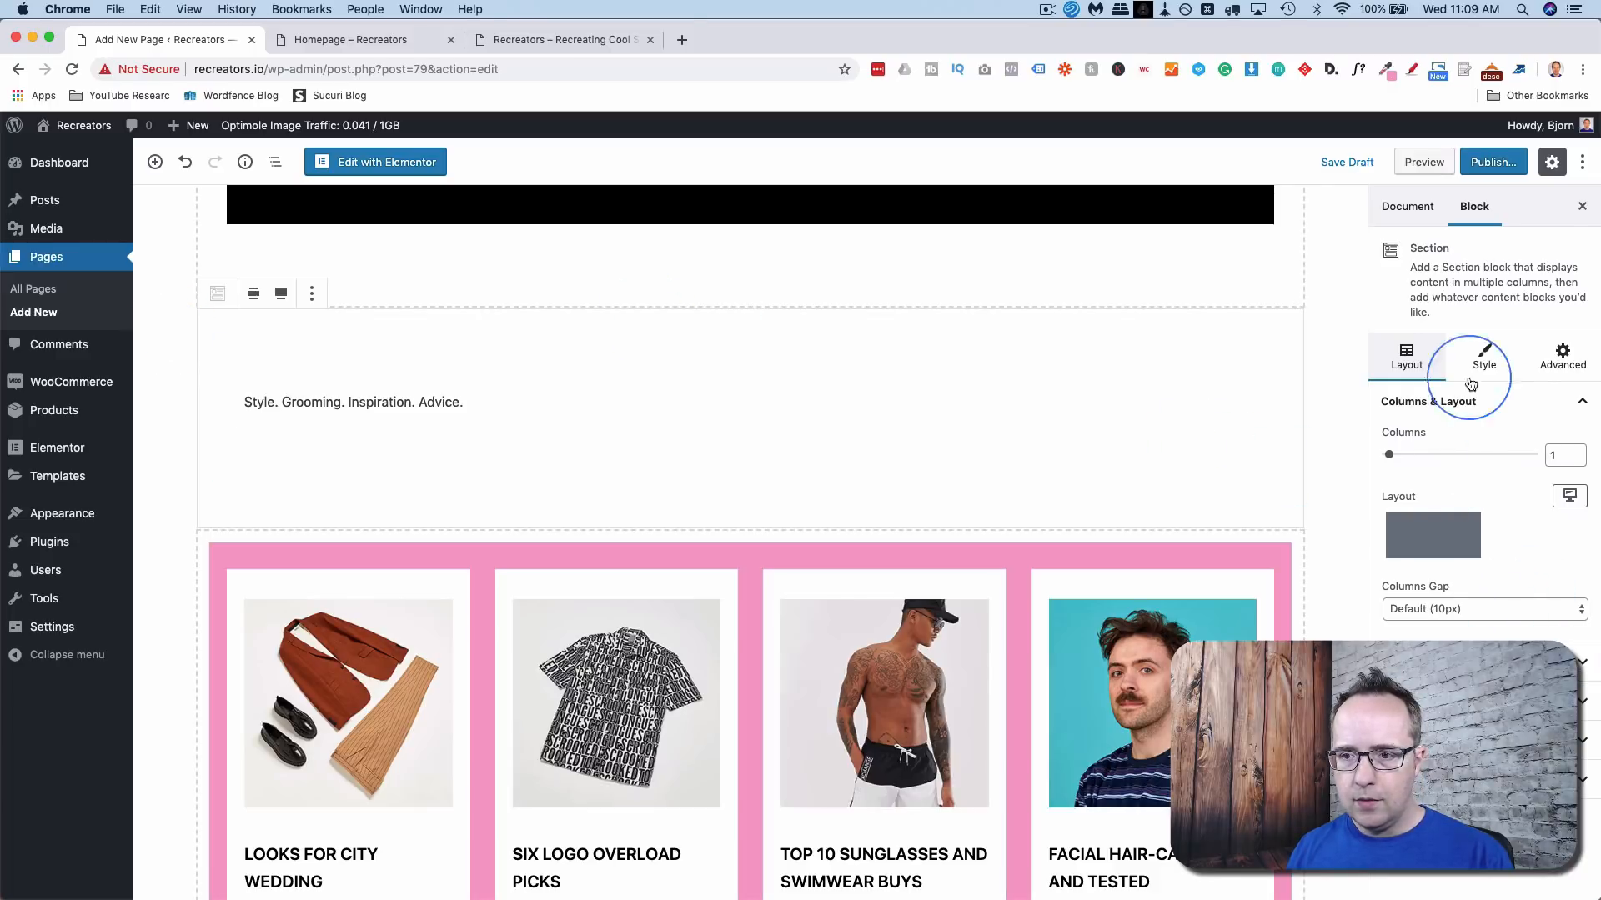
left_click(1491, 344)
left_click(1532, 506)
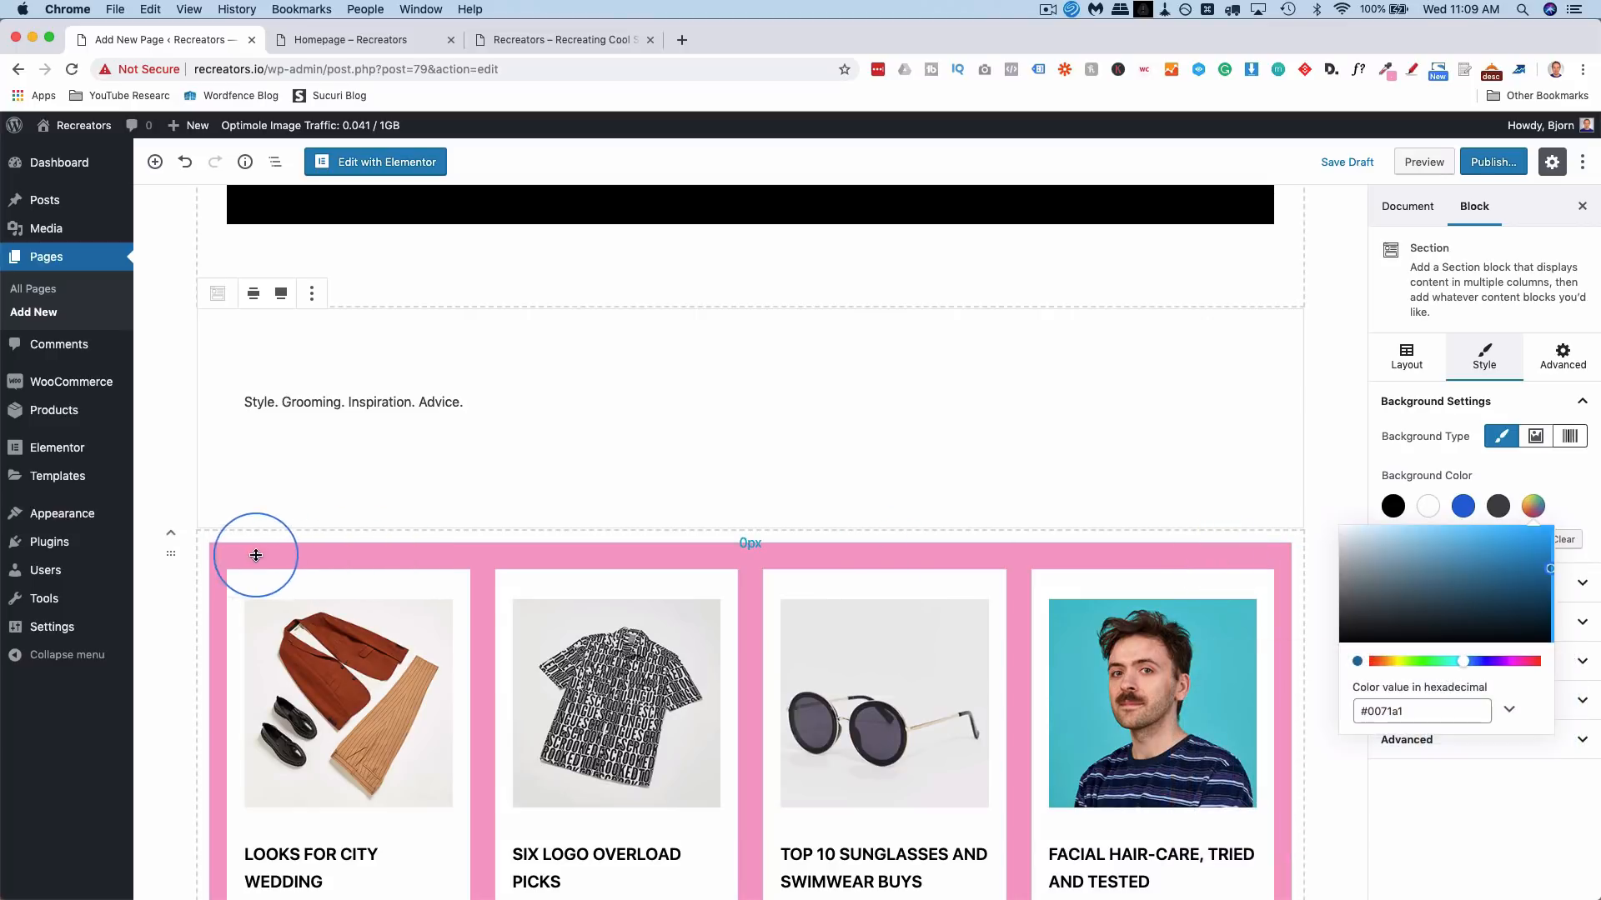
left_click(172, 556)
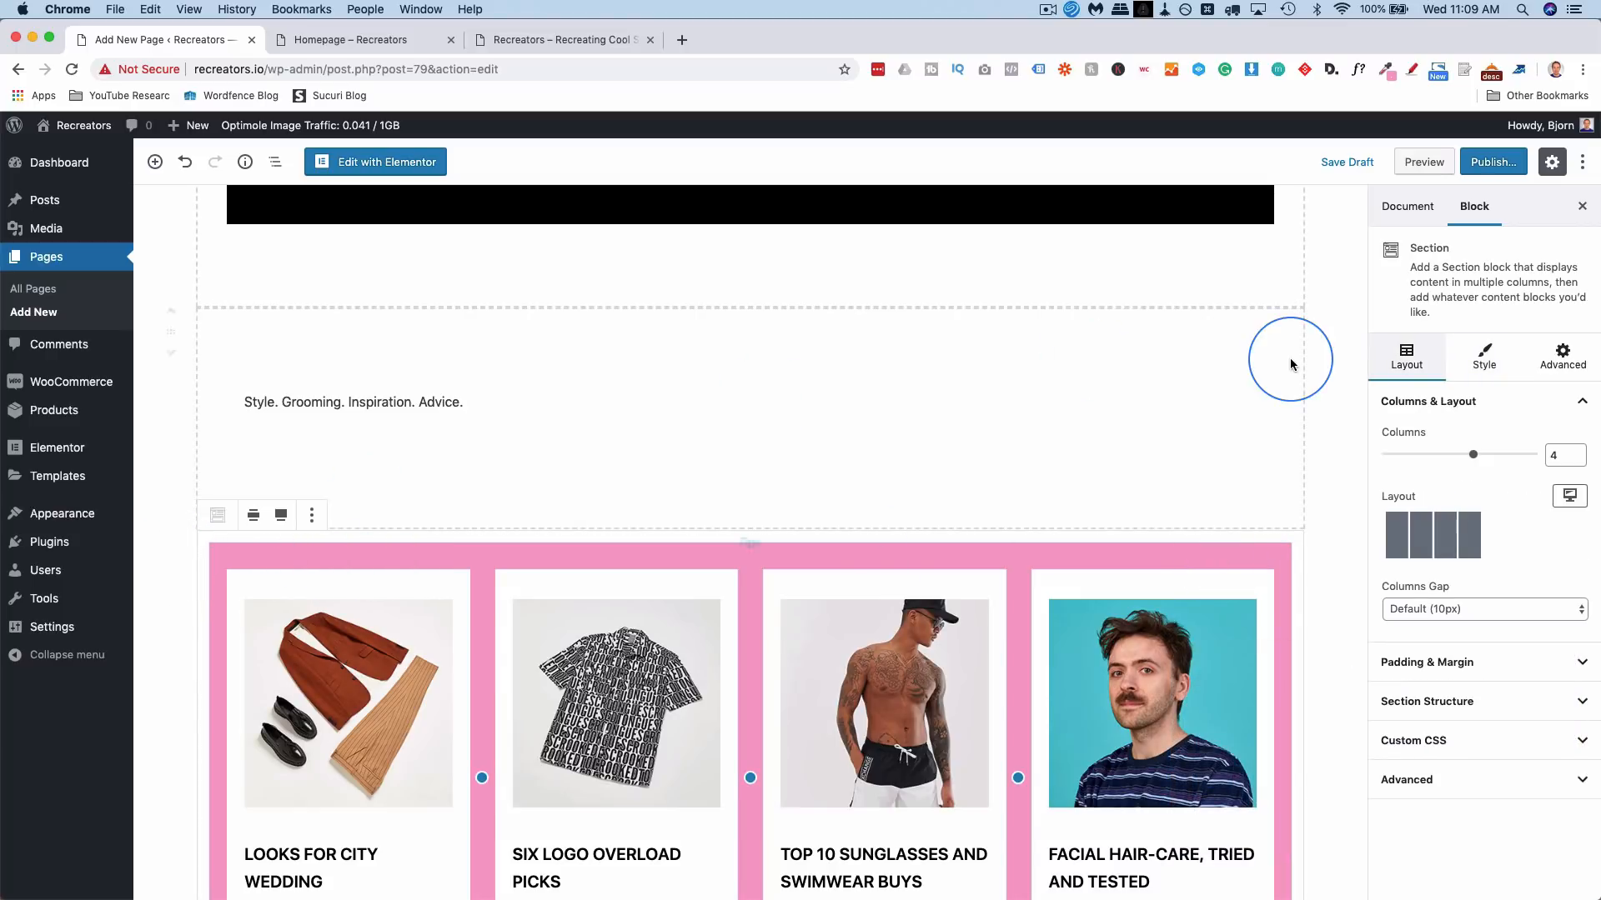
left_click(1491, 365)
left_click(1534, 507)
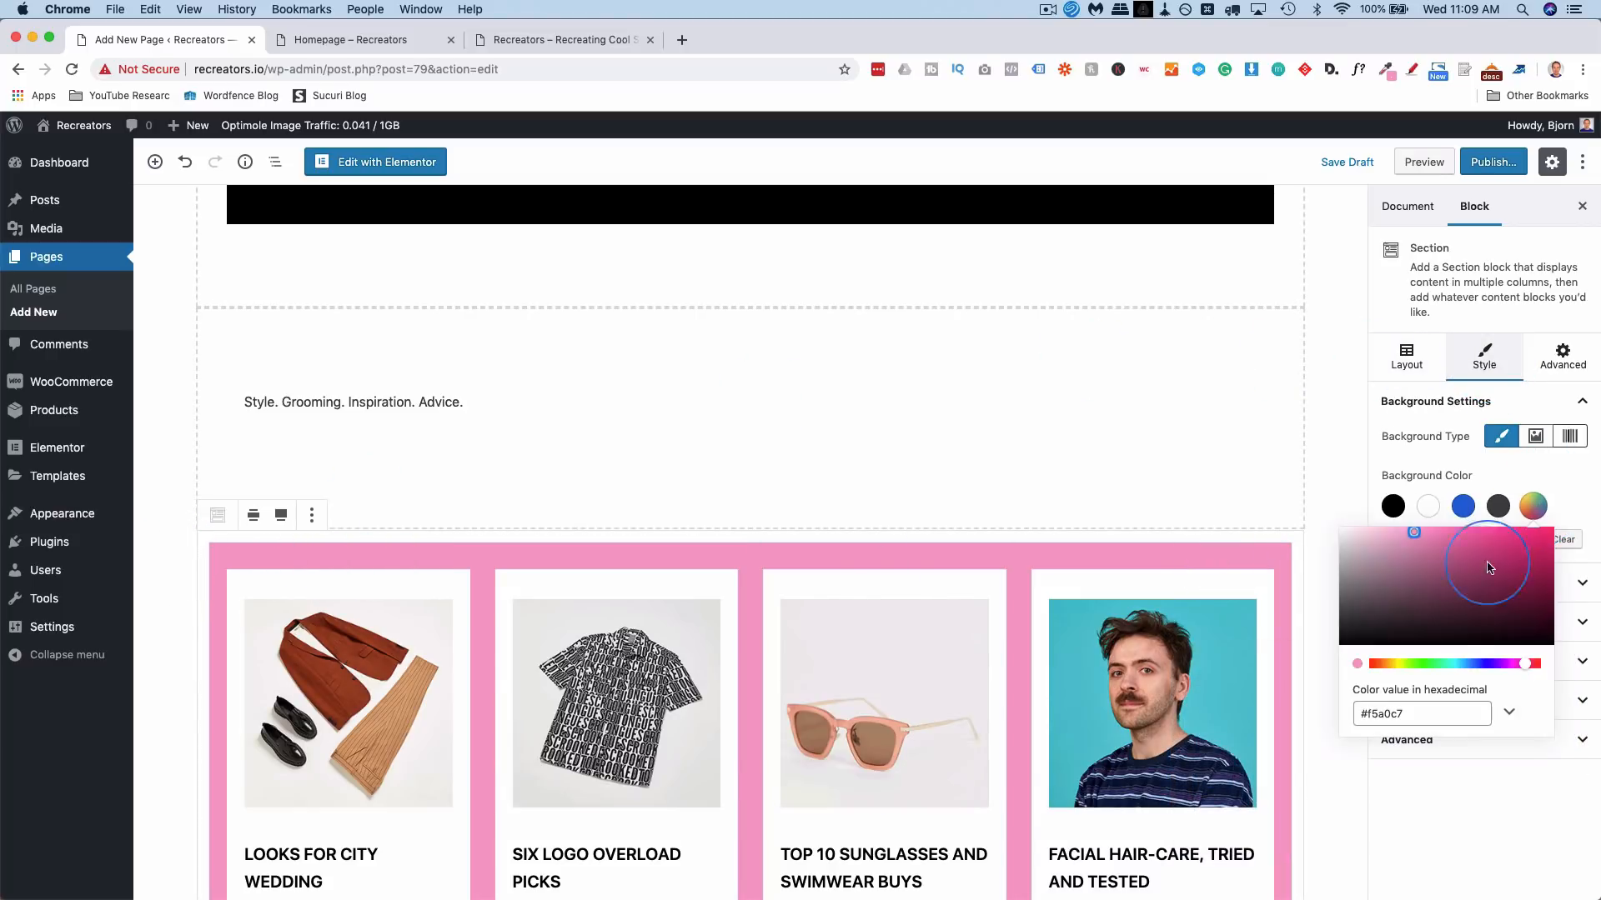
triple_click(1409, 713)
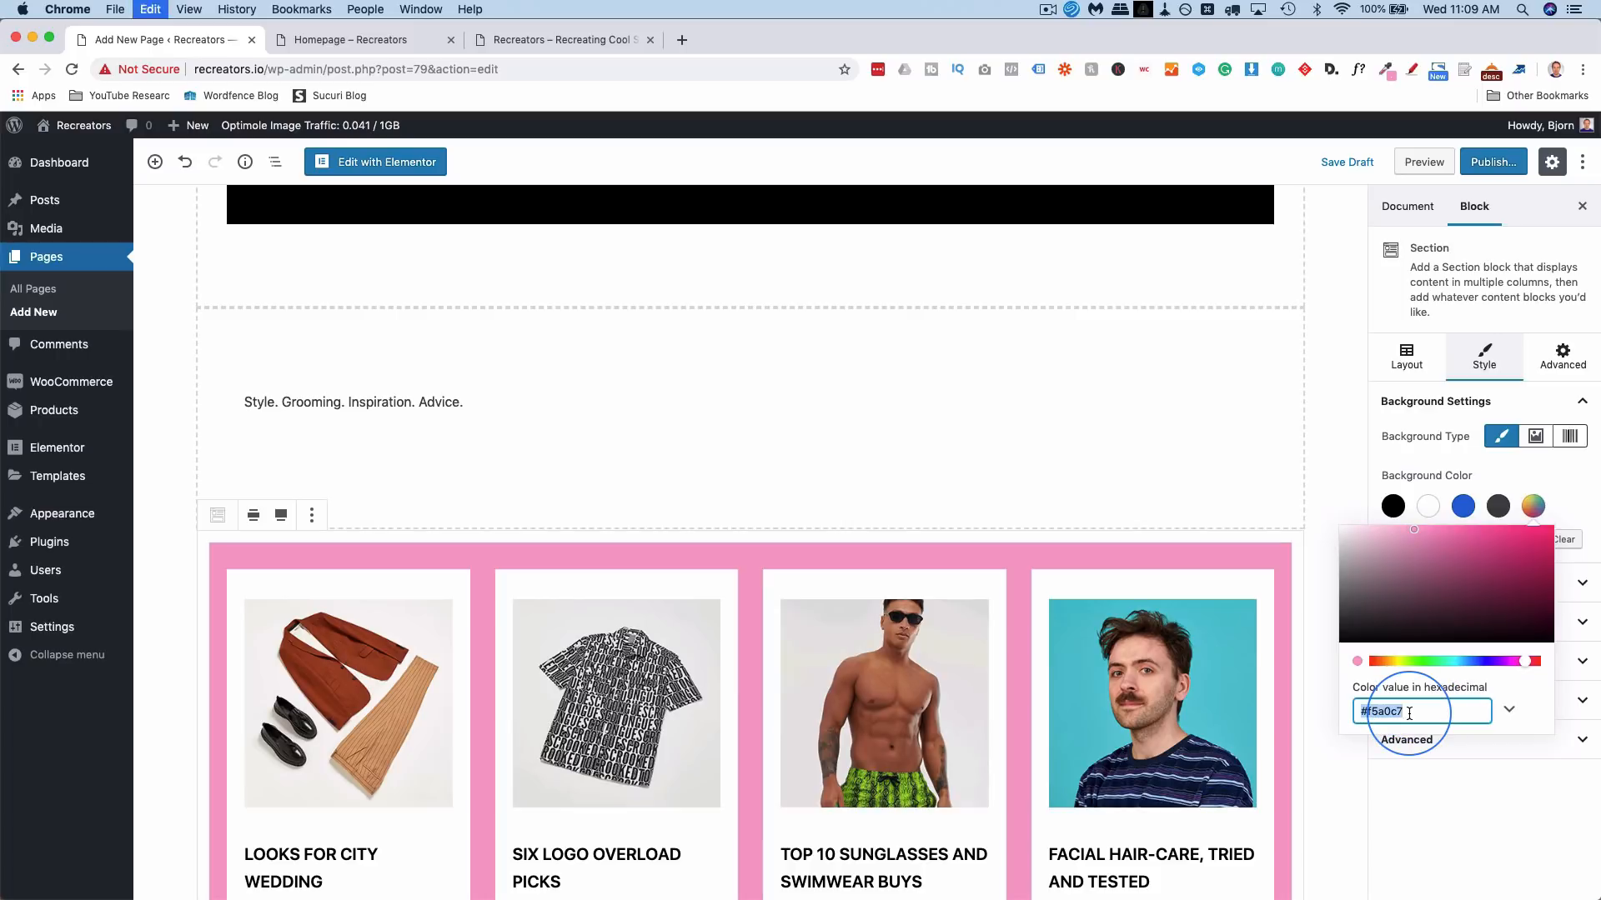
left_click(171, 330)
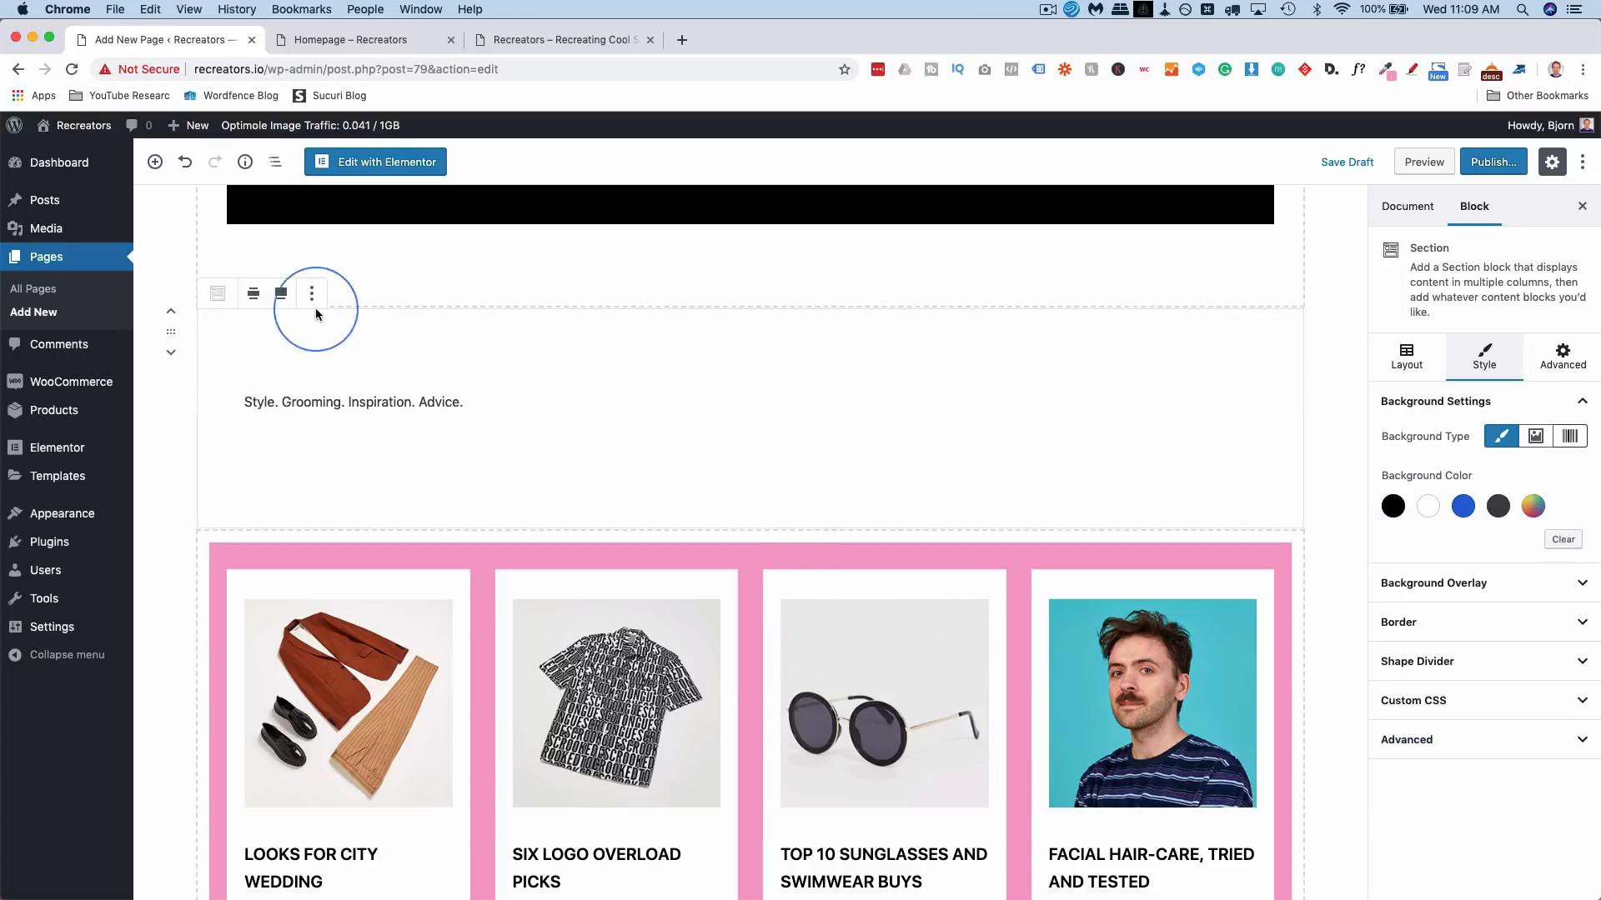
left_click(1534, 506)
triple_click(1409, 711)
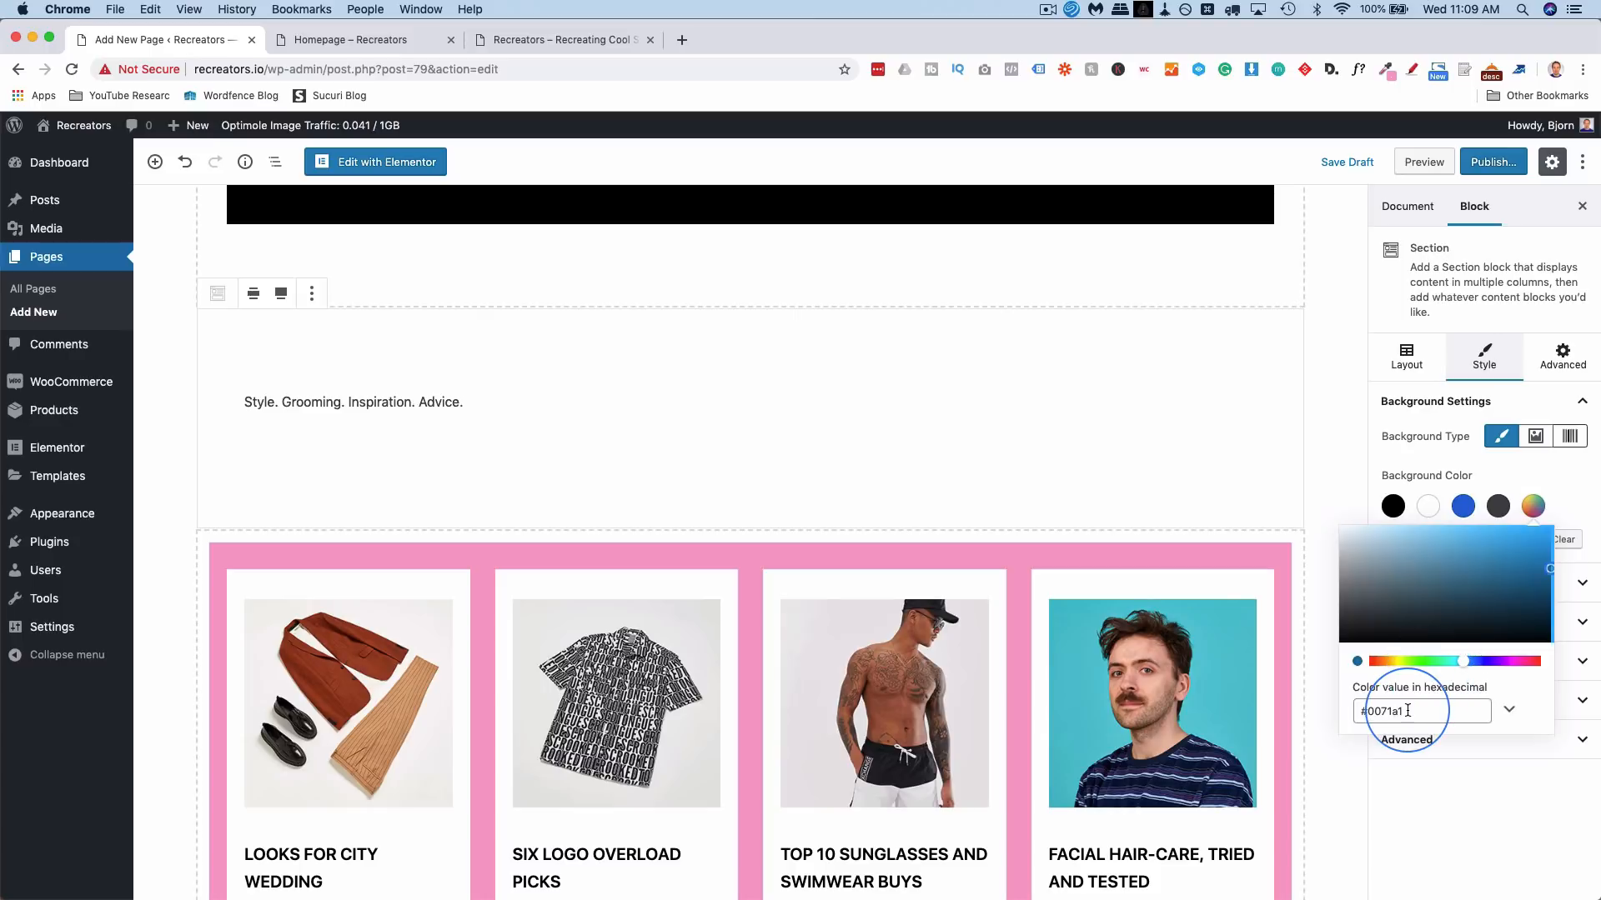
key("super+v")
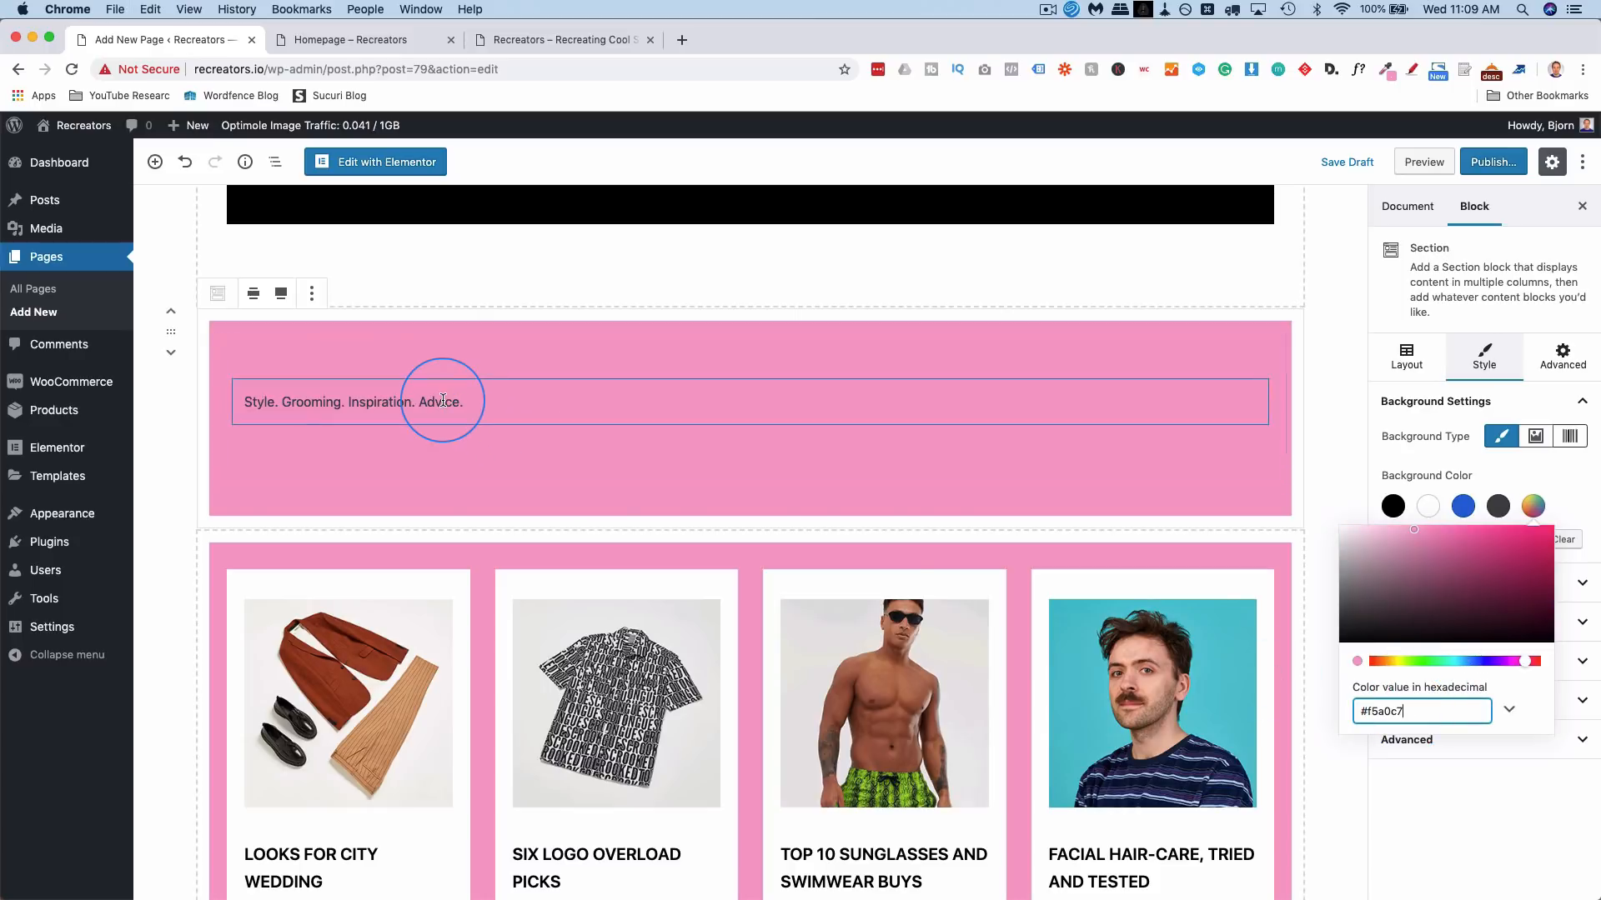
- Replace the tagline paragraph with an Advanced Heading reading "STYLE FEED", coloured white and centred
left_click(442, 401)
left_click(473, 400)
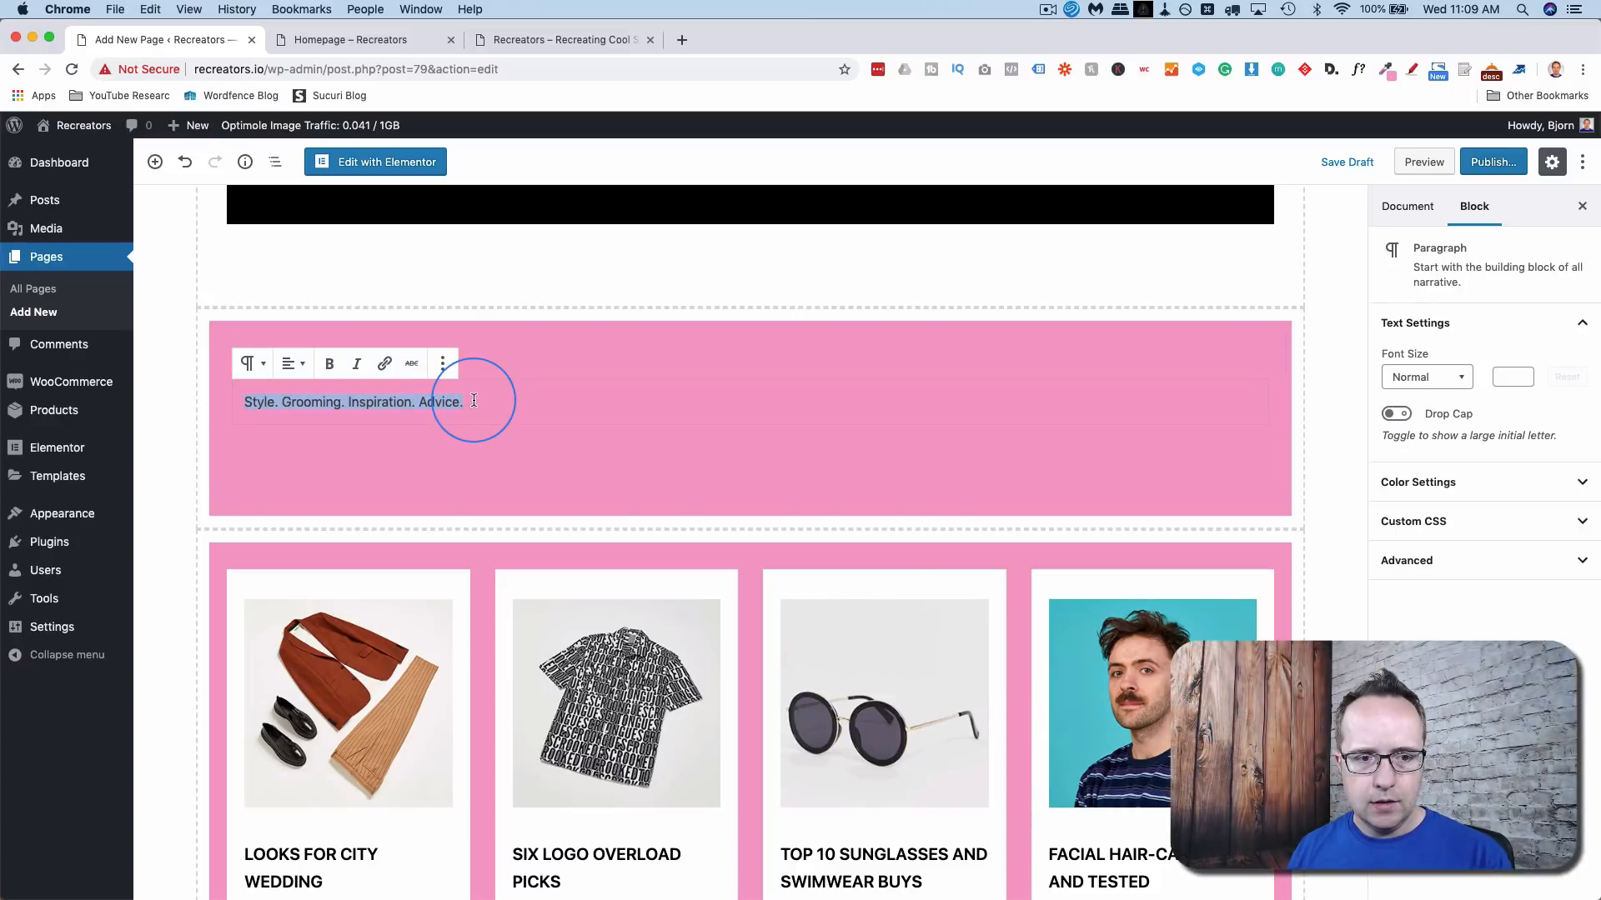
key("BackSpace")
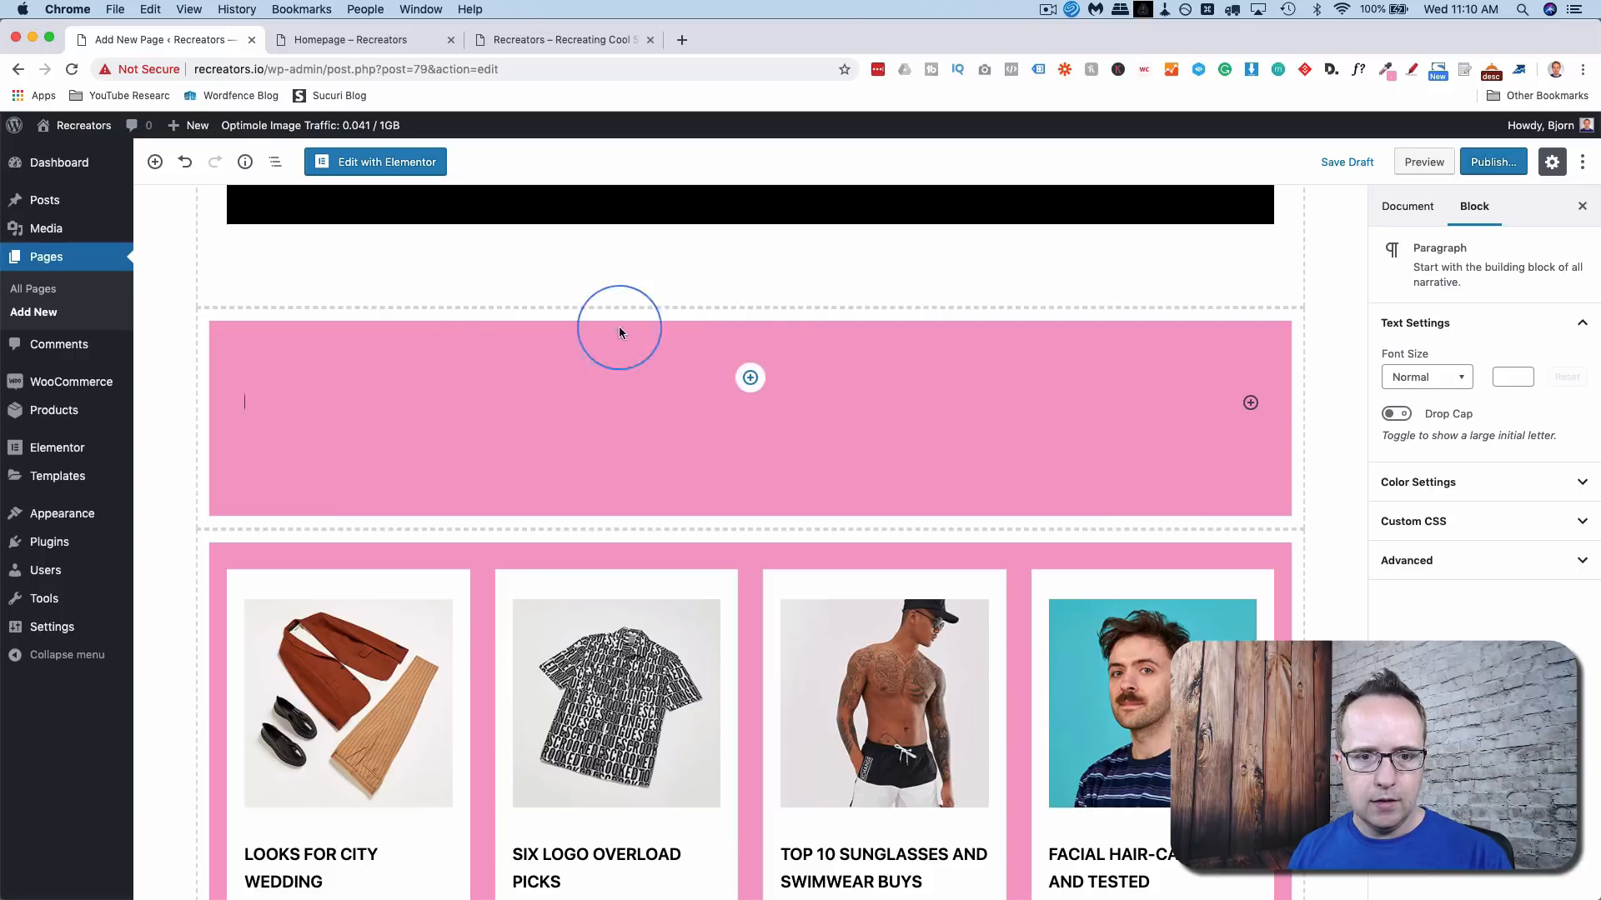
left_click(1251, 402)
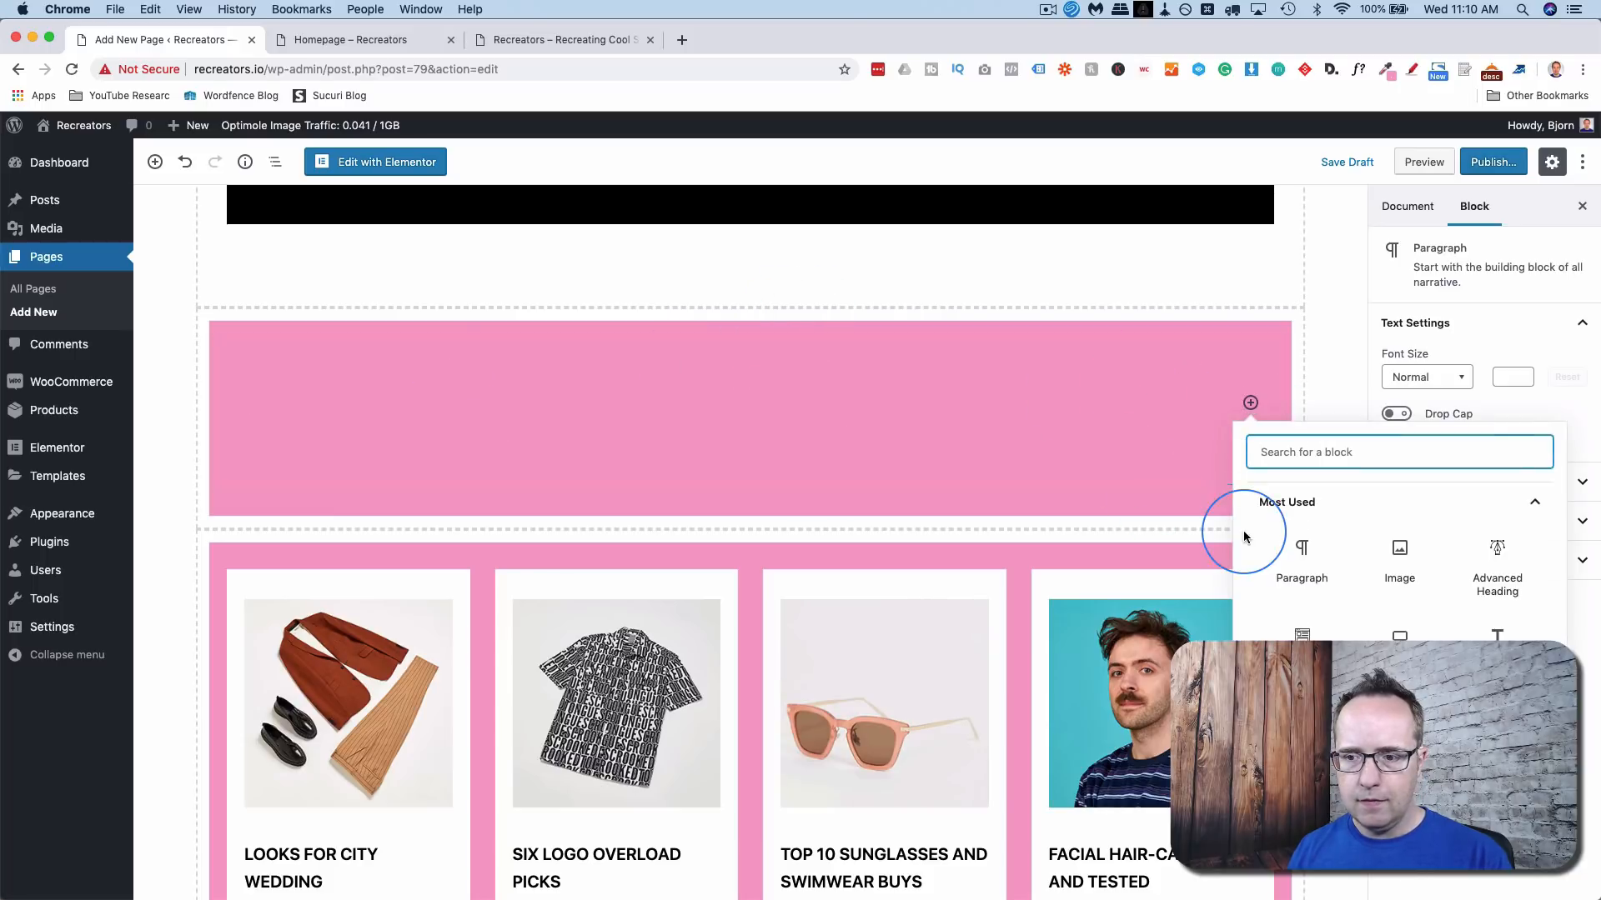
left_click(1483, 555)
type("Style")
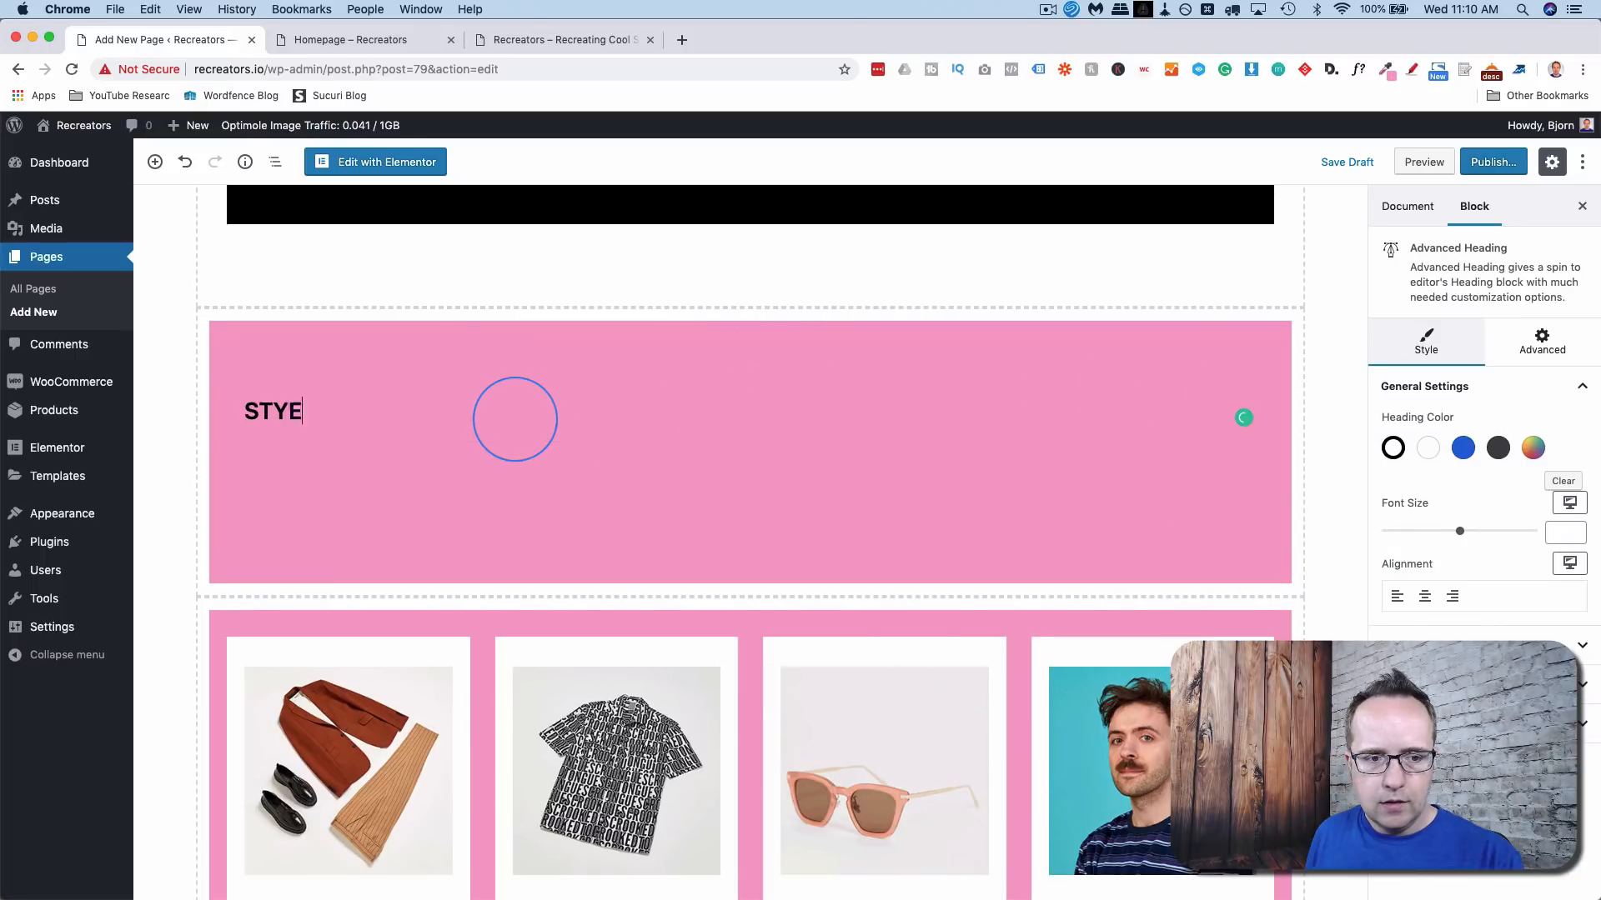
type(" Feed")
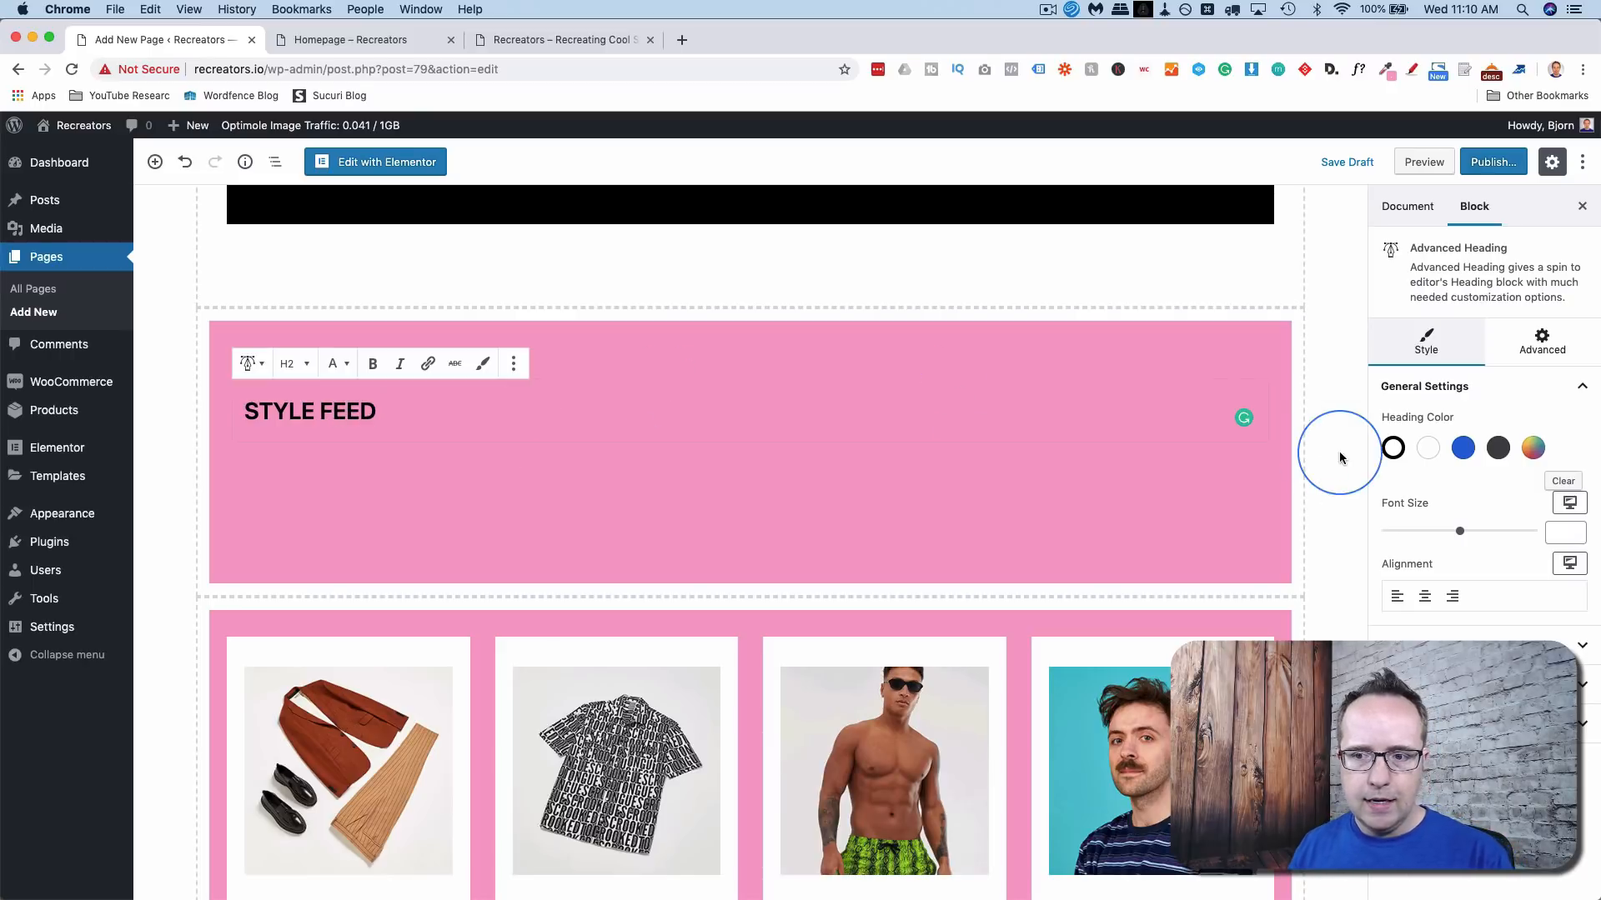
left_click(1425, 596)
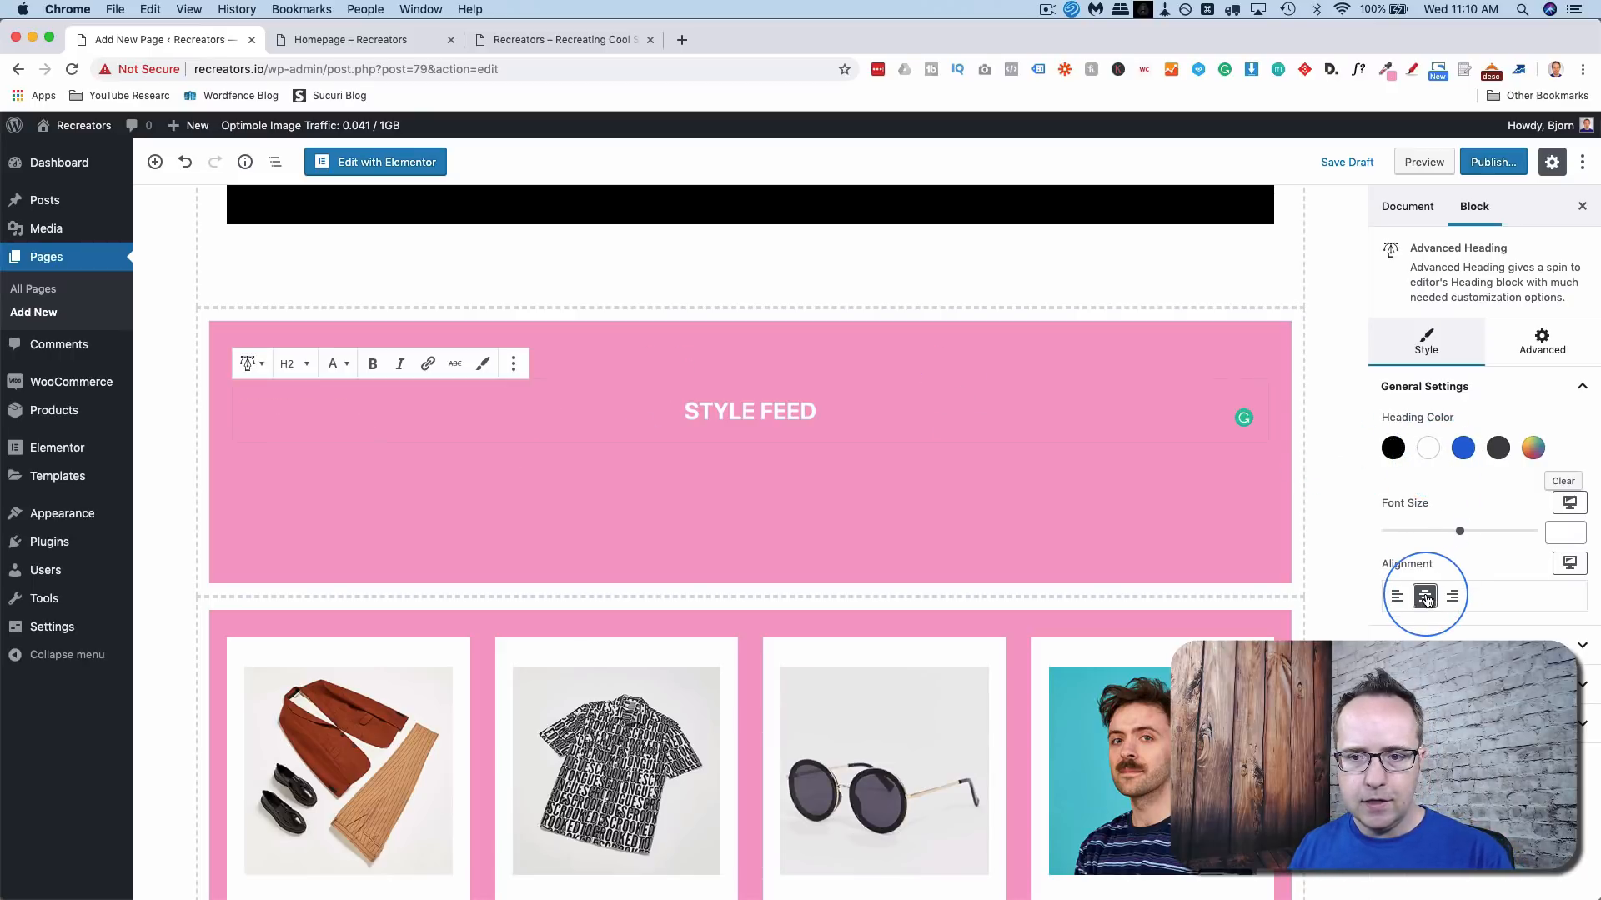
- Add a white, centred Advanced Heading reading "Style. Grooming. Inspiration. Advice." below the "STYLE FEED" title
left_click(1091, 467)
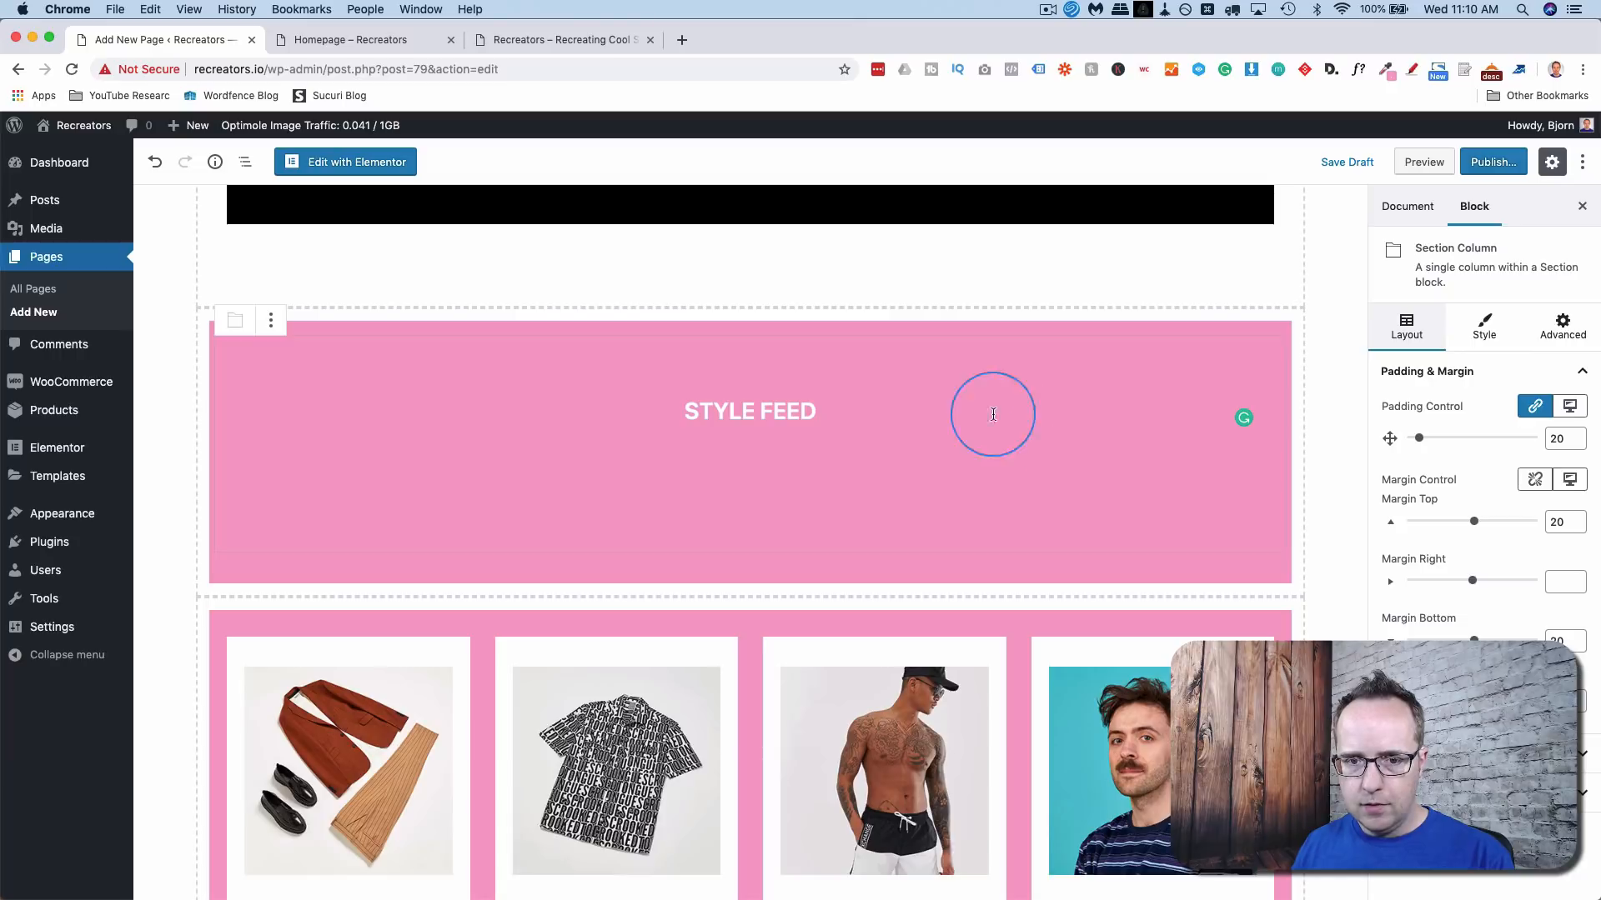
left_click(959, 407)
left_click(1079, 459)
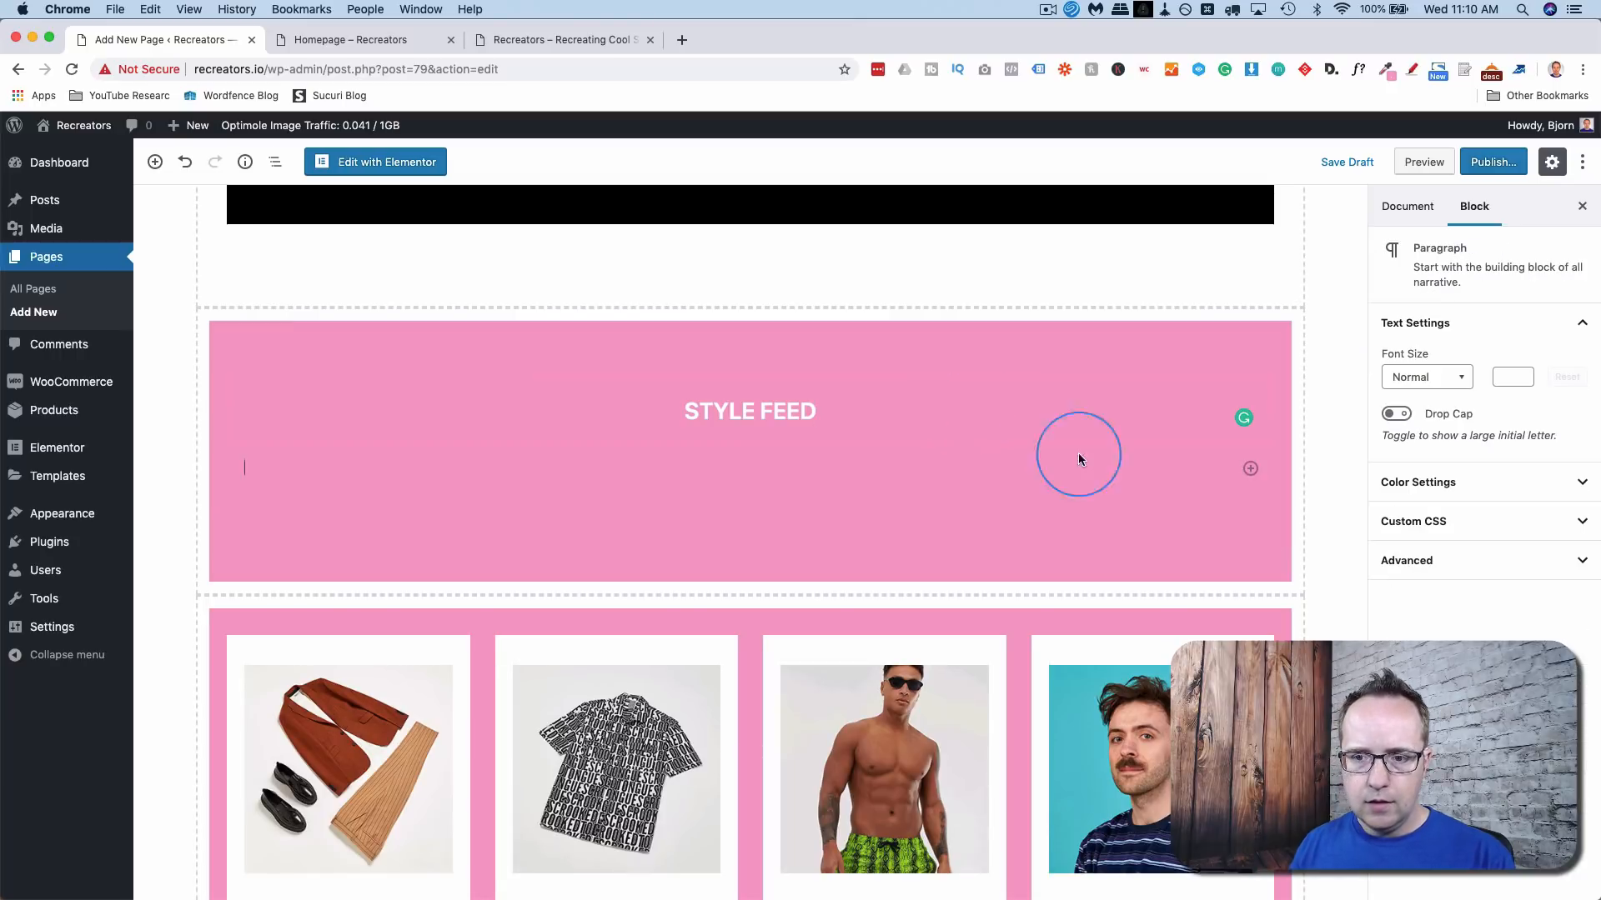
left_click(1251, 469)
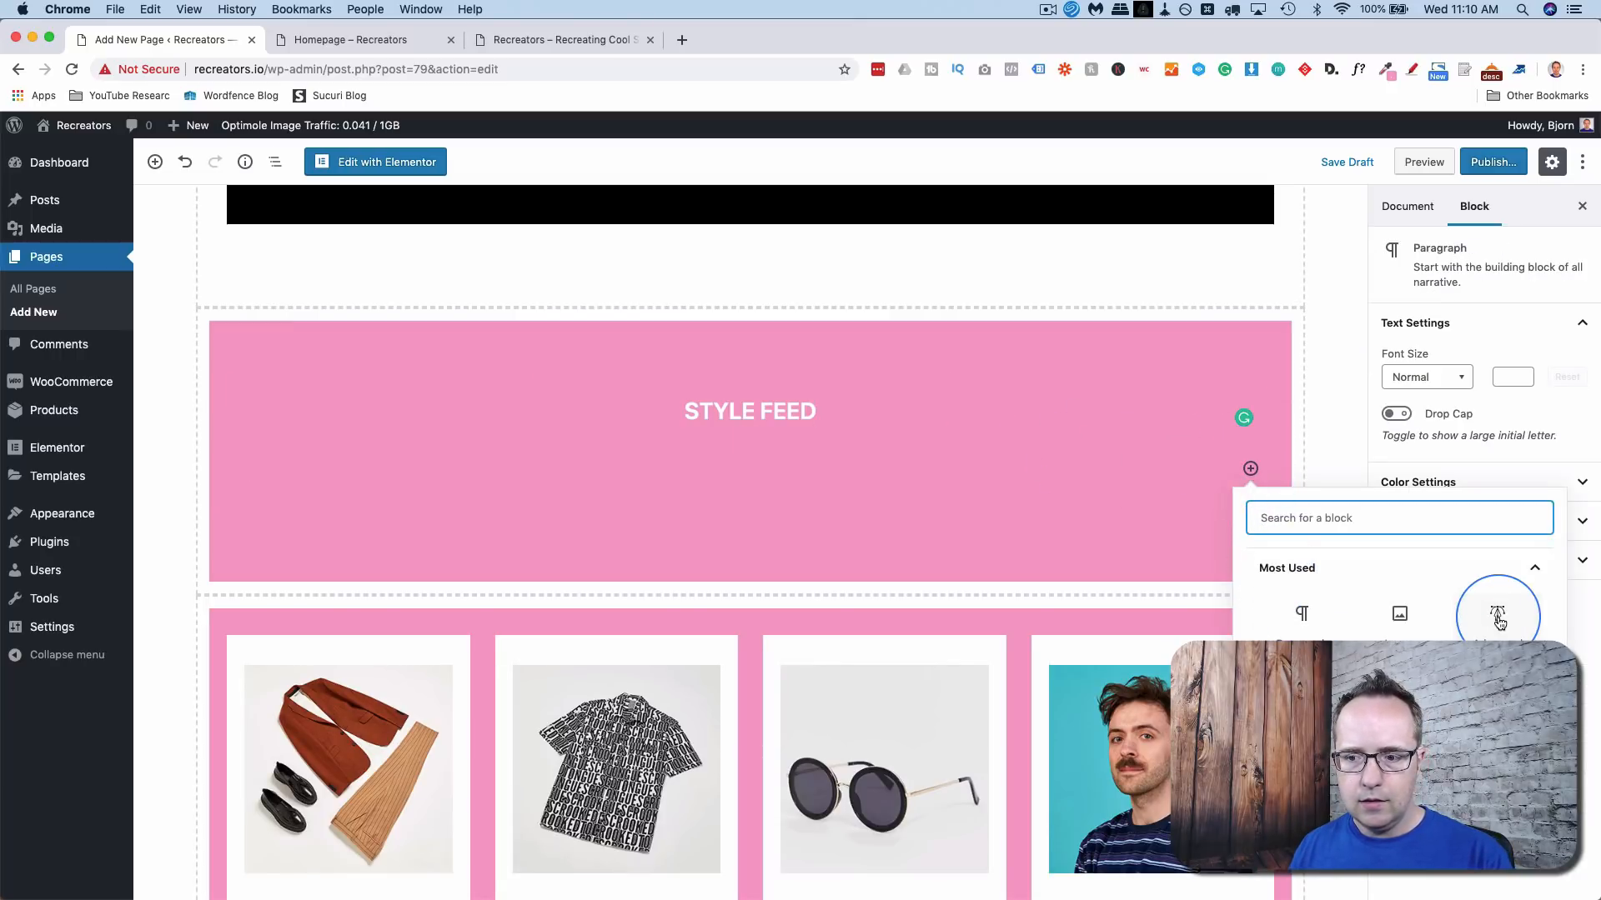
left_click(1498, 617)
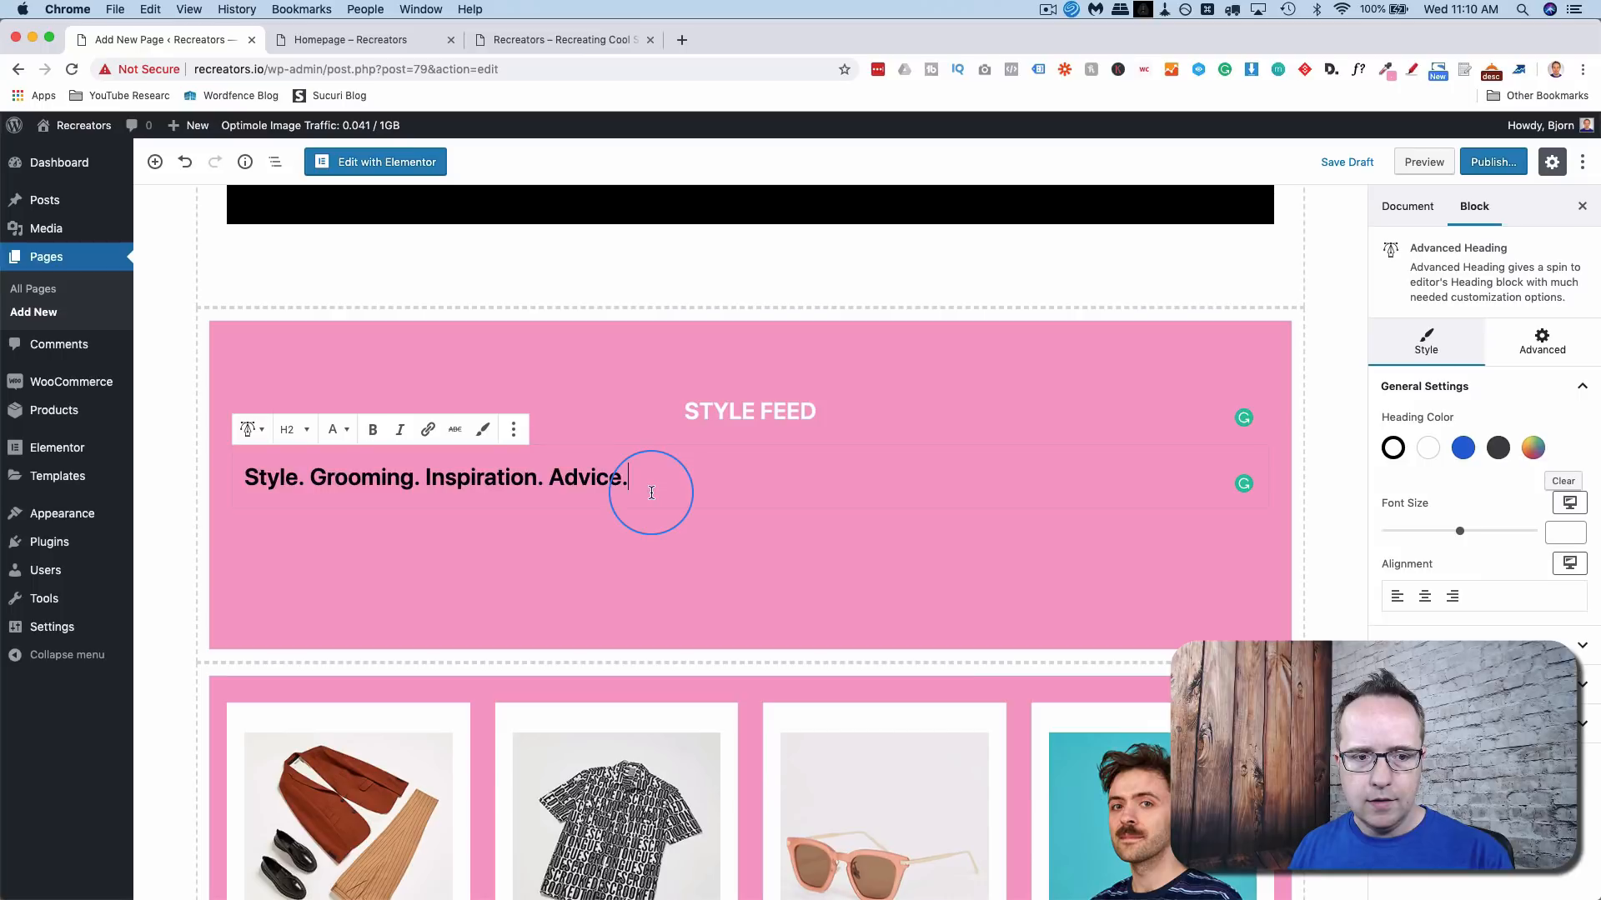
left_click(1428, 448)
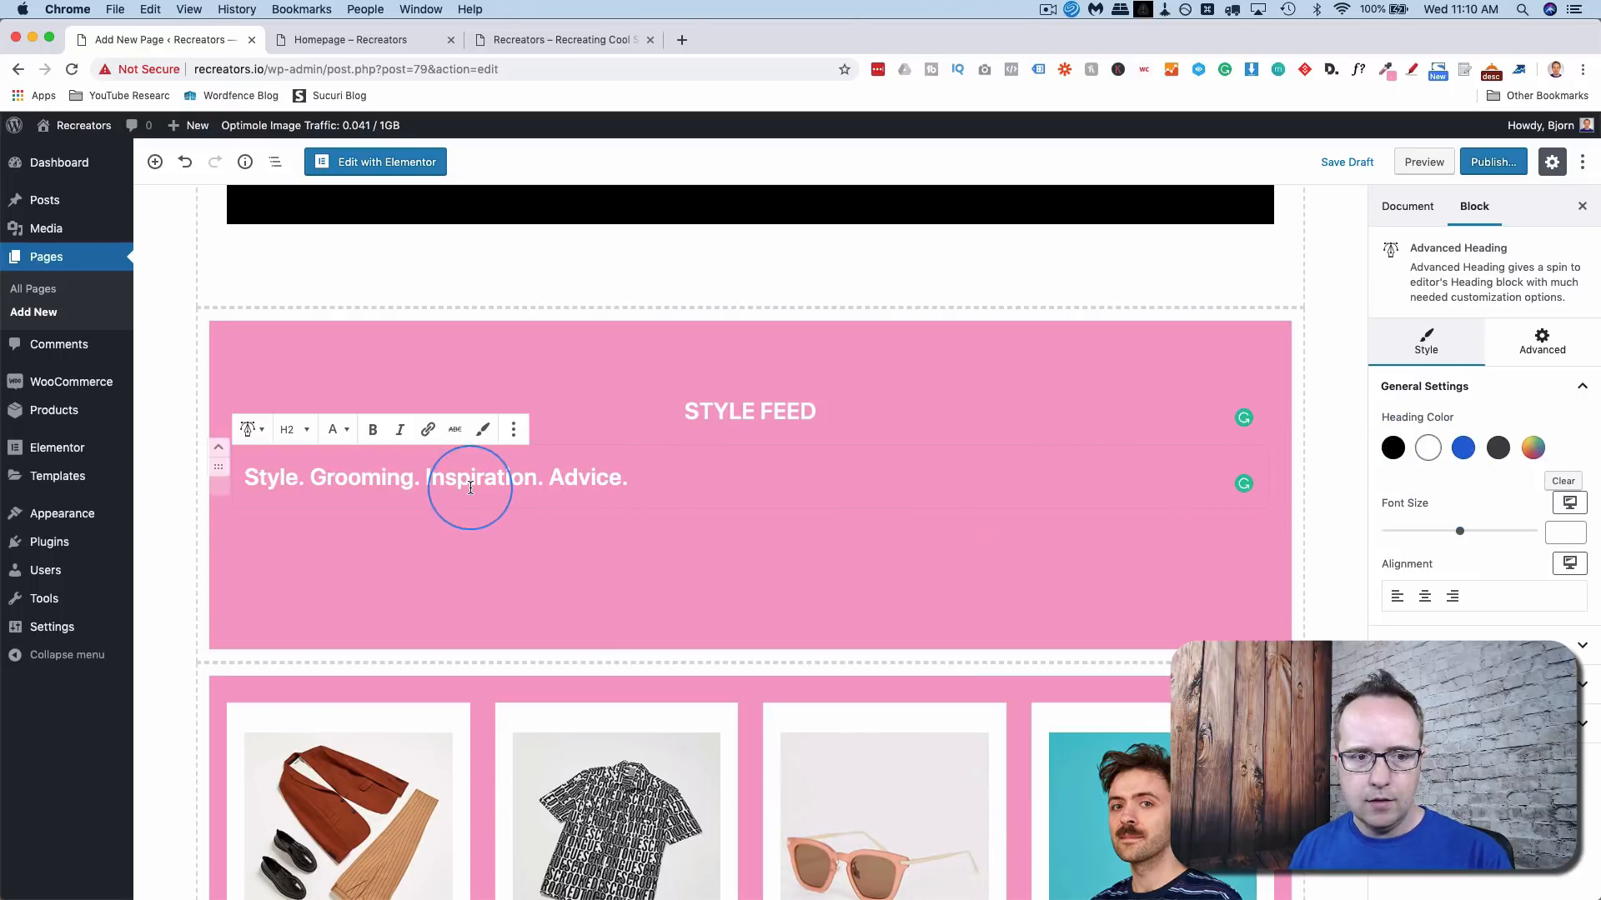
left_click(1424, 596)
- Change the "STYLE FEED" title to Heading 3 and enlarge its font size
left_click(799, 411)
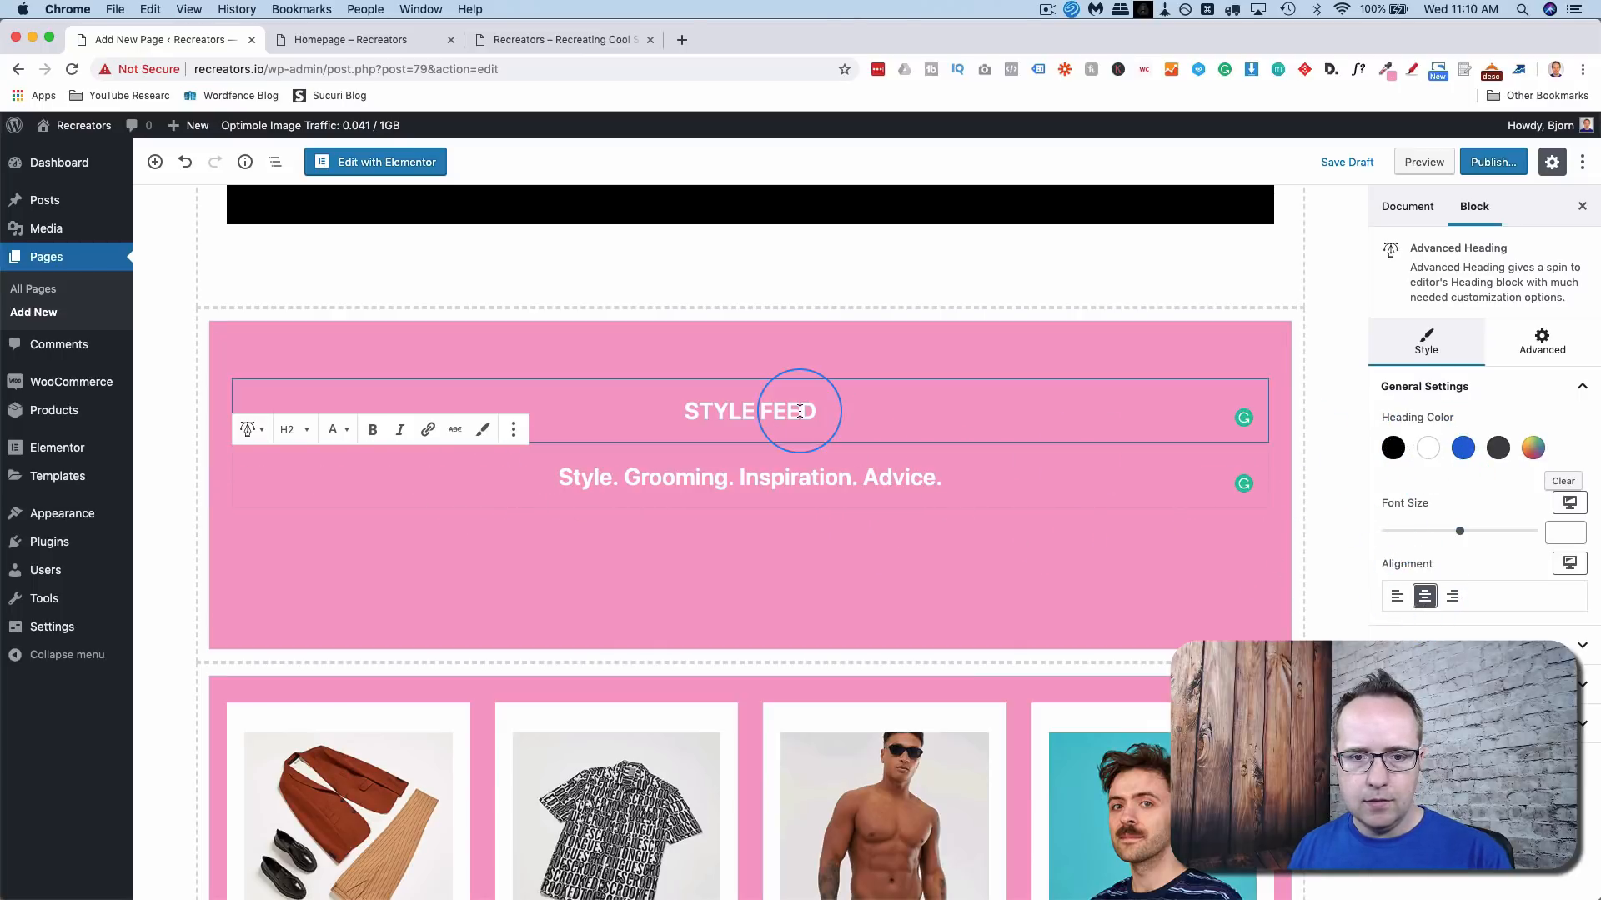
left_click(296, 364)
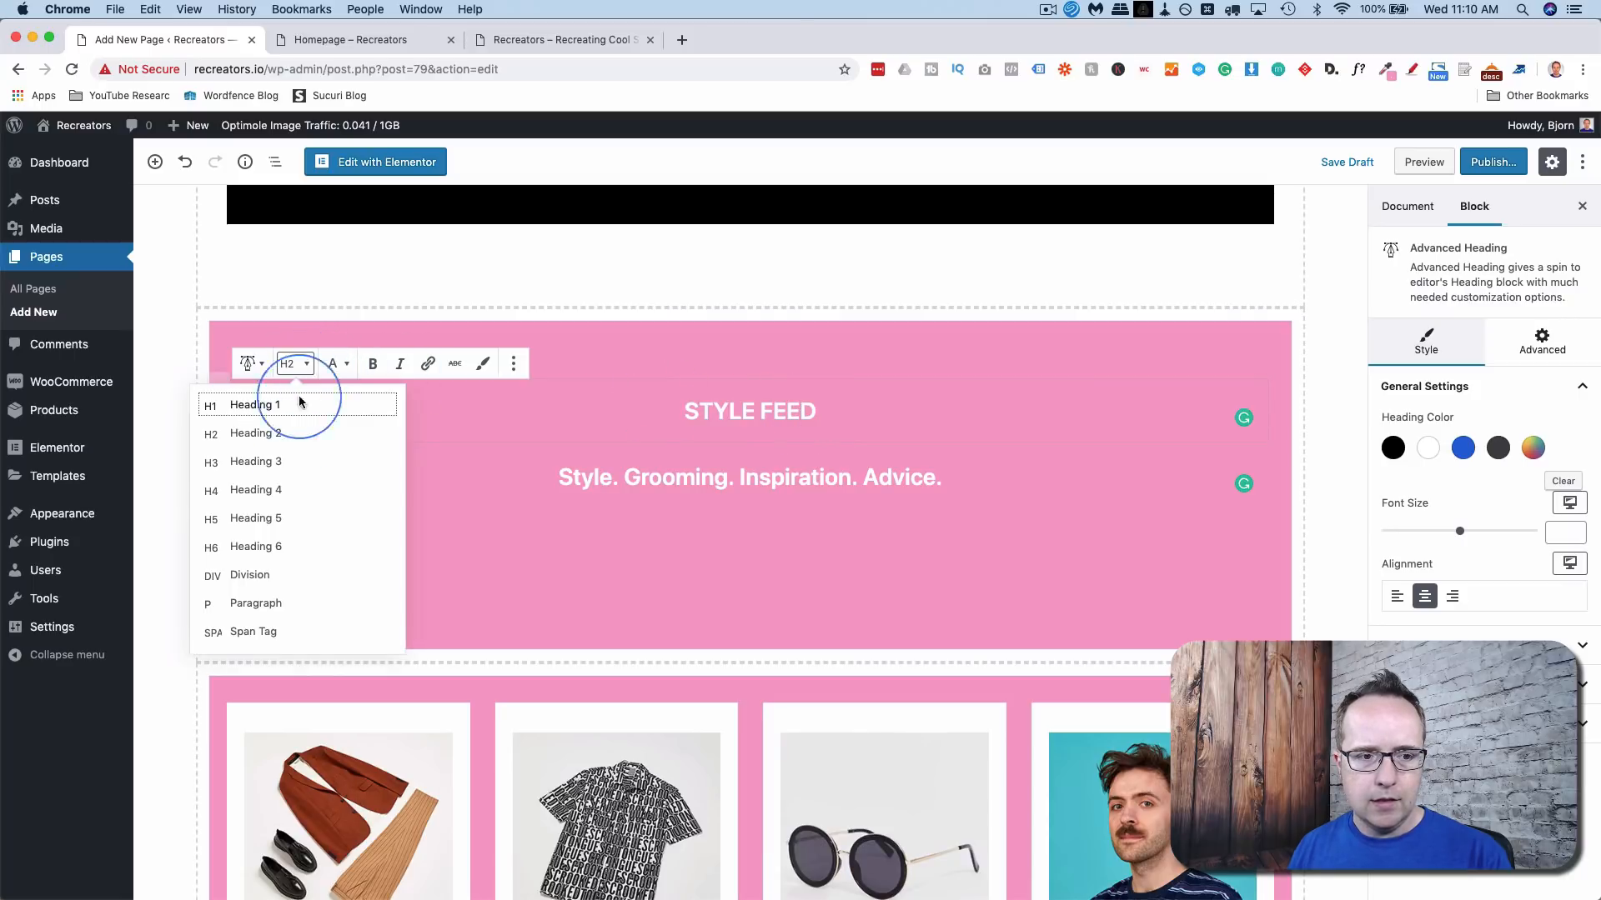
left_click(283, 463)
left_click(766, 408)
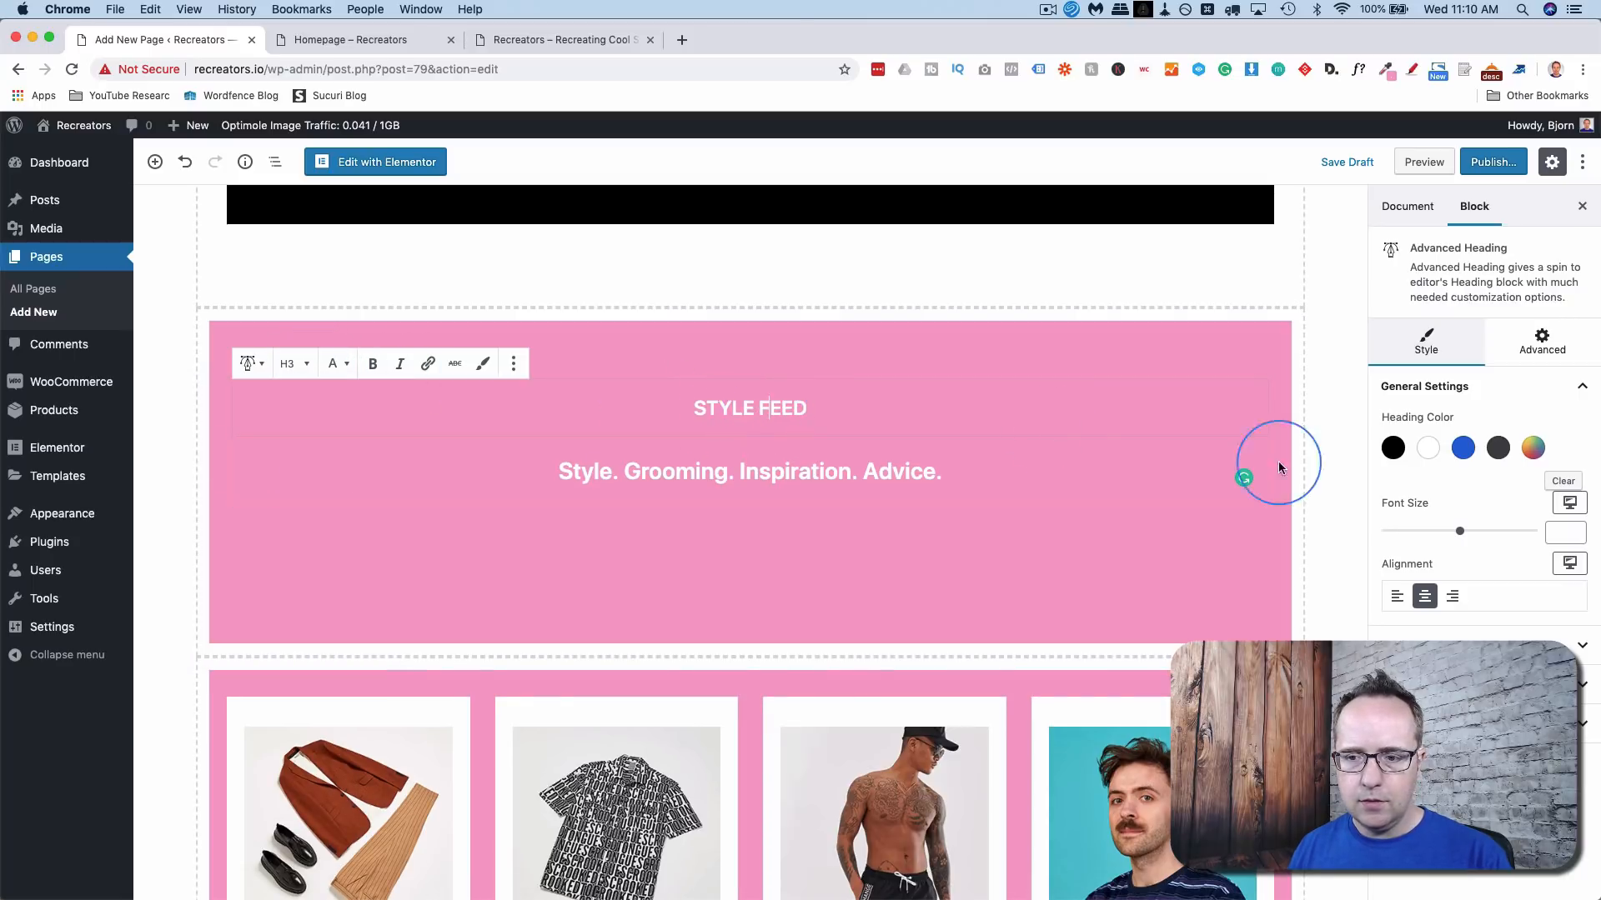
left_click_drag(1459, 534, 1400, 540)
- Change the "Style. Grooming. Inspiration. Advice." tagline to Heading 3 and set its font size to 18
left_click(839, 490)
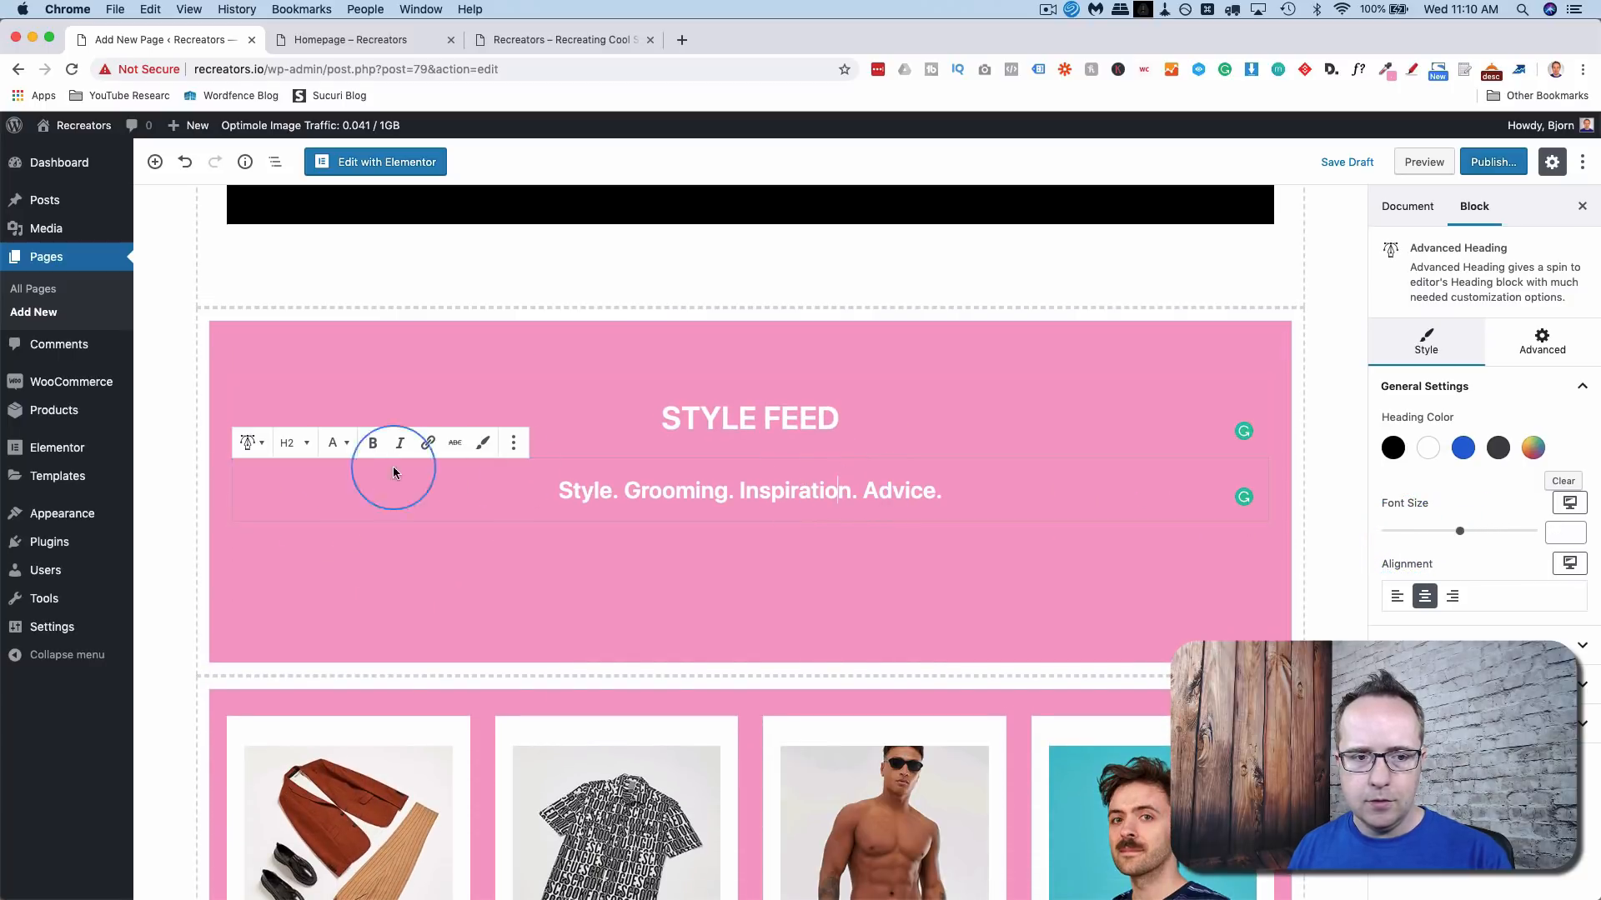
left_click(297, 444)
left_click(297, 537)
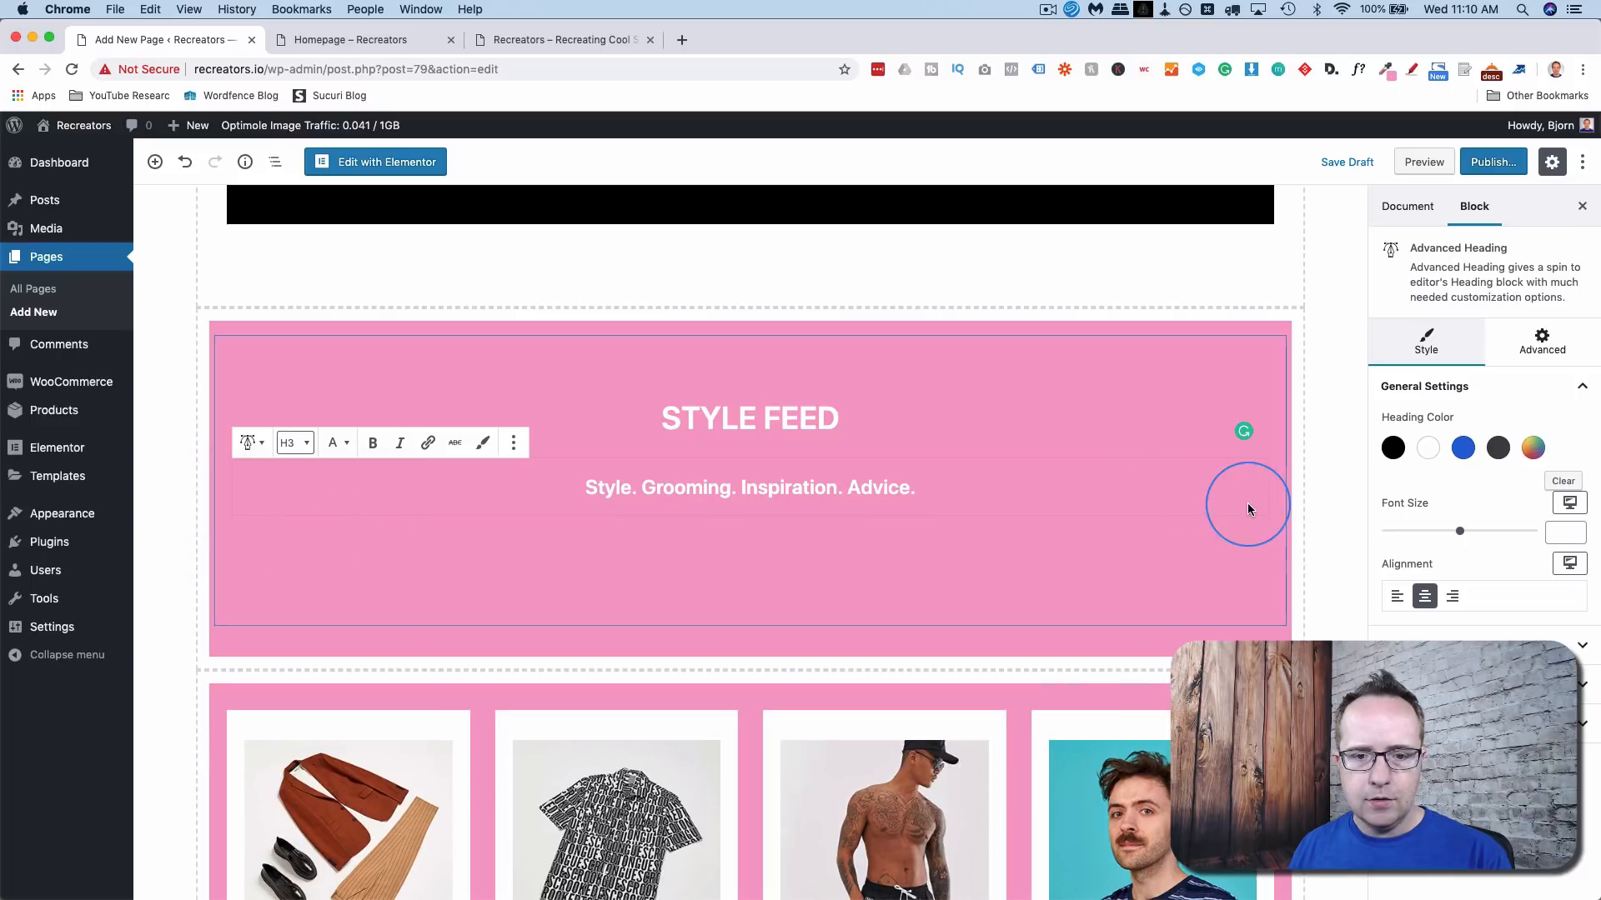
left_click_drag(1459, 538, 1394, 538)
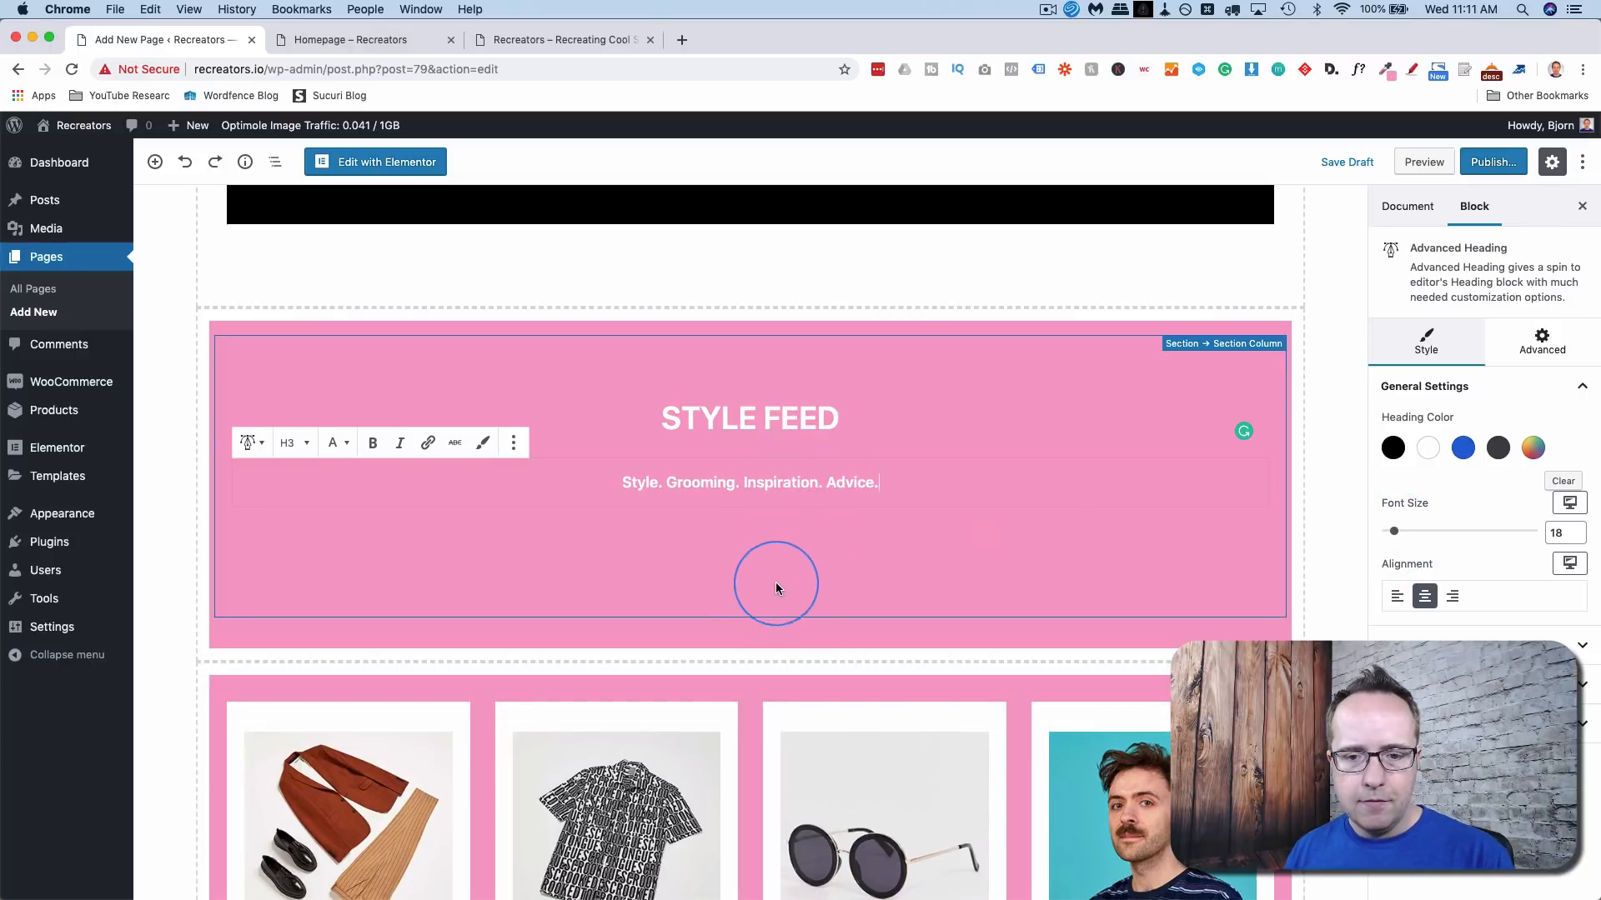
- Preview the page and inspect the Style Feed title, tagline and cards below the black promo banner
scroll(1037, 523, "down", 2)
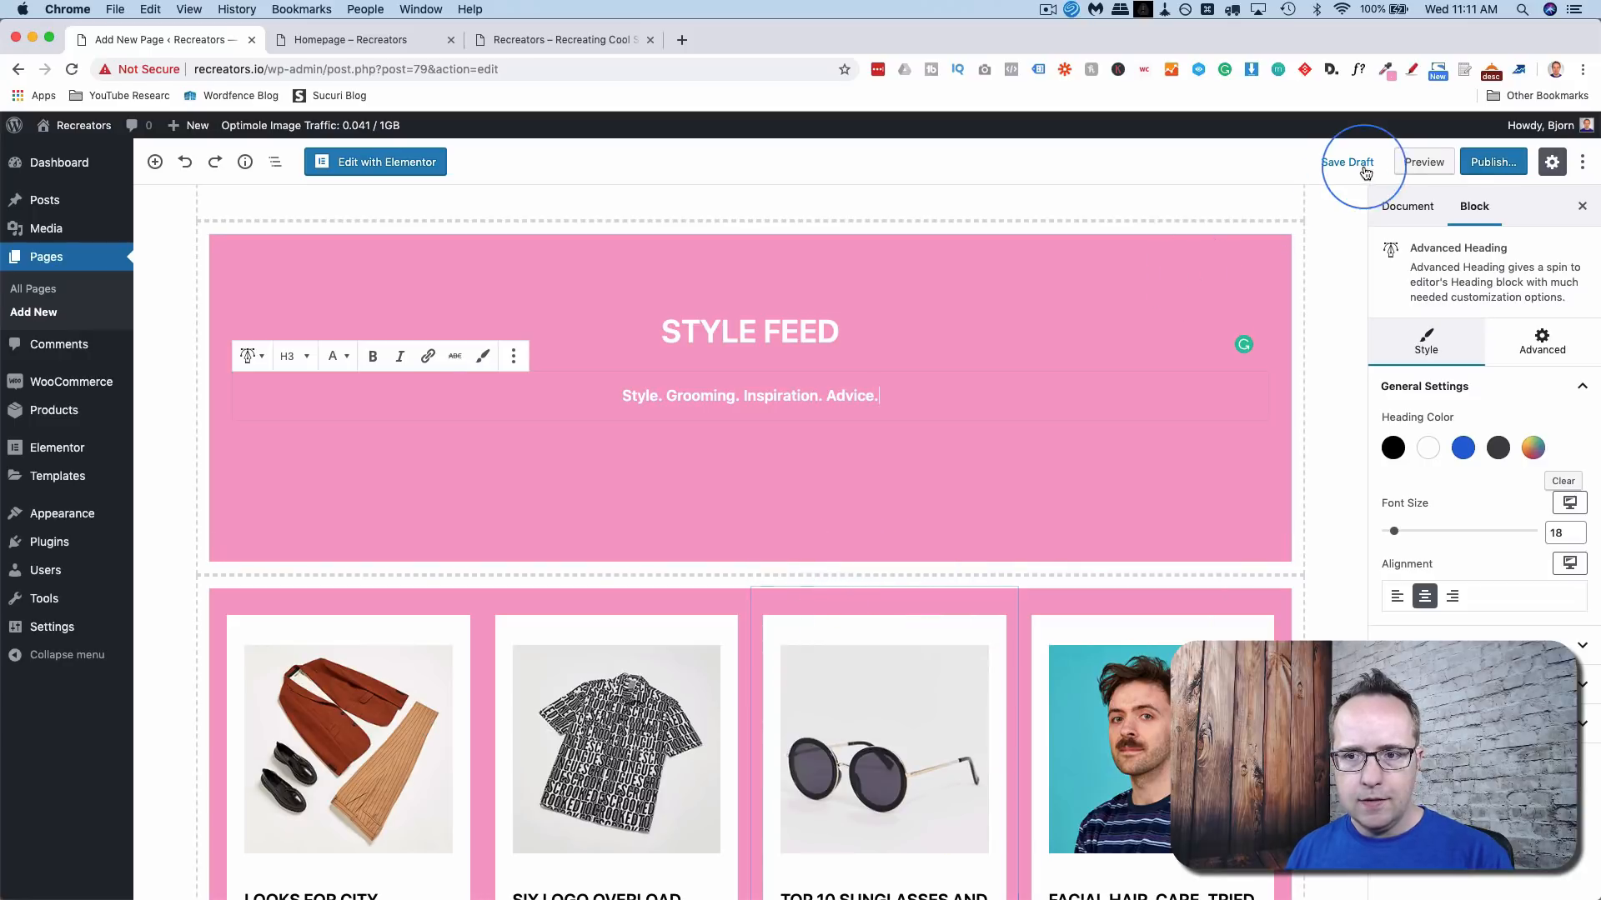
left_click(1444, 170)
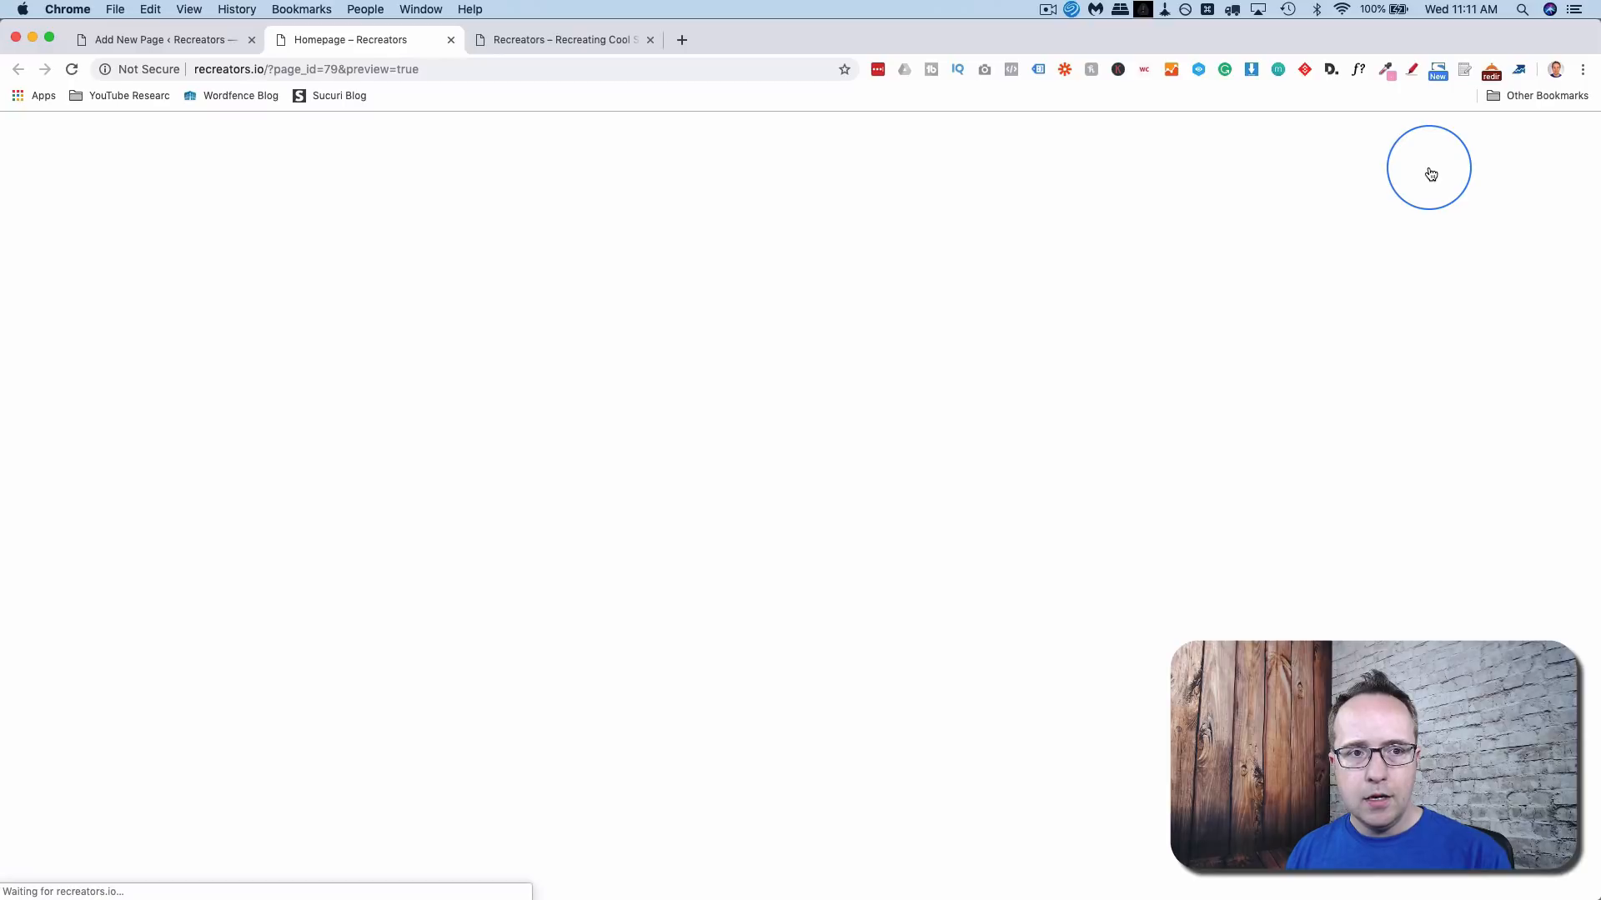
left_click(742, 349)
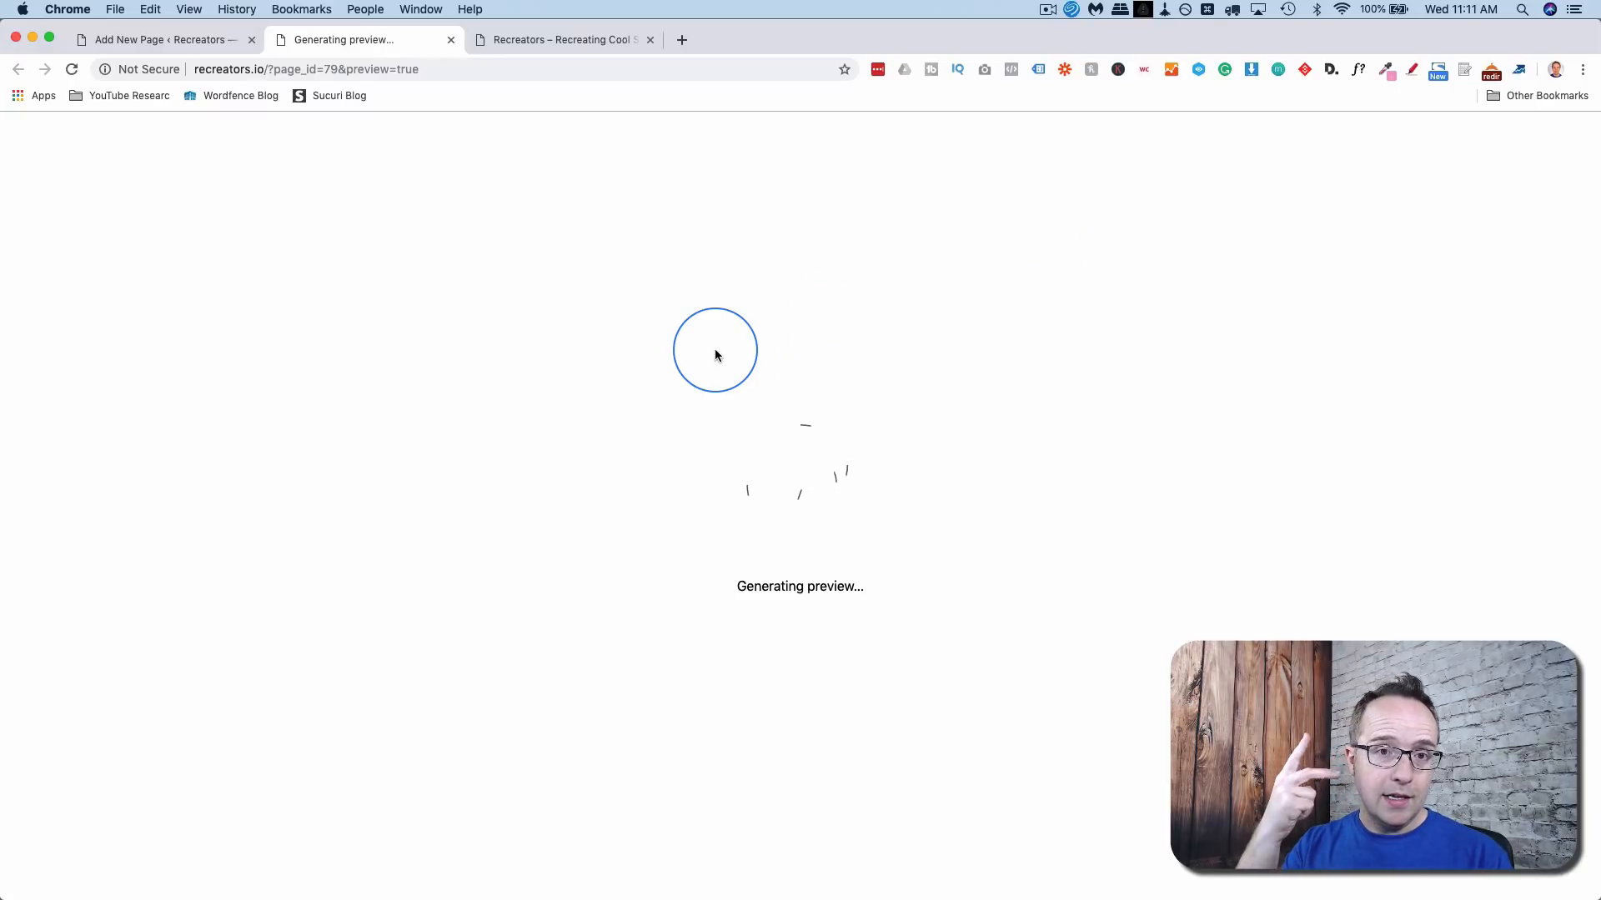
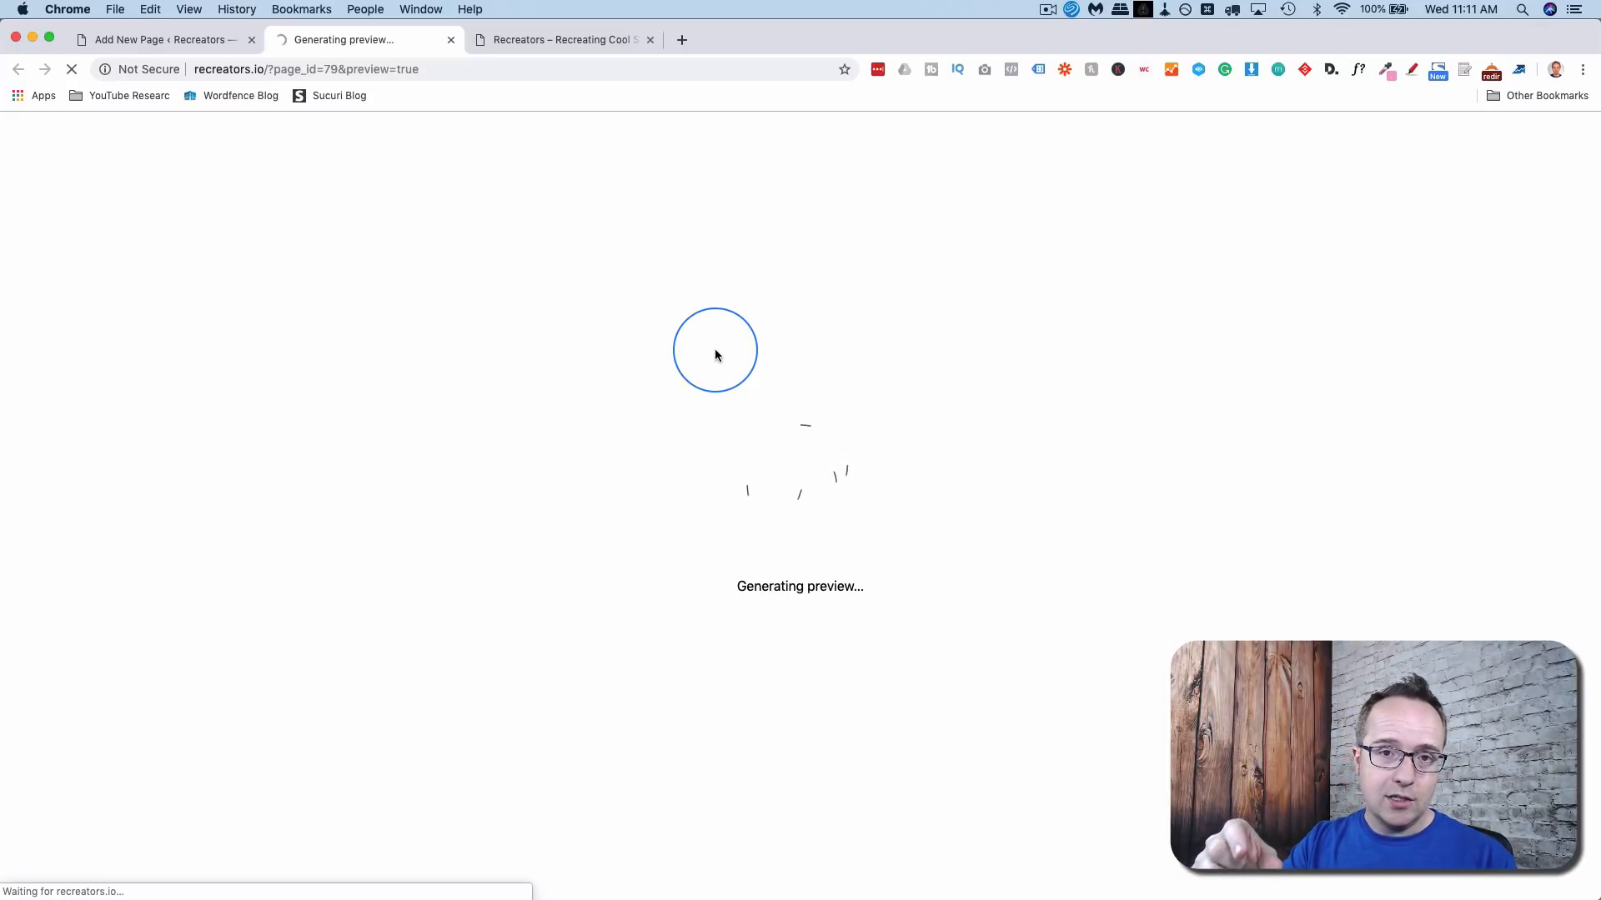
scroll(686, 429, "down", 15)
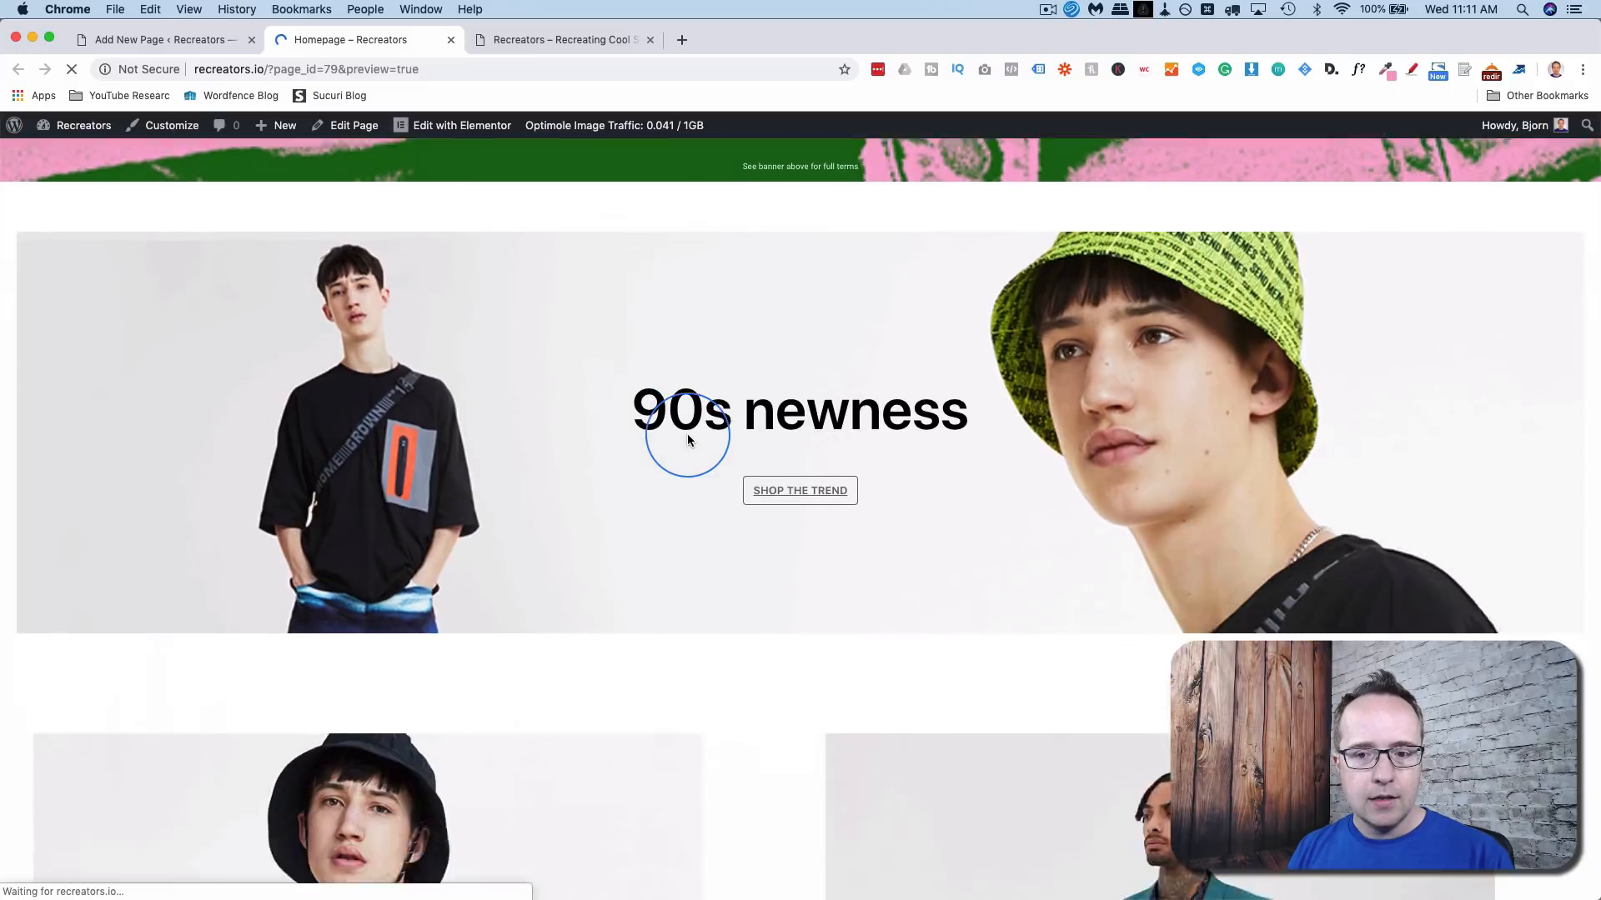
scroll(687, 437, "up", 10)
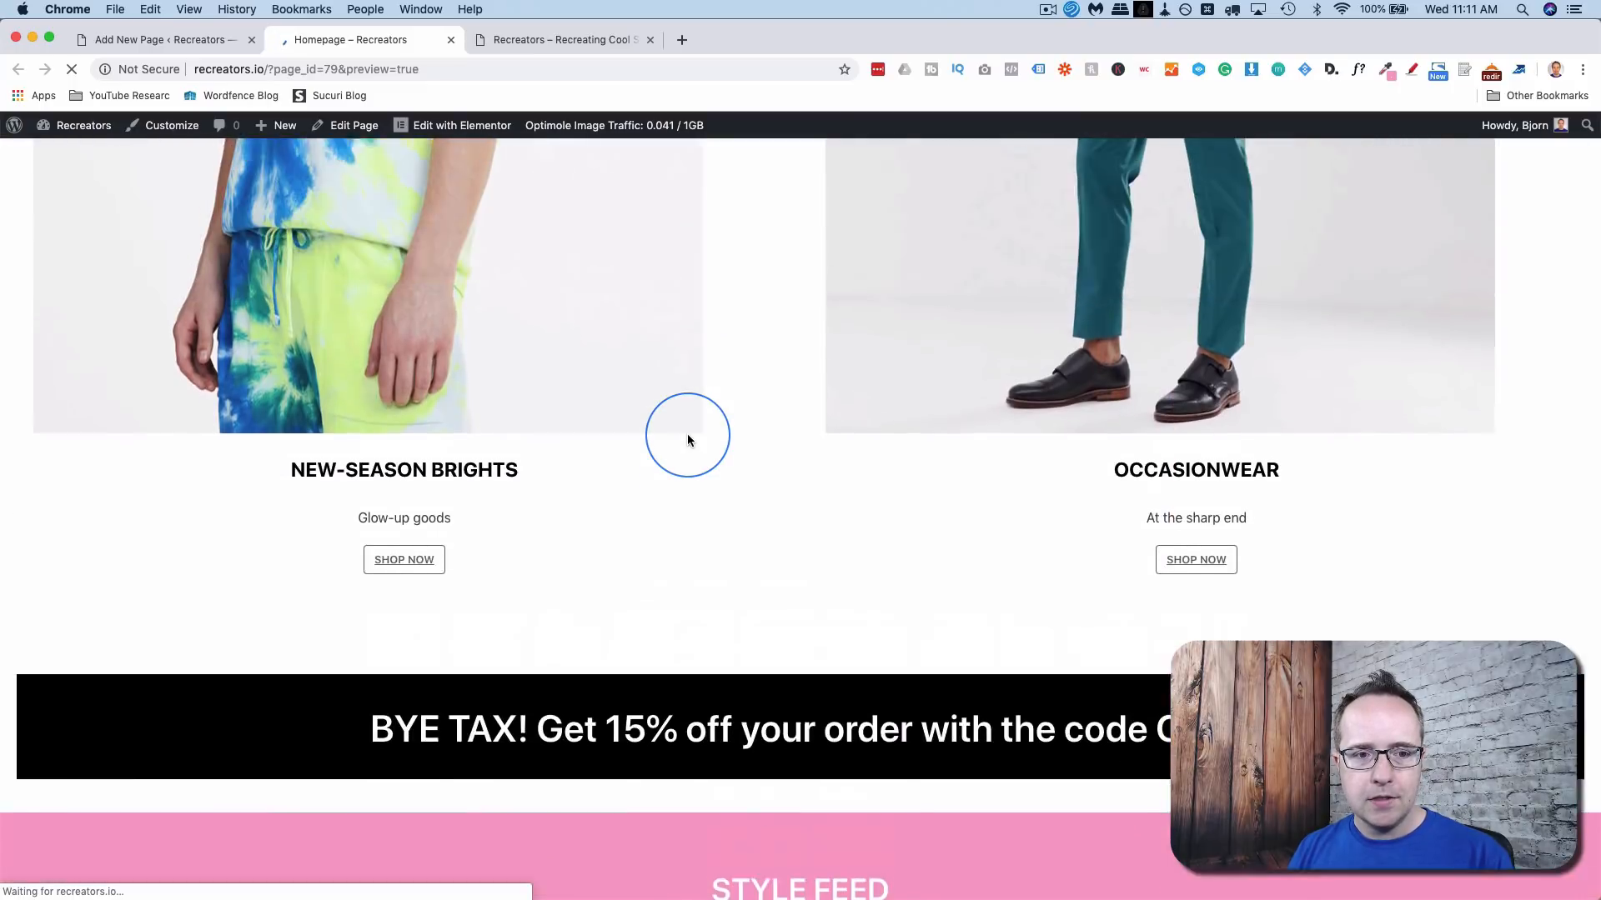
scroll(664, 561, "down", 12)
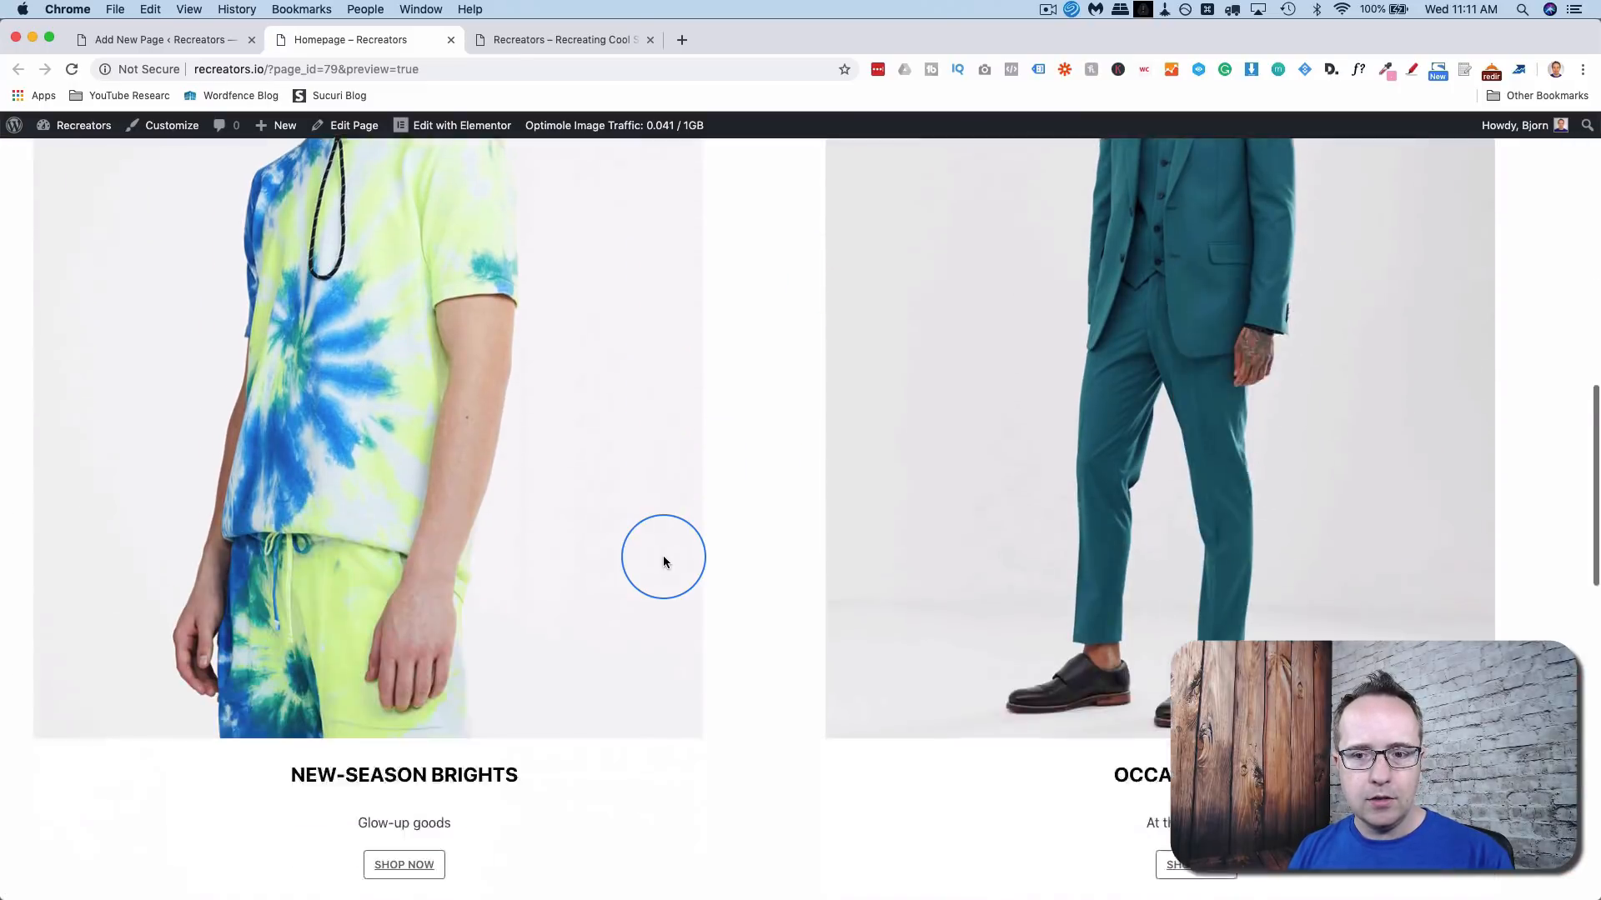
scroll(663, 561, "down", 2)
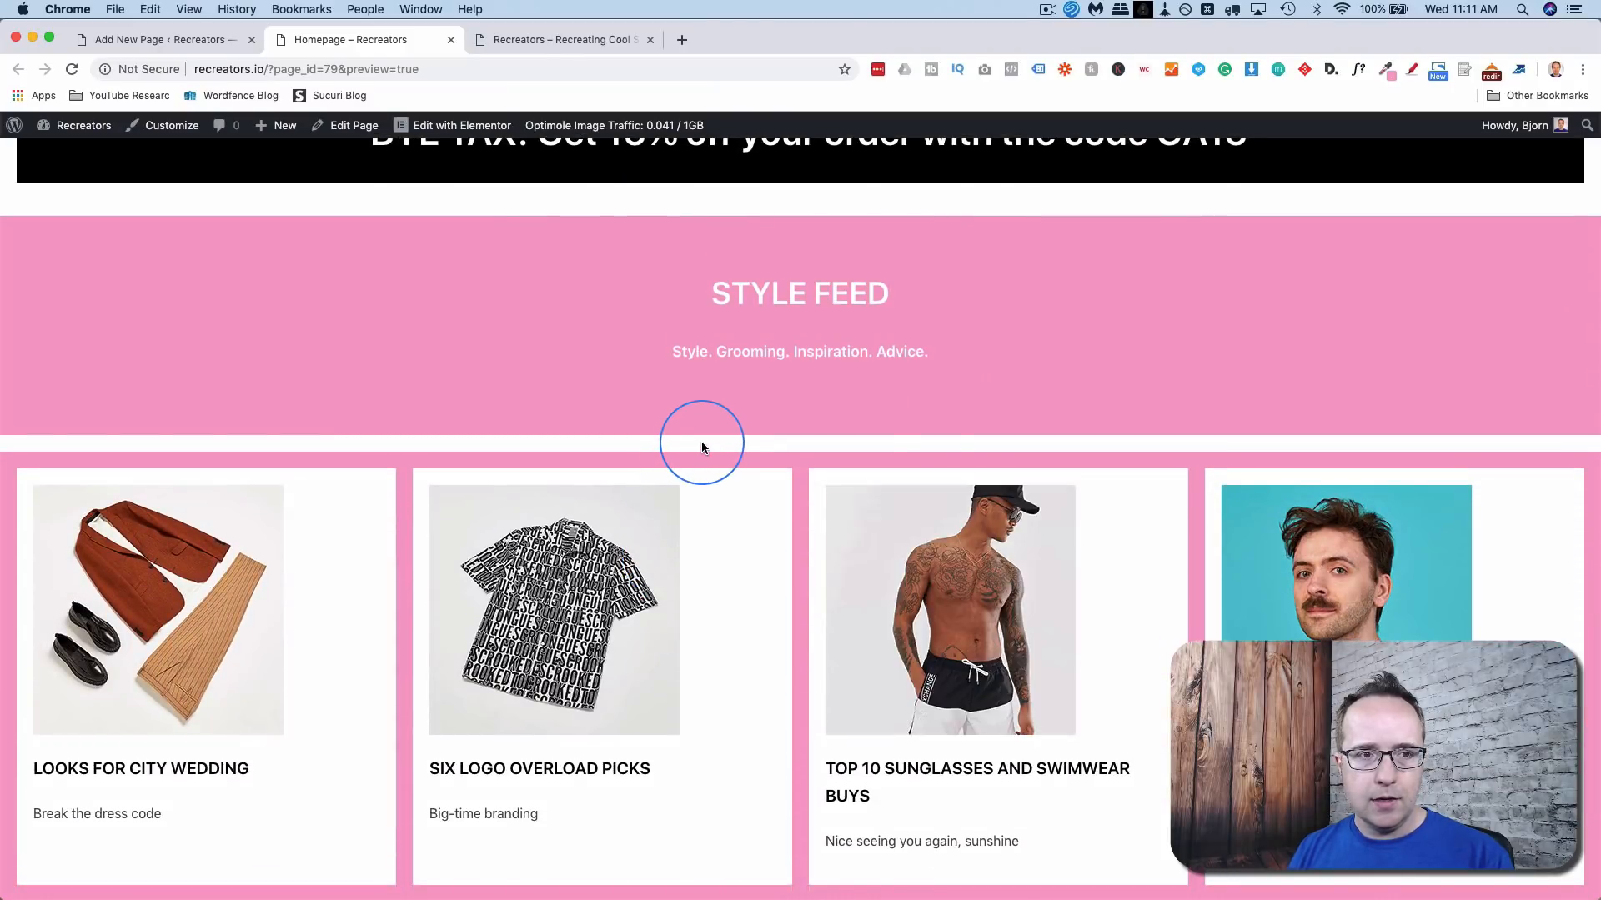
- Set the bottom margin of the pink section holding the STYLE FEED title and tagline to 0
left_click(155, 43)
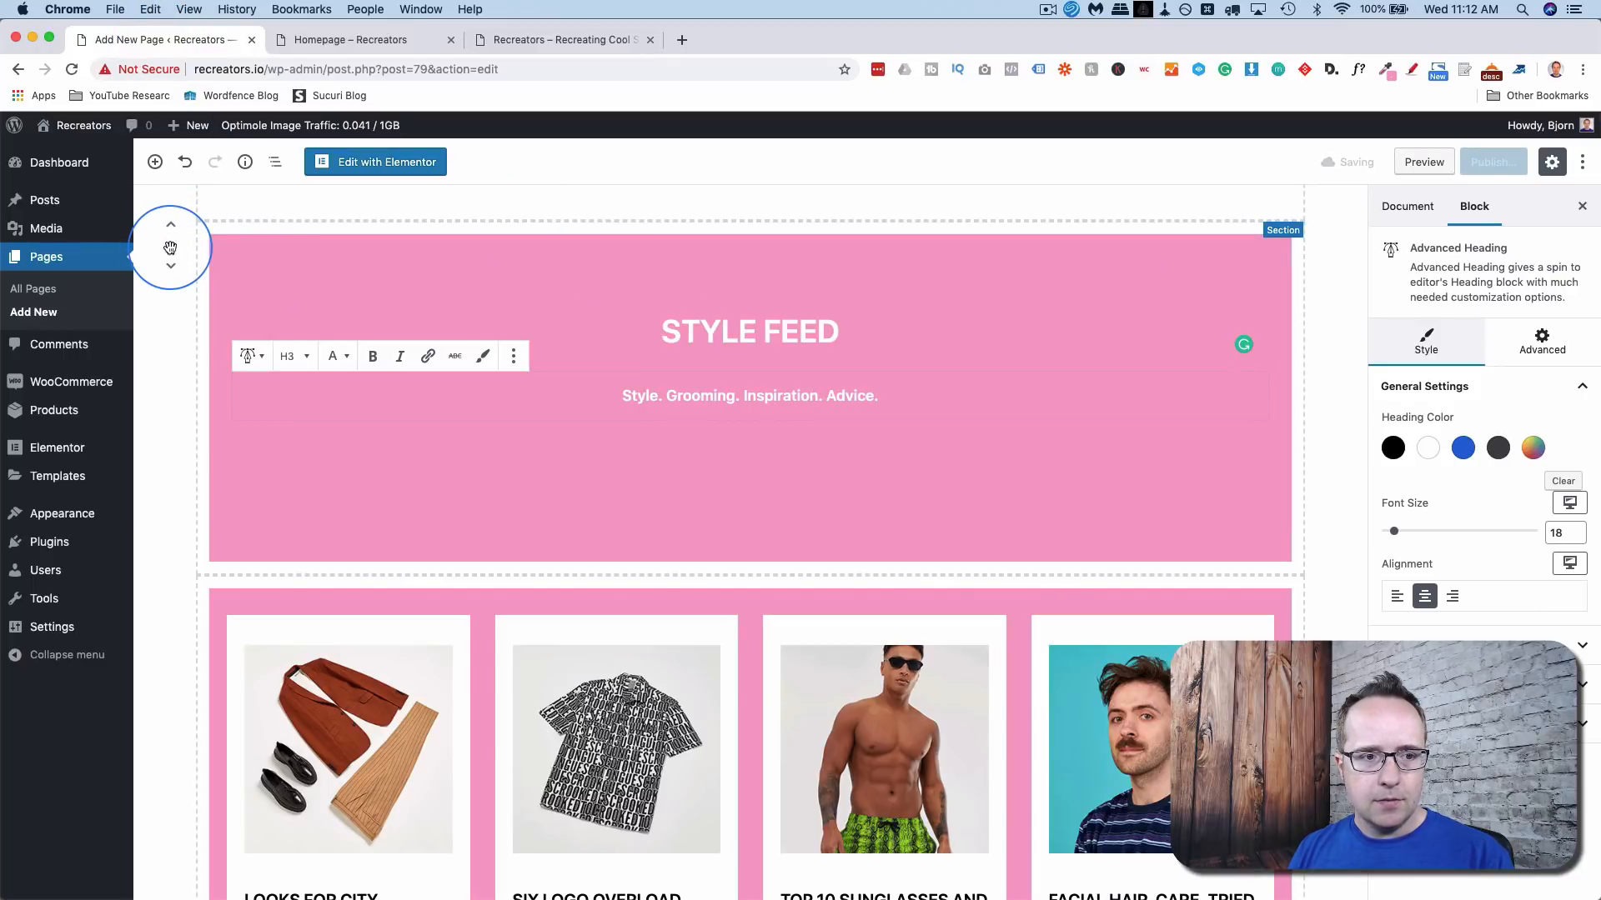
left_click(167, 254)
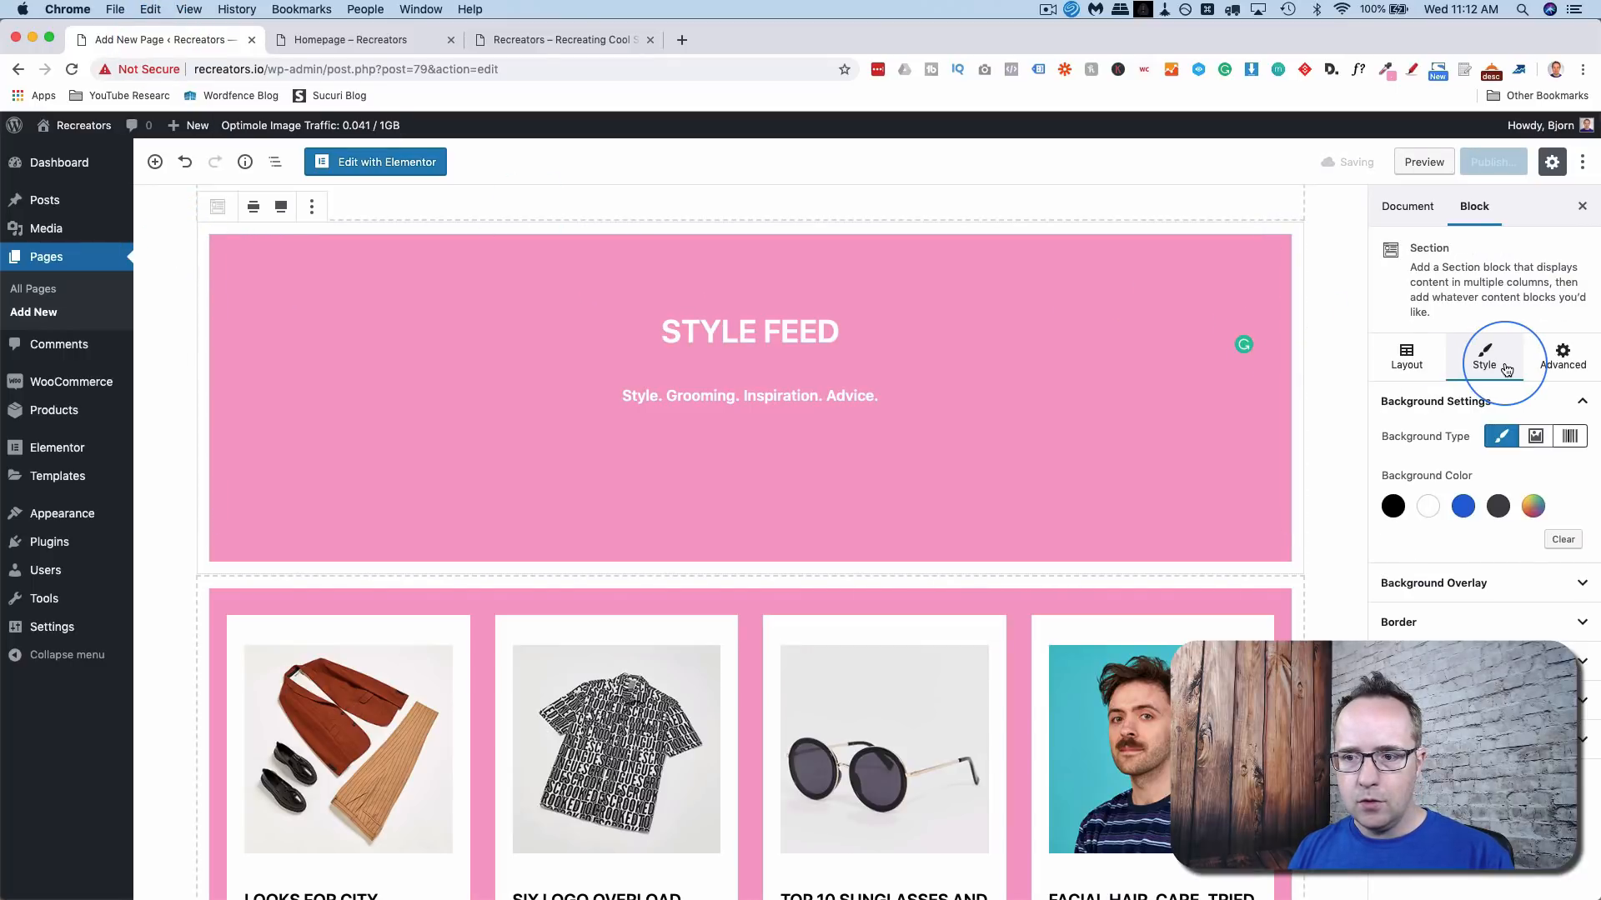
left_click(1388, 364)
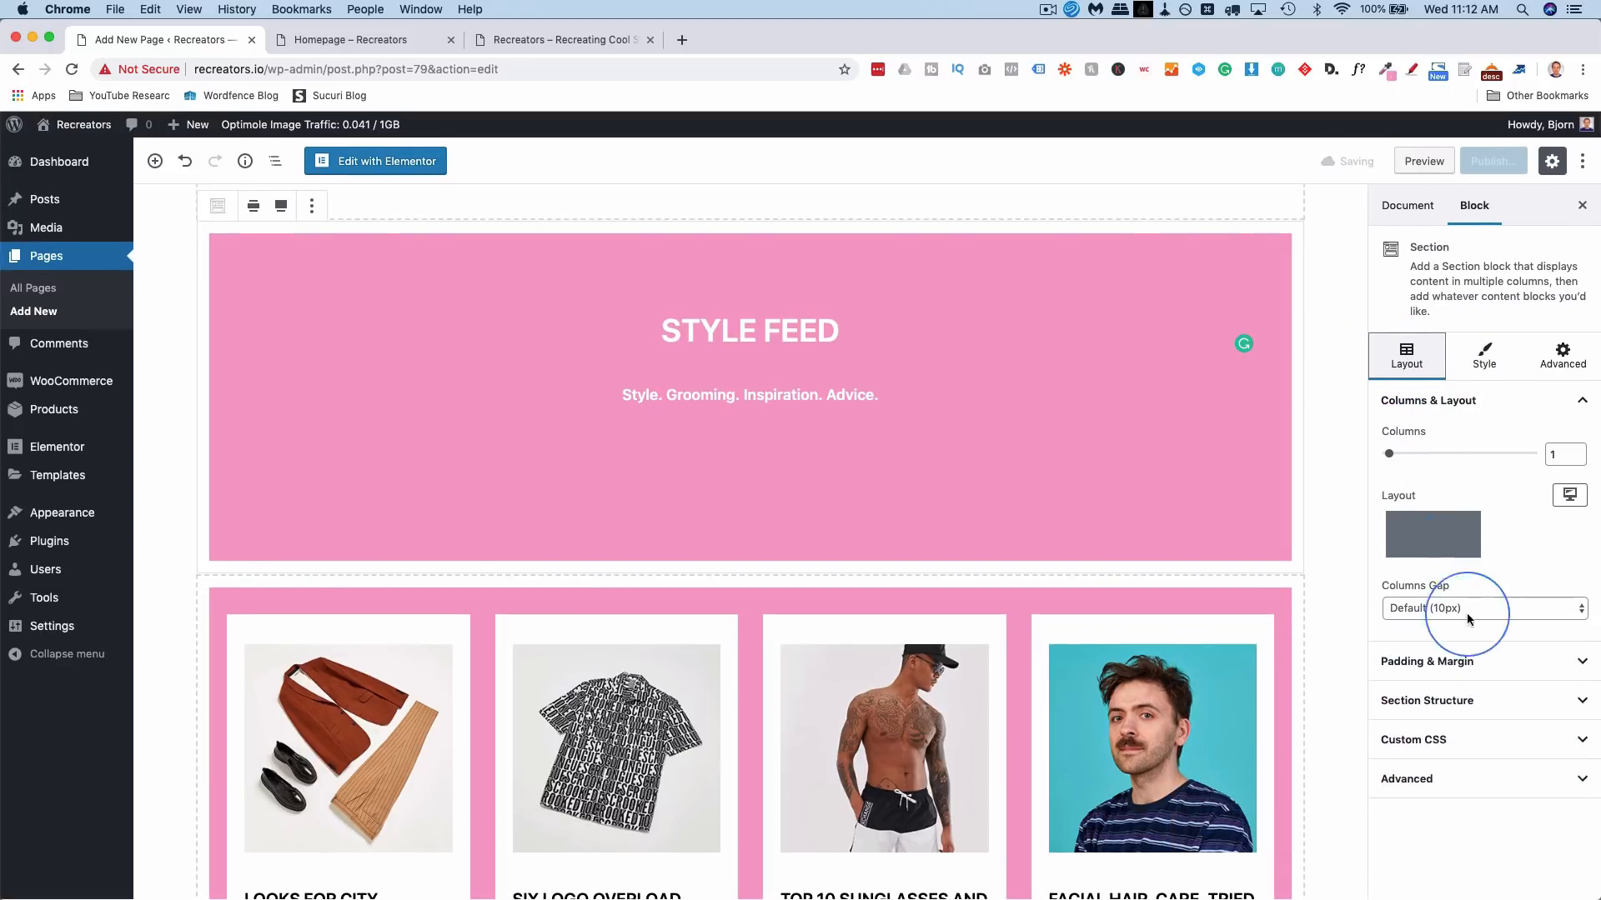
left_click(1480, 657)
scroll(1481, 654, "down", 3)
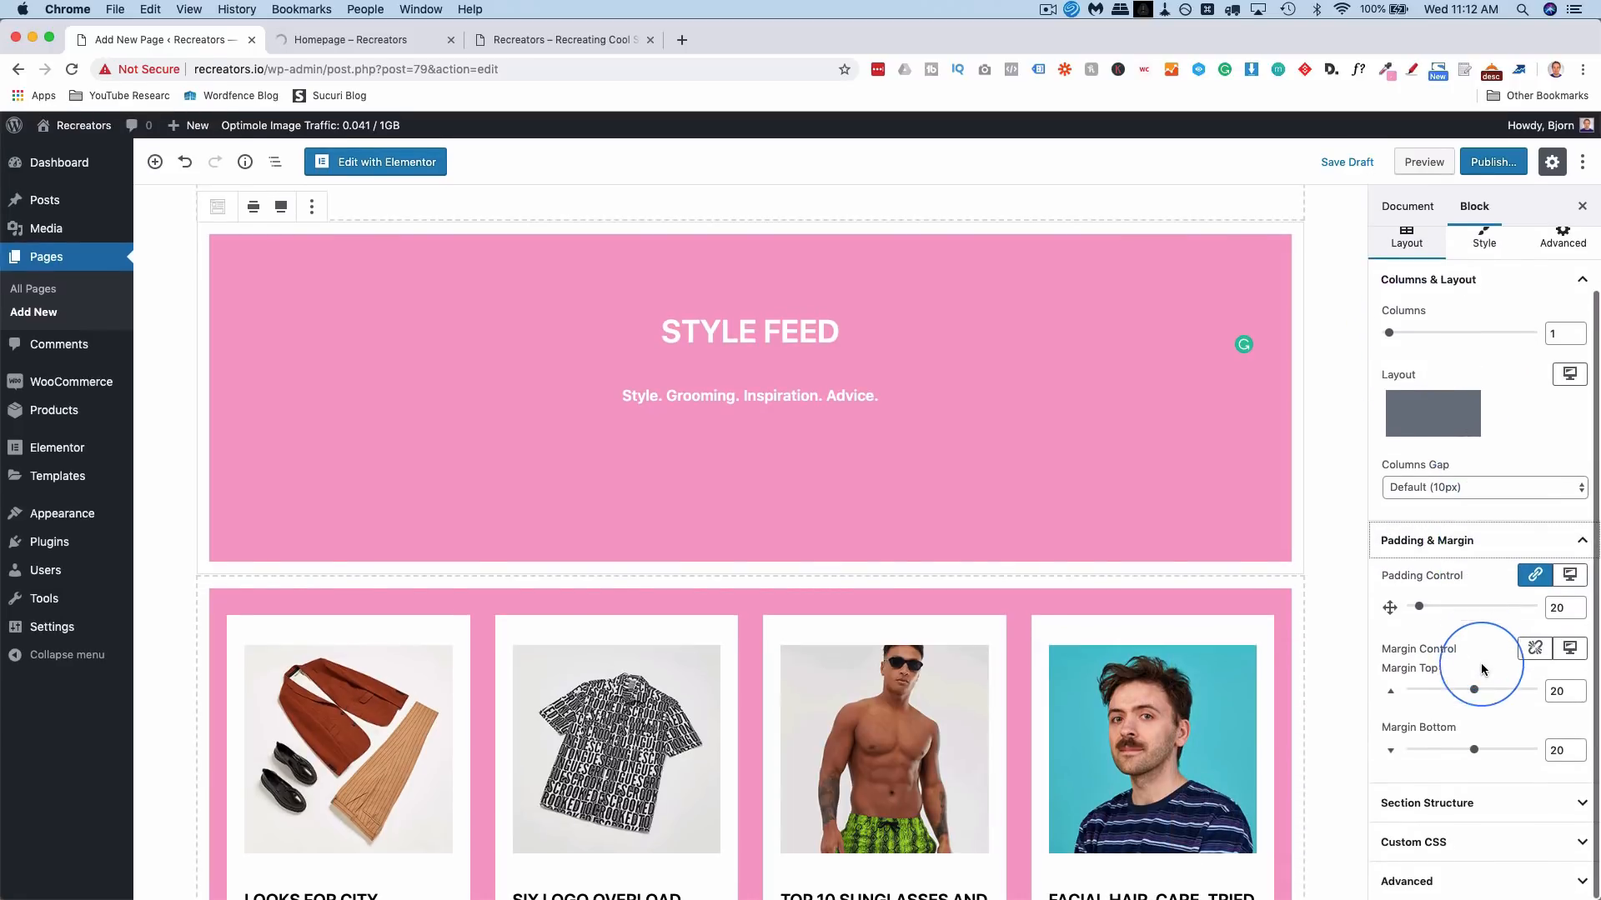
double_click(1552, 750)
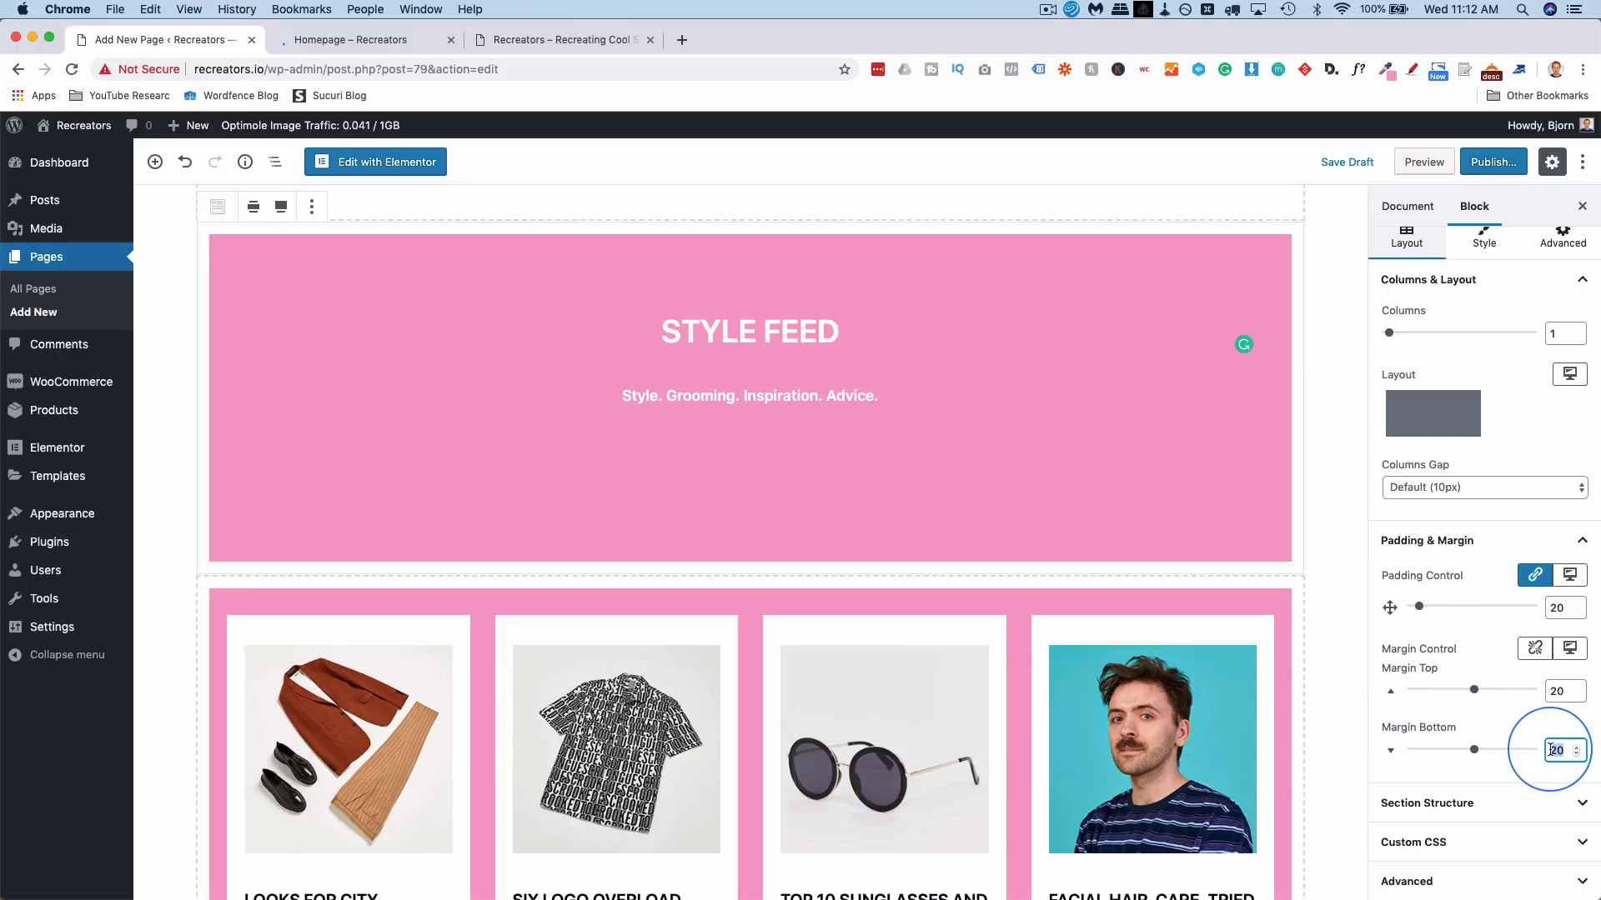
type("0")
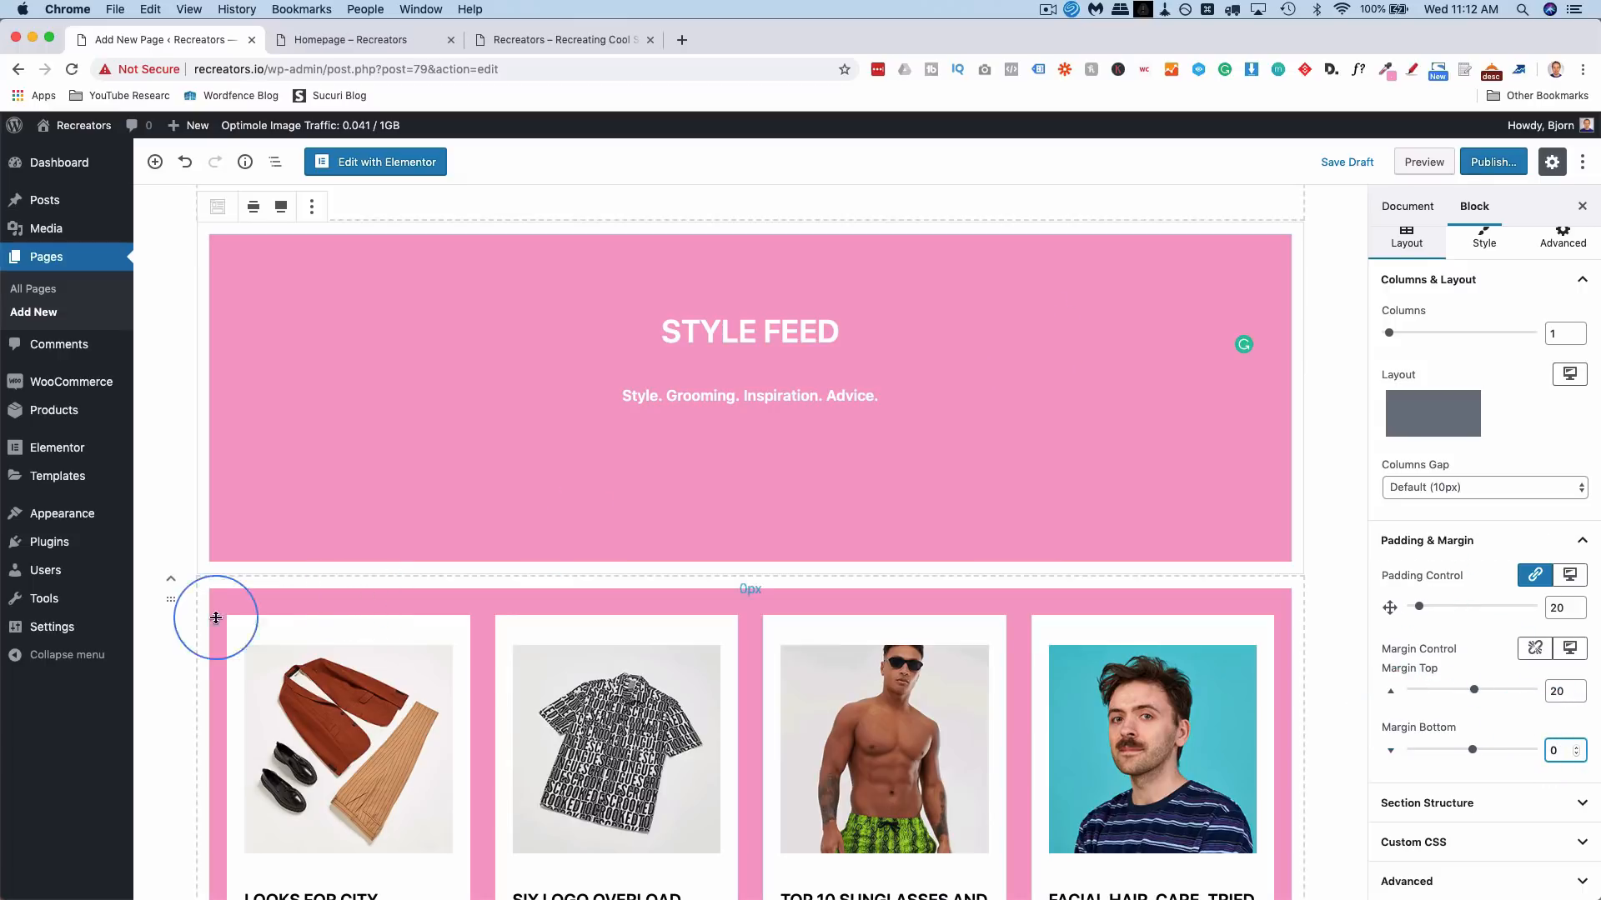
- Set the top margin of the four-card section to 0 and save the draft
left_click(296, 563)
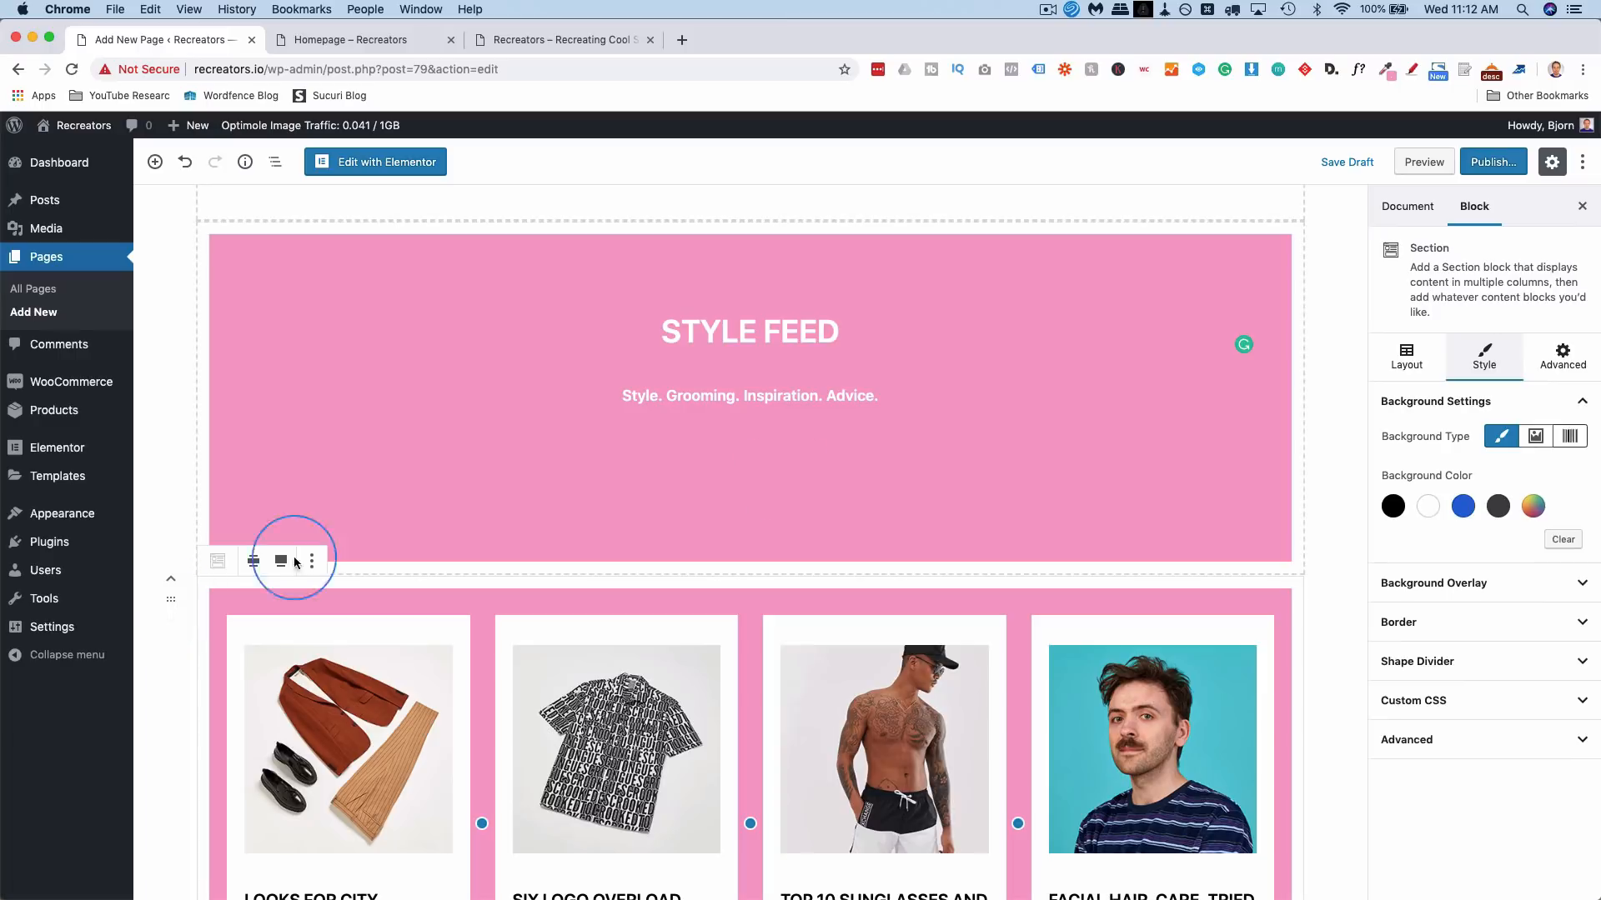
left_click(1407, 351)
left_click(1559, 665)
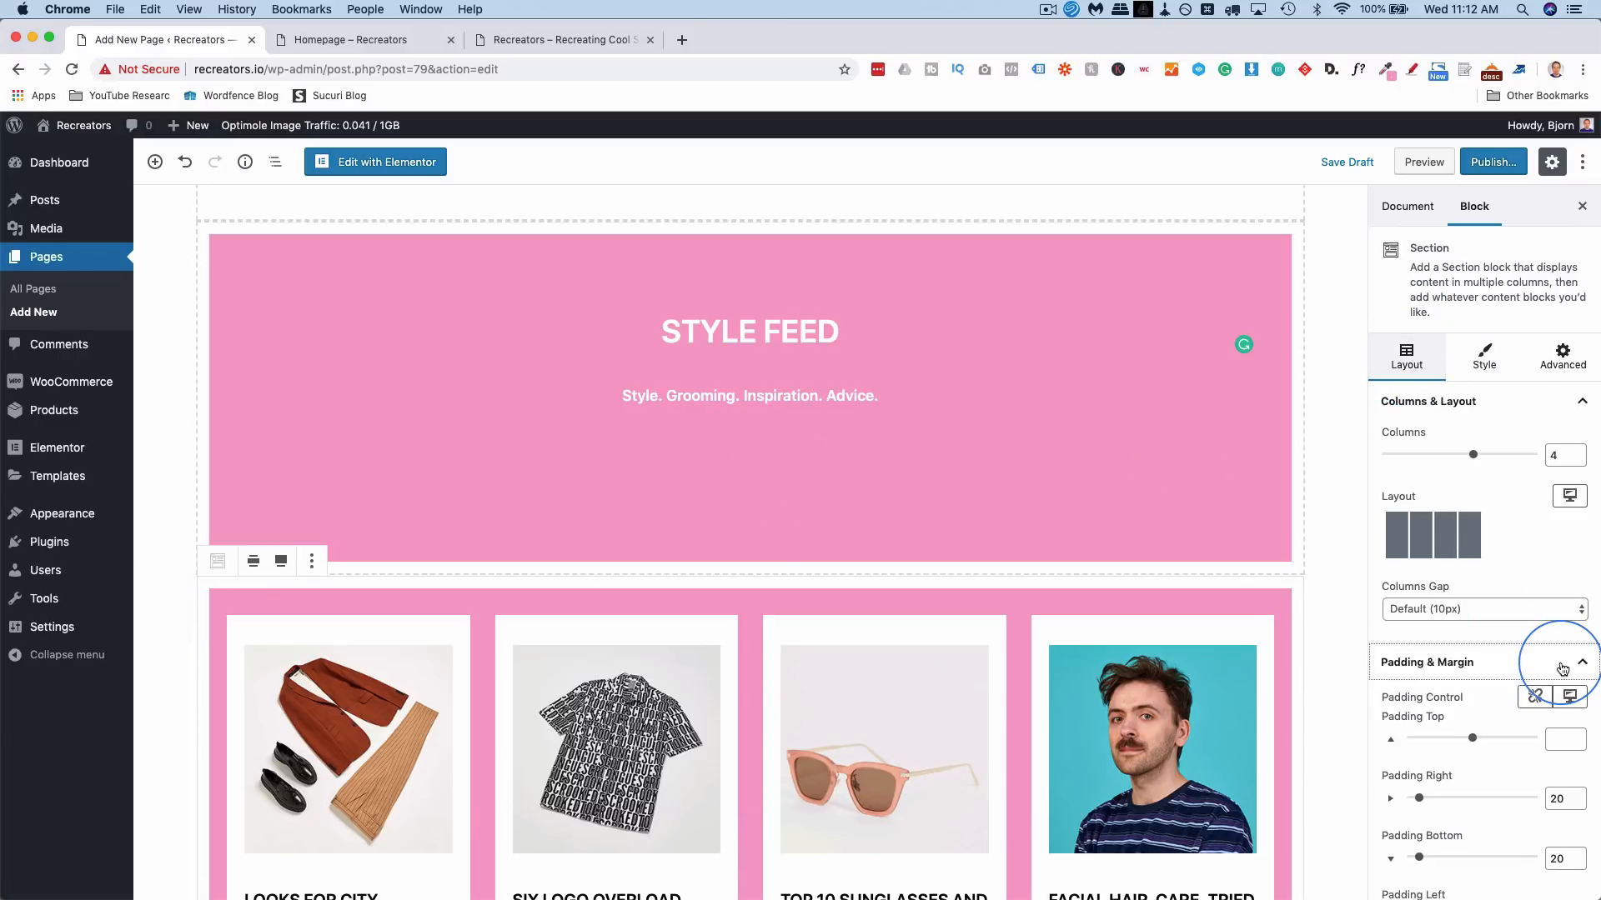
scroll(1476, 742, "down", 5)
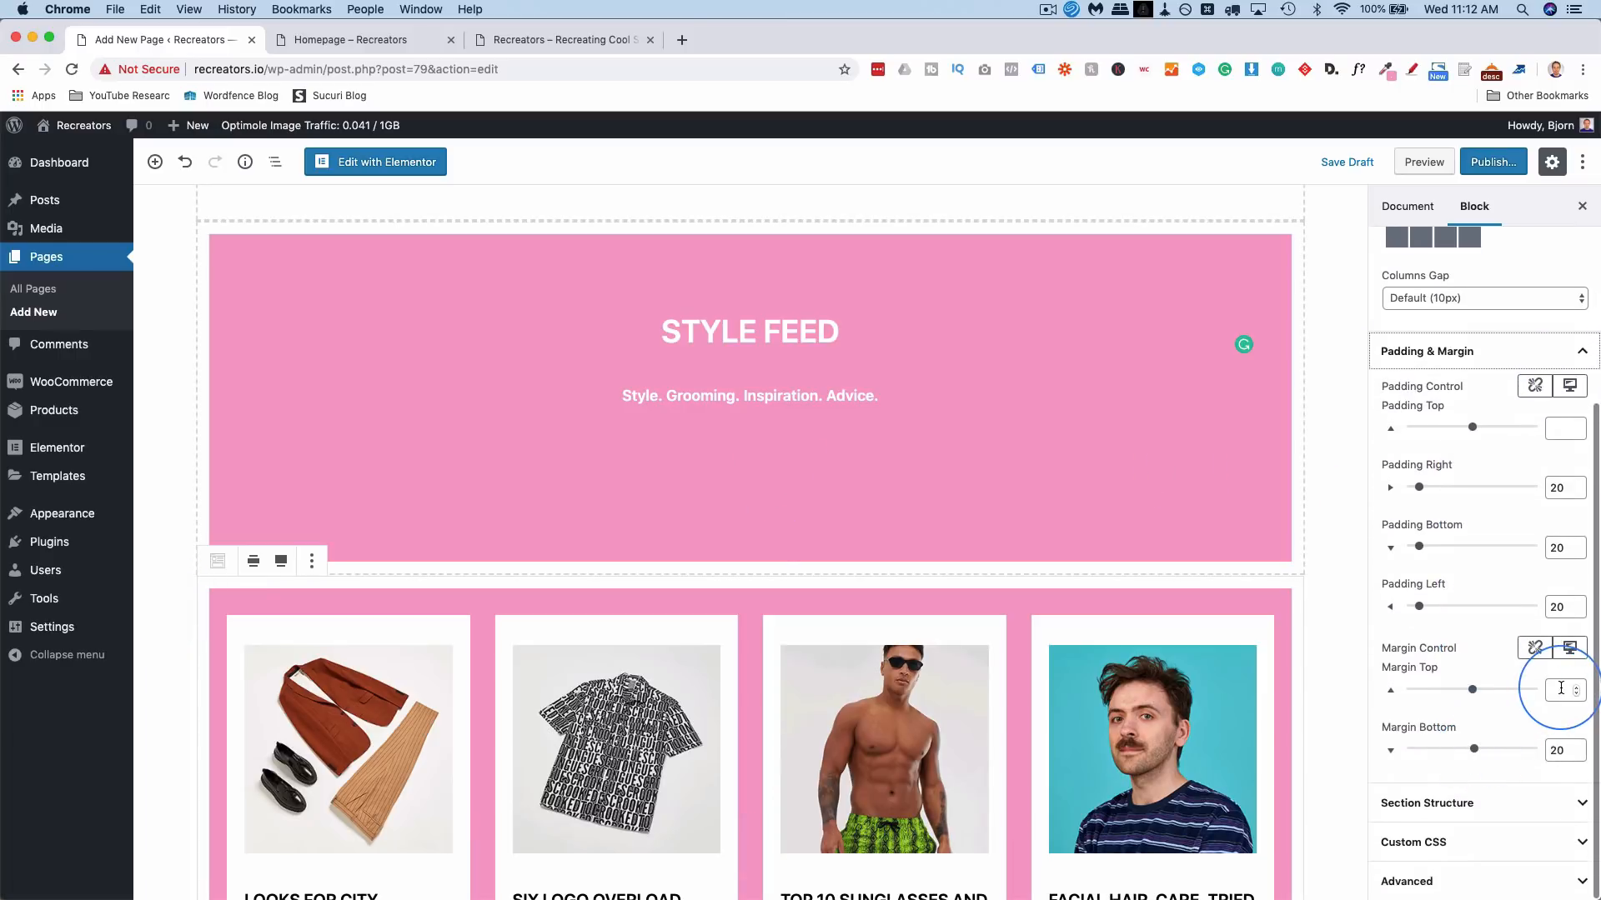
left_click(1561, 689)
type("0")
left_click(1347, 162)
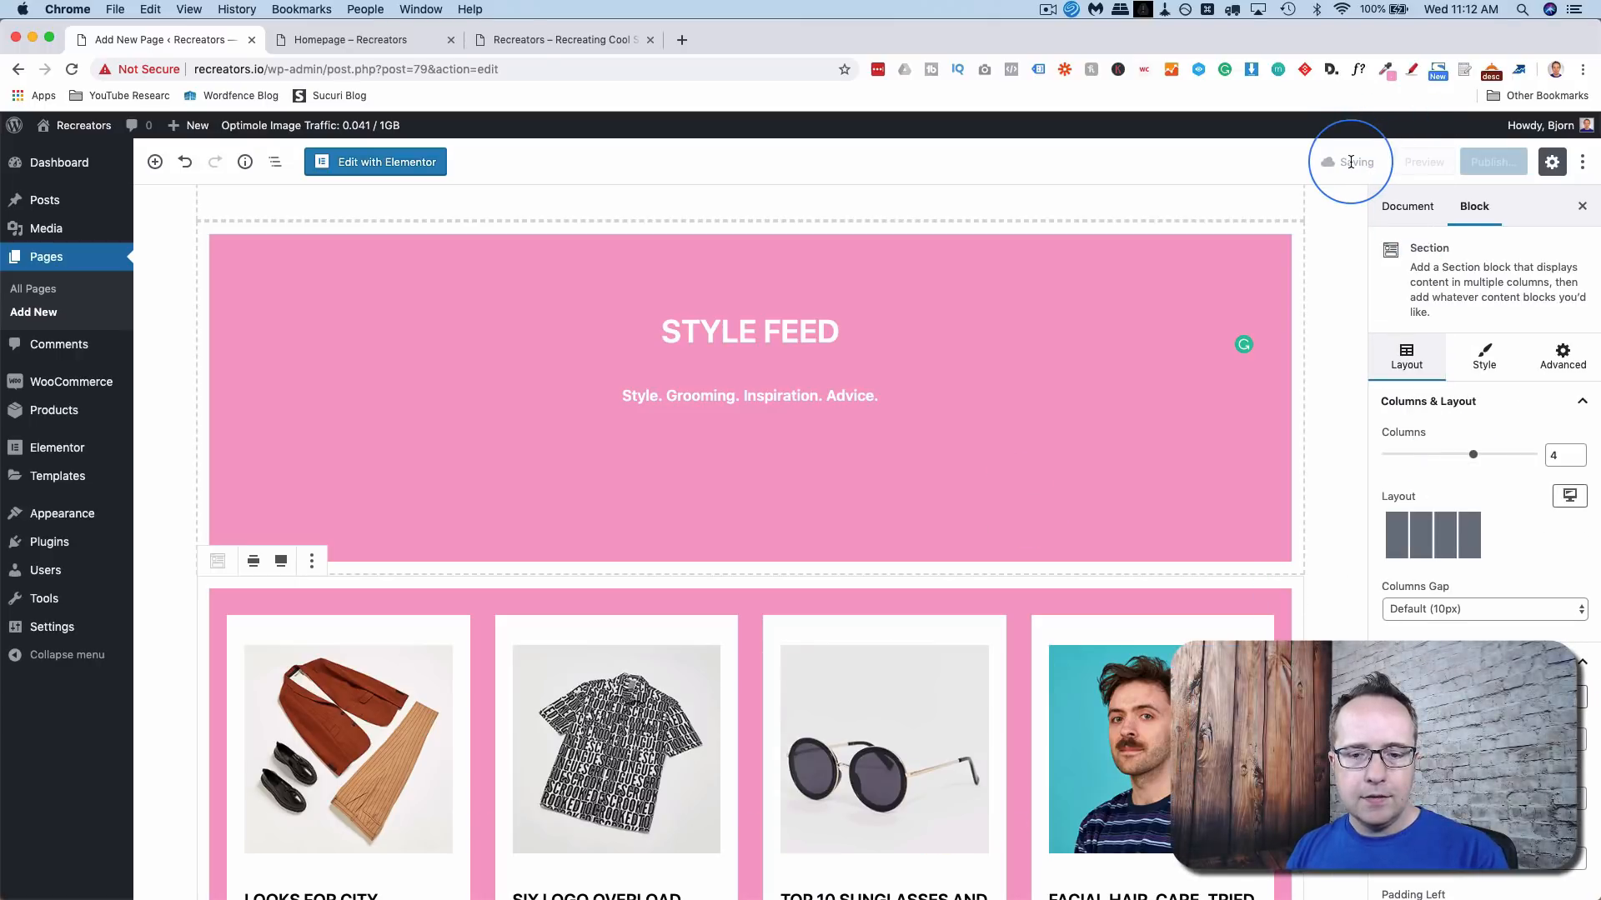
- Check the spacing between the STYLE FEED title section and the four cards in the page preview
scroll(848, 334, "down", 10)
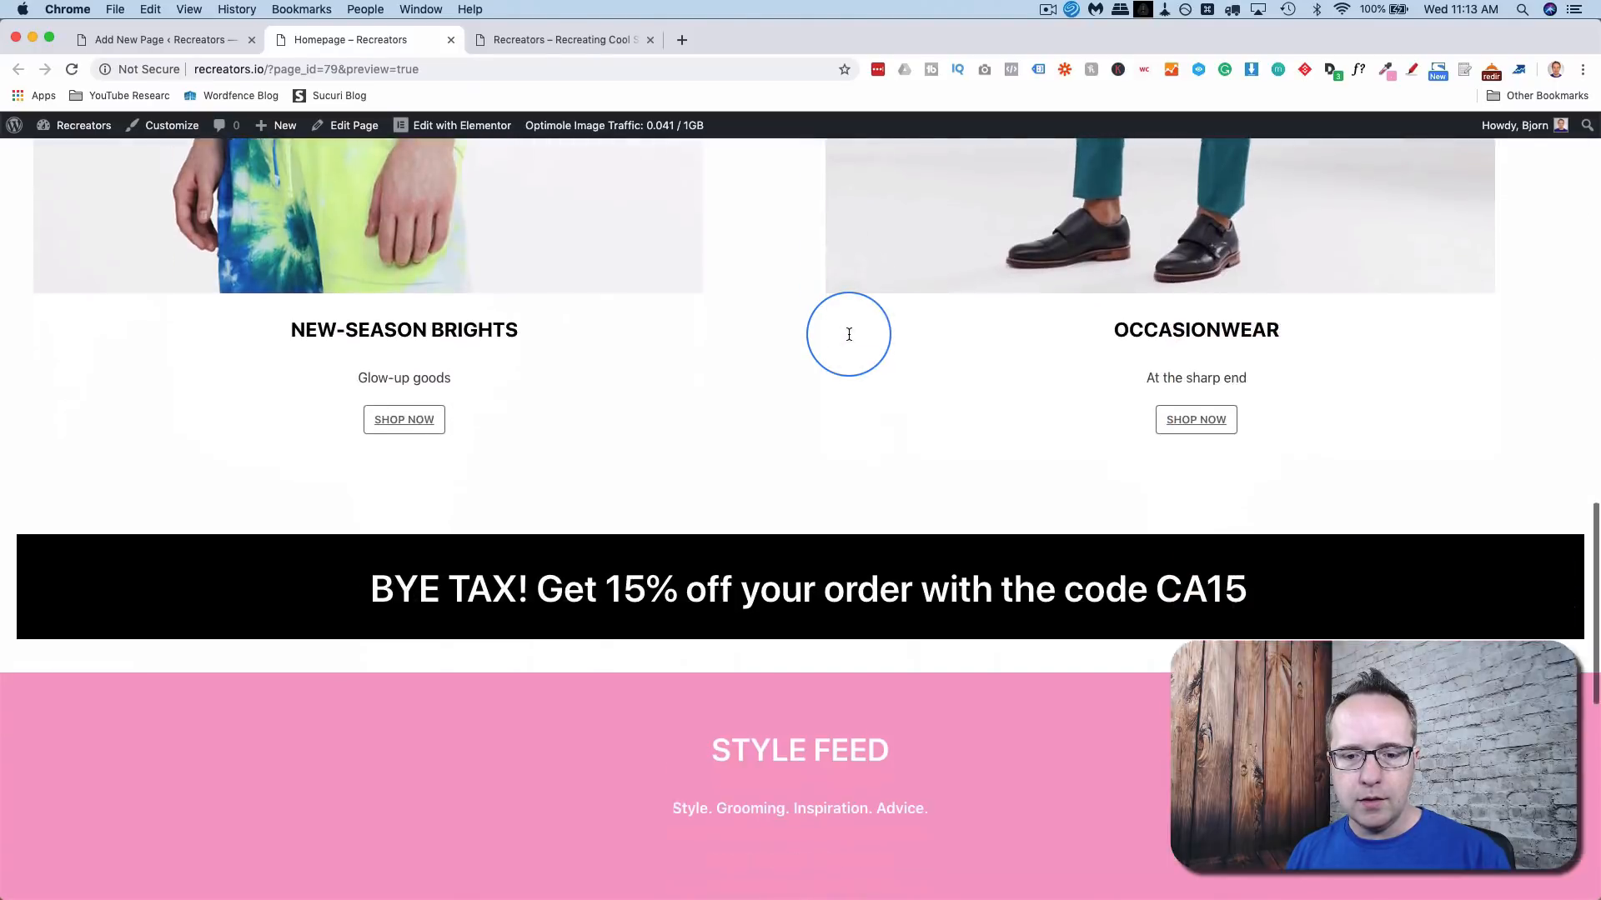
scroll(849, 334, "down", 5)
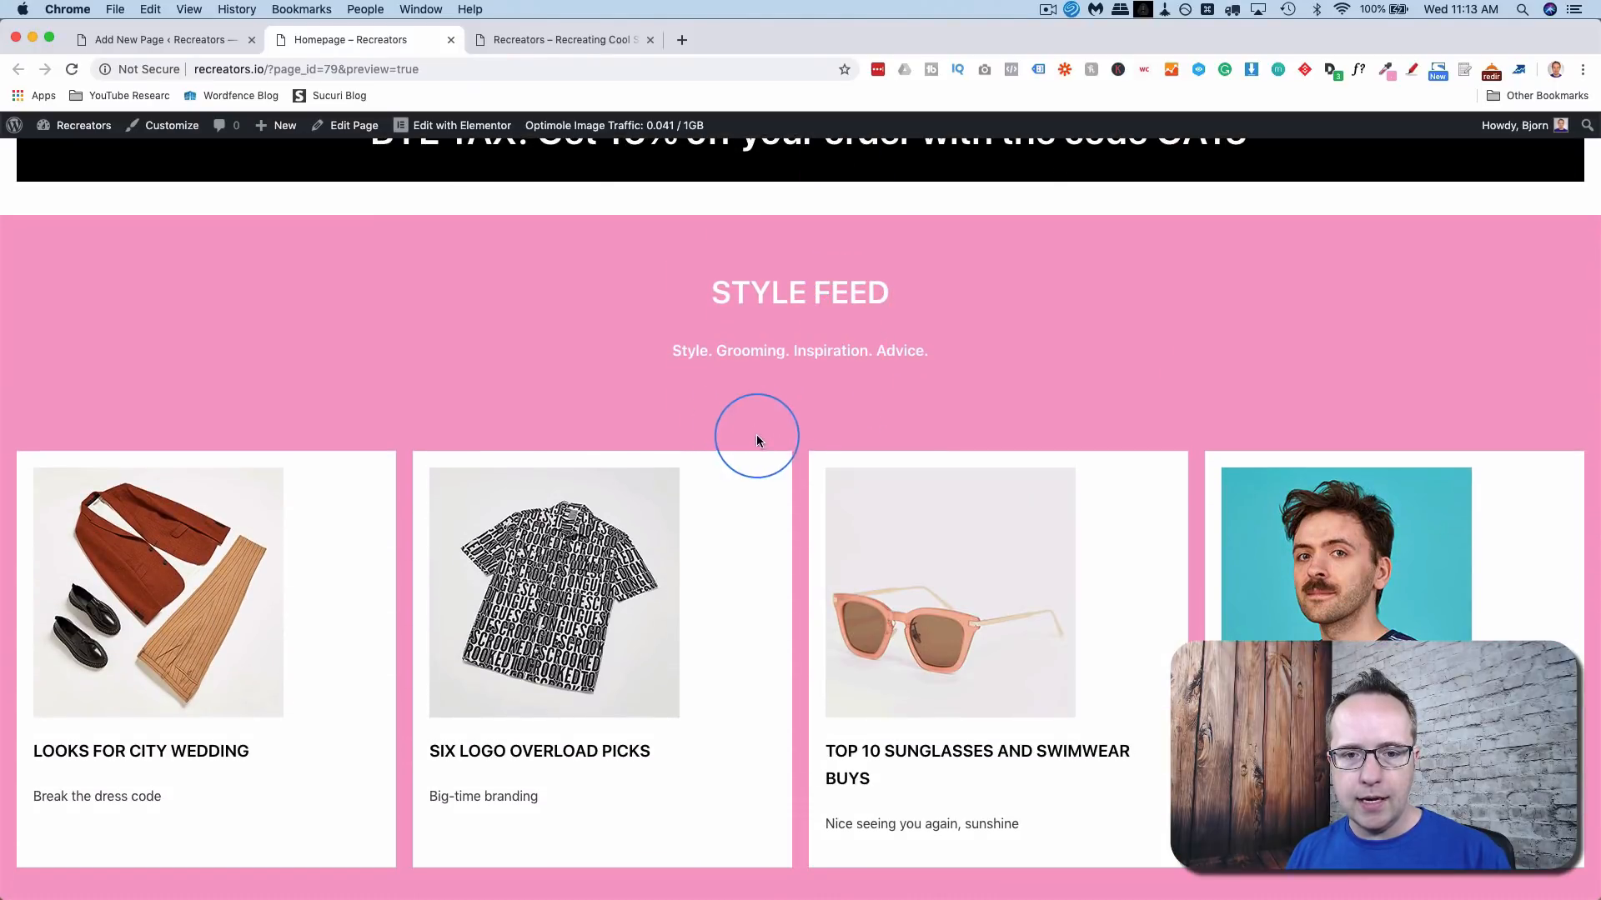
scroll(784, 425, "down", 2)
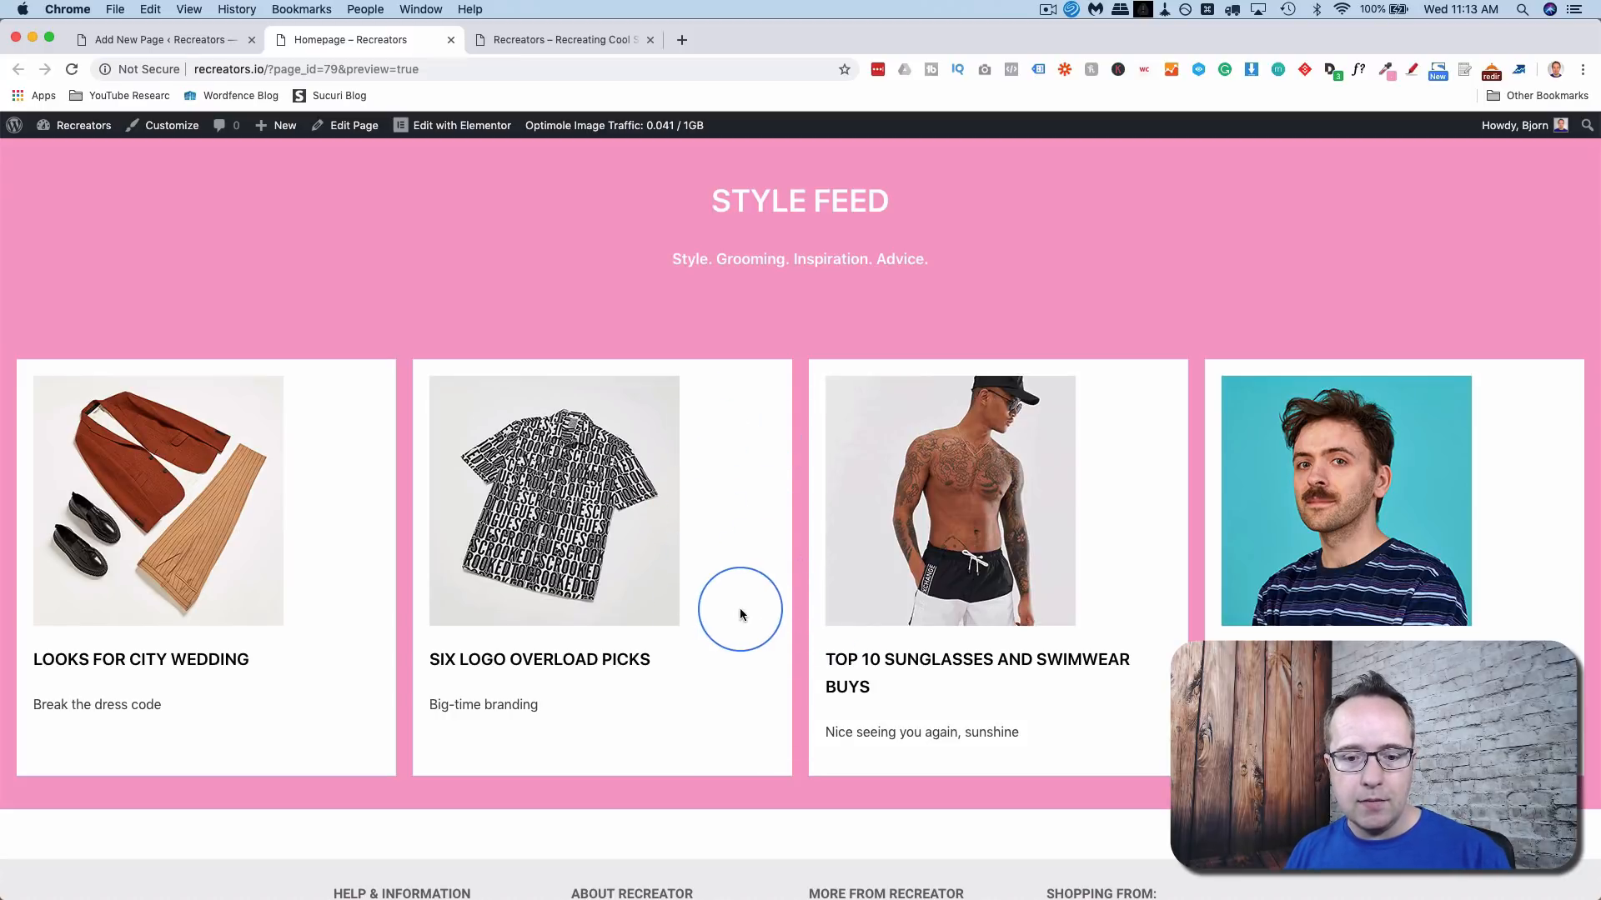
- Duplicate the STYLE FEED title section and move the copy below the four-card section
left_click(218, 42)
scroll(704, 370, "down", 4)
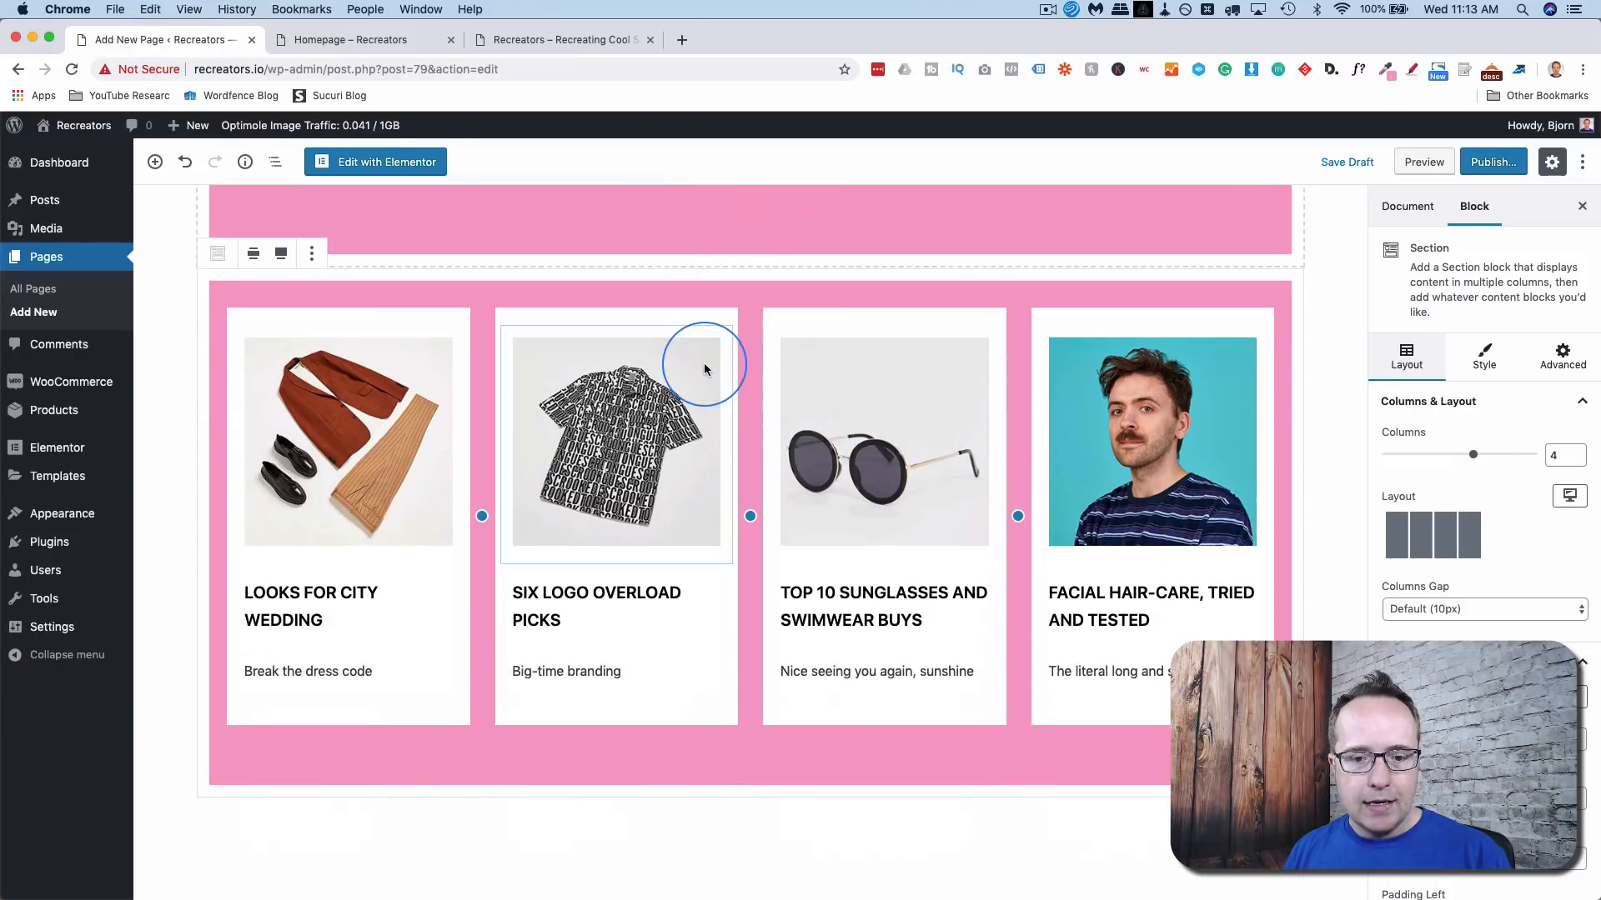
scroll(403, 251, "up", 4)
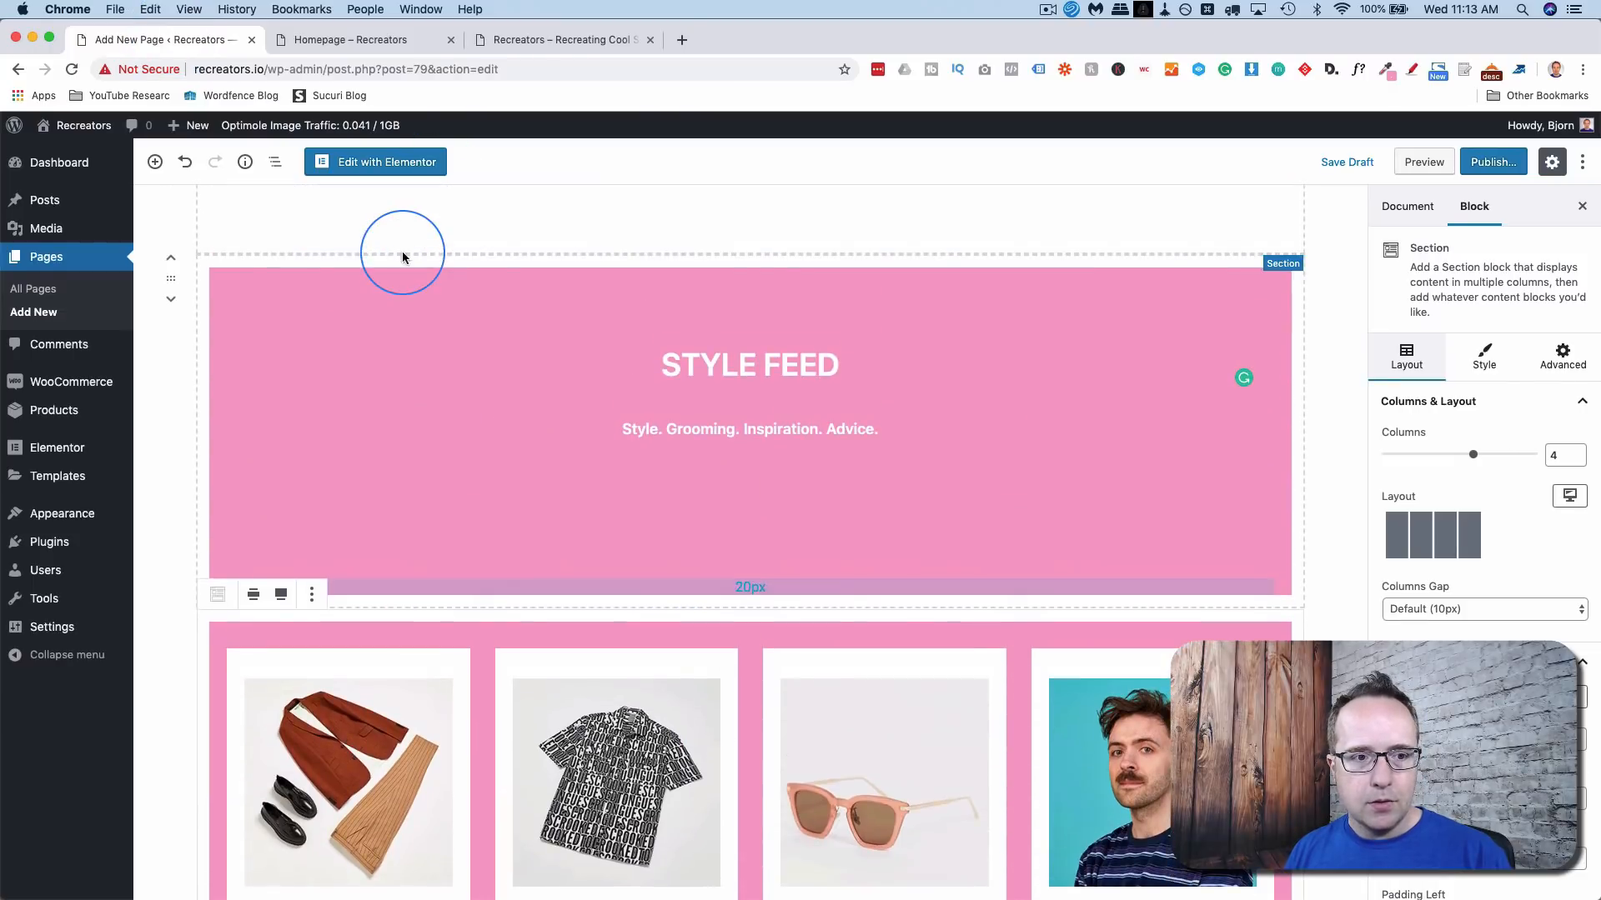
left_click(172, 277)
left_click(311, 239)
left_click(374, 313)
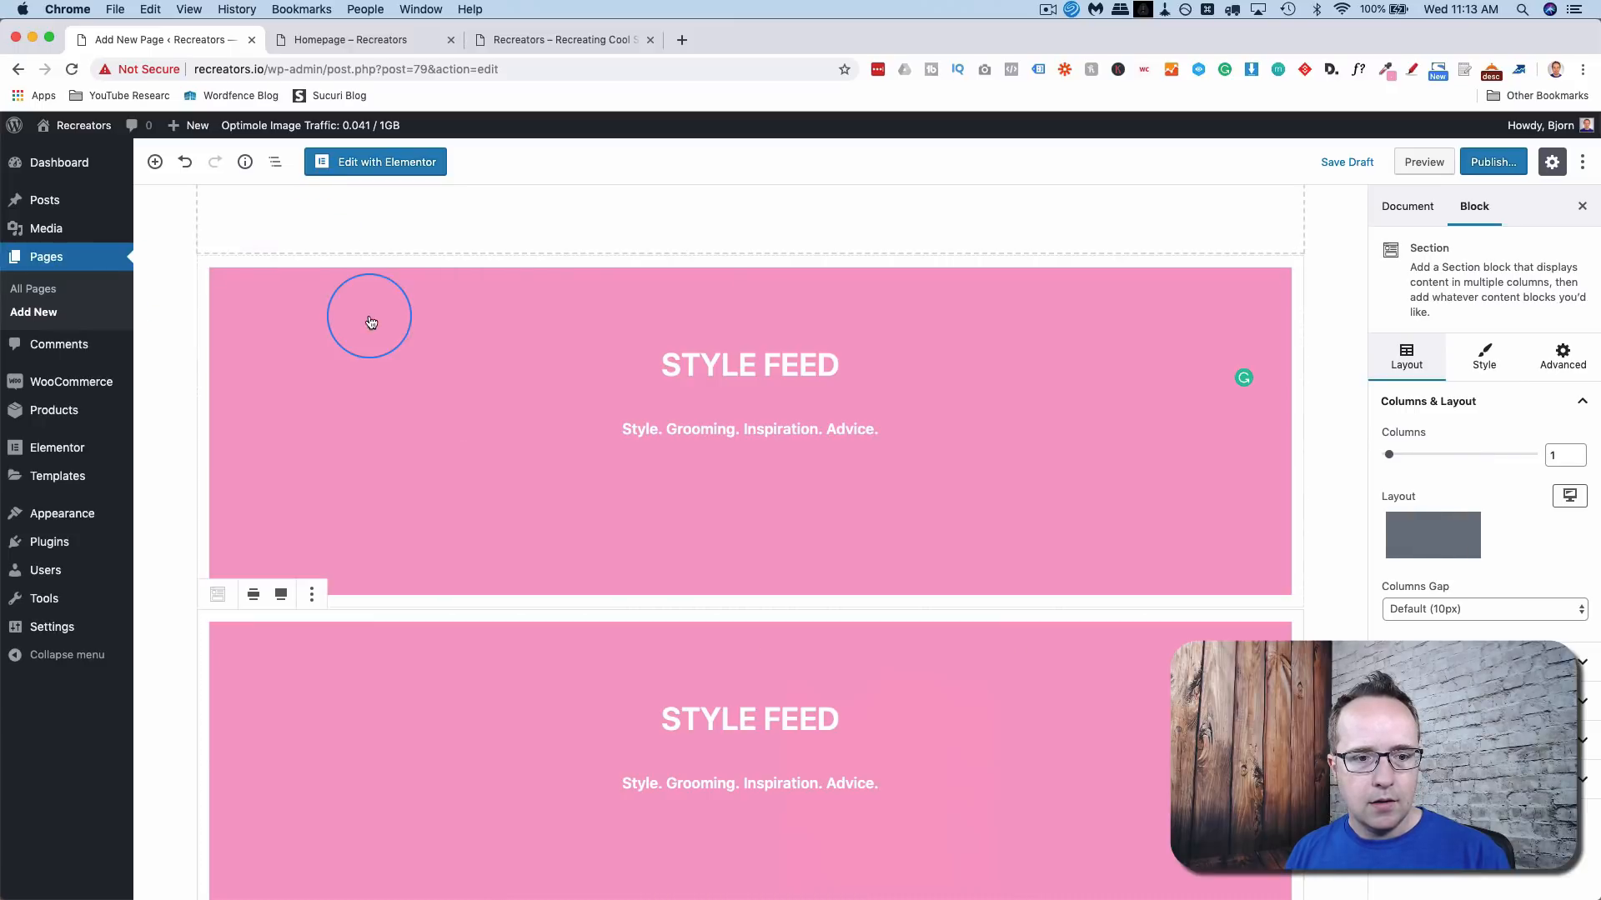
scroll(250, 525, "down", 2)
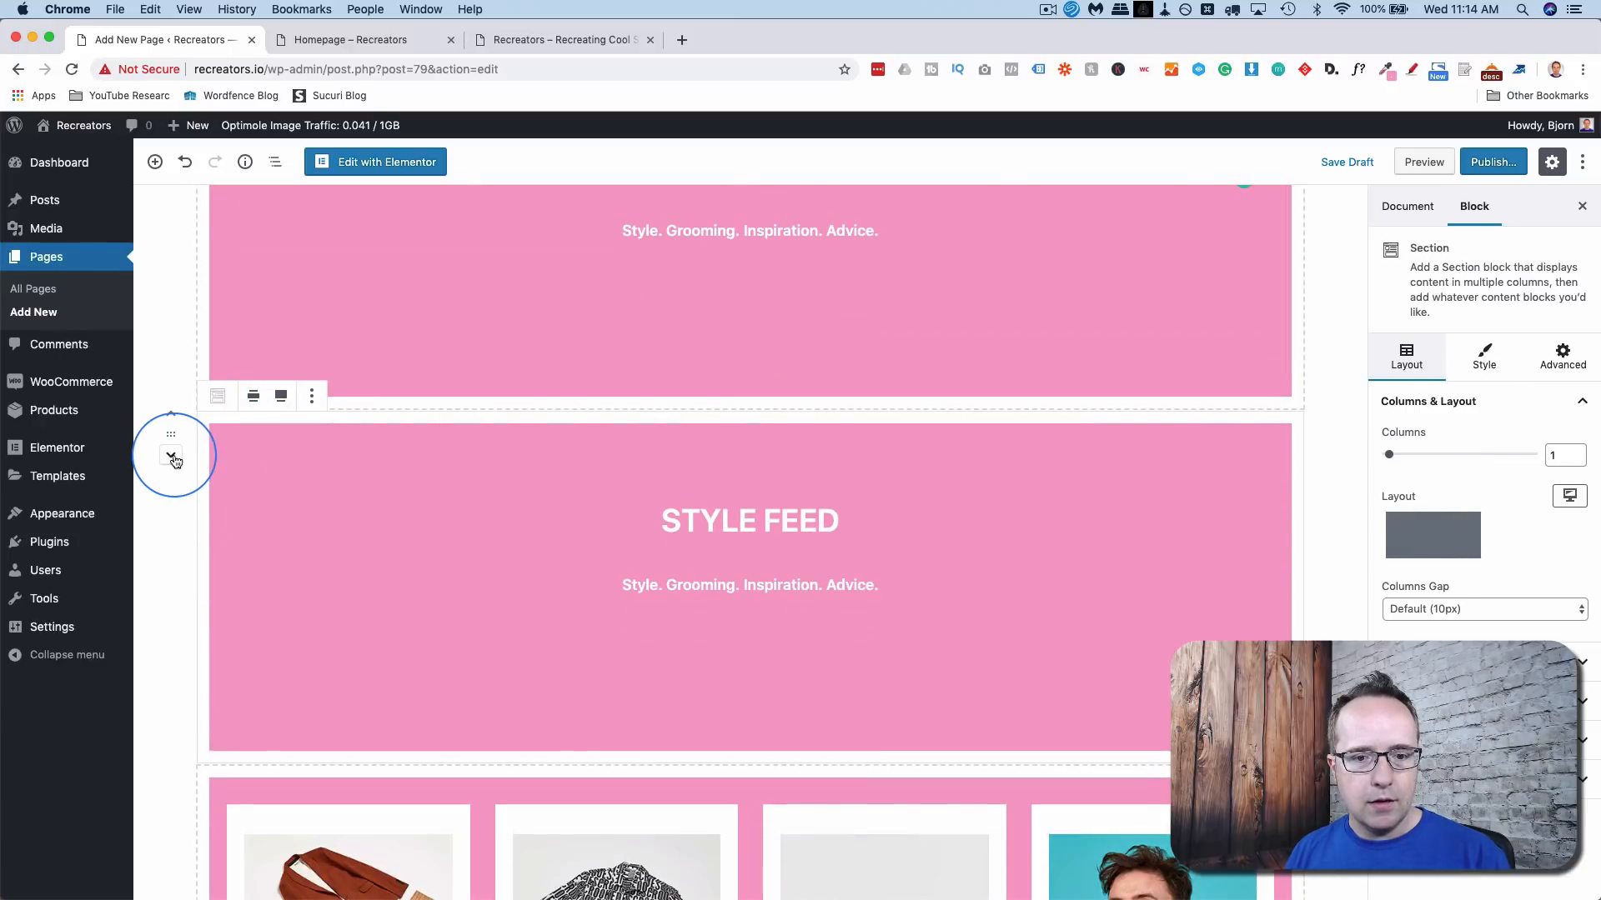
left_click(171, 456)
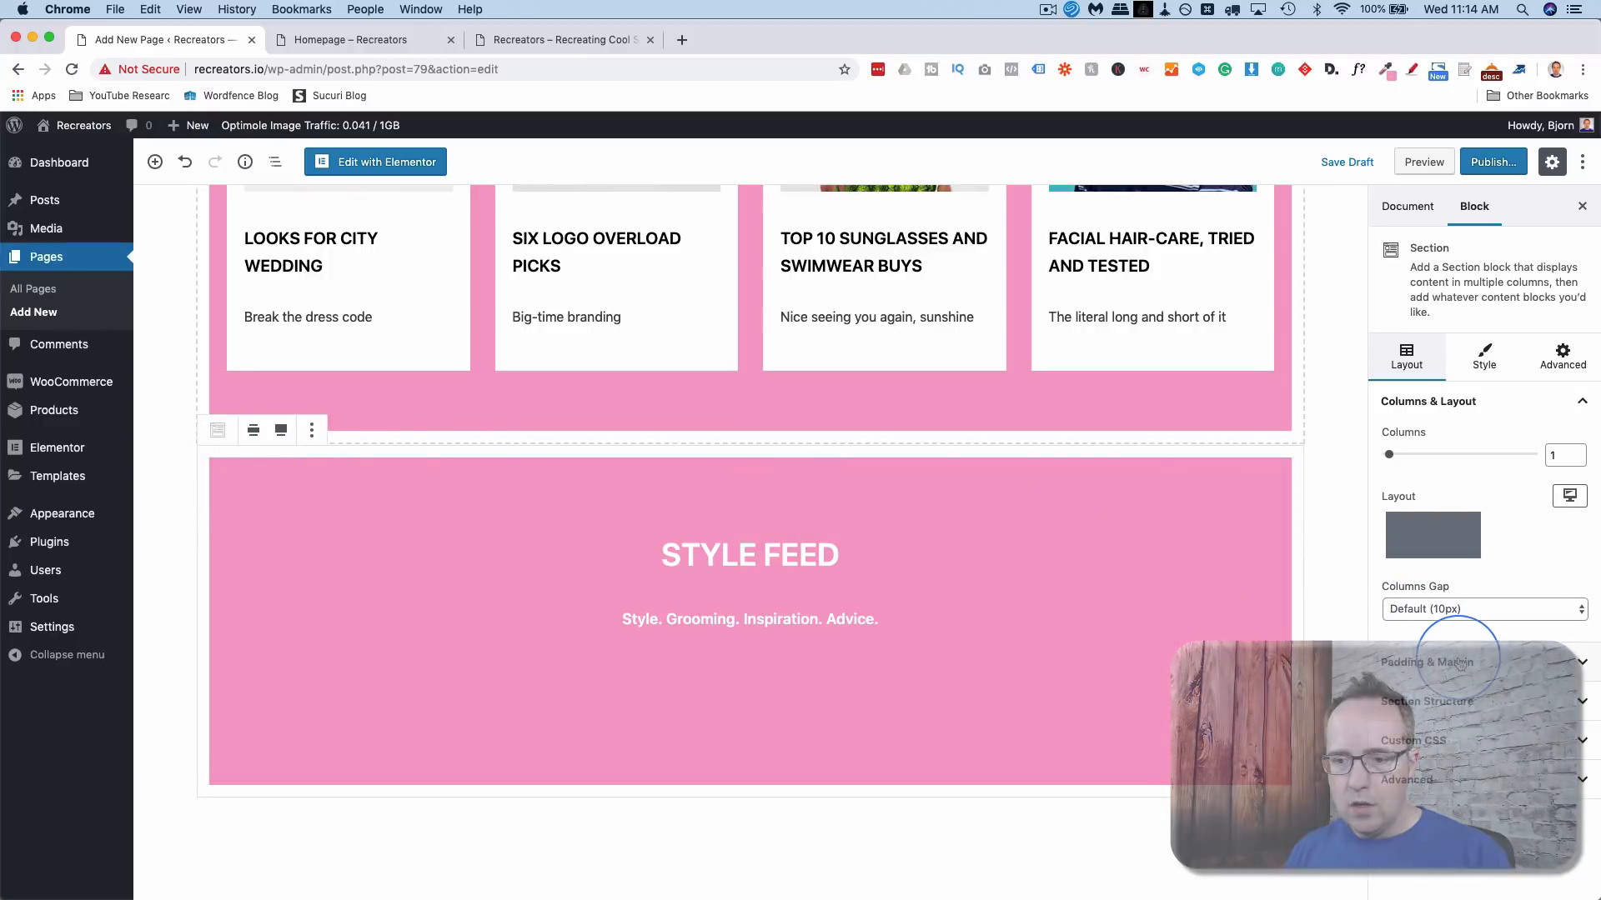
- Set the top margin of the duplicated STYLE FEED section below the cards to 0
left_click(1429, 661)
scroll(1452, 732, "down", 2)
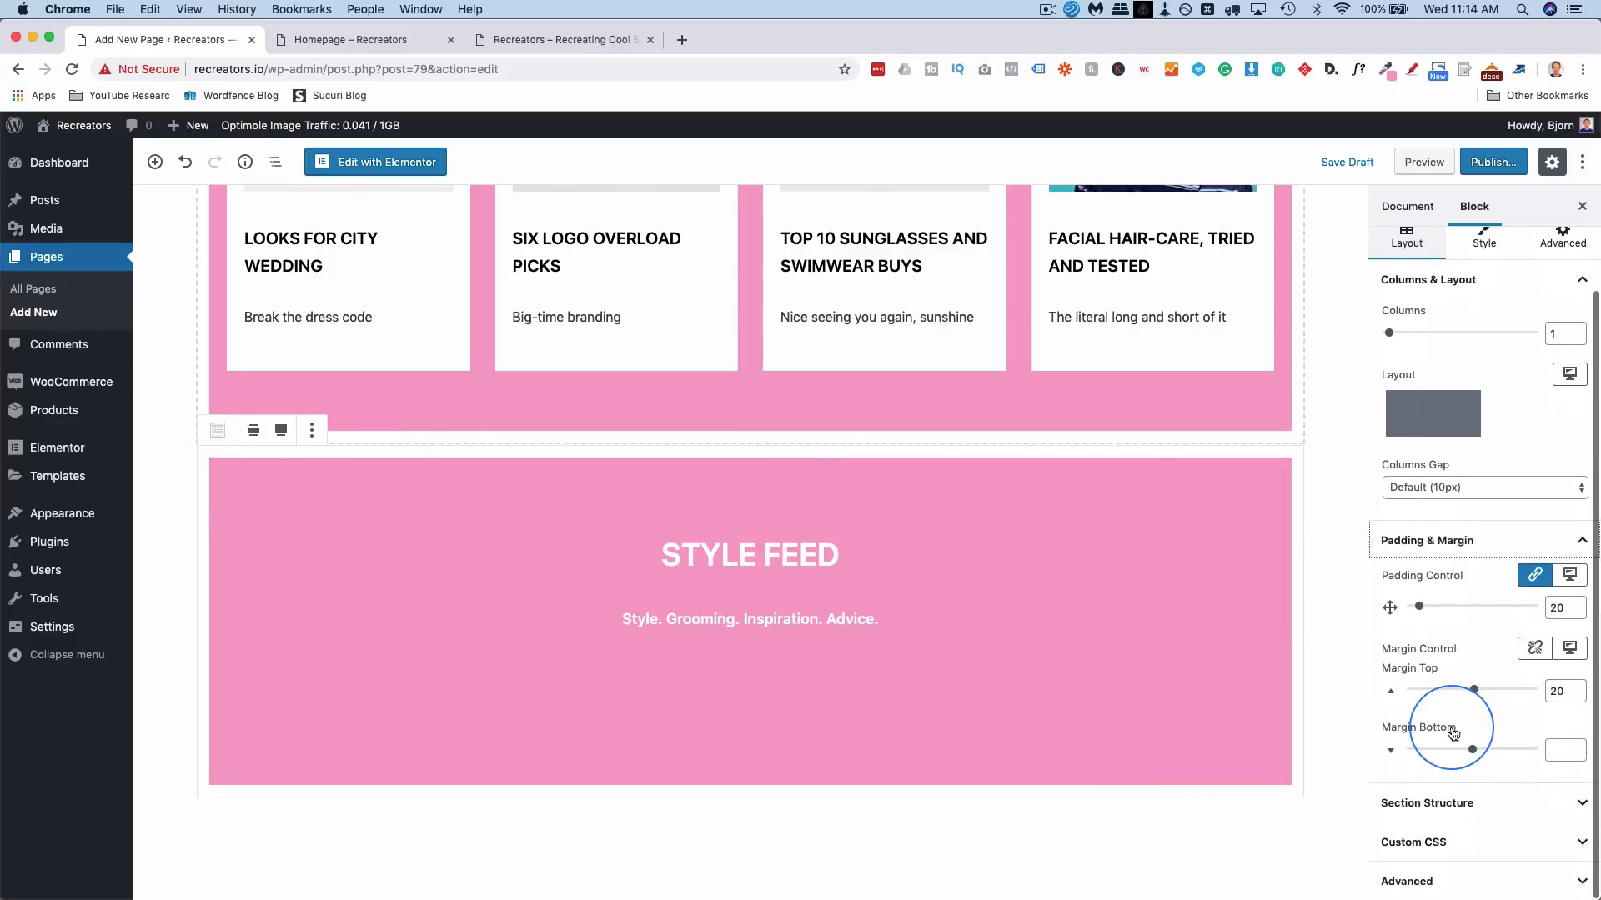
double_click(1556, 692)
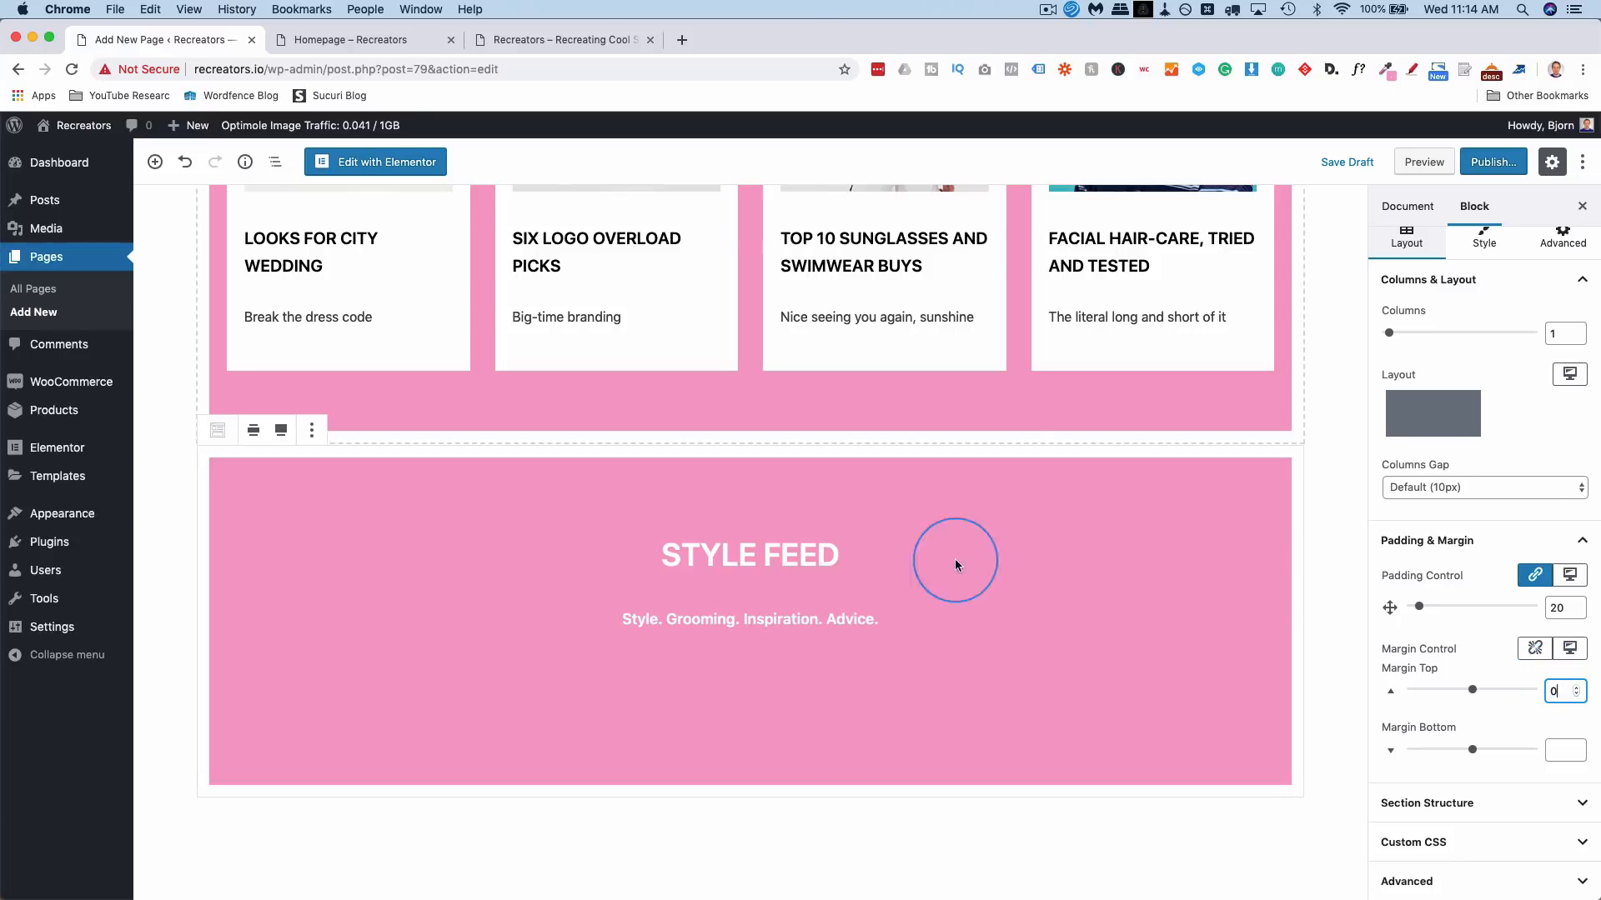
- Set the bottom margin of the four-card section to 0
scroll(829, 529, "up", 4)
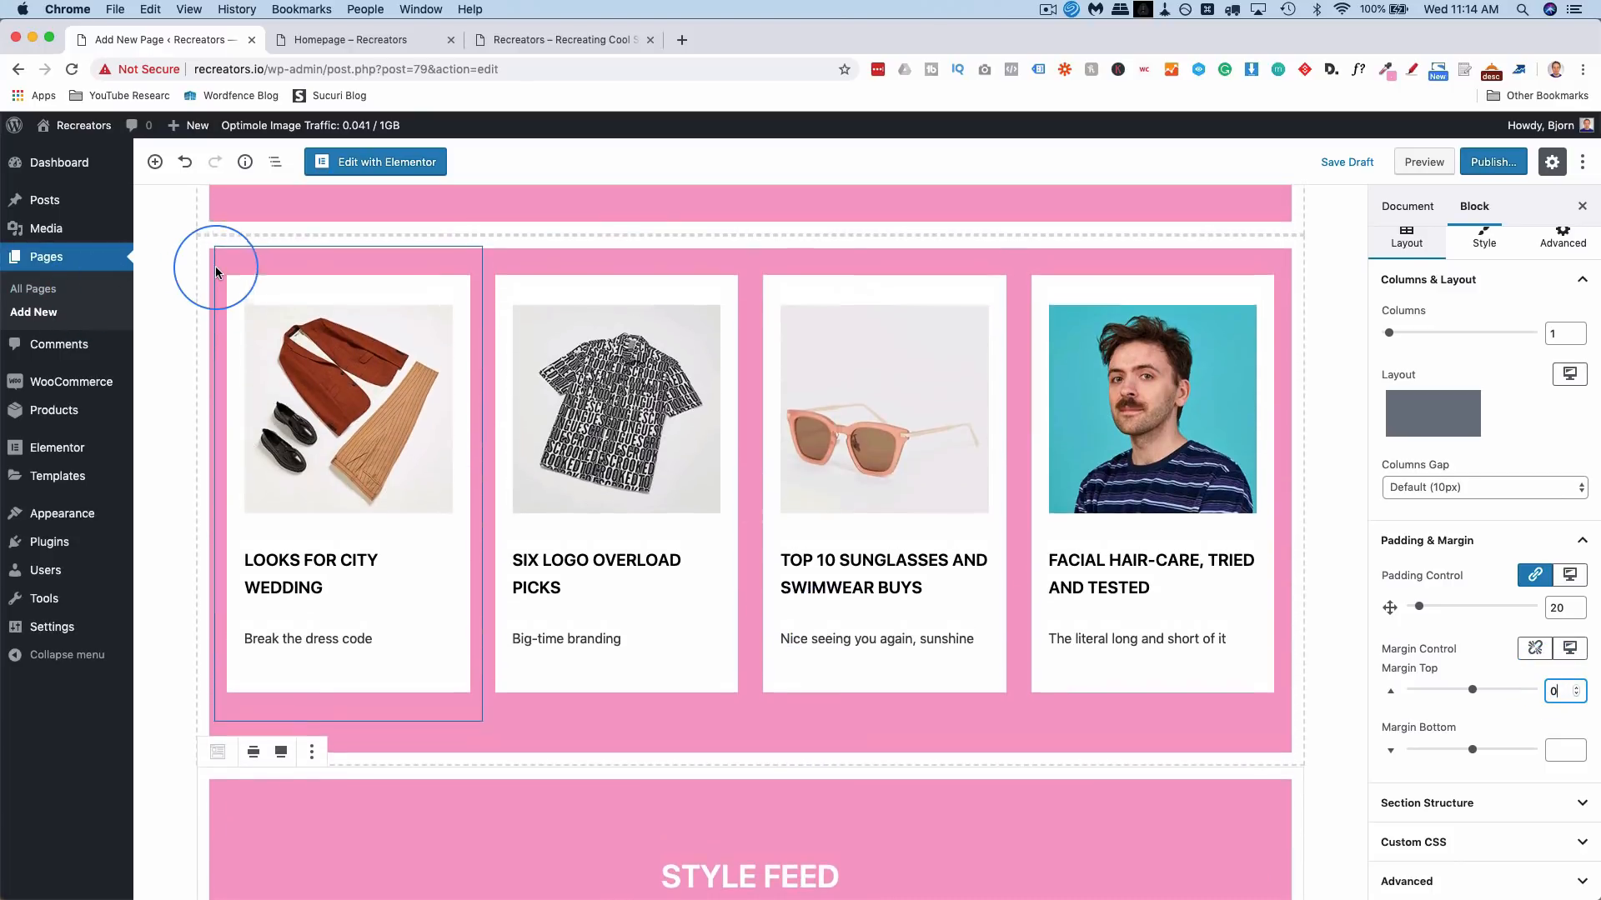
left_click(1282, 491)
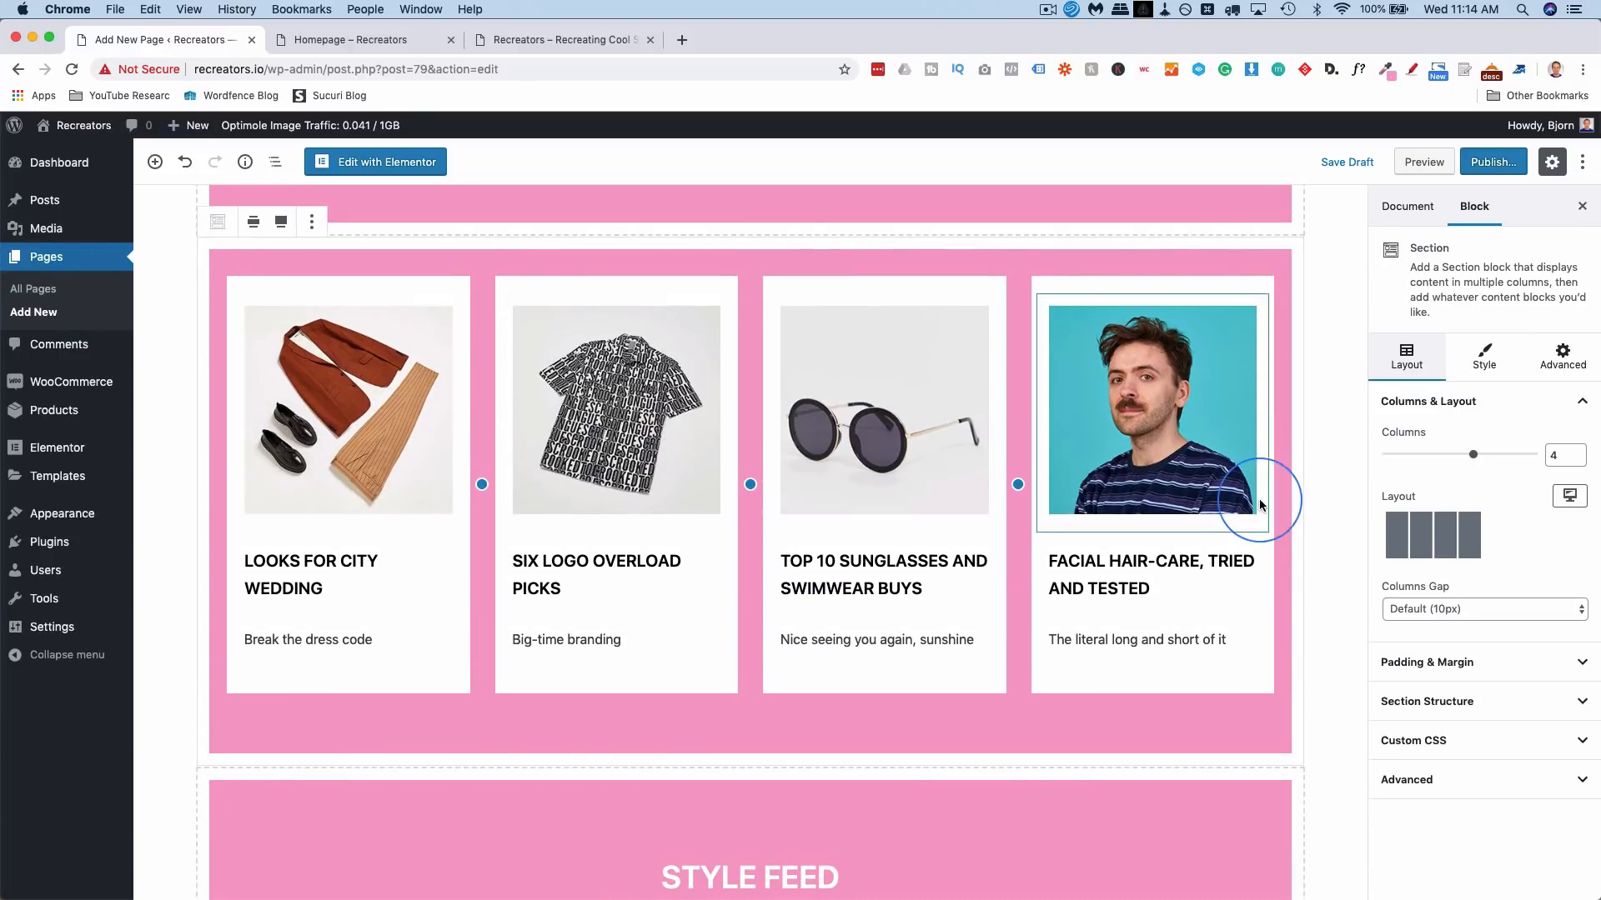
left_click(1497, 662)
scroll(1506, 777, "down", 2)
scroll(1505, 771, "down", 3)
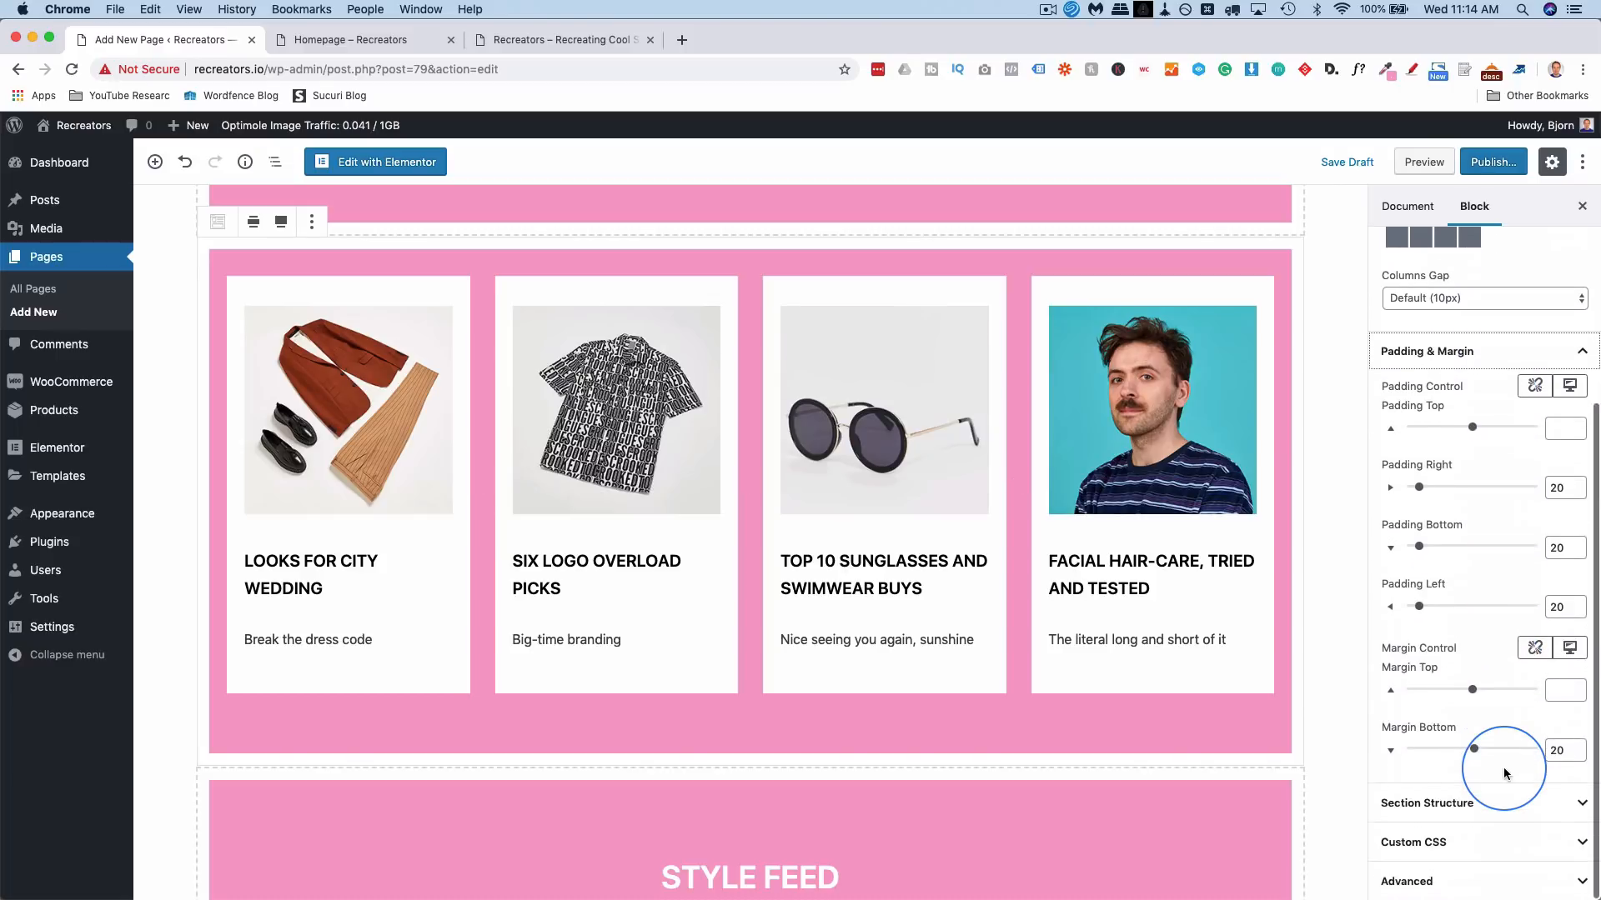
double_click(1548, 750)
scroll(915, 729, "down", 4)
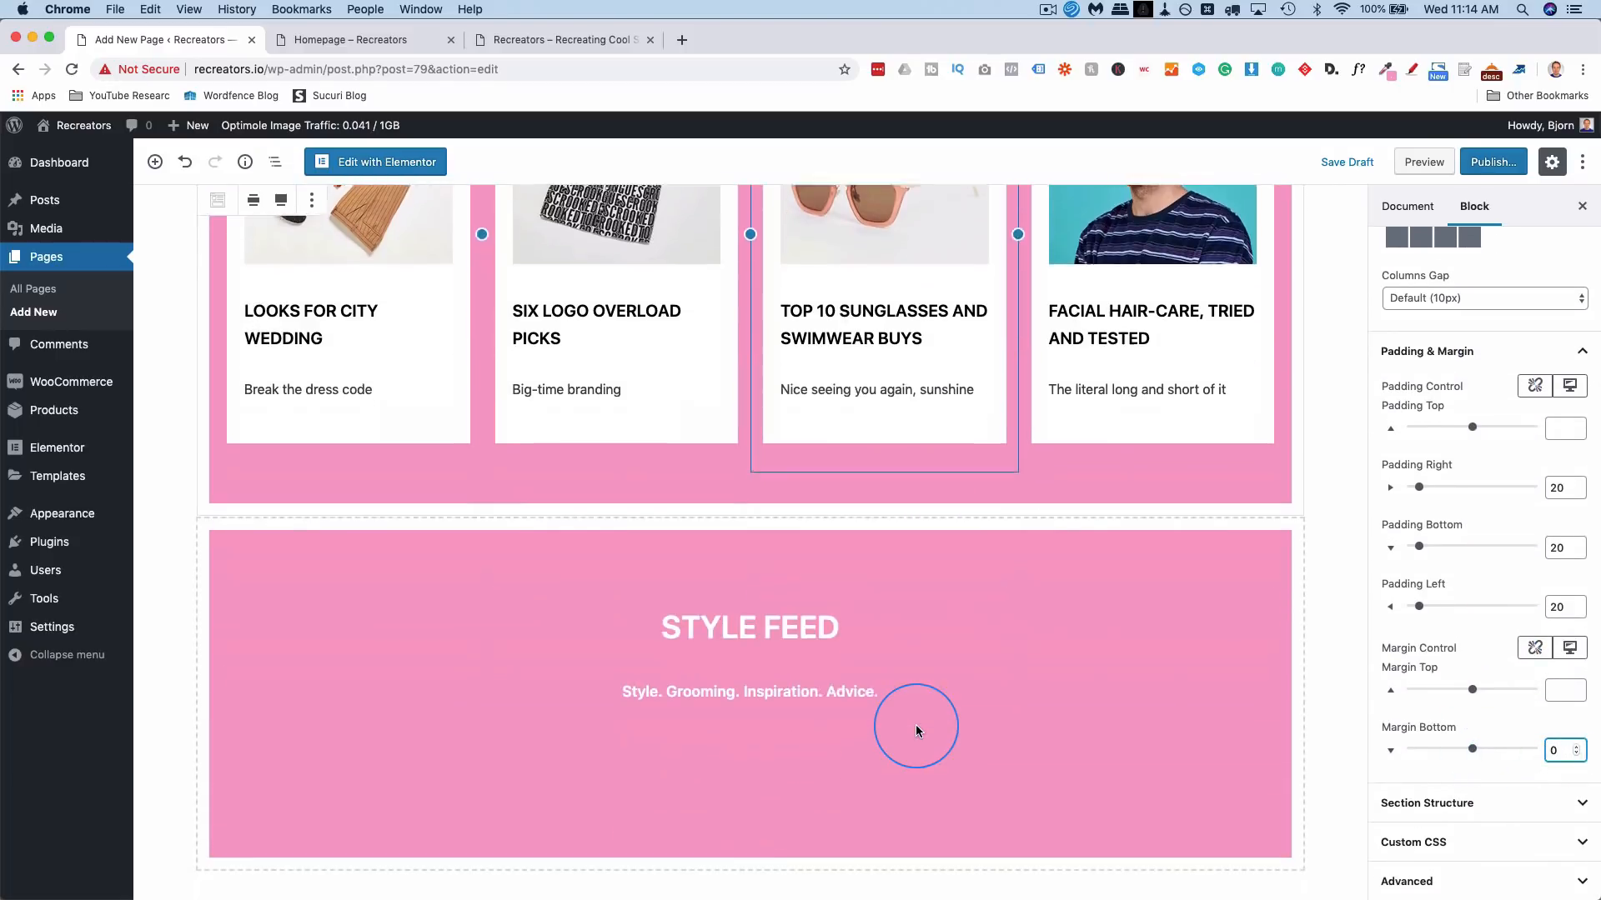
- Remove the STYLE FEED heading and the tagline heading from the duplicated pink section below the cards
left_click(702, 550)
left_click(512, 500)
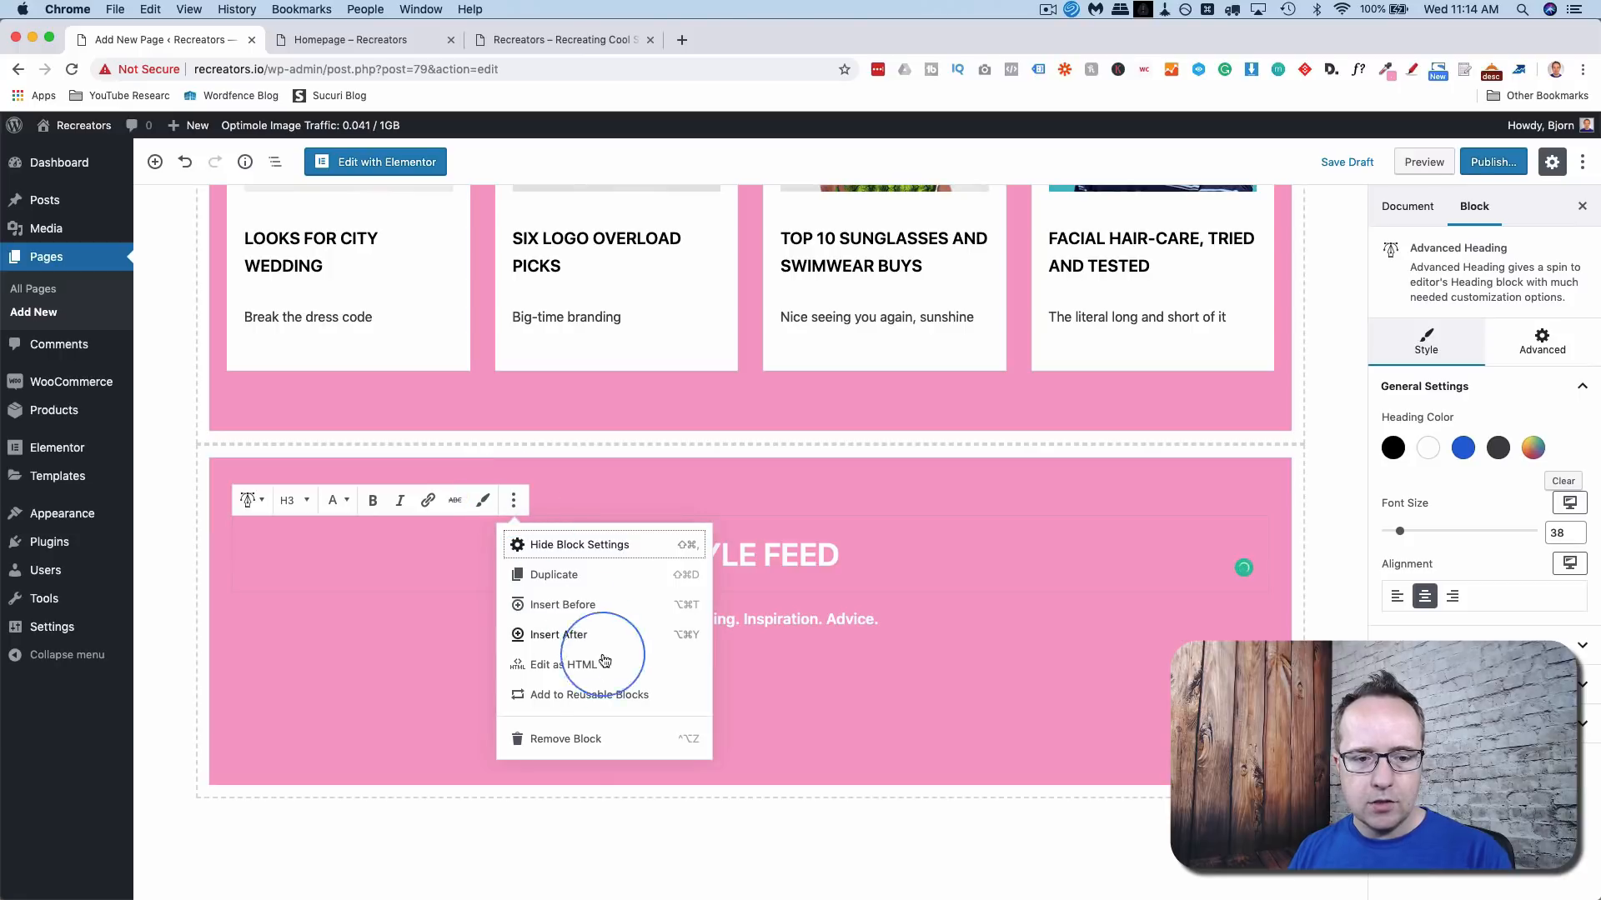
left_click(594, 740)
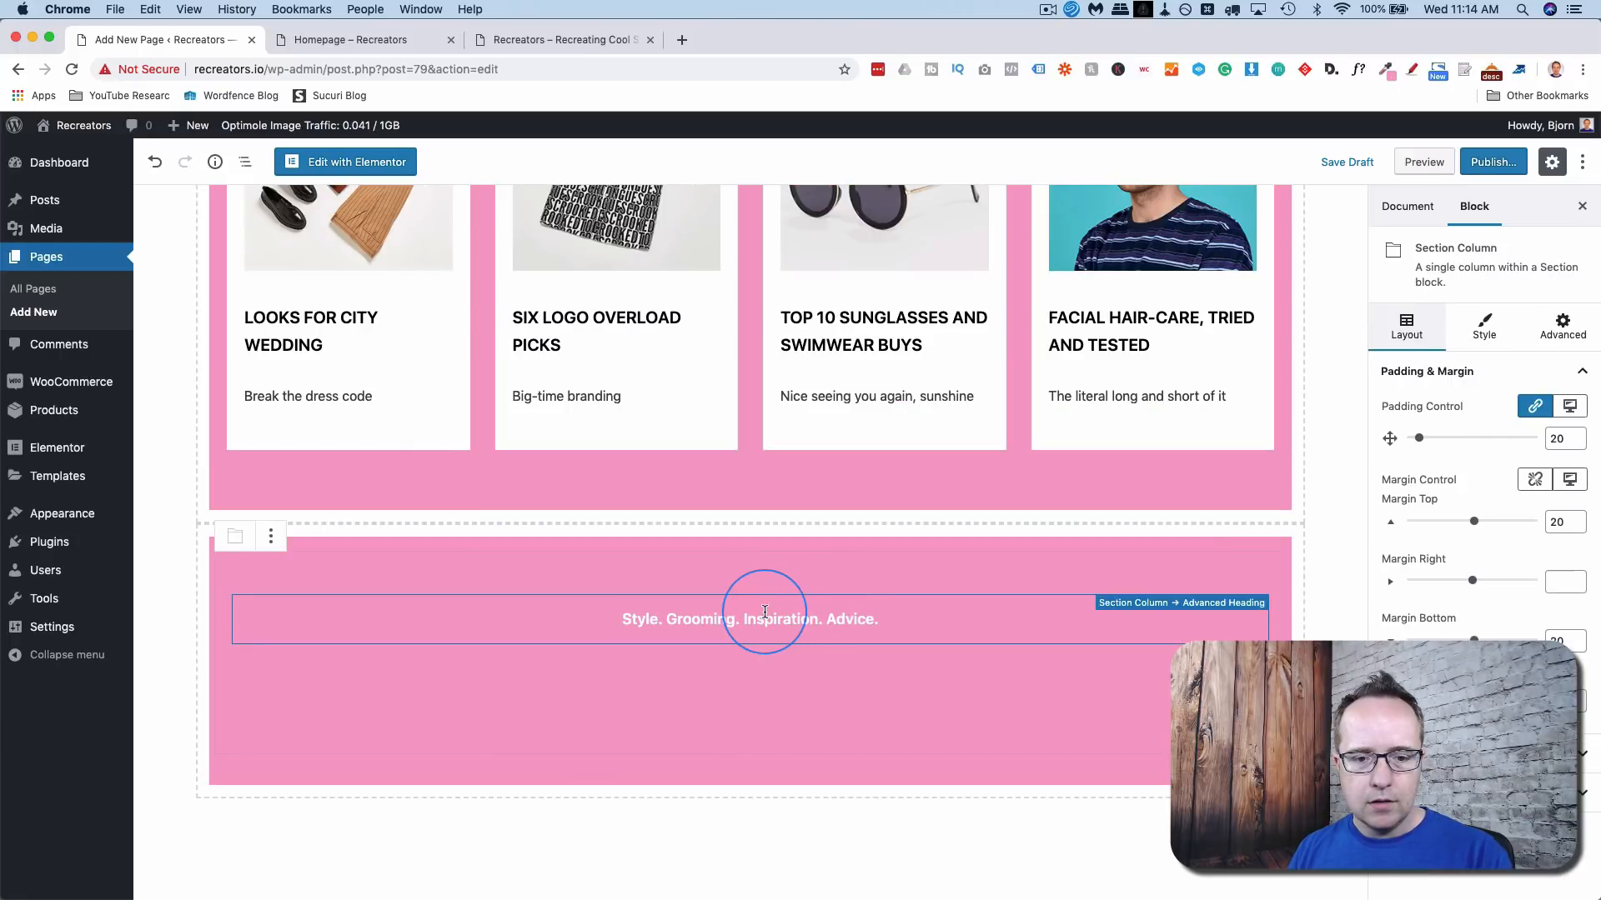
left_click(765, 613)
left_click(513, 579)
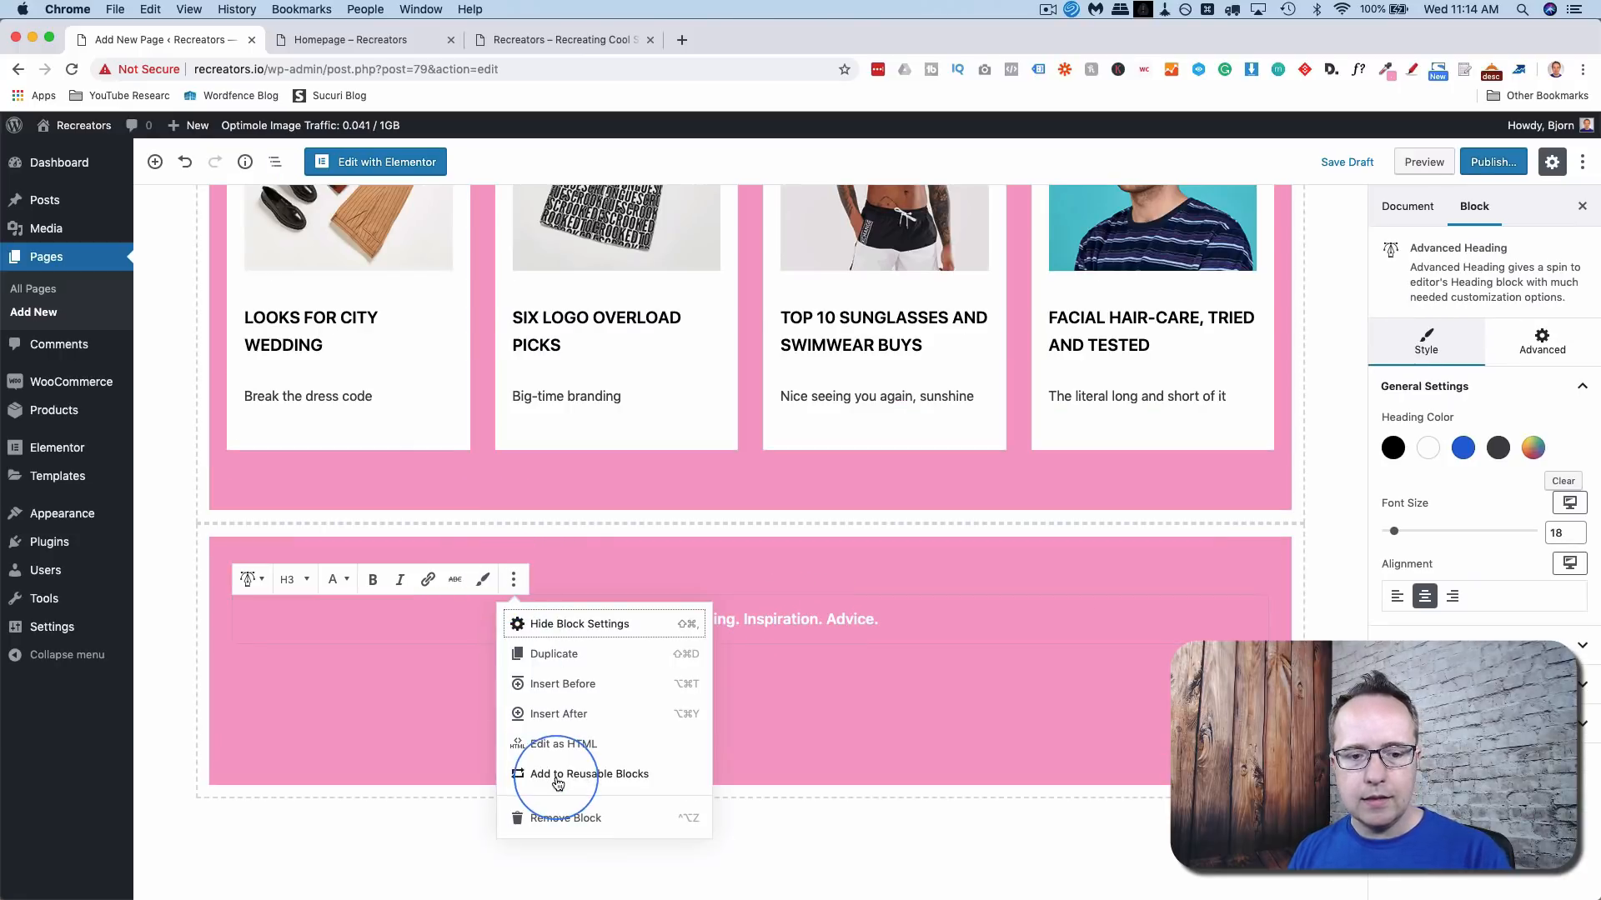
left_click(565, 818)
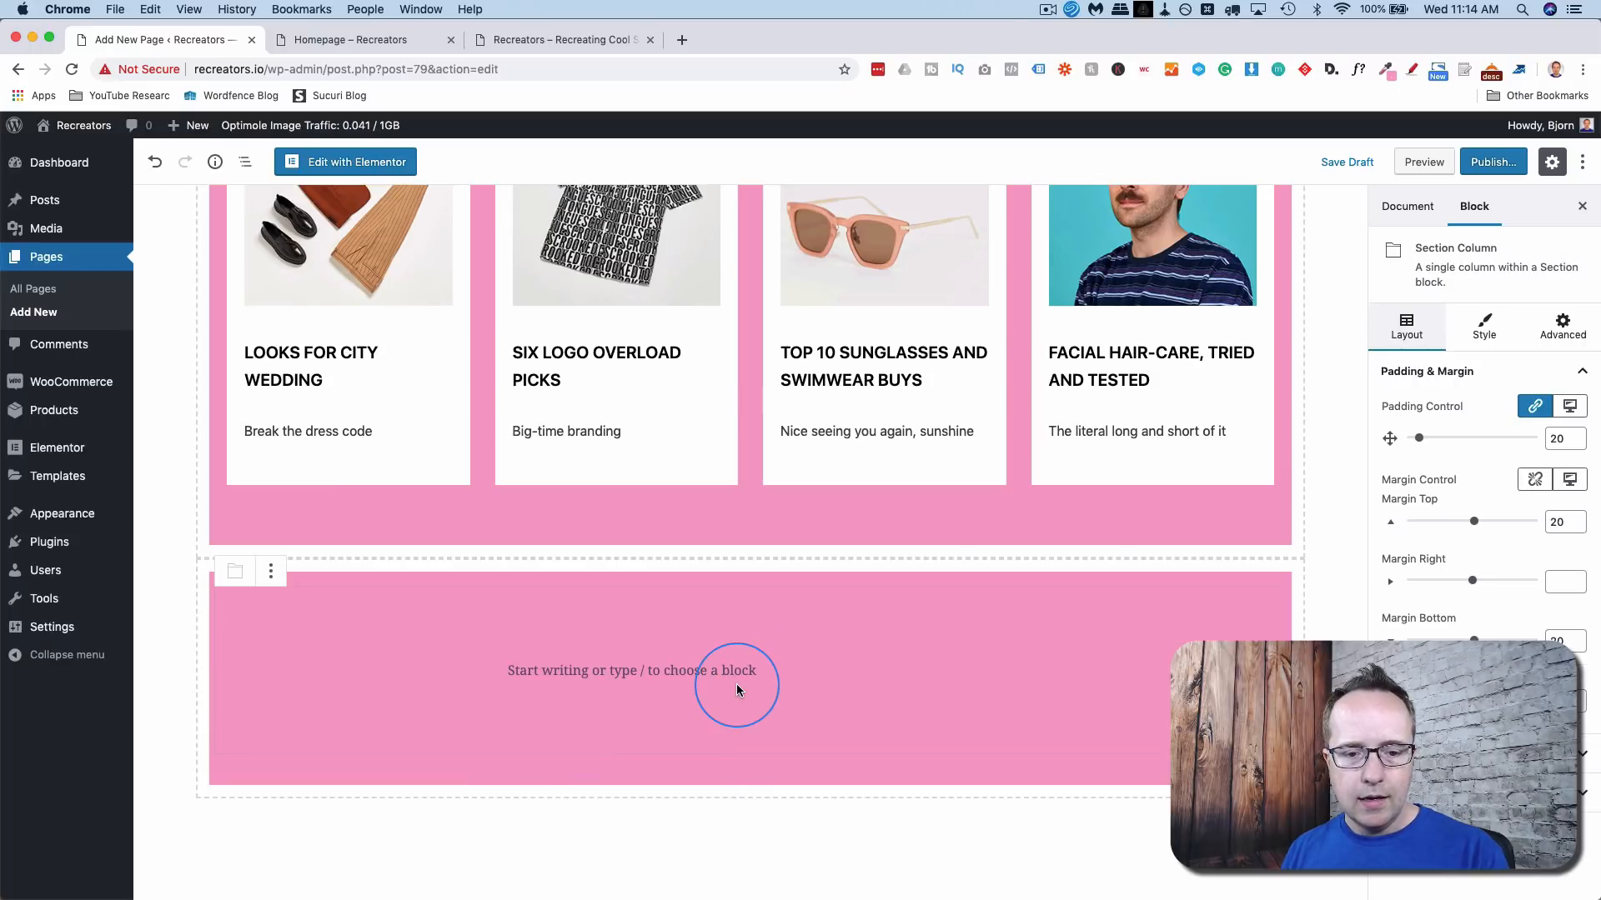
- Insert a Button block in the emptied pink section and enter # as its link
left_click(794, 670)
left_click(1245, 678)
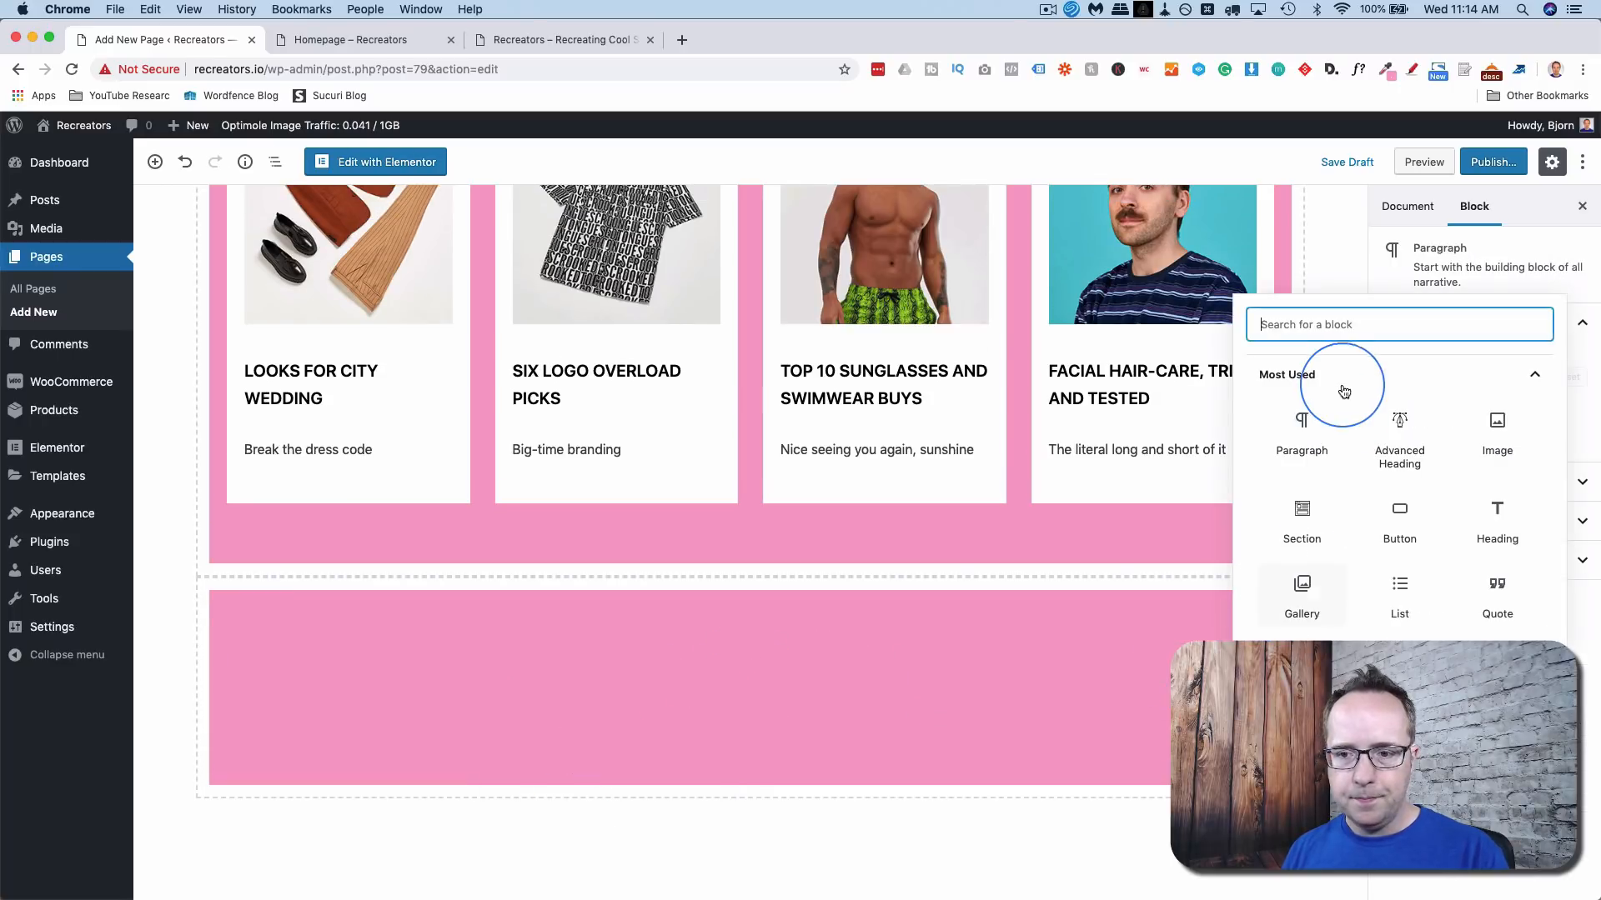
left_click(1402, 524)
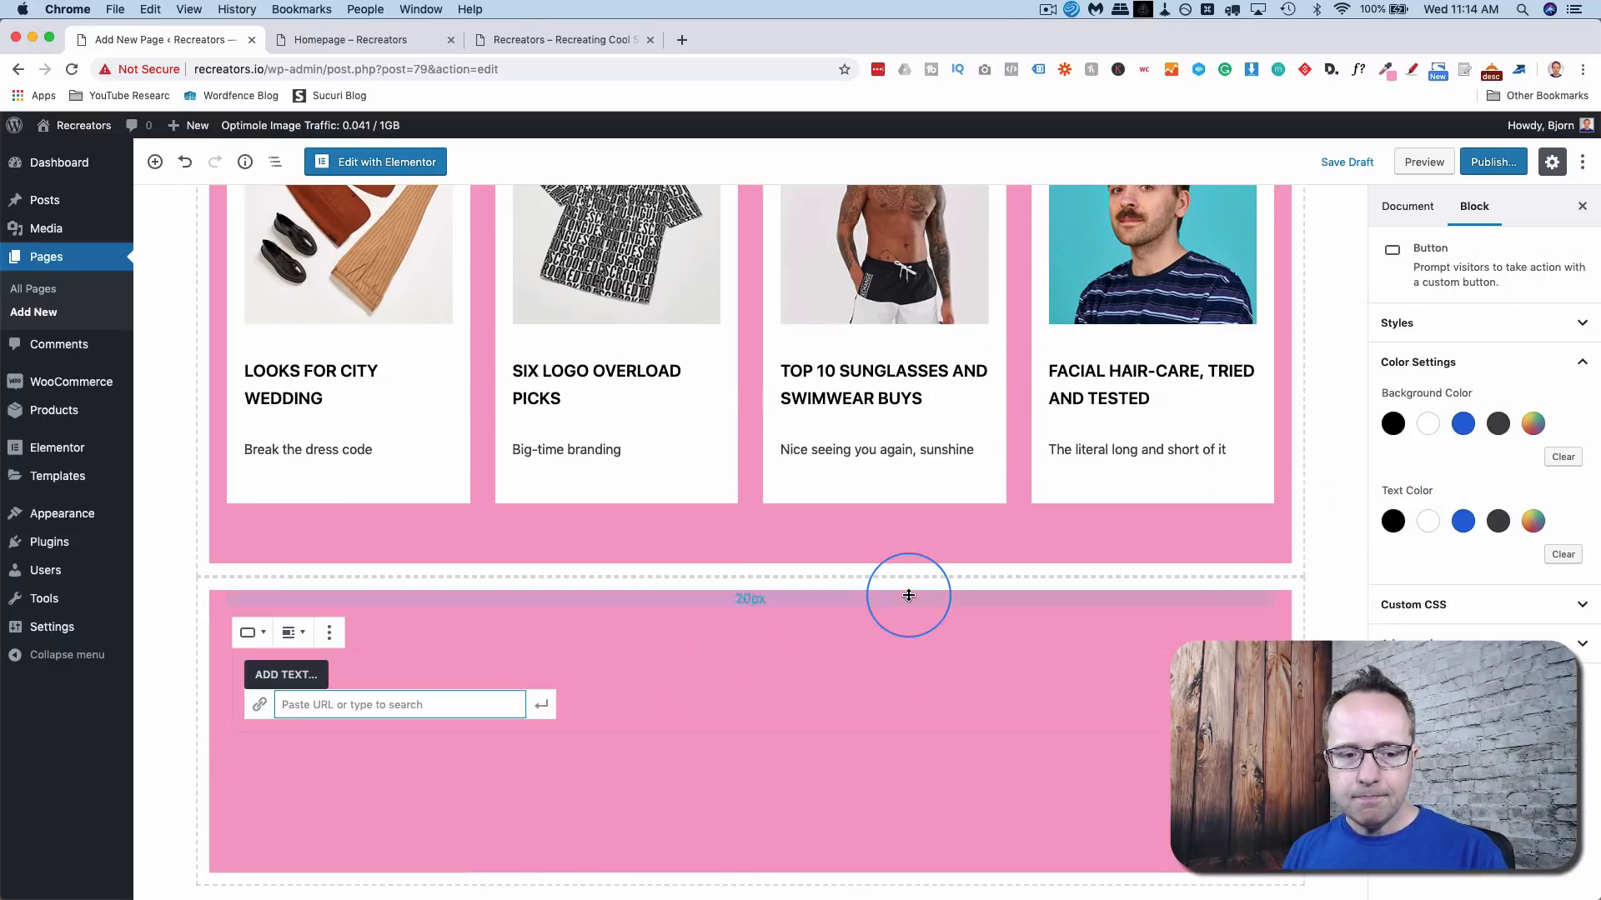
key("super+grave")
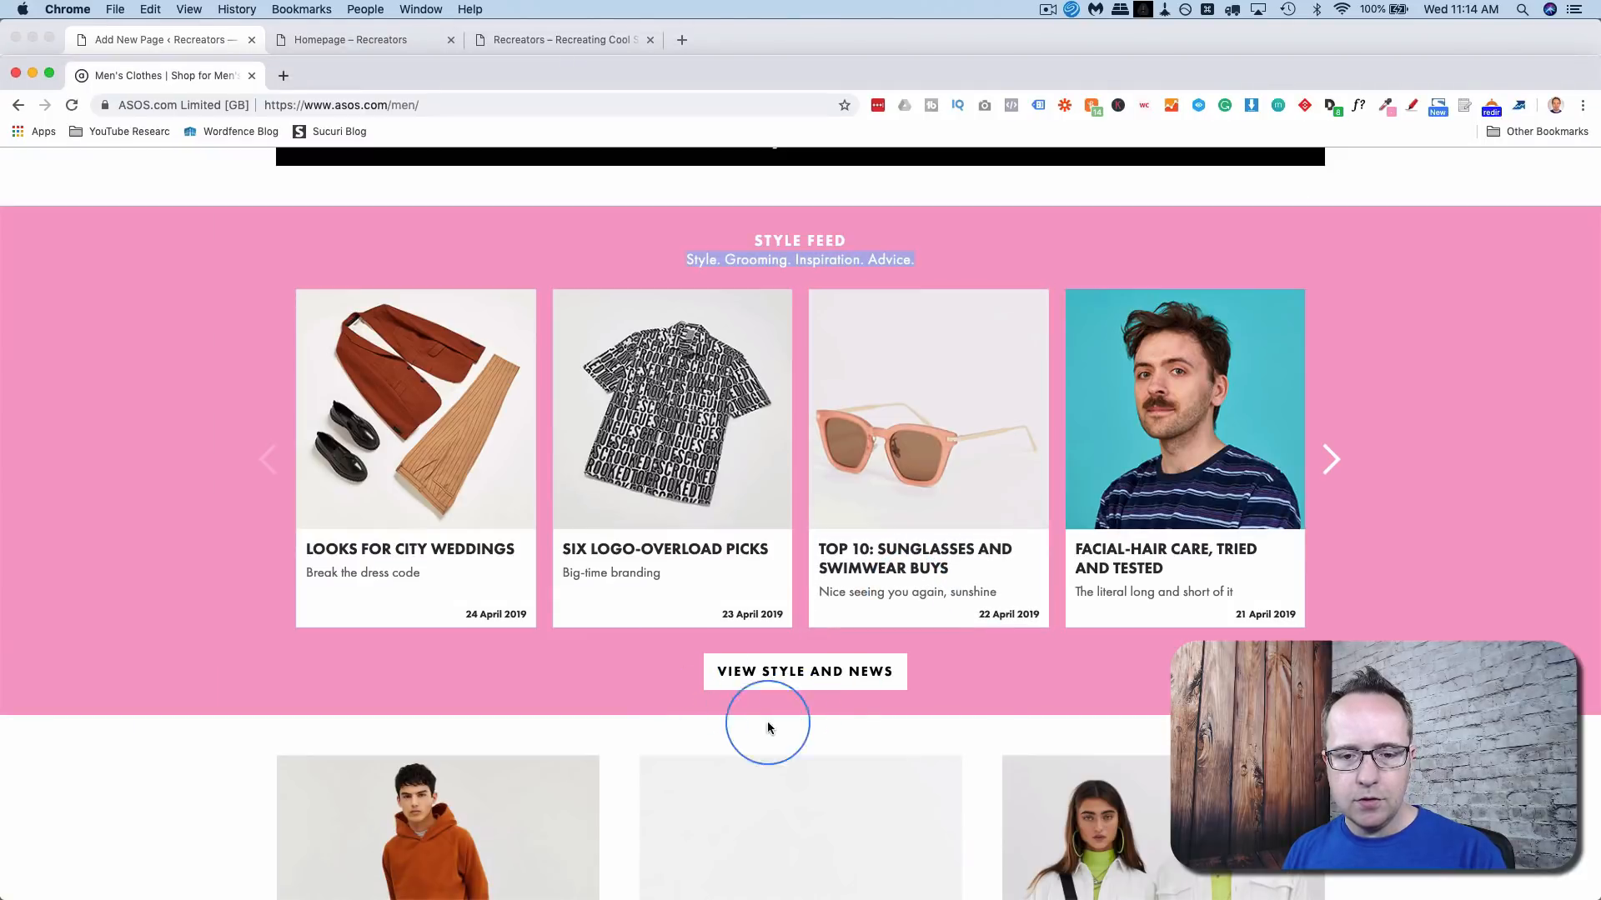
key("super+grave")
type("#")
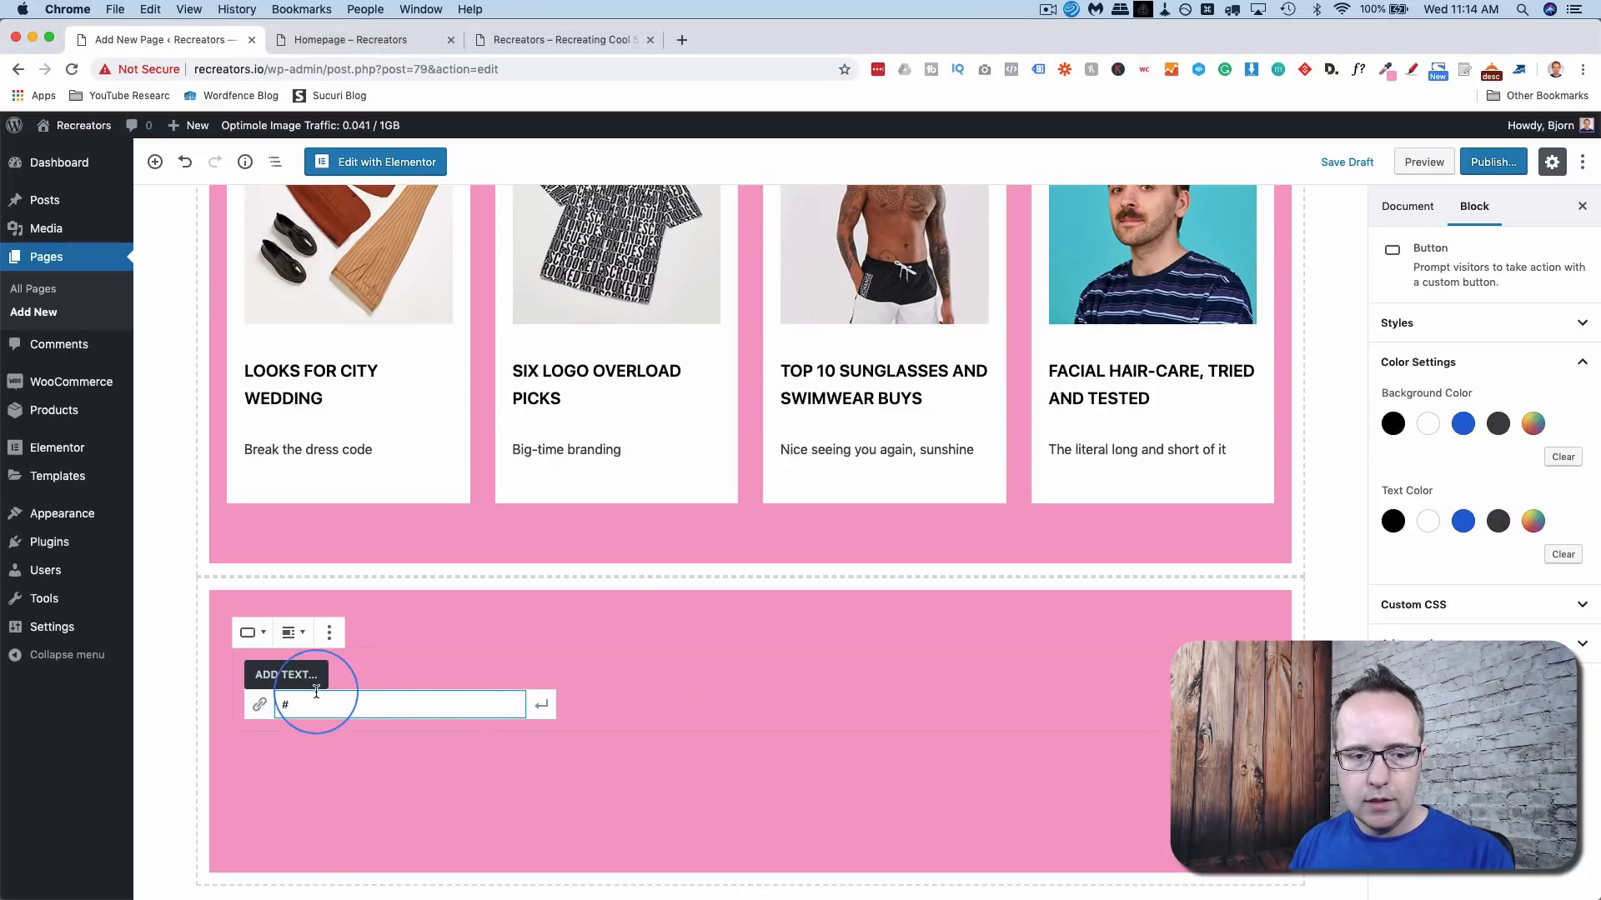
- Give the button the Outline style, the label VIEW STYLE AND NEWS and white text
left_click(286, 674)
left_click(254, 634)
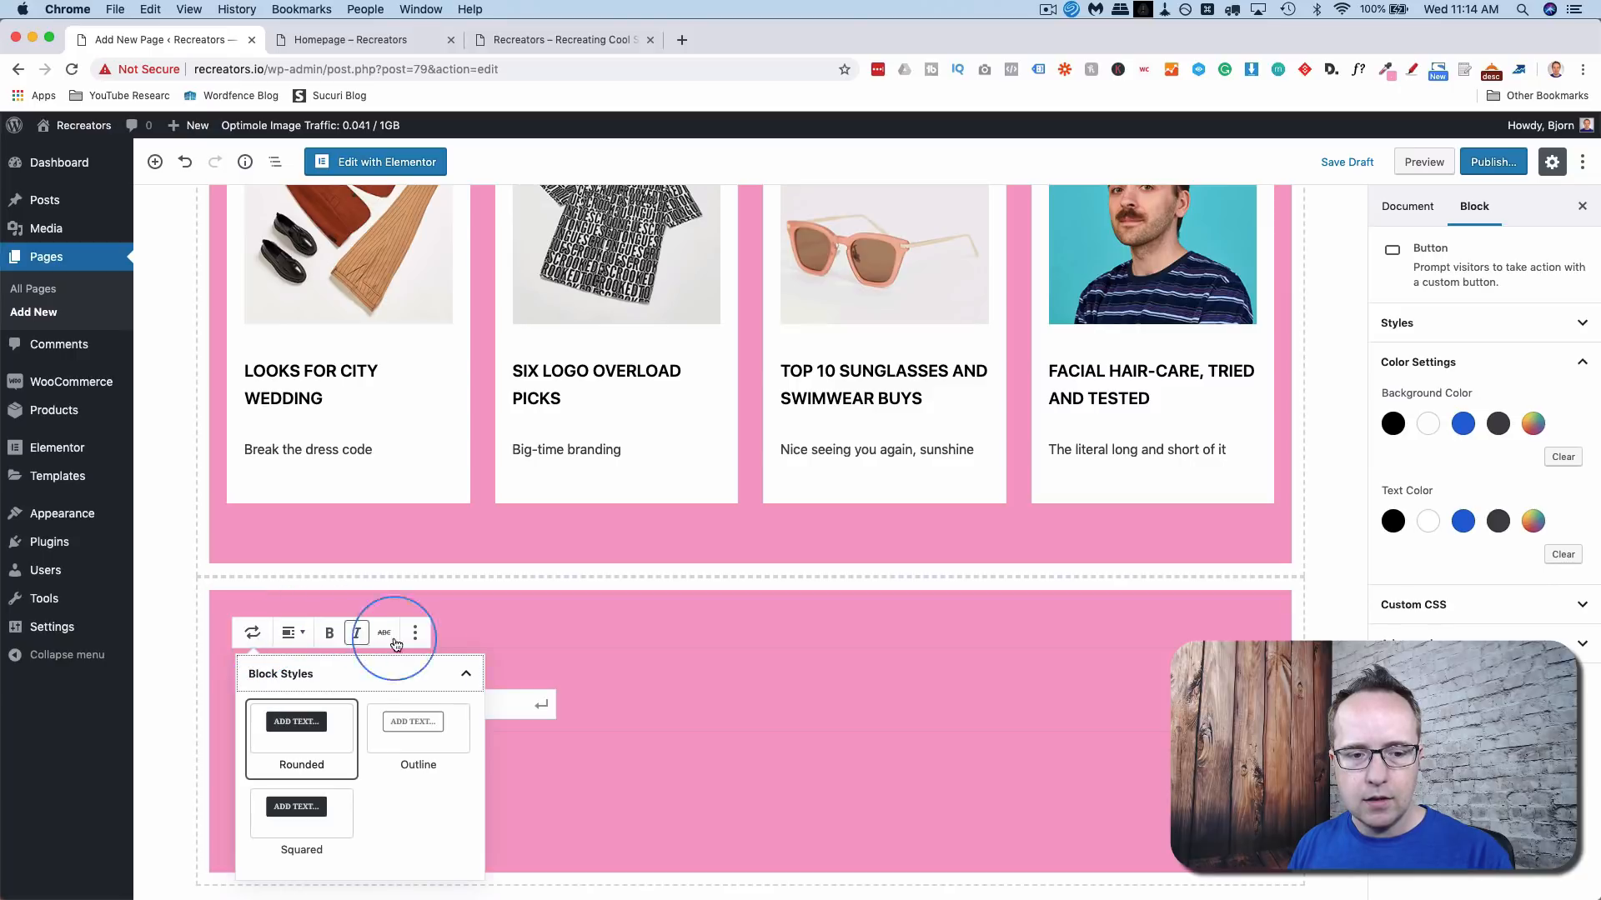
left_click(419, 714)
type("VIEW STYLE AND NEWS")
left_click(1429, 521)
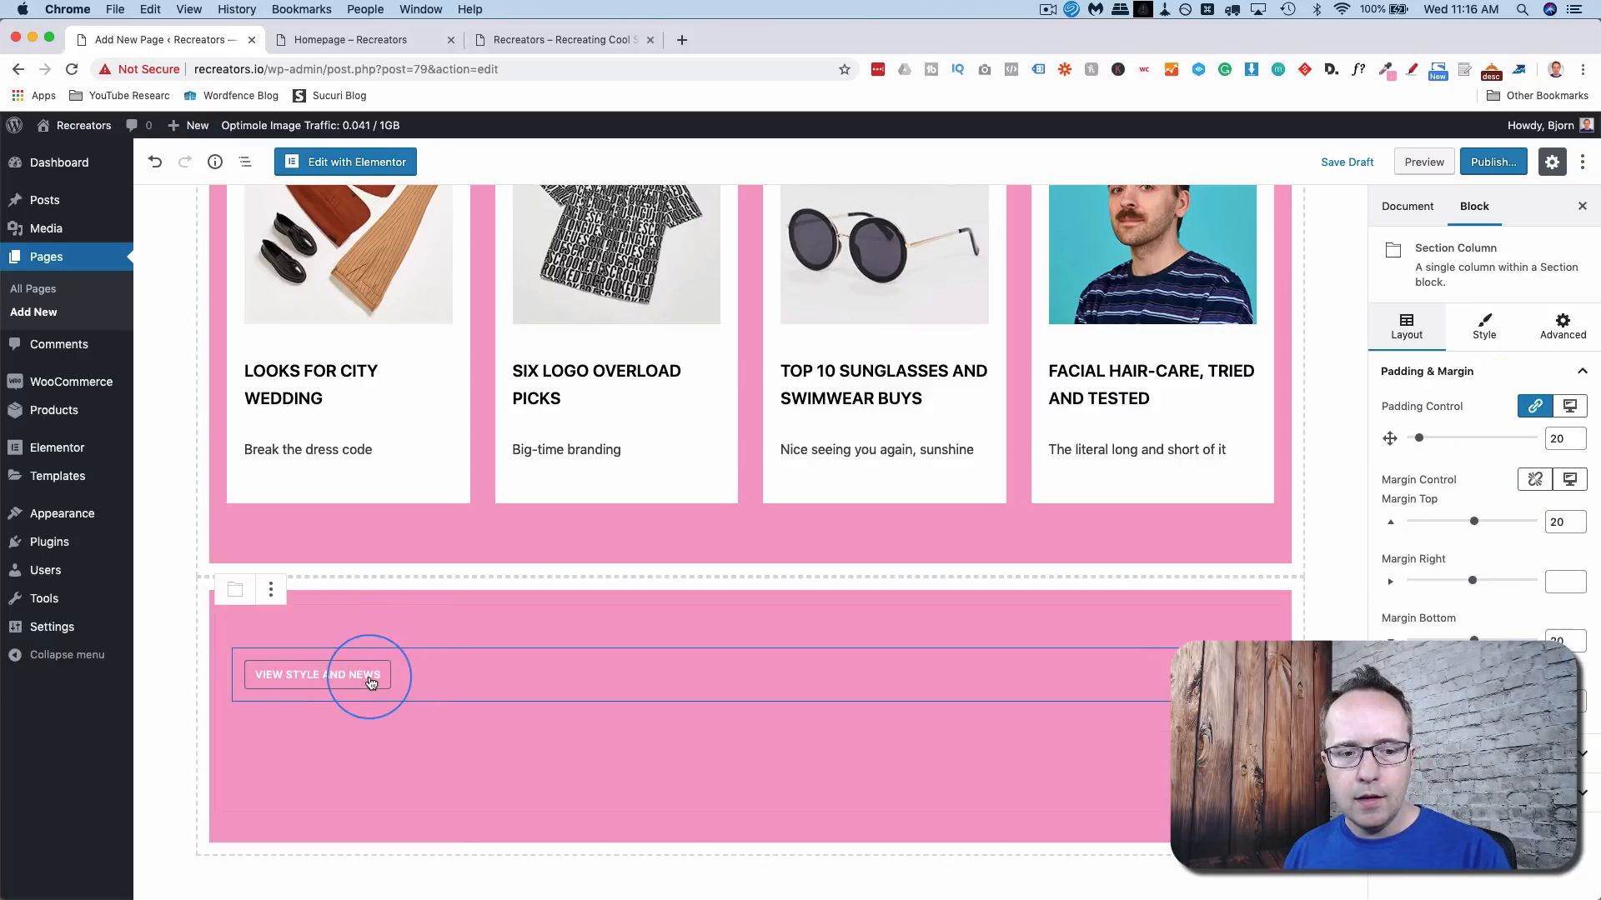
- Copy the outlined button's label and insert an Otter Button Group block above that button
left_click(370, 680)
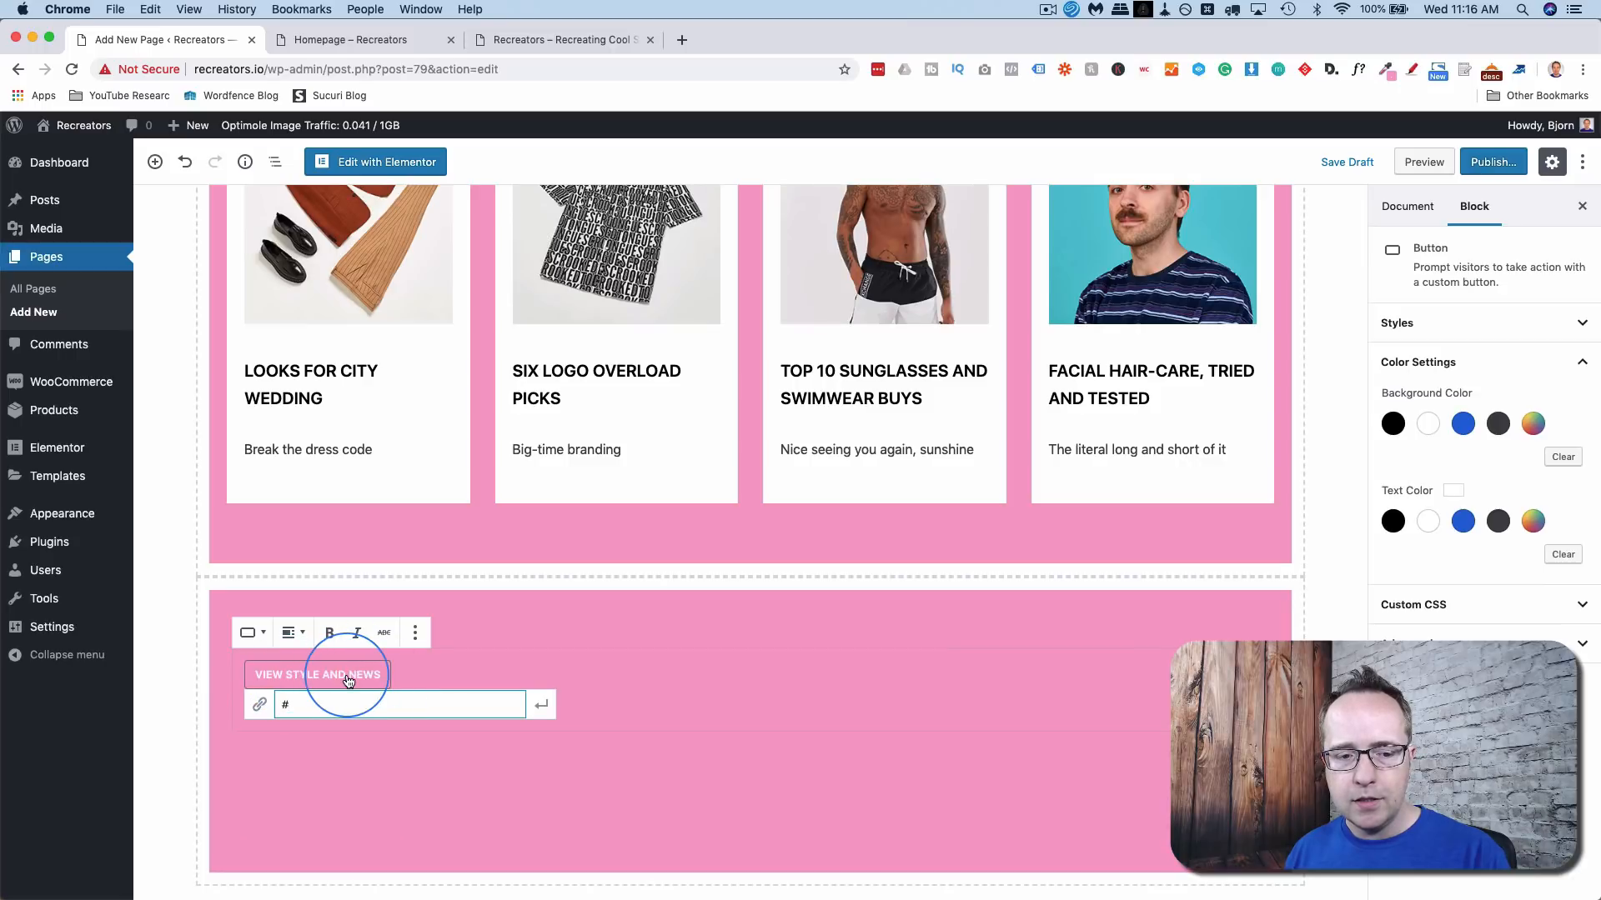
triple_click(347, 679)
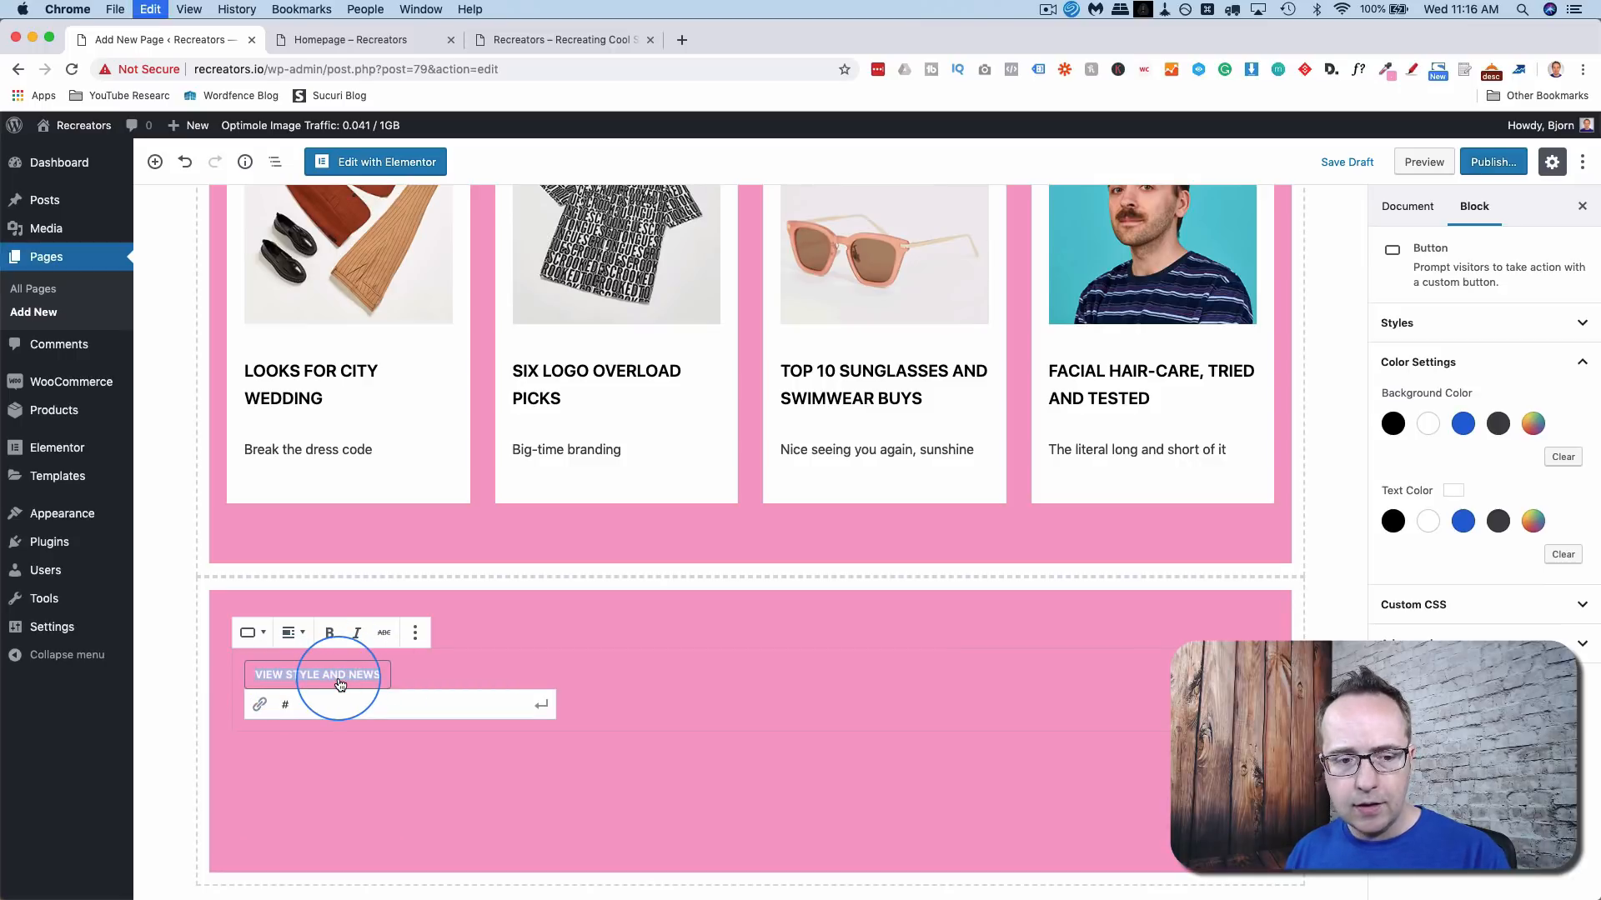
left_click(493, 643)
left_click(540, 621)
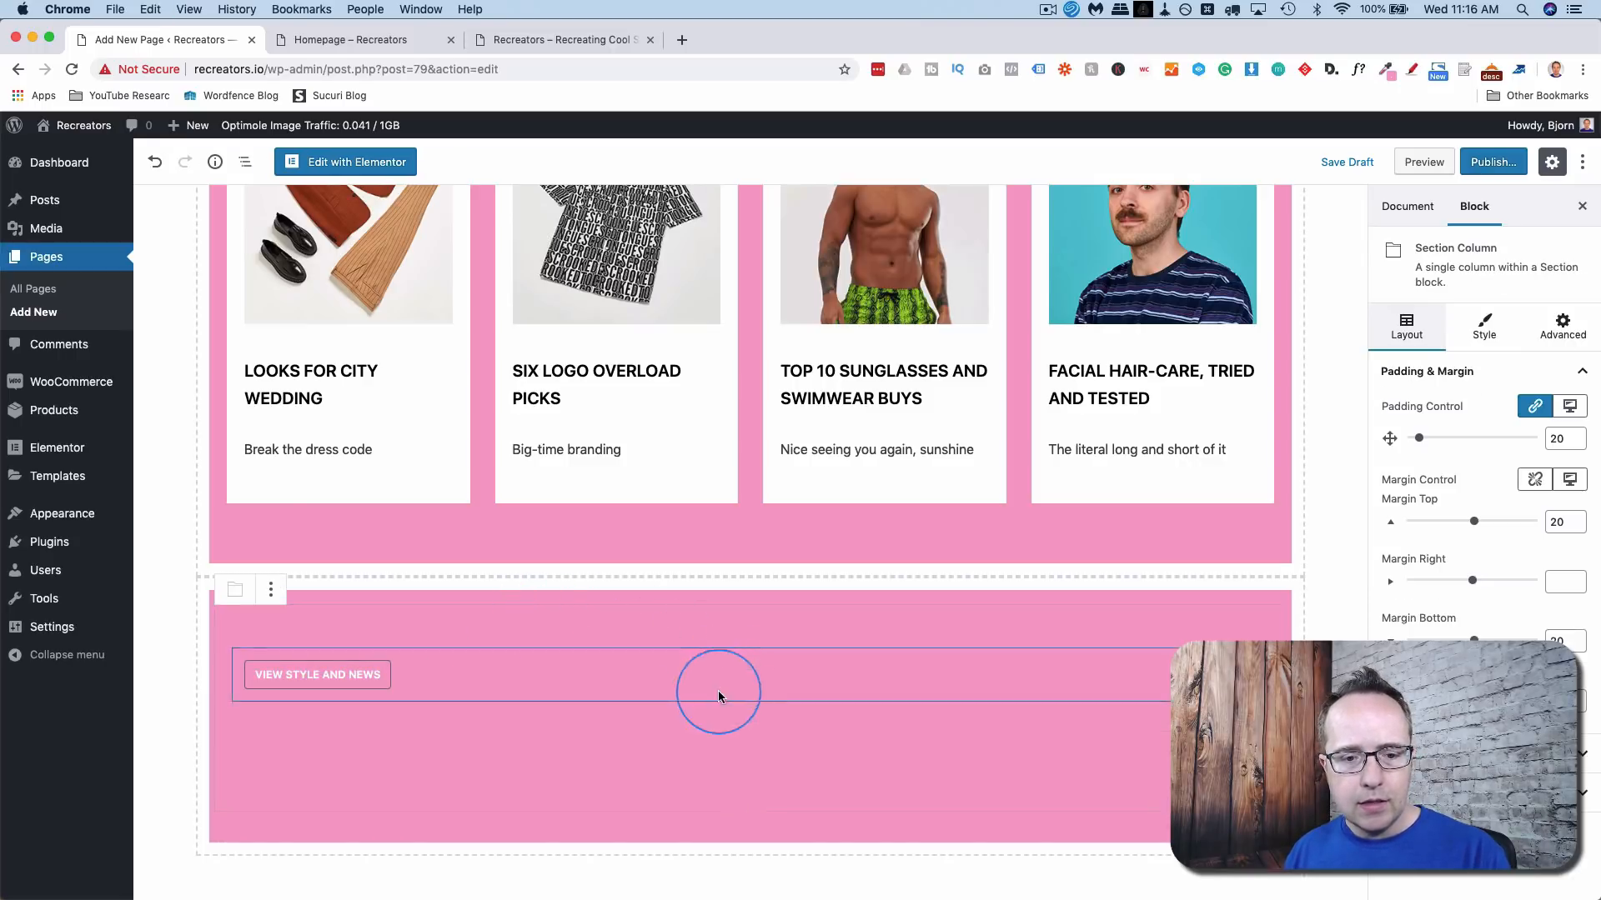
left_click(750, 647)
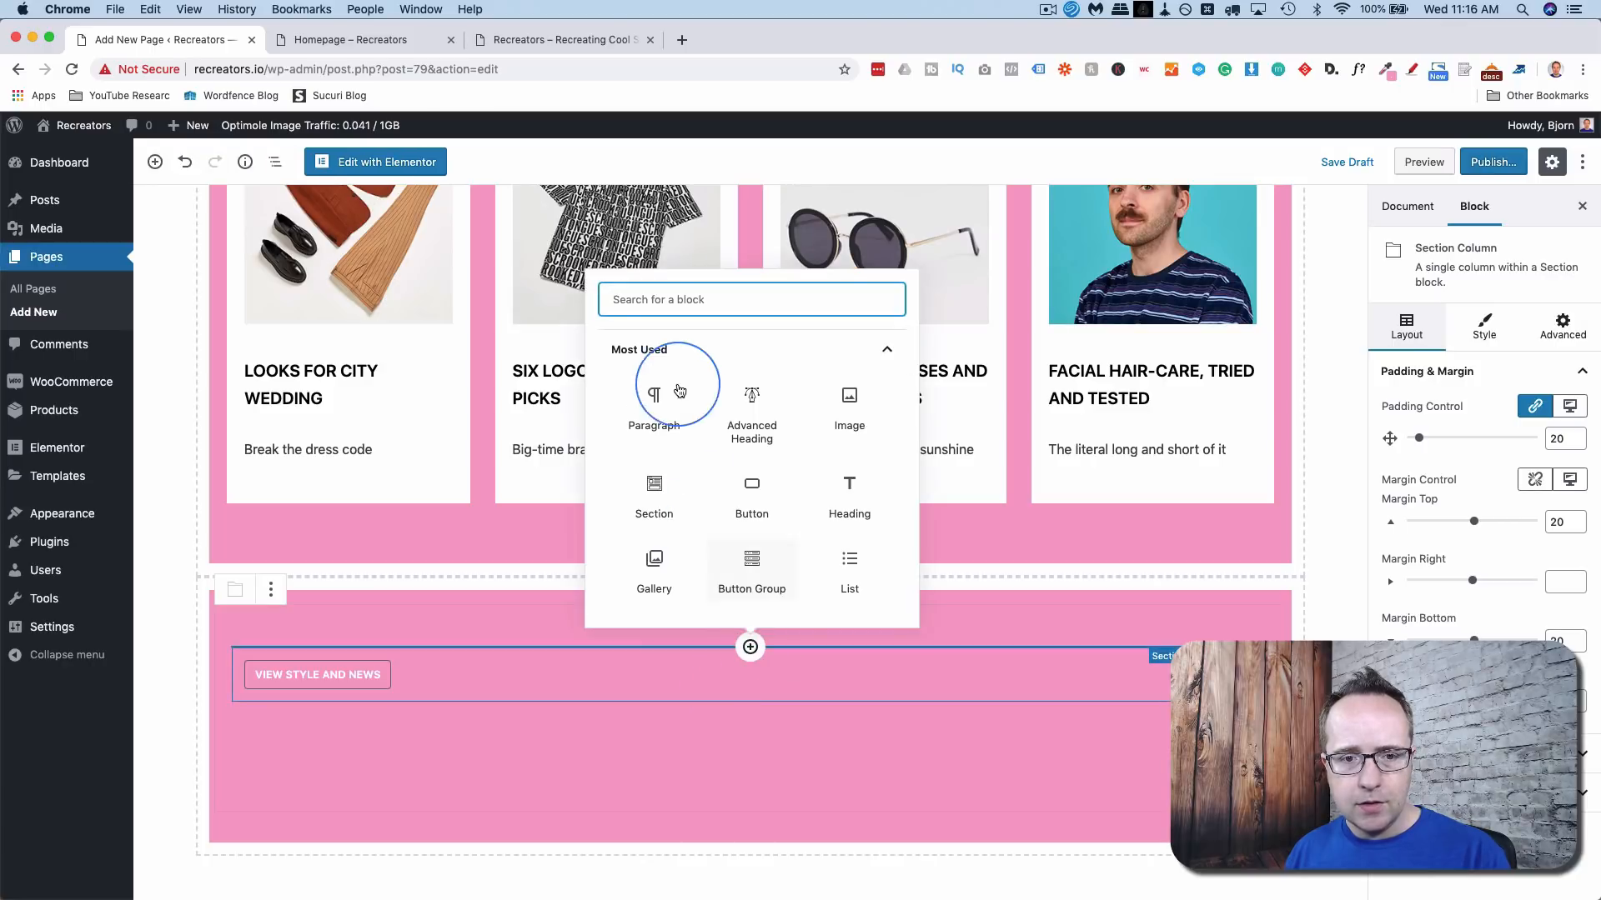
type("button")
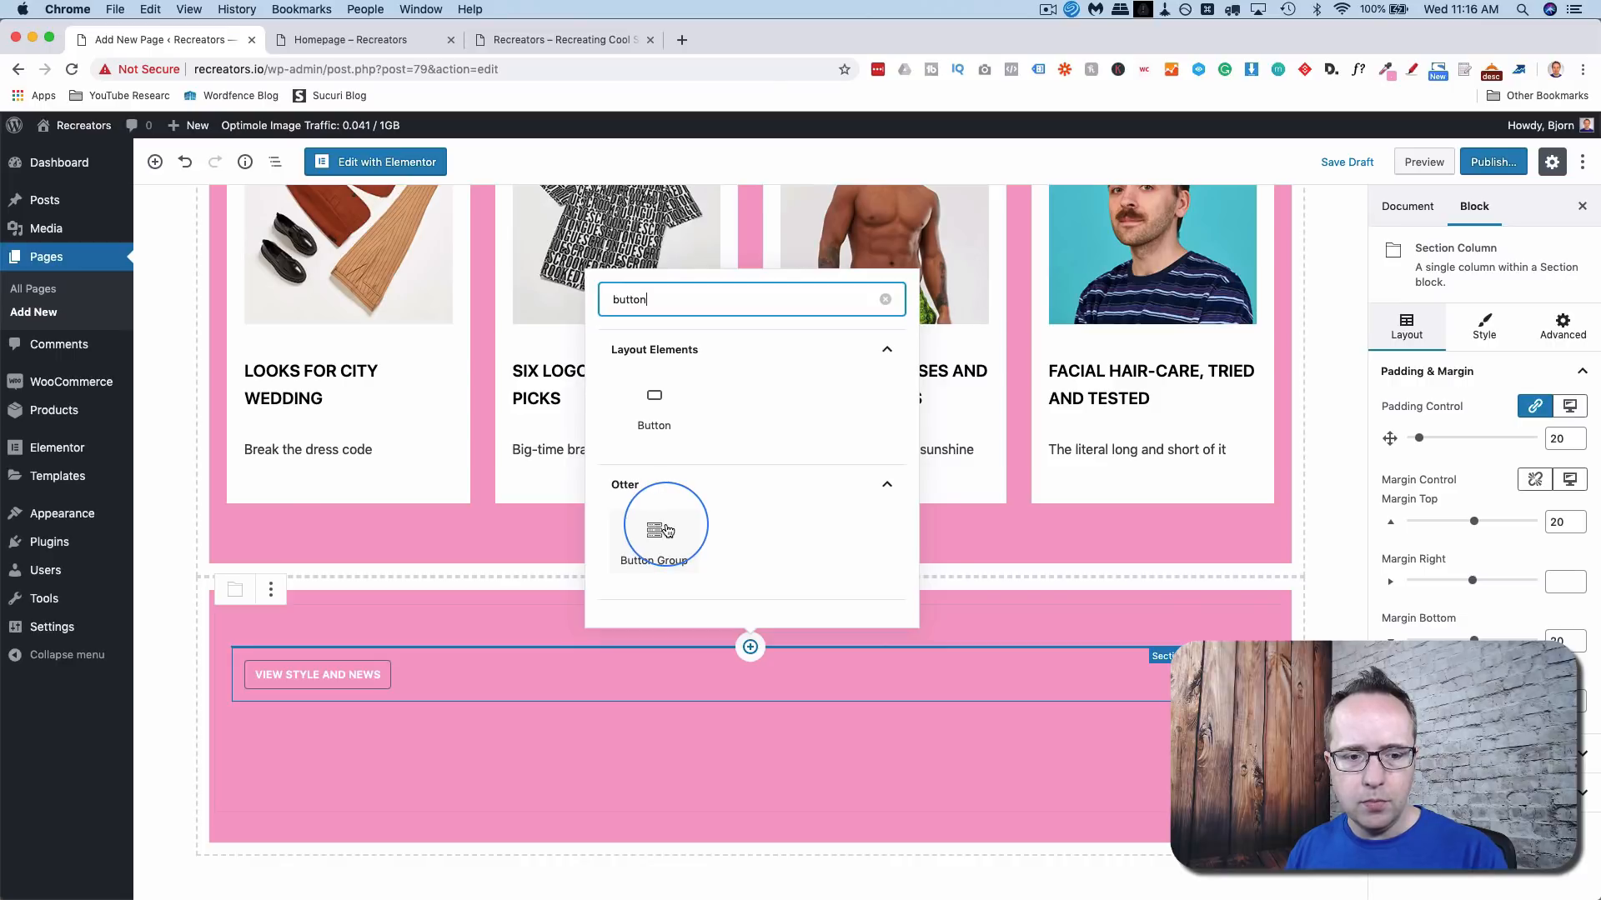
left_click(665, 530)
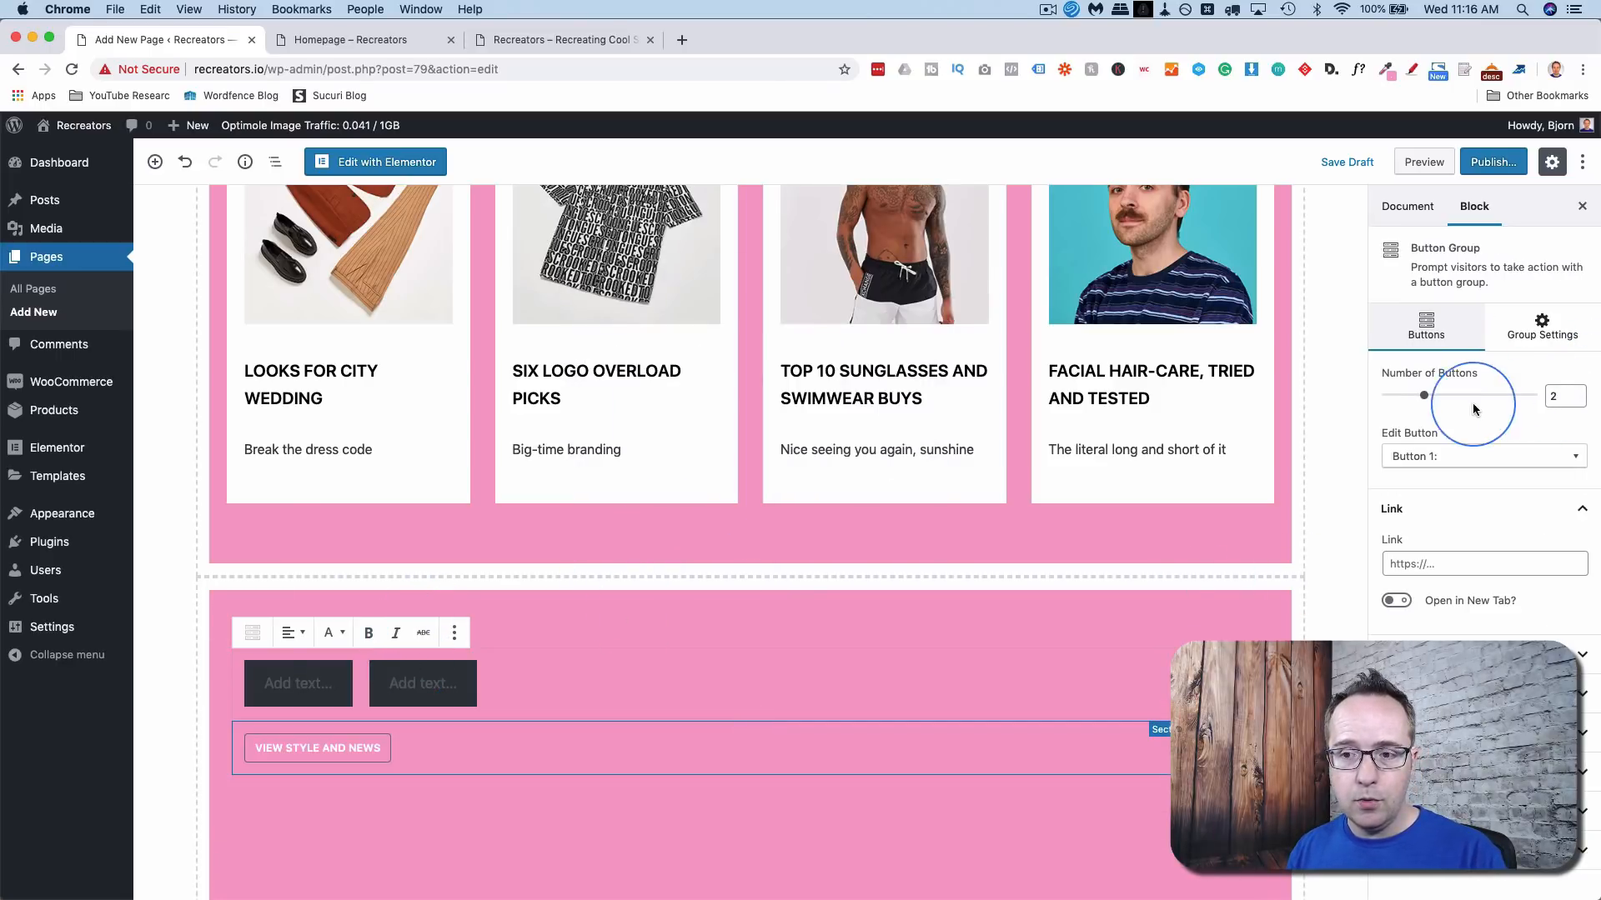
- Reduce the button group to 1 button and label it VIEW STYLE AND NEWS
left_click_drag(1560, 395, 1537, 391)
type("1")
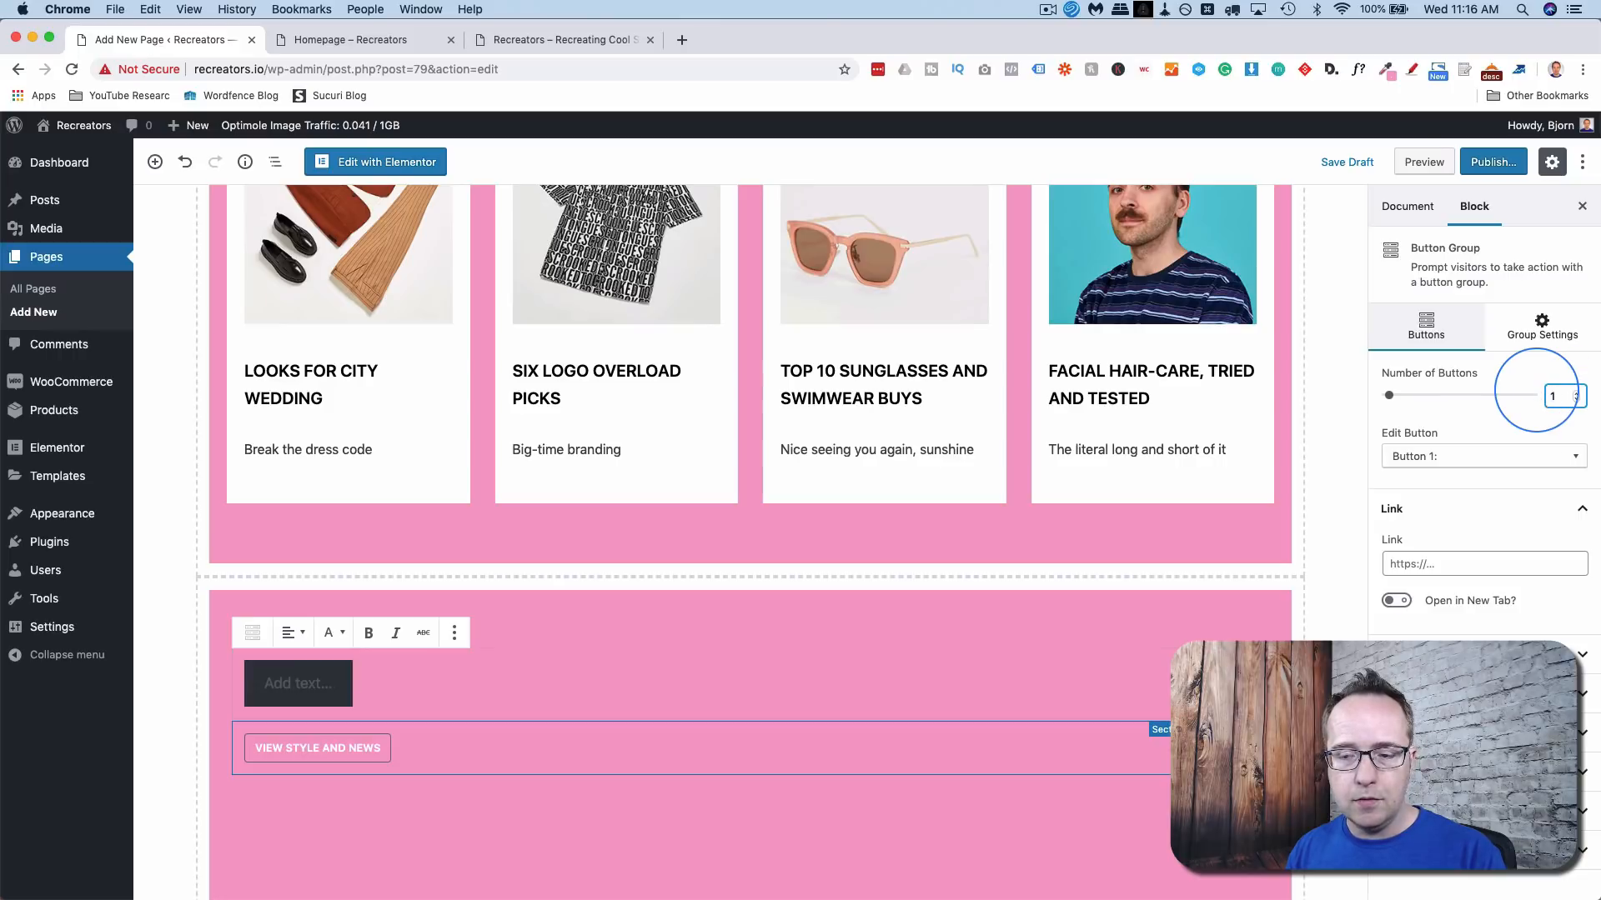
left_click(1447, 460)
left_click(1432, 496)
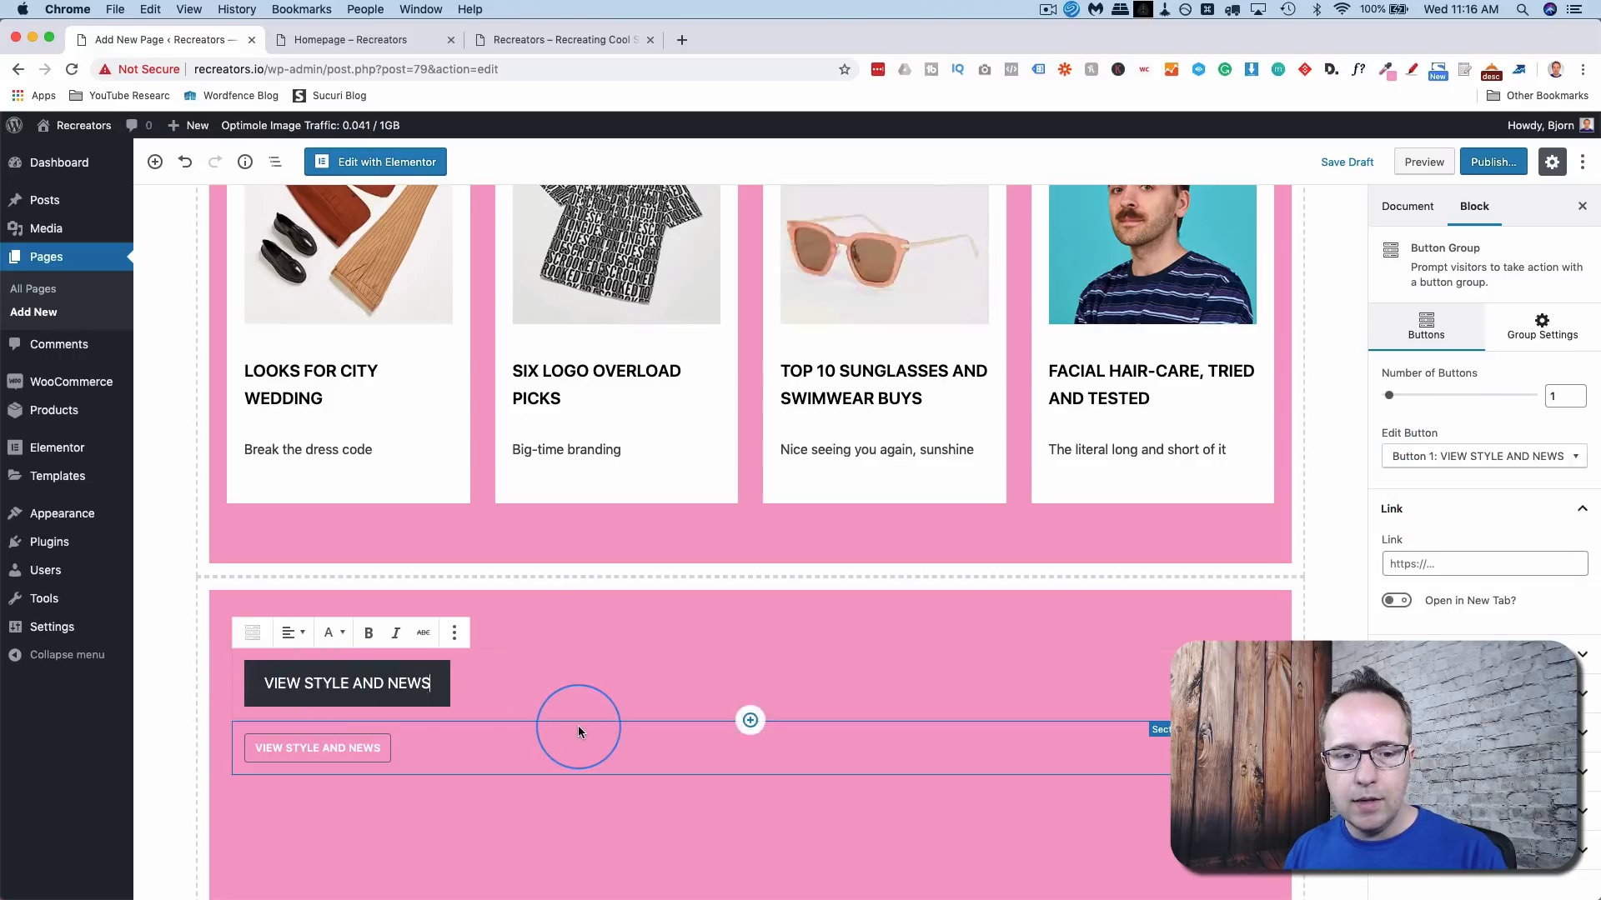
- Clear the group button's background color and give it a white border with a width of 1
scroll(1459, 534, "down", 3)
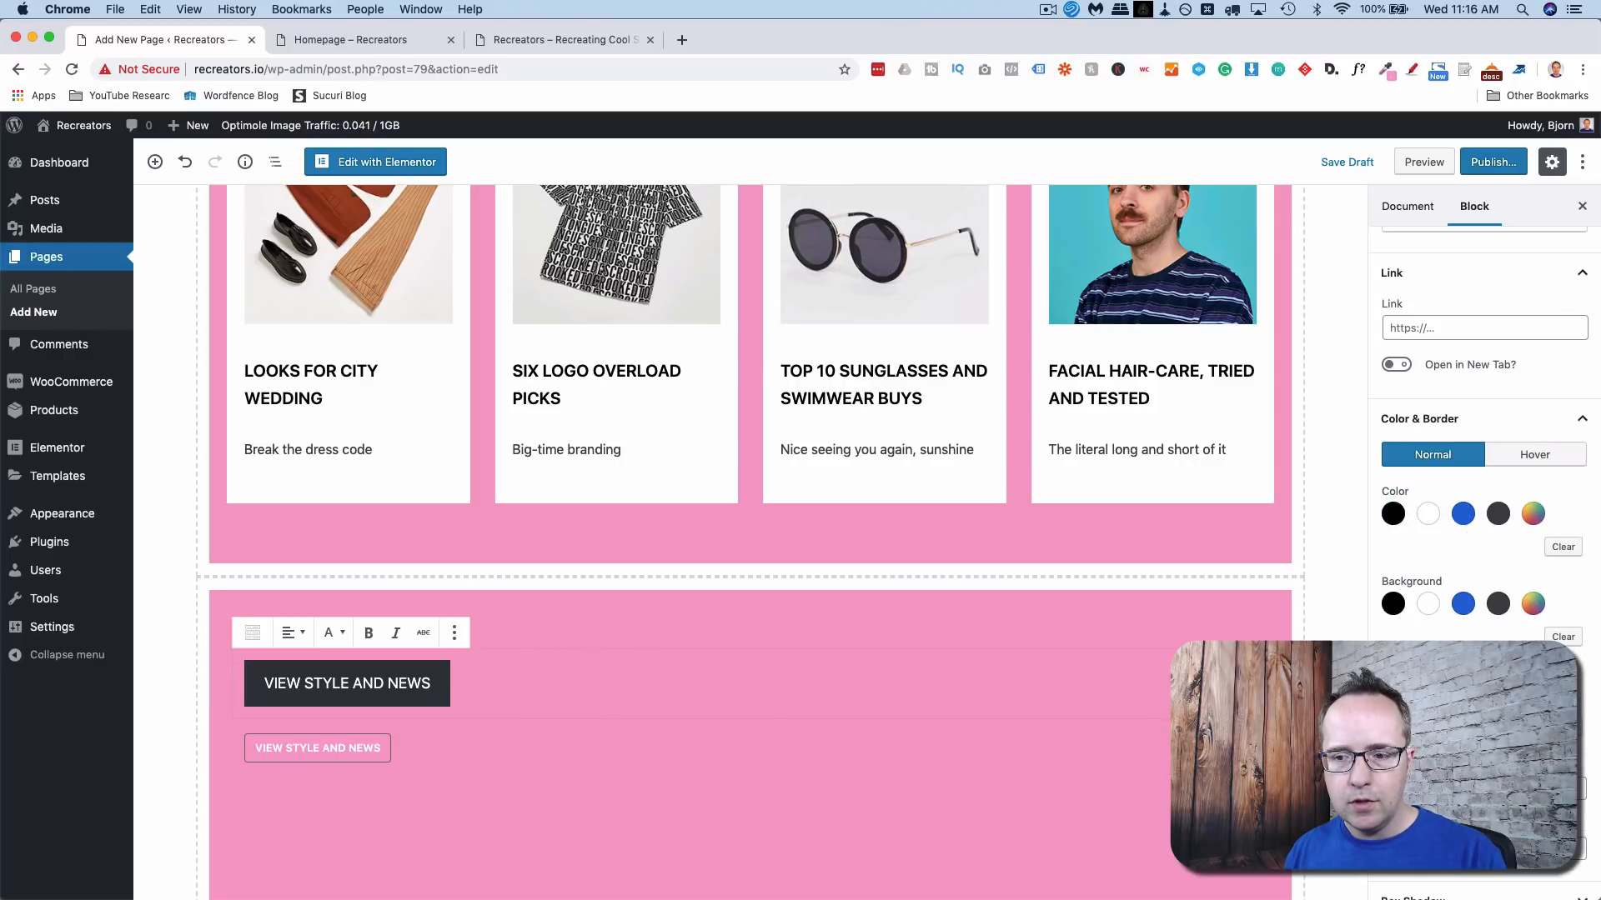
left_click(1561, 638)
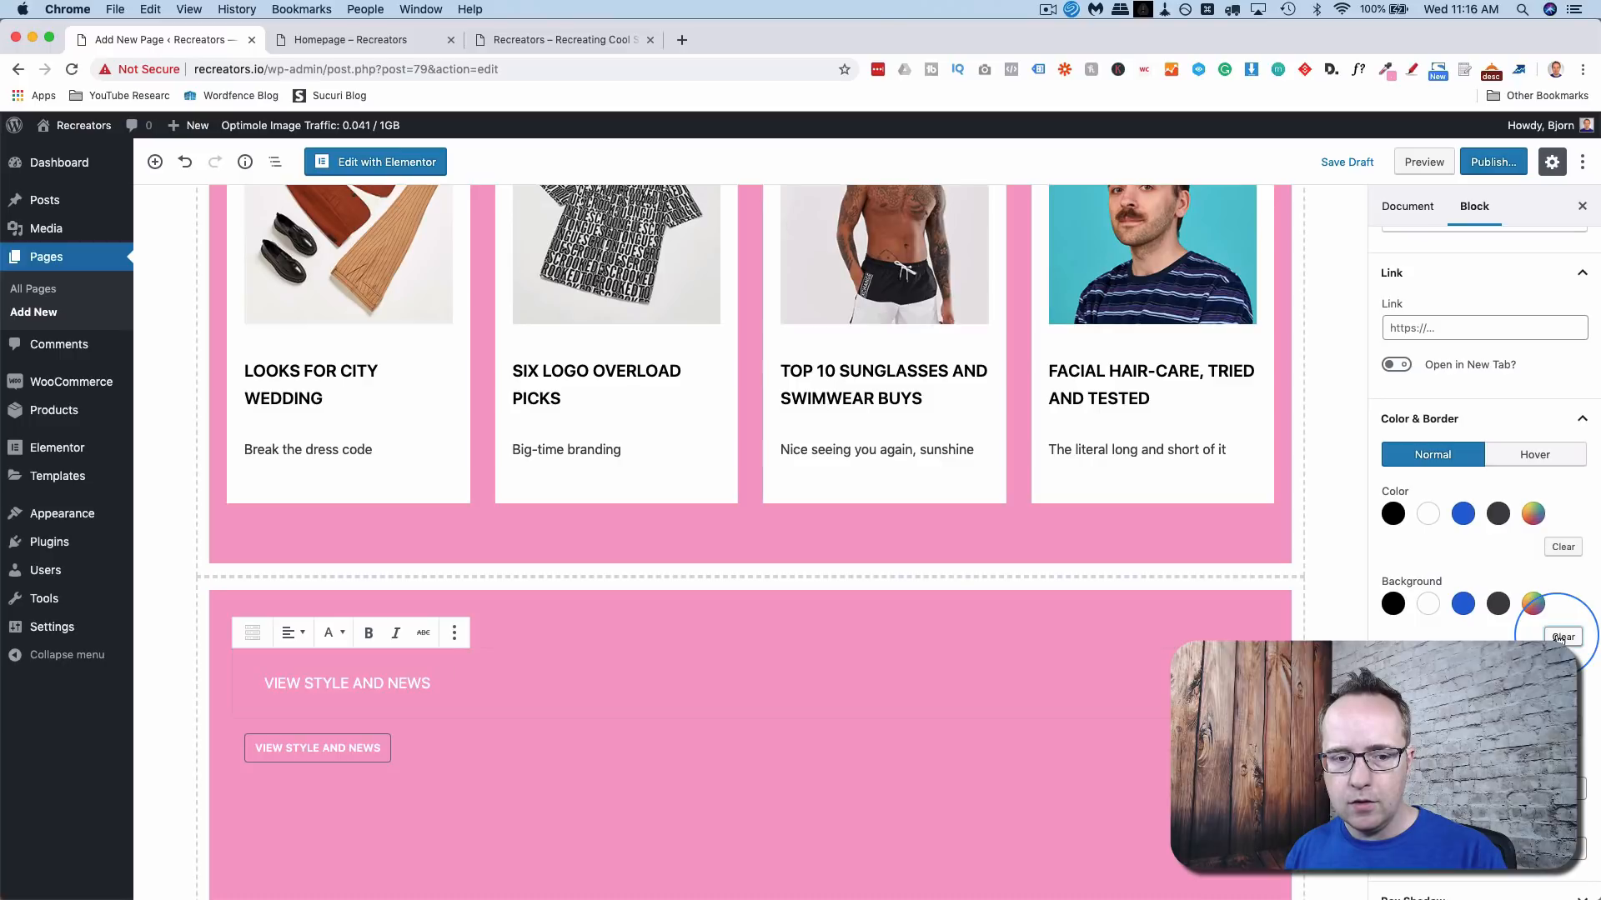
scroll(1561, 638, "down", 3)
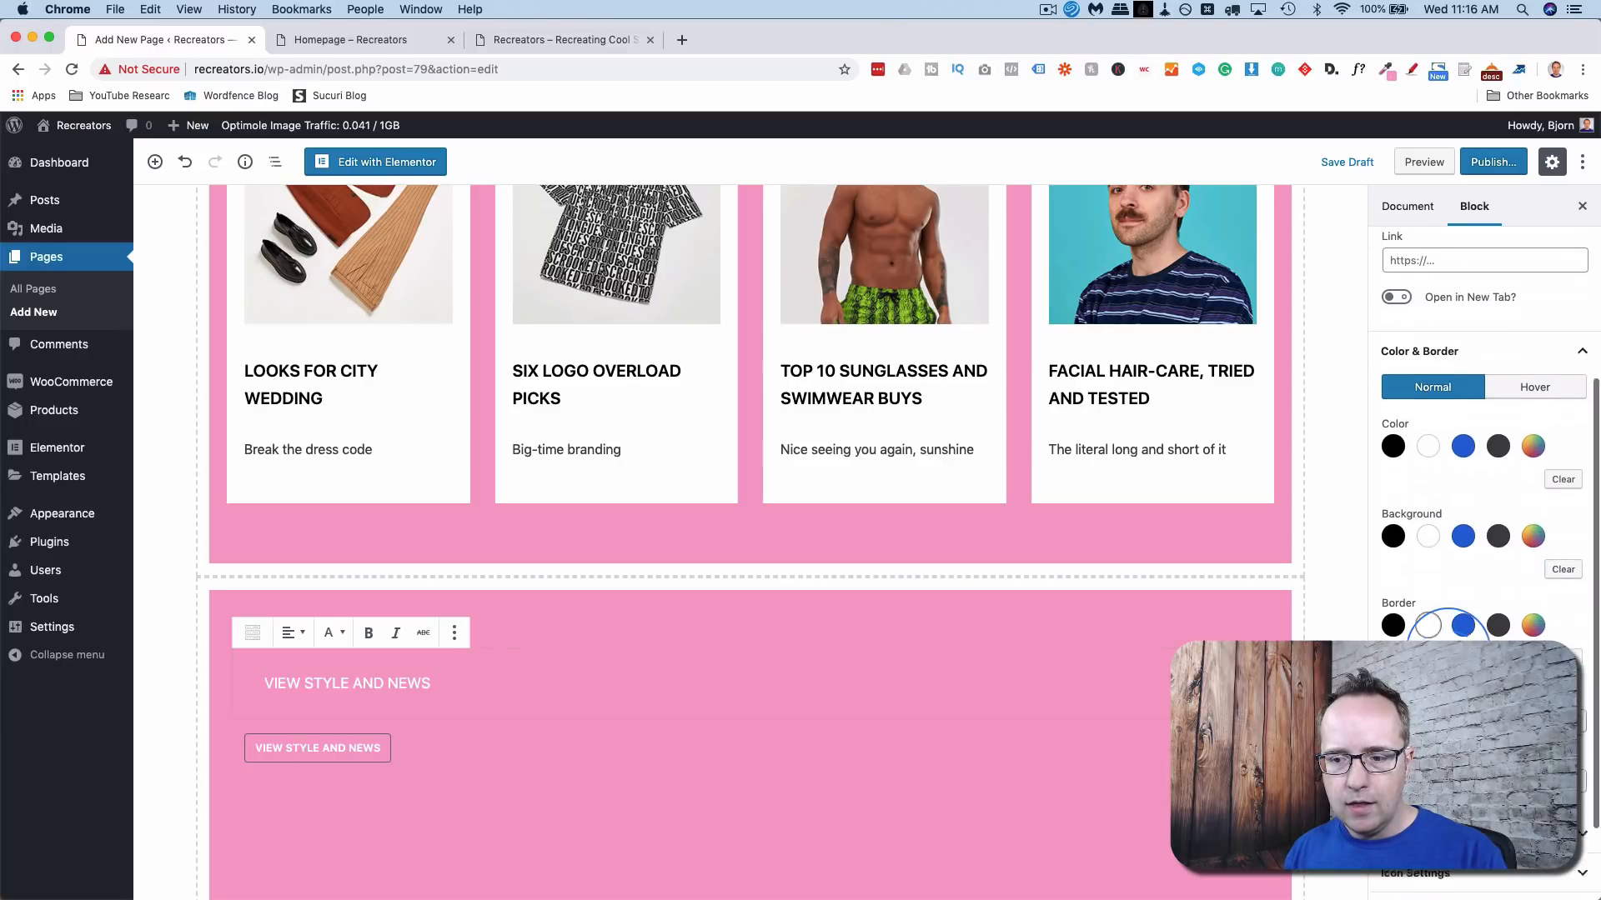
left_click(1551, 631)
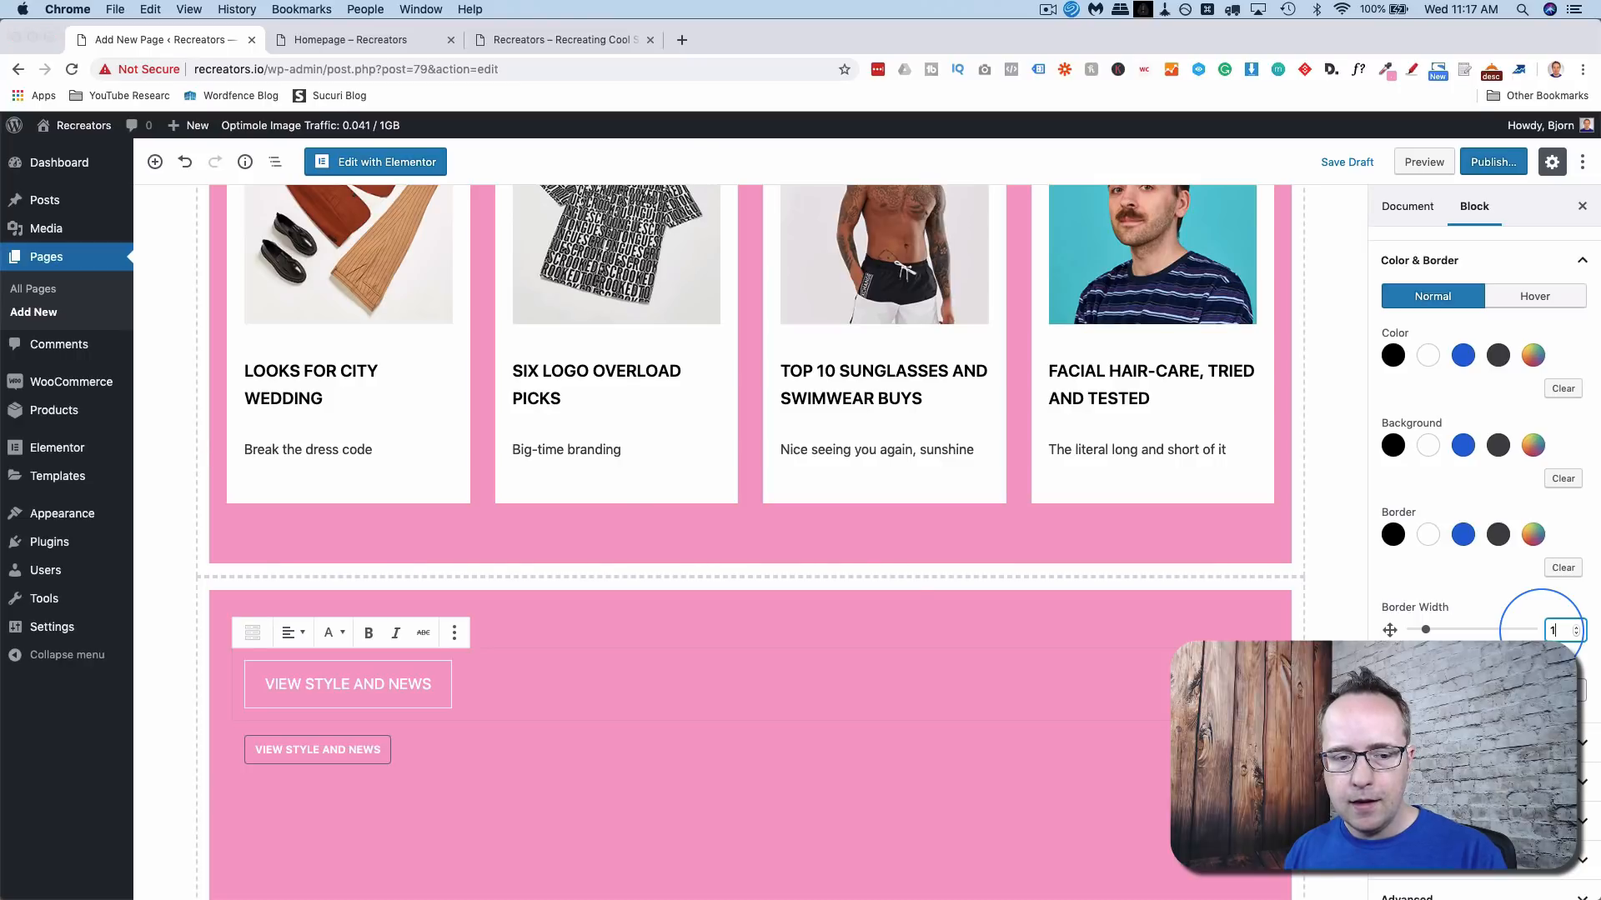
- Compare with the button on the ASOS page and give the group button a white background with black text
key("super+grave")
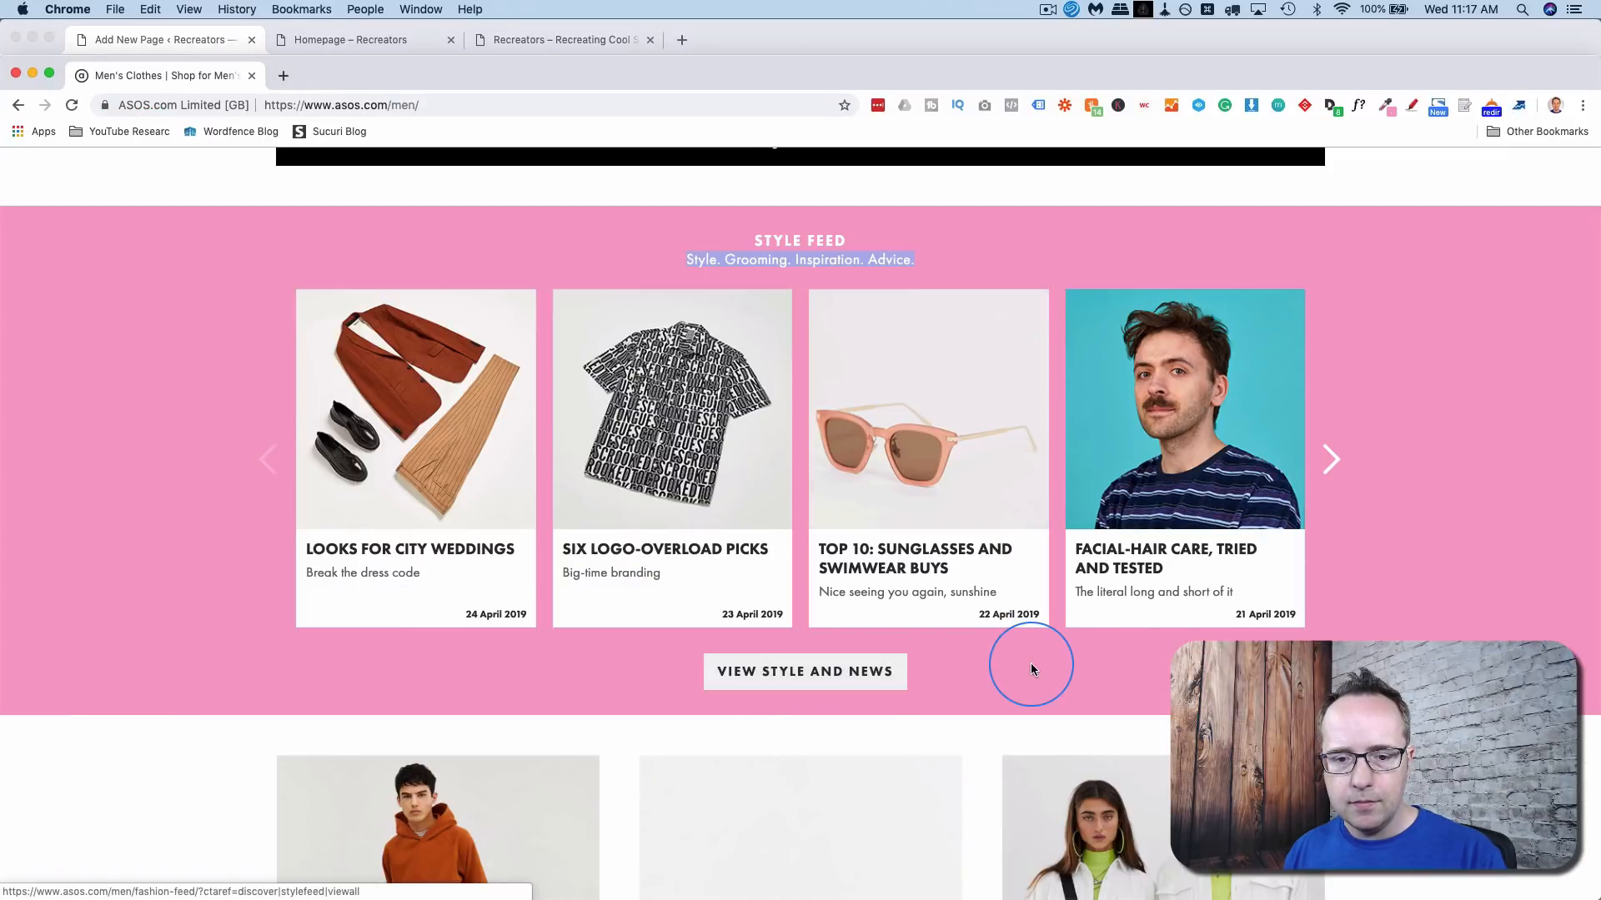
key("super+grave")
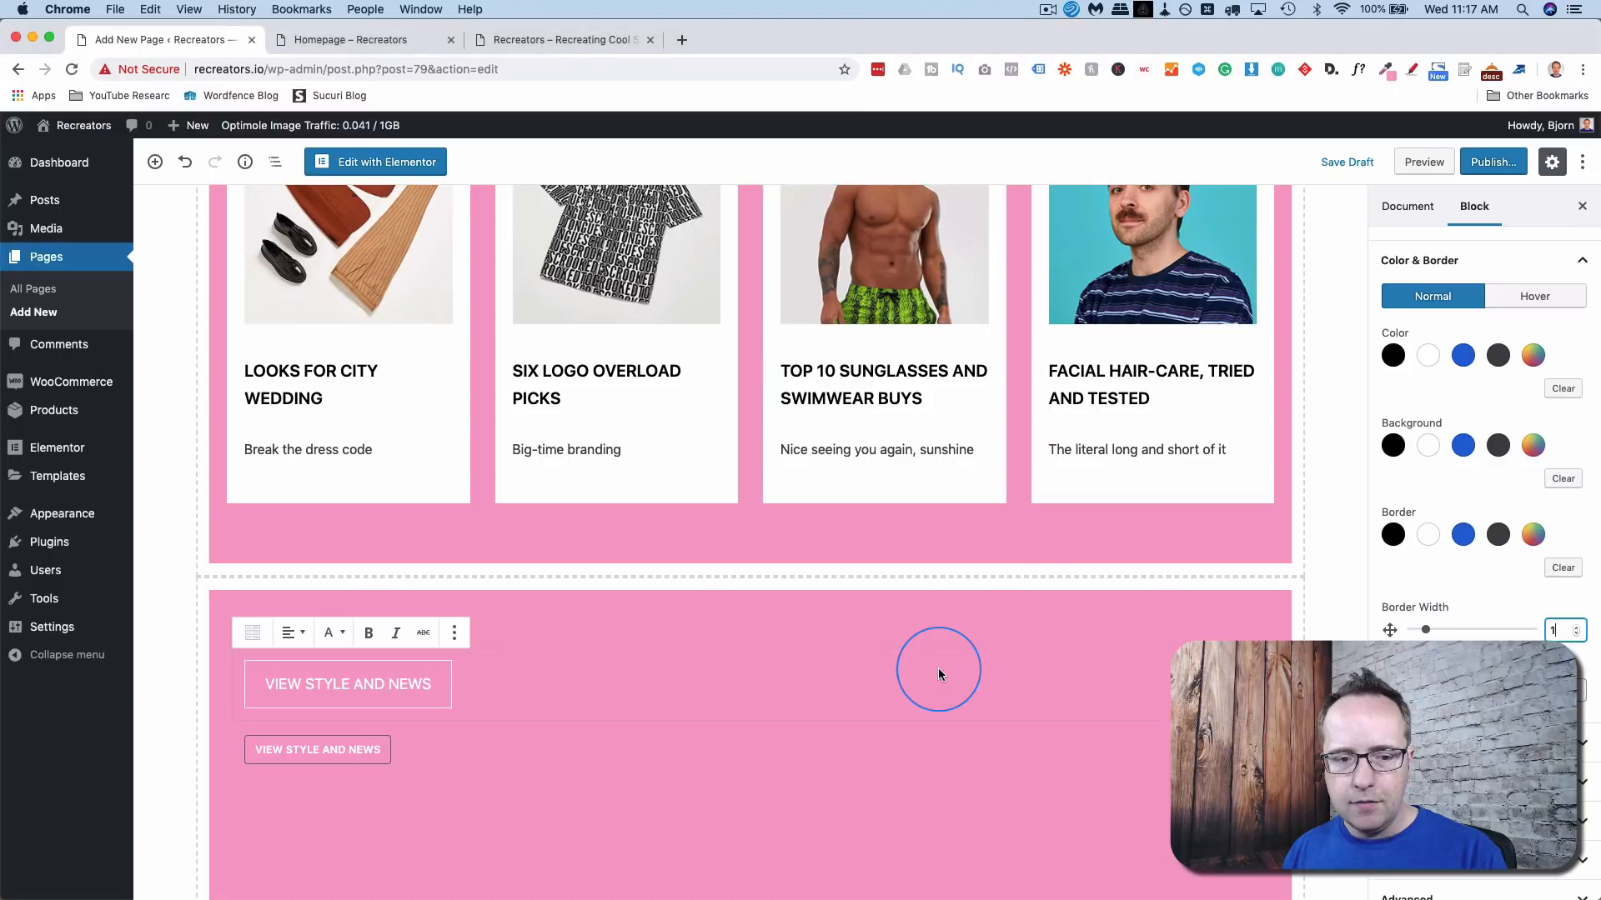
left_click(1431, 445)
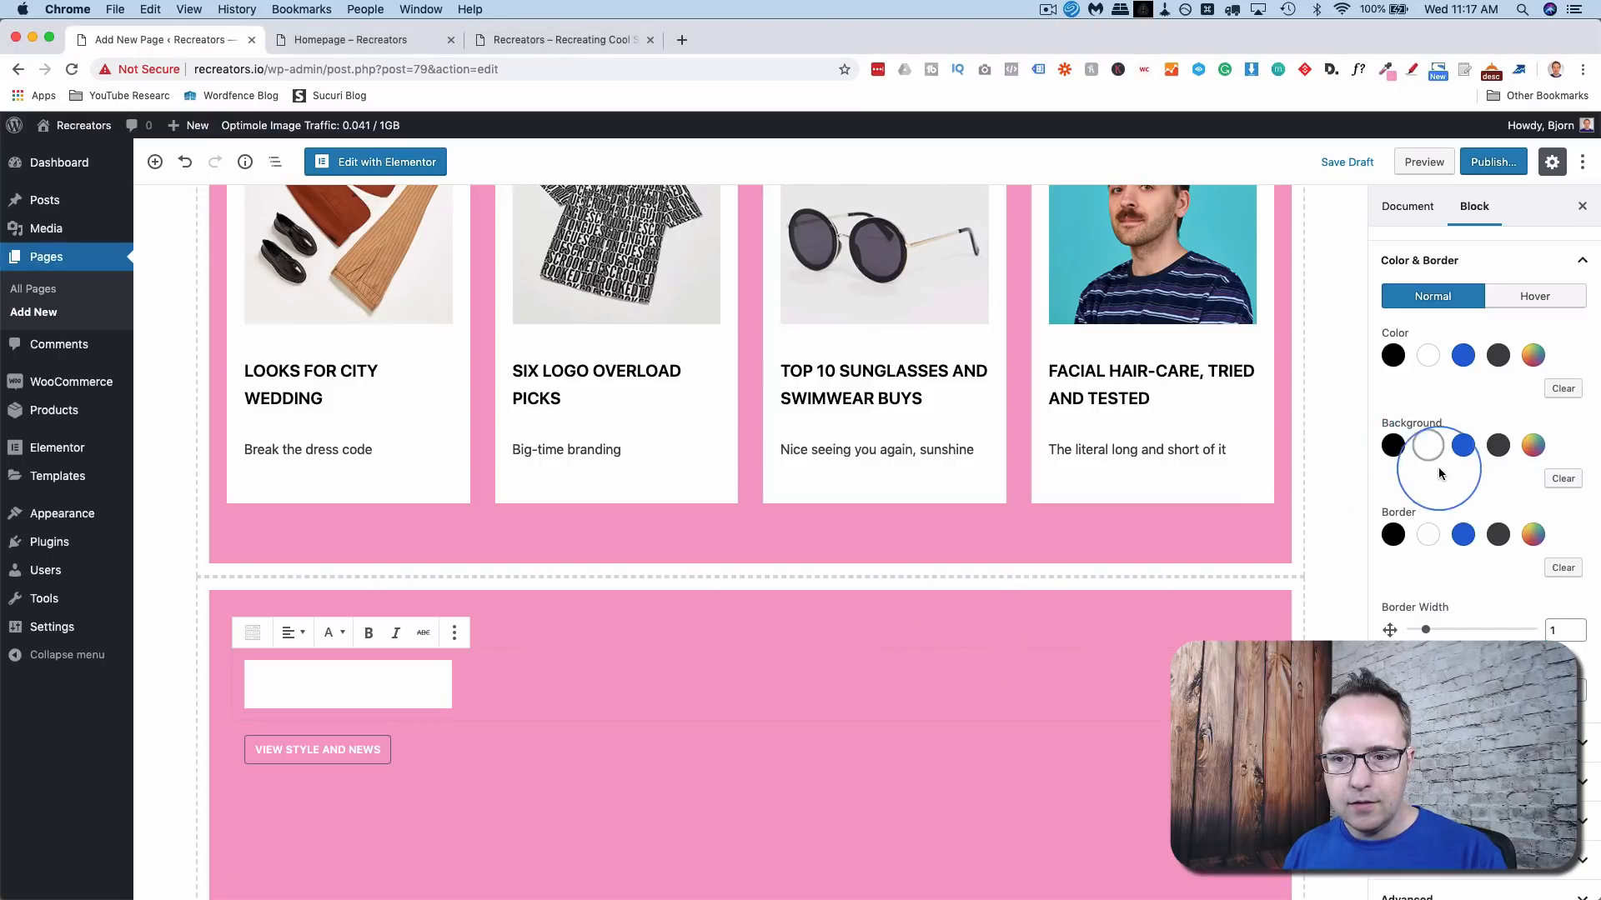
left_click(1394, 359)
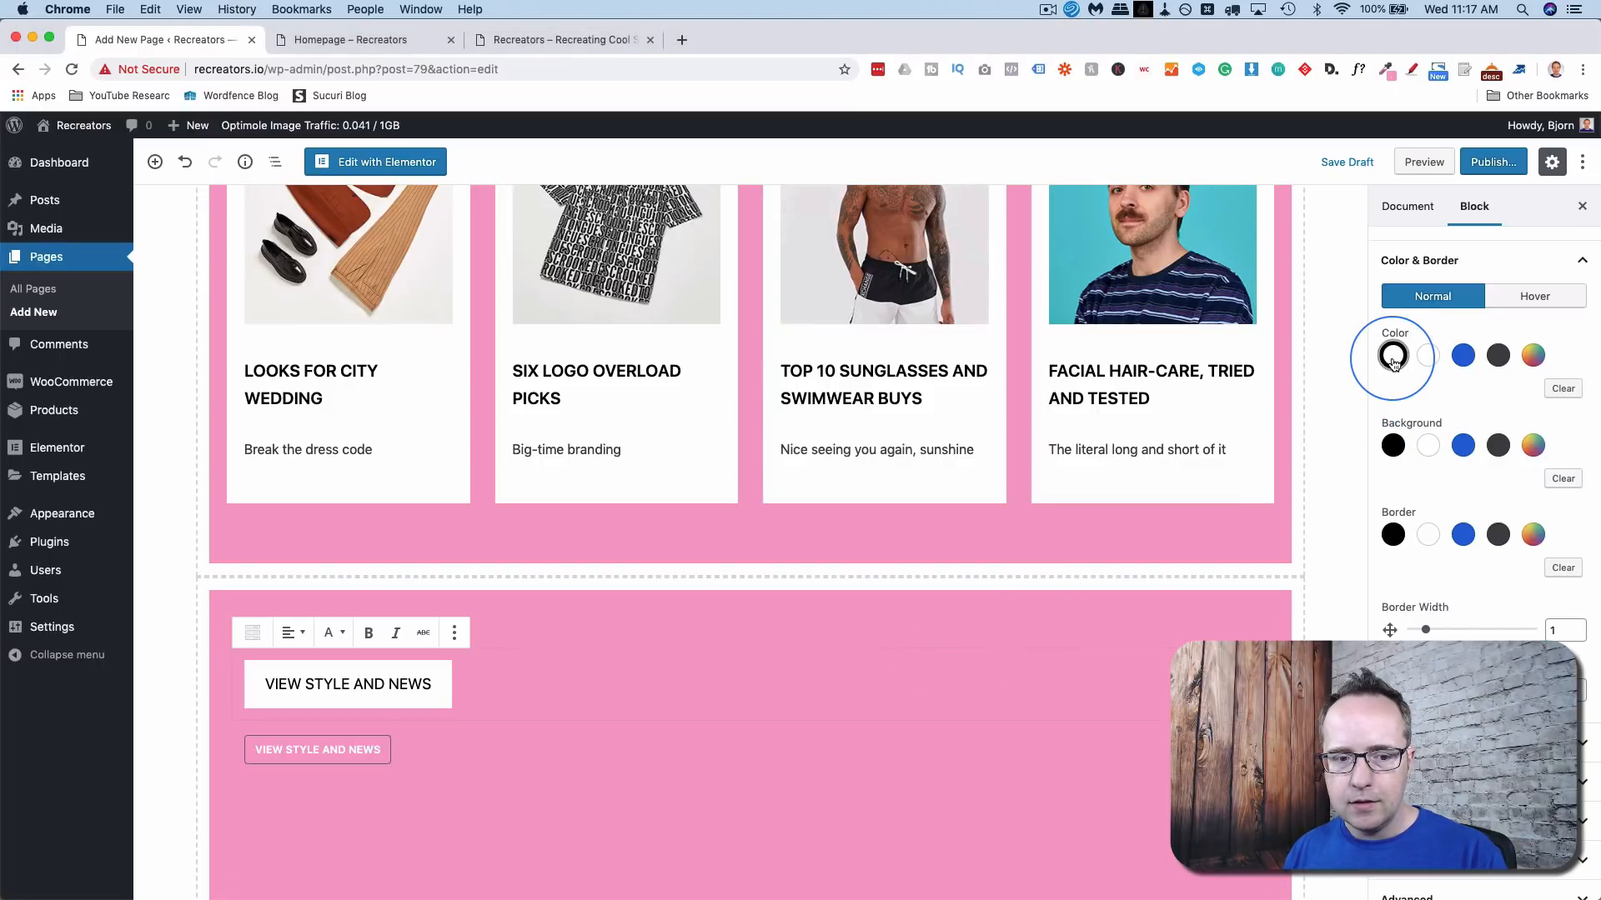
- Set the button's hover state to white text on a black background with a border width of 0
left_click(1525, 298)
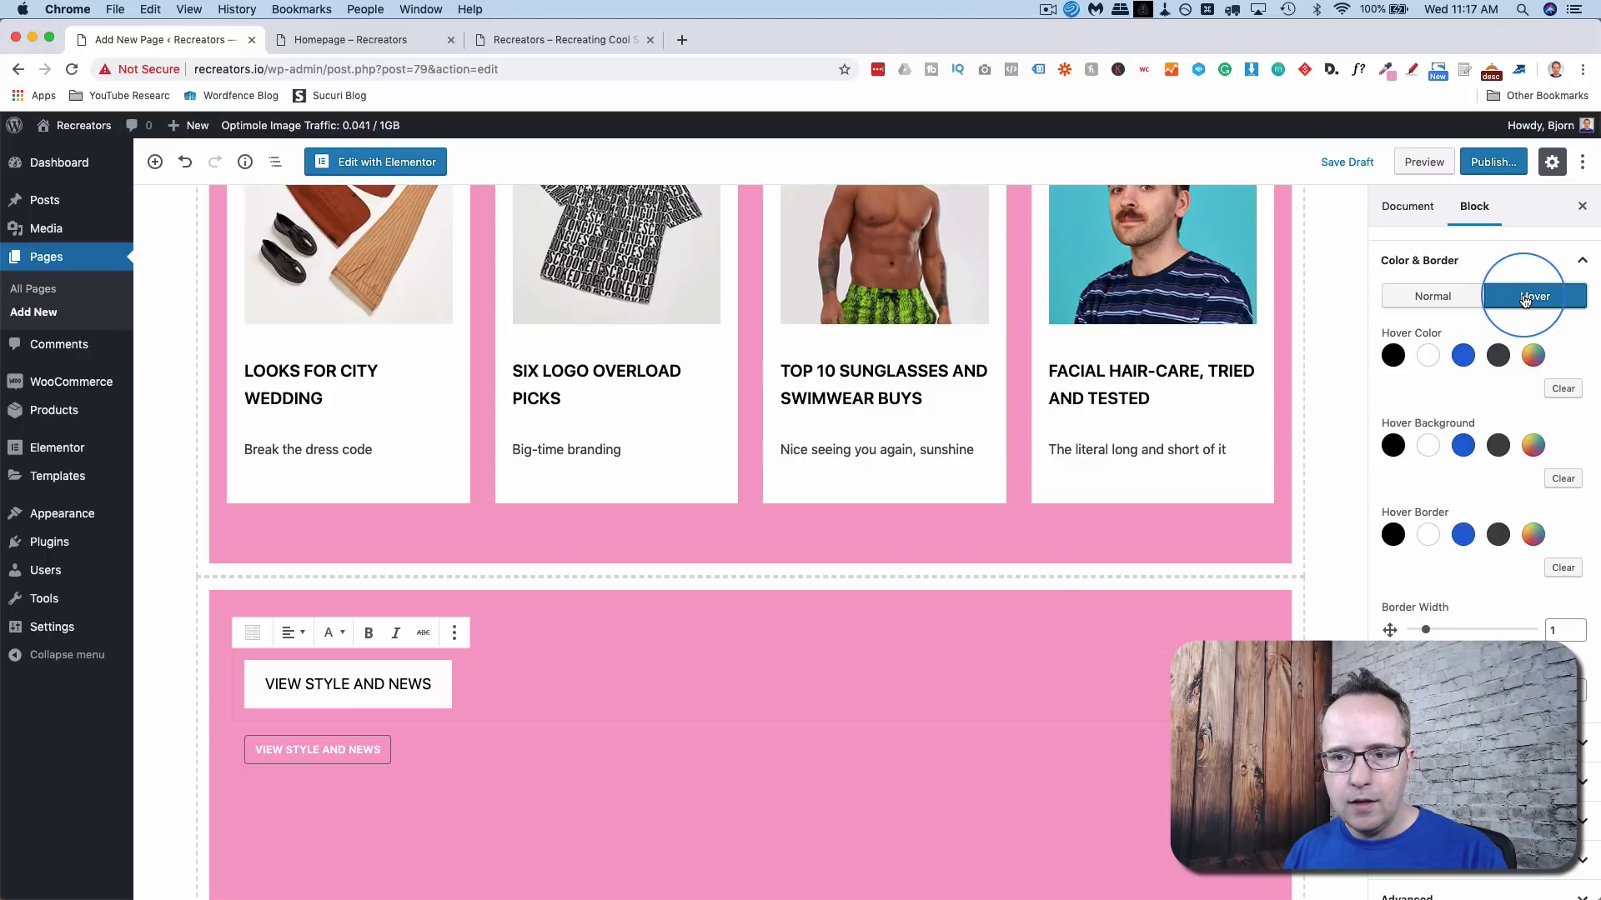
left_click(1428, 356)
left_click(1392, 448)
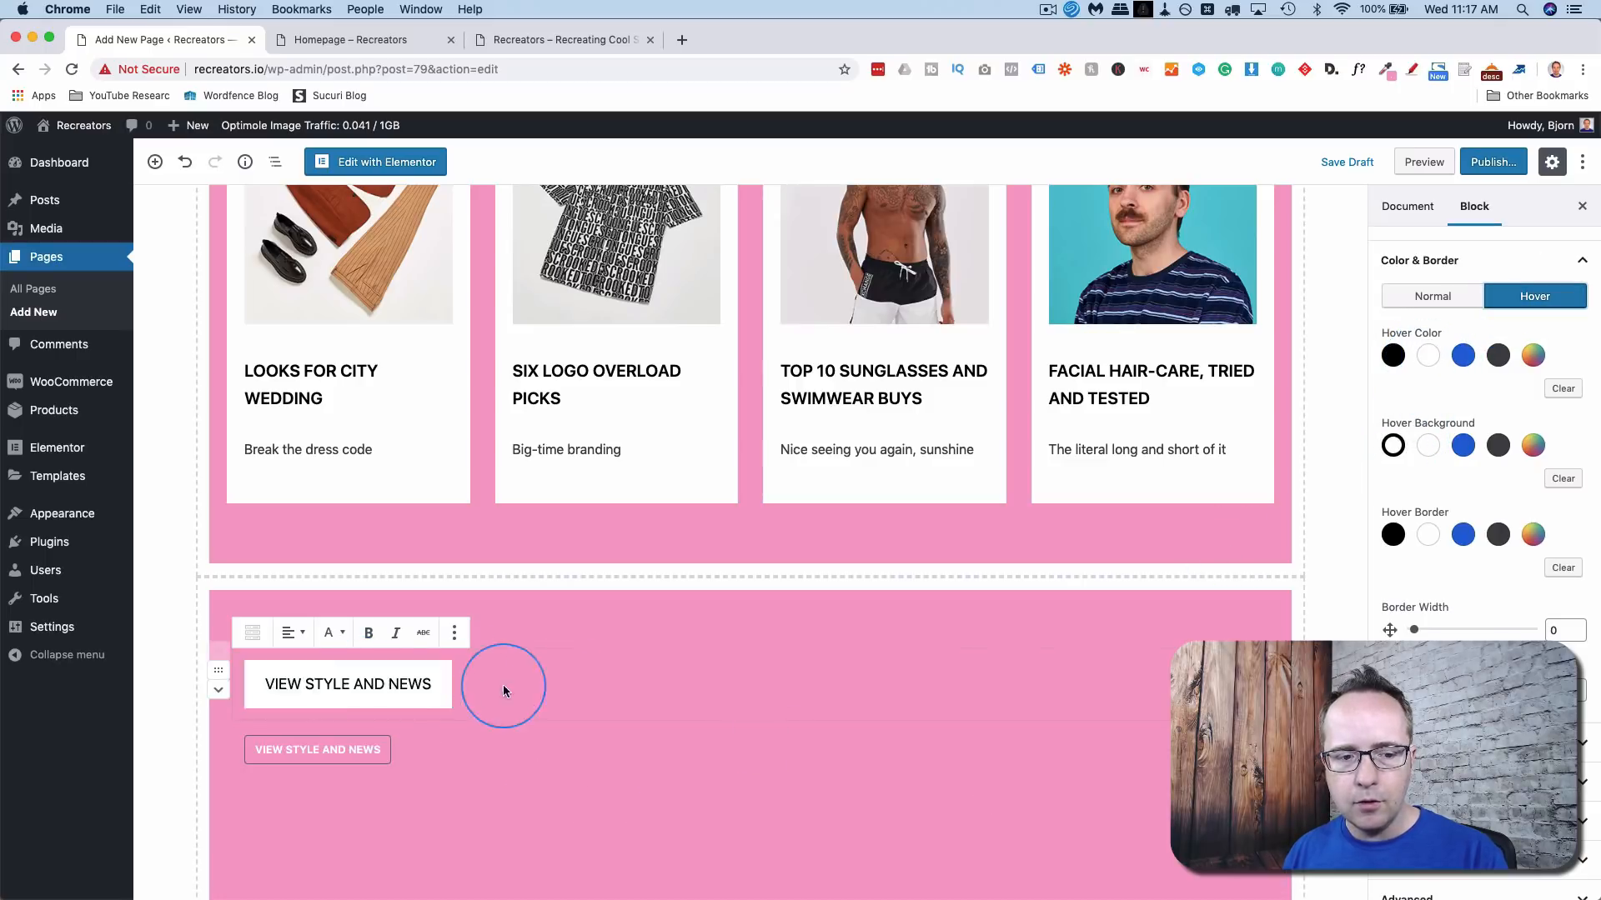
- Remove the old outlined button below and center-align the button group in the pink section
left_click(350, 685)
left_click(415, 707)
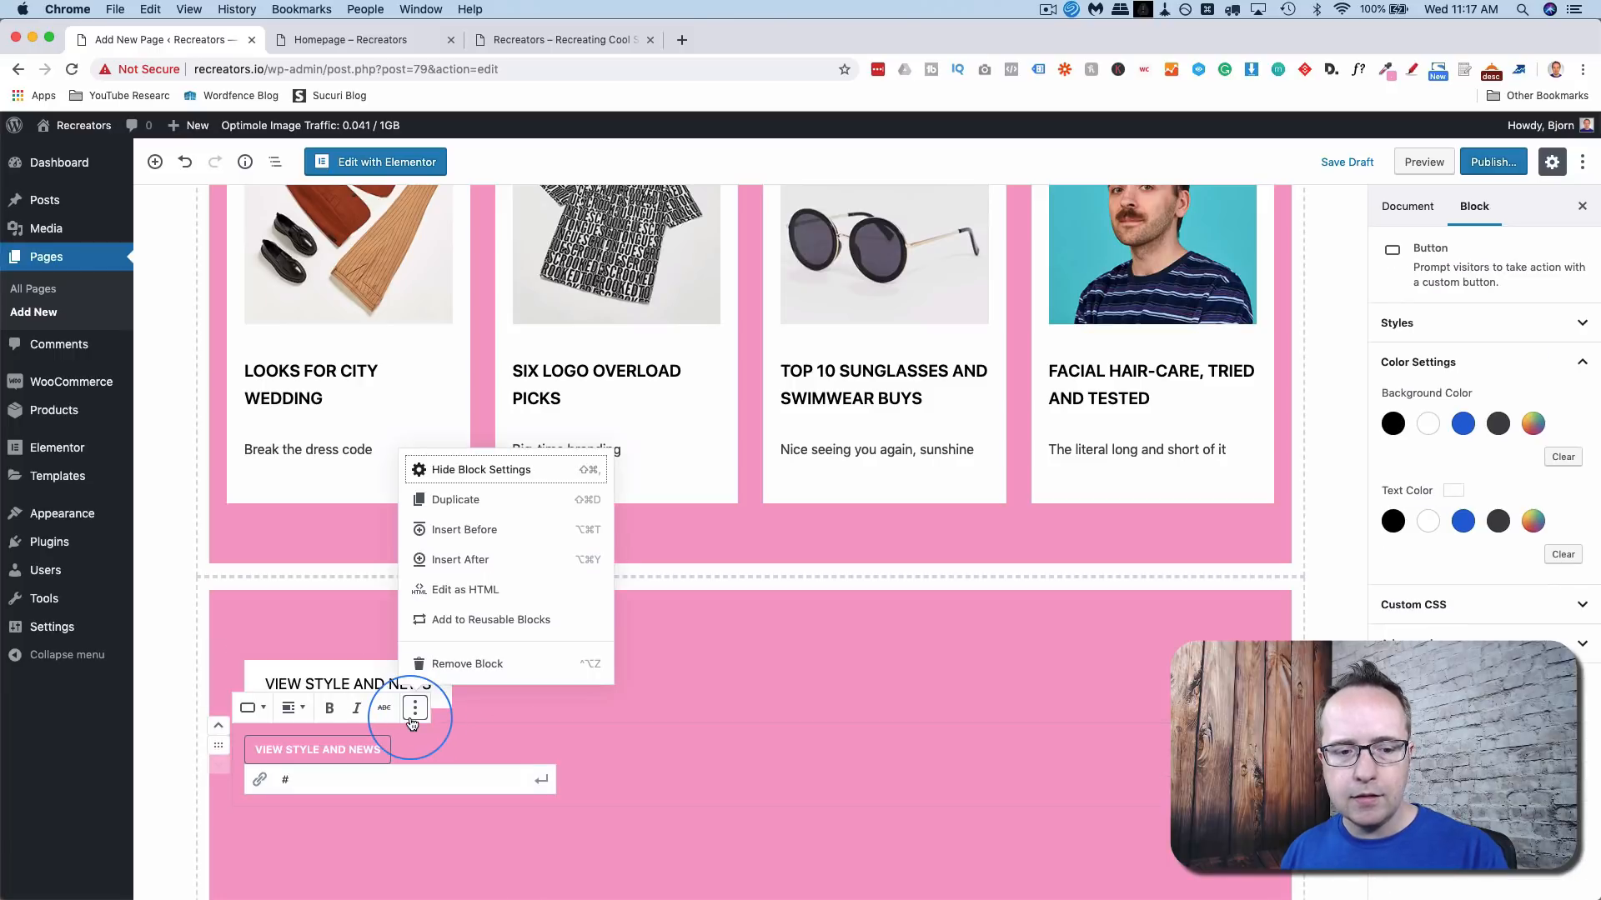
left_click(468, 664)
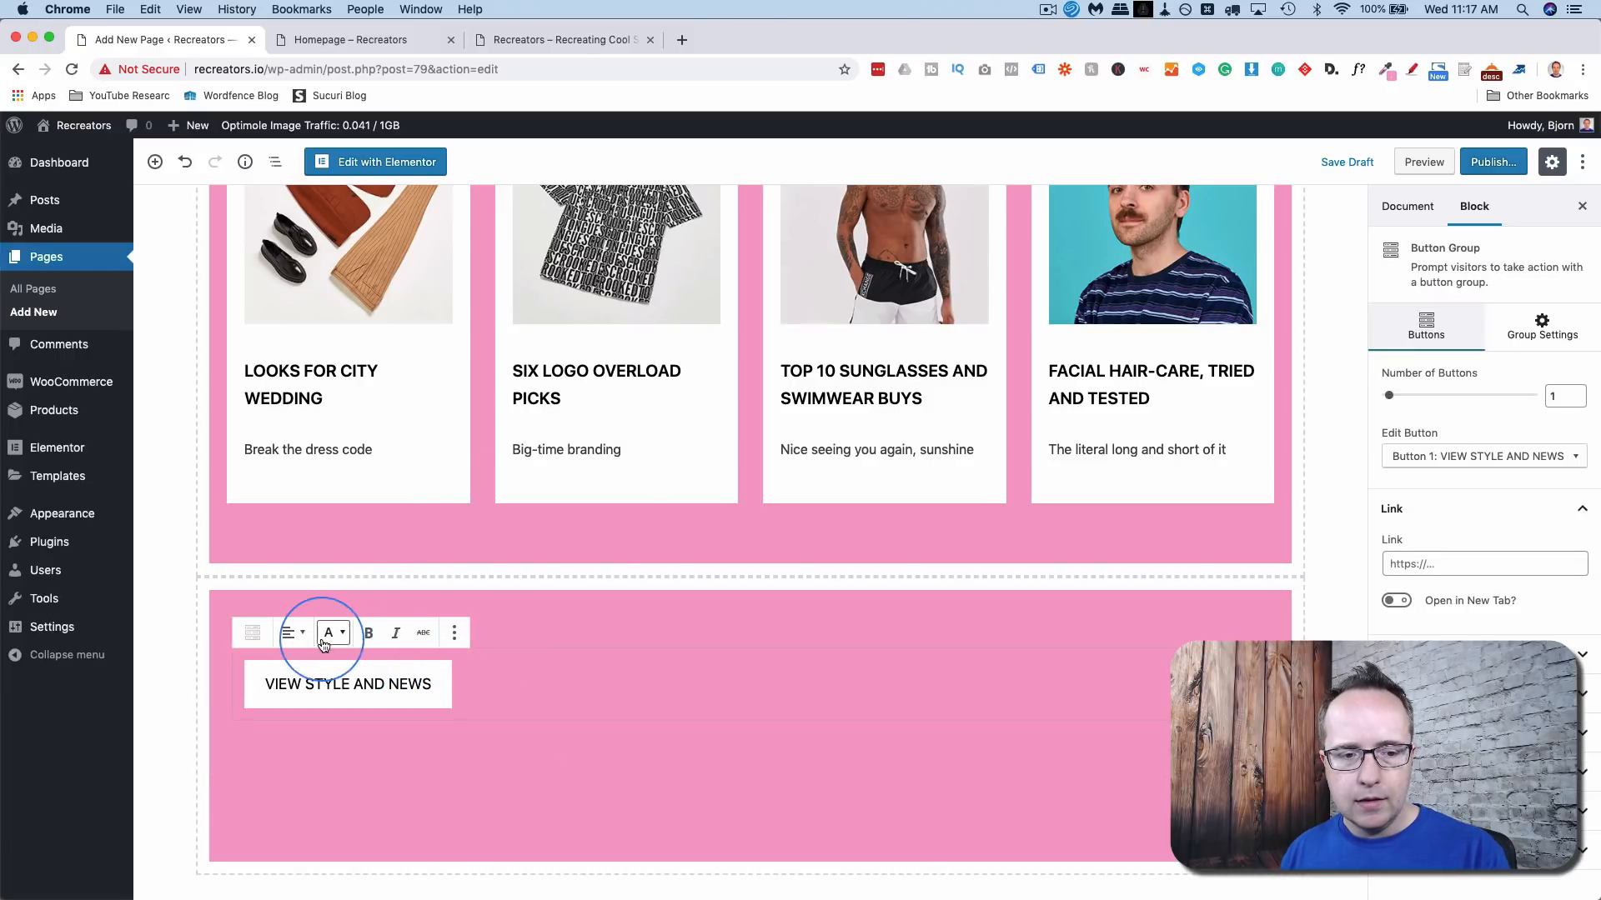
left_click(291, 633)
left_click(250, 707)
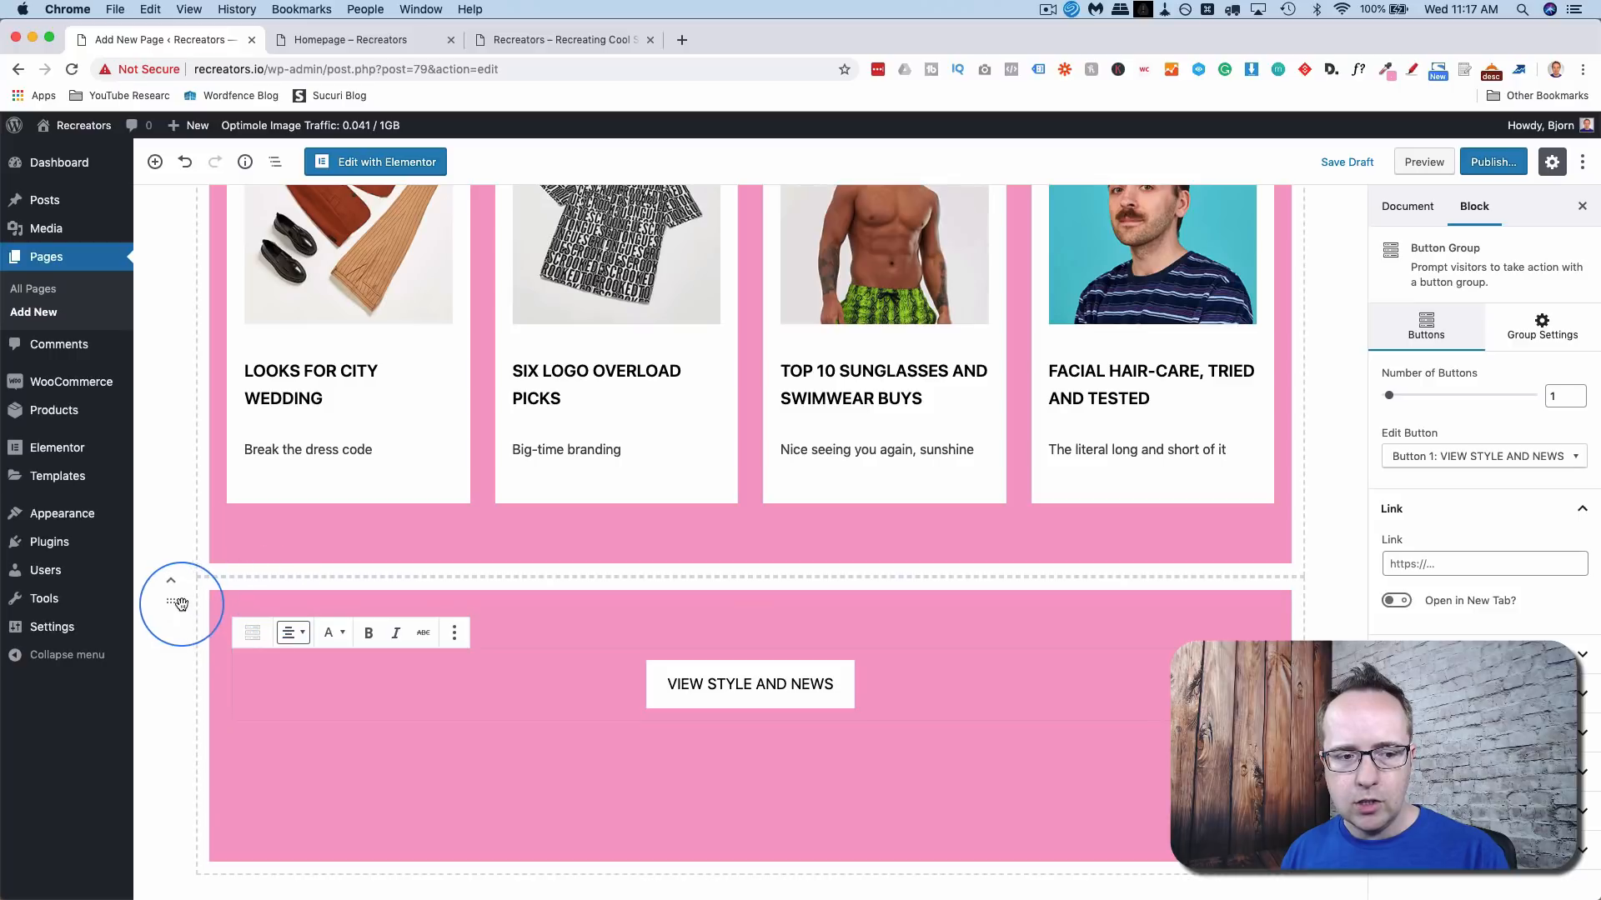
- Set the top and bottom padding of the pink button section to 0
left_click(1247, 575)
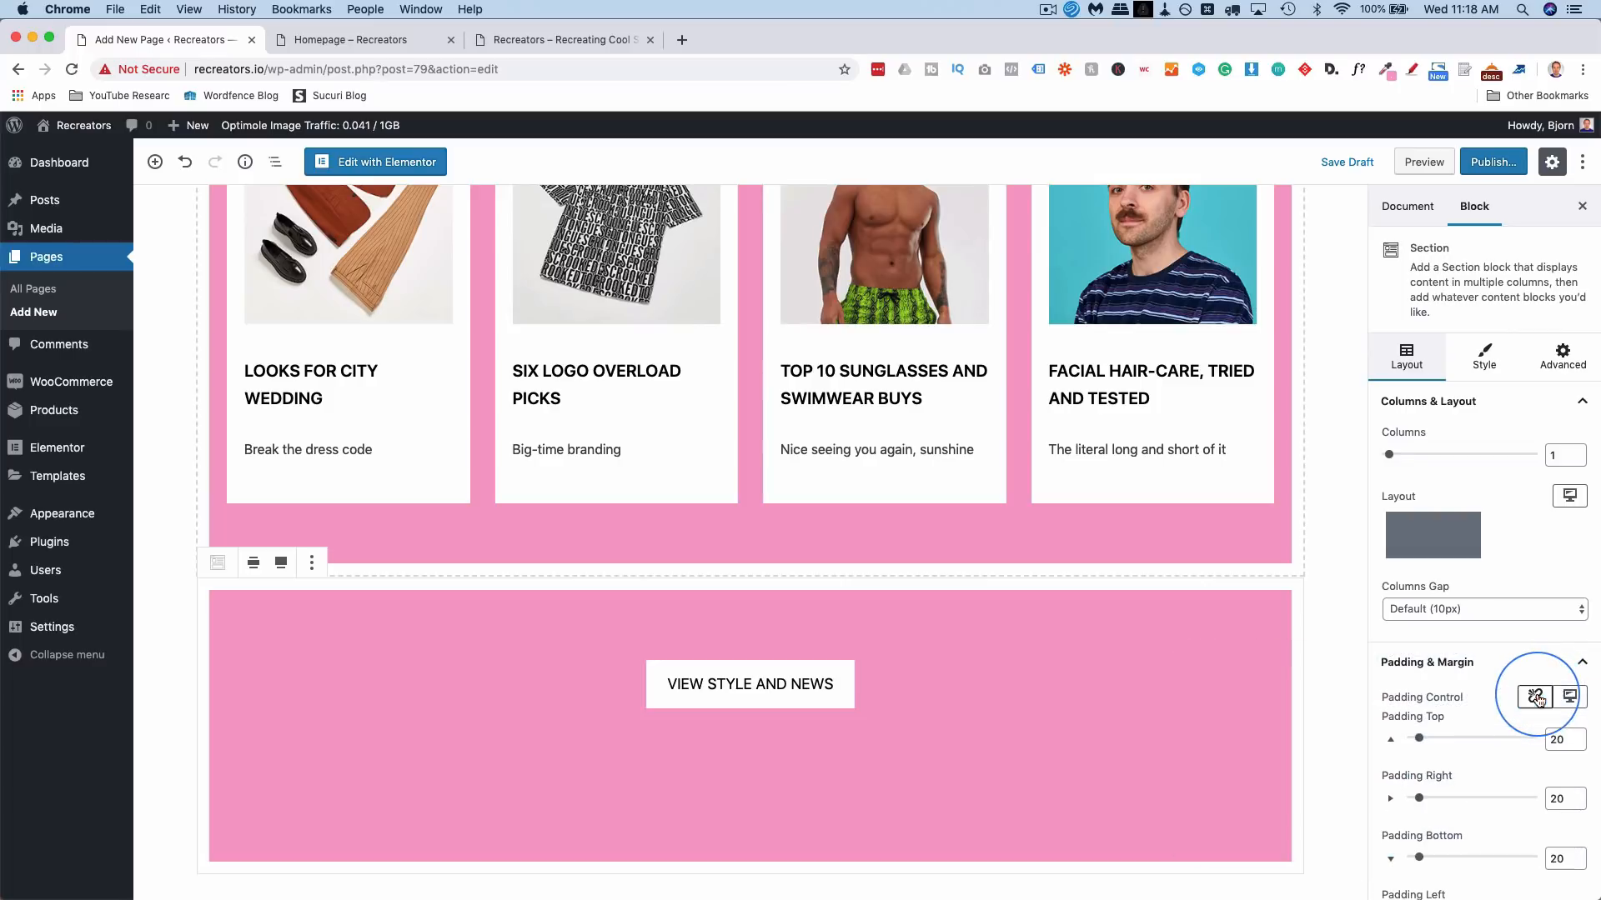
scroll(1536, 699, "down", 5)
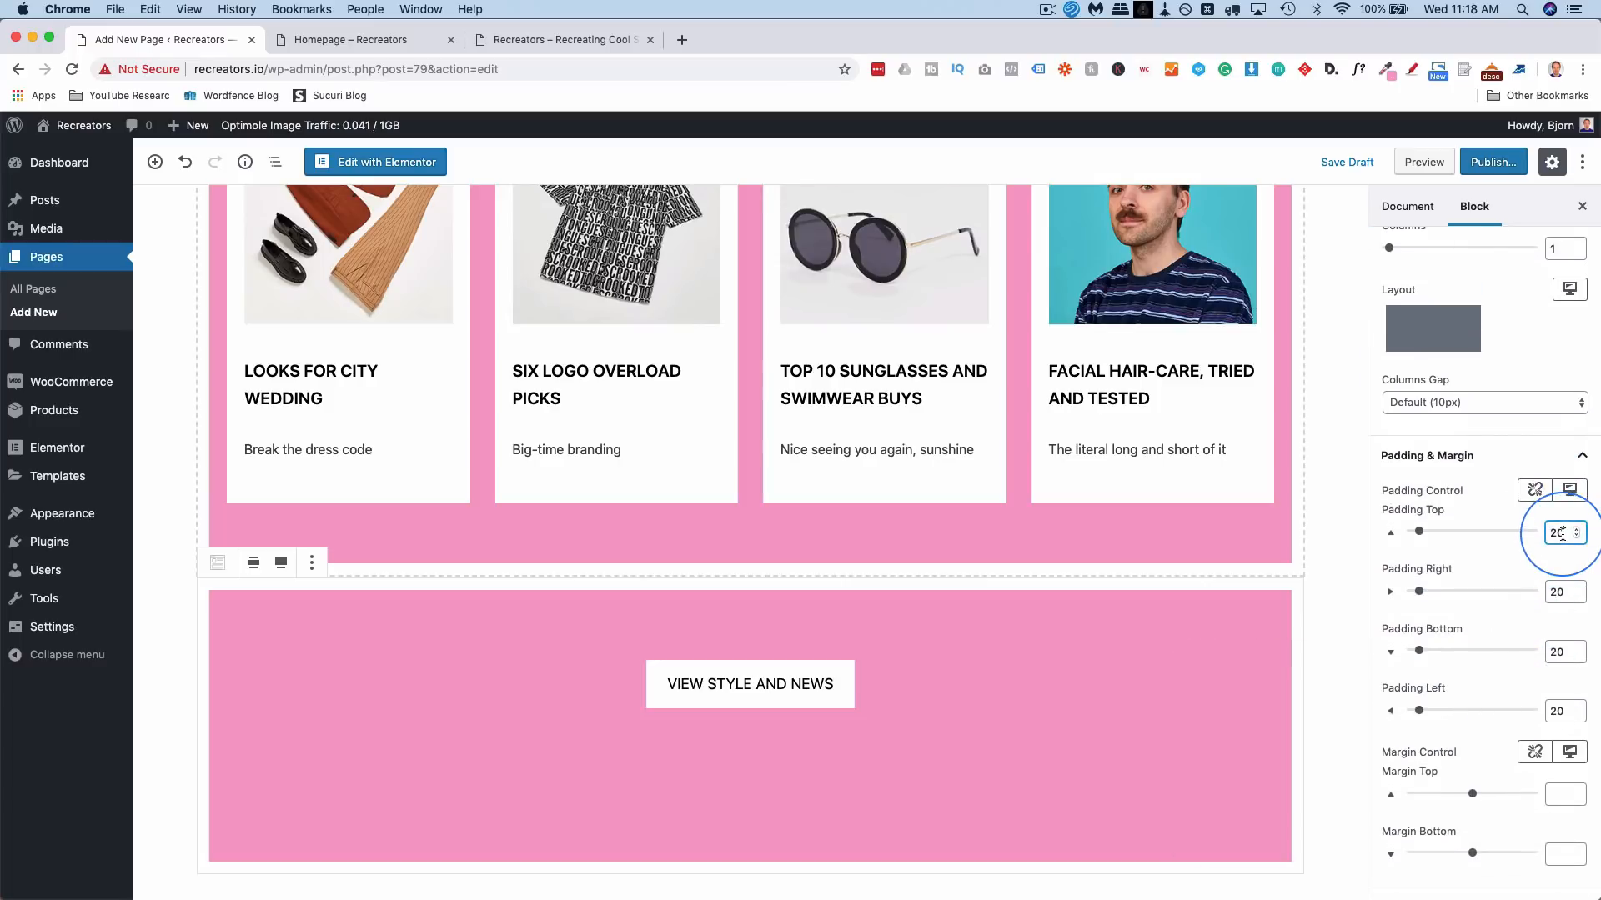
type("0")
double_click(1557, 652)
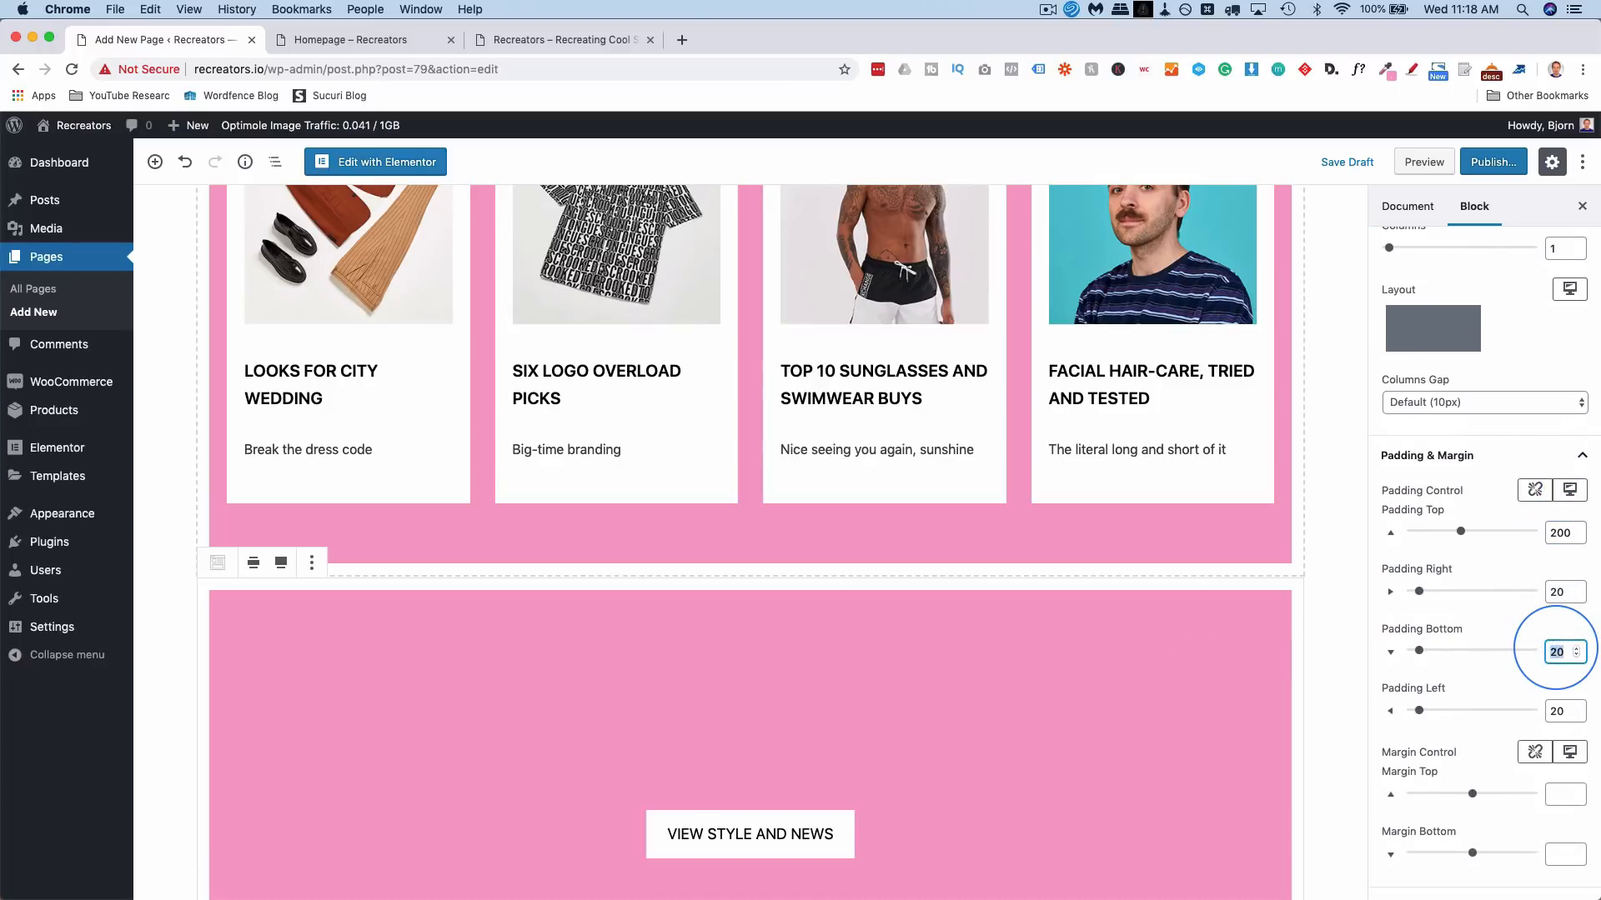
type("0")
double_click(1552, 534)
type("0")
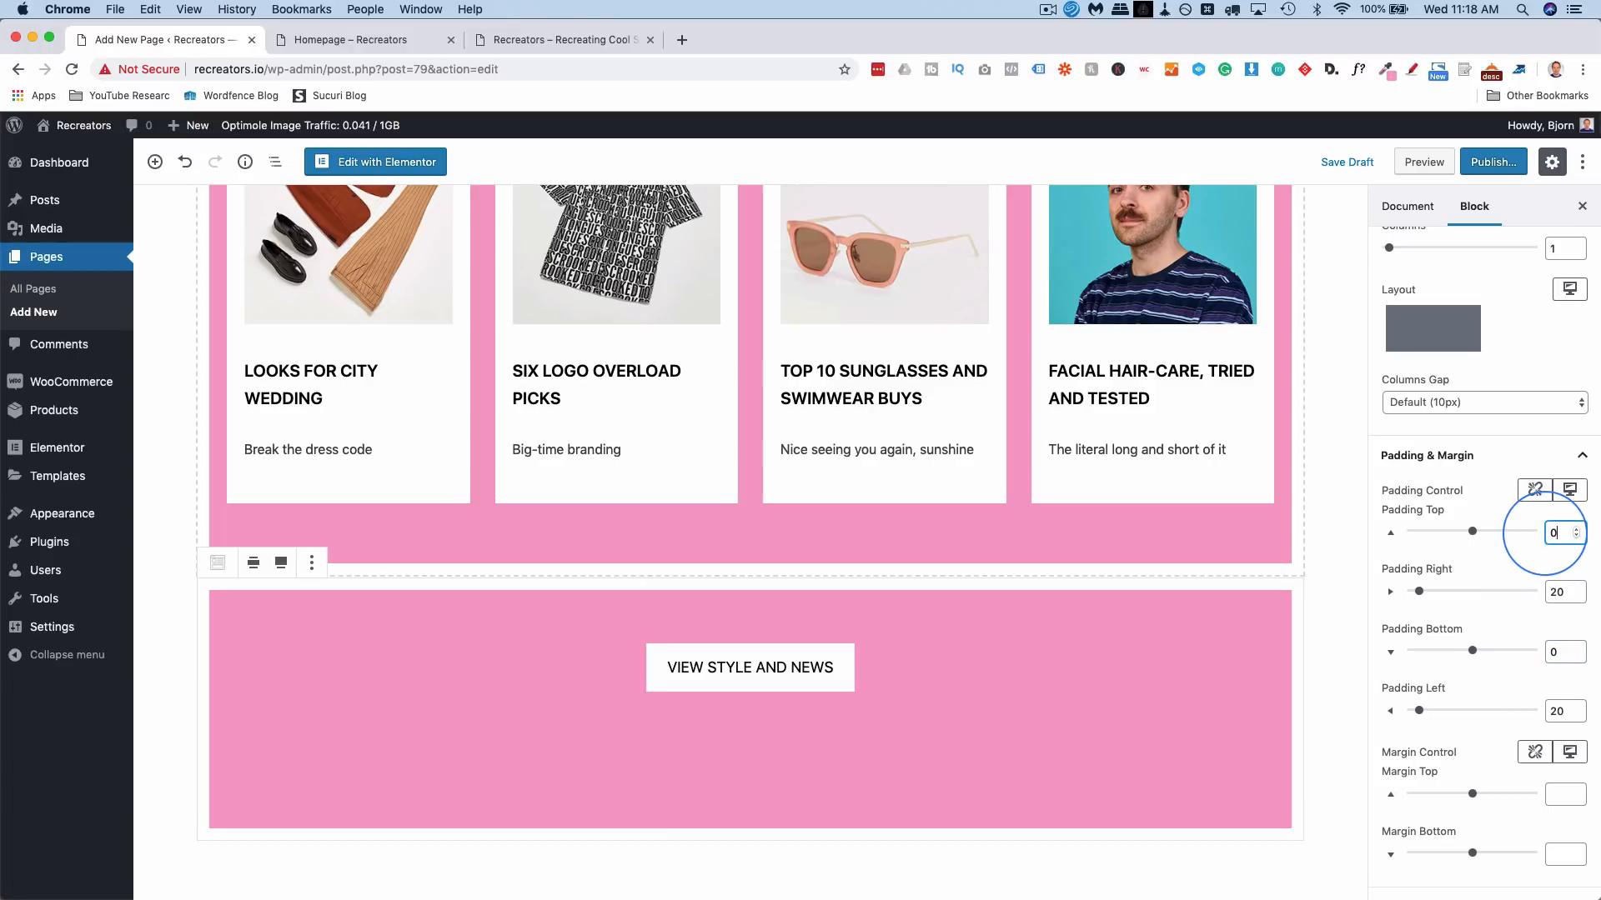
- Preview the page and check the pink Style Feed section and the hover effect of its VIEW STYLE AND NEWS button
scroll(1545, 534, "down", 2)
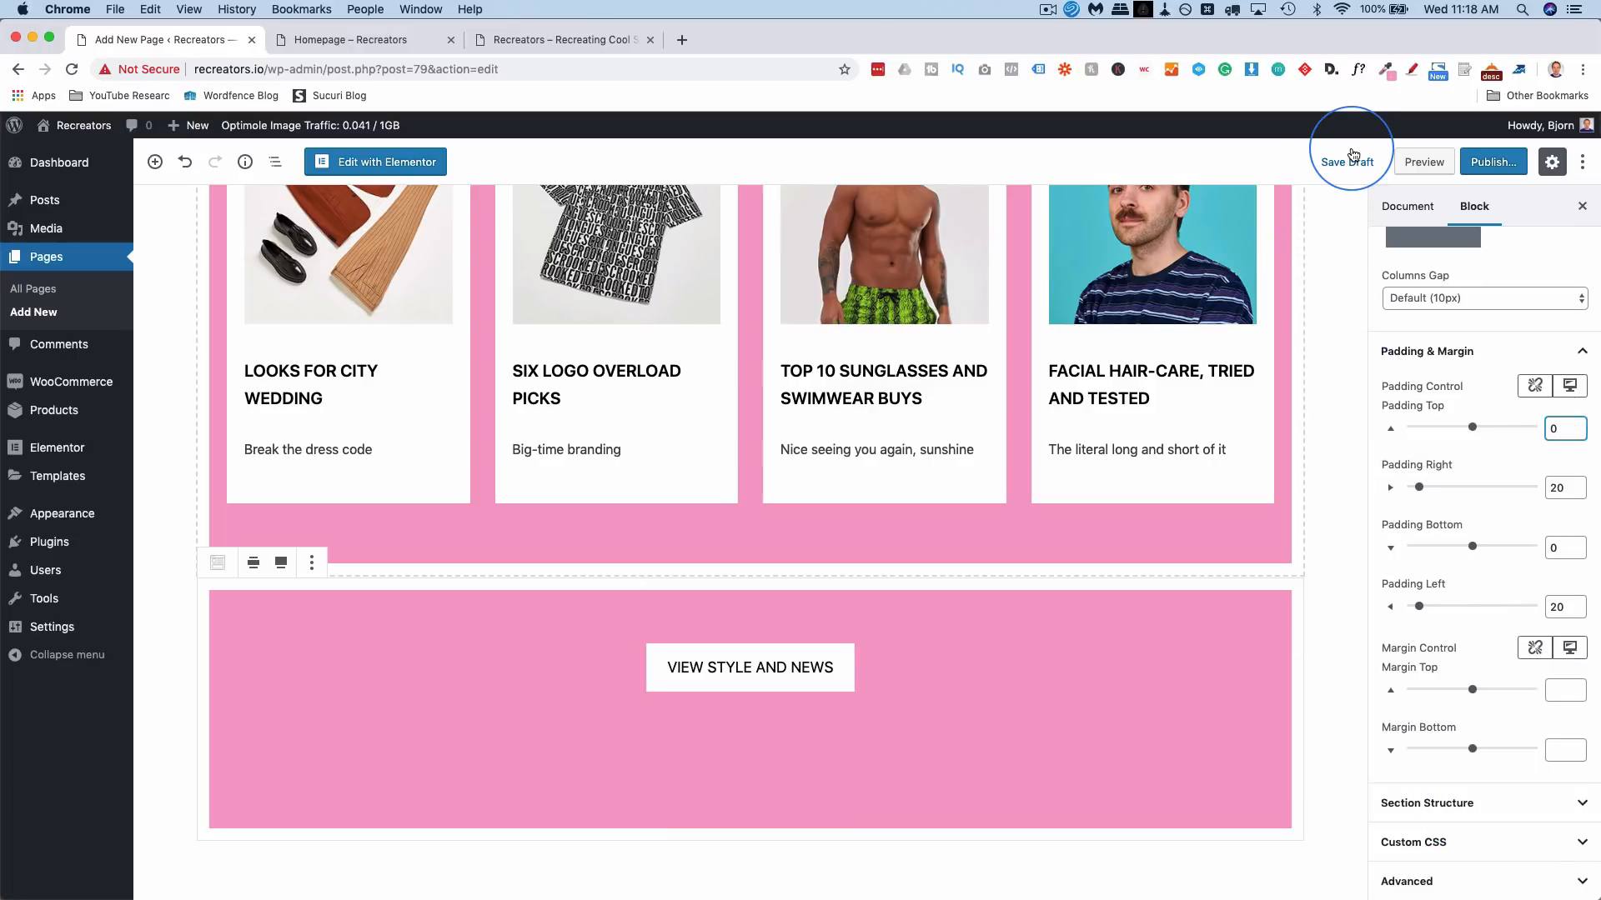
left_click(1427, 163)
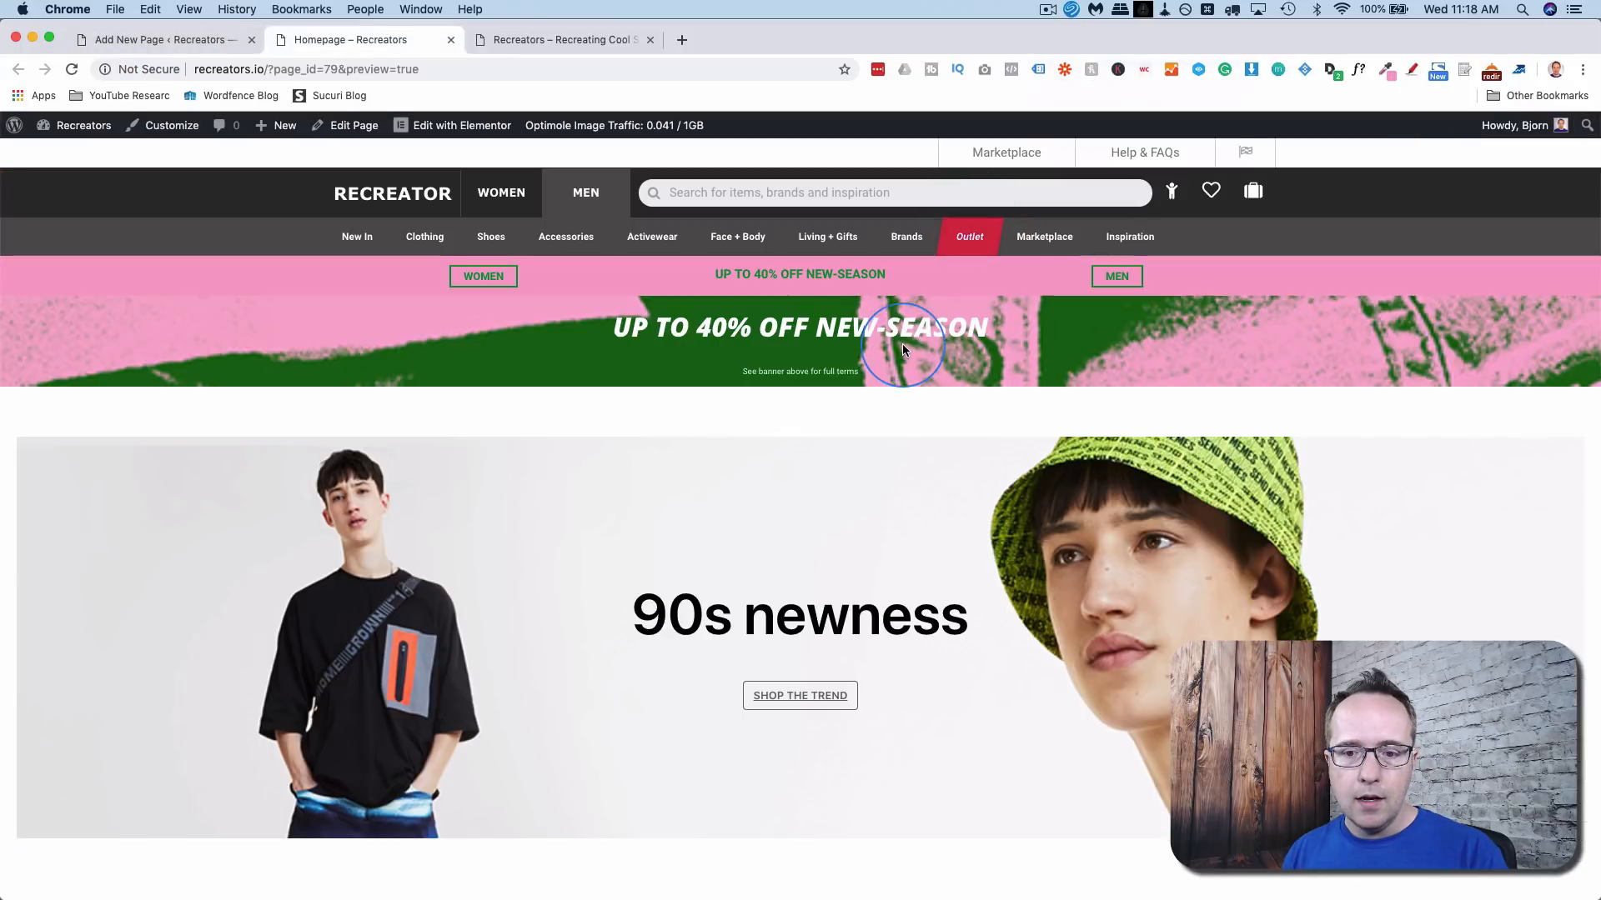
scroll(903, 345, "down", 20)
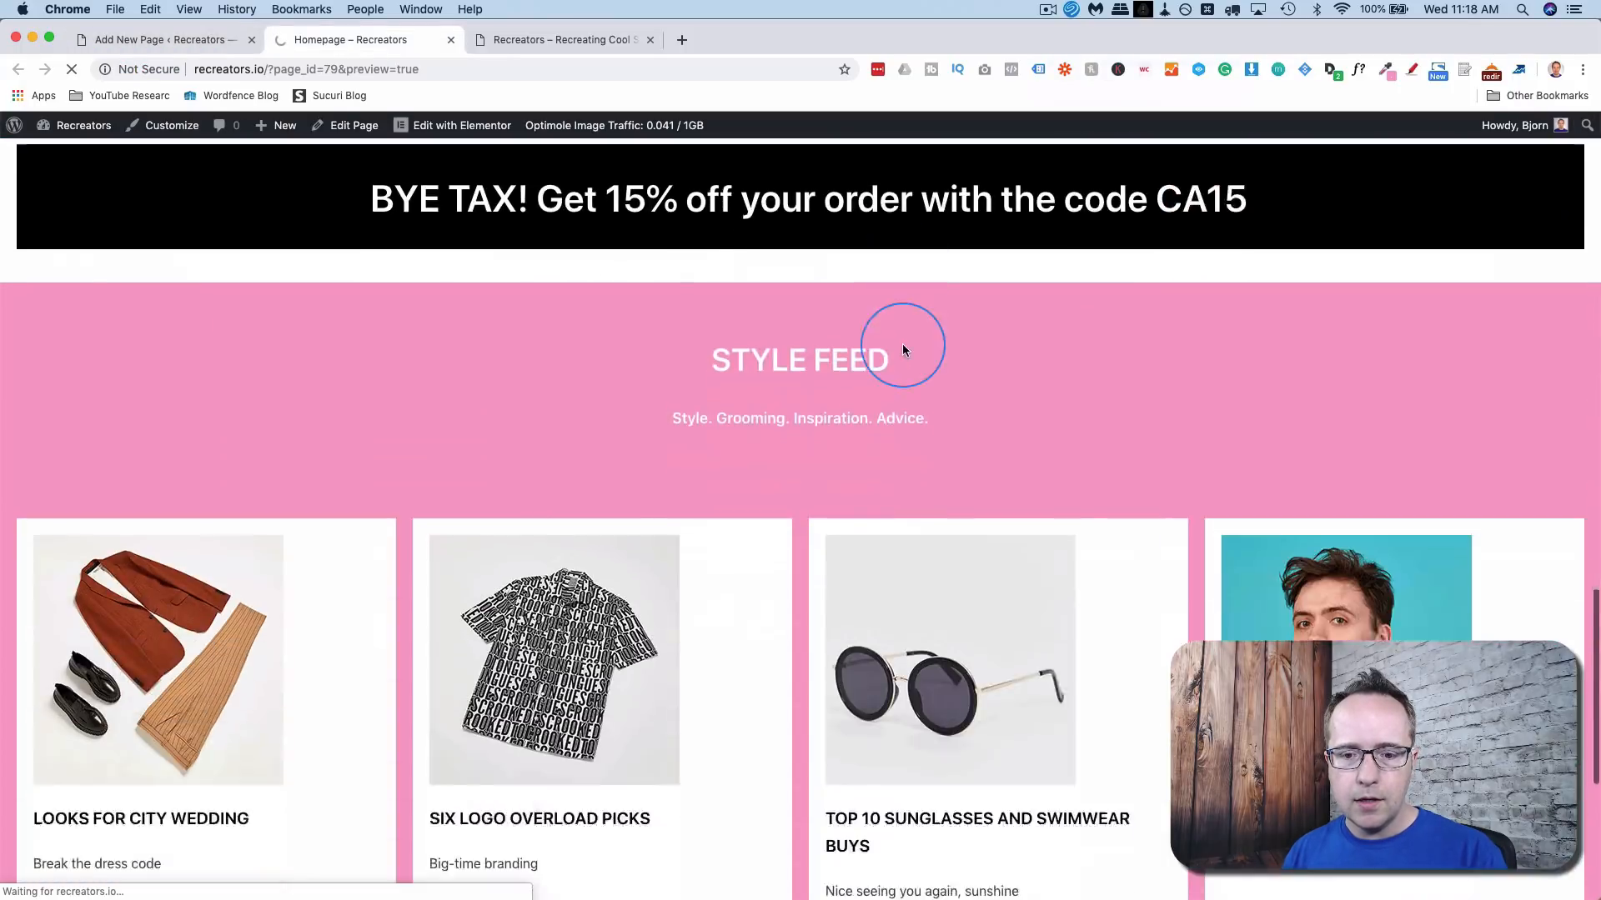
scroll(902, 343, "down", 5)
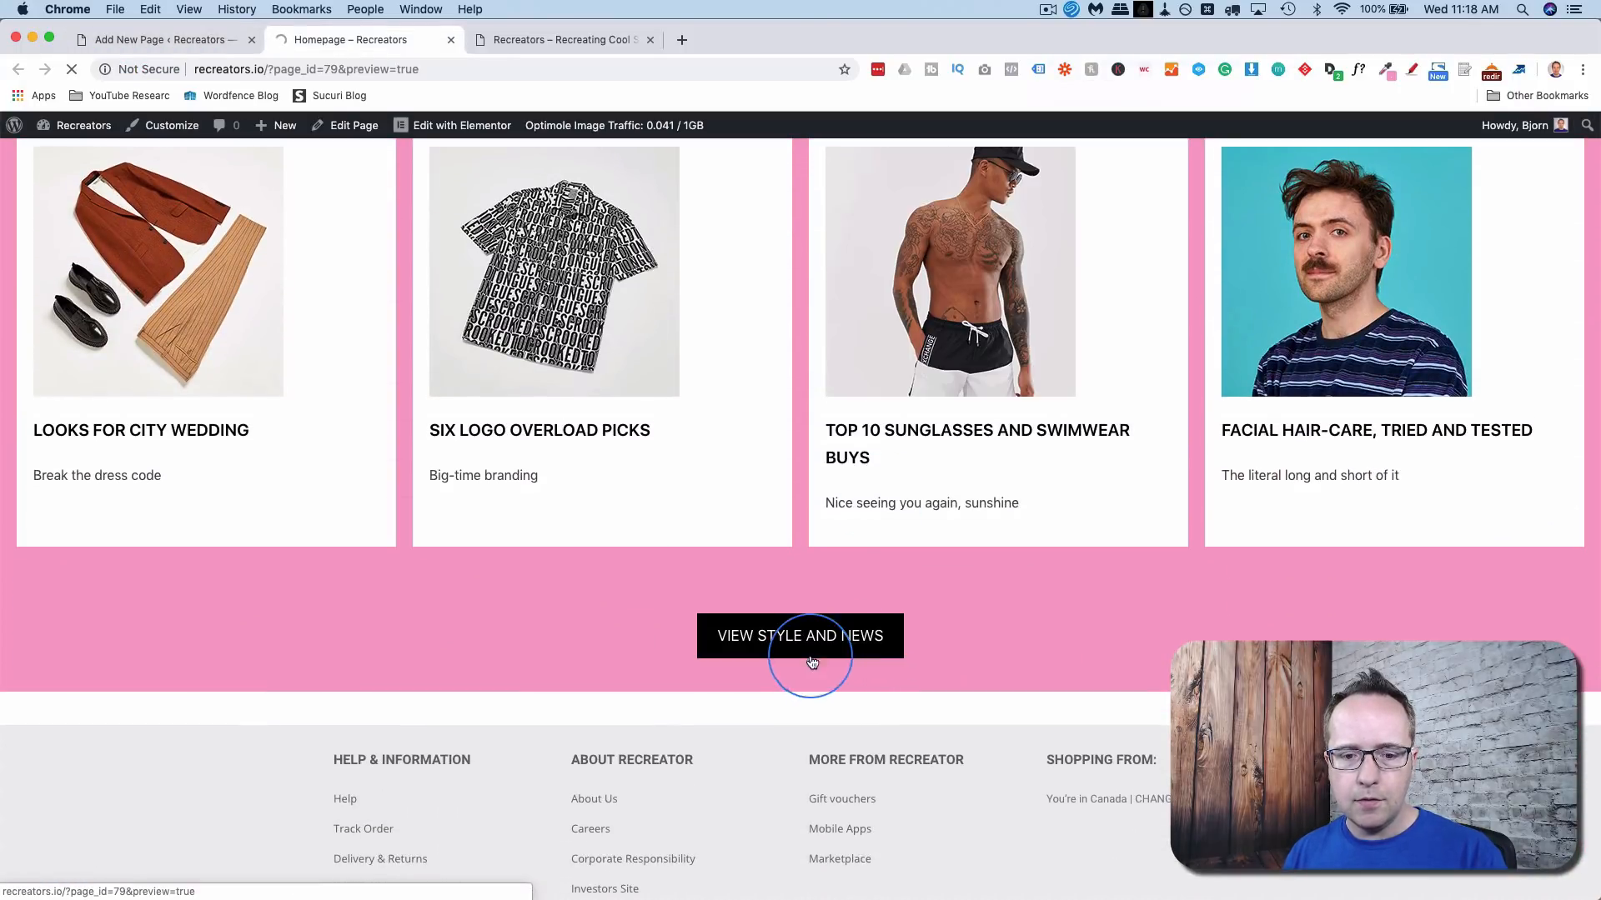
scroll(804, 538, "up", 3)
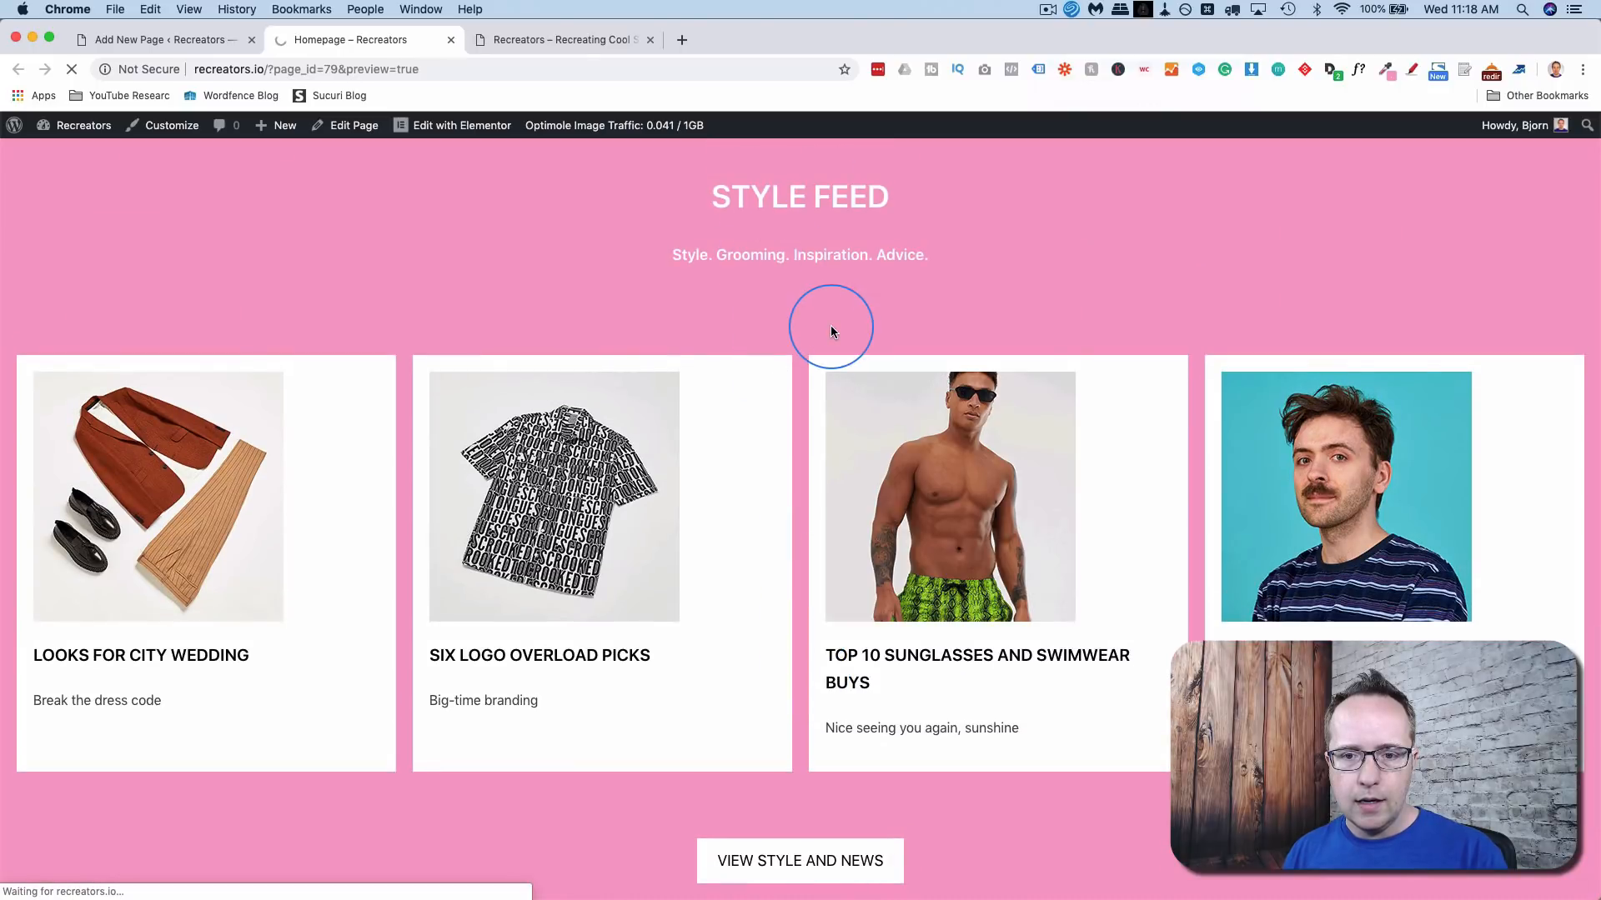
scroll(831, 332, "up", 1)
scroll(831, 332, "down", 1)
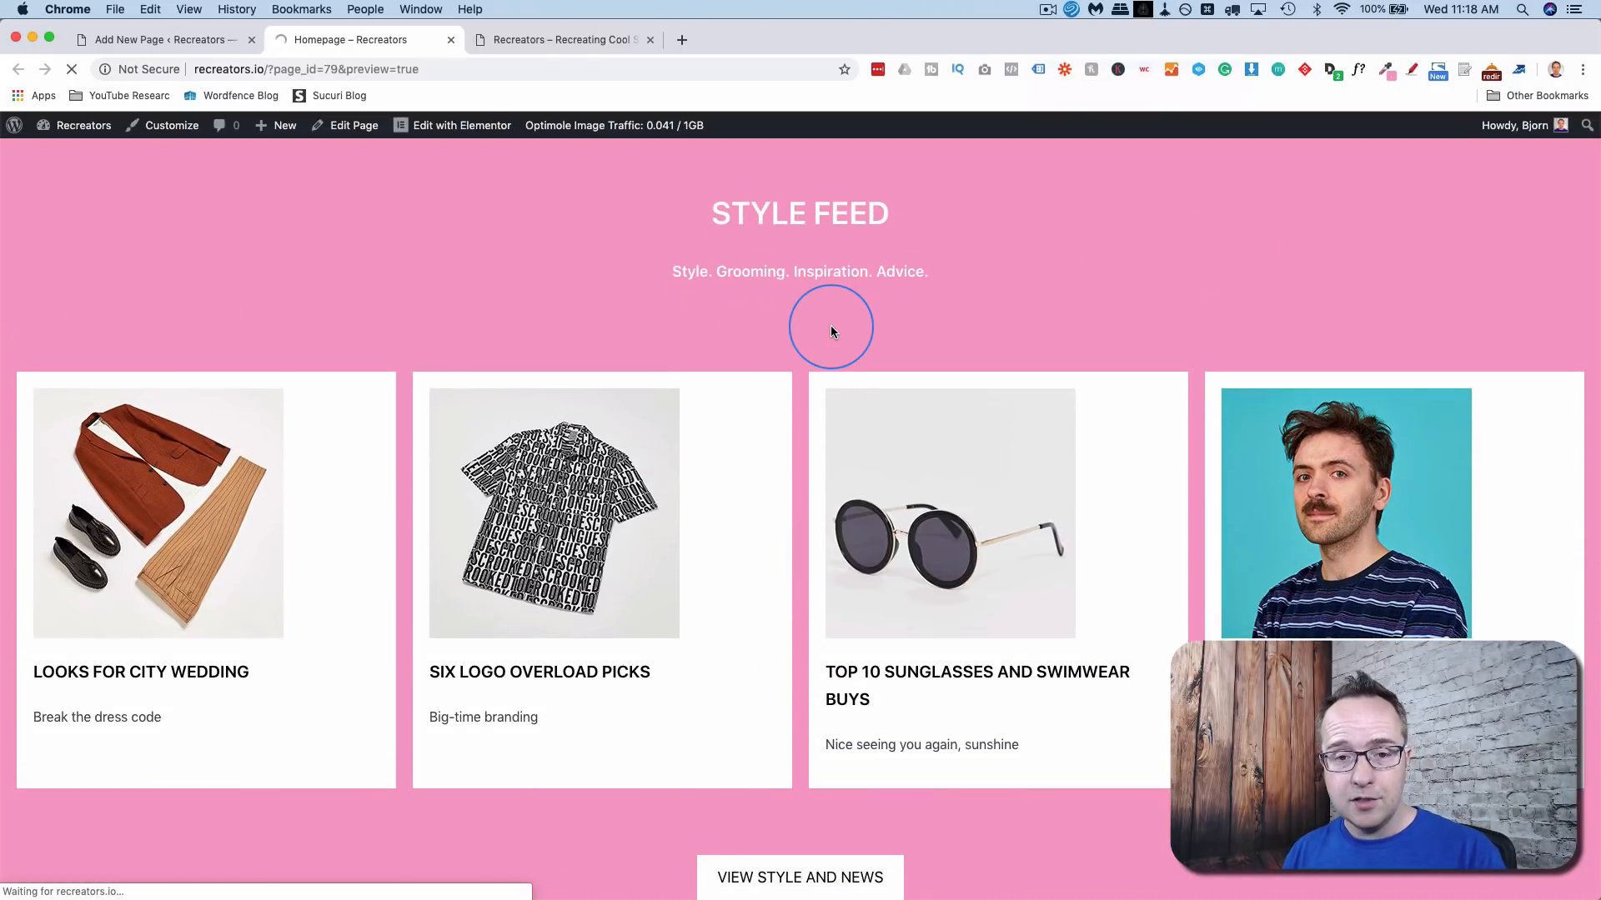
scroll(831, 332, "down", 2)
scroll(831, 331, "up", 1)
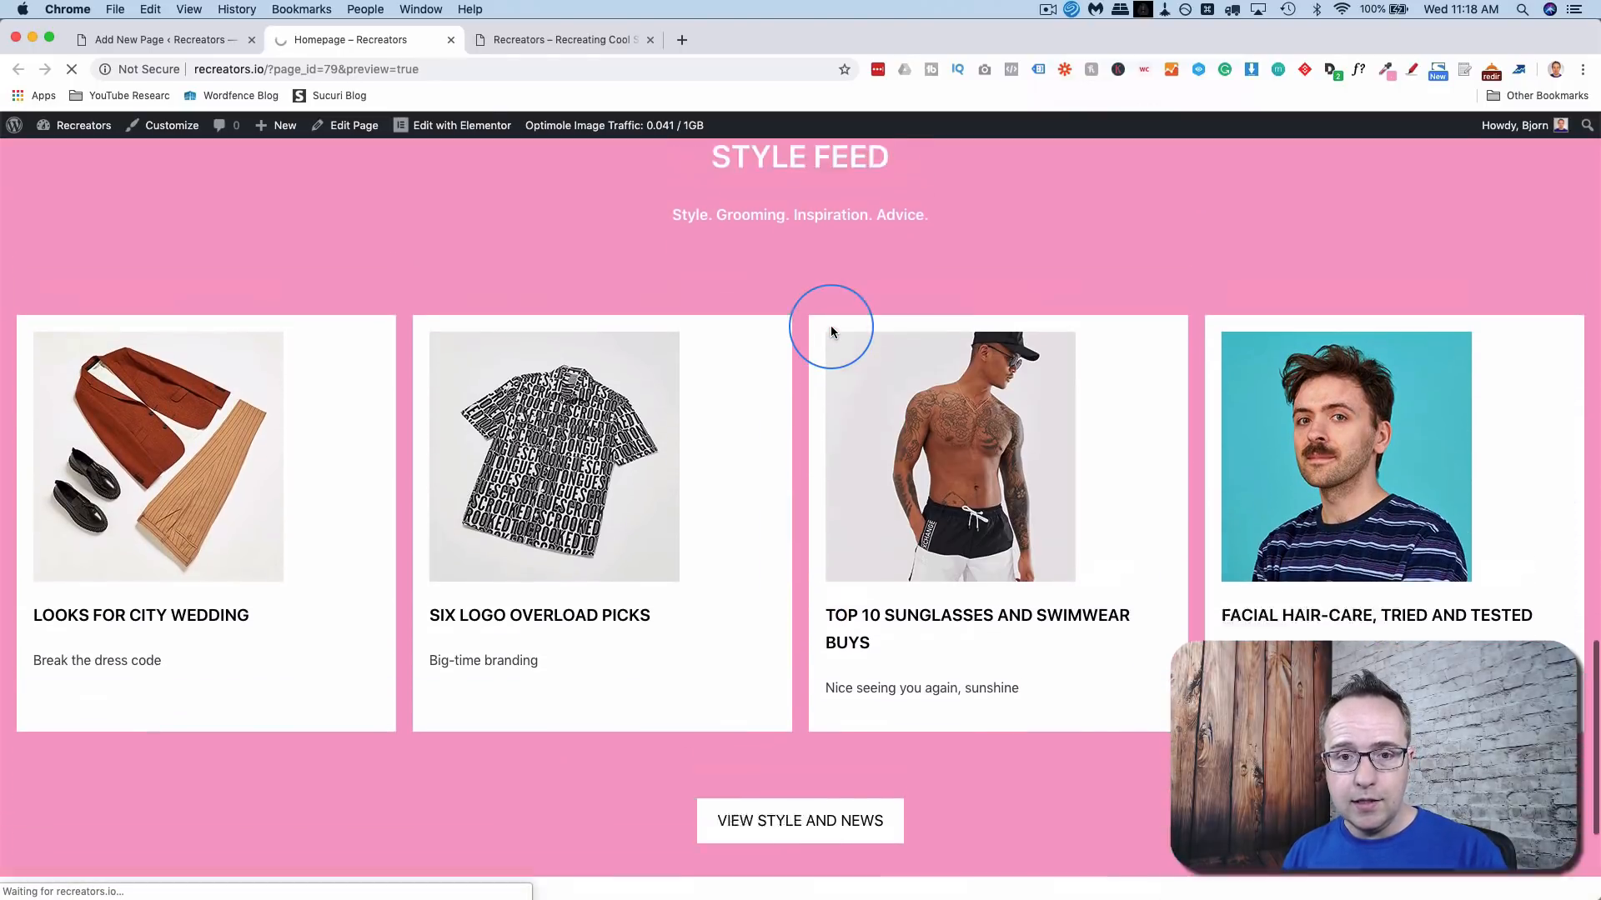
scroll(831, 332, "up", 5)
scroll(829, 332, "down", 8)
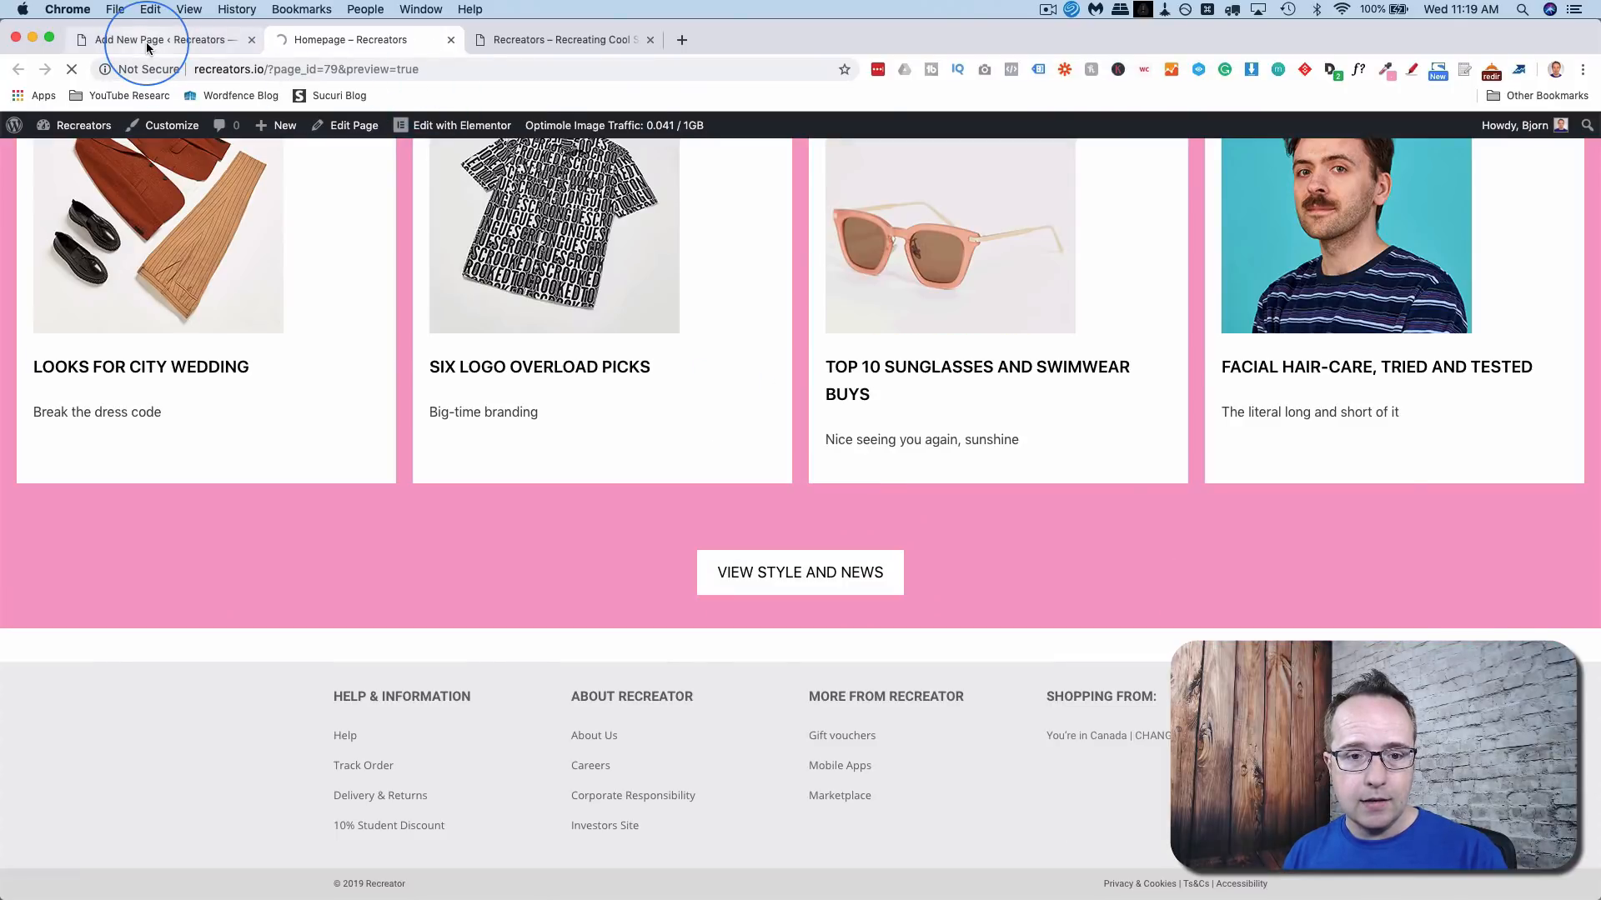
- Check the three-column product row on the ASOS page and duplicate the two-column NEW-SEASON BRIGHTS and OCCASIONWEAR section in the editor
left_click(147, 42)
scroll(584, 268, "down", 1)
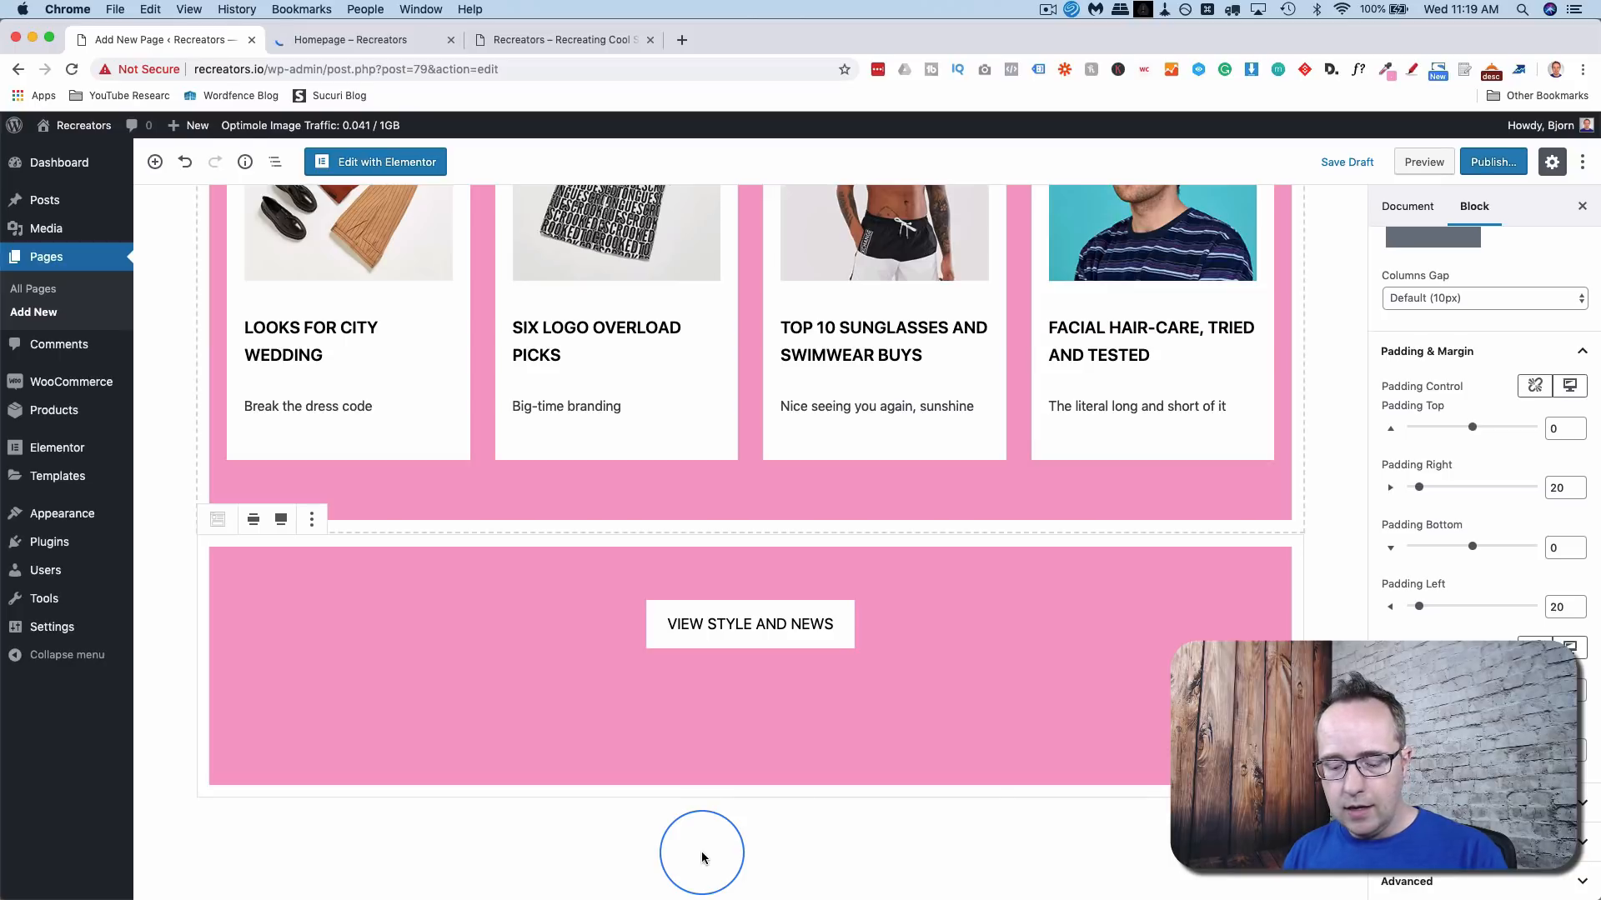
key("super+grave")
scroll(766, 693, "down", 5)
scroll(768, 695, "down", 2)
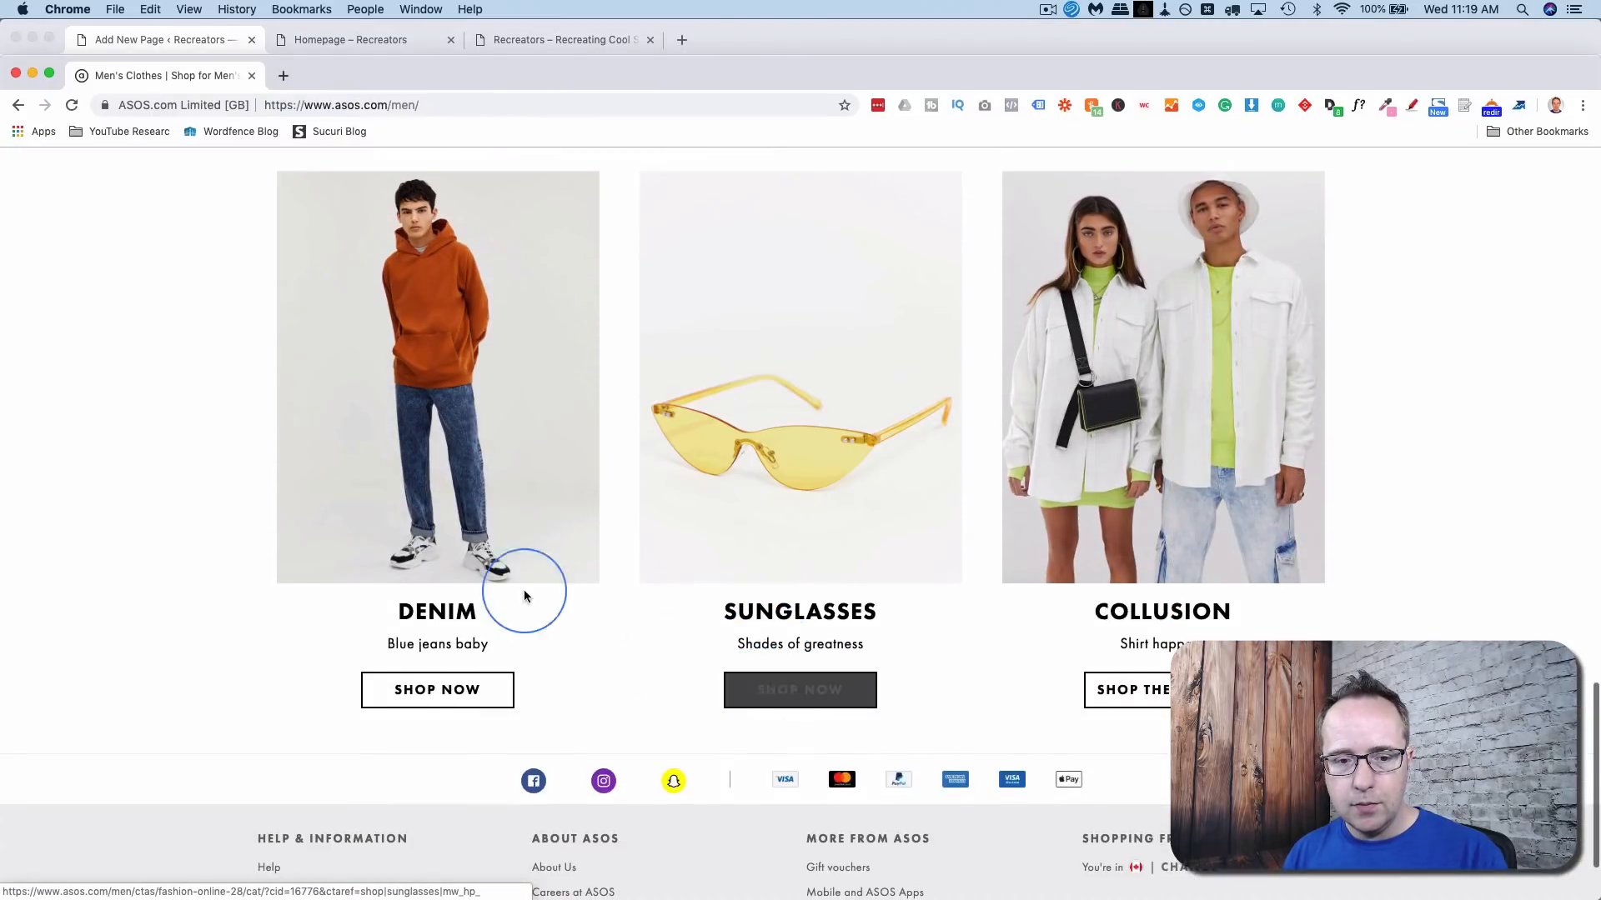
key("super+grave")
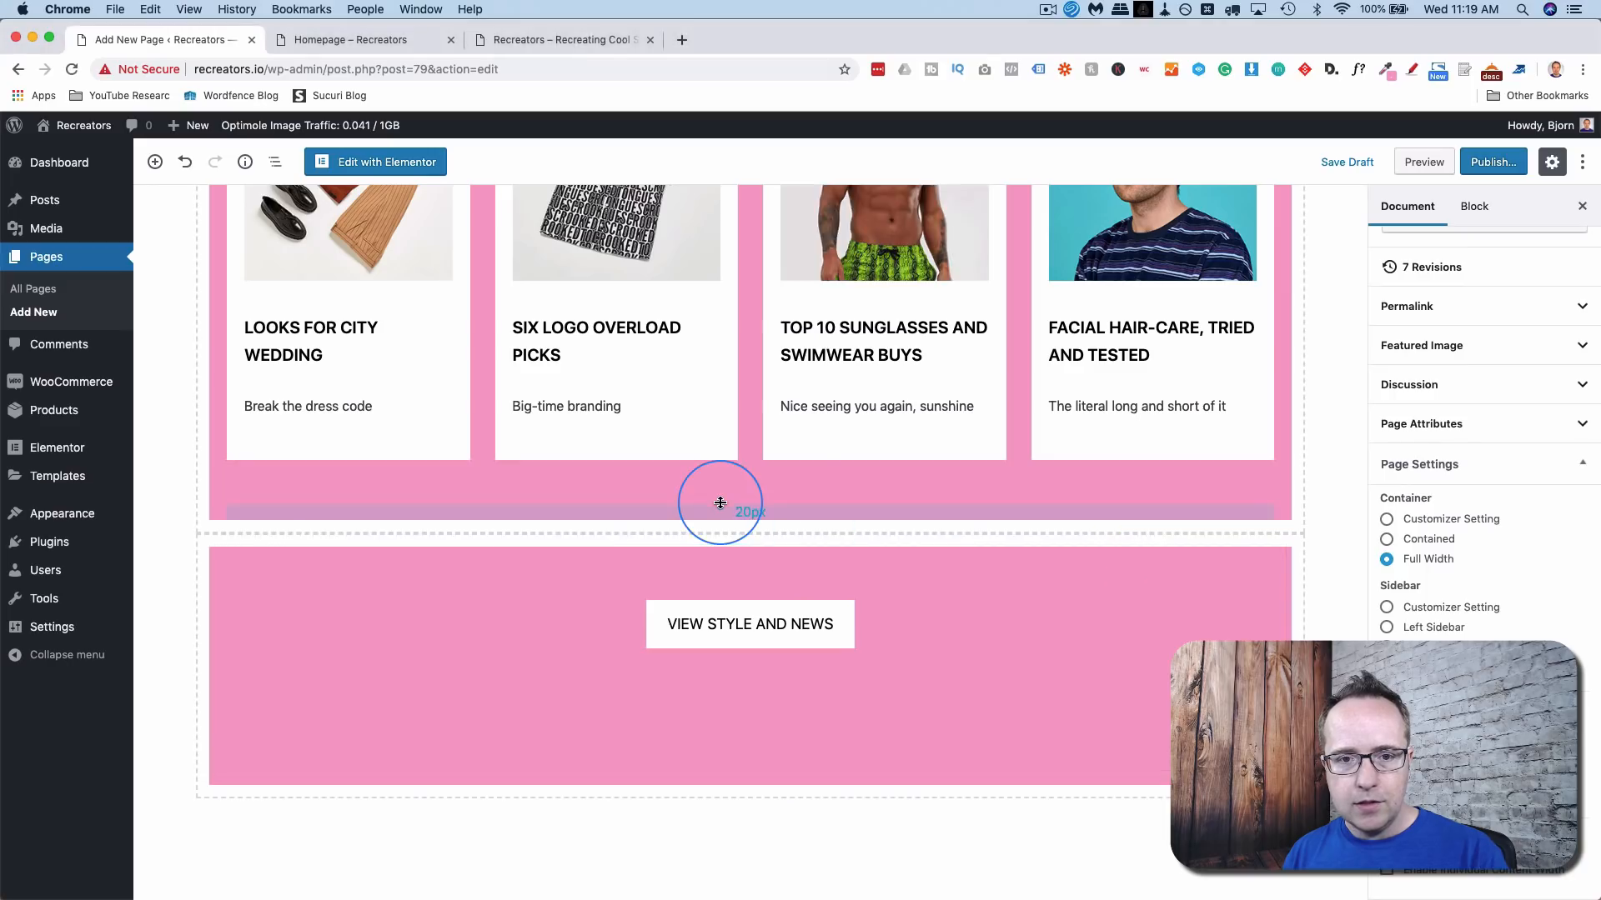
scroll(718, 501, "up", 15)
scroll(720, 503, "up", 6)
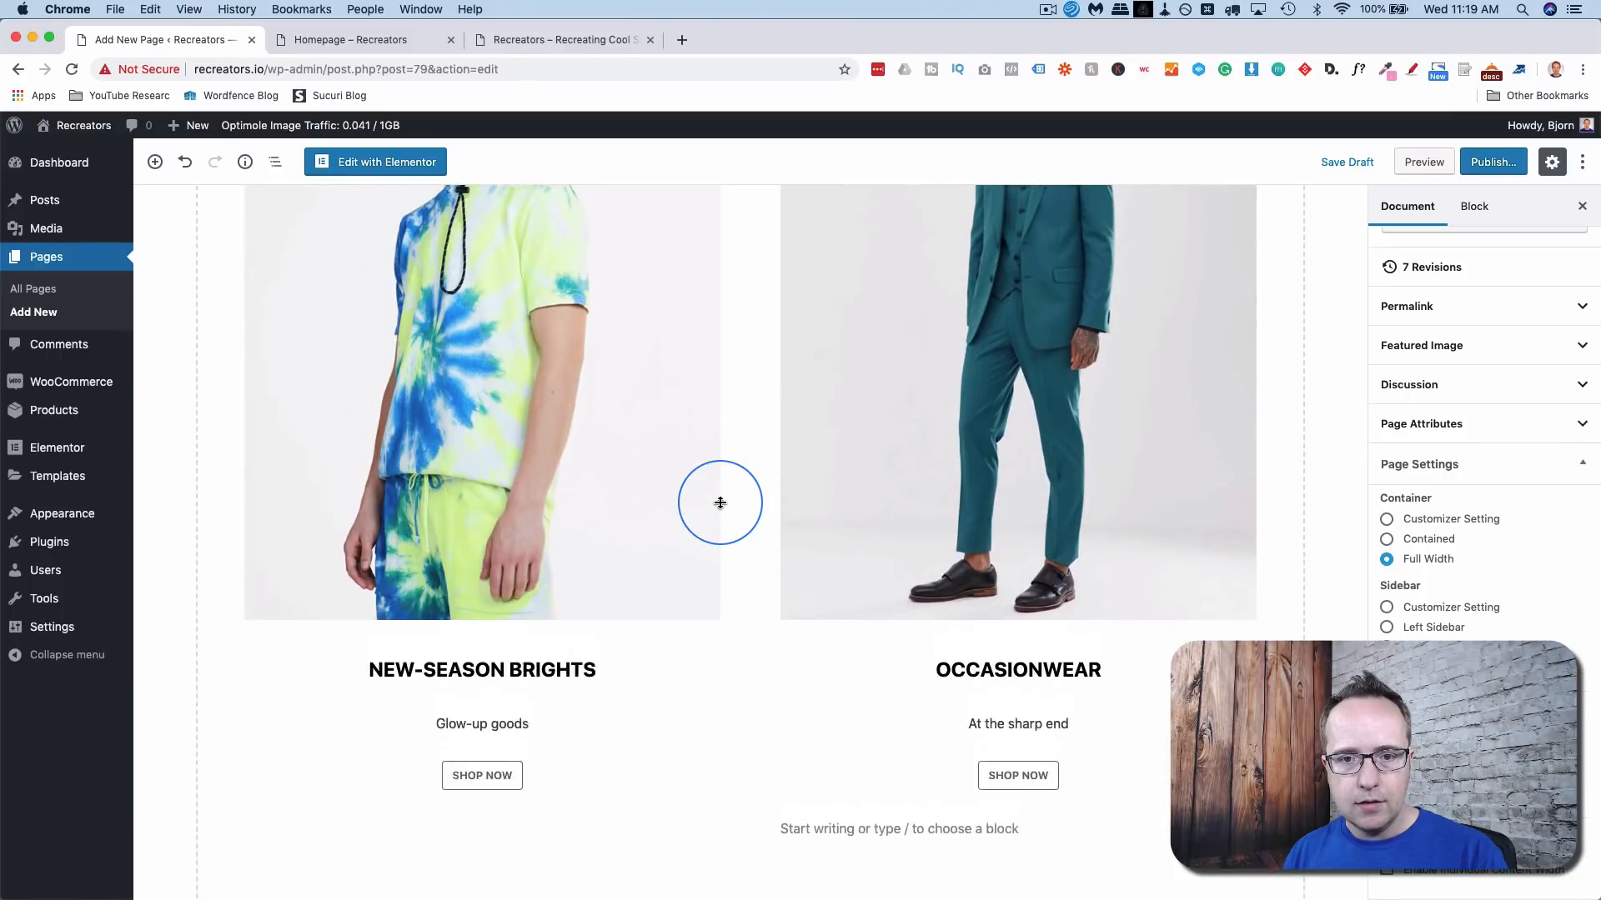
scroll(646, 457, "up", 2)
left_click(212, 256)
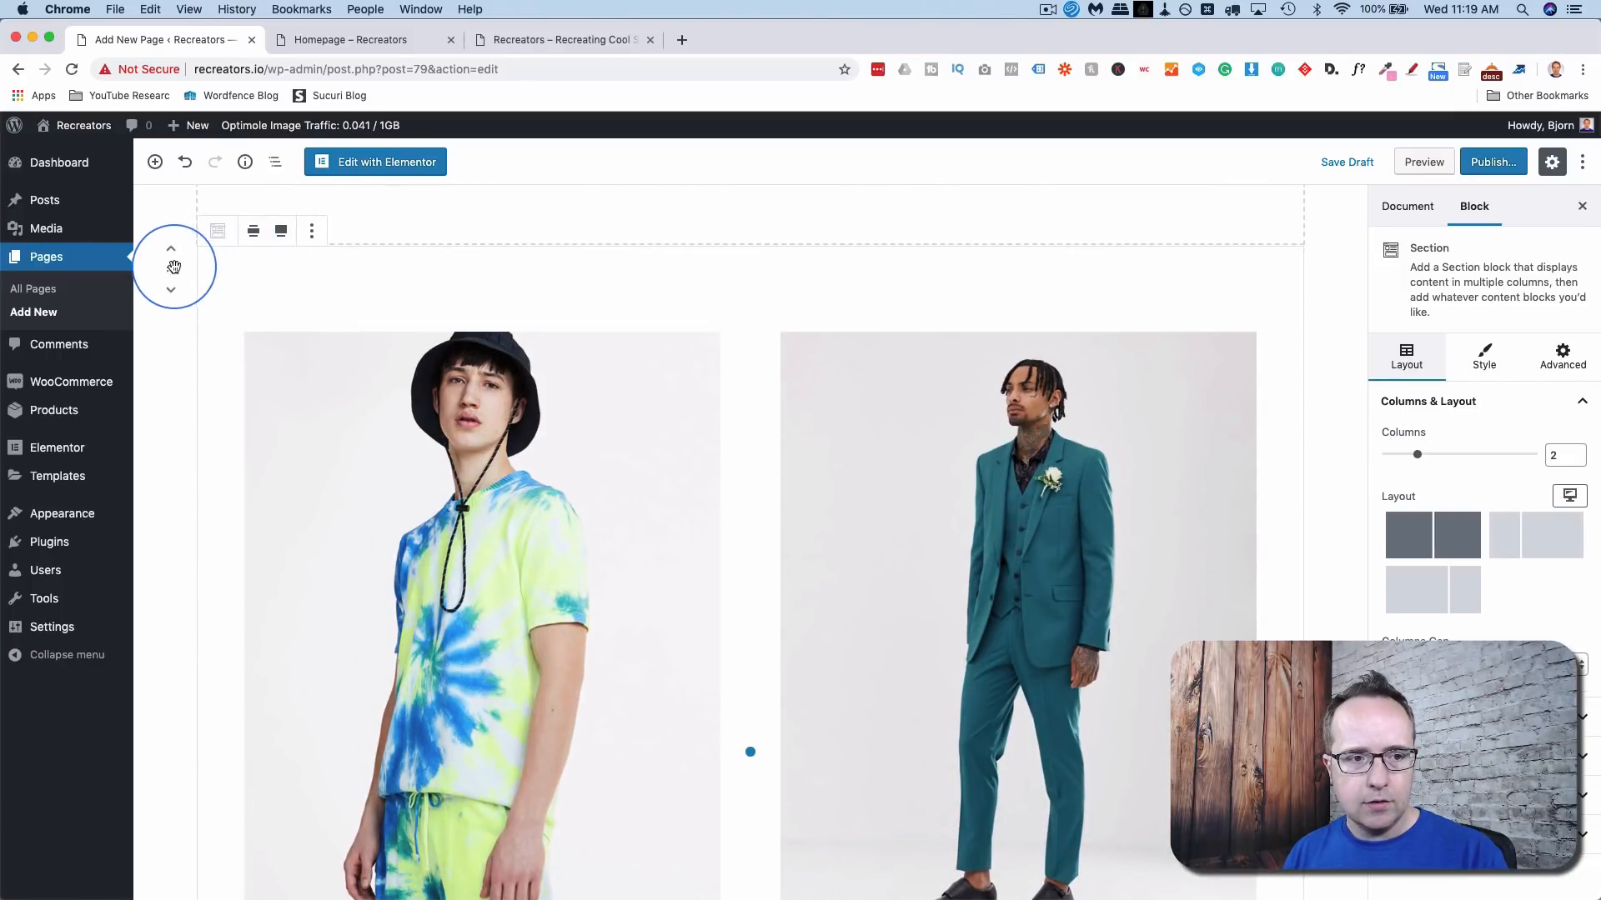
left_click(310, 236)
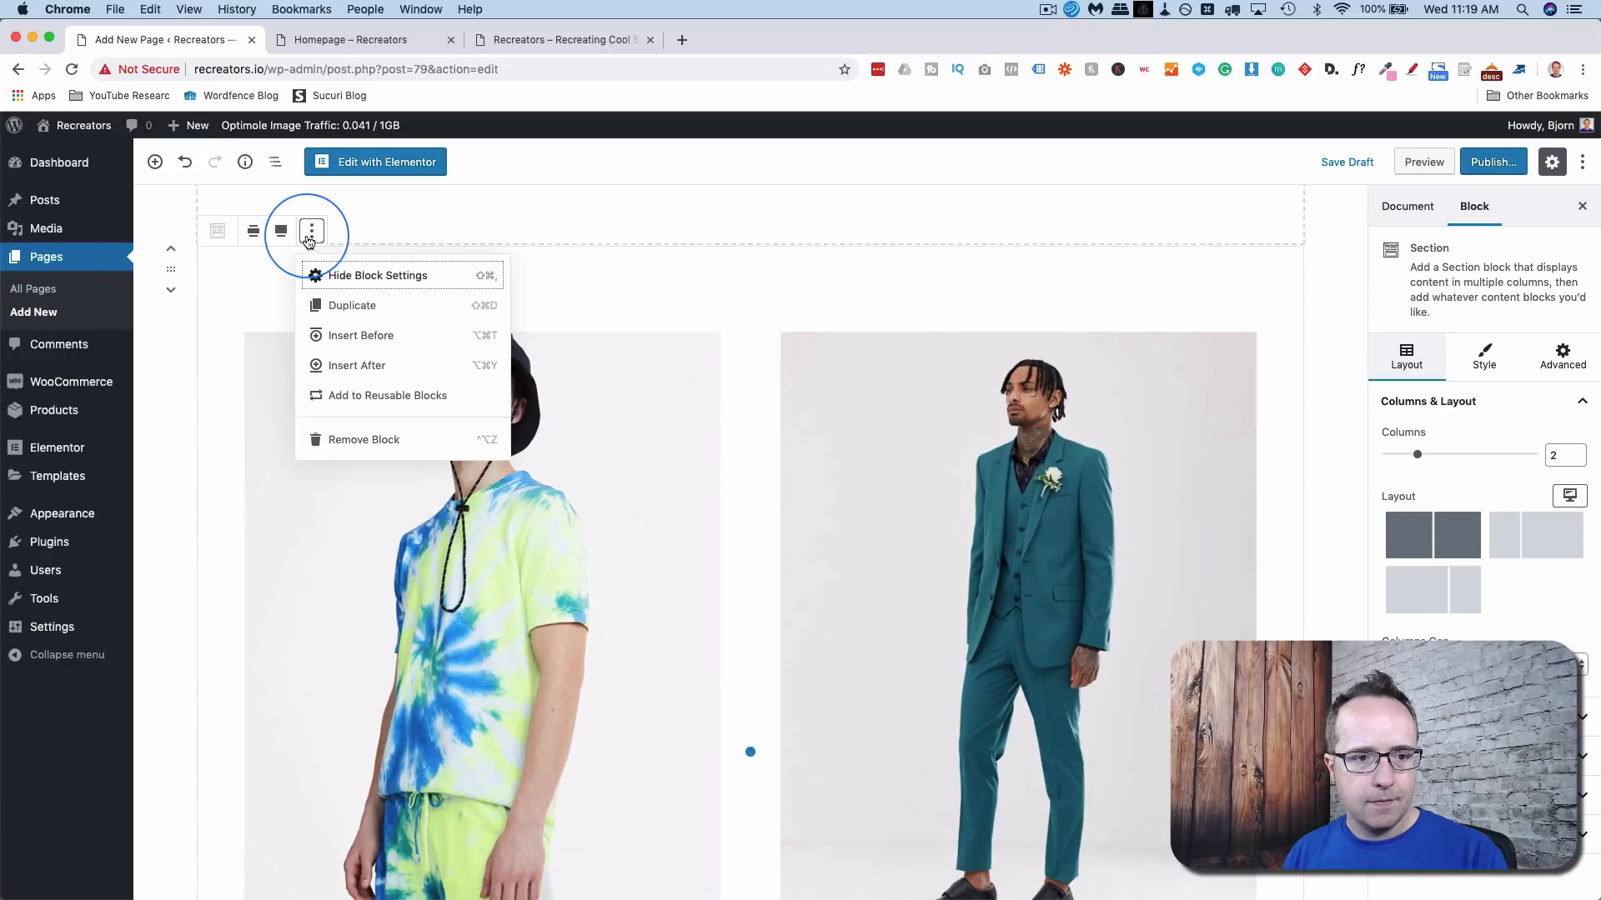
left_click(338, 319)
- Move the duplicated two-column section down the page until it sits below the pink VIEW STYLE AND NEWS section
left_click(198, 507)
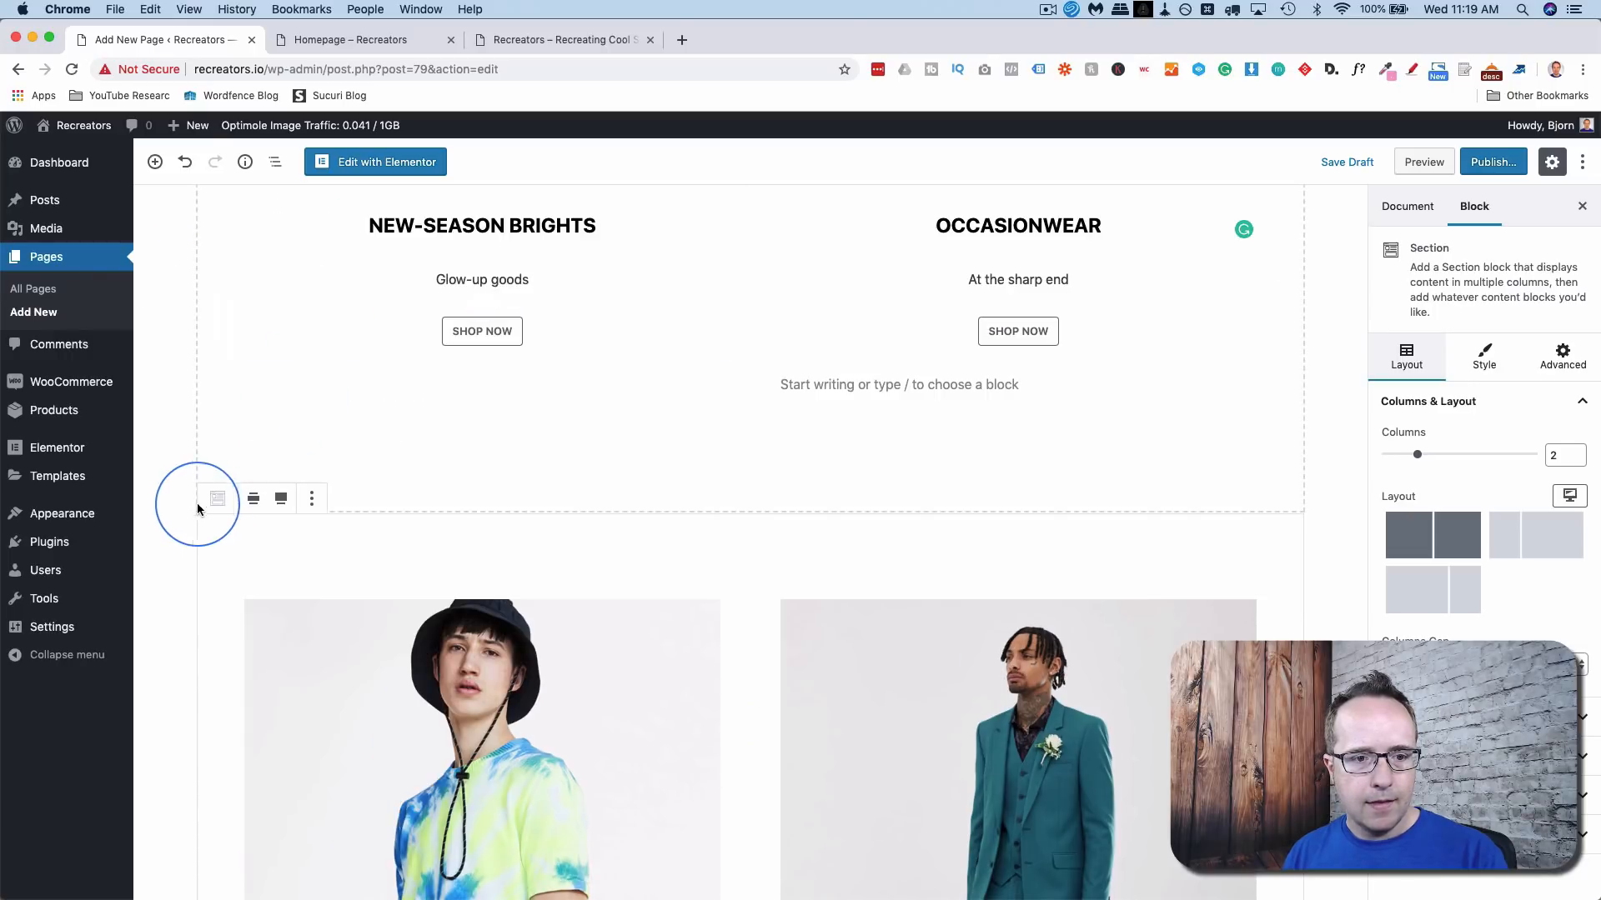
scroll(180, 530, "down", 1)
left_click(172, 519)
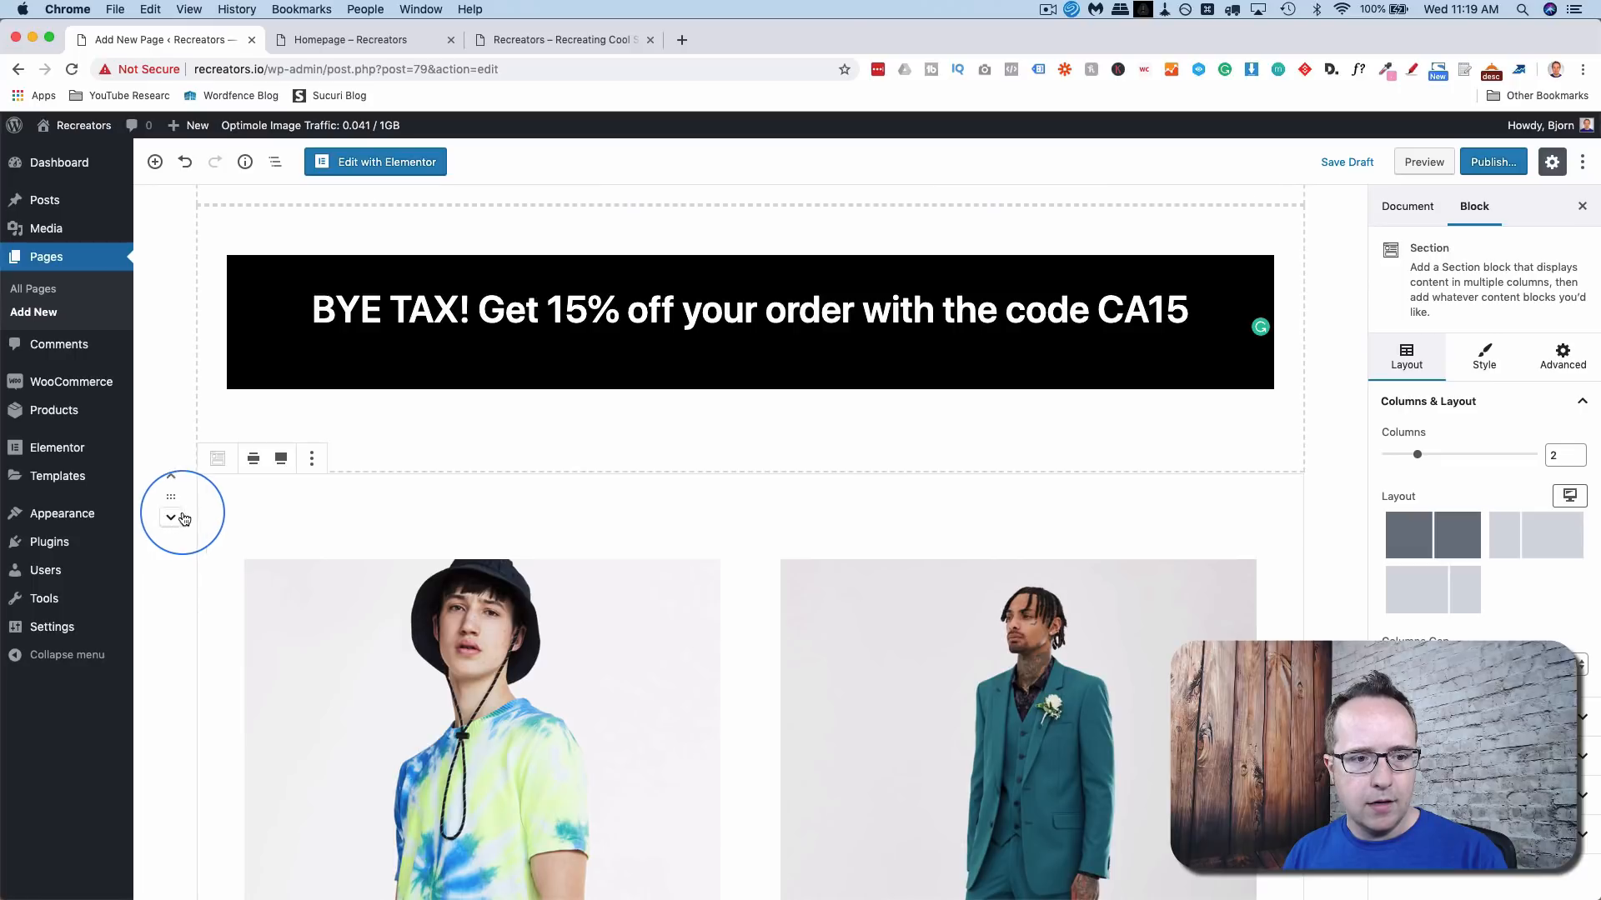
left_click(172, 518)
left_click(173, 520)
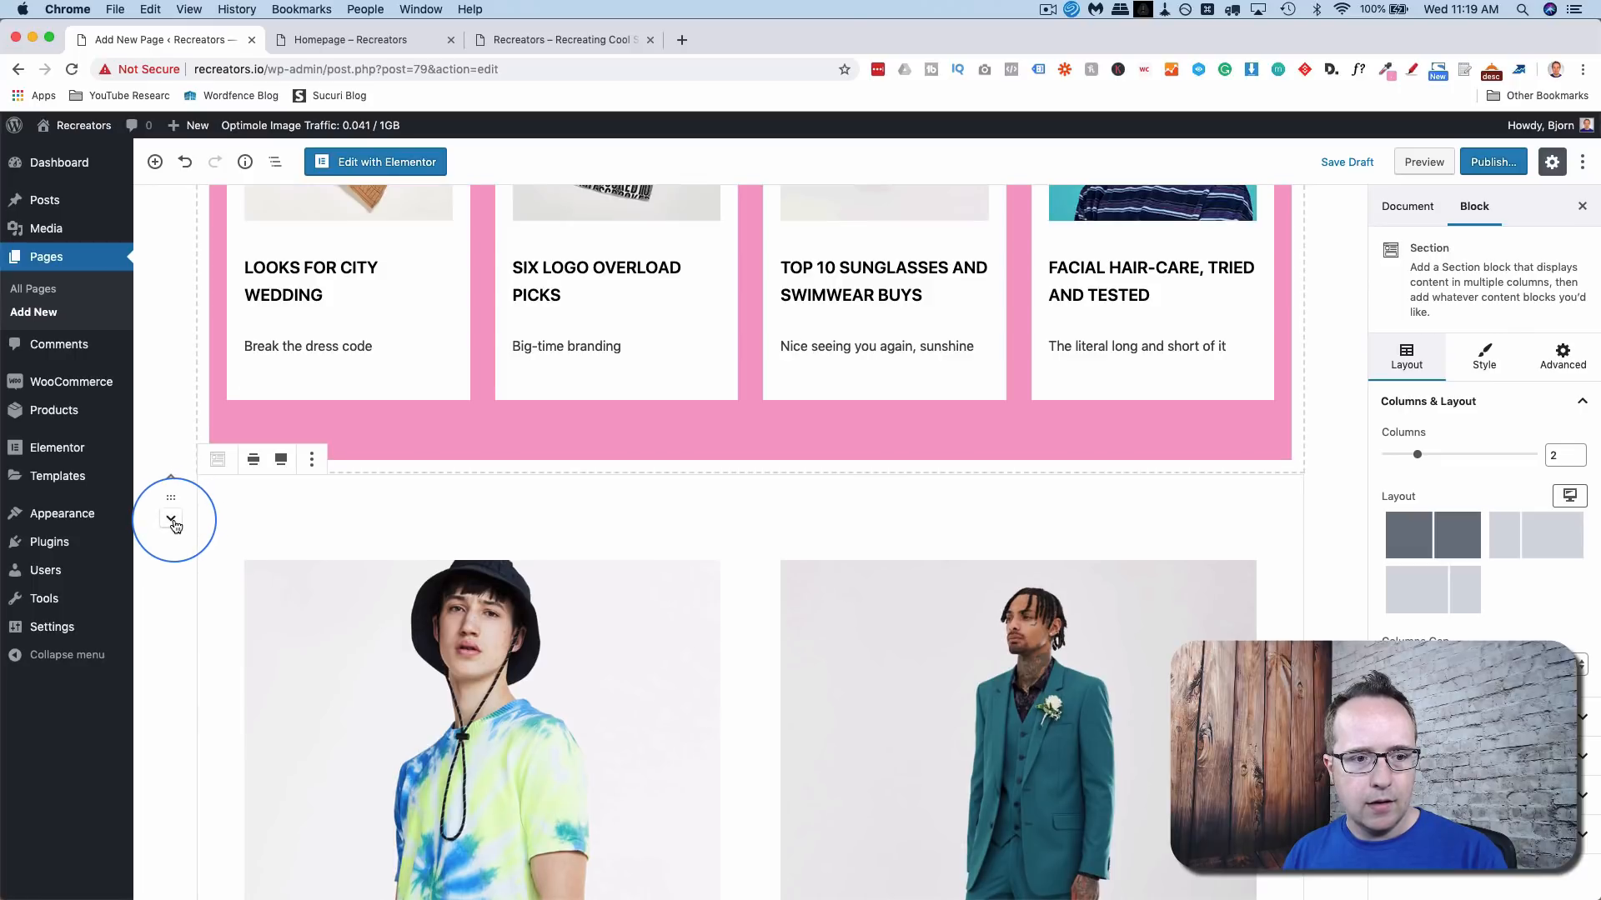
left_click(172, 520)
- Set the duplicated section to 3 columns and compare it with the product row on the ASOS page
scroll(436, 567, "down", 2)
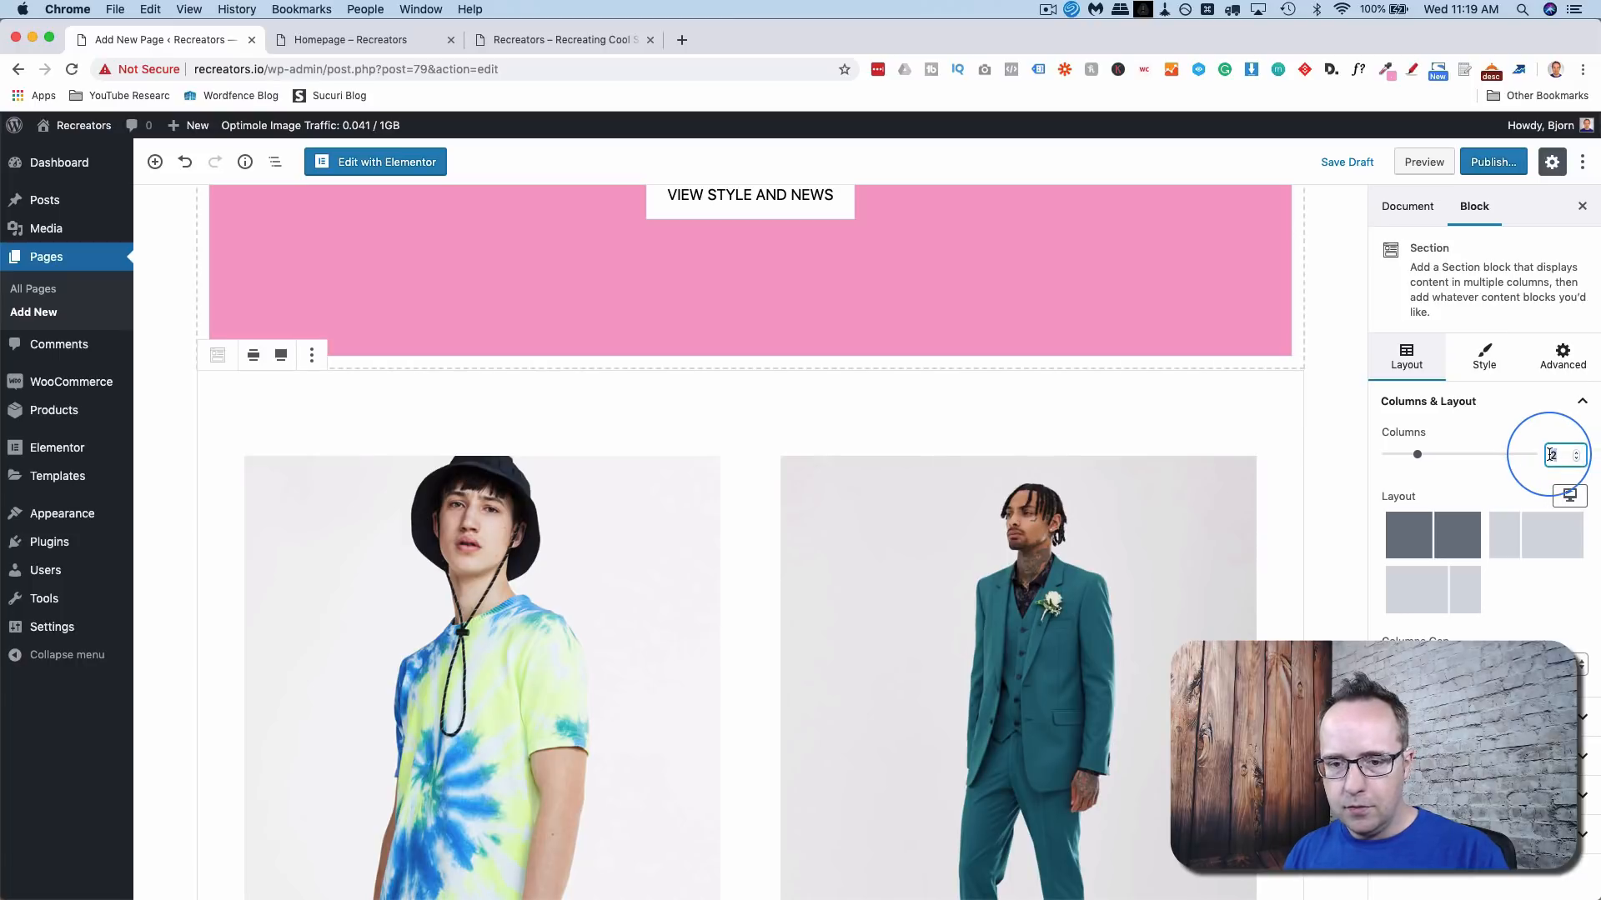
type("3")
scroll(976, 490, "down", 3)
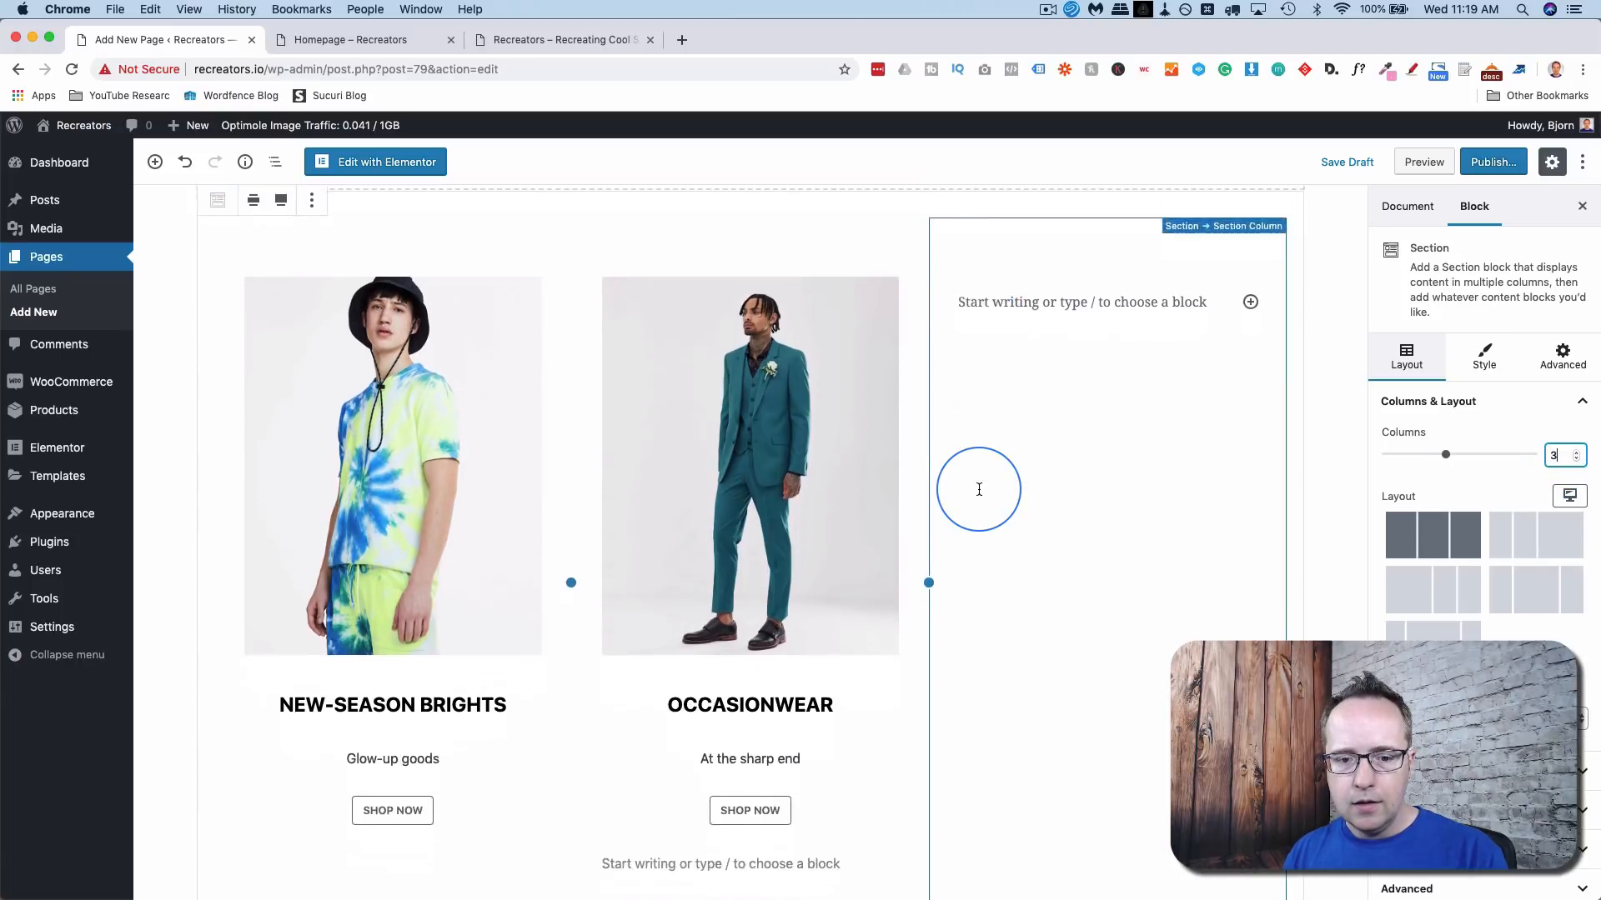
key("super+grave")
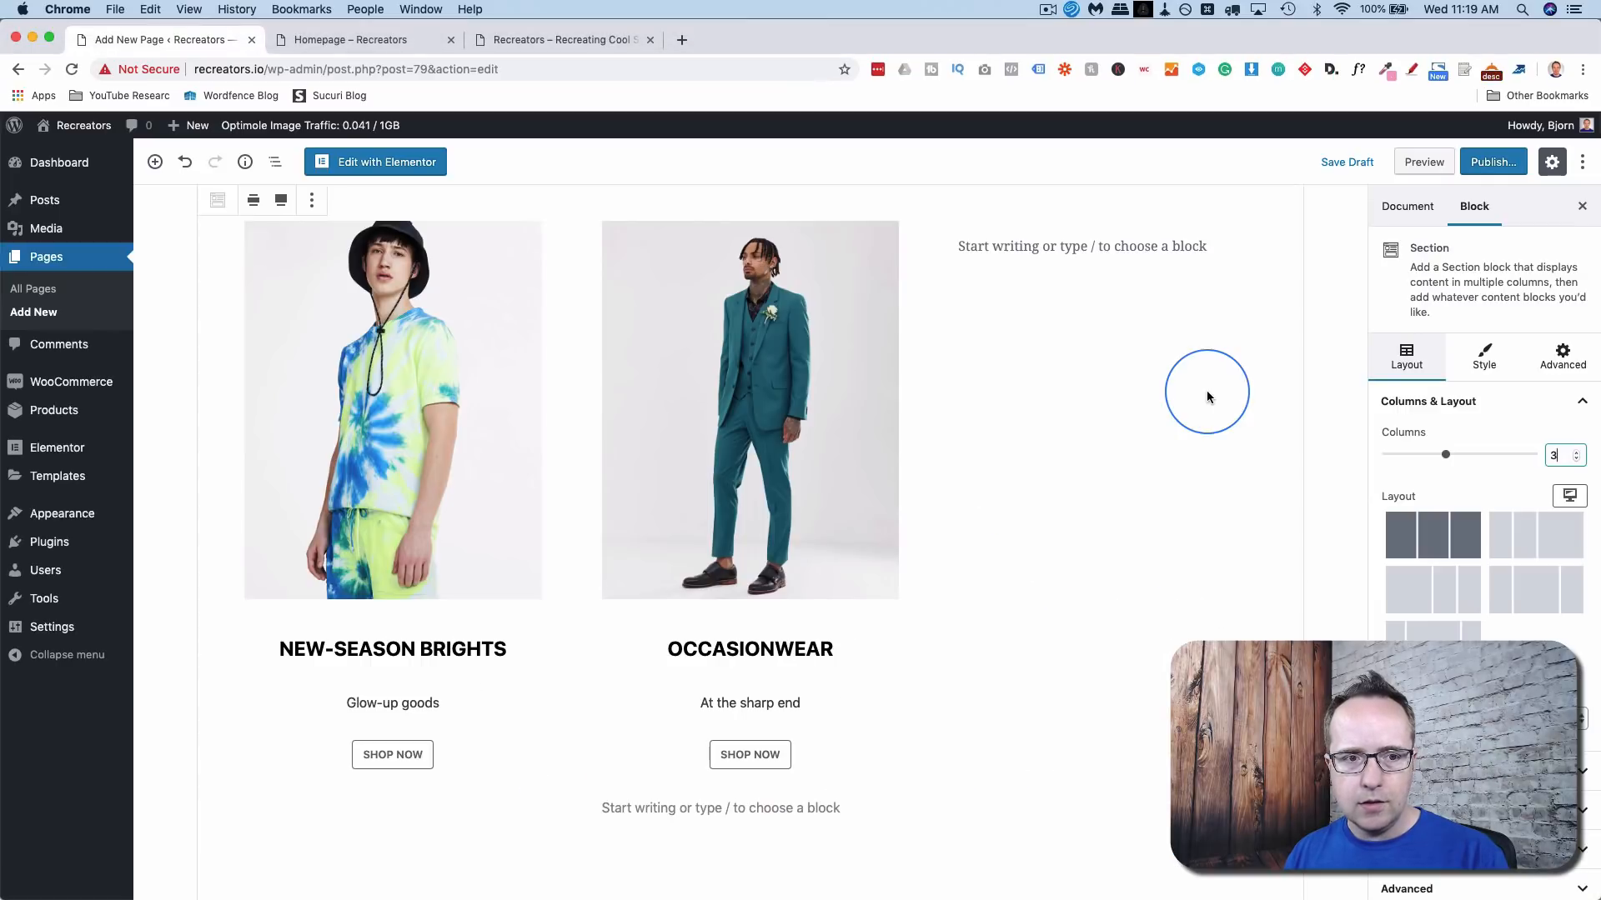
key("super+grave")
- Replace the first column's image with hoodie.jpg from the media library
left_click(401, 382)
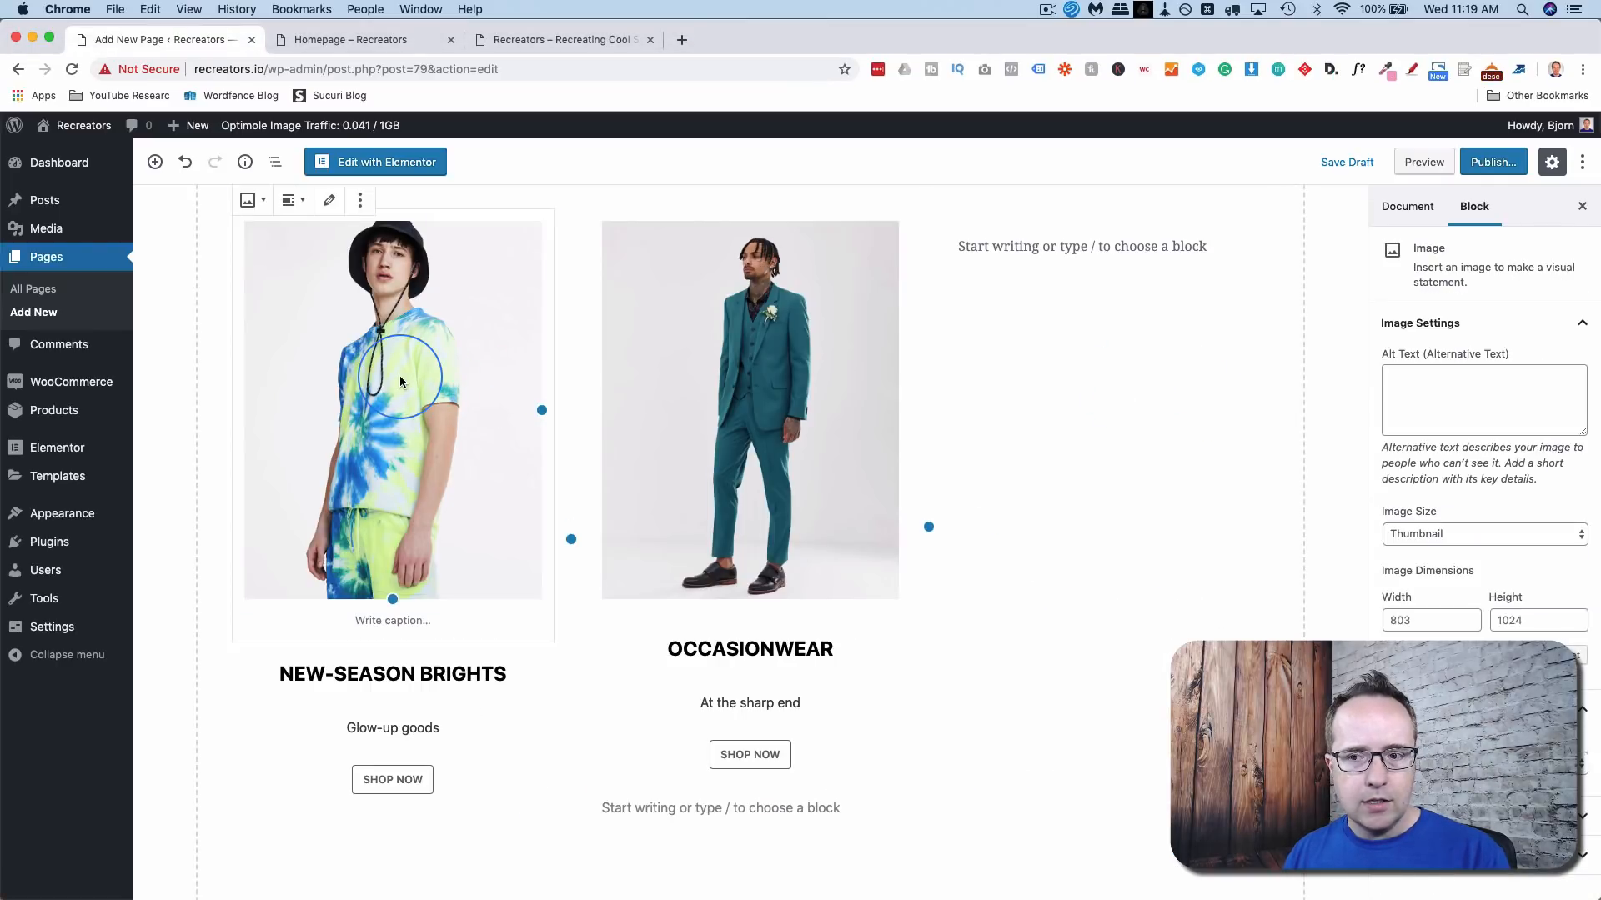
left_click(330, 201)
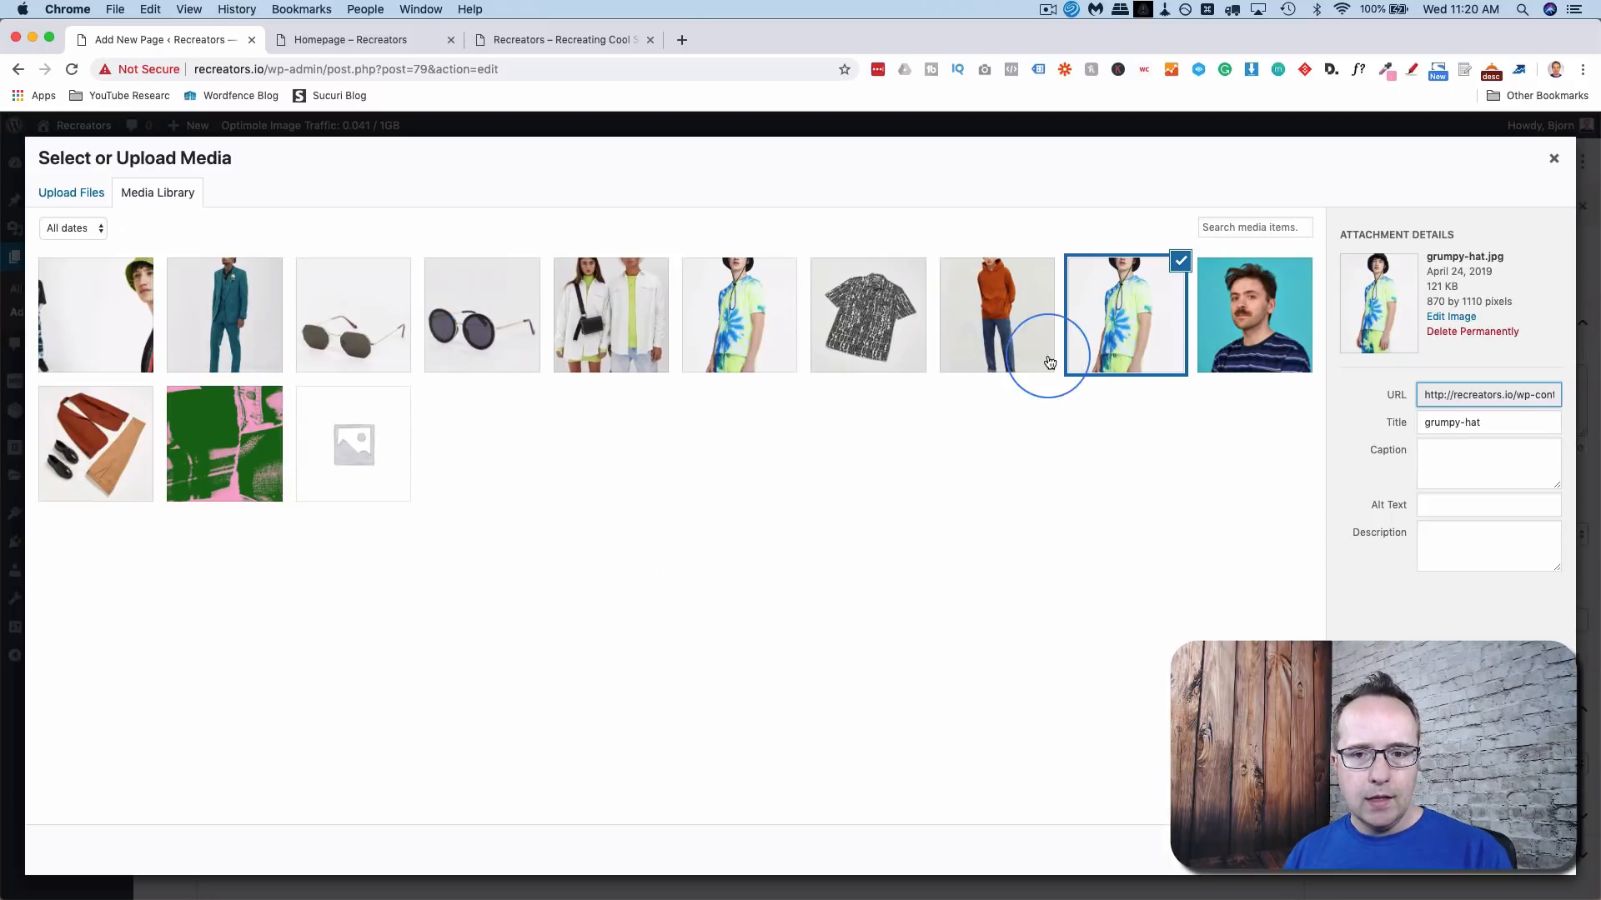
left_click(1024, 359)
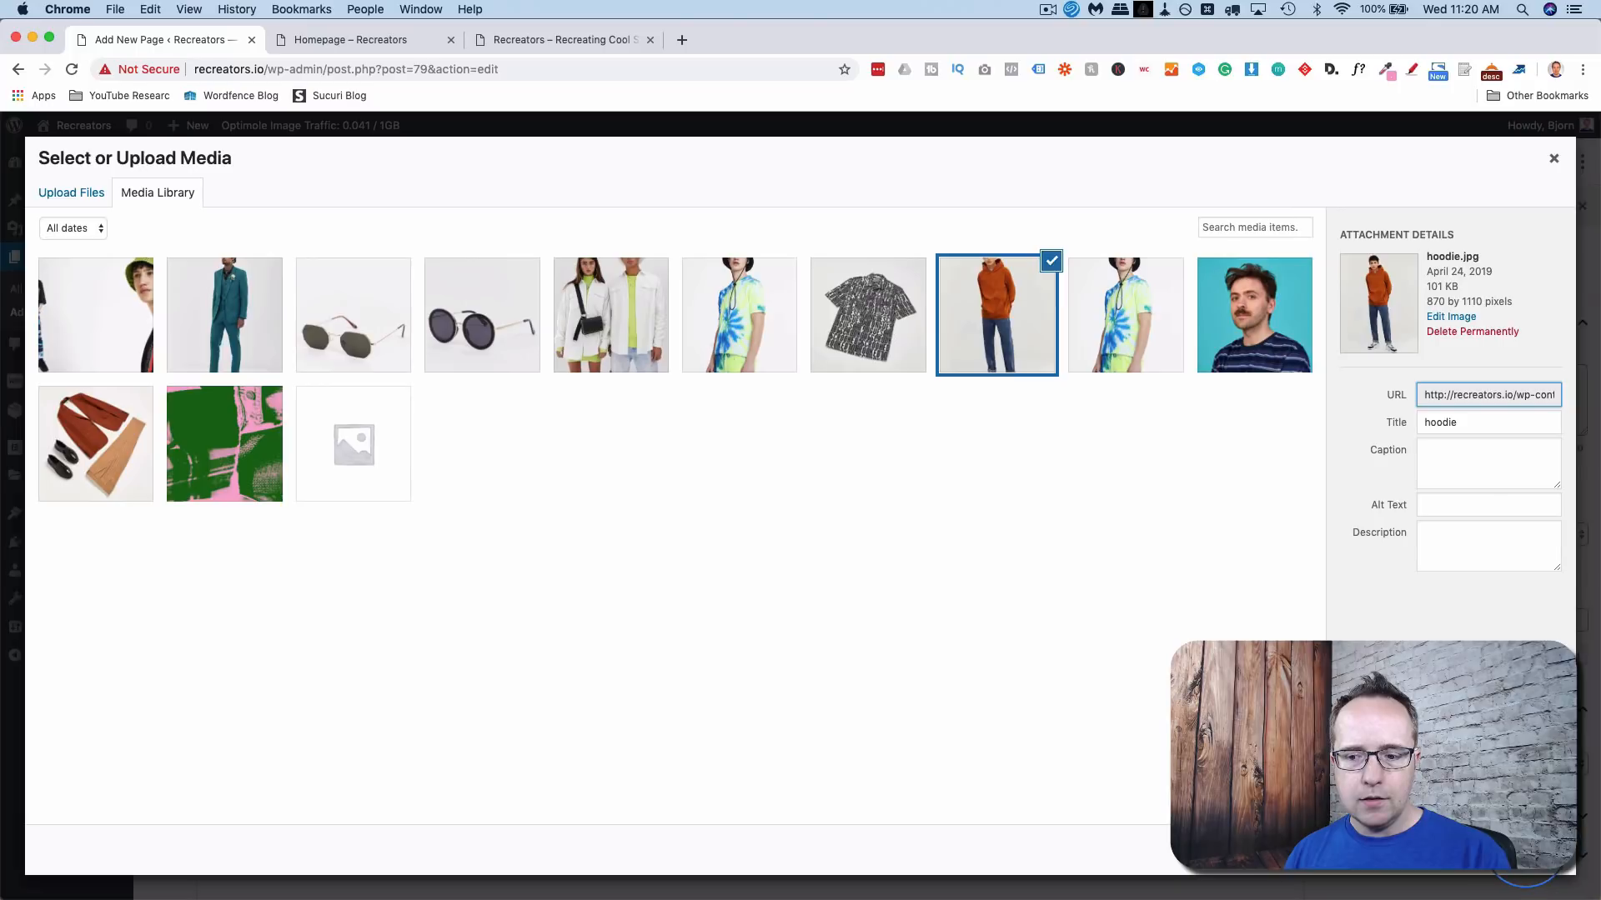
left_click(1525, 850)
- Replace the second column's image with sunglasses.gif from the media library
left_click(708, 237)
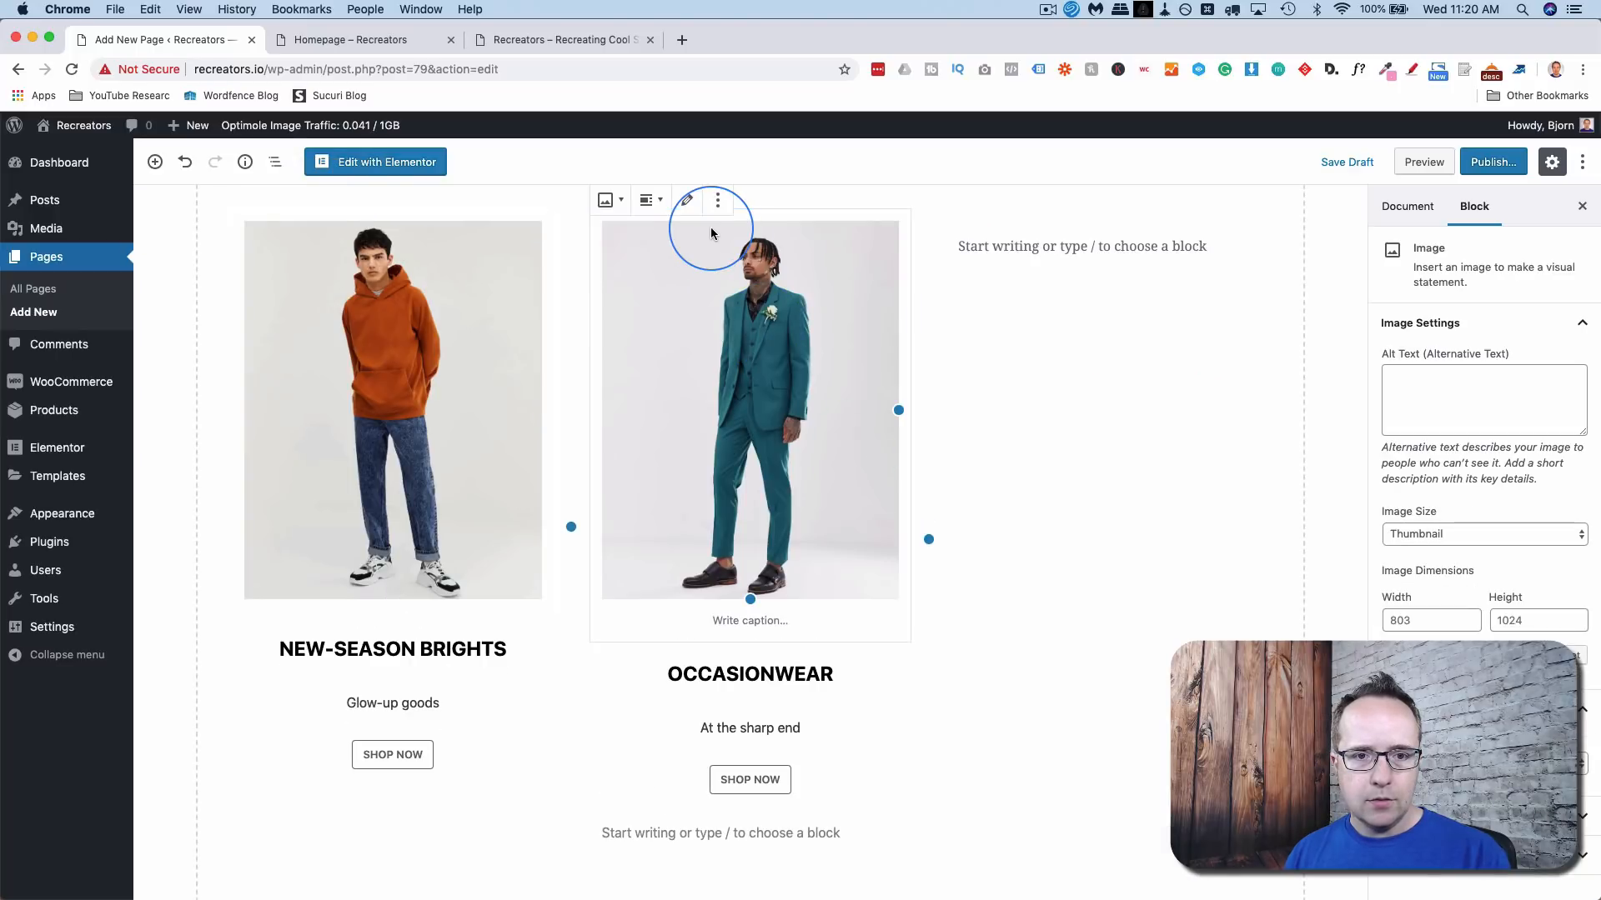
left_click(686, 201)
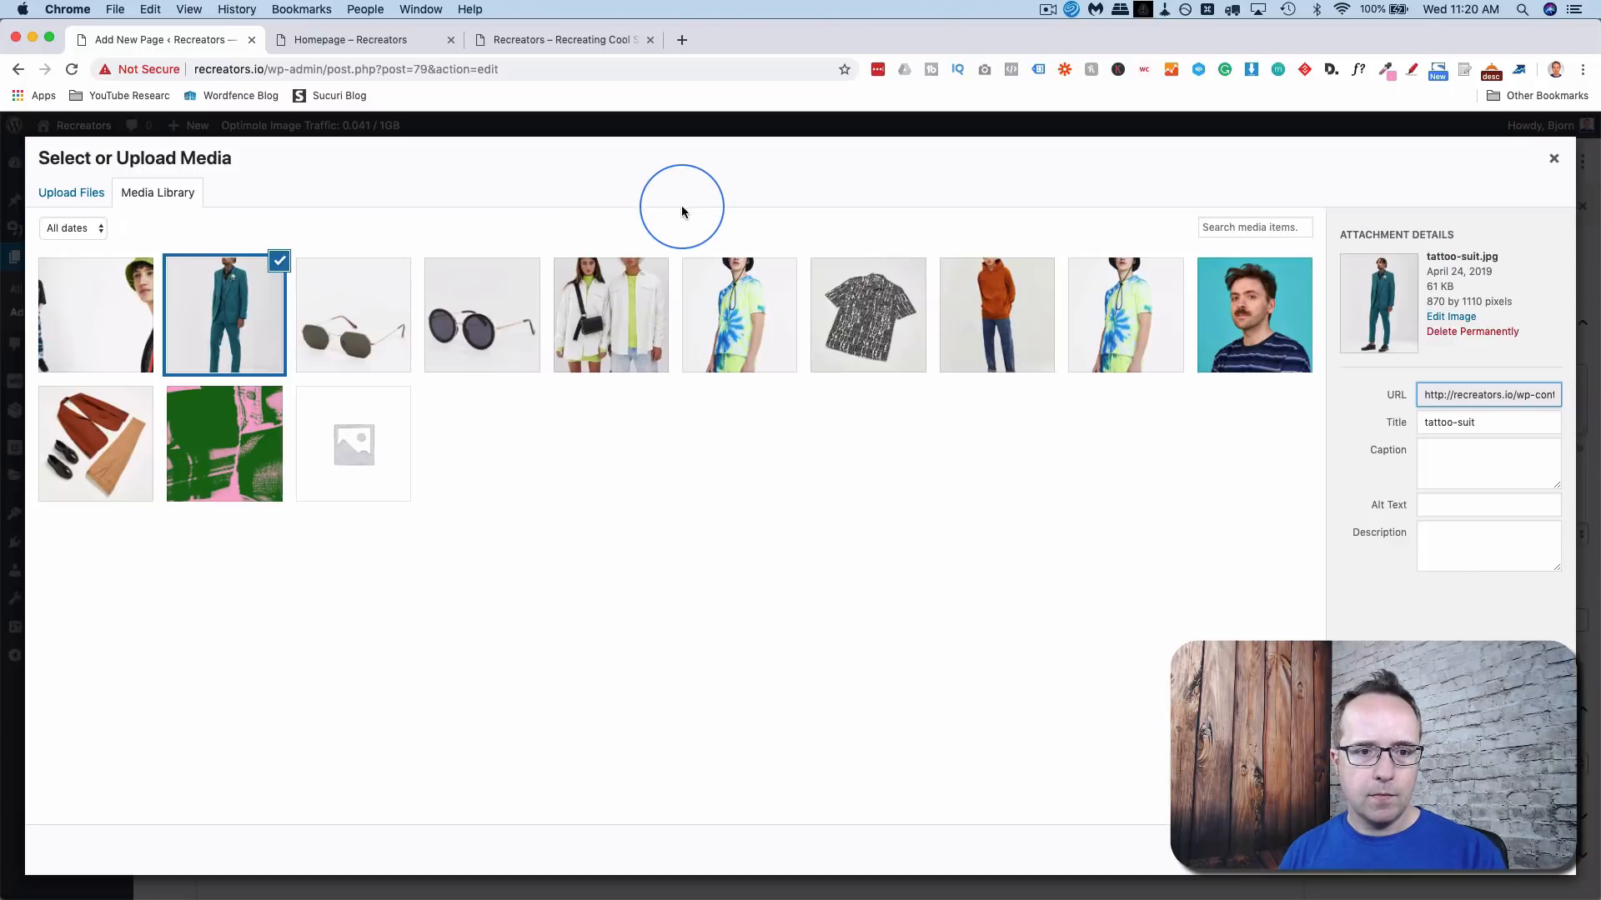
left_click(360, 322)
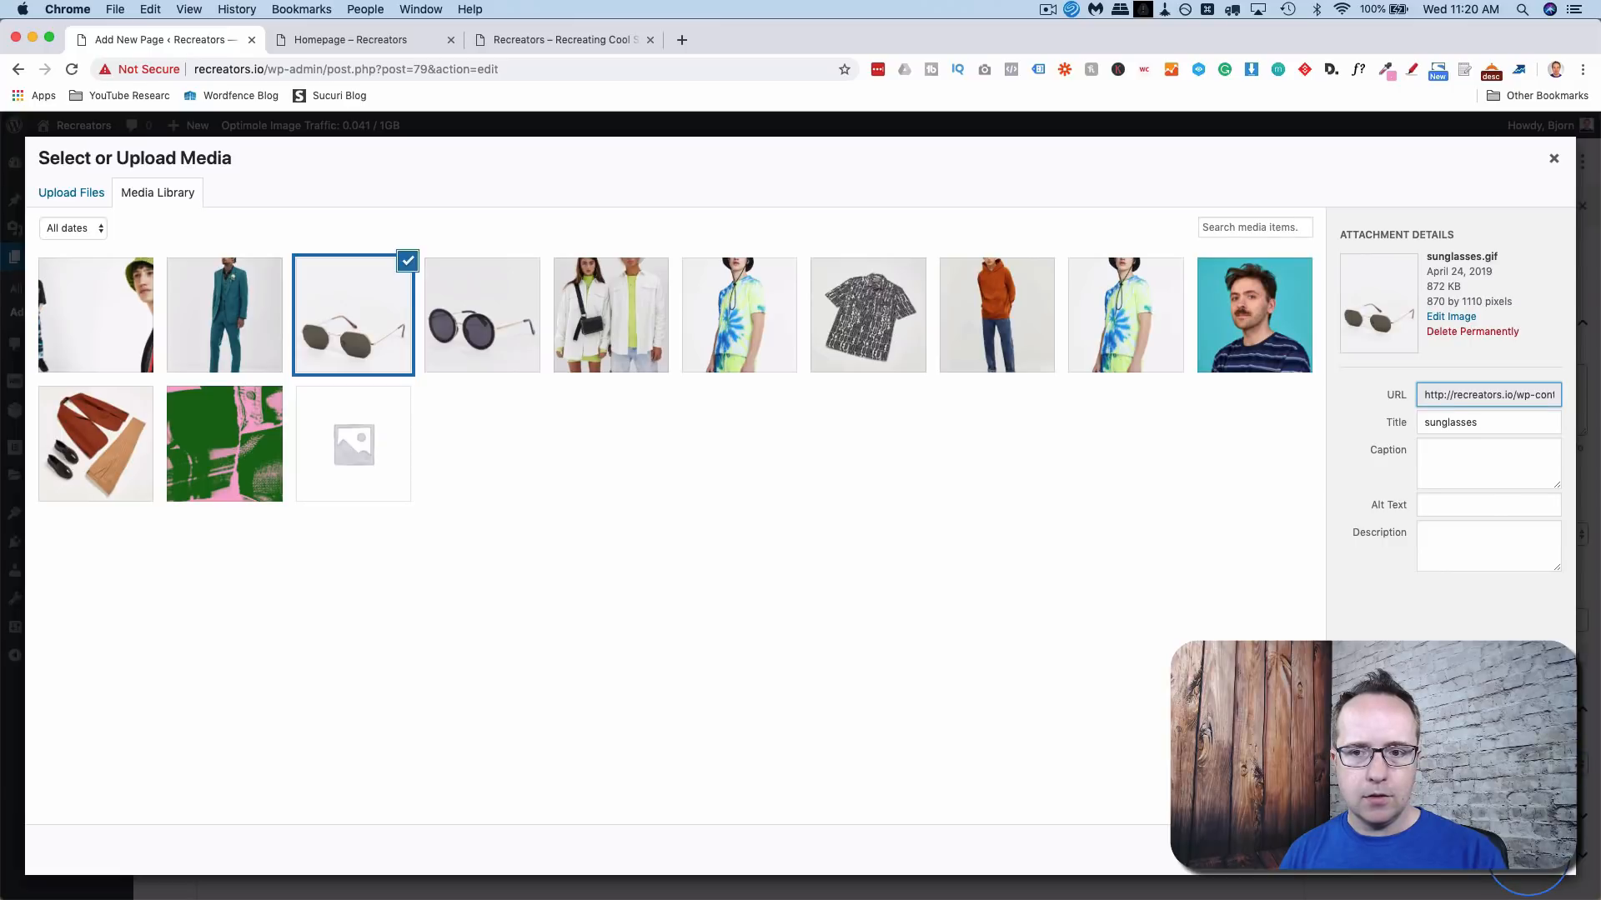
left_click(1527, 855)
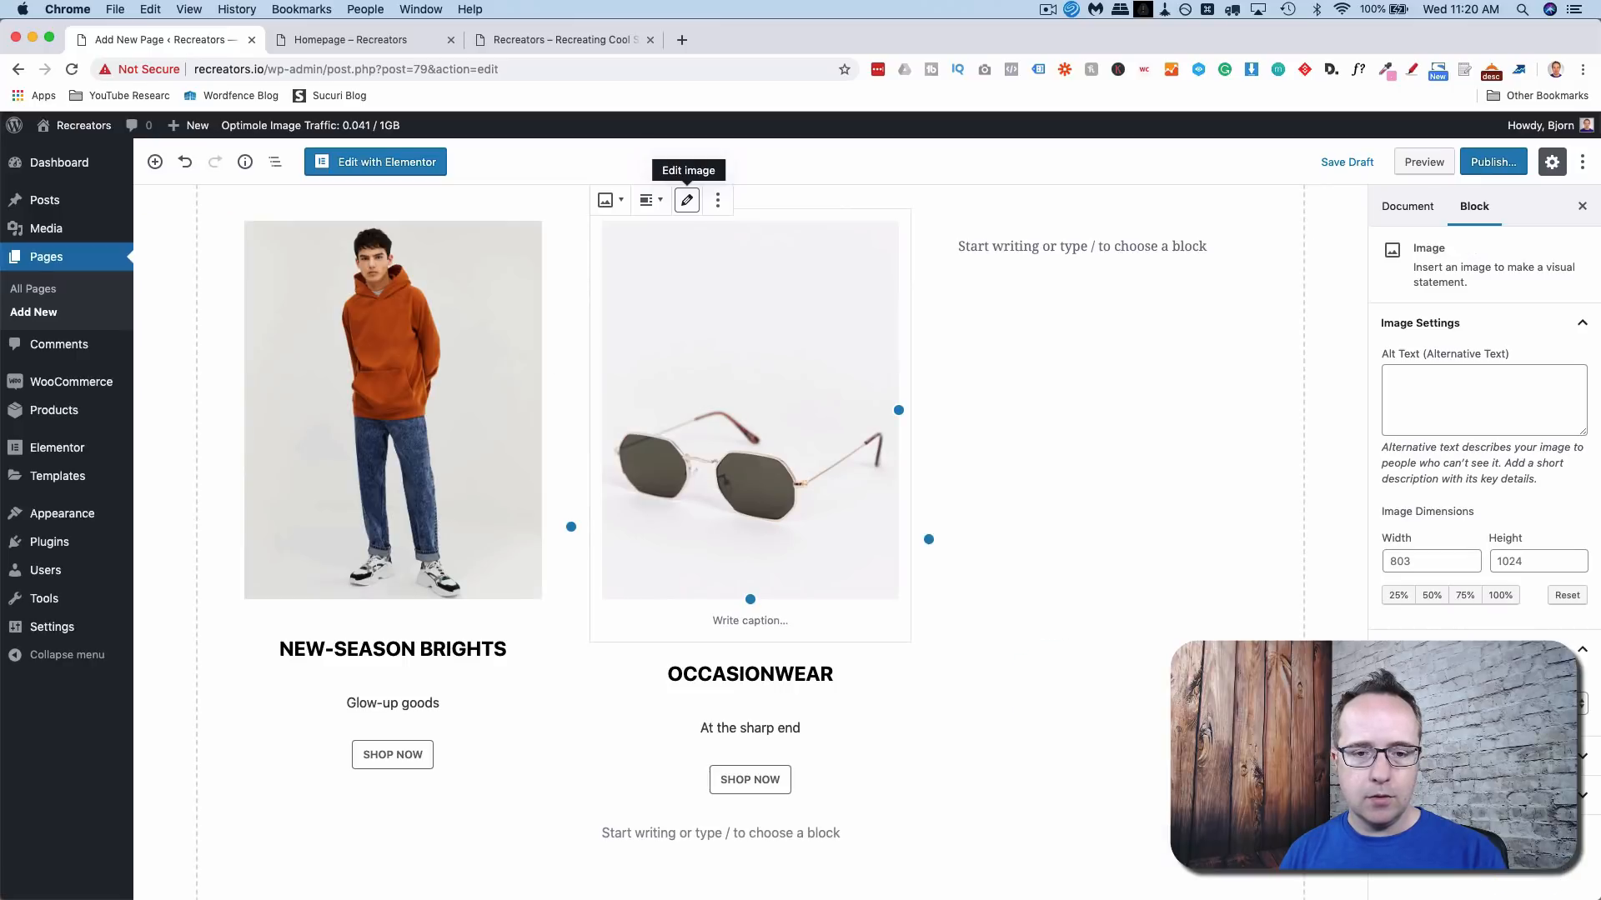
- Add an Image block to the empty third column and fill it with serious-couple.jpg from the media library
left_click(1054, 298)
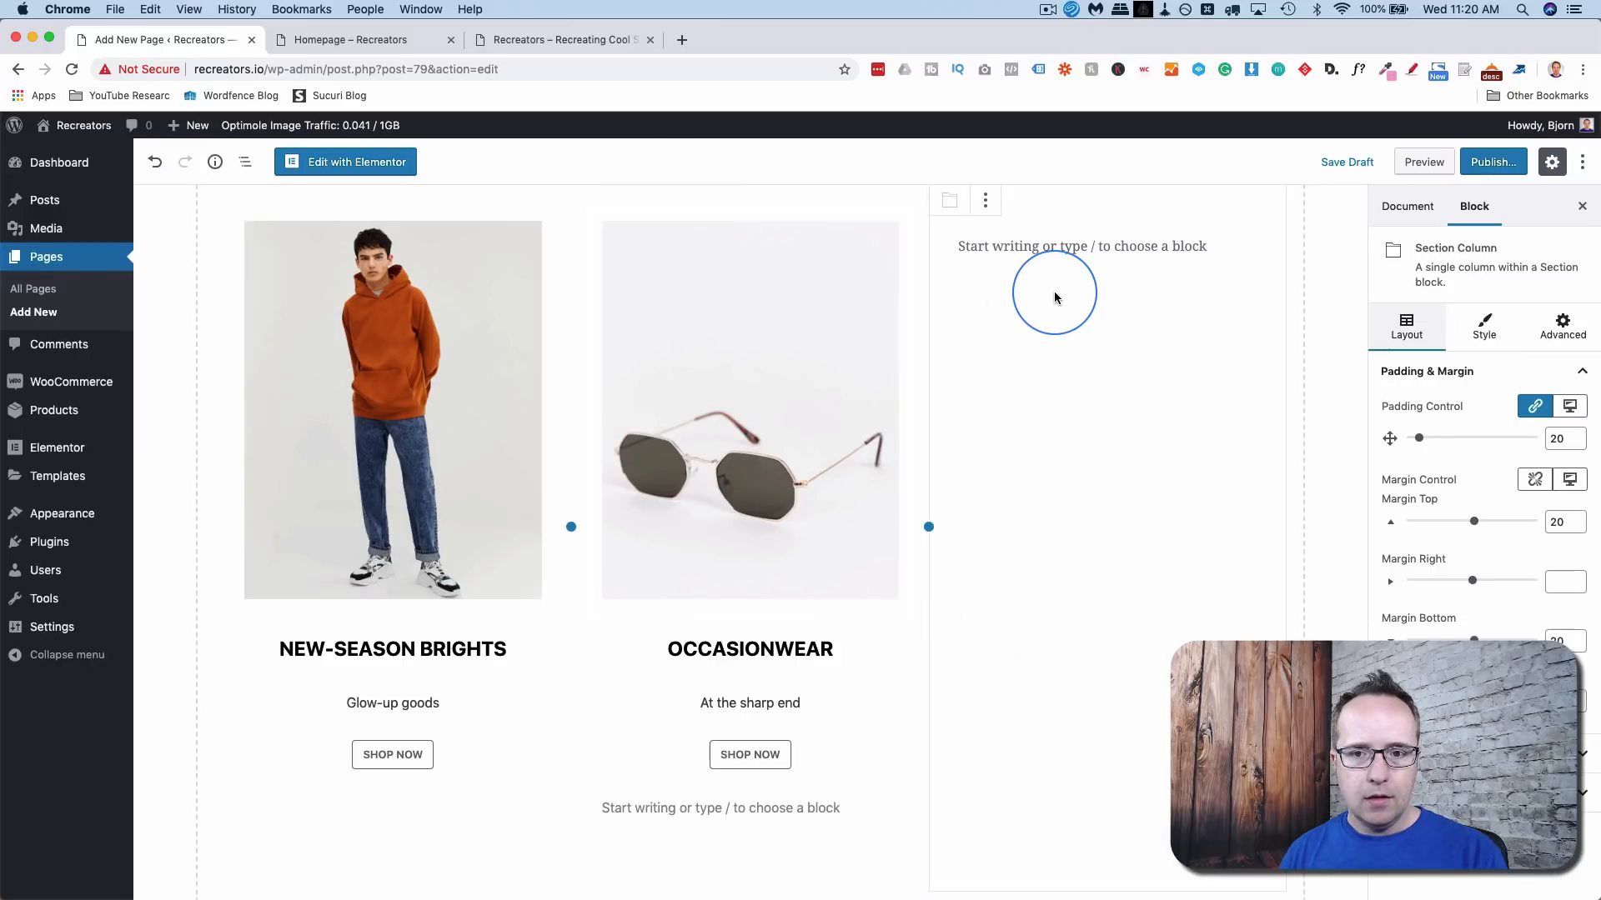
left_click(1098, 247)
left_click(1251, 231)
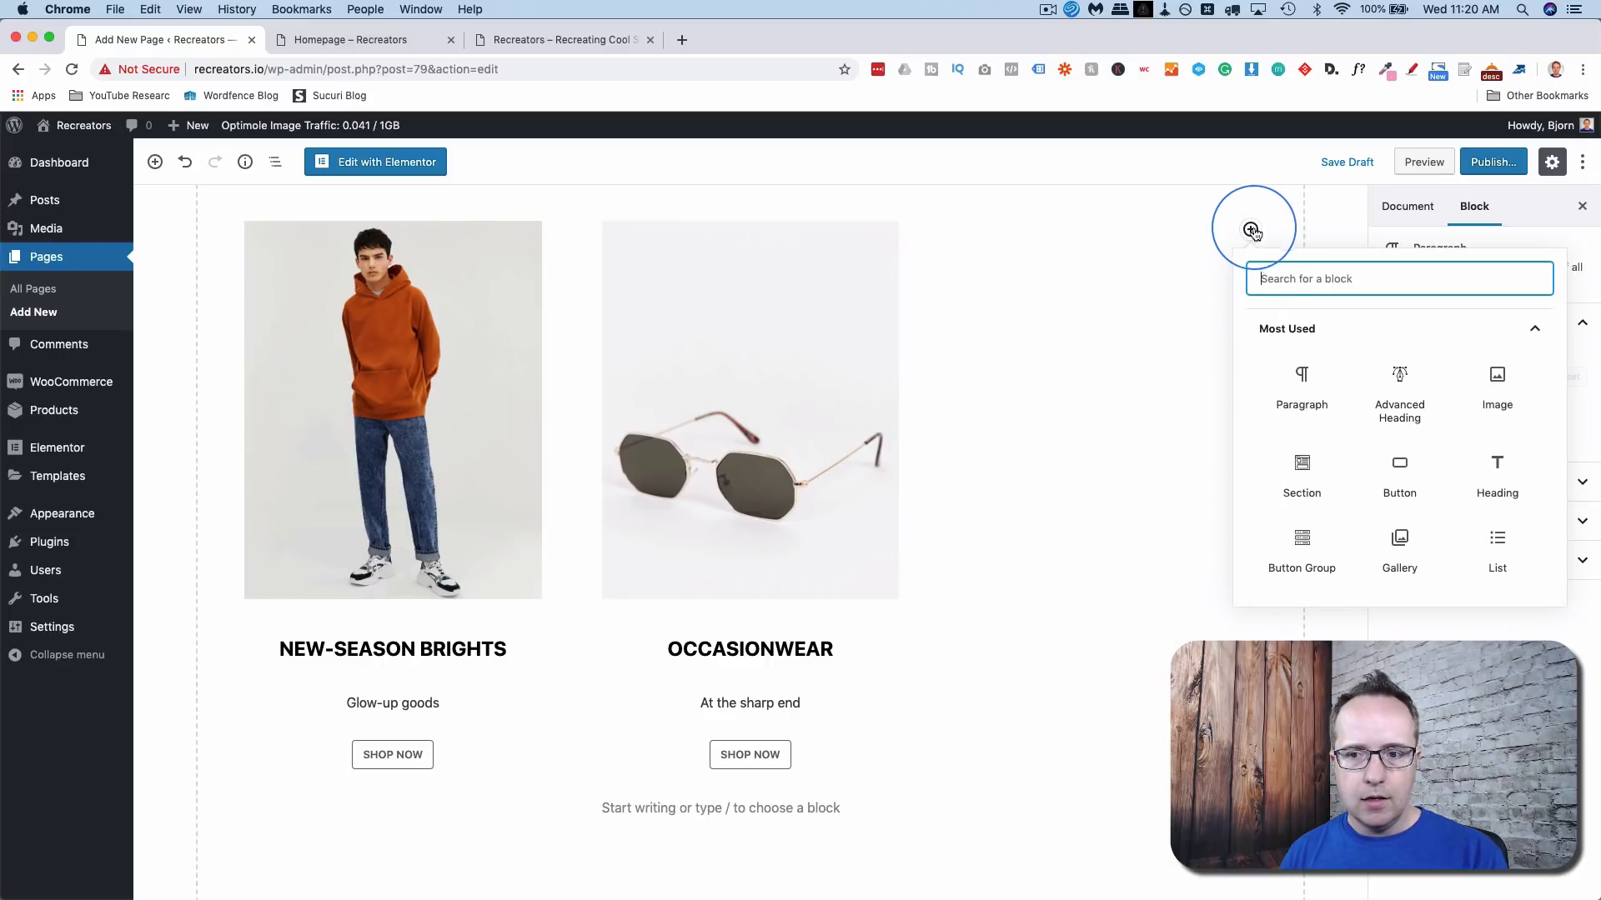
left_click(1496, 392)
left_click(1132, 326)
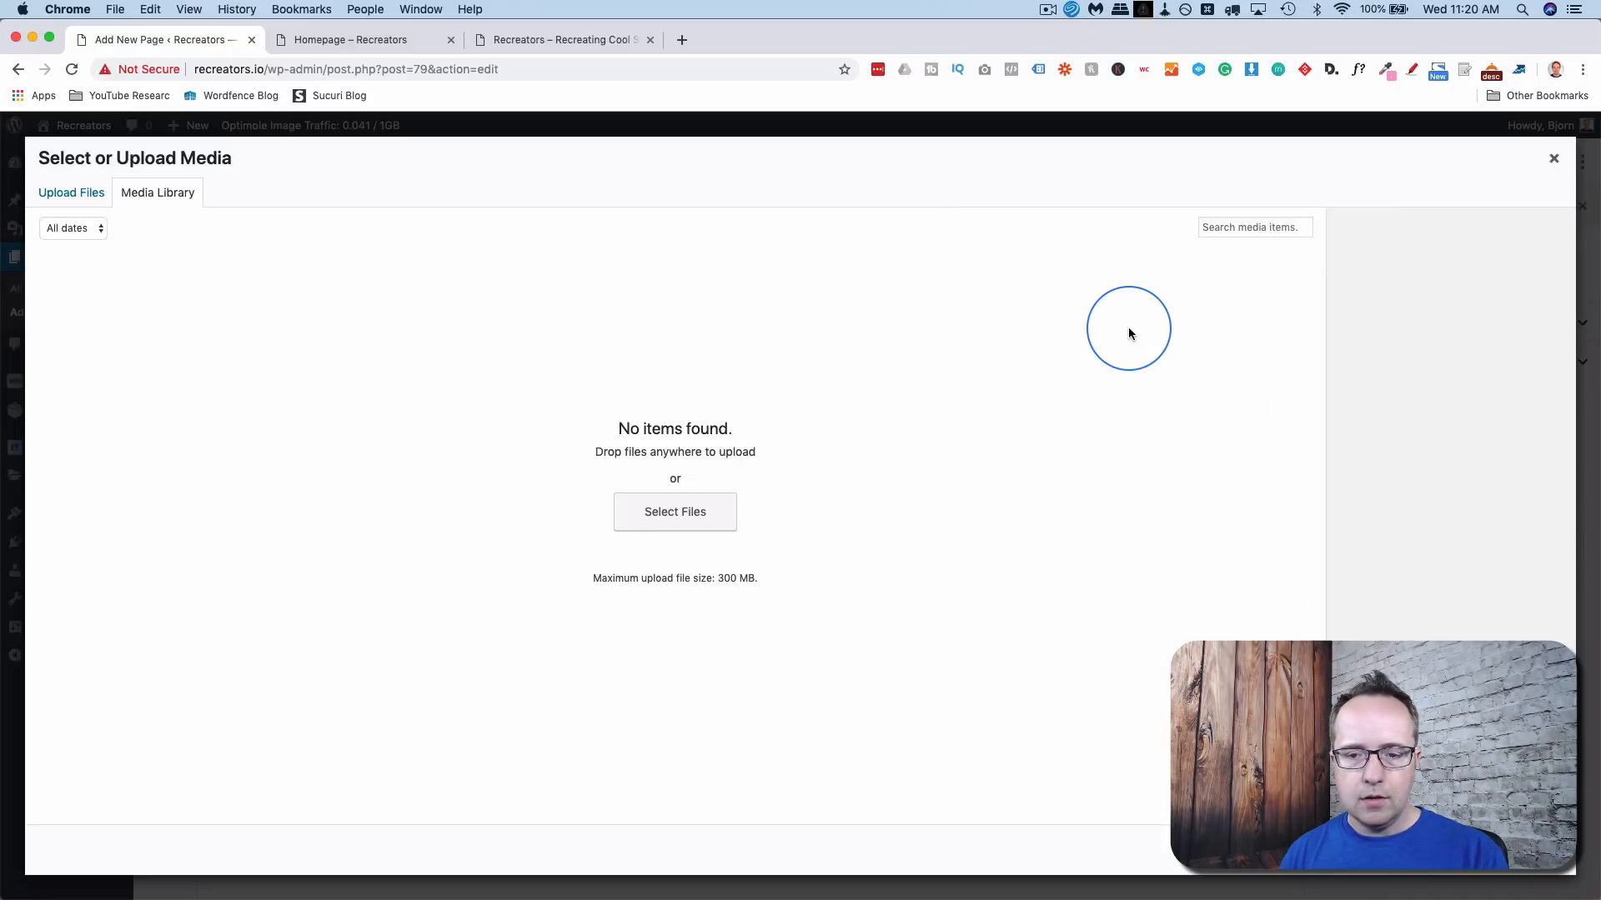
left_click(625, 314)
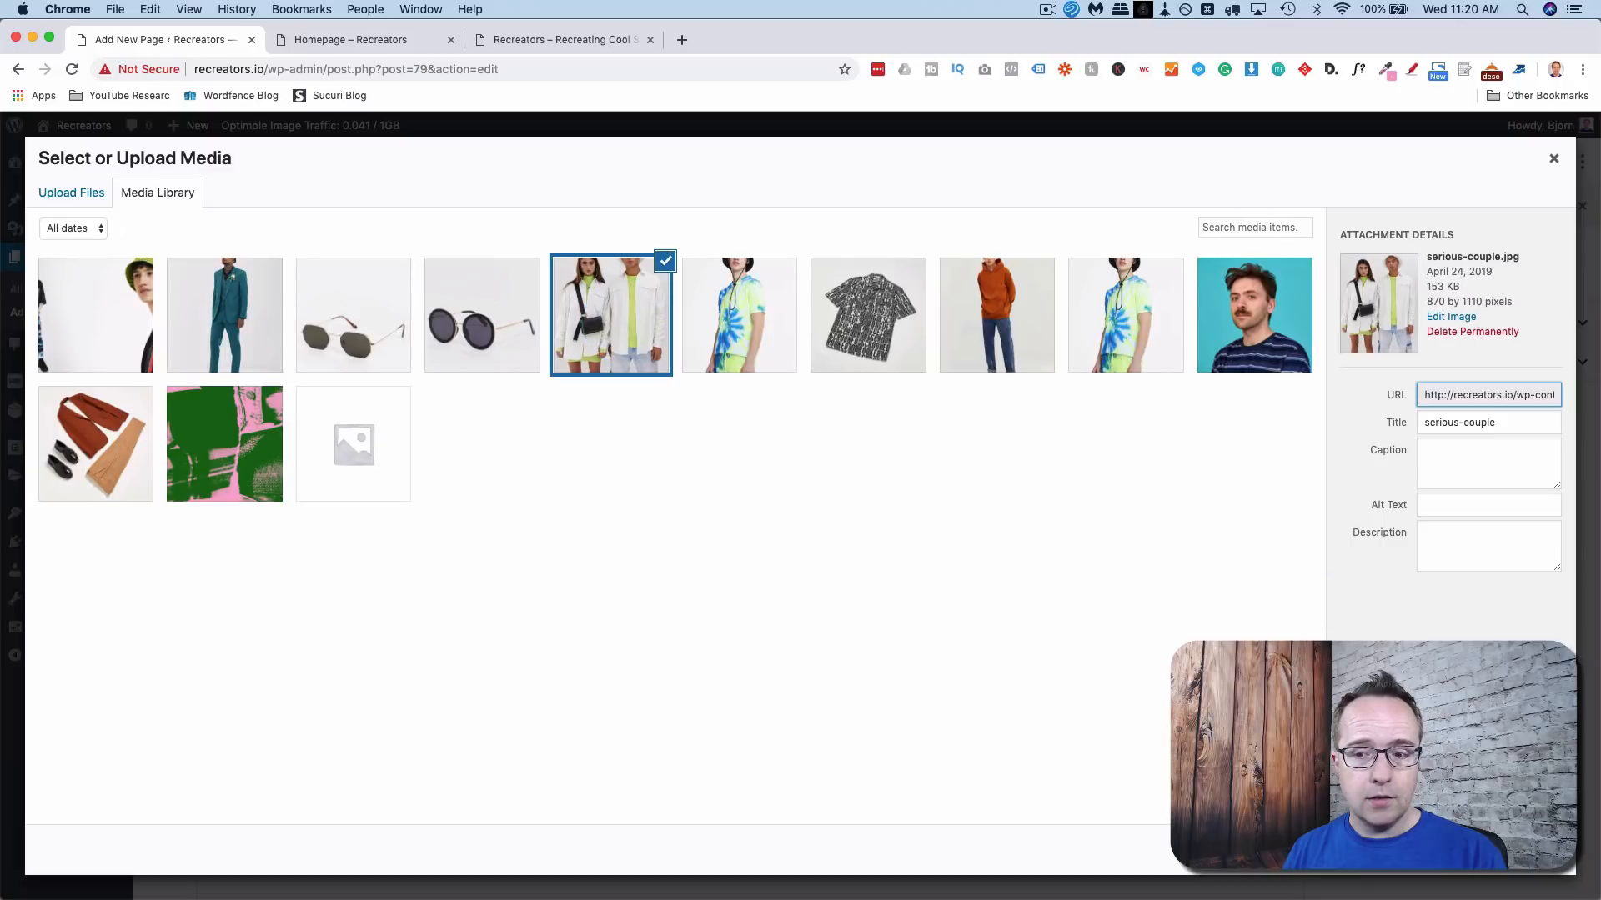
left_click(1530, 851)
left_click(1171, 659)
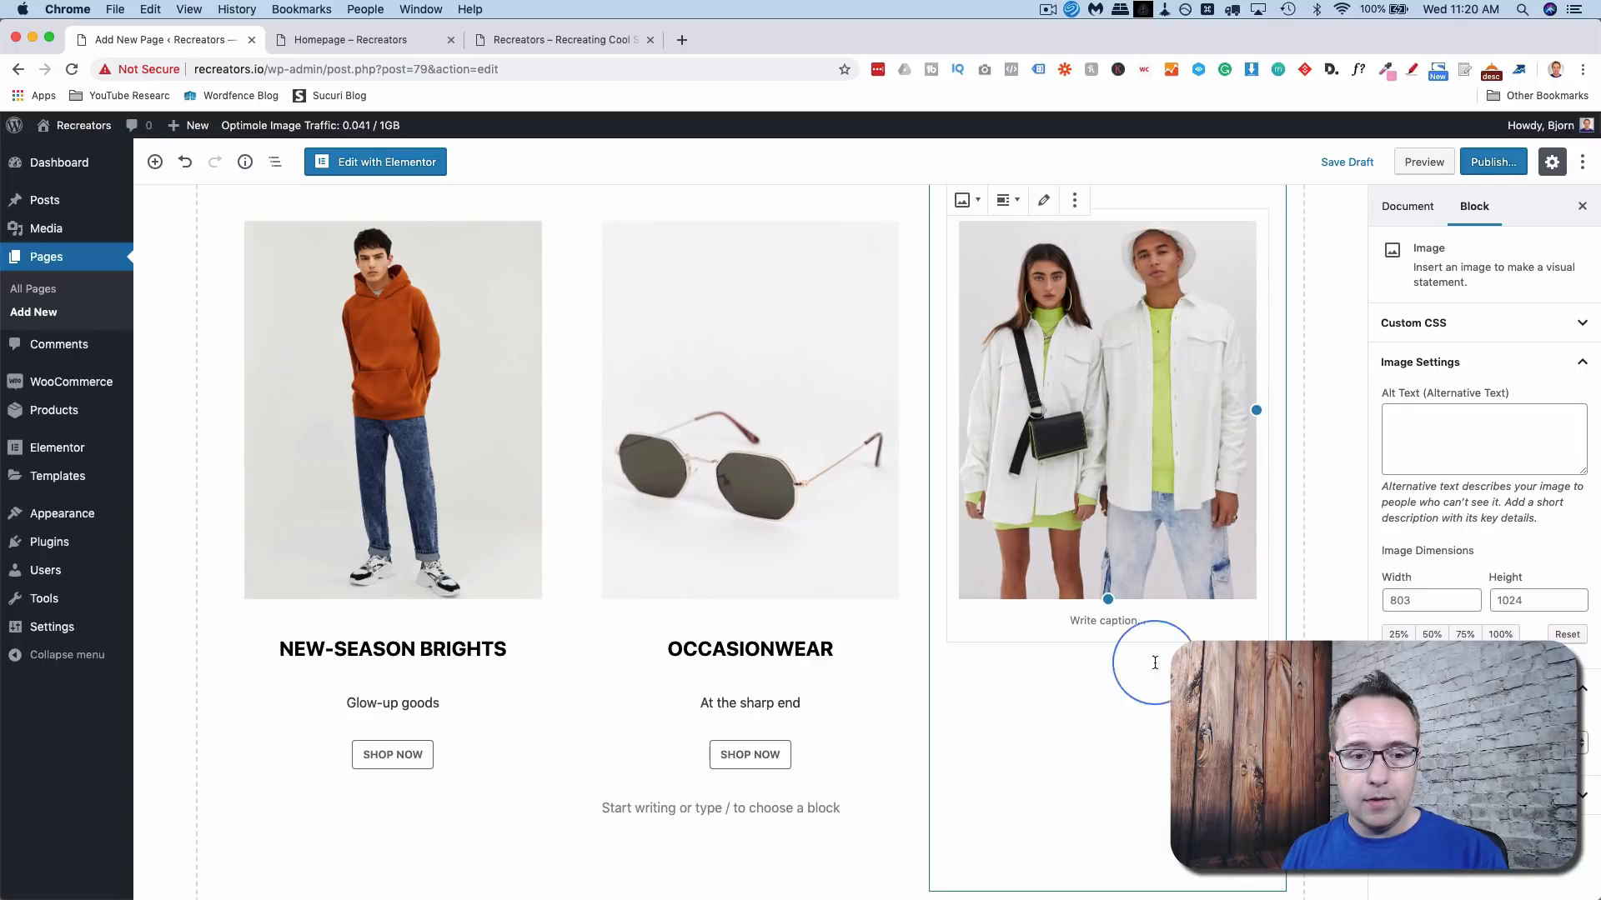
- Change the first column's heading to DENIM and the second column's heading to SUNGLASSES
left_click(510, 655)
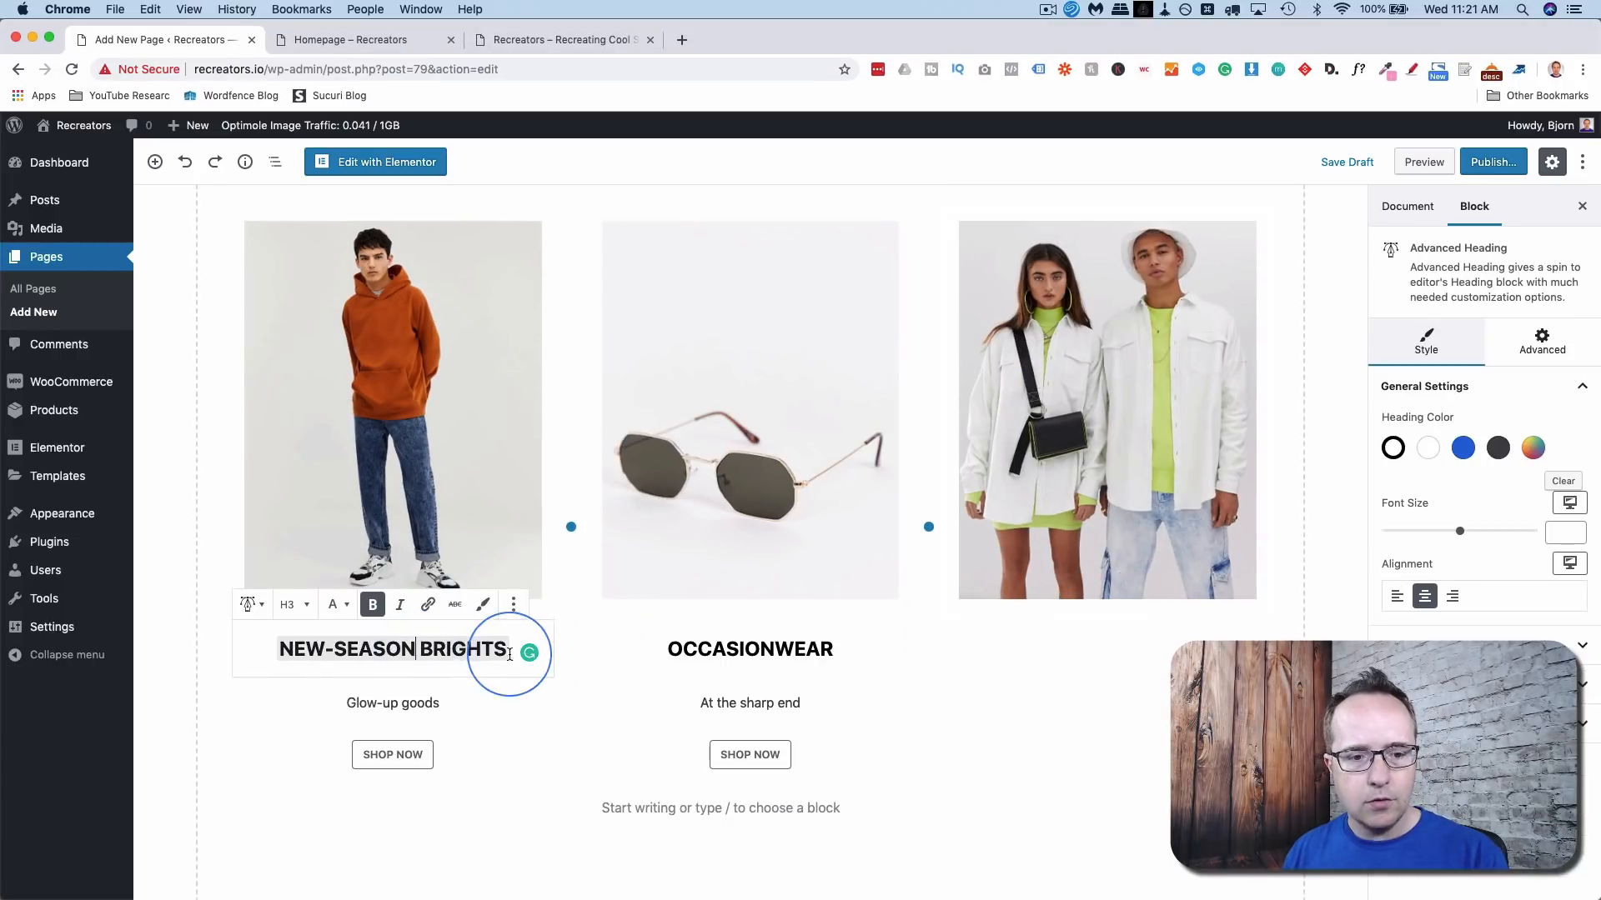
left_click_drag(510, 654, 268, 654)
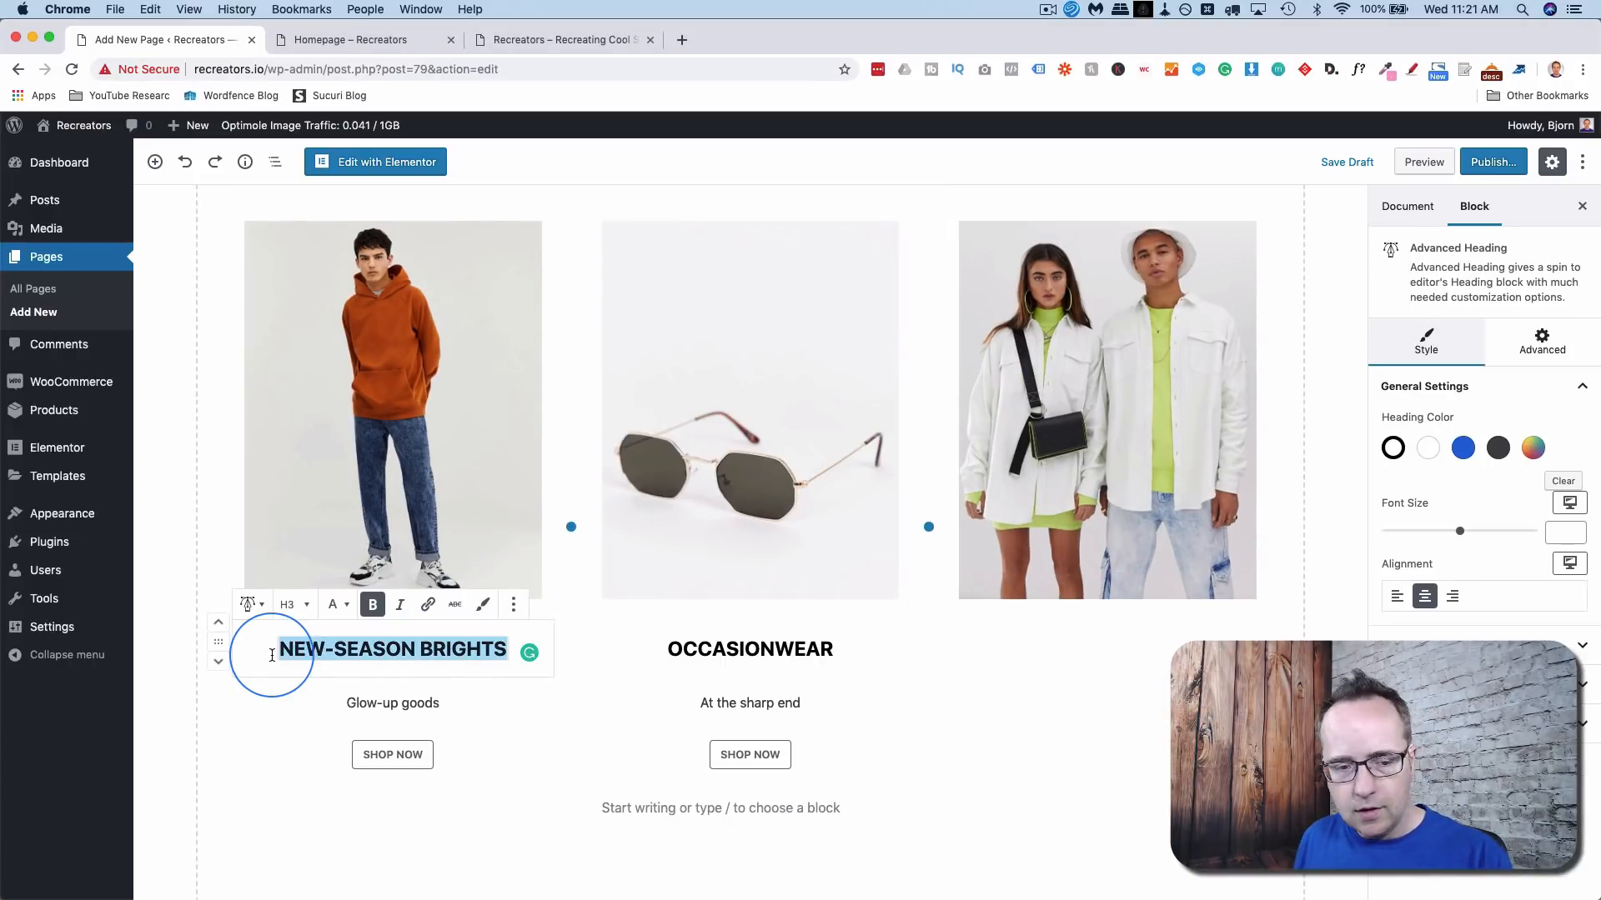
type("DENIM")
left_click(743, 654)
double_click(743, 655)
type("SUNGLASSES")
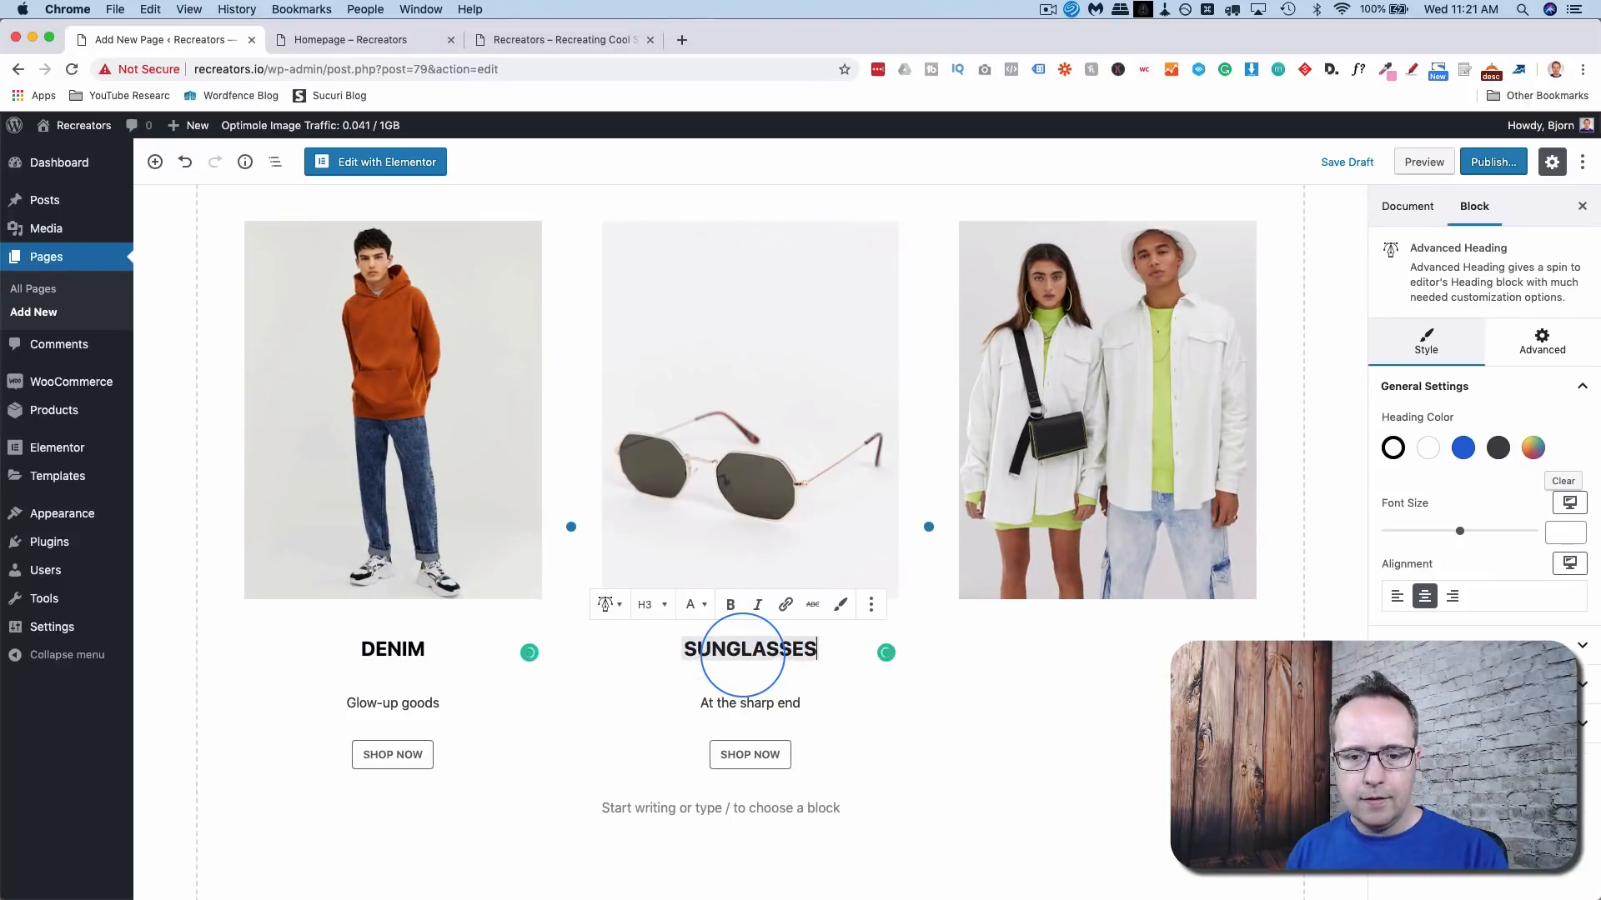
- Add a centred H3 Advanced Heading reading COLLUSION below the third column's image
left_click(1172, 655)
left_click(1250, 648)
left_click(1494, 401)
left_click(1073, 657)
type("COLLUSION")
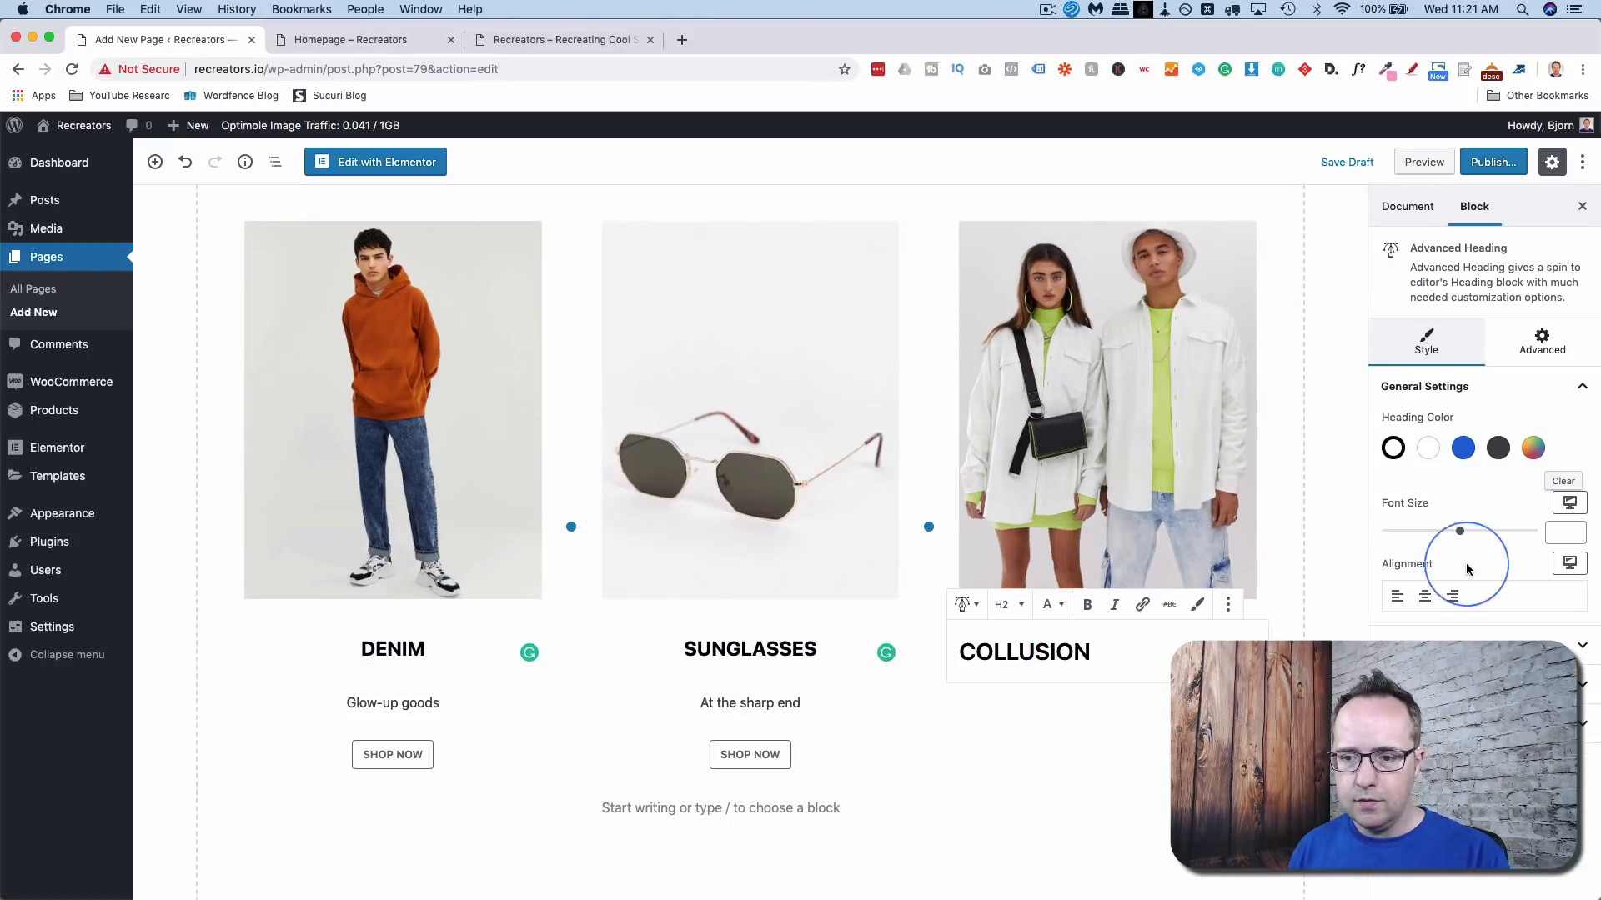
left_click(1423, 597)
left_click(1008, 610)
left_click(969, 702)
left_click(761, 646)
left_click(1055, 642)
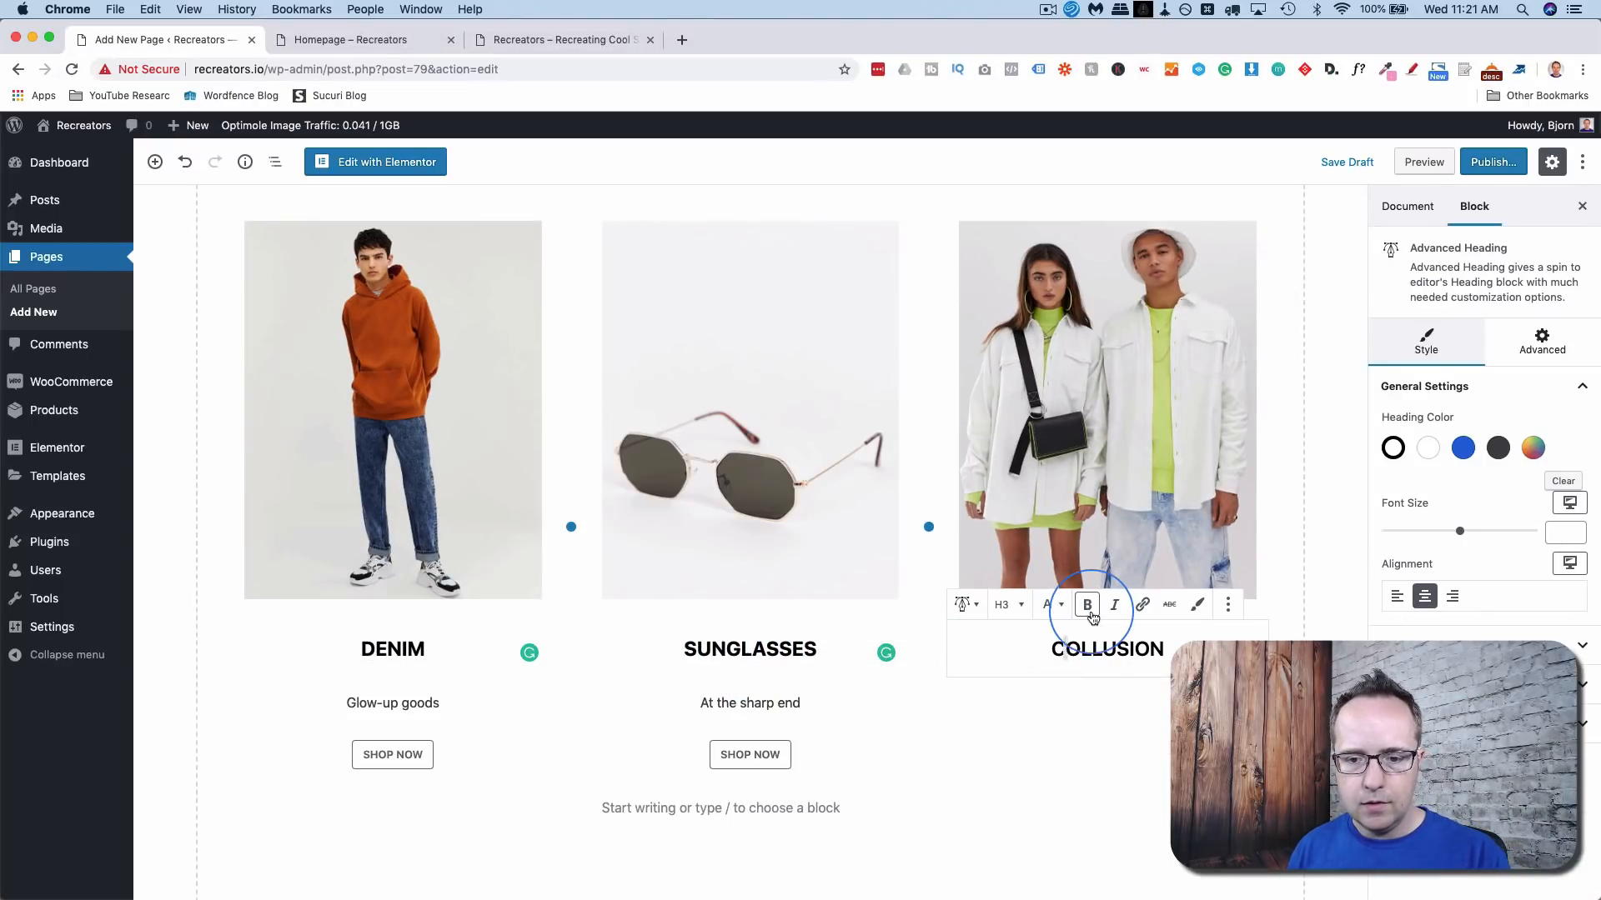
- Change the paragraph under DENIM to "Blue jeans baby" and the one under SUNGLASSES to "Shades of greatness"
left_click(815, 703)
left_click(447, 704)
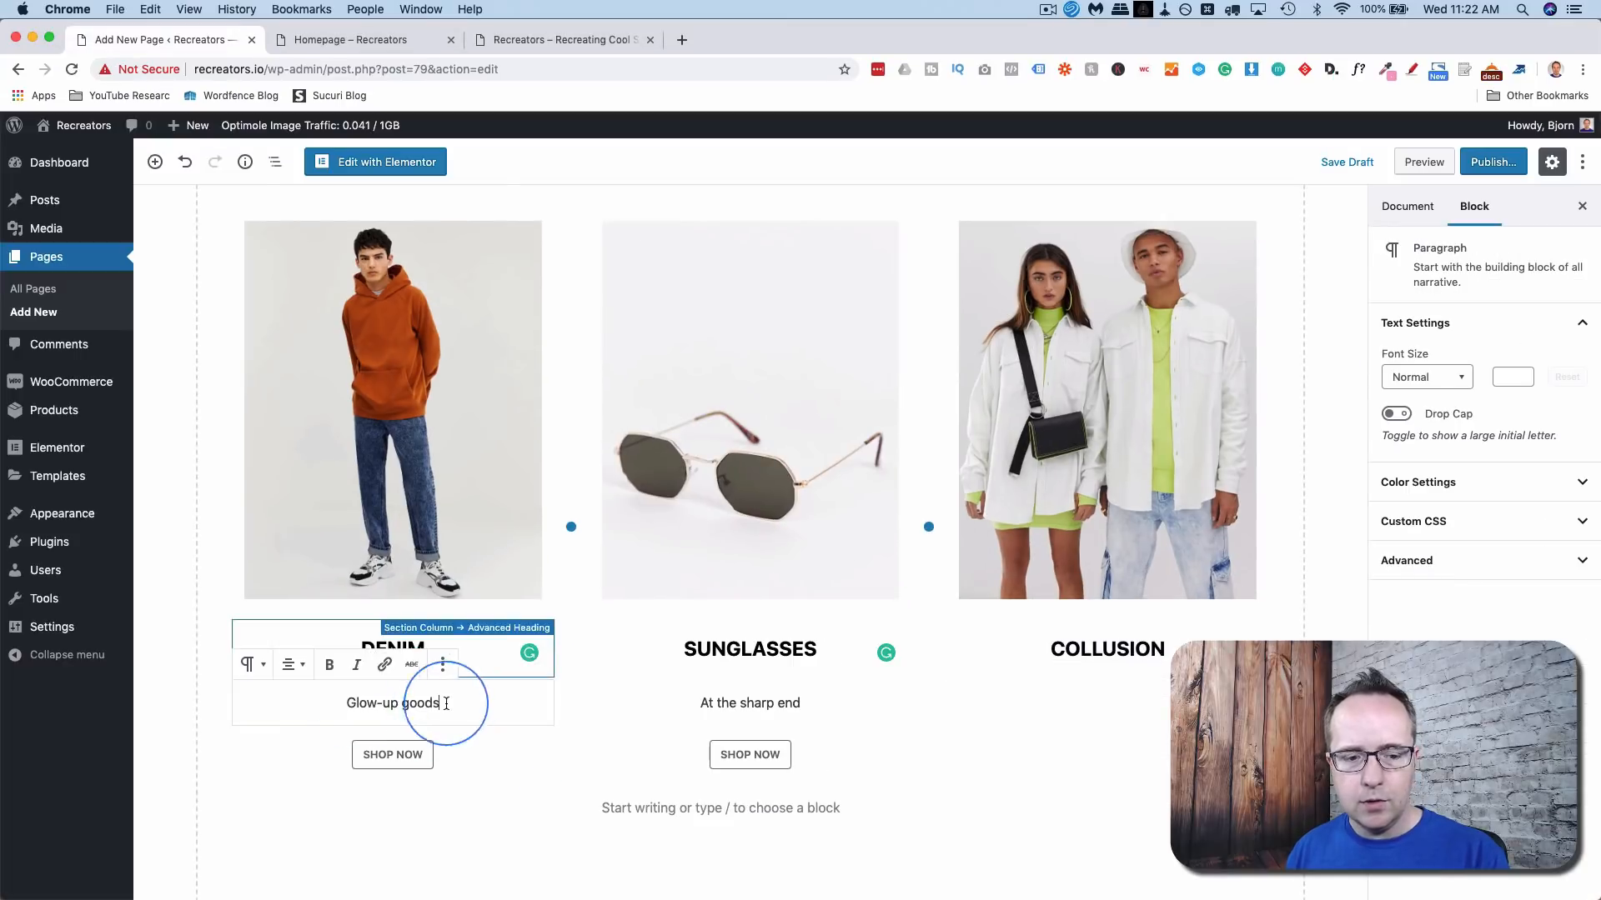
left_click_drag(446, 704, 348, 706)
type("BLUE")
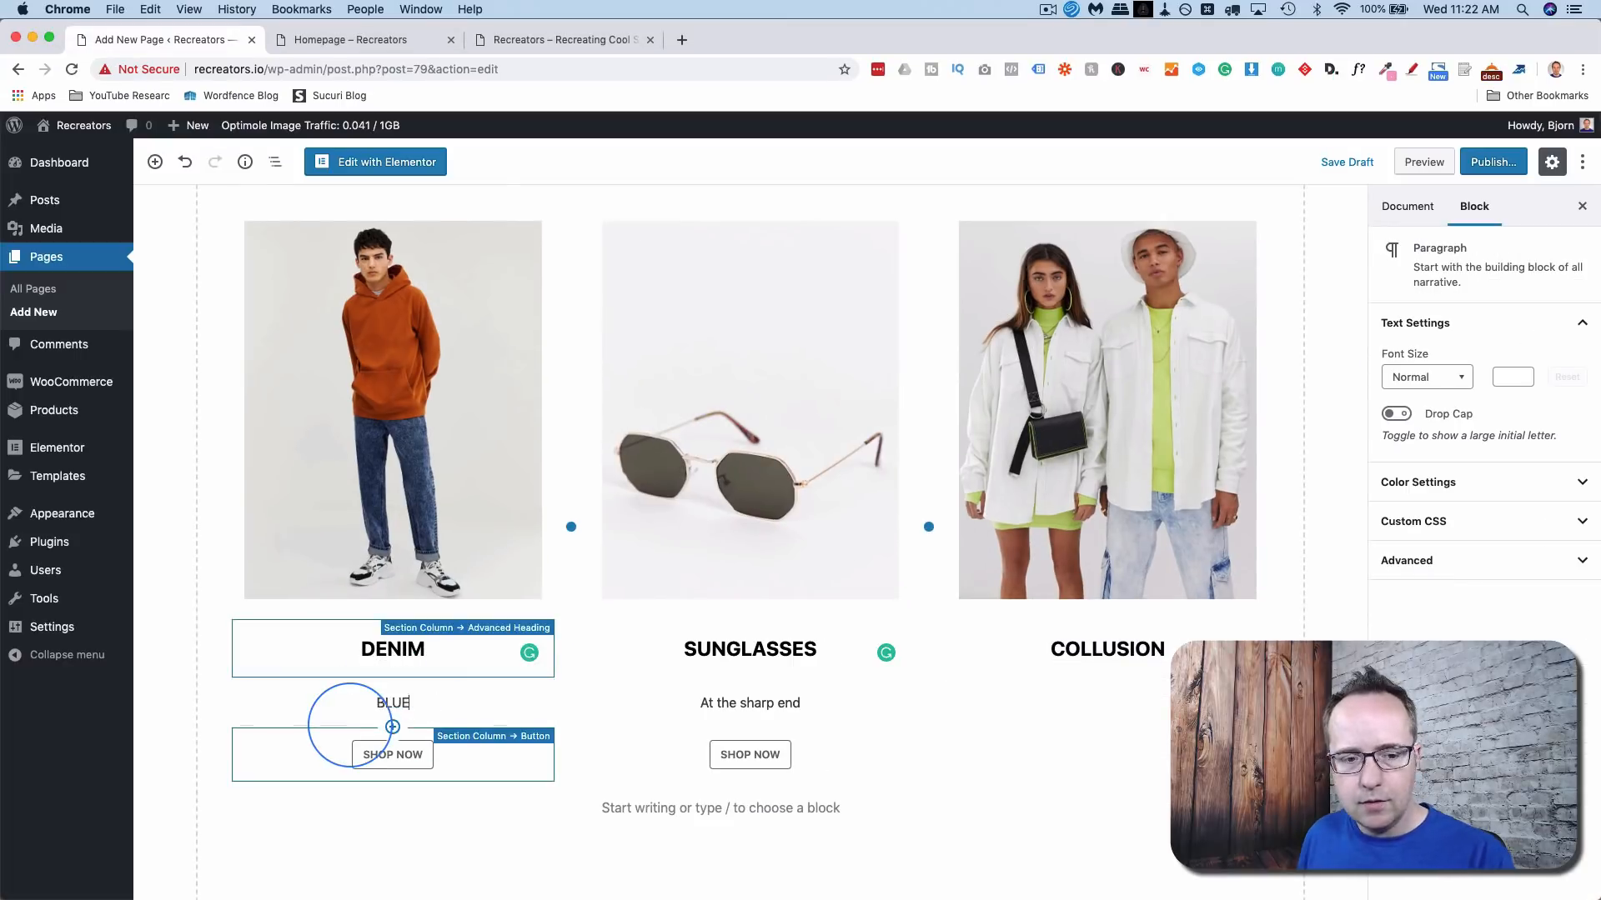
type(" jeans baby")
triple_click(733, 709)
type("Shaed")
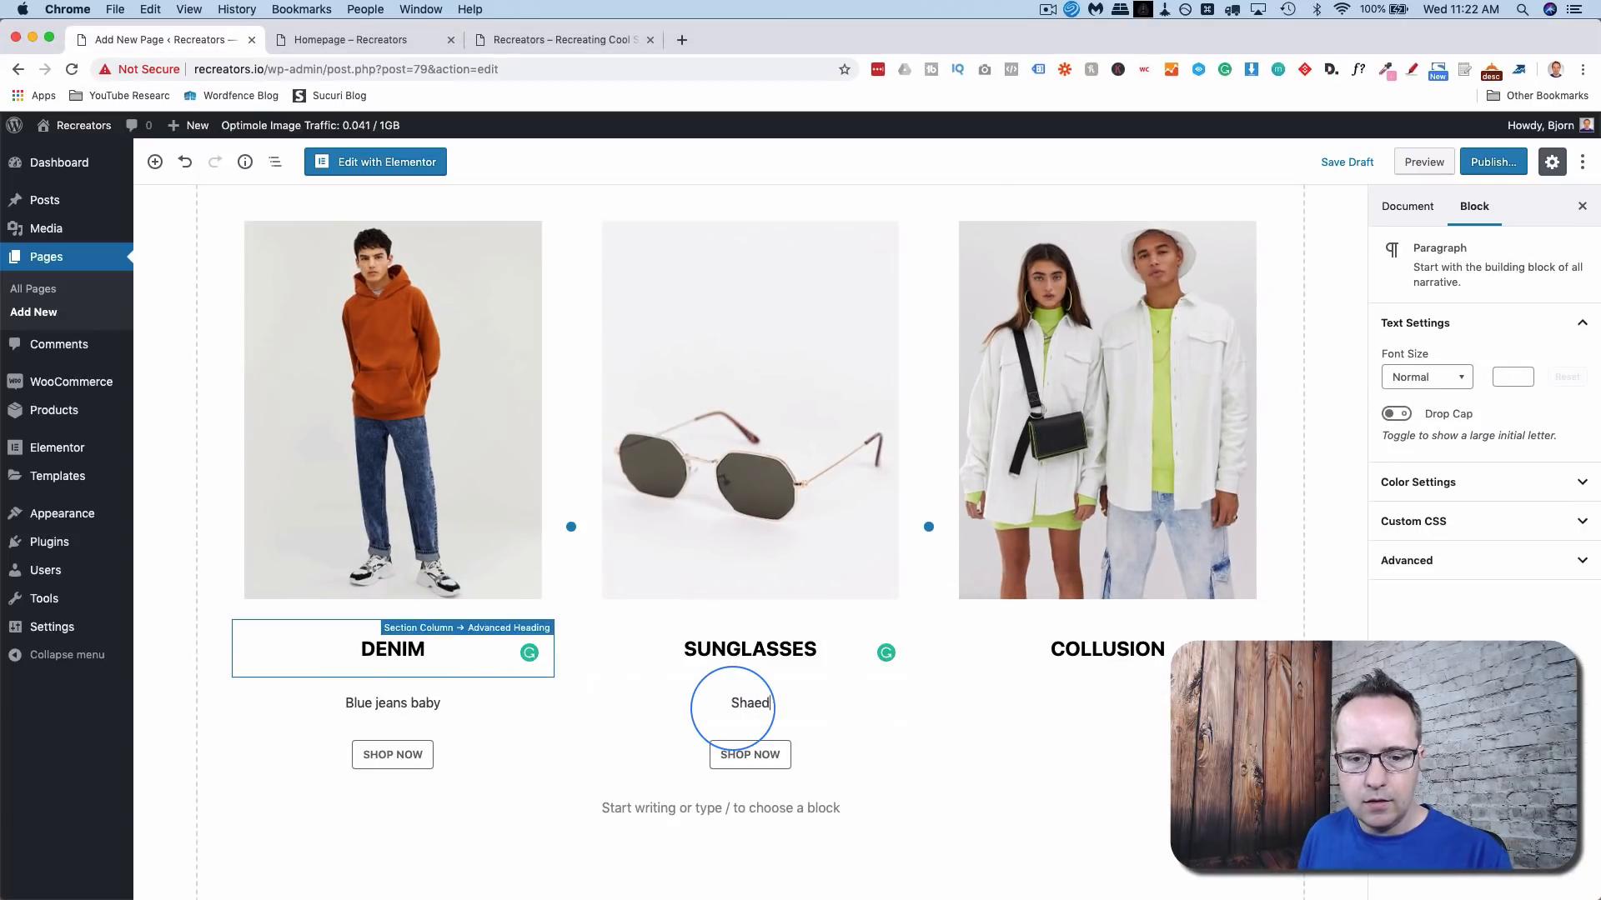
type("ess")
- Add a centred paragraph reading "Shirt happens" below the COLLUSION heading
left_click(1201, 703)
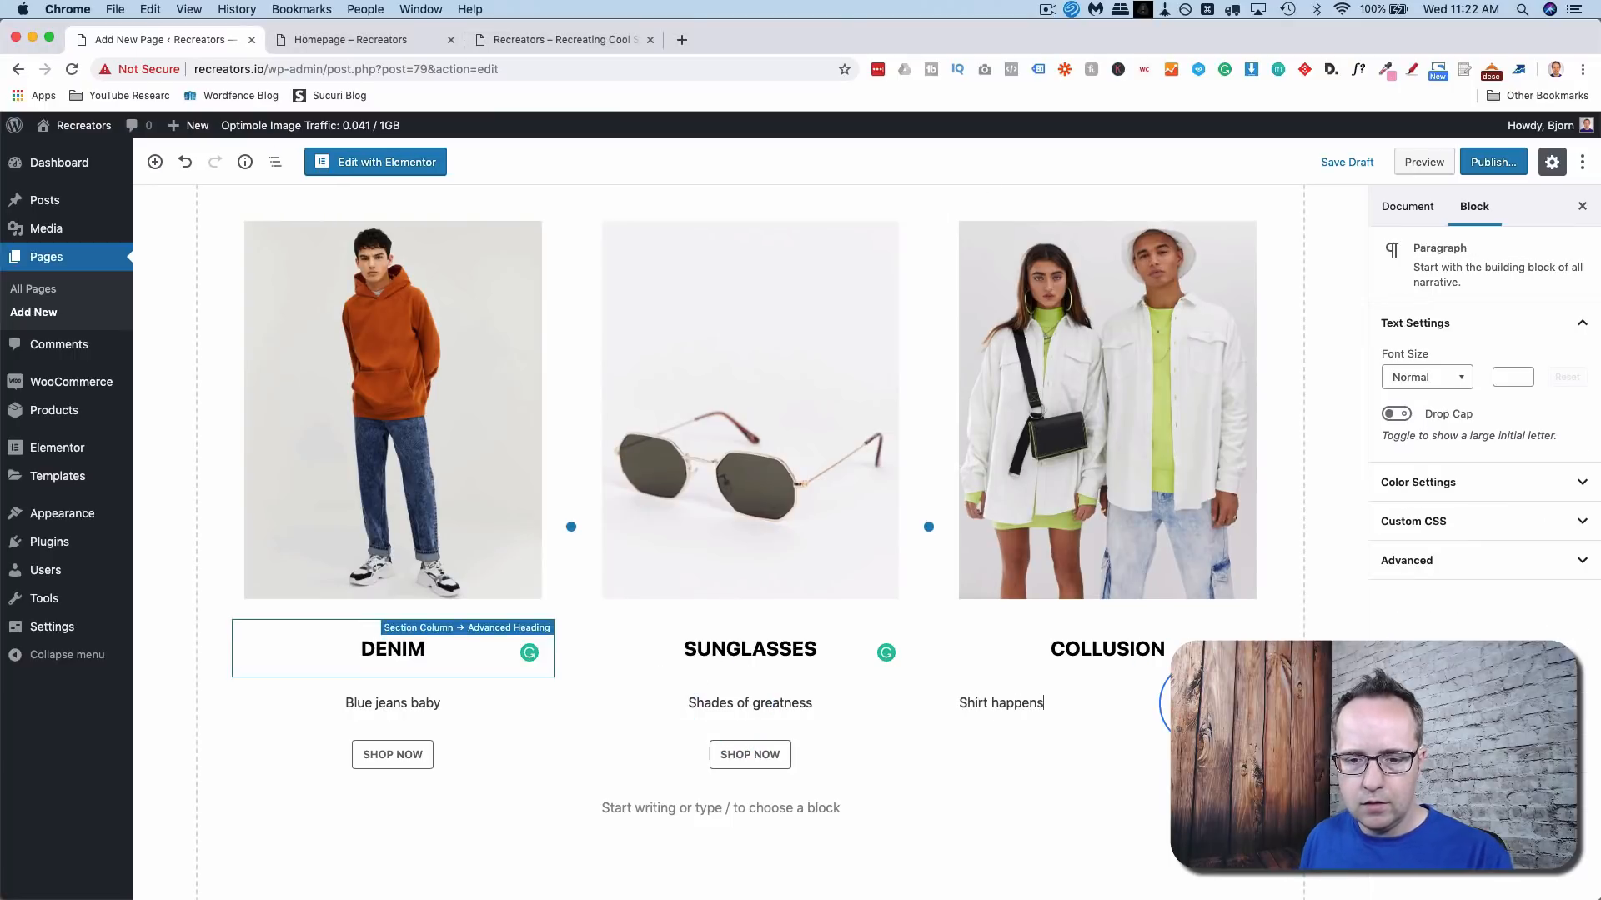
left_click(1009, 665)
left_click(1001, 741)
left_click(1148, 703)
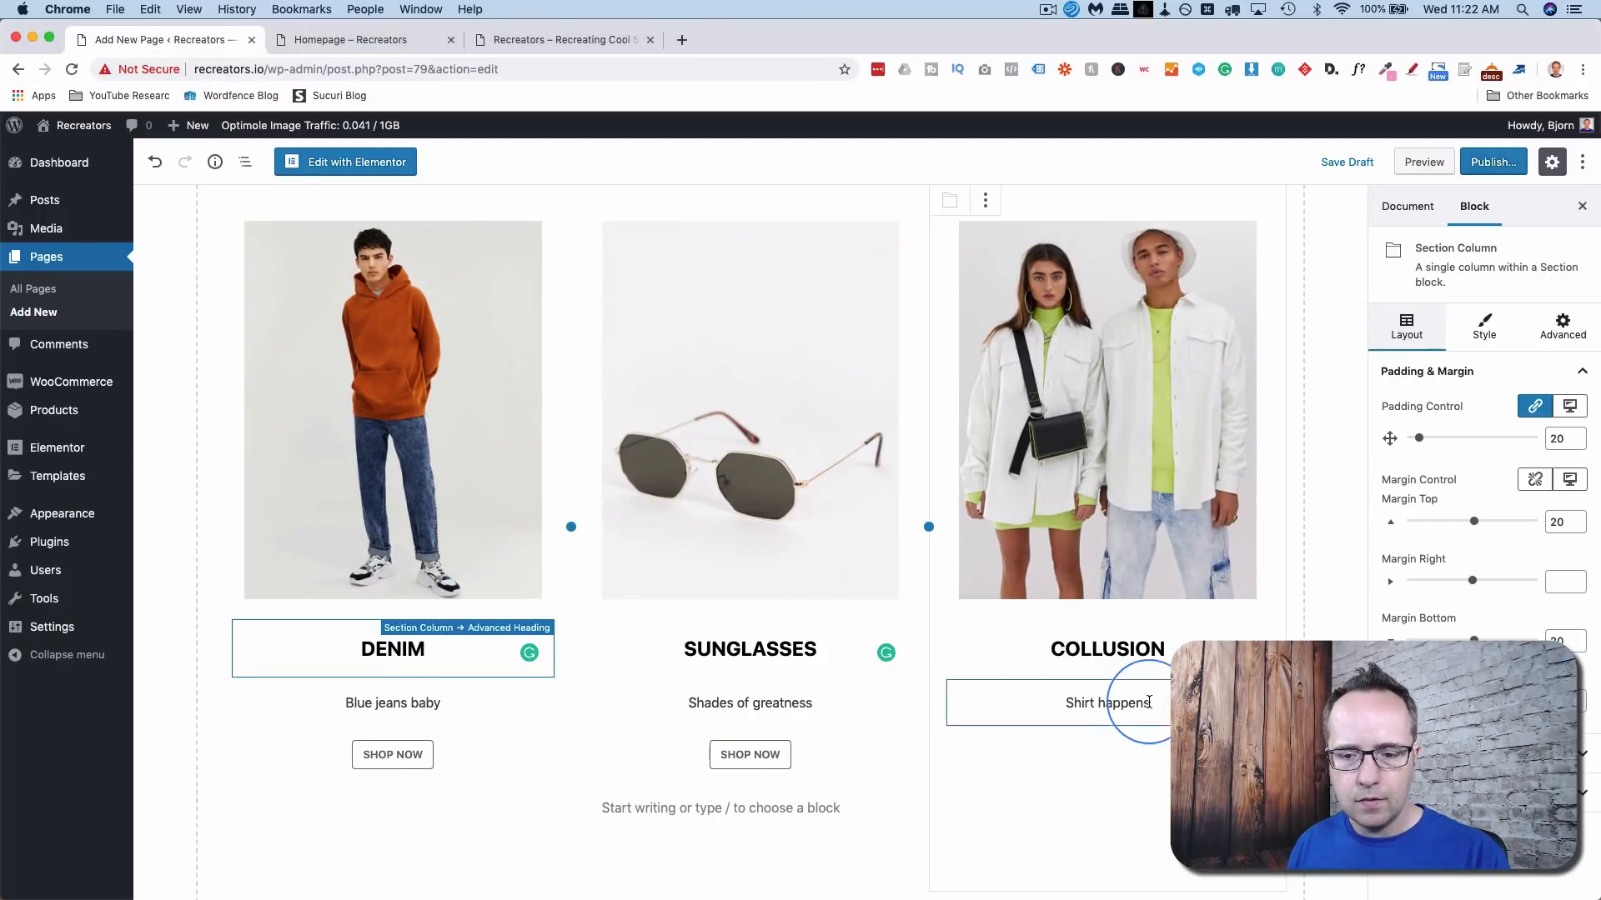
- Insert a centred button labelled SHOP THE TREND below the "Shirt happens" paragraph
left_click(1149, 703)
left_click(1108, 729)
left_click(1107, 542)
left_click(965, 713)
left_click(1138, 534)
left_click(1012, 762)
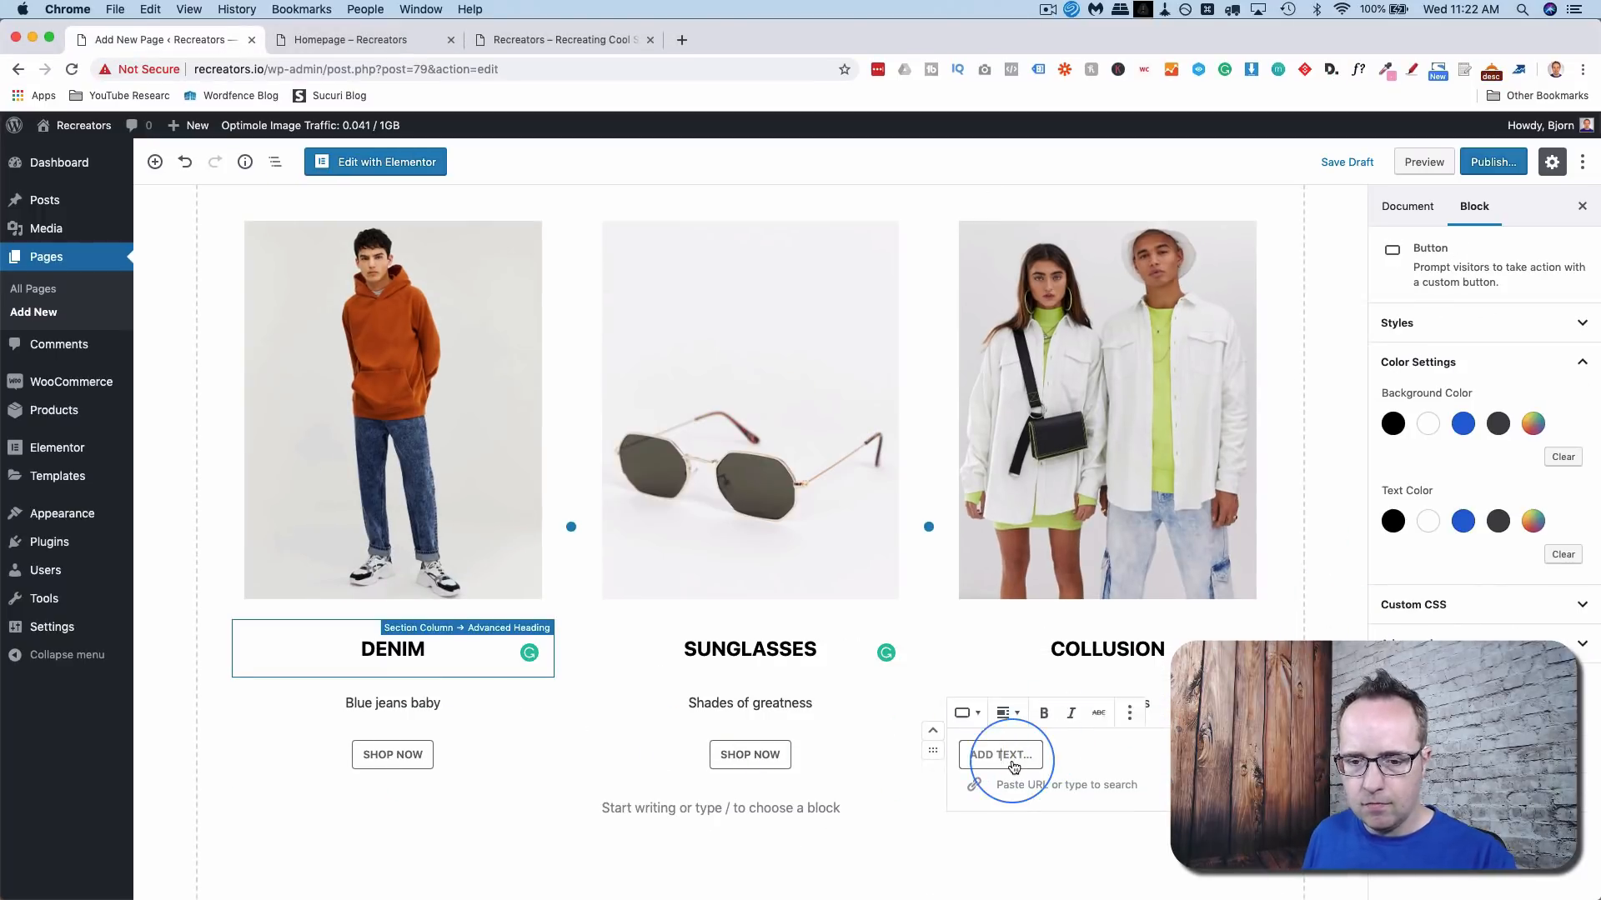
type("SHOP THE TREND")
left_click(1016, 784)
left_click(1098, 830)
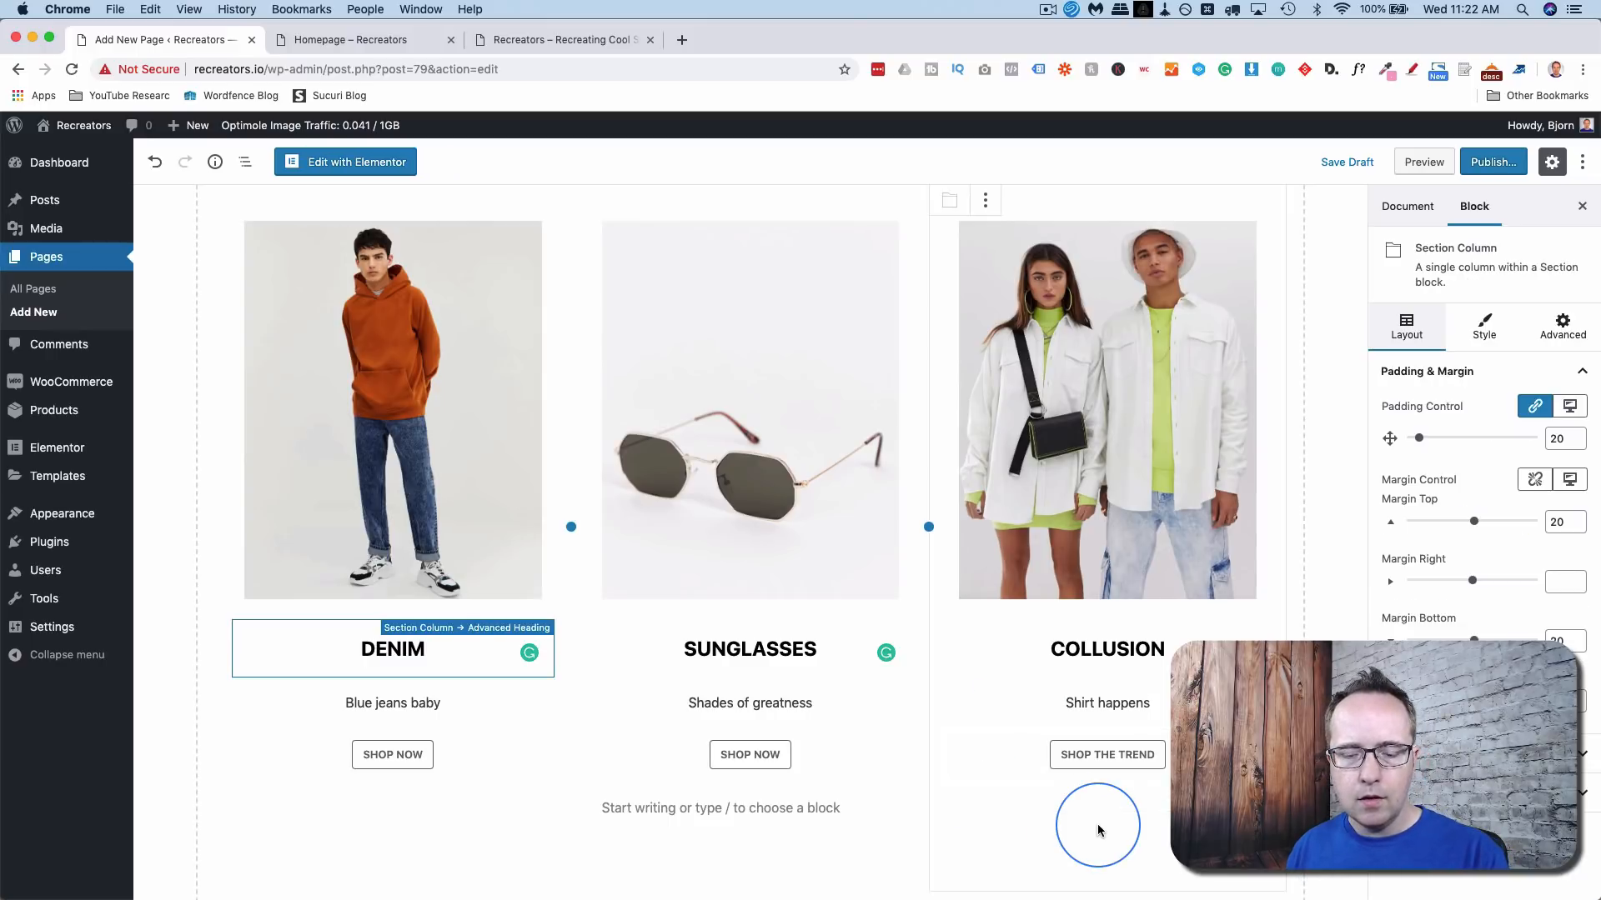
- Switch to the ASOS men's page to compare its DENIM, SUNGLASSES and COLLUSION row, and return to the page editor
key("super+grave")
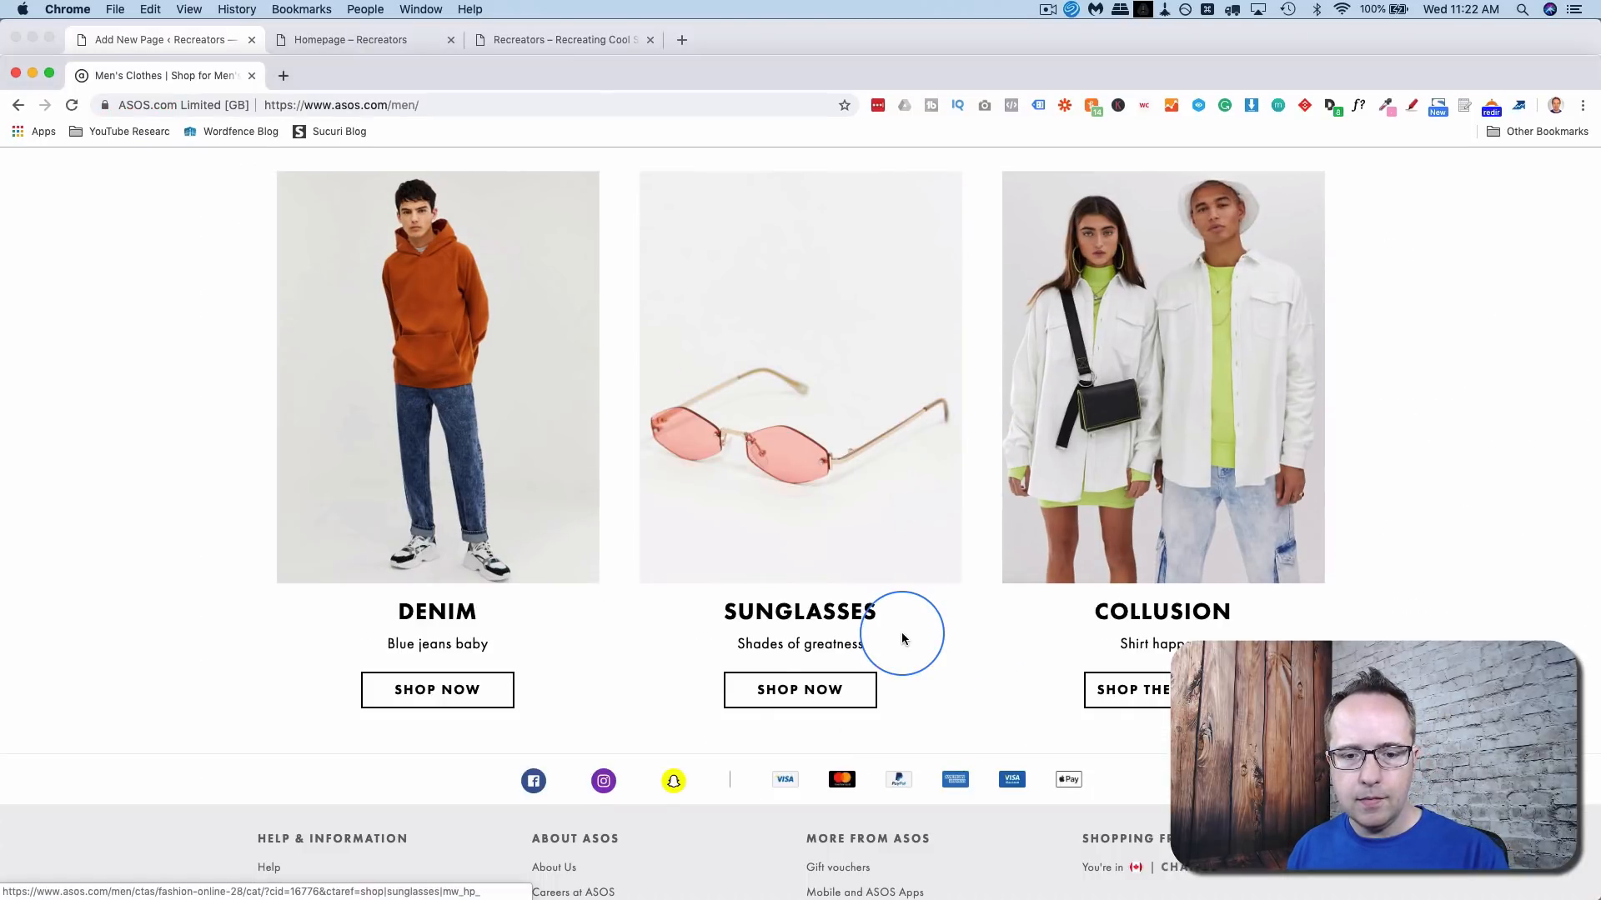
scroll(902, 639, "down", 1)
scroll(904, 639, "up", 4)
key("super+grave")
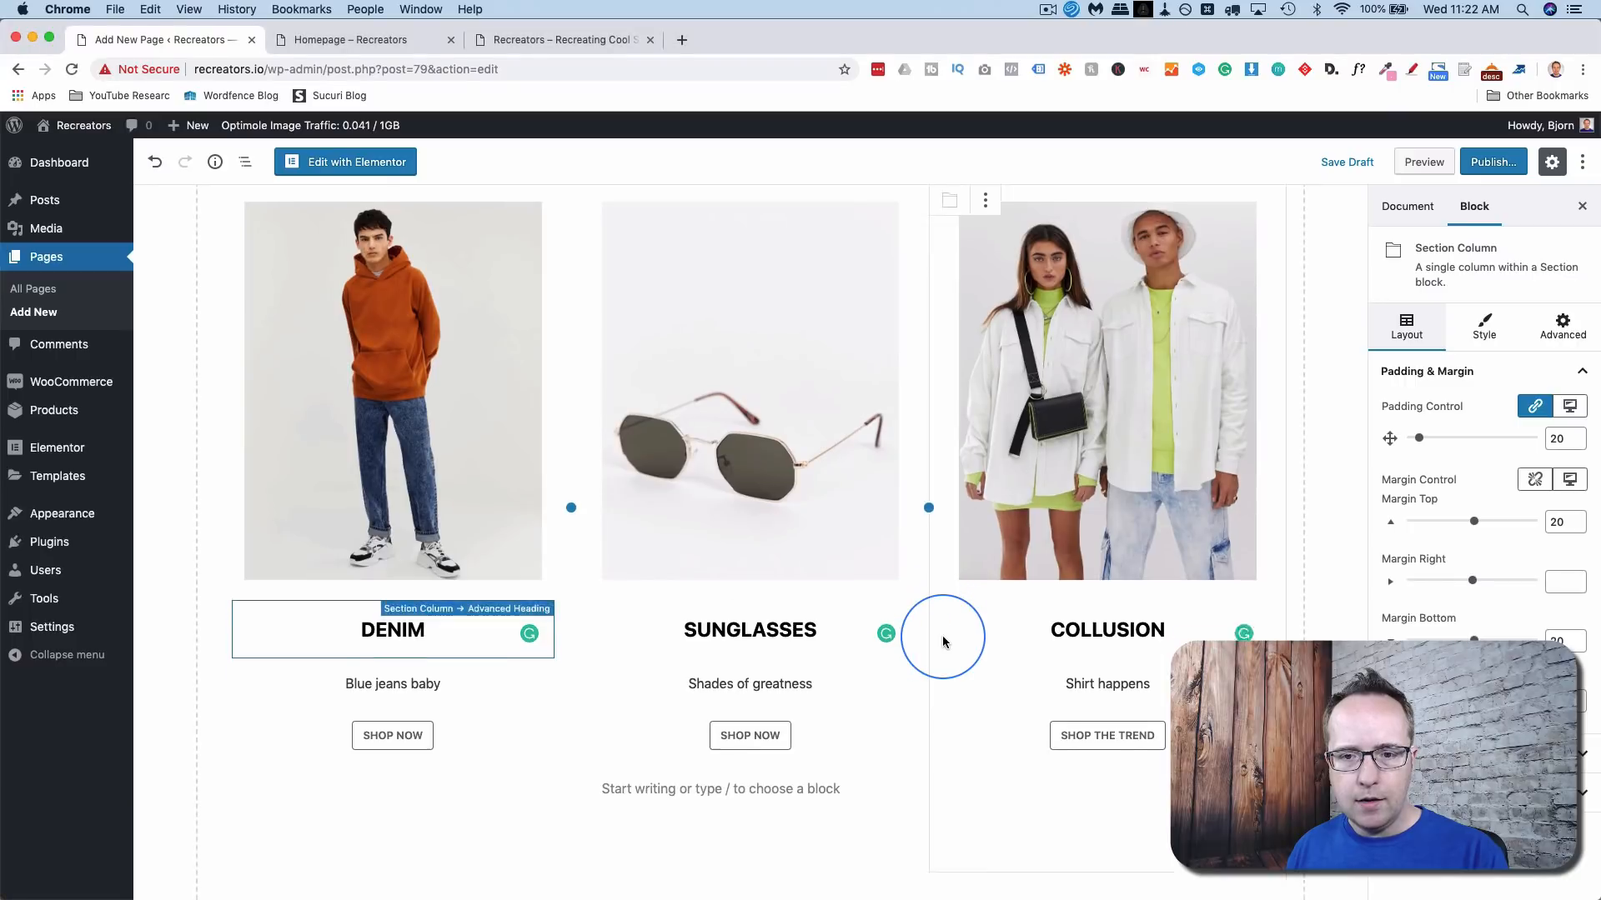
- Scale the images above NEW-SEASON BRIGHTS and OCCASIONWEAR to 50% of their dimensions
scroll(943, 641, "up", 15)
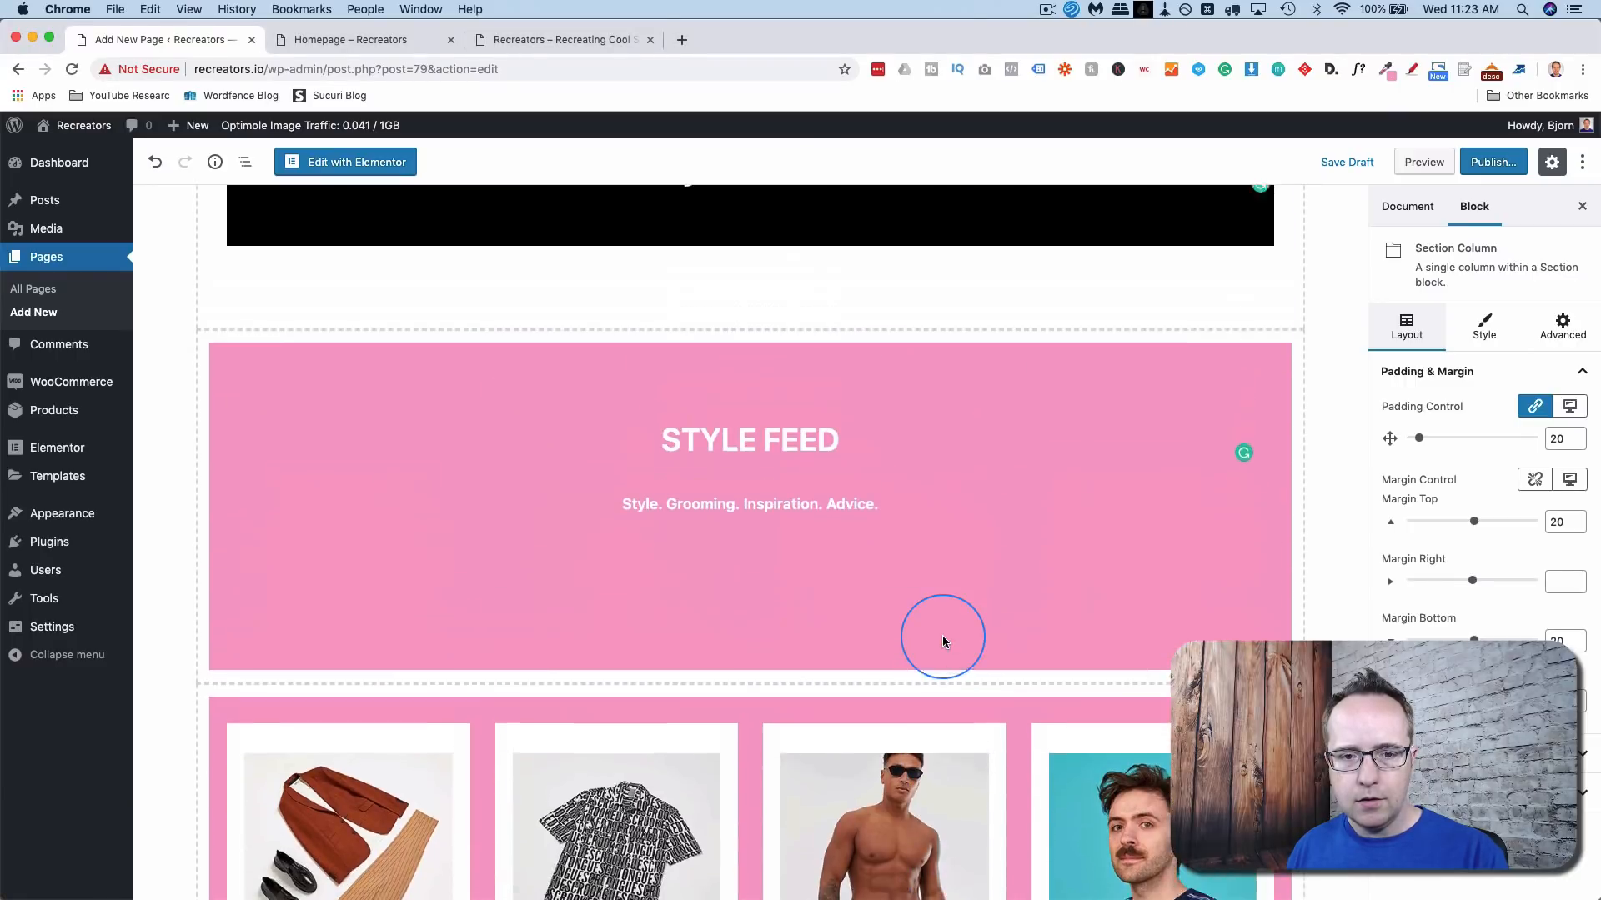
scroll(943, 642, "up", 15)
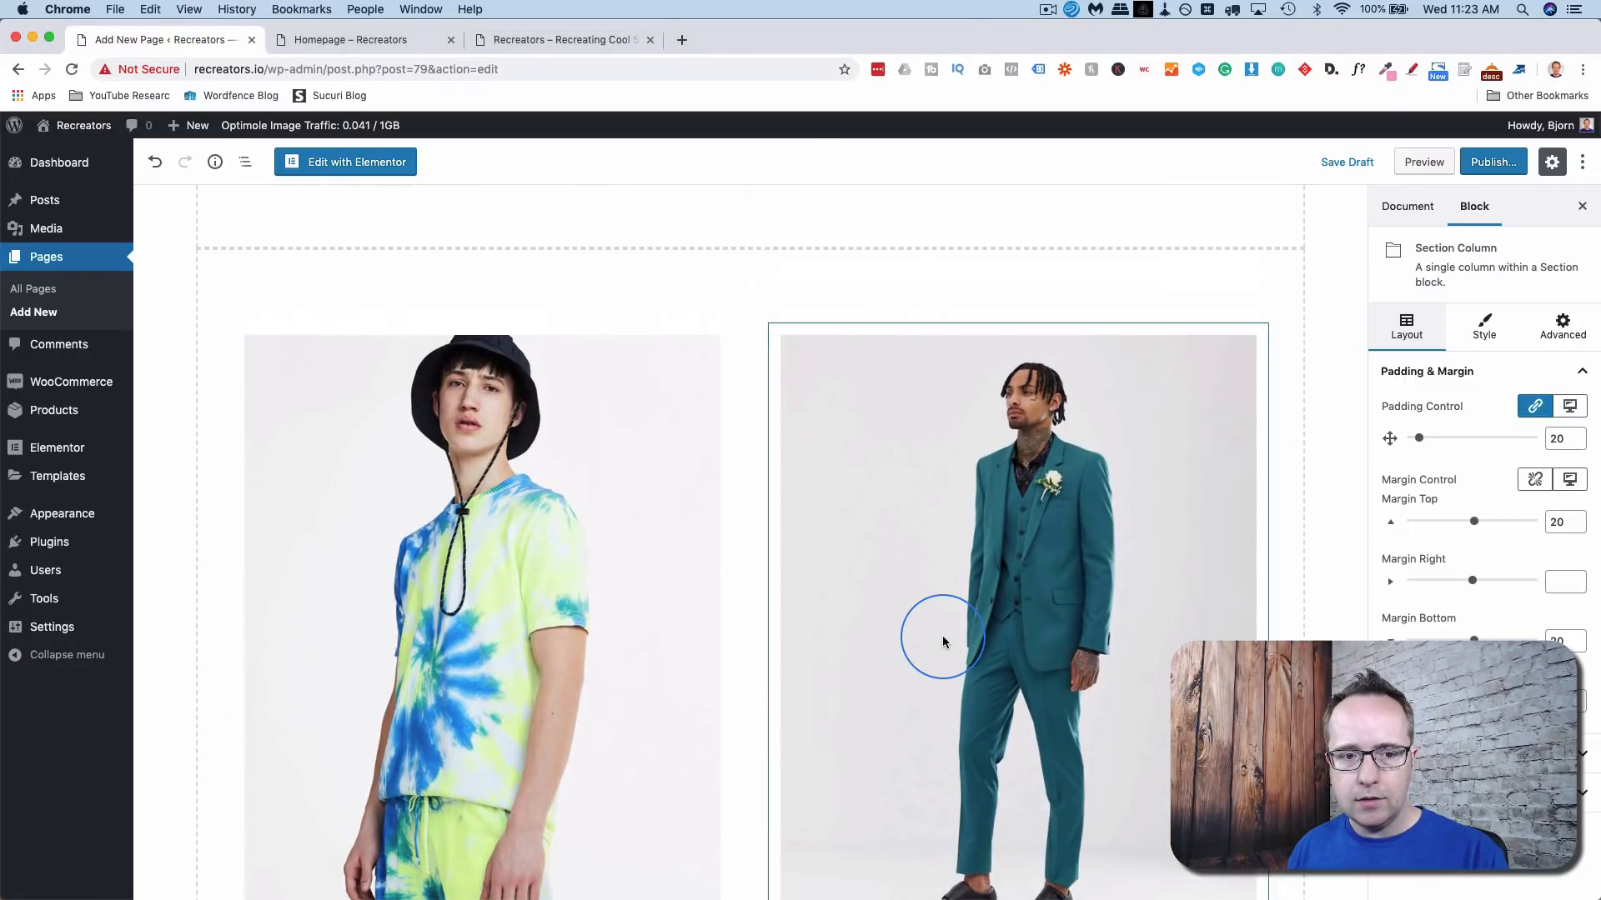
scroll(943, 641, "down", 3)
left_click(636, 514)
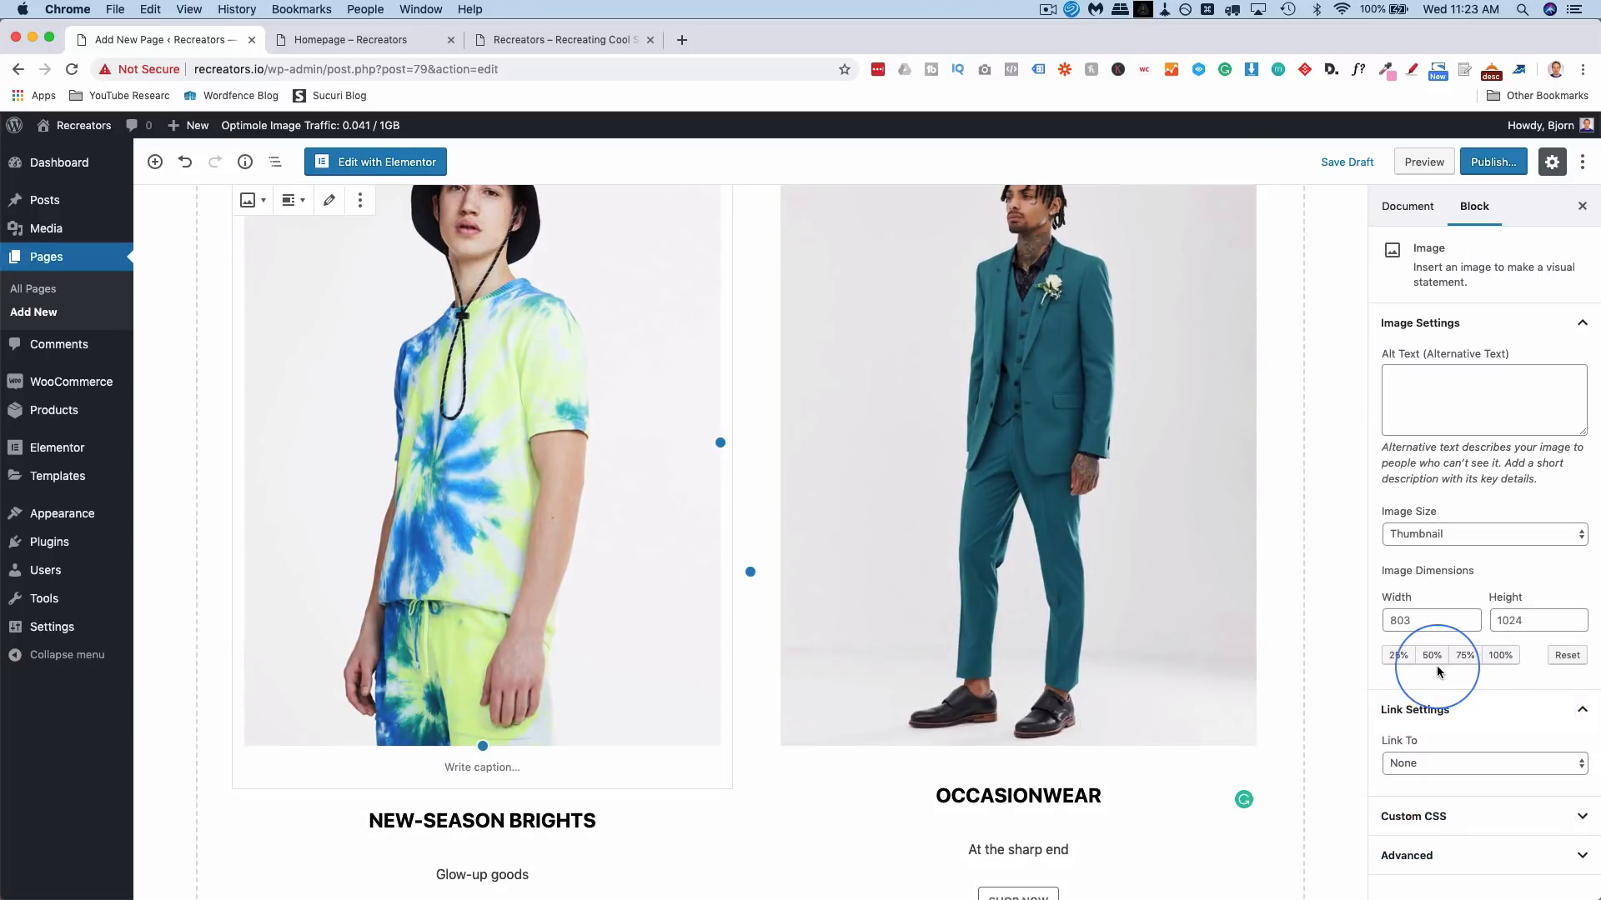
left_click(1432, 656)
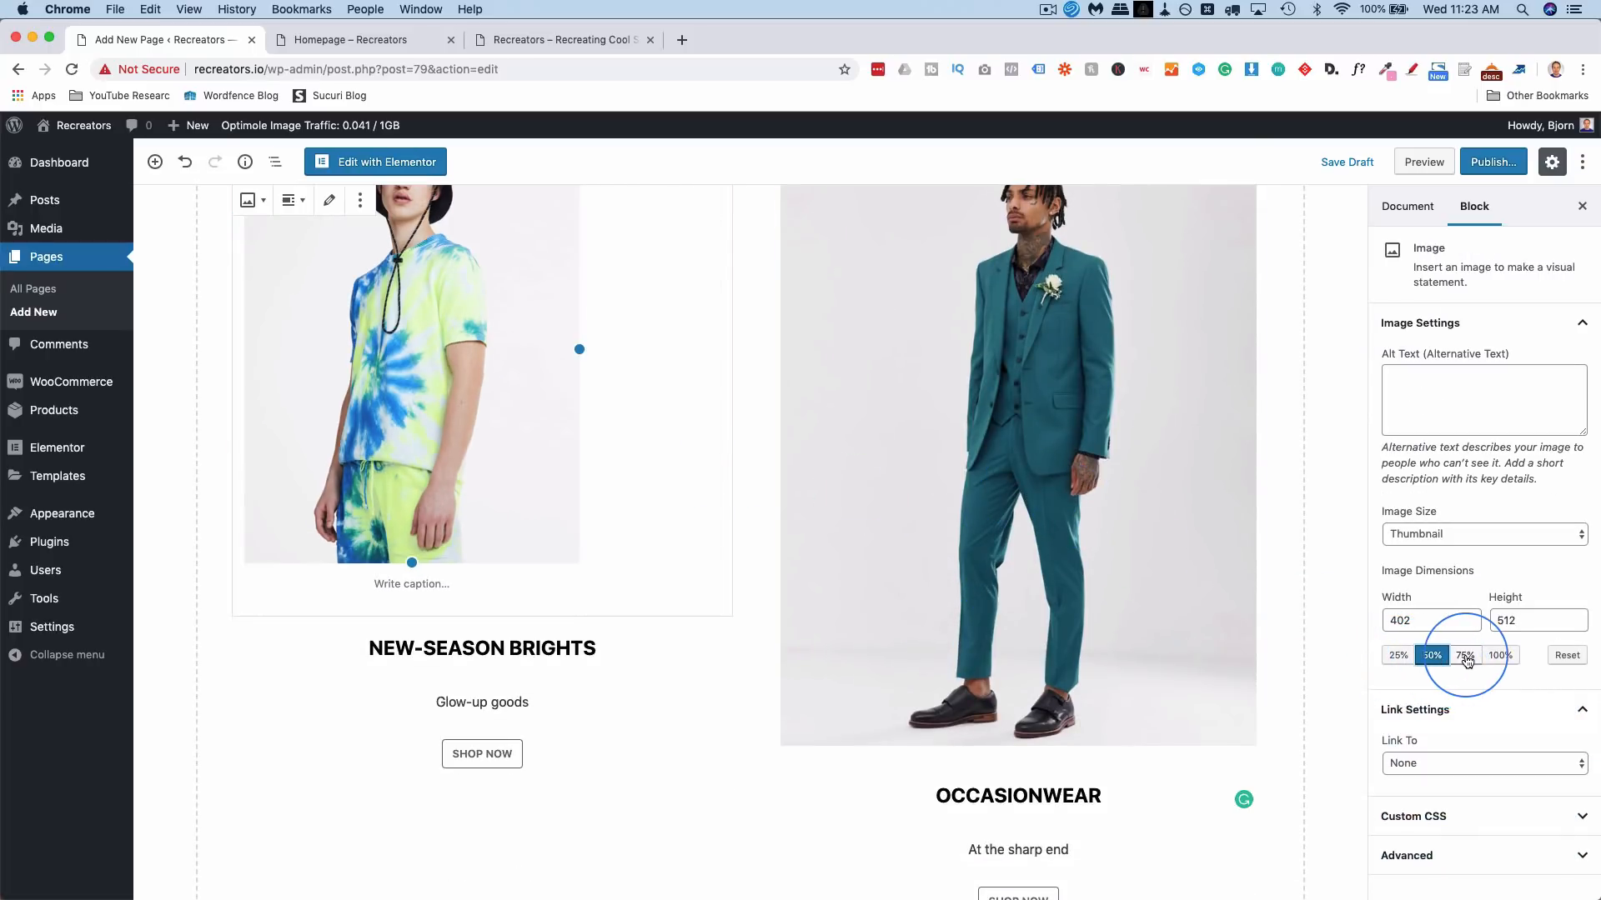
left_click(1466, 657)
left_click(1441, 658)
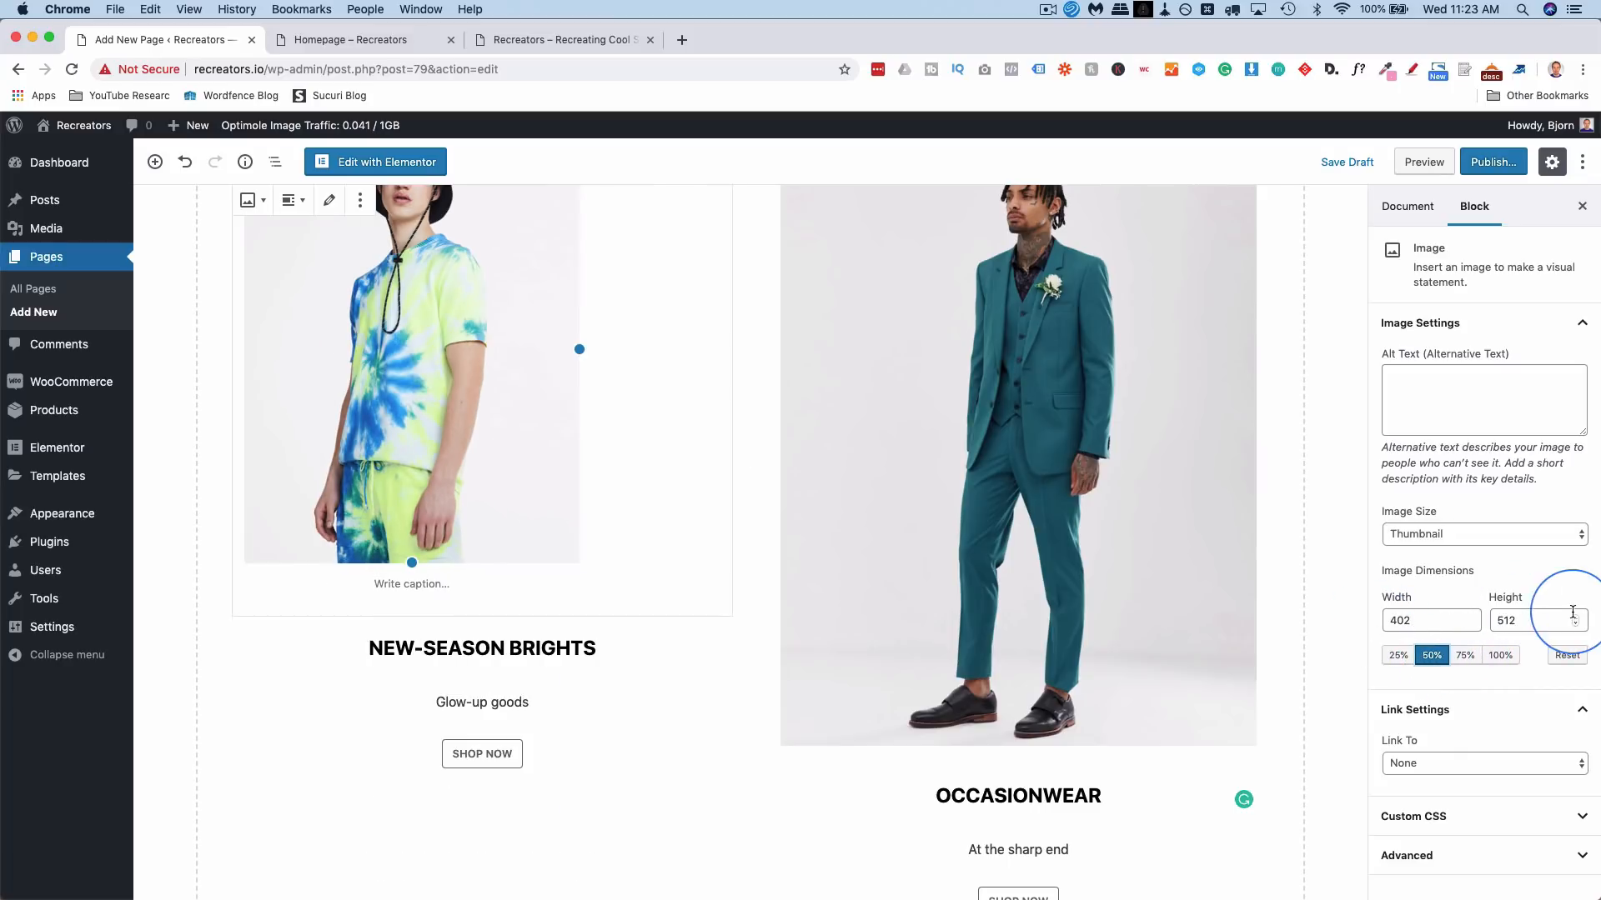
left_click(1038, 481)
left_click(1432, 655)
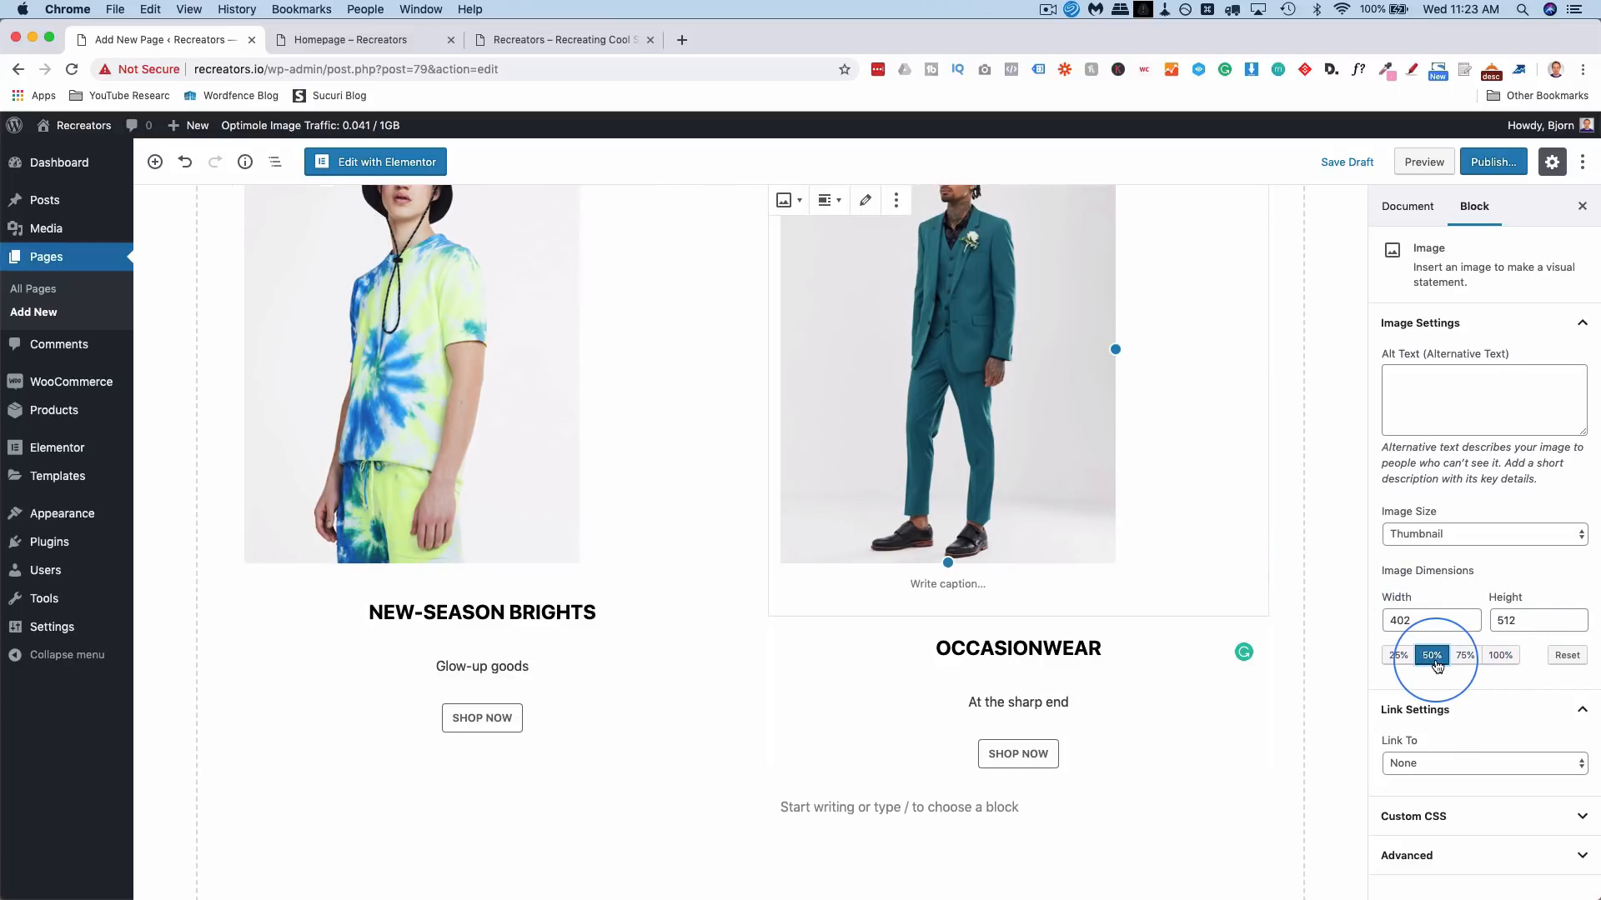
- Switch to the ASOS men's homepage and review its layout from the hero banner down to the footer
scroll(751, 542, "up", 8)
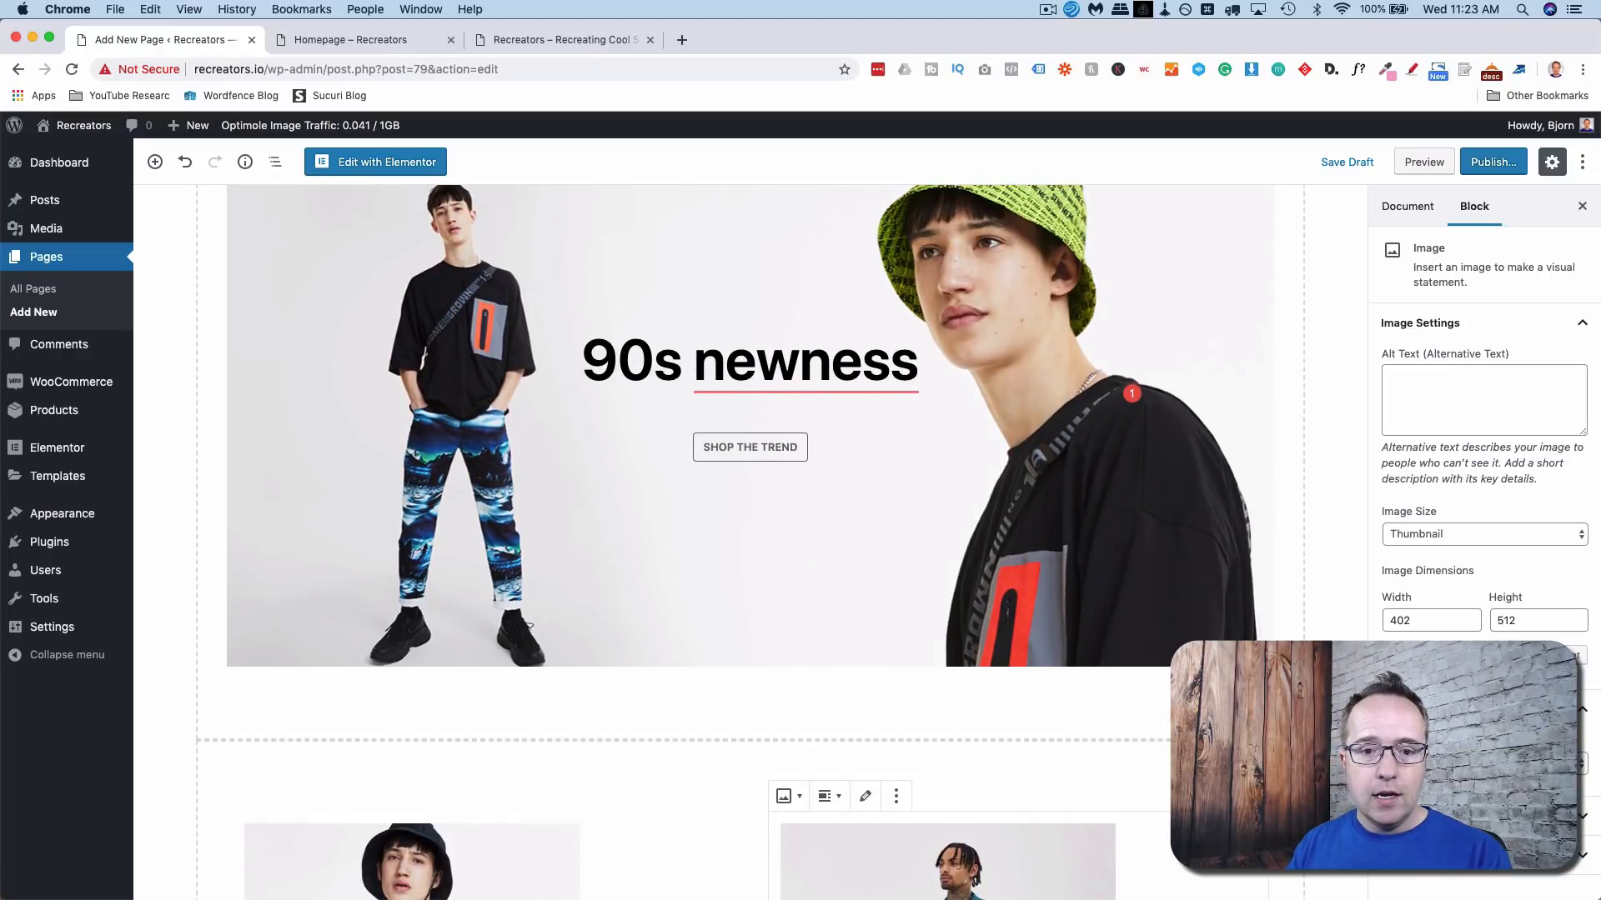
left_click(946, 591)
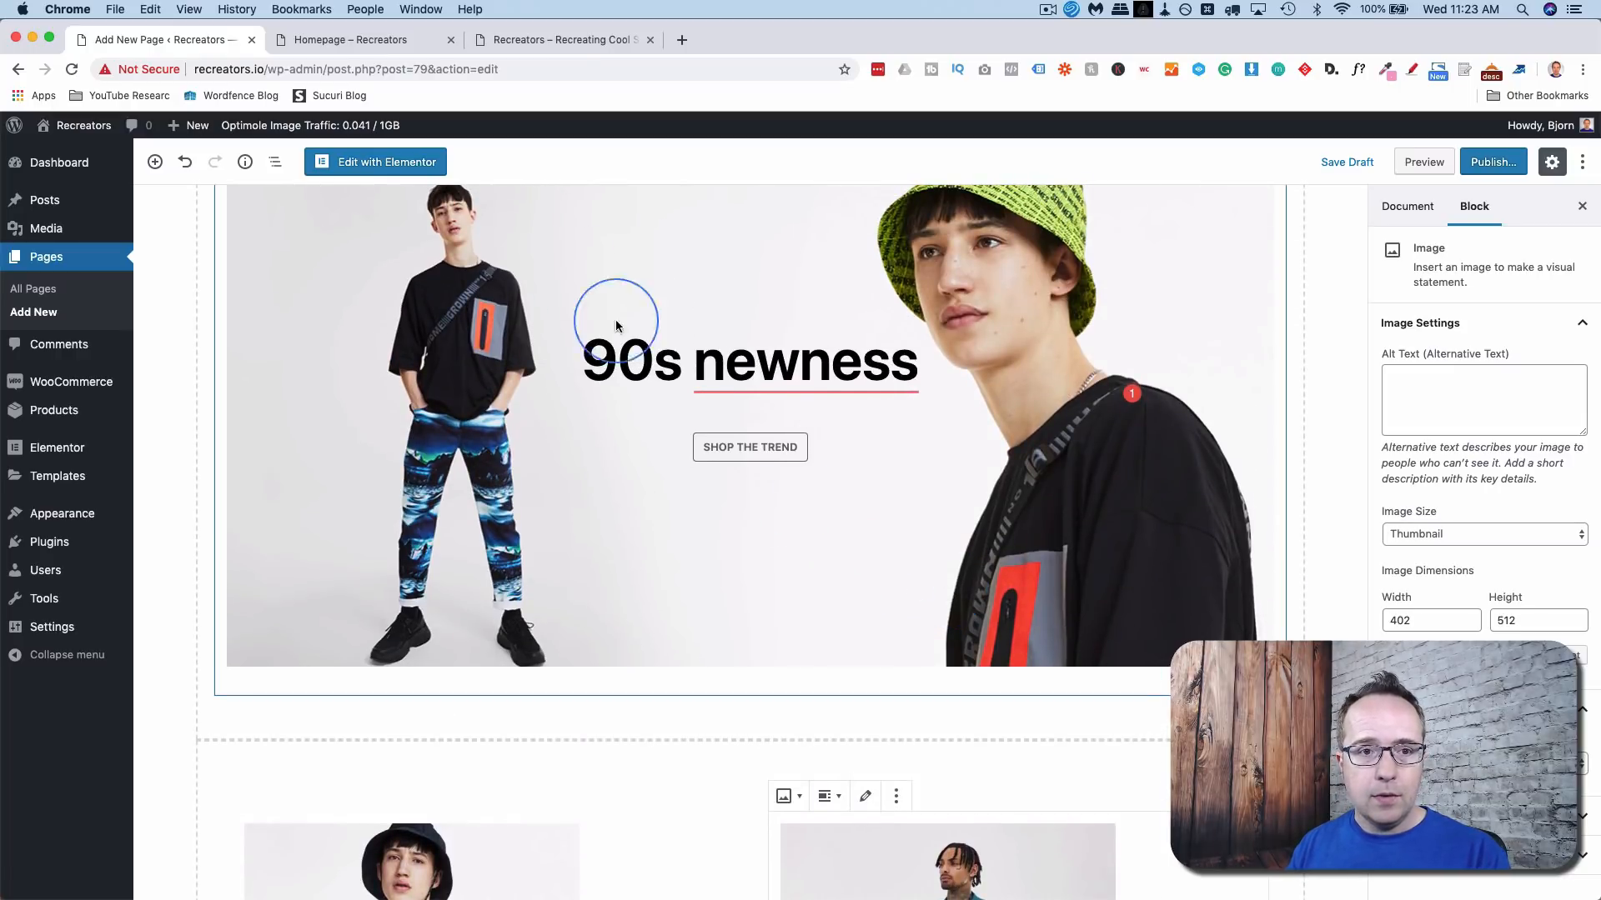
left_click(407, 48)
key("super+grave")
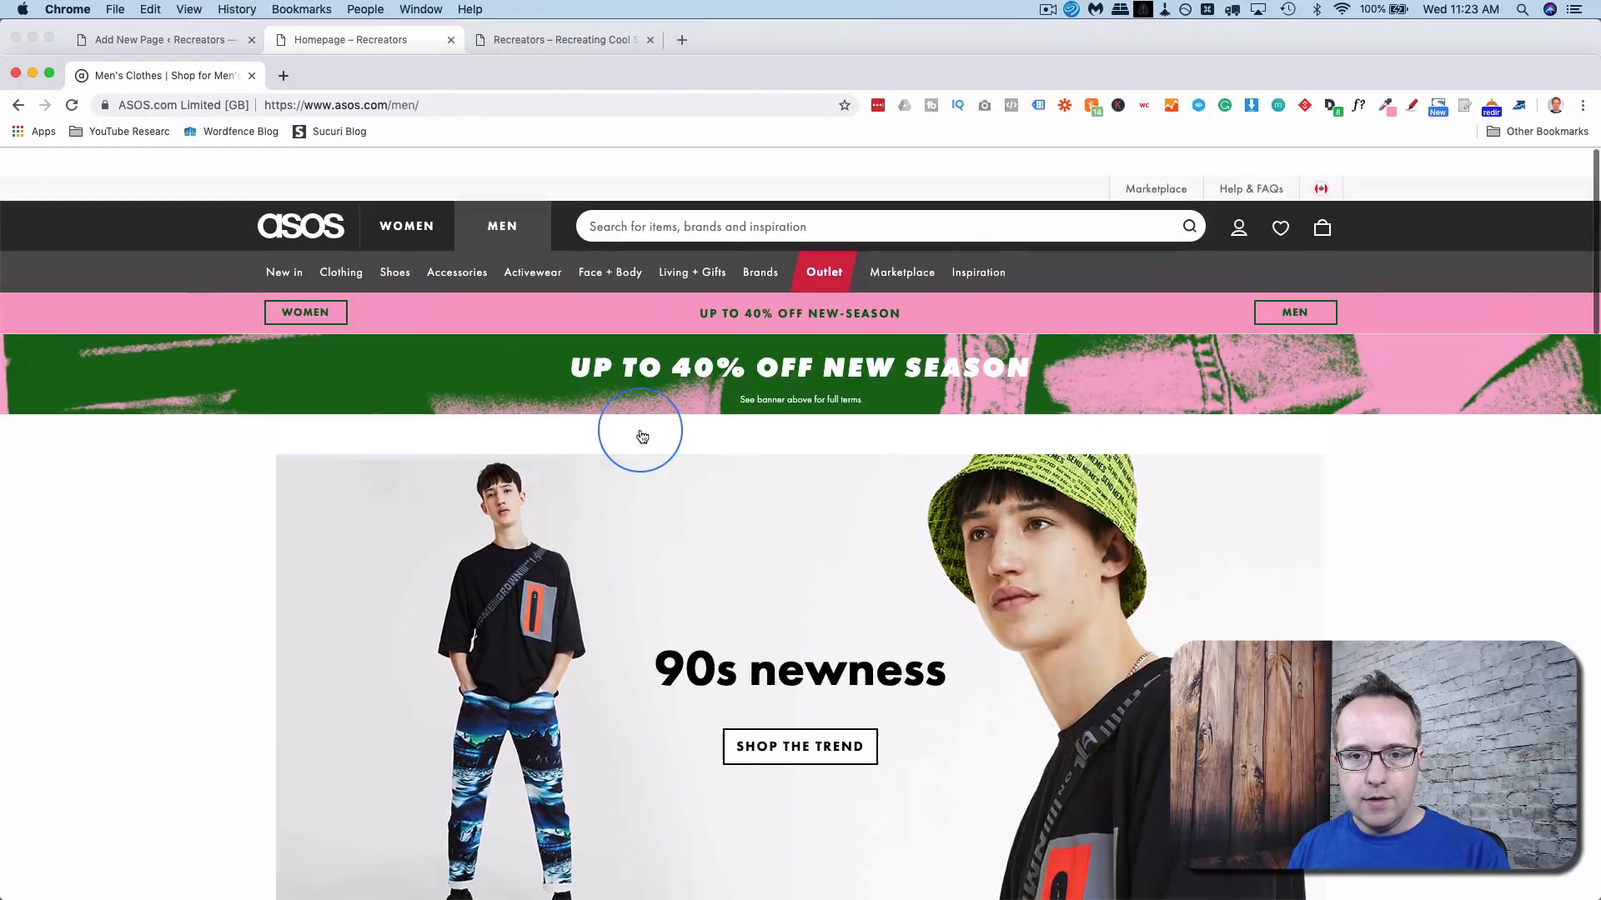
scroll(642, 454, "down", 20)
scroll(642, 454, "up", 20)
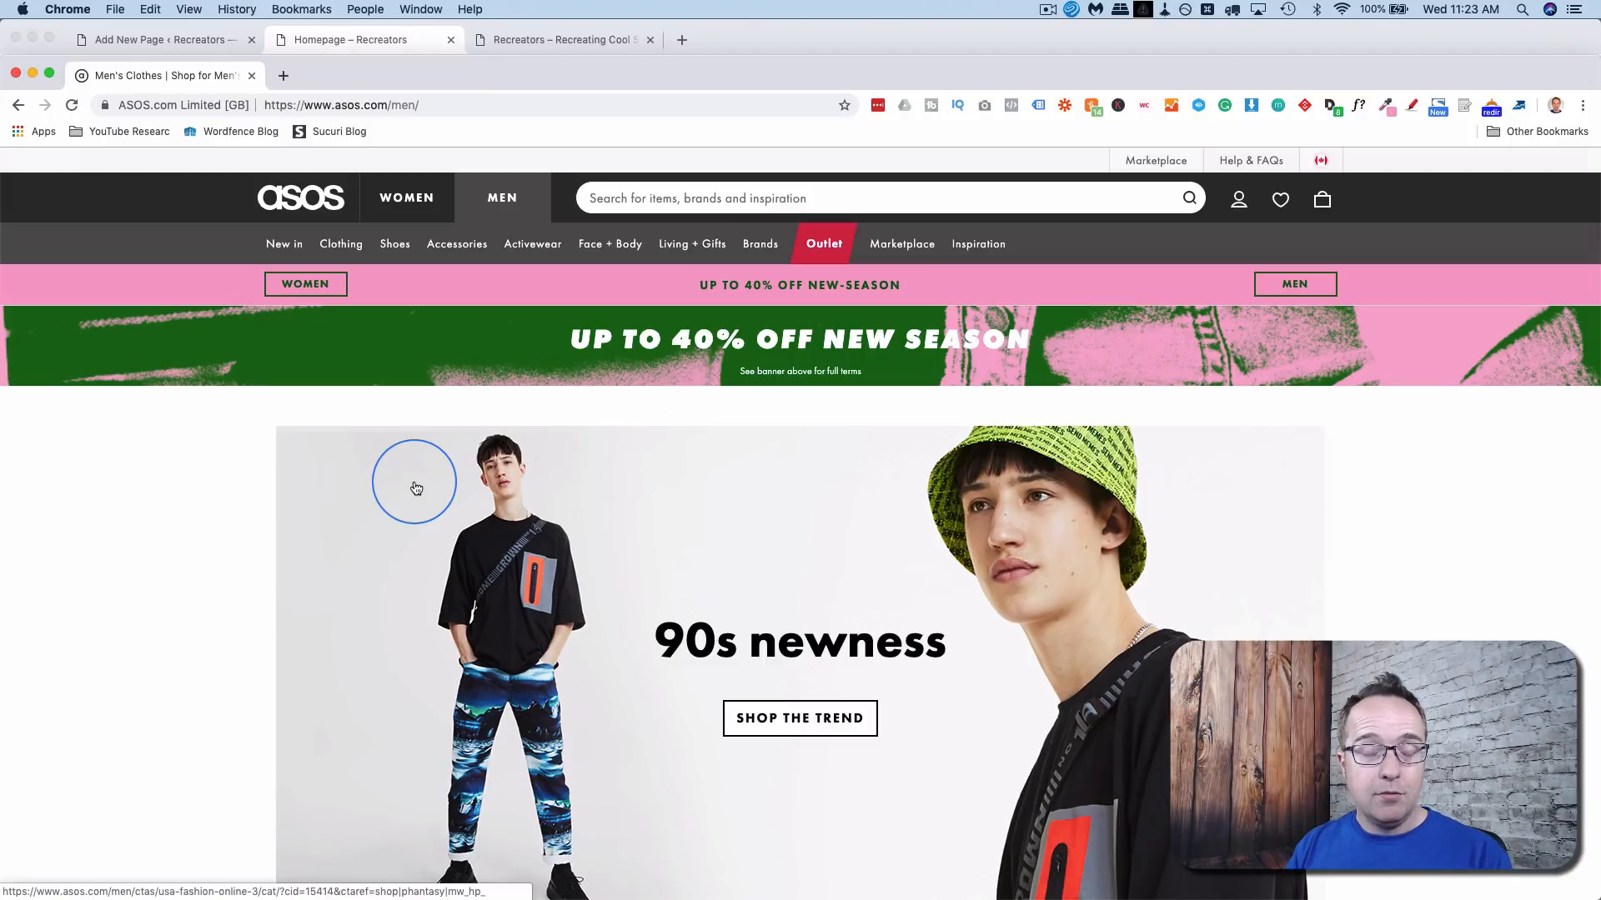
scroll(140, 475, "down", 15)
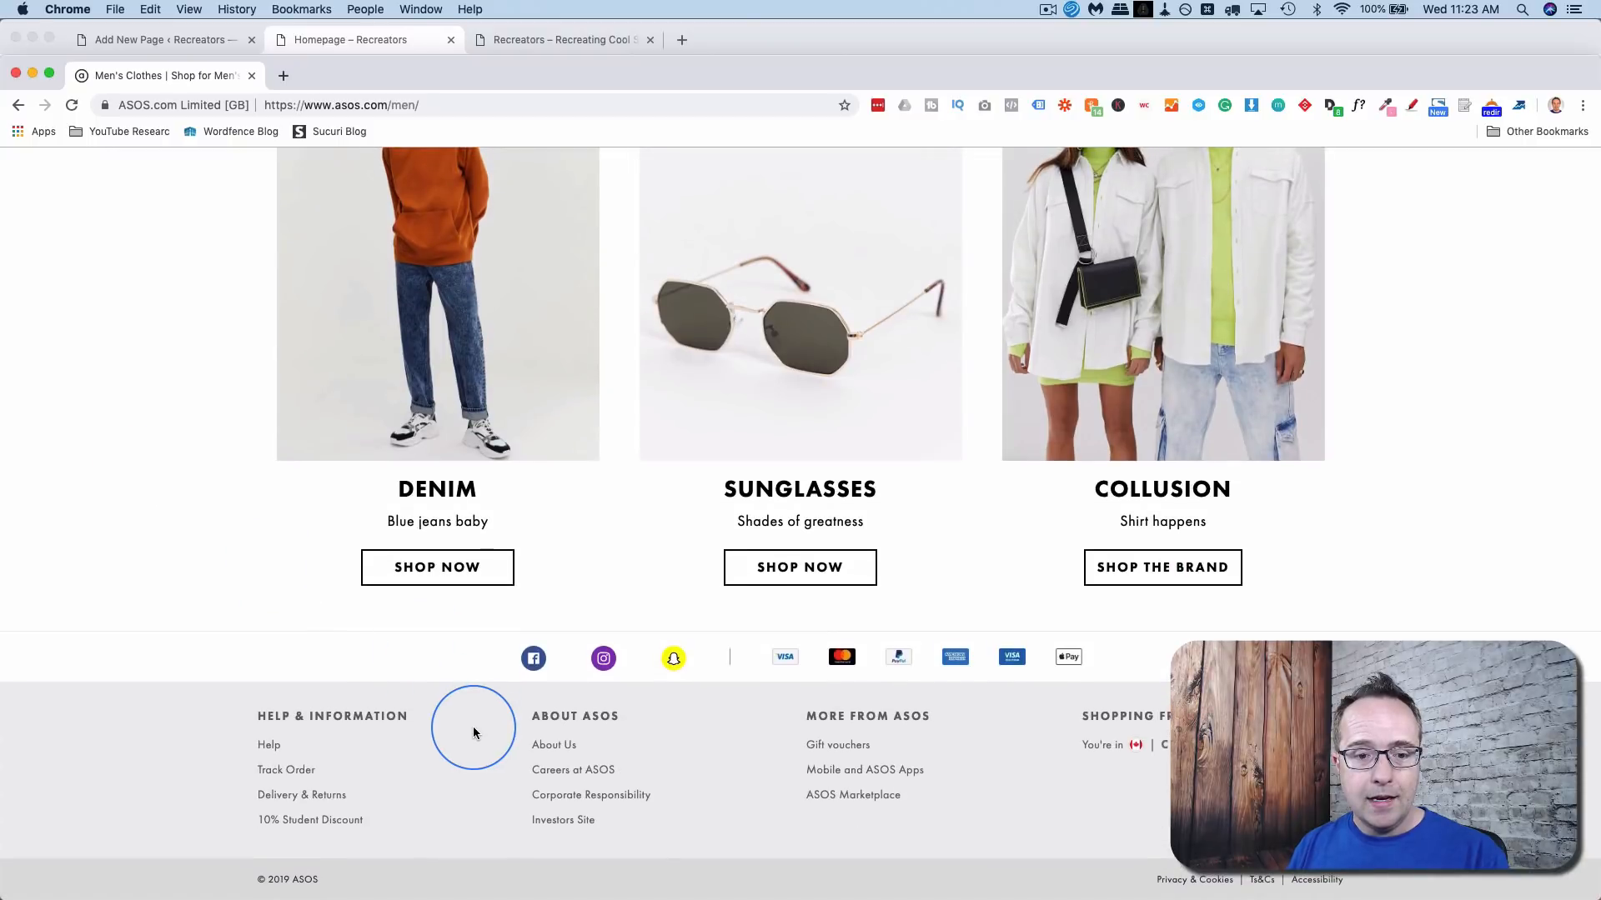
scroll(468, 732, "up", 5)
scroll(473, 732, "up", 10)
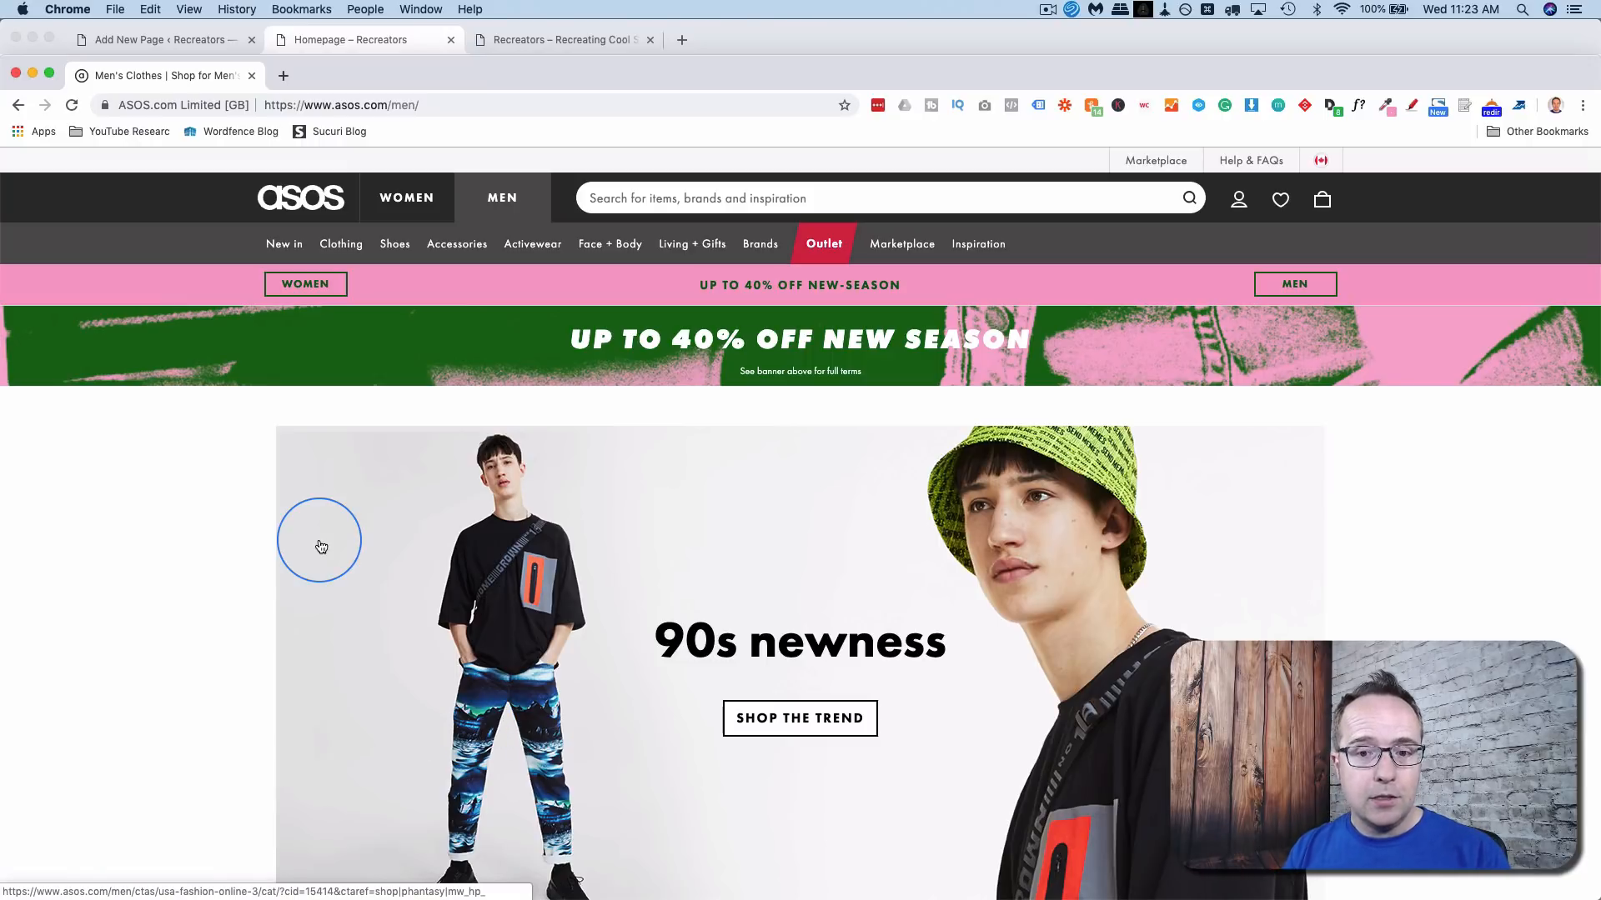
scroll(297, 624, "down", 13)
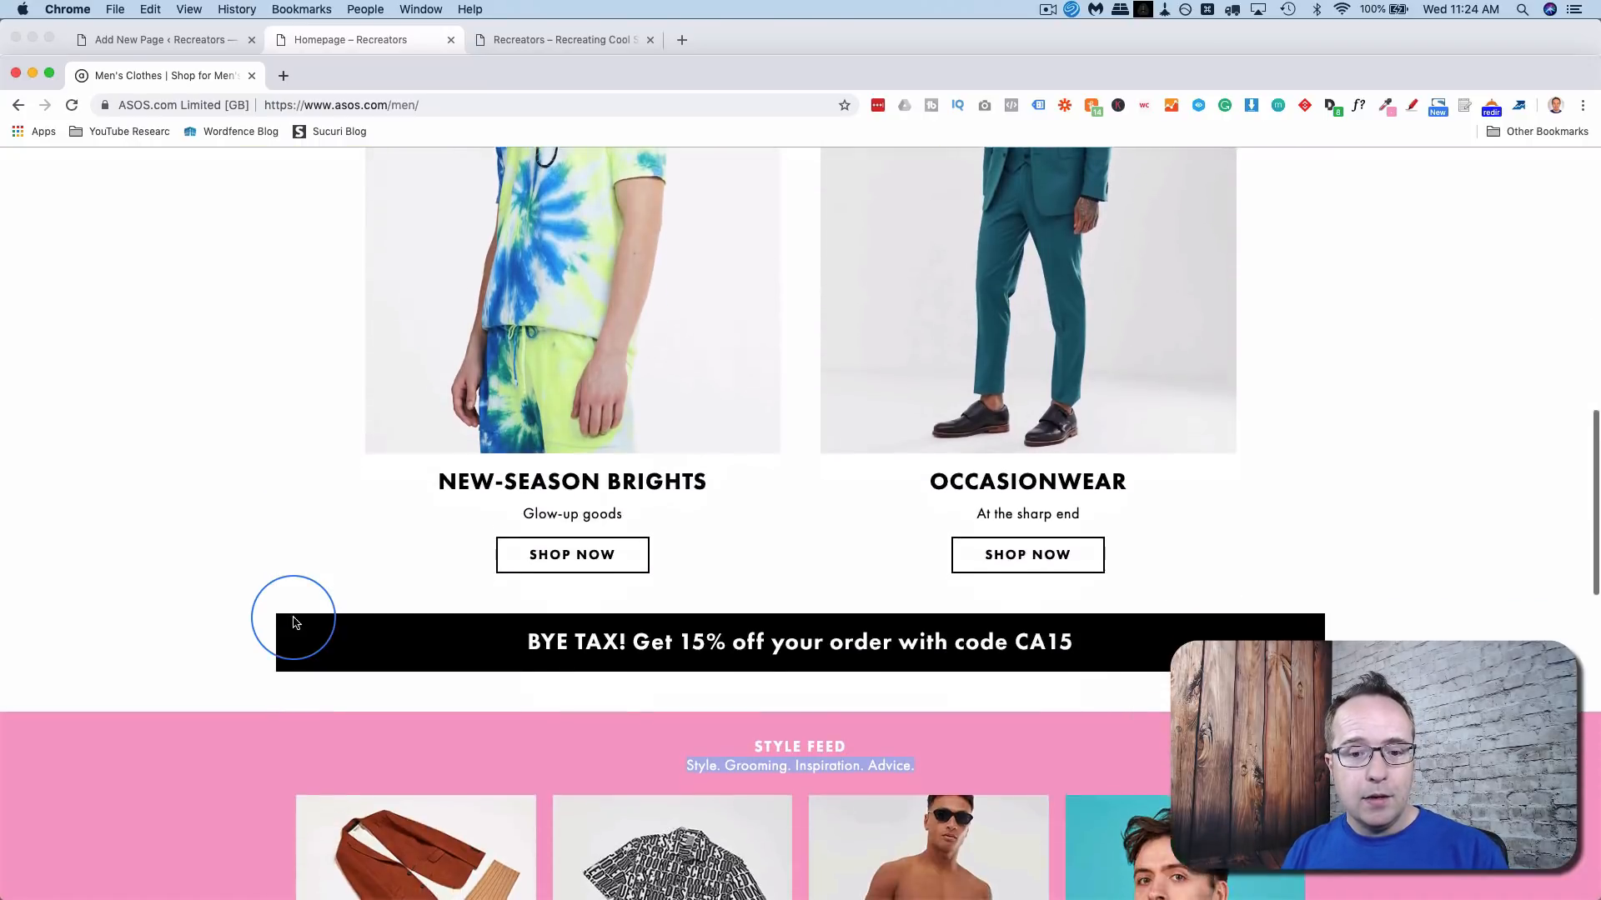